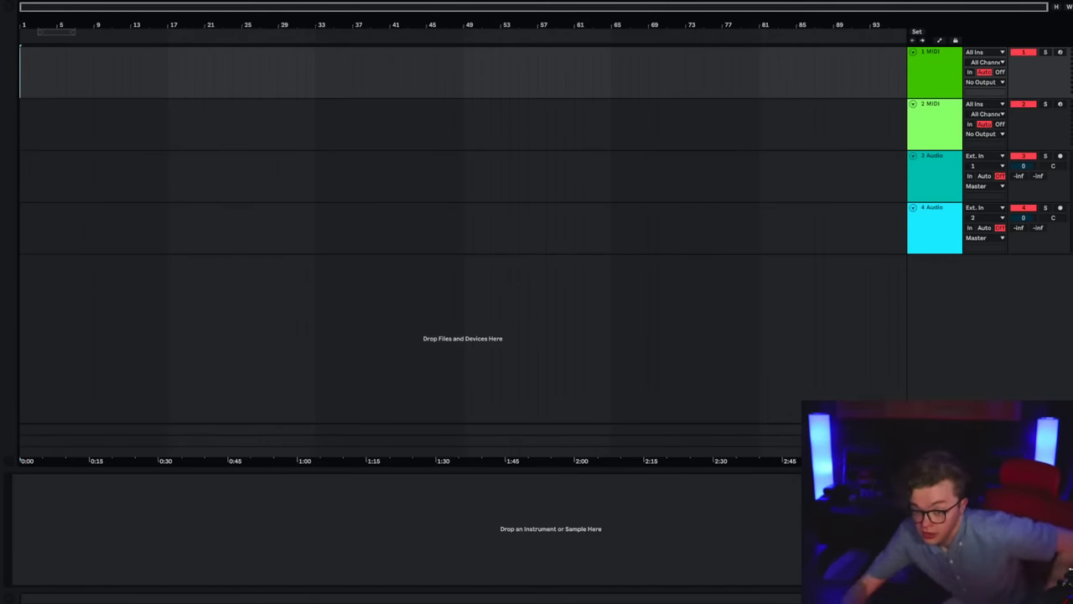
Step: Narrow the Ableton Live window so the desktop strip beside it has room for the live chat window
drag(1072, 76, 950, 96)
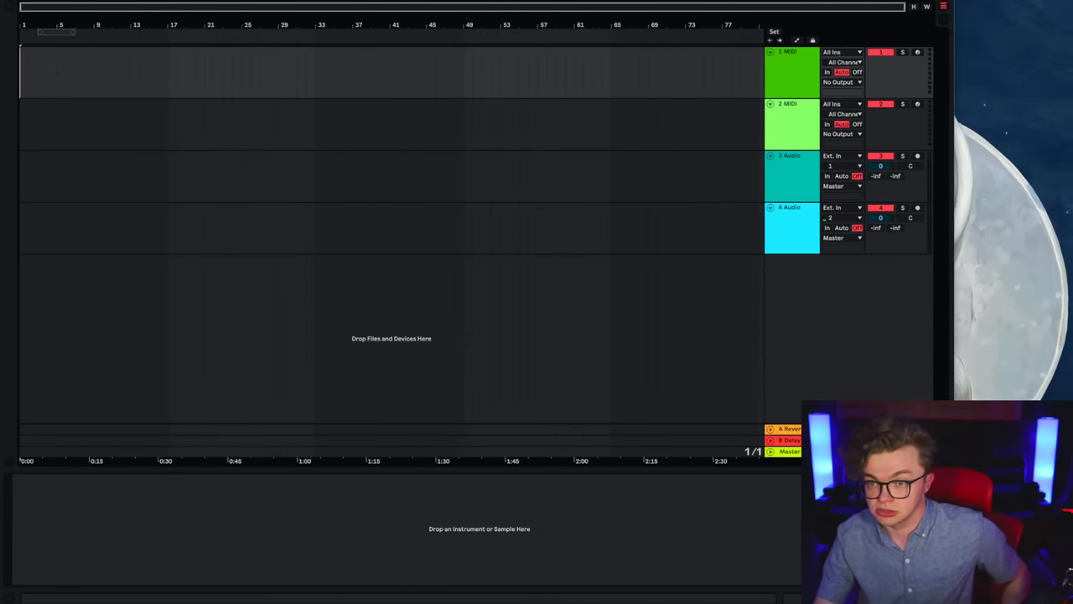
drag(1072, 2, 1048, 2)
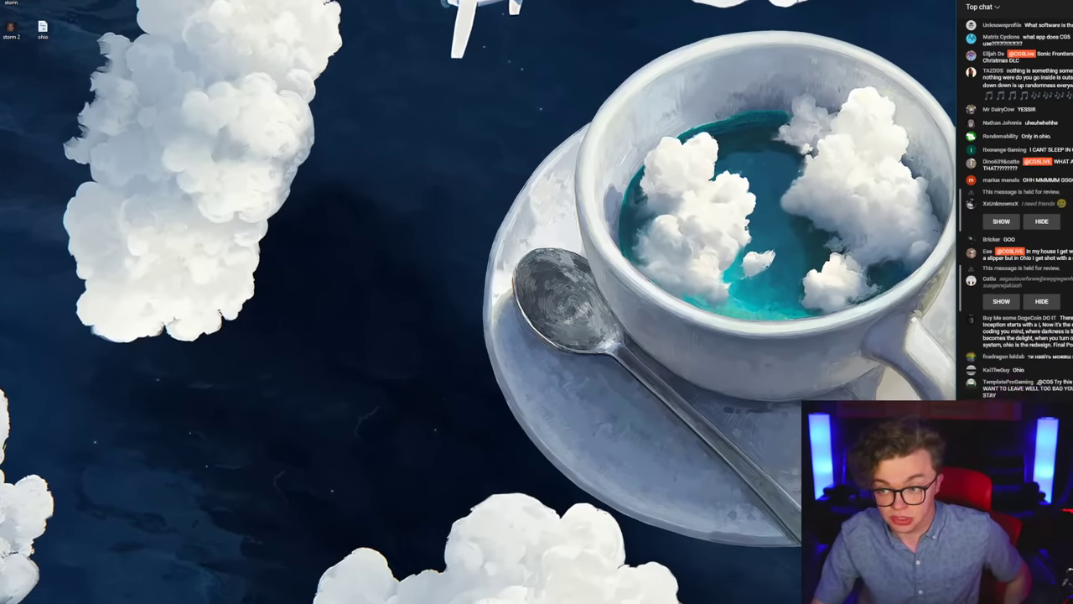
click(336, 587)
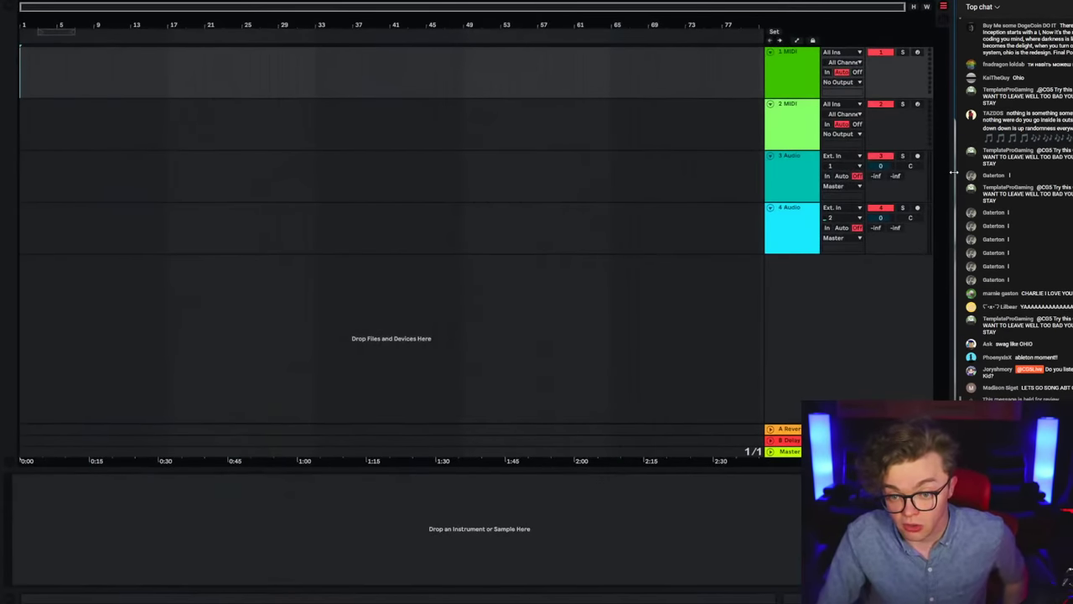
drag(953, 172, 929, 183)
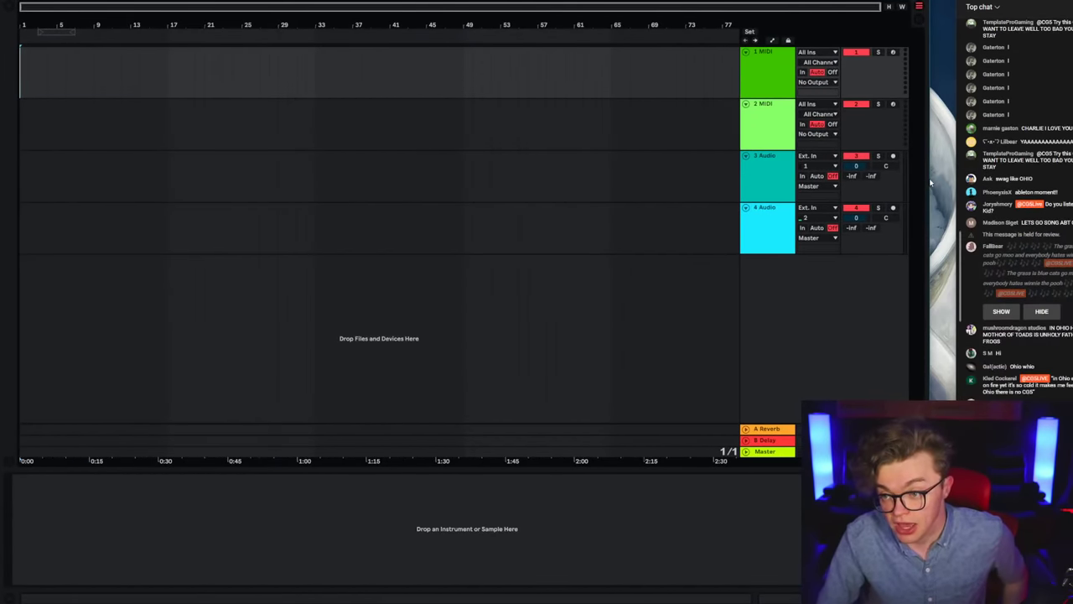
mouse_move(1, 46)
mouse_down()
mouse_move(38, 45)
mouse_move(1, 47)
mouse_up()
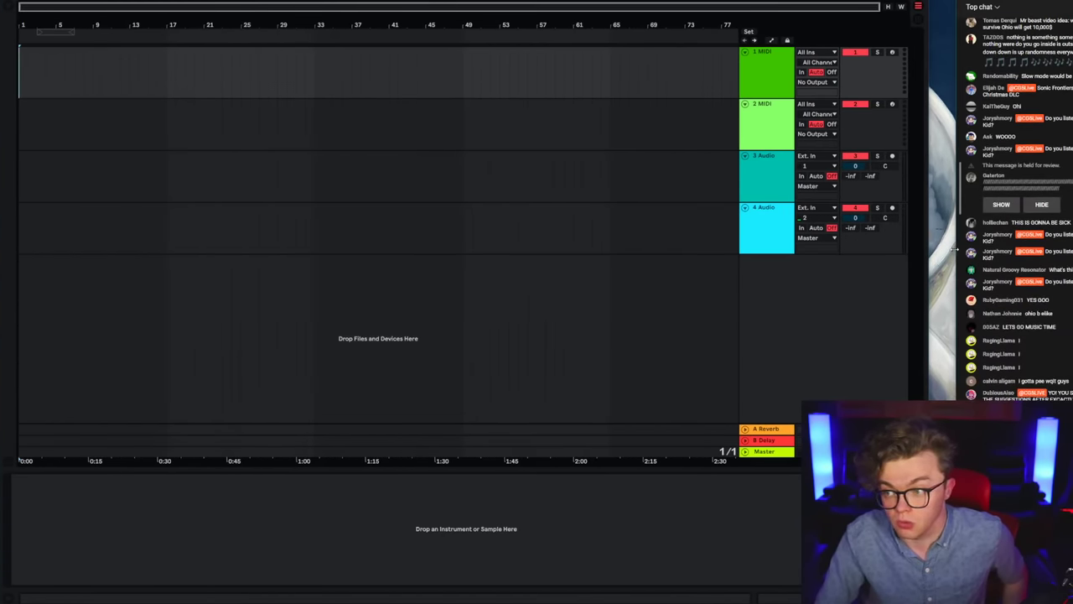
Step: Fit the live chat pop-out beside the Ableton window and shorten it to end above the webcam area
drag(957, 184, 948, 184)
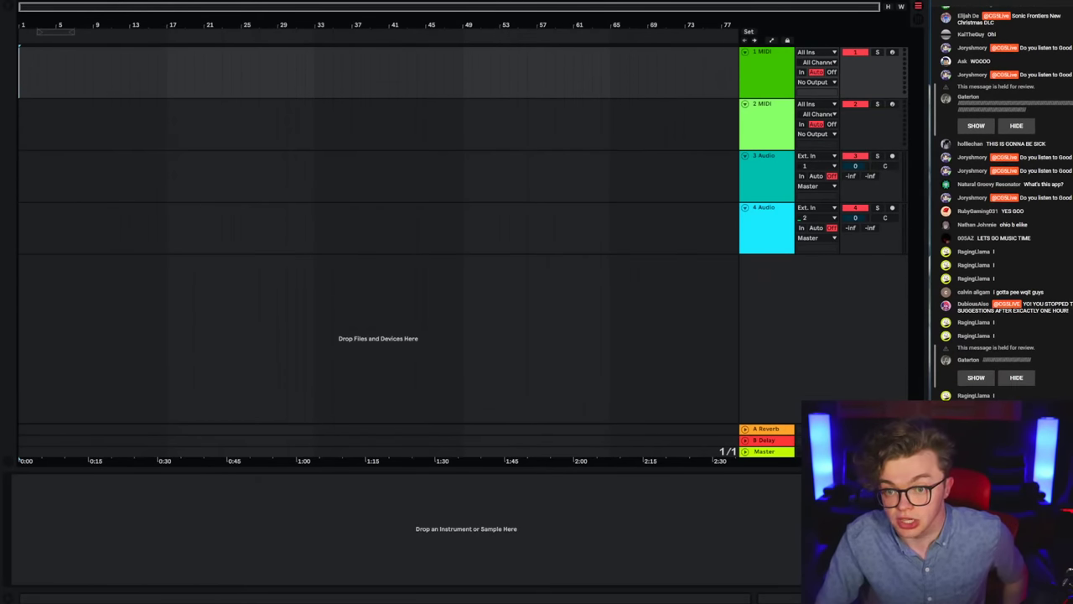
drag(986, 0, 987, 7)
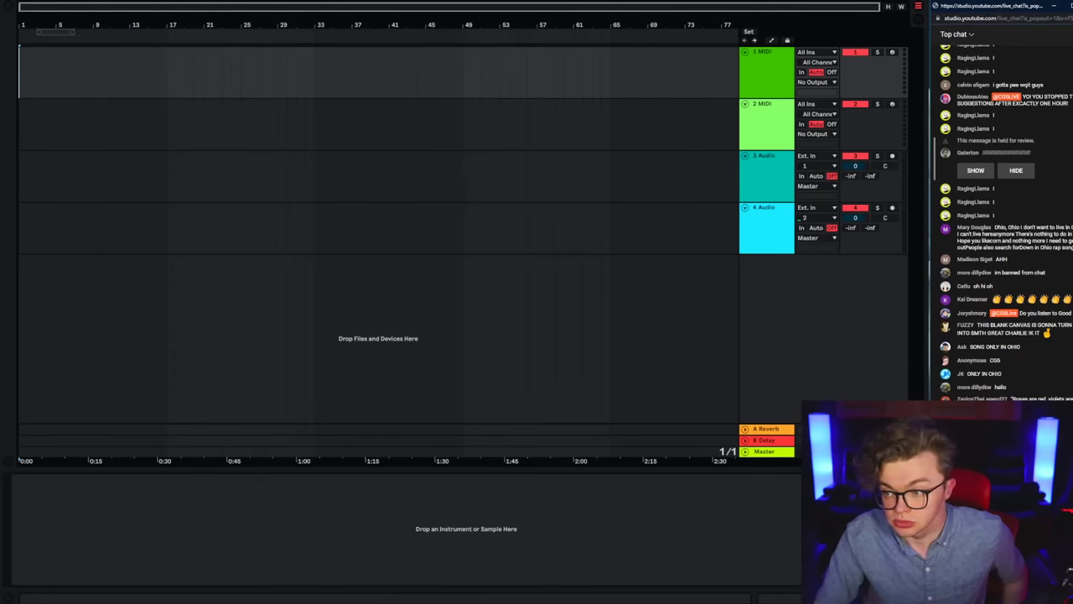
drag(961, 444, 961, 399)
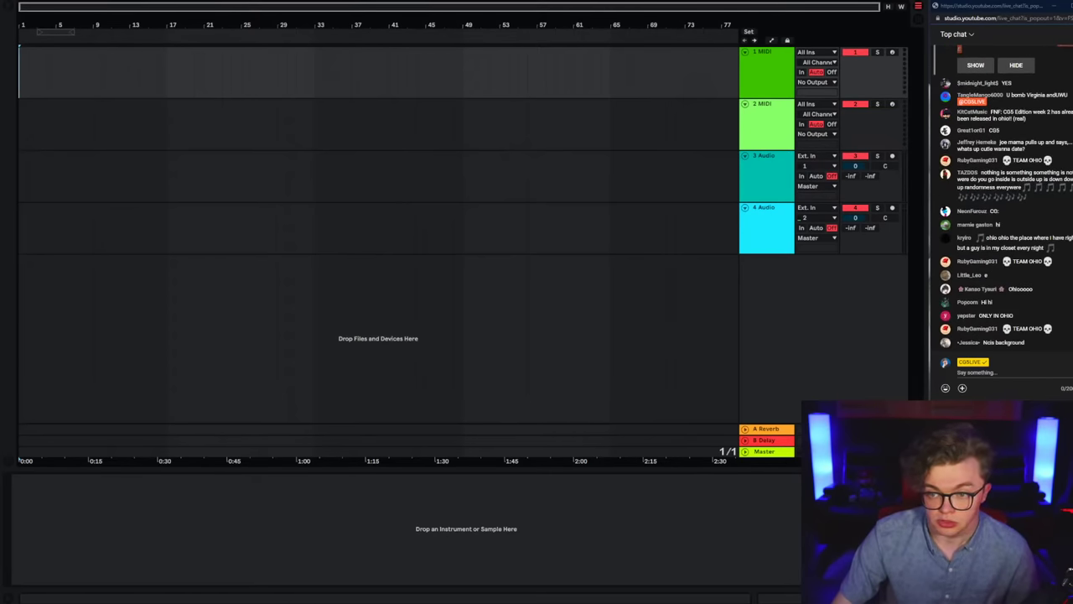
Step: Place the ohio document over the arrangement, lengthen its window and browse the lyric ideas up towards the beginning
drag(718, 29, 736, 33)
scroll(713, 340, up, 10)
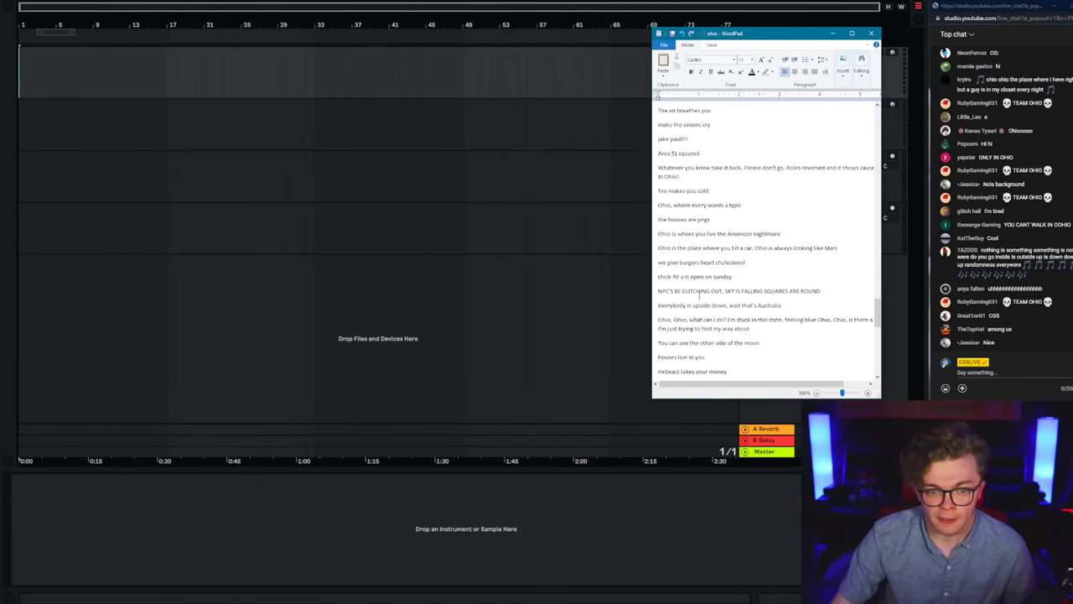
scroll(700, 293, up, 20)
drag(727, 398, 732, 602)
scroll(732, 420, up, 9)
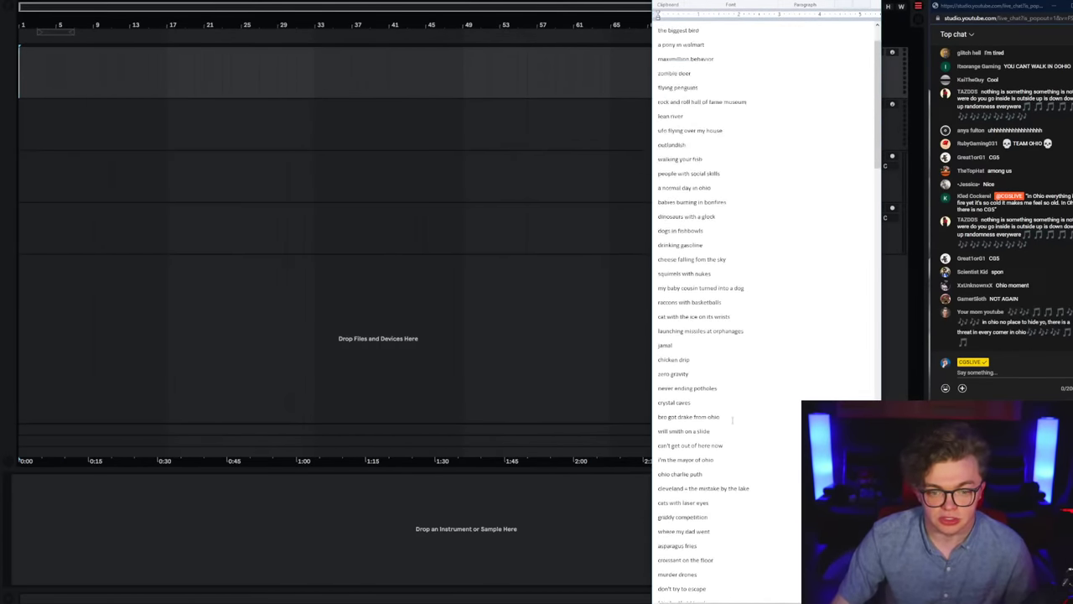
scroll(745, 205, up, 1)
Step: Set the whole document's line spacing to 1.00 and remove the 10pt space after paragraphs
key(ctrl+a)
right_click(701, 151)
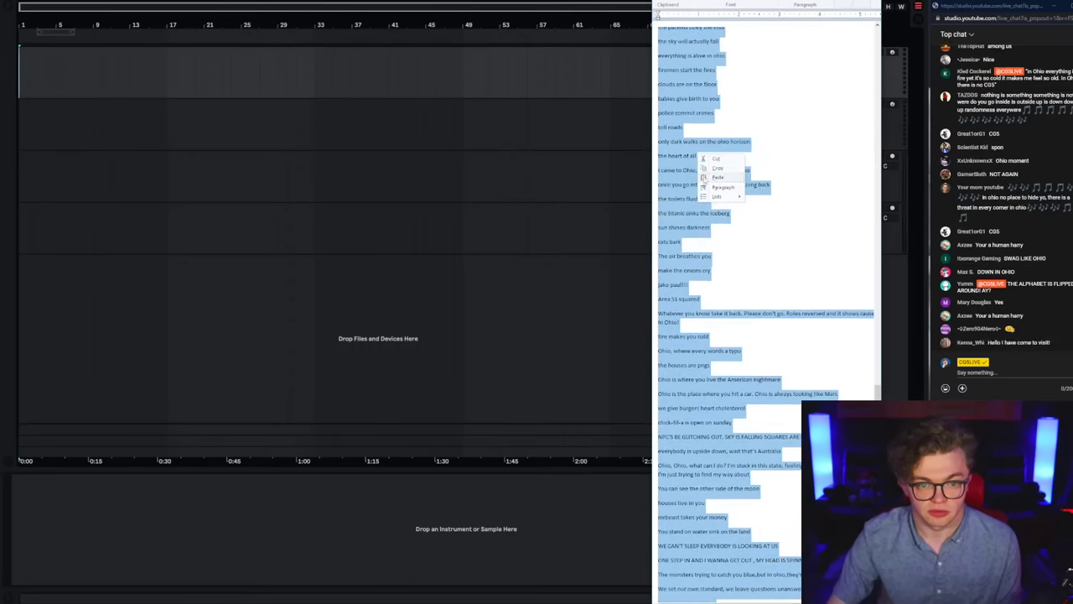
click(719, 190)
click(767, 304)
click(766, 310)
click(765, 315)
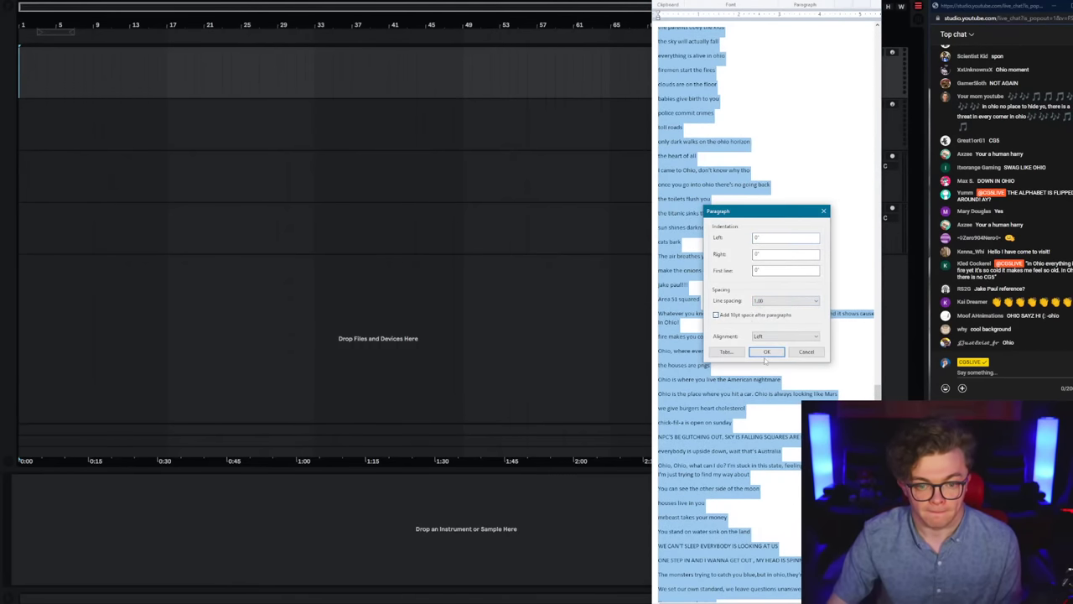
click(766, 352)
click(702, 358)
Step: Return to the start of the lyric list, then reposition and shorten the document window
scroll(738, 252, up, 3)
scroll(748, 222, up, 10)
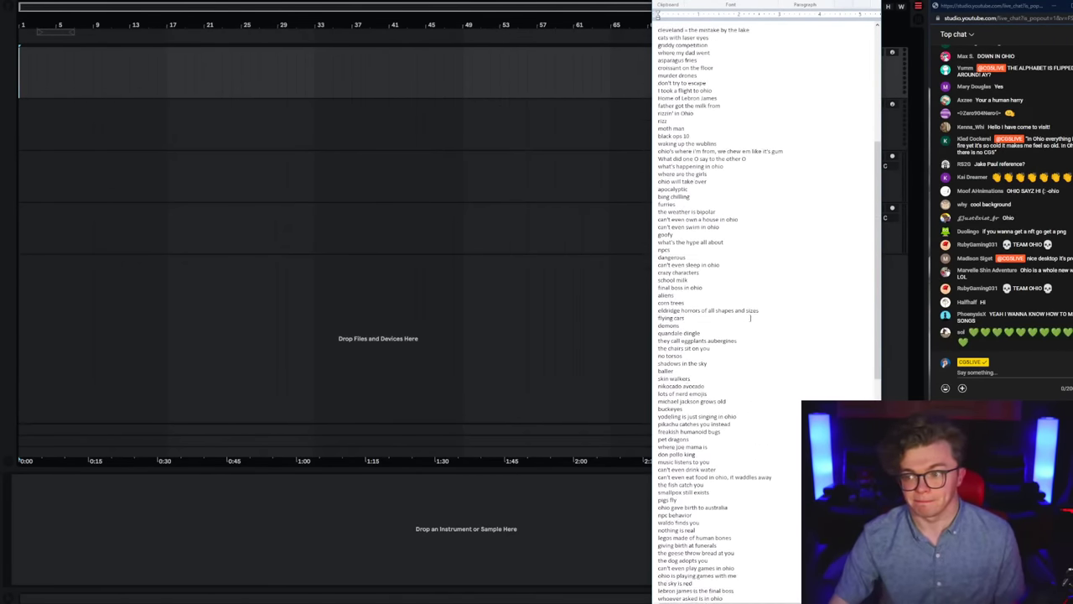
drag(772, 0, 728, 2)
drag(739, 388, 726, 484)
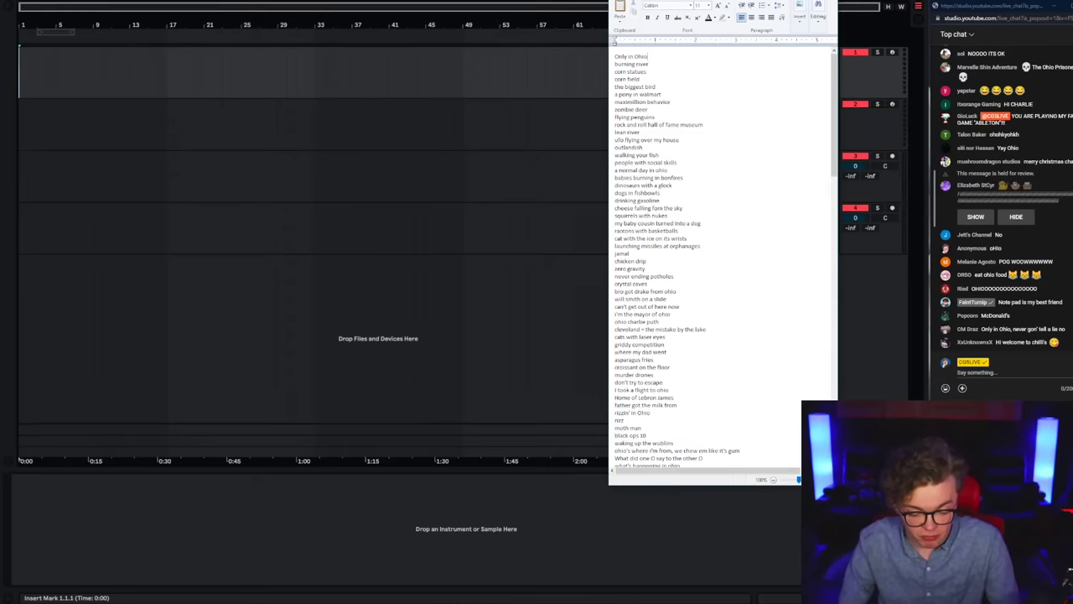
Step: Add the line "everybody needs some milk" below "Only in Ohio" in the lyric list
key(Return)
text(everybody)
key(BackSpace)
key(BackSpace)
key(BackSpace)
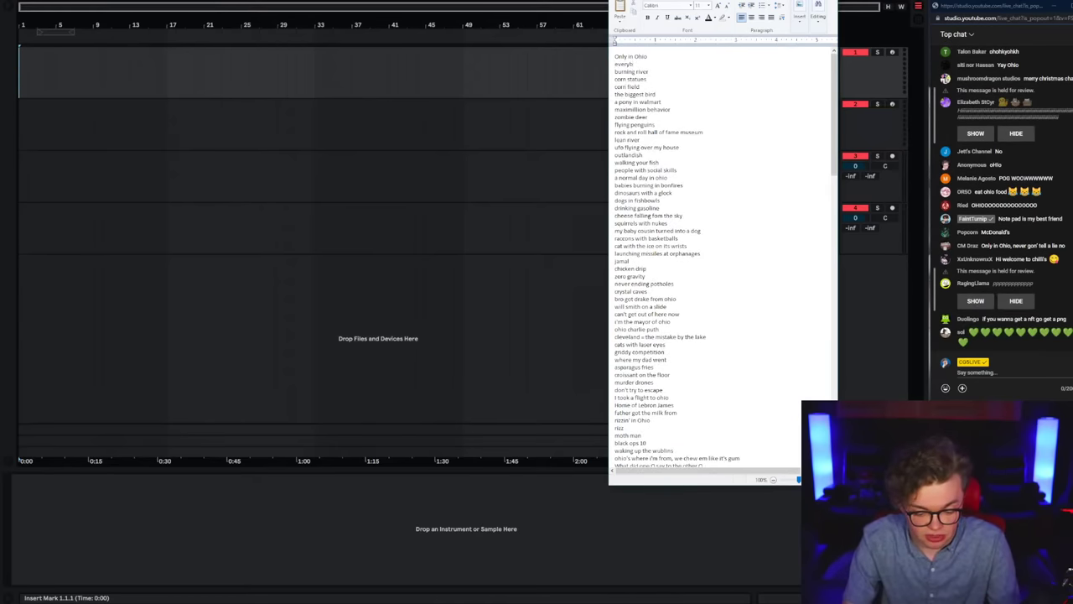
text(ody n)
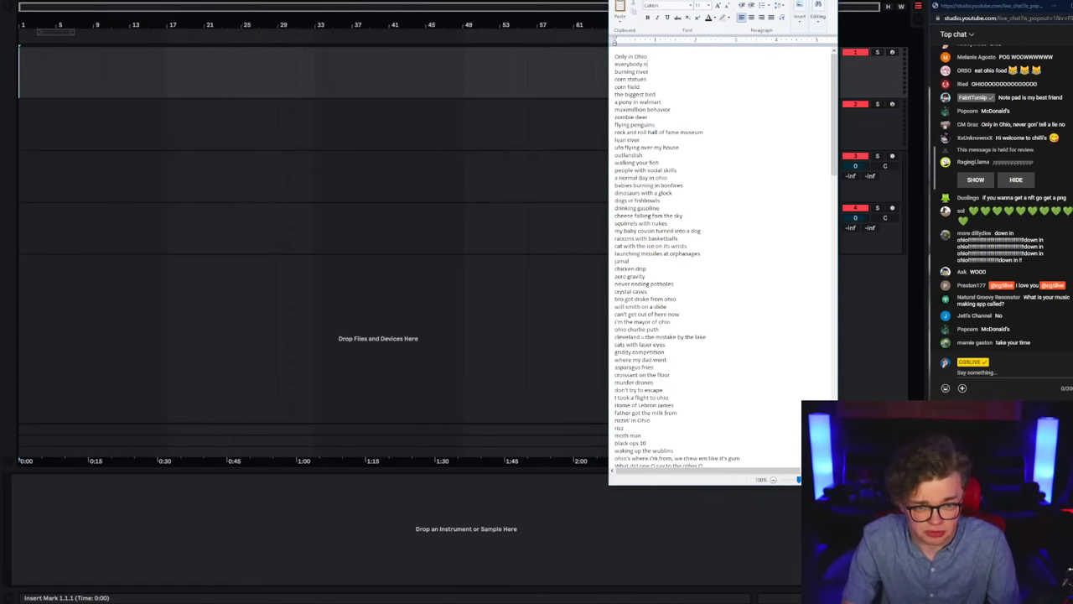
text(eeds some milk)
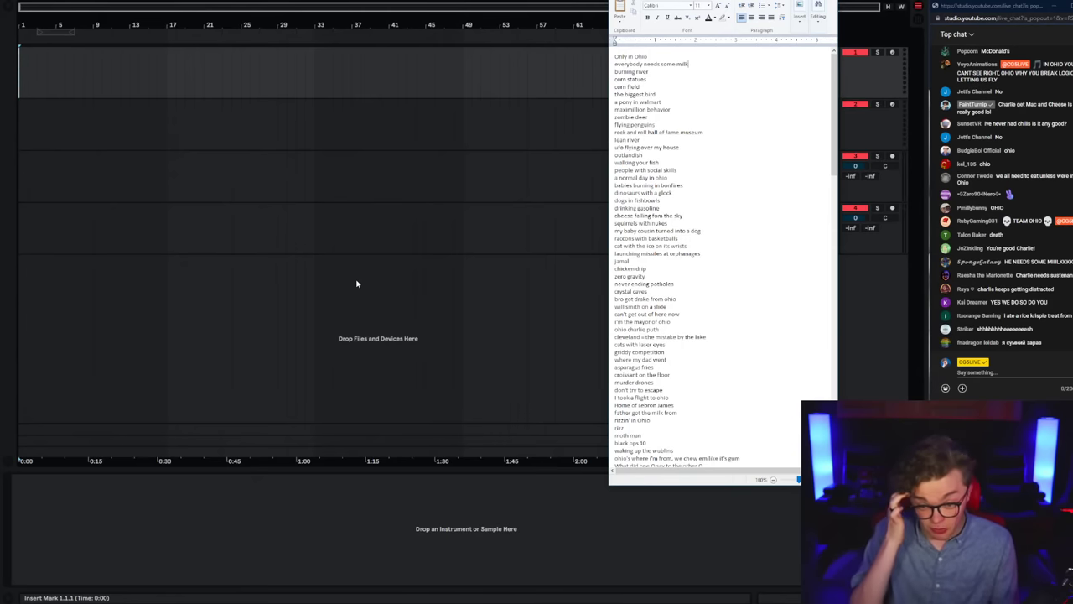
Step: Minimize the lyric document and arm the 4 Audio track for recording
click(724, 346)
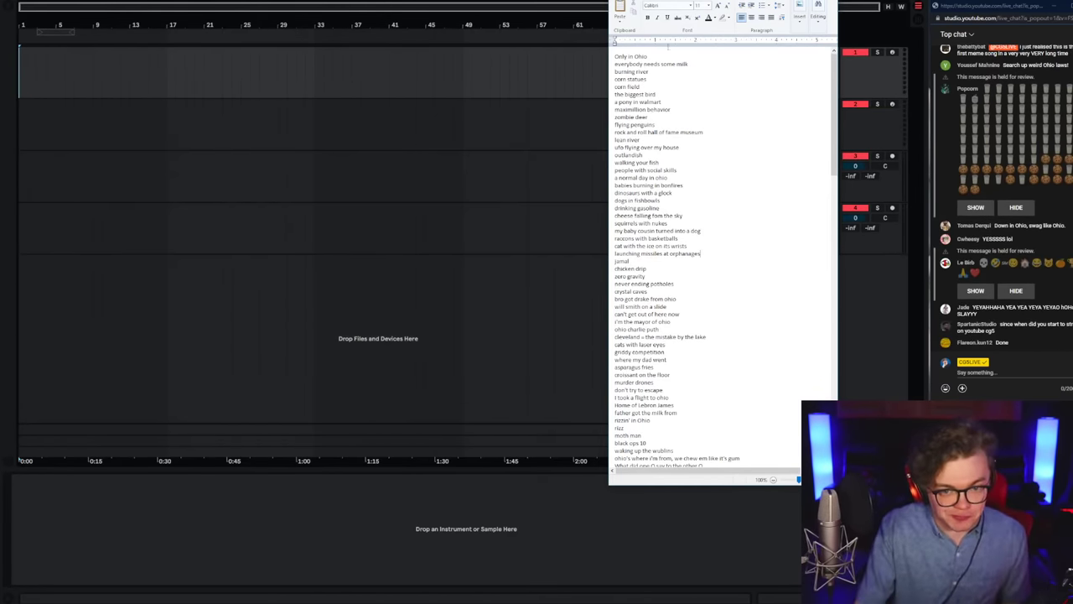
click(772, 1)
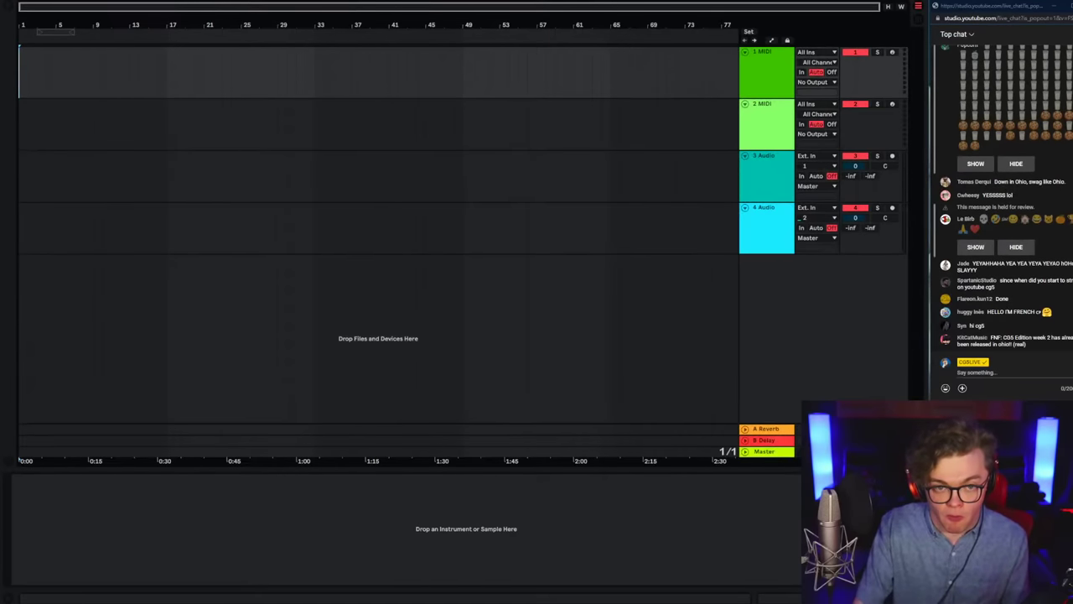
click(780, 178)
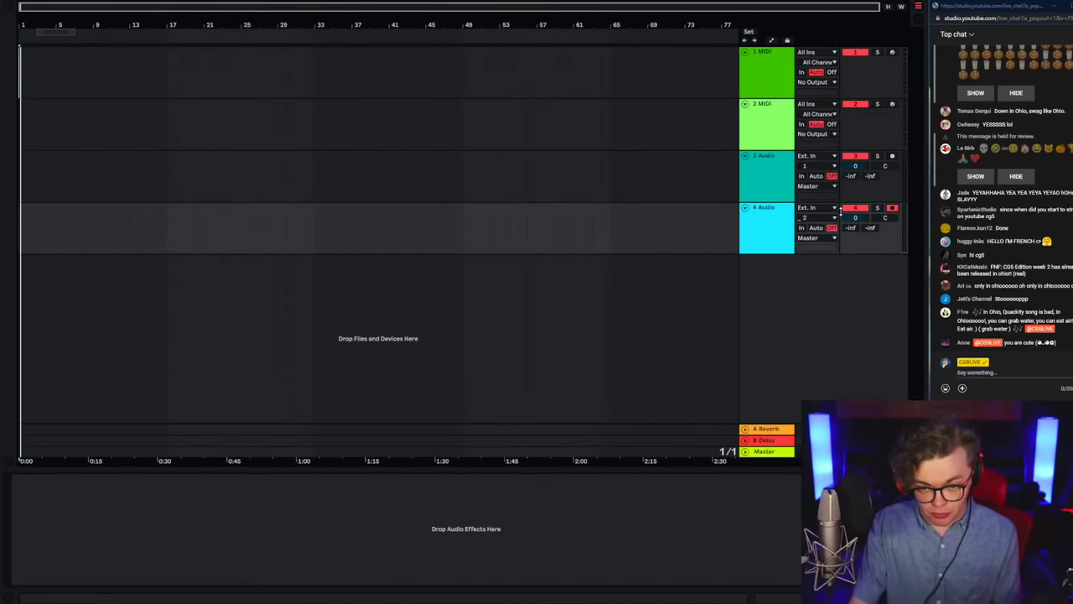
click(788, 225)
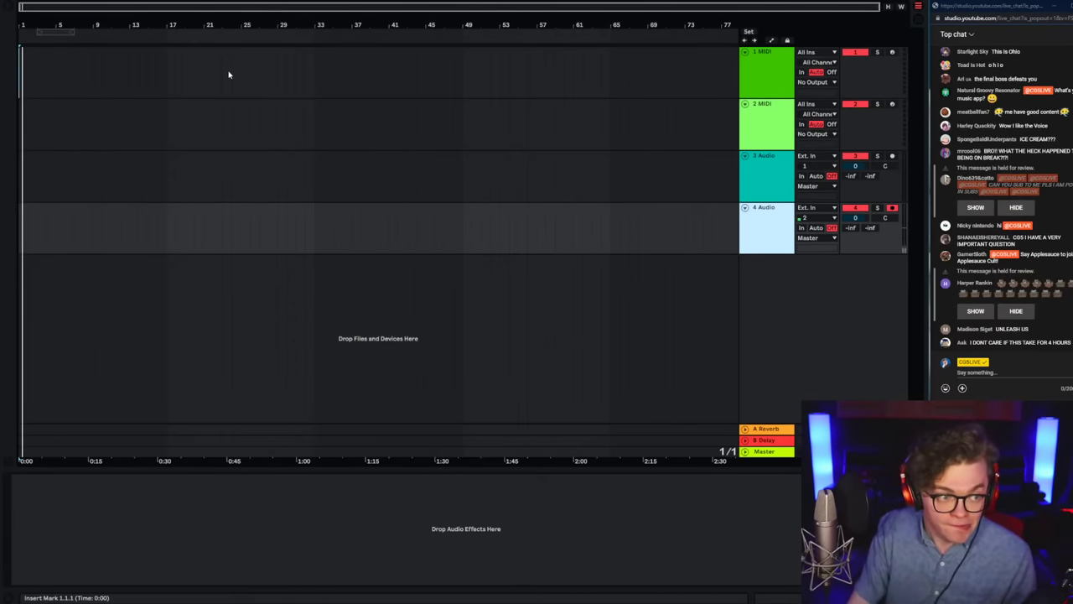
Step: Record a vocal take about ten bars long on the armed 4 Audio track
drag(48, 34, 50, 125)
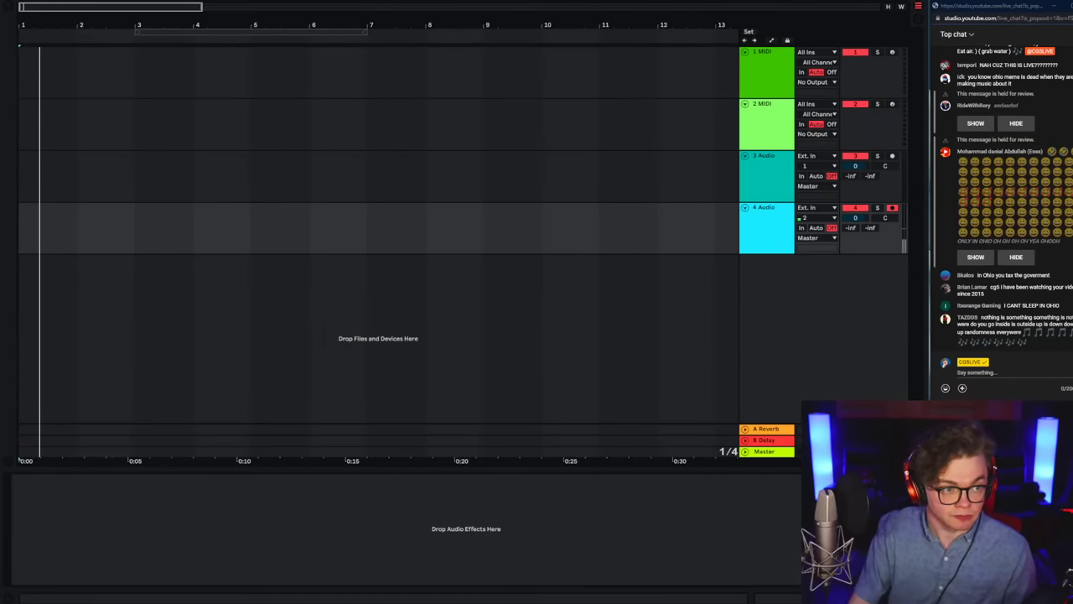
click(540, 392)
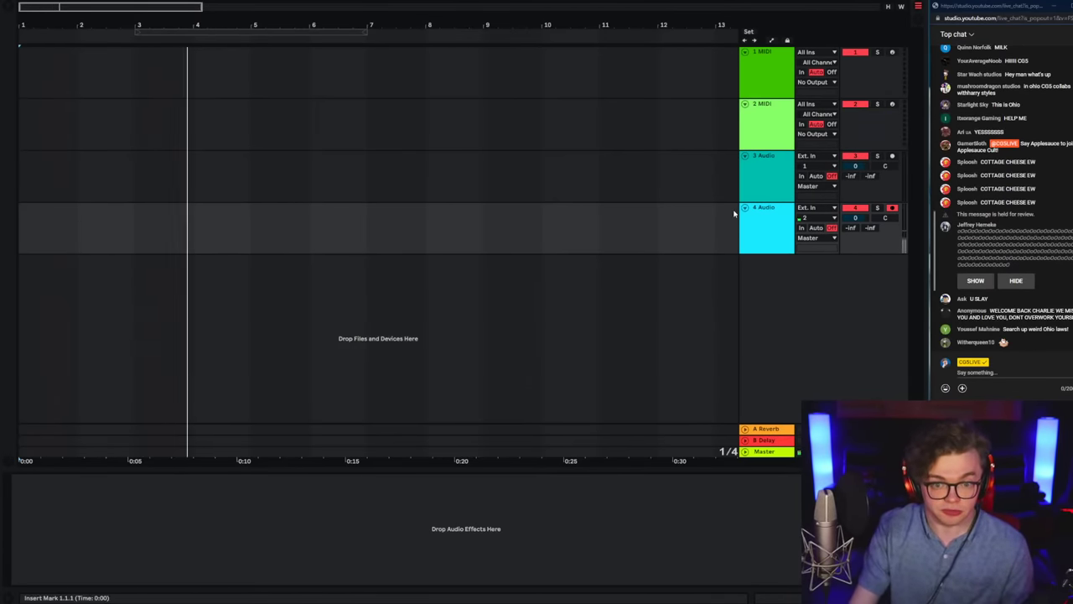
click(773, 238)
key(space)
key(space)
key(F9)
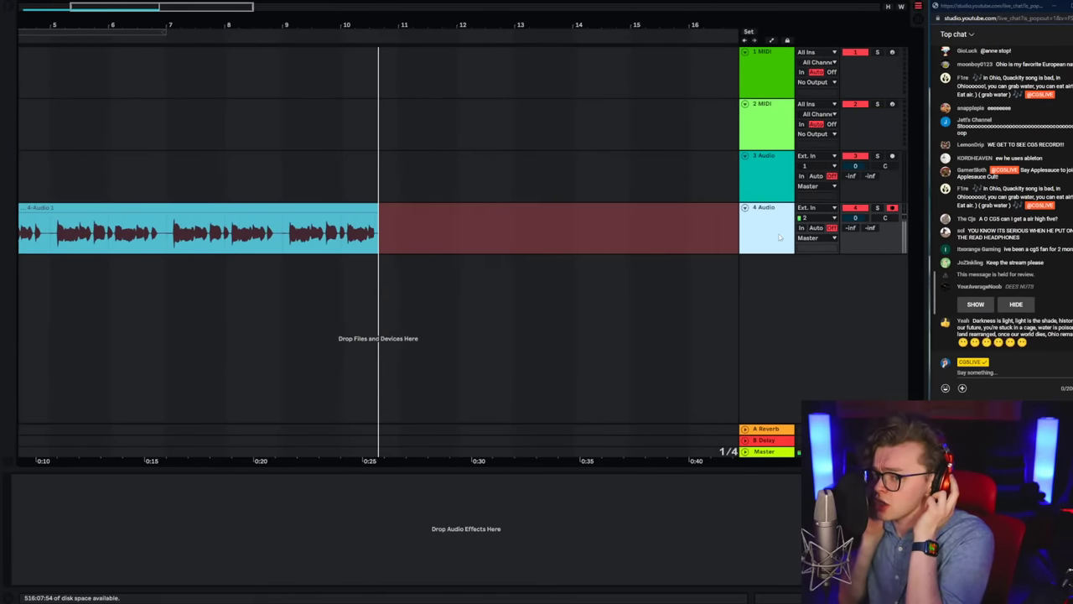
key(space)
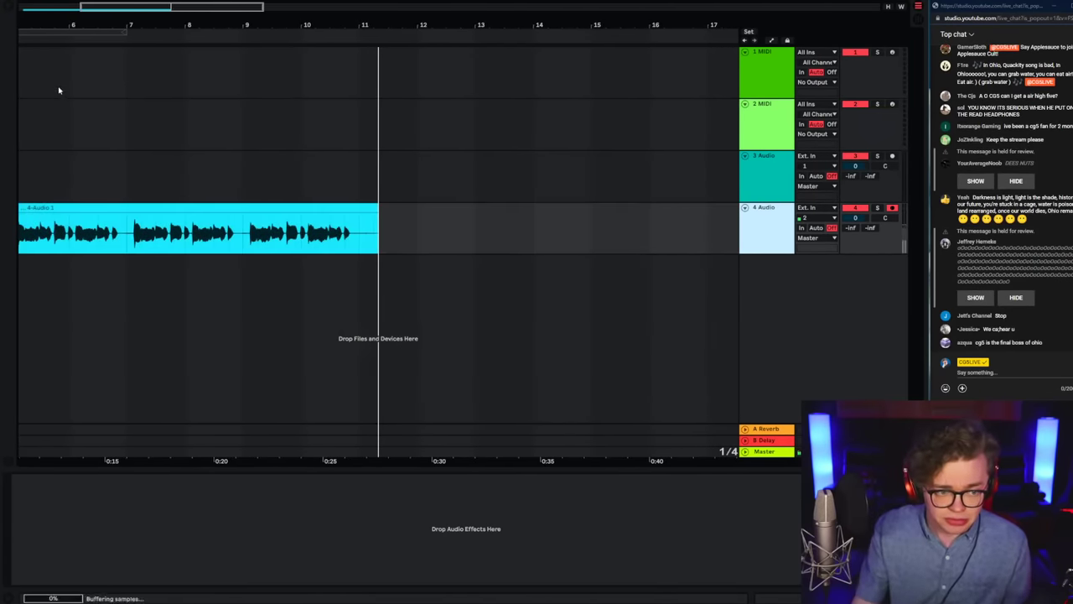
Step: Duplicate the 4 Audio track three times and delete the copied clips from the duplicate tracks
click(229, 232)
drag(201, 25, 353, 26)
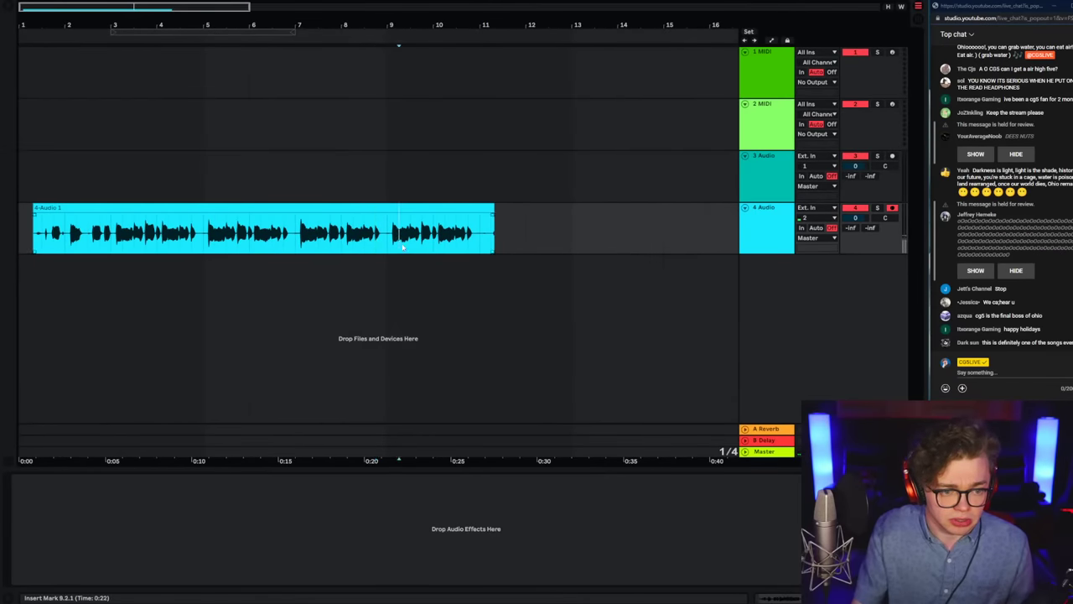
click(752, 248)
key(ctrl+d)
key(ctrl+d)
key(ctrl+d)
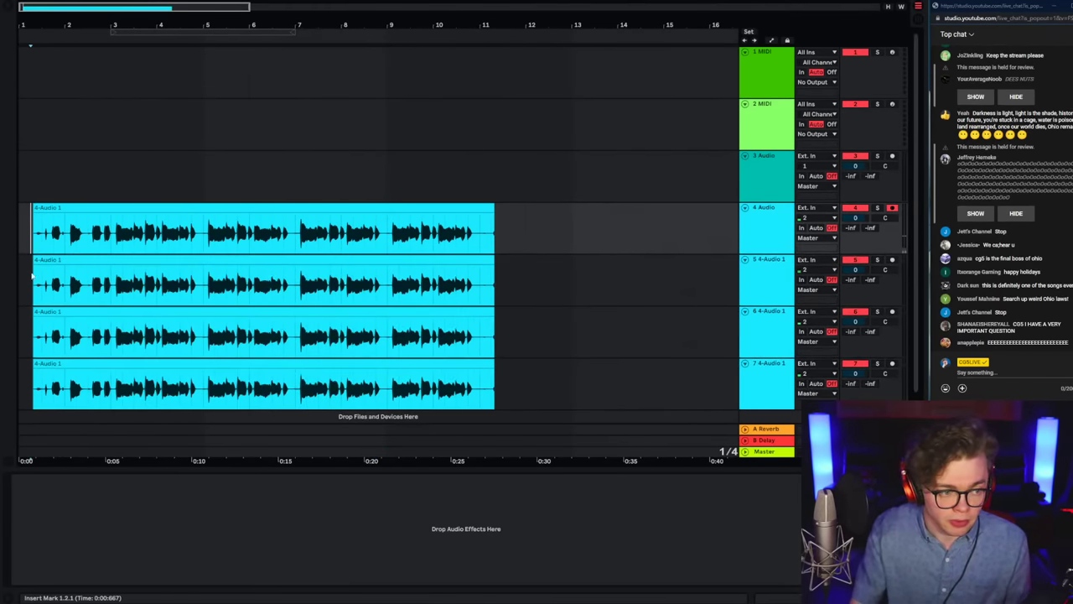
drag(33, 268, 596, 376)
key(Delete)
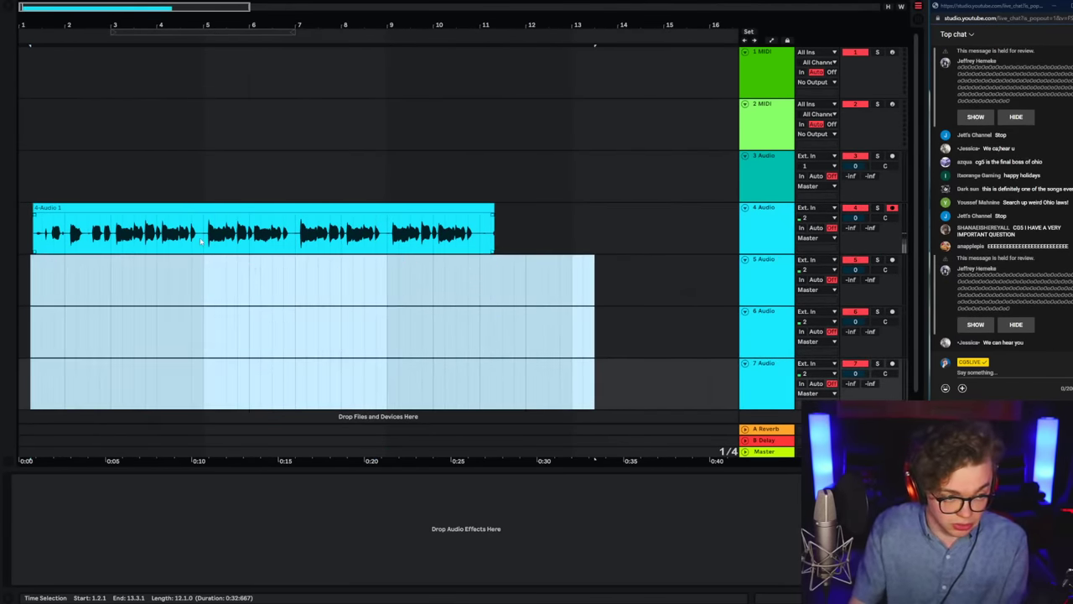
Step: Move the vocal phrases starting at bars 5 and 7 onto tracks 5 and 6, both aligned to bar 3
drag(204, 234, 157, 285)
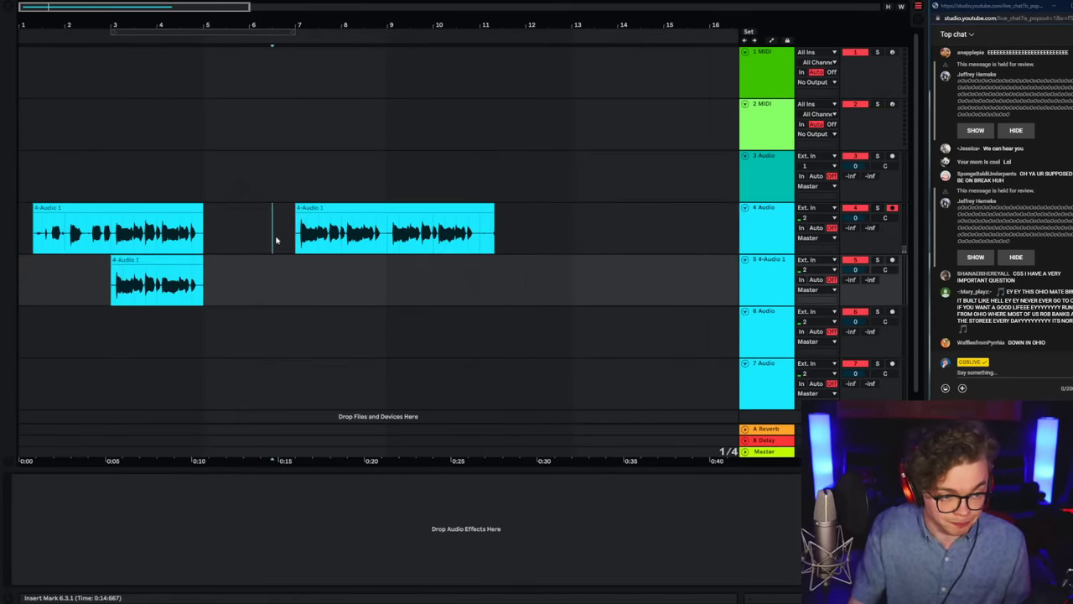
click(302, 234)
drag(361, 244, 526, 226)
click(377, 240)
drag(434, 230, 445, 228)
drag(439, 210, 233, 383)
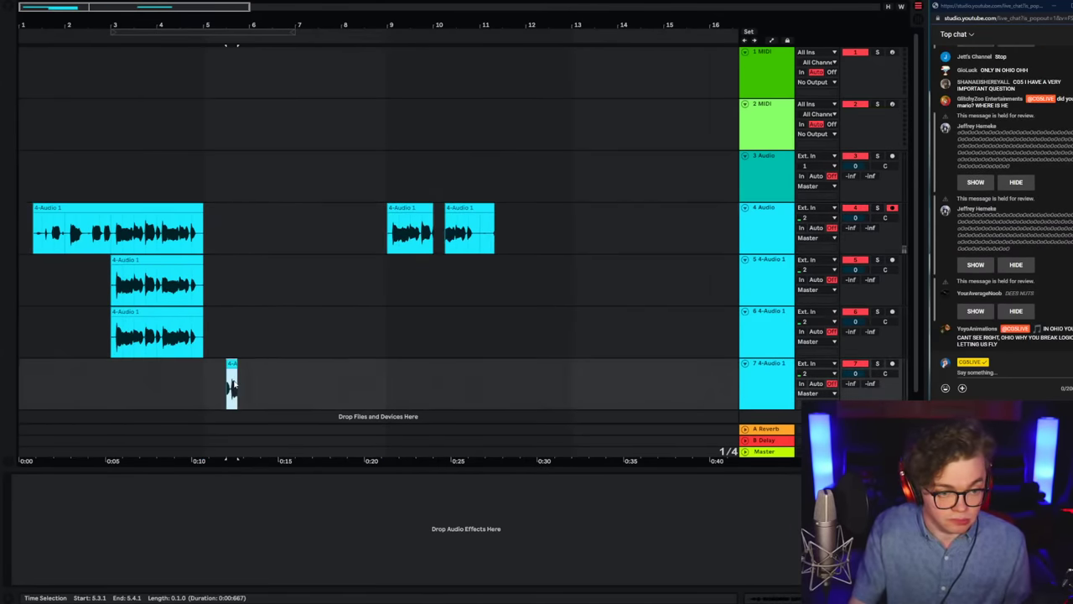
key(ctrl+z)
Step: Move the phrase starting at bar 9 to track 7 at bar 3 and delete the leftover audio before bar 3 on 4 Audio
click(330, 330)
drag(389, 237, 113, 383)
click(88, 239)
drag(99, 241, 23, 379)
click(99, 239)
drag(109, 238, 23, 379)
key(Delete)
Step: Pan tracks 4 and 6 to 50L and tracks 5 and 7 to 50R, and play the stacked vocals from bar 3
click(840, 237)
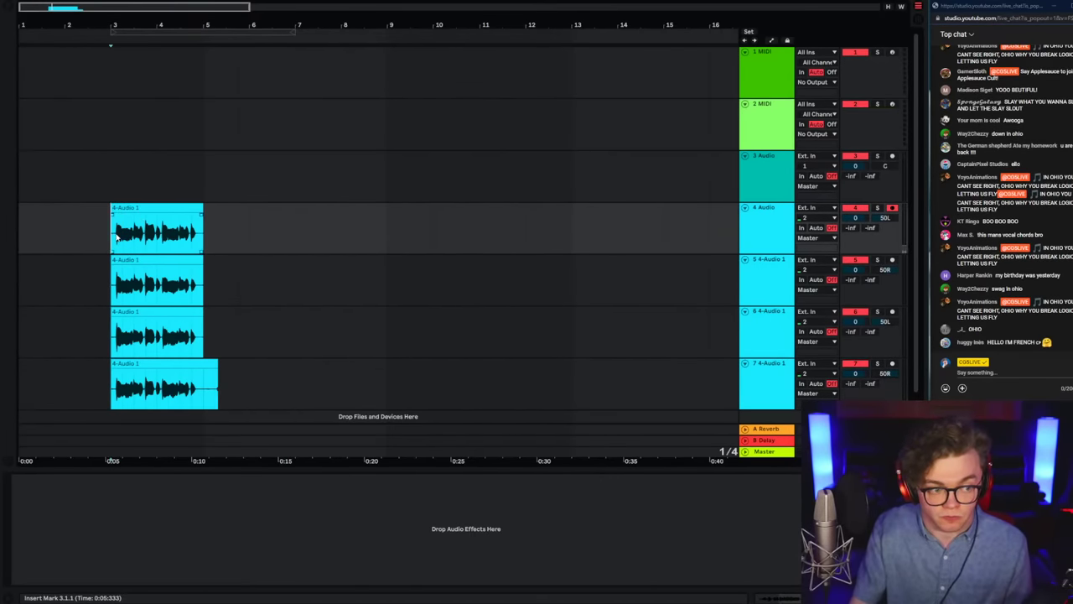
key(space)
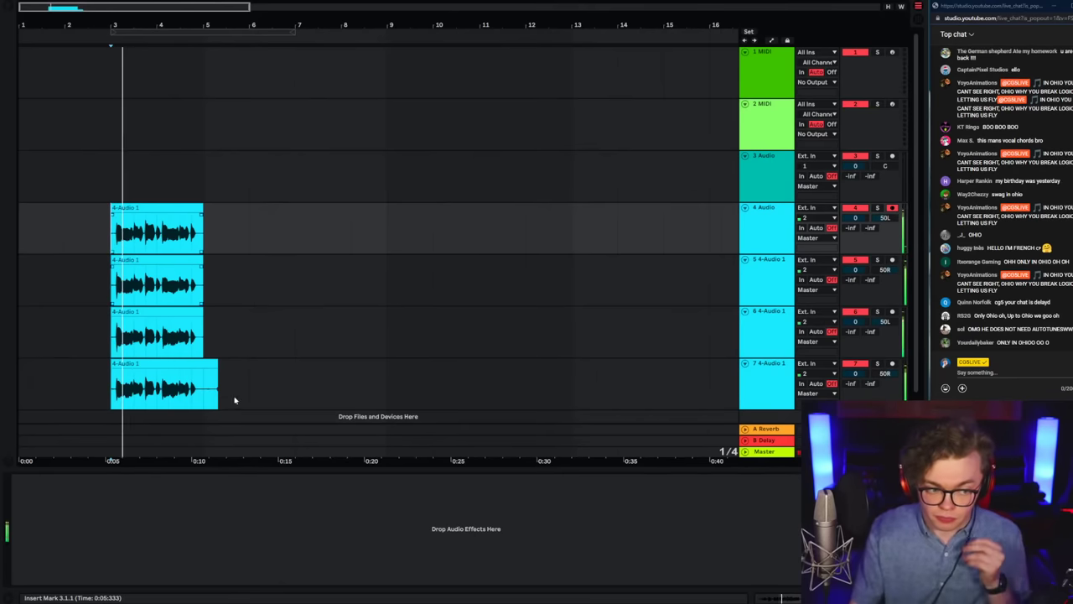
Step: Trim the track 7 clip's tail beyond bar 5 so it matches the other vocal clips
click(233, 396)
drag(224, 306, 286, 235)
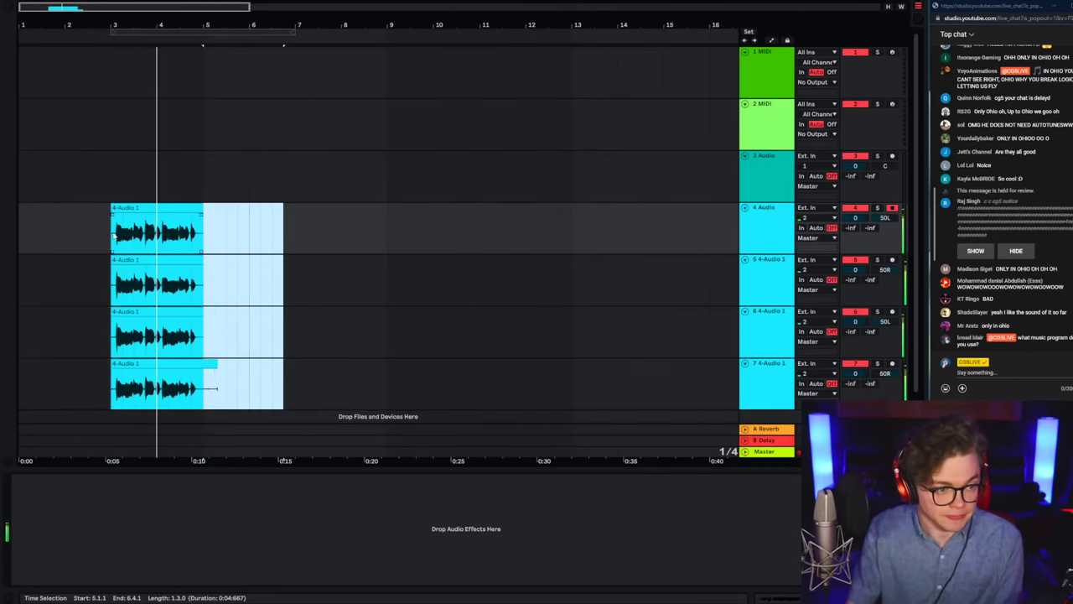
click(113, 244)
Step: Add a new audio track named fx below the four vocal tracks
click(766, 226)
scroll(767, 319, down, 1)
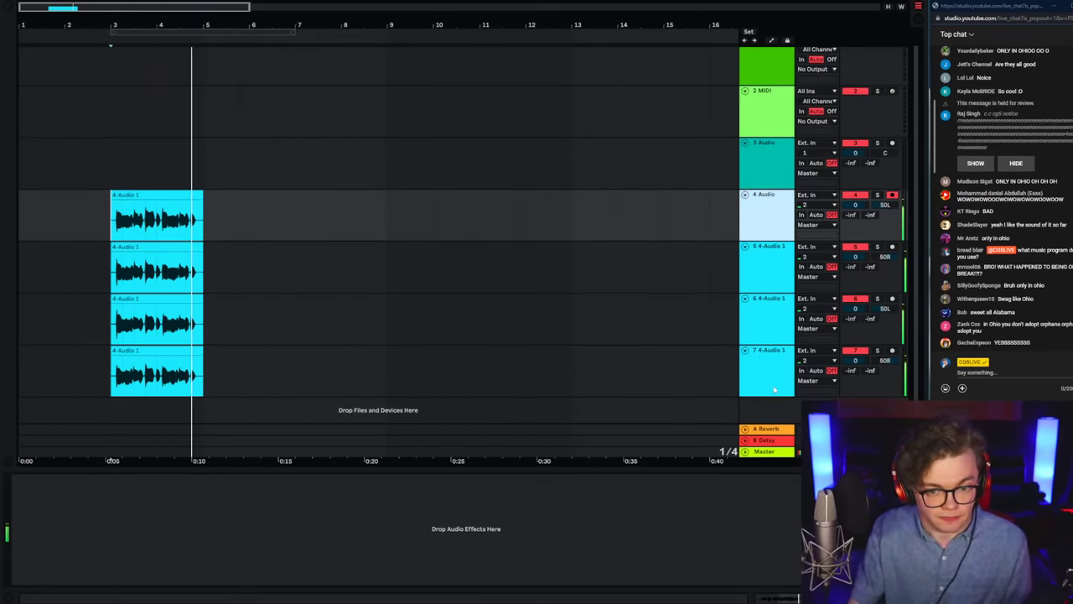
drag(766, 369, 797, 412)
key(ctrl+t)
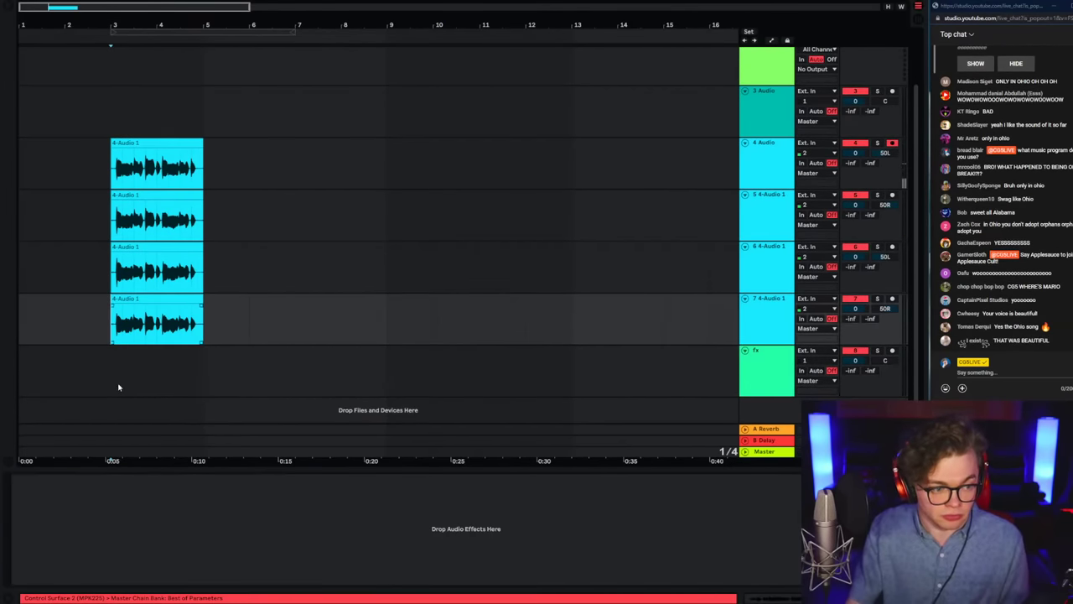
Step: Set the fx track's audio input to channel 2 and arm it for recording
click(118, 385)
click(774, 389)
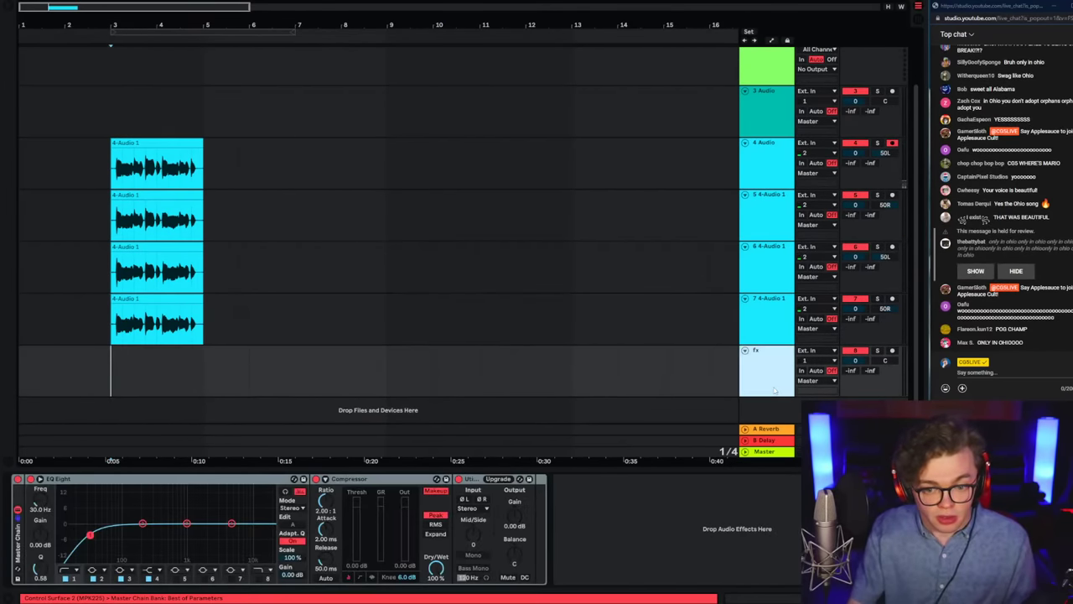
click(816, 362)
click(815, 386)
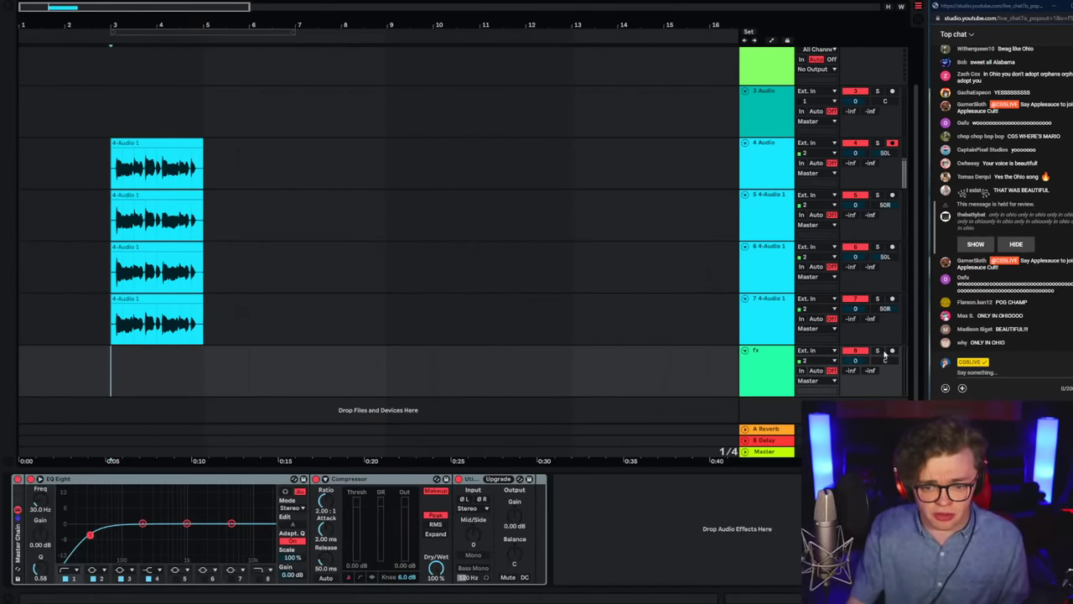
click(756, 375)
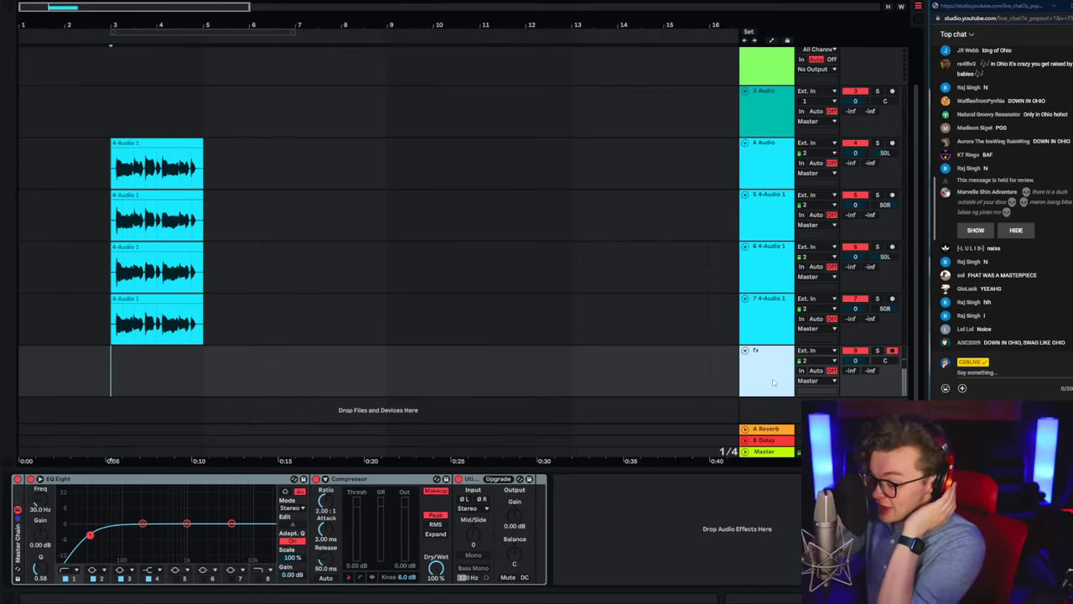
Step: Try recording a vocal take on the fx track from bar 3 and discard it
key(F9)
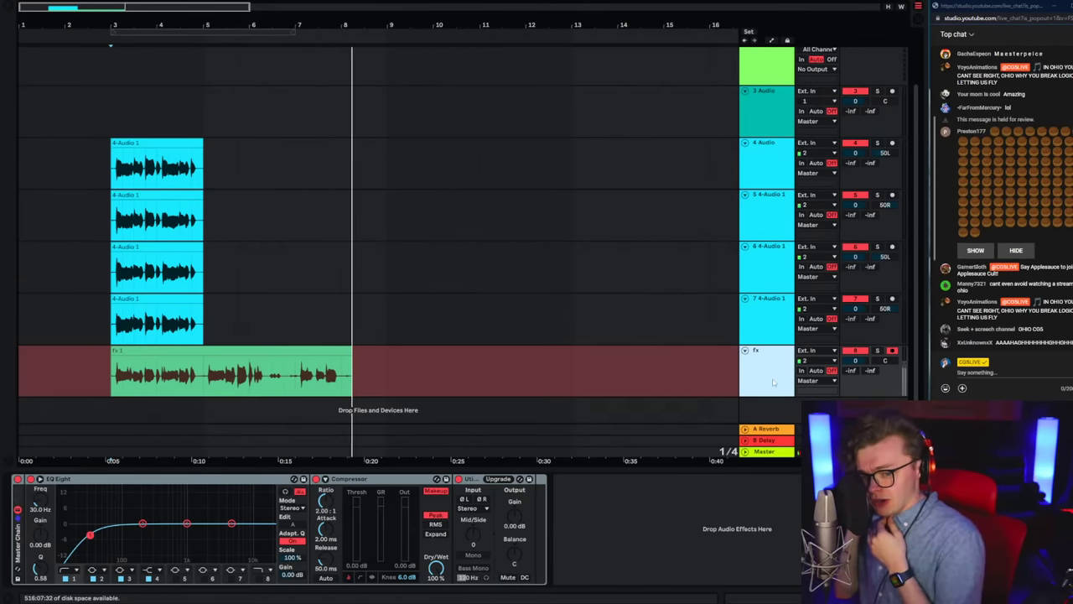
key(space)
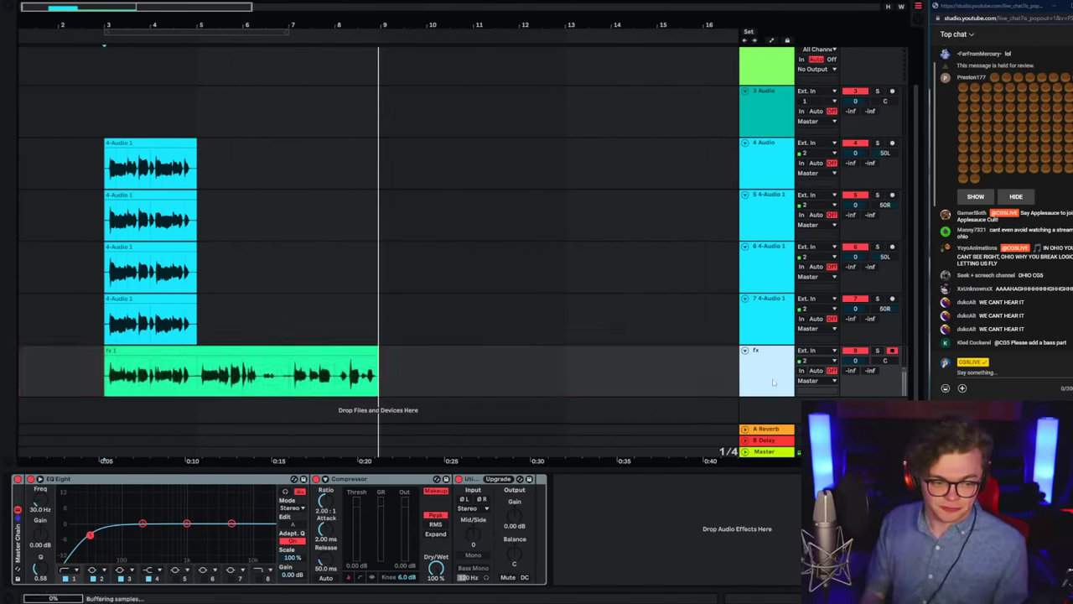
key(ctrl+z)
click(104, 388)
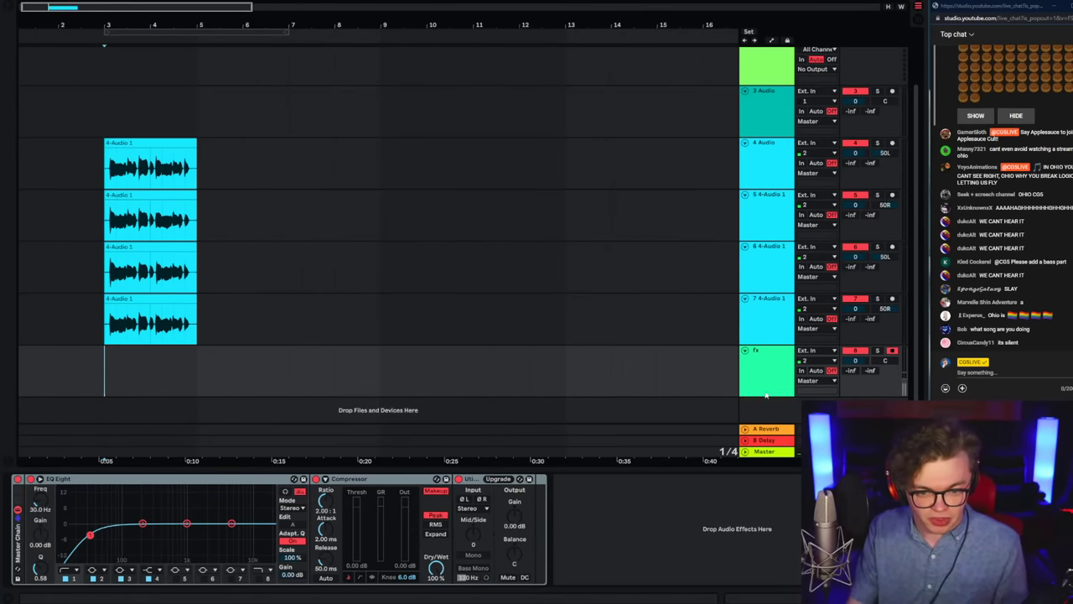
Step: Record four consecutive passes of the vocal phrase on the fx track, starting at bar 5 and running to about bar 13
click(197, 383)
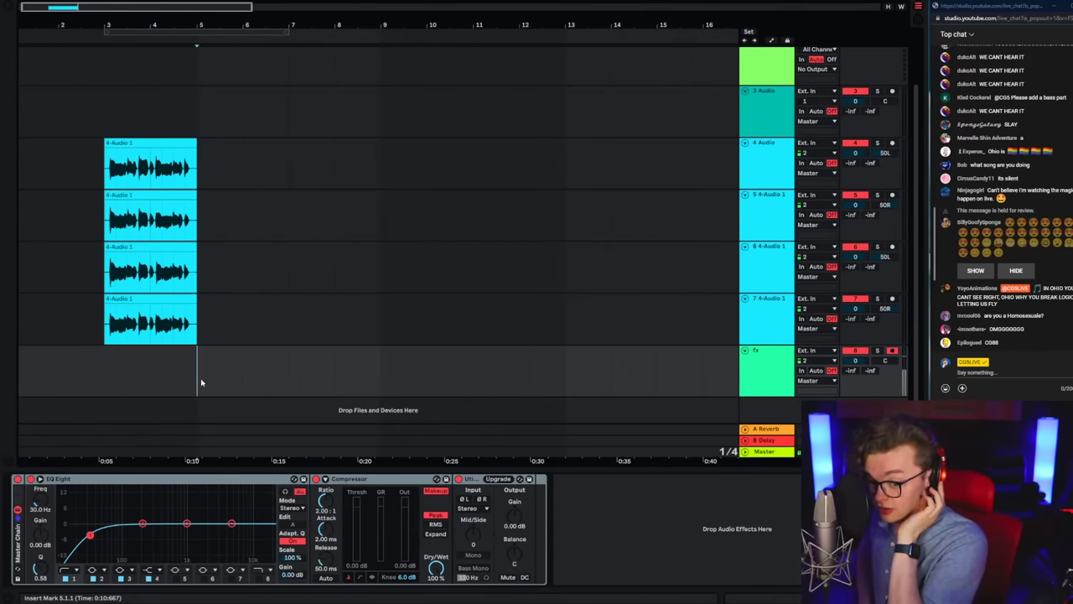
key(F9)
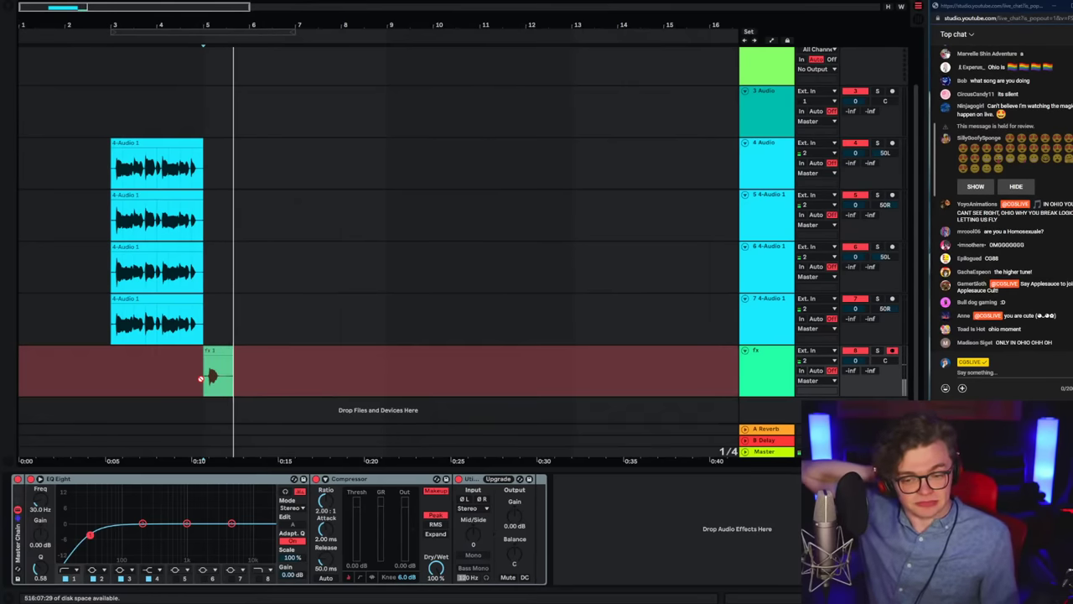
key(space)
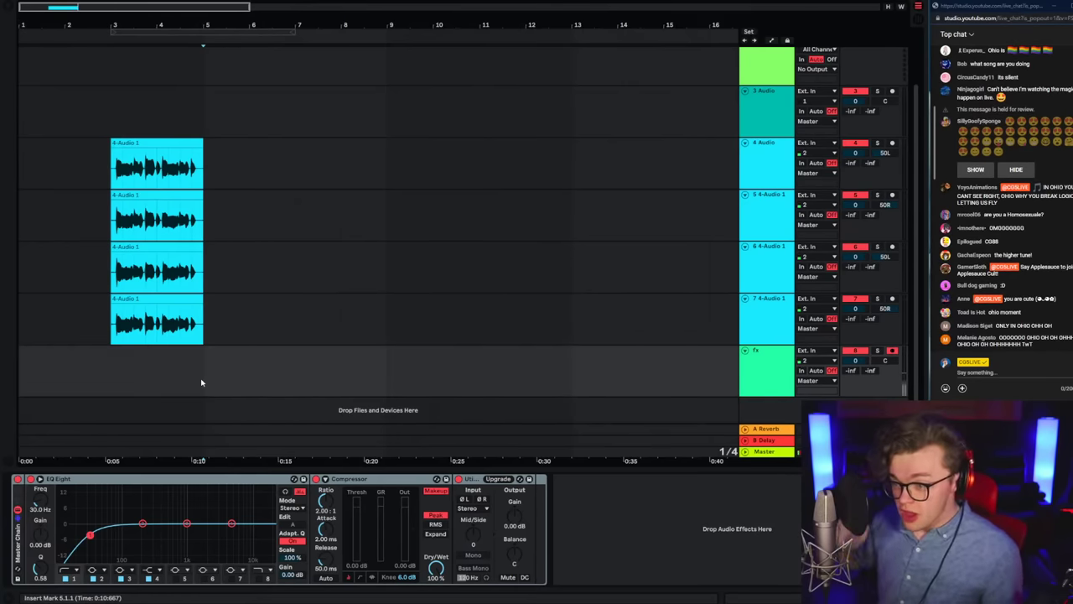
key(F9)
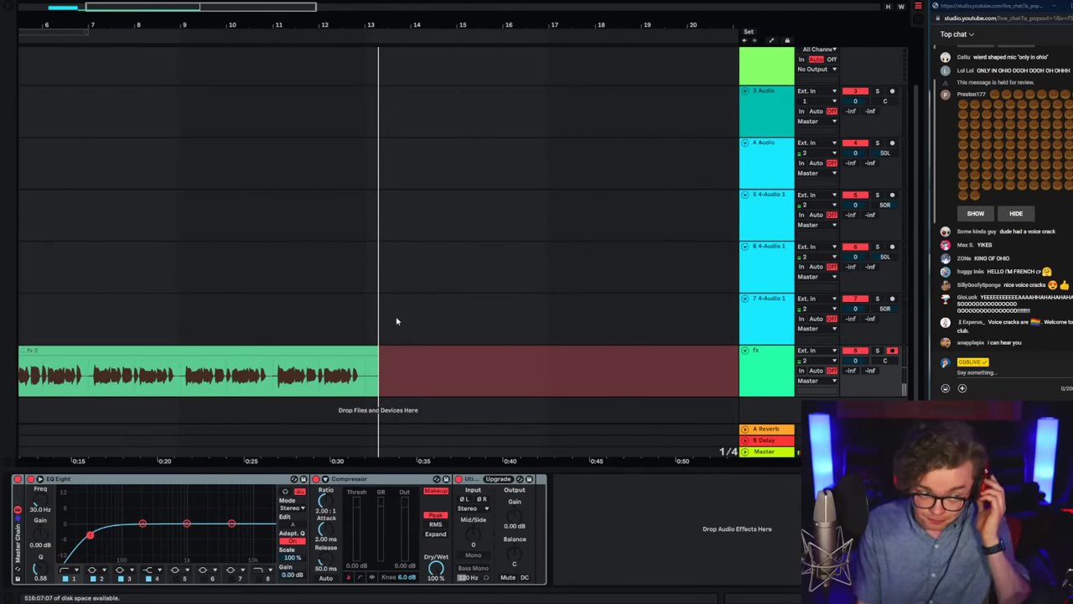
key(space)
Step: Cut the bar 9 to 11 phrase from the fx take, paste it at bar 3 and play it
key(space)
scroll(167, 390, left, 5)
click(294, 384)
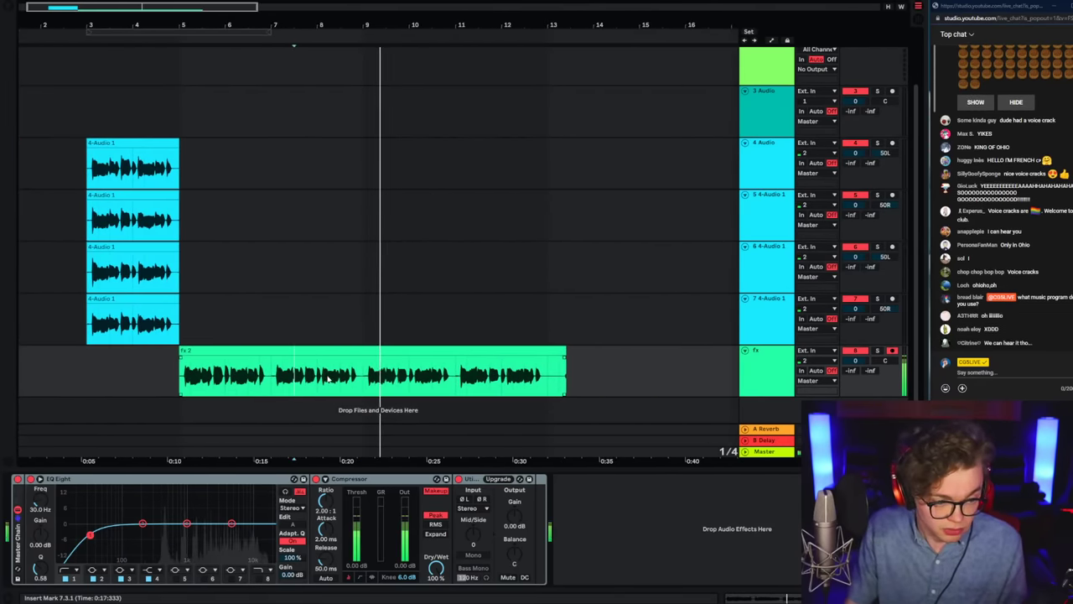
drag(364, 383, 456, 383)
key(ctrl+x)
key(space)
click(88, 378)
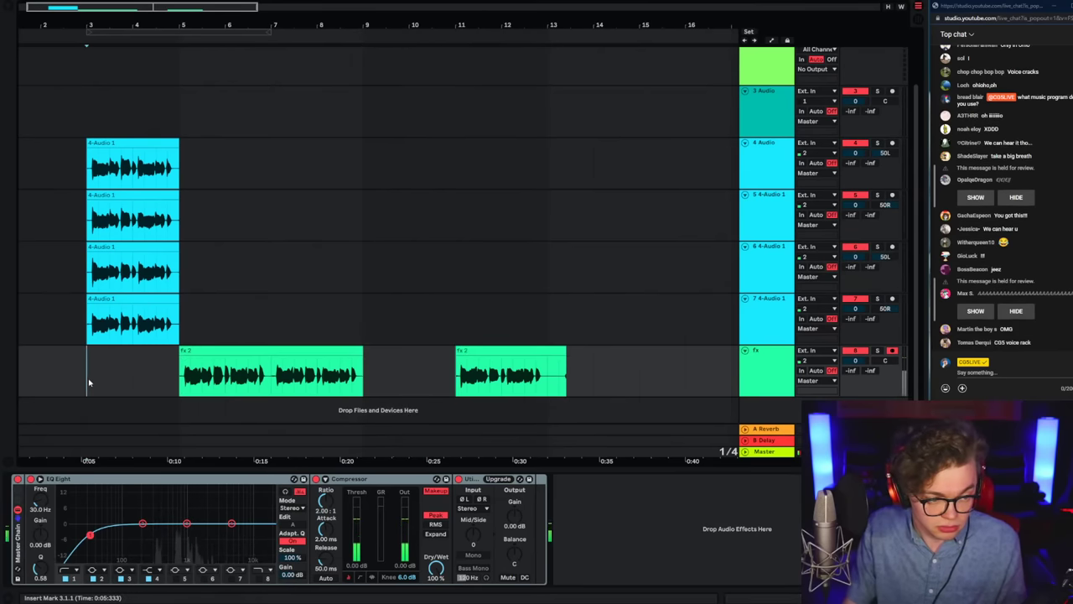
key(ctrl+v)
key(space)
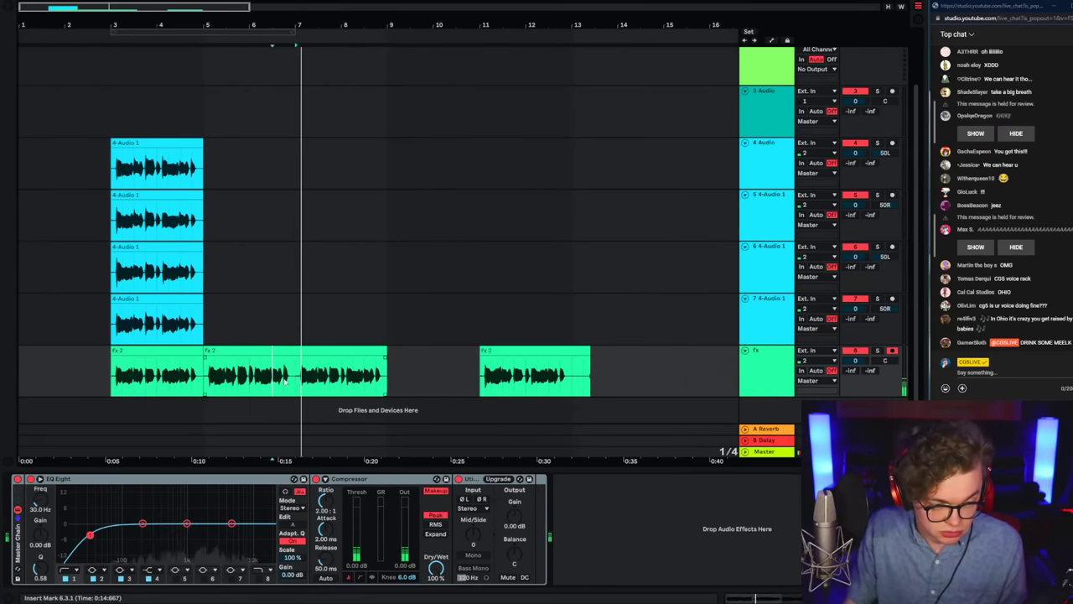
Step: Duplicate the fx track, delete bars 5 to 7 from the copy and clear the original from bar 7 onward
key(ctrl+v)
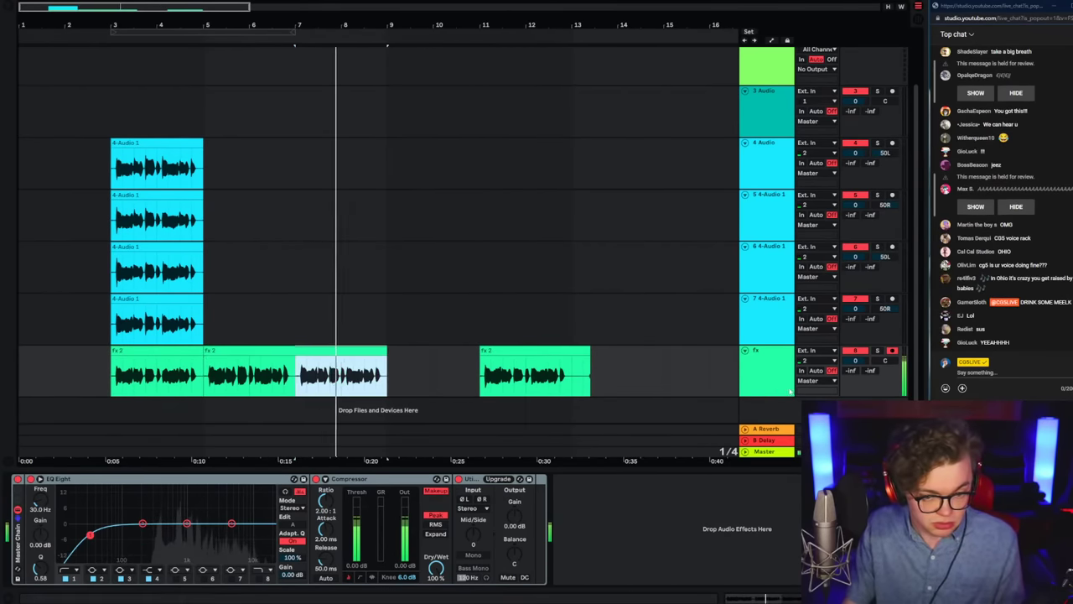
click(767, 373)
key(ctrl+d)
click(193, 397)
mouse_move(215, 362)
mouse_down()
mouse_move(295, 395)
mouse_move(334, 359)
mouse_move(640, 352)
mouse_up()
click(204, 369)
key(space)
key(Delete)
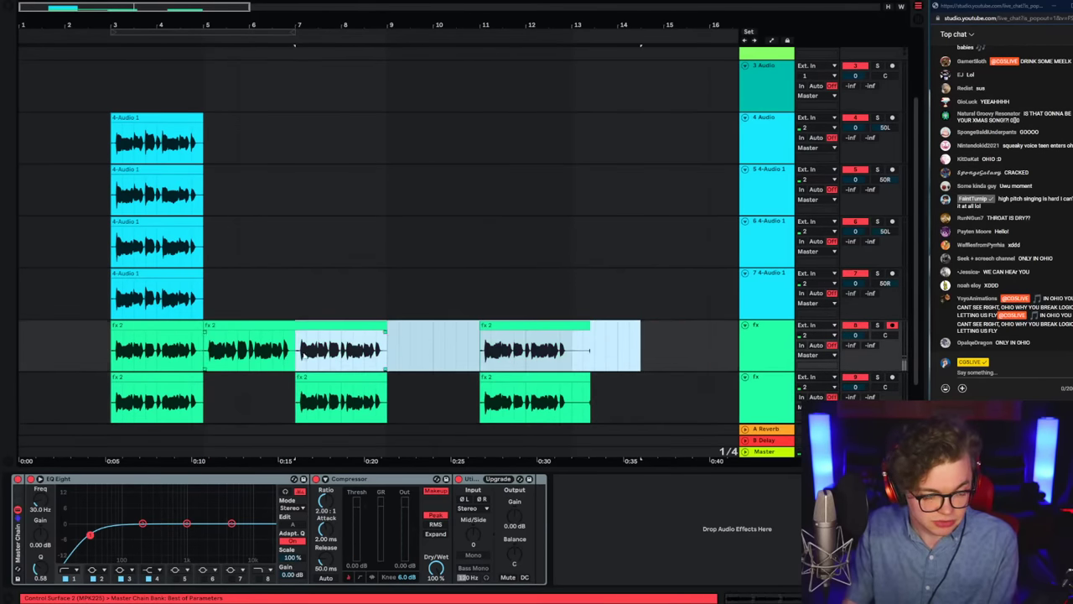
key(Delete)
Step: Undo the fx track duplication, the deletions and the phrase move, and play the original take from bar 5
click(111, 403)
scroll(118, 389, down, 1)
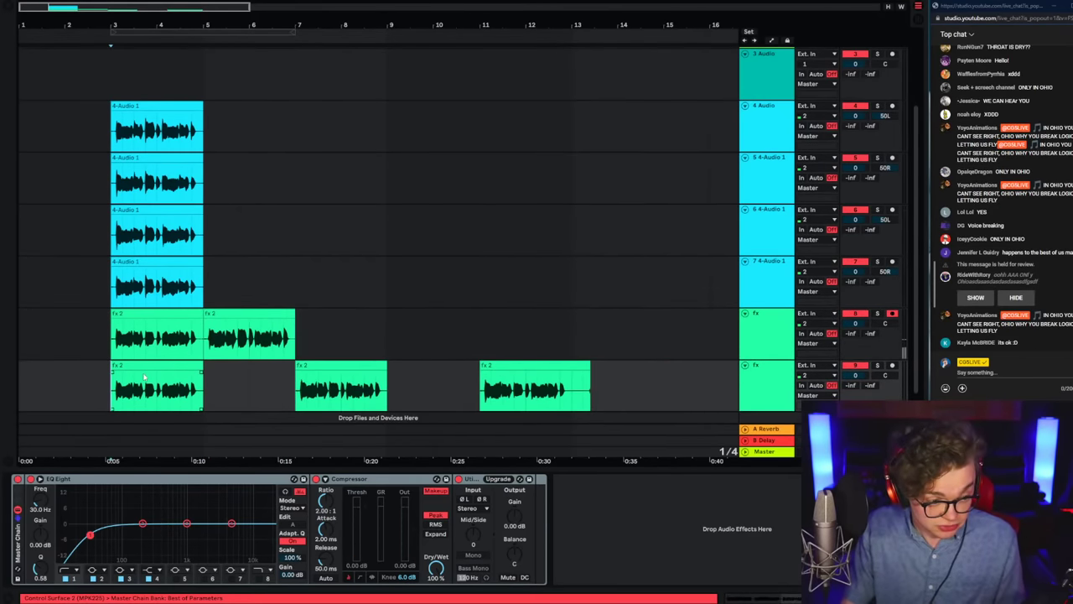
click(184, 367)
click(234, 400)
key(ctrl+z)
click(387, 352)
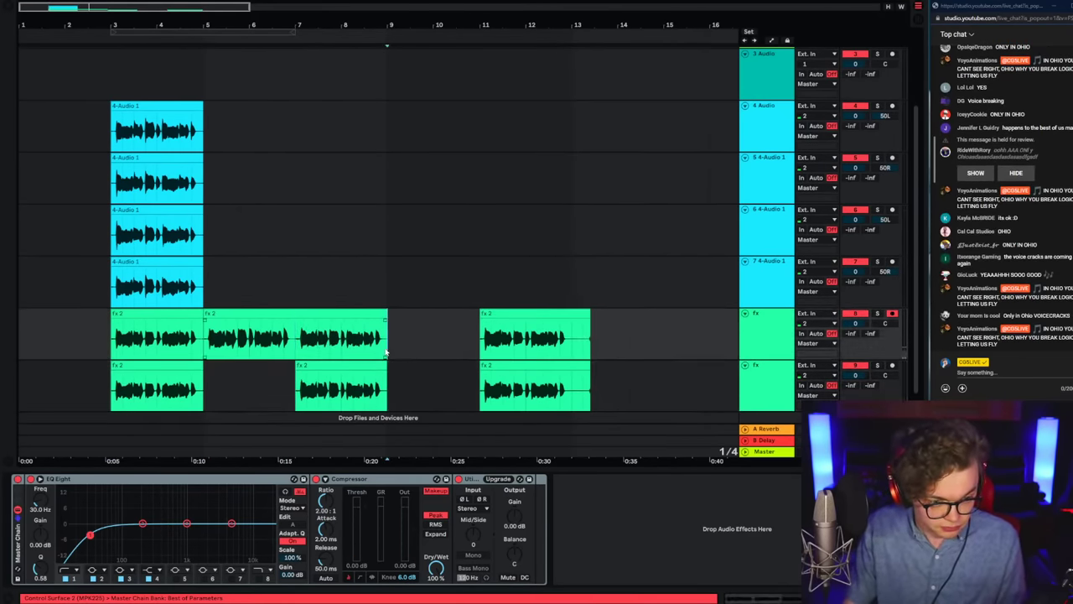
key(ctrl+z)
key(ctrl+z)
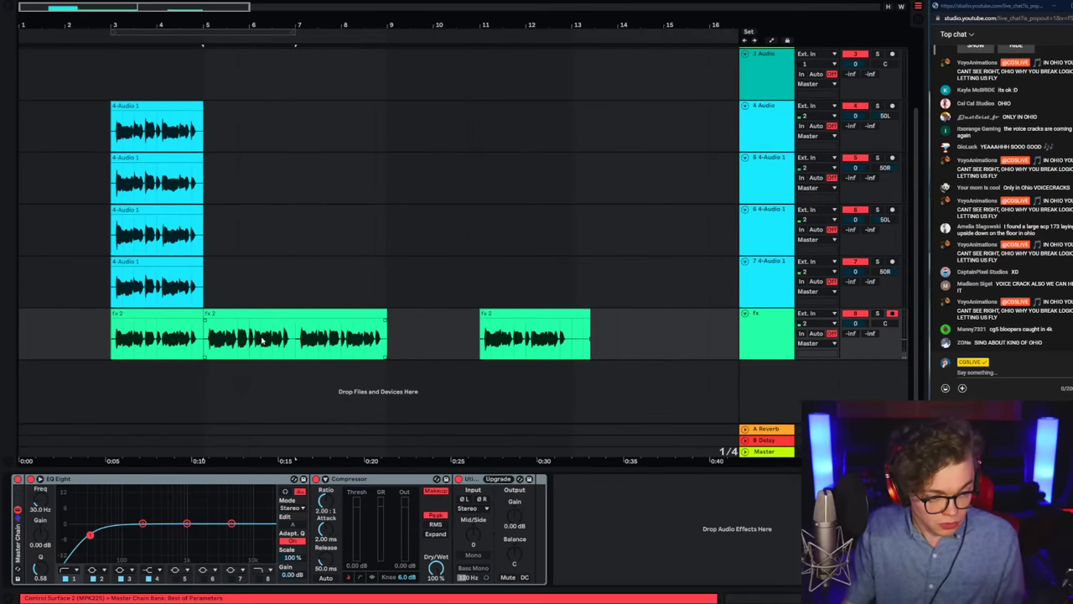
key(ctrl+z)
key(ctrl+z)
key(space)
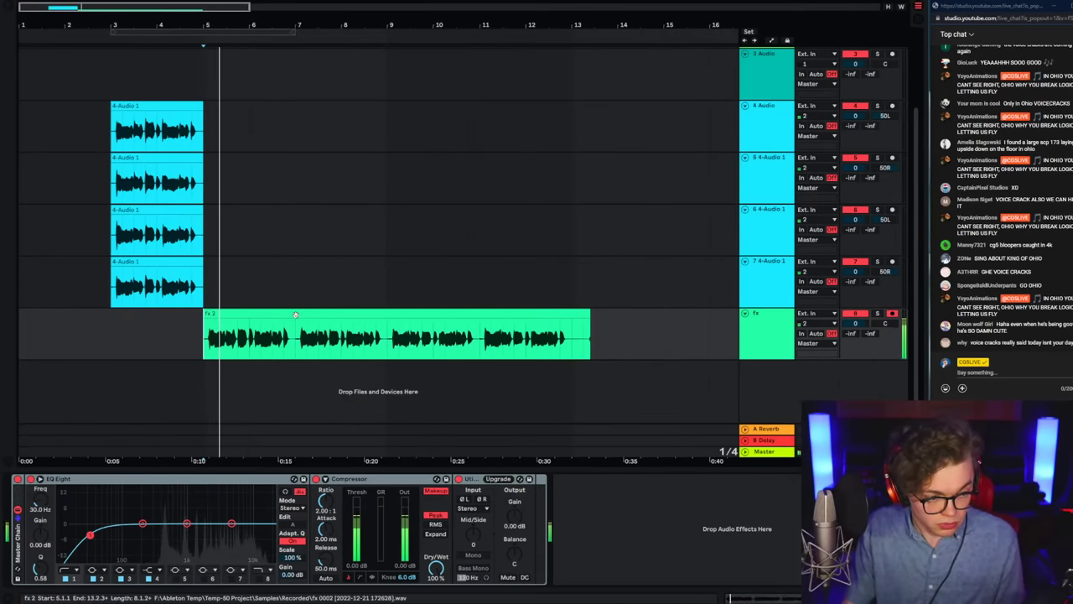
Step: Move the whole fx recording to start at bar 3 and duplicate the fx track three times
drag(295, 315, 203, 315)
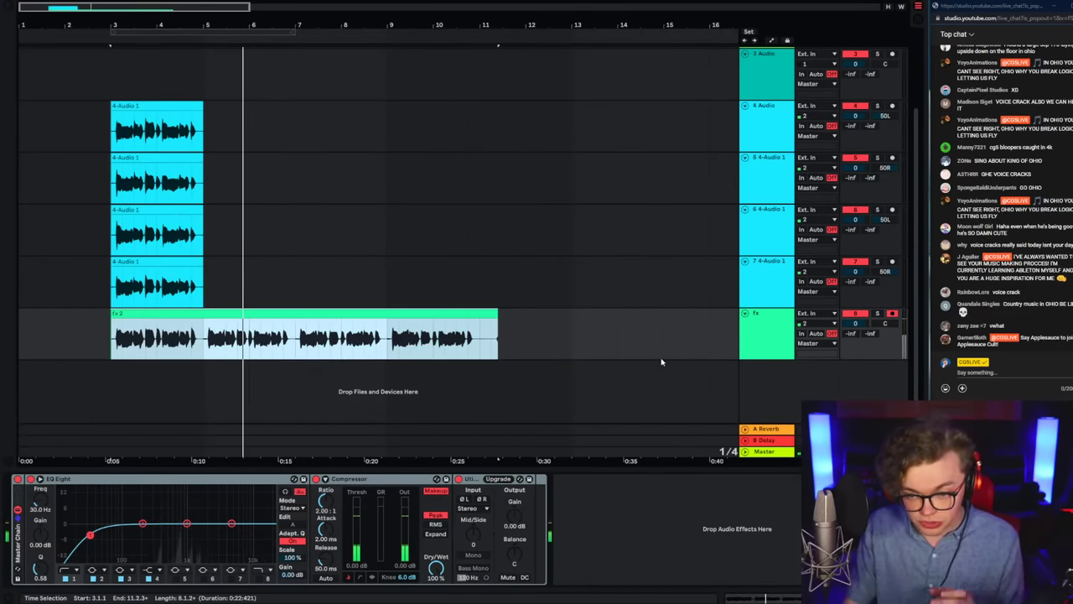
click(718, 334)
key(ctrl+d)
key(ctrl+d)
key(ctrl+d)
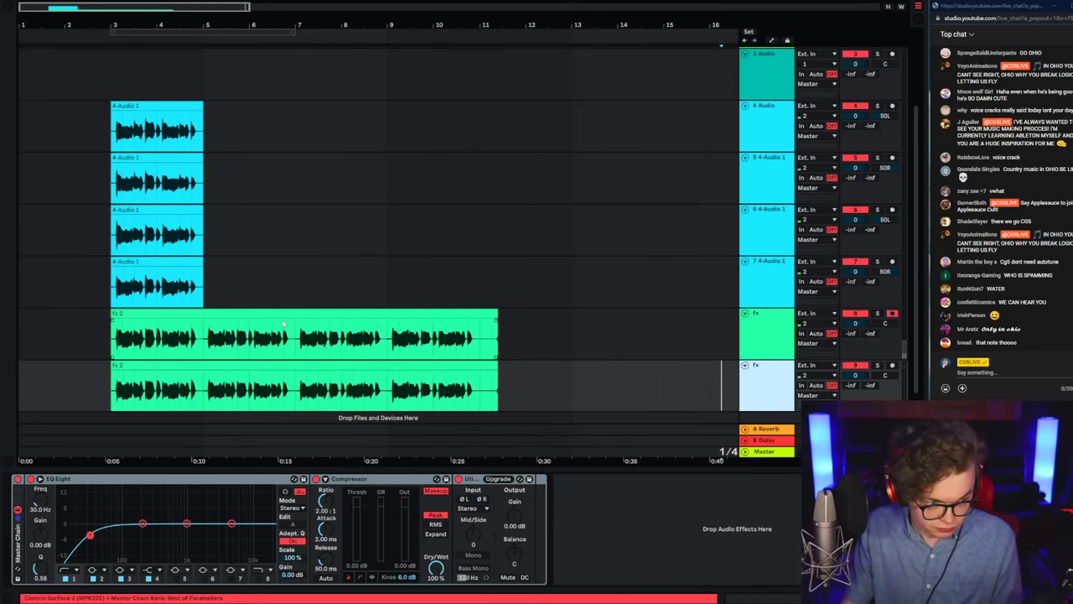
Step: Delete the copied audio from tracks 9 to 11 and move track 8's audio after bar 5 to track 9 at bar 3
drag(205, 303, 531, 350)
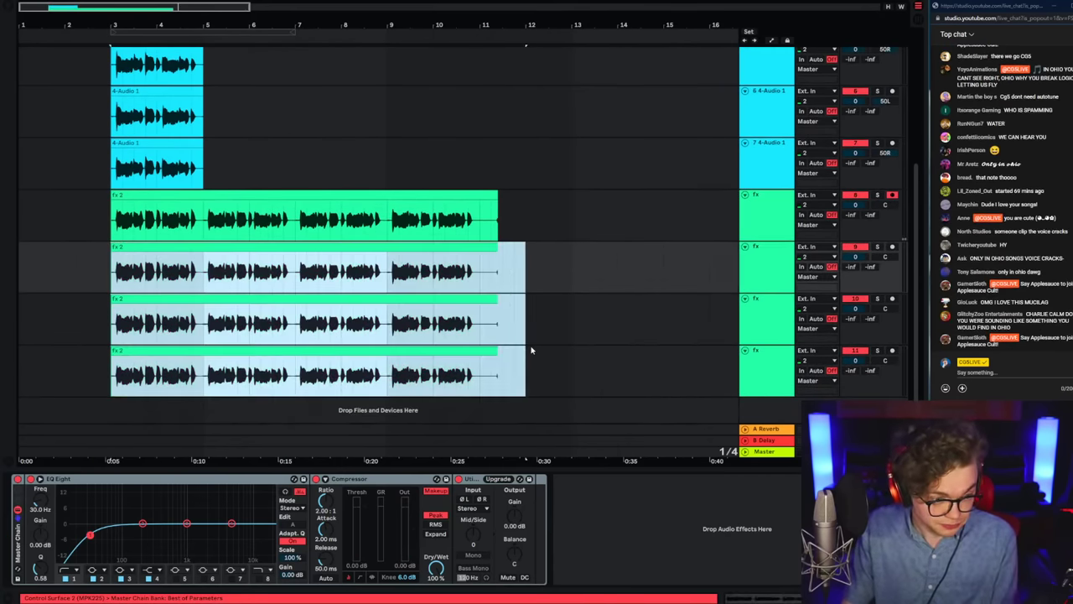
key(Delete)
drag(203, 221, 583, 236)
drag(241, 198, 147, 250)
Step: Move the remaining fx phrases after bar 5 down to tracks 10 and 11, each starting at bar 3
click(205, 279)
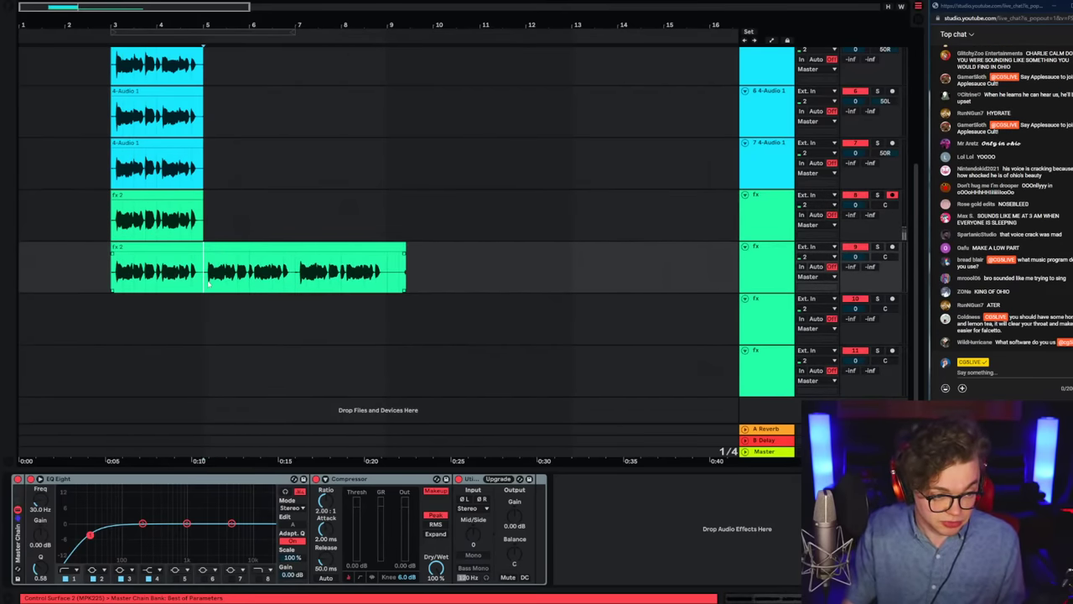
key(space)
drag(207, 283, 493, 287)
drag(292, 249, 421, 325)
key(space)
click(208, 326)
drag(239, 300, 144, 376)
key(space)
Step: Play the stacked vocals from bar 3 and pan fx tracks 8 and 10 to 50L and tracks 9 and 11 to 50R
click(144, 375)
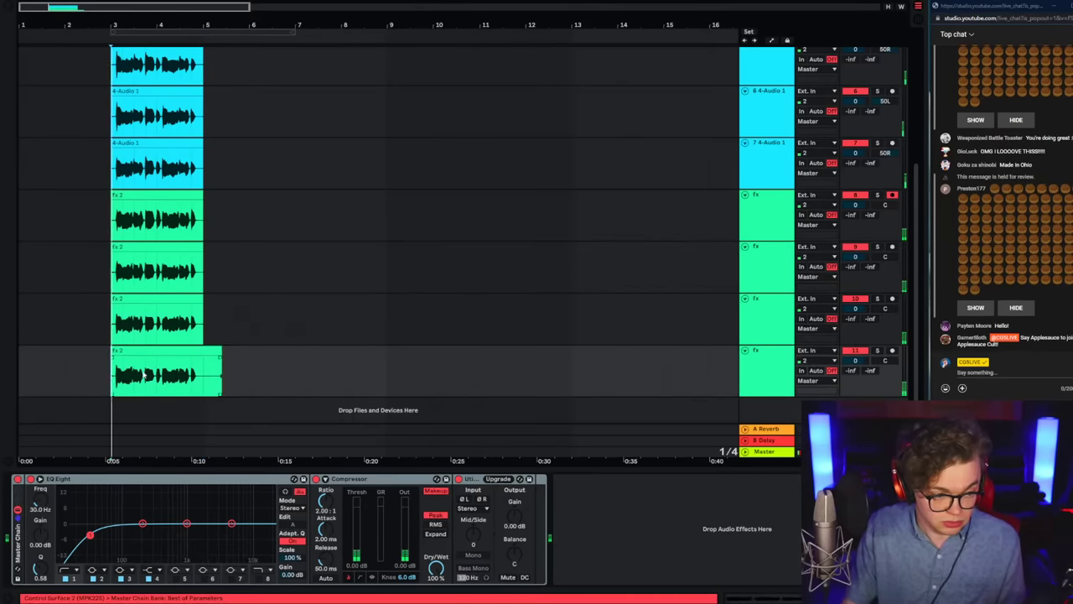
key(space)
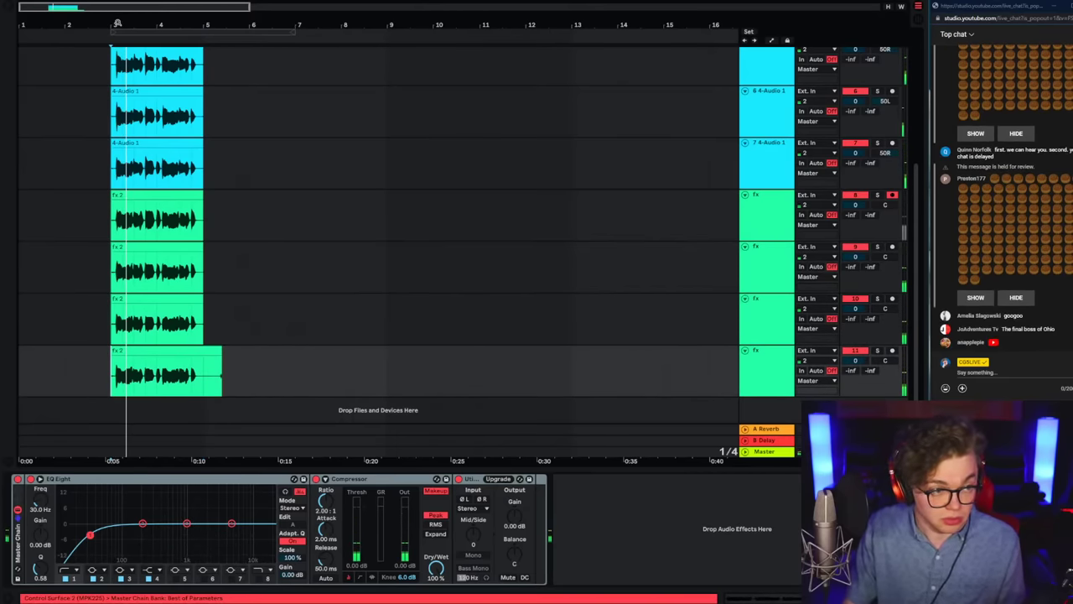
key(space)
drag(117, 22, 322, 101)
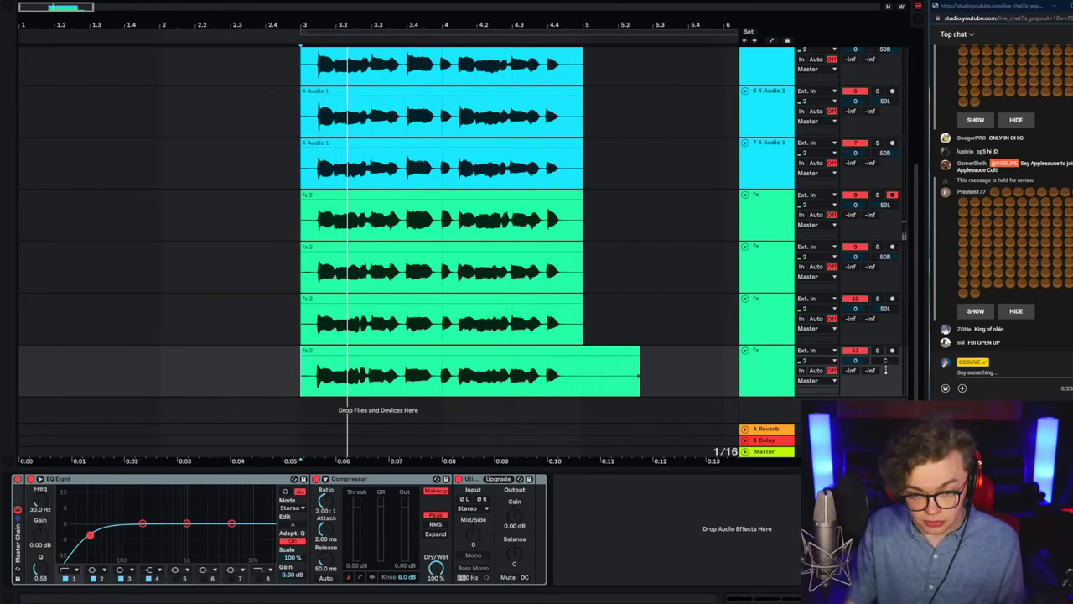
key(space)
Step: Lower the volume of vocal tracks 4 through 11 together to -1.6 dB and play the stack
click(604, 236)
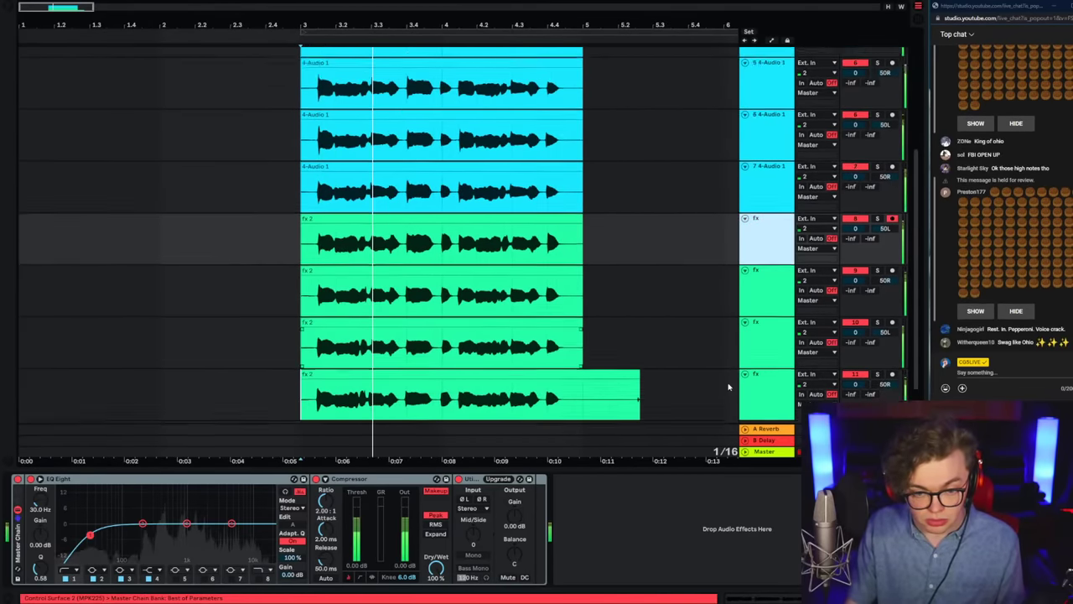
scroll(758, 252, up, 3)
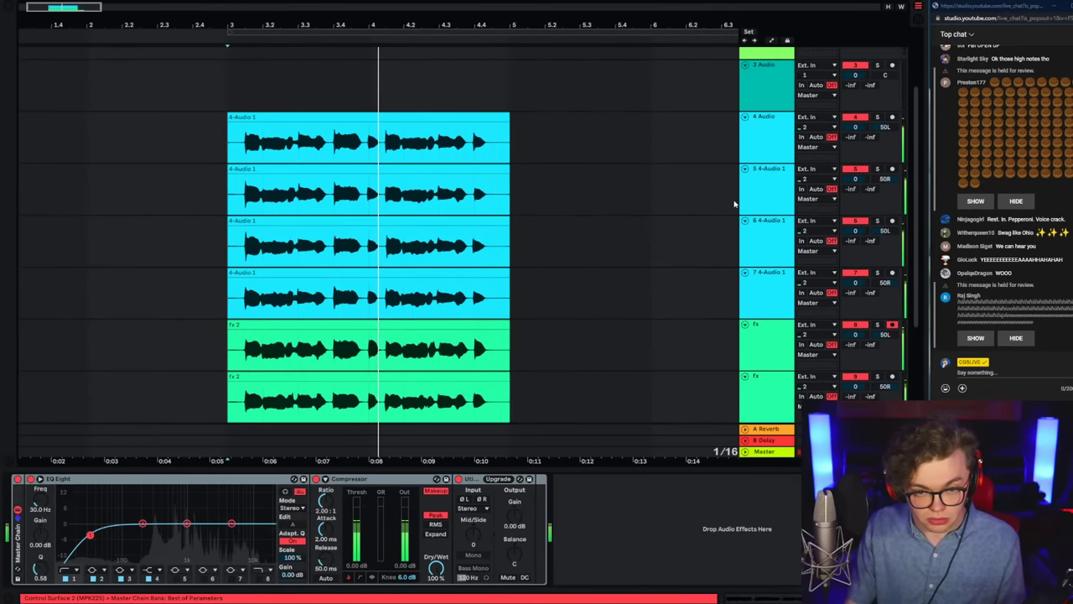
shift+click(767, 124)
drag(855, 127, 855, 140)
scroll(240, 211, down, 3)
key(space)
key(space)
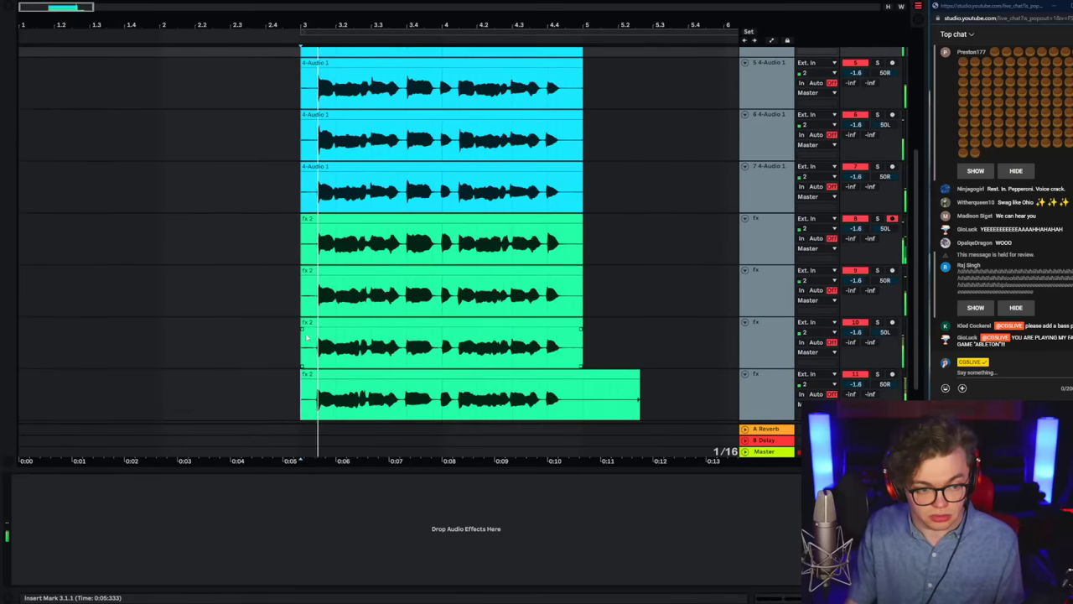
Step: Audition the vocal stack from bars 3 and 4, soloing fx tracks 11, 10 and 8 in turn
click(303, 352)
click(302, 283)
drag(301, 250, 321, 409)
click(442, 402)
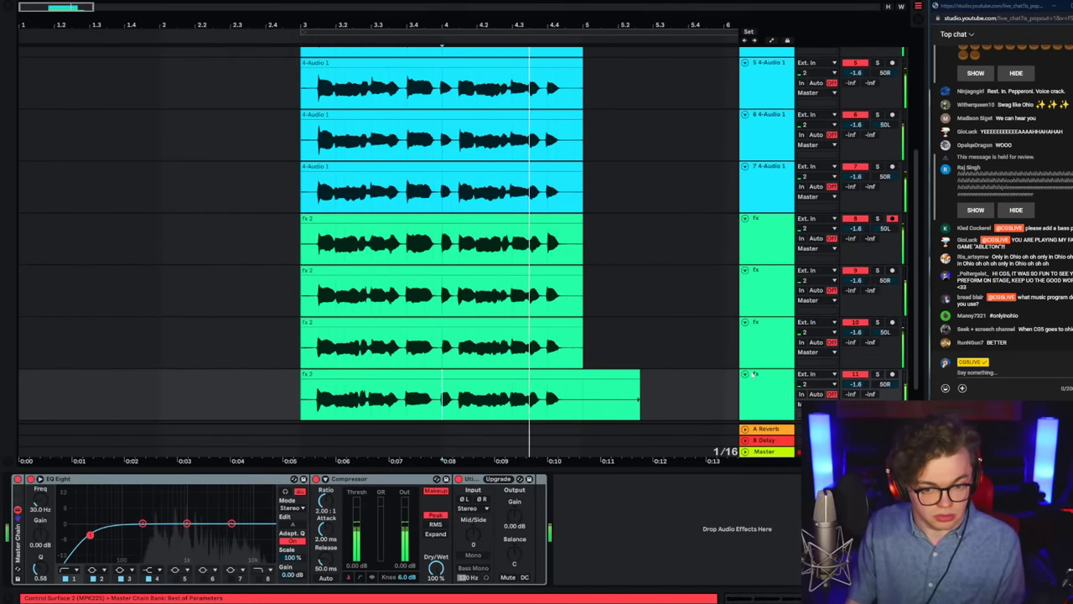
click(877, 374)
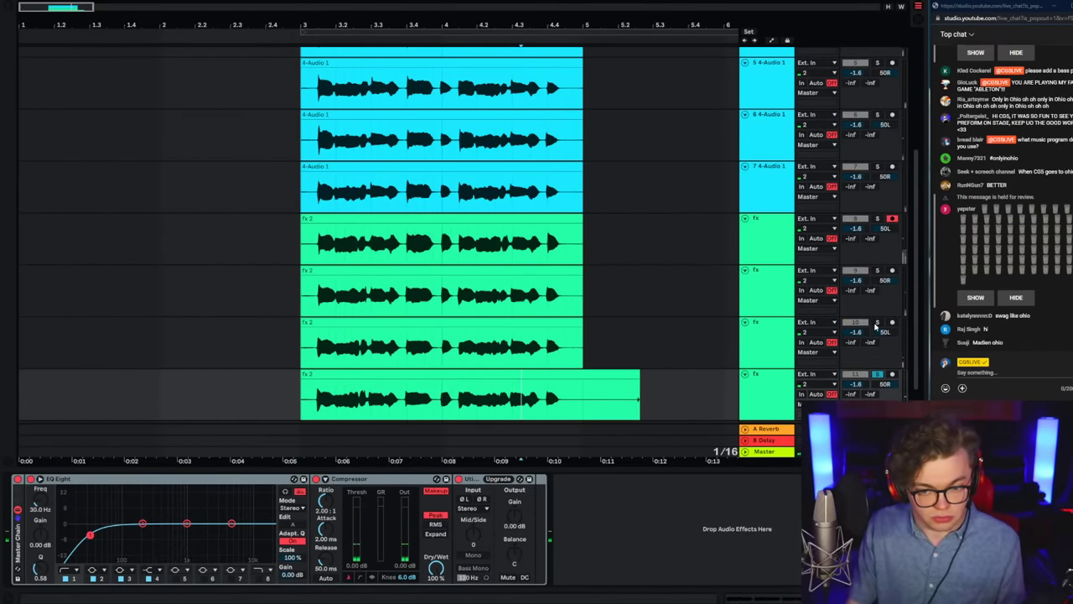
key(space)
click(366, 346)
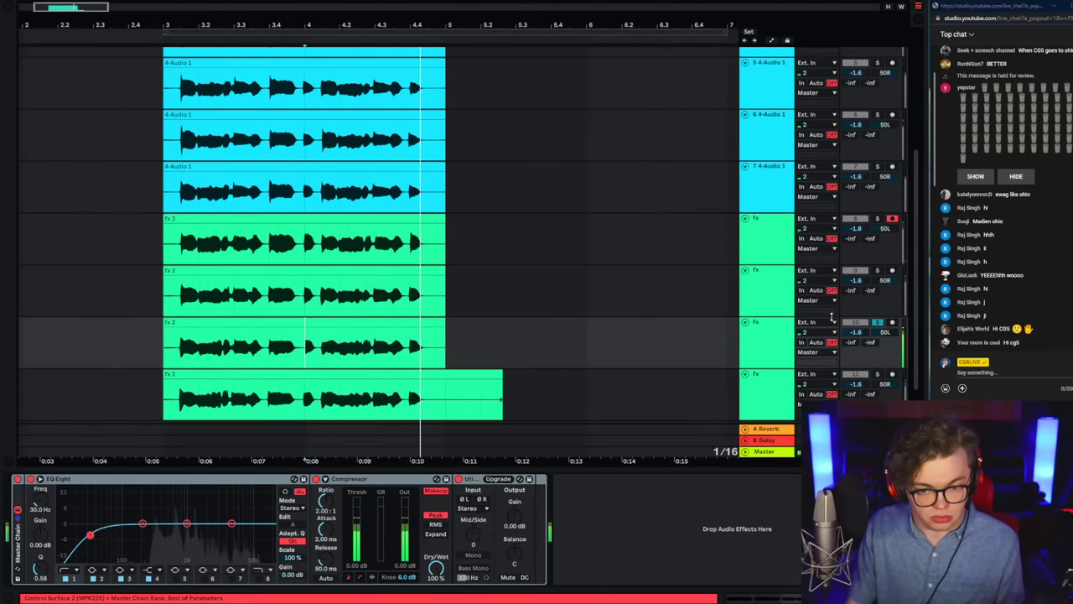
click(397, 251)
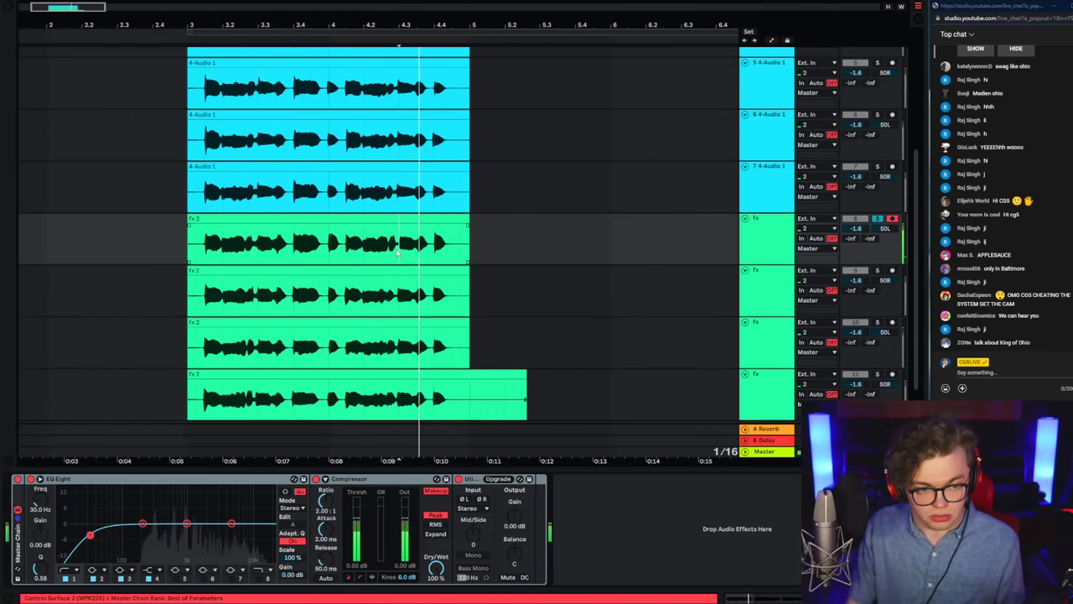
Step: Re-record the second half of the phrase on fx track 8 from about beat 4.2 and play it from bar 4
key(space)
key(space)
key(space)
click(773, 236)
key(F9)
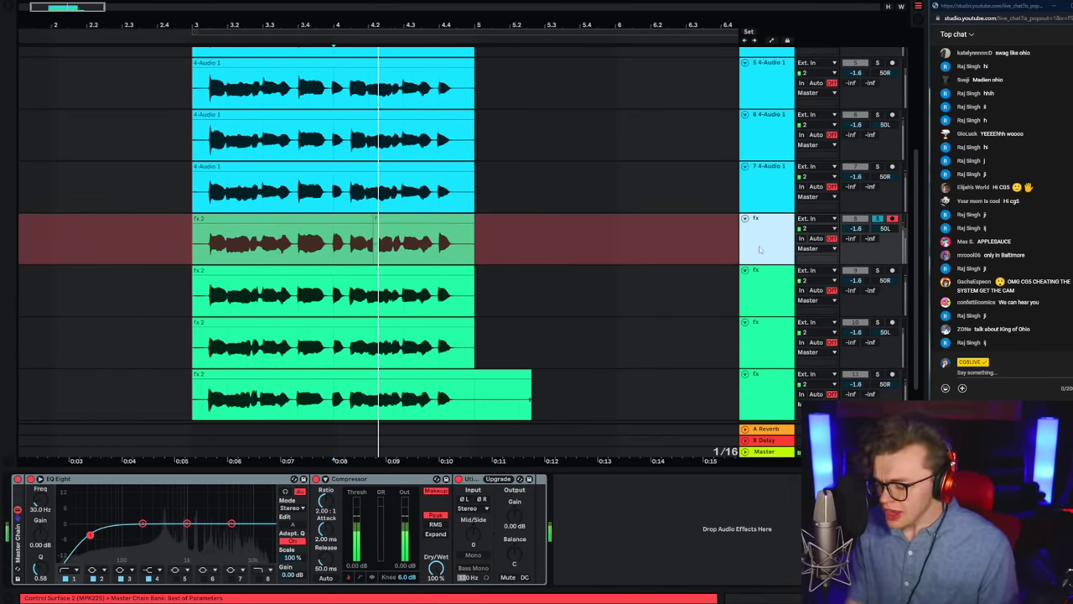
key(space)
key(space)
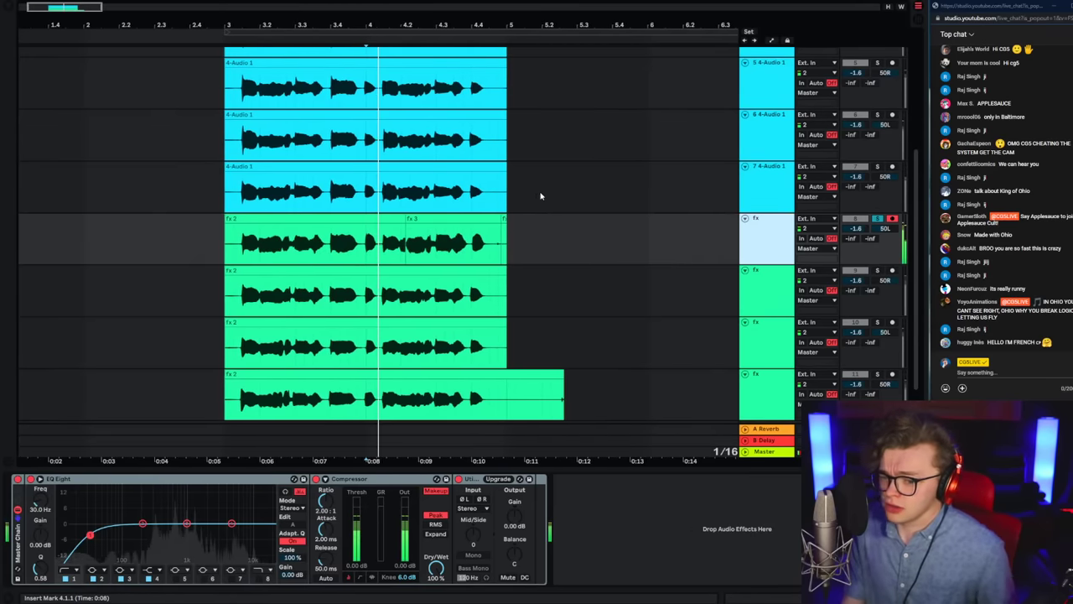
Step: Move the splice between the two takes on fx track 8 to about beat 4.3 and play it from beat 4.2
click(287, 241)
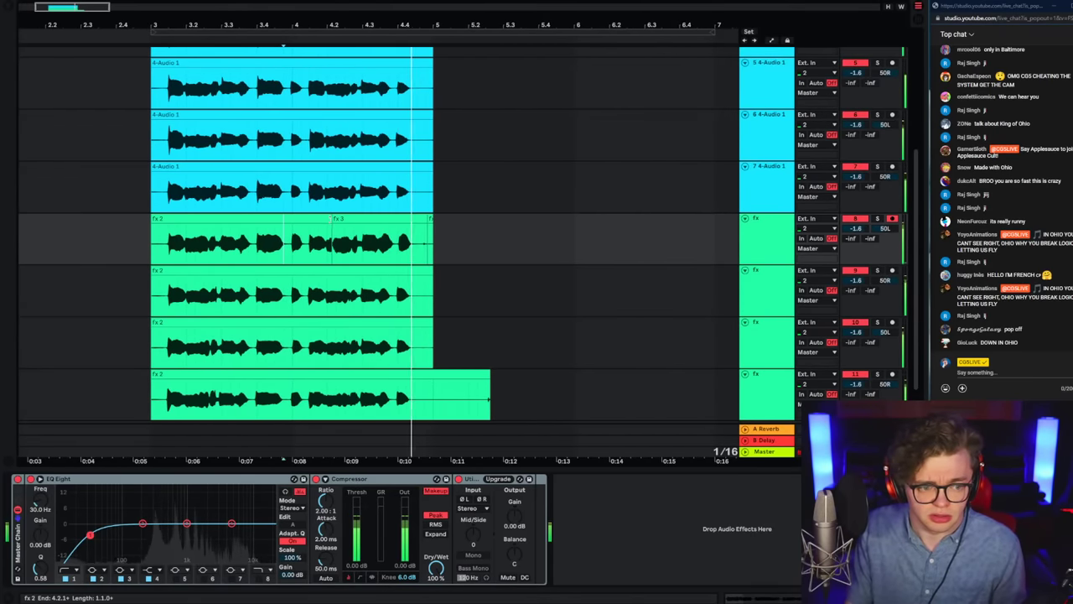
drag(333, 220, 362, 220)
click(328, 244)
key(space)
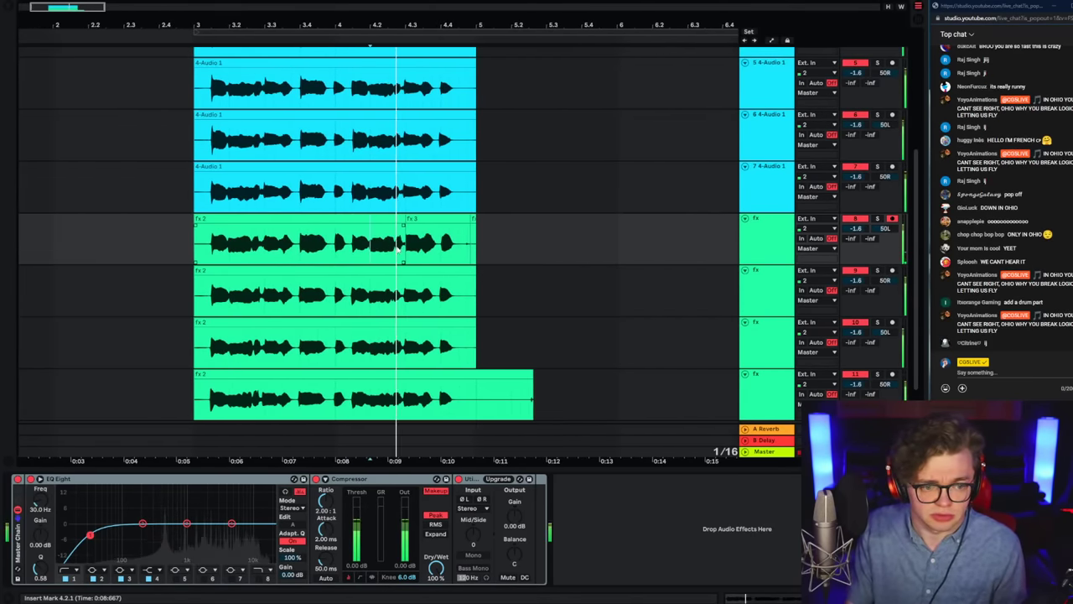
key(space)
Step: Cut off the clip tails on vocal tracks 4 through 11 from position 4.4.3 onward
click(459, 245)
scroll(459, 238, up, 3)
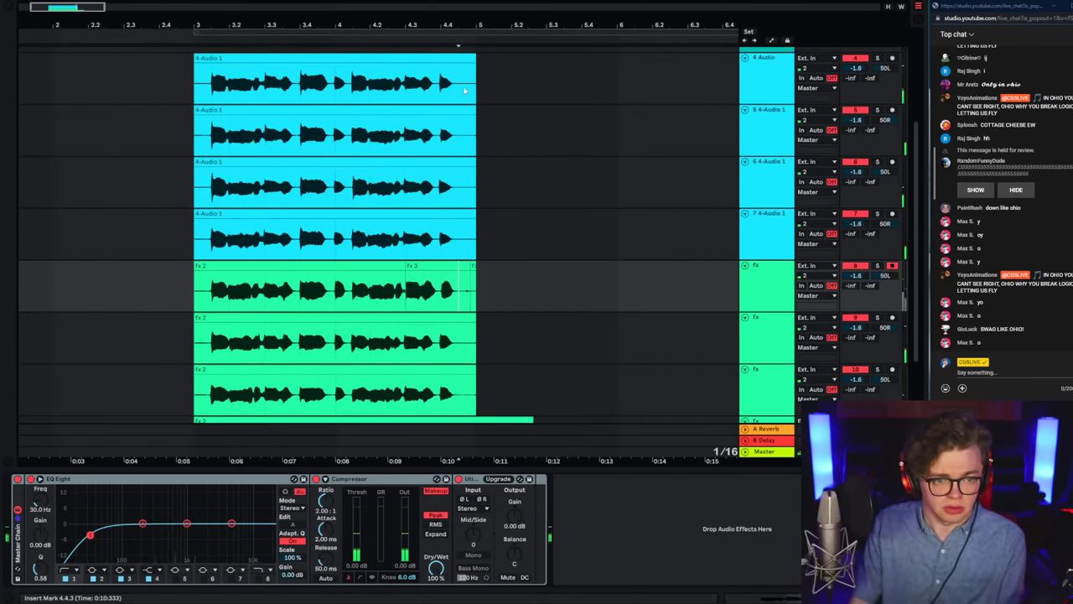
drag(459, 82, 608, 420)
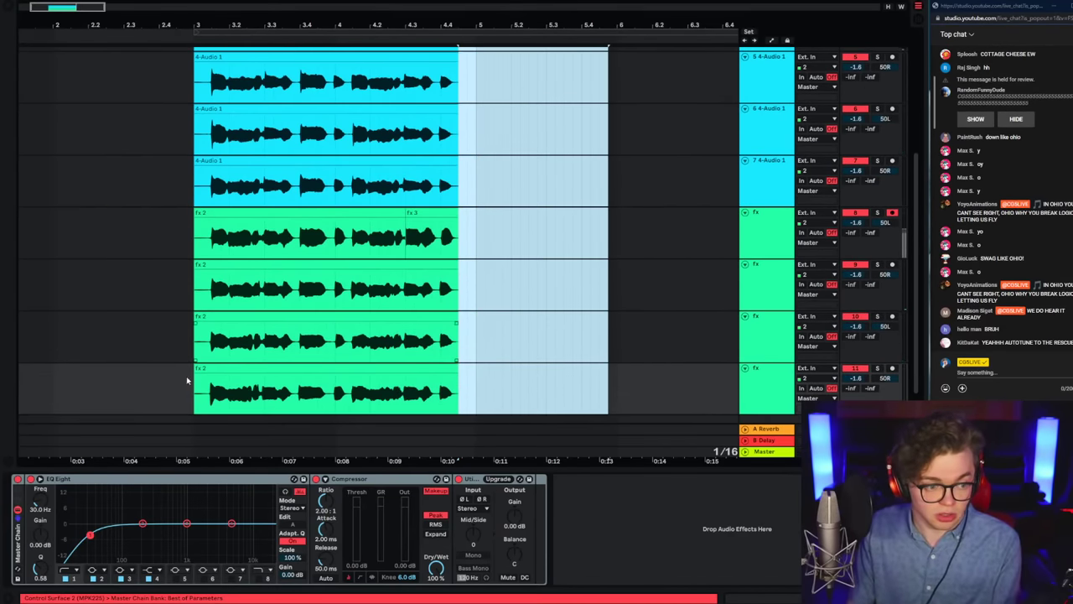
key(Delete)
Step: Trim the clip starts on vocal tracks 4 through 11 up to about position 3.1.2 and play the stack from bar 3
scroll(180, 120, up, 2)
click(198, 86)
scroll(175, 163, down, 2)
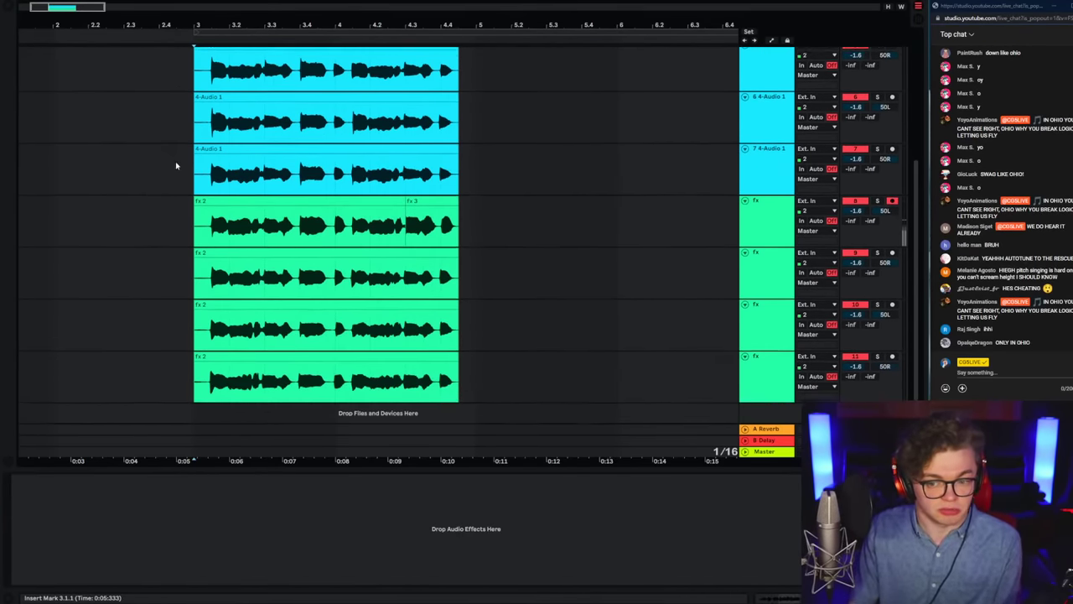
click(204, 379)
key(Delete)
click(184, 378)
key(space)
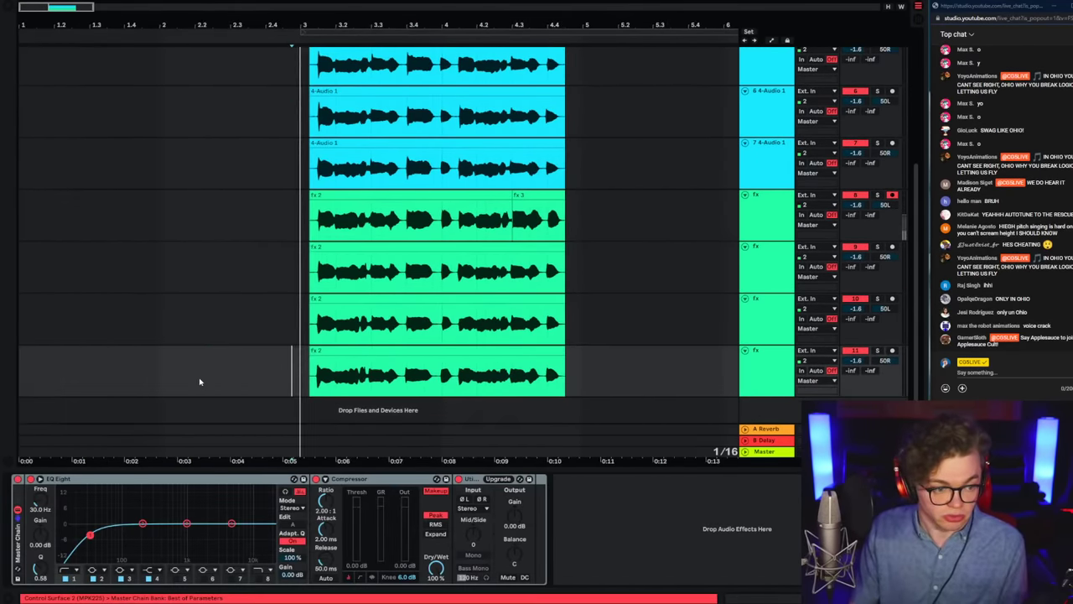
click(299, 378)
Step: Lower the volume of vocal tracks 4 through 11 together to -4.9 dB
click(788, 375)
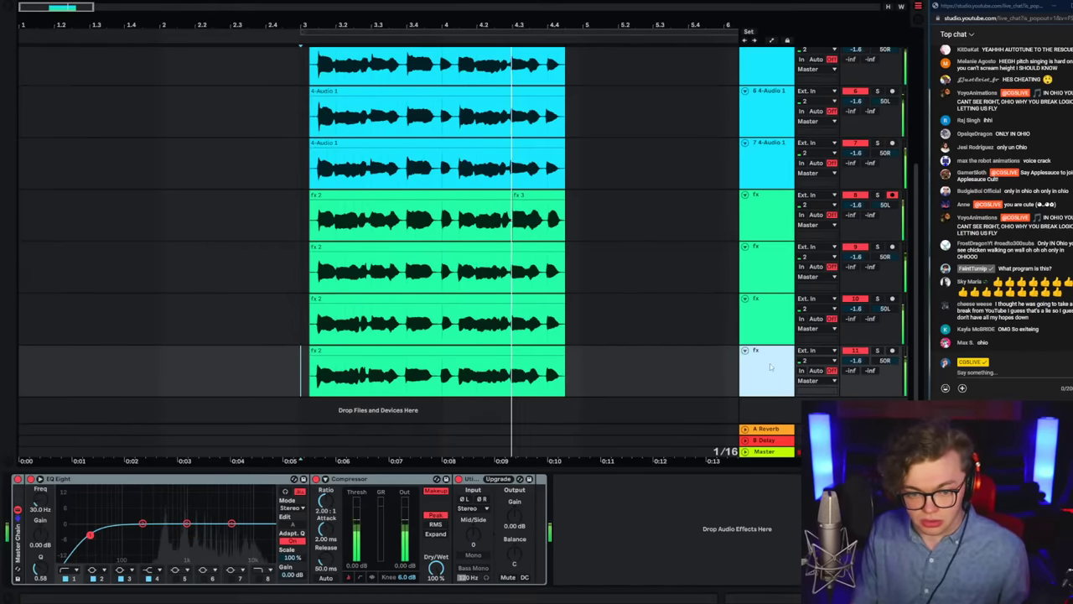
scroll(757, 167, up, 3)
shift+click(765, 88)
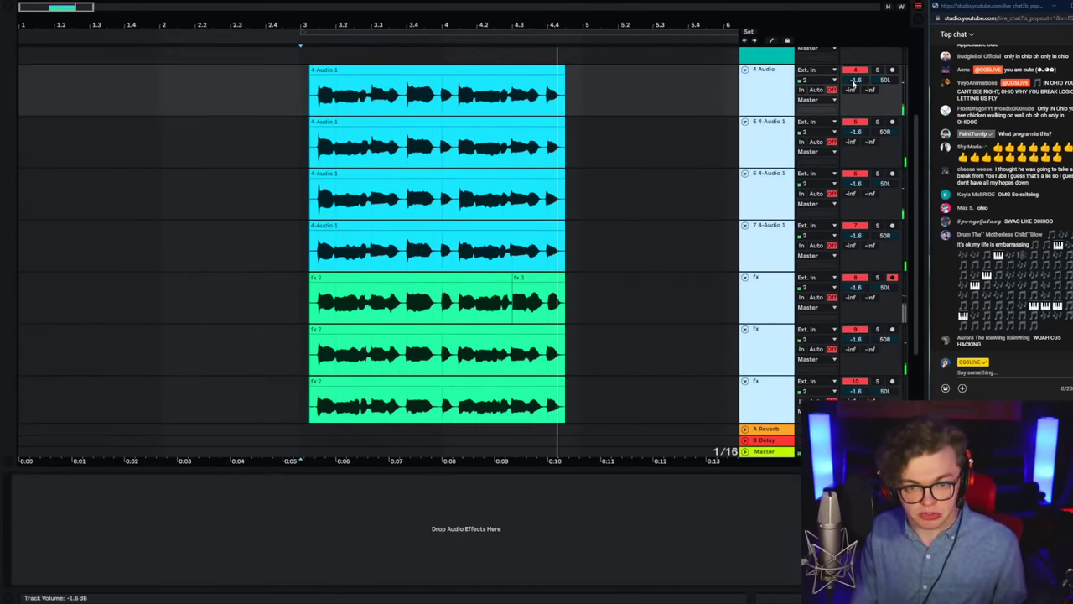
drag(855, 82, 855, 108)
scroll(767, 335, down, 3)
Step: Duplicate fx track 11, delete the clip from the copy and arm that new track 12 for recording
click(763, 383)
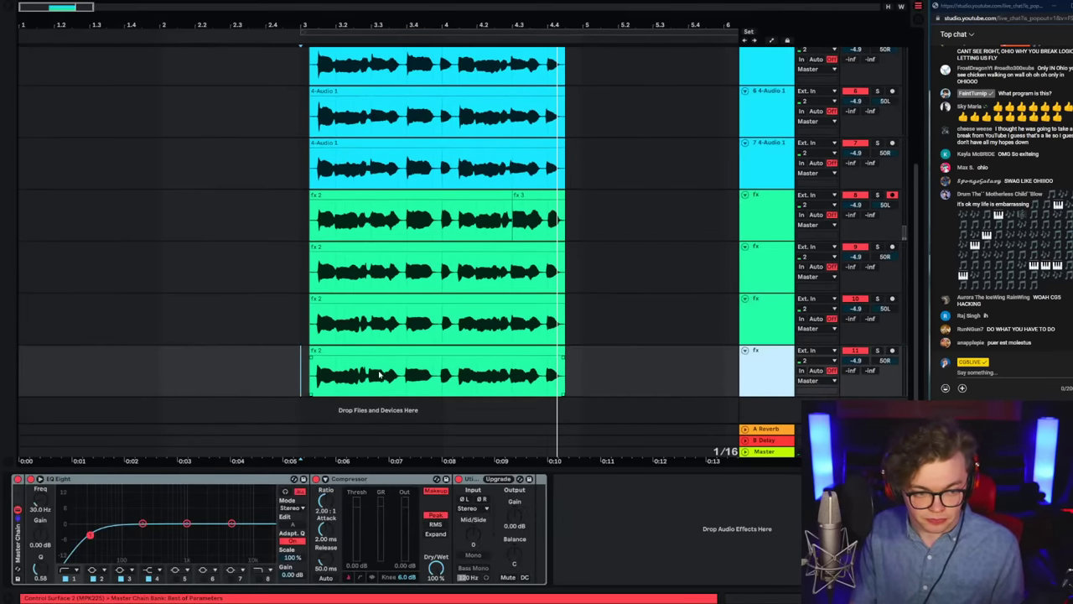
key(ctrl+d)
key(Delete)
mouse_move(293, 383)
mouse_down()
mouse_move(627, 383)
mouse_move(284, 387)
mouse_up()
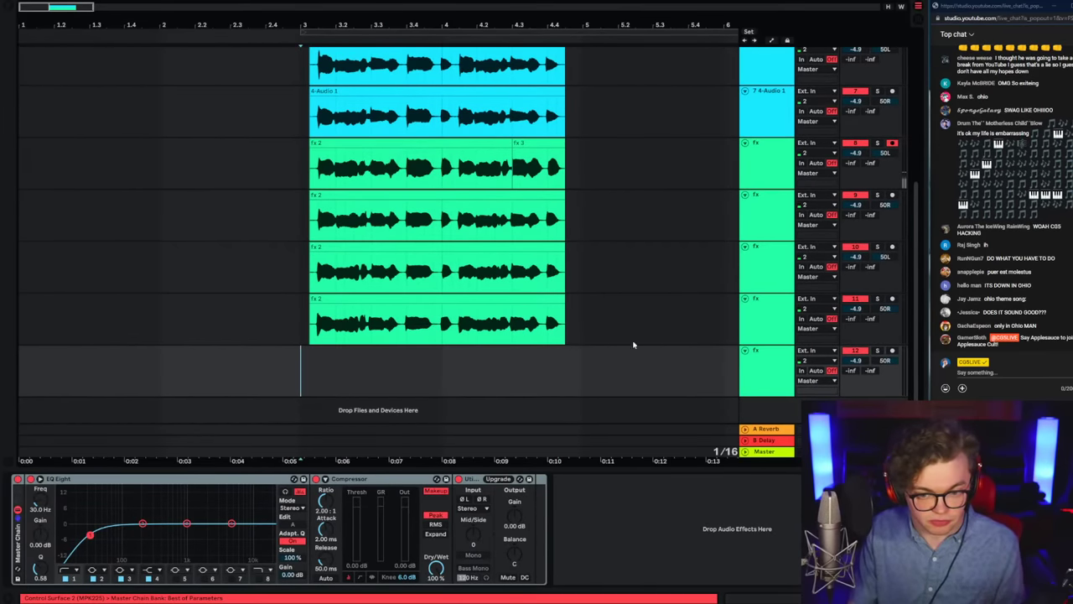
click(893, 353)
click(791, 372)
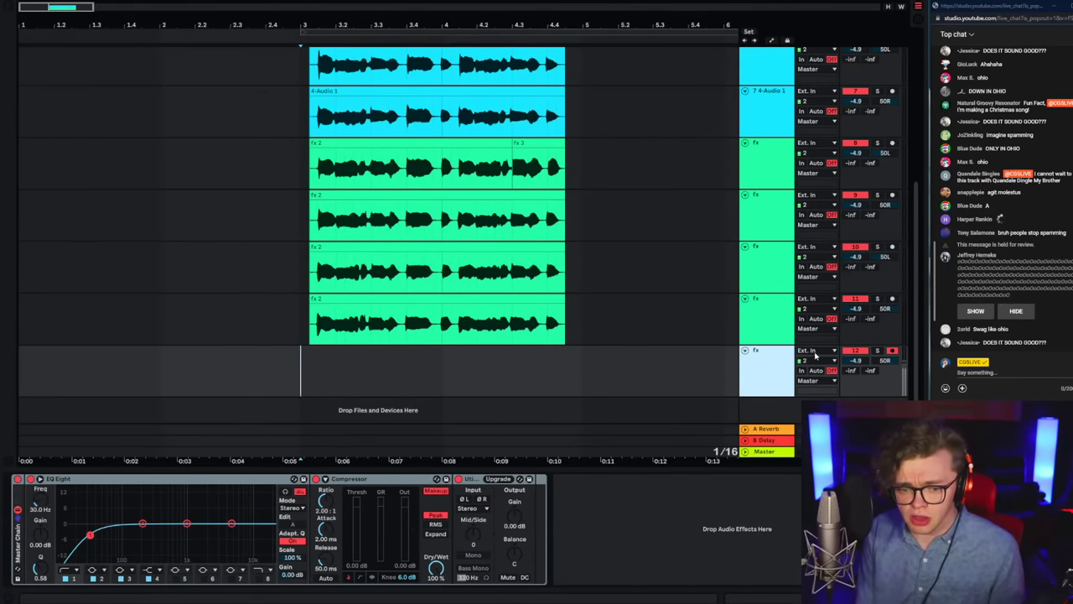
Step: Try recording the next harmony on fx track 12 from bar 3 and undo the recorded takes
click(307, 377)
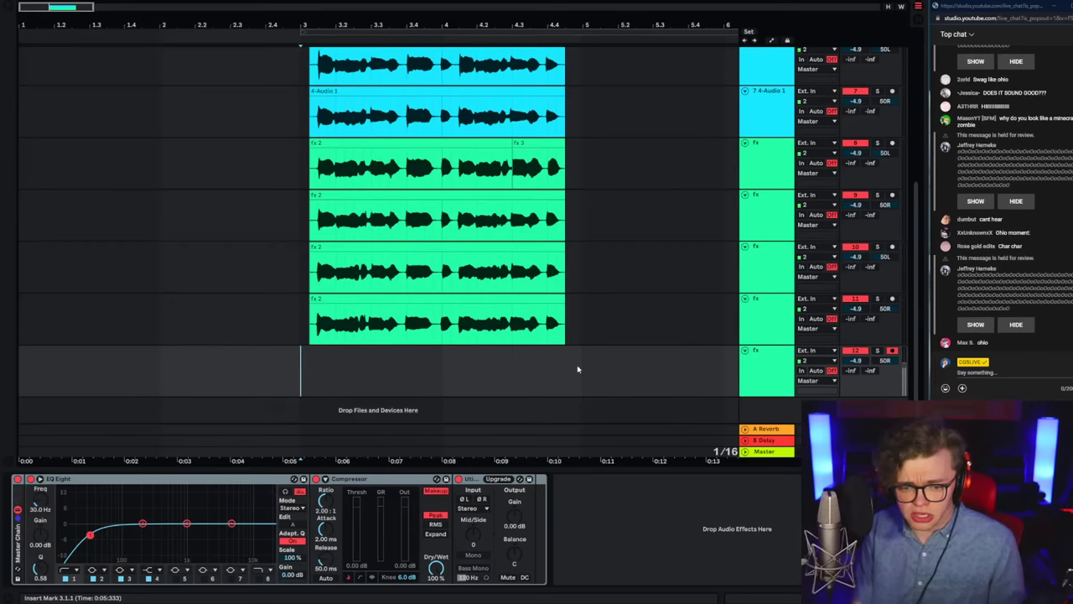
click(780, 377)
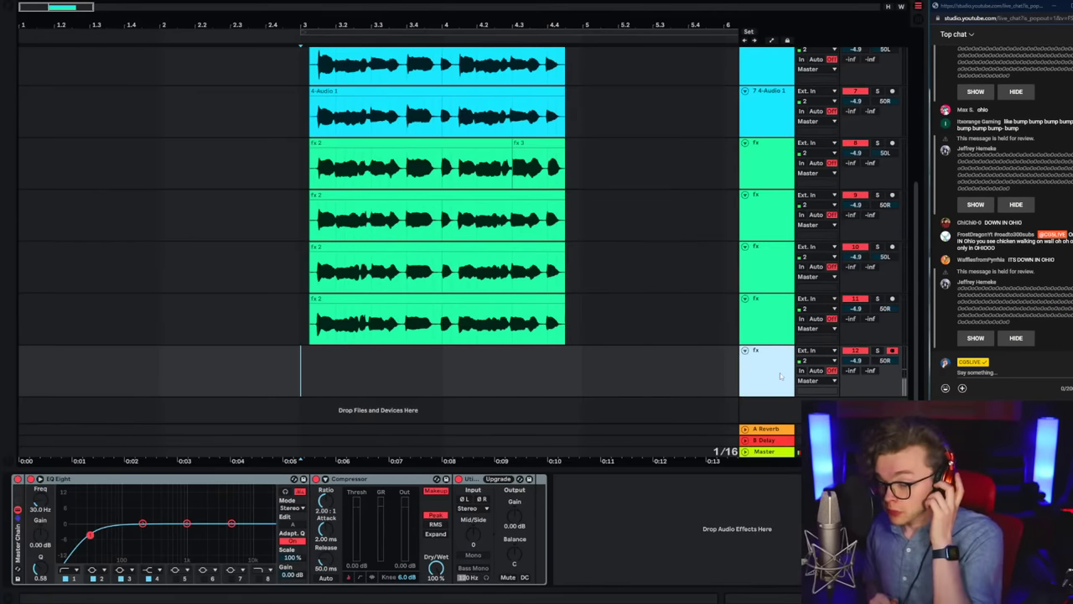
key(F9)
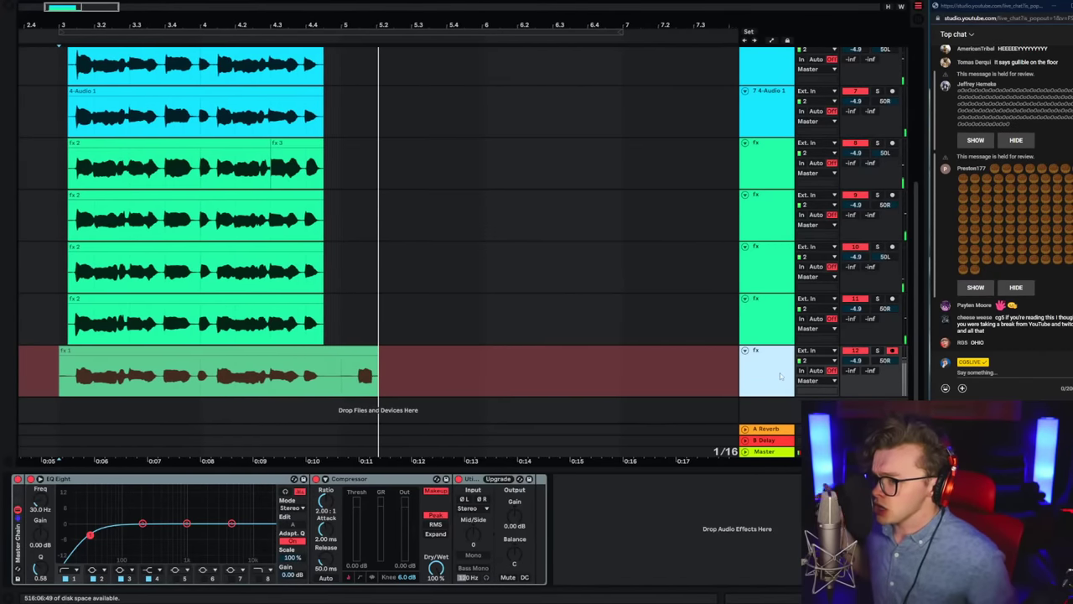
key(space)
key(ctrl+z)
key(F9)
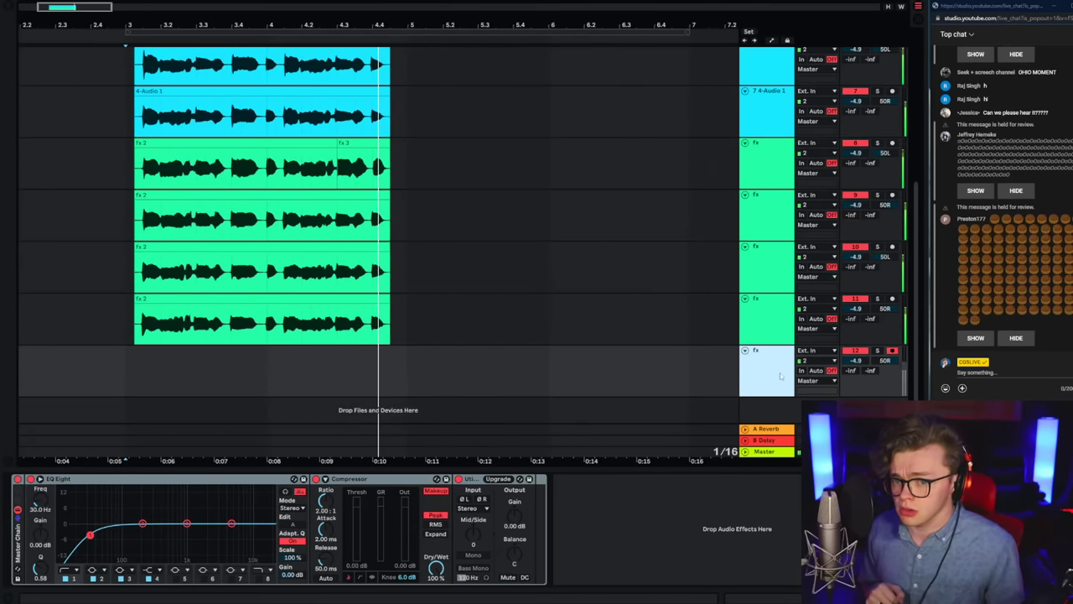
key(space)
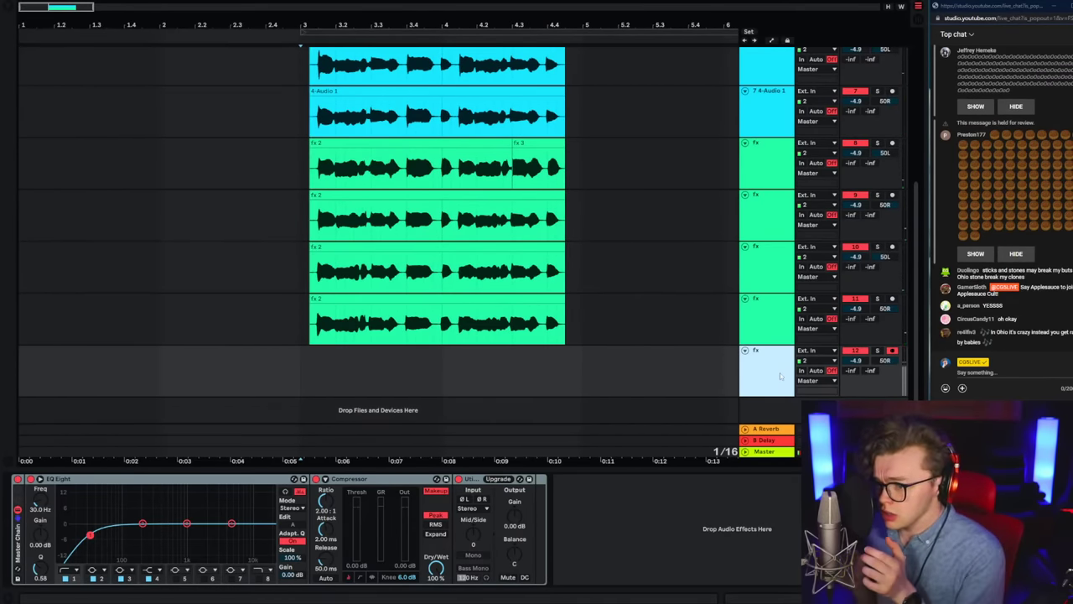
key(F9)
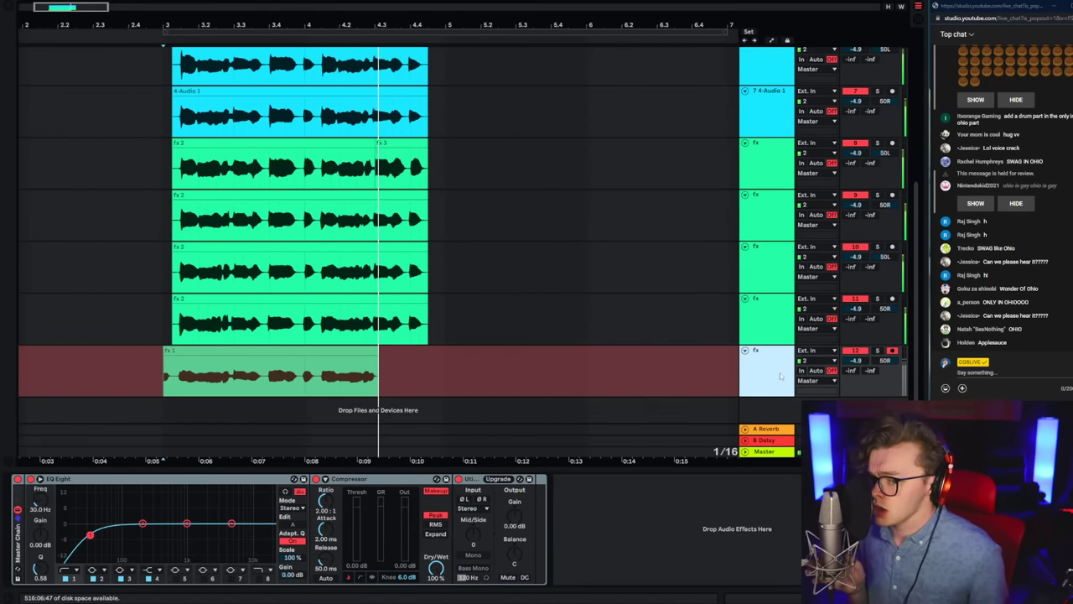
key(space)
key(ctrl+z)
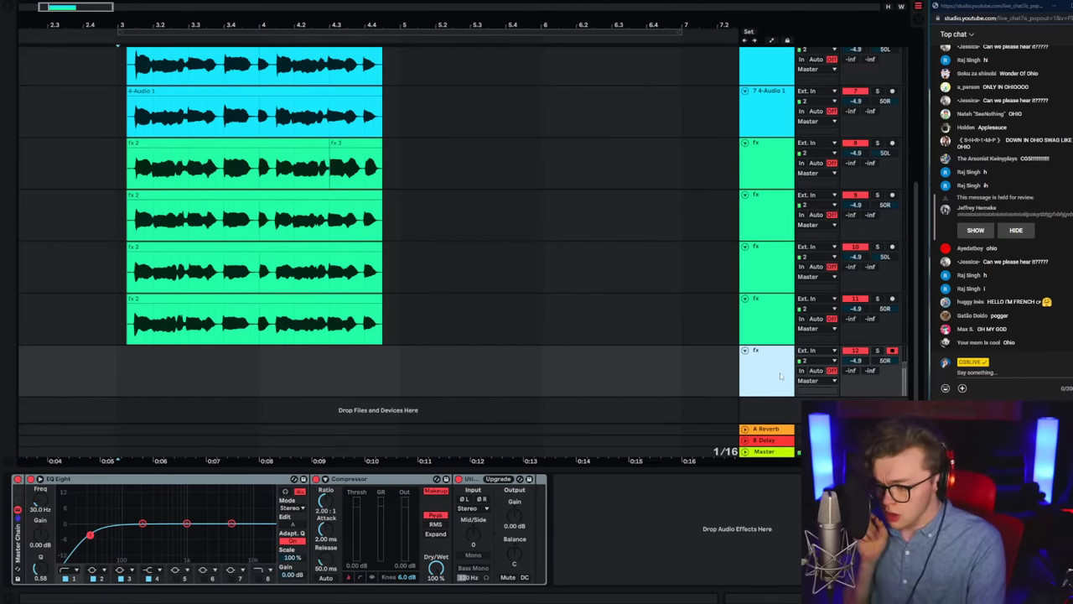
Step: Record four harmony takes in a row on fx track 12 from bar 3 to bar 11 and play them from bar 3
key(F9)
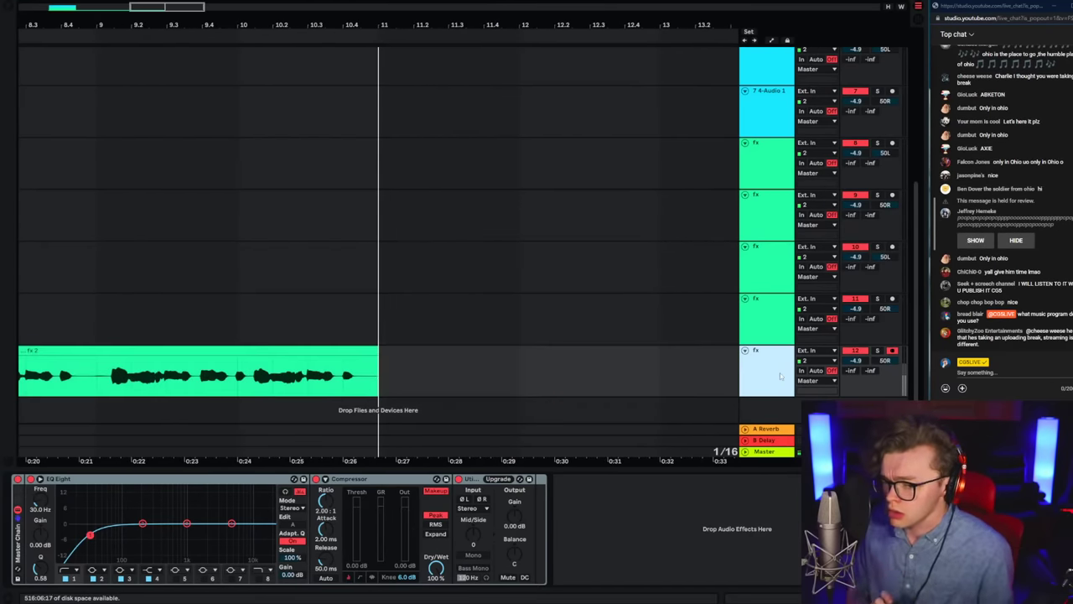
key(space)
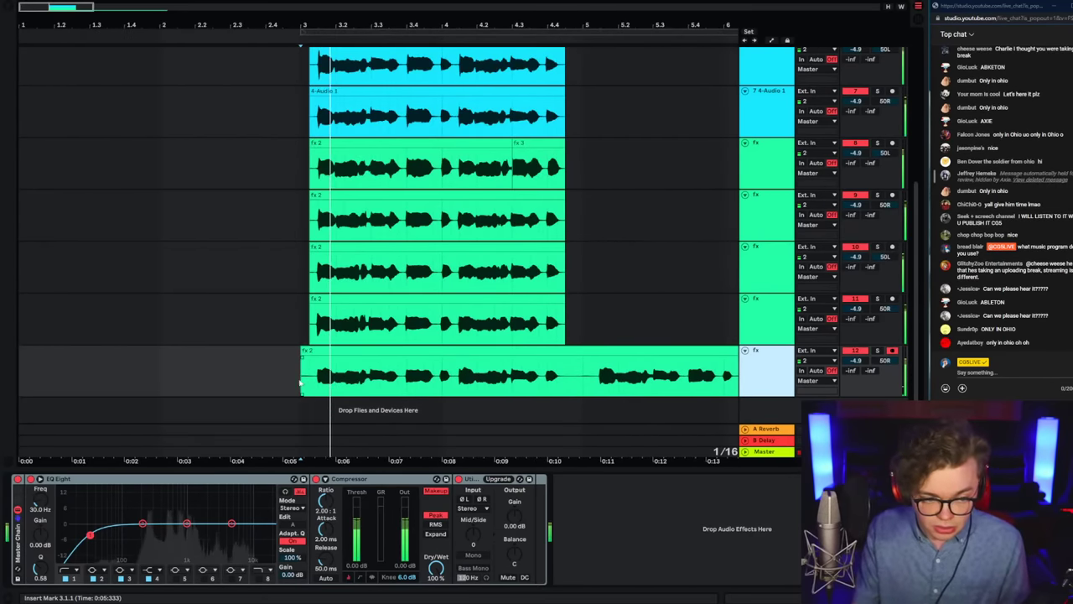
click(299, 383)
key(space)
Step: Duplicate fx track 12 three times to make fx tracks 13, 14 and 15
click(582, 374)
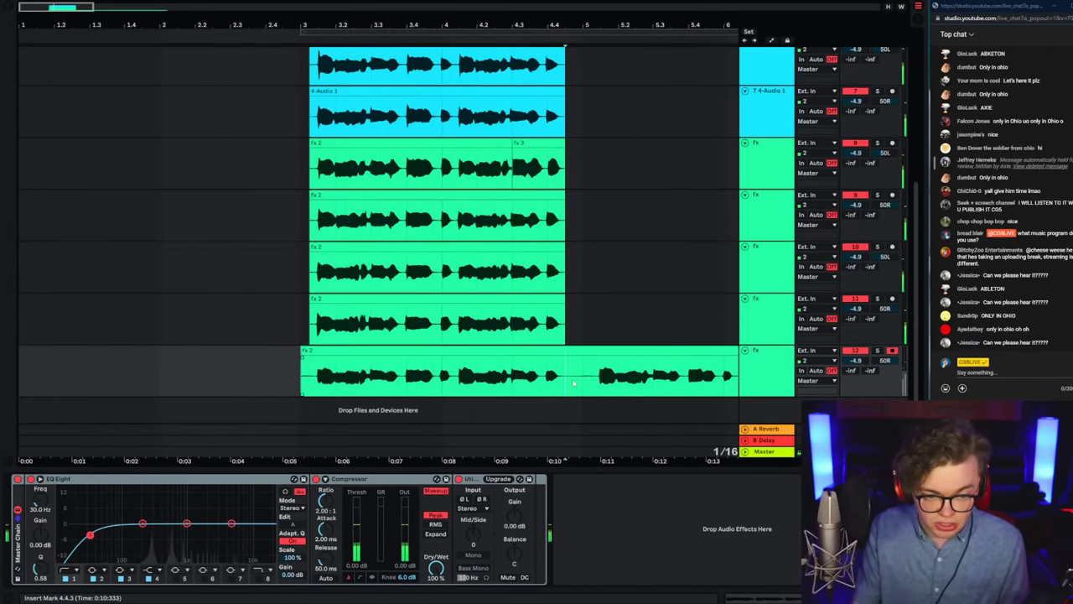
click(784, 375)
key(ctrl+d)
key(ctrl+d)
key(ctrl+d)
Step: Delete all the duplicated clips from fx tracks 13, 14 and 15
drag(247, 26, 248, 5)
drag(153, 271, 667, 371)
key(Delete)
drag(326, 24, 186, 13)
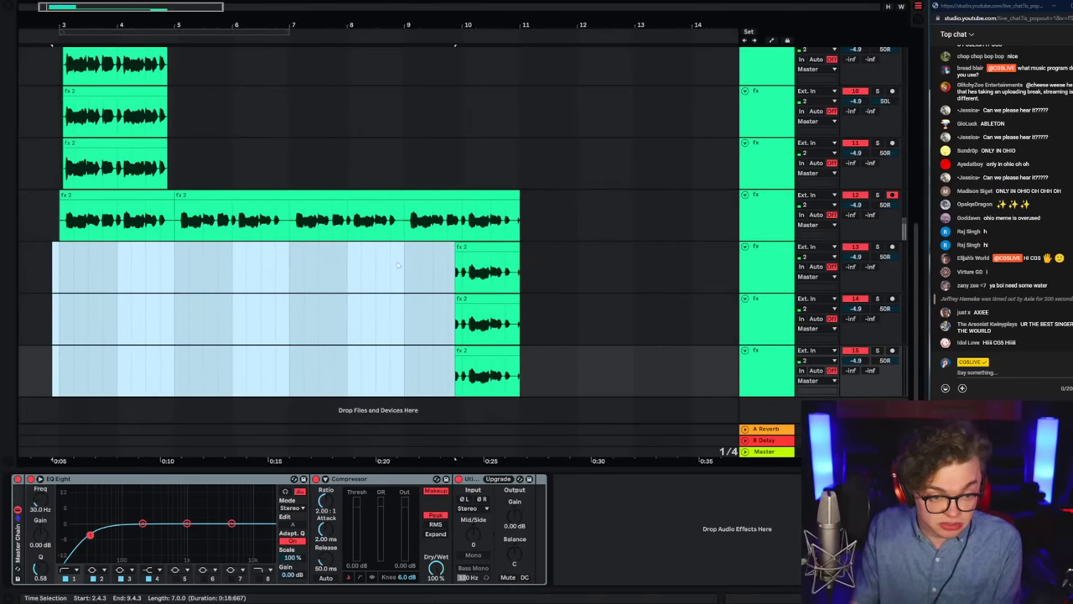
drag(394, 267, 605, 323)
key(Delete)
drag(405, 366, 605, 370)
key(Delete)
Step: Split the long recording on fx track 12 every two bars and move the three later takes to bar 3 on tracks 13, 14 and 15
click(175, 260)
click(175, 225)
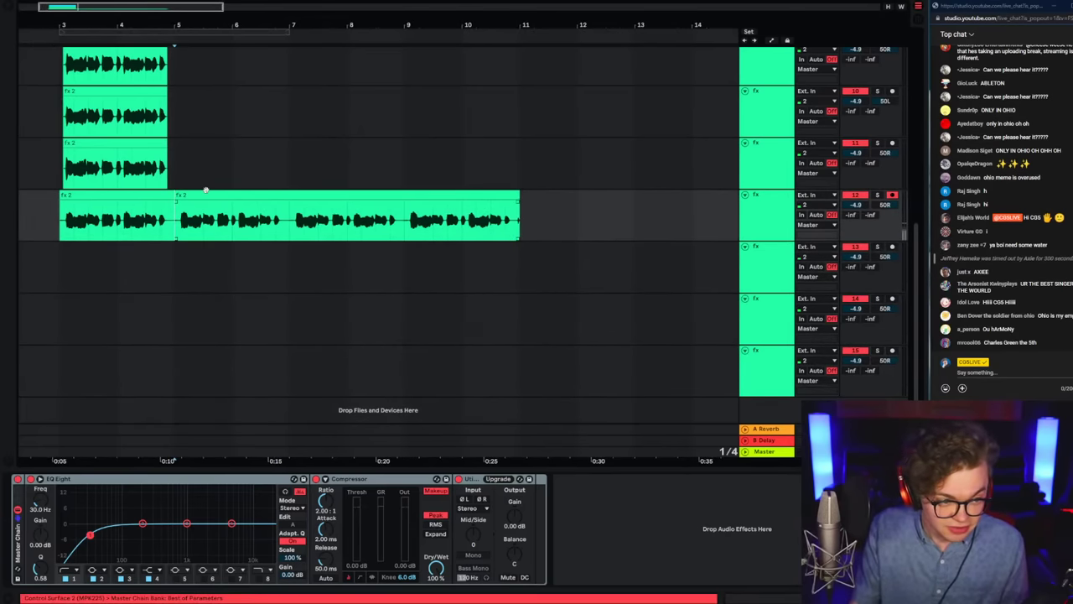
drag(206, 192, 90, 252)
drag(171, 267, 432, 267)
drag(206, 270, 99, 327)
drag(174, 322, 347, 322)
mouse_move(202, 297)
mouse_down()
mouse_move(110, 386)
mouse_move(80, 377)
mouse_up()
Step: Set the grid to 1/8 and trim the clips on fx tracks 12 through 15 to run from position 3.1.3 to 4.4.3
click(53, 220)
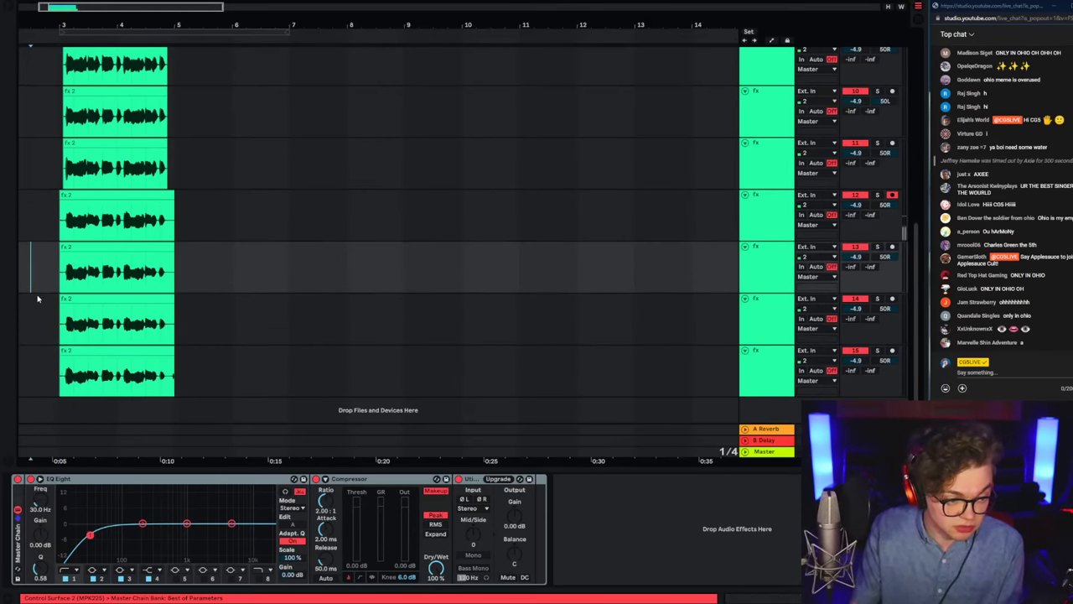
right_click(36, 299)
click(76, 432)
drag(40, 228, 67, 390)
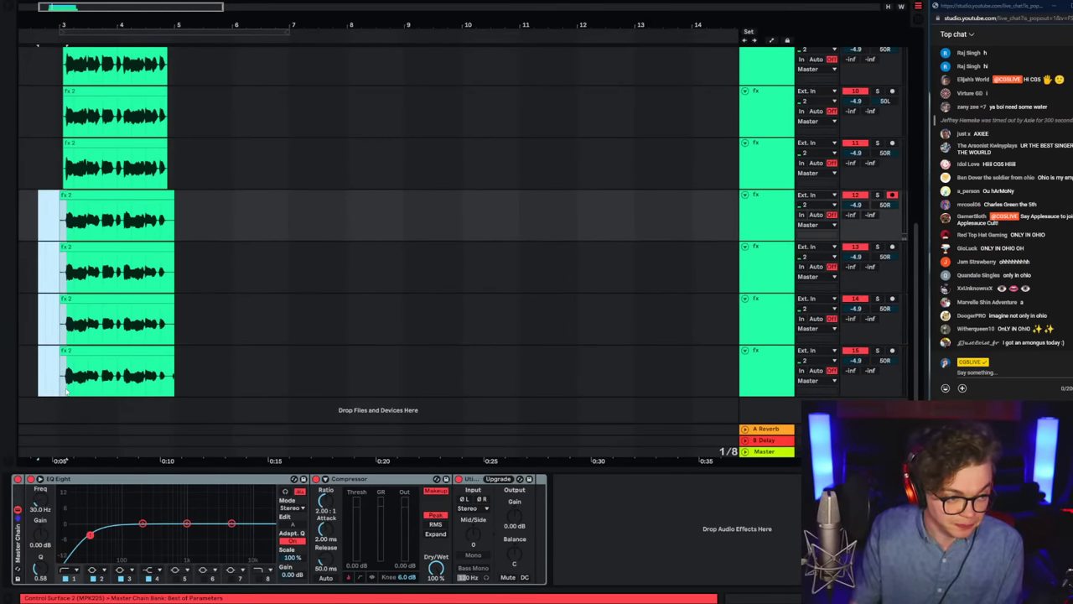
key(Delete)
click(173, 230)
drag(168, 231, 296, 373)
key(Delete)
click(53, 223)
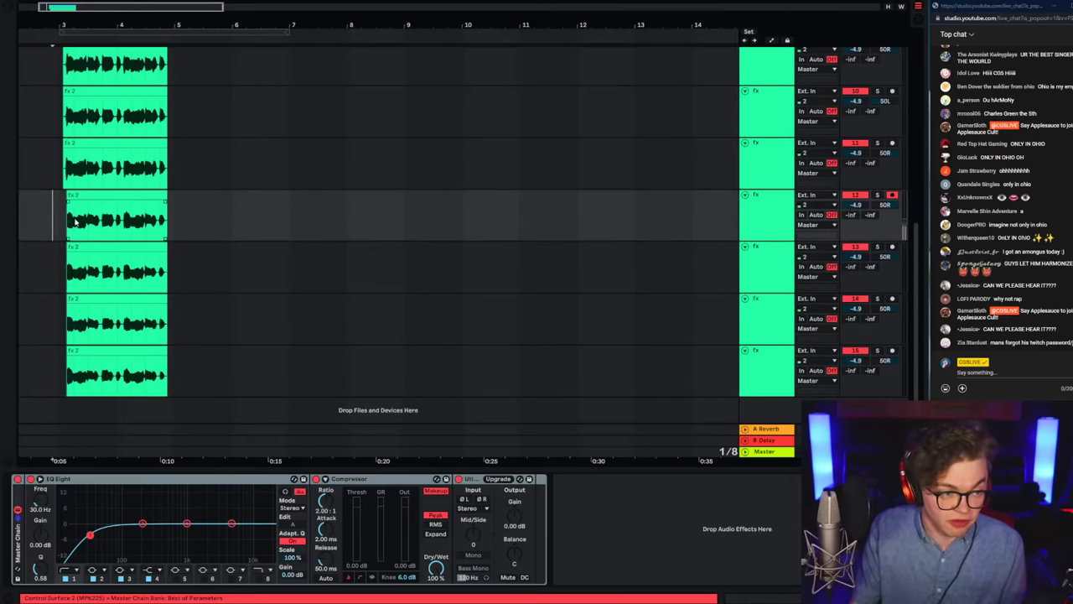
Step: Pan fx tracks 12 and 14 to 50L and play the stack from position 2.4
drag(58, 34, 162, 49)
click(91, 171)
click(146, 220)
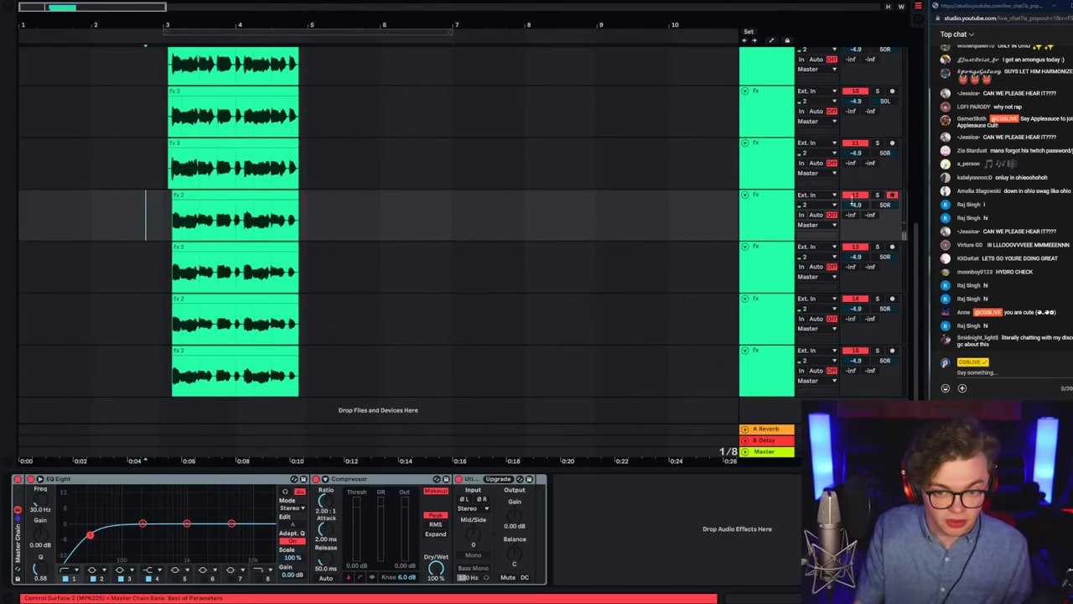
click(774, 230)
scroll(772, 229, up, 3)
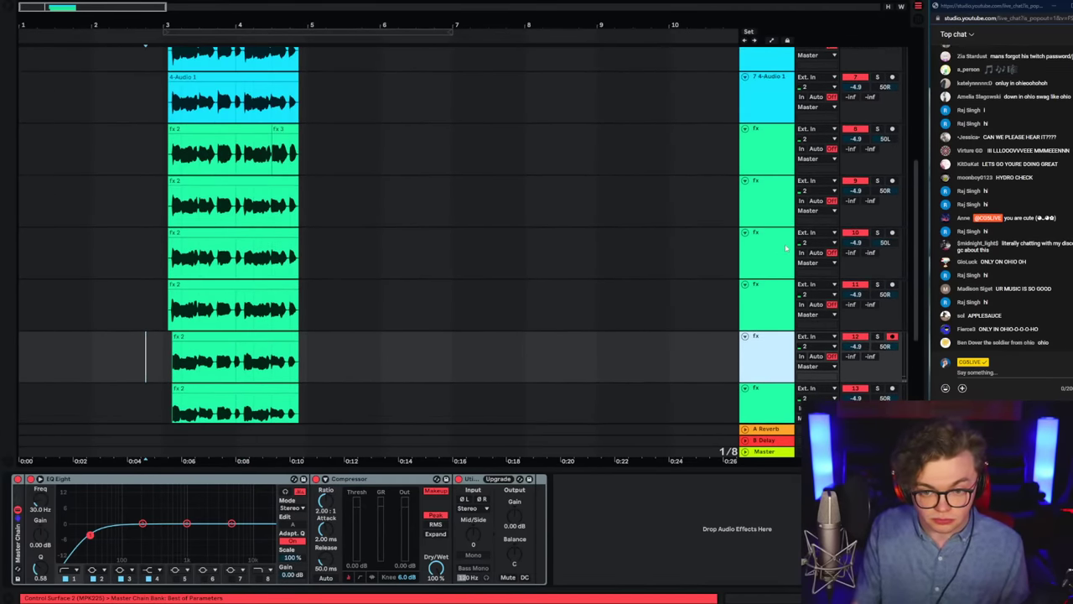
scroll(882, 313, down, 1)
drag(882, 289, 877, 297)
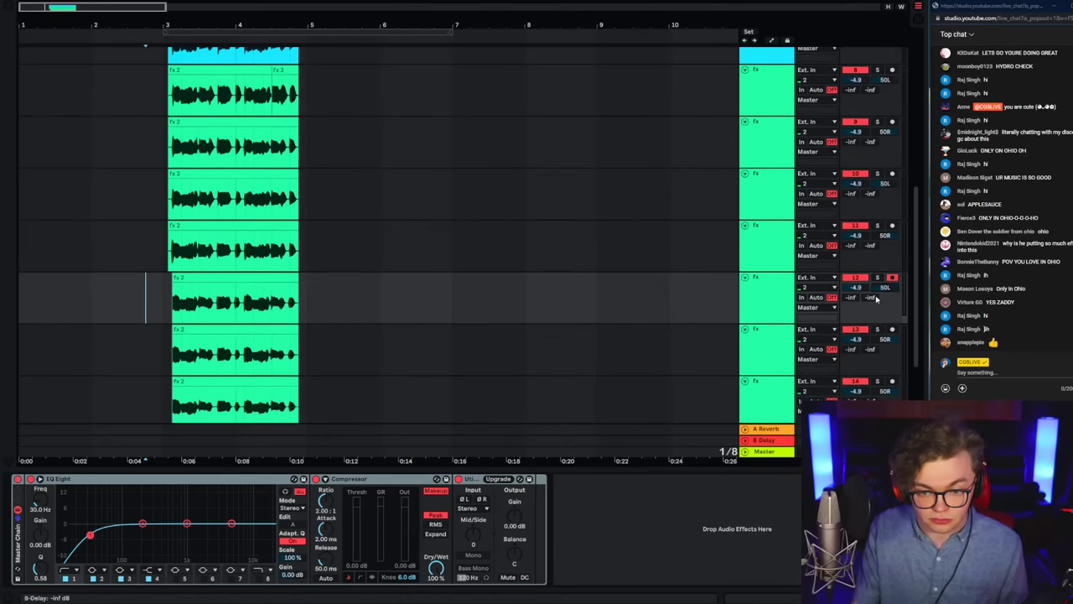
scroll(878, 300, down, 3)
scroll(657, 301, up, 1)
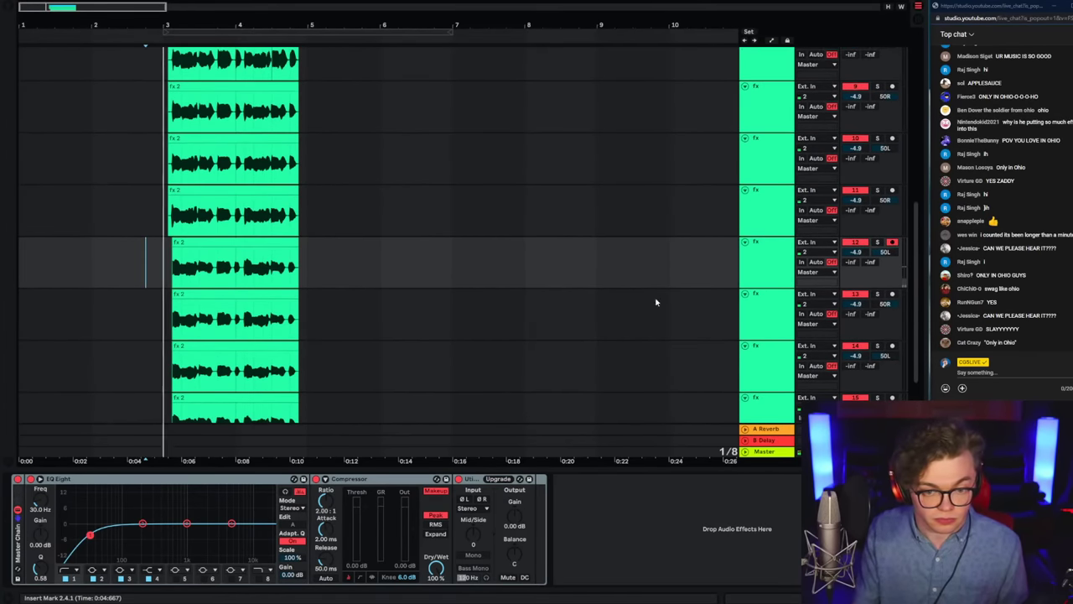
Step: Lower the volume of fx tracks 12 through 15 together to -7.6 dB
click(742, 285)
scroll(755, 302, down, 2)
shift+click(765, 369)
click(855, 206)
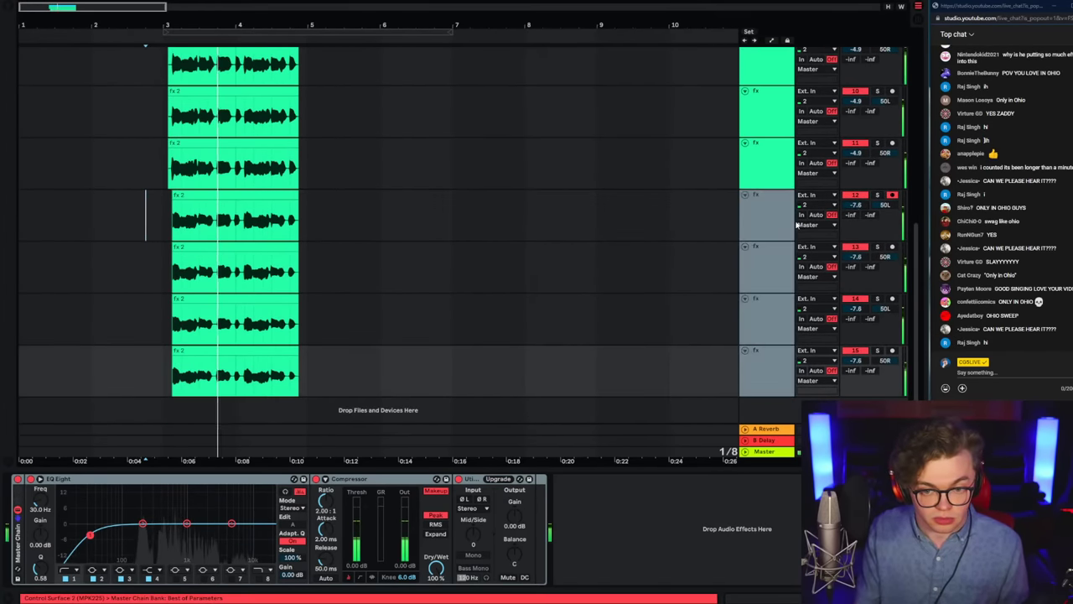
Step: Select fx tracks 8 through 15 and set their volume together to -6.7 dB
click(780, 225)
scroll(778, 295, up, 3)
scroll(778, 322, down, 2)
click(776, 392)
scroll(787, 306, up, 4)
scroll(786, 298, up, 2)
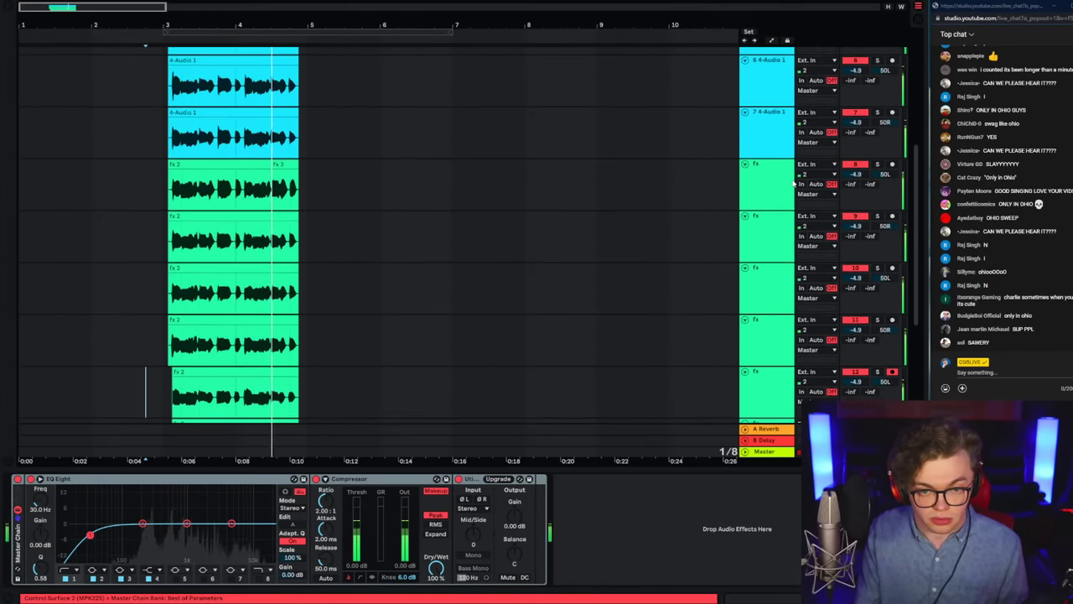
shift+click(776, 186)
drag(853, 176, 853, 191)
Step: Play the stacked vocals from the start of the phrase near bar 3 and again from about beat 3.3
click(169, 201)
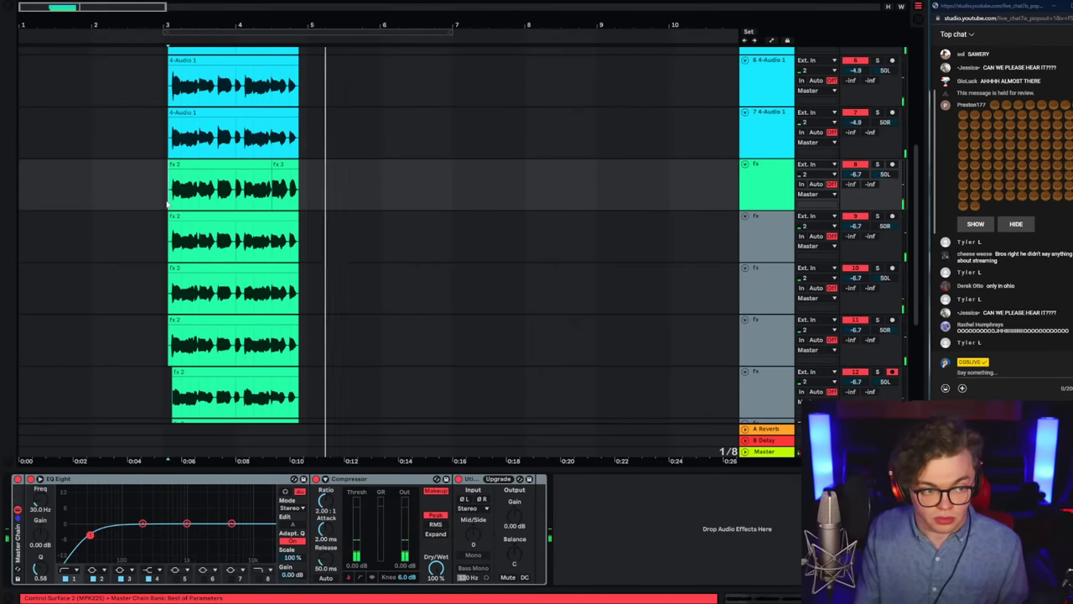
key(space)
key(space)
scroll(419, 340, down, 3)
click(769, 388)
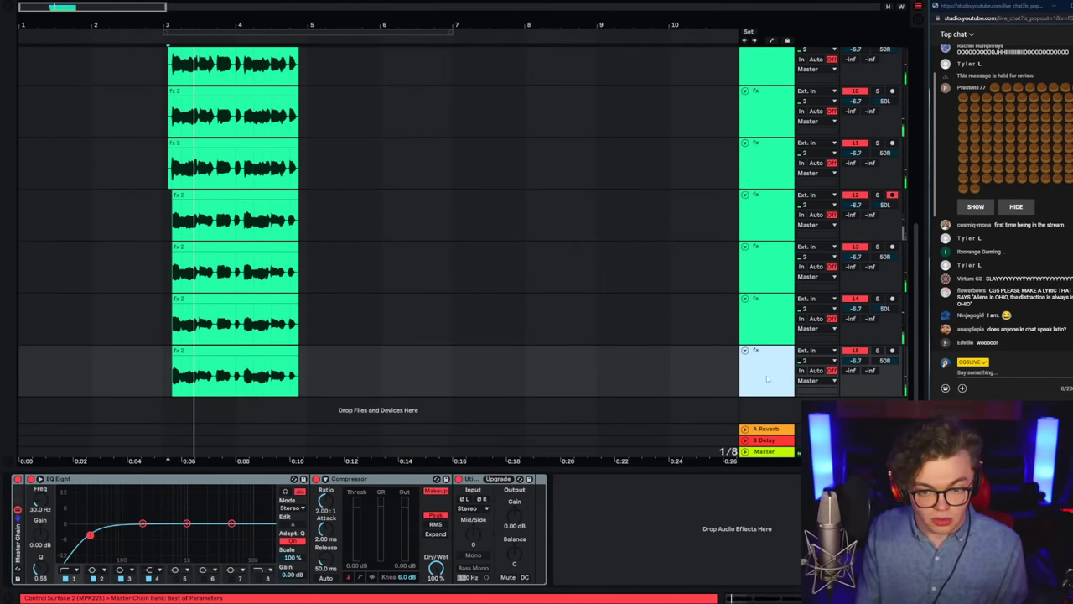
key(space)
key(space)
click(186, 374)
click(200, 372)
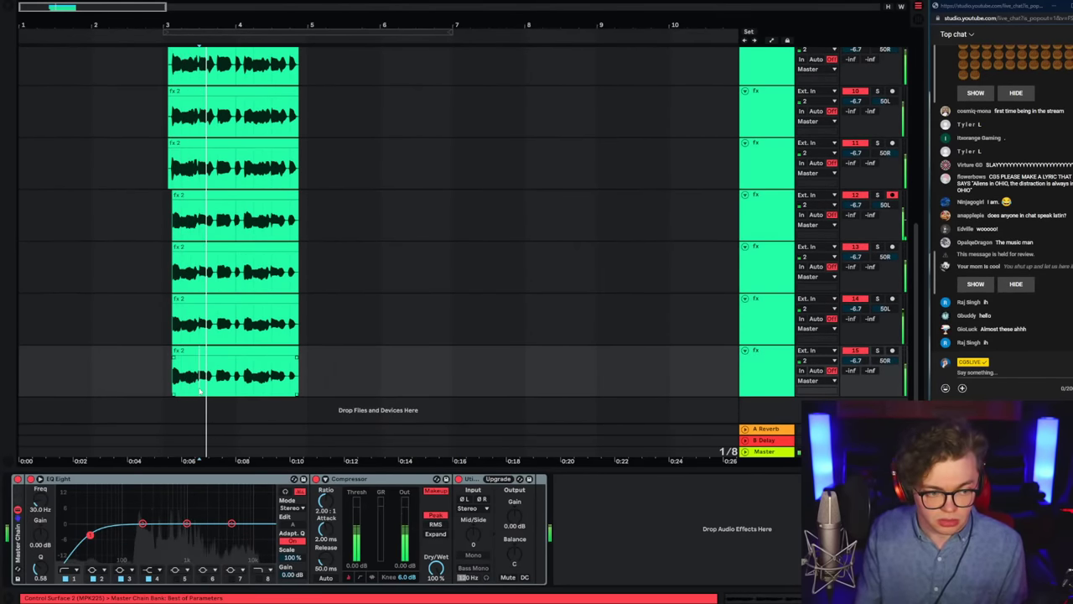
Step: Split the clips on fx tracks 12 through 15 at about beat 3.3, after the opening note
key(space)
key(space)
key(ctrl+e)
Step: Transpose the opening segments on fx tracks 12 through 15 to -1 st, change their warp mode and play them back
click(186, 195)
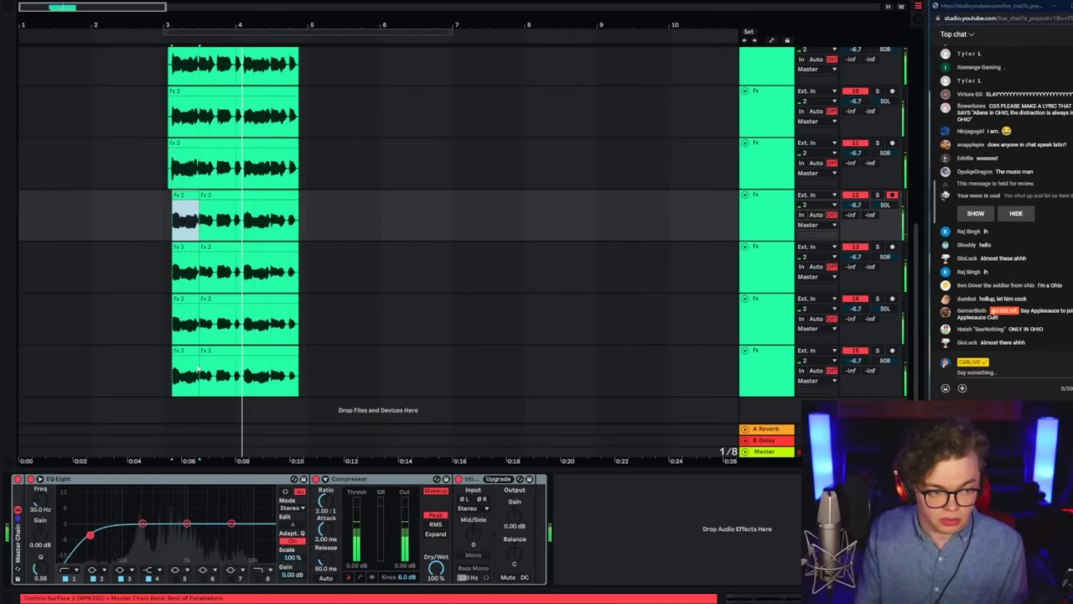
click(190, 299)
click(184, 369)
click(185, 196)
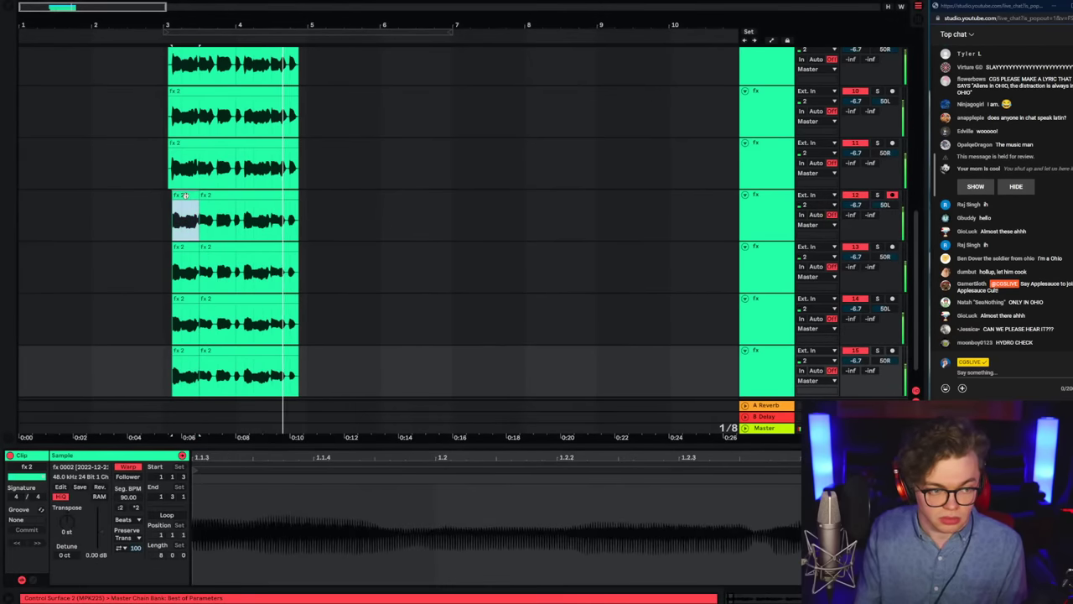
shift+click(177, 352)
drag(73, 517, 77, 522)
key(space)
key(space)
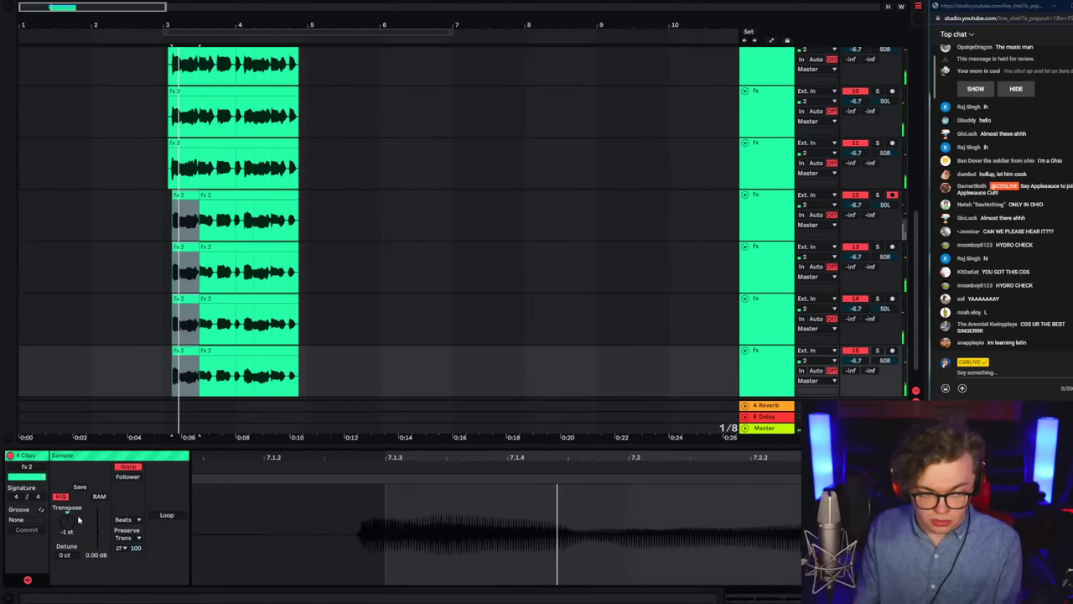
click(128, 519)
click(134, 573)
click(166, 228)
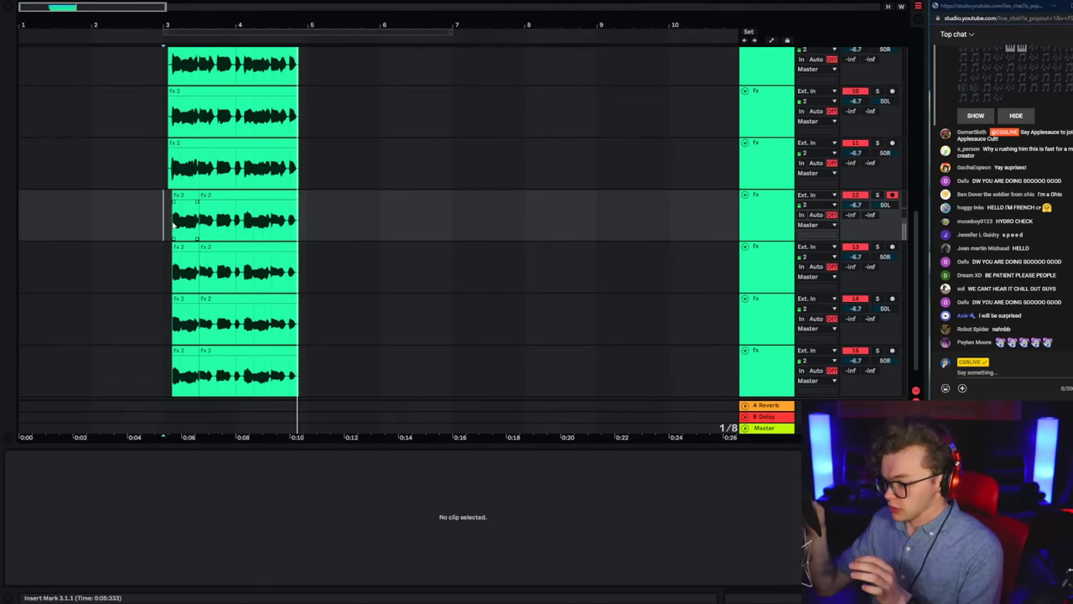
Step: Duplicate fx track 15 three times and delete the copied clips from tracks 16 through 18
scroll(768, 330, down, 1)
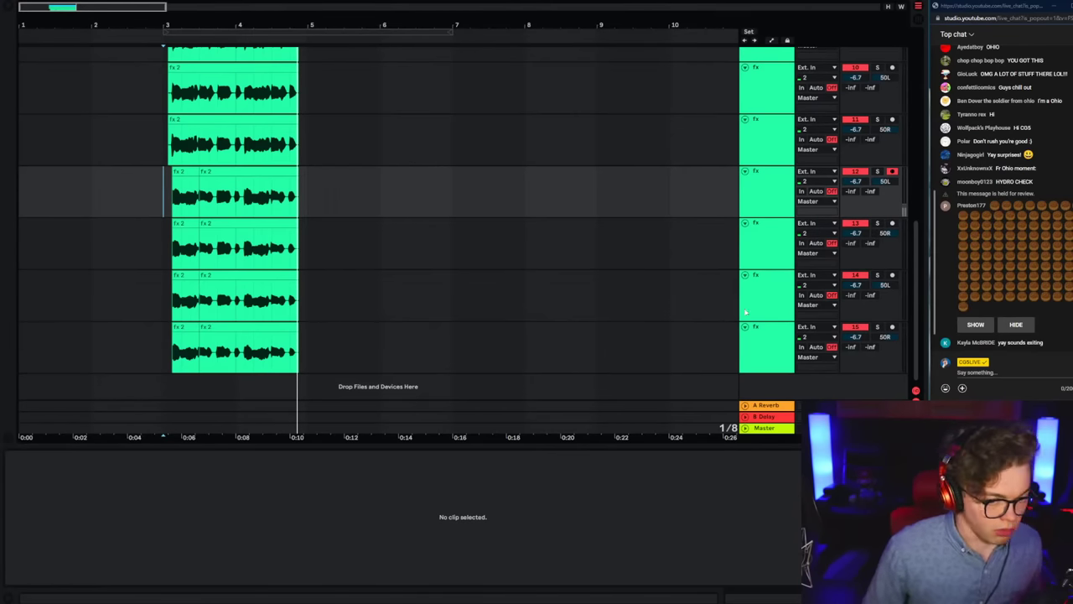
click(766, 347)
key(ctrl+d)
key(ctrl+d)
key(ctrl+d)
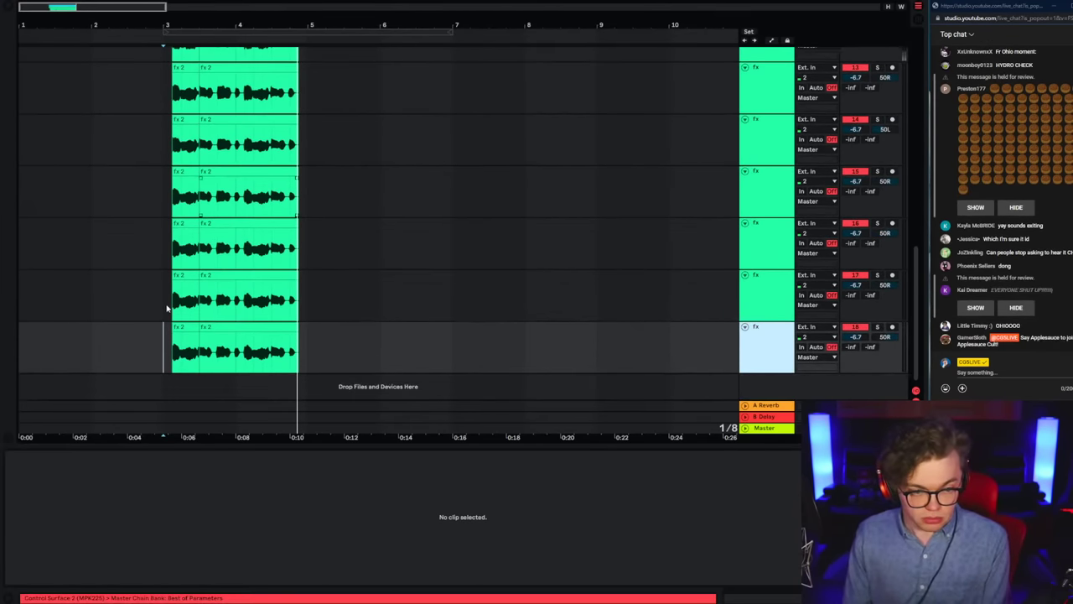
drag(130, 243, 419, 343)
key(Delete)
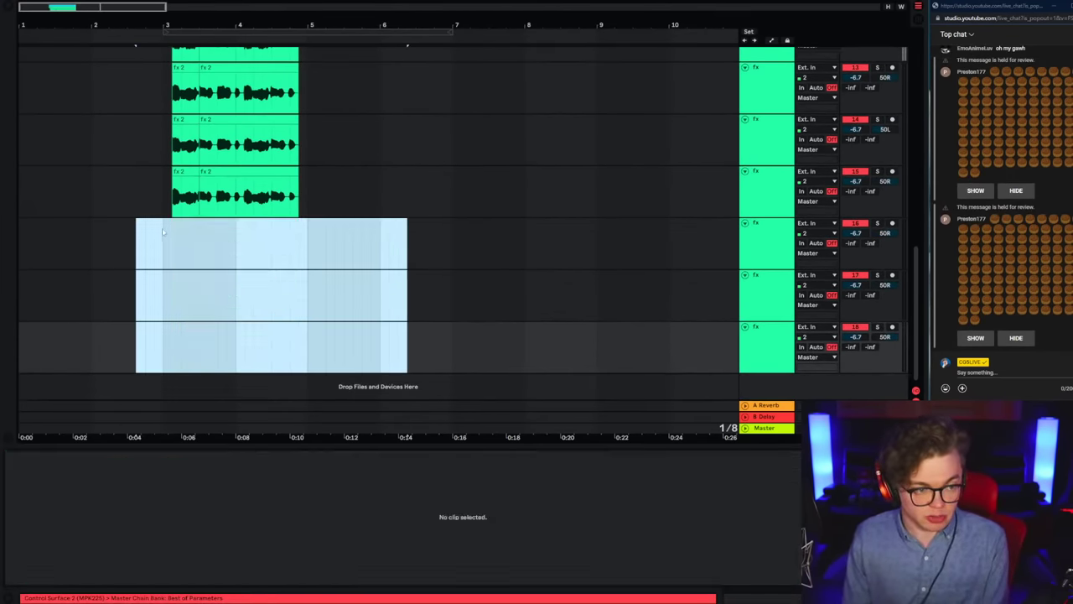
Step: Pan fx track 16 to 50L and arm it for recording
click(164, 236)
scroll(356, 269, up, 2)
scroll(394, 275, down, 1)
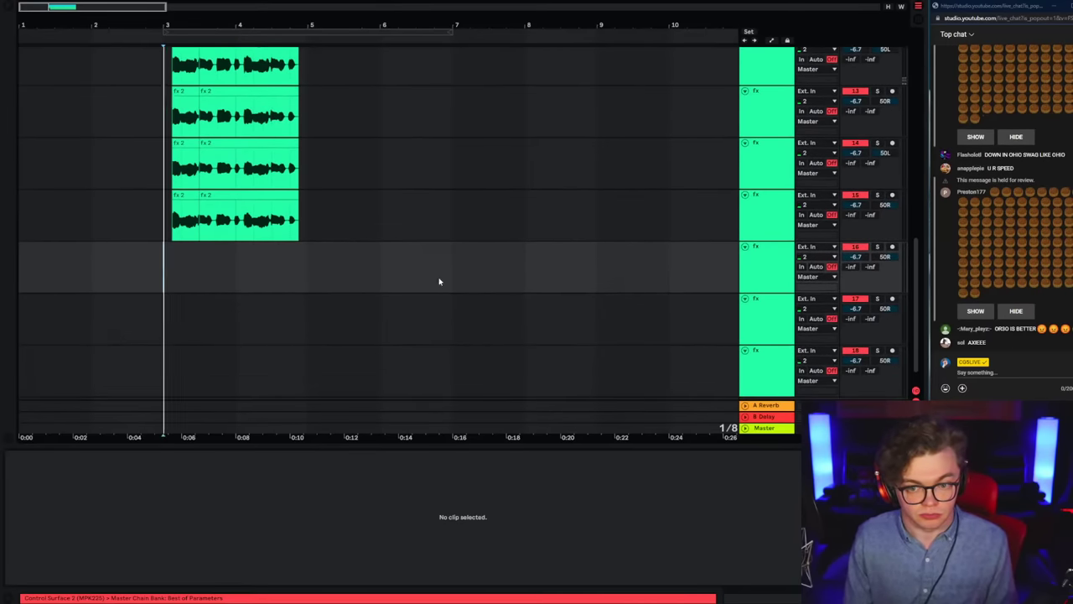
drag(883, 260, 883, 303)
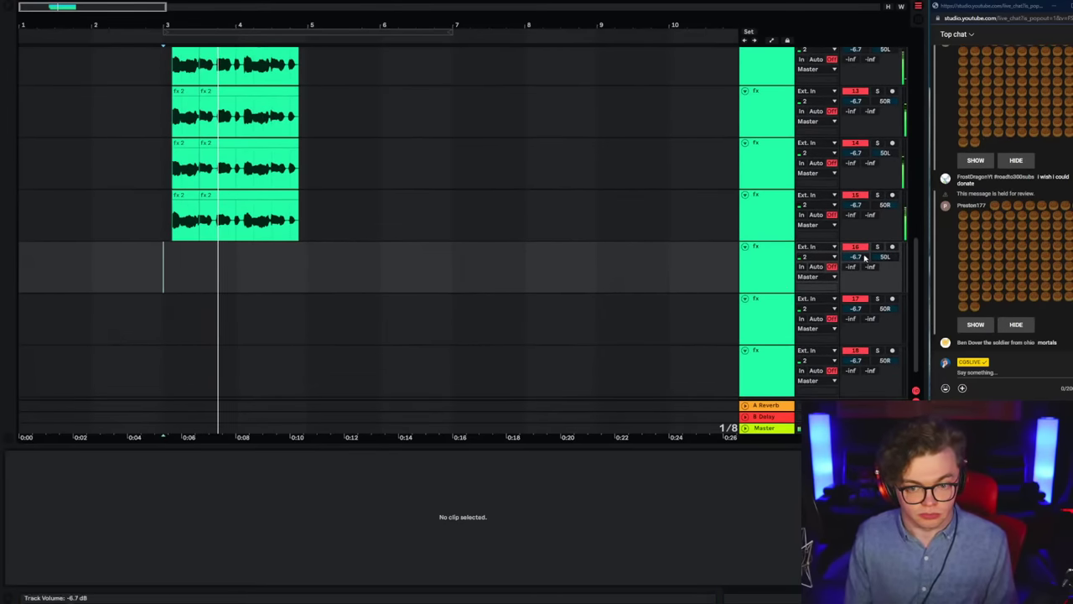
click(766, 261)
click(892, 247)
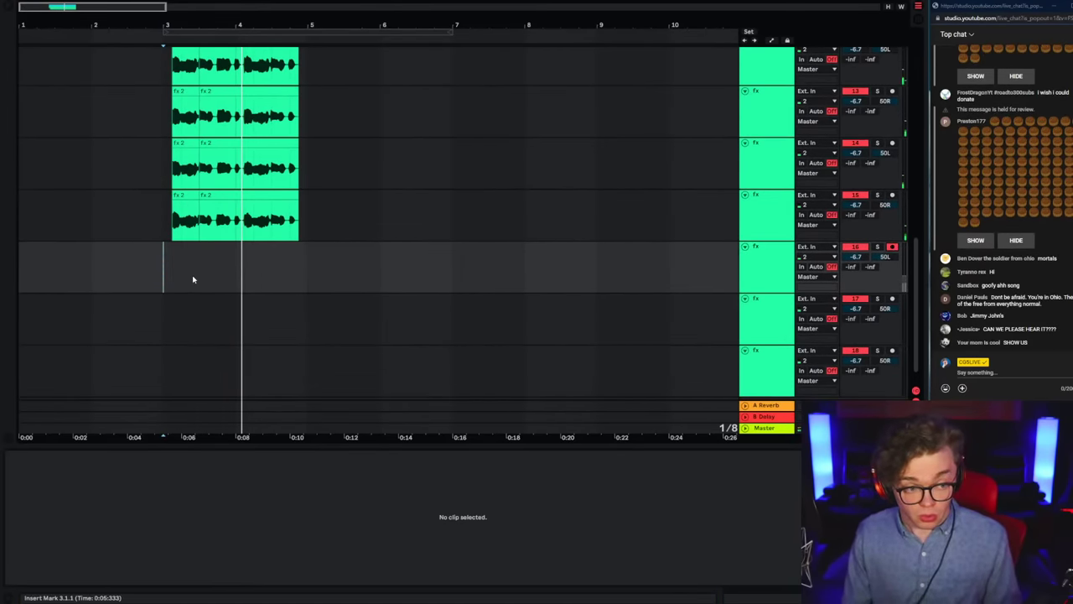
Step: Play the stacked harmonies from 3.1.1 repeatedly to work out the next vocal part
click(787, 281)
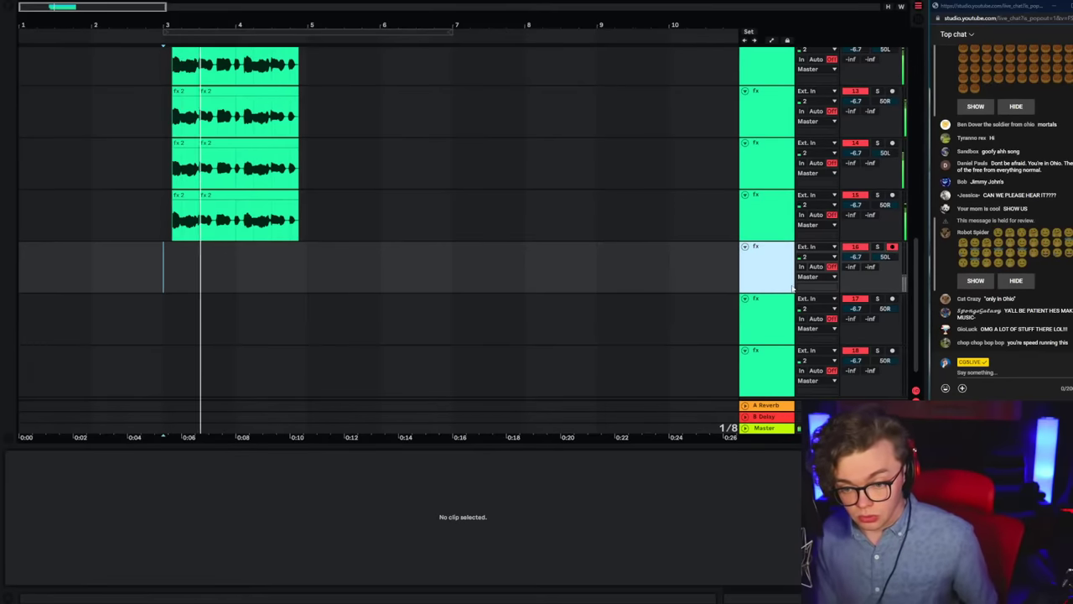
click(803, 277)
click(768, 279)
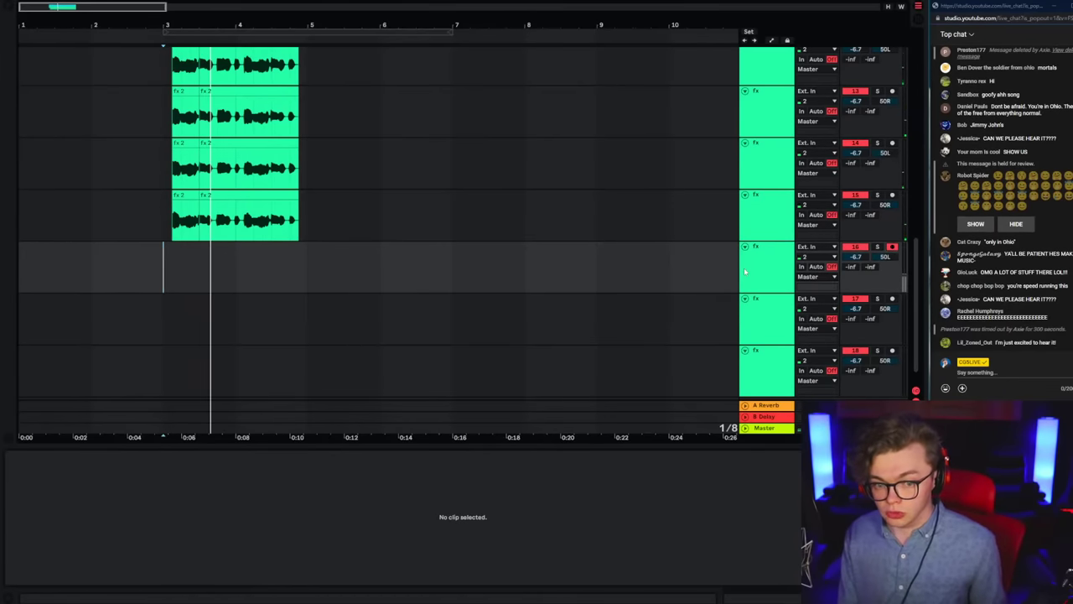
click(749, 275)
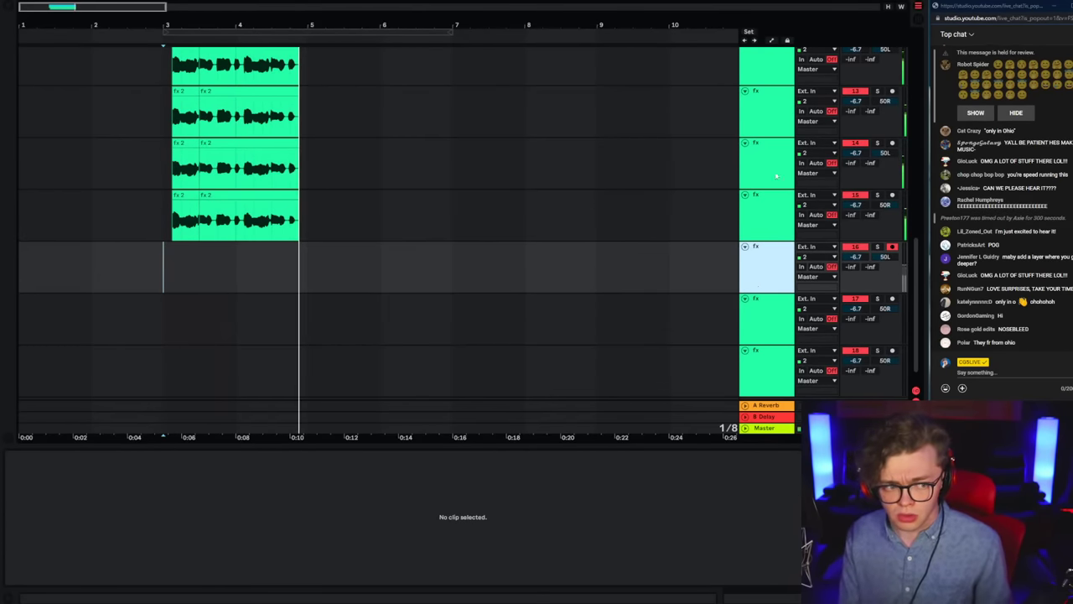
scroll(561, 293, up, 3)
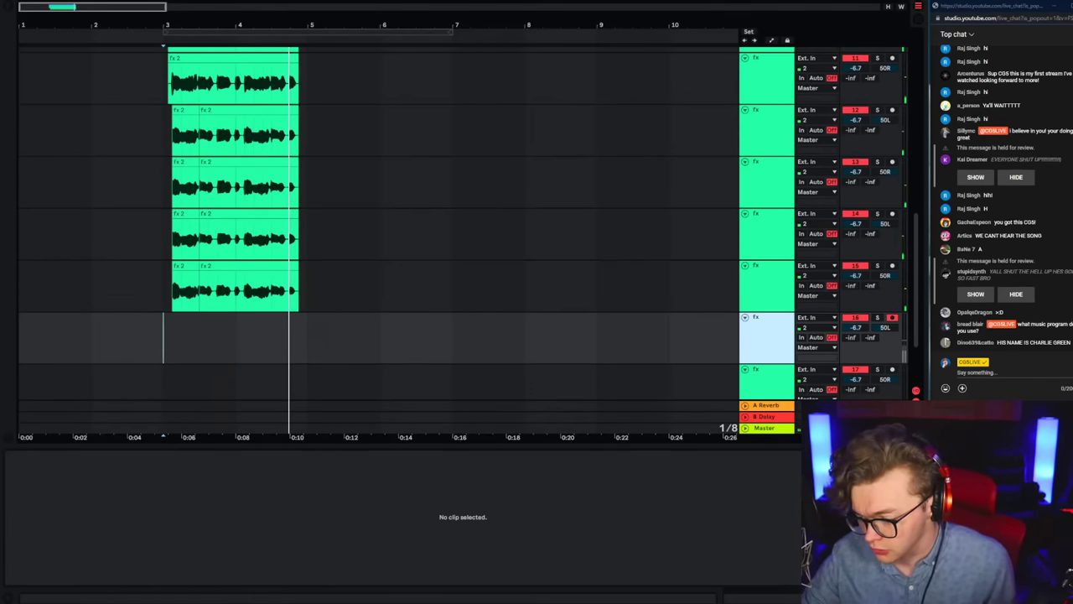
key(space)
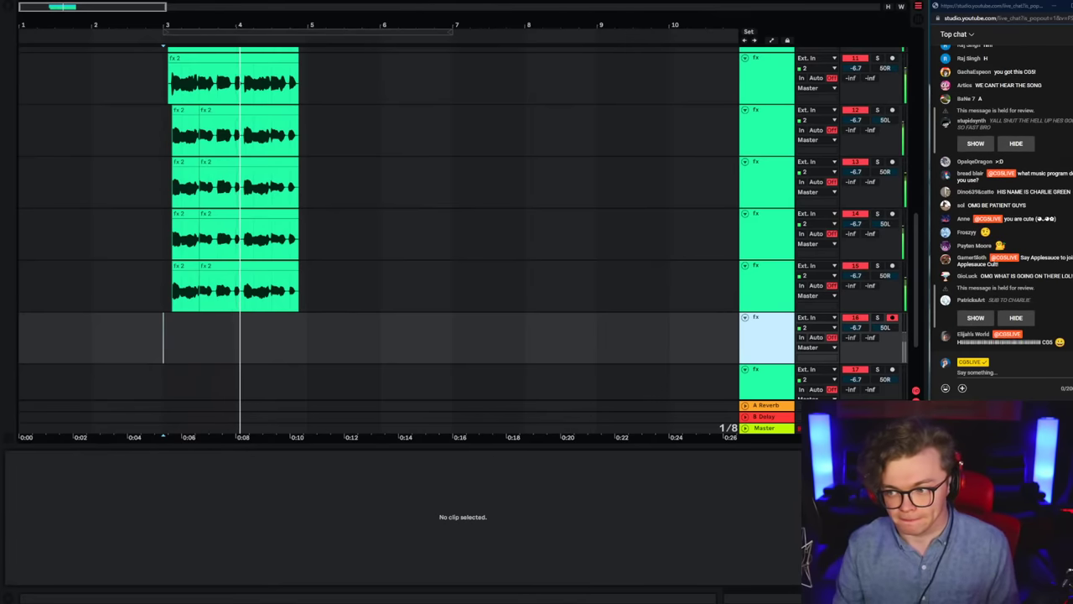
scroll(237, 289, down, 1)
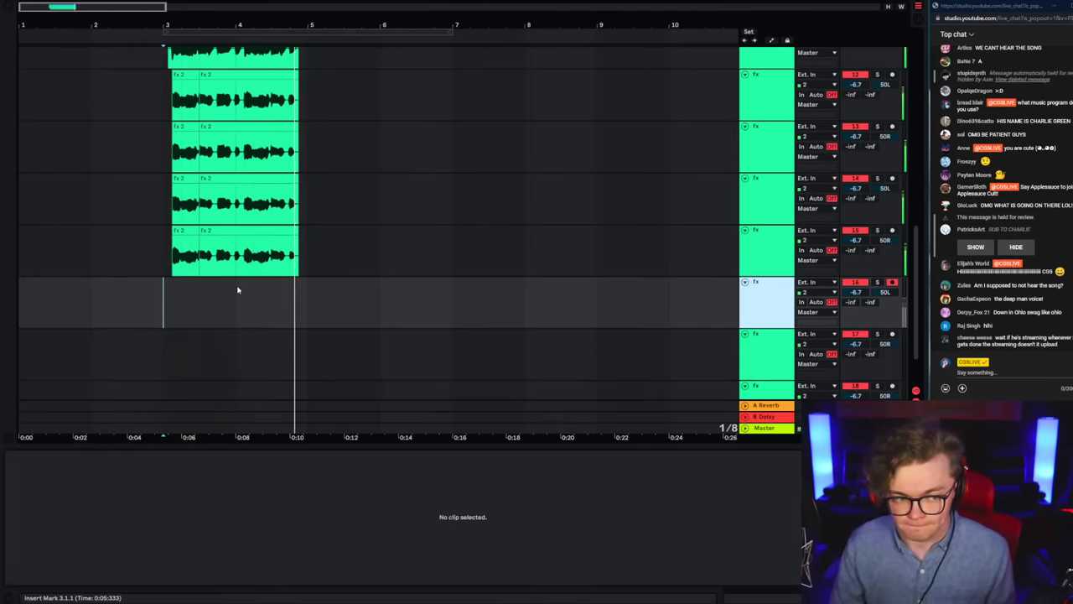
key(space)
key(space)
Step: Shorten the loop range to bars 3 through 5 and play the stack from 3.1.1 with fx track 16 selected
drag(447, 34, 308, 33)
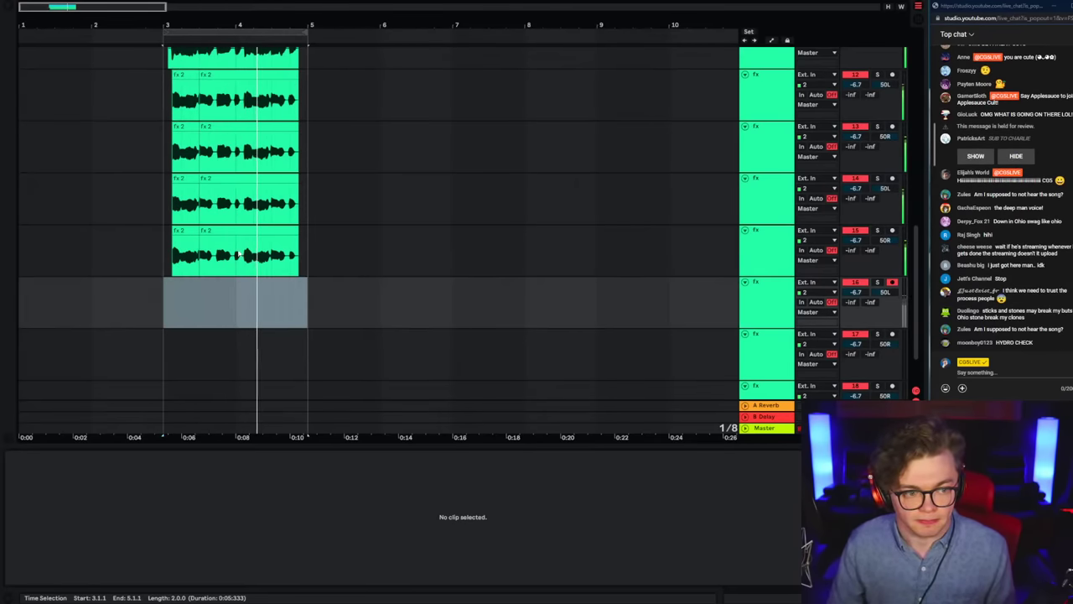
click(163, 319)
click(768, 322)
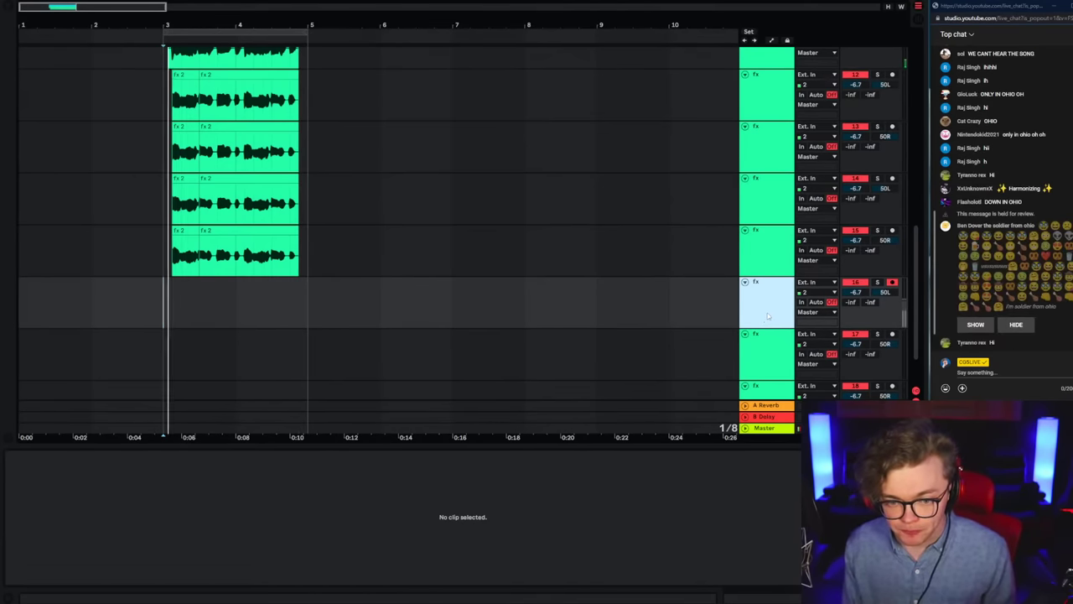
key(space)
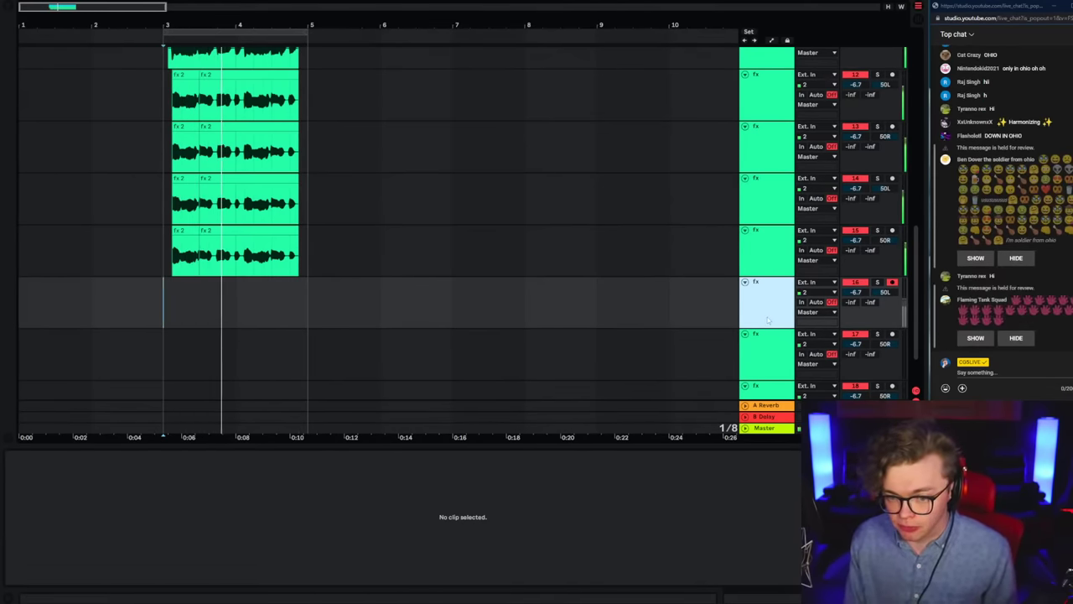
click(761, 323)
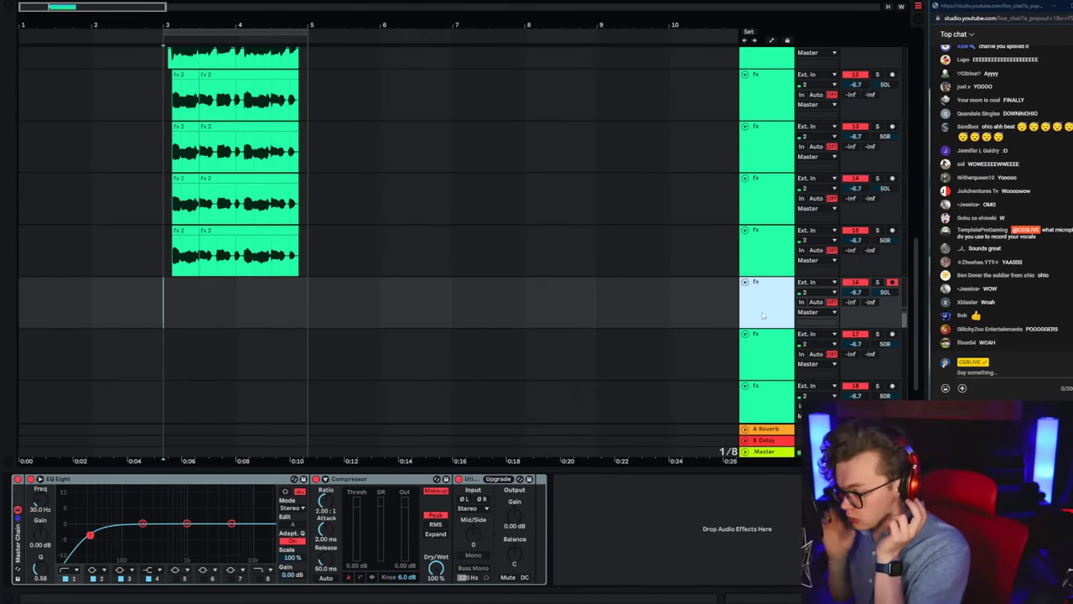
Step: Try recording two takes on fx track 16 over the looped phrase from bar 3, undoing each one
key(F9)
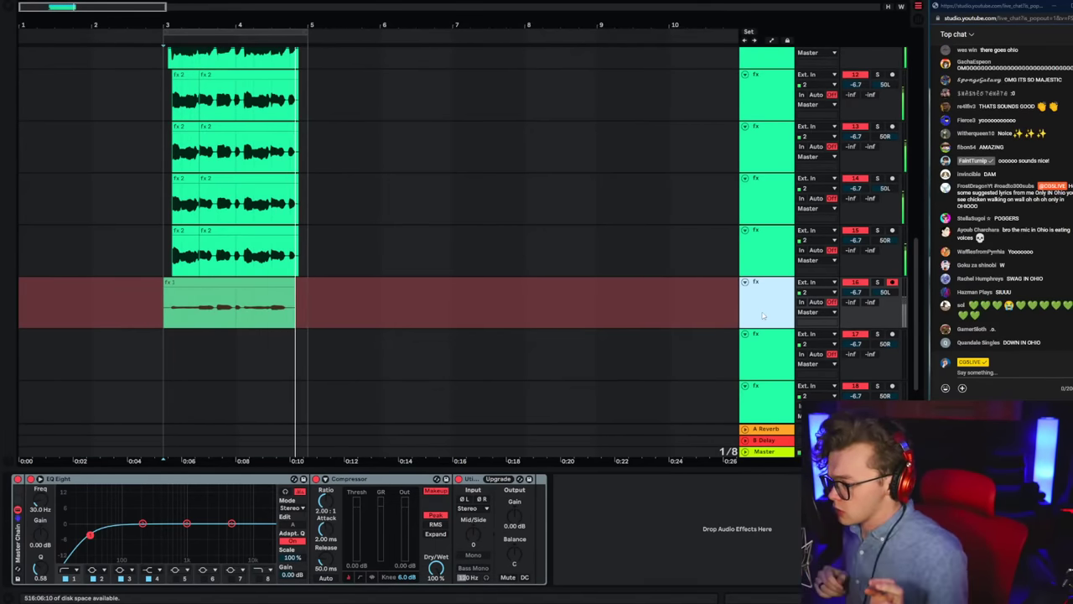
key(F9)
key(ctrl+z)
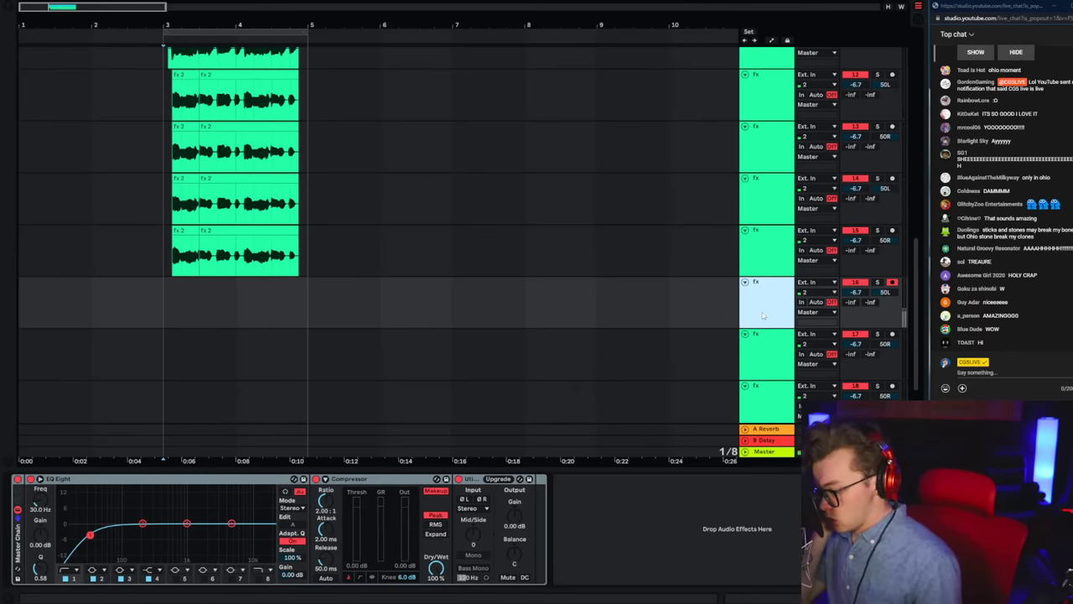
key(F9)
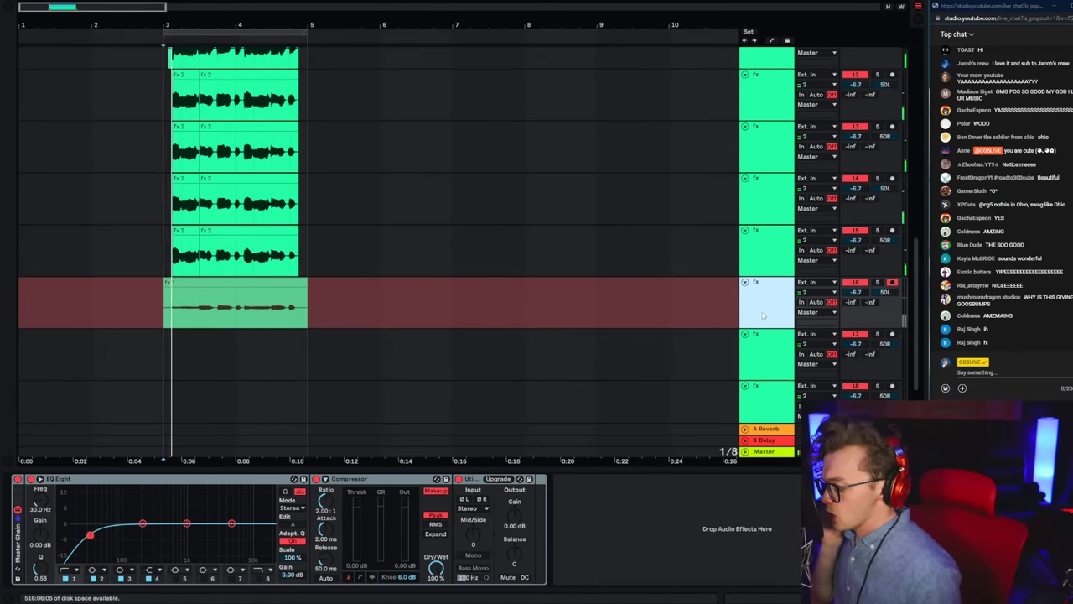
key(F9)
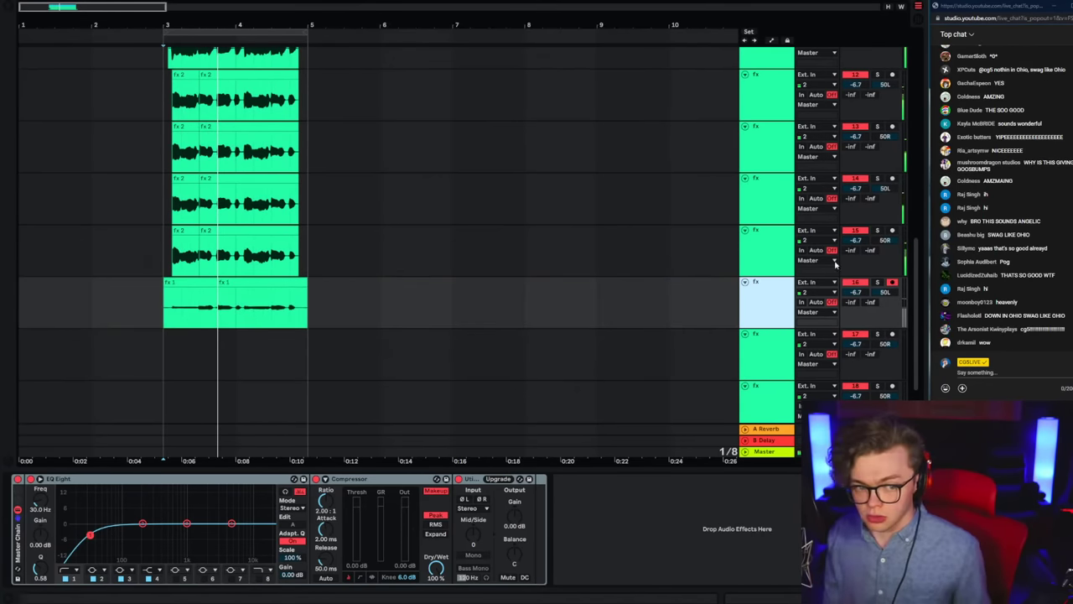
key(ctrl+z)
Step: Turn off looping and place the insert mark at 5.1.1 on fx track 16
click(568, 0)
click(170, 304)
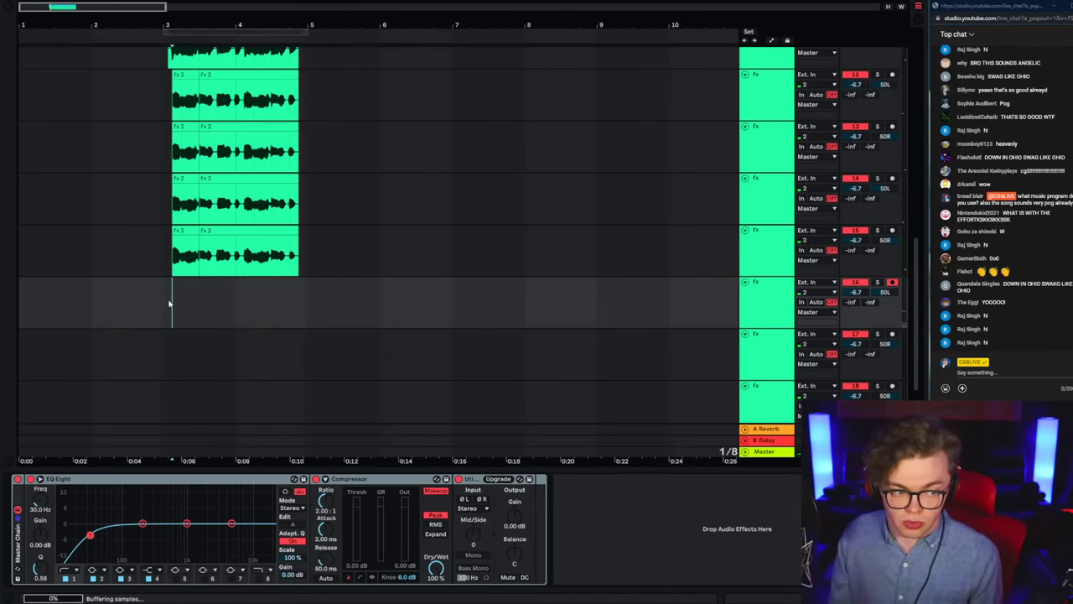
click(788, 310)
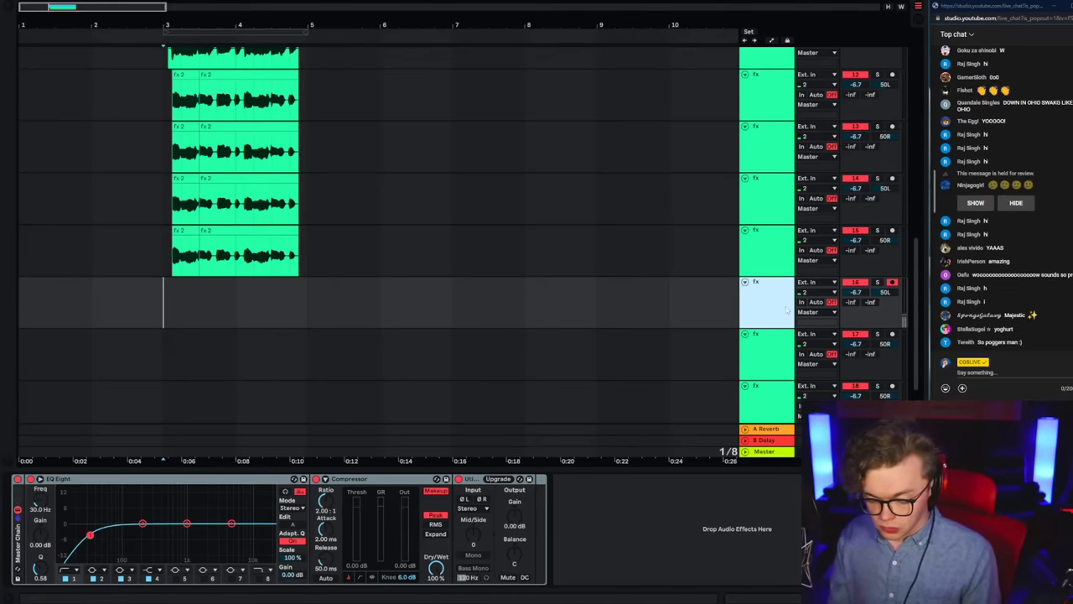
click(302, 303)
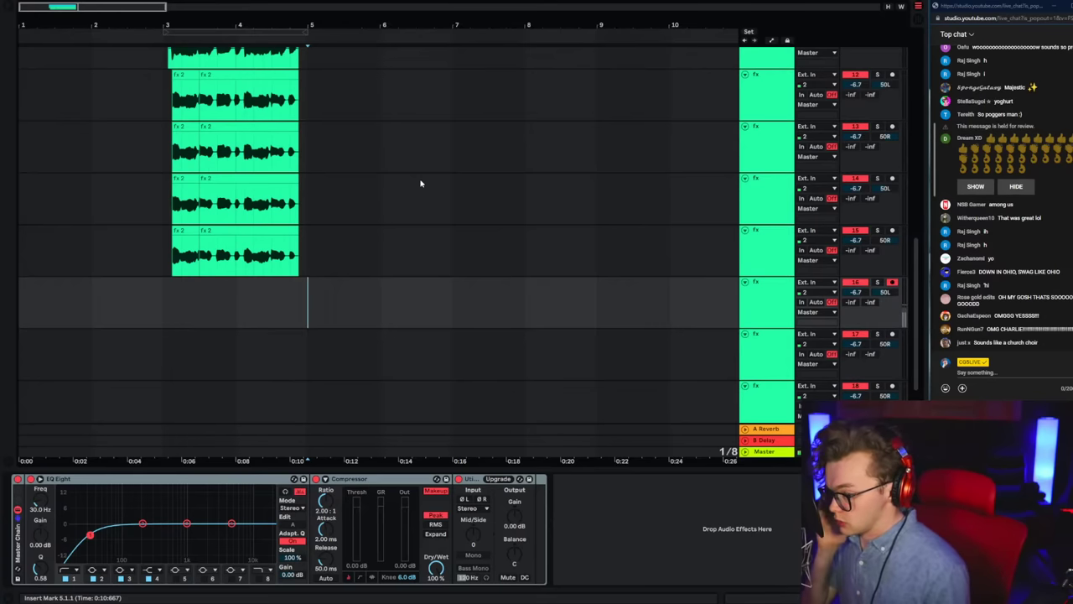
Step: Try recording a take on fx track 16 from bar 5, and undo it
key(F9)
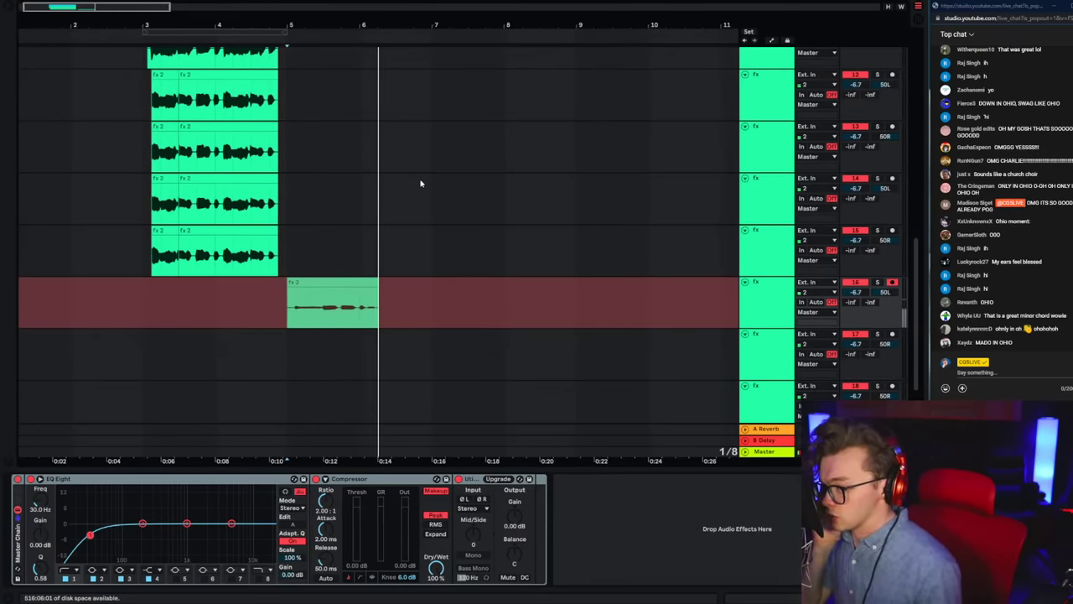
key(space)
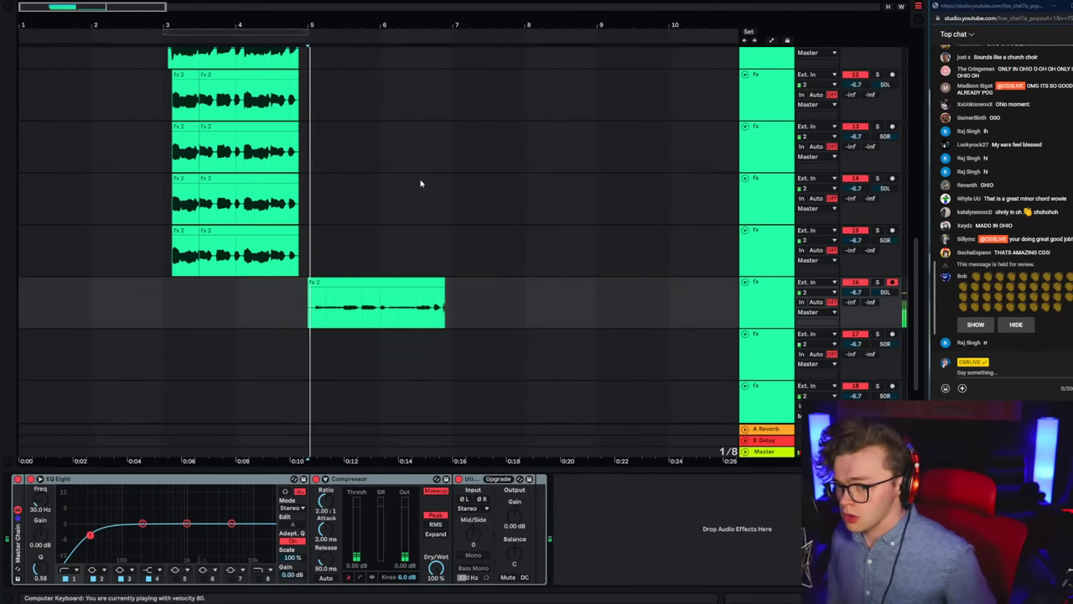
key(ctrl+z)
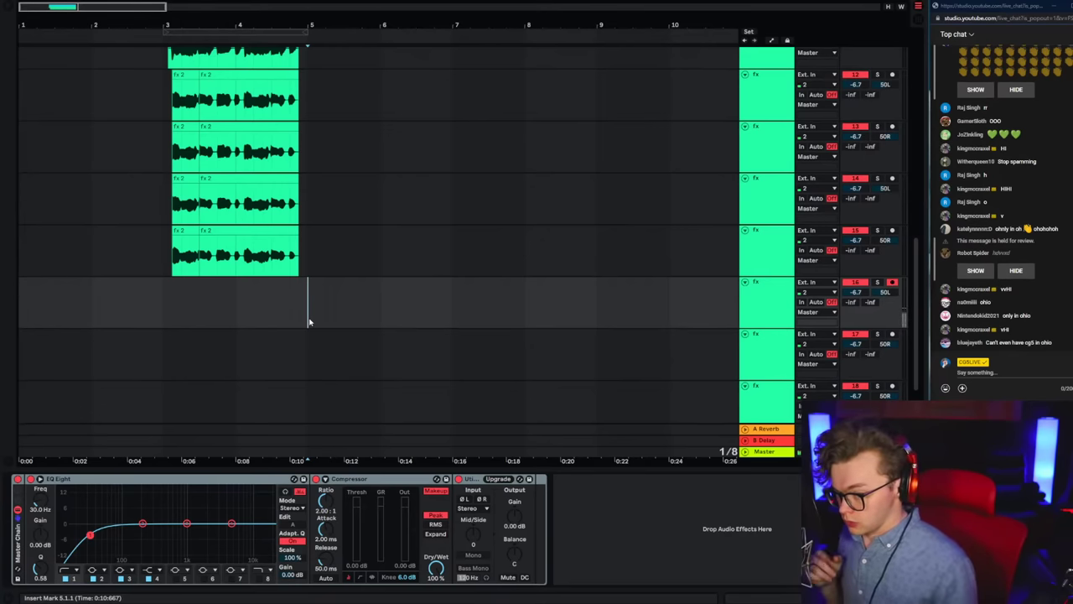
Step: Record a new vocal take on fx track 16 from 5.1.1 and delete everything after 9.1.1
key(F9)
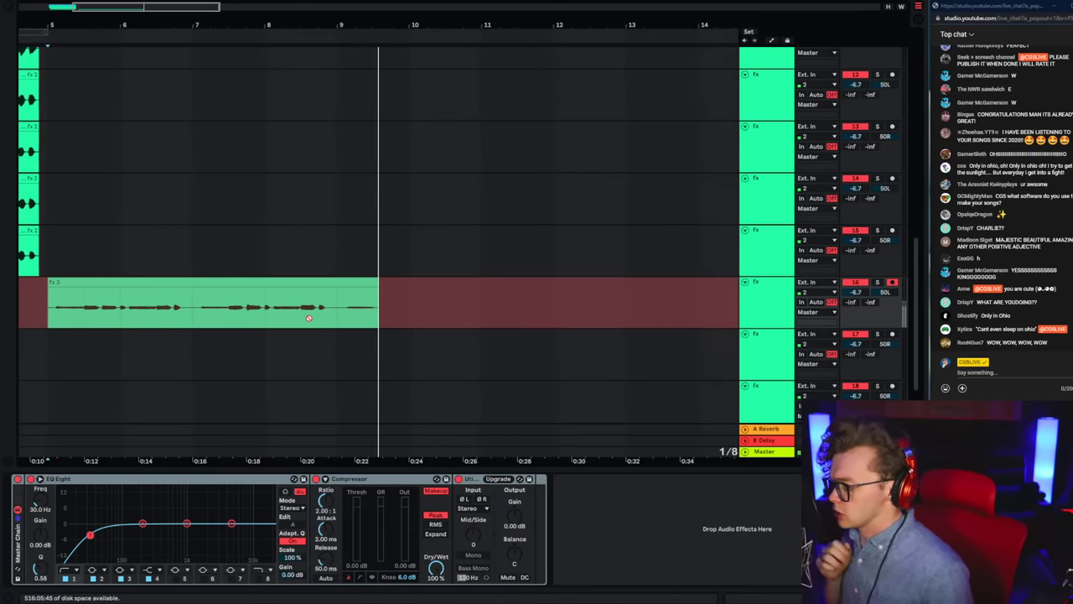
key(space)
drag(322, 316, 437, 316)
key(Delete)
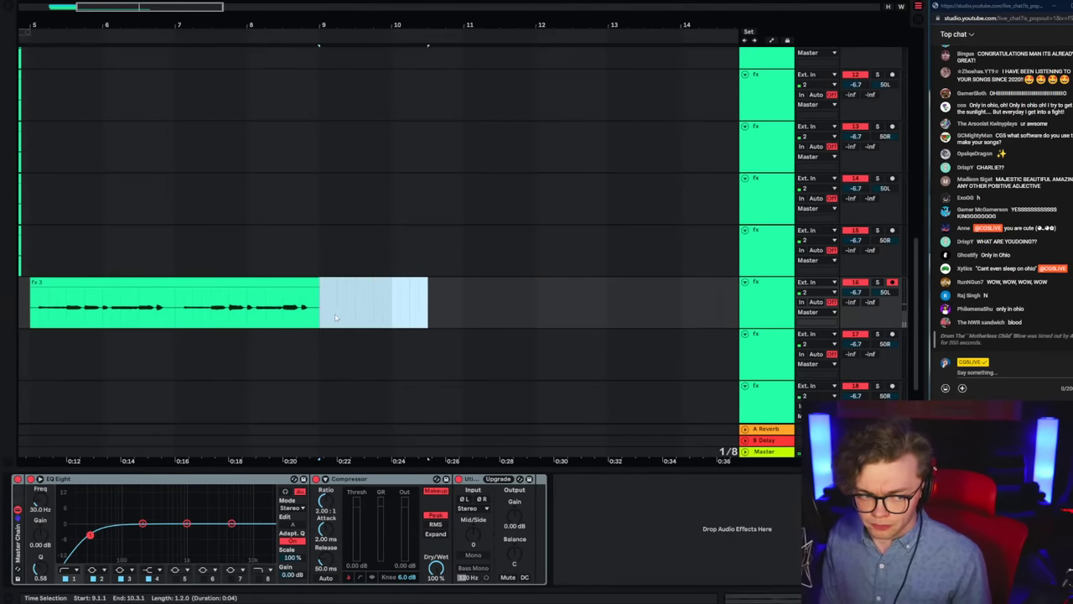
Step: Record another take on fx track 16 from 9.1.1 and place the insert mark at 10.4.3
click(319, 319)
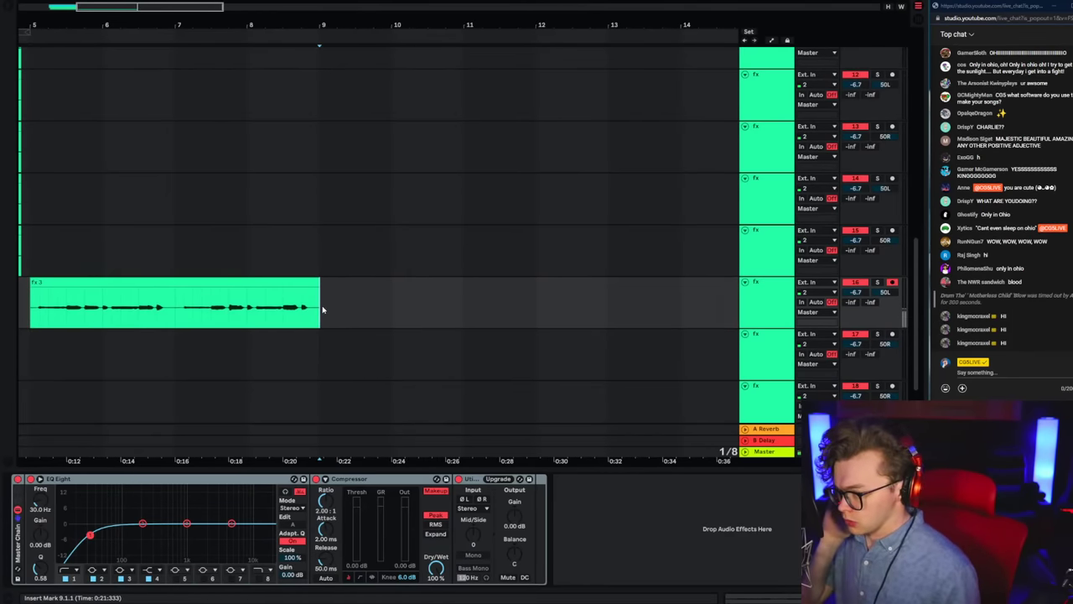
key(F9)
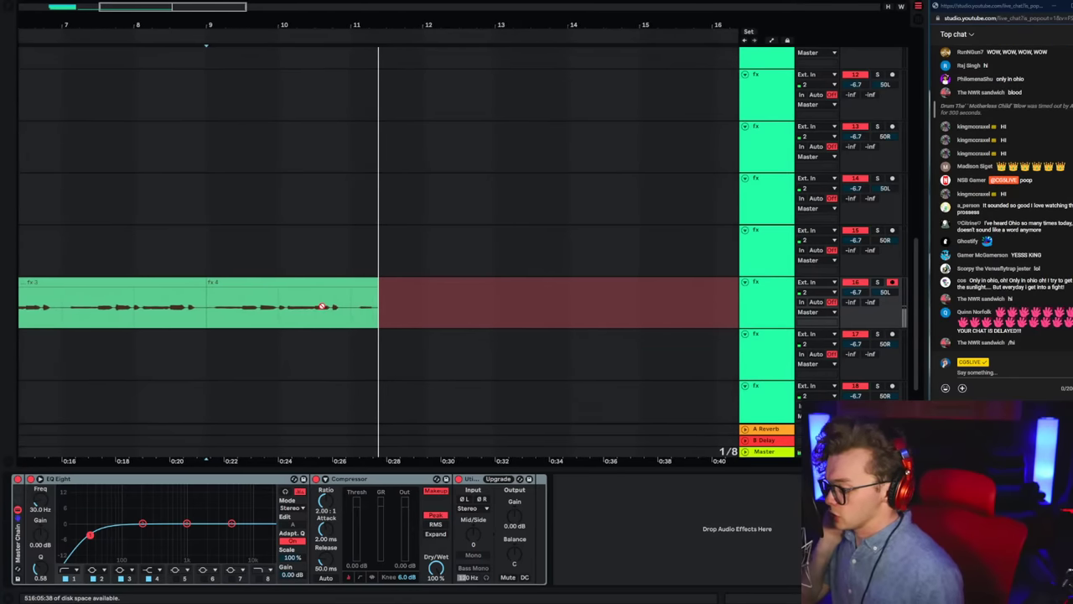
key(space)
click(338, 319)
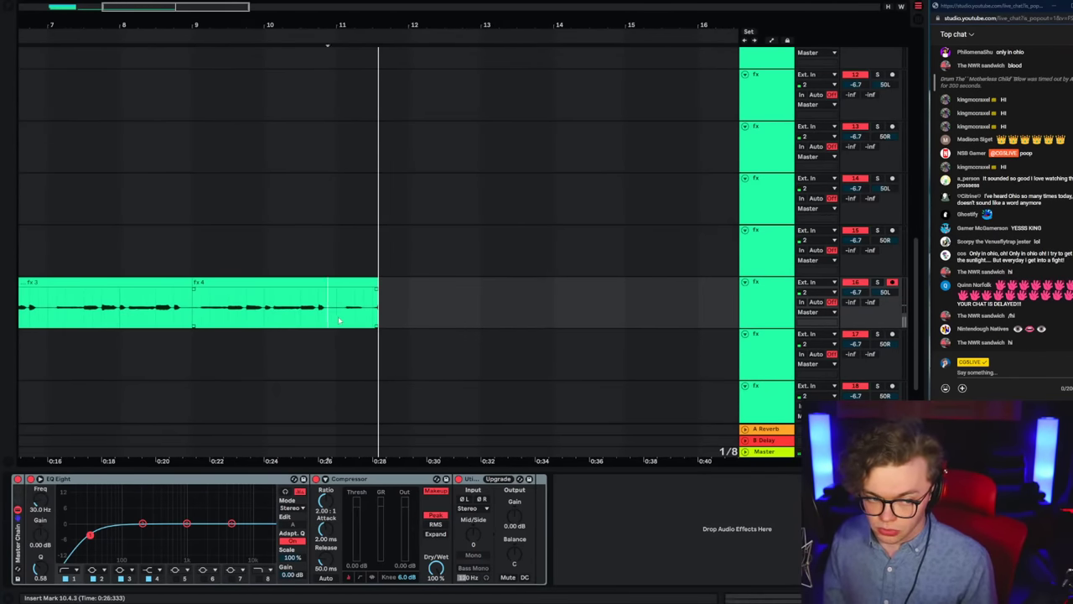
Step: Trim the end of the take on fx track 16 at 11.1.1 and record another take from there
drag(338, 317, 427, 312)
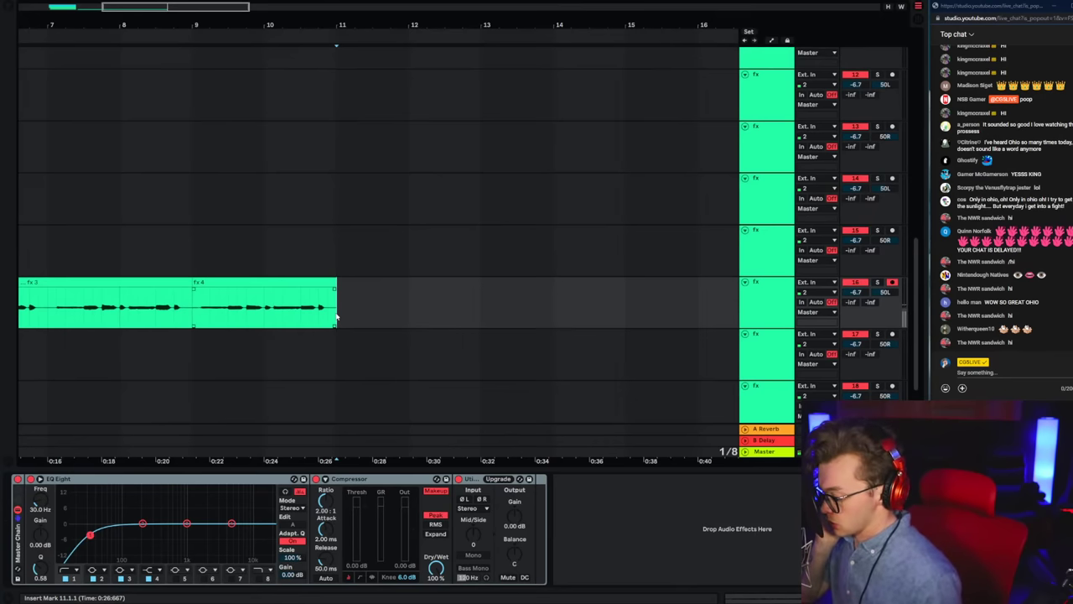
key(F9)
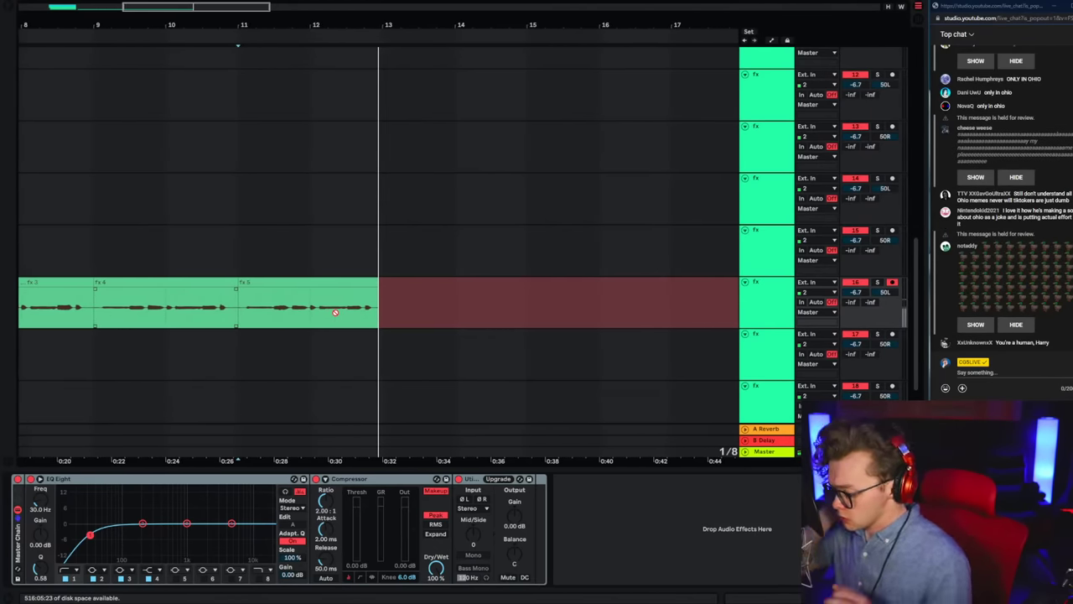
key(space)
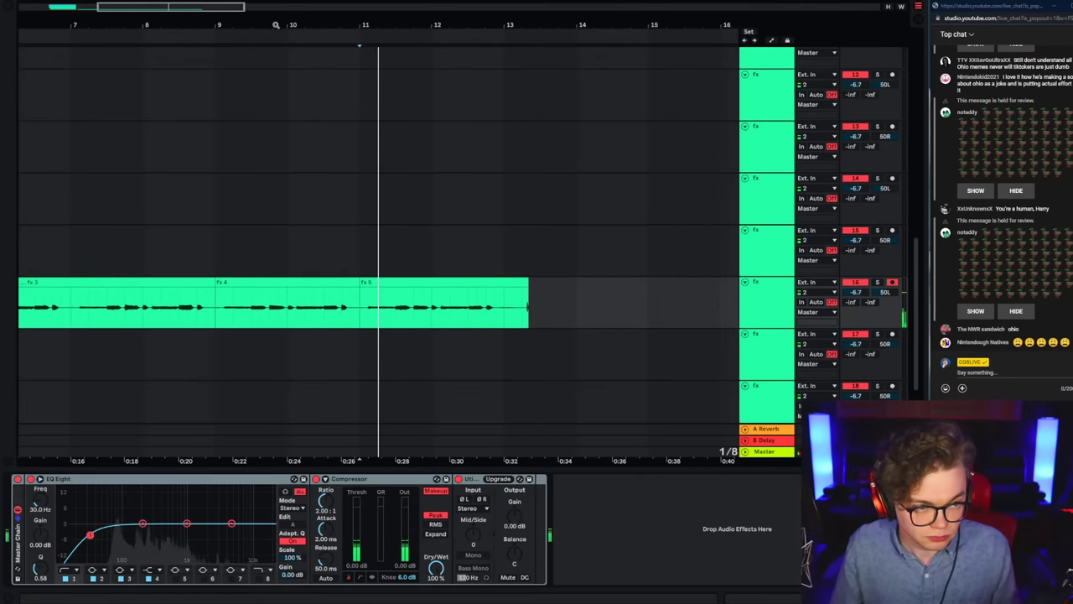
drag(276, 24, 276, 6)
key(space)
Step: Set the grid to 1/4 and move everything after 7.1.1 on fx track 16 down to track 17, starting at 5.1.1
right_click(144, 313)
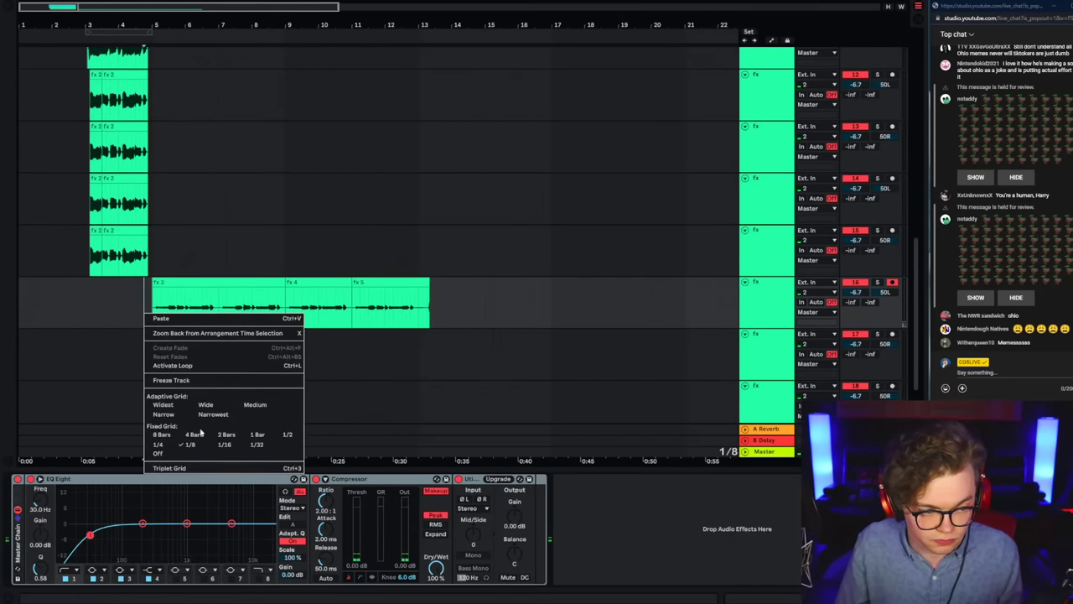
click(161, 454)
right_click(148, 314)
click(160, 445)
scroll(151, 352, down, 2)
drag(152, 272, 261, 270)
drag(219, 268, 485, 265)
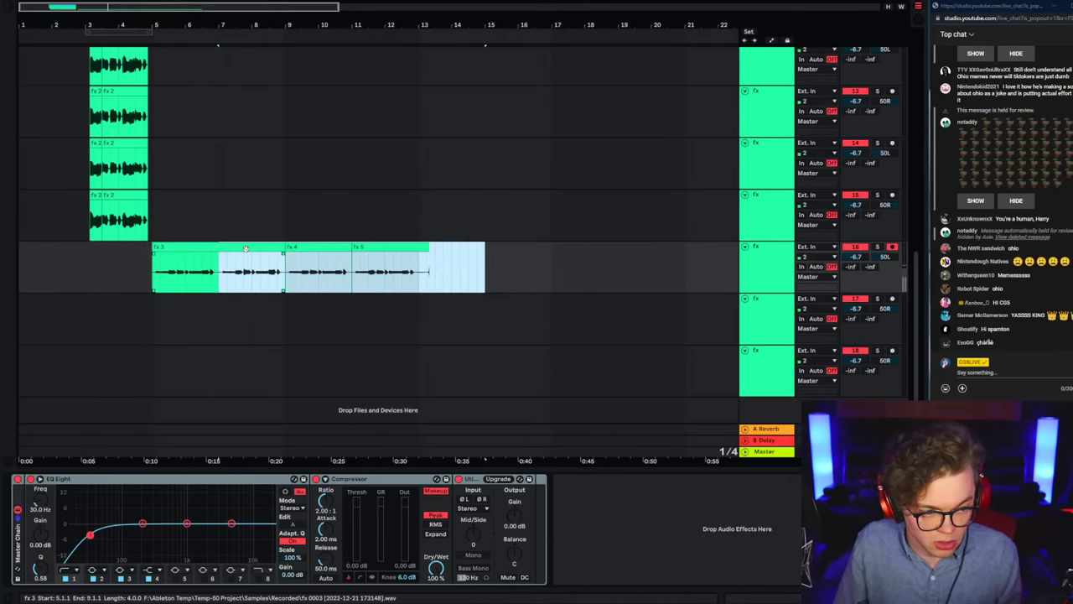
drag(246, 249, 182, 317)
Step: Duplicate track 18 and move the two remaining takes onto tracks 18 and 19, both starting at 5.1.1
drag(219, 322, 418, 325)
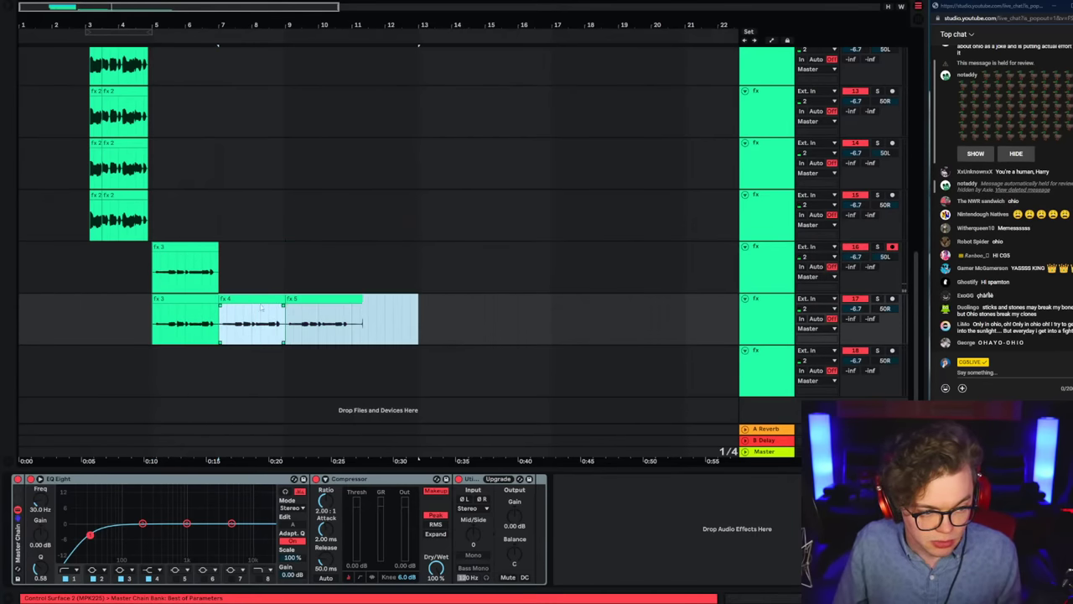
drag(266, 300, 193, 375)
key(ctrl+z)
drag(240, 300, 367, 362)
click(771, 377)
key(ctrl+d)
click(211, 385)
click(212, 362)
key(Delete)
drag(236, 378, 168, 393)
Step: Turn the grid off and trim the silence before and after the vocals on fx tracks 16 to 19
click(144, 256)
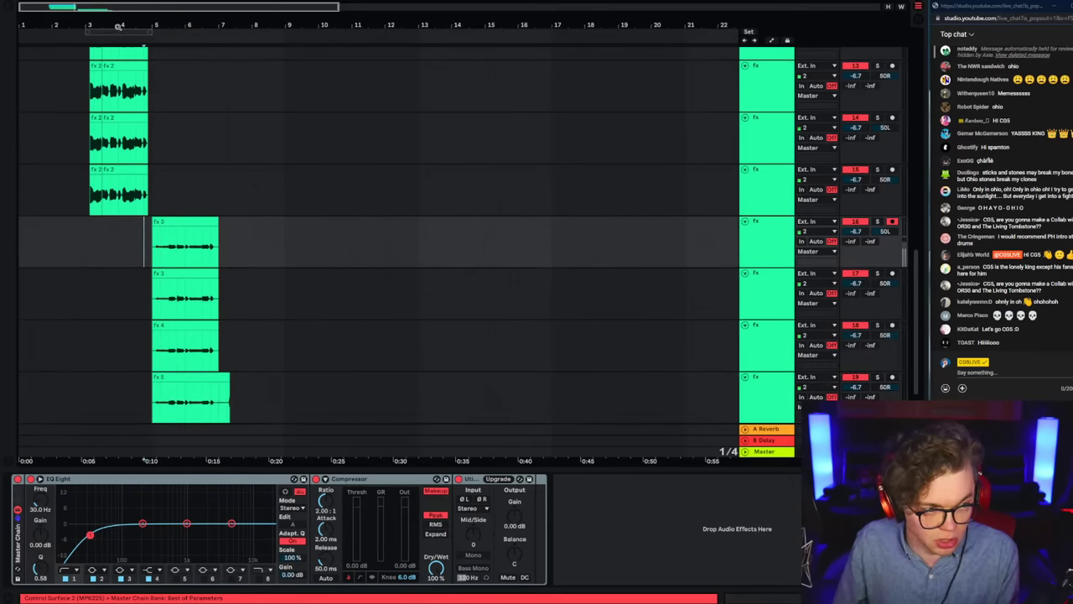
drag(119, 28, 166, 50)
right_click(174, 243)
click(192, 387)
mouse_move(178, 251)
mouse_down()
mouse_move(223, 414)
mouse_move(222, 377)
mouse_up()
key(Delete)
click(309, 230)
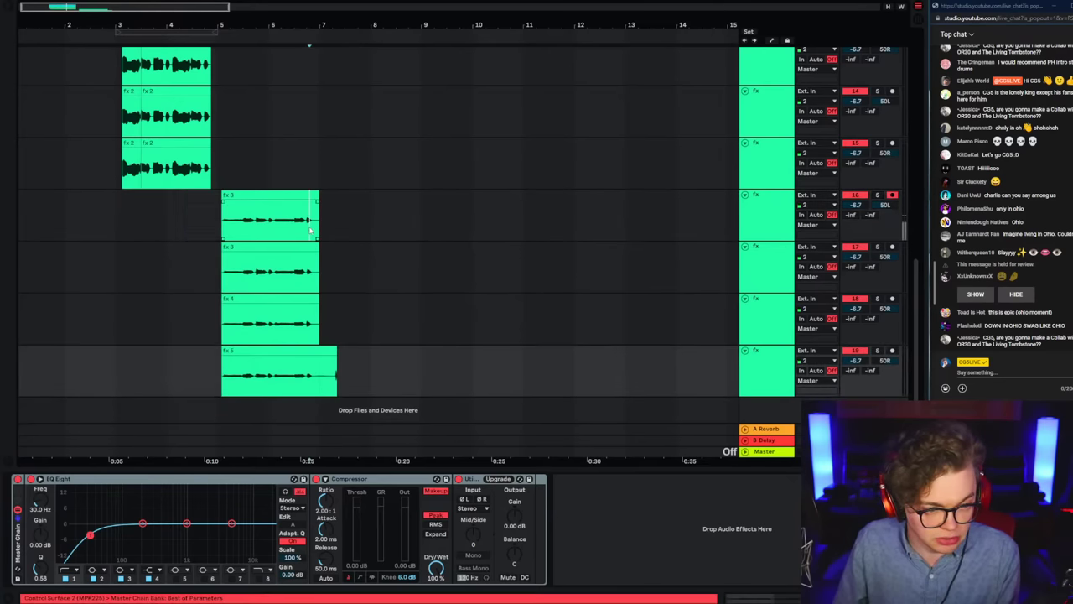
drag(311, 231, 421, 368)
key(Delete)
Step: Set the grid back to 1/4 and move the four trimmed takes on tracks 16 to 19 from bar 5 to bar 3
right_click(210, 340)
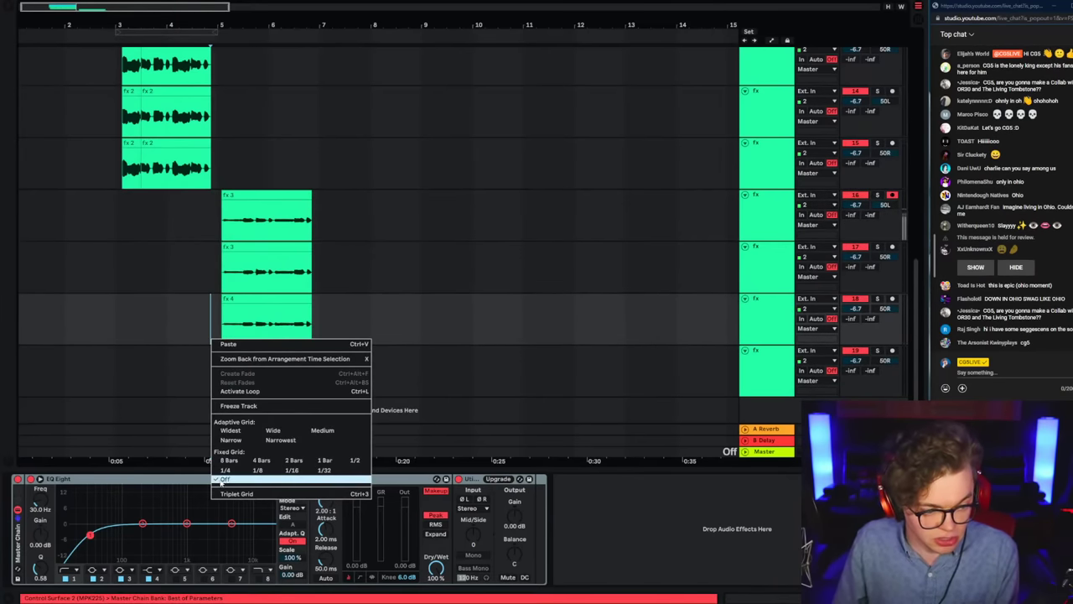
click(225, 470)
drag(215, 228, 409, 369)
key(ctrl+x)
click(115, 226)
key(ctrl+v)
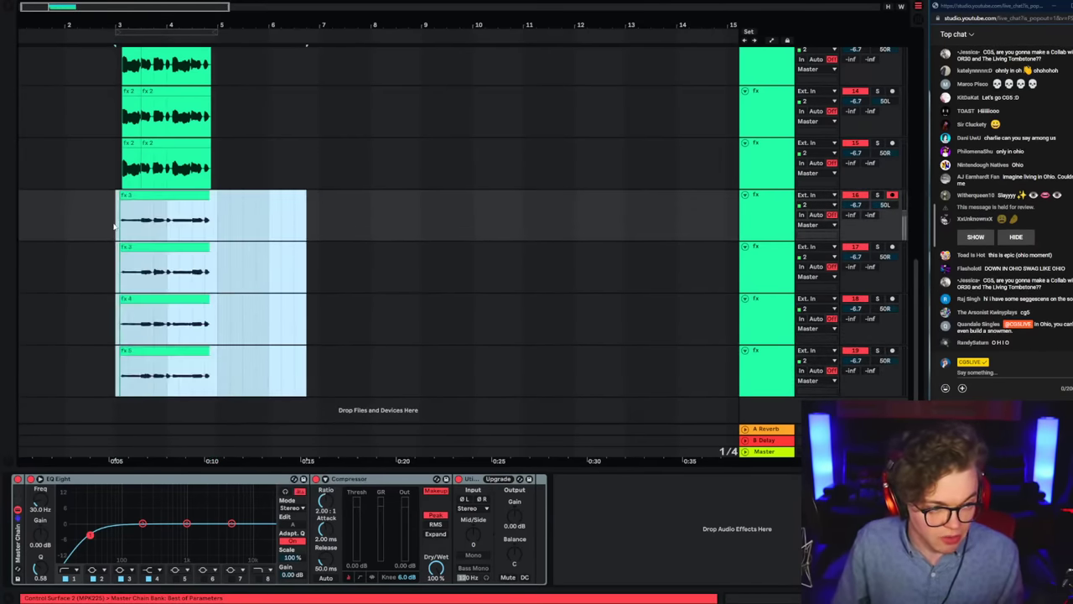
click(115, 225)
Step: Set the volume of fx tracks 16 to 19 together to -3.3
click(759, 233)
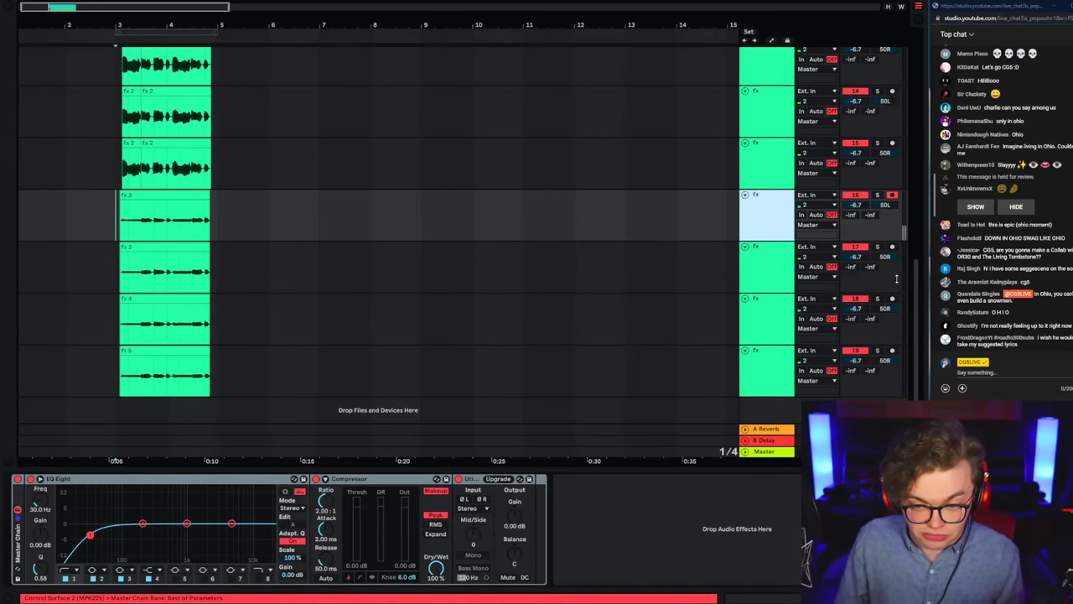
scroll(587, 312, up, 1)
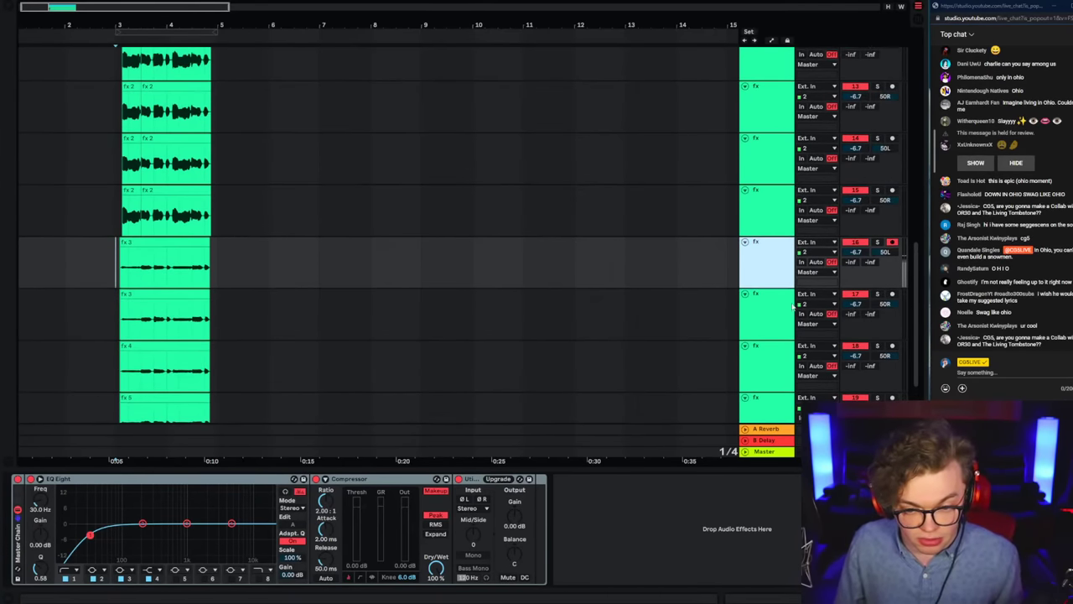
click(879, 353)
click(763, 264)
scroll(763, 264, down, 1)
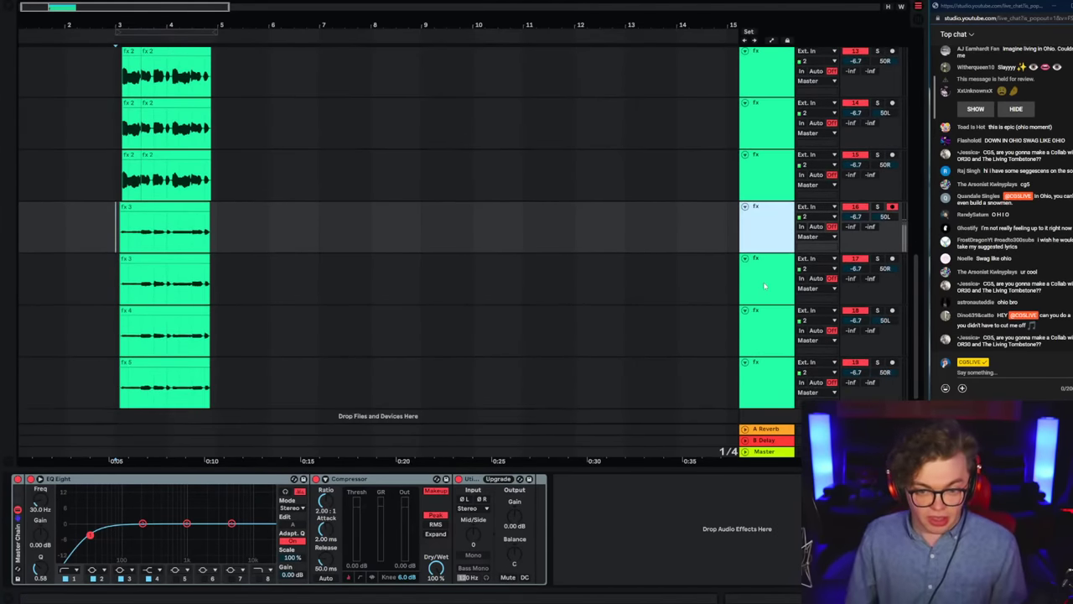
shift+click(764, 382)
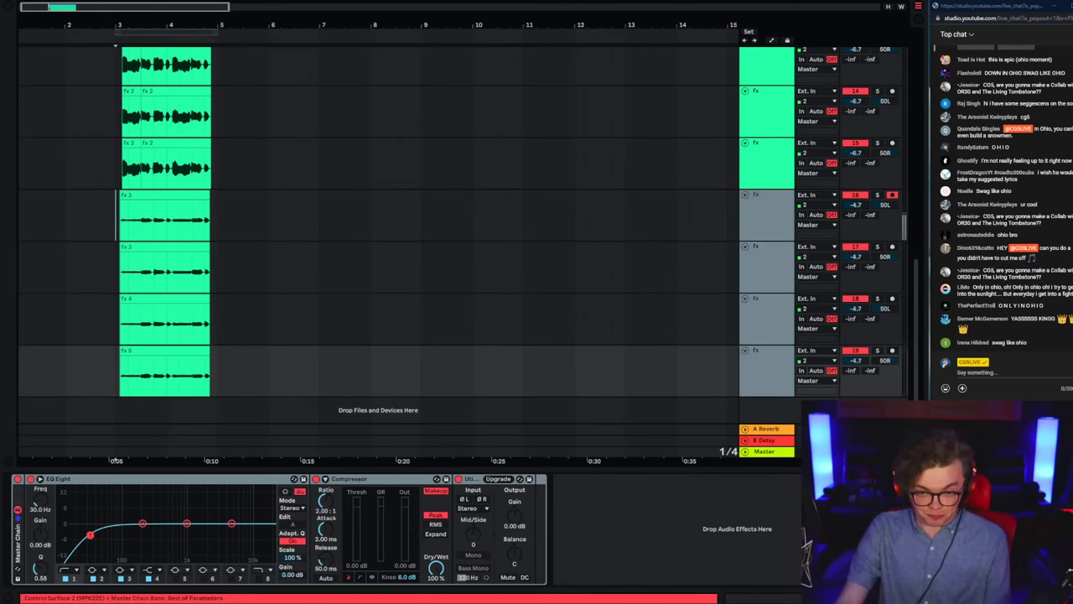
click(767, 218)
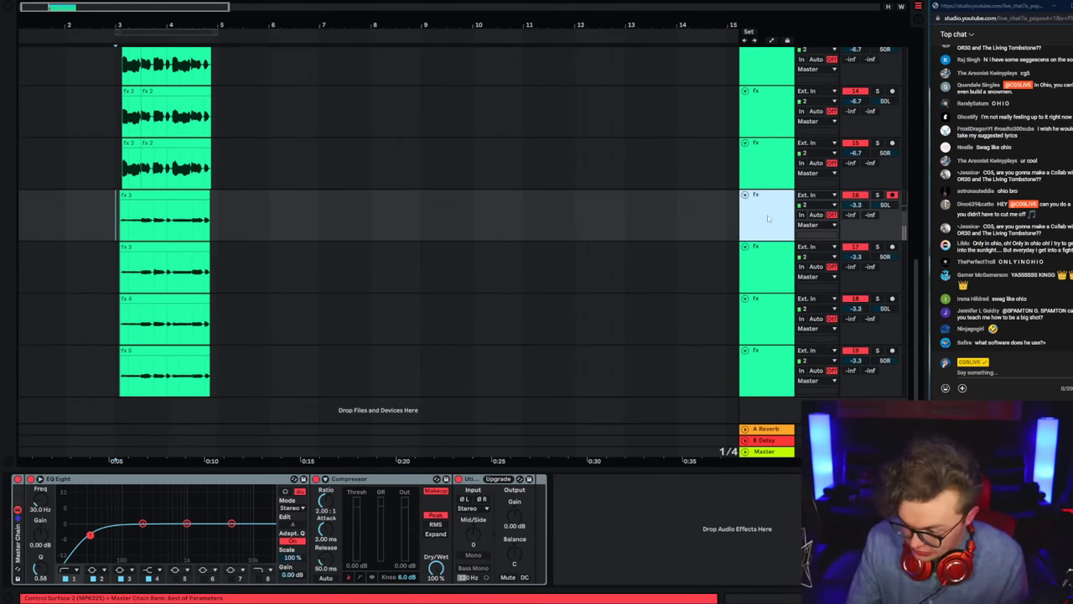
Step: Play back the stack and set the clip gain of the four takes on tracks 16 to 19 to 7.44 dB
key(space)
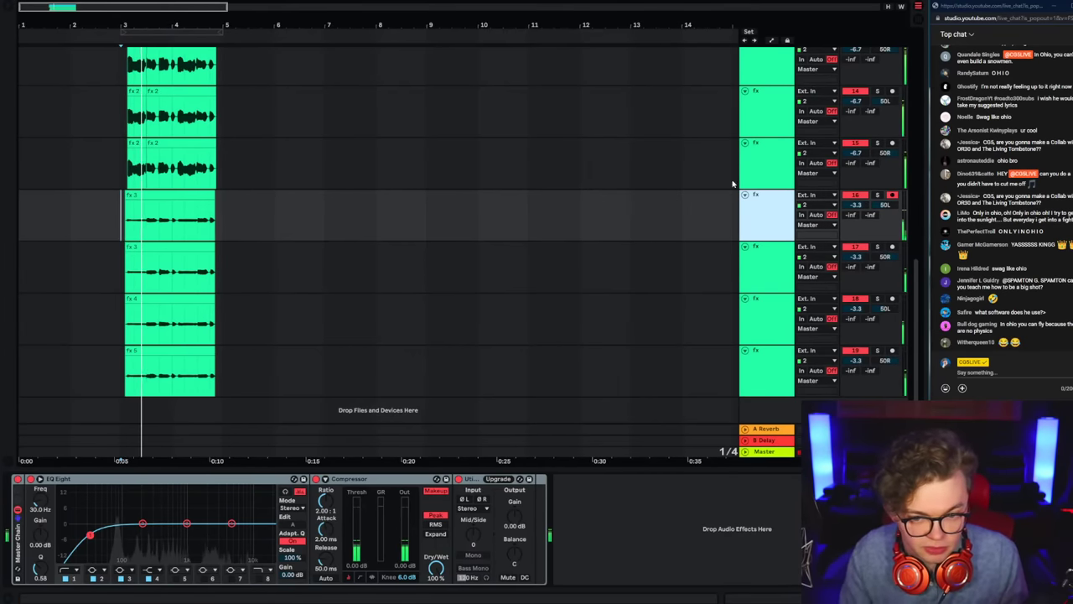
key(space)
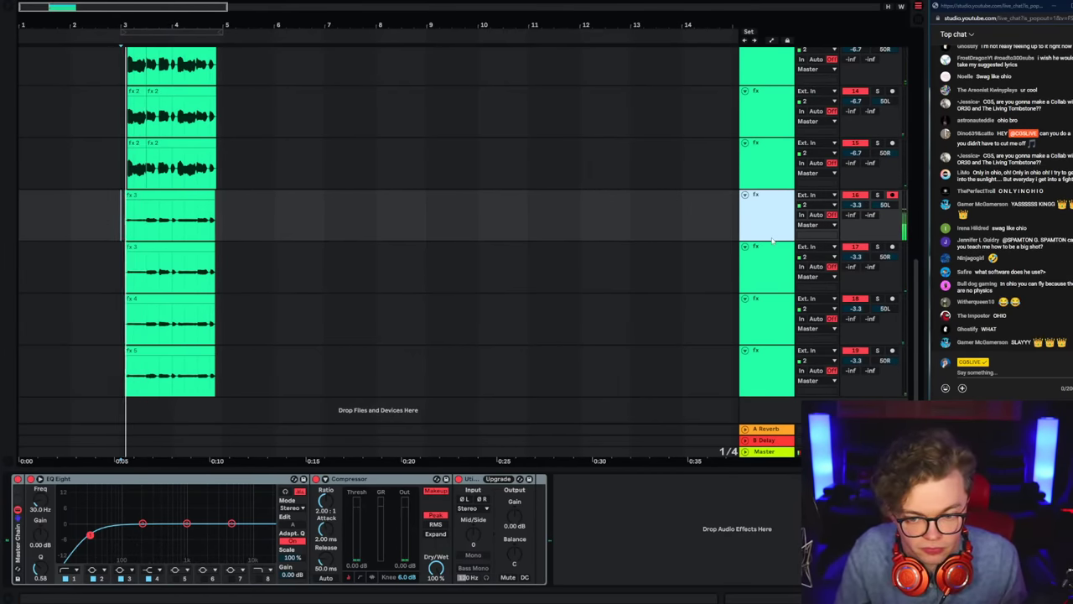
drag(122, 195, 236, 390)
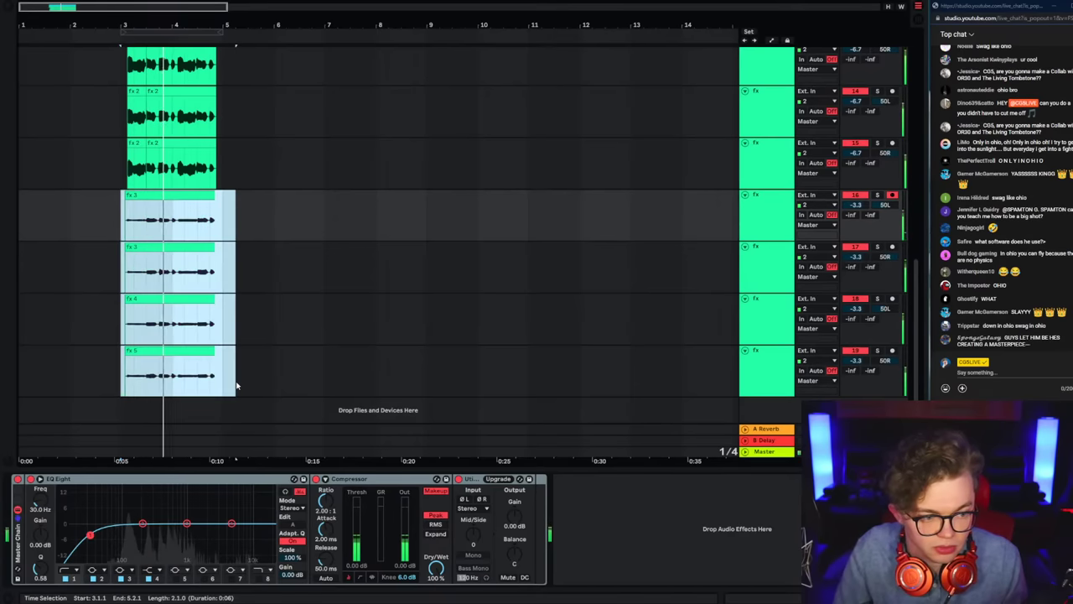
drag(117, 542, 117, 503)
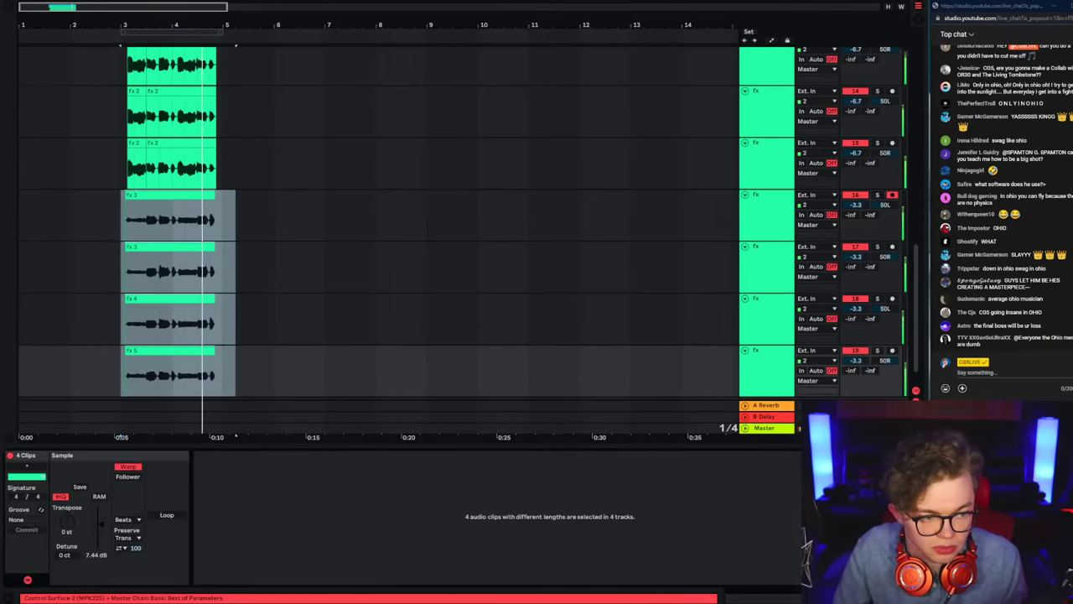
Step: Compare the waveforms of the takes on tracks 16 to 19 with the fx clips above during playback
click(122, 40)
drag(95, 26, 95, 88)
click(169, 210)
click(193, 211)
click(766, 214)
scroll(766, 215, down, 1)
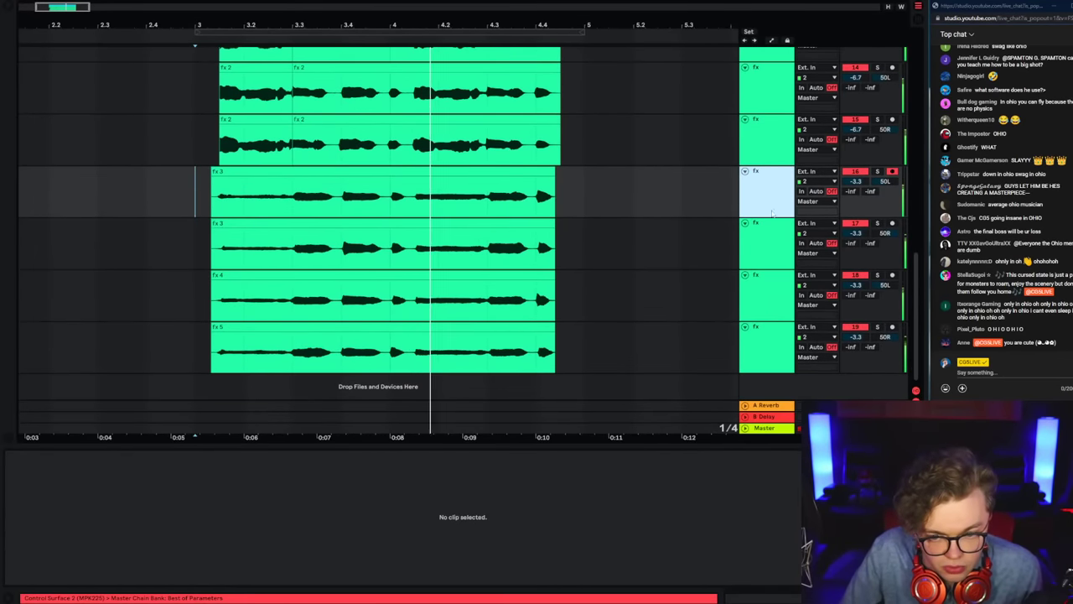
key(shift+Tab)
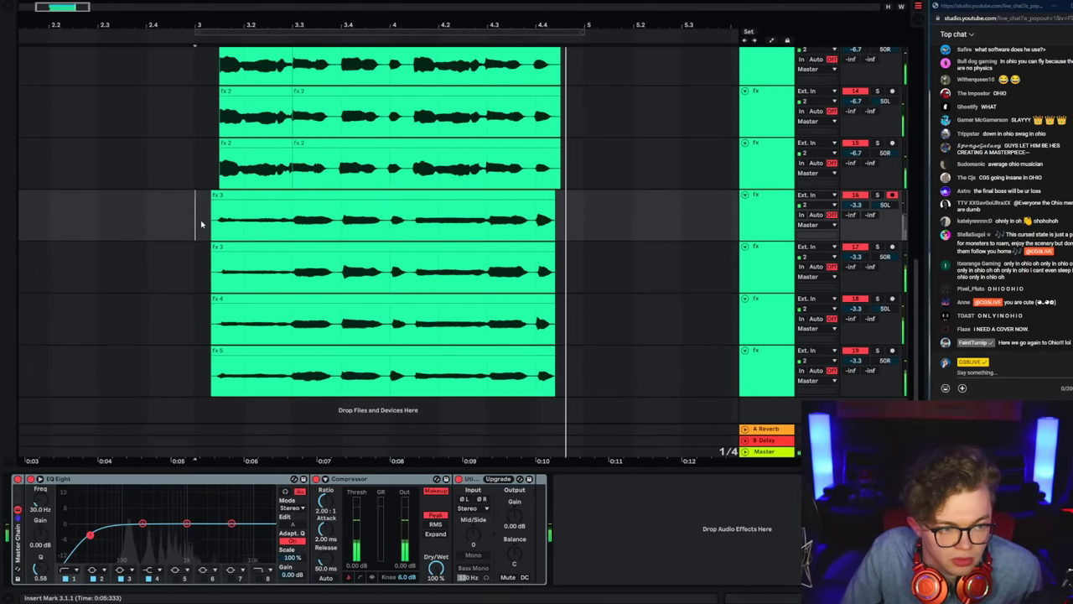
Step: Audition the opening phrase of the takes on tracks 16 to 19 from 3.1.1
click(199, 223)
mouse_move(354, 222)
mouse_down()
mouse_move(384, 322)
mouse_move(430, 372)
mouse_up()
click(338, 375)
key(space)
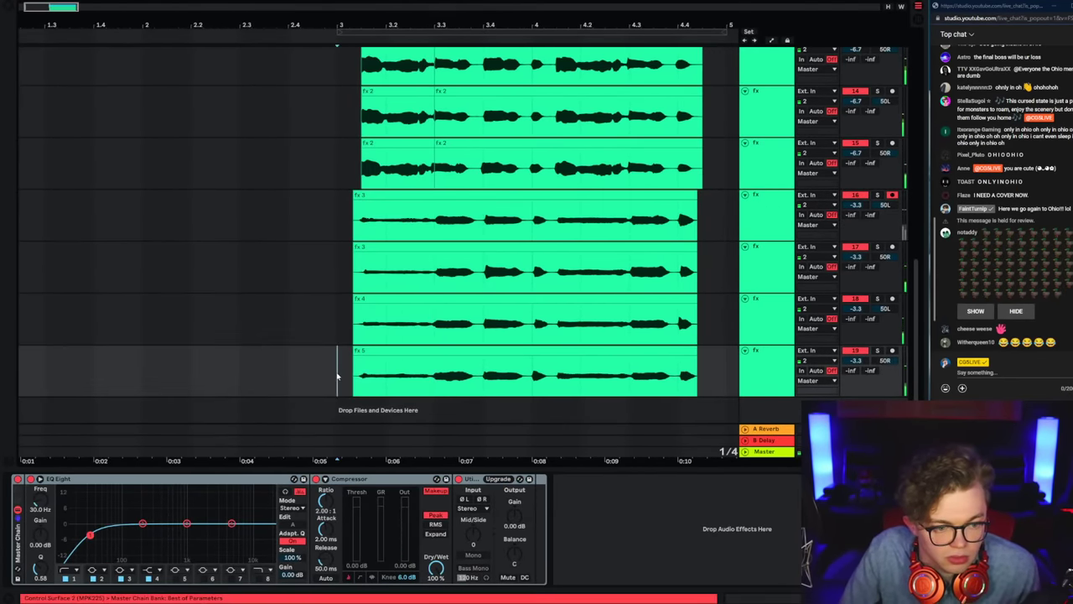
key(space)
mouse_move(338, 376)
mouse_down()
mouse_move(387, 171)
mouse_move(433, 217)
mouse_up()
click(292, 224)
drag(332, 227, 434, 374)
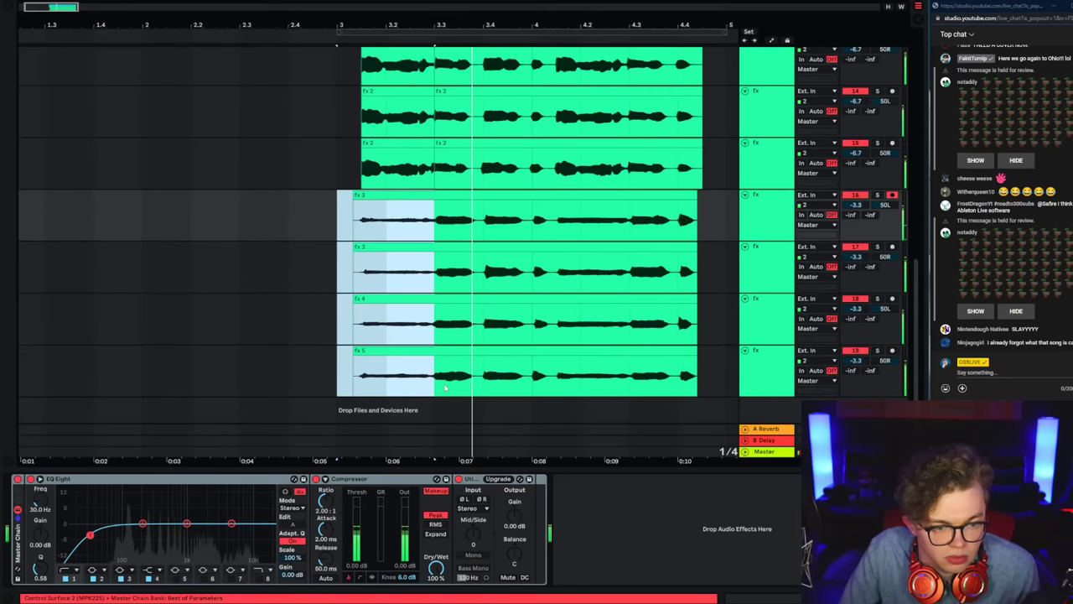
click(435, 375)
Step: Show the browser and loop playback of the vocal harmonies from bar 3 to bar 5
click(10, 8)
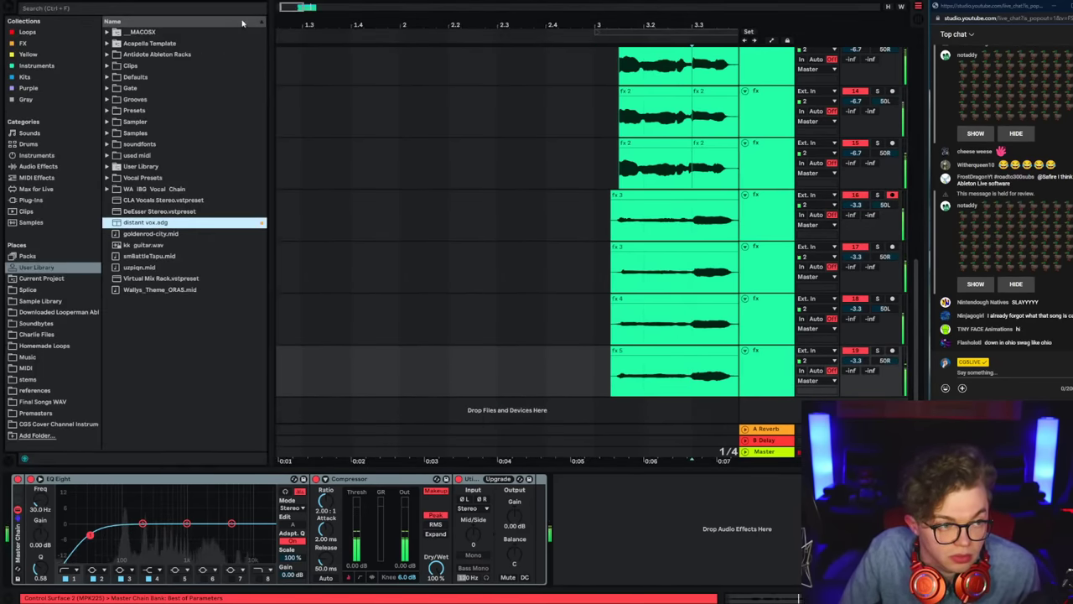
mouse_move(306, 23)
mouse_down()
mouse_move(288, 22)
mouse_move(559, 3)
mouse_up()
key(space)
key(space)
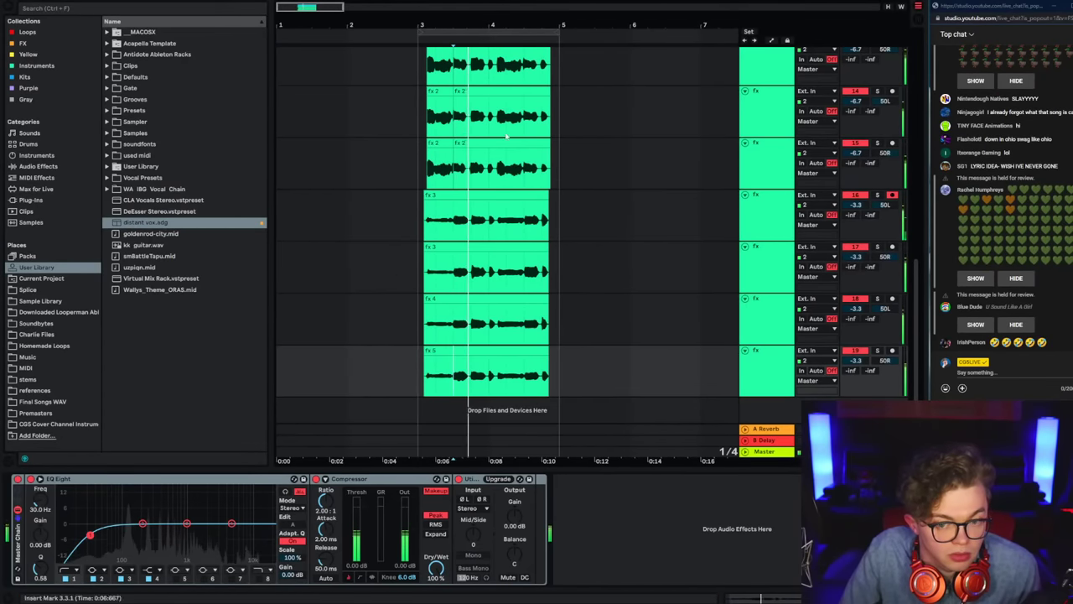
click(419, 289)
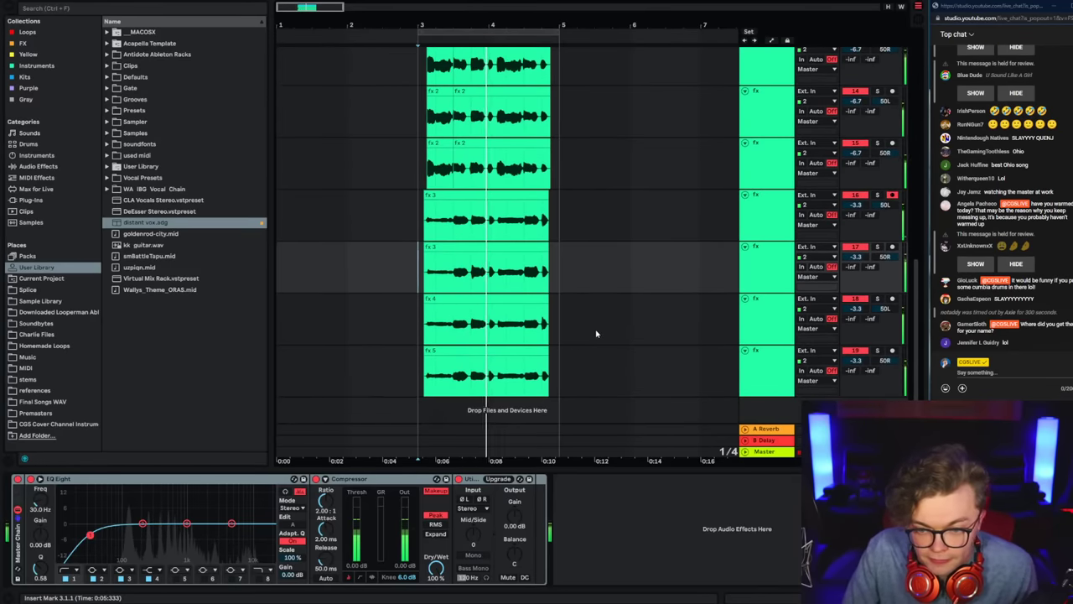
Step: Show the plug-in folders and review the looping harmony stack from fx track 19 up to audio tracks 4 to 7
scroll(579, 328, up, 1)
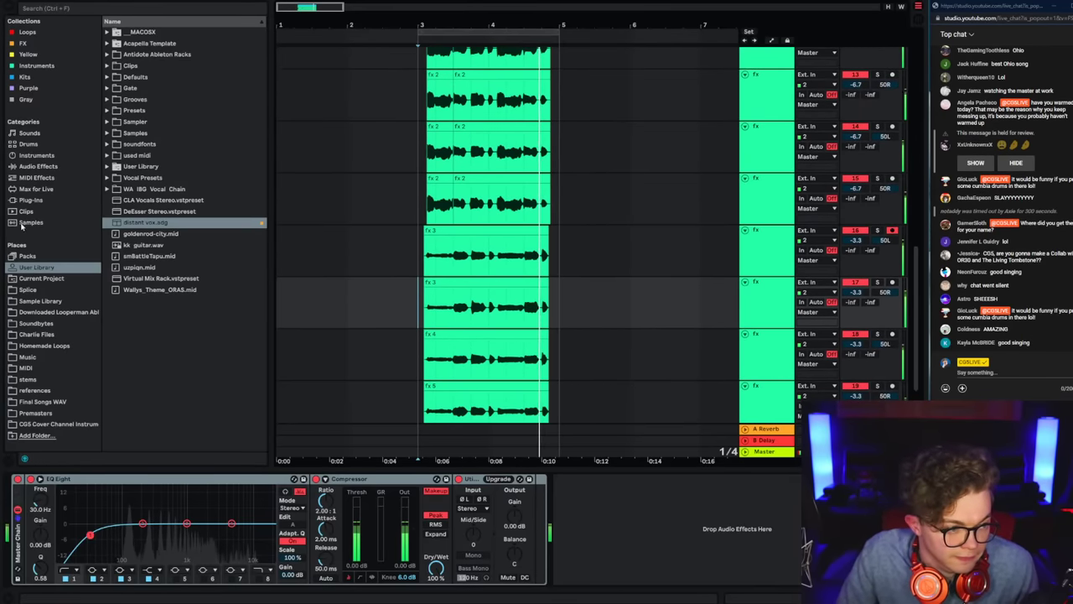
click(30, 199)
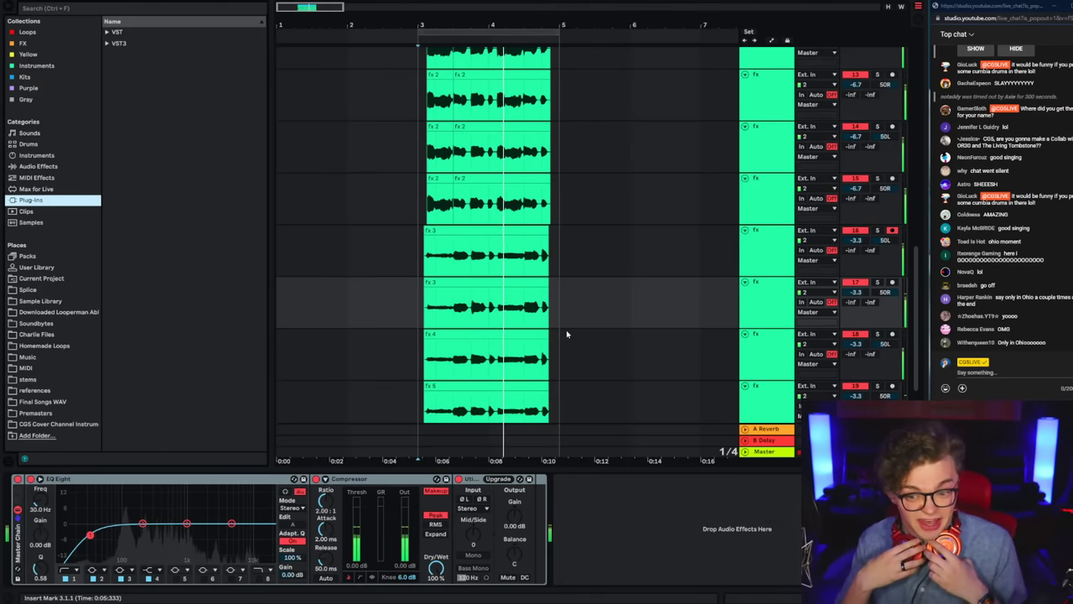
scroll(588, 339, down, 1)
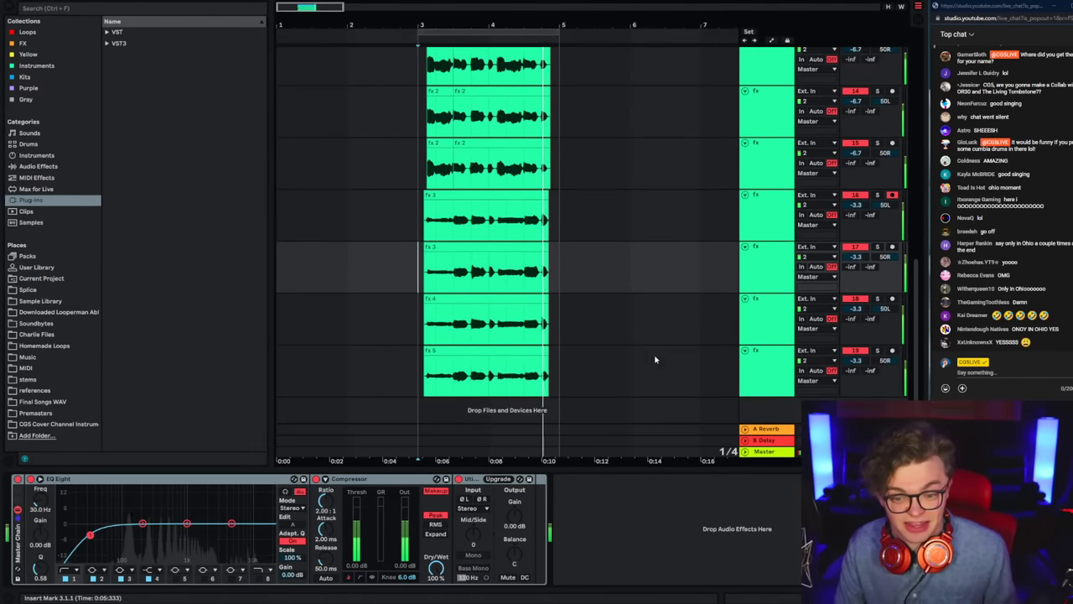
click(764, 375)
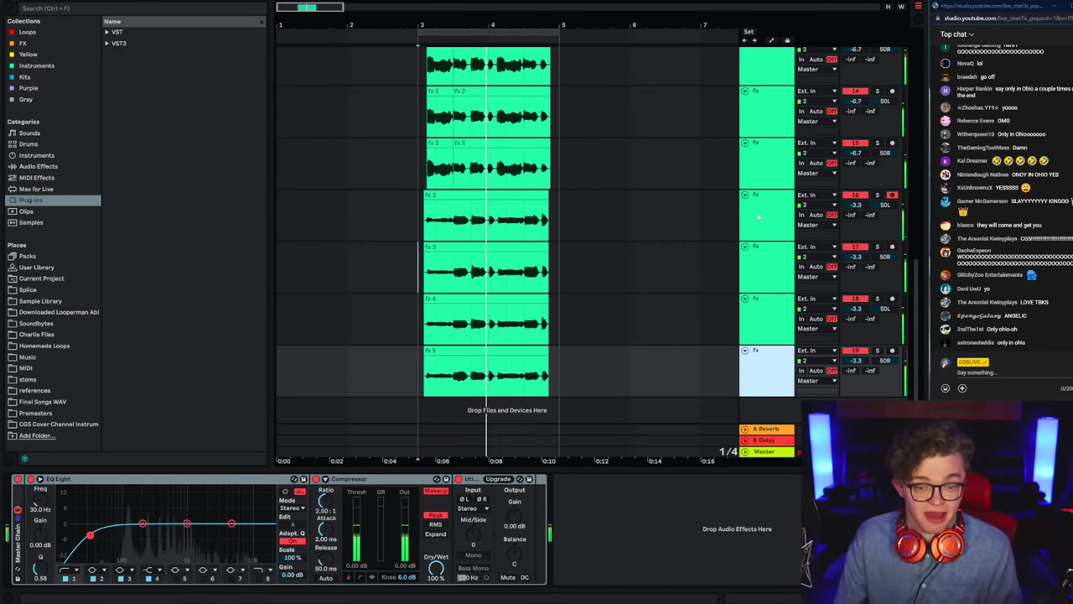
scroll(758, 285, up, 5)
scroll(756, 275, up, 3)
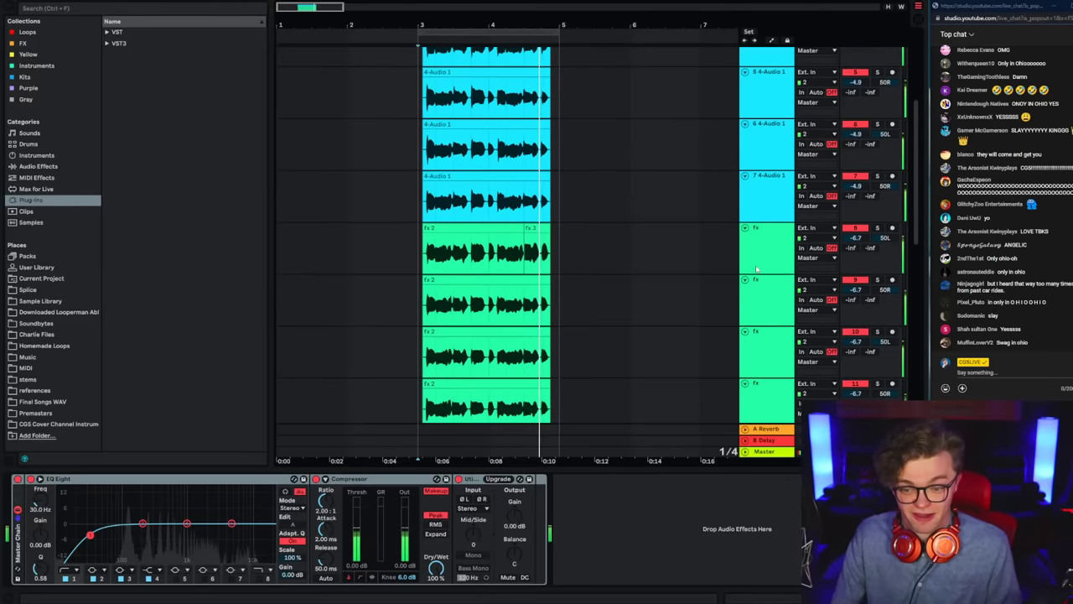
click(767, 150)
shift+click(775, 316)
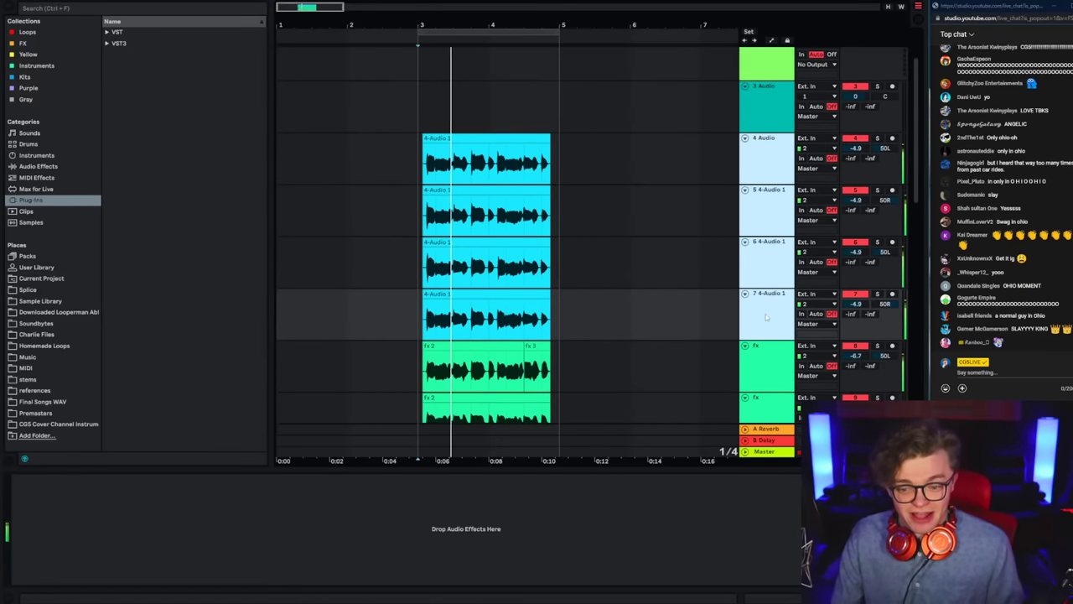
Step: Arm audio track 3 for recording, stop playback and place the insert mark at 5.1.1 on it
key(minus)
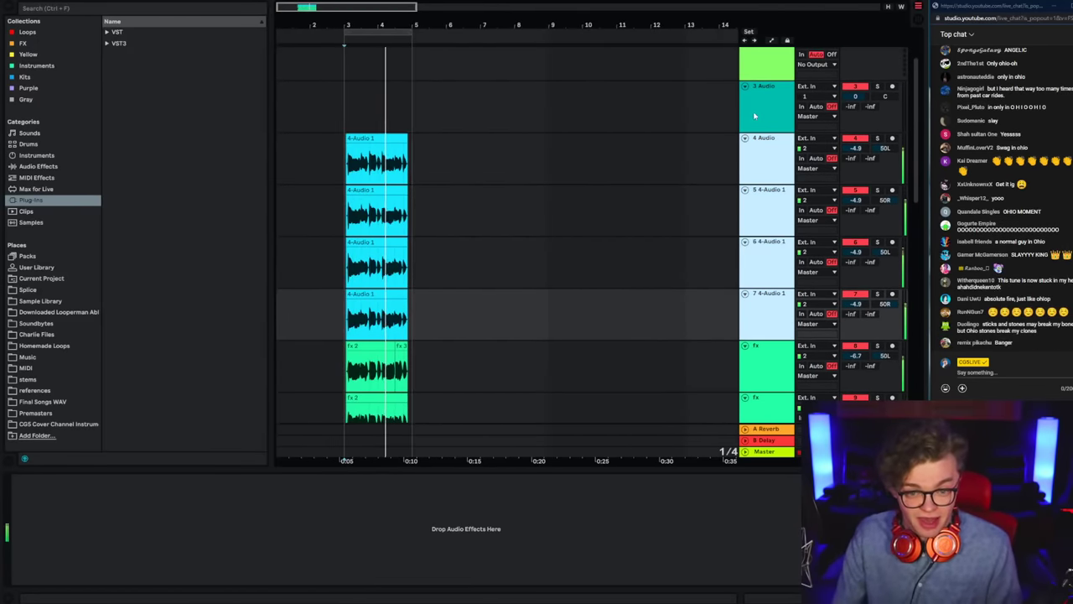
scroll(755, 185, up, 1)
click(753, 168)
click(892, 134)
key(space)
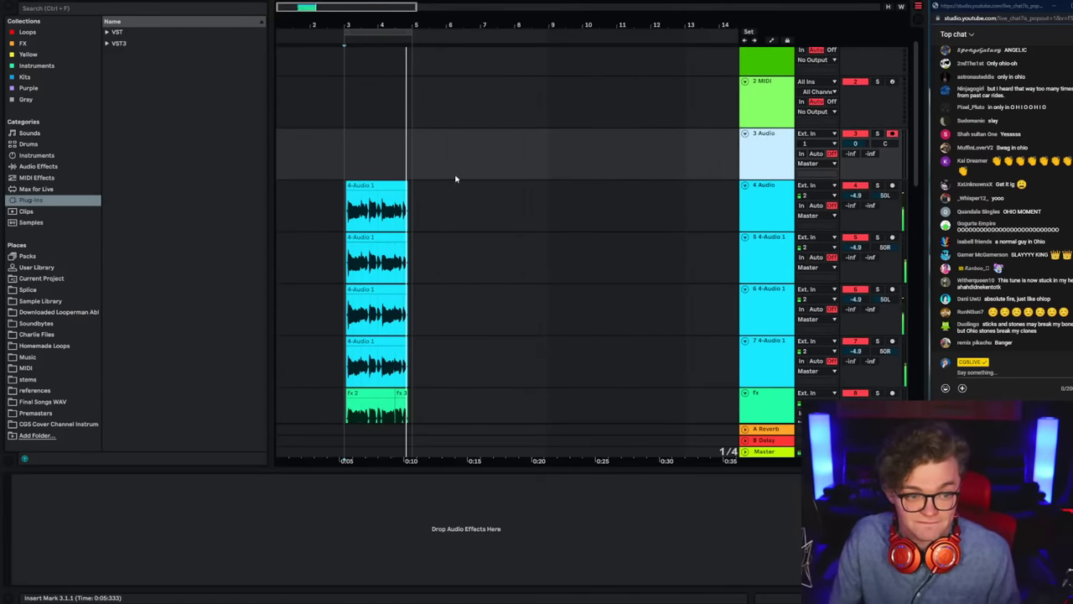
click(409, 175)
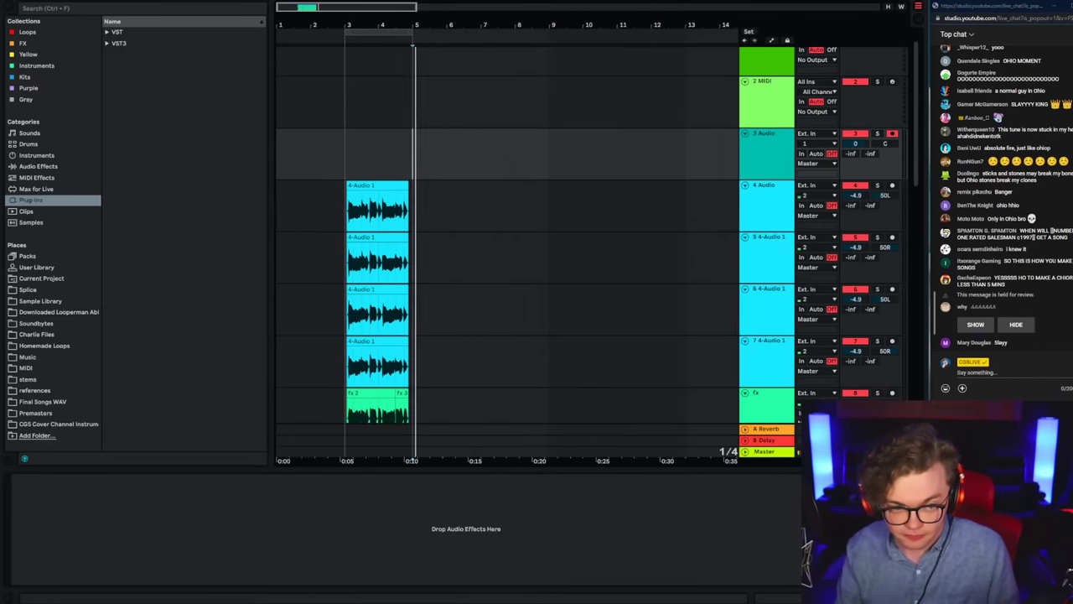
Step: Set the input channel of audio track 3 to 2
click(807, 144)
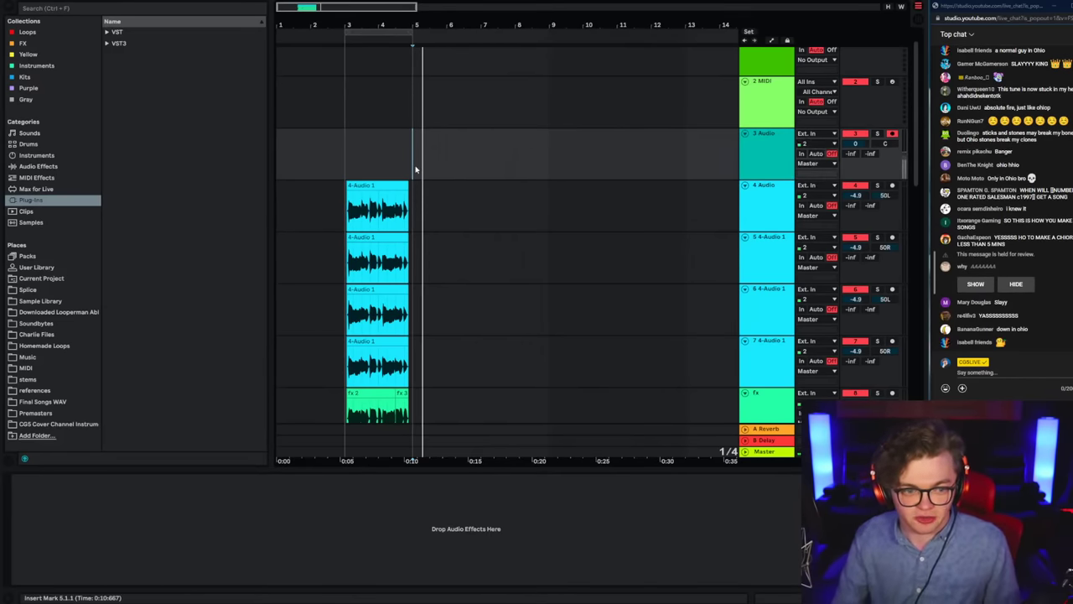
drag(413, 19, 505, 166)
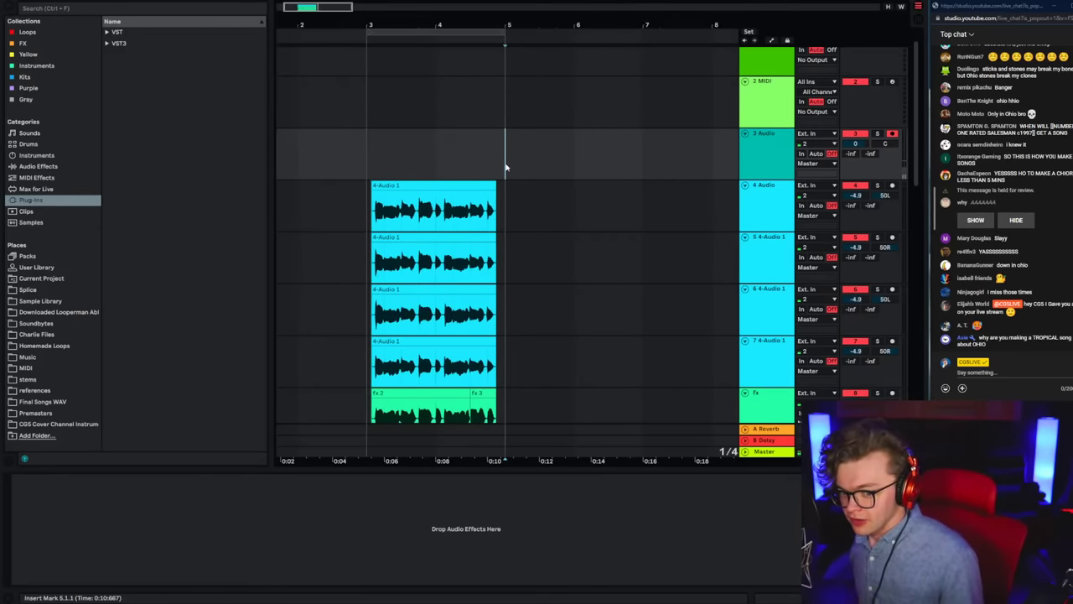
key(F9)
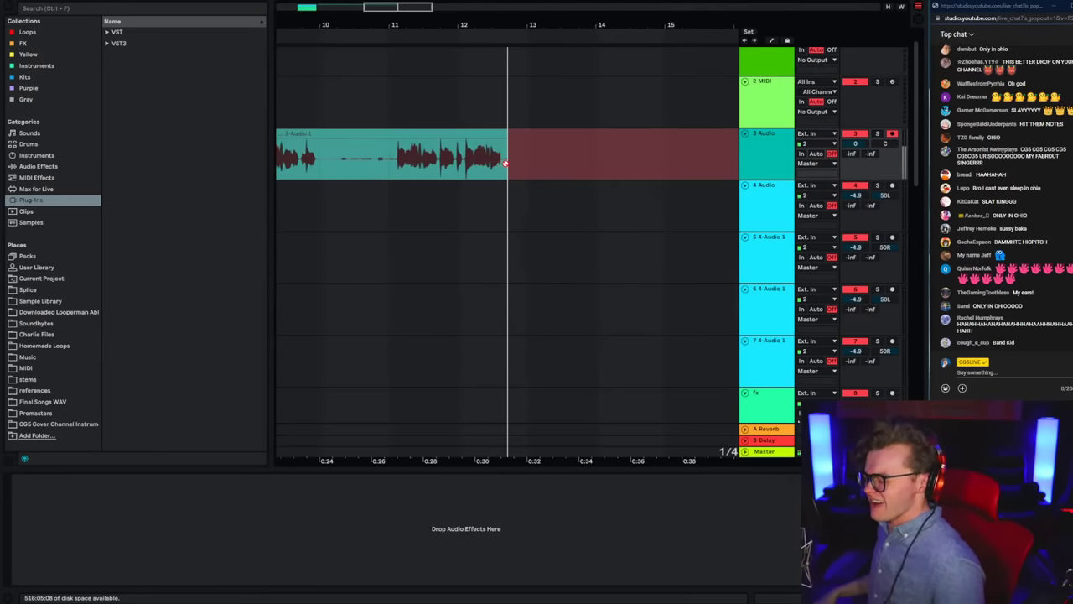
key(space)
key(ctrl+z)
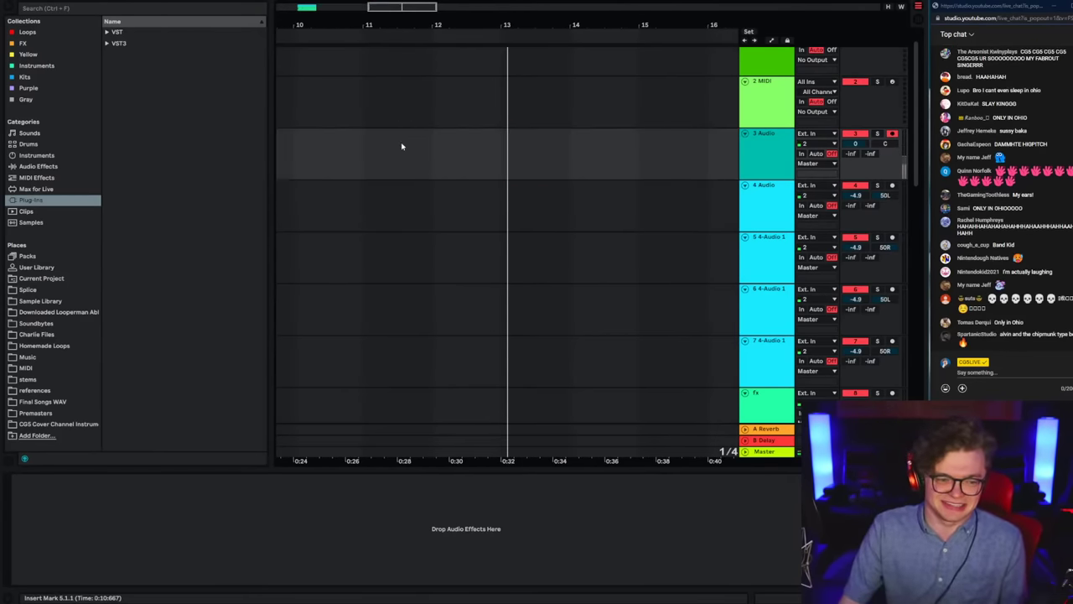
Step: Record a high vocal take on audio track 3 from 5.1.1 to about bar 11
key(space)
key(space)
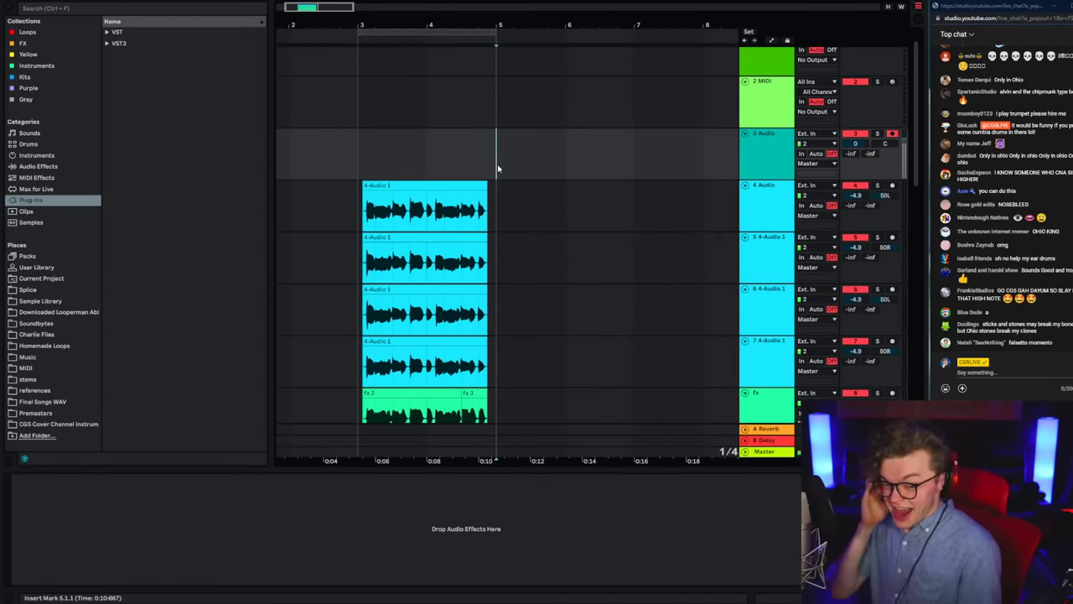
key(F9)
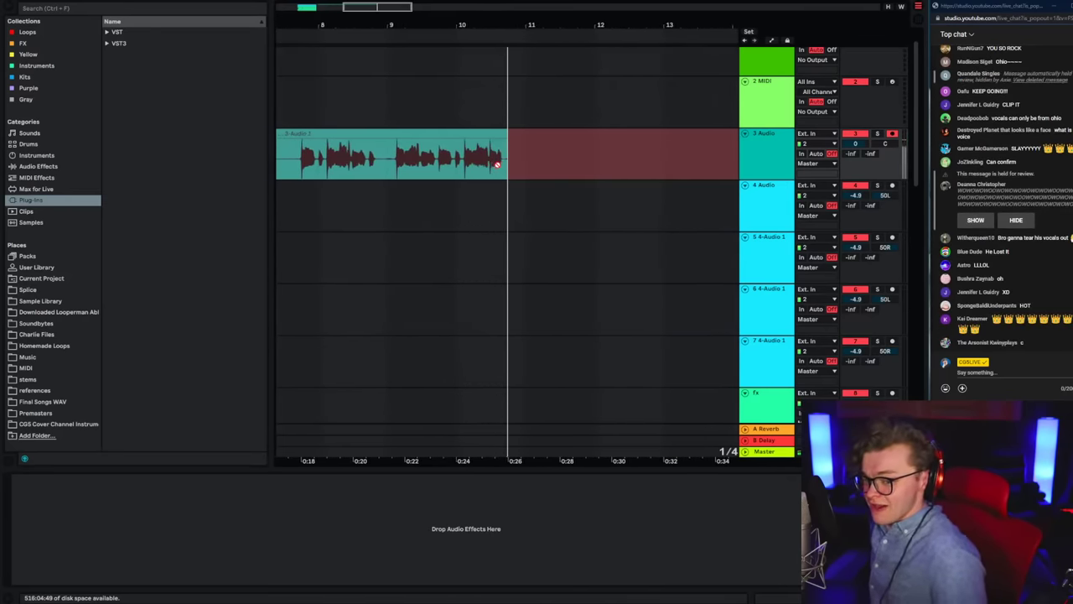
key(space)
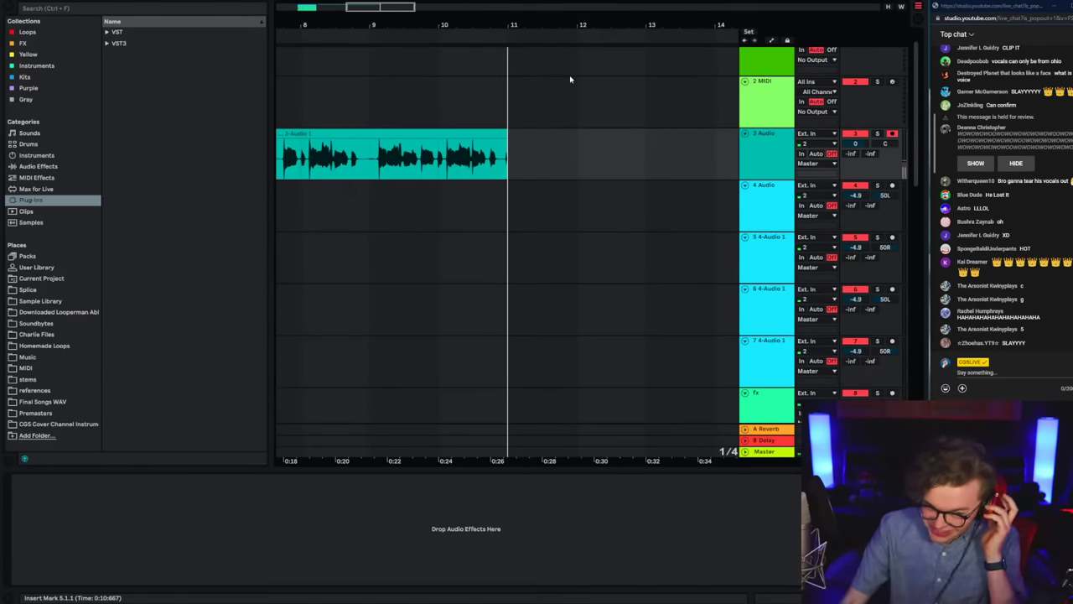
Step: Move the opening phrase of the new take on track 3 to 3.1.1, above the existing harmonies, and audition the take
key(space)
drag(484, 28, 503, 215)
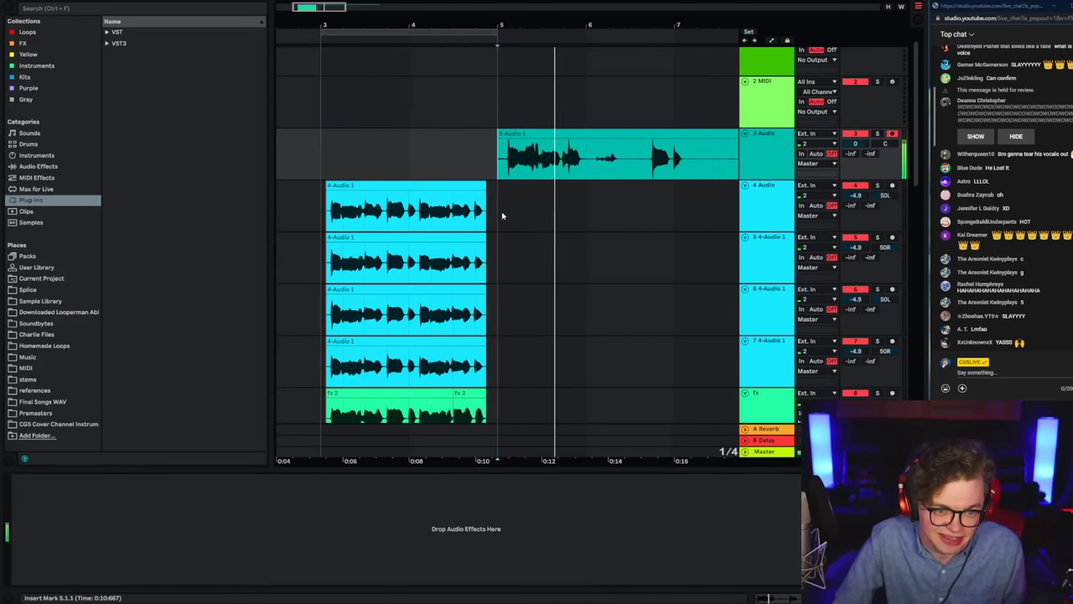
drag(499, 160, 385, 137)
key(space)
key(space)
key(space)
key(space)
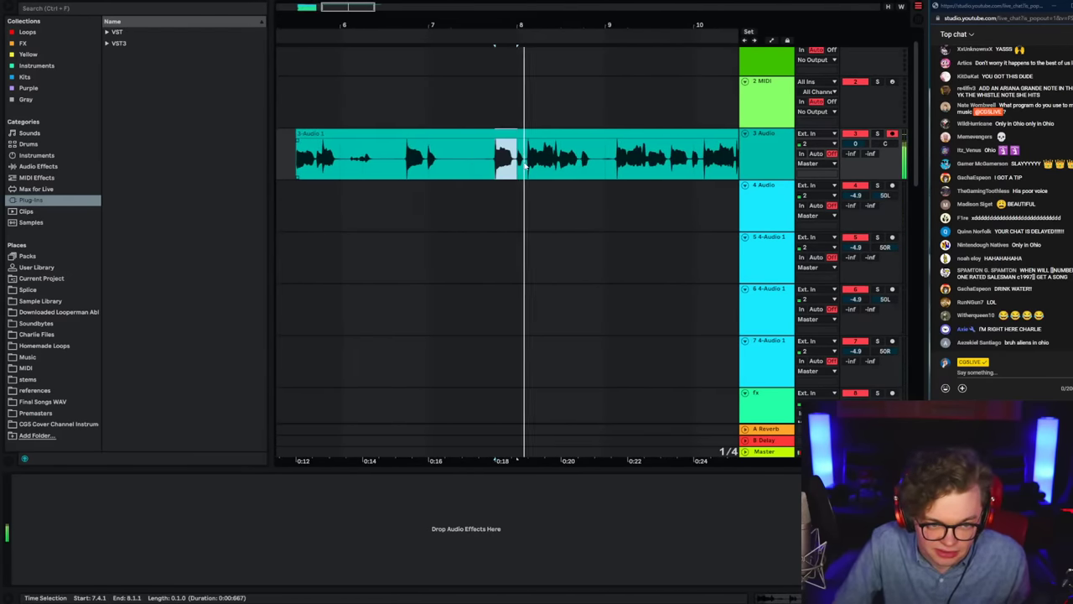
Step: Copy the 7.4.1 to 8.2.1 section of the take to 3.4.1 on track 3 and play it with the harmonies
drag(525, 165, 583, 173)
mouse_move(433, 15)
mouse_down()
mouse_move(650, 14)
mouse_move(427, 10)
mouse_move(443, 15)
mouse_up()
key(space)
key(space)
drag(499, 174, 537, 169)
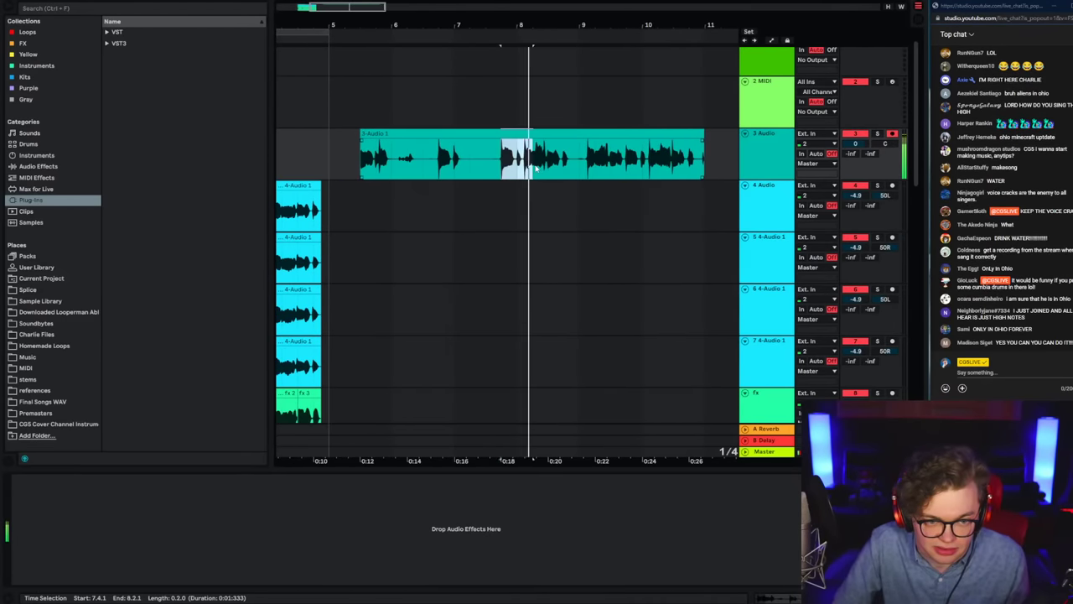
drag(388, 30, 506, 29)
click(392, 157)
key(space)
key(space)
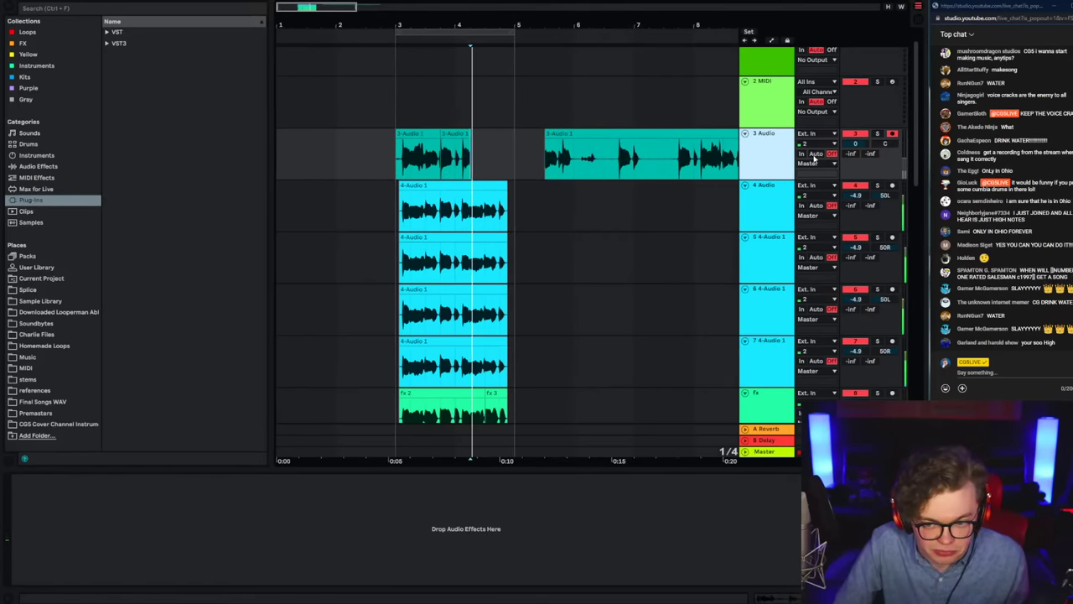
Step: Audition the later phrases of the long take on track 3, including from 9.1.1
drag(721, 28, 498, 28)
click(500, 161)
key(space)
key(space)
click(538, 168)
click(534, 167)
key(space)
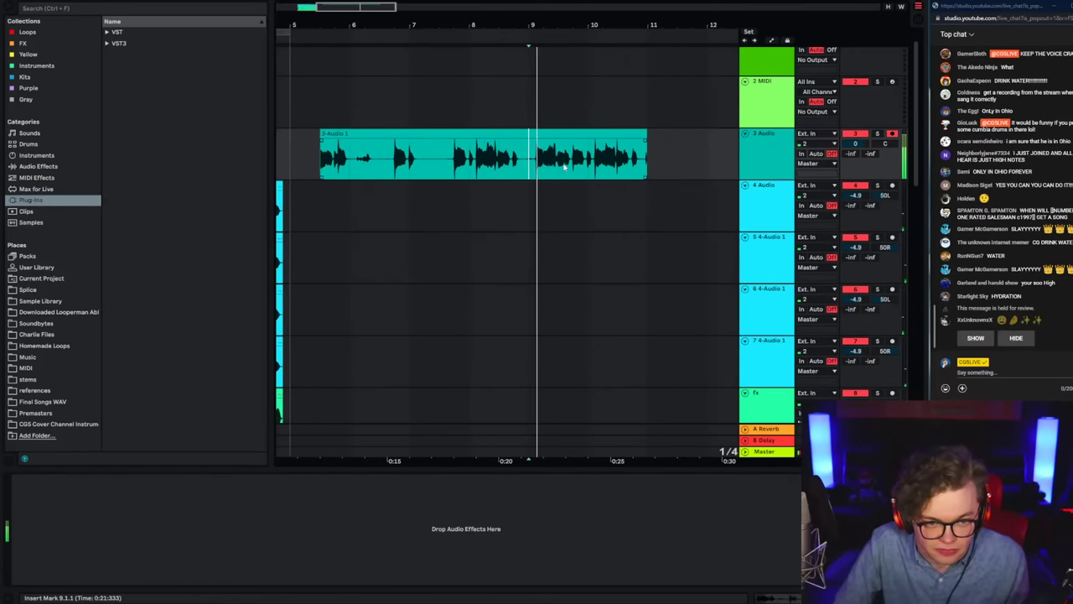
click(560, 168)
Step: Copy the 10.3.1 to 11.2.1 section of the take to 4.3.1 on track 3 and play it back
drag(598, 168, 593, 168)
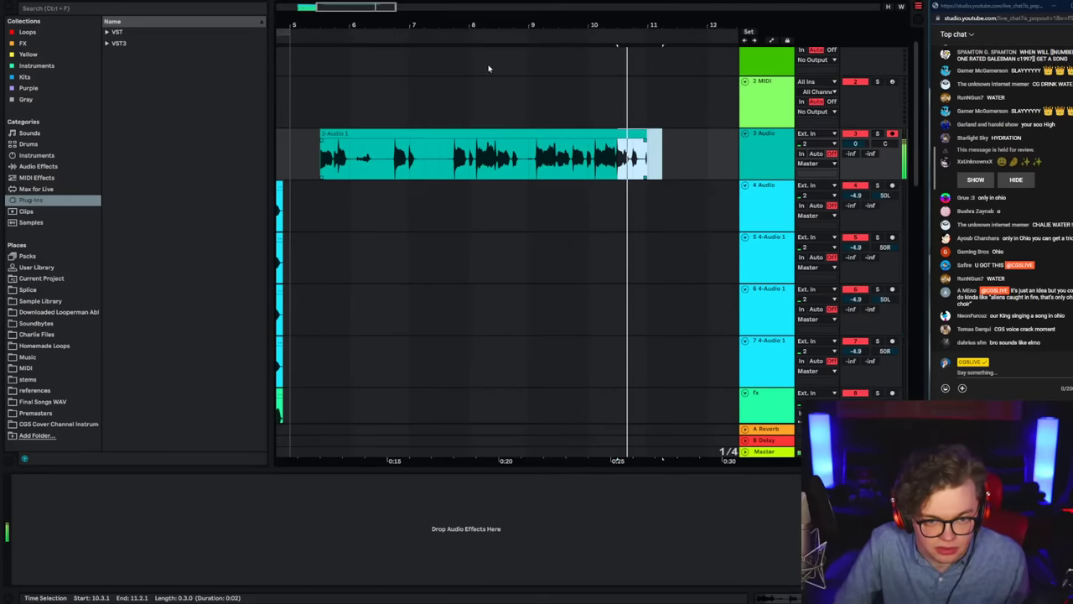
scroll(488, 68, left, 3)
click(413, 164)
scroll(396, 165, left, 1)
key(space)
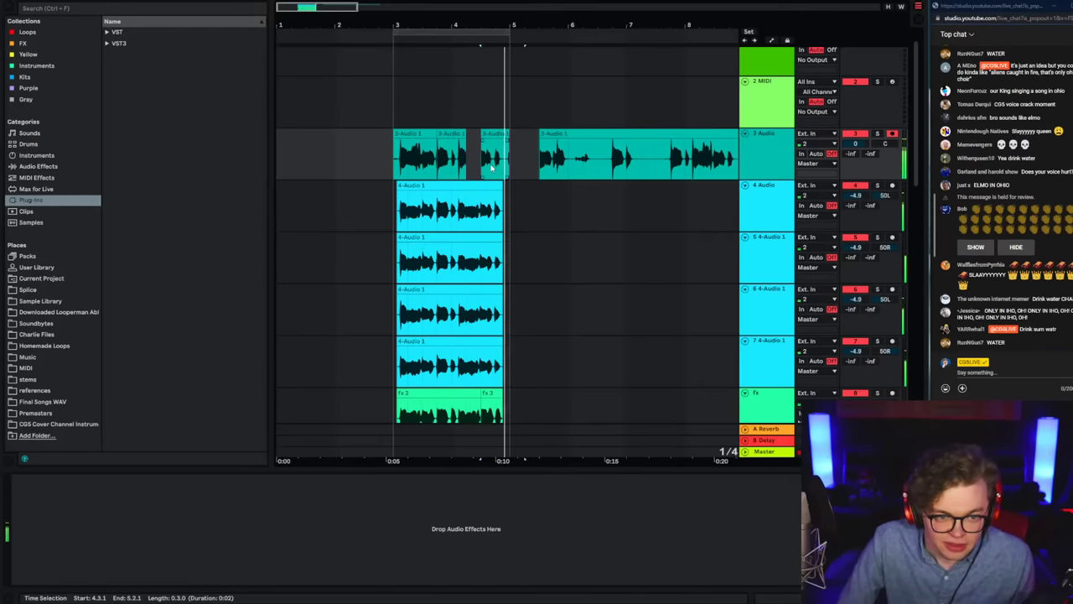
Step: Audition the long take on track 3 between bars 6 and 8, then the assembled phrases from 3.1.1 with the harmonies
scroll(539, 168, right, 1)
click(562, 176)
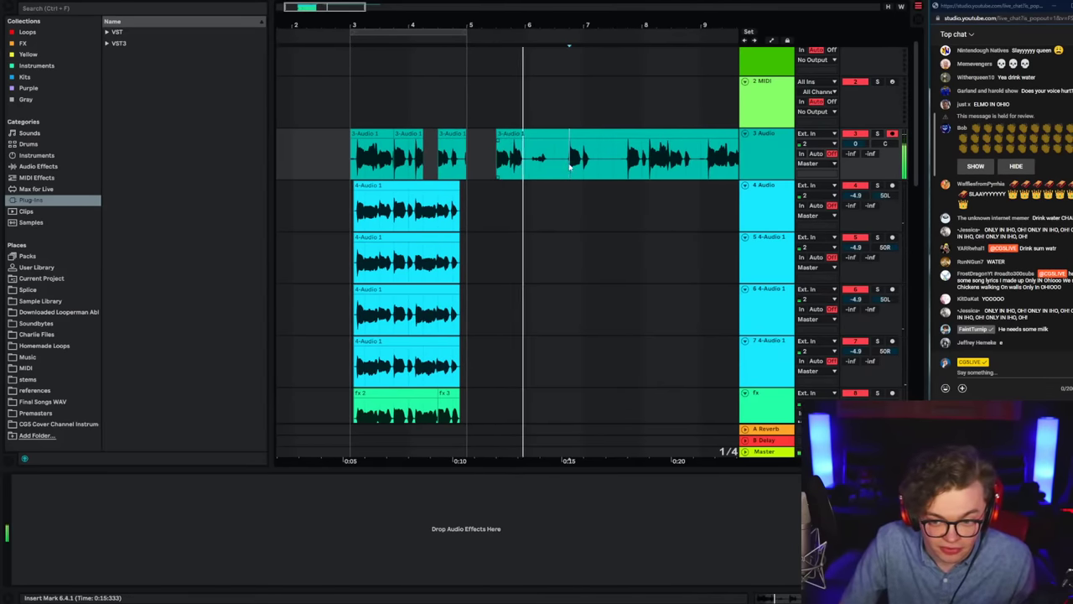
key(space)
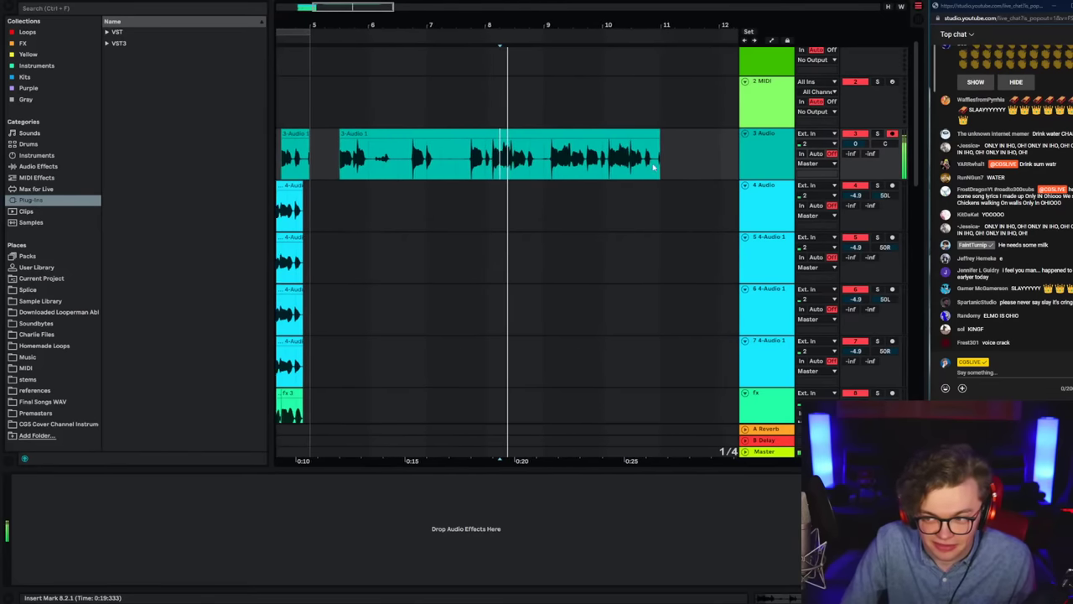
key(space)
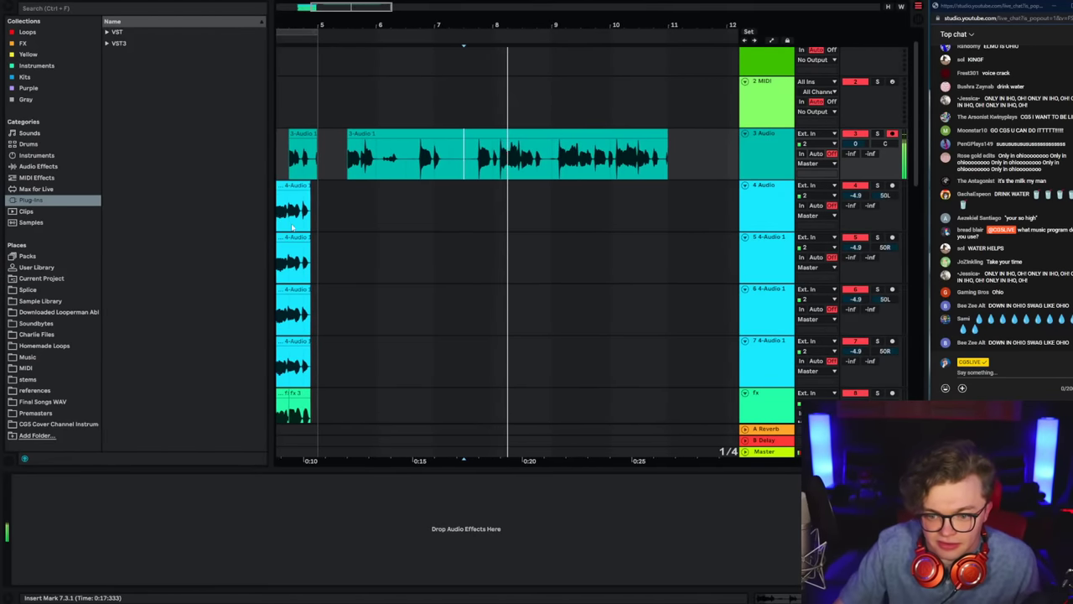
click(358, 173)
key(space)
key(space)
click(326, 168)
key(space)
key(space)
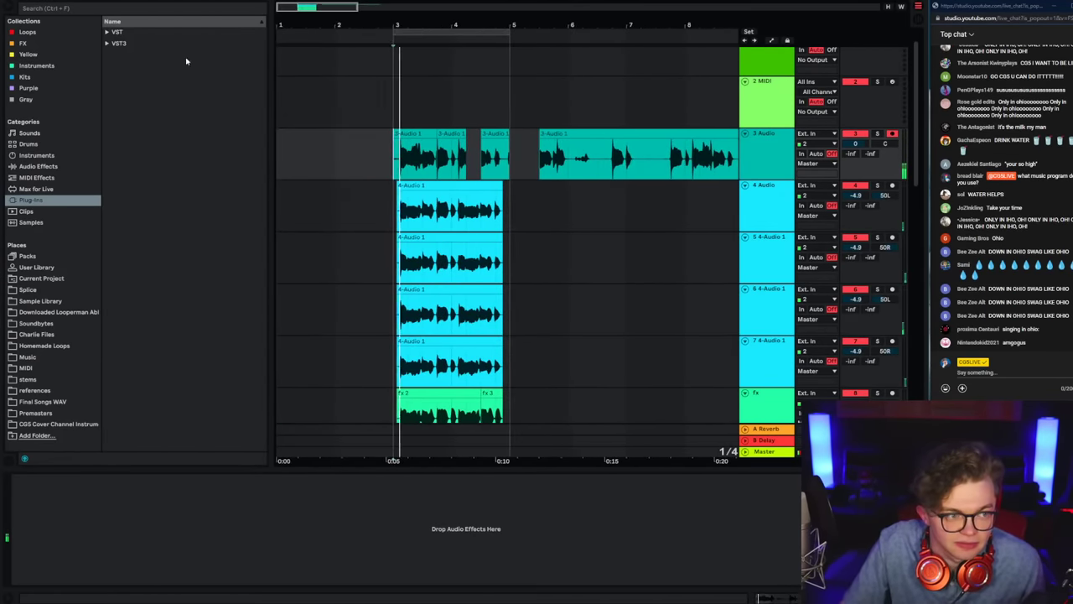
click(851, 145)
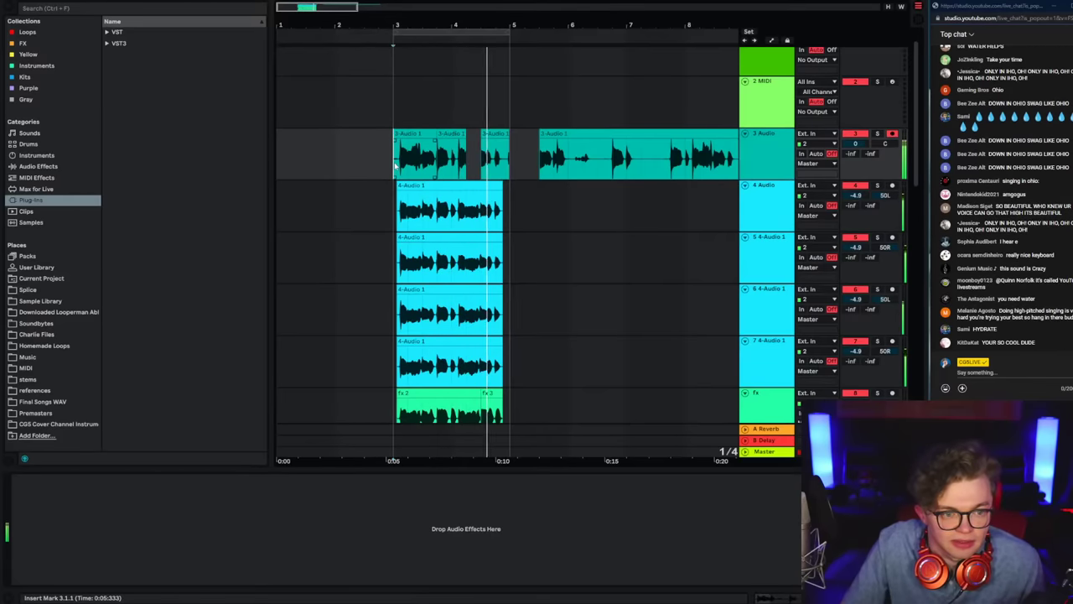
Step: Copy the first half of the opening phrase at 3.1.1 on track 3 and paste it at 4.1.1
drag(398, 163, 423, 167)
key(space)
key(ctrl+c)
click(451, 172)
key(ctrl+v)
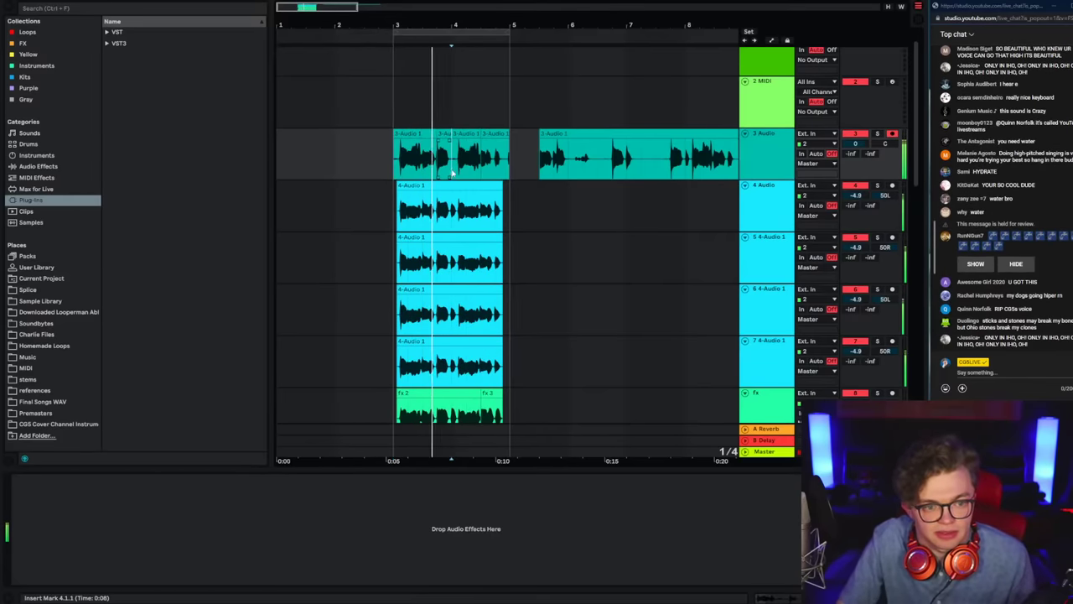
Step: Set the grid to 1/8 and move the boundary between the second and third clips on track 3 to 4.1.3
right_click(448, 168)
click(492, 380)
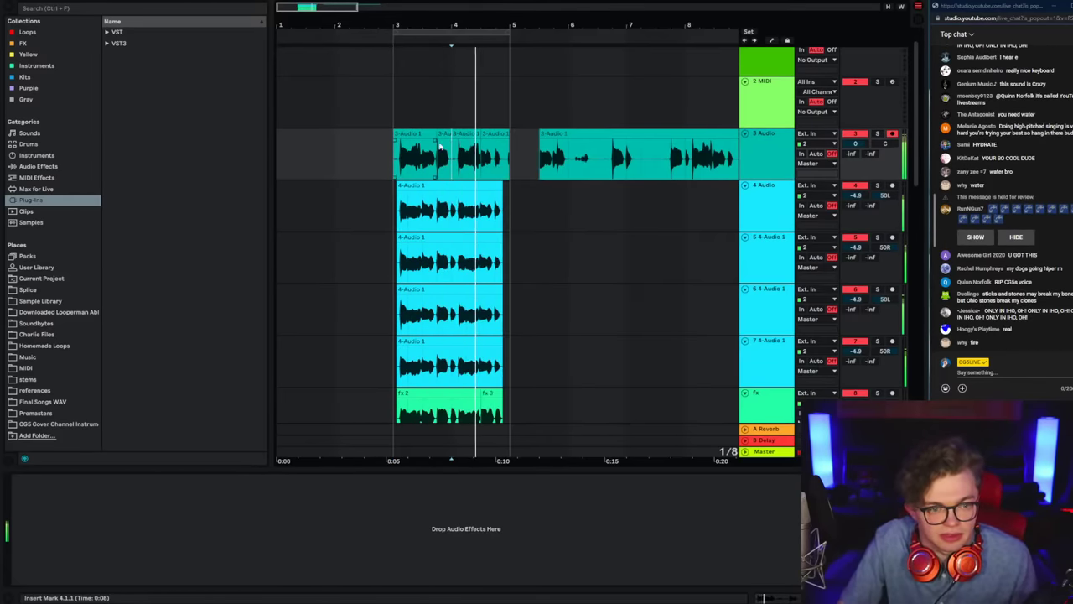
click(466, 134)
click(406, 167)
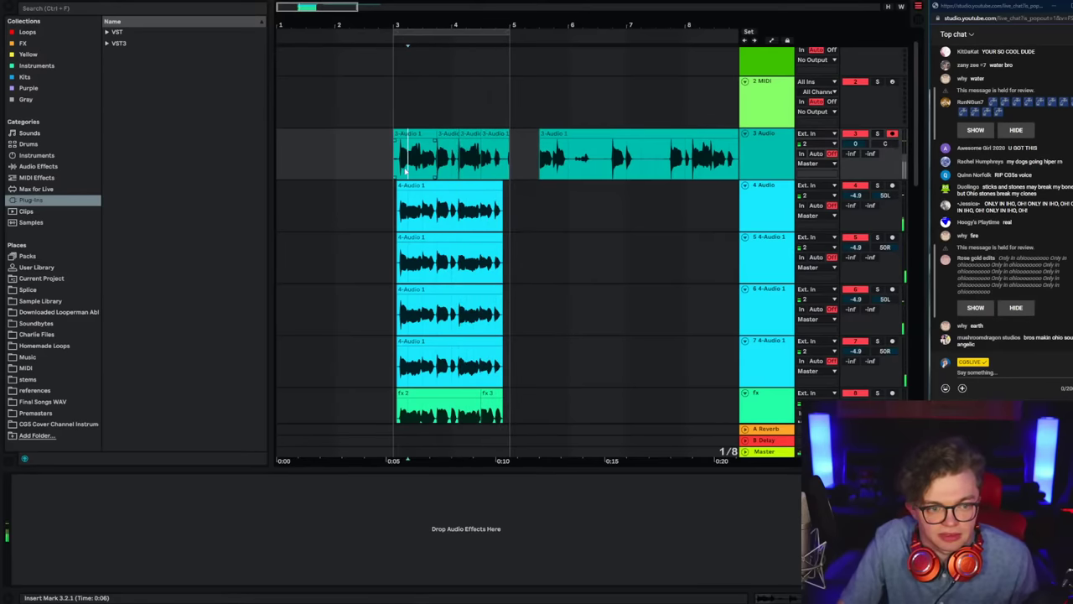
Step: Search the browser for "nectar", load Nectar 3 on audio track 3 and solo the track
click(778, 150)
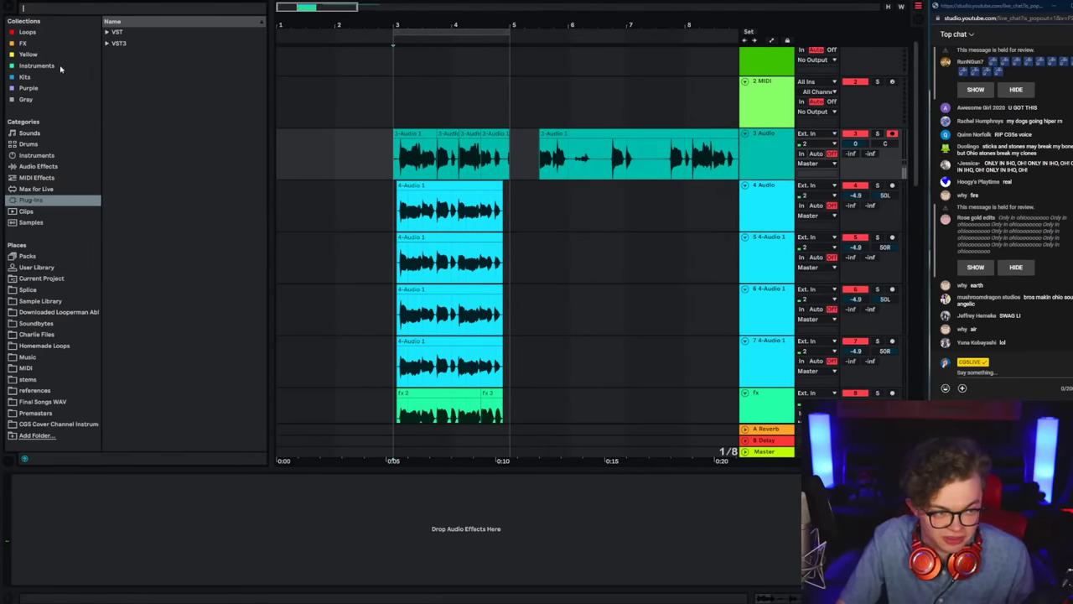
key(ctrl+f)
text(nectar)
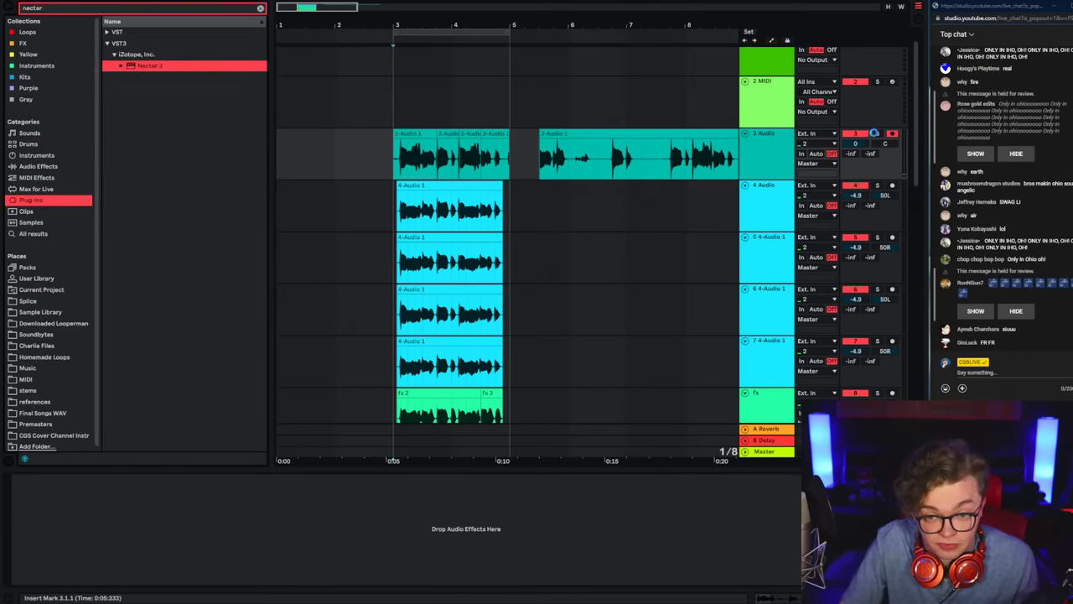
key(Return)
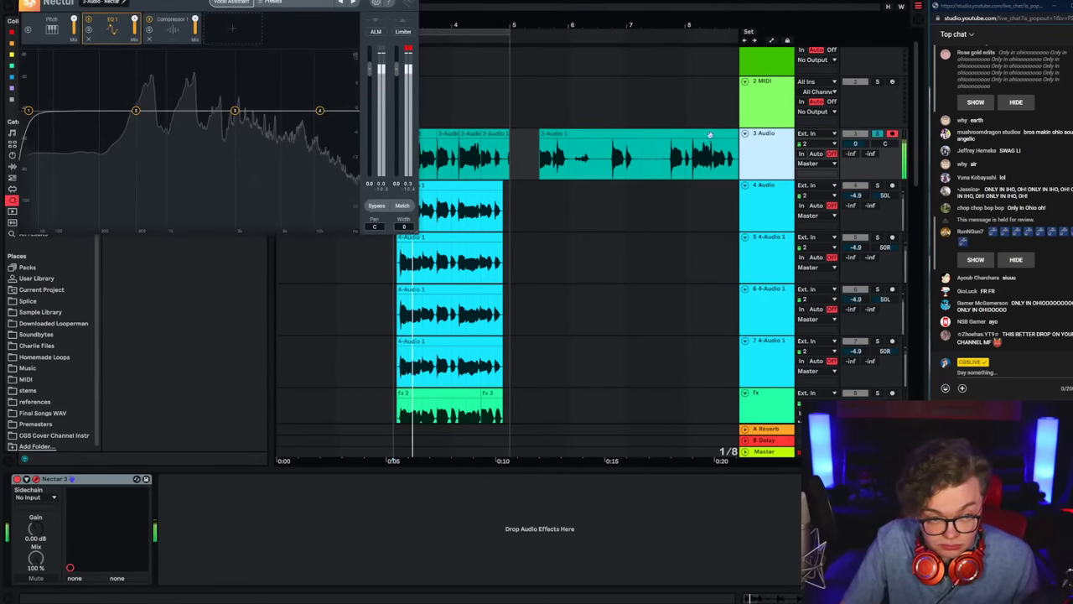
Step: In Nectar's Pitch module, choose the High vocal register and the C Major scale, and turn Formant off
click(51, 27)
click(42, 204)
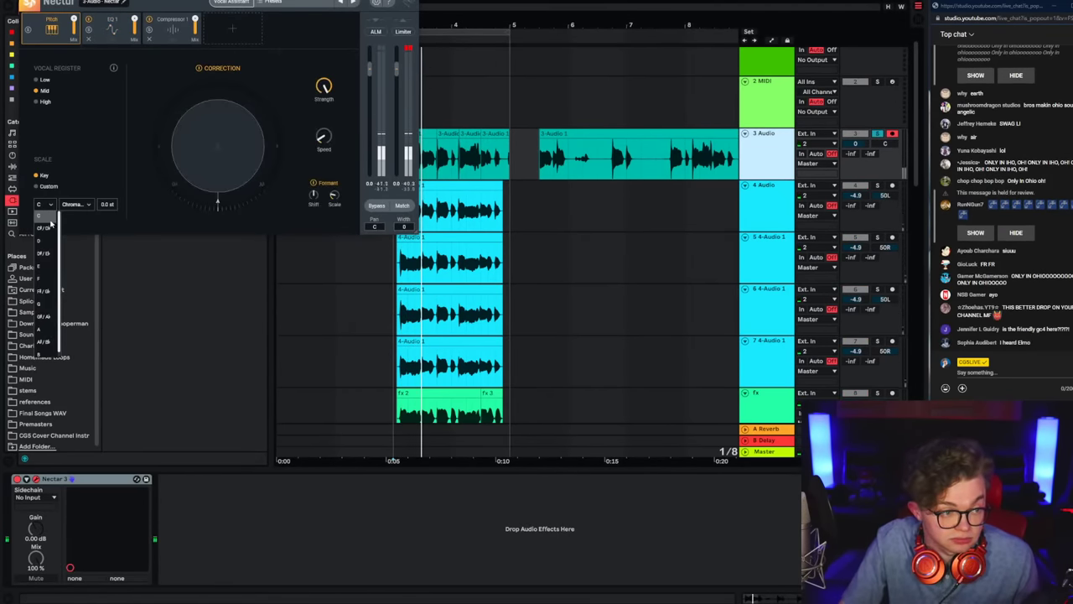
click(69, 228)
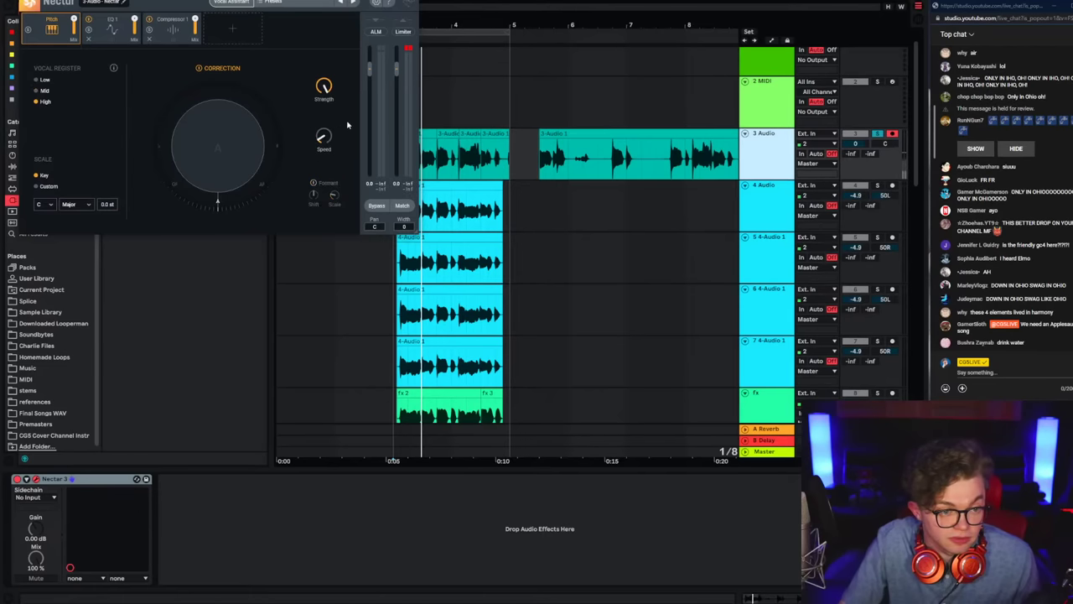
Step: Audition the pitch-corrected vocal on soloed track 3 from 3.1.1 and close the Nectar window
click(531, 155)
click(453, 160)
key(space)
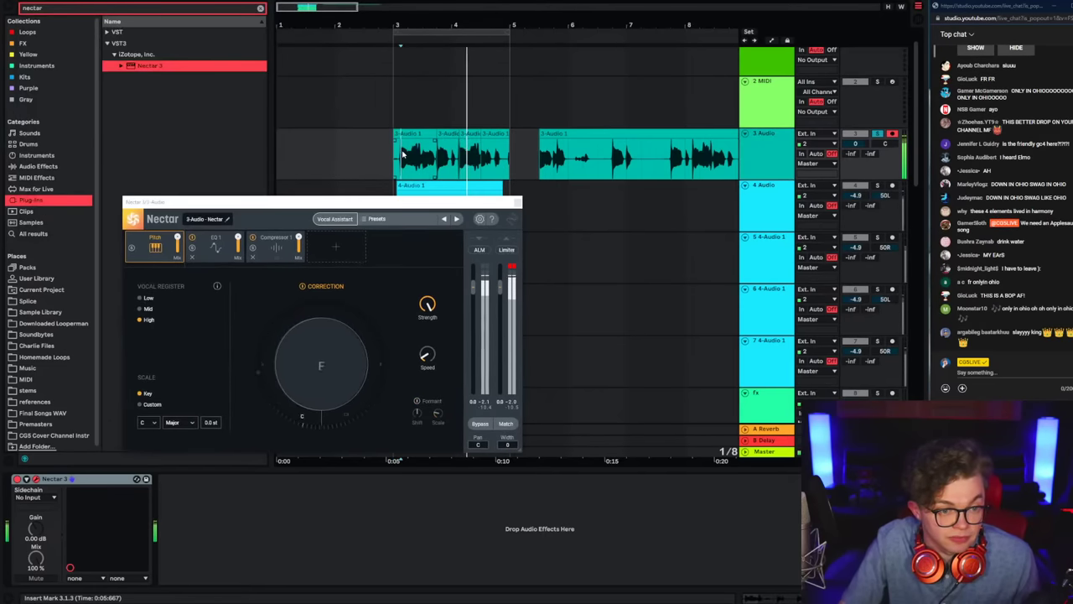
click(395, 164)
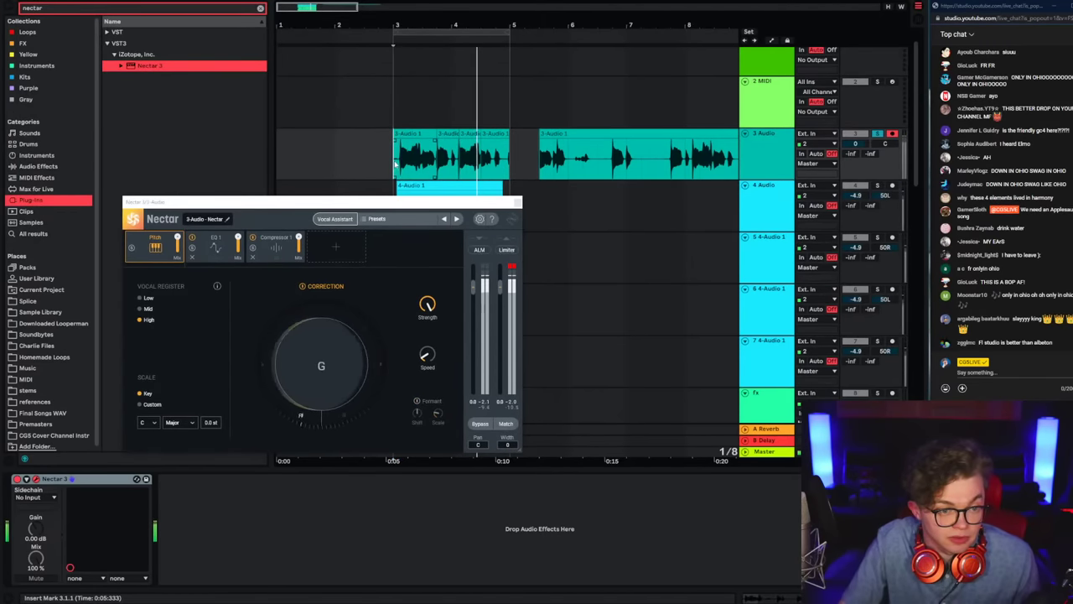
click(436, 168)
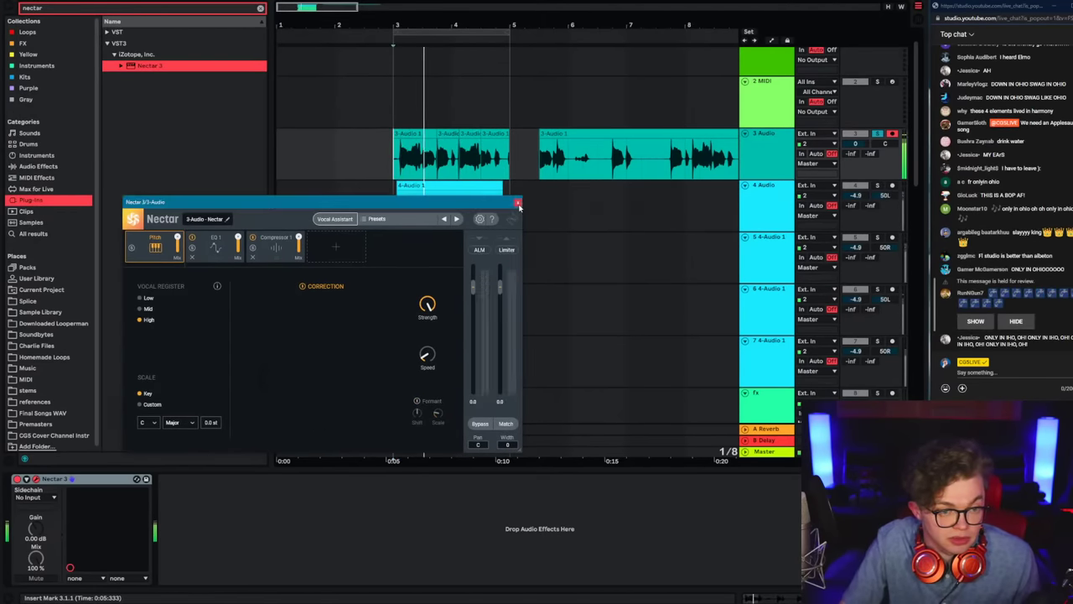
Step: Open the clip at 3.4.1 on track 3 and show its clip transposition envelope
double_click(439, 167)
key(space)
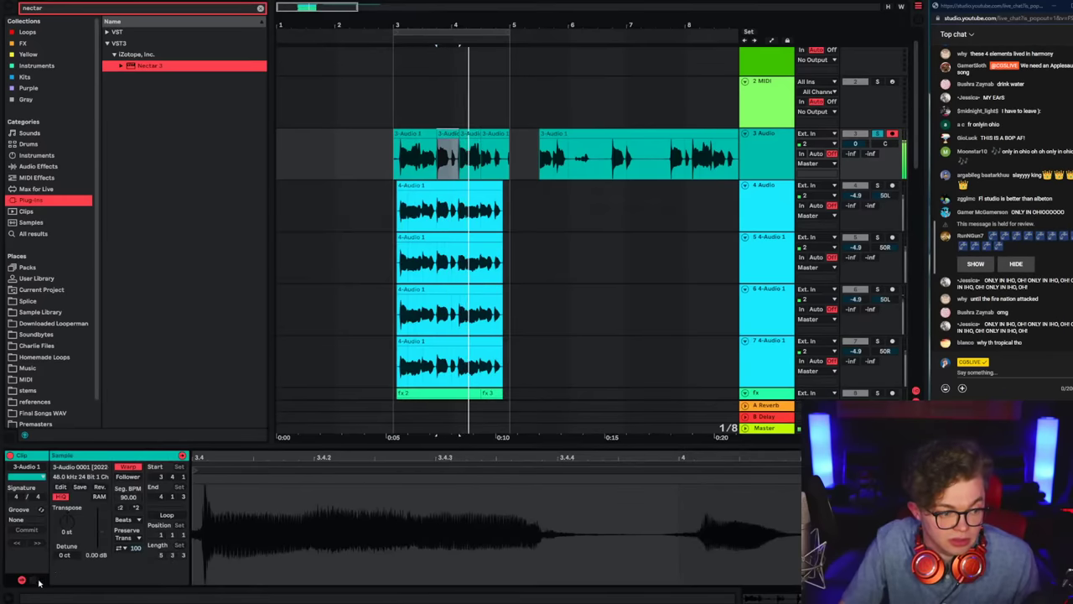
click(34, 580)
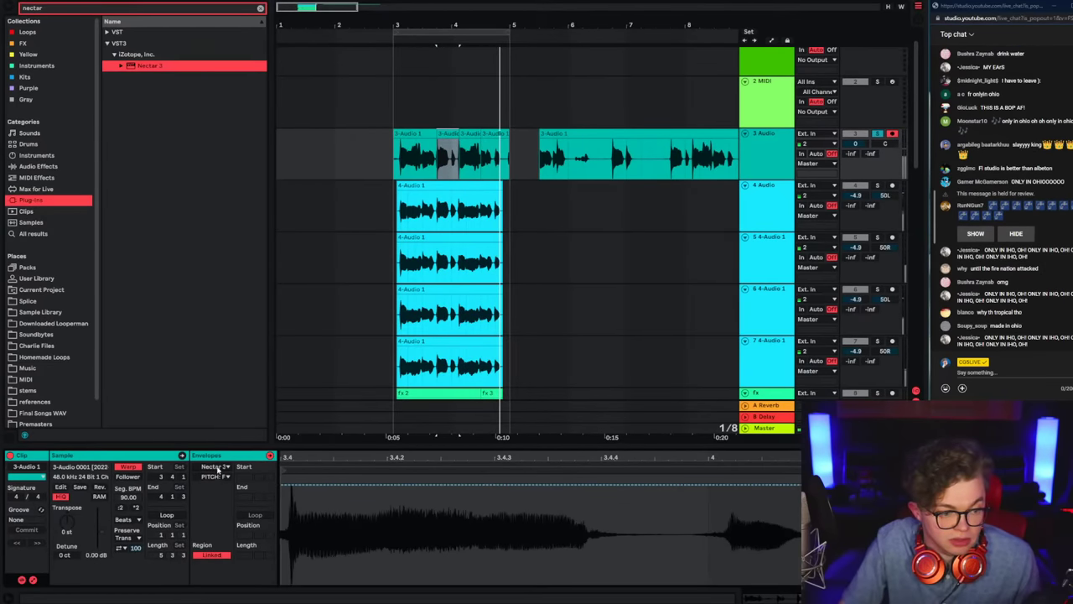
click(207, 475)
key(space)
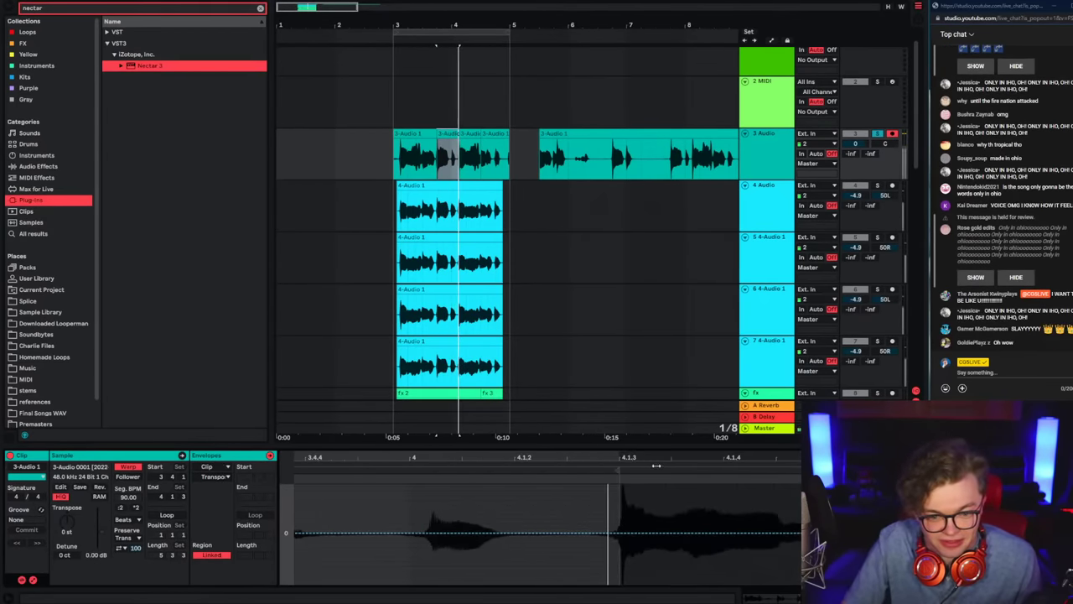
Step: Raise the clip's transposition envelope by 1 st for the short note before 4.1.1 and set the warp mode to Complex Pro
drag(657, 458, 656, 438)
key(space)
key(space)
drag(636, 534, 637, 529)
key(space)
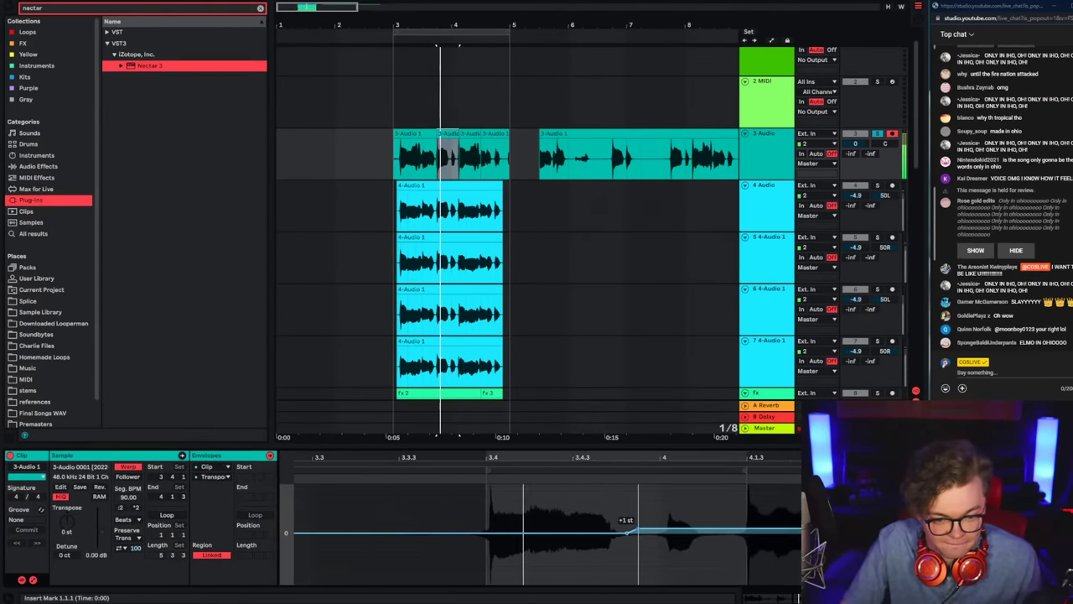
click(124, 530)
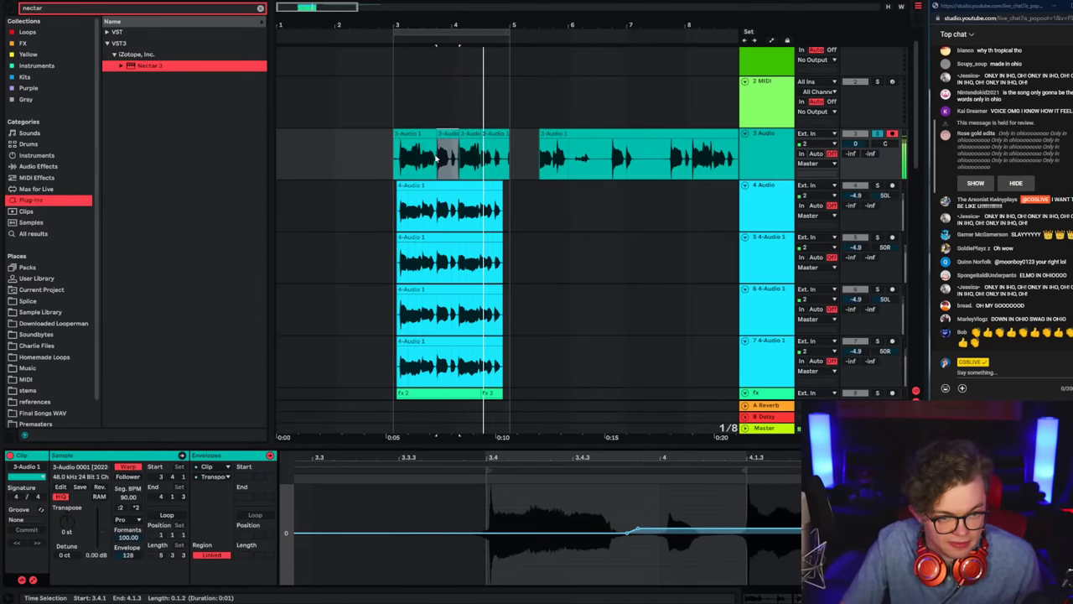
Step: Turn the arrangement grid off and move the track 3 clip boundary near 4.3 slightly earlier
drag(461, 155, 478, 155)
right_click(471, 164)
click(485, 487)
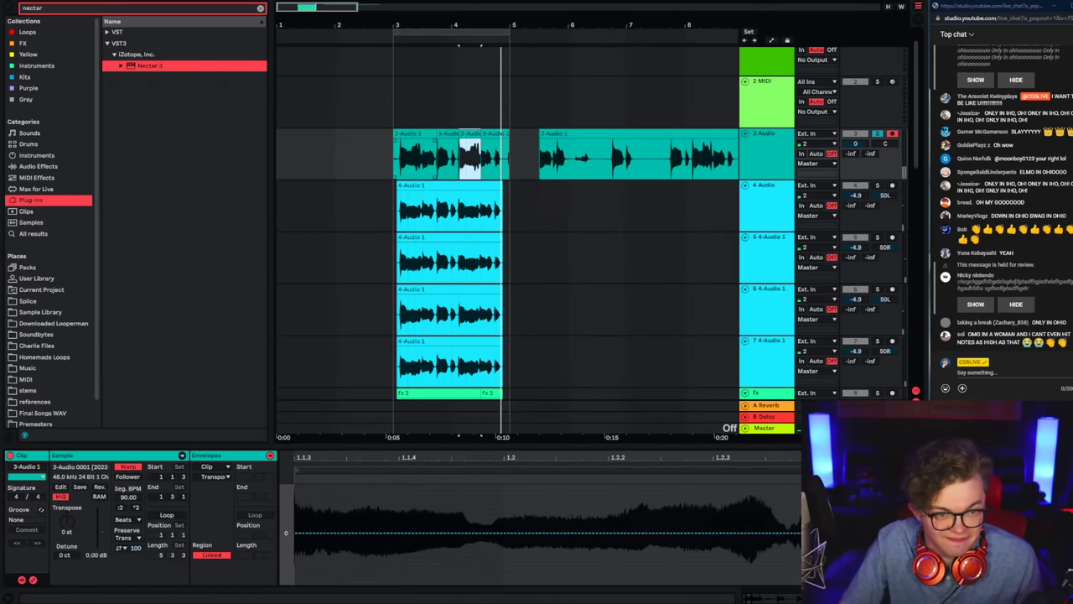
scroll(470, 155, up, 3)
drag(572, 134, 562, 135)
drag(455, 156, 465, 156)
key(space)
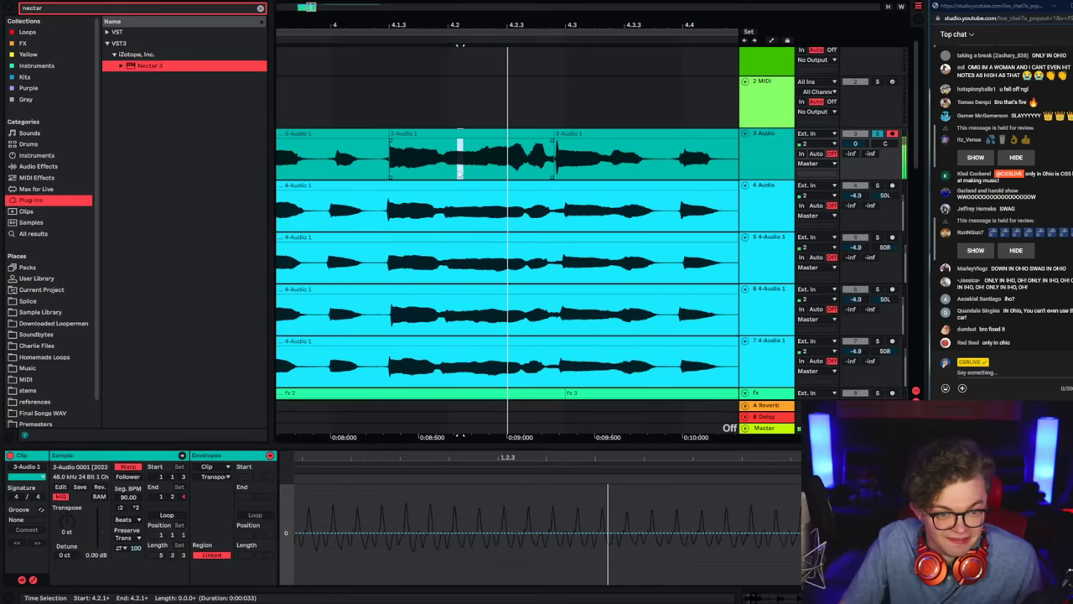
Step: Fine-tune the track 3 clip boundary just before 4.3 by ear, playing back from around 4.2
scroll(461, 156, right, 1)
click(445, 157)
click(537, 134)
key(space)
drag(537, 134, 547, 134)
click(456, 162)
key(space)
scroll(455, 161, left, 1)
key(space)
click(513, 164)
key(space)
scroll(495, 164, right, 1)
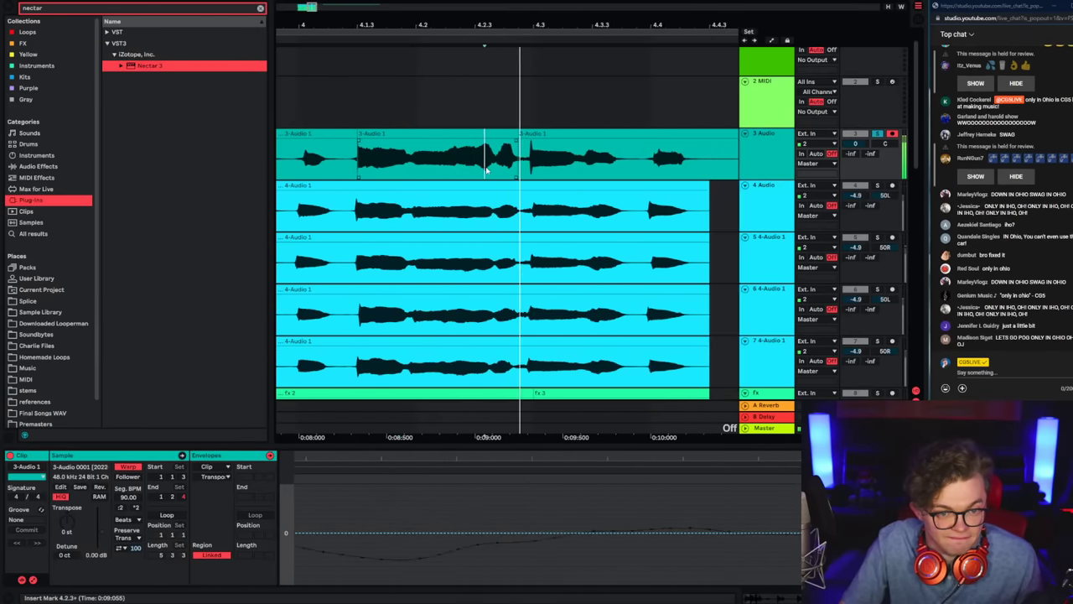
Step: Delete the short quiet stretch just before 4.4 on track 3 and play from the cut
click(624, 165)
drag(620, 166, 644, 166)
key(Delete)
click(637, 166)
key(space)
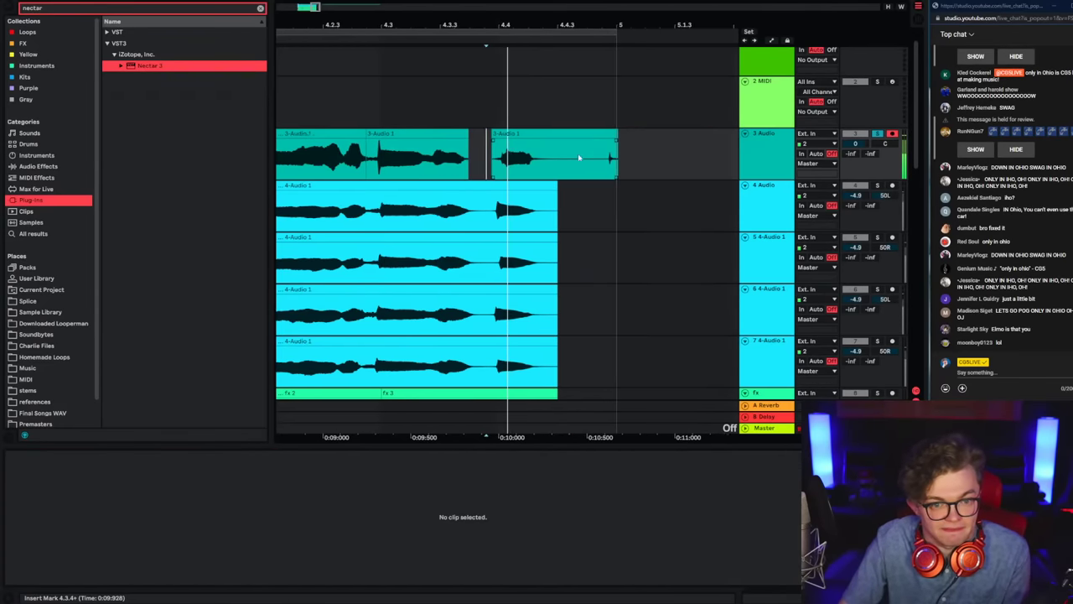
Step: Transpose the last note's clip near 4.4 on track 3 to -1 st and set its warp mode to Complex Pro
key(space)
click(526, 134)
key(space)
drag(66, 524, 68, 529)
key(space)
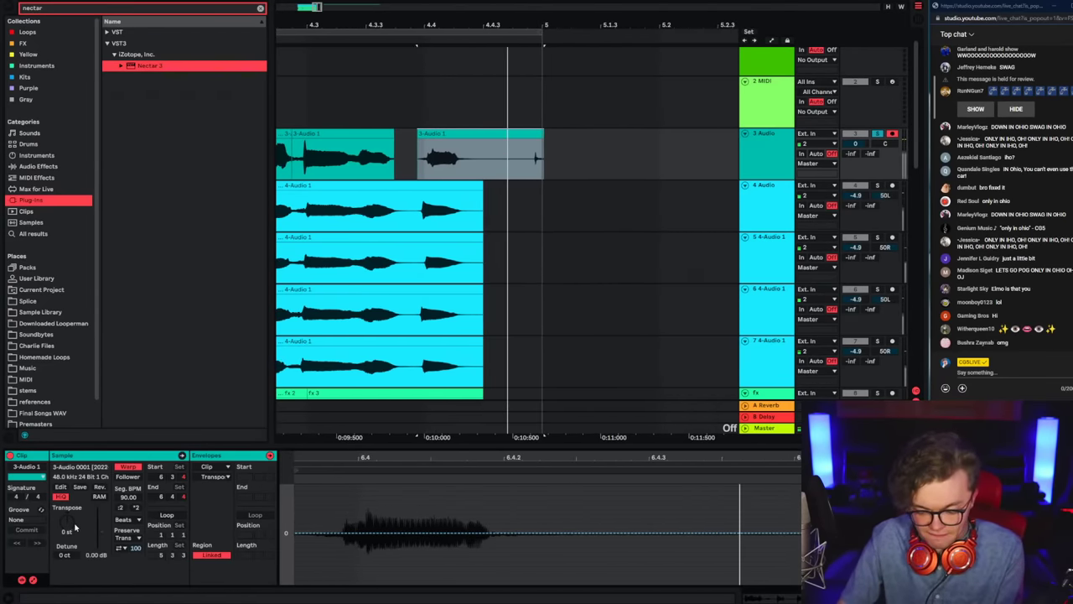
key(space)
key(space)
click(128, 520)
click(130, 576)
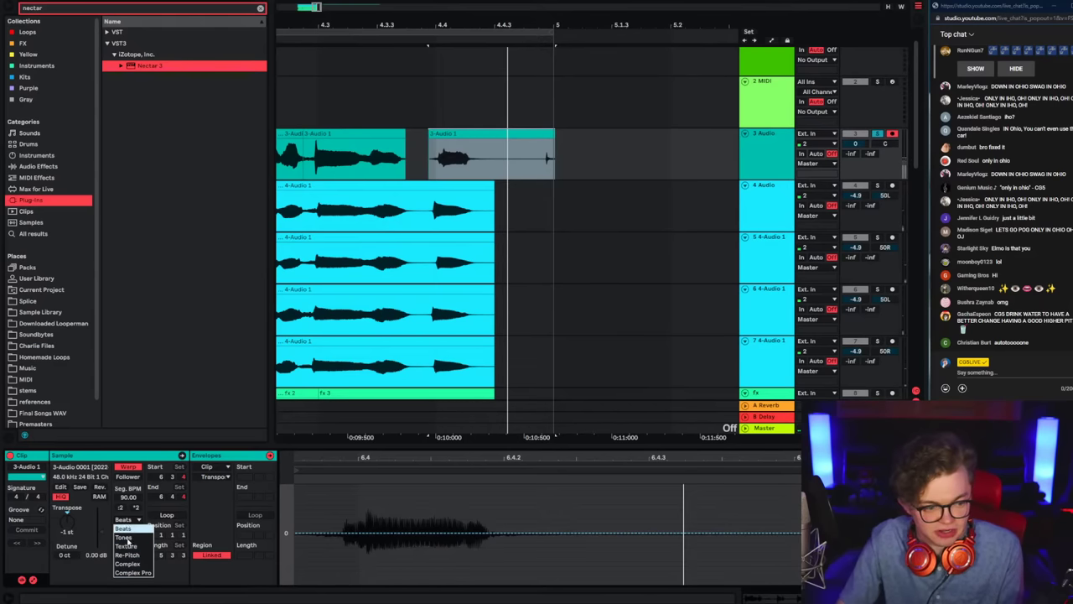
click(132, 572)
Step: Delete the tail after the last note near 4.4 on track 3 and audition the phrase leading into it
drag(482, 159, 671, 172)
key(Delete)
click(346, 160)
key(space)
click(352, 161)
key(space)
key(space)
click(381, 164)
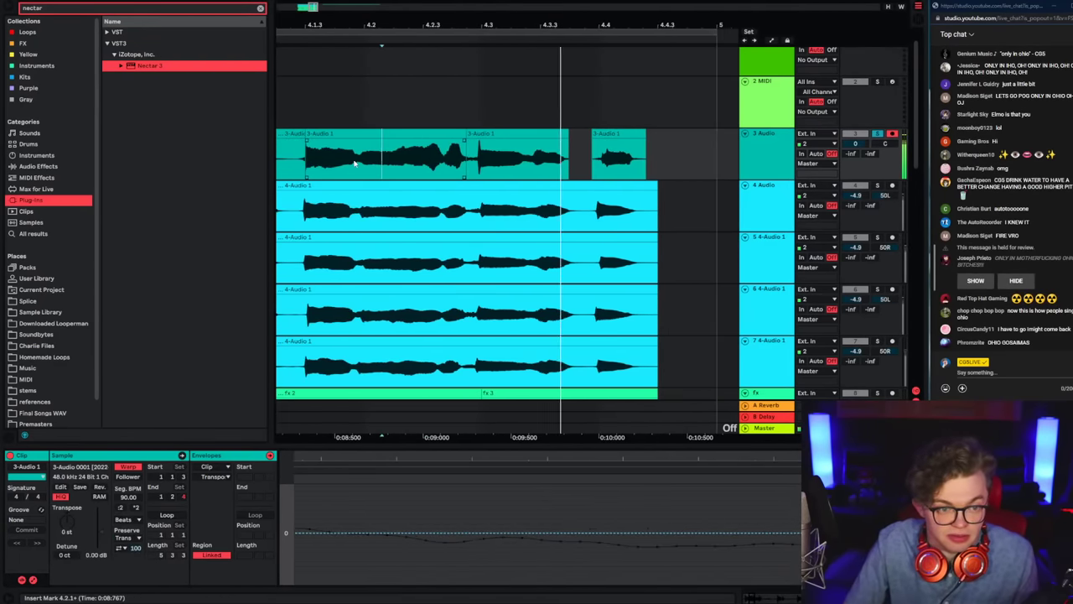
Step: Shift the track 3 clip boundary near 4.1.3 slightly earlier, before the note's attack, and audition the join
key(space)
key(space)
click(401, 155)
drag(472, 132, 457, 133)
key(space)
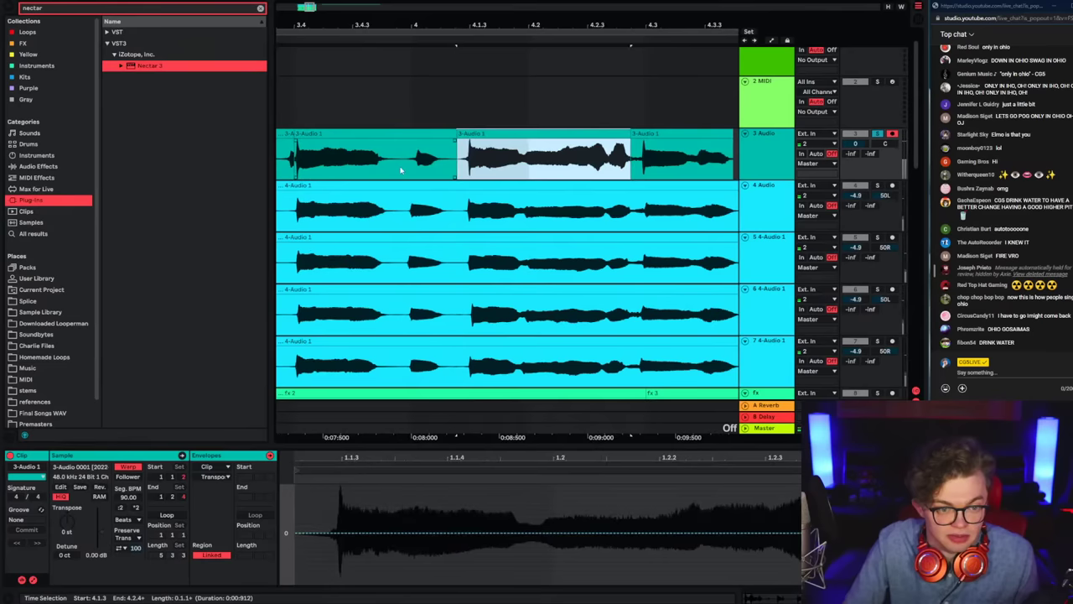
key(space)
click(401, 161)
scroll(466, 199, down, 2)
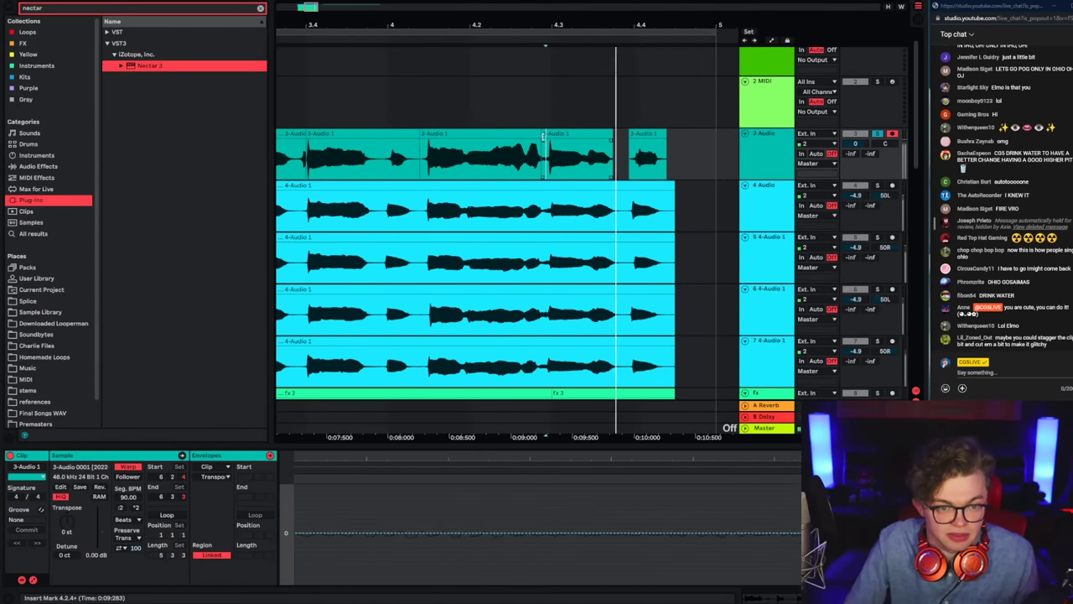
Step: Nudge the track 3 clip boundary just before 4.3 slightly later and play across it
drag(541, 133, 546, 133)
click(545, 157)
key(space)
key(space)
key(space)
Step: Open the track 3 clip at 4.3 and raise the opening part of its transposition envelope above the rest of the note
click(502, 134)
click(502, 134)
key(space)
key(space)
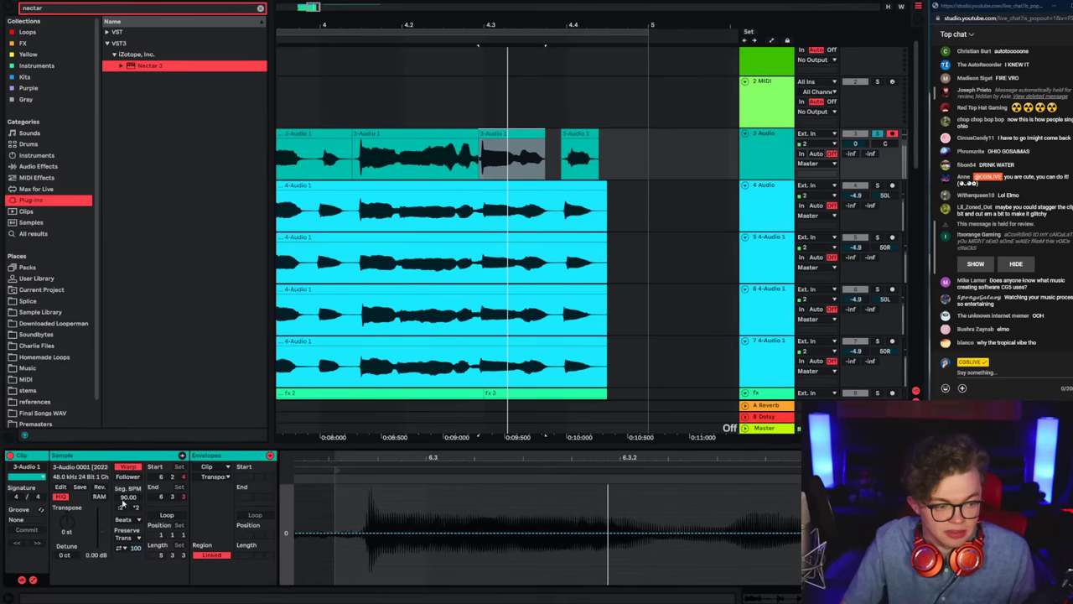
key(space)
key(space)
key(space)
key(space)
key(space)
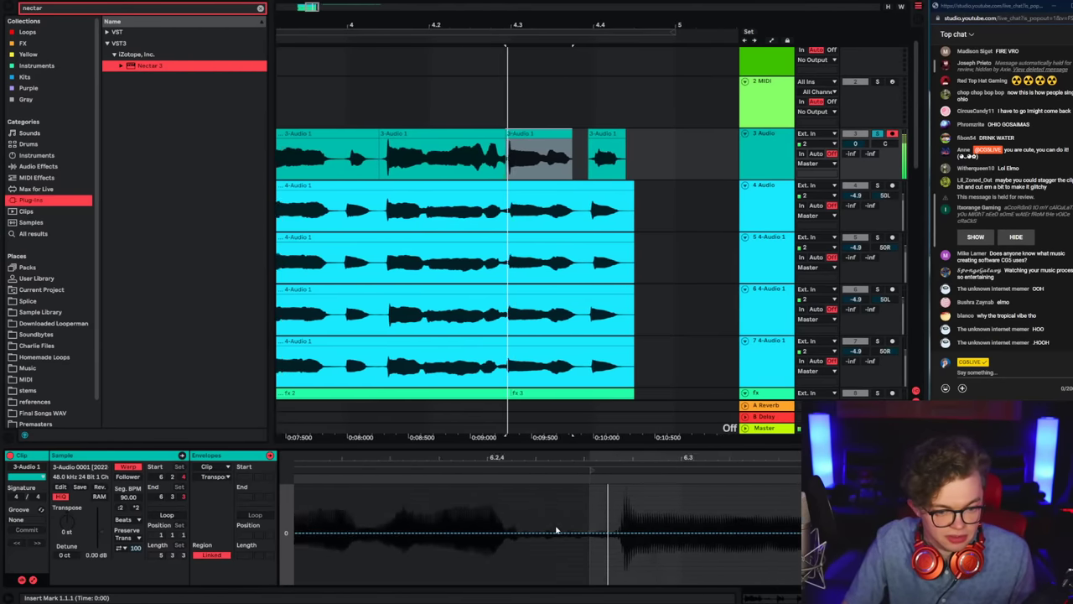
key(space)
click(644, 533)
click(632, 533)
drag(620, 538, 620, 534)
key(space)
Step: Set this clip's warp mode to Complex Pro and move the end of its transposition ramp to about 6.3.2
click(128, 519)
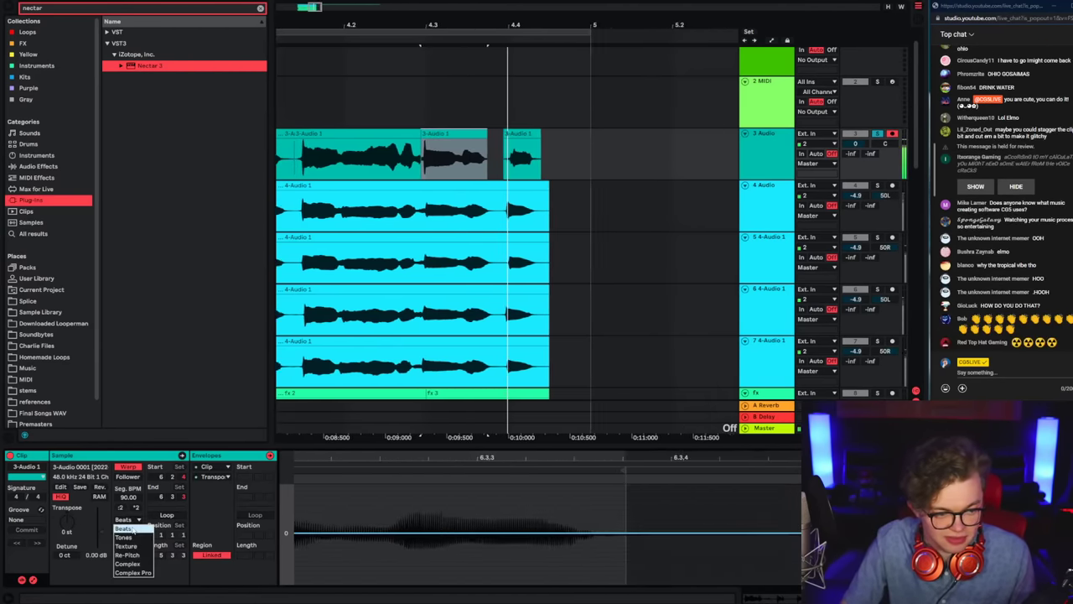
click(135, 573)
key(space)
key(space)
key(space)
key(space)
key(space)
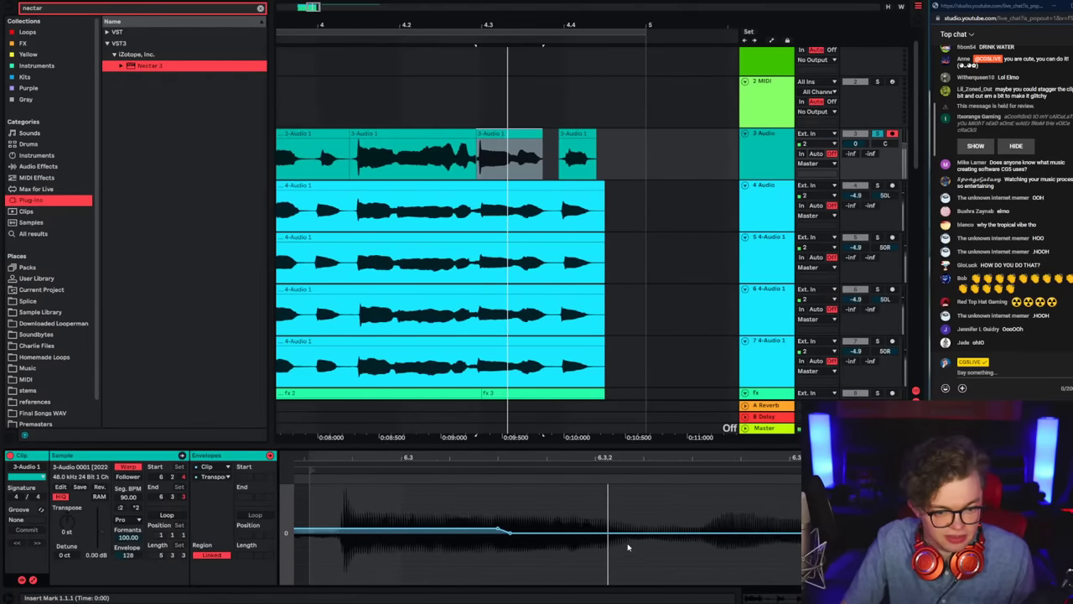
drag(509, 535, 606, 535)
key(space)
click(576, 545)
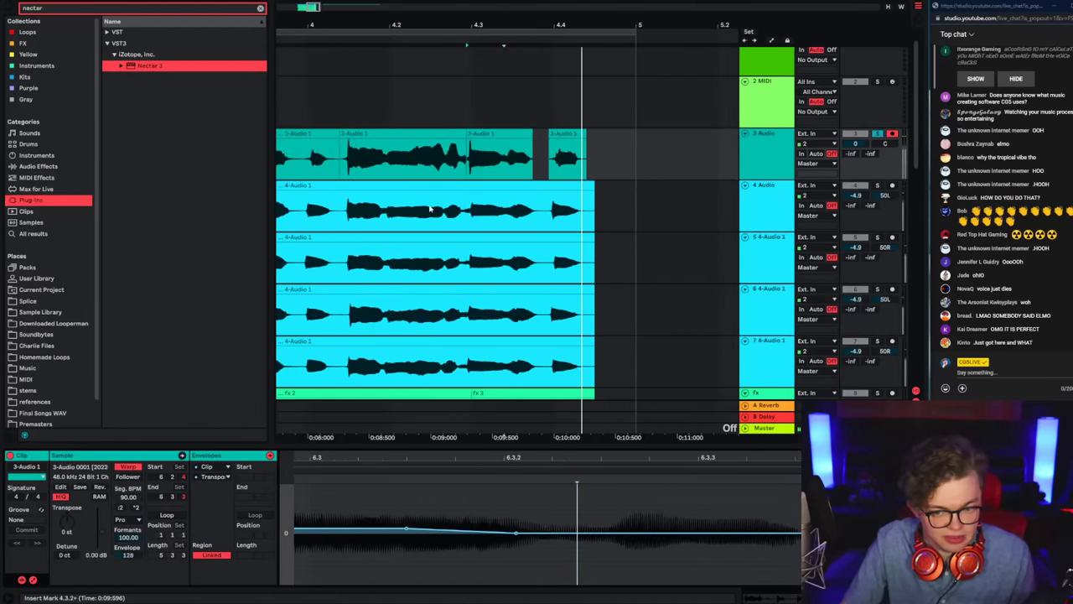
Step: Audition the soloed track 3 comp from around 4.1.3, 4.1 and the phrase start at 3.1.3
click(344, 166)
key(space)
key(space)
click(316, 166)
key(space)
key(space)
click(307, 165)
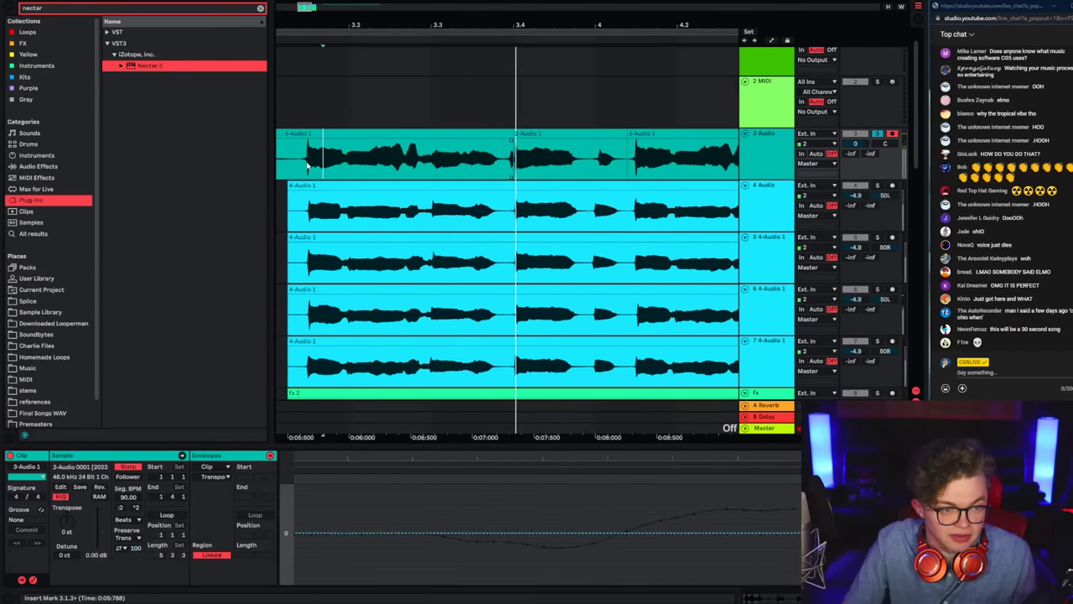
key(space)
key(space)
Step: Delete the empty lead-in of the first track 3 clip, up to just after 3.1.2
drag(329, 168, 392, 167)
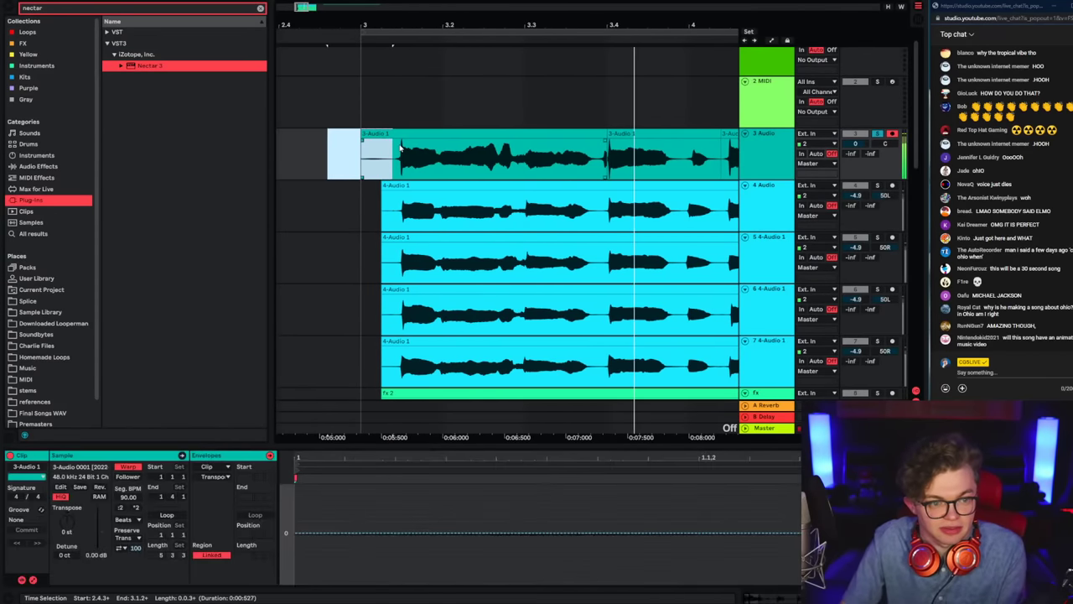
key(Delete)
click(383, 156)
click(398, 151)
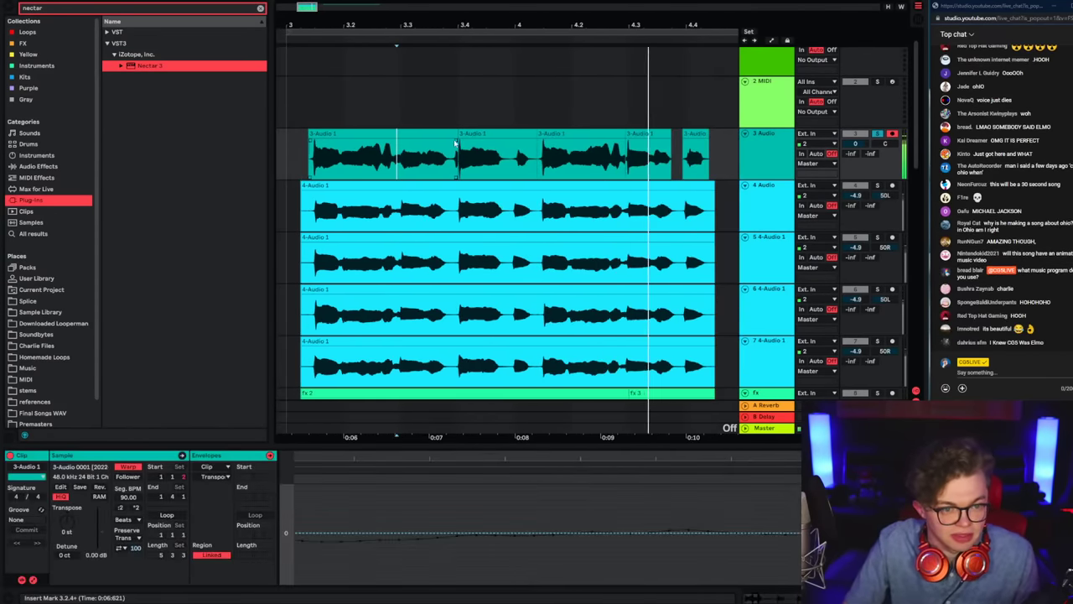
Step: Shift the track 3 clip boundary near 3.4 slightly earlier and audition the join
drag(462, 134, 454, 134)
click(387, 157)
key(space)
key(space)
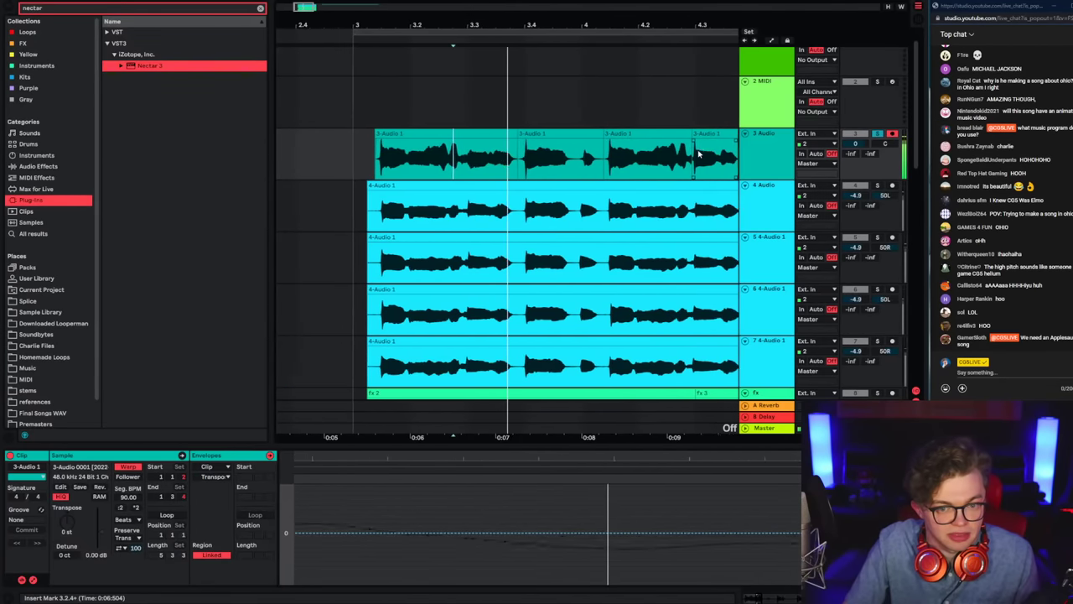
Step: Take track 3 out of solo and play the whole vocal stack from before the first note
click(697, 156)
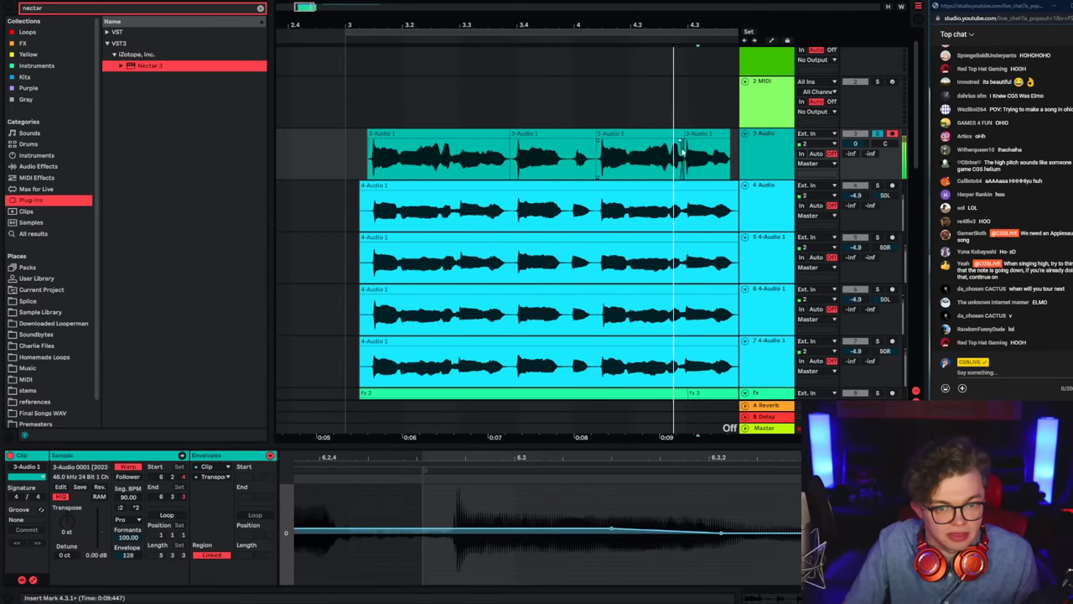
click(360, 155)
key(space)
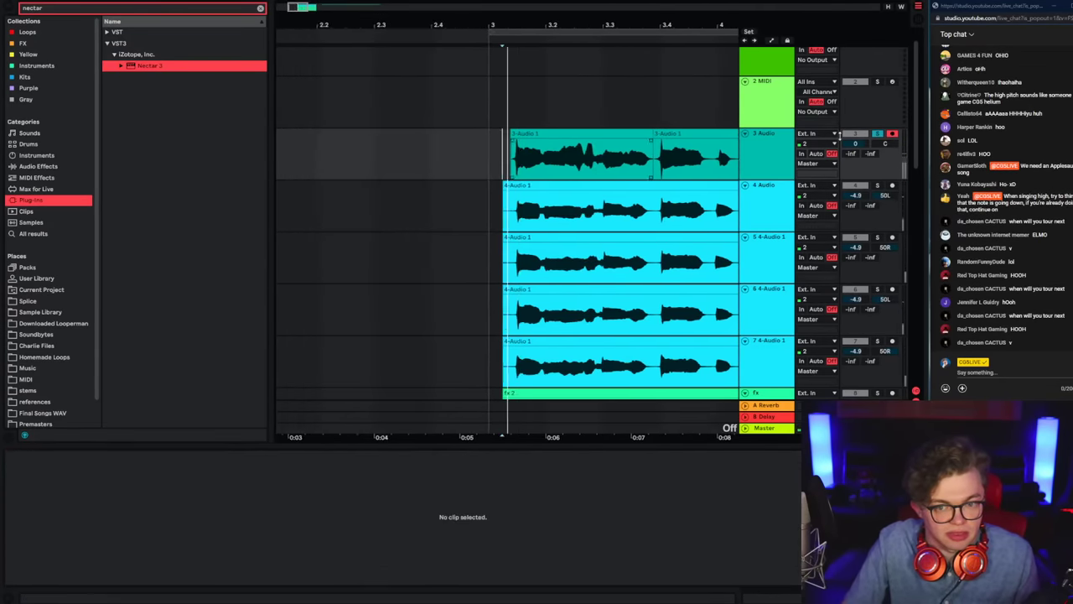
click(878, 134)
key(space)
key(space)
Step: Recheck track 3 in solo, lower its volume to -3.9 dB and return it to the full mix
double_click(763, 150)
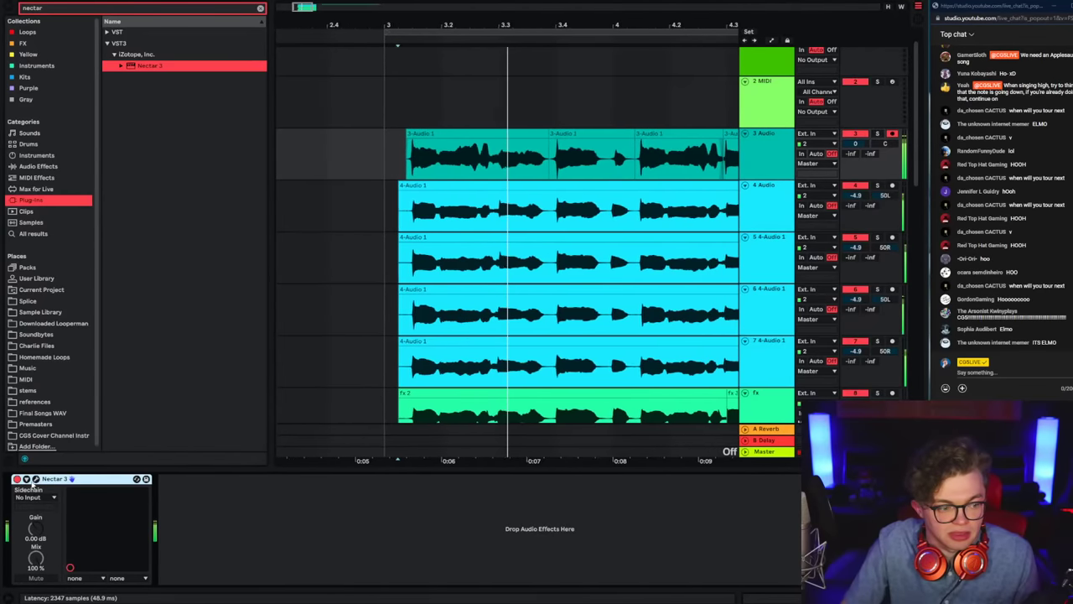
click(399, 178)
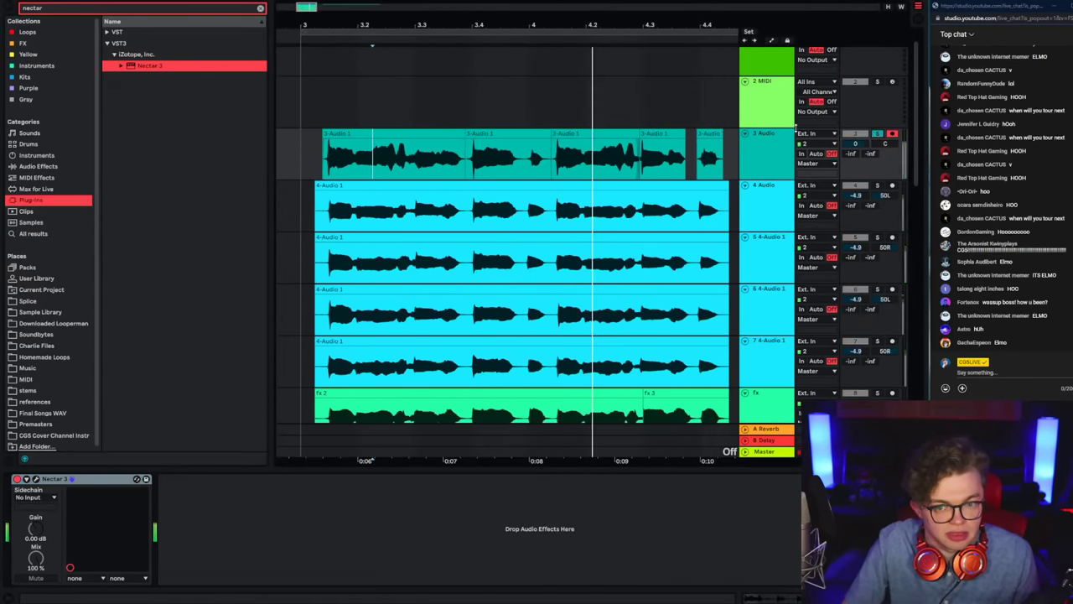
key(space)
key(space)
double_click(518, 134)
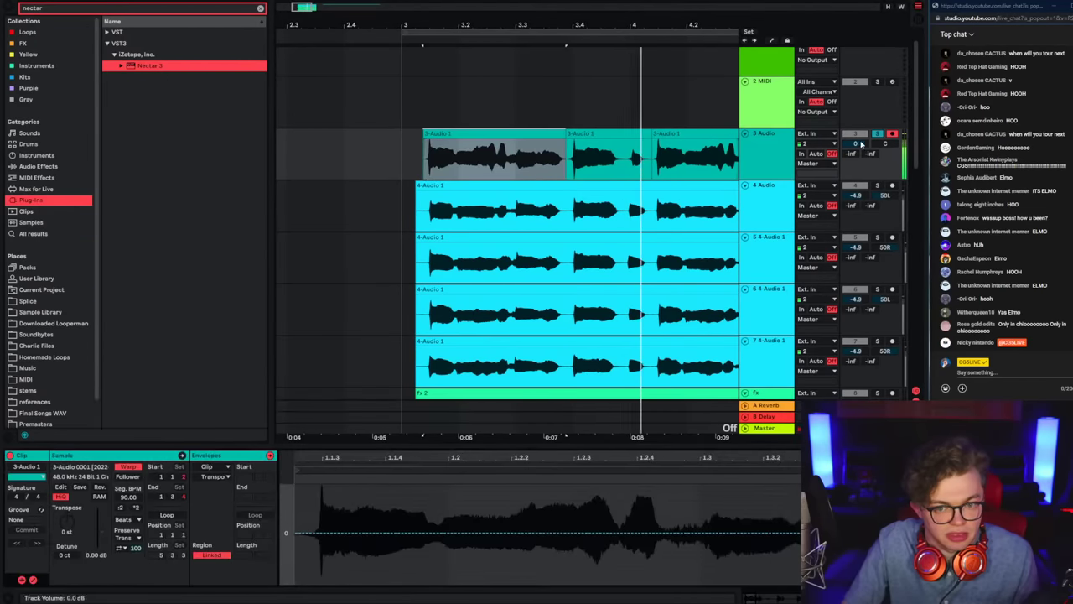
click(786, 149)
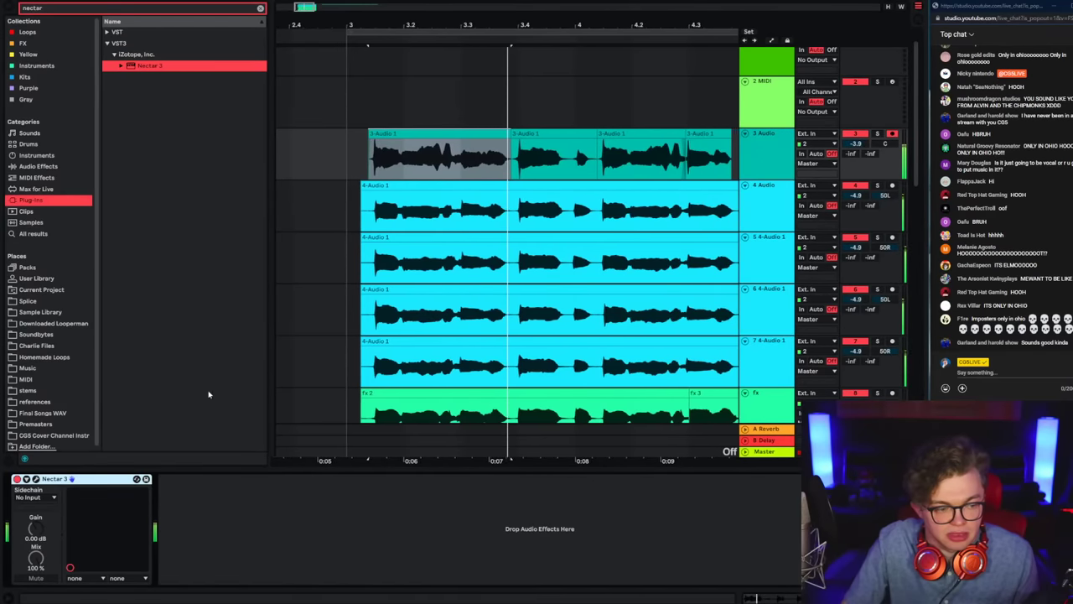
Step: Add a Dimension module after Compressor 1 in track 3's Nectar 3 chain and close the plug-in window
click(36, 478)
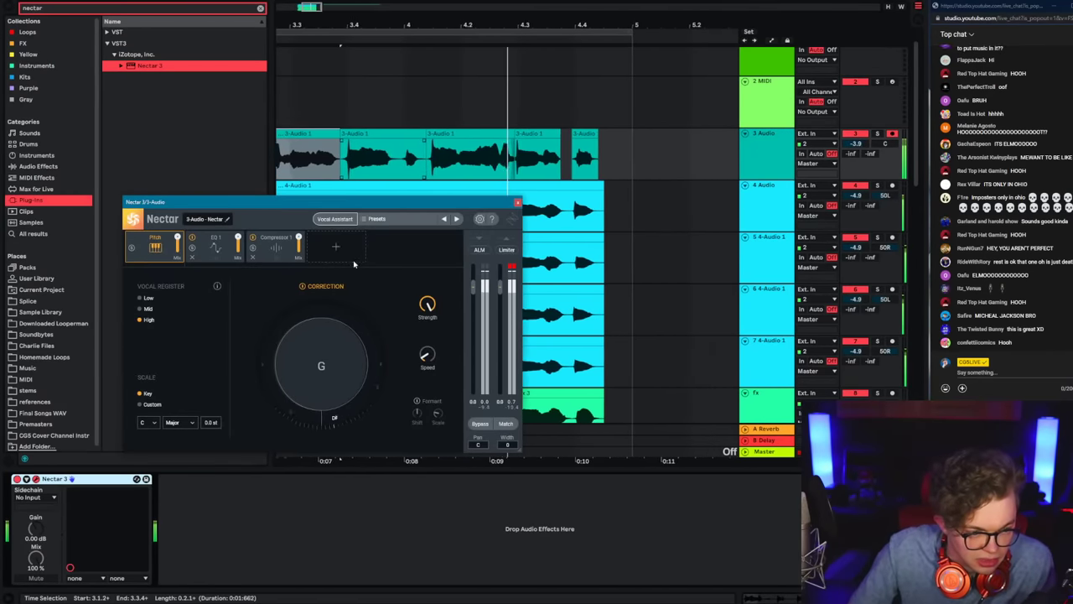
click(353, 255)
click(336, 249)
click(333, 251)
click(328, 309)
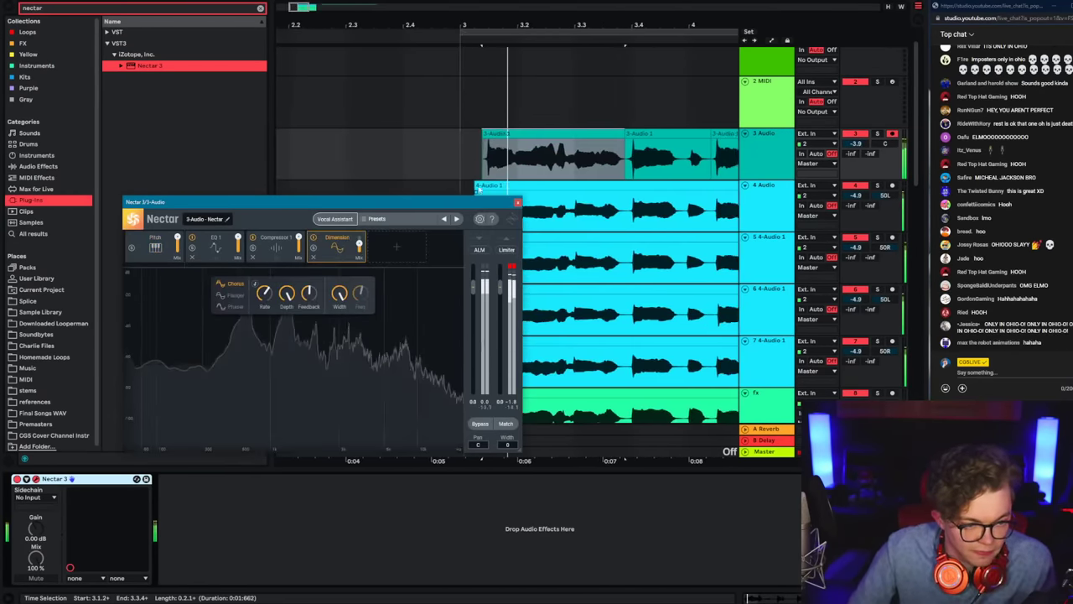
click(517, 202)
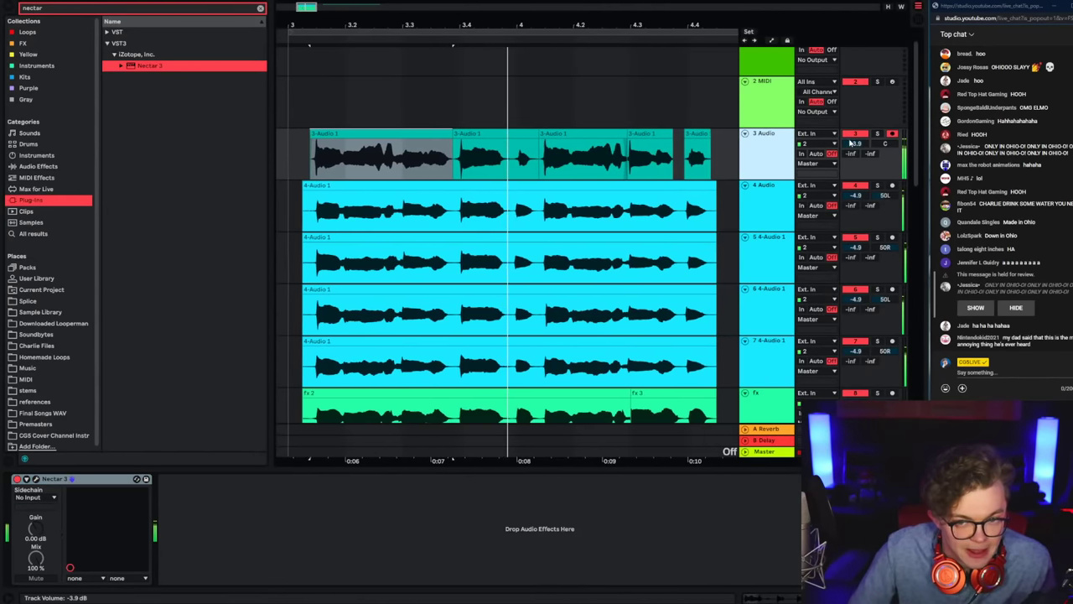
Step: Lower track 3's volume to -4.6 dB and clear the browser's plug-in search
drag(854, 143, 854, 149)
scroll(493, 138, down, 3)
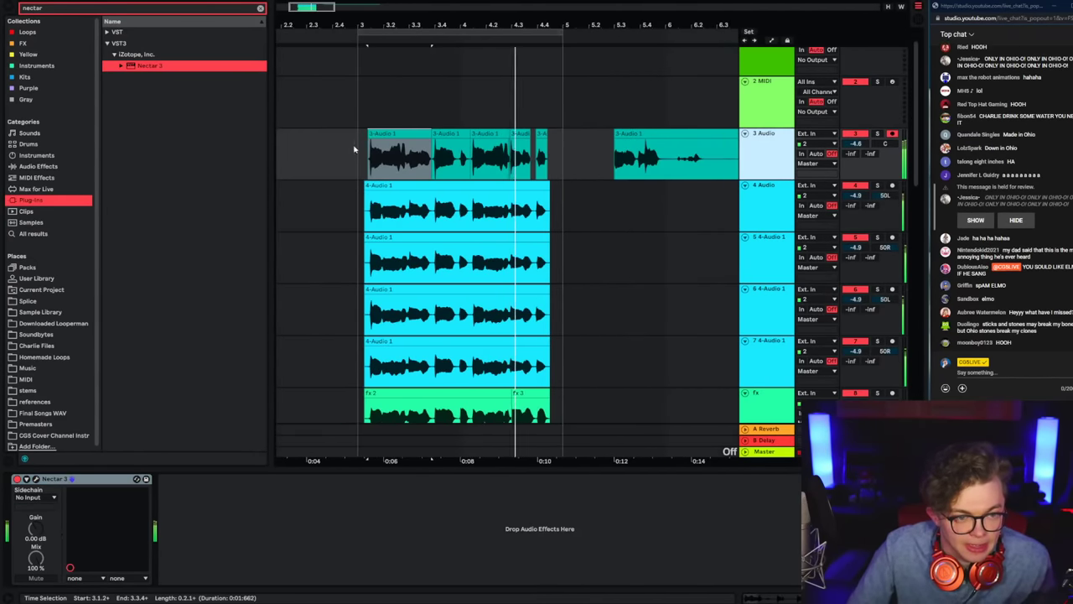
click(260, 8)
Step: Set the arrangement's fixed grid to 1/8
drag(488, 28, 594, 59)
right_click(413, 156)
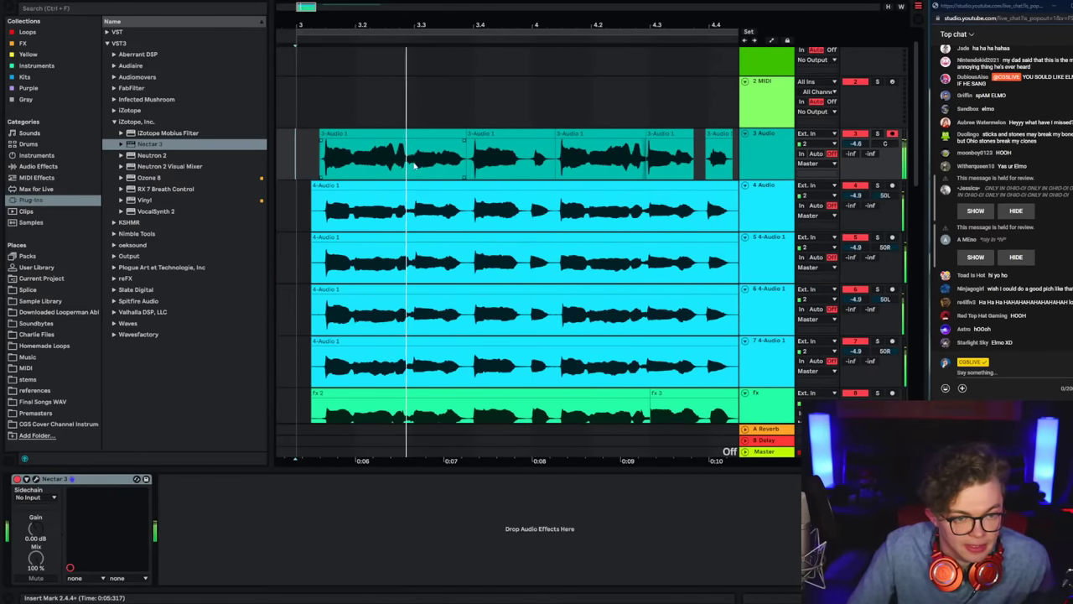
click(459, 380)
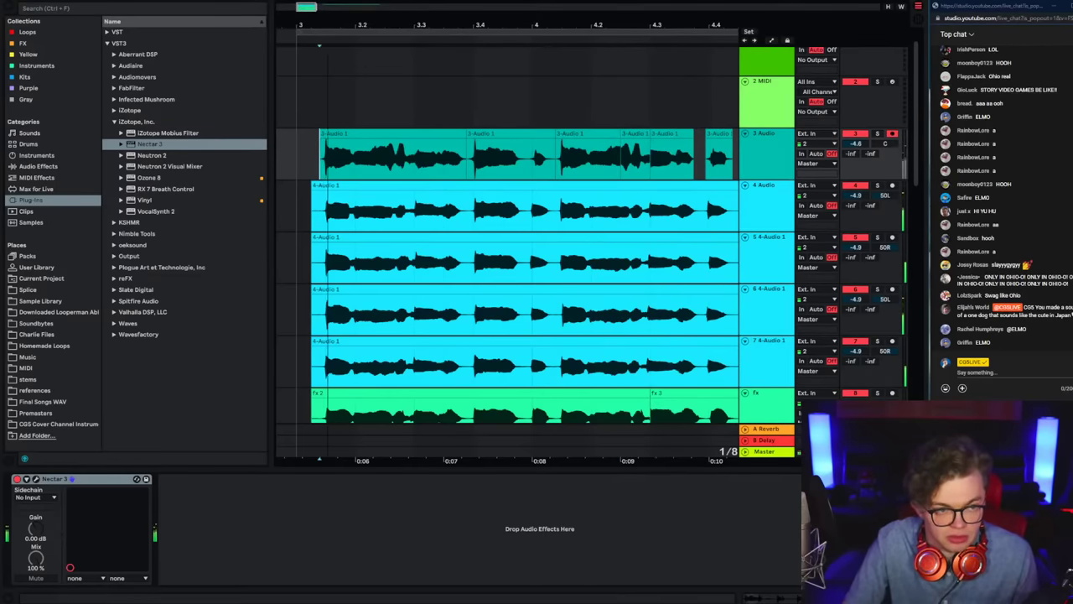
Step: Turn the arrangement grid off and remove the silent lead-in before the first note across tracks 4 to 11
drag(361, 27, 361, 12)
right_click(300, 203)
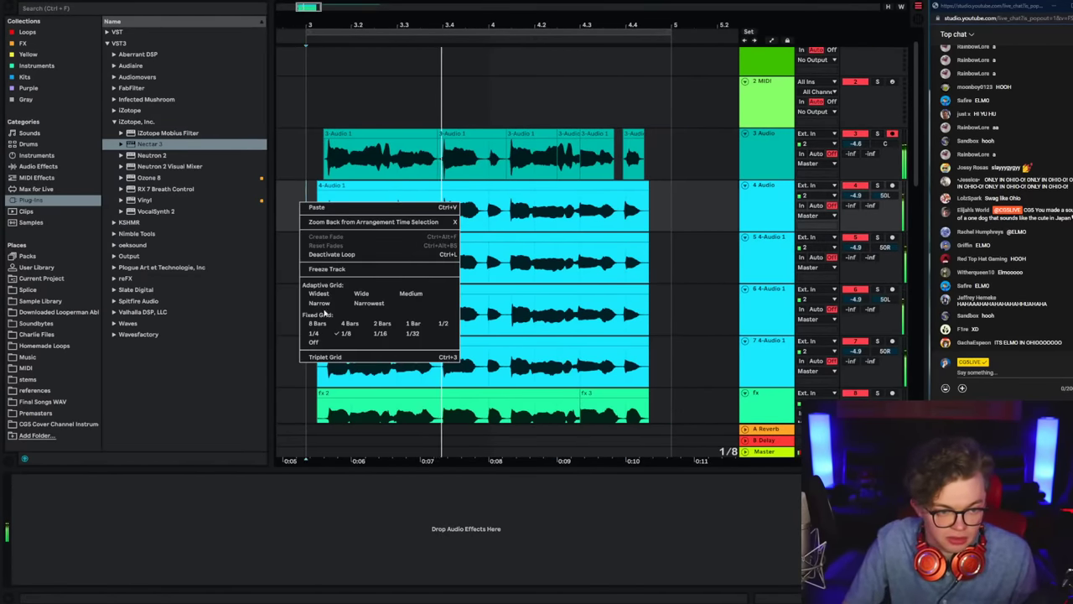
click(313, 342)
scroll(317, 389, down, 5)
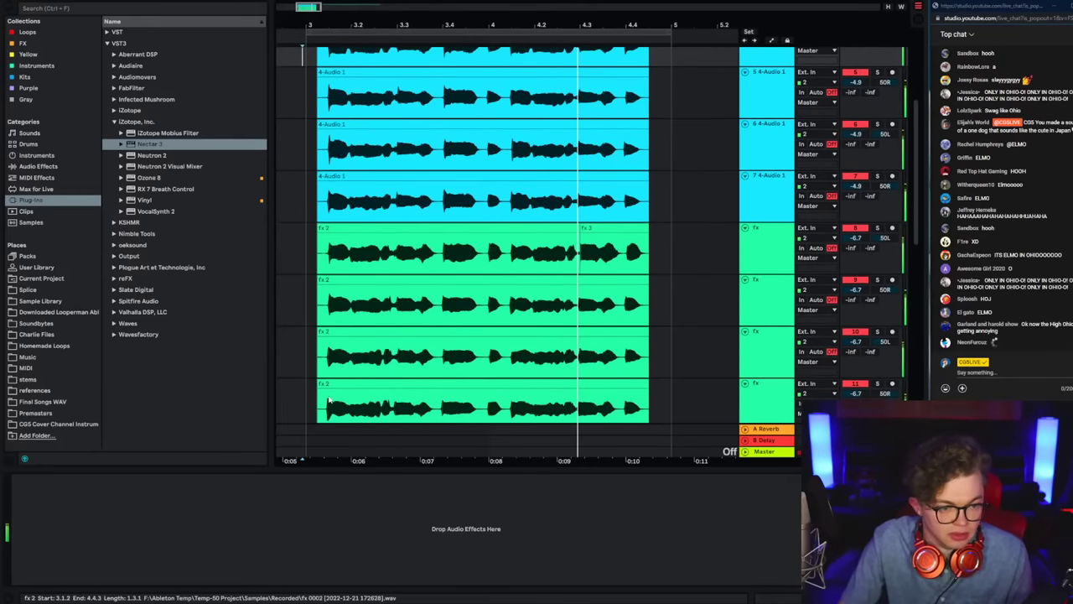
scroll(321, 373, down, 3)
shift+click(326, 237)
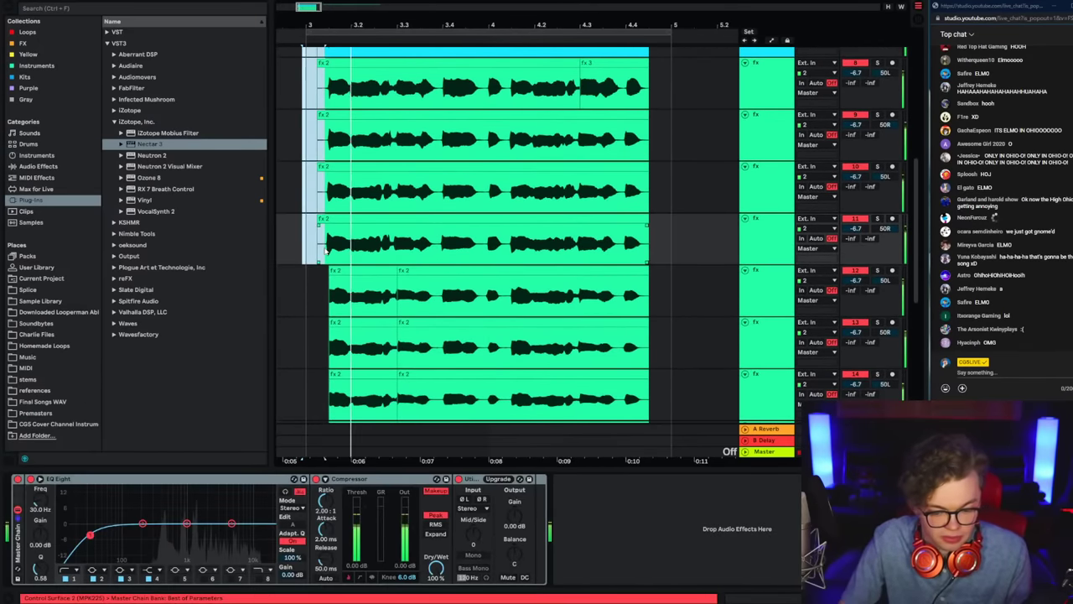
scroll(313, 267, up, 3)
scroll(312, 270, up, 3)
Step: Add short fade-ins to the start of the first clip on each of tracks 4 to 11
click(326, 124)
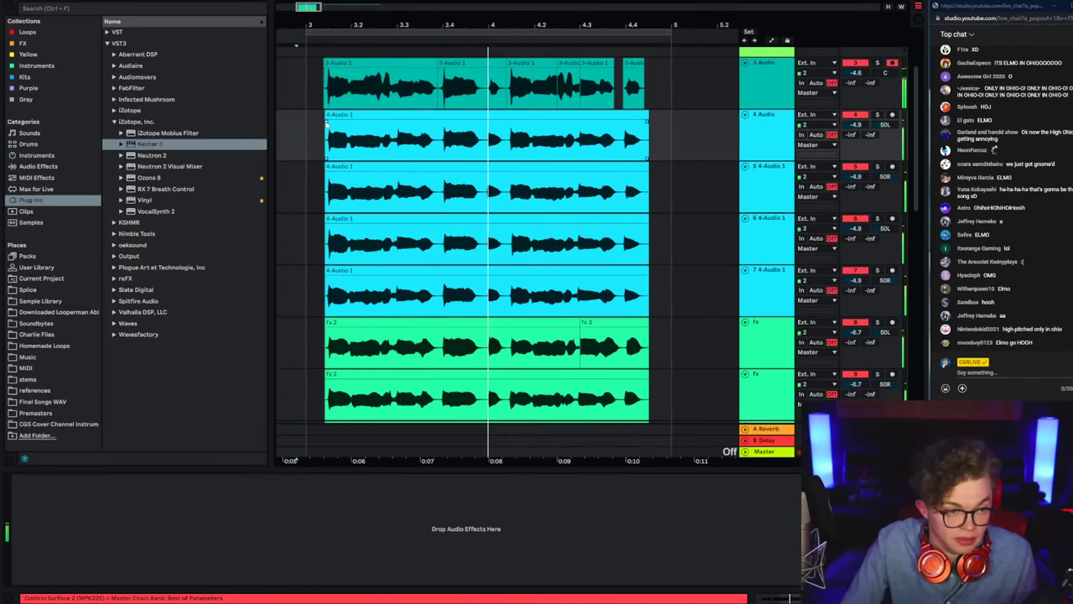
click(326, 179)
click(330, 228)
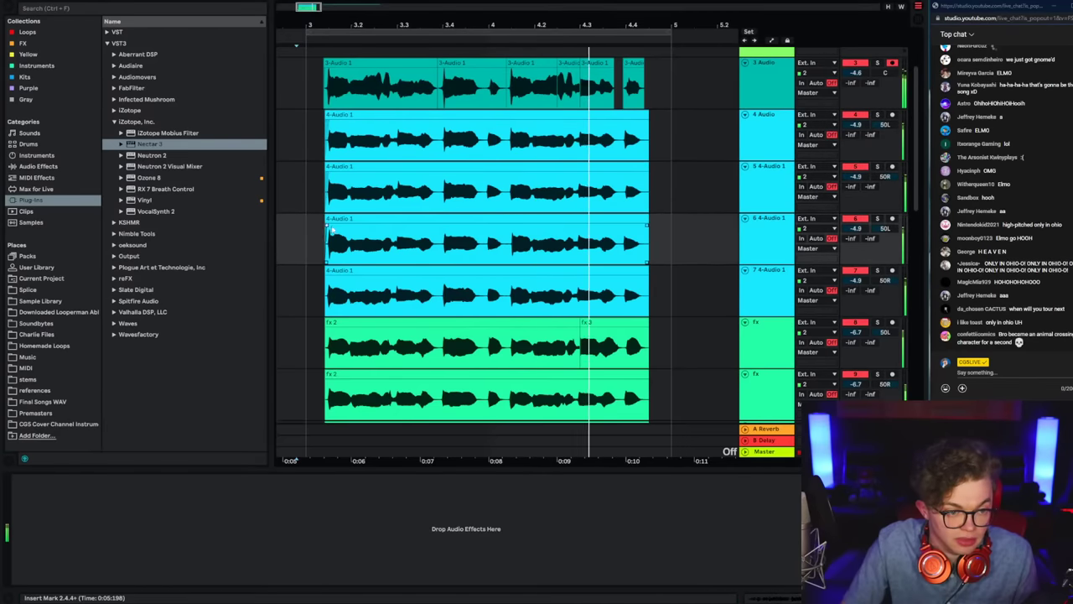
click(331, 282)
click(330, 335)
scroll(330, 335, down, 1)
click(330, 340)
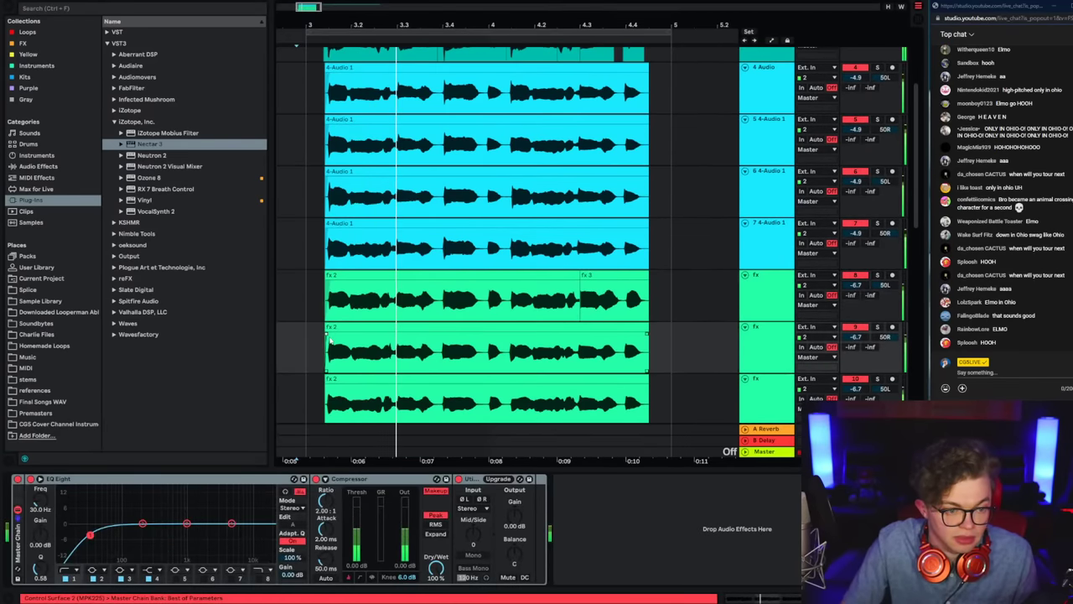
click(334, 390)
scroll(334, 389, down, 1)
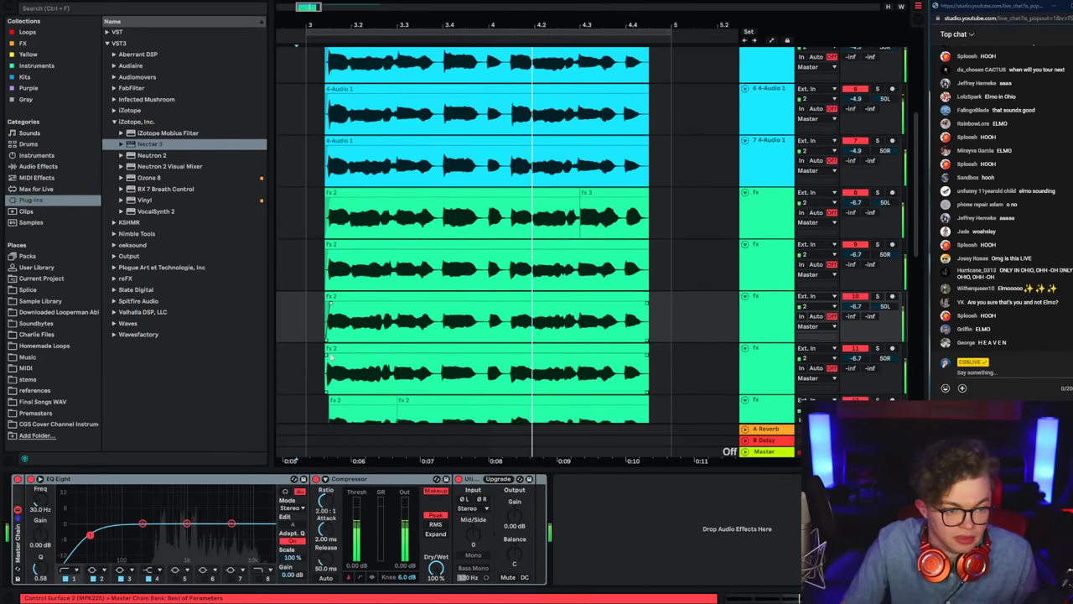
click(332, 364)
scroll(324, 372, down, 1)
click(300, 391)
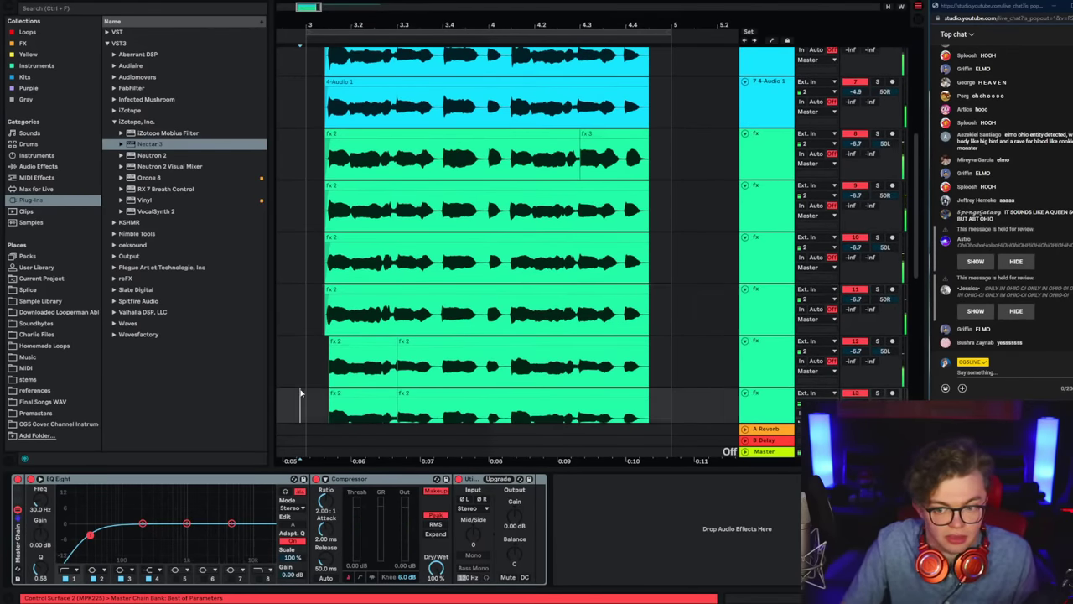
Step: Save the set and play the harmony stack from just before bar 3 to check the clip starts
key(space)
key(space)
key(ctrl+s)
right_click(390, 336)
click(577, 376)
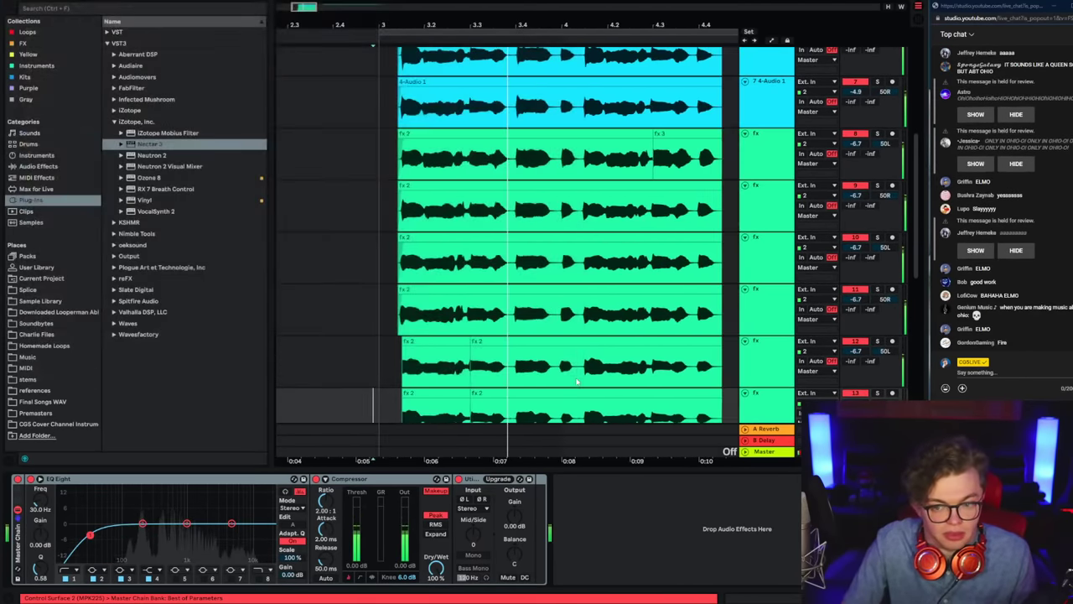
click(423, 289)
click(374, 208)
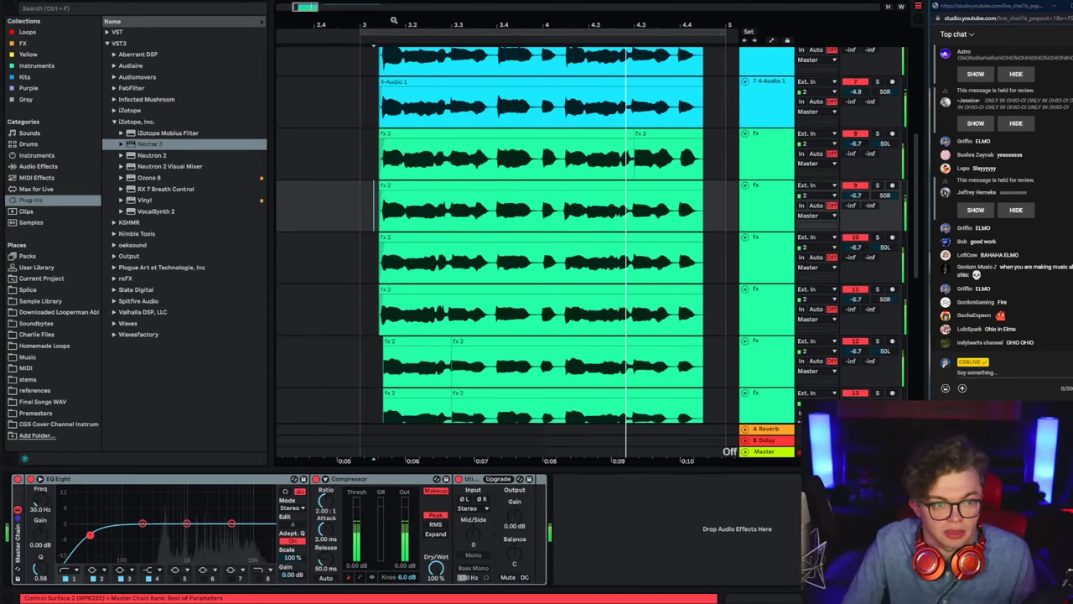
drag(393, 21, 396, 5)
scroll(354, 239, down, 1)
scroll(355, 243, down, 1)
click(371, 278)
key(space)
key(space)
scroll(371, 279, down, 2)
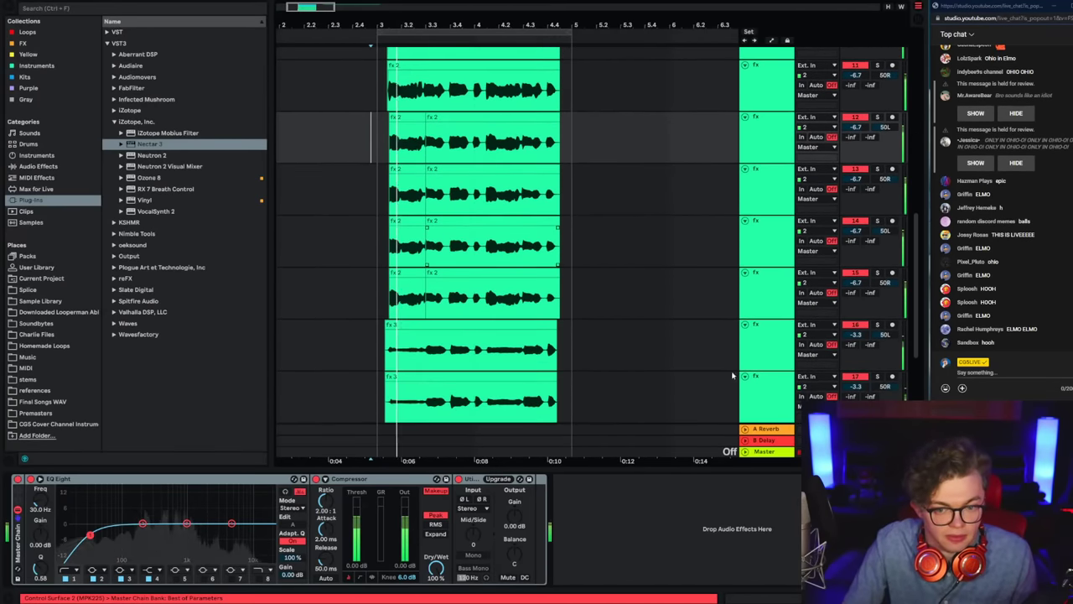
Step: Hide the device view and set the arrangement's fixed grid to 1 Bar
click(915, 597)
click(781, 514)
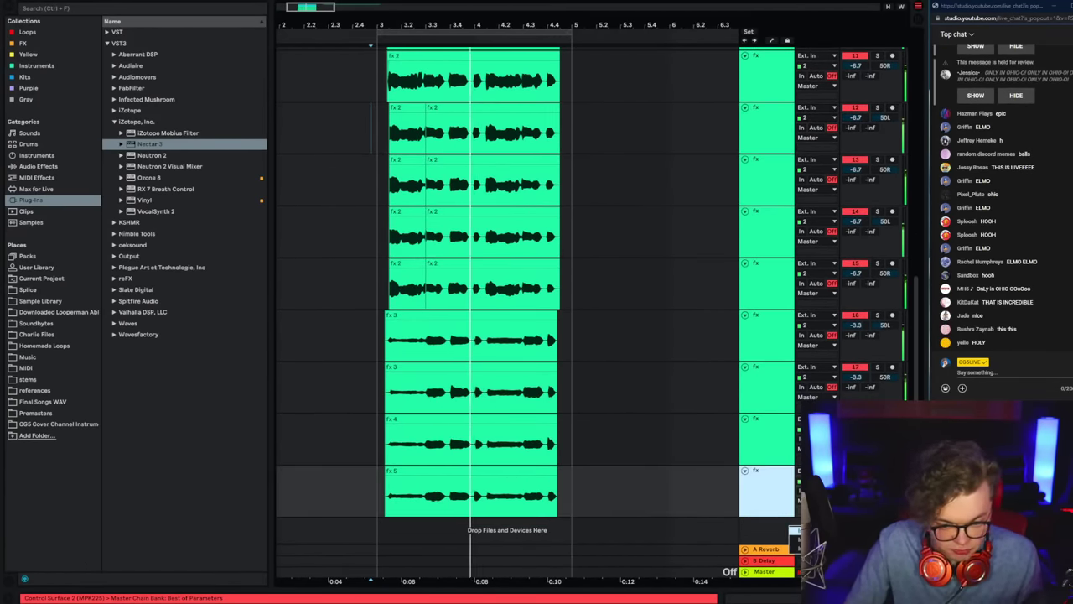
key(Down)
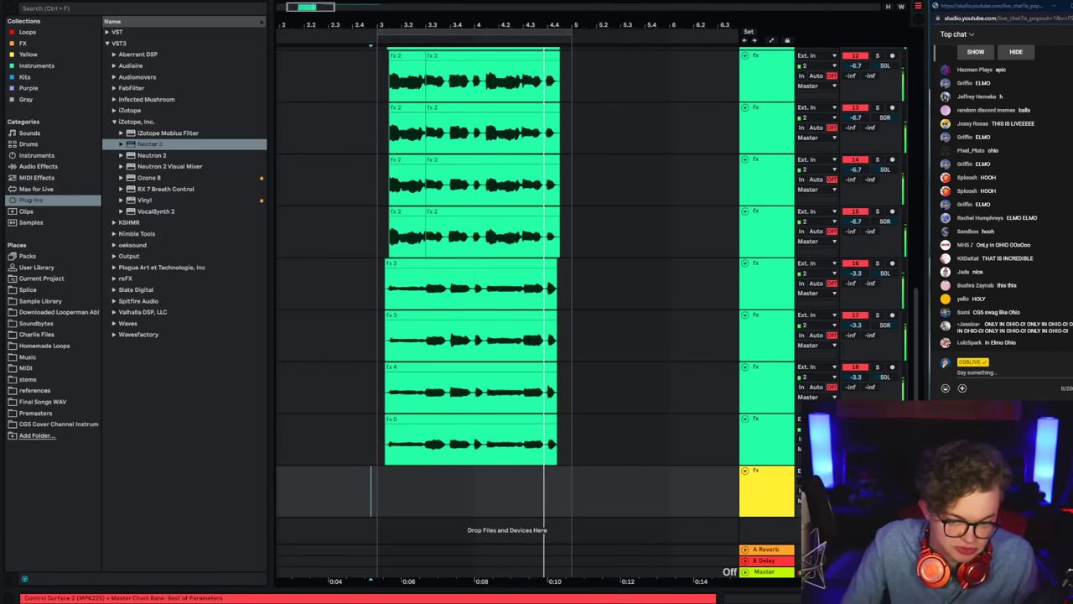
right_click(349, 332)
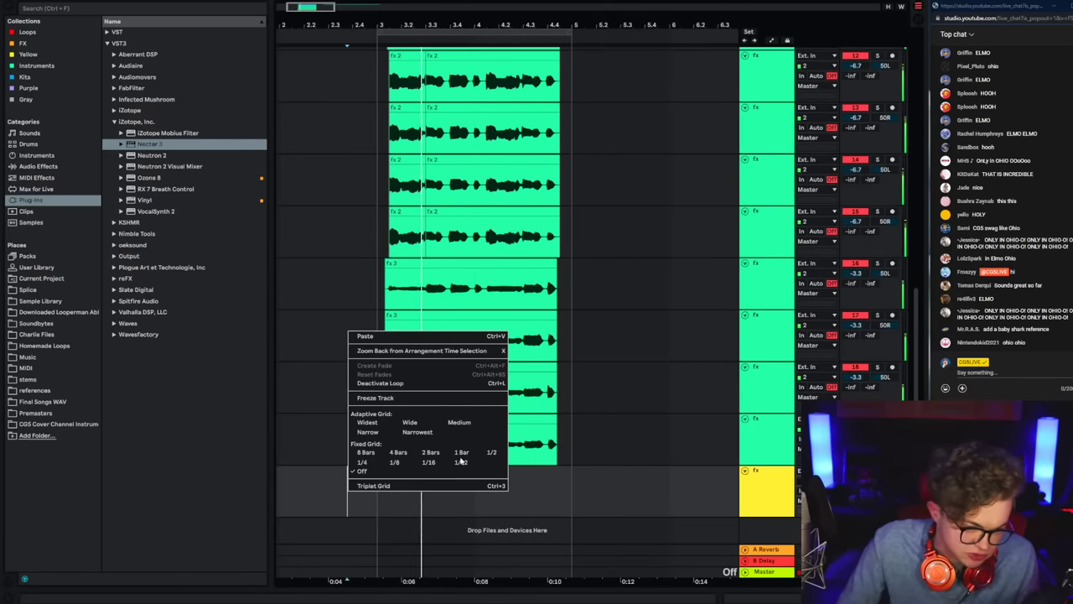
click(460, 459)
right_click(370, 452)
click(486, 574)
Step: Delete the leftover audio on track 3 from bar 5 onward
scroll(362, 389, up, 2)
click(378, 485)
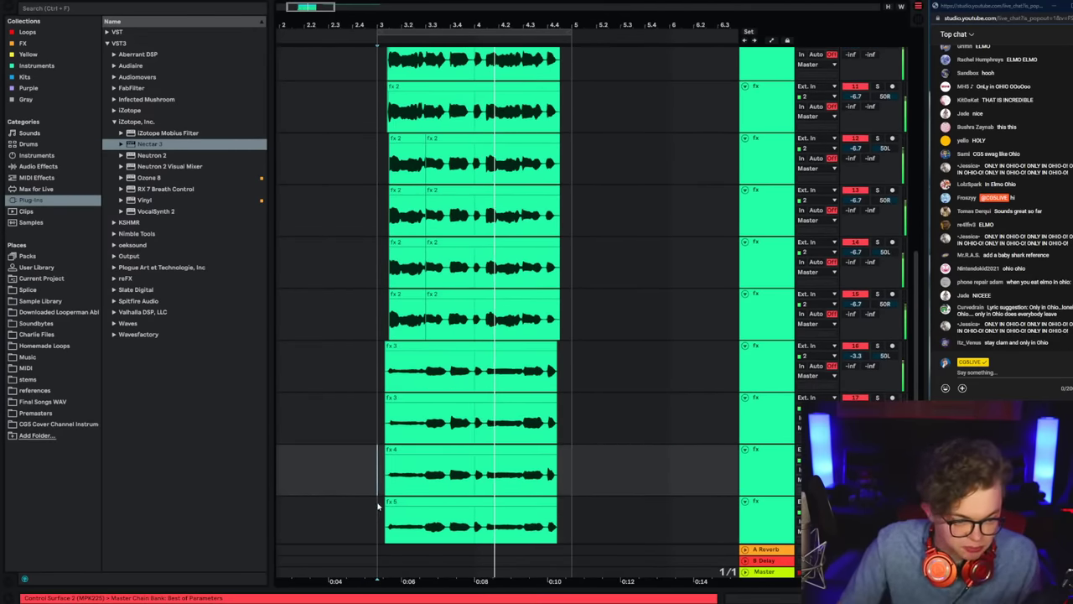
click(378, 511)
scroll(503, 361, up, 9)
shift+click(567, 150)
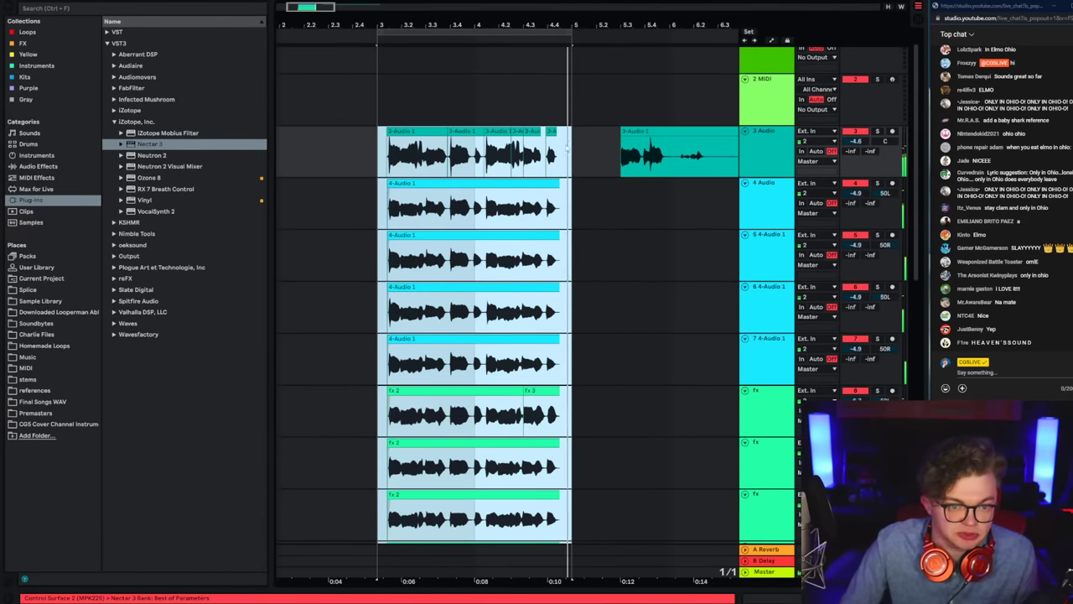
drag(525, 20, 302, 8)
drag(324, 166, 591, 159)
key(Delete)
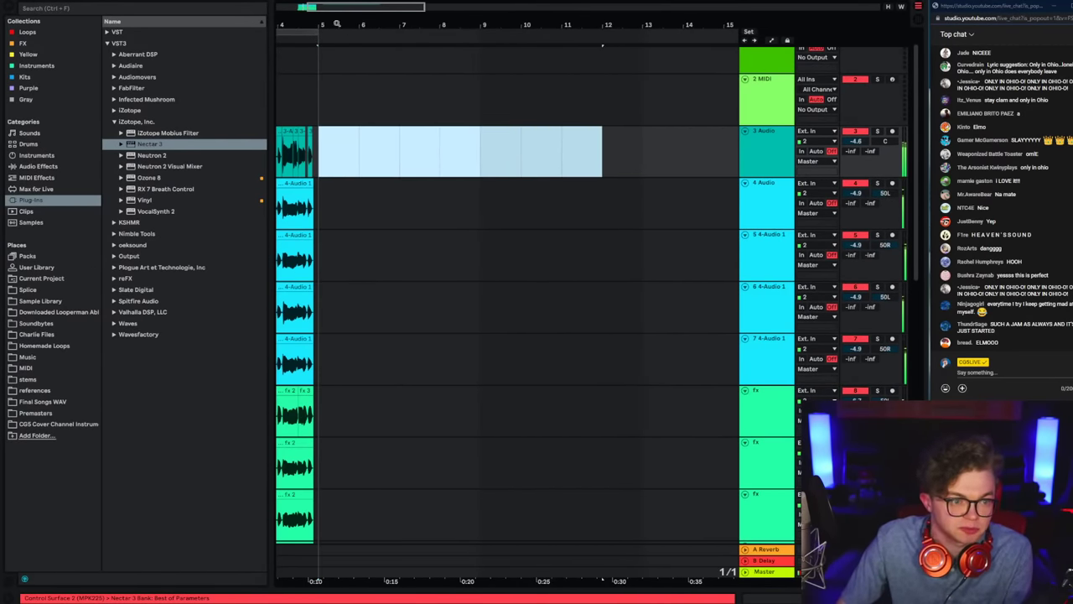
Step: Duplicate the whole vocal stack on tracks 3 to 19, from bar 3 to bar 5, directly after itself
mouse_move(337, 23)
mouse_down()
mouse_move(339, 34)
mouse_move(458, 24)
mouse_up()
click(364, 166)
scroll(403, 352, down, 3)
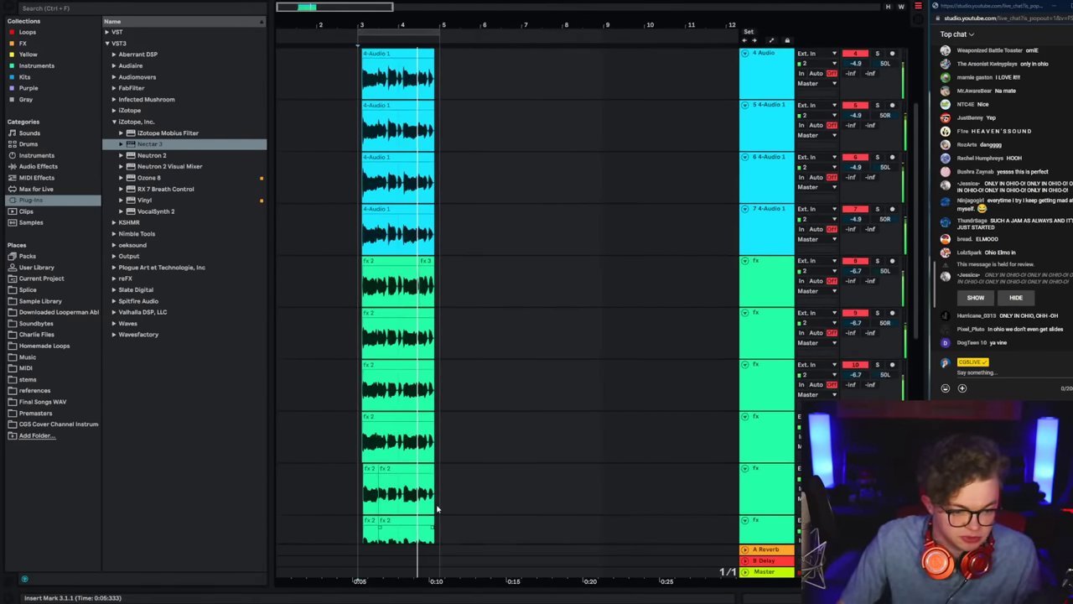
scroll(437, 513, down, 3)
scroll(439, 523, right, 2)
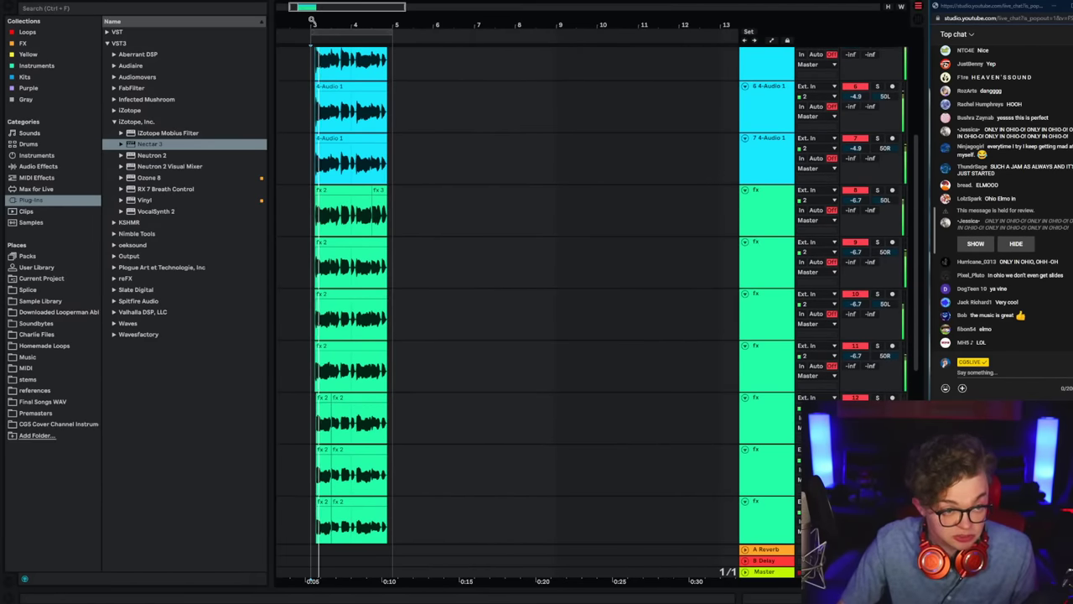
drag(311, 19, 514, 59)
scroll(528, 79, down, 5)
scroll(443, 246, down, 3)
scroll(511, 437, down, 6)
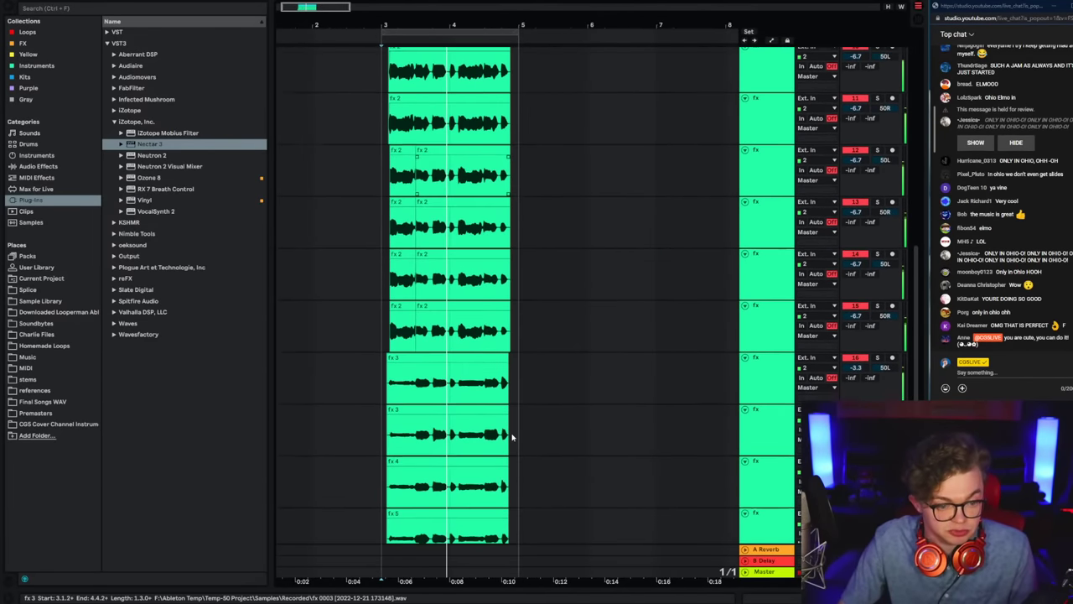
shift+click(518, 459)
key(ctrl+d)
scroll(519, 460, up, 7)
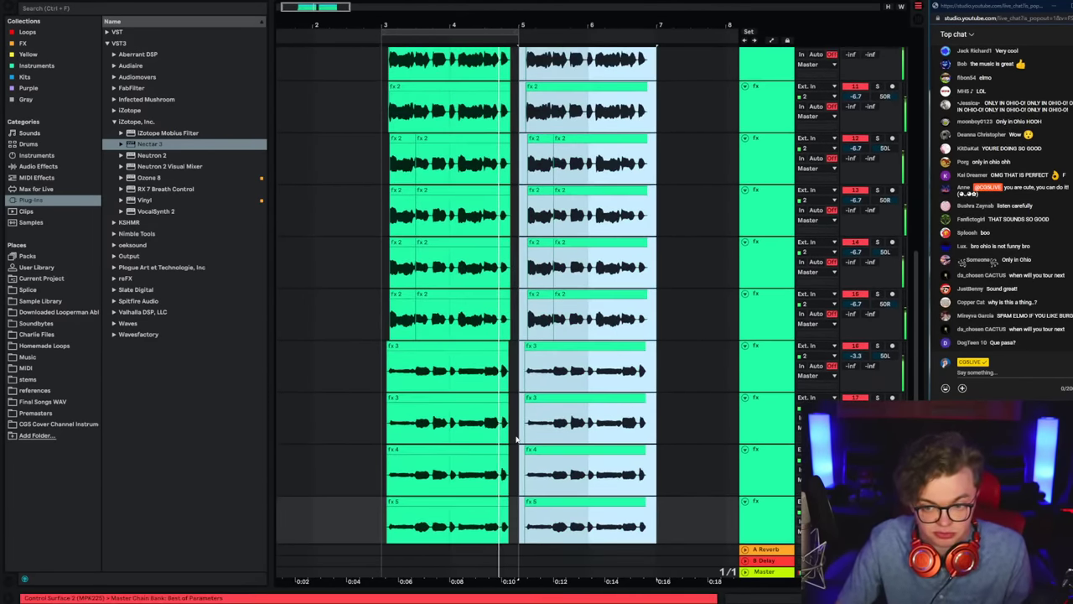
Step: Duplicate the two-bar vocal stack four more times, filling the arrangement up to bar 15
key(ctrl+d)
drag(469, 24, 461, 81)
drag(421, 21, 344, 82)
scroll(384, 182, up, 5)
key(ctrl+d)
key(ctrl+d)
key(ctrl+d)
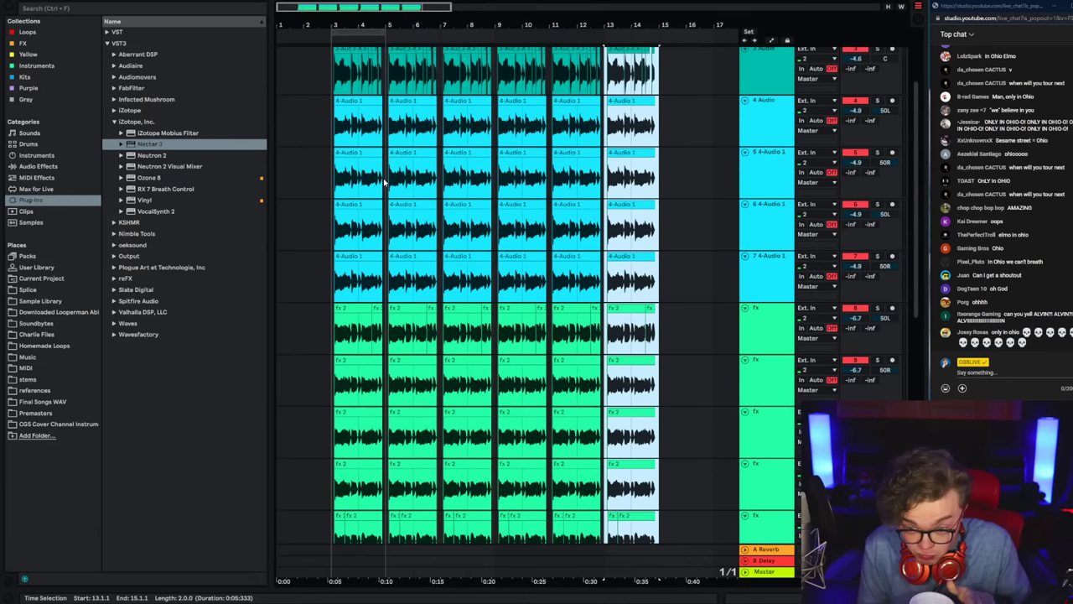
Step: Play the repeated stack from the start of bar 3 and lower track 3's volume to -6.5 dB
click(321, 246)
key(space)
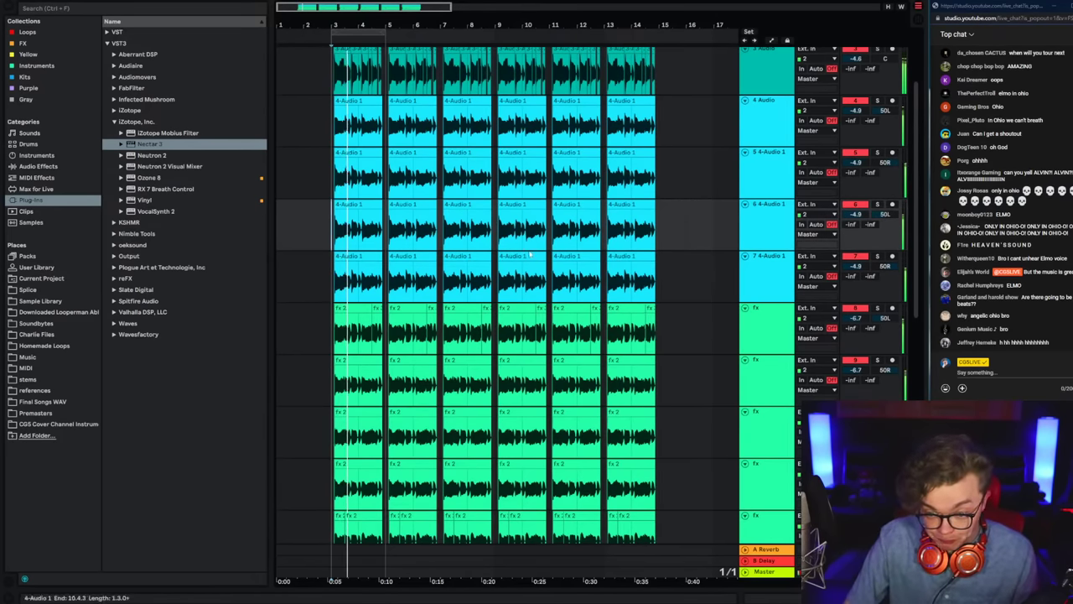
scroll(330, 194, up, 3)
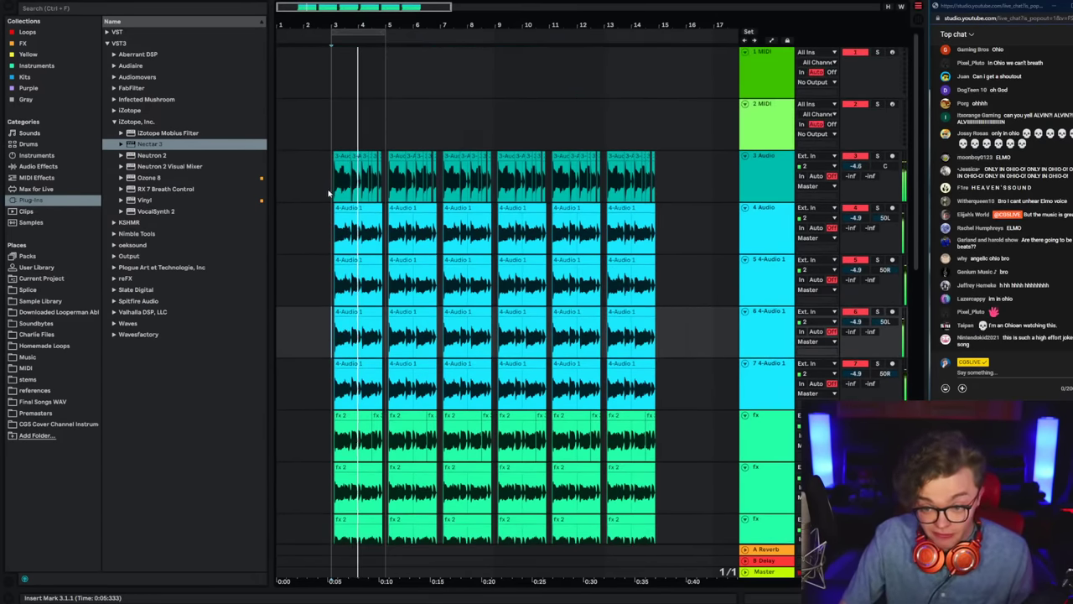
click(298, 146)
click(766, 168)
drag(855, 166, 855, 178)
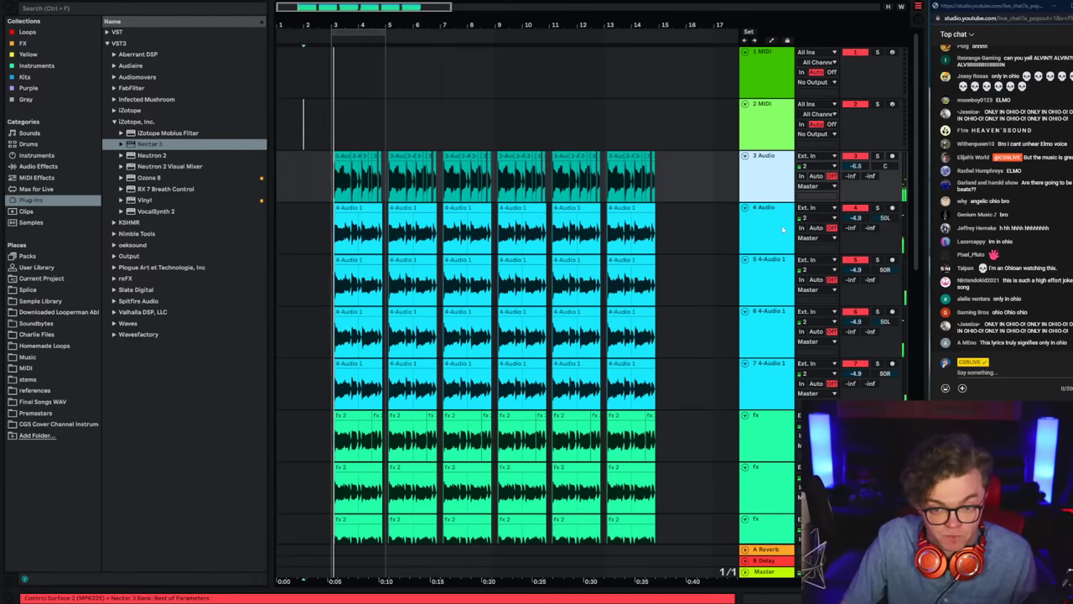
Step: Raise the volume of tracks 4 to 7 together to -3.8 dB and return the insert marker to bar 3
scroll(764, 494, down, 5)
scroll(764, 493, up, 3)
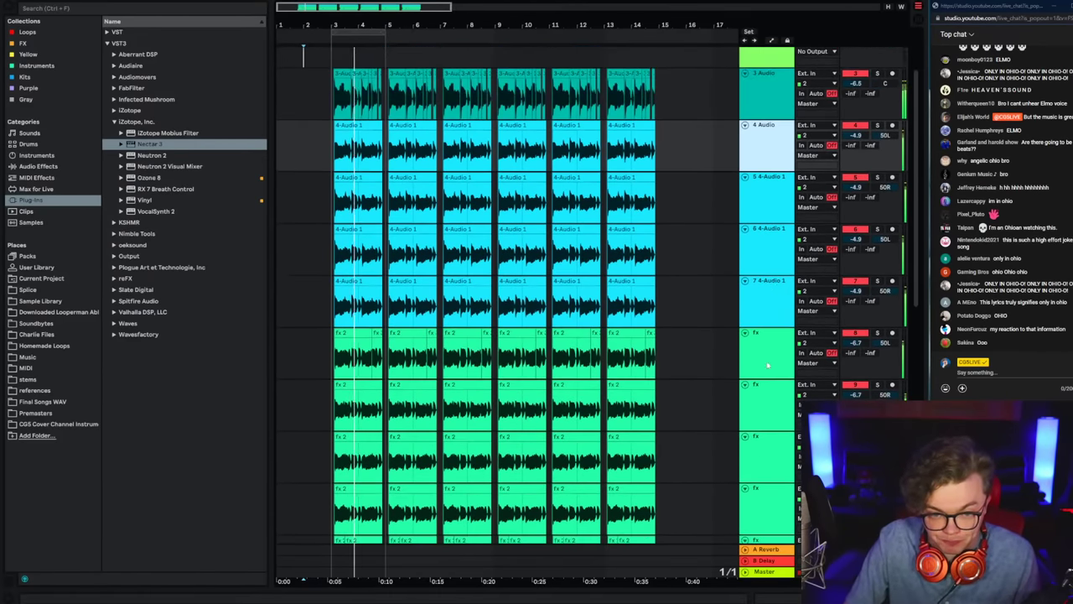
click(772, 310)
click(762, 155)
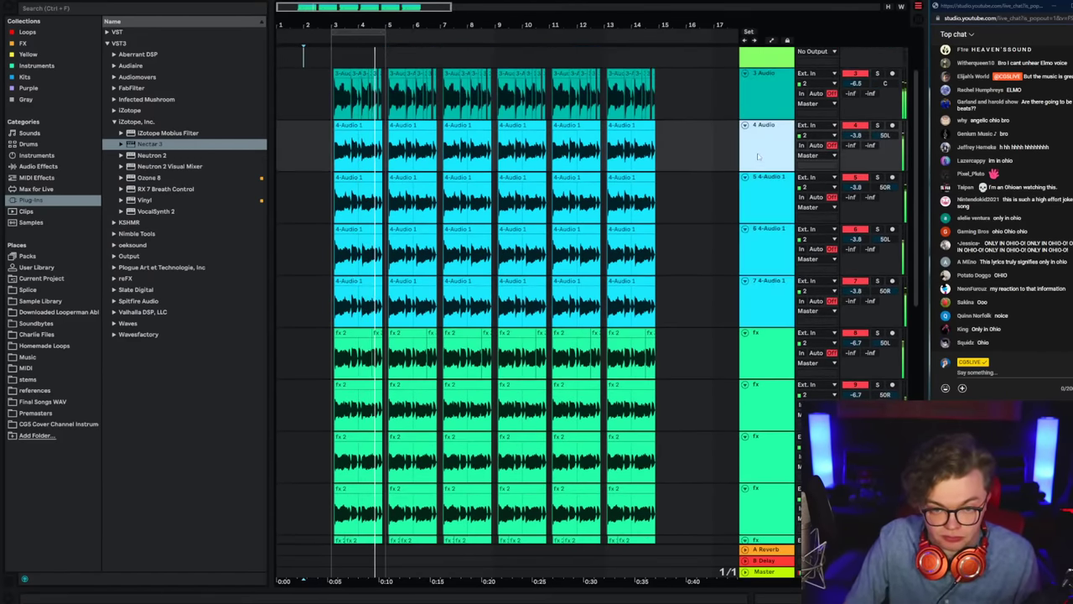
click(763, 99)
scroll(761, 99, up, 2)
click(331, 129)
click(744, 107)
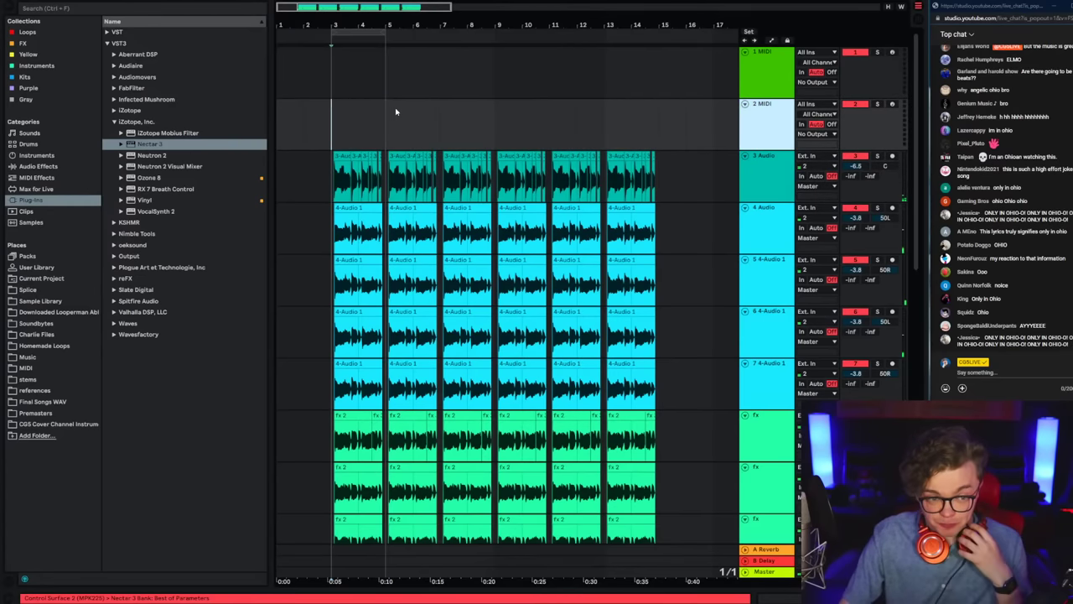
Step: Duplicate track 4 with its clips directly below itself
click(285, 140)
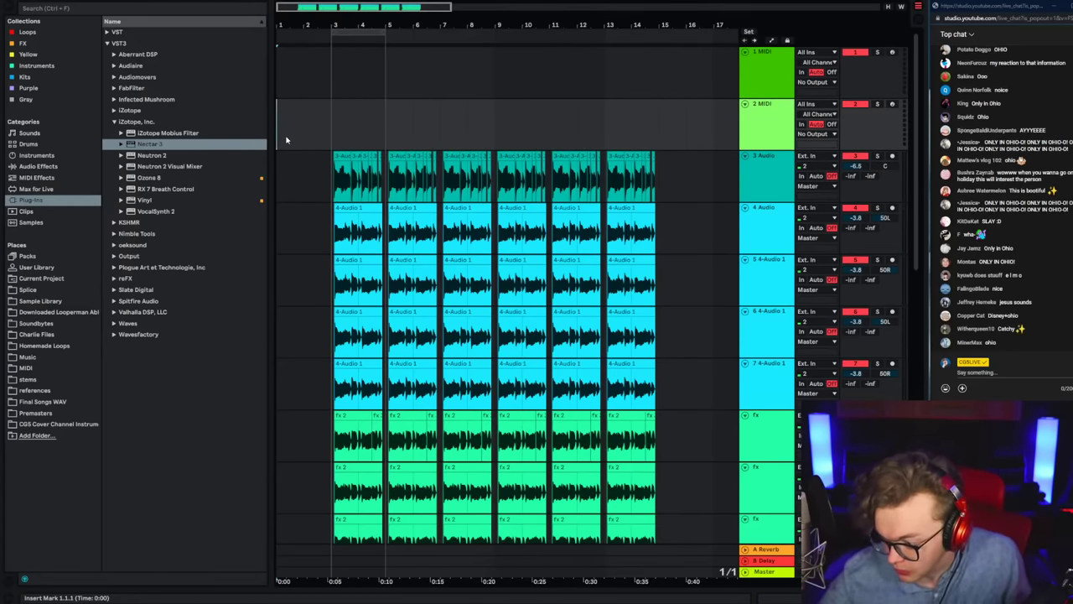
click(767, 193)
right_click(769, 193)
click(764, 228)
click(764, 231)
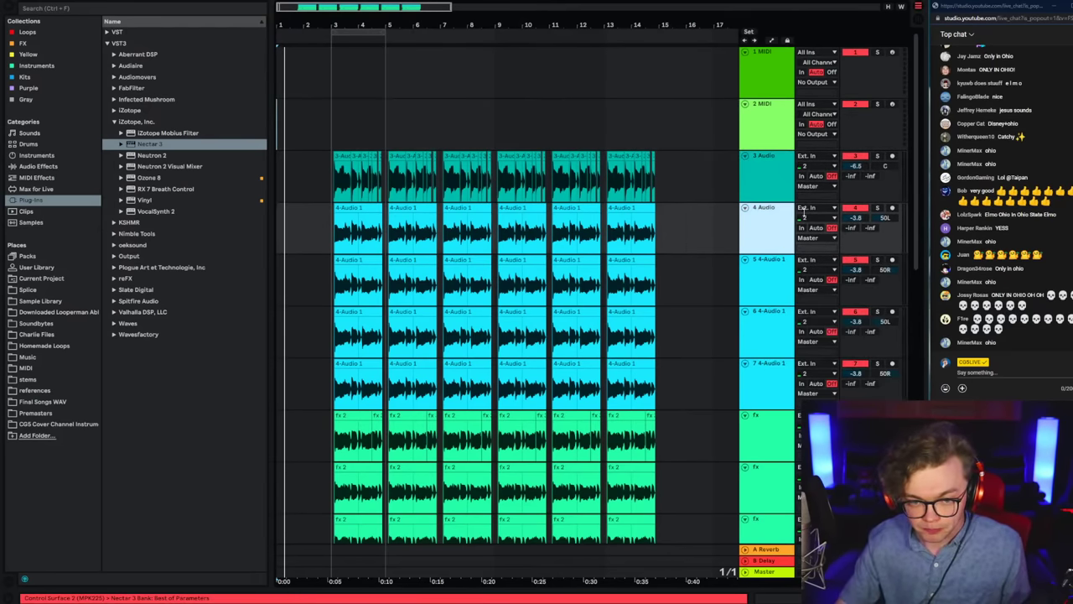
right_click(777, 218)
click(799, 240)
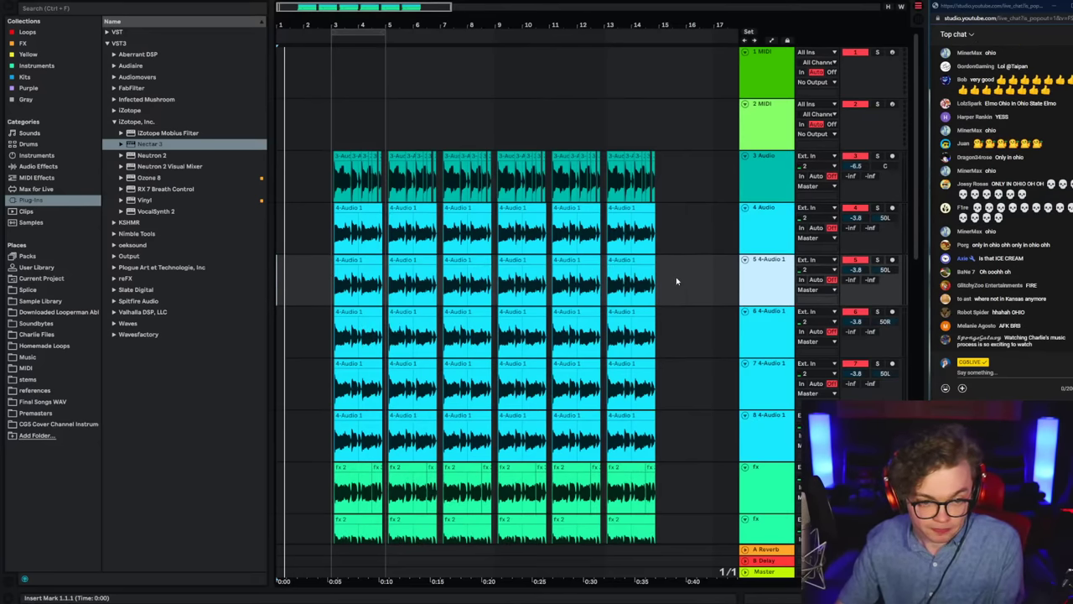
Step: Delete all clips from the duplicate on track 5, place the insert marker at bar 2, and arm the track
click(668, 238)
drag(659, 279, 224, 299)
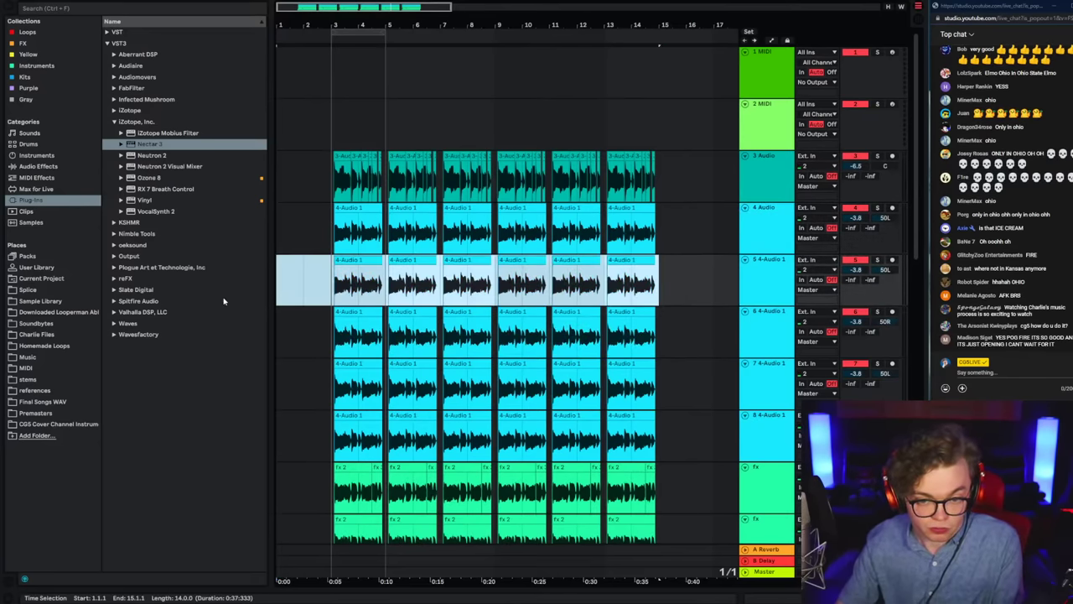
key(Delete)
click(286, 293)
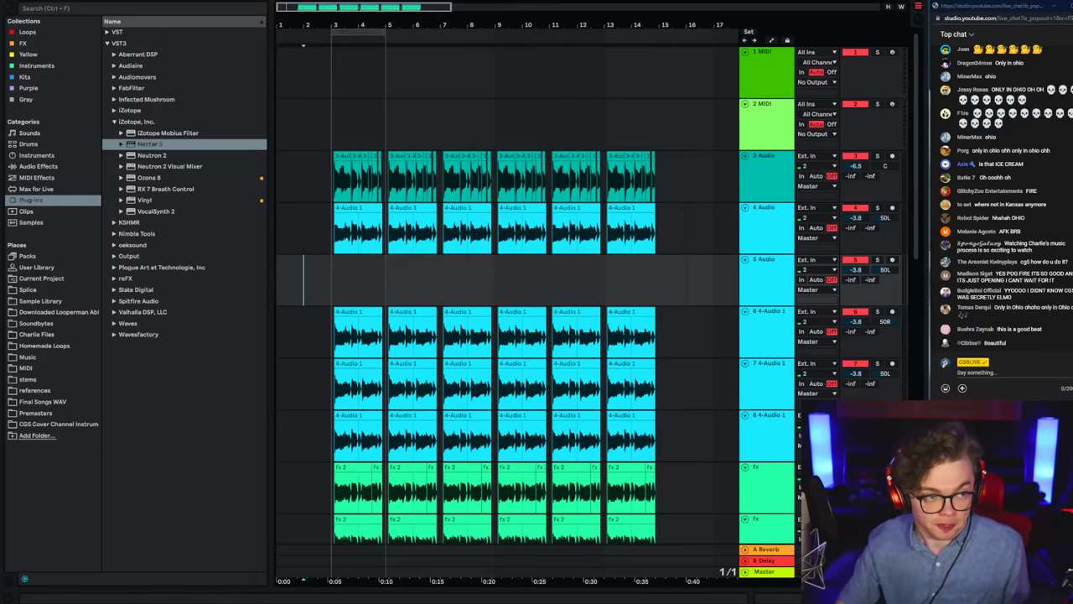
click(892, 260)
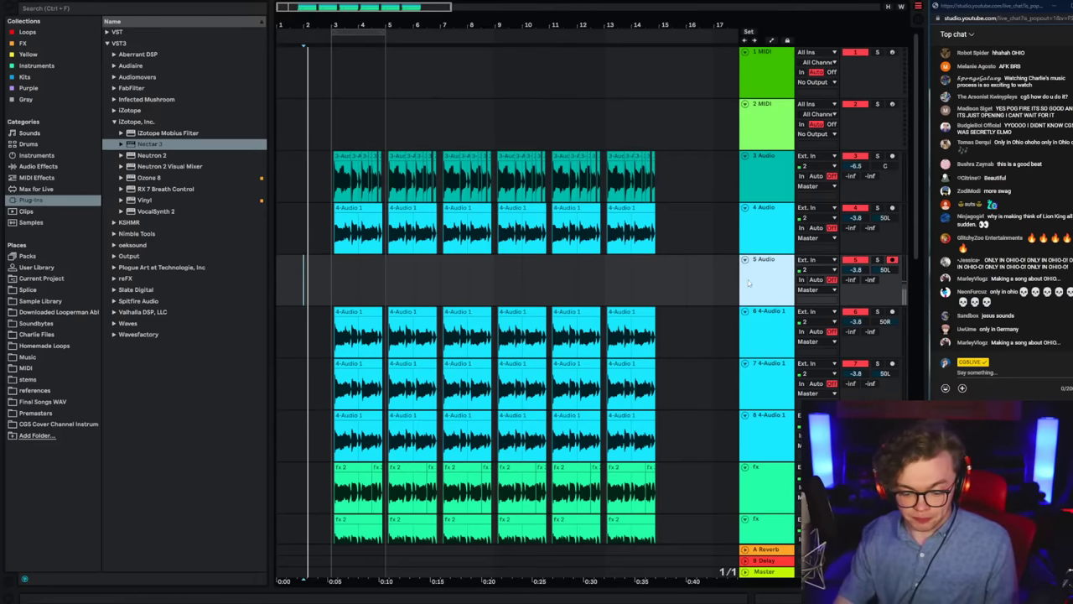
key(F9)
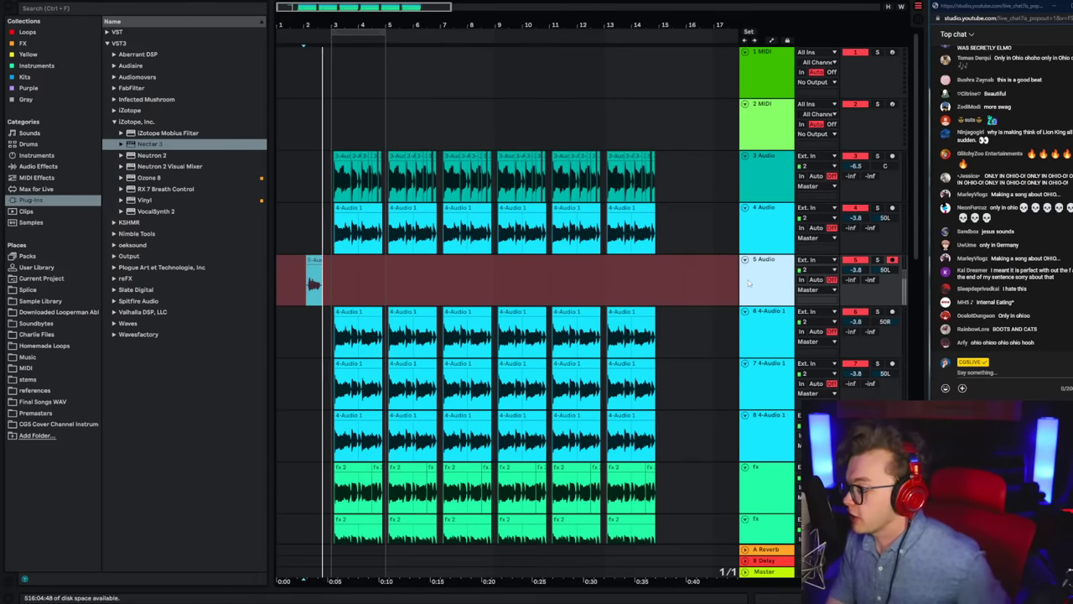
key(space)
key(ctrl+z)
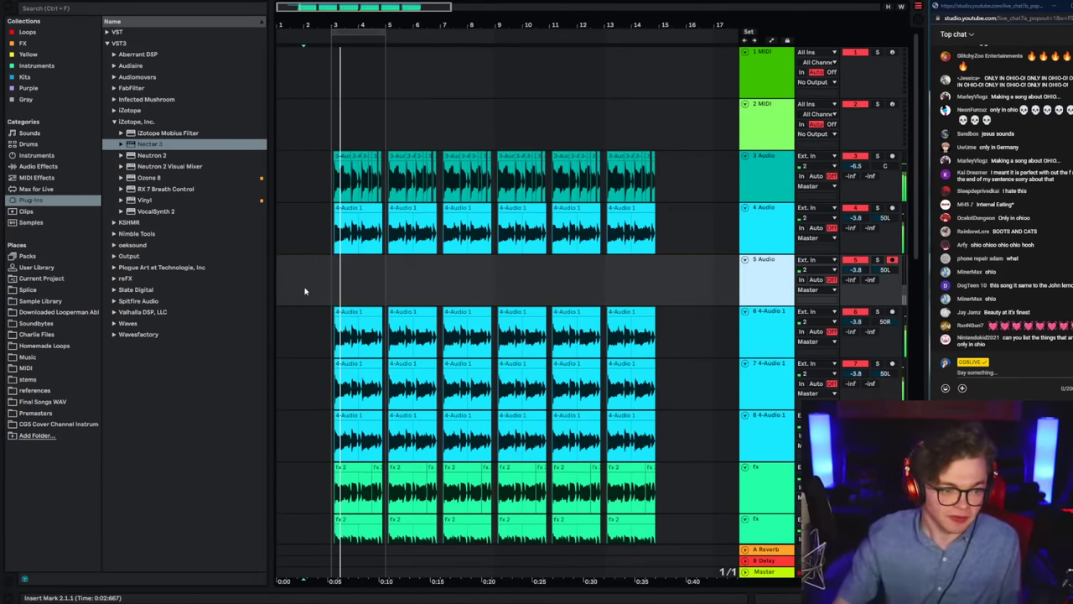
Step: Record a vocal take on track 5 from bar 2 to just past bar 3, discarding the first attempt
click(305, 291)
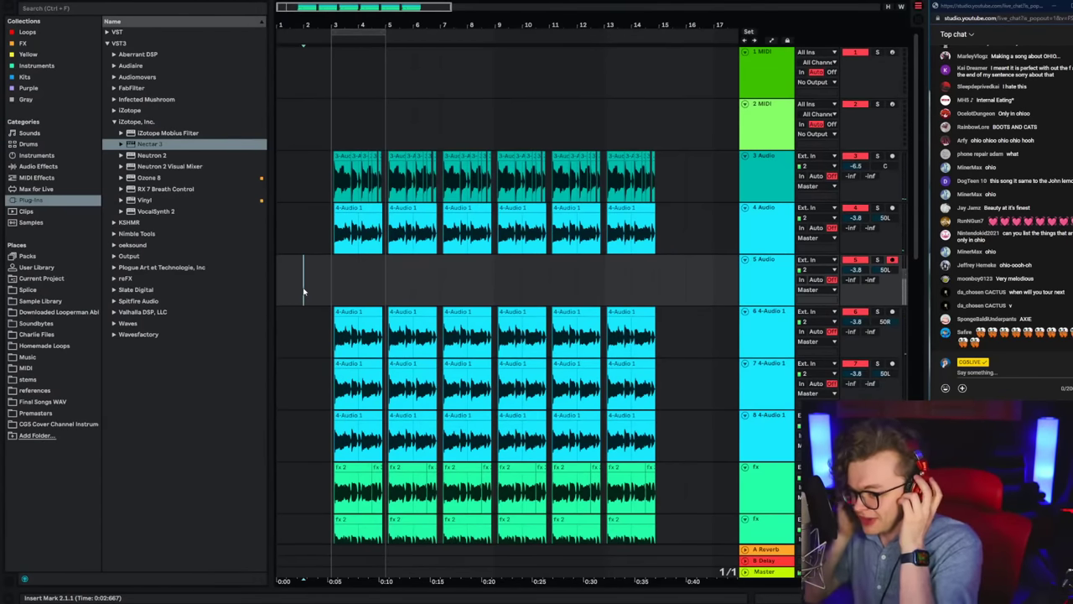
key(F9)
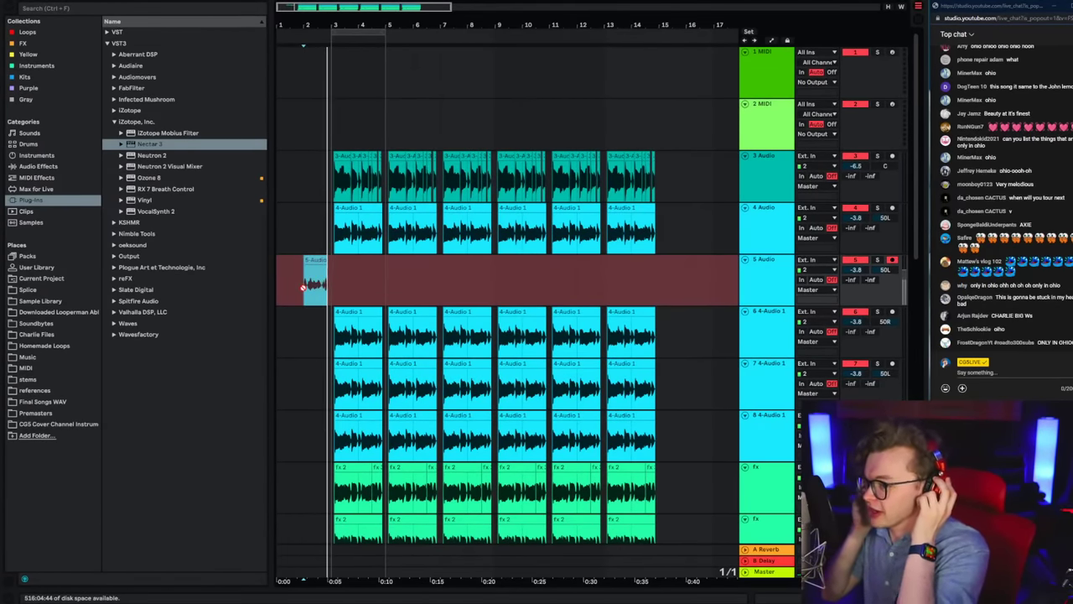
key(space)
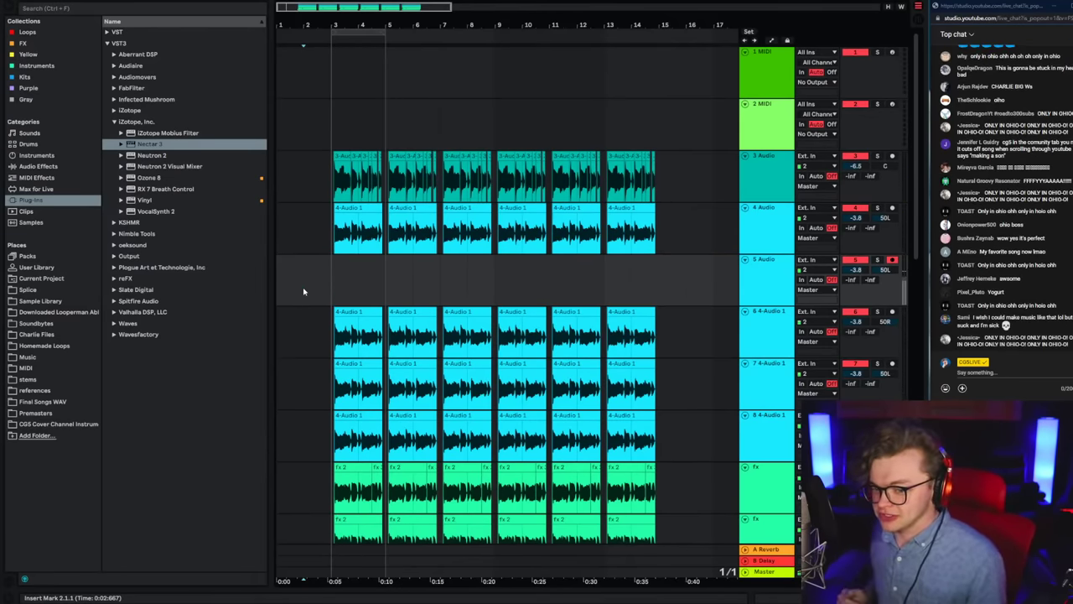
key(F9)
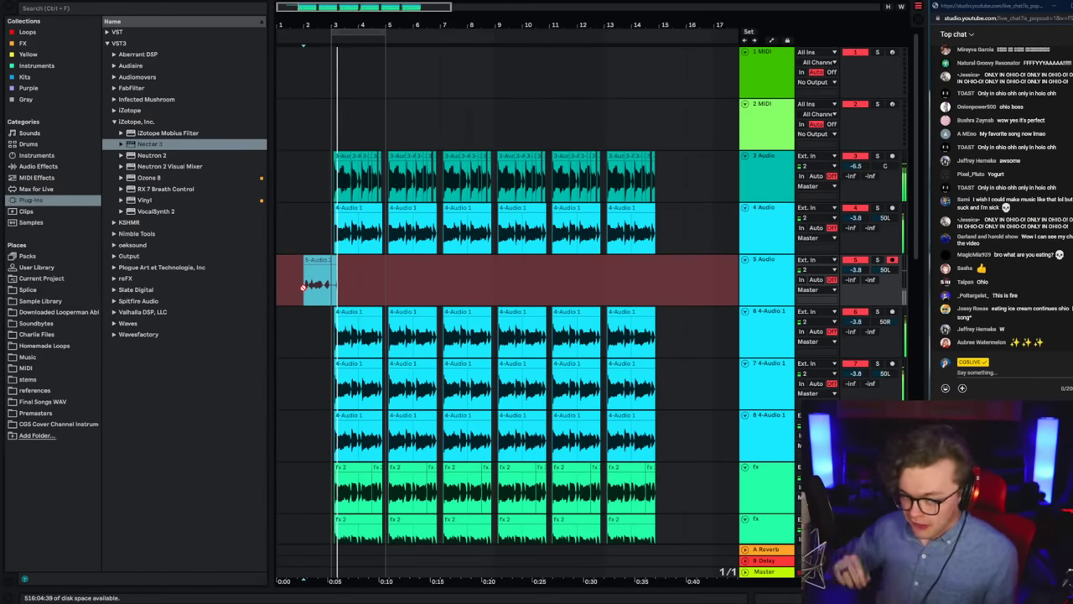
key(space)
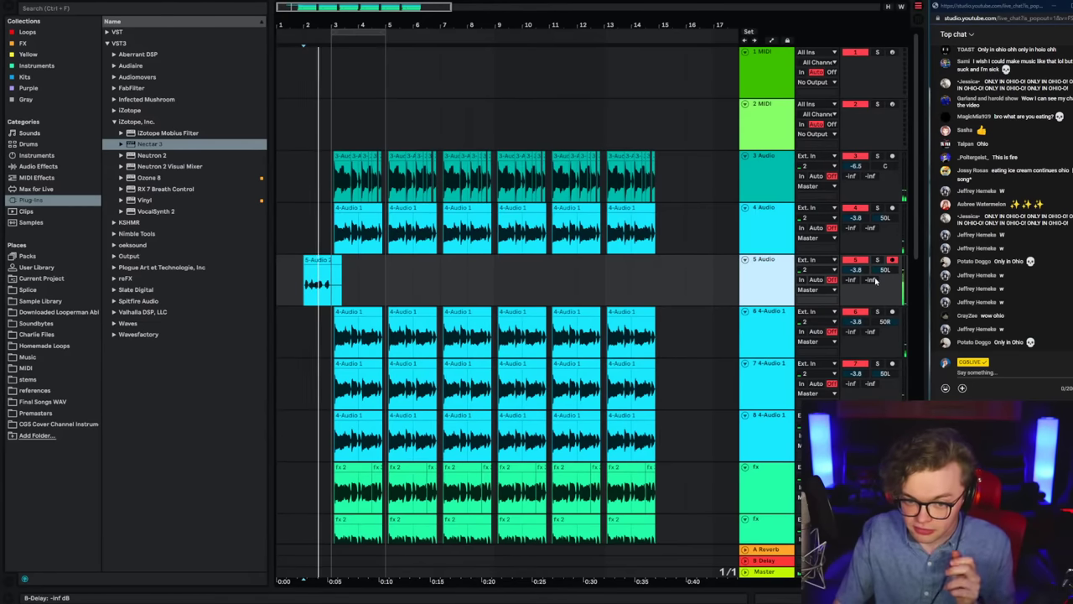
Step: Pan track 5 to 19L and play back the recorded vocal take with the stack
drag(881, 279, 880, 272)
click(768, 286)
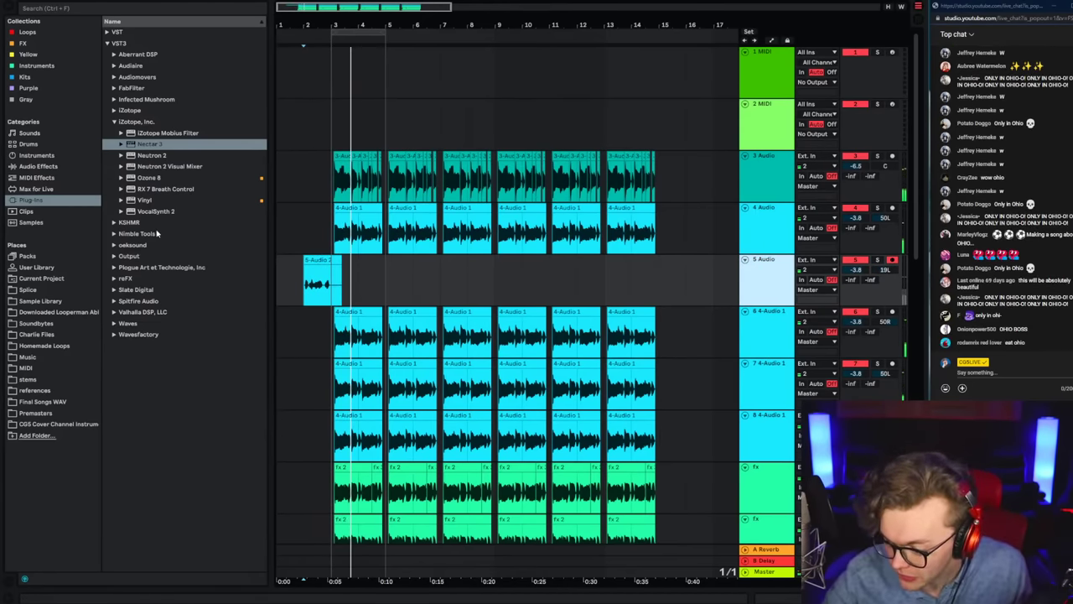
key(space)
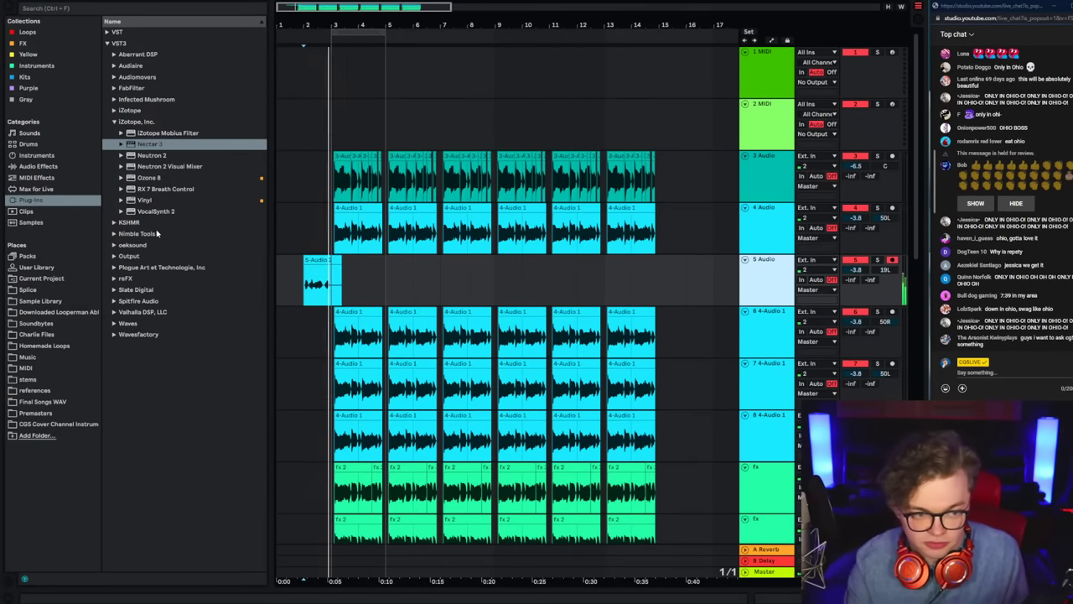
Step: Trim the recorded vocal clip on track 5 to end at bar 3 by deleting the range from bar 3 to bar 5
scroll(302, 295, up, 2)
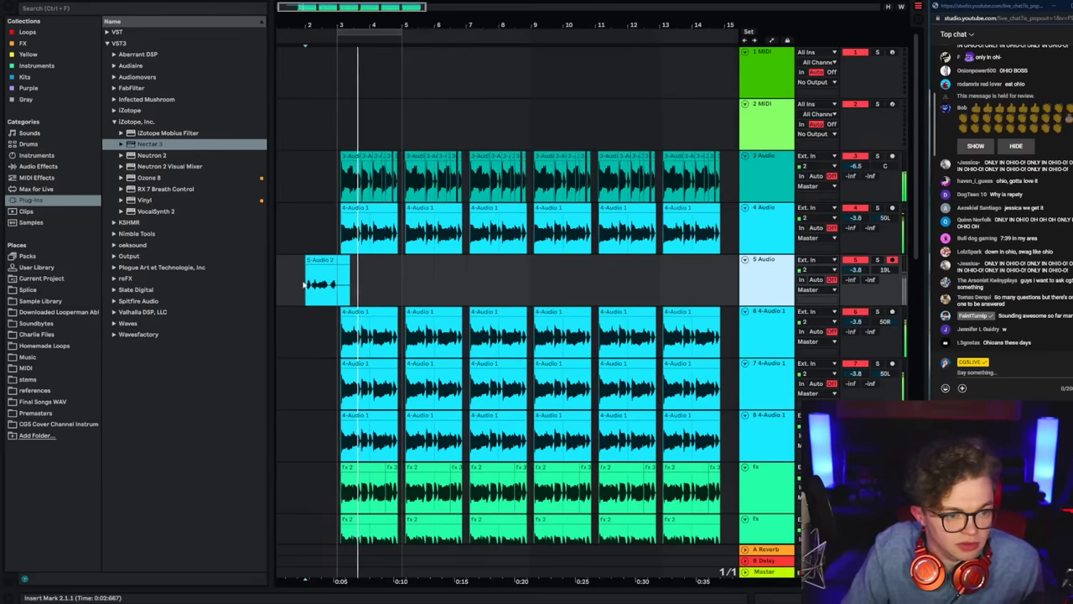
right_click(304, 299)
click(415, 502)
click(377, 280)
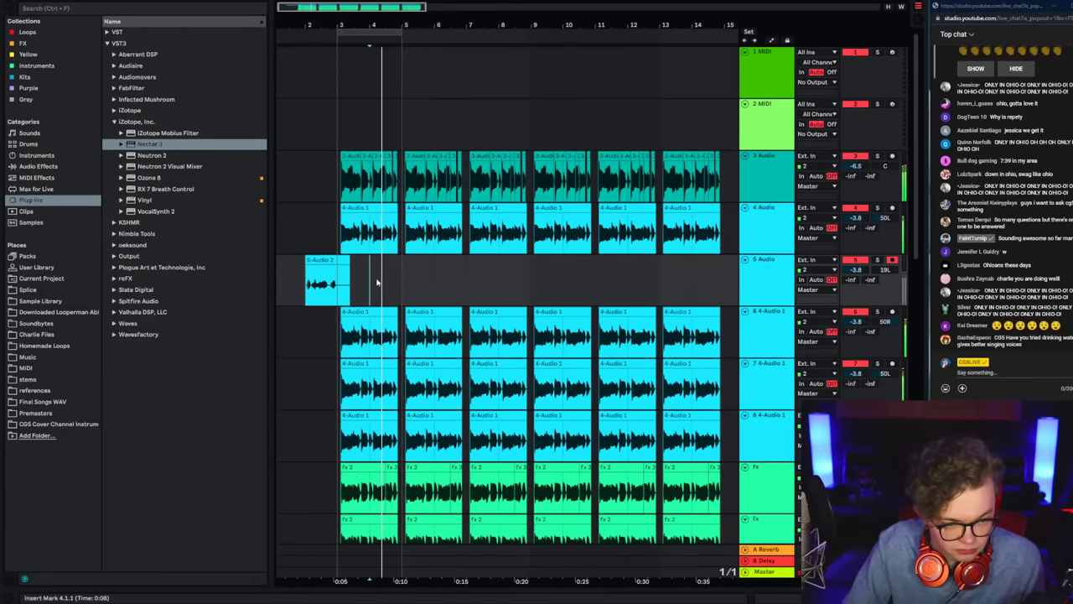
click(470, 2)
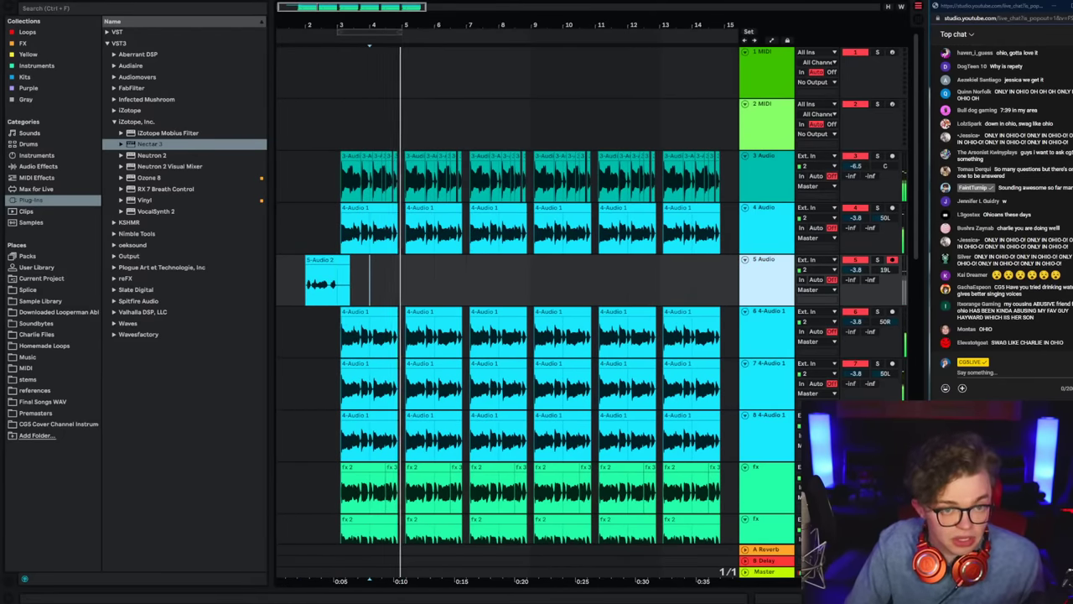
click(352, 294)
drag(342, 295, 391, 295)
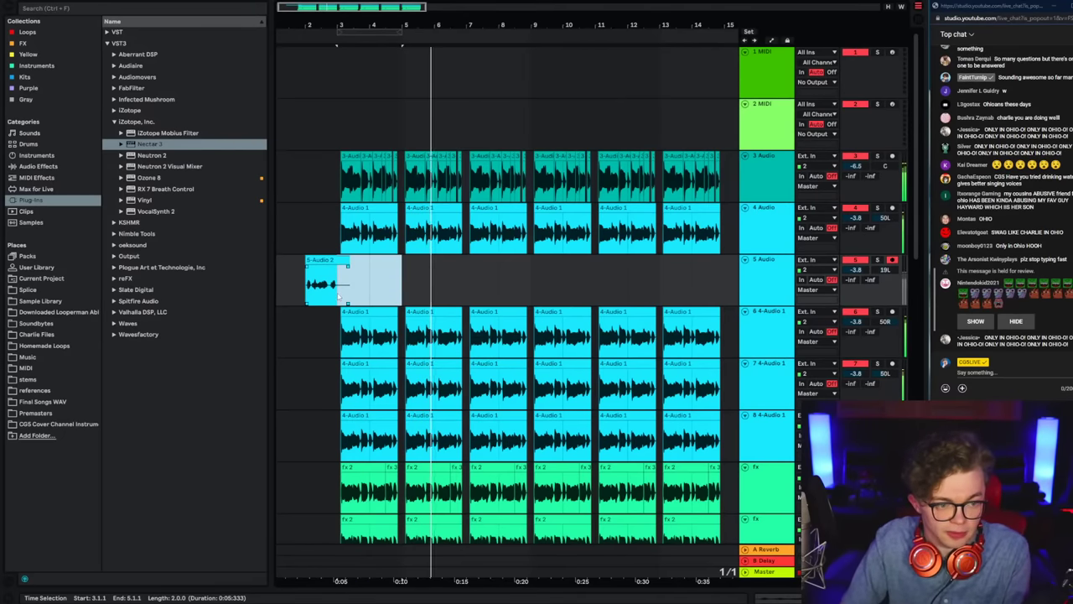
key(Delete)
click(773, 289)
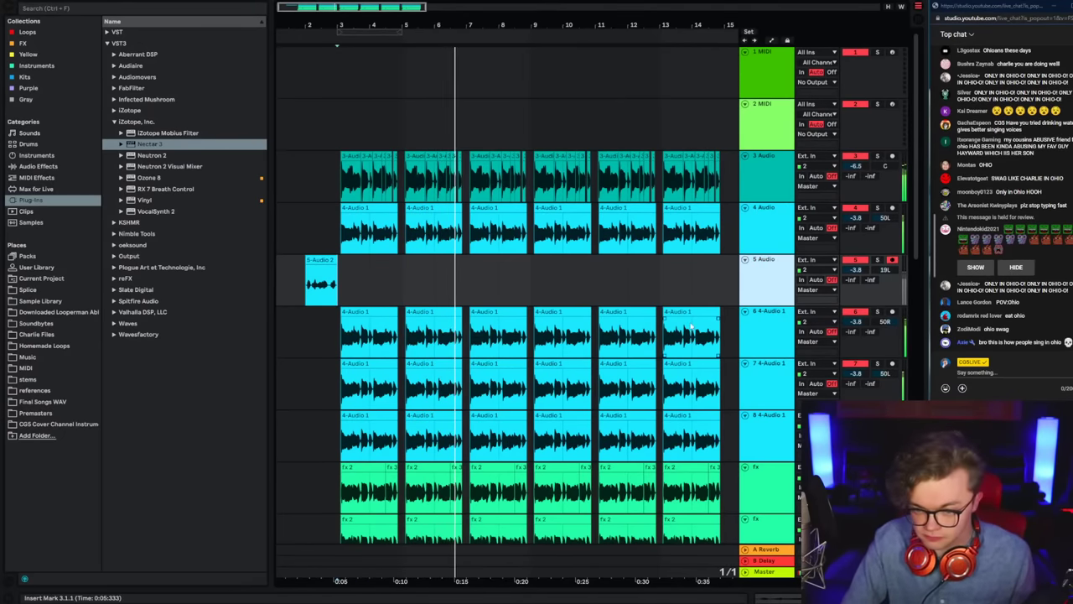
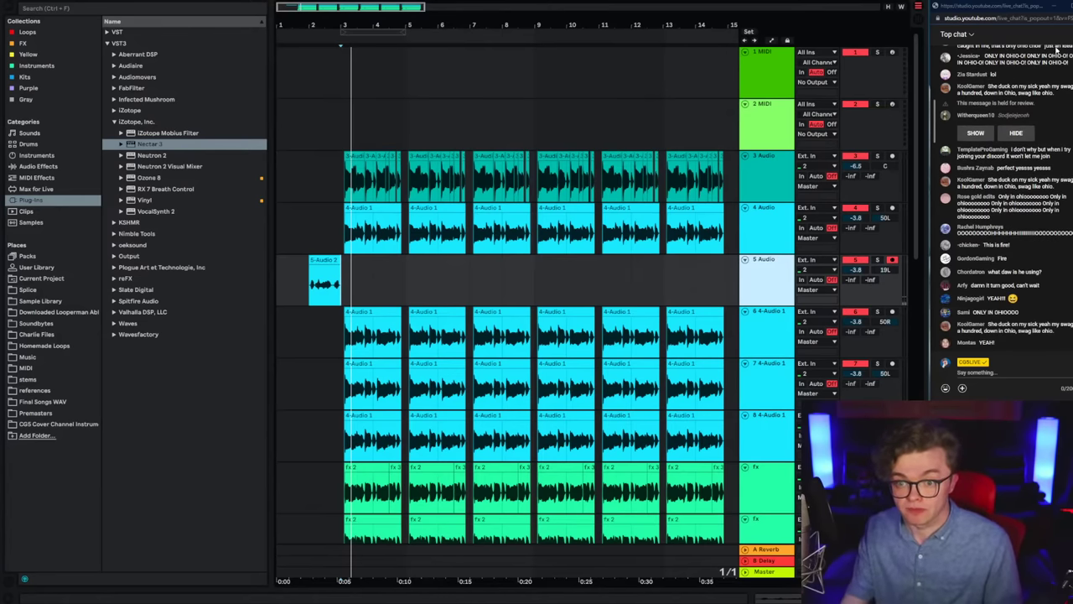
Step: Hide the browser to widen the arrangement and play from bar 2 with track 5 selected
scroll(953, 124, up, 2)
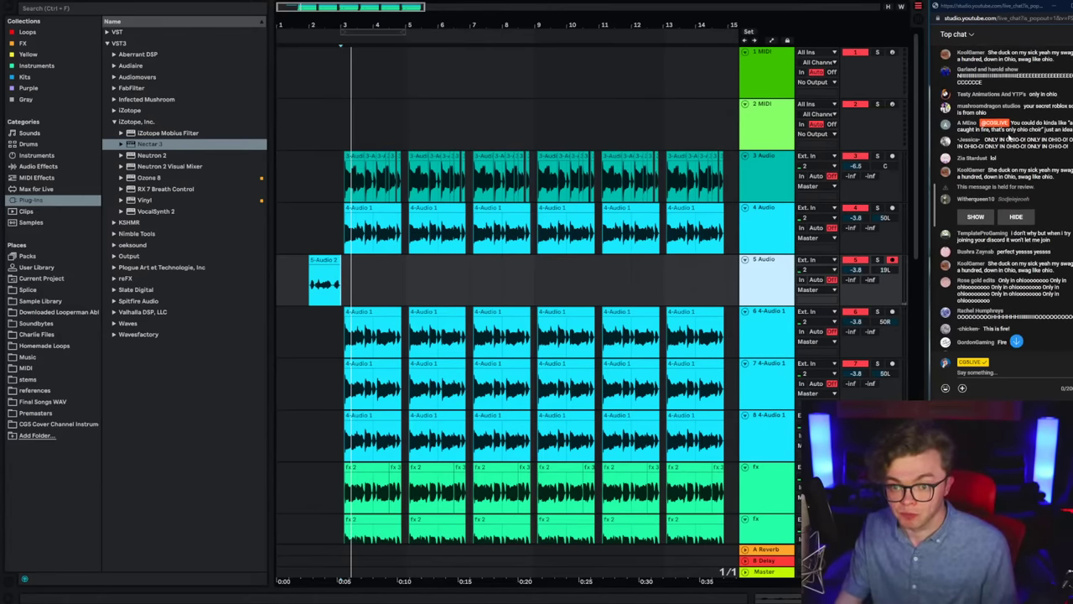
click(1016, 342)
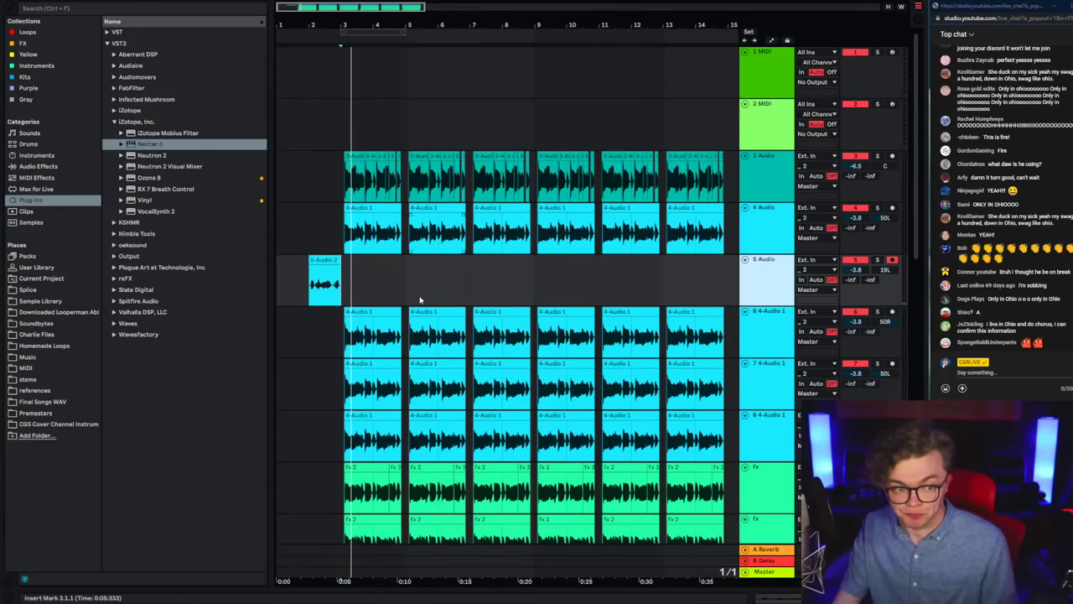
click(307, 285)
key(ctrl+alt+b)
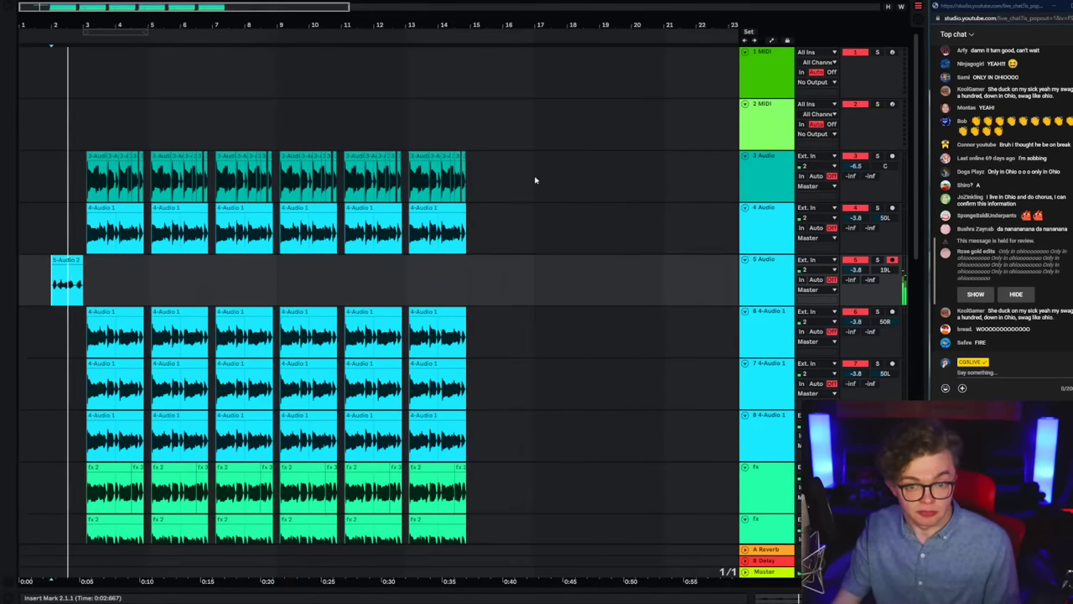
click(779, 289)
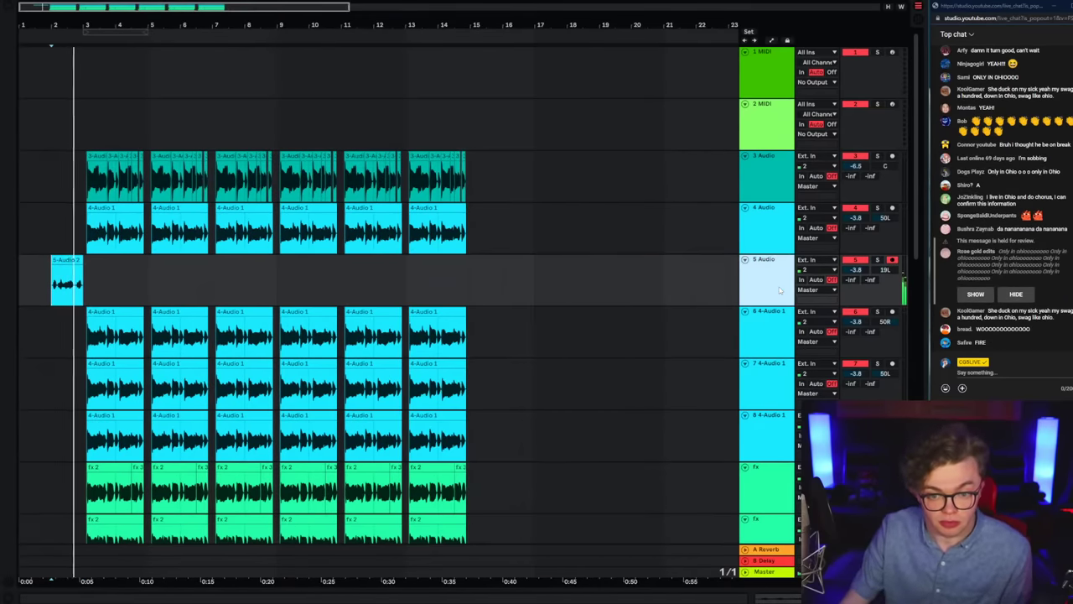
Step: Place the insert marker at bar 3 and listen to the repeated stack through to its end
click(40, 290)
click(67, 291)
click(92, 291)
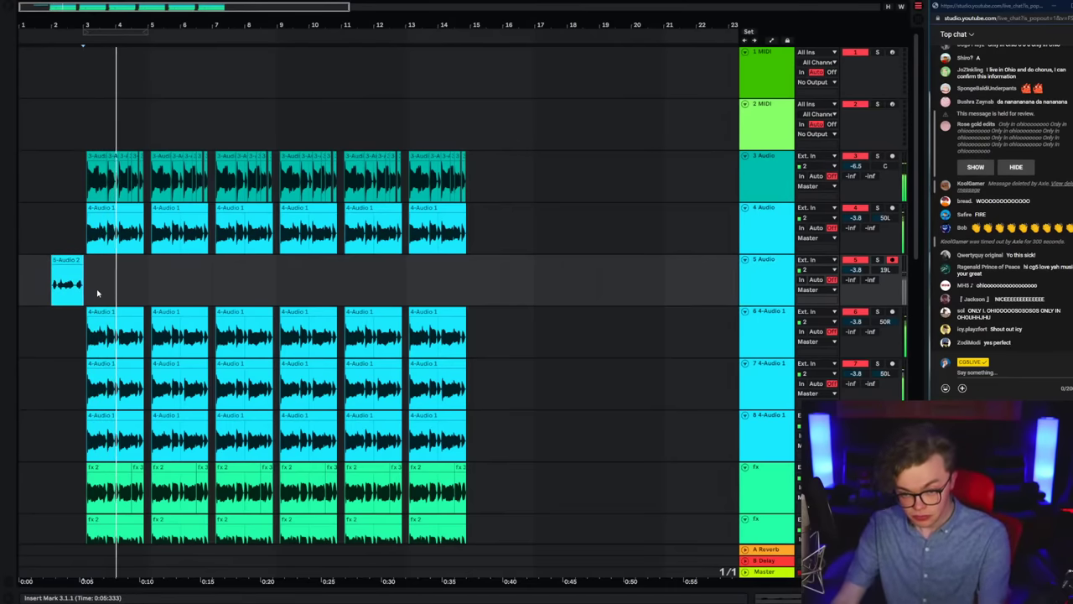
click(766, 286)
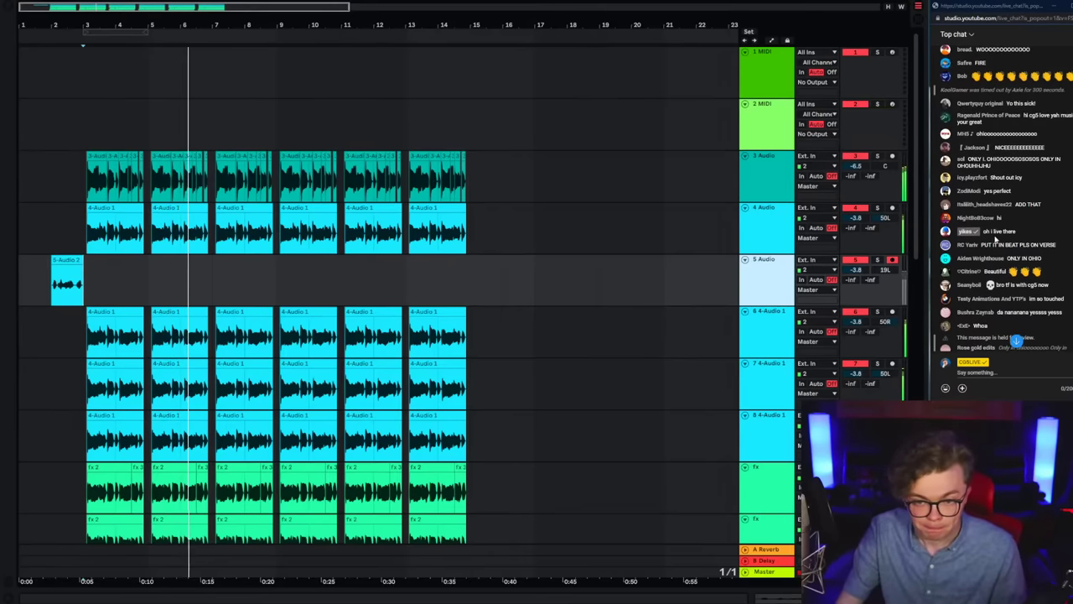
click(1017, 340)
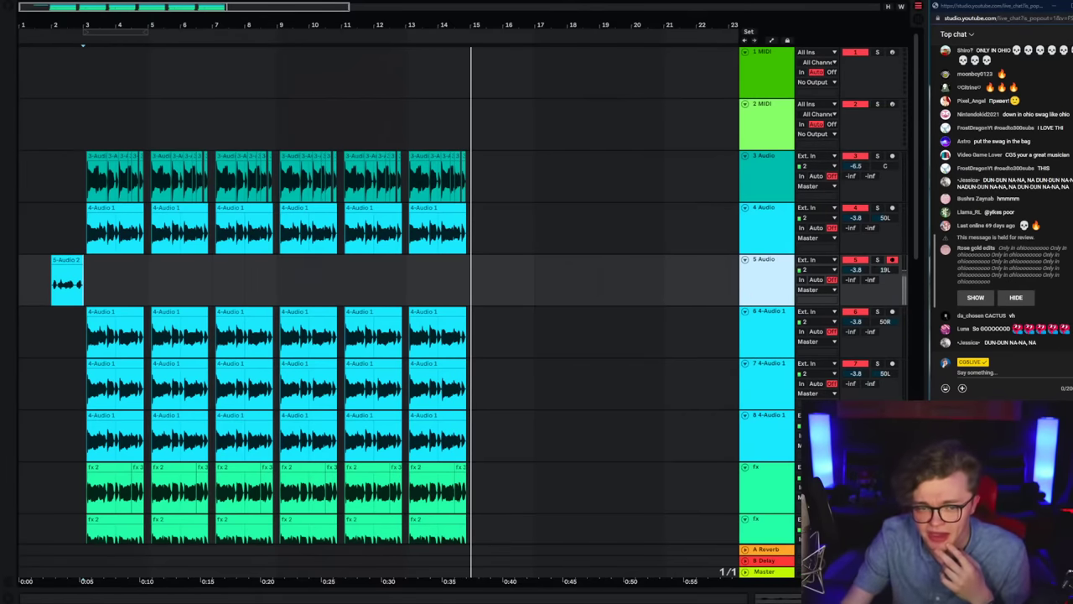
Step: Save the Live Set in the Projects folder under the name "ohio 2022"
key(ctrl+s)
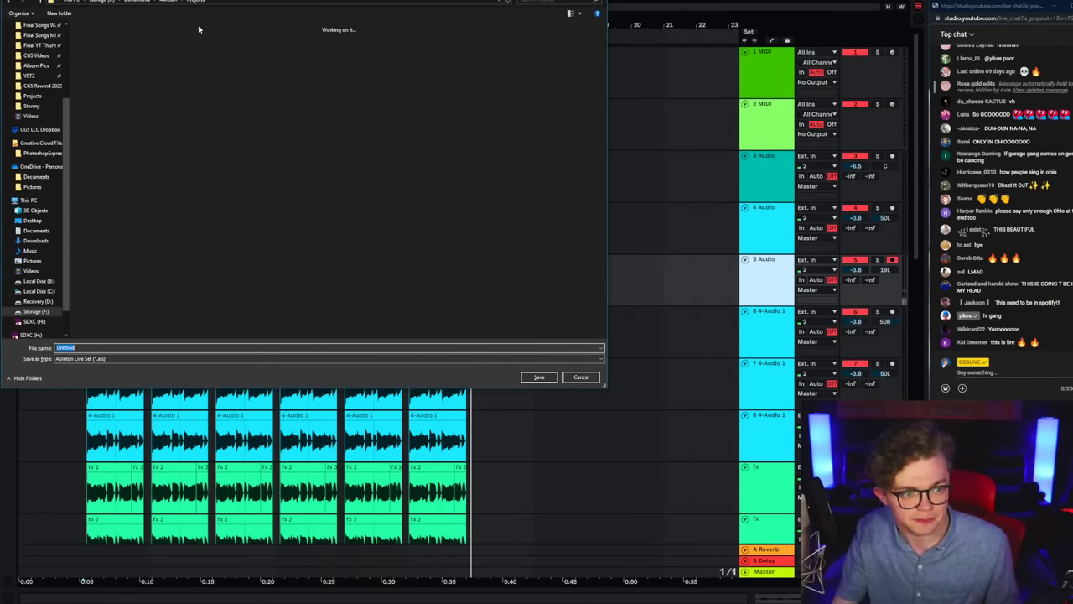
text(ohio drill)
key(Return)
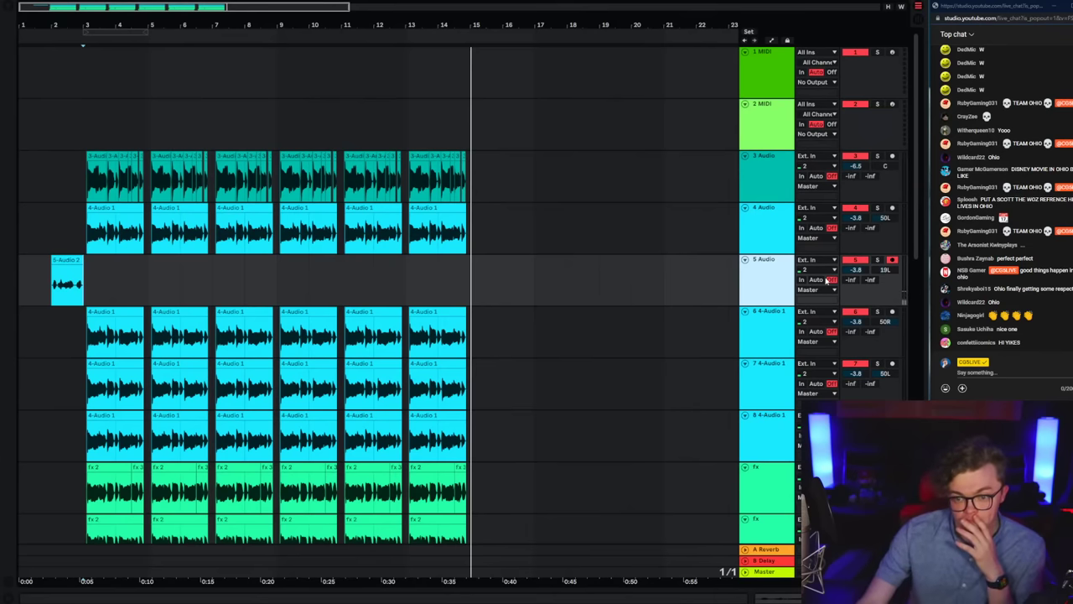
Step: Replay the arrangement from bar 2 and again from bar 3, leaving the insert marker at bar 3
key(space)
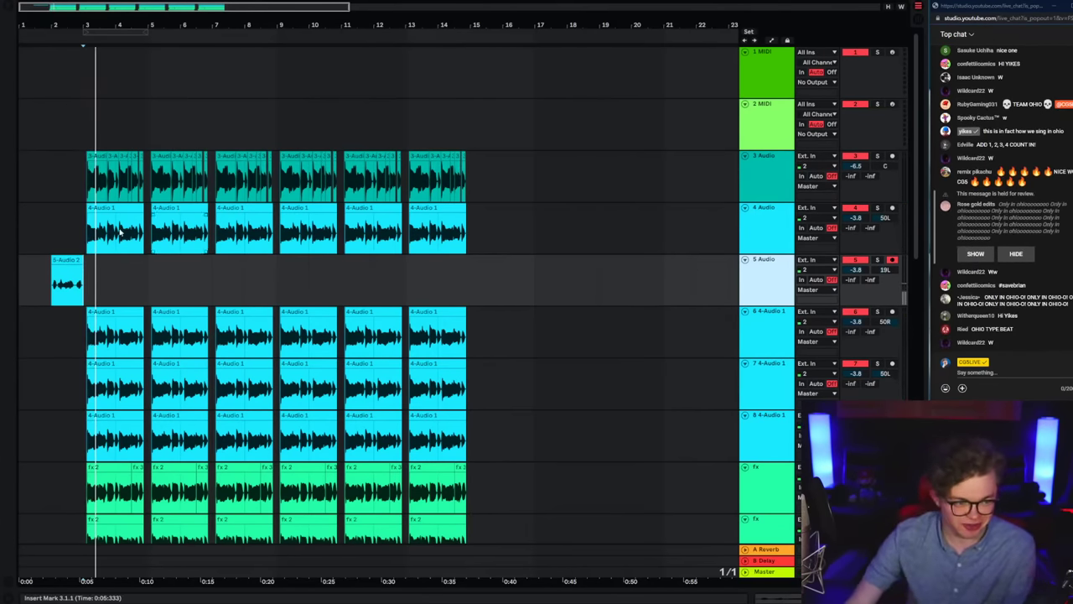
click(82, 285)
key(space)
click(753, 291)
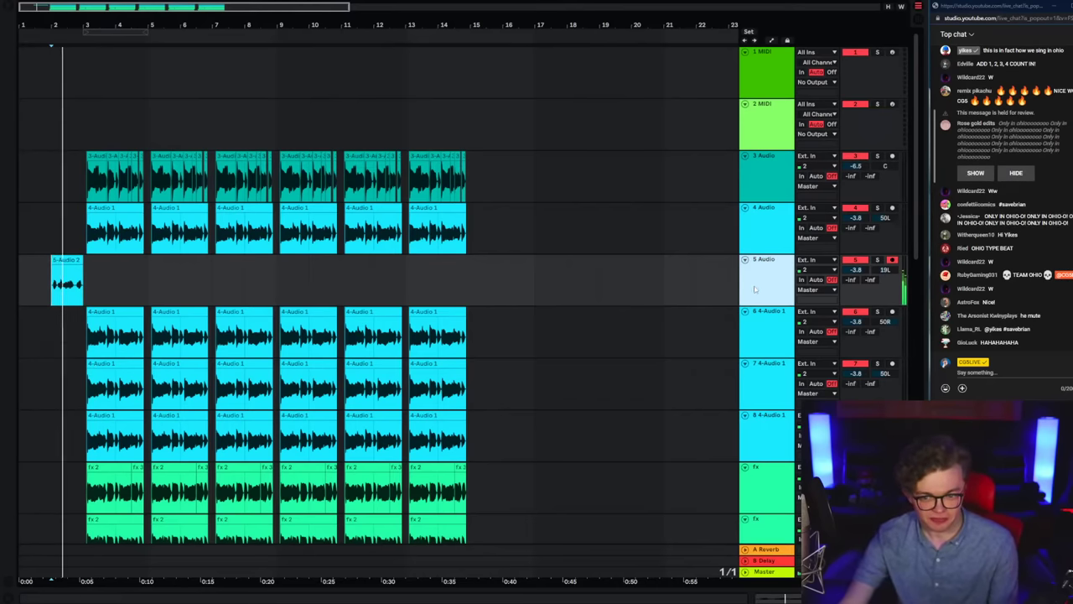
click(79, 277)
click(84, 279)
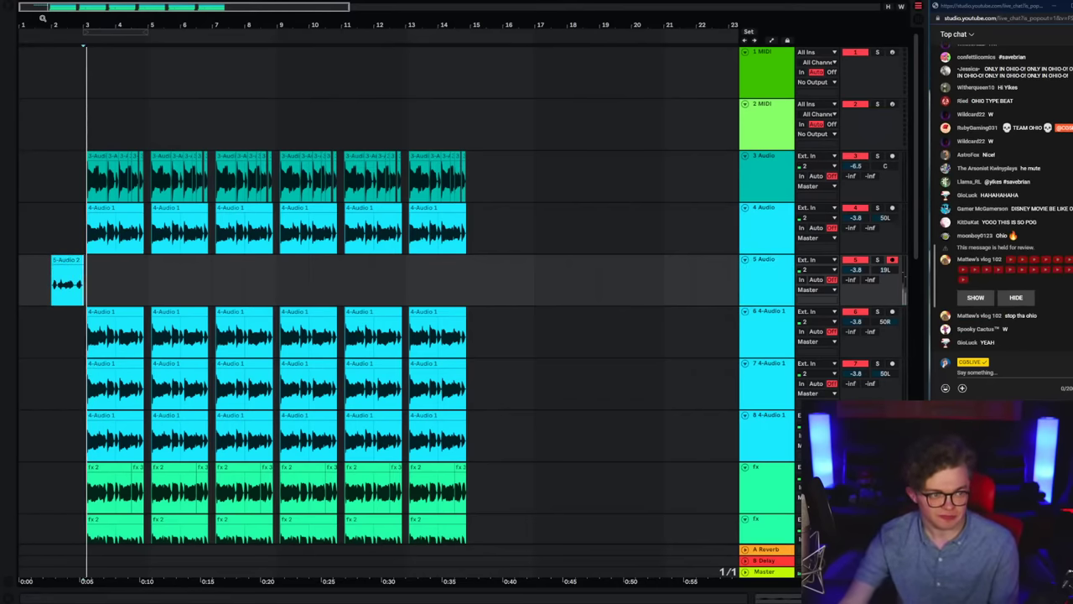
mouse_move(41, 17)
mouse_down()
mouse_move(42, 52)
mouse_move(45, 42)
mouse_up()
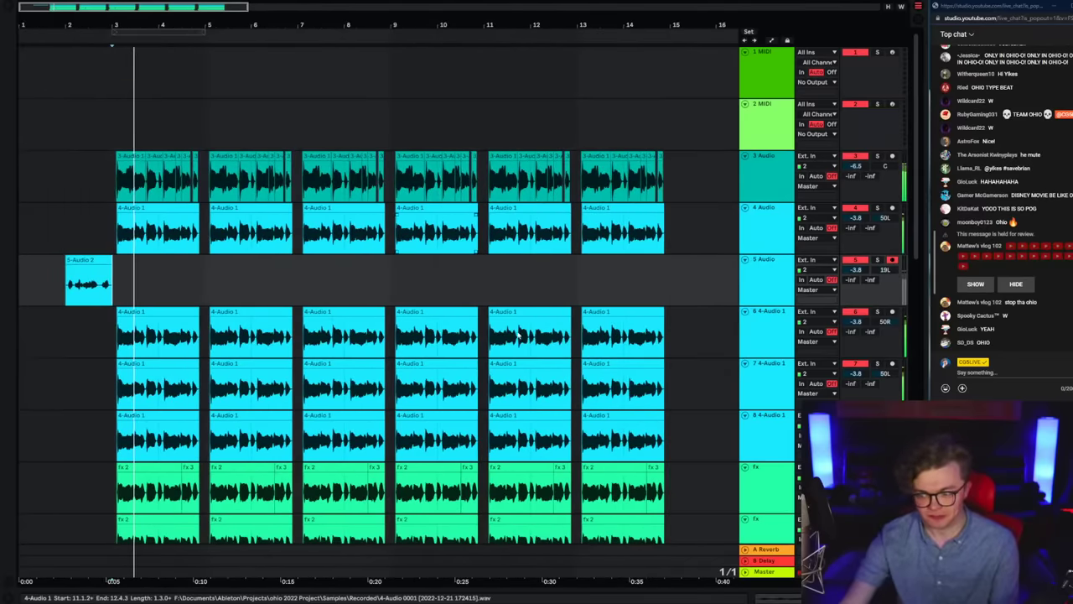
click(756, 290)
right_click(756, 290)
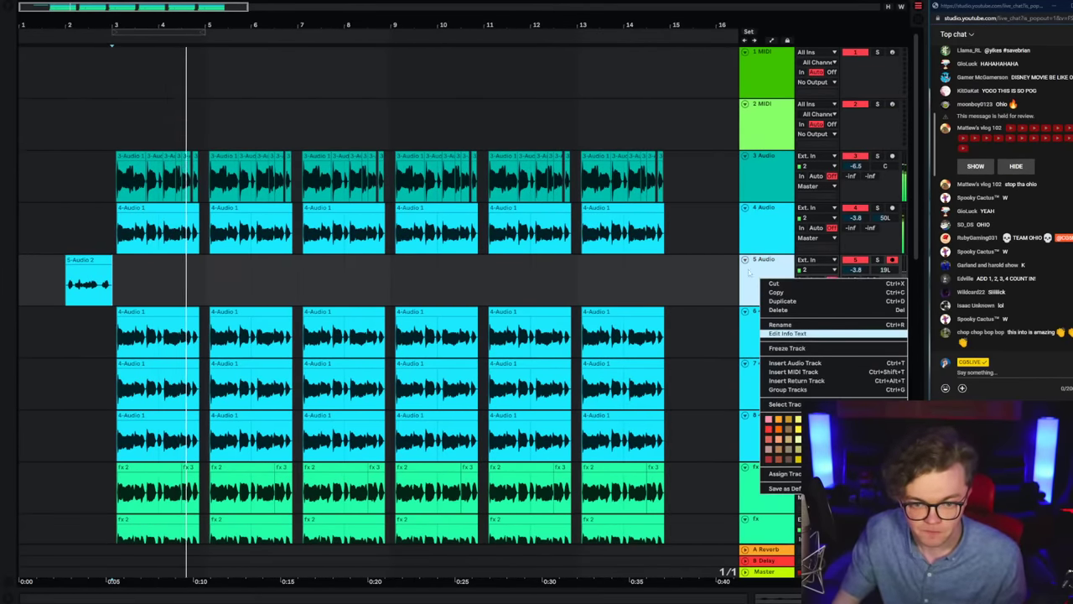
click(765, 334)
key(ctrl+z)
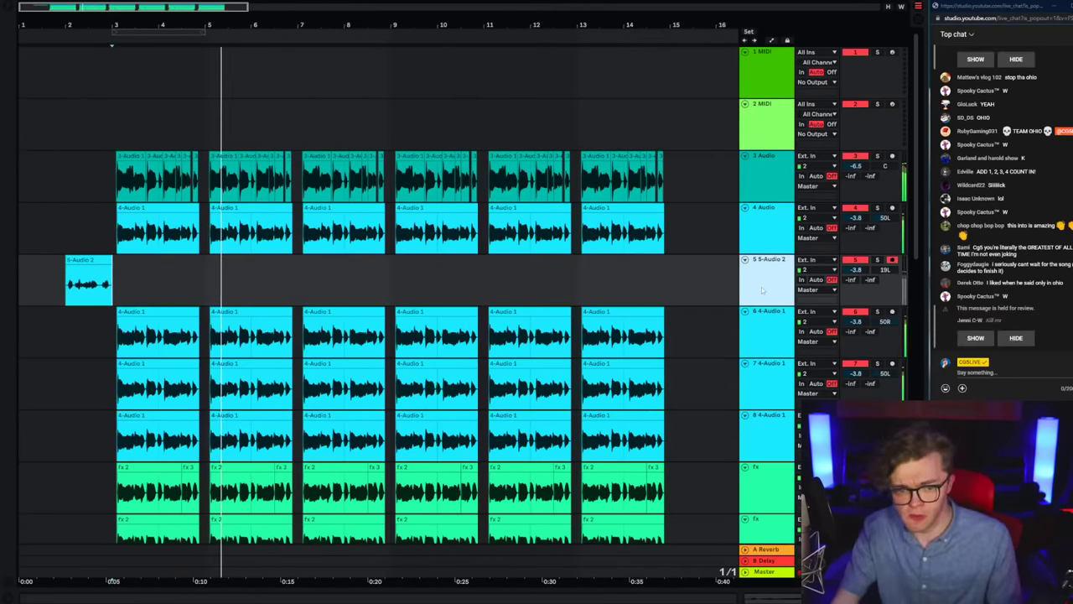
Step: Insert an armed audio track below track 5 with input channel 2 and place the insert marker at bar 2
right_click(762, 289)
click(773, 312)
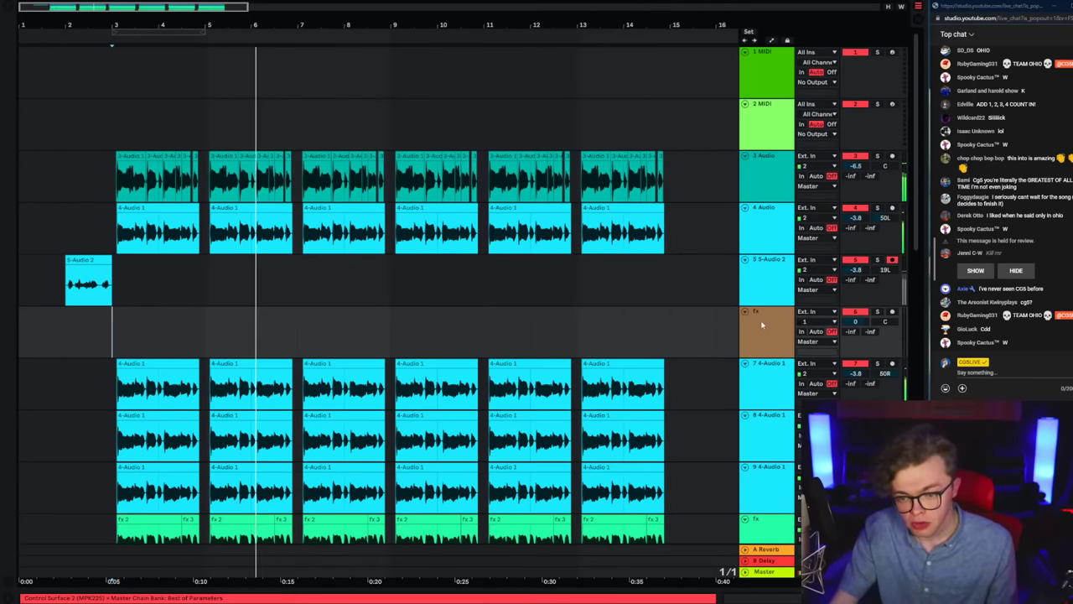
click(67, 331)
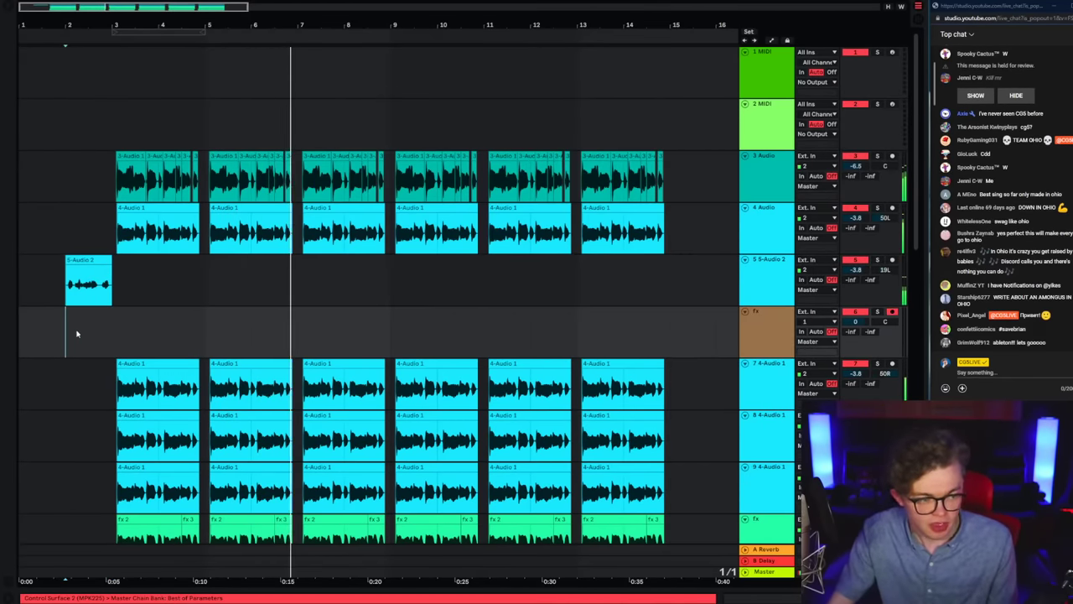
click(819, 323)
click(806, 348)
click(756, 342)
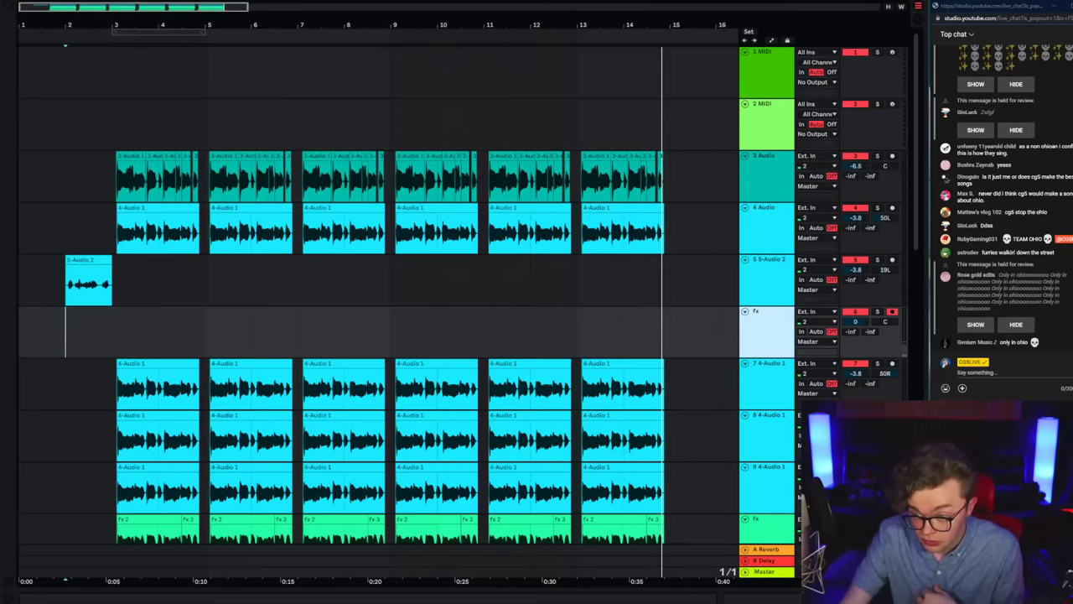
Step: Play the stack from bar 2 while reading the ohio lyrics document in WordPad, and move the document aside over the chat
key(space)
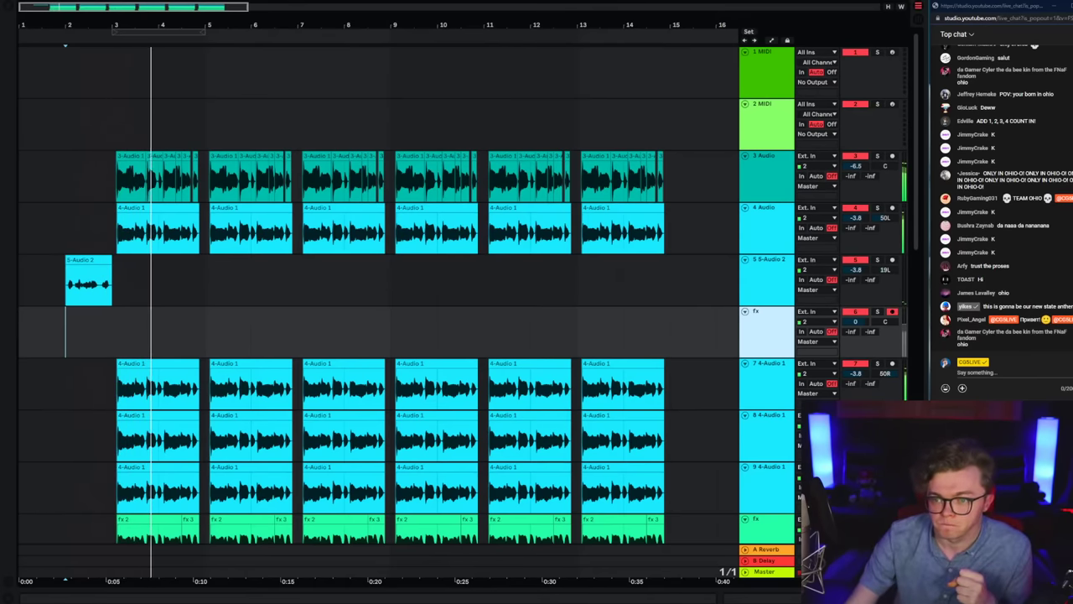
drag(1072, 51, 769, 21)
scroll(760, 327, down, 1)
scroll(759, 327, down, 1)
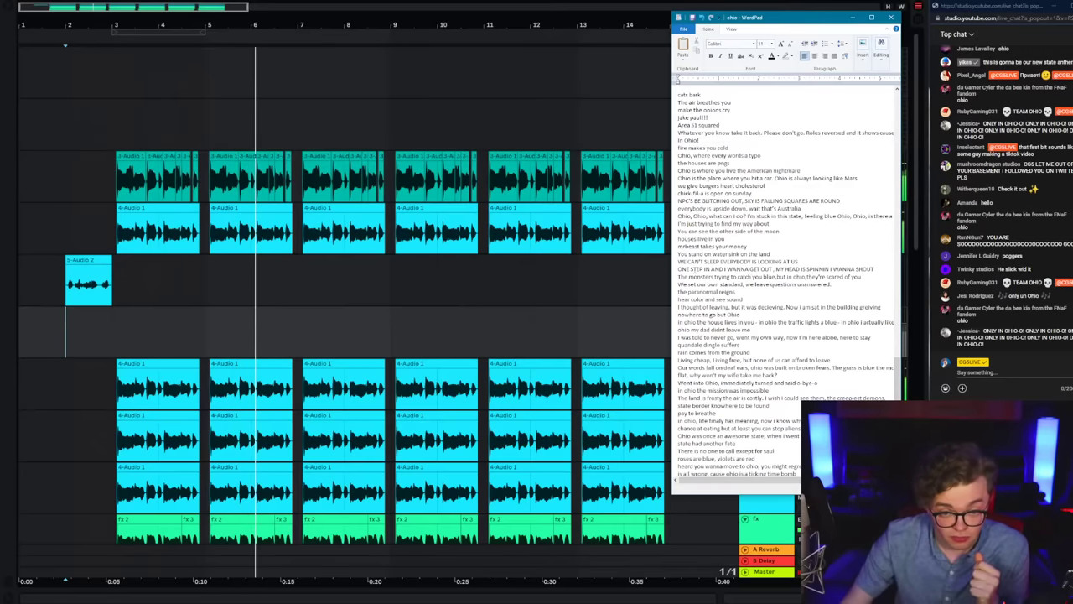
click(675, 275)
click(681, 270)
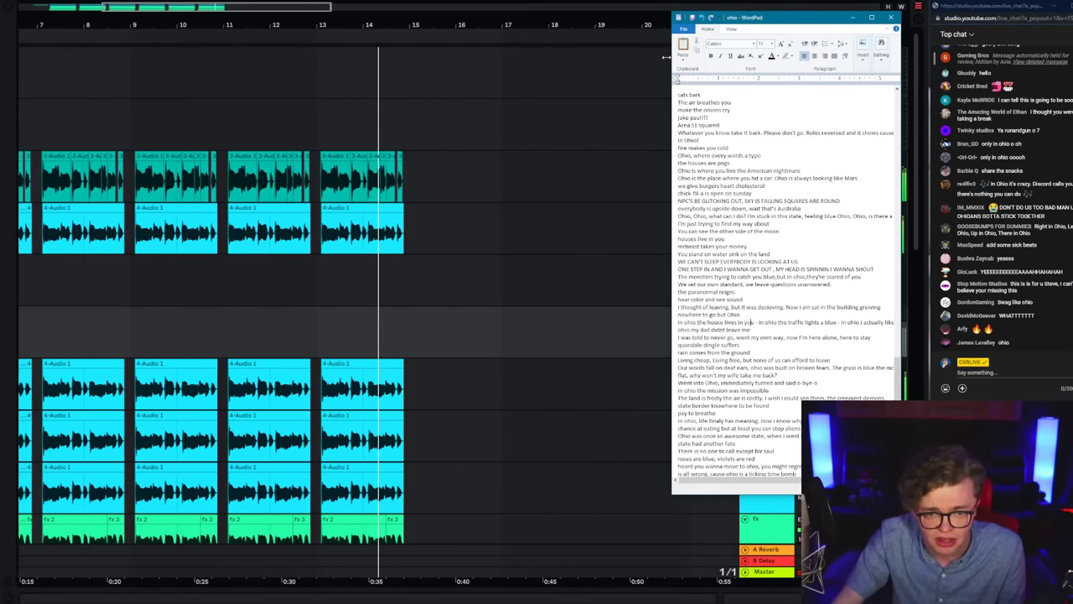
drag(738, 18, 1037, 100)
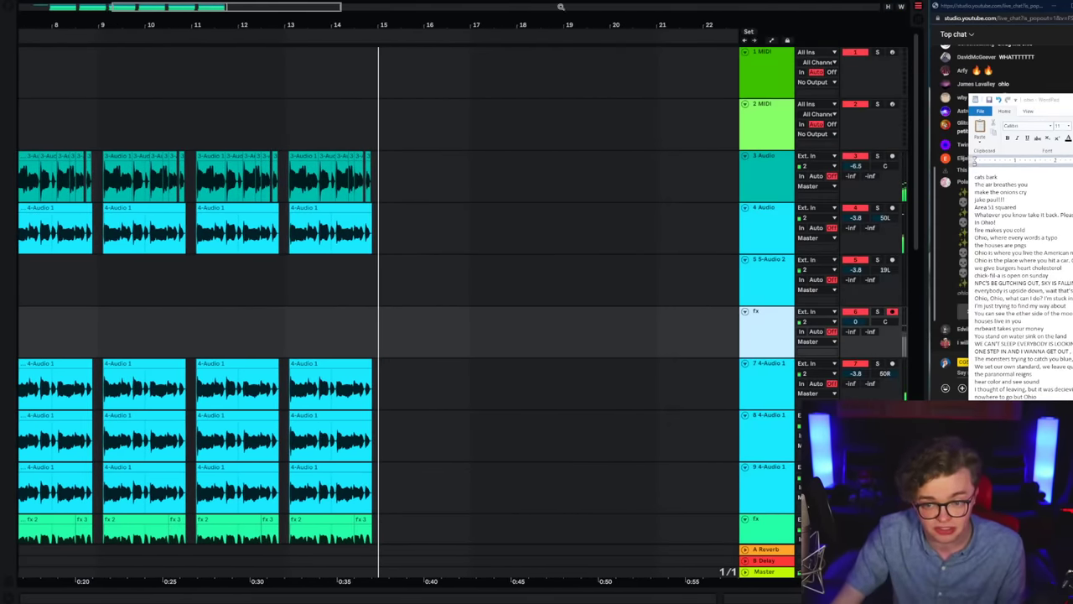
Step: Audition the arrangement from around bar 12, and return to its beginning to play from bar 2 on the fx track
click(256, 314)
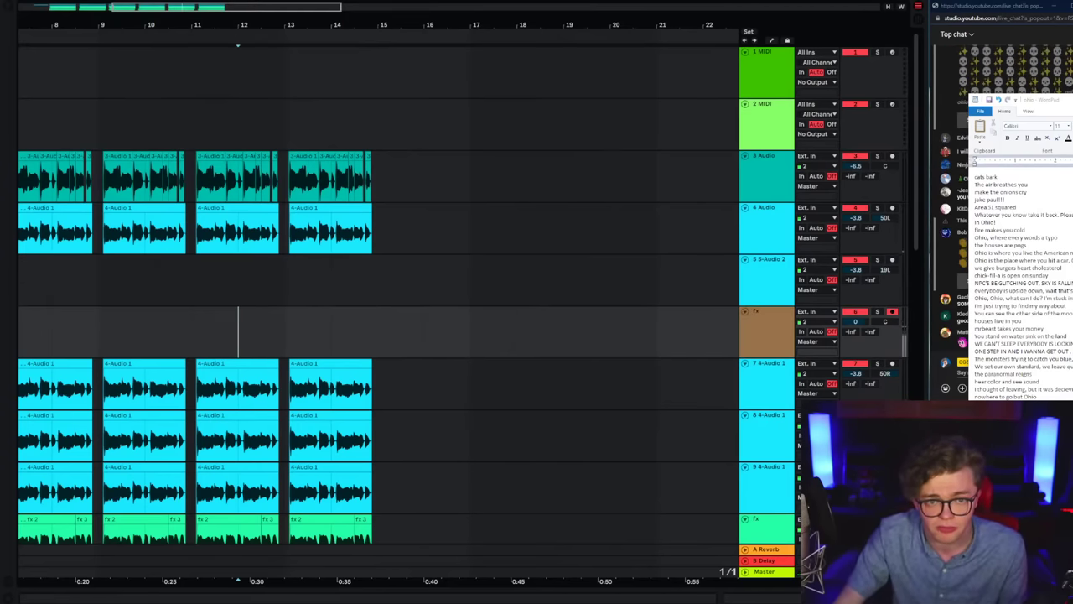
key(space)
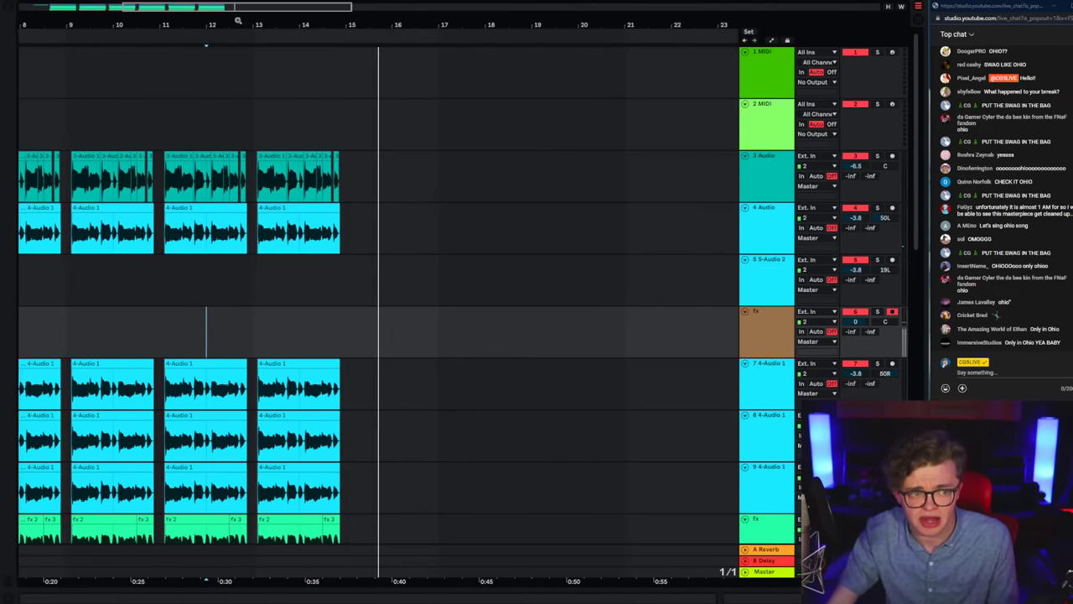
drag(237, 19, 403, 6)
click(78, 342)
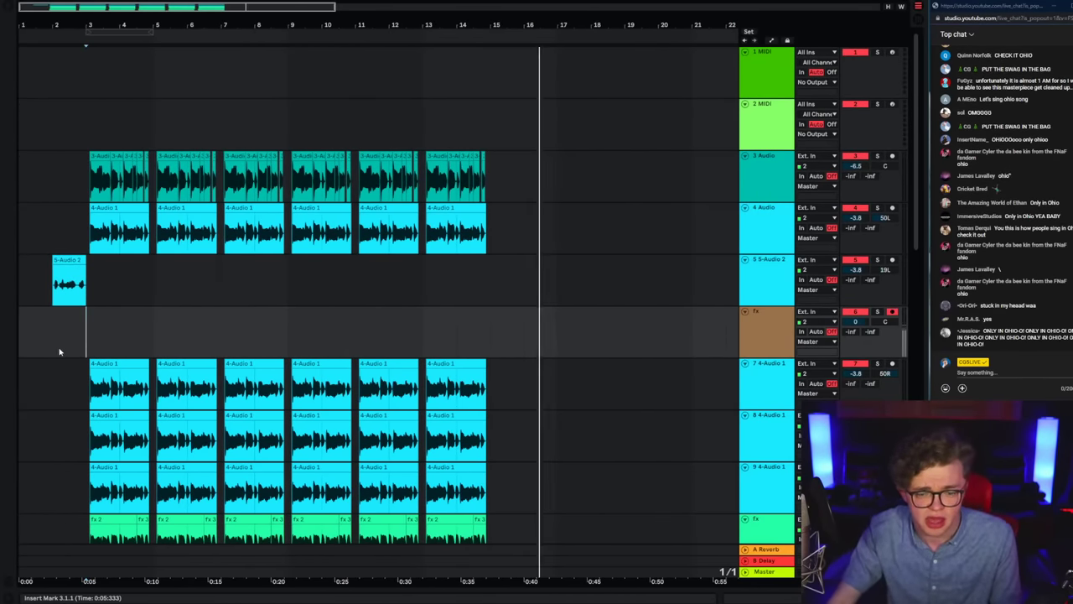
key(space)
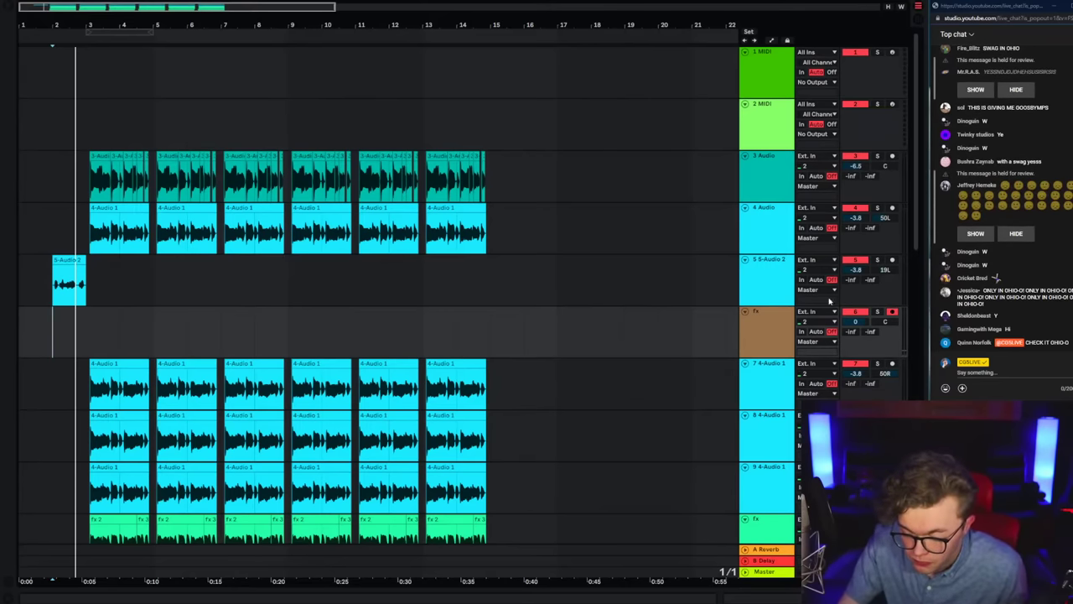
Step: Select the fx track and replay the harmony stack from bar 3 to try out vocal ideas
click(767, 333)
click(85, 351)
key(space)
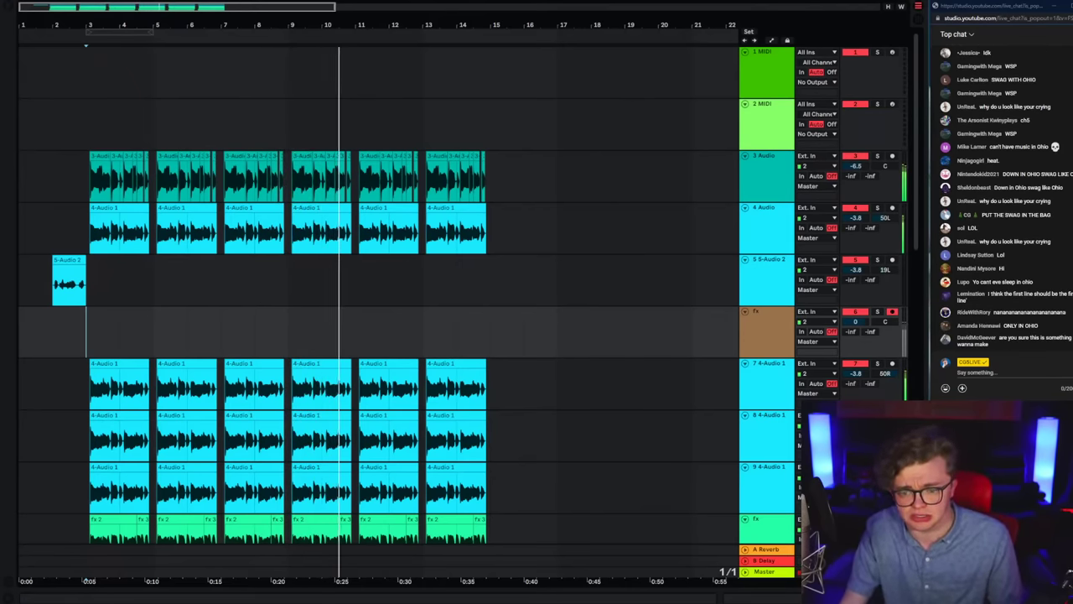
click(88, 350)
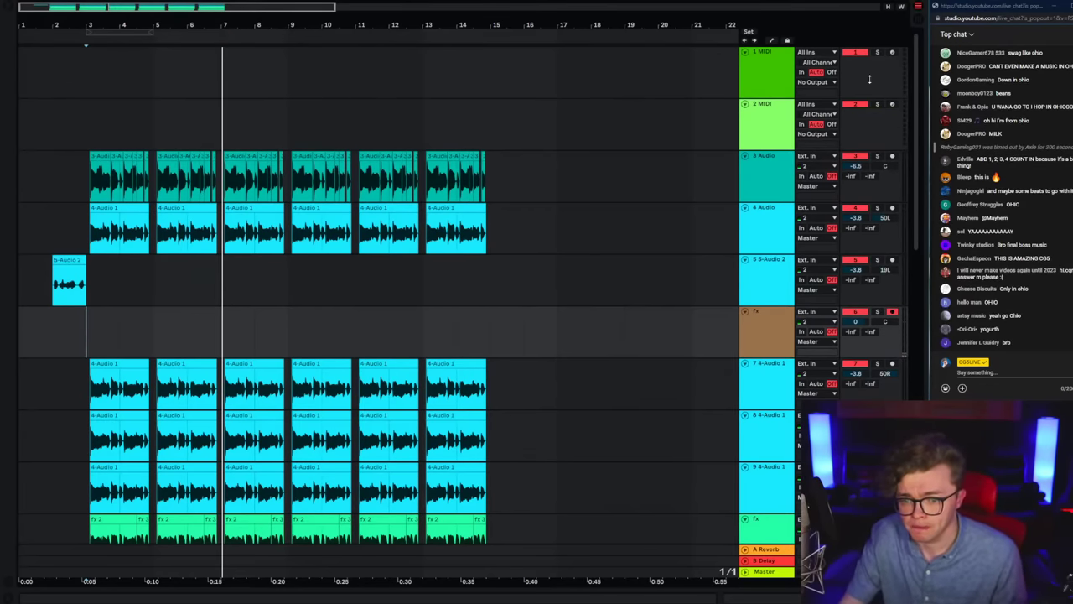
key(space)
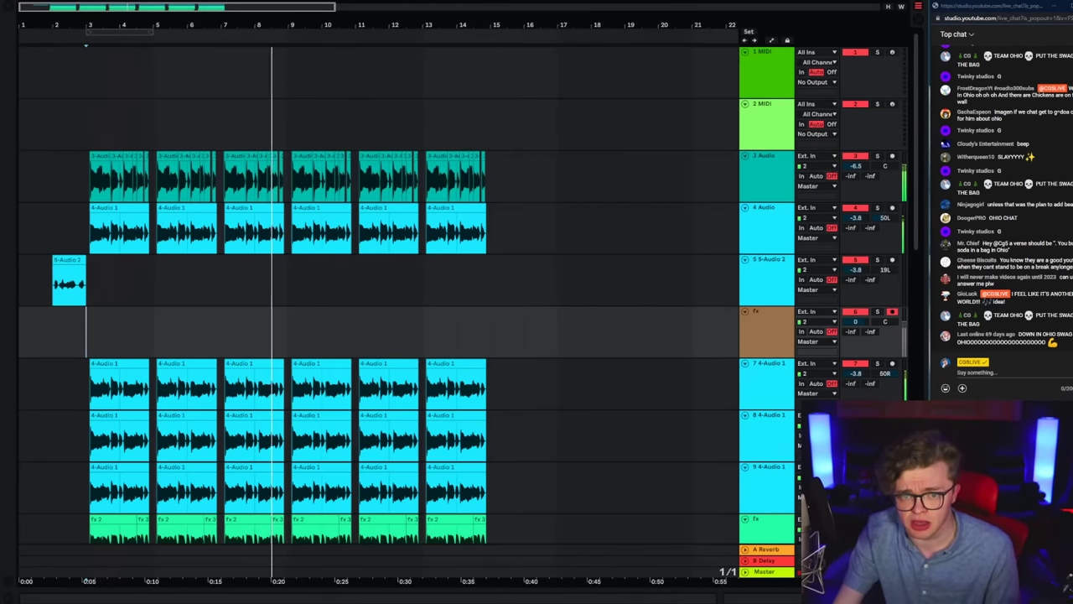
Step: Show the fx track's device chain and play the harmony stack from bar 3
double_click(775, 335)
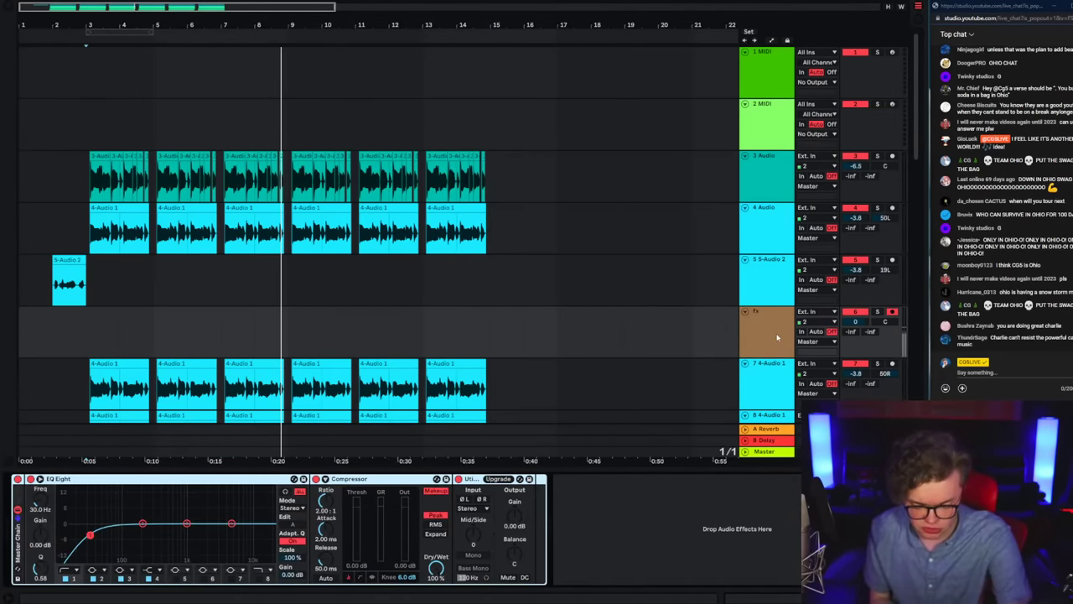
click(777, 337)
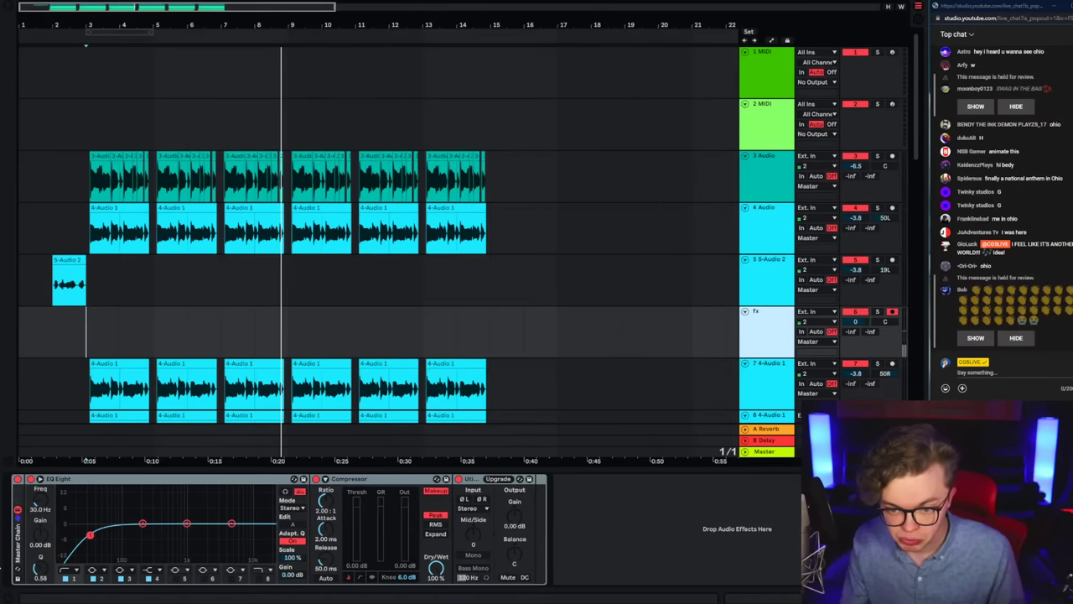
click(92, 337)
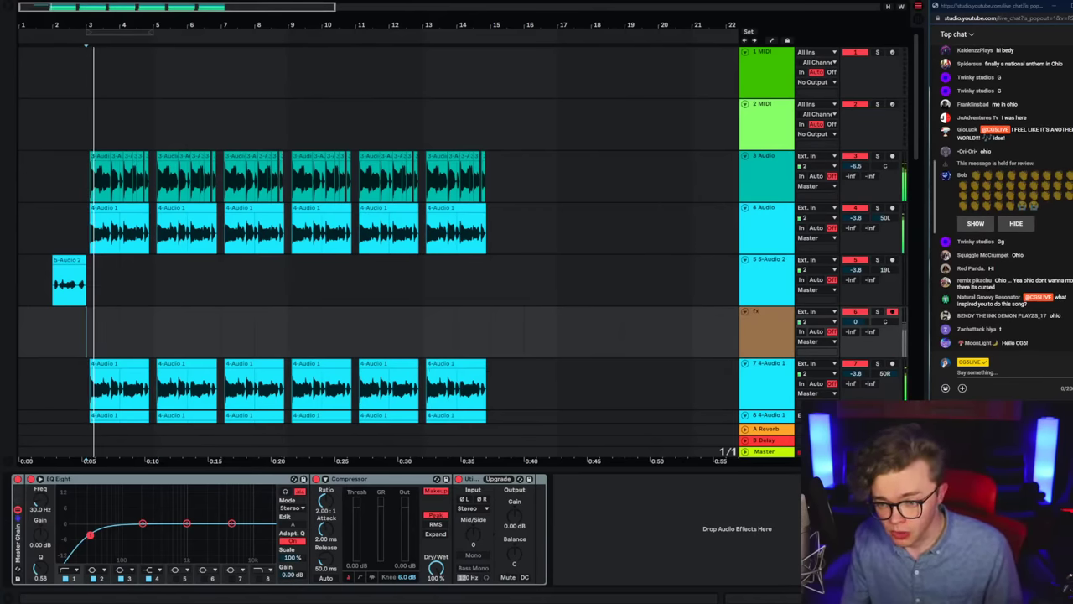
Step: Bring the ohio lyrics document in WordPad over the arrangement, enlarge all its text to size 18 and widen the window
drag(1072, 60, 754, 55)
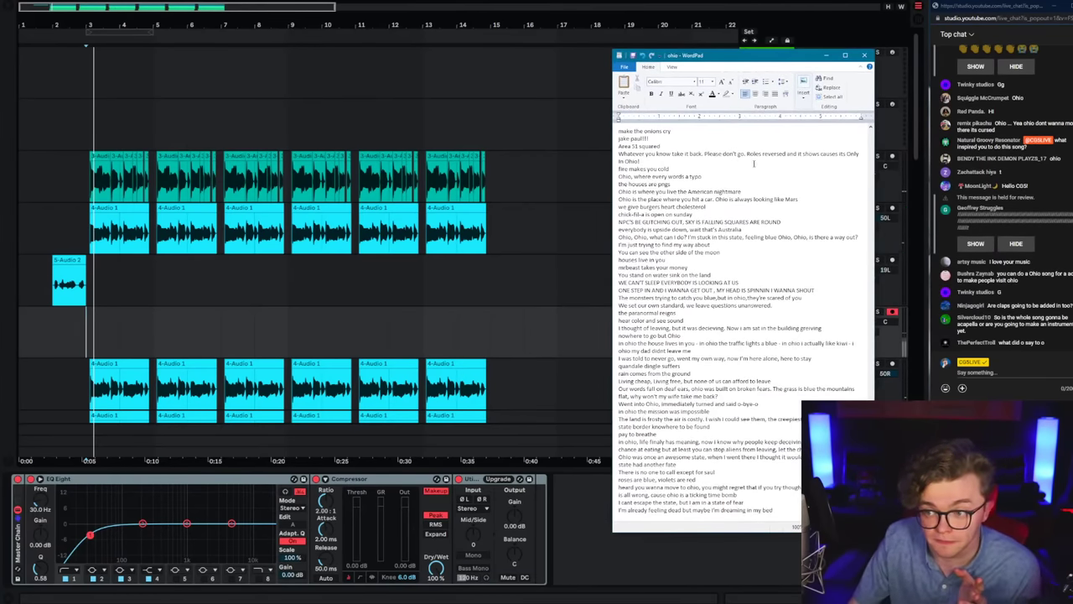
scroll(729, 218, up, 3)
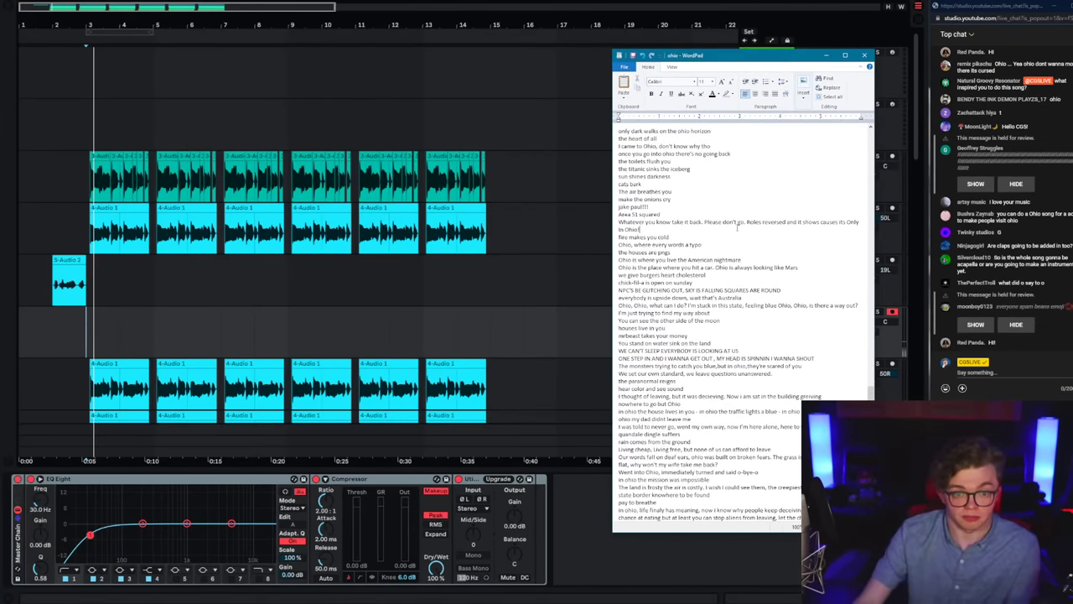
key(ctrl+a)
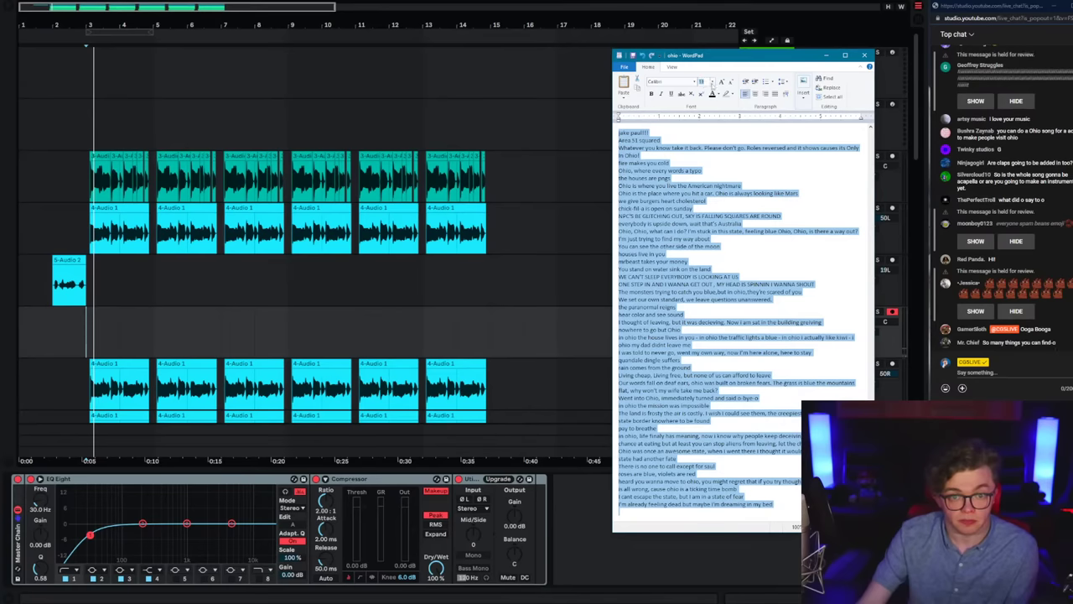
click(712, 83)
click(707, 149)
click(707, 294)
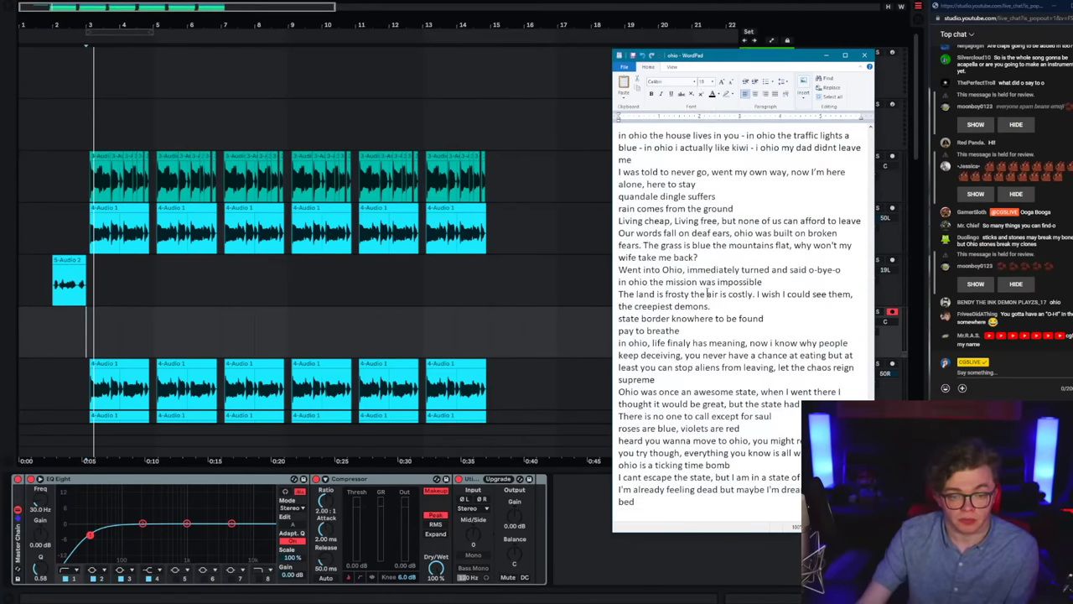
scroll(706, 293, up, 12)
drag(613, 276, 436, 277)
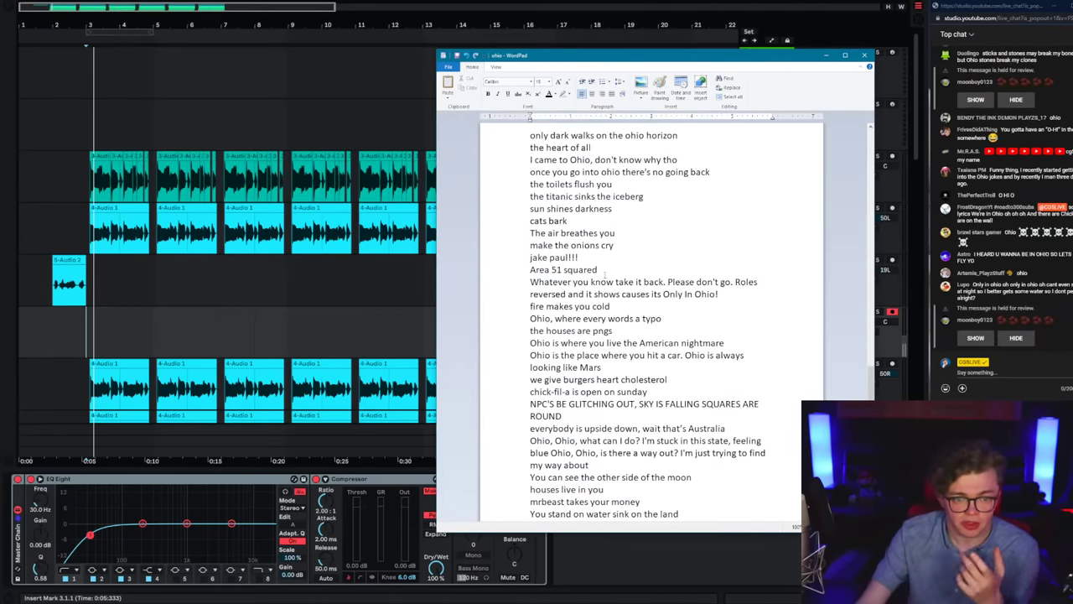
Step: Read through the ohio lyrics document from its first line to its end, and minimize WordPad to return to the arrangement
scroll(605, 274, up, 20)
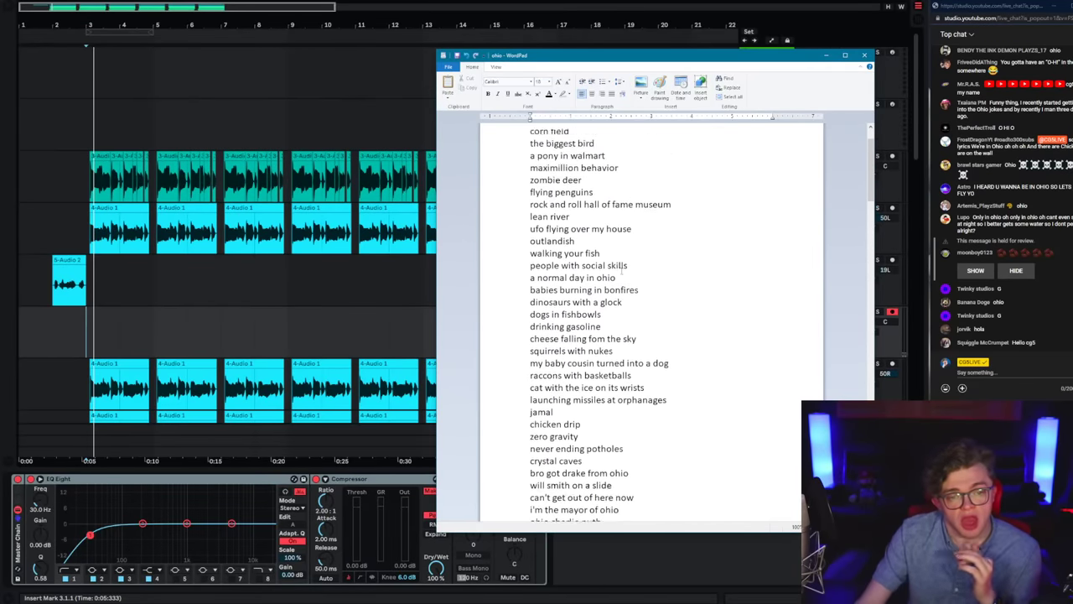
scroll(622, 269, up, 2)
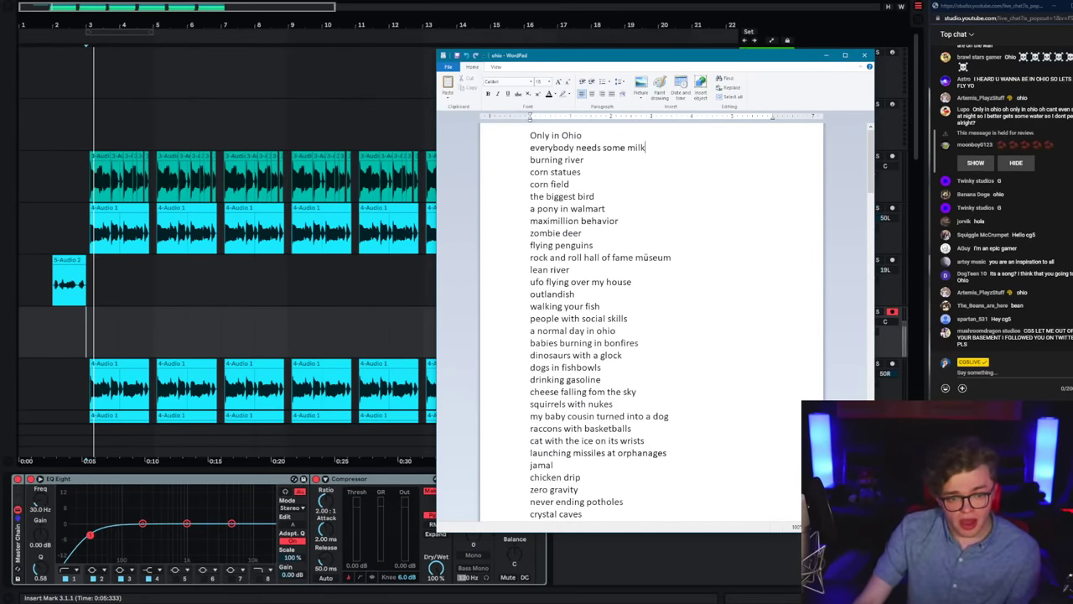
scroll(672, 244, down, 3)
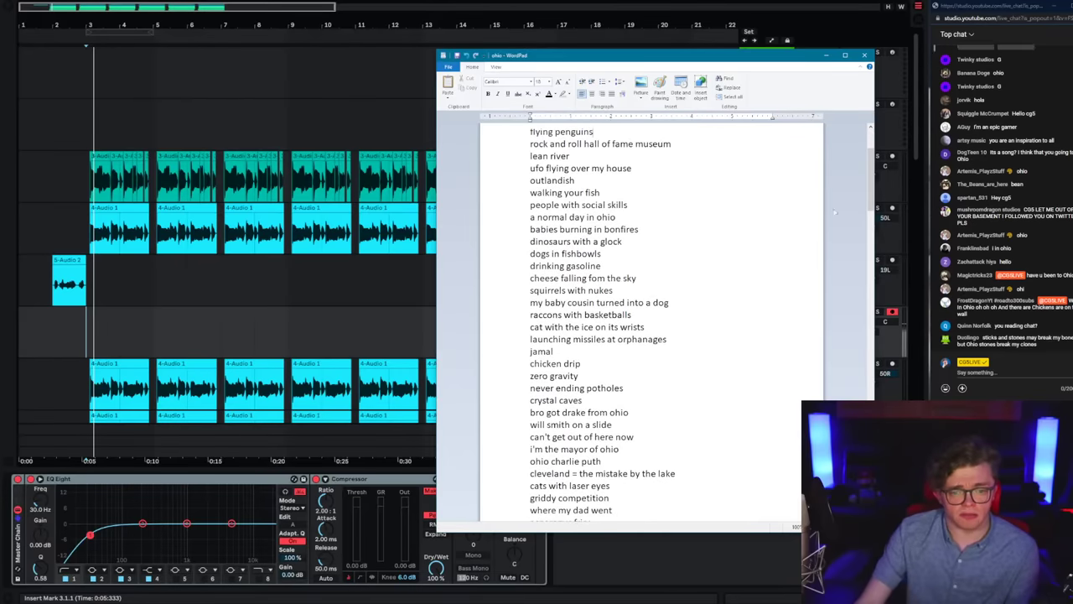
scroll(672, 245, down, 10)
scroll(650, 319, down, 2)
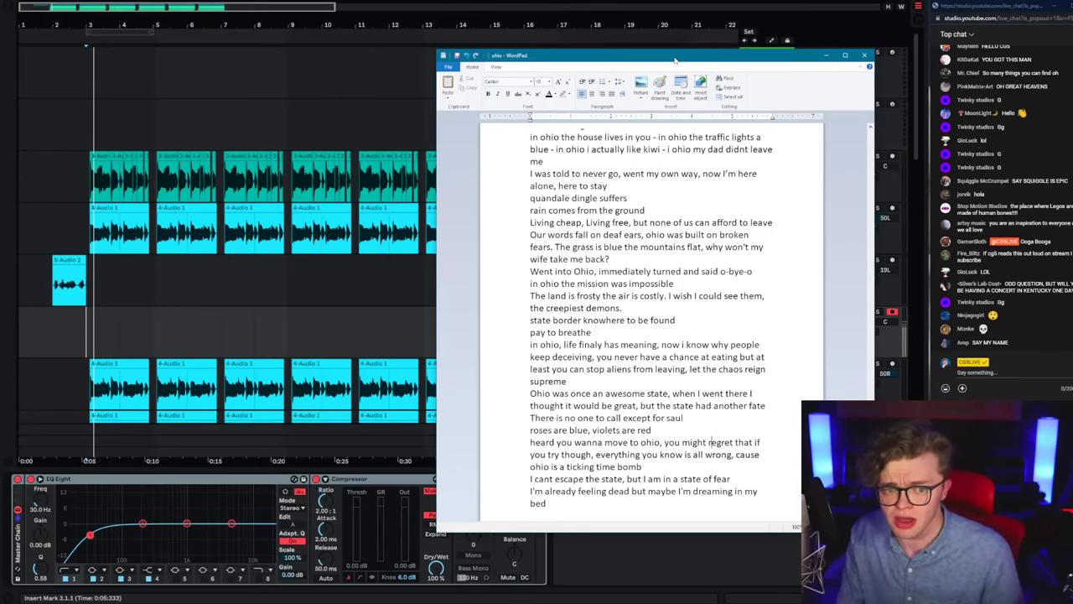
click(826, 56)
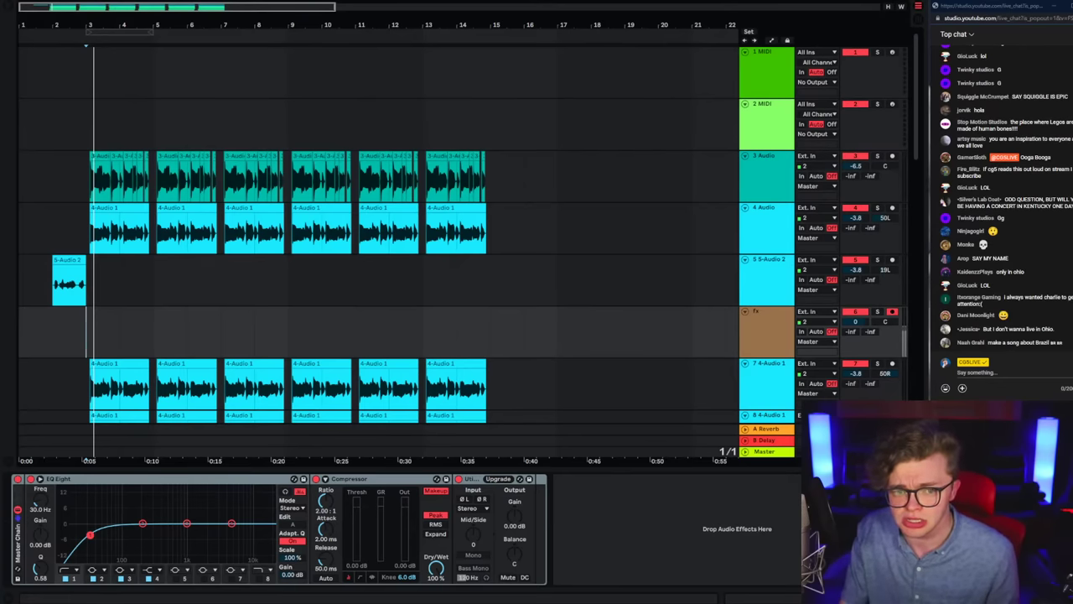
Step: Rehearse the vocal over the harmony stack, starting playback from bar 5 and repeatedly from bar 6 with the fx track selected
click(149, 338)
key(space)
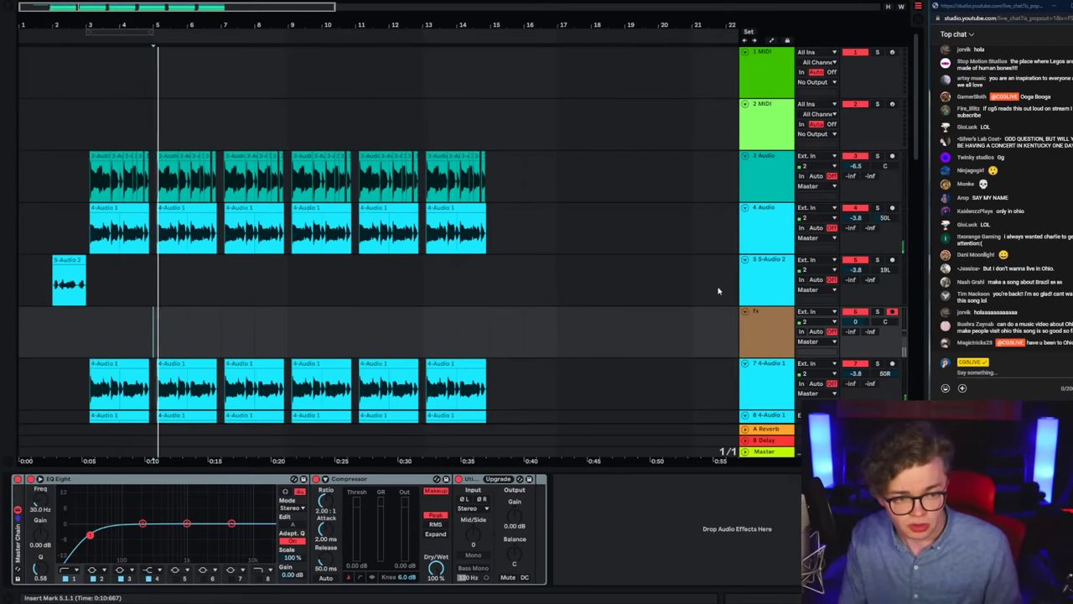
click(209, 344)
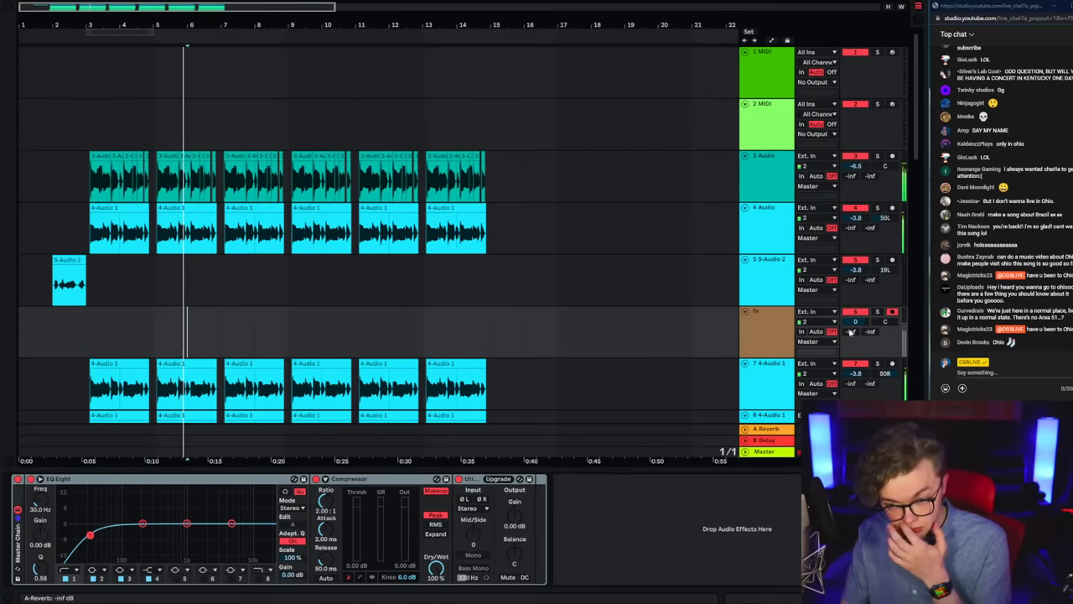
click(760, 336)
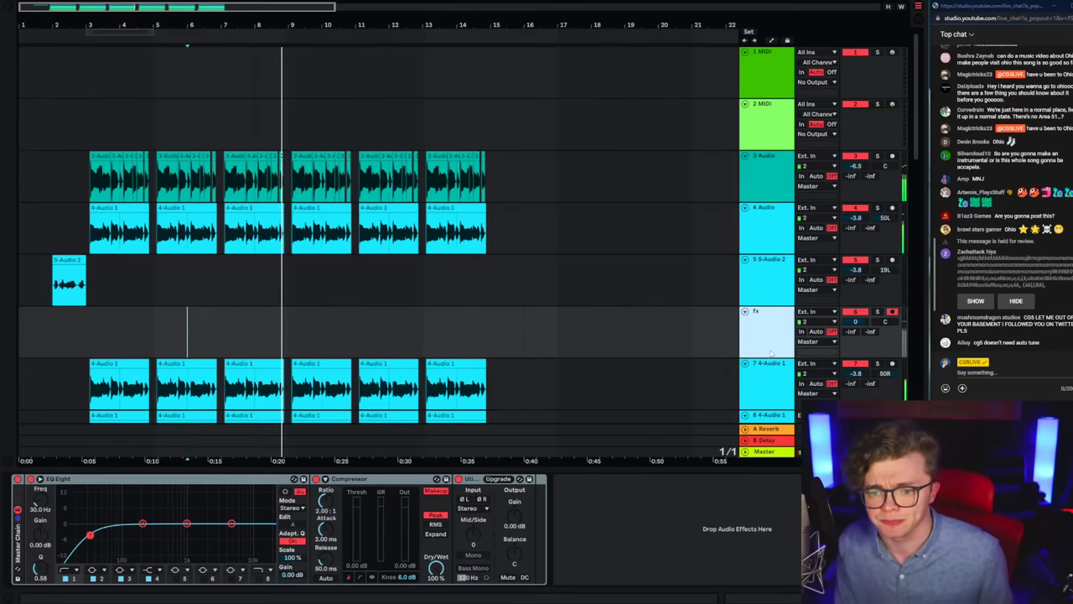
key(space)
key(space)
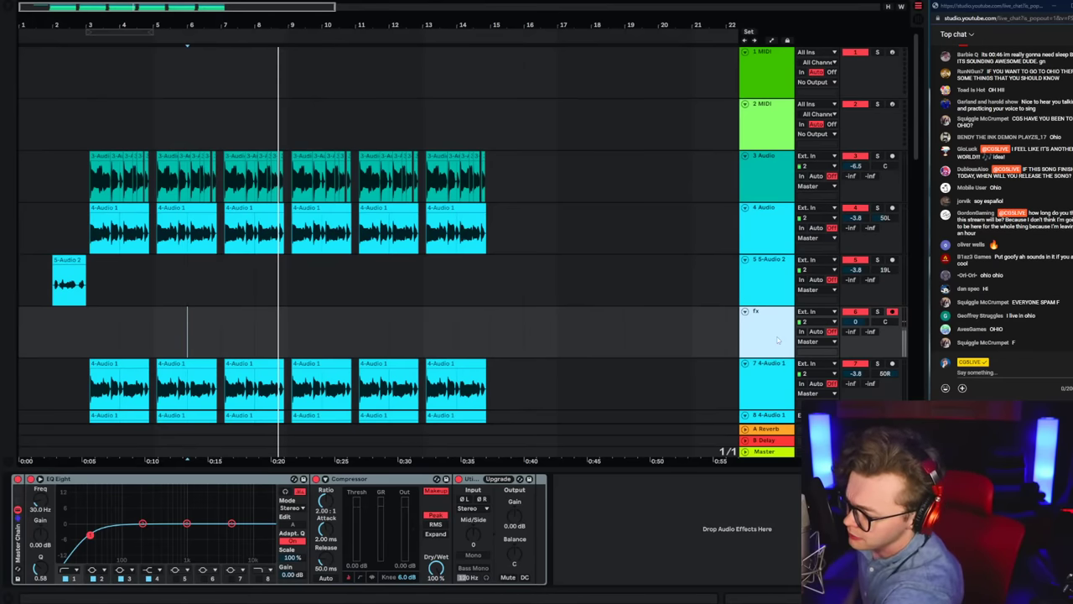
key(space)
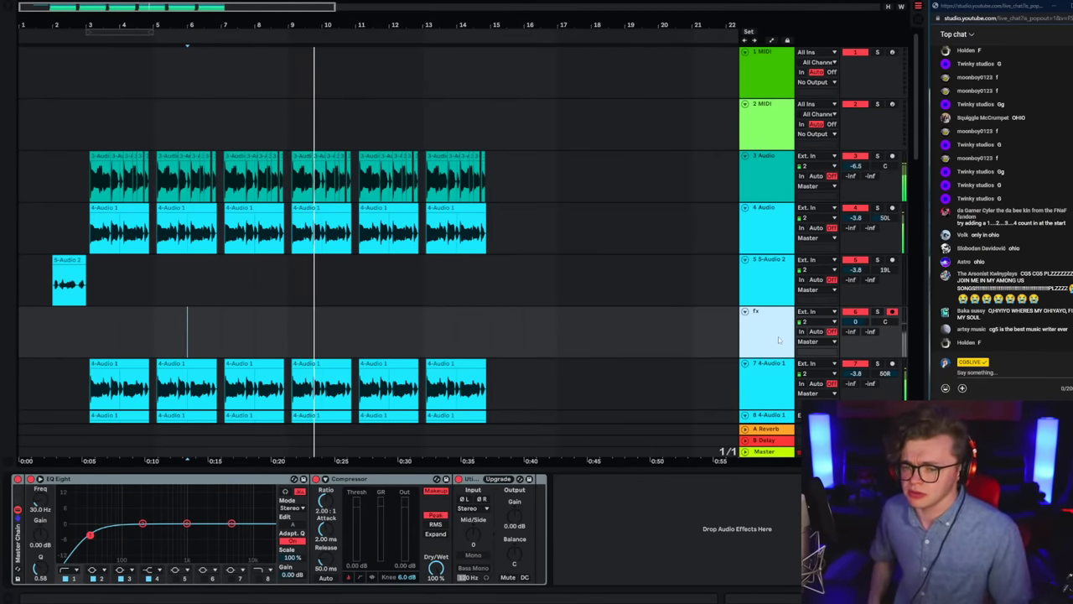
key(space)
key(space)
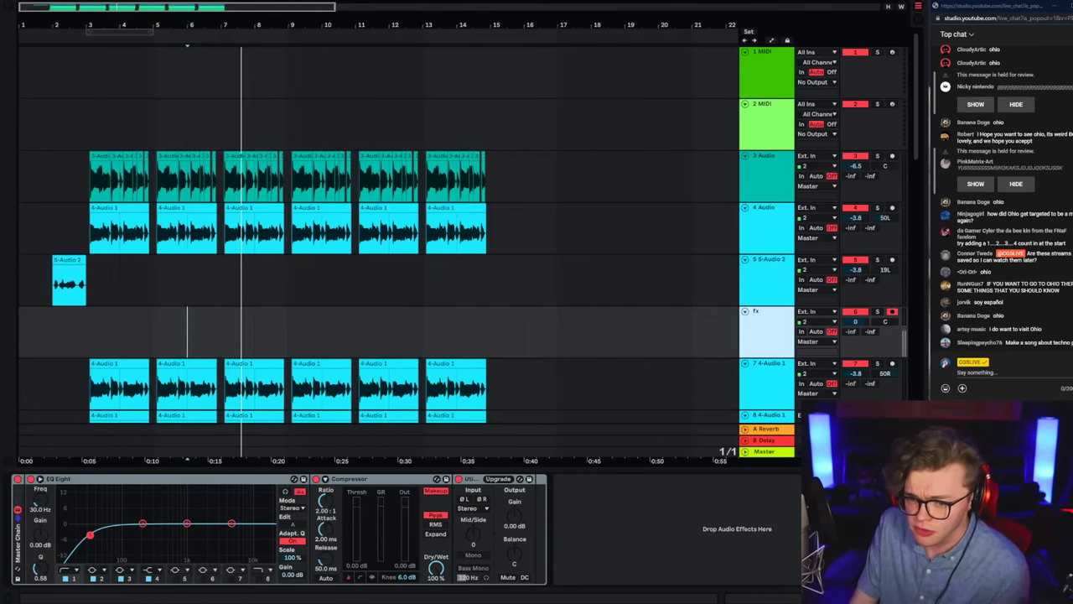
key(space)
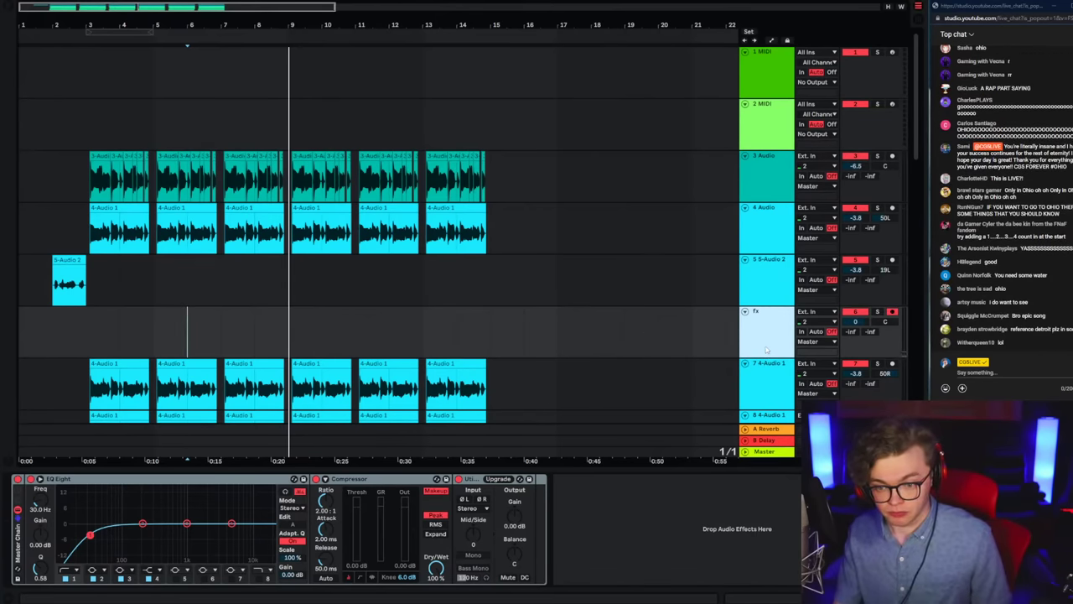
key(space)
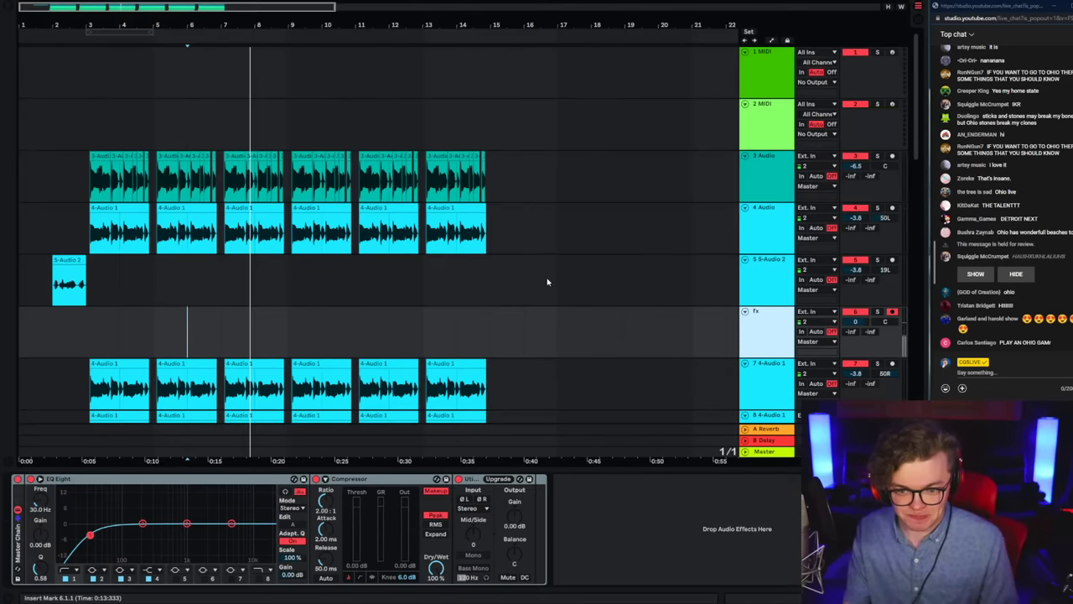
Step: Start playback at bar 3 and record a vocal take on the armed fx track until after bar 5
click(104, 352)
key(space)
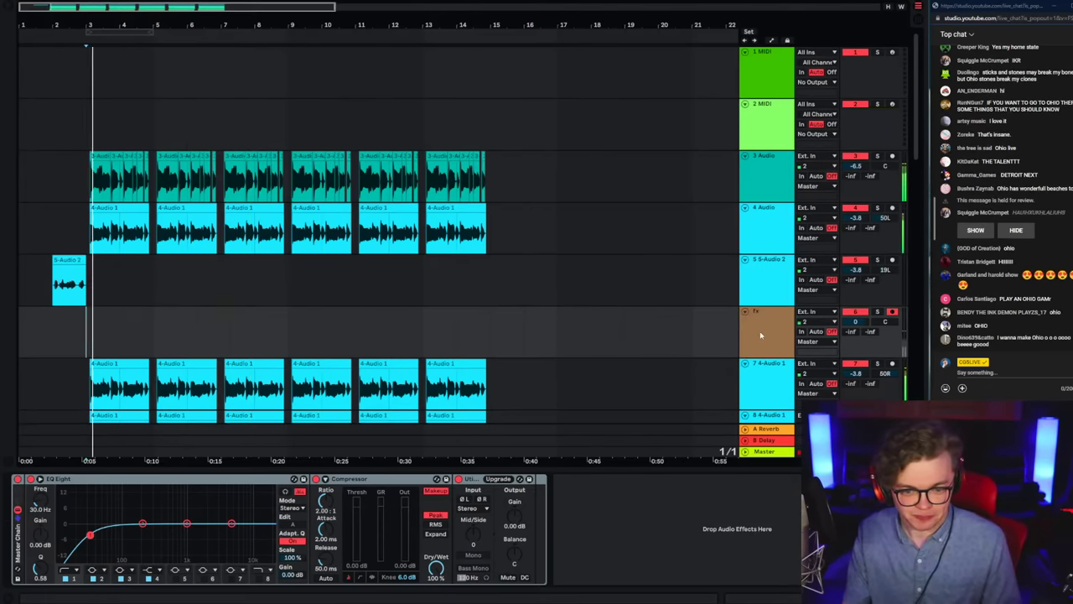
key(F9)
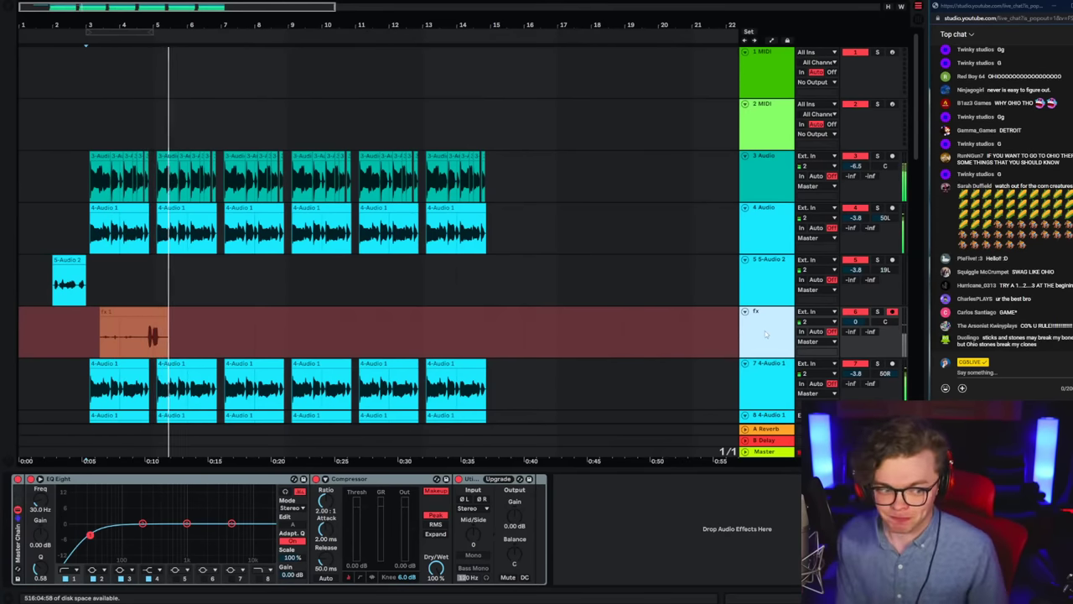
key(space)
Step: Listen to the fx take from bar 5, turn the grid off and trim the clip to the vocal phrase around bar 5
click(149, 344)
key(space)
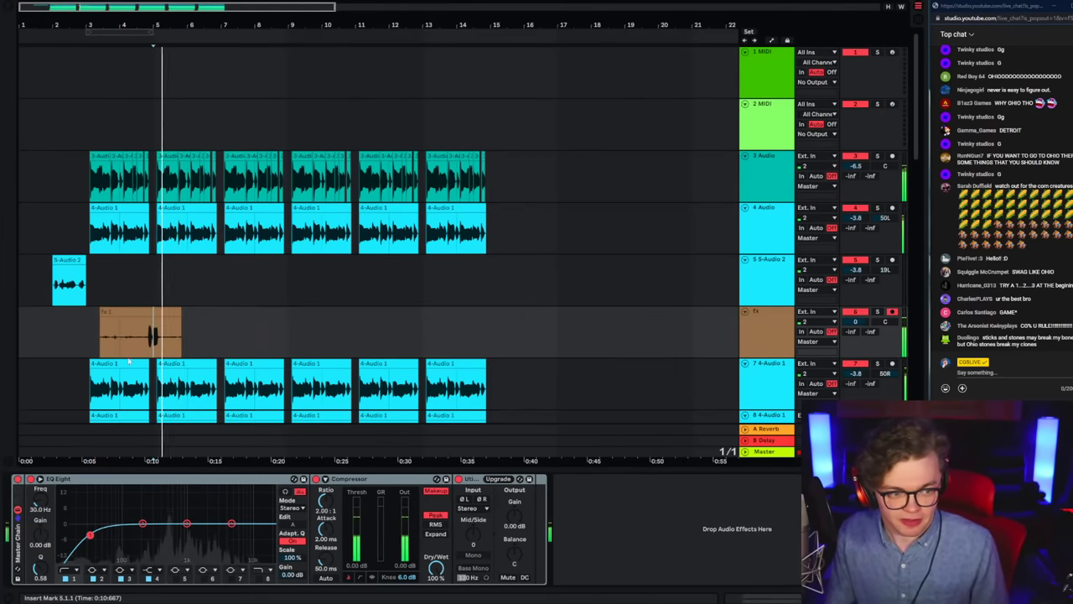
right_click(38, 346)
click(56, 479)
mouse_move(79, 343)
mouse_down()
mouse_move(191, 342)
mouse_move(165, 312)
mouse_move(166, 324)
mouse_up()
key(Delete)
key(Delete)
scroll(155, 322, up, 3)
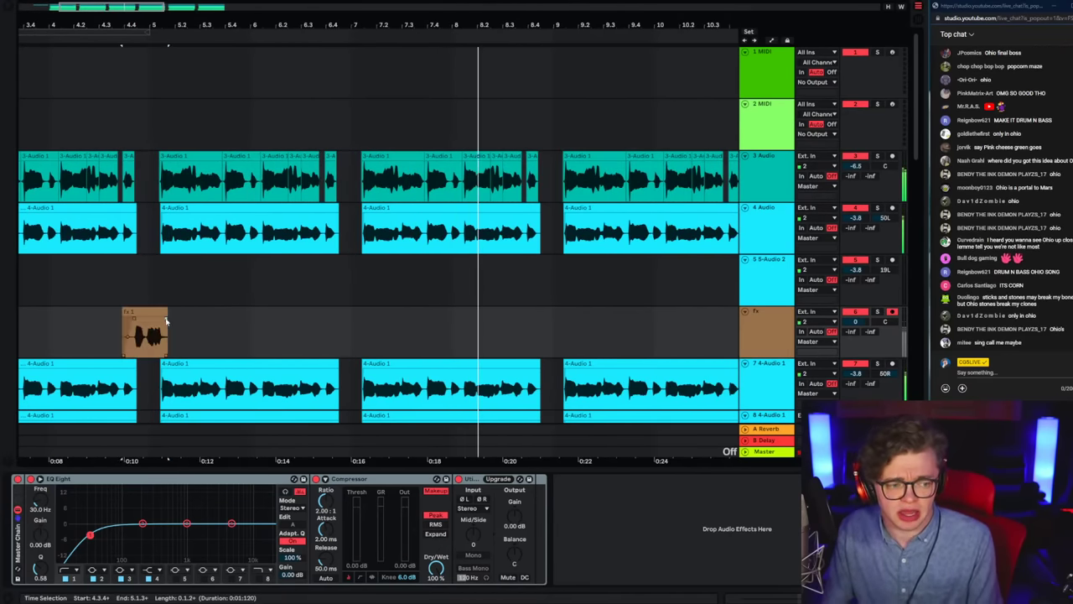
Step: Play the trimmed fx vocal in context from just before the clip and from bar 3
click(118, 327)
click(112, 332)
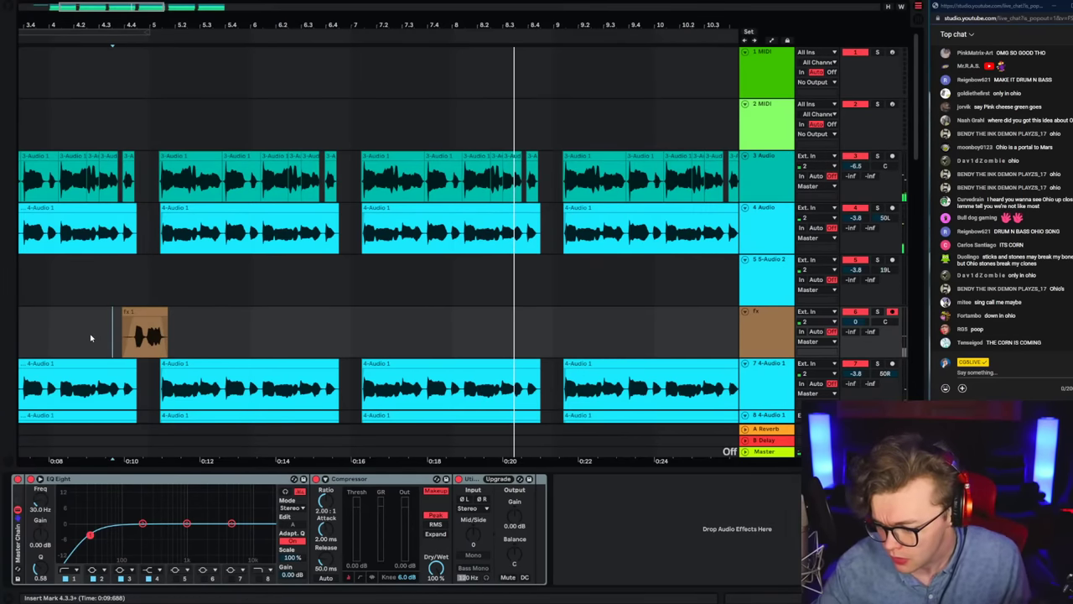
scroll(91, 338, left, 5)
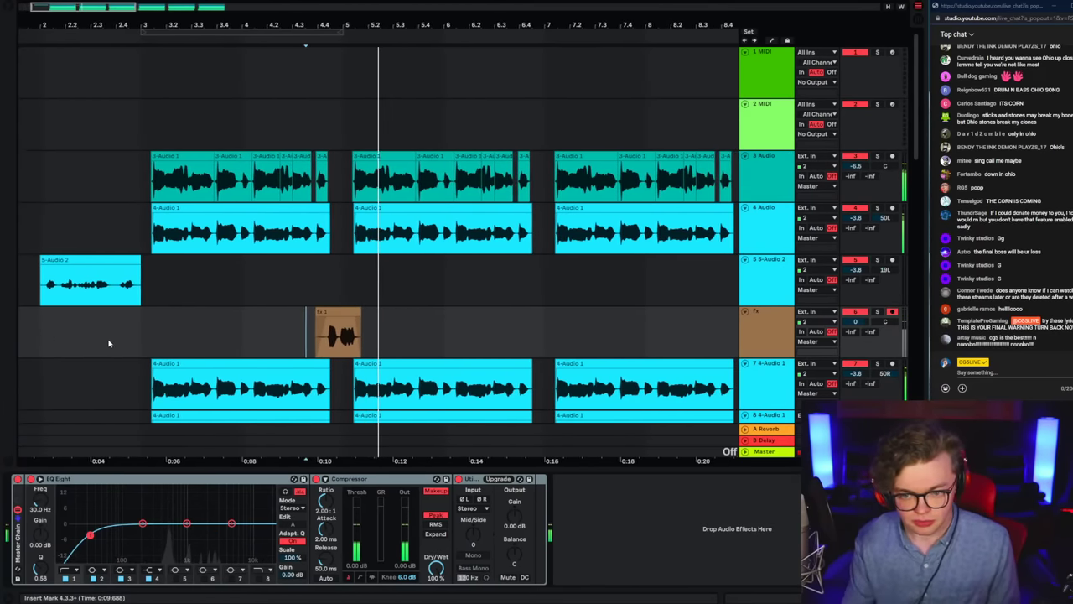
key(space)
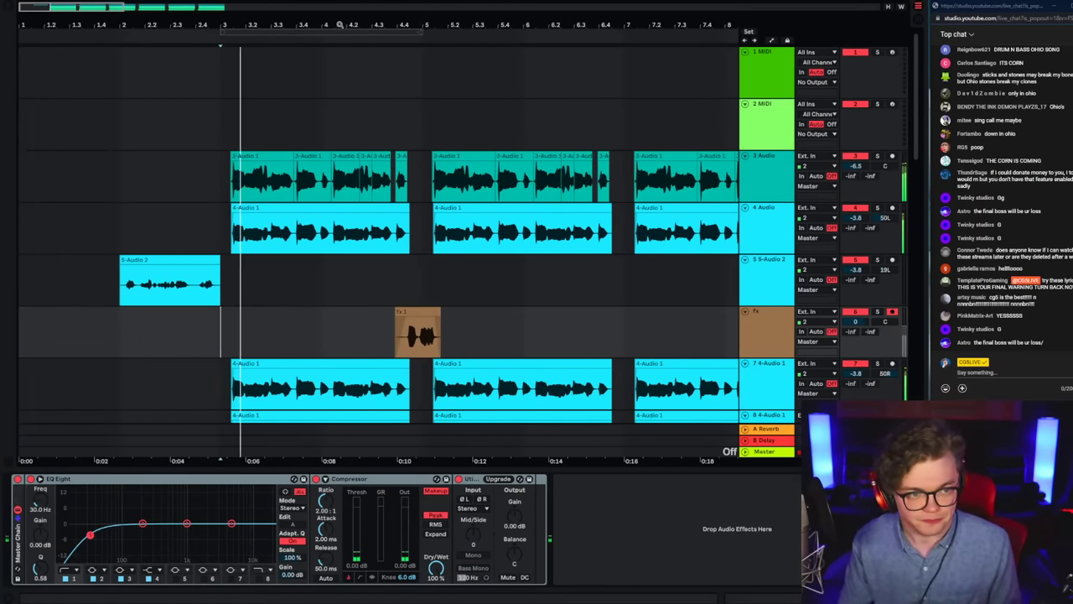
Step: Listen to the fx vocal over the harmony stack from just before its clip near bar 4.4
drag(338, 28, 340, 26)
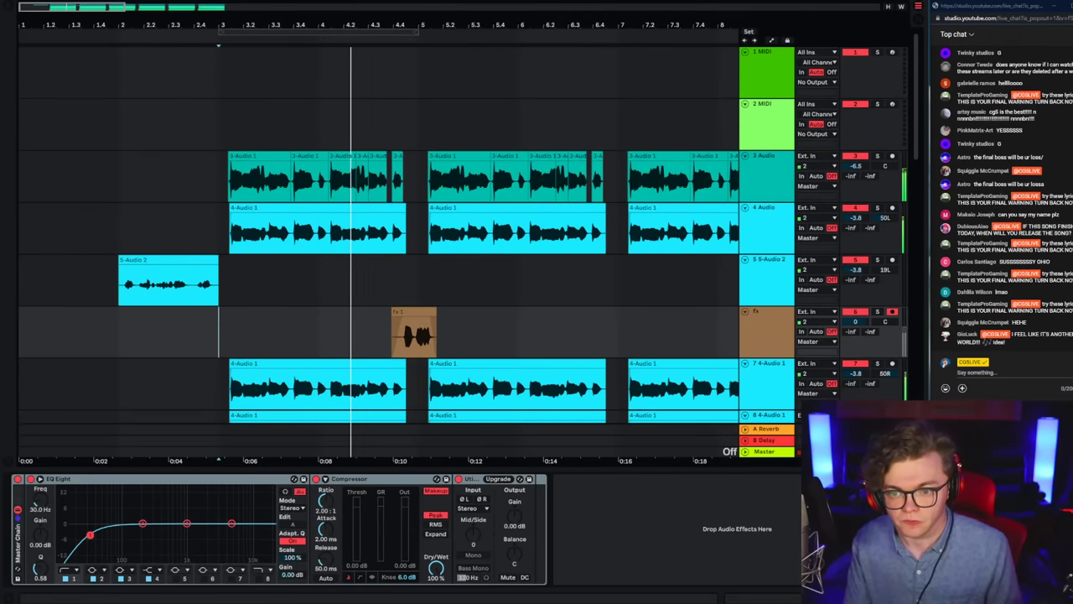
click(348, 332)
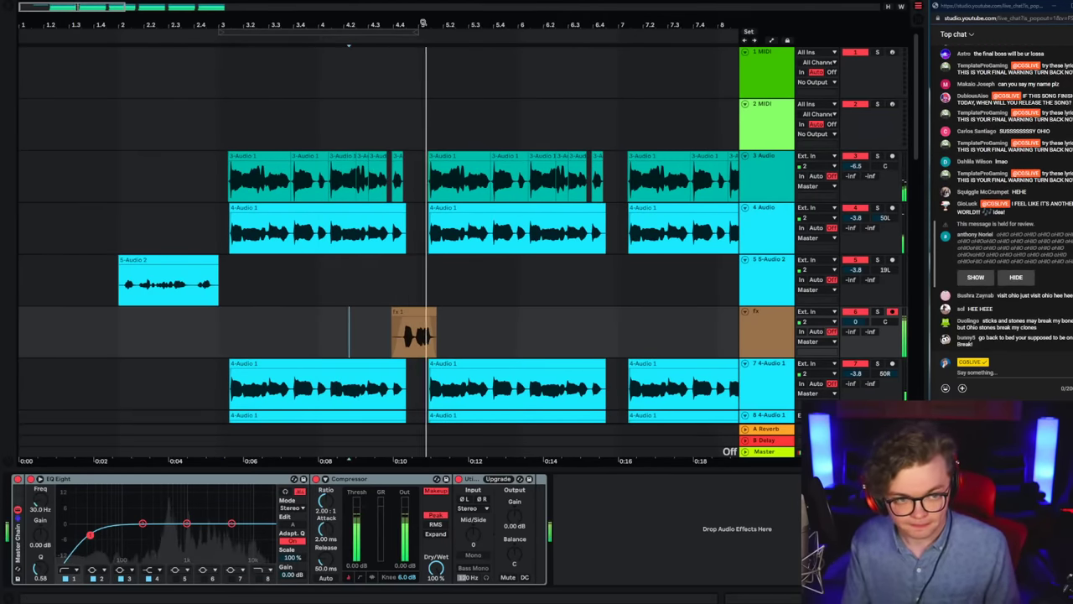
drag(424, 23, 426, 117)
drag(406, 310, 411, 310)
click(320, 345)
key(space)
key(space)
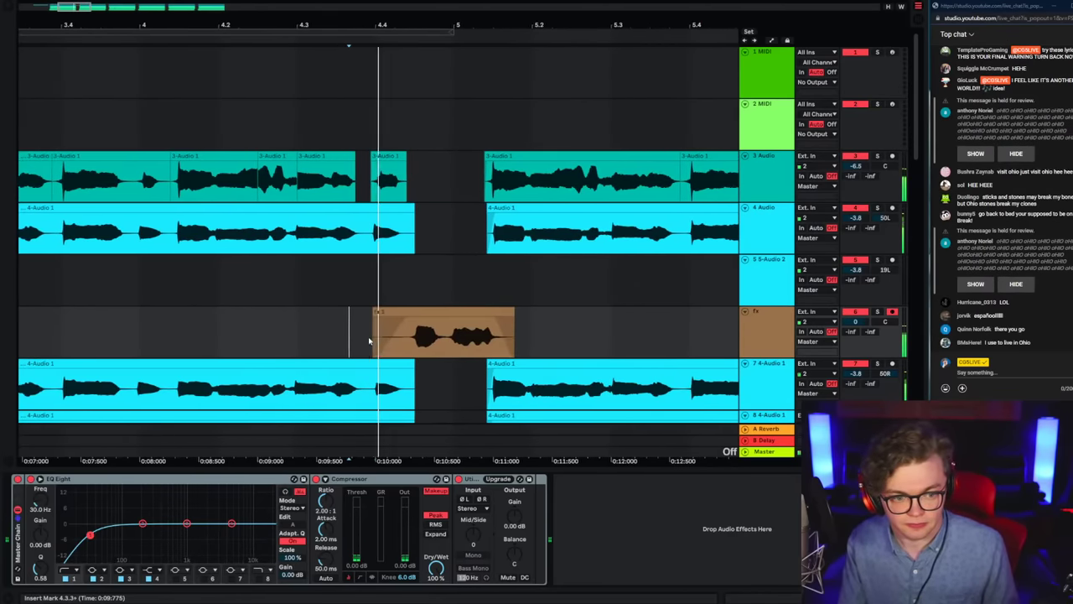
Step: Trim the silent lead-in off the fx clip up to about bar 4.4.2 and play it with the stack
drag(360, 339, 401, 331)
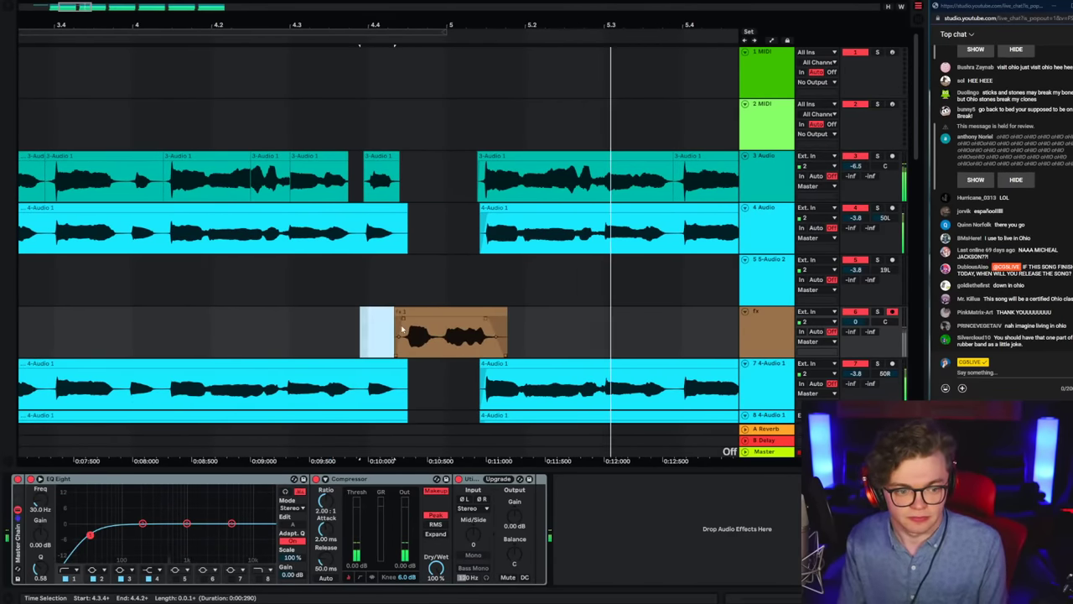
click(385, 334)
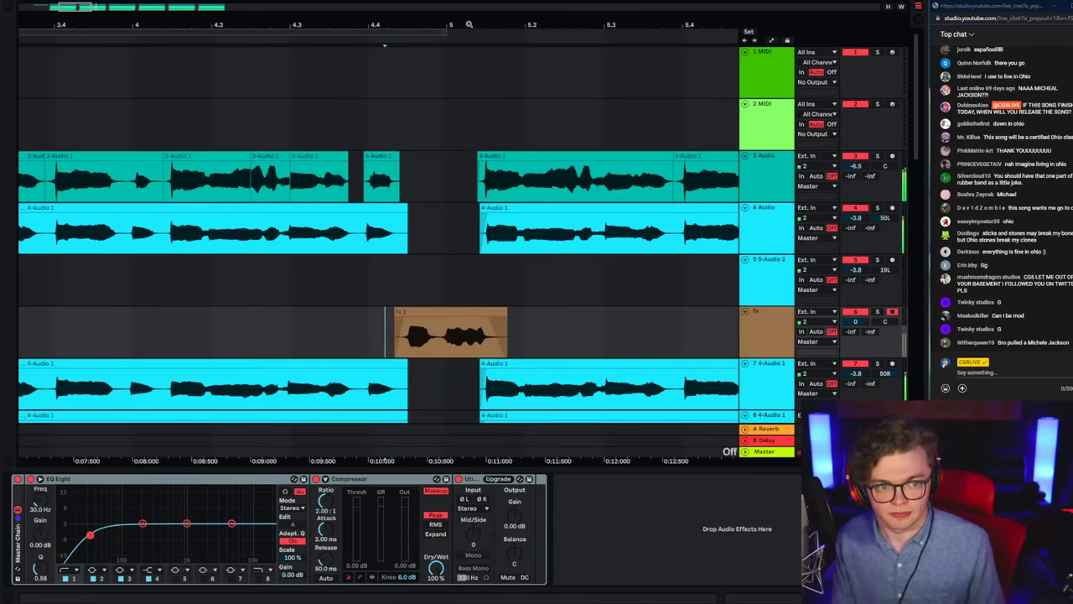
drag(469, 24, 335, 25)
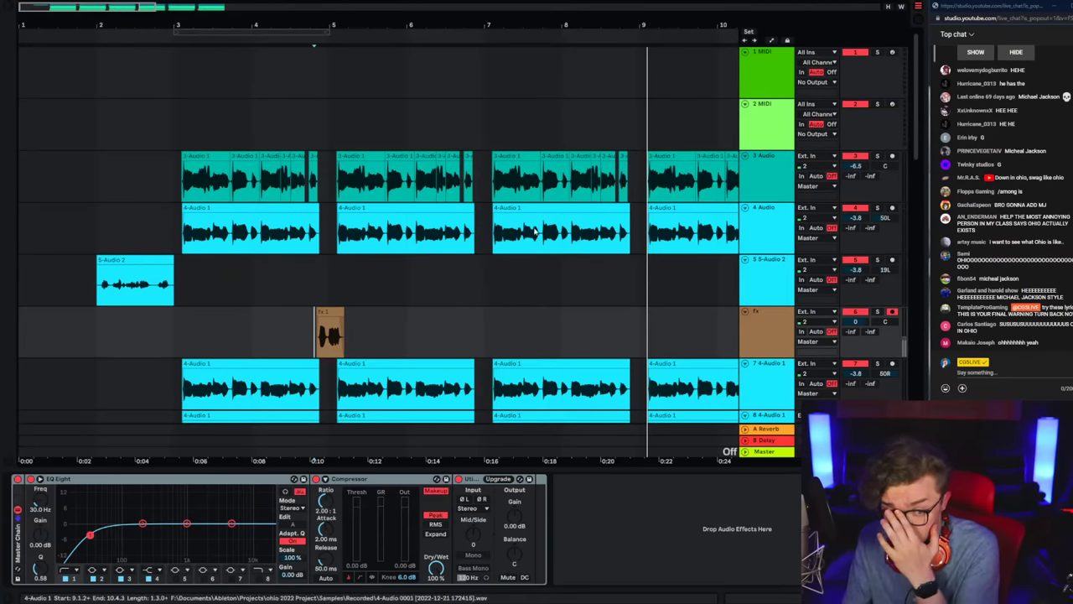
Step: Rehearse the next vocal line over the harmony stack from after the fx clip, with the fx track selected
key(space)
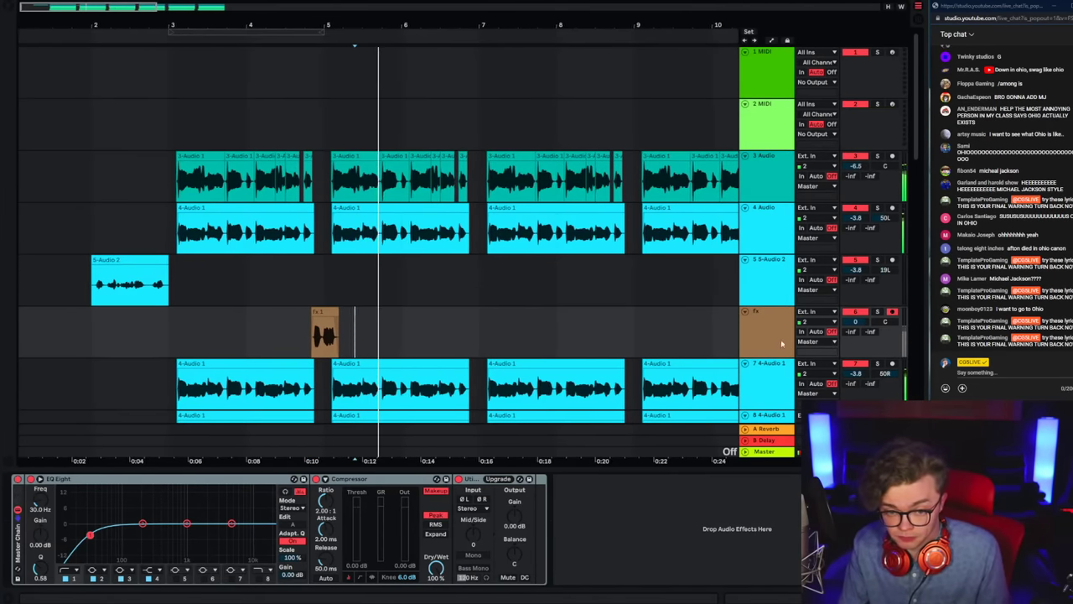
click(780, 342)
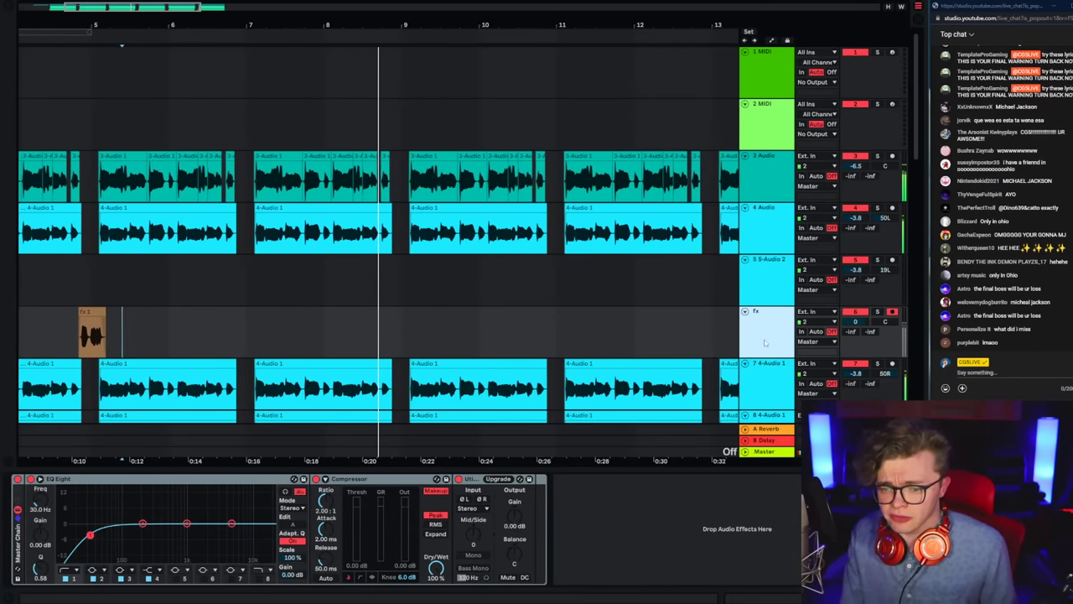
key(space)
key(space)
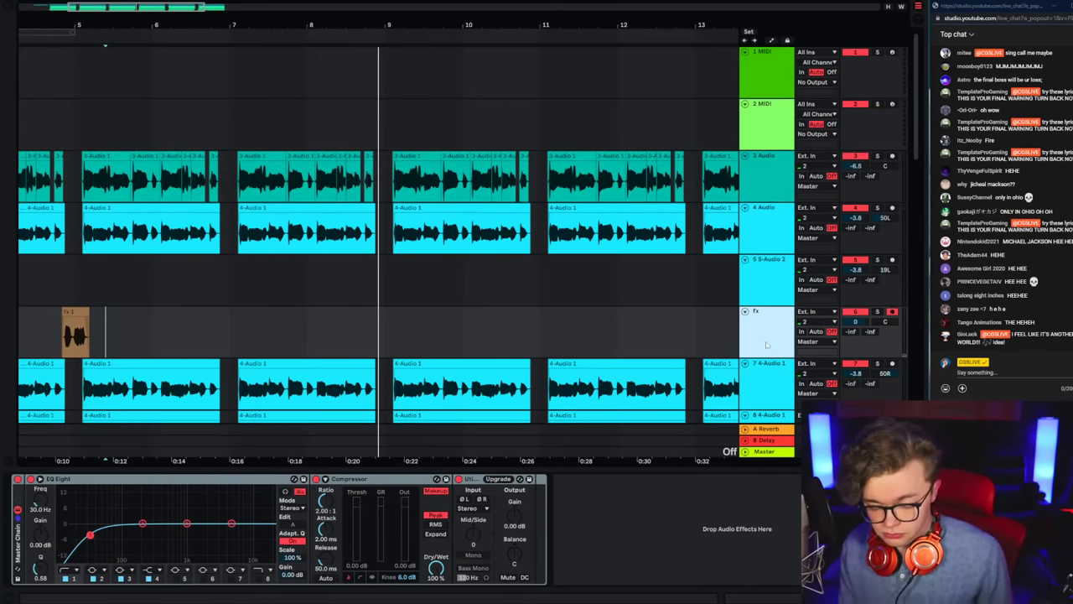
Step: Highlight the chat's lyric suggestion ending "but Ohio stones break my clones", and return the chat to its newest messages
scroll(766, 343, down, 2)
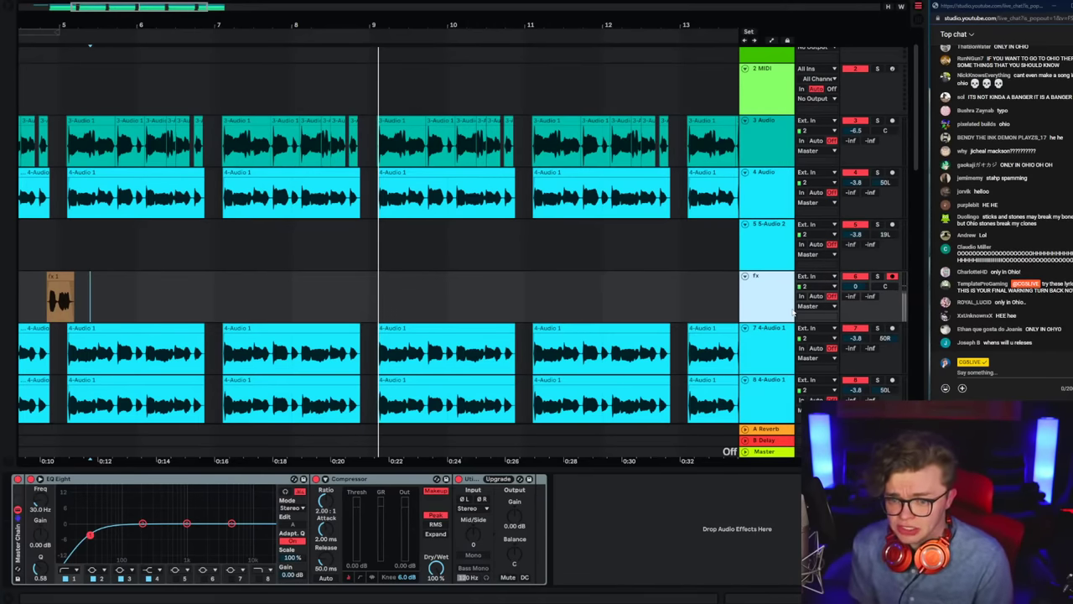
scroll(1006, 201, up, 2)
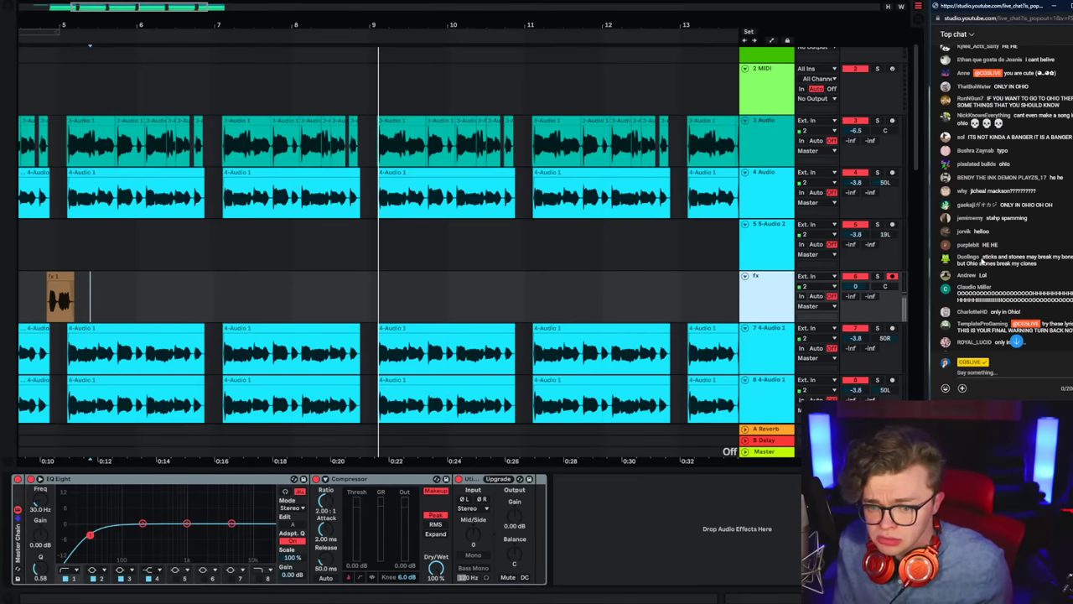
drag(981, 261, 1038, 266)
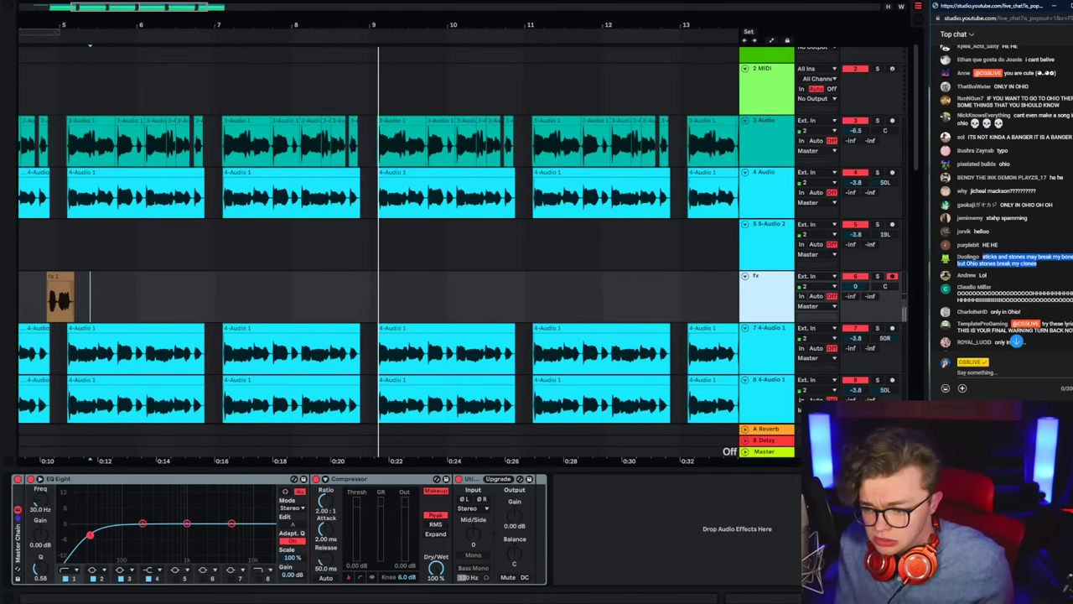
key(alt+Tab)
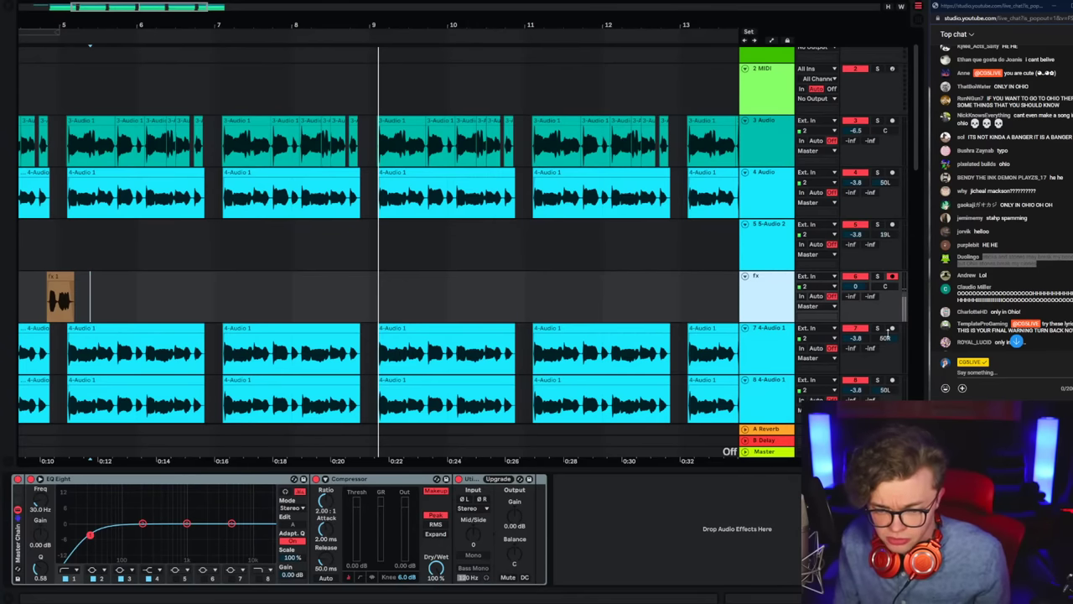
click(1035, 342)
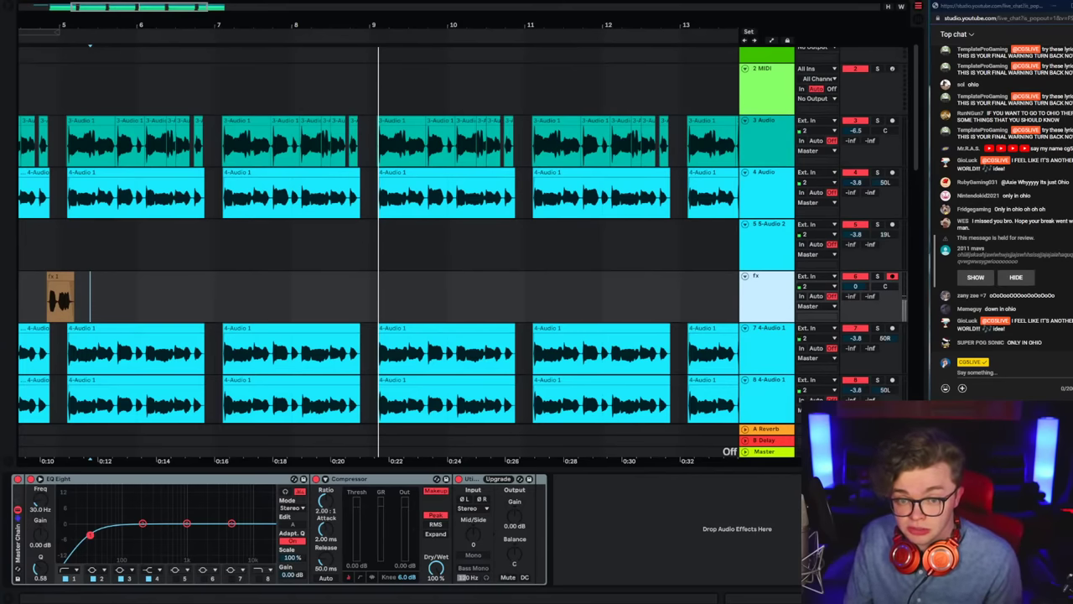
Step: Set the fixed grid to 1/2, place the start marker at bar 6 and select the fx track
click(210, 297)
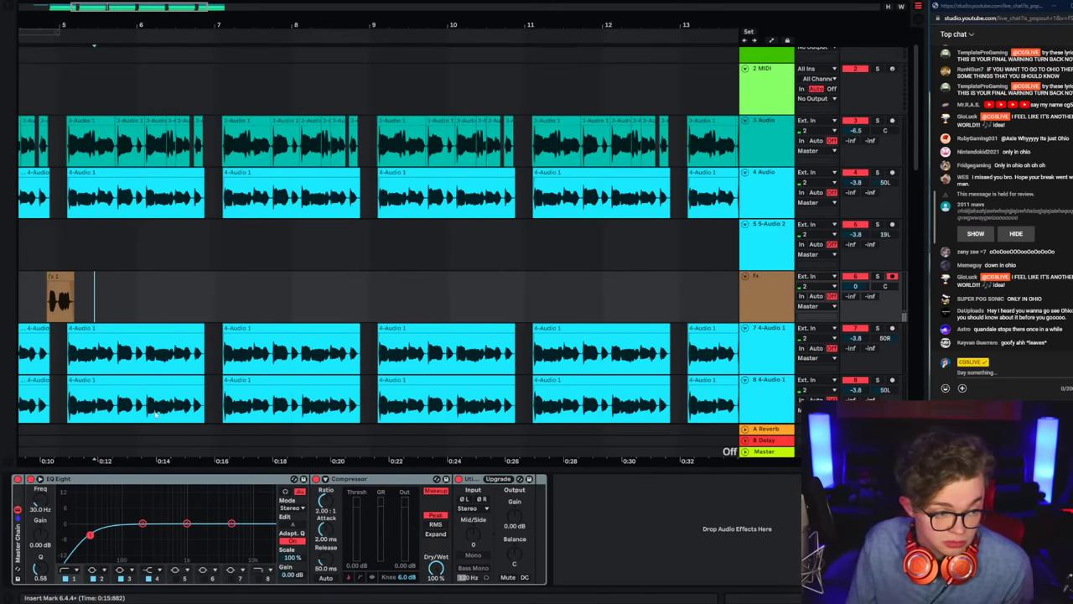
right_click(132, 275)
click(278, 387)
click(107, 304)
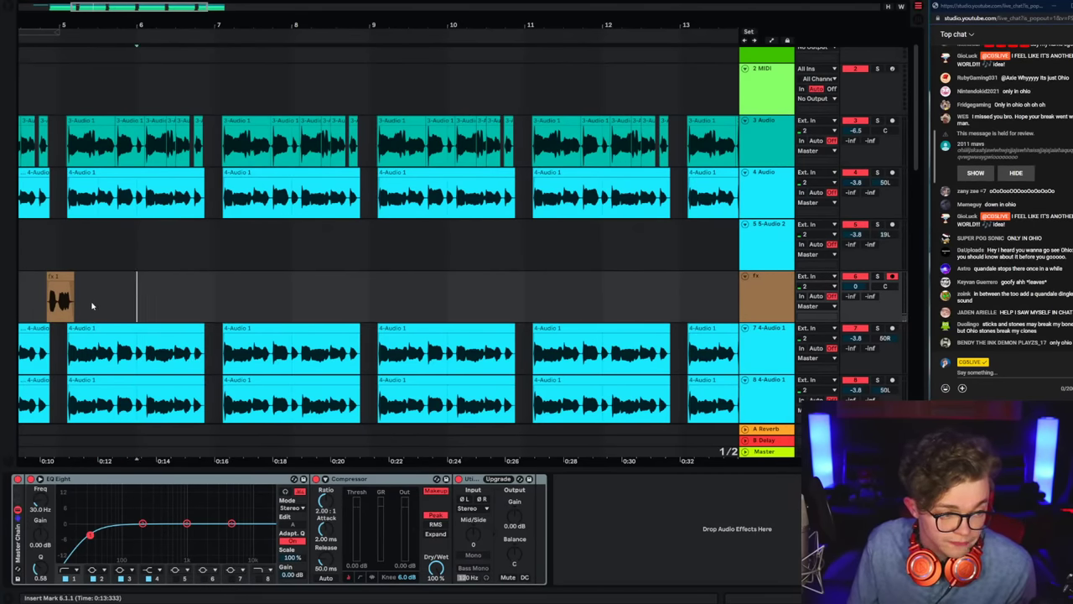
click(92, 306)
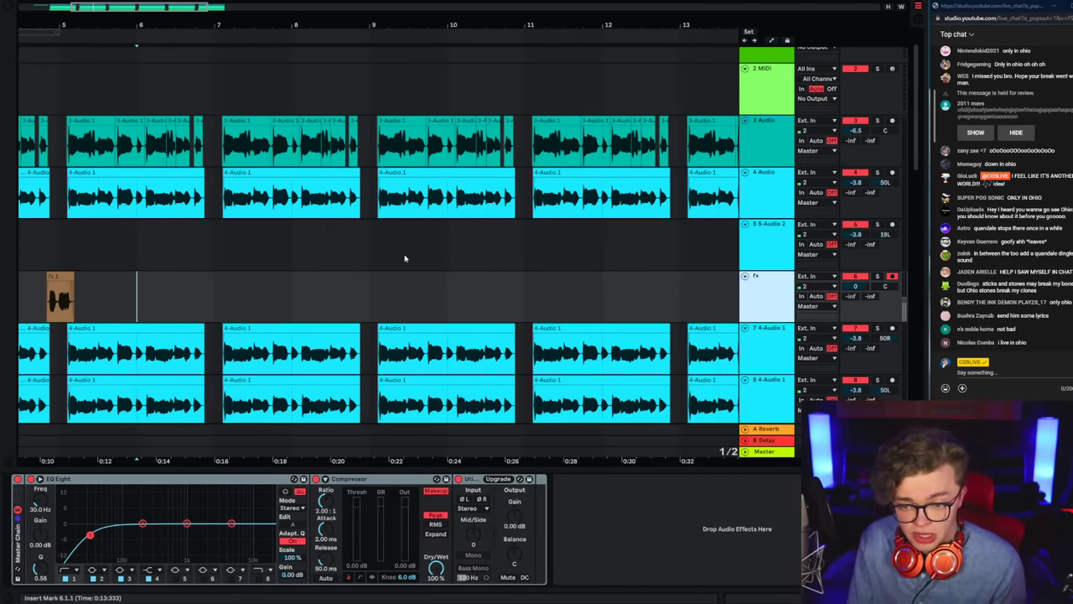
click(753, 296)
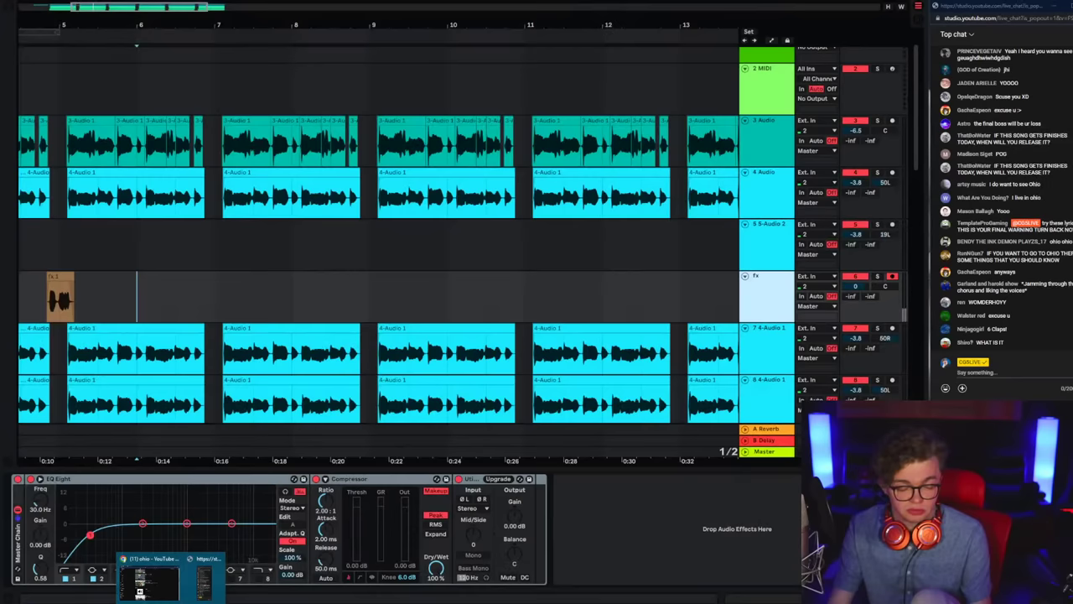
Step: Switch to the browser, open Google Docs and move its window clear of the arrangement
click(151, 581)
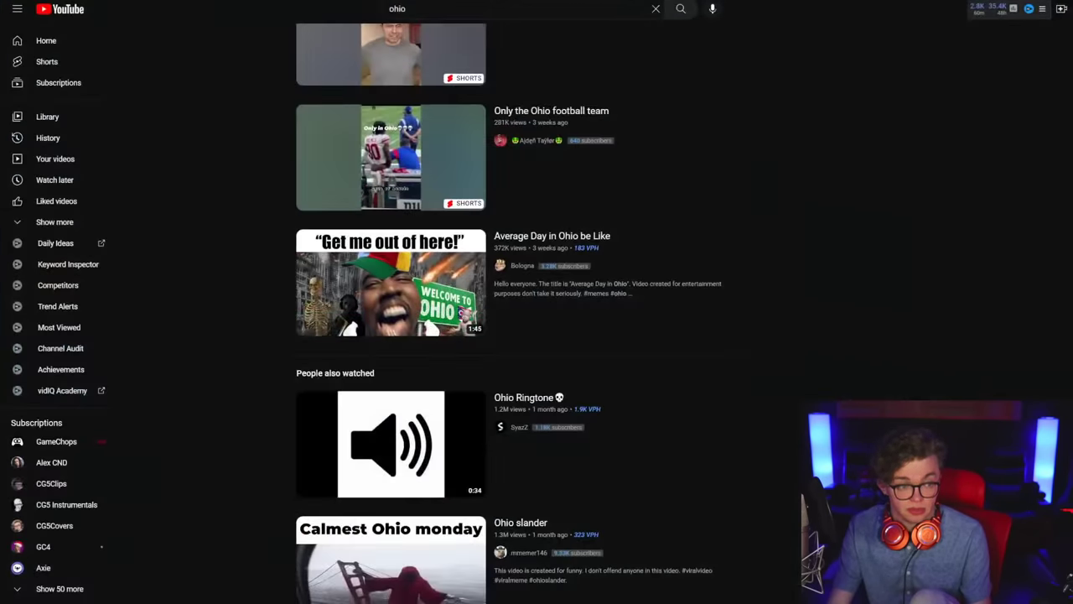
key(ctrl+t)
click(1072, 1)
click(1070, 1)
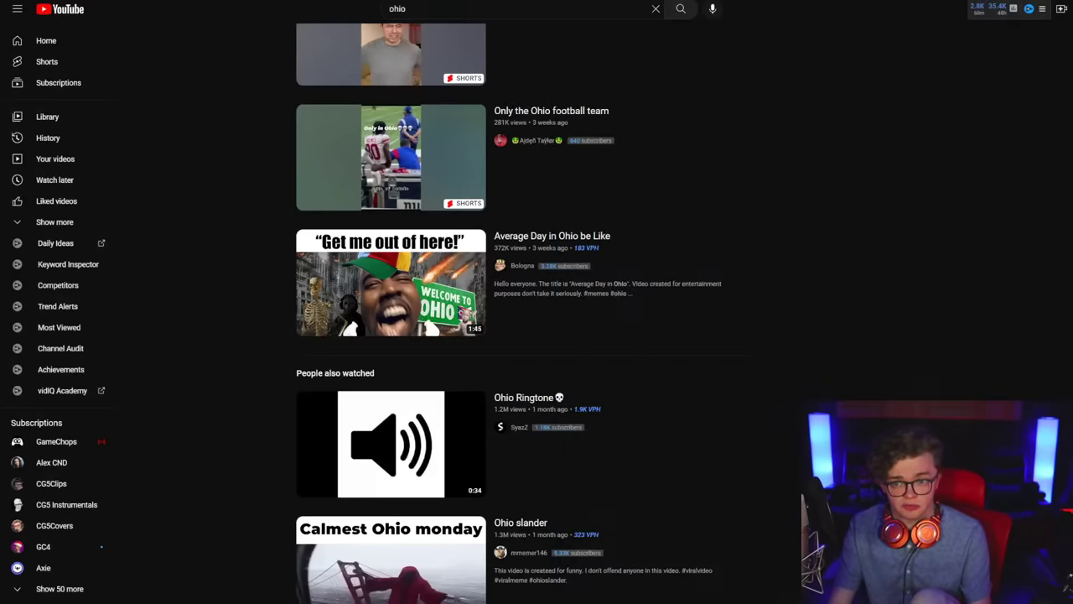
text(docs)
key(Return)
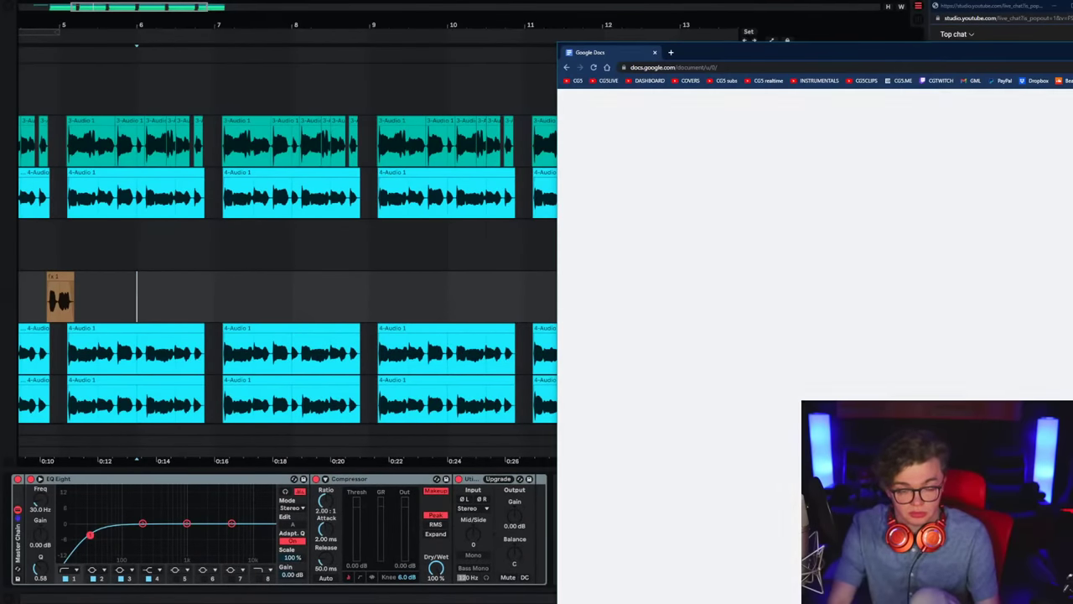
drag(555, 195, 1072, 194)
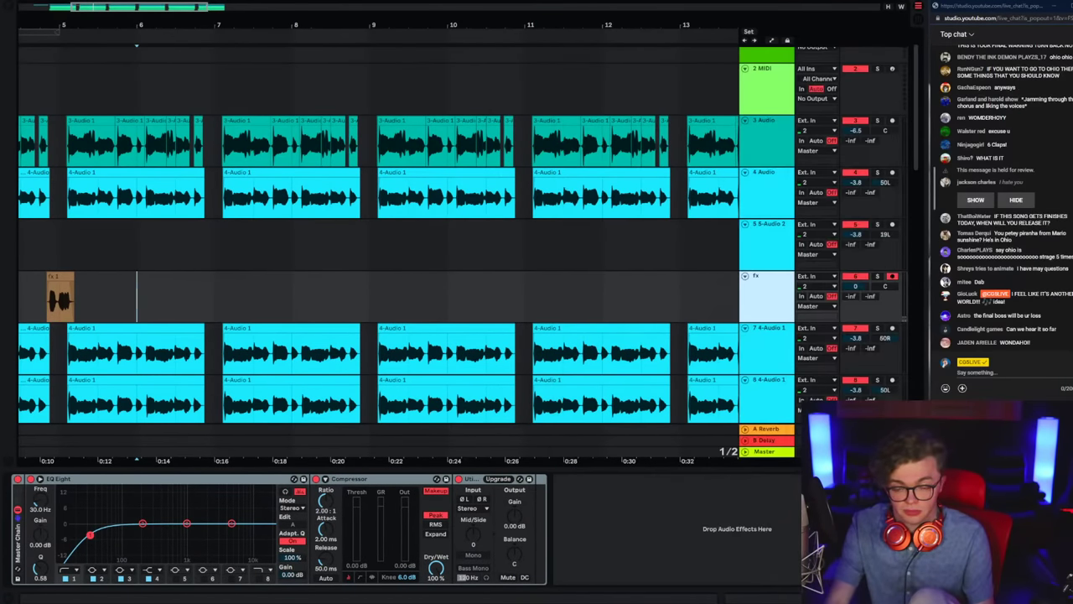
Step: Bring up the untitled lyrics document beside the arrangement, check it and put it away
key(alt+Tab)
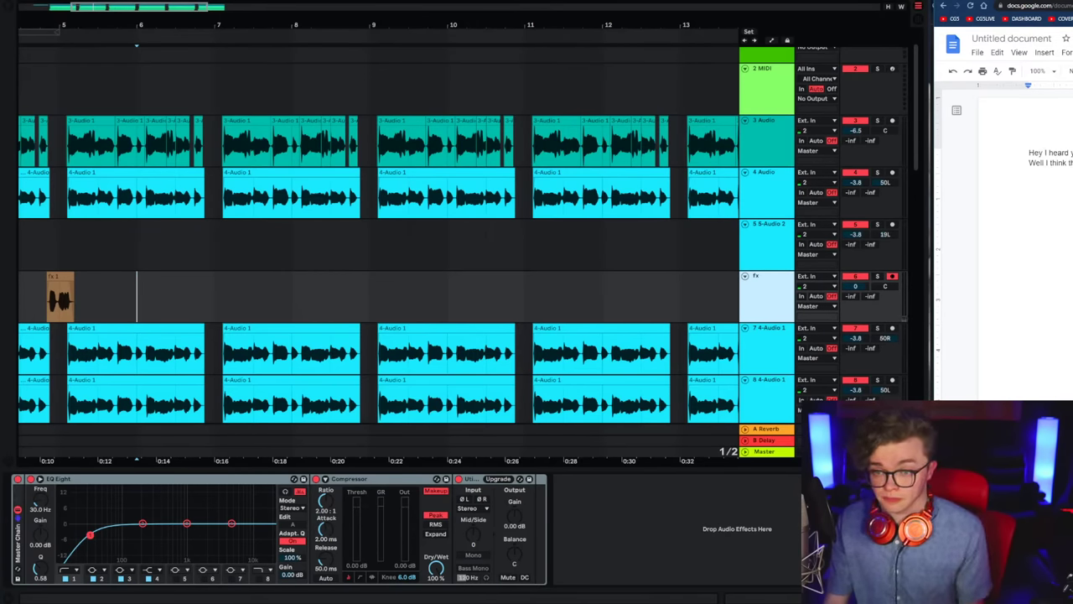
drag(1070, 0, 1069, 66)
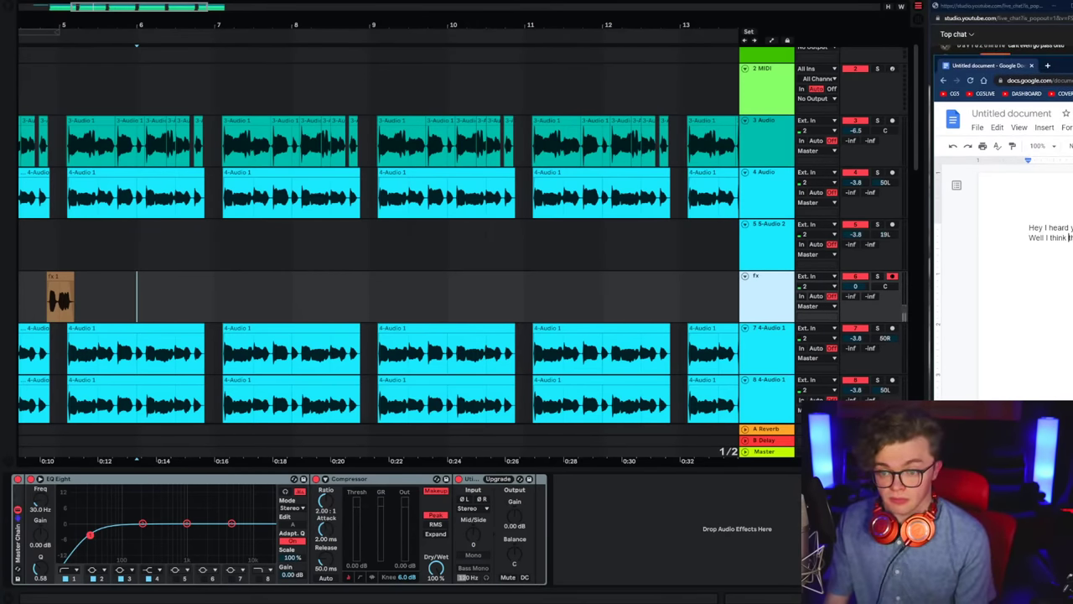
click(1029, 65)
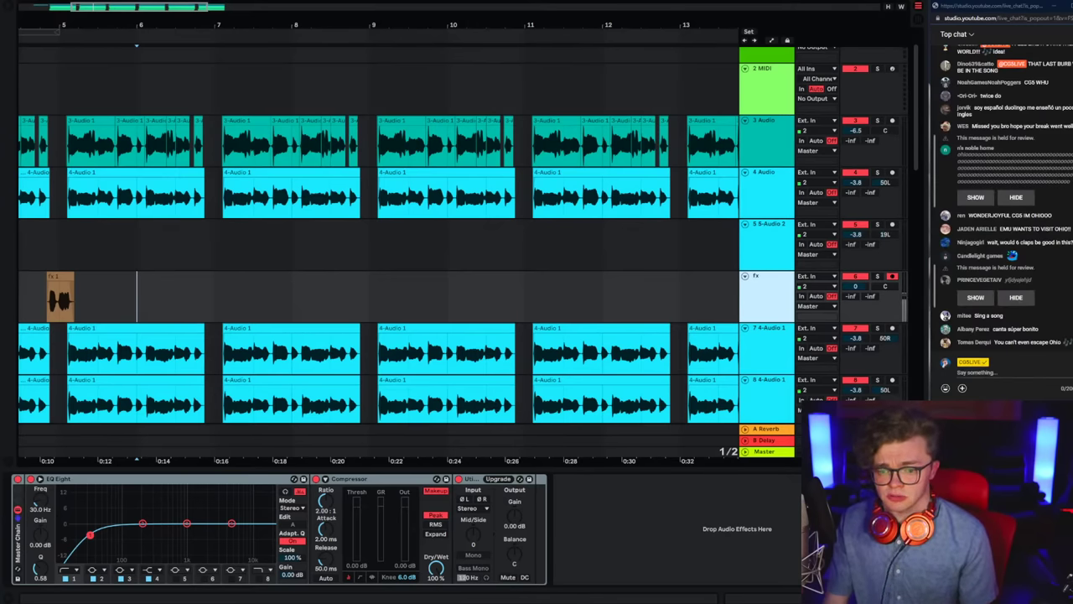
Step: Rehearse the lyrics over the harmony stack, playing repeatedly from bar 6
key(space)
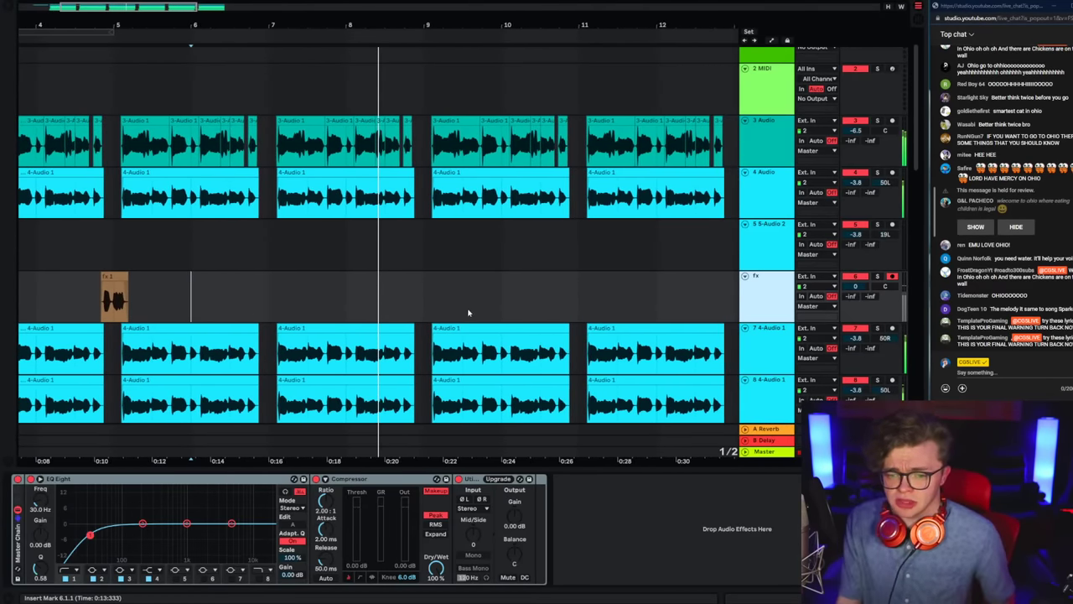
key(space)
key(space)
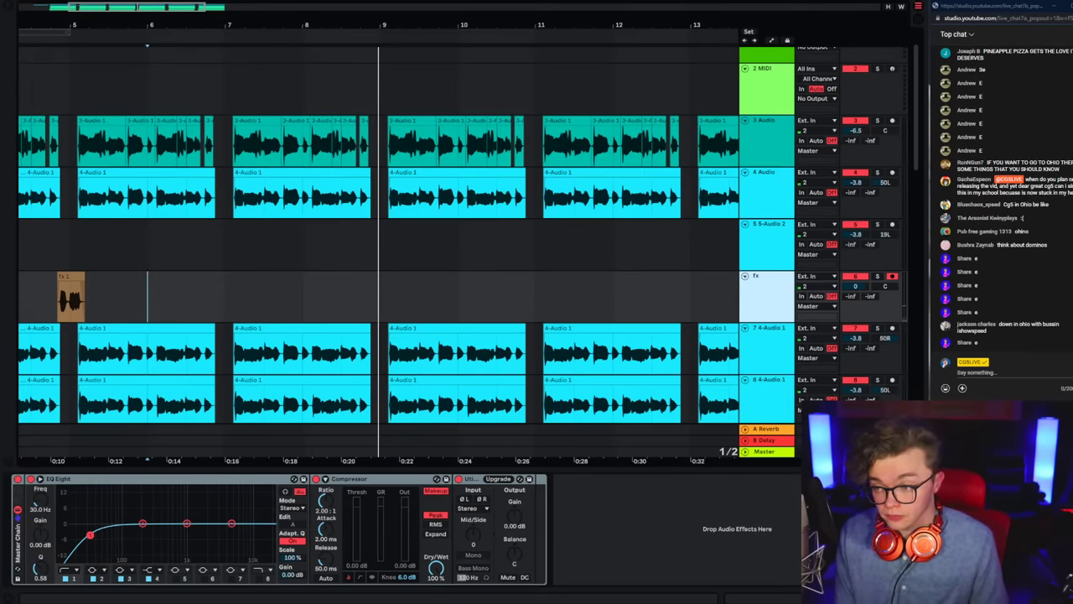
Step: Start at bar 6, record a vocal take on the fx track until after bar 9, and listen back to it
key(space)
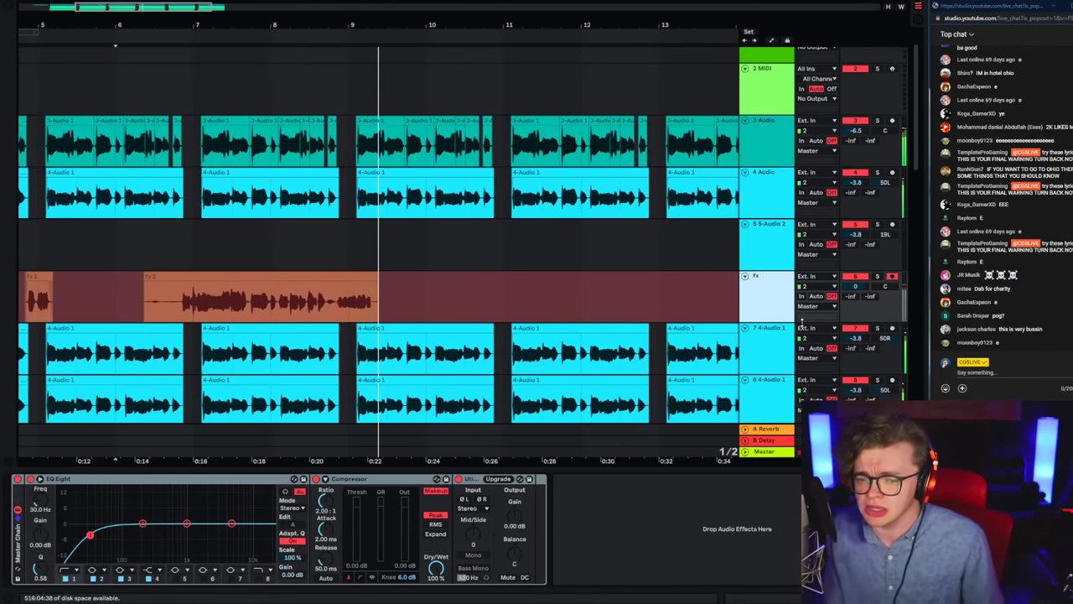
key(space)
key(space)
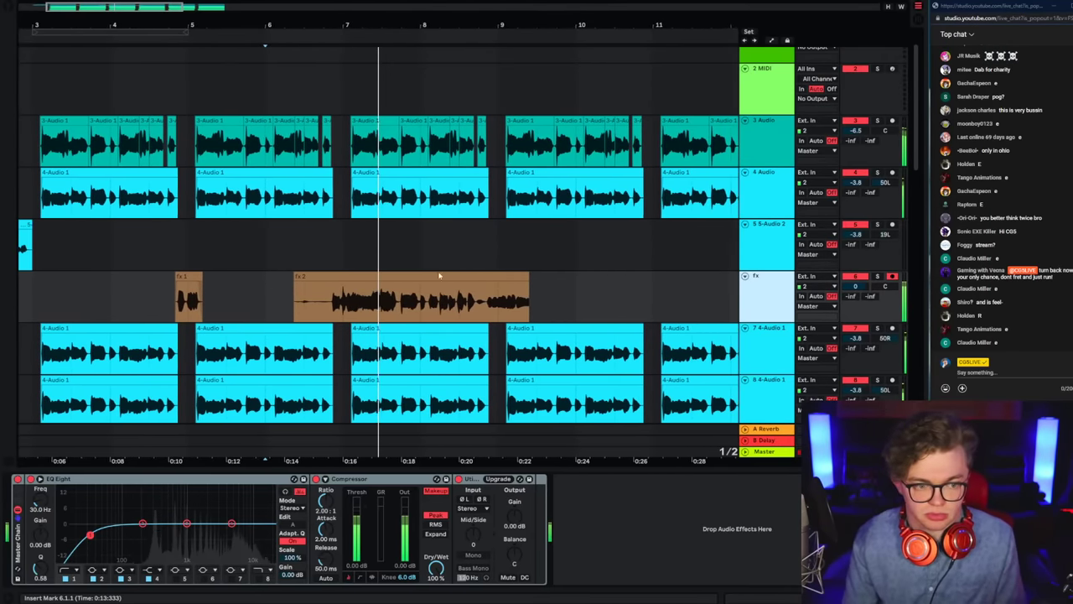
click(292, 297)
click(777, 303)
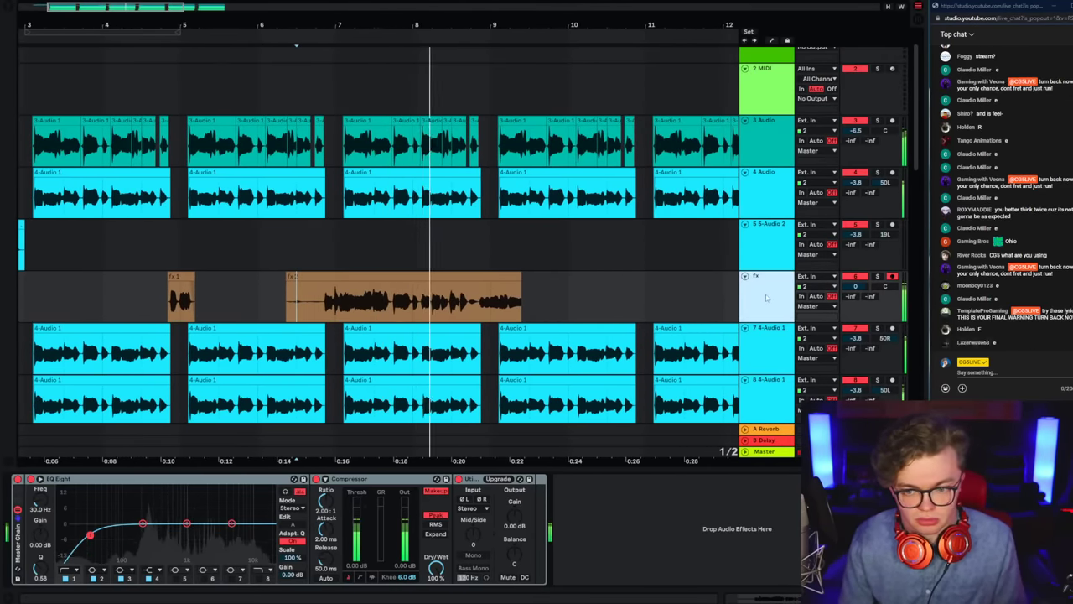
Step: Delete the second fx clip, which spans about bar 6.2 to after bar 9
scroll(766, 297, down, 1)
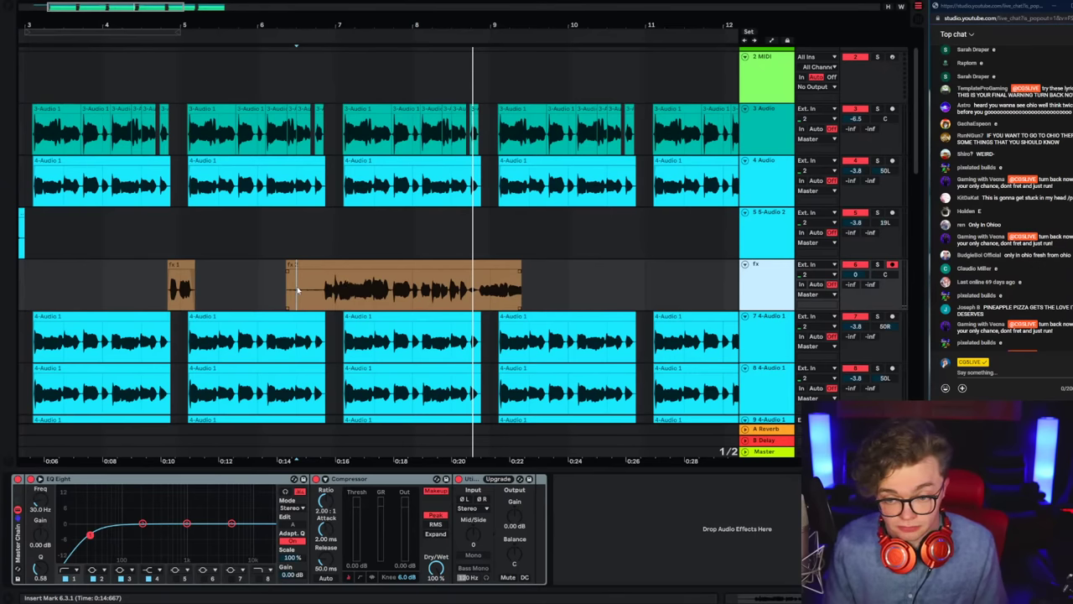
drag(279, 294, 567, 290)
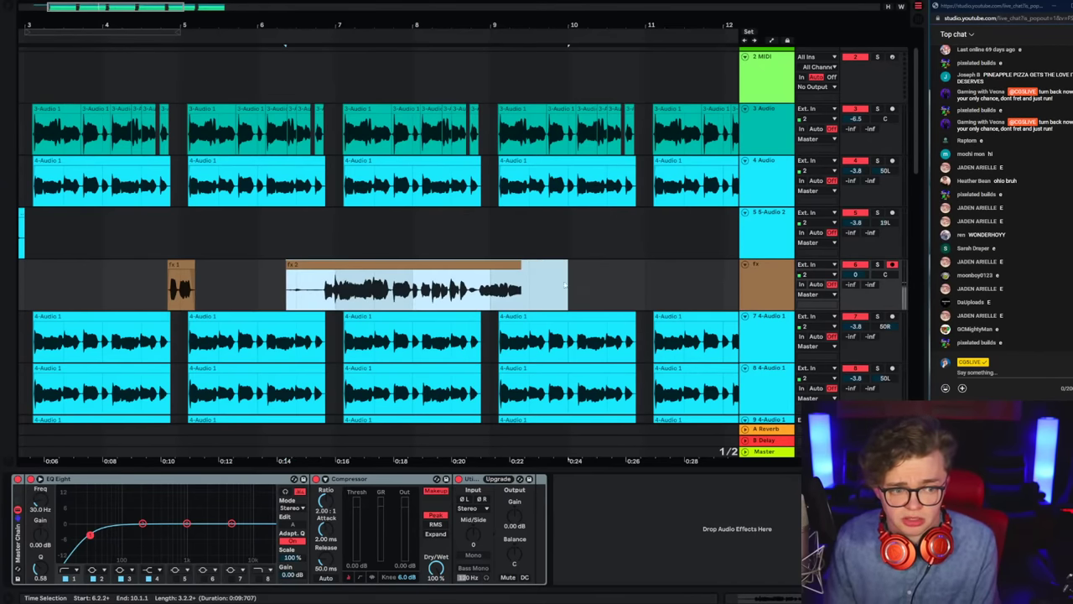
key(Delete)
Step: Play from bar 6, record a short vocal take on the fx track until before bar 8, and undo it
click(259, 289)
key(space)
click(746, 288)
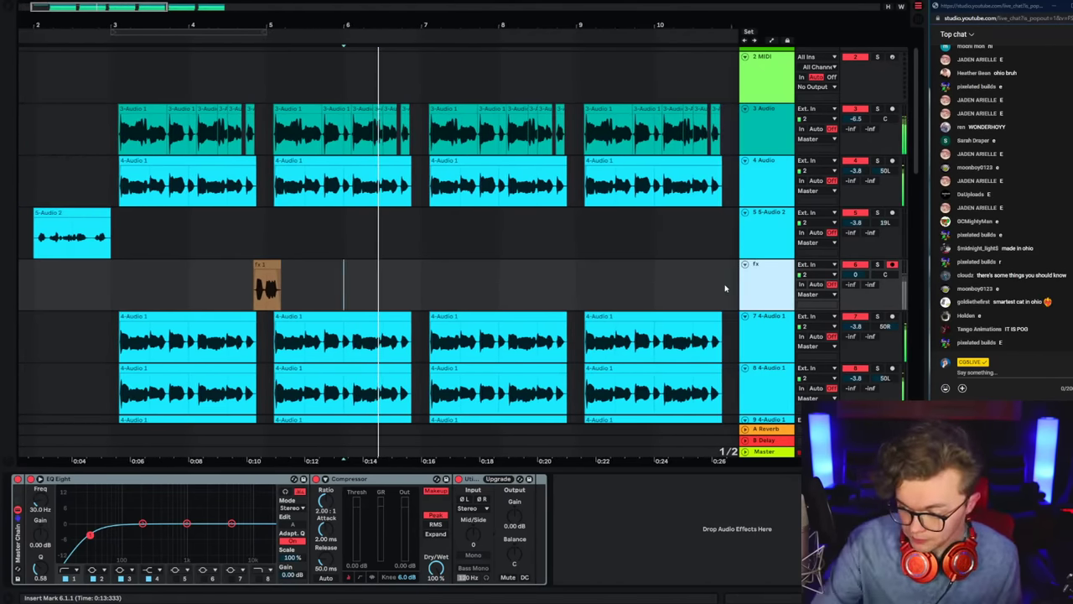
key(F9)
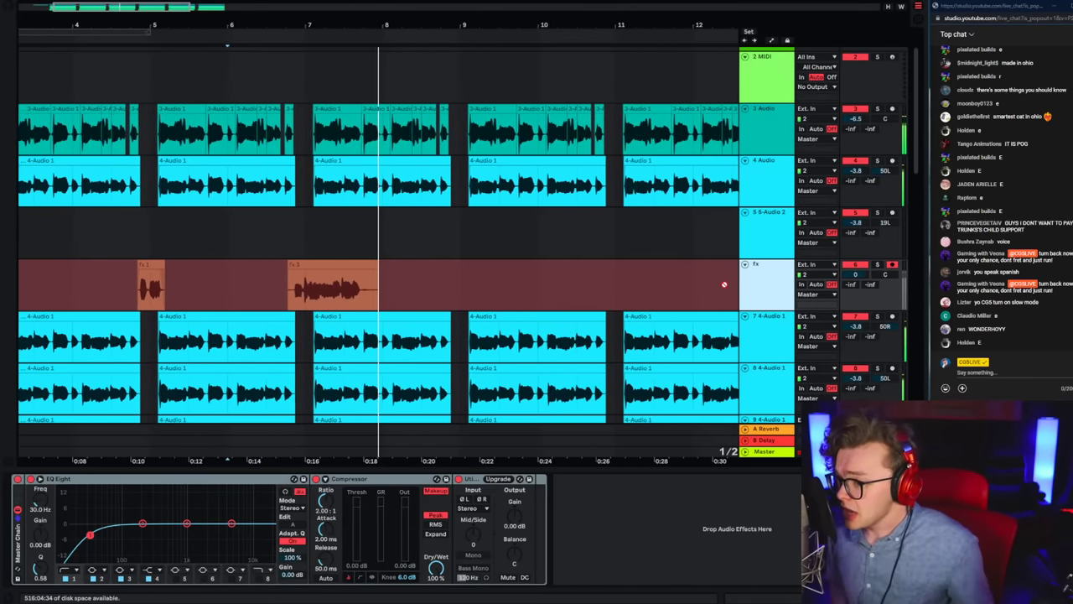
key(space)
key(ctrl+z)
Step: Try a vocal take on the fx track from bar 6.3 and undo it
click(248, 295)
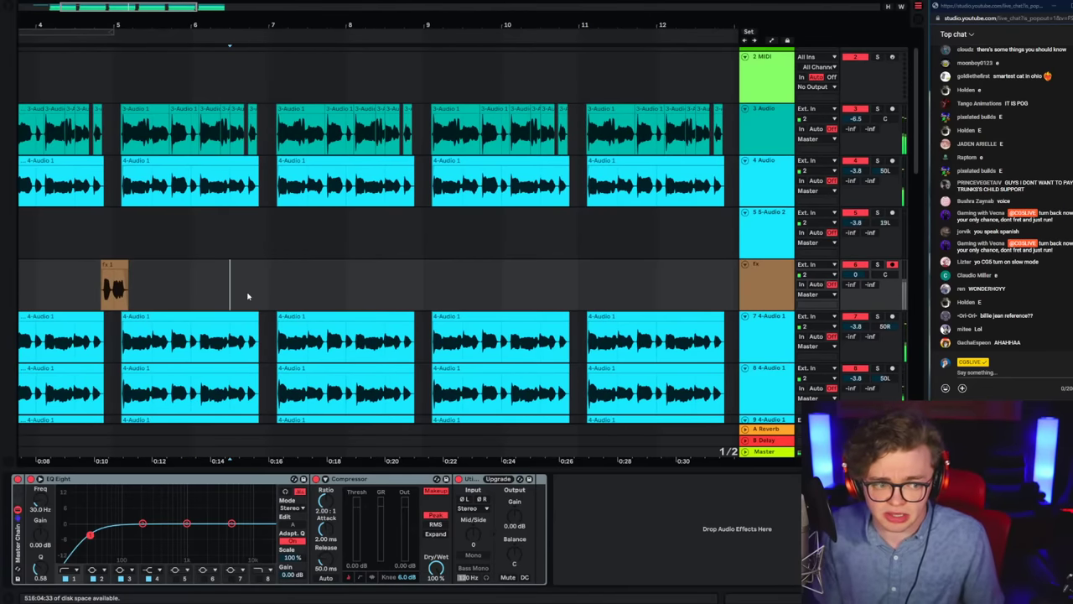
key(space)
key(F9)
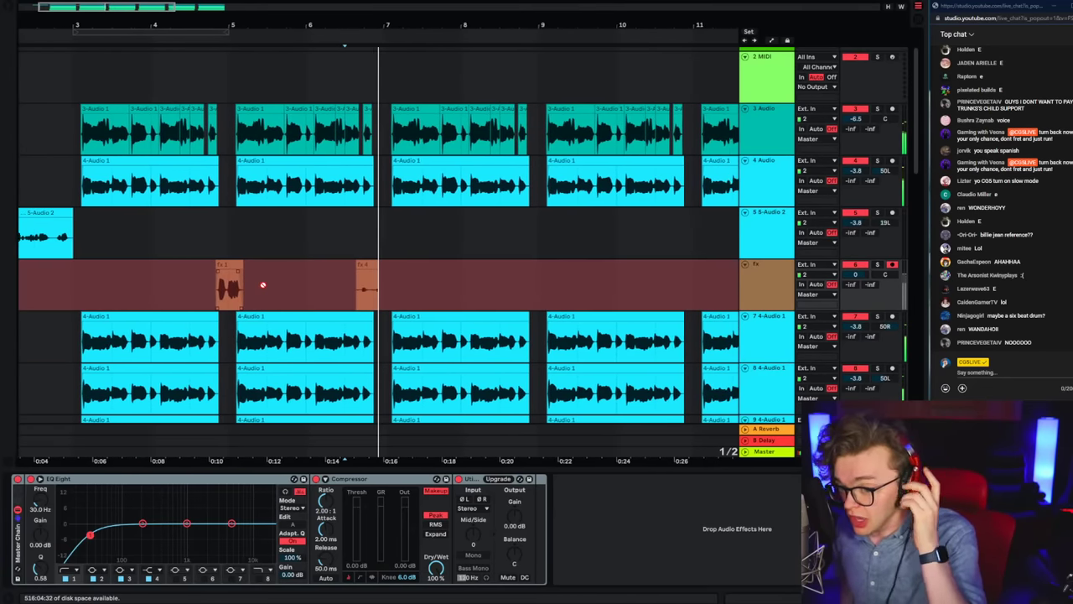
key(space)
key(ctrl+z)
Step: Record a longer vocal take on the fx track from about bar 6.3 until just after bar 9
key(F9)
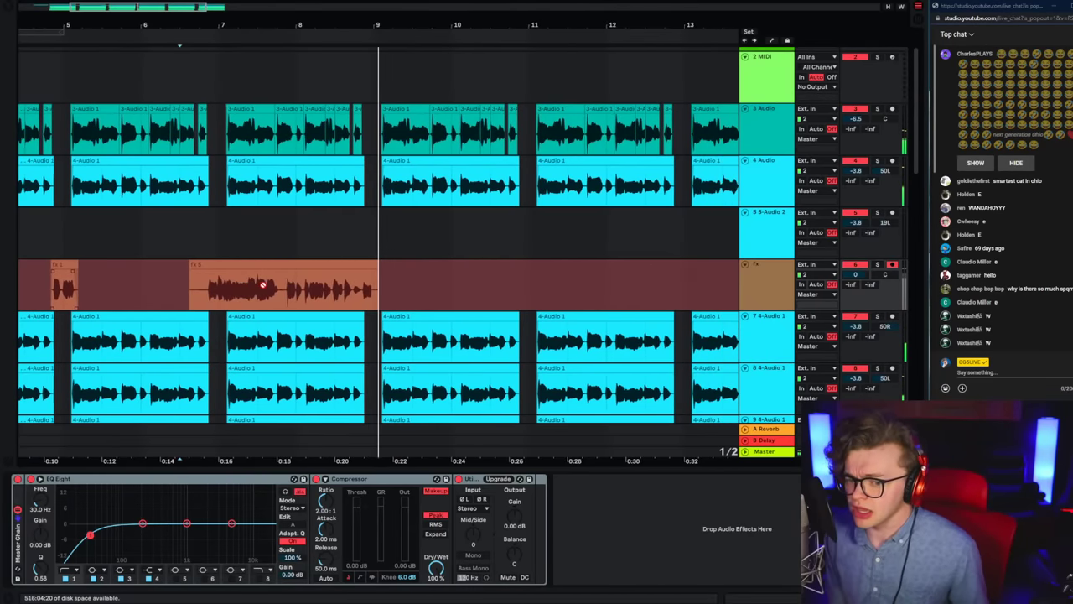
key(space)
Step: Turn the grid off, move the start marker to about bar 6.1.4 and undo the last fx take
right_click(337, 278)
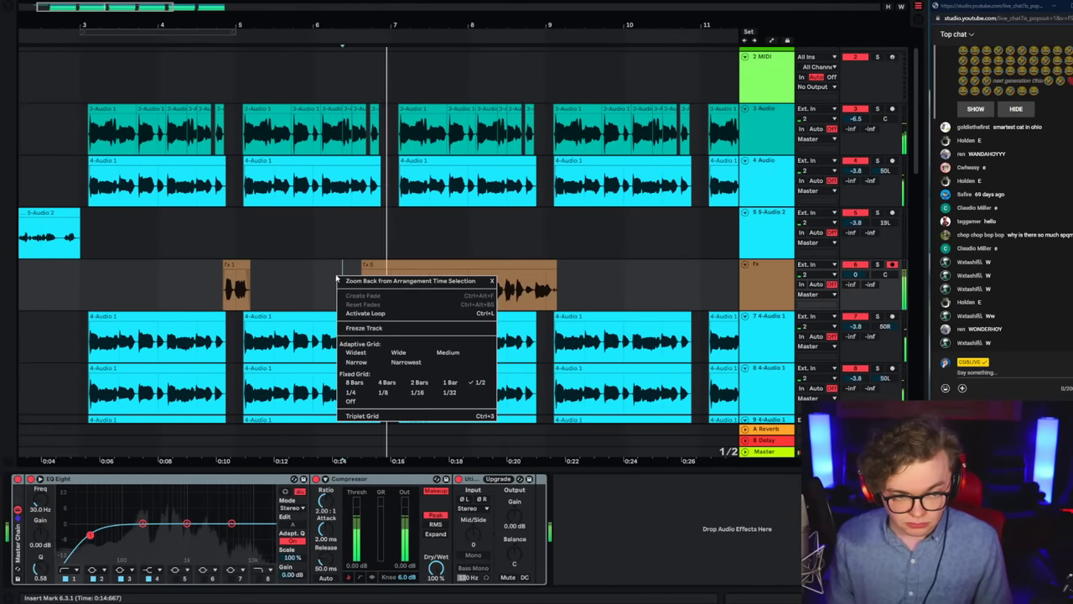
click(370, 401)
click(330, 300)
key(ctrl+z)
Step: Start playback from about bar 6.1.4 and record a new vocal take on the fx track past bar 8
key(space)
key(space)
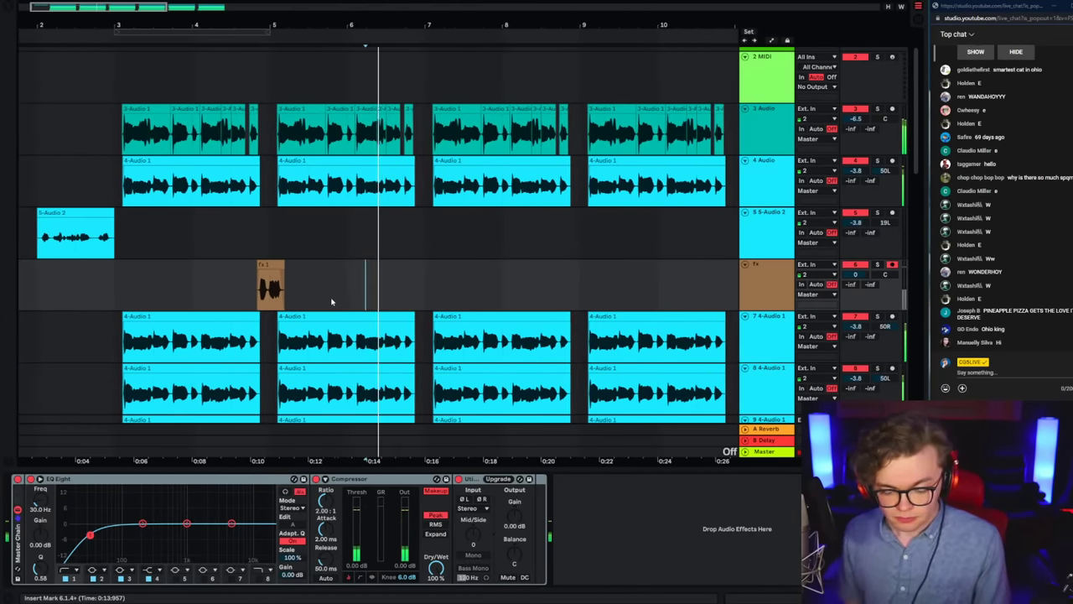
key(F9)
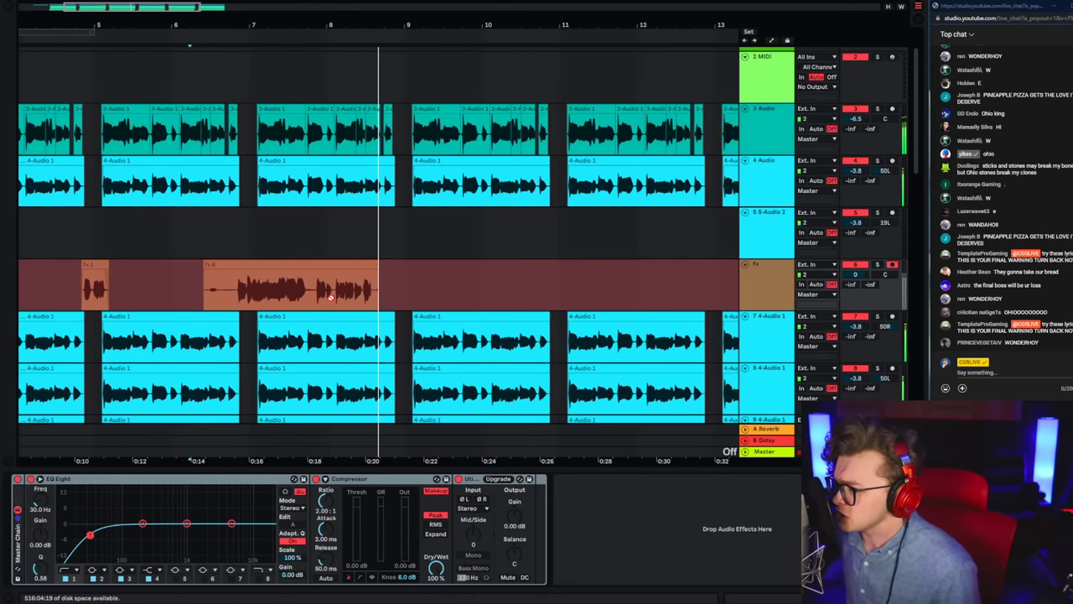
Step: Stop recording and delete the quiet opening of the longer fx take, from bar 6.1.1 to about 6.4.2
key(space)
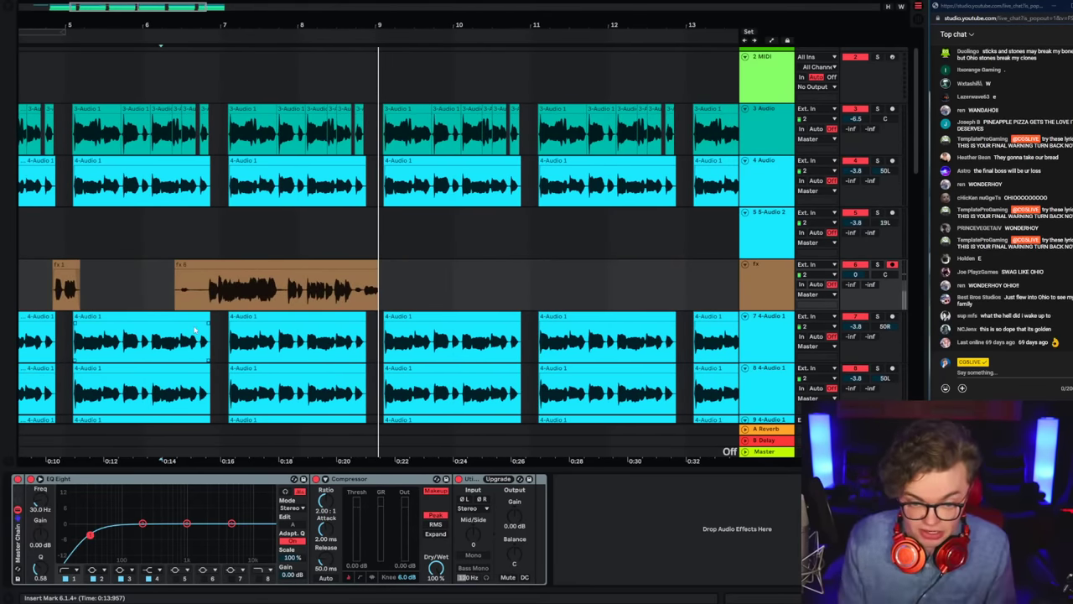
scroll(227, 297, left, 5)
click(362, 292)
drag(362, 293, 412, 291)
key(Delete)
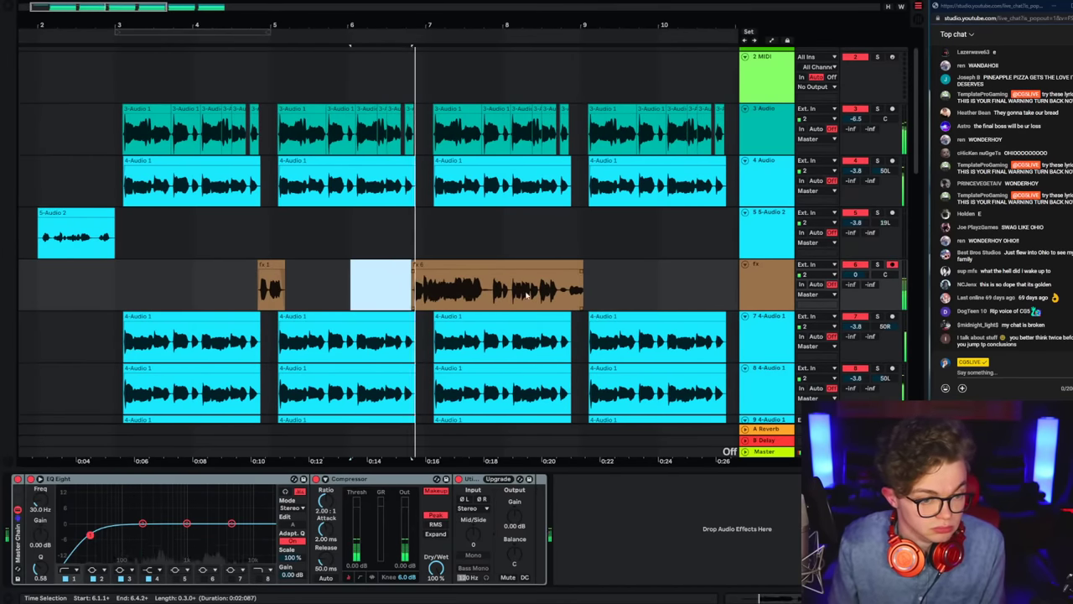
click(559, 293)
click(406, 283)
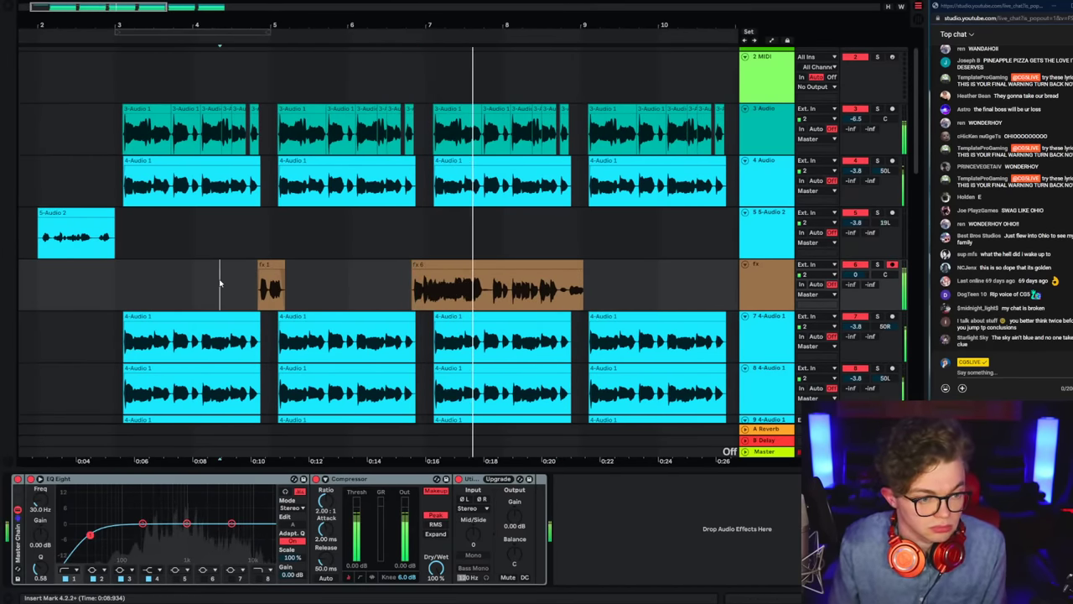
Step: Load the cl1b vocal rack preset from the User Library's Audio Effect Rack presets onto the fx track
scroll(219, 282, down, 5)
click(9, 6)
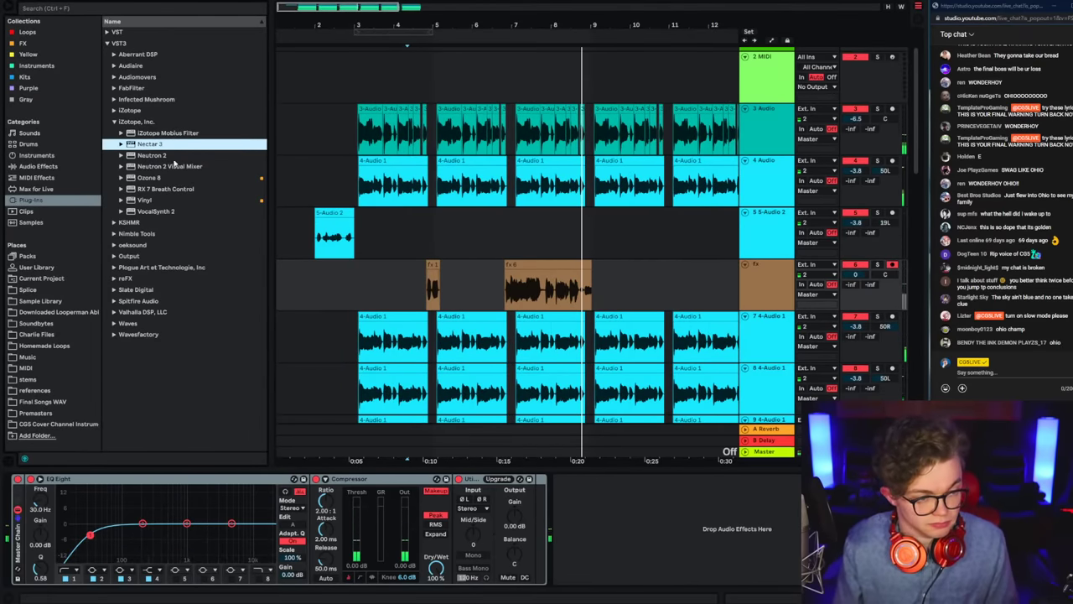
click(37, 267)
click(107, 110)
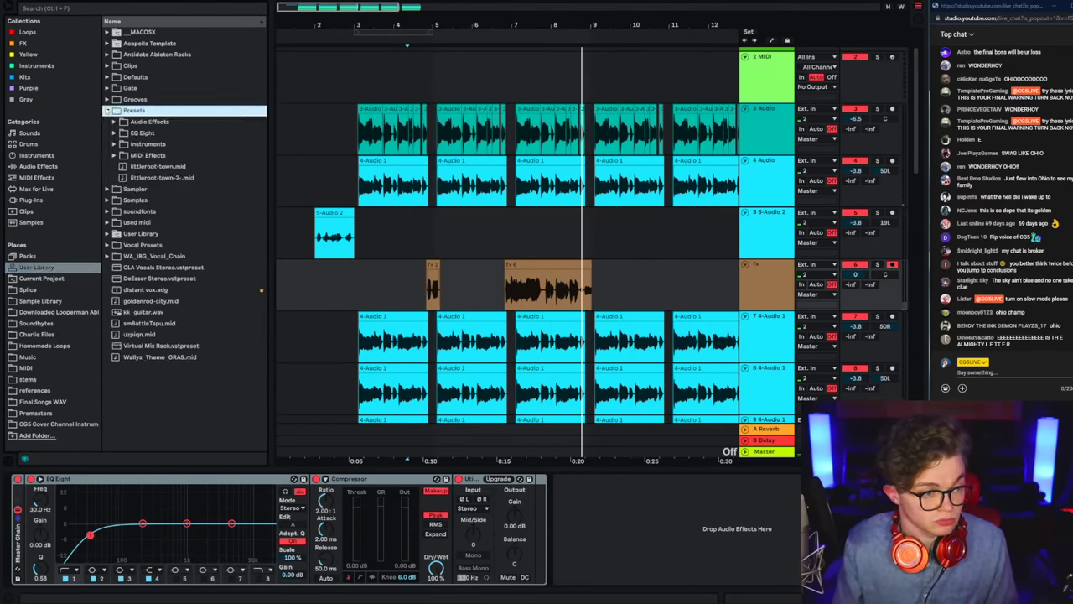
click(114, 122)
click(121, 144)
scroll(172, 369, down, 2)
scroll(173, 401, down, 1)
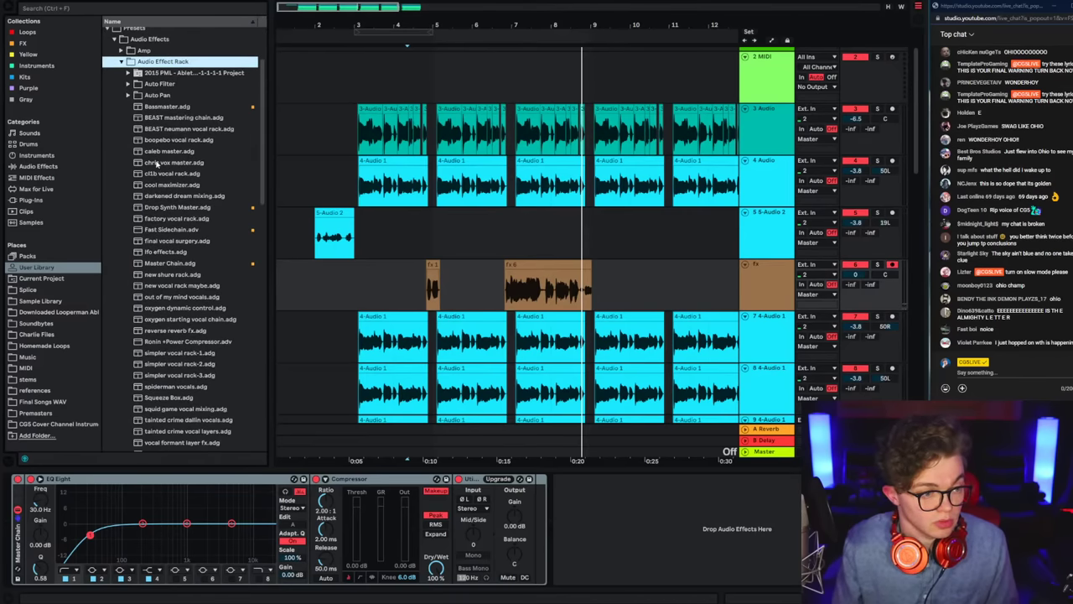
click(167, 173)
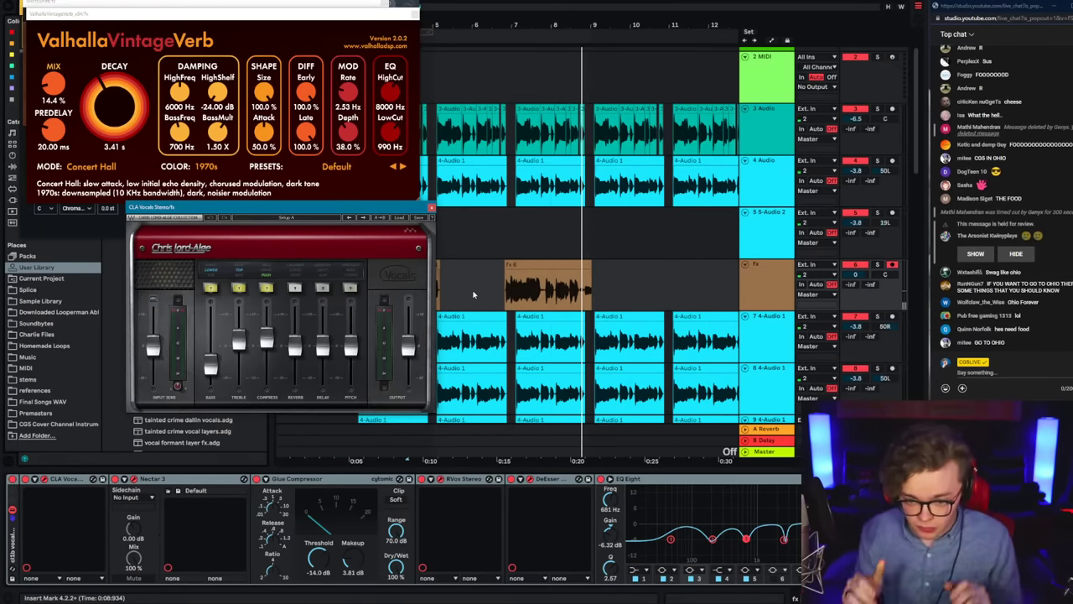
Step: Audition the processed longer fx take and close the ValhallaVintageVerb and MicroShift windows
click(500, 287)
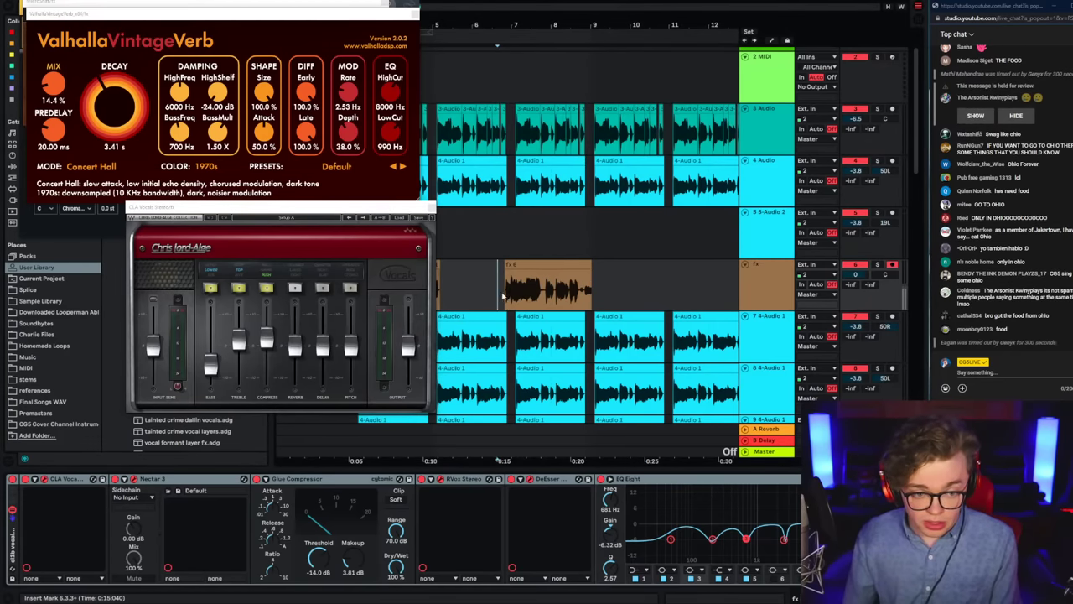
key(space)
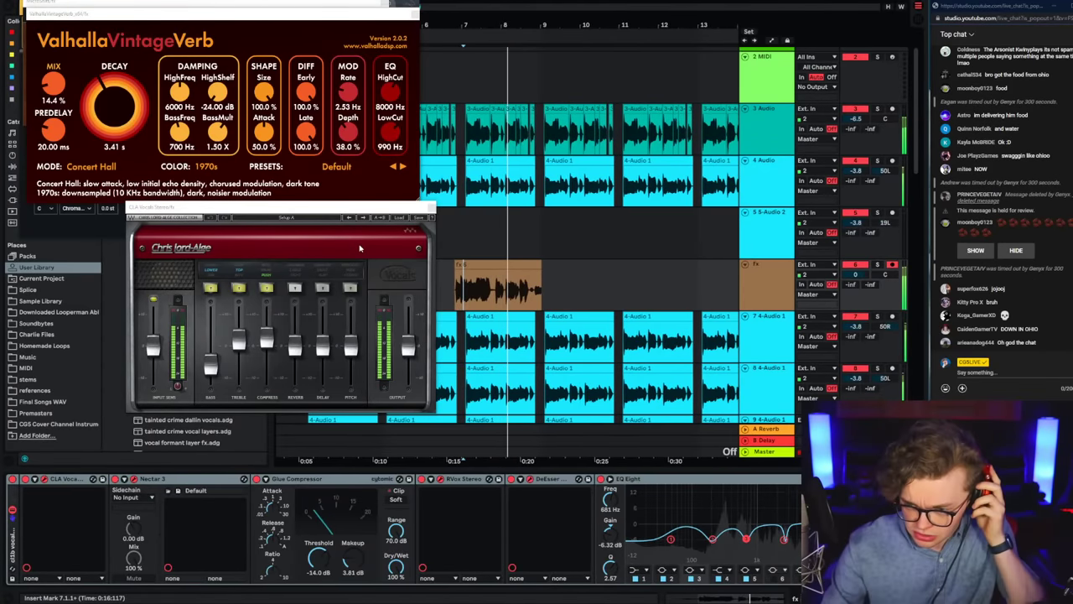
key(space)
click(414, 15)
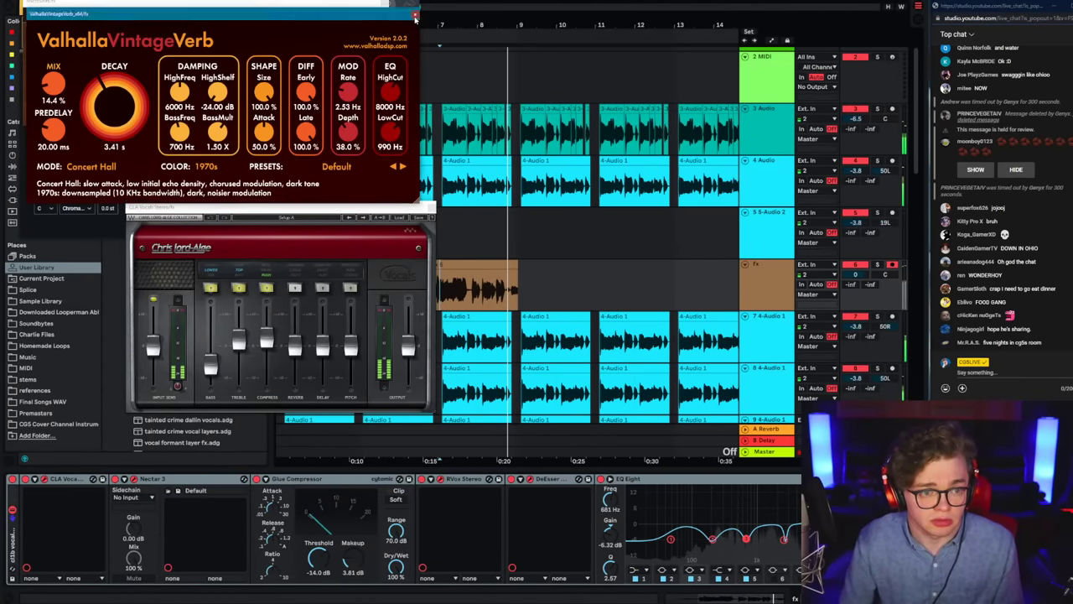
scroll(736, 488, down, 3)
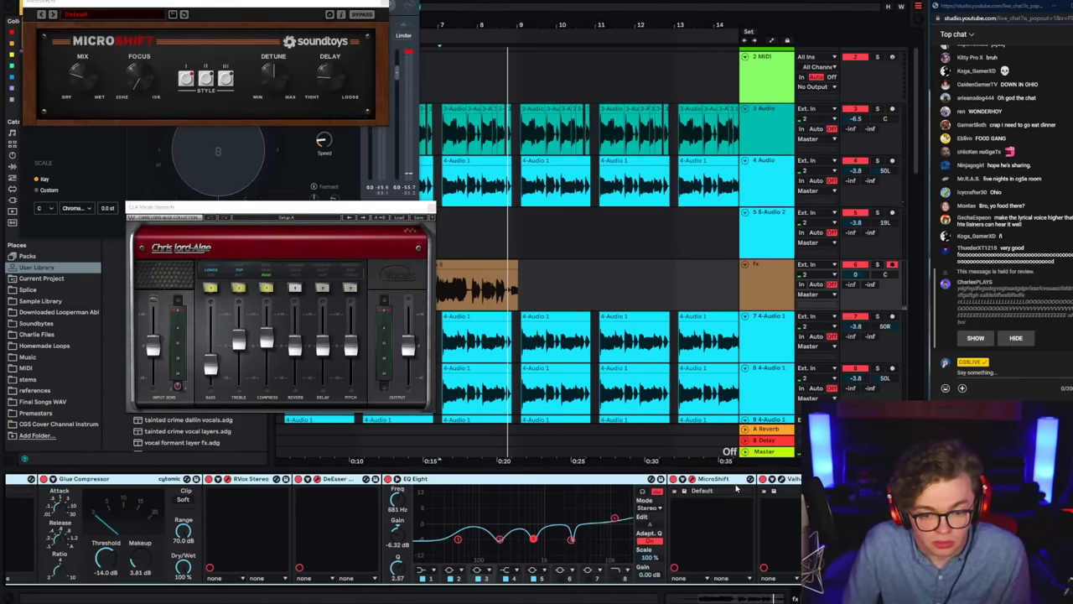
key(space)
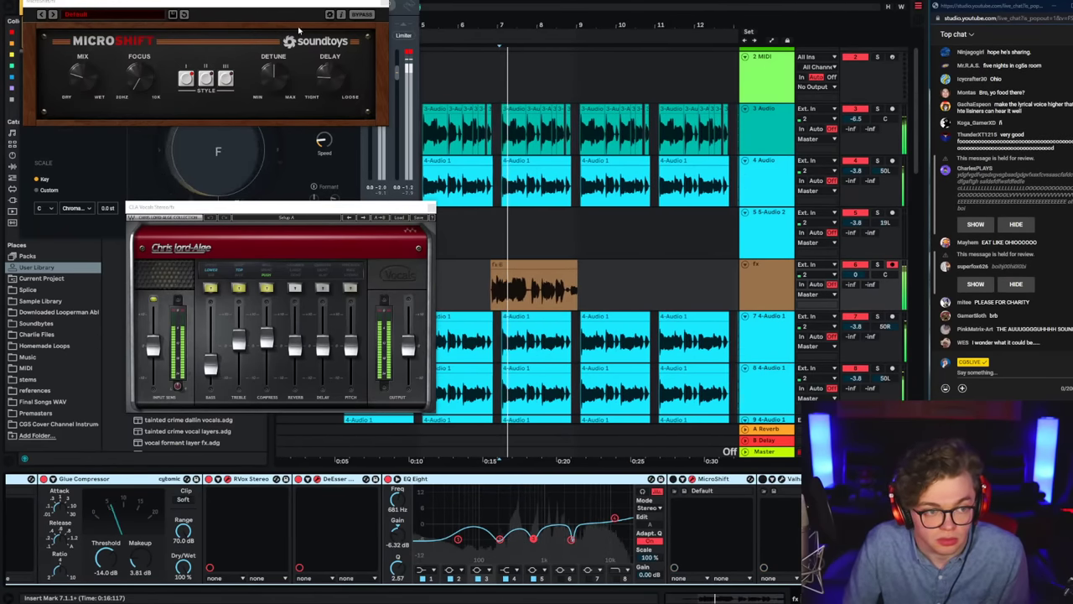
click(385, 2)
Step: Bring the Nectar 3 window into full view and set its pitch correction scale to Major and speed to 40 ms
drag(389, 0, 762, 154)
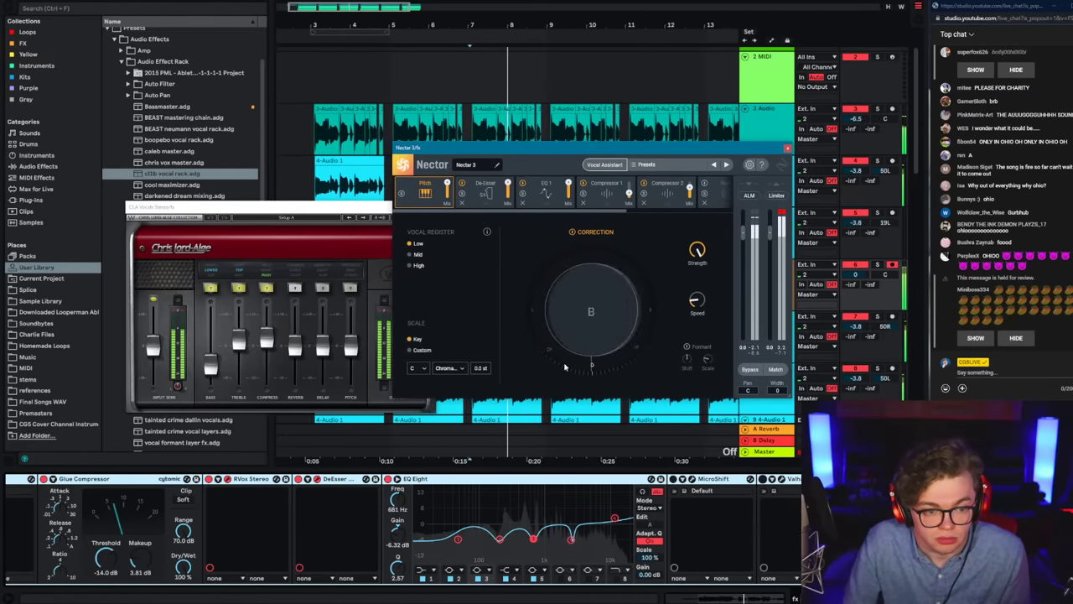
drag(697, 300, 700, 291)
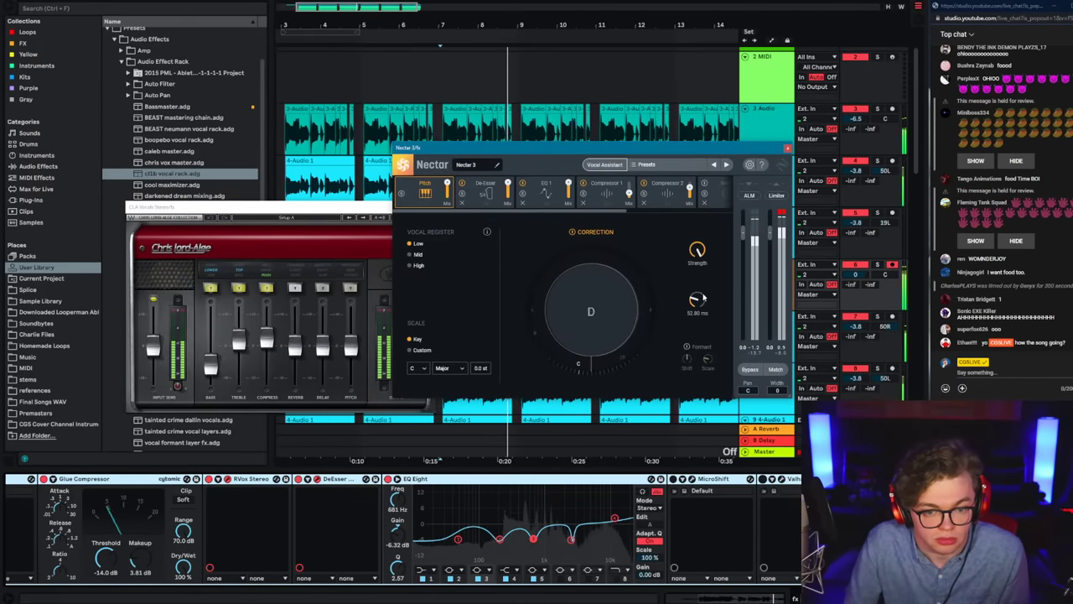
key(space)
key(space)
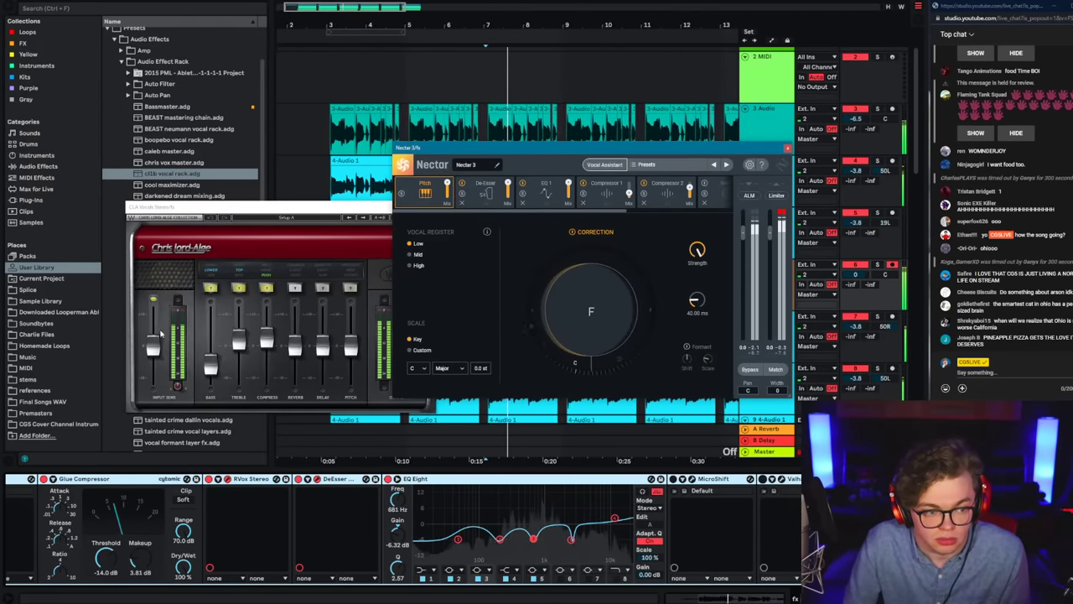
Step: Raise the Bass fader slightly in CLA Vocals and close the CLA Vocals, Nectar 3 and RVox windows
click(227, 210)
mouse_move(211, 364)
mouse_down()
mouse_move(212, 352)
mouse_move(211, 363)
mouse_up()
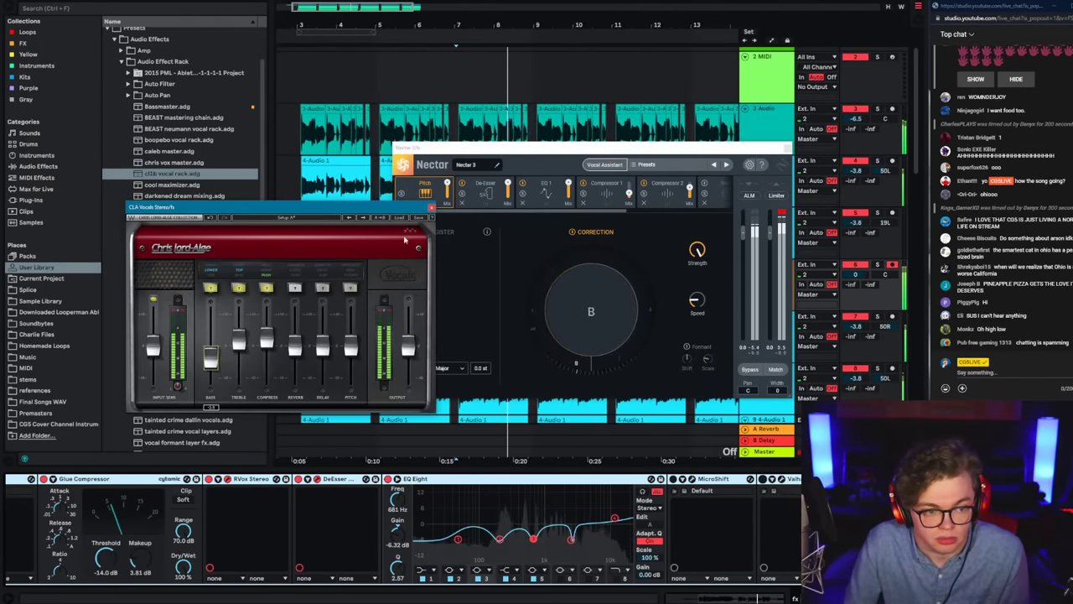
click(432, 208)
click(787, 149)
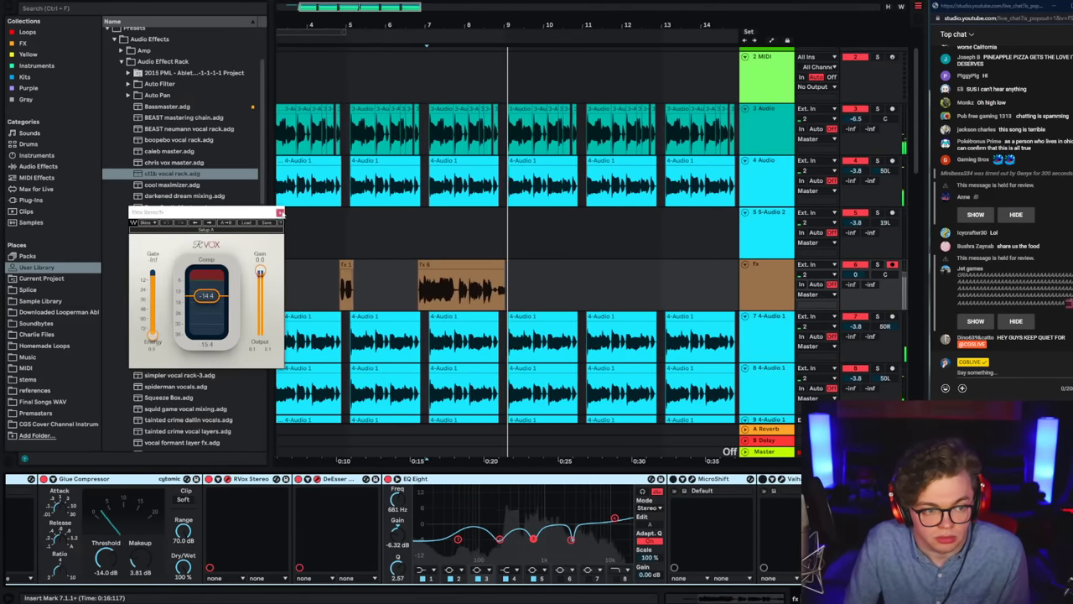
click(280, 212)
Step: Play the arrangement from just before the first fx clip to check how both fx takes sound
click(332, 284)
key(space)
key(space)
click(264, 216)
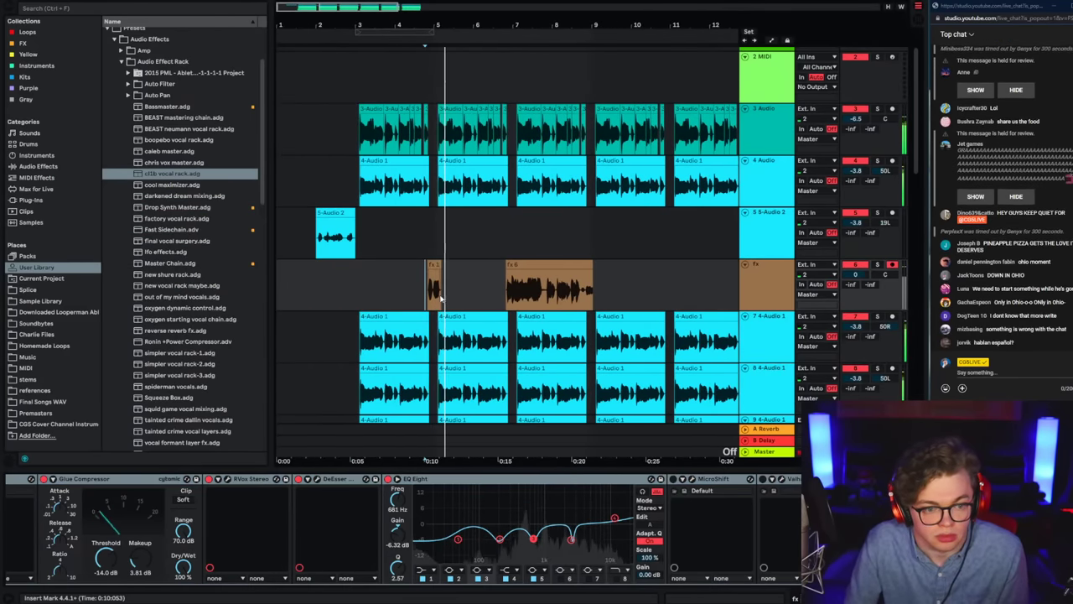
drag(411, 41, 434, 110)
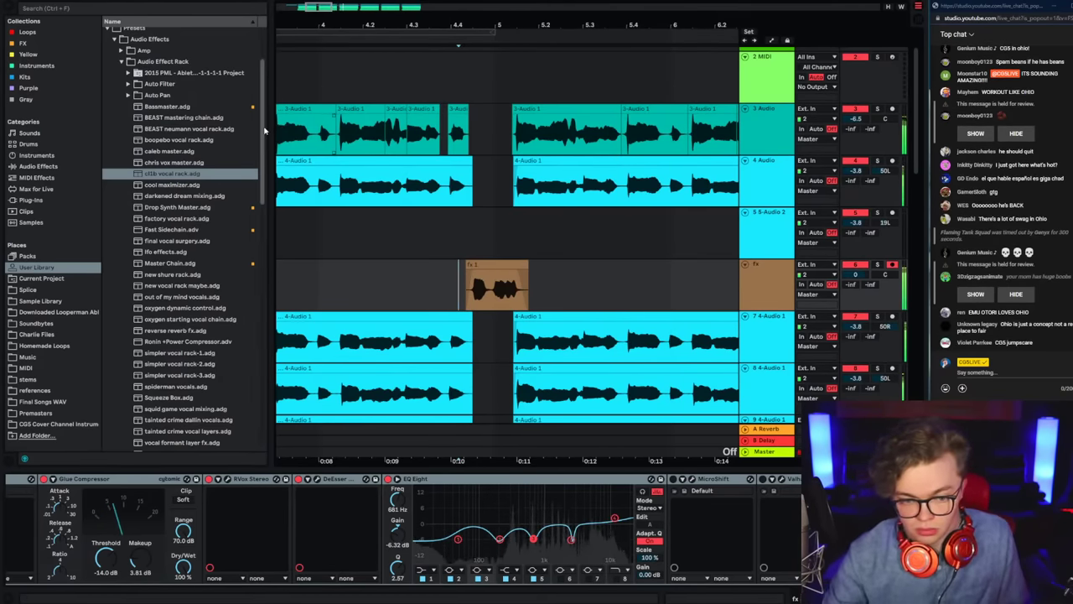
drag(492, 30, 319, 4)
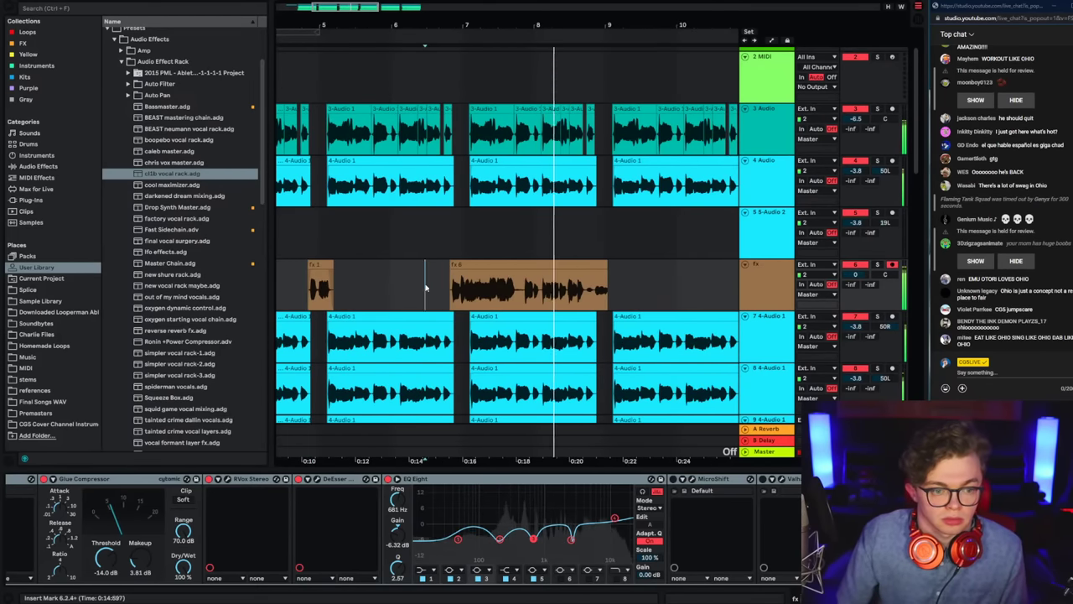
Step: Extend the start of the longer fx clip slightly earlier than 6.4.2
drag(425, 288, 452, 295)
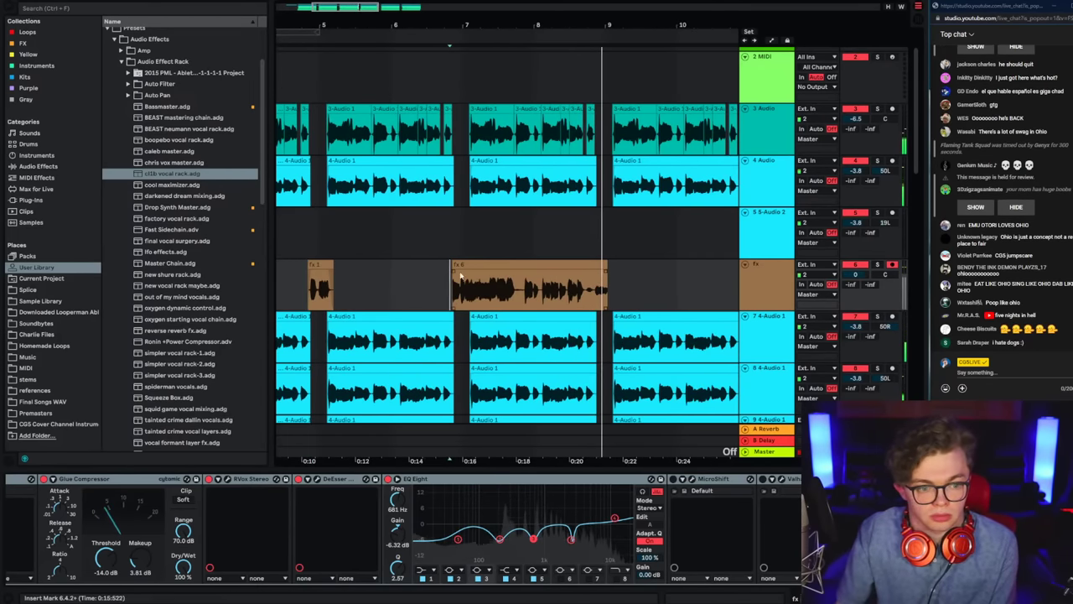
shift+click(451, 290)
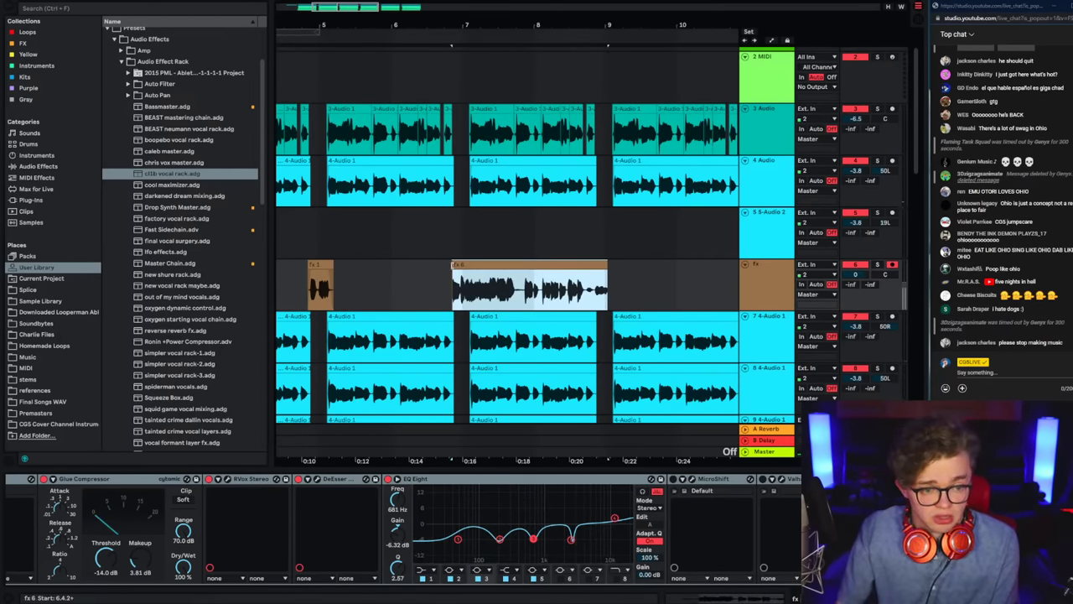
drag(453, 265, 448, 264)
Step: Solo the fx track and play it back from just before its first clip
click(767, 126)
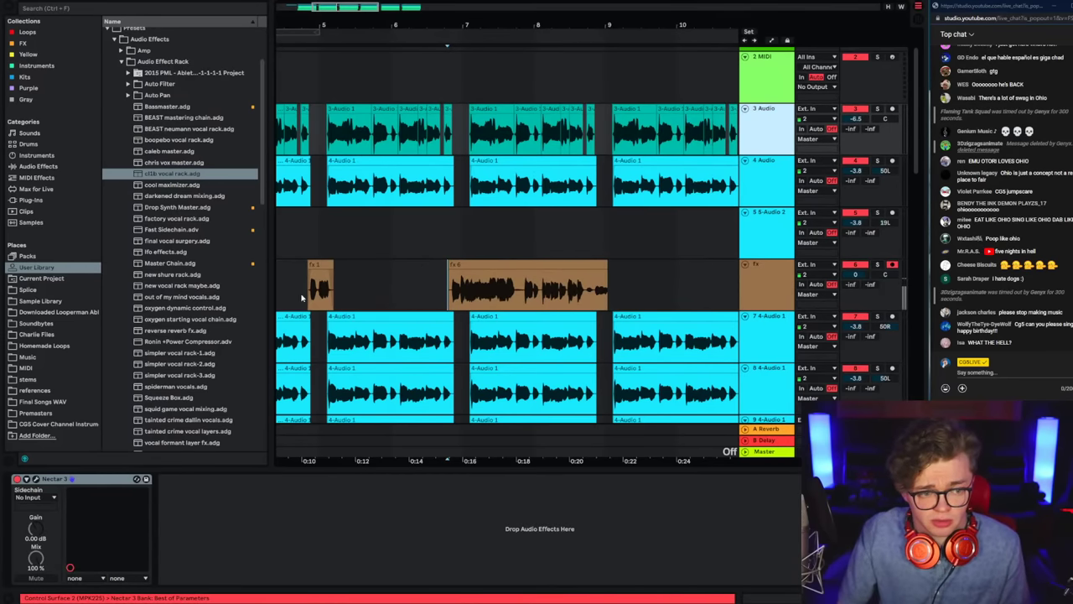
click(303, 297)
key(space)
click(735, 278)
click(876, 265)
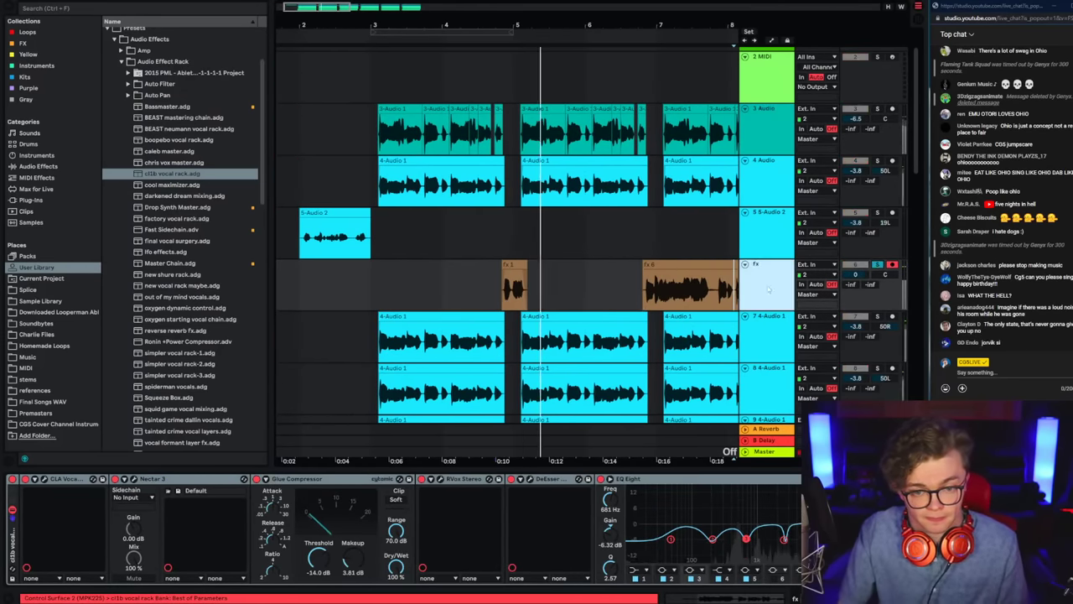
Step: Set the fx track's RVox compression to -4.1 and gate to about -44.8, and briefly check Nectar 3
click(430, 479)
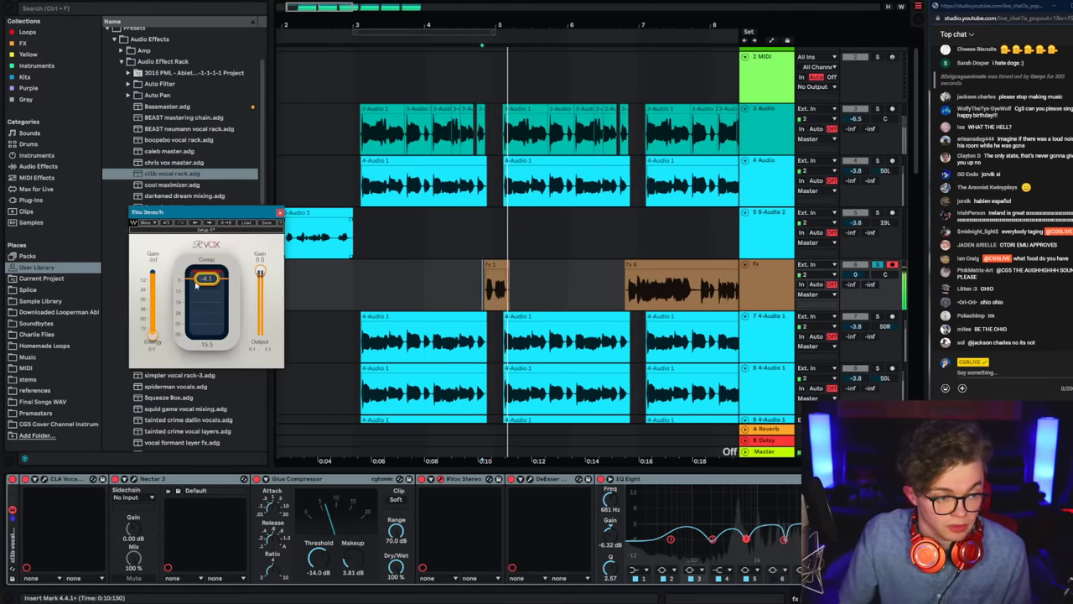
drag(152, 316, 152, 307)
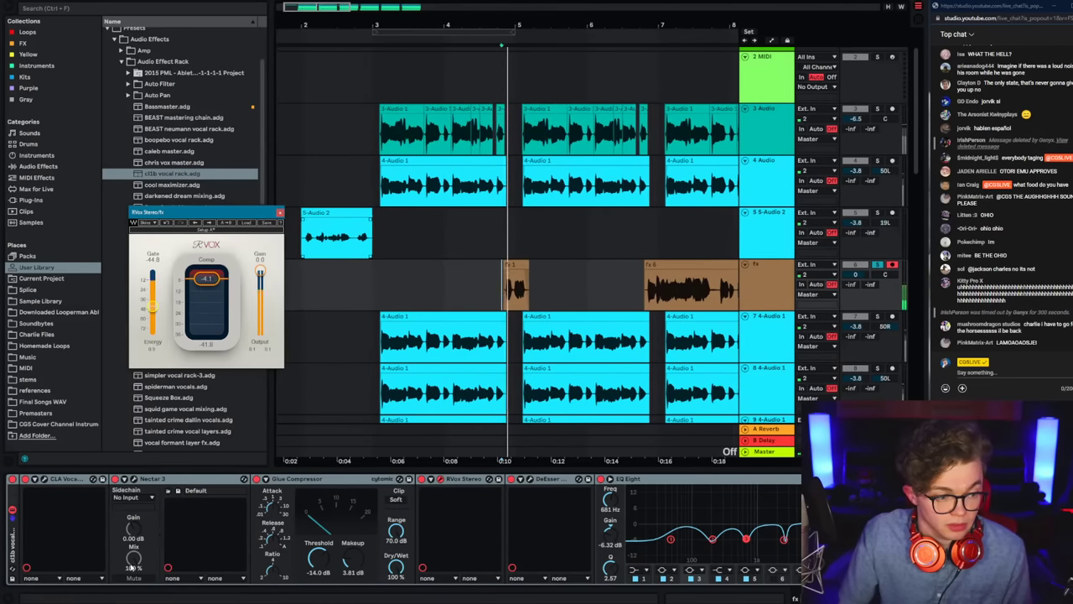
click(134, 478)
key(space)
key(space)
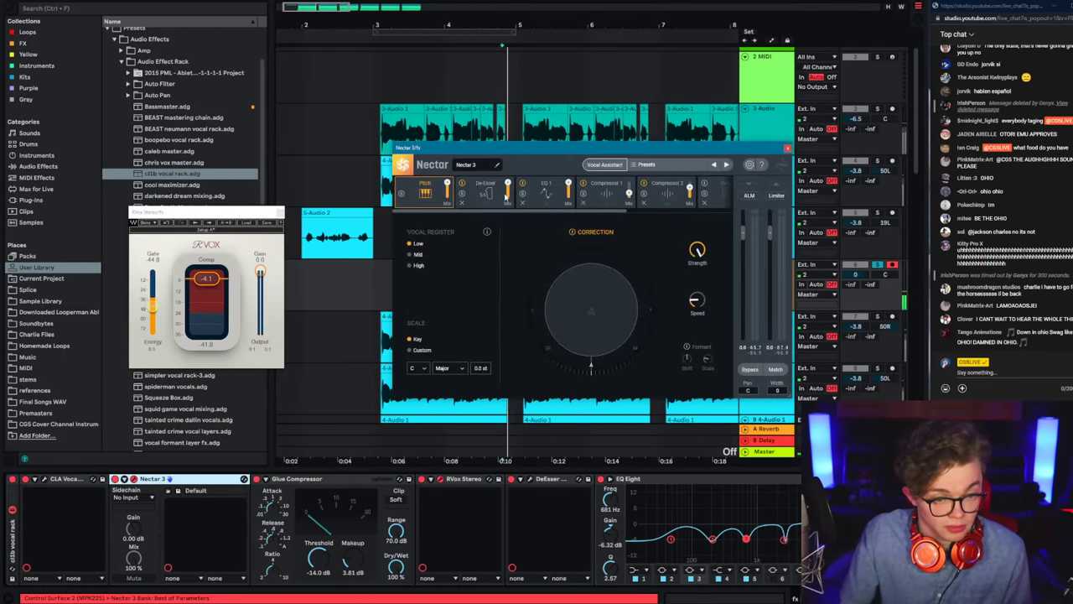
click(134, 478)
Step: Lower the Compress fader in CLA Vocals on the fx track while replaying the first fx clip
click(38, 485)
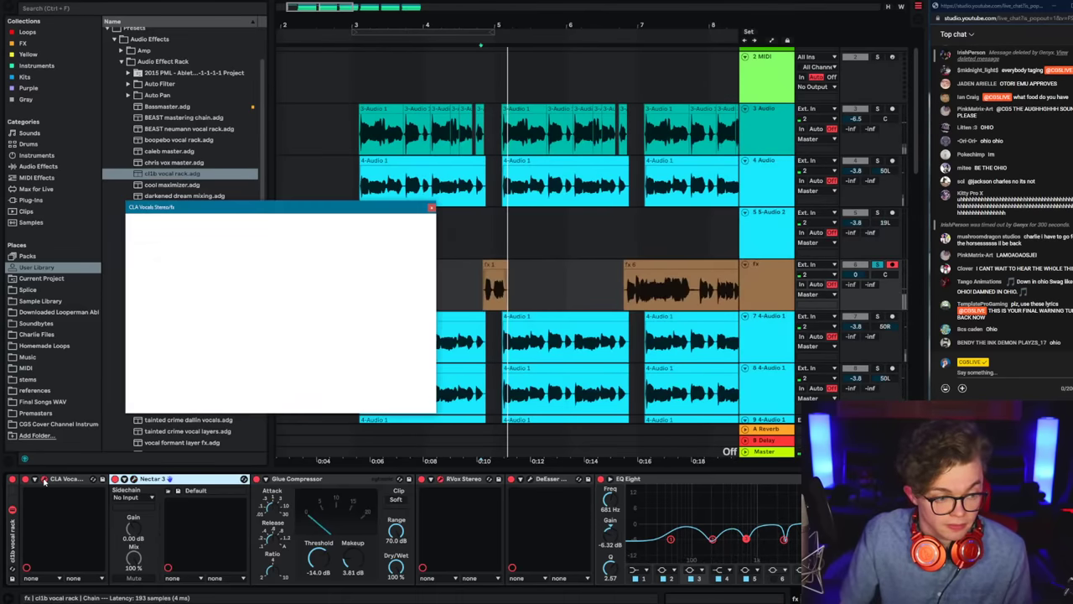
click(269, 375)
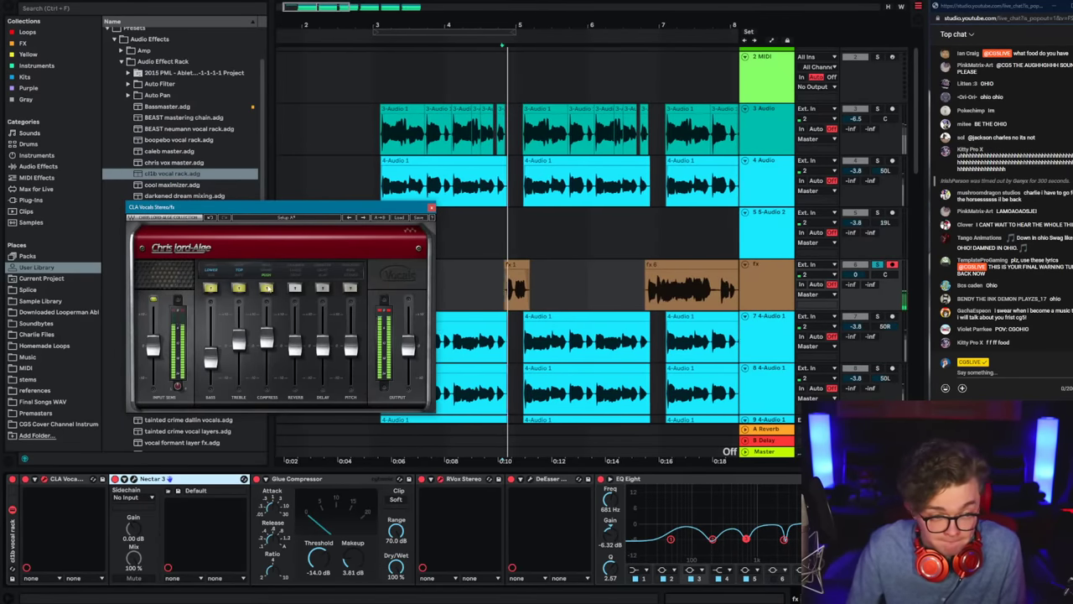
key(space)
key(space)
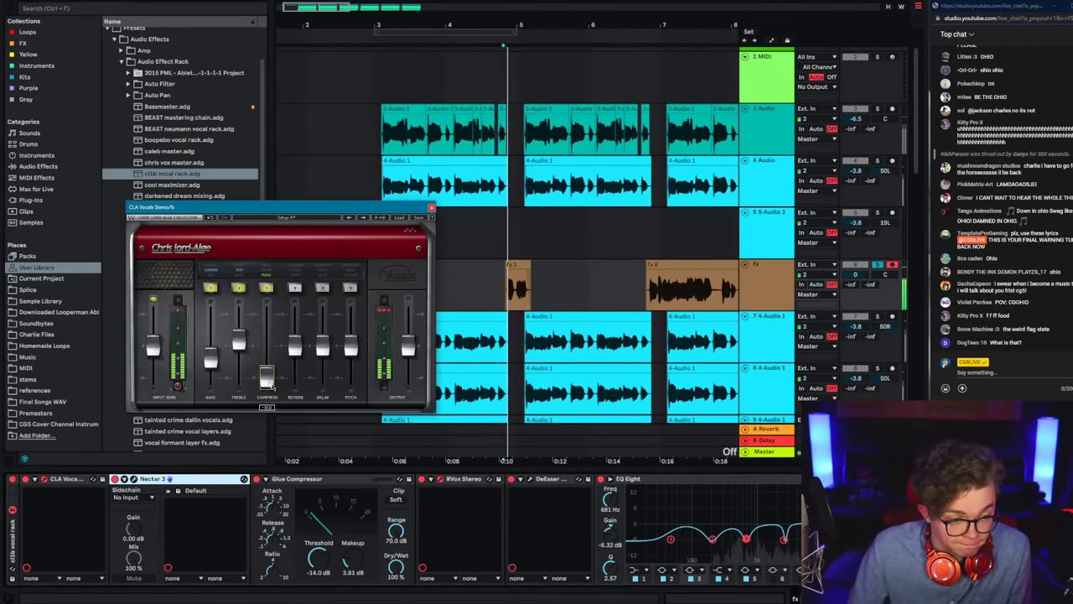
drag(266, 376, 266, 364)
key(space)
key(space)
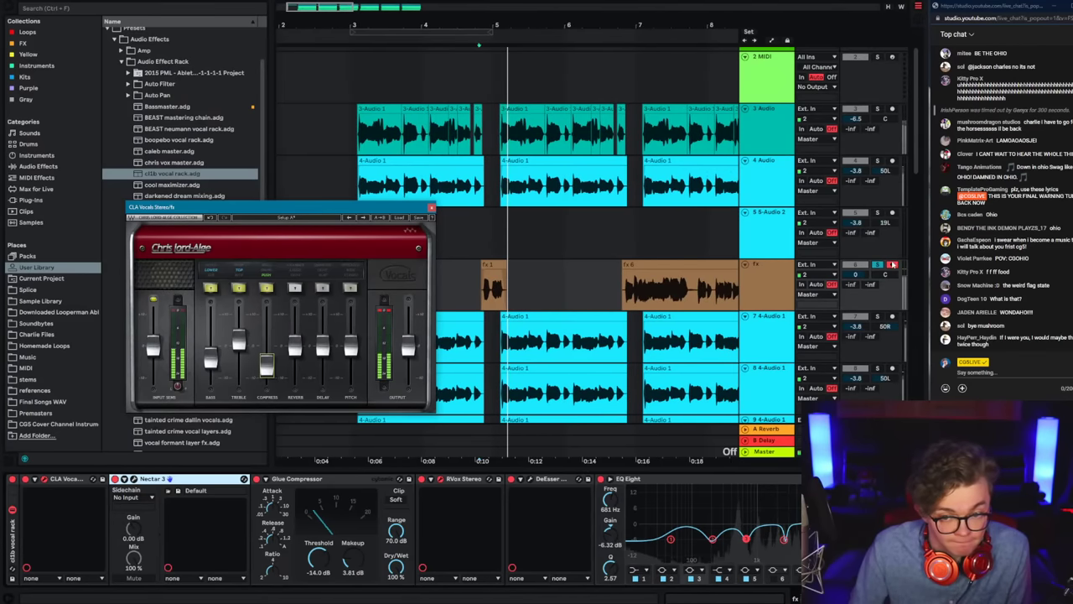
Step: Unsolo the fx track and set its volume to 0.9 dB, closing the CLA Vocals and RVox windows
click(877, 264)
key(space)
key(space)
click(432, 207)
click(463, 286)
click(598, 299)
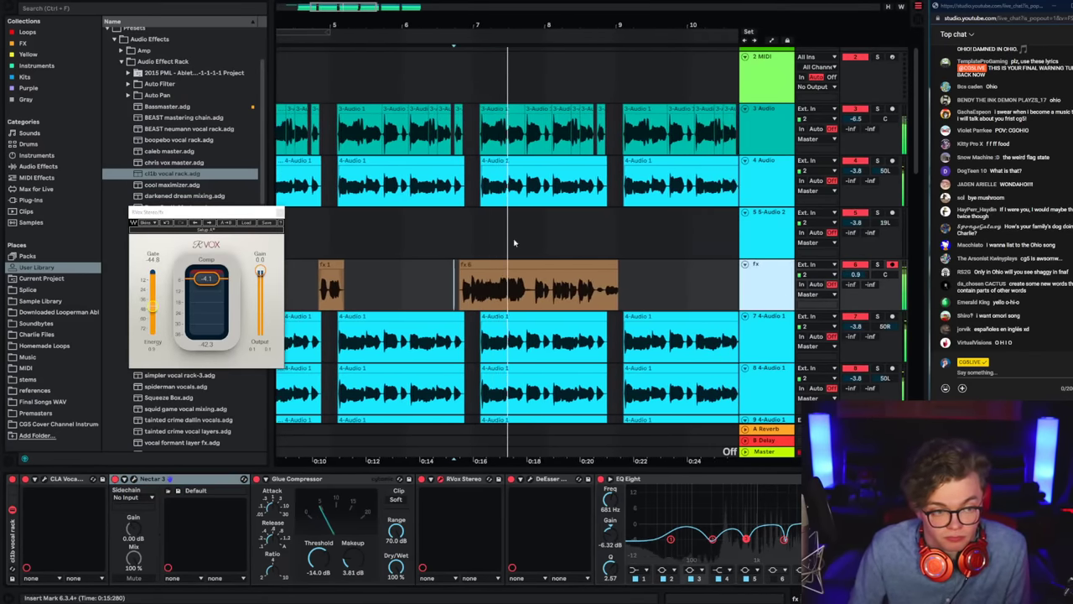
click(280, 212)
Step: Hide the browser and move the fx track up to directly below the 2 MIDI track
click(11, 10)
click(11, 10)
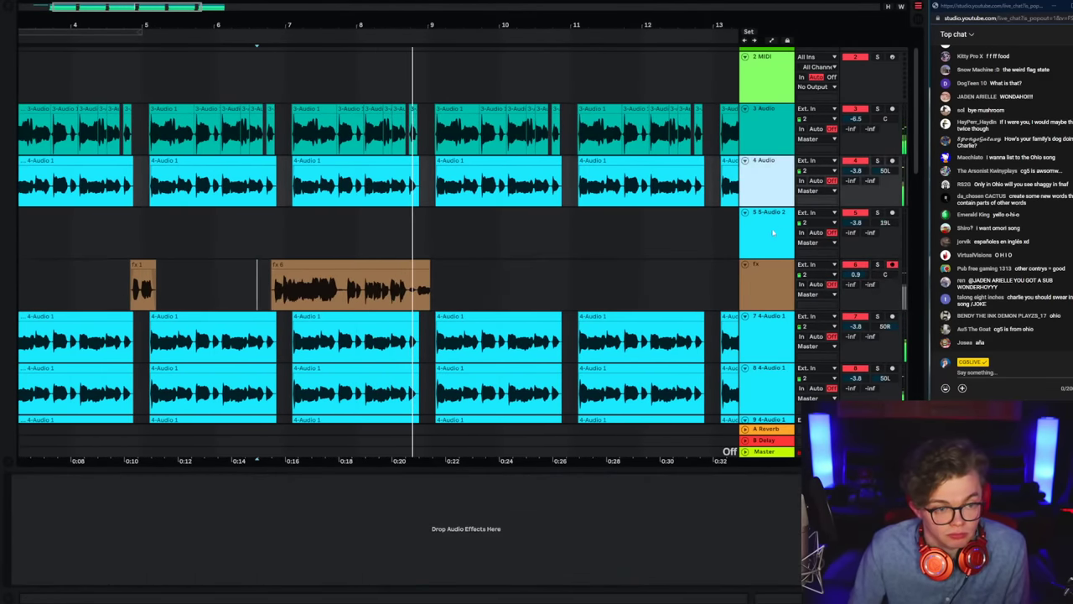
scroll(759, 174, down, 2)
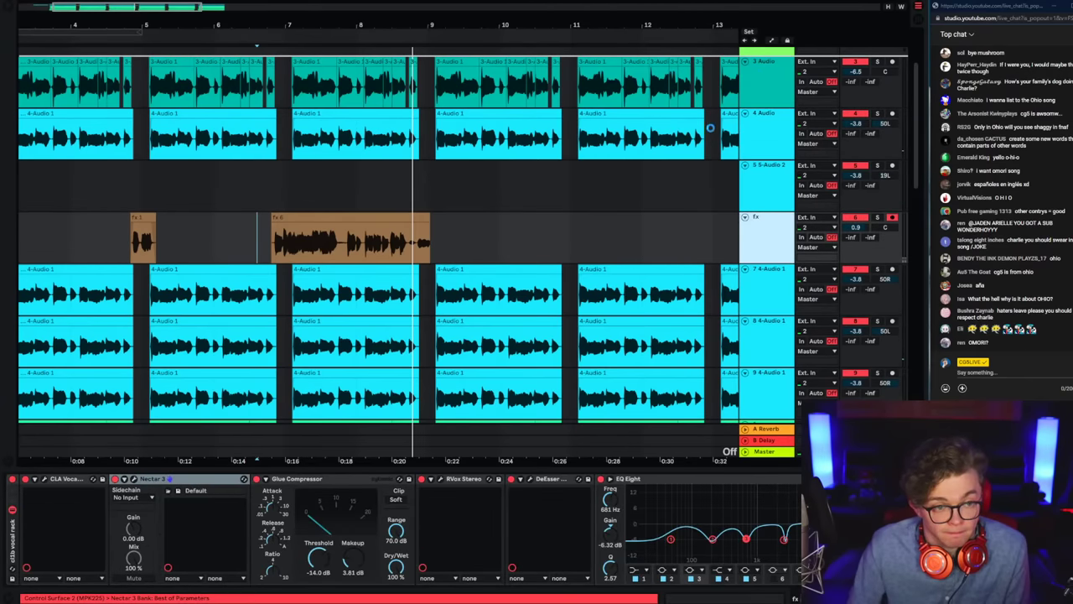
key(ctrl+z)
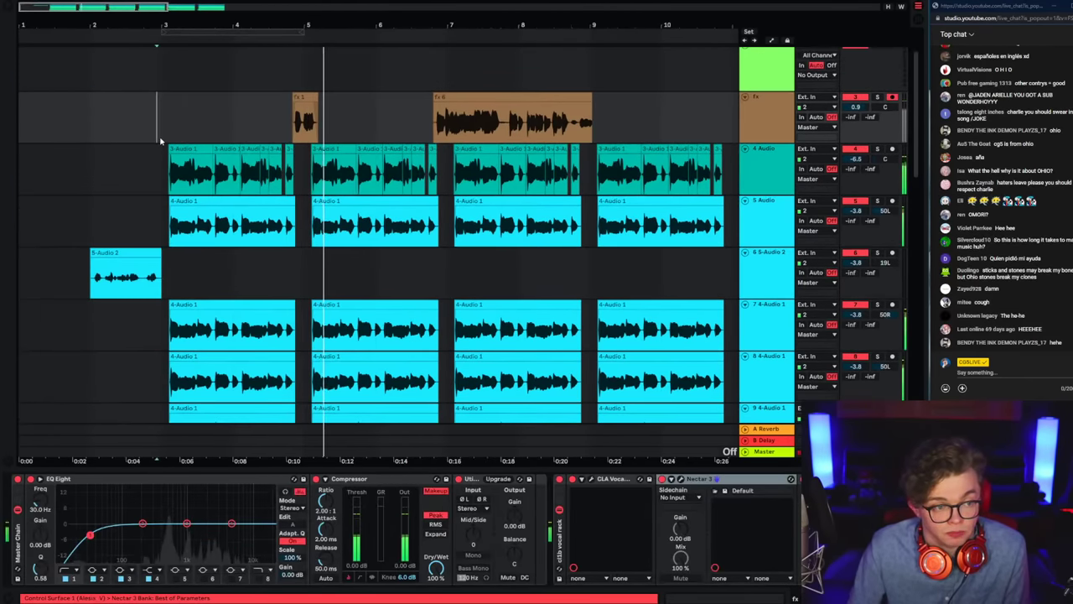
Step: Play the arrangement from just before bar 3 and remove the Master Chain rack from the fx track's device chain
click(161, 139)
key(space)
key(space)
click(892, 149)
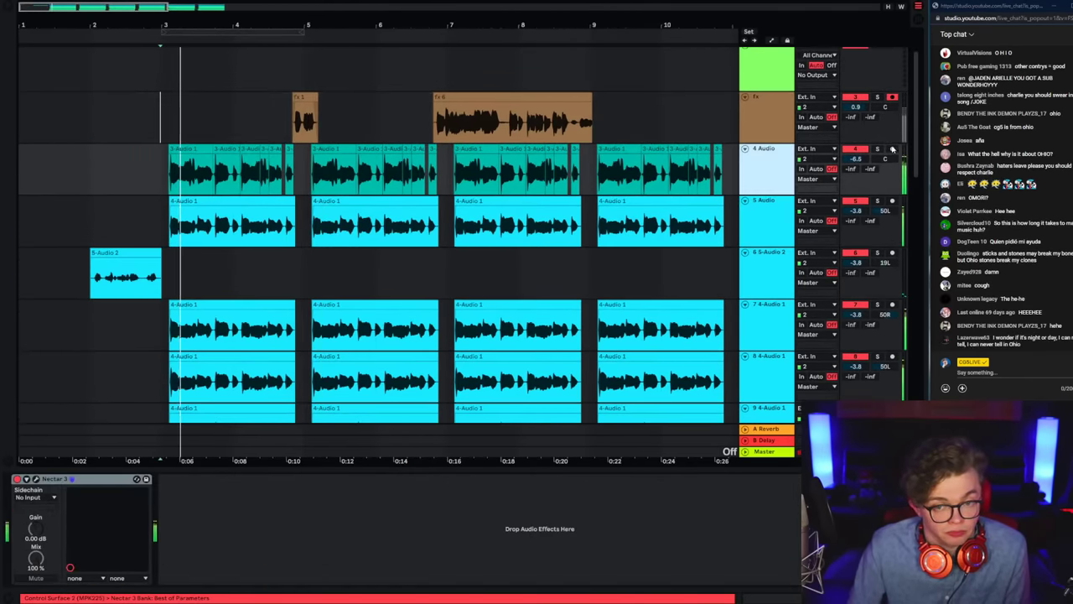
click(756, 139)
scroll(697, 523, right, 10)
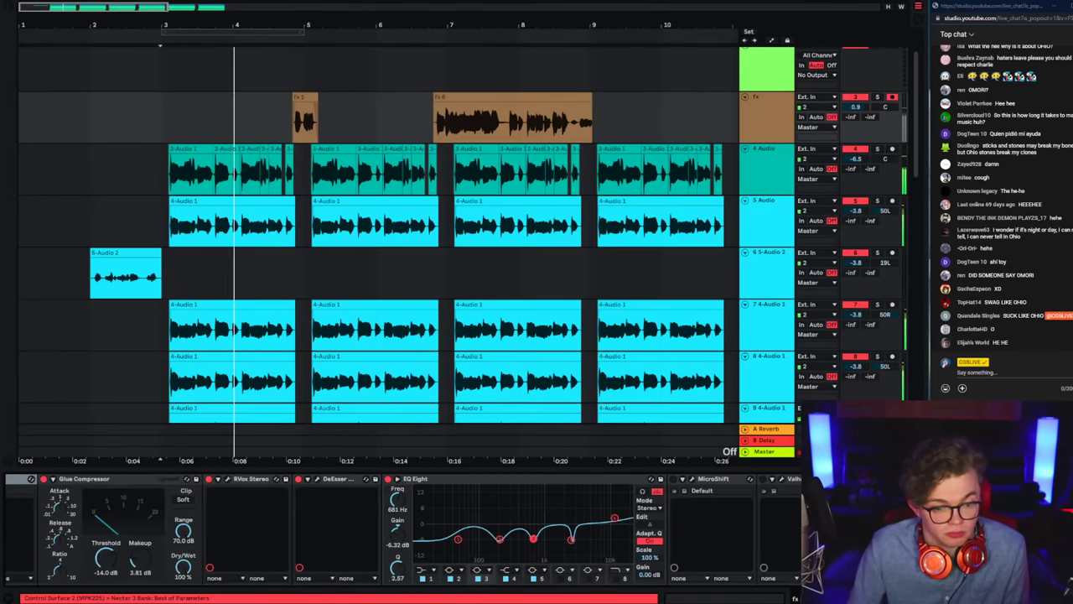
scroll(540, 520, left, 10)
double_click(13, 536)
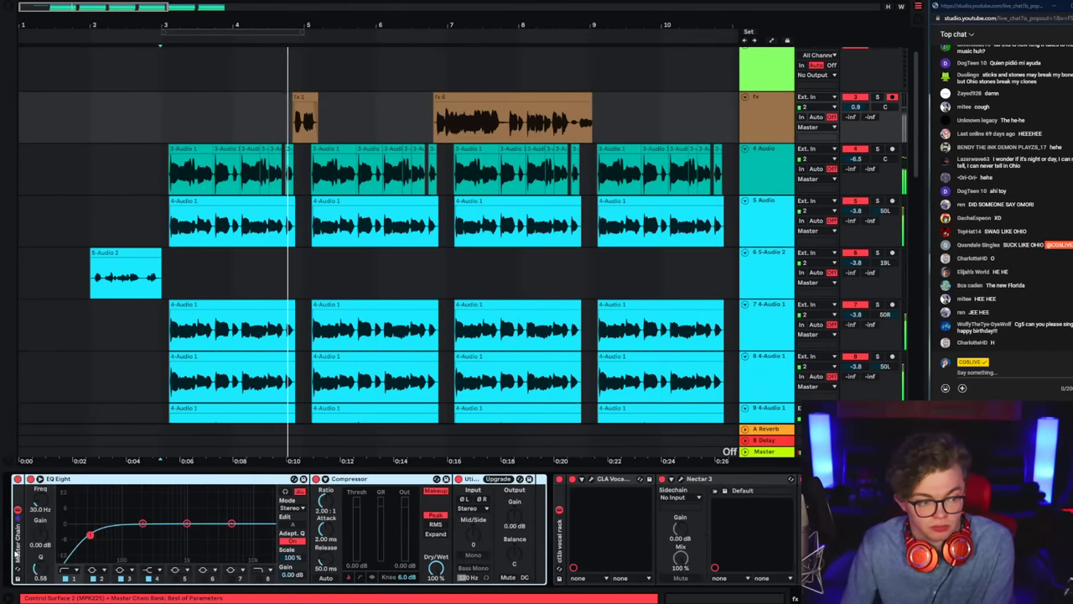
key(ctrl+a)
Step: Compare the Top and Bite treble modes in the fx track's CLA Vocals and fine-tune the Treble fader in Top mode
click(43, 478)
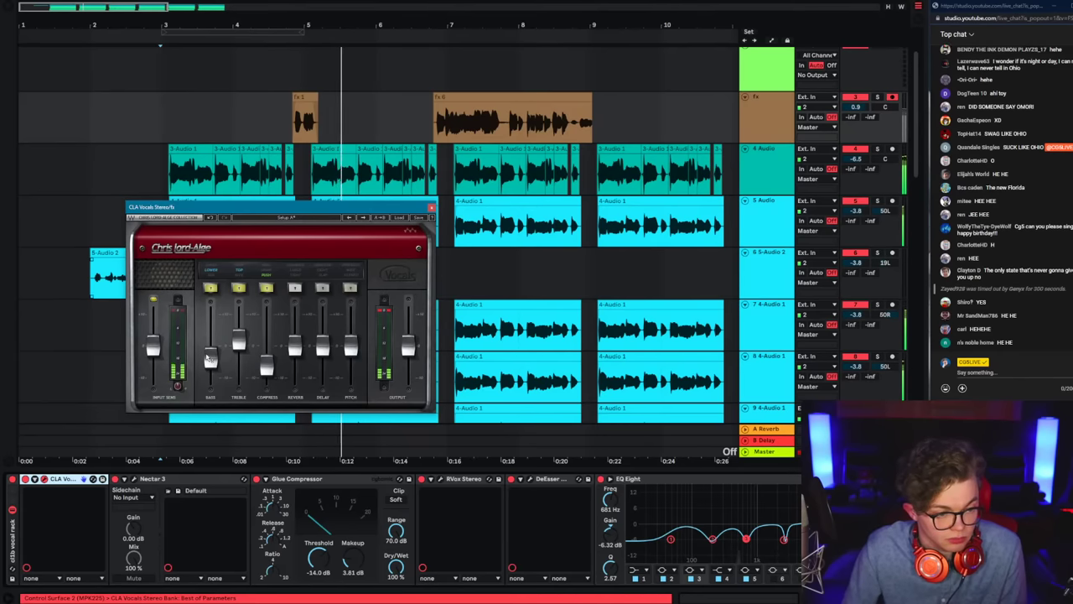
drag(239, 339, 239, 335)
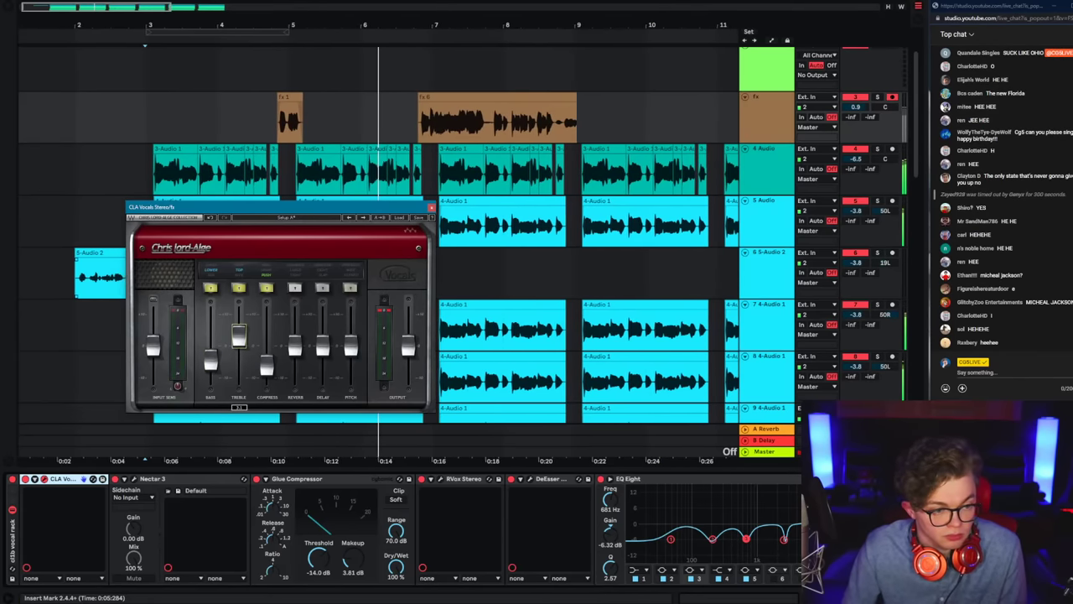
click(241, 289)
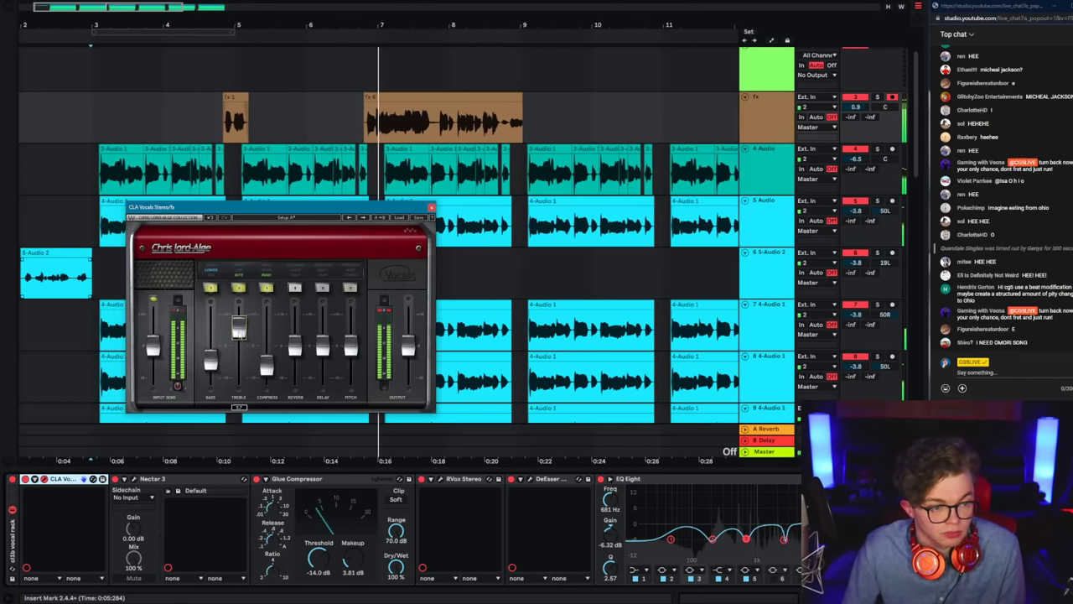
drag(239, 340, 240, 342)
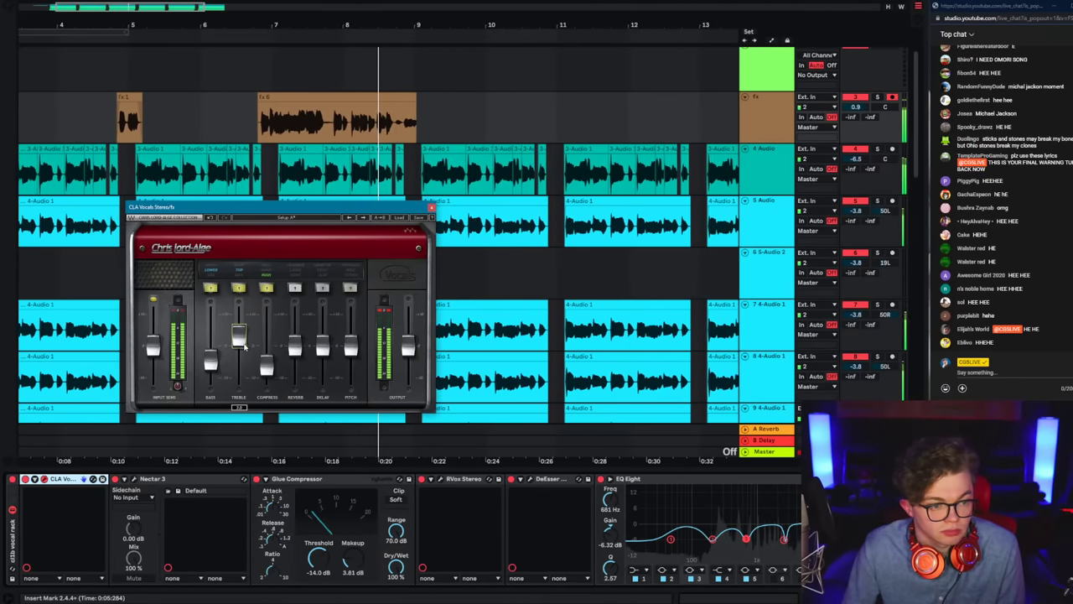
click(432, 208)
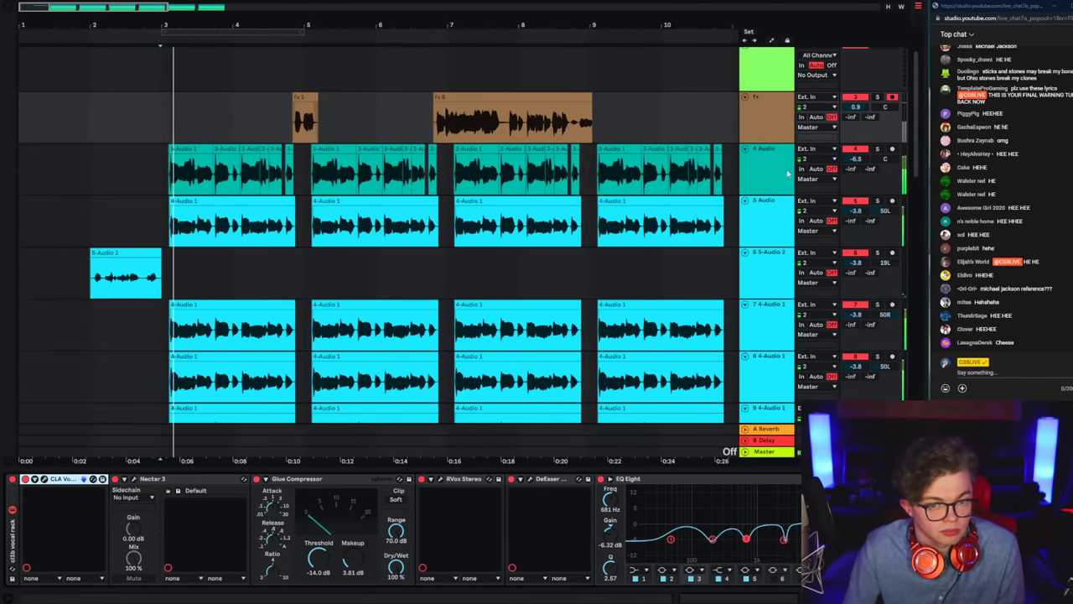
Step: Lower the volumes of all tracks from 4 Audio through the last green fx track together, bringing the last one to -5.8 dB
click(788, 172)
scroll(787, 175, down, 8)
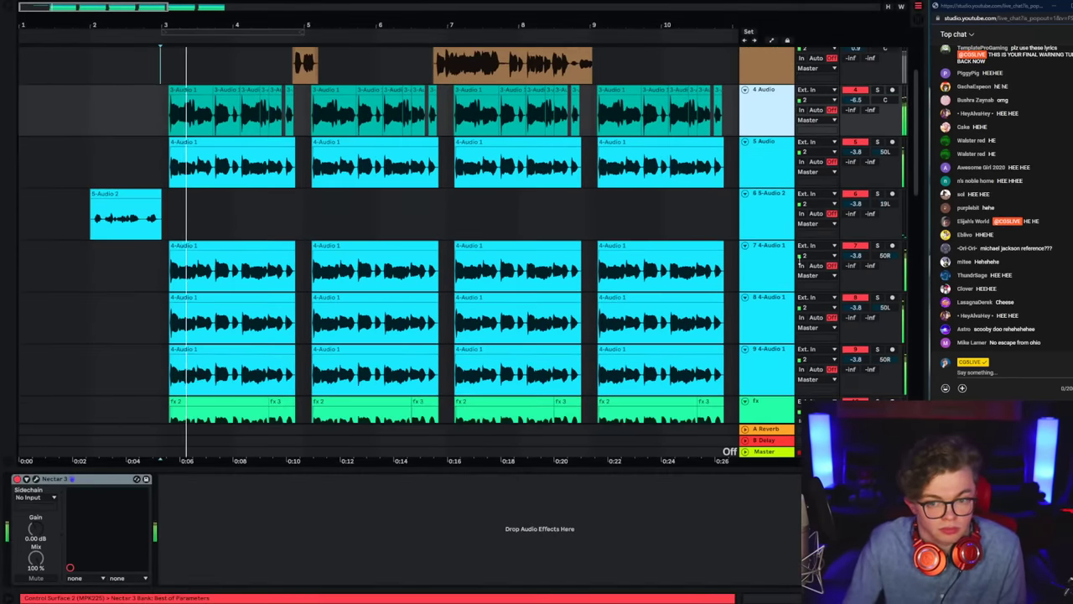
scroll(757, 371, down, 5)
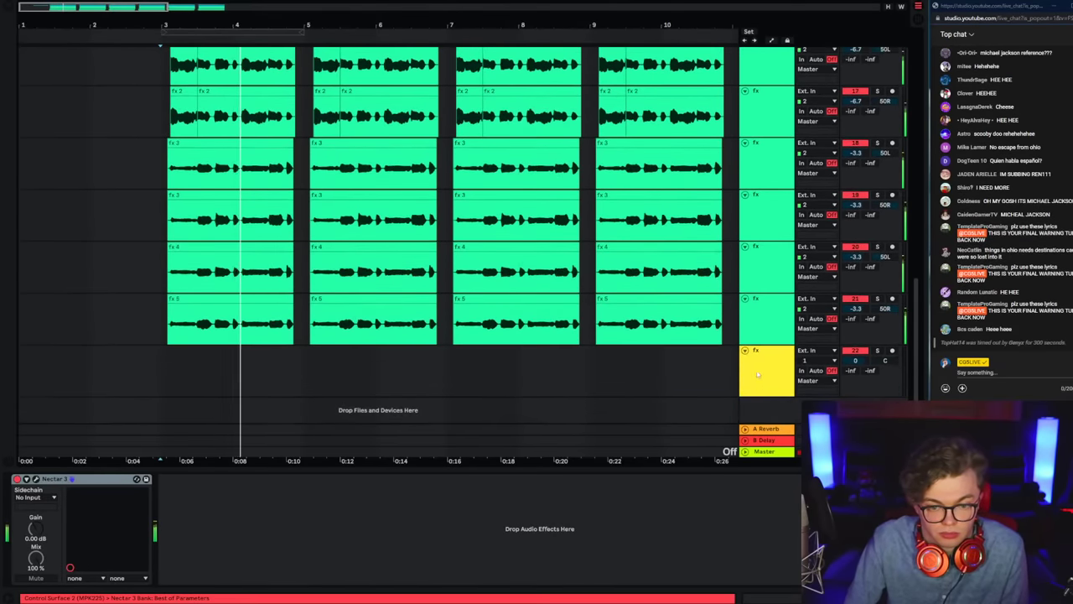
scroll(757, 372, up, 1)
shift+click(757, 371)
drag(856, 355, 856, 363)
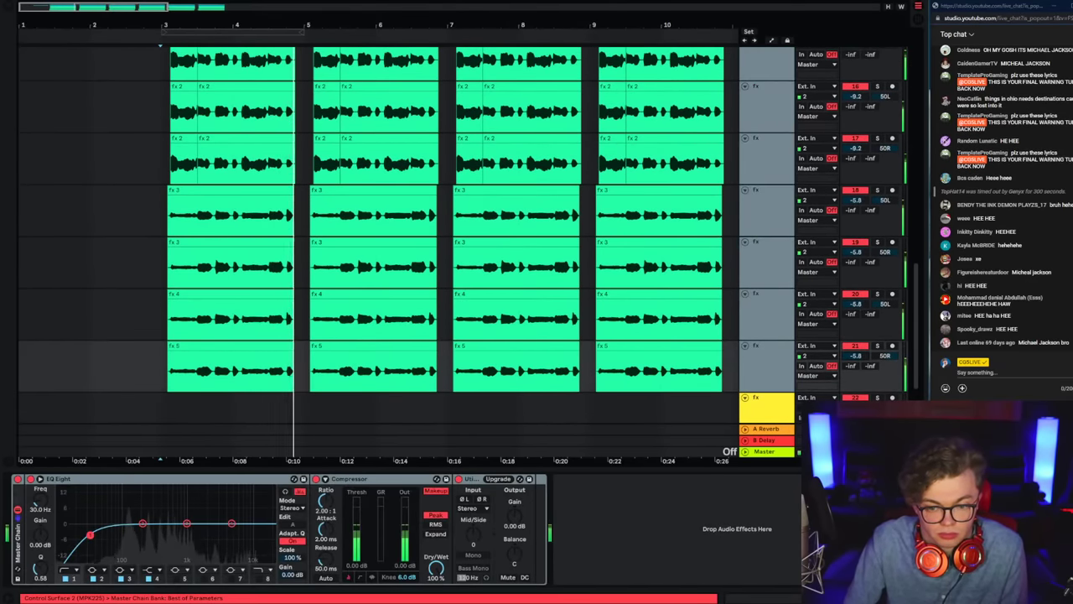
Step: Hide the device view and raise the grouped vocal tracks' volumes together, with 4 Audio at -7.8 dB and 5 Audio at -5.1 dB
click(917, 597)
scroll(763, 504, up, 7)
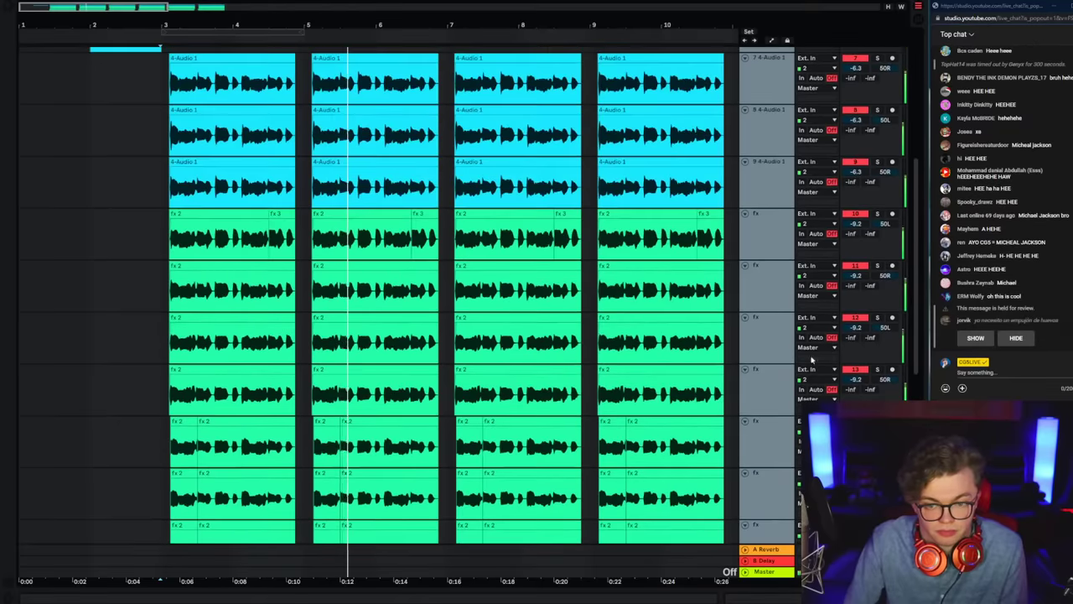
scroll(805, 355, up, 6)
shift+click(766, 229)
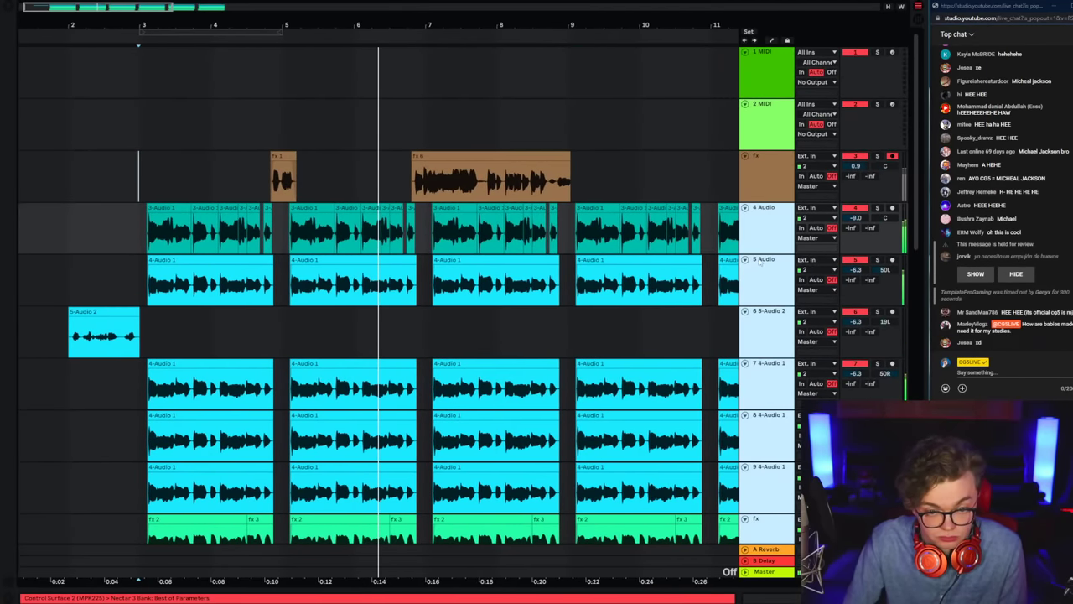
drag(857, 220, 859, 223)
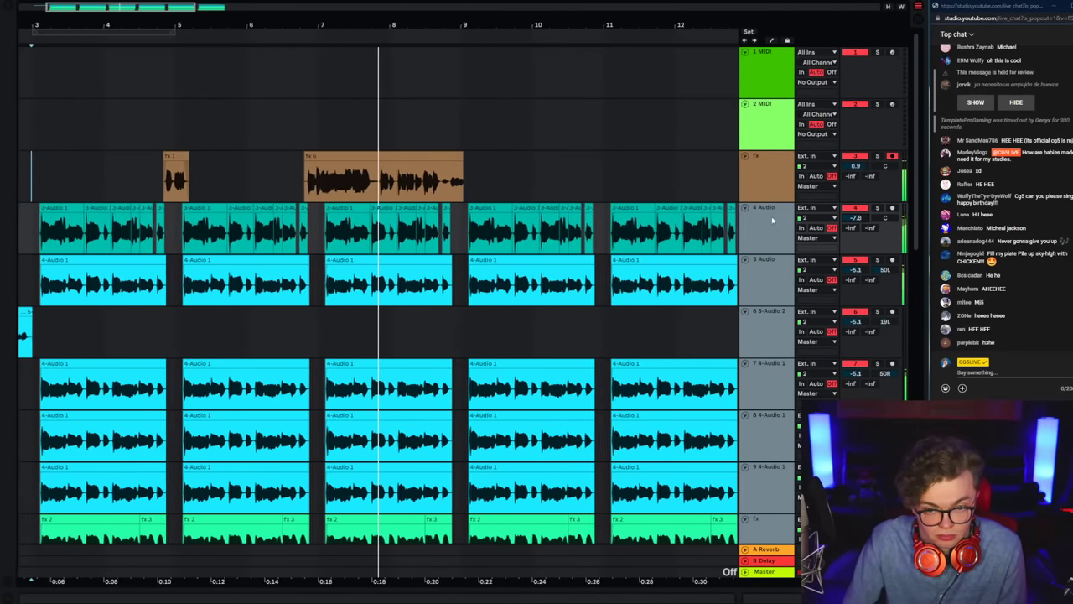
Step: Replay the second fx clip and, in its CLA Vocals, raise the Bass fader slightly and the Compress fader well up in Spank mode
click(767, 191)
click(322, 188)
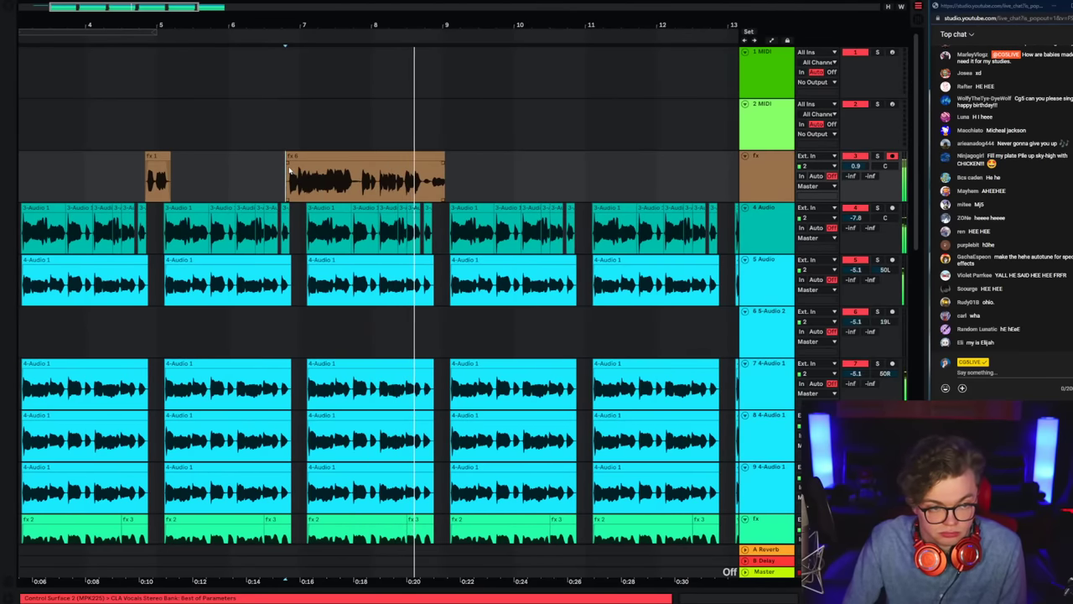
click(348, 180)
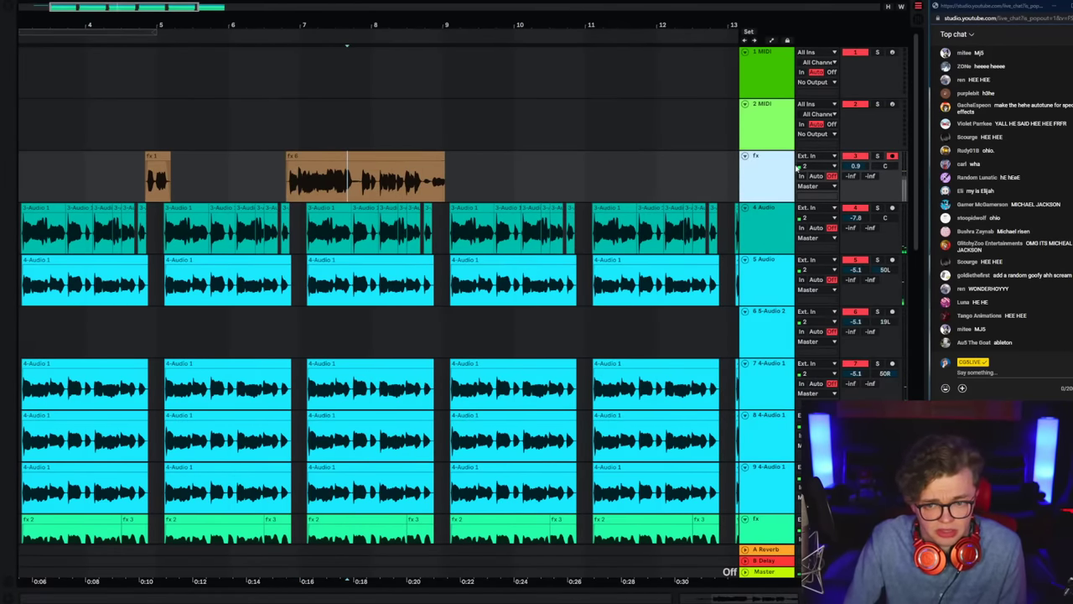
click(773, 186)
click(47, 480)
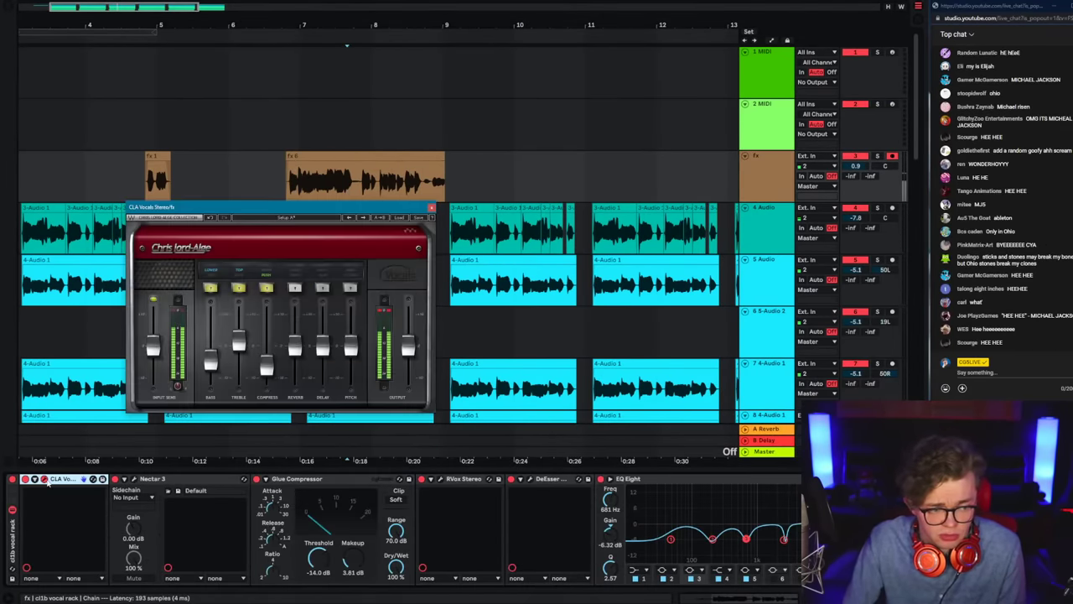
key(space)
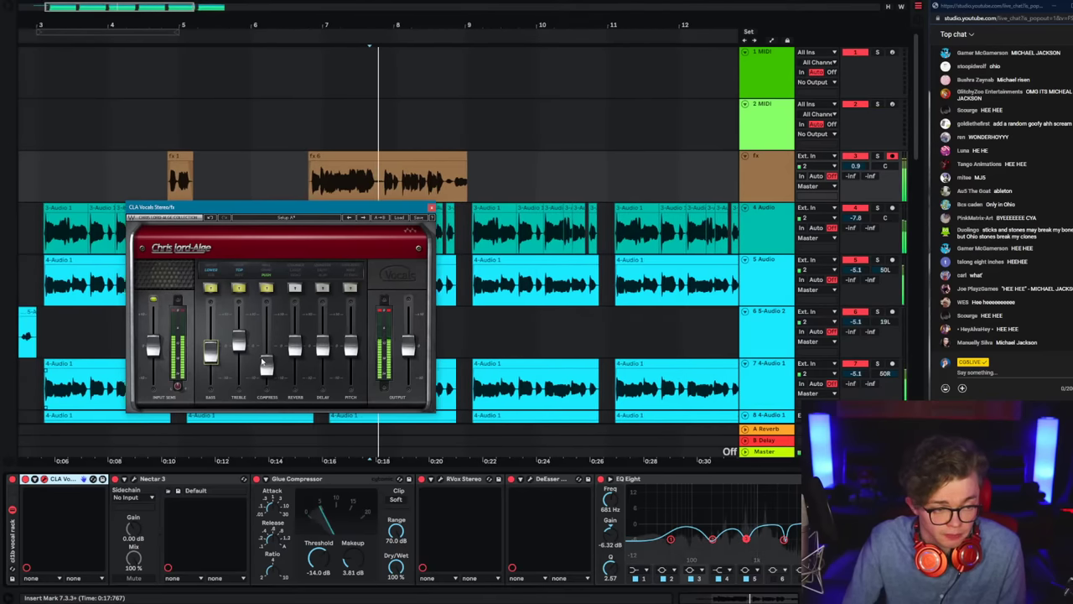
drag(267, 367, 266, 381)
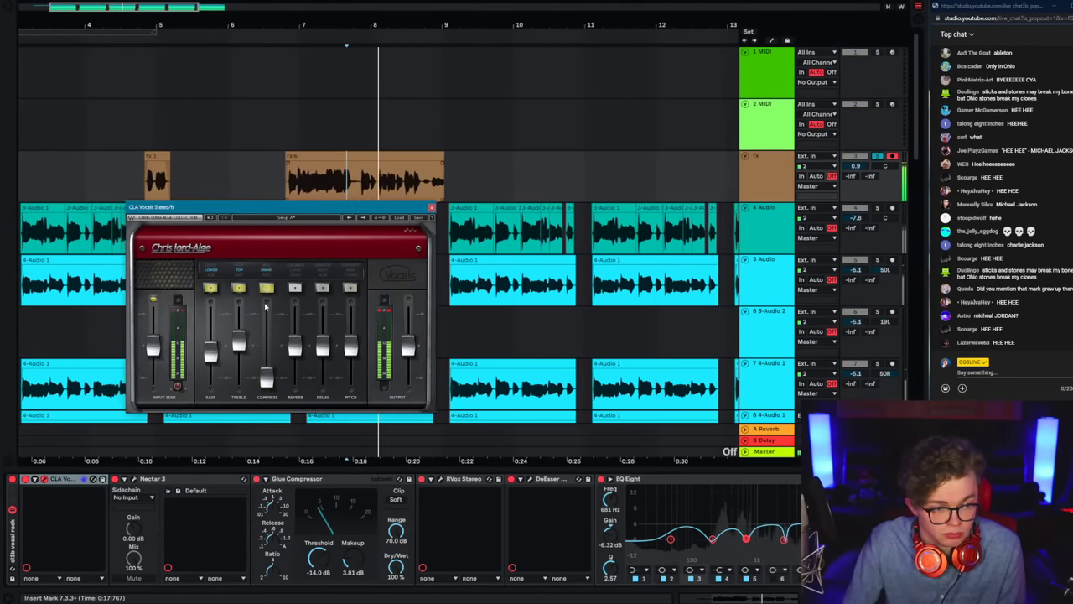
mouse_move(266, 379)
mouse_down()
mouse_move(266, 315)
mouse_move(268, 336)
mouse_up()
Step: Set the fx track's volume to -2.2 dB during playback and close CLA Vocals
key(space)
key(space)
drag(855, 166, 855, 174)
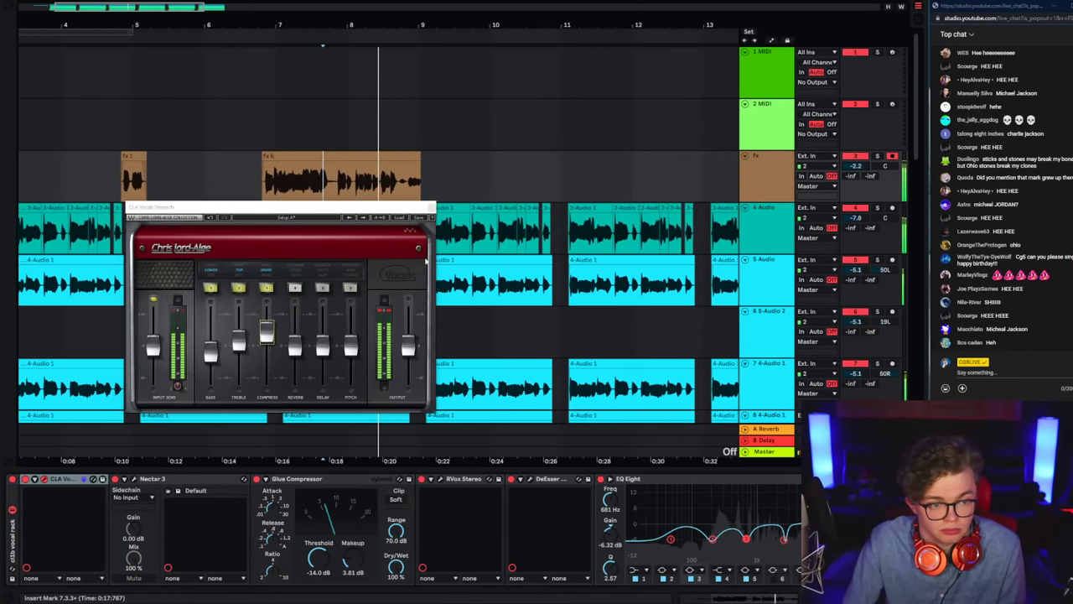
click(430, 207)
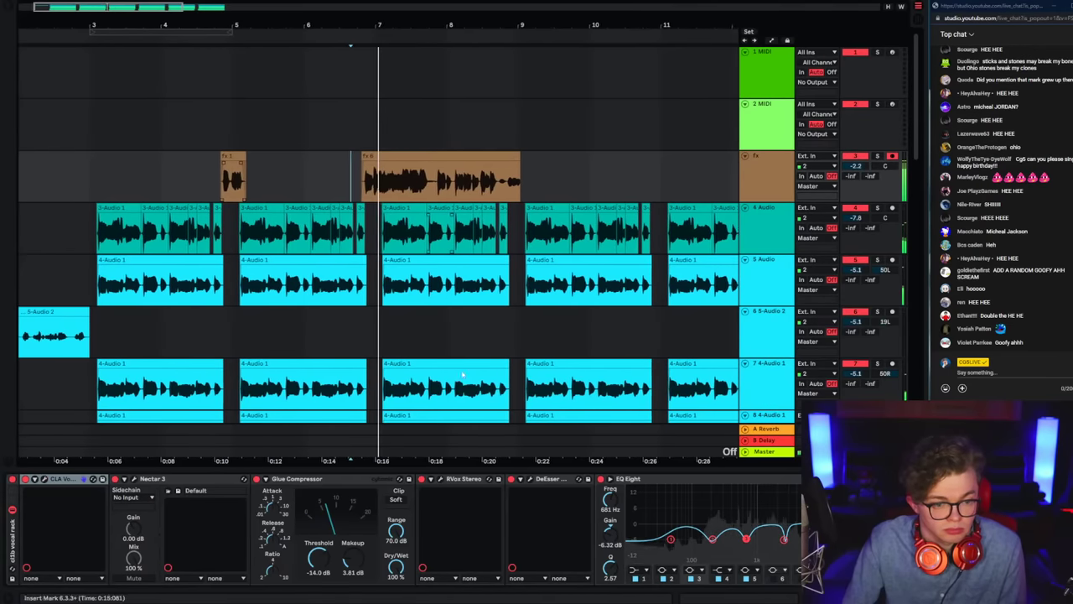
Step: Solo the fx track and lower the DeEsser's threshold slightly while the second fx clip plays
click(529, 480)
click(879, 156)
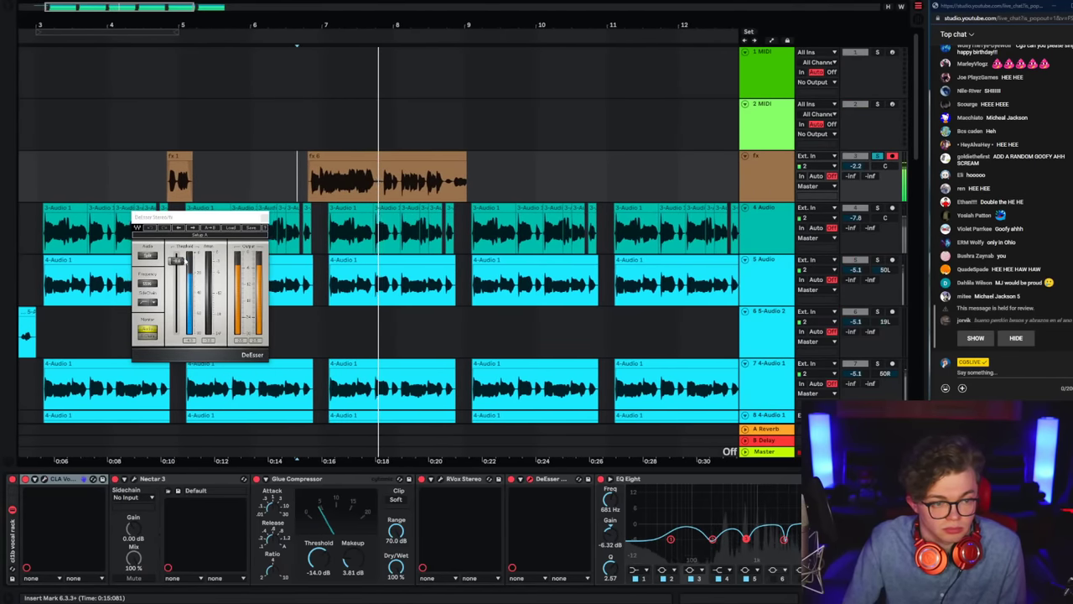
drag(176, 261, 177, 269)
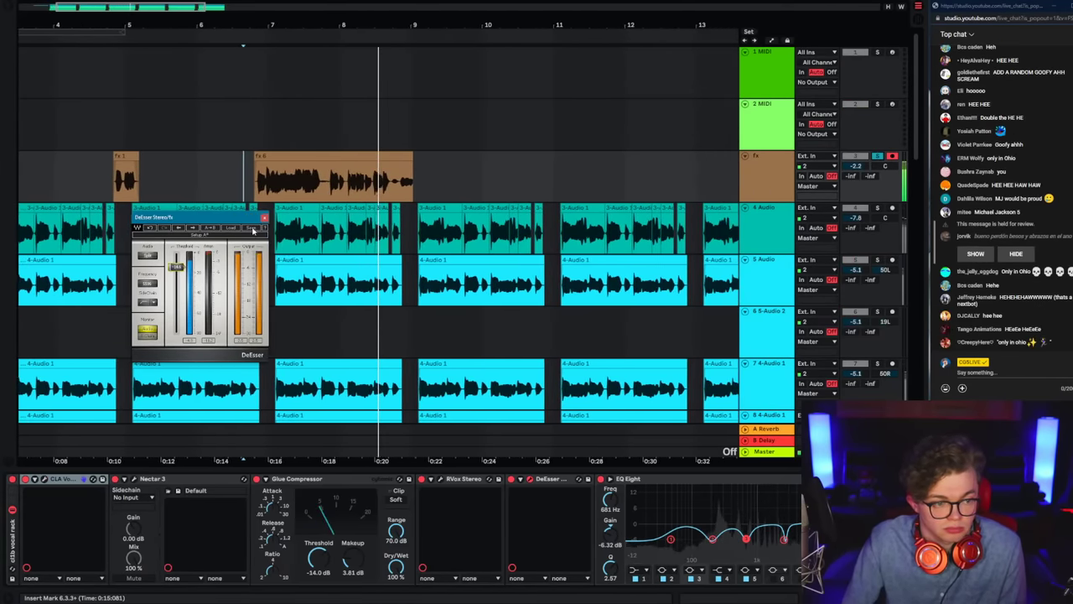
click(264, 218)
Step: Lower the Bass fader in the fx track's CLA Vocals and set the Glue Compressor's threshold to 0 dB
key(space)
key(space)
click(46, 481)
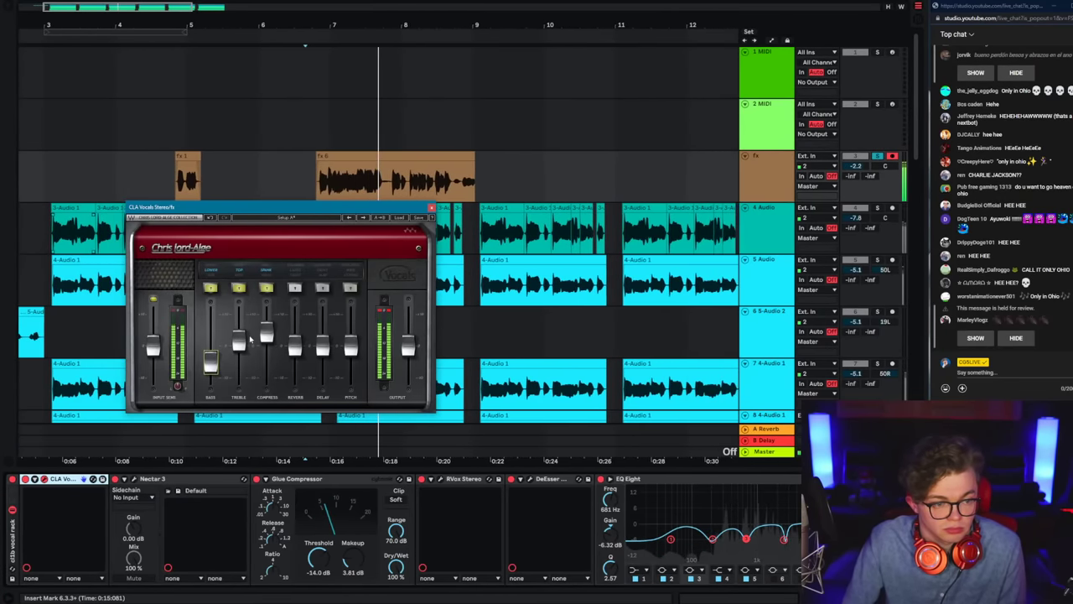
click(430, 206)
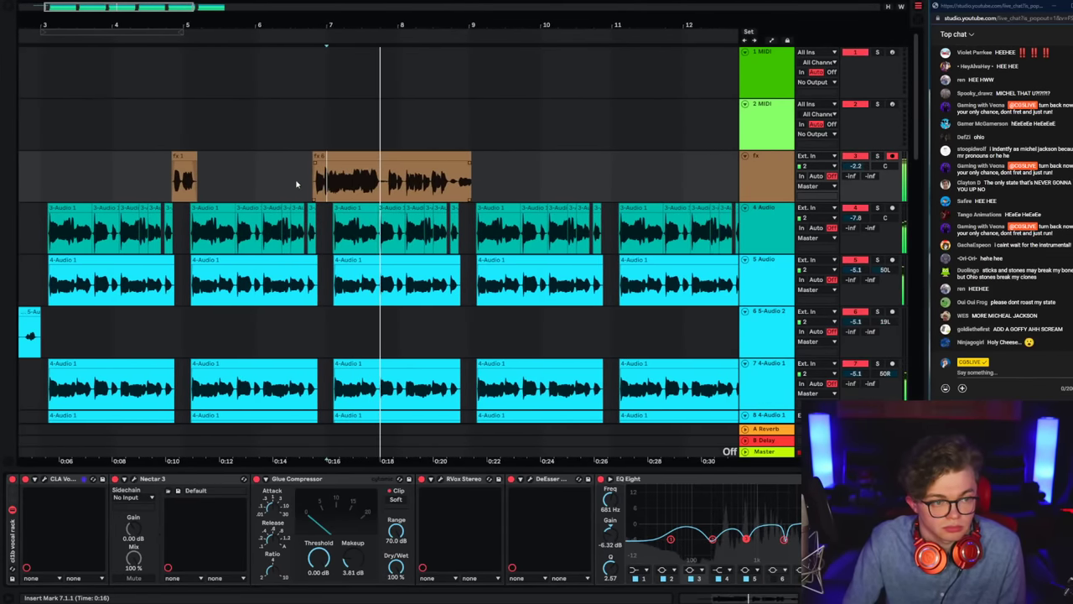
Step: Cut the quiet gap between the two phrases out of the second fx clip, just after beat 7.4
scroll(382, 122, up, 5)
click(394, 124)
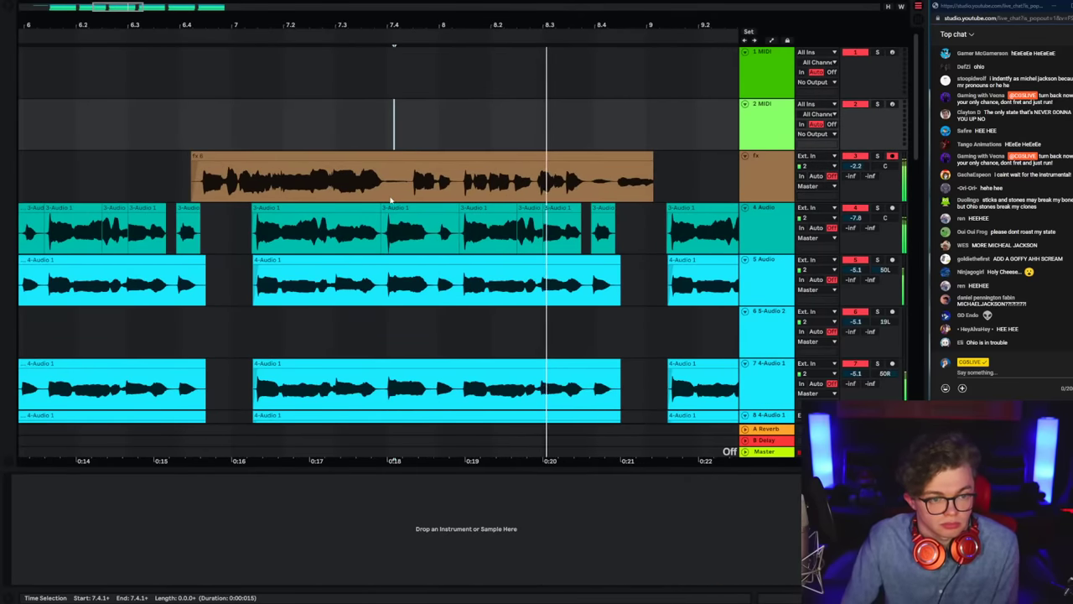
drag(406, 193, 410, 189)
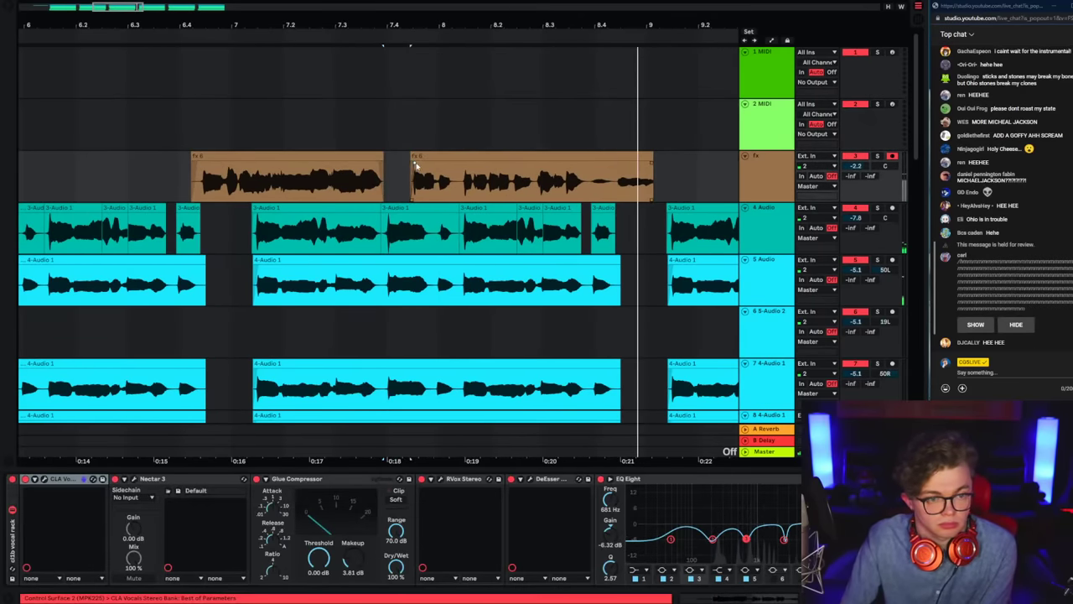
Step: Replay both phrases of the split fx clip and delete the second part, from about 7.4.2 to bar 9
click(254, 178)
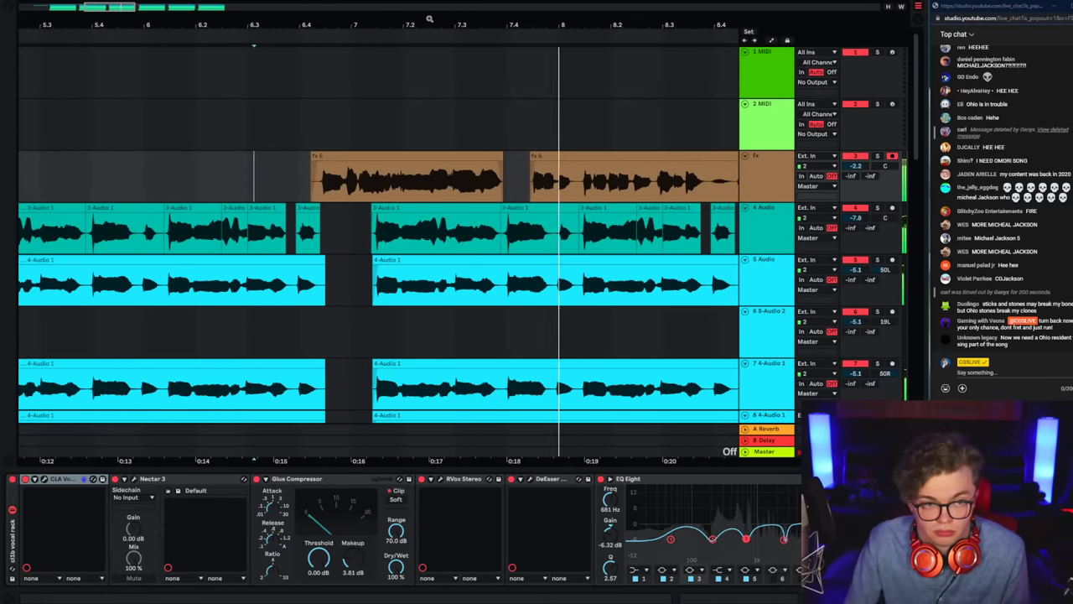
drag(430, 19, 285, 10)
click(343, 188)
drag(378, 24, 375, 59)
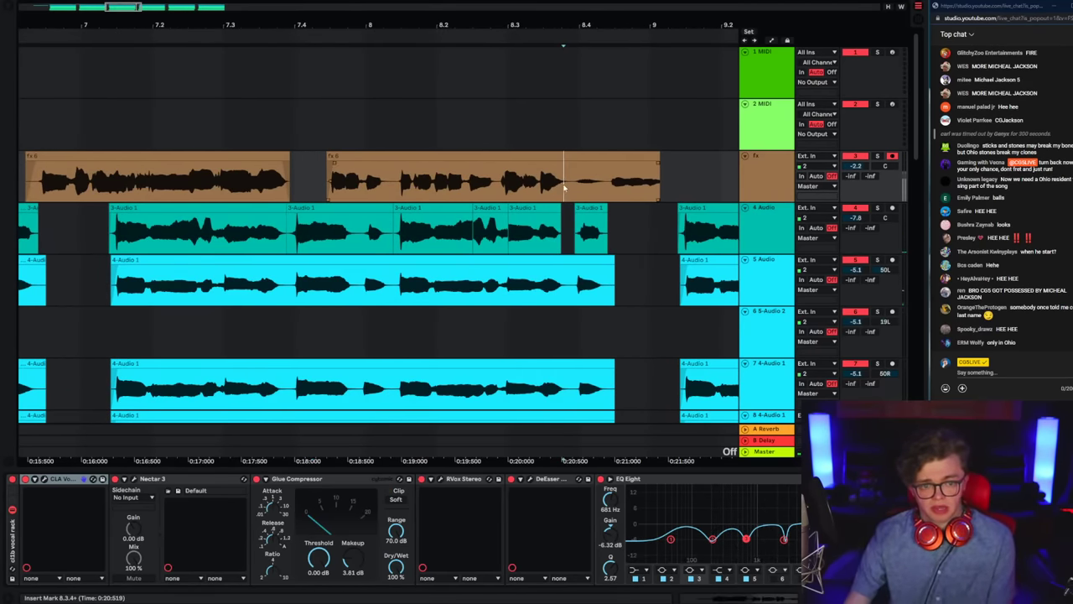
click(514, 157)
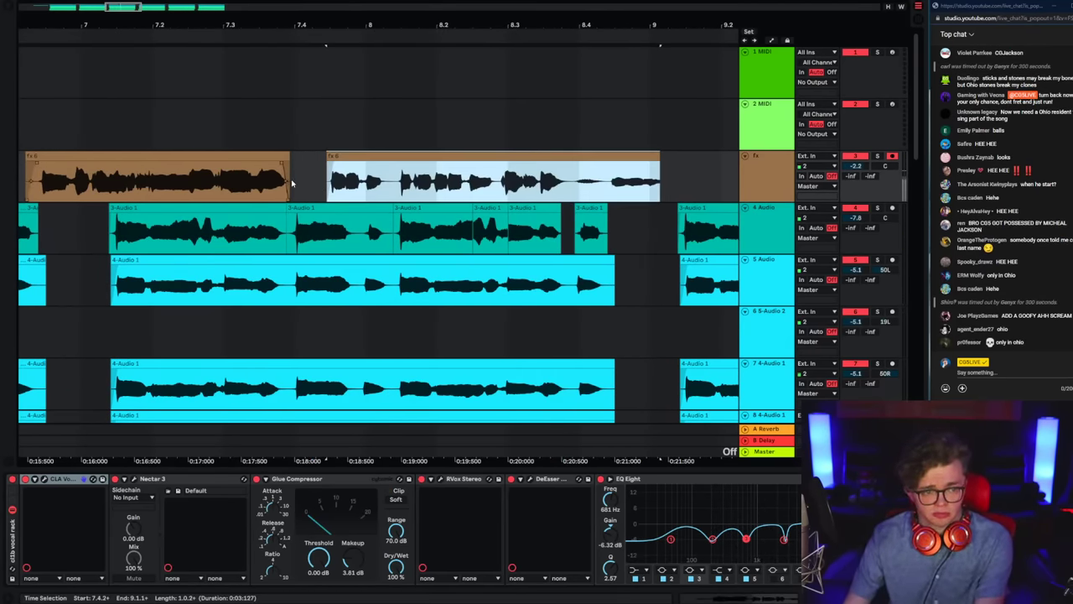
key(Delete)
Step: Play the remaining part of the second fx clip against the other vocals from several starting points
click(251, 181)
click(762, 181)
key(space)
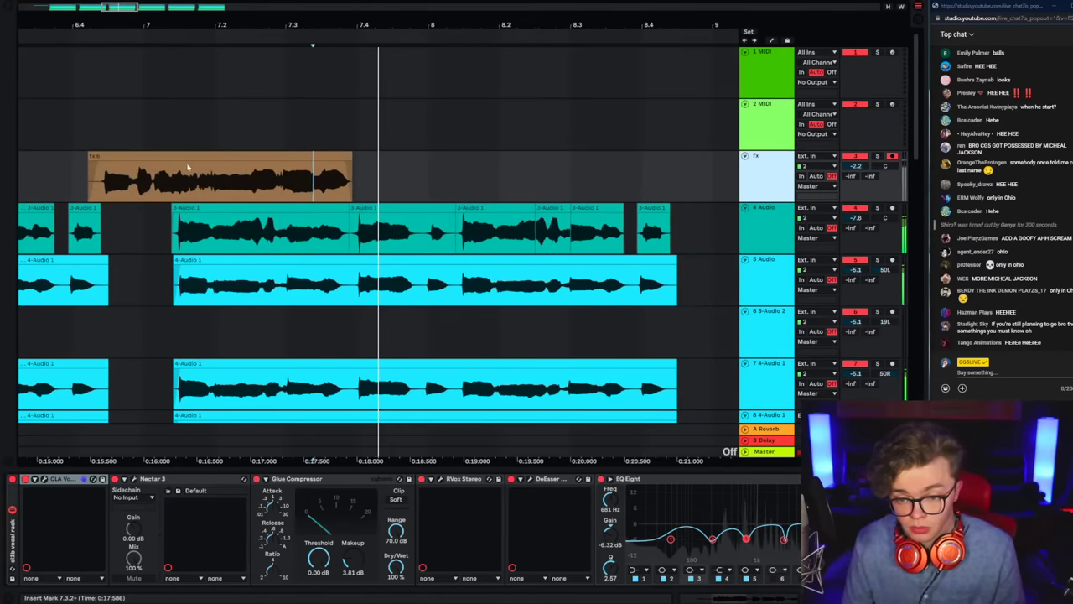
key(space)
click(94, 194)
key(space)
drag(278, 26, 350, 10)
click(341, 190)
key(space)
double_click(773, 184)
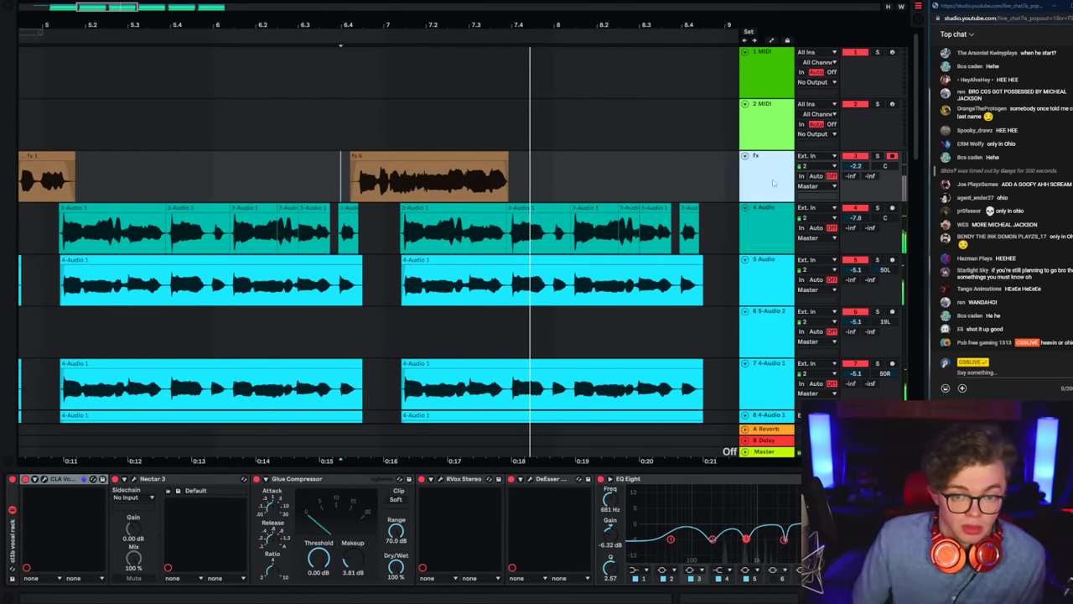
Step: Solo the fx track and add an EQ Eight band at 1.24 kHz with -7.07 dB gain and a Q of 3.19
click(878, 157)
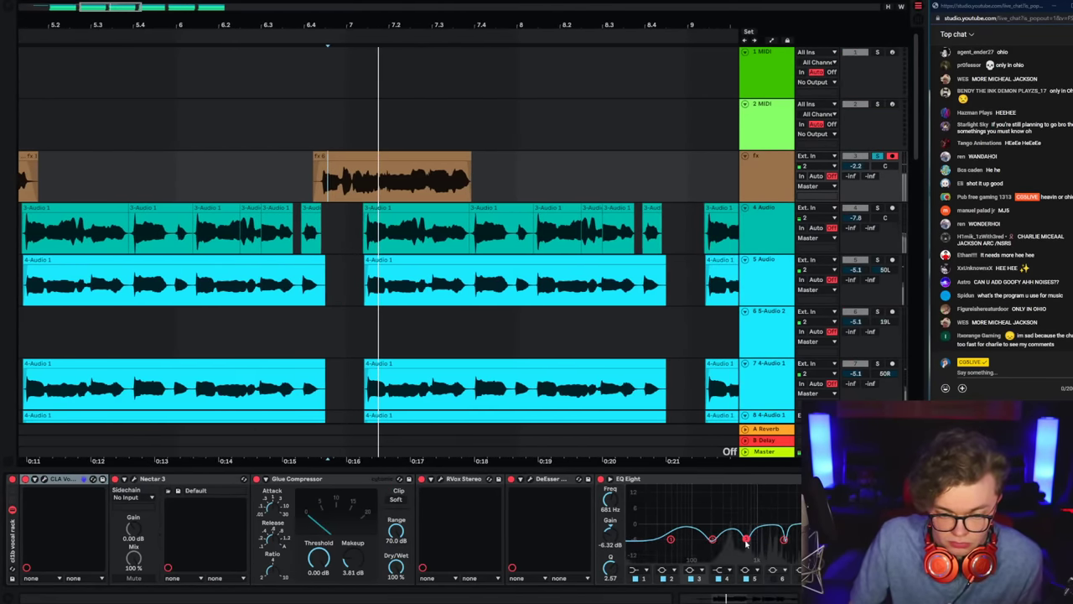
key(space)
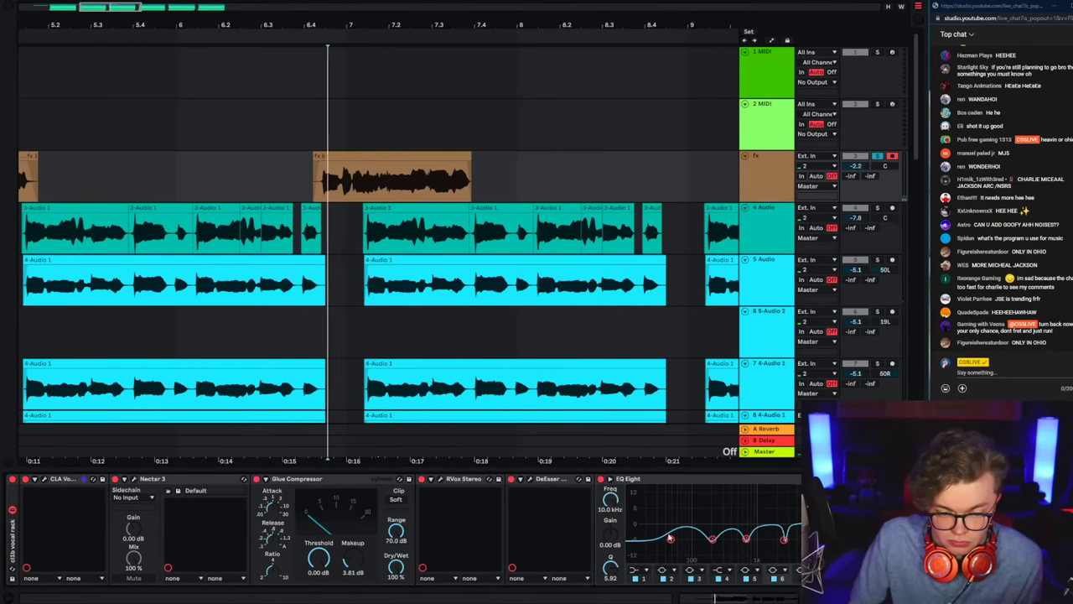
key(space)
key(space)
mouse_move(822, 524)
mouse_down()
mouse_move(755, 487)
mouse_move(762, 539)
mouse_up()
key(space)
key(space)
key(space)
key(space)
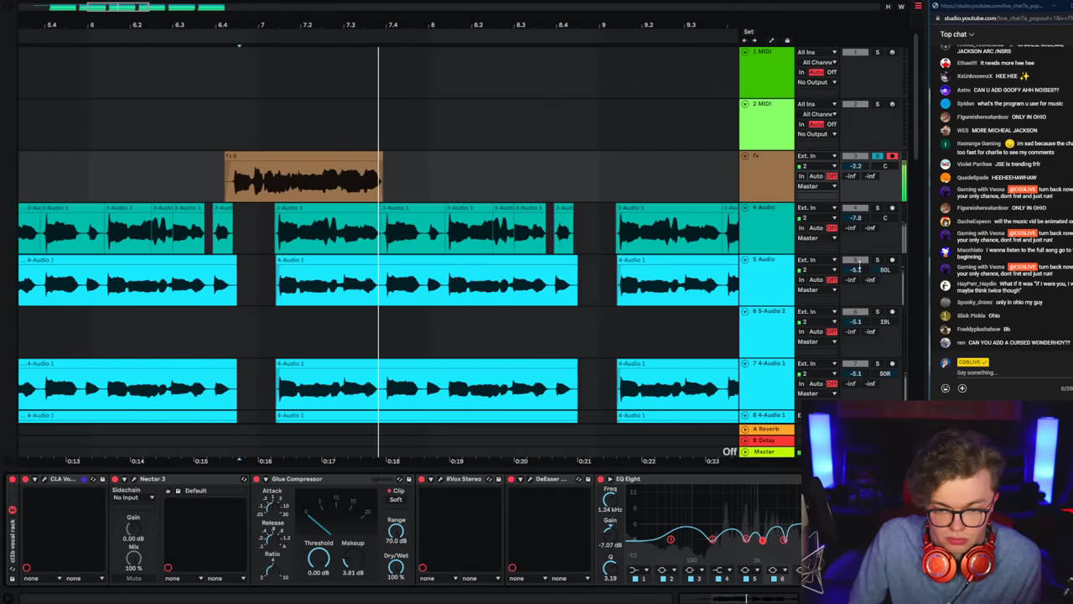
Step: Unsolo the fx track, set its volume to -1.7 dB and replay its clip with the other vocals from about 6.4
key(space)
key(space)
click(878, 156)
drag(855, 166, 855, 163)
click(728, 189)
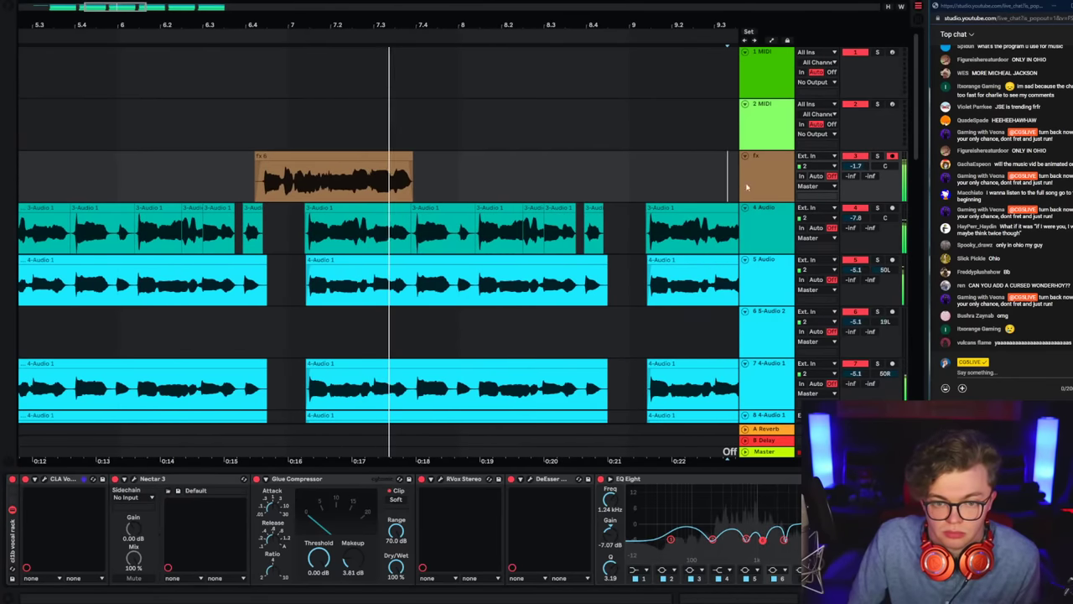
click(747, 189)
click(236, 188)
key(space)
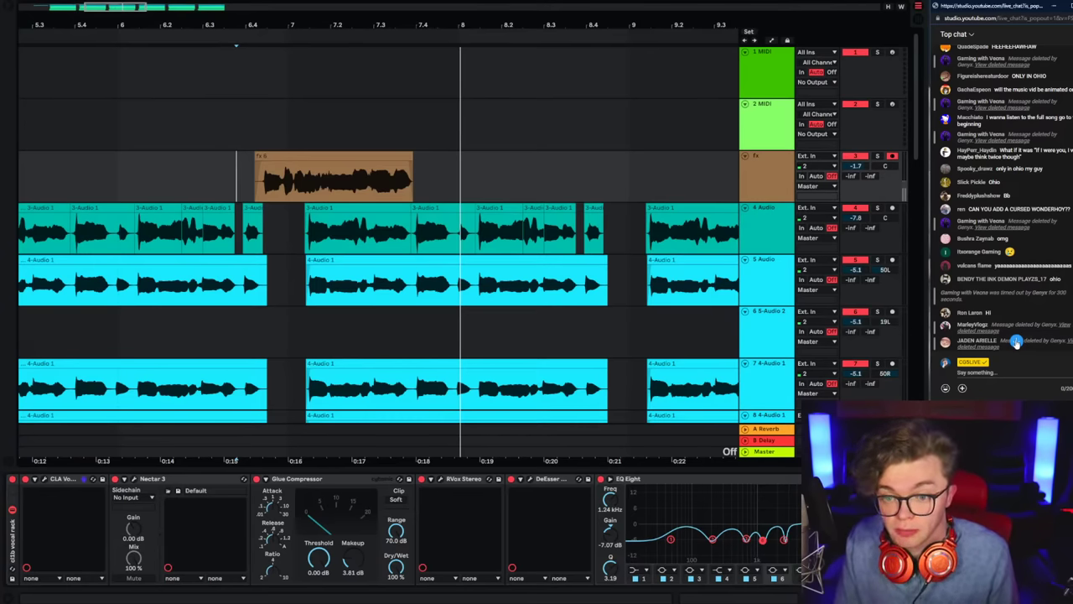
Step: Play the second fx clip against the layered vocals from about 6.4.4
scroll(453, 158, left, 3)
scroll(454, 159, right, 1)
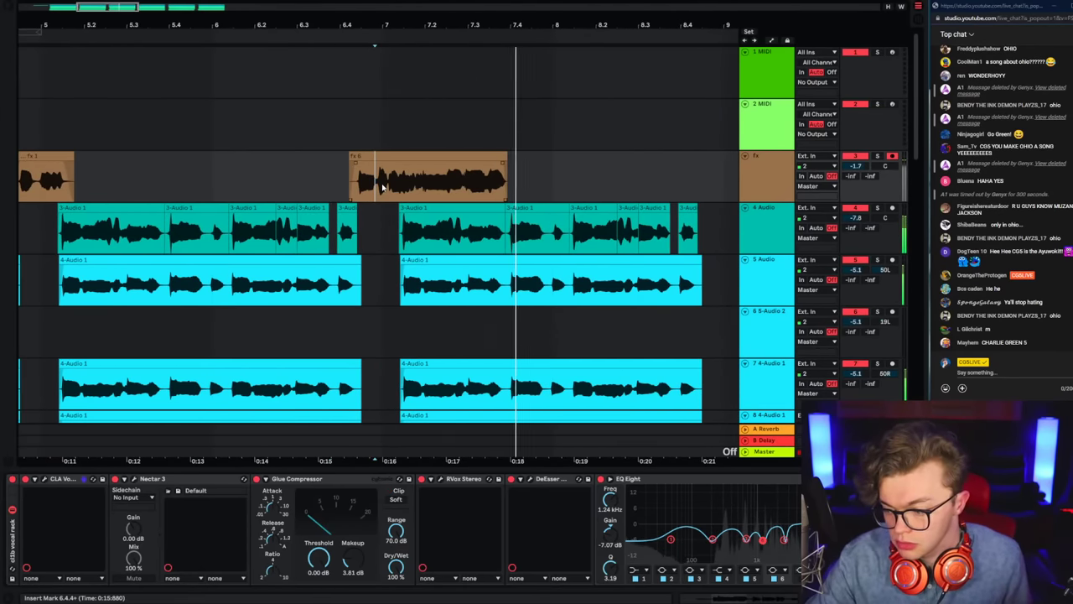
key(space)
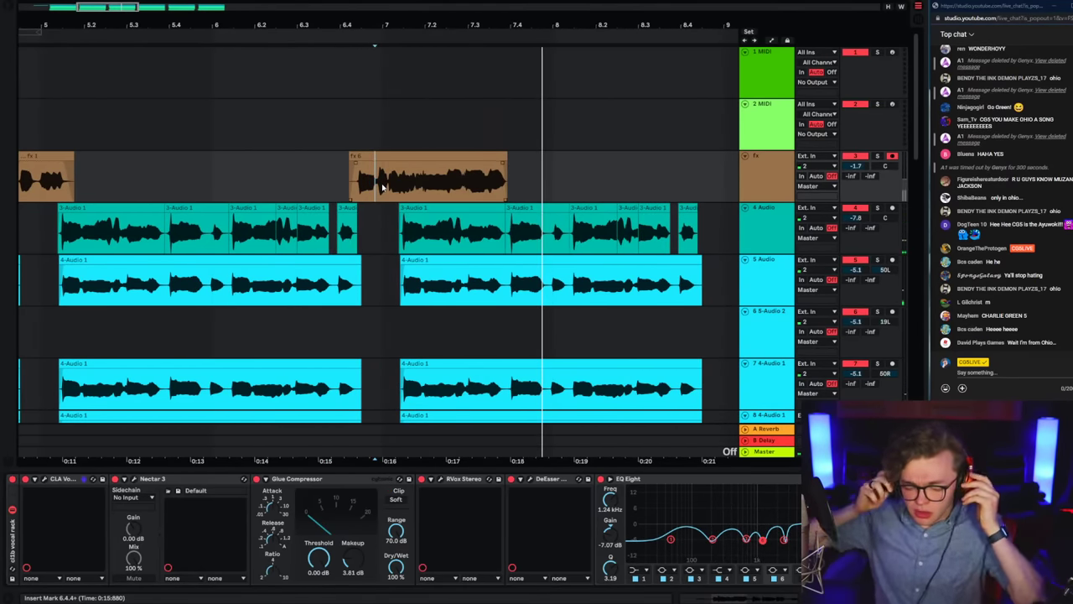
key(space)
click(743, 173)
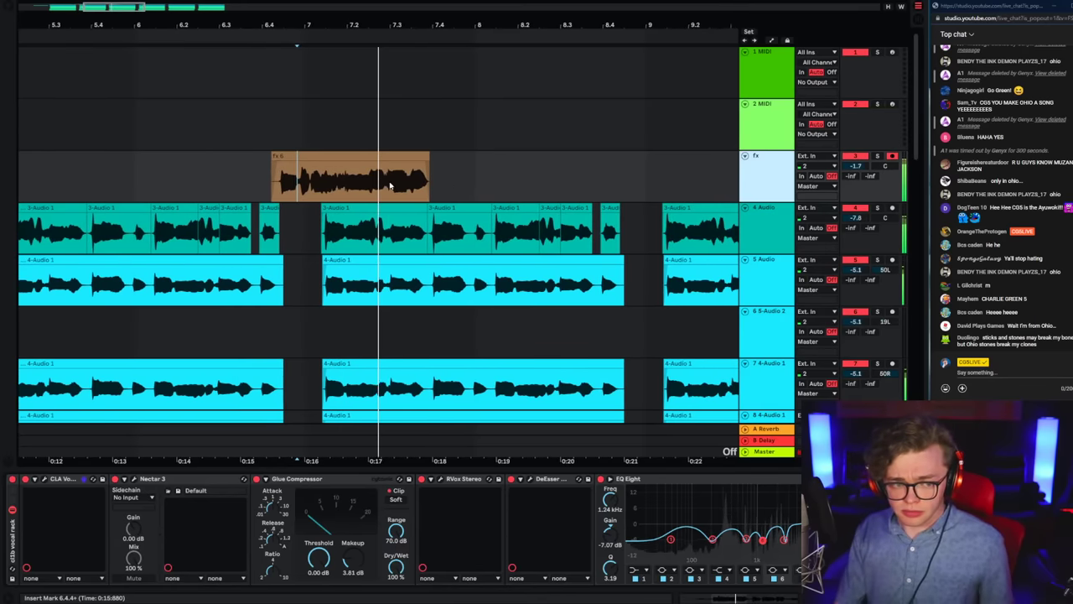
Step: Start playback at 7.1.1 and record a new vocal take on the fx track directly after the existing phrase
click(299, 194)
key(space)
key(space)
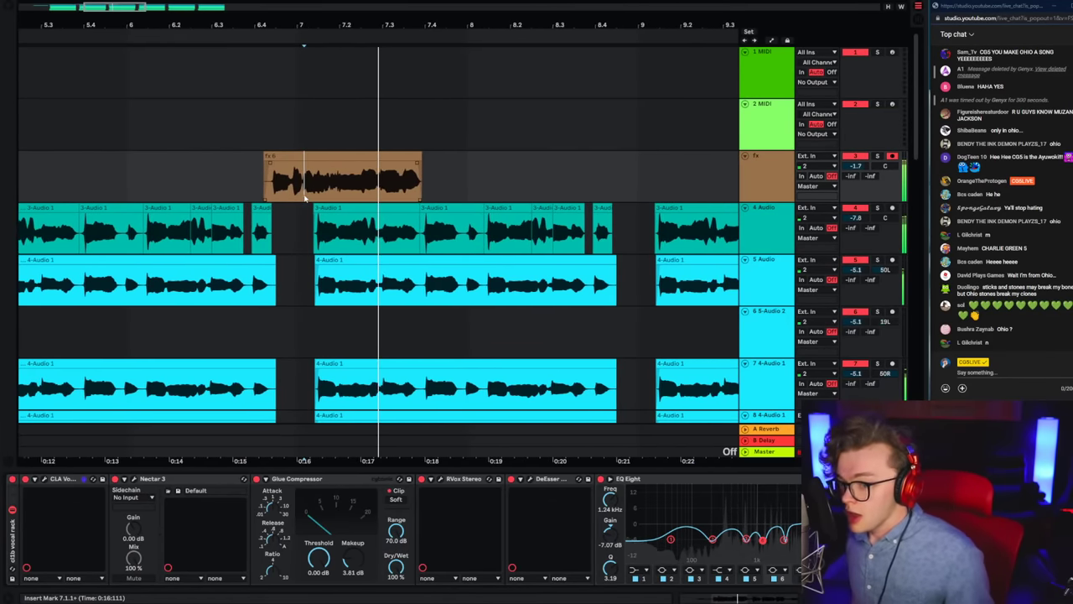
key(F9)
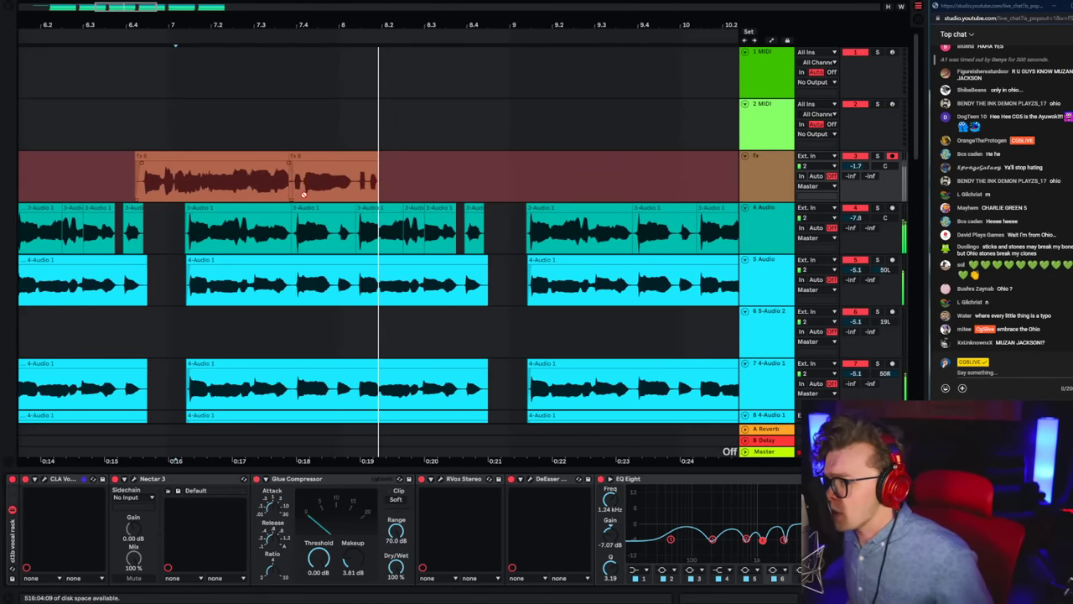
key(space)
key(space)
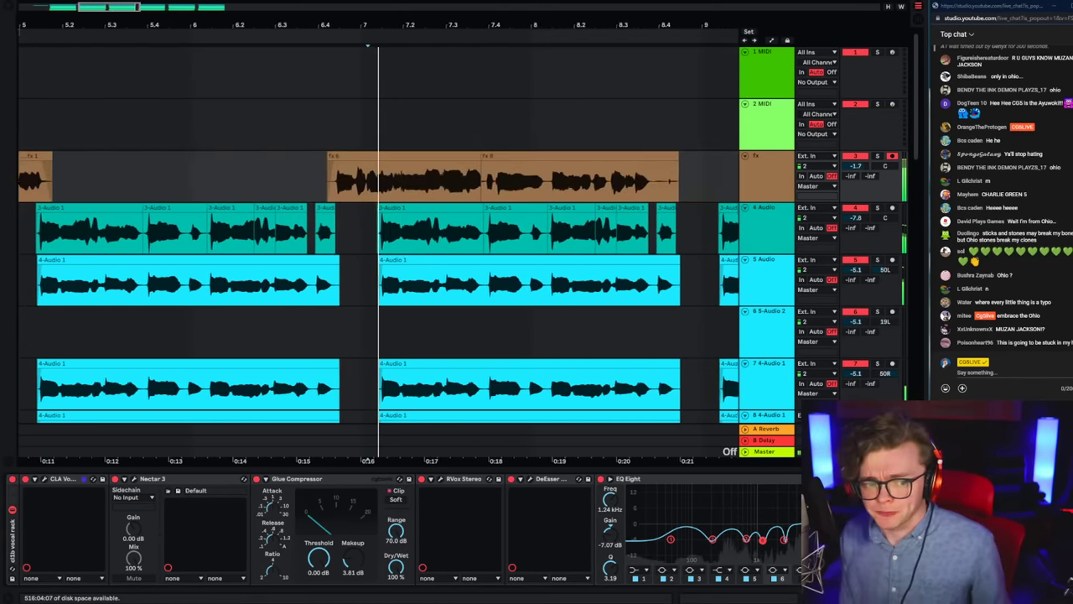
Step: Replay the new fx take and delete its tail, from about 8.3.4 to 9.1.2
click(426, 184)
drag(434, 157, 442, 156)
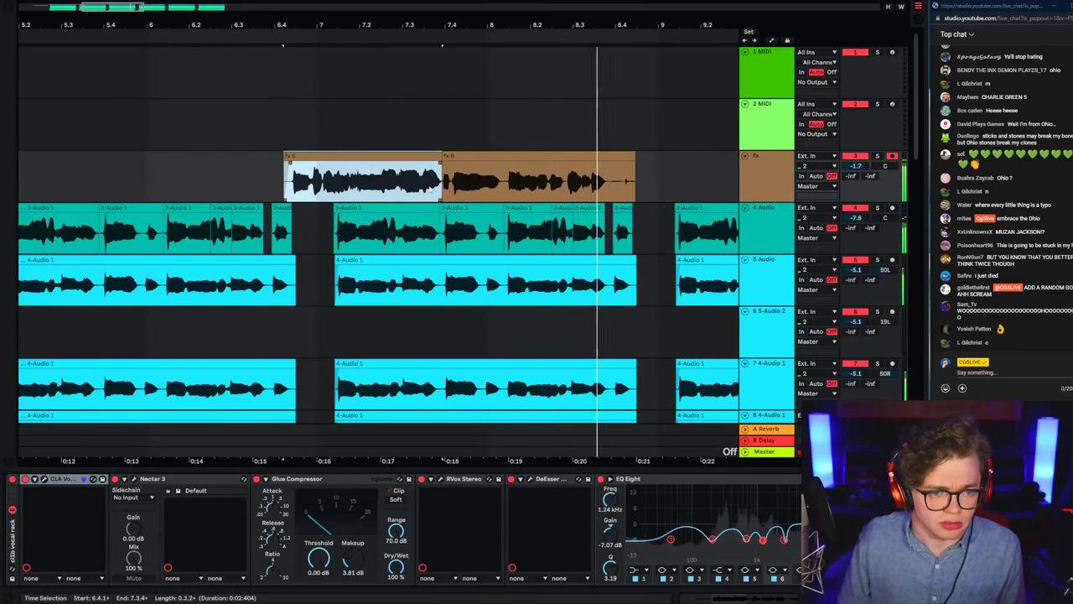
click(400, 181)
key(space)
key(space)
scroll(536, 179, right, 2)
drag(550, 182, 616, 181)
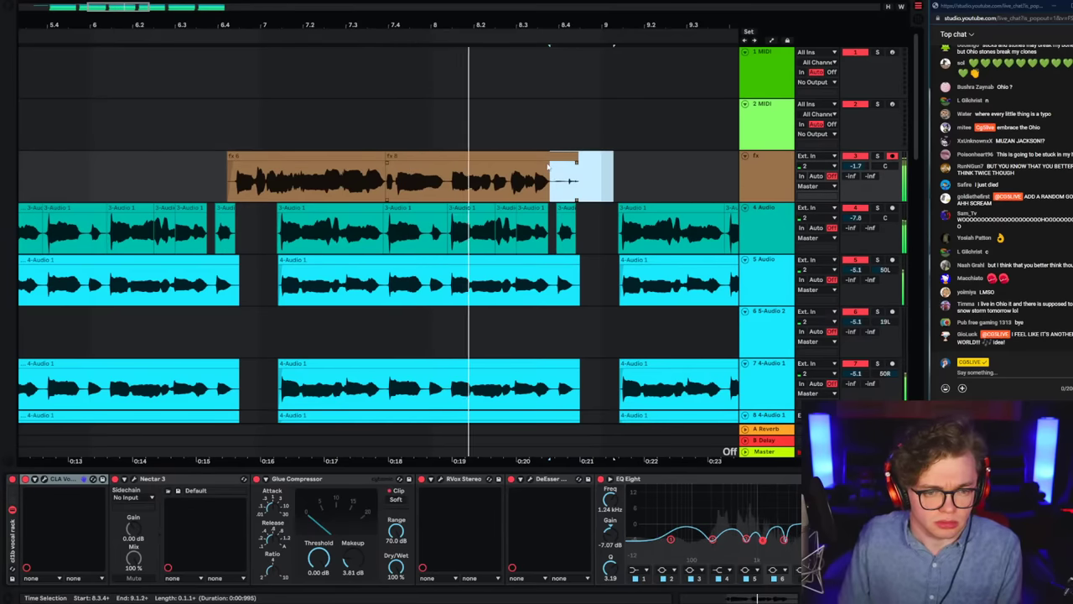
key(Delete)
Step: Play the two adjoining fx clips and the join between them from several starting points
click(361, 172)
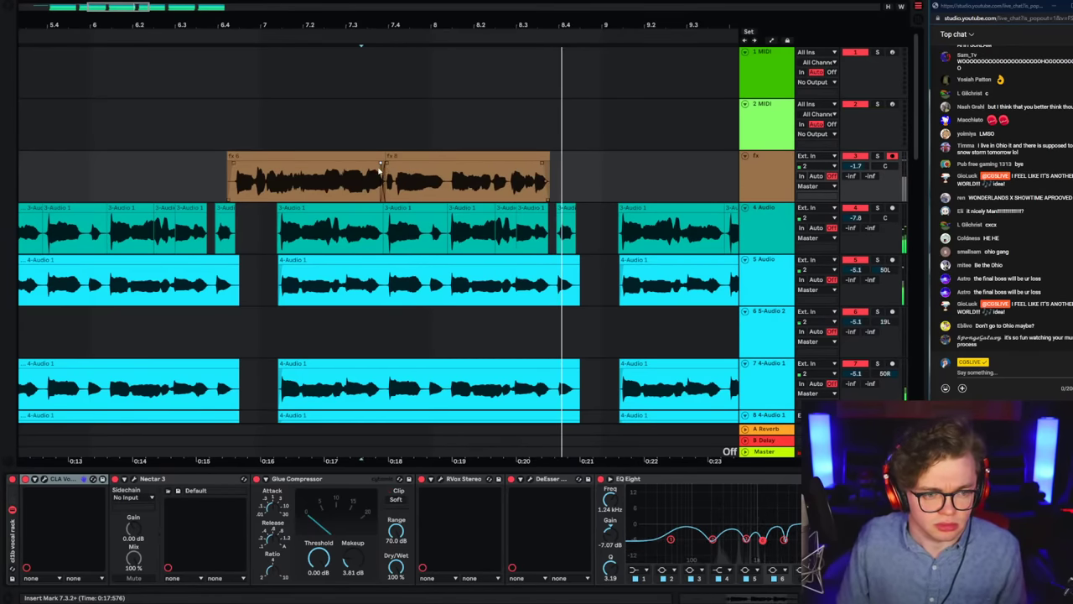
key(space)
click(235, 184)
key(space)
key(space)
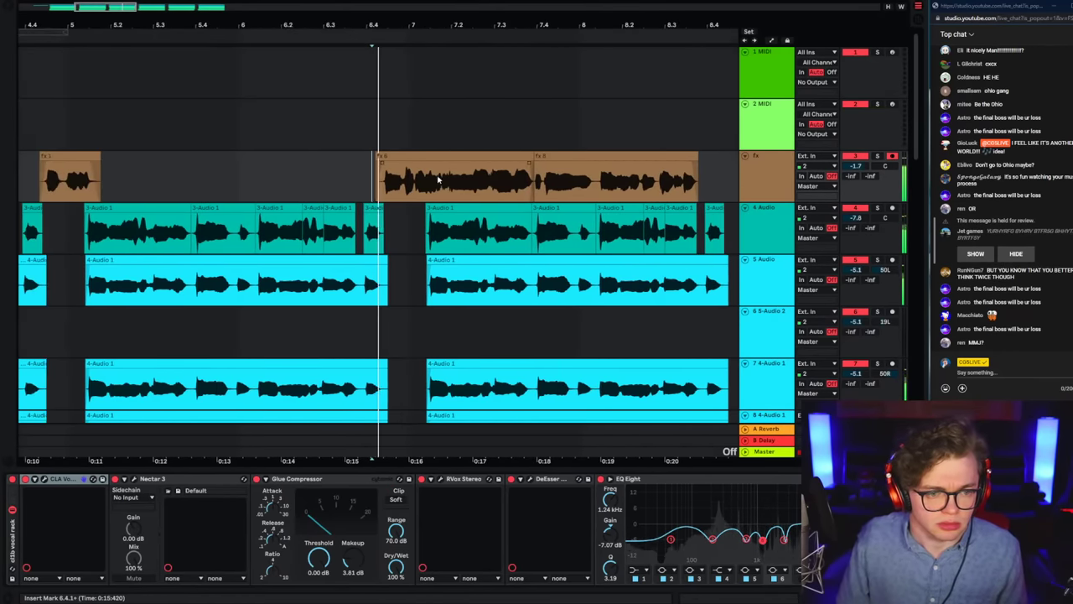
click(461, 180)
click(493, 157)
click(498, 190)
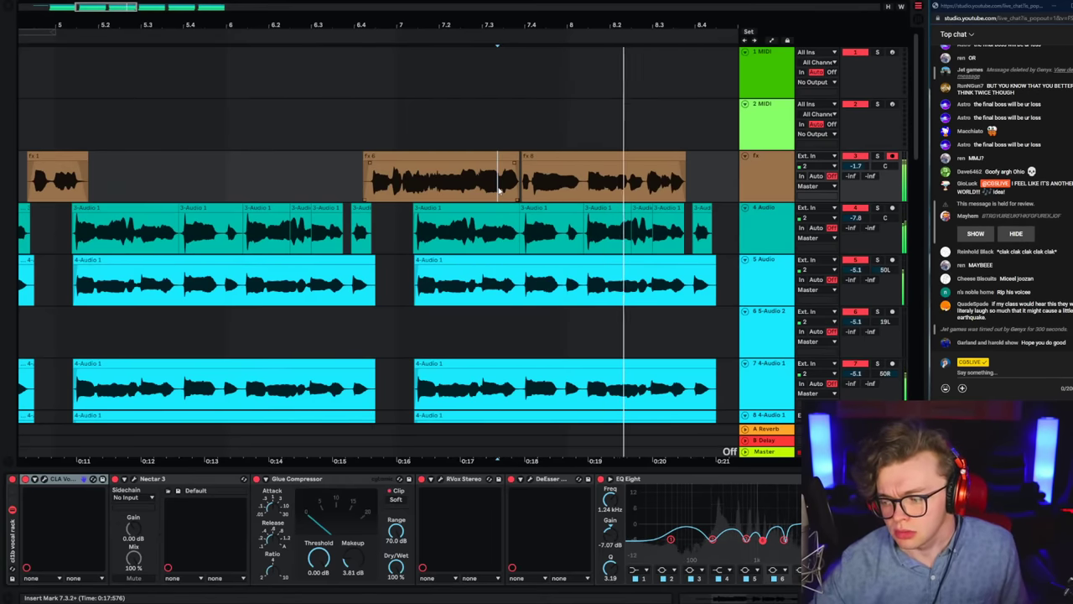
click(364, 187)
key(space)
key(space)
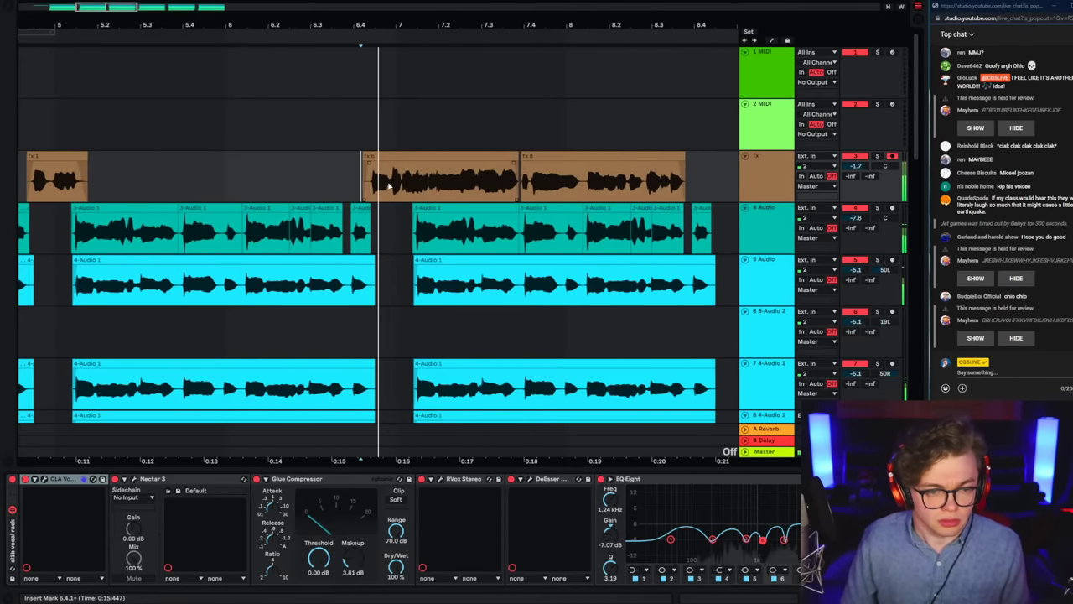
click(419, 185)
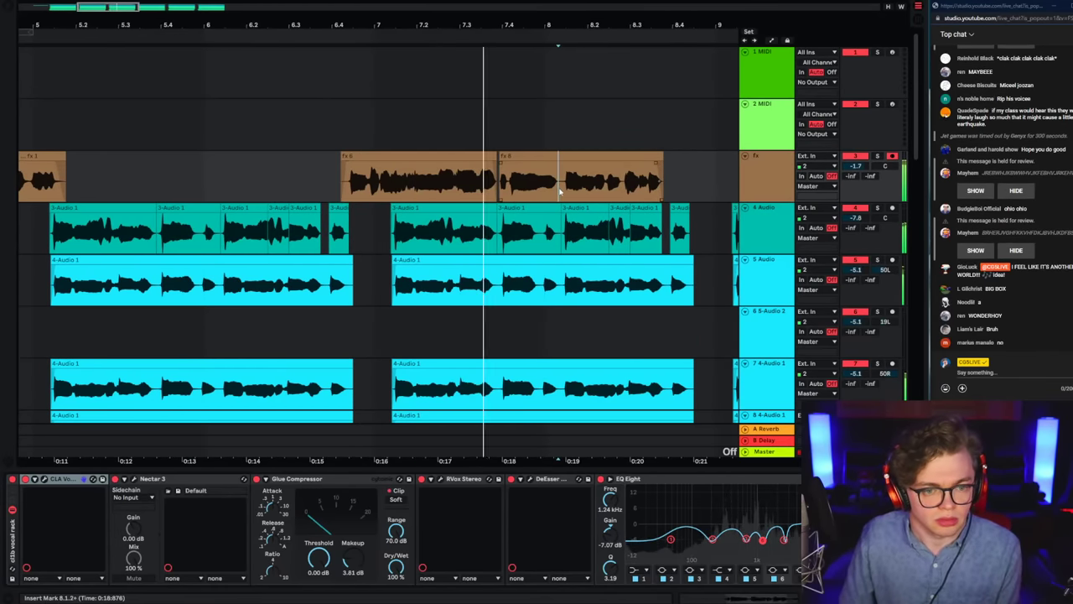
Step: Cut the short gap between phrases out of the new fx clip at about 8.1.2 and replay the phrases
click(557, 190)
key(ctrl+e)
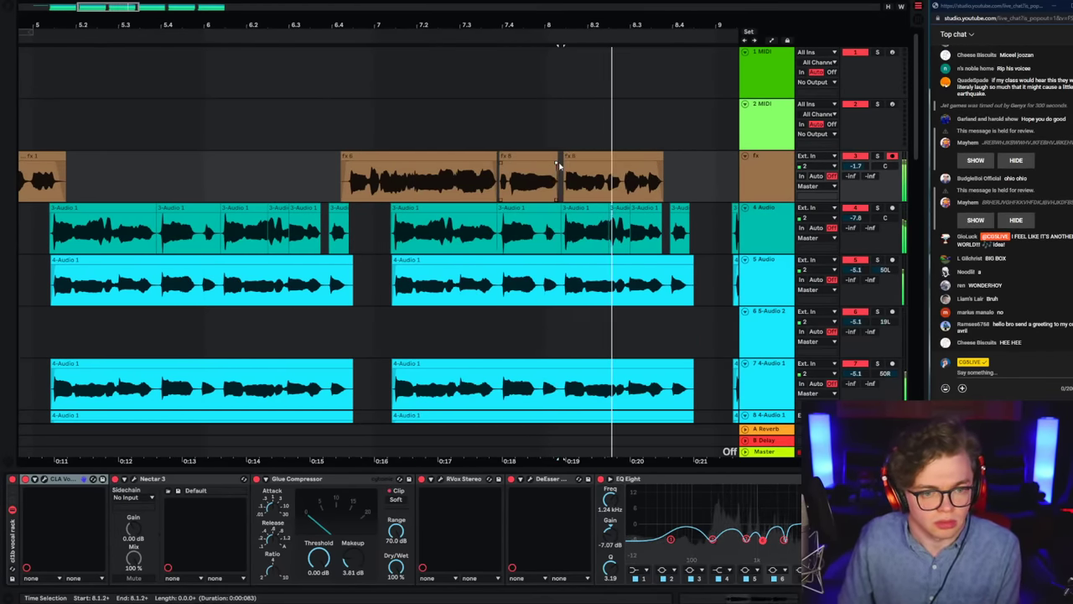
click(316, 195)
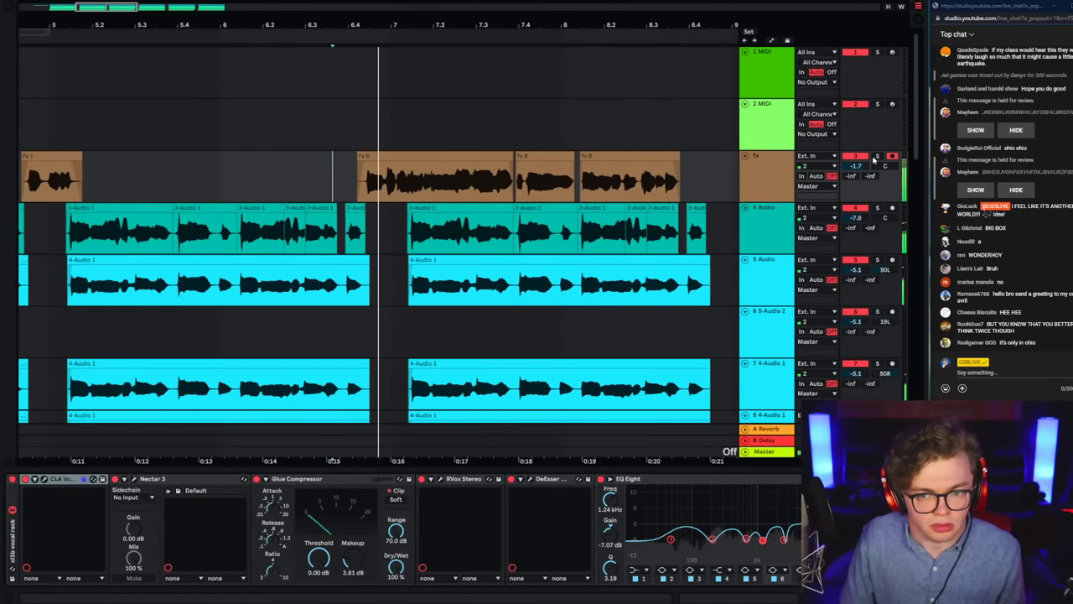
click(392, 180)
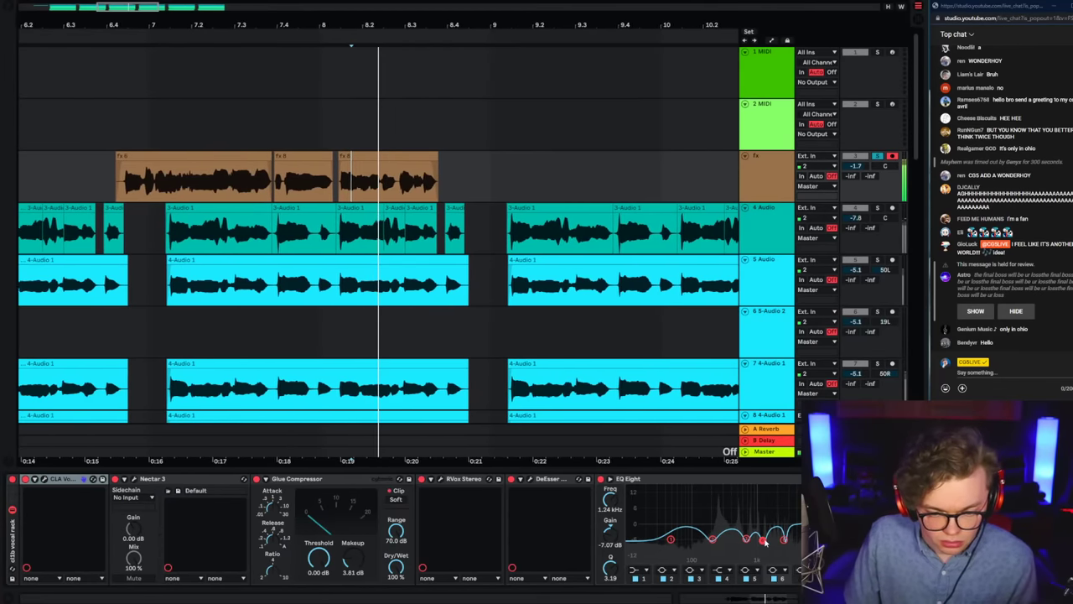
Step: Set two EQ Eight bands on the fx track to 1.26 kHz and 612 Hz (-7.56 dB), and raise the track volume to -1.3 dB
drag(763, 539, 766, 488)
key(ctrl+z)
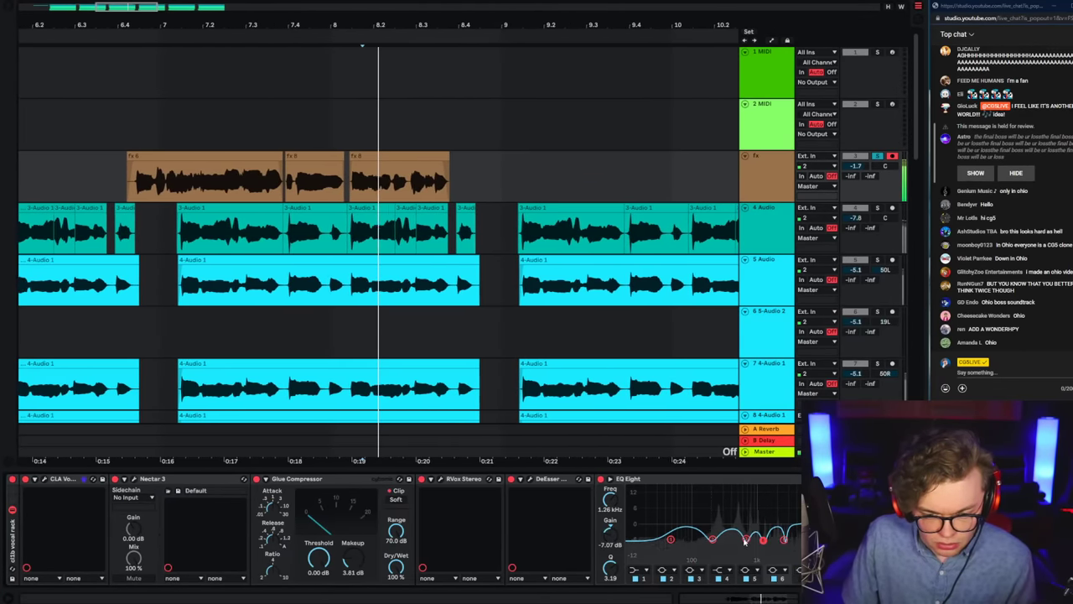
click(745, 540)
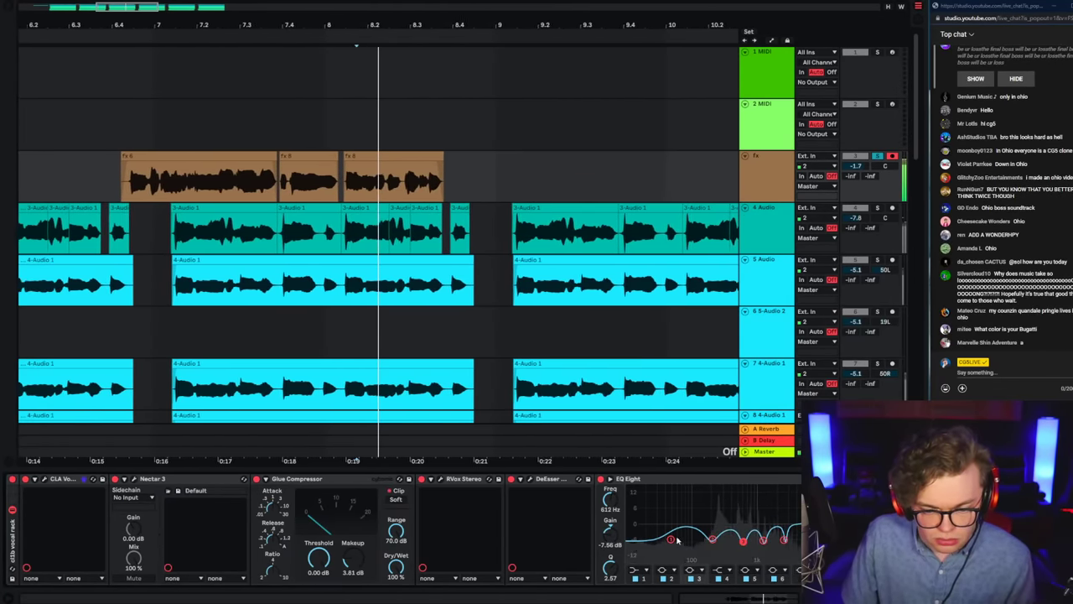
click(752, 180)
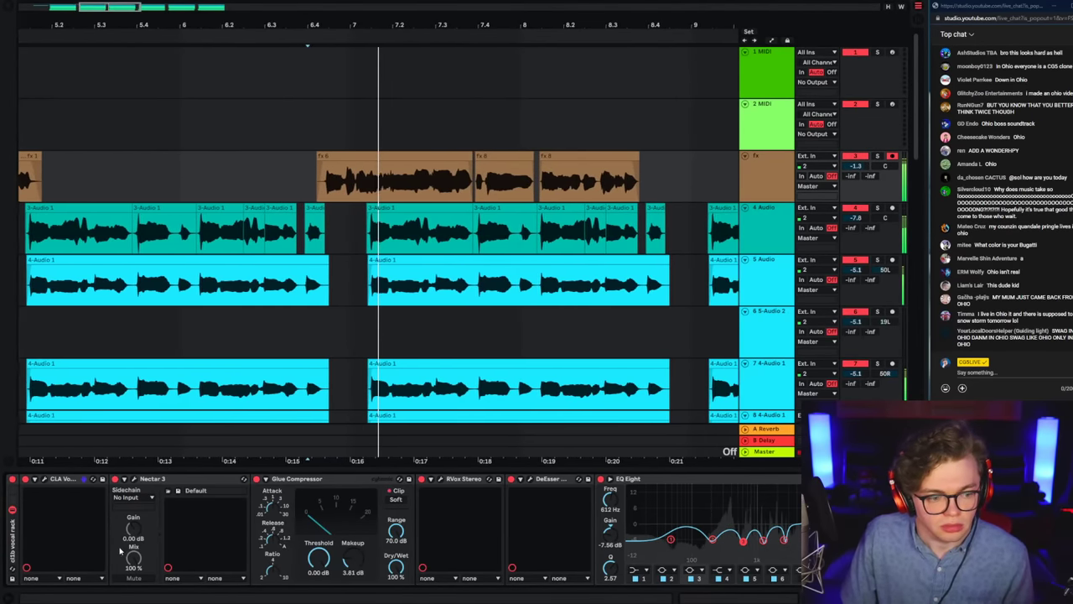
Step: Check the pitch correction settings of Nectar 3 on the fx track
click(125, 479)
click(133, 479)
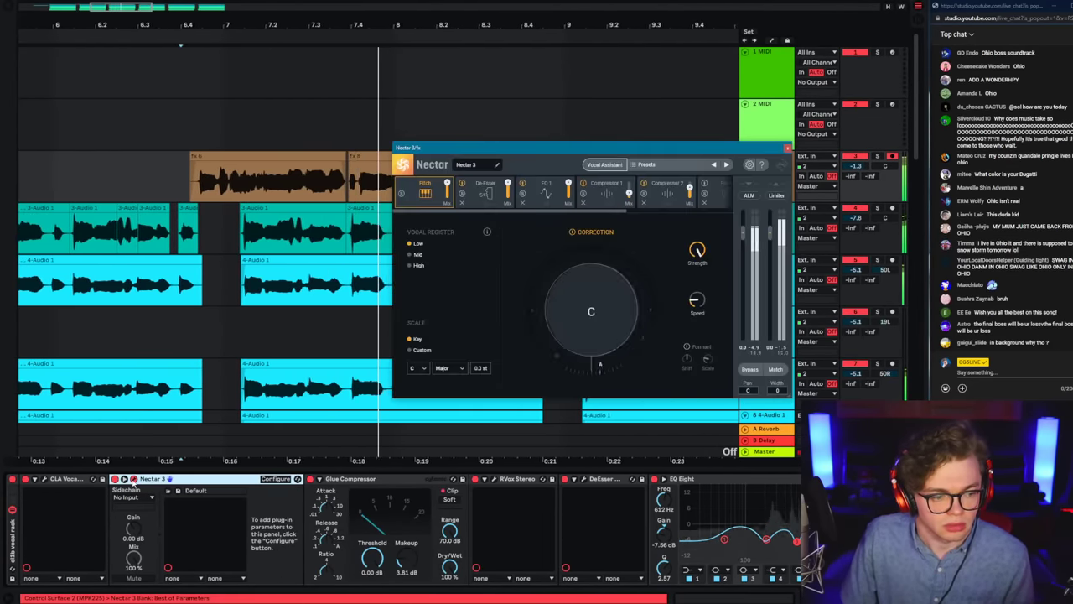
click(788, 148)
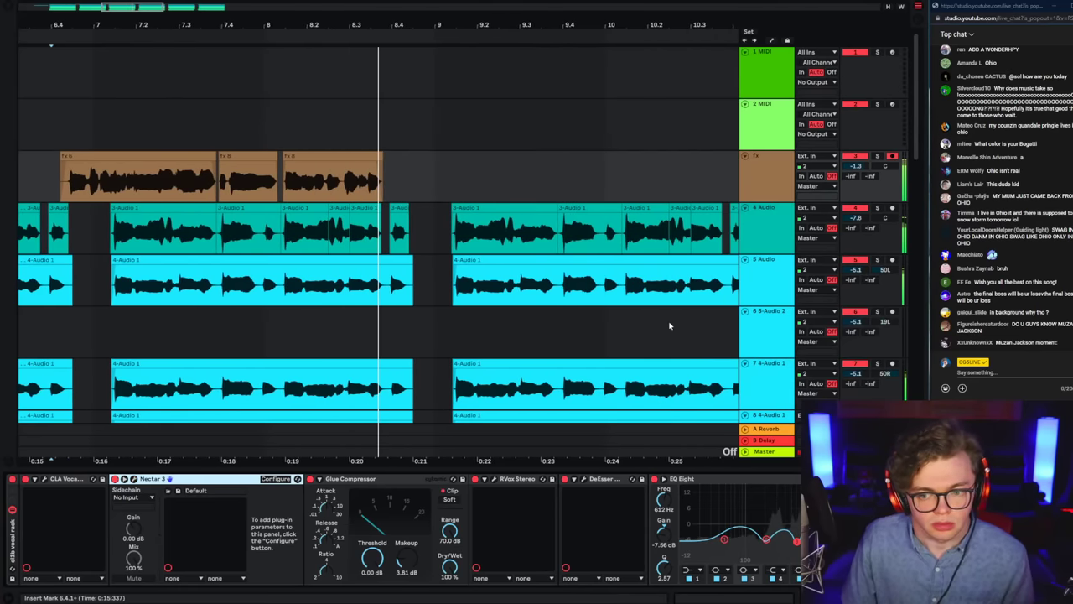
Step: Enable ValhallaVintageVerb on the fx track and set its mix to 6.8 % and decay to 2.21 s
scroll(713, 528, right, 1)
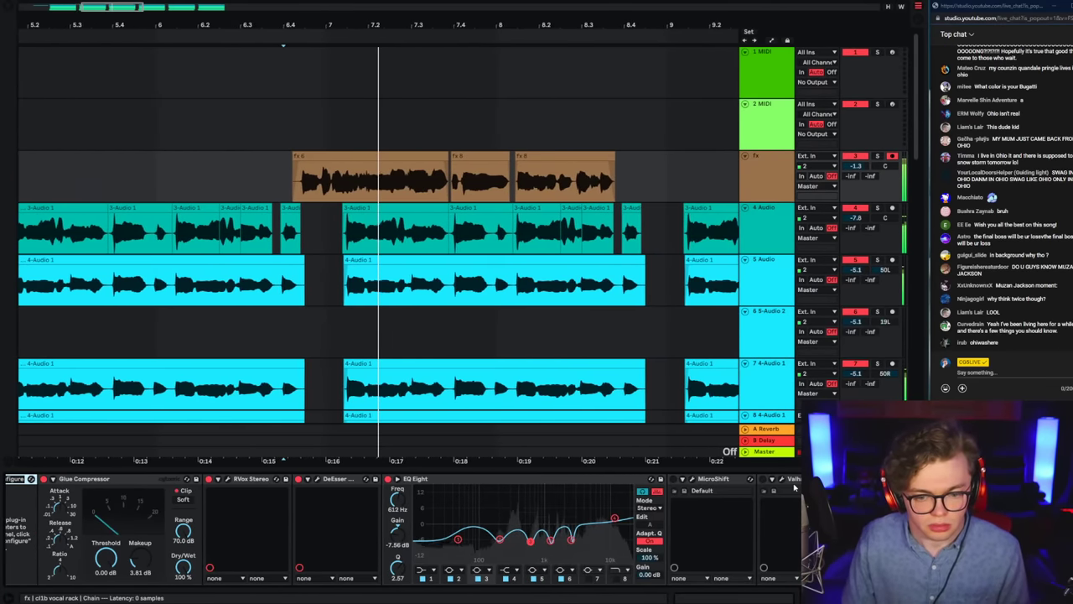
click(781, 479)
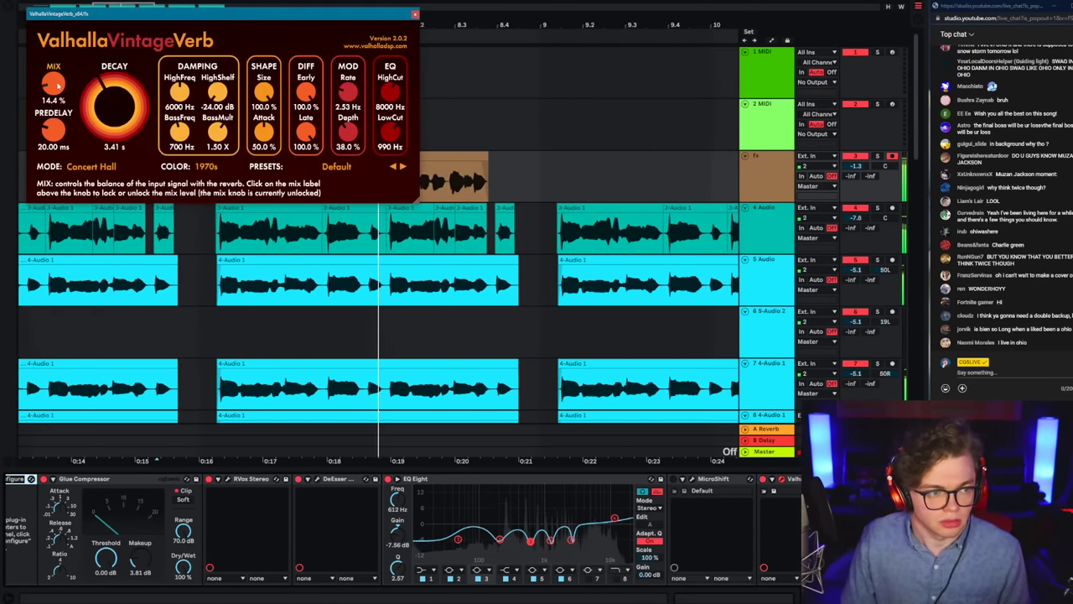
drag(54, 84, 82, 108)
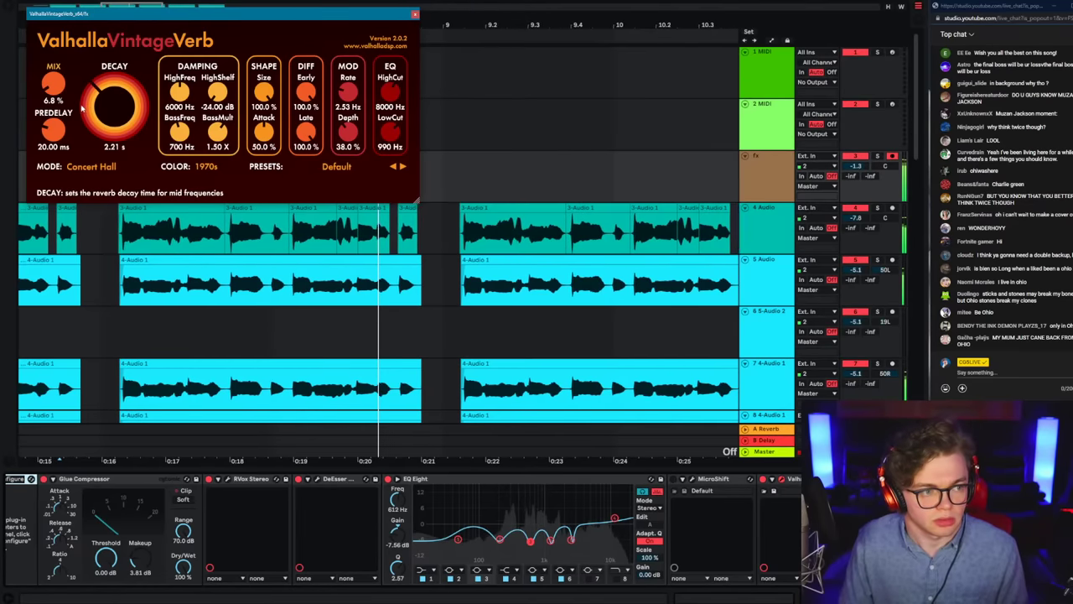
key(space)
key(space)
click(415, 14)
Step: Play the first fx clip and the later fx phrases against the layered vocals from several starting points
drag(403, 24, 456, 10)
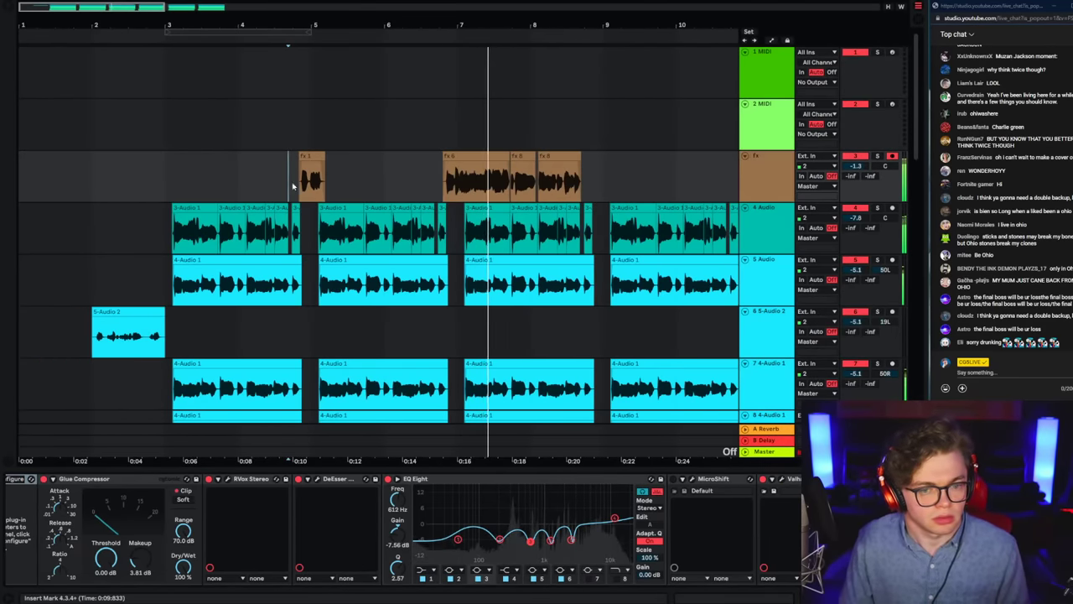
click(276, 180)
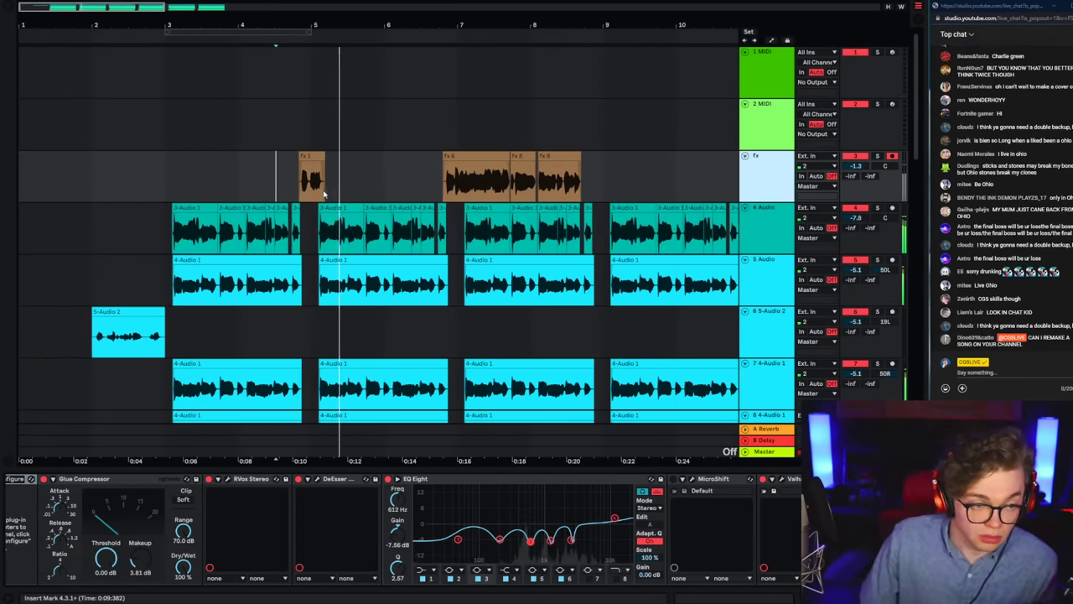
scroll(424, 165, up, 5)
click(411, 181)
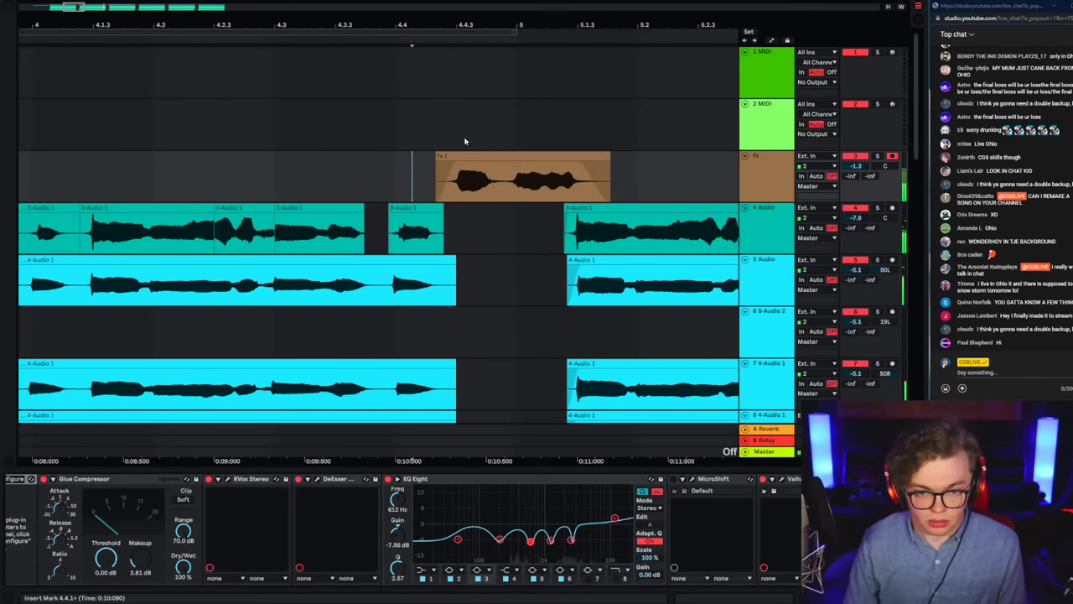
click(407, 177)
mouse_move(423, 18)
mouse_down()
mouse_move(423, 4)
mouse_move(402, 19)
mouse_move(303, 8)
mouse_up()
click(764, 229)
click(611, 178)
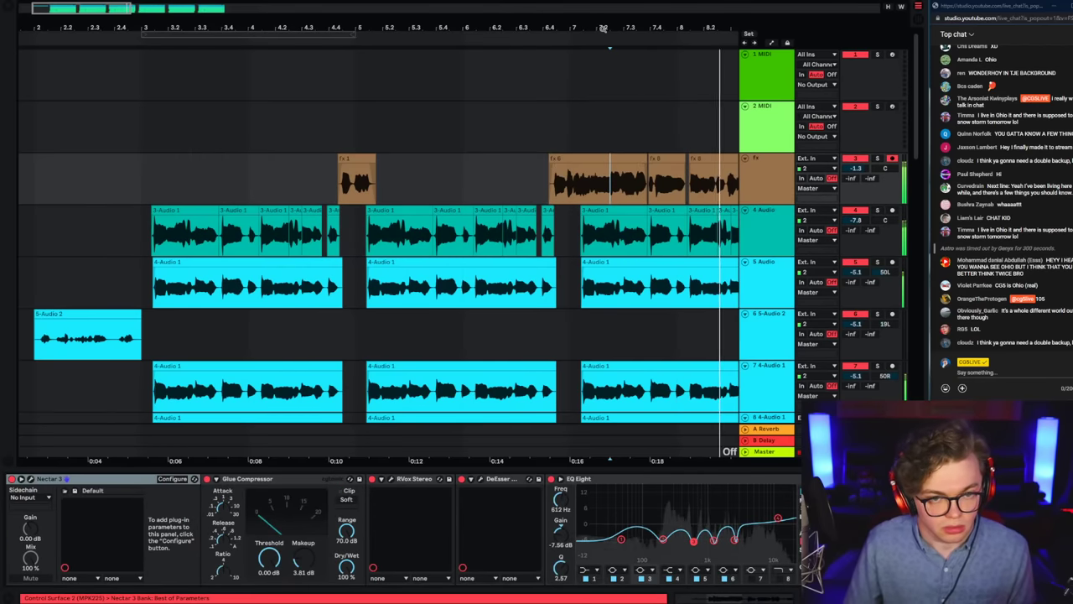
Step: Set the fx track's ValhallaVintageVerb to 4.4 % mix, 32.96 ms predelay and 0.47 s decay
drag(605, 28, 489, 12)
click(762, 179)
click(52, 479)
scroll(403, 528, down, 3)
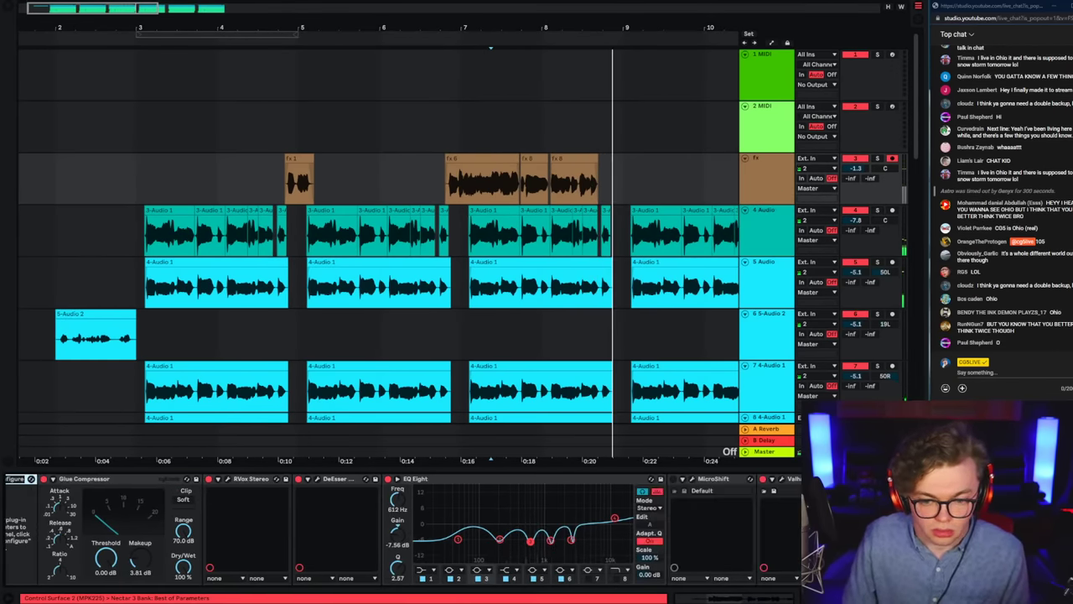
click(782, 479)
drag(87, 96, 55, 90)
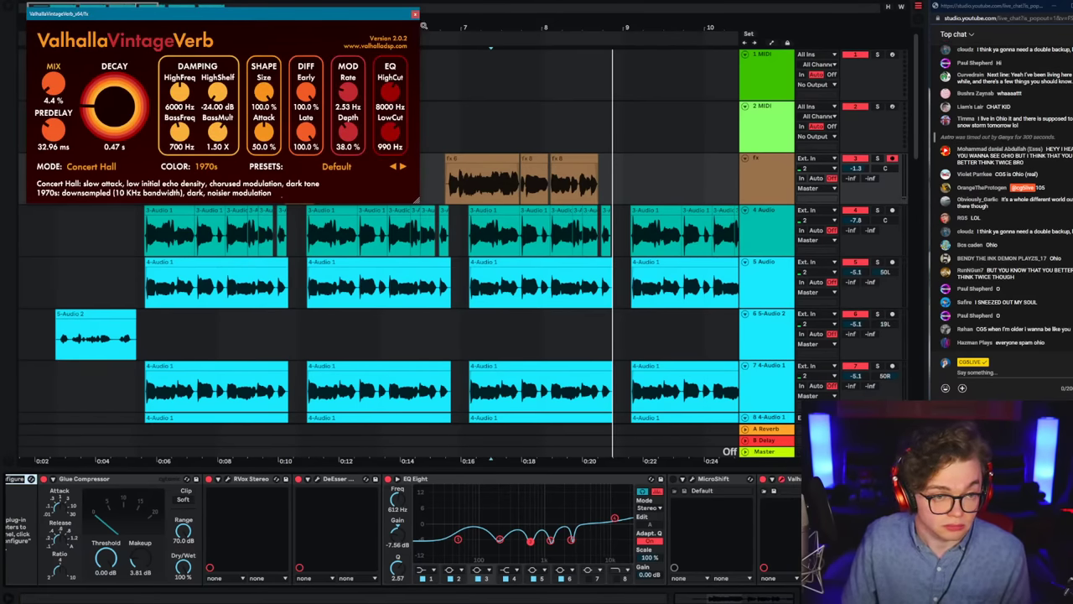
click(414, 13)
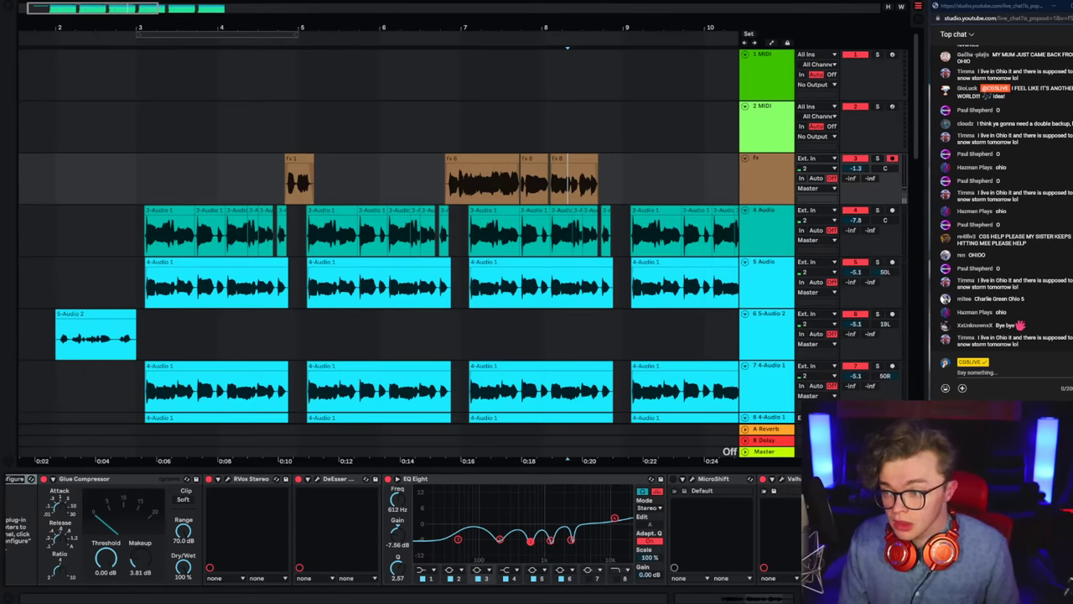
Step: Bring up the WordPad lyrics document and look through it and the live chat messages for the next lyric line
drag(503, 1, 508, 28)
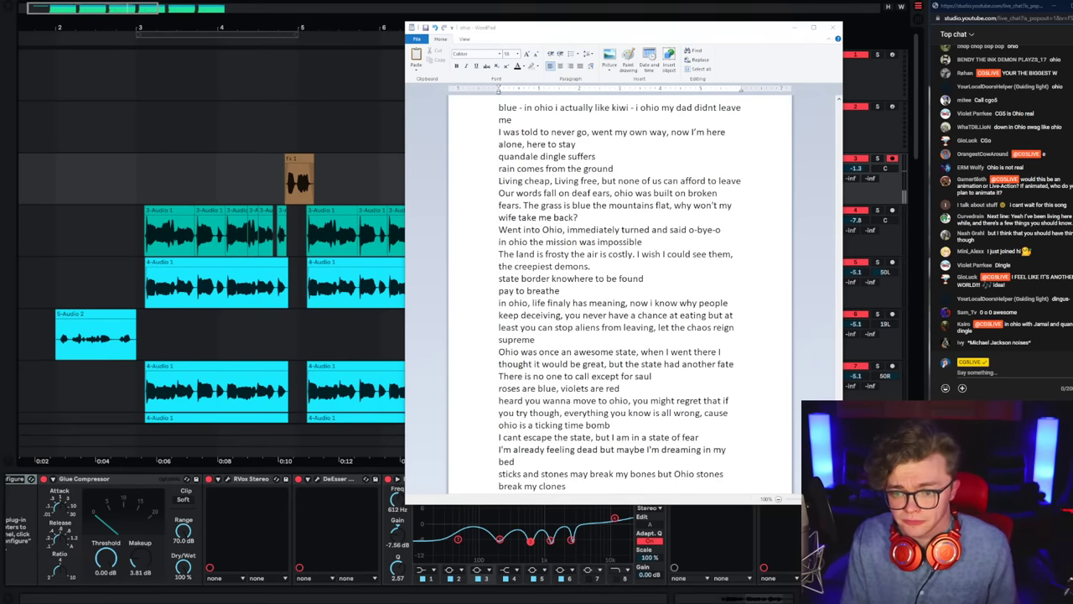
scroll(1033, 228, up, 1)
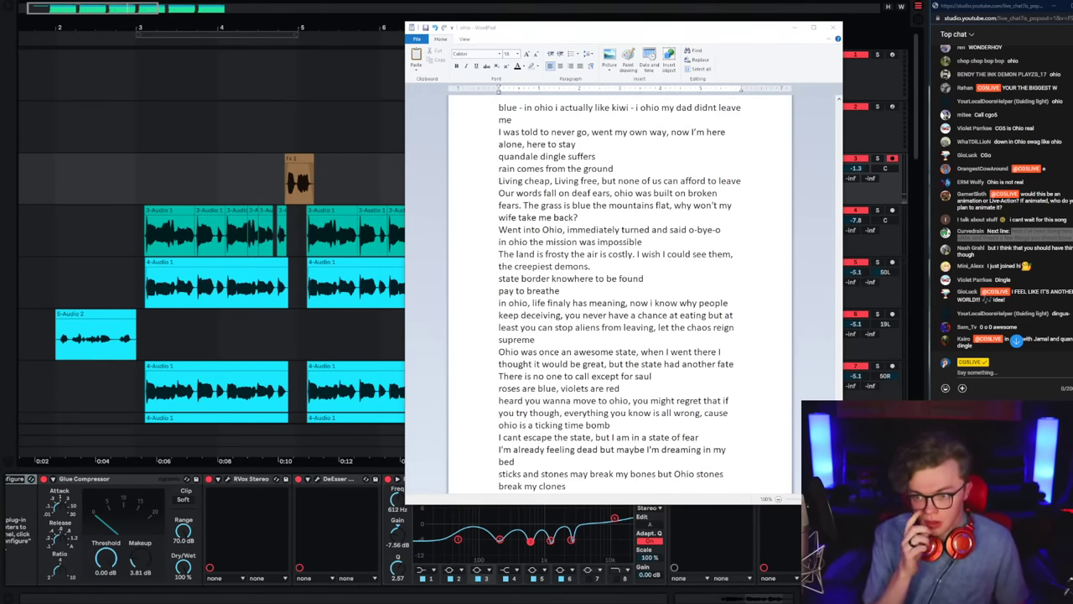
scroll(1006, 210, up, 1)
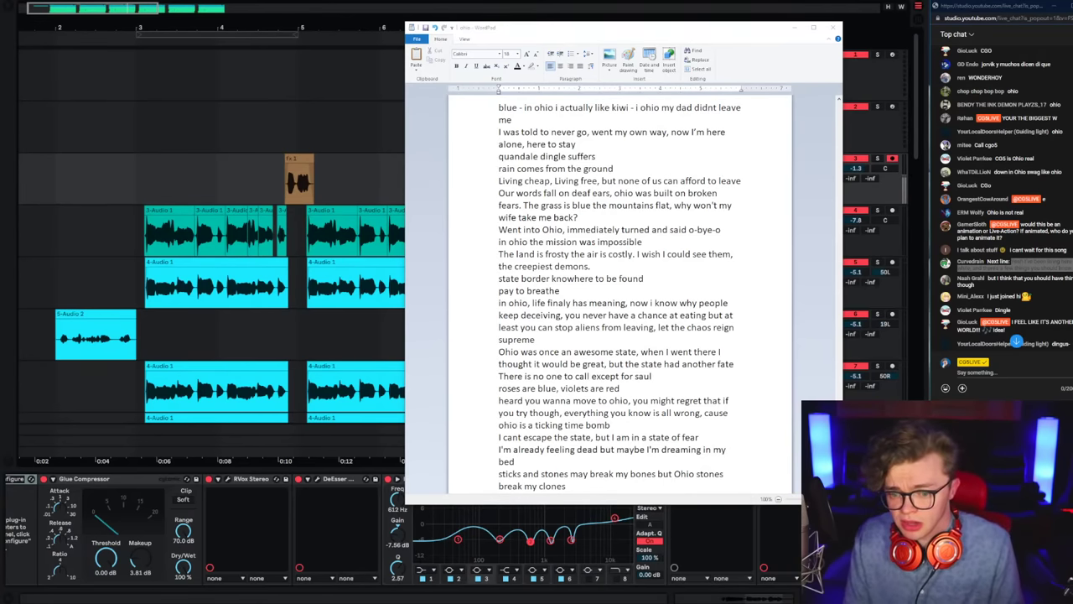
click(1016, 342)
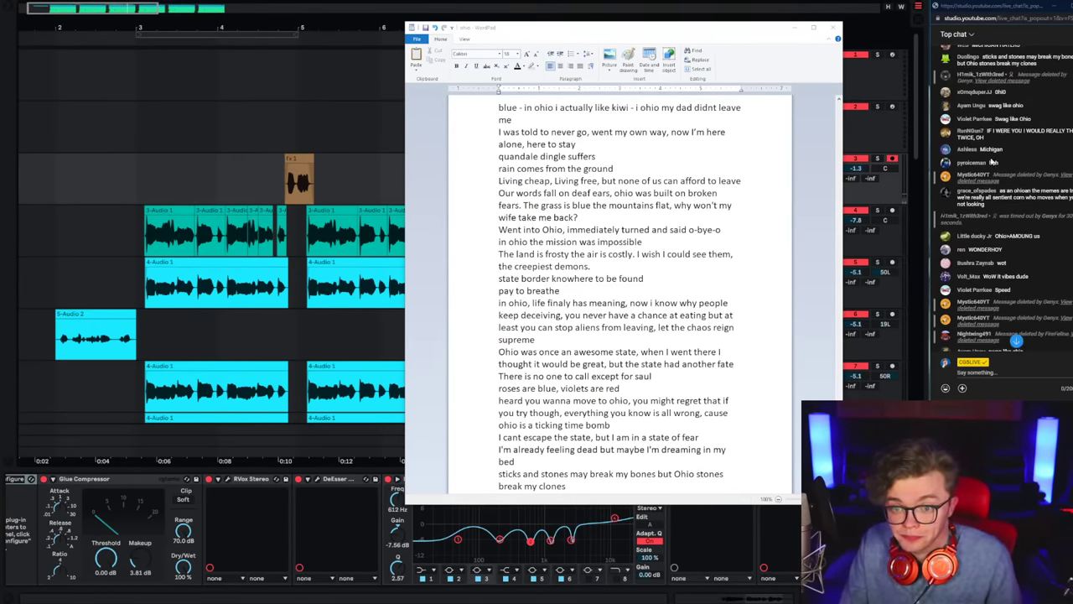
scroll(1000, 240, up, 3)
click(1016, 341)
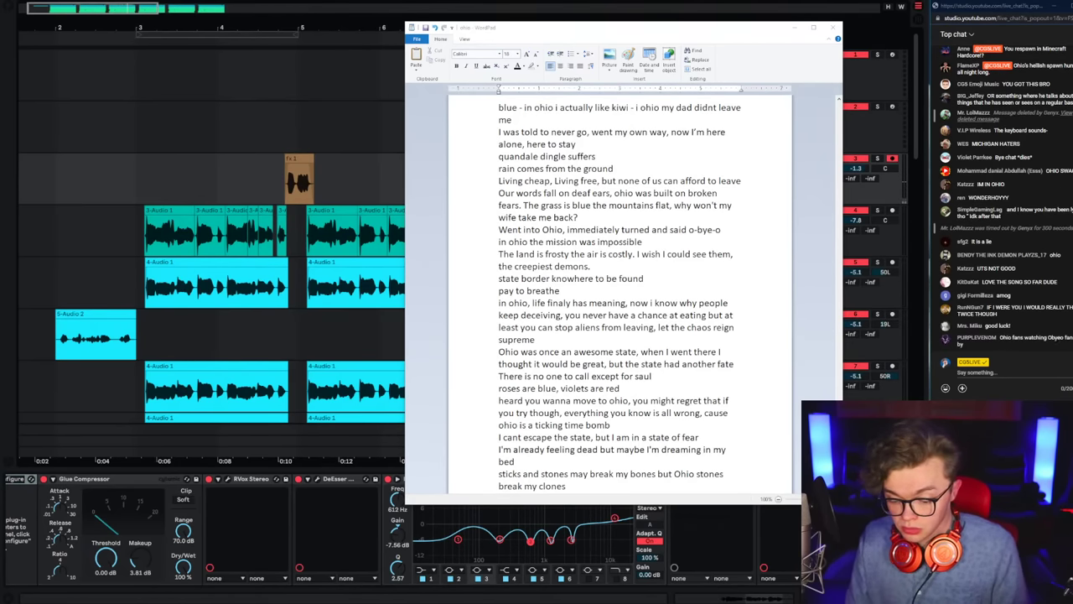
click(789, 29)
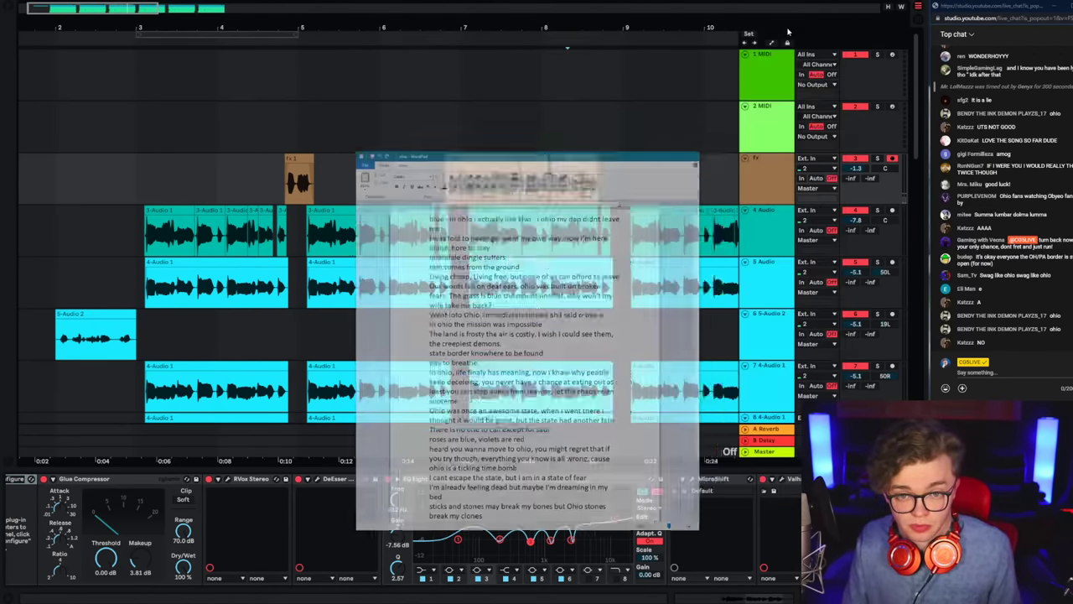
Step: Play the fx phrases against the layered vocals, starting from the first fx clip and from position 4.3.4
key(space)
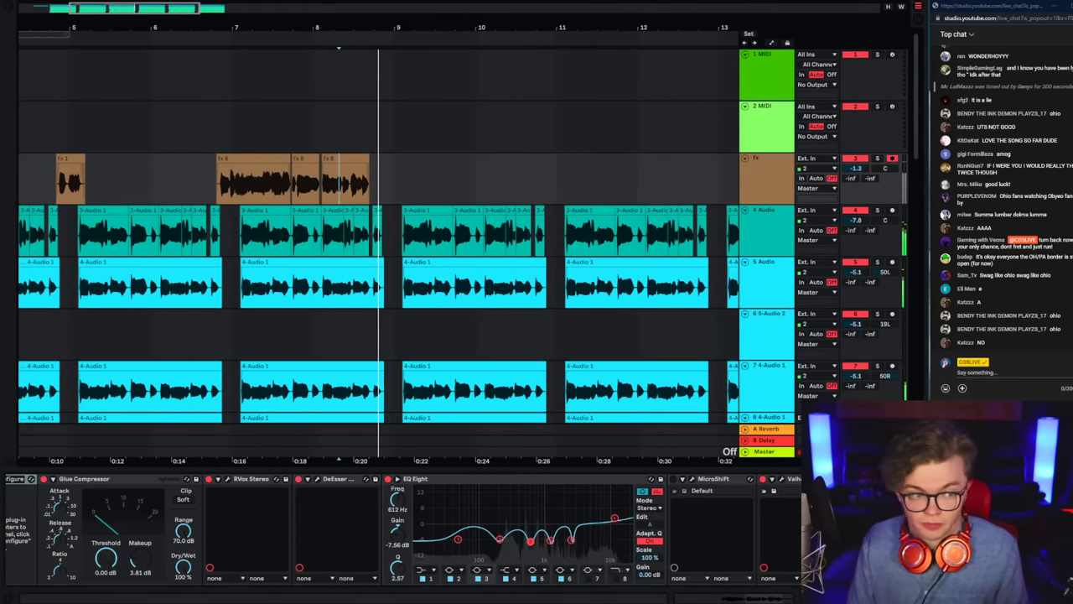
key(space)
click(61, 183)
key(space)
click(756, 186)
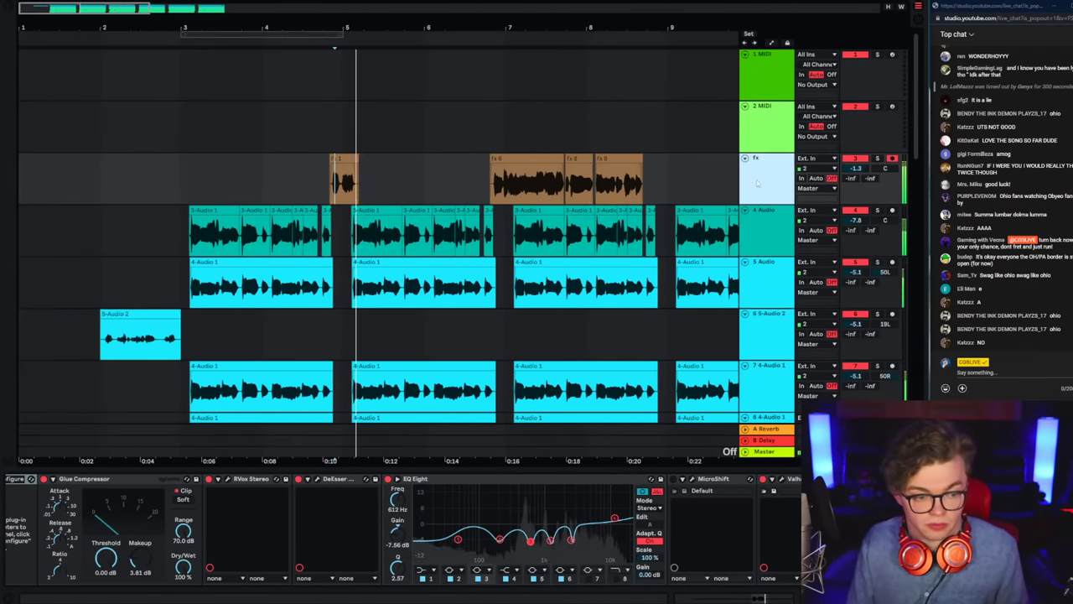
click(317, 479)
click(262, 215)
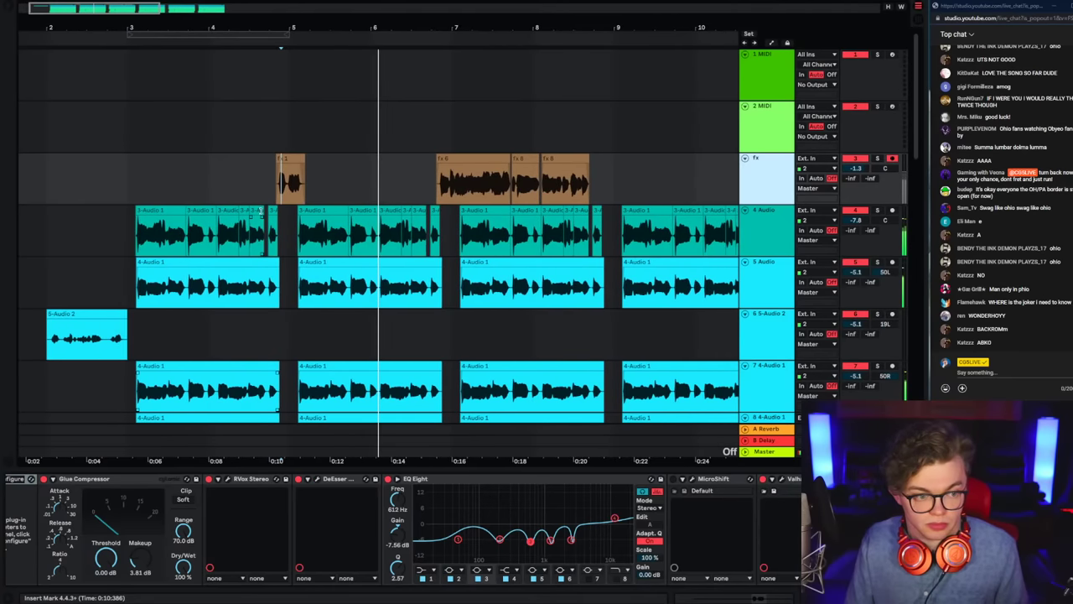
click(260, 182)
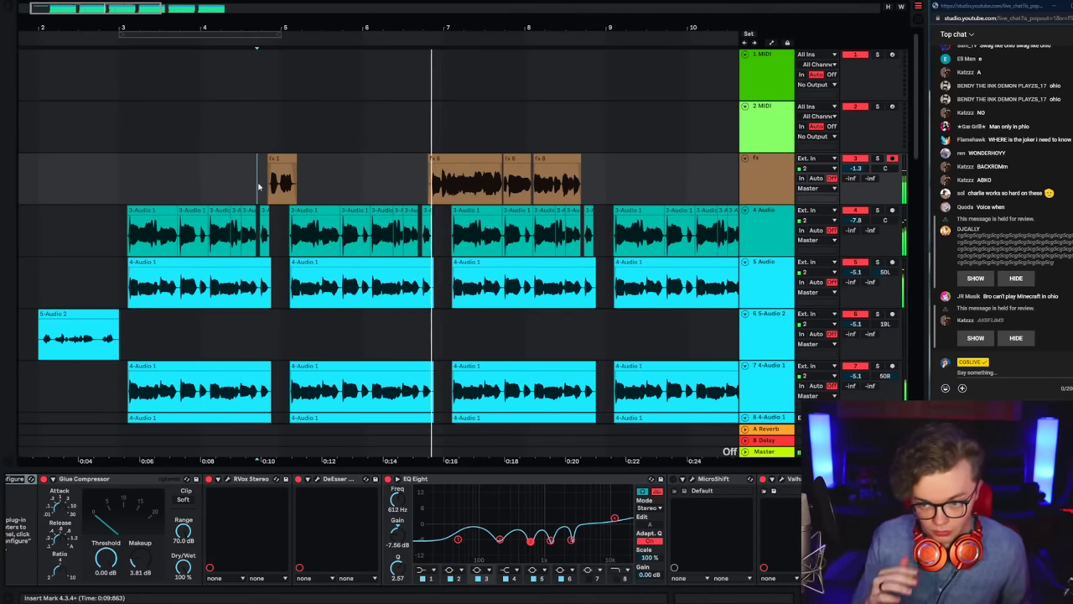
Step: Set the fx track's volume to -0.7 dB
click(759, 178)
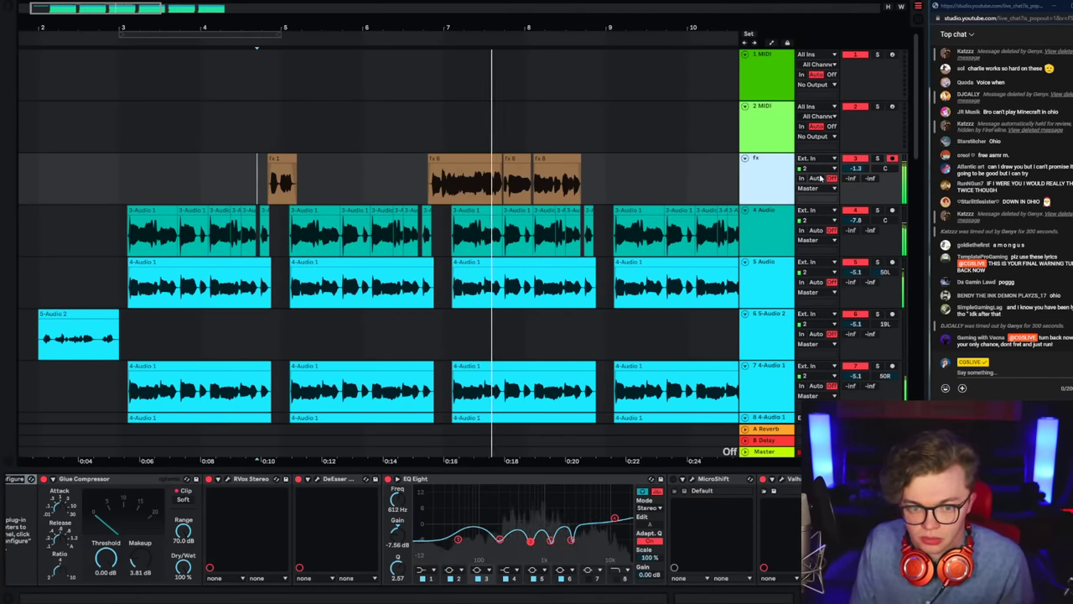
drag(851, 170, 851, 166)
click(771, 176)
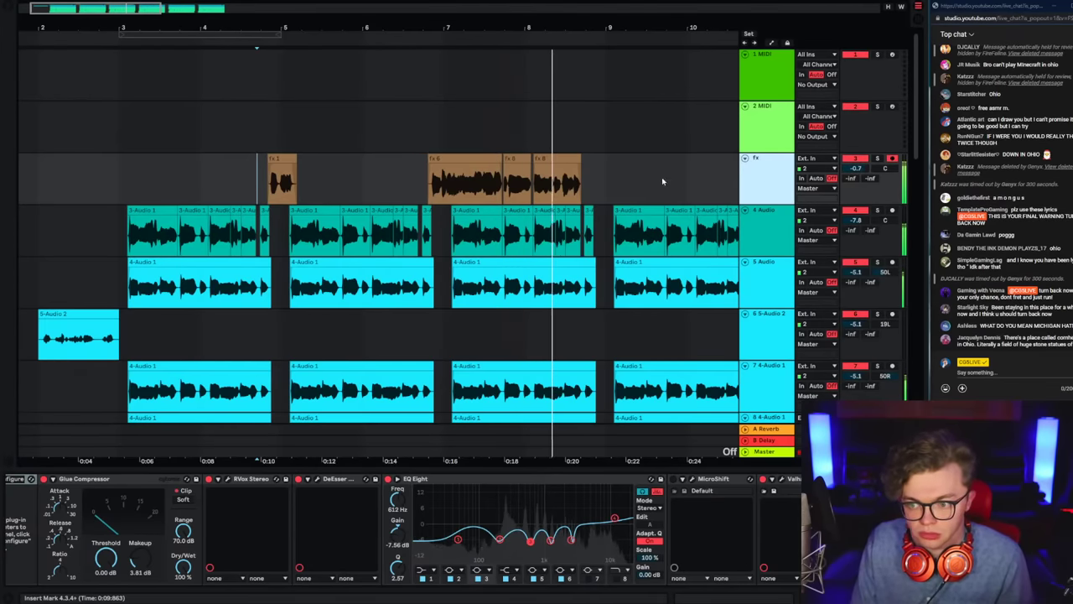
Step: Play from within the last fx clip at 8.2.2 to hear how the phrase leads into the following vocals
click(591, 183)
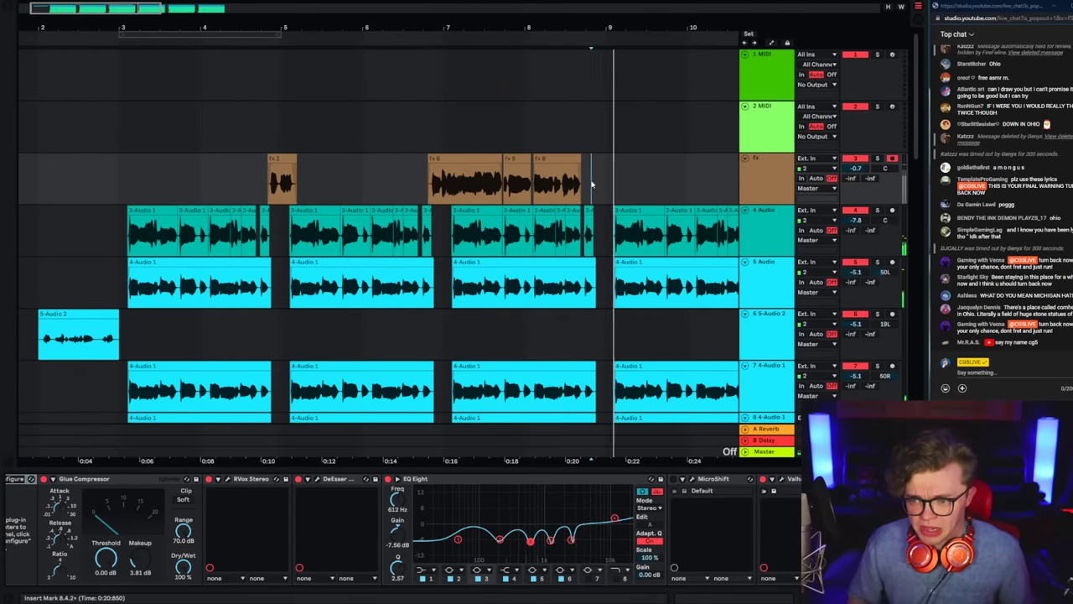
key(space)
click(554, 190)
key(space)
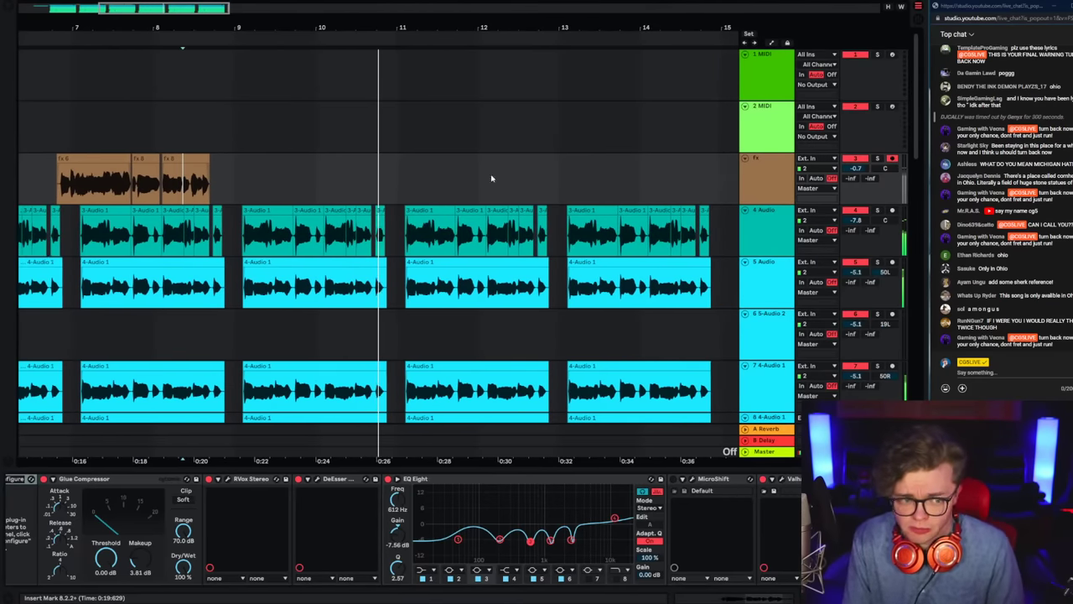
Step: Record a new vocal phrase on the fx track right behind the last fx clip, with playback starting at 8.1.4
click(170, 198)
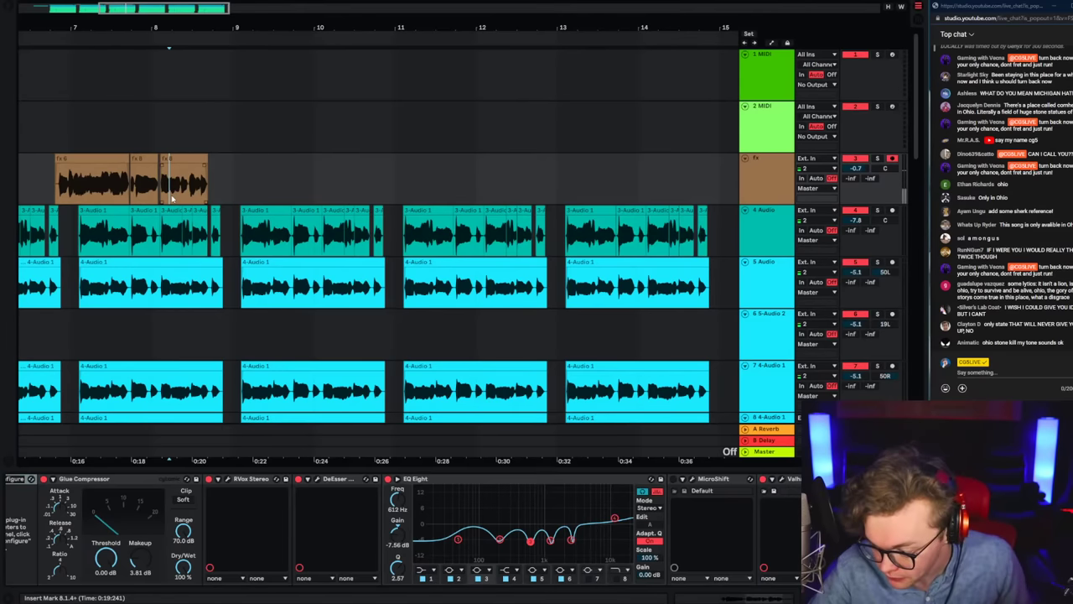
key(space)
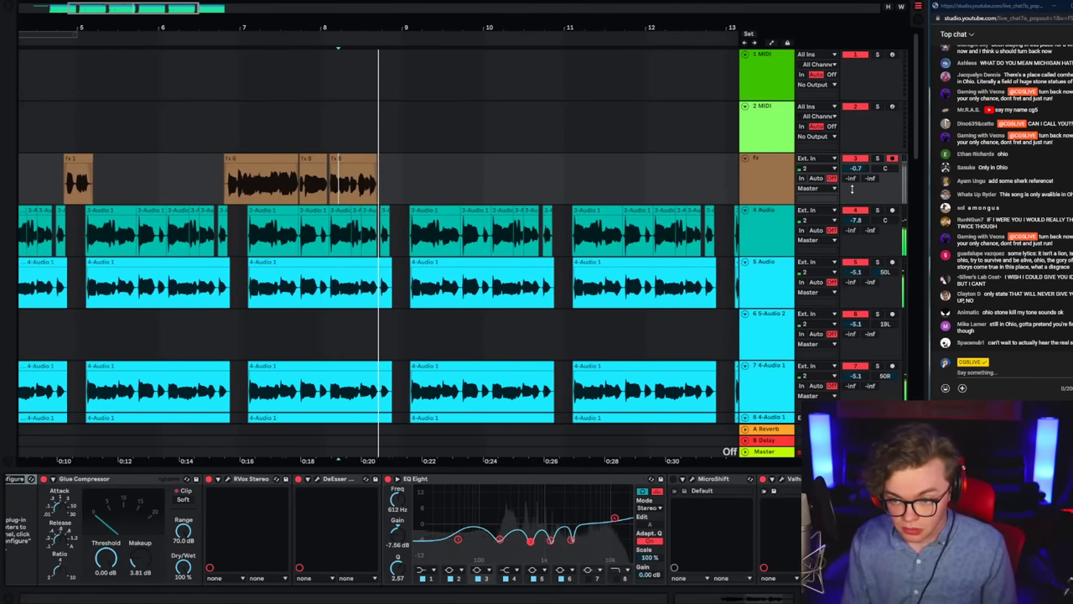
key(space)
key(space)
key(F9)
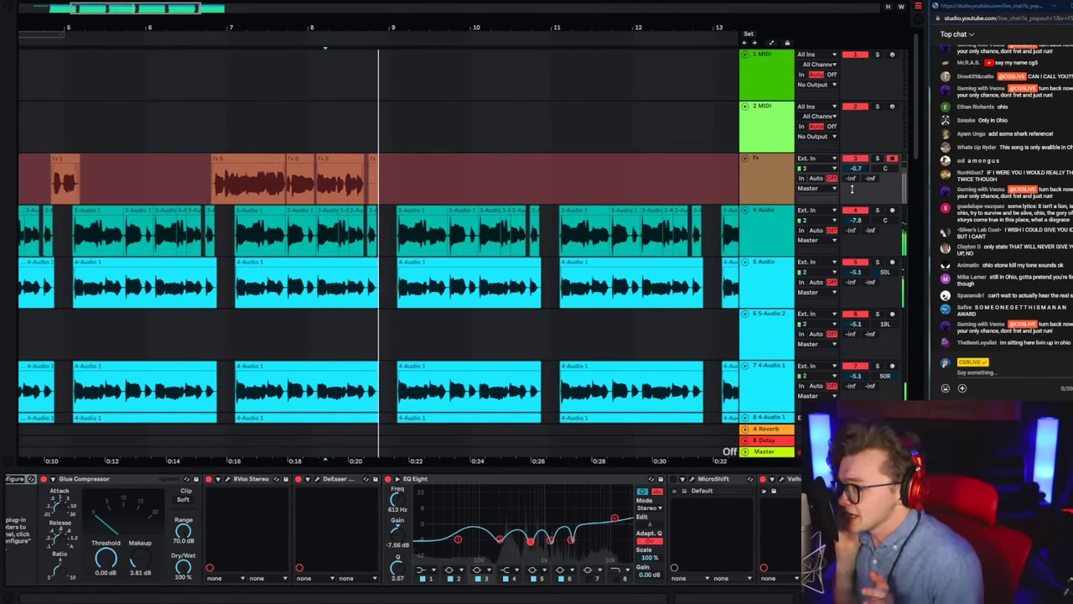
key(space)
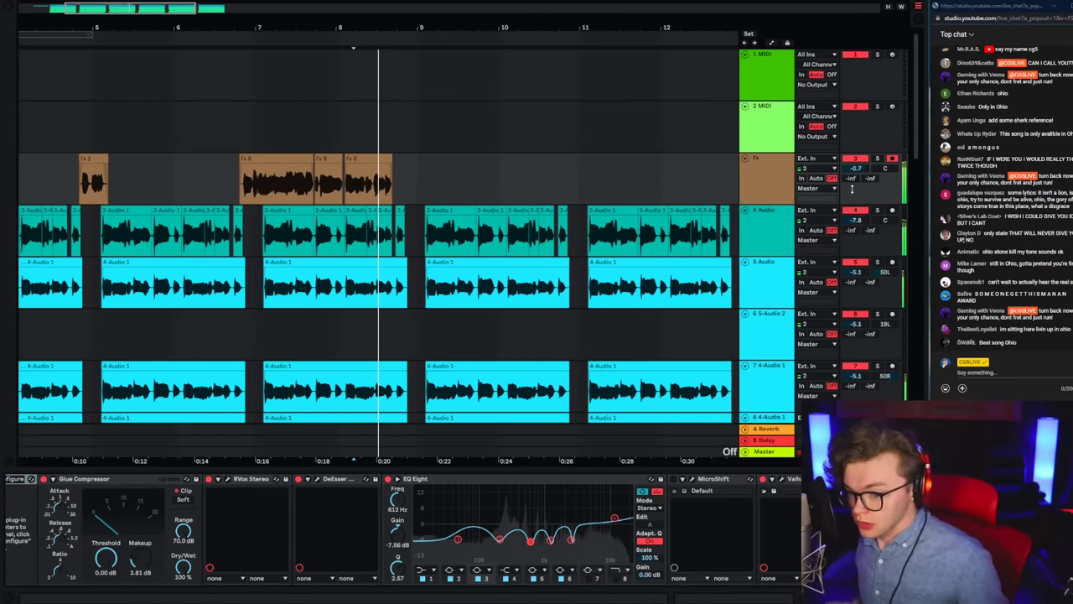
click(852, 189)
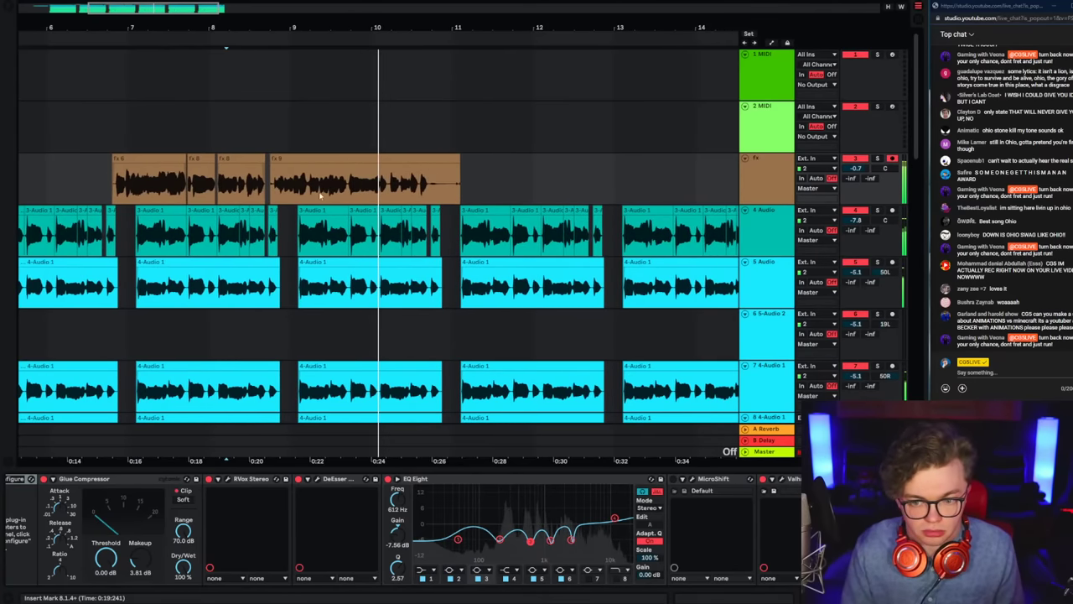
Step: Play the fx phrases from 6.4.1 through the new recording, then hear them with the fx track soloed
click(221, 186)
click(94, 189)
key(space)
key(space)
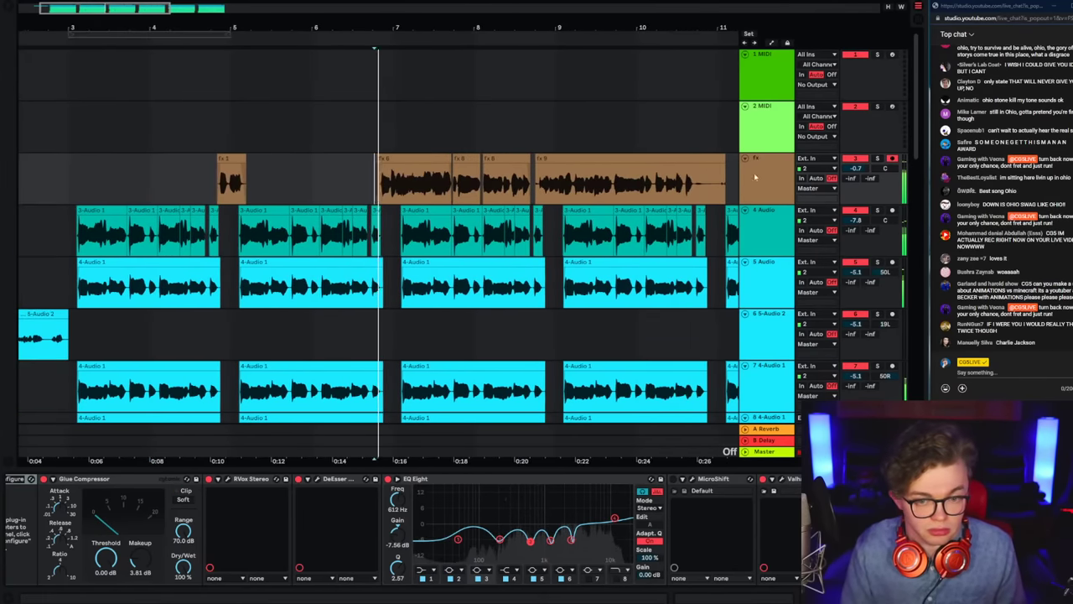
click(761, 225)
click(878, 158)
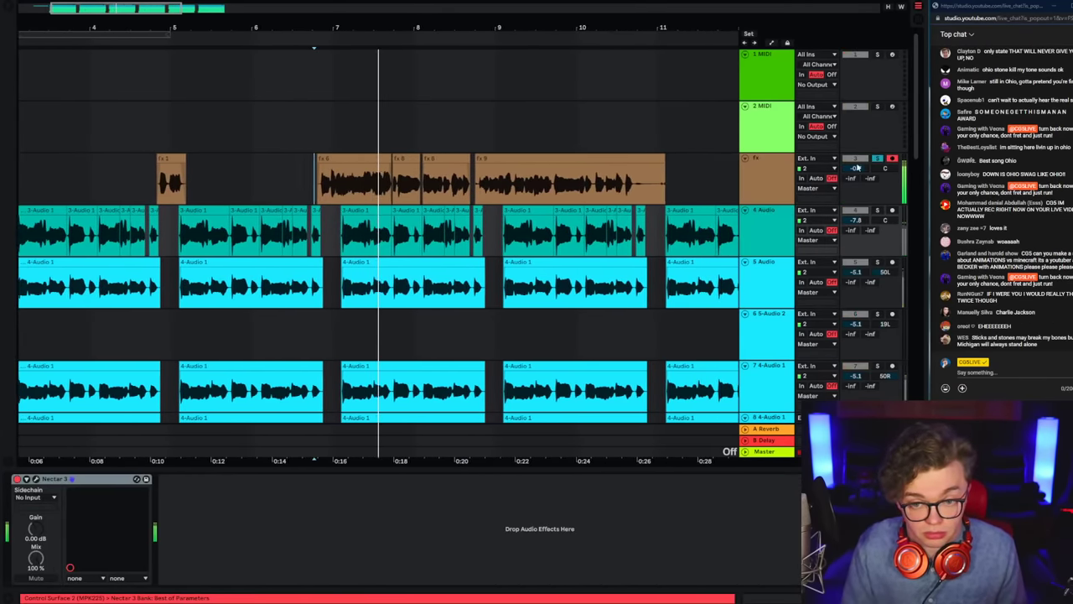
Step: Check Nectar 3 on the fx track and lower the Compress fader in its CLA Vocals plug-in
double_click(767, 174)
click(31, 479)
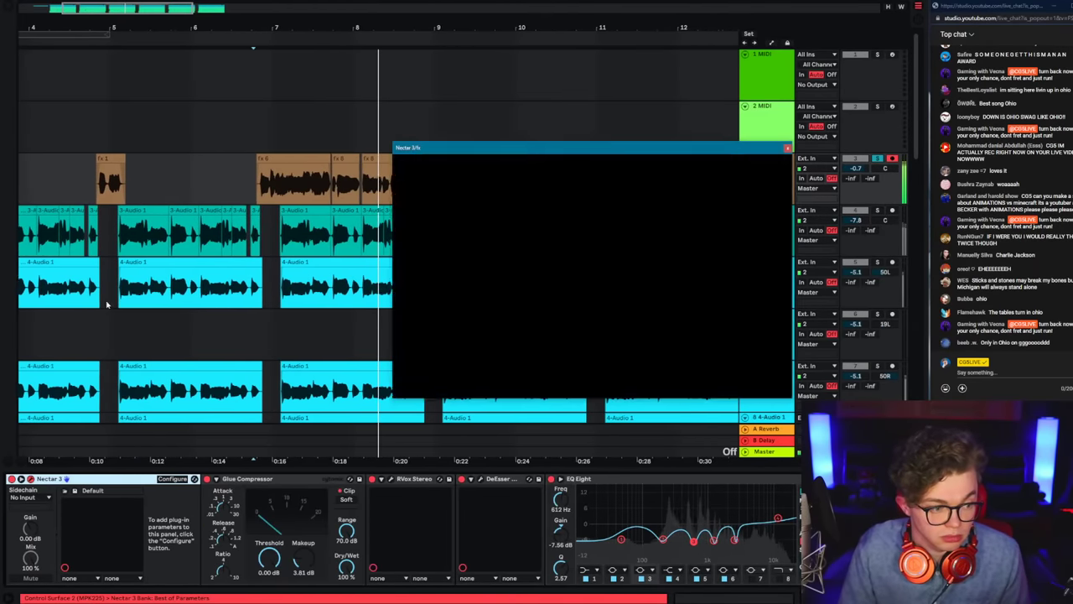
click(786, 150)
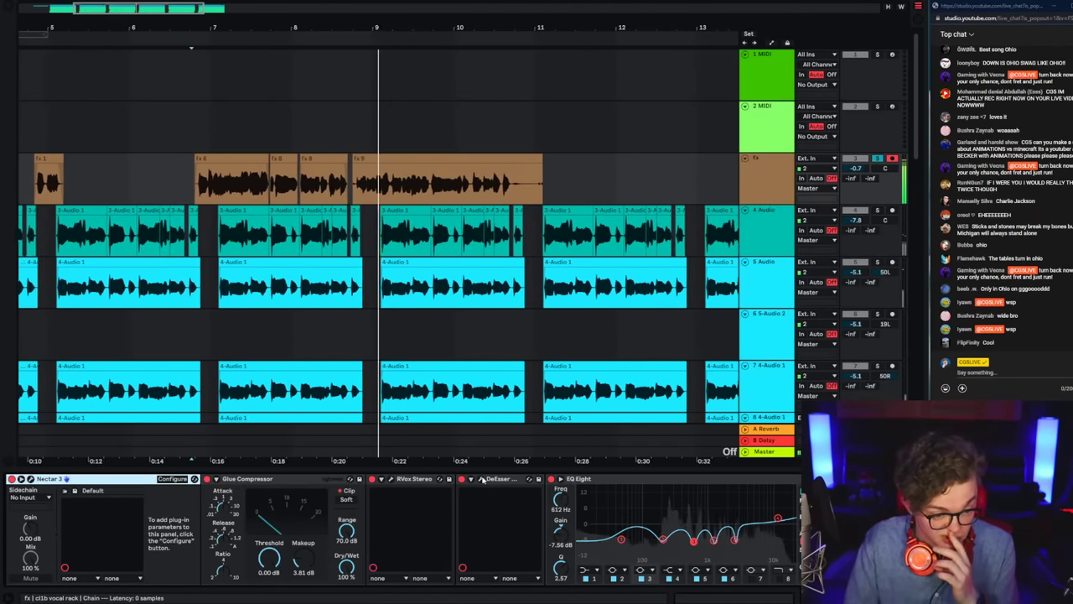
click(50, 479)
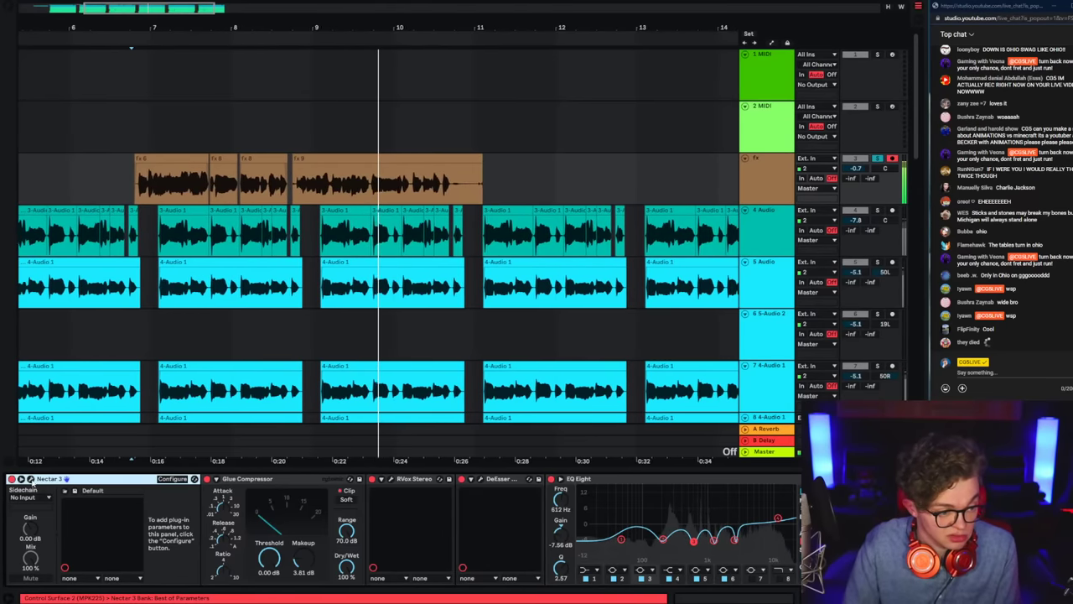
scroll(51, 479, left, 2)
click(50, 478)
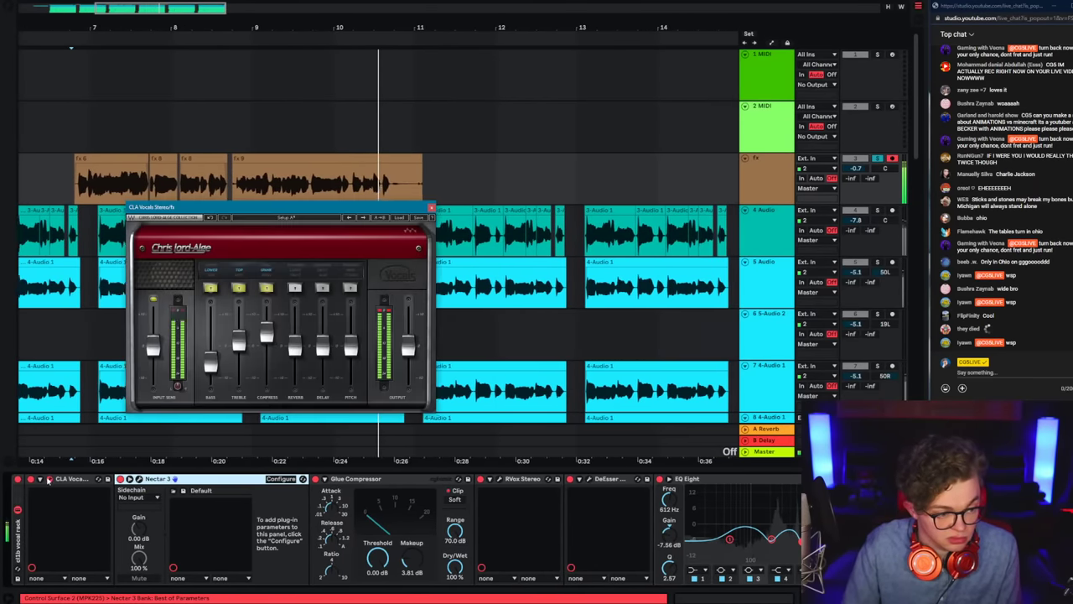
click(265, 288)
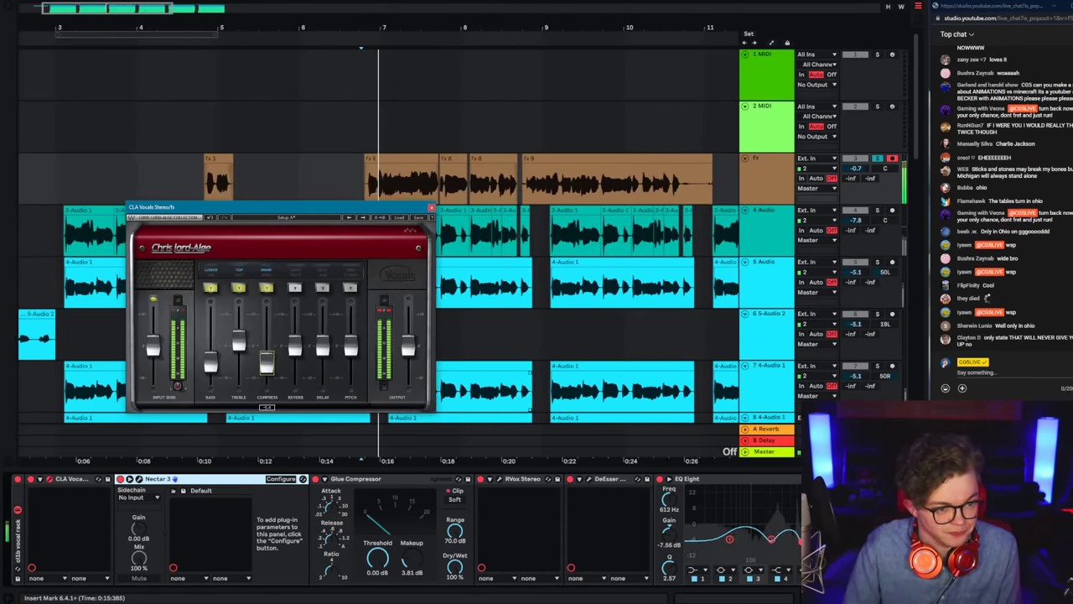
click(432, 207)
Step: Take the fx track out of solo and raise its volume to 3.4 dB
drag(855, 168, 855, 165)
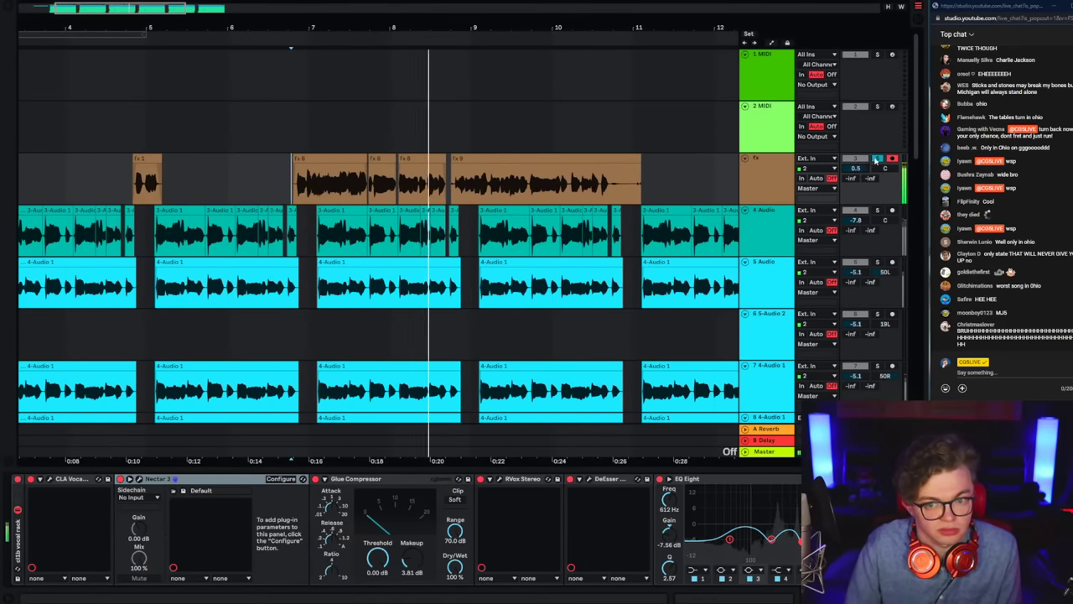
click(877, 159)
click(859, 172)
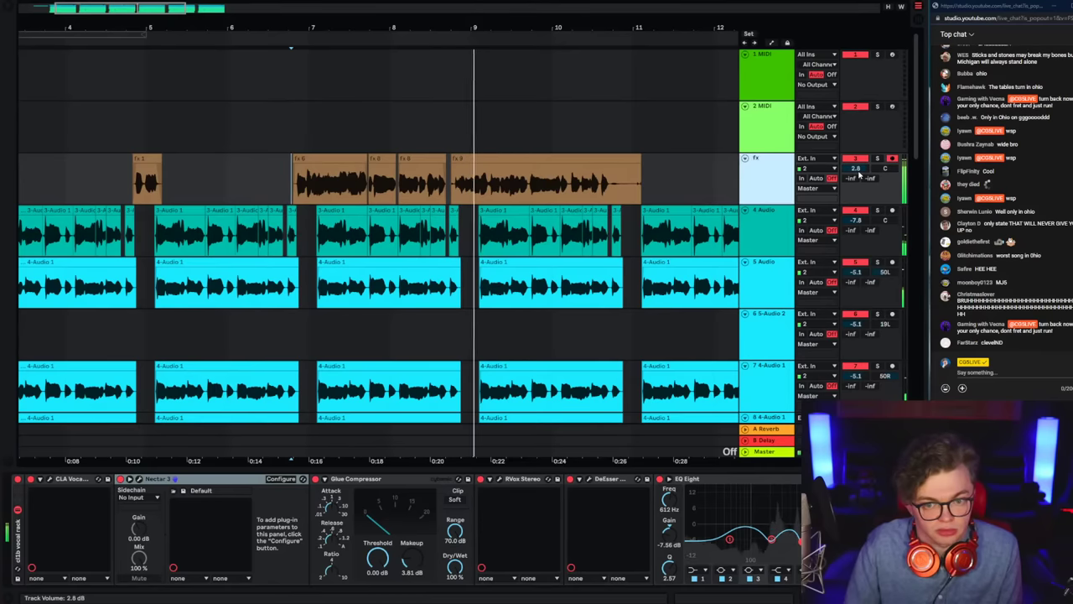
Step: Cut the quiet tail off the newly recorded fx clip so that it ends at 10.3.4
click(613, 191)
click(620, 193)
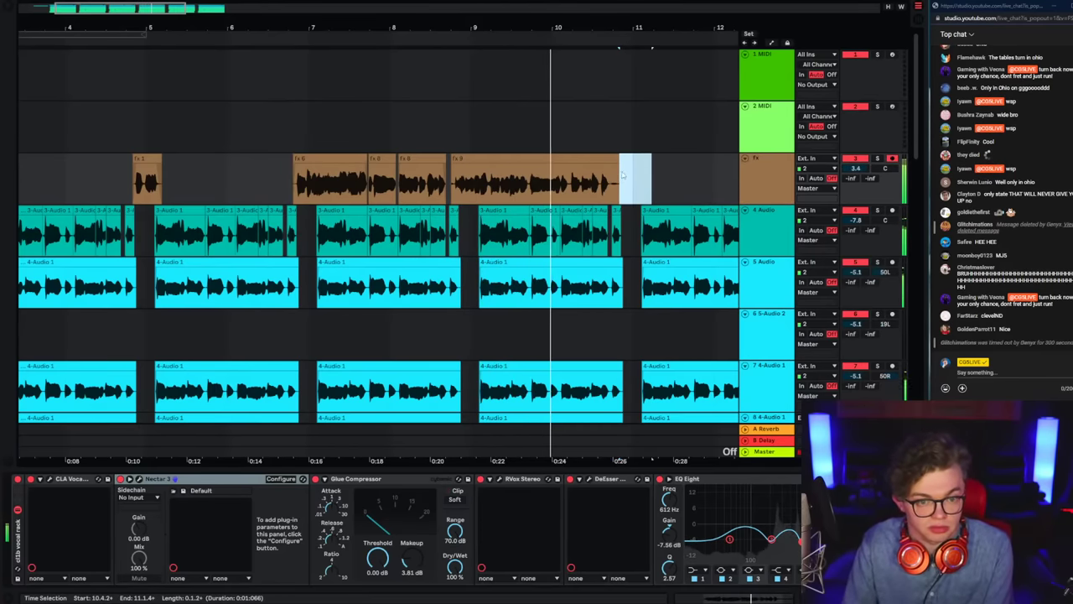
drag(614, 159, 608, 159)
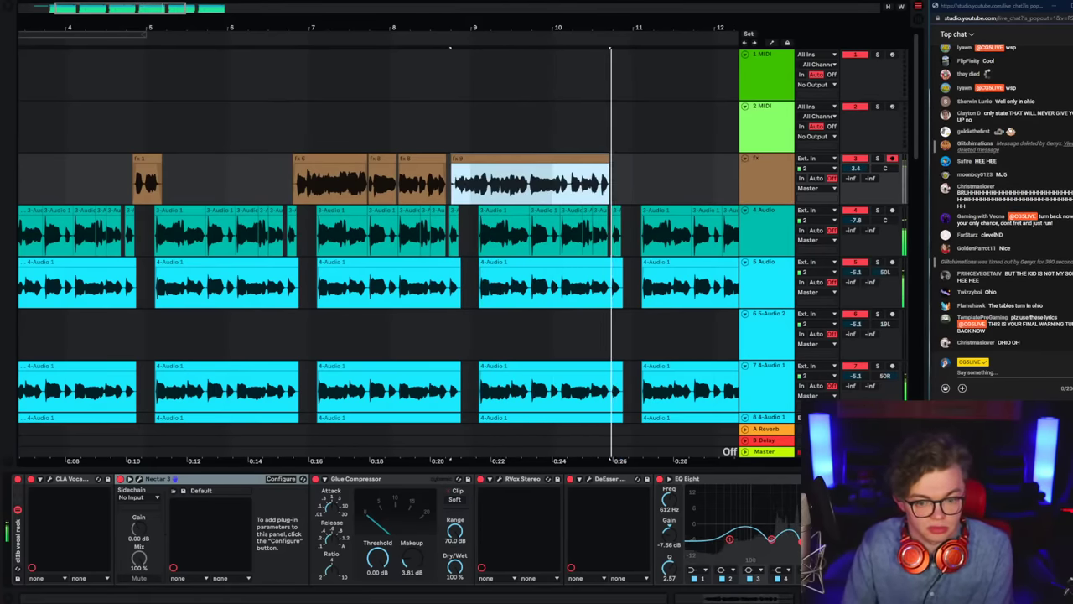
Step: Play from just before the first fx clip and set the fx track's volume to 2.1 dB
key(space)
scroll(770, 495, right, 4)
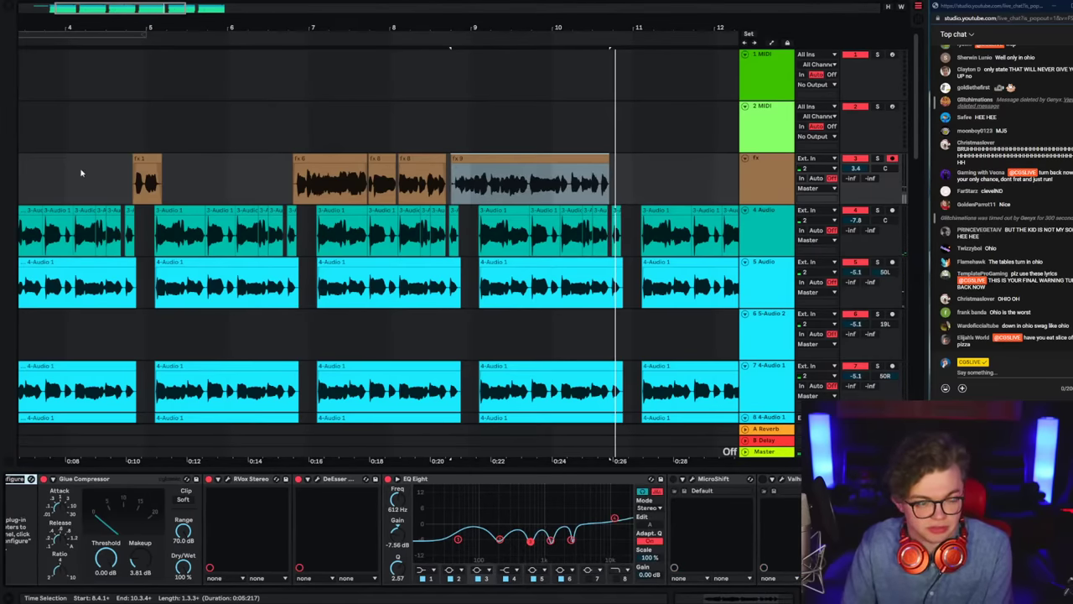
click(125, 174)
key(space)
click(761, 189)
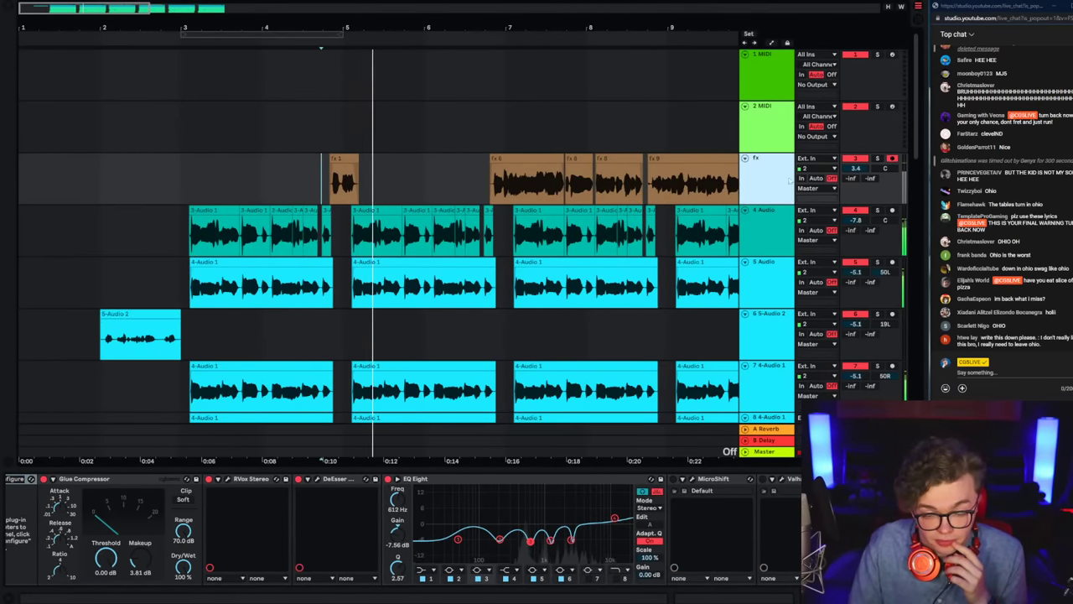
click(755, 194)
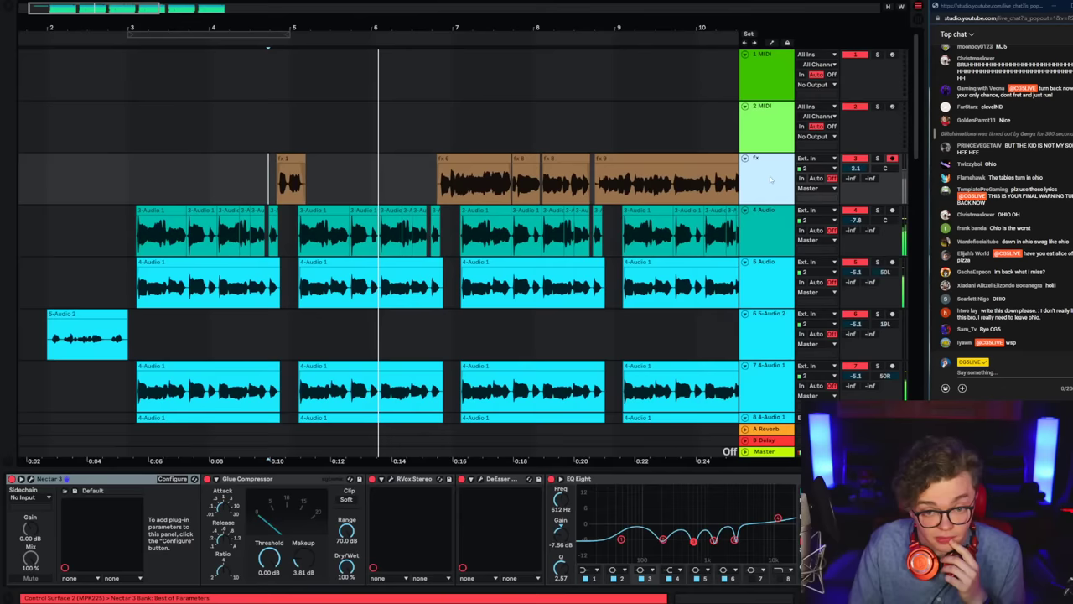
Step: Adjust the fx track's EQ Eight with one cut of -4.59 dB at 2.67 kHz and another of -6.57 dB at 202 Hz
click(718, 550)
drag(715, 540, 734, 534)
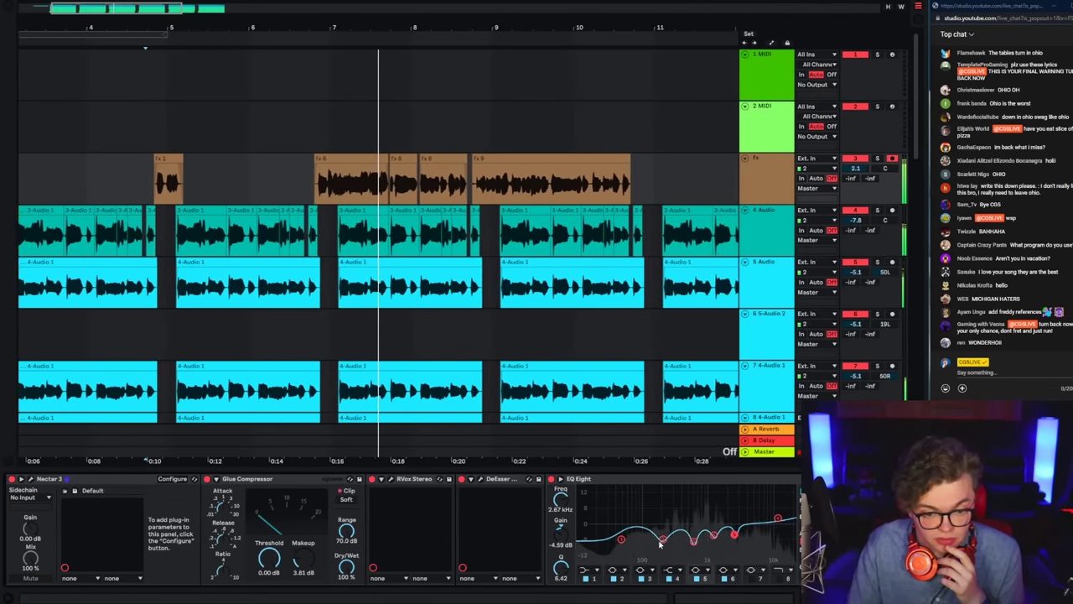
click(663, 534)
drag(667, 537, 663, 539)
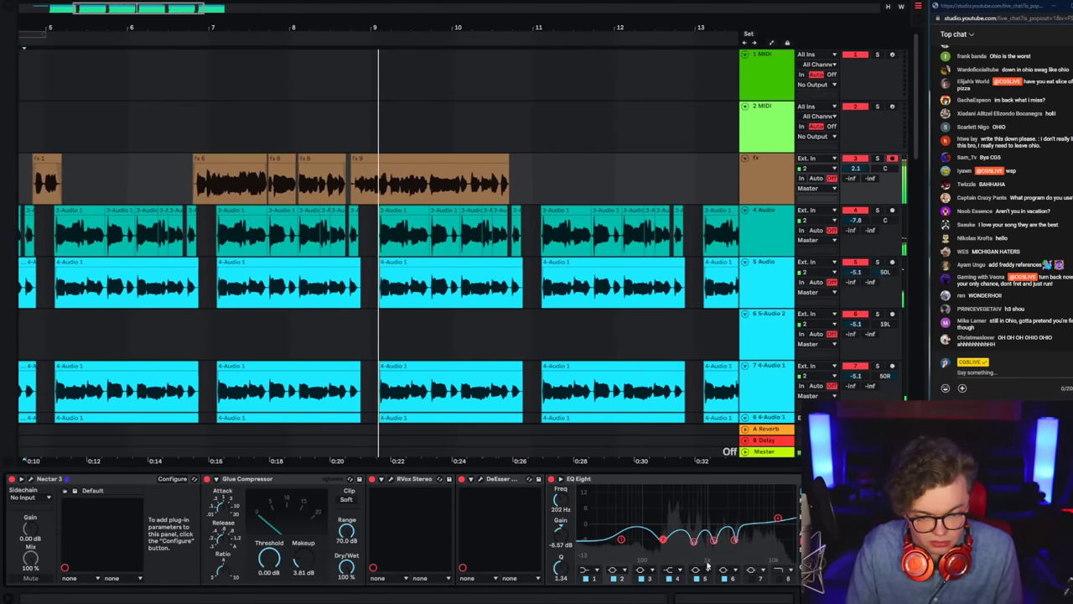
Step: Cut the fx track's EQ Eight by -5.58 dB at 653 Hz and set the track's volume to 0.9 dB
mouse_move(706, 549)
mouse_down()
mouse_move(741, 533)
mouse_move(694, 539)
mouse_up()
scroll(470, 512, up, 2)
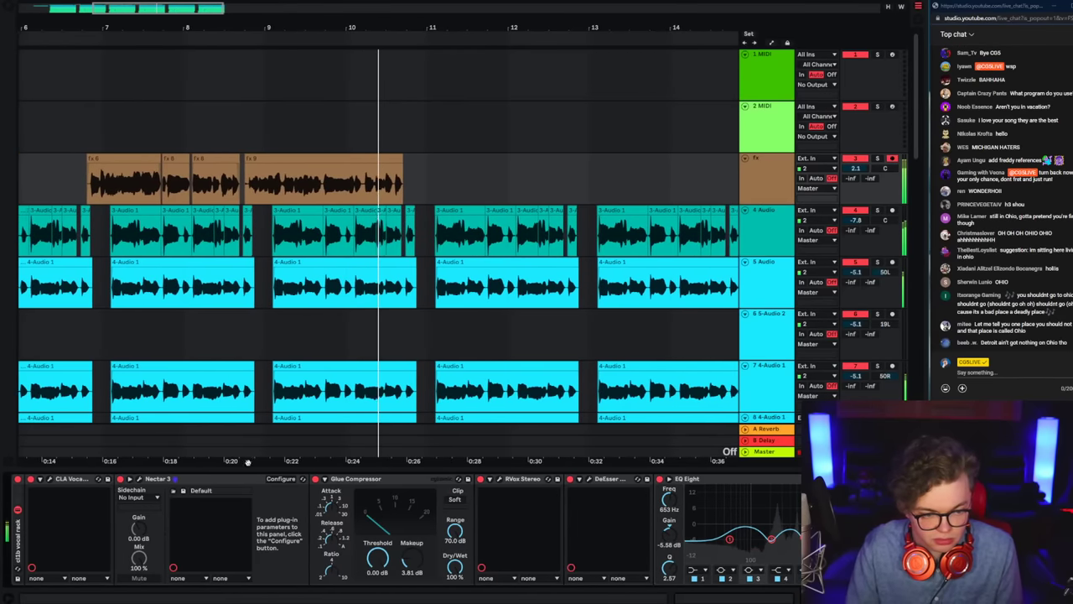
click(53, 480)
key(space)
click(477, 178)
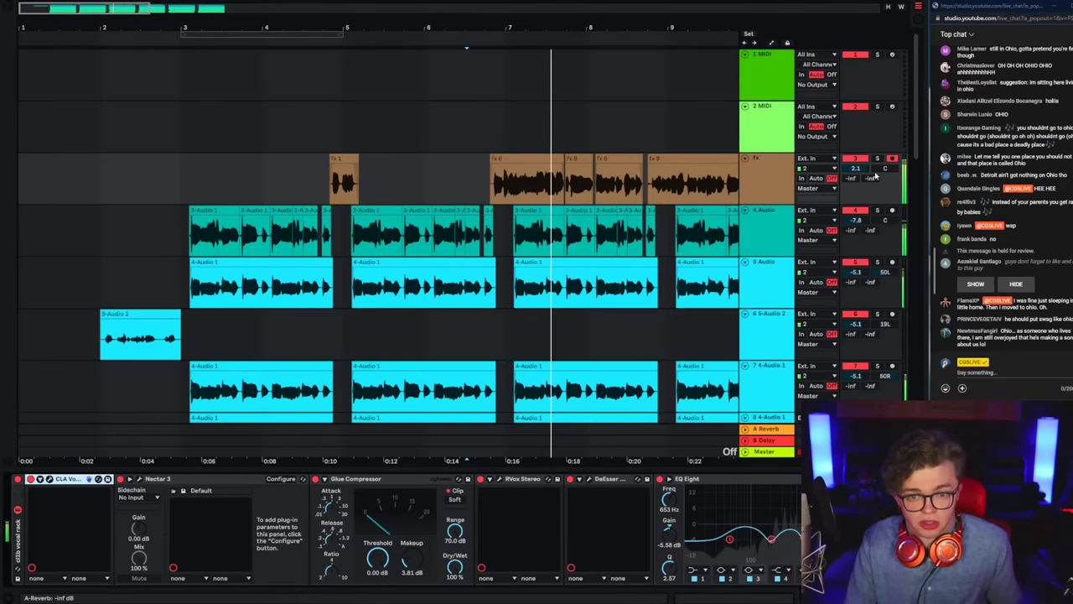
drag(856, 168, 856, 176)
Step: Replay the vocals and check the effect devices on the 4 Audio and 5 Audio tracks for comparison
click(770, 186)
click(767, 240)
scroll(767, 252, down, 2)
key(space)
key(space)
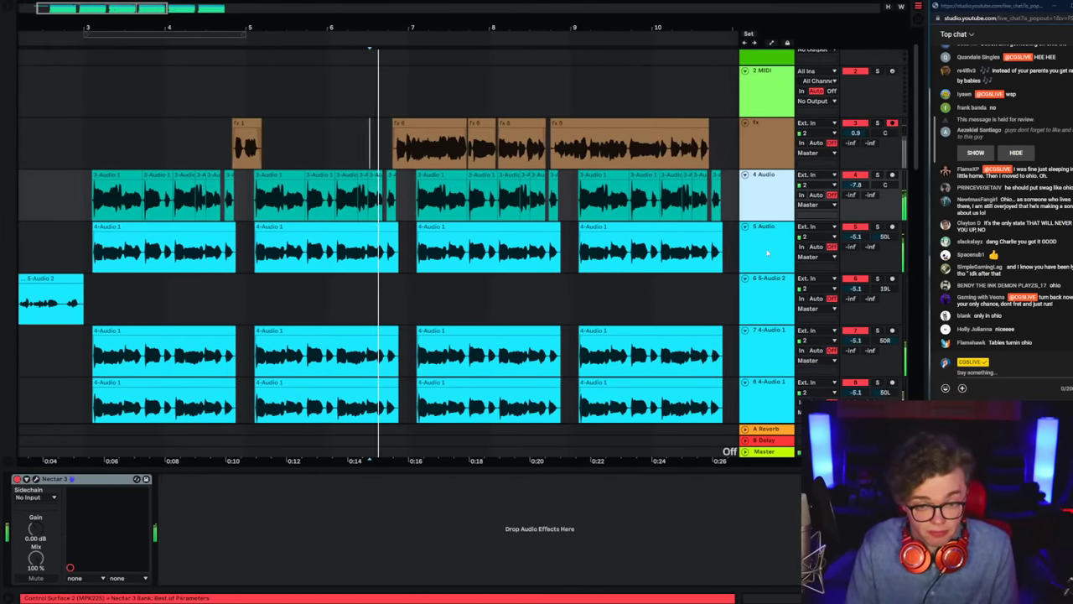
click(764, 252)
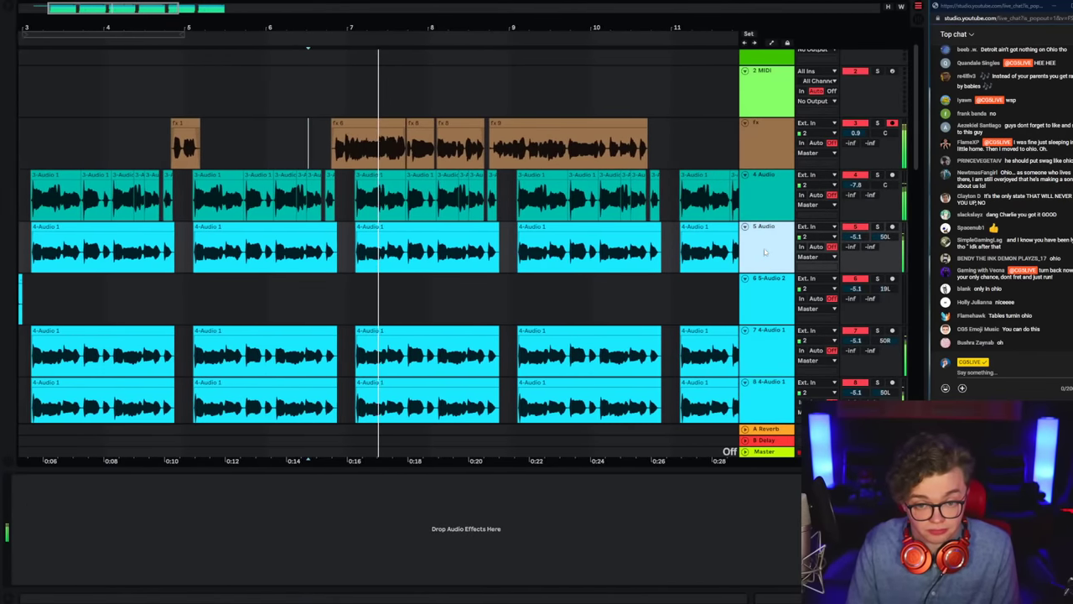
scroll(765, 252, up, 1)
Step: Inspect the fx track's device chain from CLA Vocals through MicroShift while replaying the fx phrases
click(765, 168)
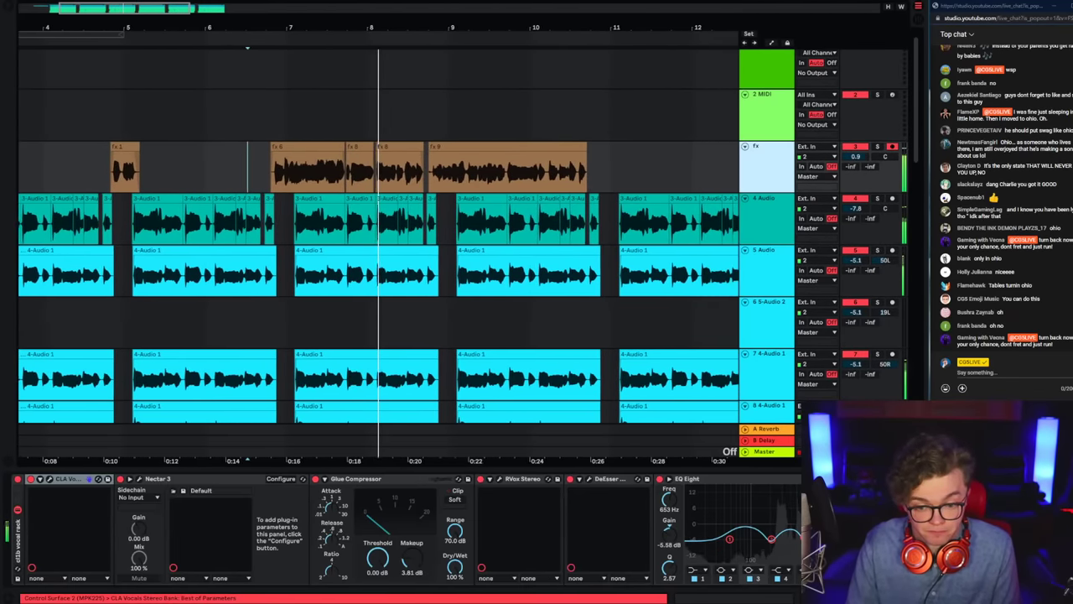
scroll(715, 478, right, 3)
click(674, 480)
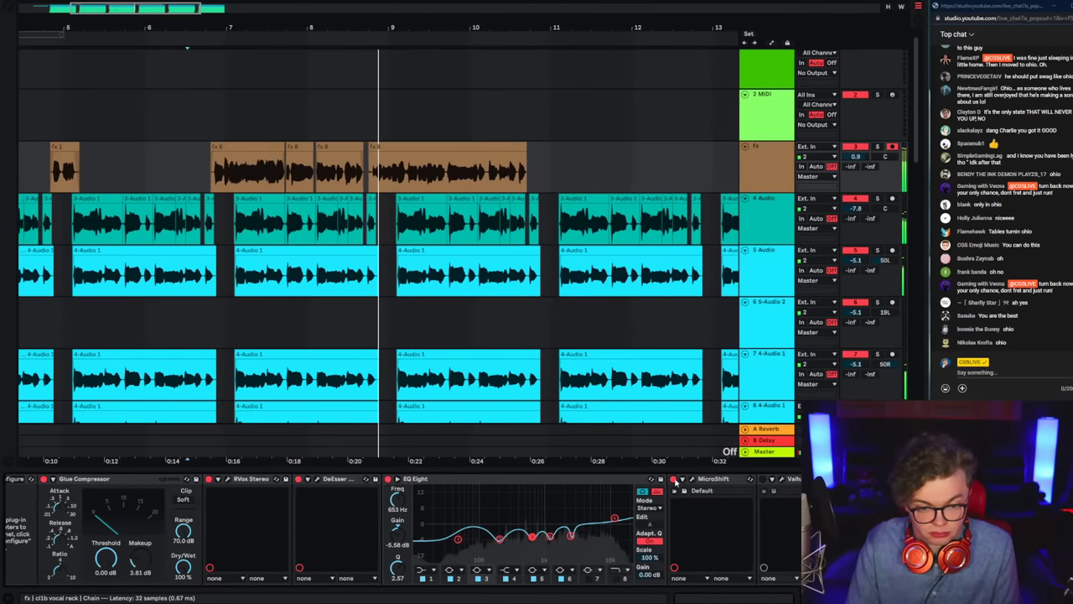
scroll(419, 503, left, 3)
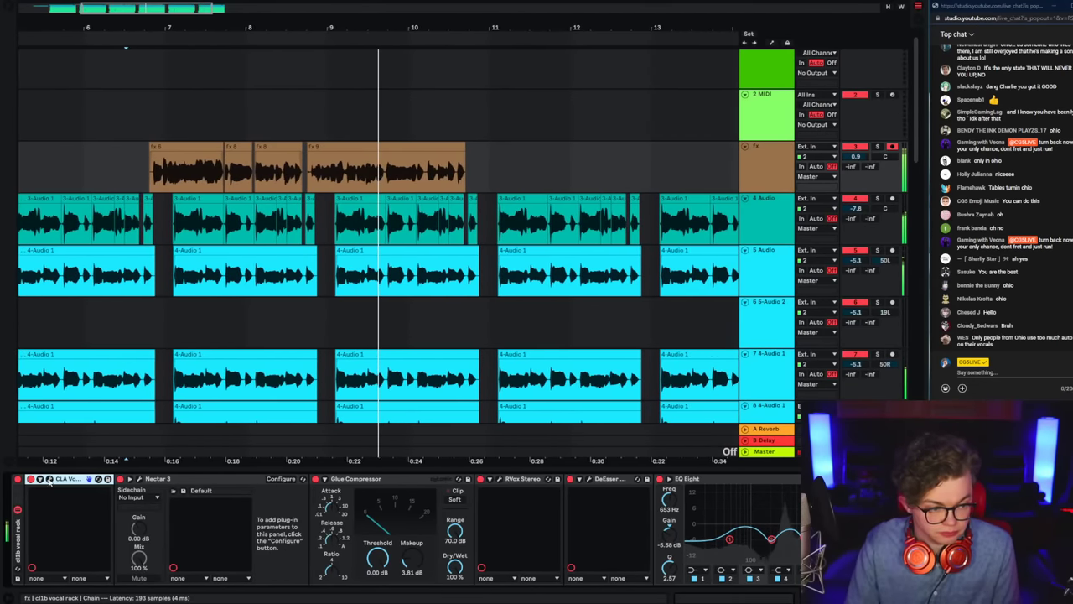
scroll(669, 504, right, 3)
click(693, 479)
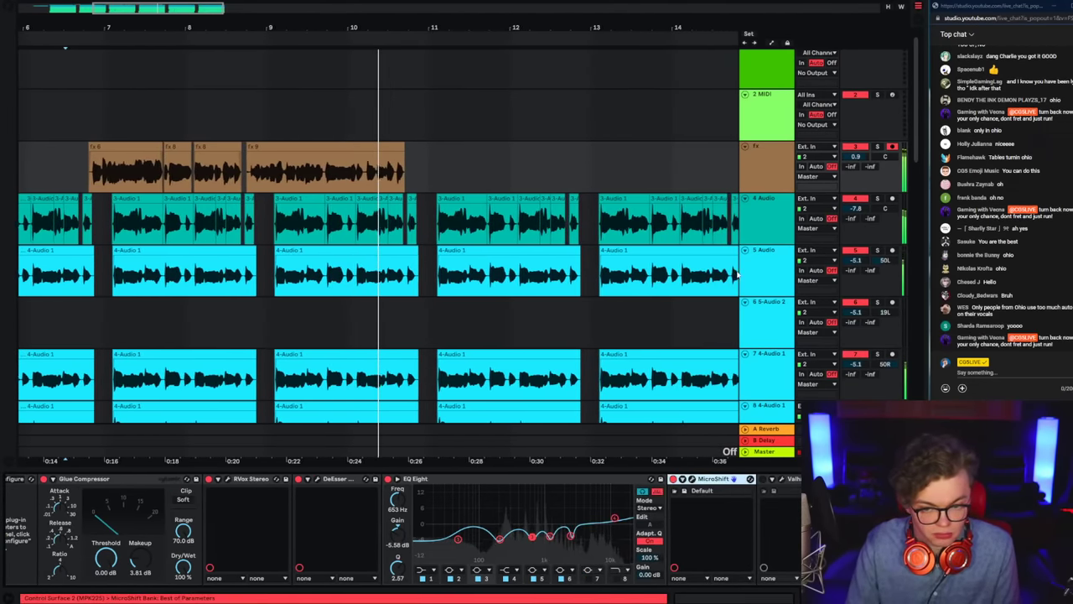
key(space)
key(space)
click(806, 169)
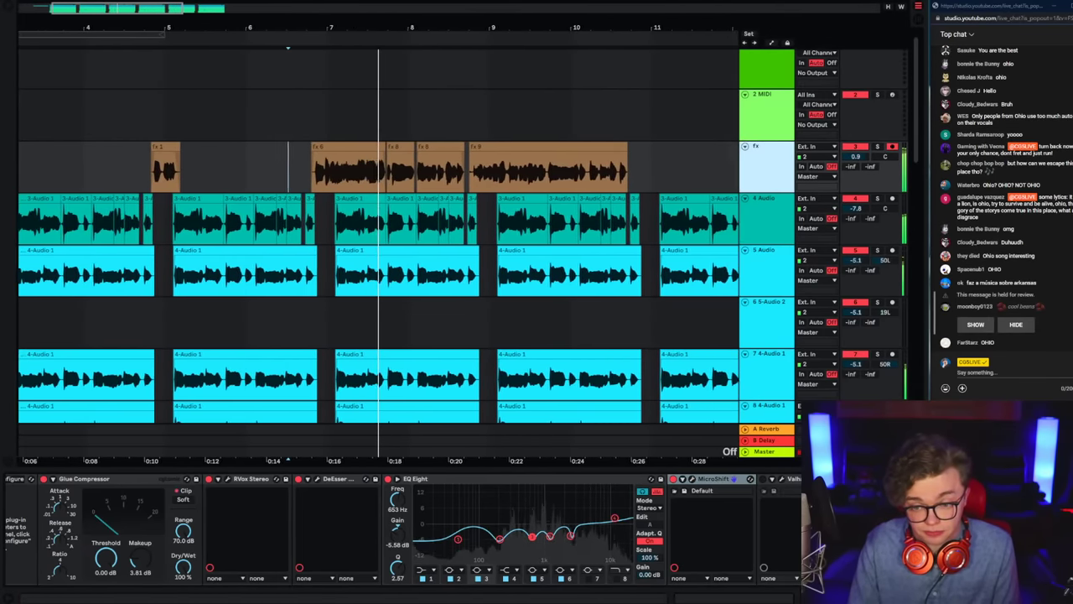
Step: Solo the fx track, open its CLA Vocals plug-in and restart playback
click(877, 146)
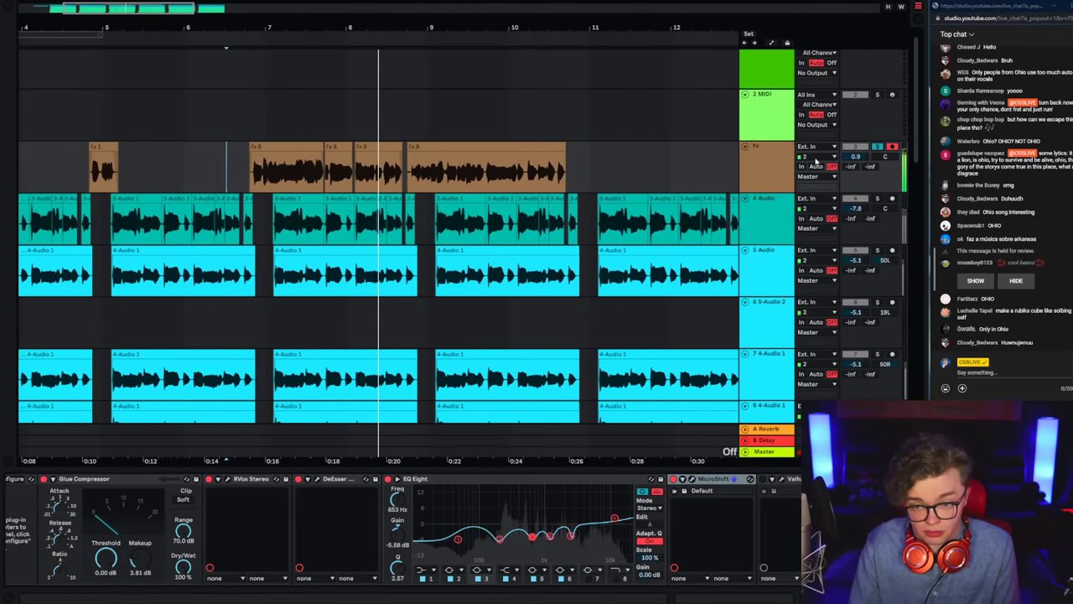
click(777, 163)
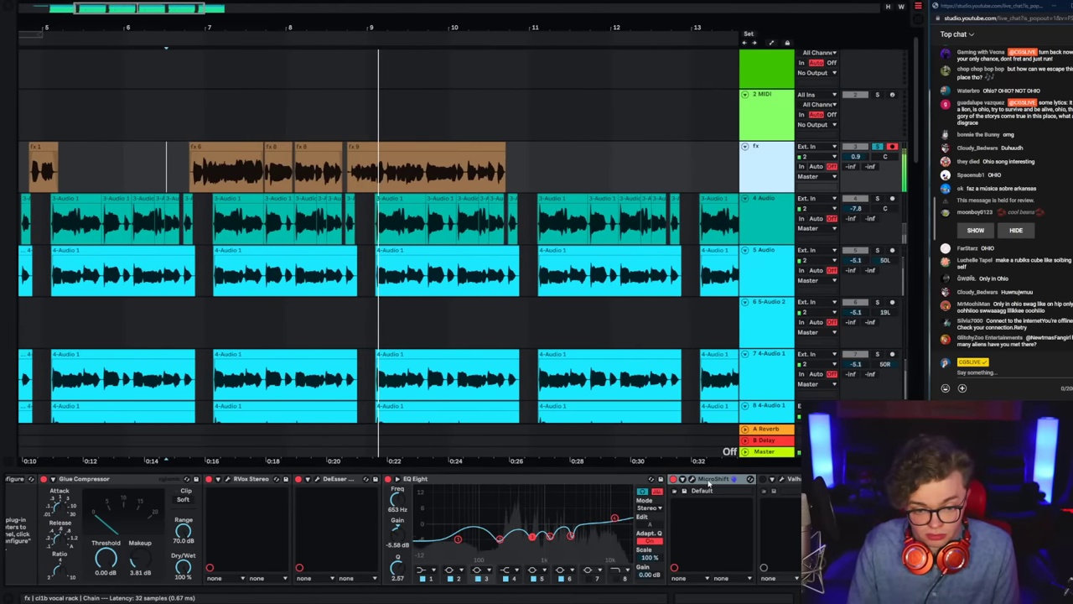
click(708, 482)
scroll(213, 527, left, 5)
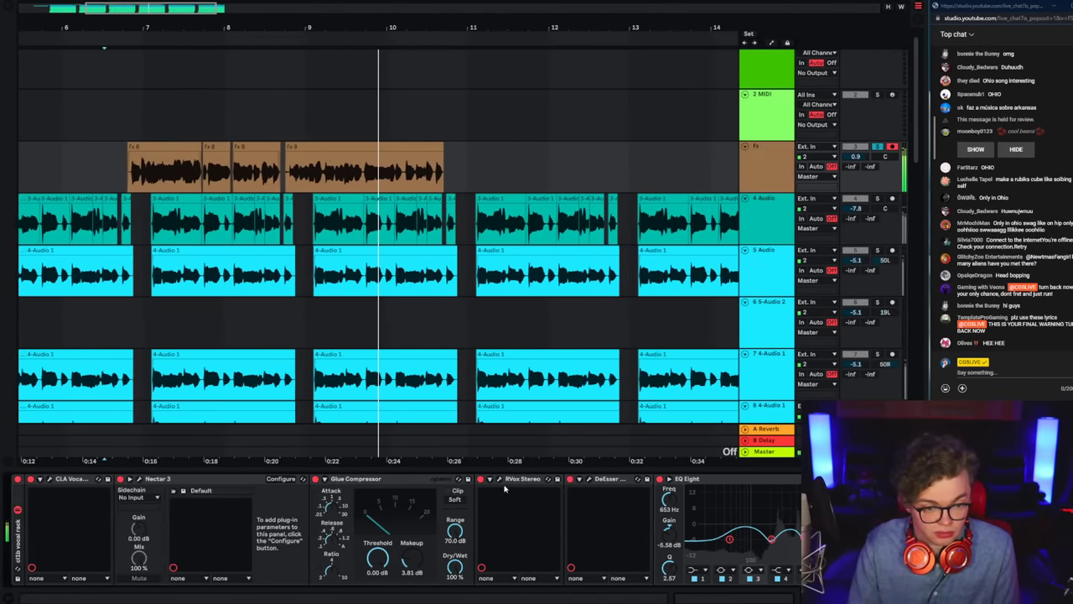
click(50, 479)
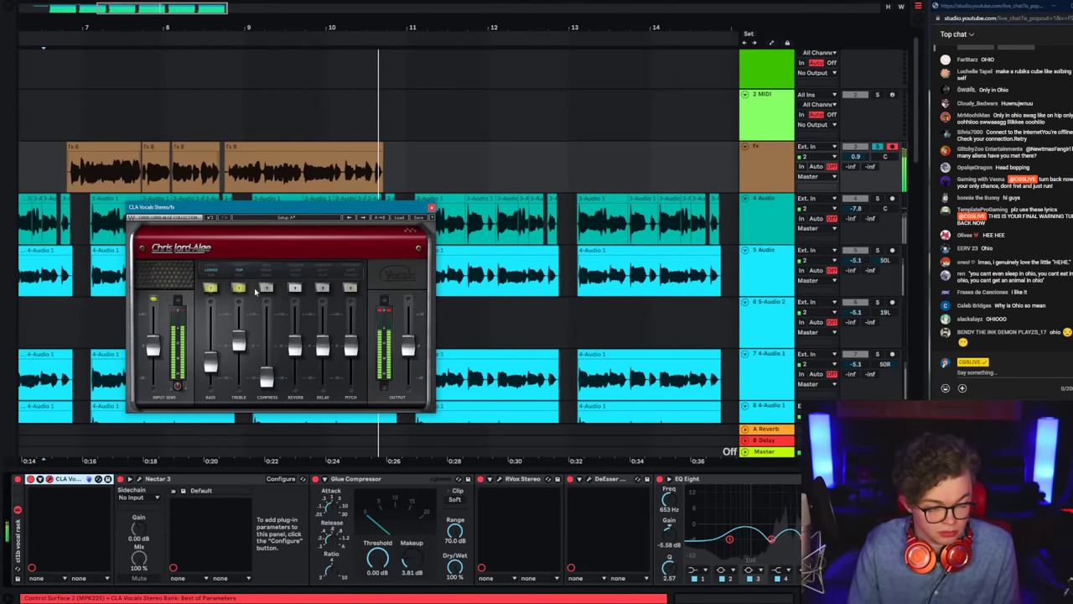
key(space)
key(space)
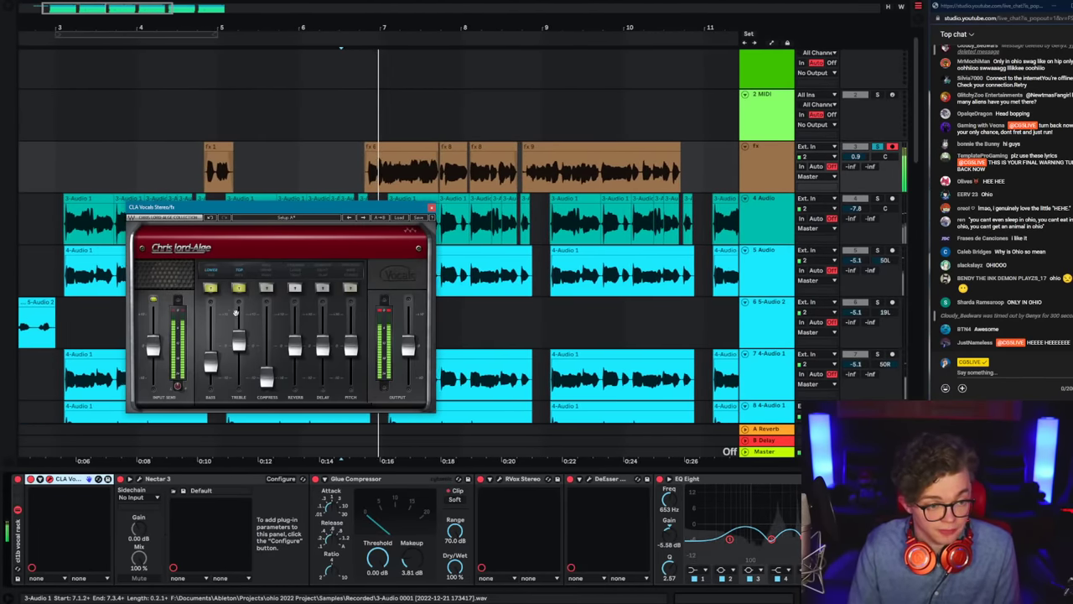
Step: Lower the CLA Vocals treble slightly, then set the fx track's volume to 1.7 dB and take it out of solo
mouse_move(239, 345)
mouse_down()
mouse_move(240, 332)
mouse_move(241, 359)
mouse_move(240, 346)
mouse_up()
drag(862, 158, 862, 151)
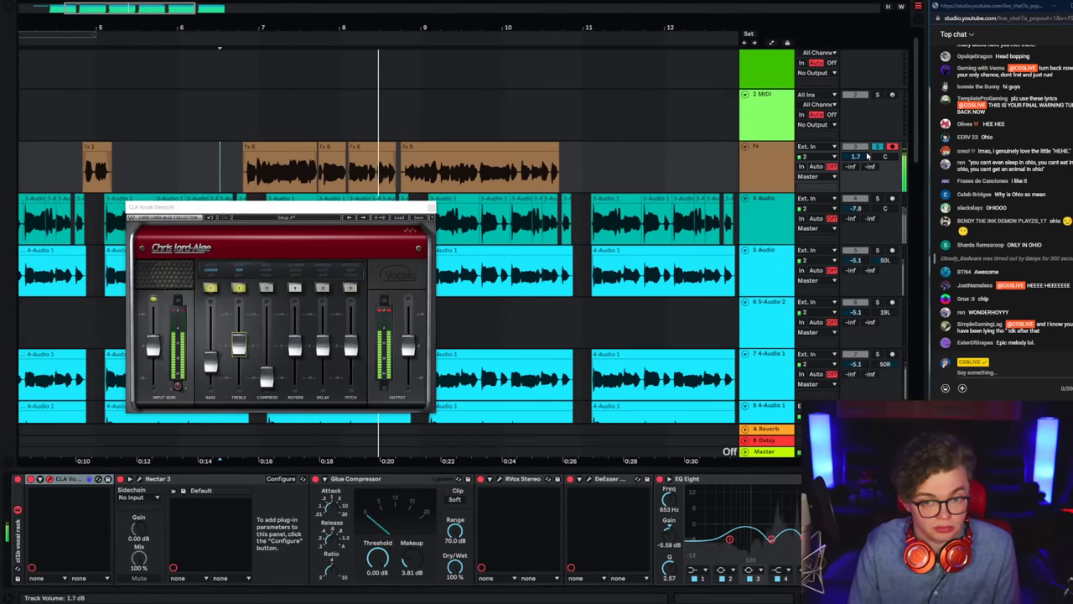
click(877, 148)
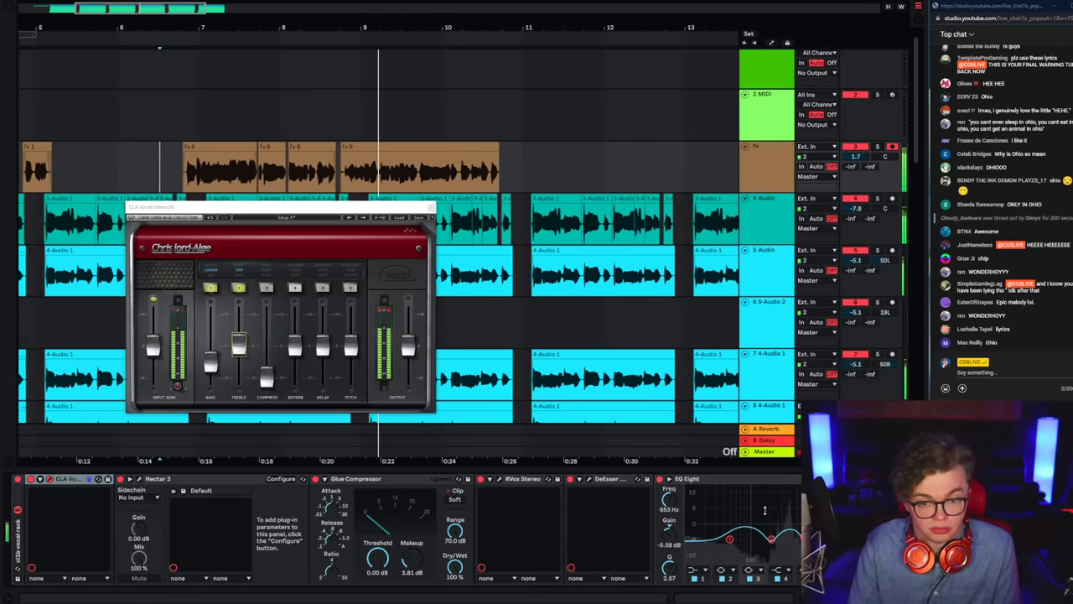
Step: Adjust the fx track's EQ Eight cuts to -5.08 dB at 2.61 kHz and -3.84 dB at 681 Hz, and close CLA Vocals
click(770, 541)
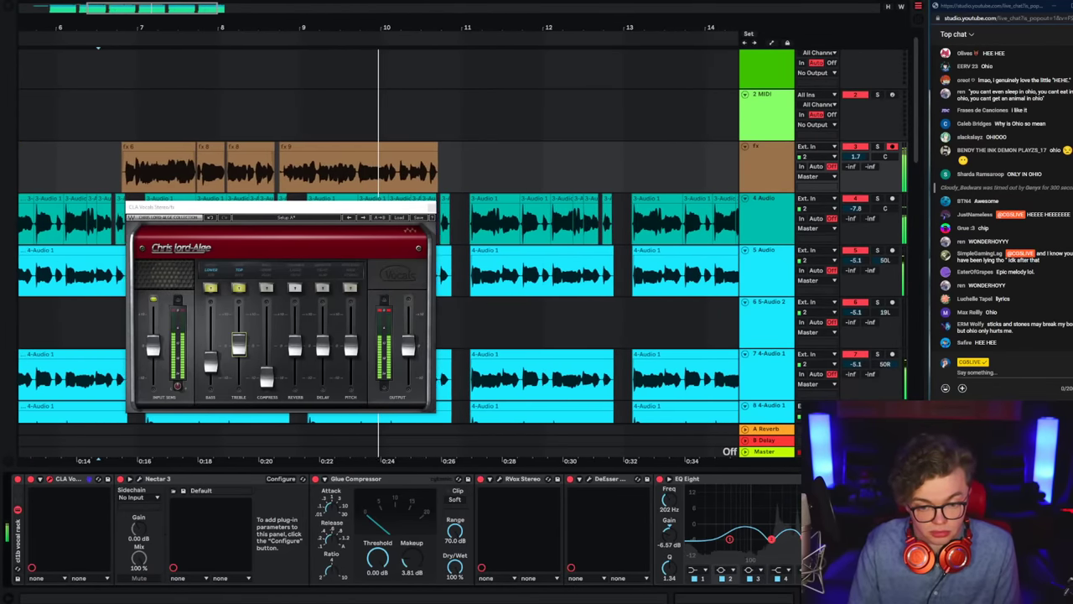
click(845, 536)
click(876, 147)
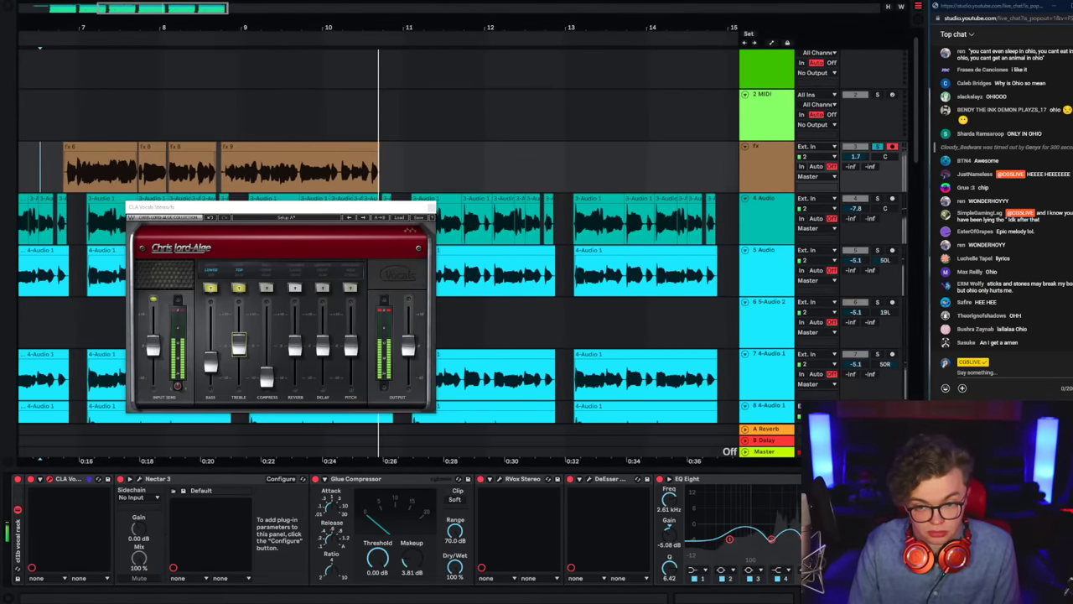
key(space)
key(space)
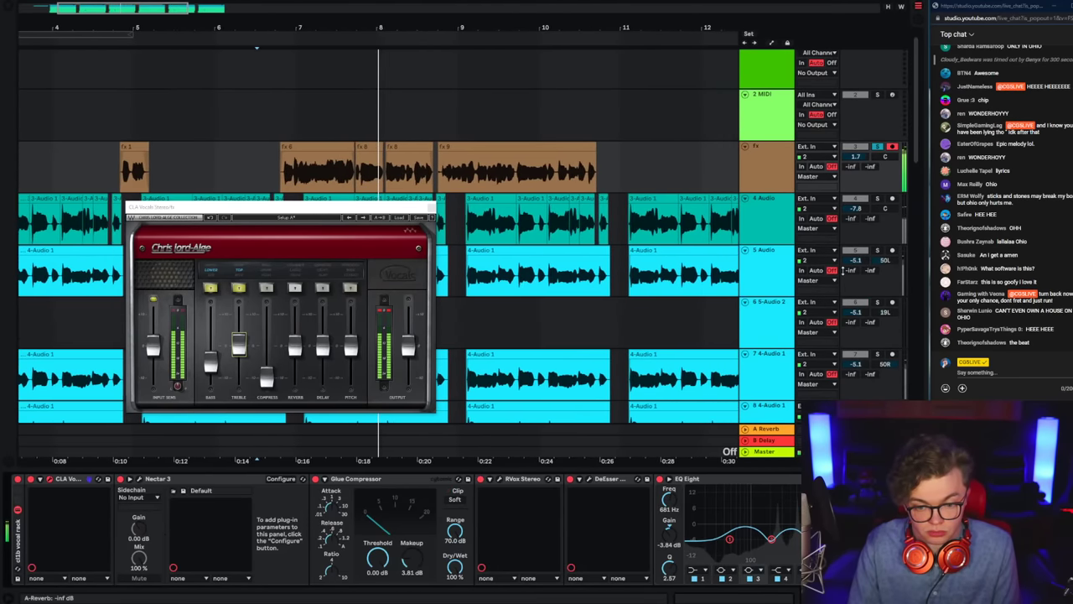
click(876, 148)
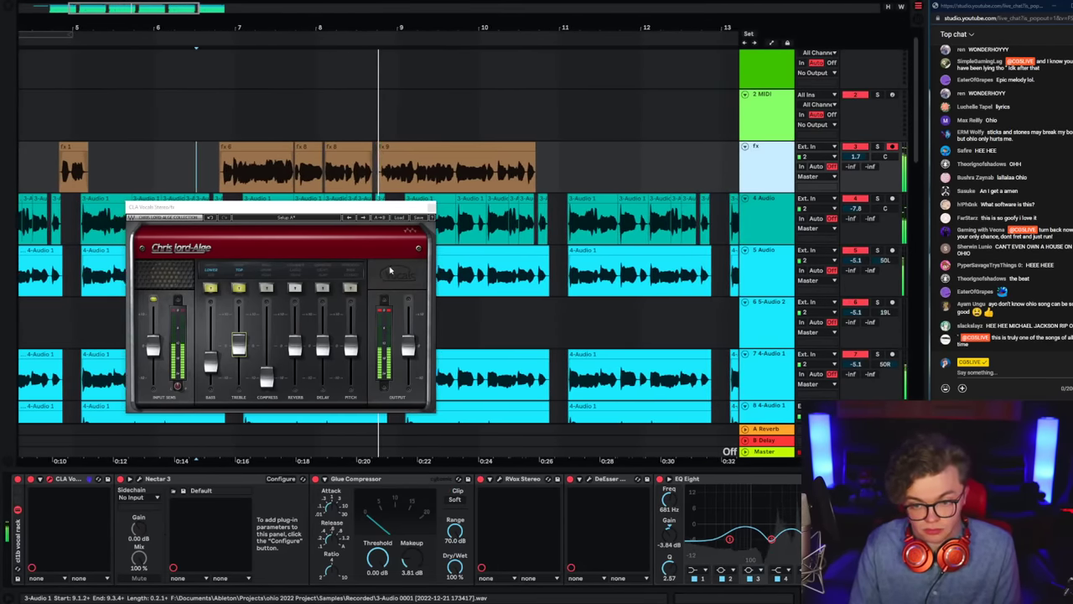
click(432, 207)
click(432, 207)
Step: Listen to the last fx clip against the layered vocals and save the project
click(315, 174)
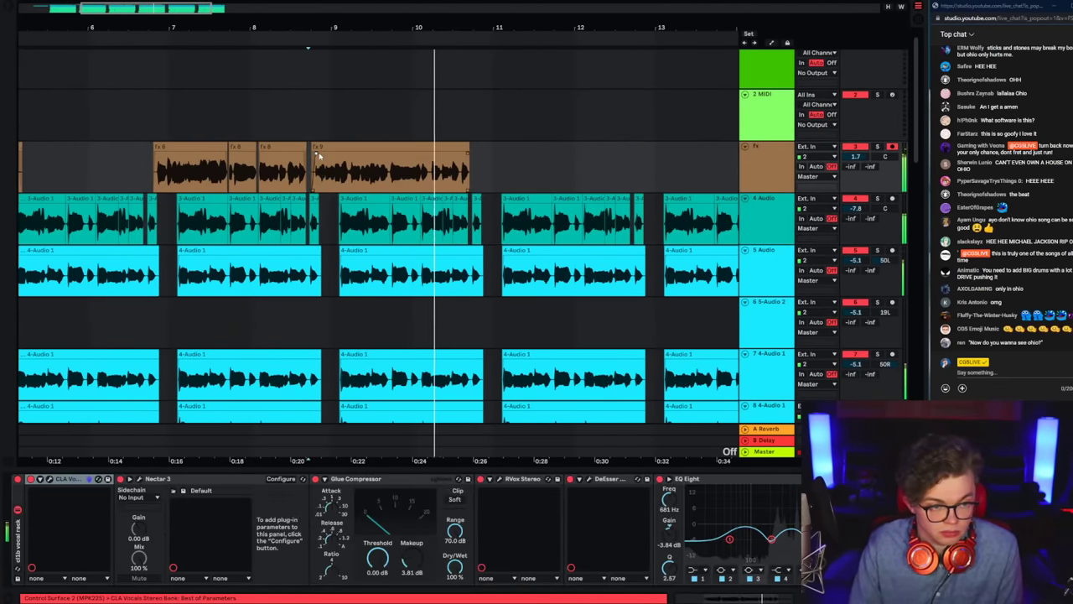
click(438, 161)
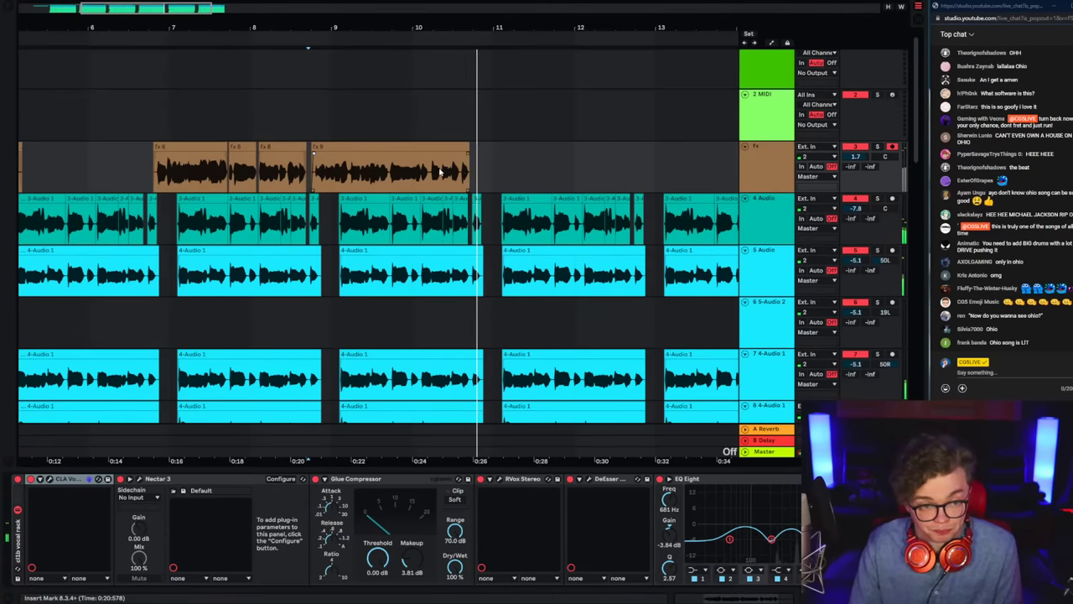
key(ctrl+s)
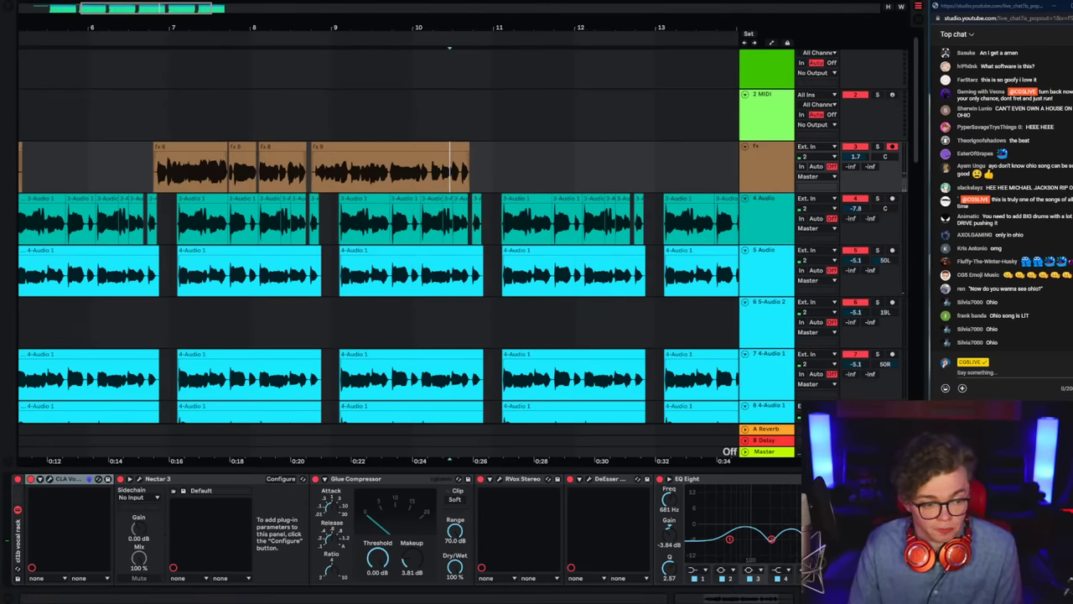
Step: Switch to the ohio document in WordPad and read through the longer lyric ideas for usable lines
key(alt+Tab)
drag(522, 29, 562, 37)
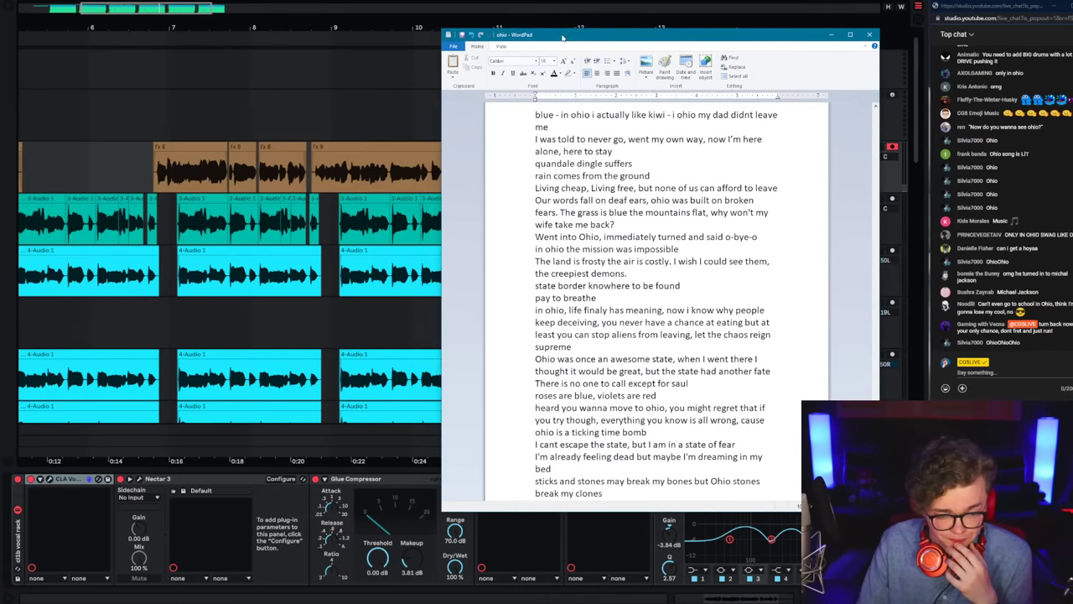
click(607, 350)
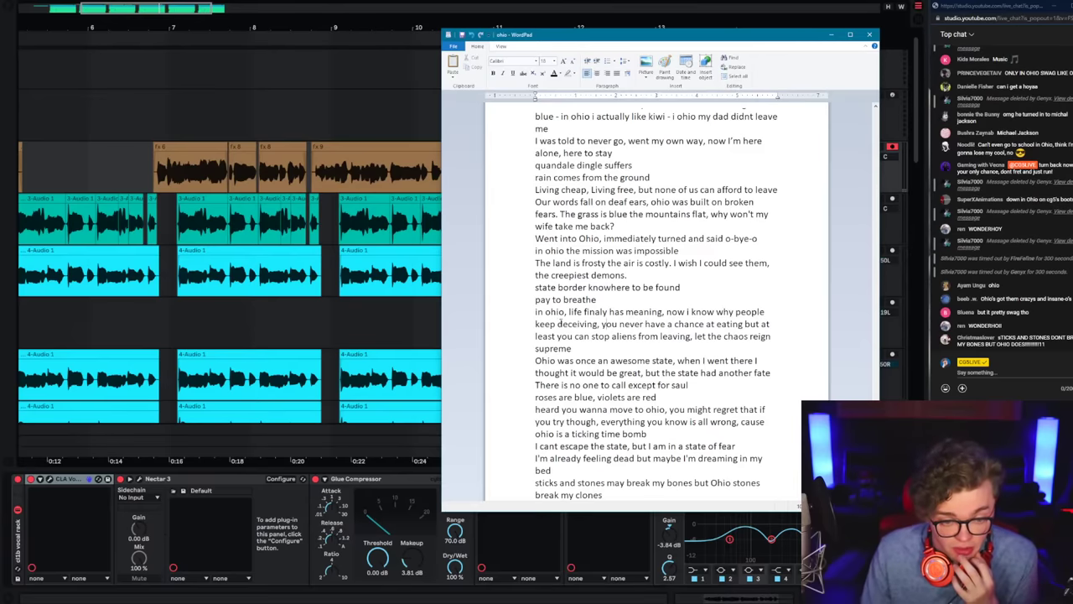
click(532, 328)
click(538, 327)
double_click(544, 326)
click(548, 326)
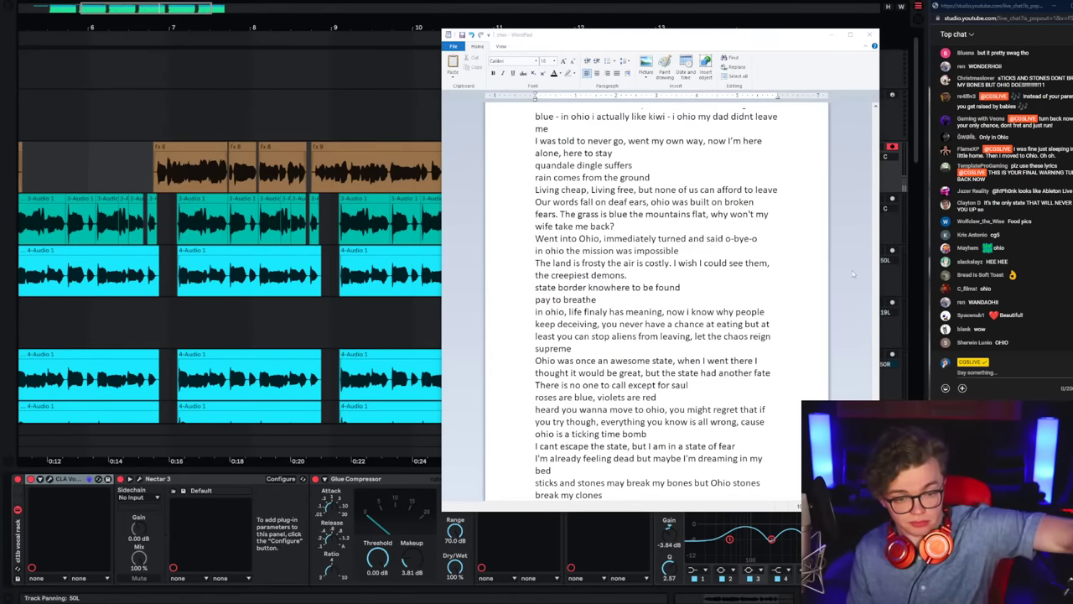
Step: Read the shorter lyric ideas in the ohio document from its start through "what's happening in ohio", and return to the Ableton Live arrangement
scroll(853, 272, up, 3)
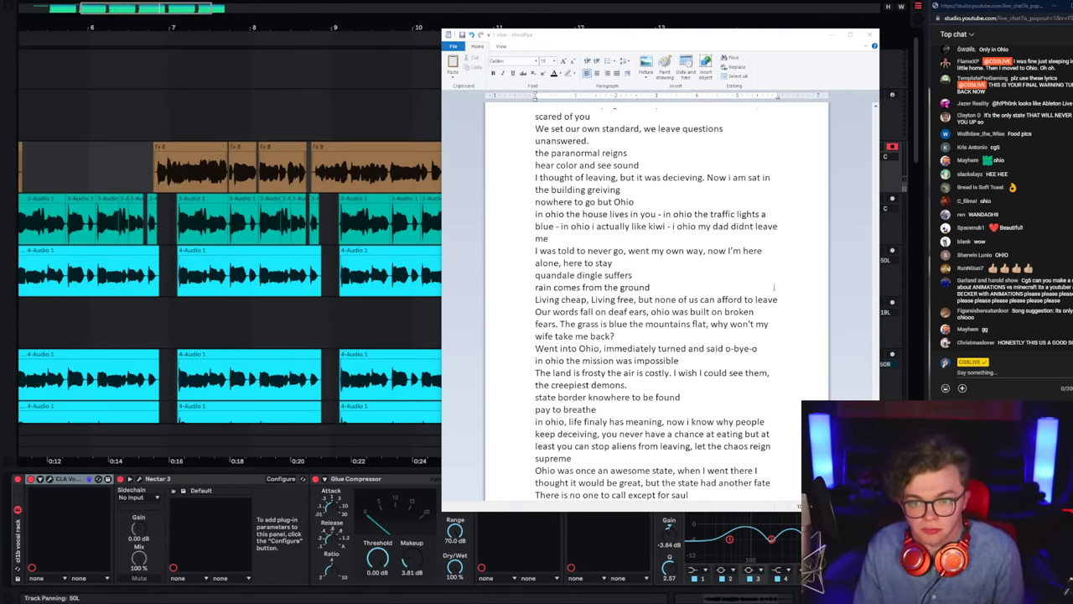
scroll(656, 257, up, 15)
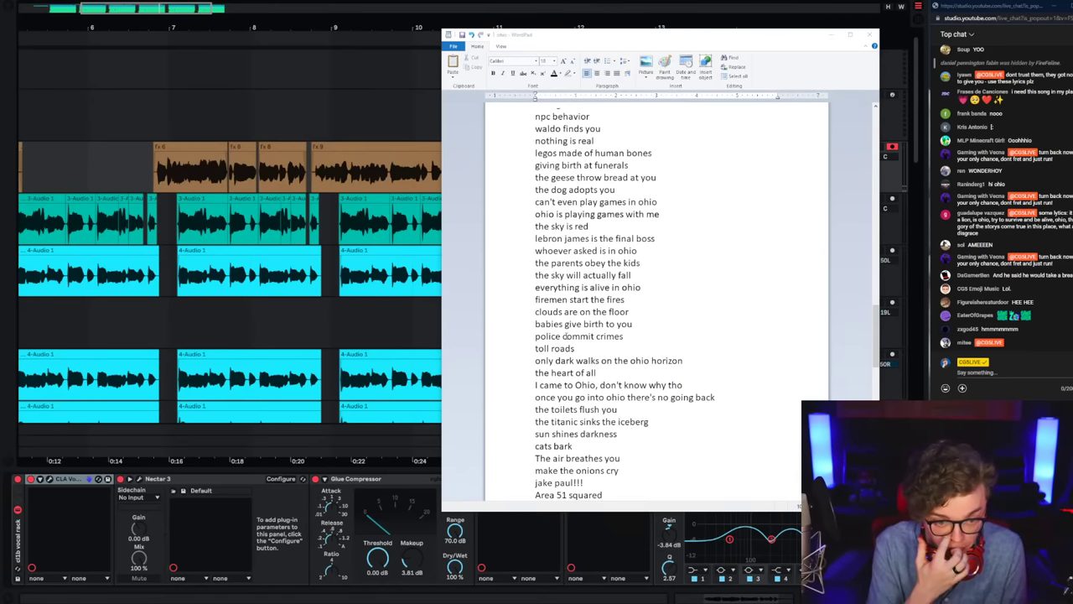
click(585, 326)
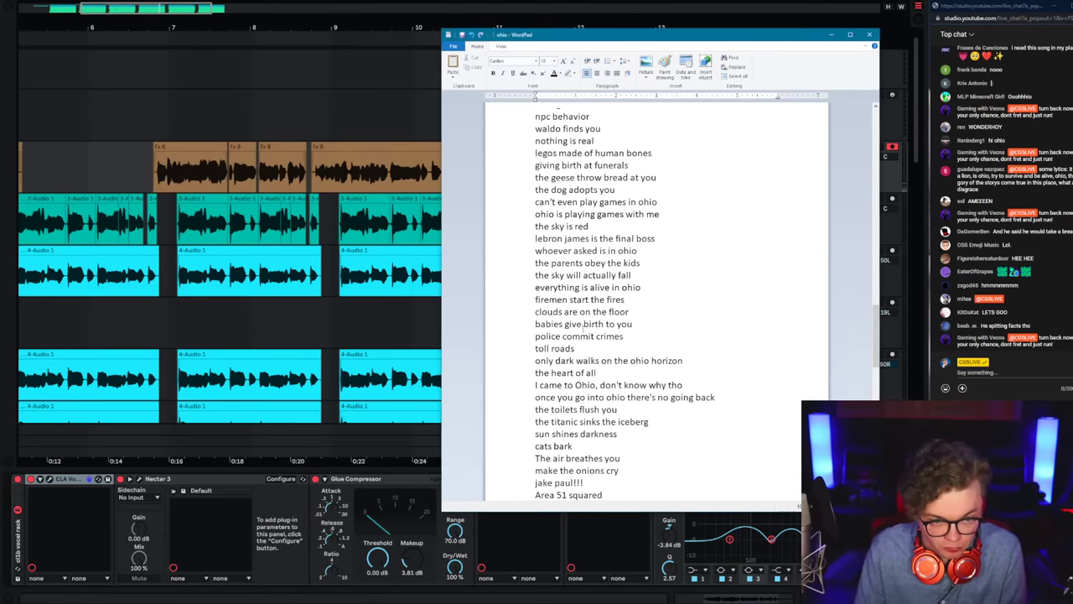
scroll(584, 326, up, 20)
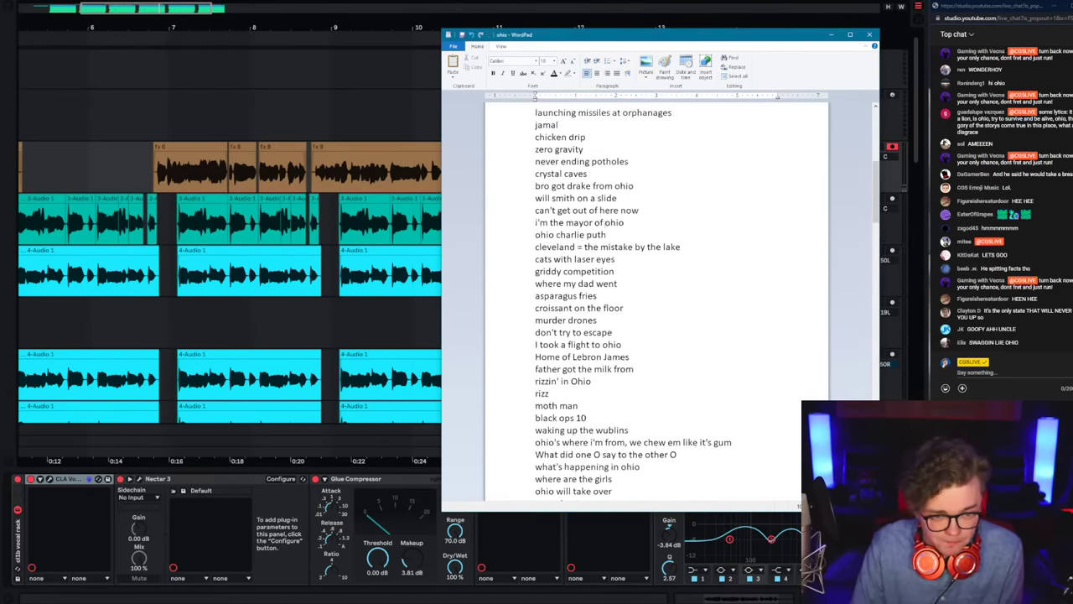
scroll(562, 200, up, 9)
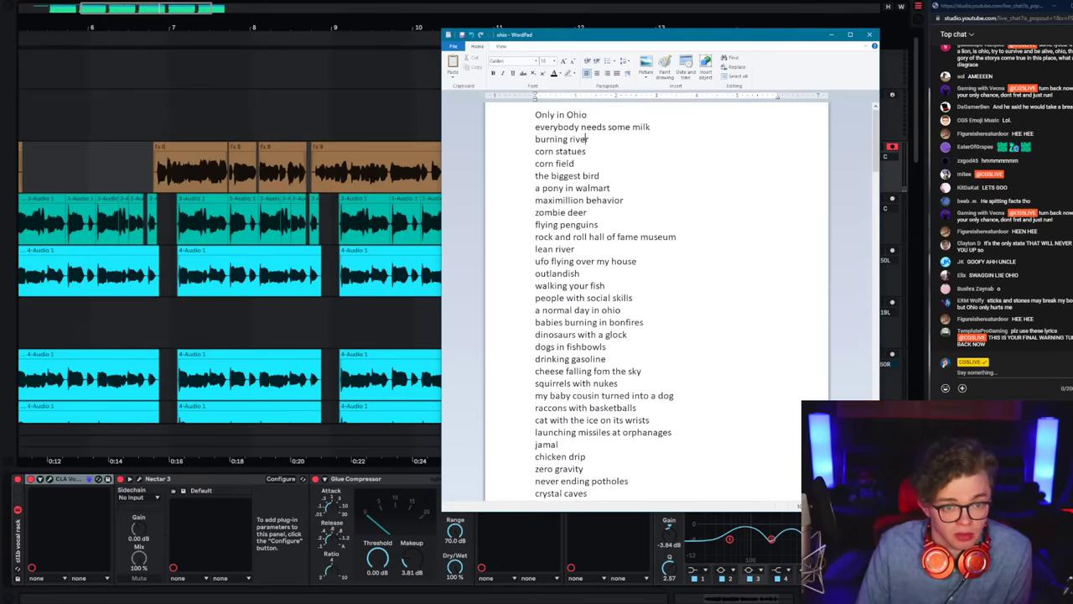
scroll(582, 378, down, 2)
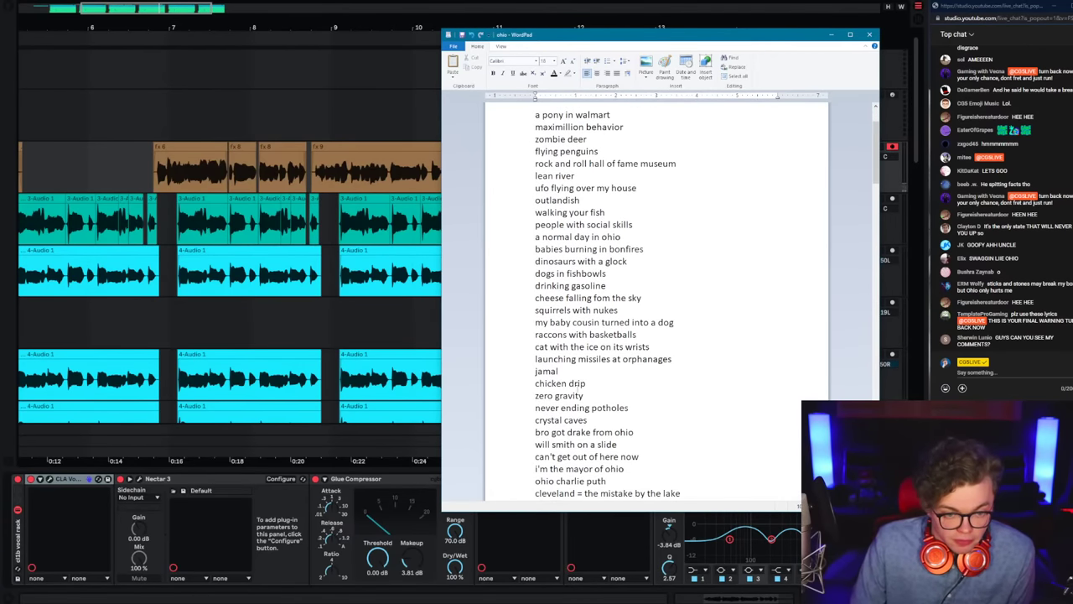
scroll(582, 377, down, 3)
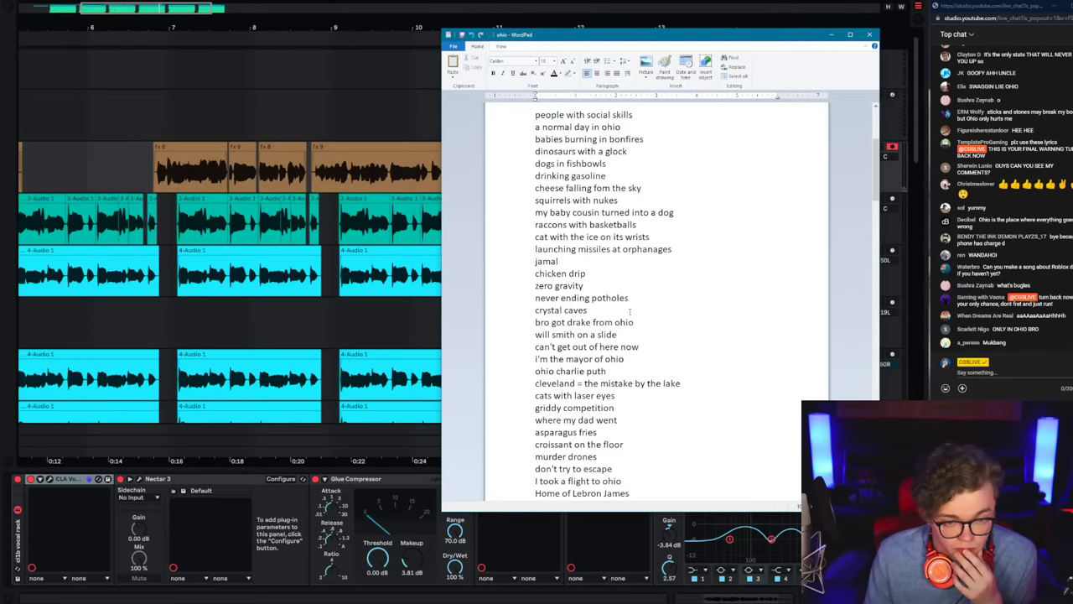
scroll(629, 335, down, 2)
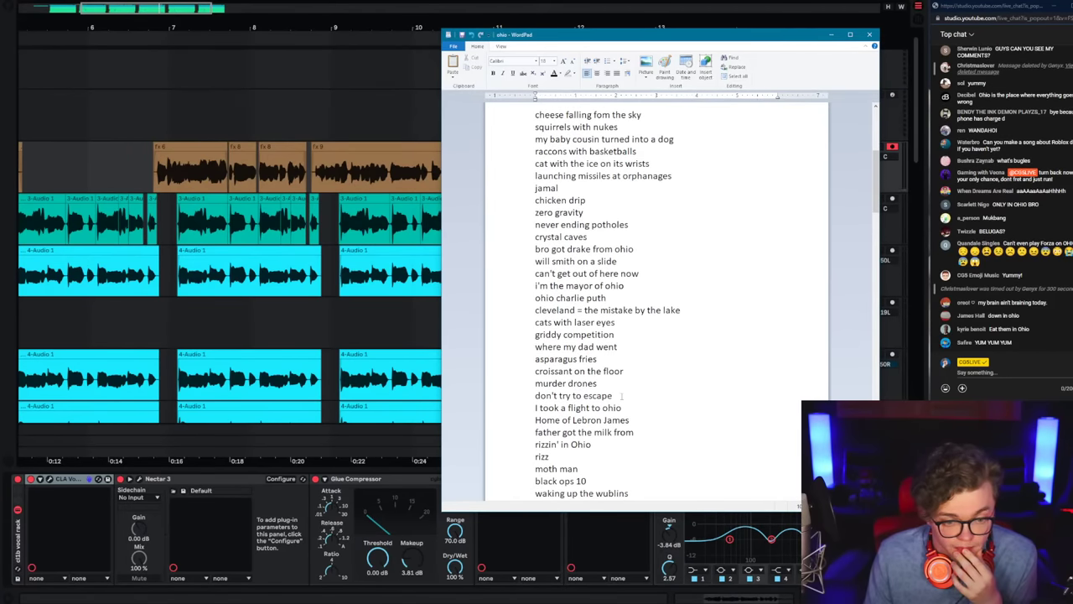
scroll(622, 395, down, 1)
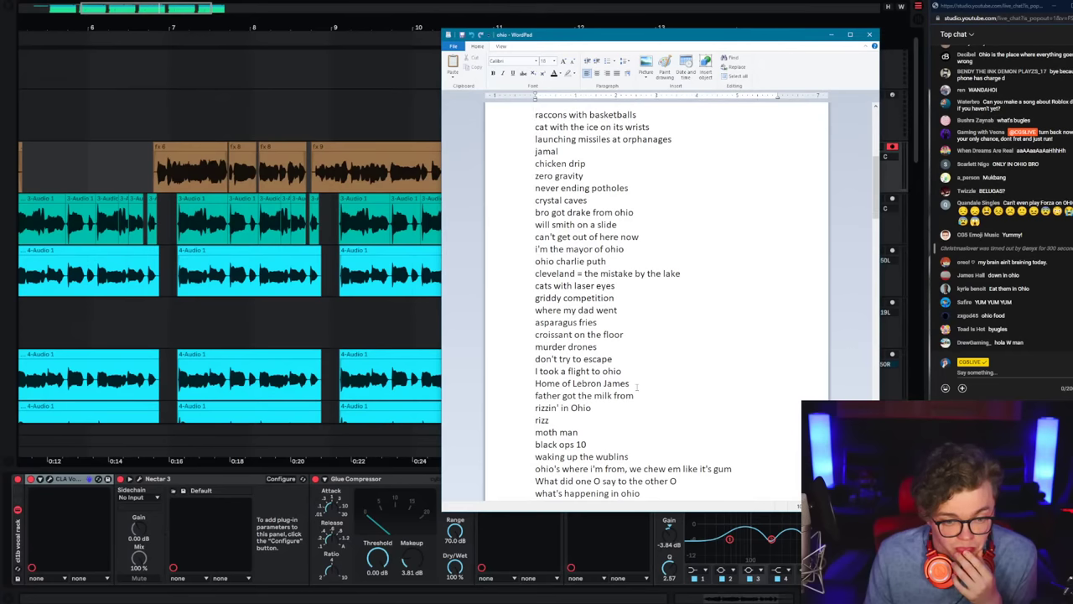
scroll(637, 388, down, 1)
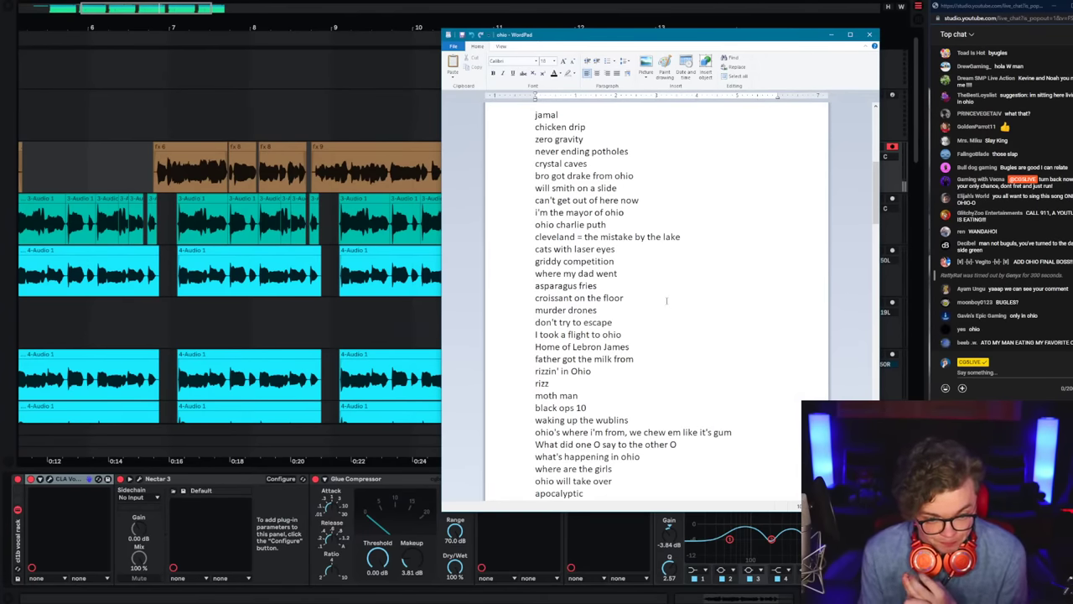
scroll(627, 352, down, 3)
click(626, 355)
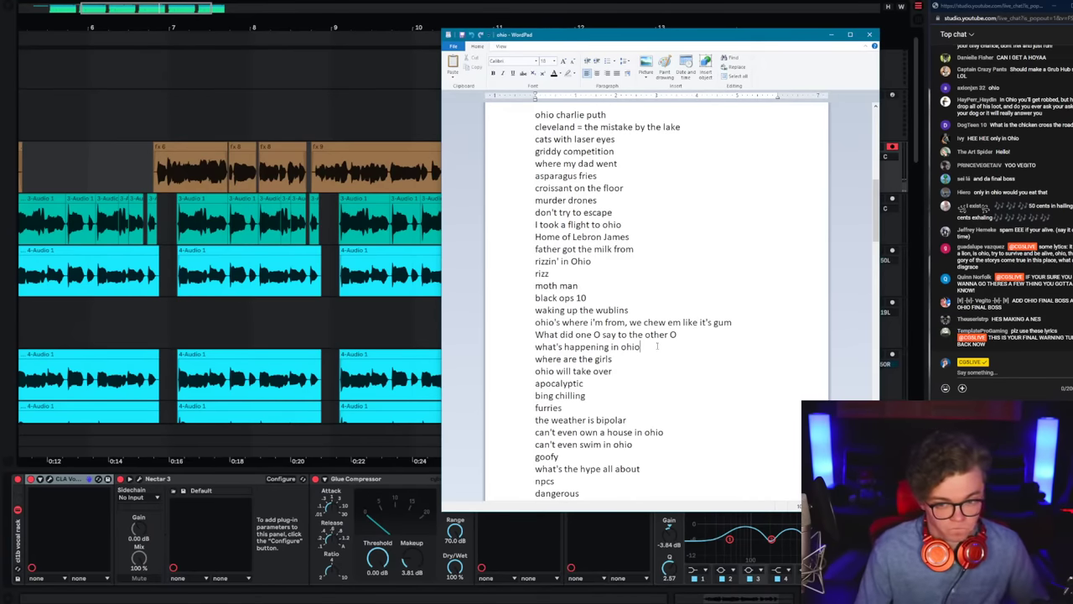
click(831, 35)
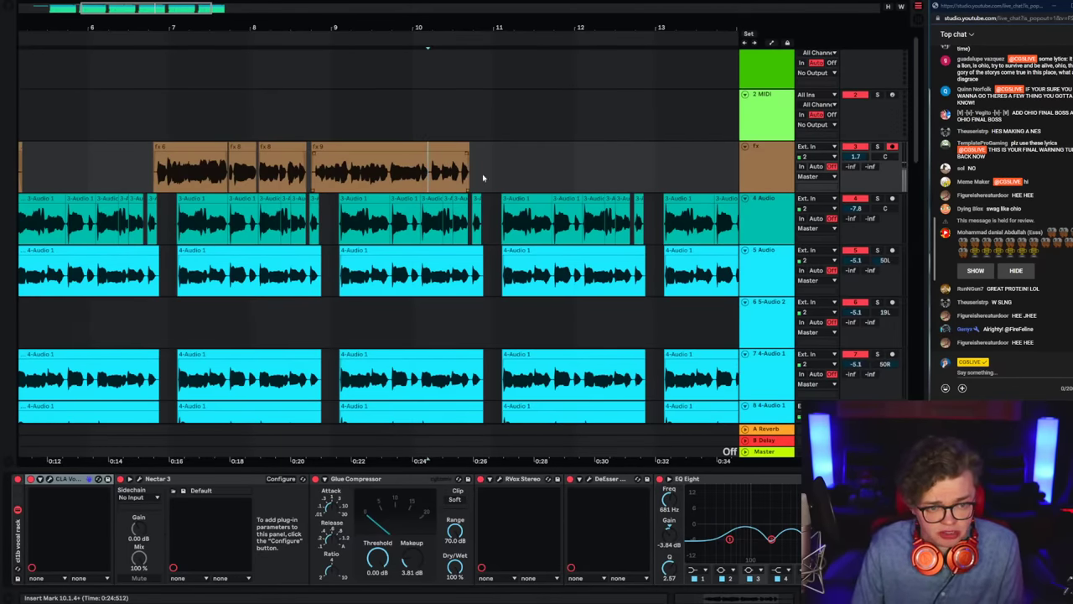
Step: Listen to the end of the last fx clip and the following layered vocals from around bar 10 to work out the next line
click(788, 171)
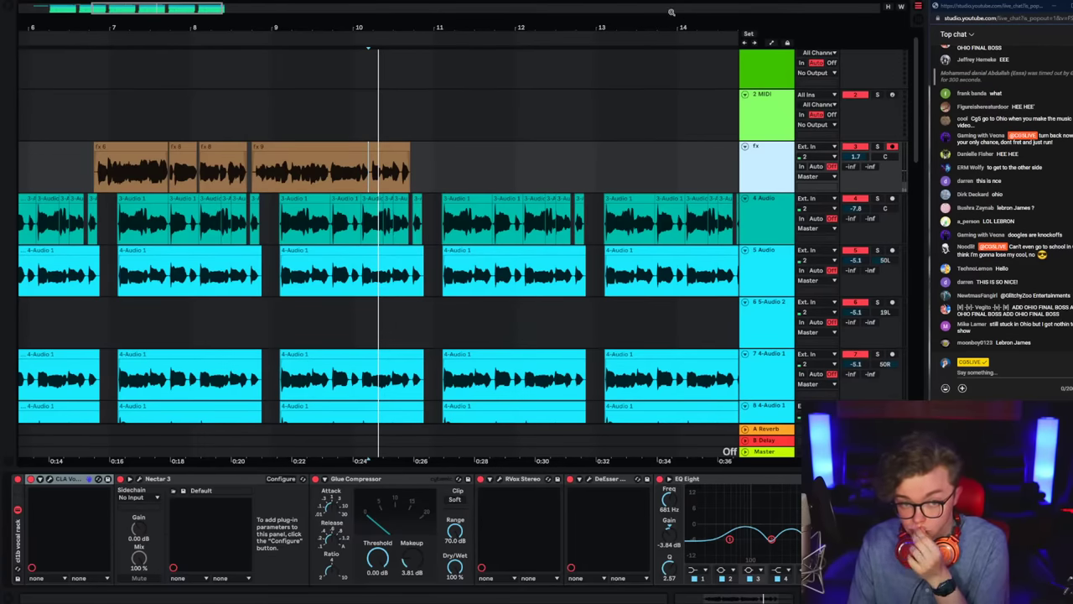
key(space)
scroll(453, 180, right, 1)
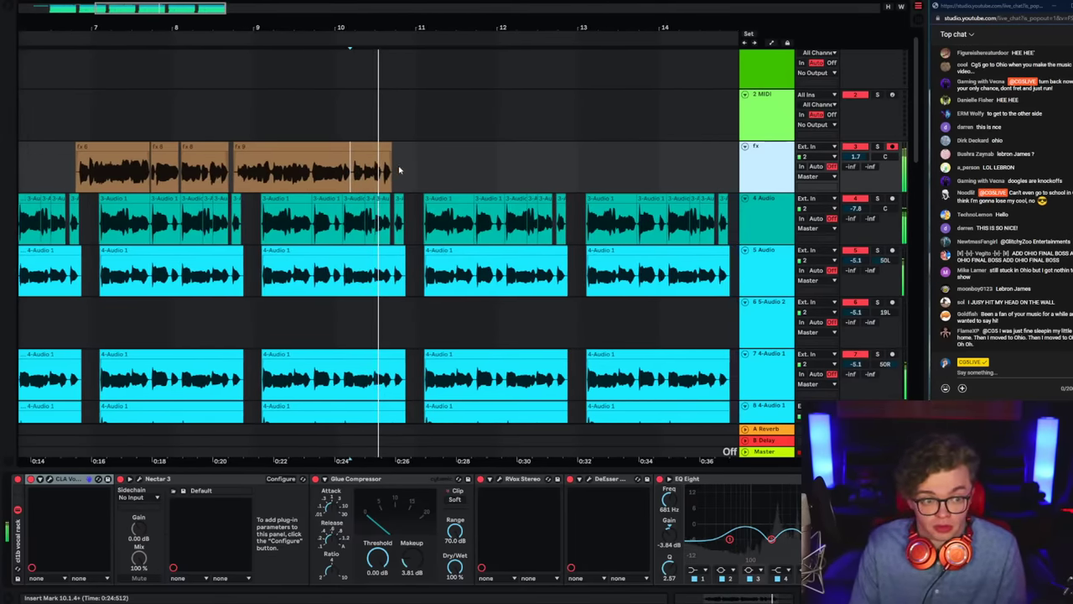
click(393, 177)
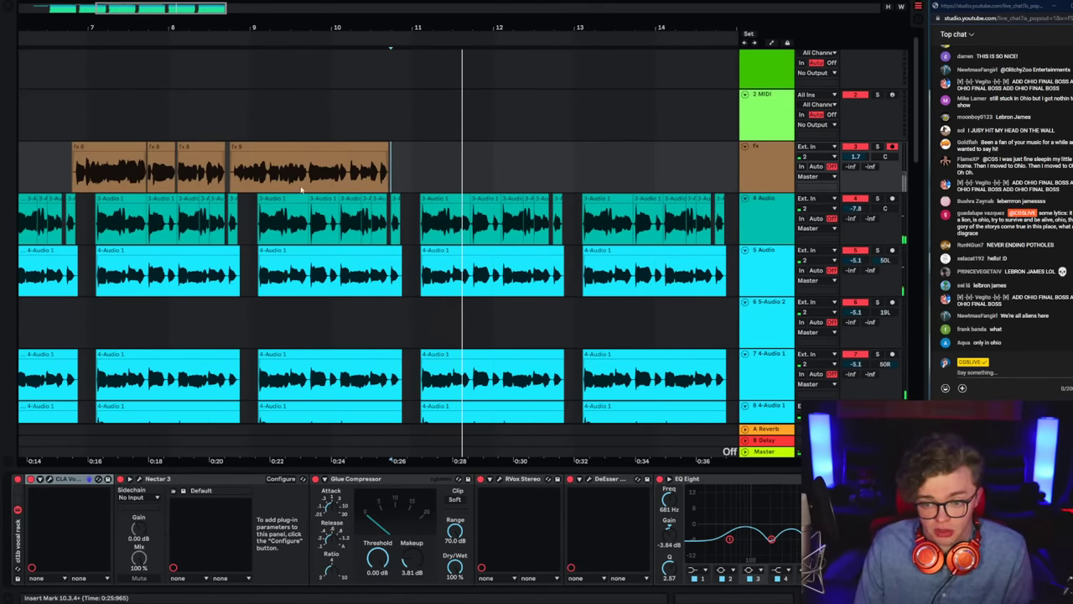
click(351, 181)
key(space)
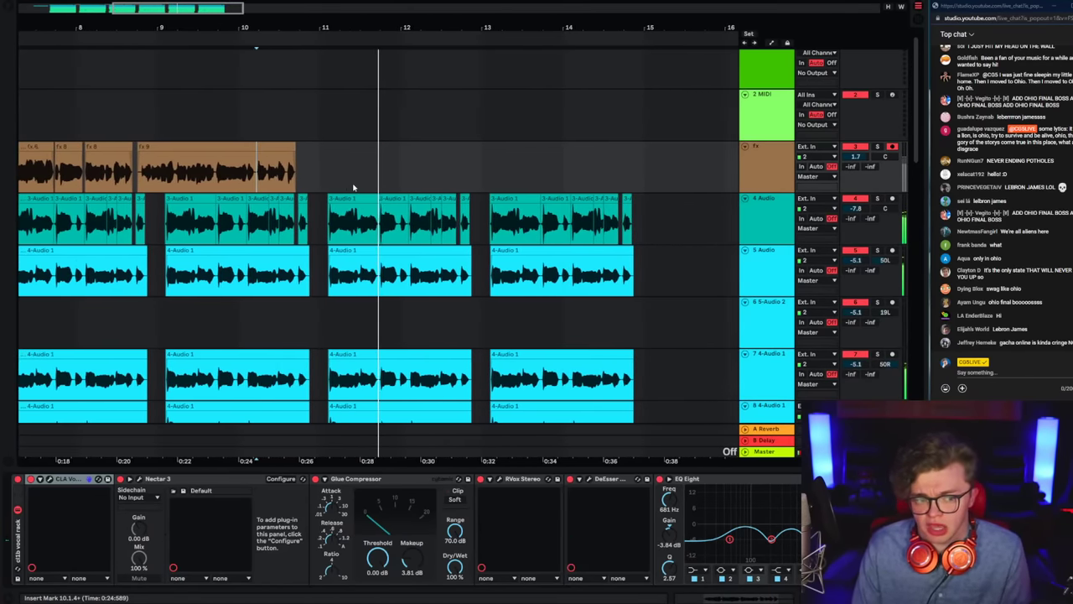
click(788, 183)
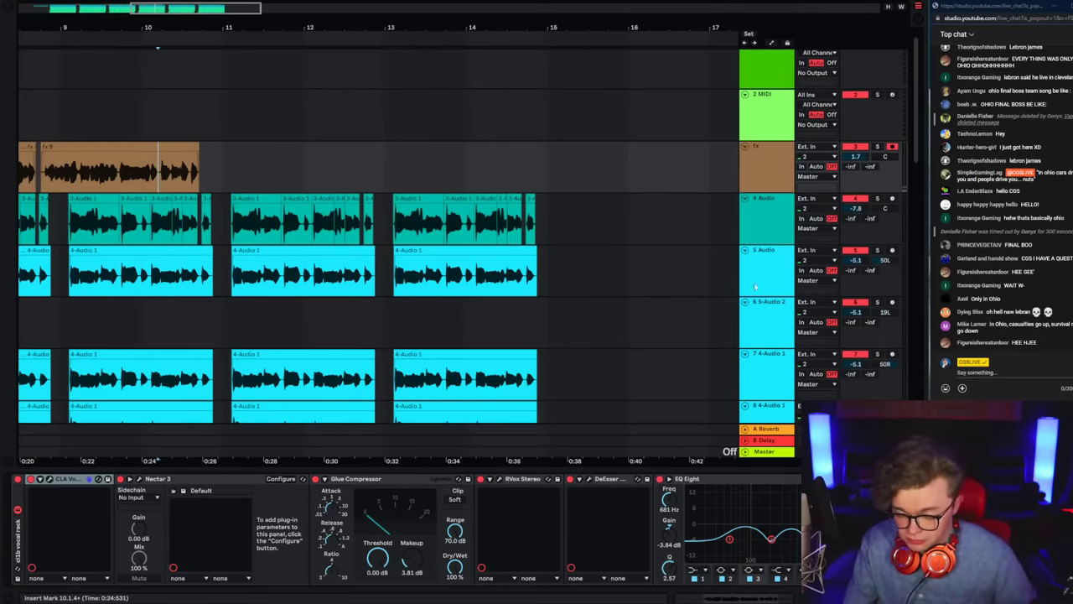
key(space)
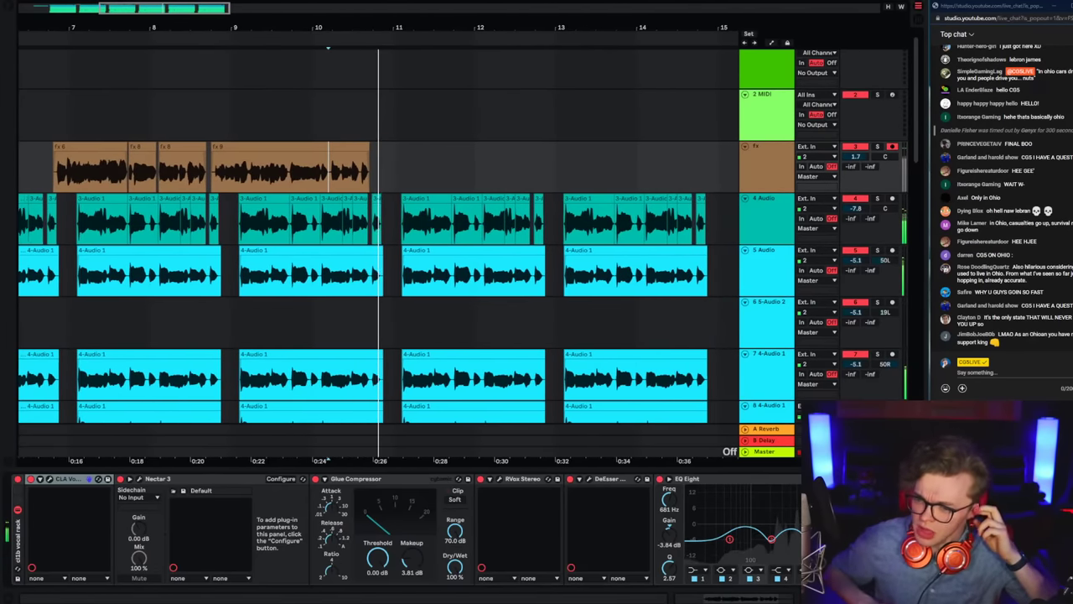
Step: Check the live chat for lyric suggestions and replay the layered vocals past the last fx clip
click(751, 166)
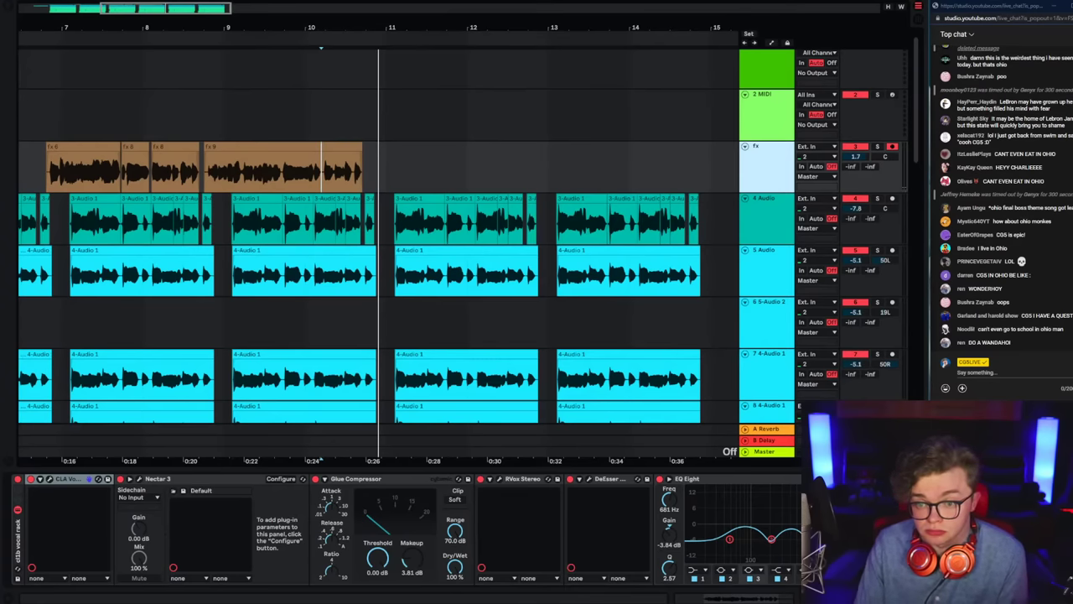
scroll(940, 197, up, 2)
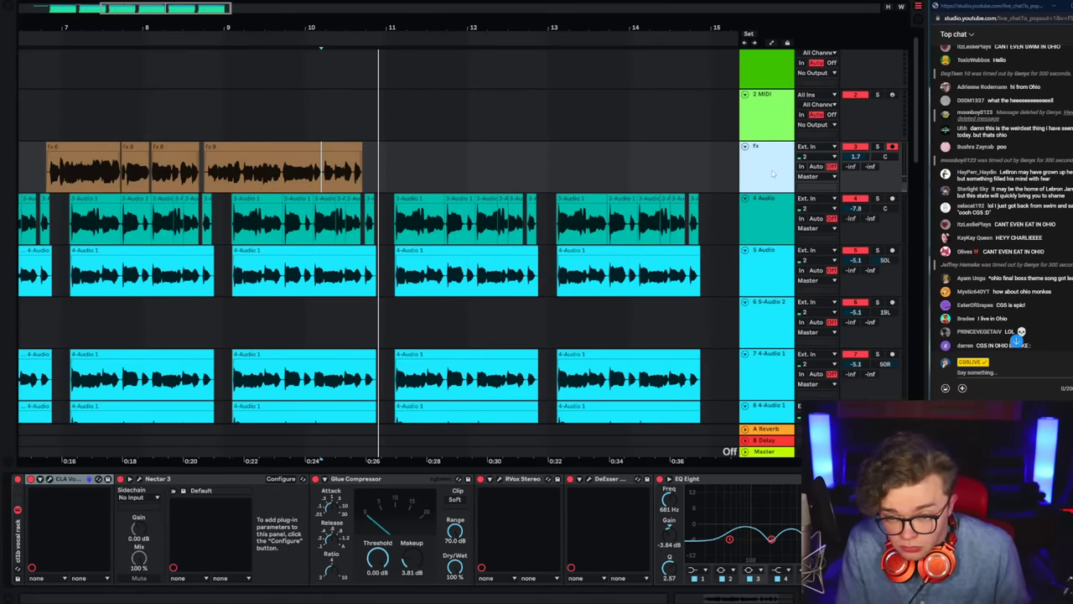
key(space)
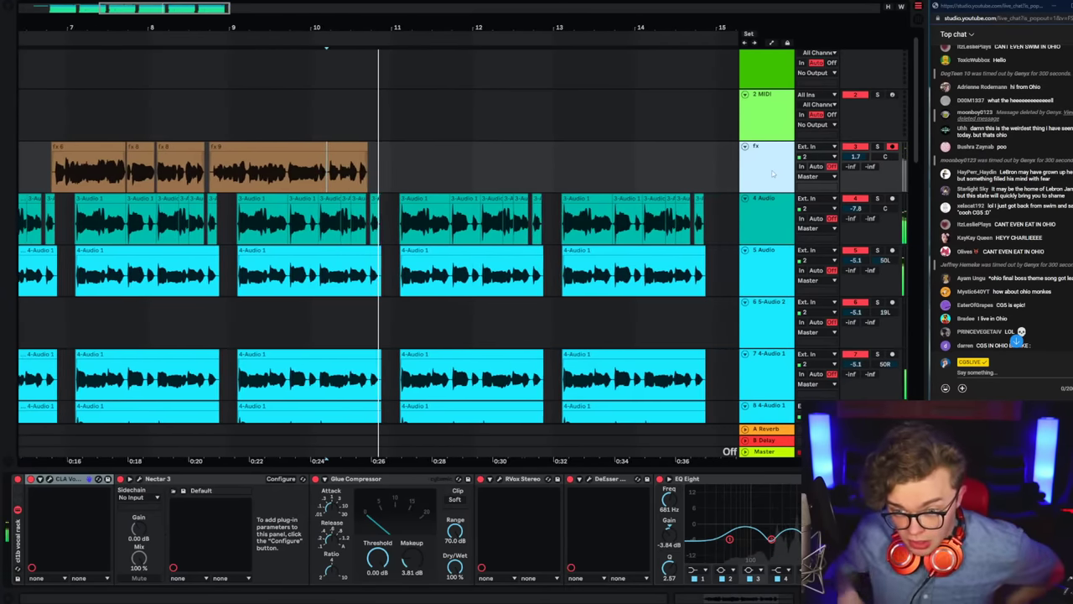
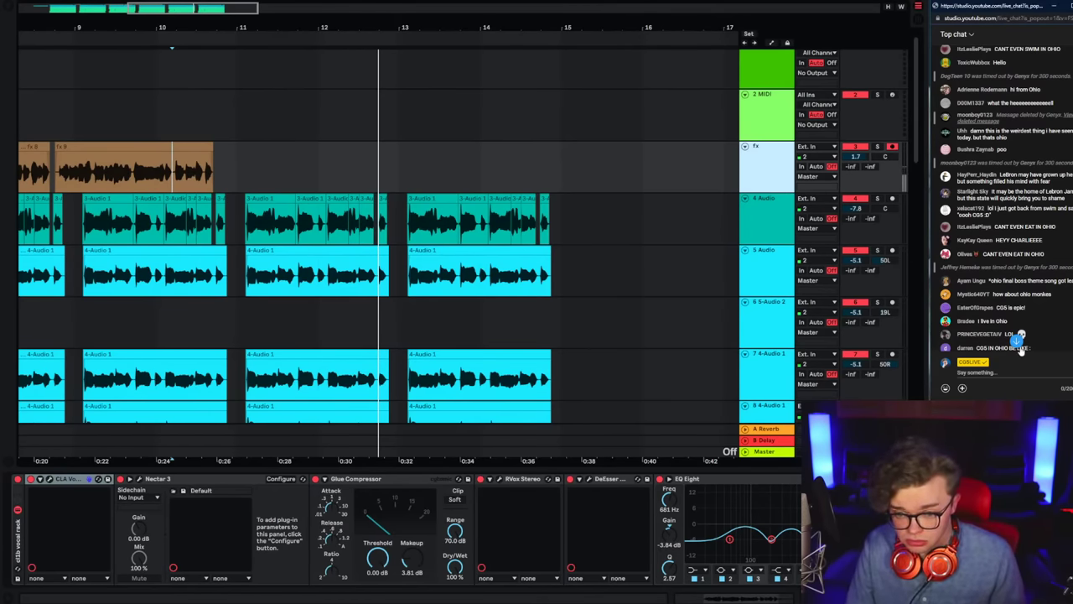
click(1019, 335)
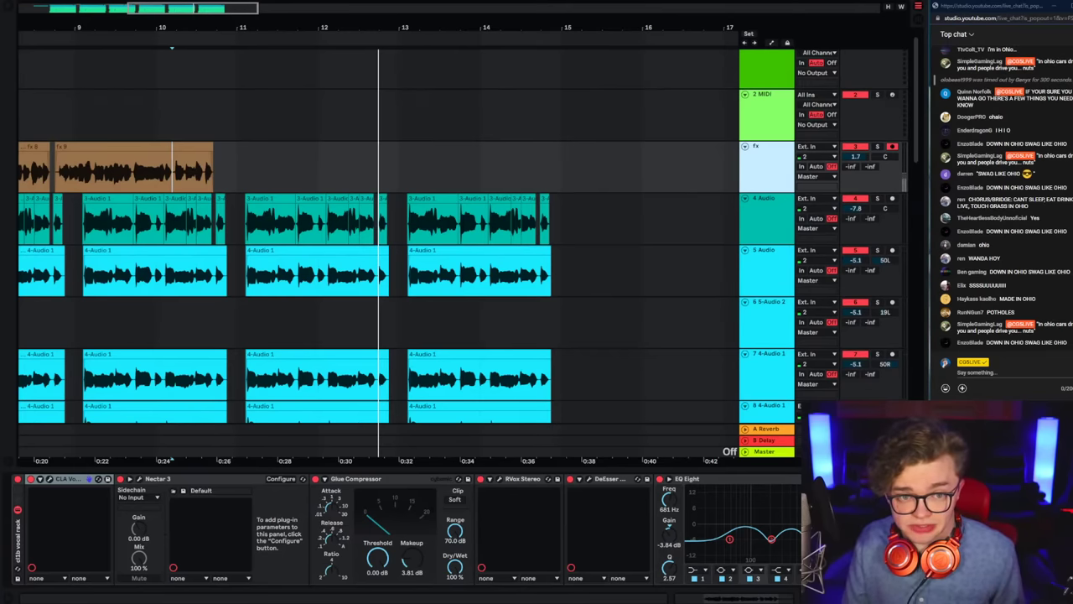
key(space)
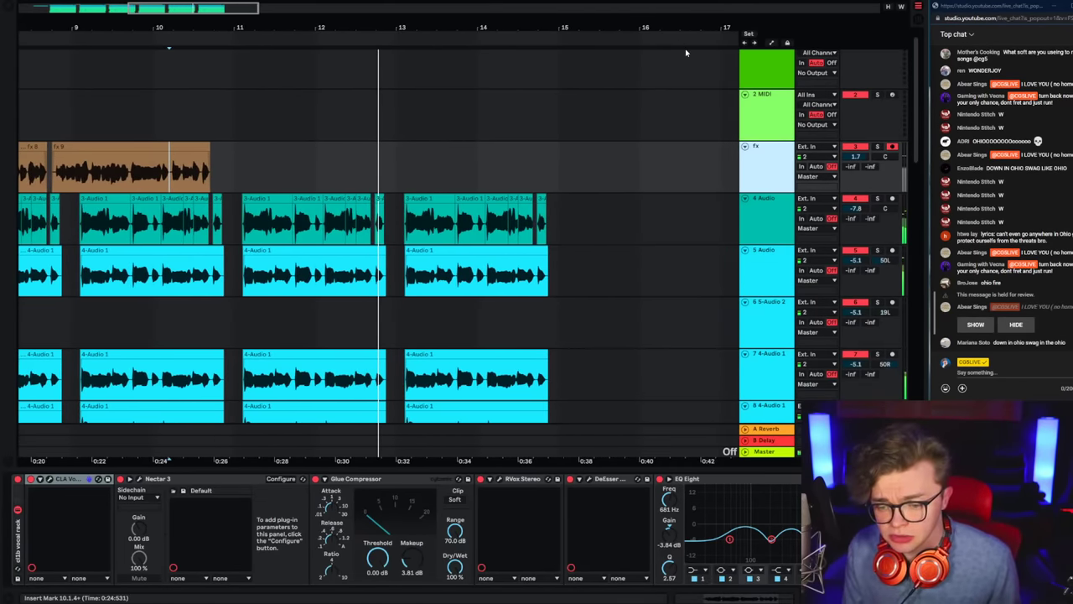
key(space)
key(space)
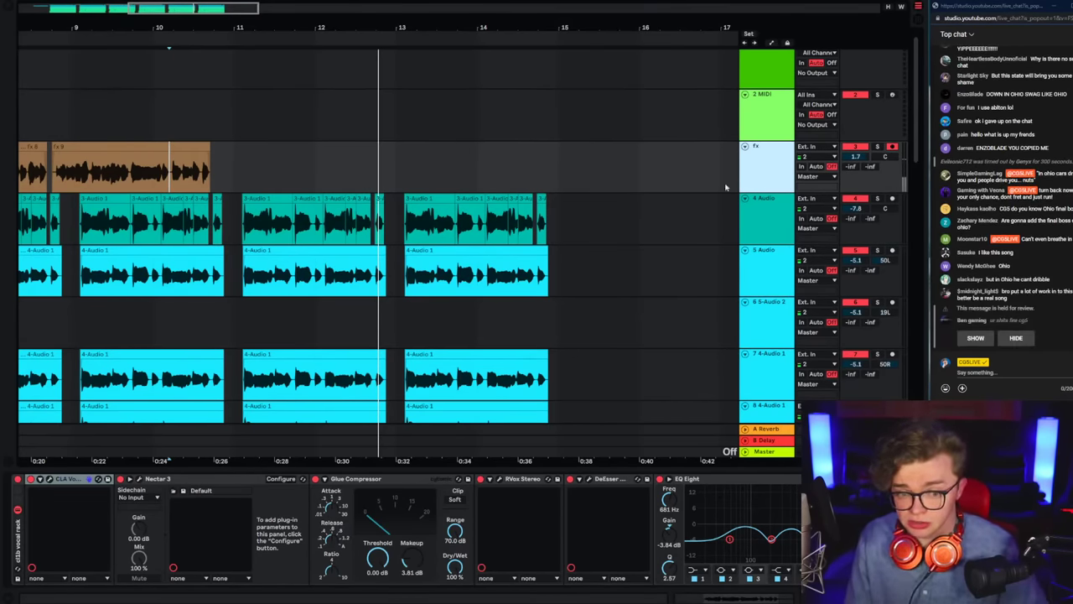
Step: Play from around bar 10 and record a new vocal phrase on the fx track right after its last clip
key(space)
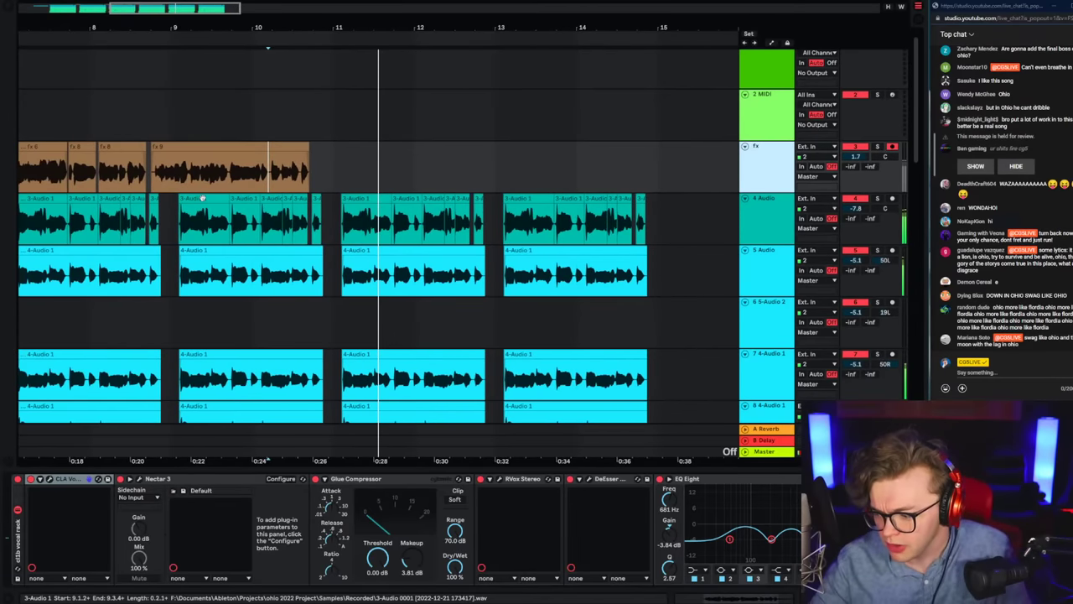
key(space)
key(space)
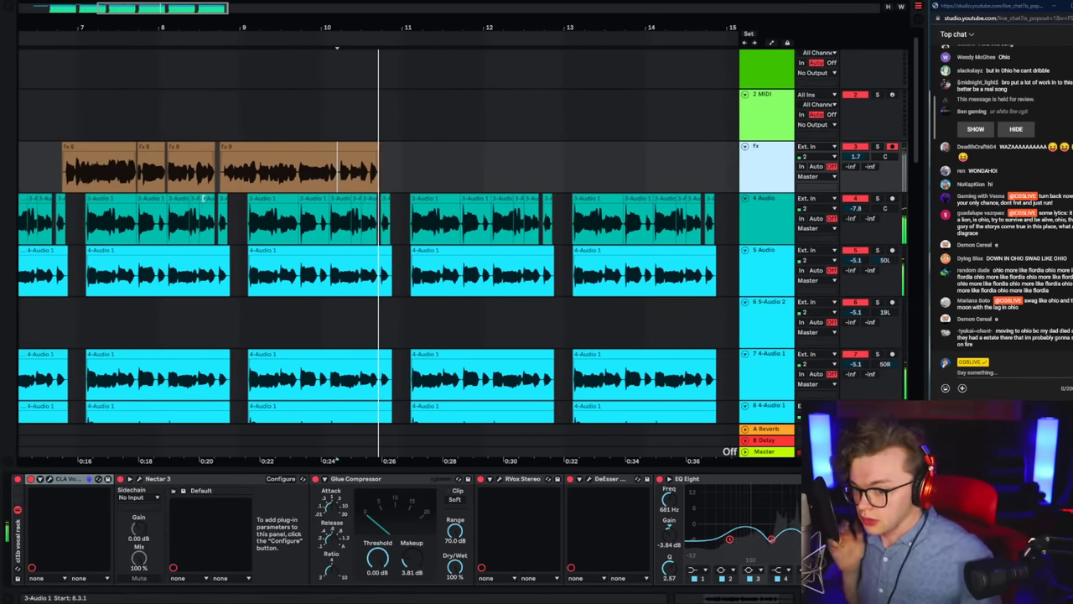
key(F9)
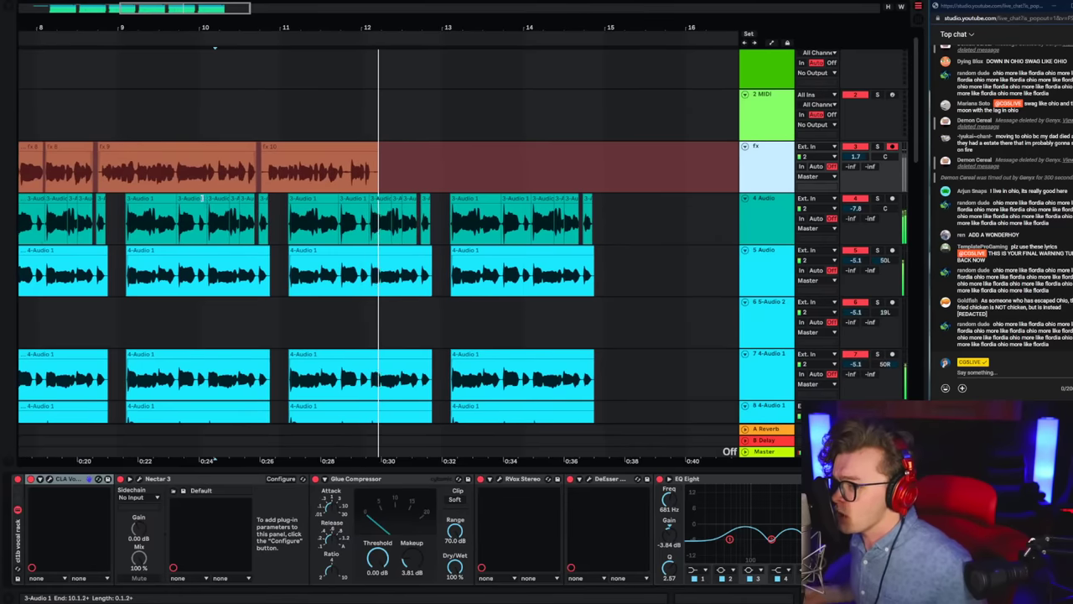
key(space)
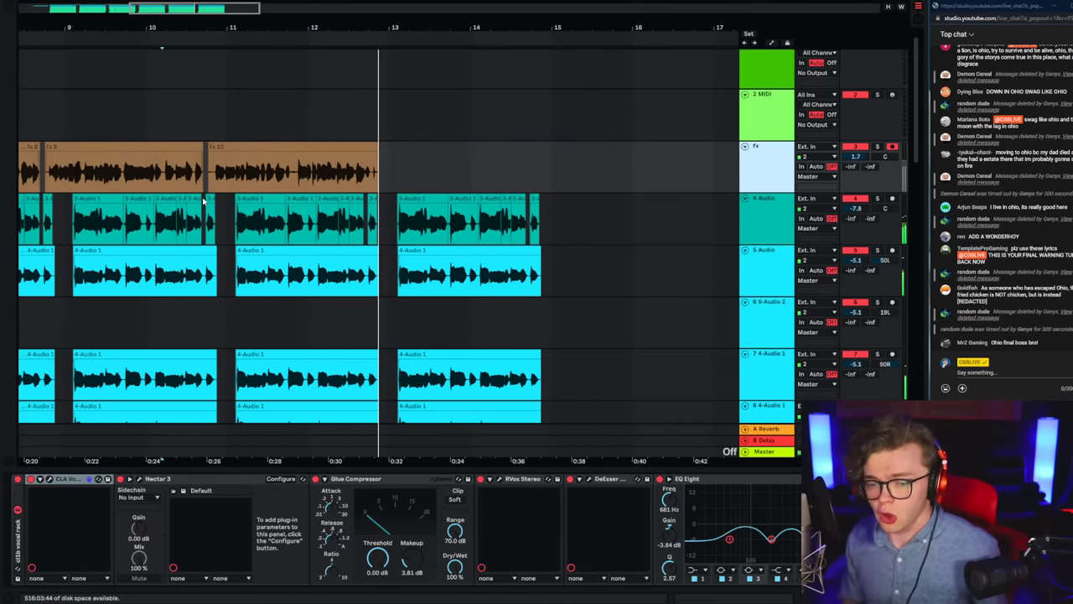
Step: Undo the deletion of the fx track, listen back to the newly recorded phrase, and delete only that clip
key(Delete)
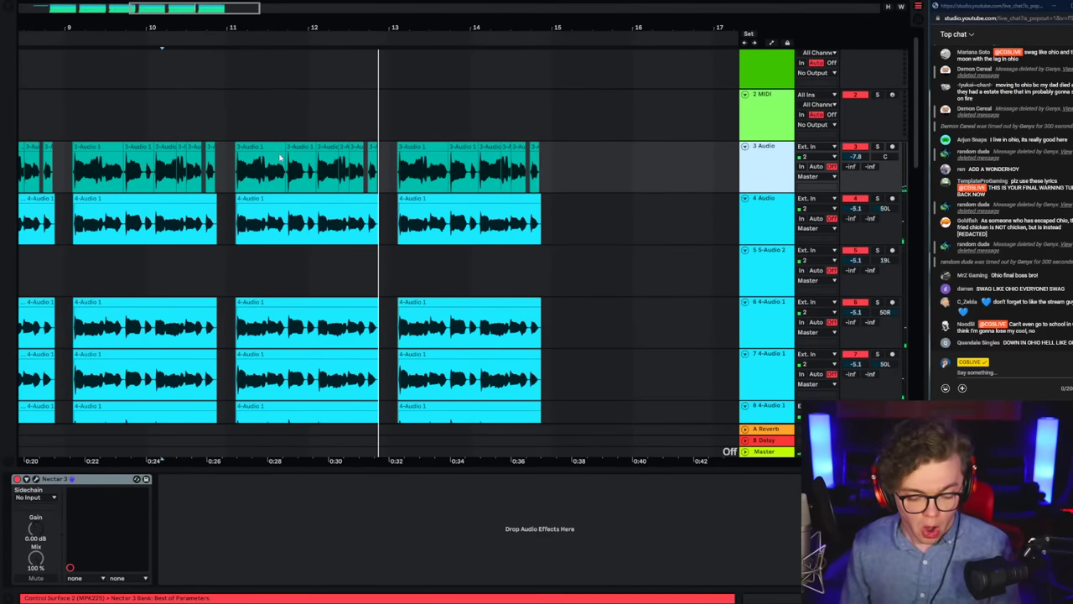
key(ctrl+z)
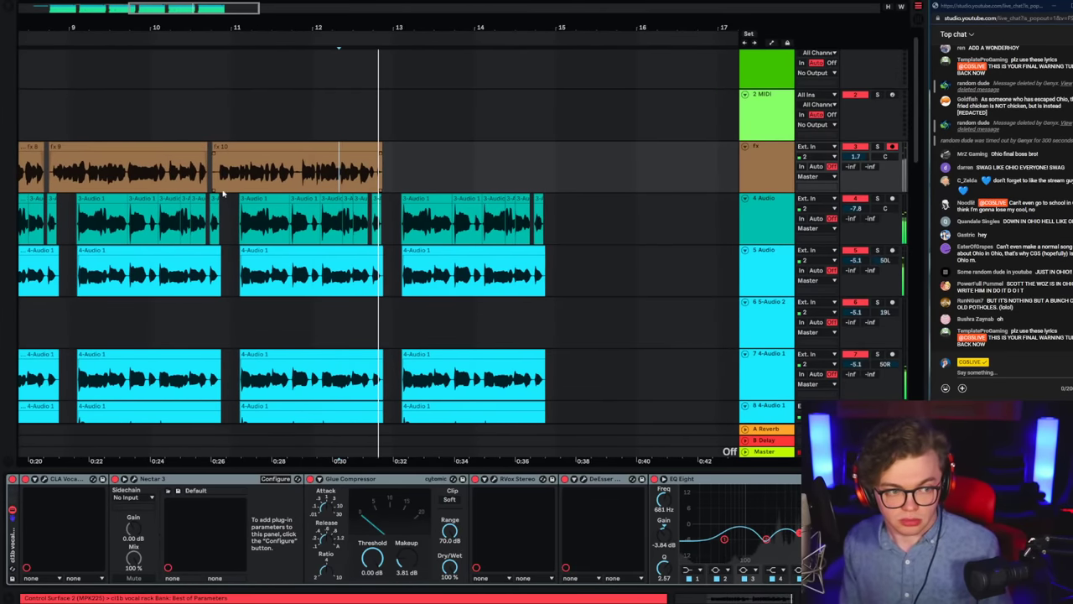
scroll(336, 178, left, 5)
click(384, 146)
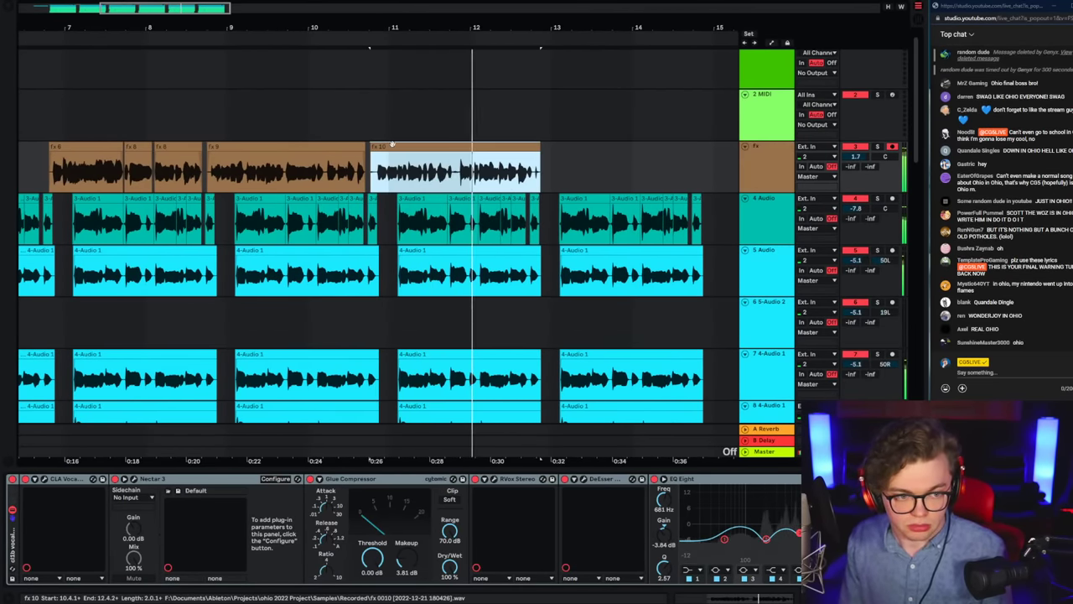
click(366, 178)
key(Delete)
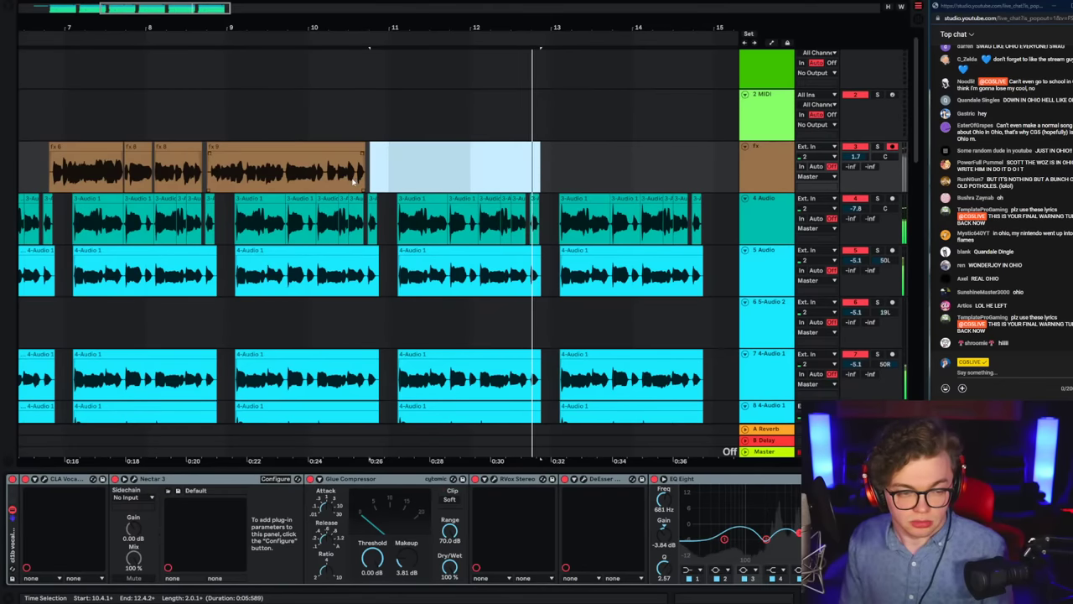
Step: Record another vocal phrase on the fx track directly after its last clip, starting playback around bar 10, and play it back
click(339, 179)
key(space)
key(space)
key(F9)
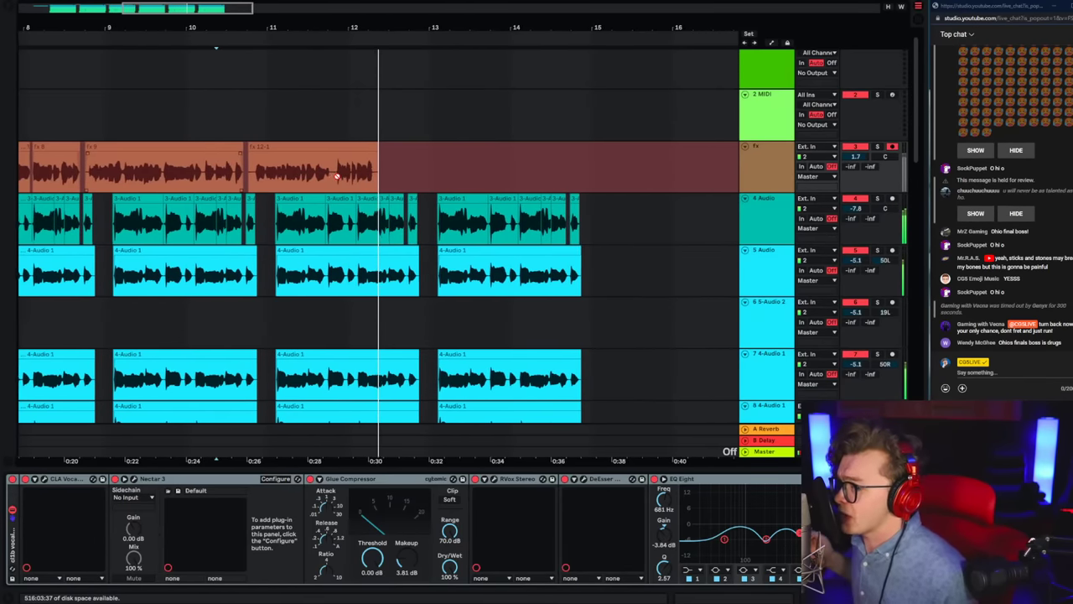
key(space)
key(space)
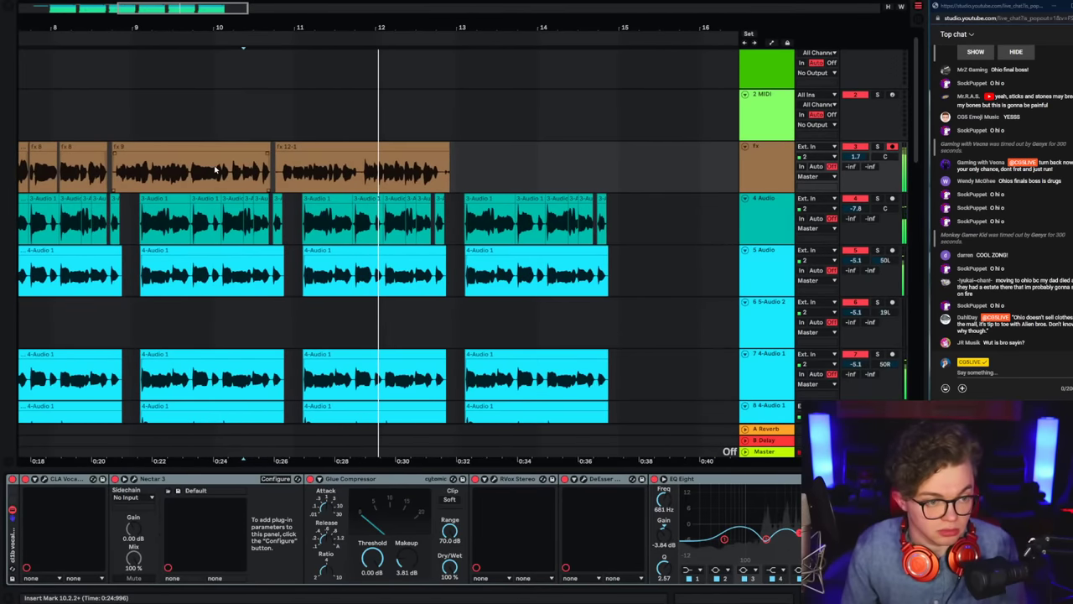
Step: Trim a little off the start of the last fx clip and continue playback to check the phrase
click(278, 151)
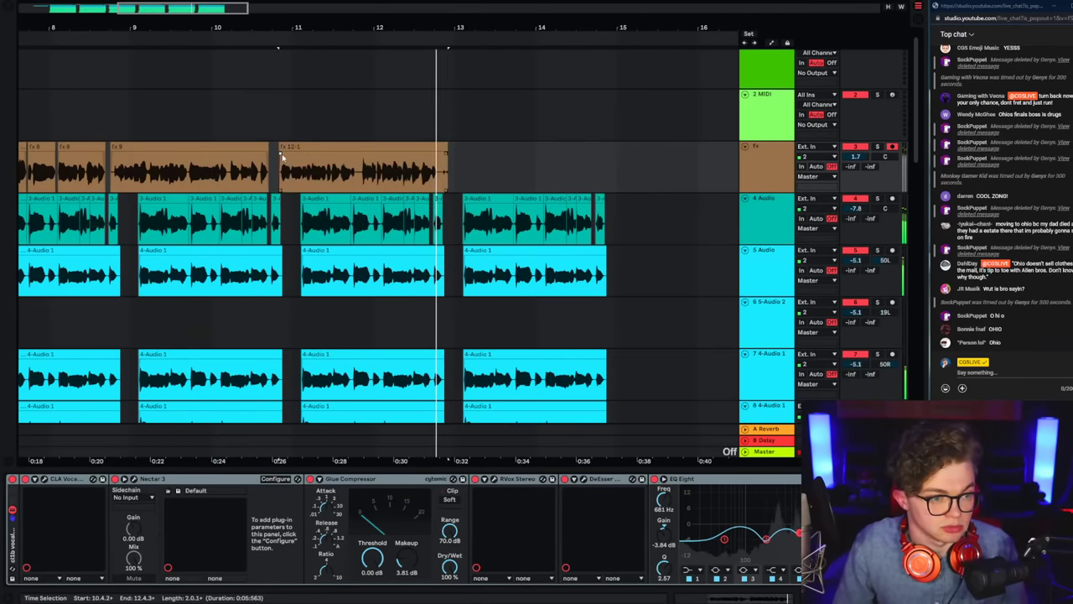
key(space)
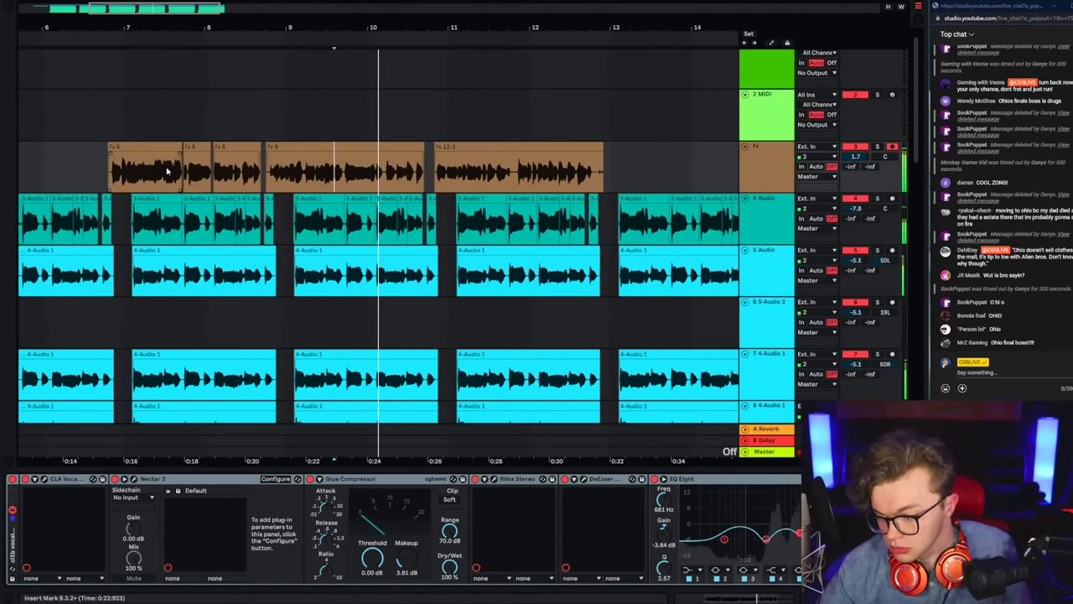
Step: Bring up the Google Docs lyrics document, stop the song's playback, and read through the written lines
drag(1072, 14, 808, 3)
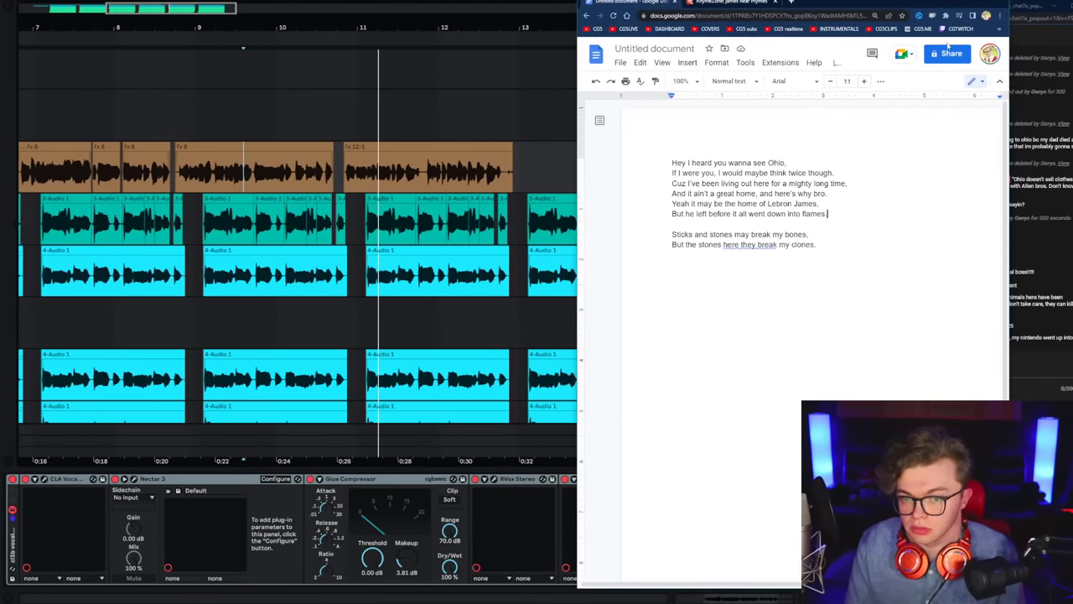
click(808, 234)
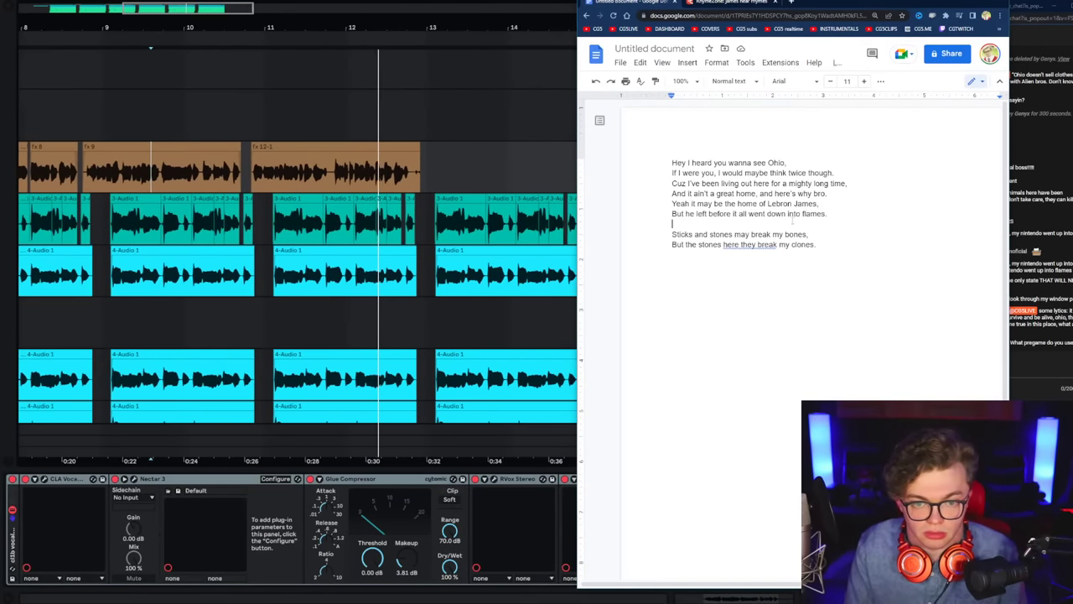
key(alt+Tab)
key(space)
key(alt+Tab)
click(829, 214)
click(718, 215)
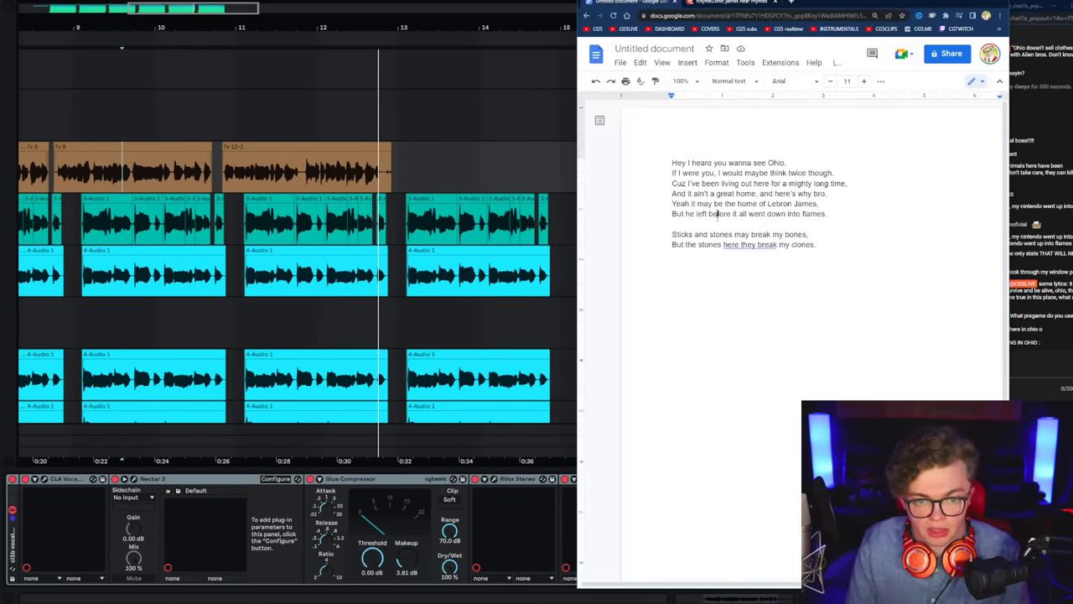
click(711, 235)
Step: Set the font size of all the lyrics to 14 and move the document off the arrangement
key(ctrl+a)
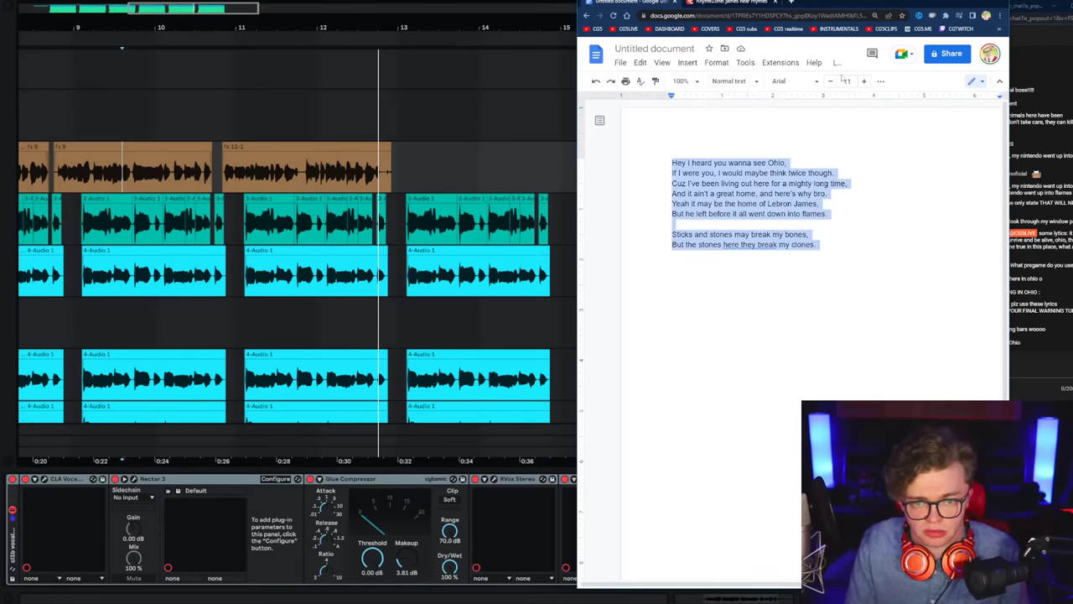
key(ctrl+shift+period)
key(ctrl+shift+period)
key(ctrl+shift+period)
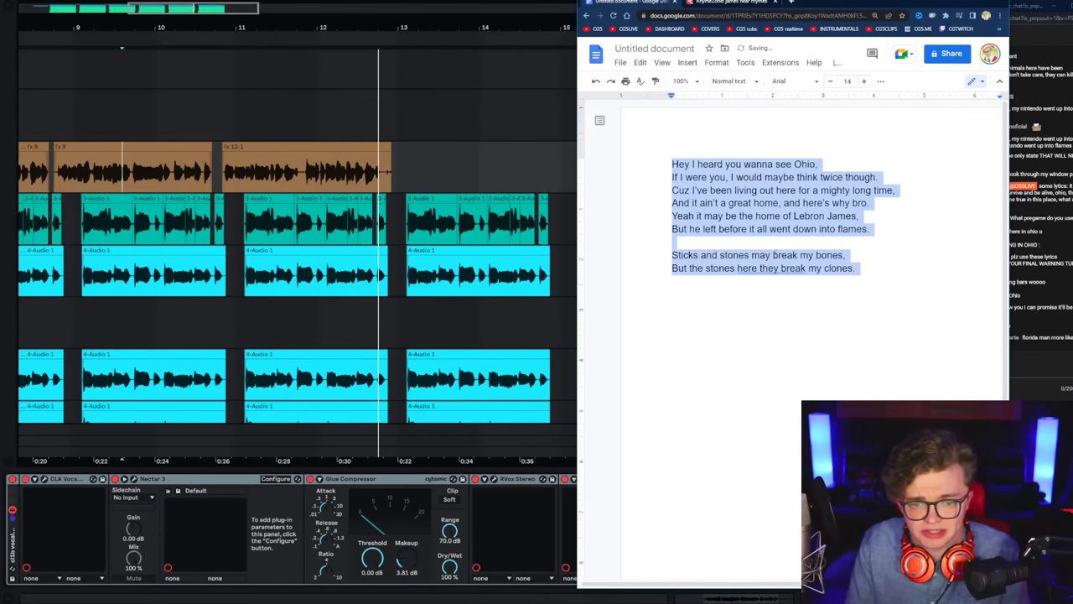
click(771, 243)
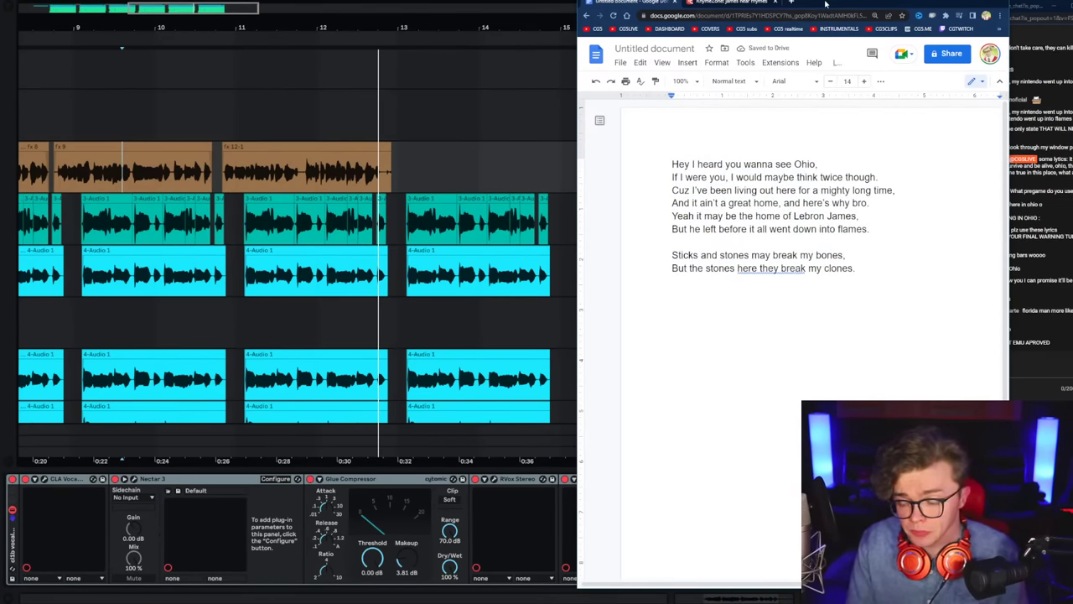
drag(826, 2, 1072, 3)
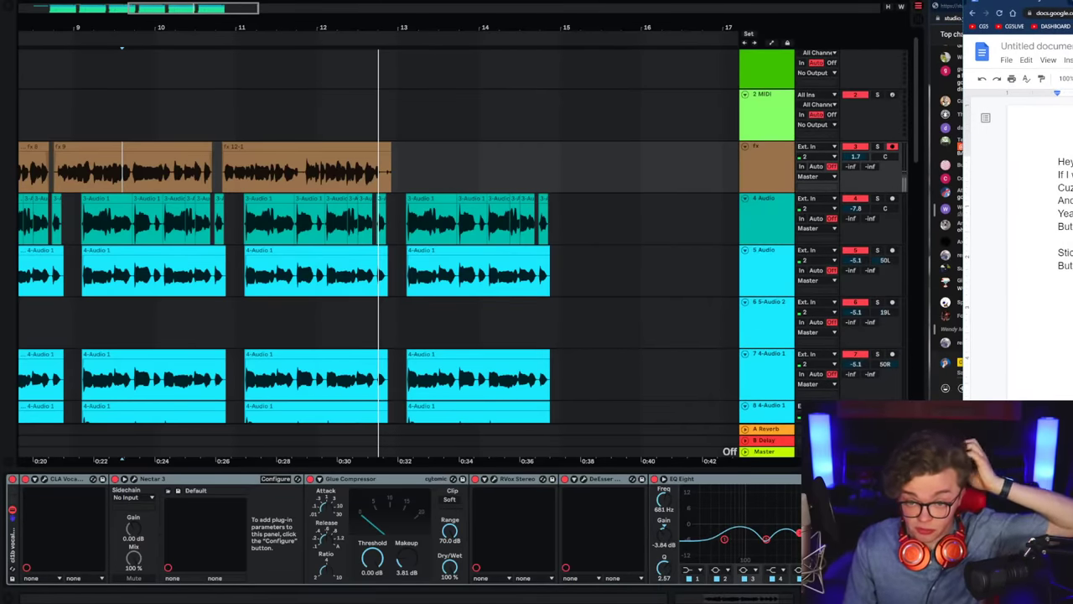
Step: Mute the fx lead track during playback and group all layered vocal tracks from 4 Audio through the last green fx track
key(space)
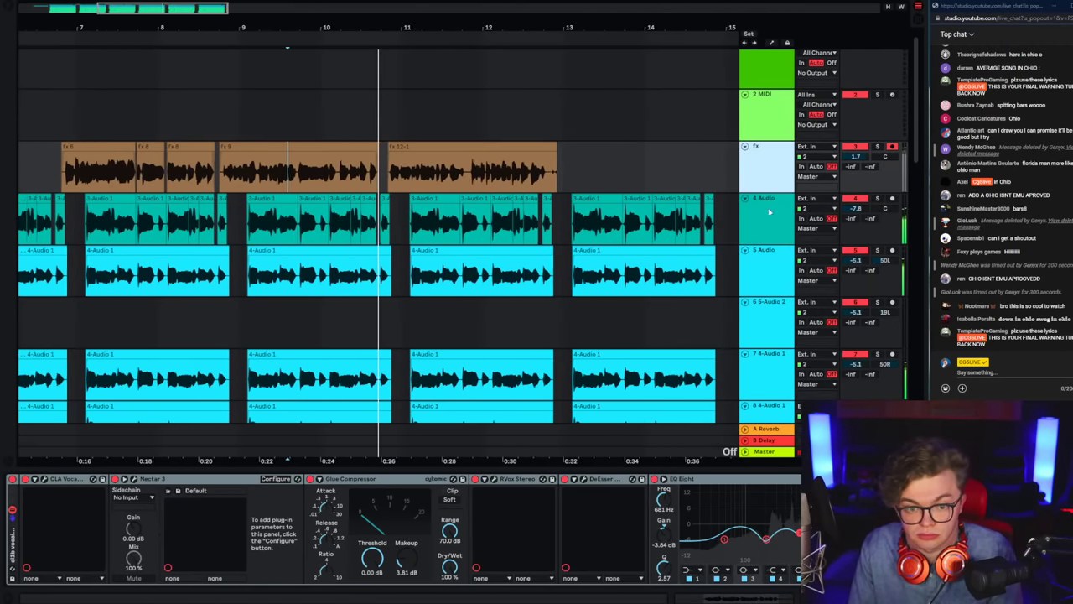
click(857, 145)
click(773, 201)
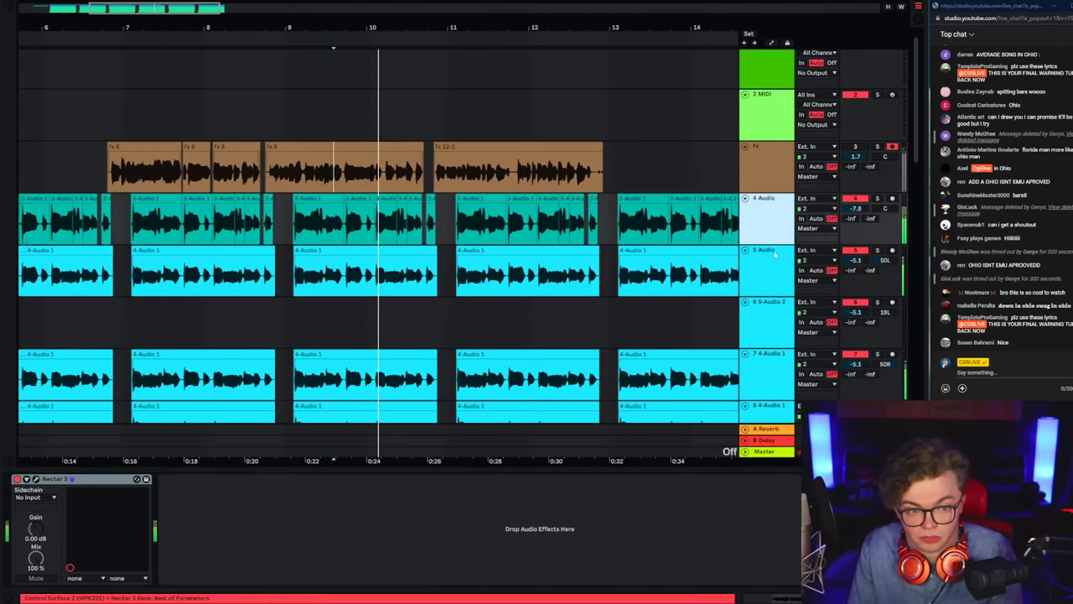
scroll(773, 191, down, 3)
scroll(773, 191, up, 3)
scroll(772, 126, down, 2)
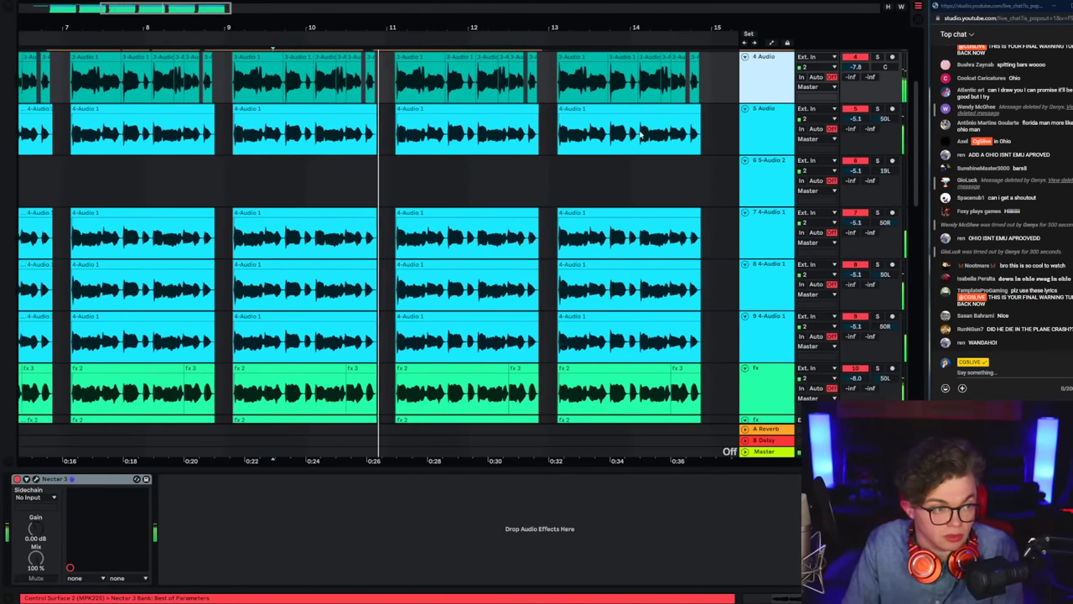
scroll(742, 159, up, 3)
key(space)
scroll(760, 365, down, 7)
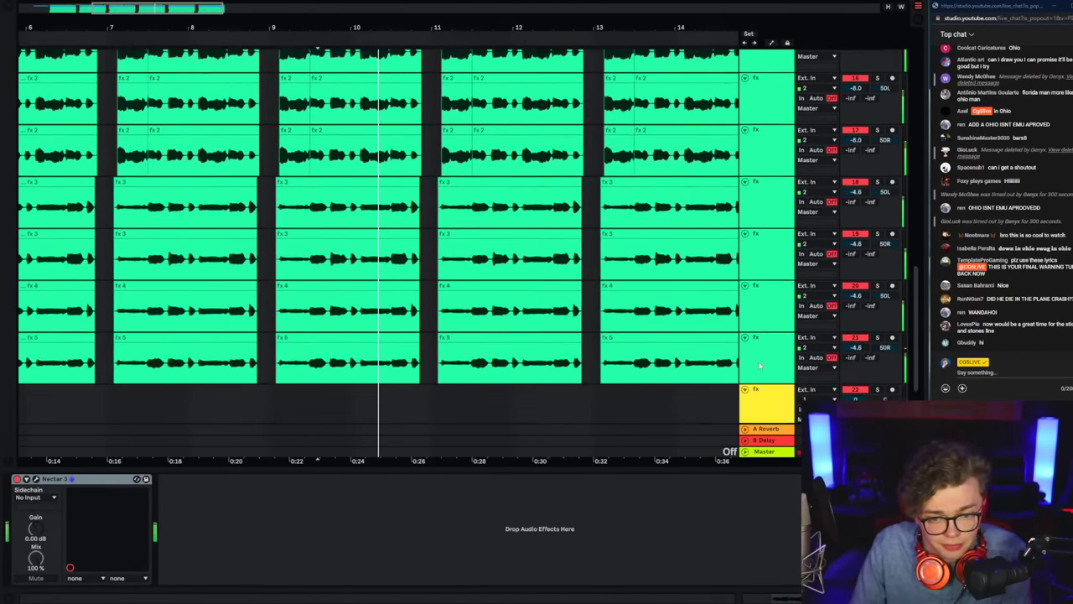
scroll(759, 366, down, 1)
right_click(773, 321)
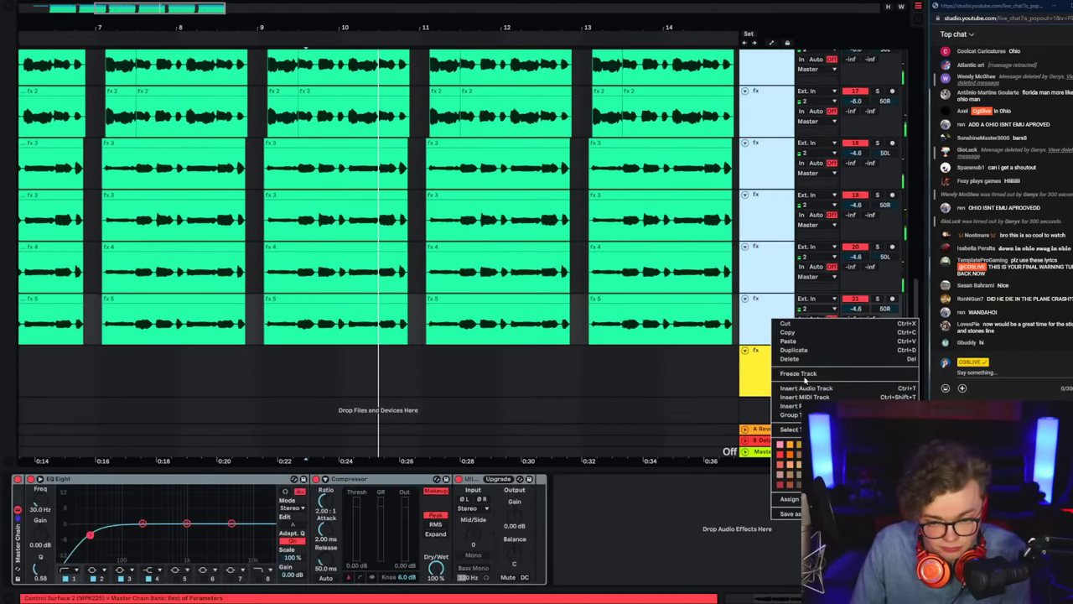
click(790, 414)
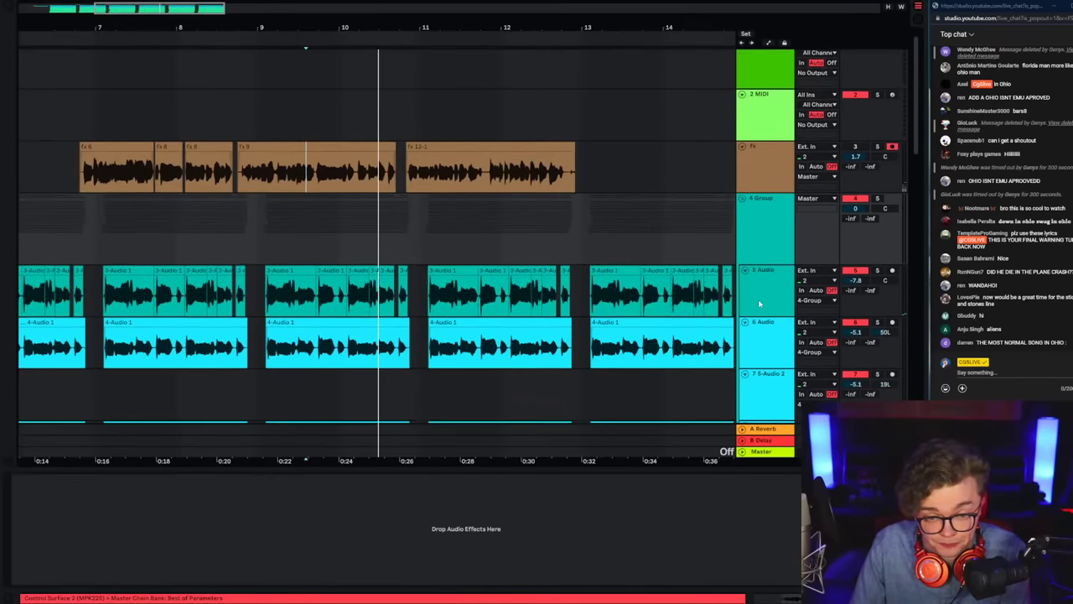
Step: Search the plug-ins for "cla" and add CLA Vocals Stereo to the new vocal group
click(12, 11)
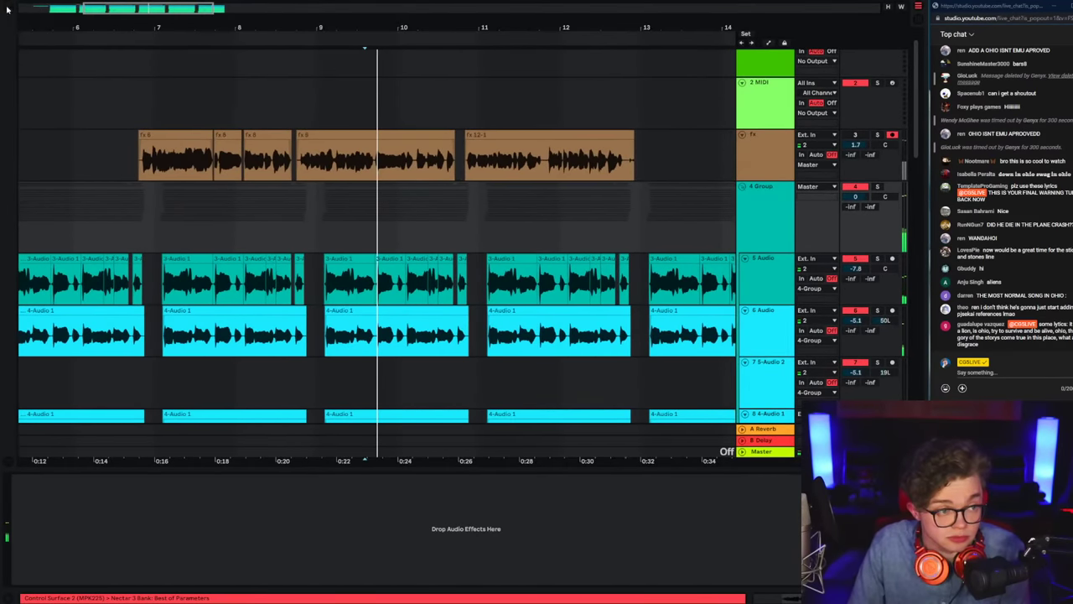
click(6, 8)
click(34, 199)
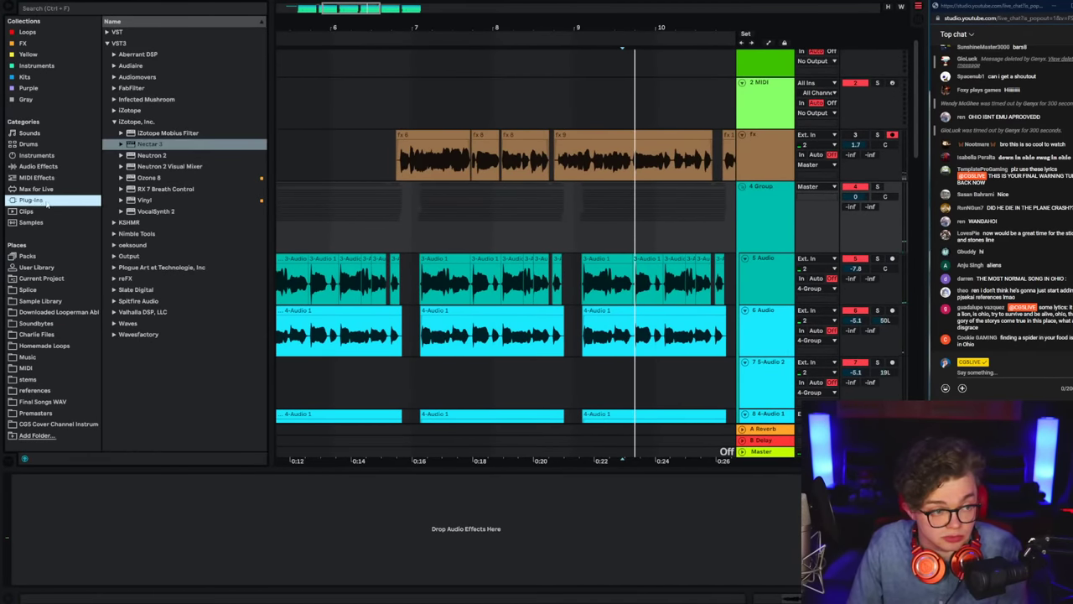
click(67, 9)
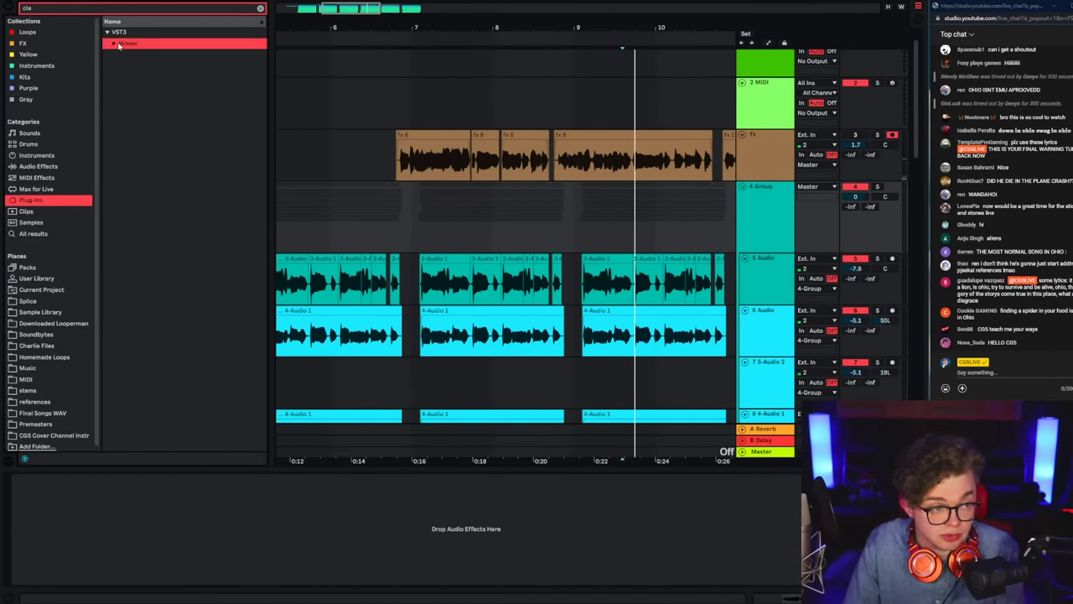
drag(163, 200, 544, 232)
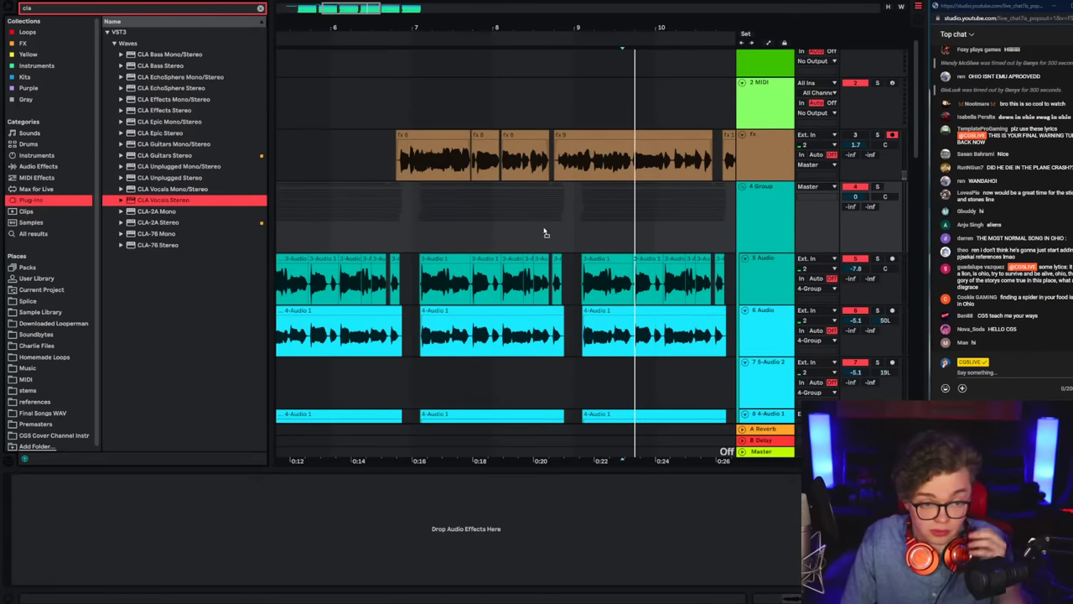
Step: Play from around bar 9, raise the Treble and Compress faders slightly in CLA Vocals, and close the plug-in window
click(464, 229)
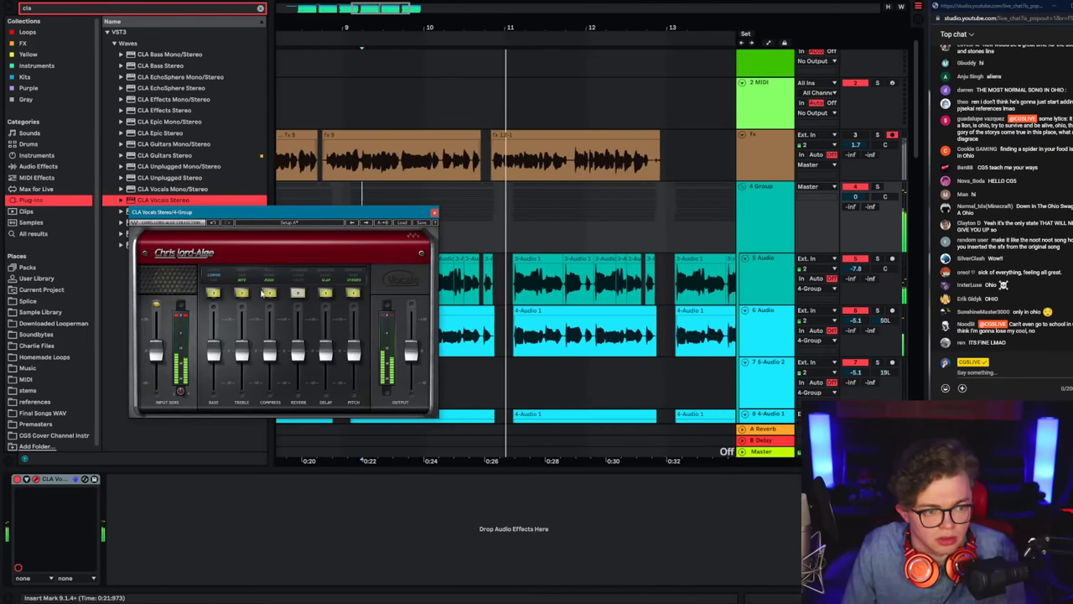
mouse_move(243, 361)
mouse_down()
mouse_move(242, 341)
mouse_move(269, 341)
mouse_up()
key(space)
key(space)
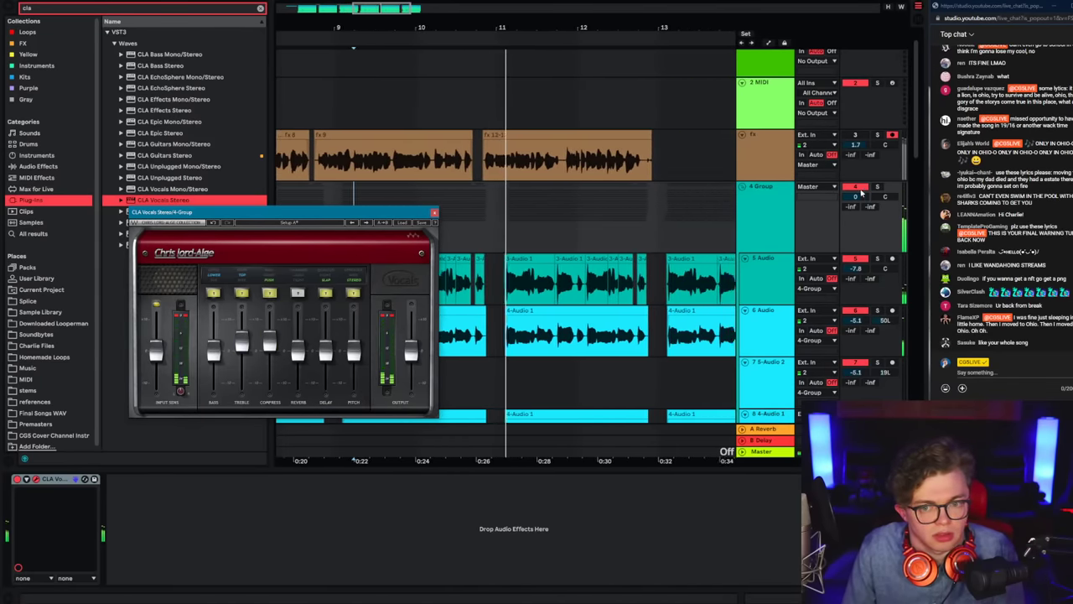
click(435, 212)
Step: Turn the fx lead track back on, play from just before its first clip, and collapse the vocal group
drag(306, 33, 547, 26)
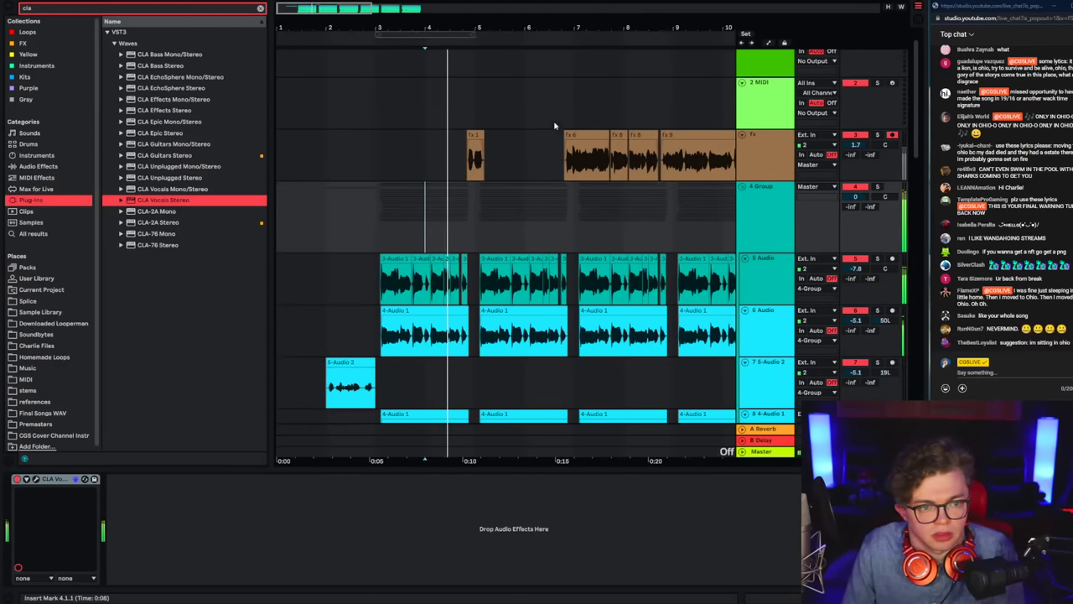
click(465, 169)
click(742, 189)
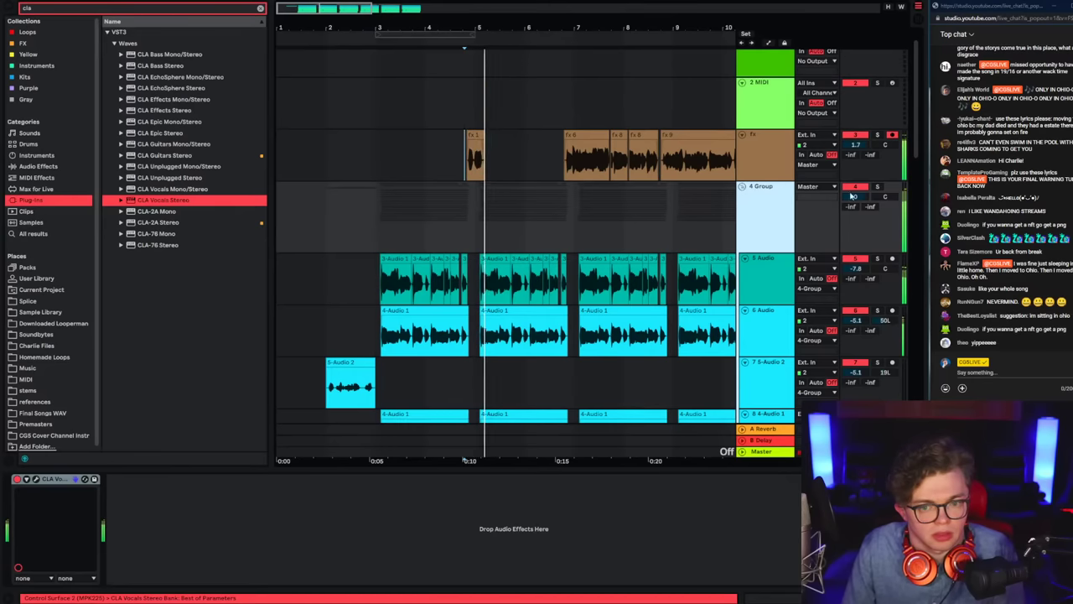
scroll(754, 194, down, 2)
scroll(754, 194, up, 2)
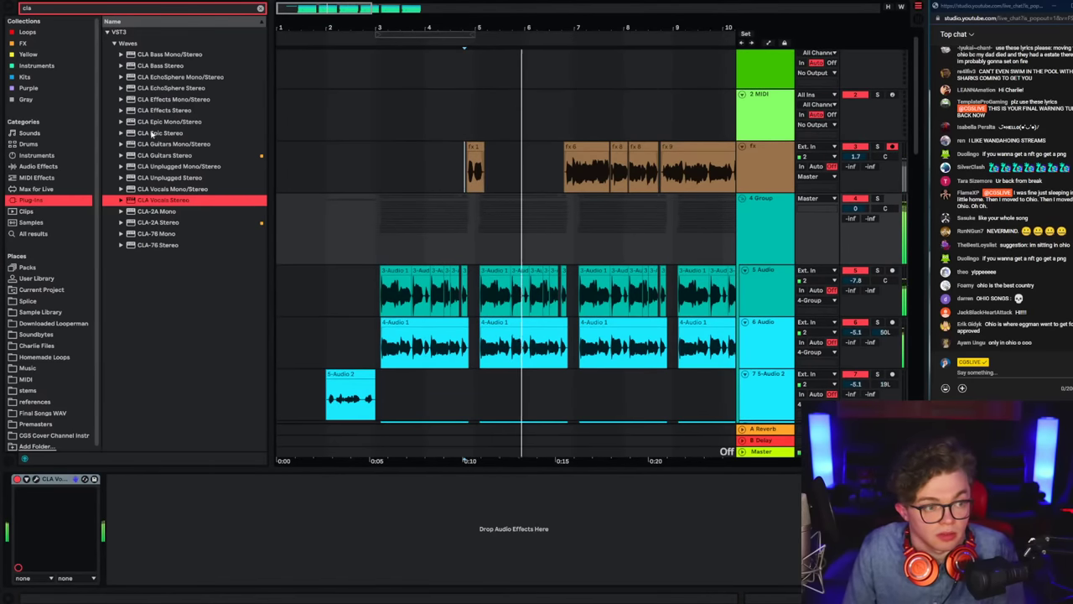
click(161, 418)
click(763, 227)
click(742, 199)
Step: Solo the fx lead track, play from just before its second clip, and set an EQ Eight band to 250 Hz and -8.31 dB
click(764, 186)
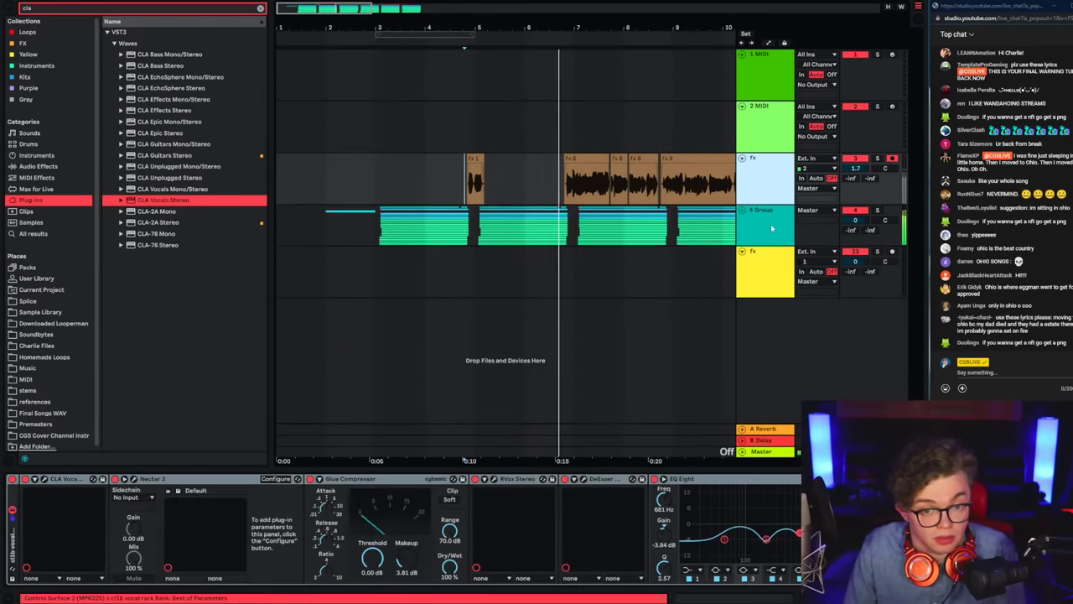
click(767, 226)
click(526, 232)
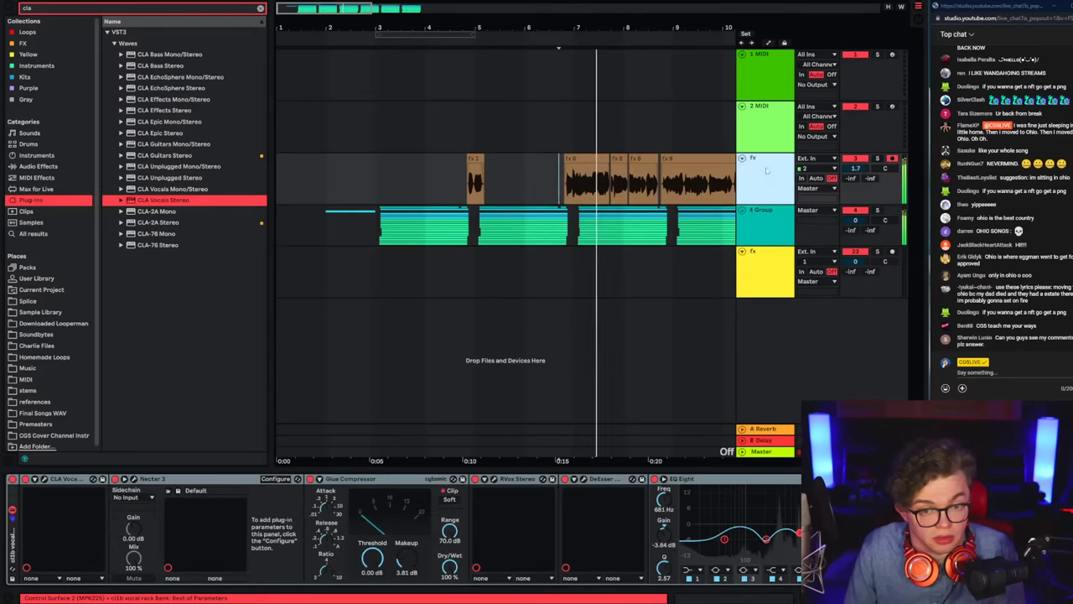
click(554, 186)
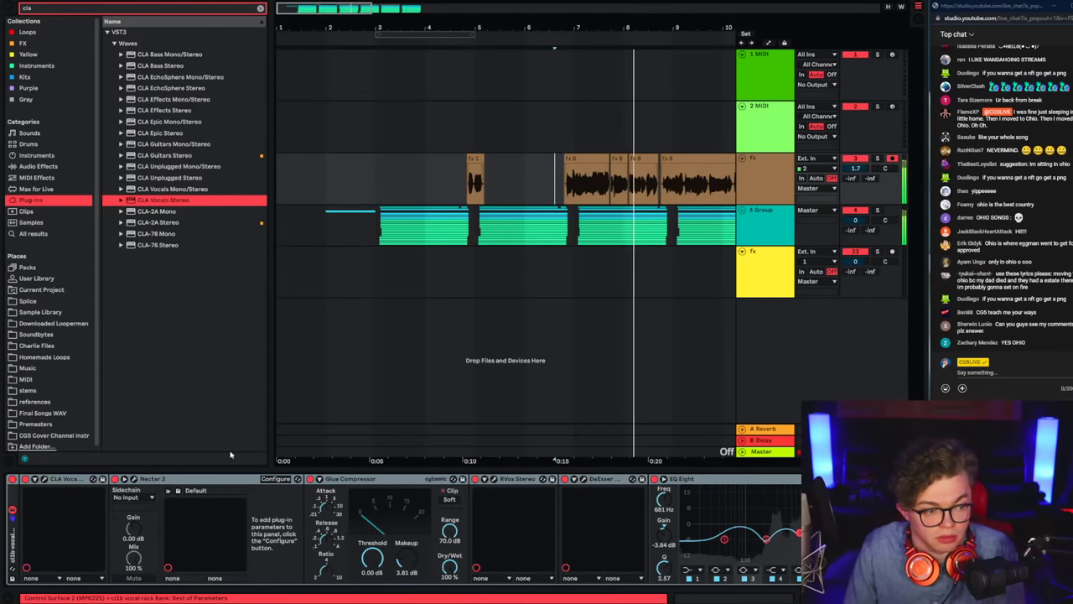
mouse_move(1072, 8)
mouse_down()
mouse_move(767, 0)
mouse_move(1072, 27)
mouse_up()
click(685, 189)
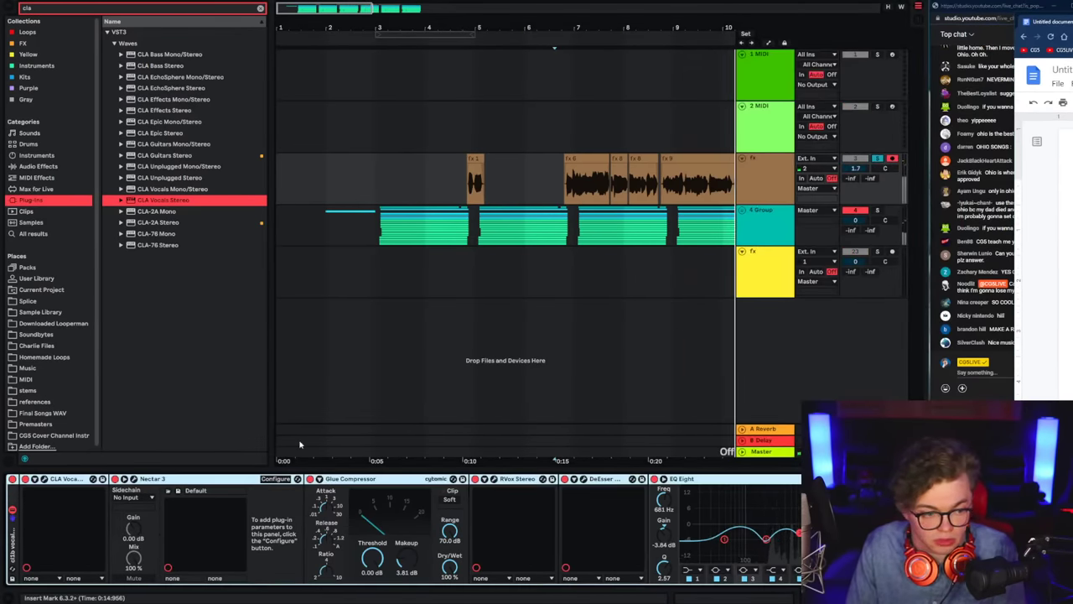
key(space)
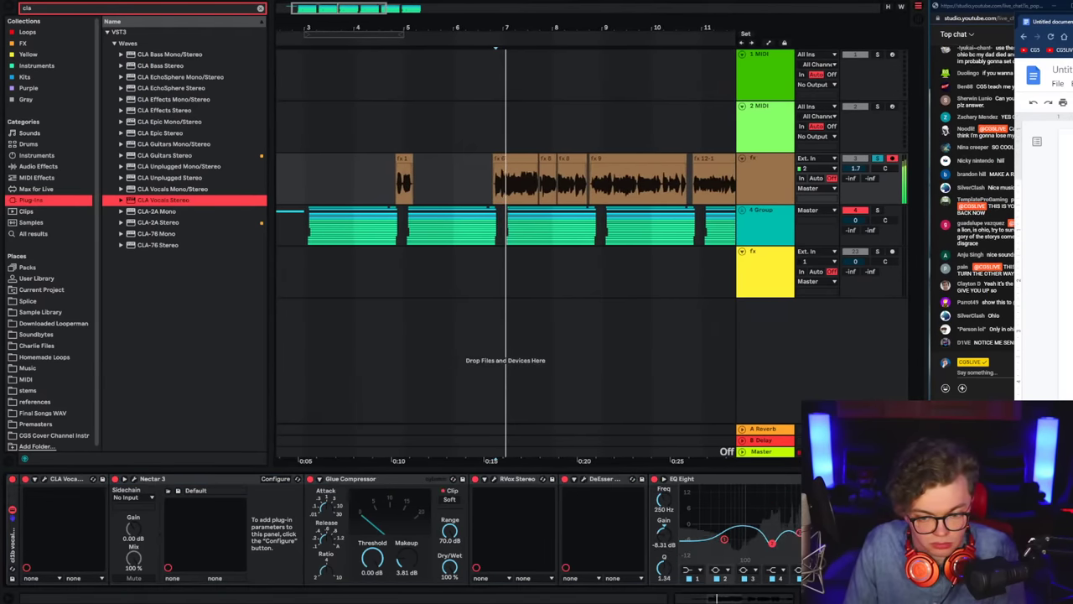
Step: Unsolo the fx lead track, set its volume to 3.1 dB, and replay from just before its first clip
click(877, 158)
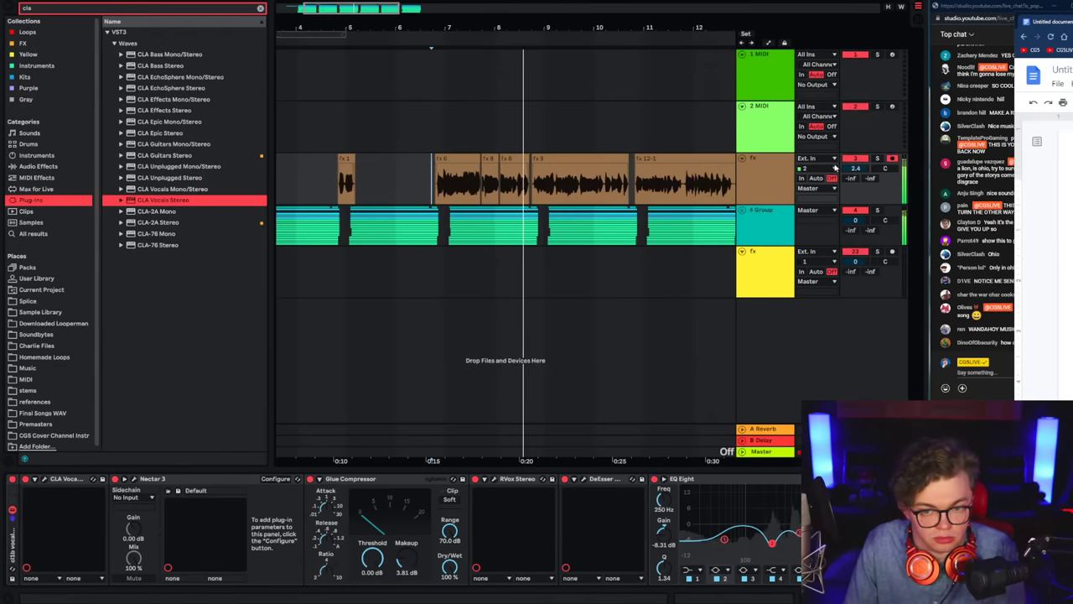
click(835, 168)
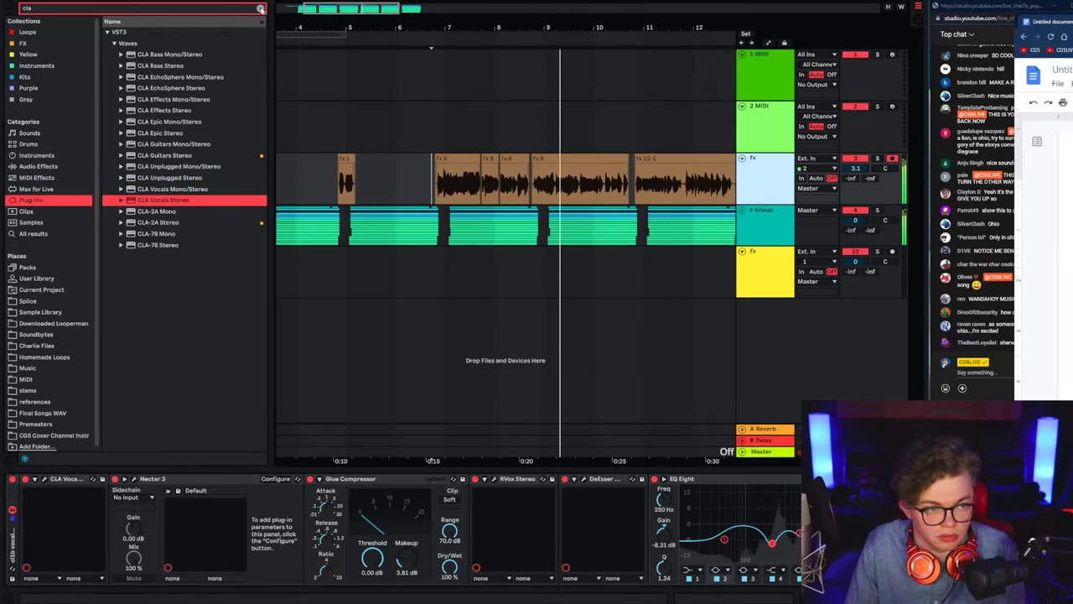
click(336, 197)
key(space)
key(space)
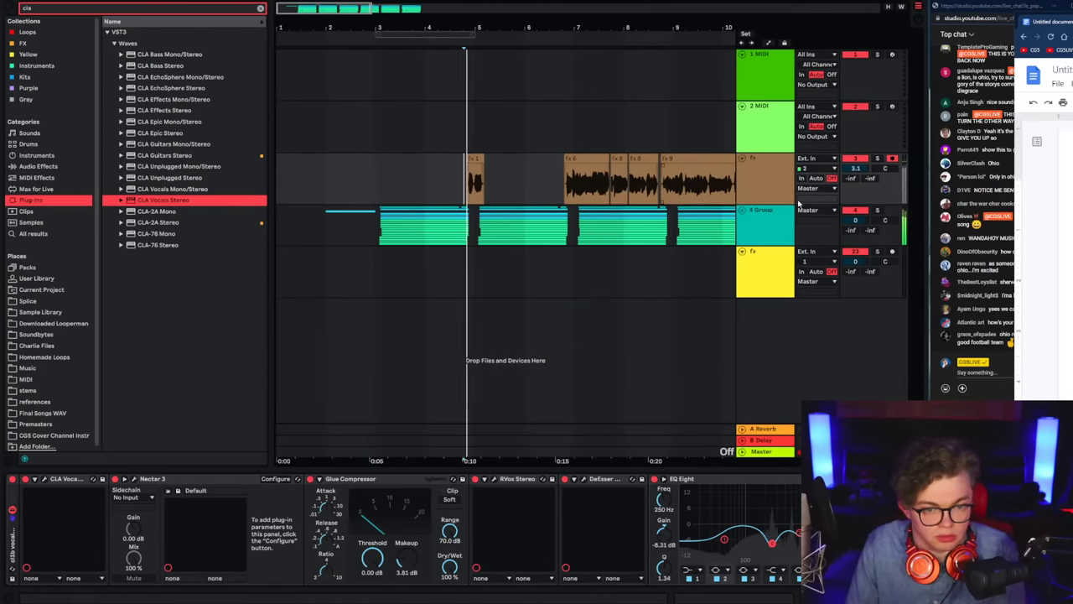
click(772, 193)
click(444, 192)
key(space)
key(space)
Step: Search the plug-ins for "cla 2" and add the CLA-2A Stereo compressor to the vocal group
click(754, 238)
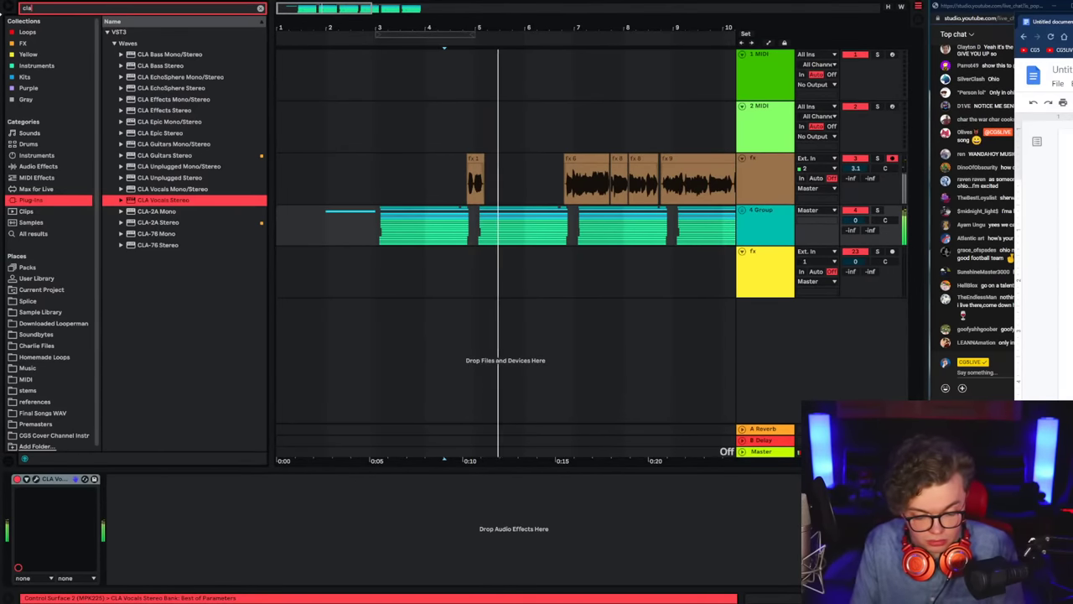
text(2)
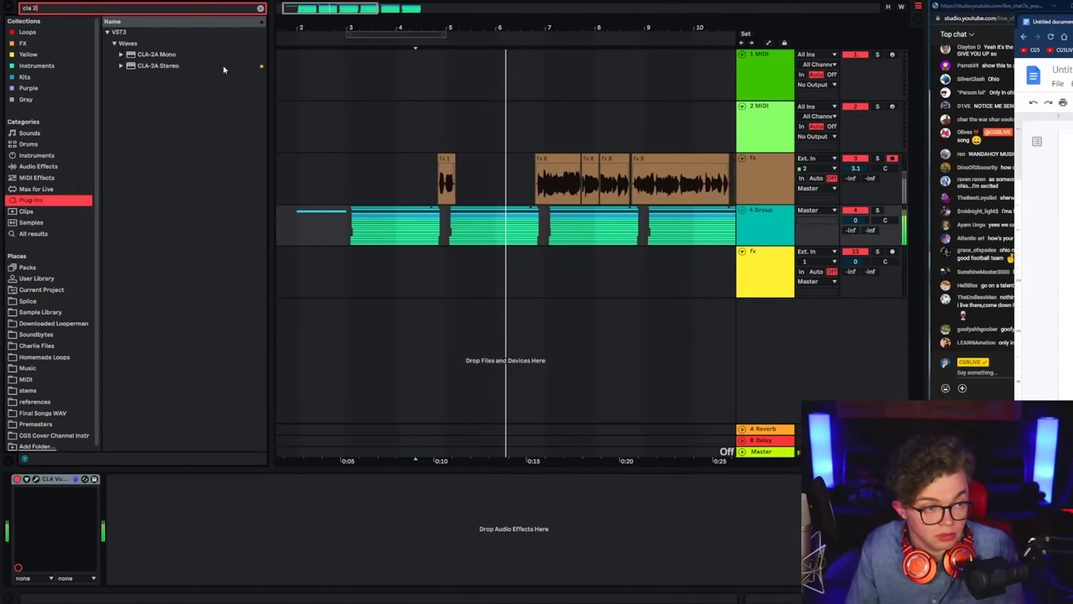
double_click(223, 67)
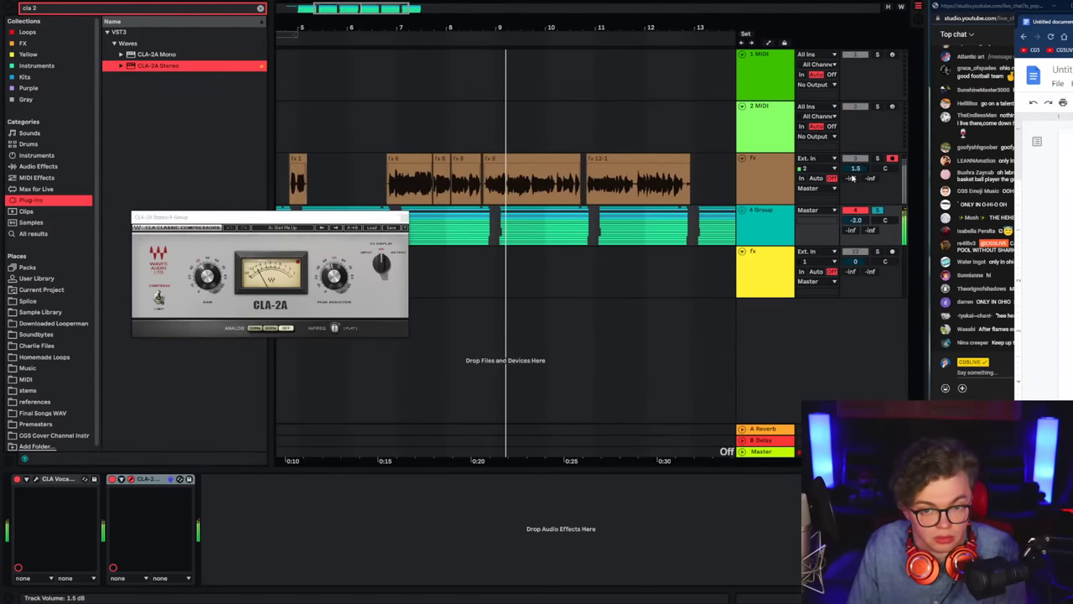
Step: Play the fx lead against the vocal group, close the CLA-2A window, and replay from just before the second fx clip
click(765, 238)
key(space)
key(space)
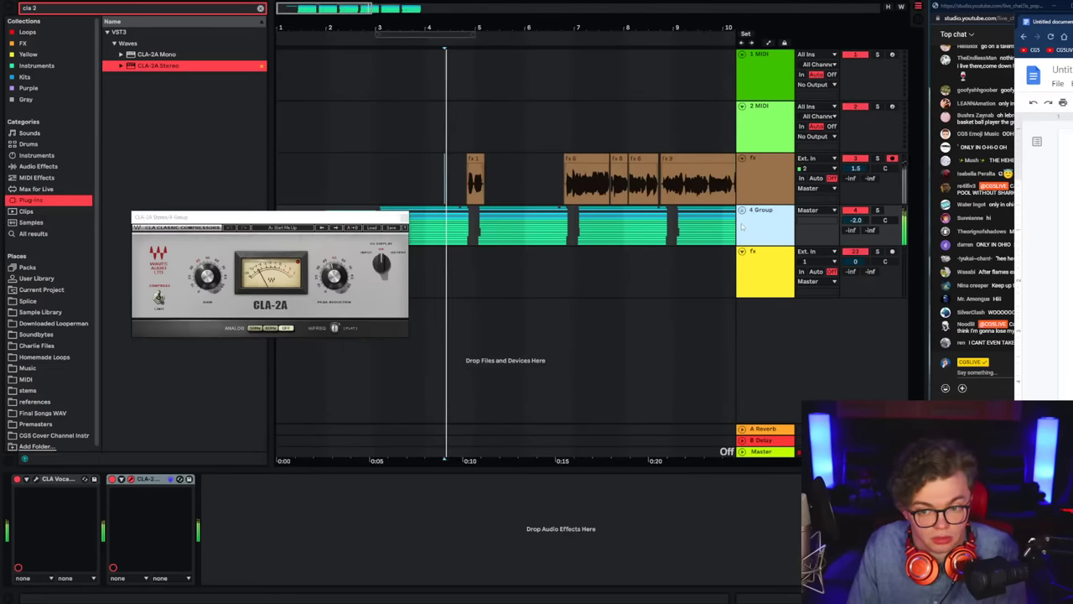
click(404, 218)
click(558, 186)
key(space)
key(space)
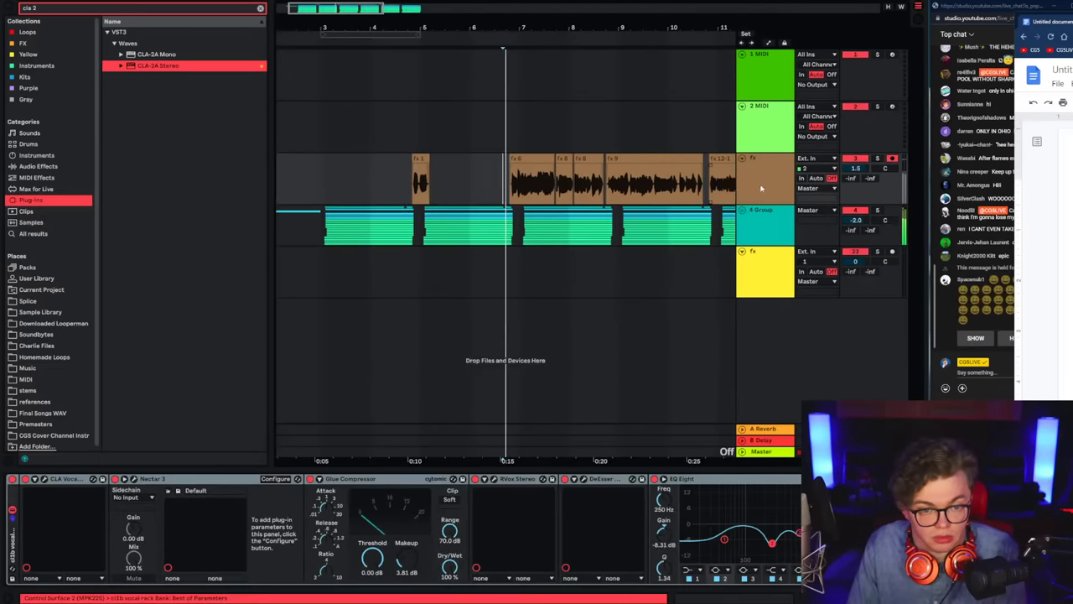
Step: Clear the plug-in search, replay from just before the second fx clip, and select the fx lead track's MicroShift device
click(761, 187)
key(ctrl+f)
click(472, 193)
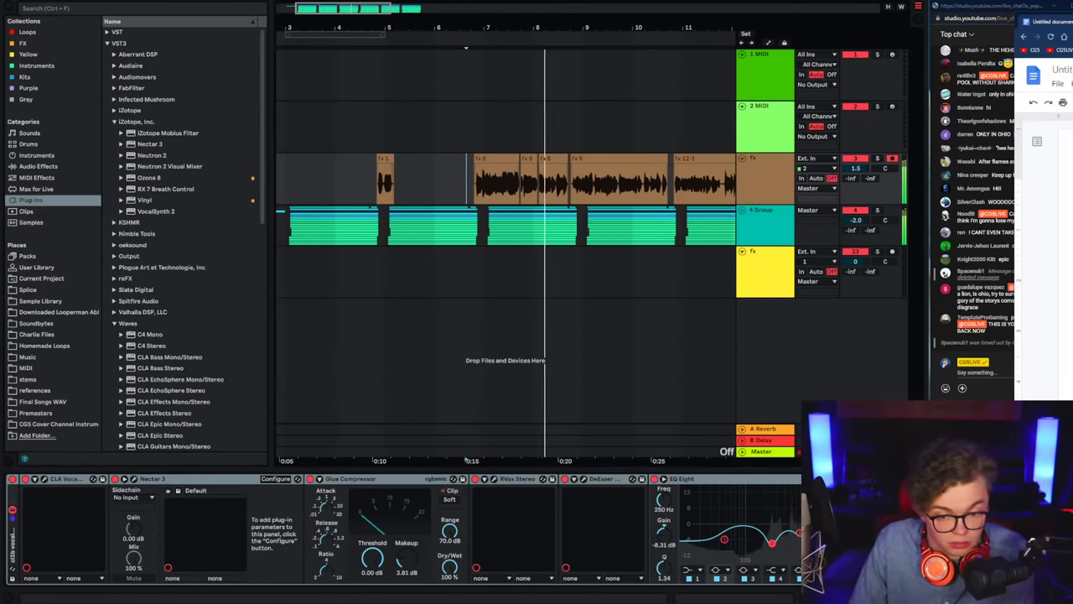
scroll(750, 496, right, 4)
click(769, 484)
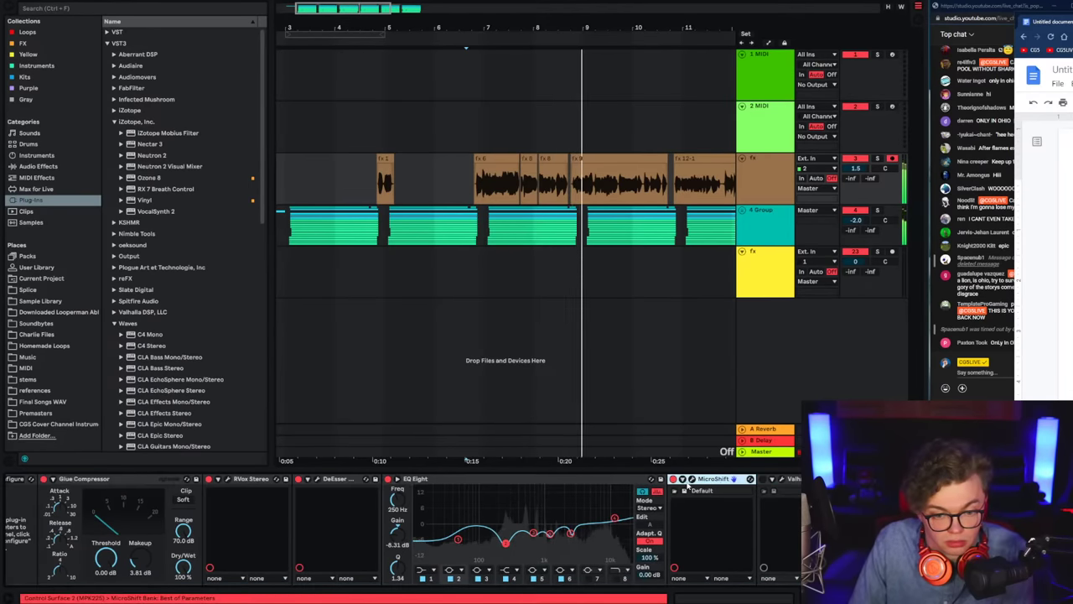
click(761, 189)
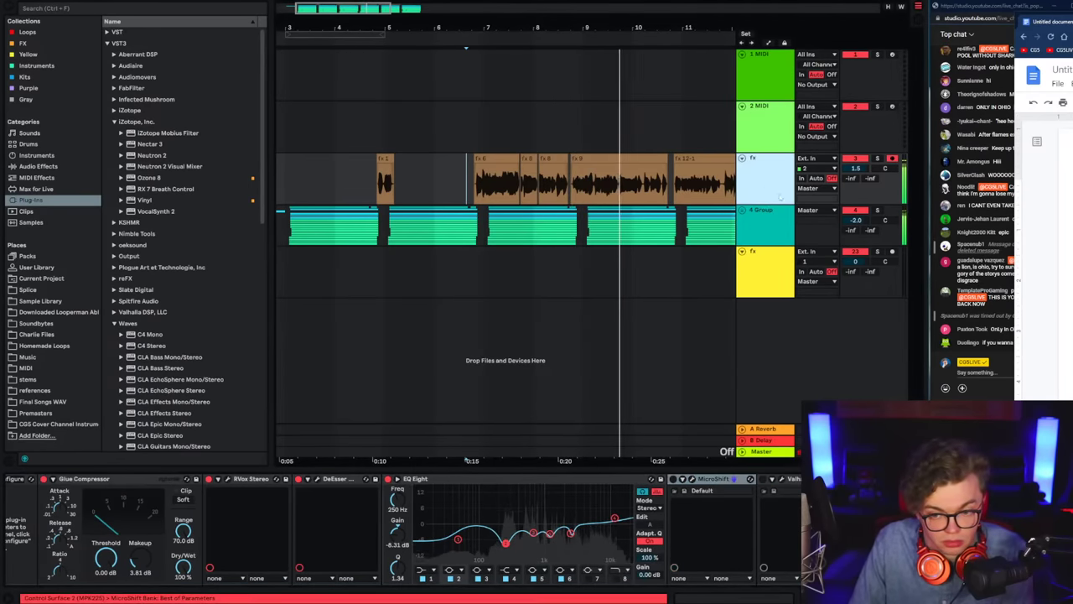
Step: Set the fx lead track's volume to 2.7 dB and the vocal group's to -3.7 dB
click(960, 352)
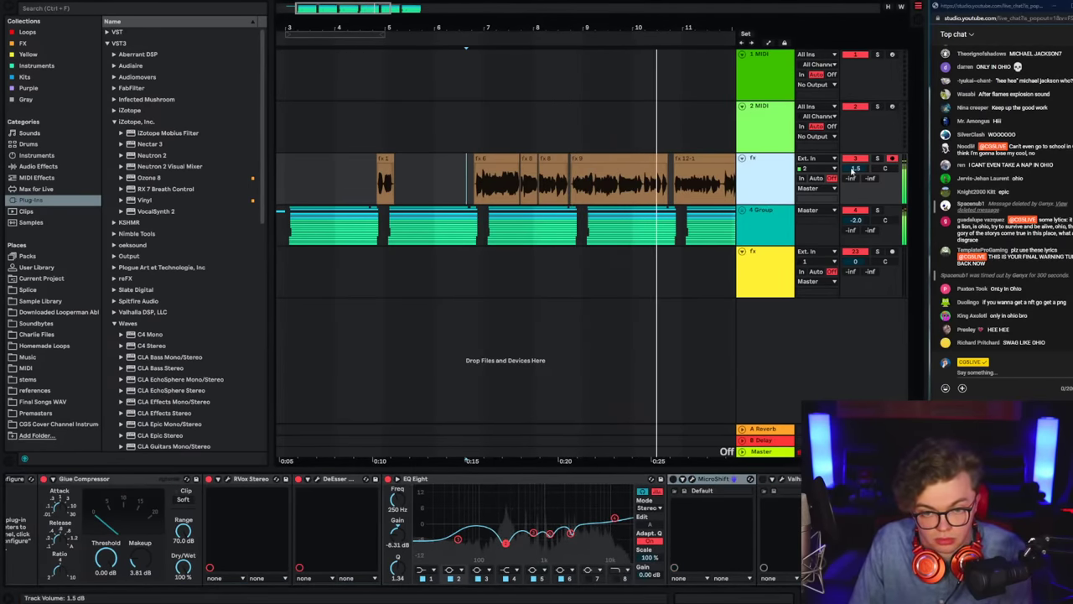
click(767, 182)
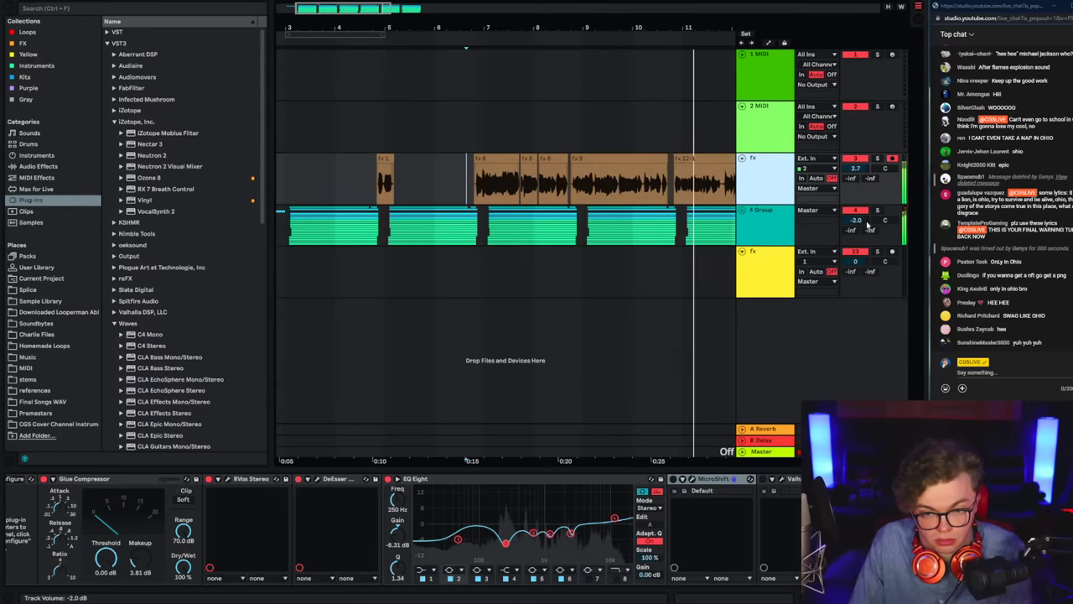
drag(855, 220, 855, 230)
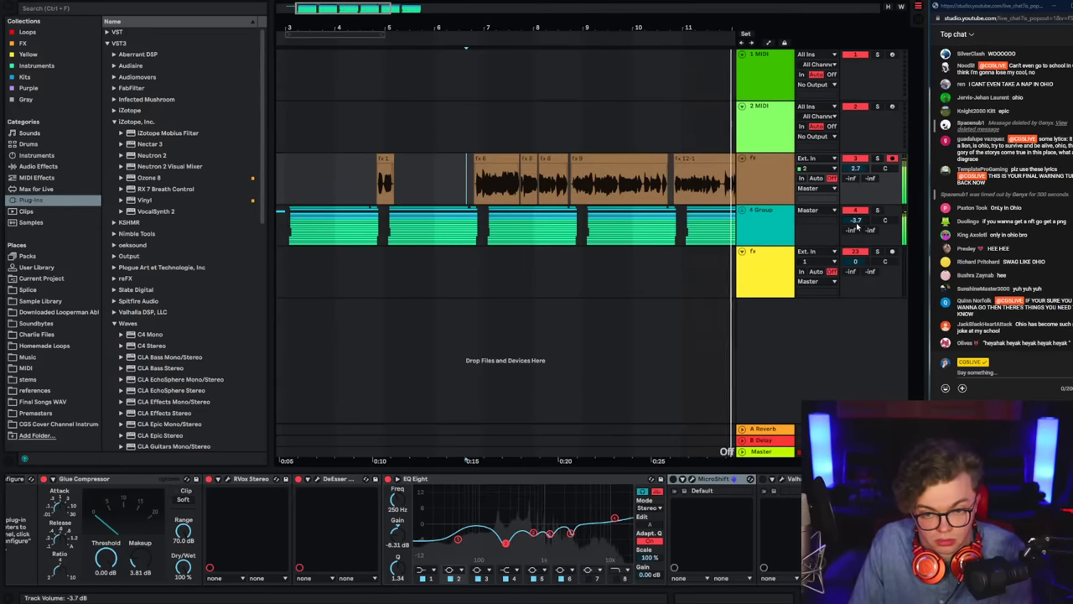
click(778, 229)
Step: Solo the fx lead track, play from just before its first clip, and raise its volume to 4.5 dB
scroll(386, 181, right, 1)
scroll(381, 181, down, 2)
click(381, 181)
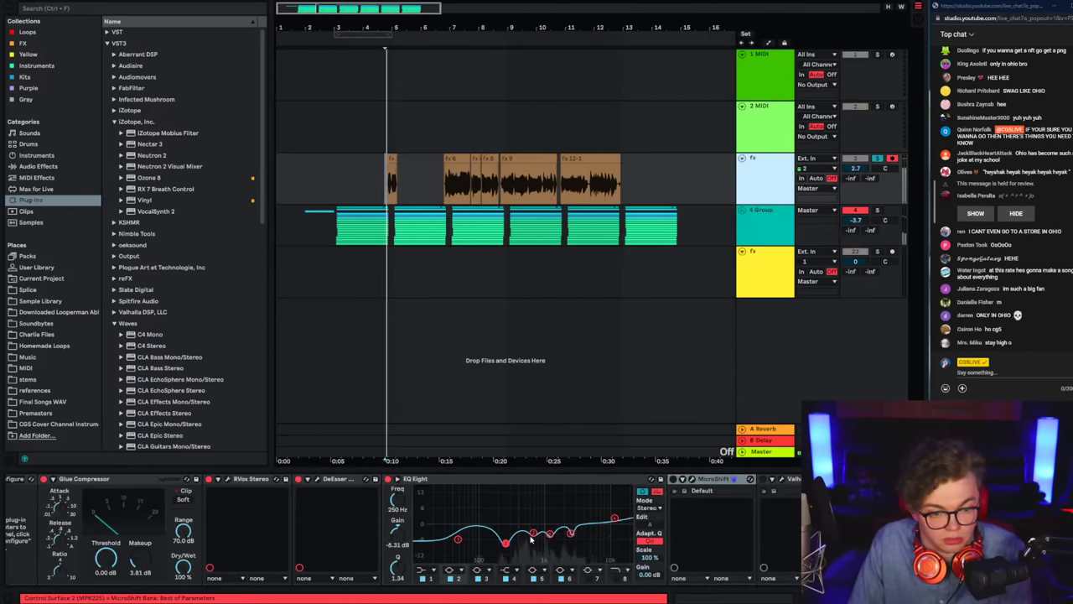
drag(859, 174, 862, 170)
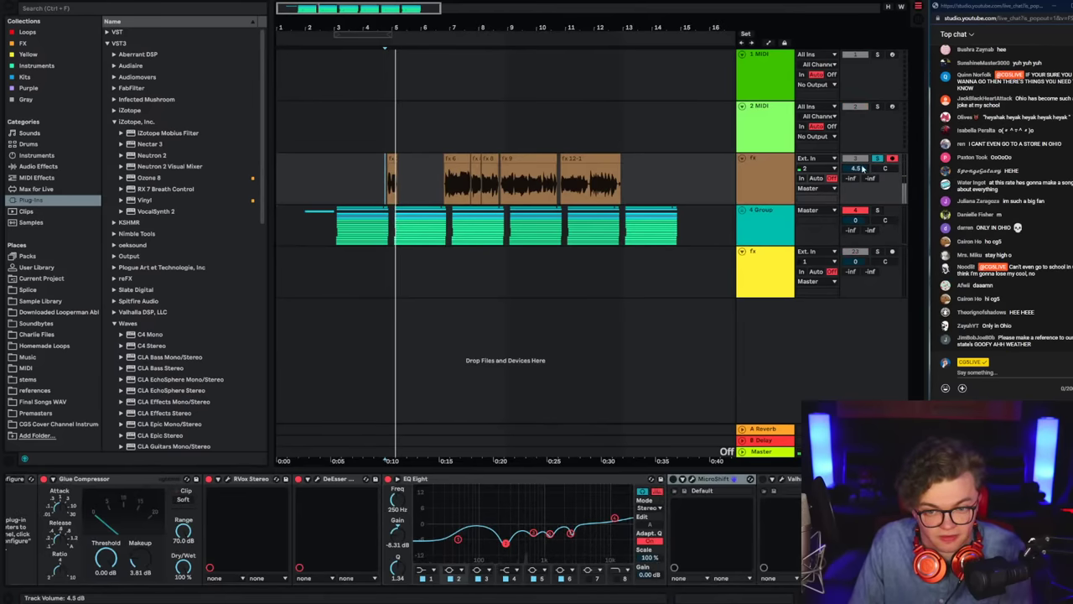
Step: Replay the full mix from just before the second fx clip and set the vocal group's volume to -0.5 dB
click(442, 193)
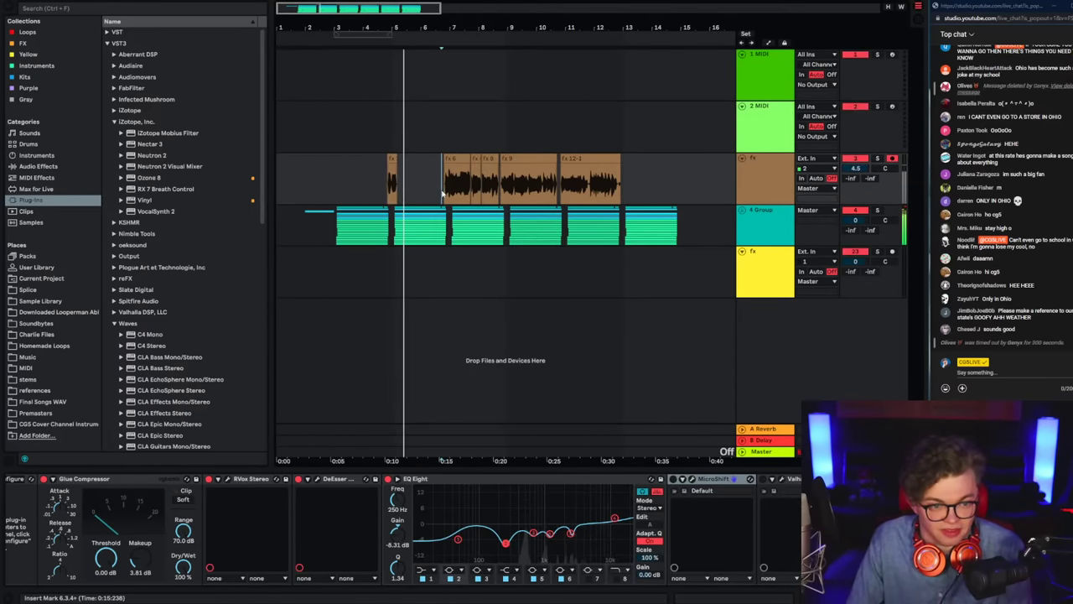
key(space)
key(space)
drag(856, 219, 856, 222)
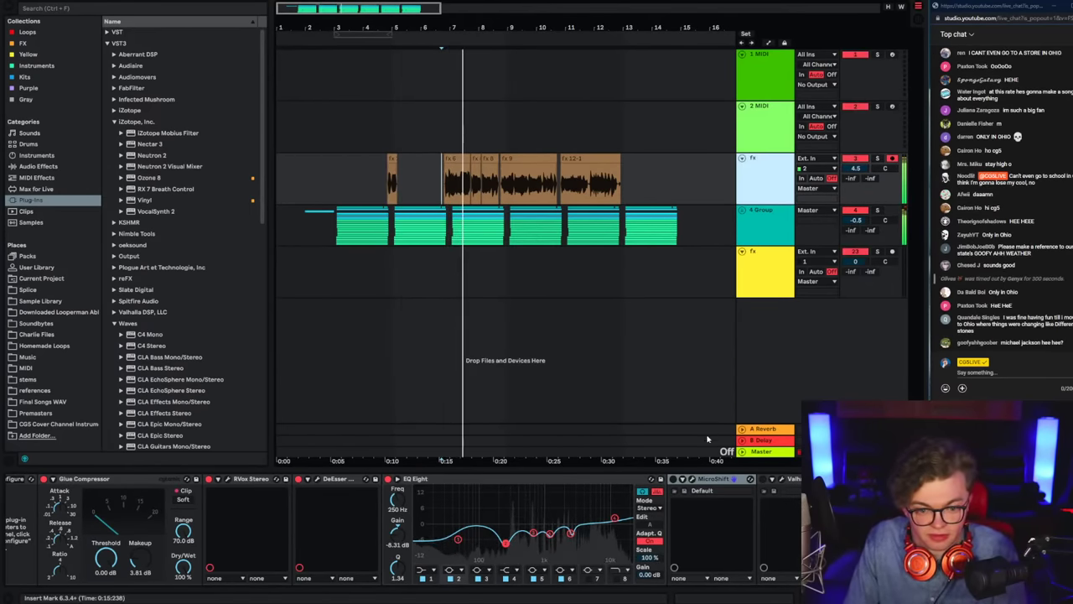
click(823, 222)
click(867, 261)
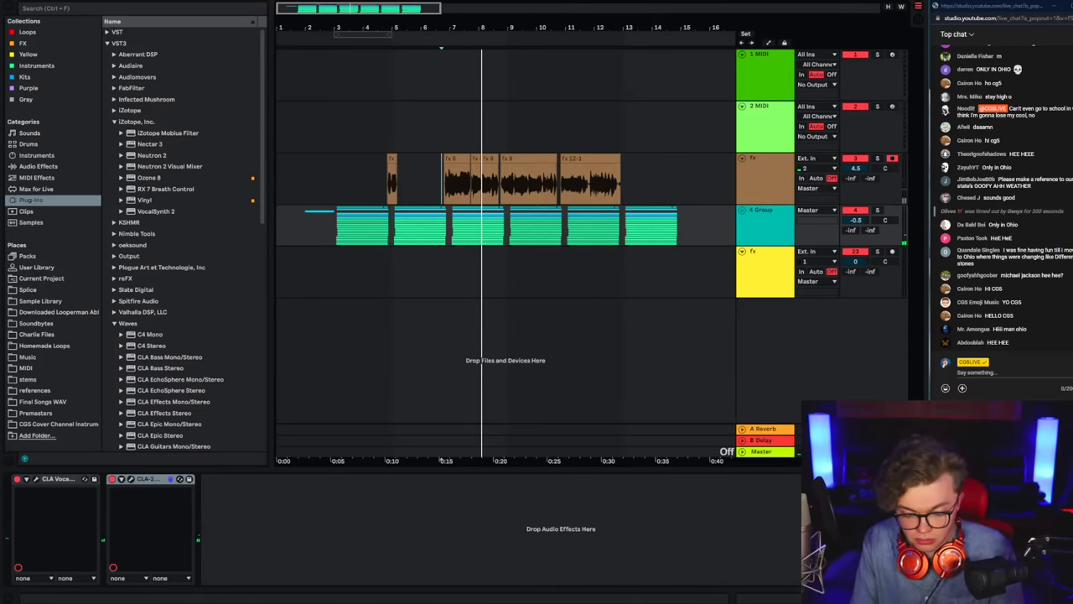
Step: Lower the fx lead track and vocal group together to -0.2 dB and -5.2 dB
click(766, 225)
shift+click(766, 181)
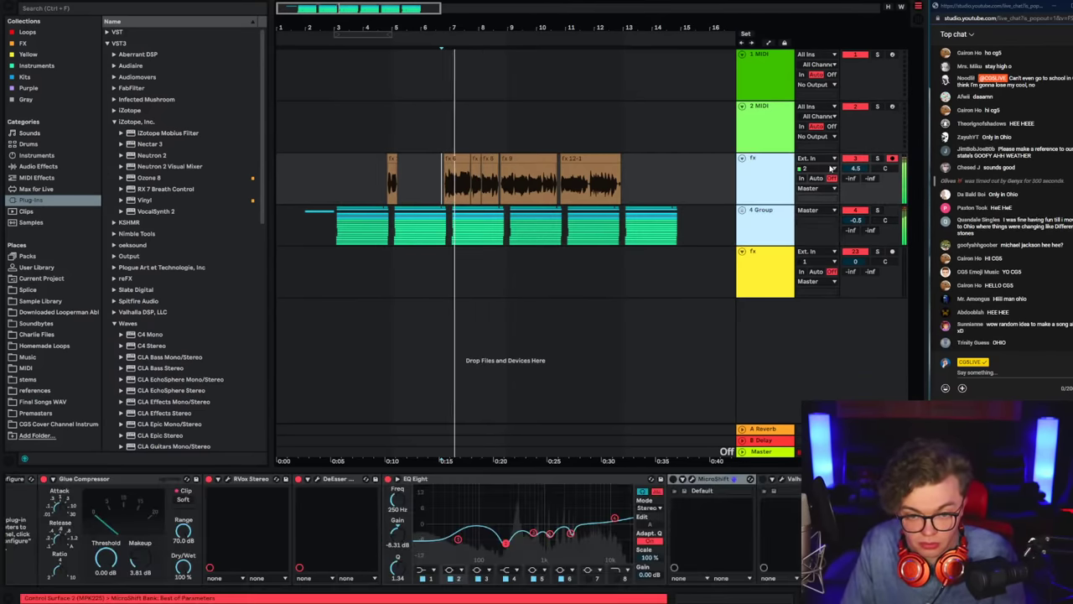
mouse_move(858, 168)
mouse_down()
mouse_move(859, 178)
mouse_move(846, 177)
mouse_up()
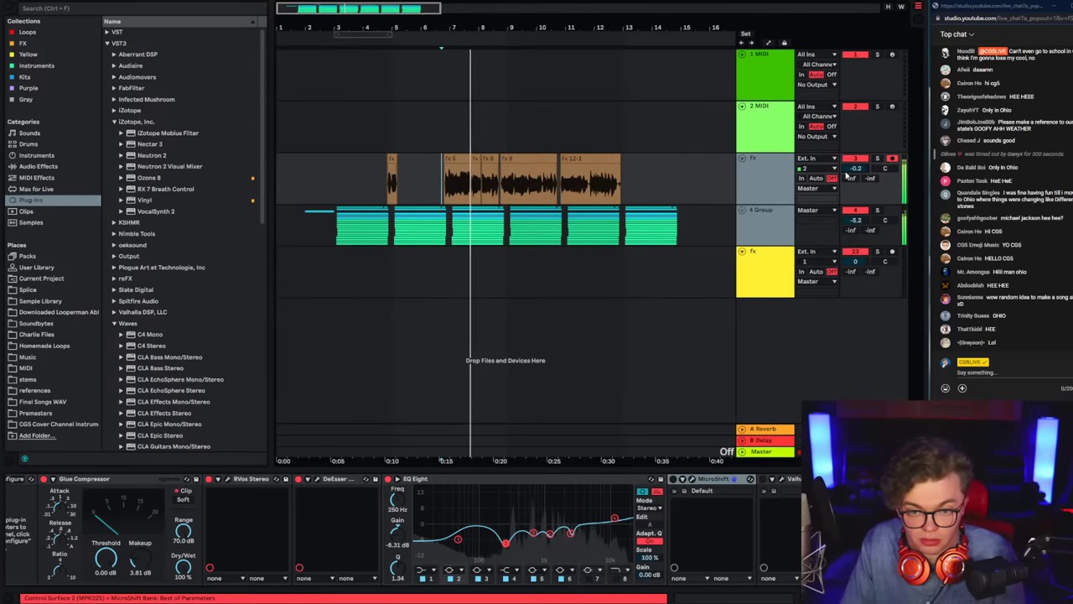
click(763, 190)
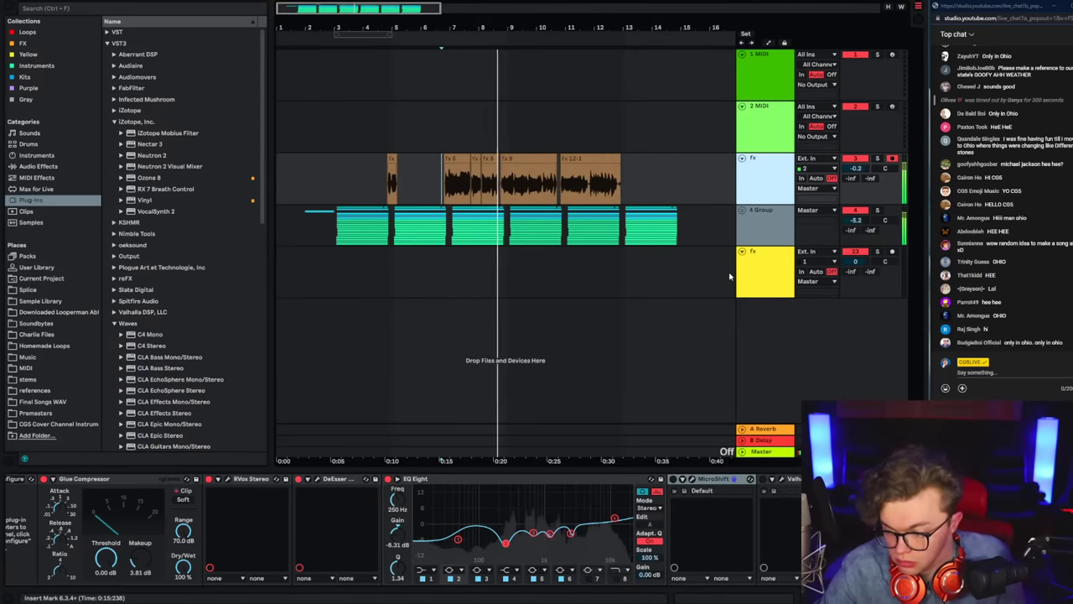
Step: Solo the fx lead track and set an EQ Eight band to 653 Hz and -6.32 dB with a Q of 2.57
click(776, 211)
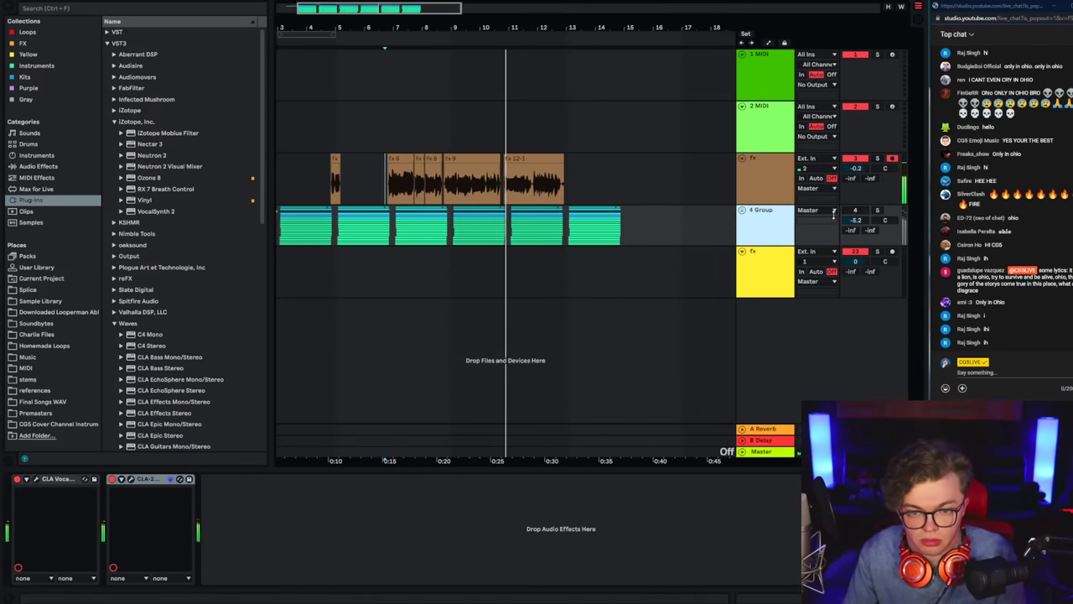
click(496, 208)
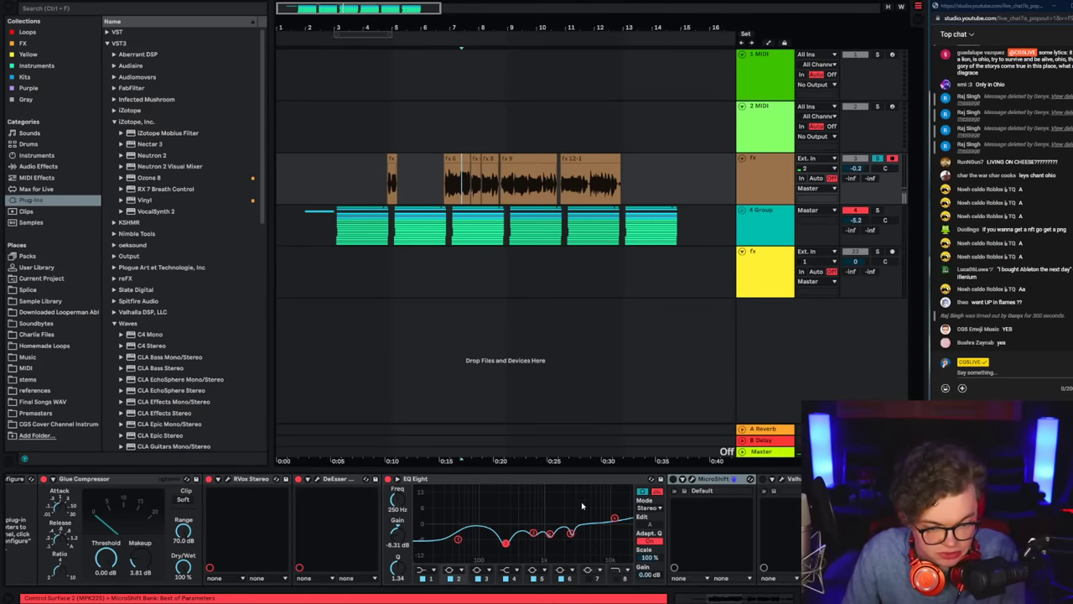
key(space)
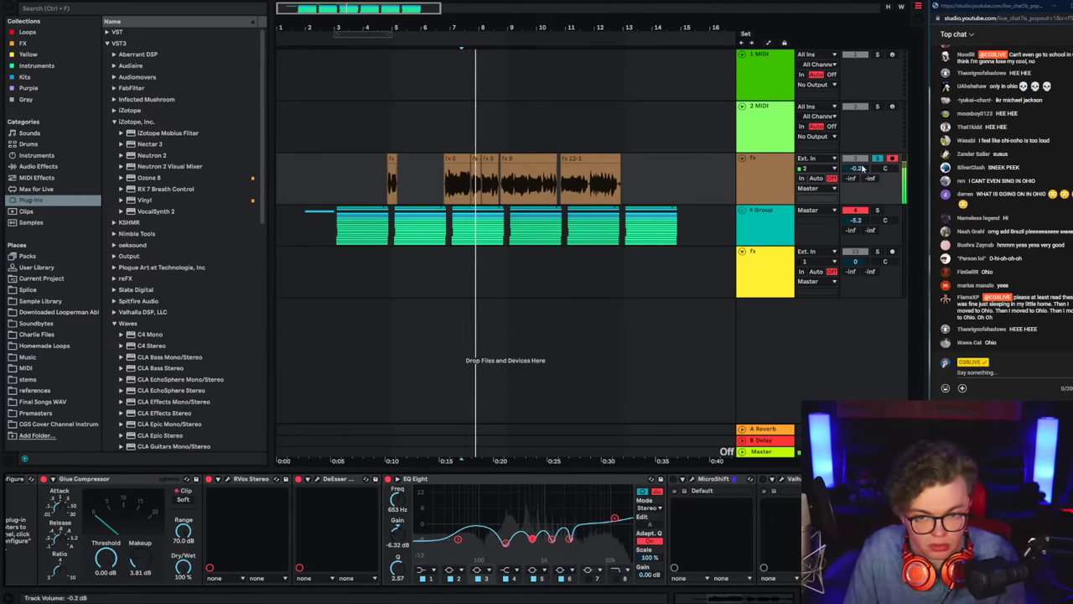
Step: Unsolo the fx lead track, set its volume to 0.1 dB, and lower the vocal group to -6.0 dB
key(space)
key(space)
click(877, 160)
click(378, 181)
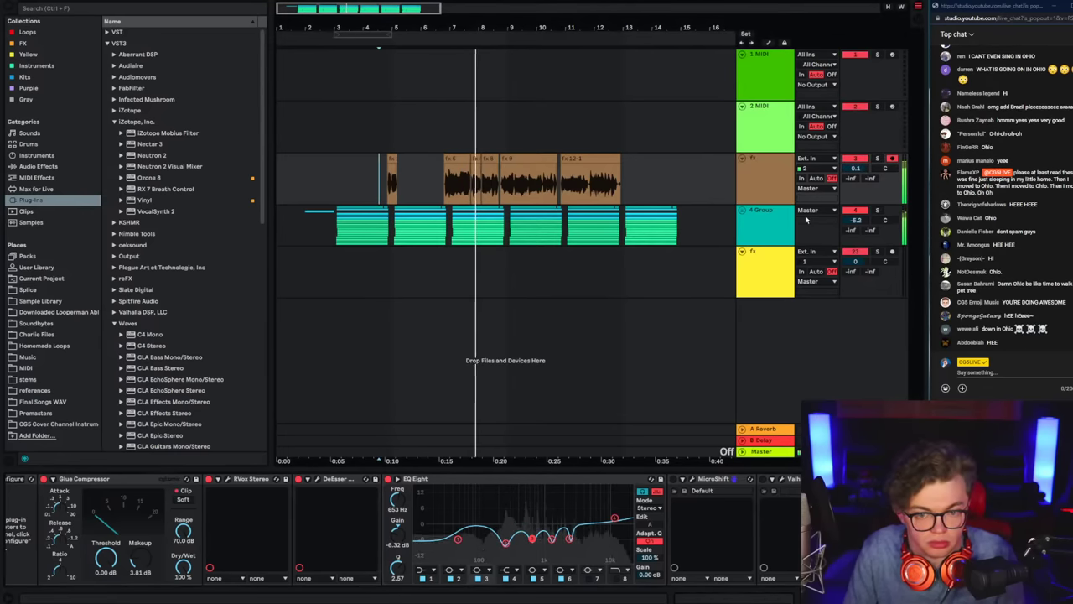
drag(856, 217, 857, 220)
click(856, 219)
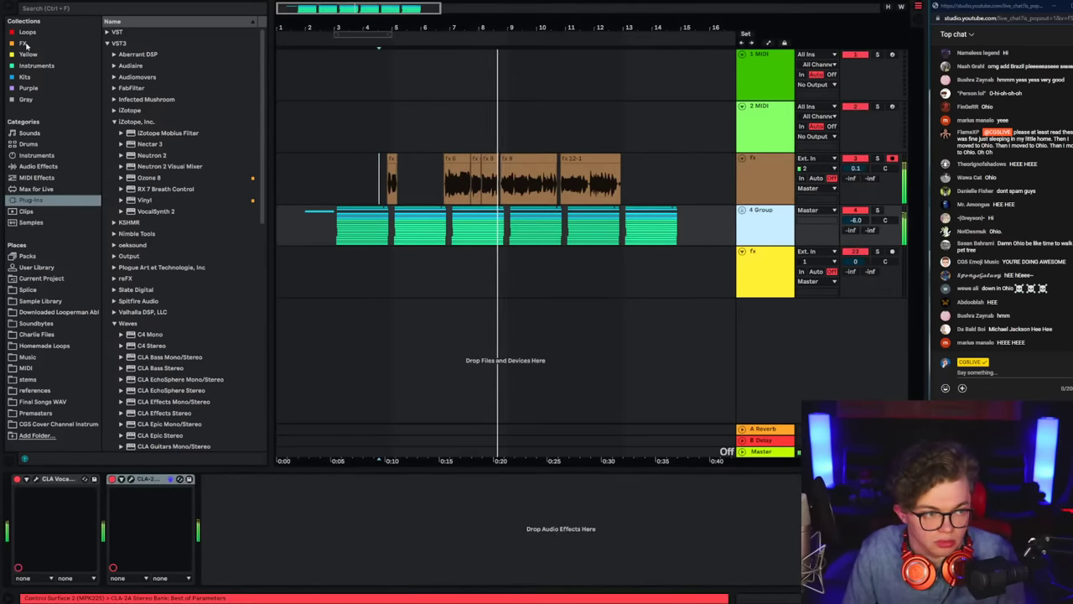
Step: Add EQ Eight to the vocal group, solo the group, and set a band to 918 Hz and -6.32 dB with Q 3.32
click(52, 44)
drag(120, 76, 383, 526)
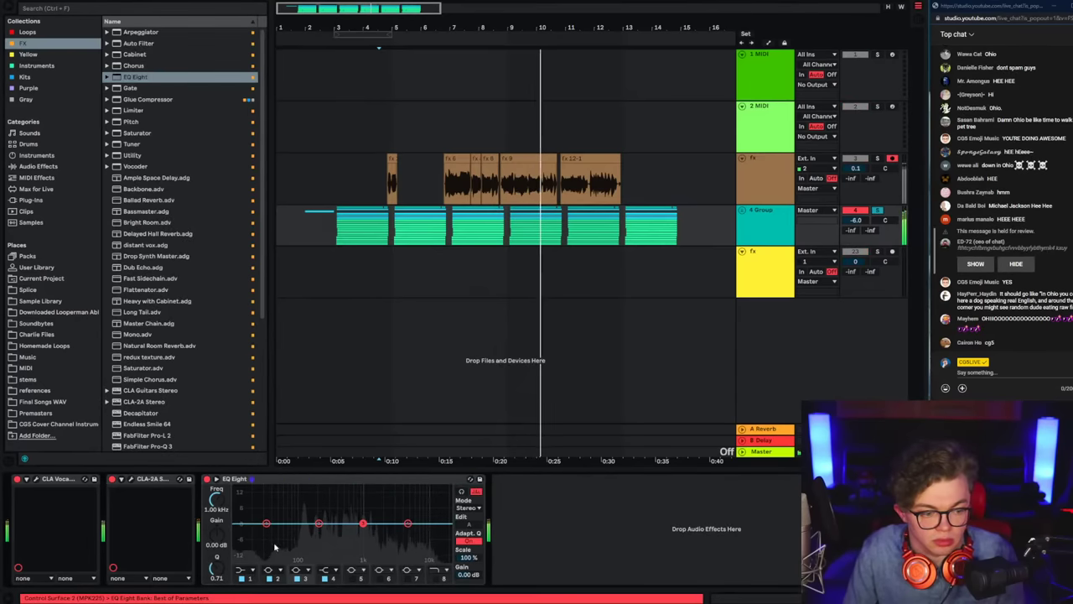
mouse_move(363, 523)
mouse_down()
mouse_move(364, 488)
mouse_move(361, 538)
mouse_up()
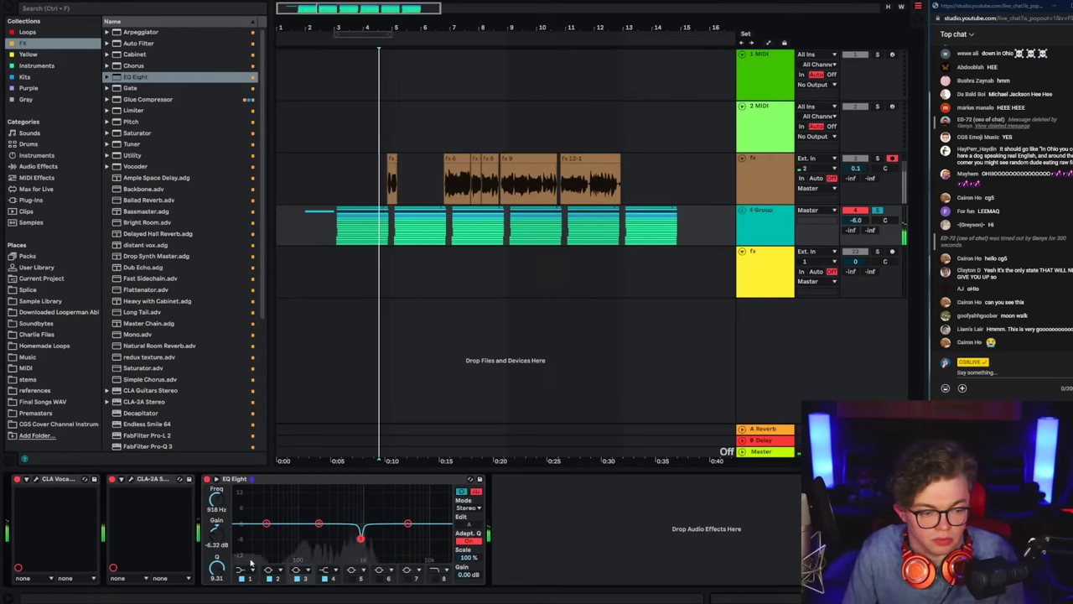
drag(216, 568, 216, 590)
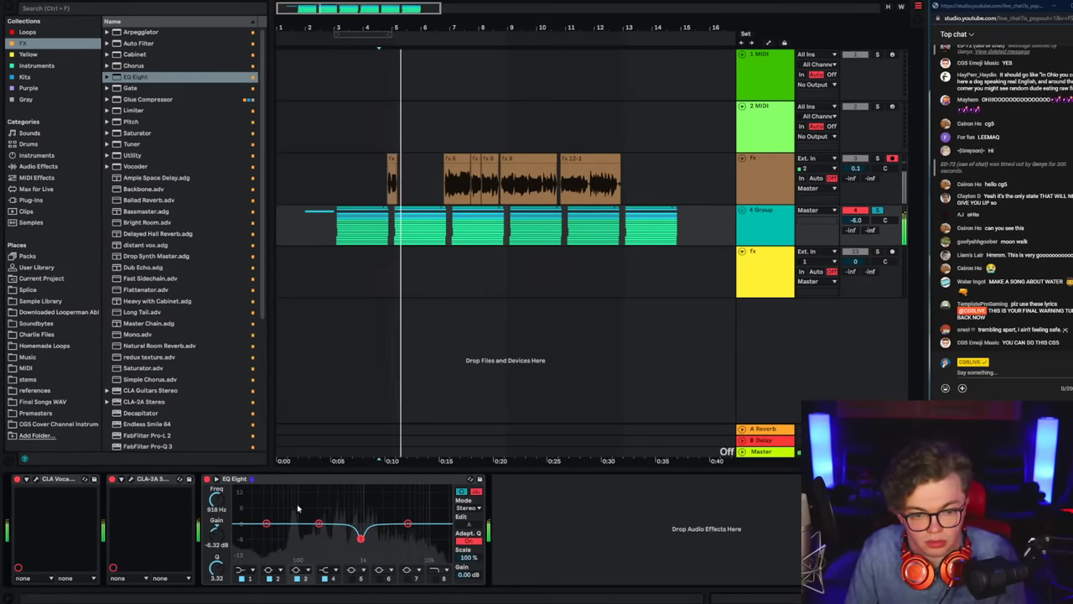
drag(267, 523, 271, 534)
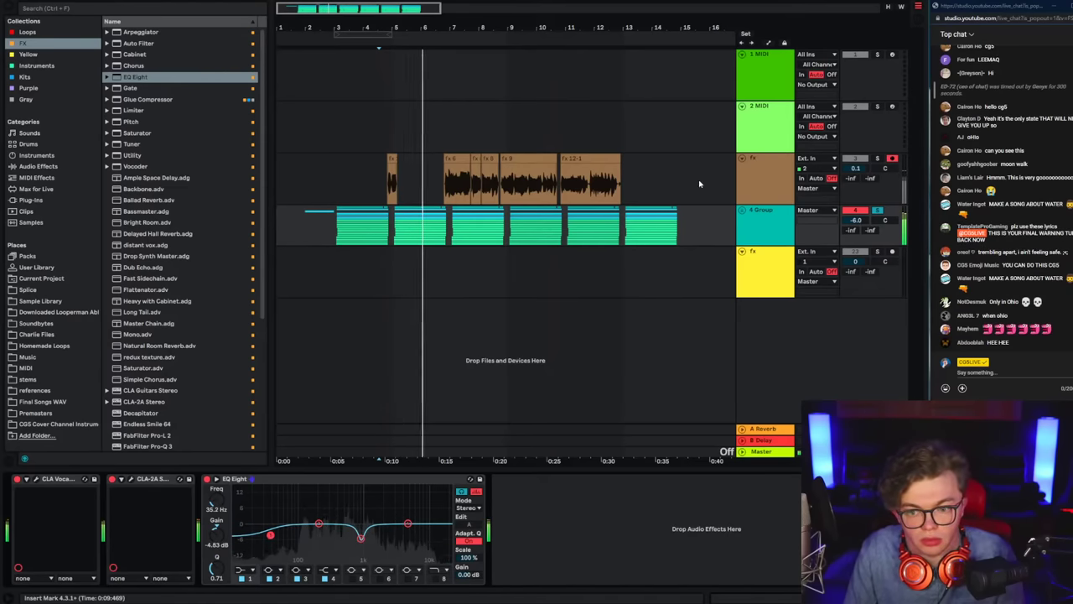
key(ctrl+z)
Step: Unfold the vocal group, open its CLA Vocals plug-in, and mute the pitch effect
double_click(770, 224)
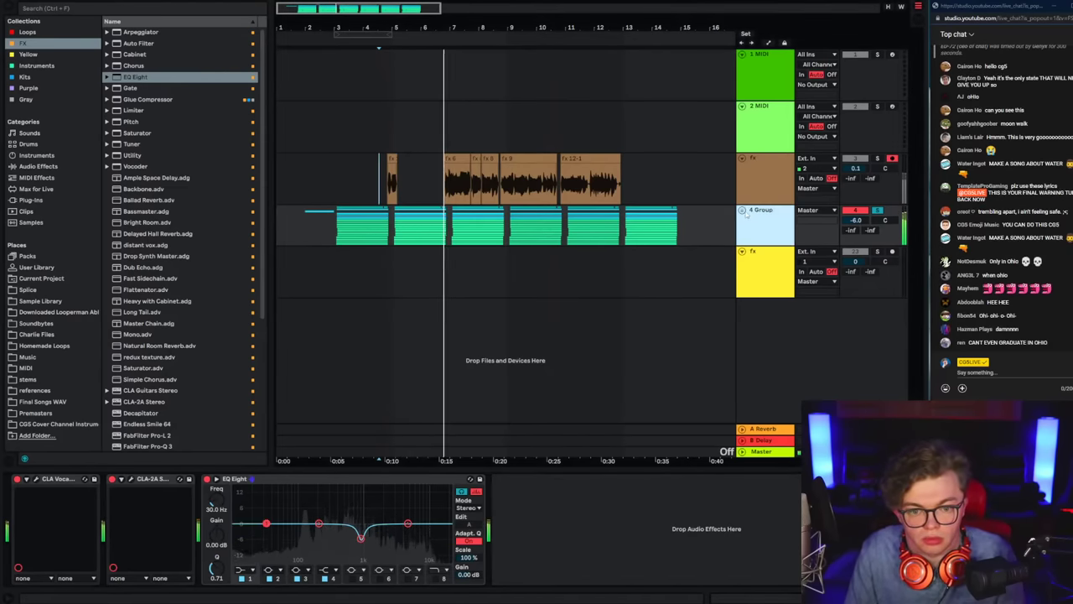
scroll(768, 223, down, 3)
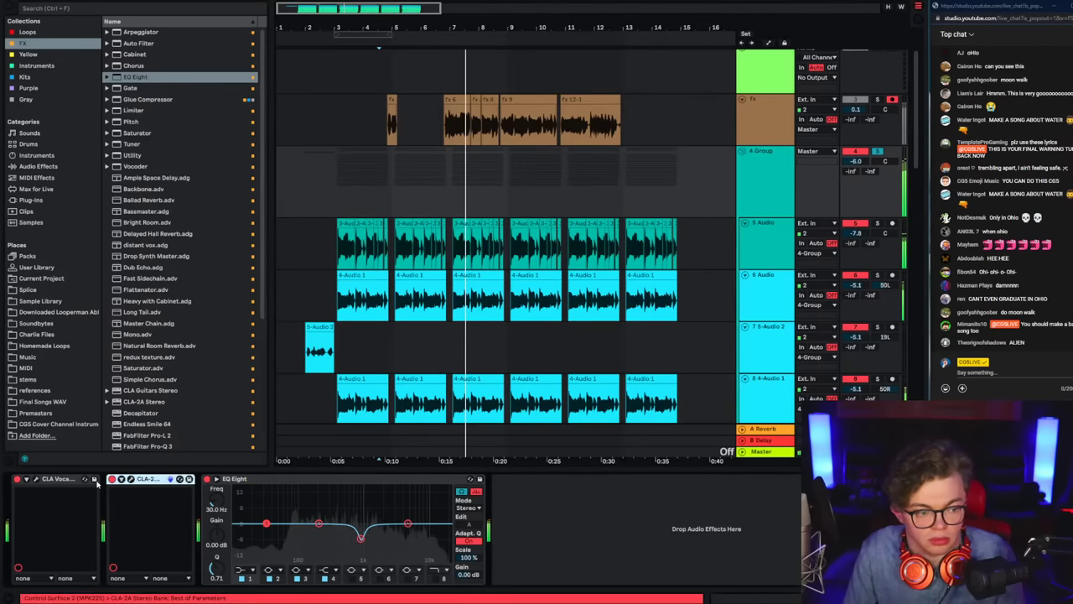
click(32, 482)
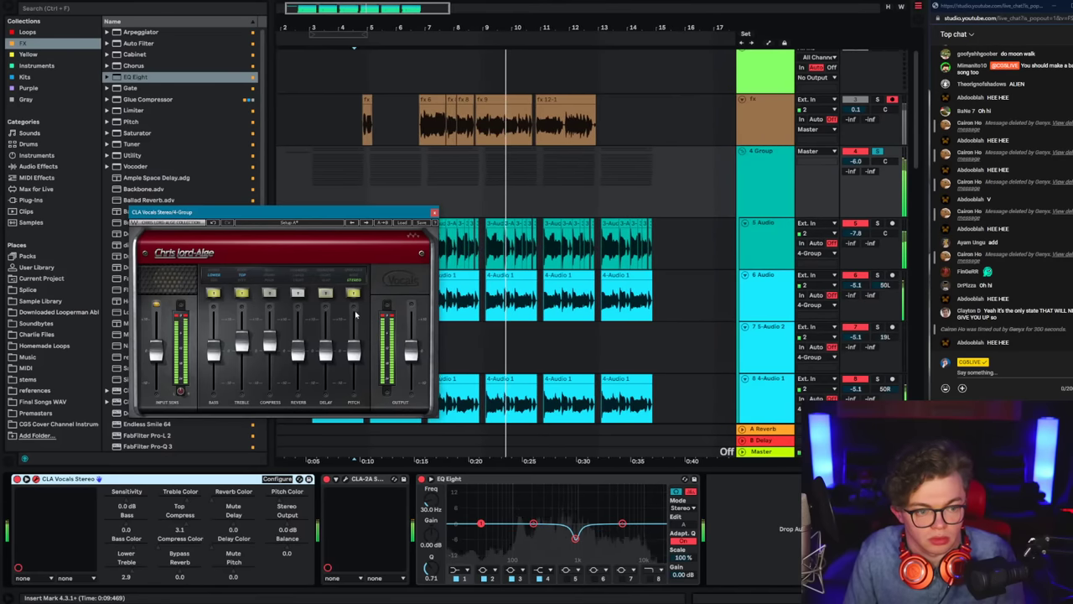
click(354, 292)
click(354, 293)
Step: Set the CLA Vocals compression to Spank at 1.8 and the bass to -1.8
click(269, 293)
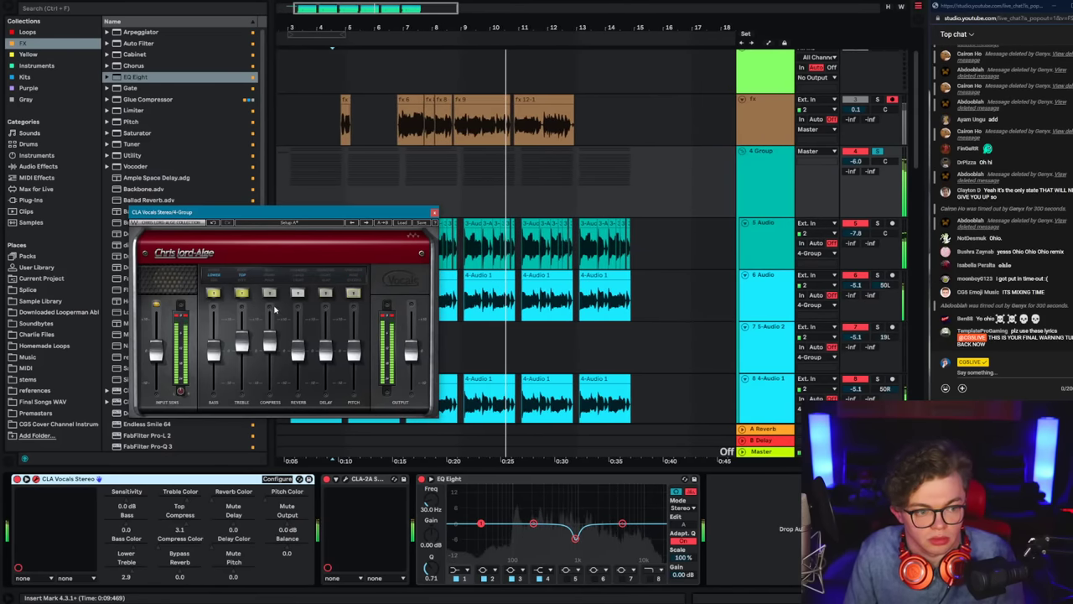
drag(270, 342, 270, 322)
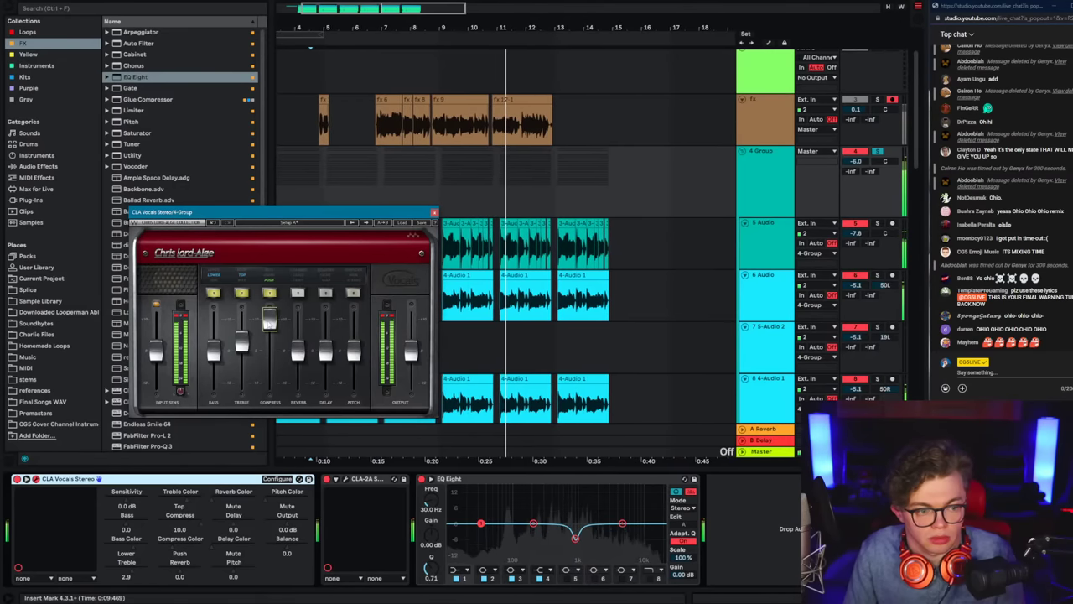
click(269, 293)
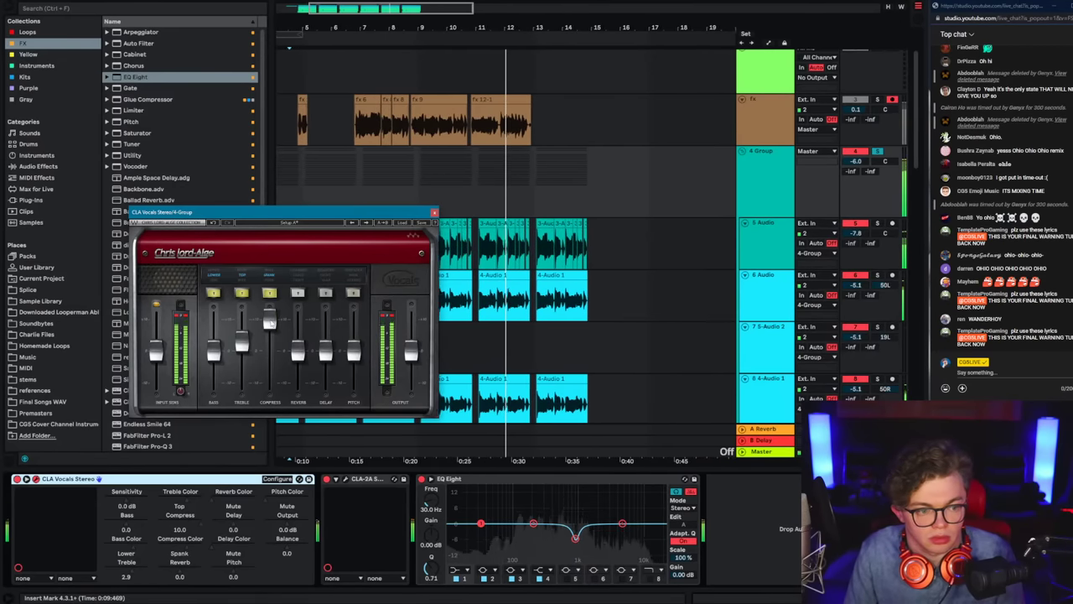
drag(270, 321, 214, 357)
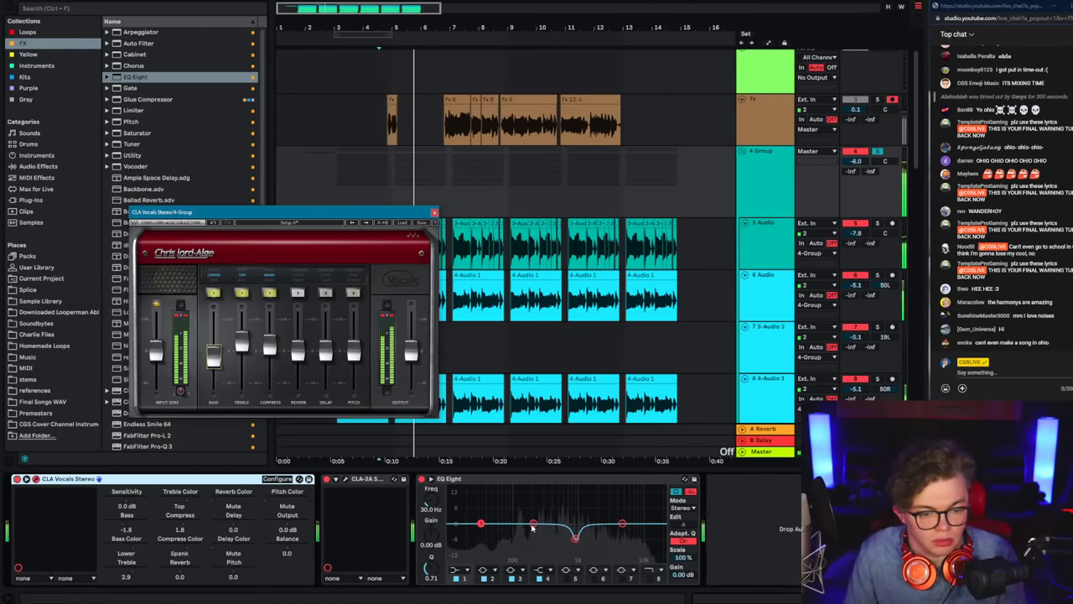
Step: Set the vocal group's second EQ Eight band to 88.0 Hz and 1.61 dB, and close the CLA Vocals window
drag(532, 524, 531, 515)
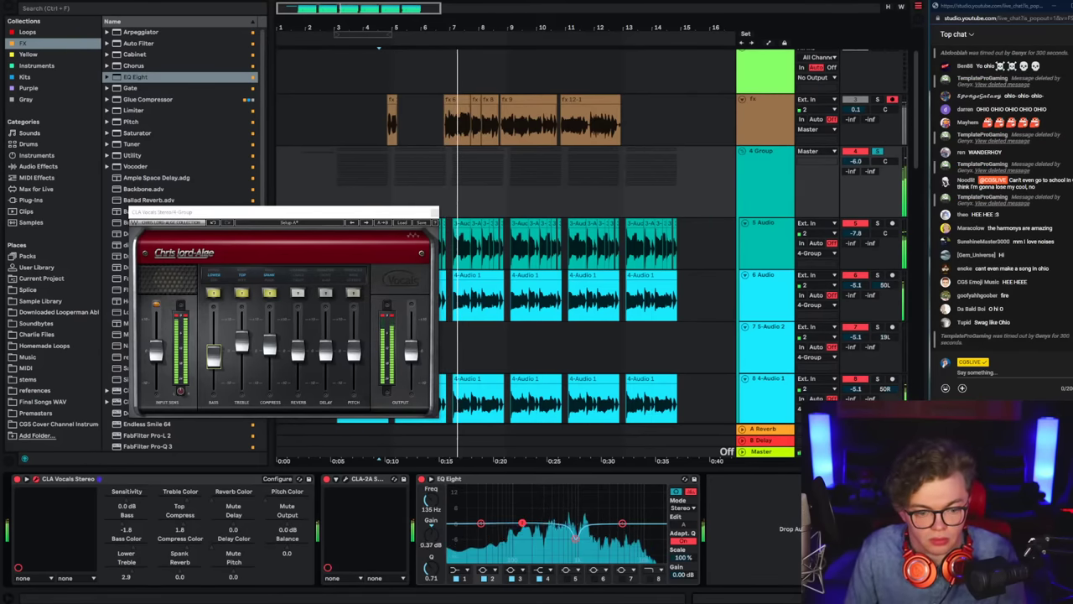
drag(523, 524, 517, 523)
click(434, 213)
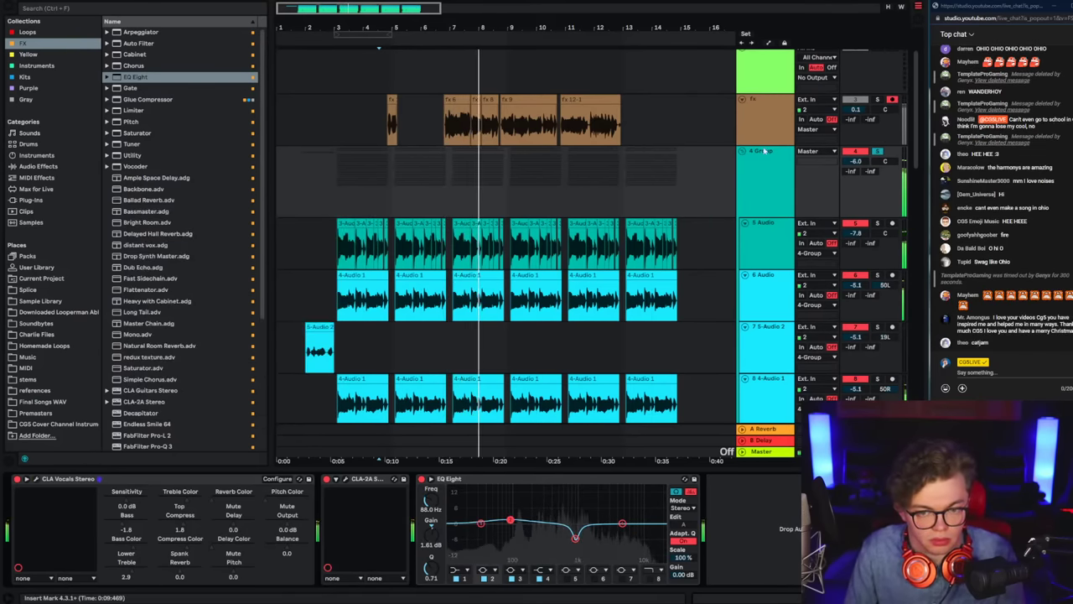
Step: Unsolo the vocal group and return to just before the second clip on the fx lead track
click(878, 152)
scroll(694, 295, up, 1)
scroll(692, 295, up, 2)
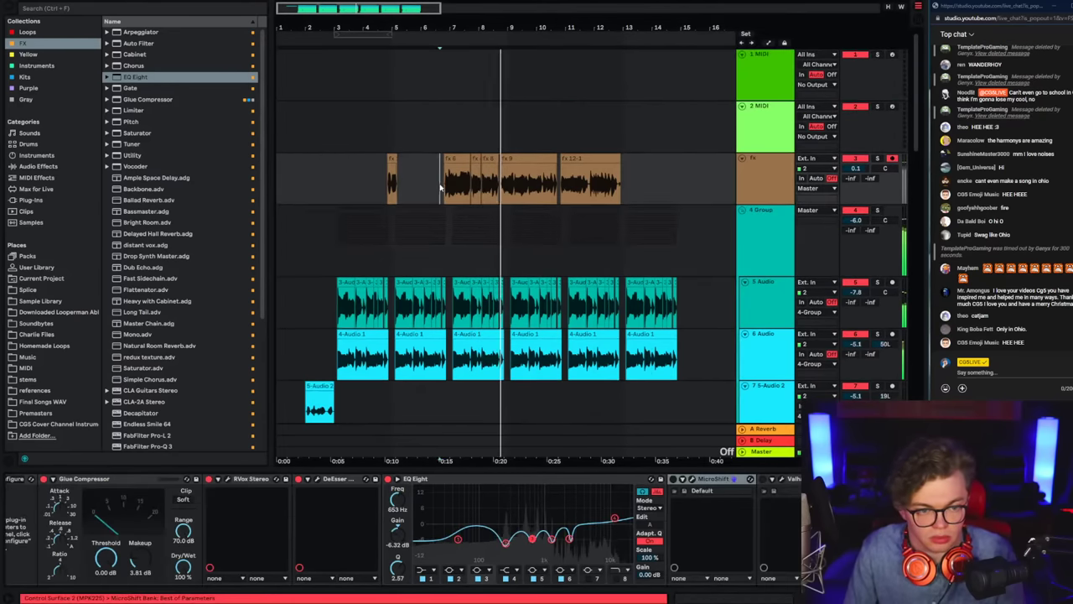
Step: Solo the fx lead track, play its phrases through, and switch on its MicroShift plug-in
click(878, 158)
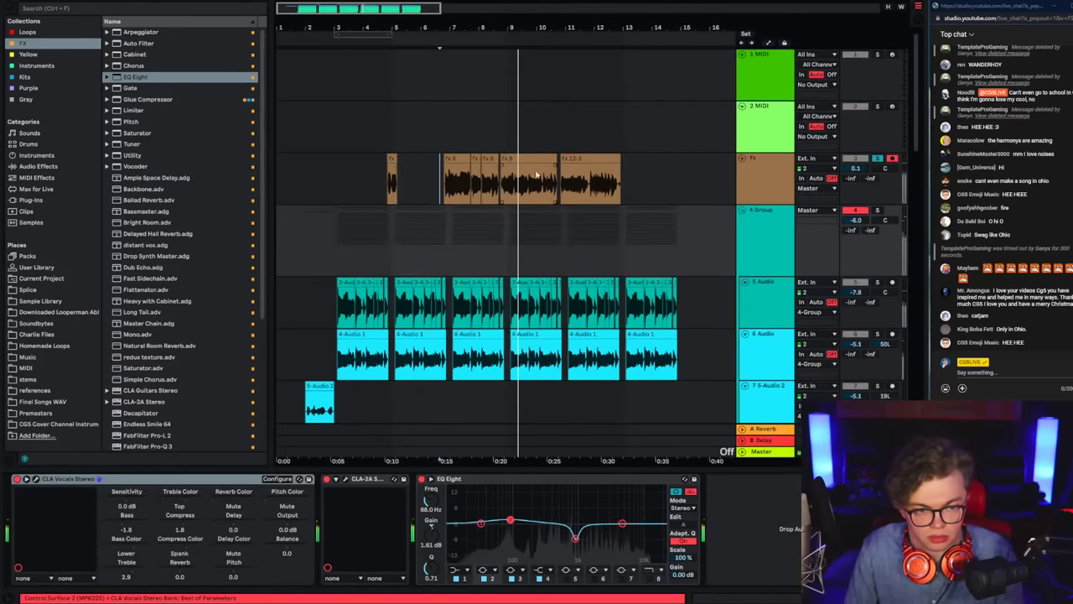
key(space)
click(470, 181)
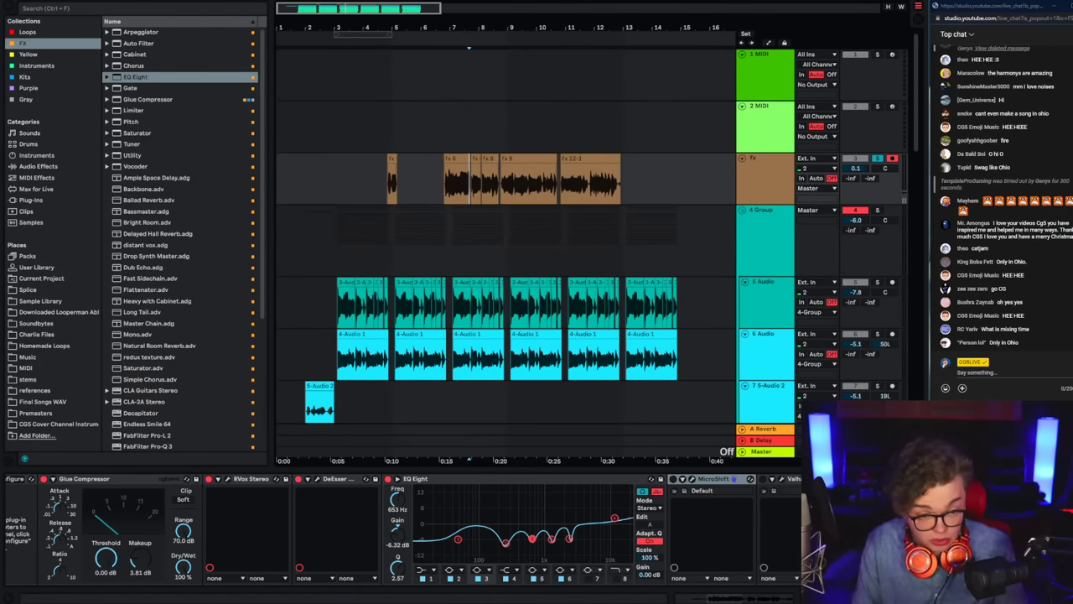
click(475, 178)
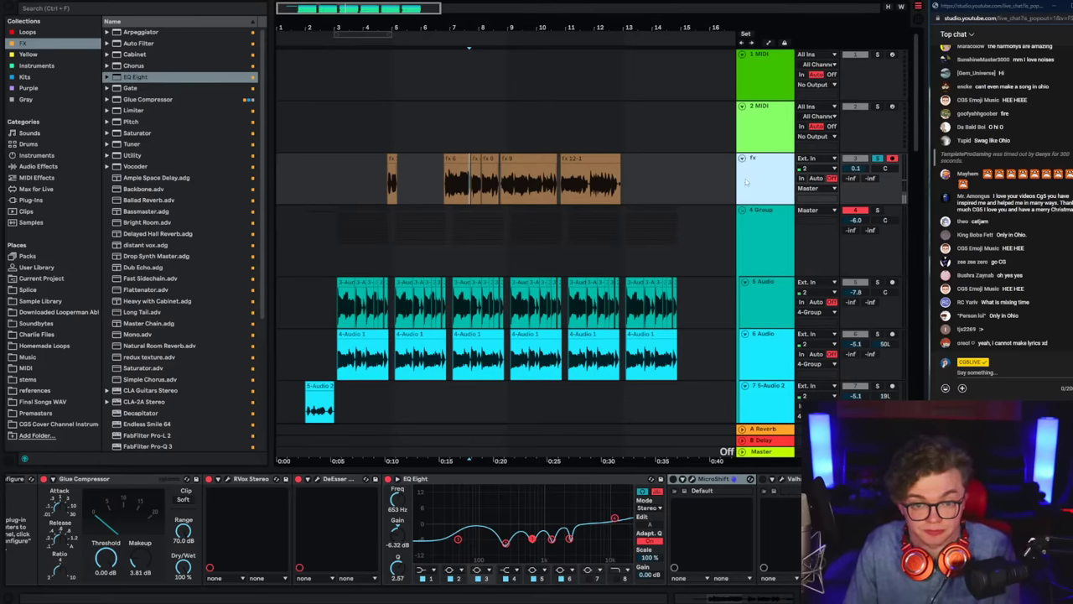
click(373, 211)
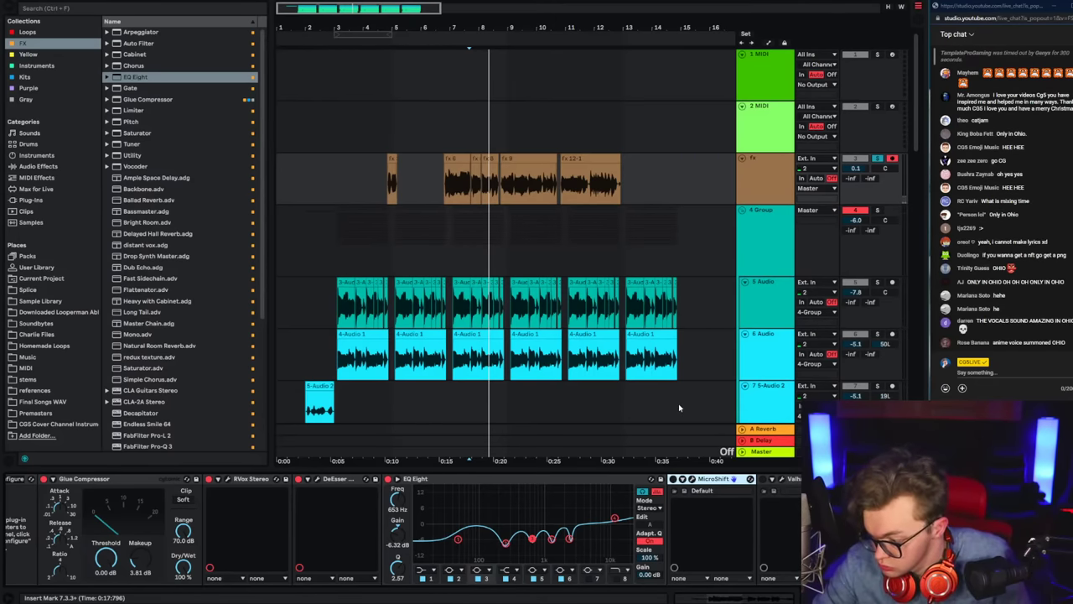
key(space)
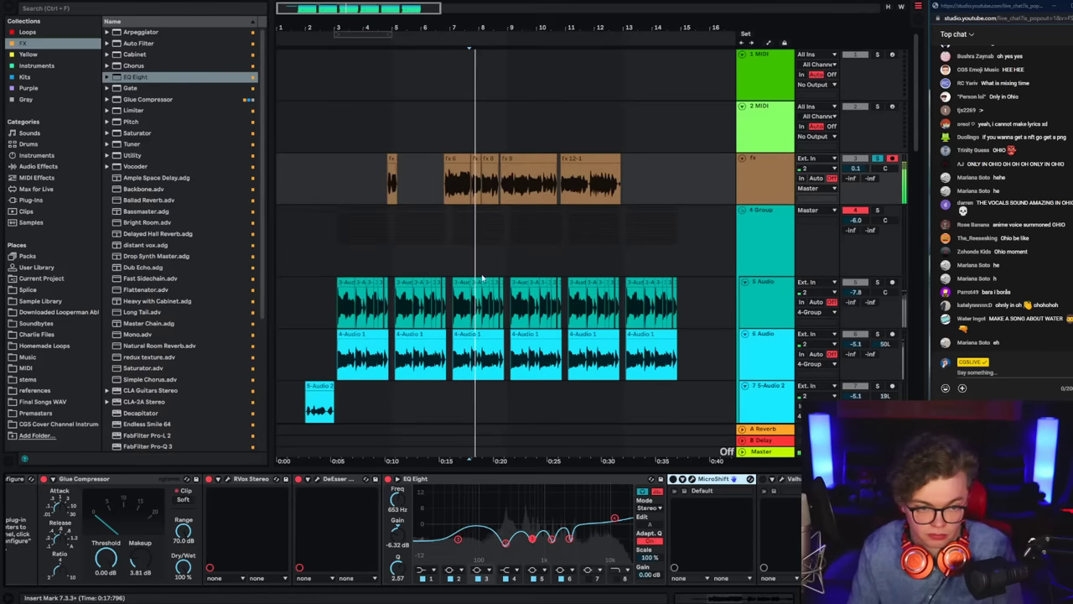
click(446, 192)
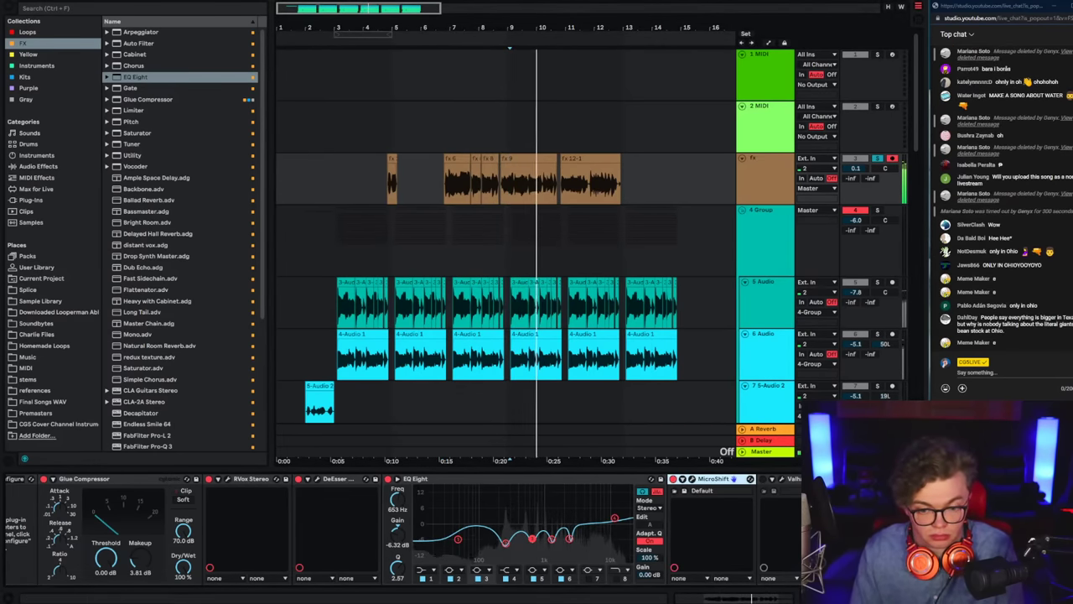
Step: Open RVox on the fx track, set its compression to -8.1 and gate to -38.3, then unsolo the track
scroll(530, 480, left, 5)
click(526, 479)
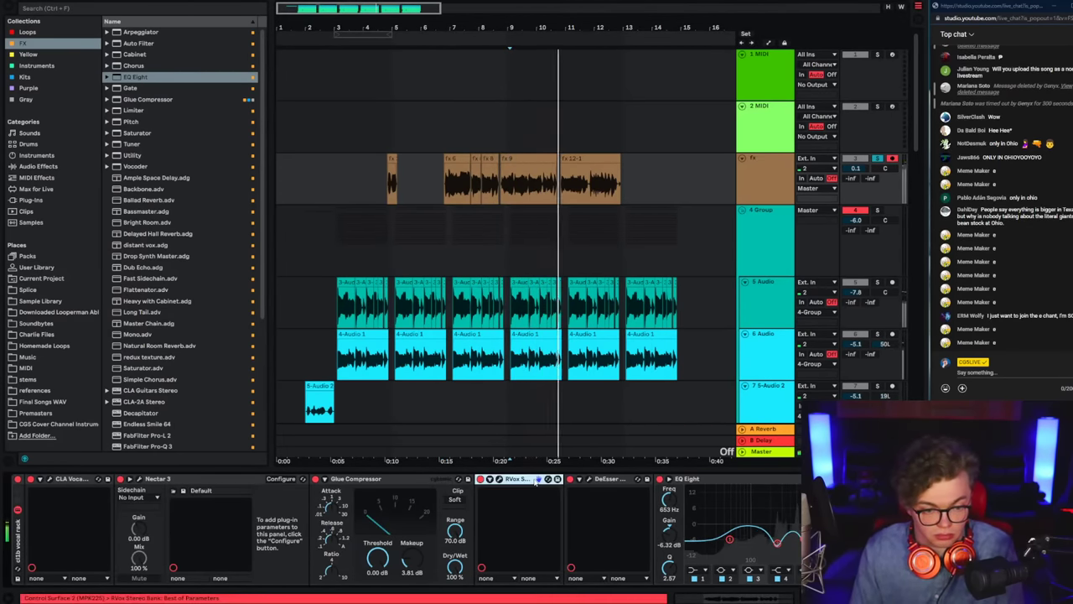
click(499, 479)
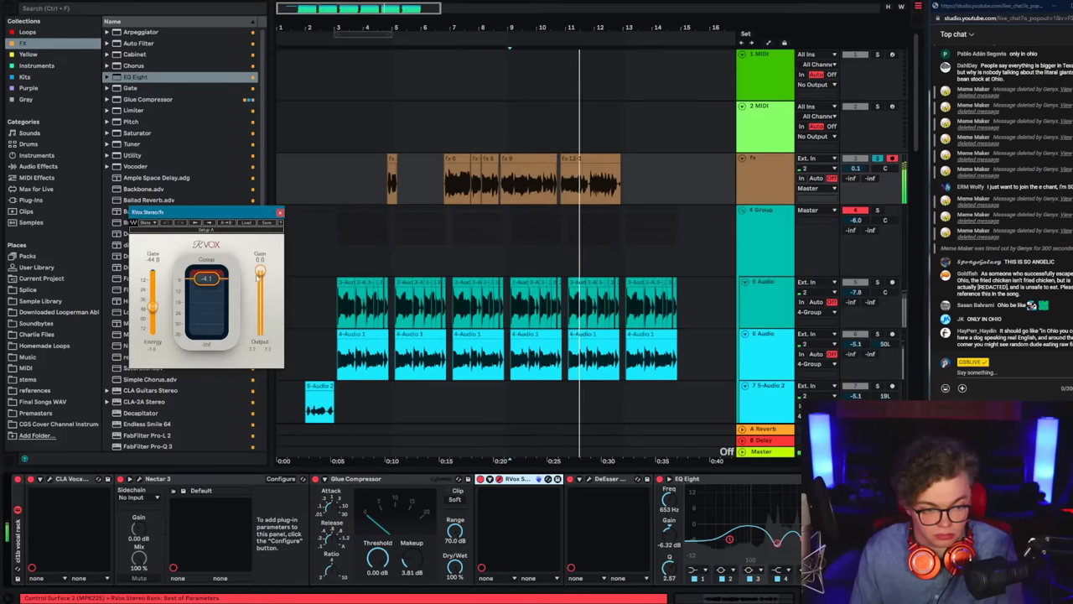
drag(211, 280, 206, 295)
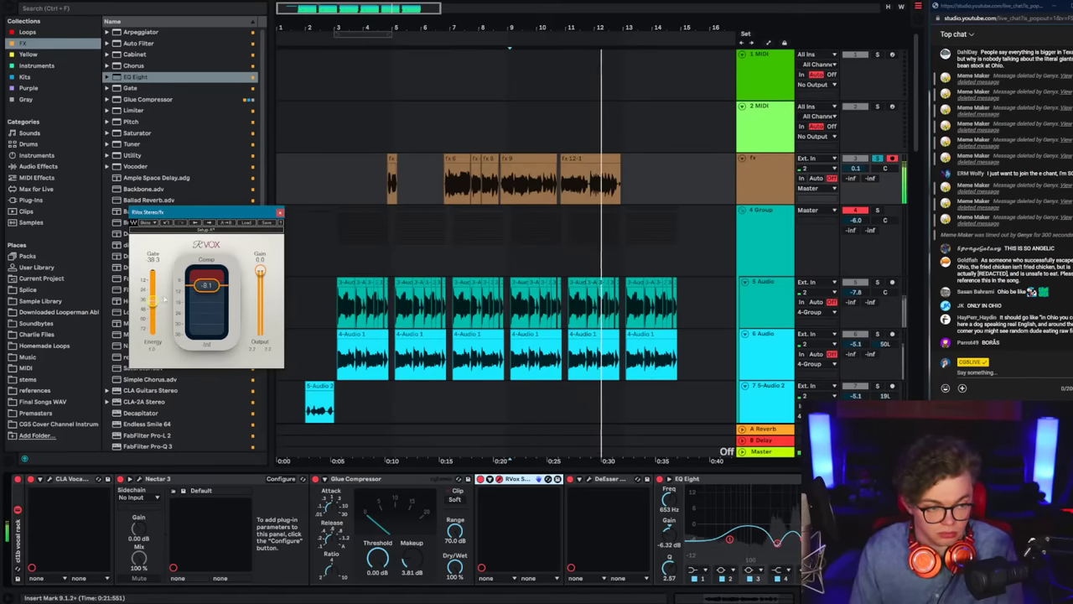
click(381, 198)
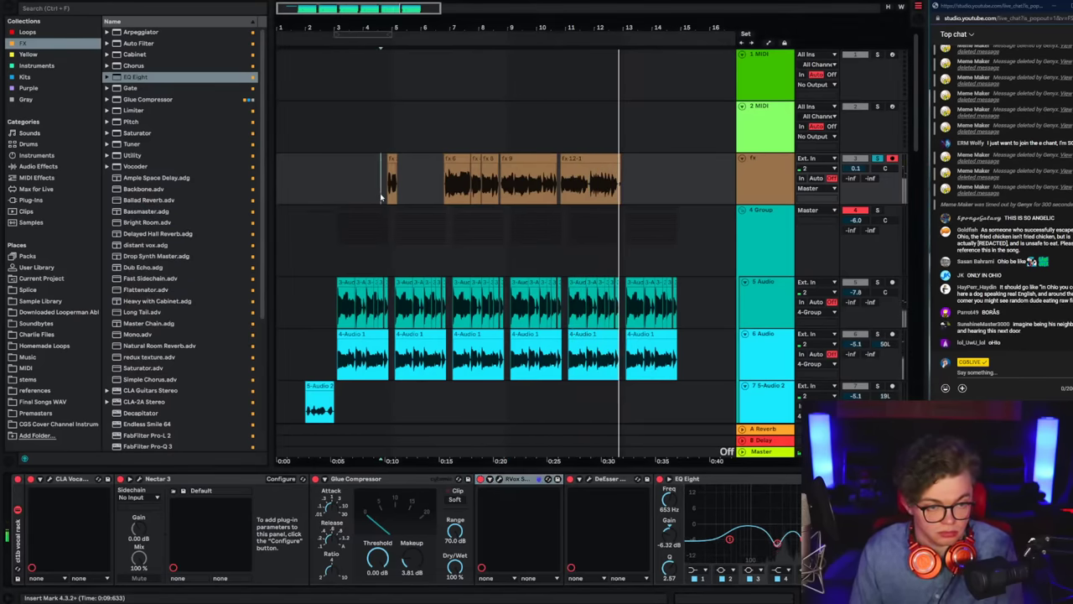
click(876, 159)
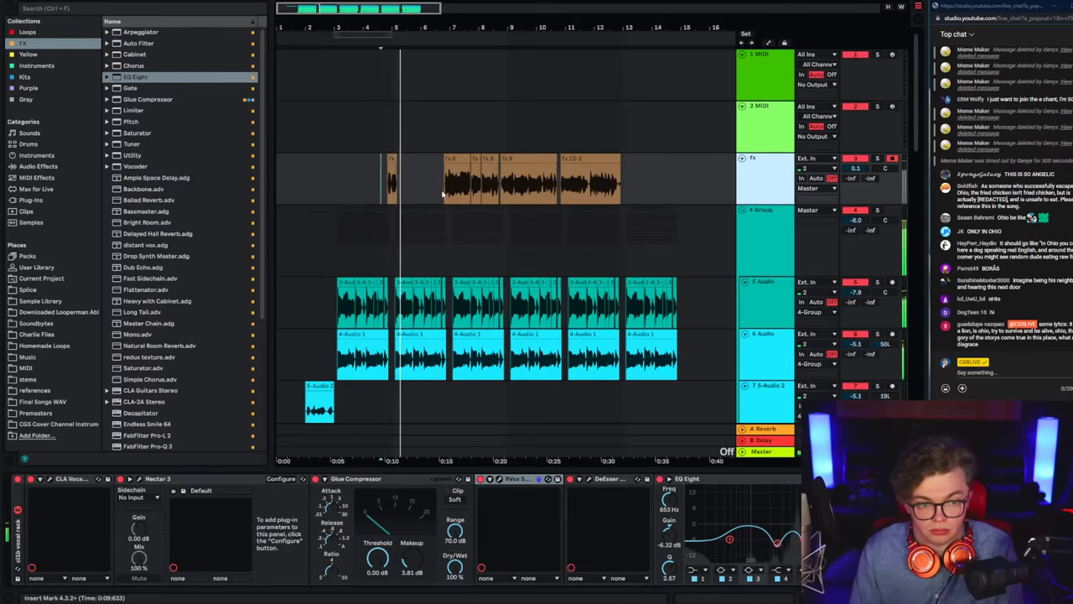
Step: Delete the CLA Vocals and CLA-2A plug-ins from the vocal group, leaving EQ Eight
click(782, 240)
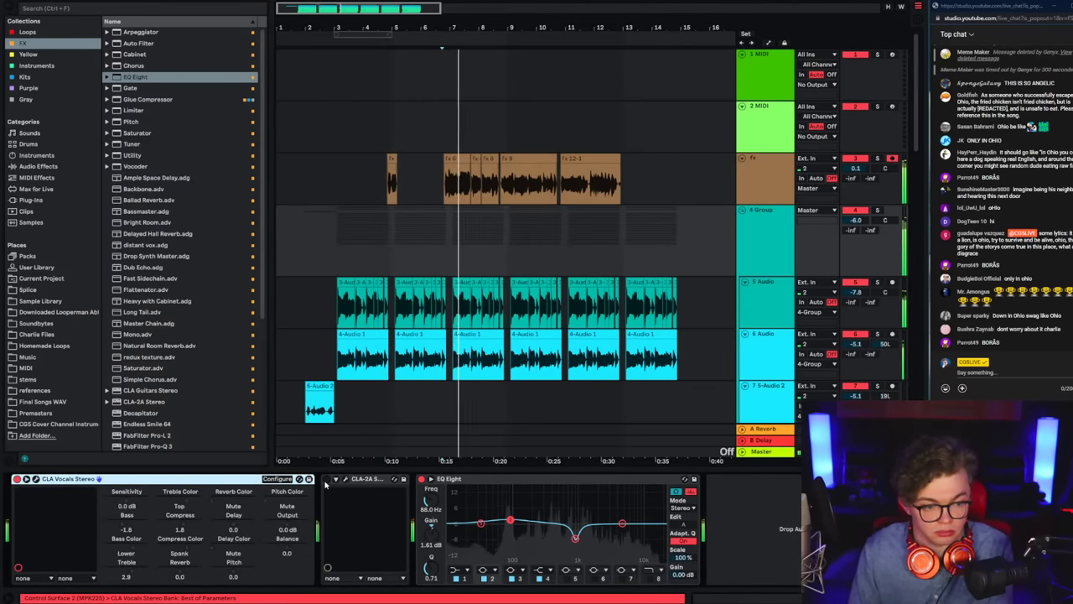
click(809, 222)
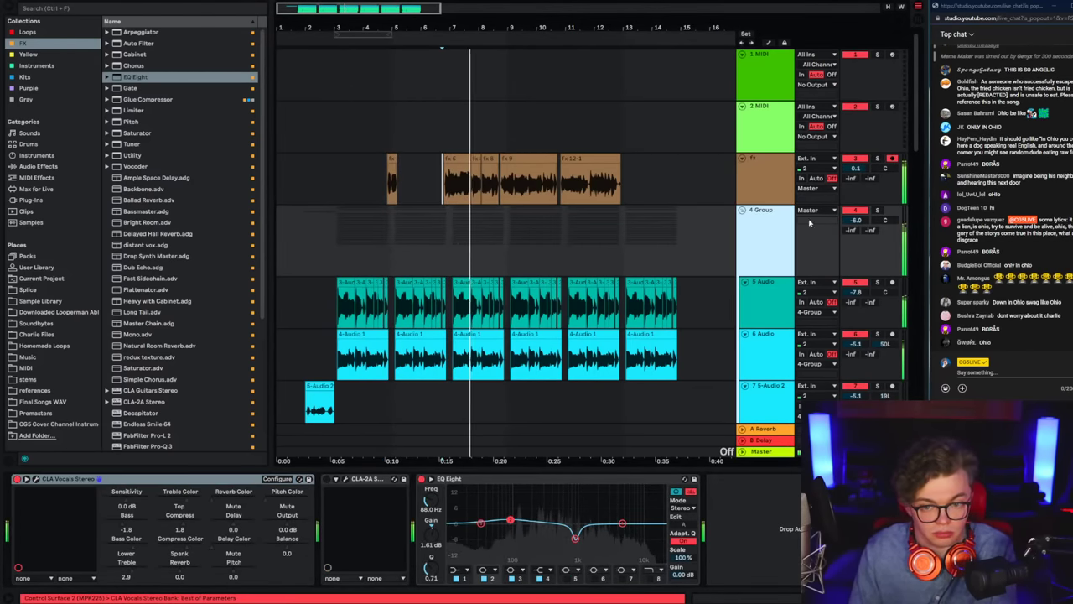
click(71, 479)
key(Delete)
key(Delete)
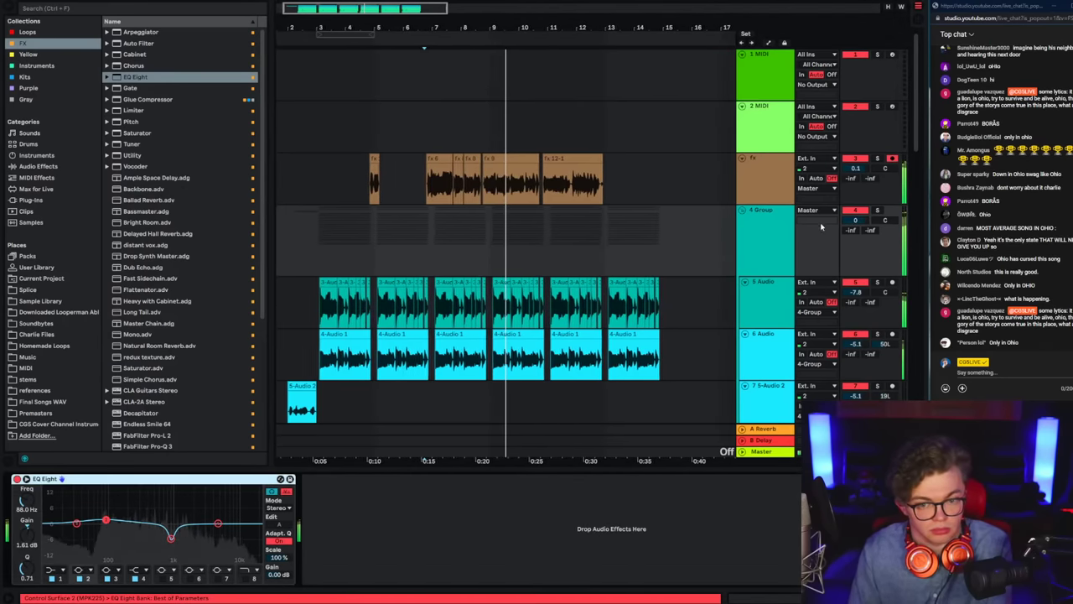
Step: Set the vocal group's high EQ Eight band to 5.99 kHz and 4.34 dB, solo the group, and set its volume to -1.6 dB
drag(855, 220, 855, 230)
click(766, 235)
drag(218, 523, 223, 513)
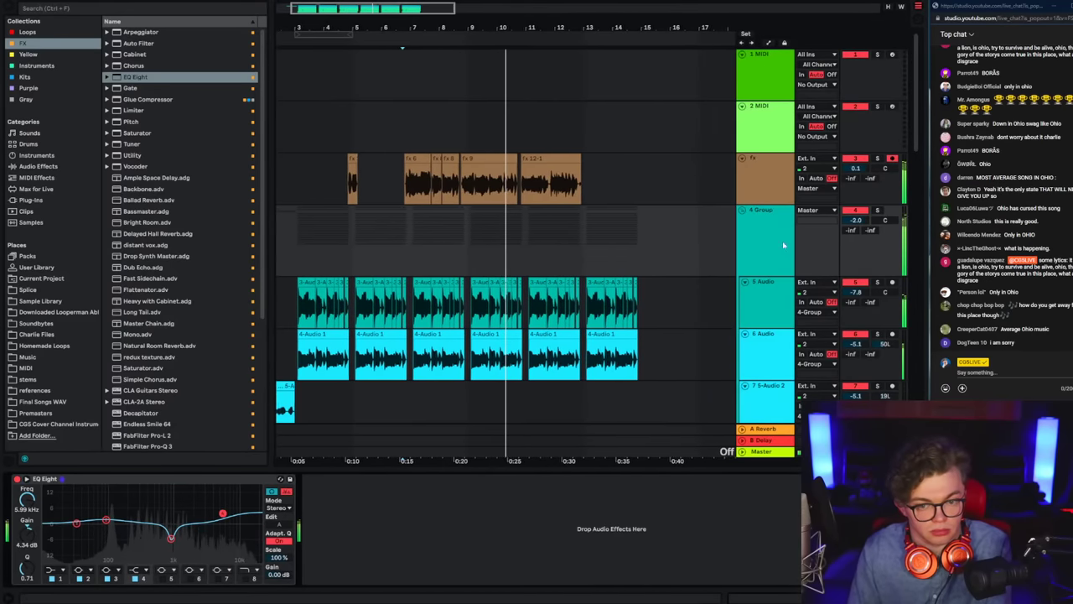
click(876, 211)
drag(863, 221, 855, 235)
key(space)
key(space)
Step: Set the vocal group's second EQ band to 121 Hz and -1.12 dB and high band to 6.25 kHz and 5.08 dB, and unsolo it
drag(106, 520, 115, 514)
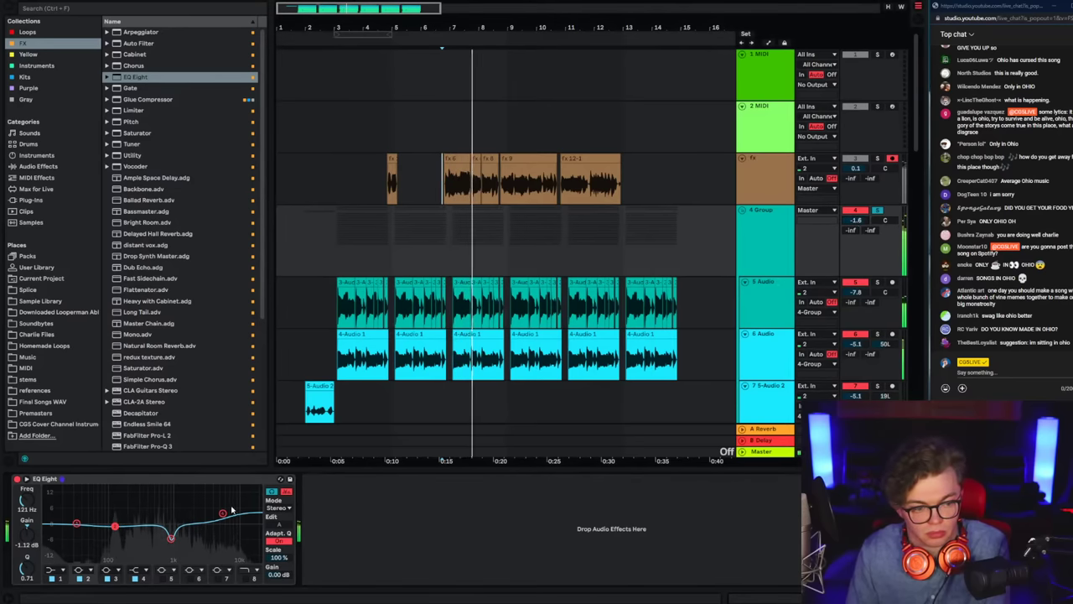
drag(233, 510, 222, 509)
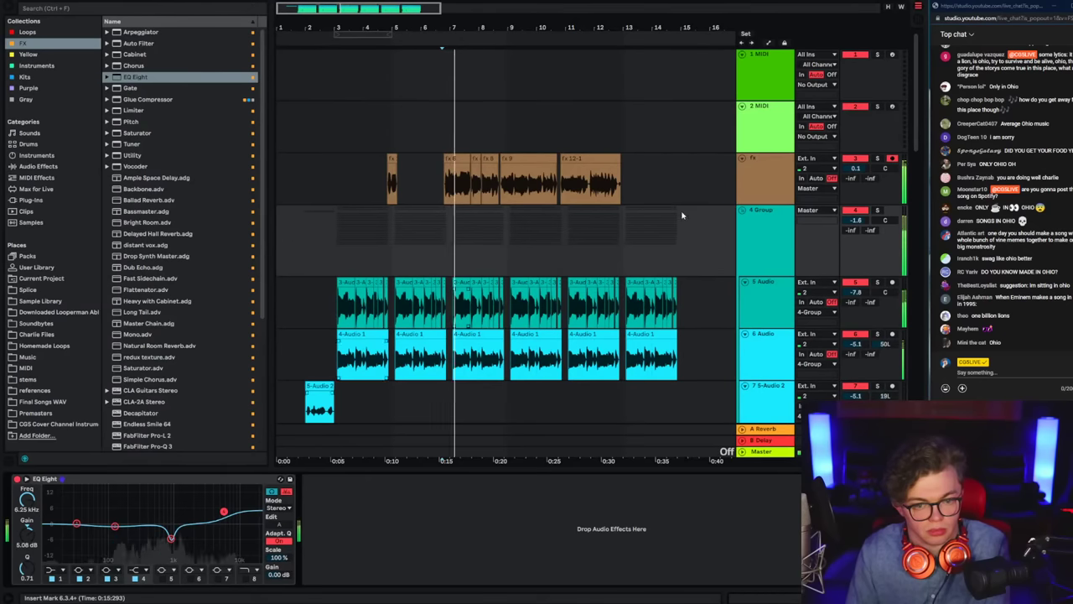
click(441, 231)
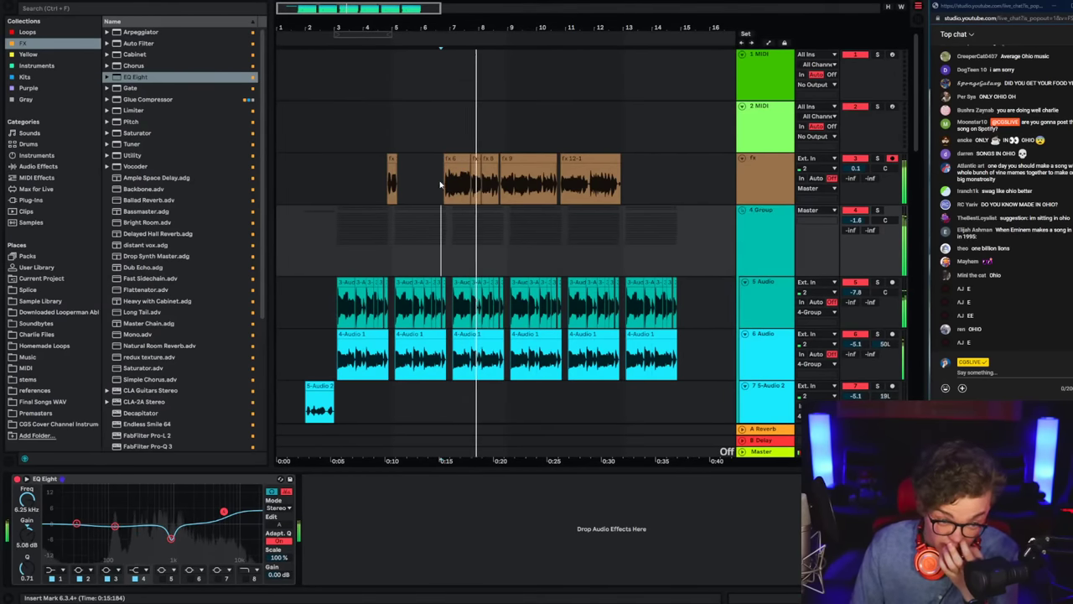
Step: Hide the browser and solo the fx lead track, starting from just before its second clip
click(440, 184)
key(ctrl+alt+b)
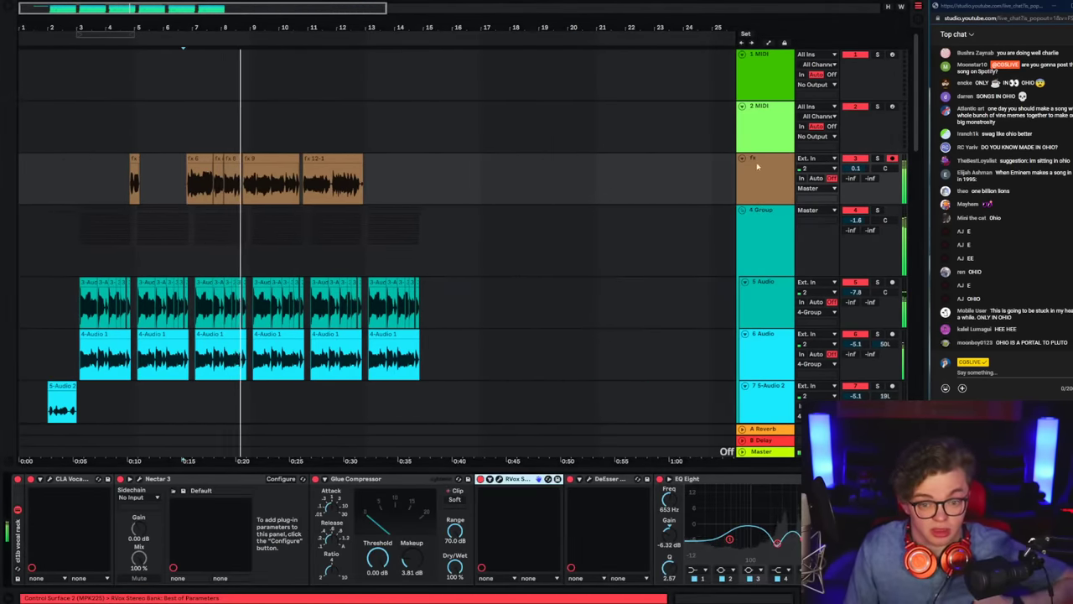
scroll(671, 532, down, 3)
click(878, 159)
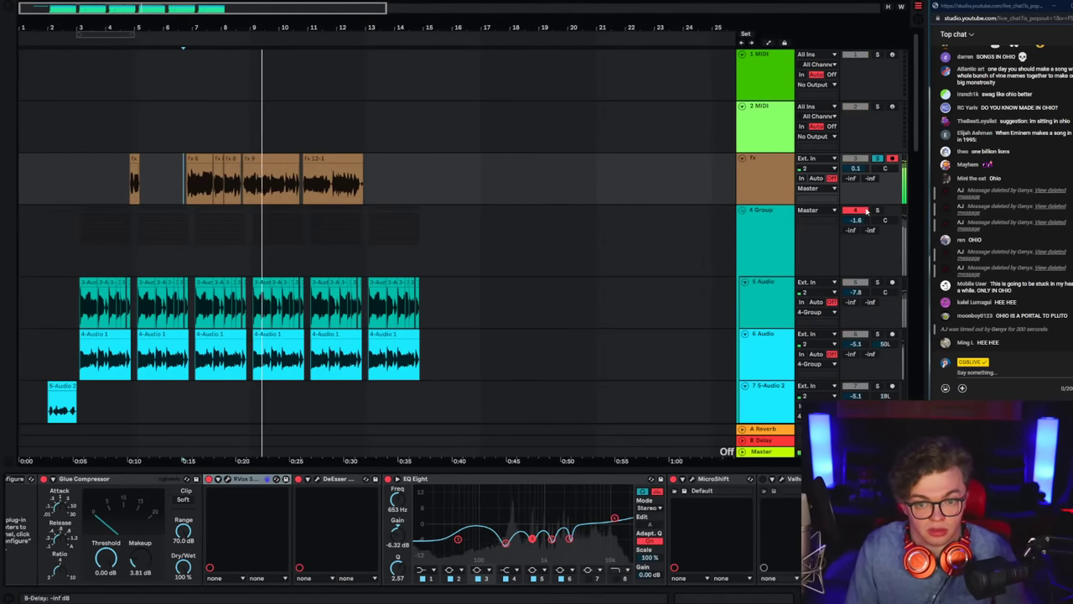
Step: Open Nectar 3 in the fx track's vocal rack, check its pitch correction settings, and close it
click(228, 479)
click(98, 479)
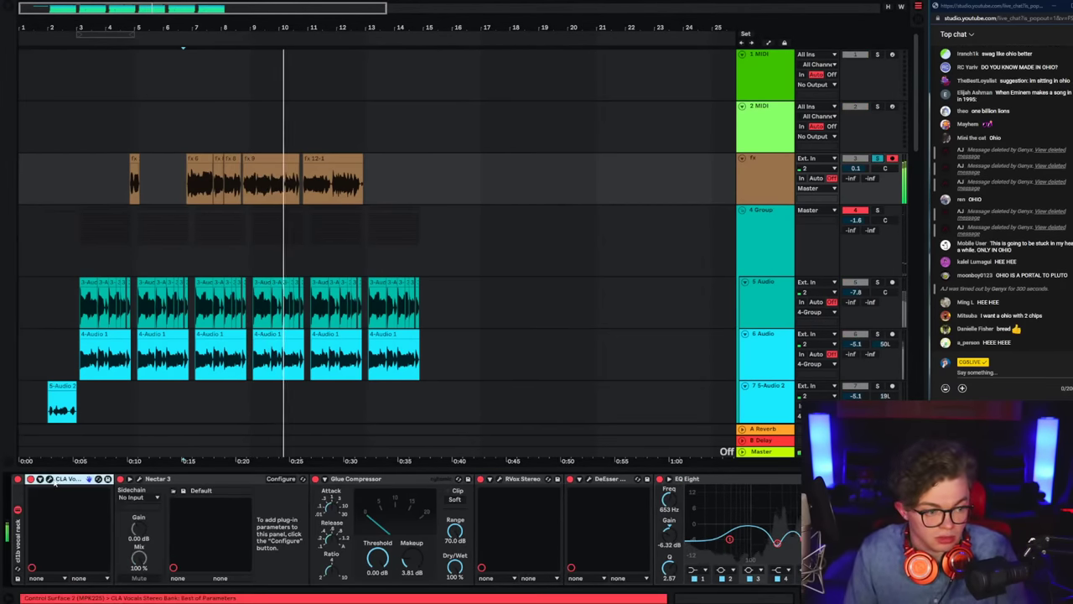
click(430, 206)
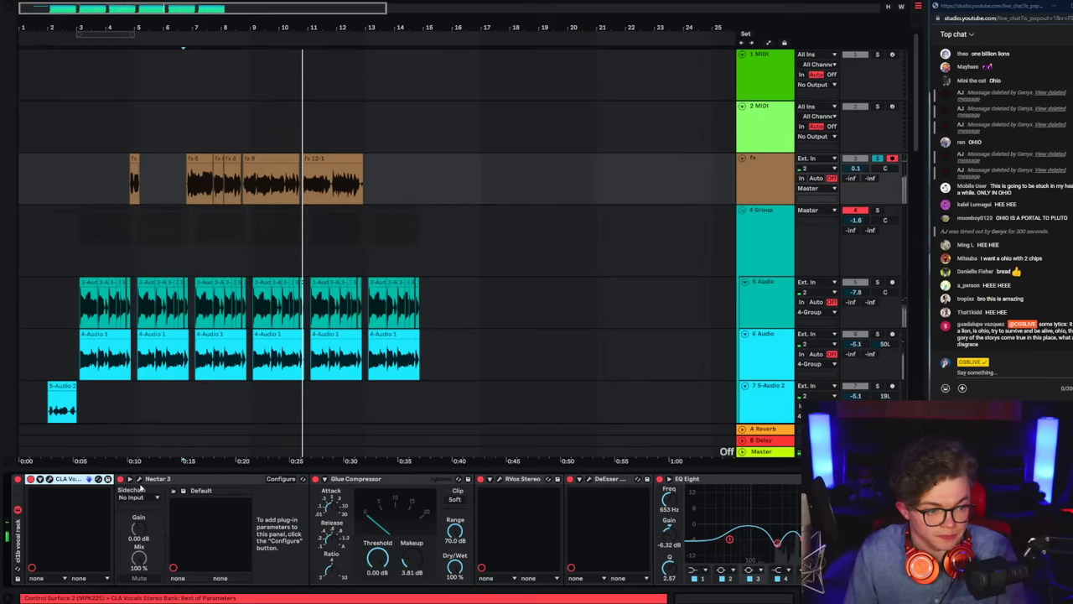
click(145, 478)
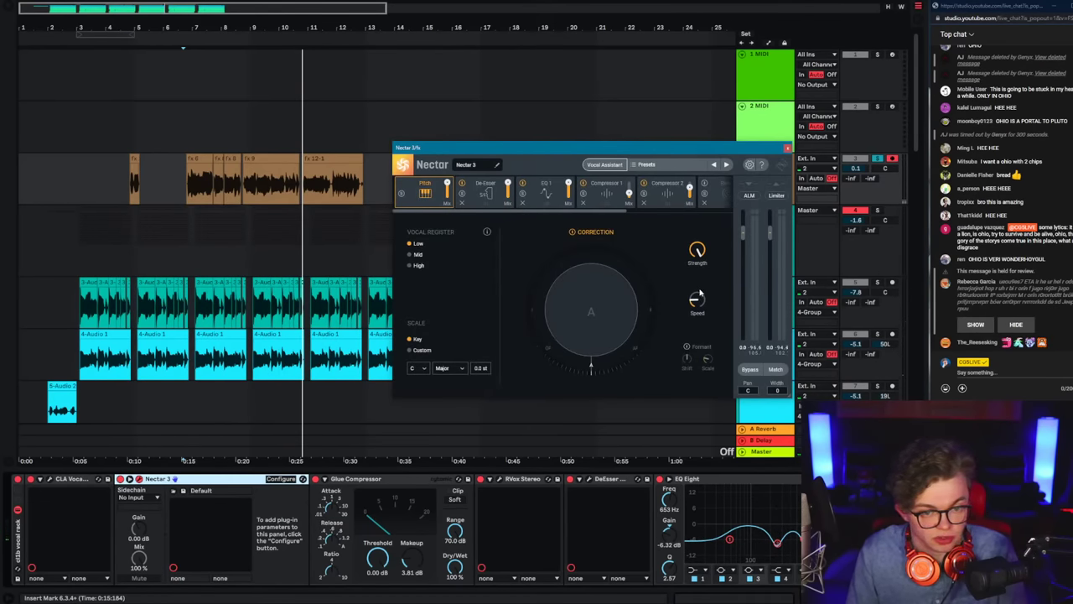
drag(700, 294, 724, 193)
click(787, 147)
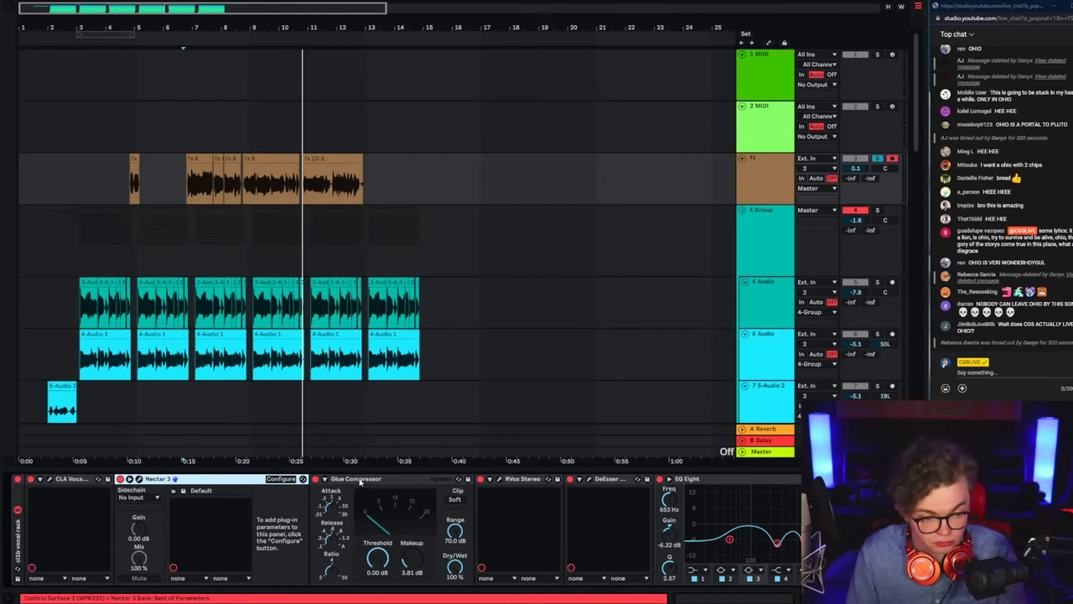
Step: Set the fx track's Glue Compressor makeup gain to 2.22 dB while playing the soloed track
click(402, 479)
key(space)
drag(411, 560, 410, 565)
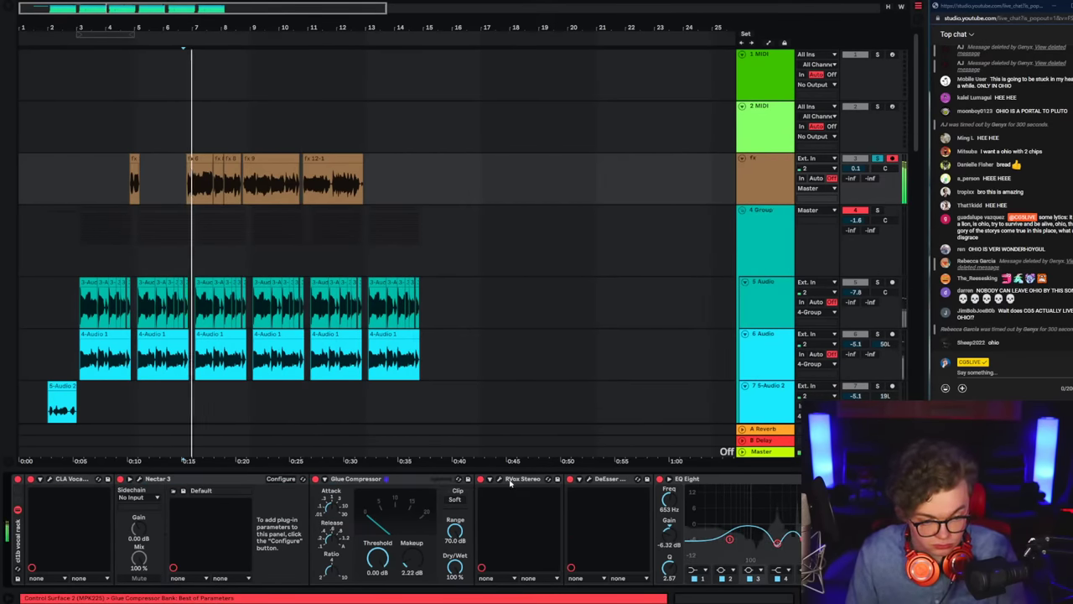
Step: Turn off RVox on the fx track, set the unsoloed track's volume to 5.5 dB, and close the RVox window
click(499, 479)
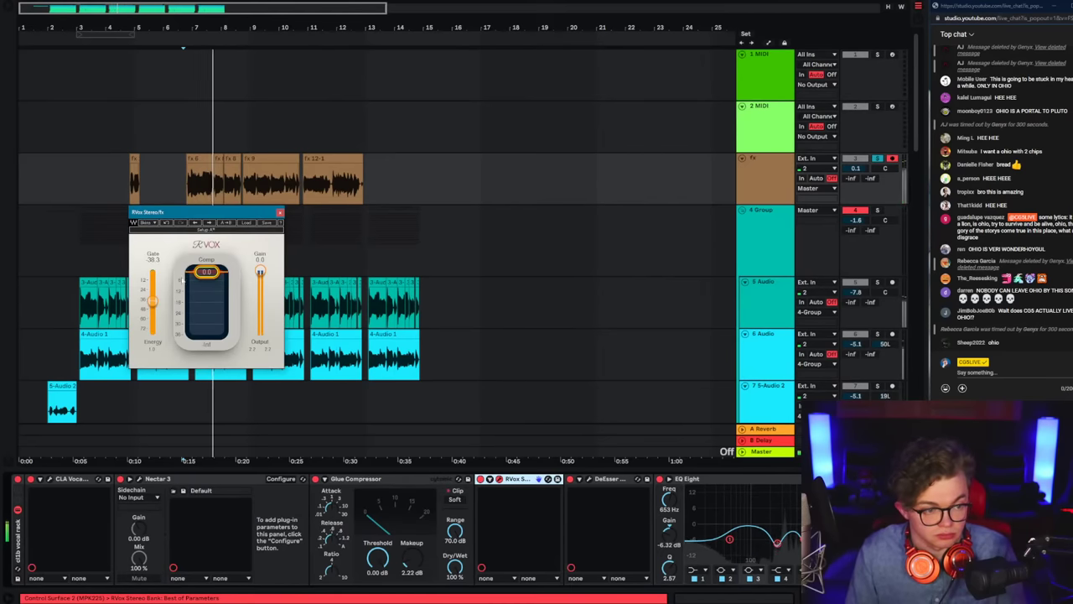
click(515, 482)
key(0)
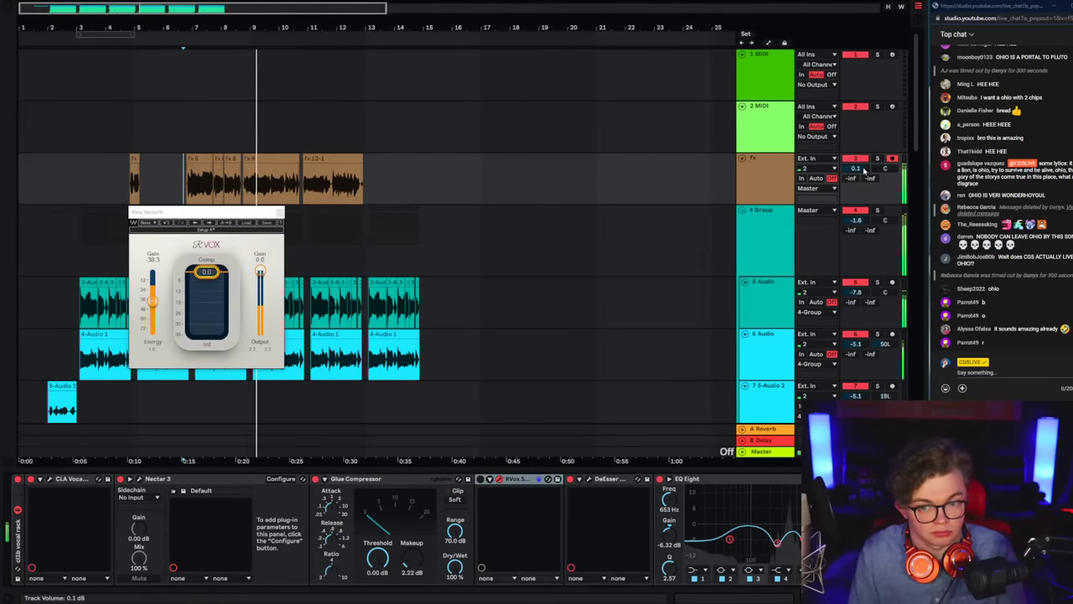
double_click(855, 170)
click(280, 212)
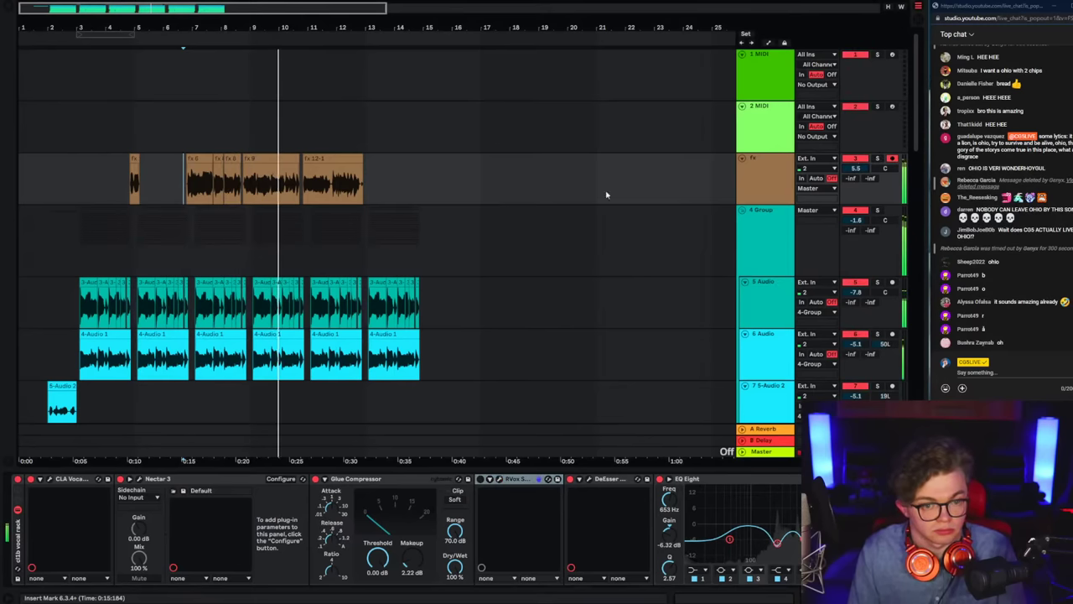
Step: Turn RVox back on with its compression at -5.4, and set the fx track's volume to 1.0 dB
click(743, 182)
click(507, 482)
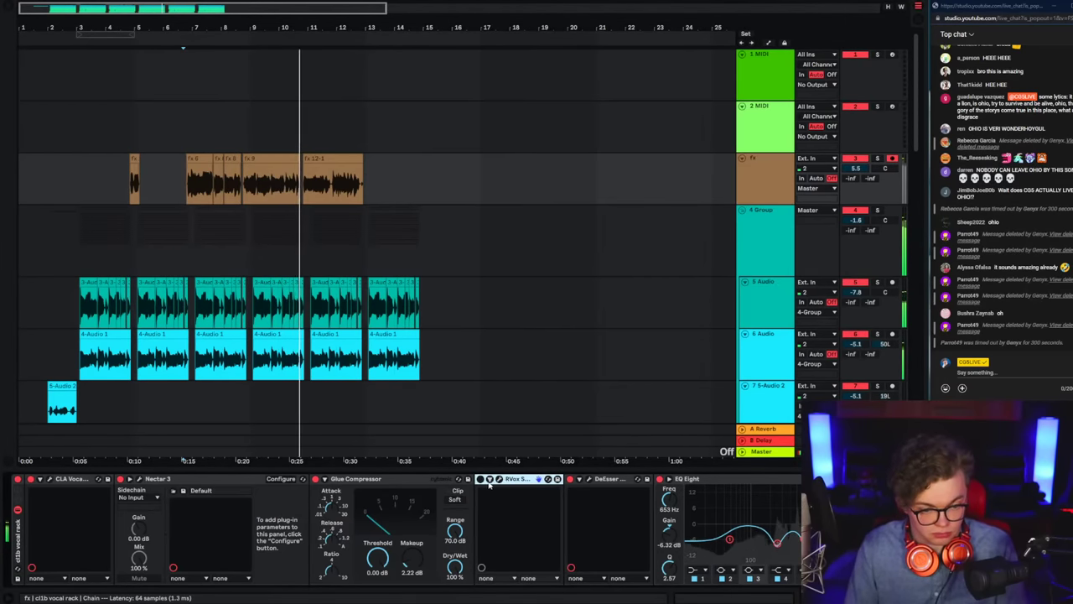
click(499, 480)
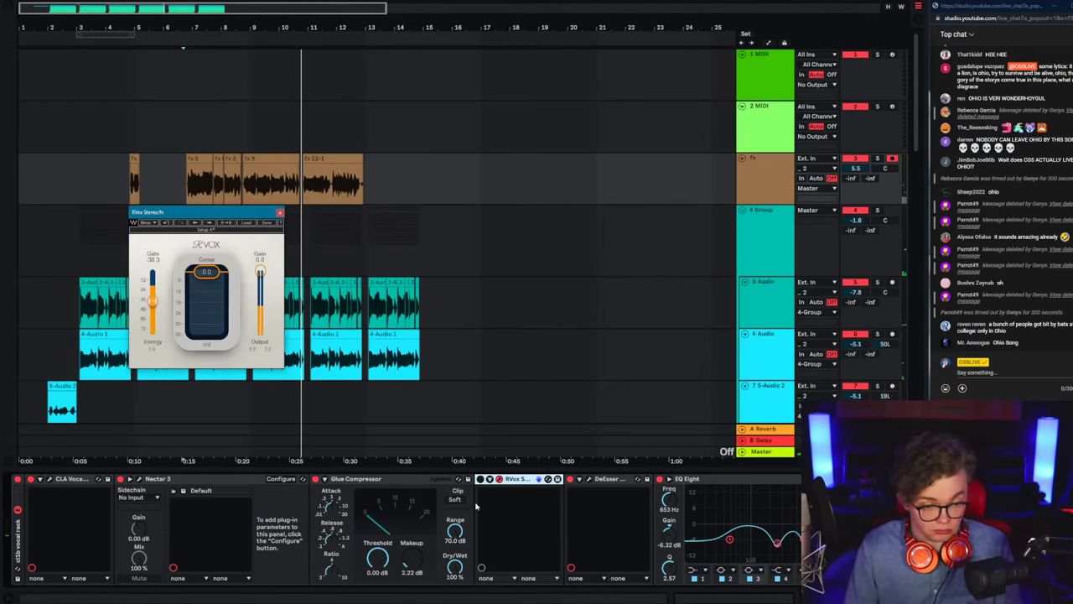
click(477, 498)
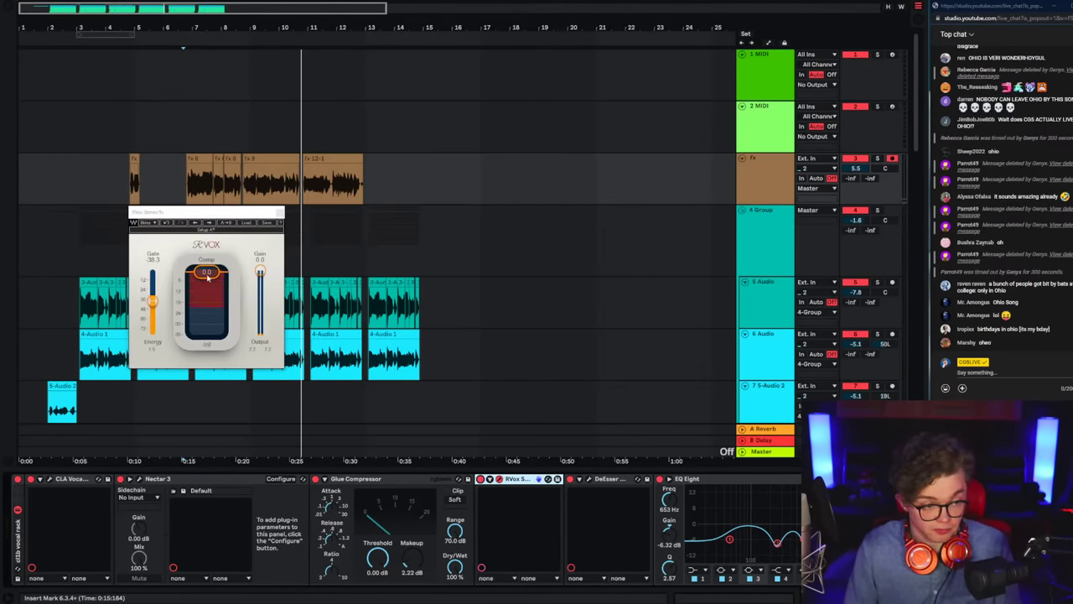
drag(217, 270, 216, 280)
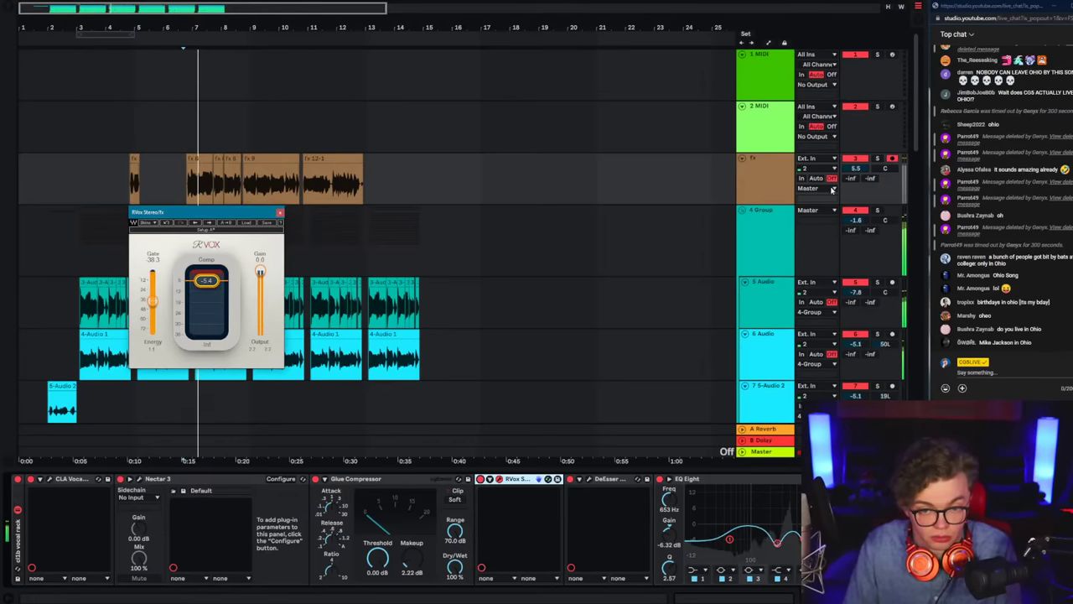
drag(852, 168, 837, 179)
key(space)
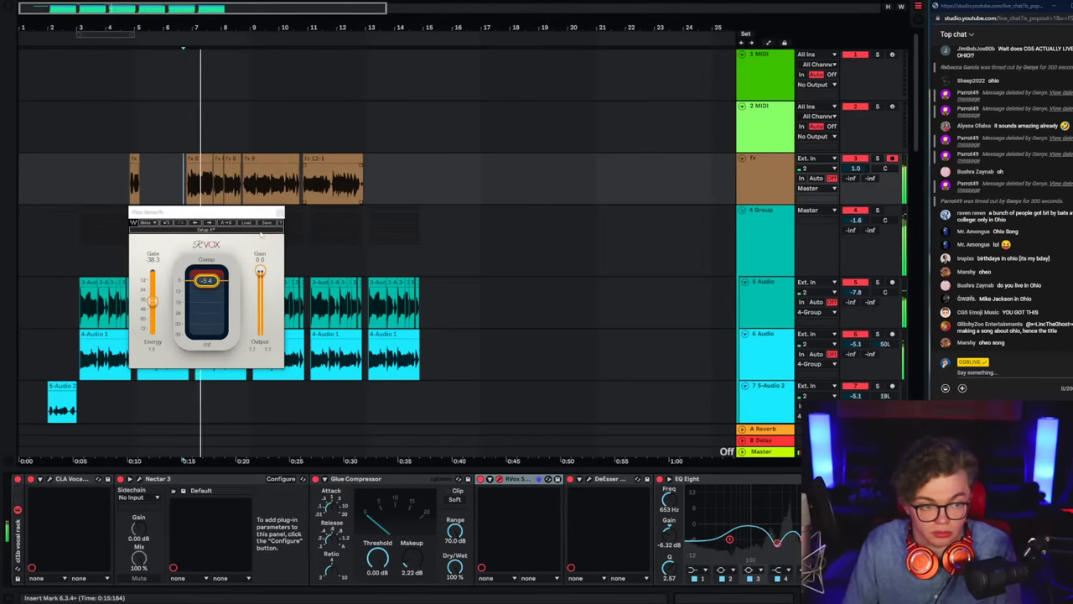
Step: Fold the vocal group's tracks and switch to the Google Docs document
double_click(763, 213)
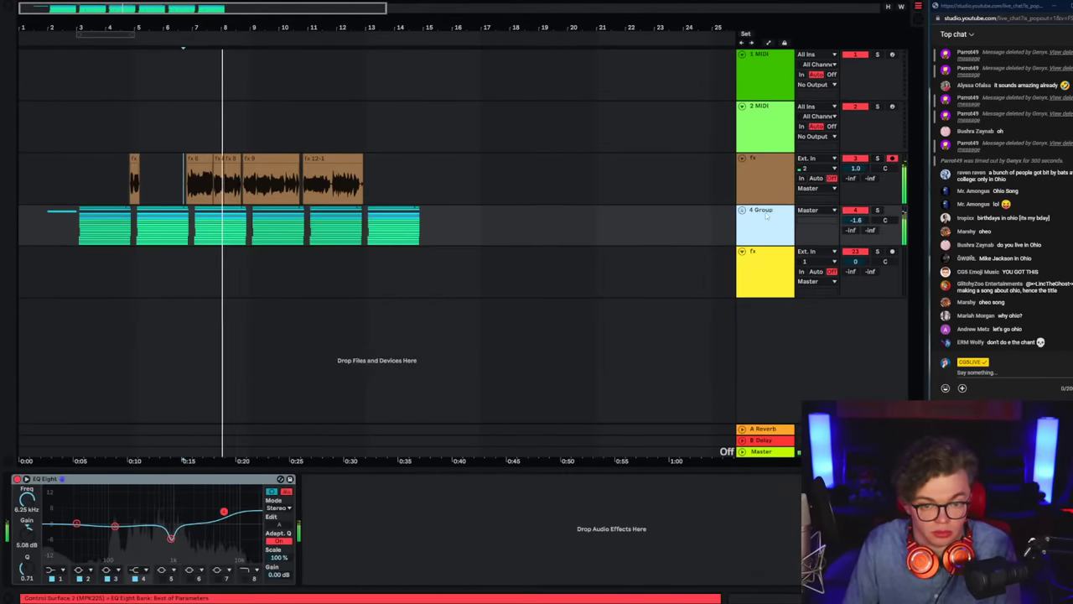
key(alt+Tab)
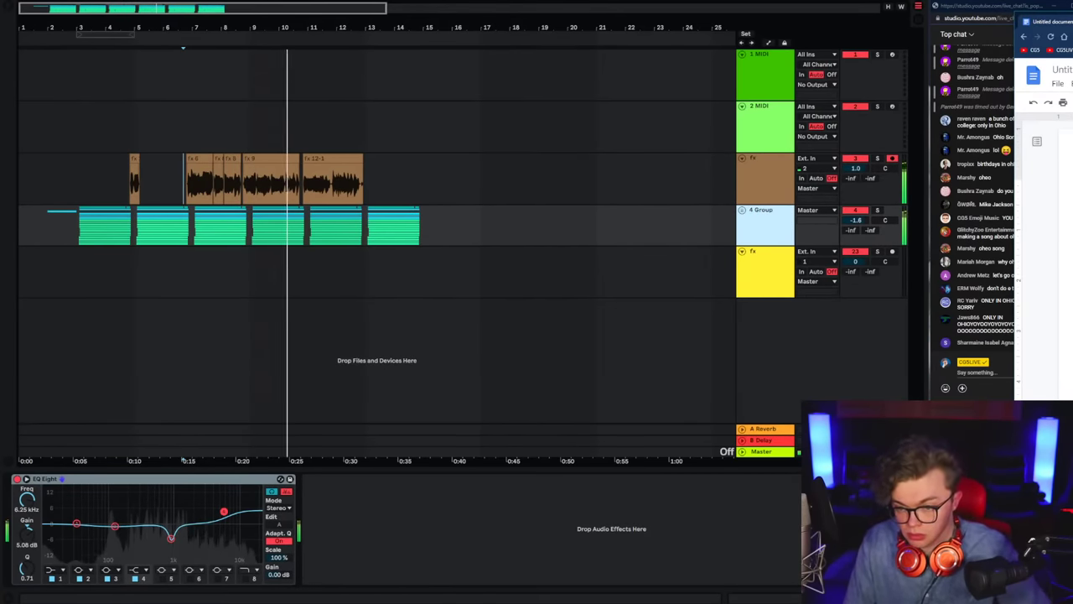
Step: Solo the fx track and play its last phrase repeatedly from the start of the fx 12-1 clip
click(304, 193)
click(878, 158)
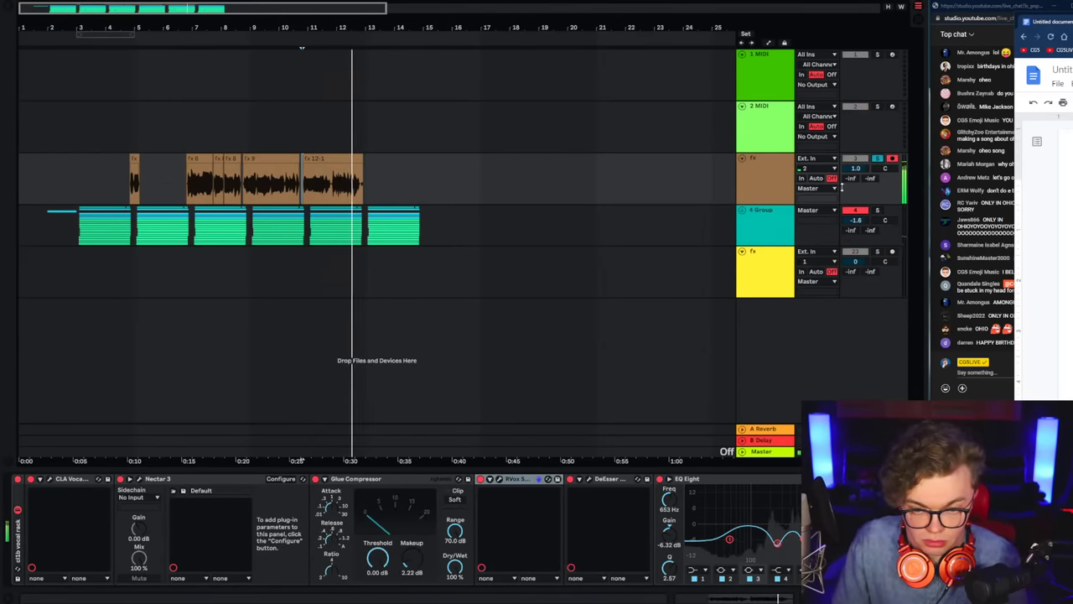
click(856, 169)
click(778, 543)
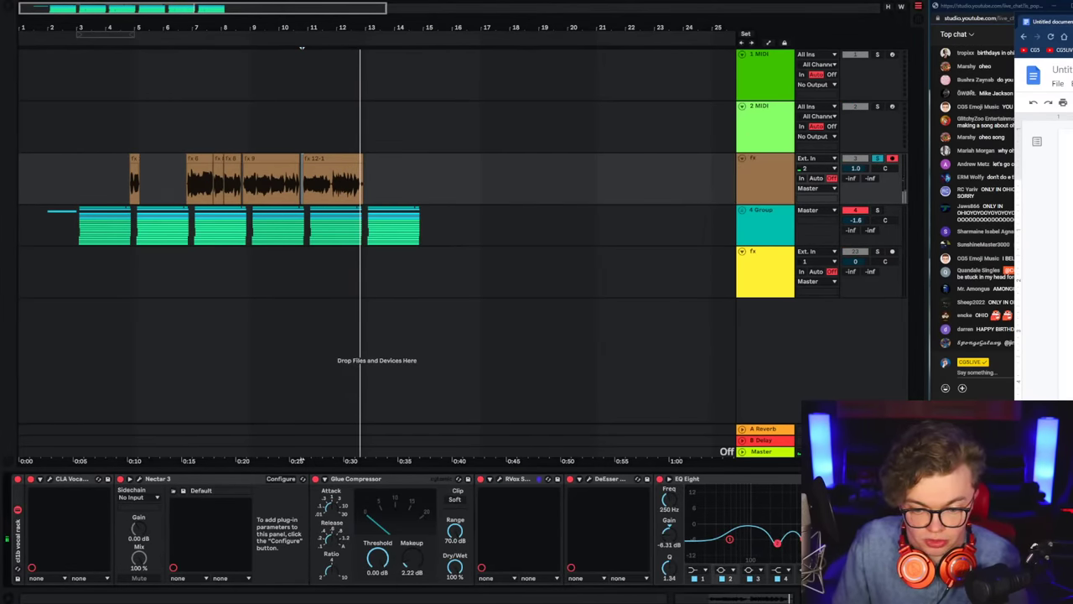
key(space)
key(space)
click(845, 487)
key(space)
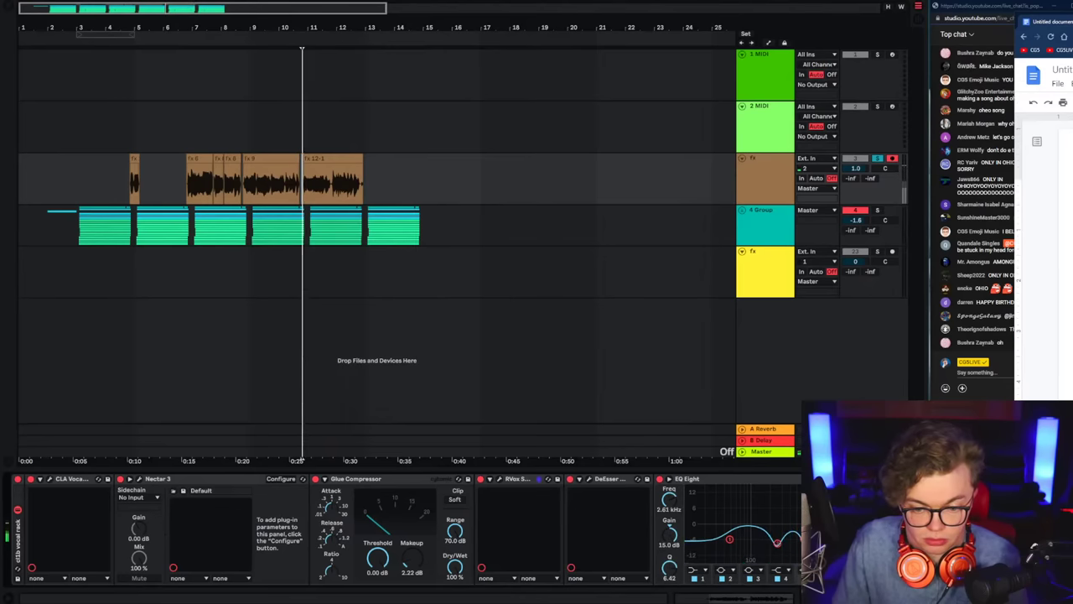
key(space)
key(space)
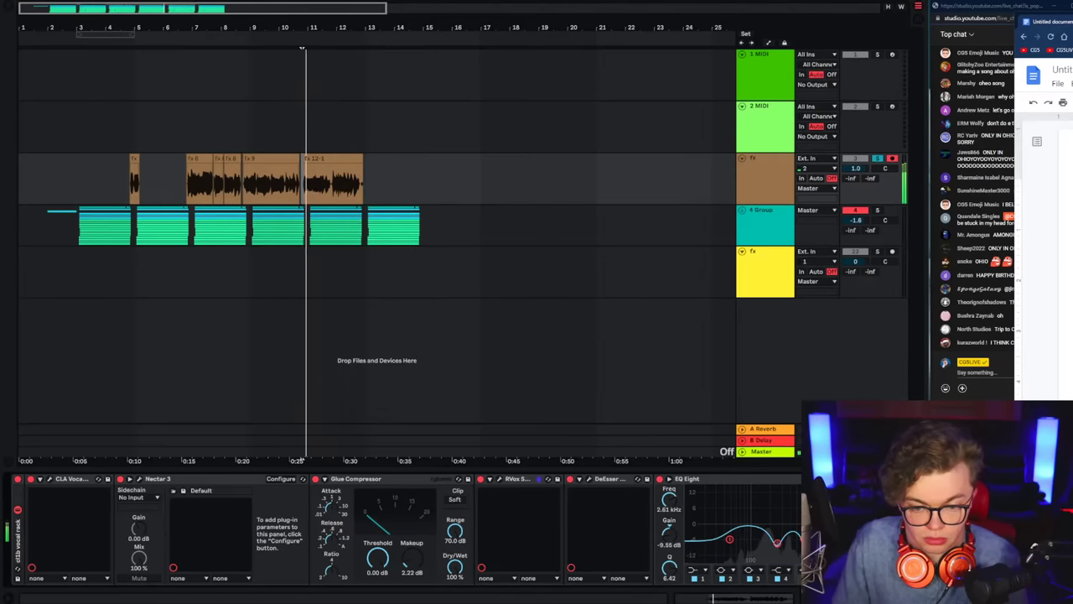
Step: Unsolo the fx track and inspect the fx 12-1 clip's settings and the track's effects chain during playback
click(878, 159)
click(750, 179)
double_click(321, 160)
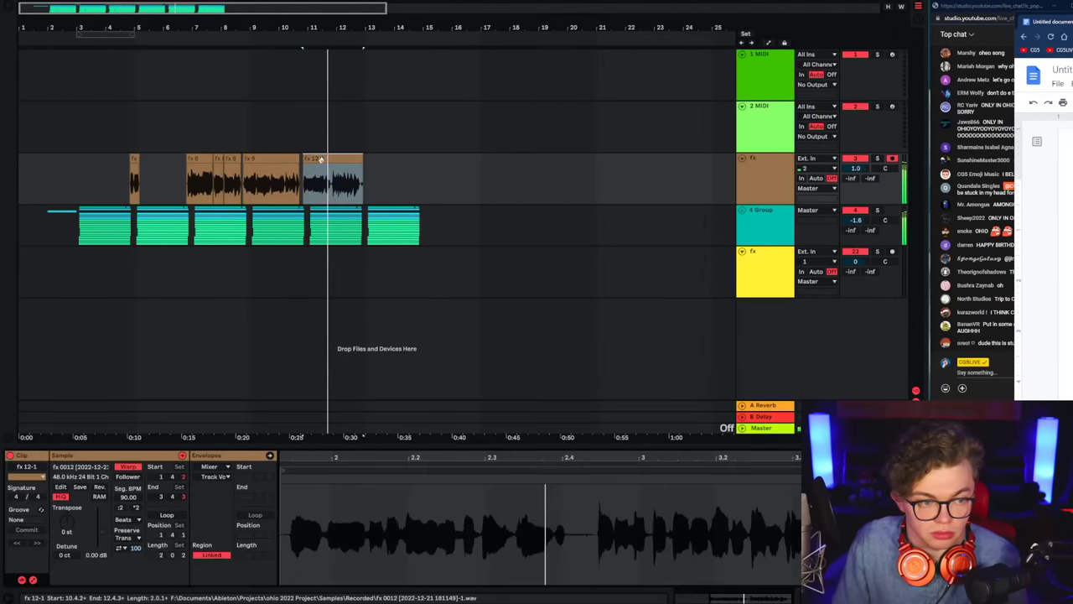
click(141, 466)
click(743, 181)
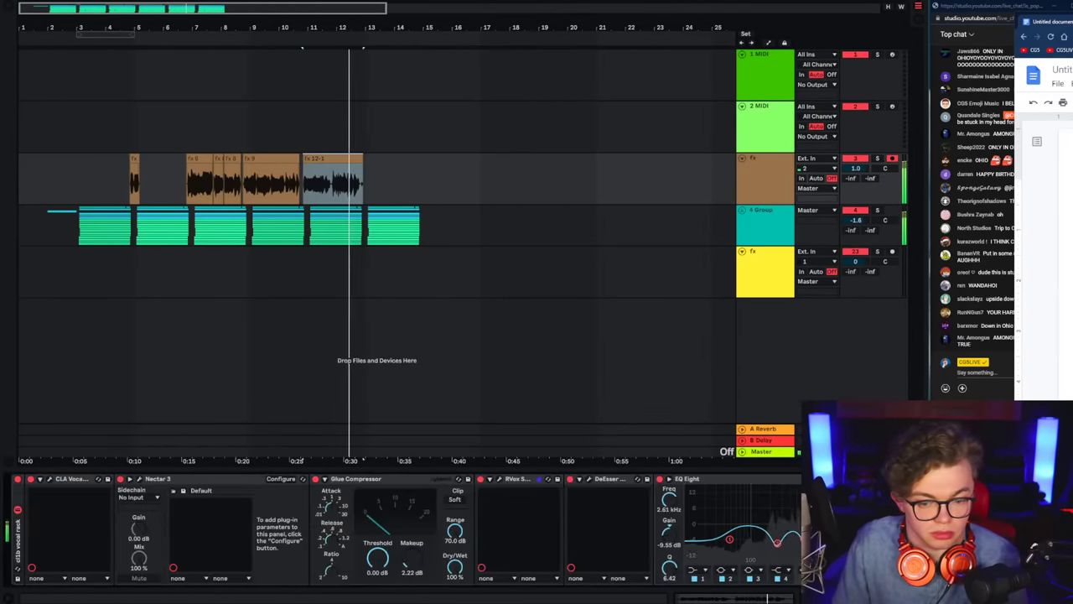
scroll(654, 503, down, 3)
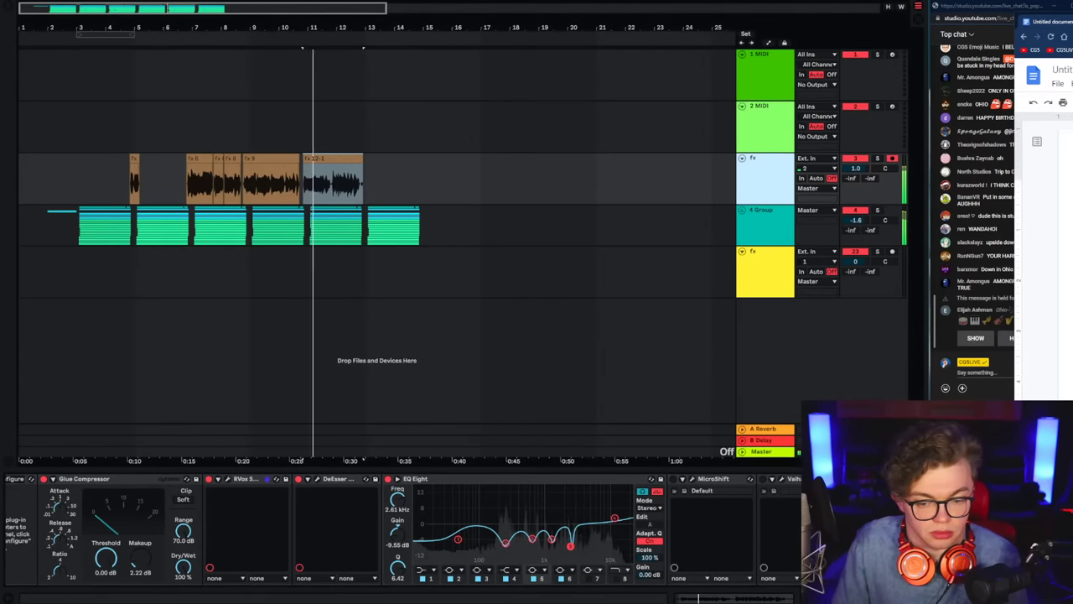
Step: Find Ozone 8 in the browser, add it after the vocal group's EQ Eight, and close its plug-in window
double_click(763, 202)
double_click(760, 222)
click(10, 18)
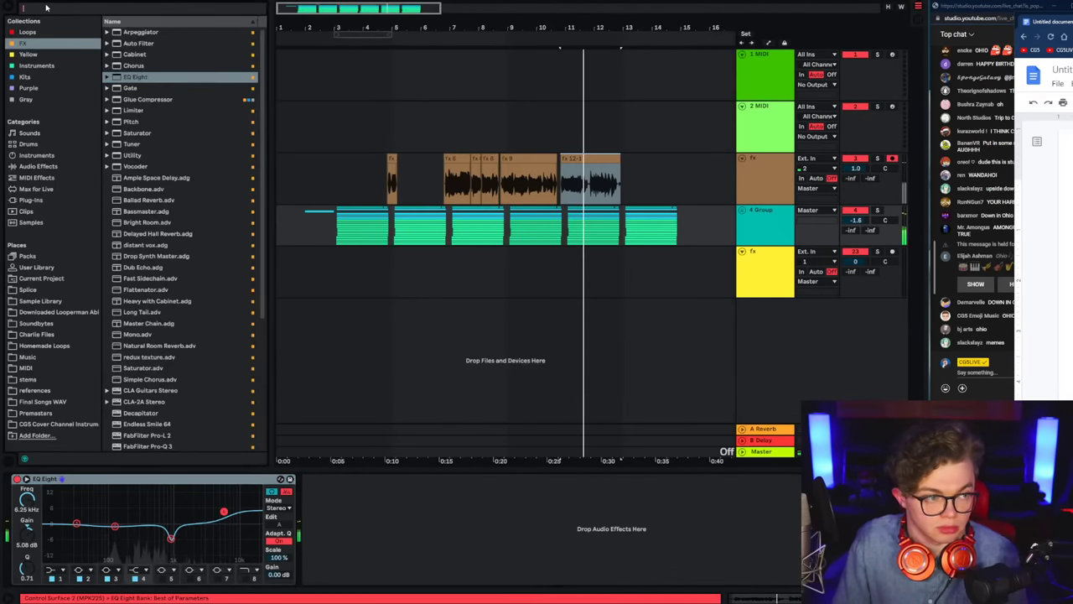
key(ctrl+f)
text(ozone)
click(136, 32)
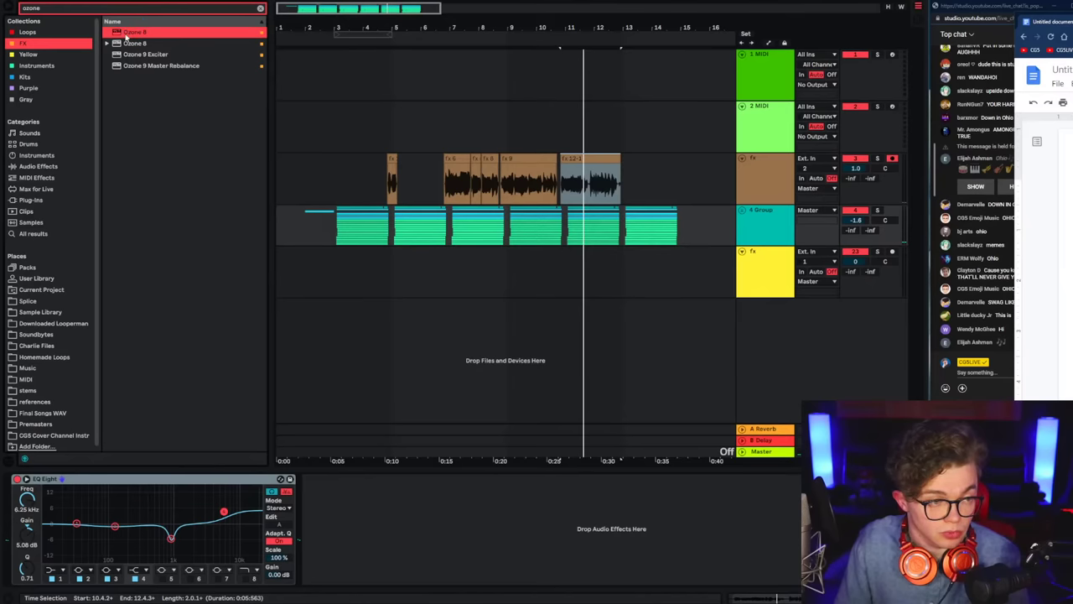
double_click(125, 34)
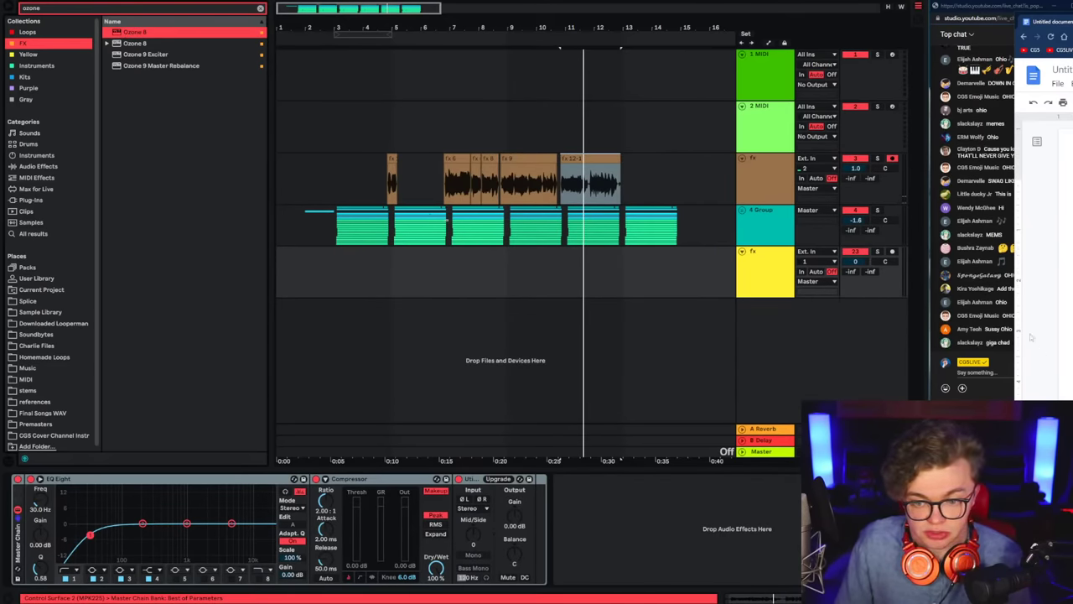
key(Return)
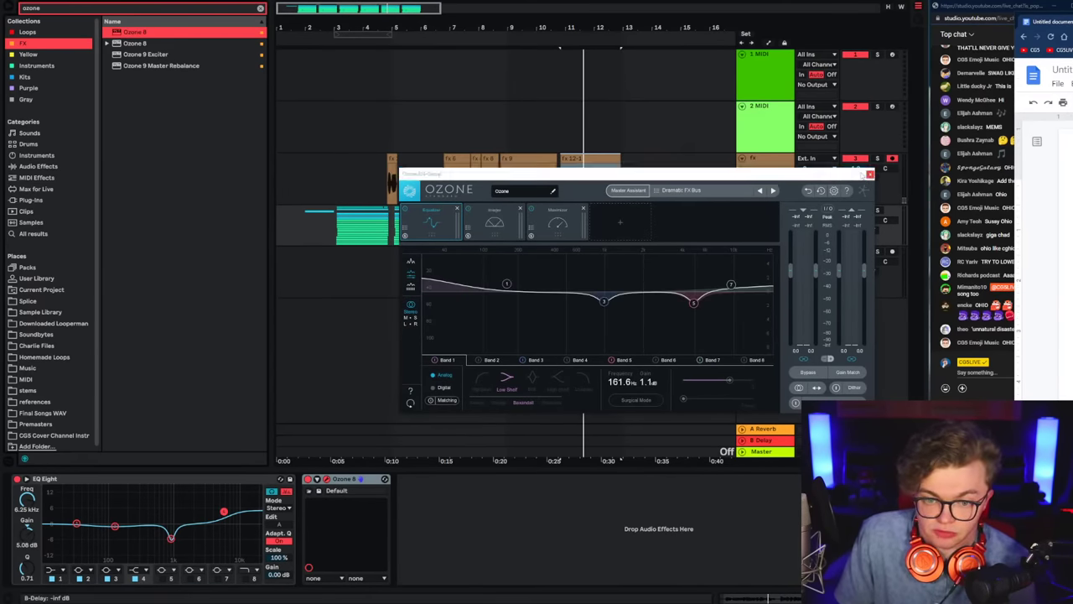
click(870, 174)
Step: Play from just before the first fx clip and set the vocal group's volume to -4.1 dB
key(space)
drag(397, 29, 449, 30)
click(374, 180)
key(space)
drag(863, 221, 862, 228)
key(space)
click(815, 228)
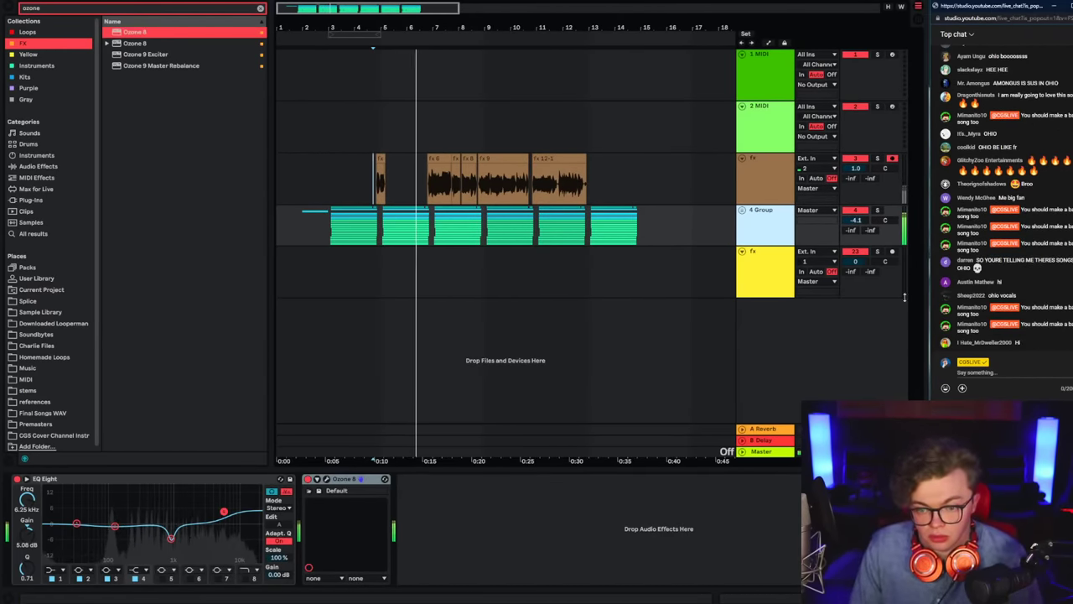
key(alt+Tab)
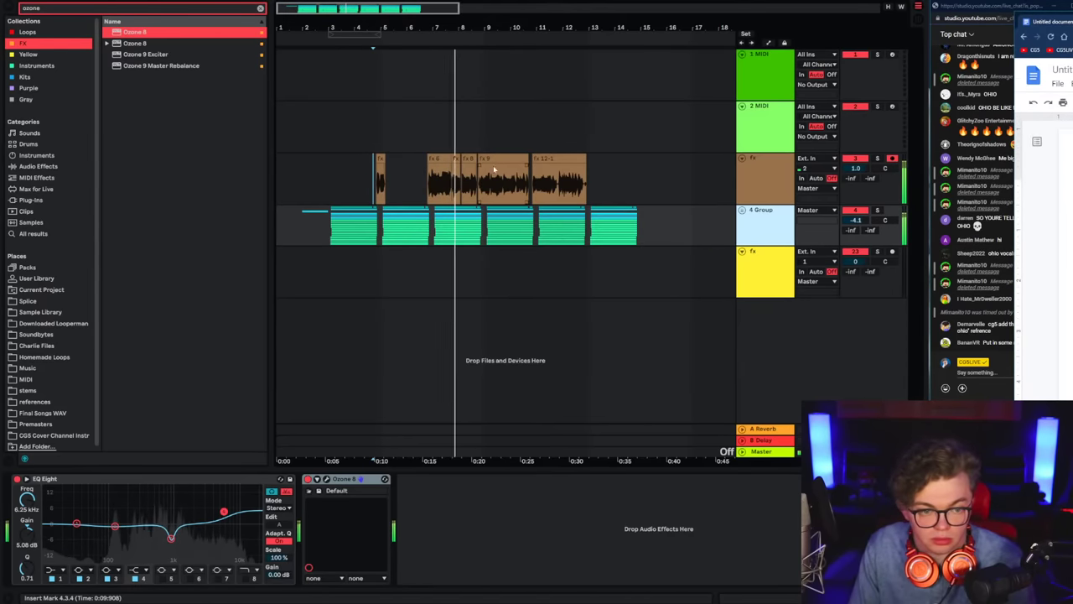
Step: In the fx track's CLA Vocals, mute the pitch effect at -3.1 and set the delay to Slap at -1.7
click(525, 190)
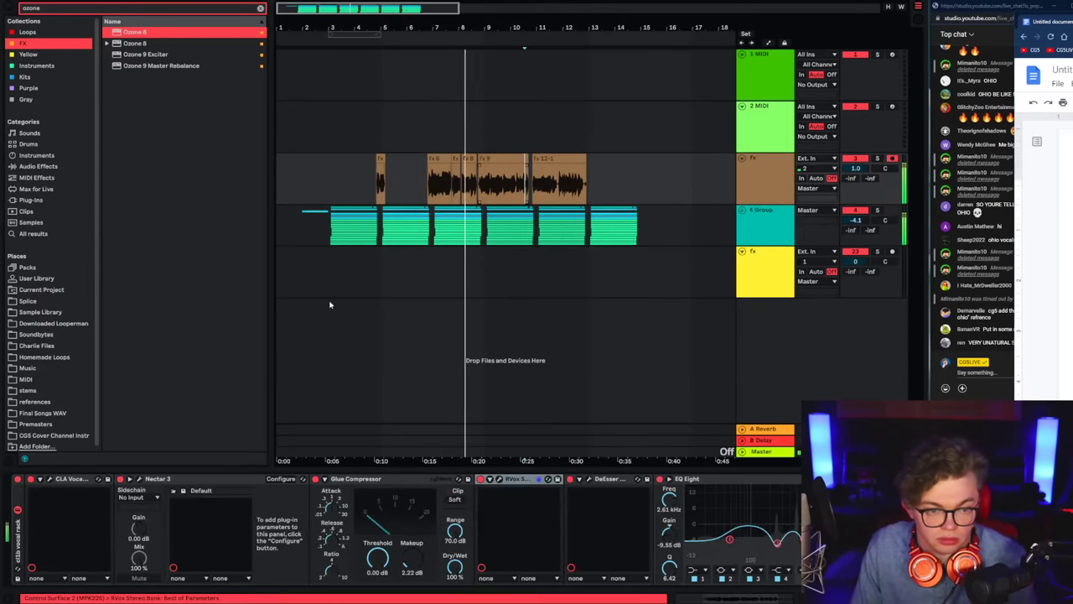
click(48, 479)
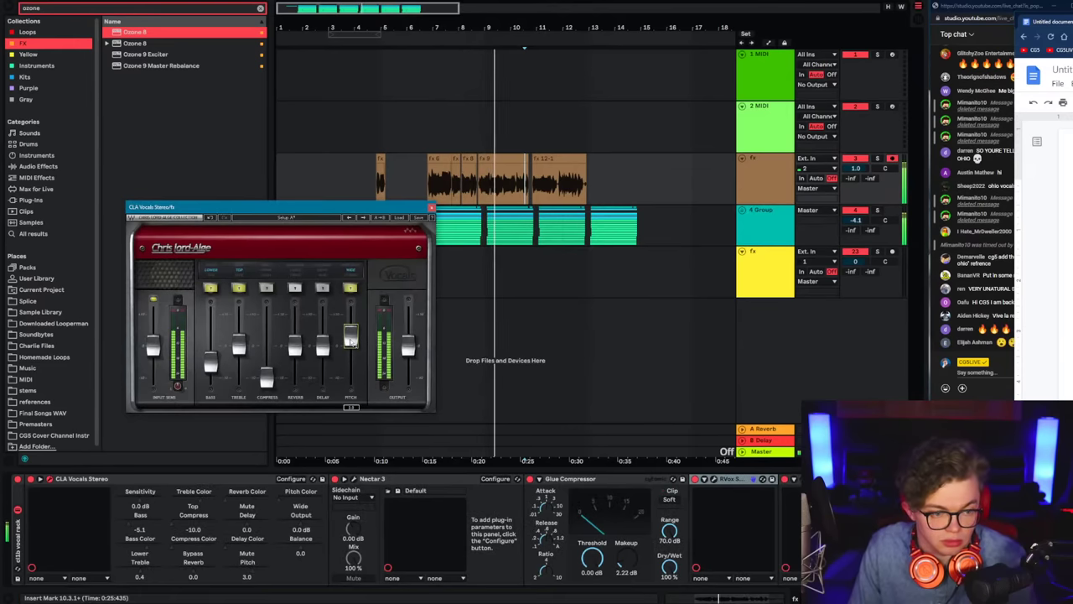
drag(351, 339, 323, 352)
click(322, 288)
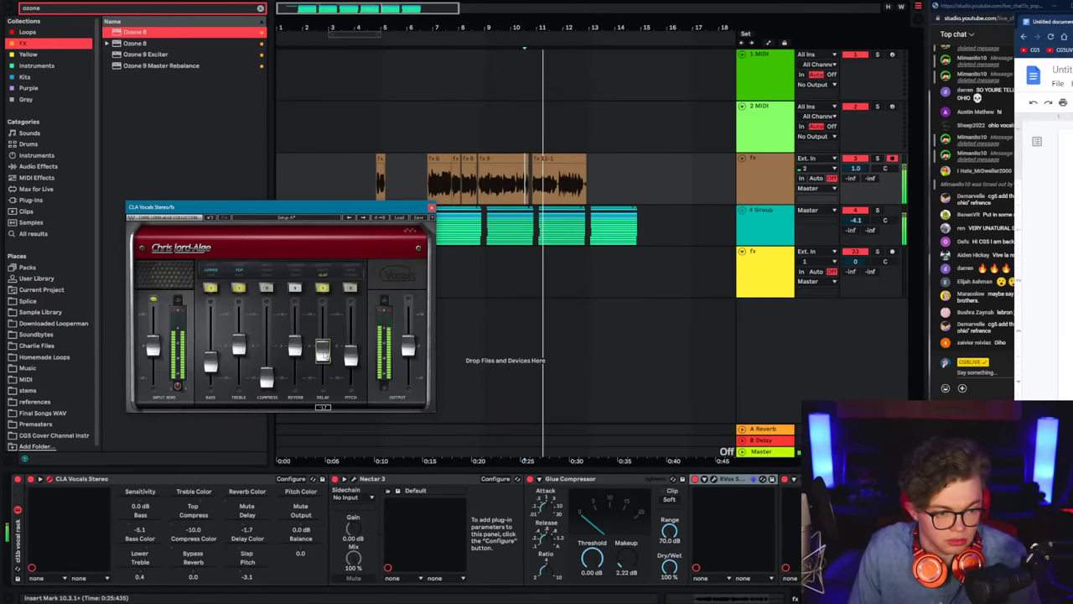
click(430, 207)
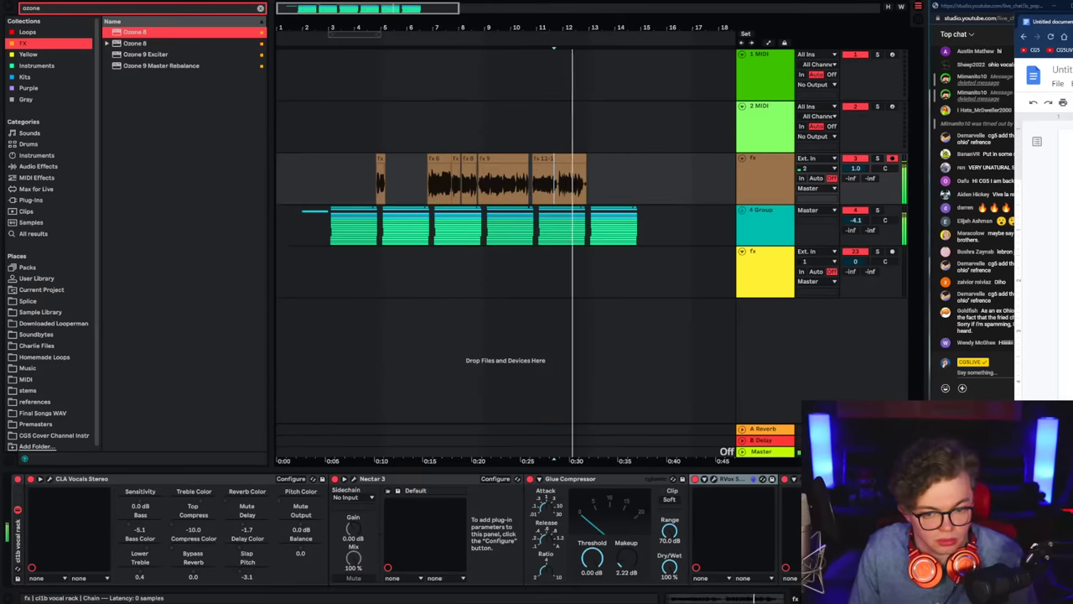
click(804, 478)
click(266, 219)
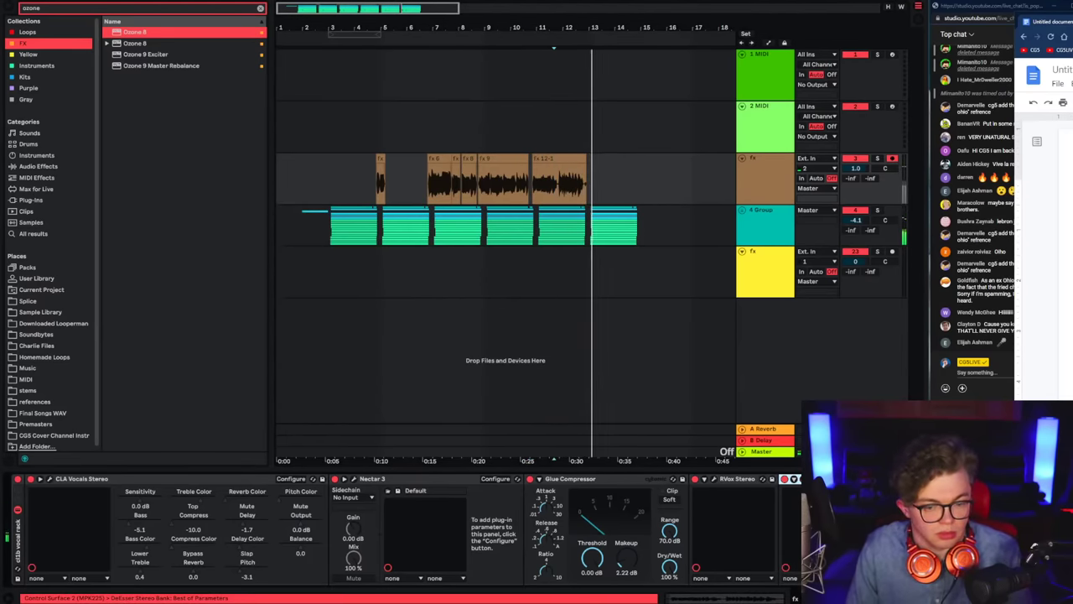
Step: Delete the tail of the fx 12-1 clip from about 12.4.1 onward and save the project
scroll(486, 528, right, 5)
scroll(589, 172, up, 5)
key(space)
click(572, 187)
click(560, 192)
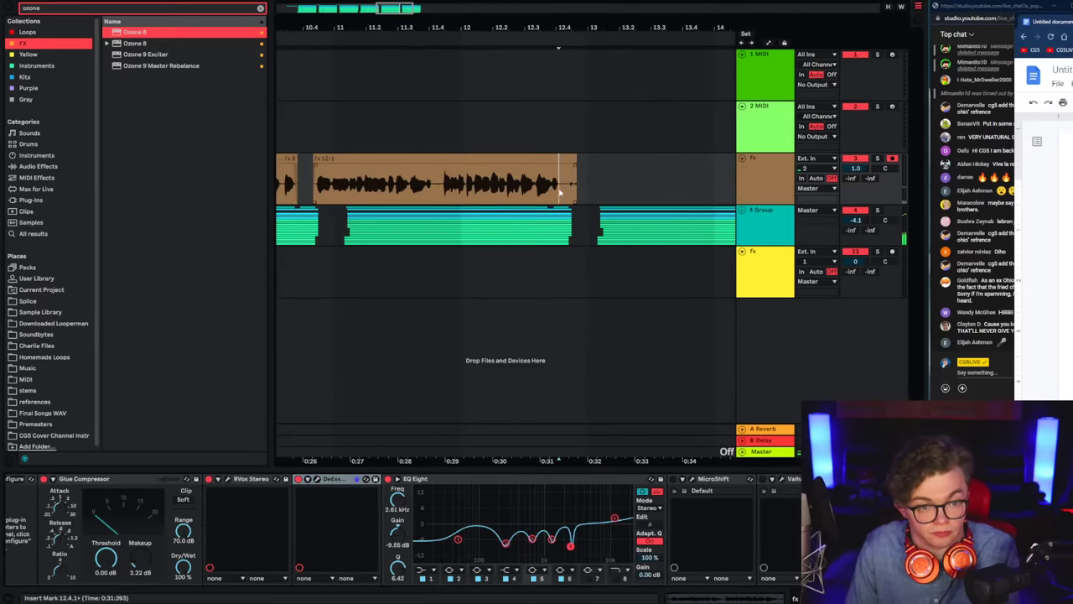
drag(560, 193, 598, 192)
key(Delete)
key(ctrl+s)
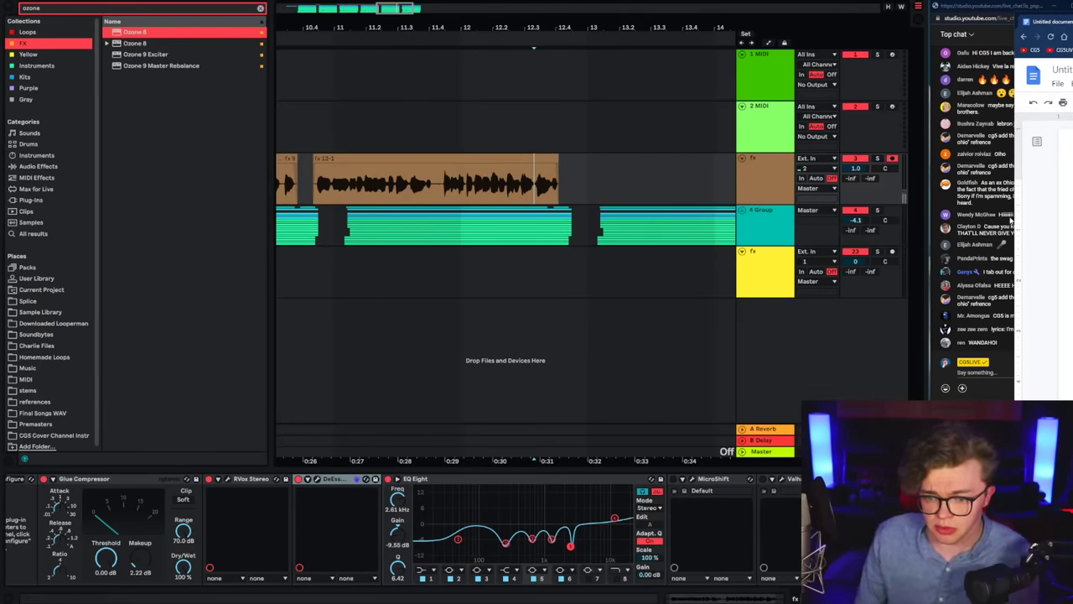
click(1009, 274)
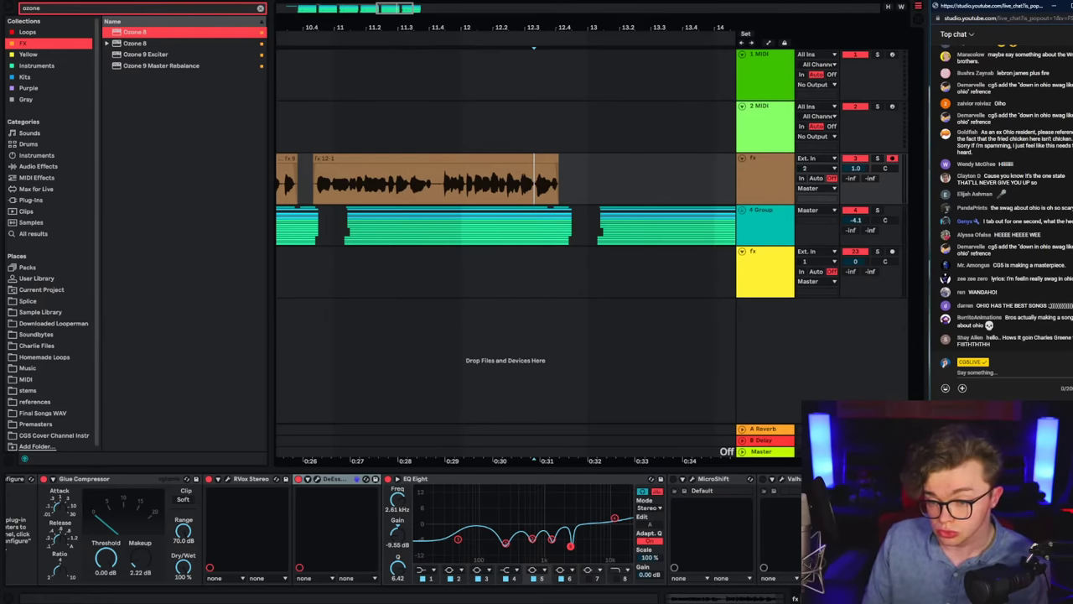
key(alt+Tab)
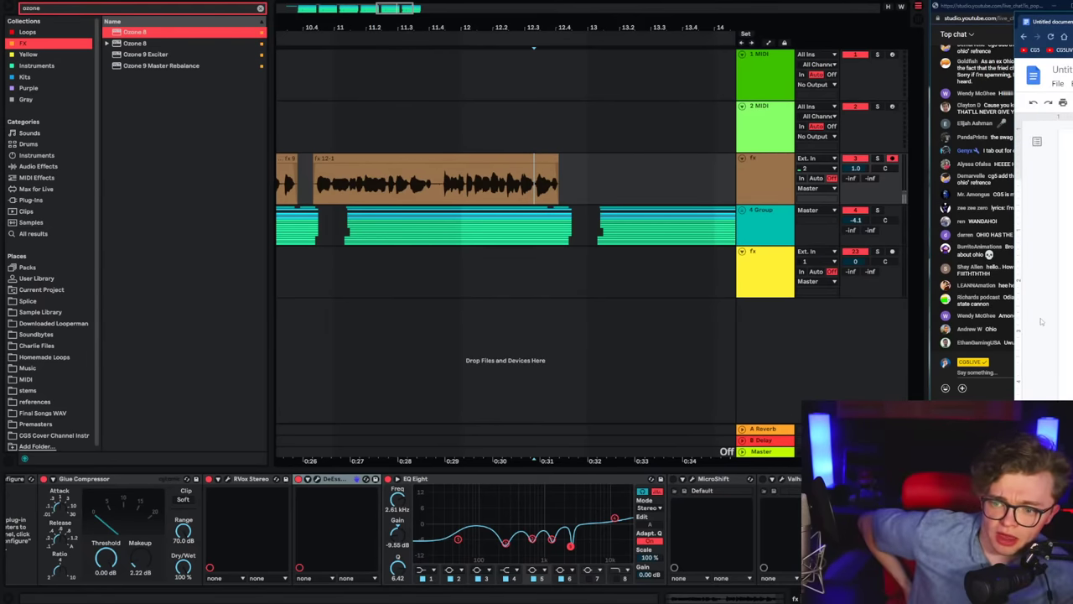
key(alt+Tab)
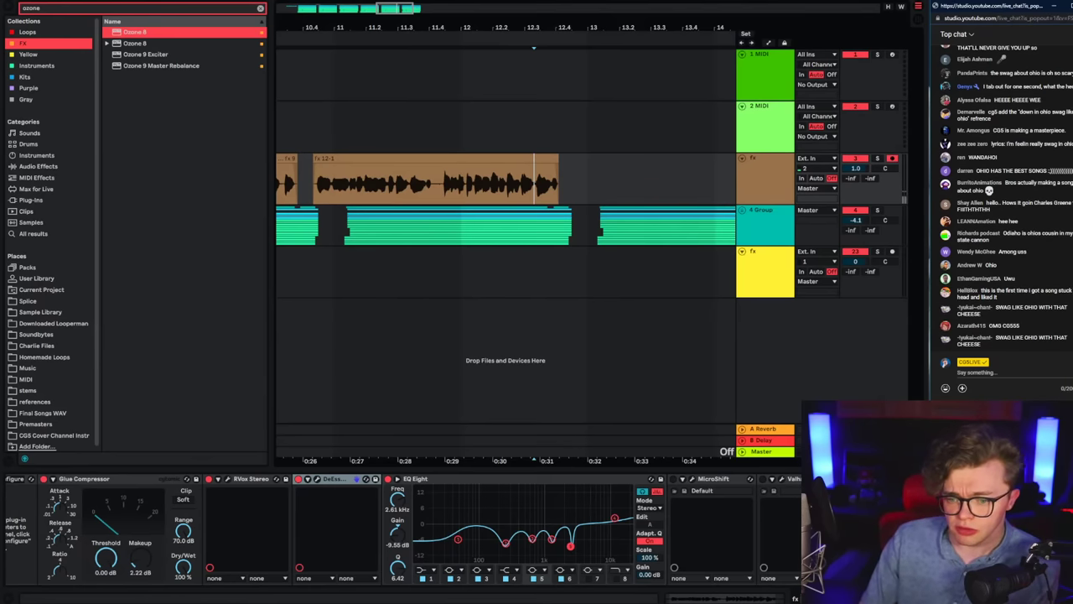
key(alt+Tab)
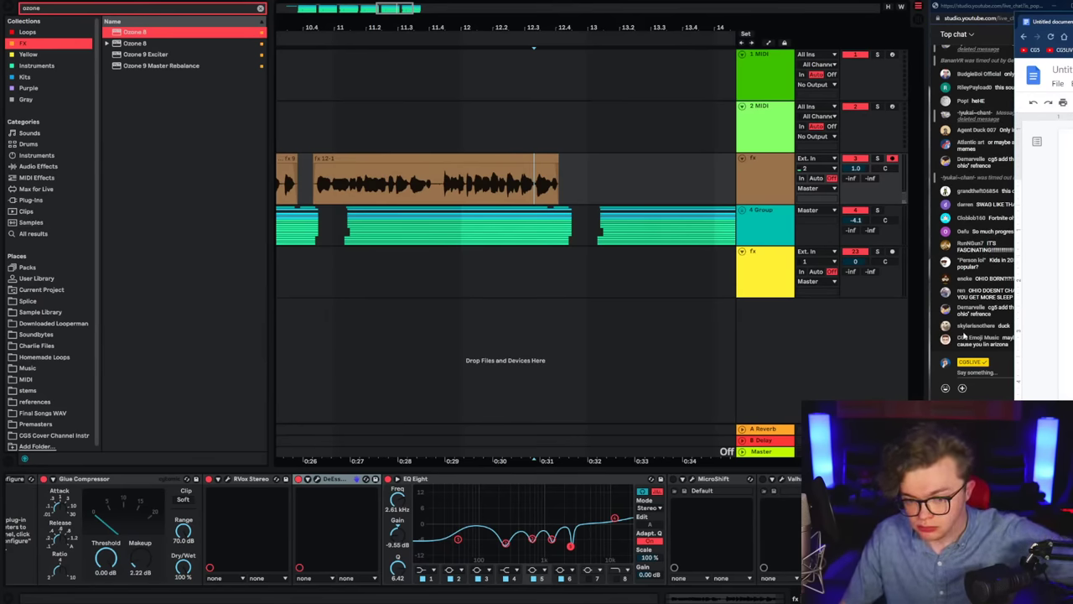
click(965, 335)
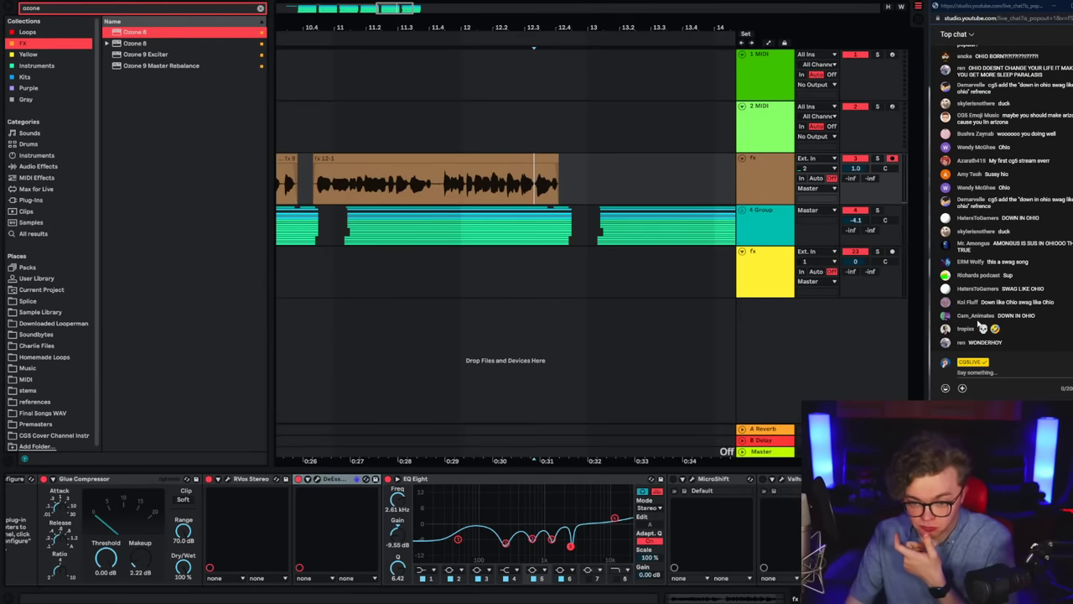
key(alt+Tab)
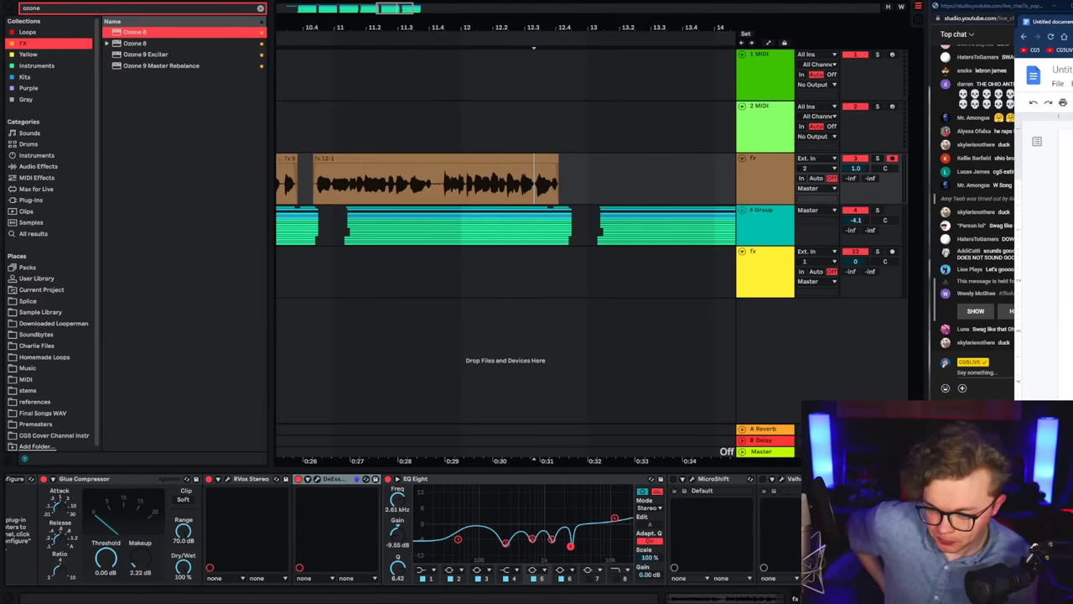
Step: Bring the ohio lyric notes in WordPad into view and read through the short one-line ideas for usable phrases
drag(1072, 104, 549, 50)
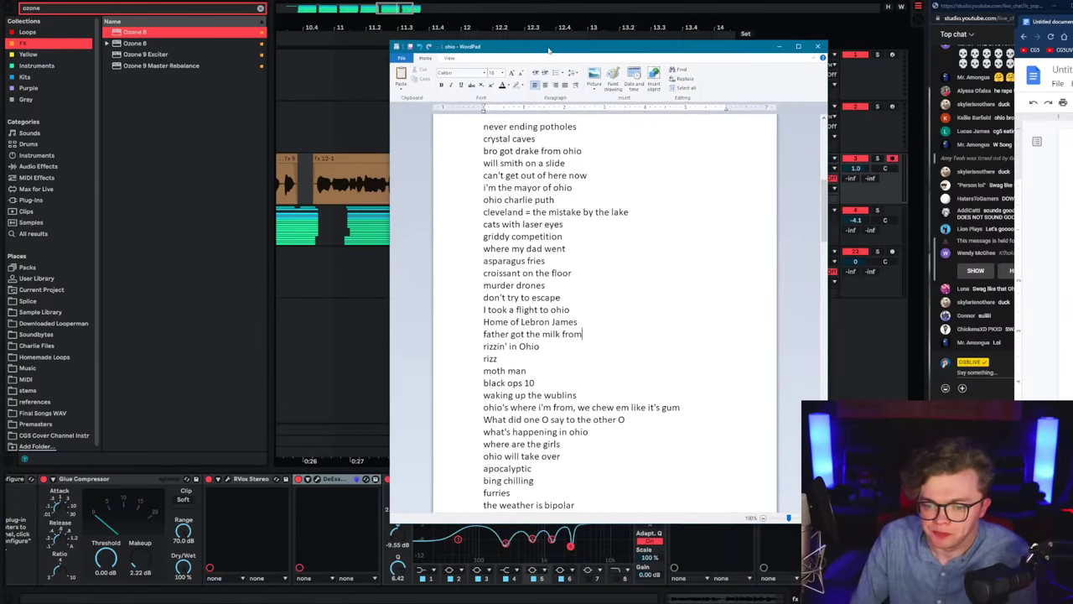
click(984, 324)
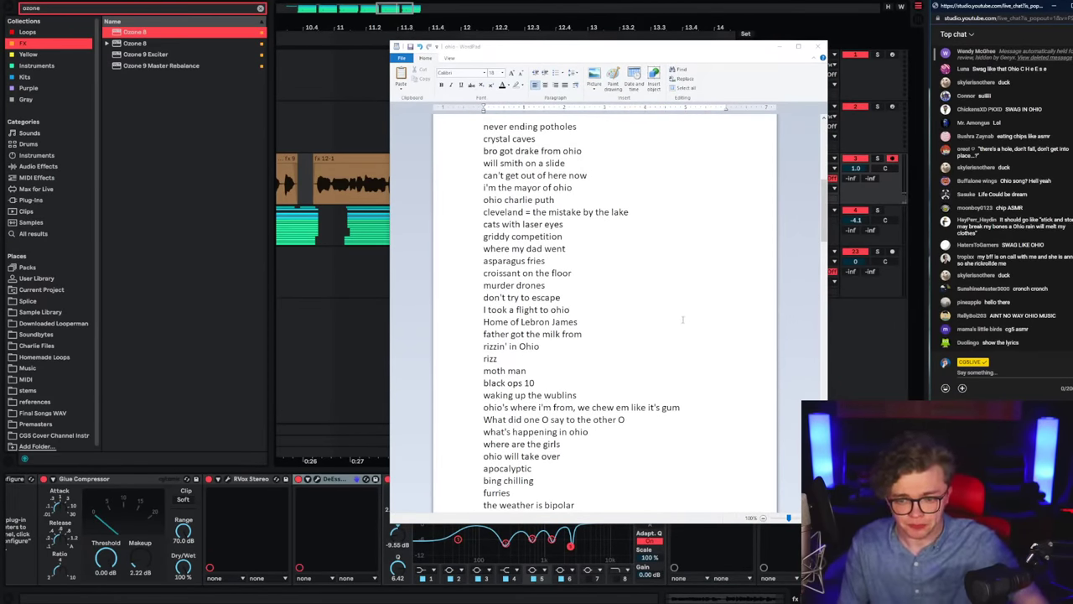
scroll(637, 362, down, 3)
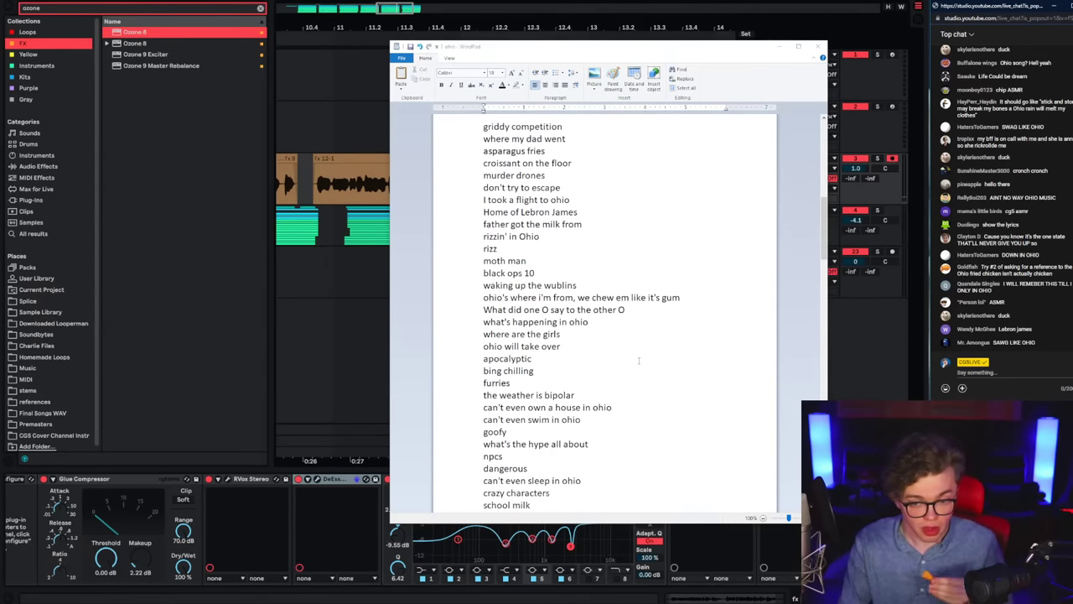
scroll(638, 360, down, 3)
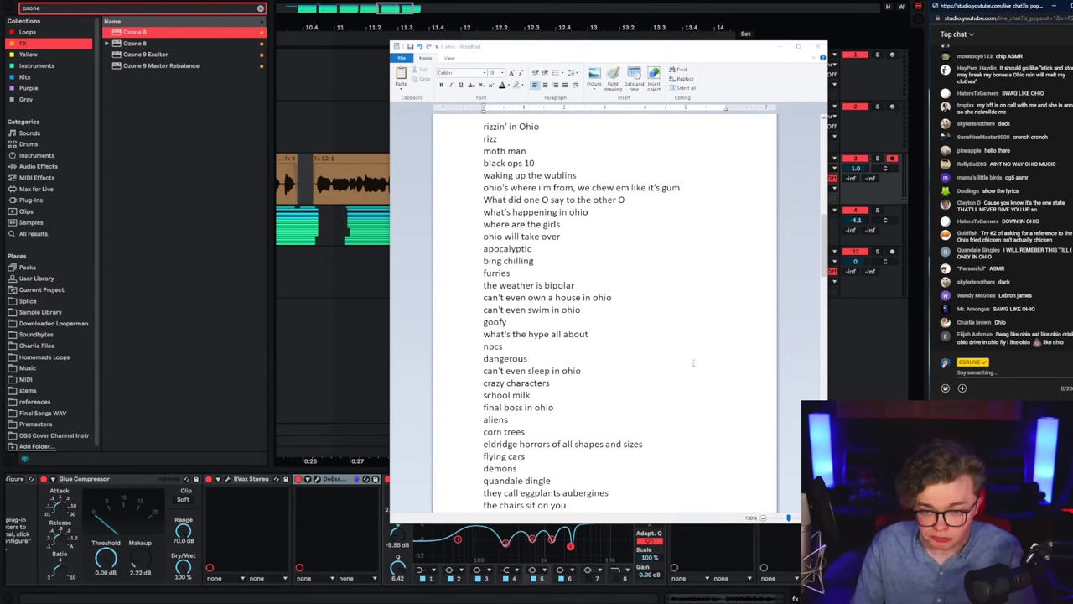
scroll(692, 362, down, 6)
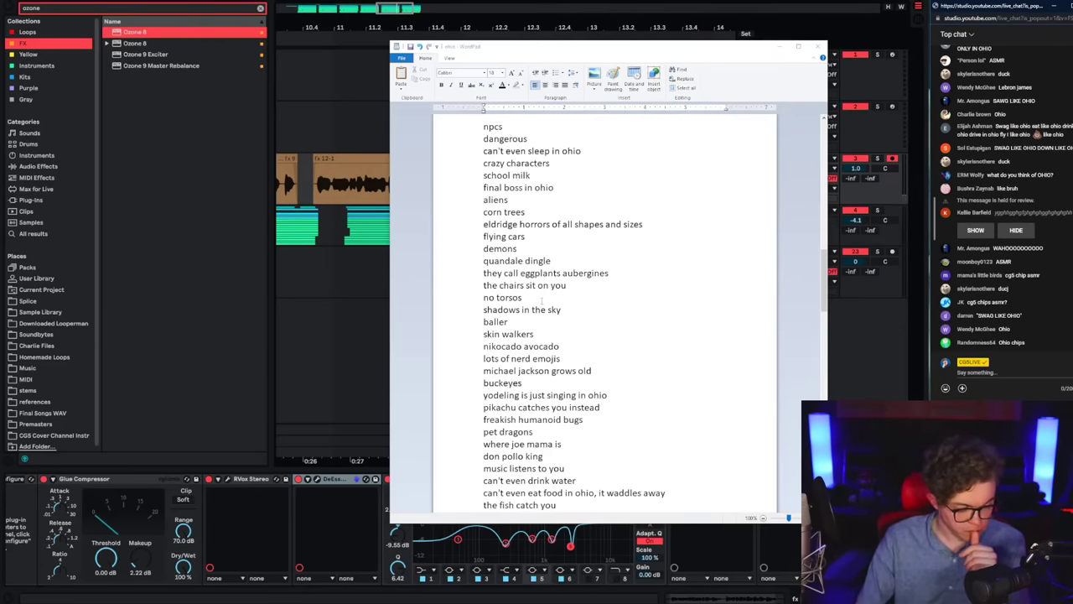
scroll(533, 358, down, 6)
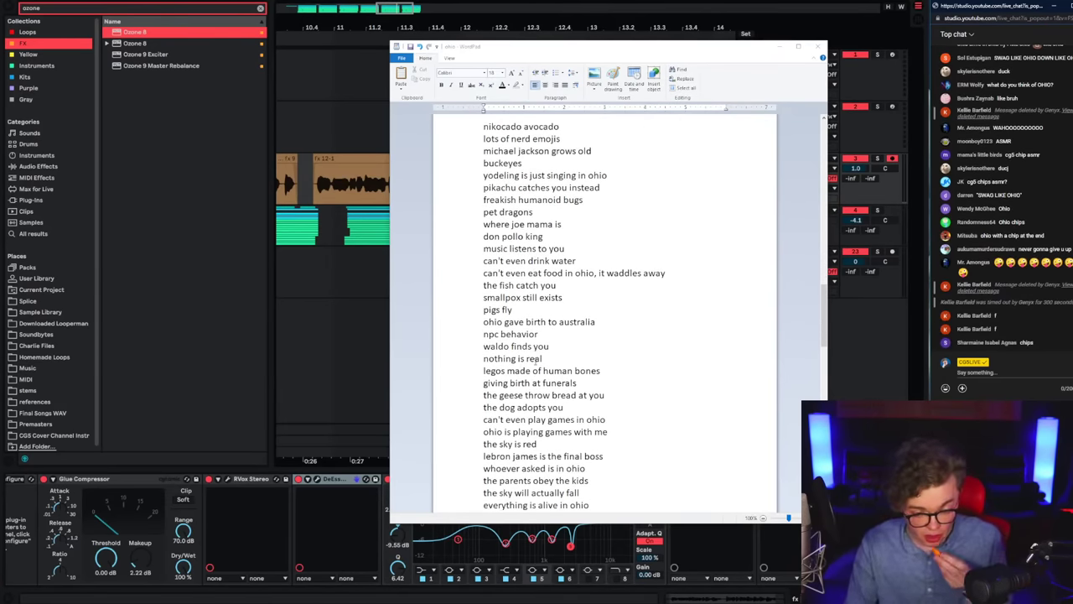
scroll(535, 358, down, 5)
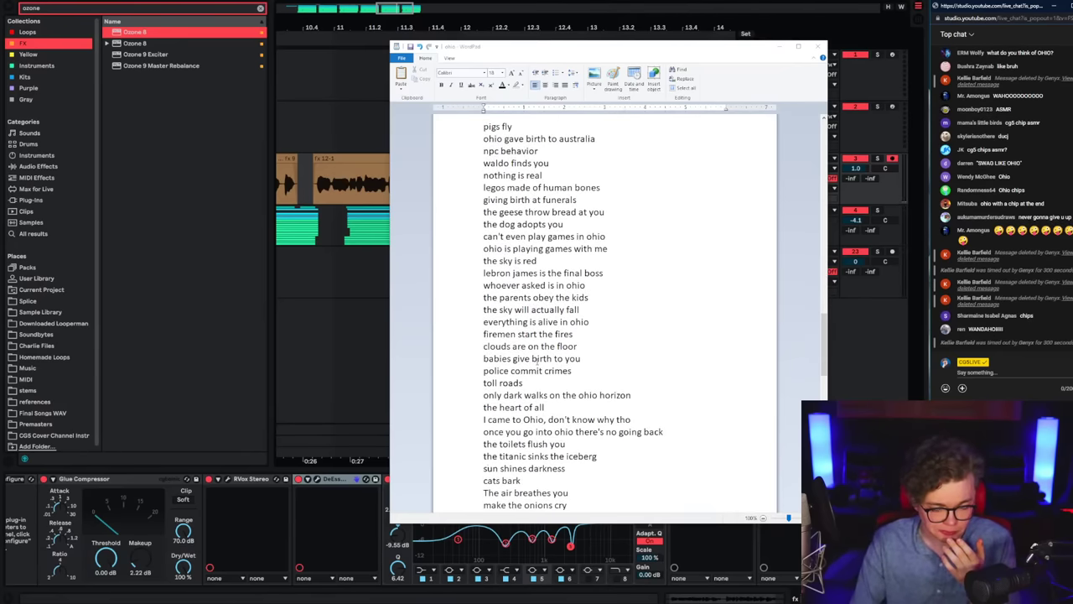
scroll(535, 358, down, 2)
scroll(535, 357, down, 1)
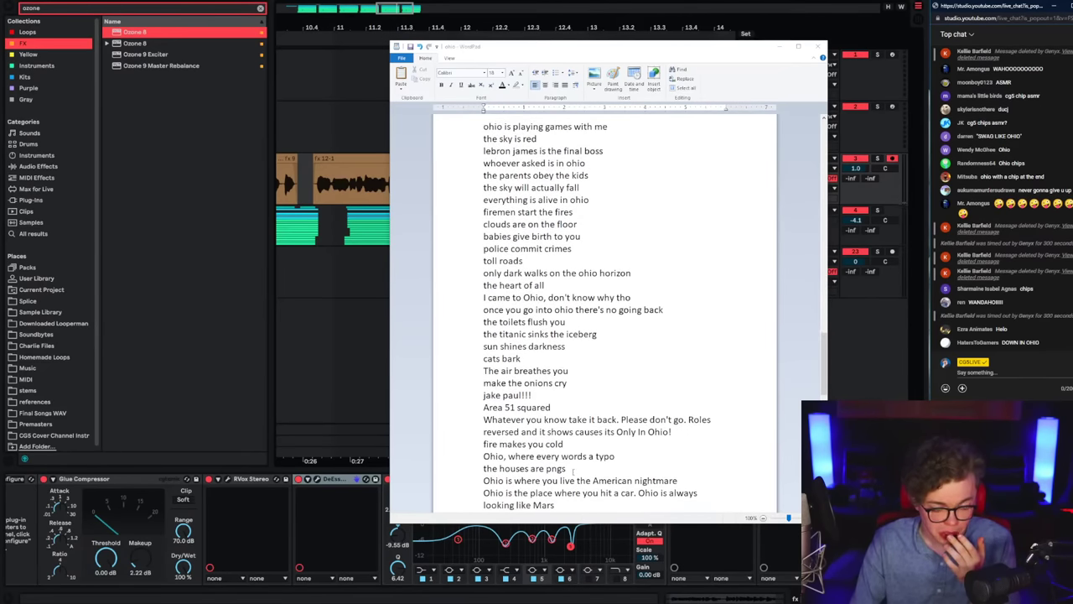
Step: Read the longer lyric suggestions further down the ohio notes and move the document back out of the way
click(621, 456)
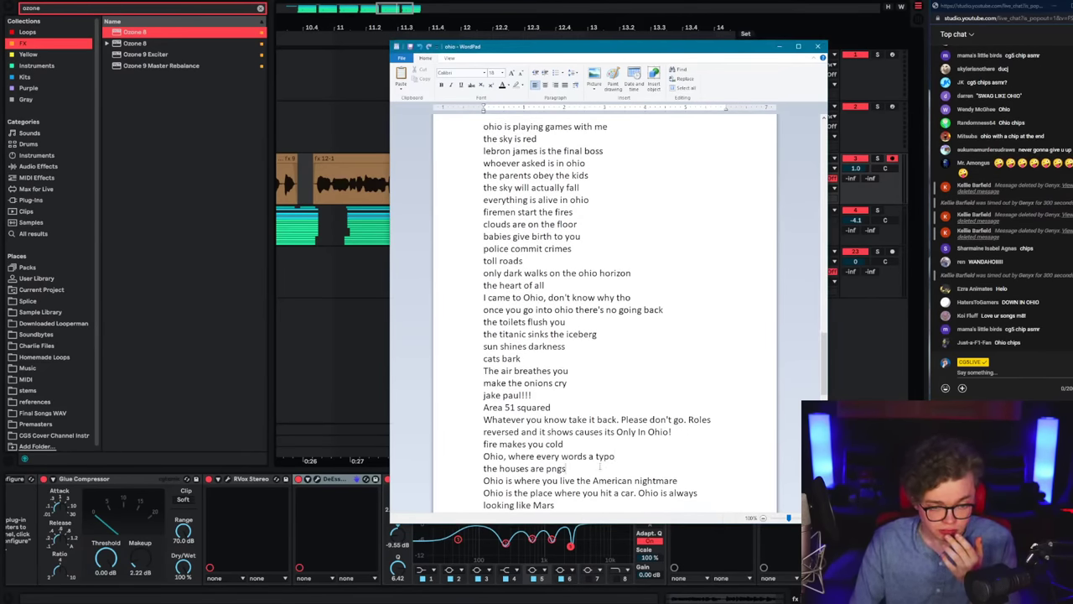
scroll(602, 429, down, 2)
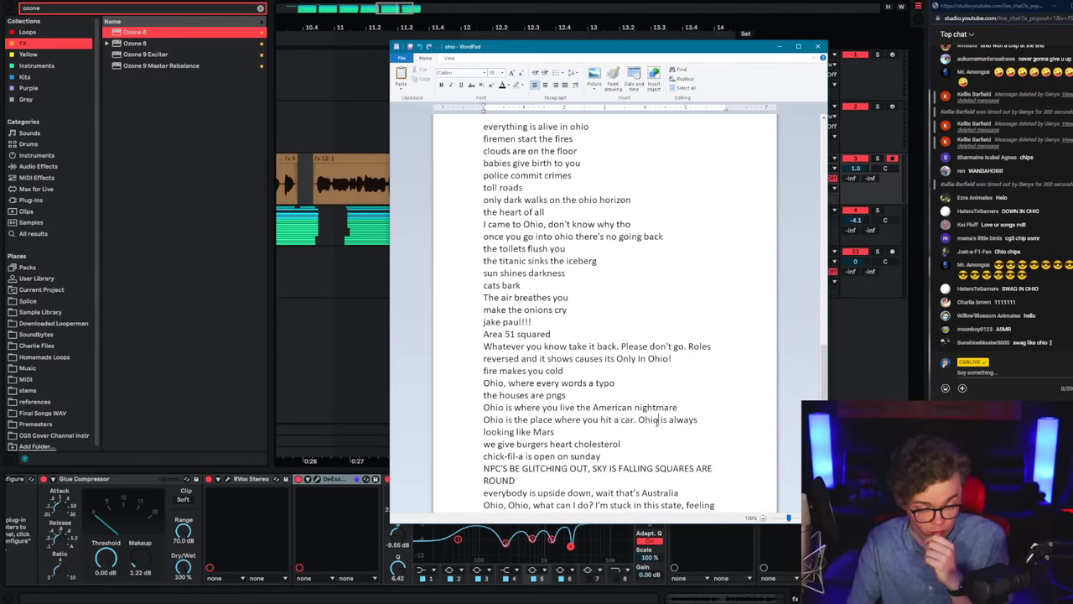
scroll(628, 438, down, 2)
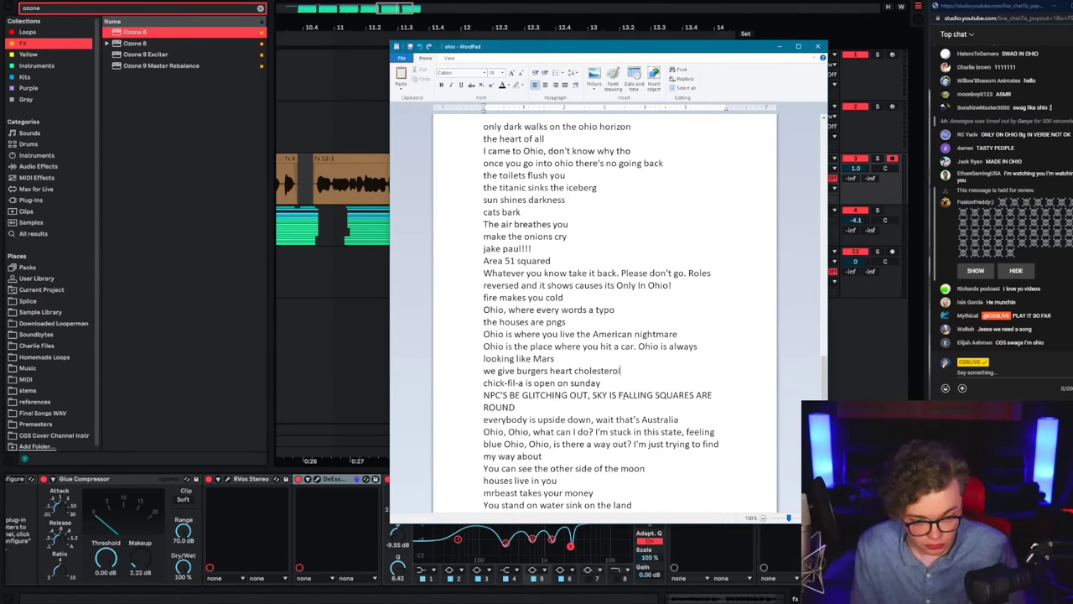
scroll(586, 453, down, 4)
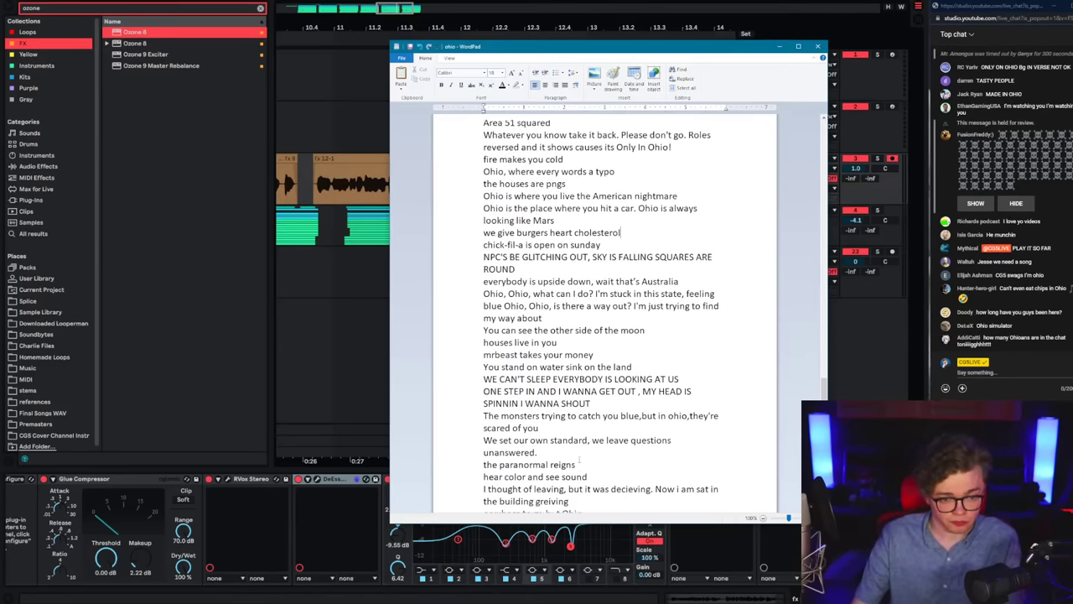
click(558, 445)
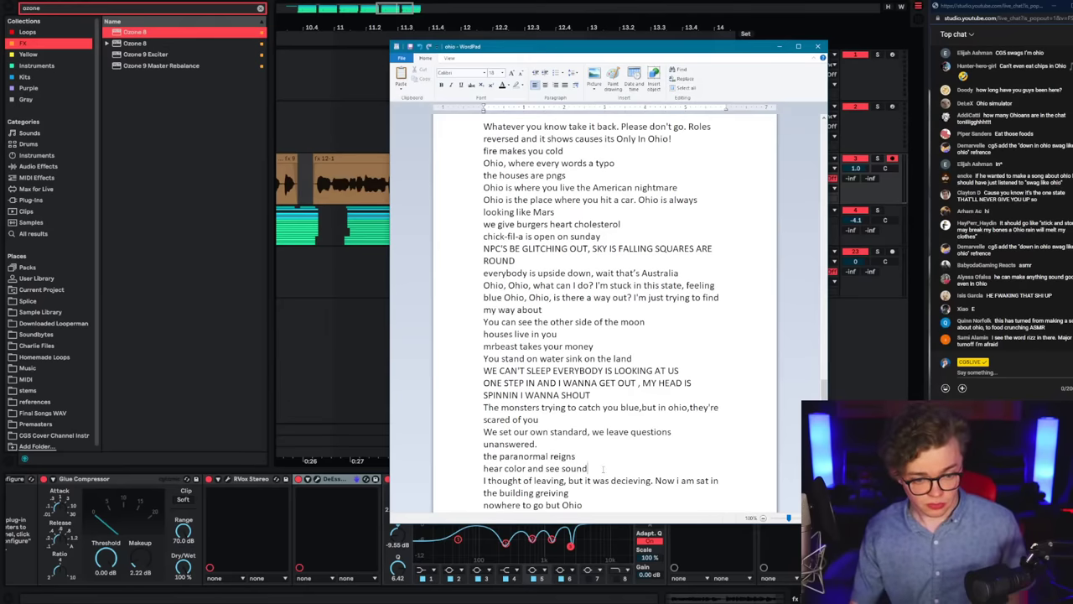
scroll(604, 470, down, 2)
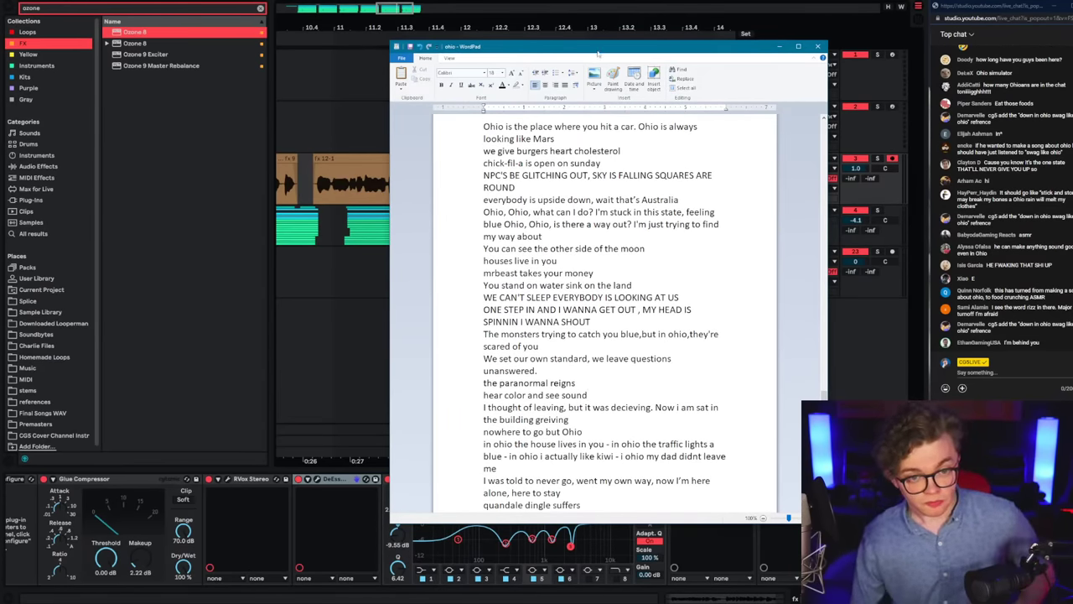
drag(598, 56, 1072, 2)
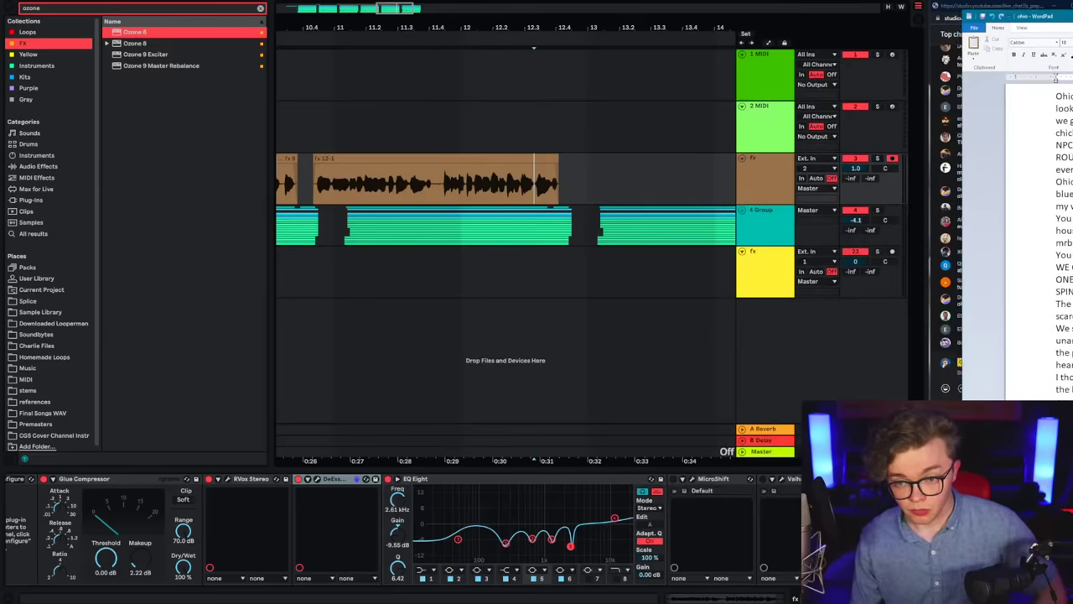
Step: Bring the live chat into view to check for lyric suggestions and show bars 8 to 12 of the arrangement
key(alt+Tab)
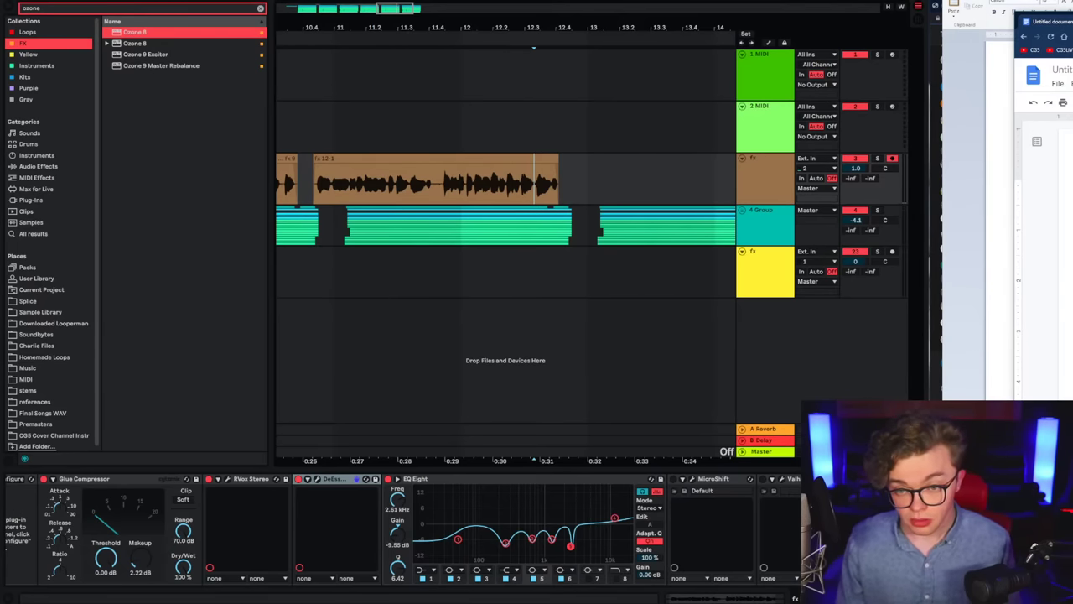
click(936, 12)
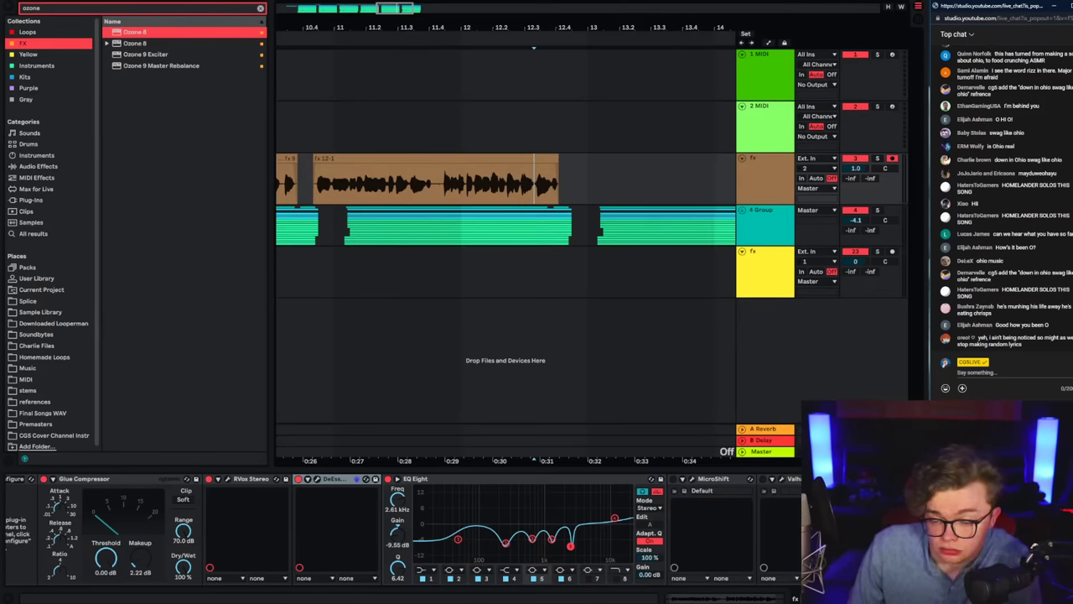
drag(352, 29, 613, 20)
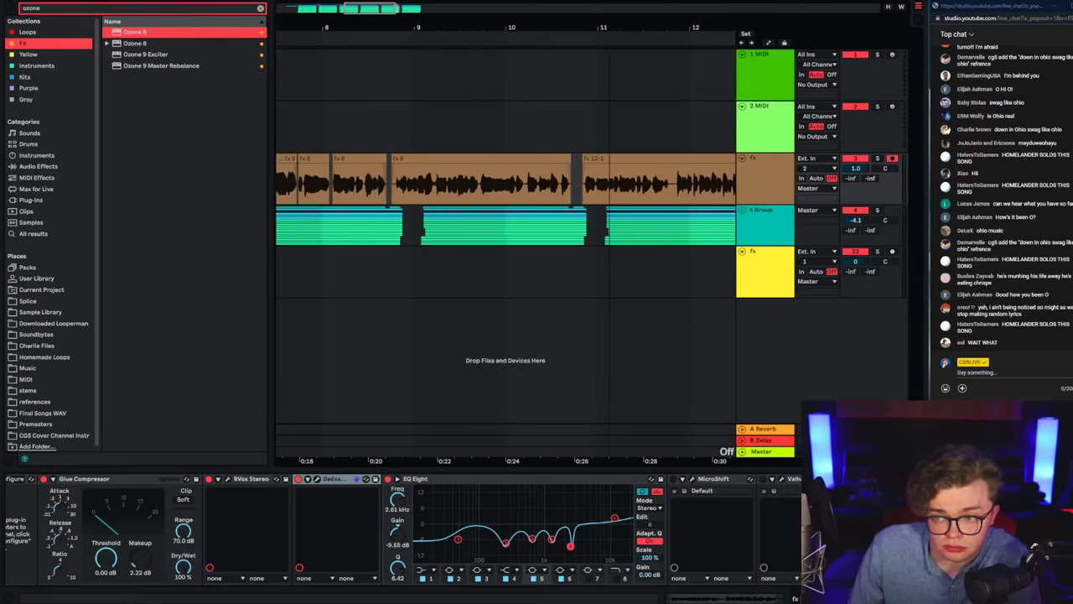
key(alt+Tab)
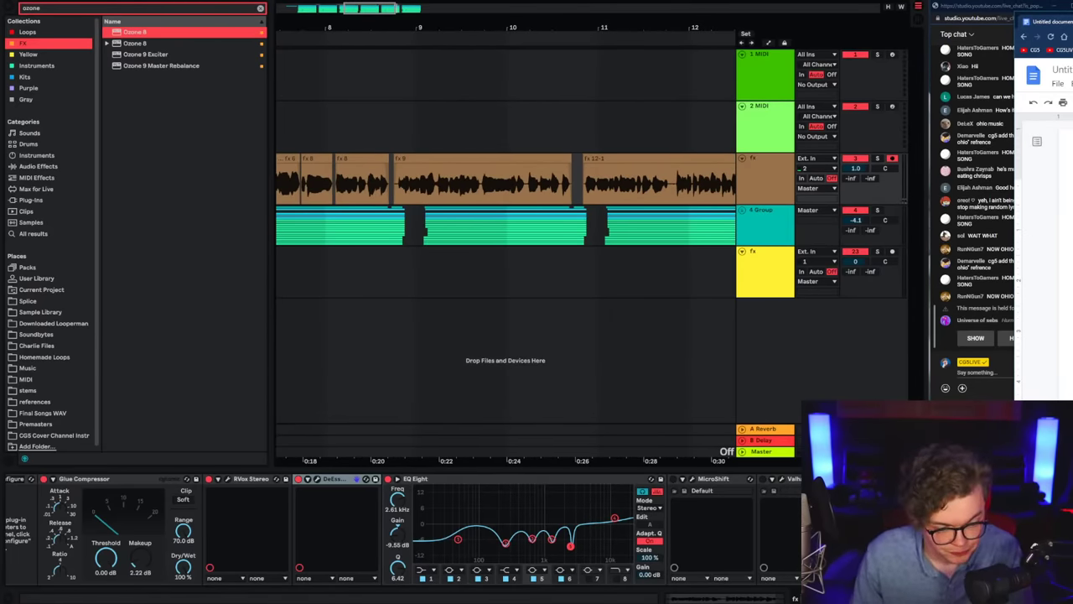
click(848, 332)
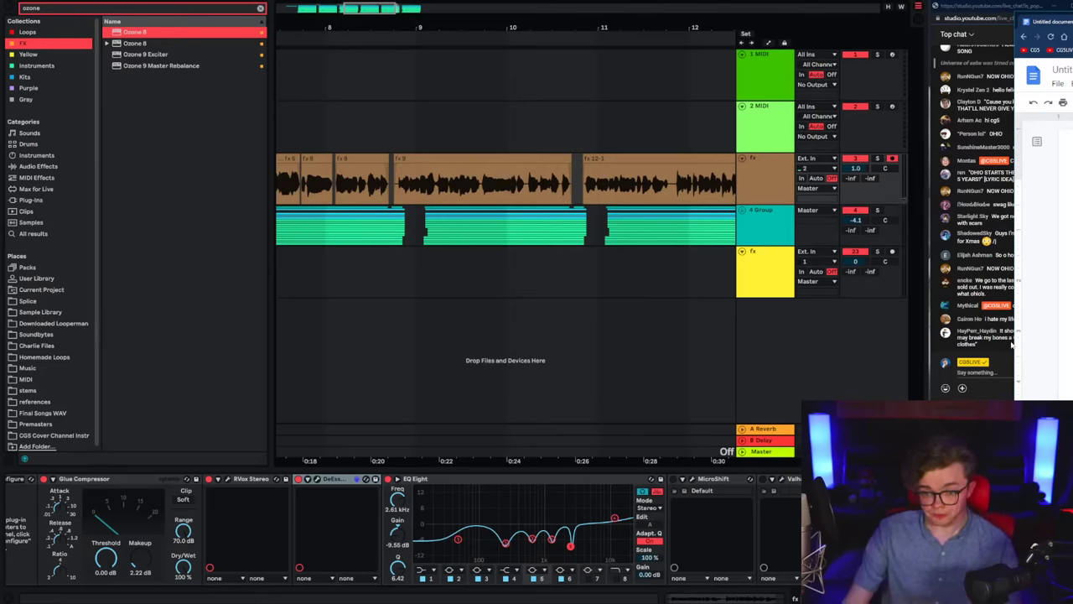
click(1010, 344)
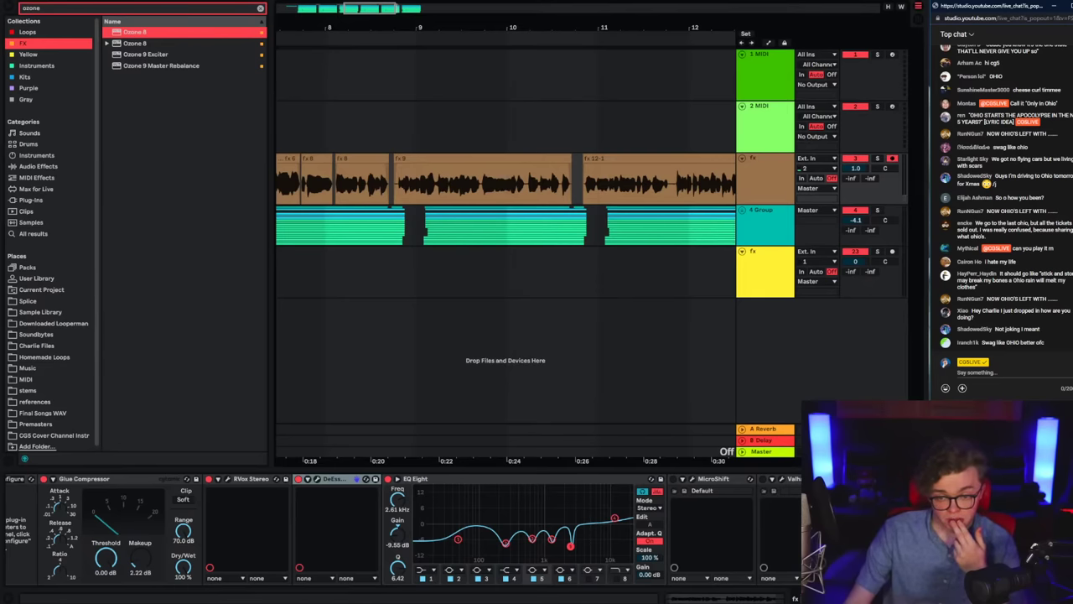
key(alt+Tab)
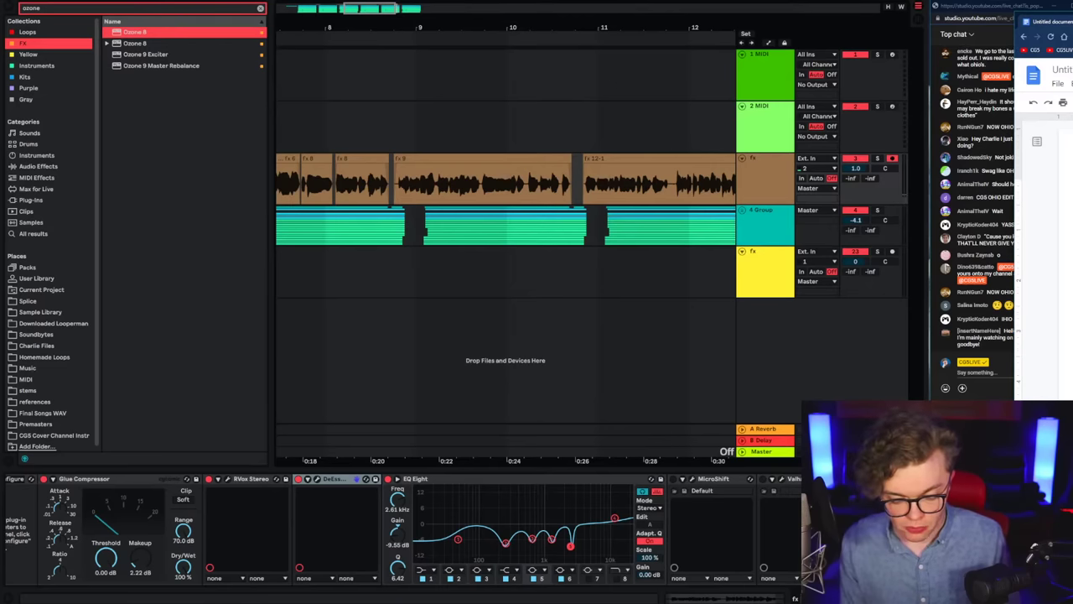
Step: Look back through the earlier live chat messages for lyric suggestions and return toward the more recent ones
click(1009, 274)
scroll(1008, 273, up, 2)
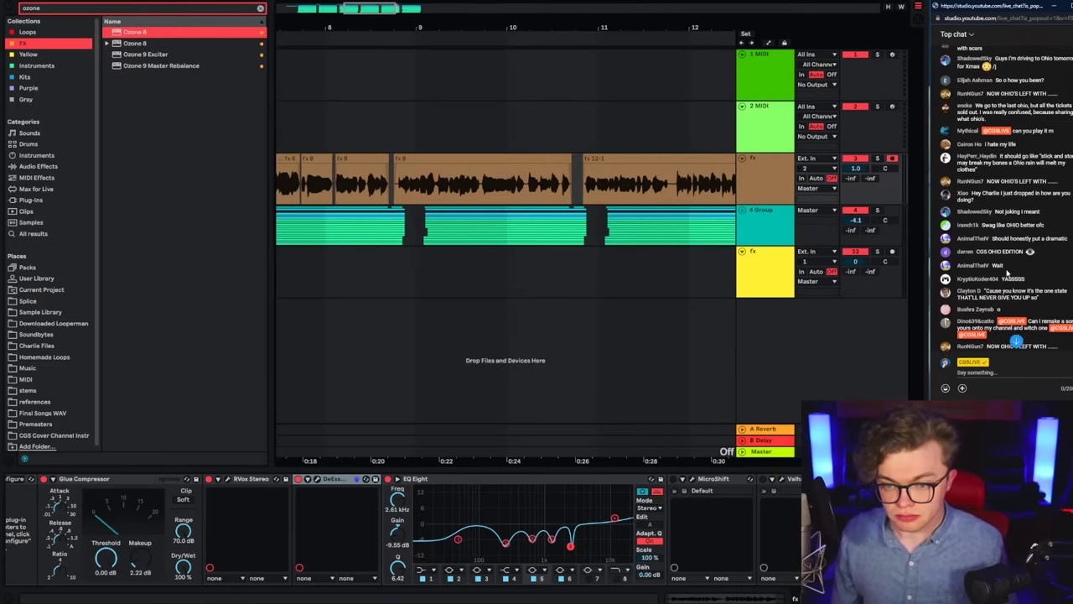
scroll(1003, 198, up, 7)
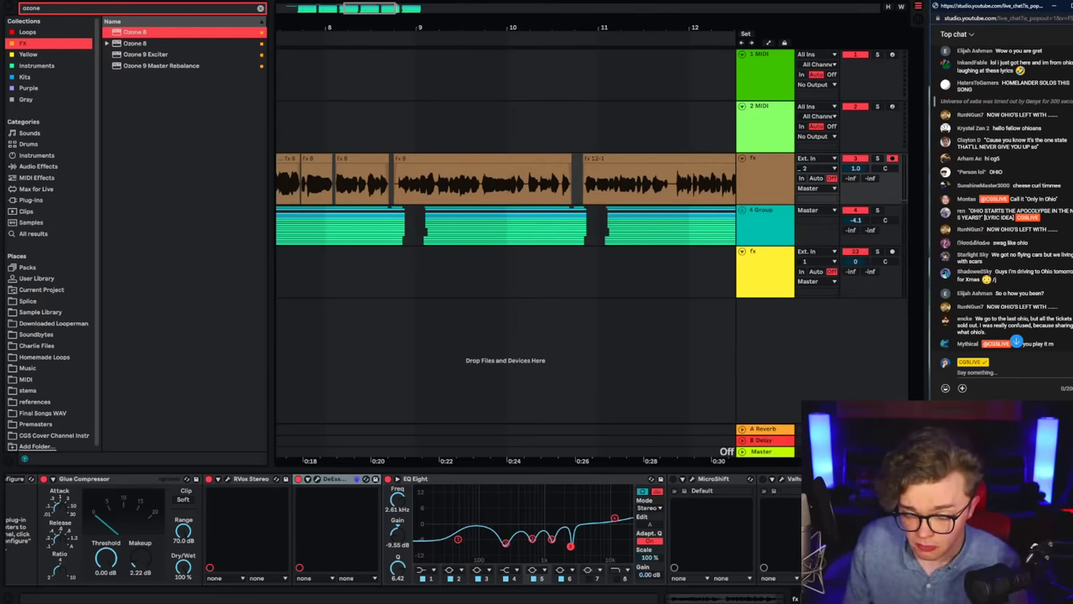
scroll(1002, 198, up, 5)
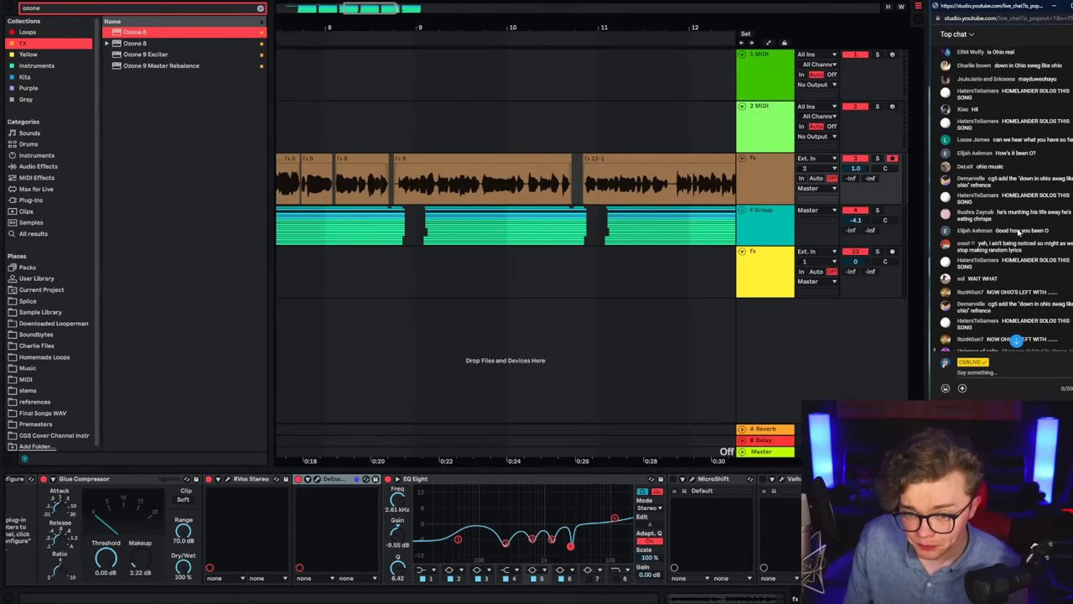
scroll(1006, 201, up, 2)
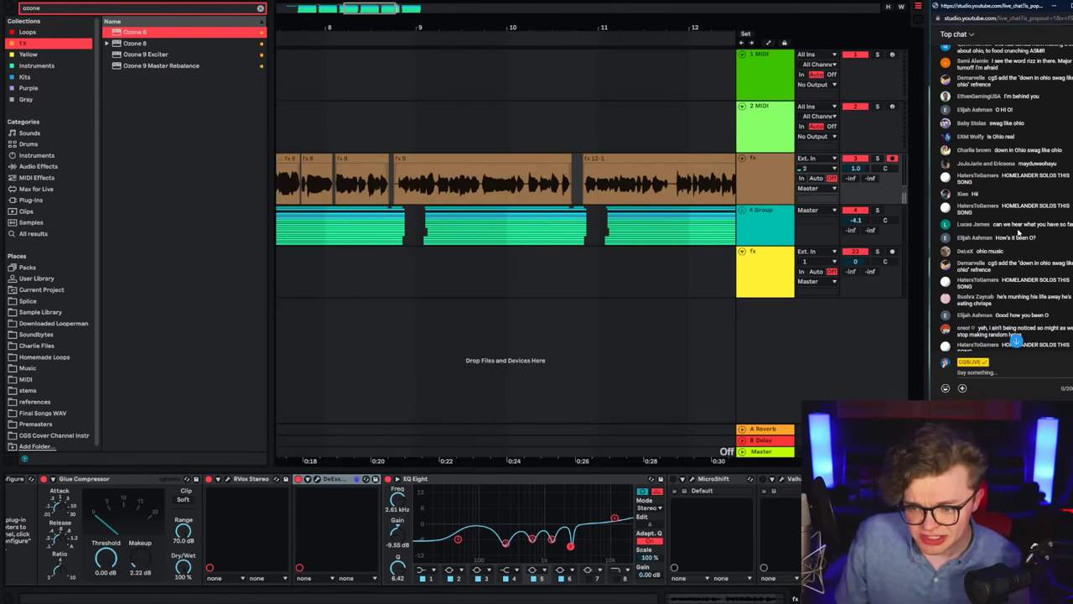
scroll(1018, 232, down, 2)
scroll(1016, 218, down, 5)
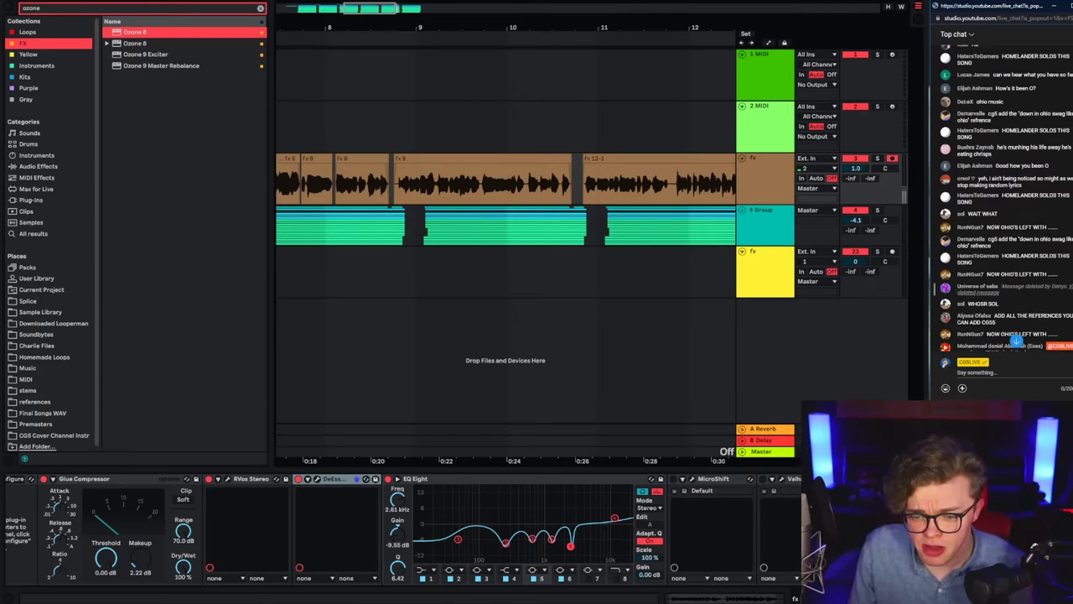
key(alt+Tab)
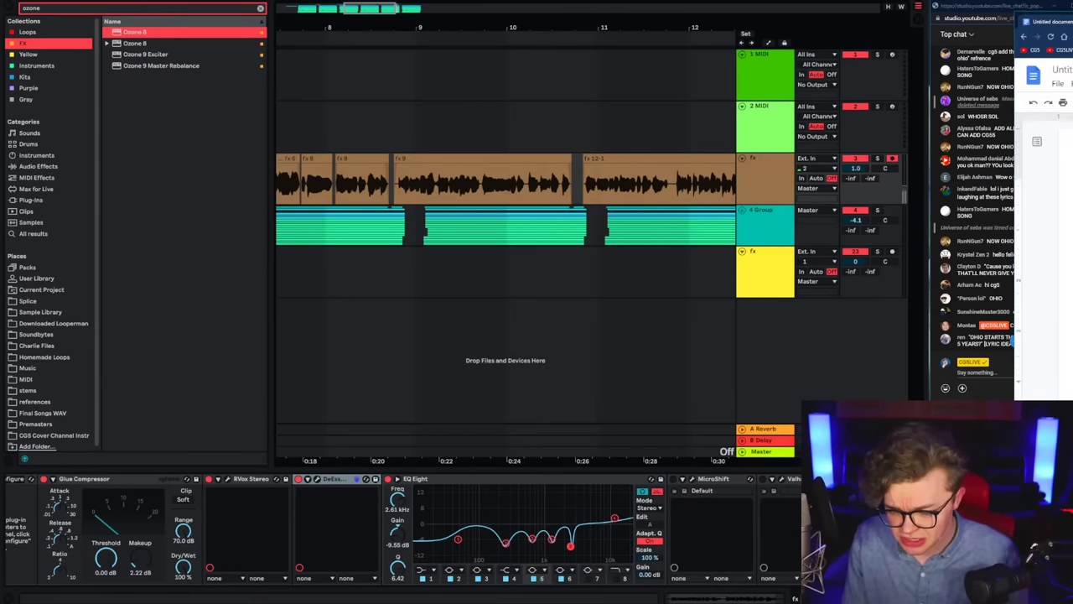
key(alt+Tab)
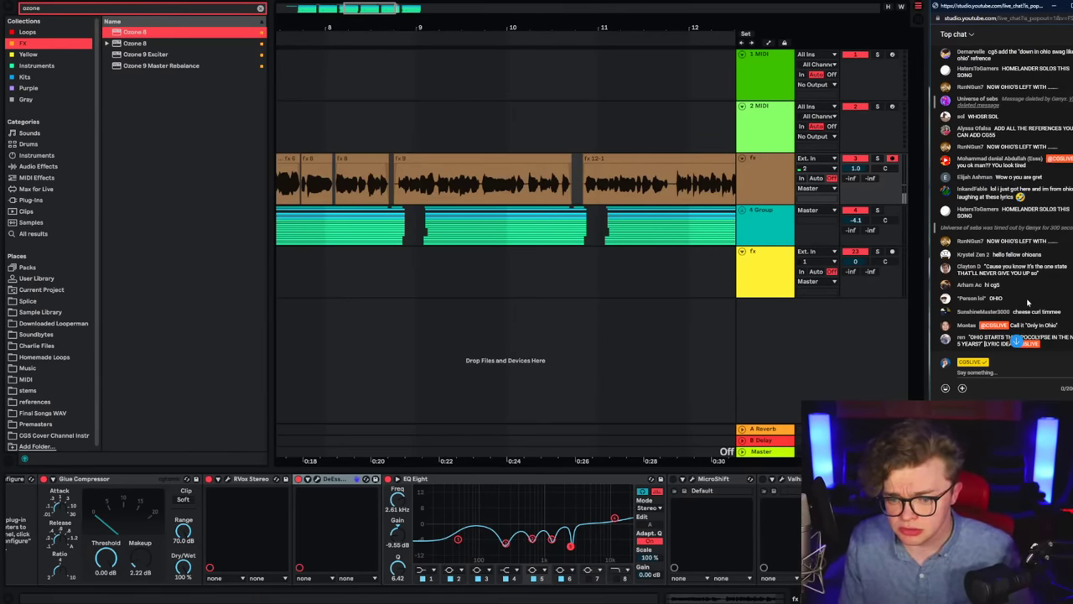
scroll(1026, 302, down, 7)
scroll(1025, 302, down, 7)
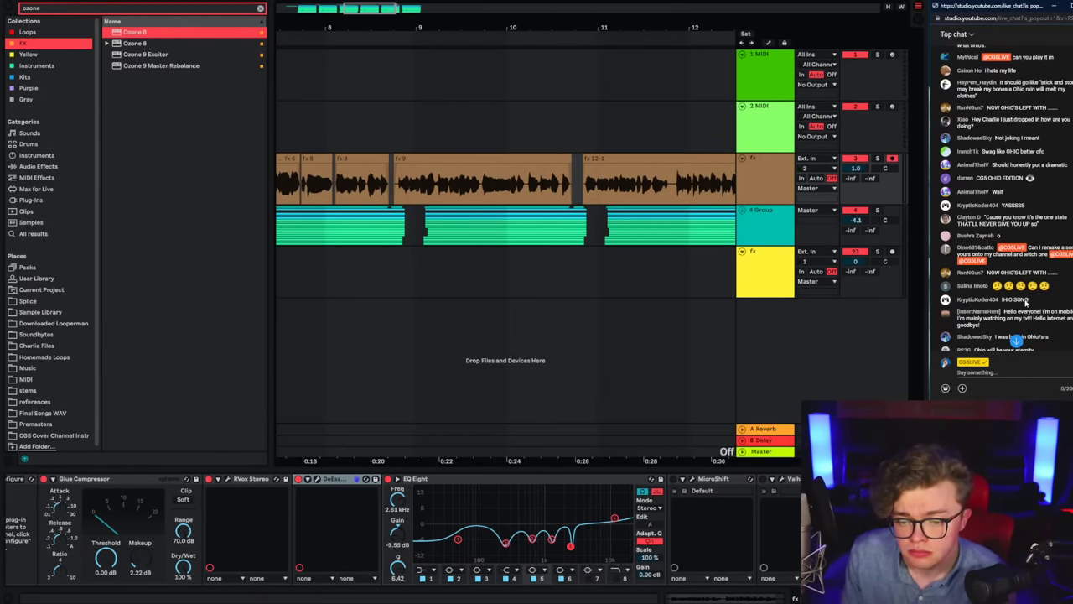
Step: Search the live chat for "bones", go to the second match, and return to the newest messages
key(ctrl+f)
text(bones)
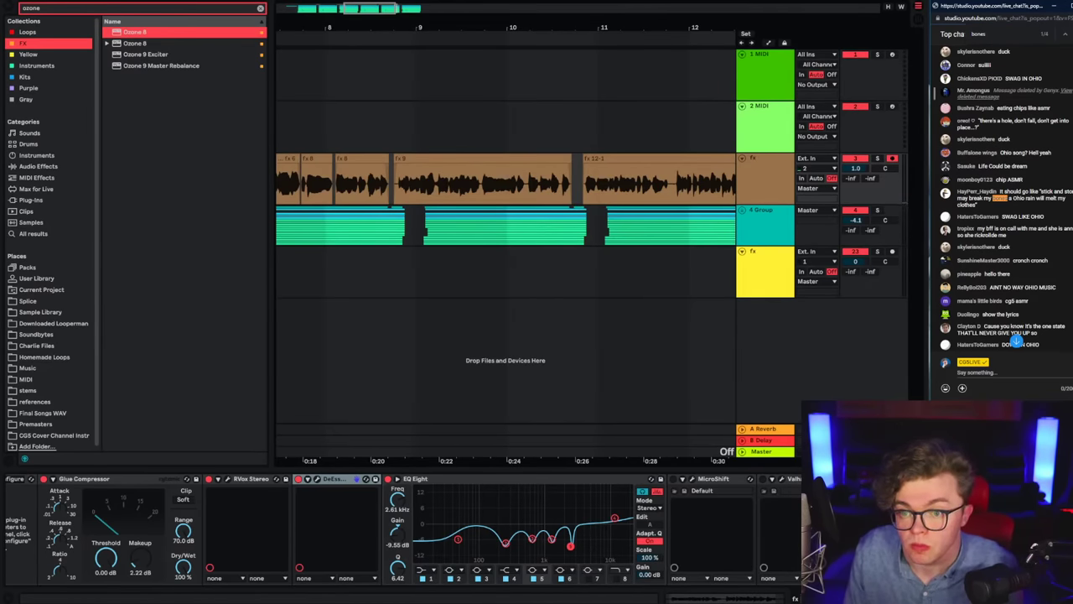
key(Return)
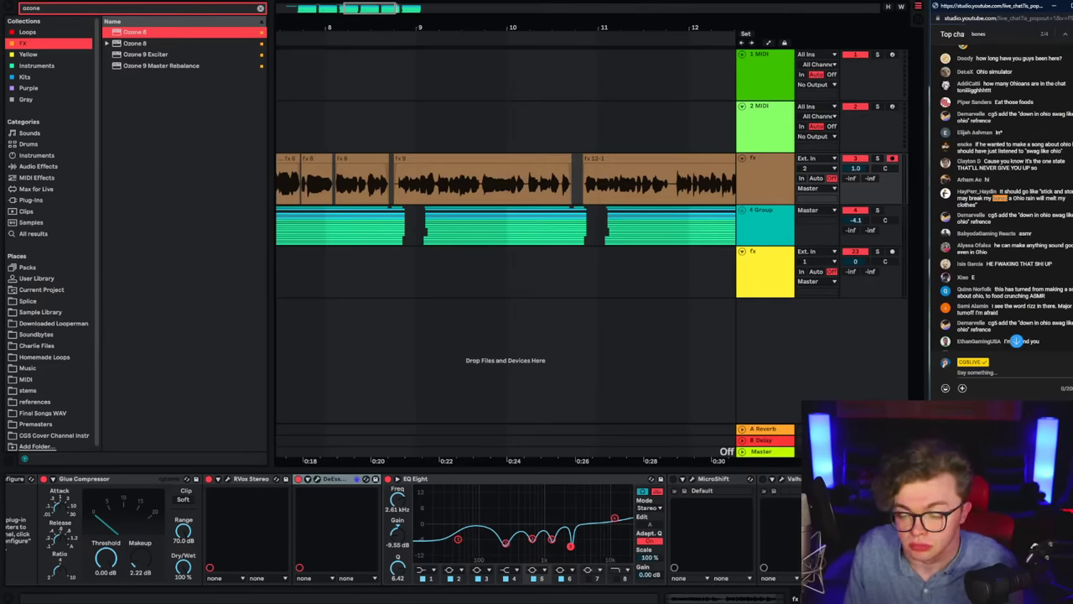
click(1016, 341)
Step: Search the live chat for "stones" and return to the newest messages
key(alt+Tab)
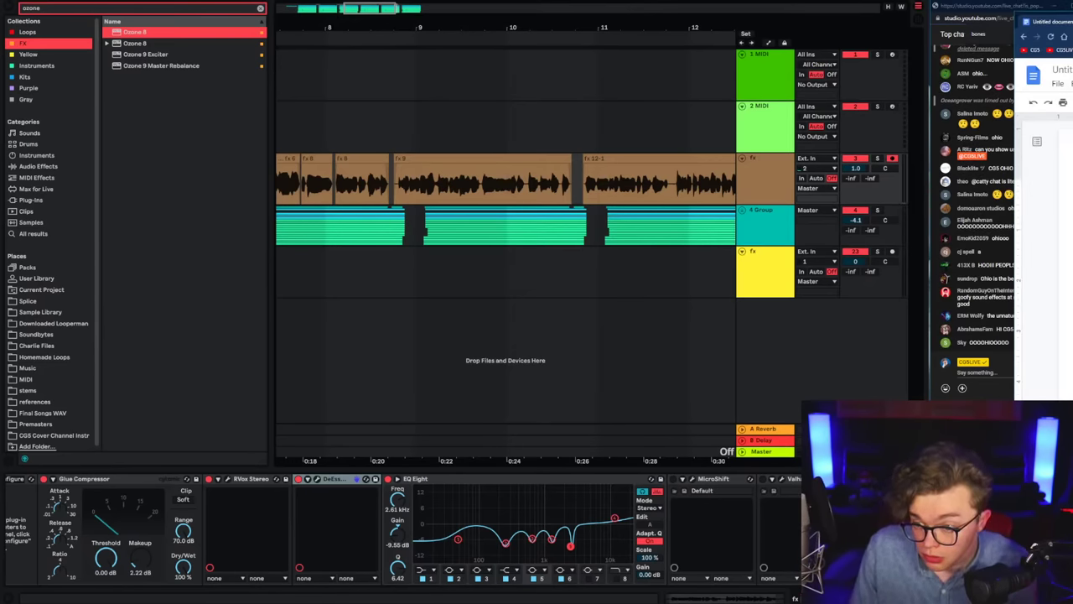
key(alt+Tab)
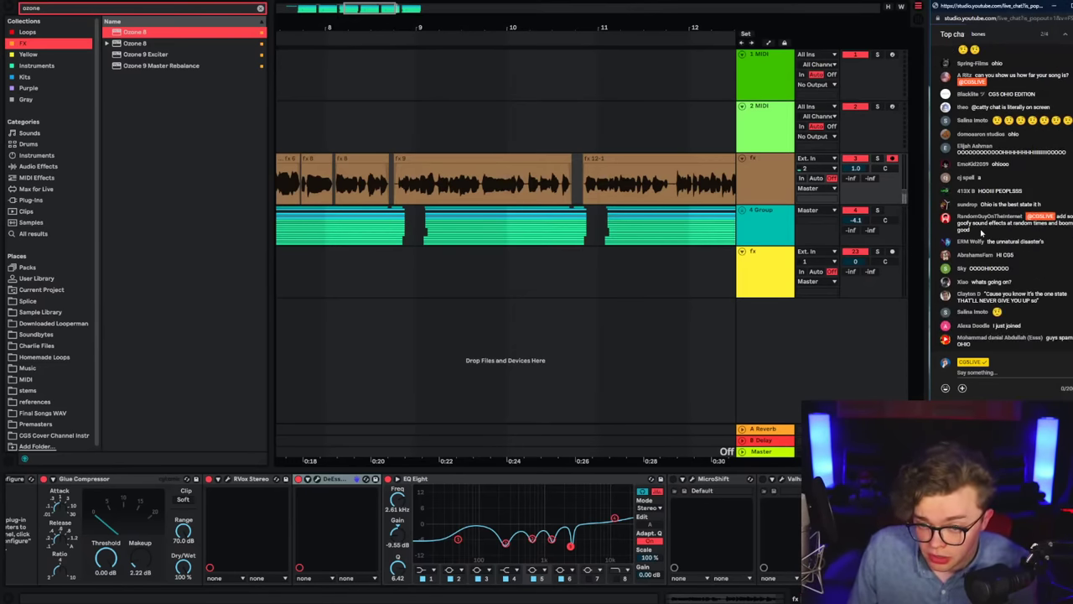
key(ctrl+f)
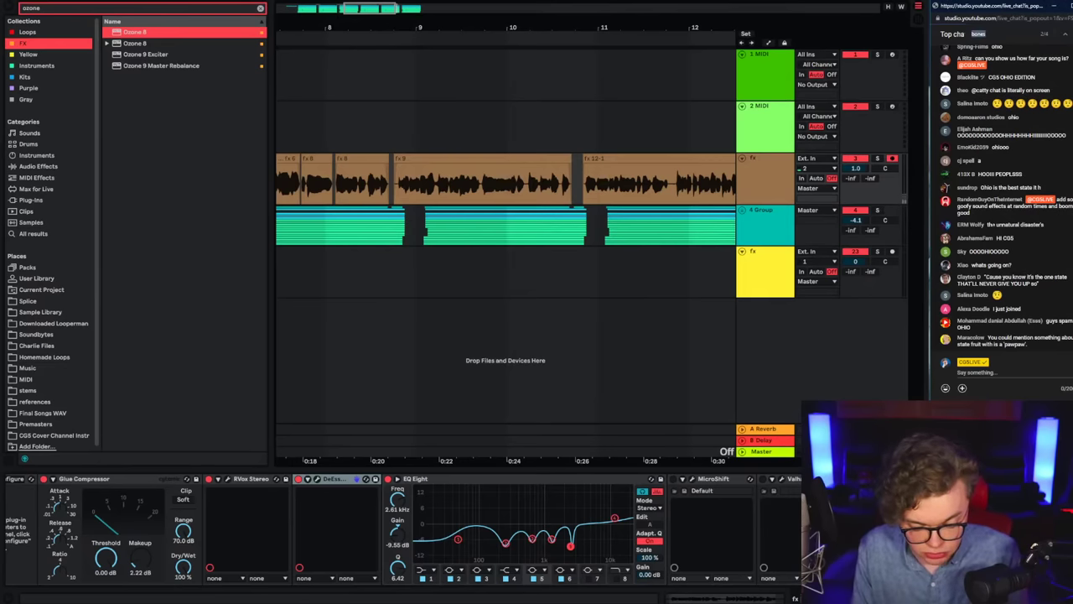
text(ohio)
key(BackSpace)
key(BackSpace)
key(BackSpace)
key(BackSpace)
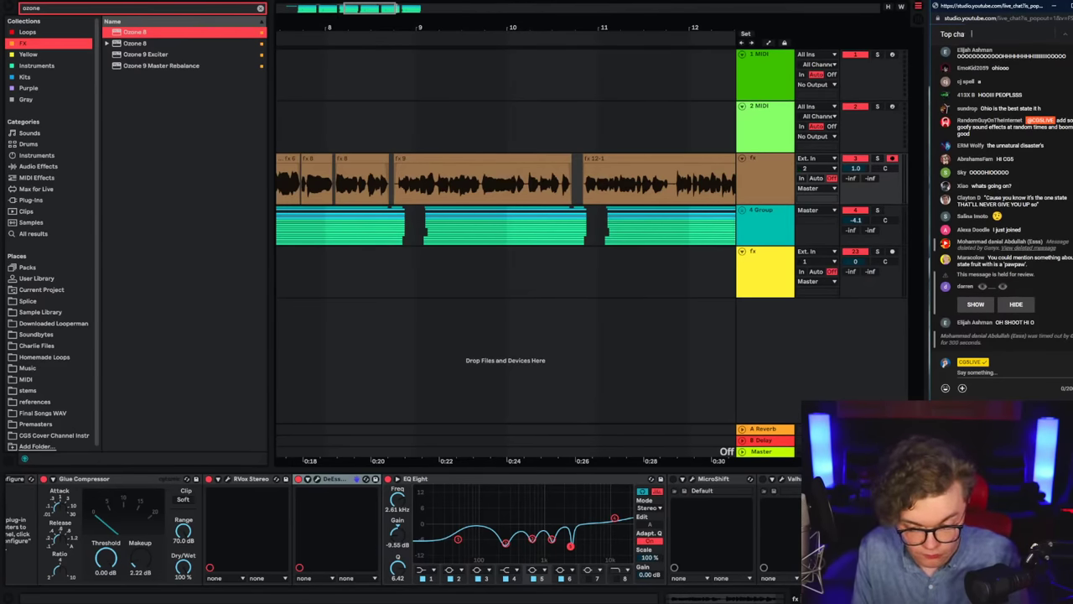
text(stones)
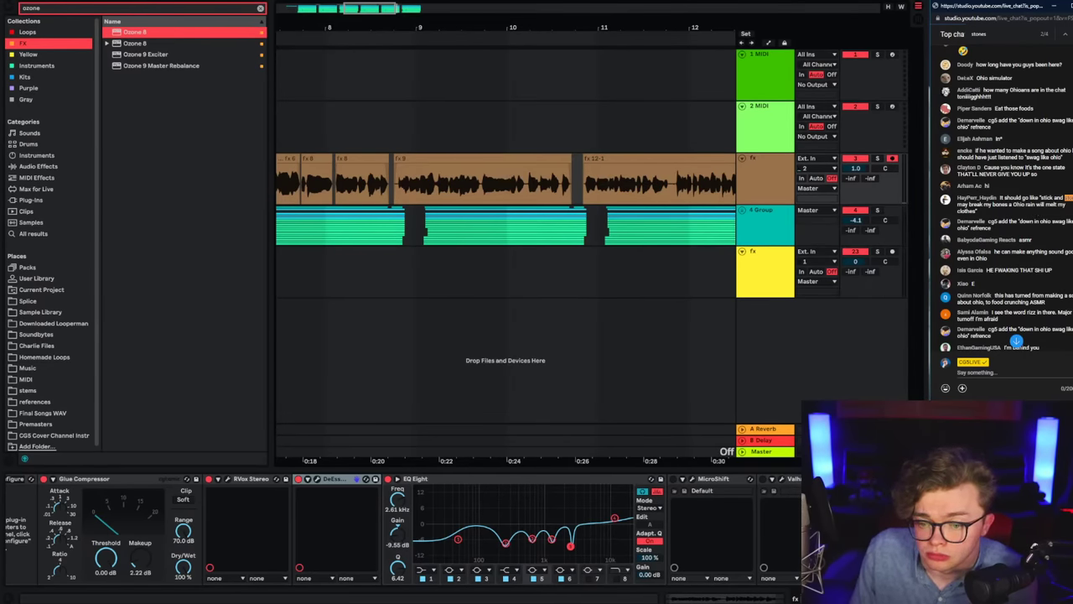
click(1016, 342)
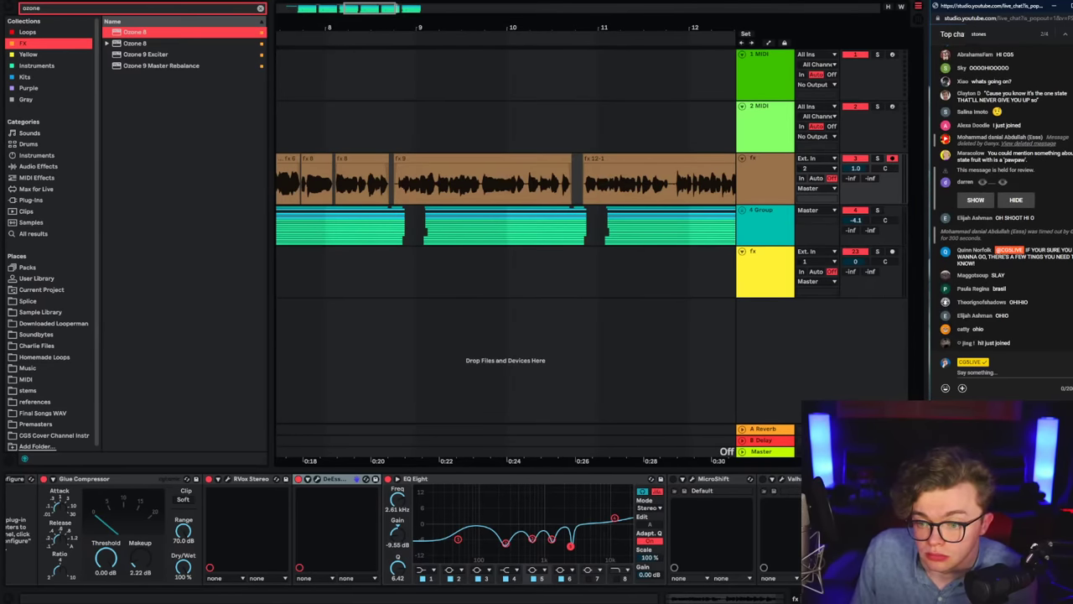
Step: Read the newest live chat messages for lyric suggestions and bring the untitled document back to the front
key(alt+Tab)
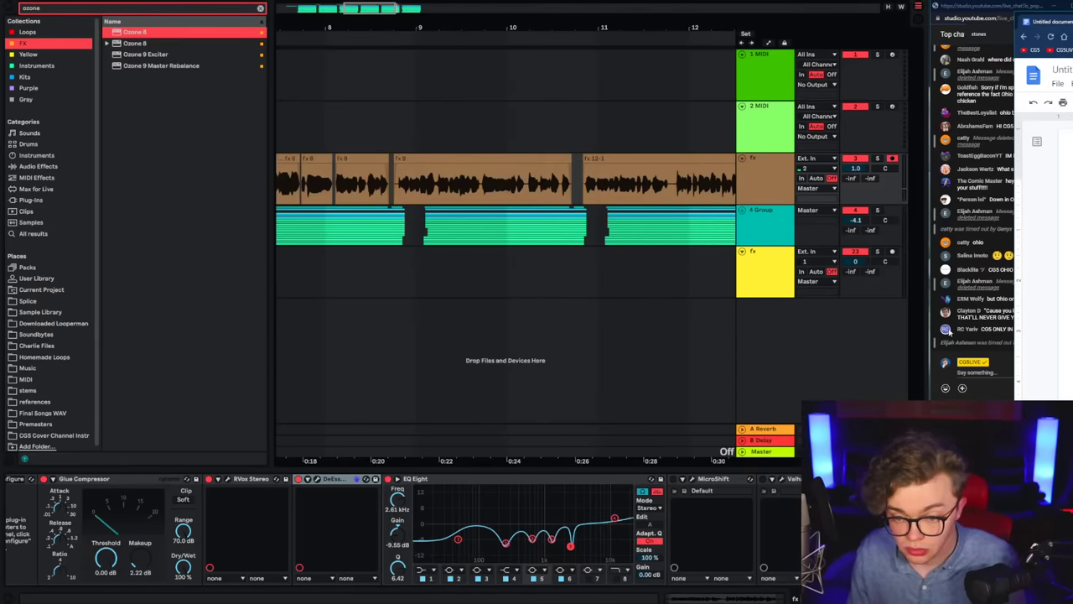
click(994, 314)
key(alt+Tab)
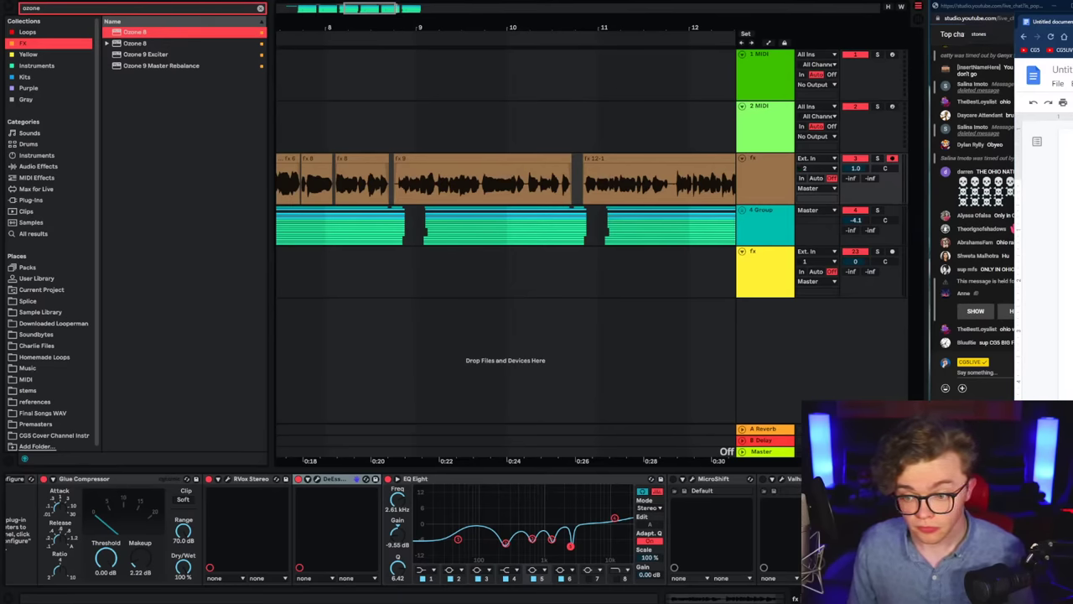
Step: Play the fx 12-1 vocal clip soloed and set EQ Eight band 6 to 2.25 kHz, -10.0 dB and Q 4.43
key(space)
key(space)
click(312, 196)
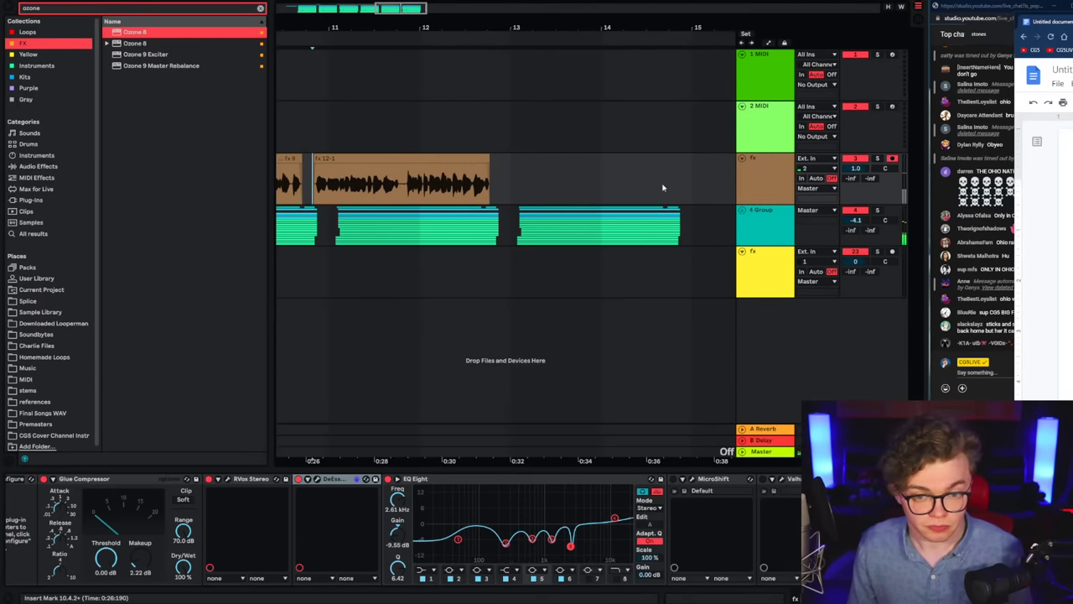
key(space)
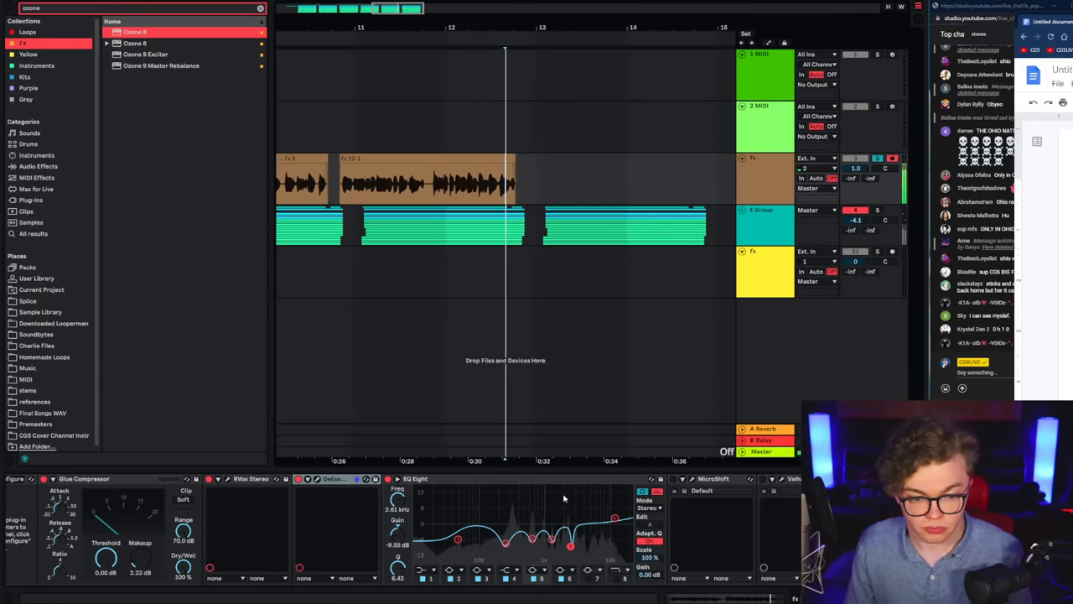
mouse_move(570, 545)
mouse_down()
mouse_move(566, 488)
mouse_move(566, 546)
mouse_up()
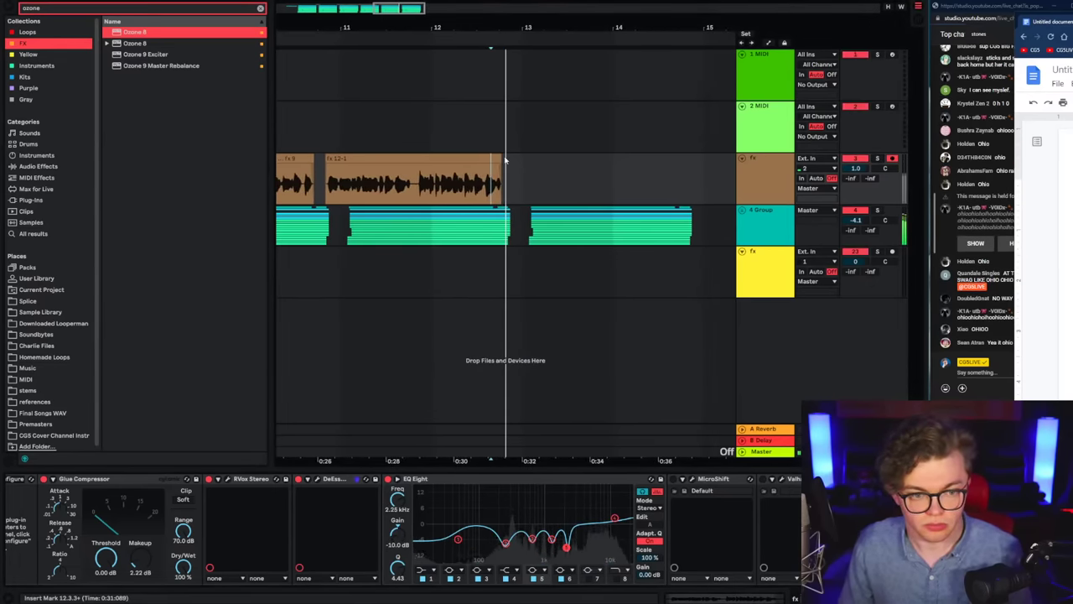
Step: Replay the second half of the fx 12-1 clip, first in the mix and again with the fx track soloed
click(415, 177)
key(space)
key(space)
click(799, 182)
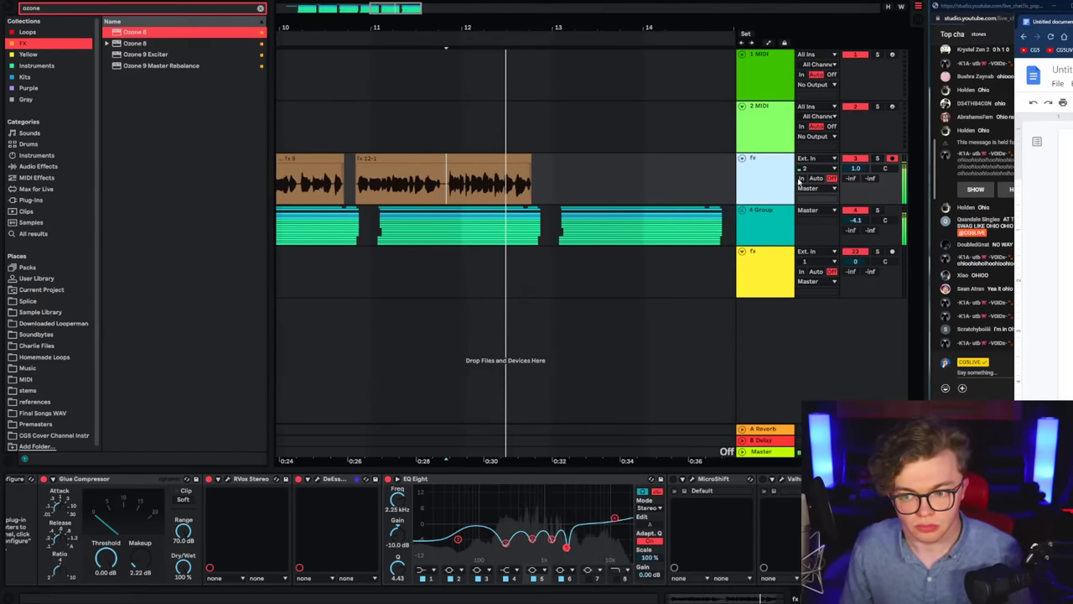
key(space)
key(space)
click(878, 158)
key(space)
key(space)
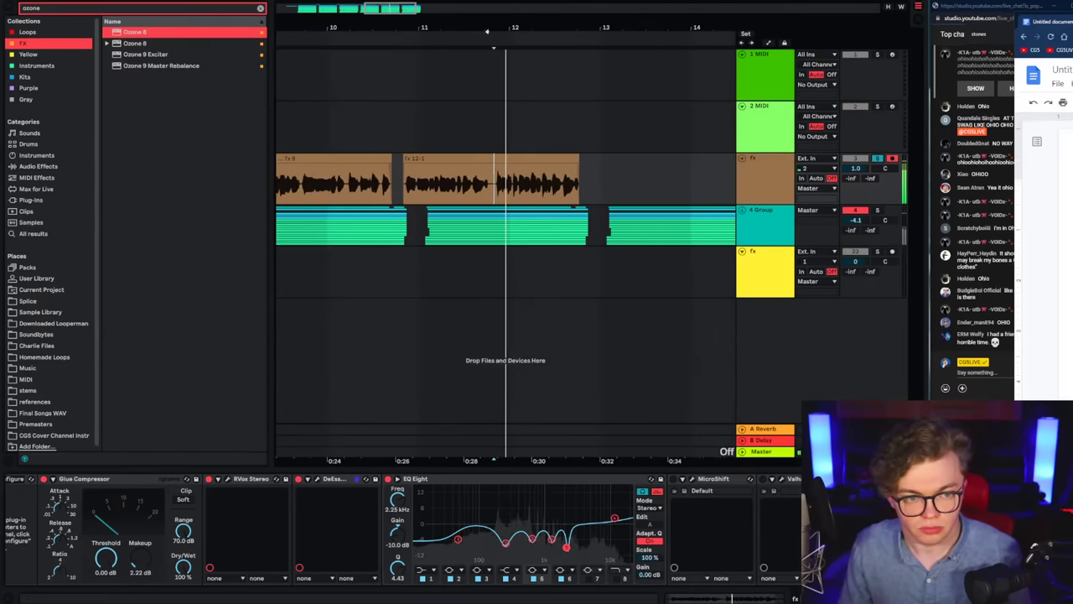
Step: Show the fx track's vocal effects chain, check the CLA Vocals Stereo settings and close the plug-in window
key(space)
click(761, 189)
key(space)
scroll(60, 481, left, 6)
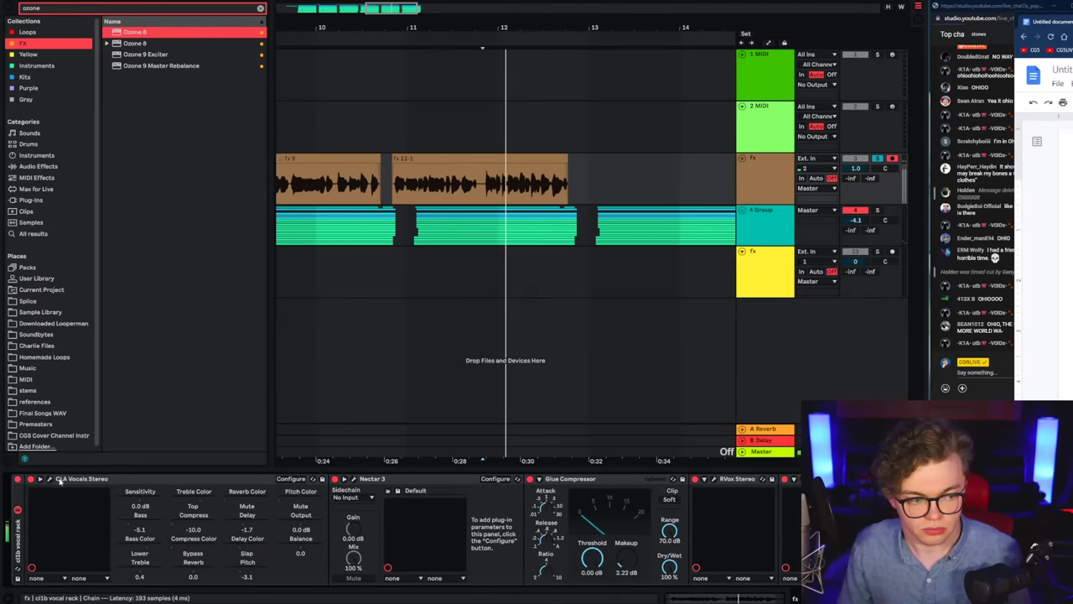
click(50, 479)
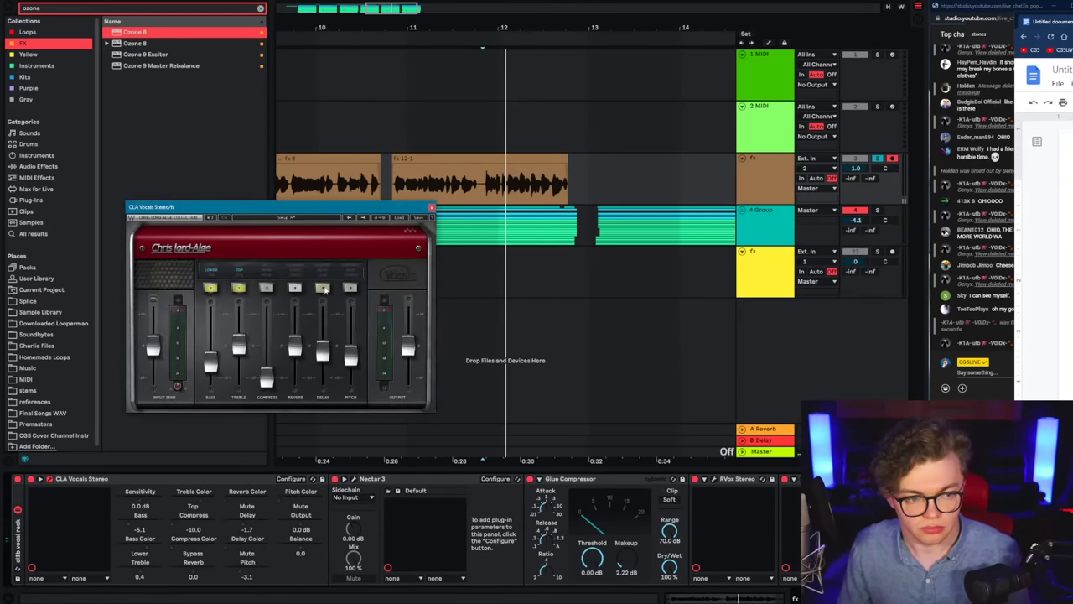
click(432, 208)
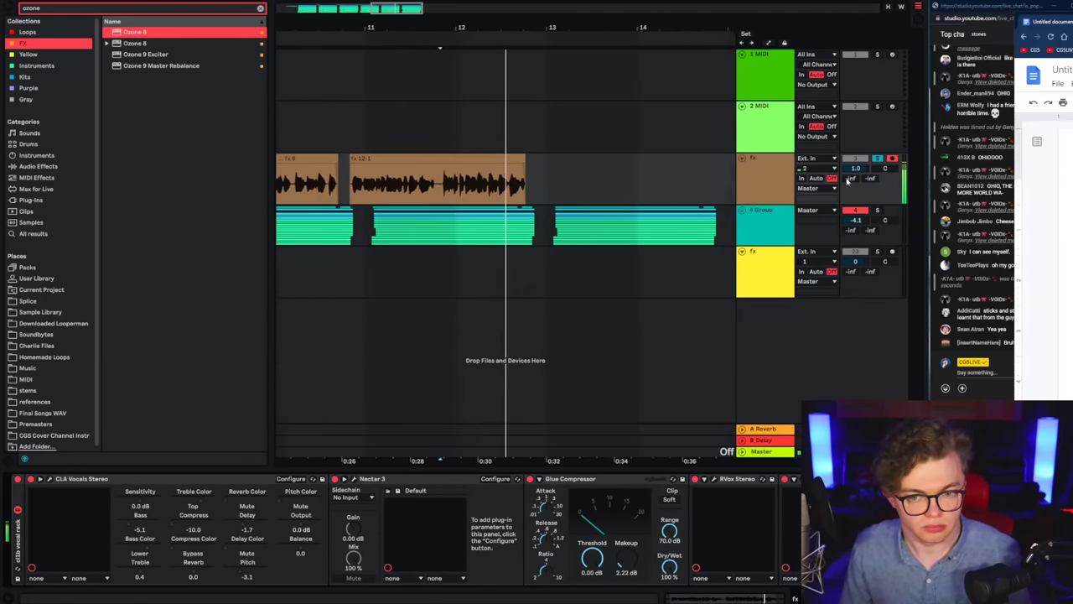
Step: Unsolo the fx track and replay the end of the fx 12-1 clip with the backing tracks
click(878, 158)
key(space)
key(space)
click(764, 179)
click(544, 179)
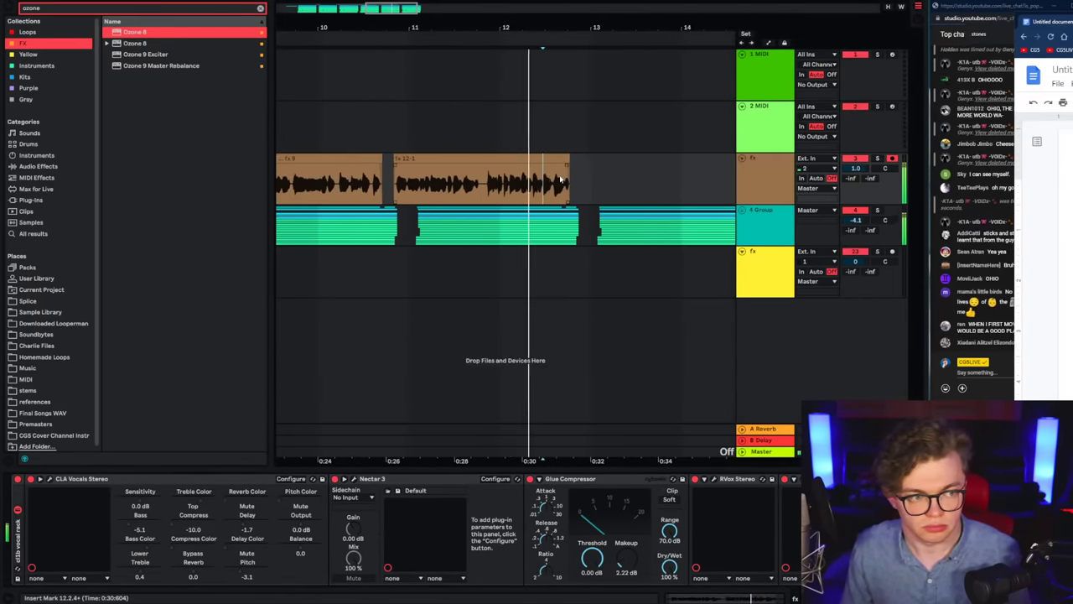
click(562, 181)
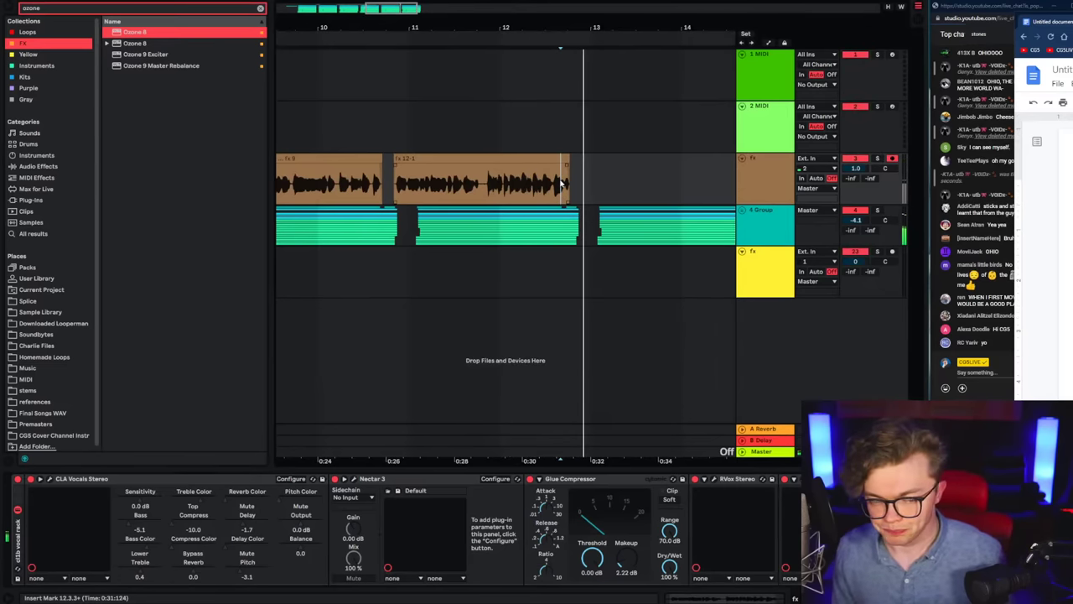
Step: Play the backing on past the fx 12-1 clip, through the fx track's empty section in bars 13 and 14
key(space)
key(space)
click(765, 179)
key(space)
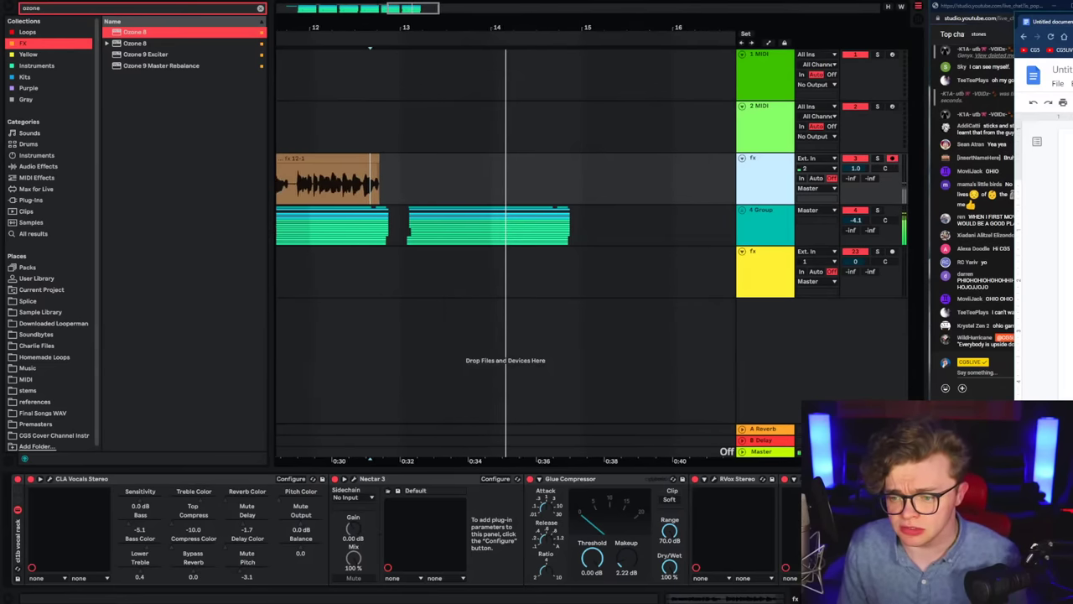
click(411, 179)
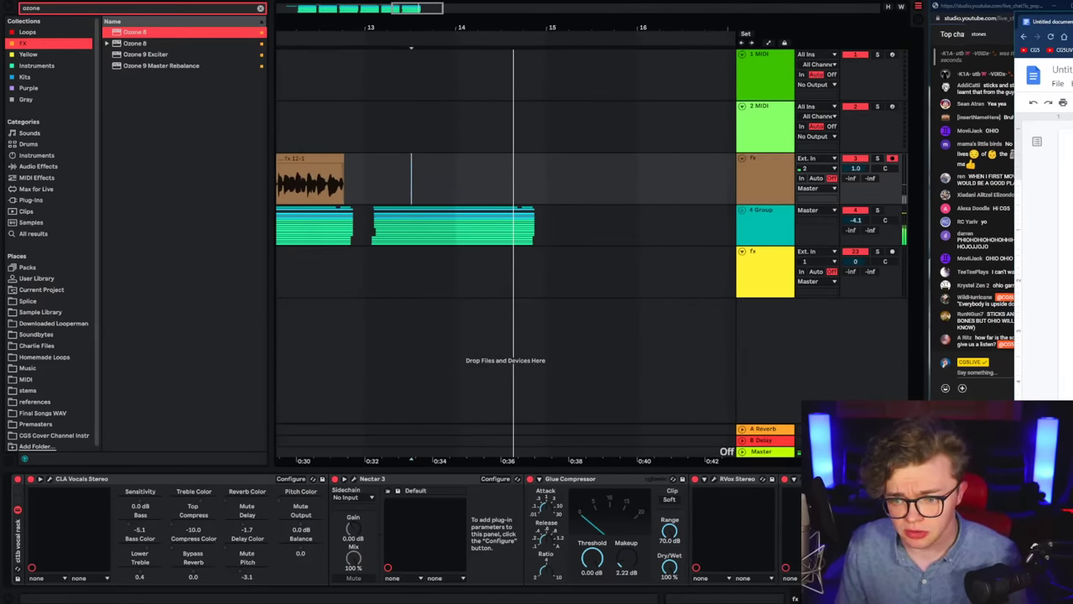
Step: Check the live chat for lyric suggestions about the next phrase, switching between it and the untitled document
click(970, 298)
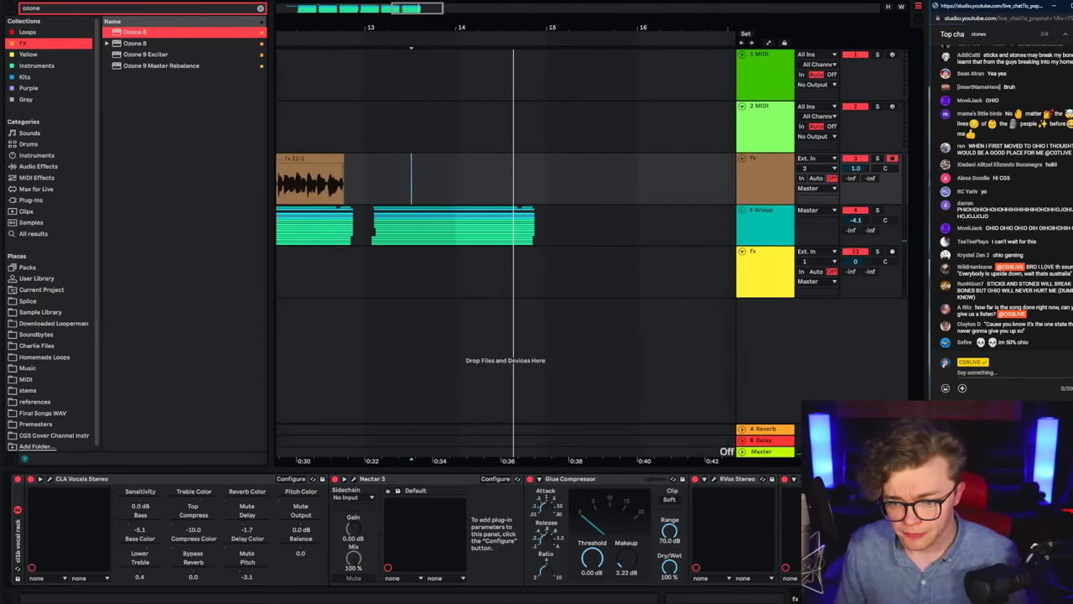
key(alt+Tab)
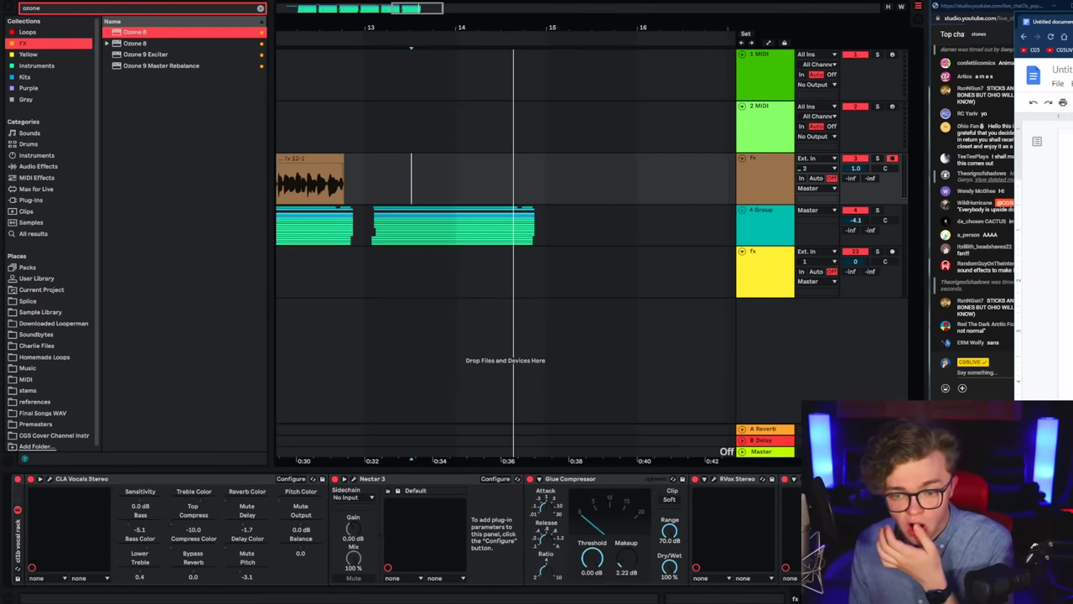
click(989, 325)
key(alt+Tab)
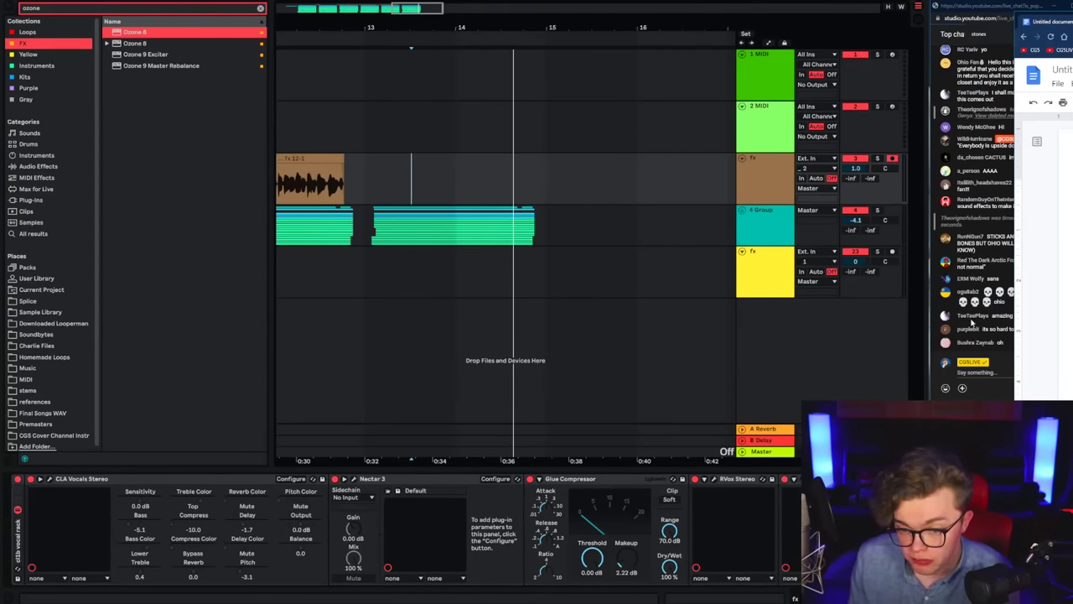
click(974, 323)
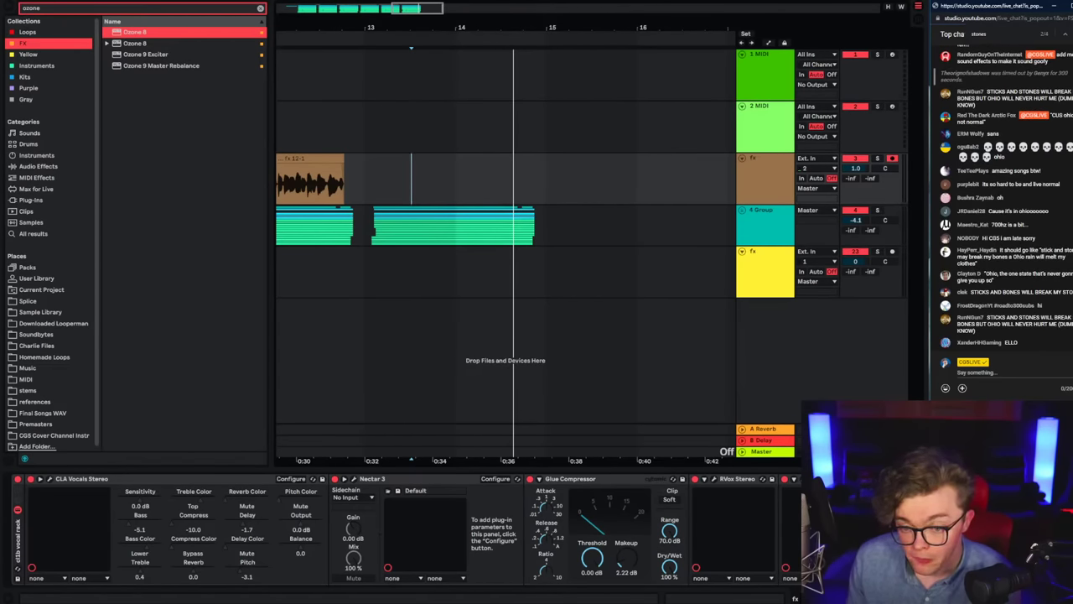
Step: Read through the live chat's lyric suggestions about sticks, stones and Ohio, referring back to the untitled document
key(alt+Tab)
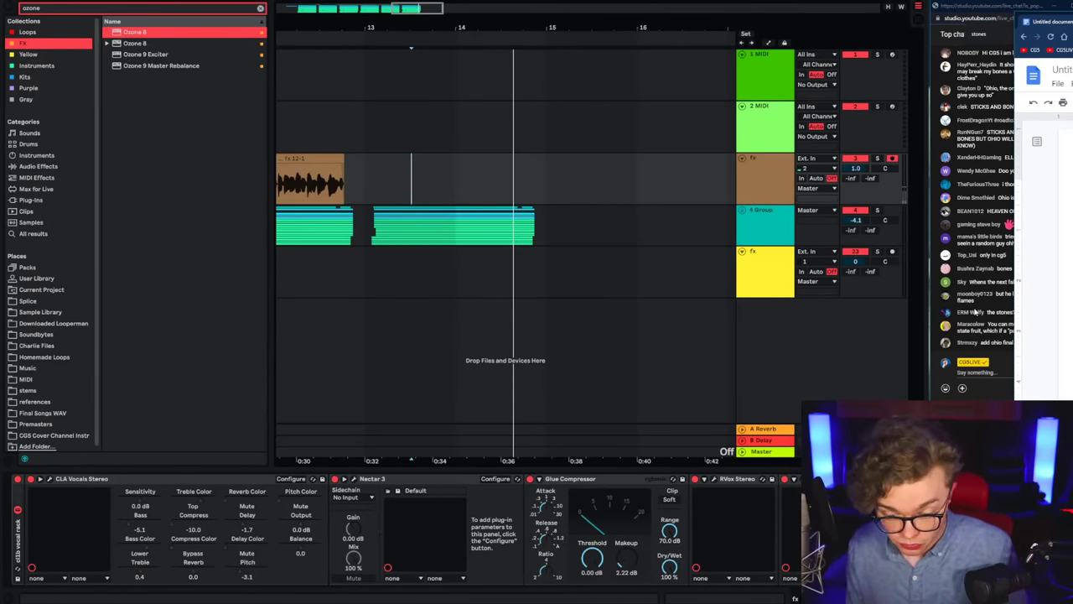
click(996, 292)
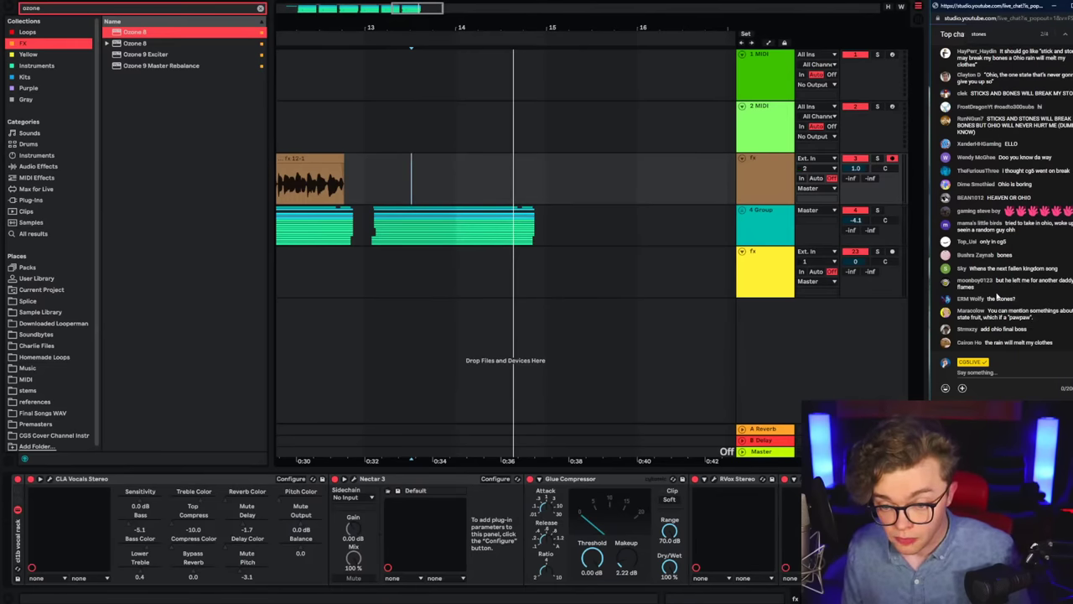
scroll(1031, 268, down, 3)
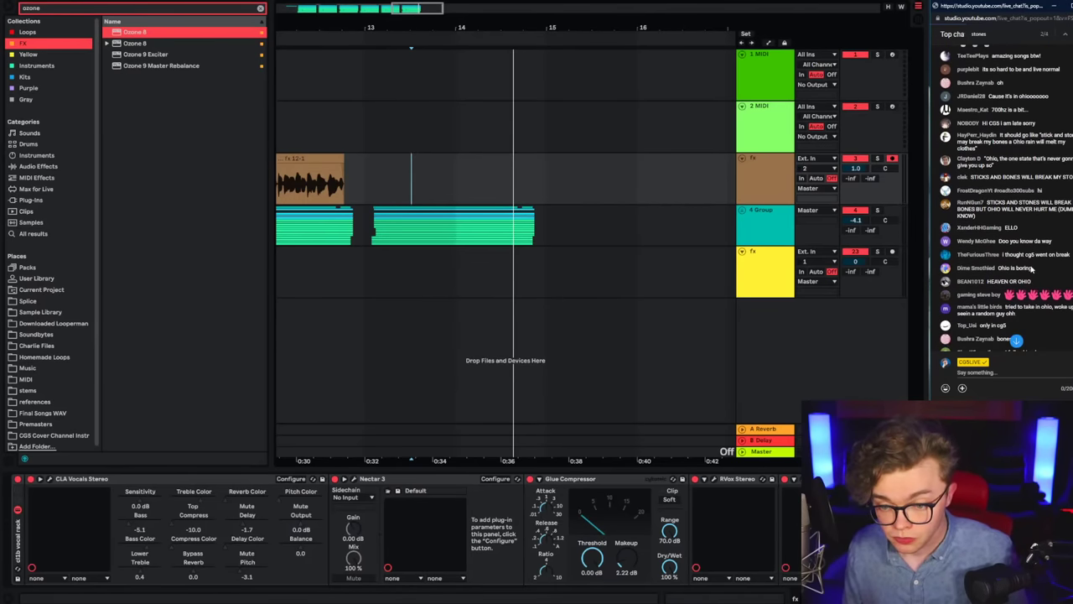
scroll(1031, 257, up, 2)
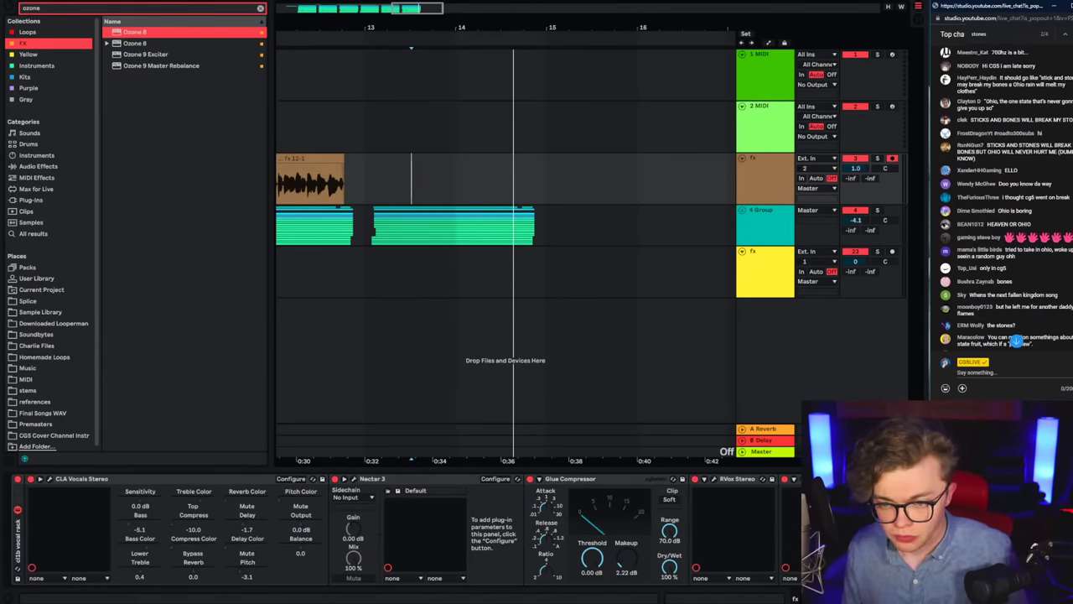
scroll(1030, 238, up, 2)
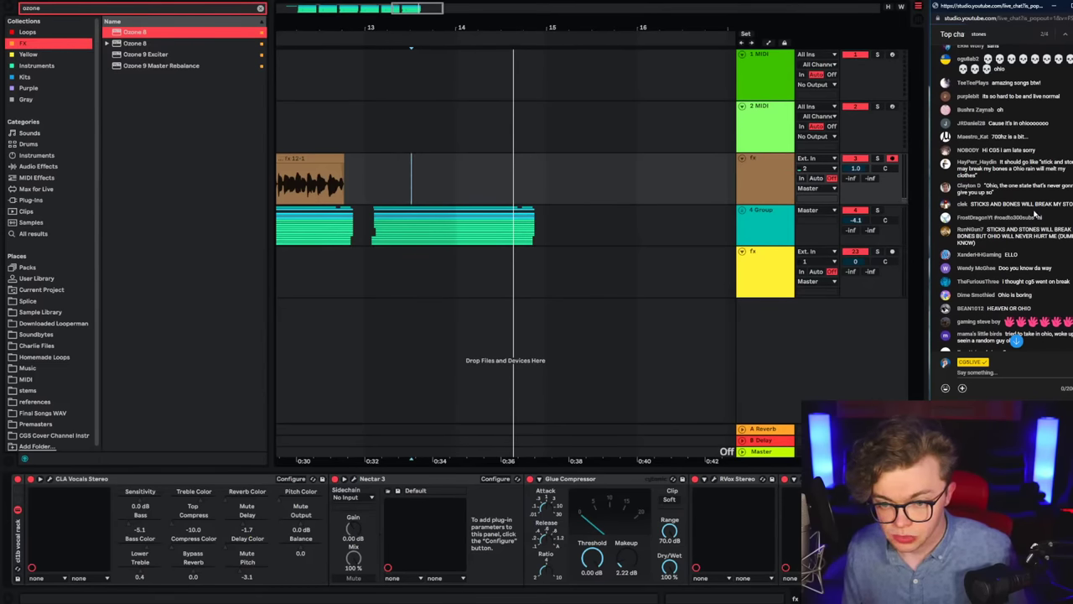
key(alt+Tab)
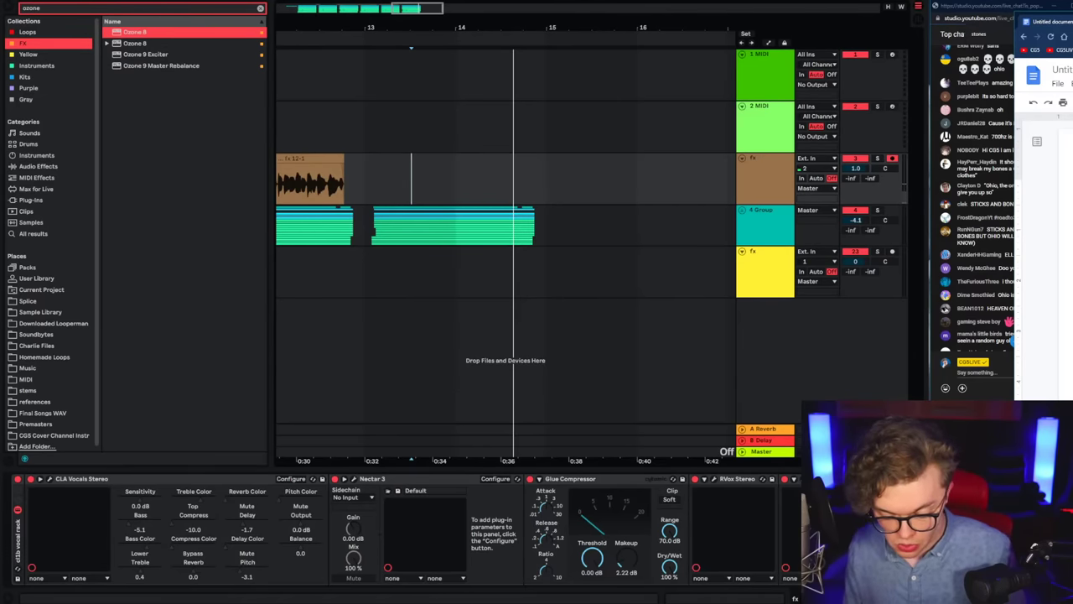
click(1009, 346)
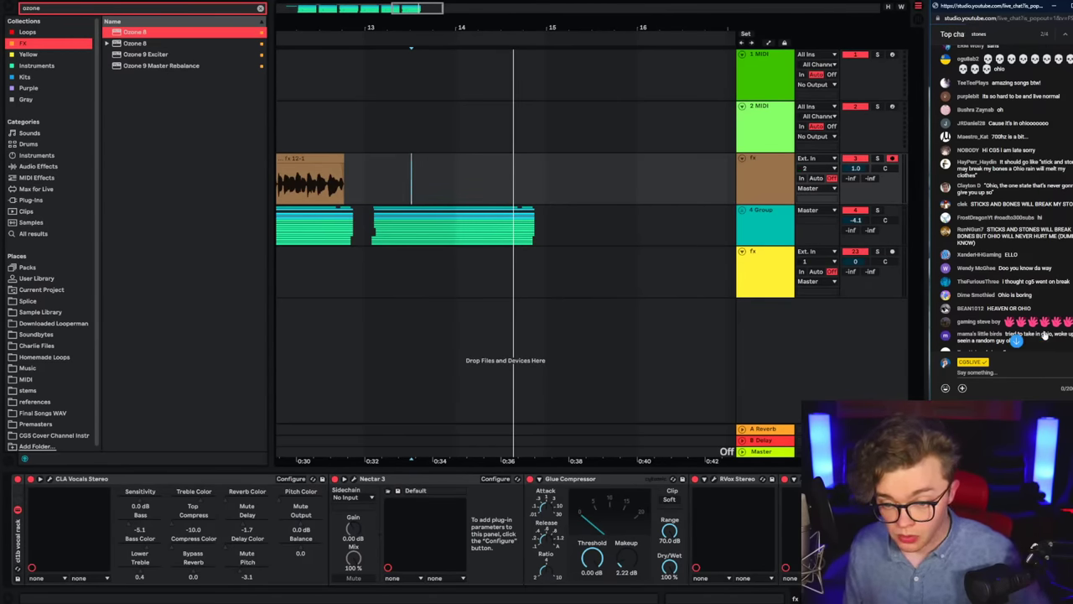
key(alt+Tab)
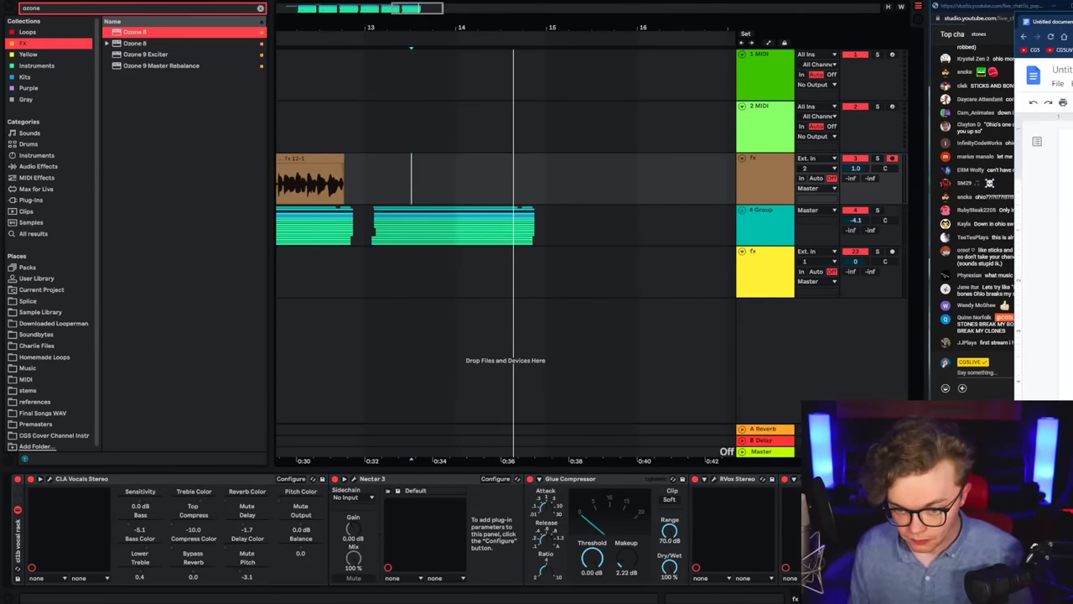
key(alt+Tab)
key(alt+Tab)
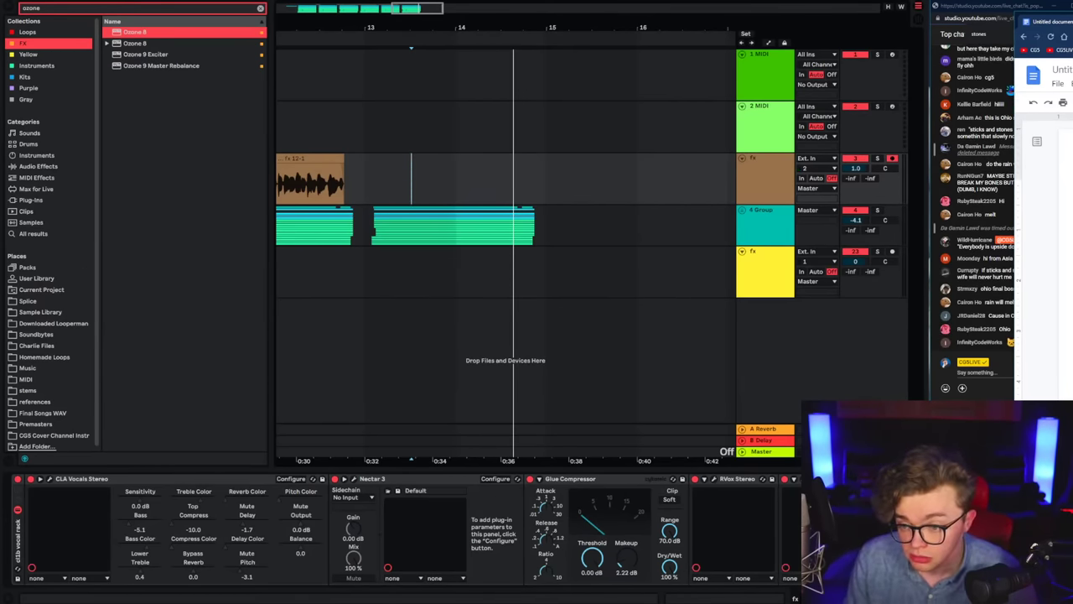
click(960, 299)
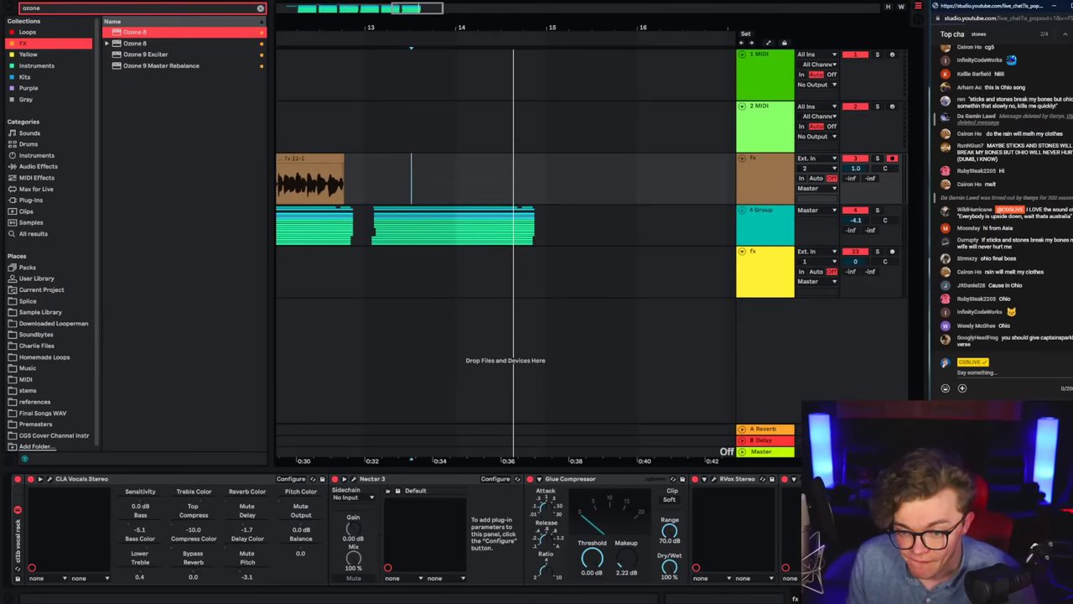
key(alt+Tab)
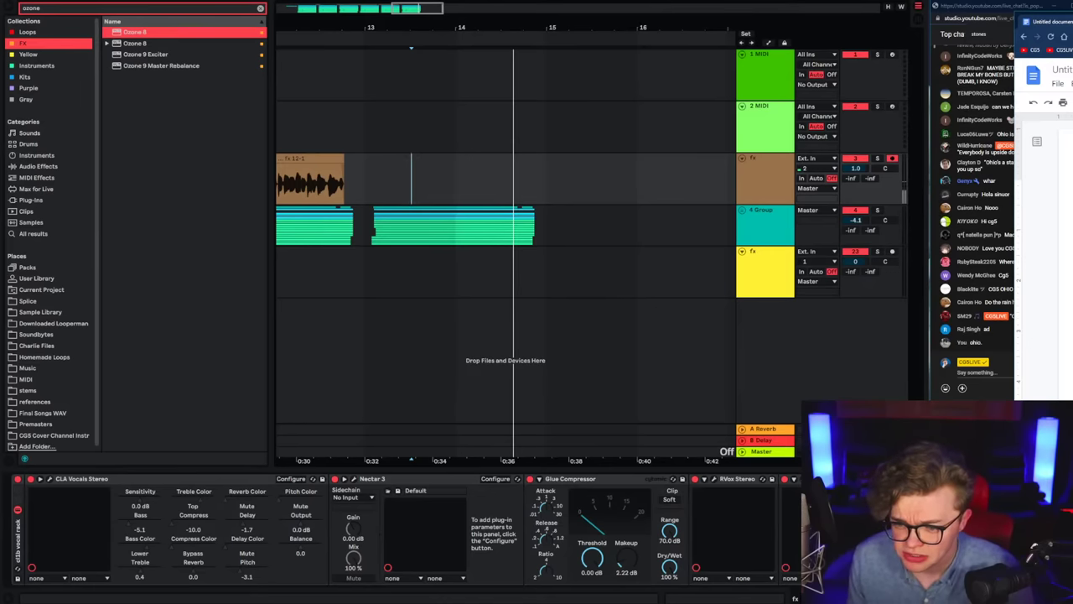
click(986, 322)
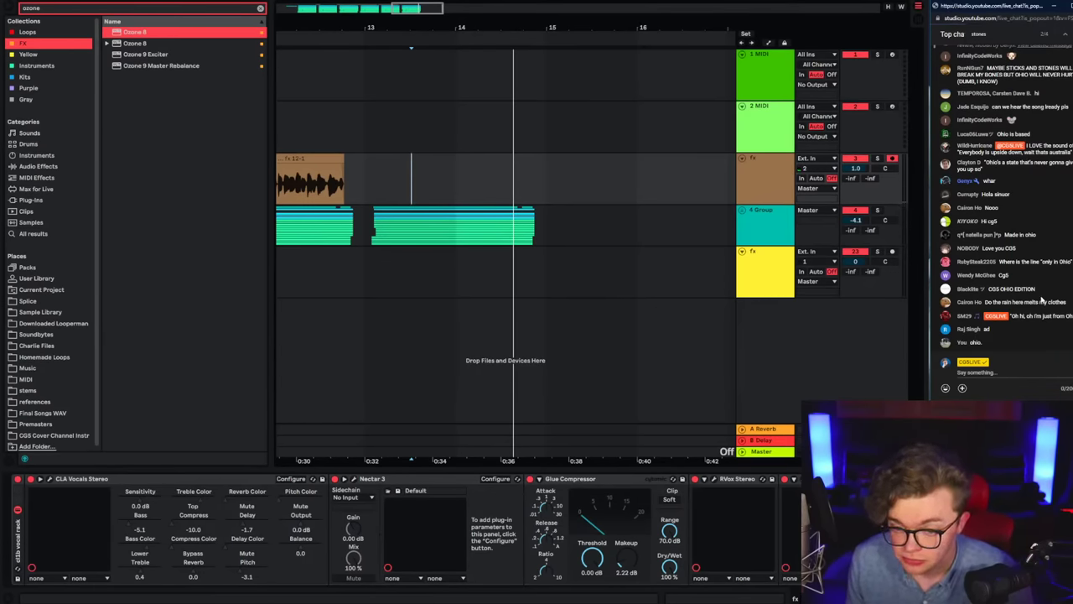
click(1071, 293)
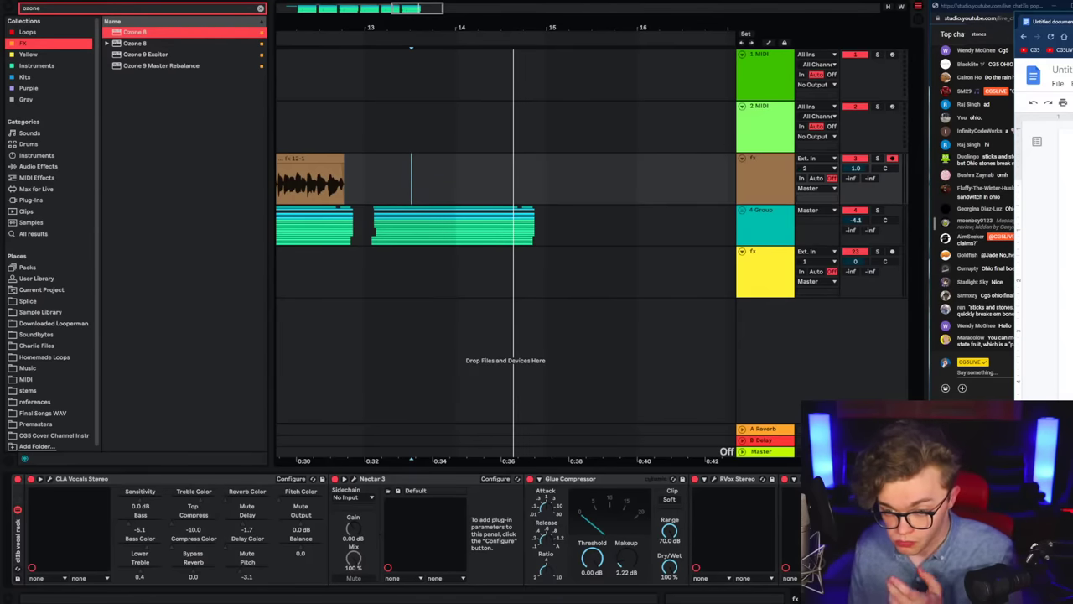
key(alt+Tab)
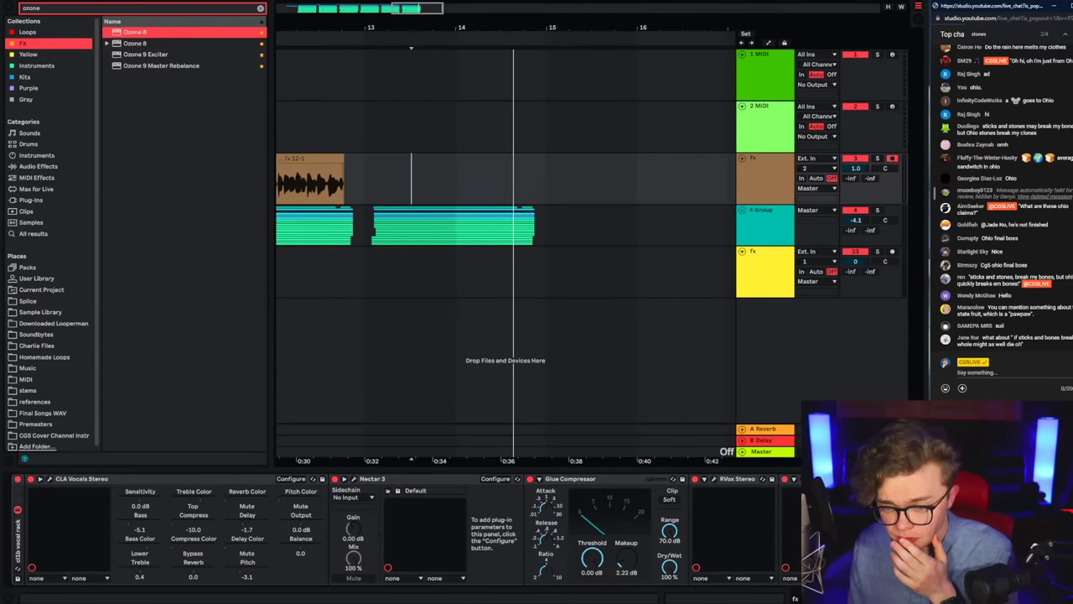
Step: Look up the sticks and stones expression on Google, then return to the untitled document
key(alt+Tab)
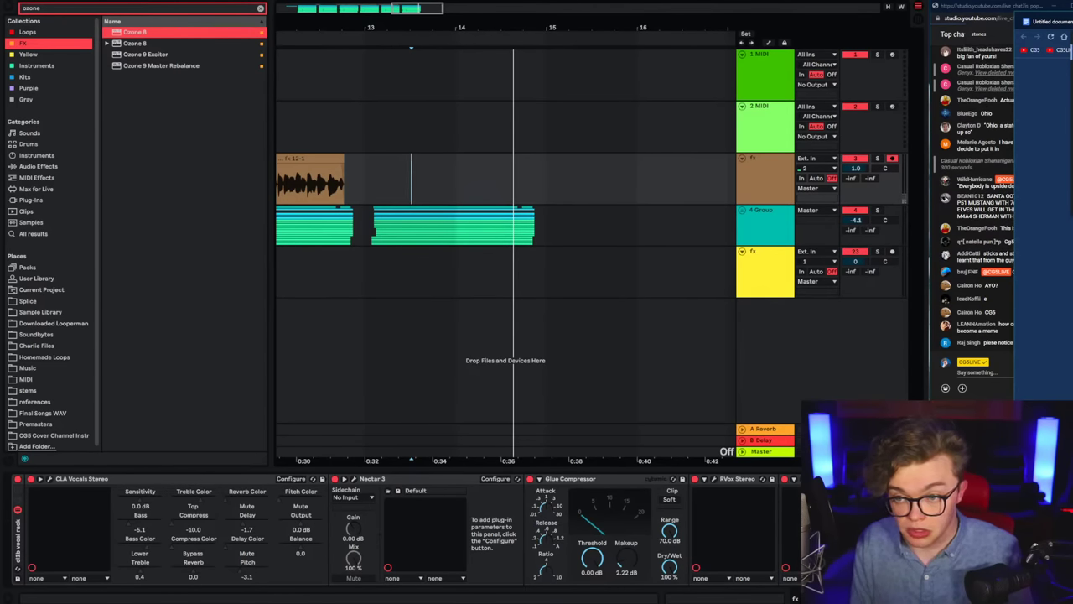
key(Return)
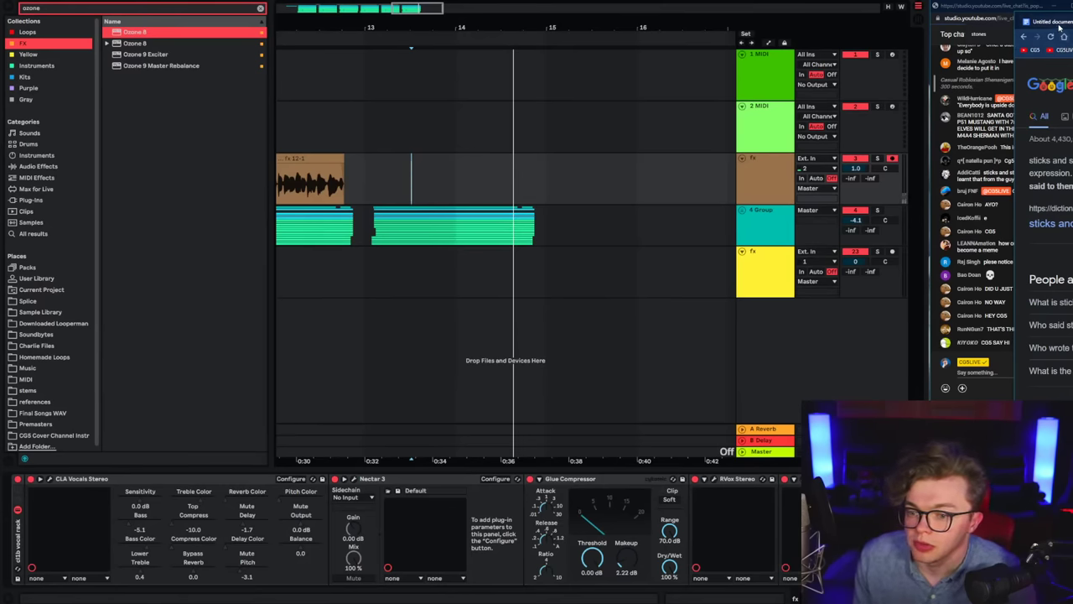
click(1054, 27)
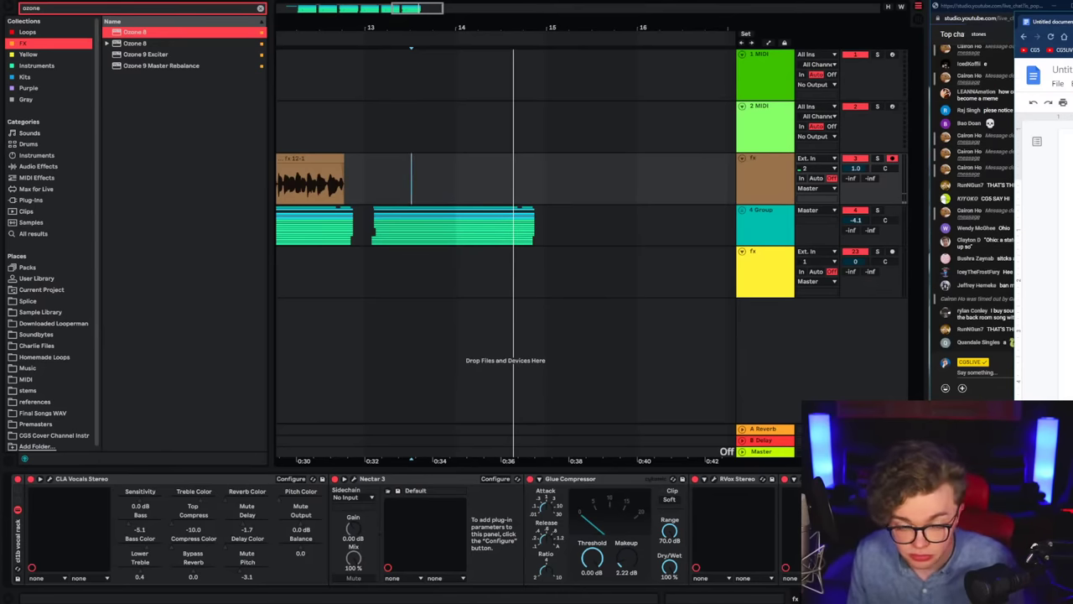
Step: Unfold the 4 Group track in the arrangement and set the fixed grid to 1/8
scroll(315, 204, left, 3)
right_click(595, 176)
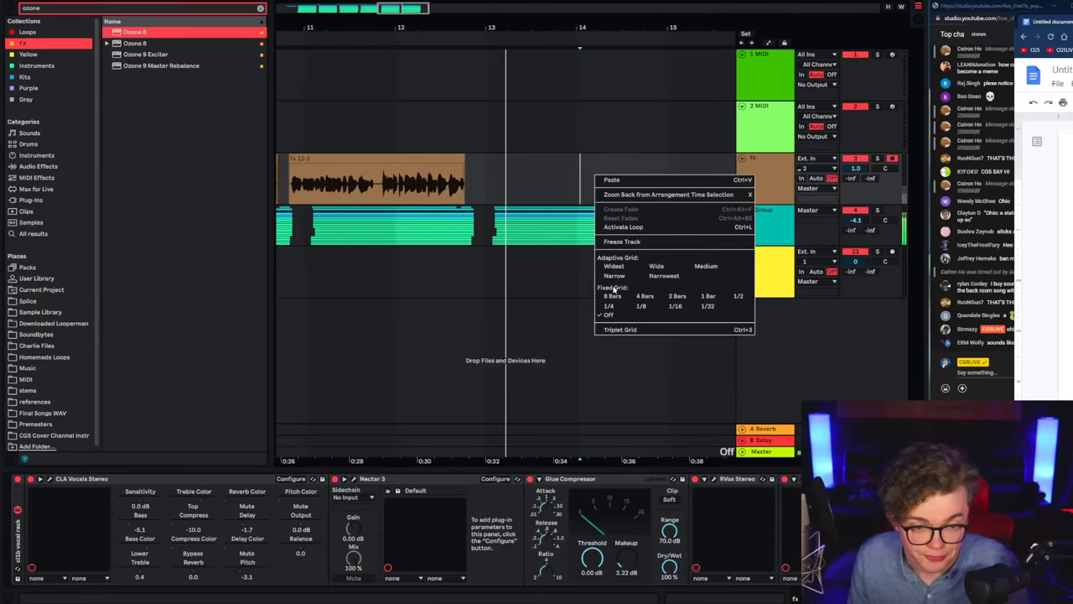
click(610, 308)
click(742, 210)
scroll(670, 243, down, 2)
click(522, 286)
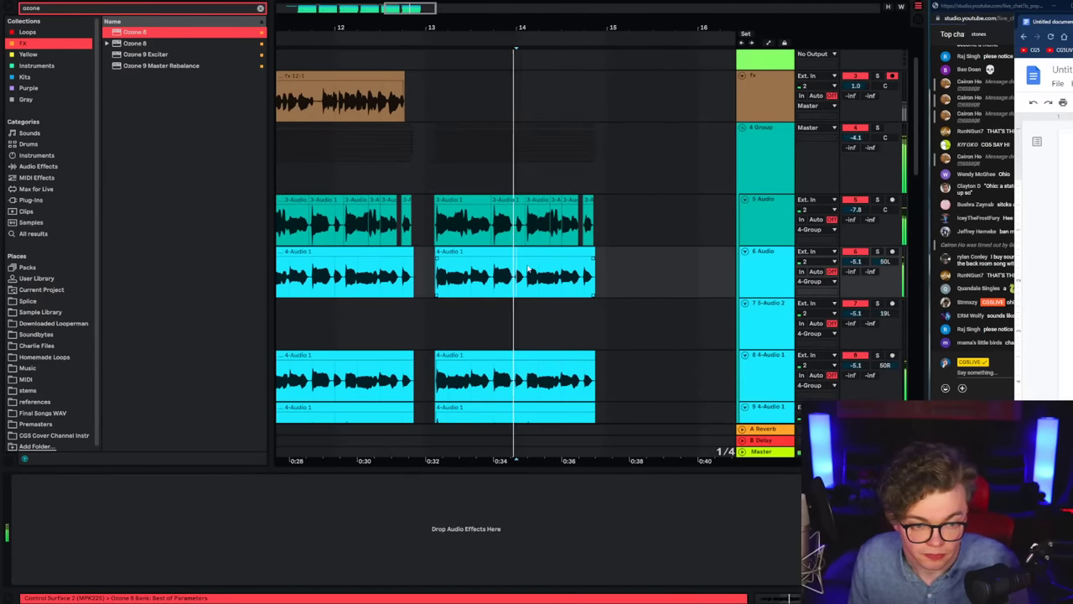
right_click(524, 286)
click(571, 508)
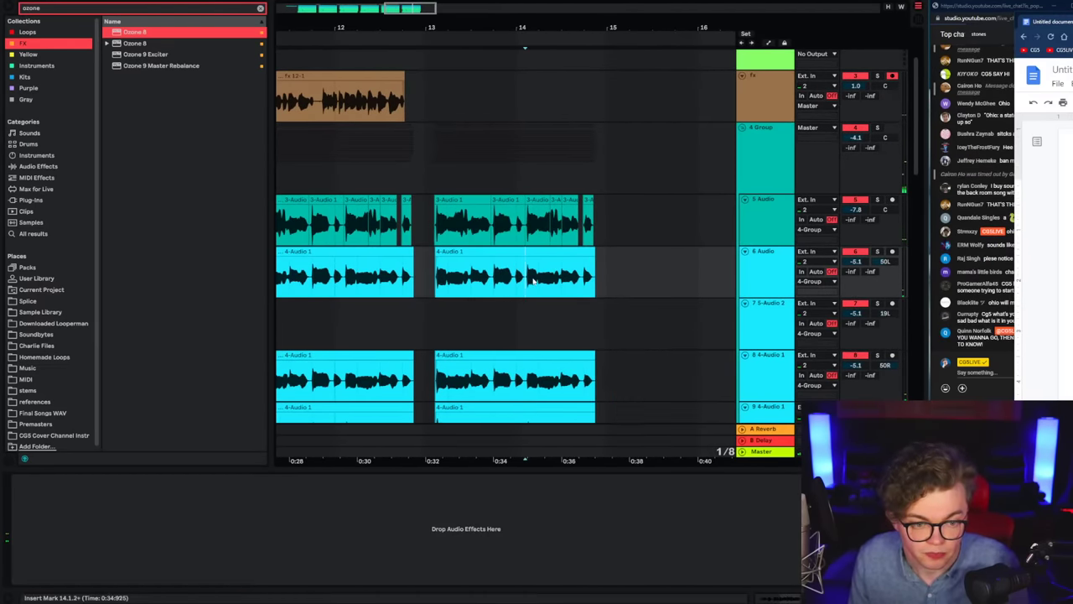
Step: Unmute the 5 Audio track inside the group and play the vocals from just before bar 12
key(space)
key(space)
click(496, 236)
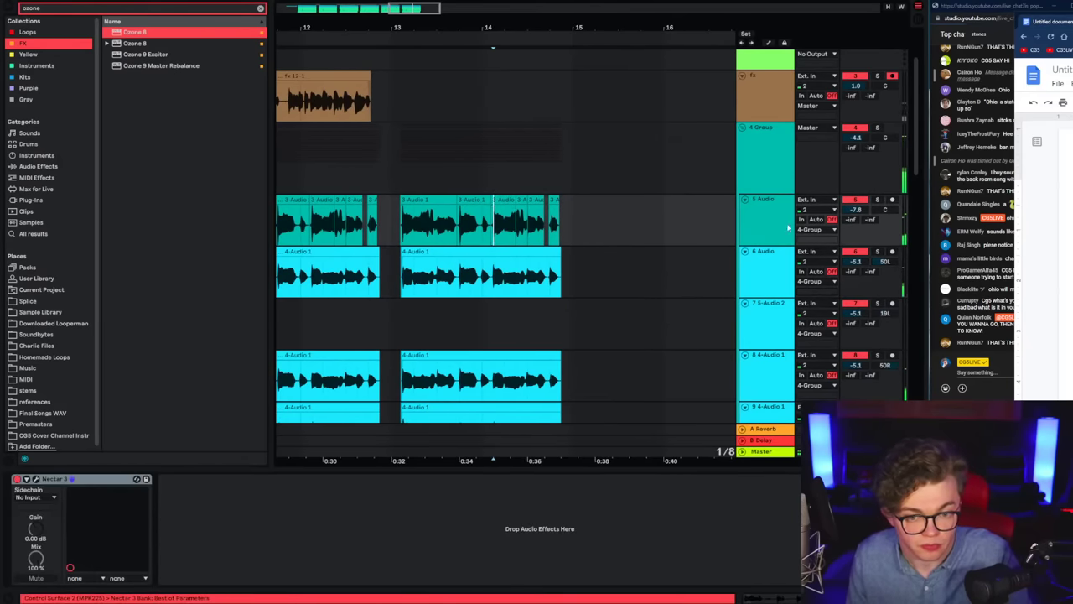
click(854, 201)
key(space)
click(294, 228)
key(space)
key(space)
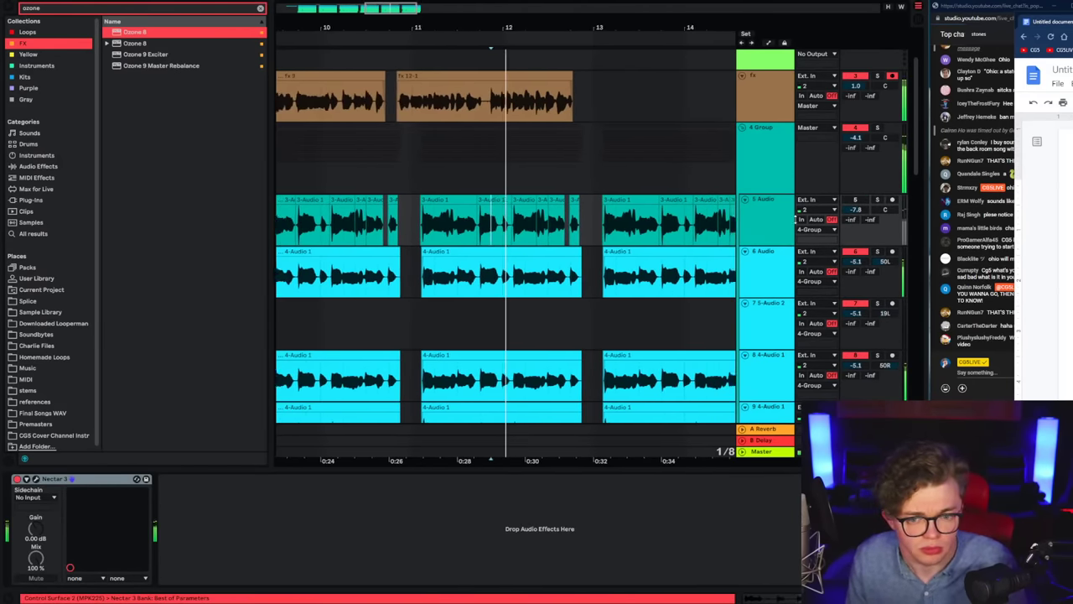
Step: Audition the vocals through bars 13 and 14, comparing the device chains on the fx track and 4 Group
click(578, 234)
click(567, 233)
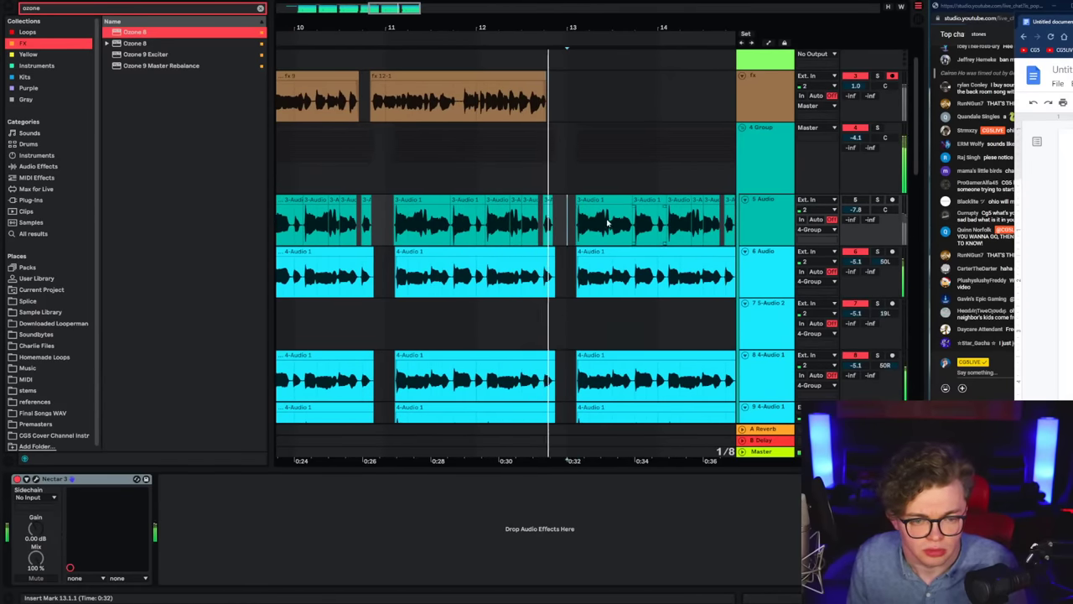
click(545, 104)
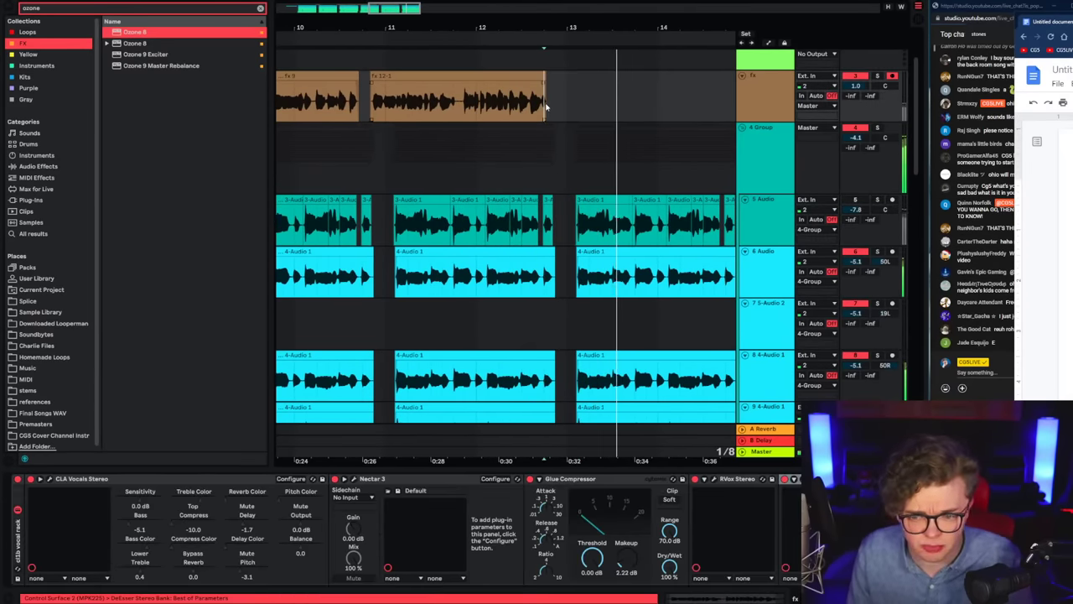
click(779, 103)
click(773, 143)
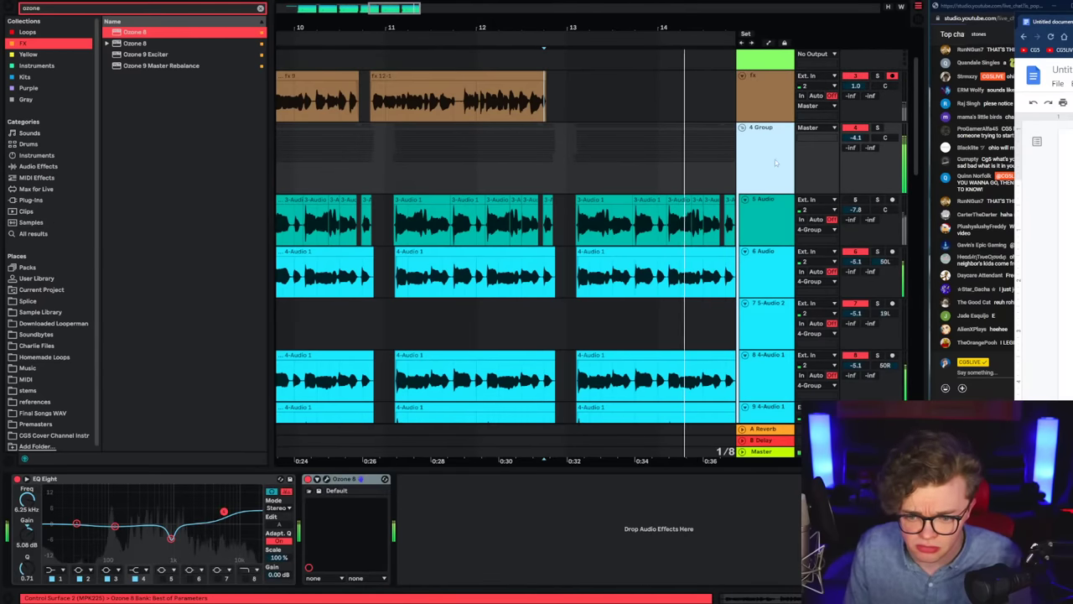
scroll(746, 126, down, 1)
drag(709, 29, 476, 31)
click(478, 222)
key(space)
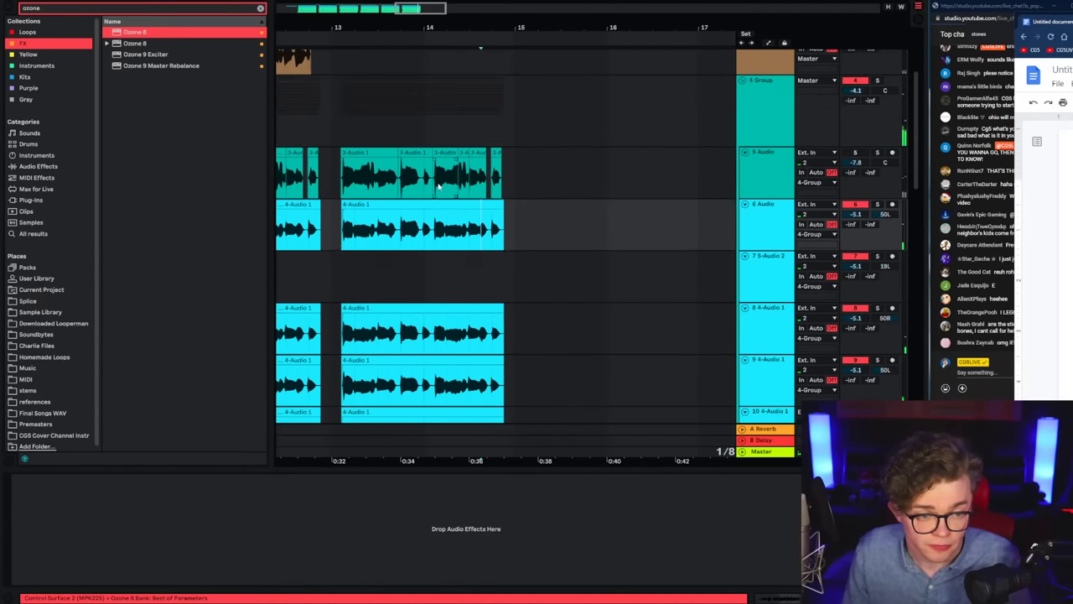
Step: Replay the vocal layers from near bar 14 and again from shortly before bar 13
click(422, 186)
key(space)
key(space)
click(394, 164)
click(397, 131)
scroll(397, 129, up, 1)
key(space)
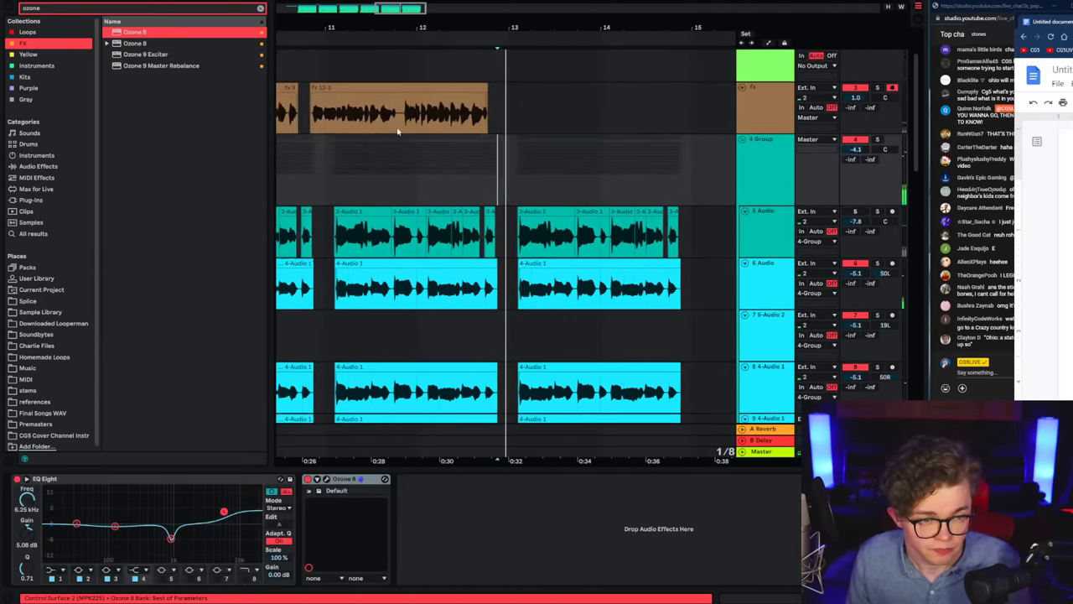
Step: Play the fx vocal clip from about bar 12 while checking the effects on the fx track and 4 Group
click(425, 118)
click(767, 109)
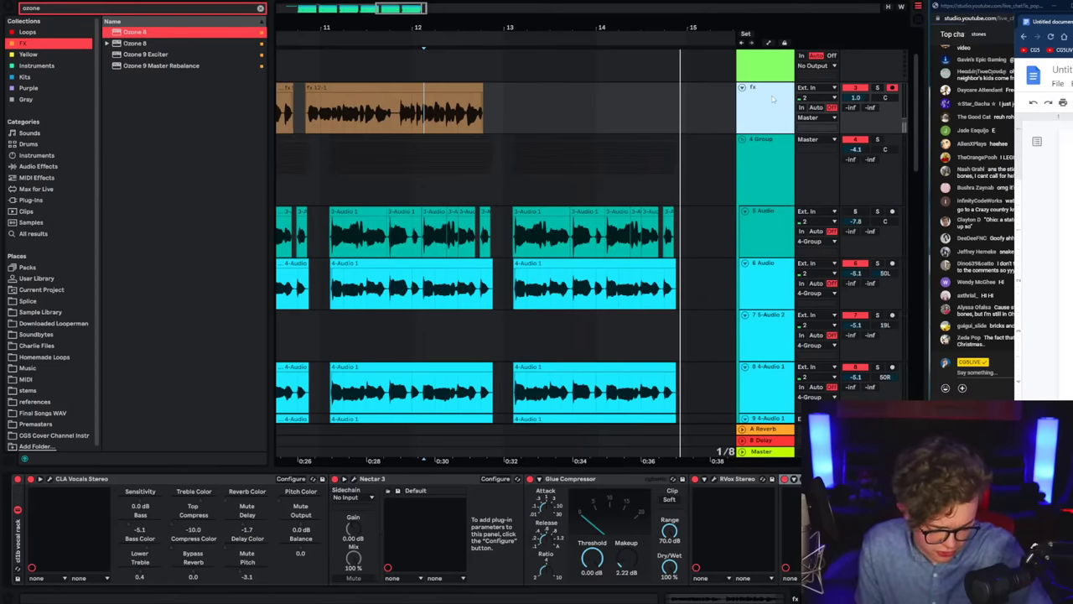
click(772, 165)
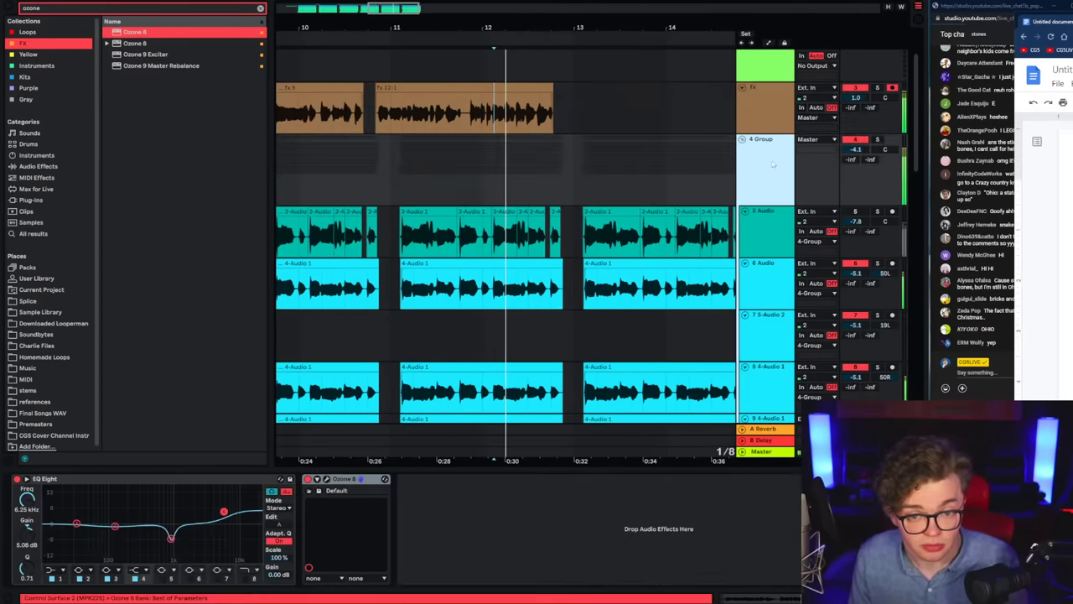
click(775, 96)
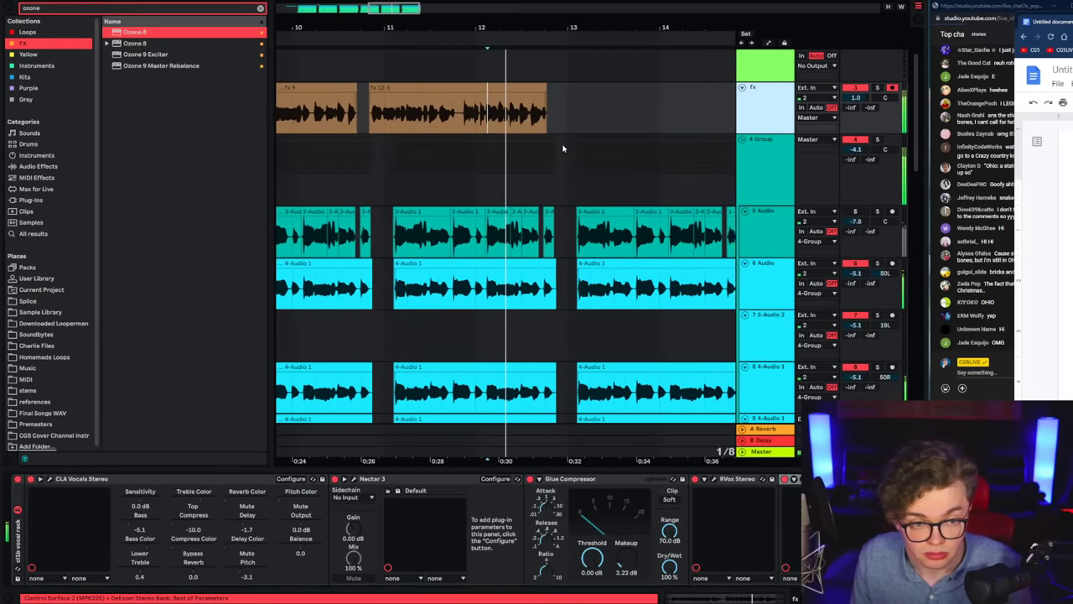
click(514, 115)
key(space)
key(space)
Step: Solo the fx track and add a second EQ Eight directly after the existing one in its device chain
click(815, 479)
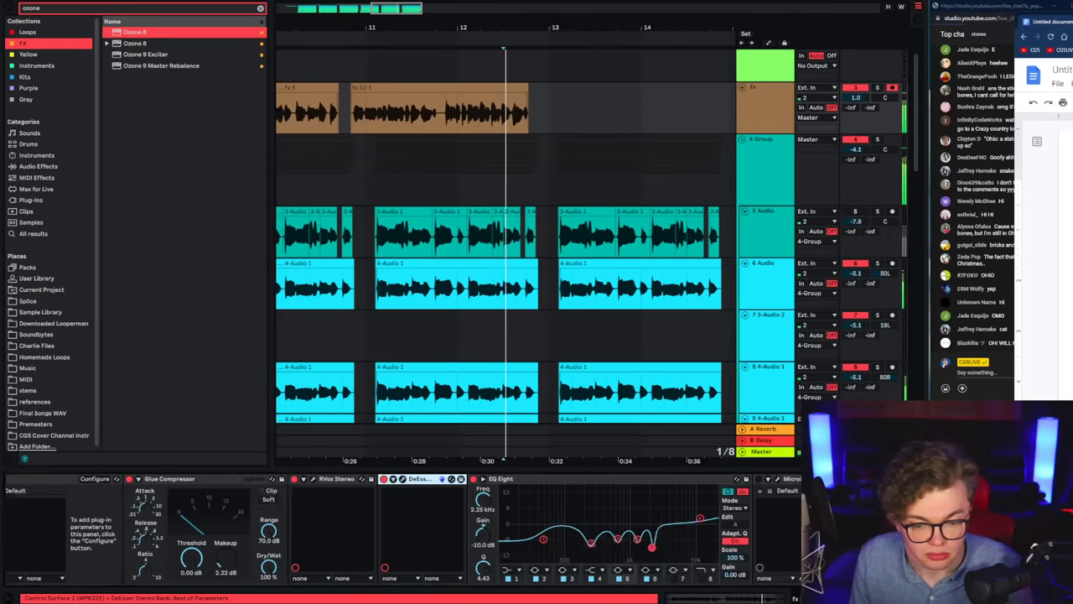
scroll(604, 554, right, 2)
click(877, 87)
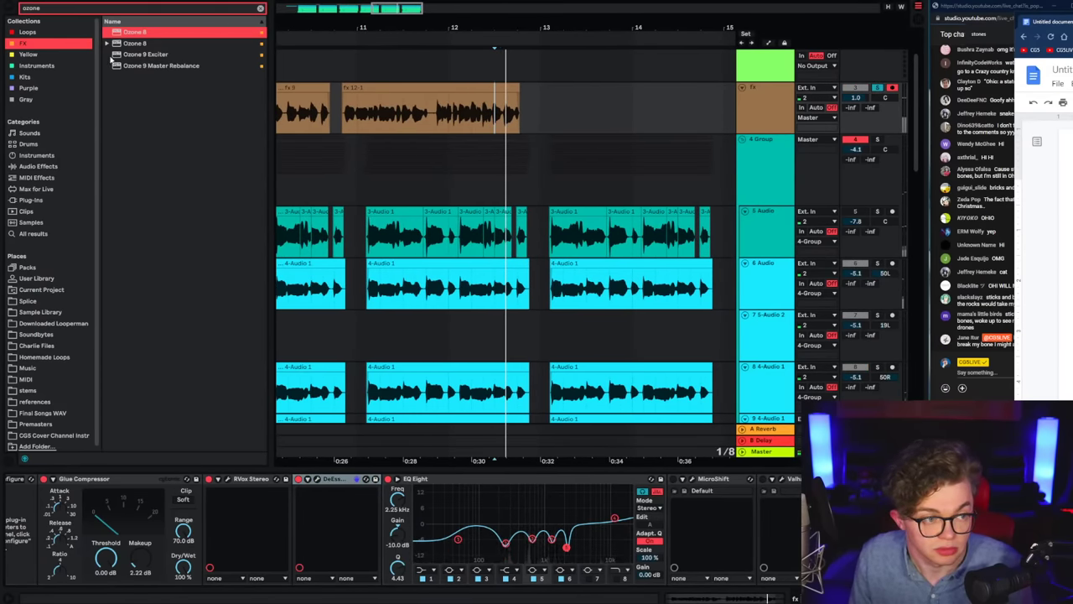
click(260, 7)
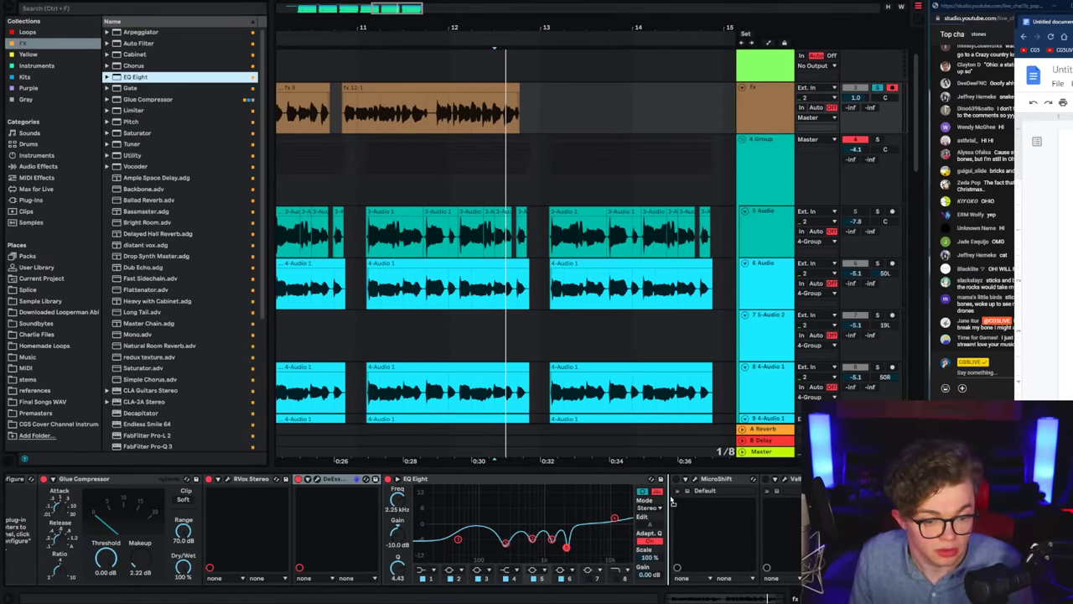
drag(671, 501, 659, 501)
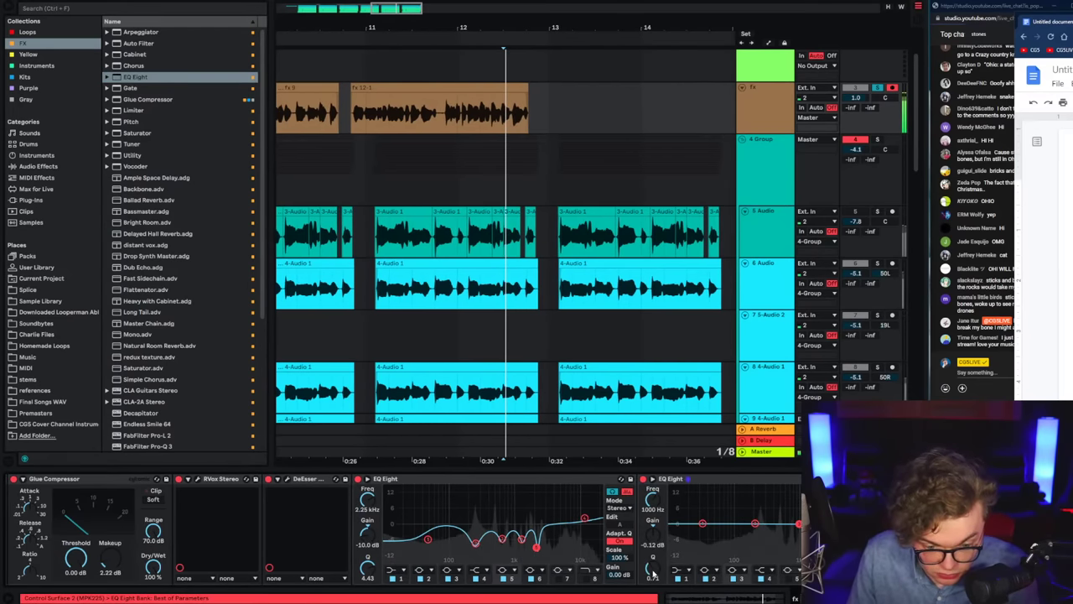
Step: In the fx track's second EQ Eight, sweep a narrow band with Q 11.9 and cut about 7.8 dB at 1.86 kHz
drag(653, 571, 653, 501)
drag(799, 524, 833, 562)
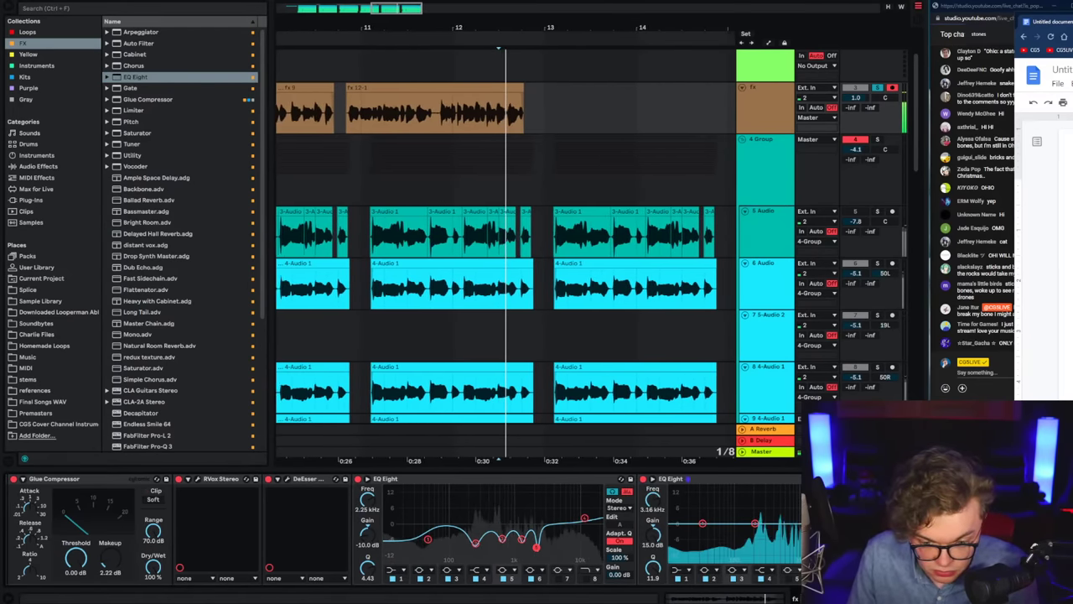
drag(832, 484, 816, 544)
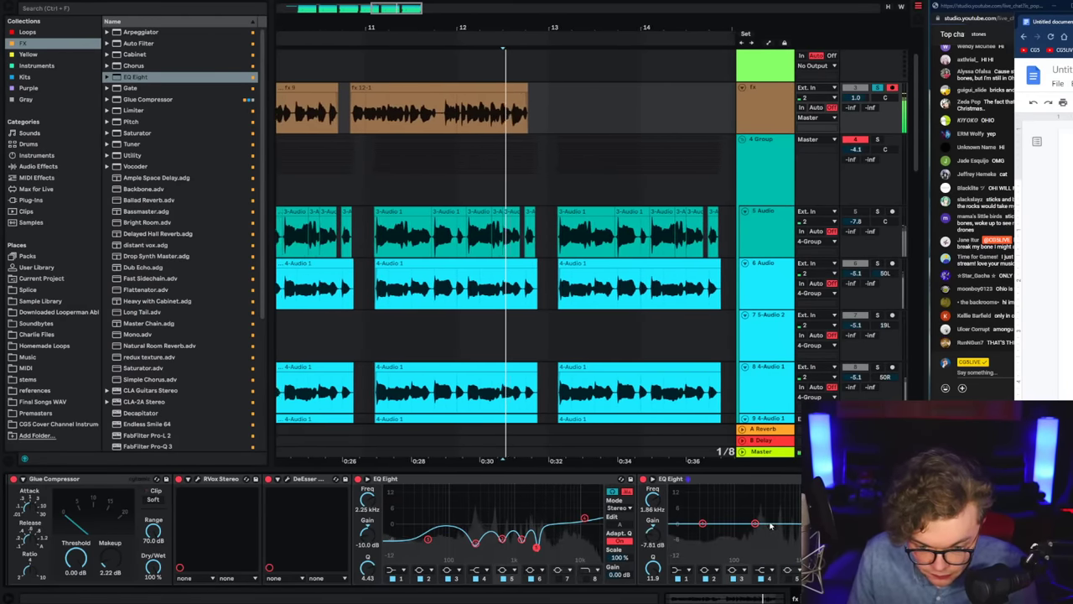
Step: Add two more narrow cuts to the second EQ Eight: about 3.35 dB at 261 Hz and about 4.8 dB at 587 Hz
click(755, 524)
drag(658, 570, 658, 536)
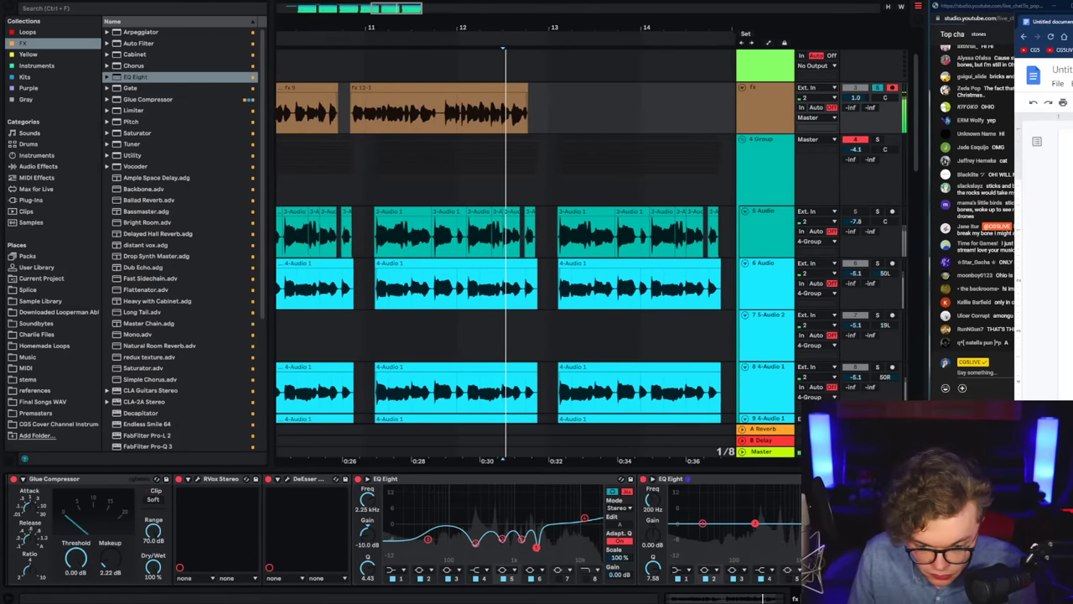
mouse_move(756, 524)
mouse_down()
mouse_move(761, 488)
mouse_move(759, 536)
mouse_up()
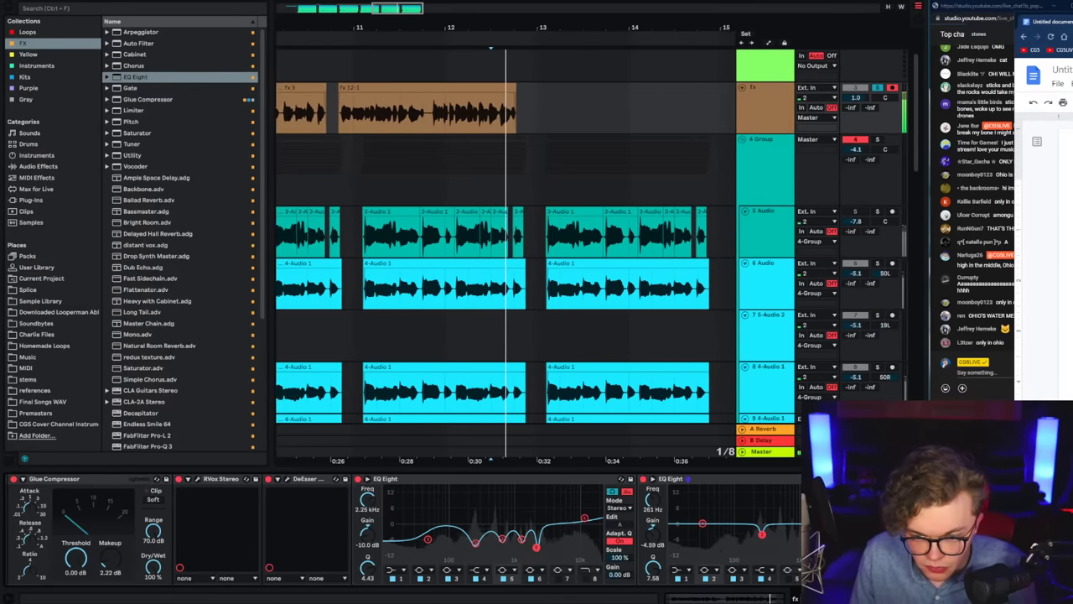
drag(763, 533, 763, 529)
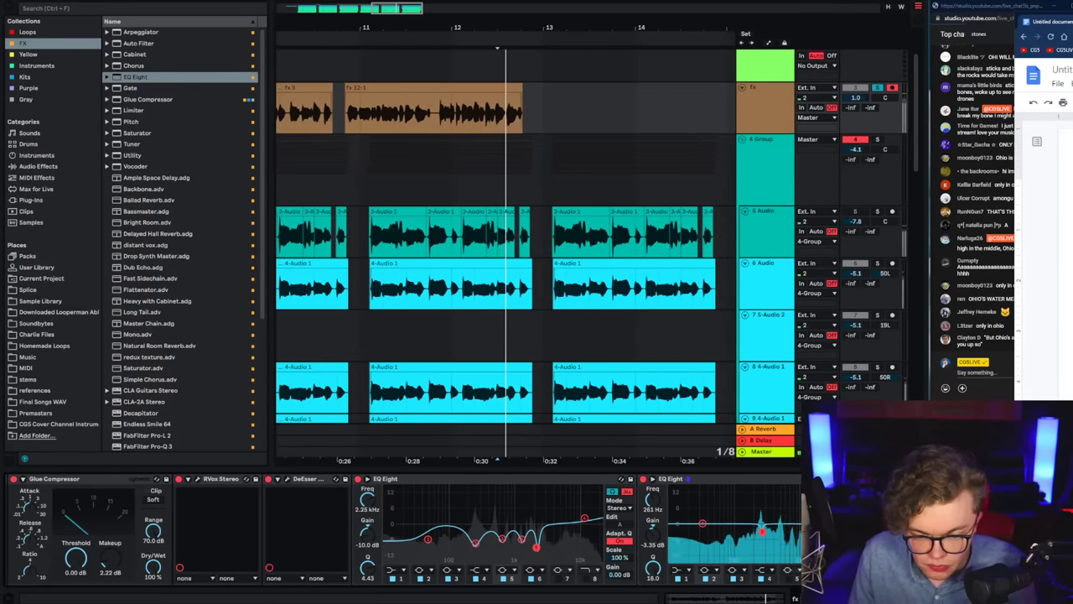
click(786, 580)
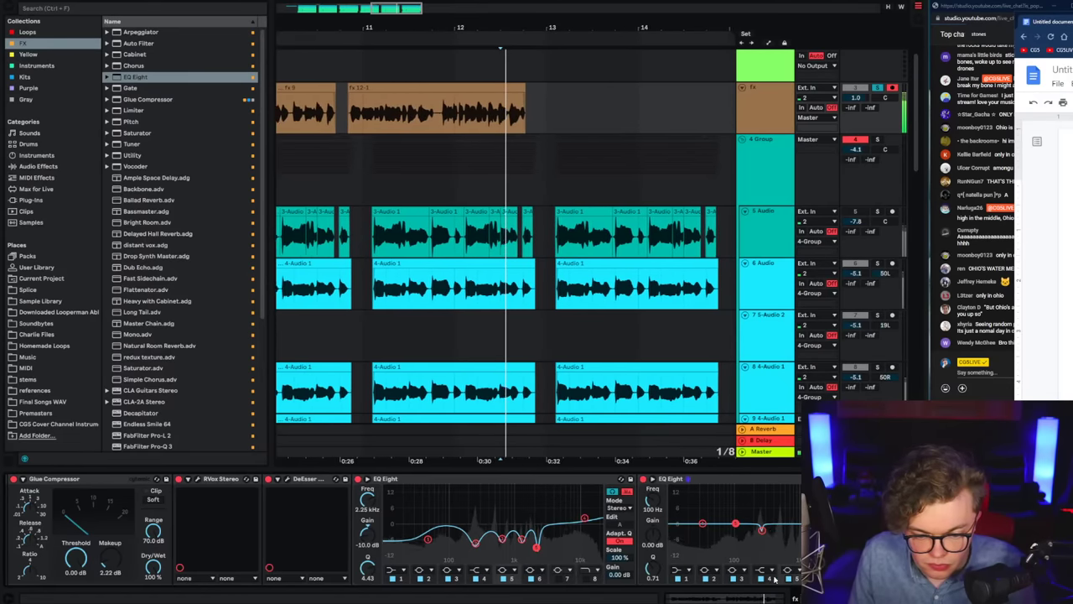
drag(652, 567, 652, 537)
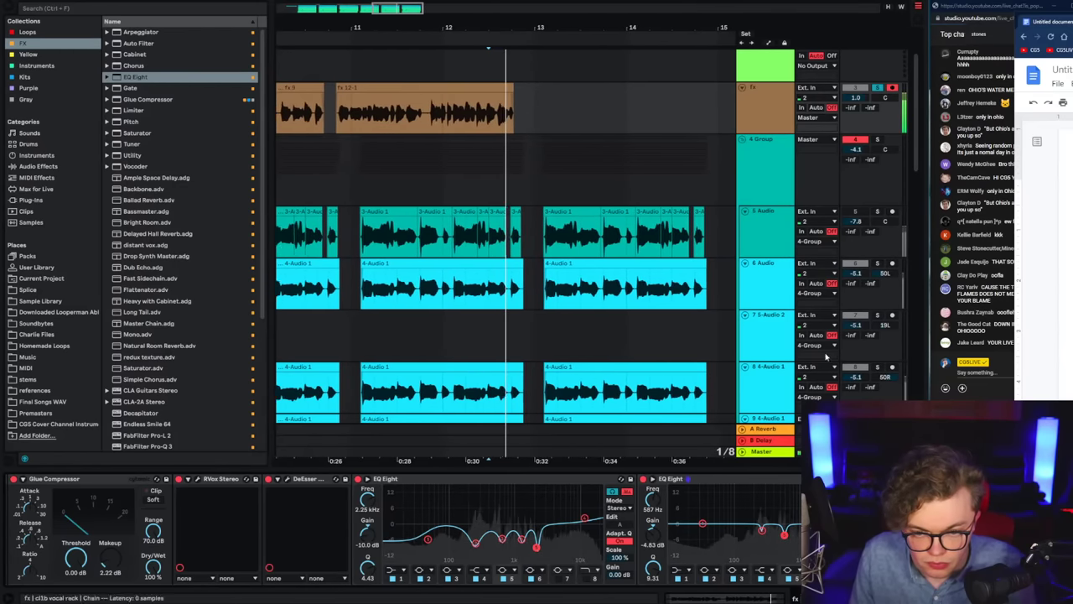
Step: Unsolo the fx track, raise its volume to 1.2 dB and replay the fx 12-1 clip with the other vocals
key(space)
click(878, 87)
key(space)
key(space)
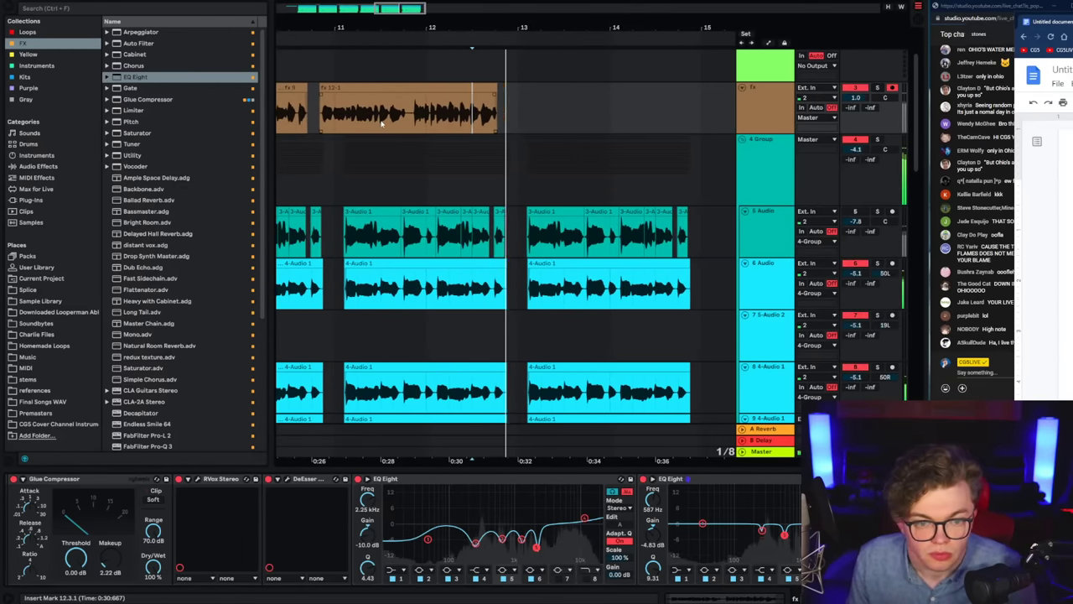
click(381, 113)
key(space)
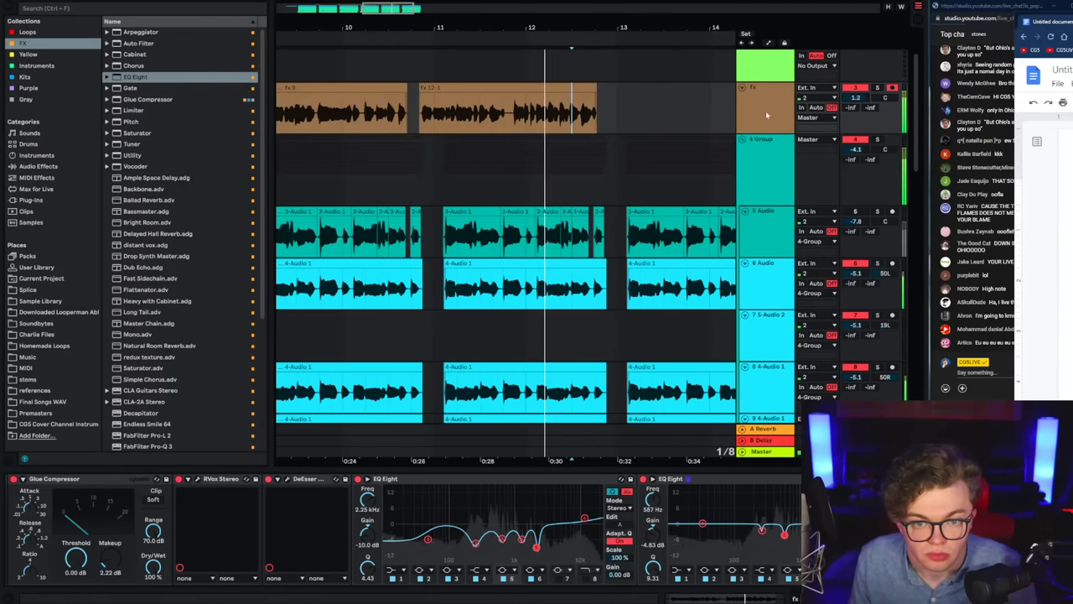
click(513, 118)
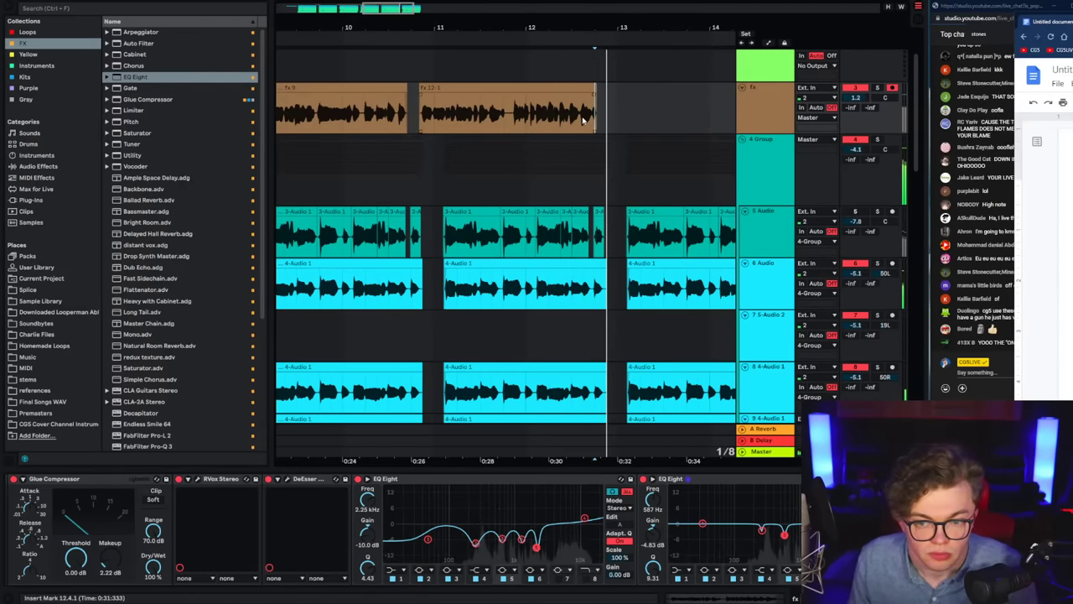
Step: Collapse 4 Group to hide its member tracks and place the insert marker near bar 12 on the fx clip
click(741, 144)
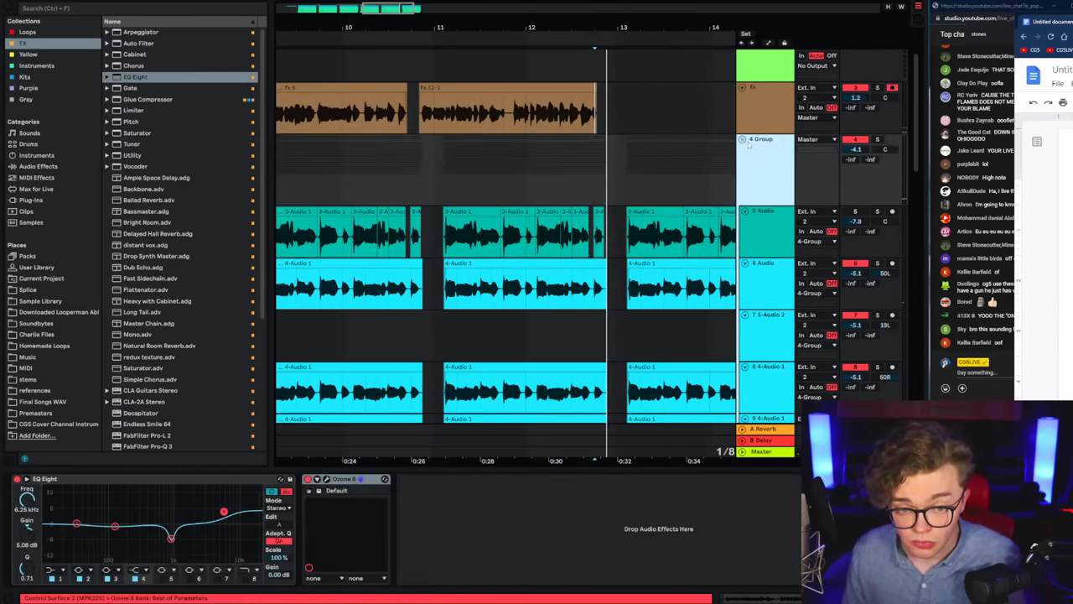
click(743, 141)
click(527, 192)
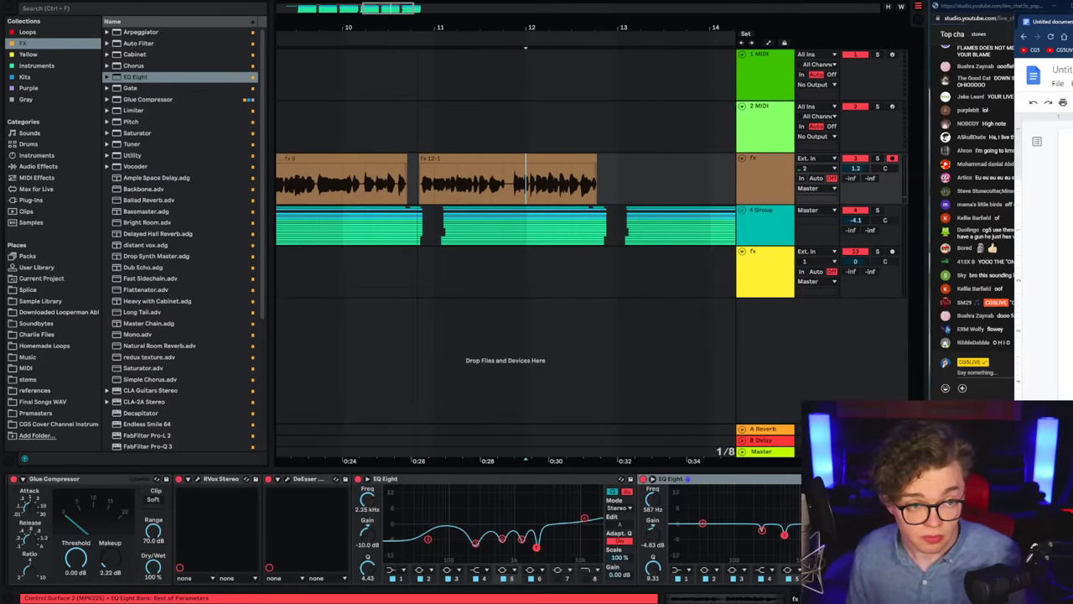
Step: Play the vocals from just before bar 5 and raise the volume of 4 Group to -3.3 dB
scroll(507, 188, down, 5)
click(383, 186)
key(space)
key(space)
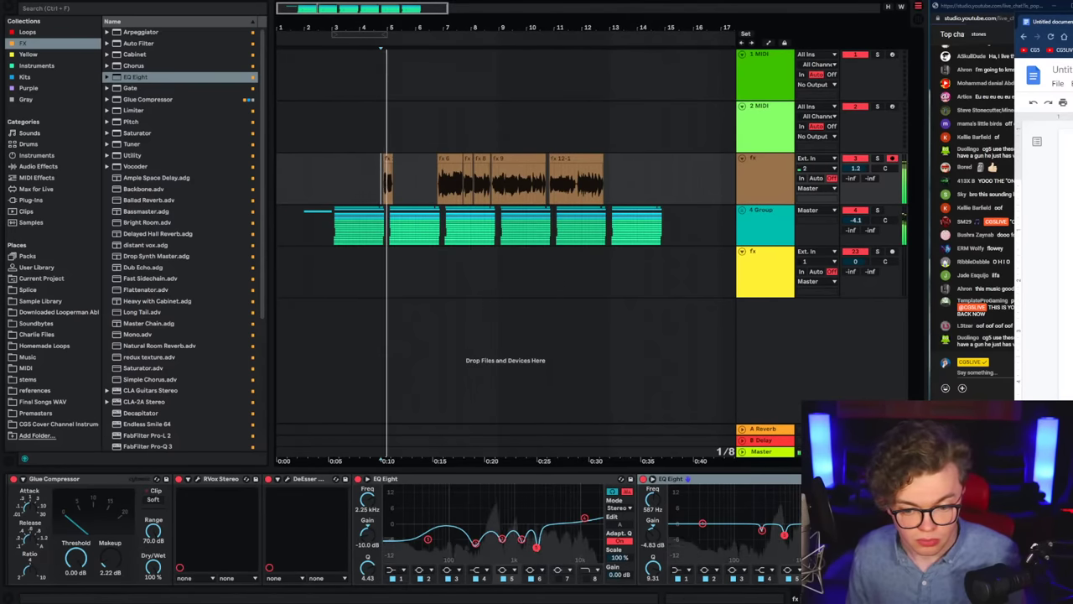
click(727, 481)
drag(847, 220, 847, 215)
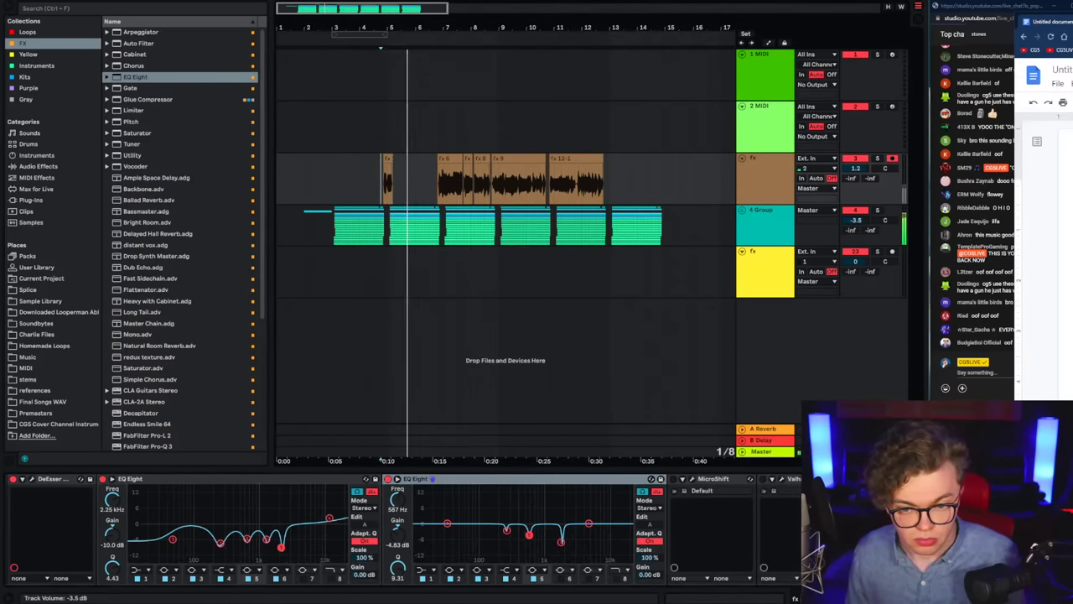
Step: Turn on MicroShift in the fx track's device chain while the vocals play
click(727, 483)
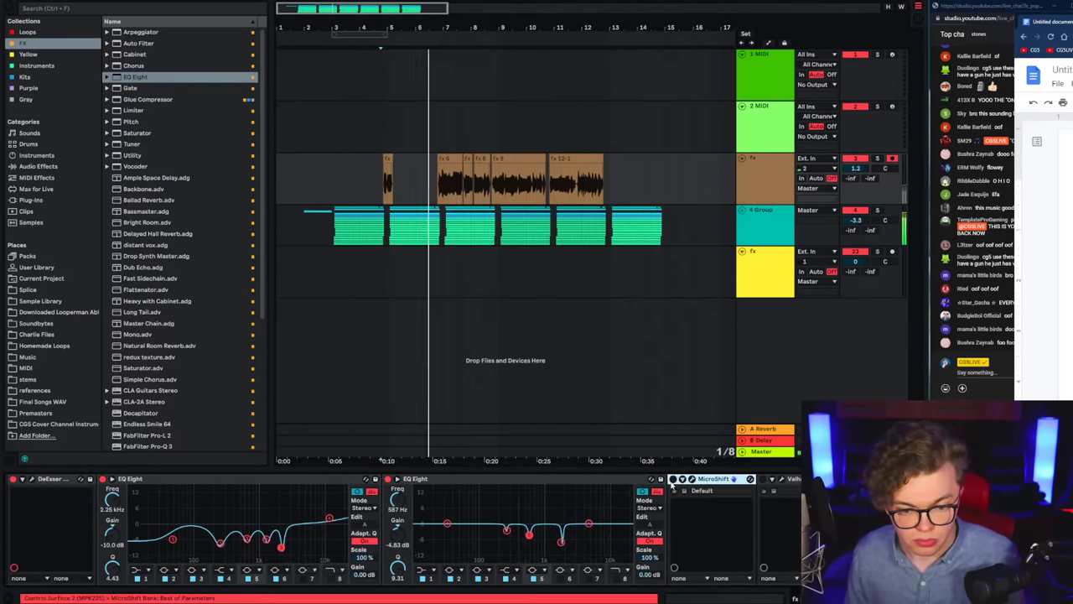
click(773, 188)
click(776, 227)
click(778, 187)
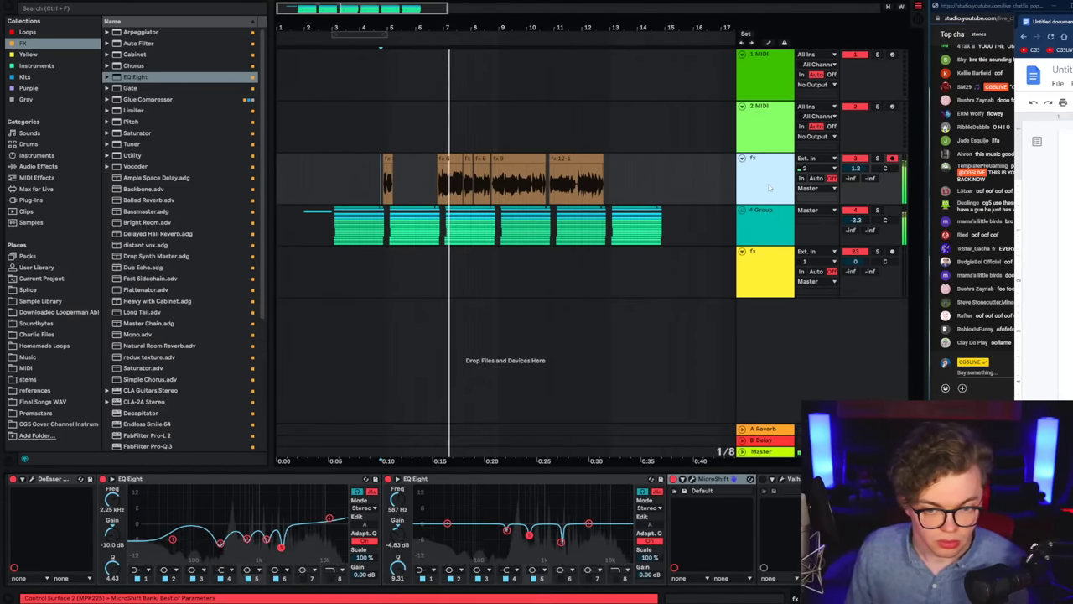
click(668, 378)
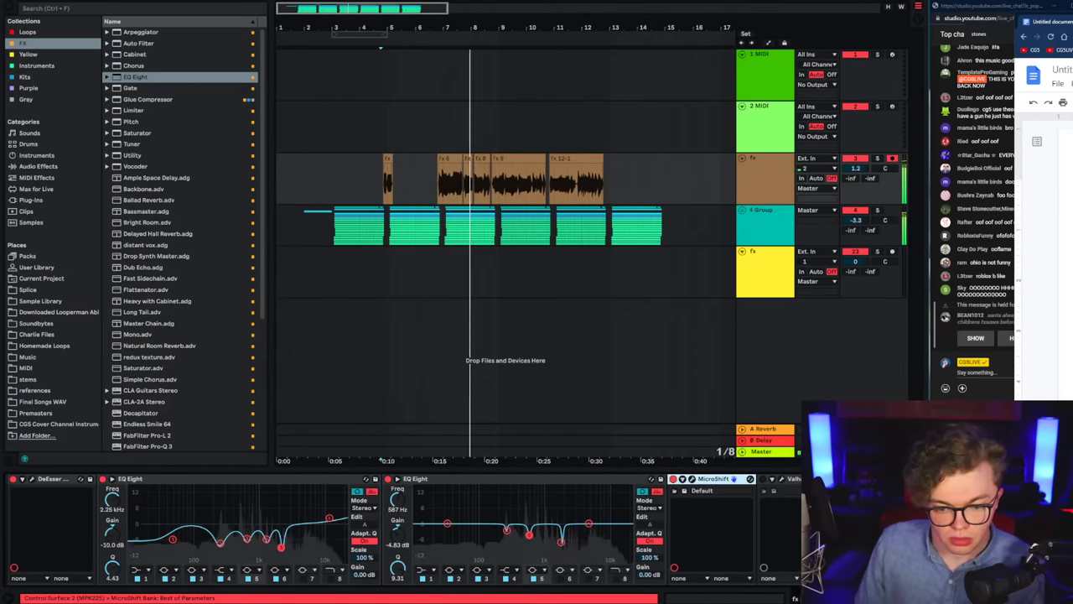
Step: Examine the DeEsser and the other devices in the fx track's chain during playback
scroll(556, 525, left, 10)
click(803, 479)
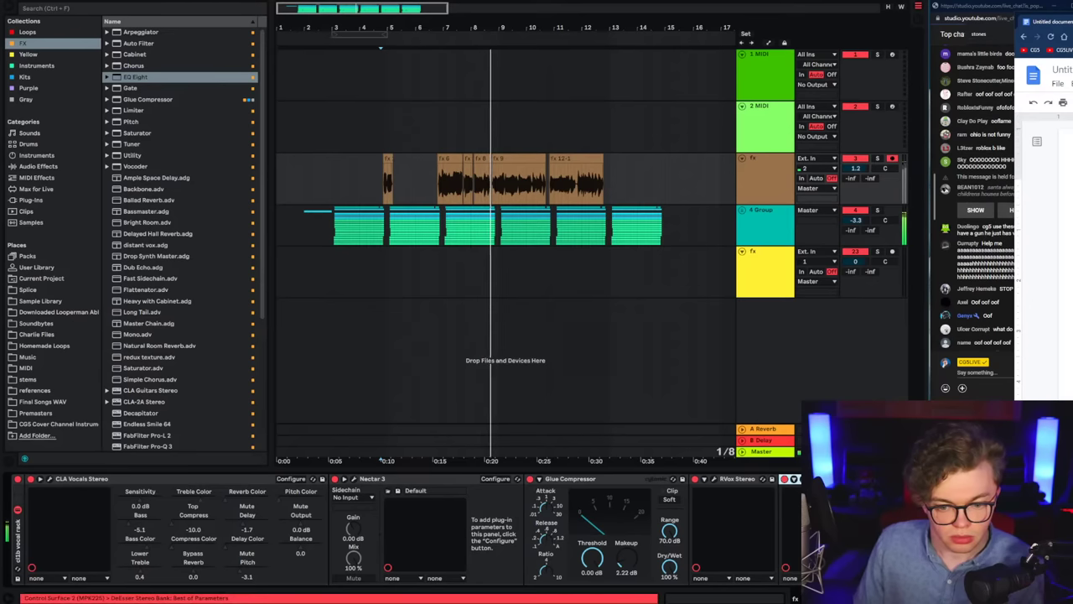
click(264, 218)
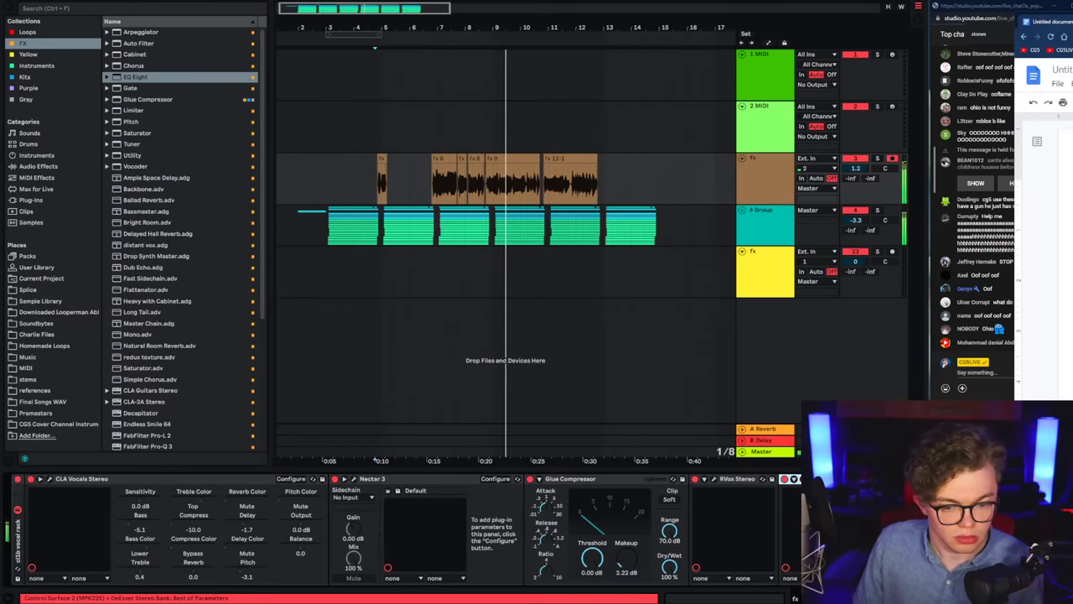
scroll(402, 528, right, 10)
click(738, 185)
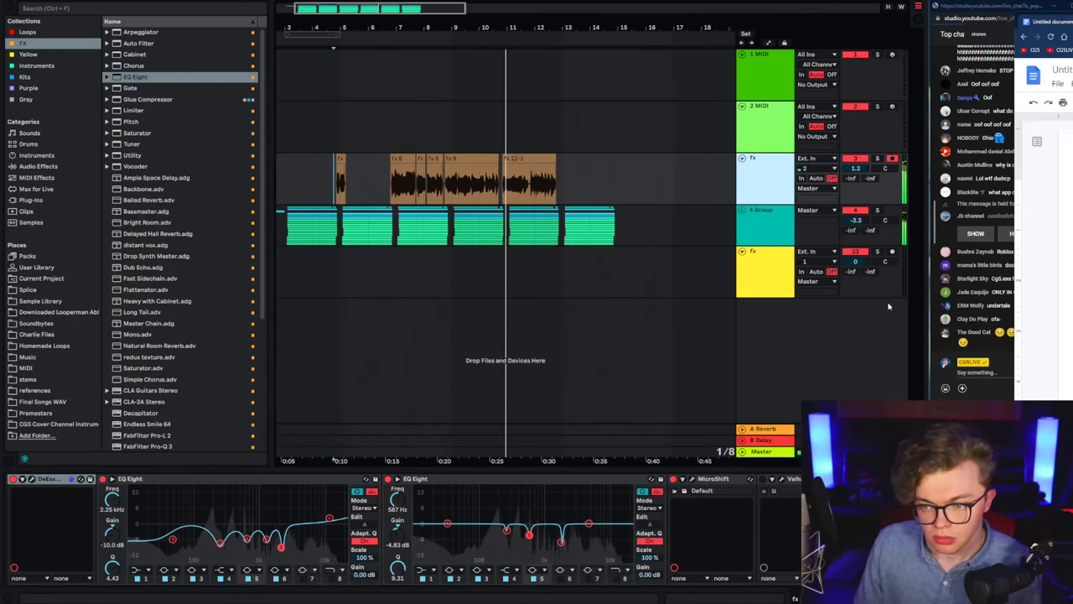
Step: Solo the fx track and add a 6.82 dB cut at 2.90 kHz with Q 10.5 in its second EQ Eight
click(492, 195)
key(space)
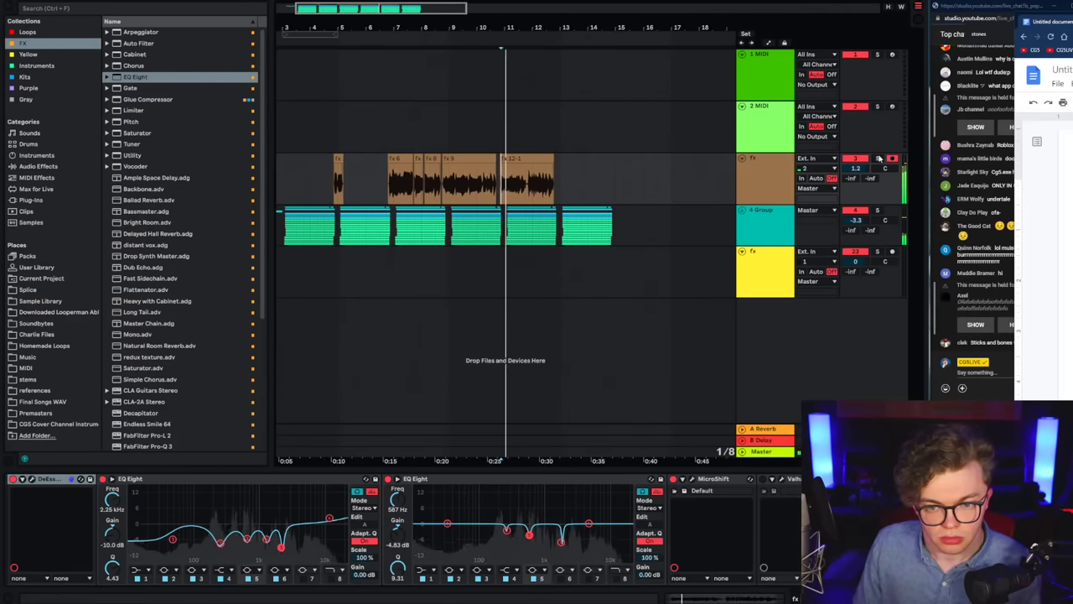
click(877, 158)
click(569, 578)
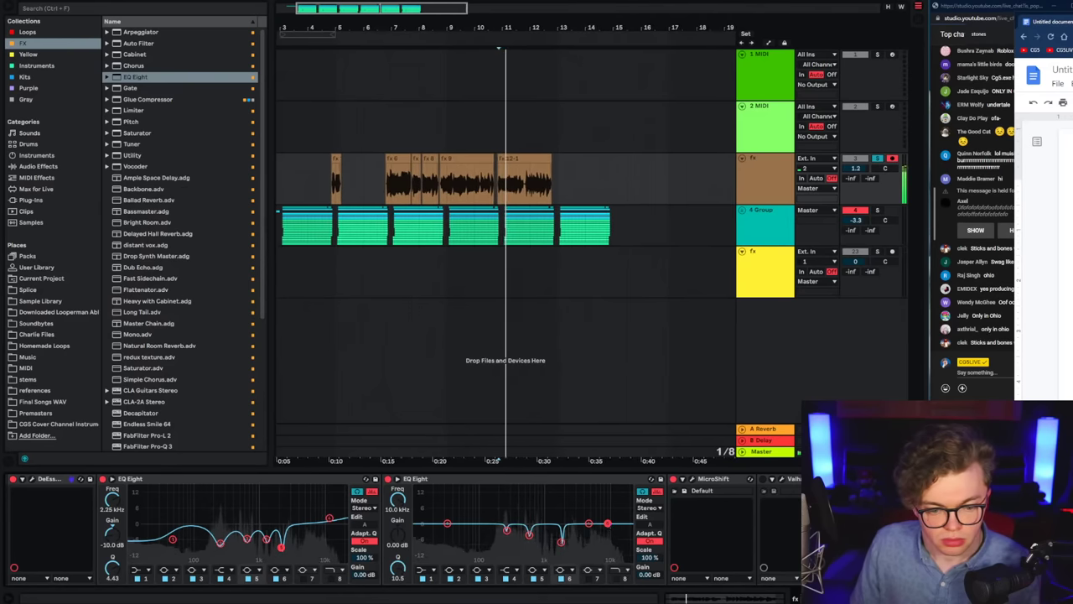
drag(607, 524, 573, 488)
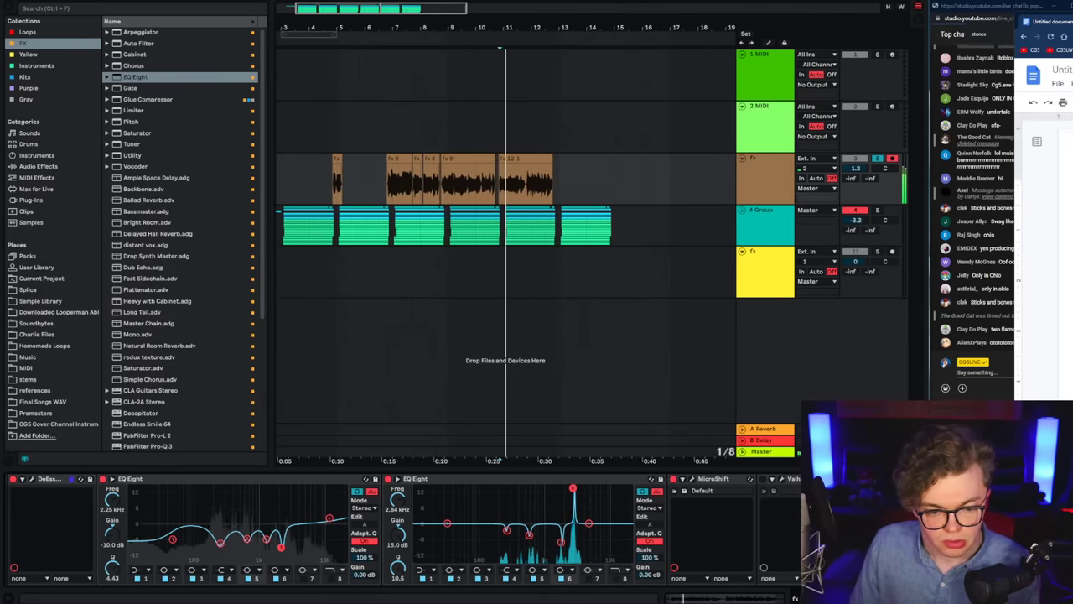
drag(577, 527, 573, 537)
Step: Unsolo the fx track, set its volume to 1.4 dB and replay the end of the fx 12-1 clip from about 12.3
click(877, 157)
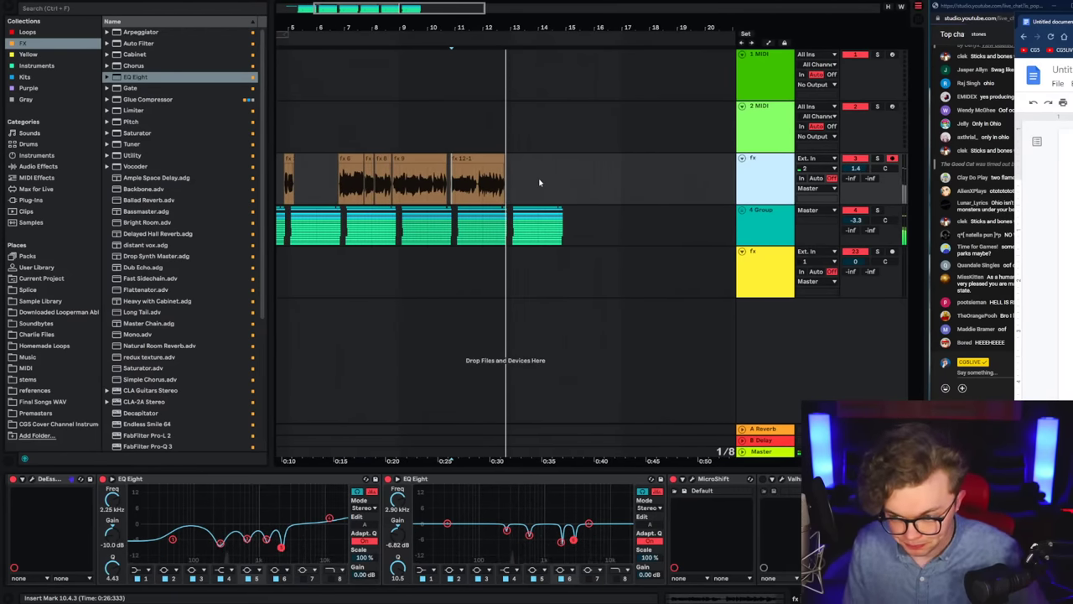
click(483, 187)
drag(488, 28, 487, 126)
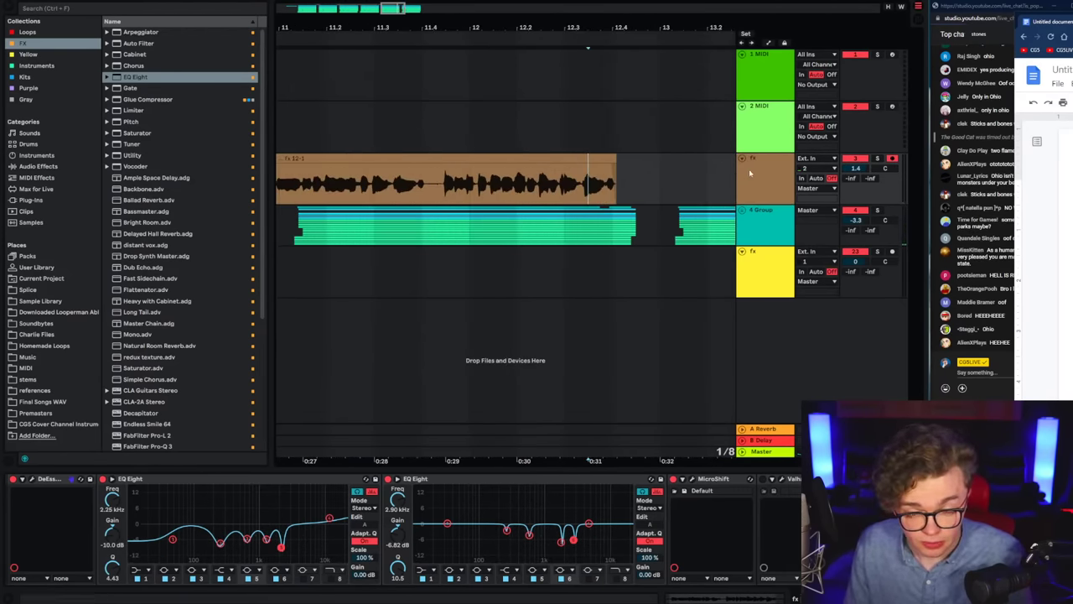
click(749, 169)
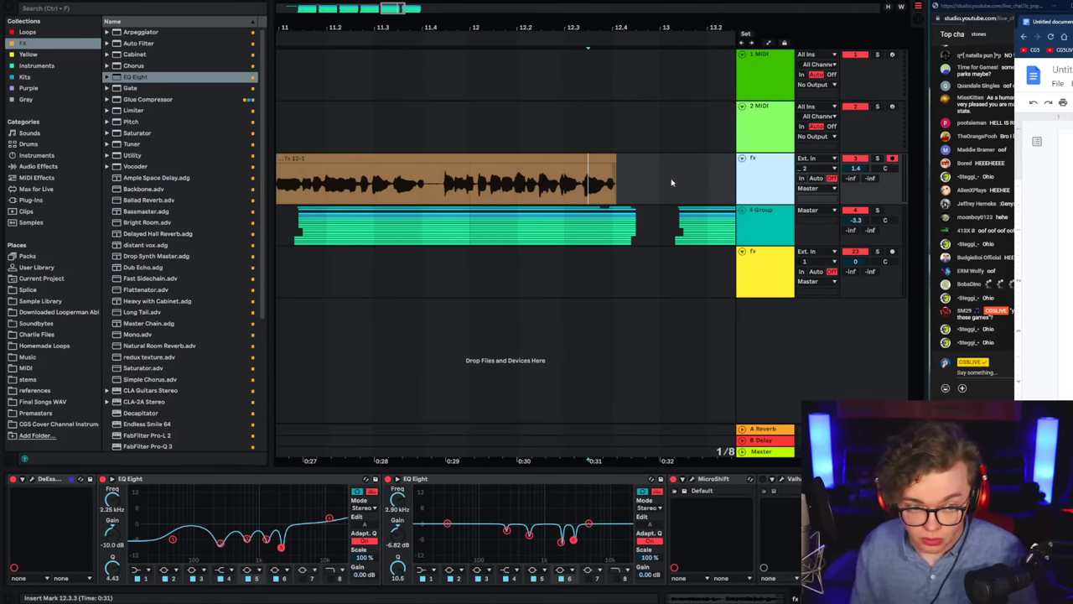
key(space)
click(743, 171)
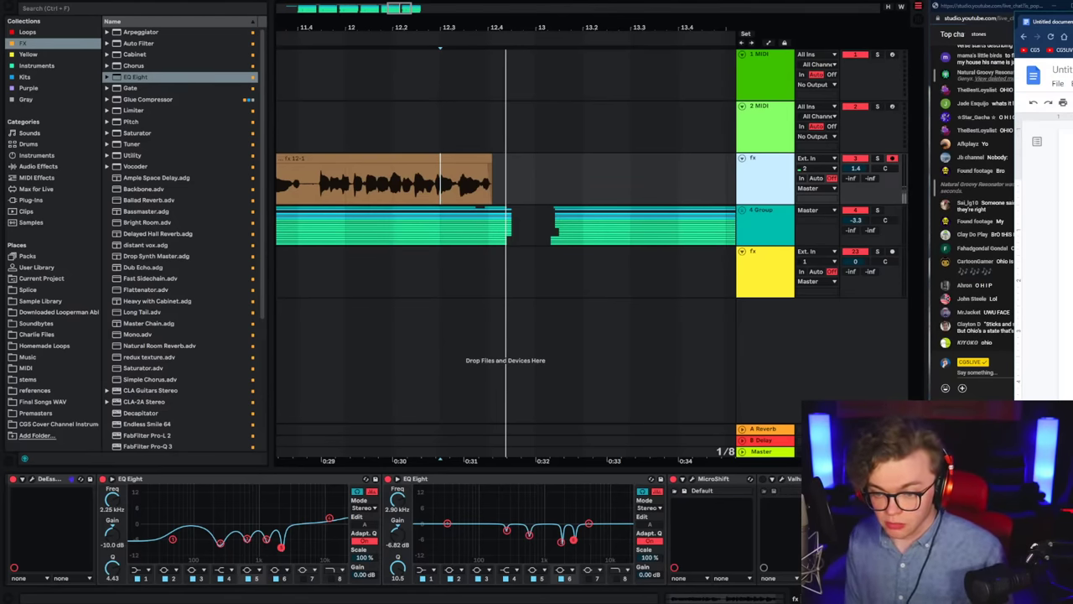
Step: Check the live chat for ideas and replay the fx 12-1 clip from just before bar 12
click(1017, 335)
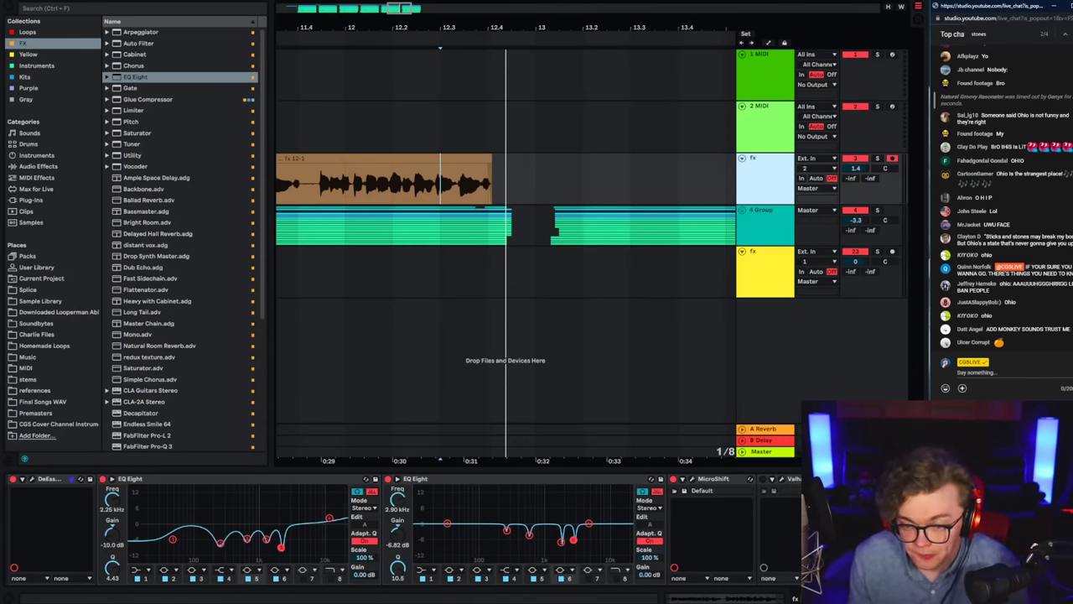
click(1069, 252)
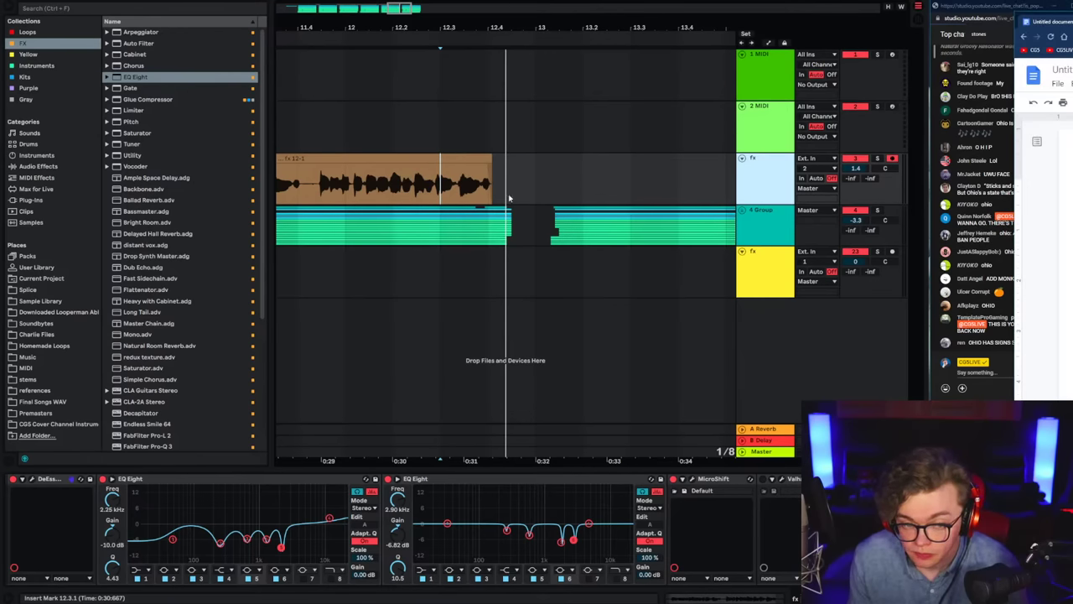
click(345, 180)
key(space)
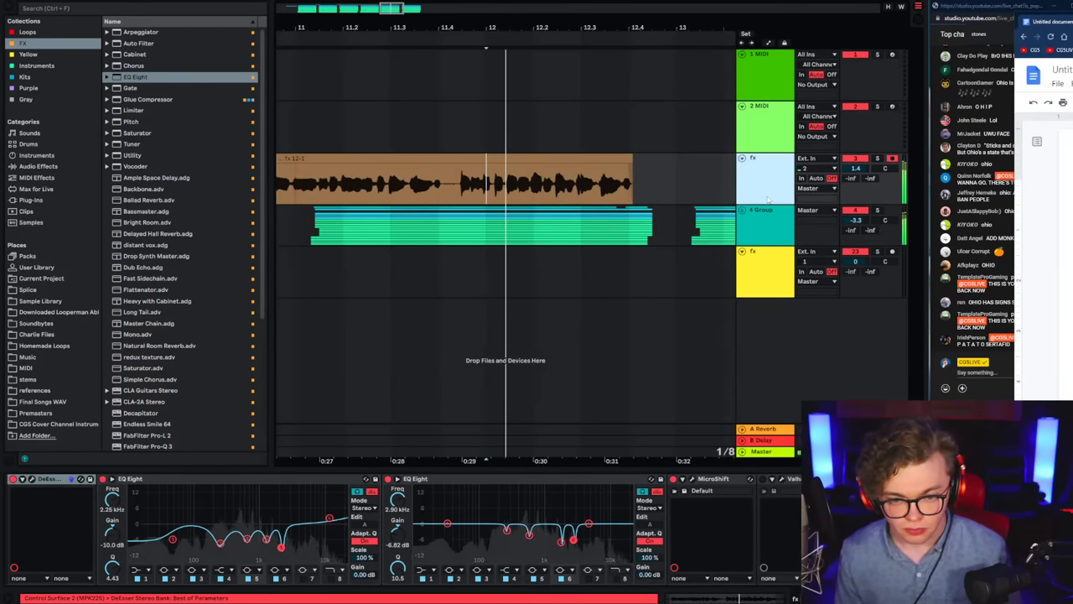
key(space)
key(space)
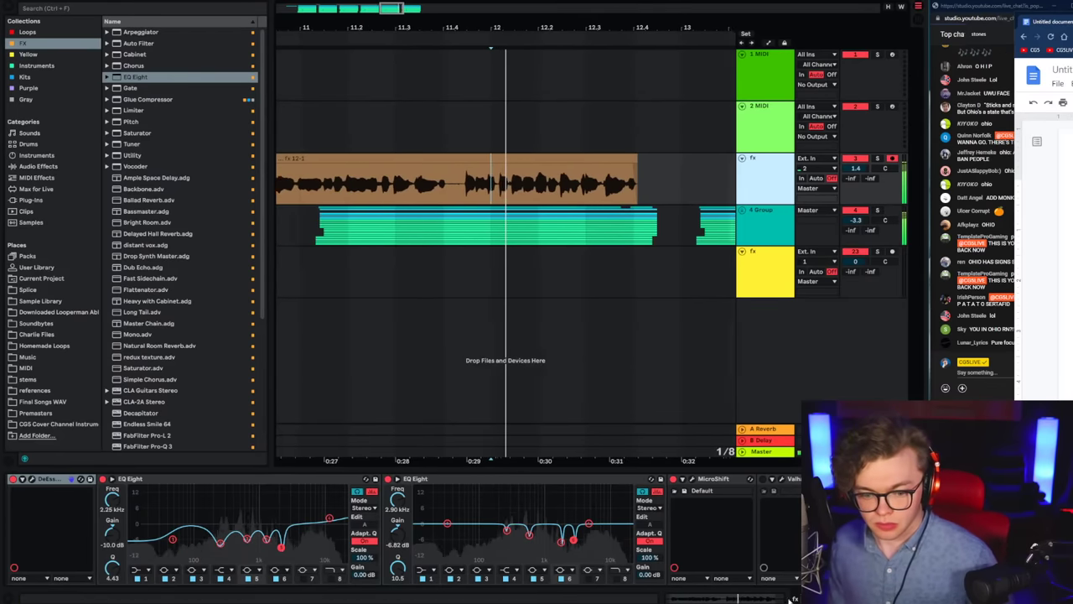
Step: Set the Bass level to -3.1 in the CLA Vocals plug-in on the fx track and close its window
scroll(210, 486, up, 10)
key(space)
key(space)
click(51, 479)
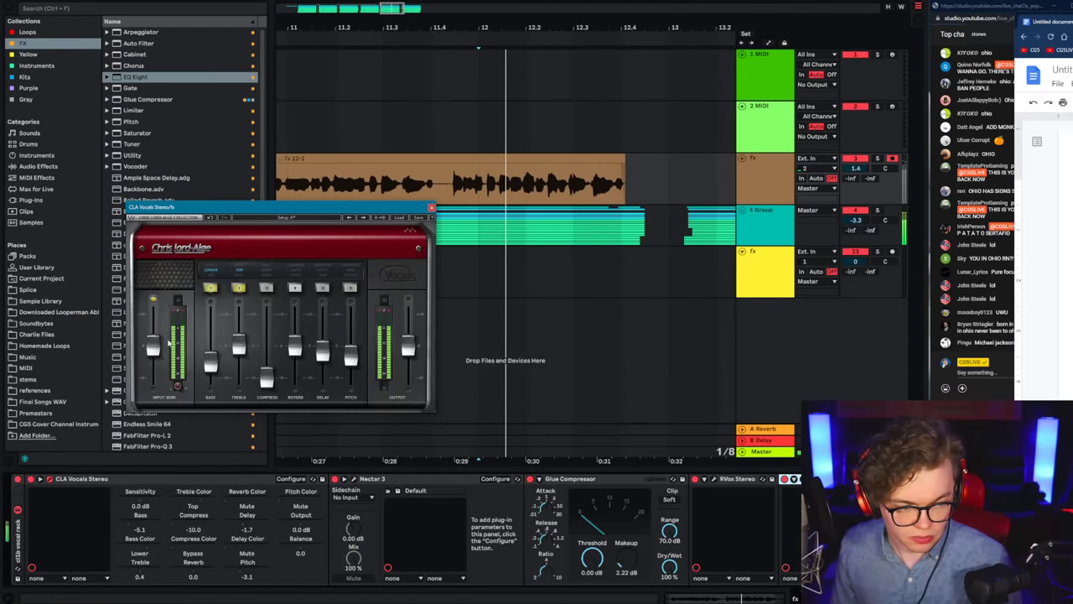
drag(210, 353, 210, 362)
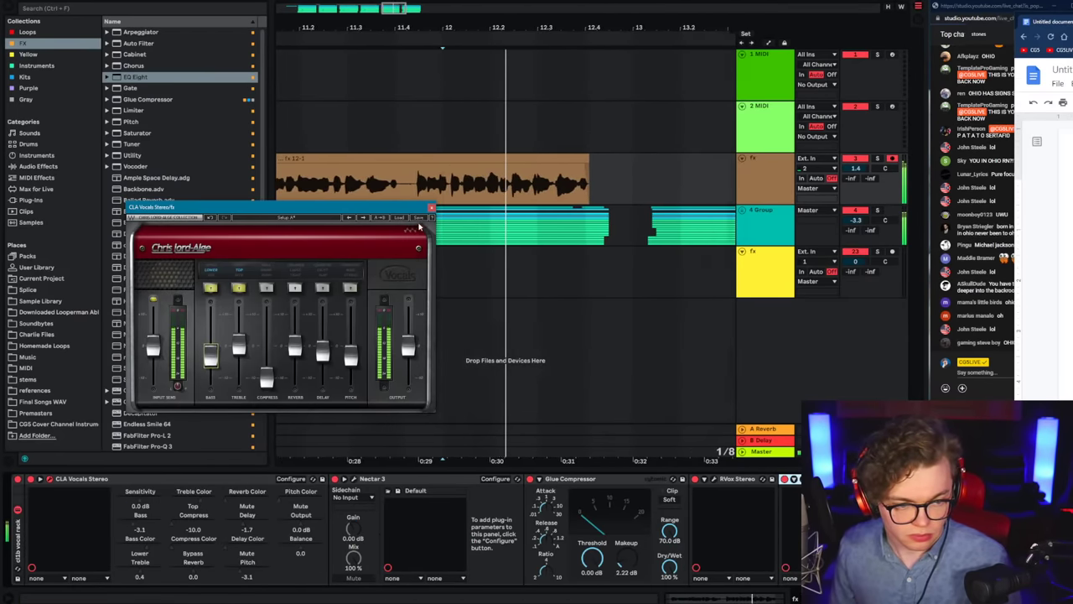
click(431, 207)
Step: Try two vocal takes on the fx track after the fx 12-1 clip, rolling in from 12.3 and 12.2, and undo both
scroll(728, 515, down, 10)
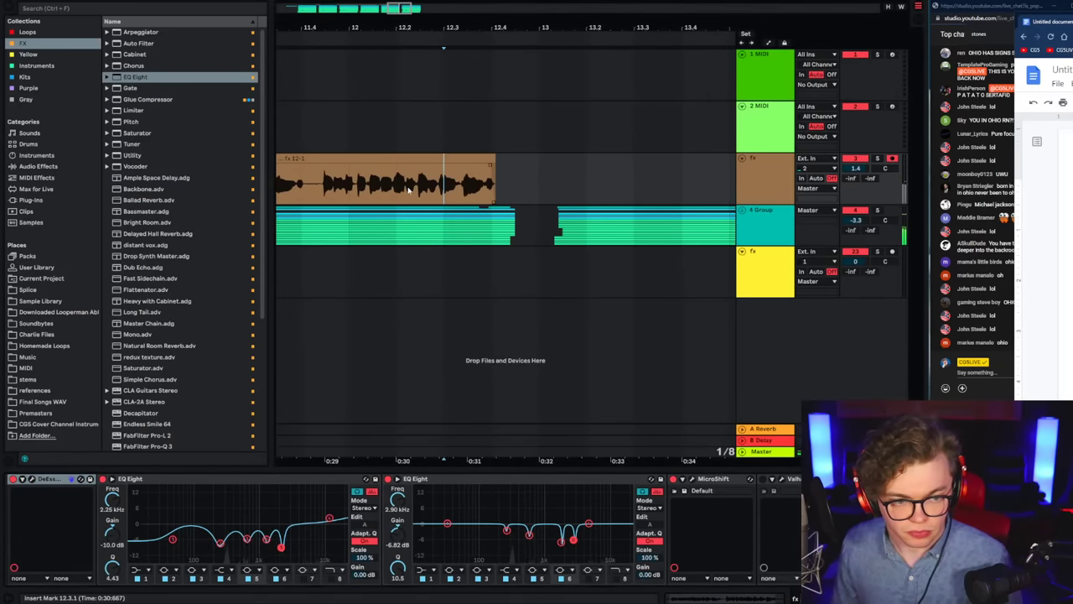
key(F9)
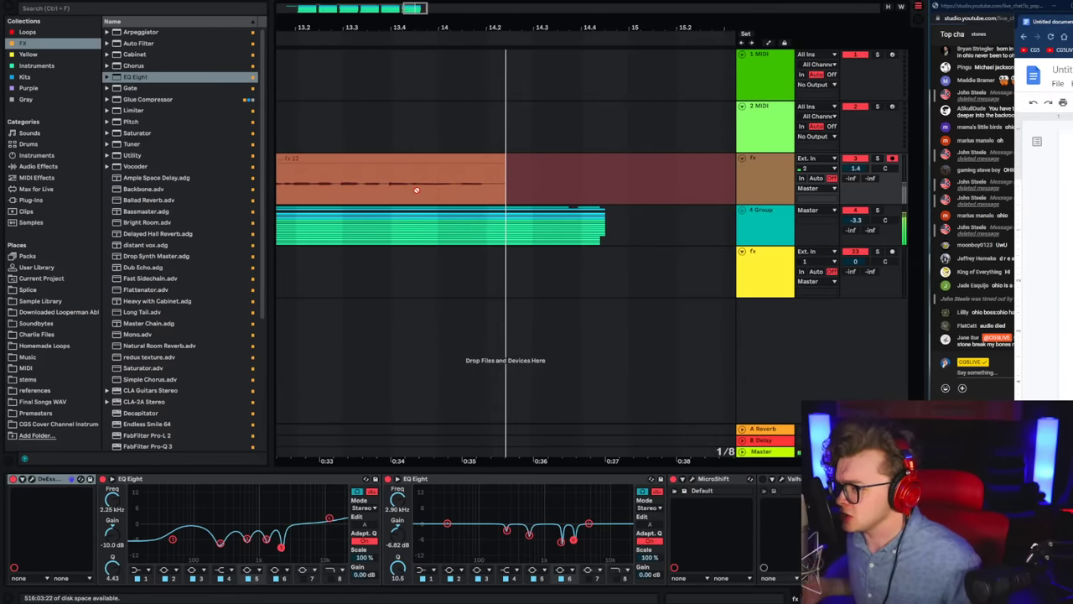
key(ctrl+z)
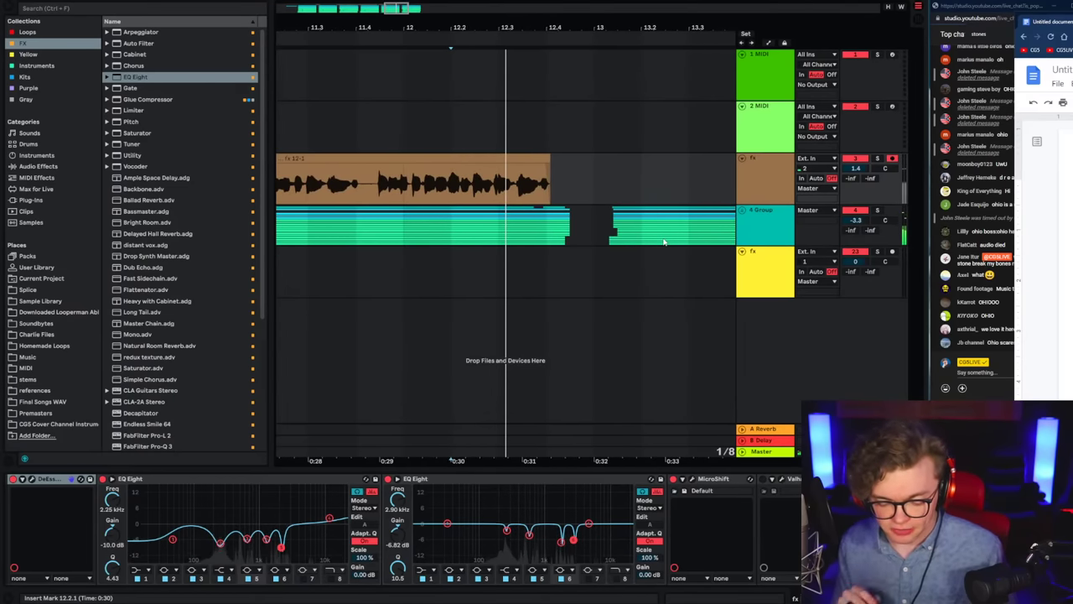
key(F9)
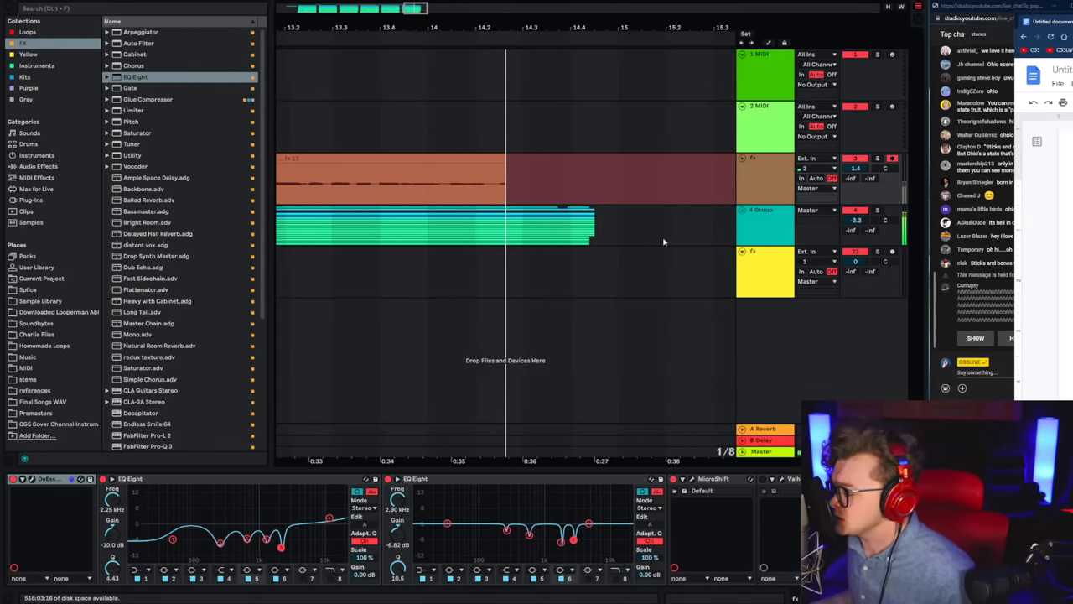
key(space)
key(space)
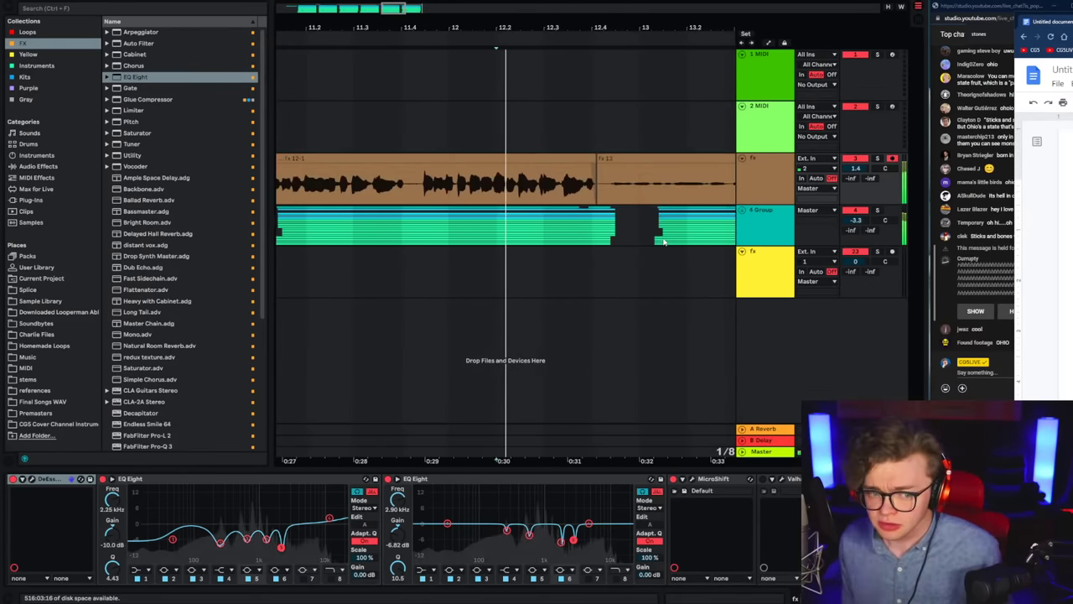
key(ctrl+z)
Step: Try another vocal take after the fx 12-1 clip, rolling in from 12.3, replay it and delete it
click(549, 187)
key(space)
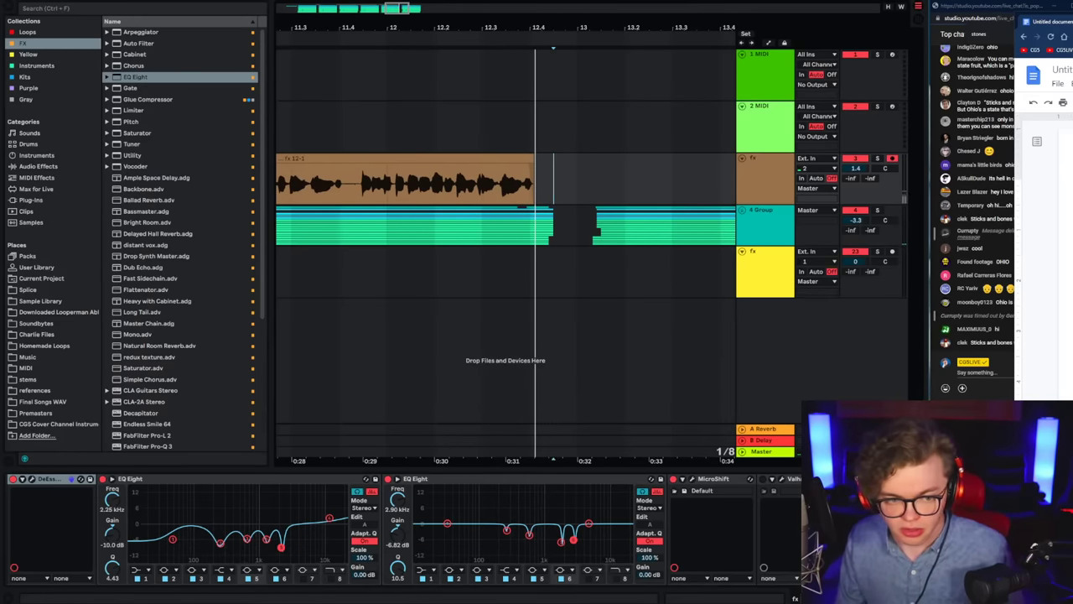
click(475, 185)
key(space)
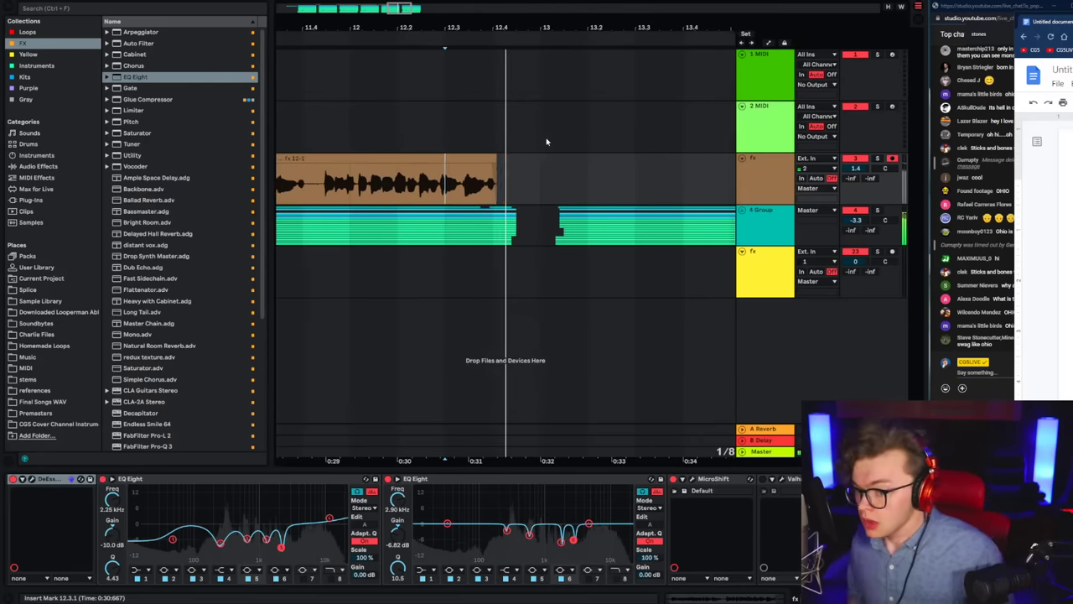
key(F9)
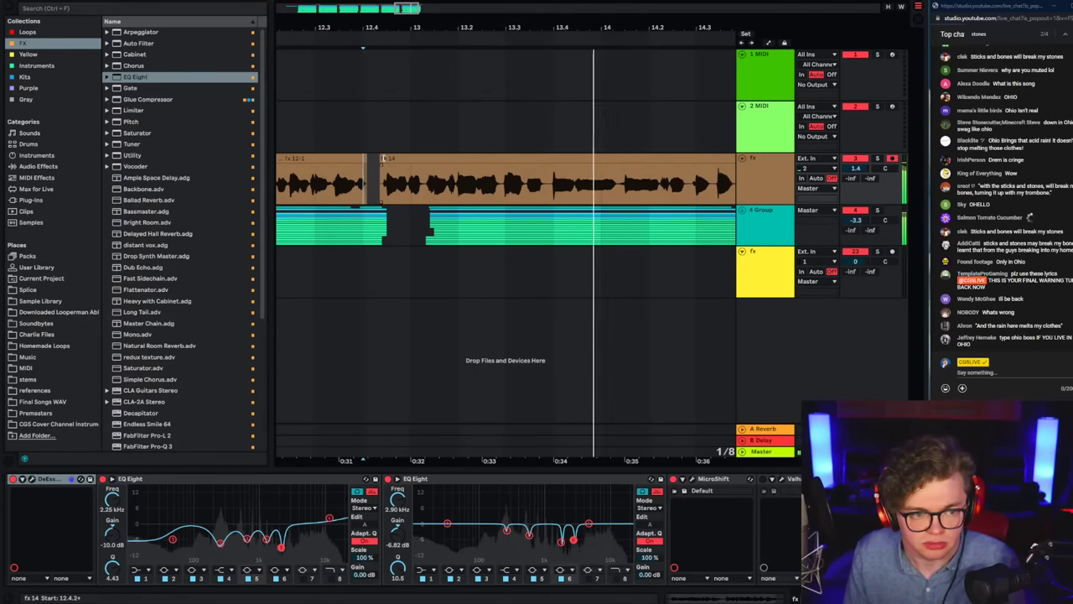
click(383, 158)
click(379, 183)
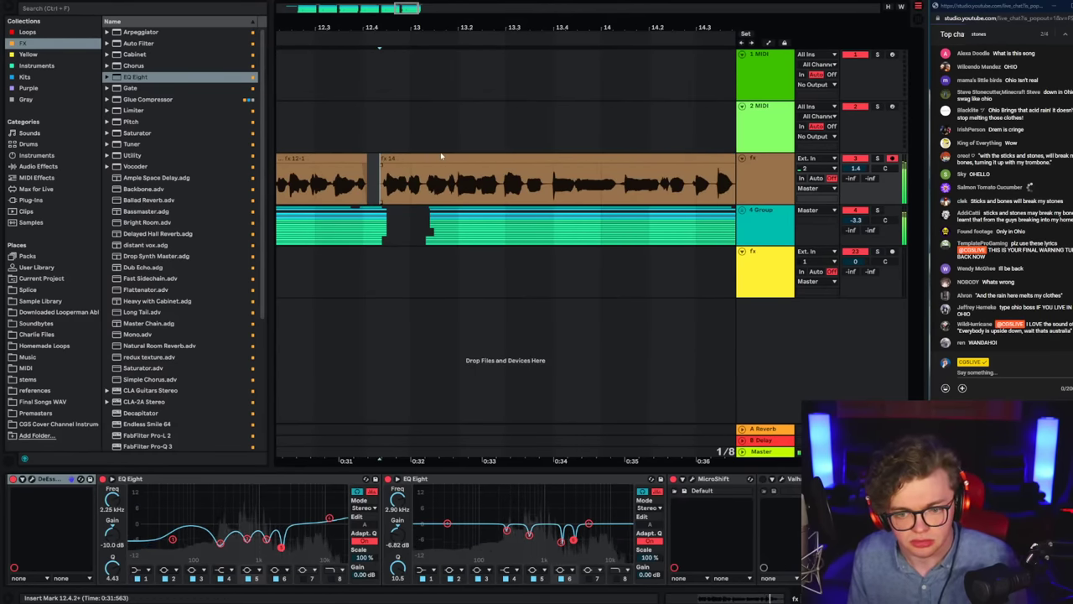
key(Delete)
Step: Replay the end of the fx 12-1 clip from 12.3.1 and try two further vocal takes behind it
click(315, 185)
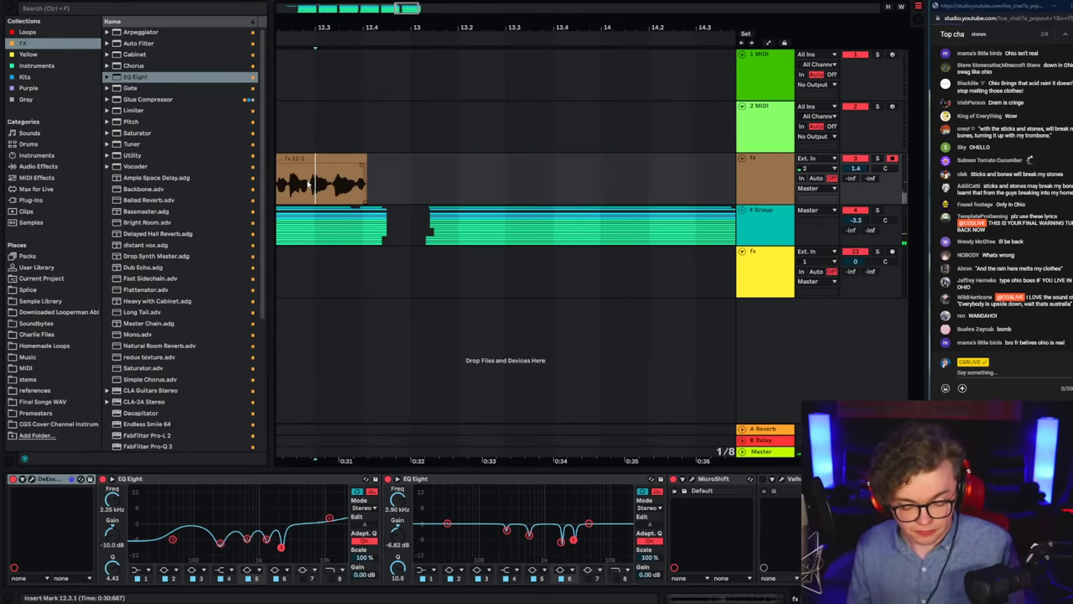
key(space)
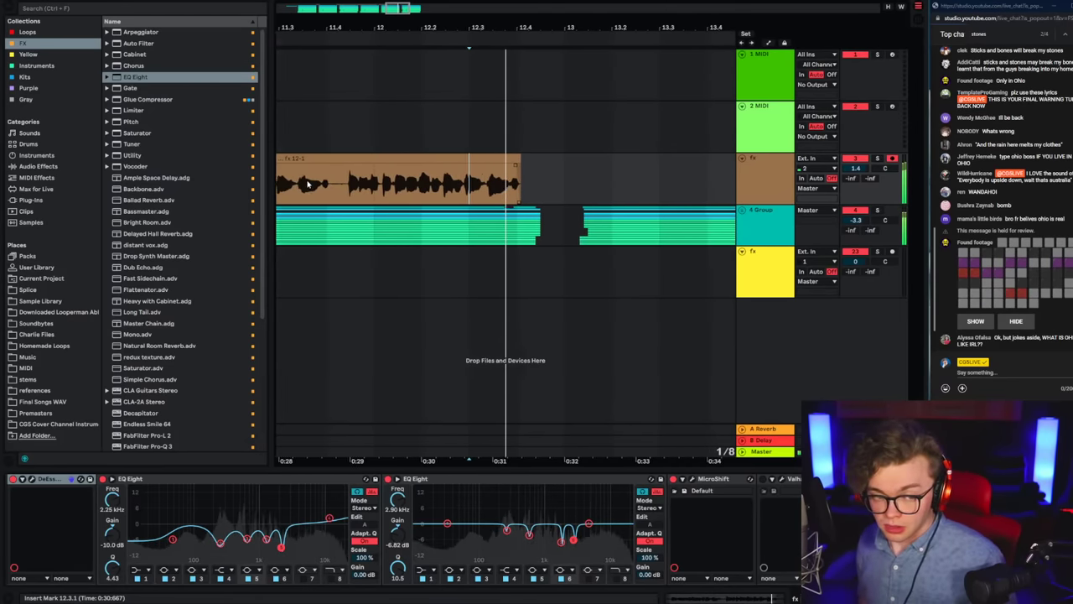
key(F9)
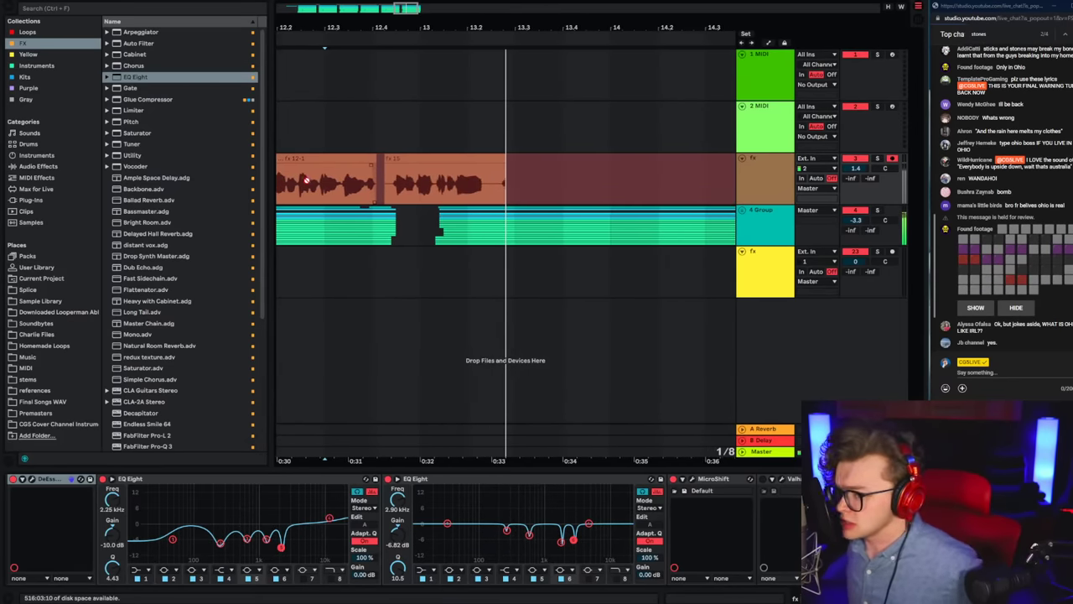
key(space)
key(F9)
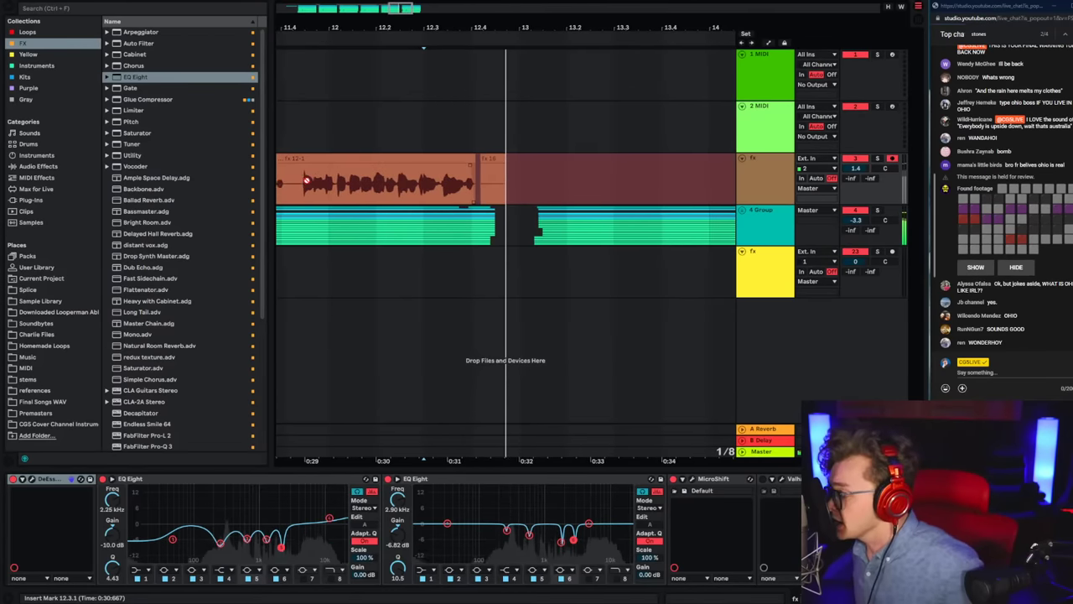
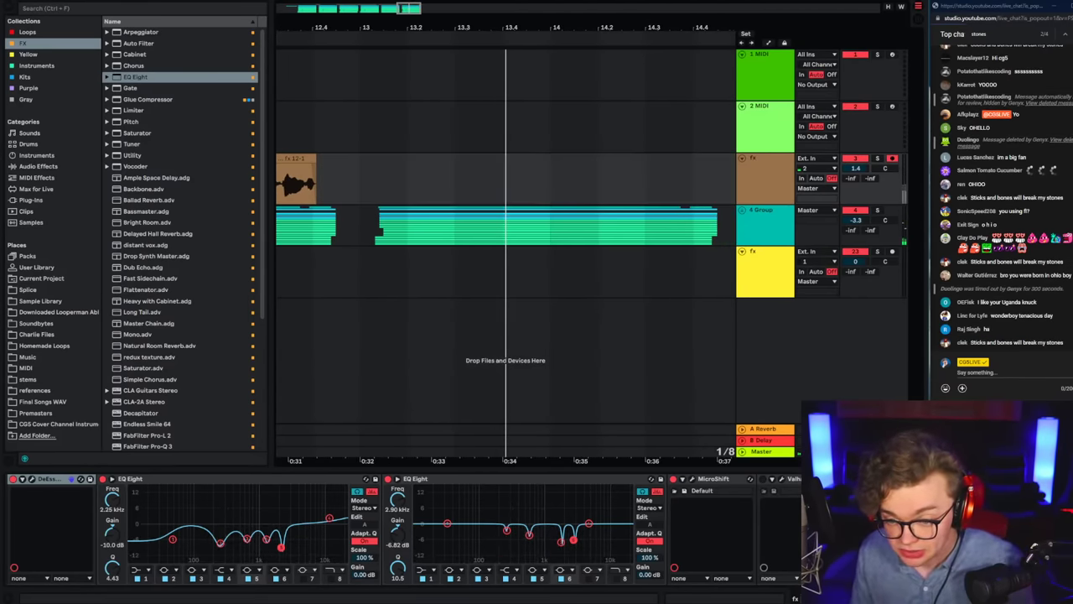
Step: Bring the lyrics document forward, record a vocal take from the end of fx 12-1 to about bar 15 and replay it from 12.3
key(alt+Tab)
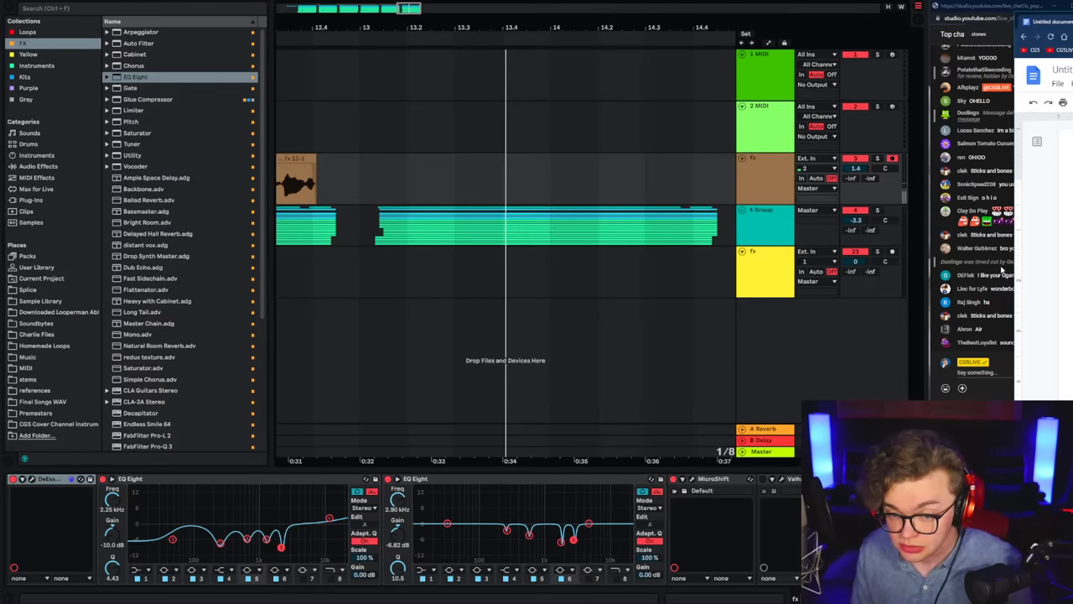
click(1012, 262)
key(alt+Tab)
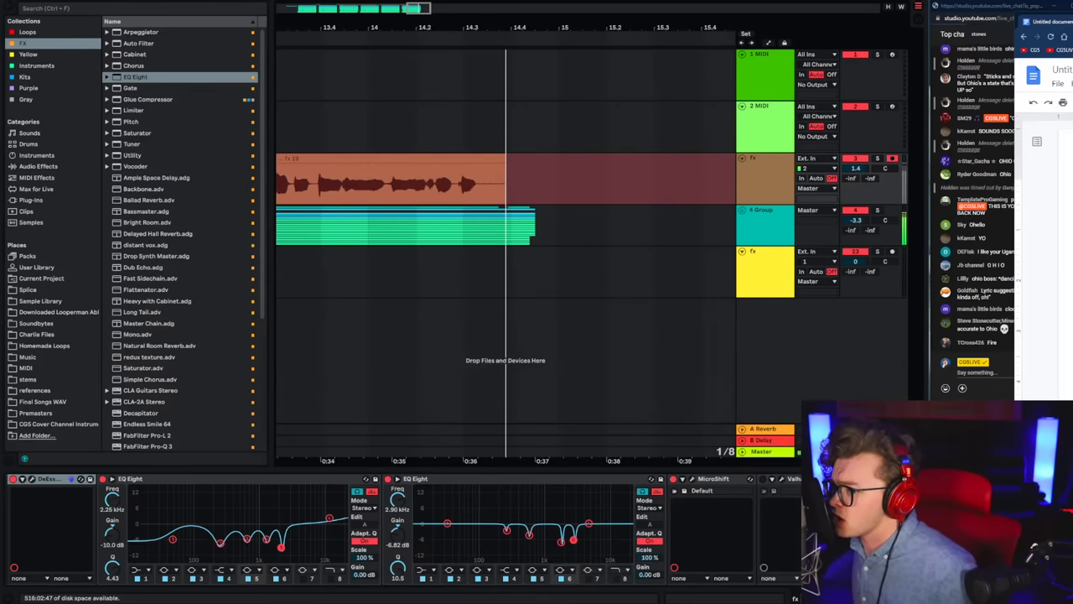
key(space)
key(space)
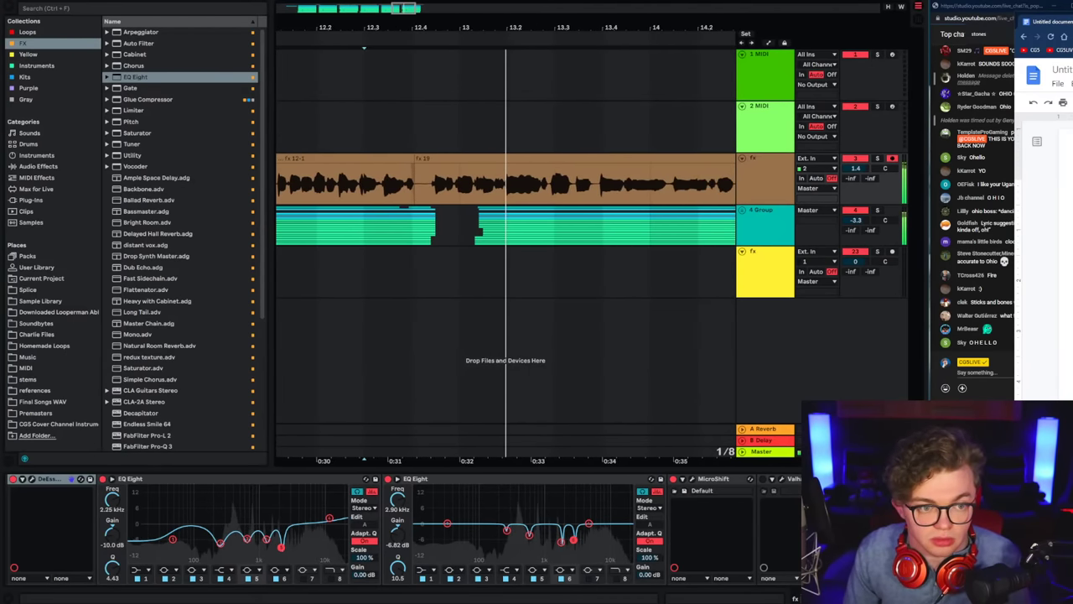
Step: Return to the song's start and play the fx vocals from 6.4 with the 4 Group temporarily muted
scroll(423, 239, down, 5)
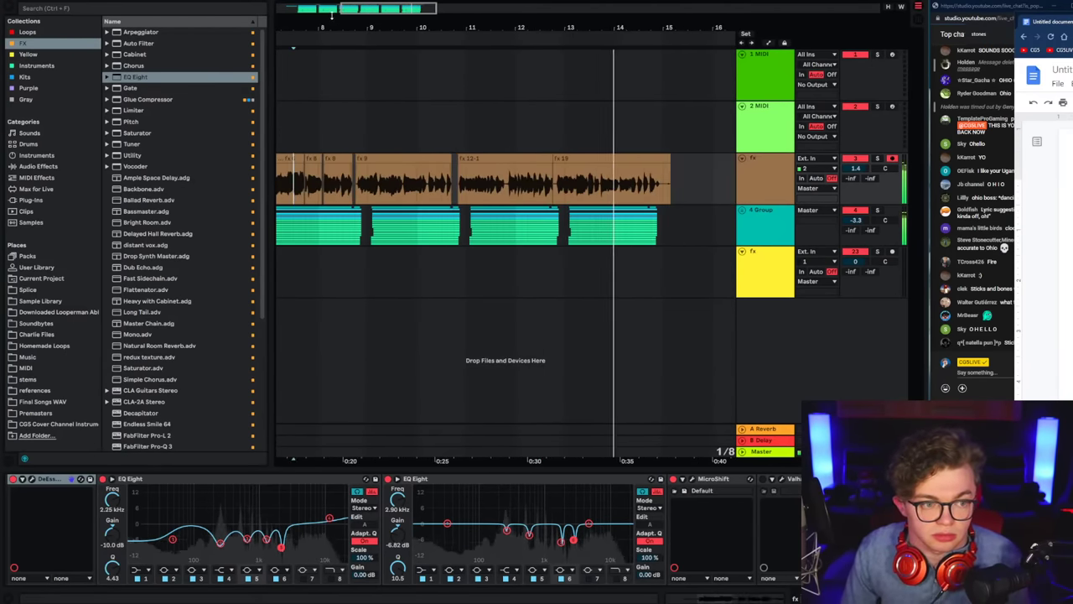
drag(332, 15, 279, 7)
click(410, 180)
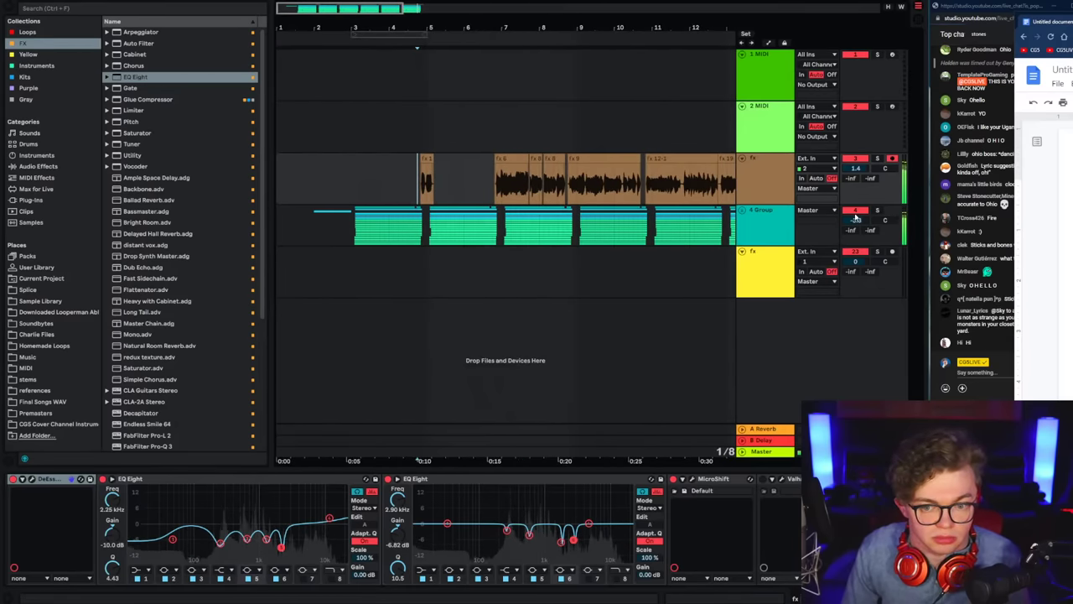
click(781, 223)
click(758, 192)
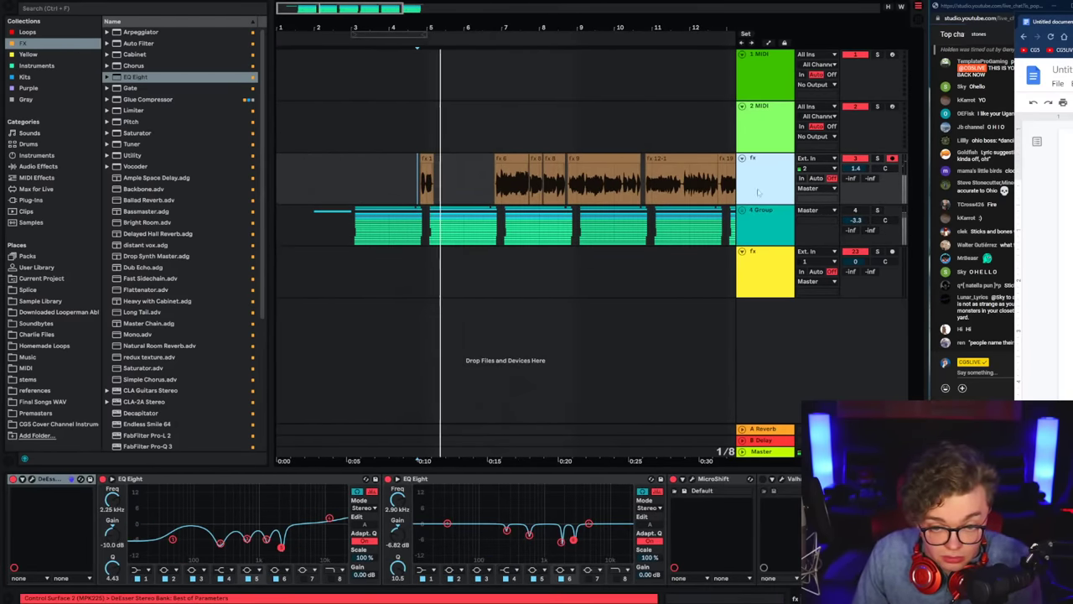
click(492, 193)
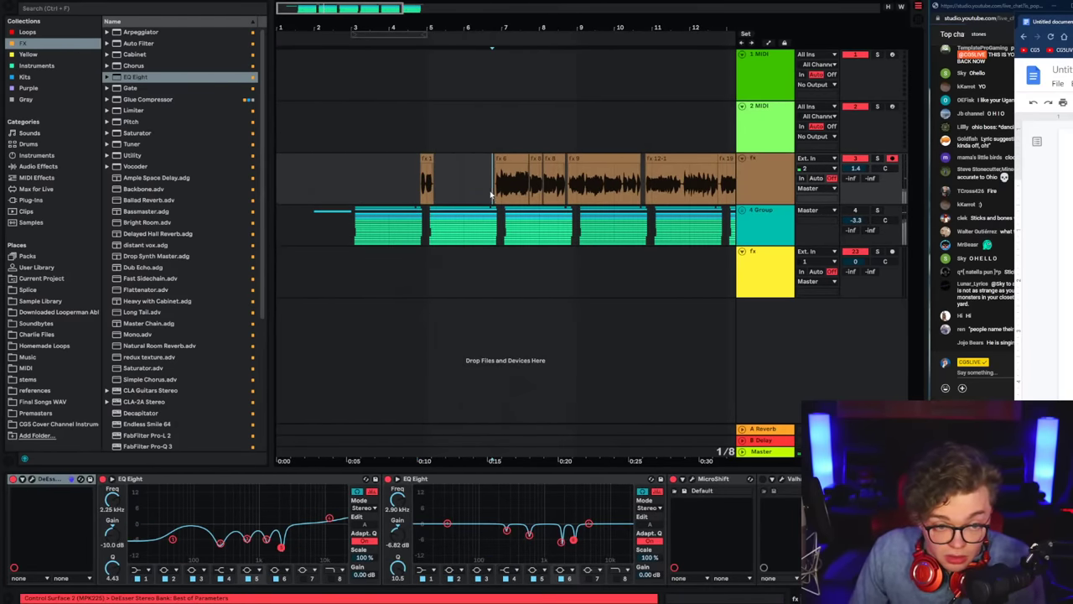
click(777, 233)
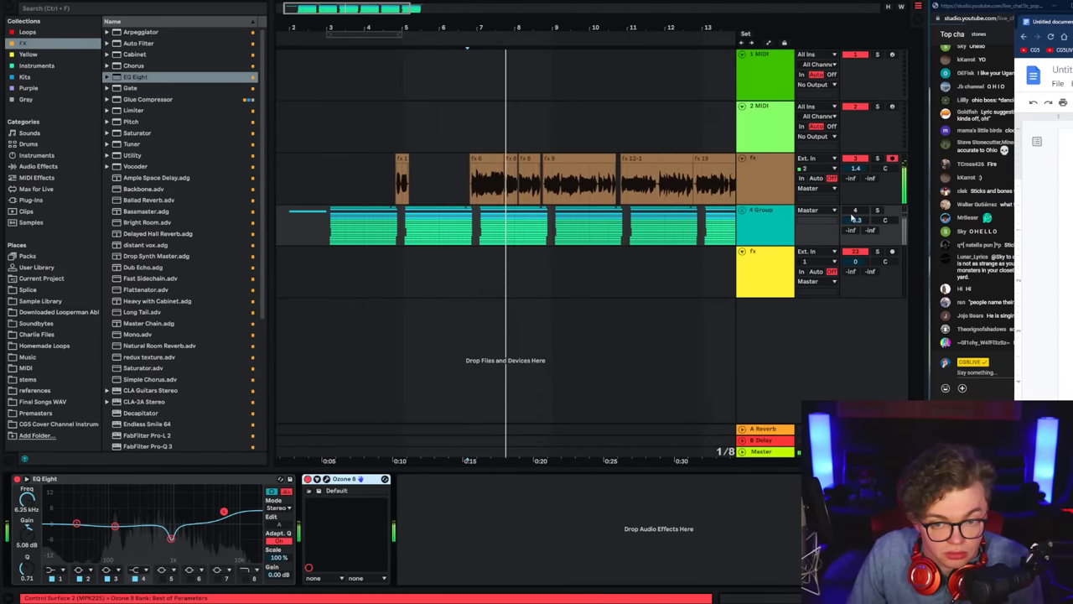
Step: Insert a second EQ Eight before Ozone 8 on the 4 Group and cut 4.83 dB at 711 Hz
click(165, 579)
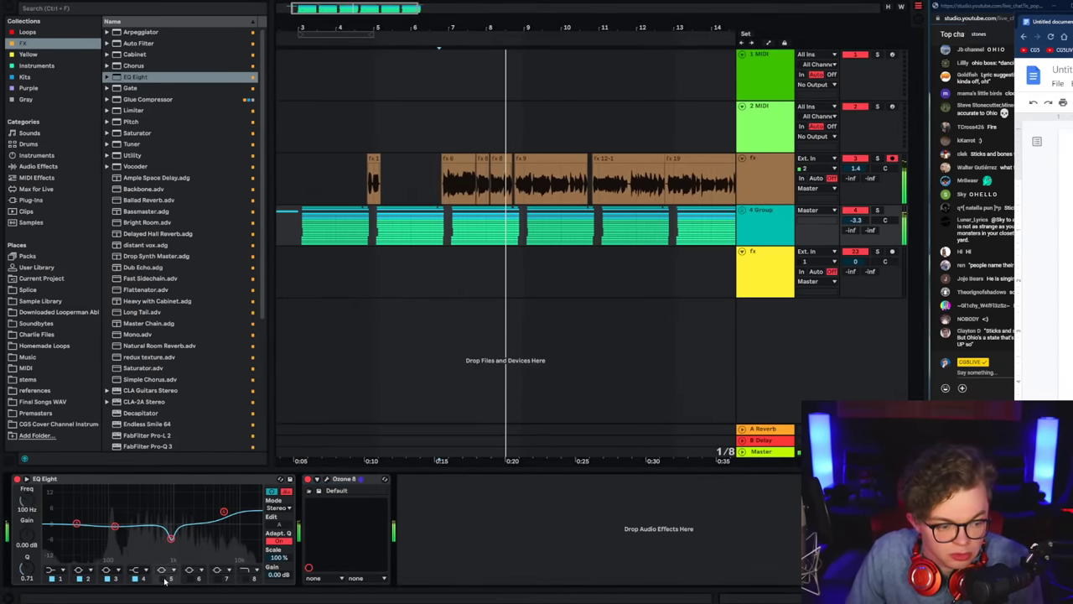
click(164, 578)
drag(137, 77, 175, 399)
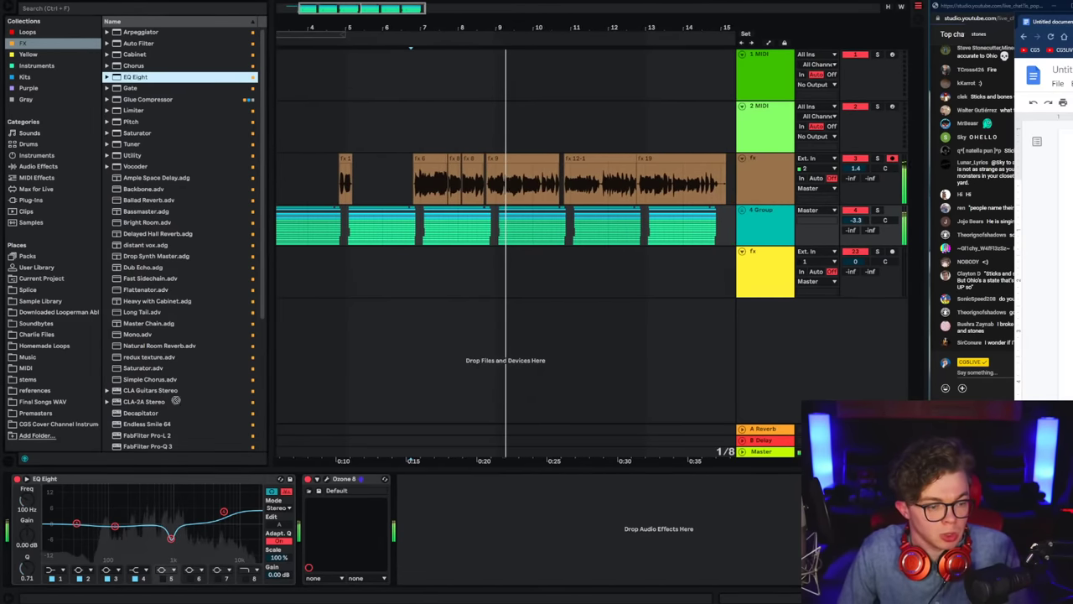
drag(134, 76, 298, 504)
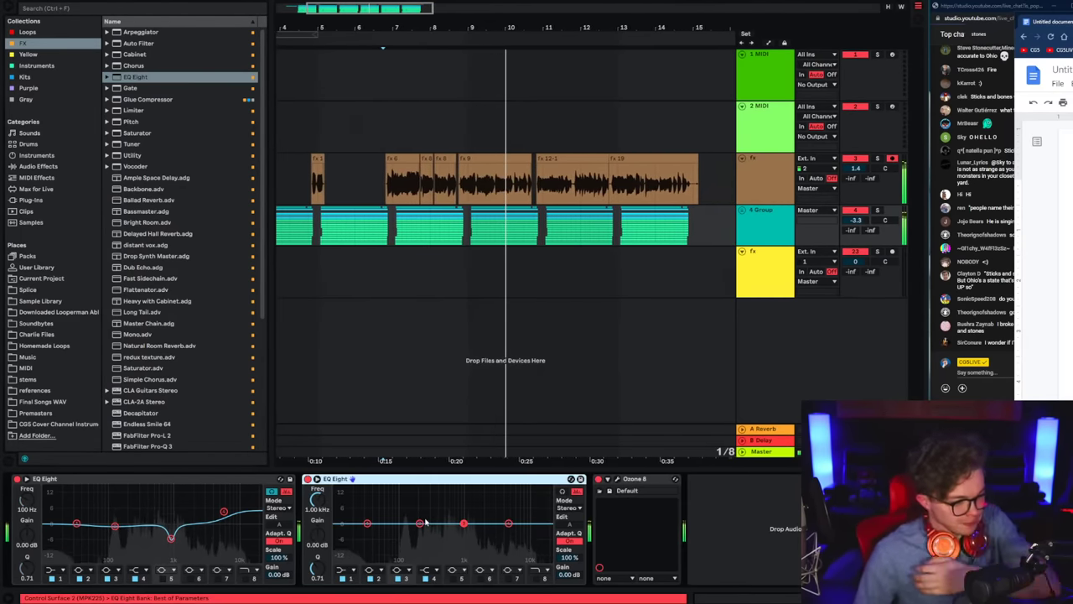
mouse_move(464, 522)
mouse_down()
mouse_move(459, 546)
mouse_move(453, 535)
mouse_up()
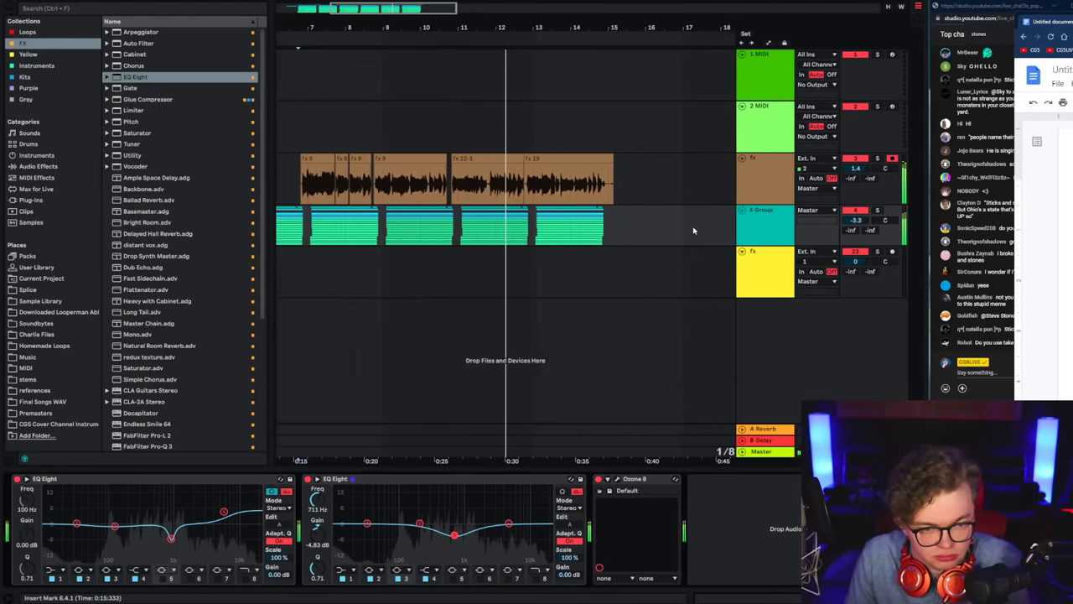
Step: Replay the vocals with the 4 Group from 6.4 and from just before the fx 1 clip to judge the balance
click(761, 189)
click(761, 211)
key(space)
key(space)
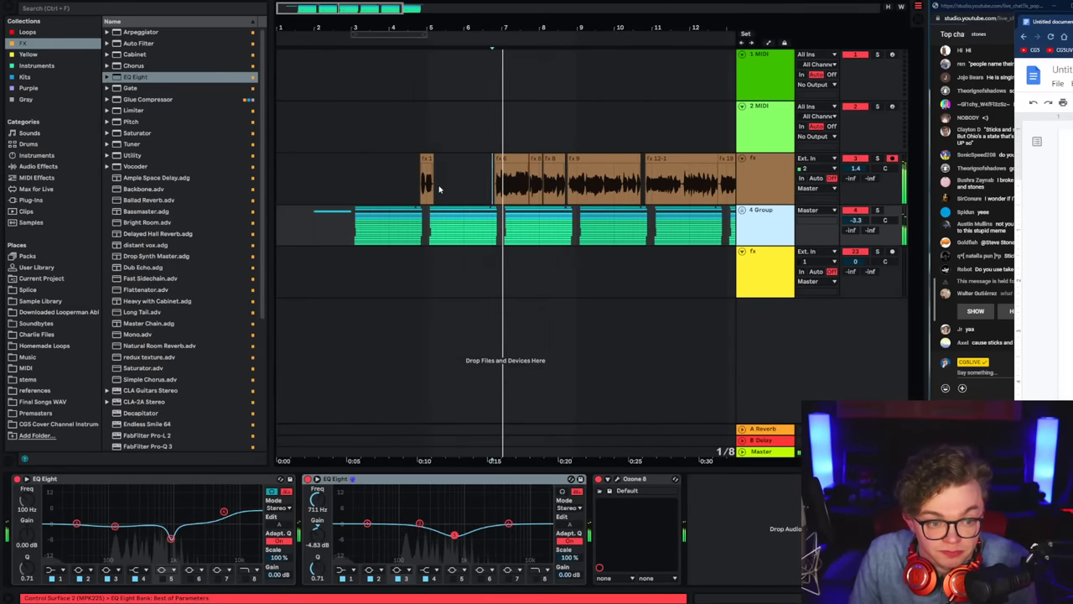
click(439, 188)
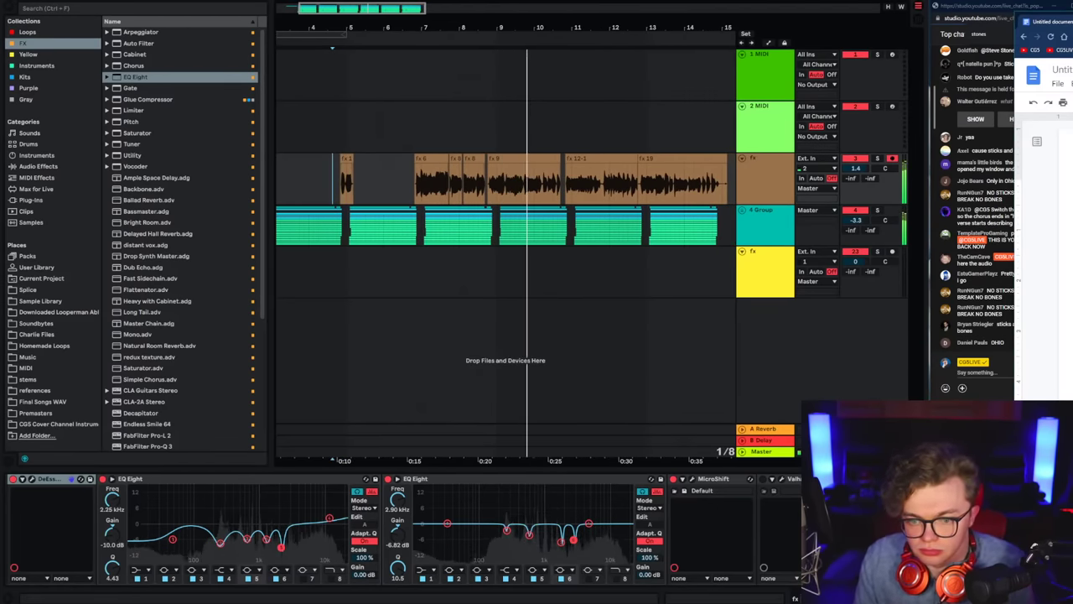
Step: Bring the lyrics document over the arrangement, review the verse down to its last line and move the document aside
key(alt+Tab)
key(alt+Tab)
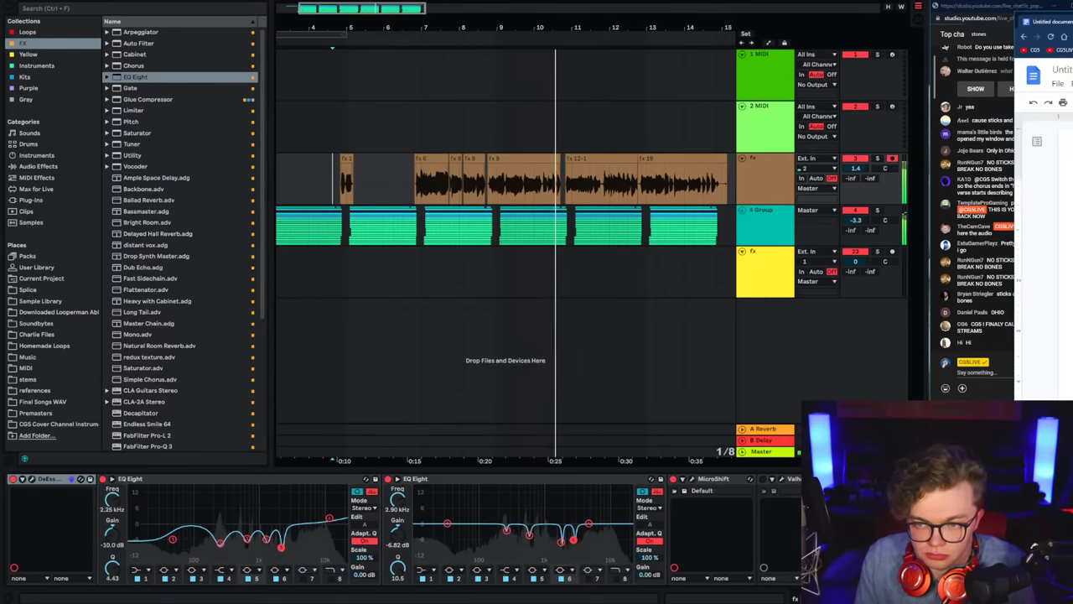
drag(1067, 15, 557, 15)
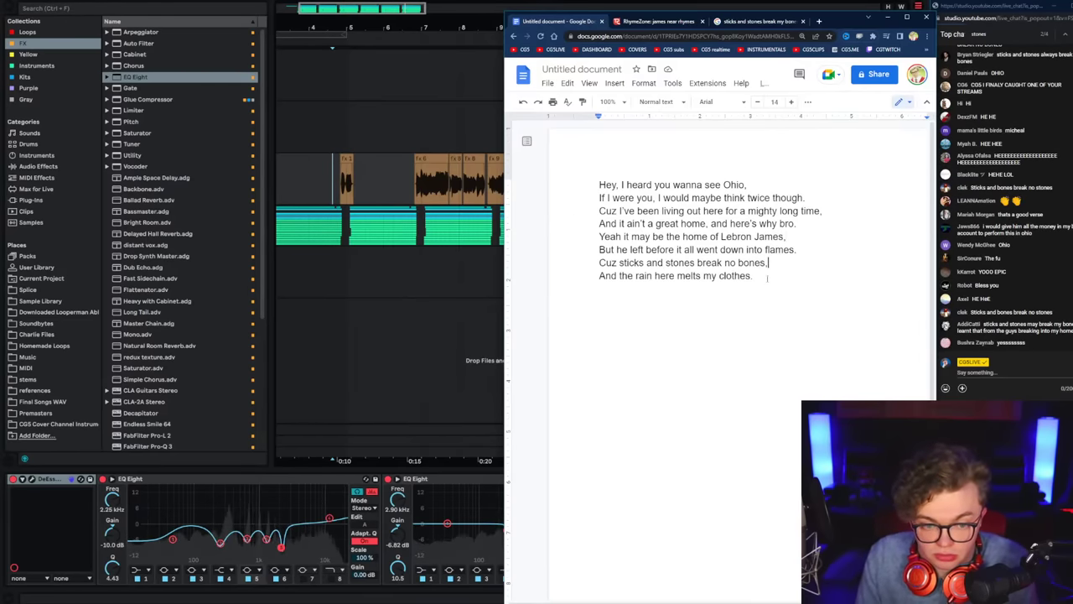
key(Down)
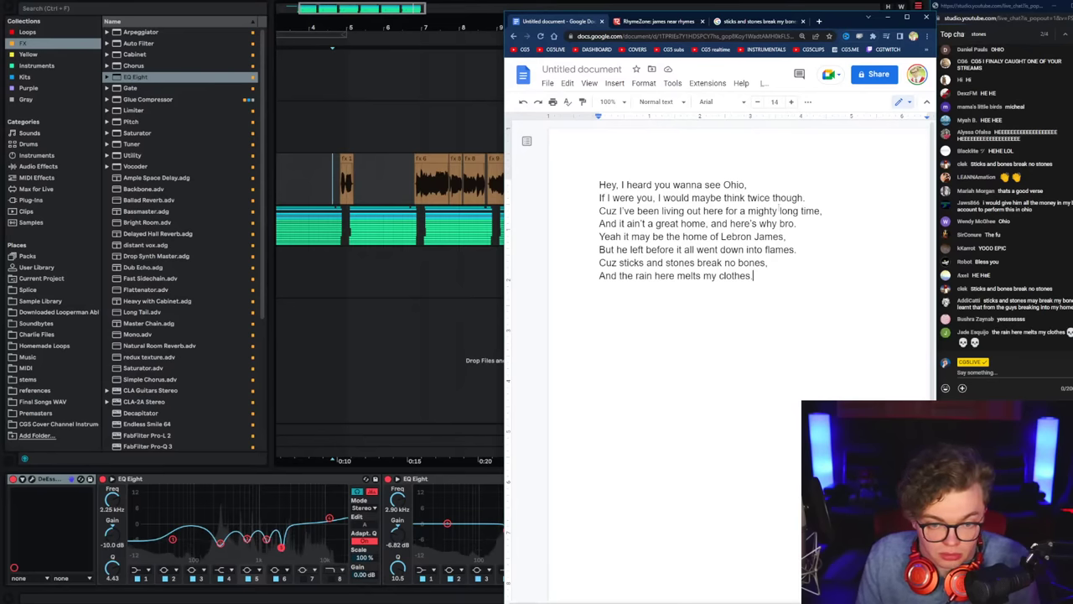
click(887, 16)
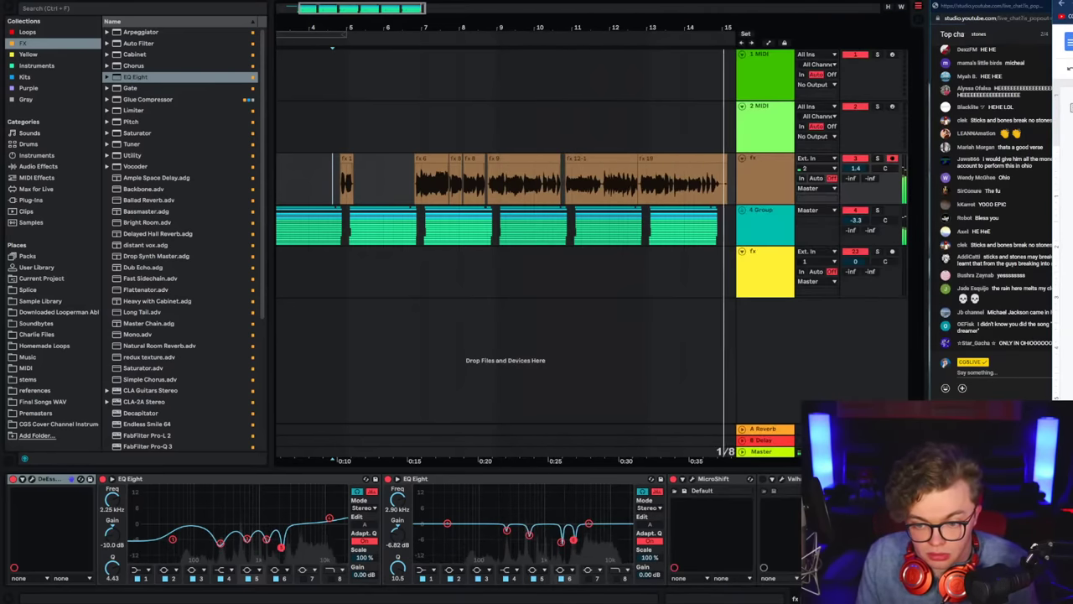
Step: Set the arrangement grid to 1/2 and replay the song from bar 3 with the 4 Group's devices shown
drag(351, 33, 487, 174)
right_click(354, 198)
click(497, 316)
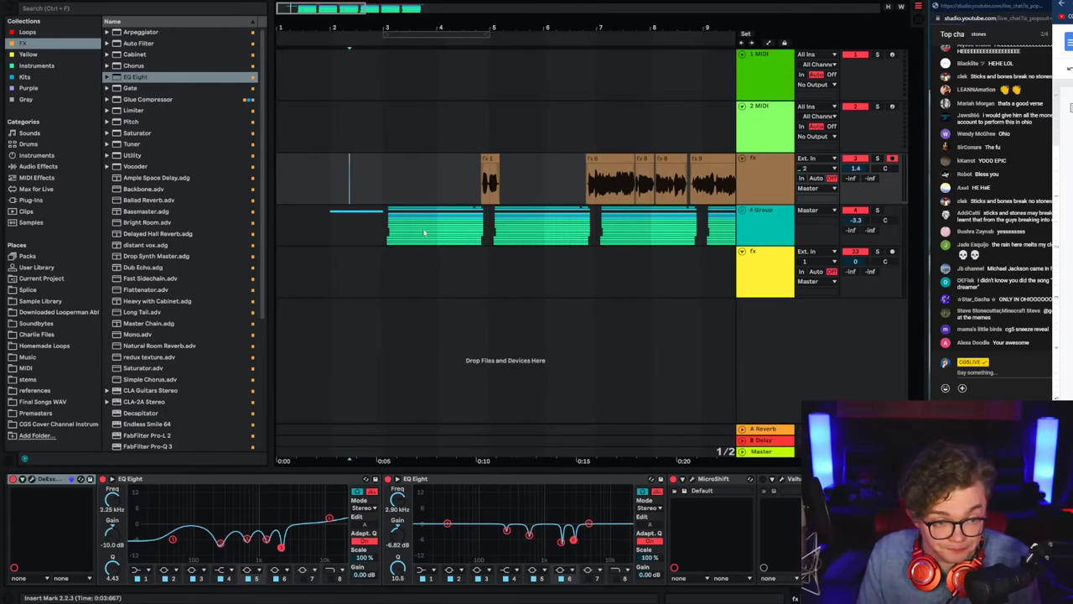
click(391, 181)
key(space)
drag(409, 31, 394, 8)
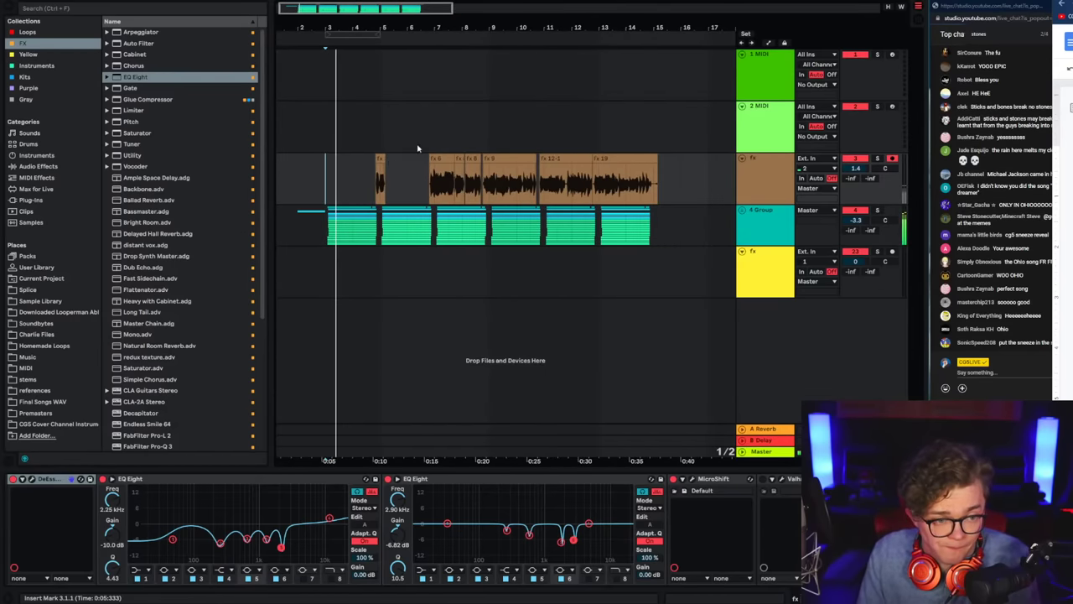
click(684, 223)
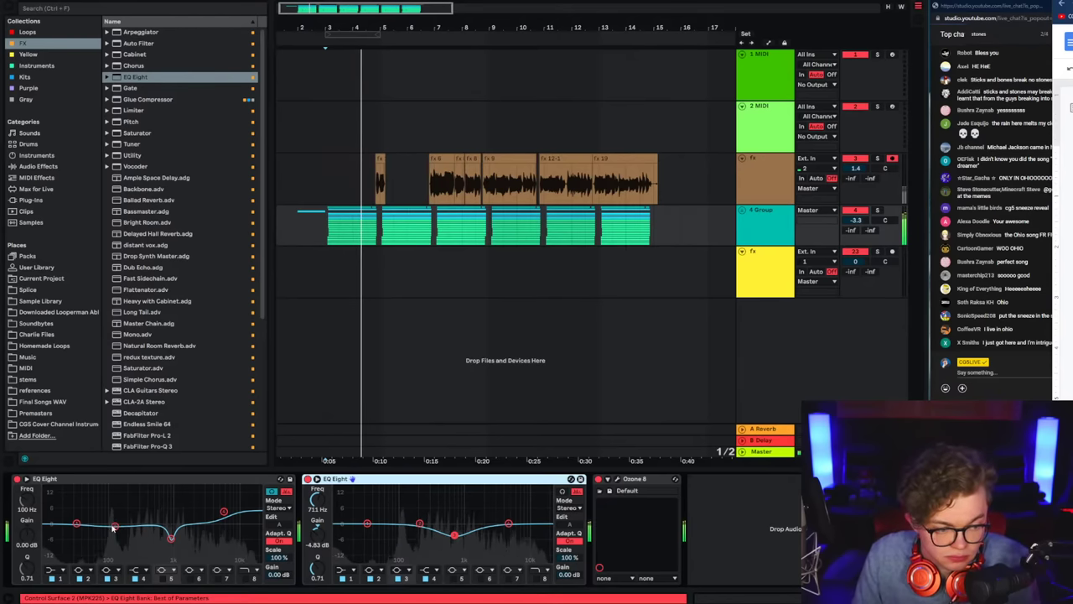
Step: Cut 4.59 dB at 111 Hz with a Q of 2.49 in the 4 Group's first EQ Eight and unfold the group
drag(114, 526, 115, 535)
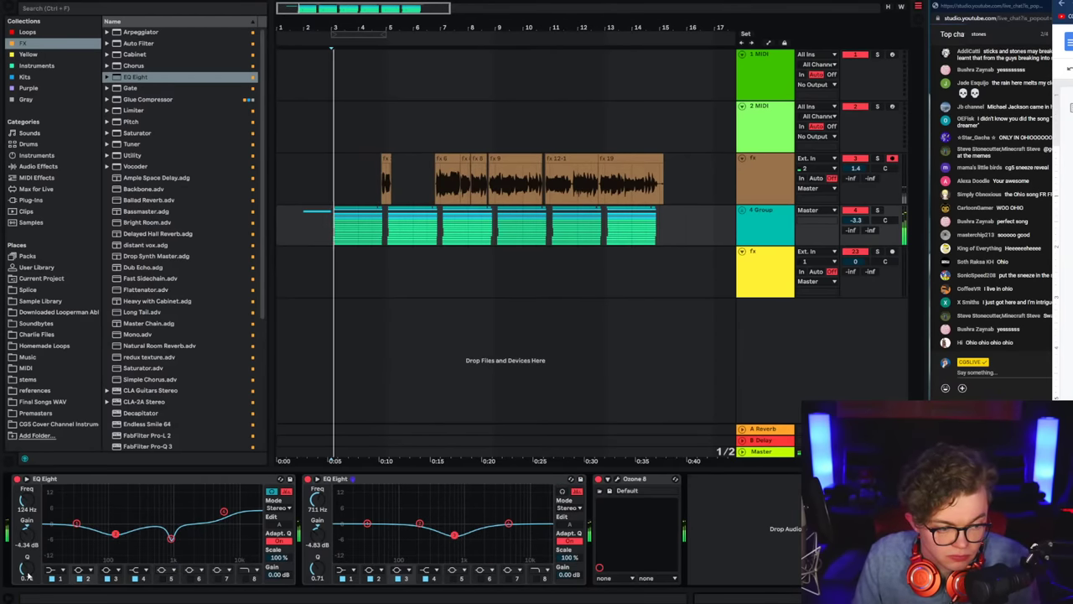
drag(115, 534, 112, 534)
click(756, 226)
click(742, 210)
Step: Try lowering the volume of fx tracks 19 to 22 in the 4 Group to -7.1 dB
scroll(744, 239, down, 5)
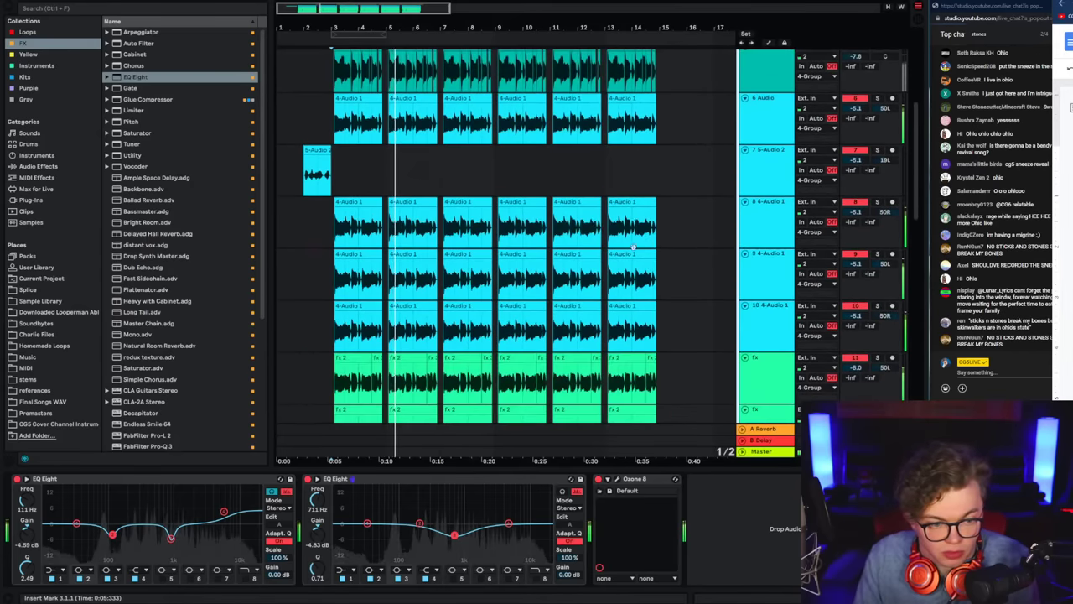
scroll(633, 247, down, 10)
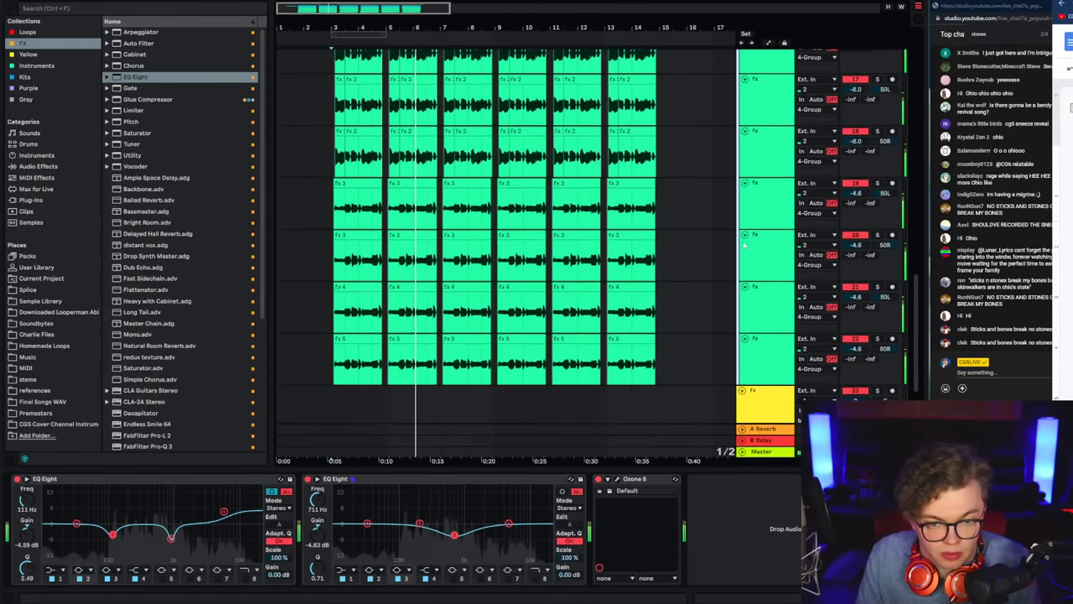
click(756, 192)
shift+click(758, 349)
drag(855, 193, 855, 206)
click(753, 189)
scroll(753, 192, up, 1)
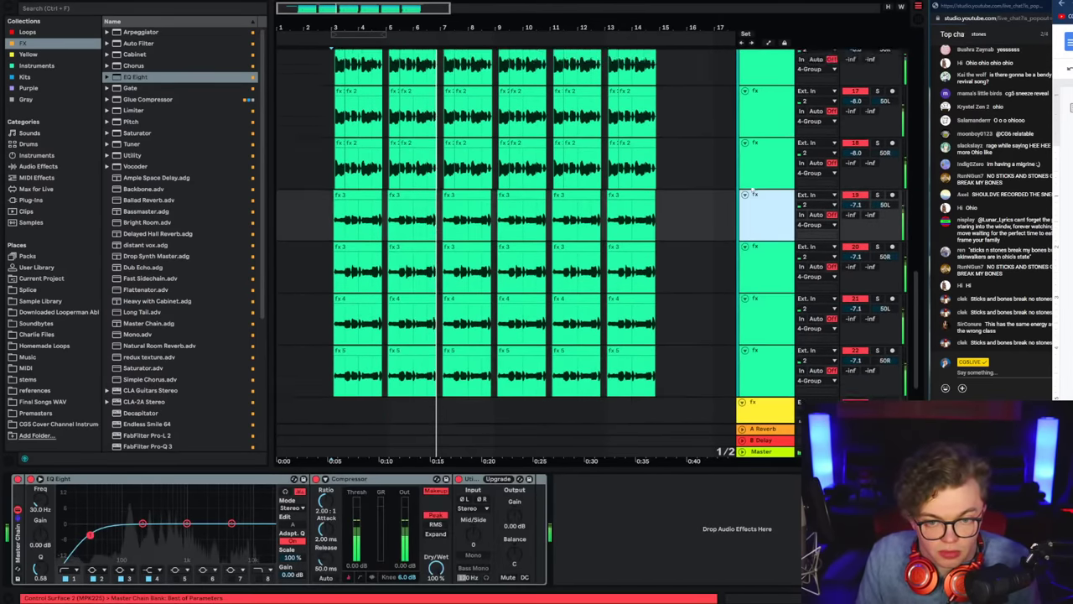
scroll(752, 194, up, 10)
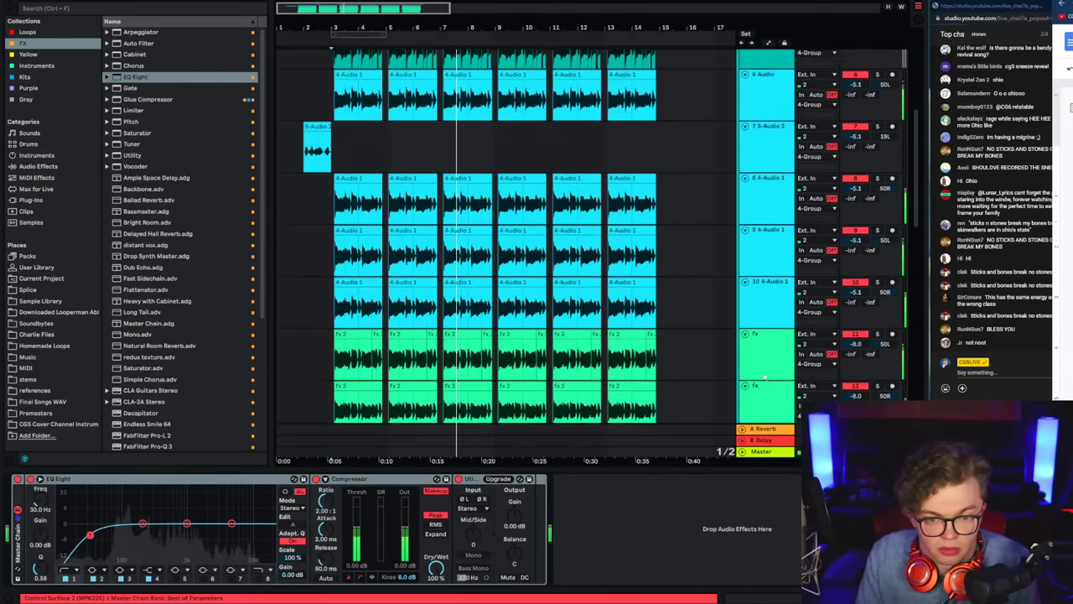
scroll(764, 378, down, 10)
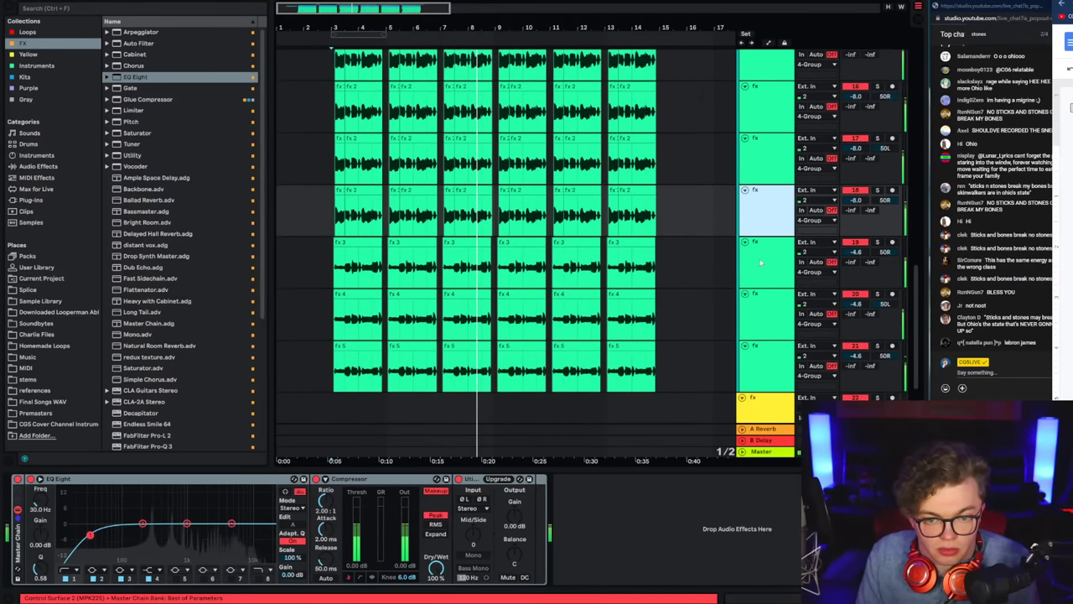
click(750, 273)
key(ctrl+z)
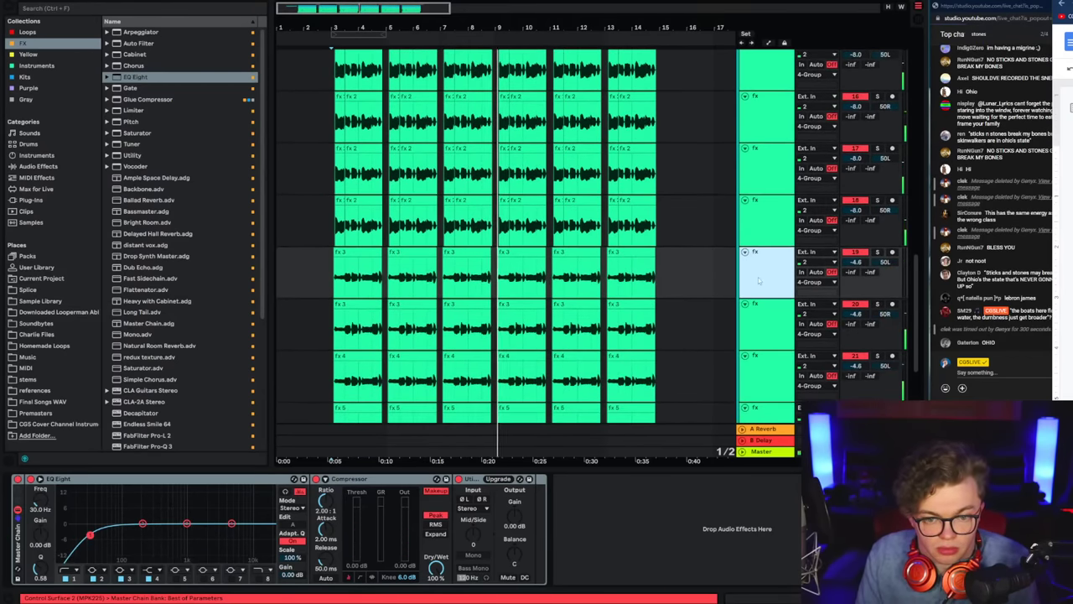
Step: Set the volume of fx tracks 19 to 22 together to -0.9 dB
scroll(753, 334, down, 2)
shift+click(756, 325)
double_click(856, 154)
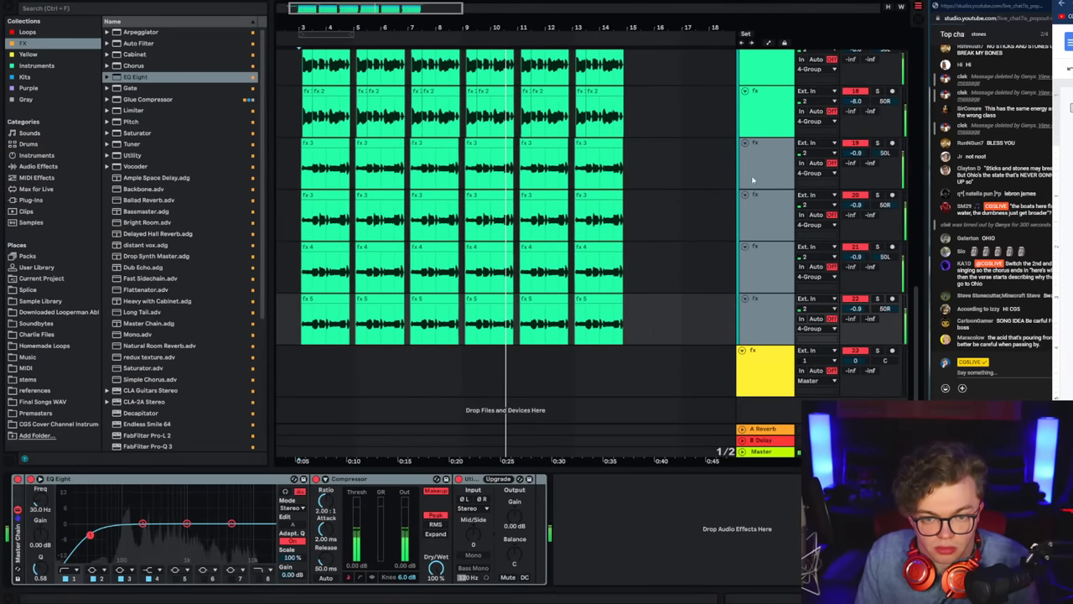
click(752, 180)
scroll(753, 252, up, 7)
scroll(755, 367, up, 5)
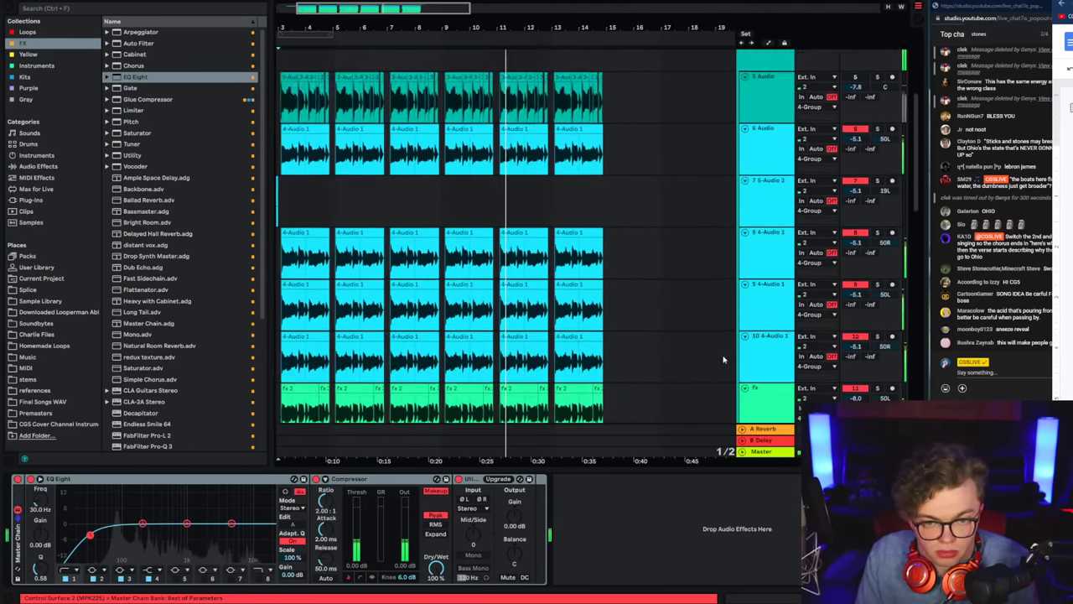
scroll(771, 318, down, 10)
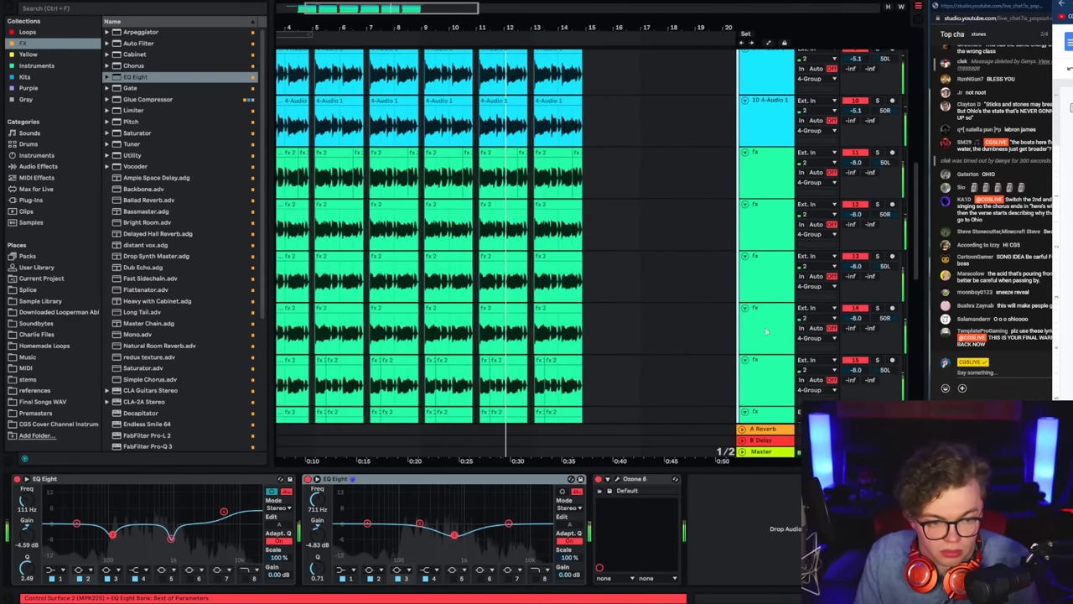
Step: Turn off the low-cut band 1 of the EQ Eight on each of fx tracks 19 to 22 and replay from bar 3
click(769, 246)
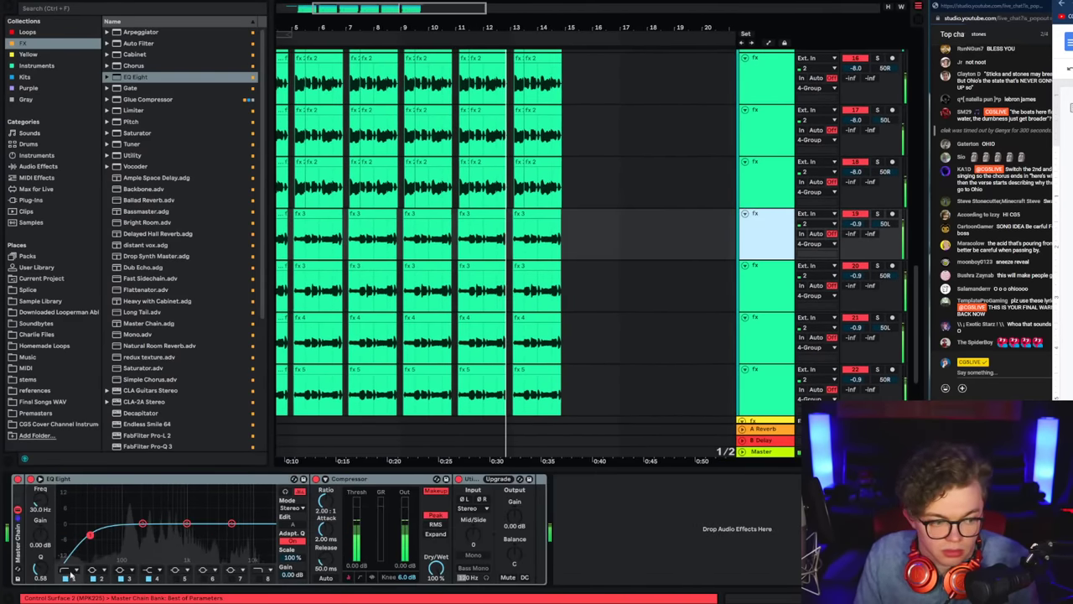
click(769, 288)
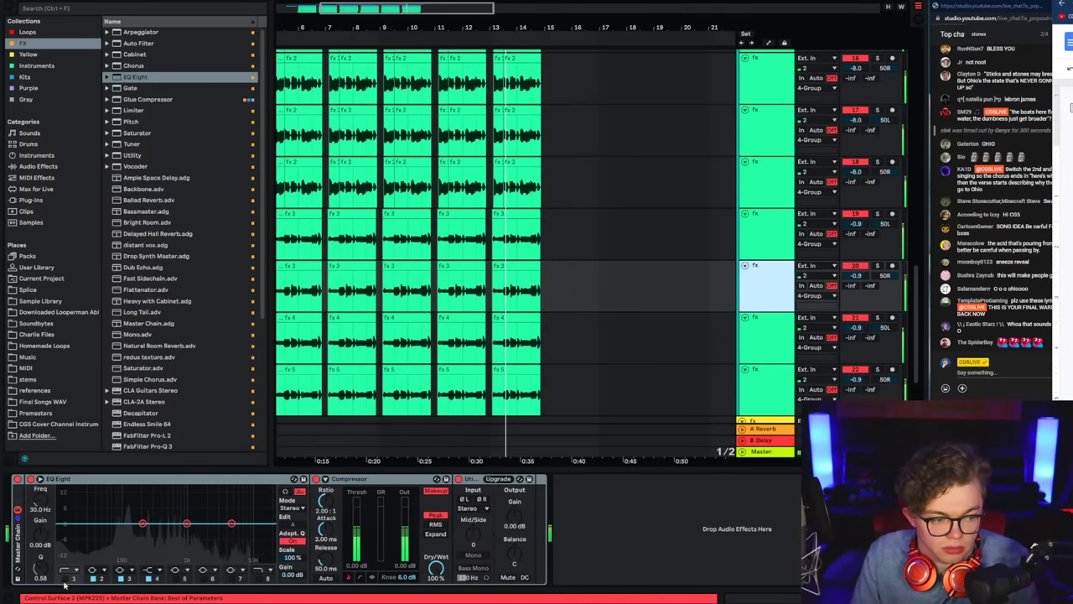
click(749, 334)
click(69, 579)
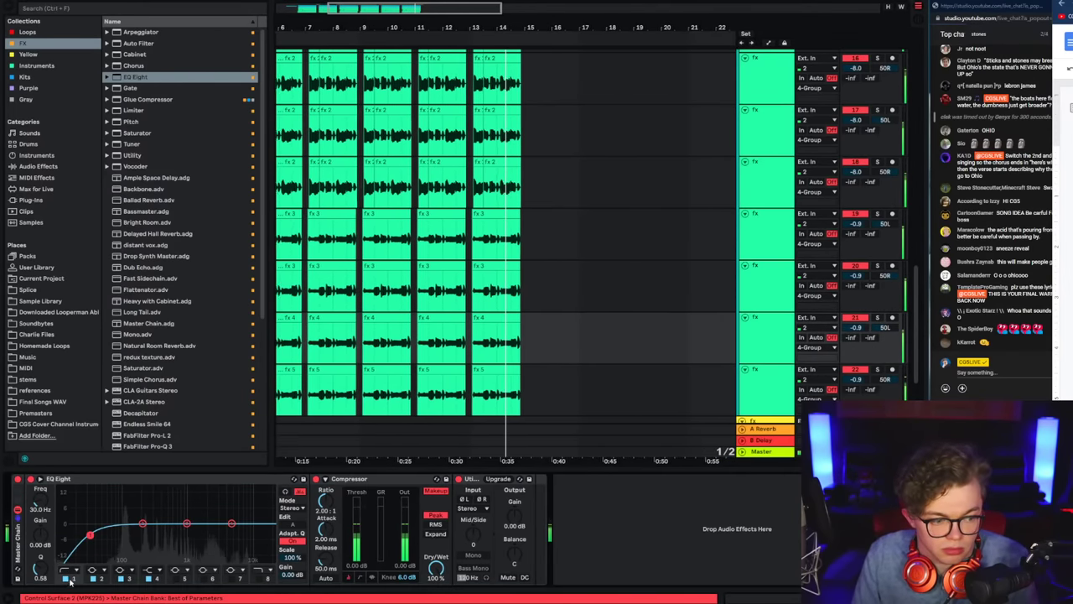
click(687, 394)
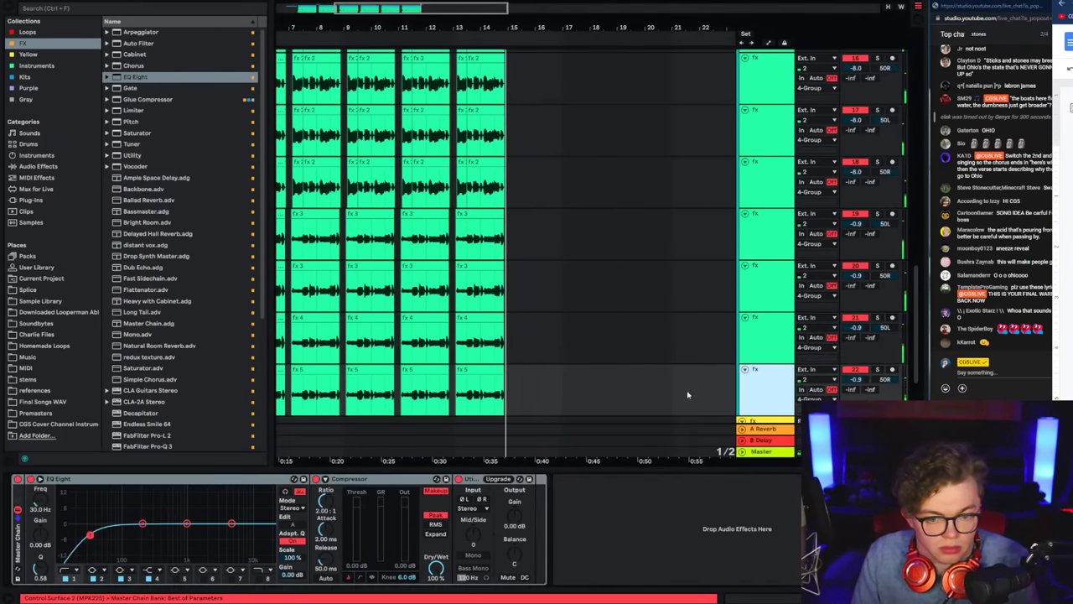
key(space)
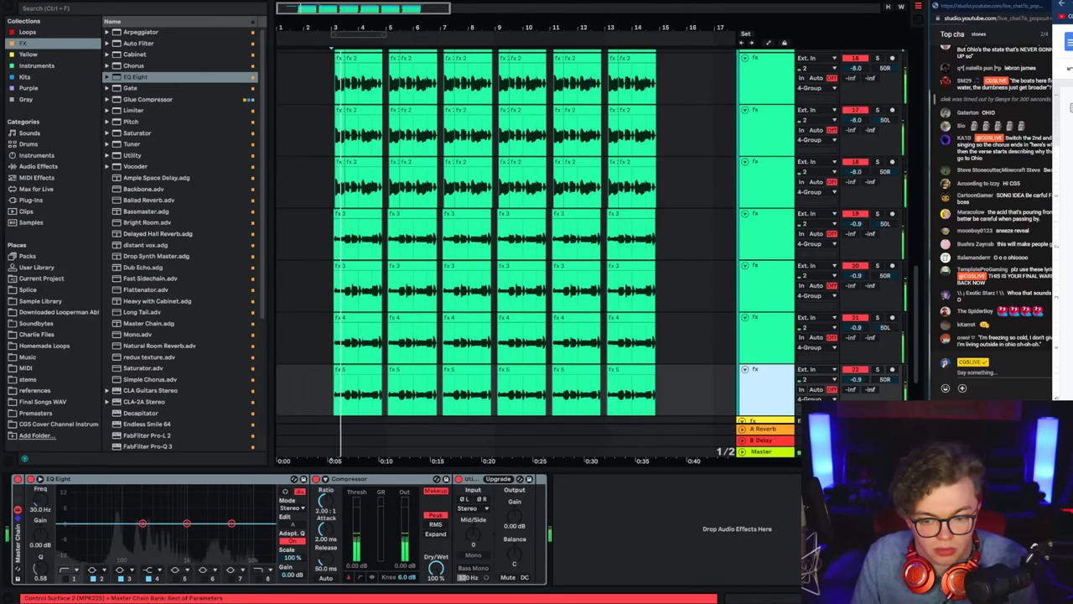
click(765, 285)
click(765, 334)
scroll(765, 334, up, 1)
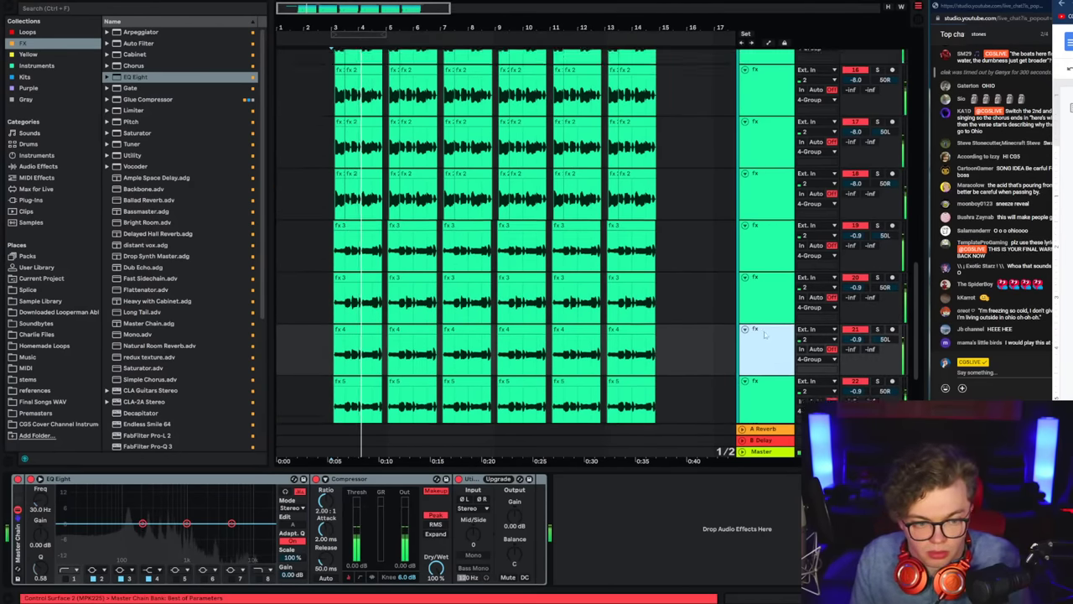
scroll(764, 333, up, 9)
scroll(752, 353, down, 10)
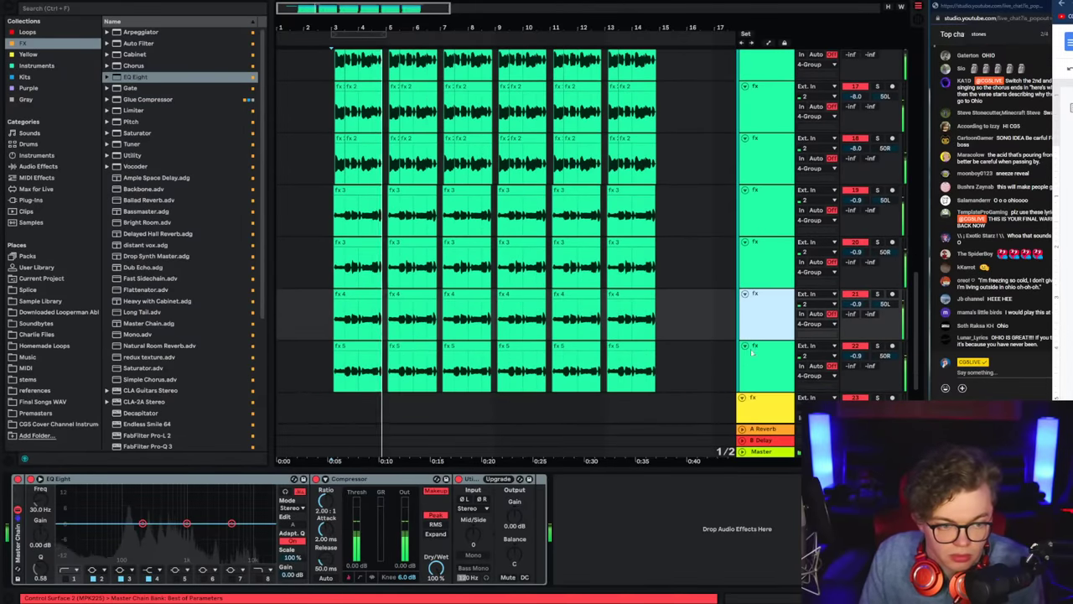
Step: Lower the volume of fx tracks 19 to 22 together to -4.5 dB while replaying from bar 3
key(space)
click(764, 215)
shift+click(764, 366)
drag(856, 201, 872, 233)
key(space)
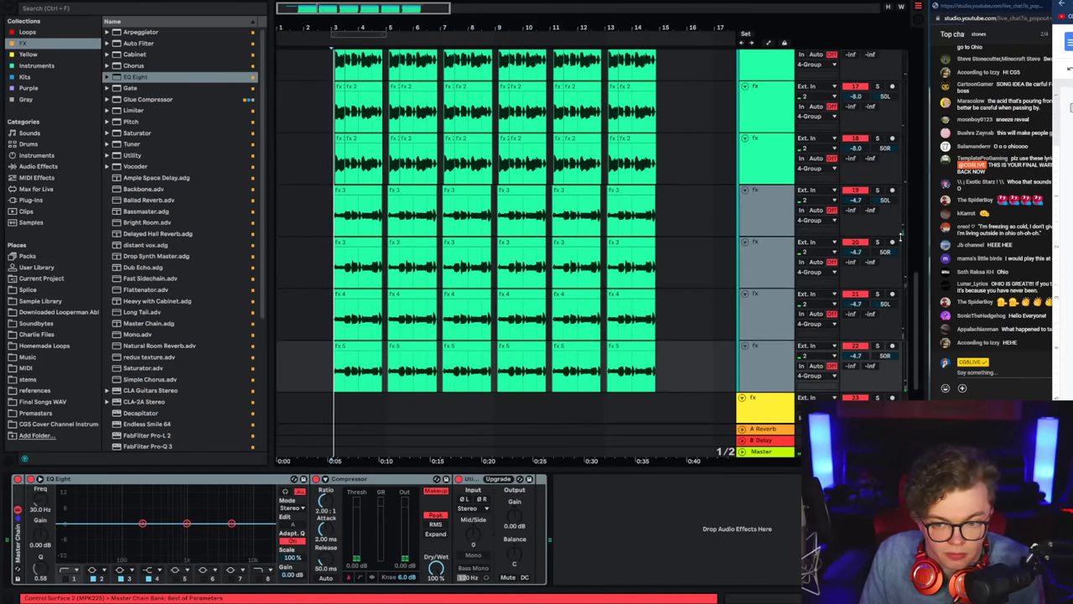
key(space)
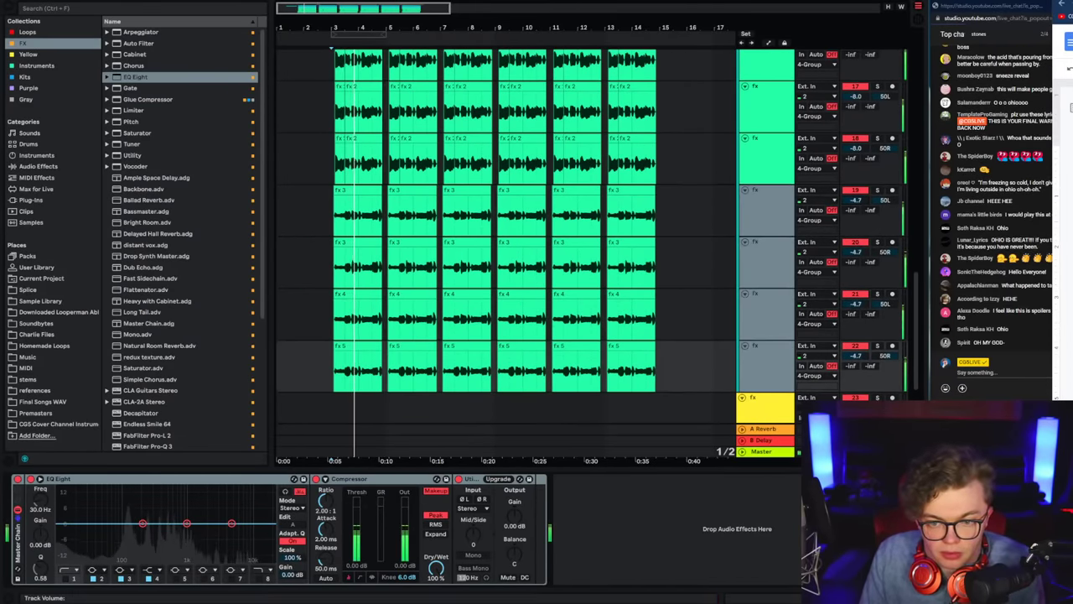
click(763, 220)
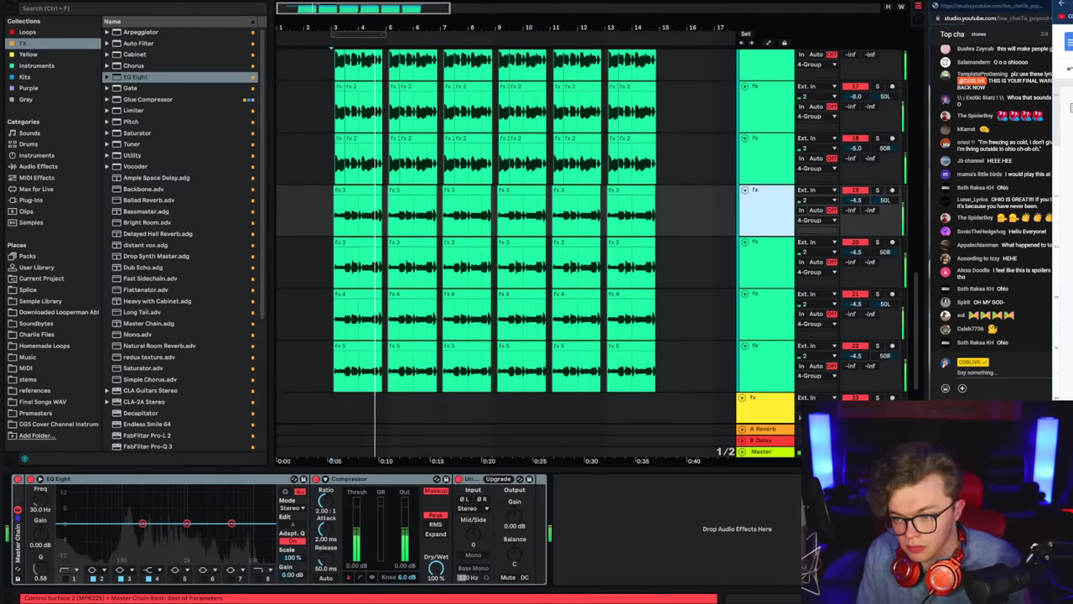
Step: On the 4 Group, set the second EQ Eight's cut to -3.60 dB at 758 Hz and the first's shelf to 5.58 dB at 4.54 kHz
scroll(717, 224, up, 3)
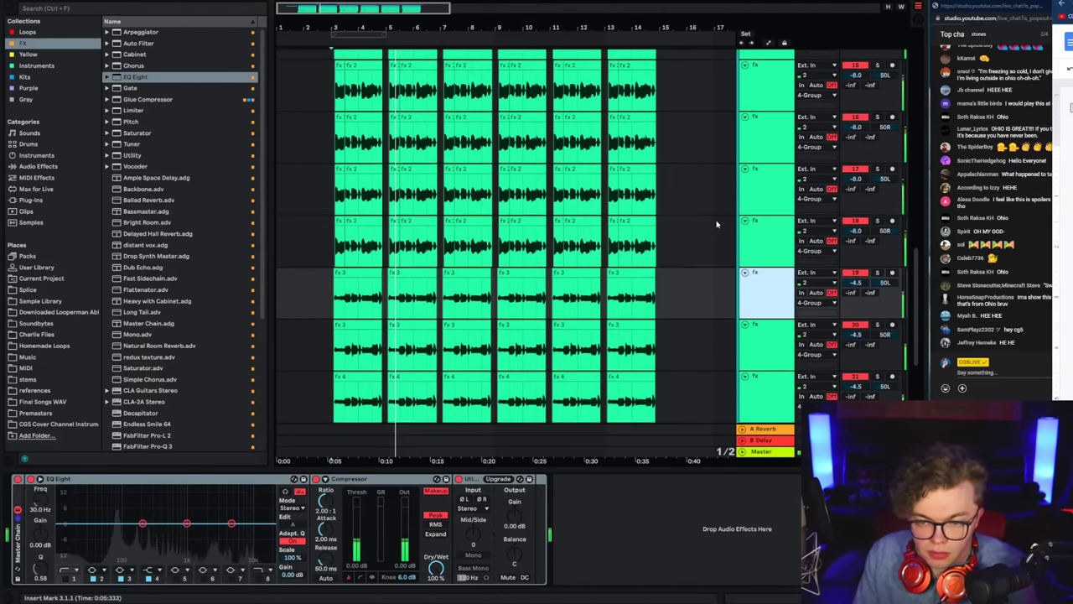
scroll(717, 224, up, 10)
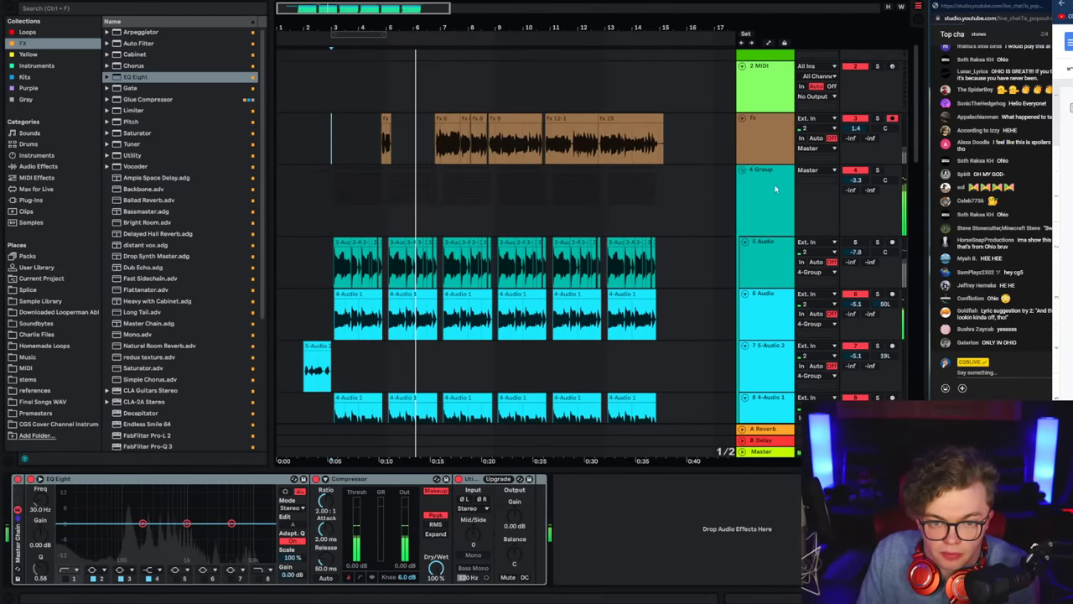
click(776, 188)
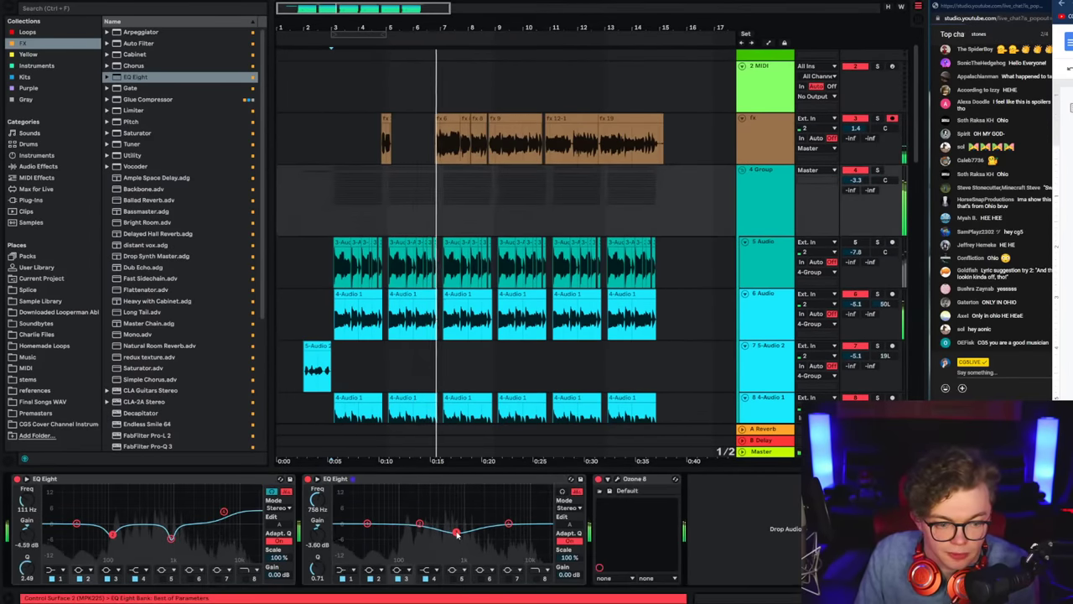
Step: Hide the browser and device view, and fold the 4 Group while the vocals play
key(ctrl+alt+b)
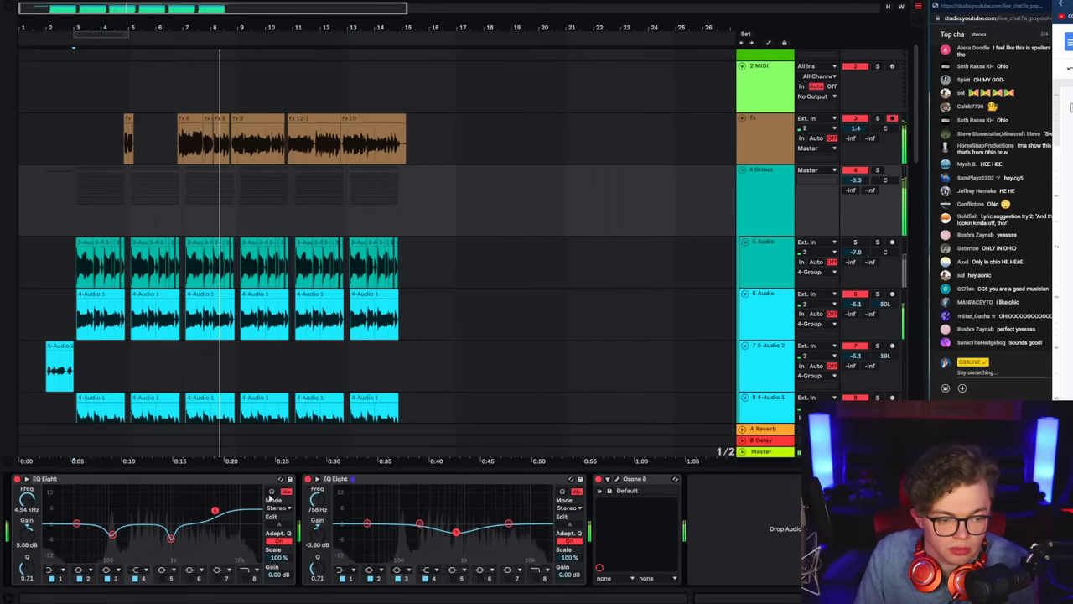
click(919, 598)
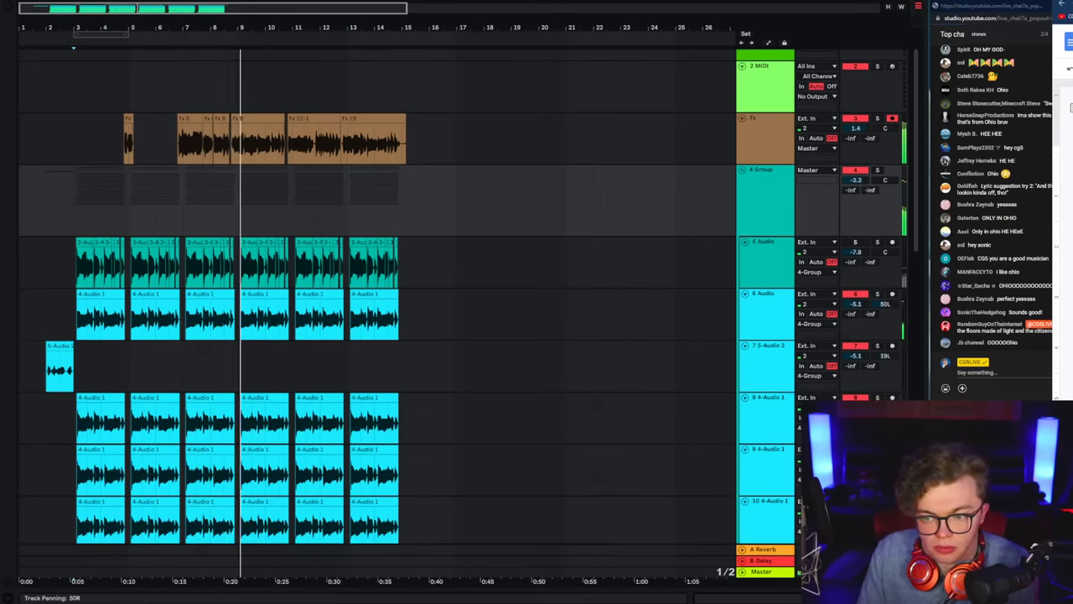
click(759, 136)
click(763, 187)
click(741, 170)
click(764, 139)
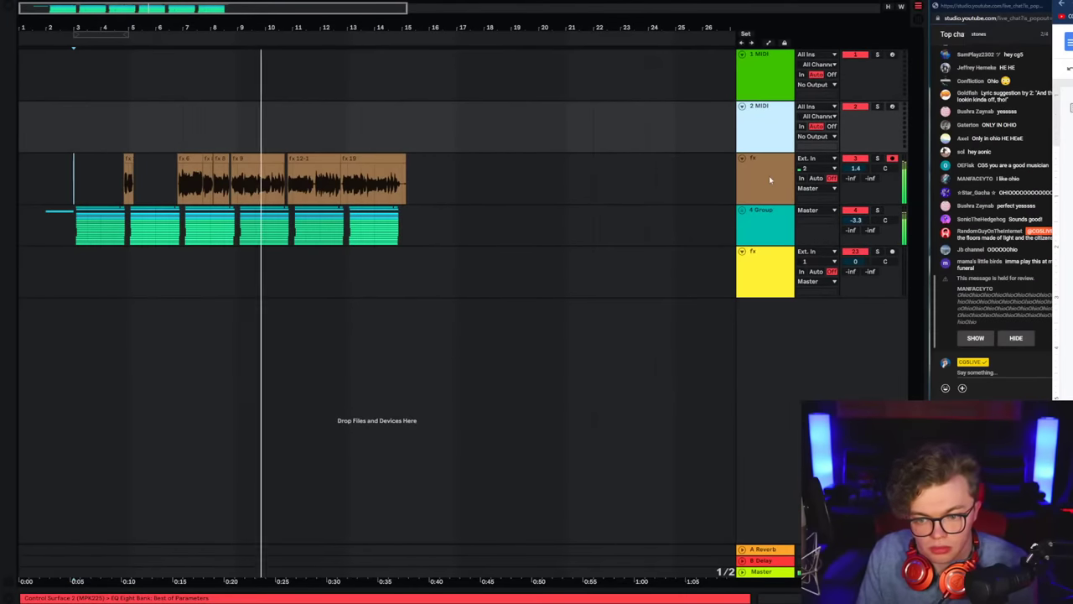
click(769, 176)
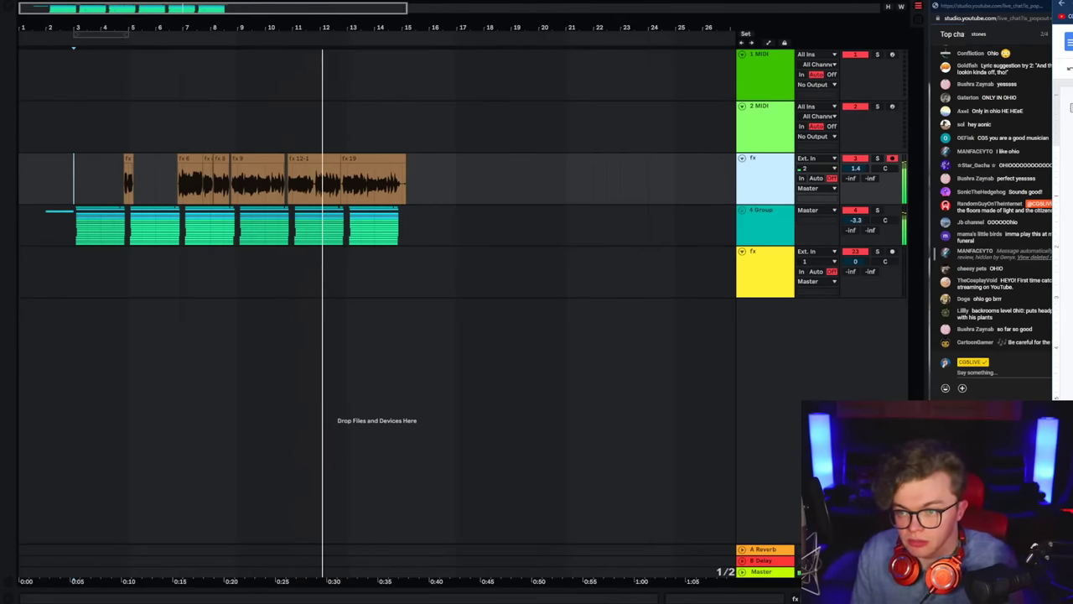
Step: Review the verse in the lyrics document and return to the arrangement with the 4 Group's devices shown
drag(1072, 2, 812, 2)
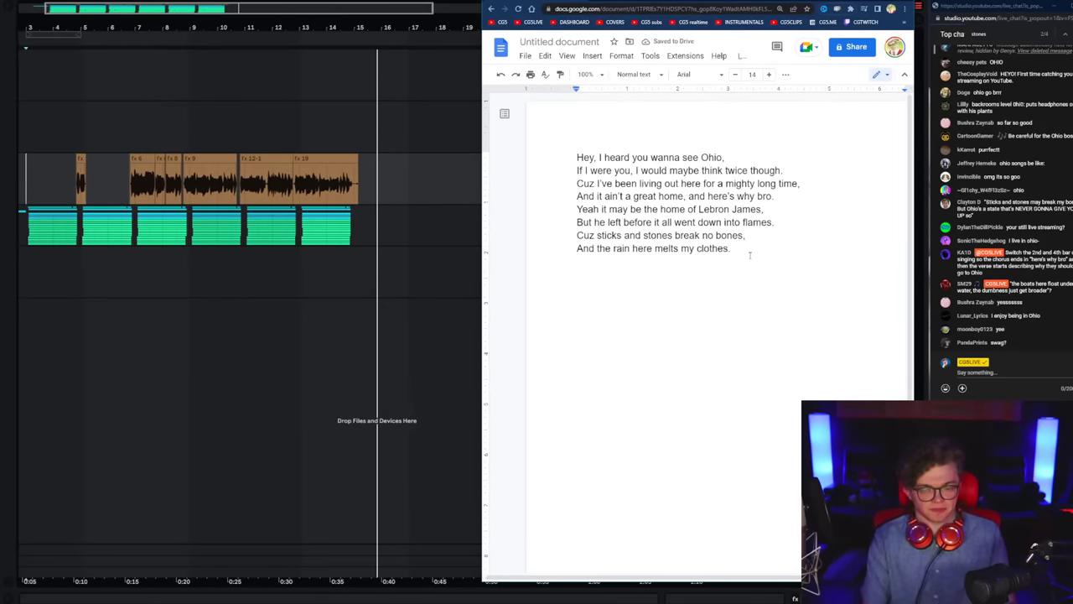
click(276, 181)
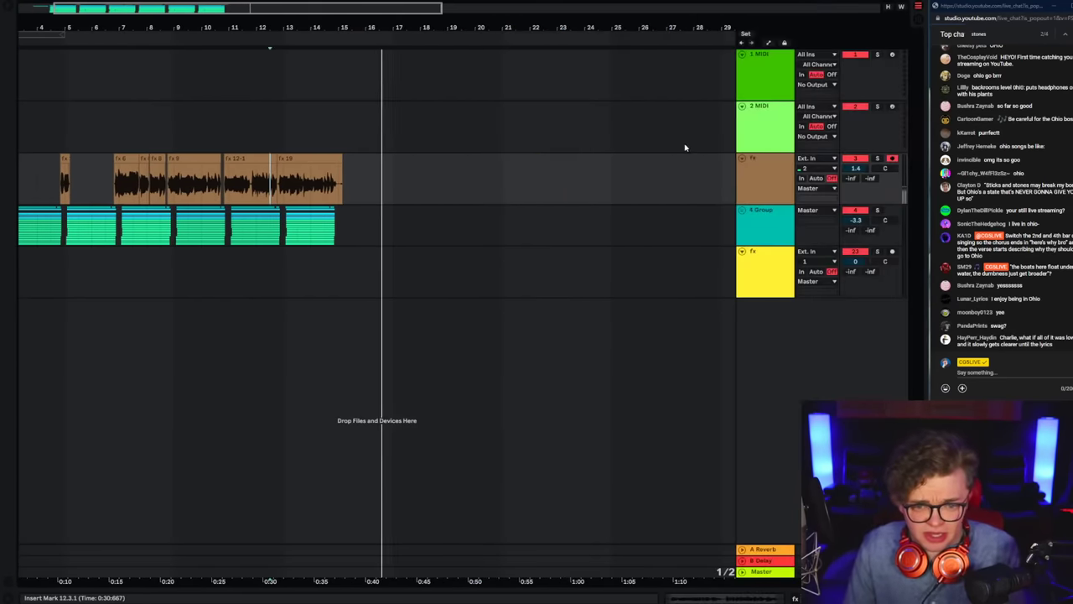
double_click(740, 178)
double_click(753, 219)
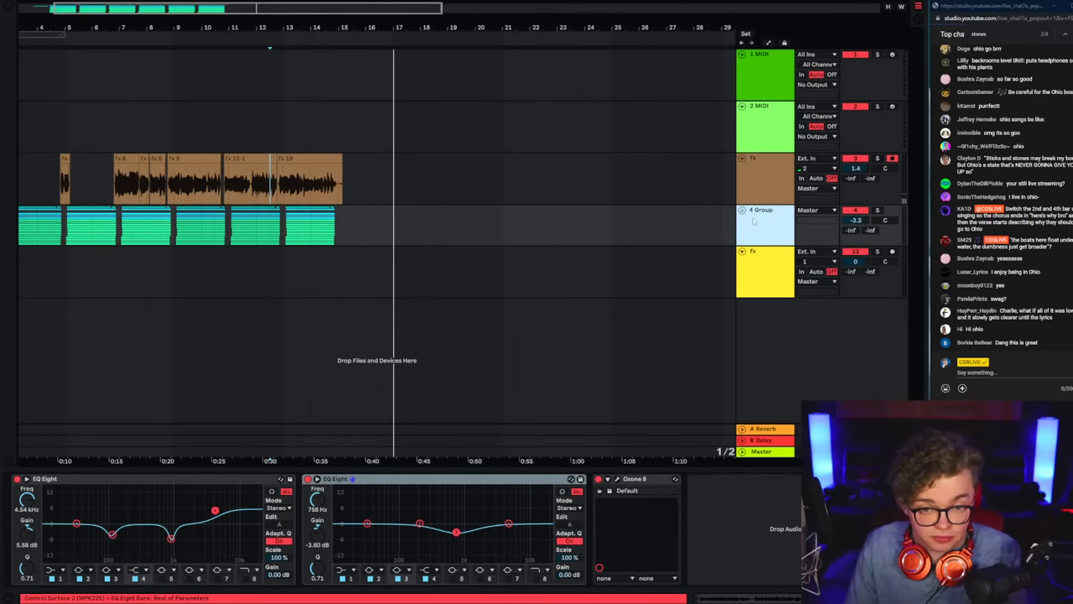
Step: Play from the start of the 5-Audio 2 clip in the unfolded 4 Group and set track 7's volume to 1.9 dB
key(space)
key(space)
click(46, 333)
key(space)
scroll(632, 228, down, 2)
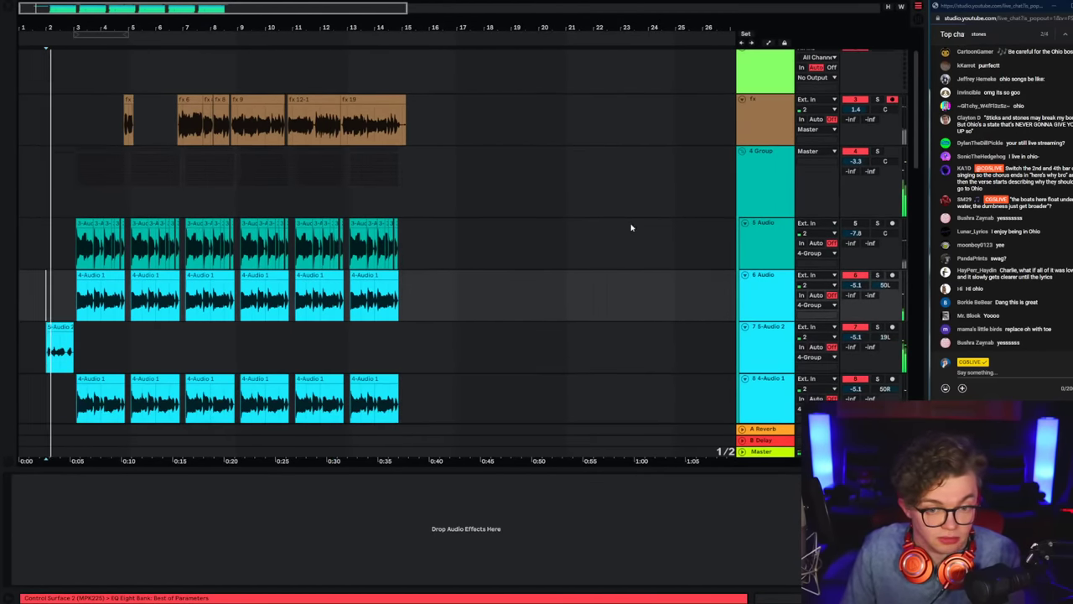
scroll(759, 218, up, 1)
click(764, 205)
scroll(765, 251, down, 2)
double_click(767, 318)
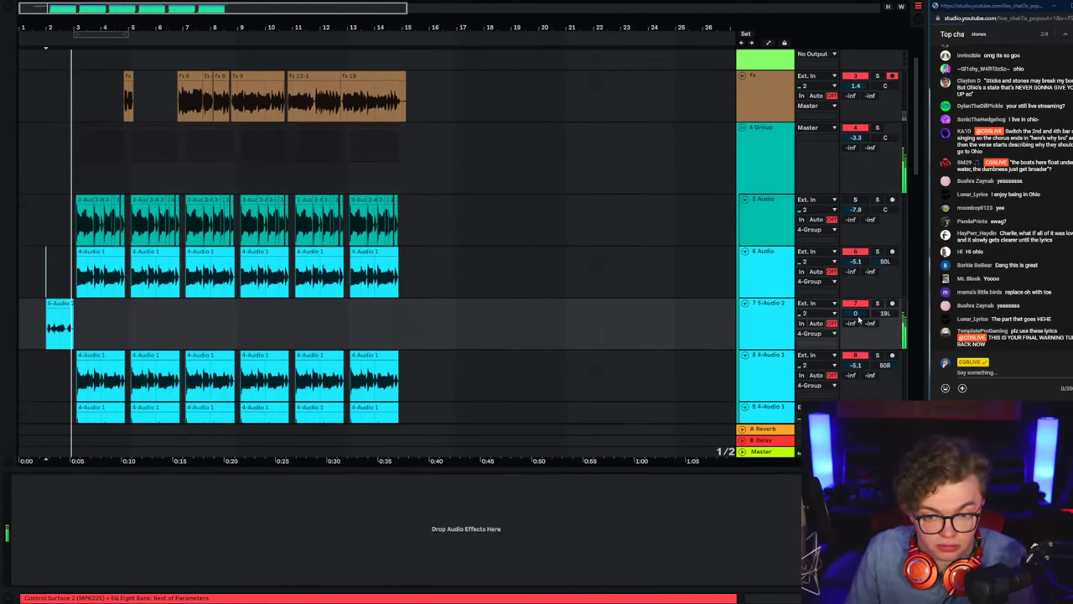
drag(857, 318, 856, 315)
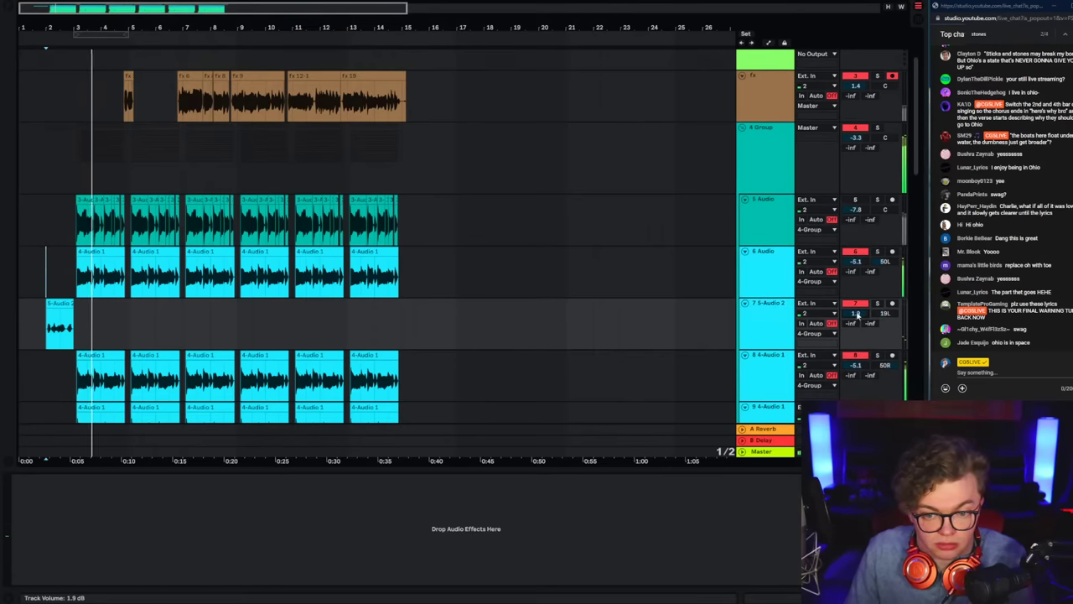
Step: Turn the arrangement grid off and extend the end of the 5-Audio 2 clip slightly past bar 3
click(49, 337)
right_click(70, 332)
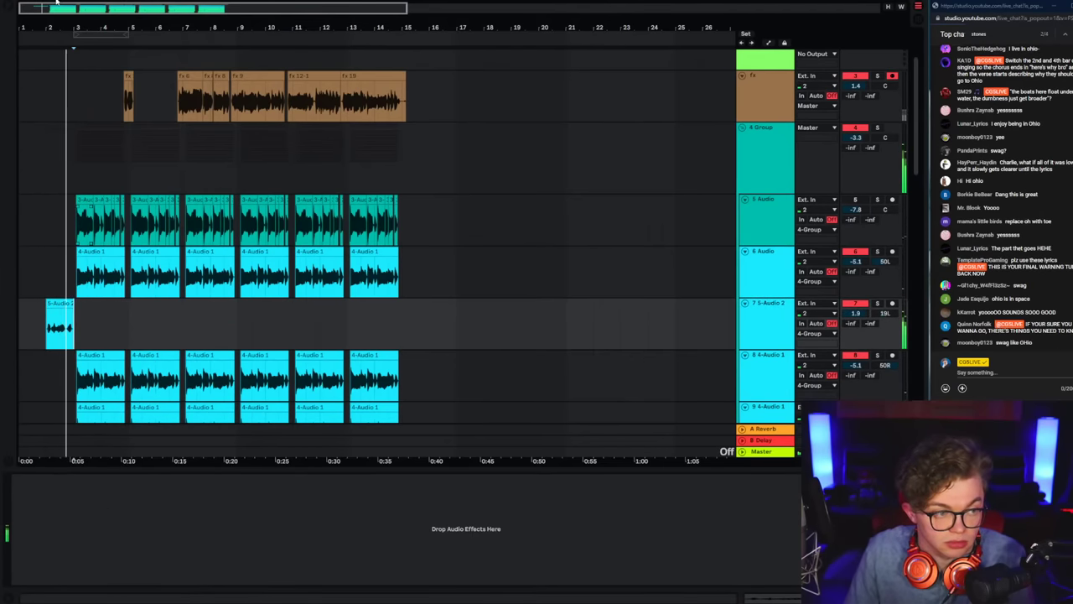
key(plus)
key(plus)
drag(248, 305, 262, 305)
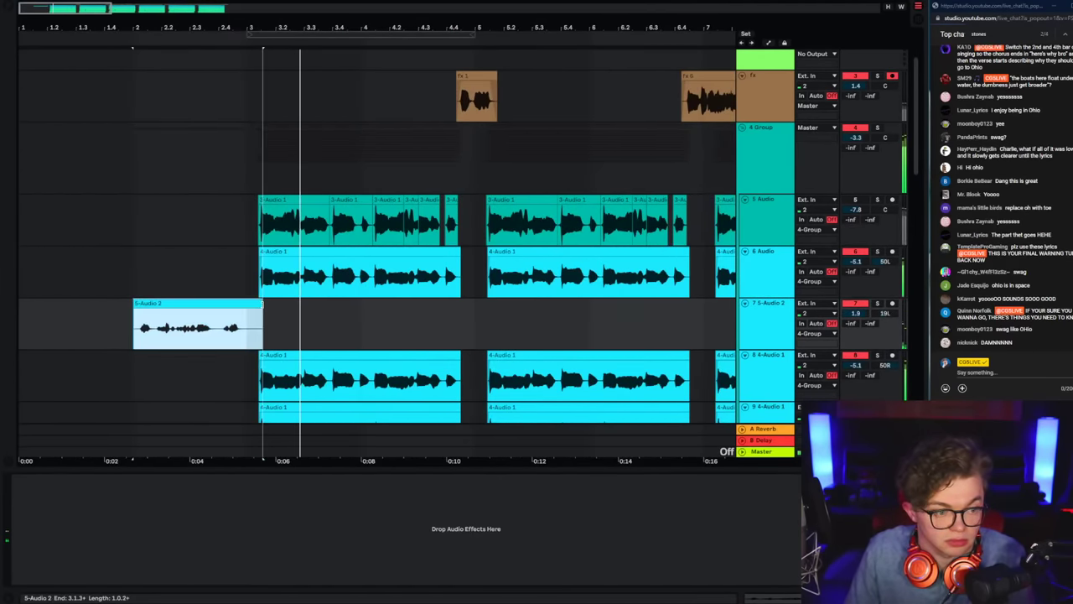
Step: Play from the start of the 5-Audio 2 intro clip and set track 7's volume to 3.1 dB
click(237, 334)
key(space)
key(space)
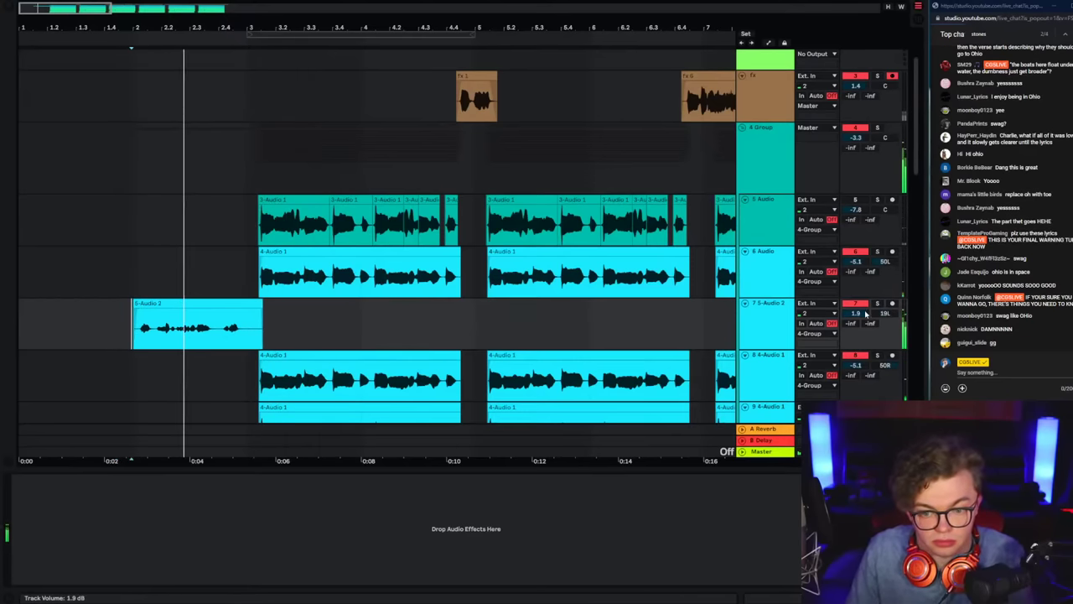
drag(864, 314, 864, 306)
click(789, 328)
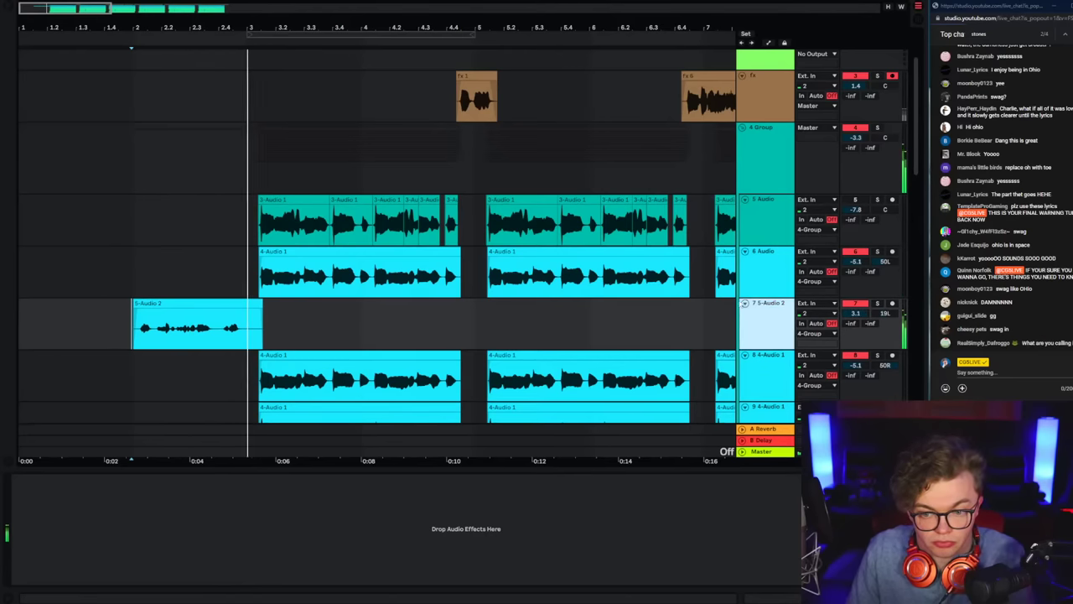
Step: Solo the brown fx vocal track and enable band 7 in its second EQ Eight
click(745, 158)
scroll(746, 167, up, 2)
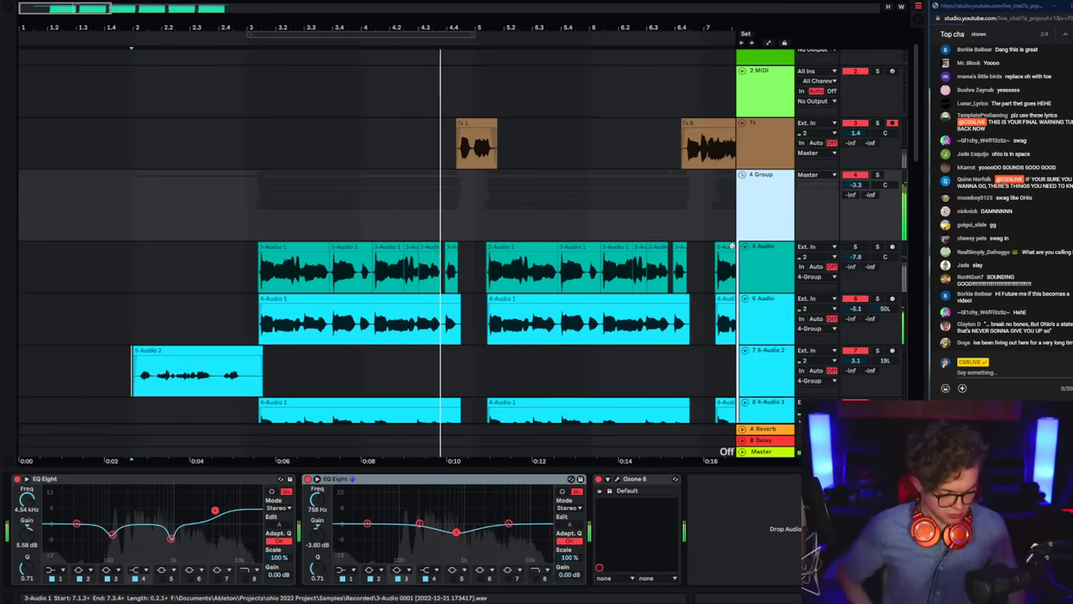
click(750, 145)
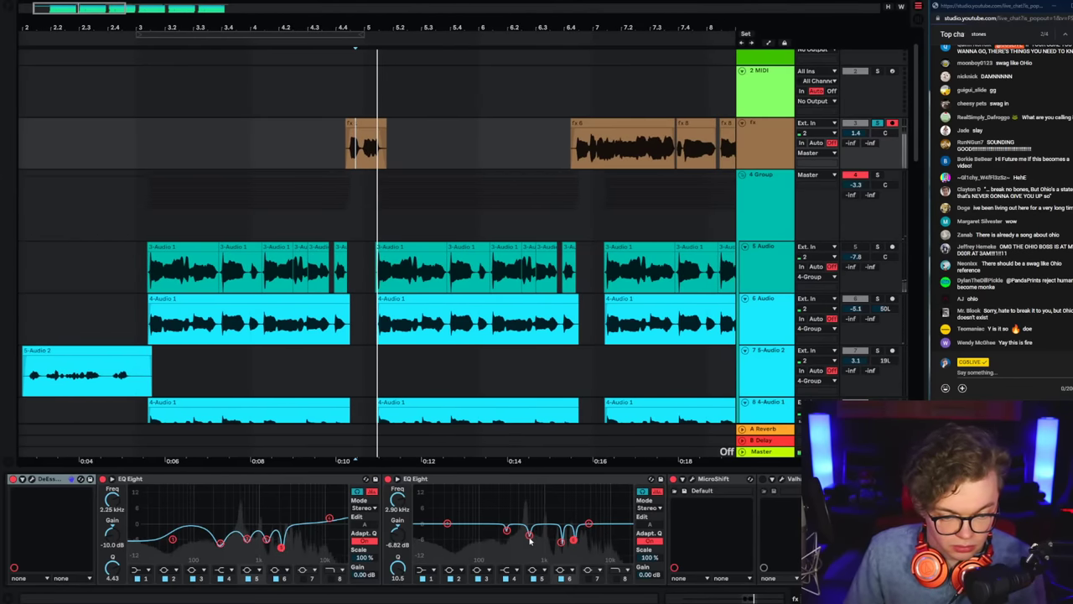
click(589, 579)
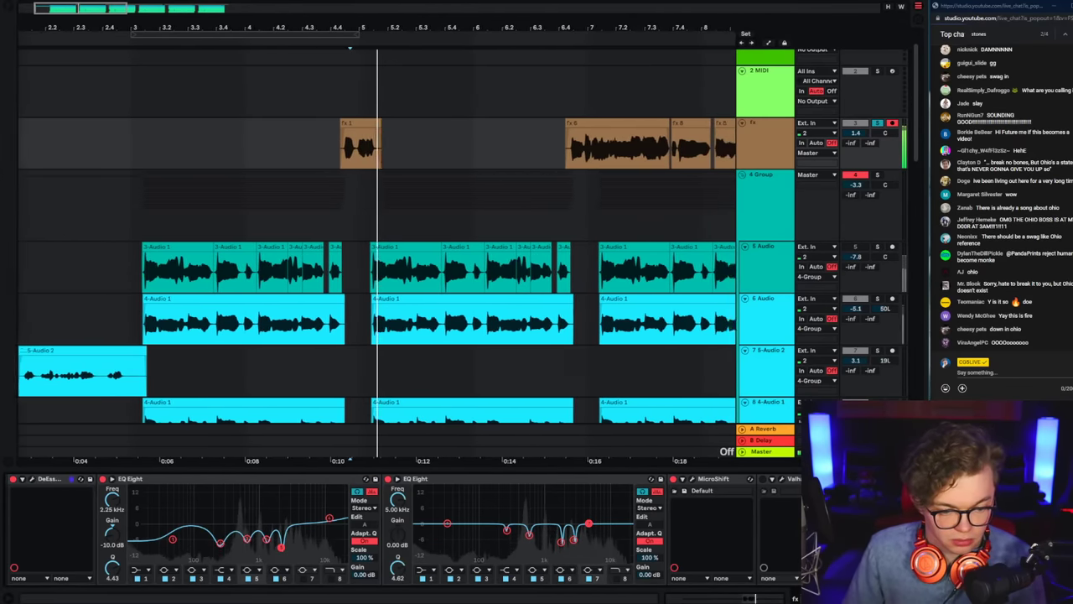
Step: Replay the soloed fx vocal and set band 7 of its second EQ Eight to -6.07 dB at 495 Hz
mouse_move(590, 523)
mouse_down()
mouse_move(576, 505)
mouse_move(542, 503)
mouse_move(607, 526)
mouse_move(590, 512)
mouse_up()
key(ctrl+z)
key(space)
key(space)
key(space)
key(space)
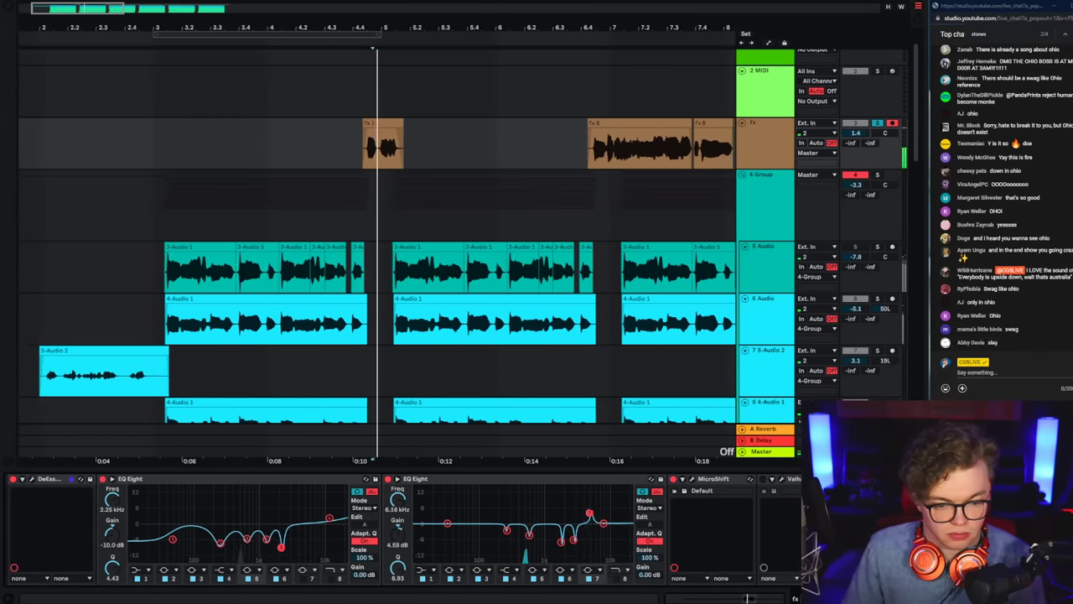
drag(524, 487, 526, 517)
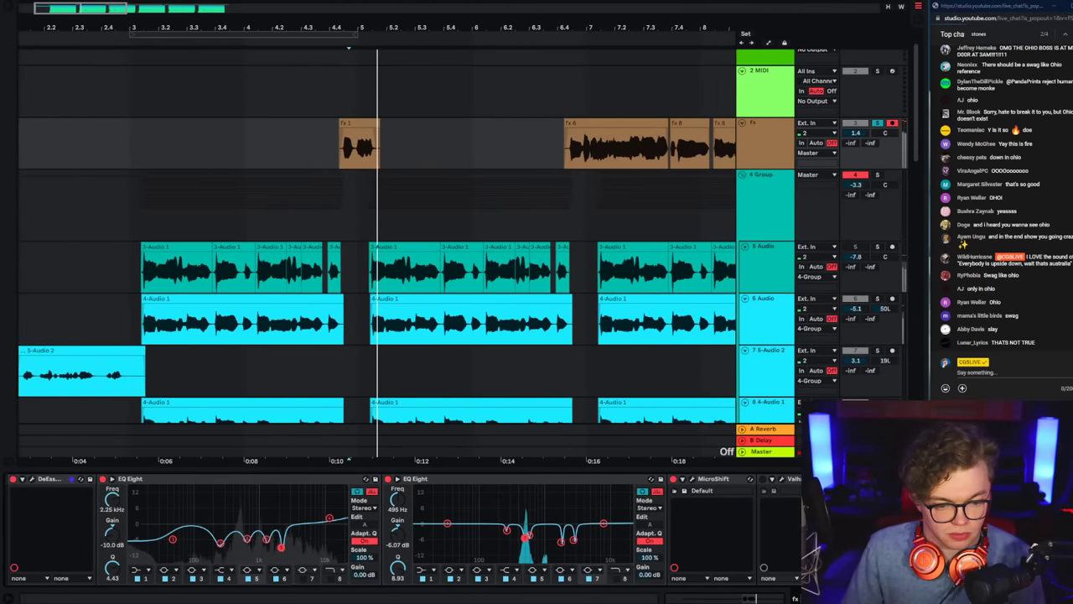
Step: Unsolo the fx vocal track and set the Bass in its CLA Vocals plug-in to -2.1
click(783, 139)
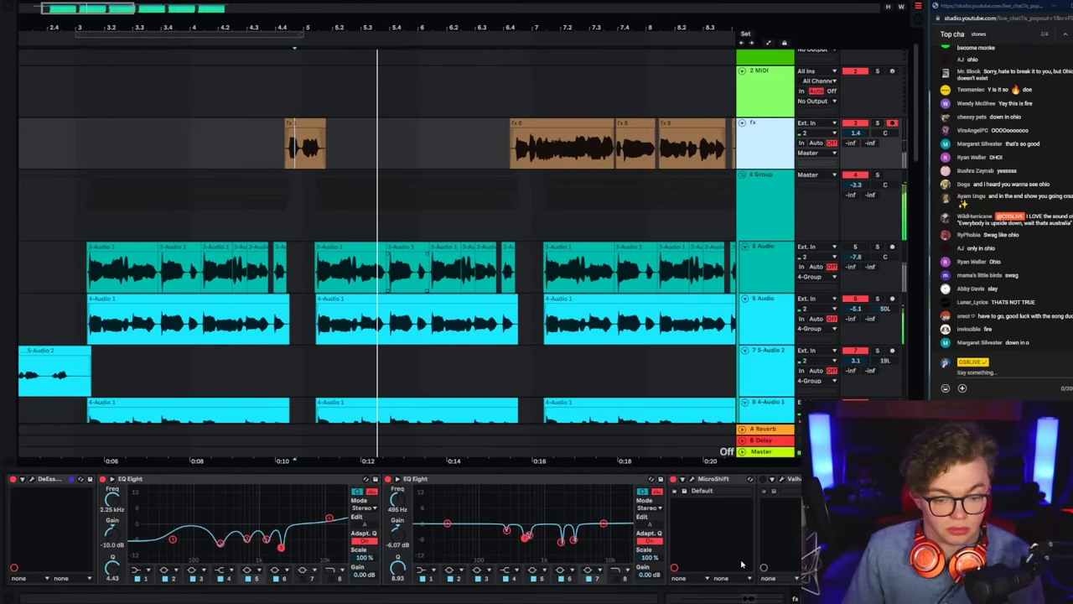
scroll(394, 528, left, 10)
click(49, 479)
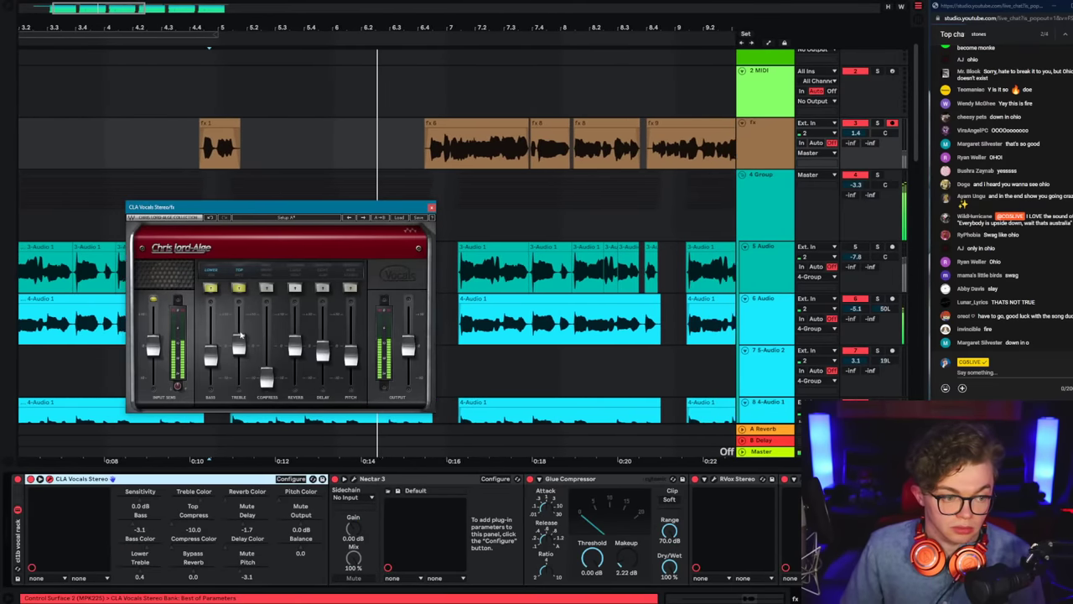
mouse_move(211, 357)
mouse_down()
mouse_move(210, 346)
mouse_move(212, 359)
mouse_up()
click(432, 207)
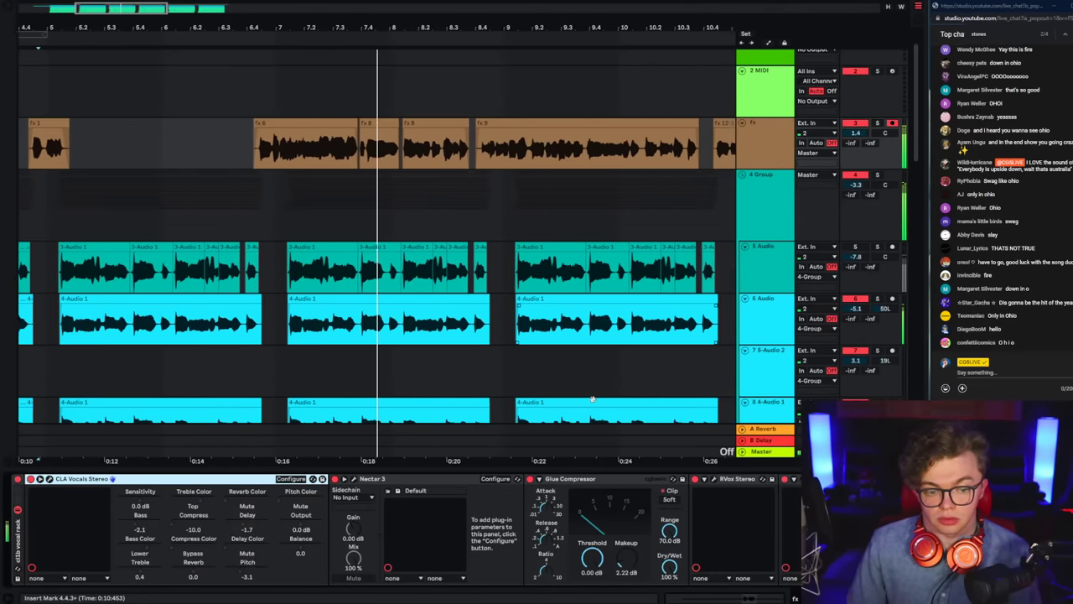
Step: Switch off MicroShift on the fx vocal track and check its CLA Vocals settings during playback
click(609, 481)
scroll(609, 503, right, 10)
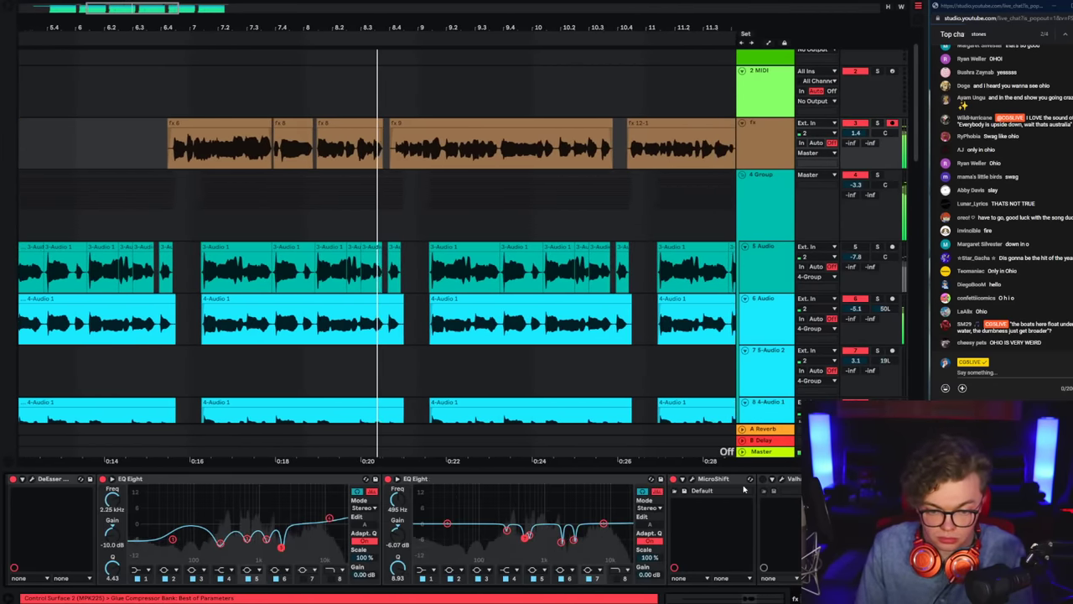
click(763, 479)
scroll(675, 481, up, 5)
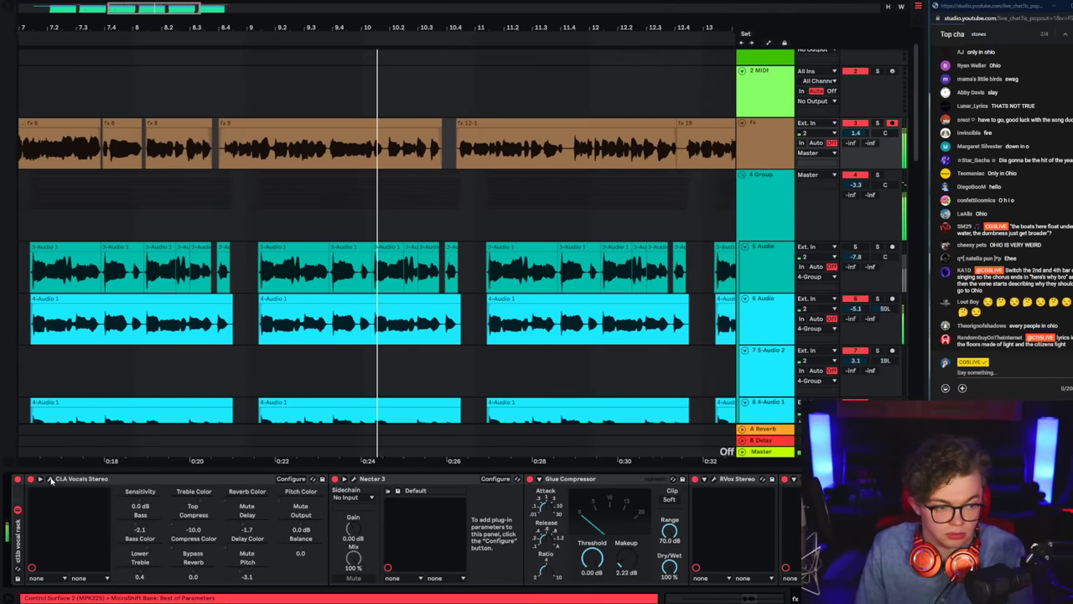
click(49, 479)
drag(406, 244, 400, 213)
click(432, 207)
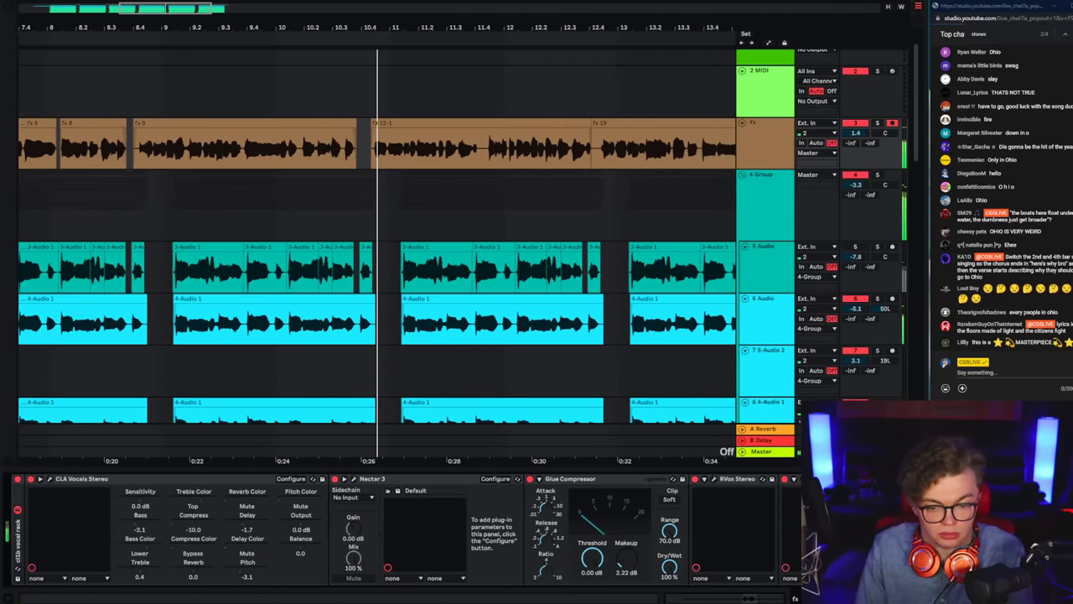
Step: Fold the 4 Group and widen the arrangement view to show the remaining vocal clips
scroll(578, 481, down, 5)
click(777, 213)
click(742, 174)
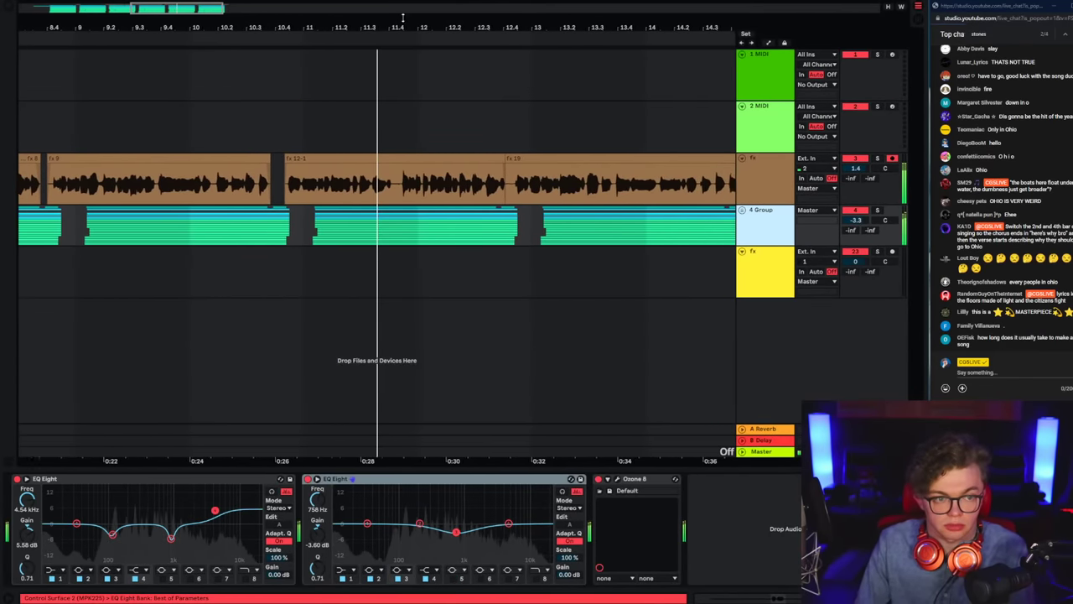
drag(404, 19, 404, 4)
Step: Set the fx vocal's first EQ Eight high band to 0.37 dB at 12.1 kHz and turn off its audition mode
click(761, 193)
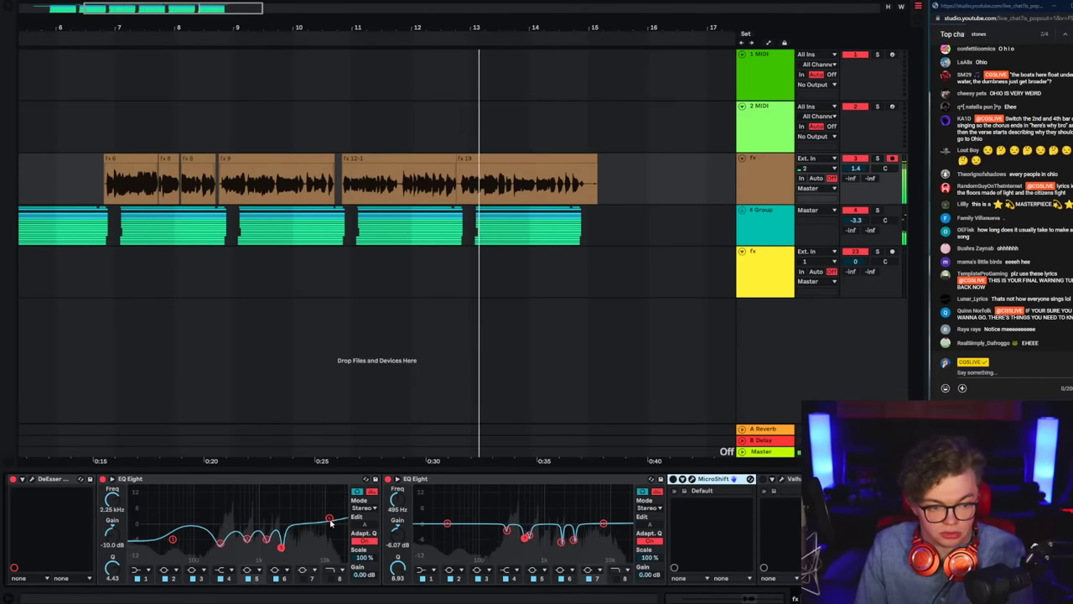
drag(329, 518, 327, 522)
click(358, 491)
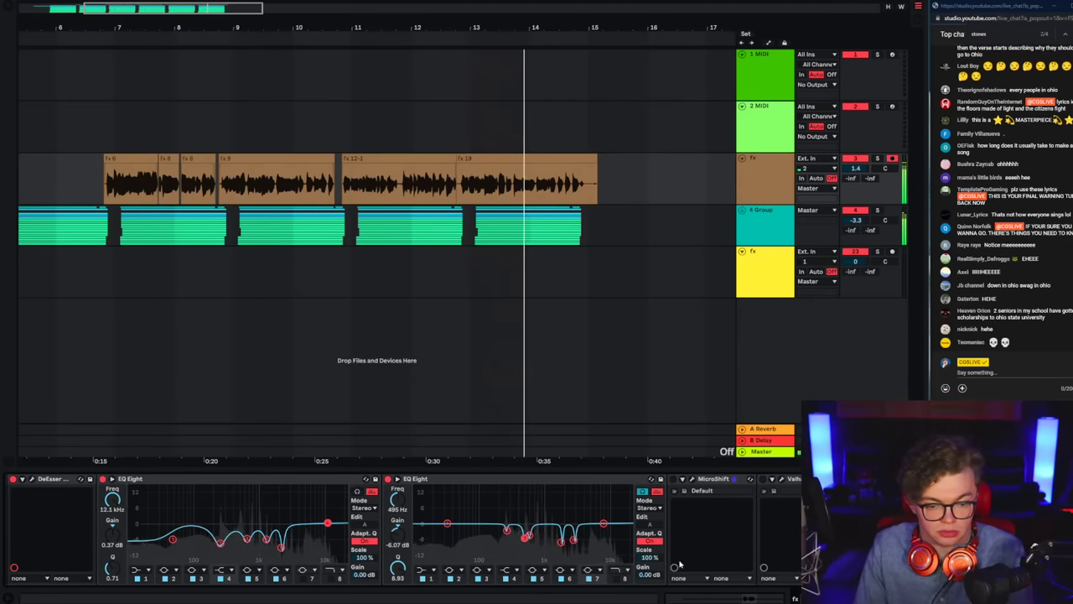
scroll(558, 526, left, 3)
scroll(402, 528, left, 5)
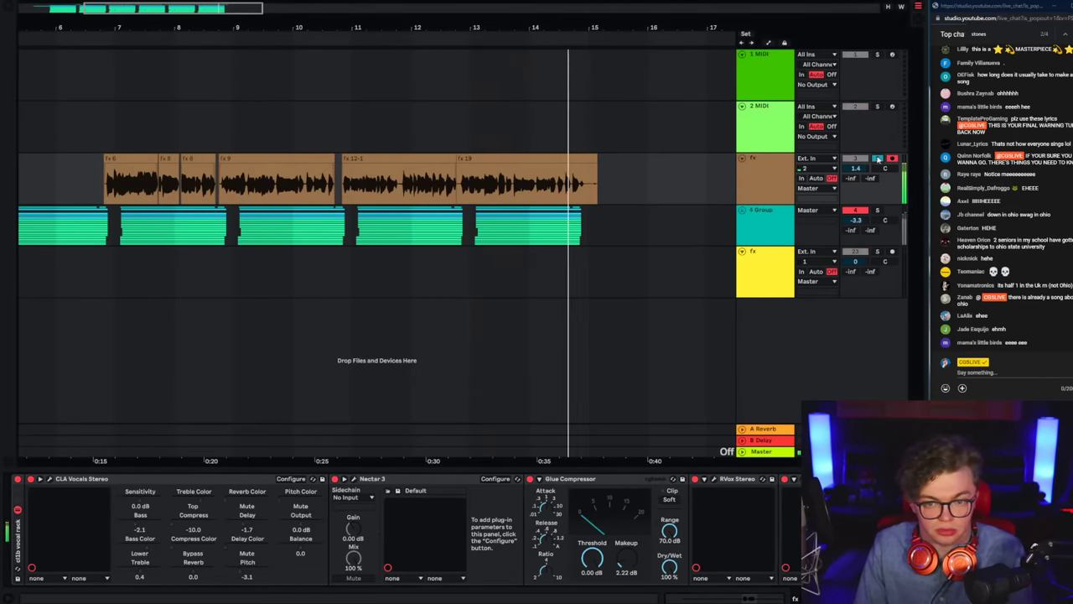
Step: Solo and replay the fx 19 vocal clip, setting band 8 of the second EQ Eight to -9.05 dB at 337 Hz with Q 18.0
click(482, 181)
key(space)
key(space)
scroll(733, 589, right, 8)
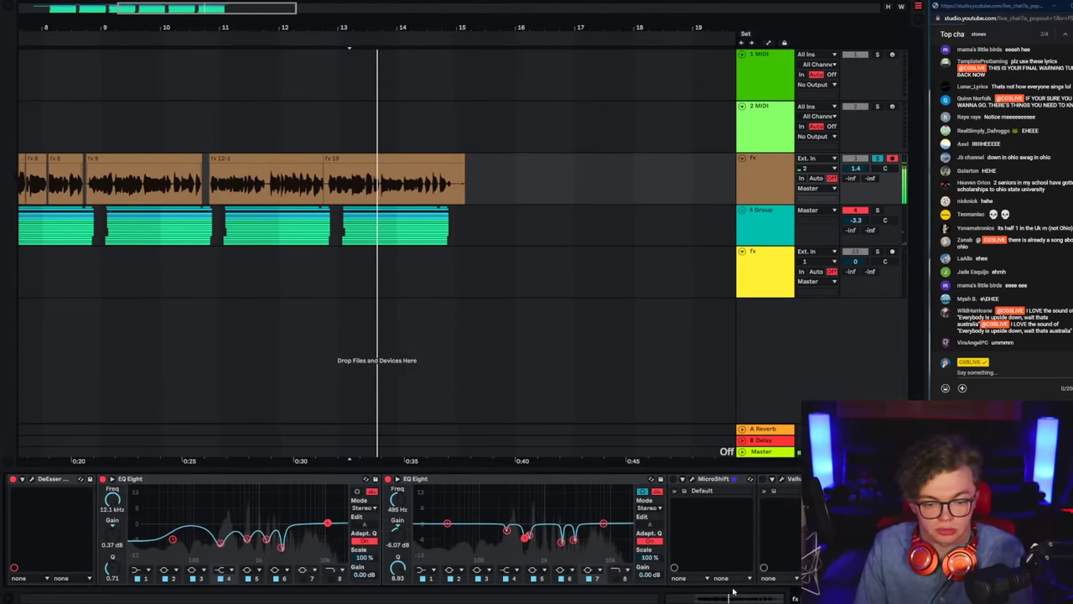
click(613, 571)
click(616, 528)
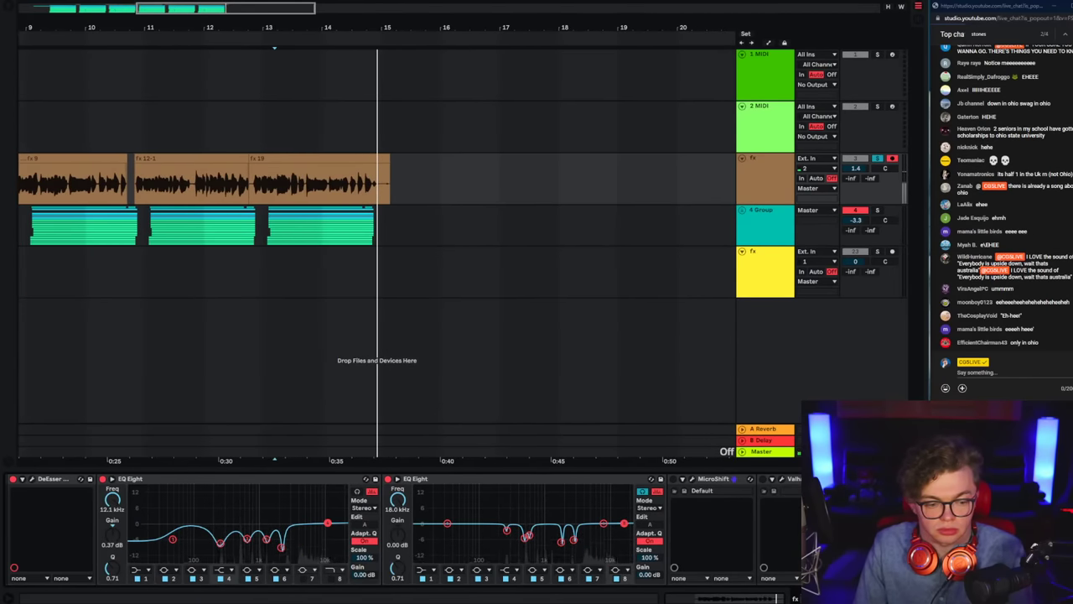
drag(624, 524, 512, 488)
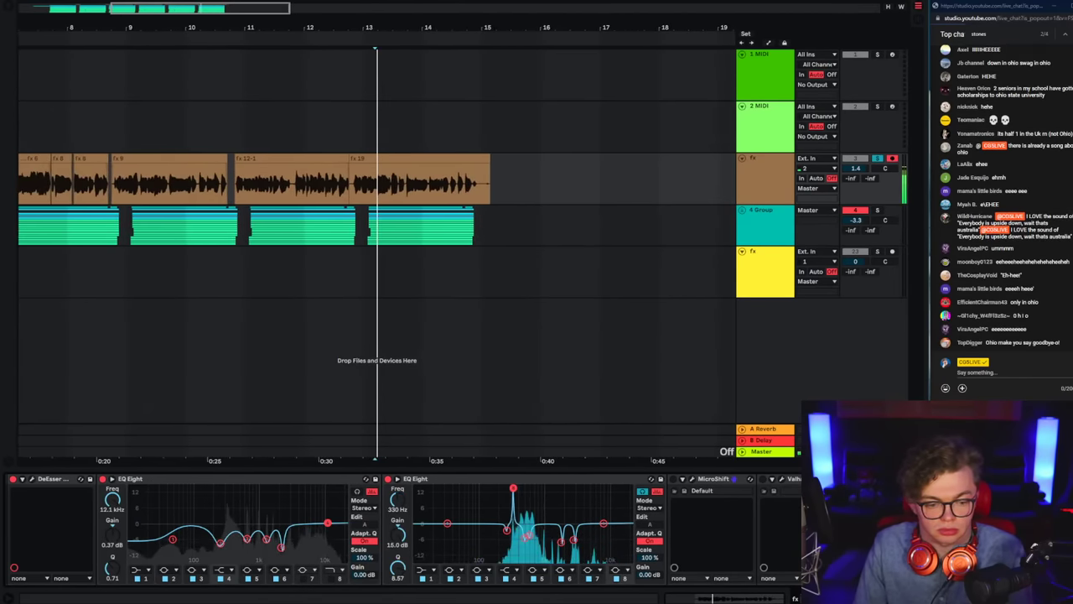
drag(515, 545, 514, 544)
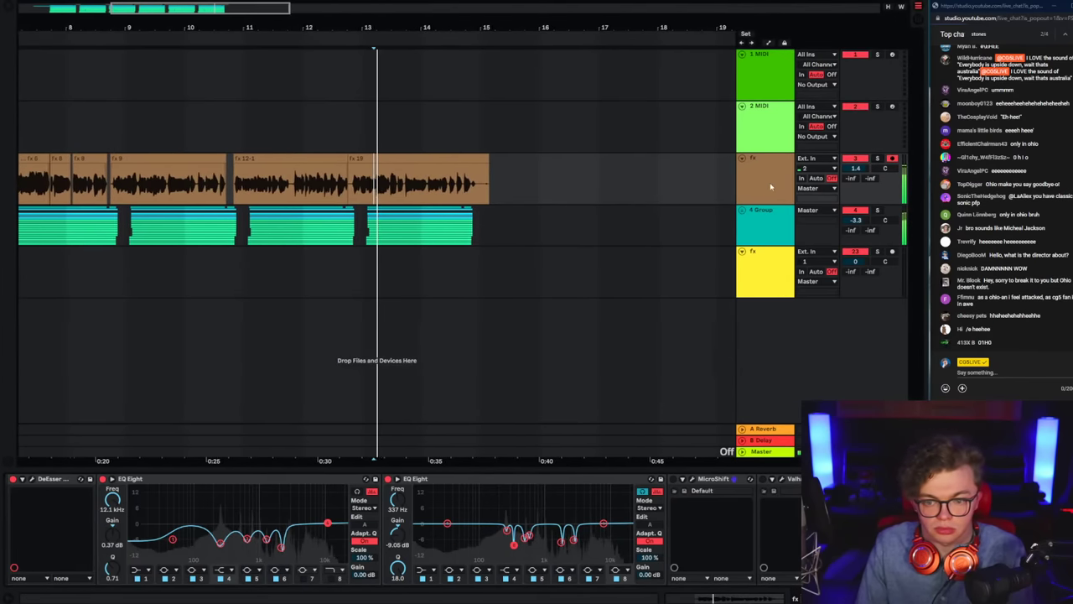
Step: Unsolo the fx vocal and listen to it with the instrumental from about bar 10 and from the fx 6 clip
click(658, 182)
click(189, 182)
click(168, 180)
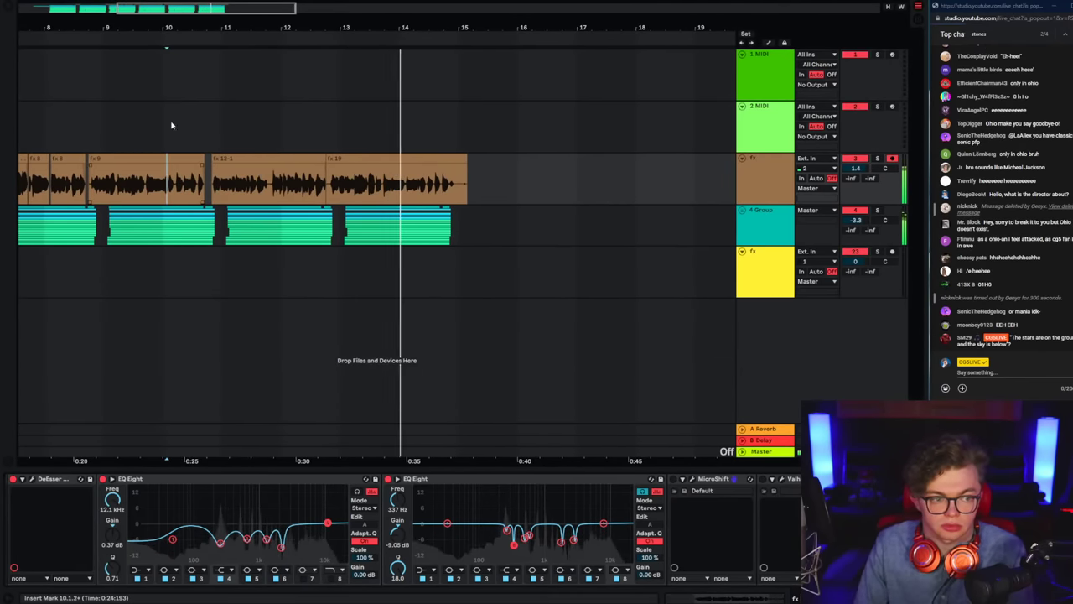
scroll(252, 143, left, 3)
scroll(256, 144, down, 3)
click(223, 189)
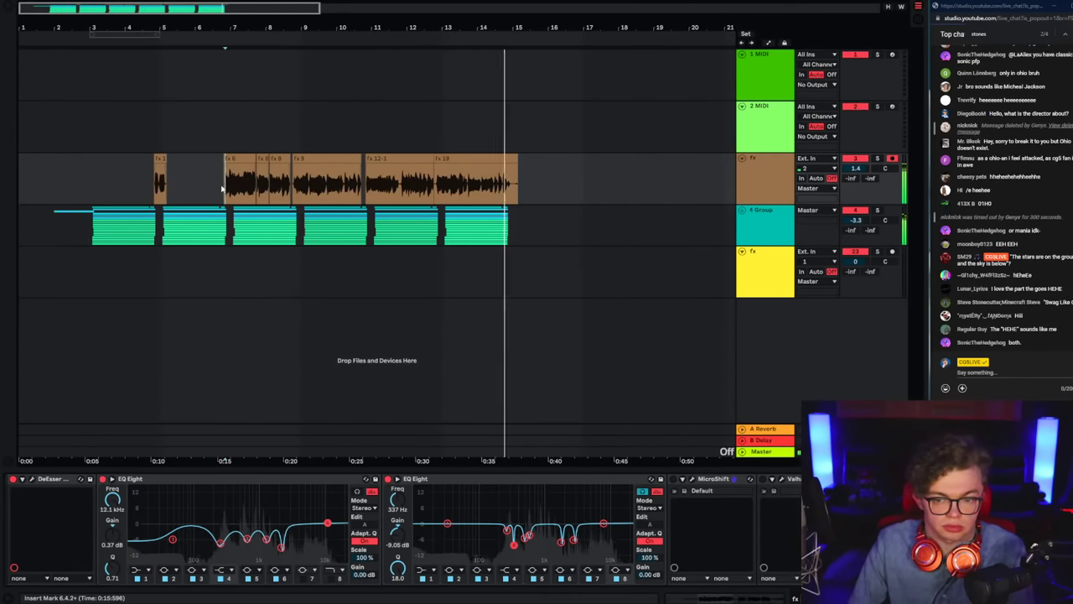
Step: Show the browser, search for "exc" and add Ozone 9 Exciter to the fx vocal track
click(12, 20)
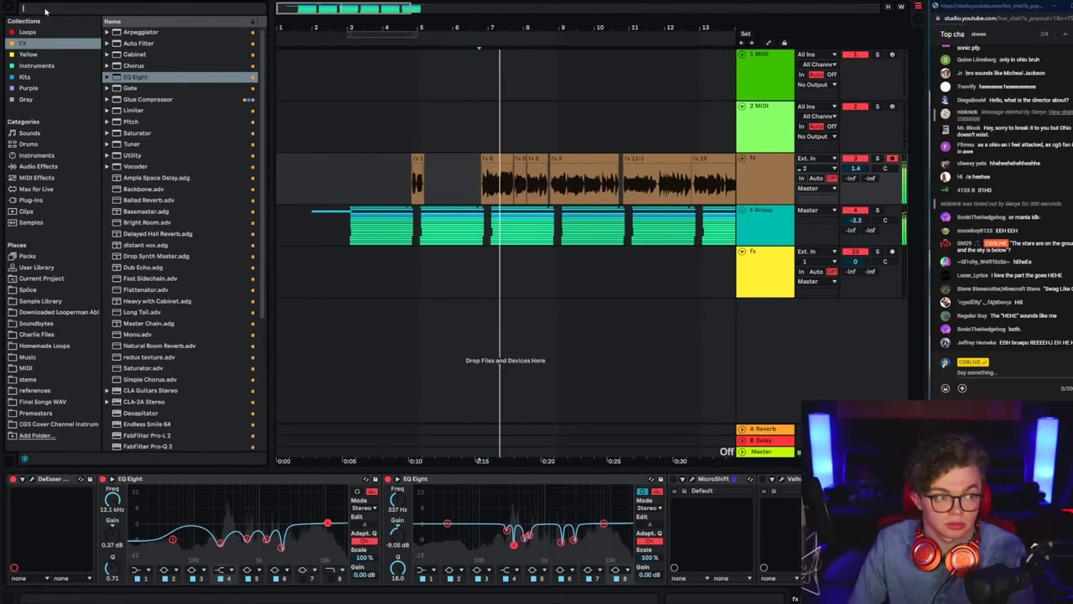
click(42, 9)
text(excit)
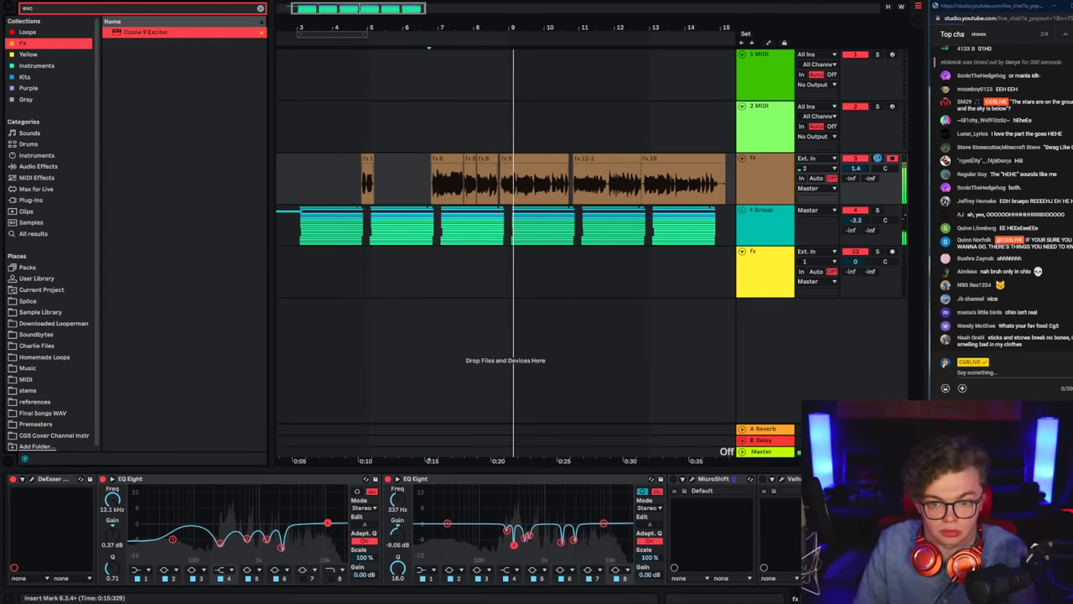
key(Return)
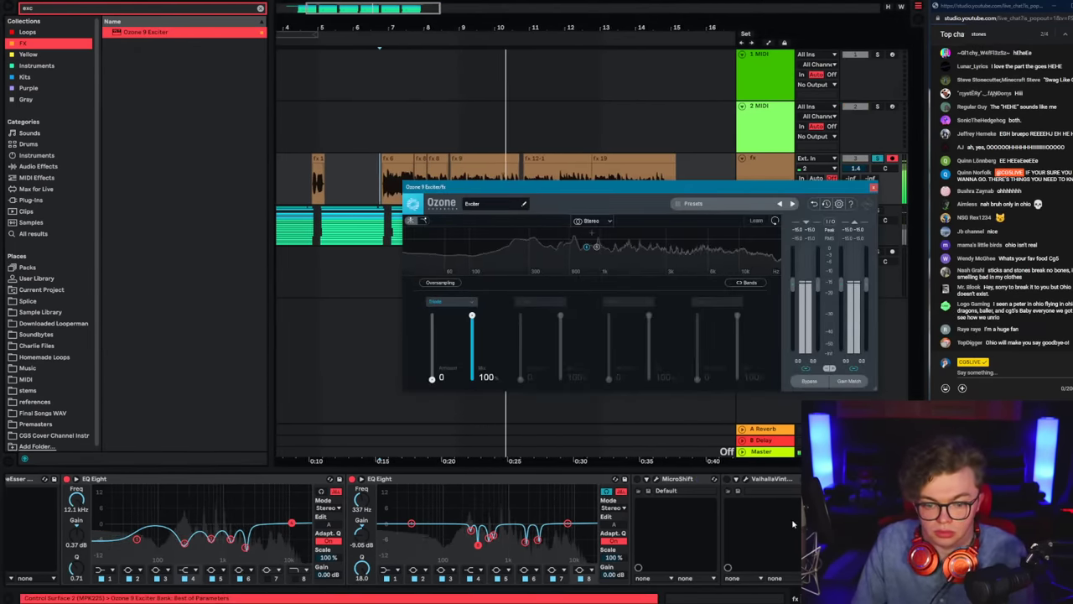
Step: Split the Exciter into three bands and set the highest band to Tube with an amount of about 4.6
click(590, 233)
click(663, 233)
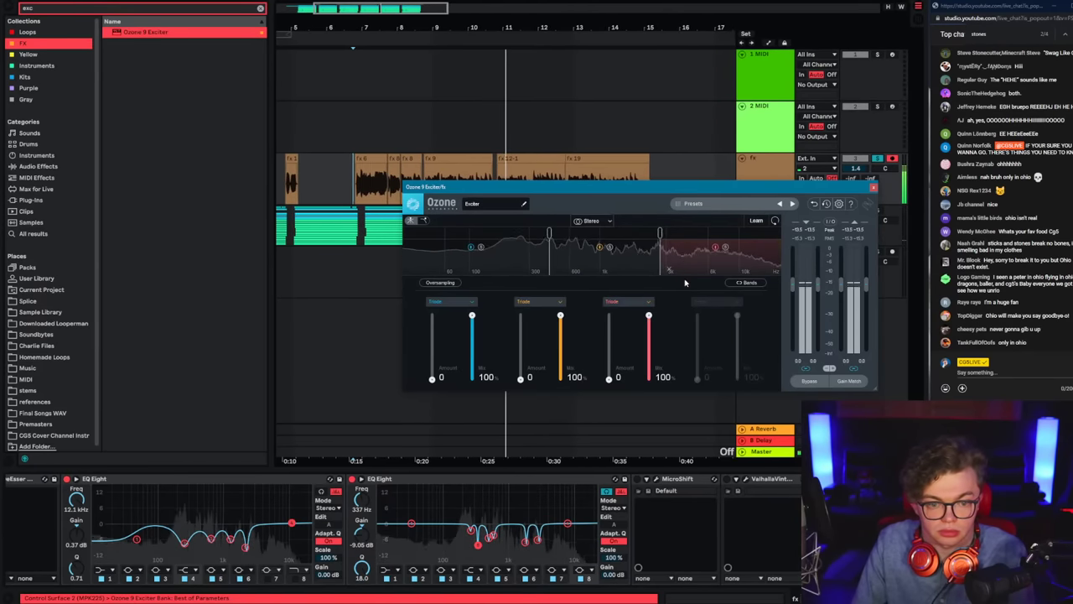
click(626, 303)
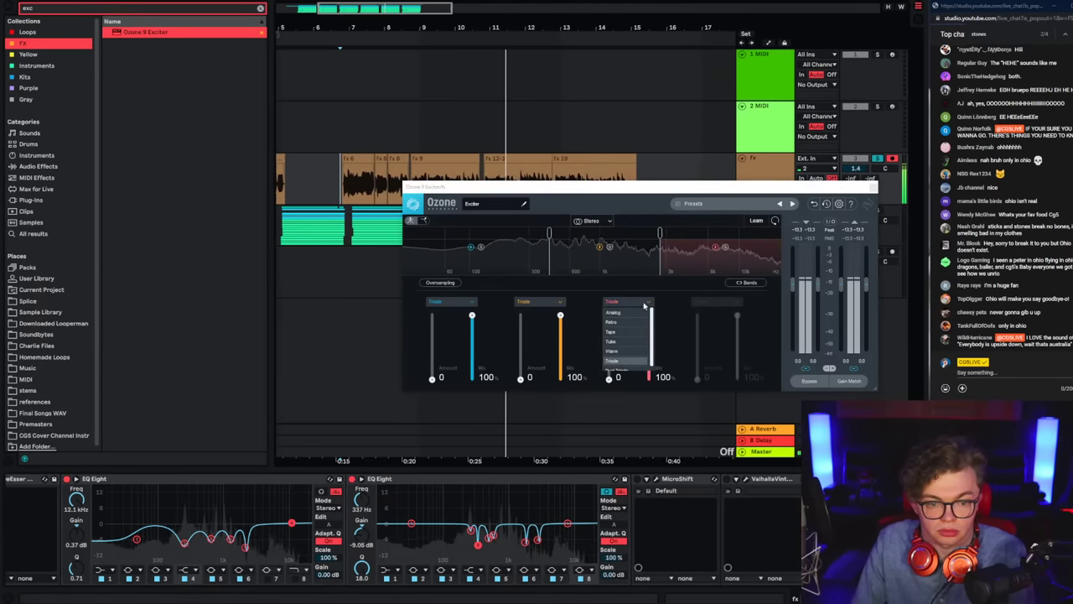
click(617, 338)
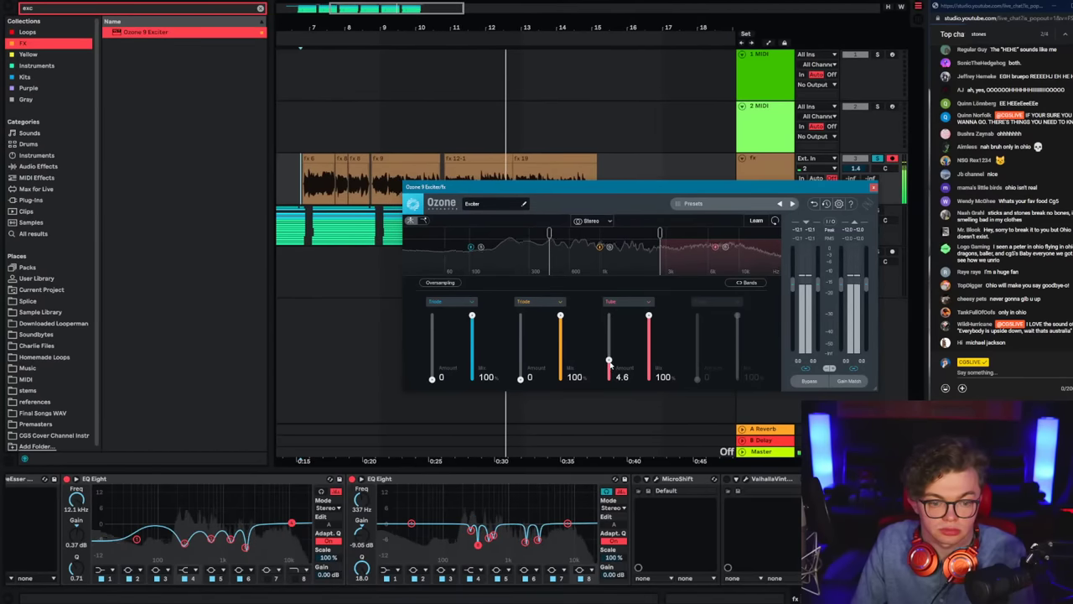
click(873, 187)
Step: Replay the soloed fx 19 clip while adjusting the DeEsser threshold on the fx vocal track
scroll(503, 528, left, 10)
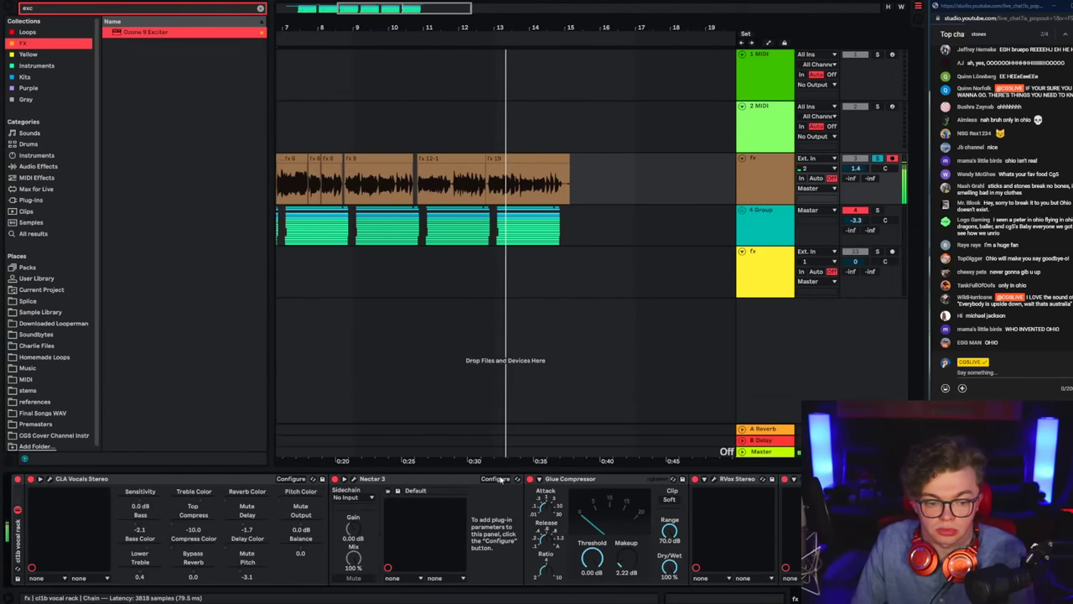
click(803, 479)
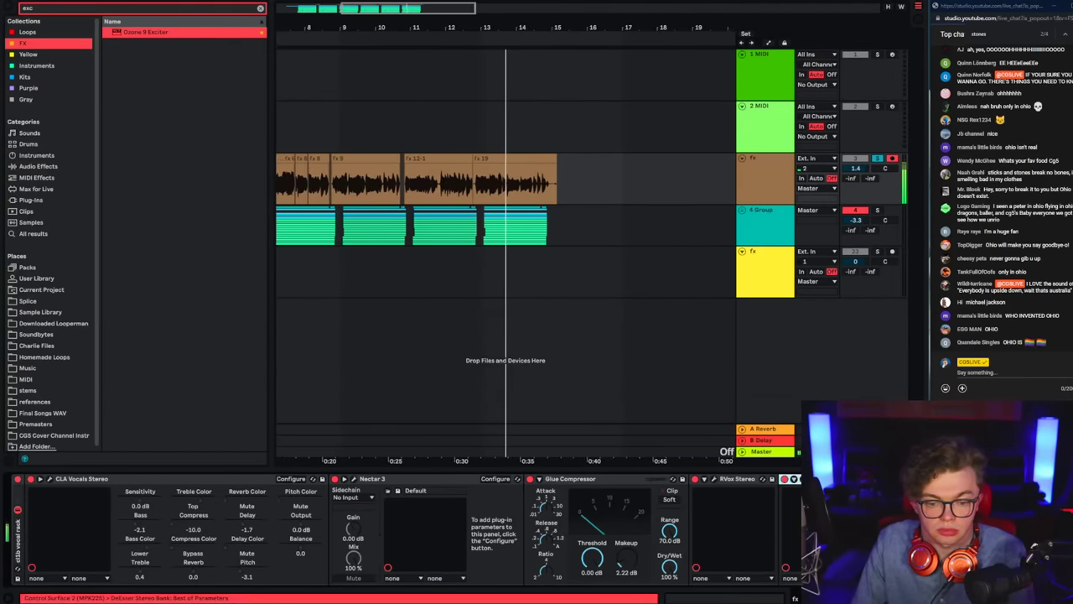
double_click(483, 157)
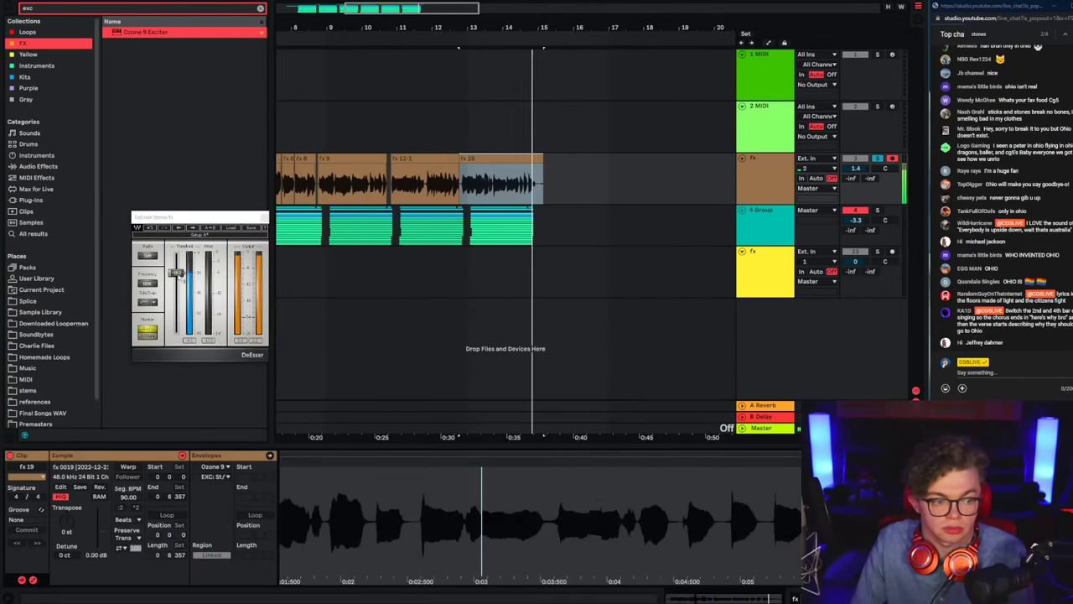
click(128, 466)
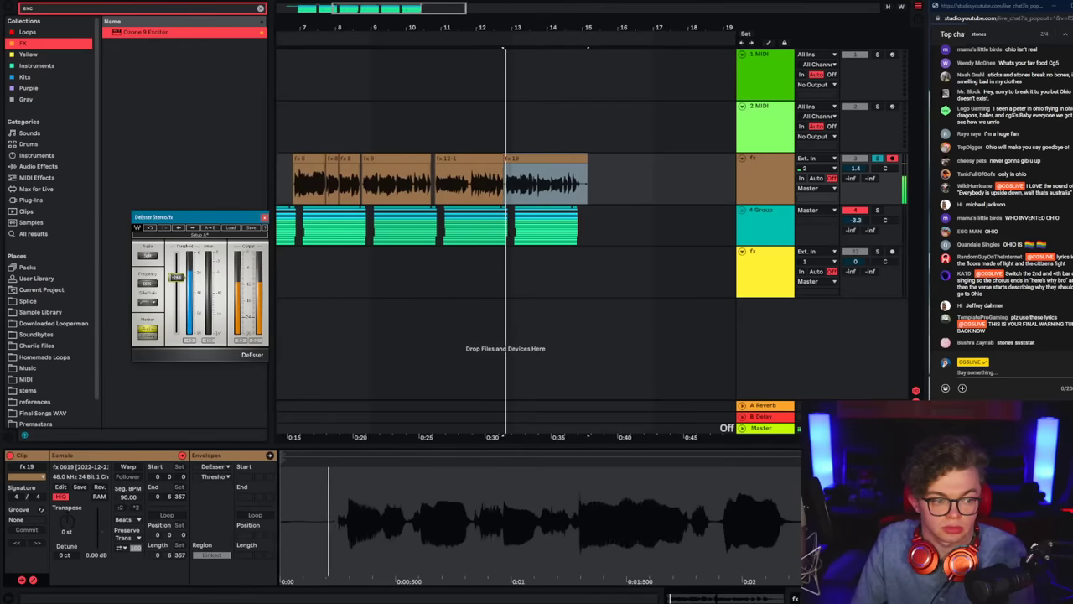
click(264, 217)
Step: Show the fx vocal track's device chain and check the CLA Vocals settings
double_click(763, 175)
scroll(400, 498, right, 10)
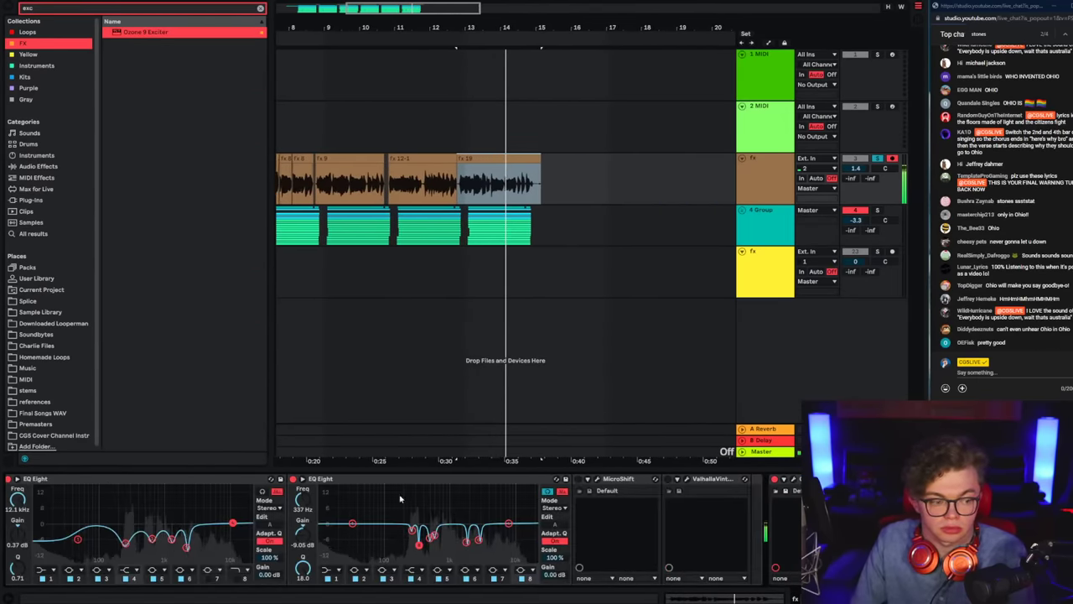
scroll(73, 481, left, 10)
click(48, 479)
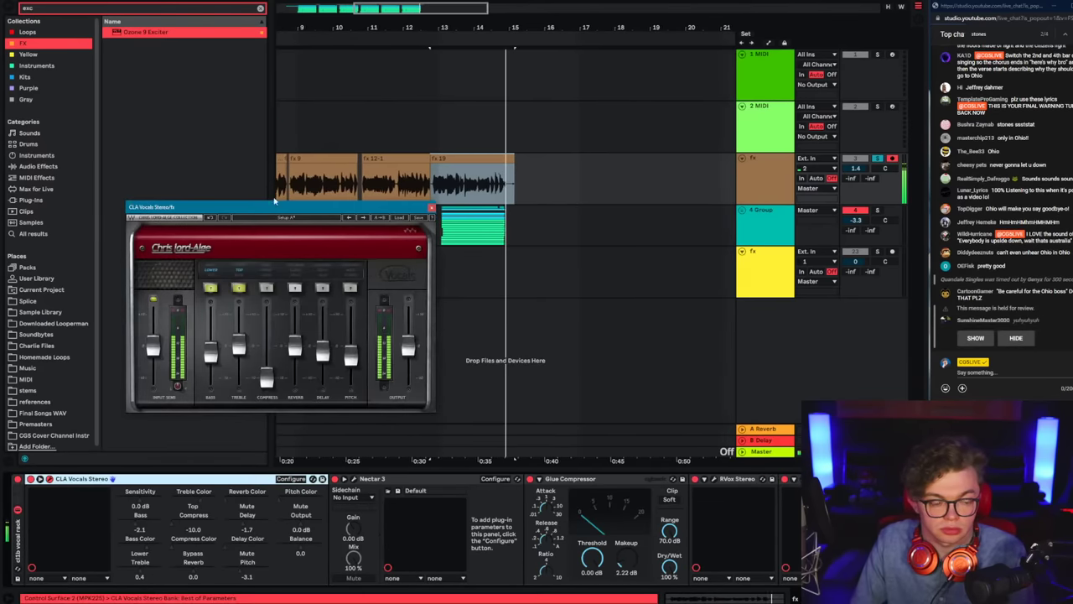
click(431, 208)
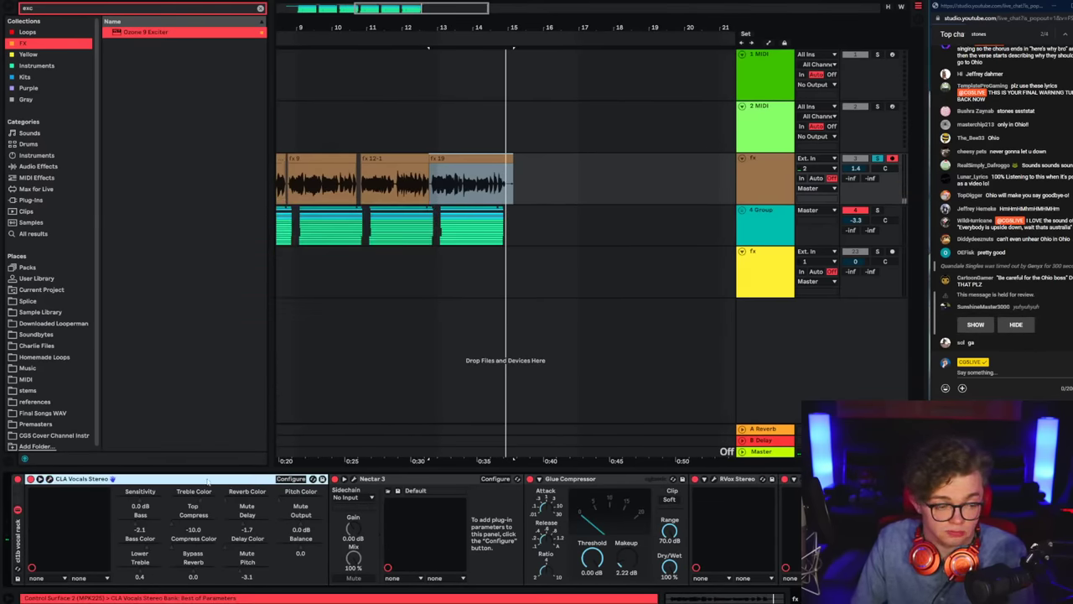
Step: Lower the De-Esser threshold in Nectar 3 on the fx vocal track
click(354, 479)
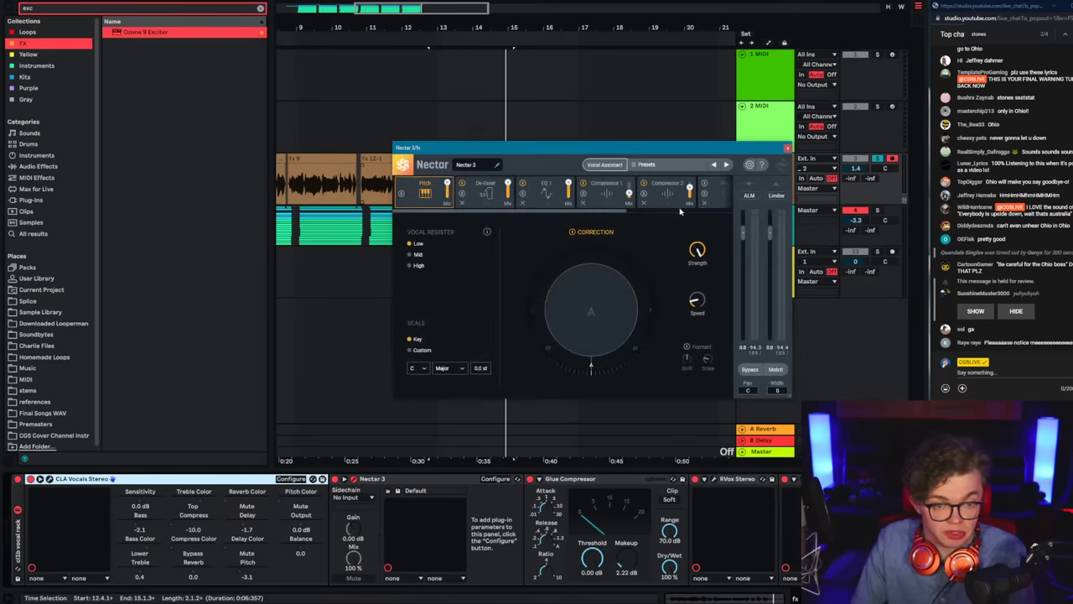
click(487, 192)
drag(665, 298, 665, 316)
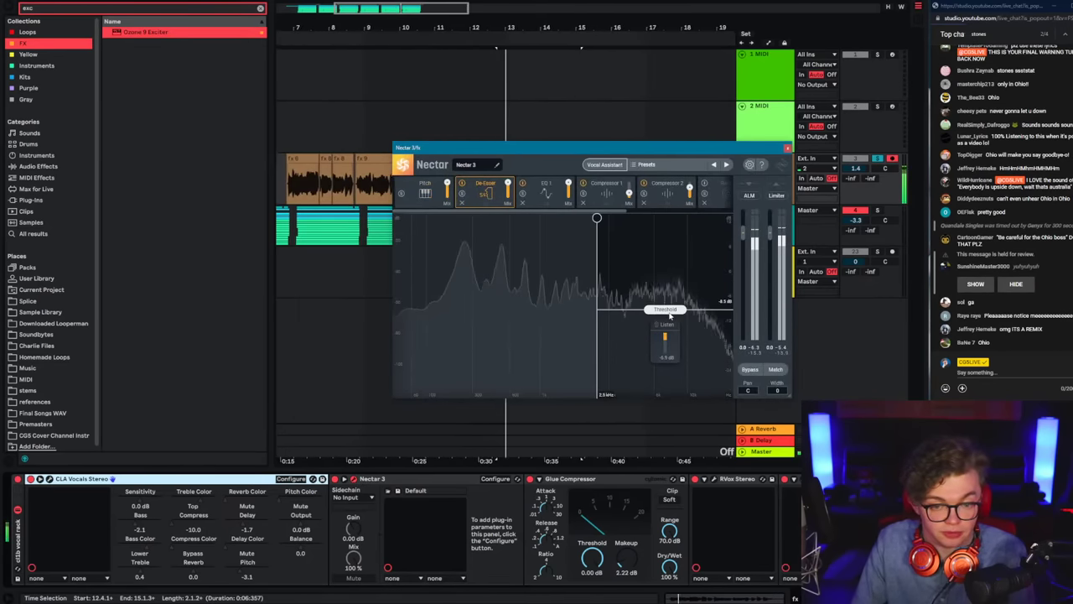
click(787, 149)
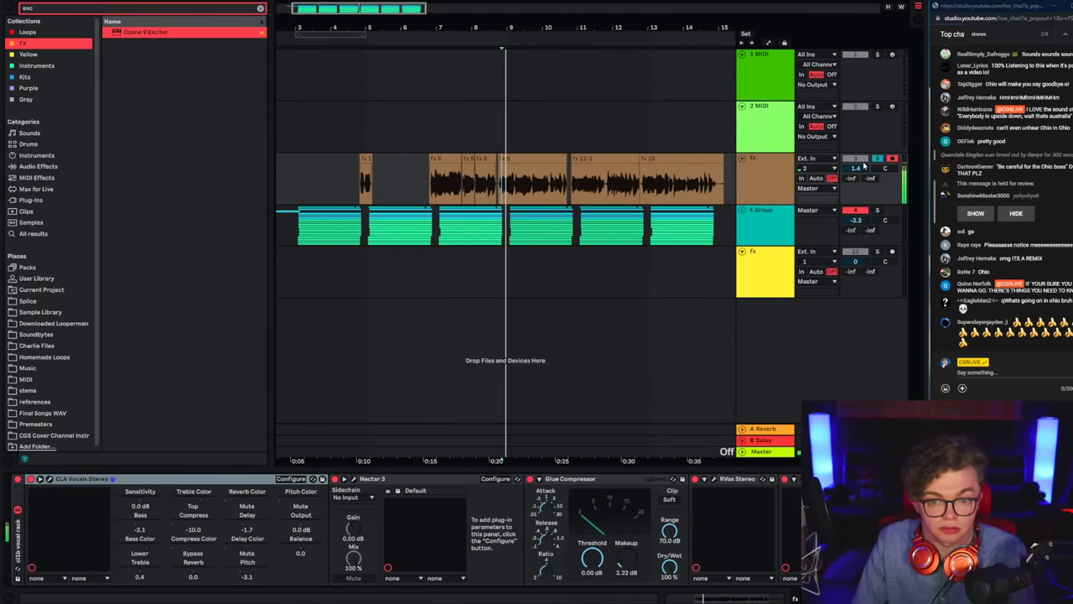
Step: Solo the fx vocal, raise the Exciter's highest-band Tube amount to about 9.0, and unsolo it
scroll(750, 504, down, 5)
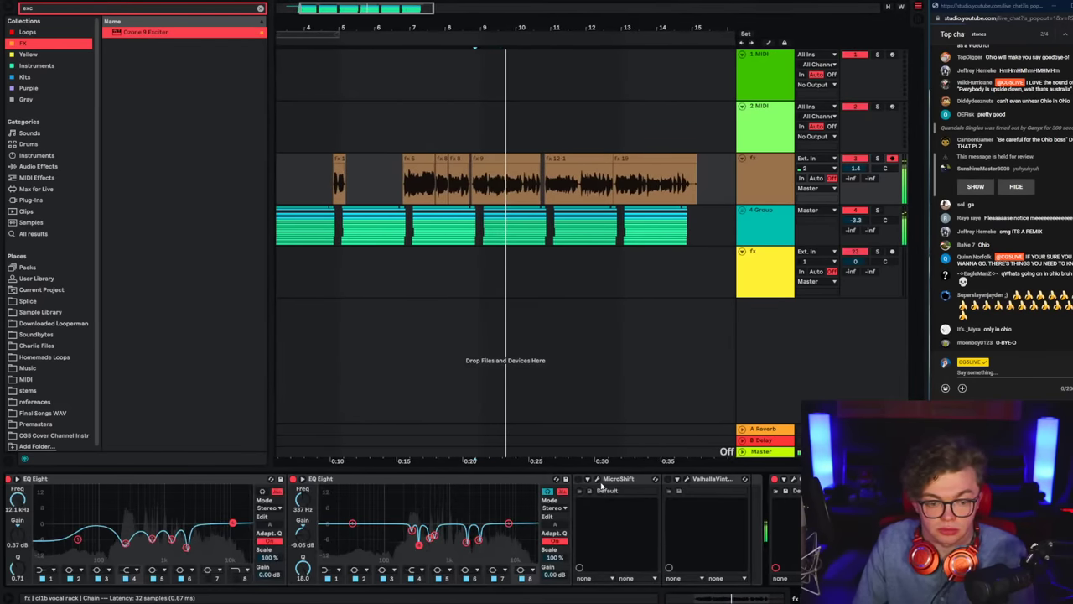
click(794, 479)
click(877, 159)
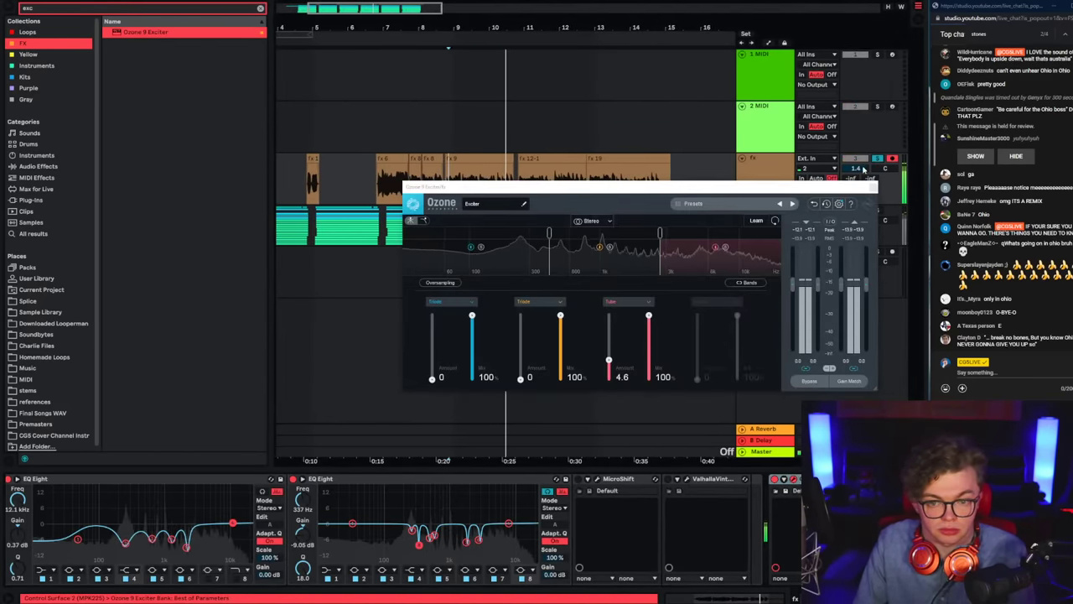
drag(609, 360, 613, 347)
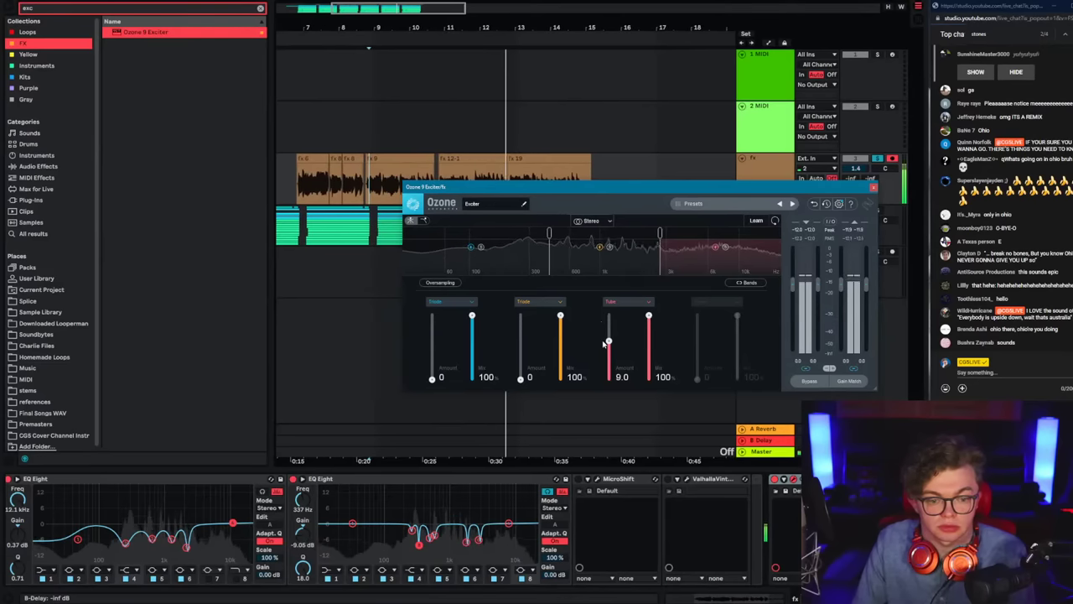
drag(603, 344, 608, 346)
click(870, 188)
click(694, 166)
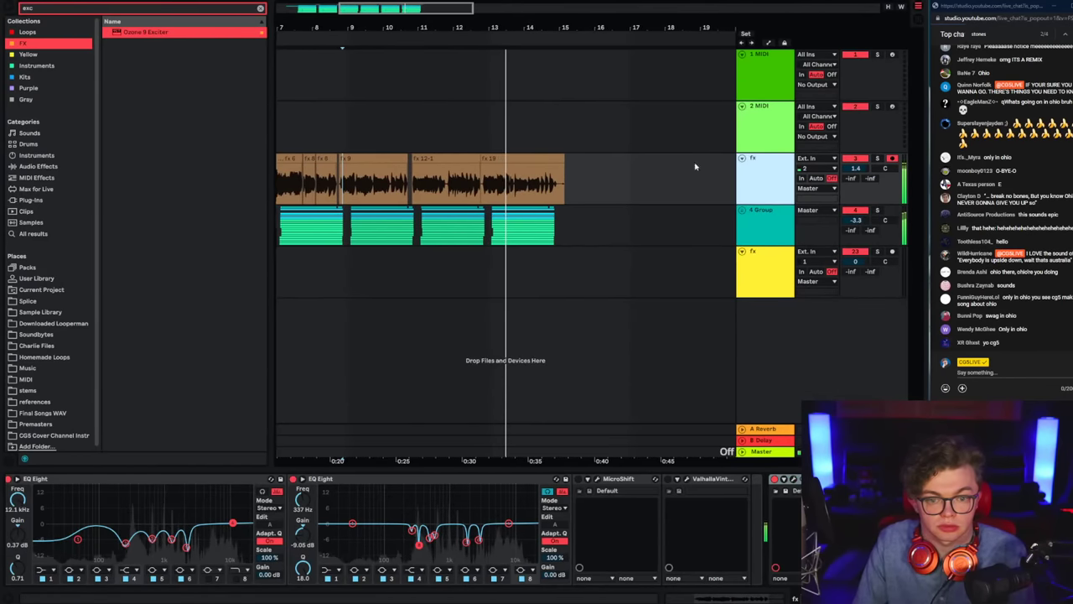
Step: Clear the browser search, replay the song from about bar 8, and save the set
click(260, 9)
click(312, 193)
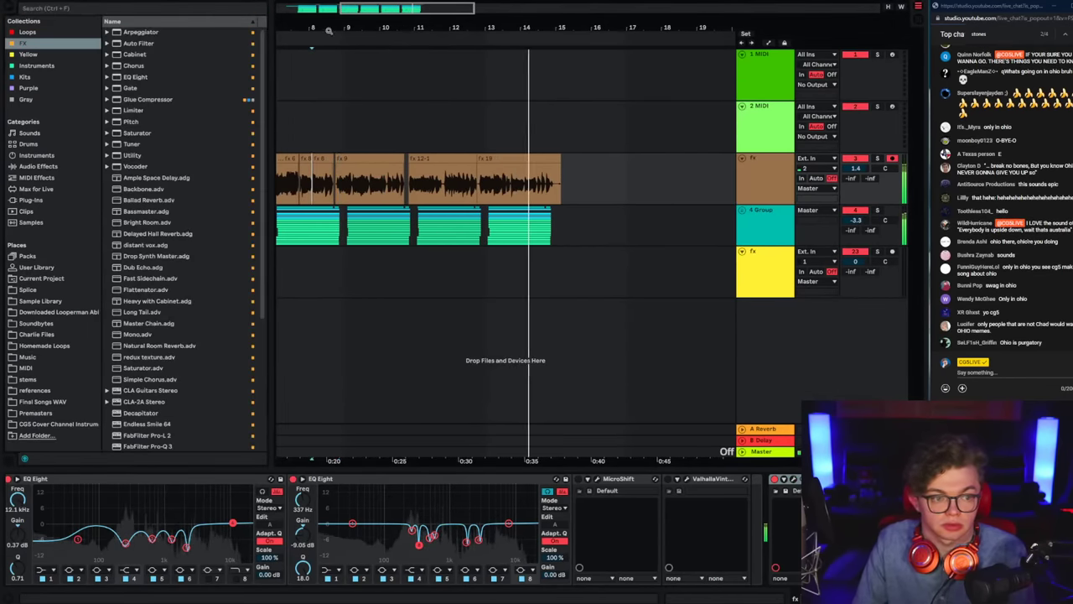
drag(329, 31, 493, 25)
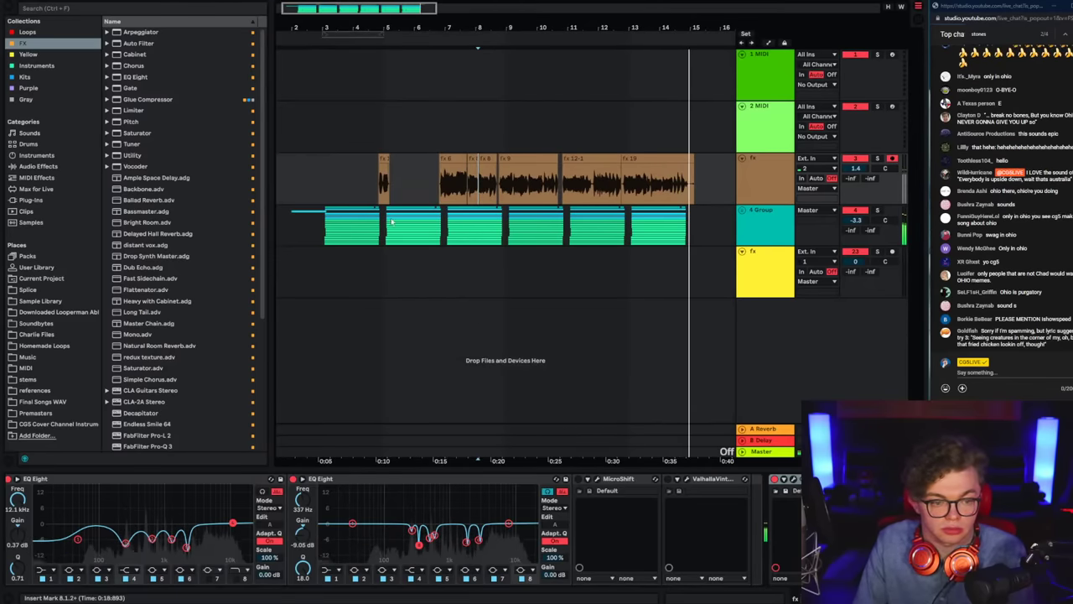
key(ctrl+s)
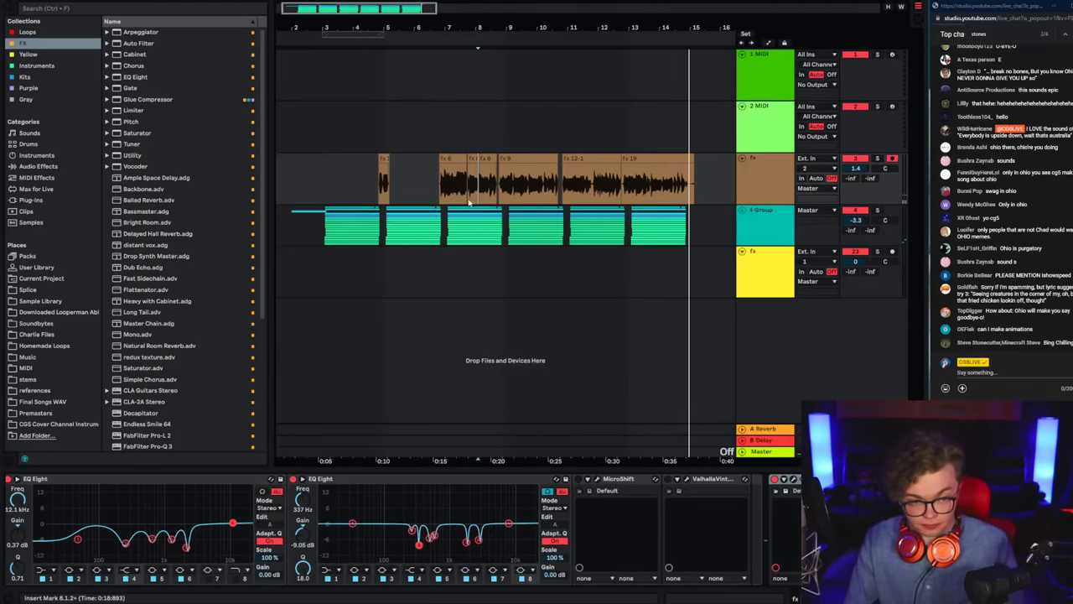
Step: Play the song from bar 3 with a one-bar grid and bring the lyrics document over the live chat
right_click(353, 196)
click(469, 314)
click(311, 152)
click(311, 172)
key(space)
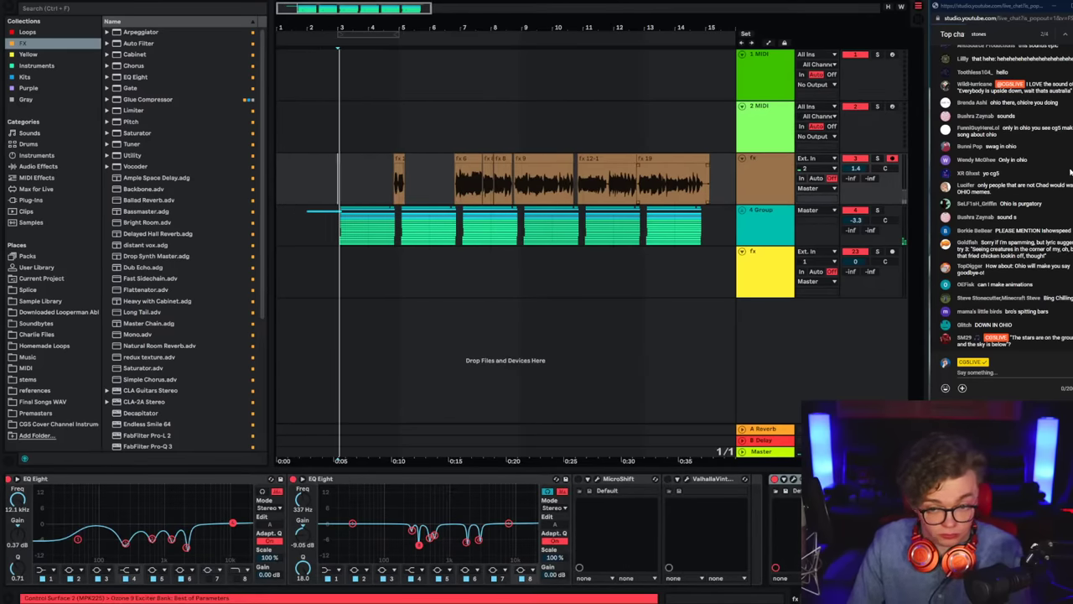
key(alt+Tab)
drag(997, 1, 1030, 2)
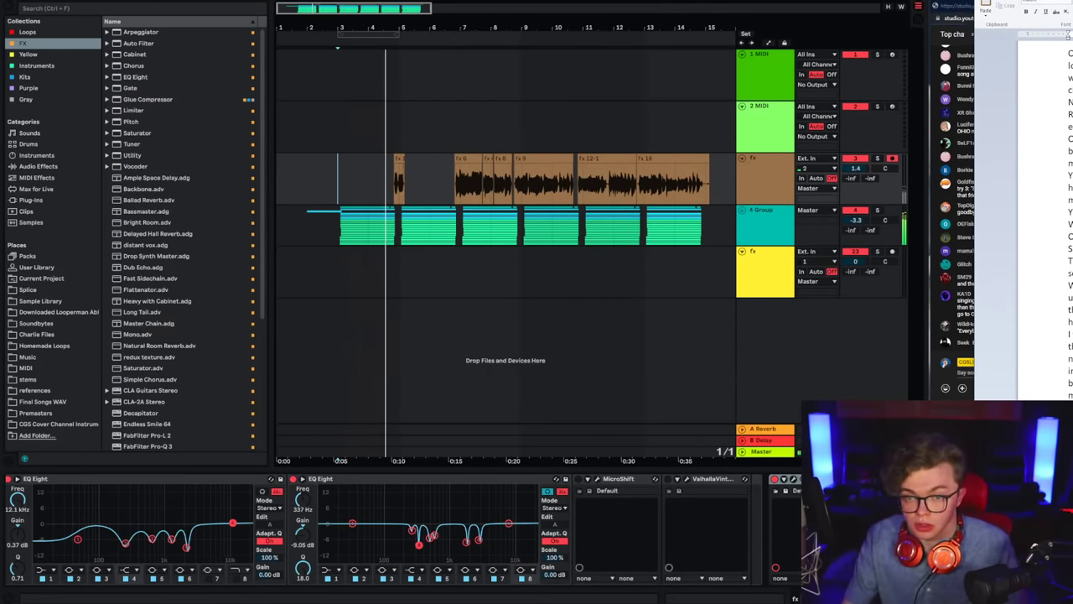
Step: Raise the instrumental group's volume to -3.0 dB
click(760, 169)
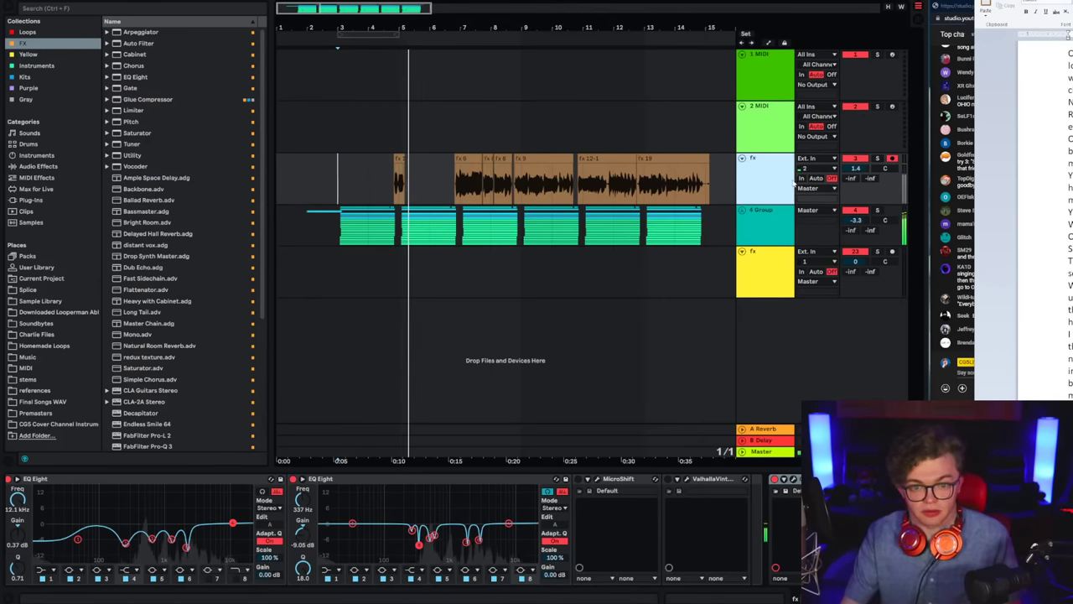
drag(855, 220, 855, 218)
click(764, 227)
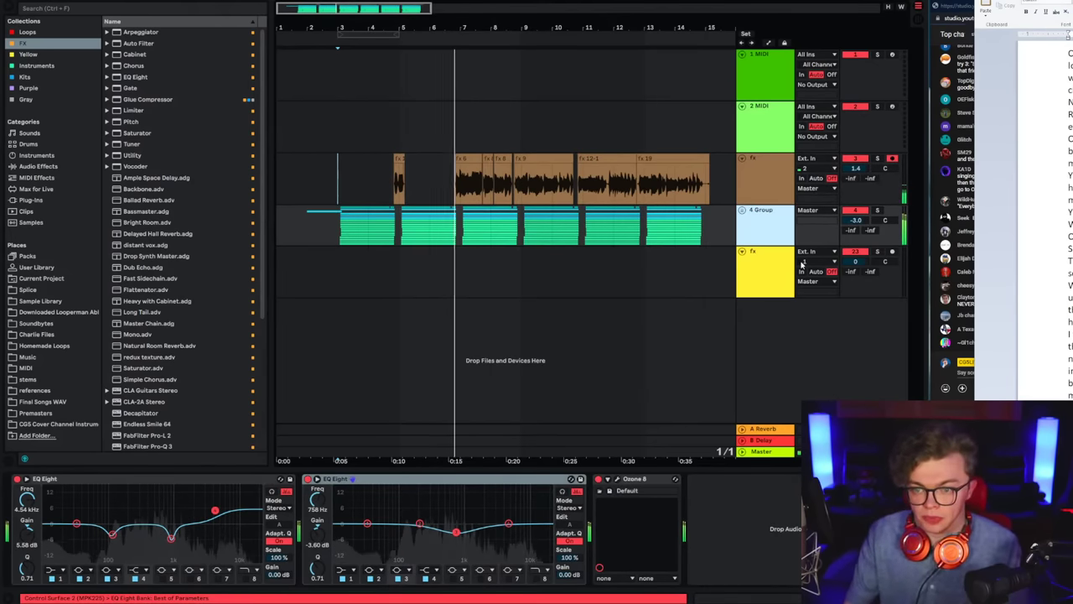
Step: Raise the DeEsser threshold slightly on the fx vocal track
key(Up)
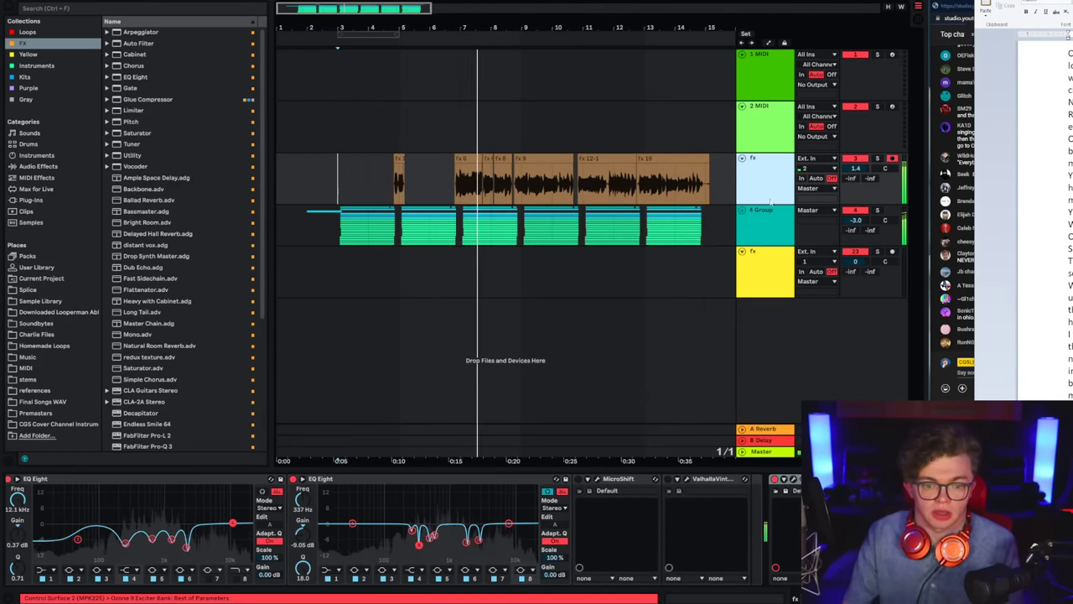
click(781, 480)
scroll(527, 562, down, 5)
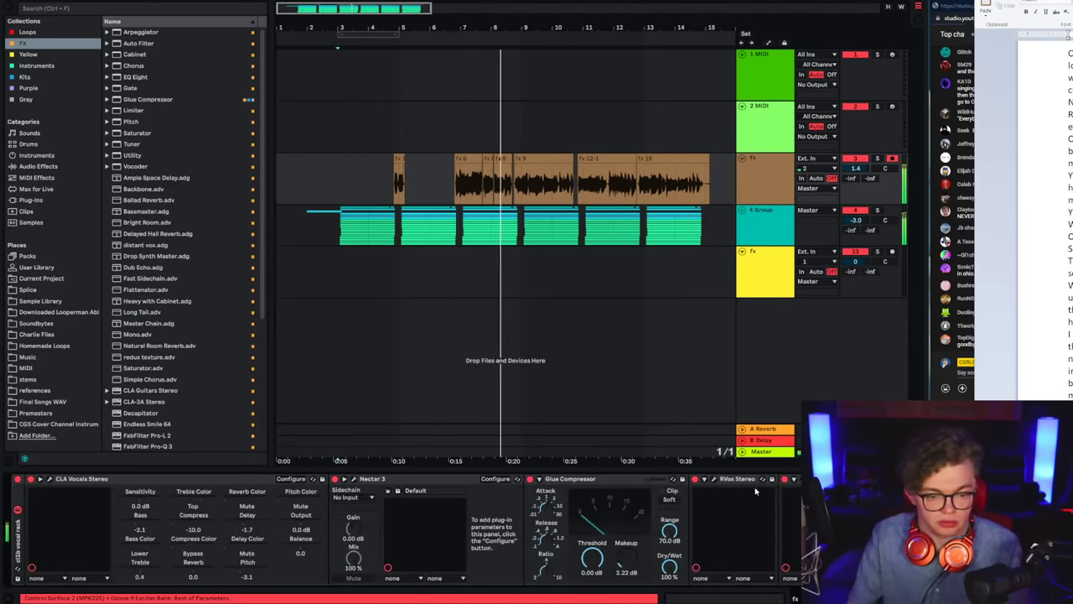
click(804, 480)
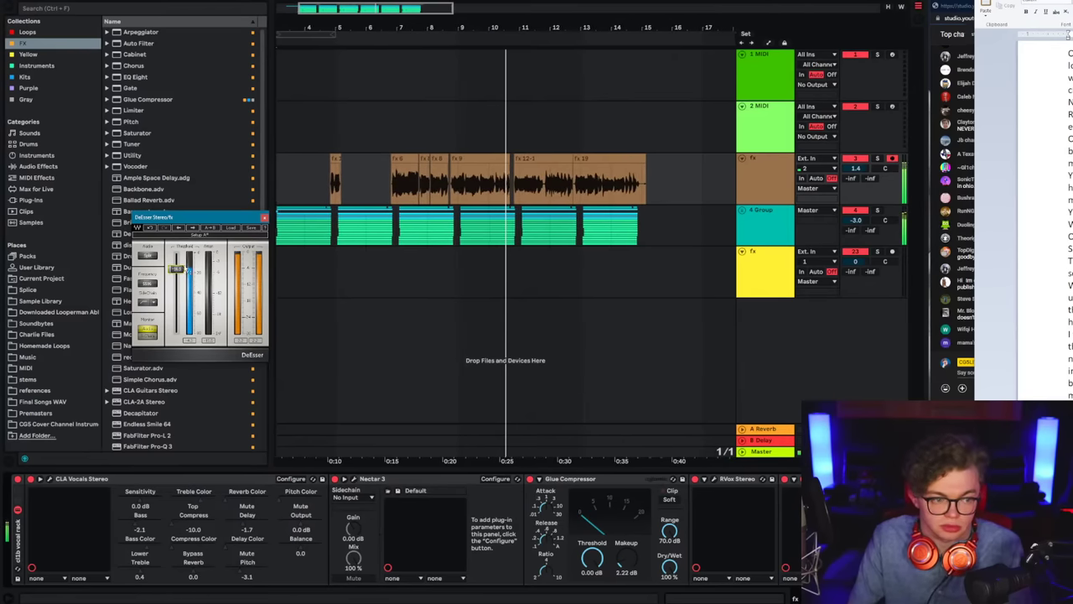
click(264, 217)
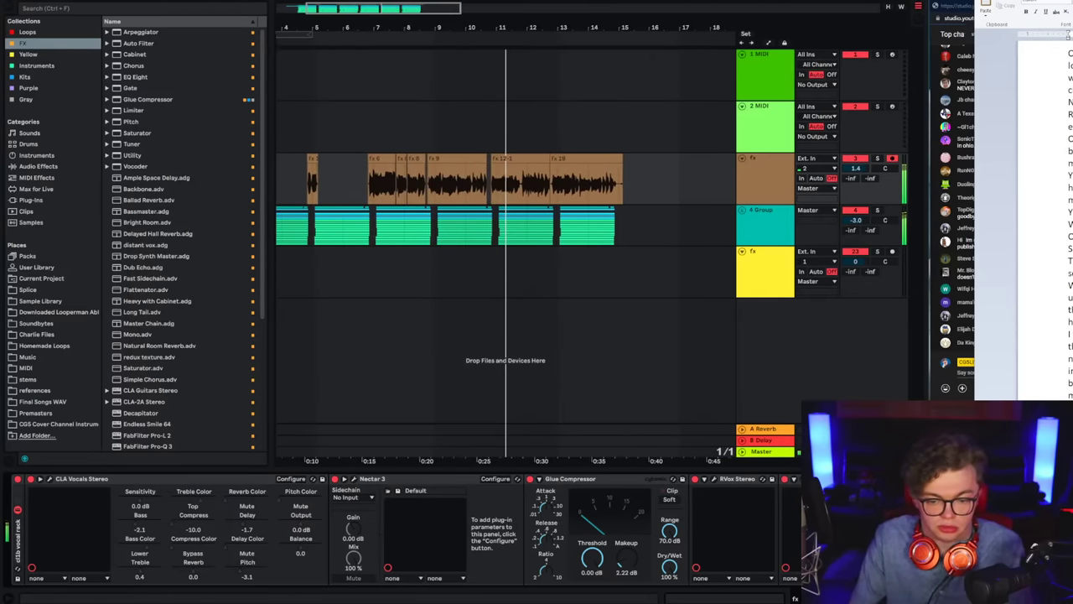
Step: Turn on MicroShift in the fx vocal track's device chain
scroll(750, 513, right, 10)
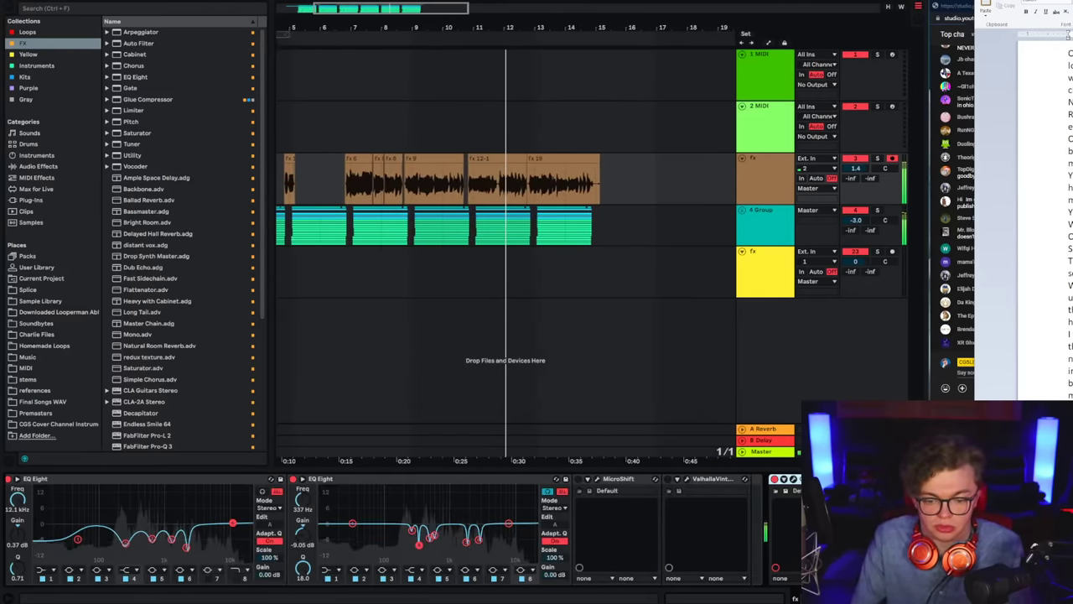
click(617, 480)
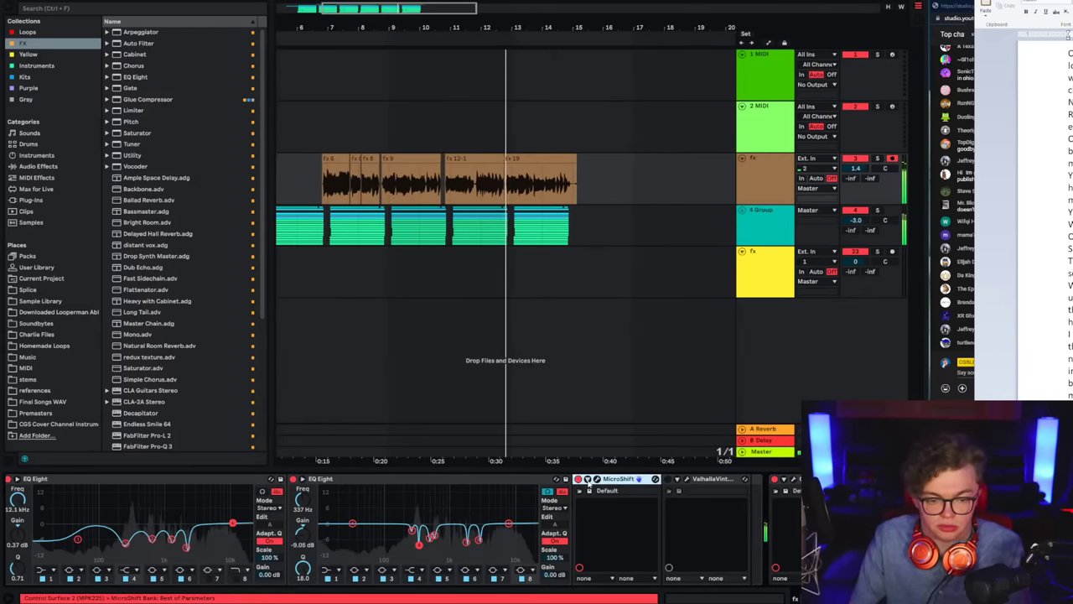
click(766, 187)
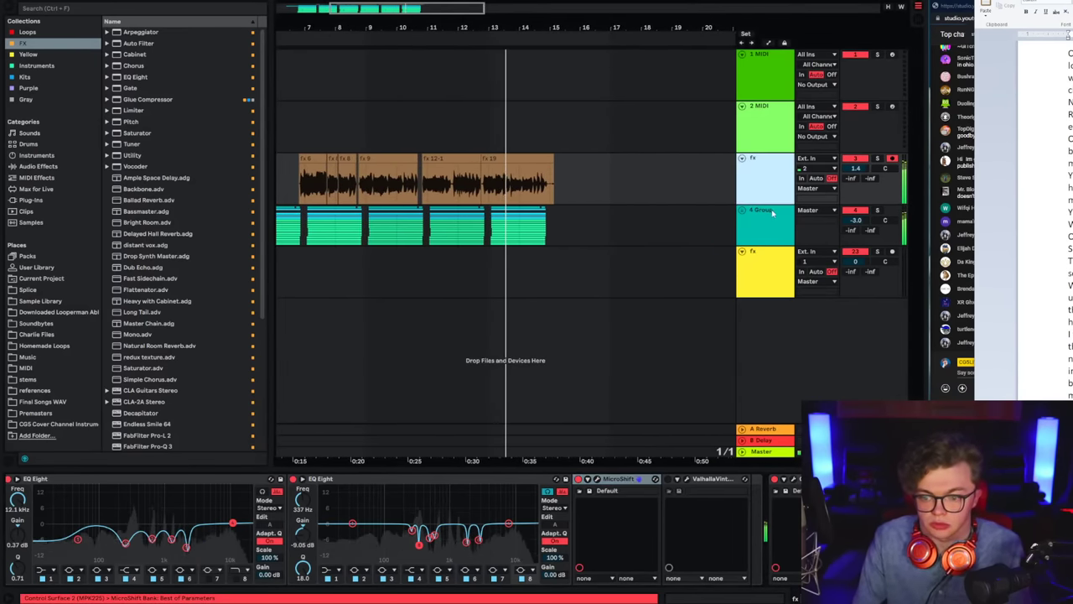
Step: Bring the live chat back into view and replay the vocal with the instrumental from about bar 10
click(955, 330)
click(374, 250)
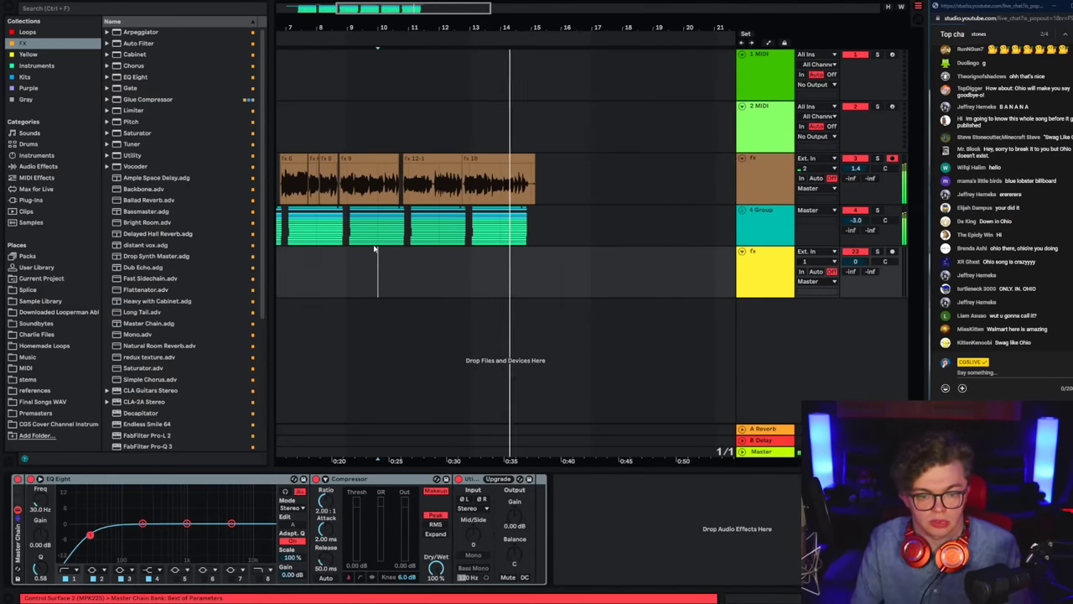
click(377, 234)
click(787, 276)
key(space)
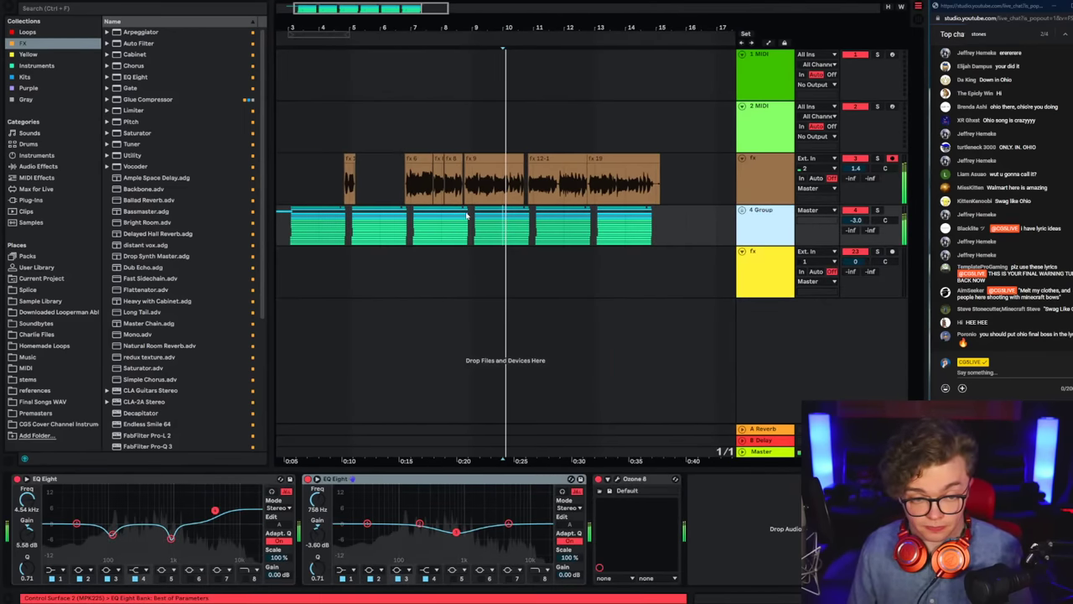
Step: Add an EQ Eight before MicroShift on the soloed fx vocal and cut 1.02 kHz by 8.06 dB with a Q of 6.42
click(762, 162)
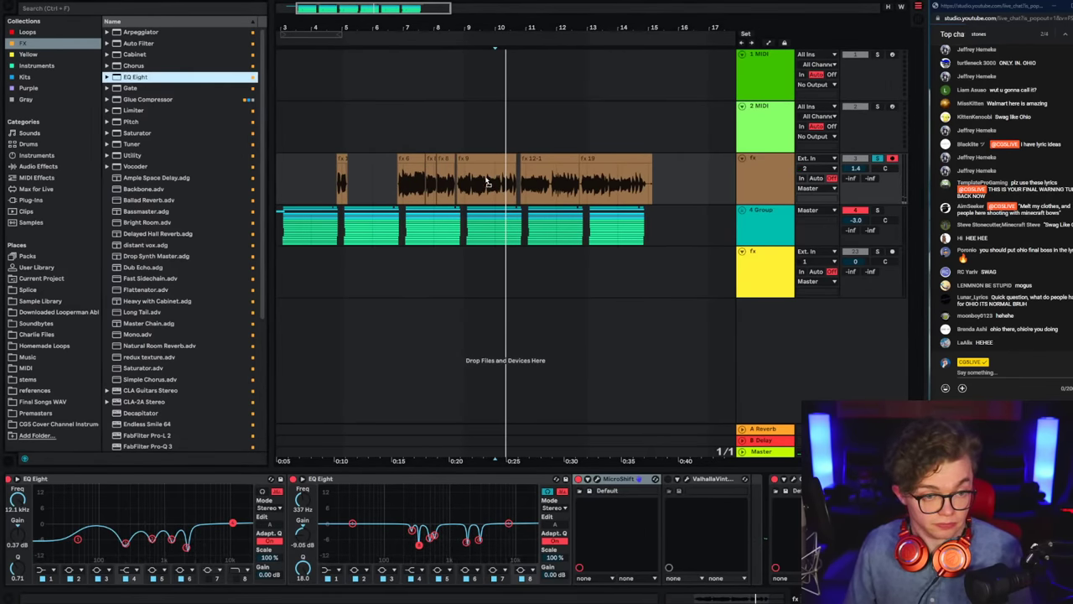
drag(487, 180, 353, 529)
mouse_move(502, 524)
mouse_down()
mouse_move(503, 488)
mouse_move(503, 542)
mouse_up()
key(space)
click(601, 491)
drag(357, 568, 357, 583)
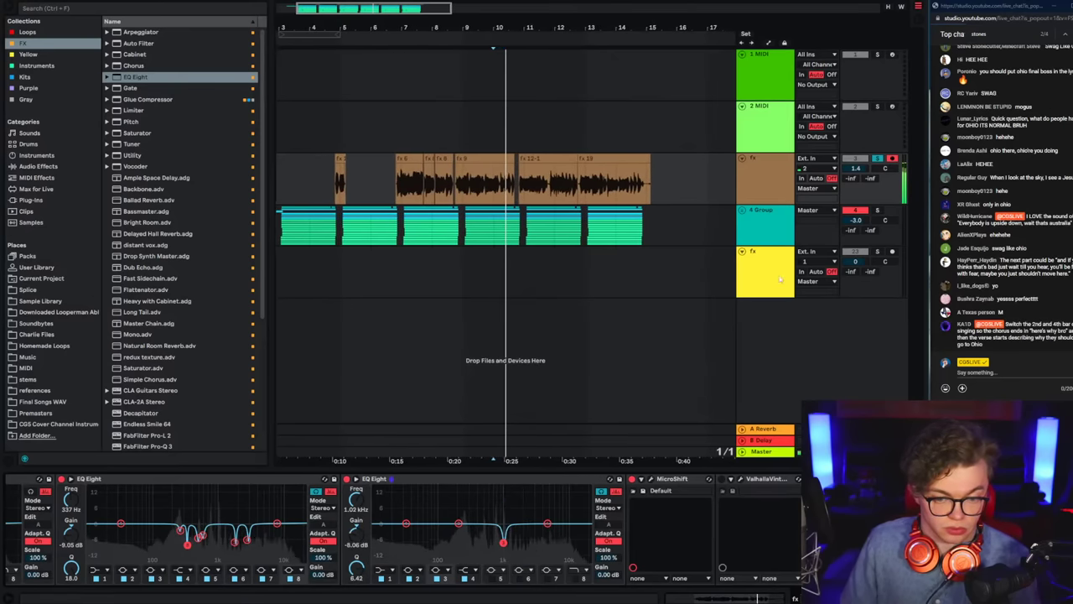
Step: Unsolo the fx vocal to hear it with the instrumental from about bar 7, and hide the browser
click(877, 159)
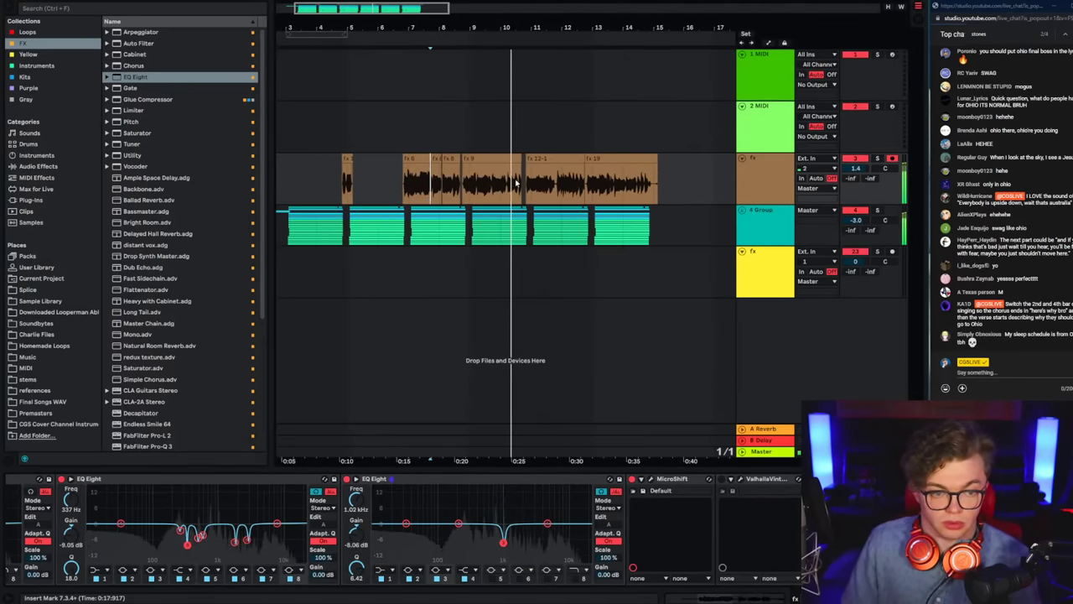
click(760, 169)
click(10, 9)
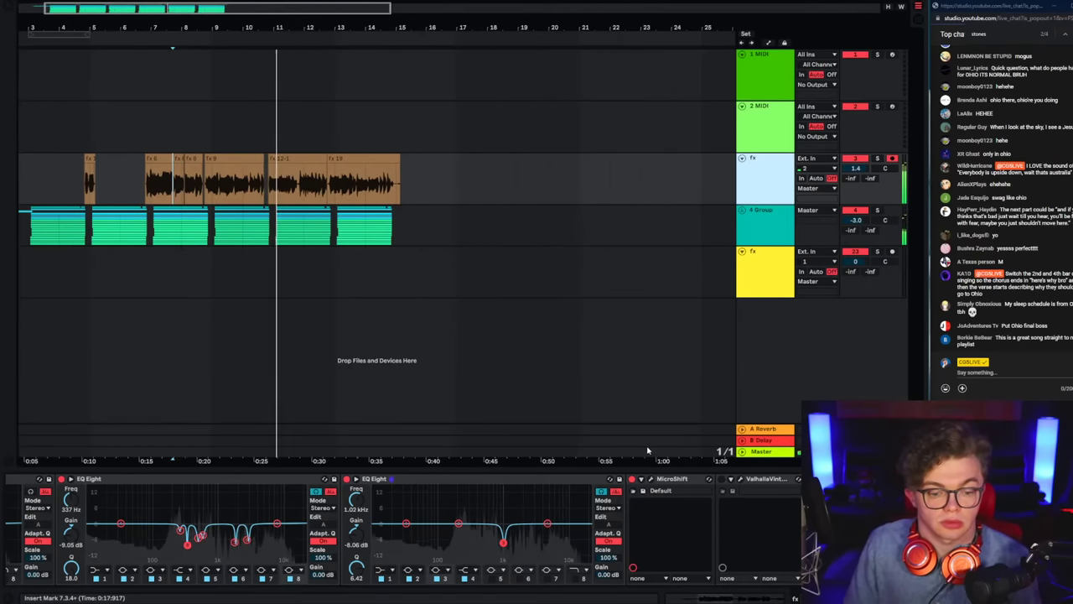
Step: Check the MicroShift, DeEsser and CLA Vocals settings in the fx vocal's device chain during playback
click(650, 478)
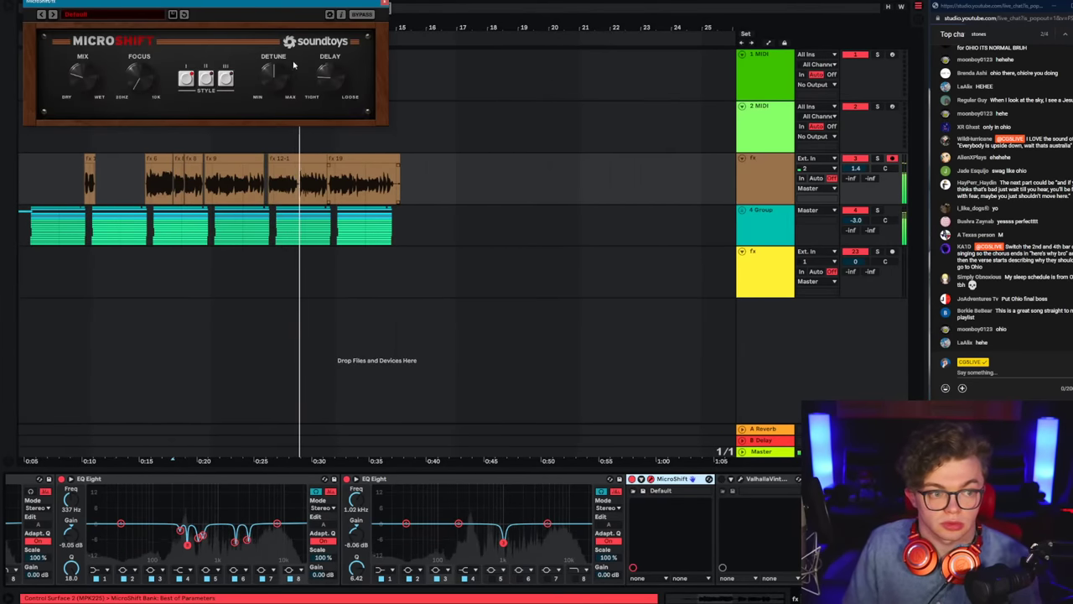
click(385, 4)
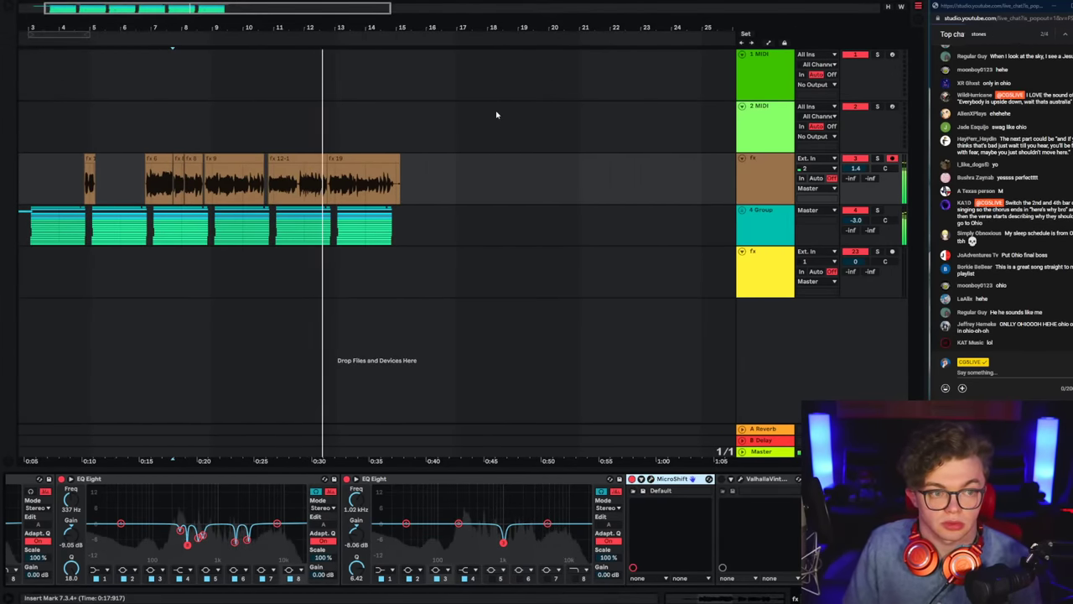
scroll(340, 534, up, 8)
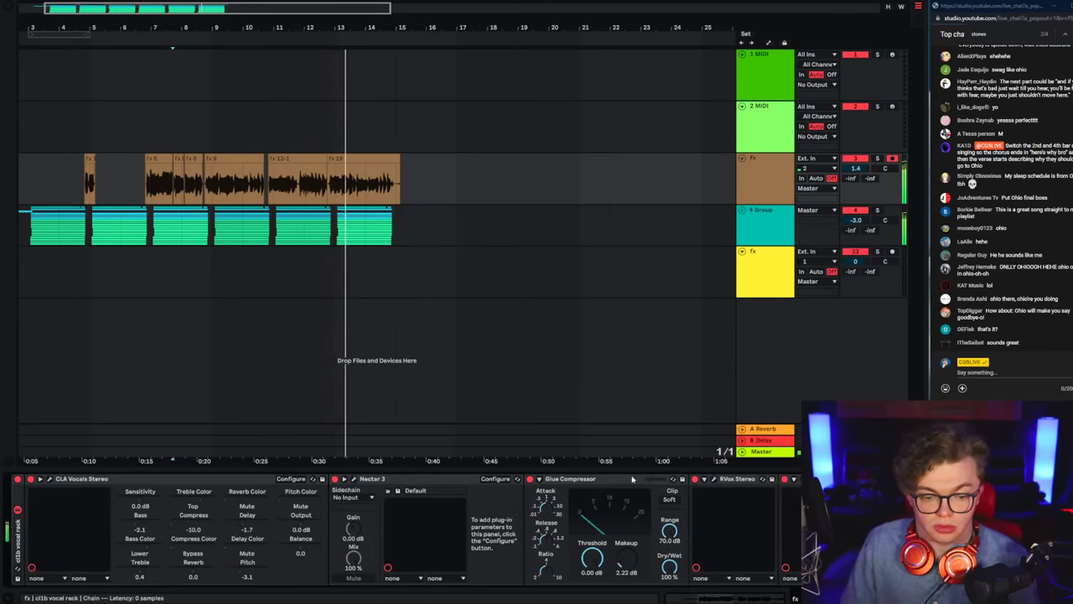
click(804, 478)
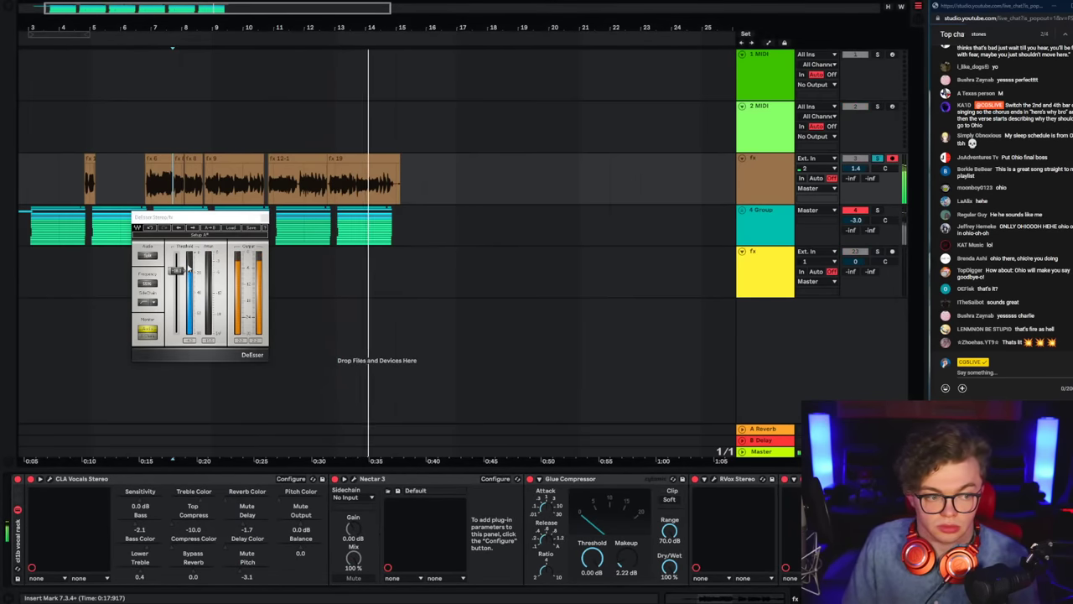
click(265, 219)
click(49, 479)
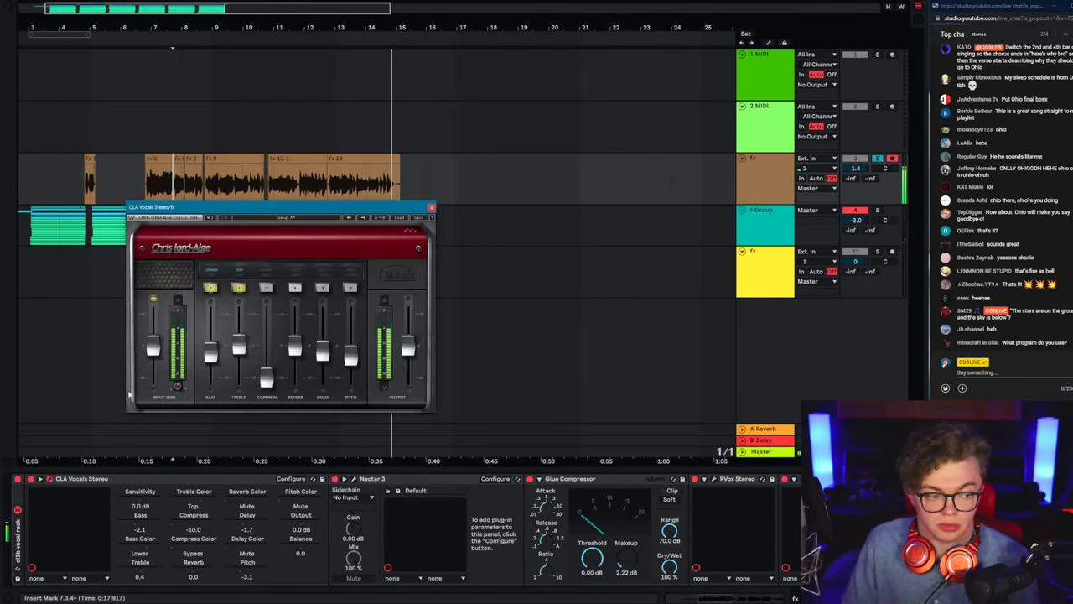
key(space)
key(space)
click(431, 208)
Step: Lower the De-Esser threshold slightly in Nectar 3 on the fx vocal, and unsolo the track
click(379, 481)
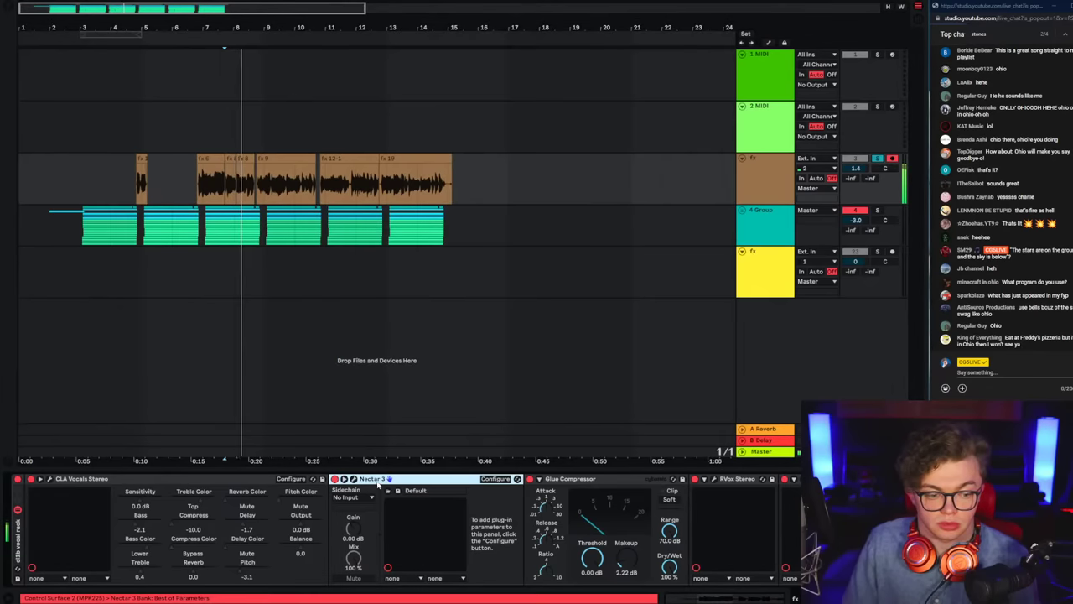
click(353, 479)
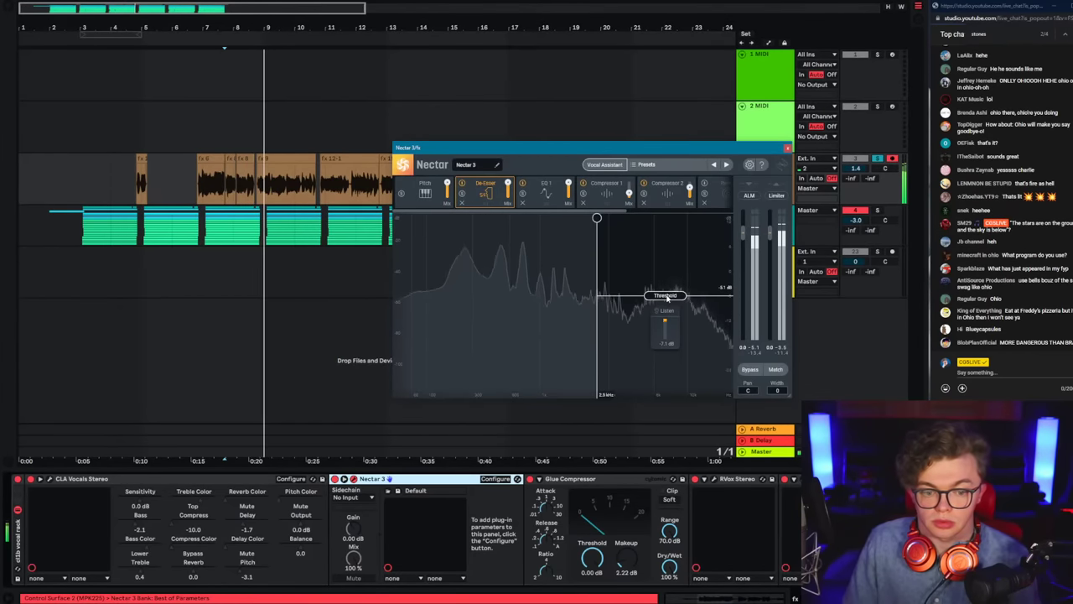
drag(670, 299, 670, 304)
click(788, 148)
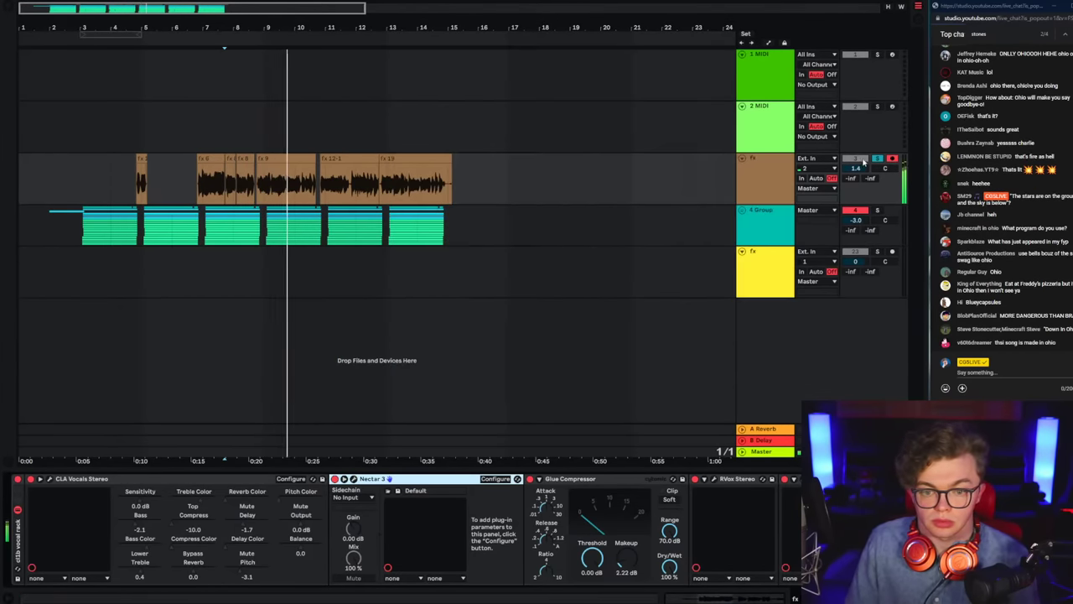
click(878, 159)
Step: Replay the song from the first vocal clip just before bar 5 and view the instrumental group's device chain
scroll(403, 479, right, 10)
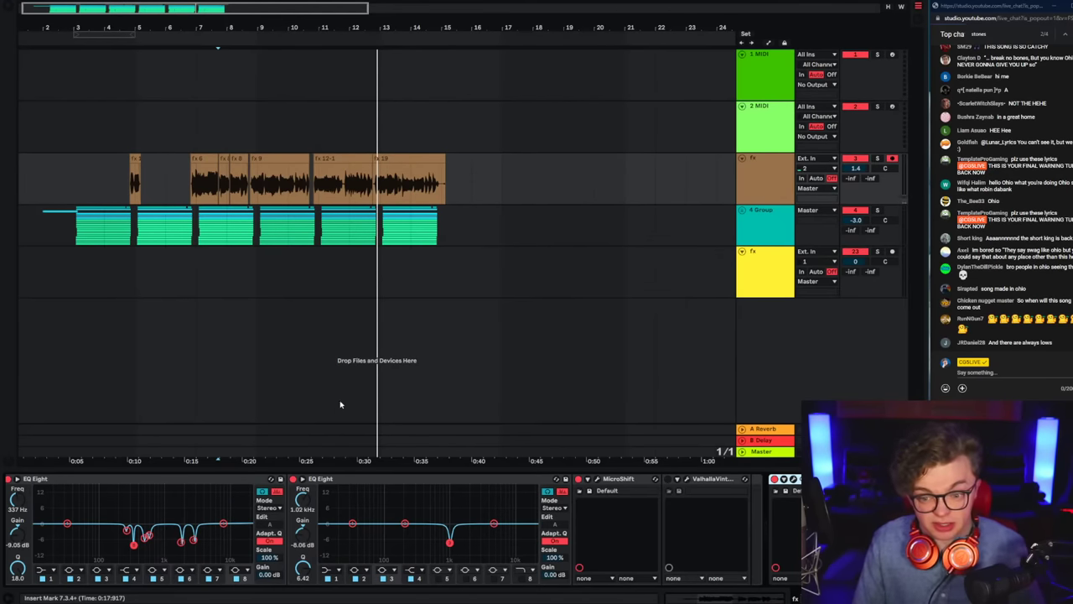
click(129, 185)
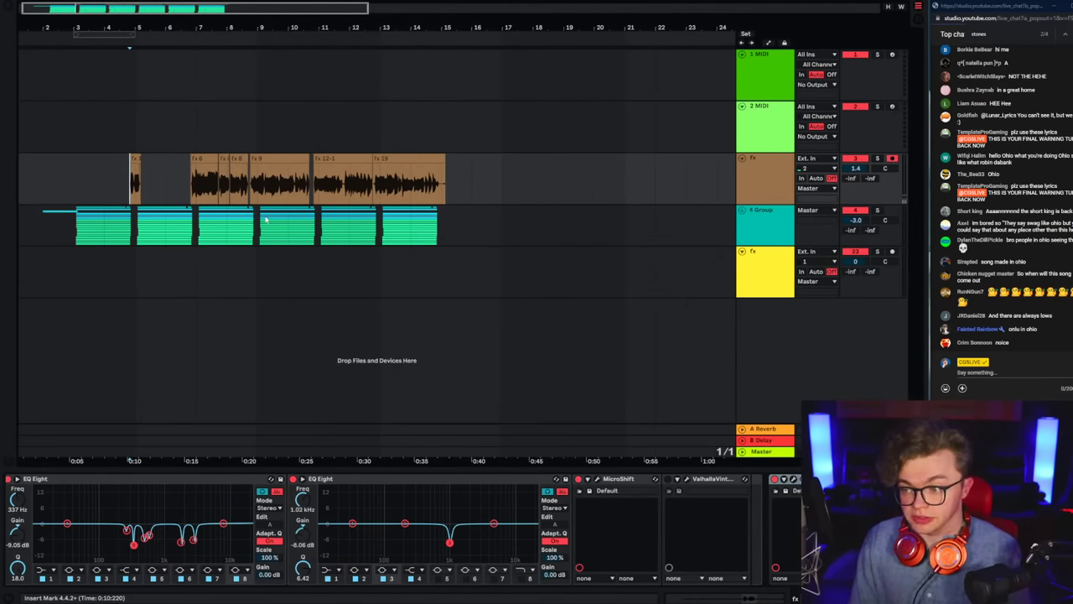
key(space)
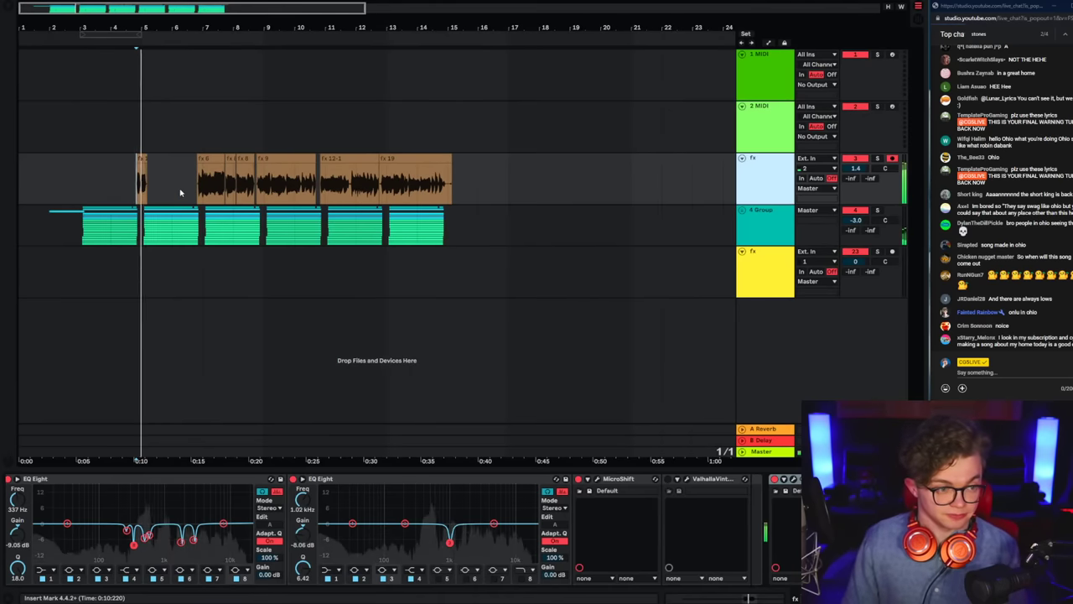
click(193, 195)
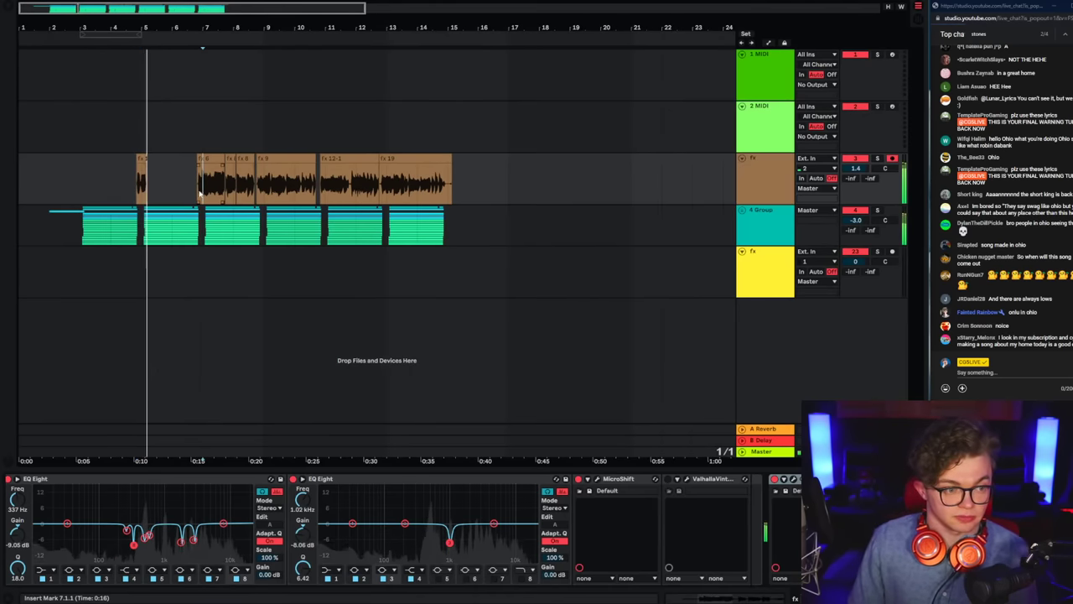
click(718, 239)
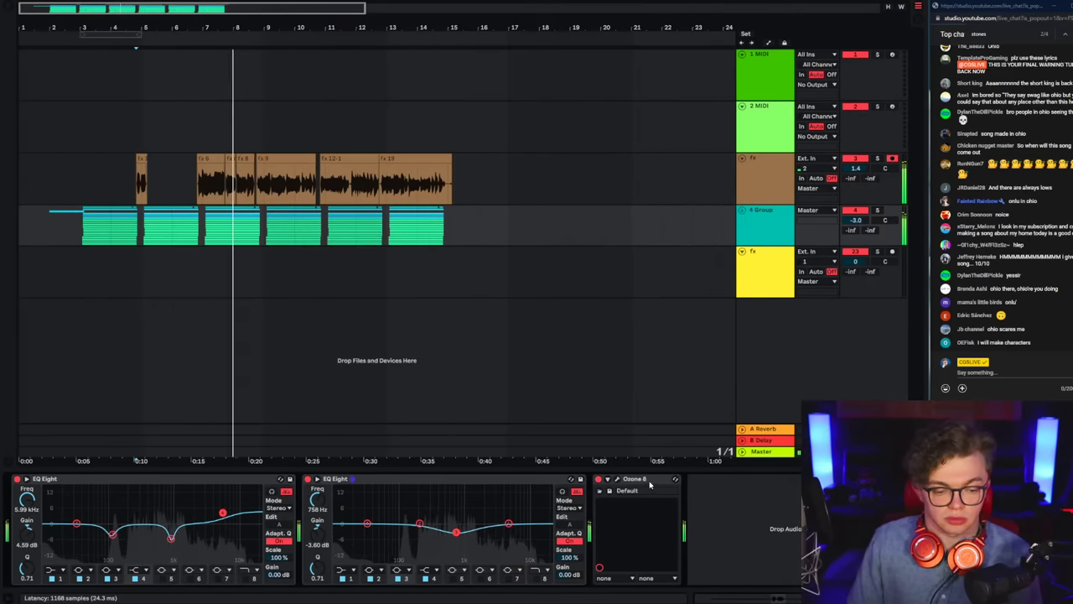
click(764, 230)
Step: Set the grid to 1/4 and place the dhh3_percussion_snaps_plate sample at about beat 7.2 on the lower fx track
click(768, 263)
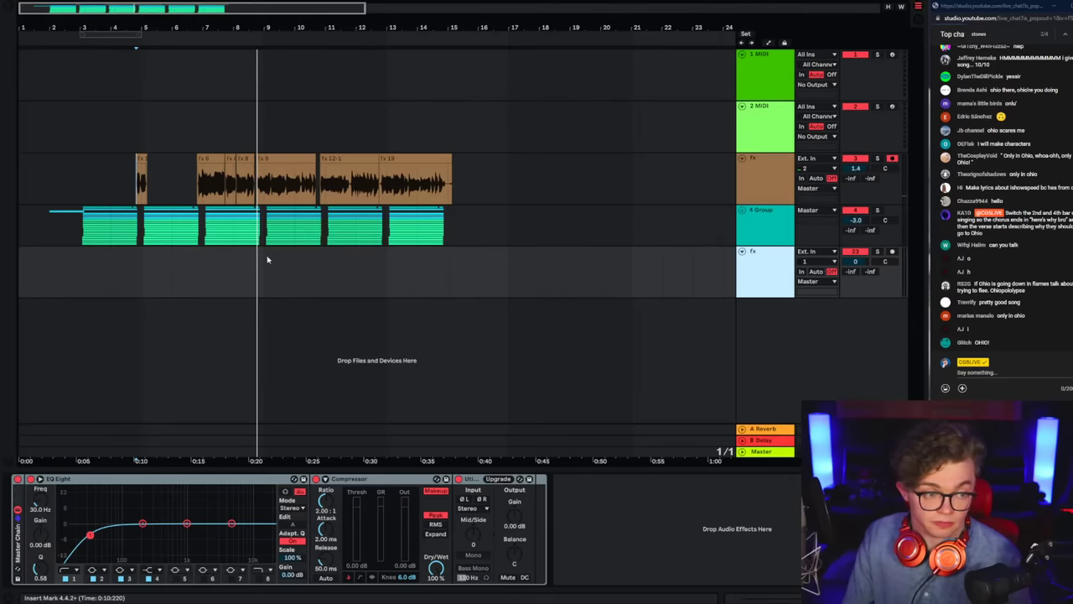
right_click(233, 283)
click(246, 414)
drag(236, 17, 379, 272)
key(space)
click(392, 285)
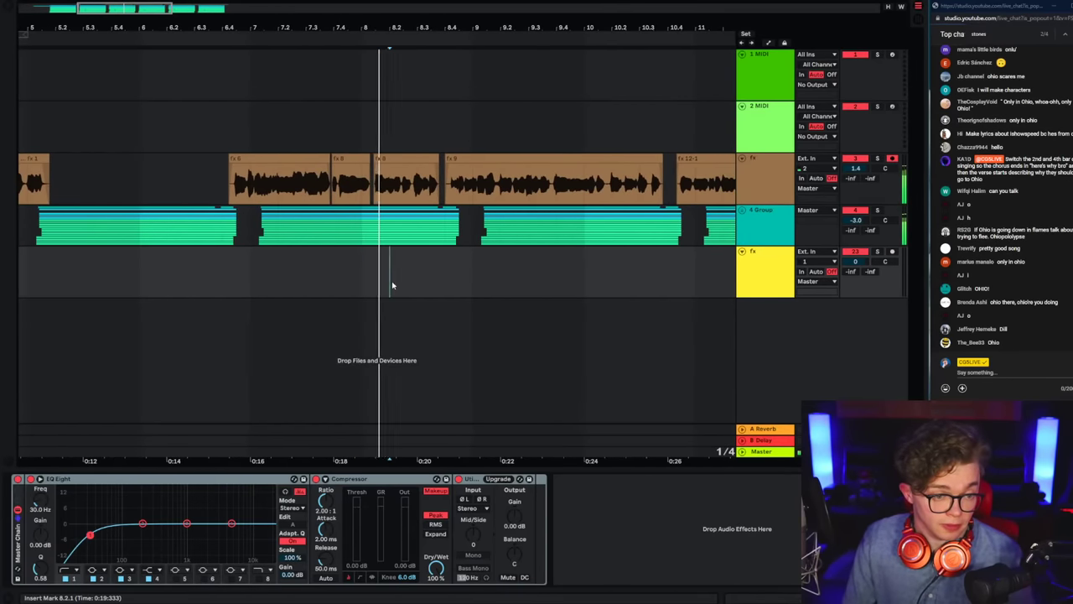
key(space)
click(269, 290)
key(space)
key(space)
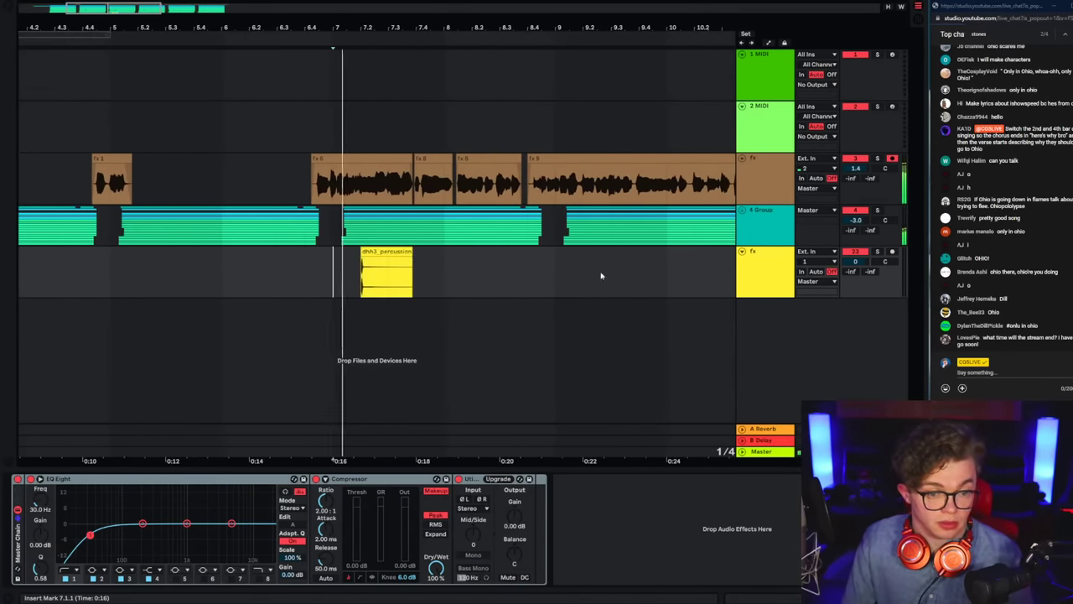
Step: Duplicate the percussion snap onto beats 2 and 4 of every bar from bar 7 through bar 14
drag(337, 287, 457, 291)
key(ctrl+d)
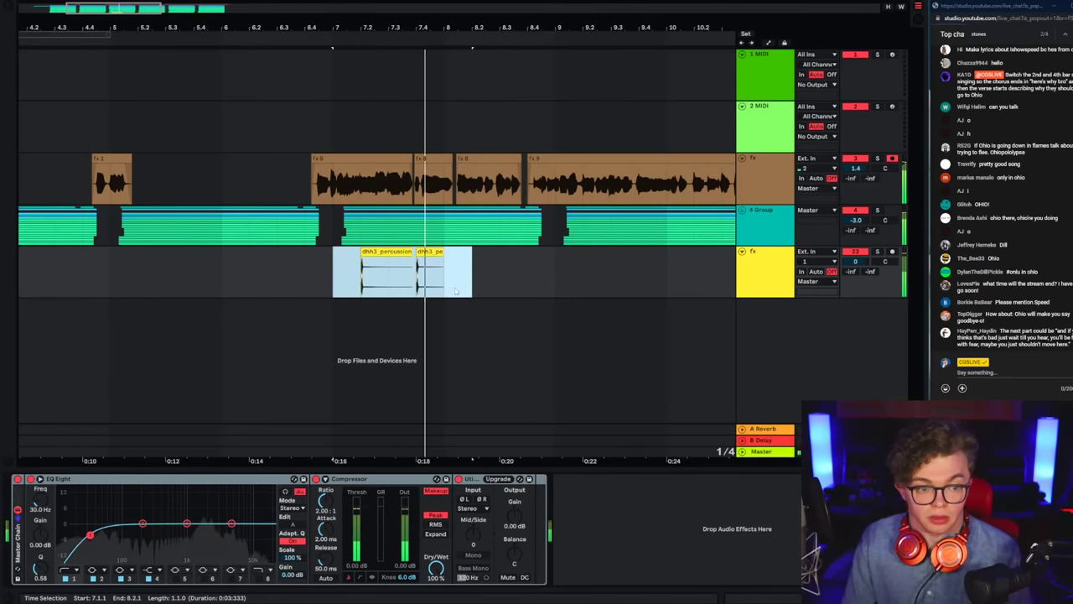
key(ctrl+d)
key(ctrl+d)
key(ctrl+d)
key(ctrl+d)
scroll(328, 71, down, 5)
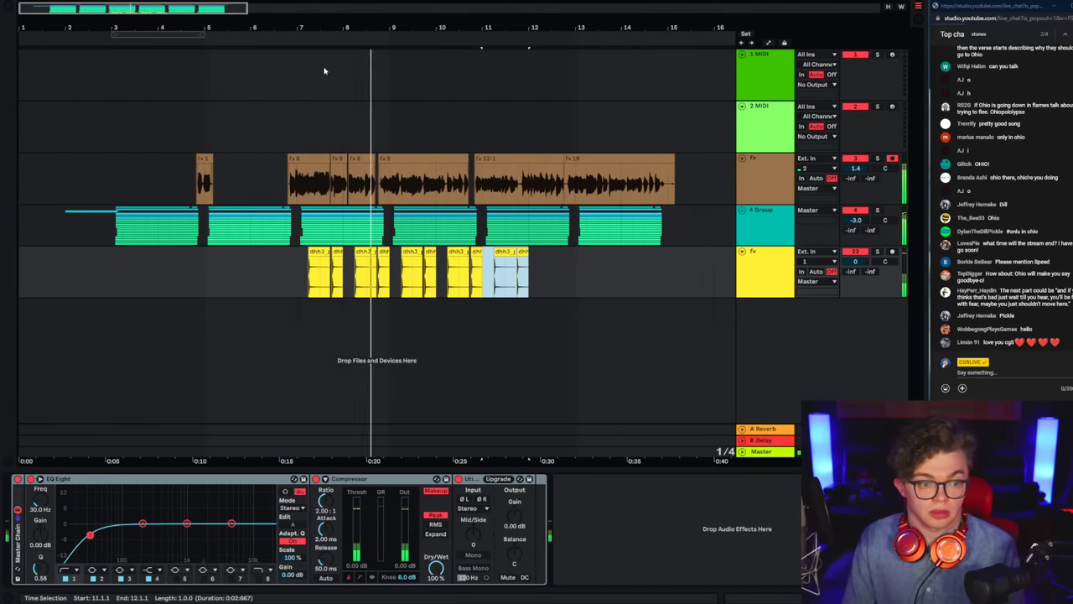
key(ctrl+d)
key(ctrl+d)
key(ctrl+d)
Step: Nudge all the snap clips slightly earlier with the grid off, and set the grid to 1/1
click(296, 290)
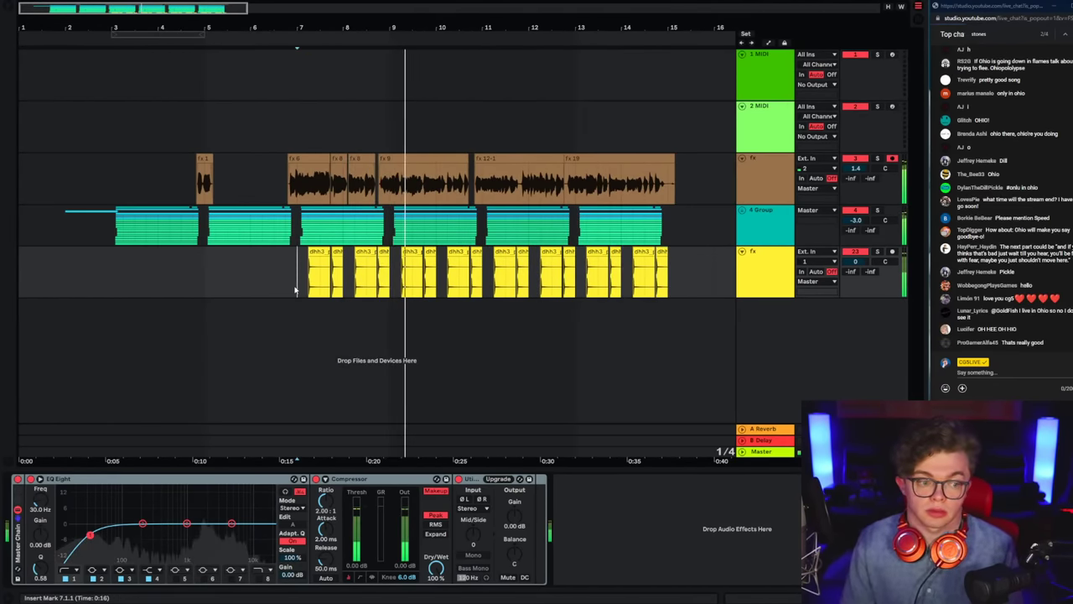
drag(295, 290, 673, 286)
right_click(674, 287)
click(810, 530)
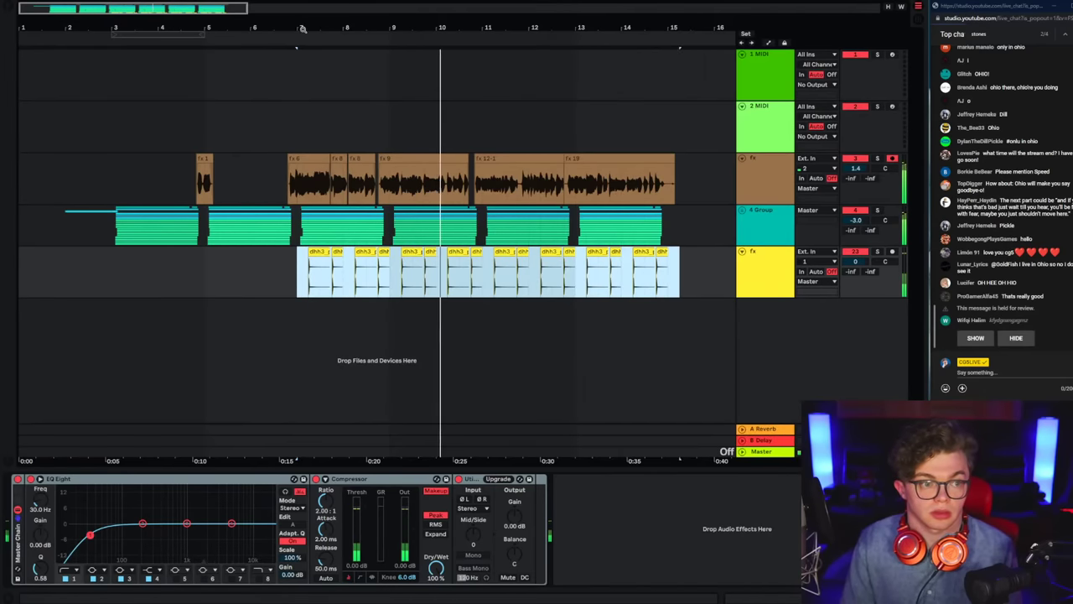
drag(303, 29, 302, 100)
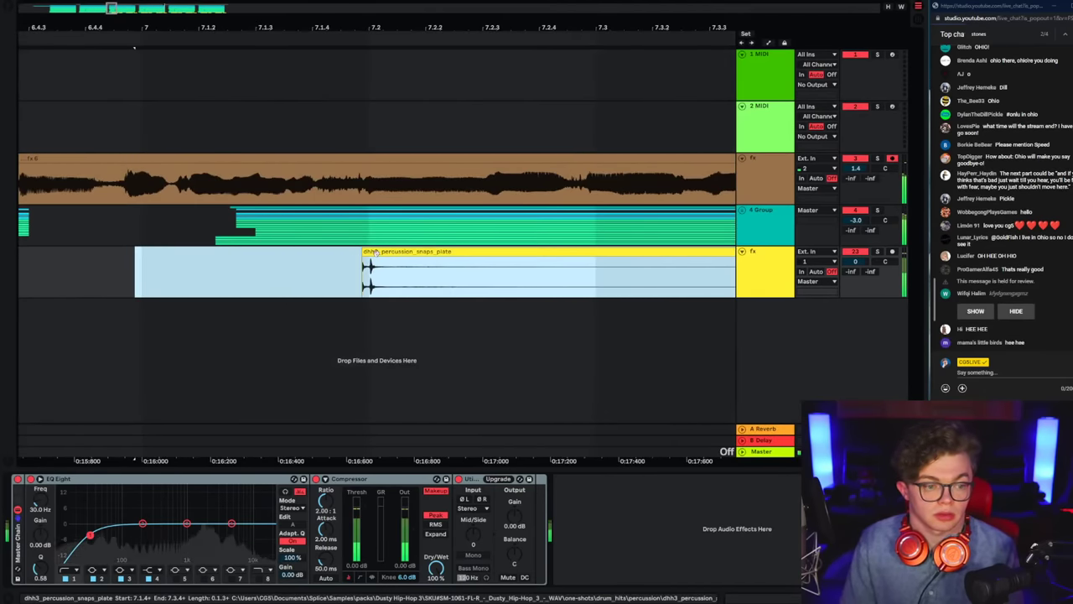
mouse_move(327, 29)
mouse_down()
mouse_move(327, 3)
mouse_move(277, 7)
mouse_up()
right_click(312, 290)
click(423, 518)
Step: Delete all the snap clips from the lower fx track
click(254, 283)
click(294, 235)
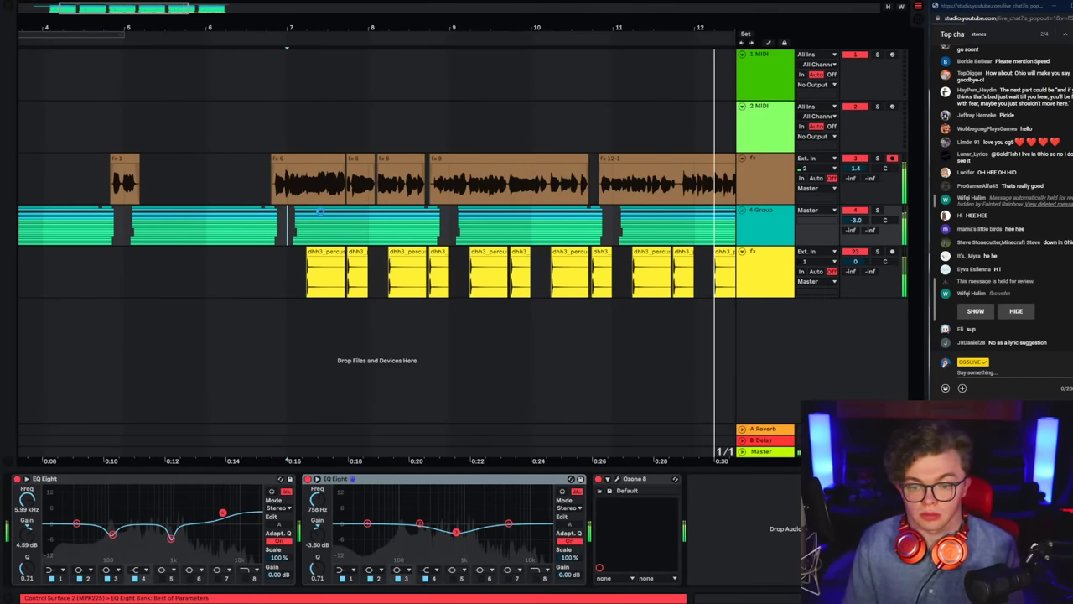
click(782, 186)
click(765, 223)
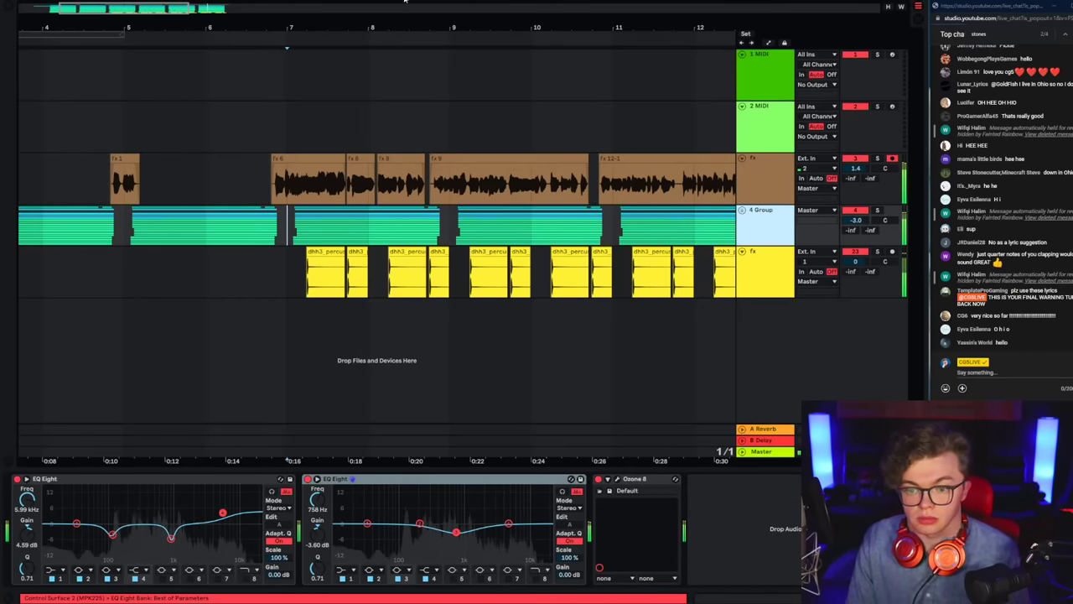
scroll(191, 304, down, 3)
drag(194, 287, 495, 273)
key(Delete)
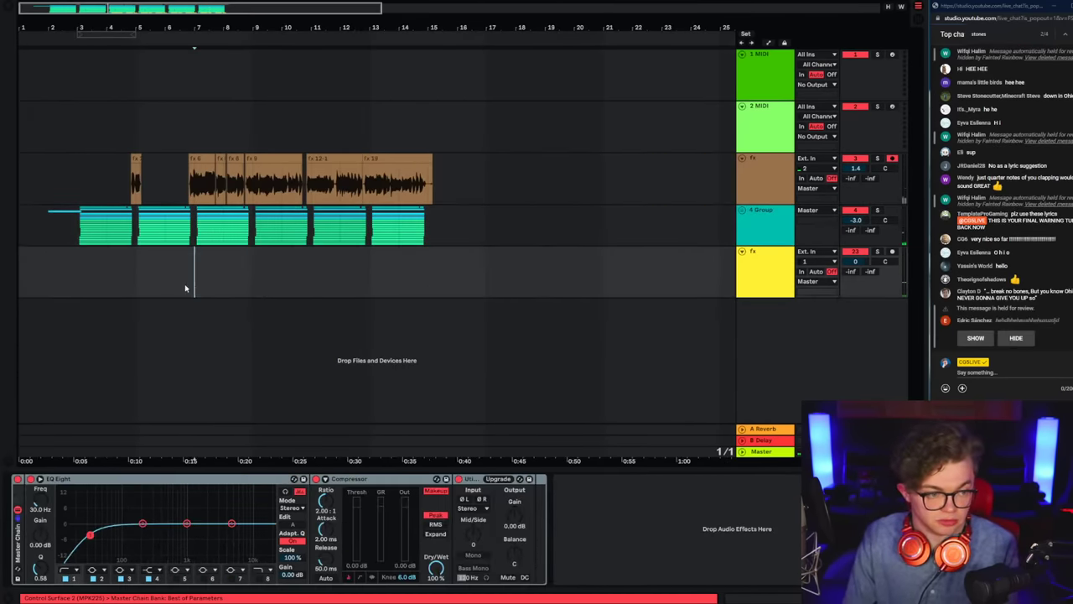
Step: Set the grid to 1/4 and place the BULLYFINGE… snap sample at beat 7.2 on the lower fx track
right_click(189, 283)
click(207, 414)
click(201, 285)
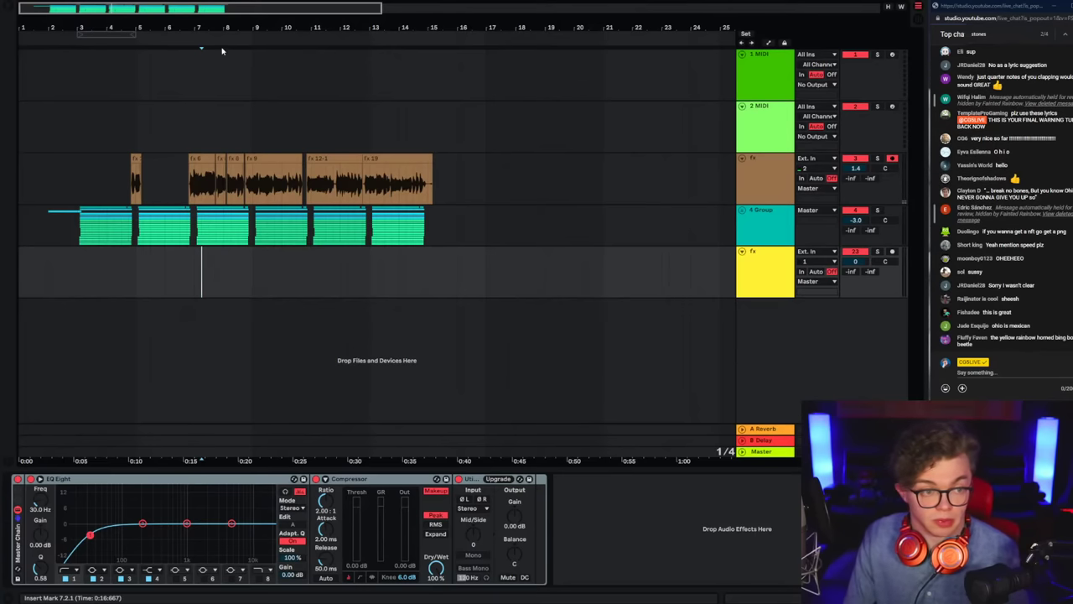
drag(198, 29, 229, 167)
click(223, 277)
key(space)
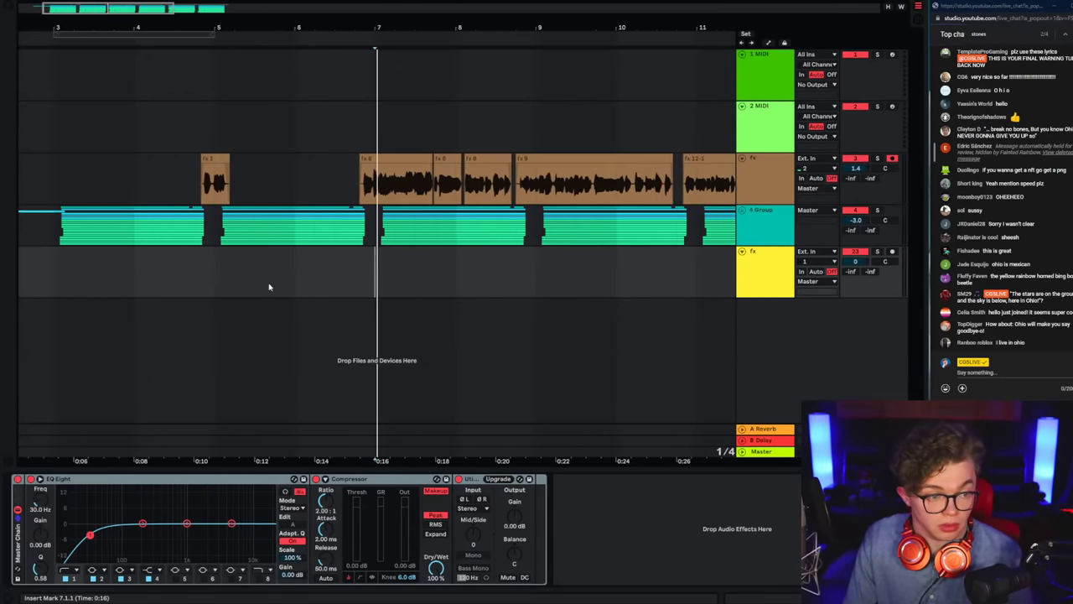
key(space)
click(393, 286)
key(ctrl+v)
Step: Play from bar 7 and set the lower fx track's volume to -4.0 dB
click(373, 282)
key(space)
drag(855, 261, 855, 278)
click(408, 269)
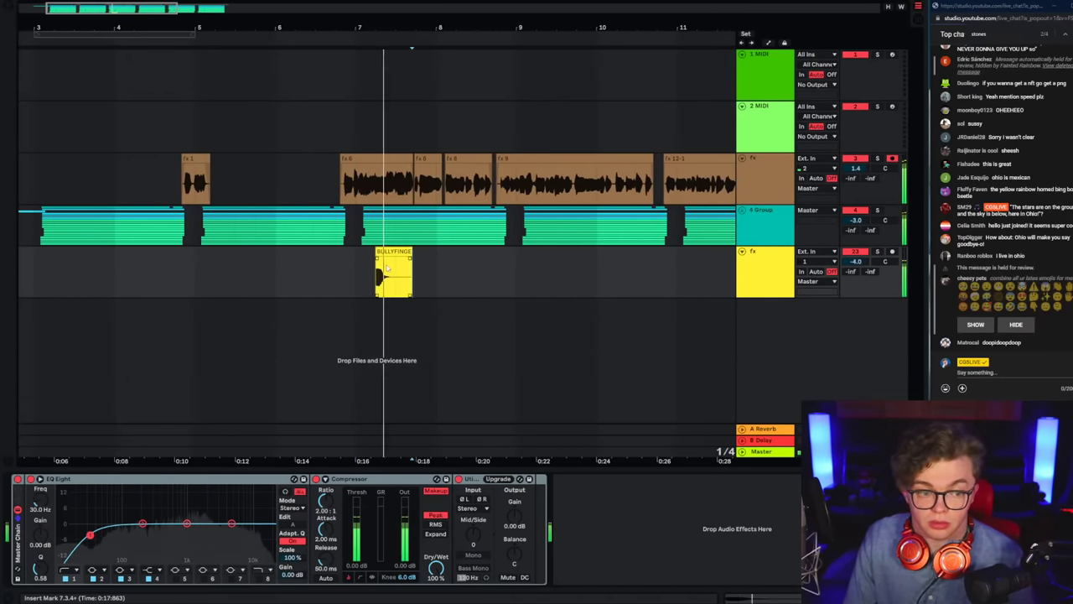
key(space)
key(space)
Step: Duplicate the BULLYFINGE… snap onto beats 2 and 4 of each bar from bar 7 through bar 10
drag(357, 278, 436, 291)
key(ctrl+d)
key(ctrl+d)
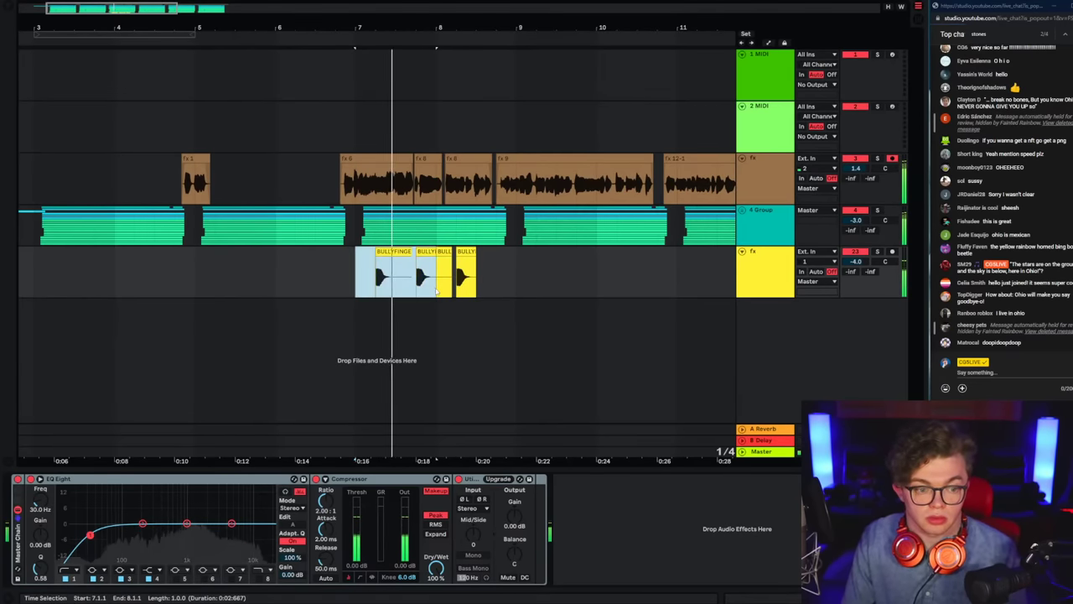
key(ctrl+d)
drag(357, 292, 431, 291)
key(ctrl+d)
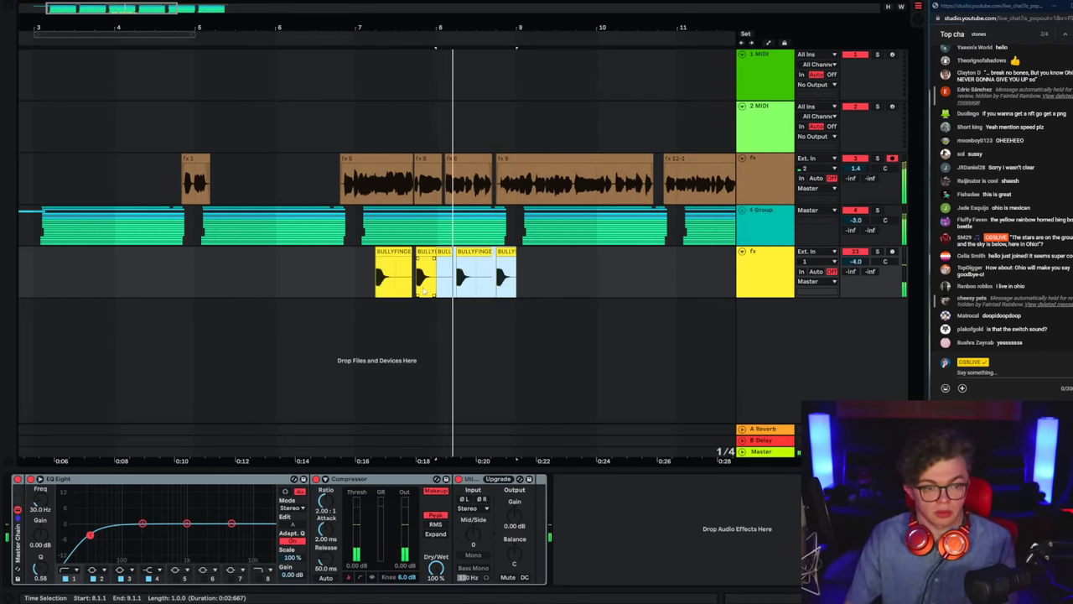
key(ctrl+d)
key(ctrl+d)
drag(438, 31, 421, 31)
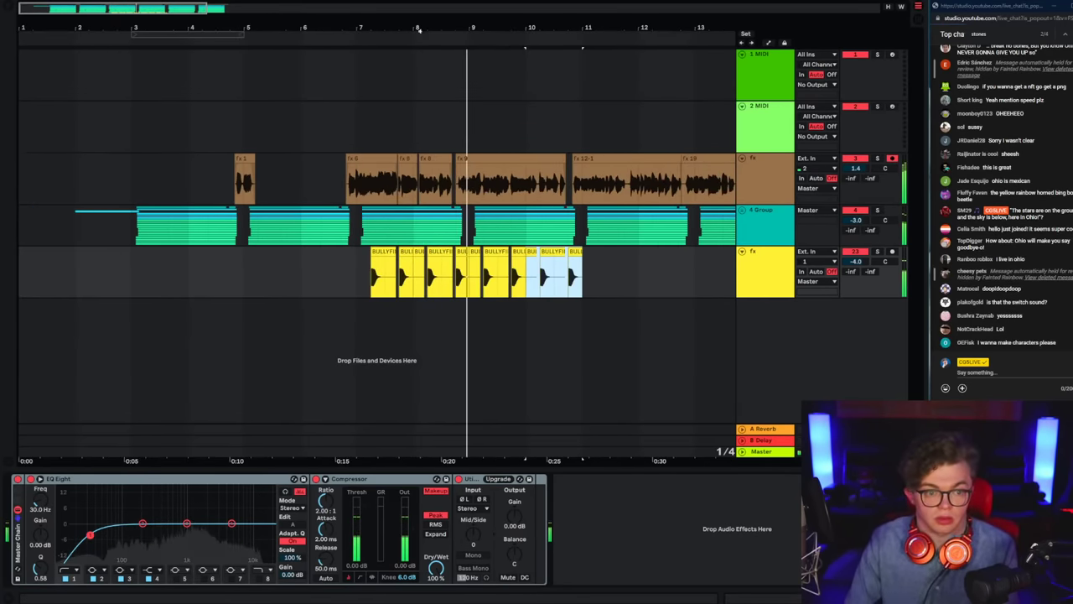
Step: Undo the last snap duplications and delete the remaining BULLYFINGE… clips
key(ctrl+z)
key(ctrl+z)
key(ctrl+z)
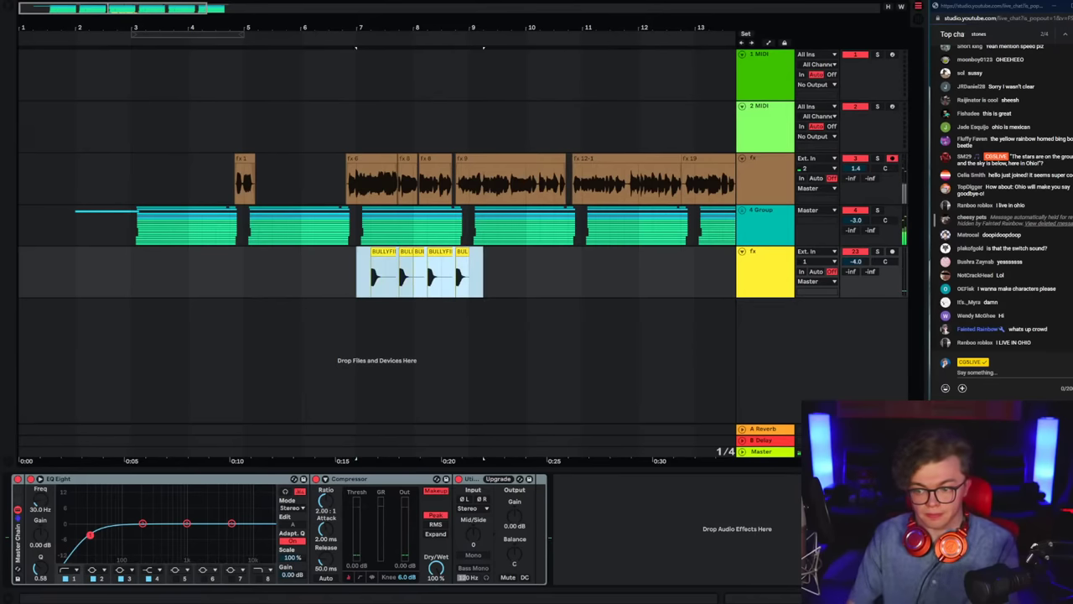
key(Delete)
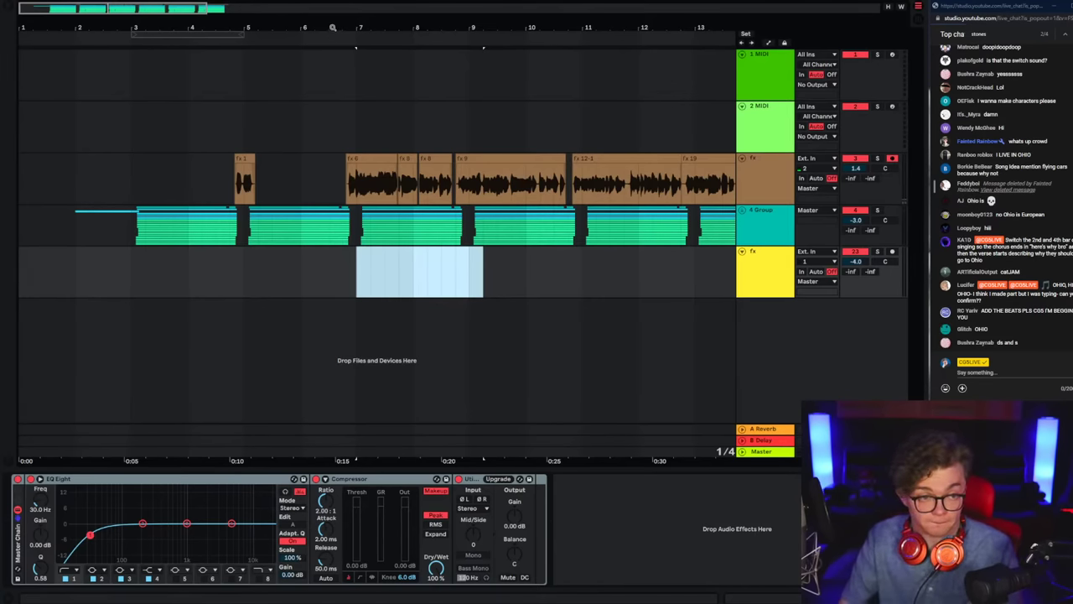
Step: Place the HC_one_s… sample at beat 7.2 on the lower fx track and duplicate it to beat 7.4
drag(333, 28, 323, 227)
click(419, 286)
key(space)
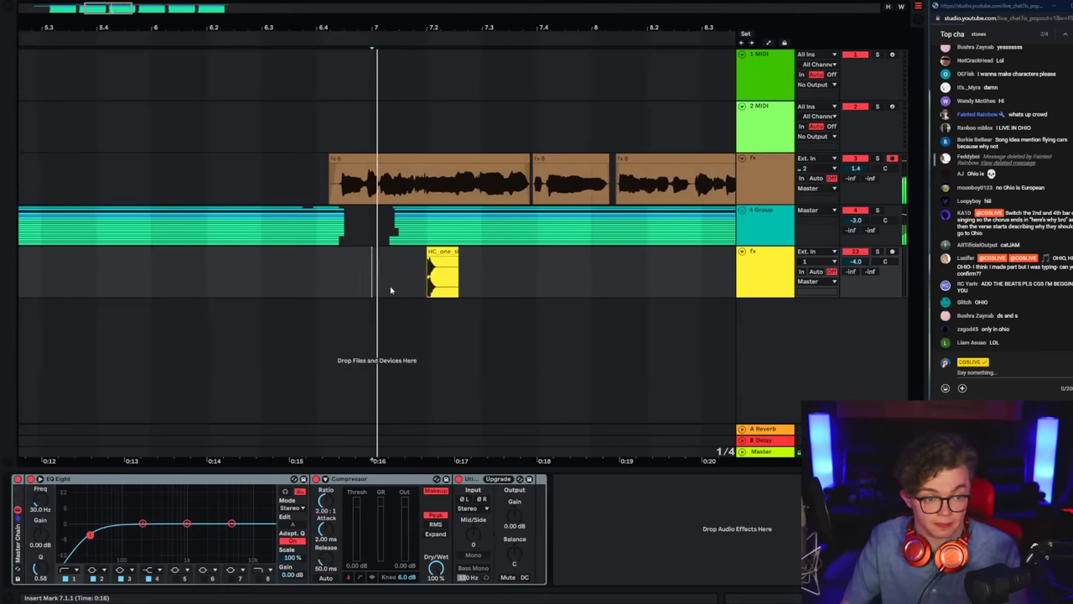
drag(390, 290, 482, 287)
key(ctrl+d)
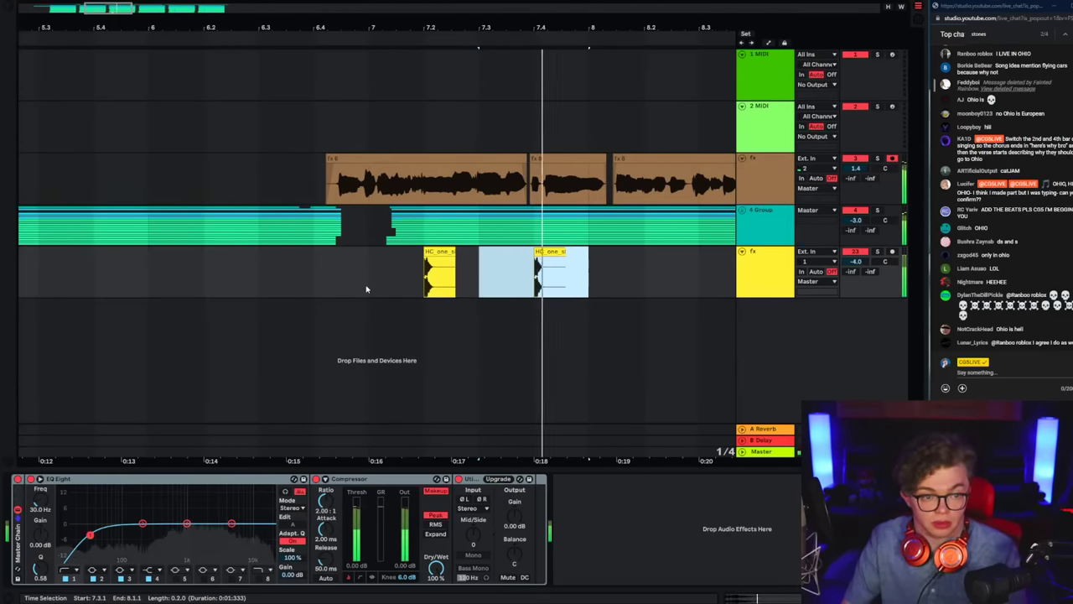
Step: Select the one-bar HC_one_s… pattern in bar 7 and duplicate it through bar 13
shift+click(365, 289)
key(ctrl+d)
drag(327, 34, 330, 26)
key(ctrl+d)
key(ctrl+d)
key(ctrl+d)
key(ctrl+d)
key(ctrl+d)
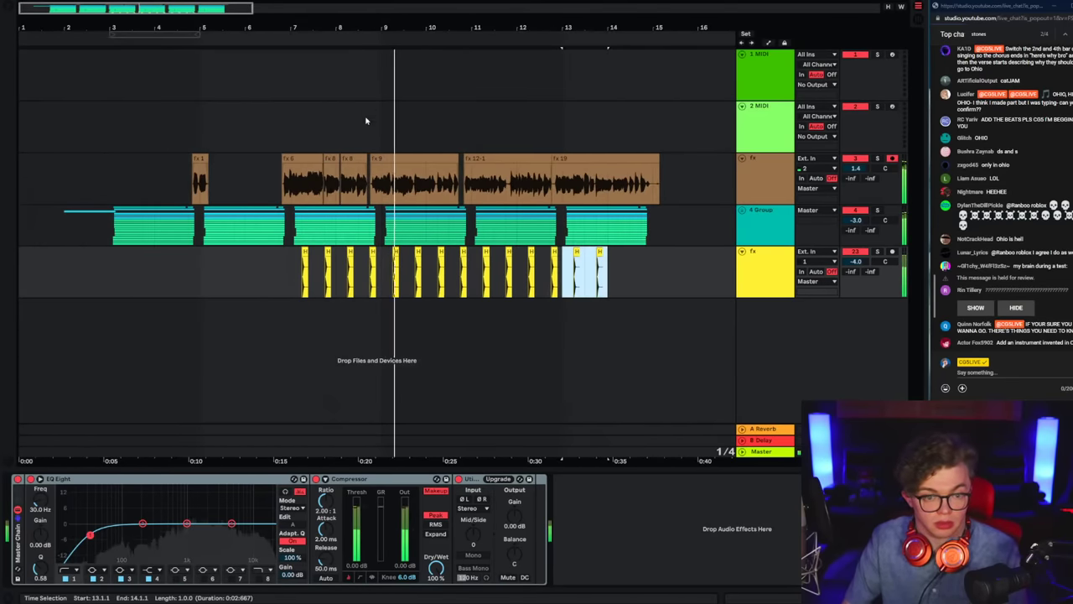
Step: Duplicate the selected one-bar snap pattern once more into bar 14
key(ctrl+d)
click(293, 277)
click(768, 216)
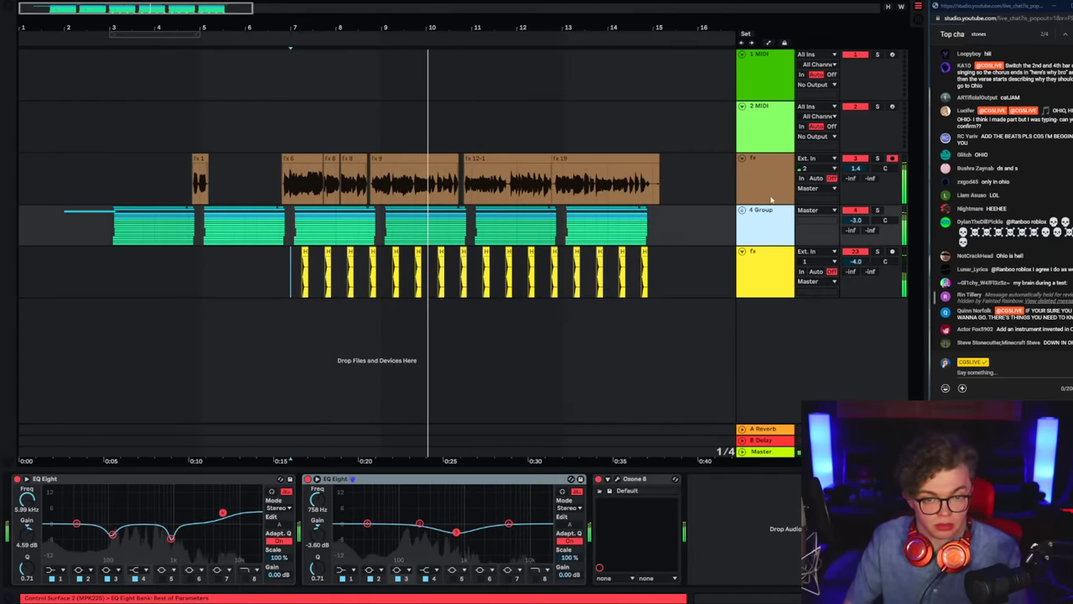
Step: Raise the lead vocal track's volume to 2.9 dB and look through its effects chain
click(758, 176)
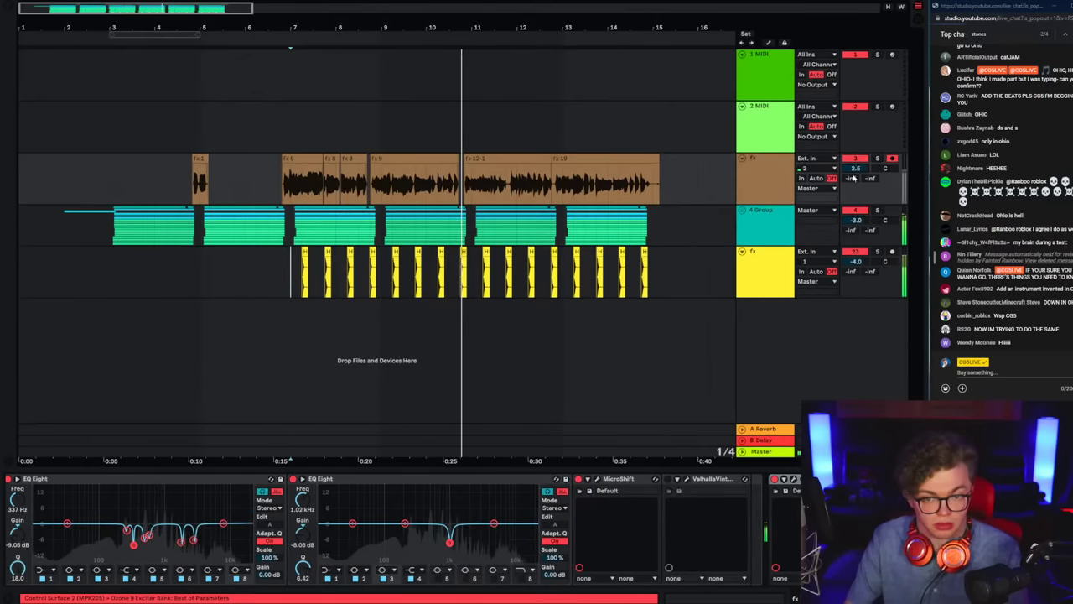
click(279, 183)
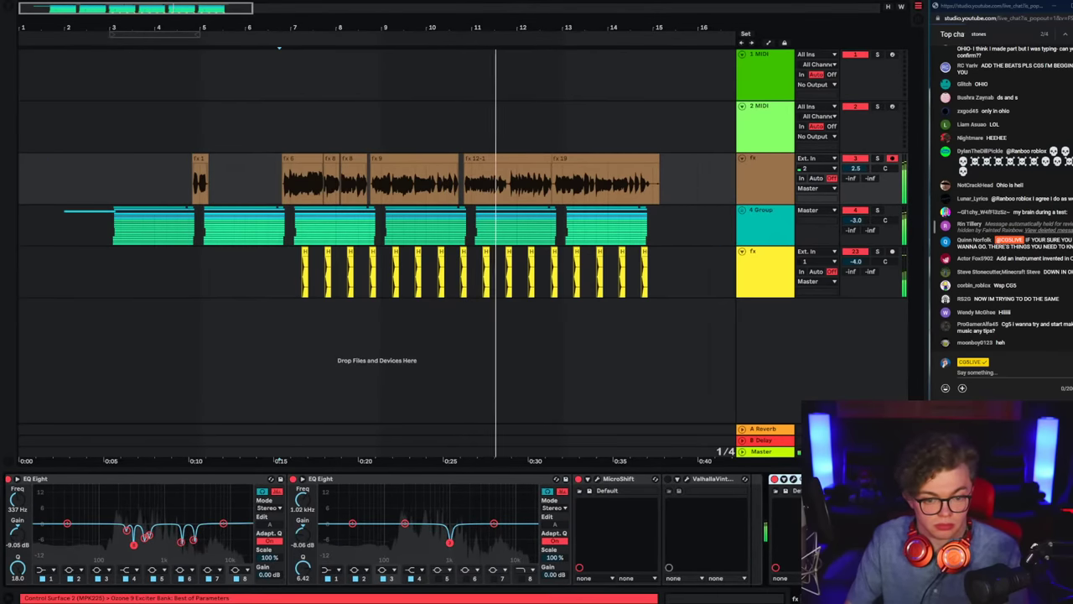
drag(862, 171, 862, 162)
scroll(597, 506, left, 10)
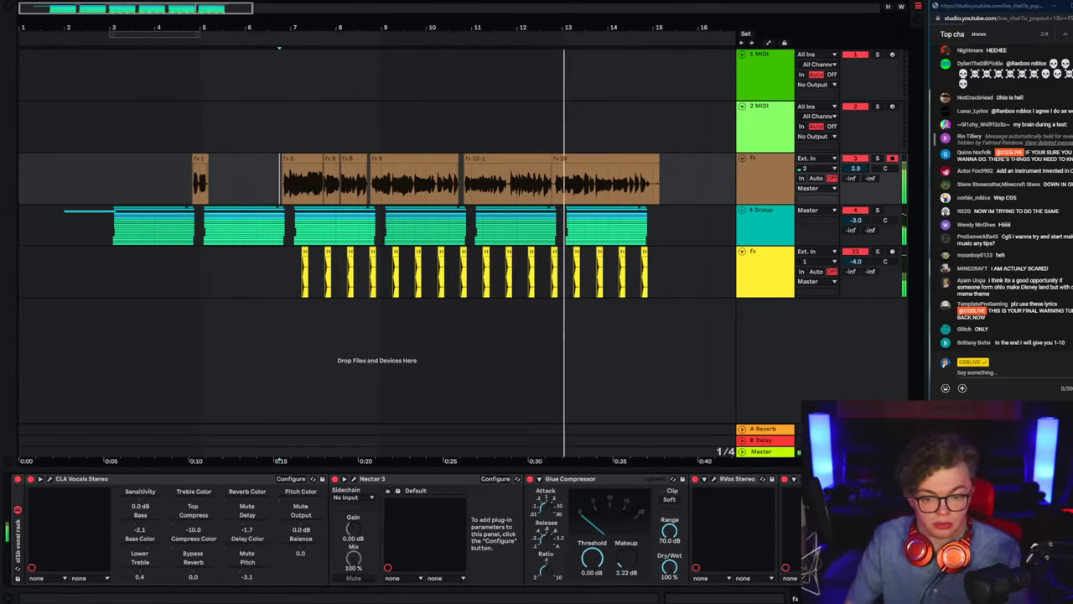
scroll(402, 528, right, 10)
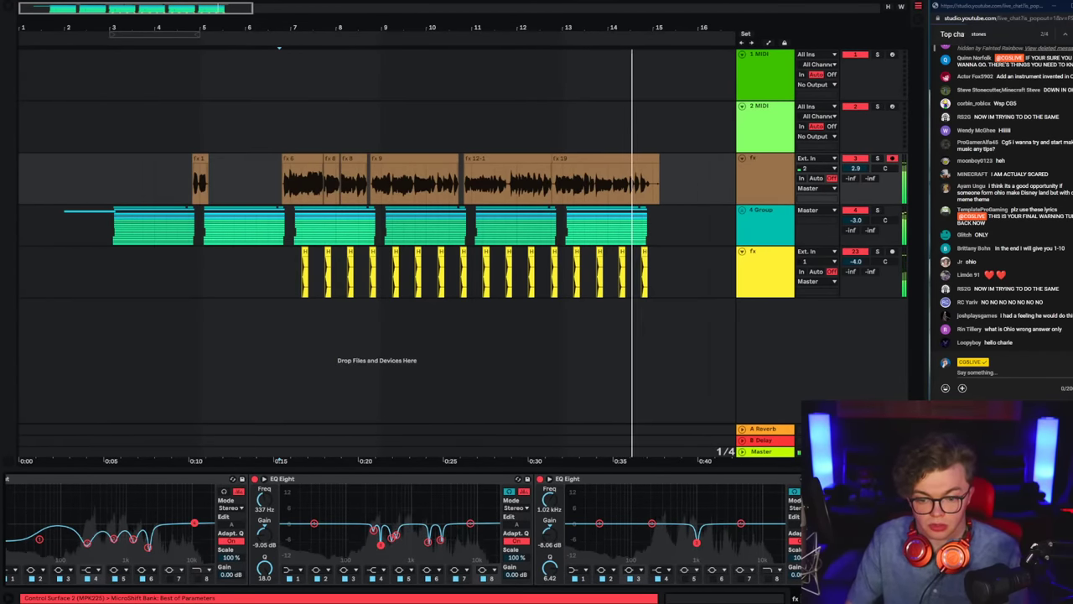
Step: Add an audio track below the snaps and, on a 1/8 grid, place the OS_VIBE_Kick_Perfect sample at 7.1.1
click(918, 598)
right_click(777, 327)
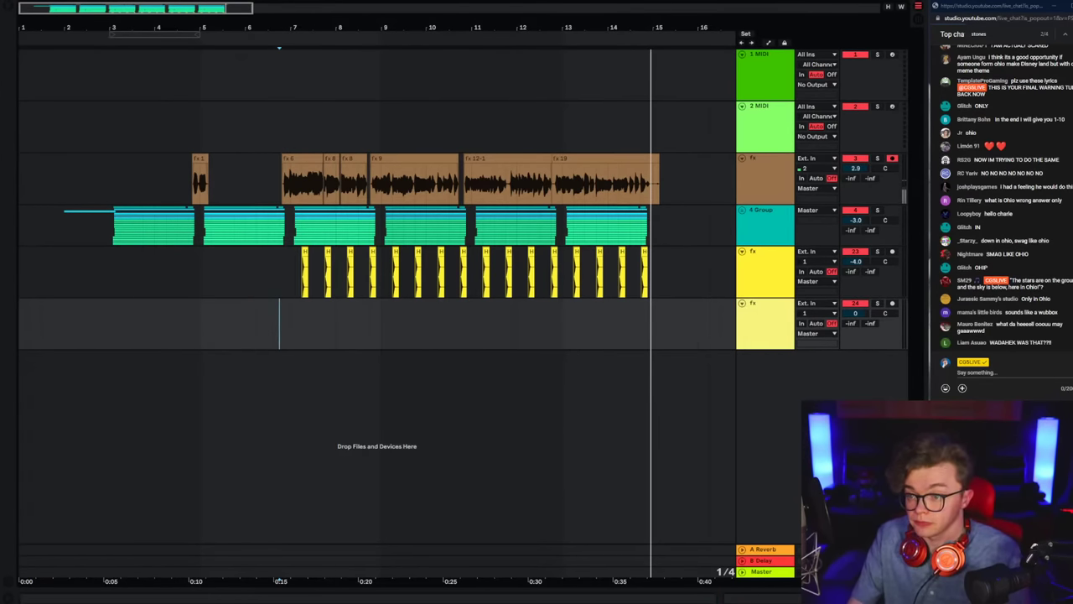
right_click(267, 347)
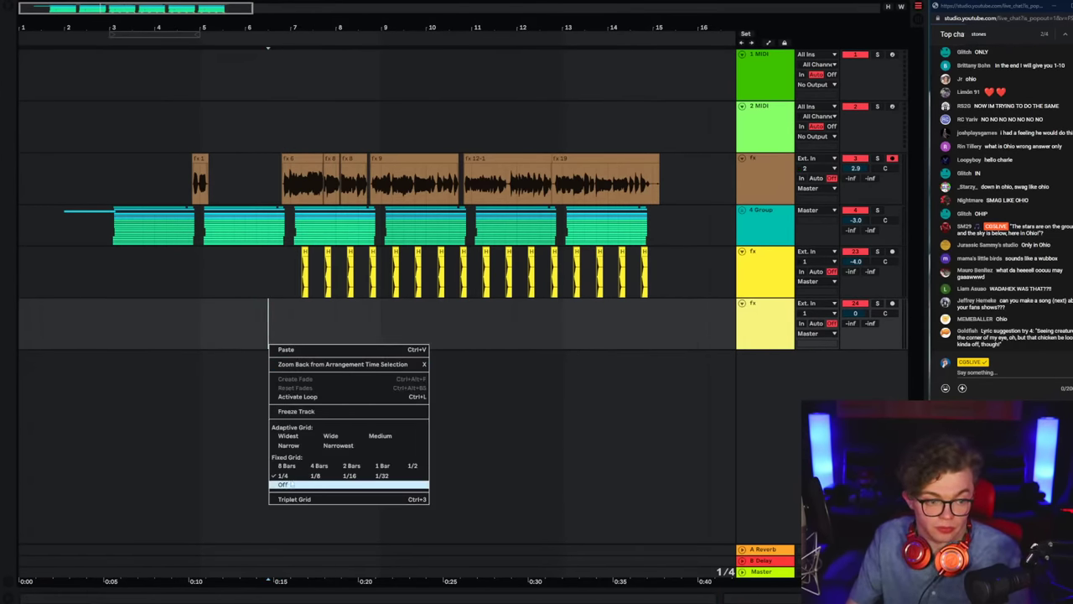
click(314, 474)
drag(279, 24, 287, 83)
key(ctrl+v)
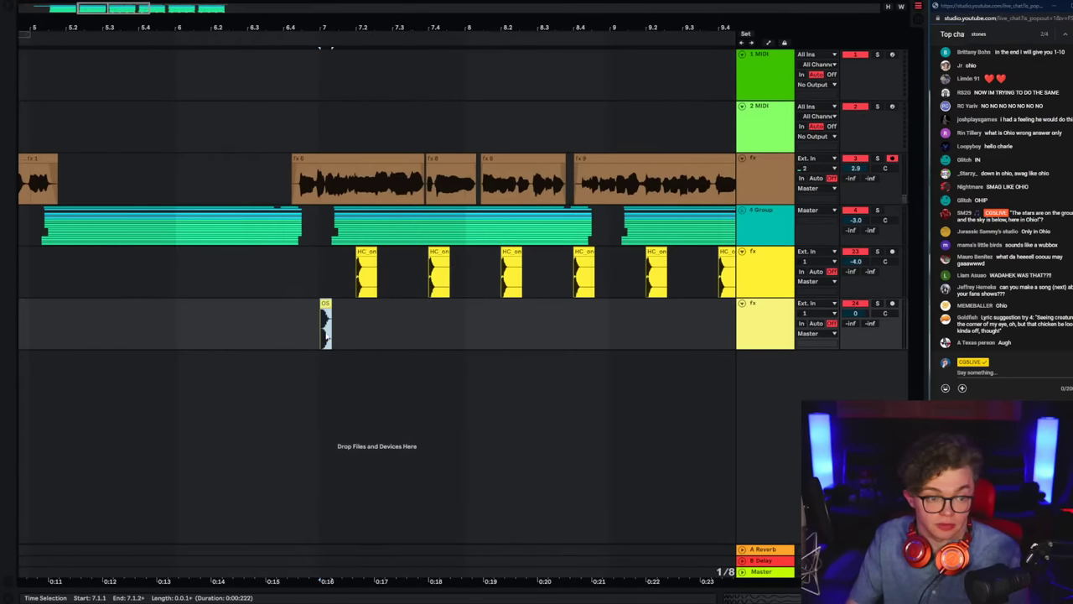
click(352, 330)
key(space)
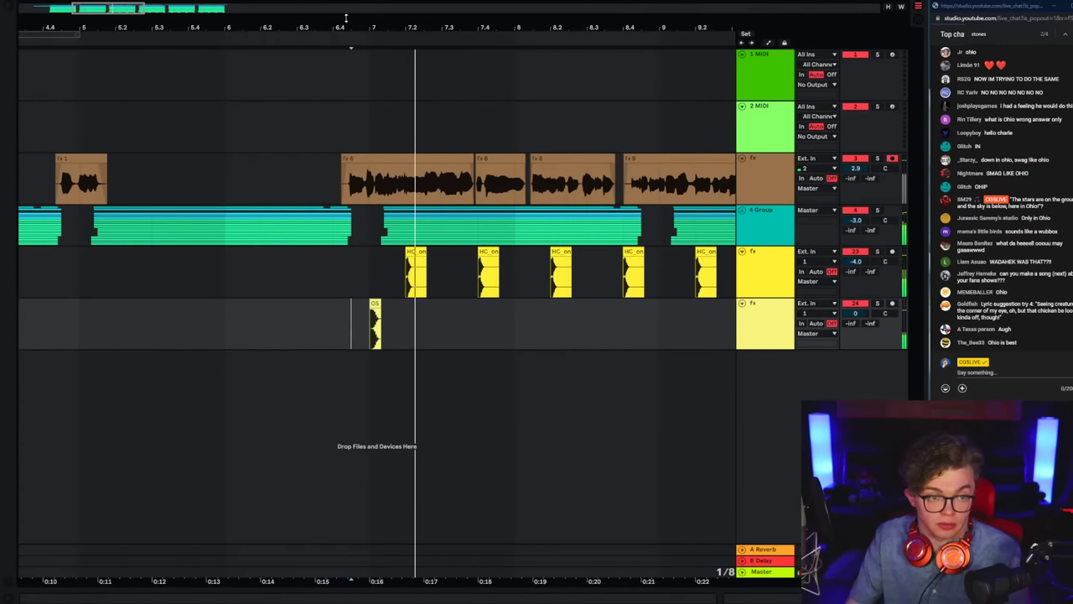
key(space)
Step: Set the grid to 1/16 and paste copies of the kick at 7.2.4 and 7.3.3
click(394, 304)
mouse_move(346, 24)
mouse_down()
mouse_move(346, 62)
mouse_move(300, 23)
mouse_up()
click(383, 317)
click(445, 281)
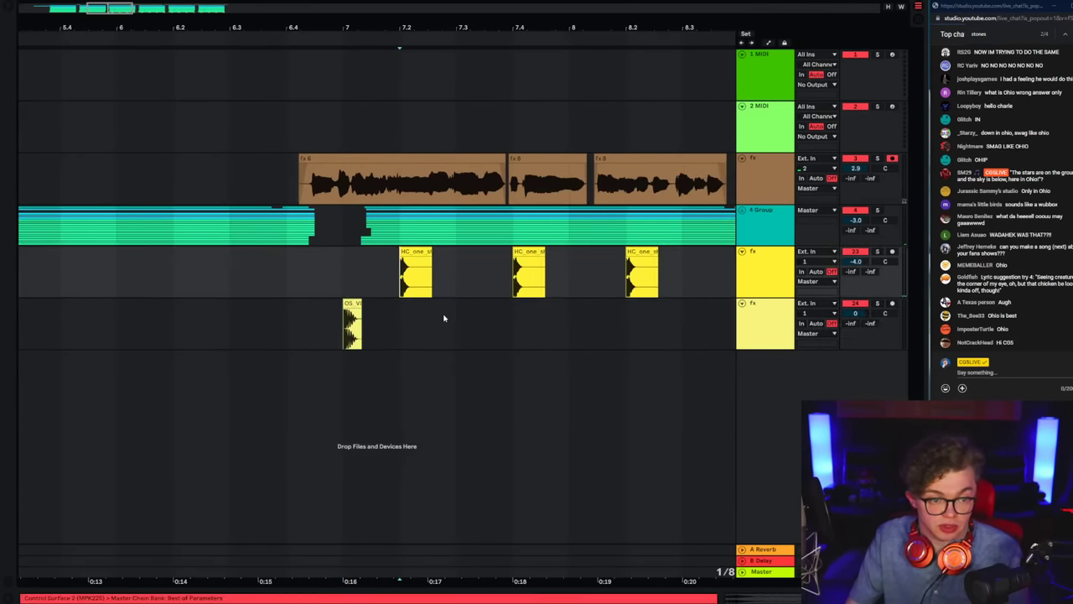
click(444, 317)
key(ctrl+x)
right_click(439, 339)
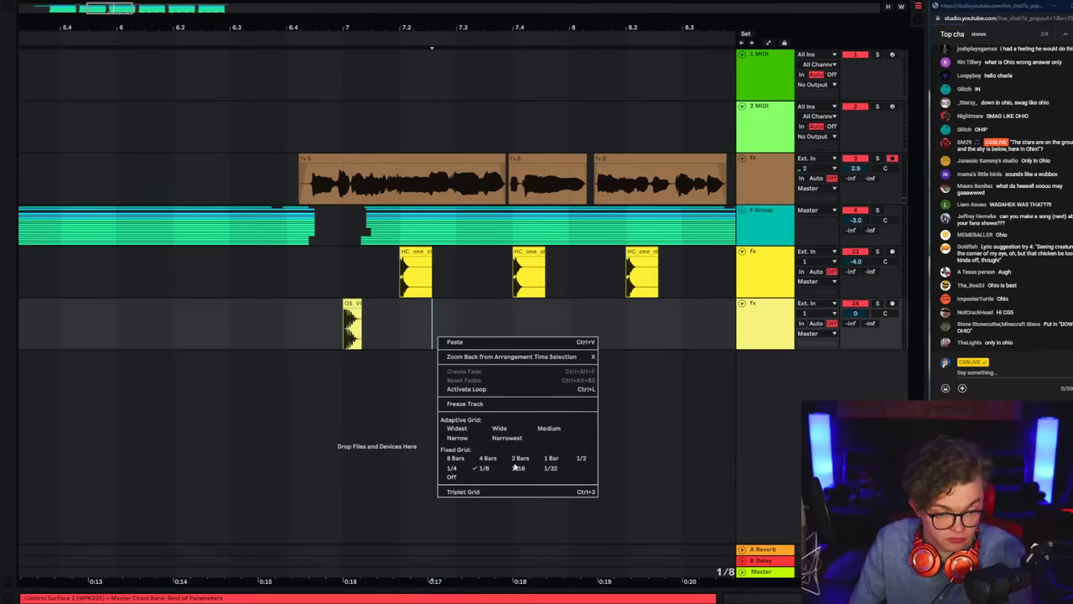
click(519, 467)
right_click(444, 337)
click(461, 342)
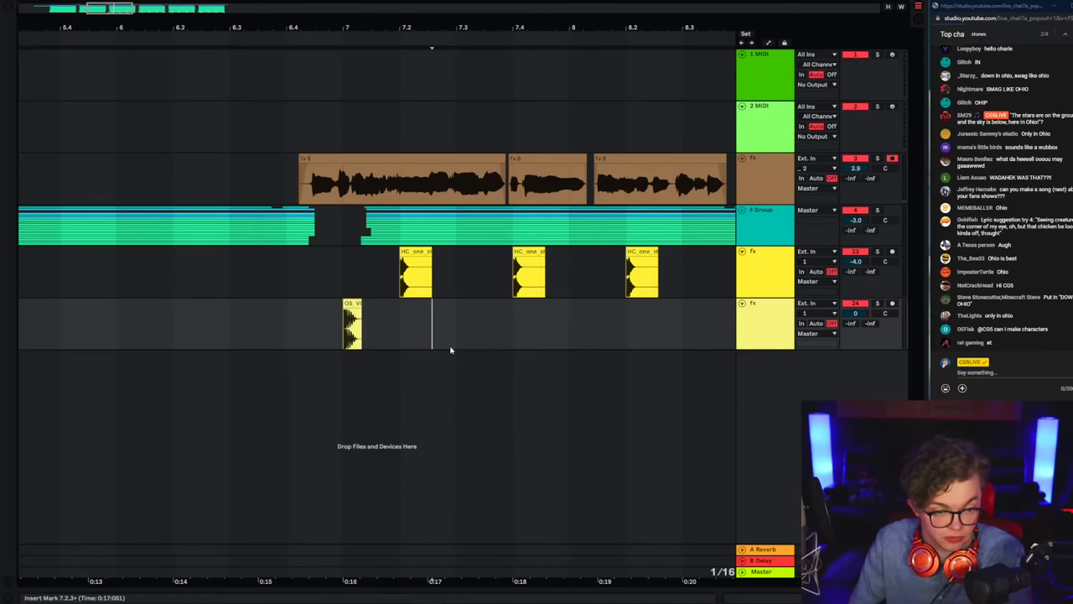
click(331, 339)
key(space)
click(496, 335)
key(ctrl+v)
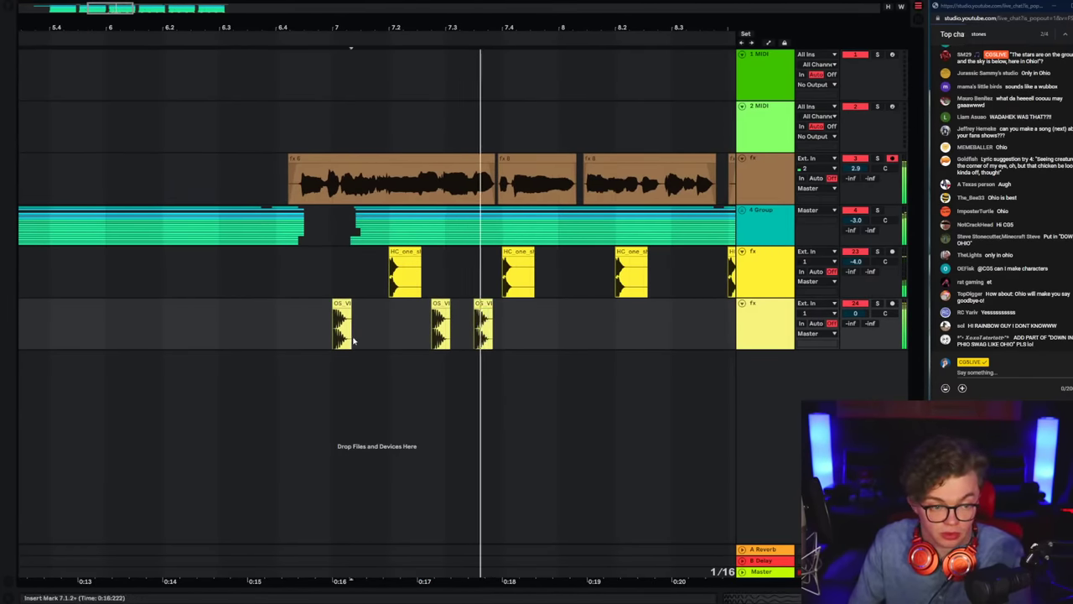
Step: Try duplicating the one-bar kick pattern from bar 7 straight into bar 8
drag(333, 339, 560, 333)
key(ctrl+d)
mouse_move(441, 28)
mouse_down()
mouse_move(491, 28)
mouse_move(503, 10)
mouse_up()
click(418, 281)
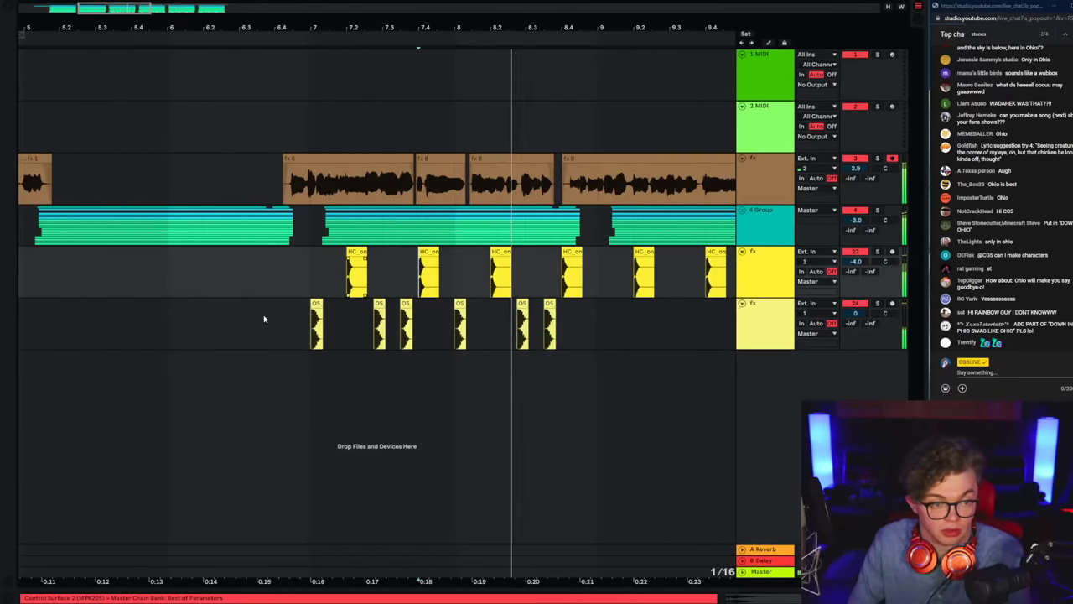
click(311, 335)
key(ctrl+z)
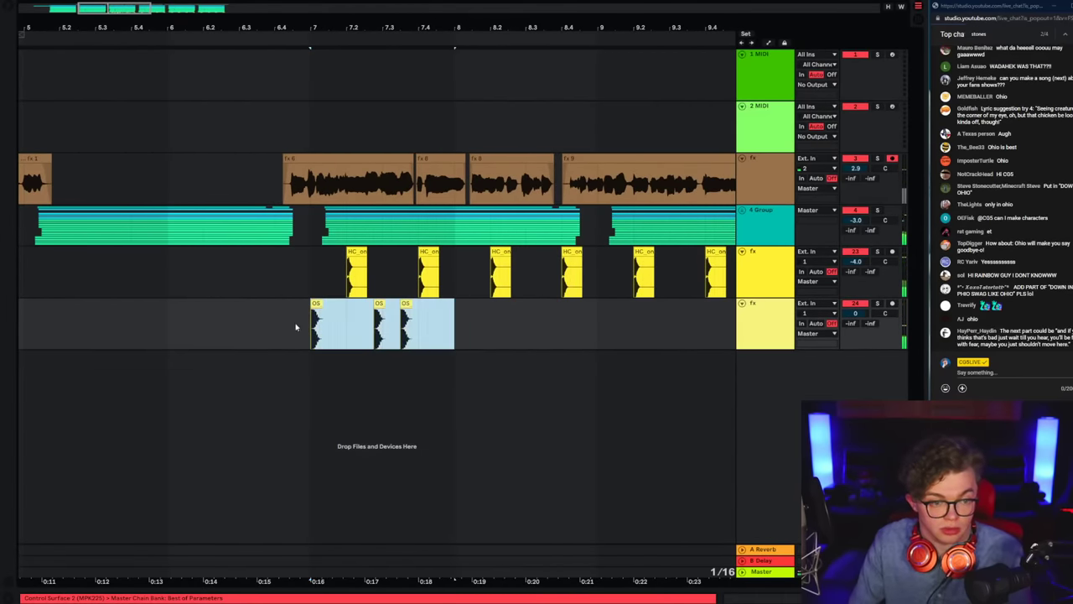
Step: Set the grid to 1/2, duplicate bar 7's three-kick pattern into bar 8, and play it back
click(744, 213)
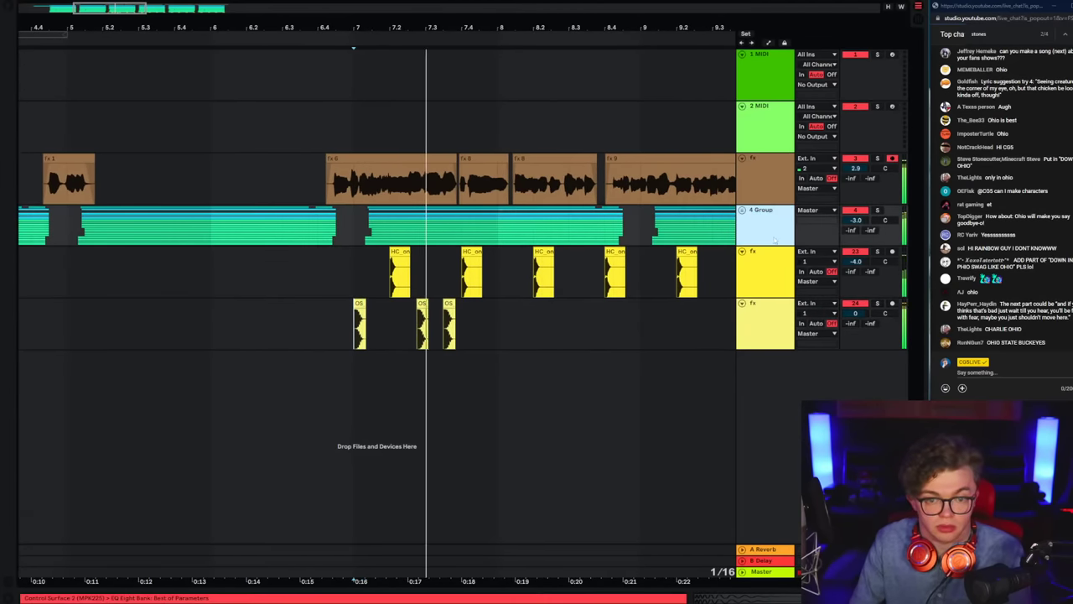
drag(440, 27, 439, 9)
right_click(463, 192)
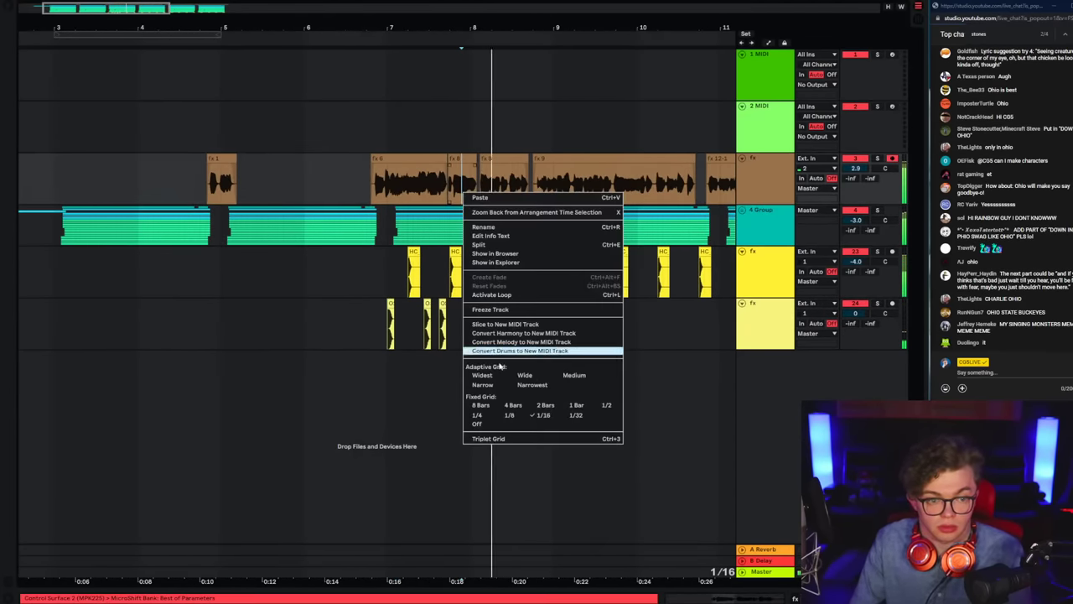
click(577, 410)
click(390, 337)
drag(397, 337, 476, 339)
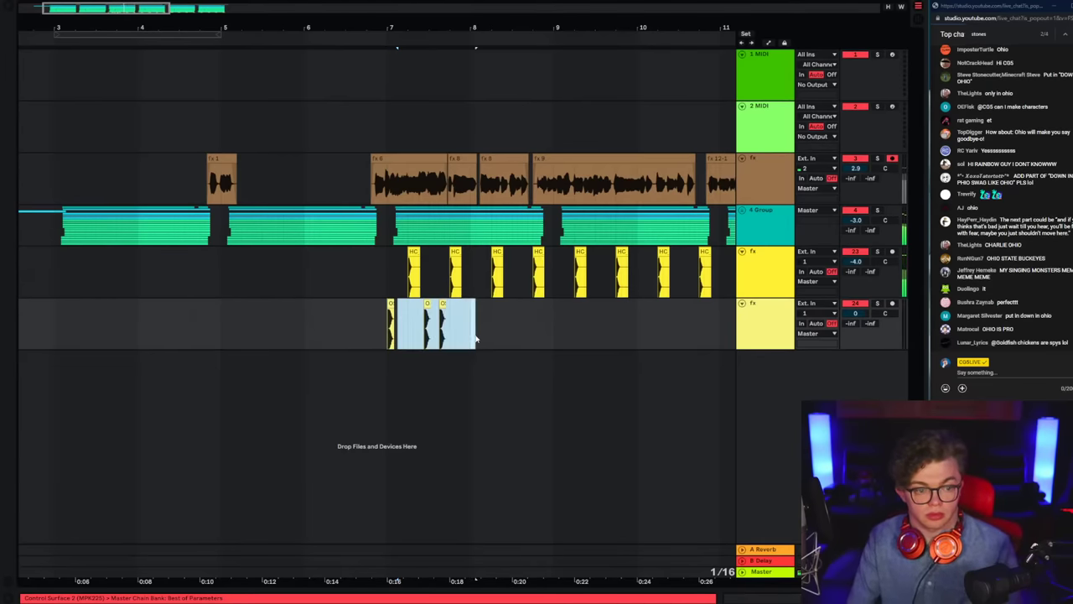
right_click(386, 337)
click(524, 522)
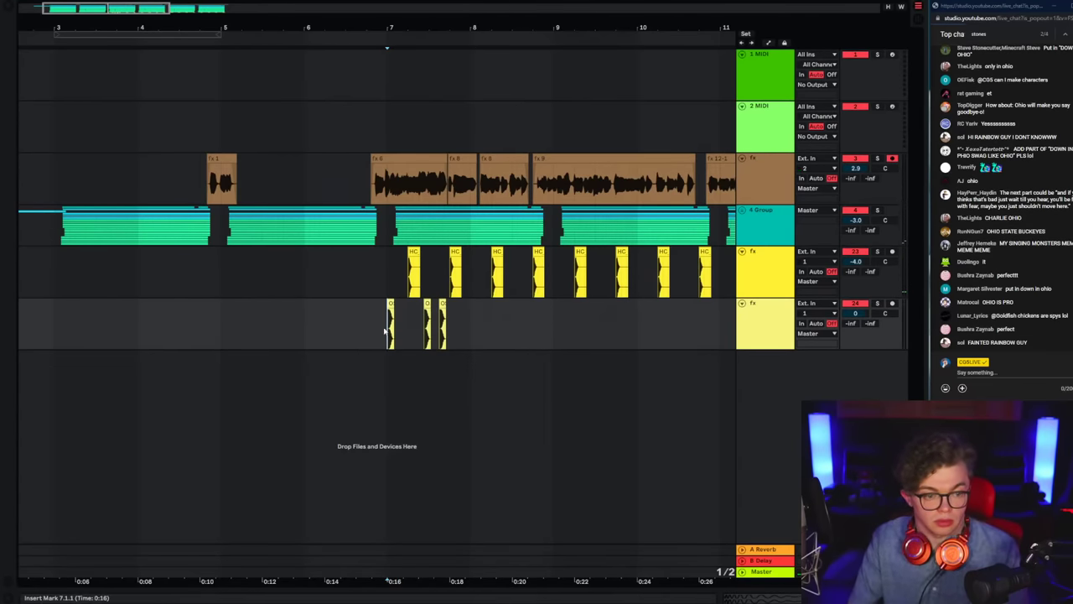
key(ctrl+d)
click(383, 341)
key(space)
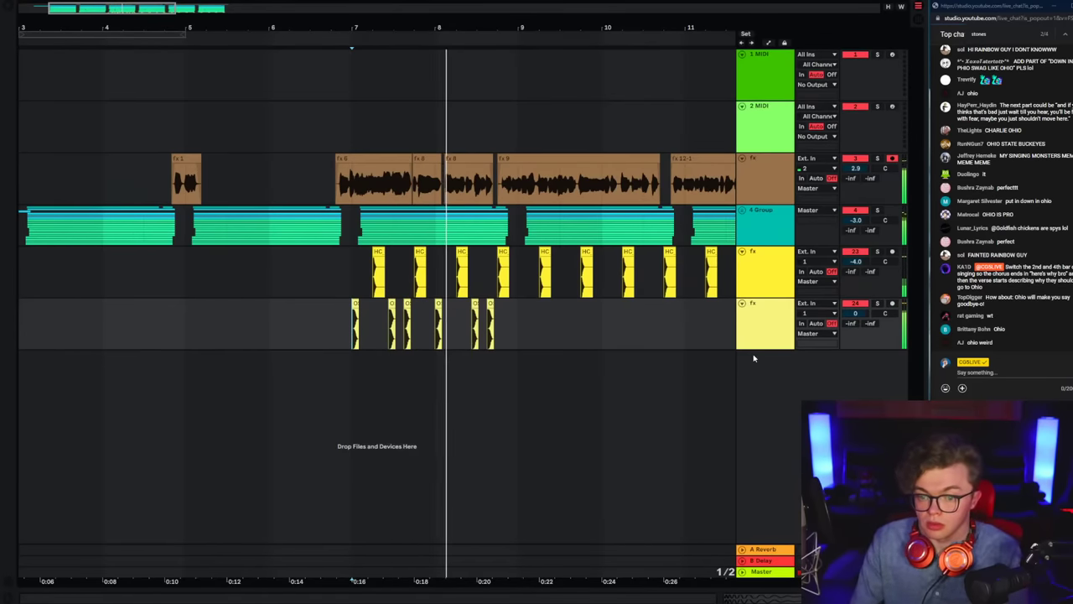
Step: Set the grid to 1/8 and shift the first kick of bar 8 to 8.1.3
right_click(466, 330)
click(519, 521)
drag(448, 29, 448, 52)
drag(469, 326, 450, 304)
click(419, 329)
key(space)
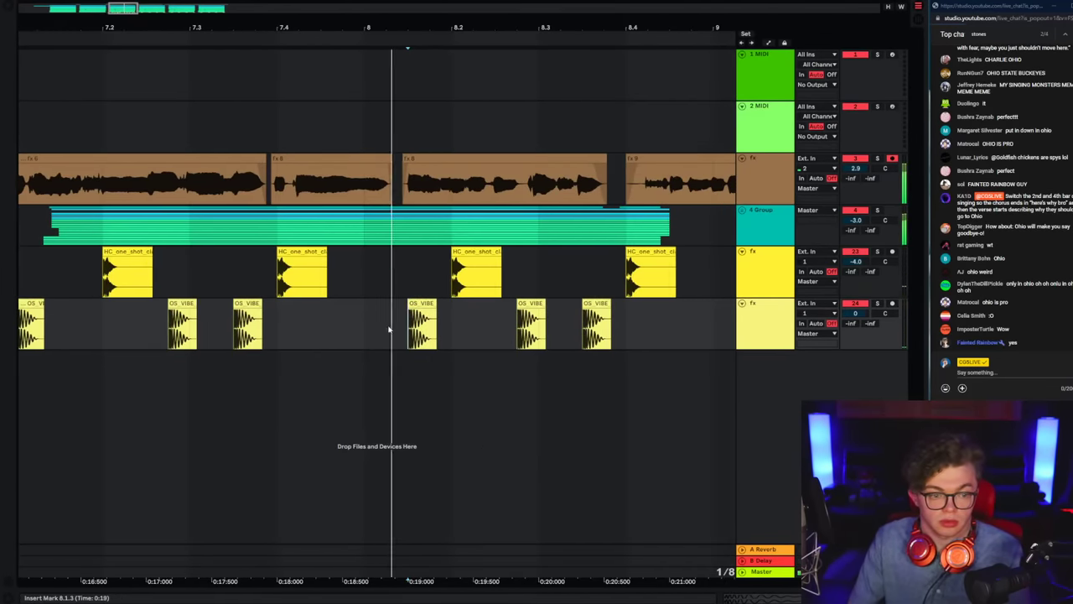
Step: Delete the kick at 8.2.4 and play the pattern
key(minus)
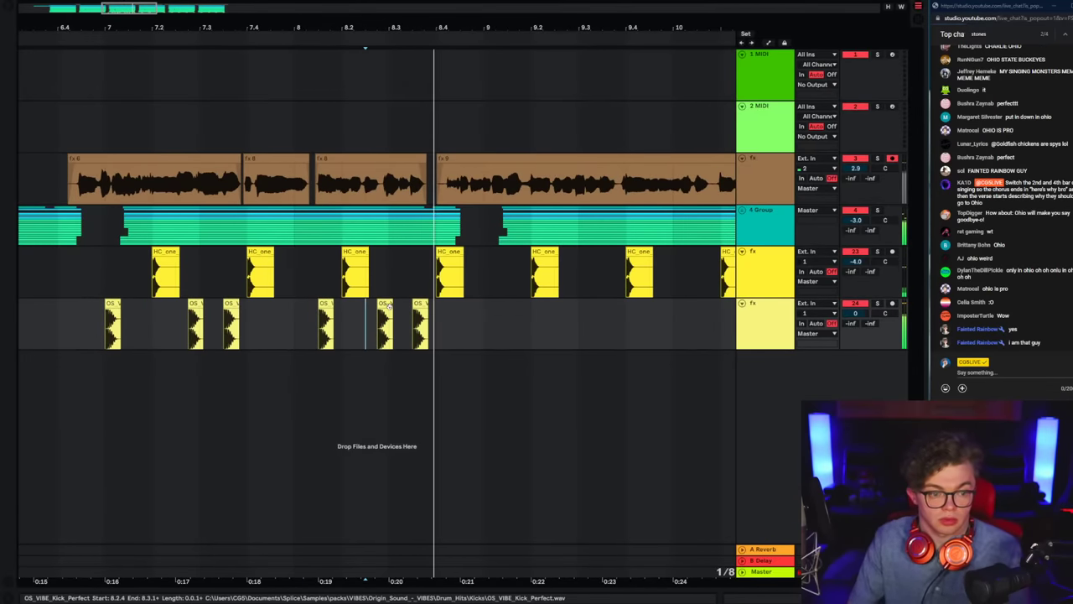
key(space)
click(385, 323)
click(293, 342)
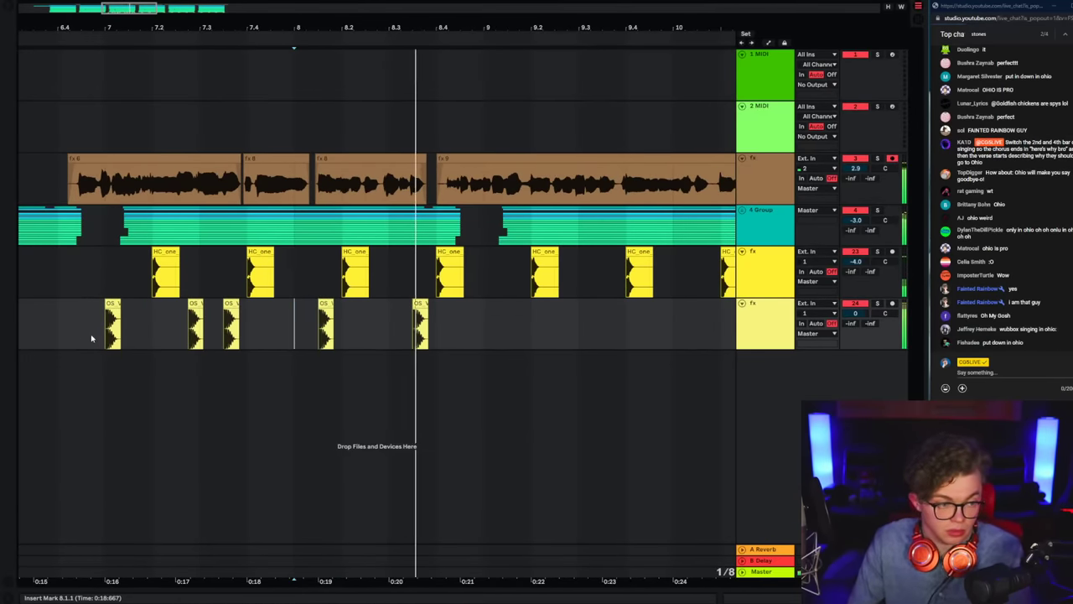
Step: Duplicate the two-bar kick pattern from bars 7–8 onto bars 9–10
drag(105, 335, 459, 331)
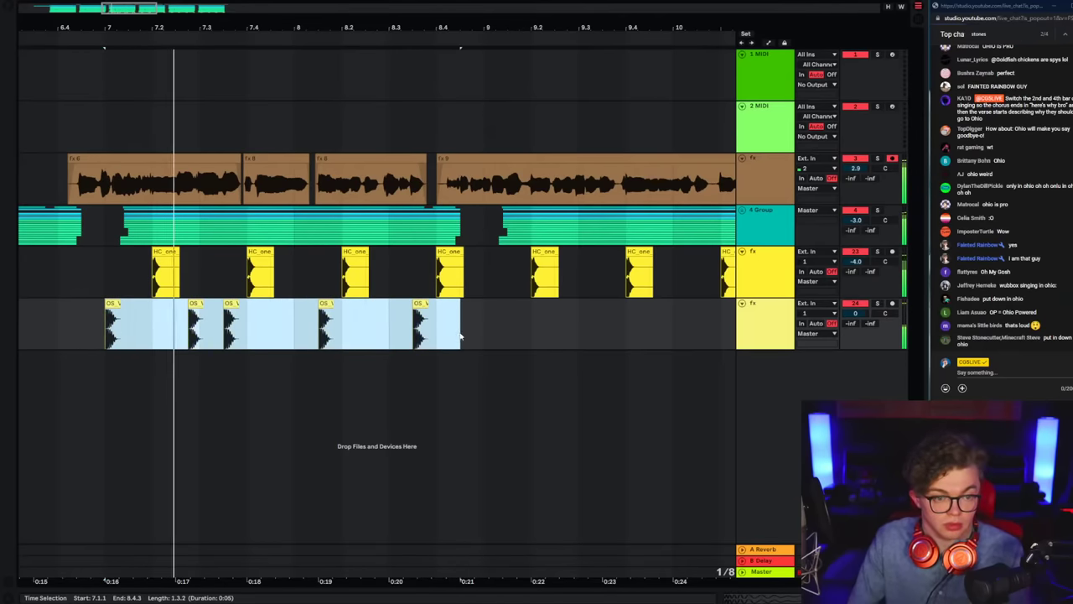
key(ctrl+d)
click(492, 336)
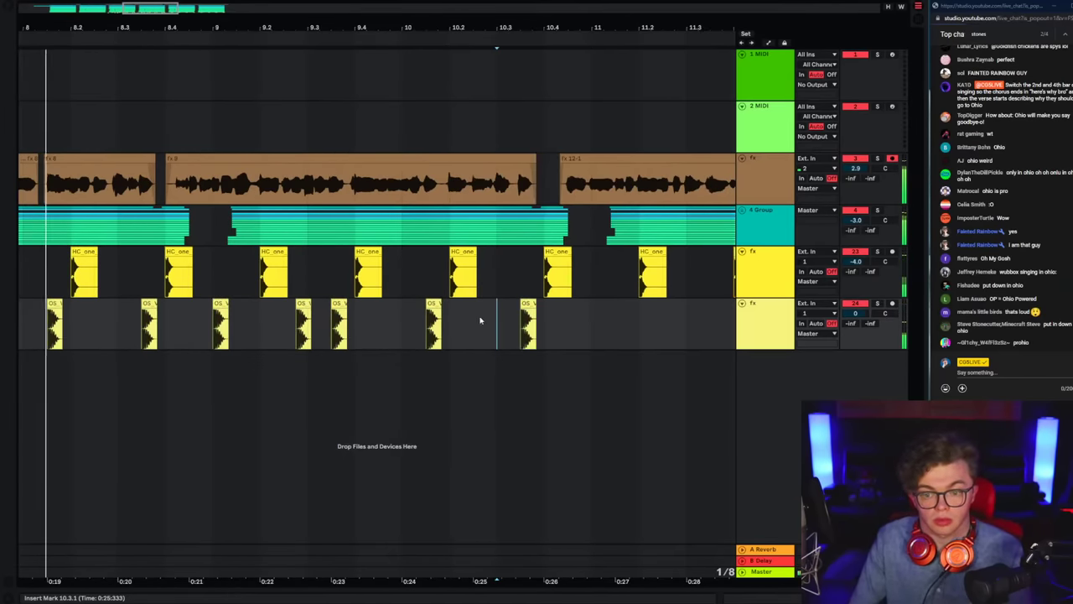
Step: Add another kick at 8.4.1 and play the pattern from bar 7
drag(331, 29, 671, 12)
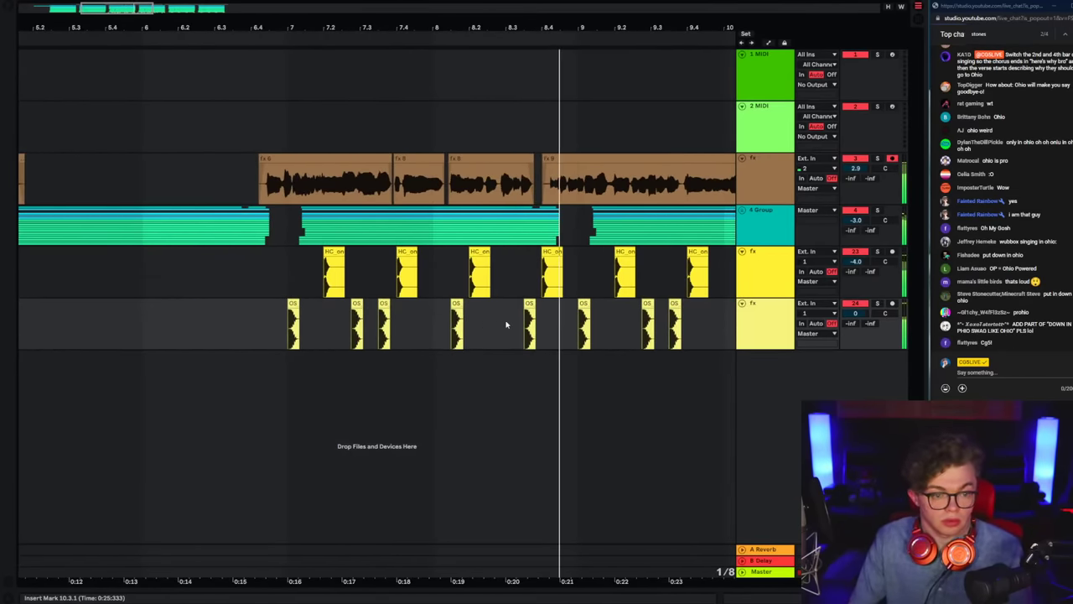
key(Left)
key(space)
key(space)
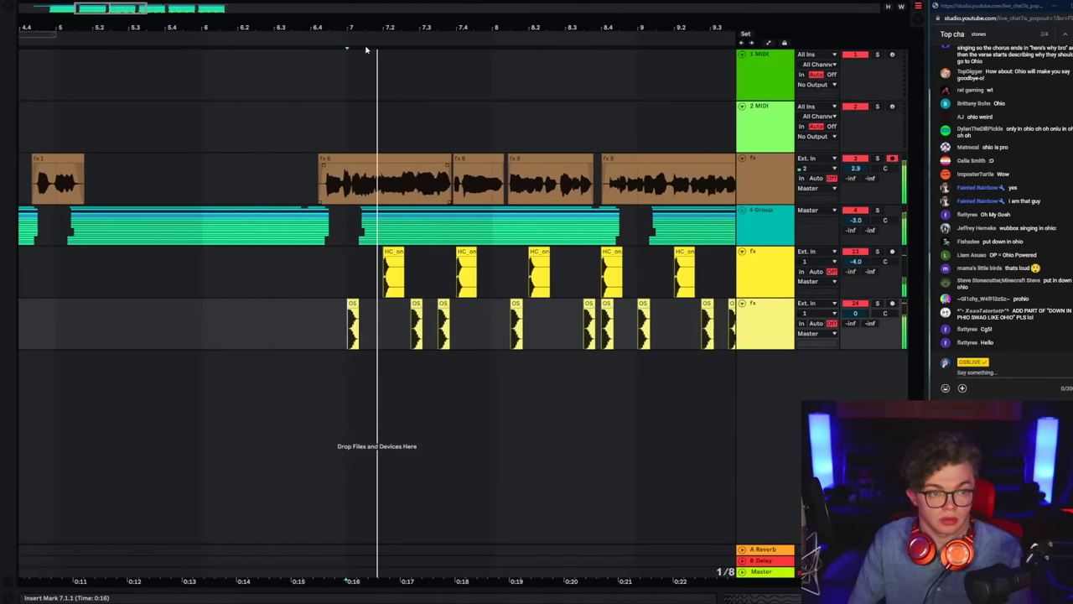
Step: Replace the kicks in bars 9–10 with a duplicate of the bars 7–8 pattern including the 8.4.1 kick
drag(366, 30, 326, 25)
shift+click(490, 332)
key(ctrl+d)
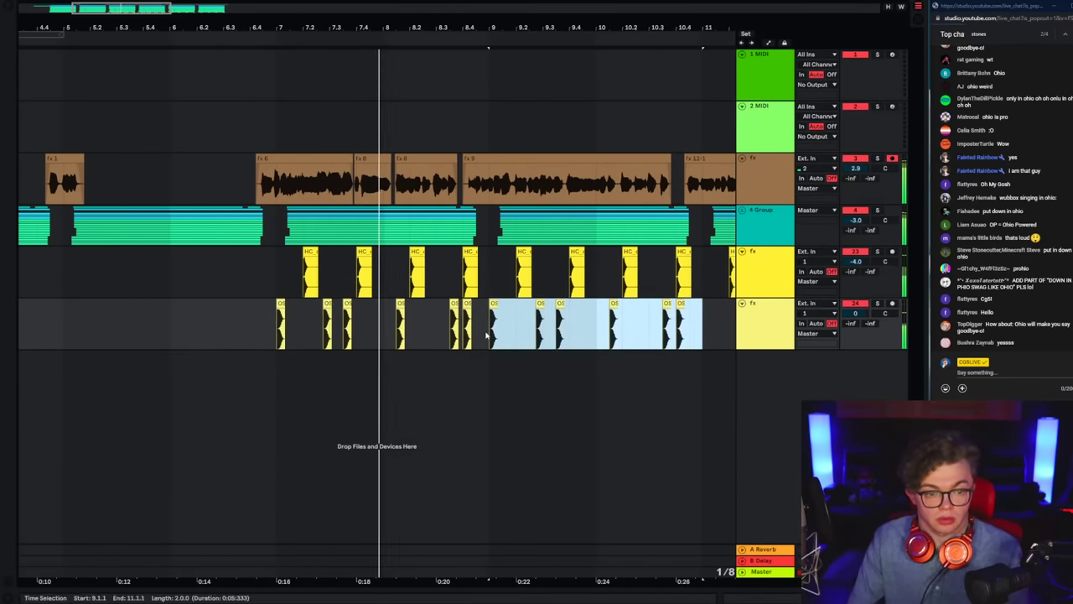
click(491, 334)
drag(517, 32, 455, 25)
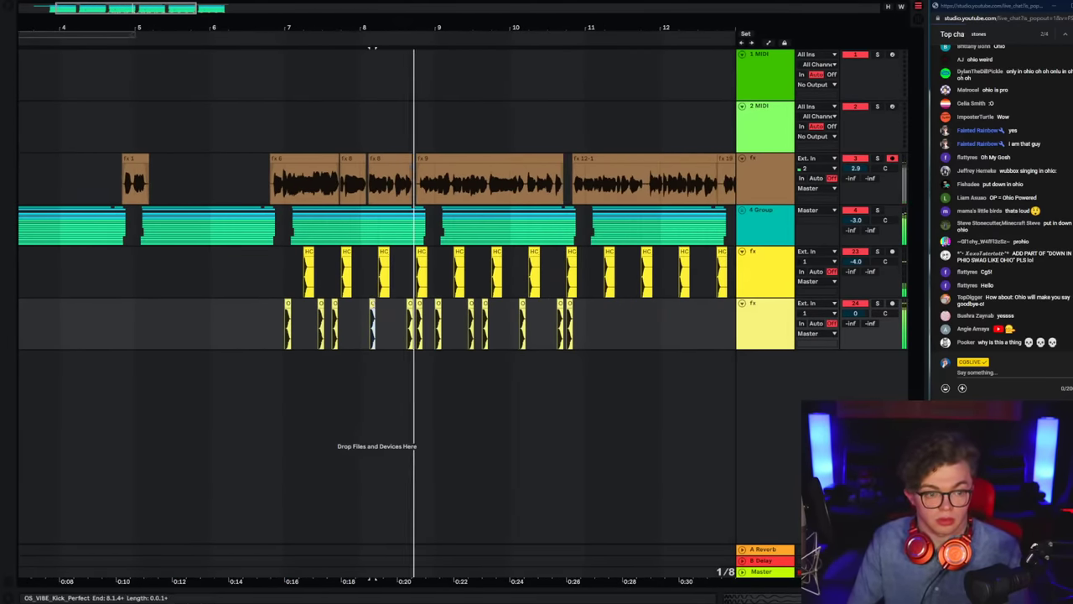
Step: Set the grid to 1/16 and add a copy of the kick at 8.2.2
click(373, 327)
drag(372, 30, 383, 57)
click(415, 331)
key(space)
right_click(412, 329)
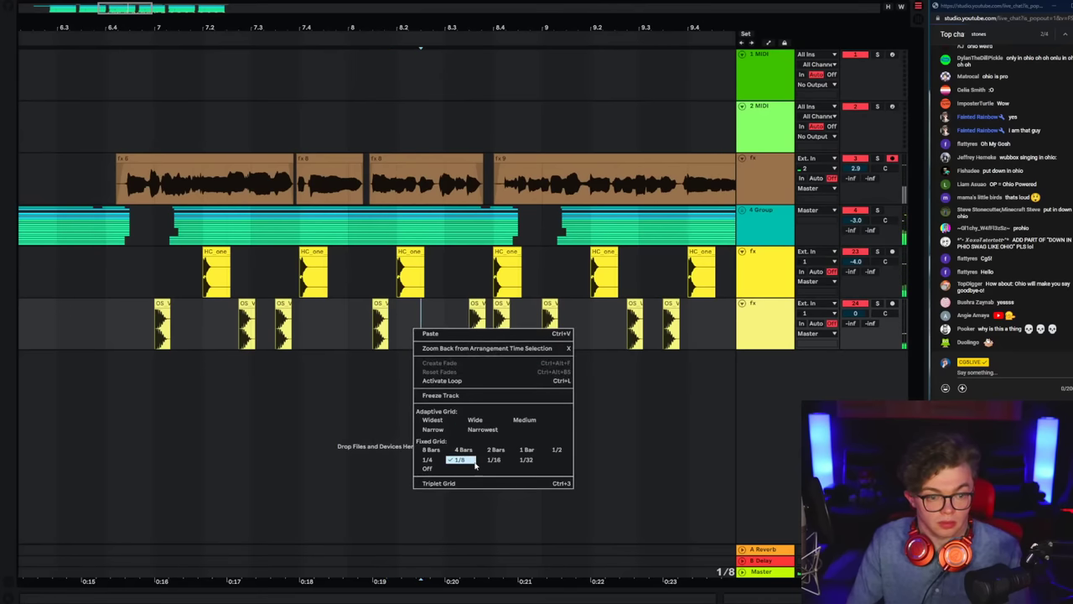
click(491, 462)
click(429, 337)
click(386, 333)
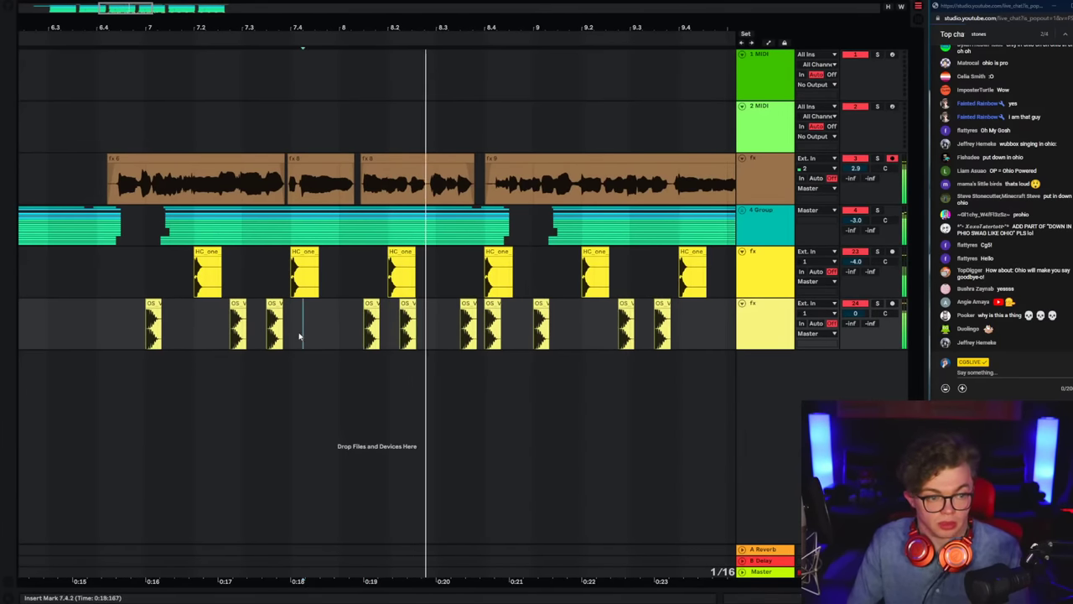
Step: Paste another kick at 8.3.1 and play back the fuller bar 8 pattern
click(467, 323)
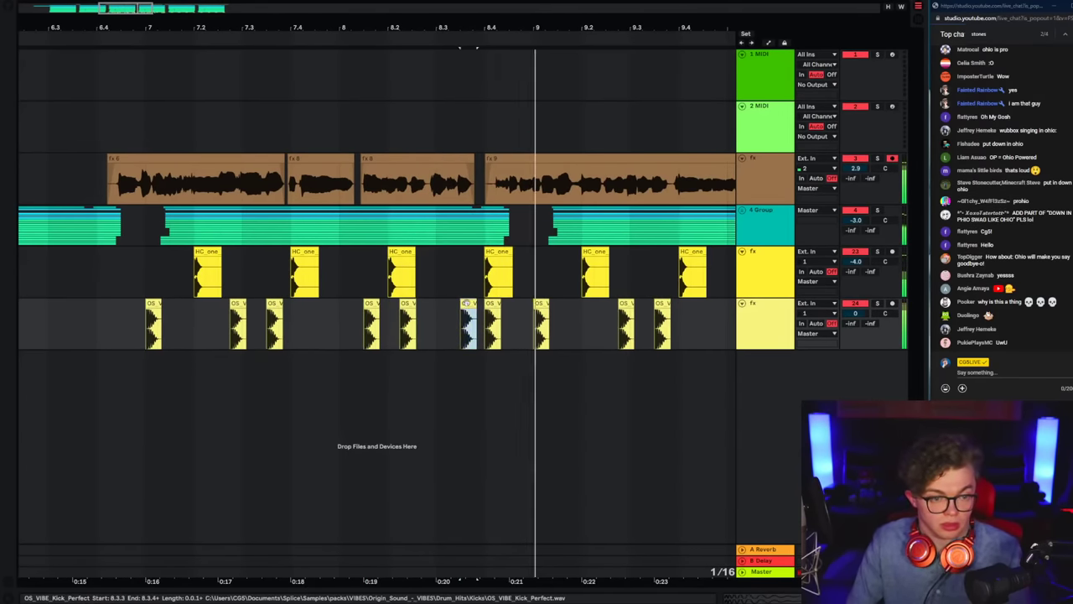
click(432, 341)
key(ctrl+v)
click(367, 337)
key(space)
key(space)
click(107, 339)
click(102, 337)
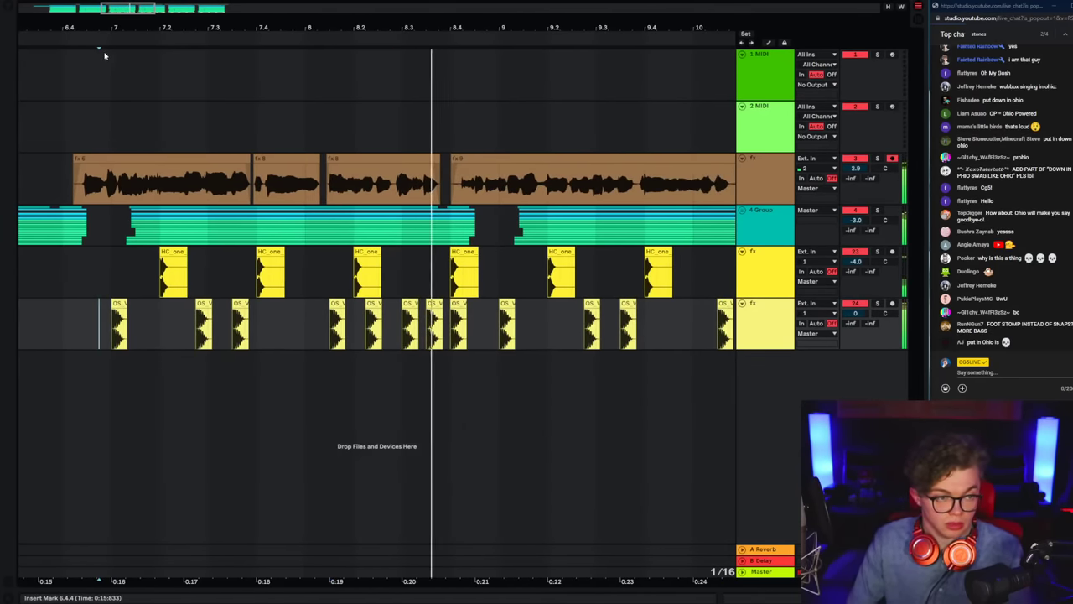
drag(105, 30, 315, 15)
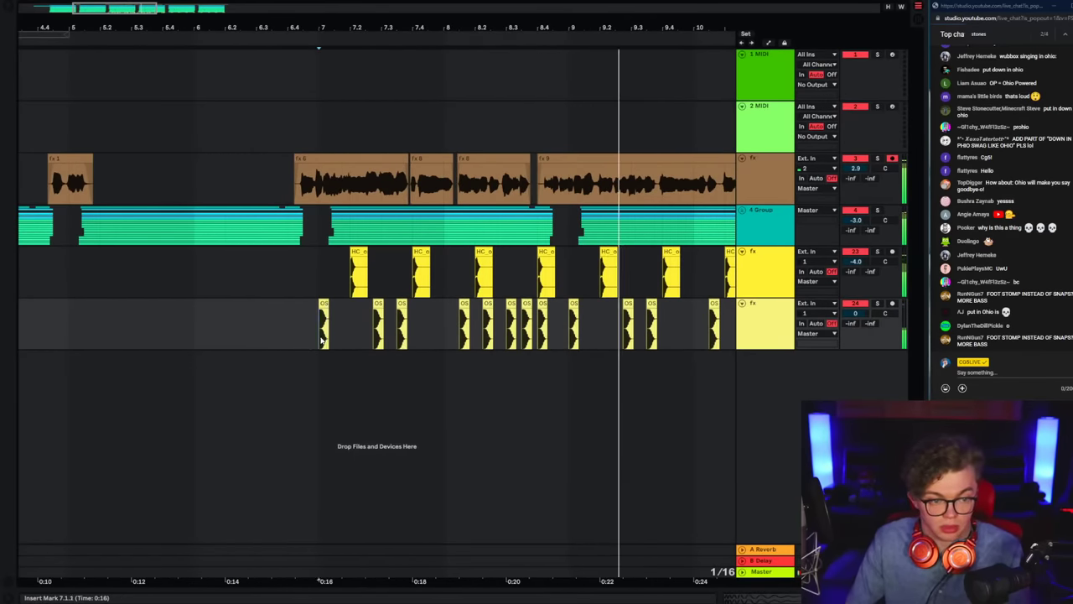
Step: Duplicate the finished two-bar kick pattern from bars 7–8 over bars 9–10 and return to just before bar 7
drag(321, 334, 570, 335)
key(ctrl+d)
drag(344, 335, 635, 333)
click(97, 335)
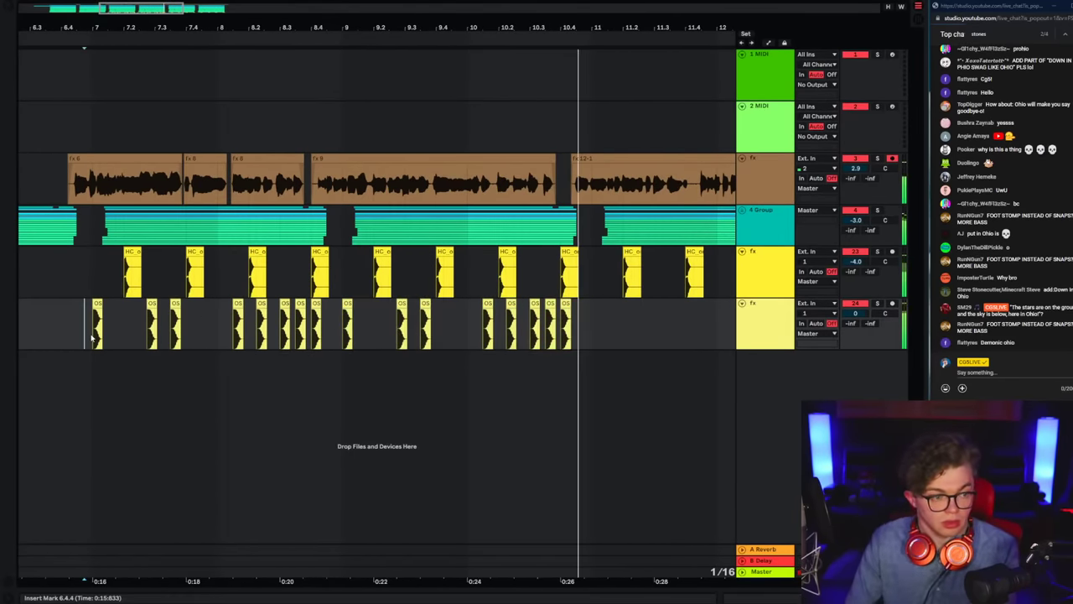
Step: Place the TS_FOREST_STONE stomp sample at bar 7 on a new track below the kicks and play it back
key(space)
key(space)
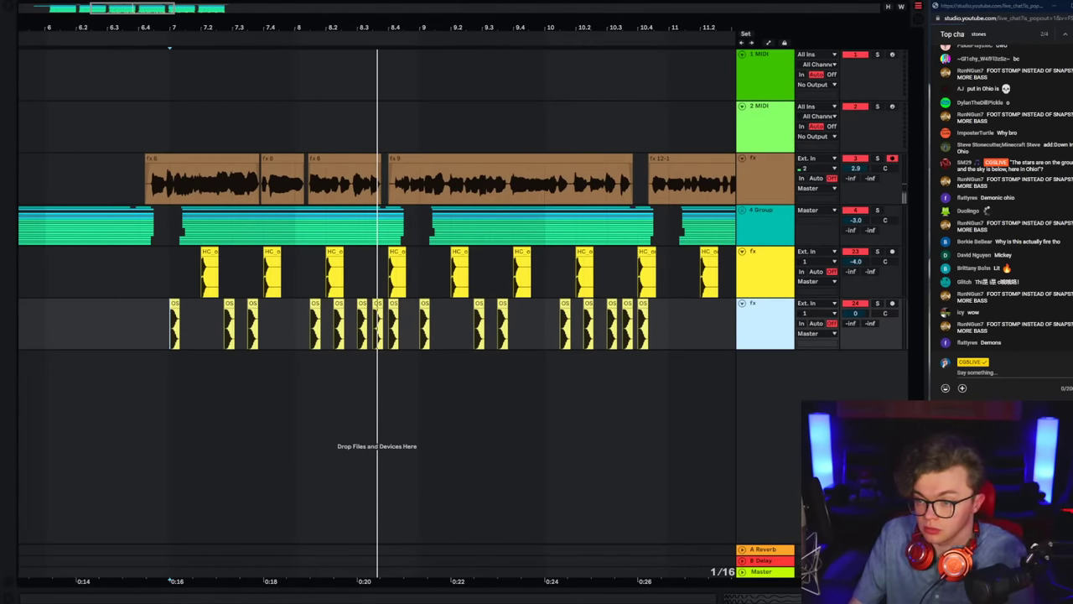
click(149, 357)
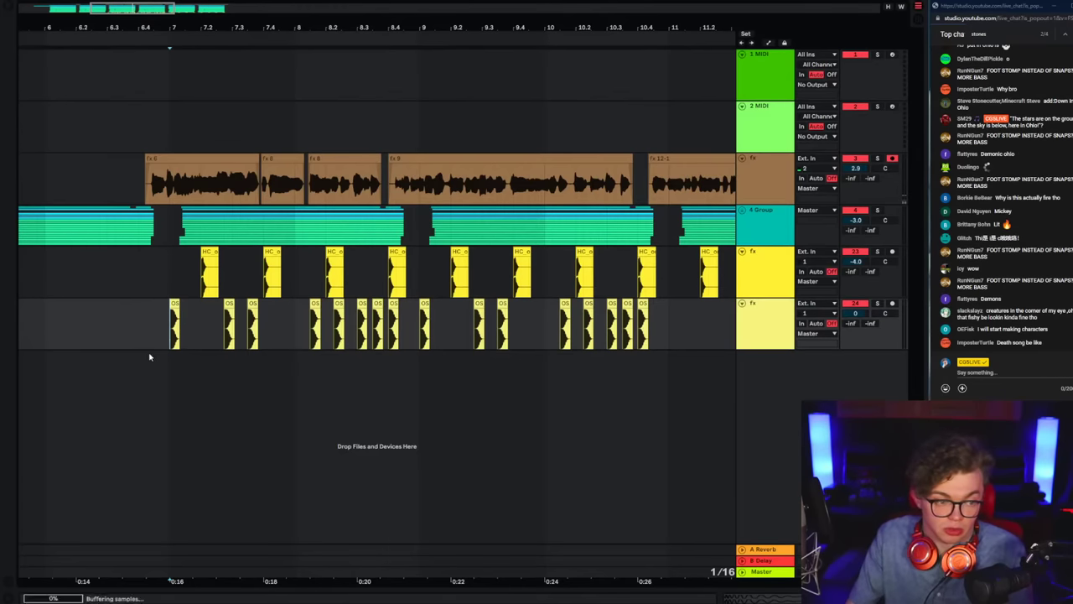
drag(164, 357, 173, 372)
key(space)
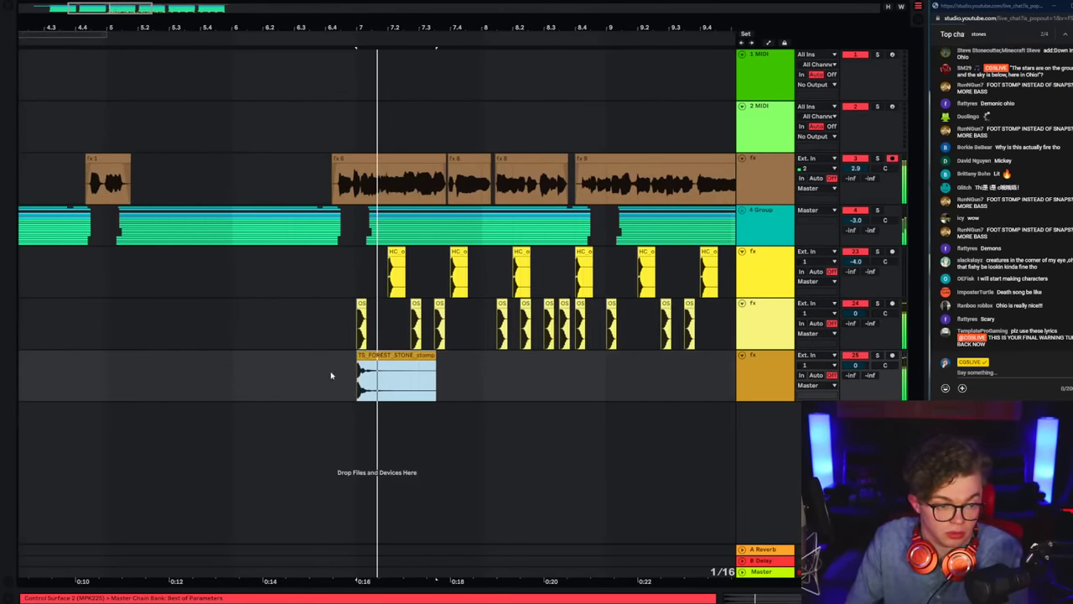
click(355, 374)
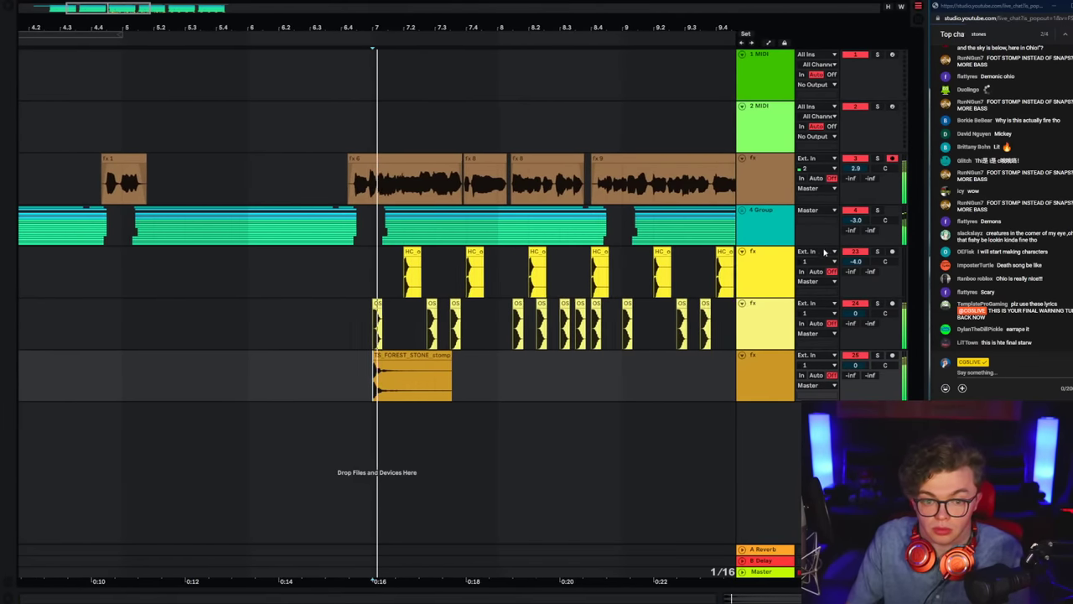
Step: Deactivate the lead vocal and instrumental group tracks and raise the stomp track's volume to 1.6 dB
click(855, 158)
click(855, 369)
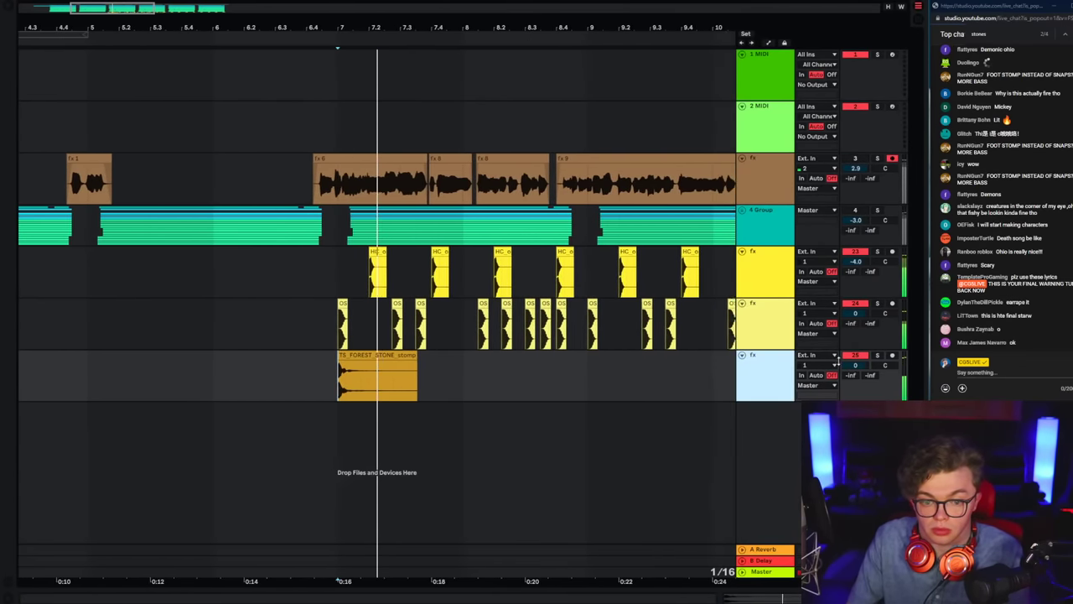
drag(854, 366, 834, 365)
Step: Copy the stomp clip and paste it under the remaining bar 7 kicks at 7.2.4 and 7.3.3
click(359, 356)
key(space)
key(space)
key(ctrl+c)
click(361, 385)
key(ctrl+v)
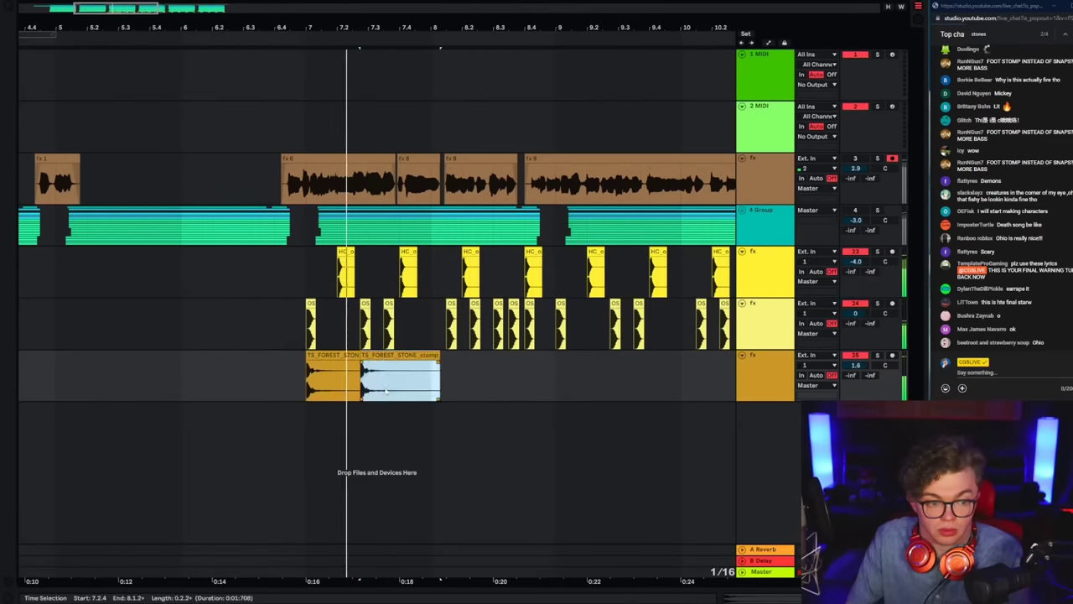
click(384, 389)
key(ctrl+v)
Step: Add stomp copies under the bar 8 kicks at 8.1.3, 8.2.2, 8.3.1, 8.3.3 and 8.4.1
click(402, 355)
click(447, 385)
key(ctrl+v)
click(472, 386)
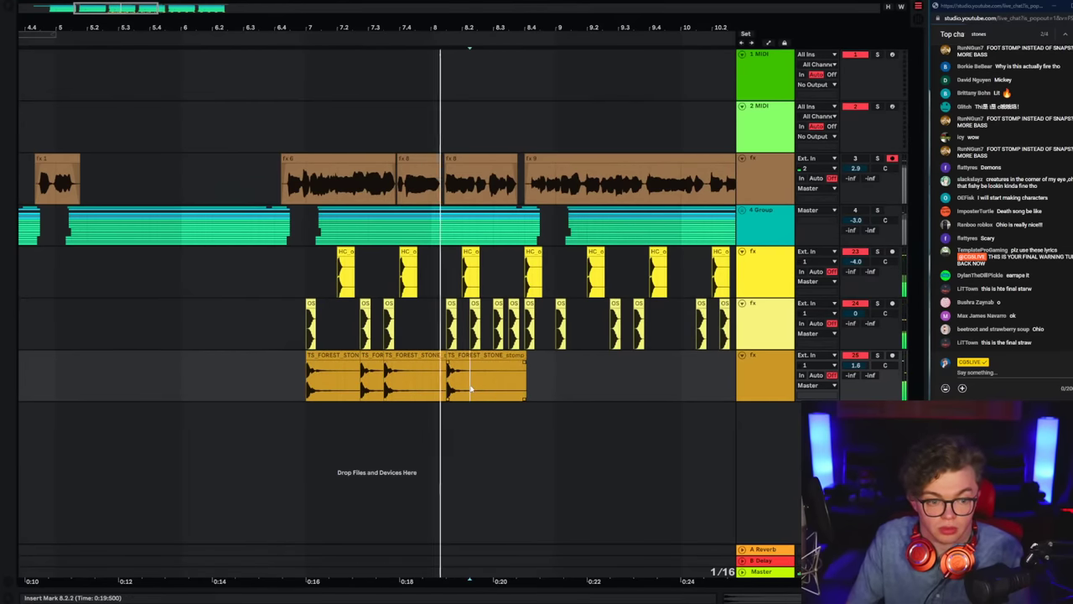
key(ctrl+v)
click(492, 386)
key(ctrl+d)
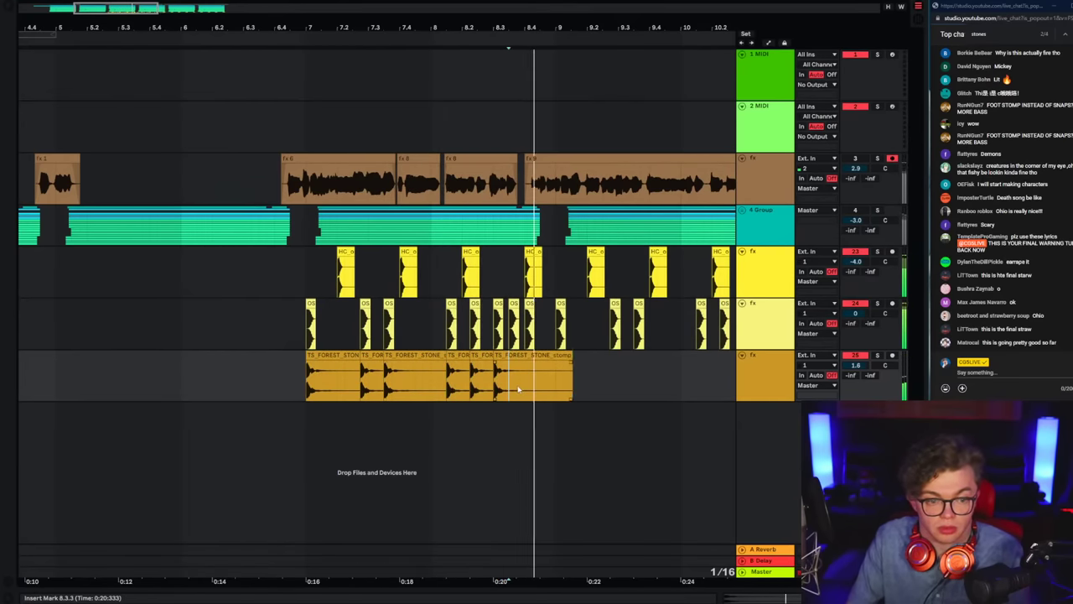
key(ctrl+v)
click(525, 388)
key(ctrl+v)
Step: Duplicate the untrimmed two-bar stomp pattern from bars 7–8 over bars 9–10
click(306, 392)
key(space)
key(space)
drag(306, 392, 516, 389)
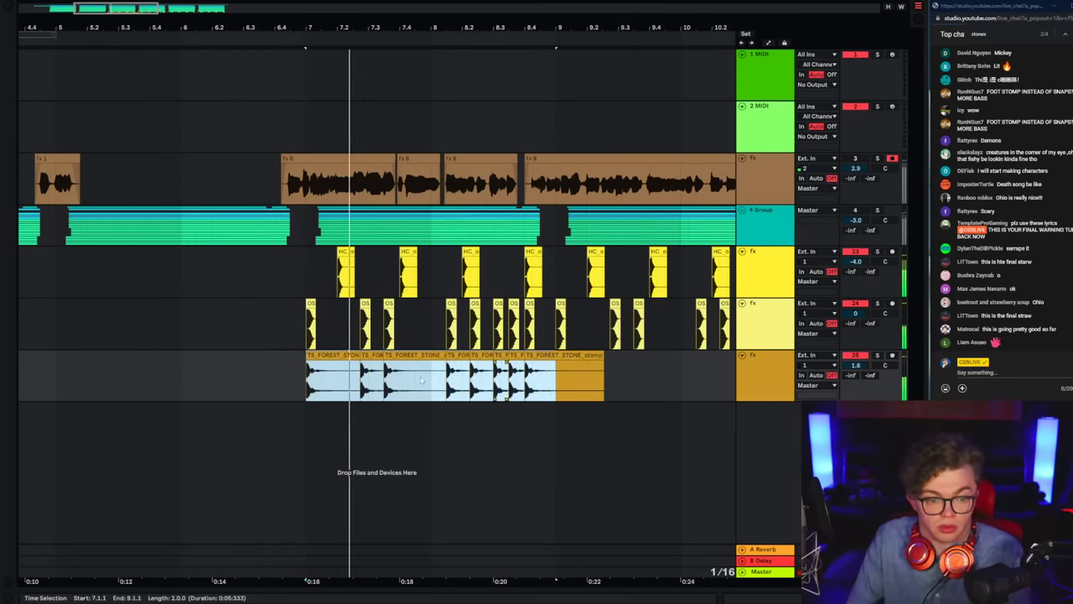
key(ctrl+d)
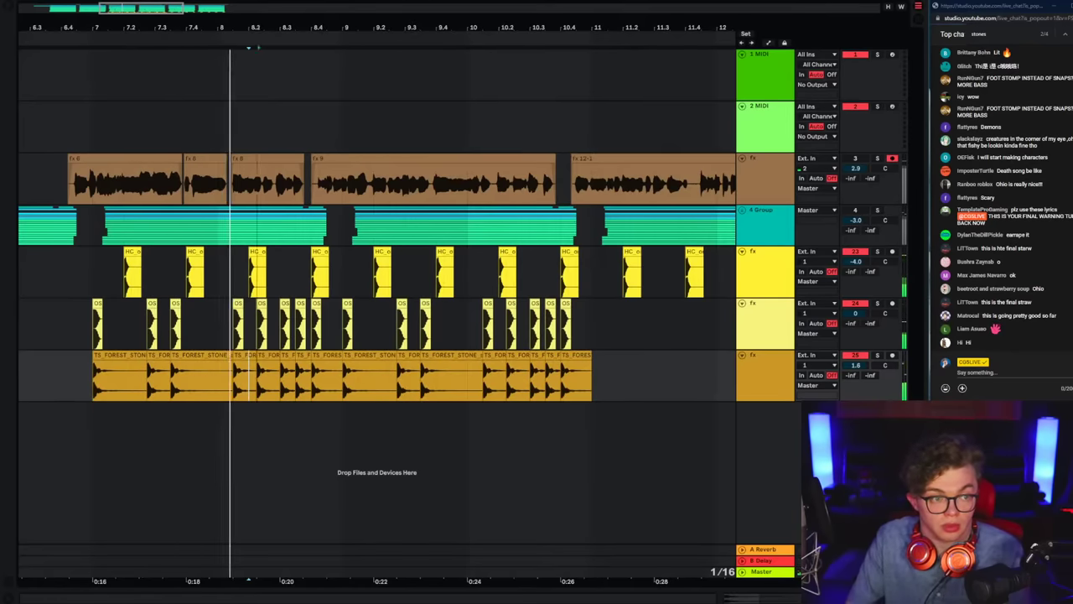
Step: Shape the stomp track's EQ Eight with a higher low cut and a 1.86 dB boost at 1.98 kHz, checking in playback
scroll(699, 382, down, 3)
double_click(780, 381)
click(11, 8)
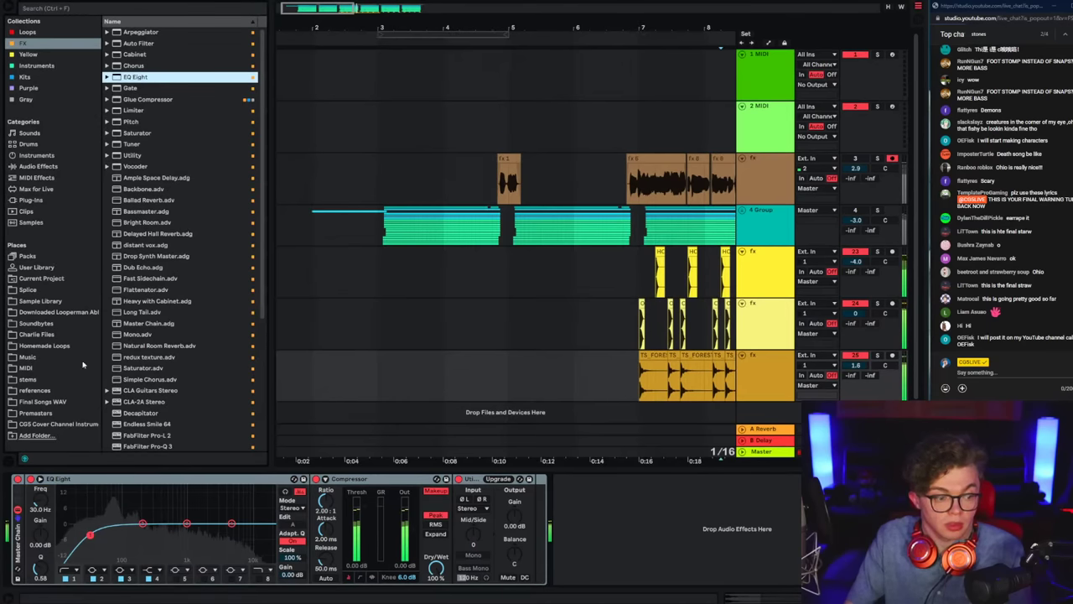
click(72, 572)
click(66, 578)
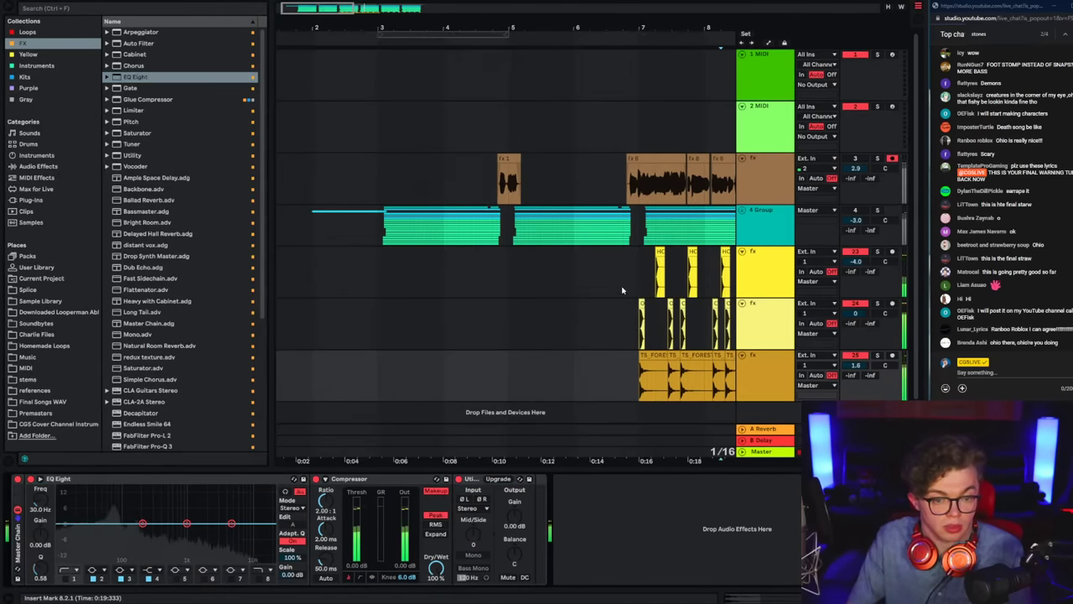
click(643, 386)
click(66, 579)
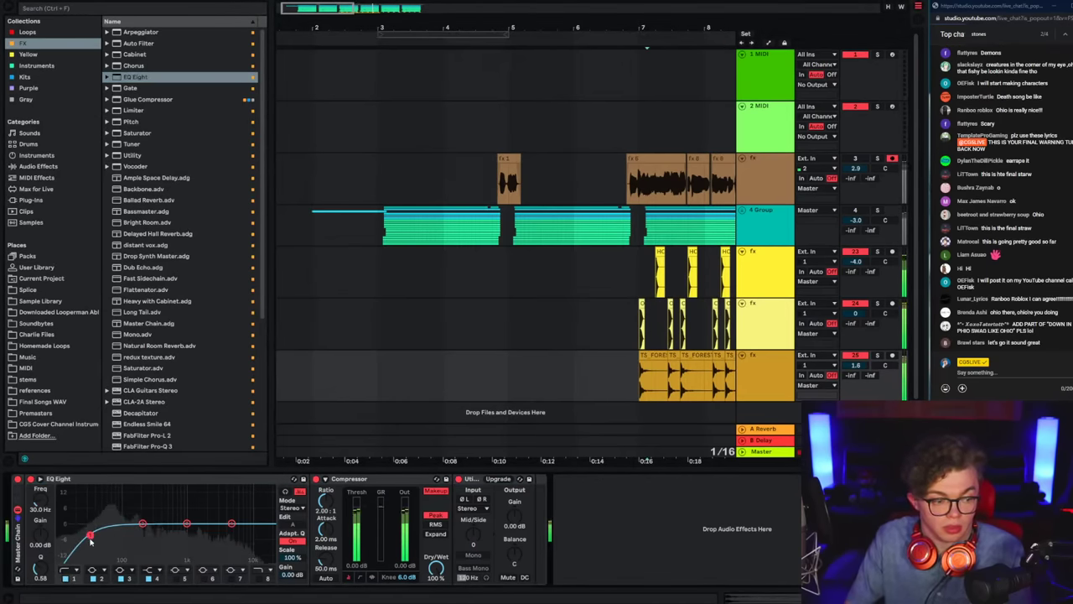
mouse_move(90, 541)
mouse_down()
mouse_move(140, 537)
mouse_move(195, 513)
mouse_up()
key(space)
key(space)
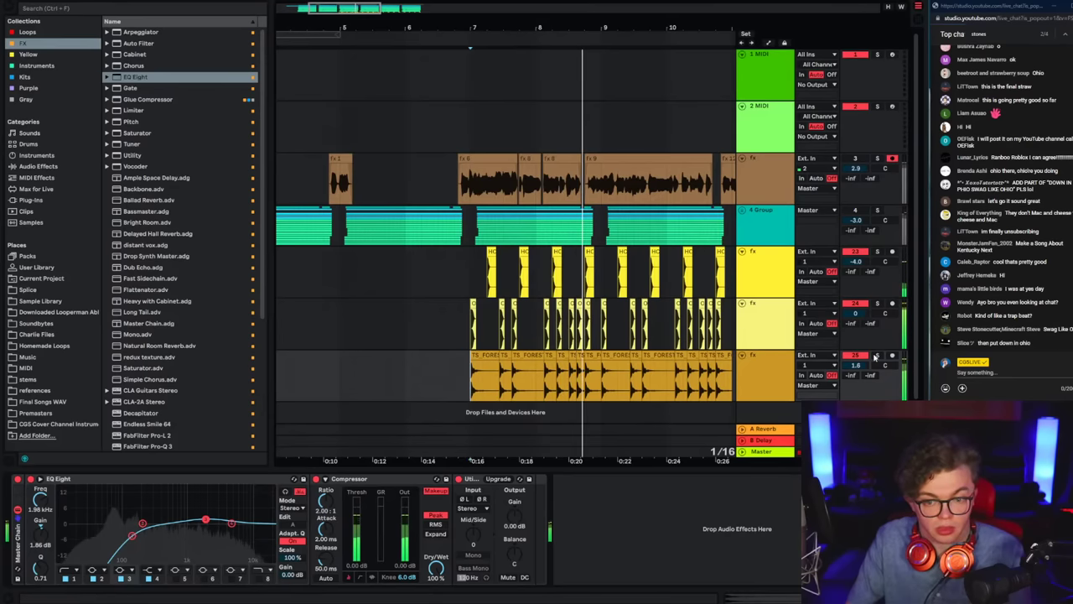
Step: Reactivate the instrumental group track and play it together with the drums
click(773, 365)
click(857, 211)
key(space)
key(space)
Step: Set the arrangement grid to 1/8 for editing the stomp clips
click(444, 249)
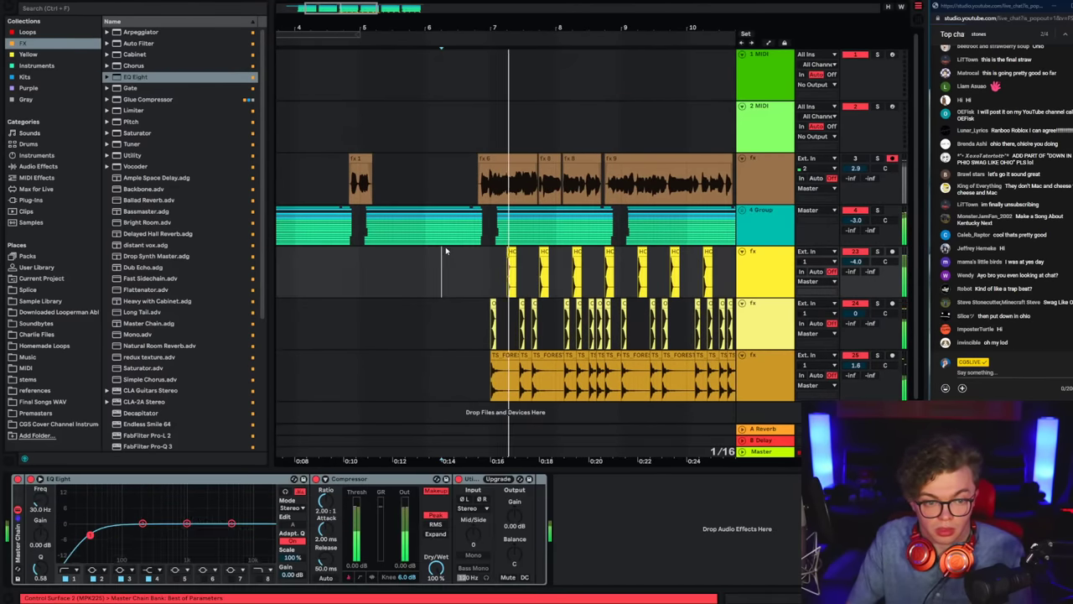
right_click(492, 243)
click(604, 332)
click(478, 385)
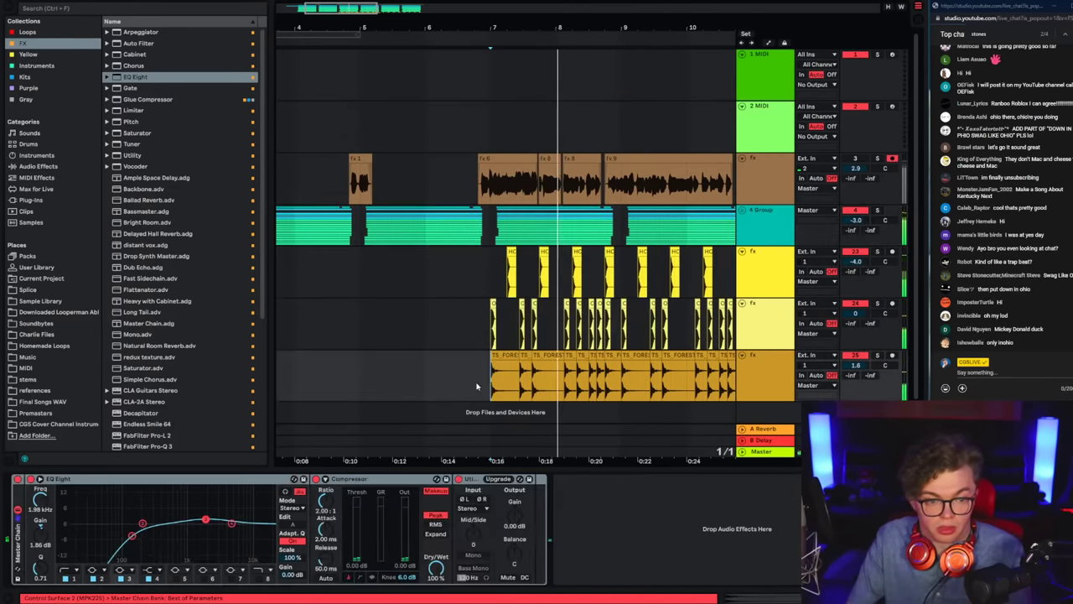
right_click(493, 389)
click(538, 590)
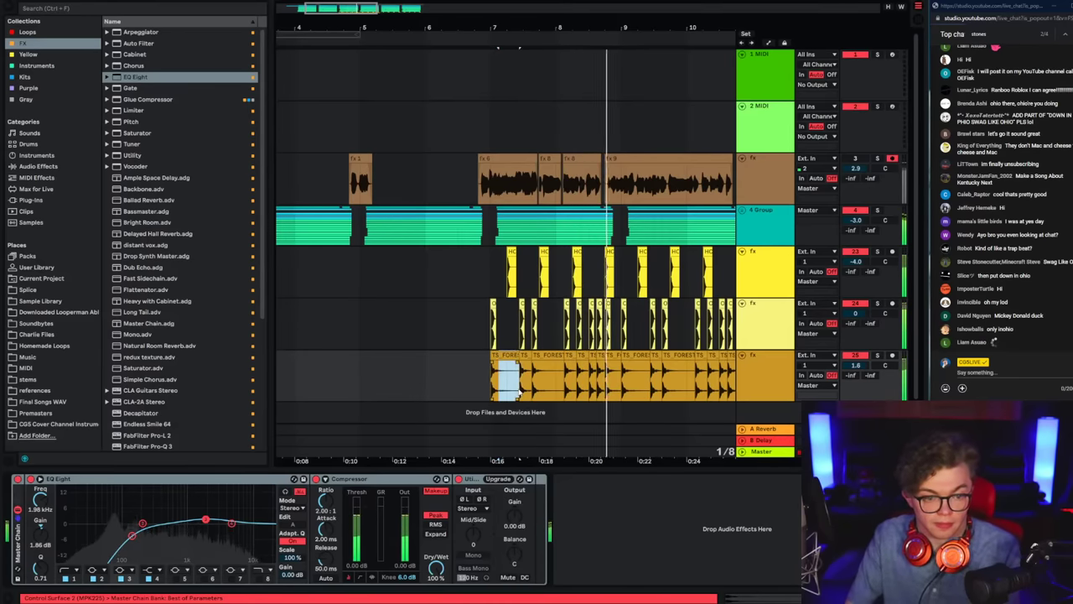
Step: Cut away the long stomp tails in bars 7–8 and delete the stomps from bar 9 onward
drag(576, 391, 734, 383)
click(479, 394)
key(space)
key(space)
scroll(486, 392, left, 1)
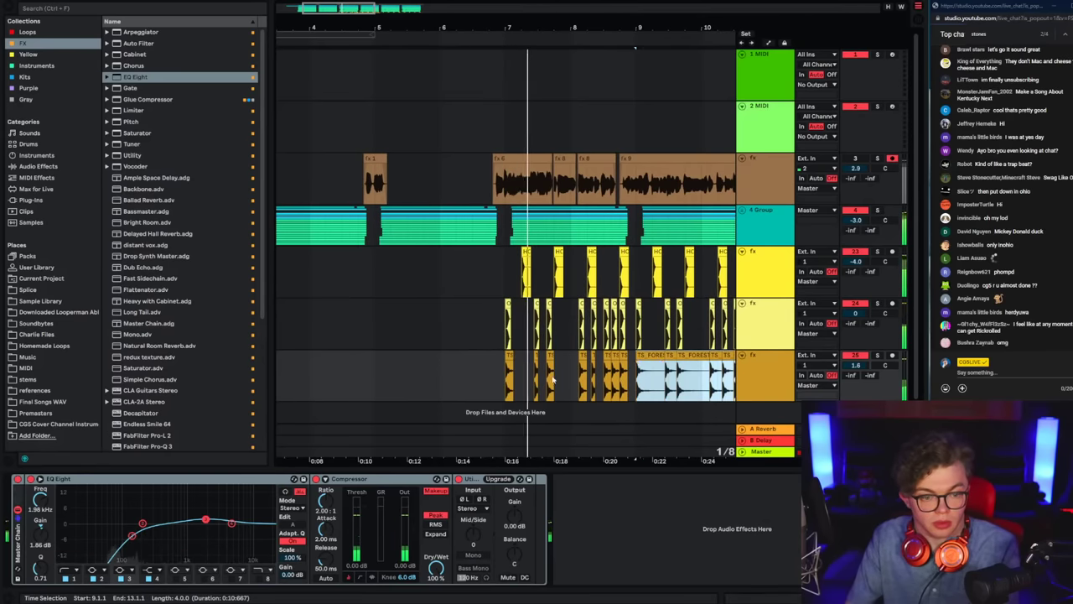
key(Delete)
drag(507, 385, 635, 384)
drag(489, 25, 494, 92)
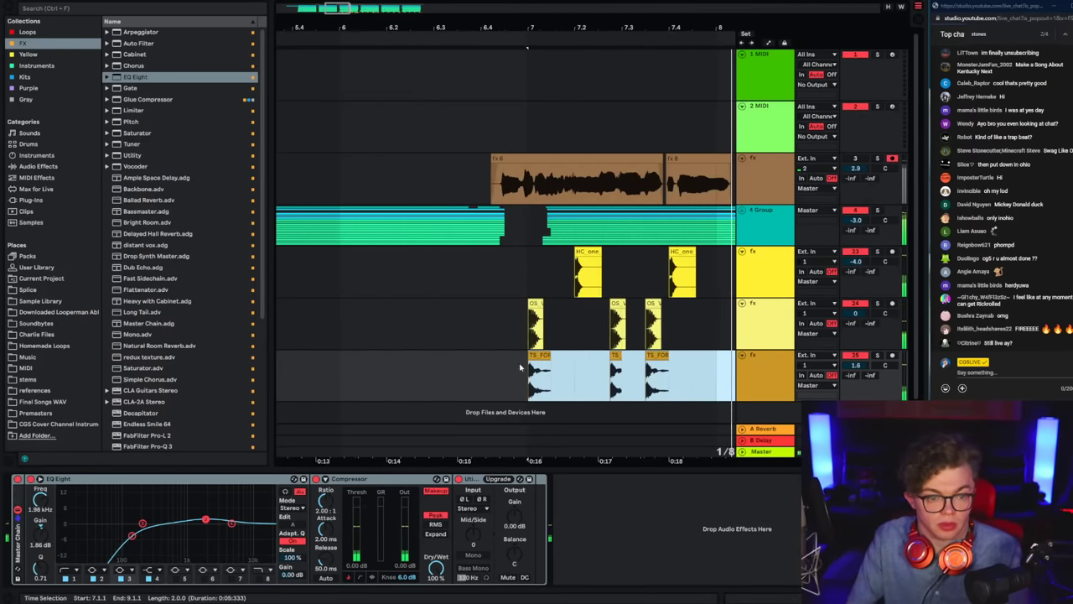
Step: Even out the trimmed stomp clips in bars 7–8 to a length of 0.0.2 each
click(529, 369)
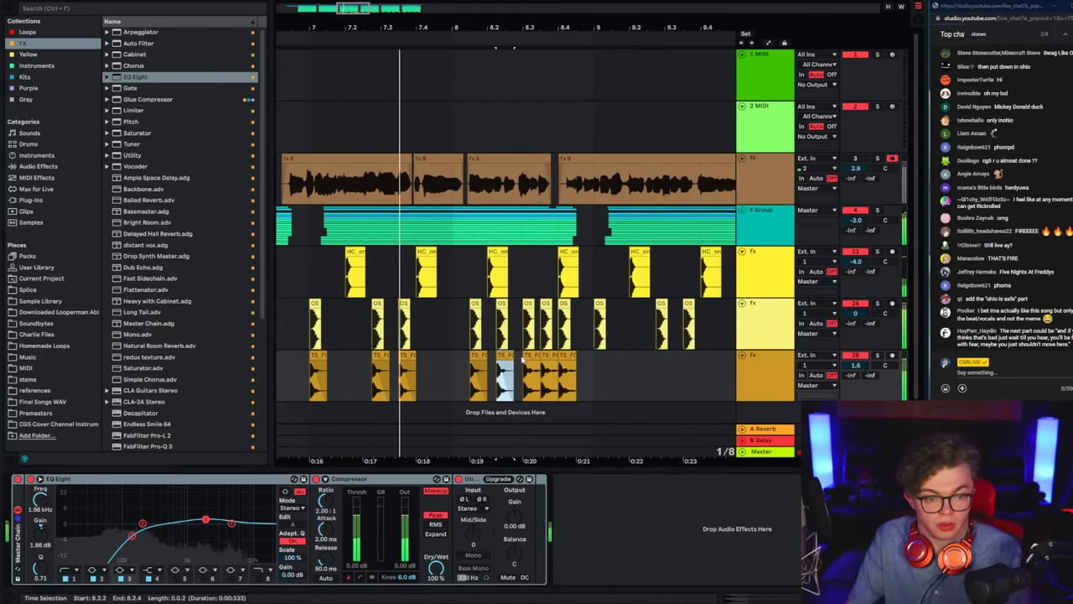
click(530, 357)
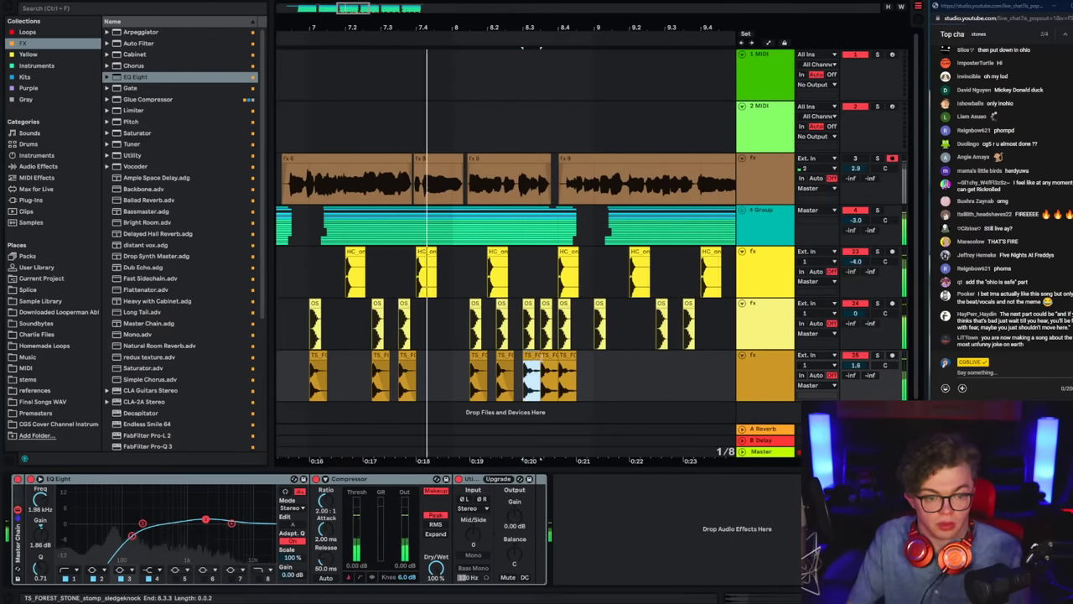
click(548, 357)
click(567, 357)
Step: Raise the stomp track's volume to 1.9 dB and duplicate the trimmed bars 7–8 stomp pattern over bars 9–10
click(295, 389)
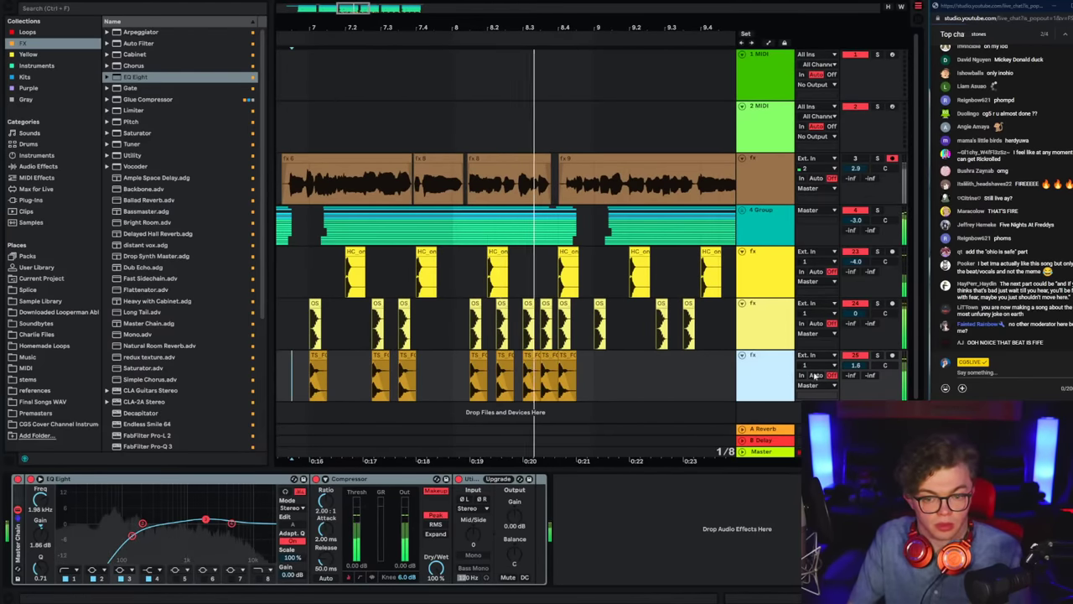
drag(455, 27, 594, 12)
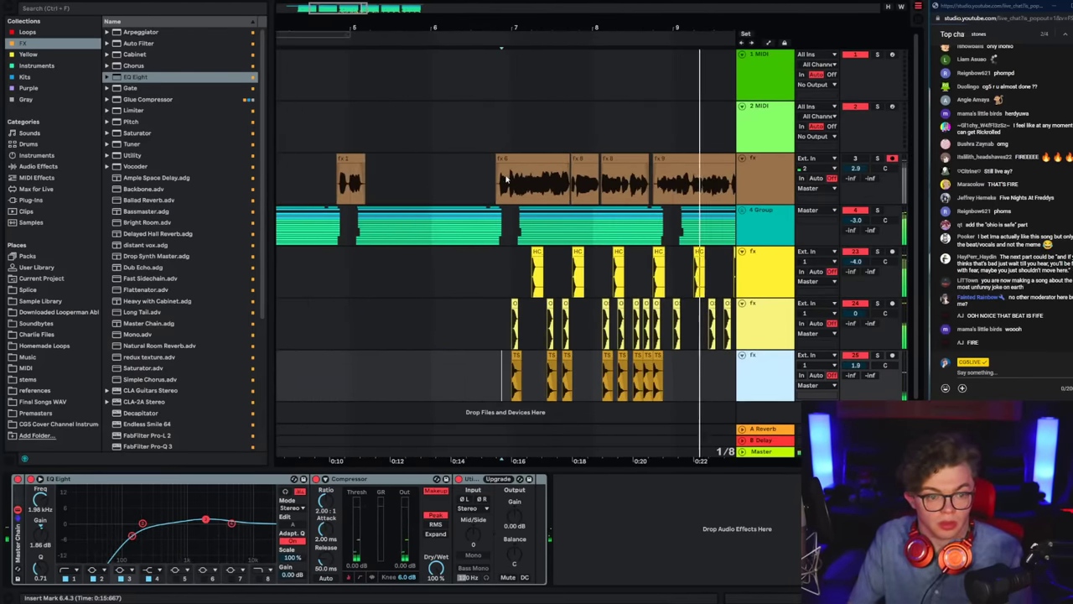
key(space)
drag(513, 391, 676, 392)
key(space)
key(ctrl+d)
click(512, 393)
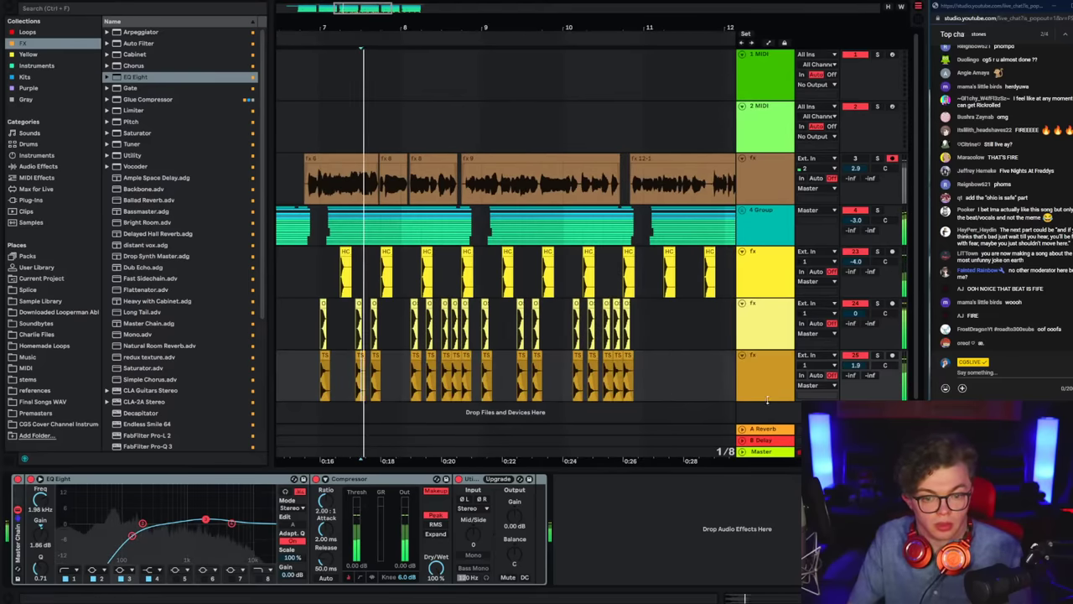
Step: Insert a new audio track below the stomps and set its volume to -5.4 dB
click(766, 400)
right_click(776, 408)
key(ctrl+t)
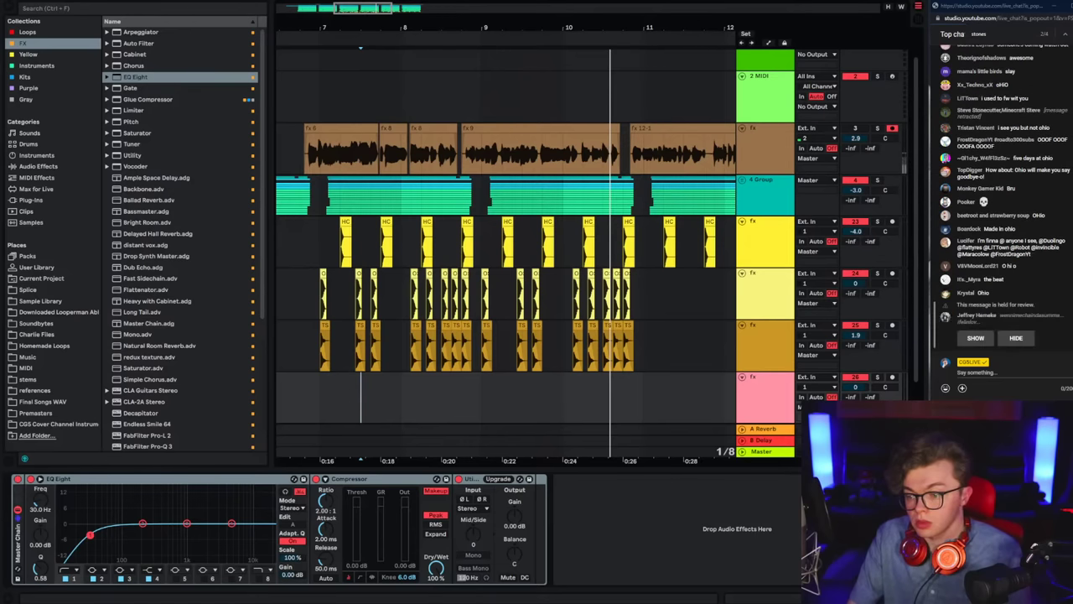
key(space)
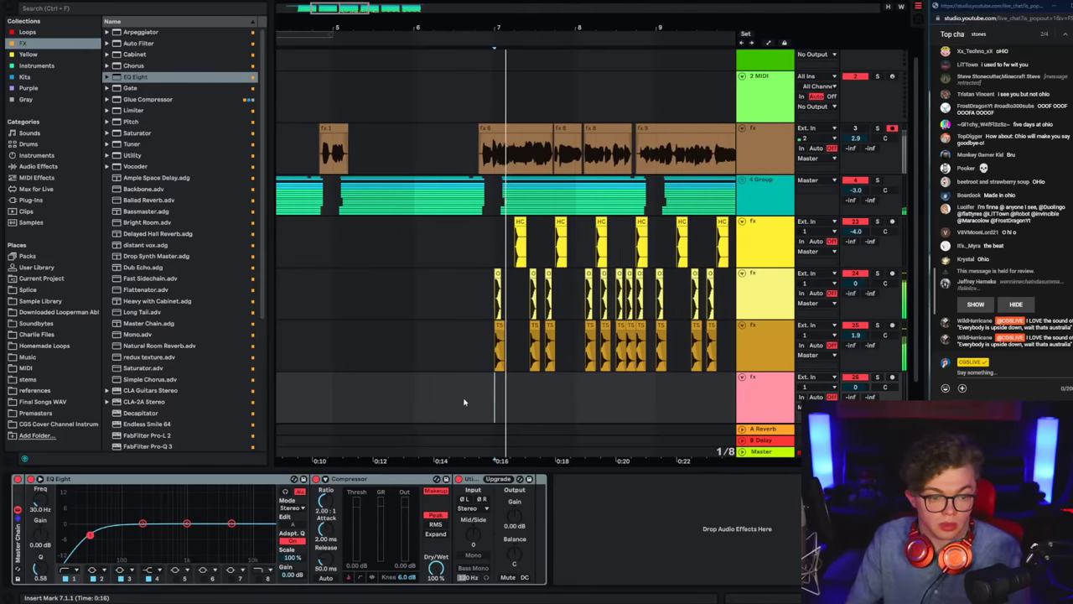
key(space)
drag(863, 388, 862, 406)
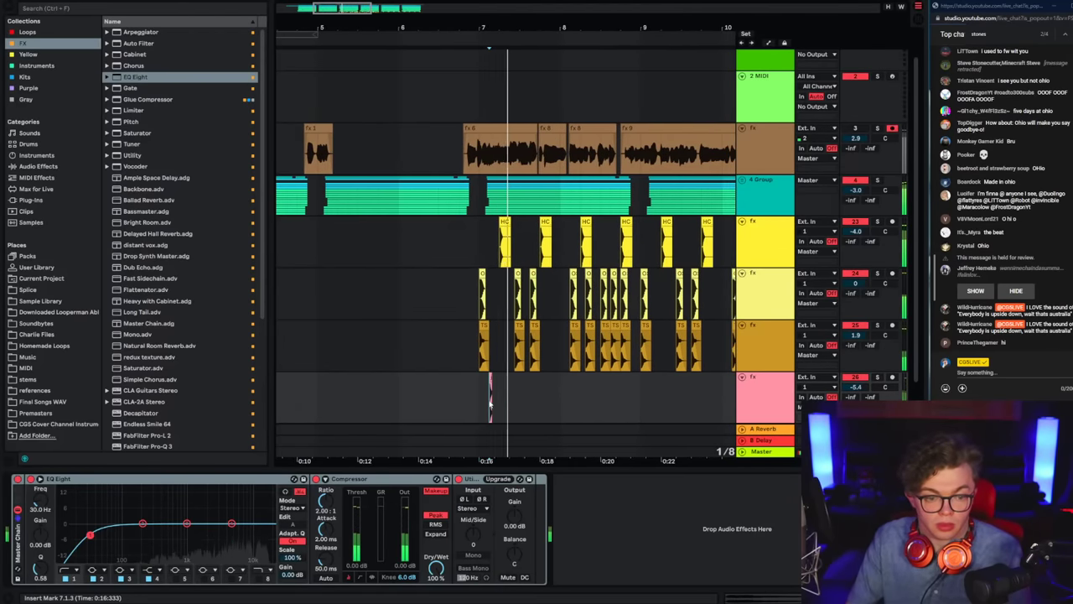
Step: Position the short percussion hit on the new track at 7.3.3 and play it with the beat
drag(481, 410, 597, 413)
key(space)
key(space)
click(483, 411)
key(space)
key(space)
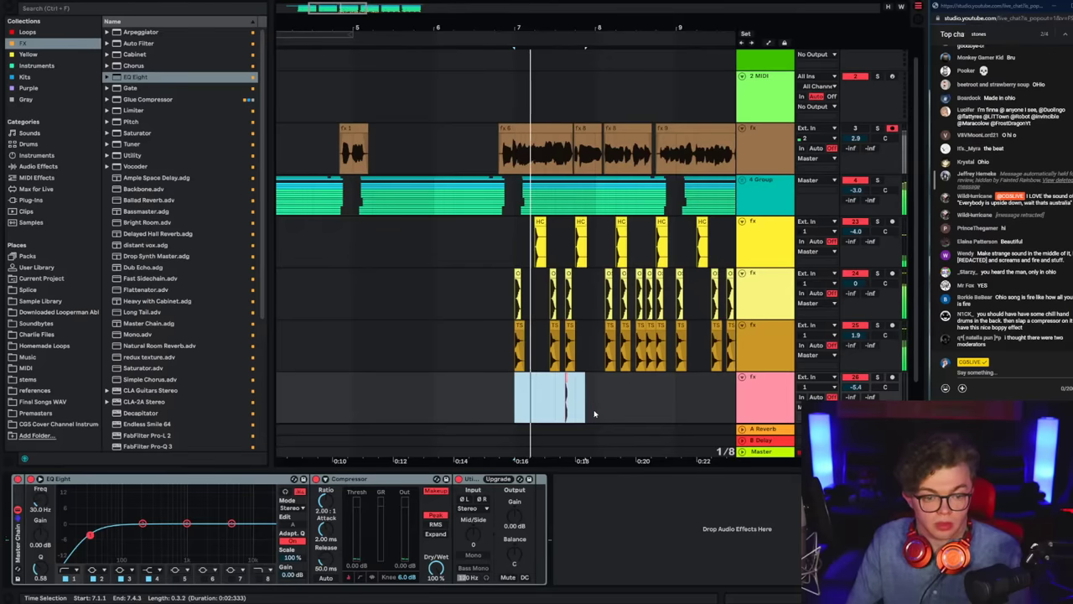
Step: Duplicate the percussion hit so it repeats once per bar on the third beat through bar 10
key(ctrl+d)
mouse_move(514, 412)
mouse_down()
mouse_move(609, 411)
mouse_move(597, 403)
mouse_up()
key(ctrl+d)
key(ctrl+d)
click(399, 378)
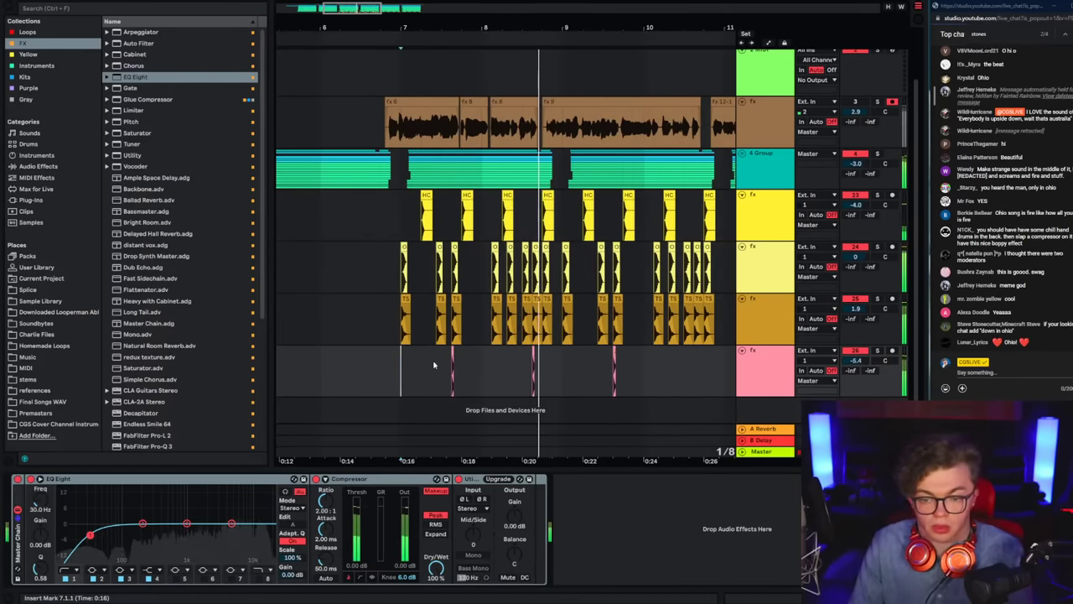
click(439, 369)
mouse_move(401, 378)
mouse_down()
mouse_move(581, 387)
mouse_move(564, 386)
mouse_up()
key(ctrl+d)
click(434, 378)
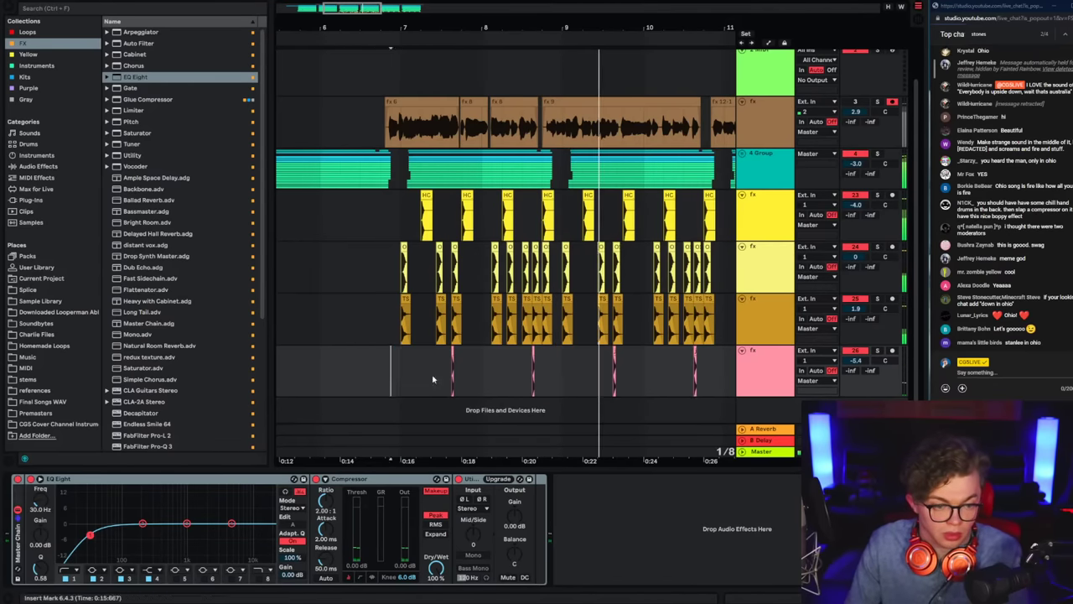
Step: Duplicate the 7.3.3 percussion hit to 7.4.1 and play bar 7 back
mouse_move(401, 379)
mouse_down()
mouse_move(390, 379)
mouse_move(403, 376)
mouse_up()
click(421, 380)
click(408, 382)
click(617, 377)
key(space)
key(space)
click(516, 377)
drag(557, 378, 567, 377)
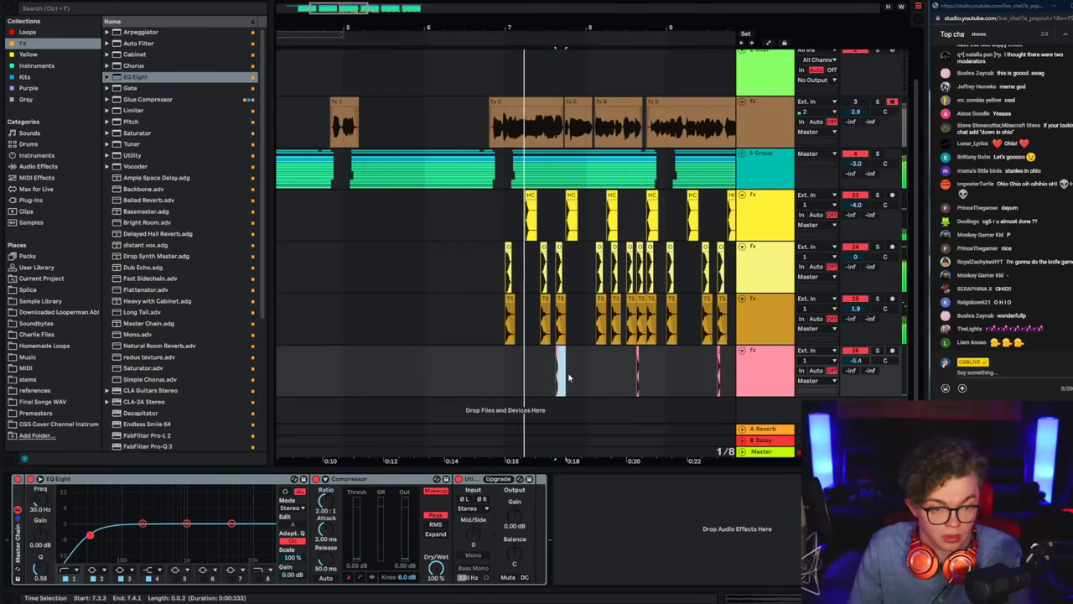
click(515, 387)
key(space)
key(space)
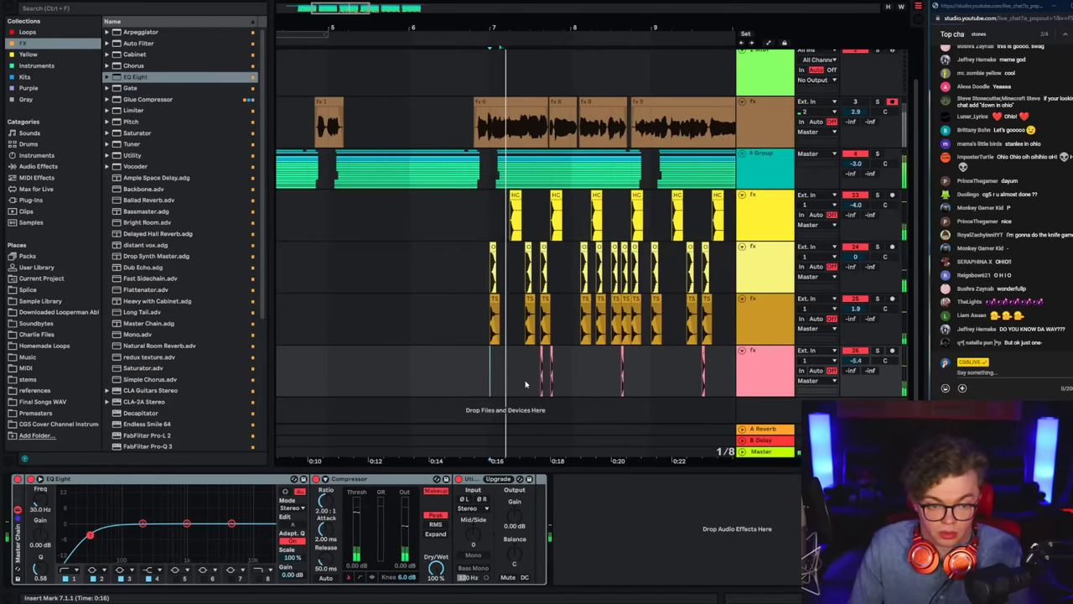
Step: Paste another percussion hit near the second beat of bar 7 and listen to it
click(508, 382)
key(ctrl+v)
click(493, 383)
key(space)
key(space)
key(space)
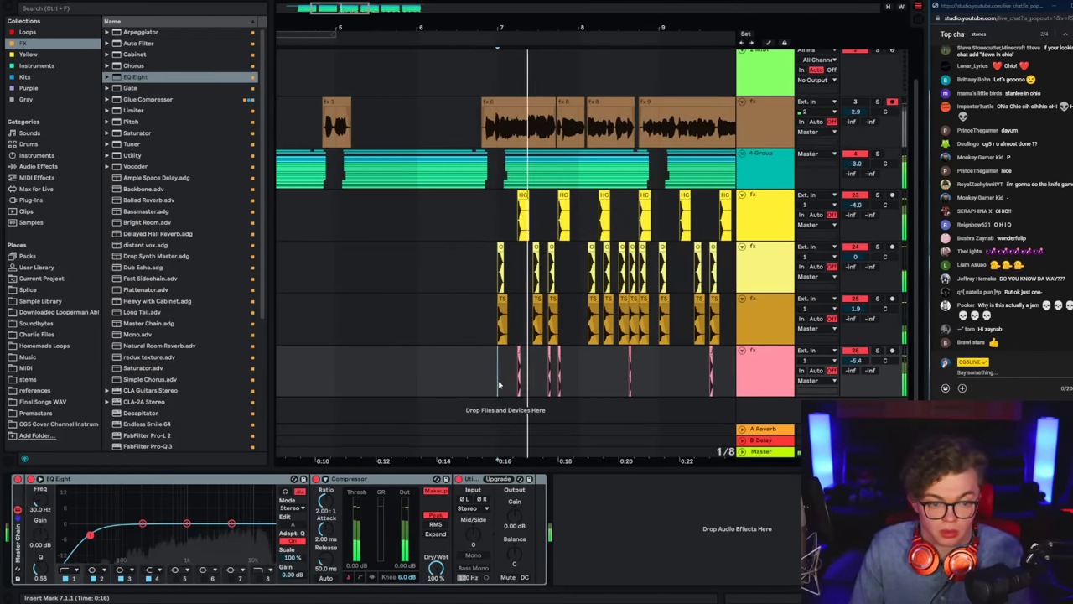
Step: Move the first percussion hit to 7.1.3, duplicate the bar 7 hits over bar 8, and play the result
drag(519, 353, 586, 391)
click(496, 385)
key(space)
key(space)
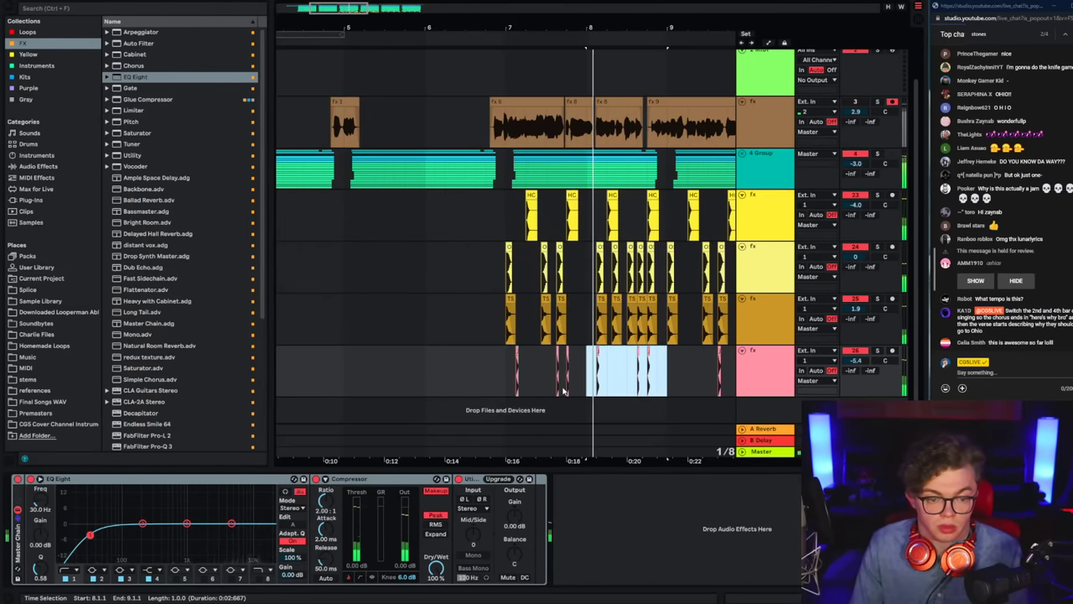
click(505, 388)
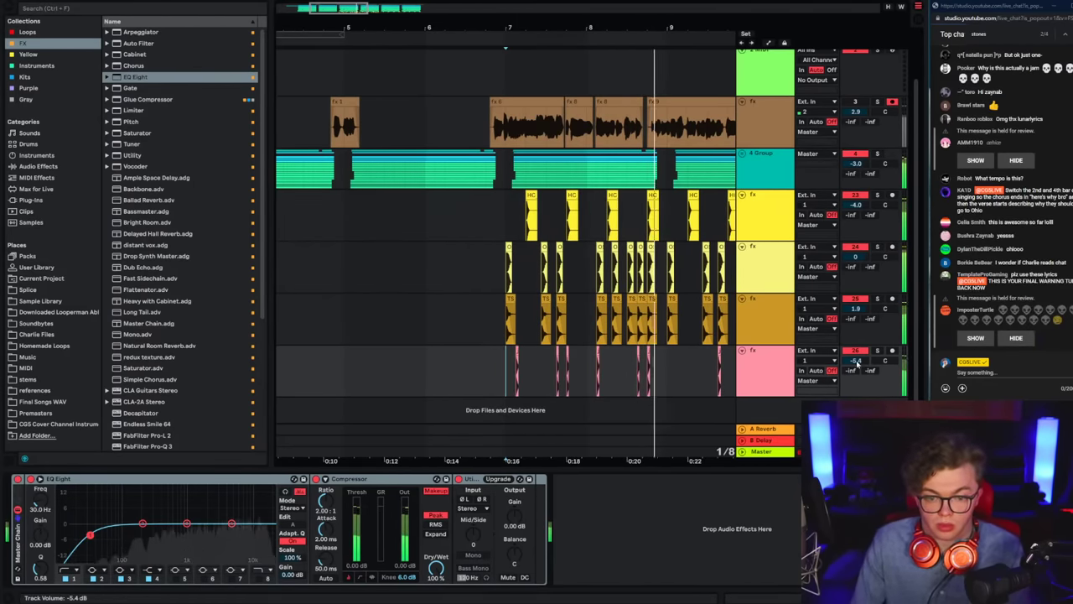
Step: Lower the pink percussion track's volume to -7.5 dB and play it back from bar 7
drag(857, 362, 857, 376)
key(space)
key(space)
scroll(501, 385, right, 1)
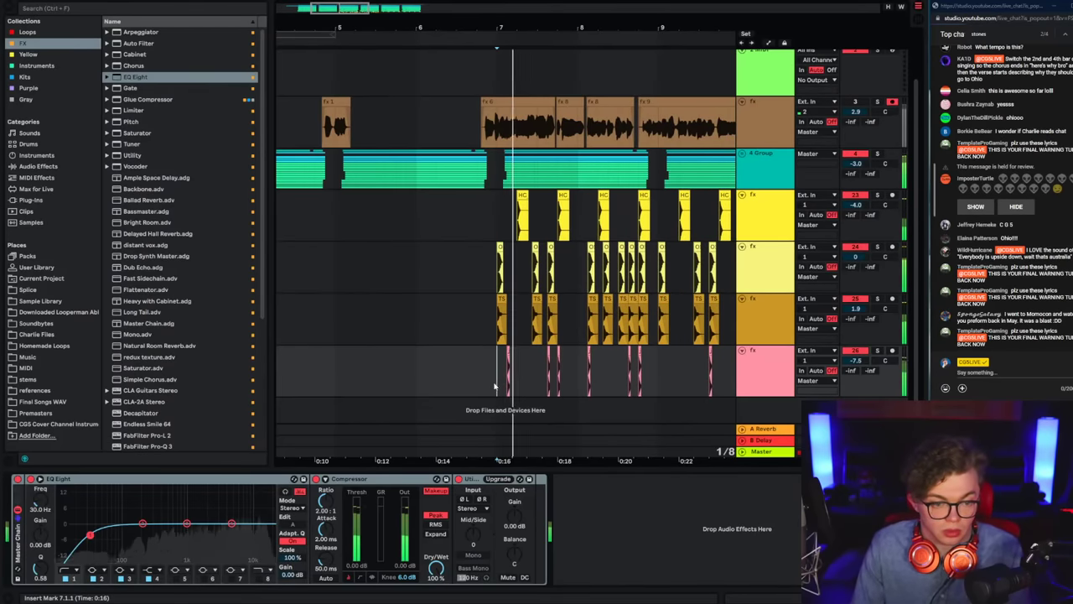
Step: Set a 1/16 grid, move the first percussion hit in bar 7 to 7.1.4 and play the passage
right_click(497, 384)
click(631, 517)
drag(498, 32, 487, 84)
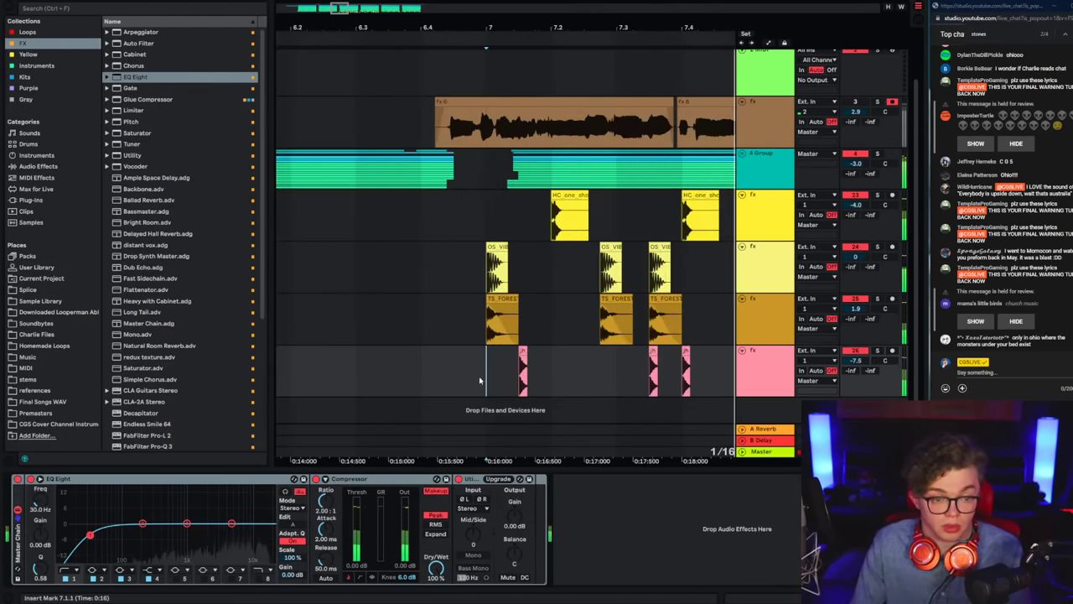
key(space)
key(space)
key(space)
drag(531, 353, 550, 359)
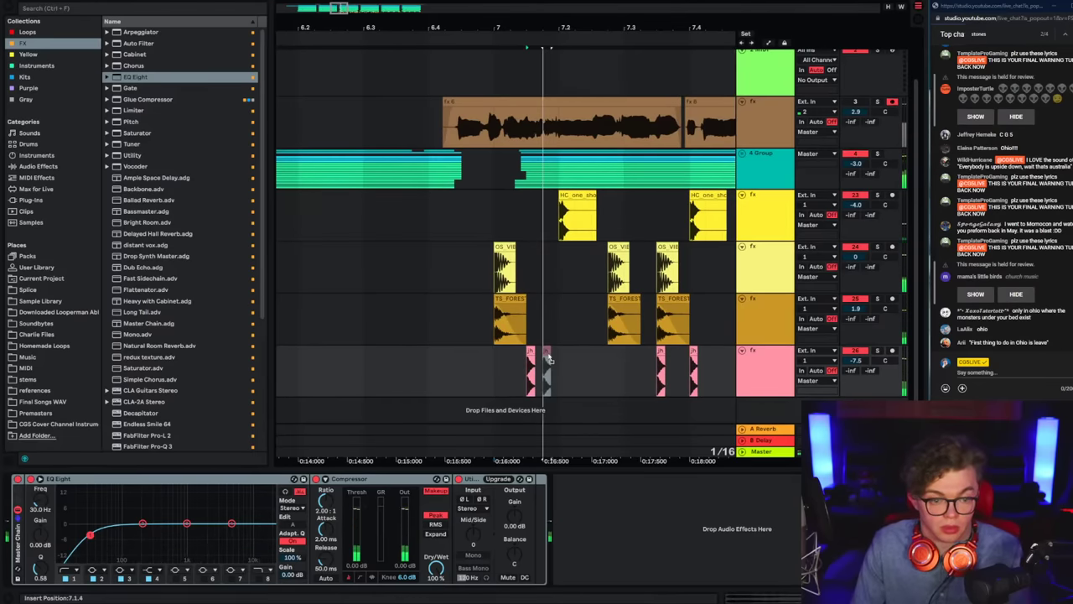
click(490, 382)
drag(523, 30, 361, 7)
Step: Clear the surplus hits on the pink percussion track and rework the repeats so bars 7 and 8 each keep only one third-beat hit
drag(418, 382, 444, 383)
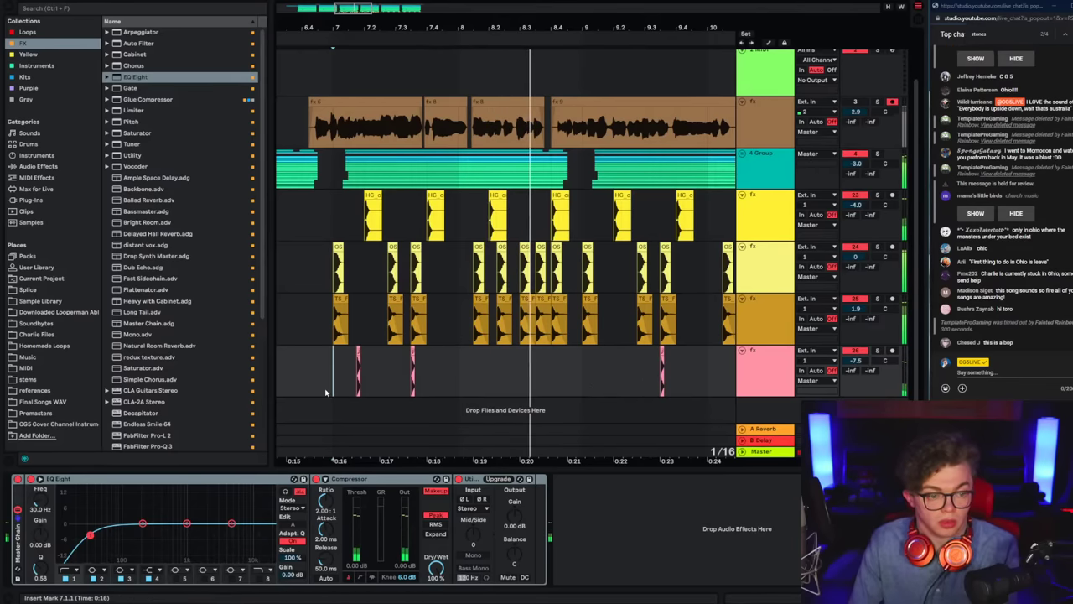
click(597, 384)
mouse_move(598, 386)
mouse_down()
mouse_move(471, 388)
mouse_move(598, 387)
mouse_up()
key(Delete)
click(465, 389)
key(ctrl+d)
drag(445, 28, 343, 9)
key(ctrl+d)
key(ctrl+d)
click(458, 331)
drag(485, 389, 730, 391)
key(Delete)
Step: Set a 1/2 grid, duplicate the percussion hits of bars 7 and 8 over bars 9 and 10, and play them back
right_click(403, 373)
click(516, 493)
drag(353, 379, 481, 379)
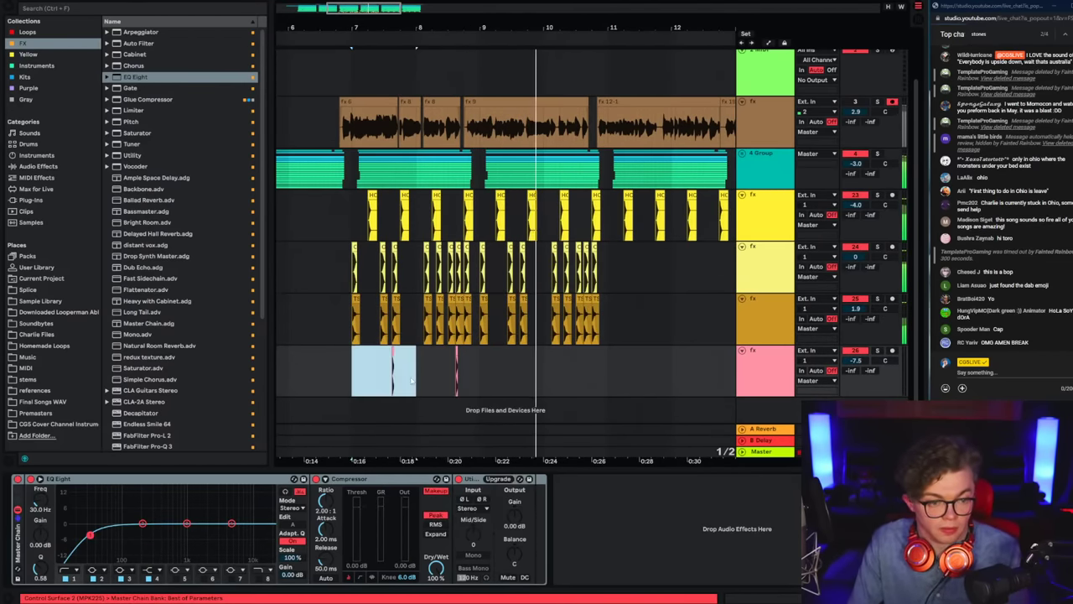
key(ctrl+d)
click(355, 378)
key(space)
key(space)
Step: Lower the pink percussion track's volume to -9.0 dB and check the neighbouring track's effects
click(540, 383)
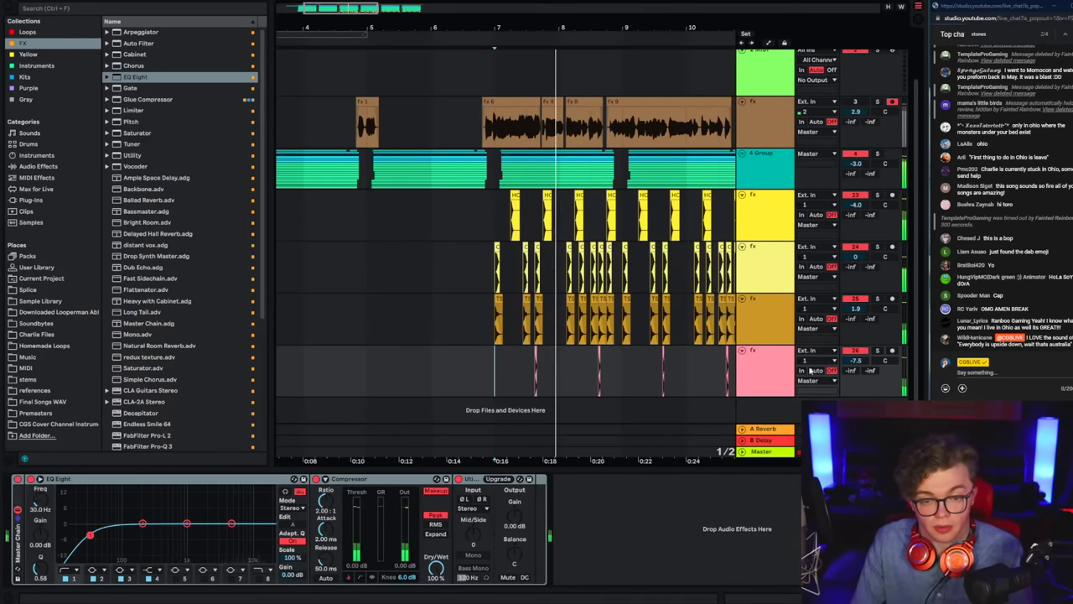
click(779, 386)
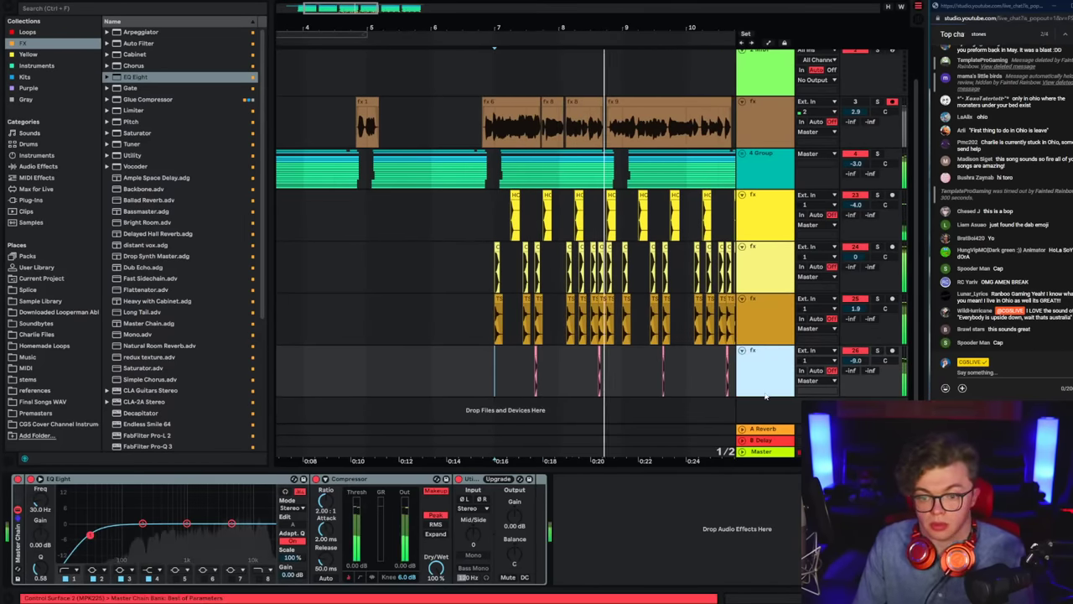
click(741, 165)
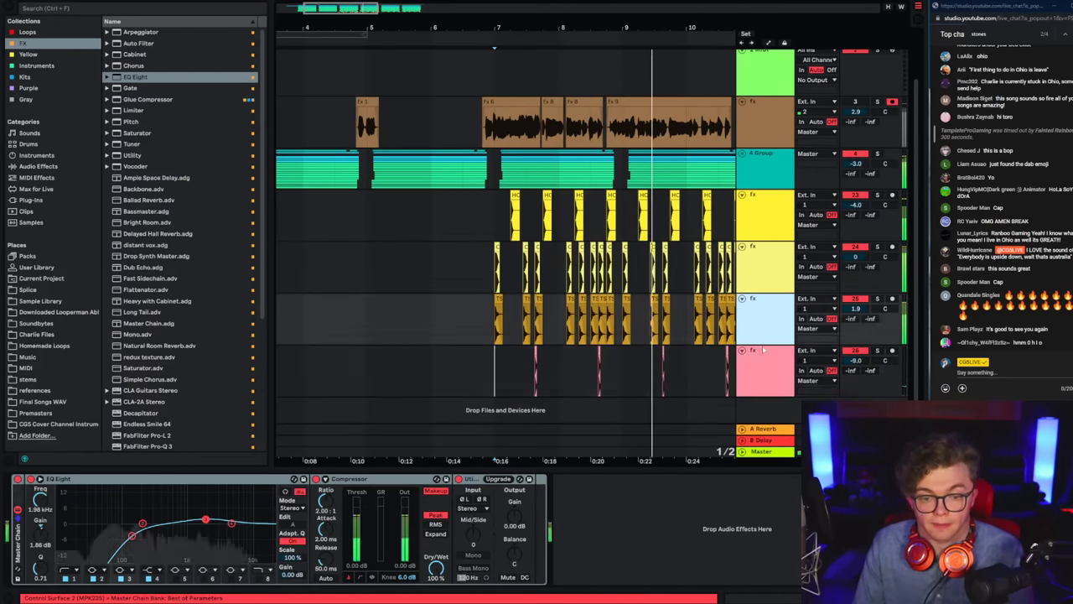
Step: Switch the vocal track back on and play it together with the percussion from just before bar 7
click(461, 122)
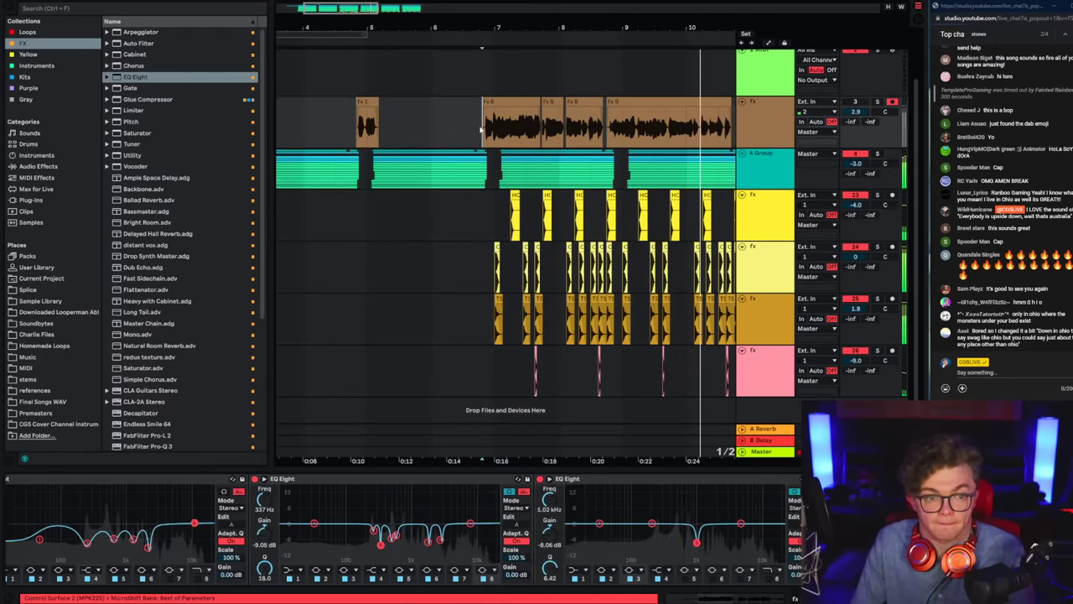
click(851, 101)
click(541, 131)
key(space)
key(space)
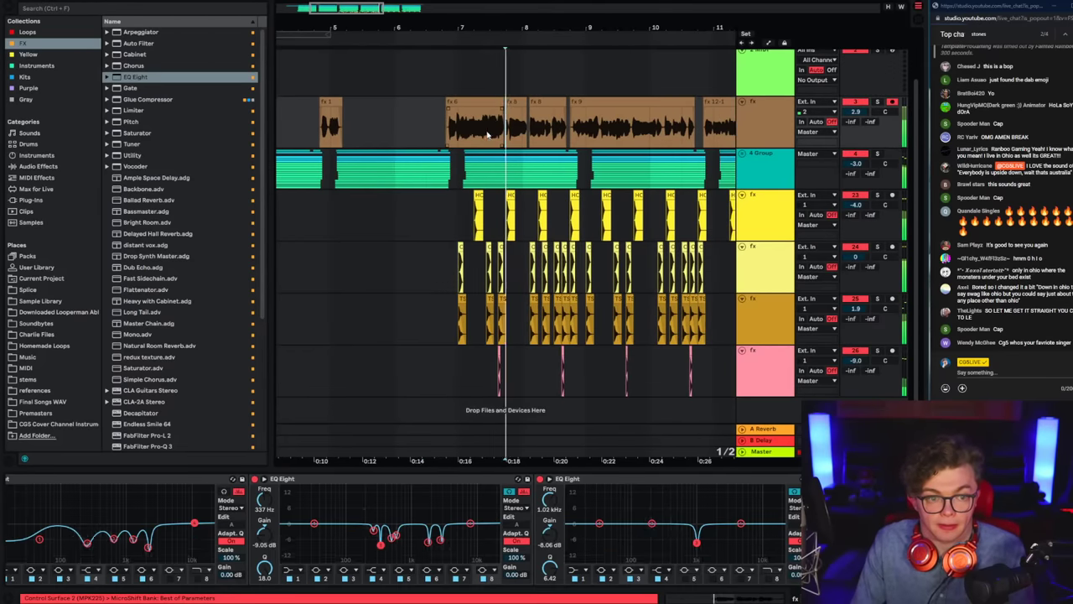
click(447, 134)
click(761, 126)
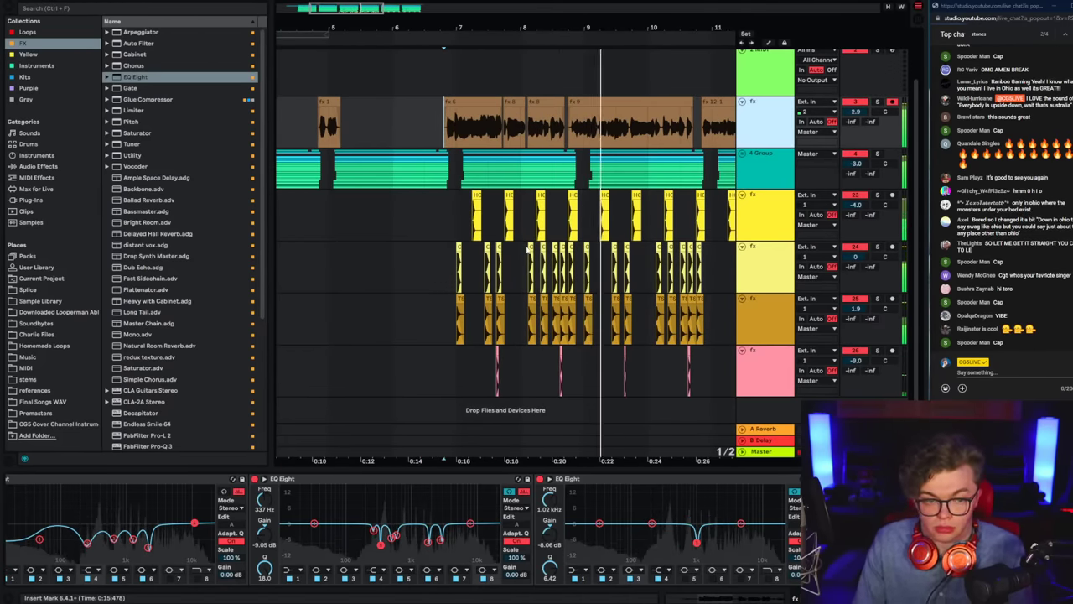
Step: Duplicate bars 7 to 10 of all four percussion tracks over bars 11 to 14 and play from bar 7
click(454, 232)
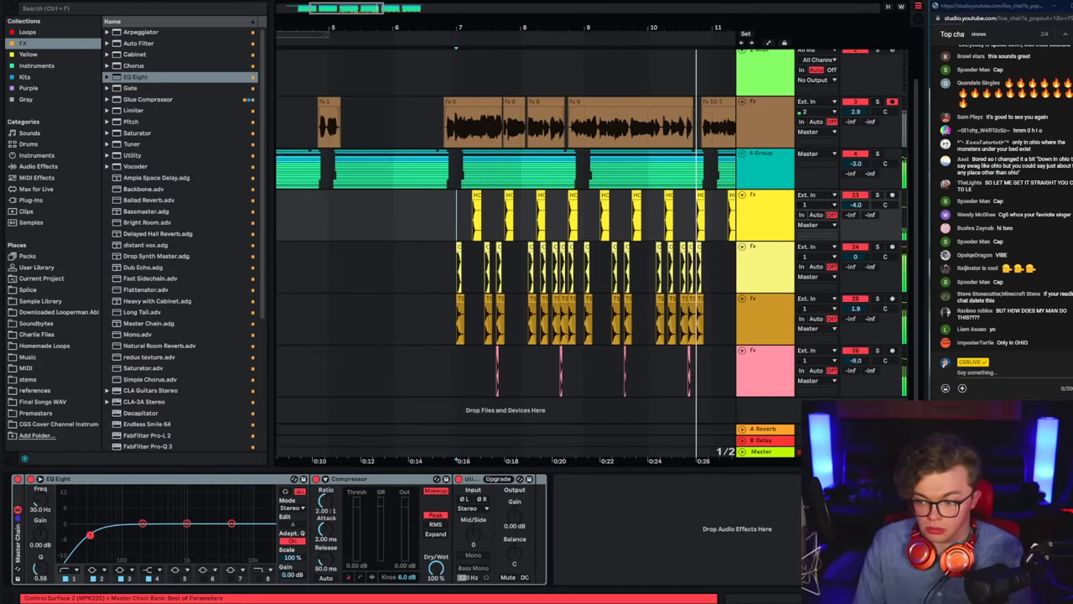
drag(416, 28, 454, 24)
key(space)
drag(718, 383, 479, 225)
key(space)
key(ctrl+d)
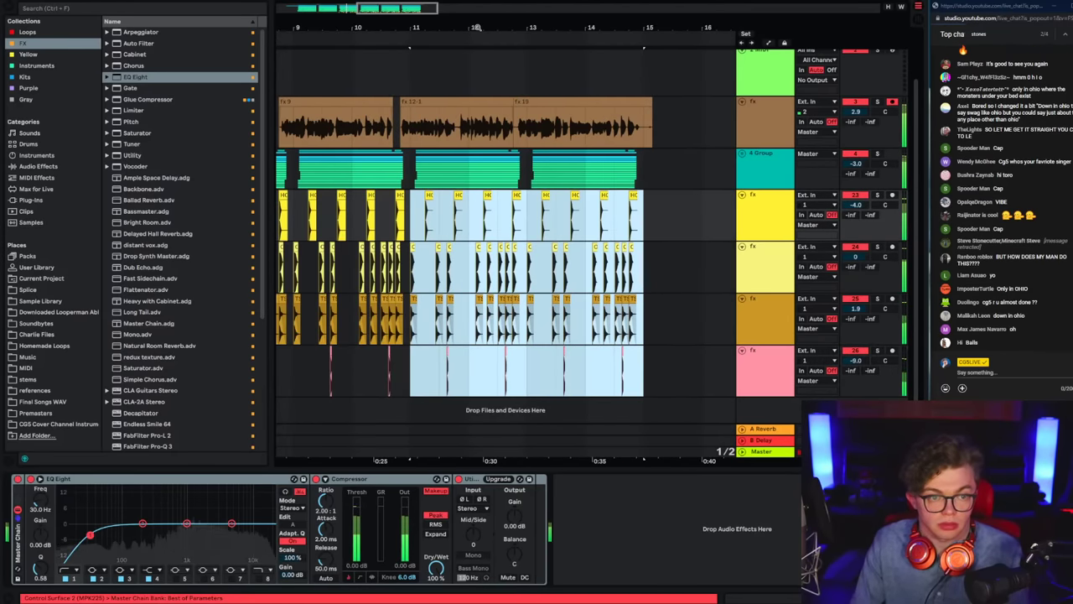
drag(475, 26, 571, 28)
click(285, 215)
click(712, 210)
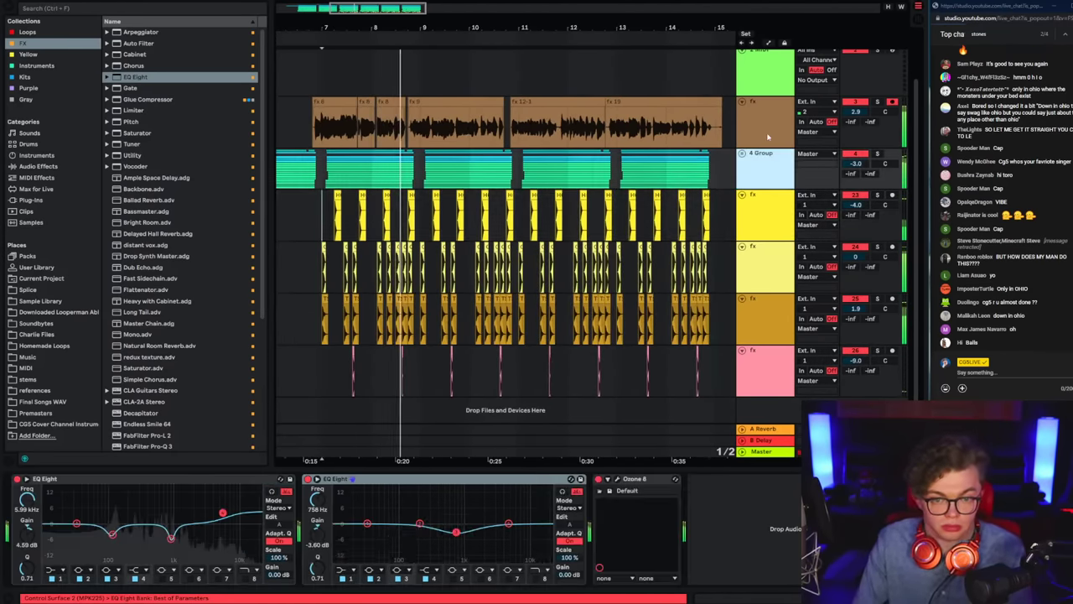
Step: With the grid off, shift the vocal phrase near the third beat of bar 8 slightly later and play it back
right_click(389, 130)
key(Escape)
ctrl+scroll(470, 131, up, 5)
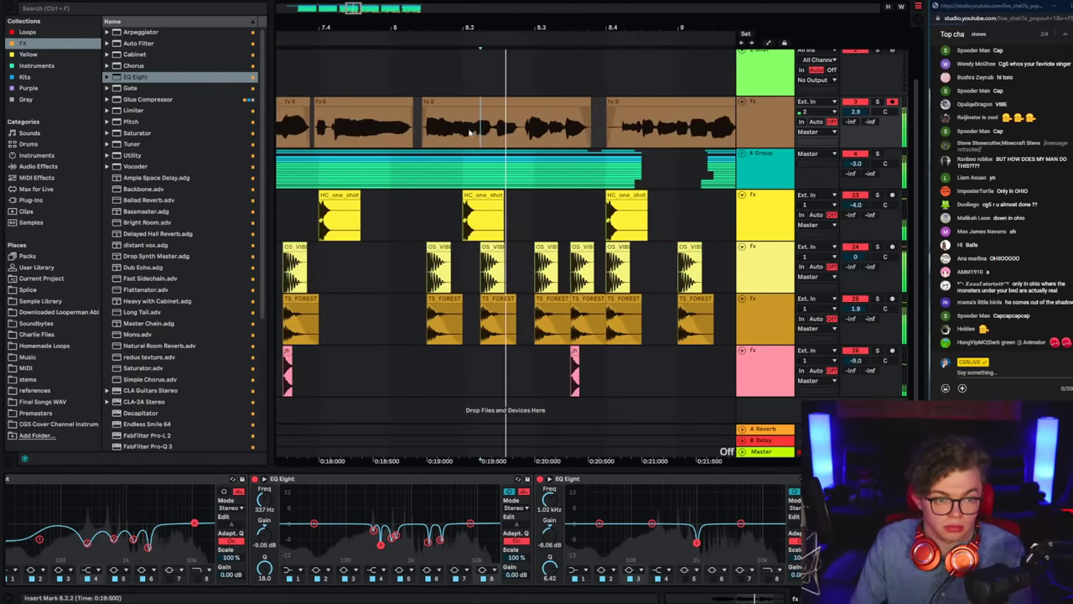
drag(503, 126, 585, 134)
drag(549, 103, 554, 104)
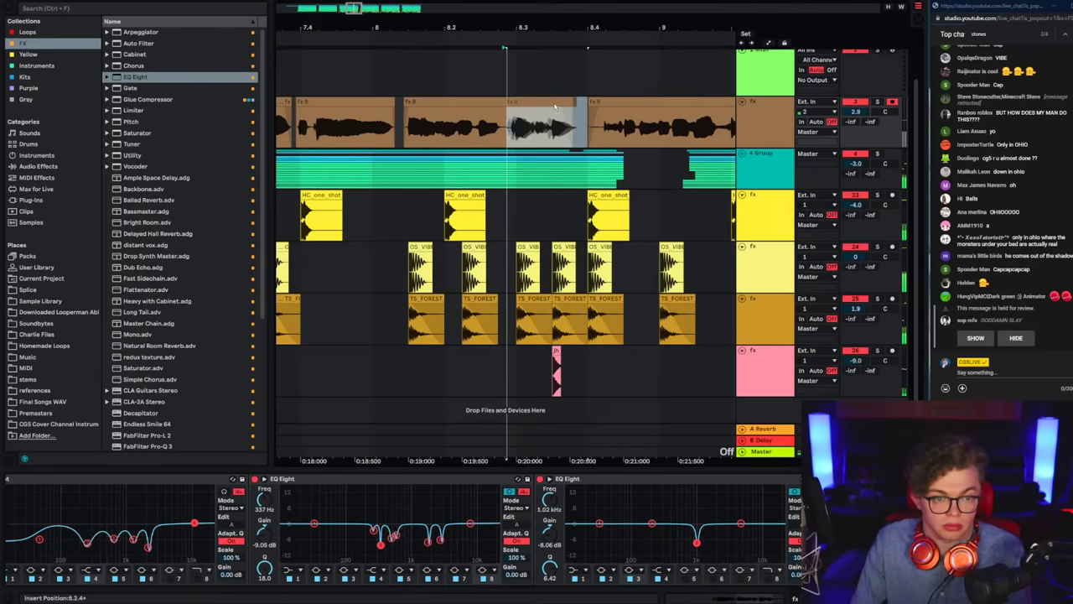
click(363, 125)
key(space)
key(space)
scroll(419, 126, left, 1)
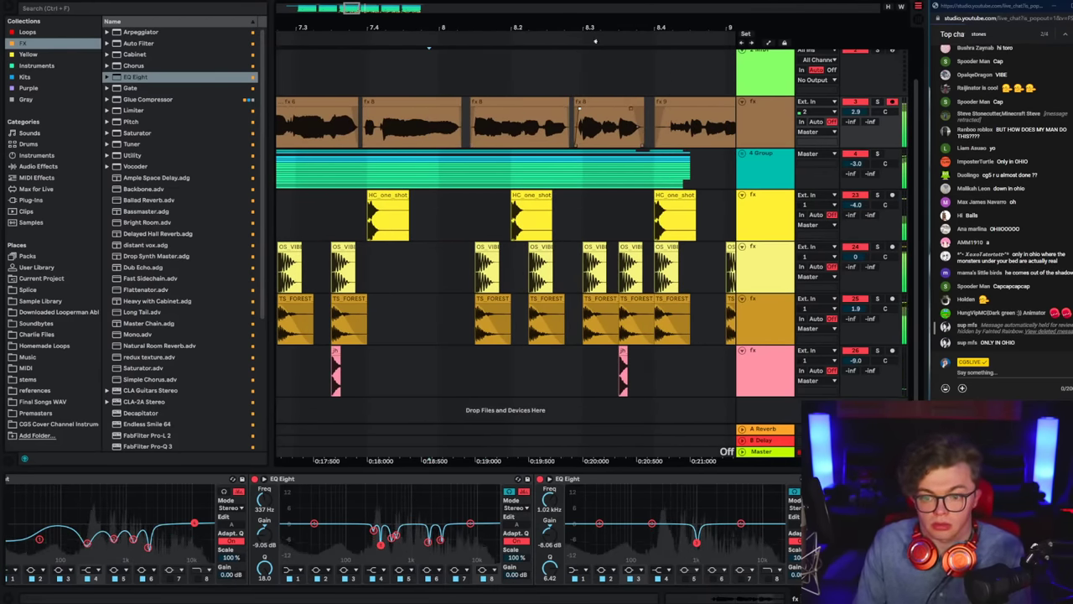
Step: Play the vocal through bars 10 to 12 and bypass ValhallaVintageVerb on the vocal track
drag(516, 21, 288, 3)
click(524, 125)
click(590, 134)
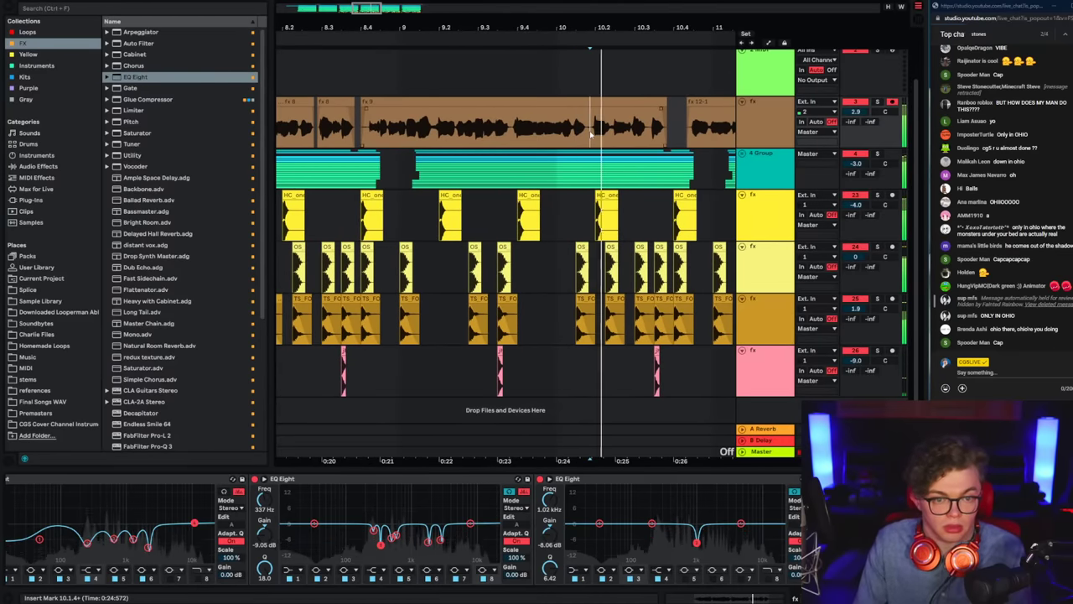
drag(652, 25, 448, 15)
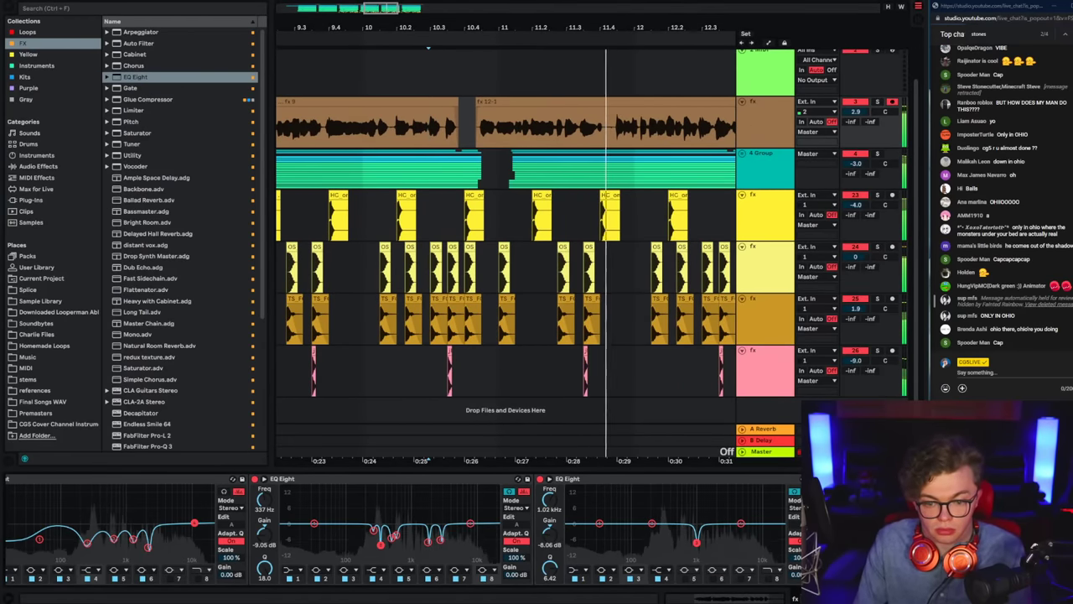
scroll(793, 481, right, 4)
click(678, 479)
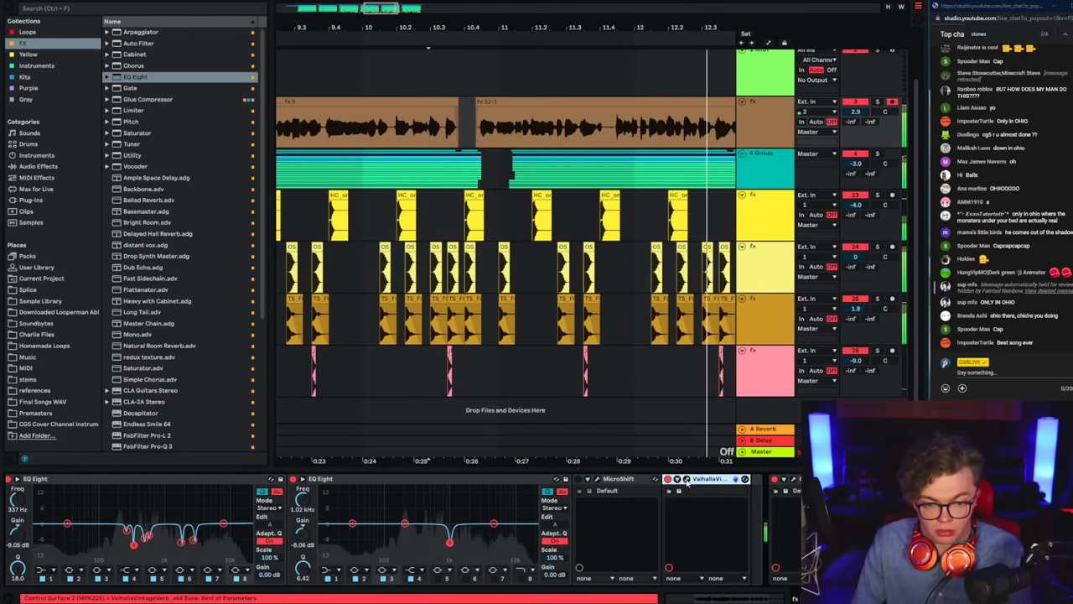
click(414, 15)
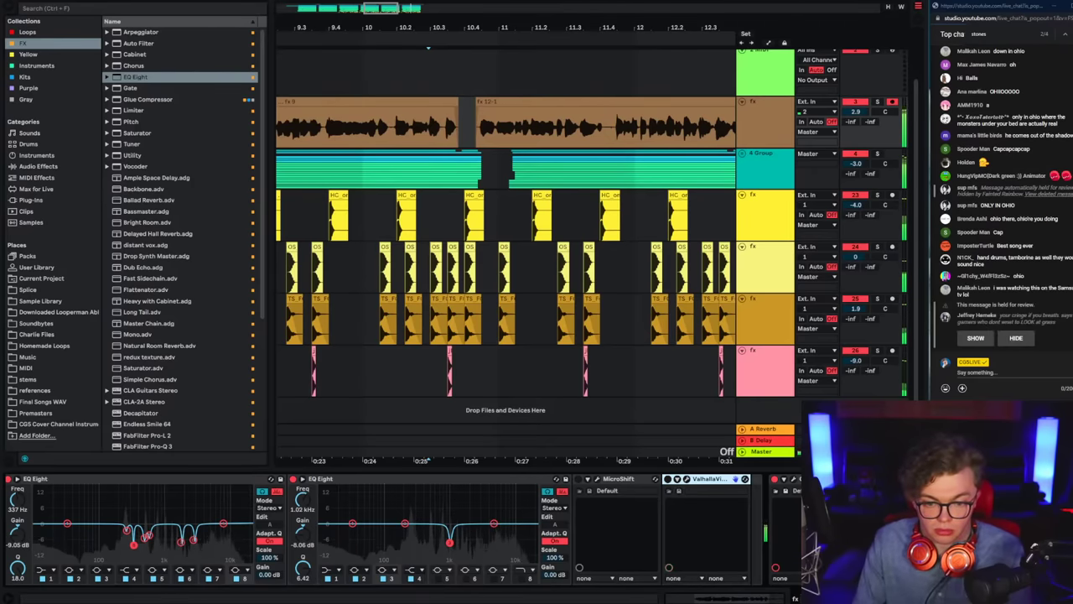
Step: Audition Retro and Analog in the third band of the vocal's Ozone 9 Exciter, choose Dual Triode and close the plug-in
click(793, 480)
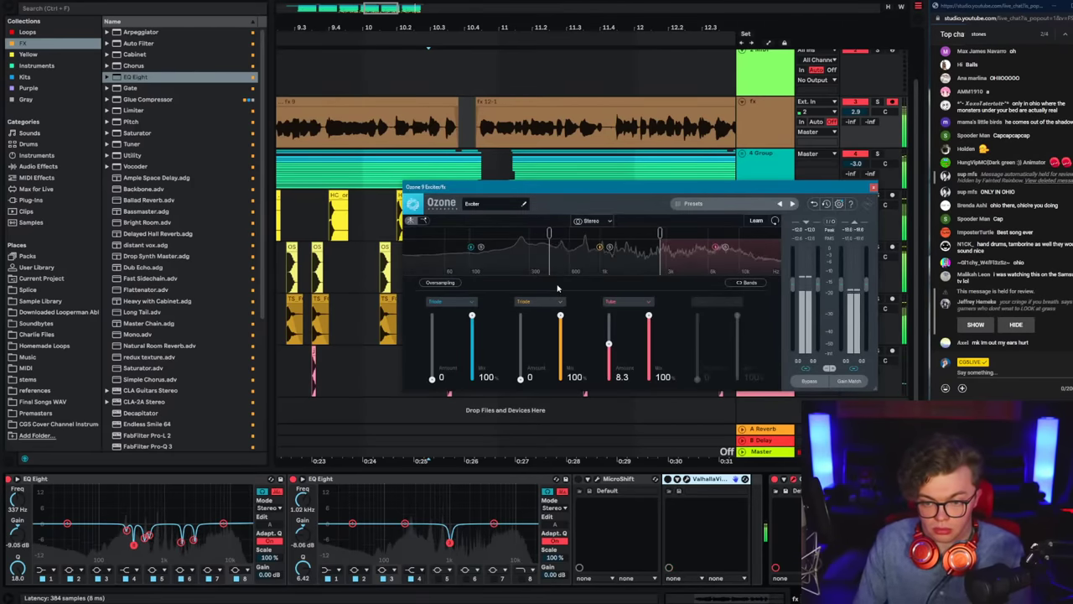
click(617, 302)
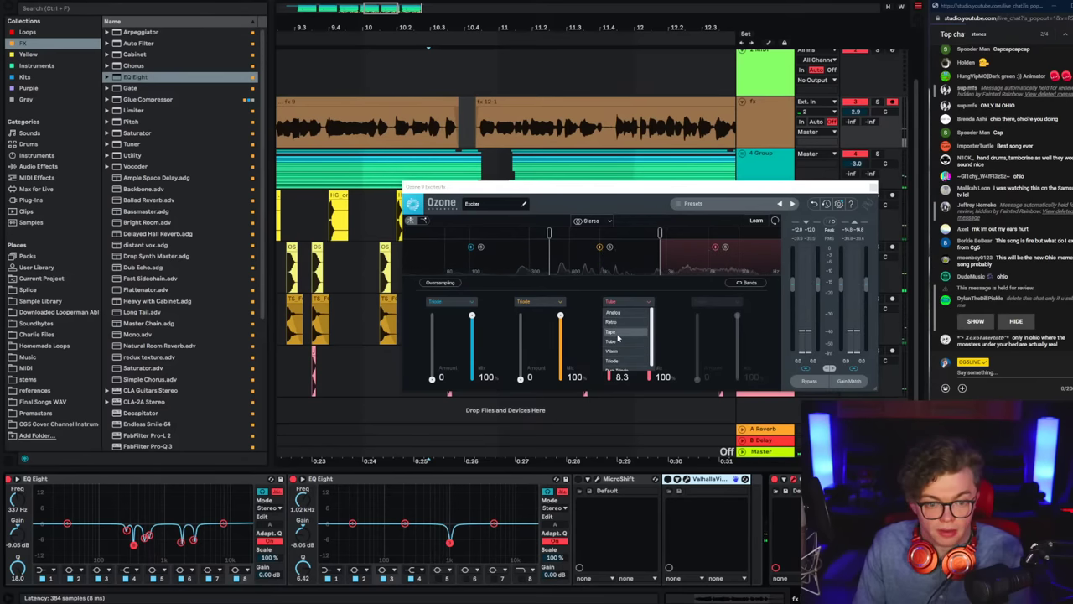
click(611, 322)
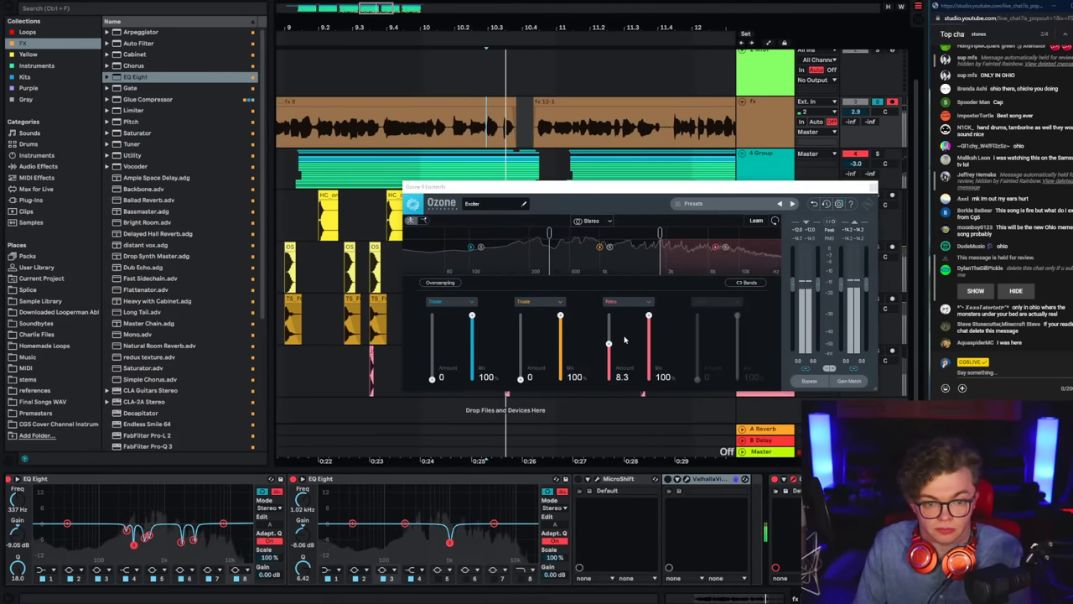
click(619, 303)
click(620, 311)
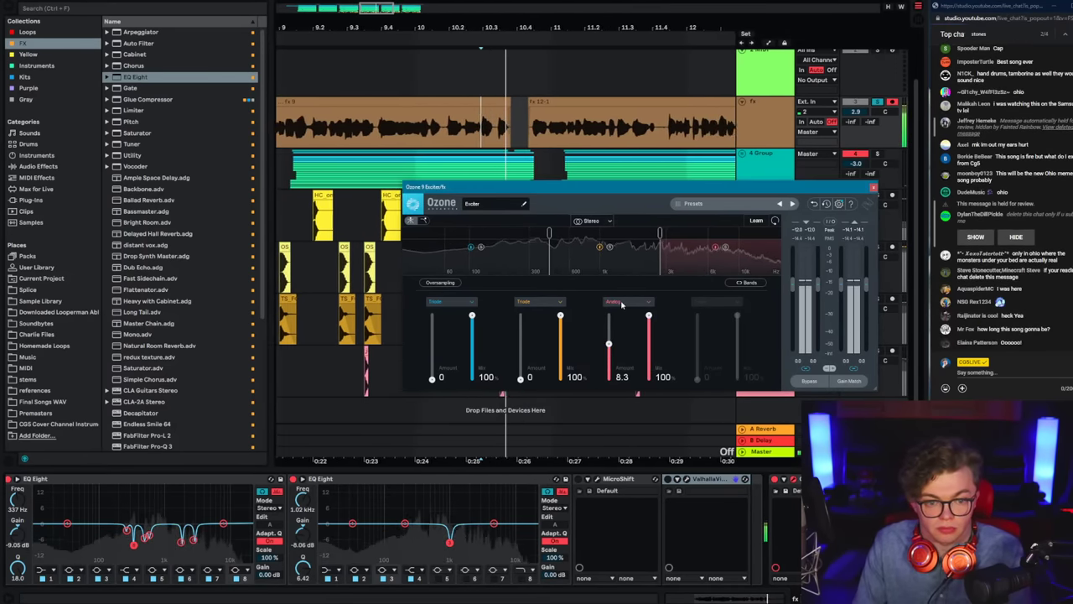
mouse_move(609, 343)
mouse_down()
mouse_move(610, 319)
mouse_move(610, 346)
mouse_up()
click(619, 303)
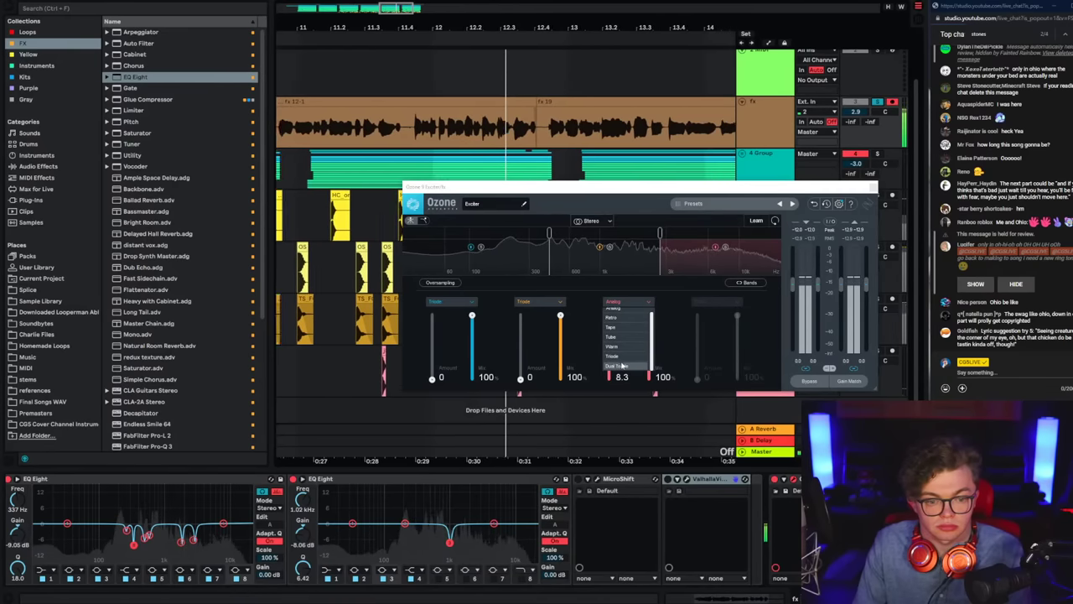
click(620, 362)
click(872, 186)
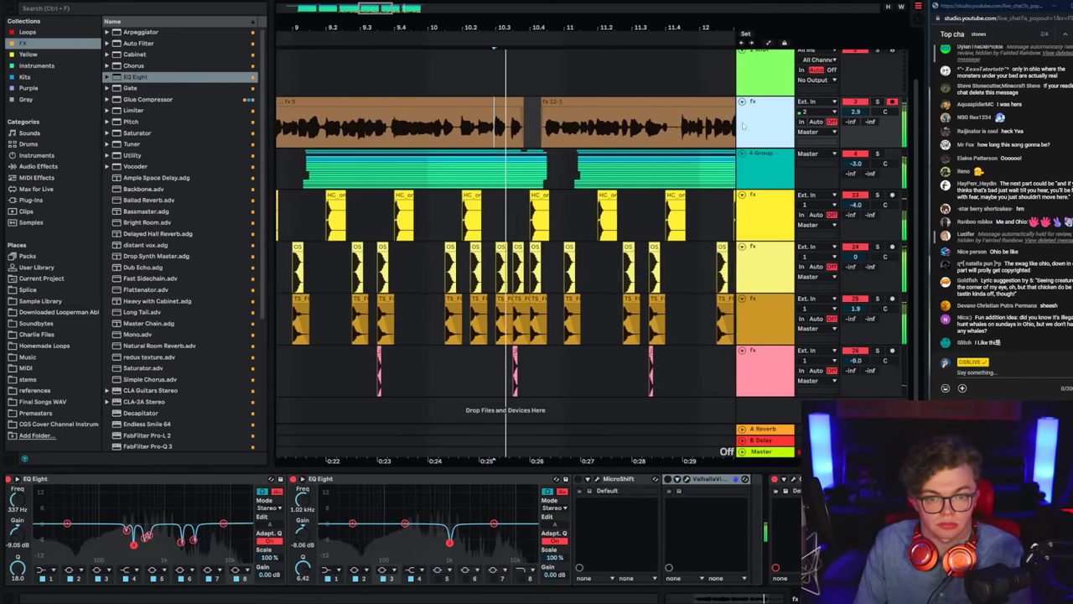
Step: Compare the device chains of the 4 Group and vocal tracks during playback, including the vocal's MicroShift
click(404, 168)
drag(357, 28, 456, 11)
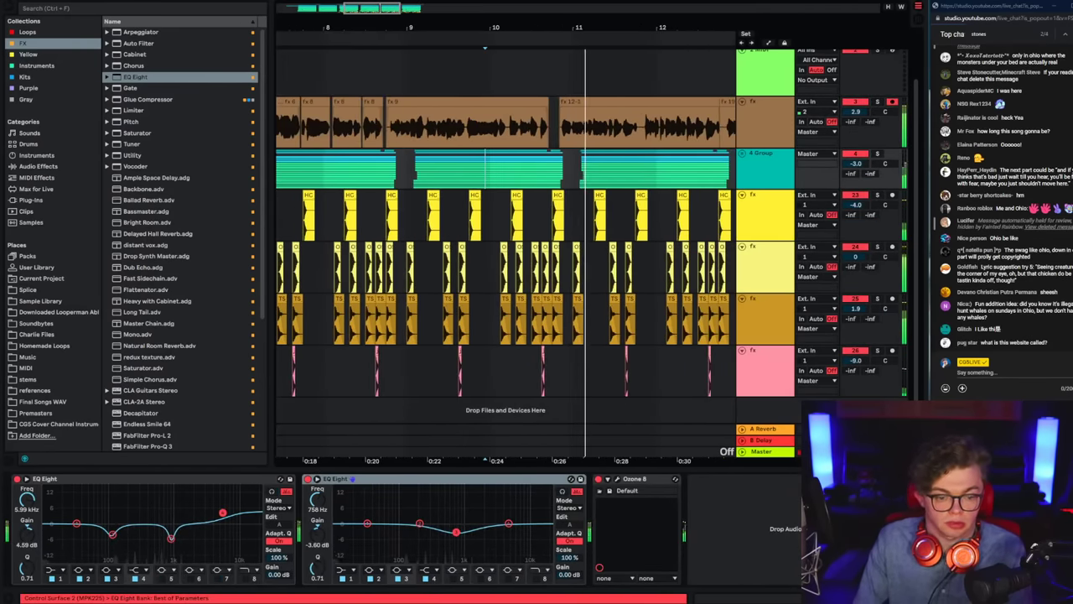
click(436, 479)
click(752, 124)
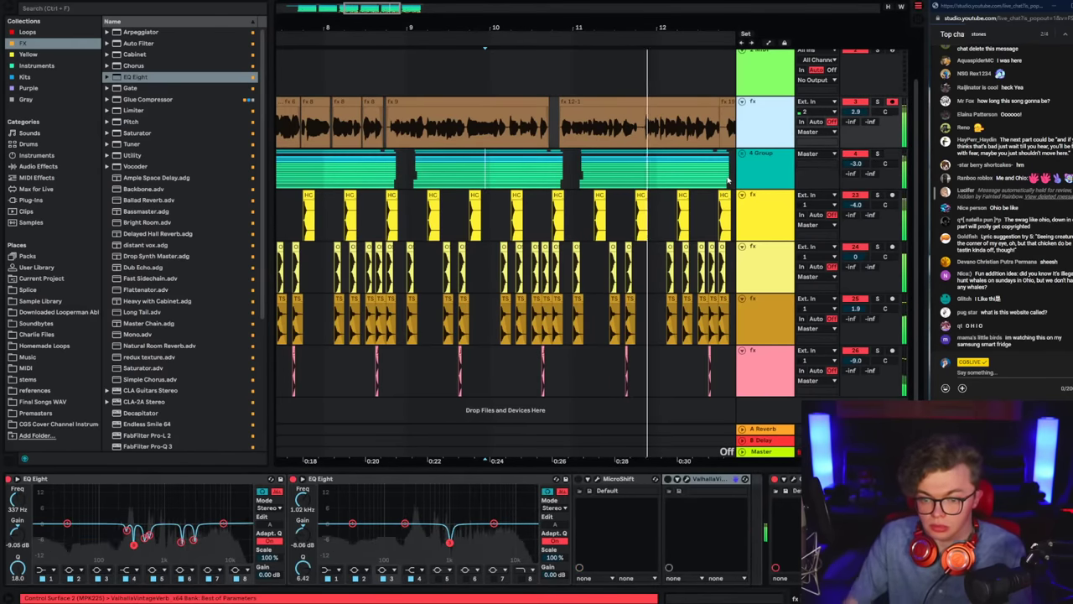
click(765, 166)
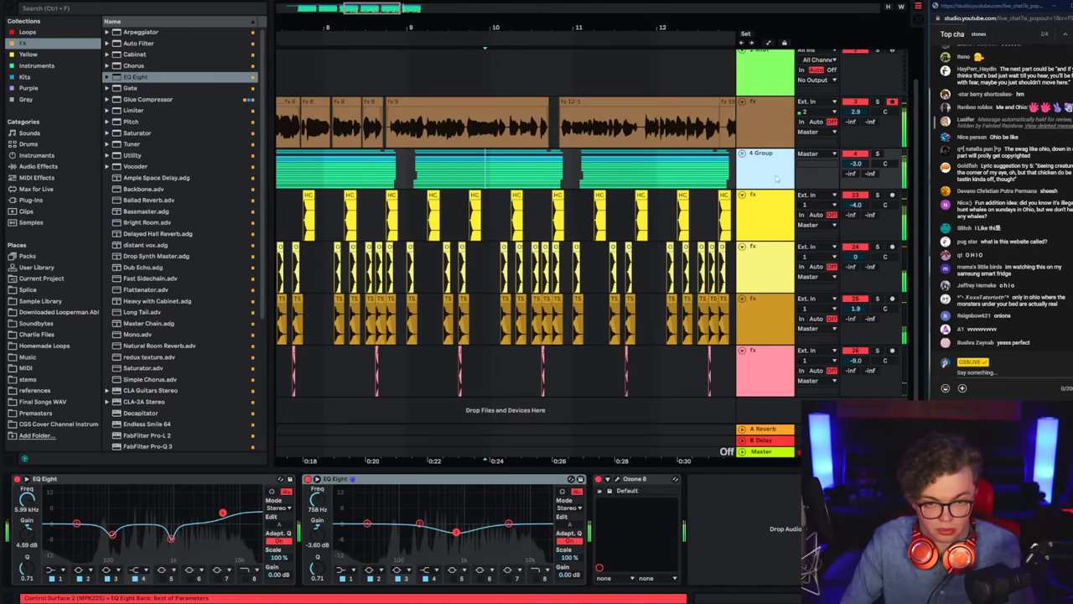
click(767, 134)
click(619, 479)
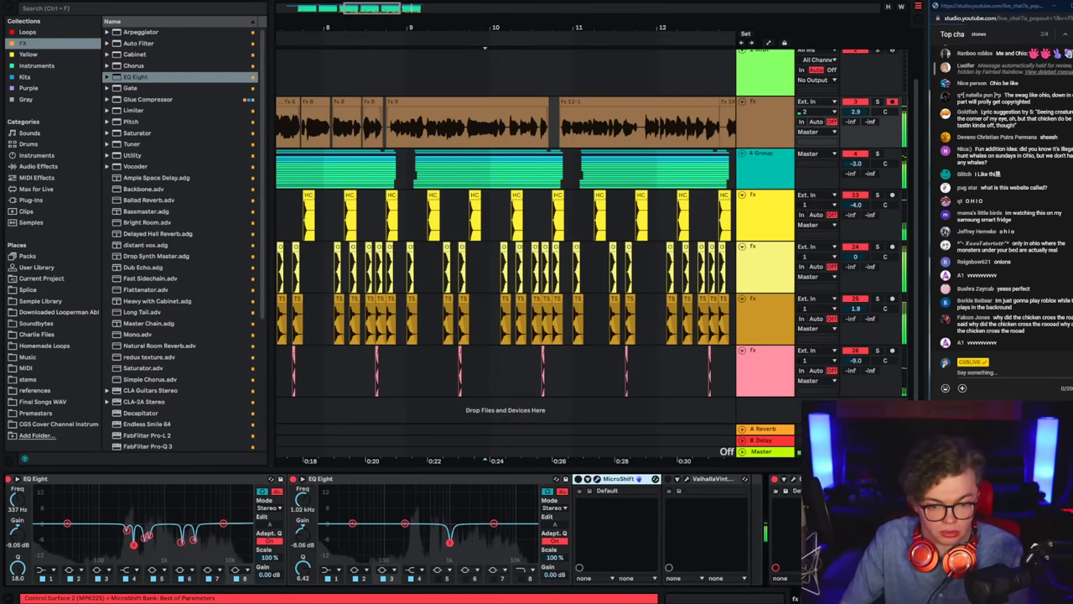
drag(575, 36, 541, 17)
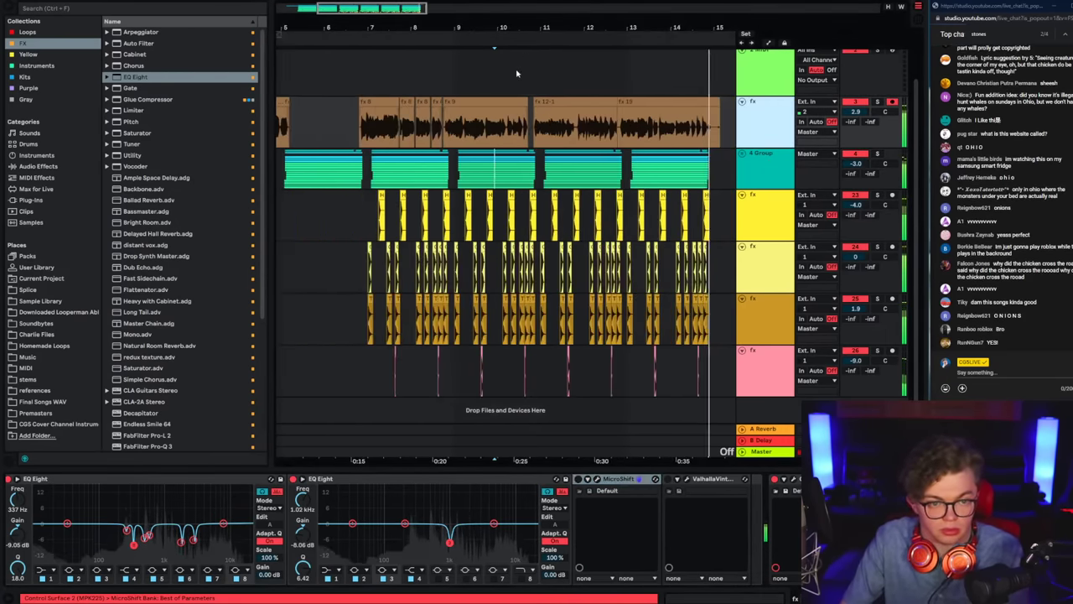
Step: Set a 1/1 grid, play from bar 7 and solo the 4 Group track
right_click(351, 208)
click(464, 332)
click(352, 193)
click(766, 165)
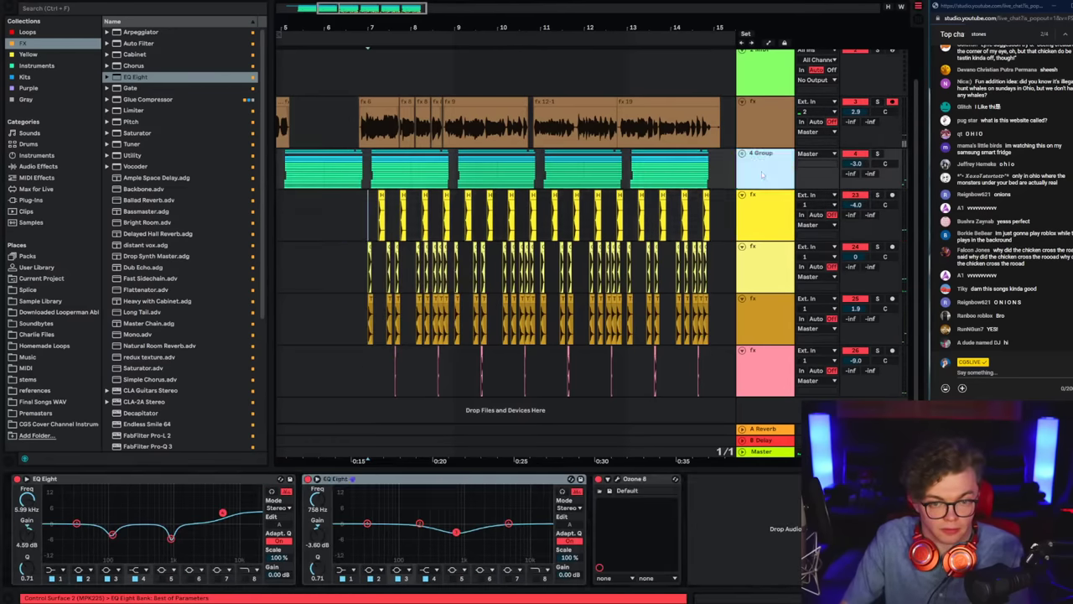
key(space)
click(877, 153)
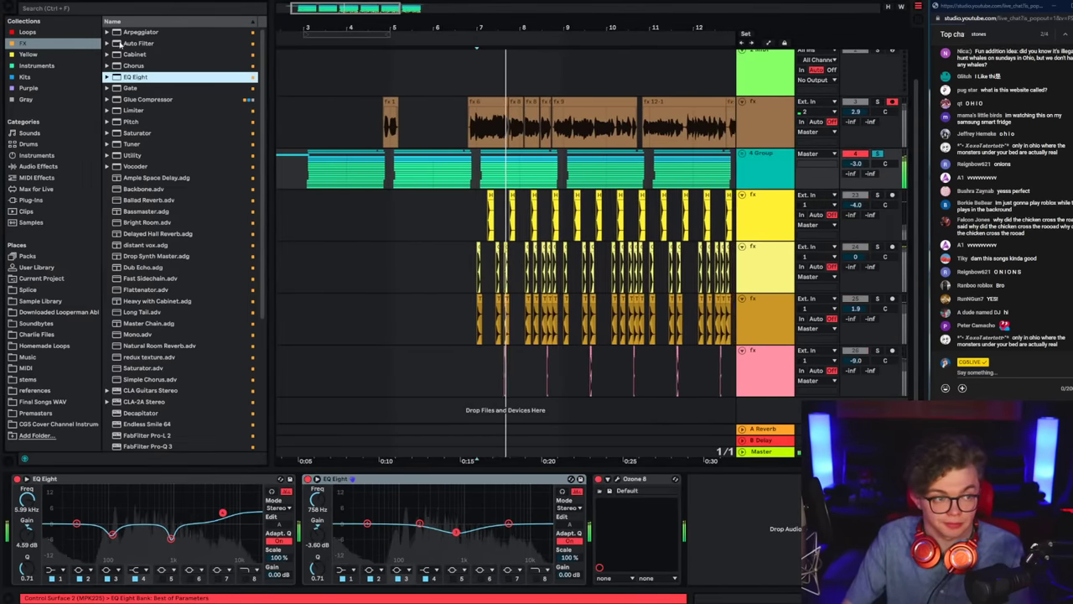
Step: Find MicroShift in the browser, load it on the 4 Group track and adjust its Mix amount
key(ctrl+f)
text(micro)
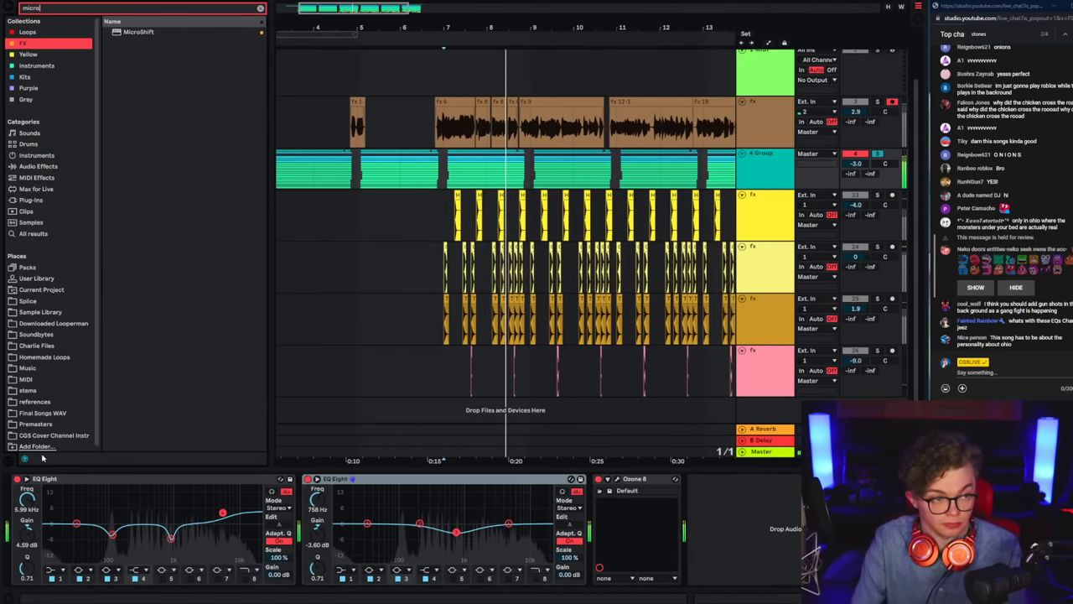
double_click(127, 32)
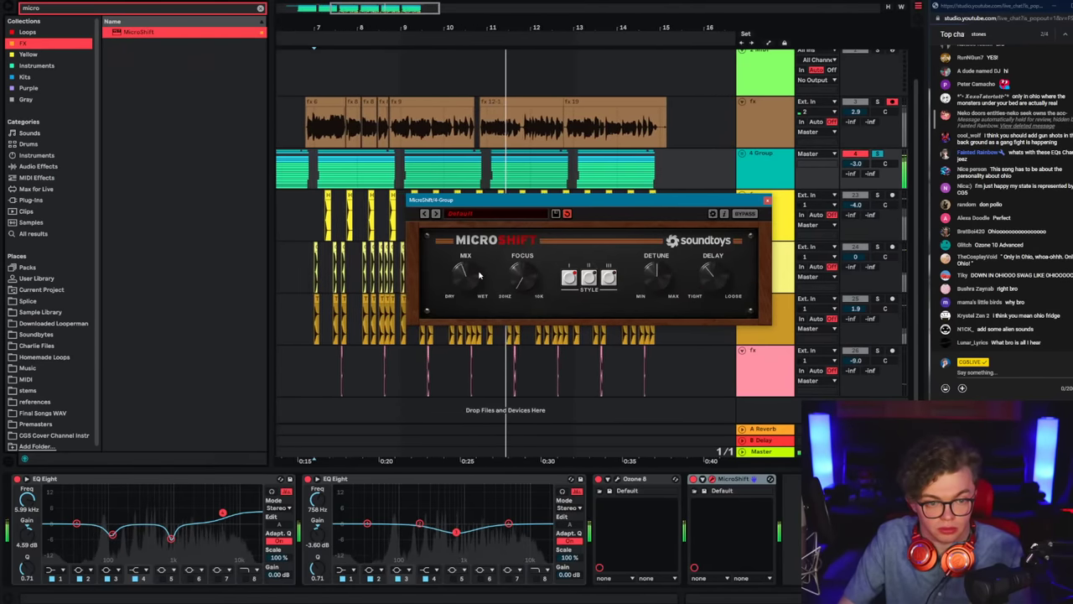
drag(465, 301, 470, 275)
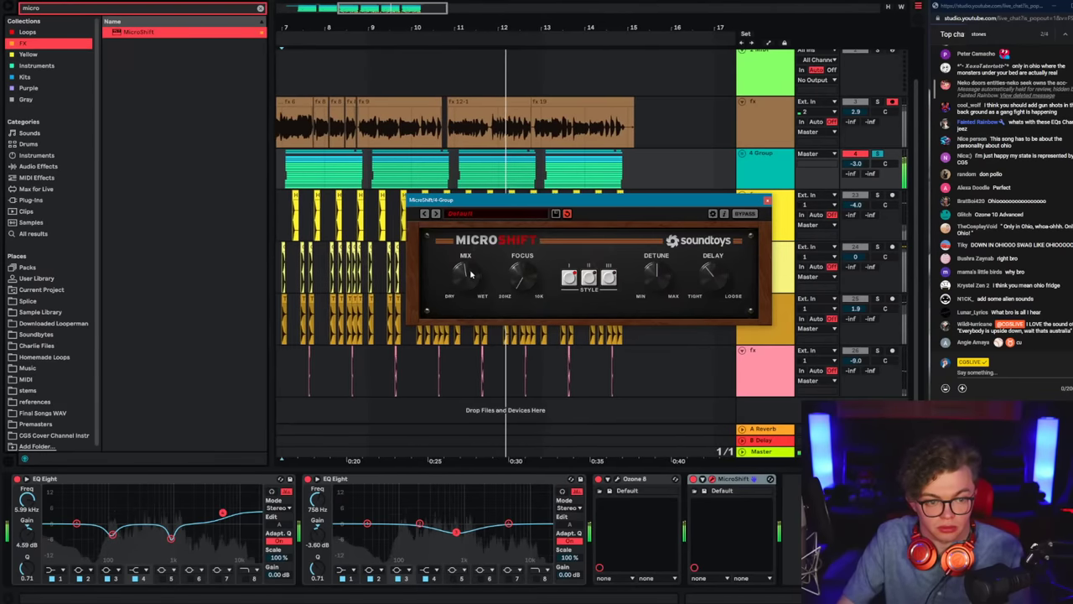
Step: Set the 4 Group track's volume to -2.2 dB, close MicroShift and audition from bars 7 and 4
drag(857, 164, 866, 160)
click(494, 179)
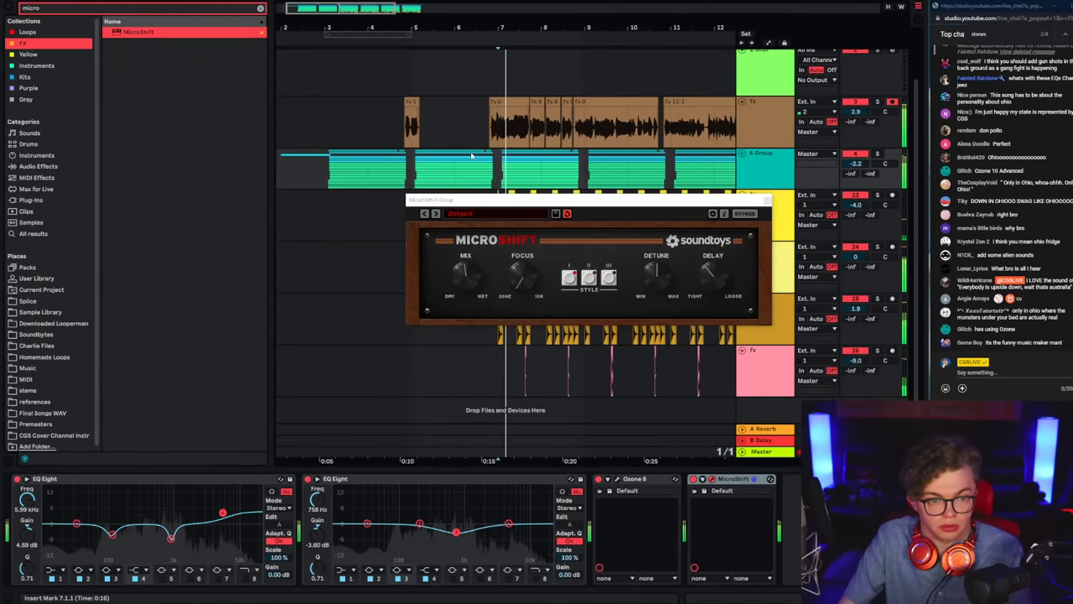
click(767, 200)
click(341, 178)
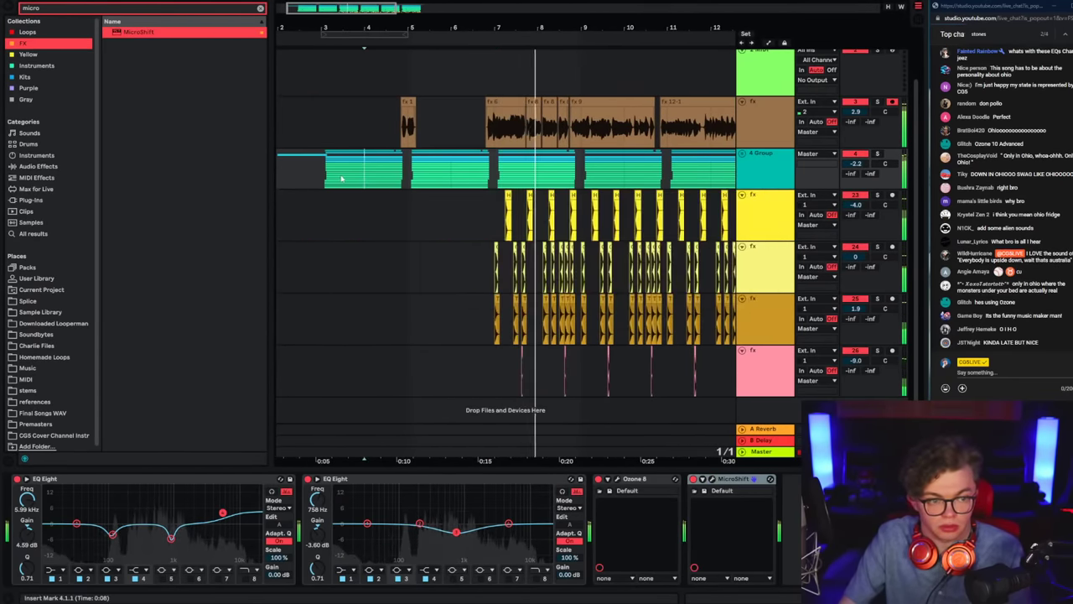
Step: Clear the browser search, play from bar 3 and hide the browser
click(261, 8)
click(327, 194)
click(325, 178)
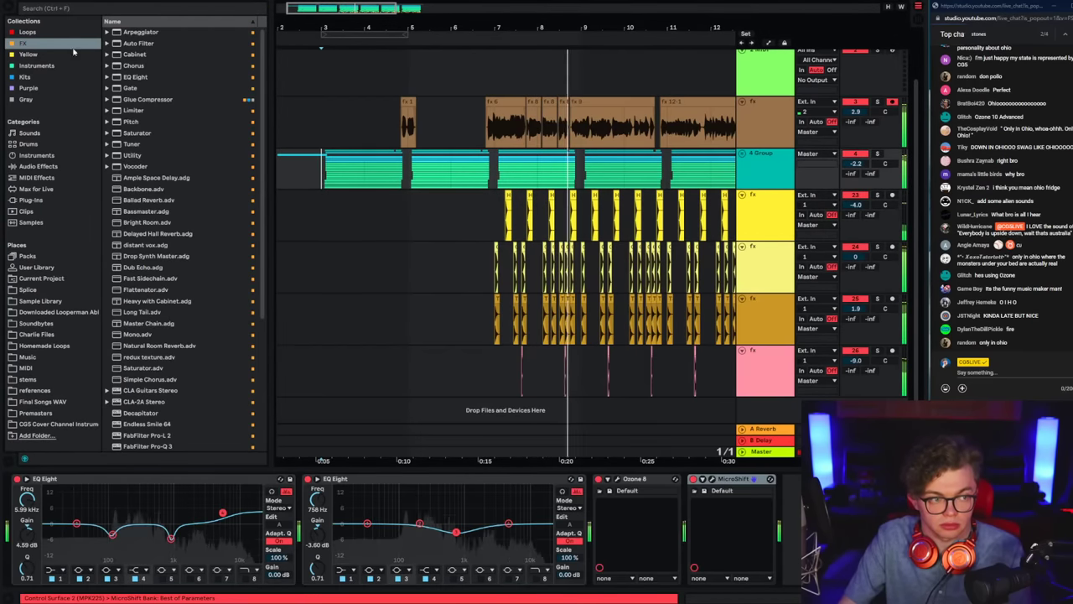
key(space)
key(space)
click(13, 9)
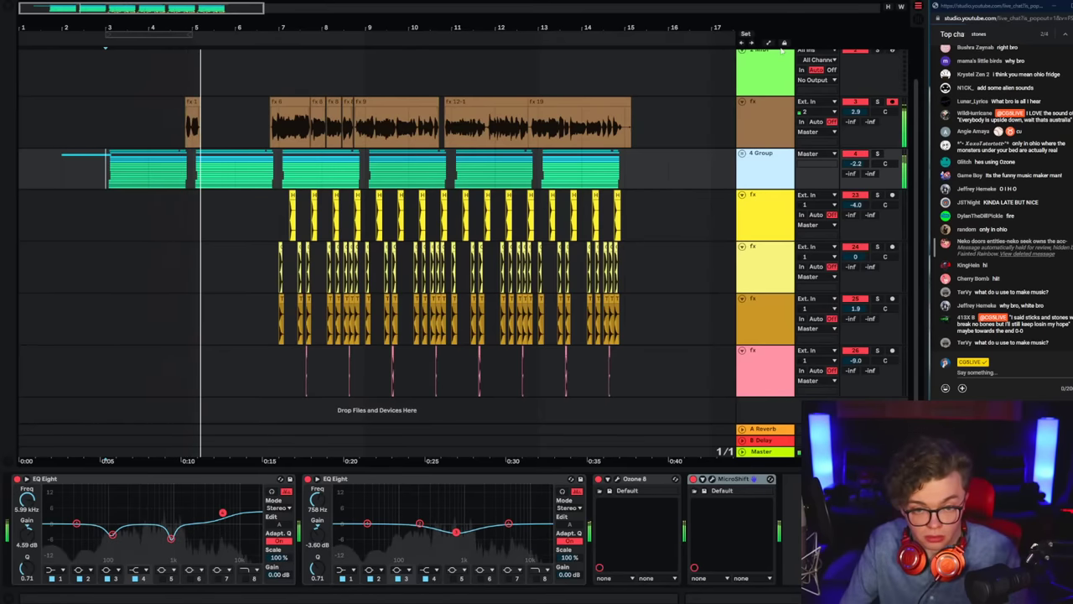
Step: Set the 4 Group volume to -0.1 dB and play from bar 7, comparing the mix with the group muted
click(765, 114)
click(163, 135)
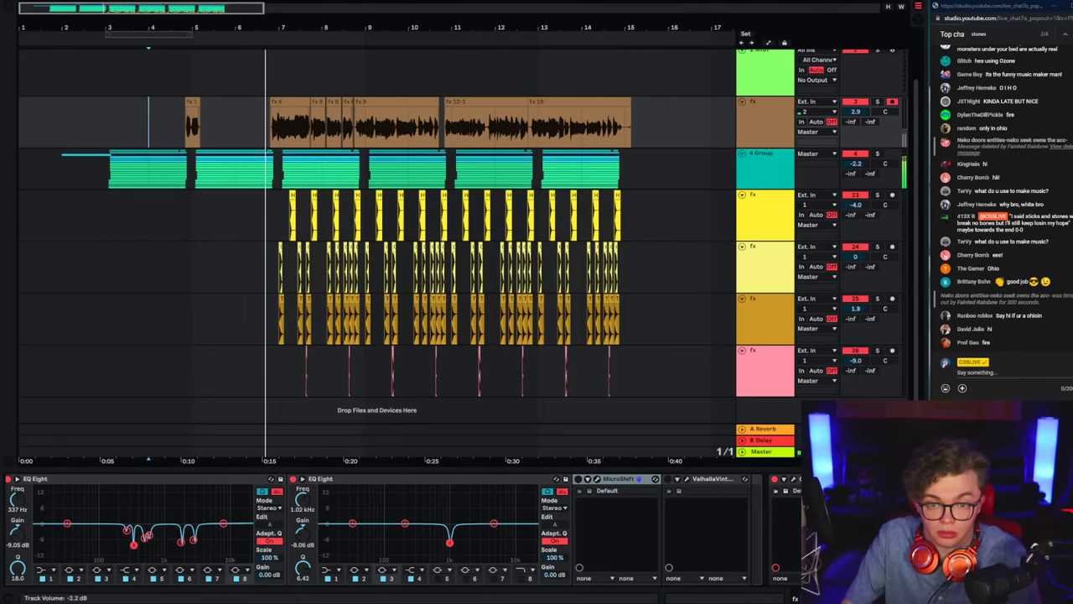
click(775, 175)
click(276, 233)
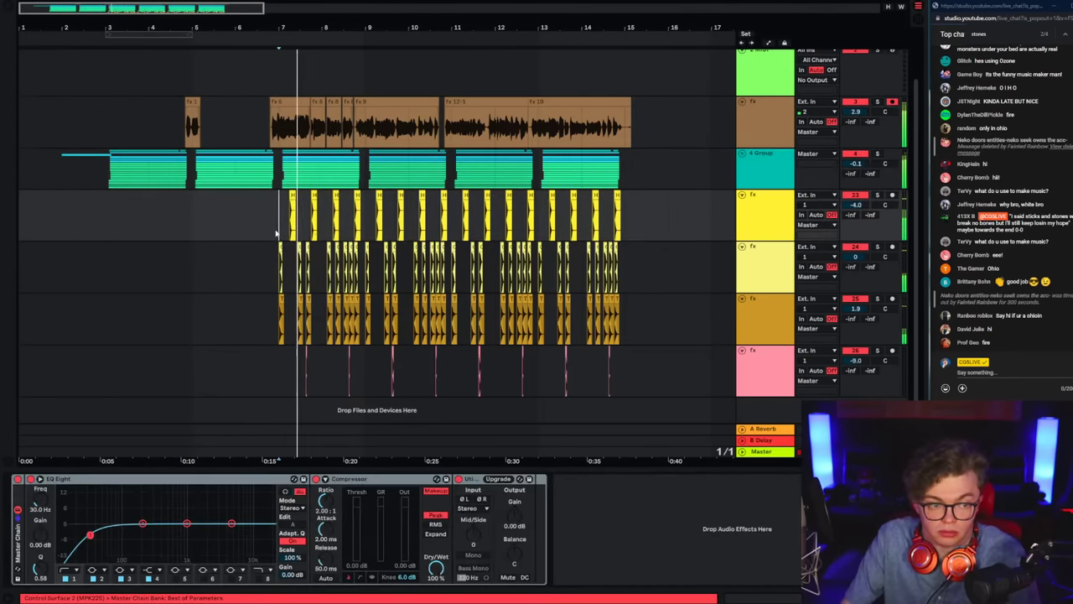
click(788, 169)
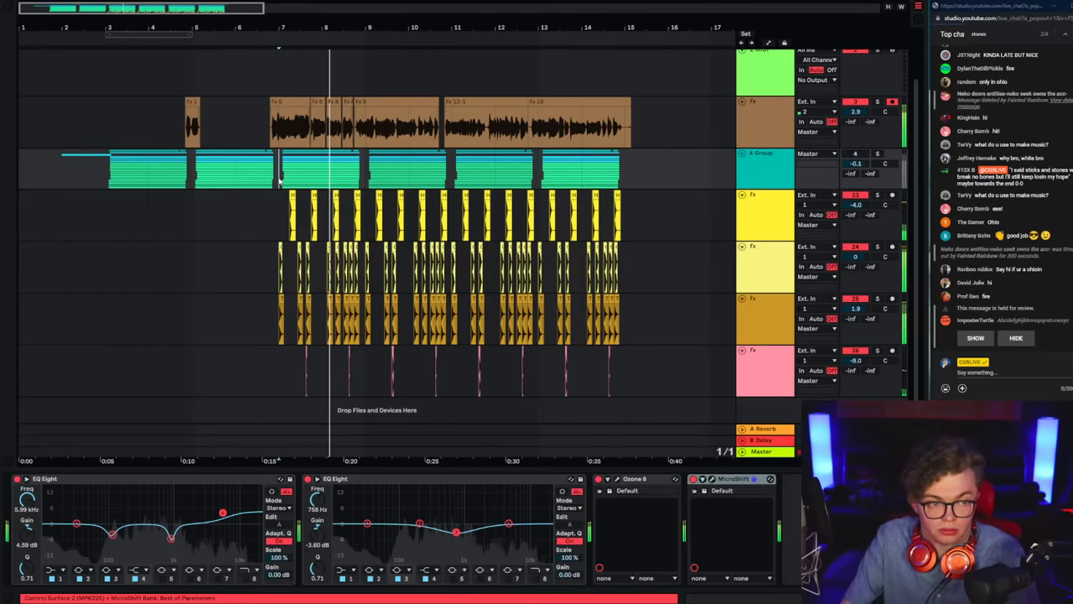
Step: Show the automation lanes, unfold the 4 Group track and choose Track Volume as its automated parameter
click(768, 42)
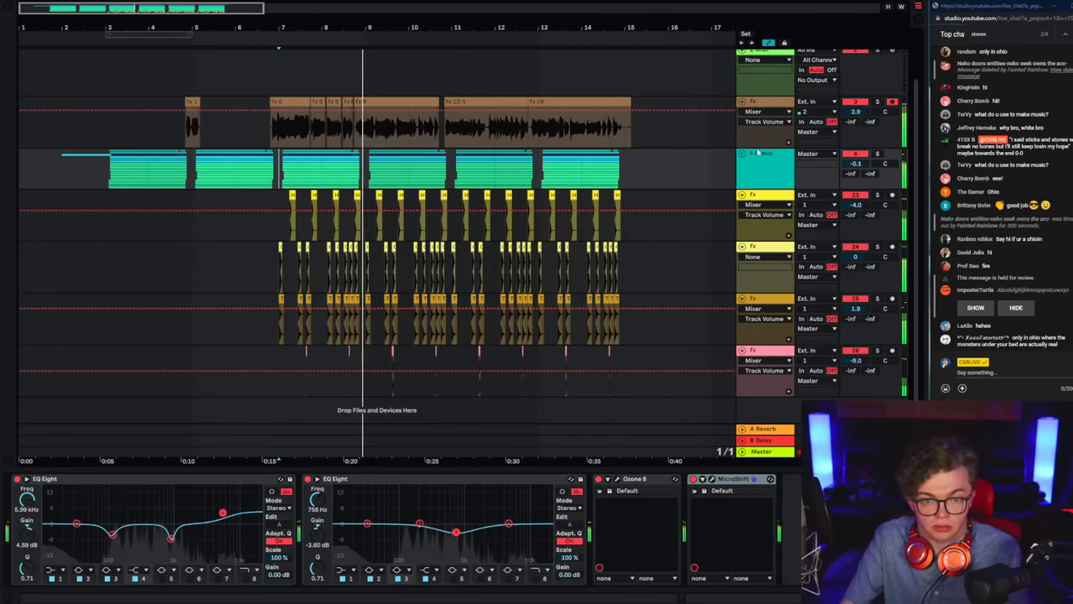
click(759, 155)
click(742, 154)
click(765, 203)
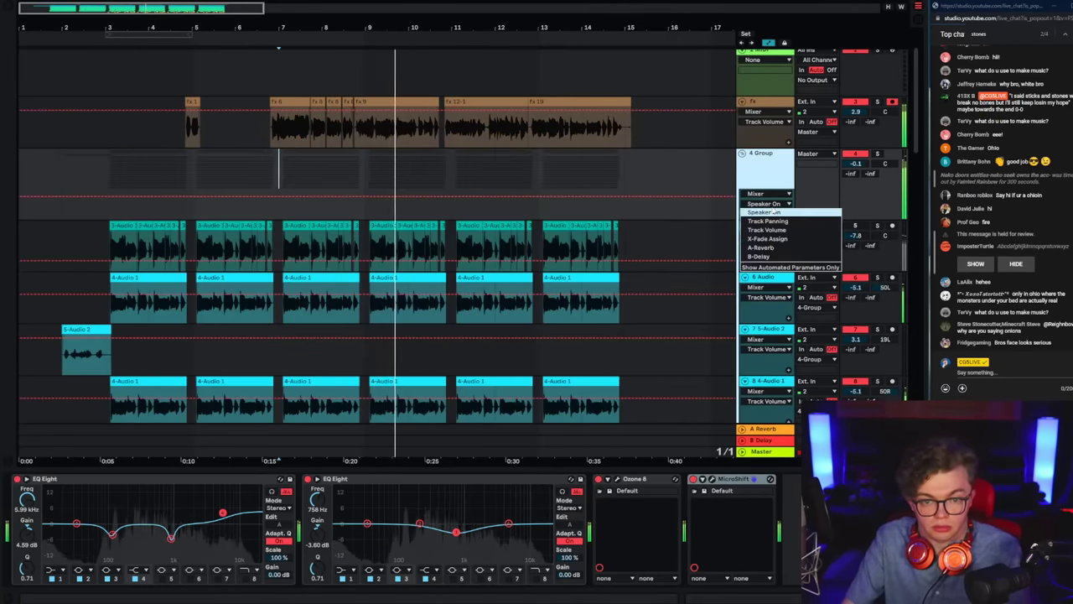
click(764, 219)
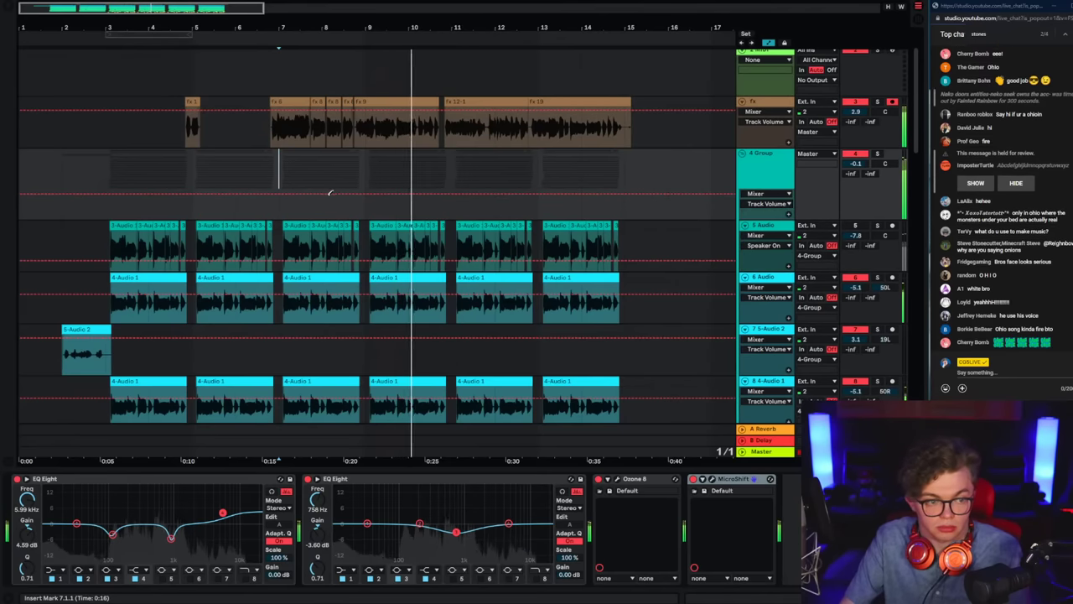
Step: Automate the 4 Group volume to drop to -3.0 dB at bar 7 and play the transition
click(275, 194)
drag(280, 22, 280, 195)
key(space)
scroll(278, 201, left, 2)
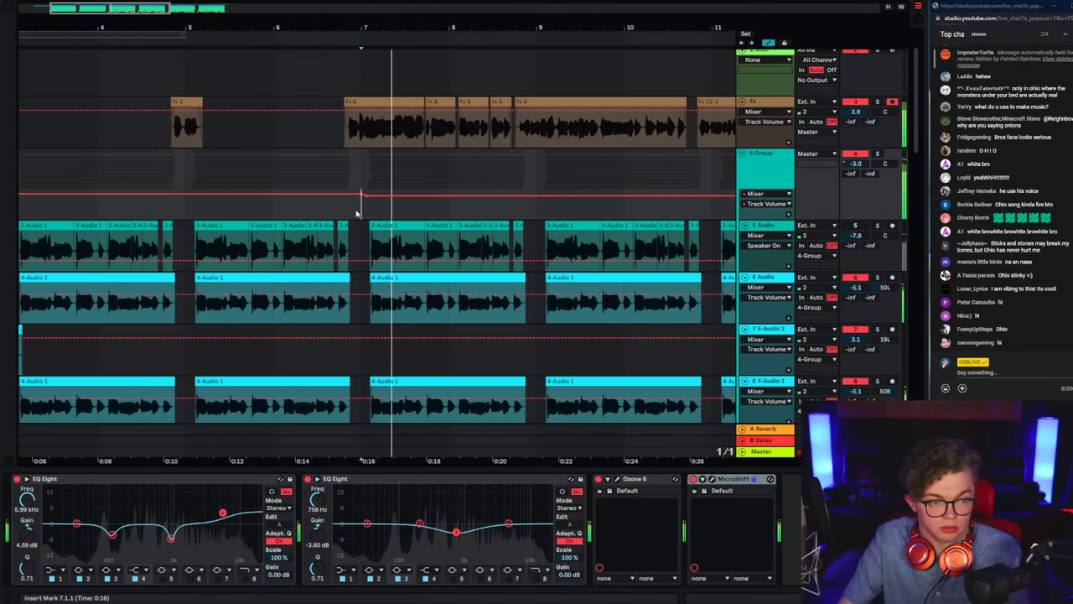
Step: Fold the 4 Group track, play the arrangement from bar 2 and save the set
click(742, 153)
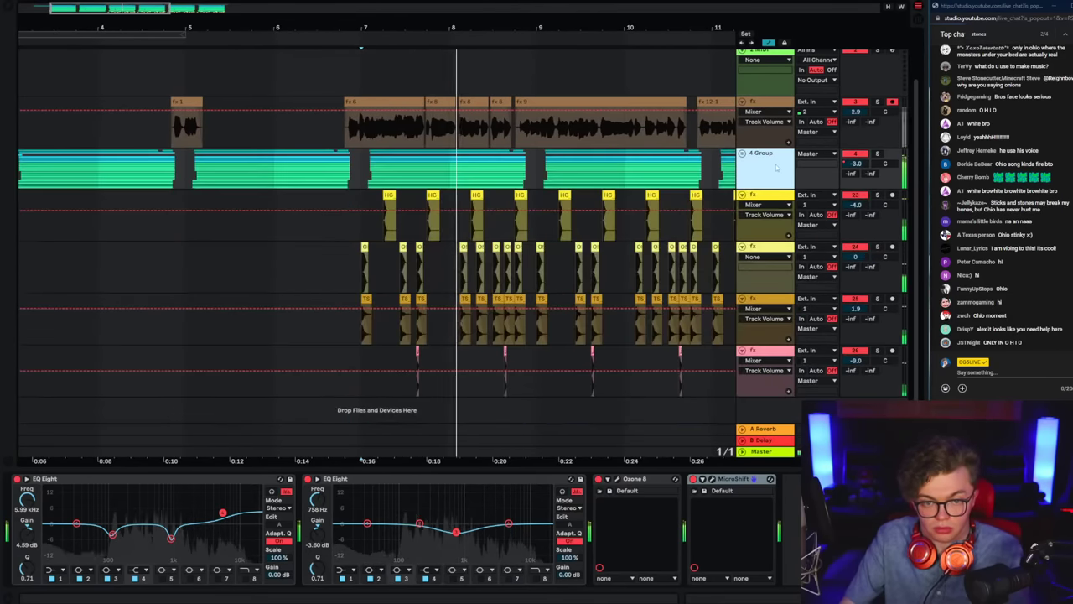
double_click(386, 22)
click(127, 179)
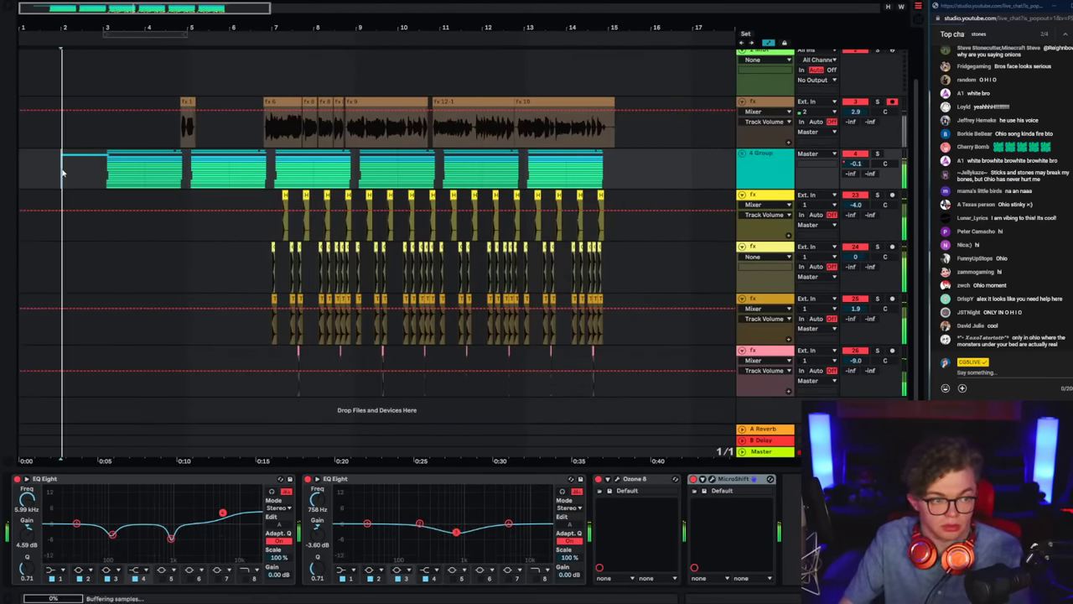
key(ctrl+s)
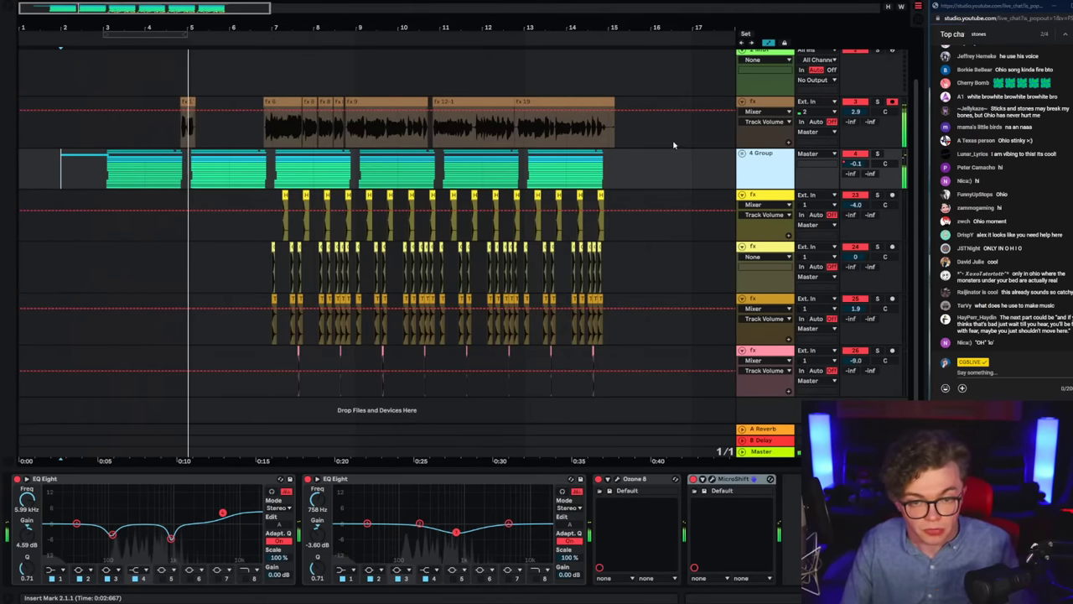
Step: Hide the automation lanes, set the vocal track's volume to 2.4 dB and review its Ozone 9 Exciter
click(768, 42)
click(770, 125)
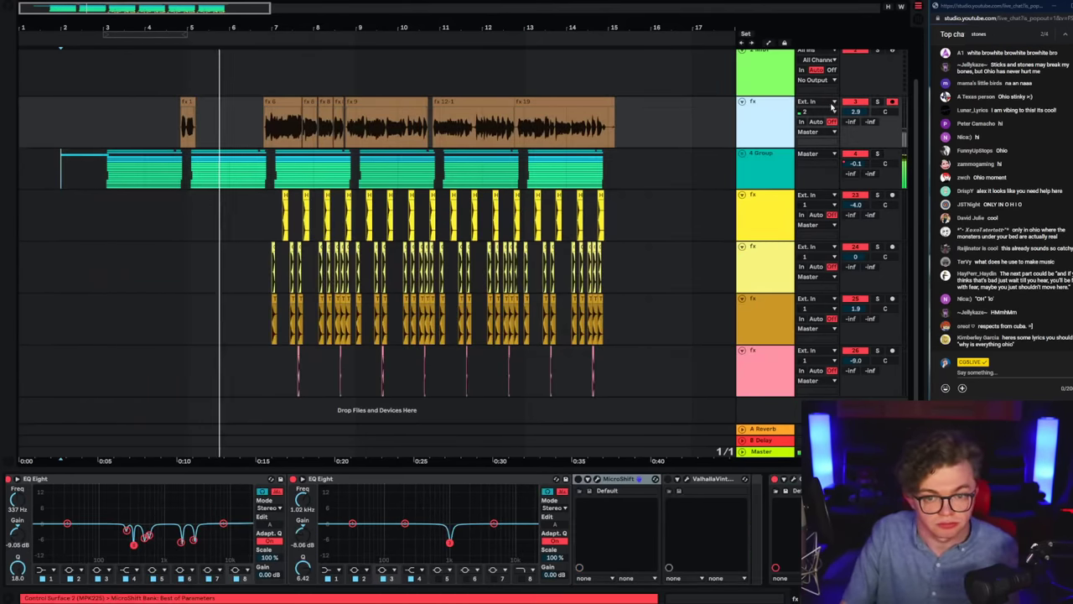
click(770, 132)
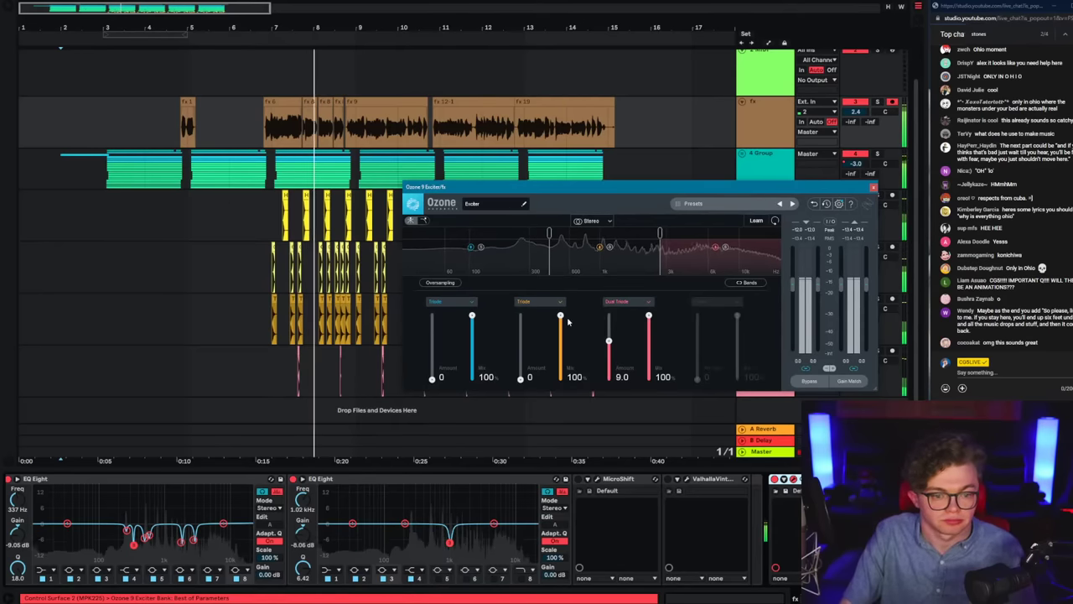
click(874, 189)
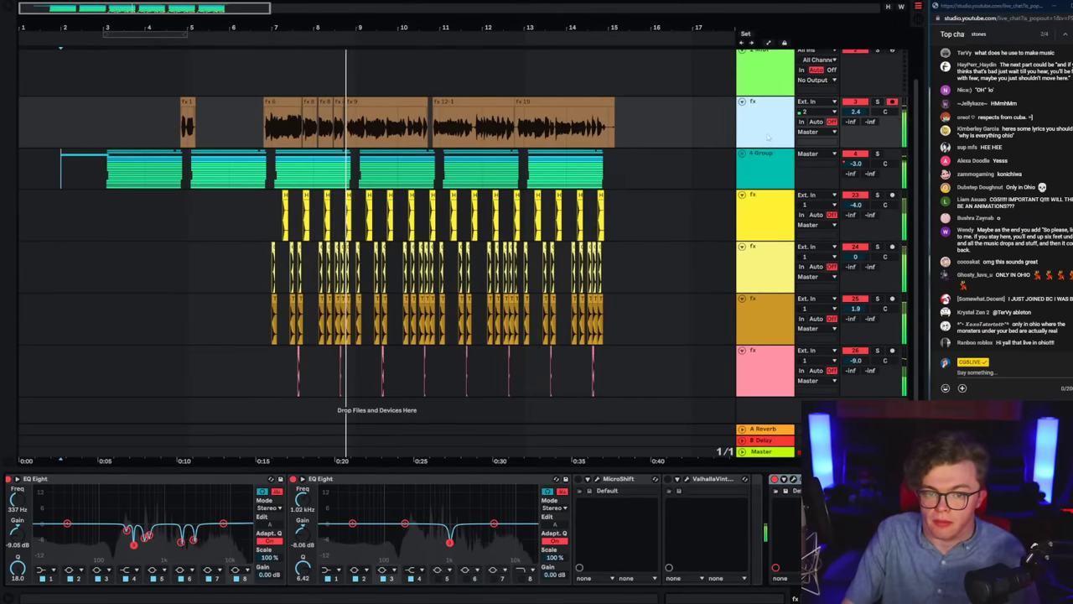
Step: Hide the device view, unfold the 4 Group track and place the insert mark at bar 3 on 5 Audio
key(ctrl+alt+l)
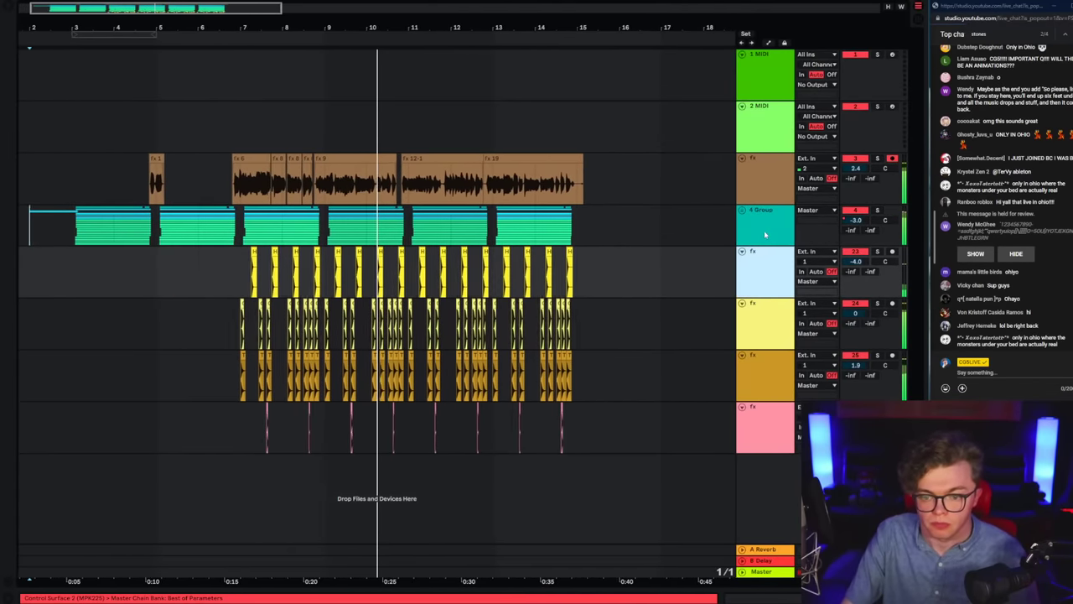
click(742, 210)
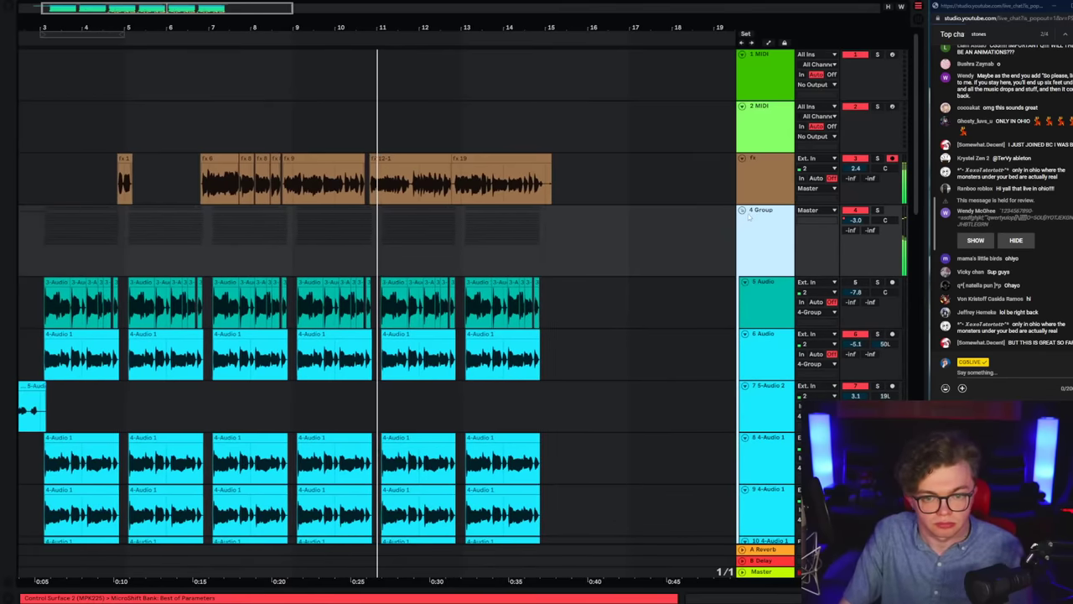
scroll(778, 247, down, 2)
click(778, 247)
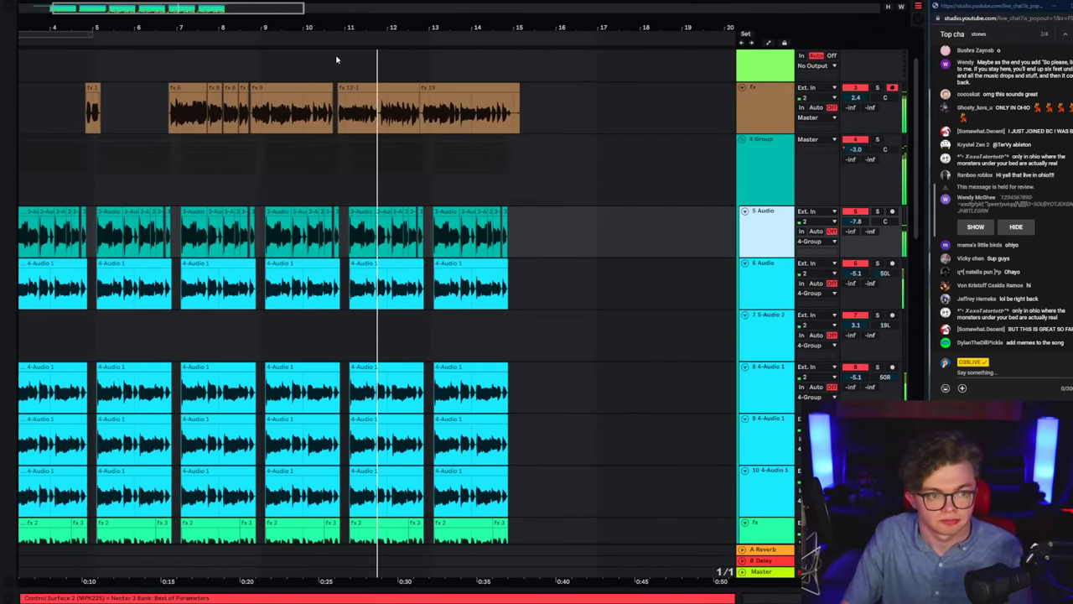
drag(338, 31, 440, 18)
click(81, 246)
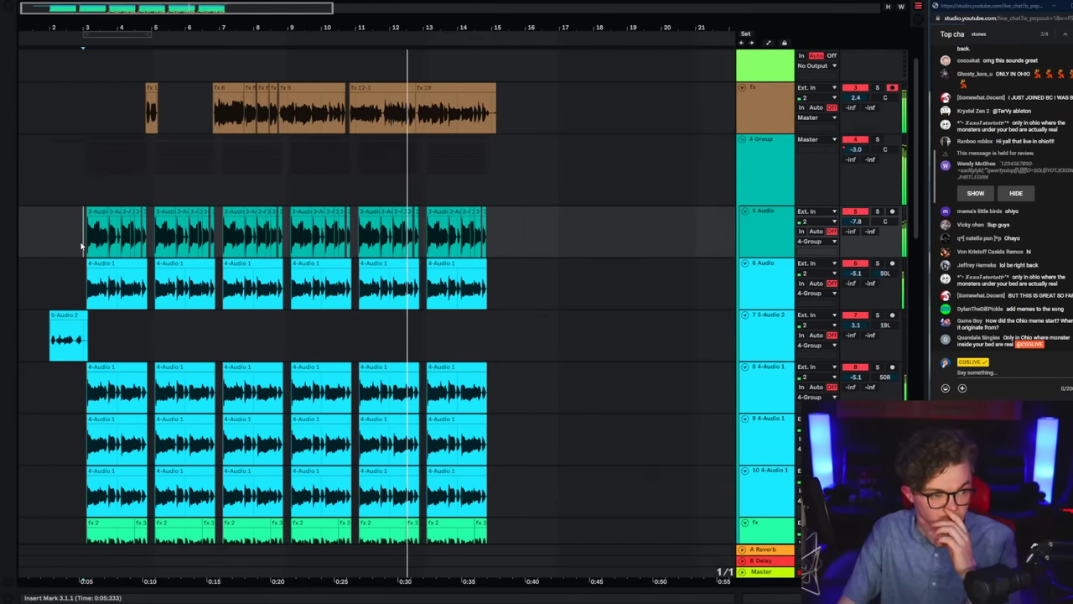
Step: Turn the grid off and play the vocal clip fx 12-1 from just after bar 12
scroll(747, 233, up, 1)
drag(386, 30, 389, 126)
right_click(387, 162)
click(401, 383)
click(391, 182)
key(space)
key(space)
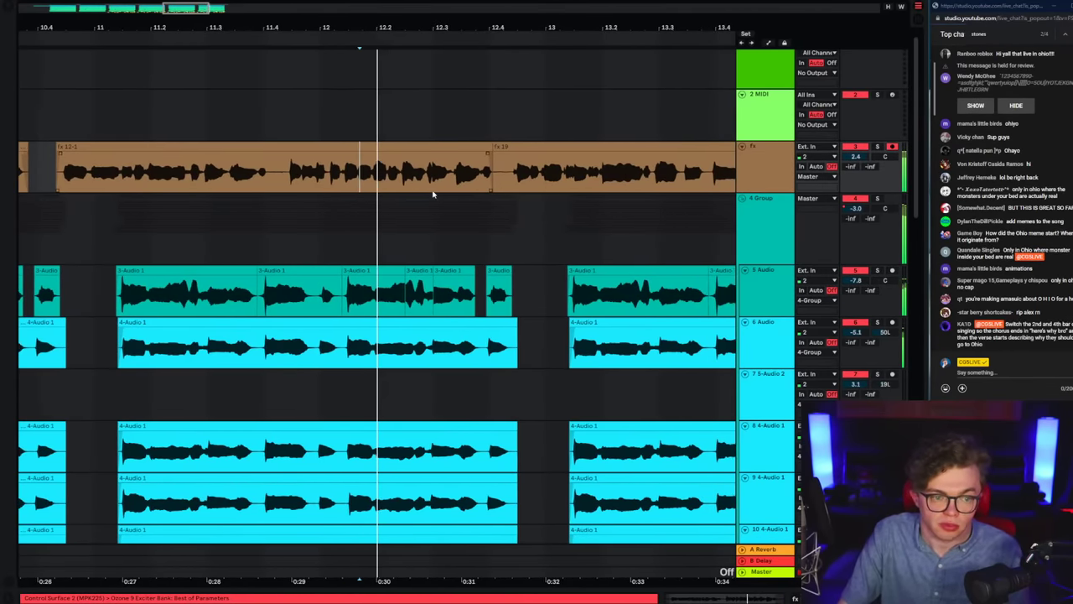
Step: Split the vocal clip fx 12-1 just before 12.3 and move its final phrase slightly later
click(433, 182)
click(421, 180)
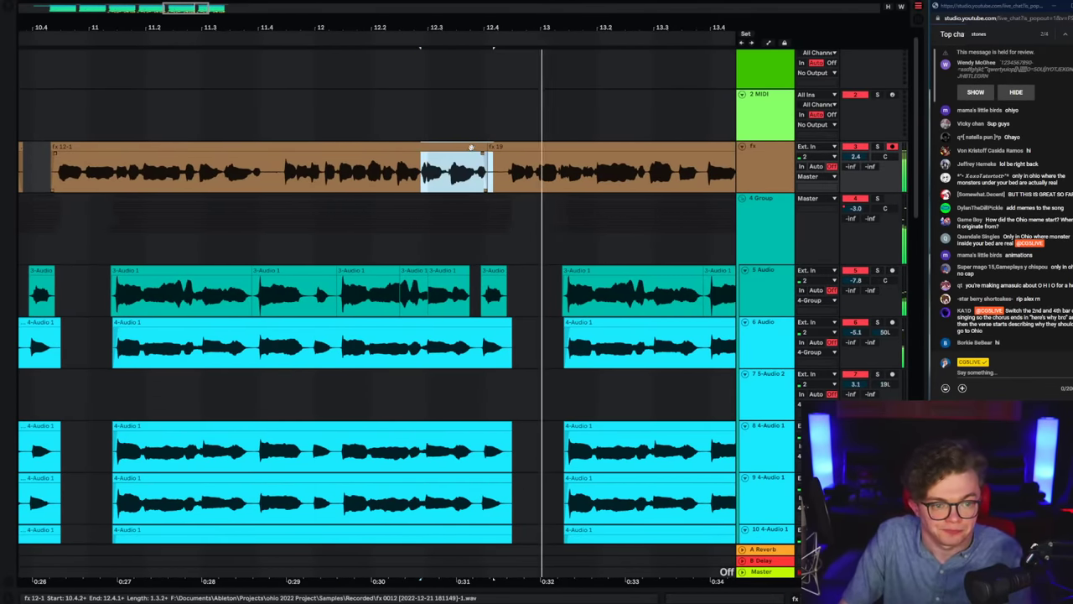
drag(471, 147, 475, 147)
Step: Audition the moved vocal phrase repeatedly from around bar 12 to check its timing
click(432, 180)
key(space)
key(space)
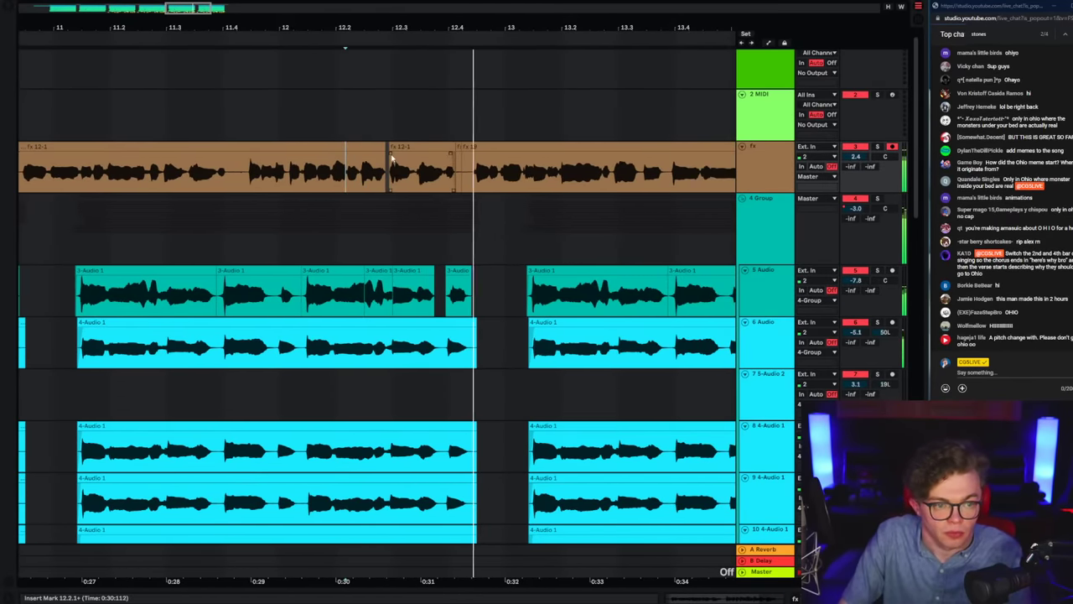
click(300, 168)
key(space)
key(space)
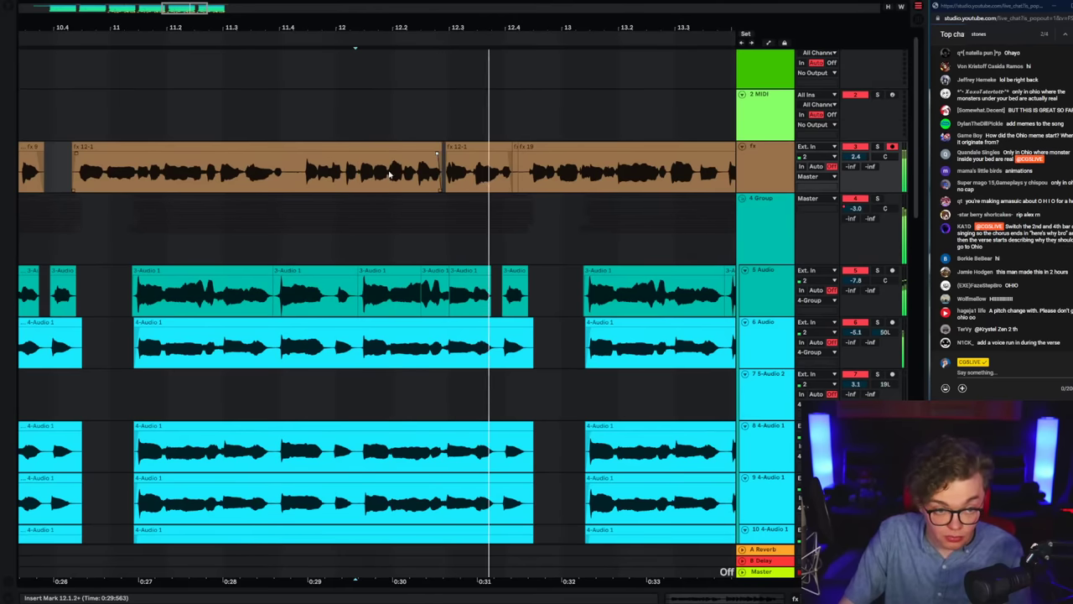
key(space)
key(space)
Step: Remove the short vocal fragment at 12.4 and start the fx 19 clip just after it
click(451, 172)
click(523, 148)
click(517, 150)
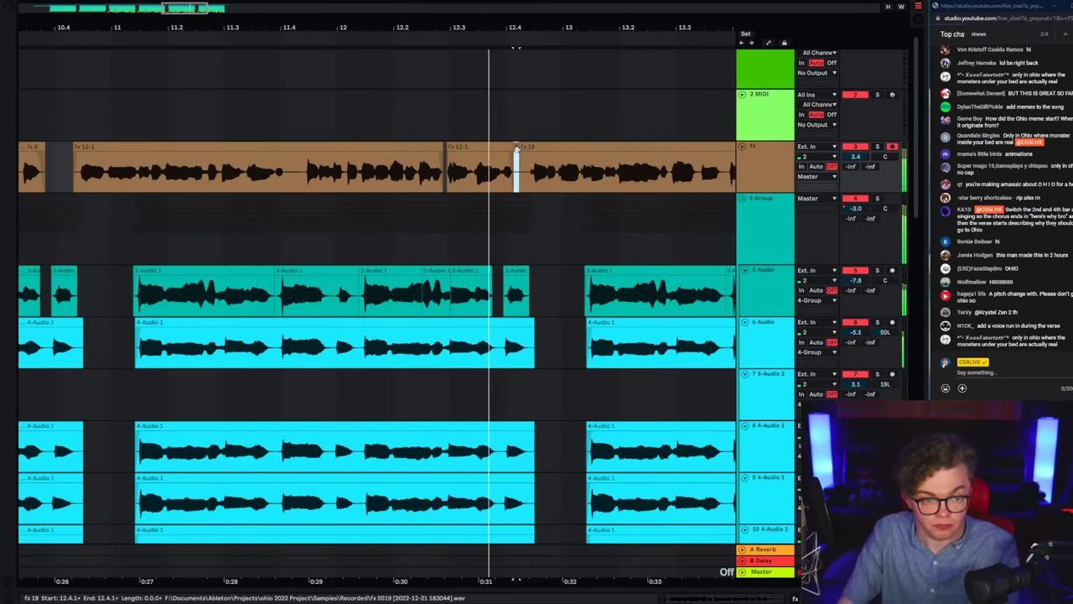
drag(517, 151, 525, 151)
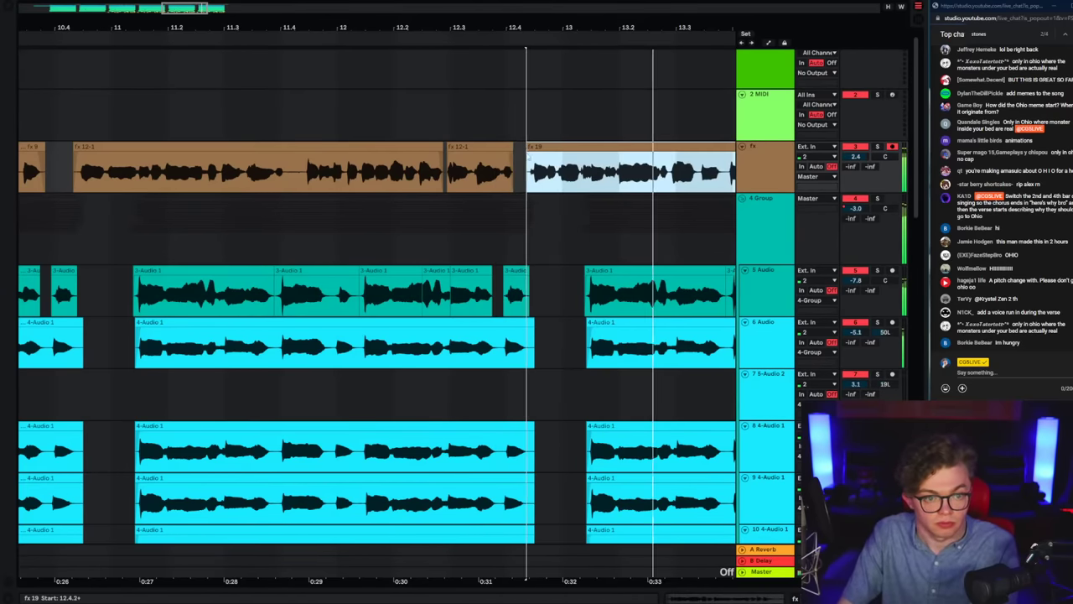
click(515, 157)
Step: Delete the silent tail of the vocal clip fx 19 after about 14.4.3
mouse_move(516, 28)
mouse_down()
mouse_move(343, 28)
mouse_move(342, 8)
mouse_up()
click(317, 149)
click(543, 179)
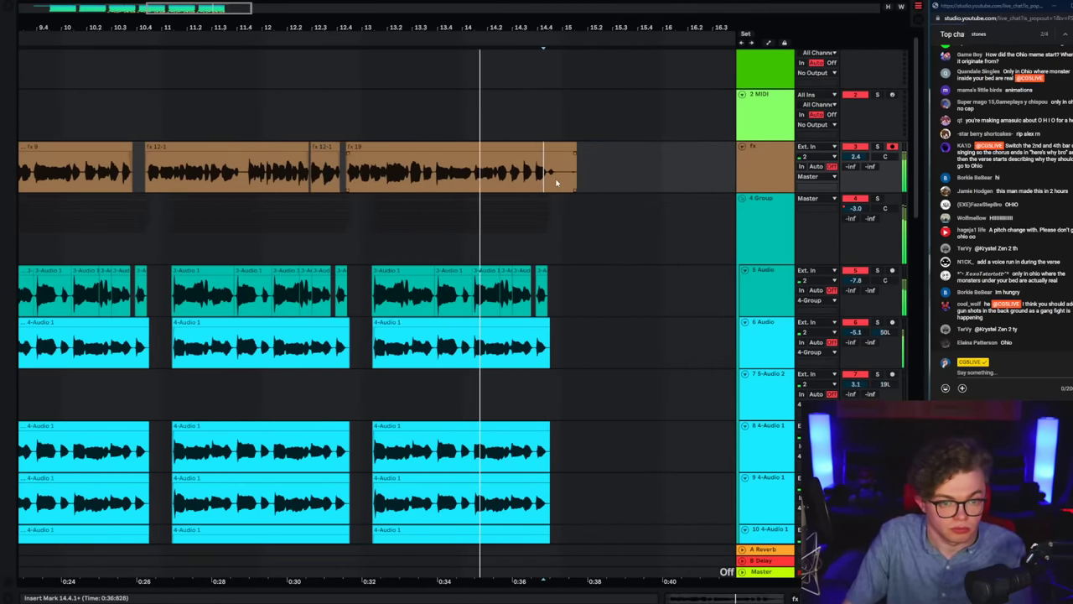
drag(554, 178, 614, 178)
key(Delete)
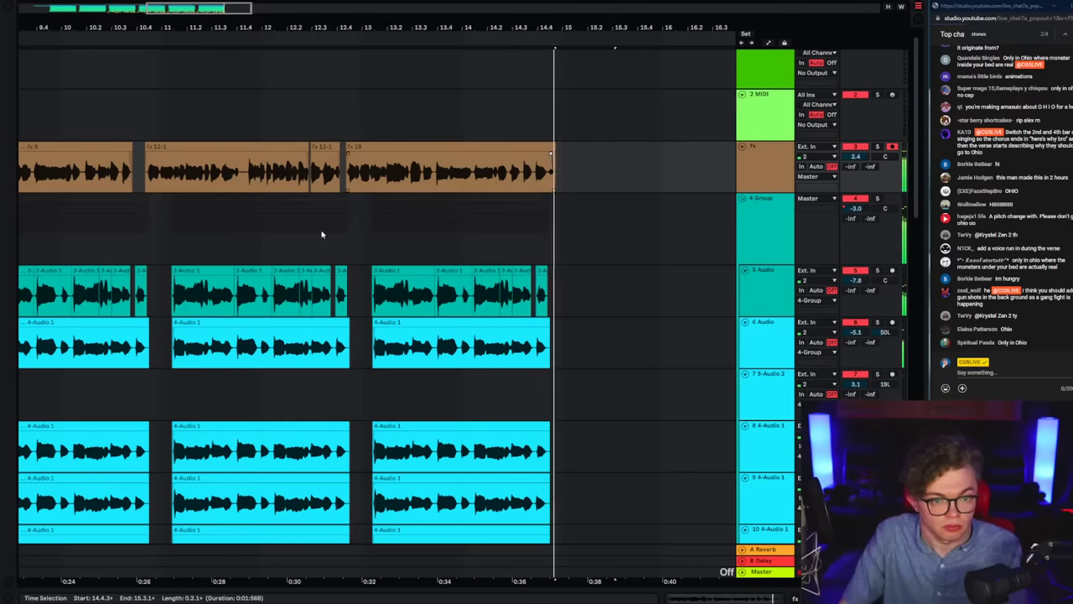
Step: Set the grid to 1/2, place the insert mark just before bar 15 and select the 4 Group track
click(321, 234)
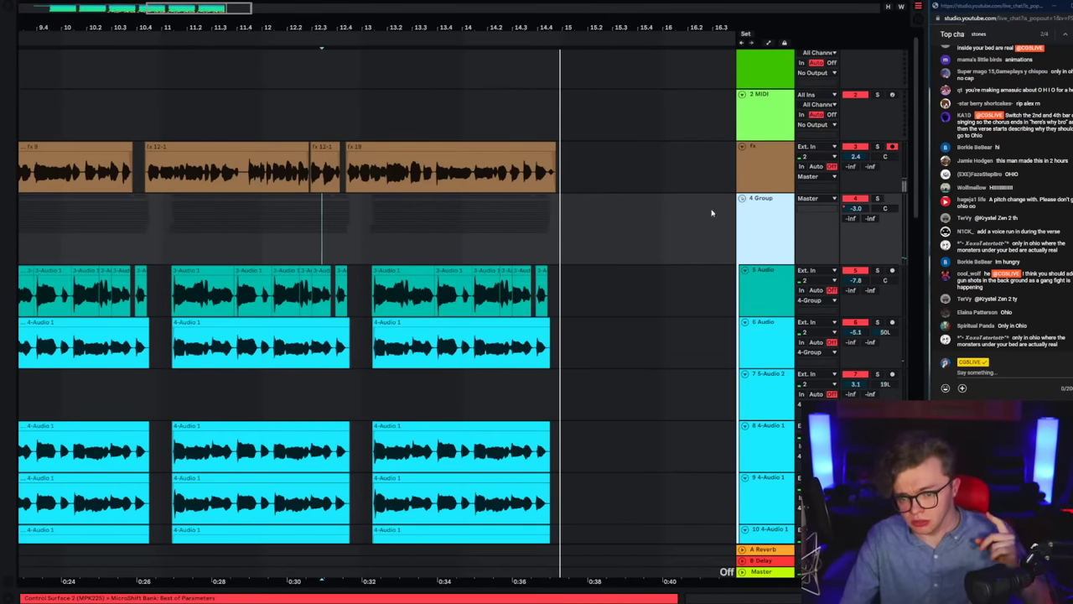
right_click(456, 202)
click(600, 290)
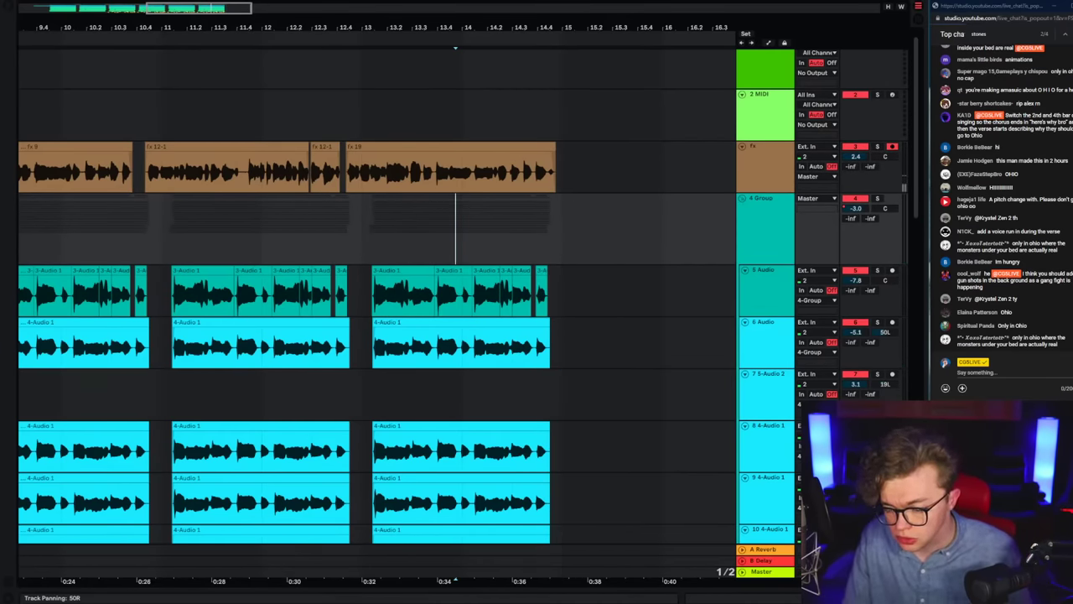
drag(563, 244, 512, 243)
click(512, 245)
click(562, 250)
click(754, 202)
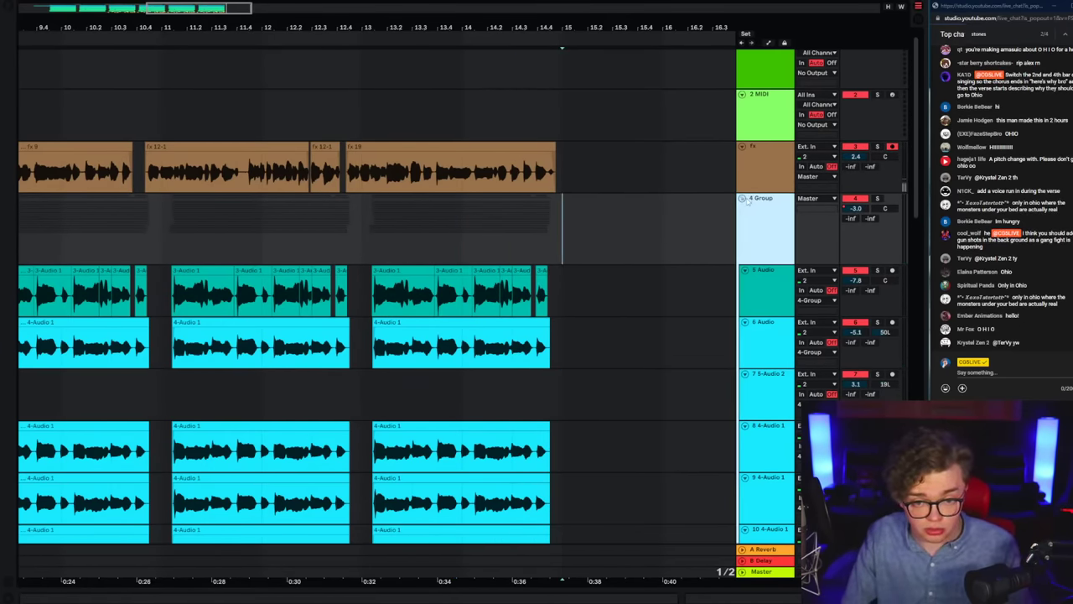
Step: Collapse the 4 Group track and select the fx vocal track above it
click(743, 199)
click(759, 180)
drag(515, 26, 462, 17)
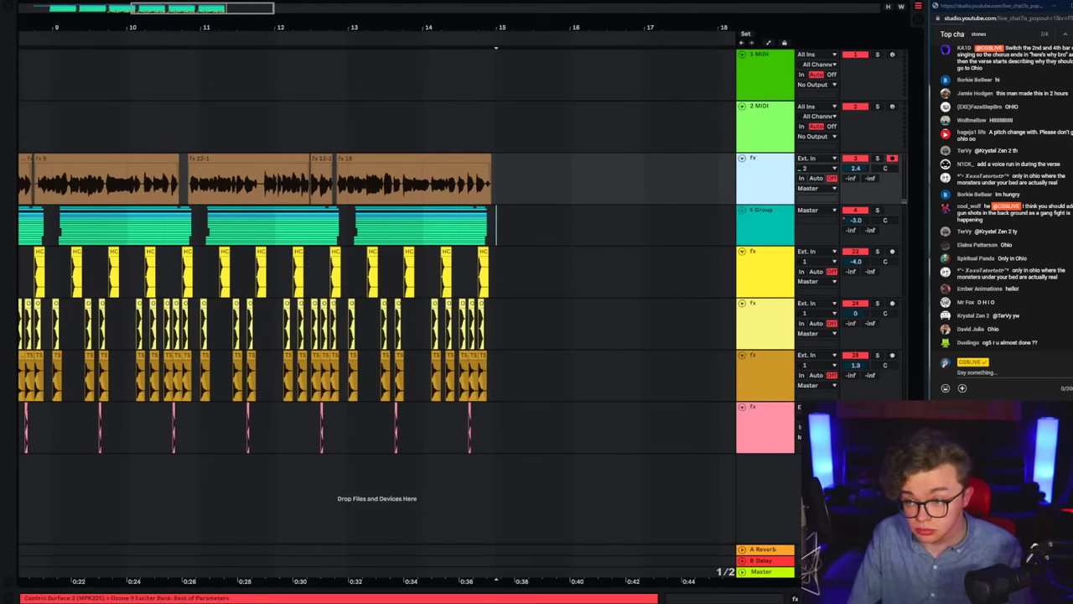
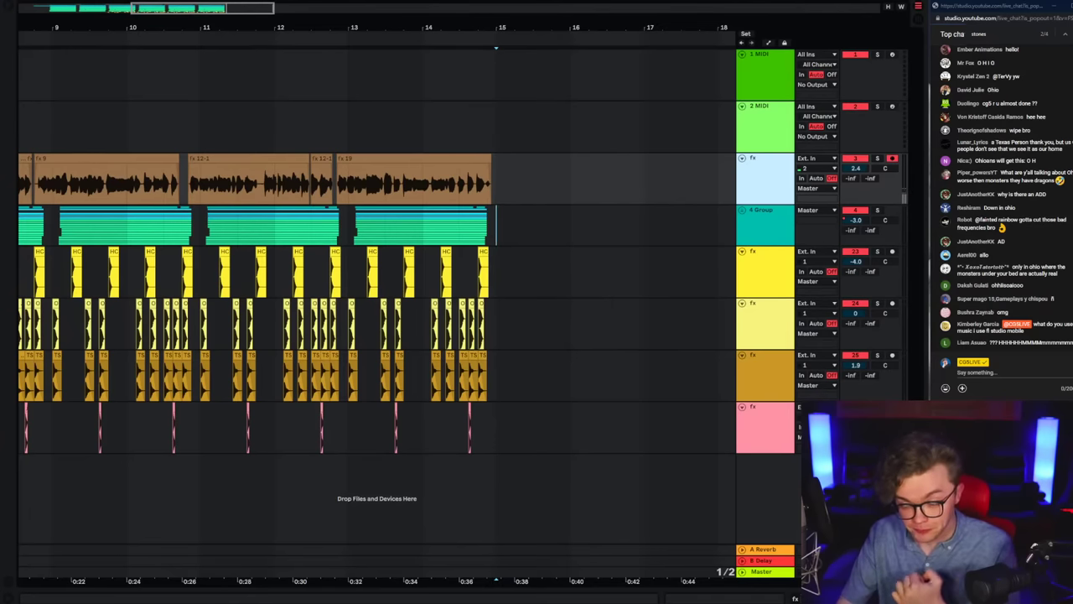
Step: Insert an audio track above the vocal and place the jc_cs_130_marching_one_four_tuba_A7 loop on it just before bar 15
right_click(761, 131)
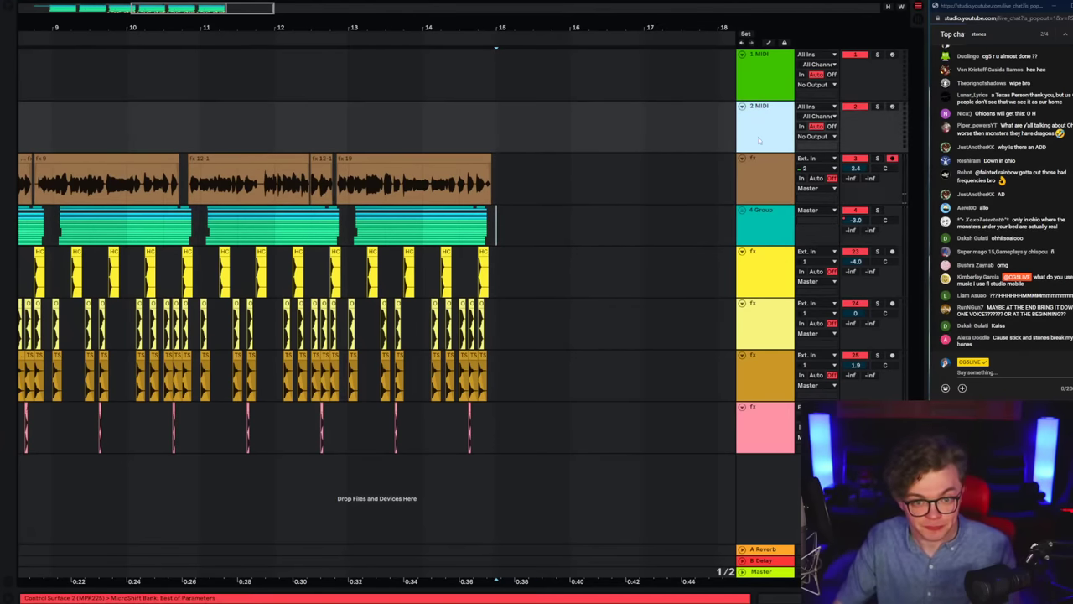
click(794, 215)
click(497, 175)
key(ctrl+v)
click(453, 193)
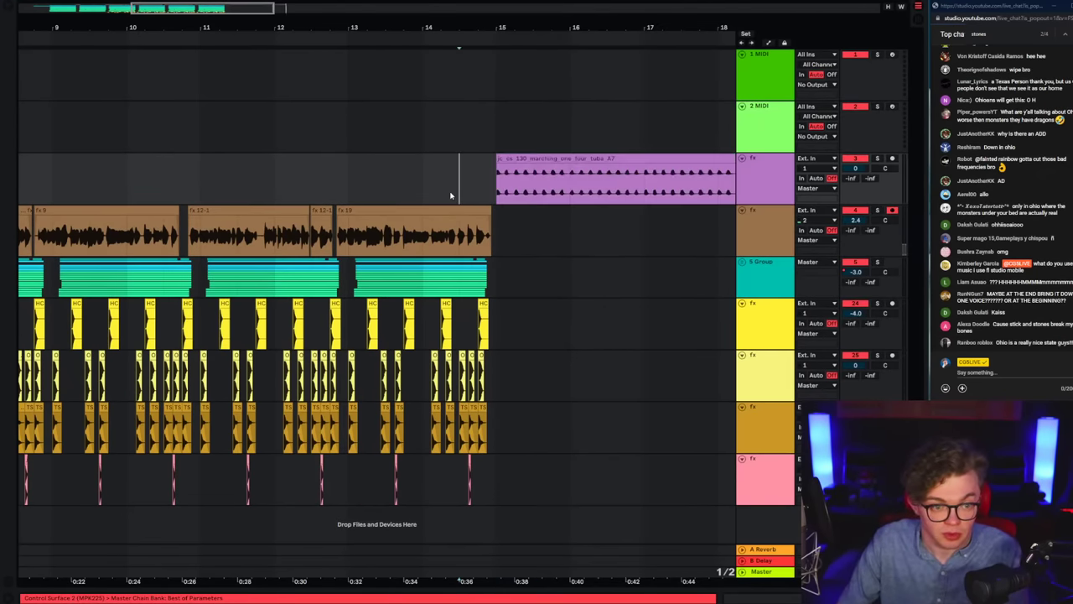
Step: Audition the marching tuba loop and duplicate its two-bar section from bar 15 to start at bar 17
key(space)
scroll(450, 194, right, 1)
click(449, 193)
double_click(424, 187)
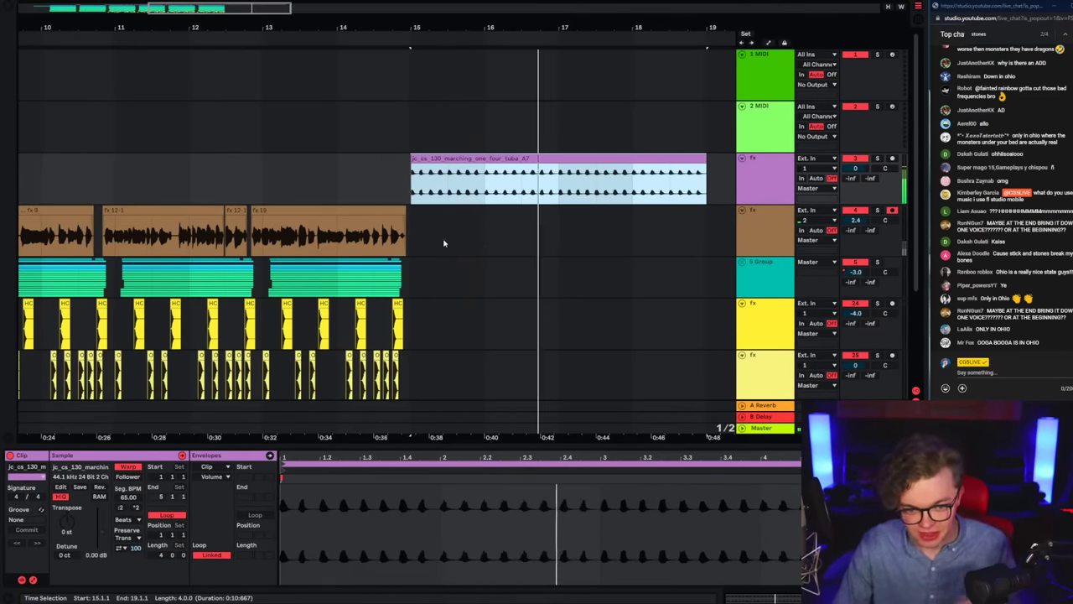
drag(559, 190, 410, 191)
key(ctrl+d)
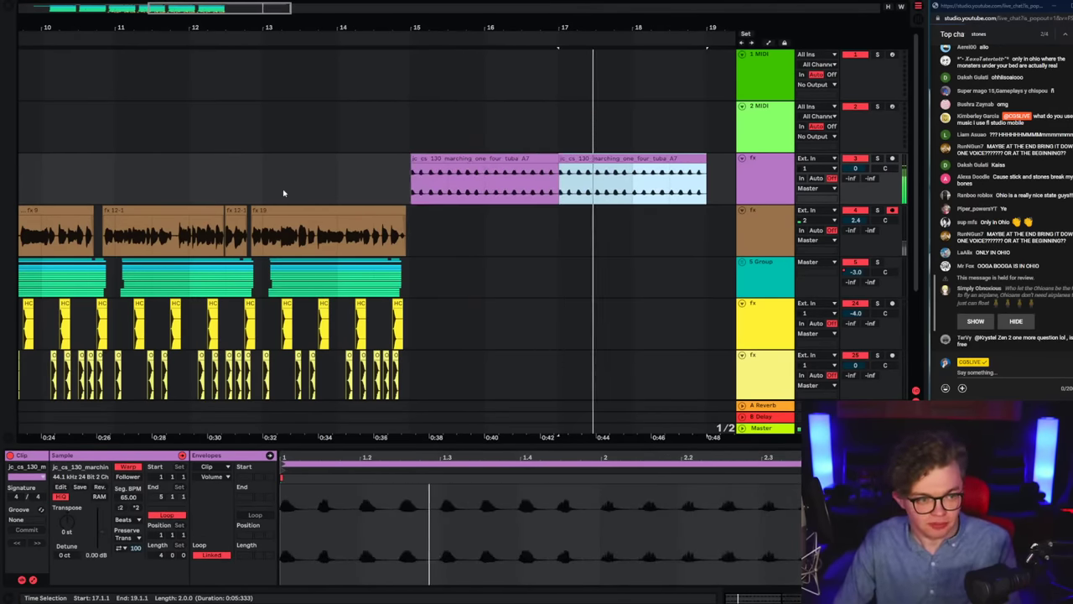
Step: Play the arrangement from bar 11 and review the vocal and percussion tracks leading up to the tuba section
click(153, 200)
key(space)
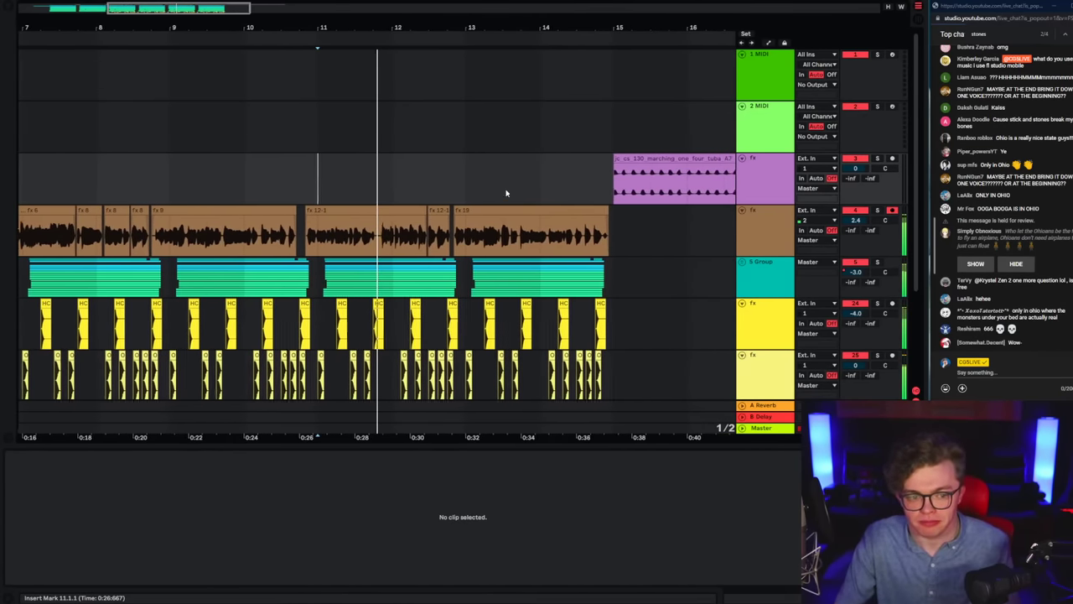
click(536, 186)
click(575, 184)
scroll(508, 76, down, 5)
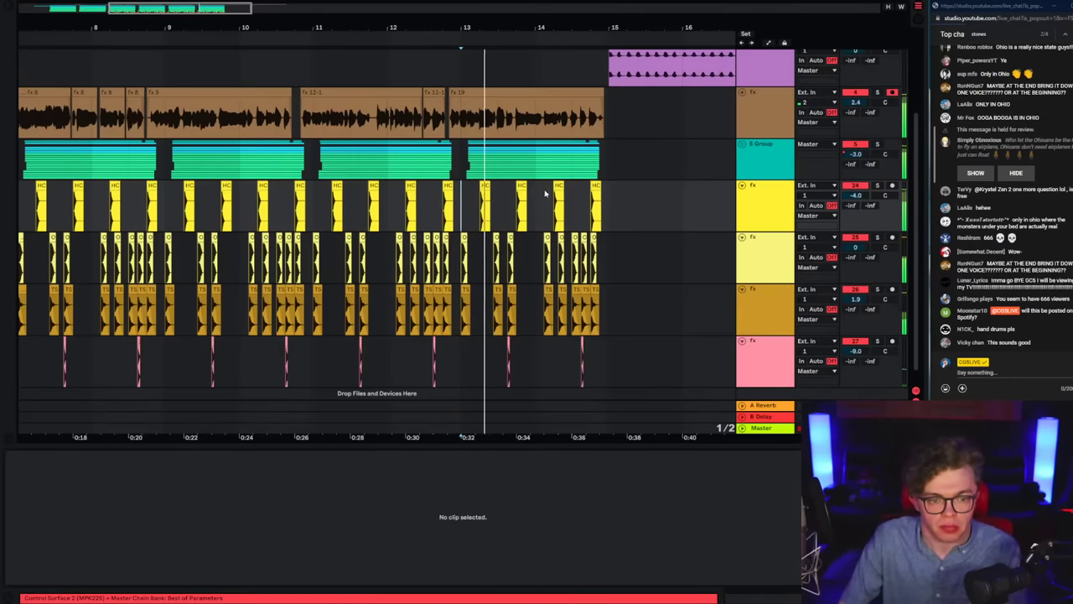
click(766, 303)
click(767, 254)
click(300, 186)
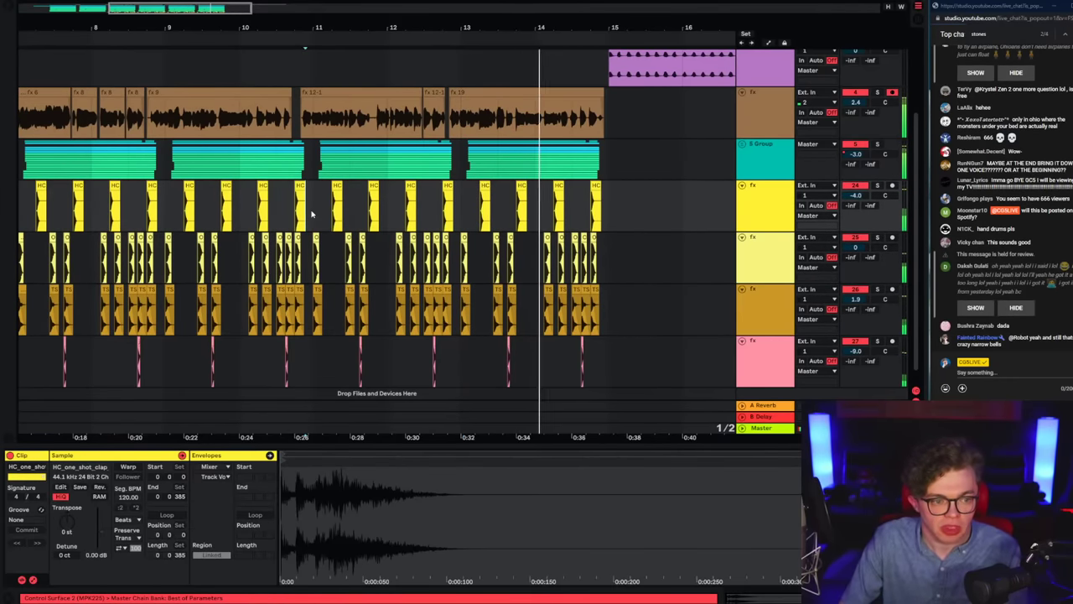
click(313, 187)
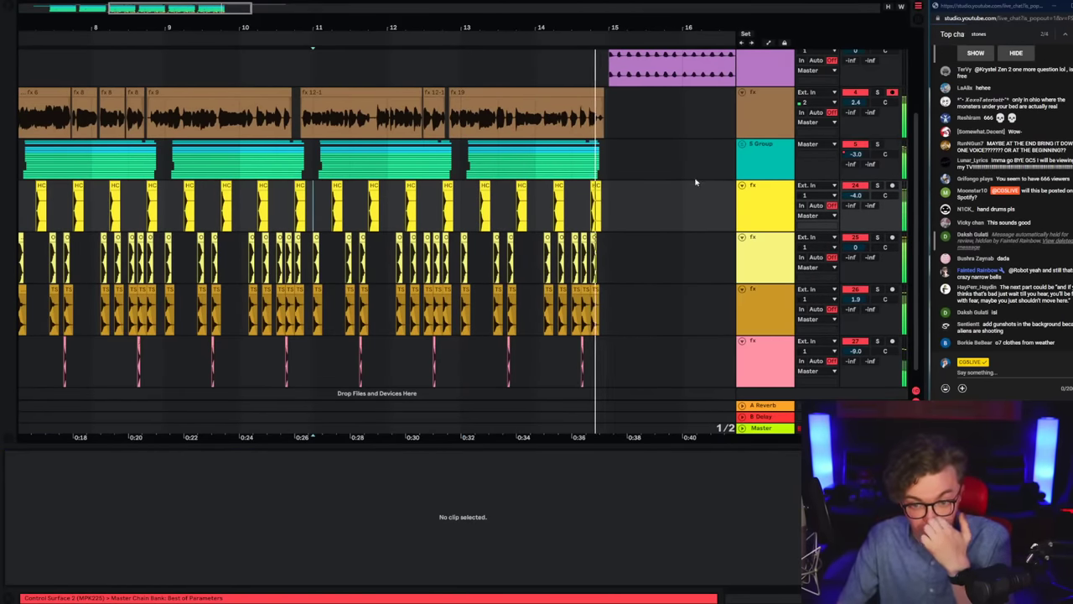
Step: Select the first marching tuba clip and audition it from bar 15
click(596, 186)
click(609, 222)
scroll(643, 78, up, 1)
scroll(642, 78, up, 2)
double_click(639, 76)
key(space)
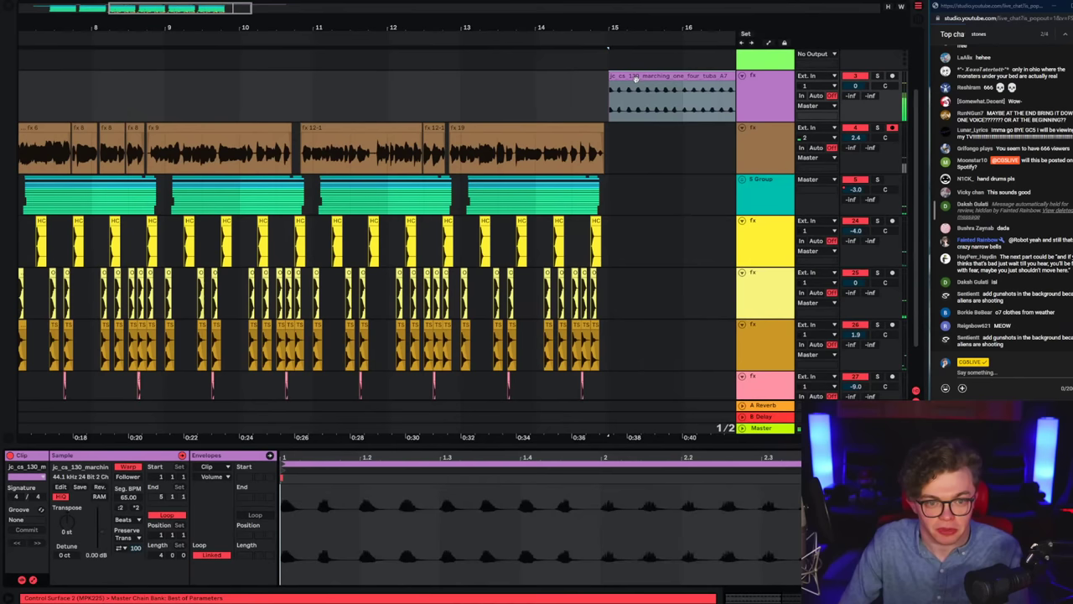
click(639, 75)
key(space)
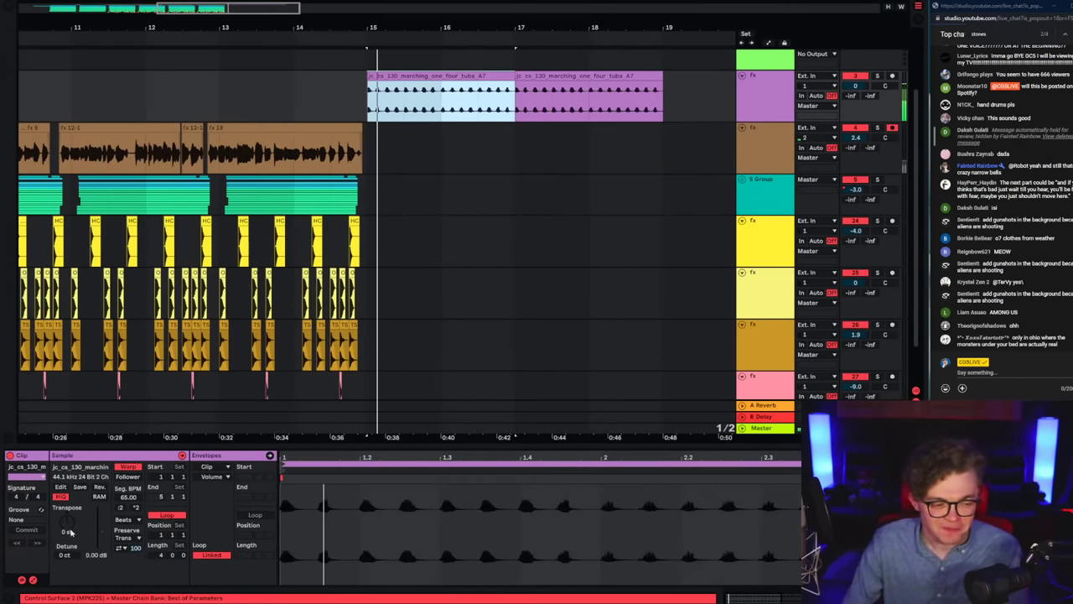
Step: Transpose the marching tuba clip to 3 st and set its warp mode to Complex
click(68, 530)
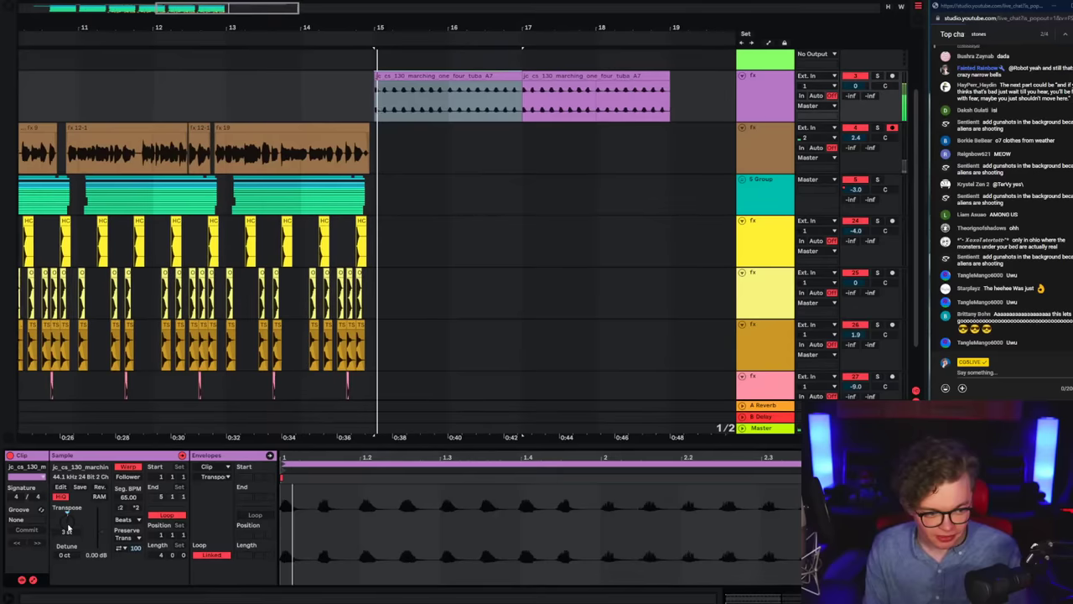
click(124, 520)
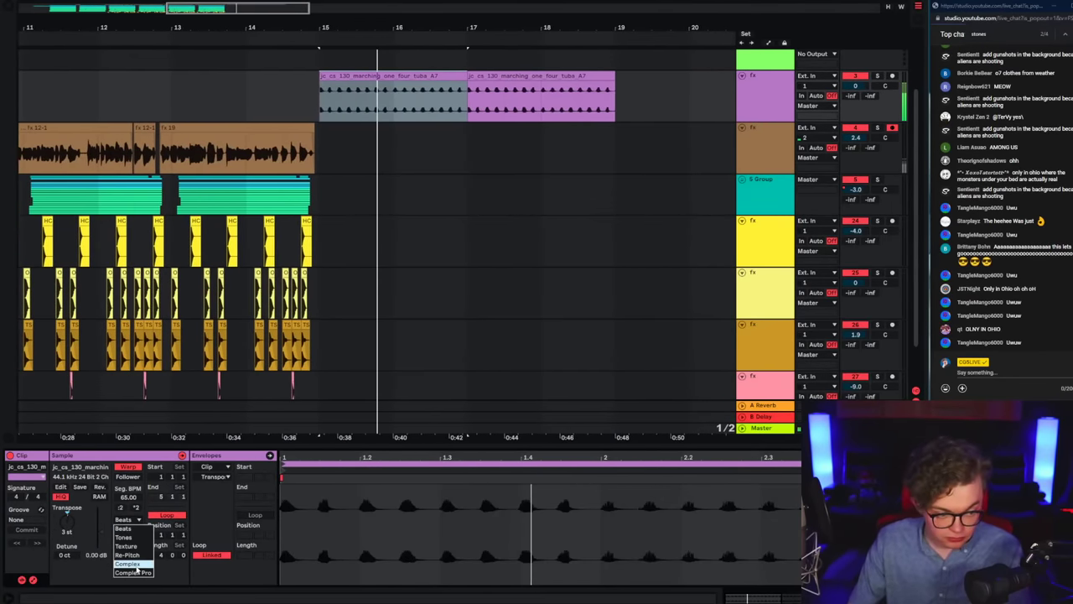
click(130, 574)
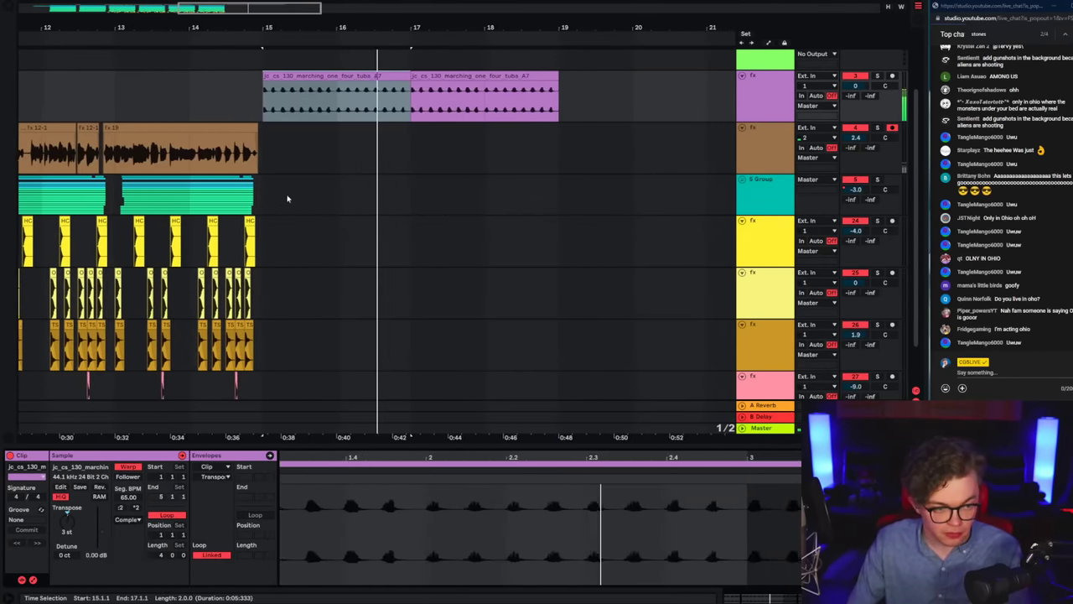
Step: Play the arrangement from bar 13 to hear the transposed tuba loop in context
click(261, 105)
click(181, 106)
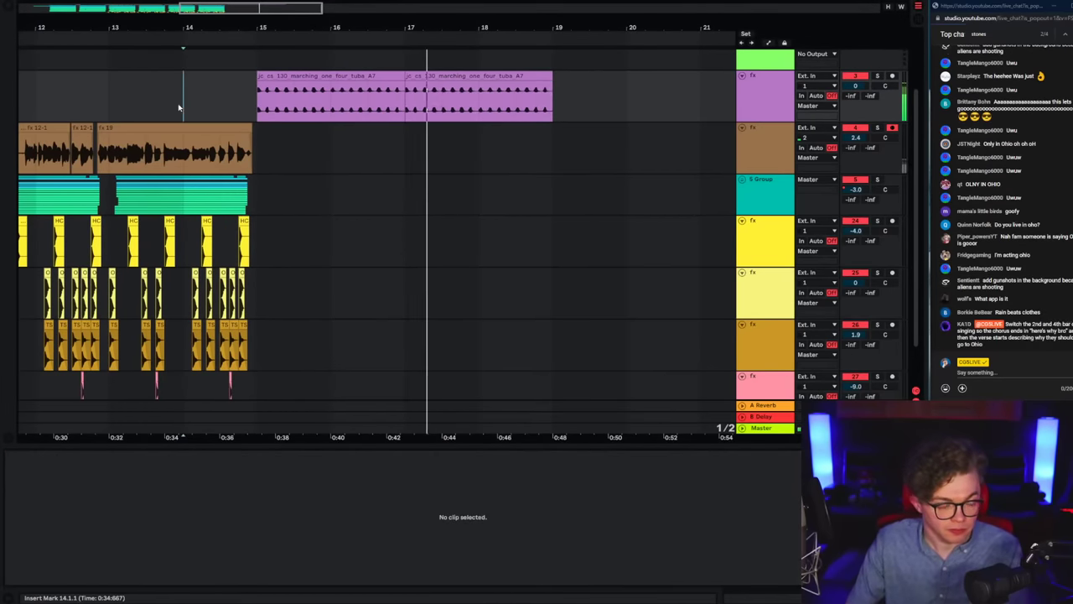
click(110, 106)
key(space)
key(space)
click(776, 116)
scroll(511, 168, up, 2)
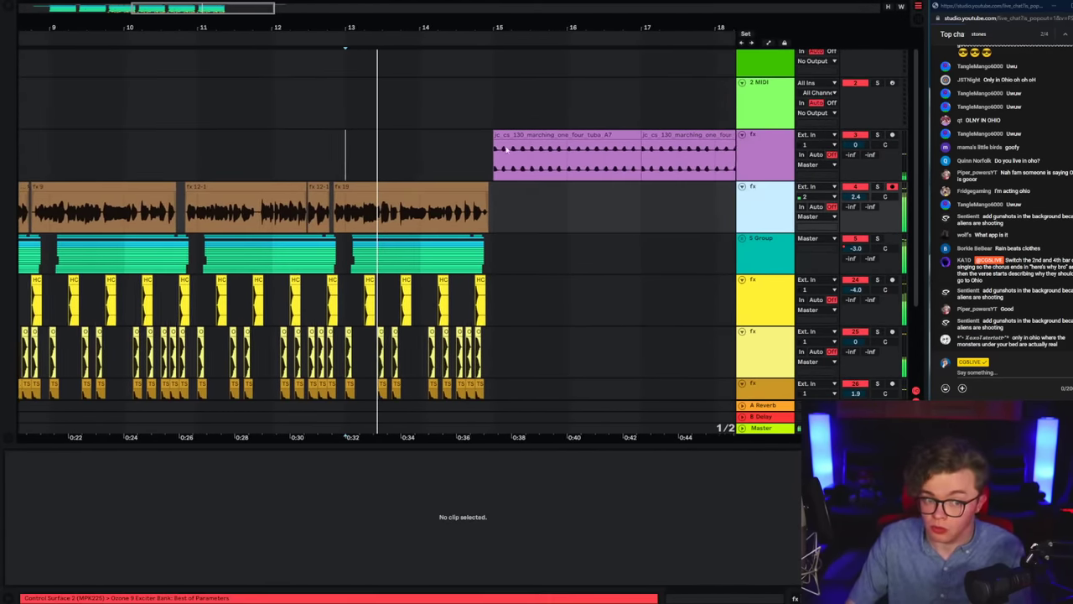
Step: Copy the marching tuba clip to bar 3 on the same track, near the start of the arrangement
click(510, 164)
drag(206, 7, 122, 8)
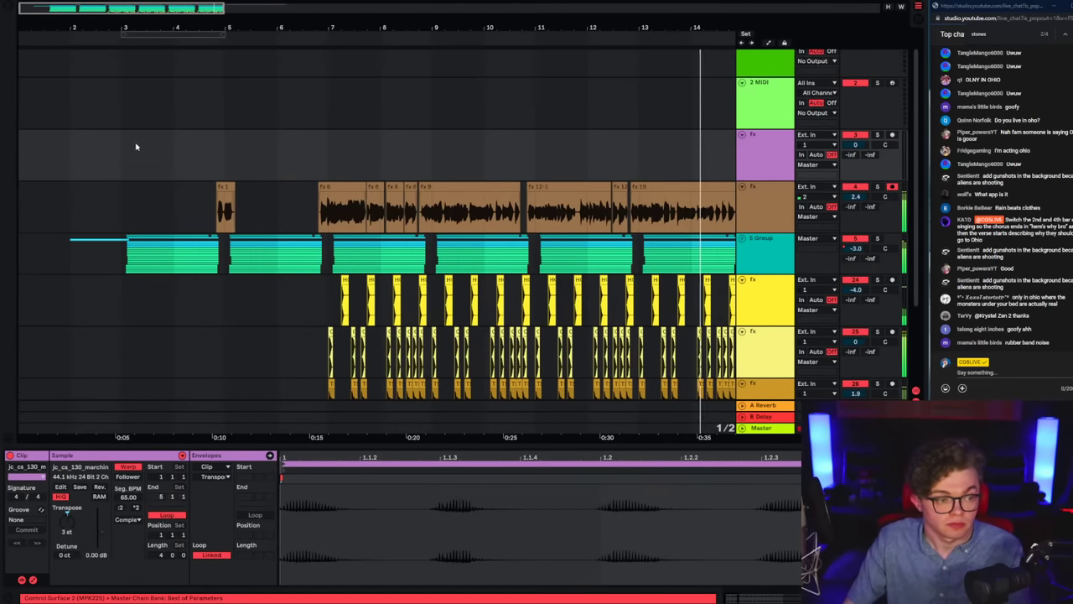
click(83, 164)
key(space)
key(space)
click(128, 171)
key(ctrl+v)
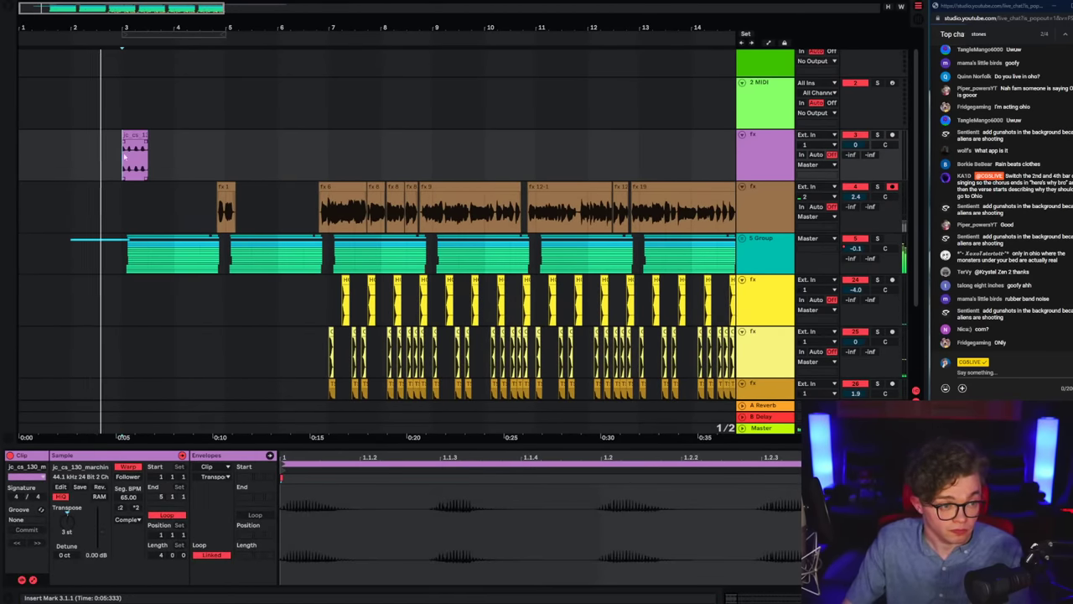
Step: Set the fixed grid to 1/8 and shift the copied tuba clip so it starts at 3.1.3
right_click(121, 163)
click(173, 378)
drag(126, 29, 126, 39)
key(plus)
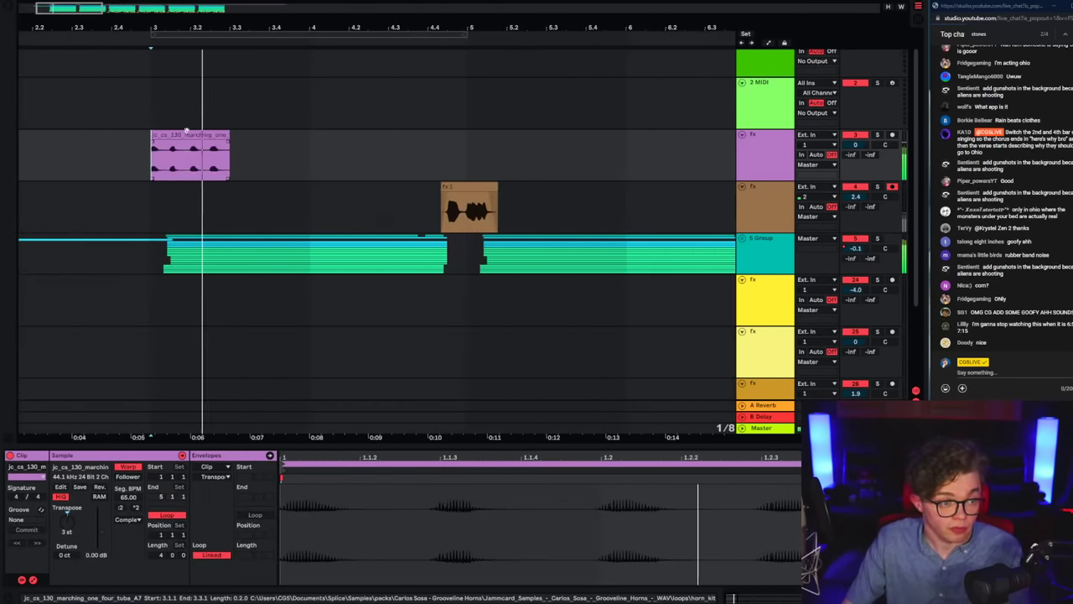
scroll(518, 115, left, 5)
drag(350, 136, 369, 141)
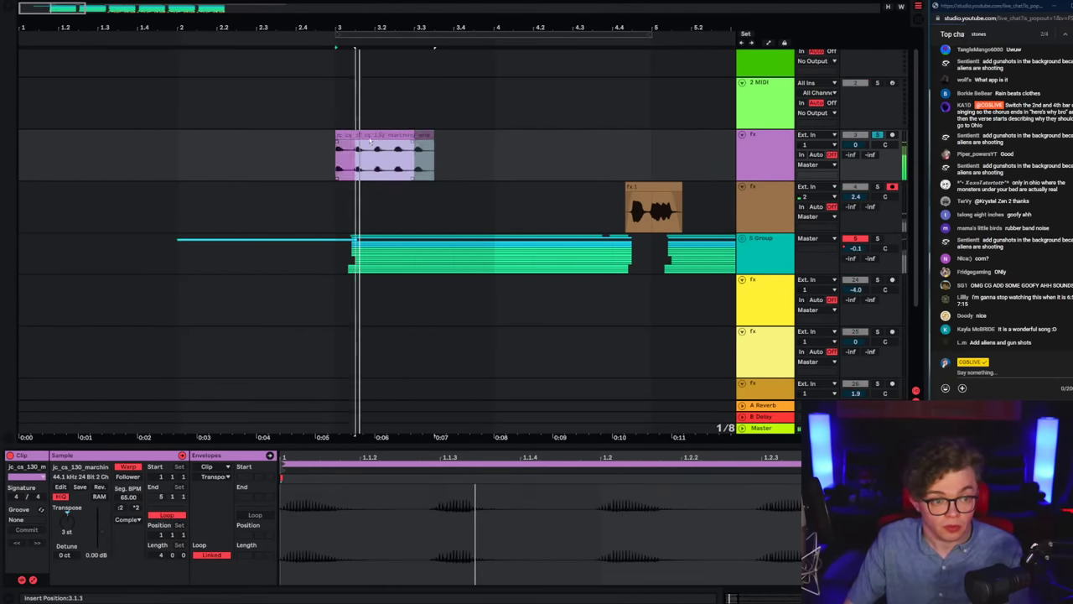
Step: Transpose the tuba clip at 3.1.3 to -4 st and play it
click(69, 531)
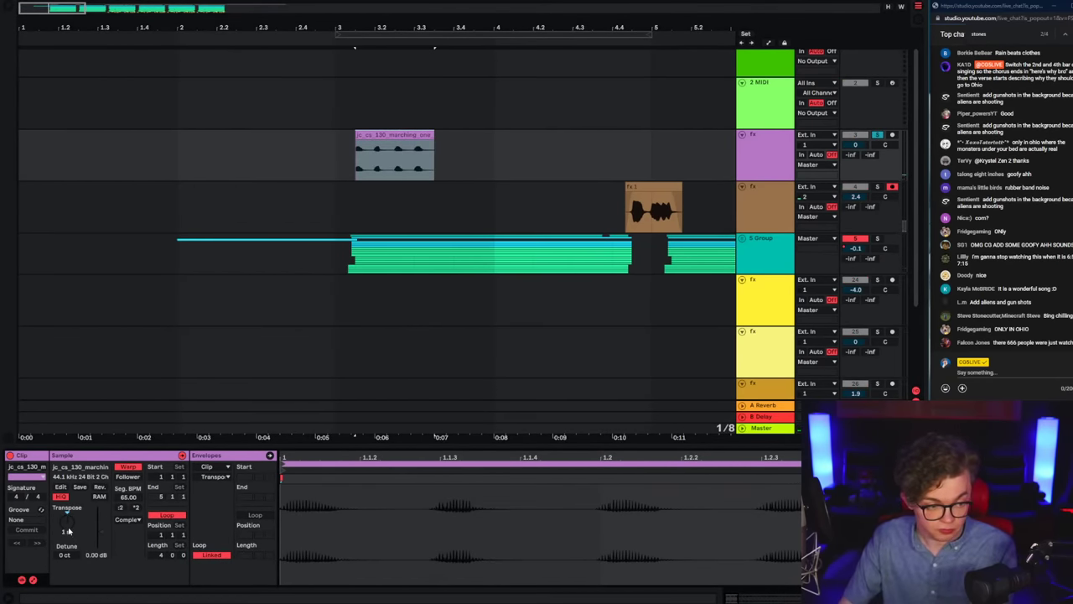
key(Down)
key(Down)
key(Down)
key(space)
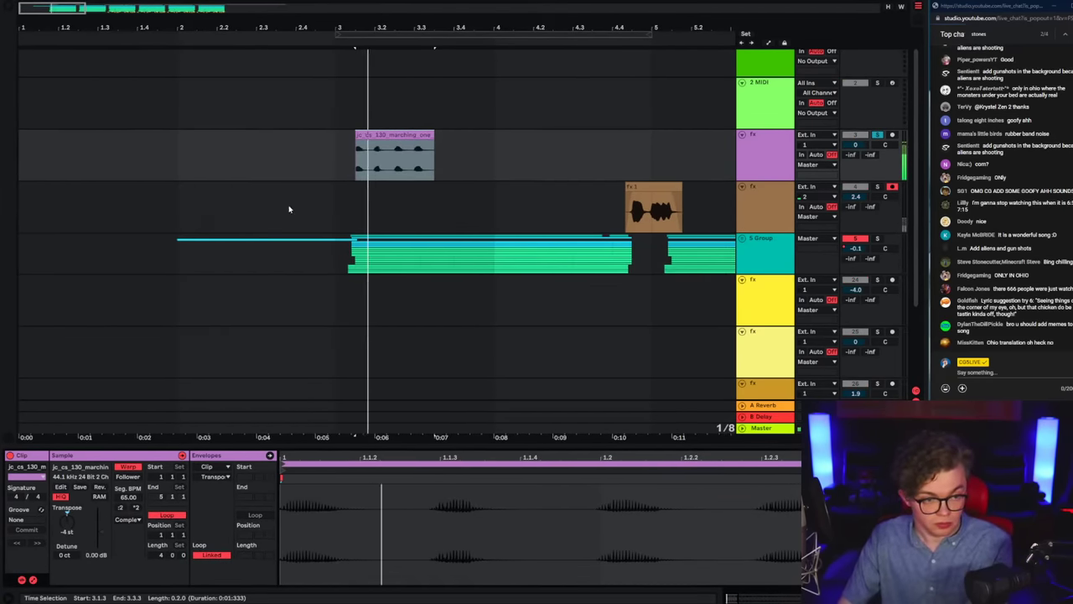
Step: Shorten the tuba clip to end at 3.3.1 and duplicate it directly after itself
click(353, 165)
key(space)
drag(414, 166, 351, 167)
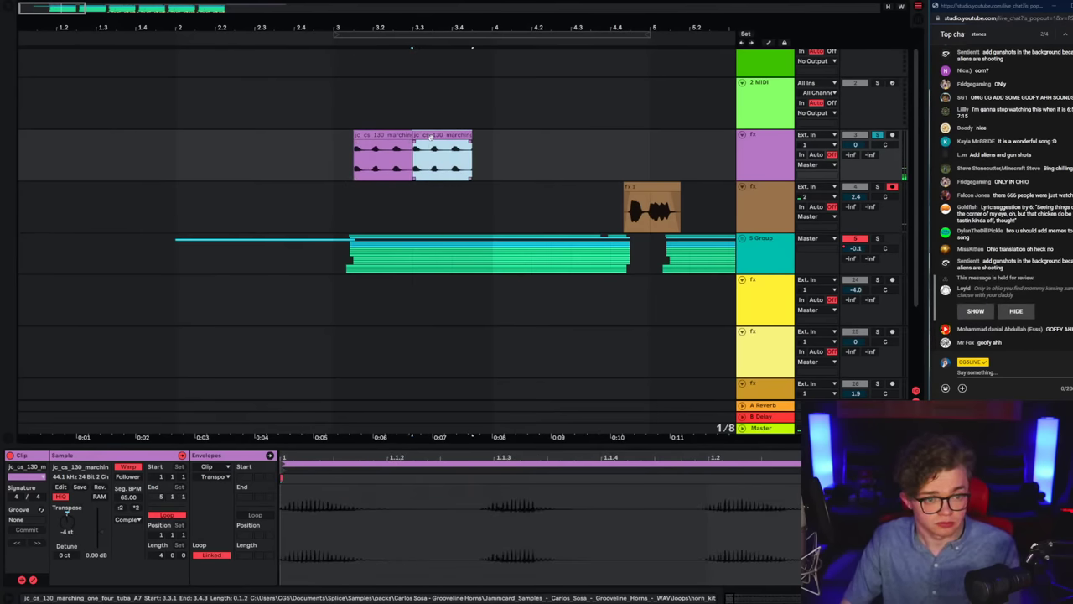
Step: Transpose the second tuba clip, at 3.3.1, to 3 st while playing it back
key(space)
click(70, 524)
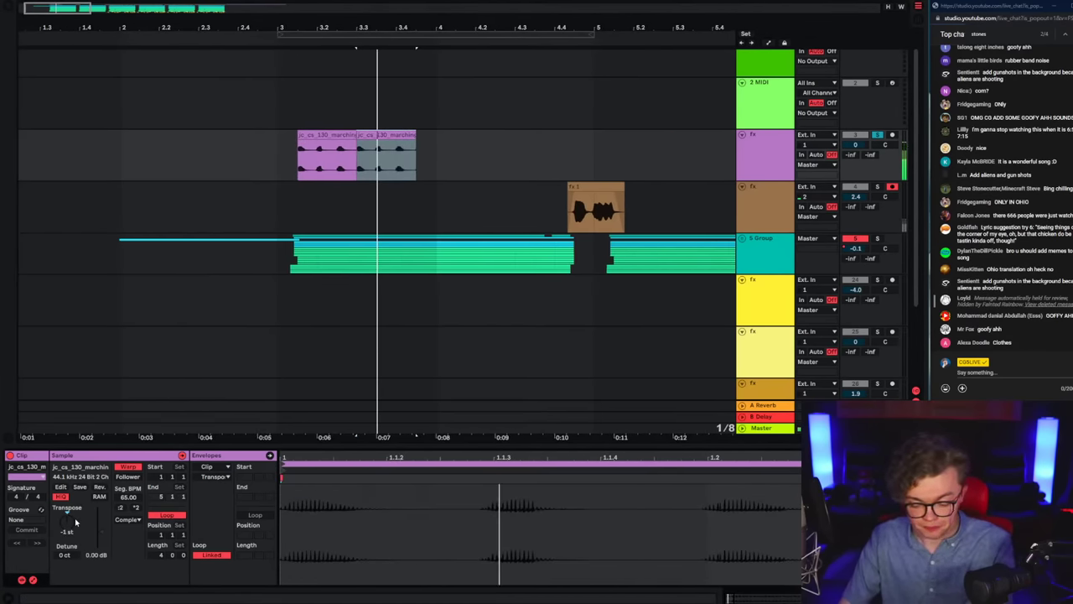
key(Up)
key(Up)
key(Up)
key(Up)
click(369, 135)
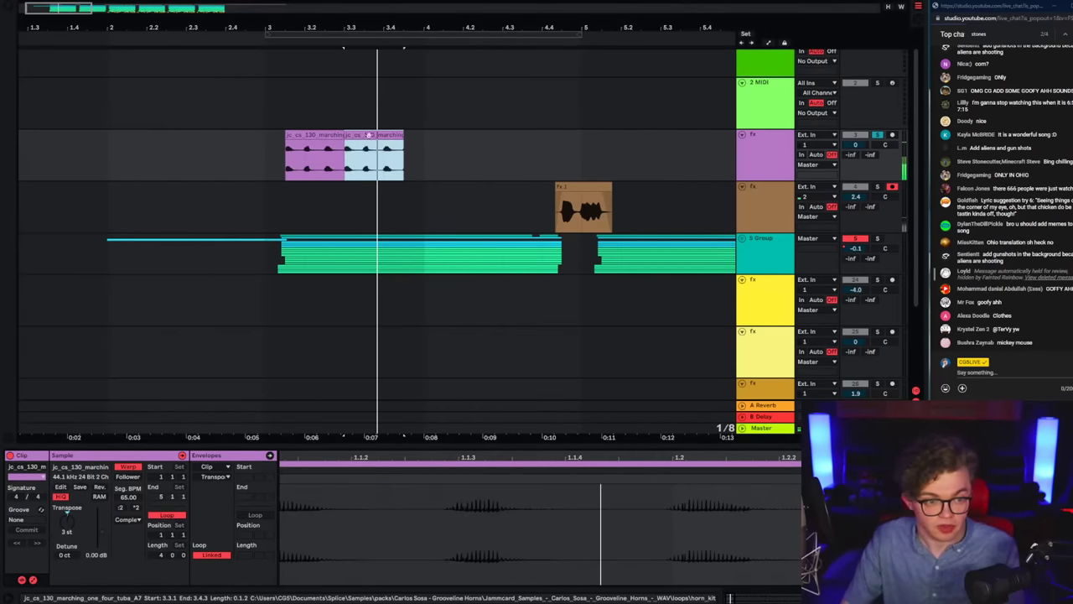
Step: Extend the second tuba clip to the start of bar 4 and play the pattern
key(space)
click(297, 161)
drag(278, 160, 435, 160)
click(433, 159)
click(258, 160)
key(space)
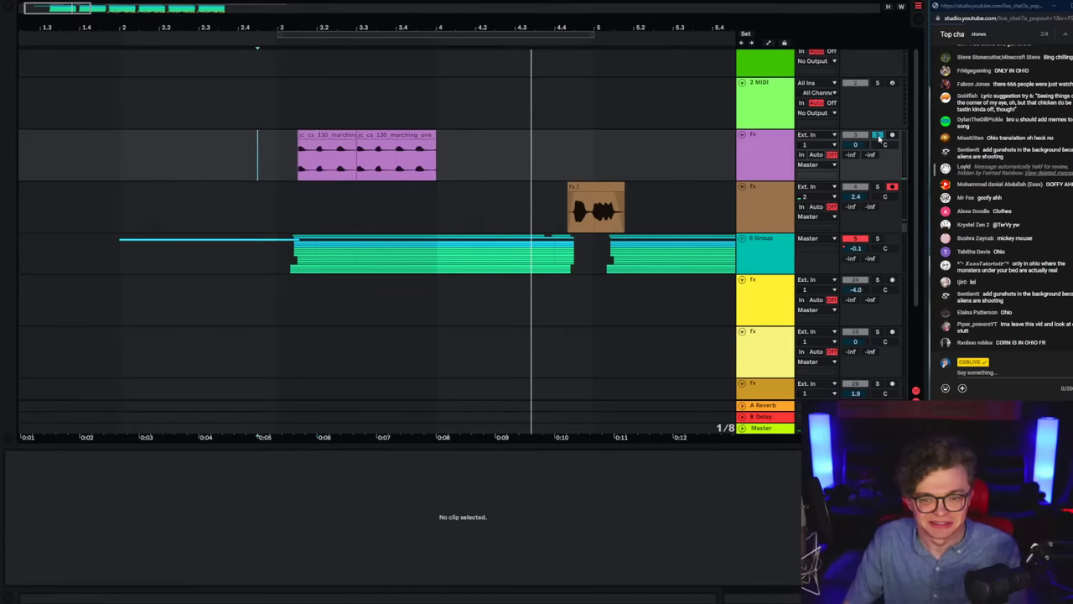
Step: Unsolo the tuba track, duplicate the bar 3 tuba pattern into bar 4, and play from bar 3
click(877, 135)
key(space)
key(ctrl+d)
click(339, 172)
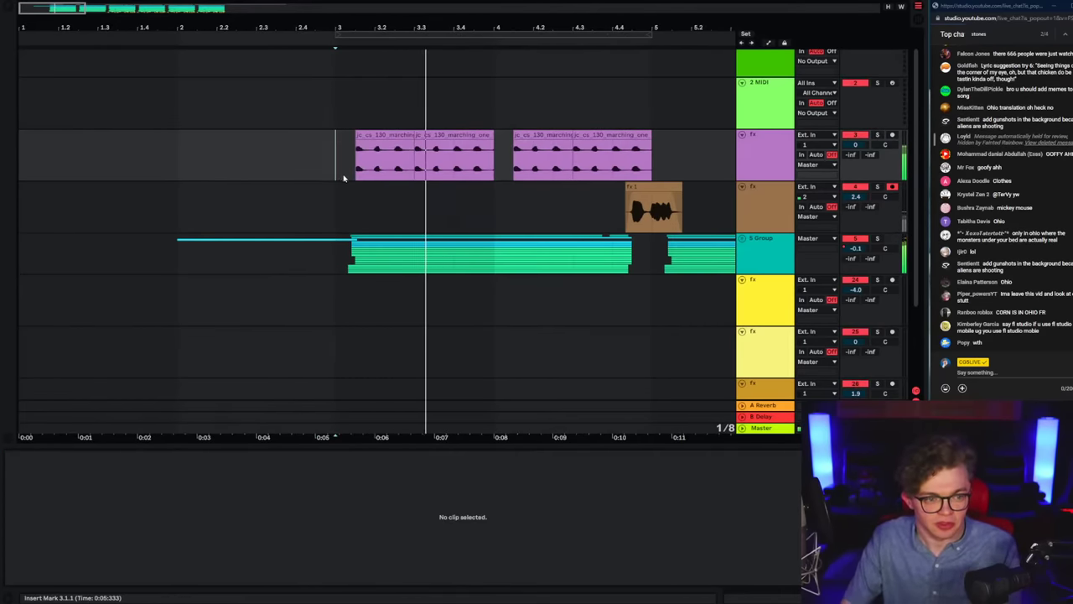
Step: Fill the tuba gap between 4.1.1 and 4.1.3, and transpose the clip at 4.1.3 to 1 st
key(minus)
click(249, 159)
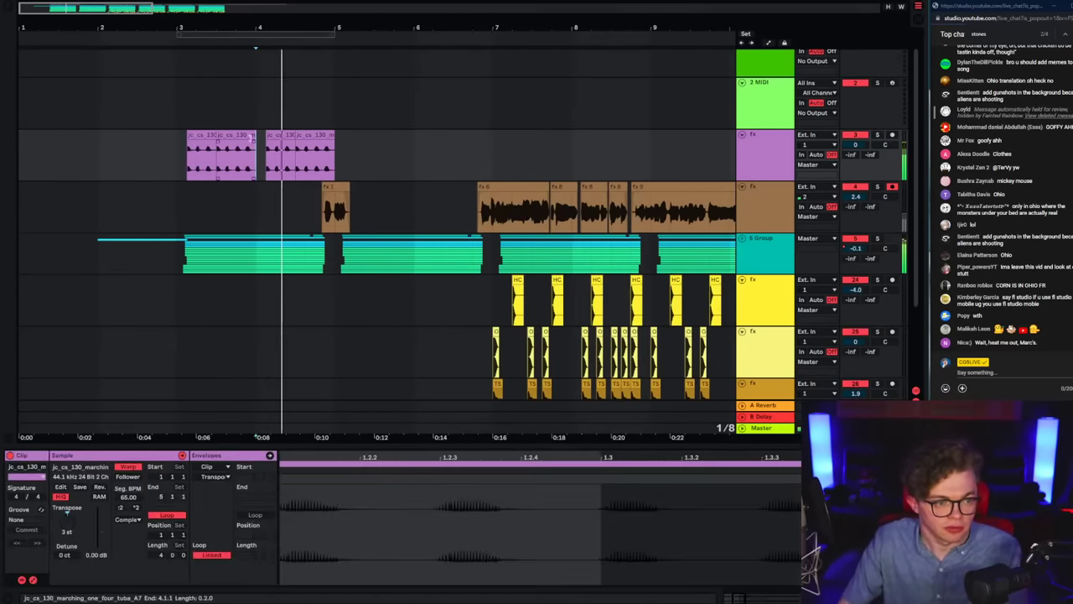
drag(247, 159, 255, 160)
key(ctrl+d)
click(275, 135)
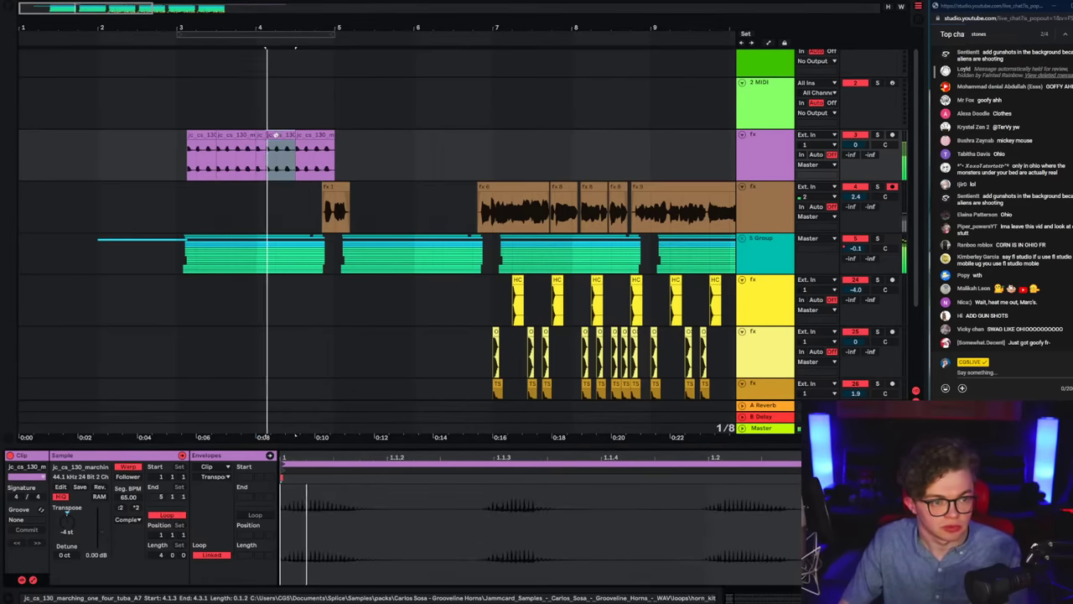
double_click(69, 534)
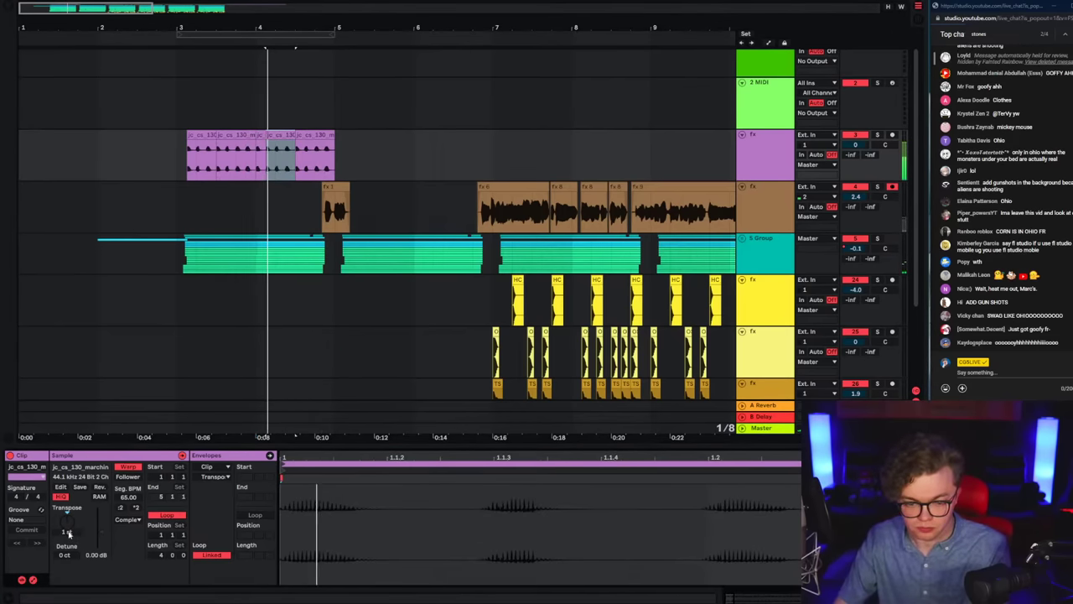
Step: Duplicate the two-bar tuba phrase from bar 3 to bar 5 and fill the gap at the start of bar 5
drag(173, 173, 335, 172)
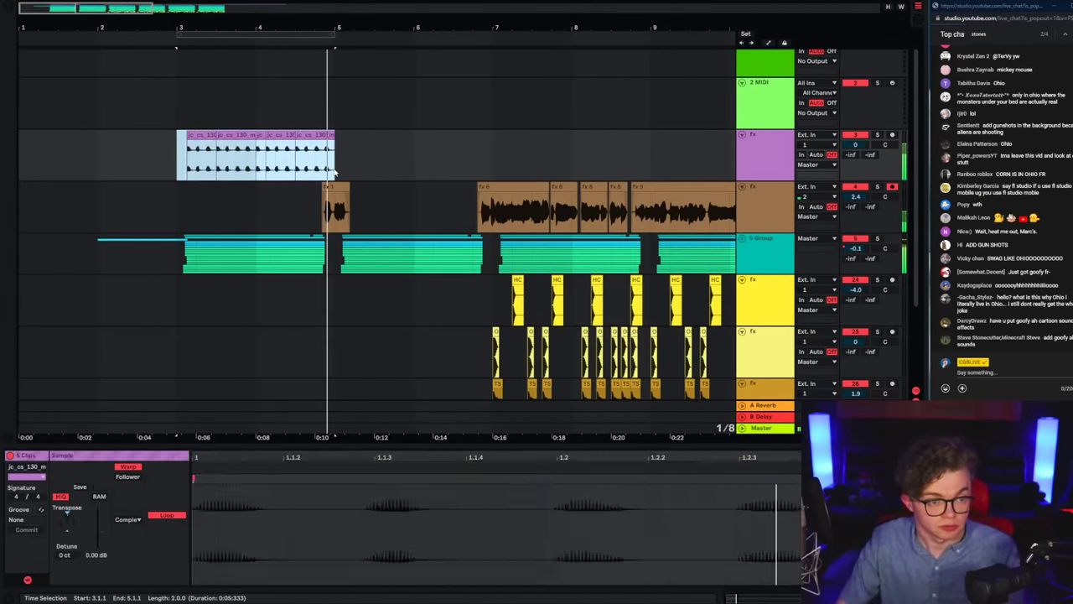
key(ctrl+d)
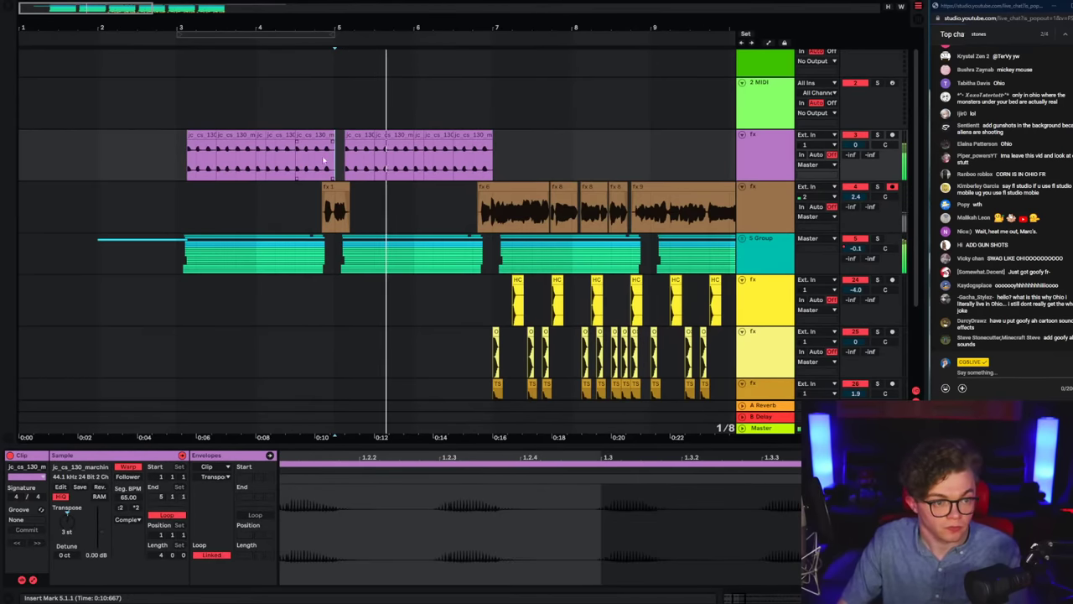
click(160, 171)
drag(175, 170, 495, 167)
click(335, 171)
key(space)
key(space)
Step: Move the tuba phrase from bars 5–6 to bar 7 and clear the tuba clips before bar 7
drag(335, 171, 493, 171)
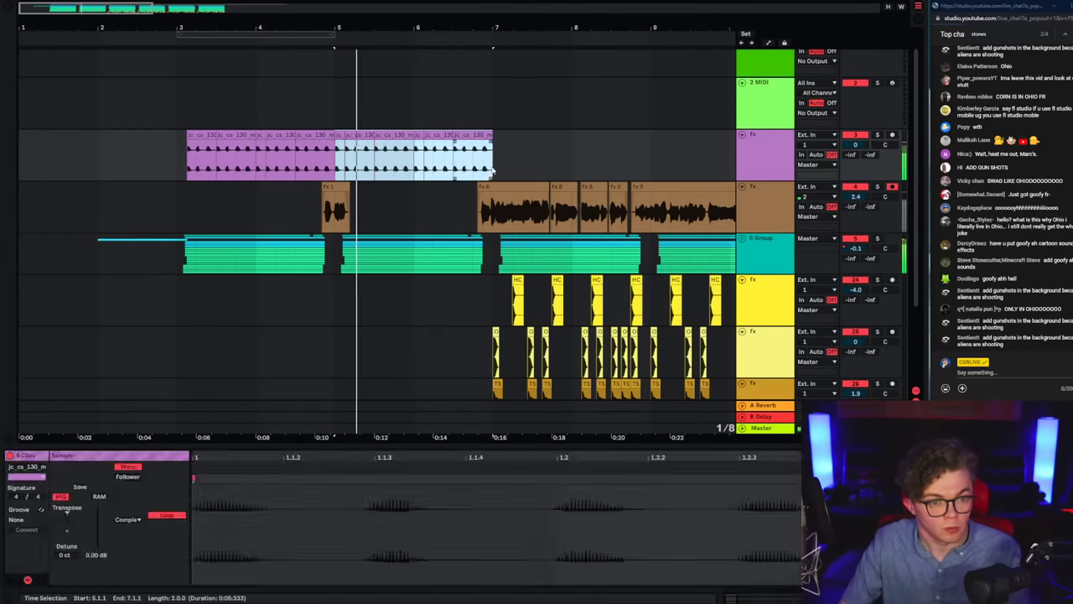
key(ctrl+x)
click(493, 171)
key(ctrl+v)
drag(177, 173, 537, 164)
key(ctrl+x)
click(335, 171)
key(space)
key(space)
scroll(482, 166, right, 3)
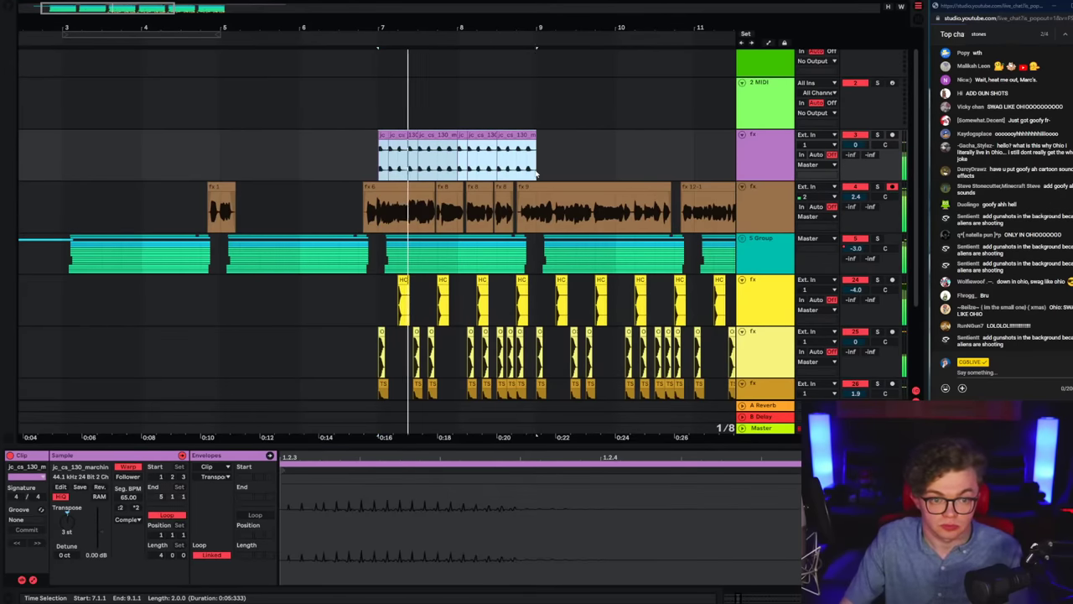
Step: Duplicate the two-bar tuba phrase from bar 7 until it reaches bar 15, and play from bar 7
key(ctrl+d)
key(minus)
key(ctrl+d)
key(ctrl+d)
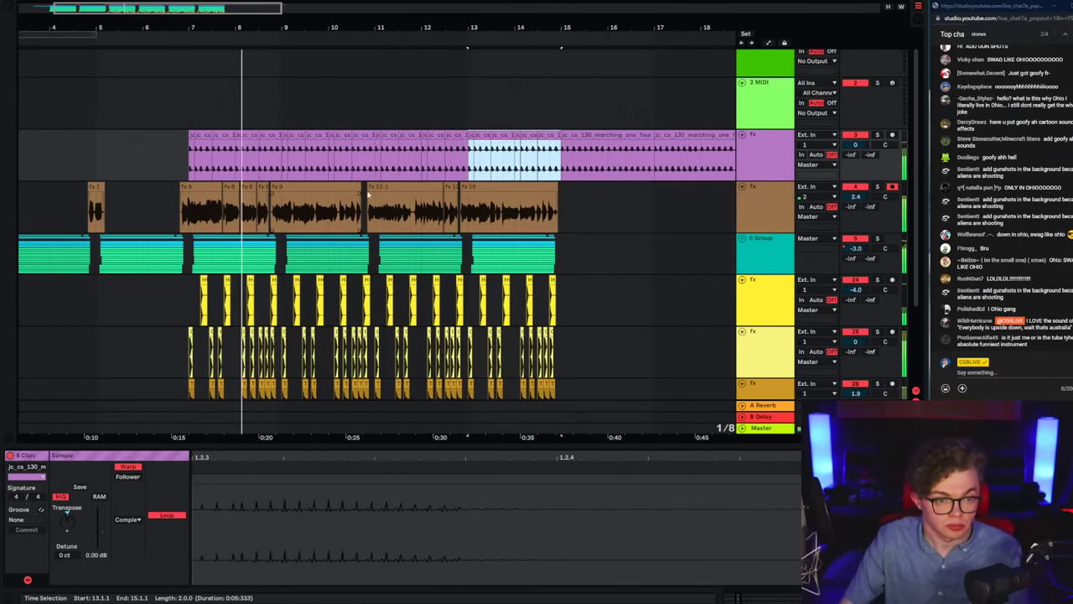
click(172, 181)
Step: Deactivate tracks 25, 26 and 27 together and play the section from bar 7
scroll(637, 292, down, 3)
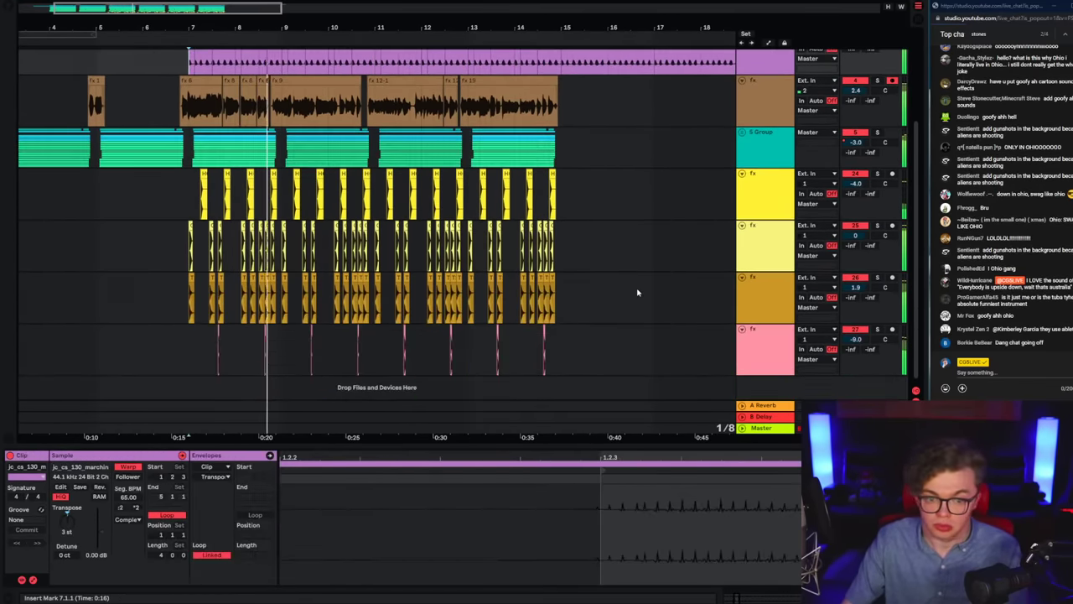
click(777, 250)
shift+click(777, 345)
click(855, 329)
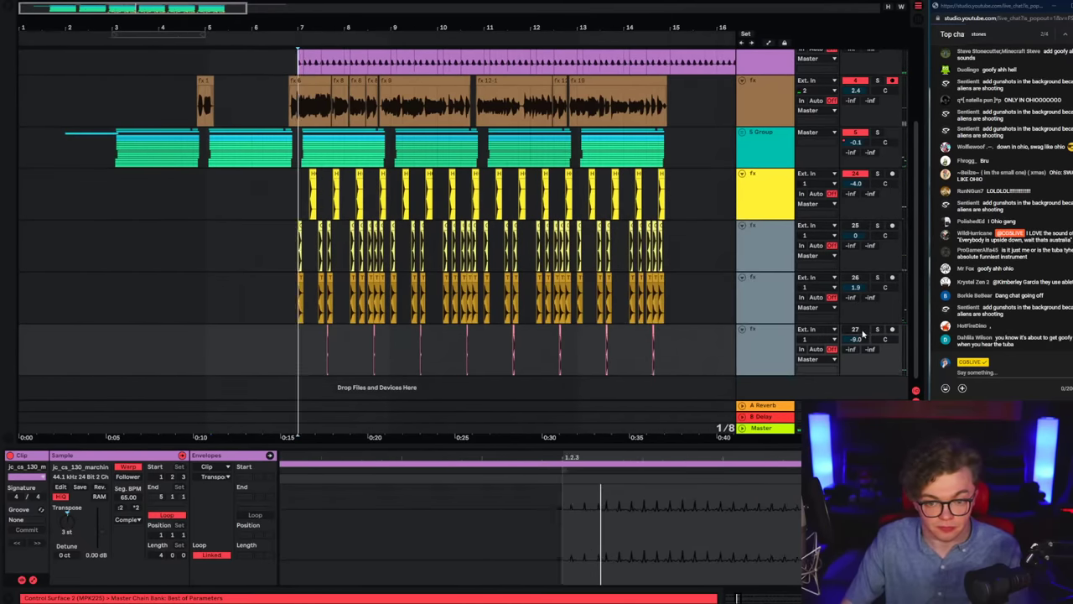
key(space)
Step: Set the grid to 1 bar and move all clips on tracks 25–27 from bars 7–14 to bar 15
scroll(296, 113, up, 1)
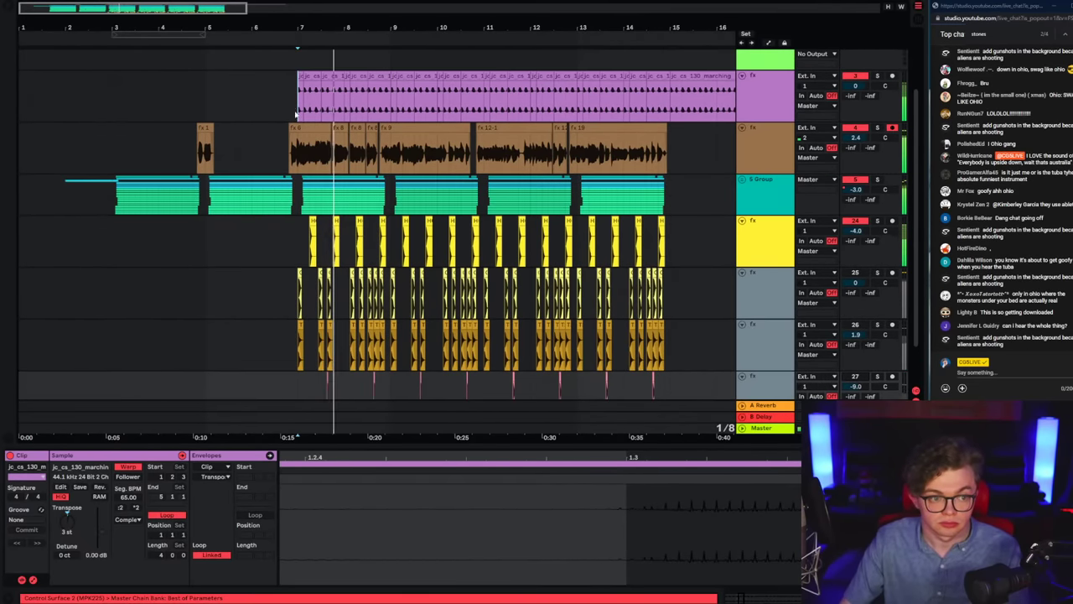
right_click(291, 279)
click(291, 295)
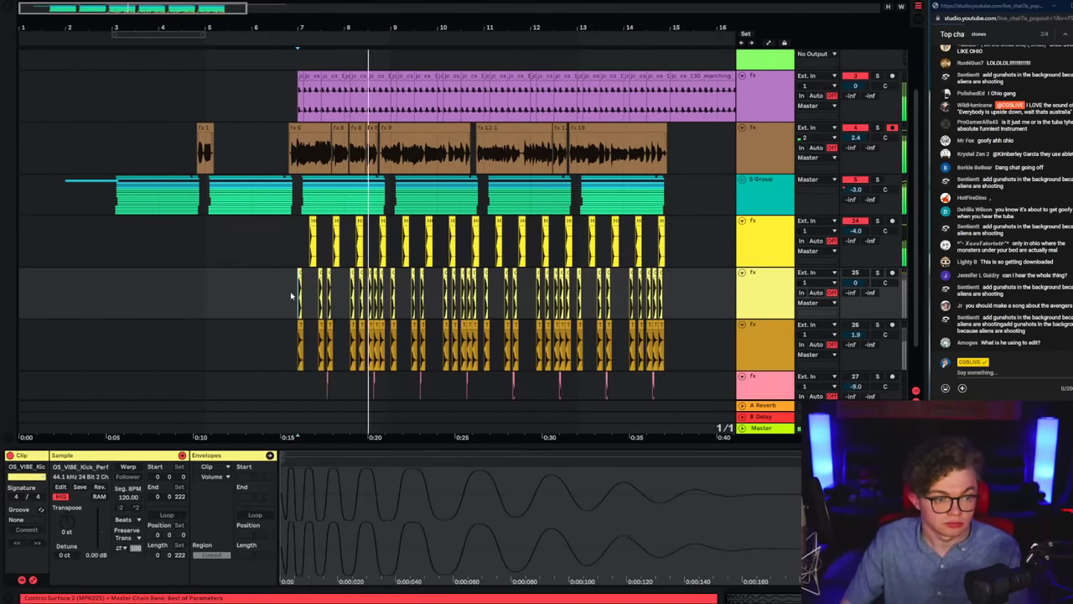
scroll(290, 295, down, 1)
drag(295, 243, 668, 358)
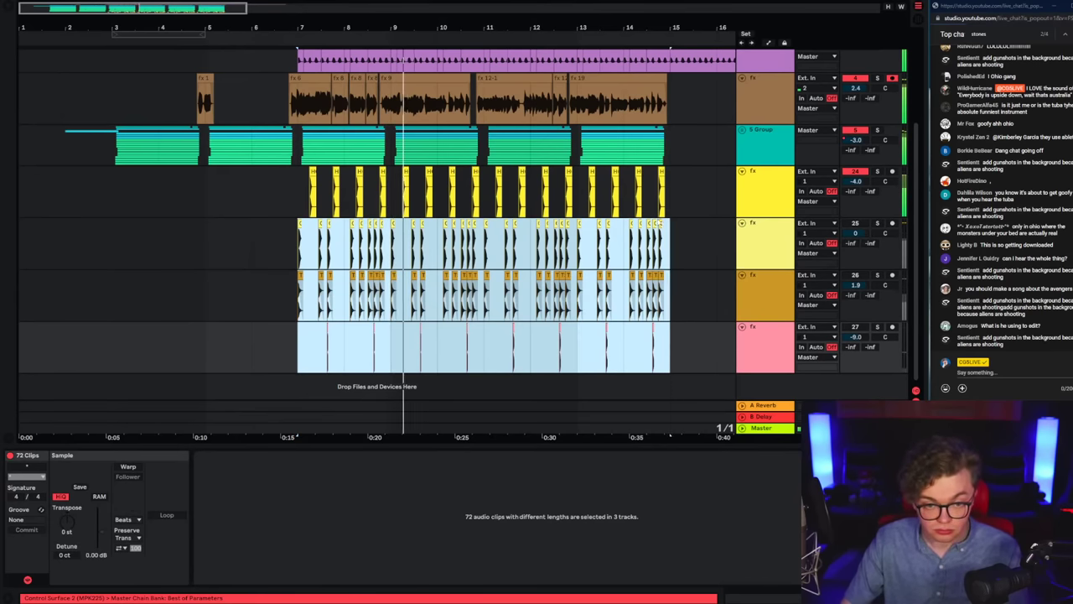
key(ctrl+x)
click(671, 240)
key(ctrl+v)
click(670, 239)
Step: Reactivate tracks 25, 26 and 27
drag(529, 25, 346, 23)
click(336, 279)
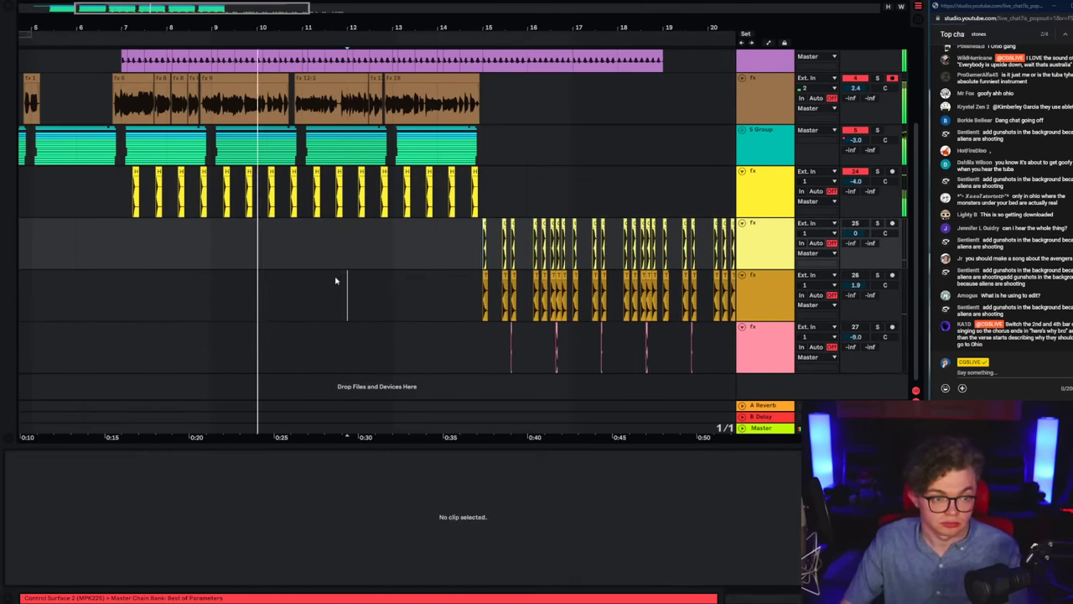
click(856, 276)
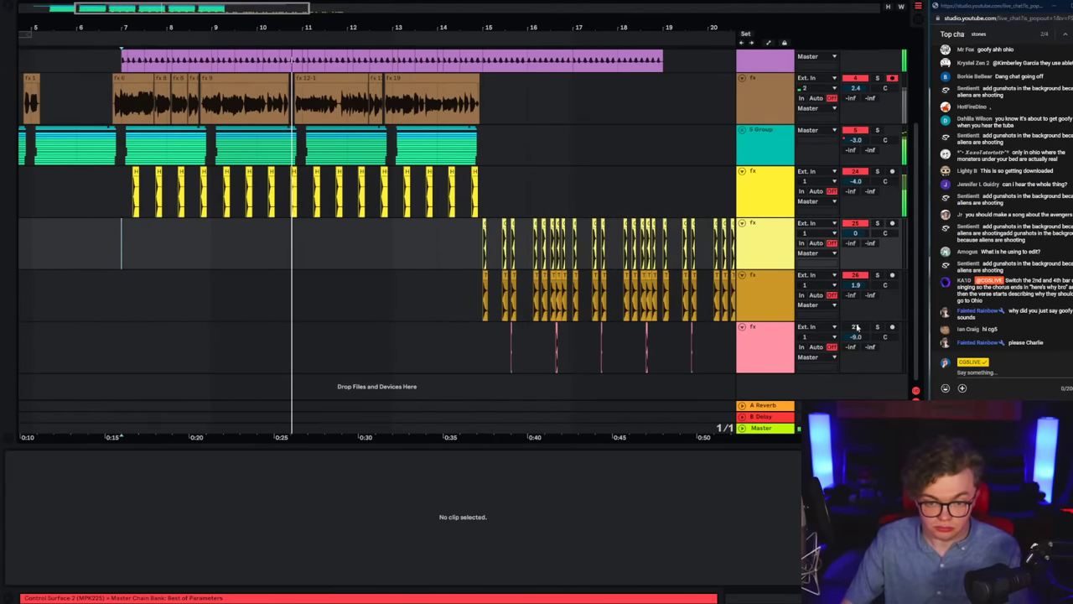
click(855, 327)
click(511, 352)
click(483, 353)
click(774, 348)
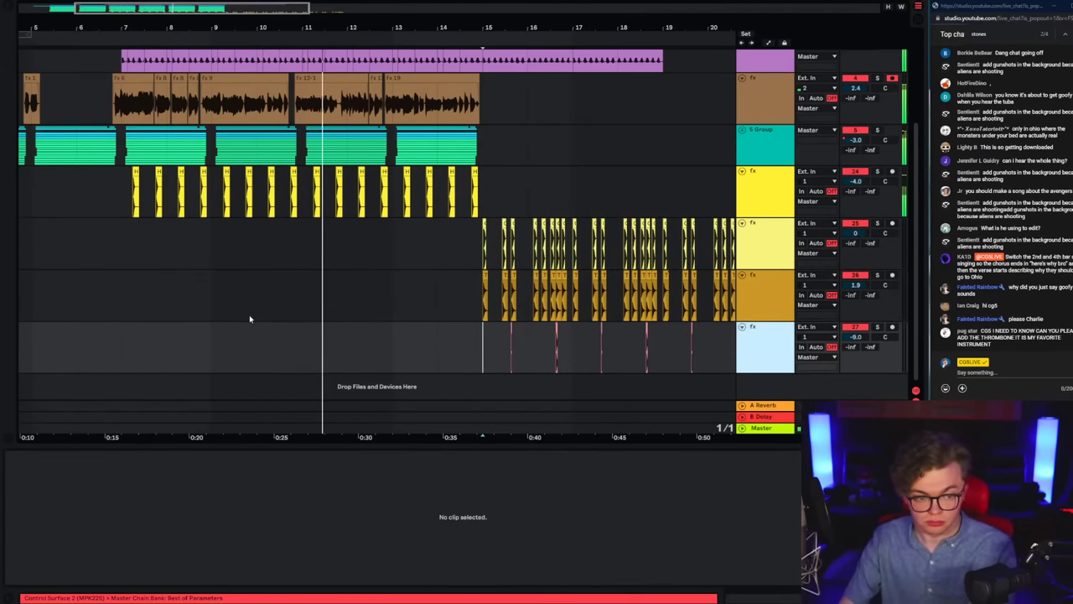
Step: Play the arrangement from bar 7 to check the tuba with the vocals
scroll(249, 315, up, 3)
click(117, 148)
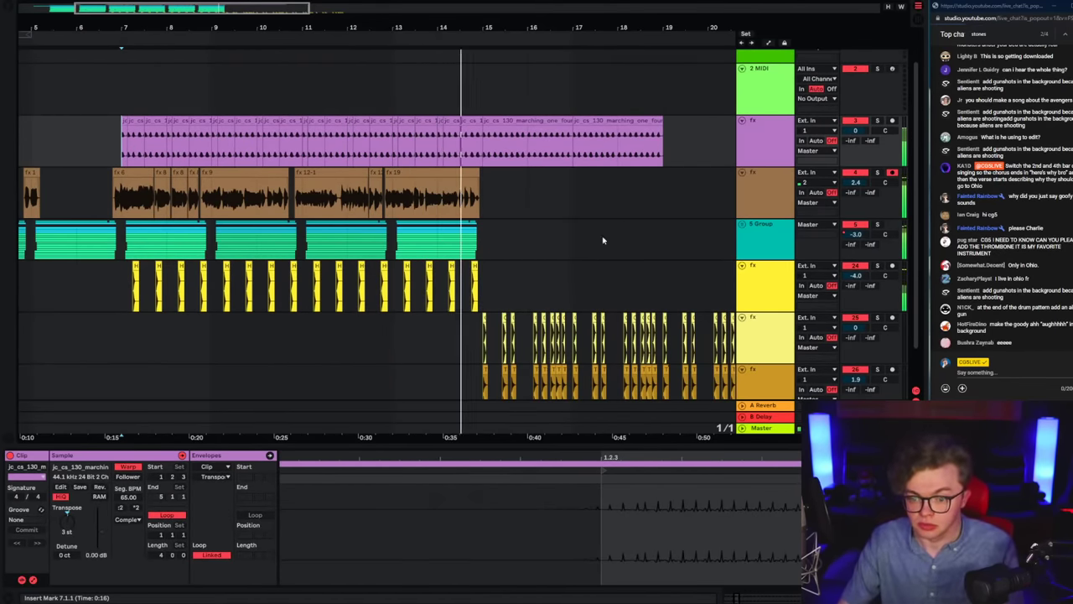
key(space)
Step: Set the grid to 1/8 and remove the tuba's last eighth note before bar 15
right_click(449, 201)
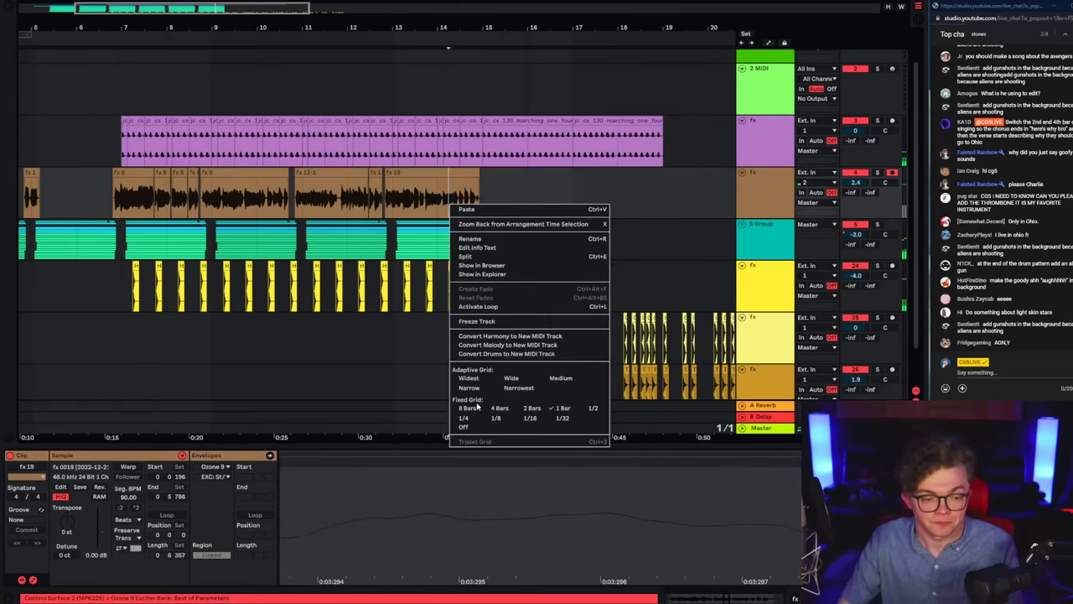
click(467, 419)
key(space)
drag(468, 27, 374, 126)
click(374, 137)
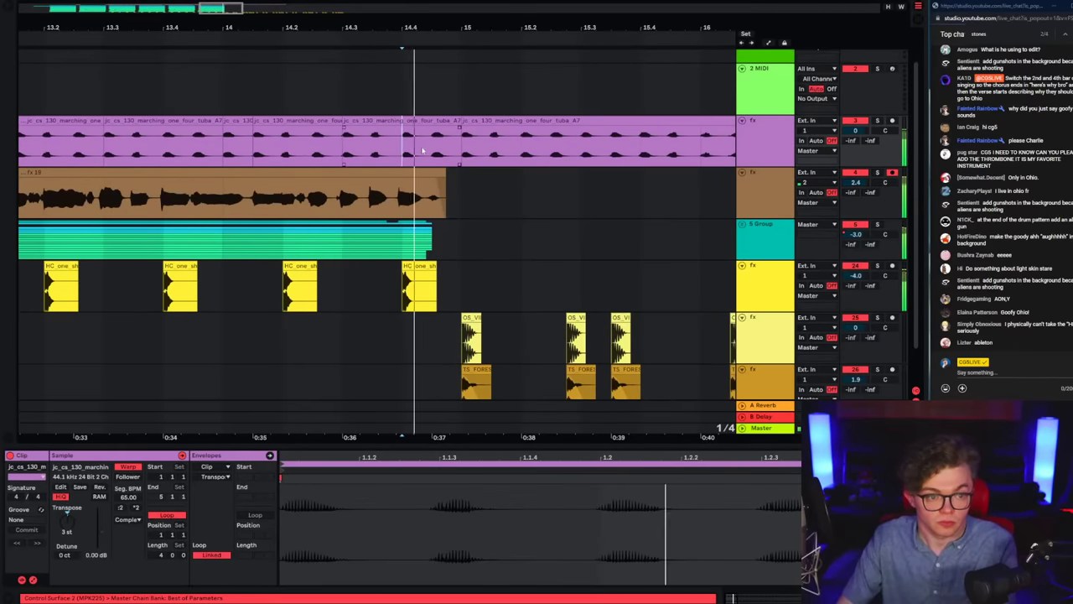
right_click(423, 151)
click(457, 382)
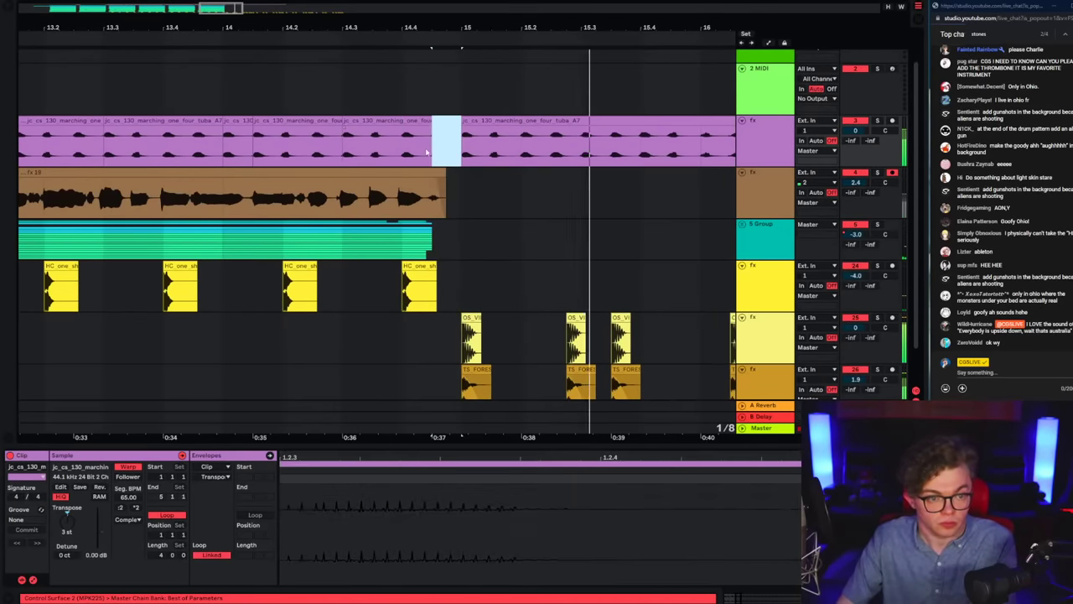
click(426, 151)
Step: Set the grid to 1/16 and play the arrangement from 14.3 through the new tuba gap
mouse_move(439, 28)
mouse_down()
mouse_move(332, 25)
mouse_move(333, 5)
mouse_move(284, 15)
mouse_up()
right_click(350, 84)
click(429, 197)
click(344, 149)
click(304, 121)
key(ctrl+d)
click(241, 152)
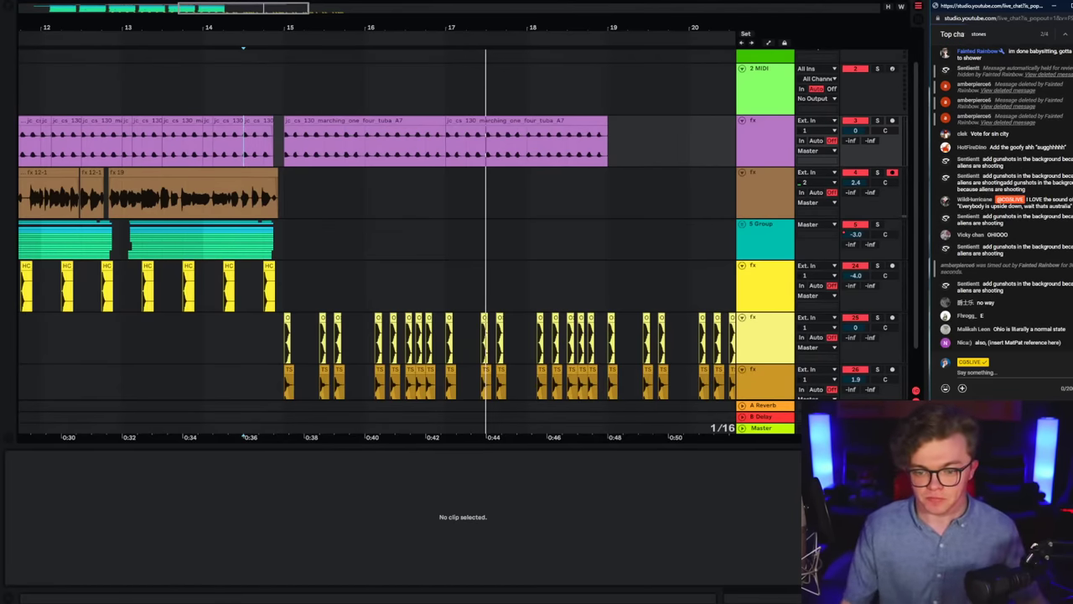
Step: Play the tuba and drums from bar 15 to judge how the two parts fit together
click(276, 202)
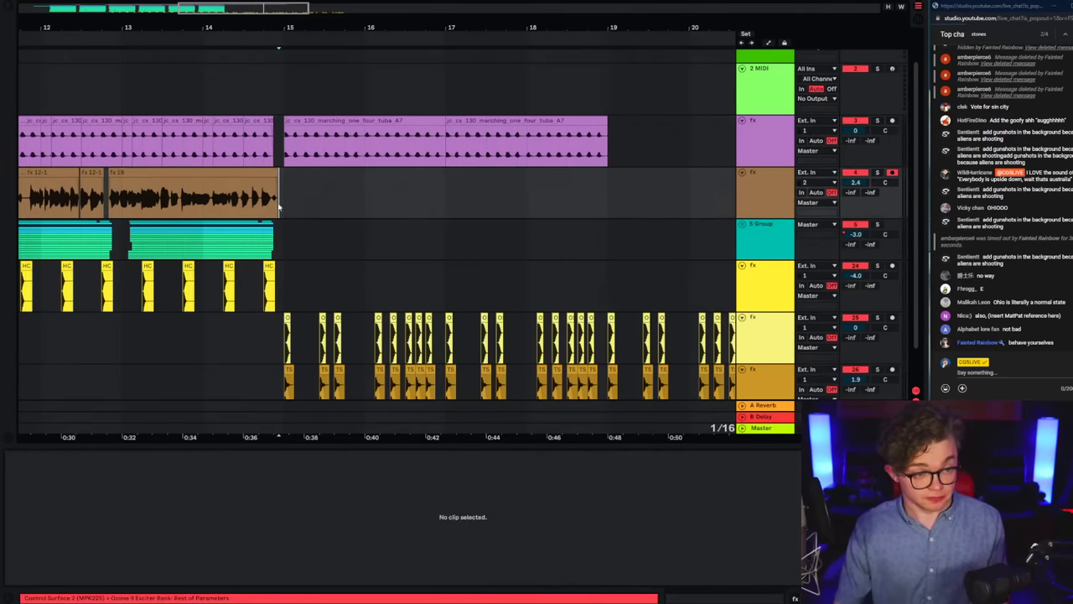
click(369, 159)
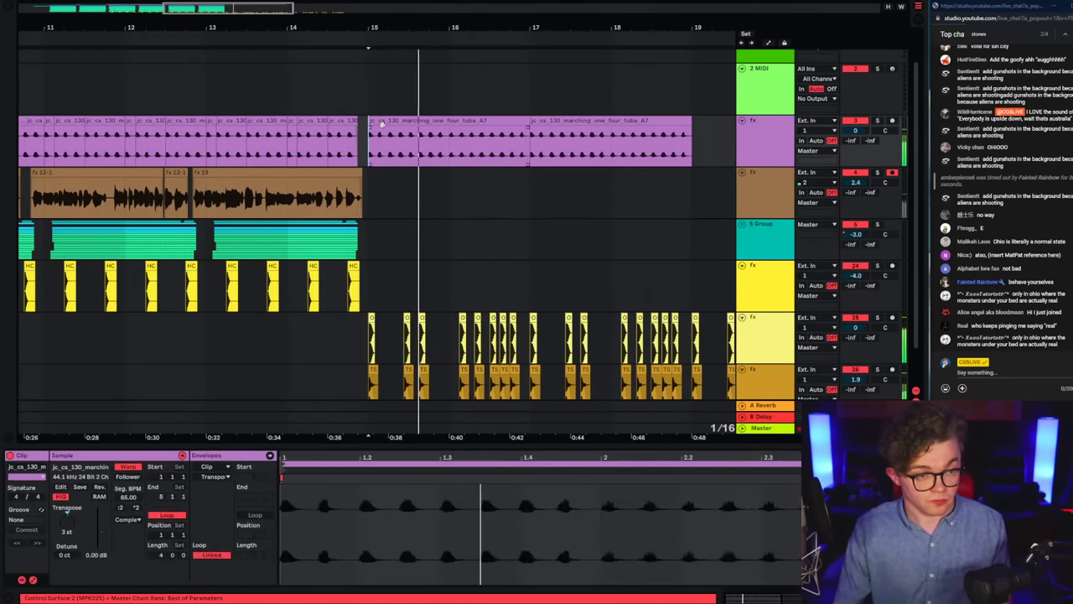
click(382, 124)
click(367, 158)
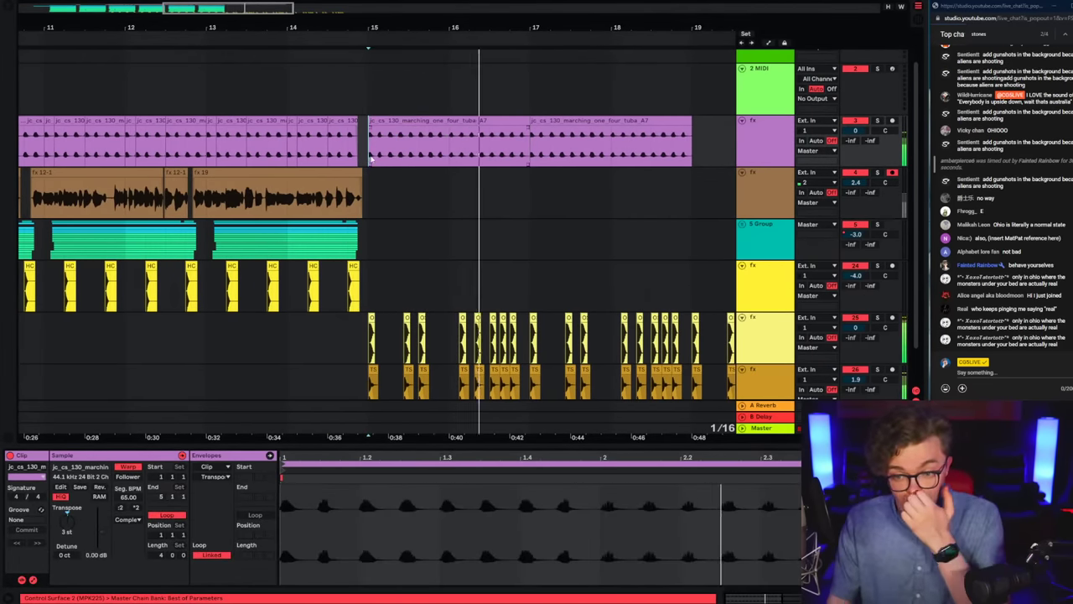
drag(364, 20, 350, 11)
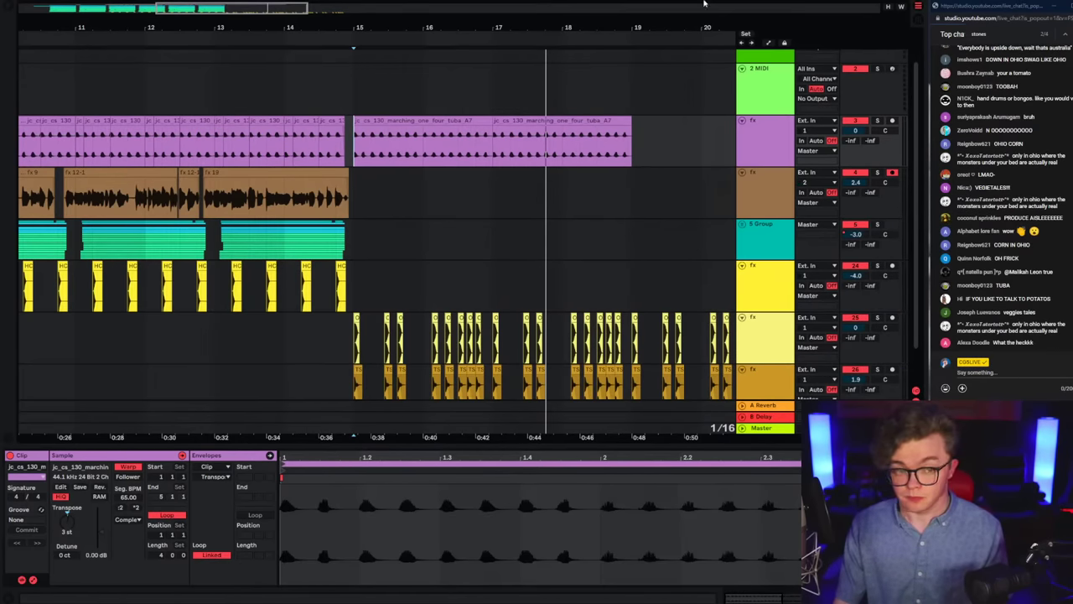
key(space)
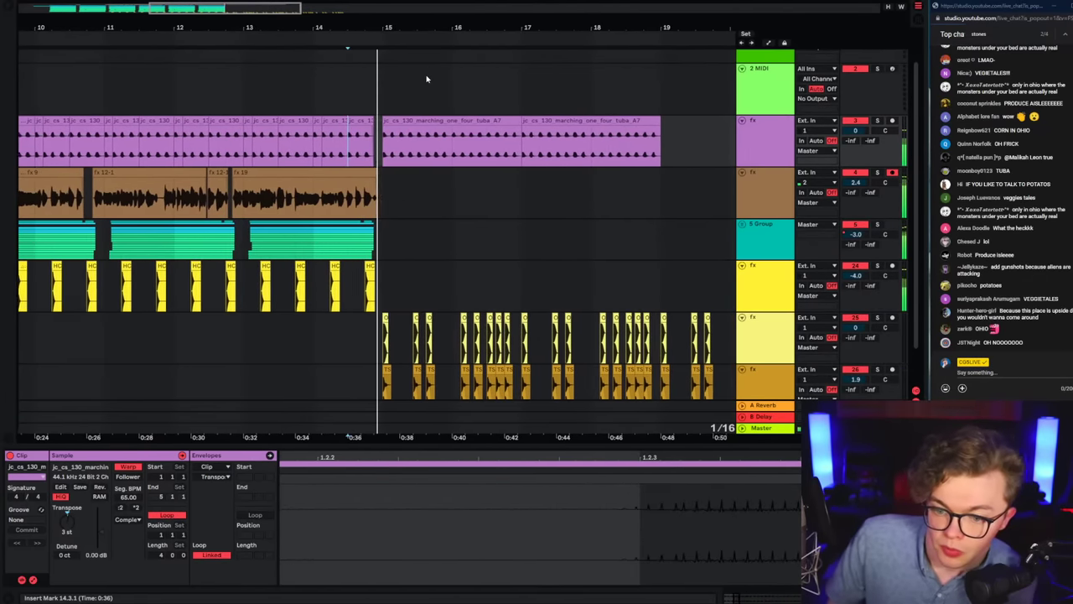
Step: Play the transition from 14.3 into bar 15, focusing on the end of the vocal
click(324, 159)
key(space)
key(space)
drag(376, 22, 424, 134)
key(space)
Step: Turn the grid off, split the last vocal clip just after 14.3.2 and move its tail slightly later
right_click(405, 182)
click(415, 427)
right_click(413, 217)
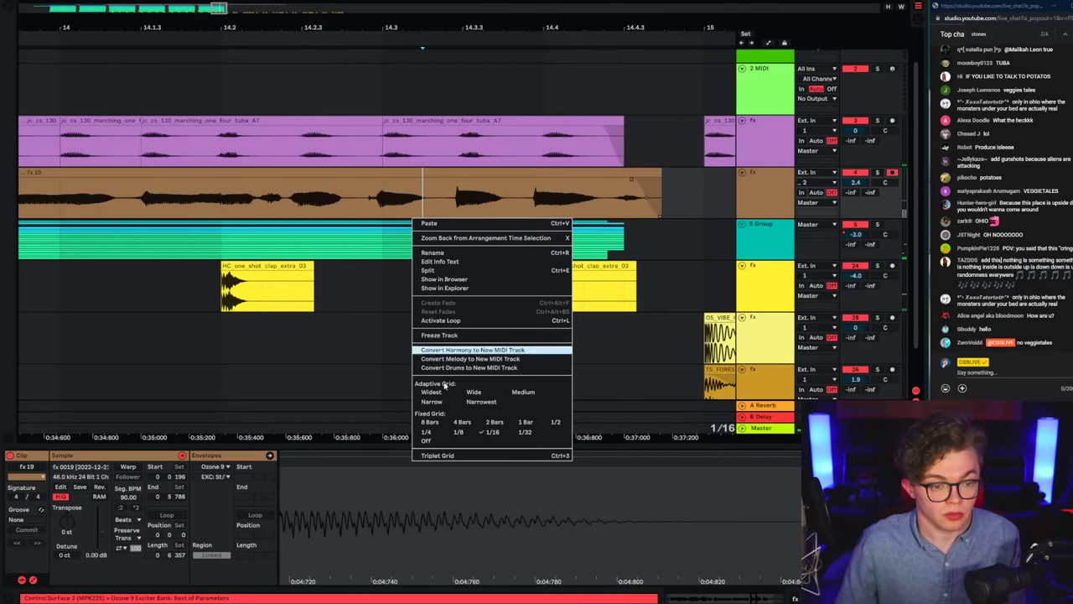
click(430, 442)
click(437, 189)
key(ctrl+e)
drag(467, 173, 472, 172)
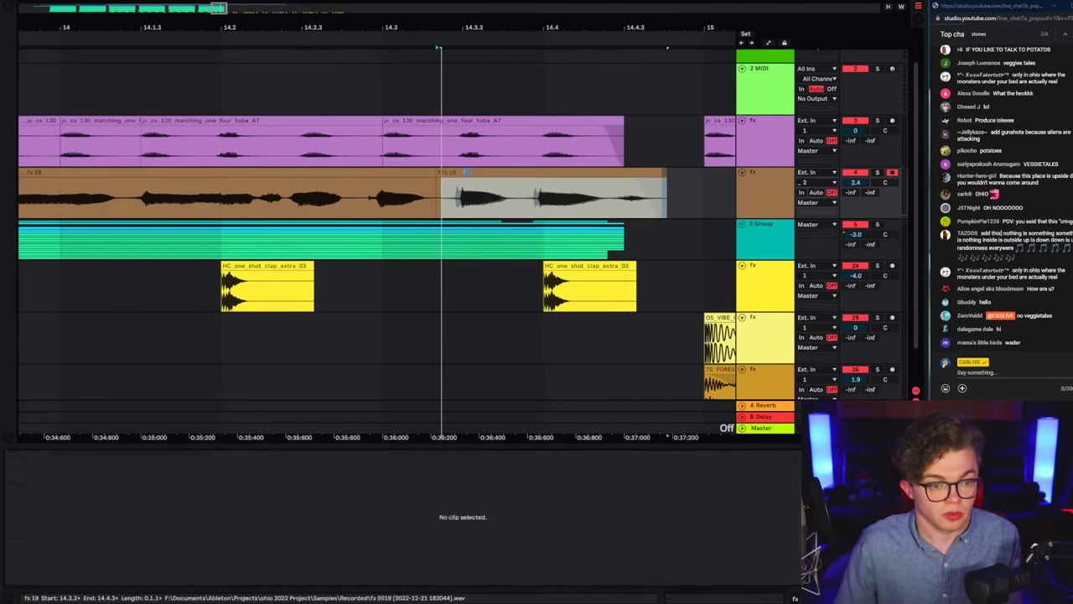
Step: Play bar 14 from several points to check the timing of the shifted vocal tail
click(379, 207)
key(space)
click(295, 203)
key(space)
key(space)
click(390, 197)
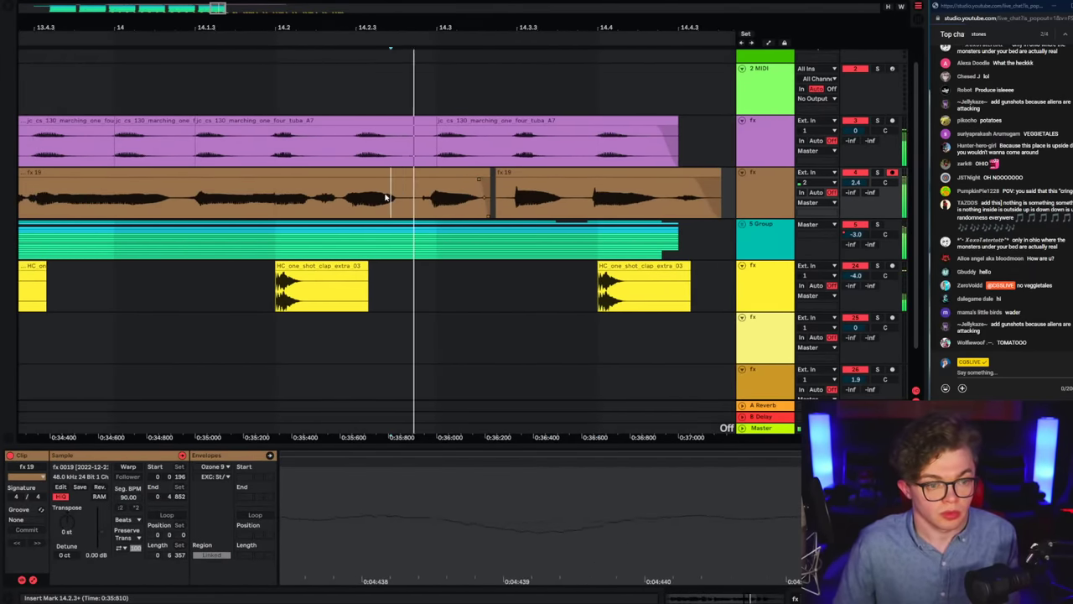
click(340, 199)
click(220, 207)
key(space)
key(space)
drag(377, 38, 242, 18)
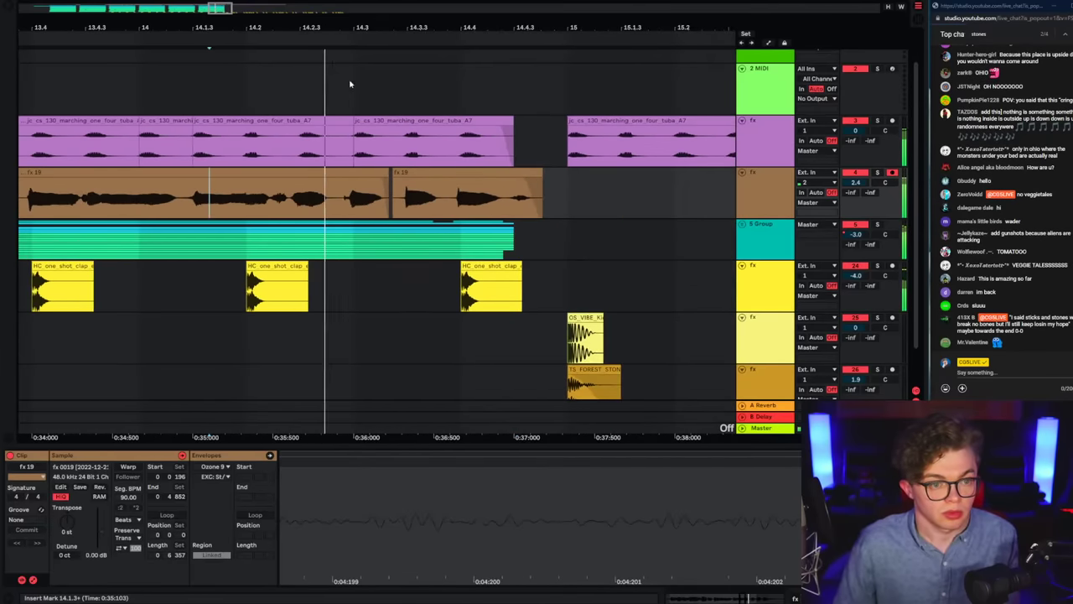
Step: Set the grid to 1/8 and play the tuba and drums from bar 15
right_click(384, 89)
click(424, 203)
click(425, 109)
click(550, 139)
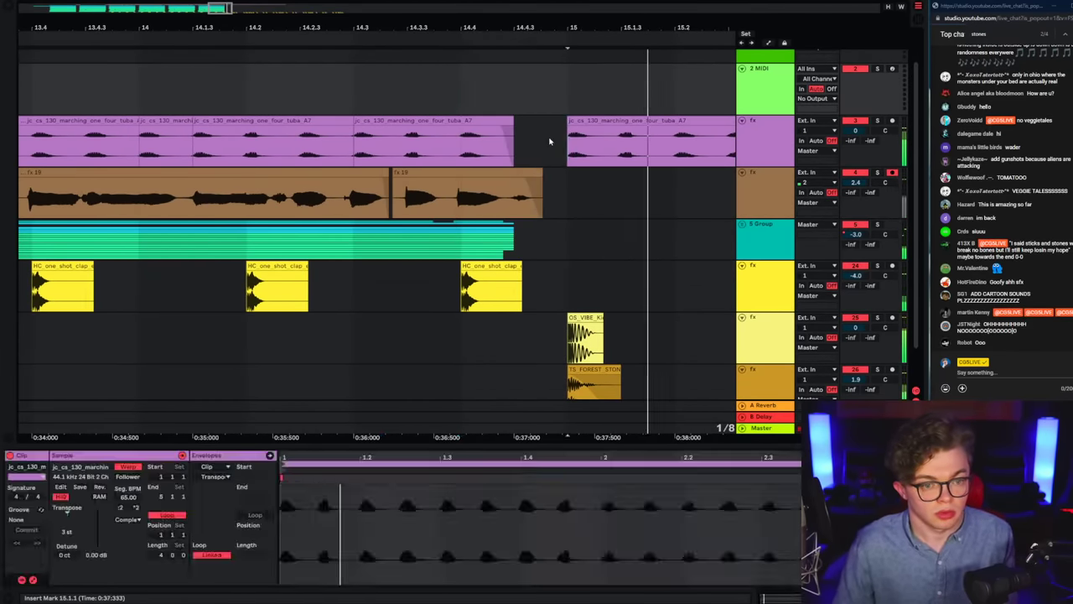
drag(532, 37, 343, 30)
click(414, 180)
key(space)
Step: Set the grid to 1/16 and delete the tuba between 15.1.3 and 15.2.3
right_click(372, 177)
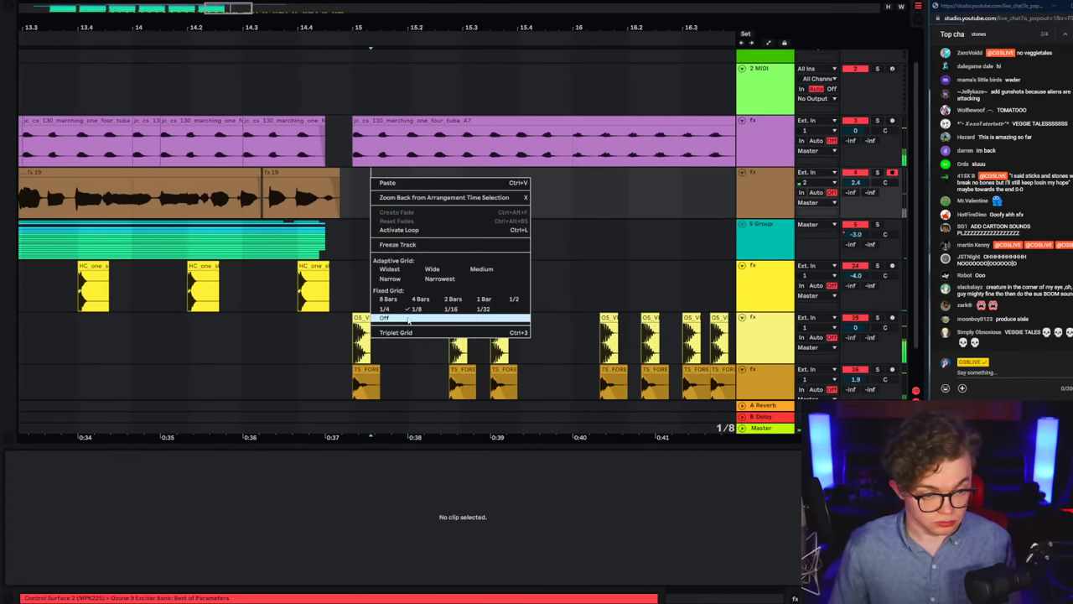
click(451, 308)
click(375, 156)
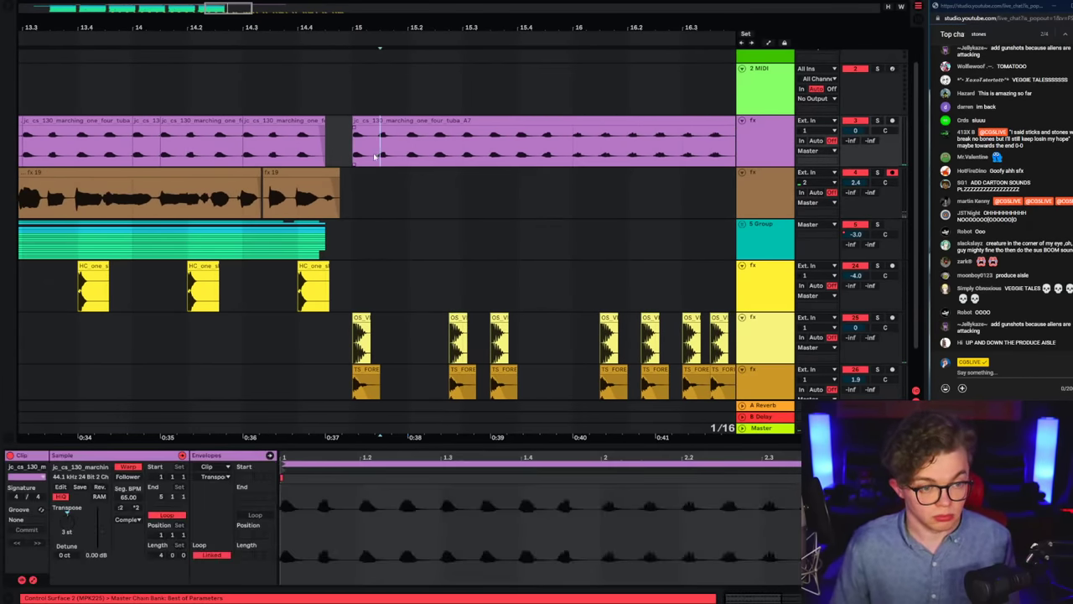
key(Delete)
click(366, 156)
key(space)
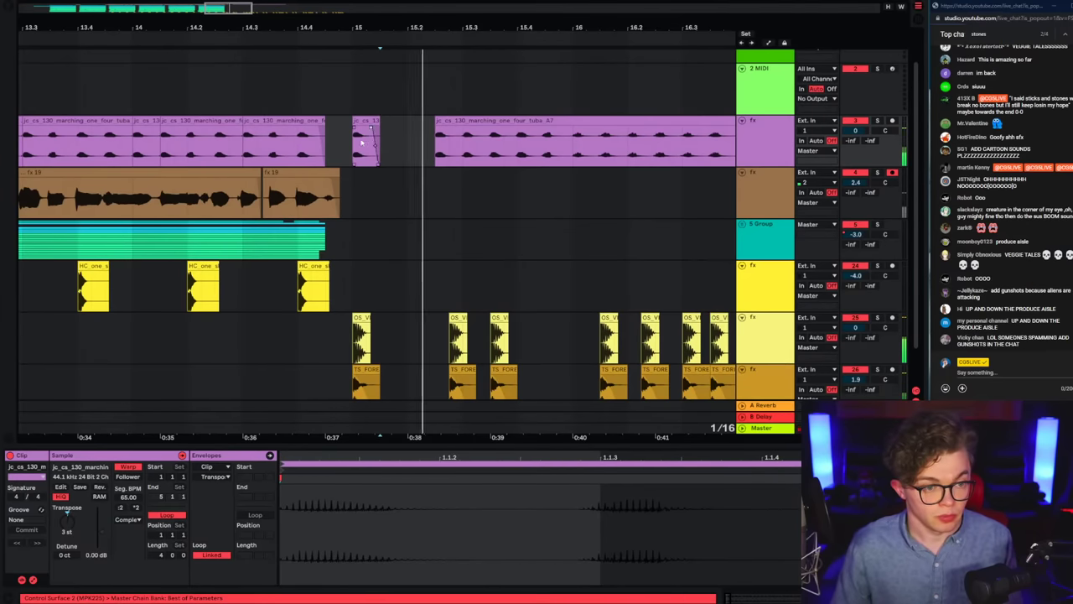
Step: Extend the tuba gap to 15.2.4, remove the sixteenth note at 15.3 and play the result
click(441, 155)
key(Delete)
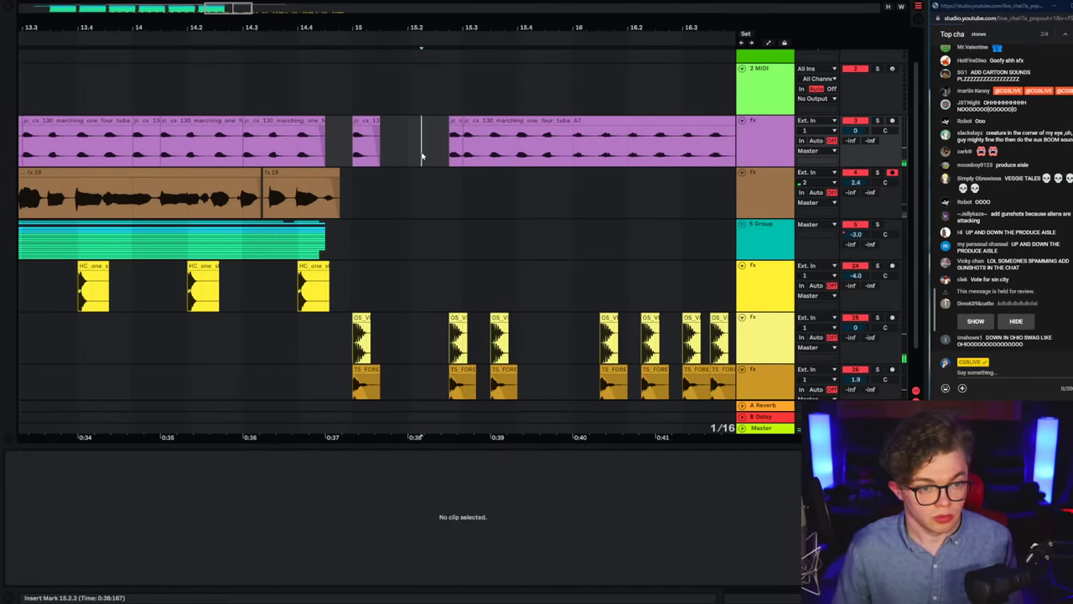
drag(394, 158, 380, 158)
key(Delete)
click(271, 158)
key(space)
key(space)
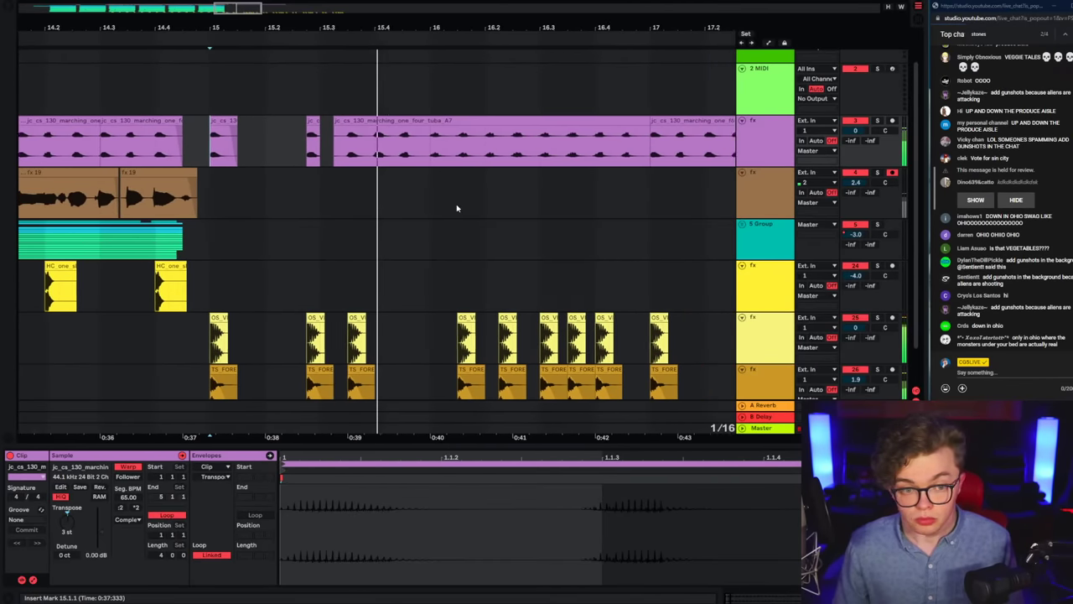
Step: Play bar 15 from several points to compare the cut tuba notes with the drum hits
click(302, 156)
key(space)
scroll(272, 151, up, 3)
click(342, 183)
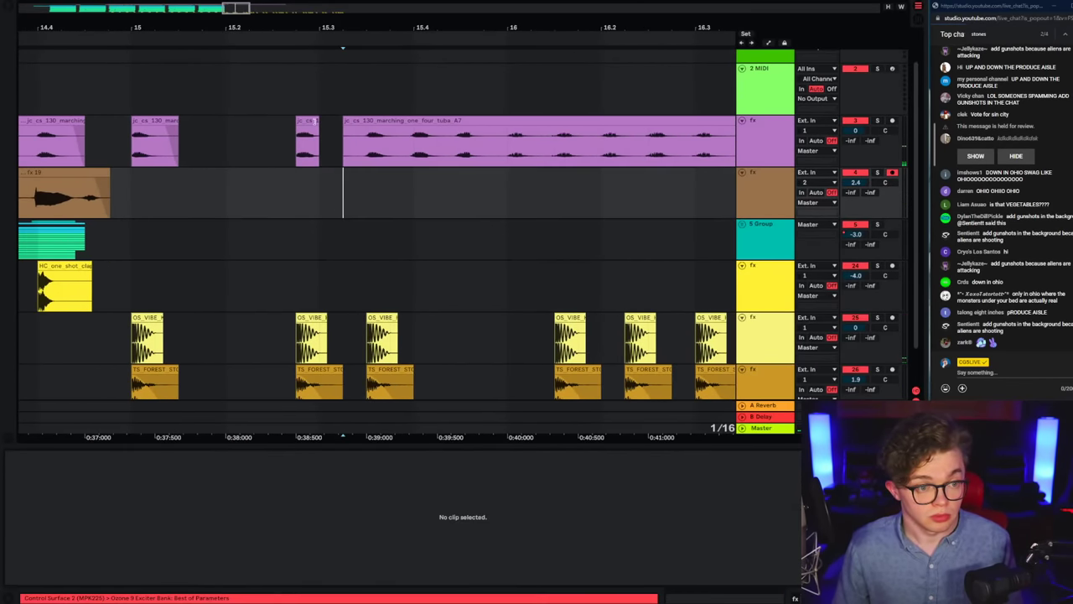
drag(340, 151, 261, 147)
click(131, 152)
key(space)
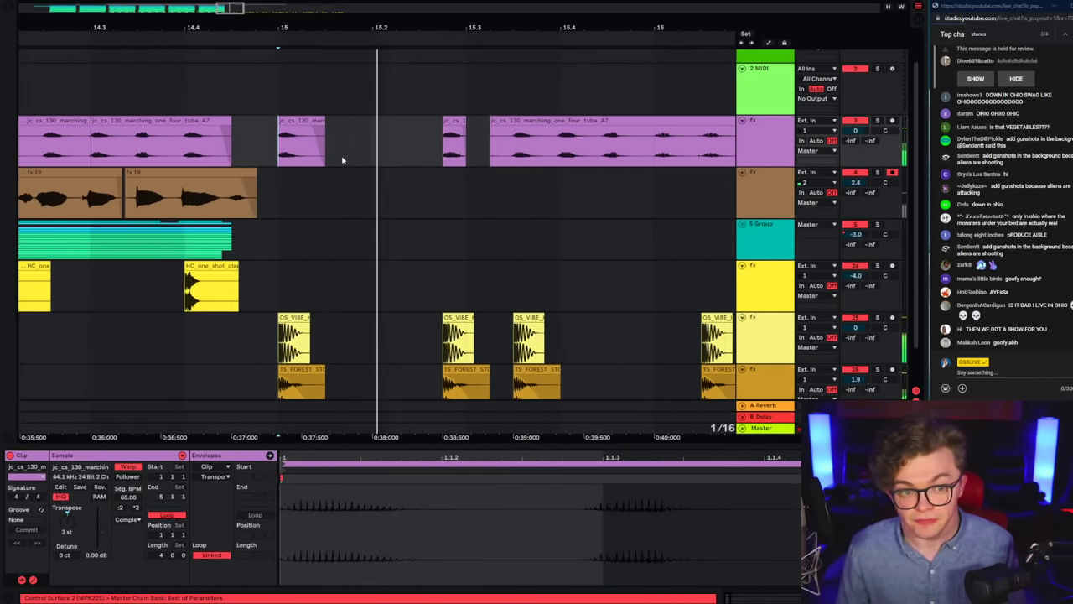
drag(372, 159, 396, 156)
click(447, 151)
click(498, 145)
key(space)
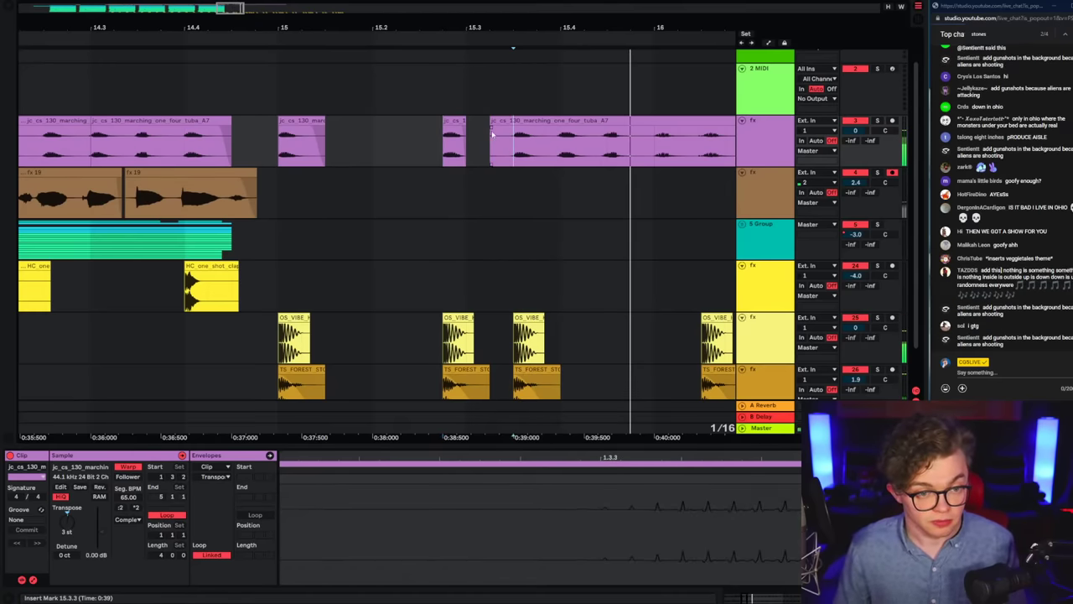
key(space)
click(375, 154)
click(397, 154)
key(space)
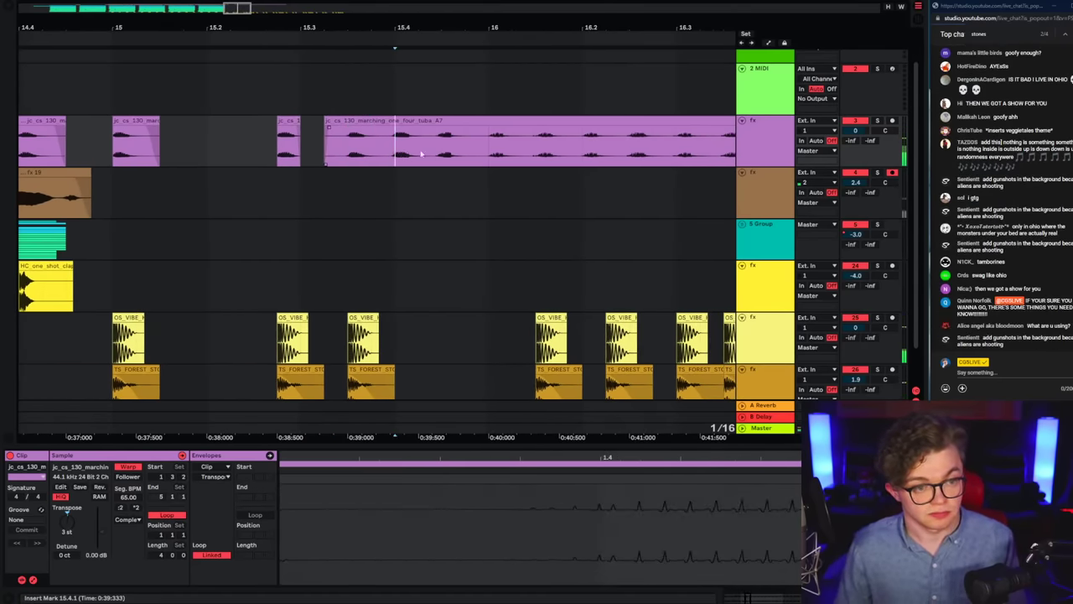
Step: Delete the tuba from 15.4.2 to bar 16 and play the pattern from bar 15
key(Delete)
drag(453, 153, 418, 134)
key(Delete)
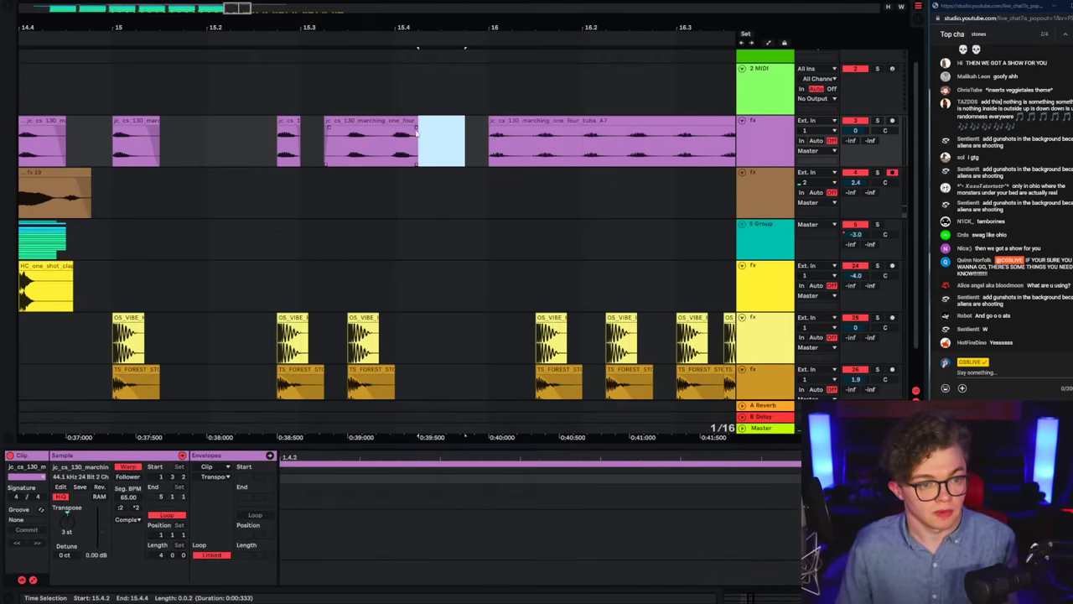
click(124, 150)
key(space)
scroll(128, 149, down, 3)
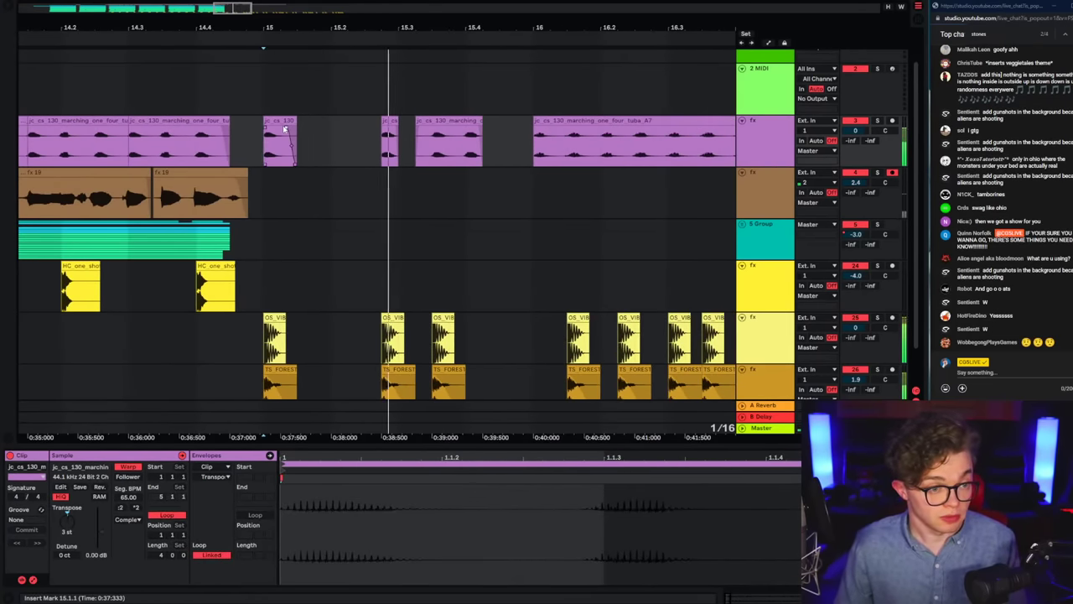
Step: Copy the short tuba clip at bar 15 to 15.1.4 and play the pattern from bar 15
click(281, 122)
click(310, 144)
key(ctrl+v)
click(266, 147)
key(space)
key(space)
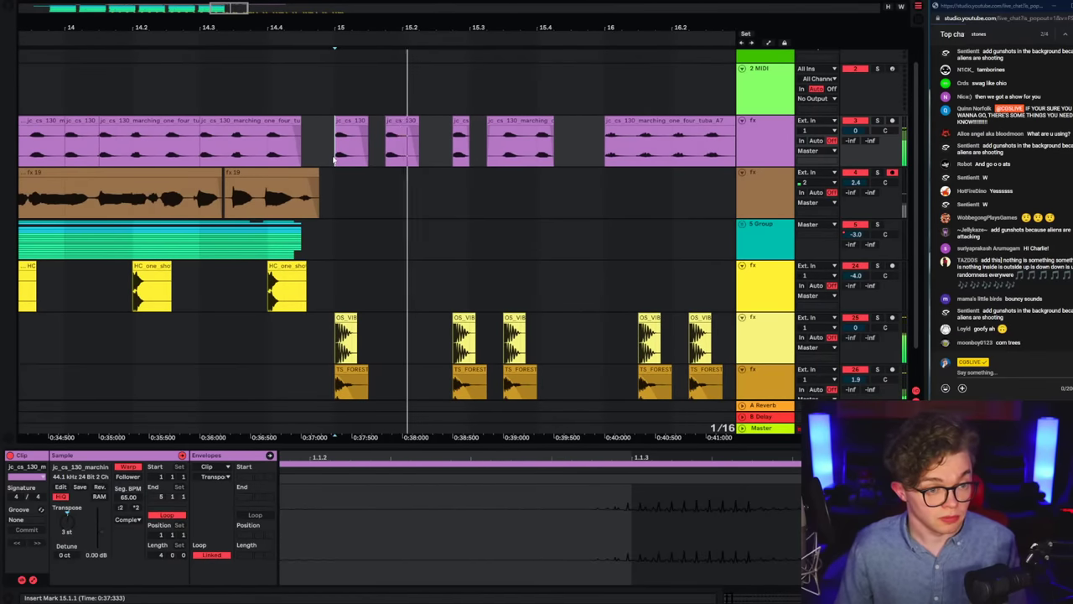
Step: Play the uncut tuba from bar 16 and examine its notes against the drum hits
drag(336, 152, 605, 153)
scroll(604, 154, right, 3)
scroll(369, 153, down, 3)
click(365, 153)
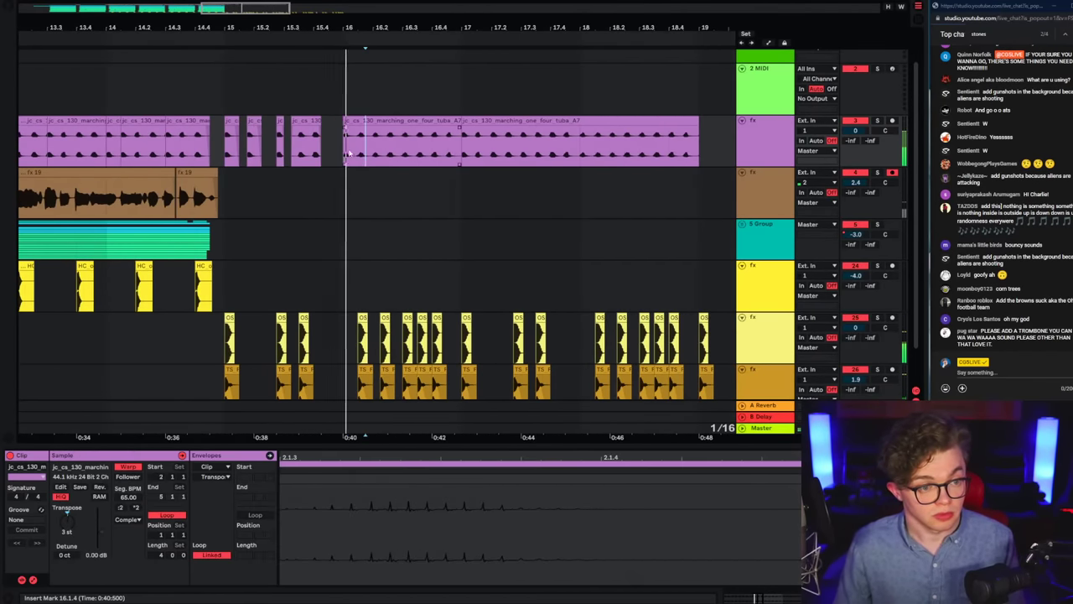
drag(445, 150, 701, 152)
click(344, 152)
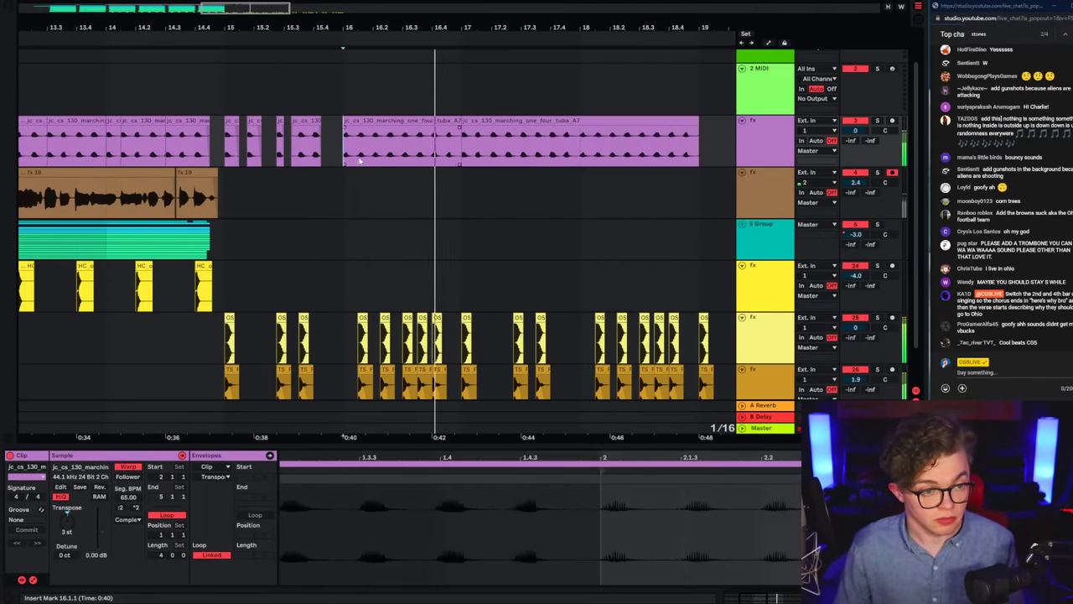
drag(358, 155, 457, 148)
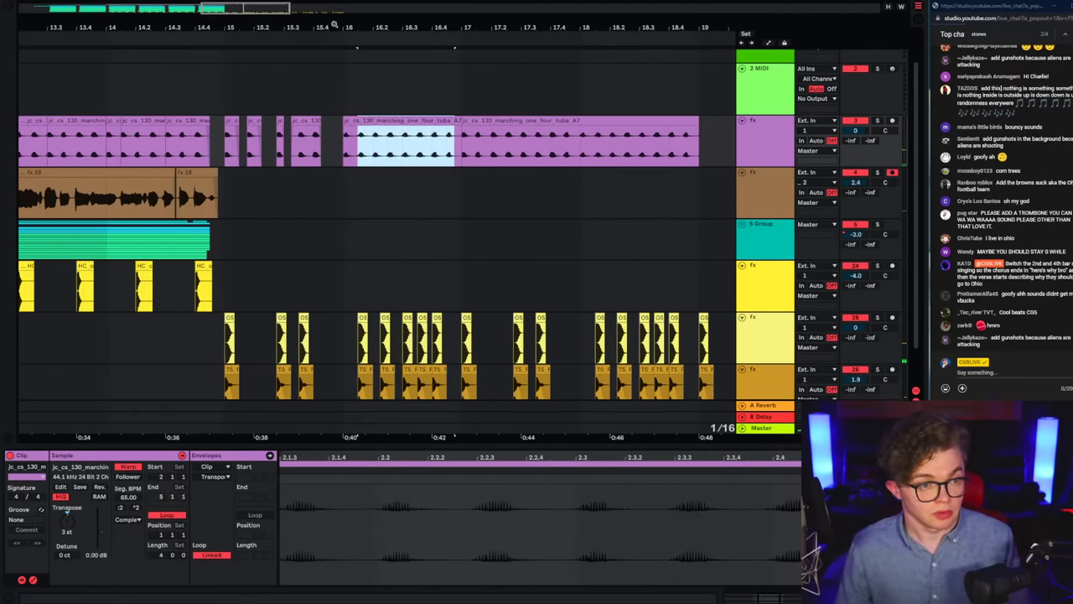
drag(337, 25, 363, 67)
click(360, 153)
key(space)
Step: Cut the tuba's sixteenth note at 16.1.3, paste it at 16.1.4 and play from bar 16
click(396, 153)
drag(387, 153, 400, 153)
key(ctrl+x)
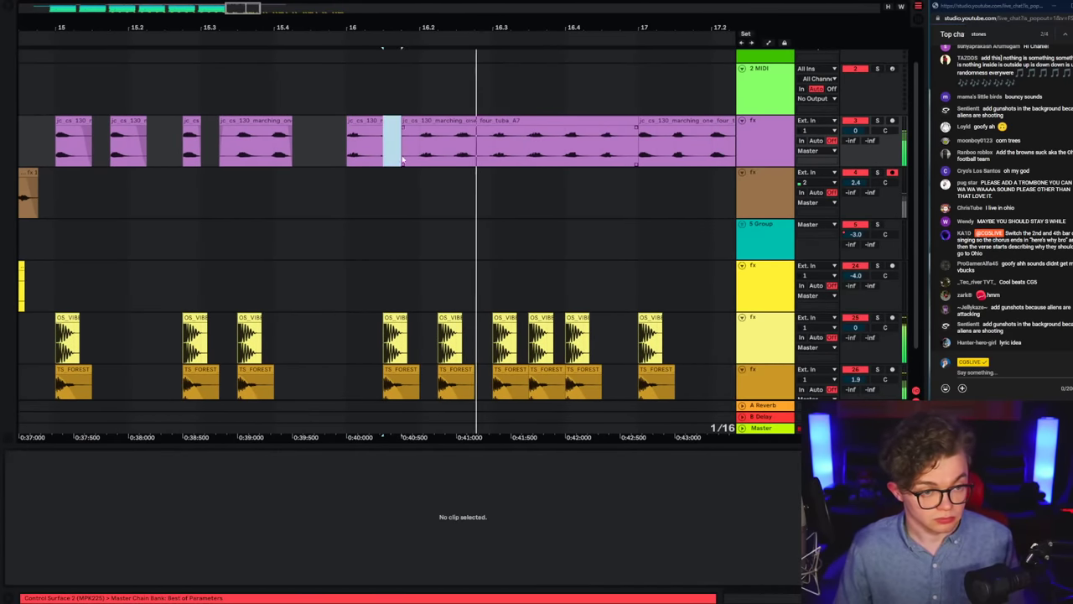
click(402, 154)
key(ctrl+v)
key(space)
click(352, 155)
key(space)
Step: Show the browser with the Packs content and play the section around bar 15
key(ctrl+alt+b)
click(64, 257)
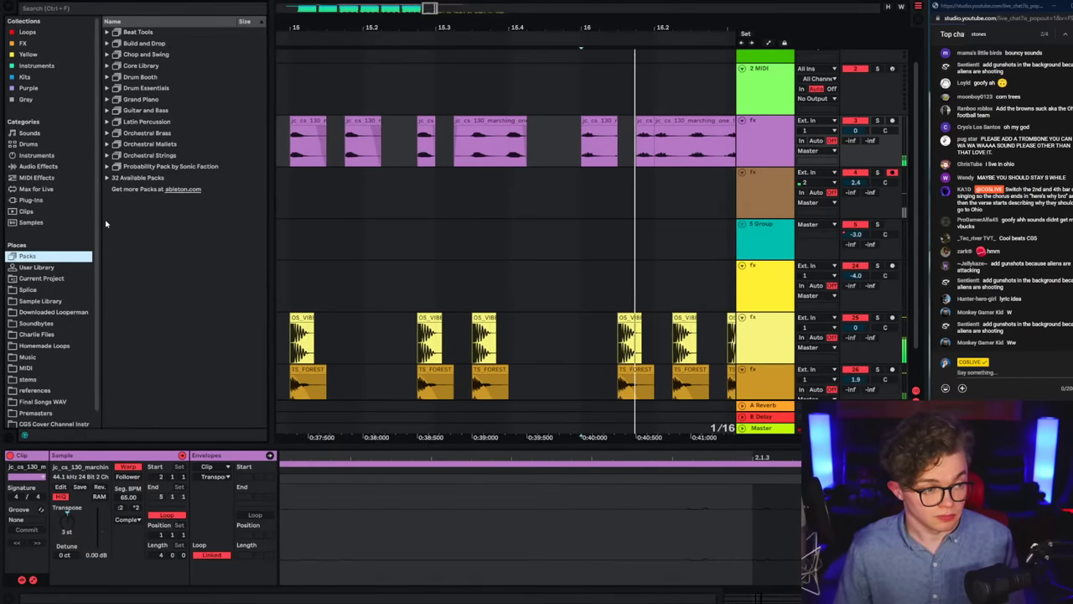
click(295, 247)
key(space)
key(space)
drag(297, 30, 349, 10)
scroll(414, 247, down, 1)
Step: Delete the clips on both drum tracks from bar 16 to 17.2.4 and play from bar 15
click(541, 314)
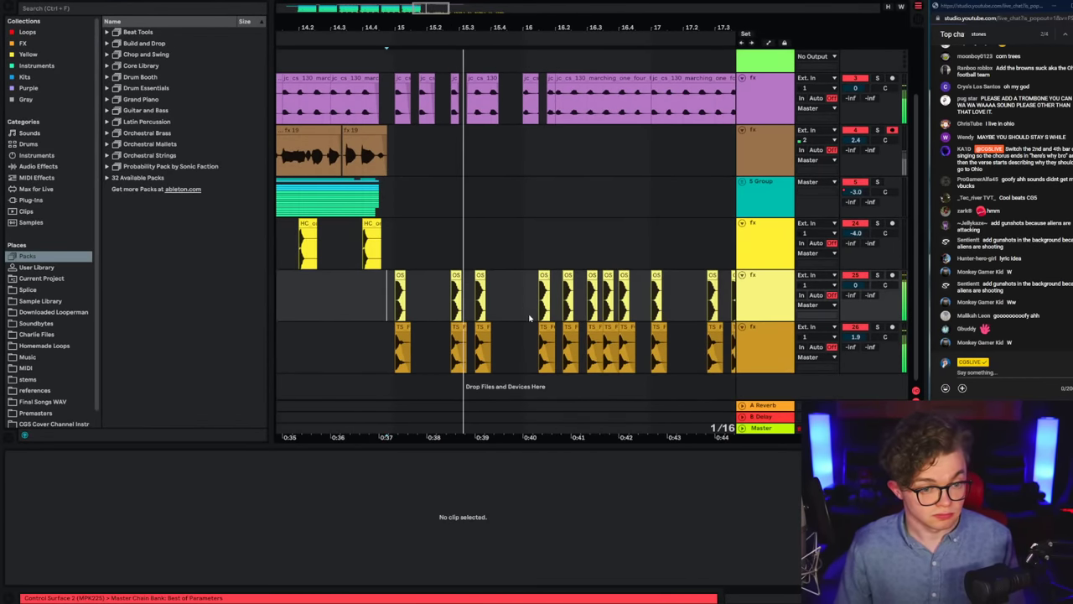
drag(520, 30, 476, 23)
click(472, 335)
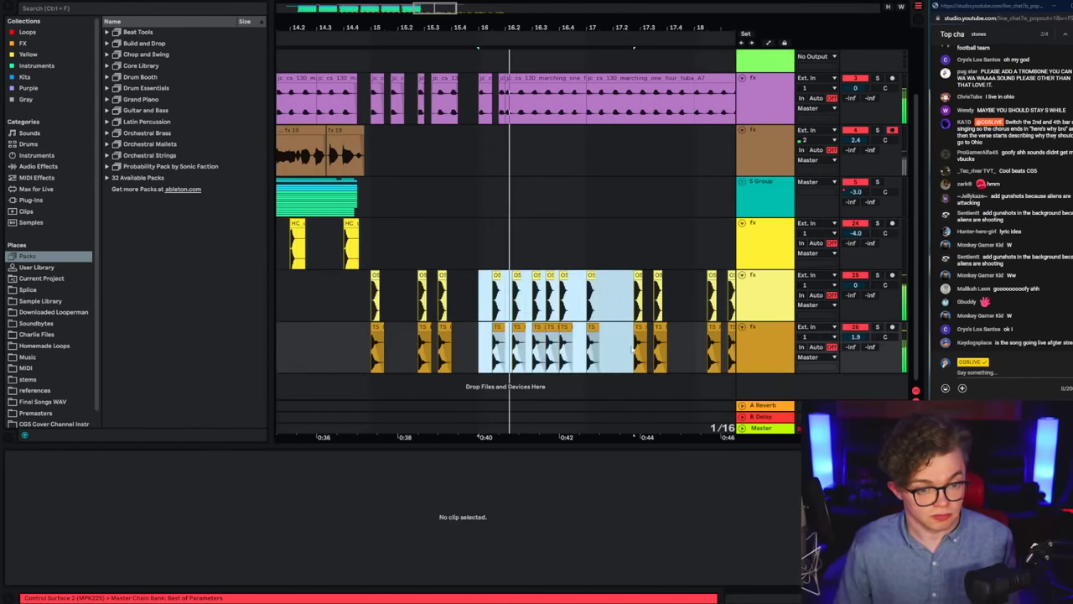
click(374, 316)
key(space)
key(space)
Step: Copy the bar 15 clips on both drum tracks, paste them at bar 16 and play from there
drag(491, 312, 563, 342)
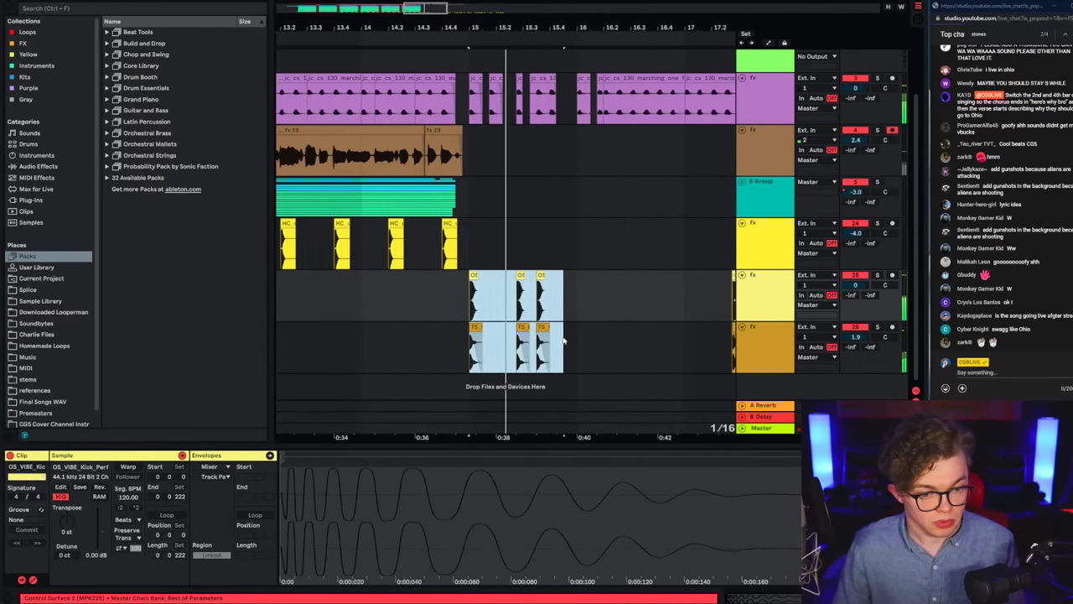
click(570, 318)
key(ctrl+v)
click(572, 318)
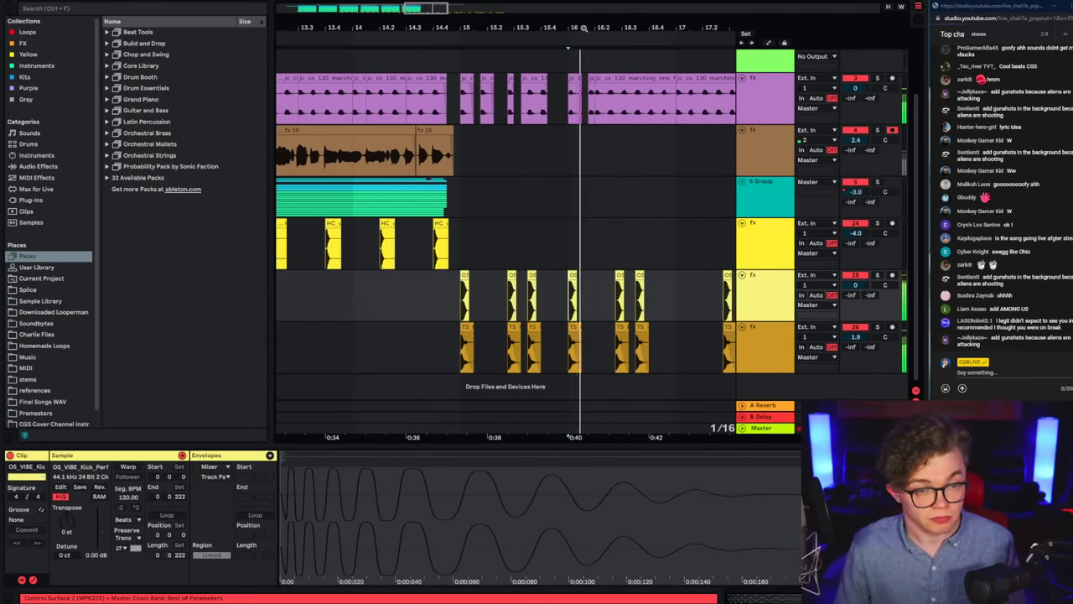
Step: Delete the tuba's sixteenth note at 16.2.1 and play the chopped pattern
drag(578, 28, 476, 37)
click(475, 119)
click(508, 109)
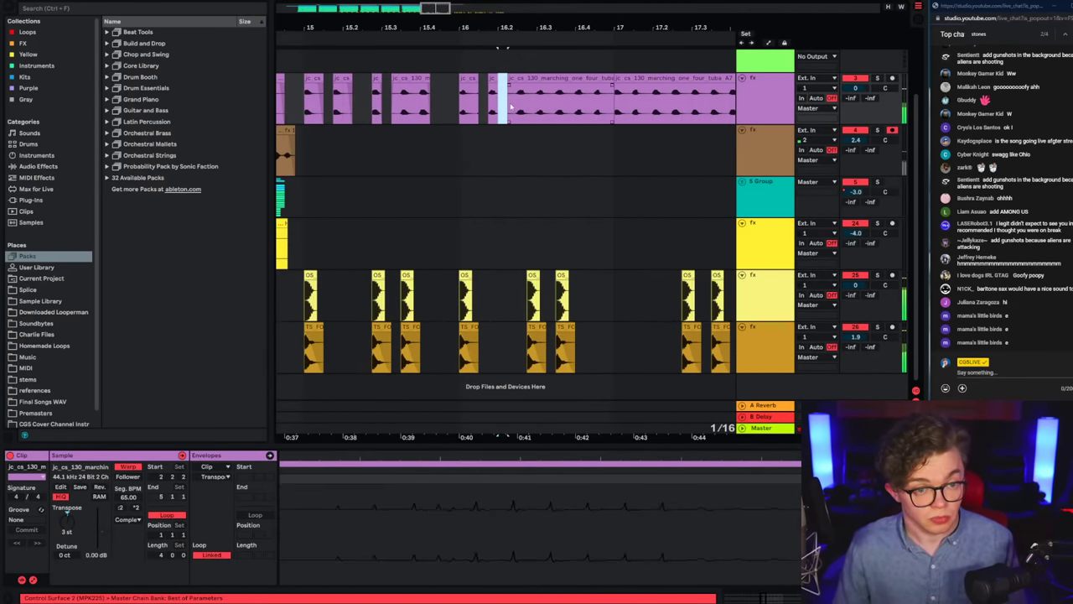
key(space)
click(526, 110)
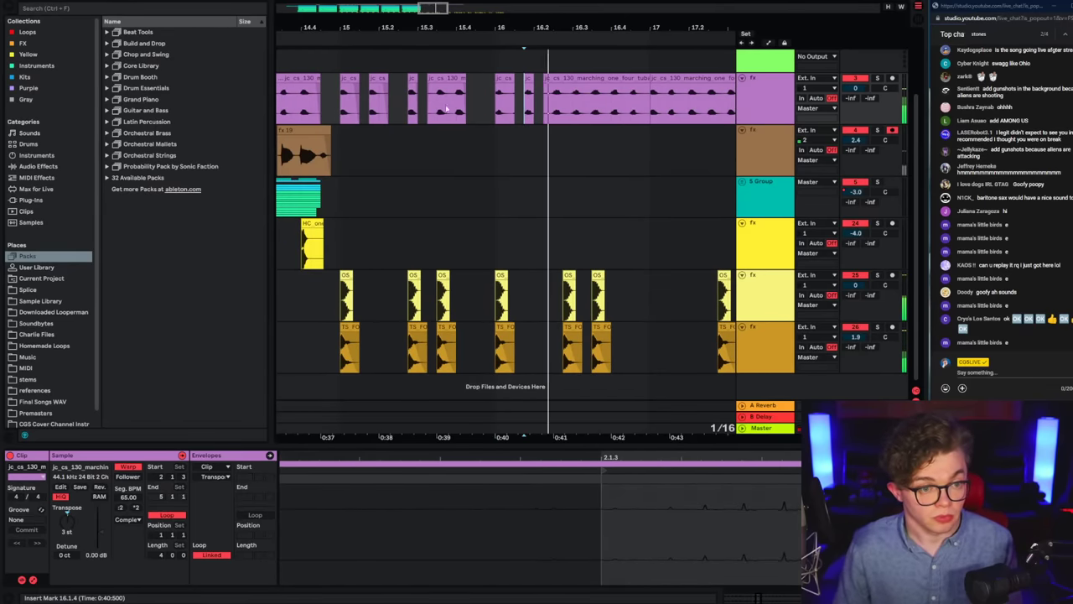
click(550, 119)
key(space)
key(space)
Step: Shift the tuba segment at the end of bar 16 two sixteenths earlier to leave a gap before bar 17, and play it
click(548, 112)
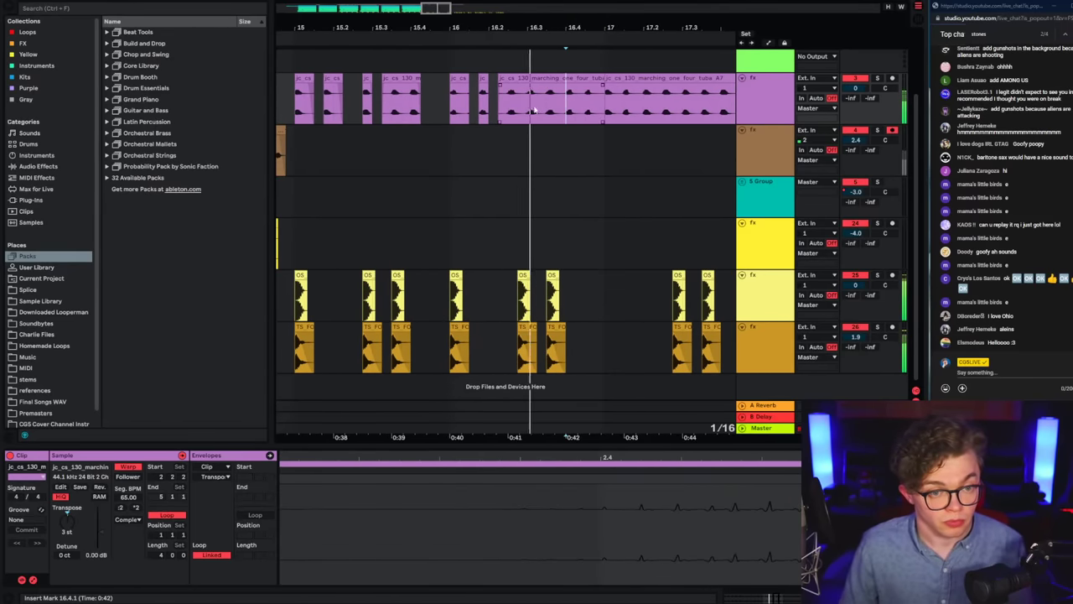
key(space)
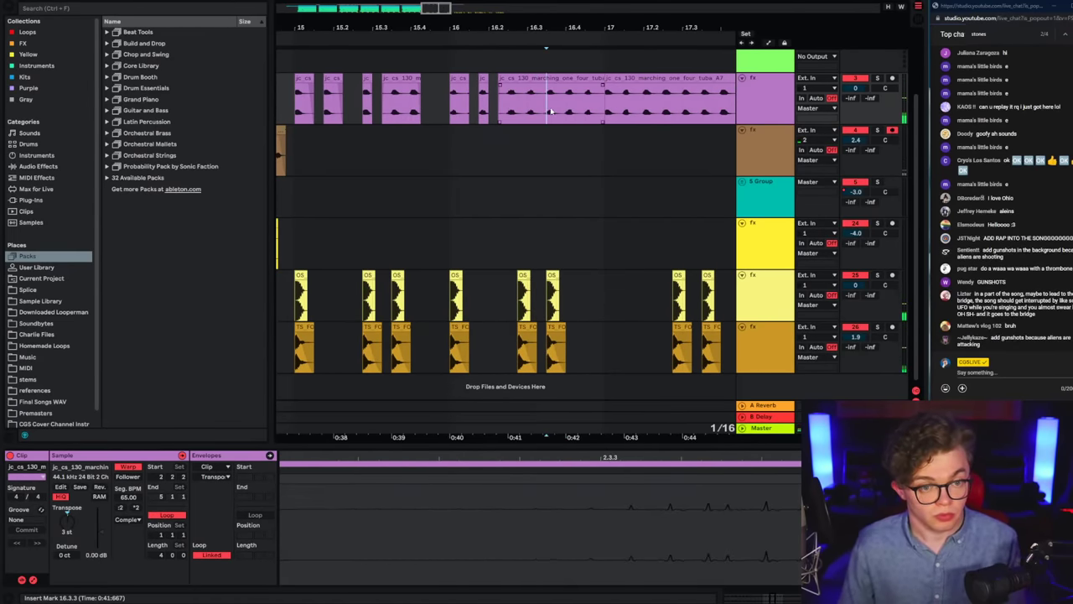
drag(586, 105, 535, 106)
click(526, 109)
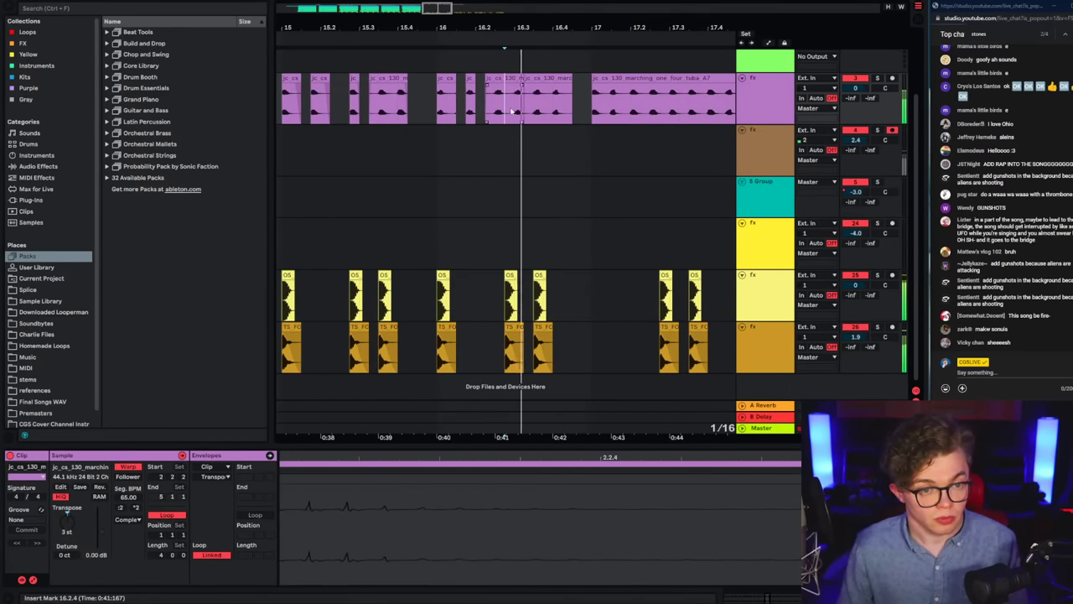
click(416, 111)
key(space)
key(space)
click(616, 110)
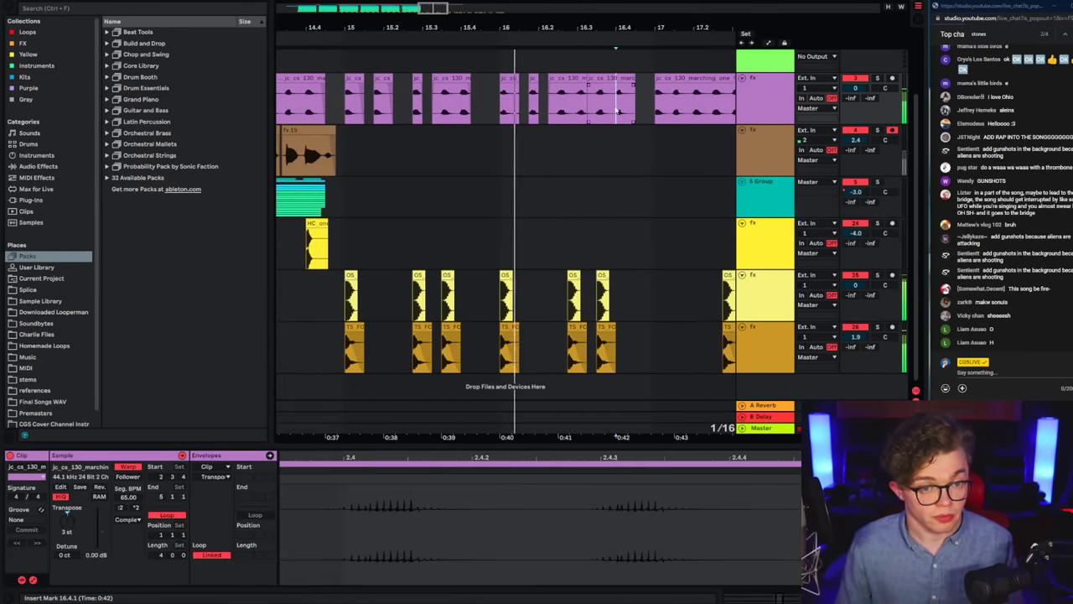
Step: Play from the end of bar 14 and set the tuba track's volume to 1.4 dB
click(352, 115)
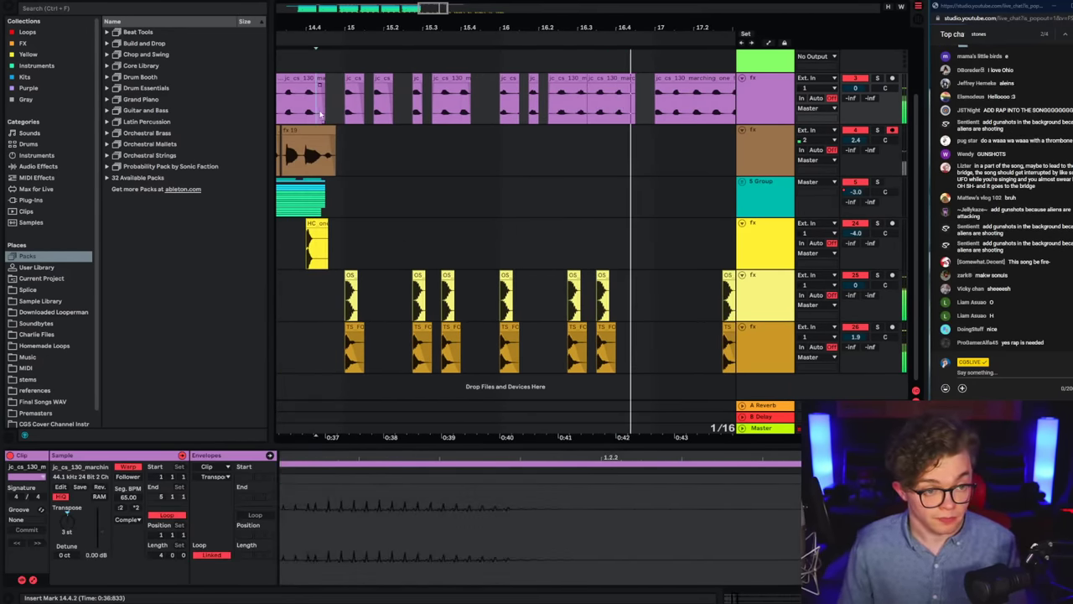
key(space)
key(space)
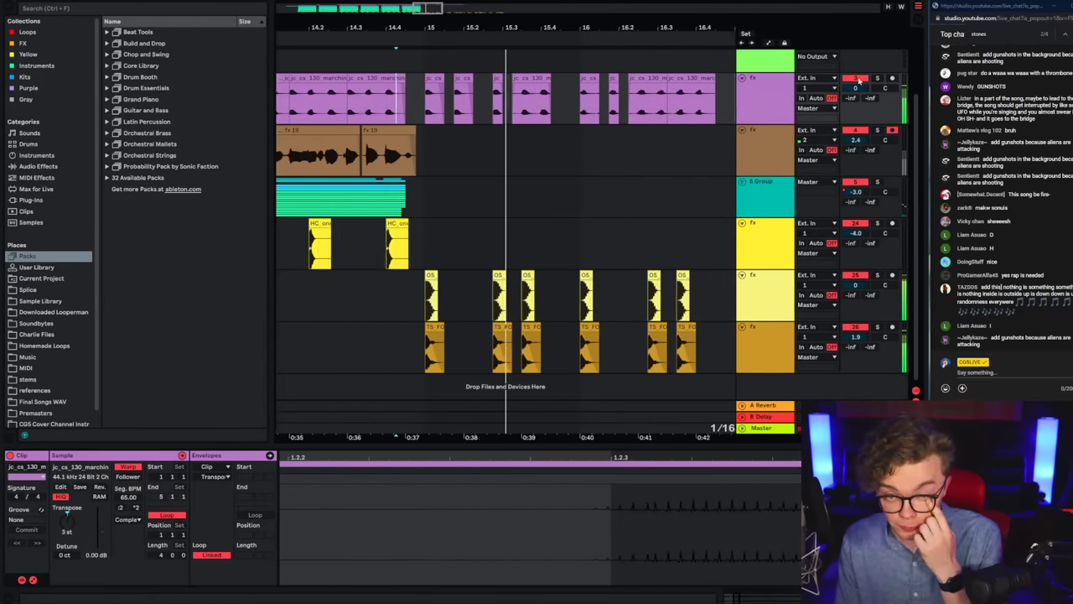
click(358, 101)
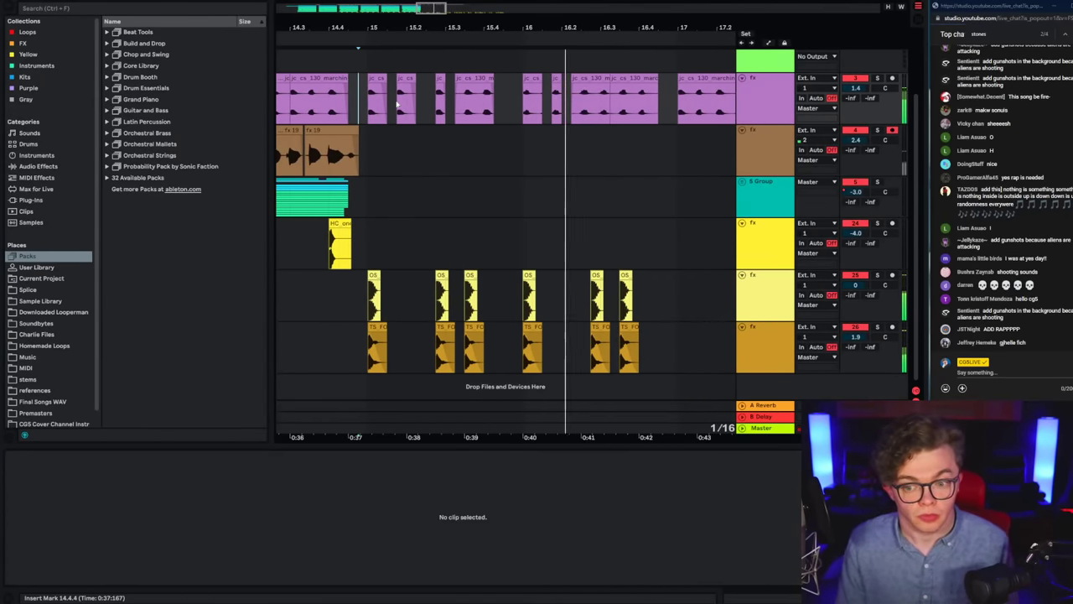
scroll(397, 104, down, 2)
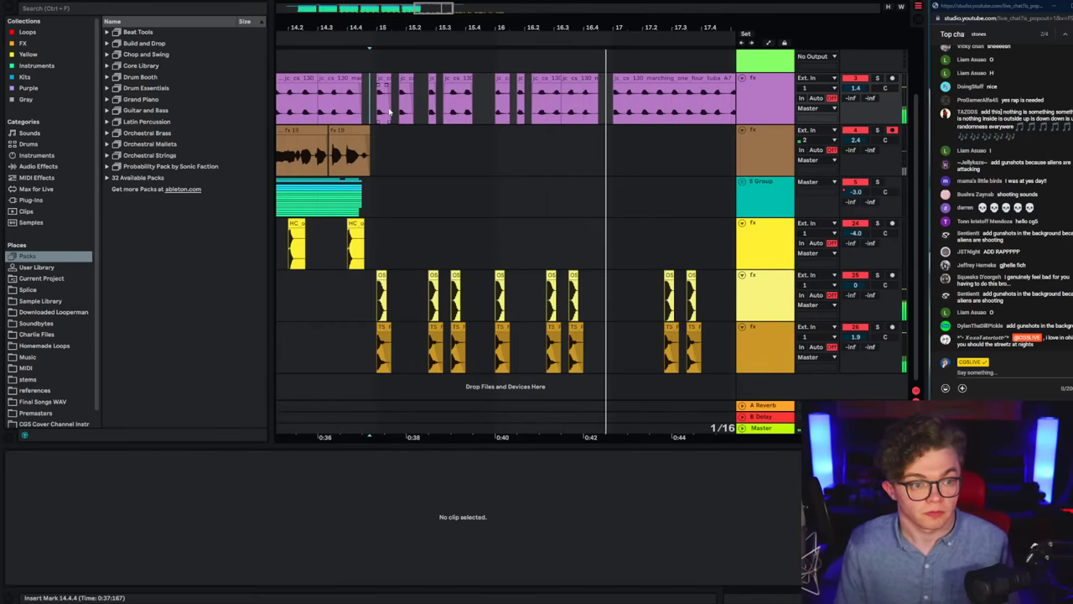
Step: Replace the tuba from bar 17 onward with a copy of its bar 15 and 16 clips, and play the result
drag(379, 105, 614, 115)
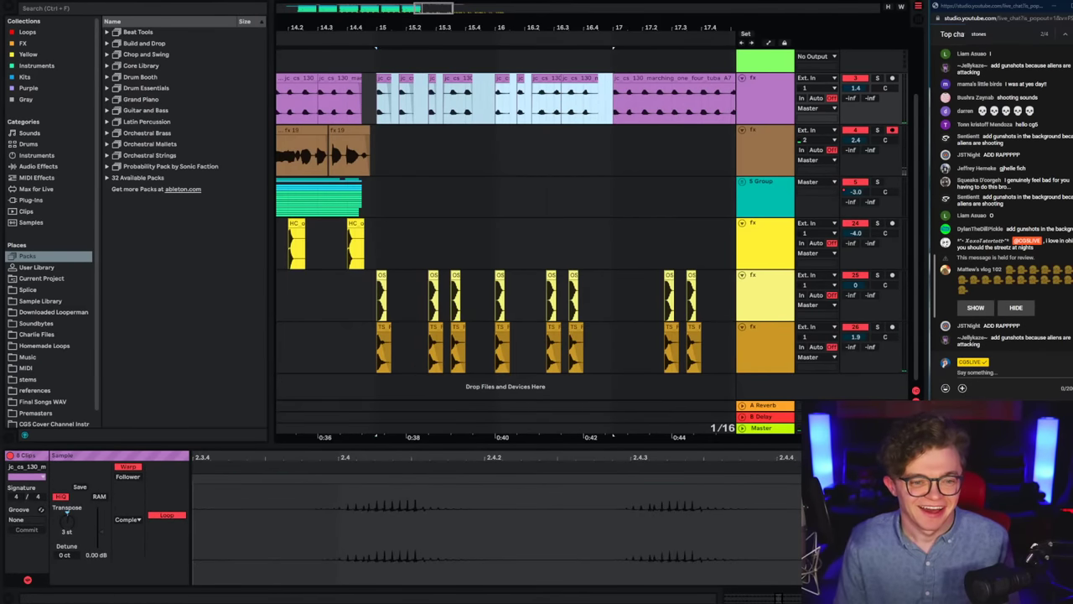
scroll(613, 115, down, 2)
click(473, 117)
key(Delete)
click(472, 101)
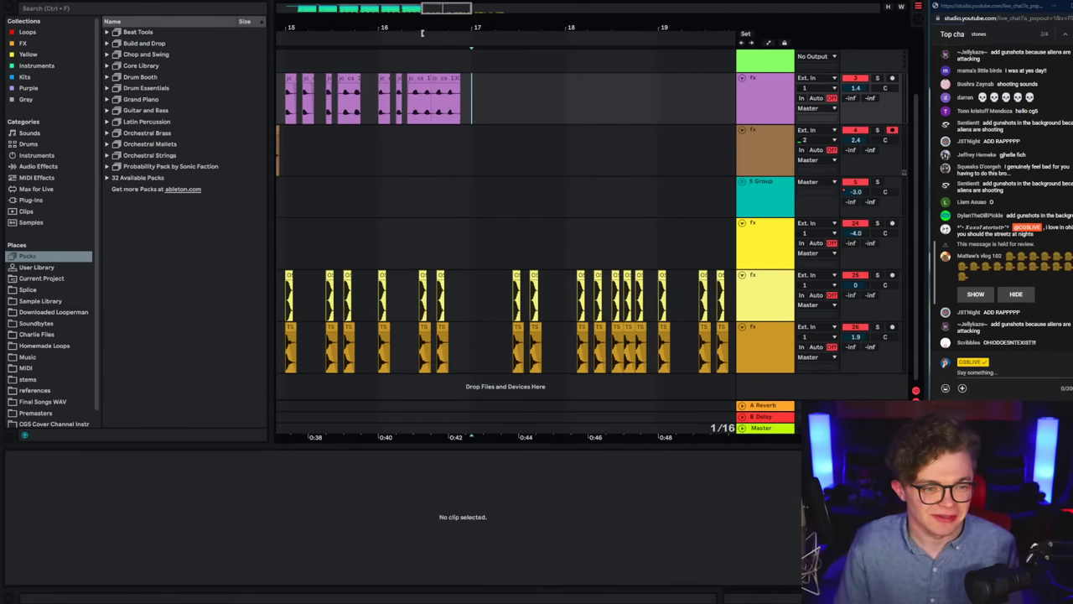
key(ctrl+v)
drag(422, 33, 622, 32)
click(495, 105)
key(space)
Step: Insert a new audio track below the stomp track
click(479, 324)
click(480, 312)
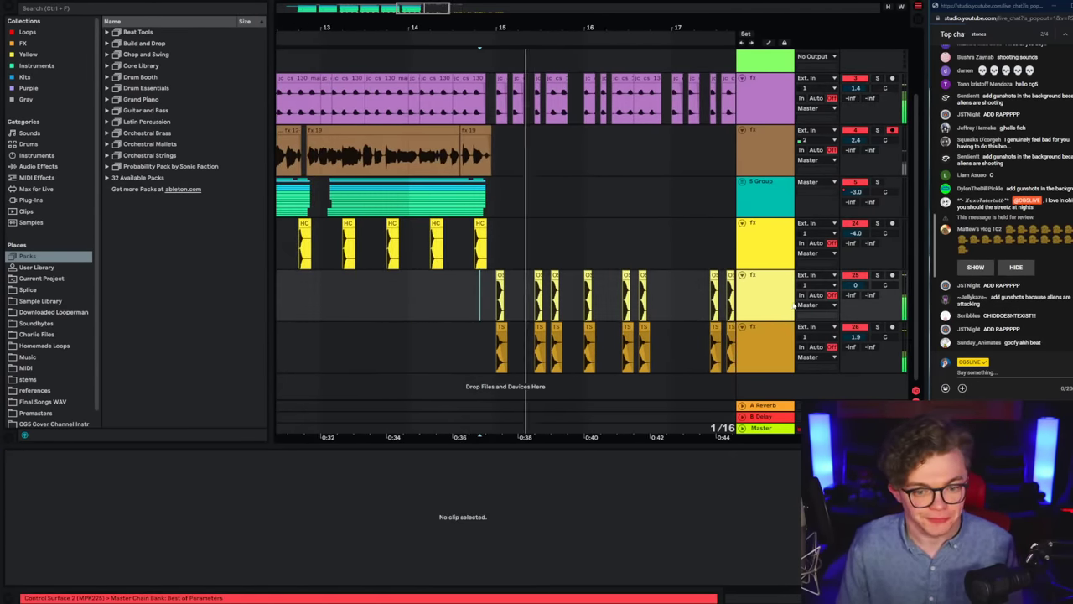
key(Down)
key(ctrl+t)
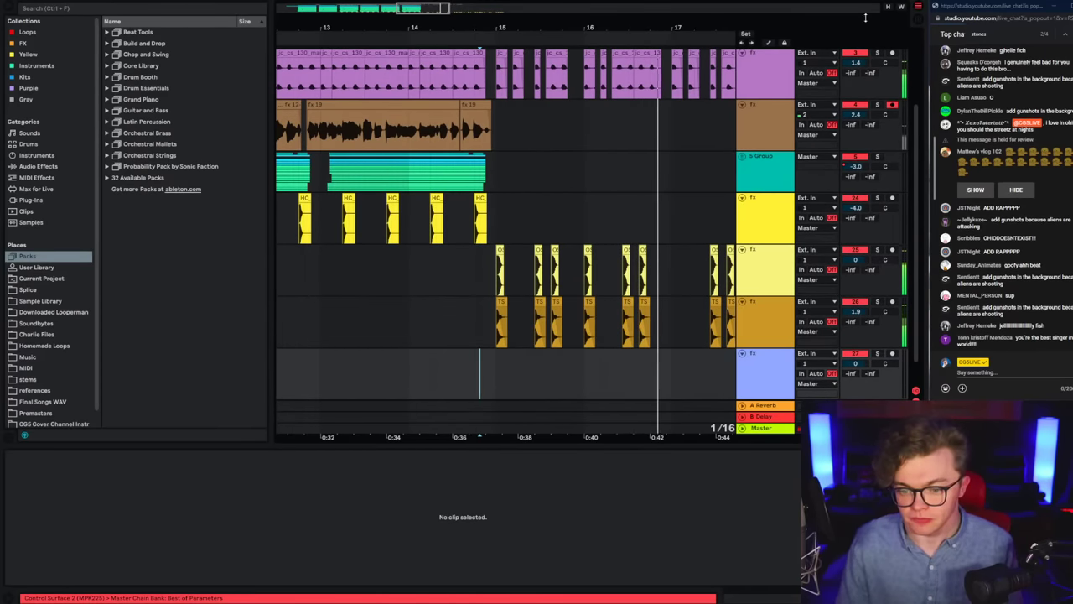
Step: Raise the tuba track's volume to 2.1 dB and play from around bar 15
click(833, 64)
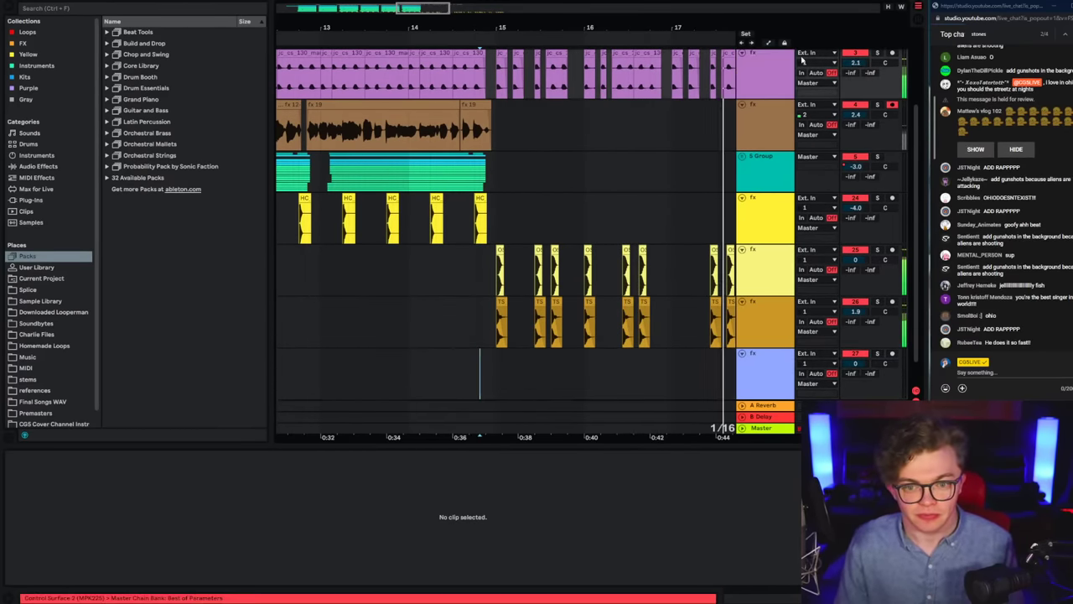
mouse_move(528, 30)
mouse_down()
mouse_move(546, 34)
mouse_move(445, 25)
mouse_up()
key(space)
key(space)
Step: Using a 1-bar grid, replace the kick and stomp clips from bar 17 onward with a duplicate of bars 15 and 16
right_click(505, 190)
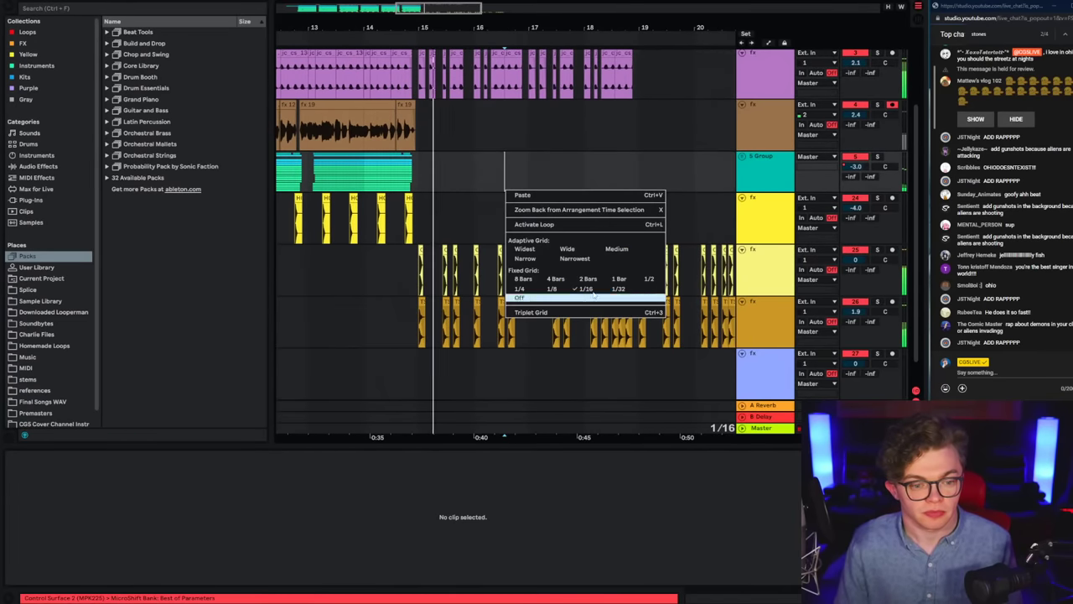
click(619, 279)
drag(534, 276, 728, 373)
key(Delete)
drag(413, 276, 554, 303)
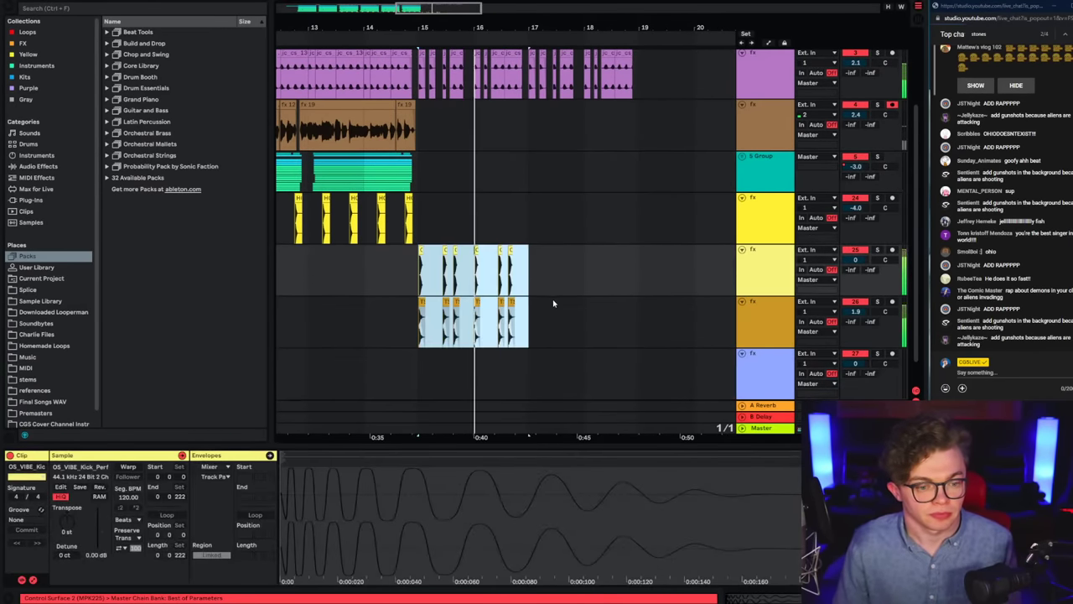
key(ctrl+d)
Step: Audition the stomp track in solo from bar 15, set its volume to 0.6 dB and deactivate the track
click(417, 290)
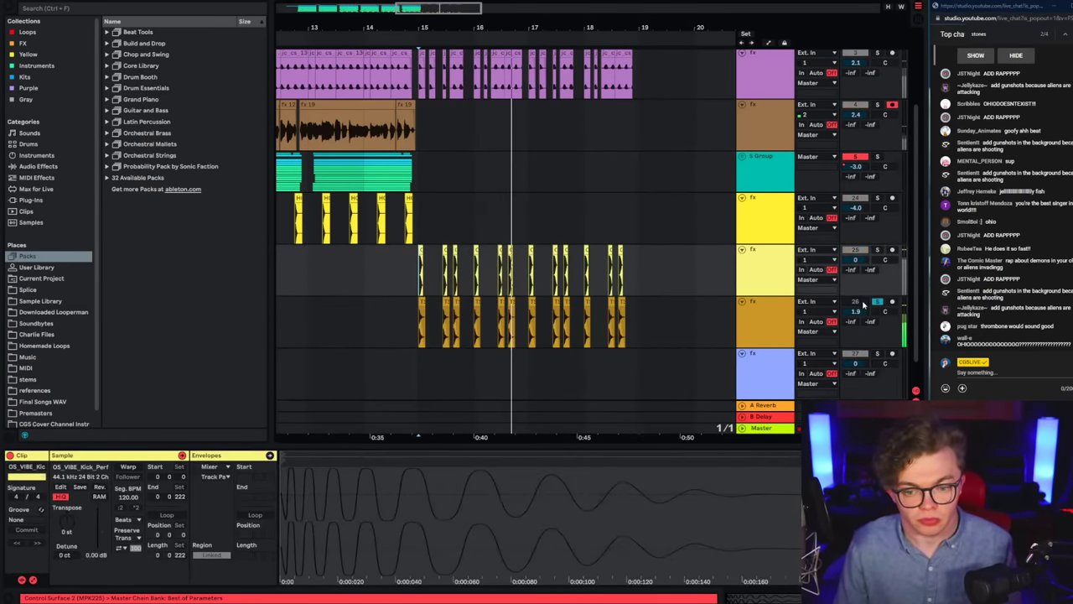
click(877, 301)
click(856, 303)
key(space)
key(space)
scroll(866, 311, up, 1)
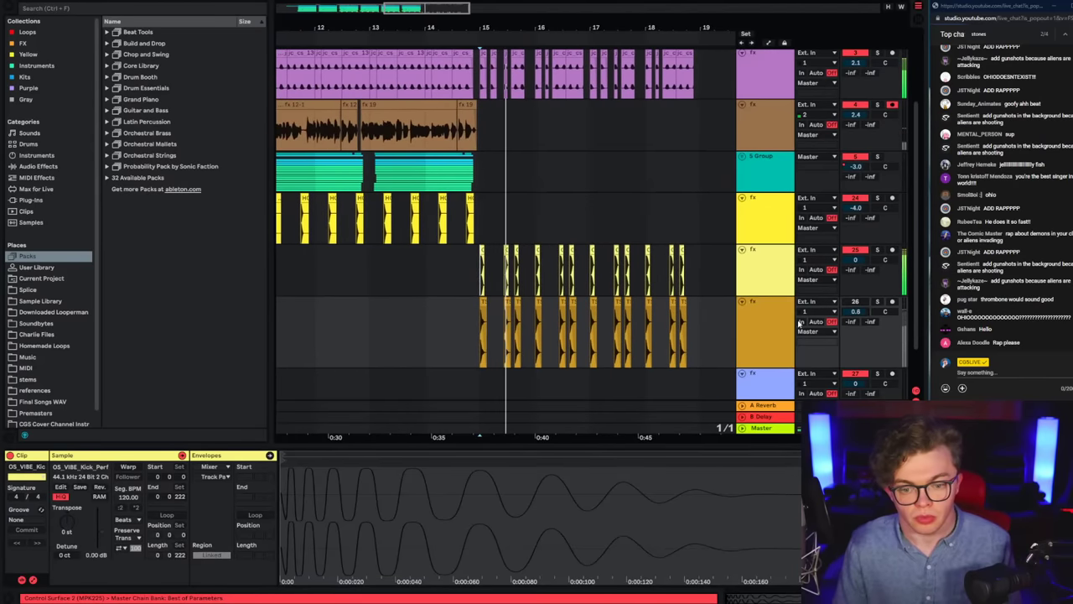
click(780, 346)
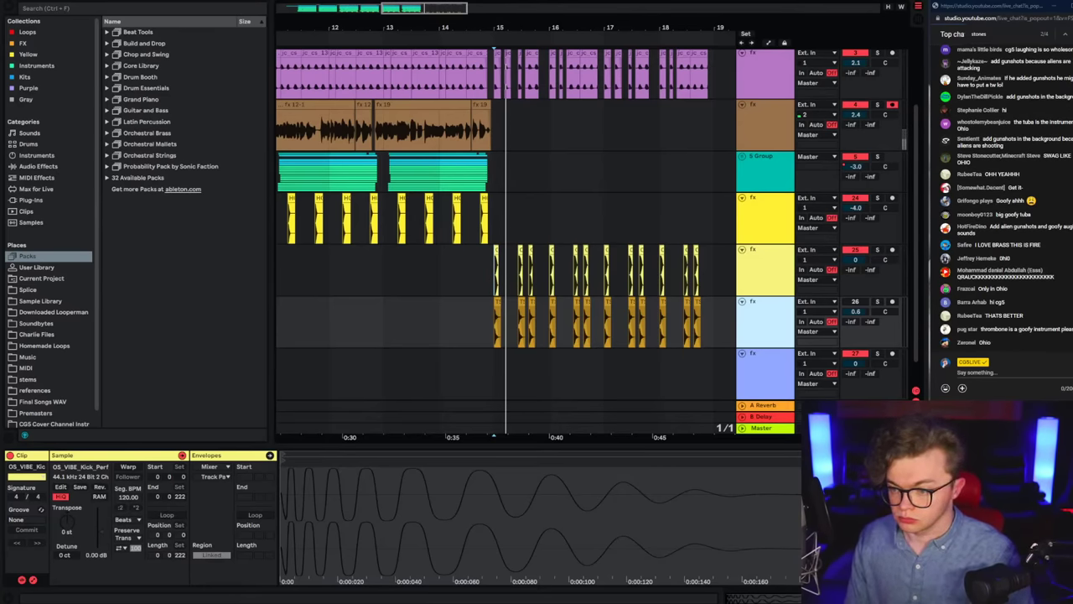
Step: Set the grid to 1/4, paste the snare one-shot at 15.2 on the new track and play it
click(496, 371)
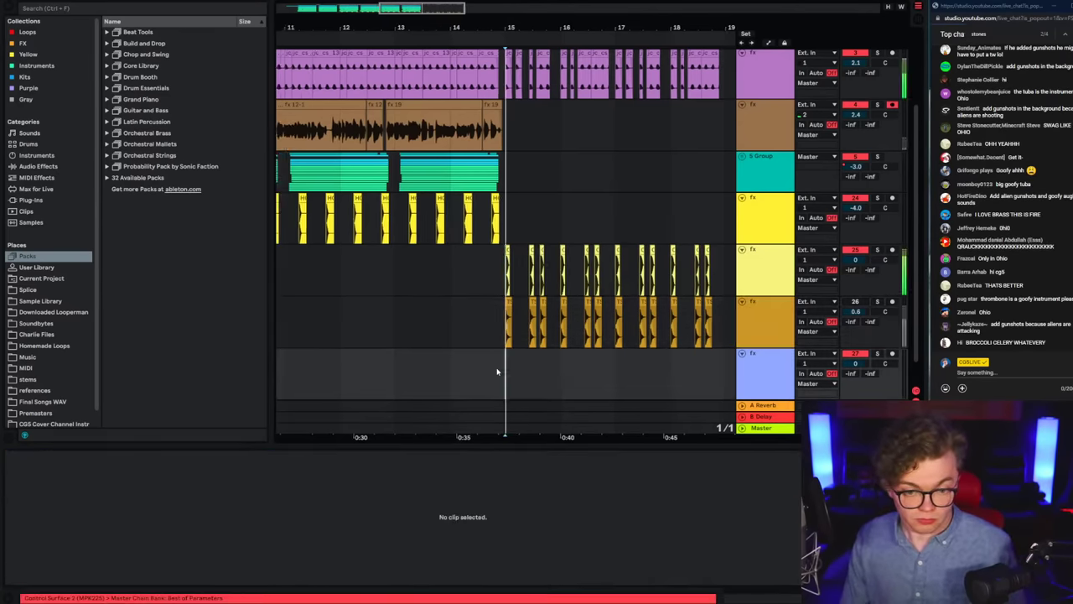
scroll(495, 360, down, 1)
right_click(491, 350)
click(515, 481)
scroll(501, 361, up, 4)
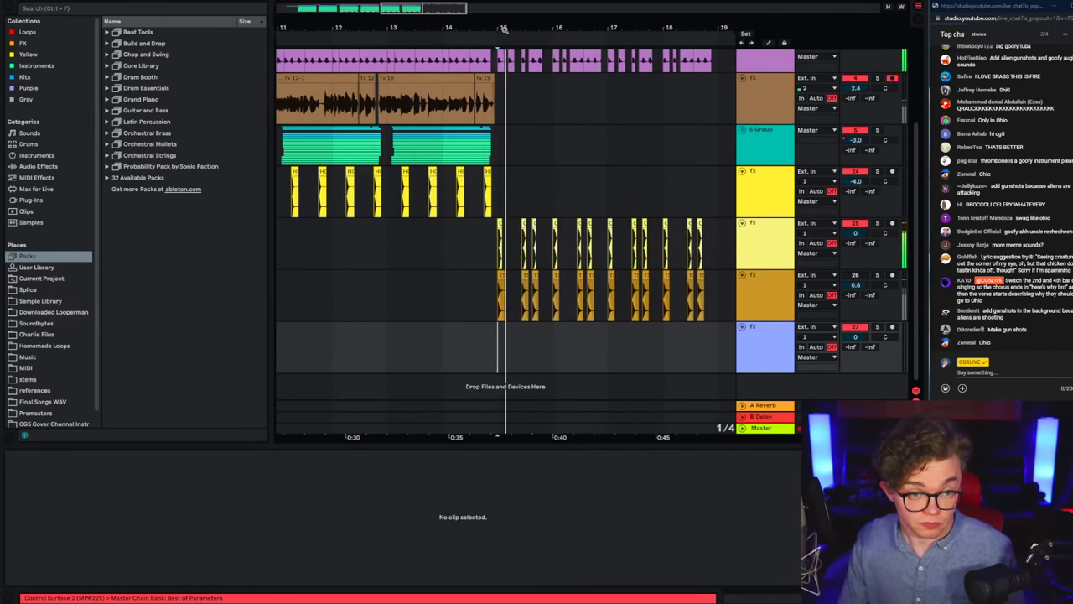
click(529, 366)
key(ctrl+v)
click(498, 357)
key(space)
Step: Duplicate the two-beat snare section starting at 15.1.1 along the track to place snares on beats 2 and 4
drag(498, 357, 580, 359)
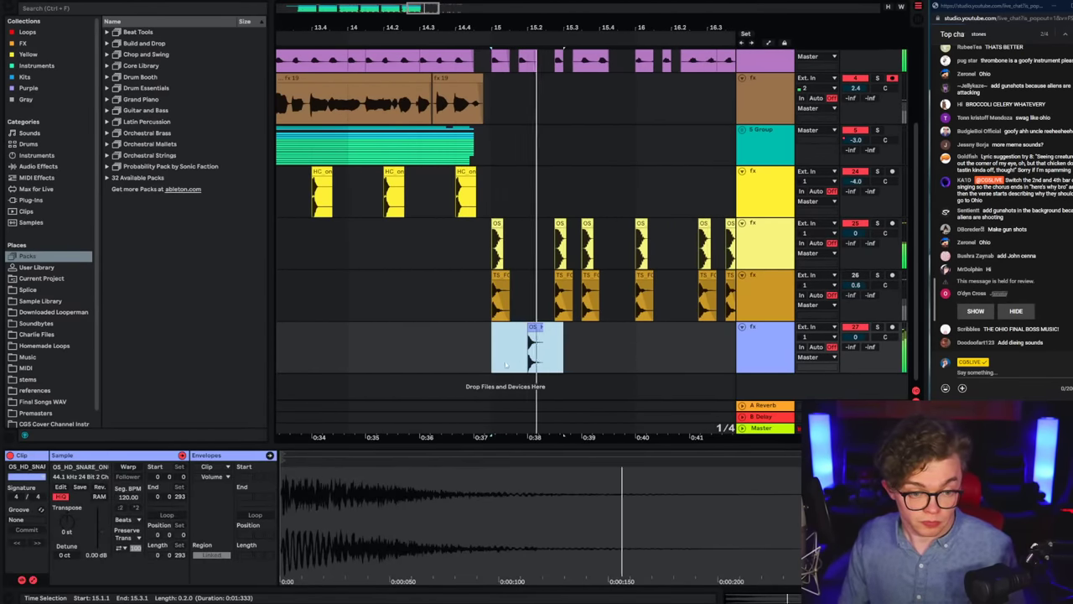
key(ctrl+d)
click(505, 362)
click(570, 362)
right_click(568, 361)
drag(503, 345, 636, 348)
key(ctrl+d)
Step: Play the transition into bar 15 to check the new snare hits
click(382, 346)
click(369, 347)
key(space)
click(451, 139)
key(space)
key(space)
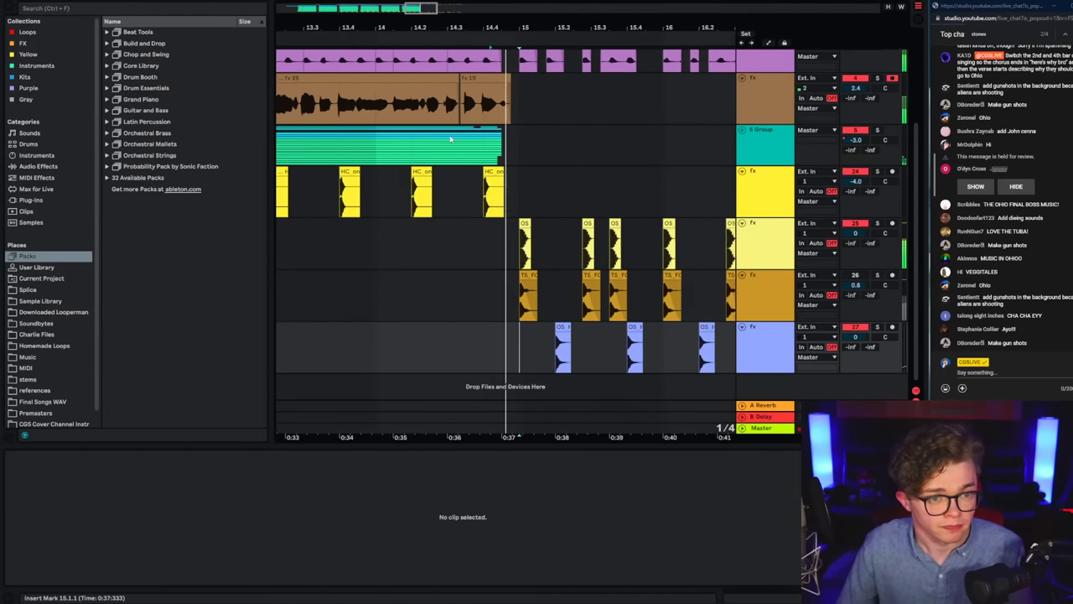
key(space)
click(444, 352)
key(space)
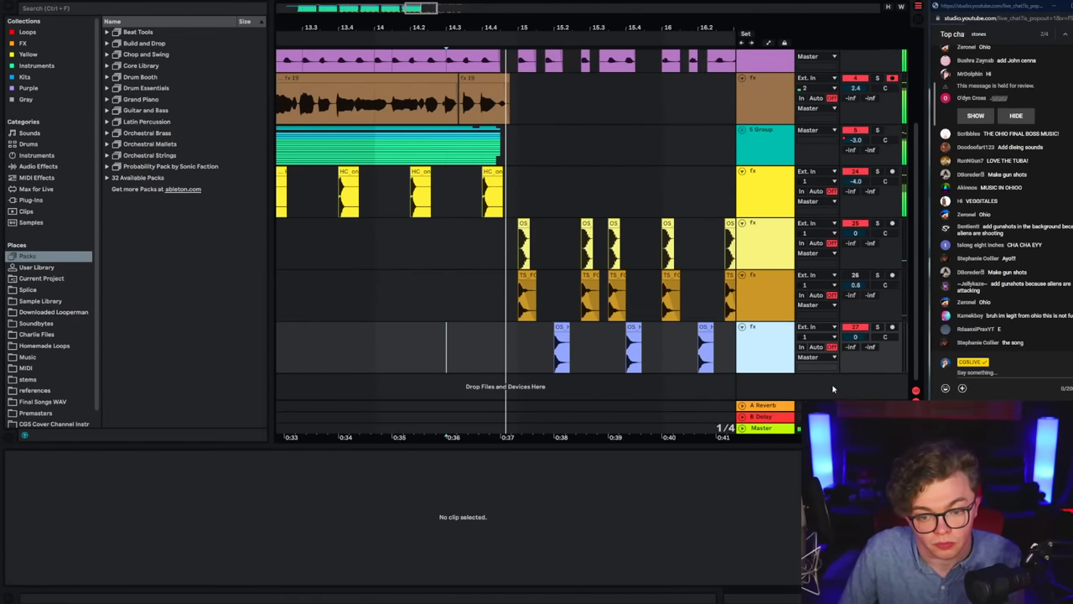
Step: Insert another audio track below the snare track
key(ctrl+t)
click(485, 356)
scroll(487, 356, down, 1)
scroll(492, 240, up, 3)
scroll(728, 300, down, 3)
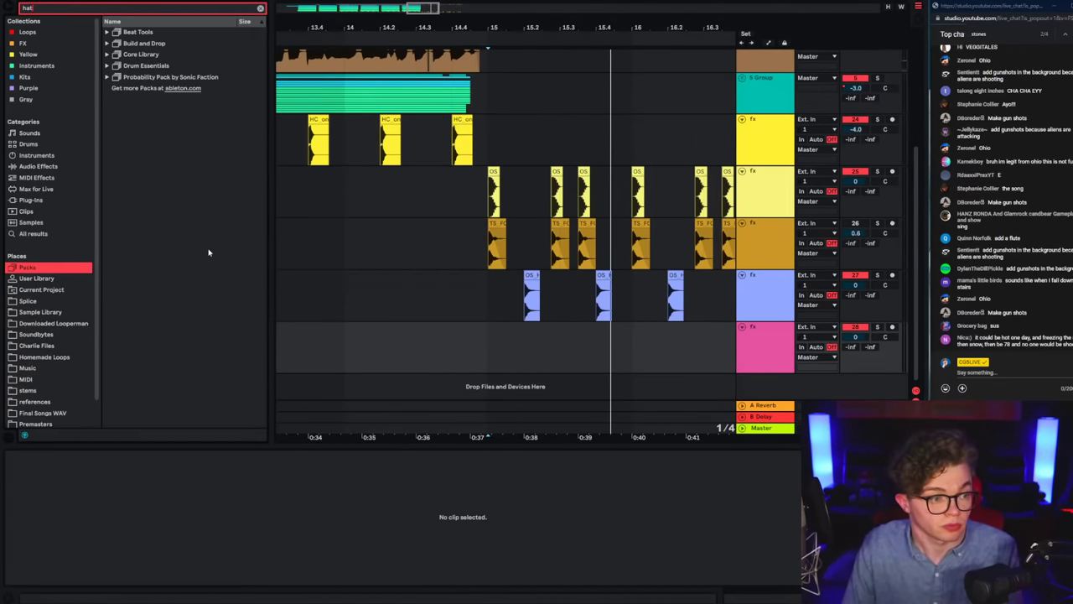
Step: Search the browser for "hat" and check places including Packs, Sample Library and Final Songs WAV
key(Down)
key(Down)
key(Down)
key(Down)
key(Down)
key(Down)
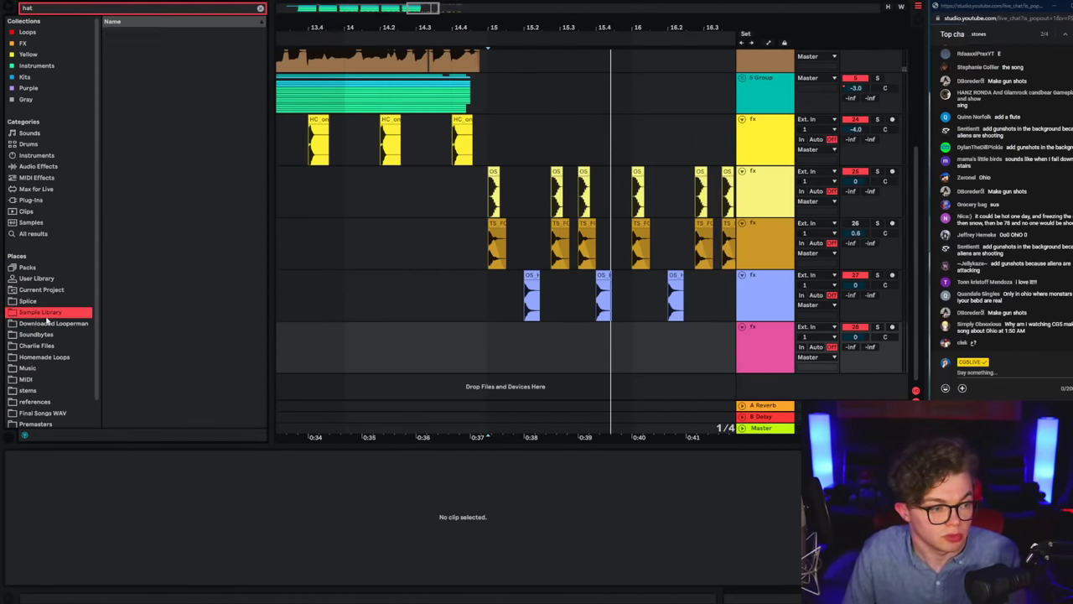
click(52, 413)
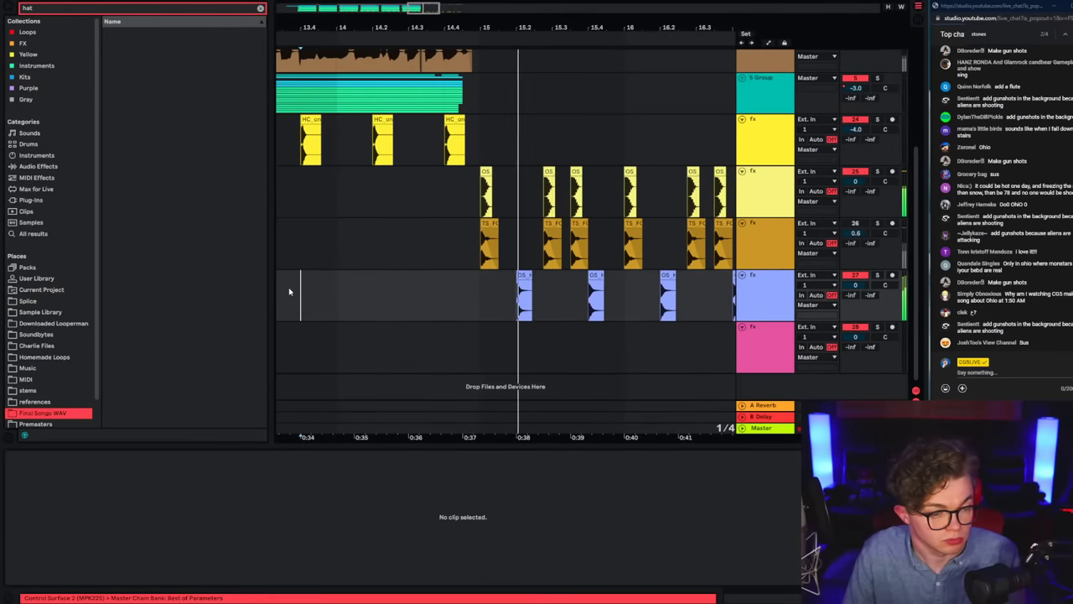
Step: Play from just before bar 14 into bar 15 and select the empty track below the snare
drag(520, 12, 520, 3)
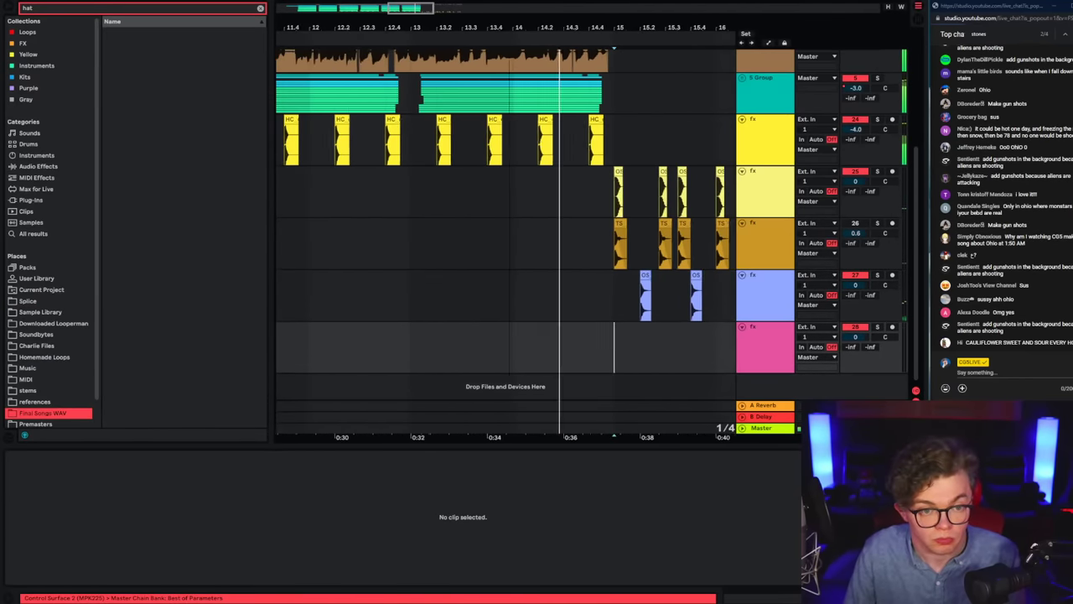
click(517, 156)
click(501, 157)
scroll(518, 227, up, 2)
scroll(519, 251, down, 3)
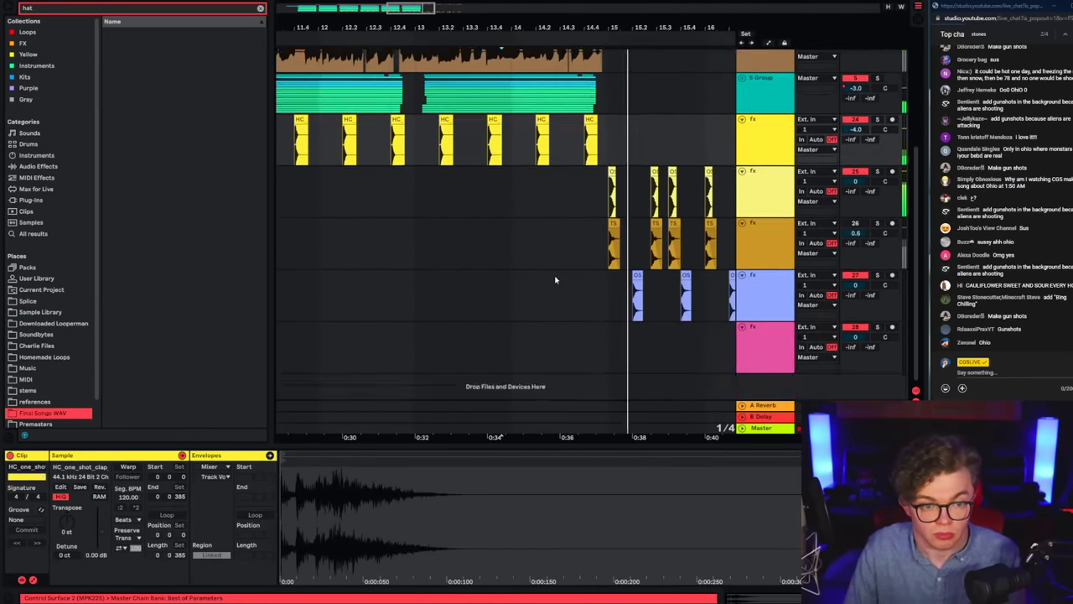
click(613, 337)
click(767, 368)
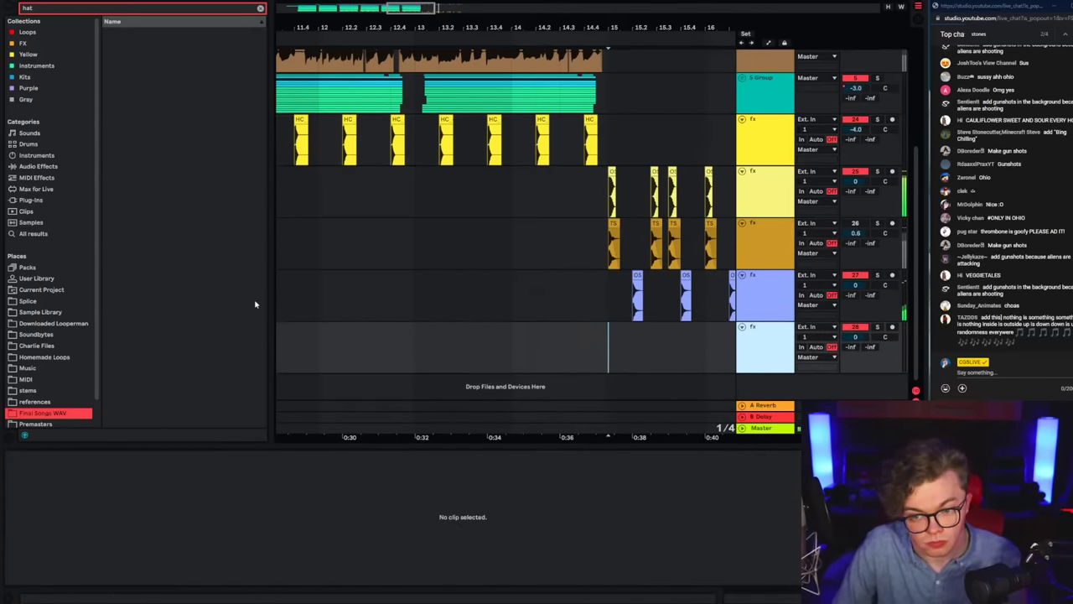
Step: Search the FX collection for "cla" and add the CLA-2A Stereo compressor to the tuba track
scroll(553, 164, up, 3)
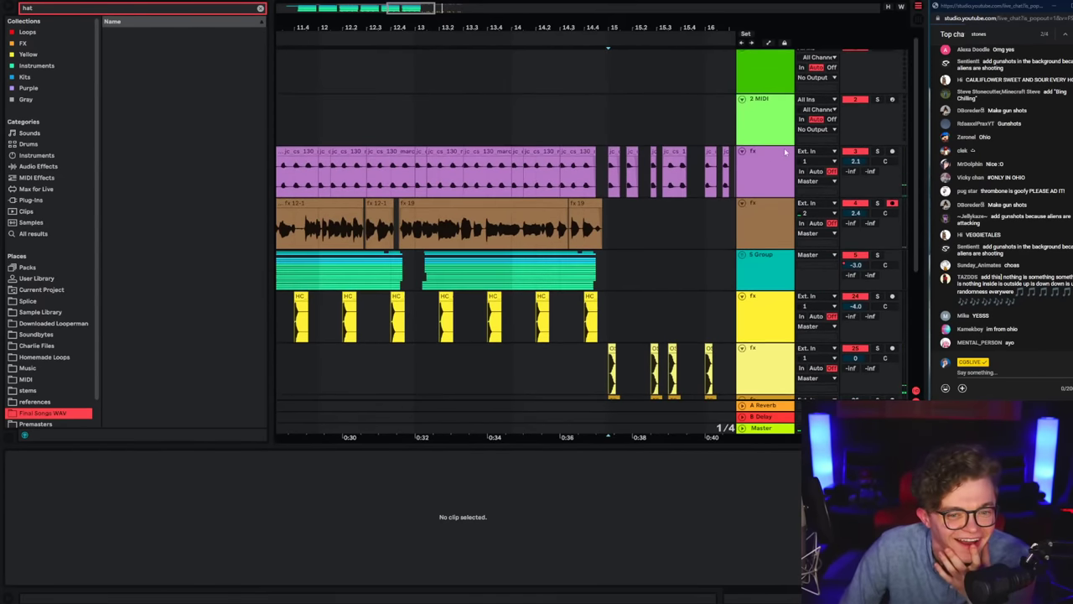
click(778, 166)
text(cla)
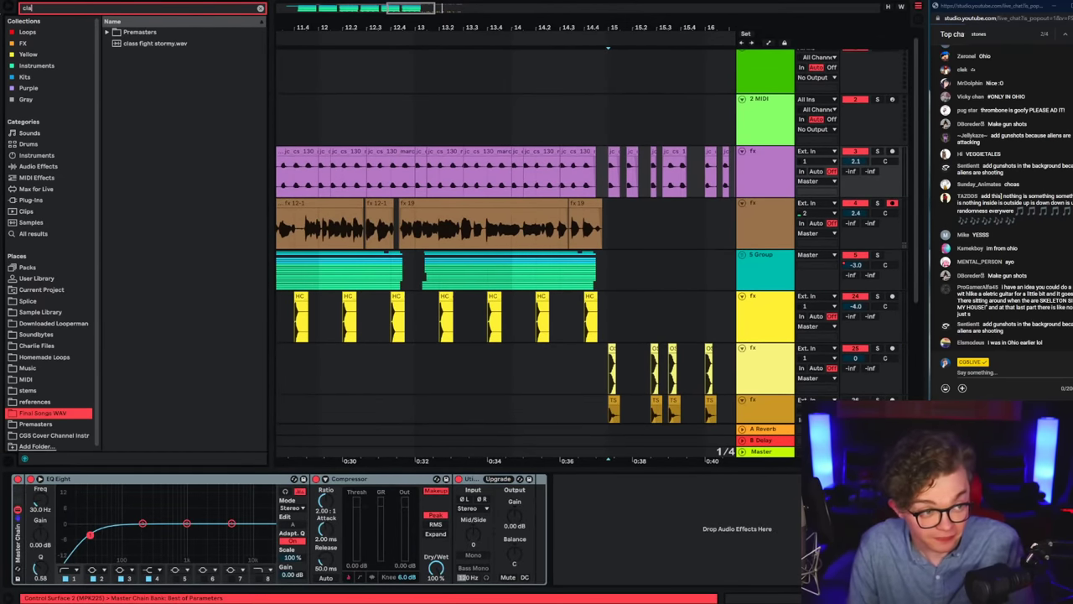
click(23, 44)
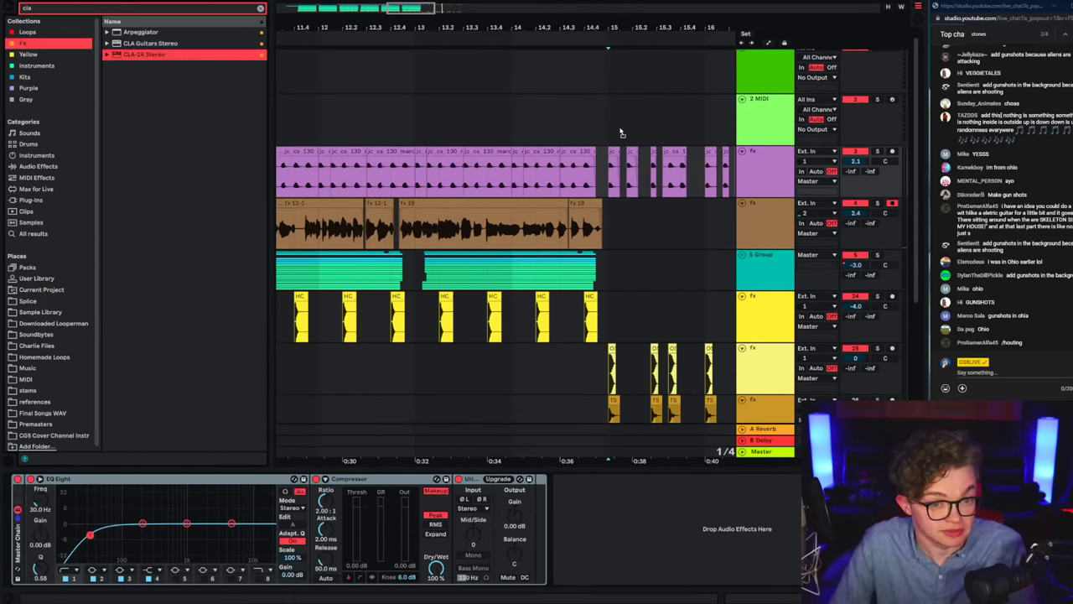
key(Return)
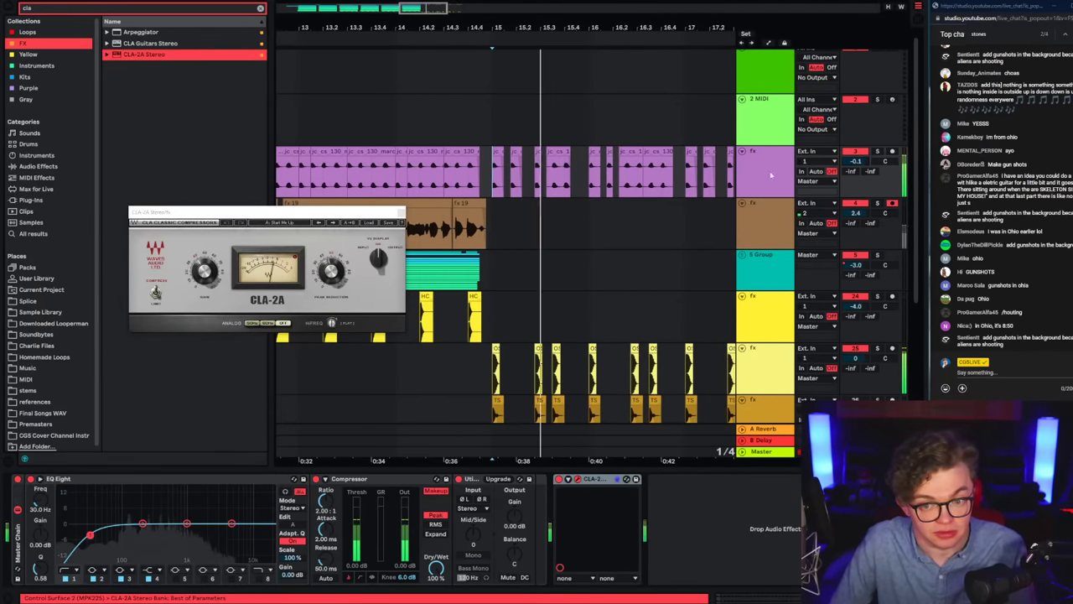
Step: Close the CLA-2A window and move the first snare hit to the start of bar 15
click(771, 175)
click(401, 213)
click(460, 353)
scroll(446, 361, down, 1)
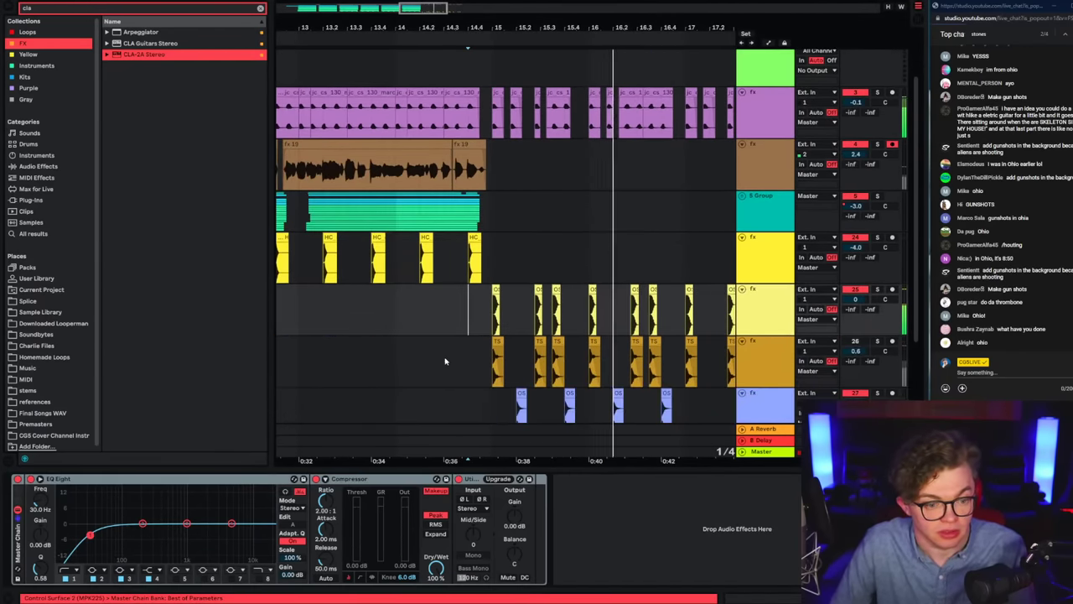
click(311, 377)
scroll(362, 365, down, 1)
click(362, 366)
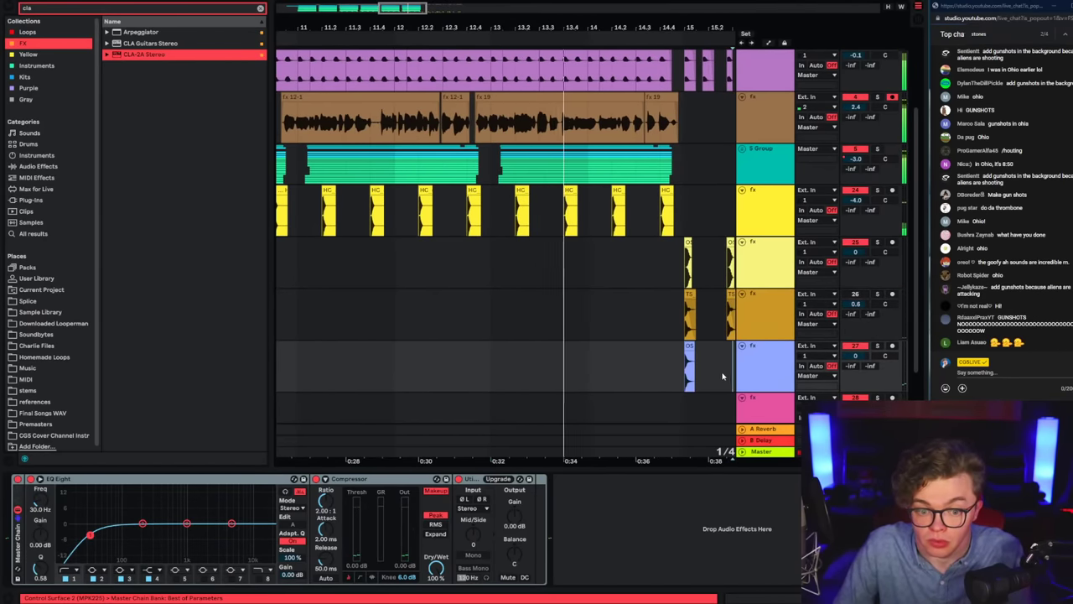
Step: Set the arrangement grid to 1/16 and line up snare hits with the kicks at 15.2.4 and 15.3.3
right_click(723, 375)
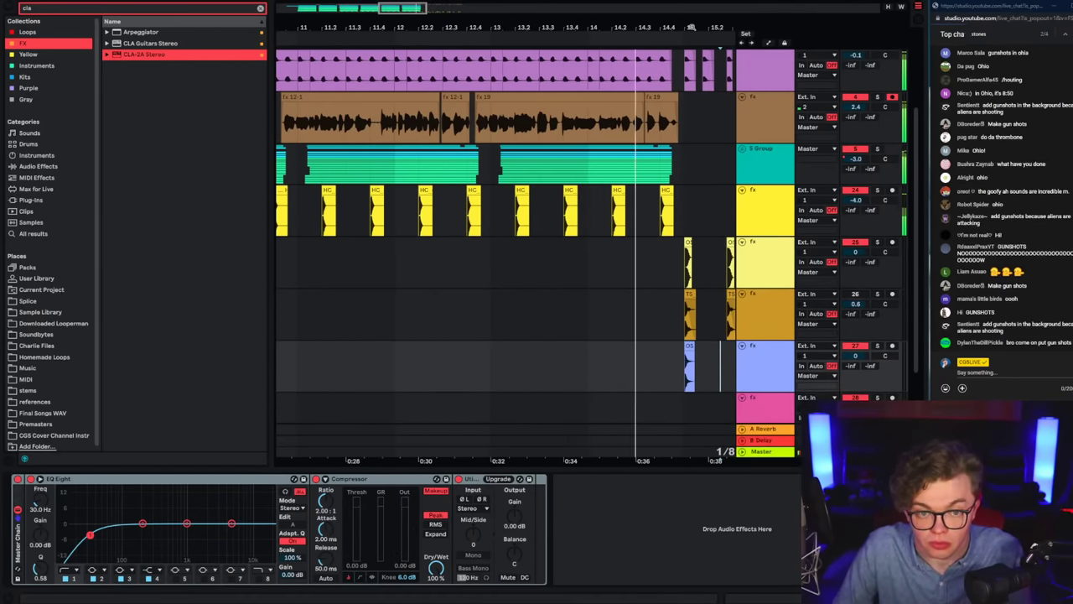
right_click(436, 384)
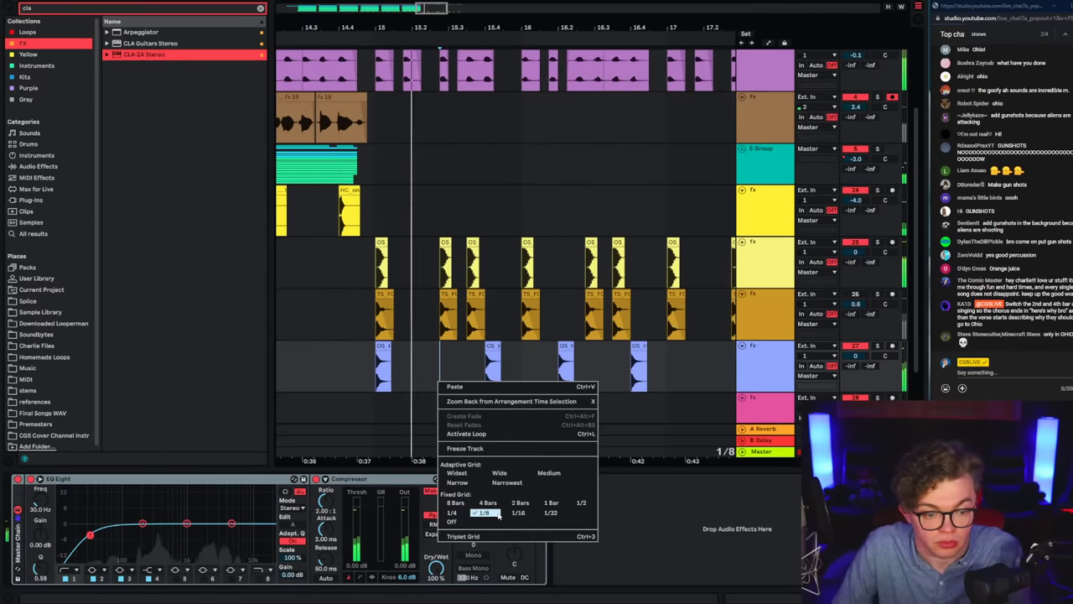
click(518, 511)
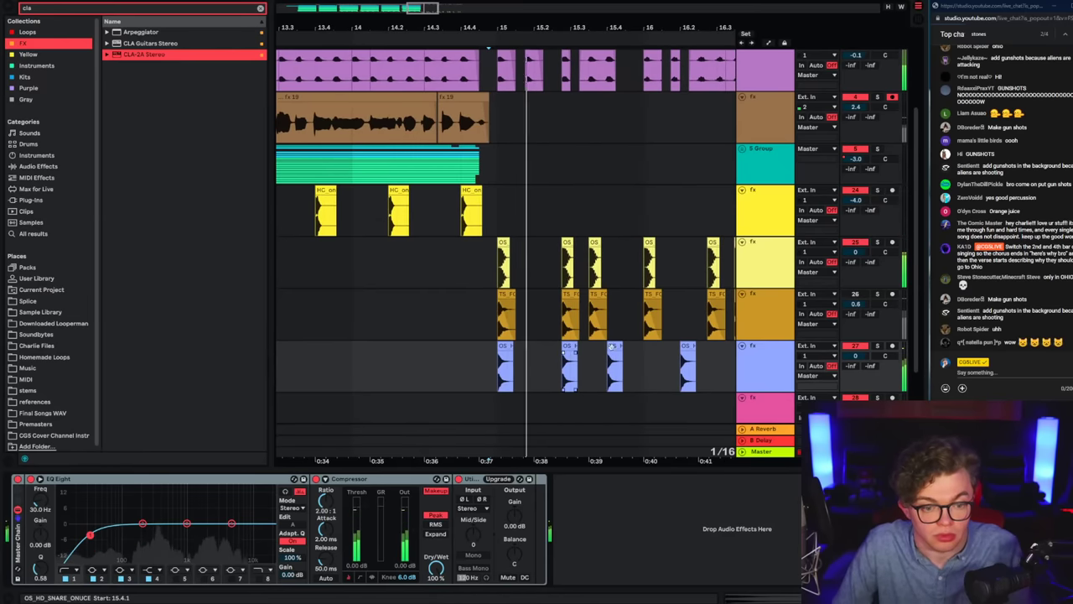
drag(613, 347, 603, 353)
Step: Replace the old bar 16 snare hits with a copy of the bar 15 snare pattern and play it back
drag(643, 379, 498, 374)
key(space)
scroll(503, 369, right, 3)
scroll(498, 374, down, 3)
drag(424, 361, 599, 369)
key(Delete)
click(421, 374)
key(ctrl+v)
click(341, 388)
key(space)
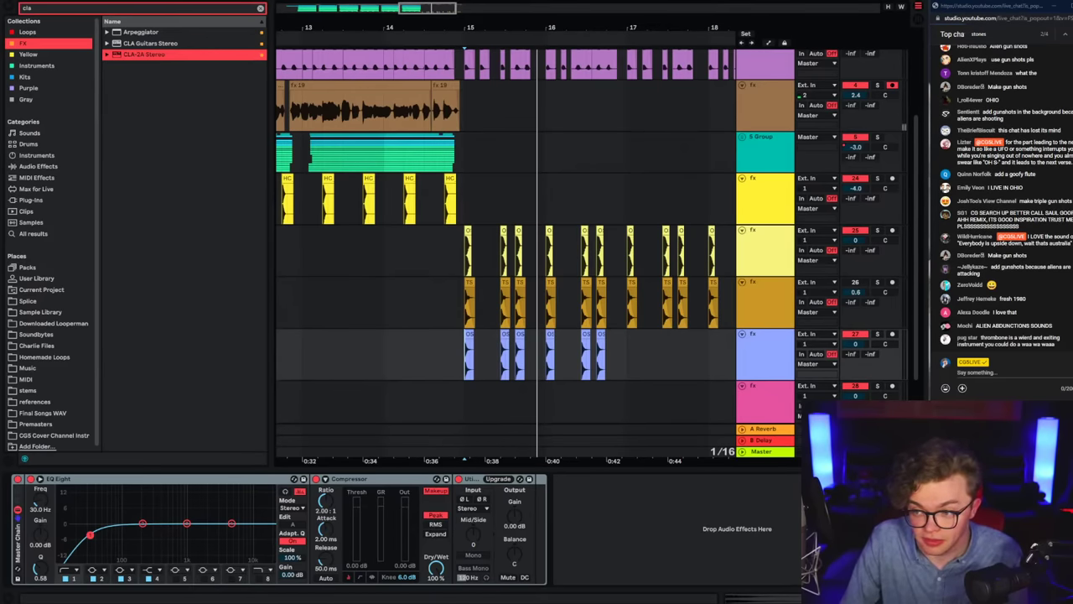
Step: Paste the rifle gunshot clip at 15.2.1 on the empty track below the snare and play it
click(465, 398)
drag(471, 28, 462, 142)
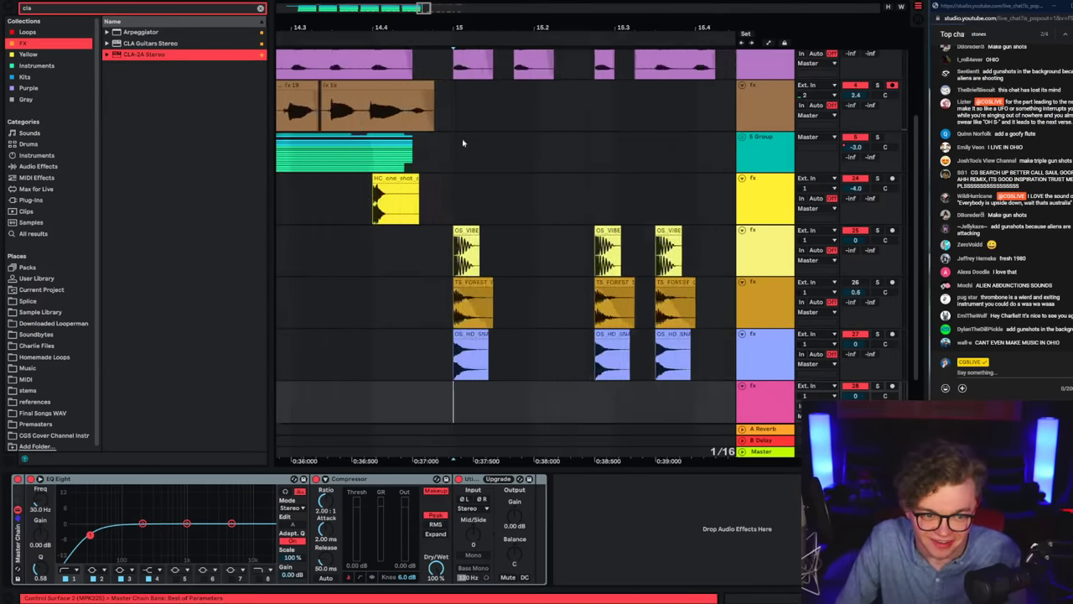
scroll(503, 335, down, 1)
click(533, 369)
key(ctrl+v)
key(space)
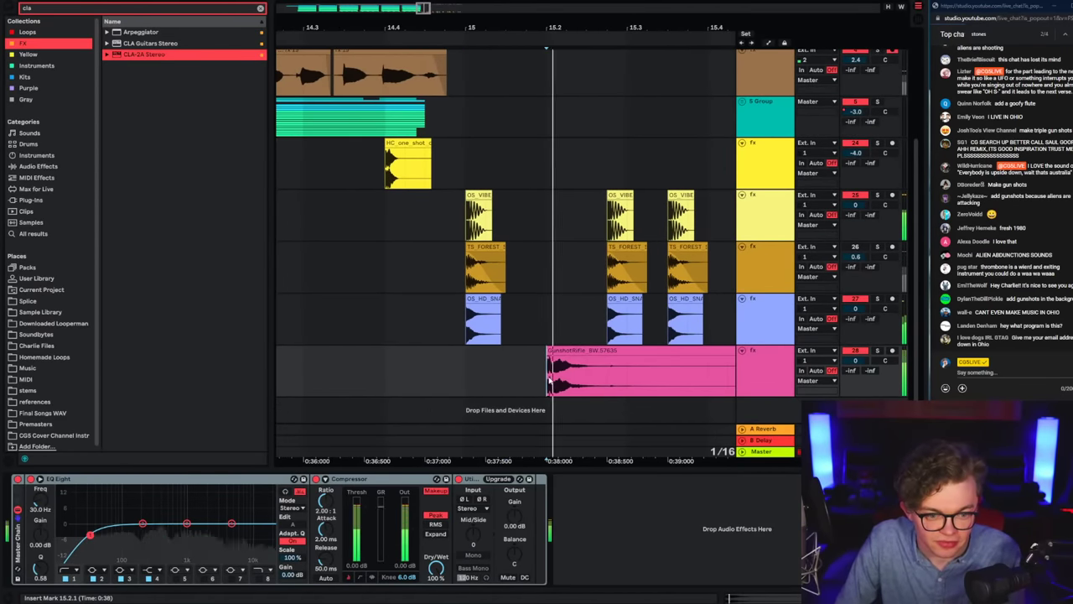
Step: Lower the gunshot track's volume to -1.9 dB
key(space)
drag(855, 361, 855, 369)
click(568, 381)
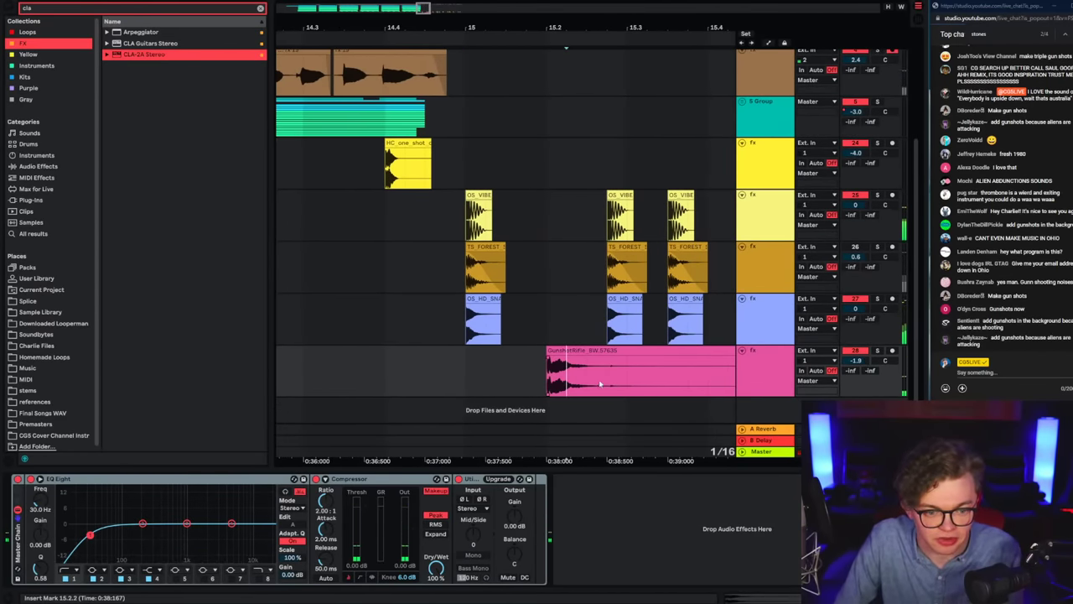
Step: Cut off the gunshot clip's tail to leave about an eighth note, and play from bar 15
click(605, 379)
key(ctrl+e)
click(612, 352)
key(Delete)
drag(606, 374, 586, 374)
click(460, 380)
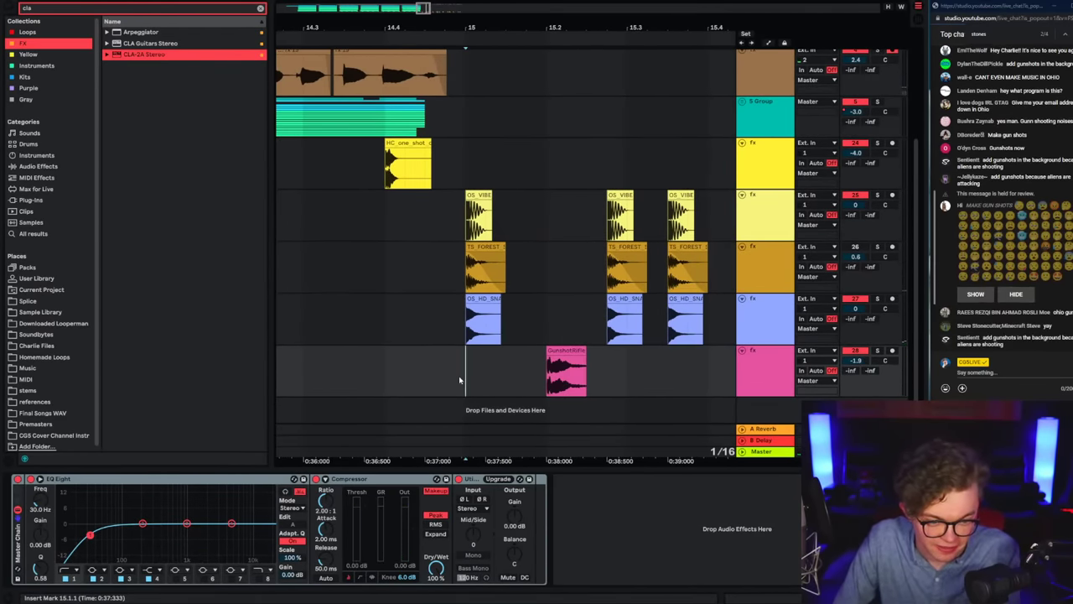
key(space)
drag(503, 25, 414, 25)
click(458, 335)
drag(377, 380, 555, 381)
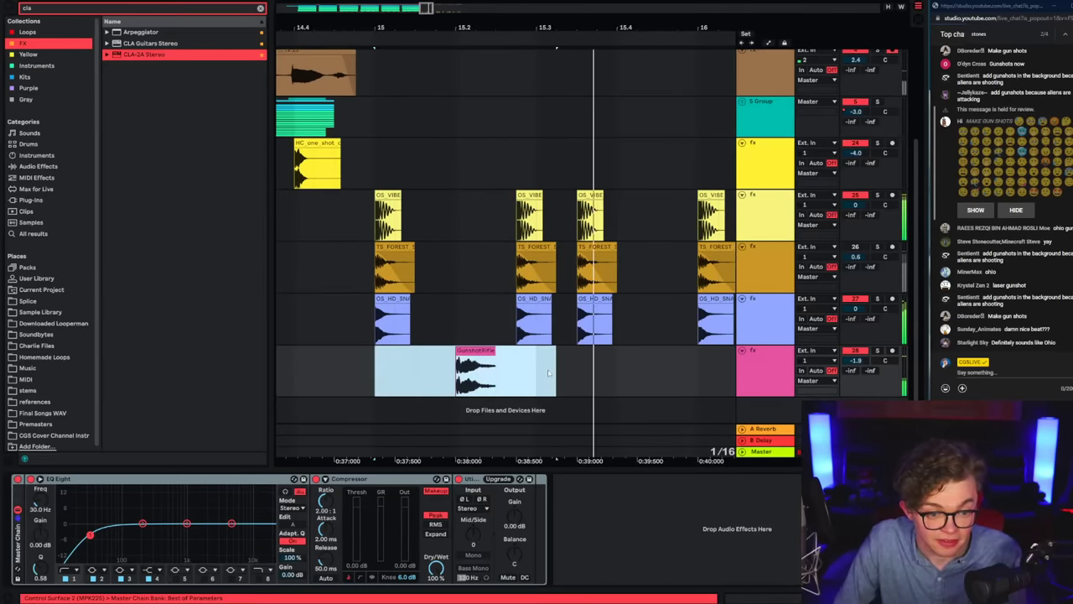
key(ctrl+d)
key(ctrl+z)
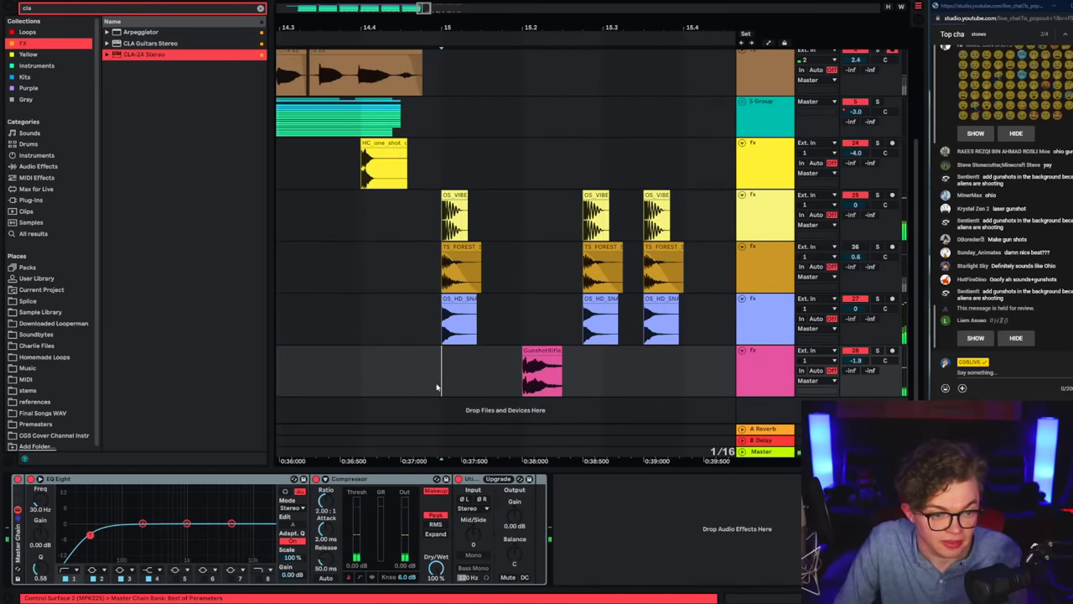
Step: Duplicate the half bar containing the gunshot so it repeats from 15.3.1 to 16.1.1, and play it
click(596, 390)
drag(577, 385, 403, 381)
key(ctrl+d)
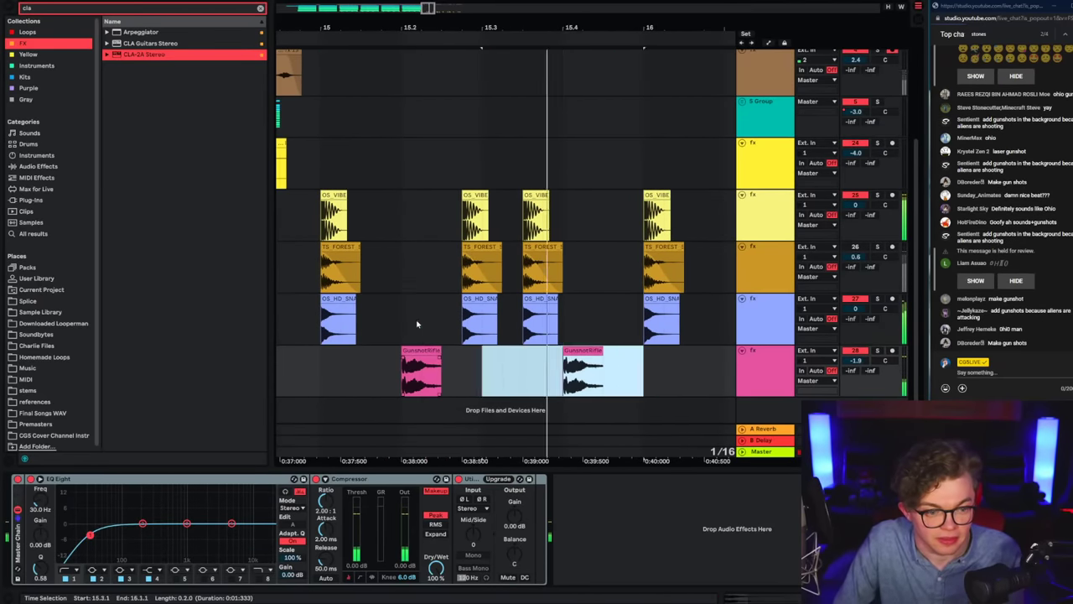
click(343, 330)
key(space)
Step: Copy the kick, stomp and snare hits from the start of bar 15 to 15.1.4 and play the pattern
drag(322, 330, 361, 179)
click(382, 228)
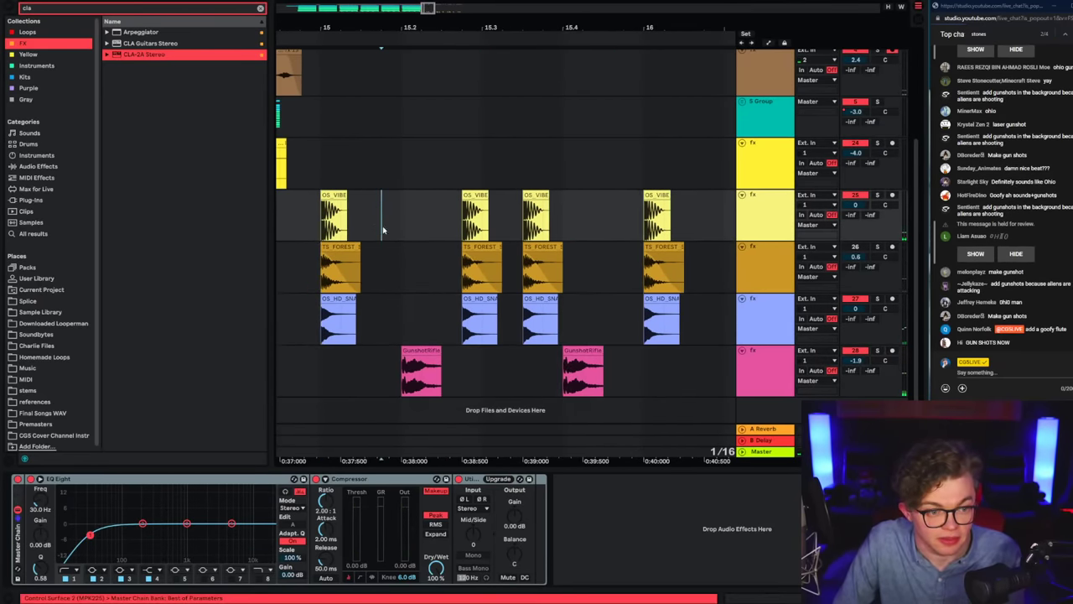
click(486, 295)
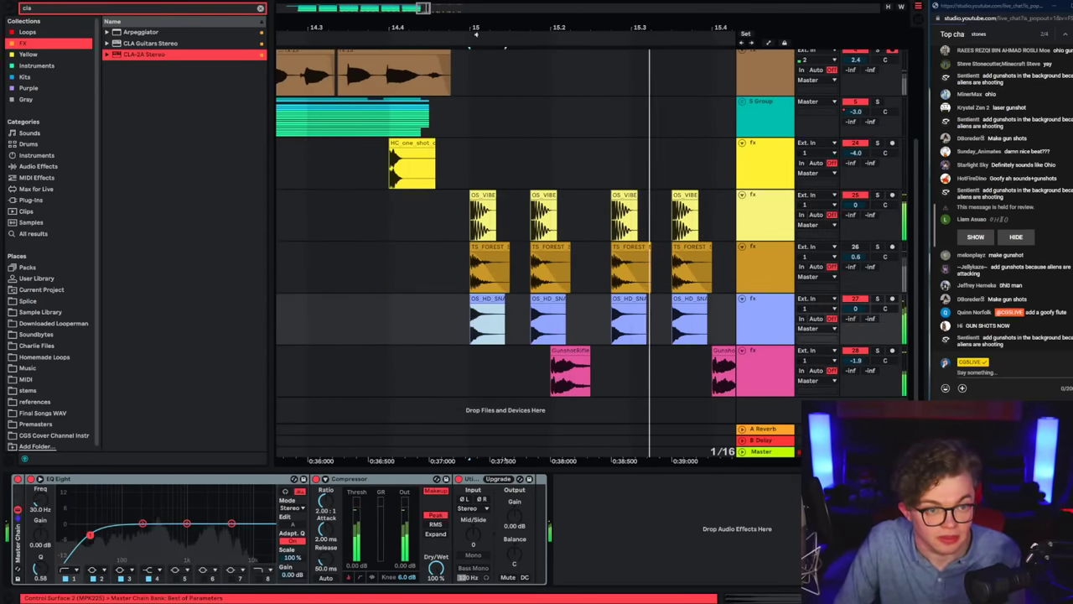
scroll(427, 171, down, 3)
click(395, 394)
key(space)
click(485, 324)
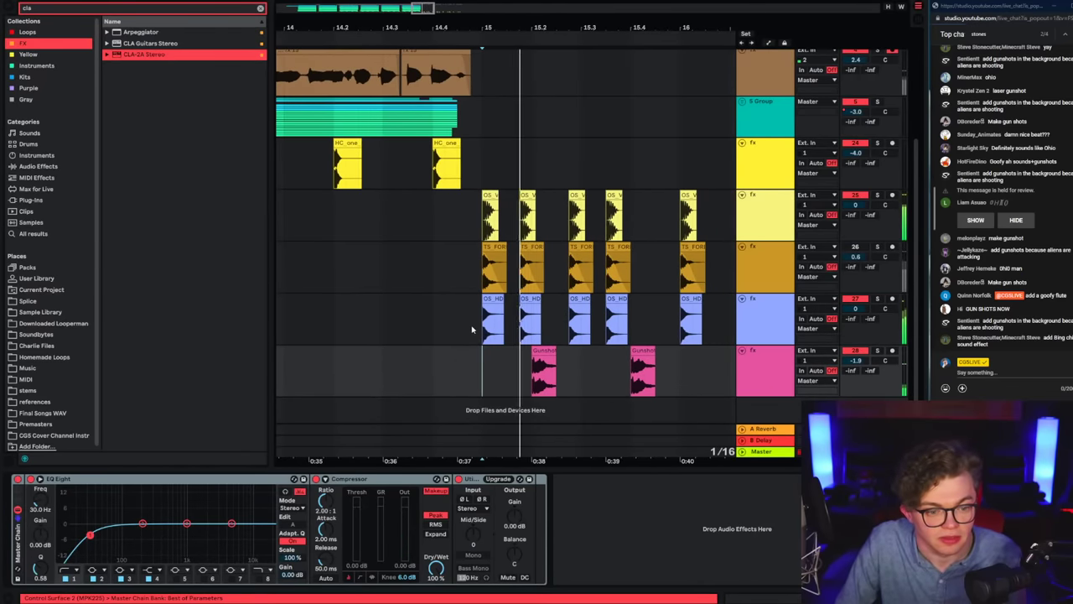
click(491, 369)
click(495, 384)
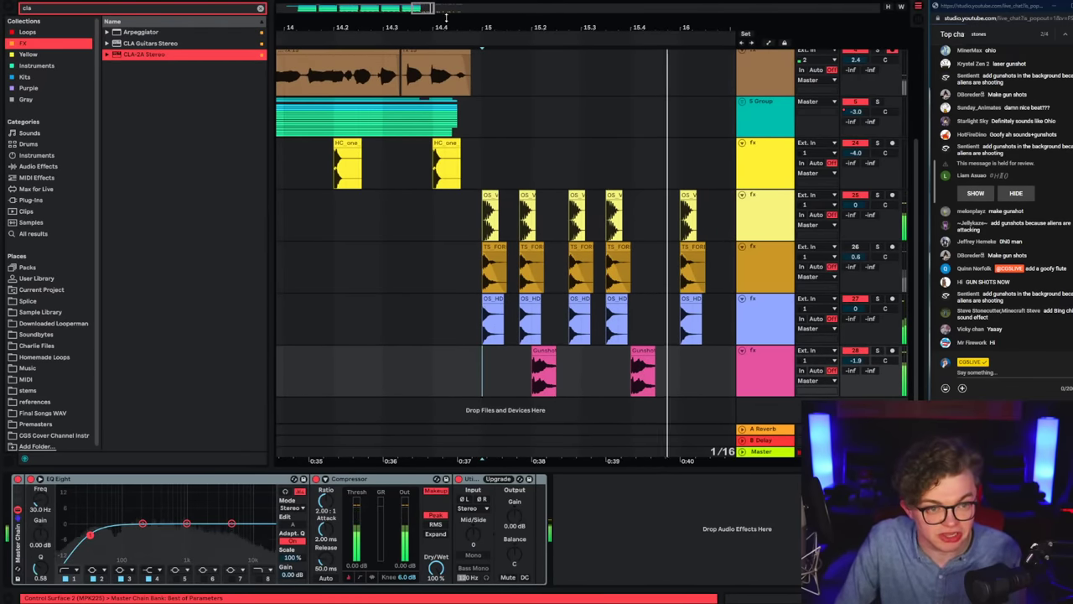
Step: Duplicate the one-bar gunshot pattern from bar 15 into bar 16 and play the section
drag(446, 24, 353, 22)
key(space)
drag(389, 380, 581, 374)
key(ctrl+d)
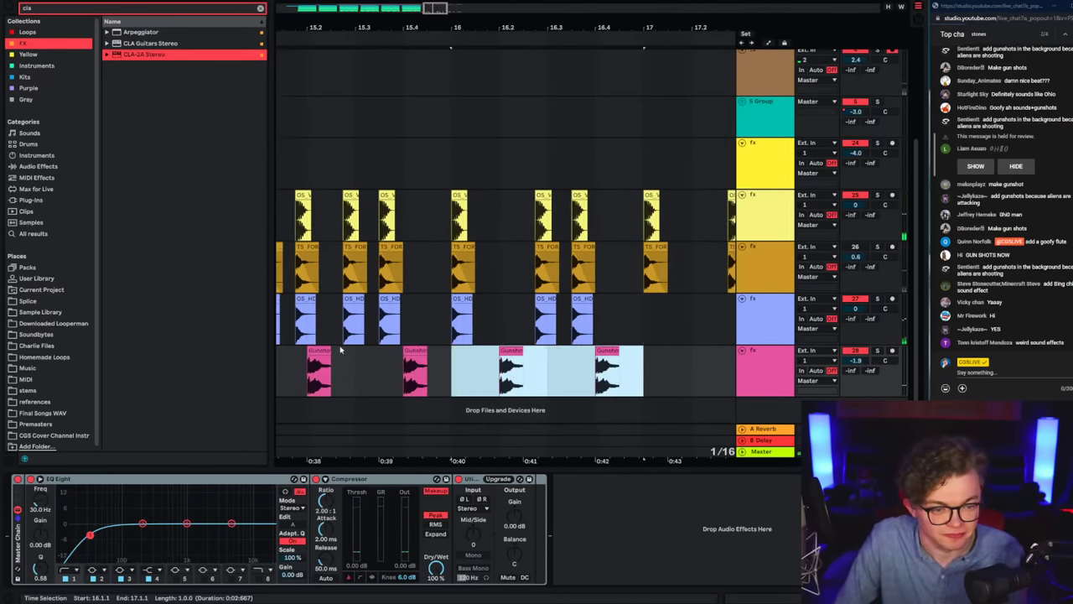
click(341, 352)
click(295, 337)
key(space)
key(space)
Step: Delete the snare hit at the start of bar 15 and play the pattern without it
click(466, 299)
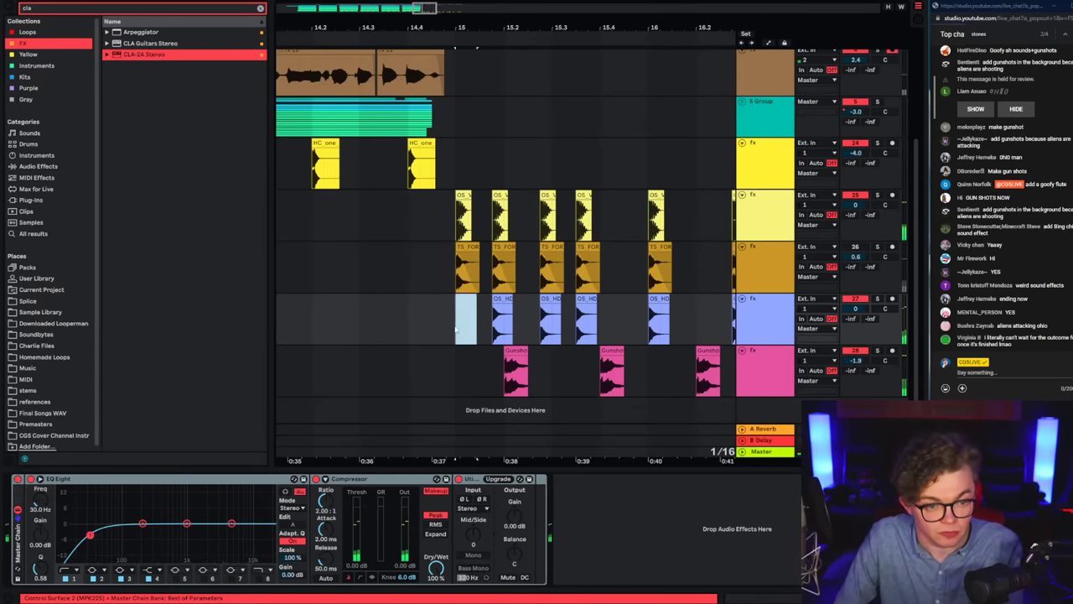
key(Delete)
key(space)
scroll(554, 330, left, 1)
scroll(557, 322, right, 1)
click(566, 309)
click(473, 323)
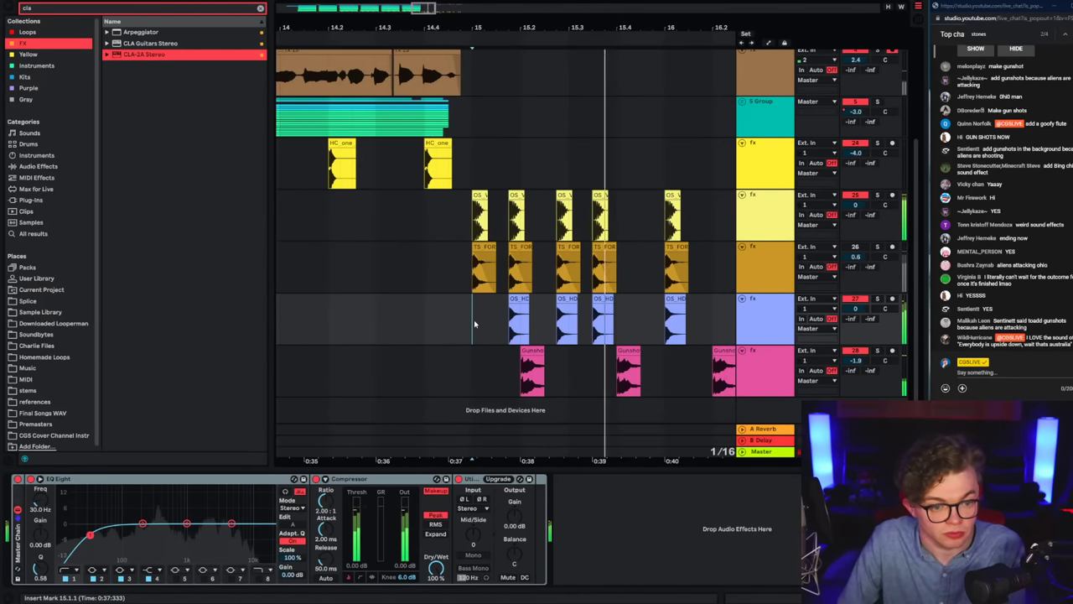
Step: Try a single snare hit at 15.3.4 in place of the hits at 15.2.4 and 15.3.3
click(559, 300)
click(477, 320)
key(space)
scroll(536, 320, left, 1)
click(568, 319)
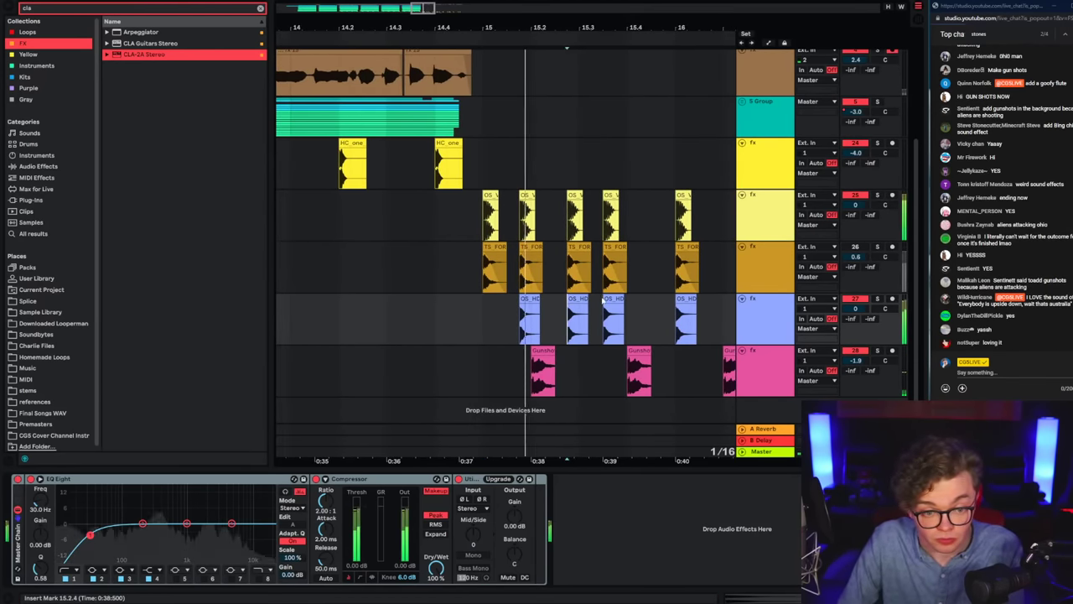
key(Right)
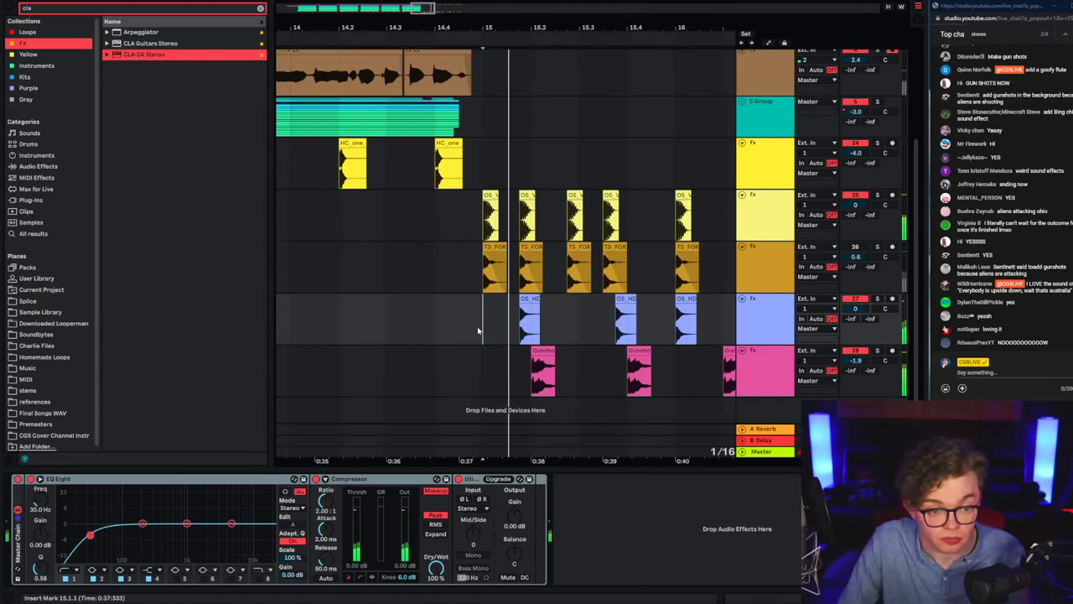
Step: Try the snare hit from 15.1.4 at 15.2.3 and take it out of the pattern
click(622, 300)
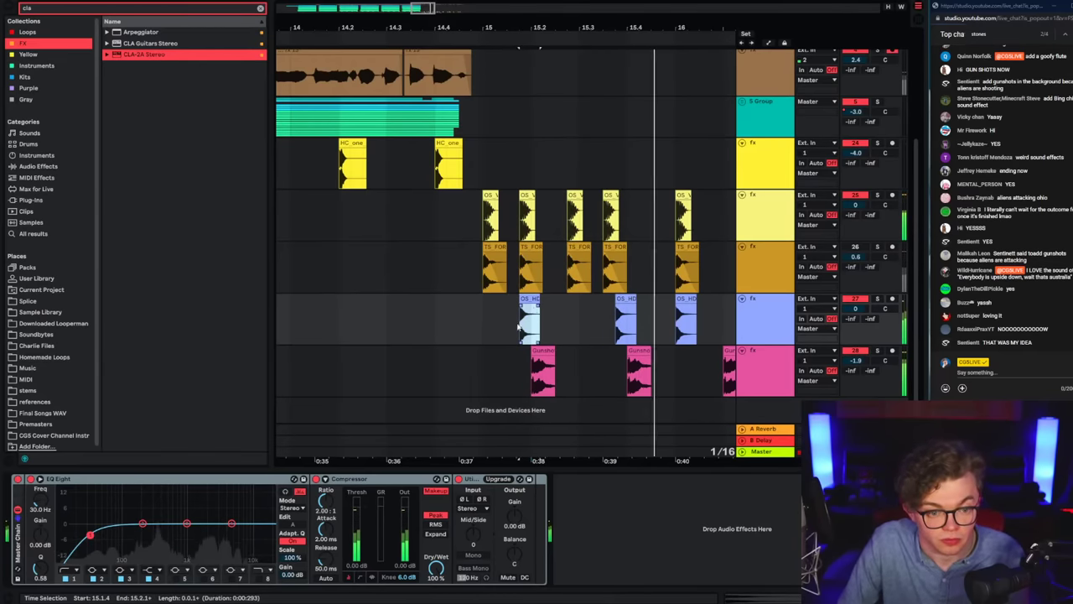
click(553, 336)
click(494, 337)
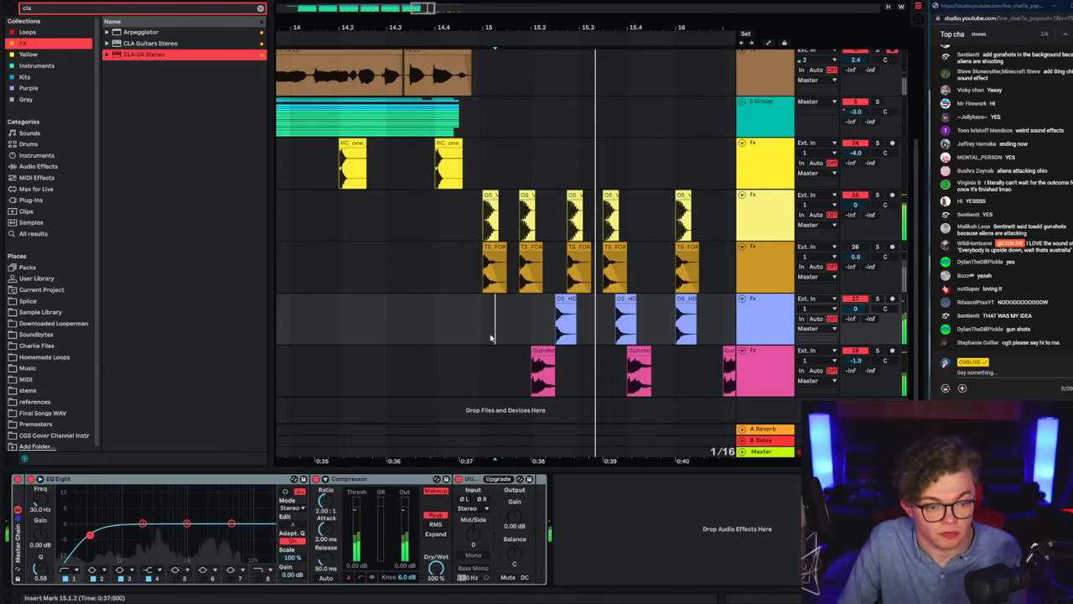
click(483, 338)
key(ctrl+z)
key(space)
key(space)
click(495, 334)
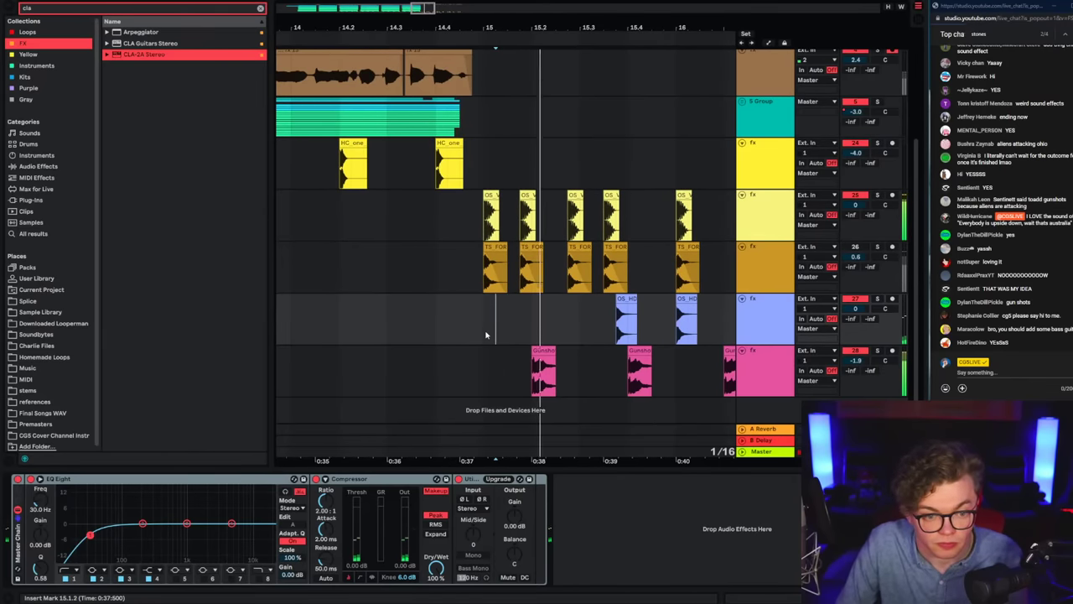
Step: Remove the snare hit at 15.3.4 and play from the start of bar 15
click(625, 303)
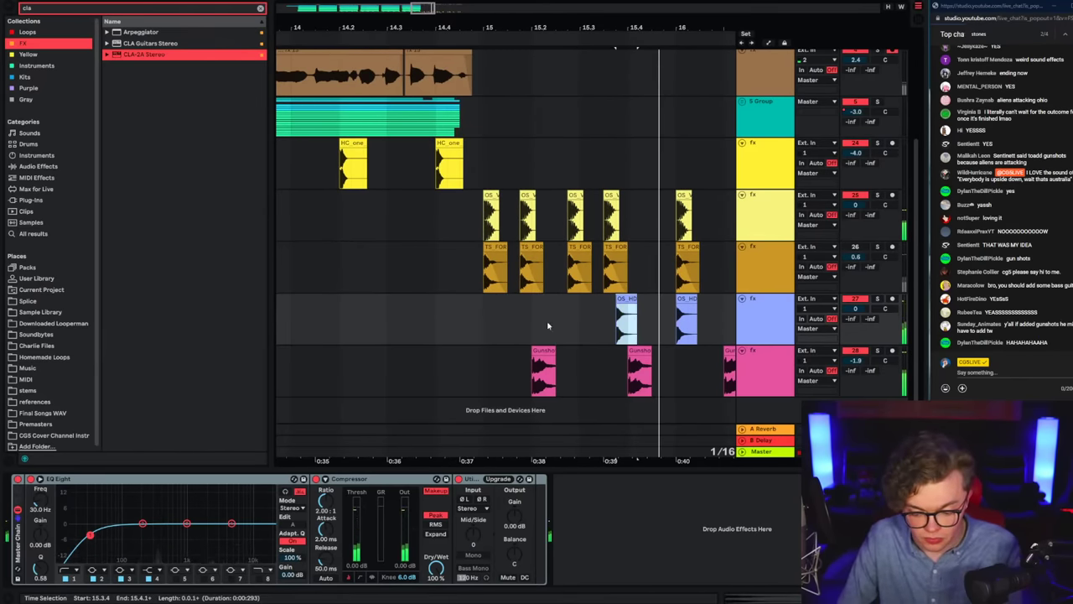
key(Delete)
click(483, 326)
key(space)
key(space)
scroll(481, 326, left, 1)
scroll(520, 330, right, 1)
Step: Paste a snare hit at 15.2.4 and play from the start of bar 15
click(564, 335)
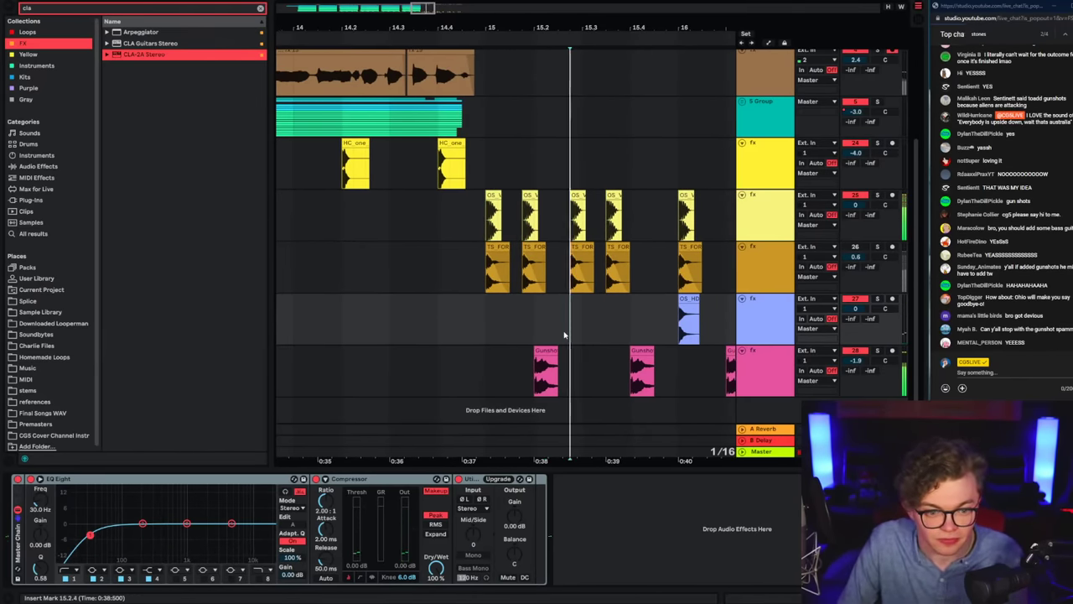
key(ctrl+v)
click(490, 332)
key(space)
key(space)
Step: Try a second snare hit at 15.3.4, undo it and paste it at 15.3.3 instead
scroll(666, 330, right, 1)
click(613, 328)
key(ctrl+v)
click(505, 328)
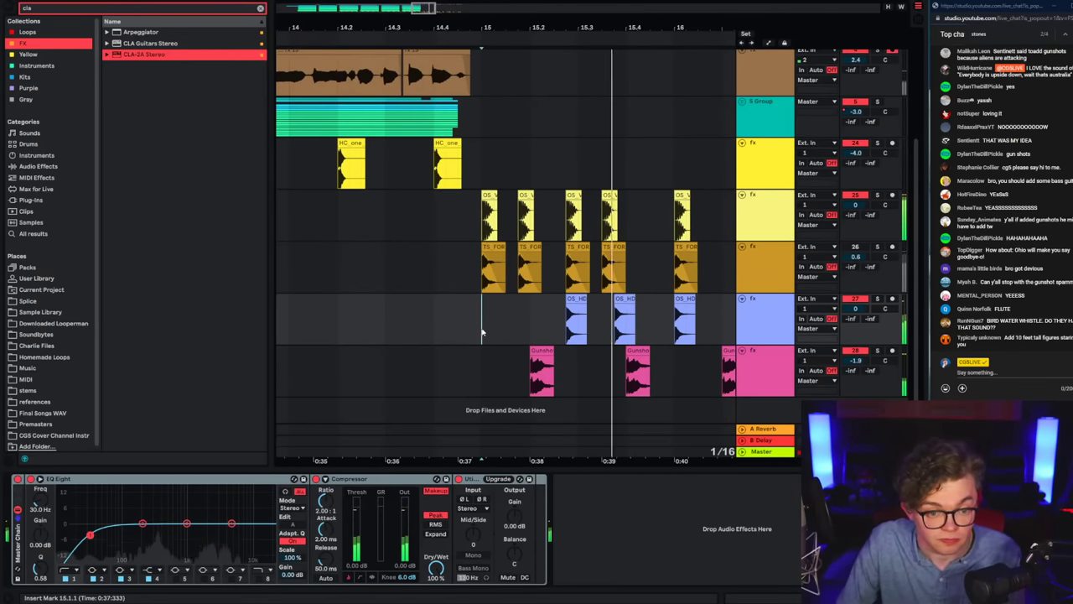
key(ctrl+z)
click(604, 330)
key(ctrl+v)
Step: Play the new snare pattern from bar 15 and lower the snare track's volume to -0.3 dB
scroll(537, 328, left, 2)
click(493, 326)
key(space)
key(space)
scroll(504, 326, right, 1)
click(554, 326)
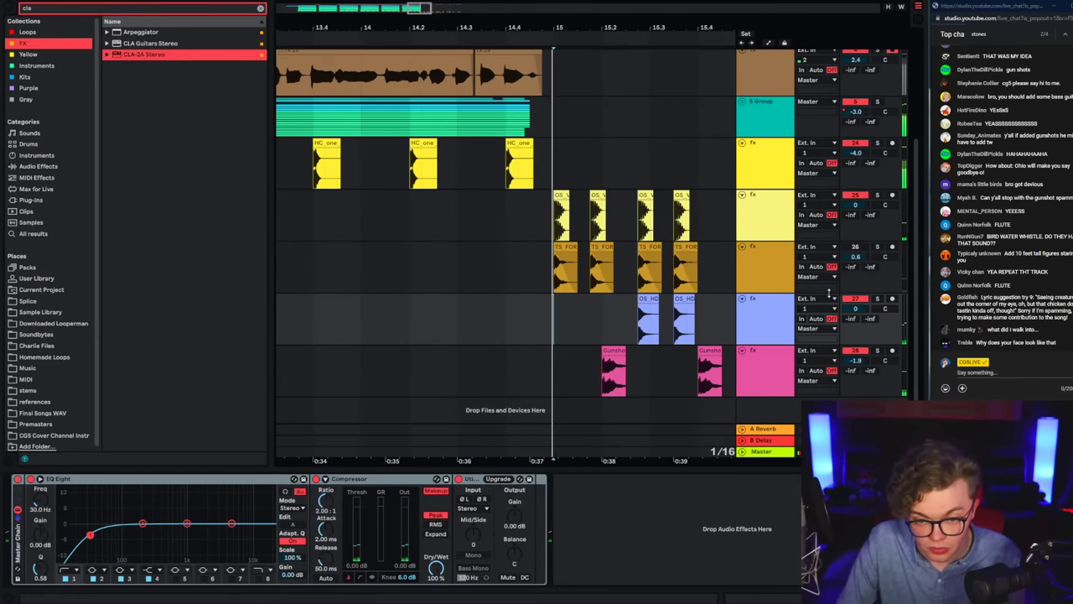
click(613, 327)
key(space)
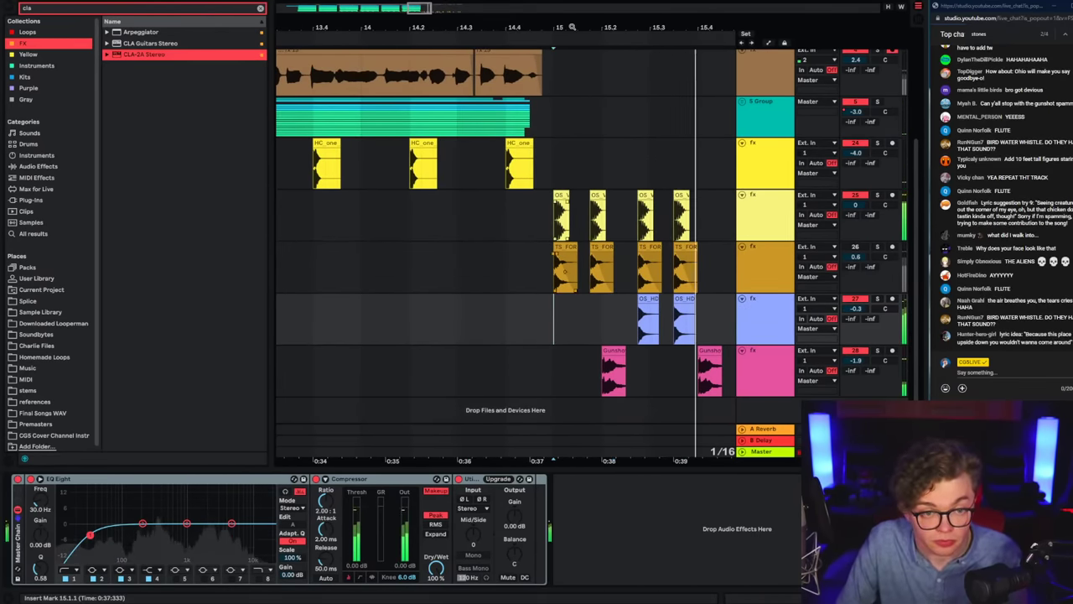
Step: Delete the remaining snare hits from bar 16 onward
drag(571, 27, 296, 27)
key(space)
drag(452, 332, 721, 327)
key(Delete)
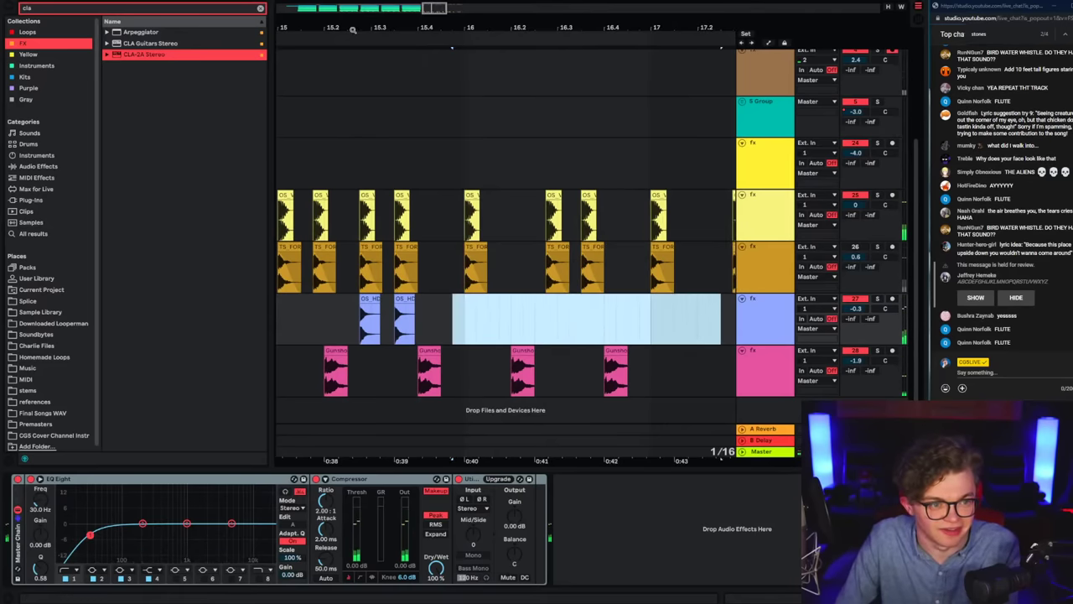
Step: Duplicate the two-hit snare pattern of bar 15 into bar 16 and return to the start of bar 15
drag(353, 30, 479, 27)
click(424, 307)
drag(413, 315, 577, 327)
key(ctrl+d)
click(315, 317)
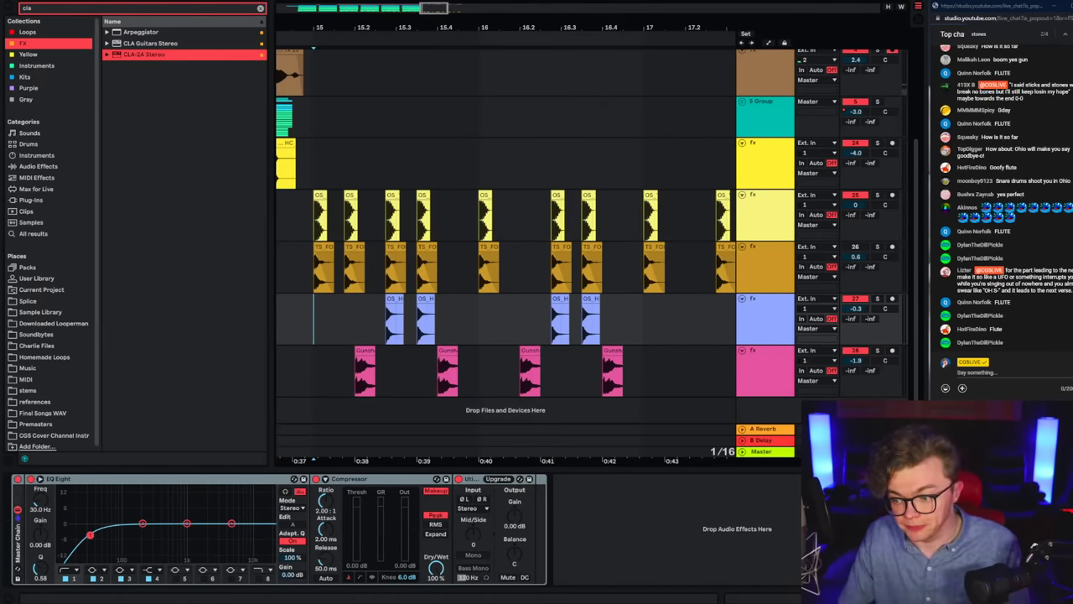
Step: Switch to the media downloader and open the YouTubeDownloads folder from the Scooby Doo laugh sound effect, alongside the arrangement
key(alt+Tab)
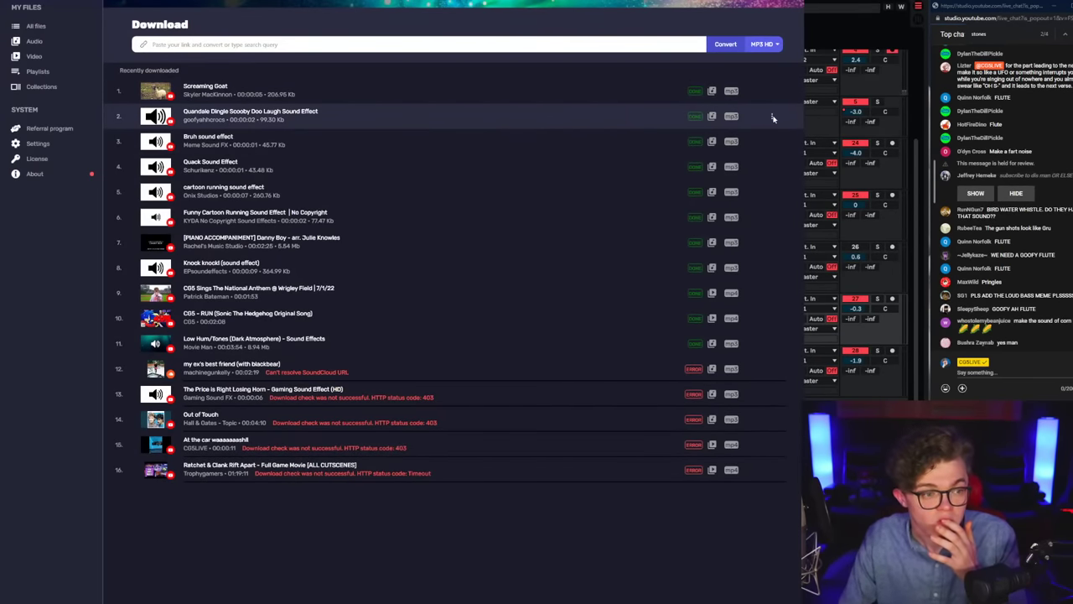
click(773, 117)
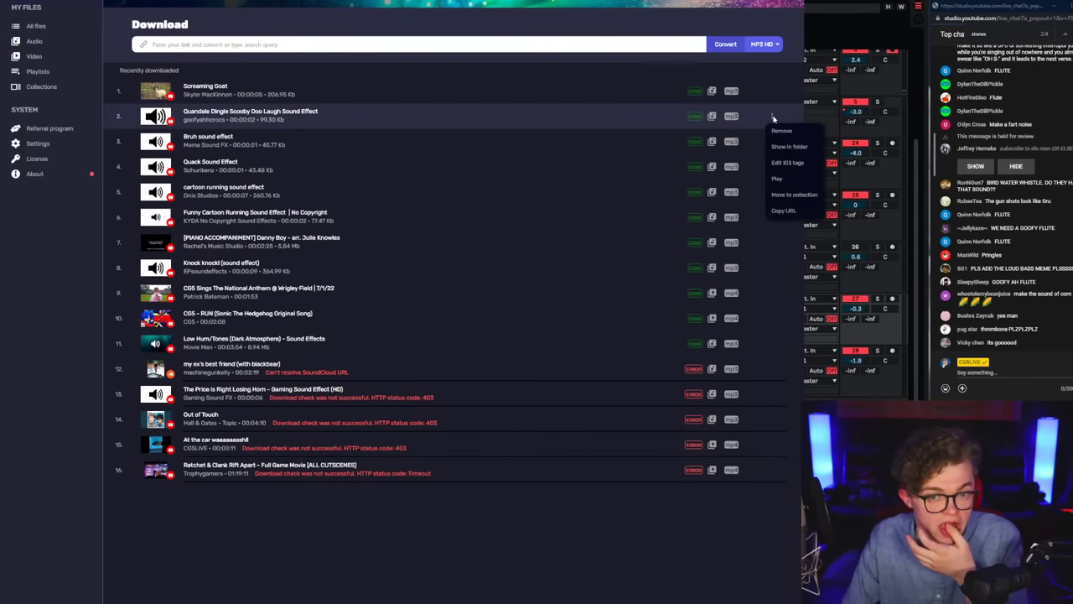
click(386, 596)
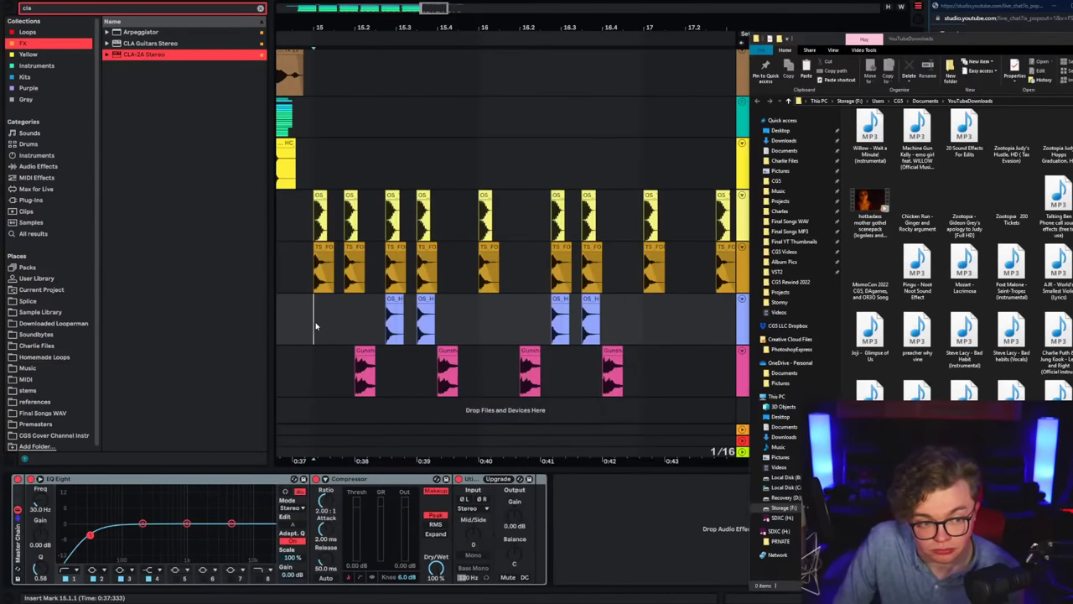
Step: Add the cartoon running sound effect from the YouTubeDownloads folder to a new track at bar 15 and turn off its warping
key(space)
key(space)
click(435, 379)
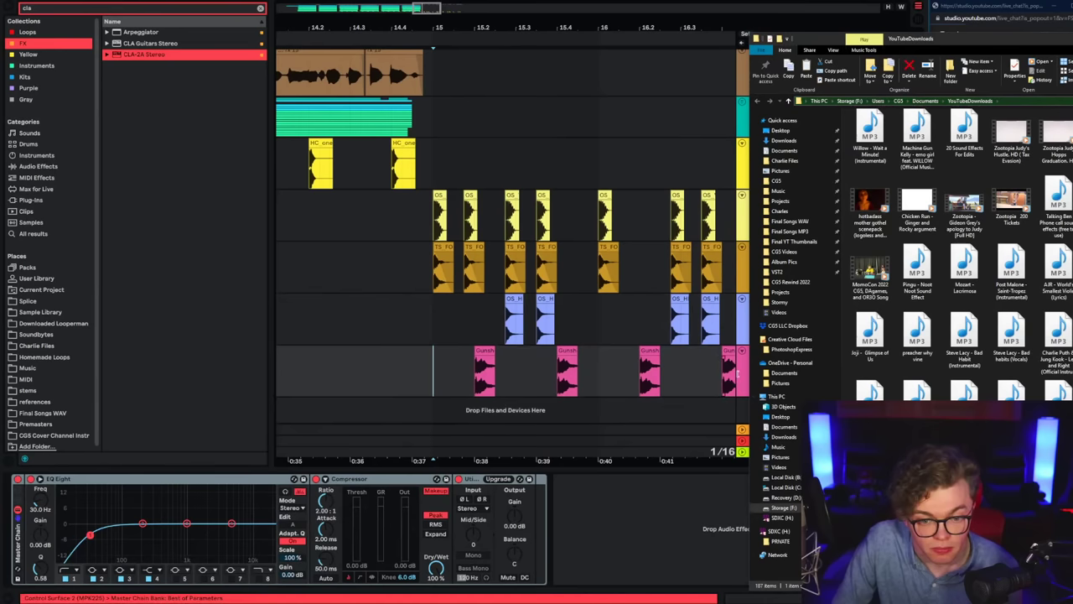
scroll(511, 293, down, 1)
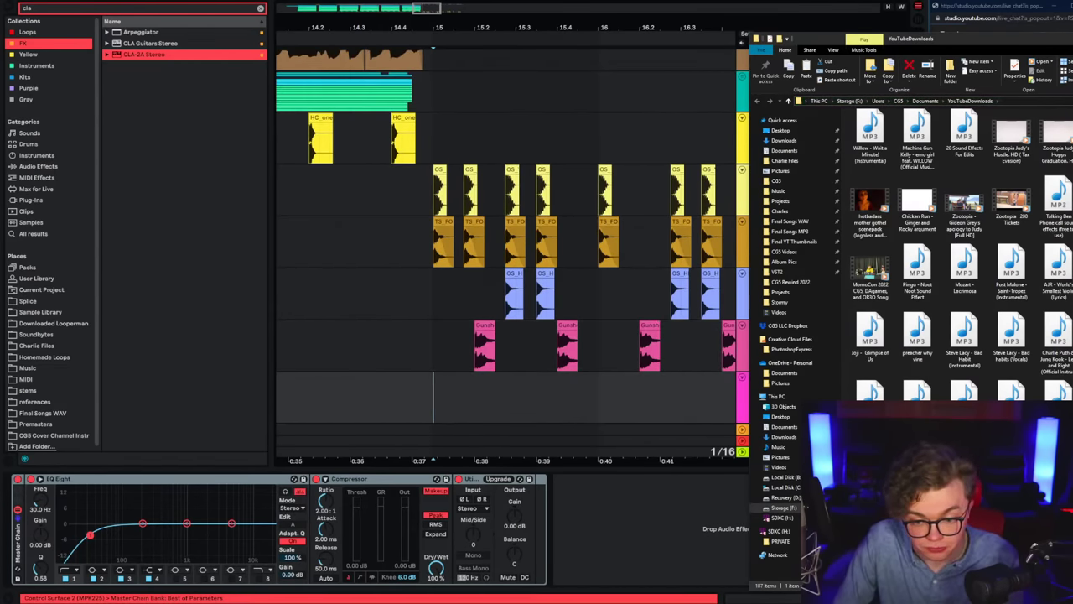
click(435, 412)
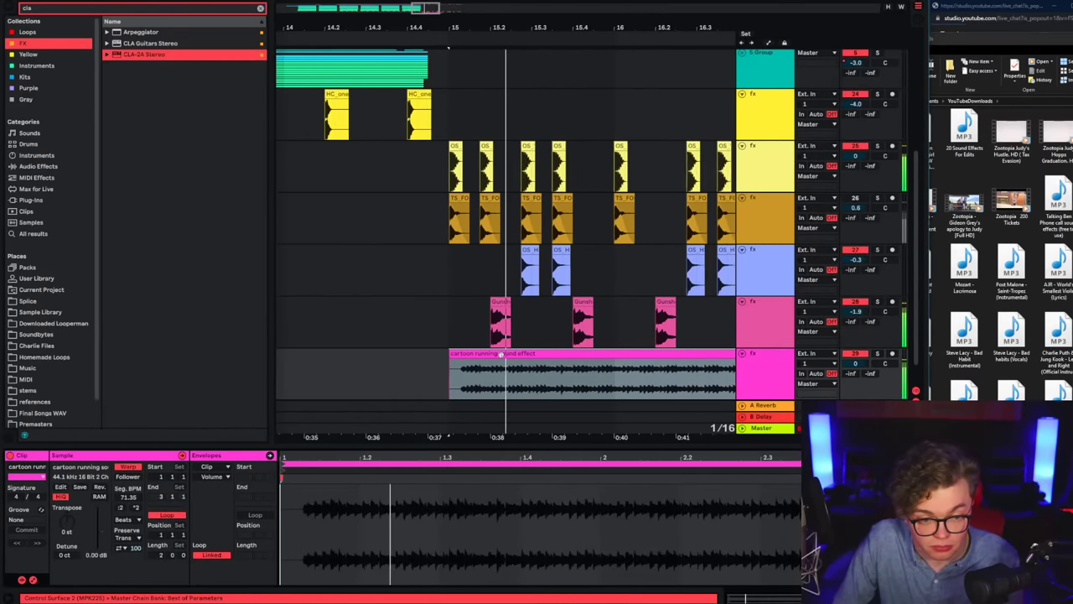
click(128, 467)
key(space)
click(450, 377)
Step: Turn the arrangement grid off, solo the cartoon running track and play it
right_click(502, 378)
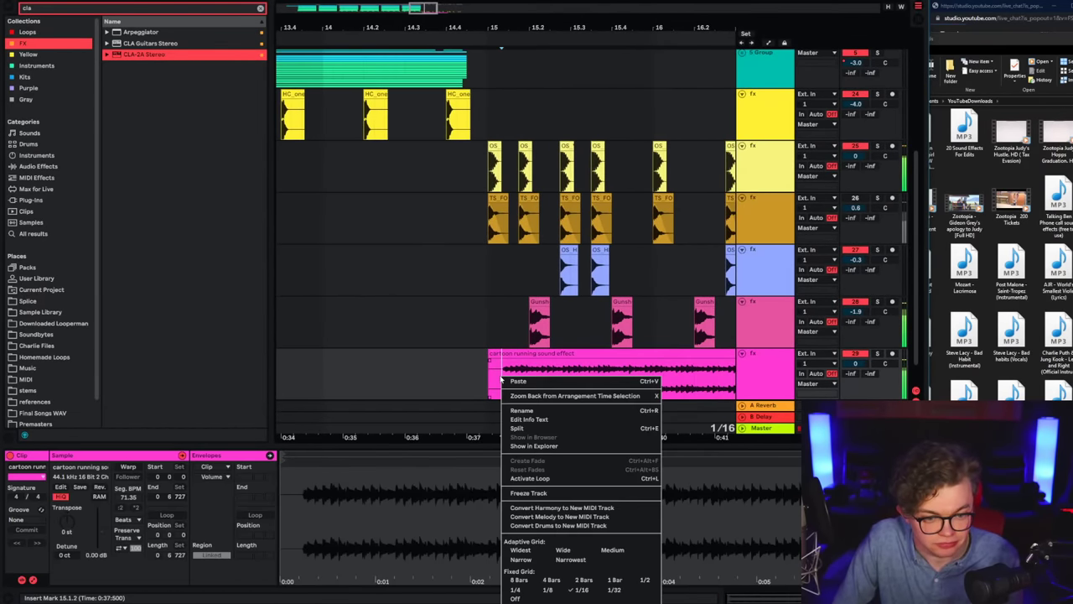
click(514, 597)
click(878, 354)
key(space)
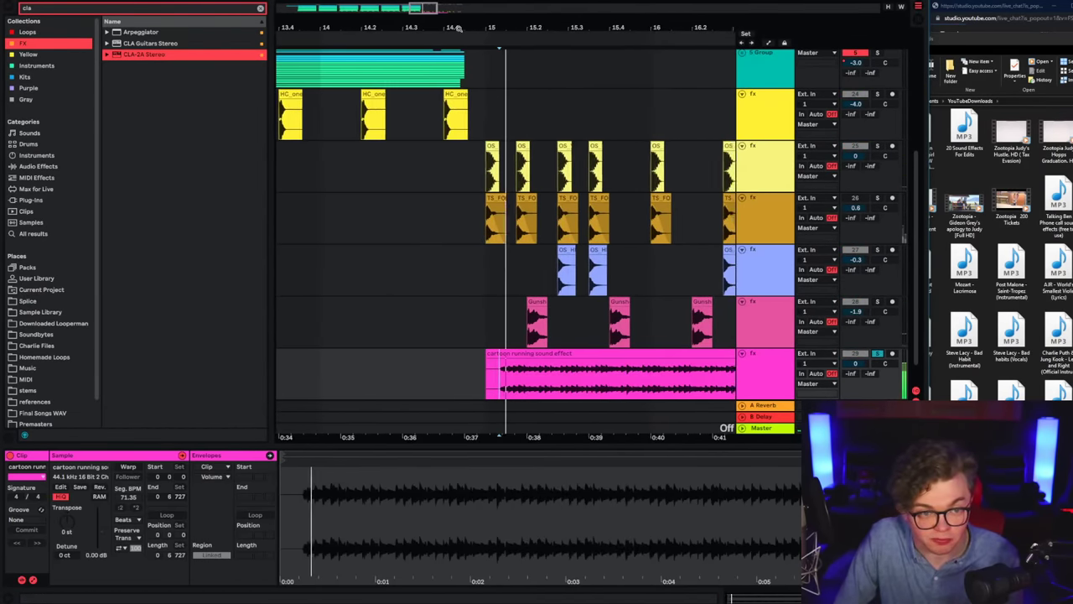
Step: Listen through the opening of the running effect and select a slice of about 0.3 seconds shortly before beat 15.2
scroll(503, 261, up, 5)
key(space)
click(452, 396)
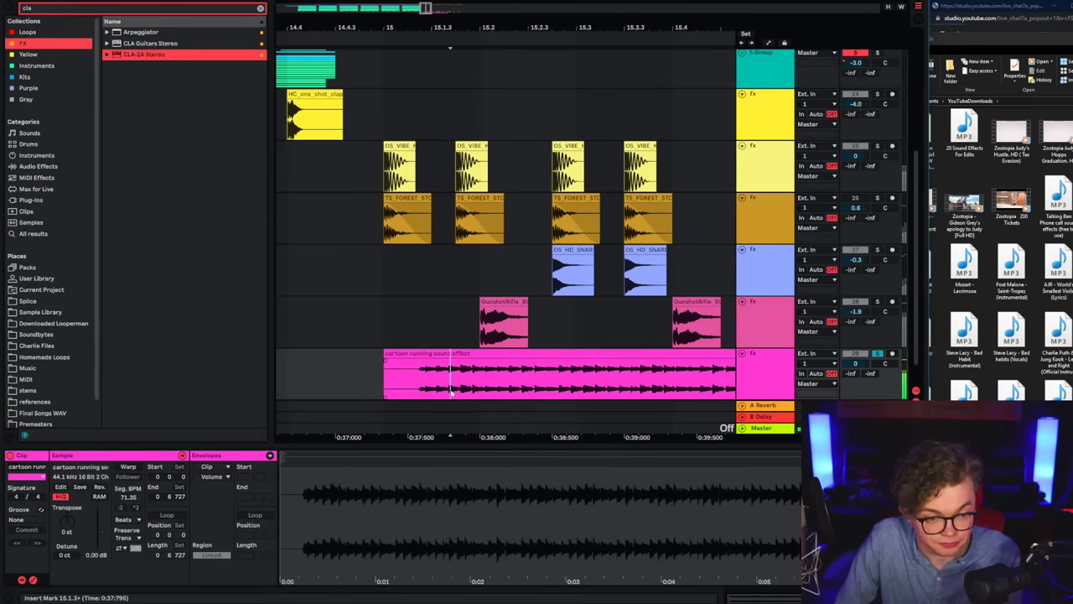
key(space)
key(space)
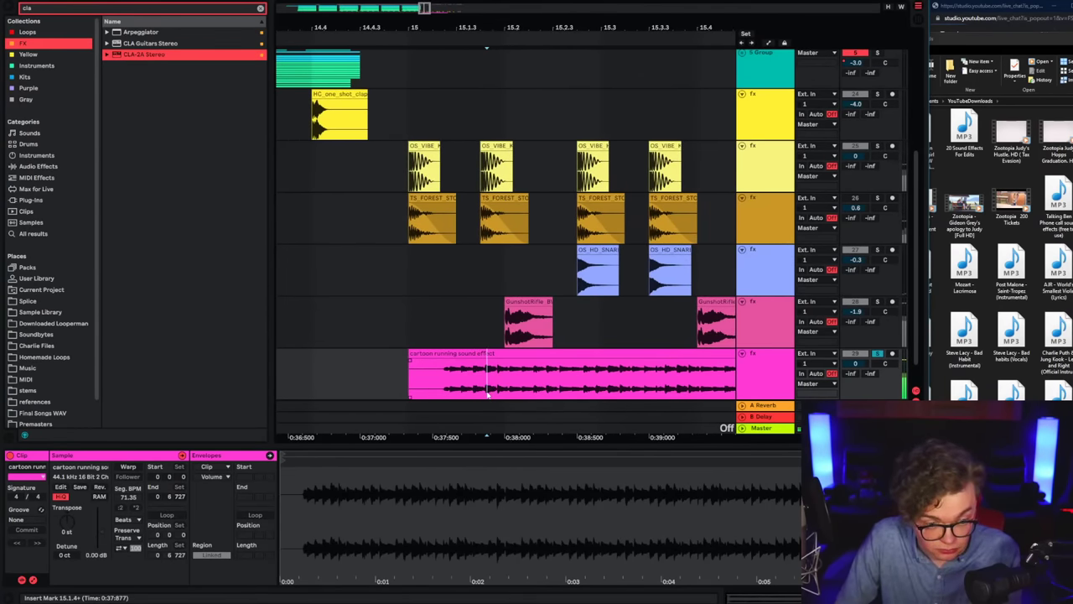
key(space)
key(space)
drag(488, 395, 499, 366)
key(space)
key(space)
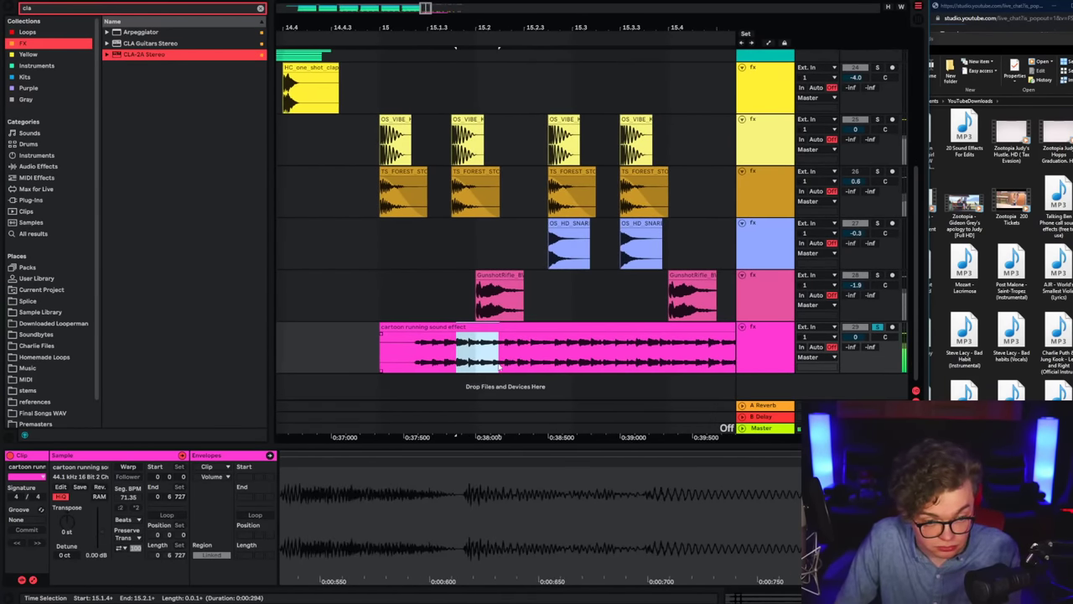
Step: Isolate the selected slice by removing the rest of the running effect, and place it at bar 15 on a 1-bar grid
key(Delete)
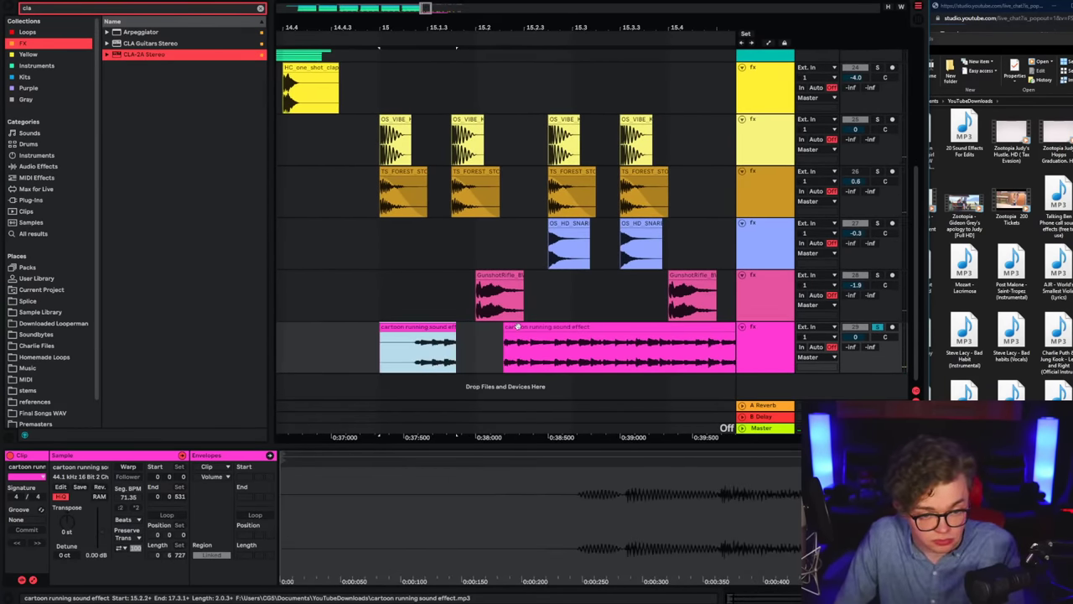
shift+click(517, 326)
key(Delete)
right_click(369, 337)
click(492, 459)
key(ctrl+z)
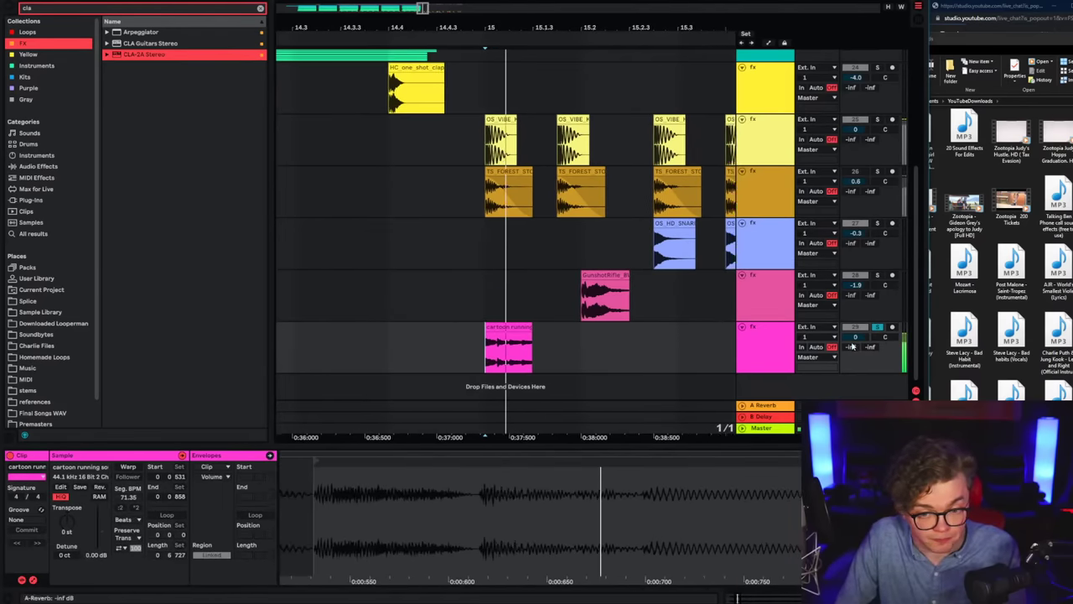
Step: Set the fixed grid to 1/4 and repeat the running slice back to back from bar 15 to make six clips
right_click(399, 322)
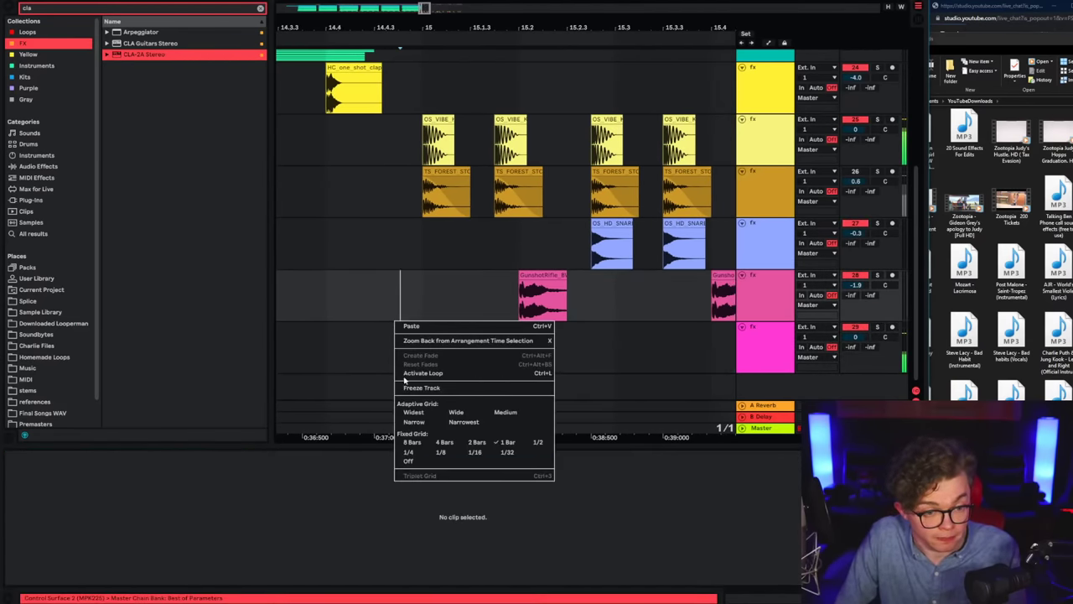
click(408, 452)
key(ctrl+z)
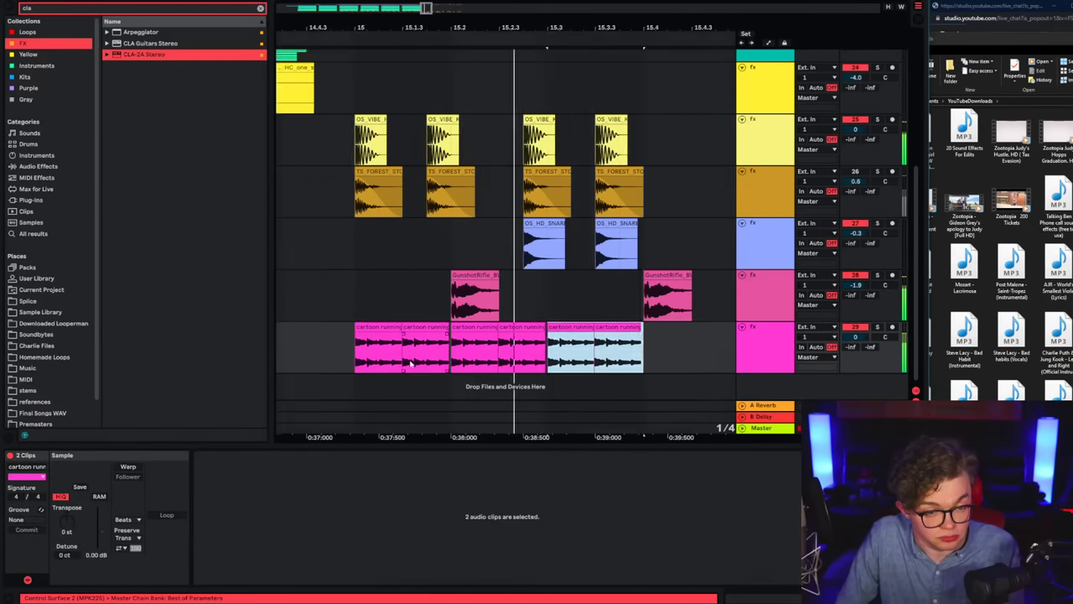
key(ctrl+d)
click(343, 357)
drag(351, 18, 508, 7)
Step: Undo the extra slice copies and duplicate the first two running slices until they fill bar 15
key(ctrl+z)
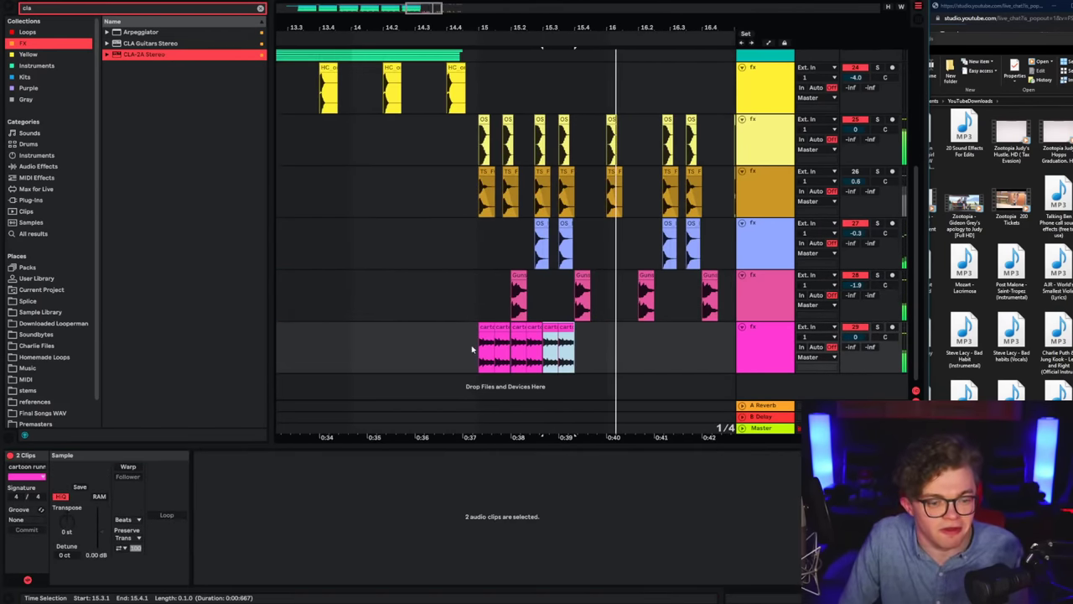
key(ctrl+z)
drag(482, 361, 510, 360)
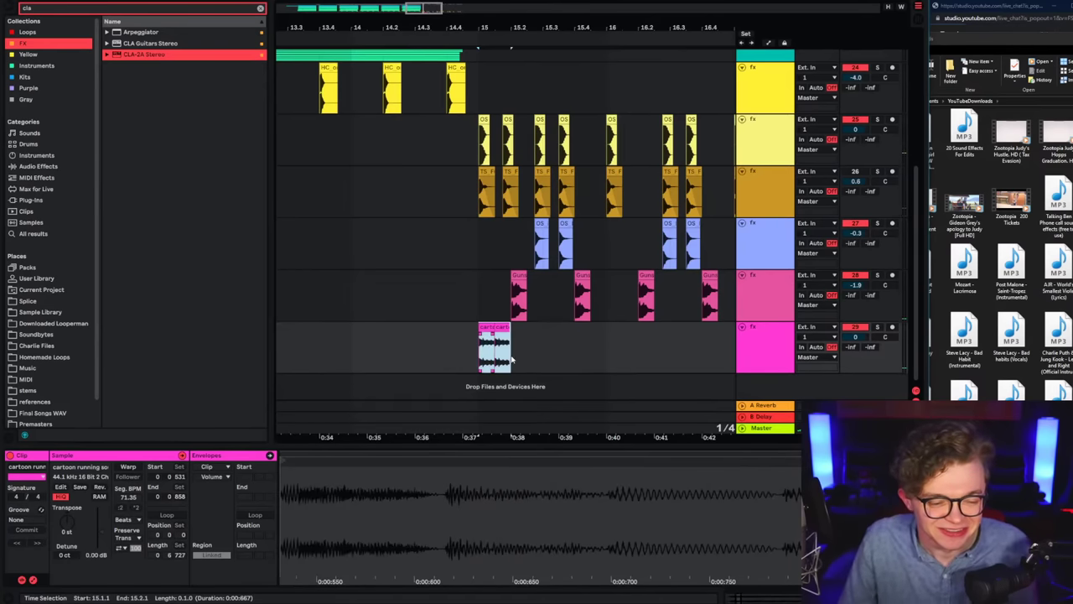
key(ctrl+d)
key(ctrl+d)
key(ctrl+d)
Step: Lower the running effect track's volume to -1.2 dB and extend its slices through the end of bar 16
click(471, 359)
key(space)
drag(855, 337, 855, 347)
drag(462, 356, 481, 361)
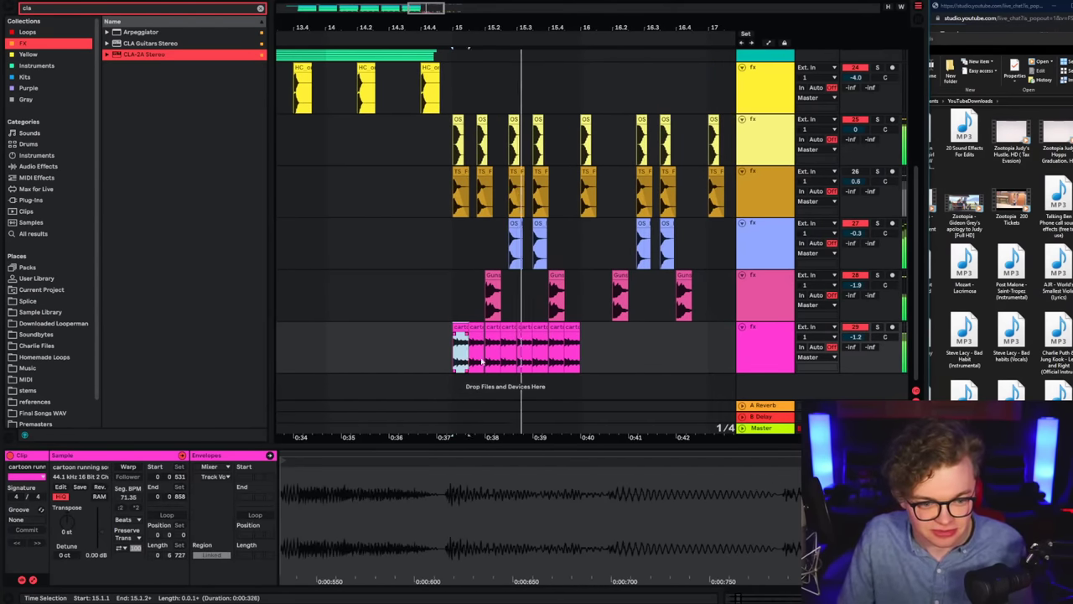
key(ctrl+d)
click(444, 126)
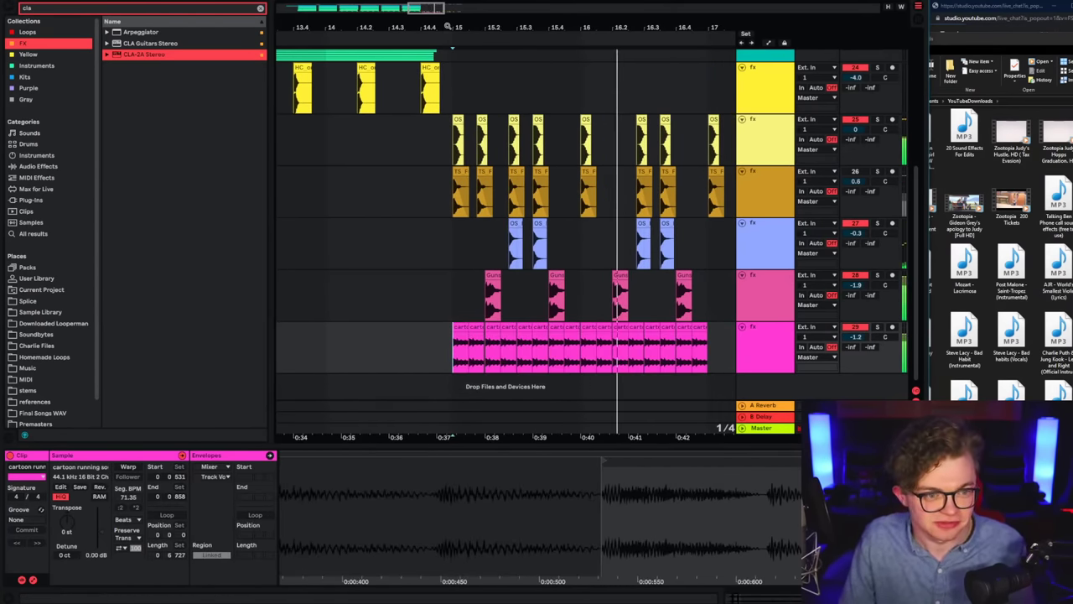
Step: Turn on warping for all 16 running slices, transpose them by -2 semitones and use the Complex warp mode
drag(448, 26, 415, 17)
drag(422, 346, 541, 360)
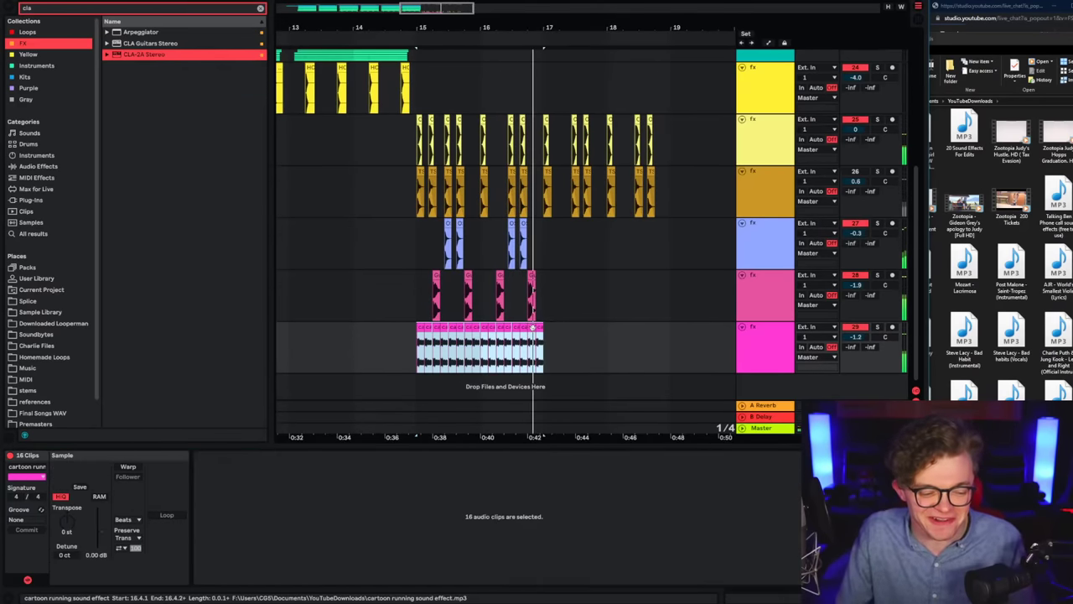
click(127, 466)
click(127, 519)
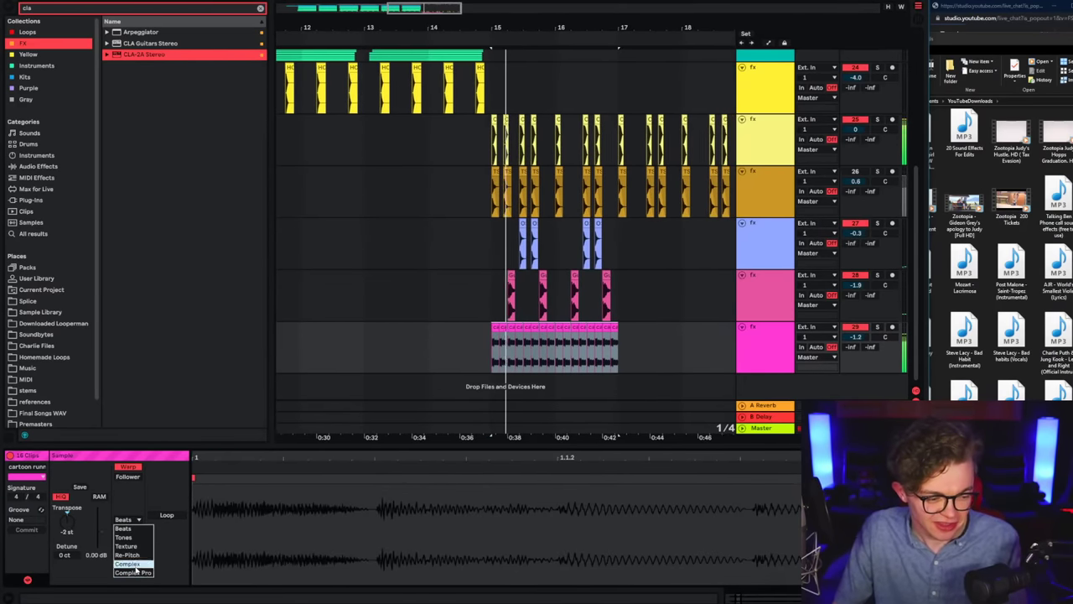
click(130, 565)
click(399, 361)
key(space)
drag(480, 361, 643, 354)
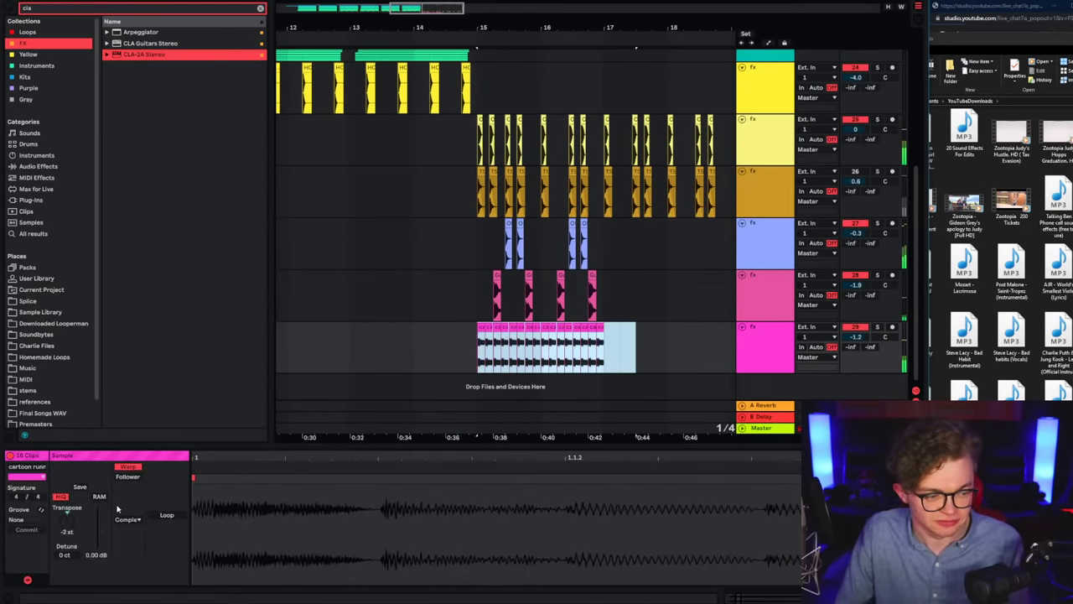
click(412, 357)
key(space)
Step: Play the section from bar 15 and check how the running slices fit with the chopped bass and drum tracks
scroll(527, 295, up, 5)
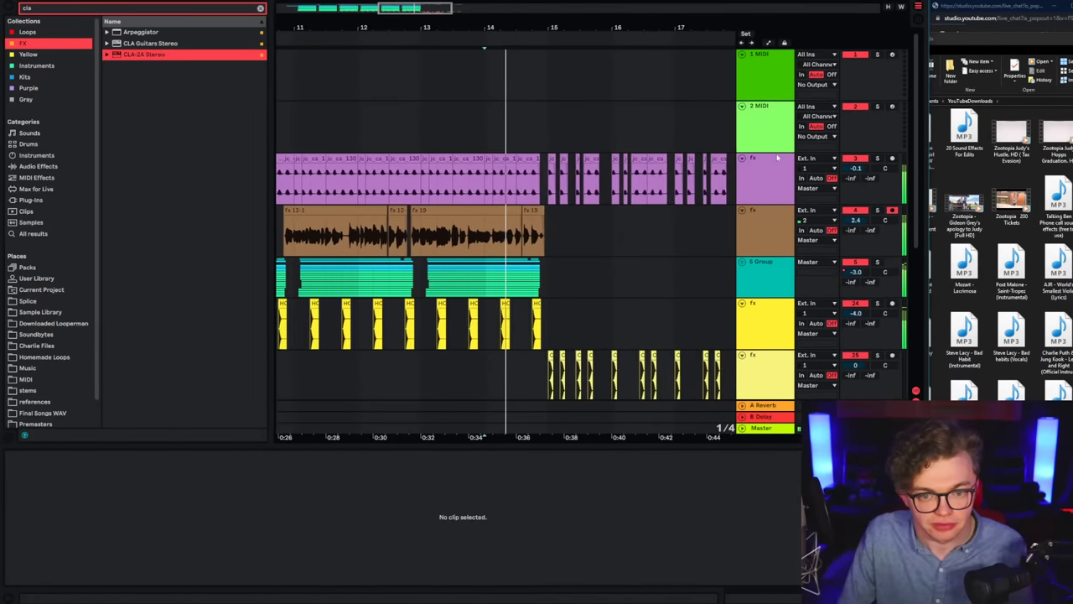
scroll(546, 172, up, 5)
click(480, 191)
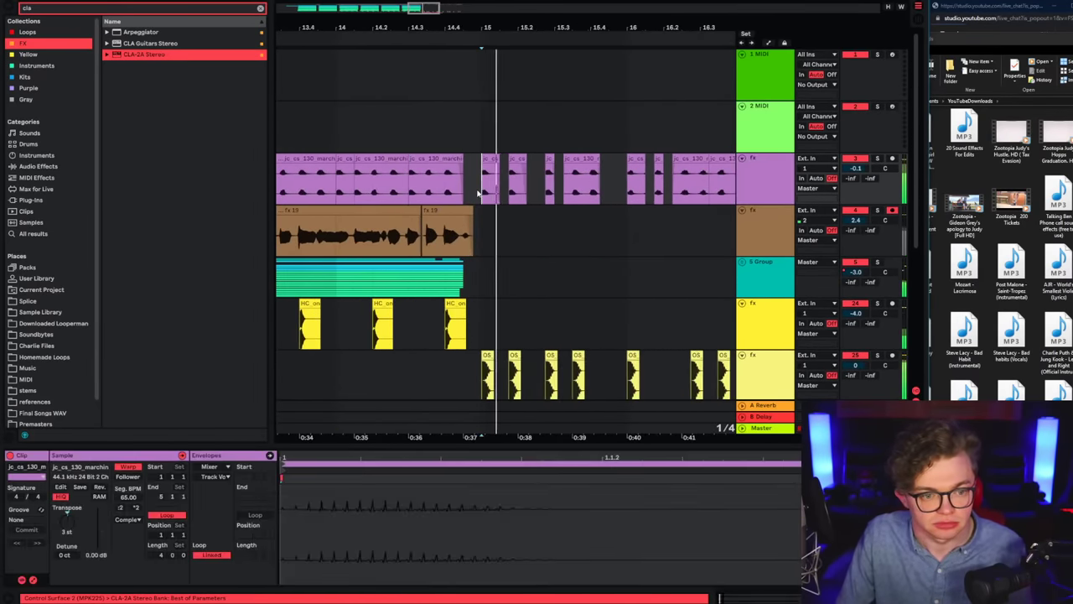
scroll(479, 189, down, 2)
drag(459, 25, 458, 10)
click(510, 189)
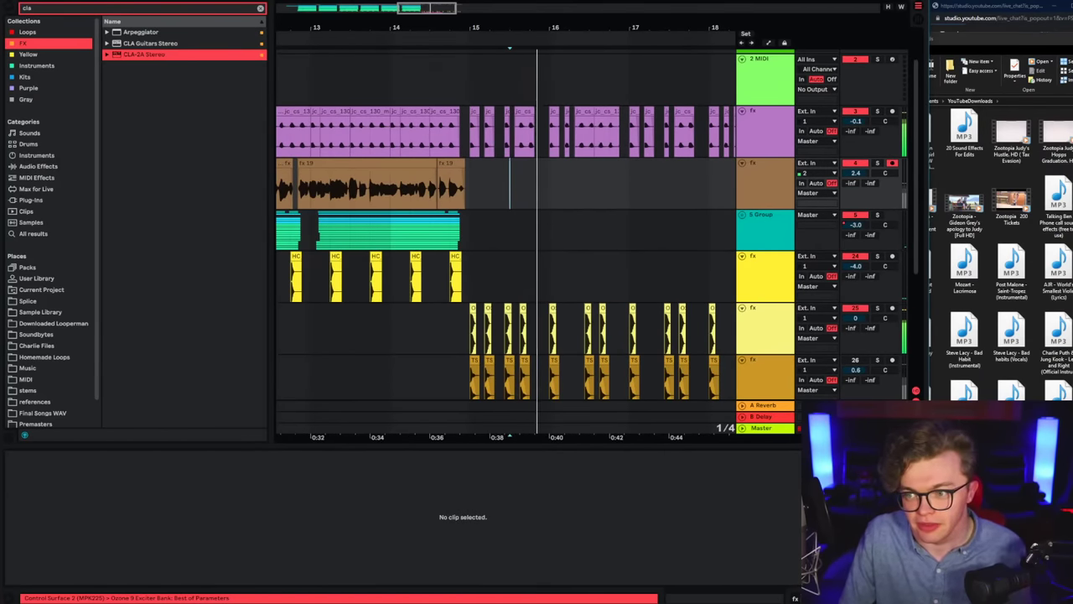
drag(468, 337, 386, 339)
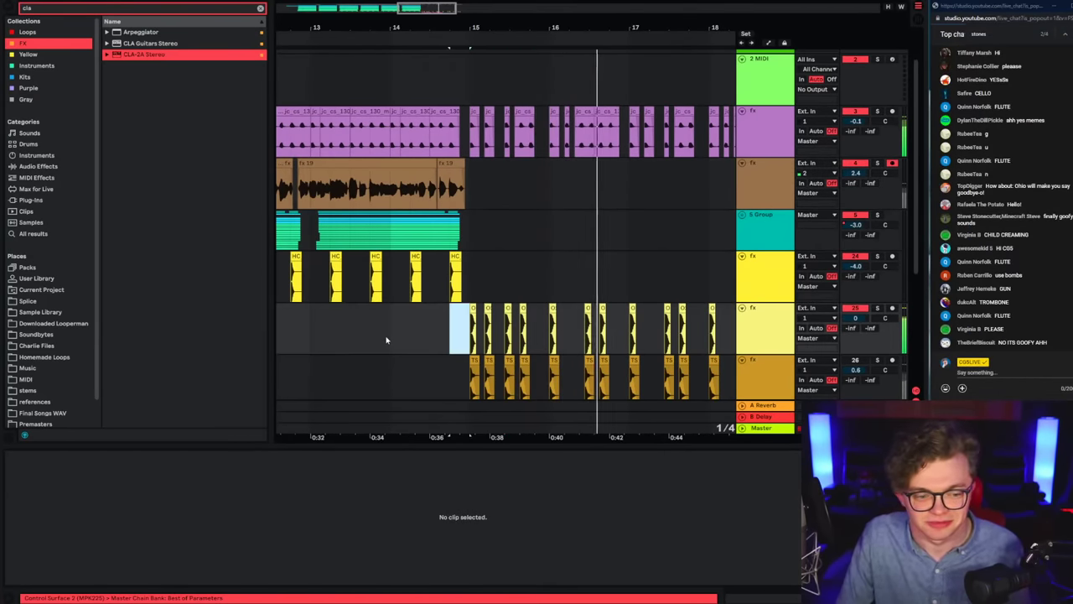
click(388, 339)
scroll(457, 284, down, 5)
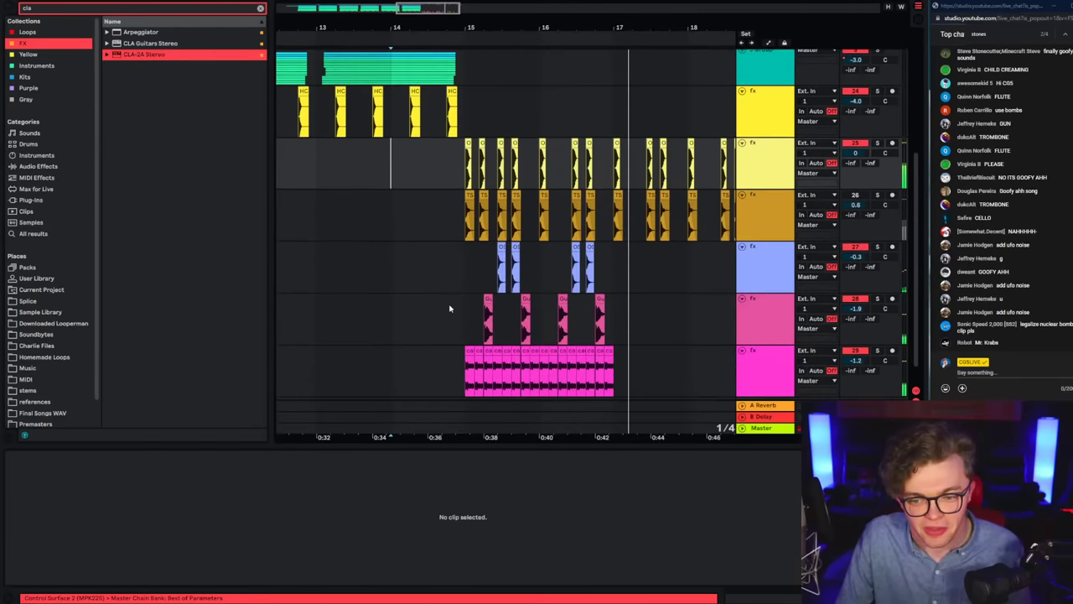
key(space)
key(space)
Step: Delete the first, third, fifth, seventh and ninth running slices counted from bar 15
scroll(453, 319, down, 1)
scroll(457, 325, left, 3)
click(520, 319)
click(566, 328)
key(Delete)
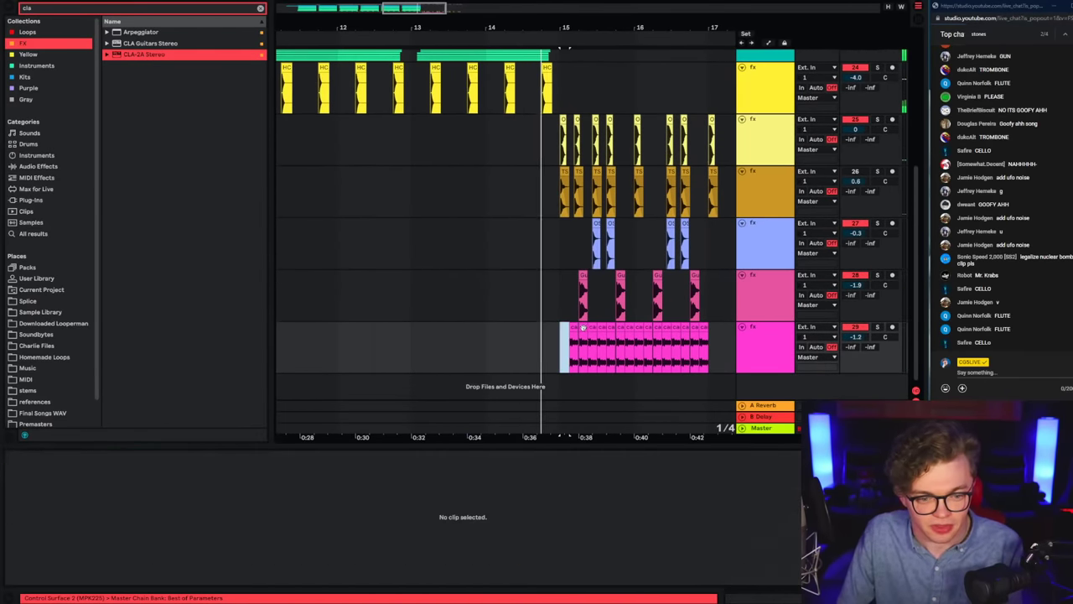
click(583, 327)
key(Delete)
click(602, 328)
key(Delete)
click(615, 327)
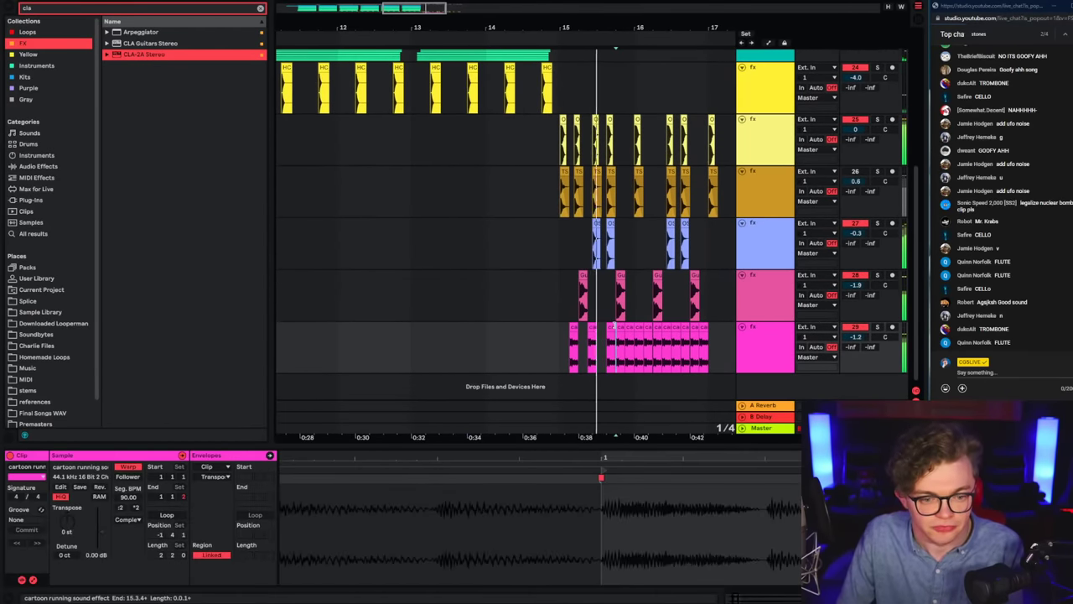
key(Delete)
click(631, 327)
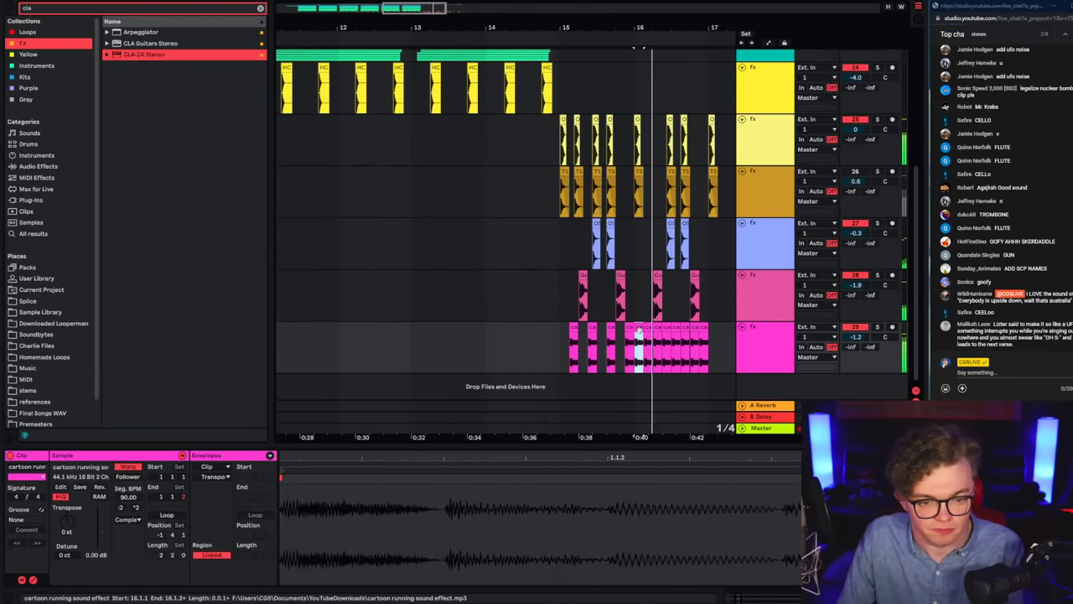
key(Delete)
Step: Play the thinned running pattern from bar 15 and delete the snare track
click(571, 355)
click(563, 356)
key(space)
key(space)
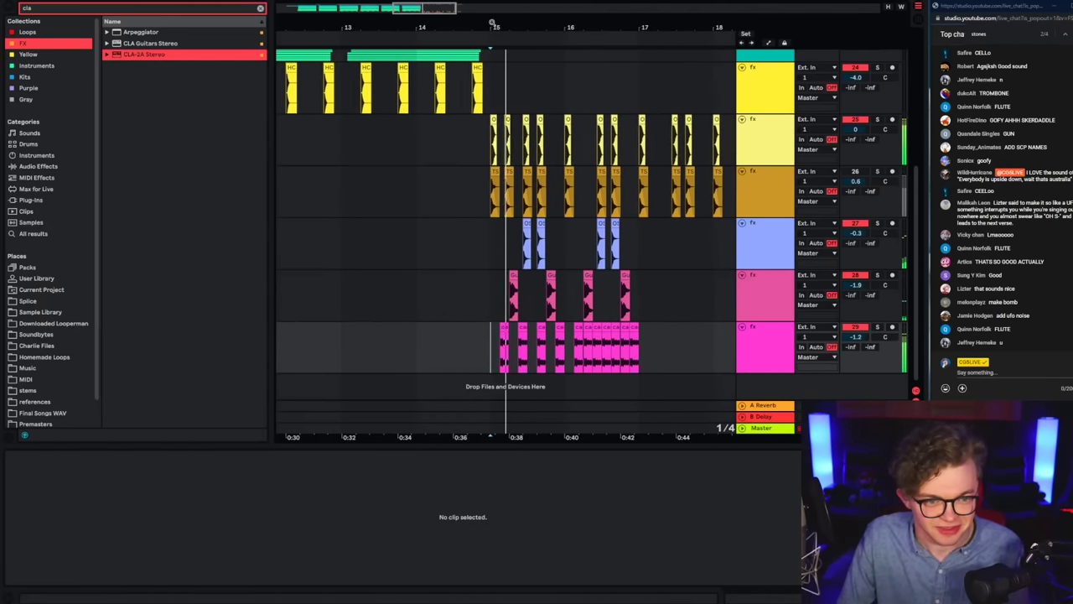
drag(493, 22, 474, 71)
click(475, 235)
click(475, 210)
click(473, 225)
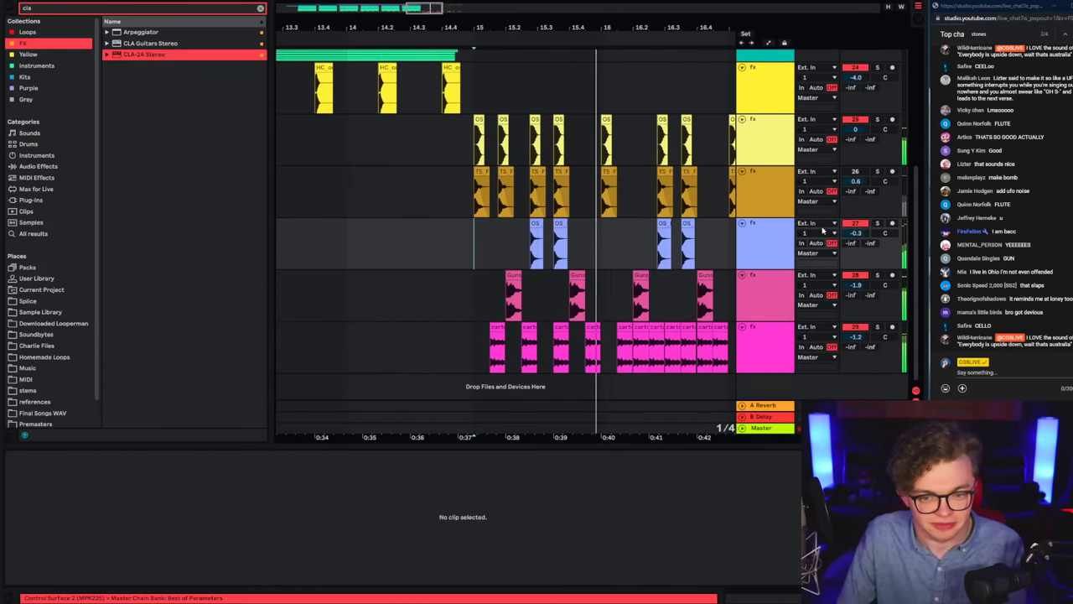
key(Delete)
Step: Play the transition into bar 15 without the snare track
drag(464, 28, 450, 24)
click(462, 173)
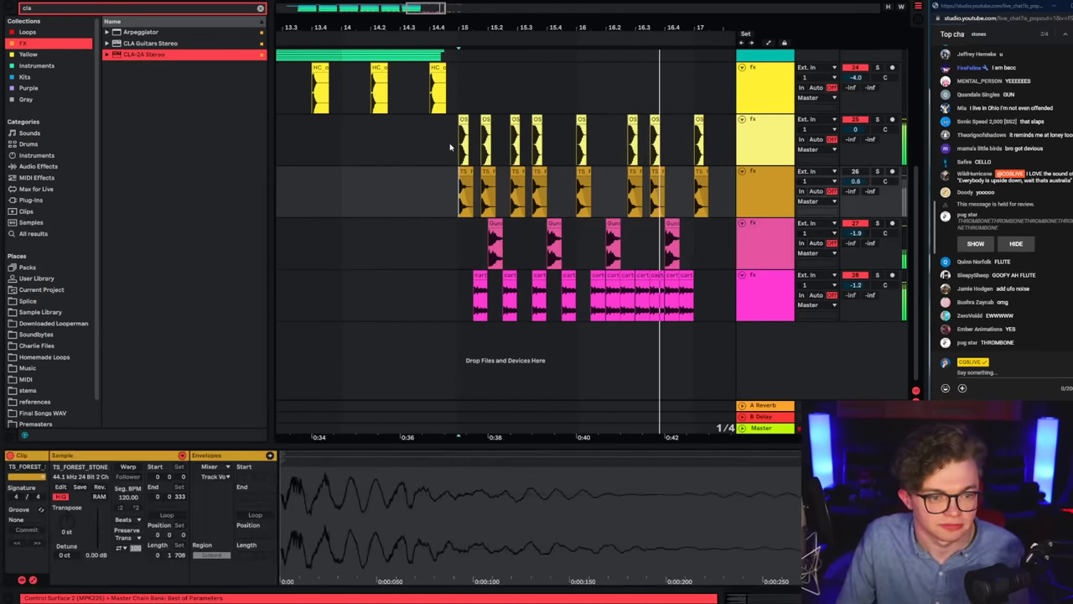
click(400, 151)
key(space)
key(space)
Step: Copy the two-bar running pattern from bar 15 and paste it at bar 17
drag(533, 296, 759, 304)
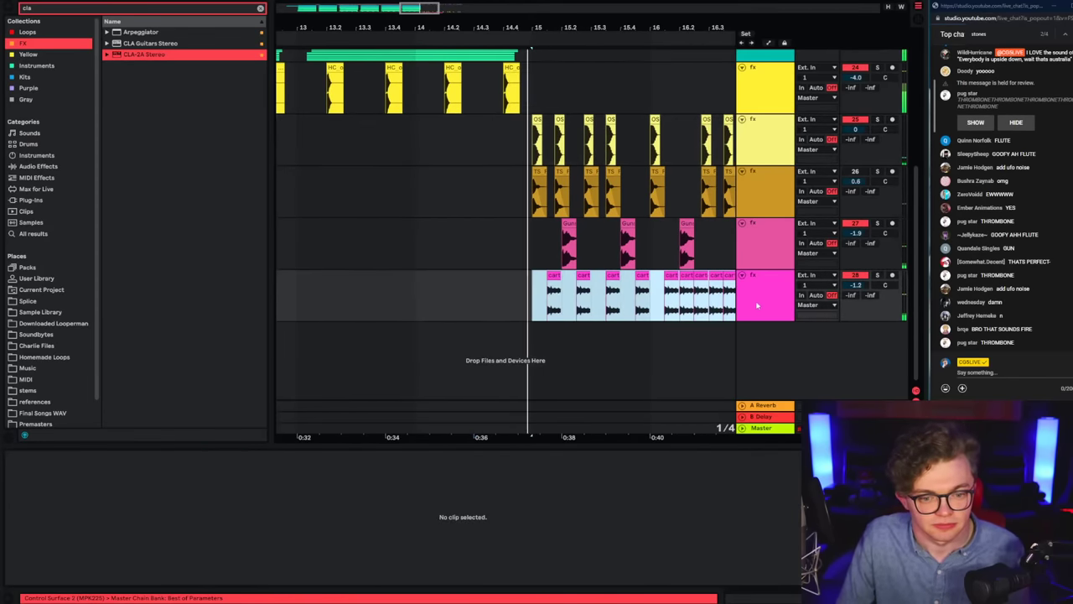
drag(498, 31, 445, 23)
click(646, 310)
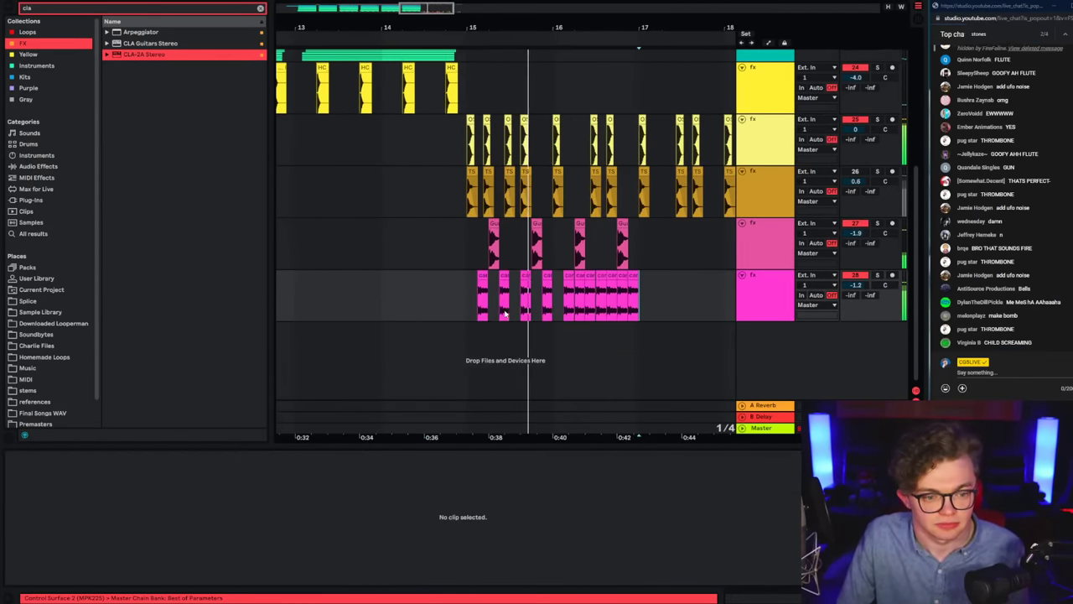
key(ctrl+v)
click(468, 314)
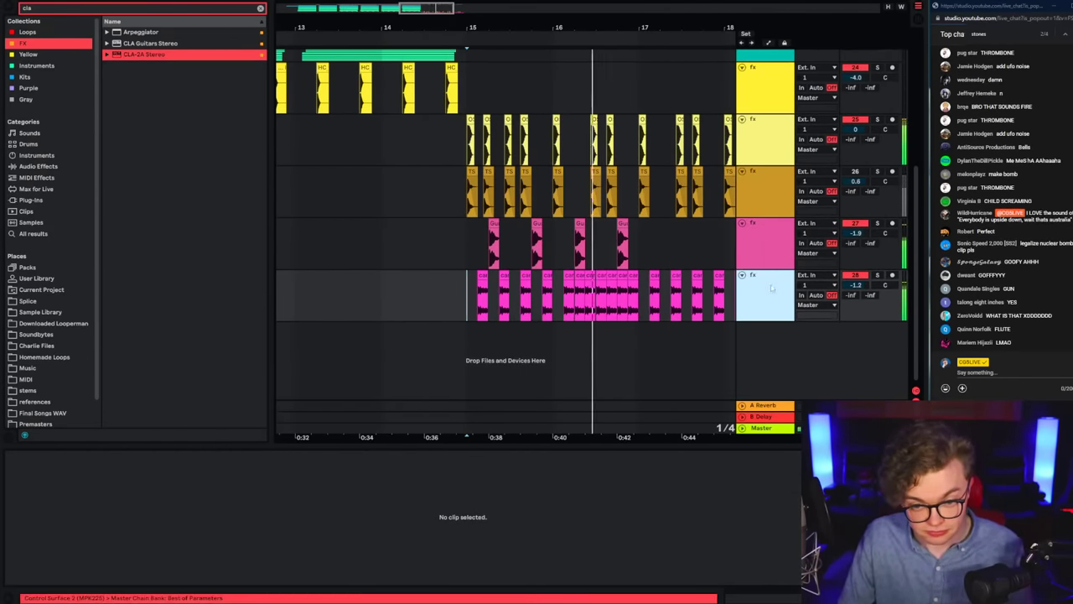
Step: Delete the last two running slices at the end of bar 16 and switch to the media downloader
click(630, 307)
key(Delete)
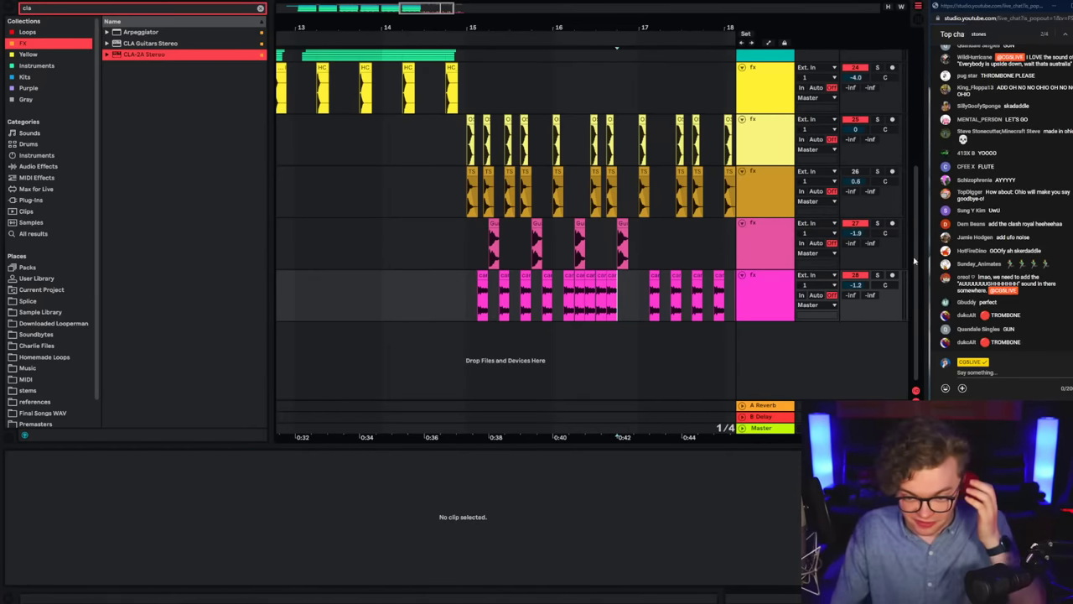
key(alt+Tab)
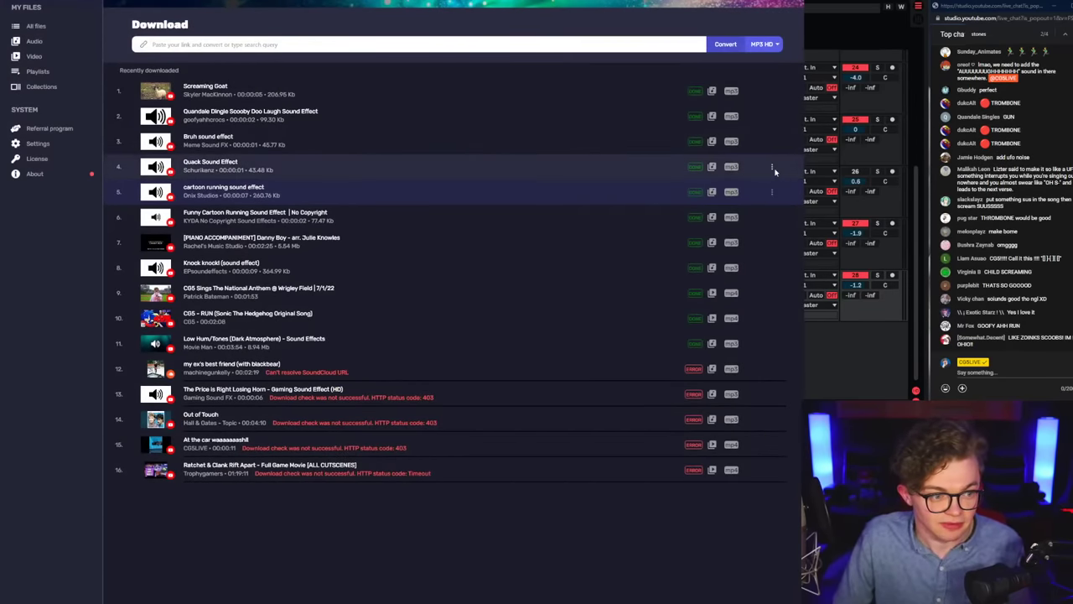
Step: Bring the downloaded Funny Cartoon Running Sound Effect onto a new track at bar 15 and turn off its warping
click(788, 247)
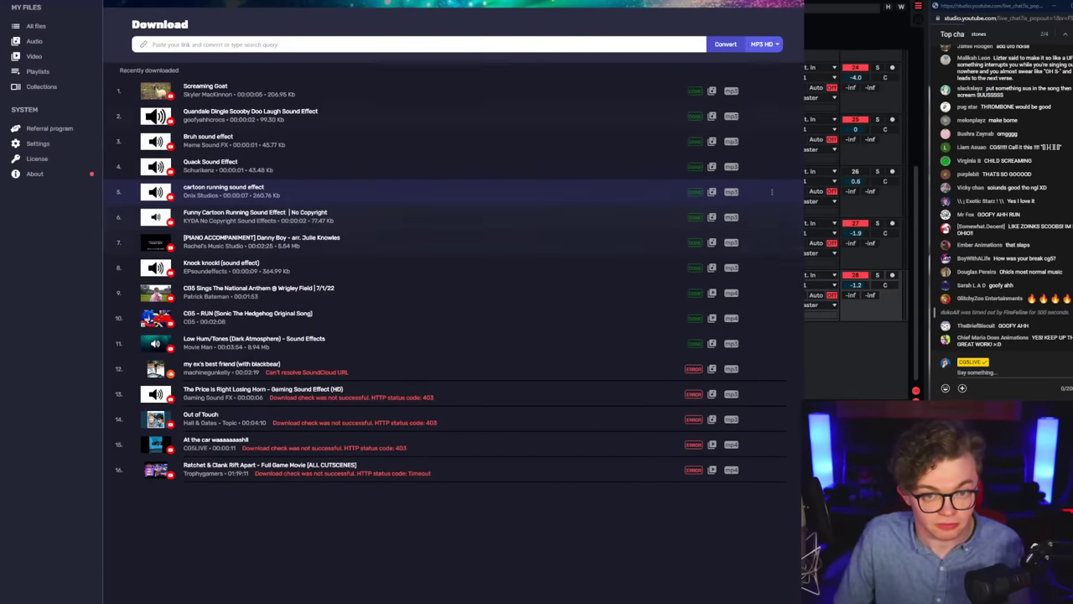
key(alt+Tab)
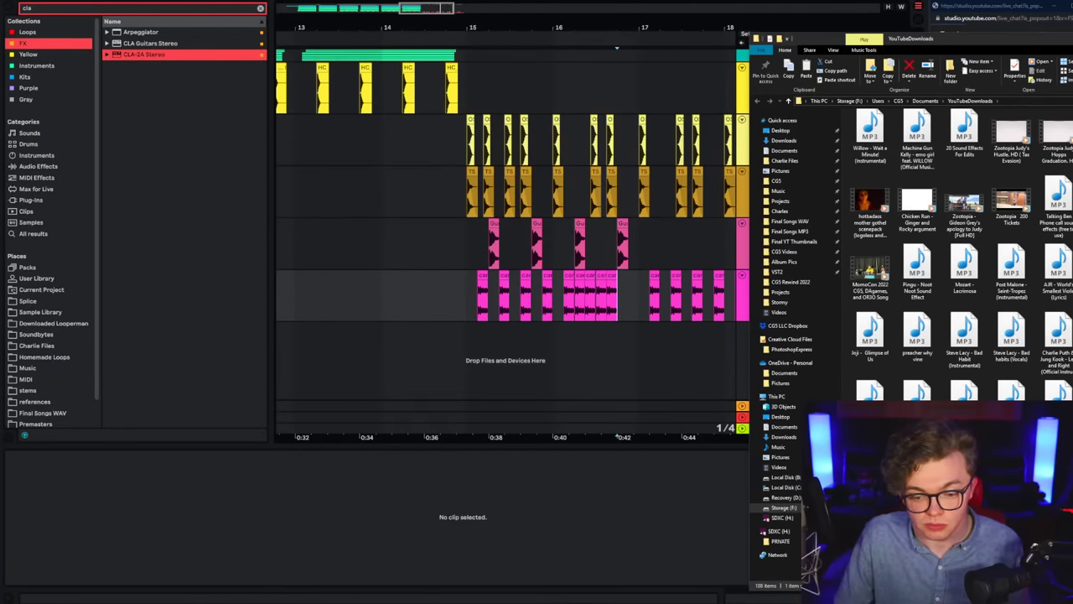
drag(479, 347, 478, 346)
click(1071, 39)
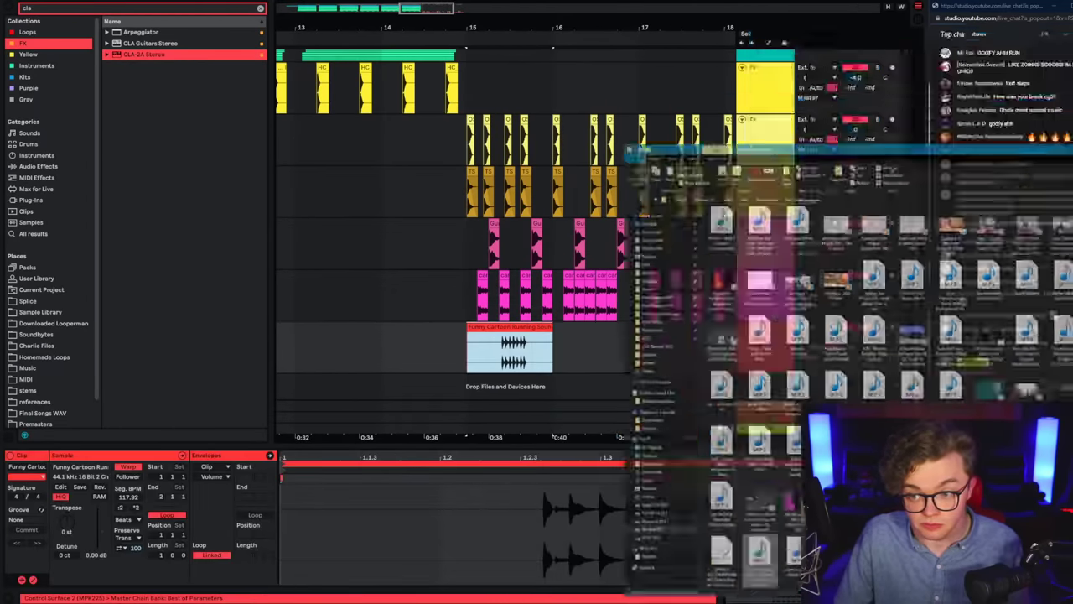
click(134, 466)
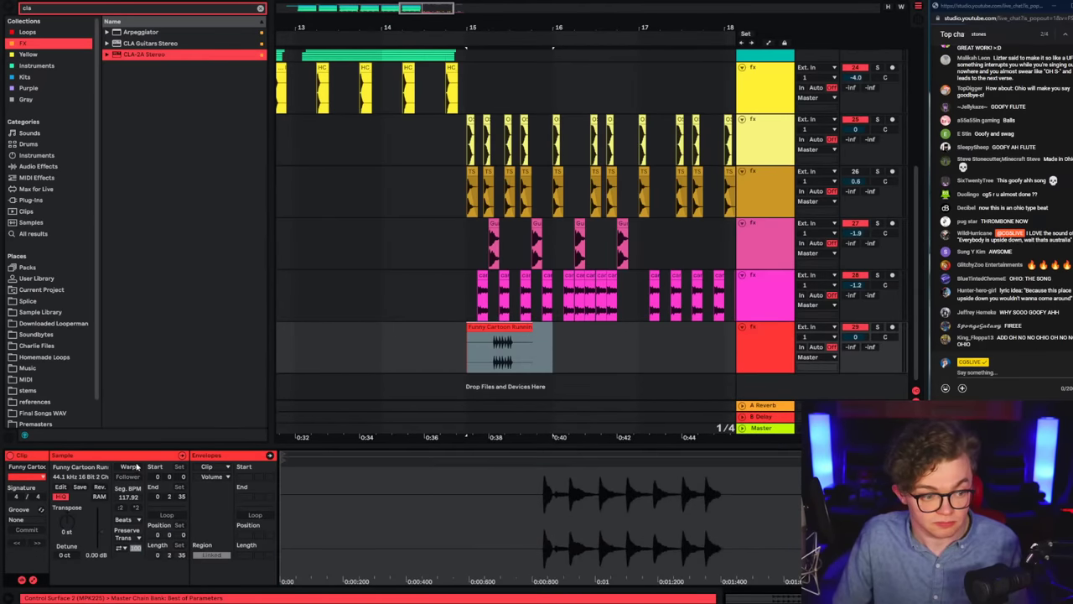
Step: Play the new running effect at bar 15 and set the arrangement grid to 1/16
click(455, 367)
key(space)
scroll(481, 360, up, 5)
right_click(479, 362)
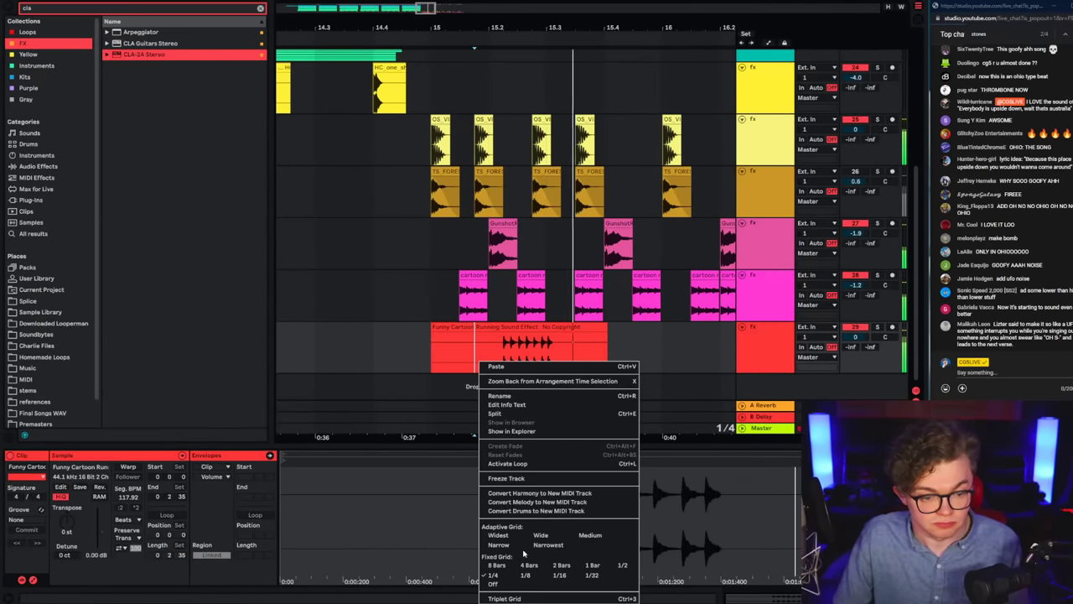
click(488, 583)
right_click(468, 362)
click(519, 577)
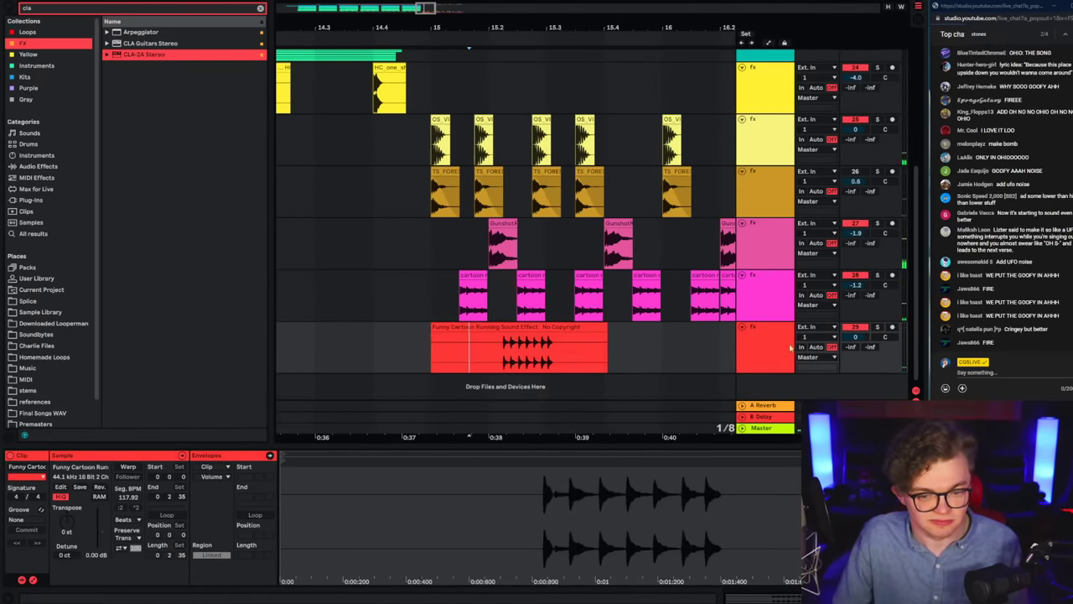
right_click(504, 361)
click(584, 575)
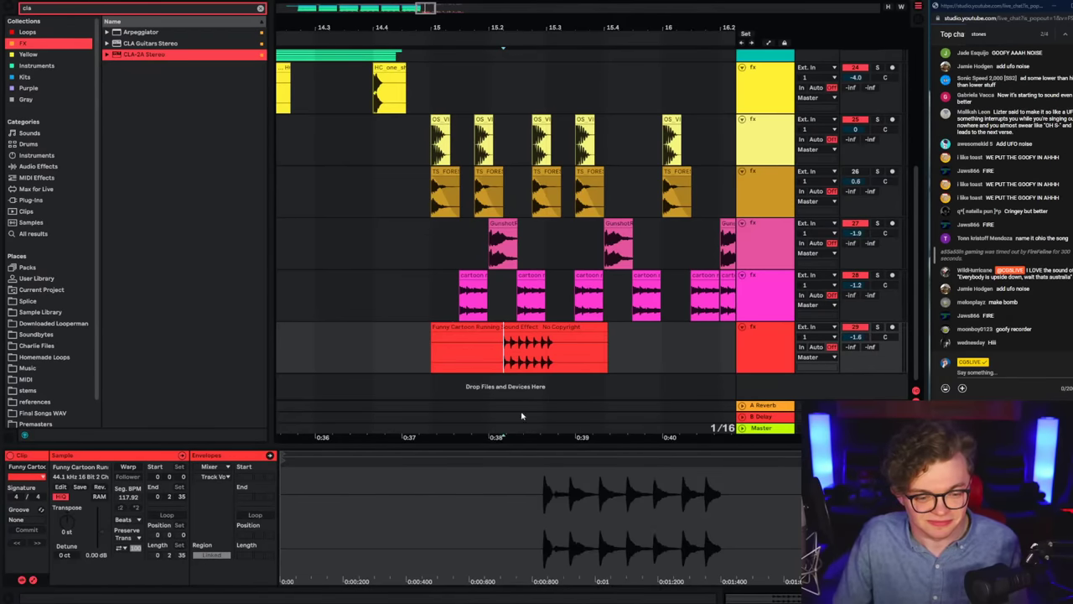
Step: Cut the footsteps slice out of the new running clip, clear the rest, and paste the slice at 15.2
drag(517, 360, 546, 360)
key(Delete)
drag(416, 355, 662, 355)
key(Delete)
click(433, 345)
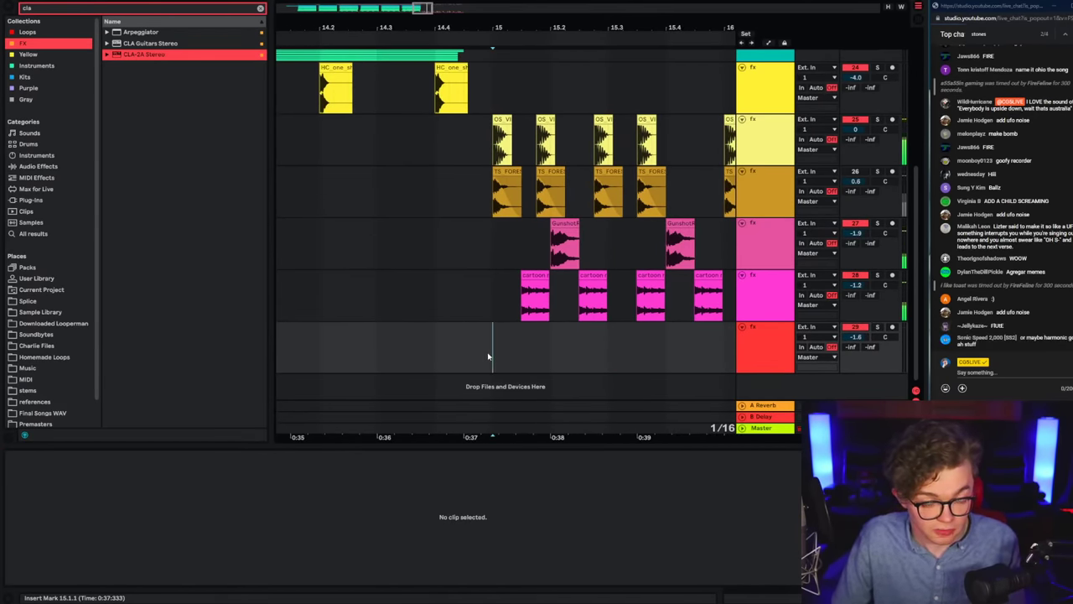
key(ctrl+v)
click(497, 353)
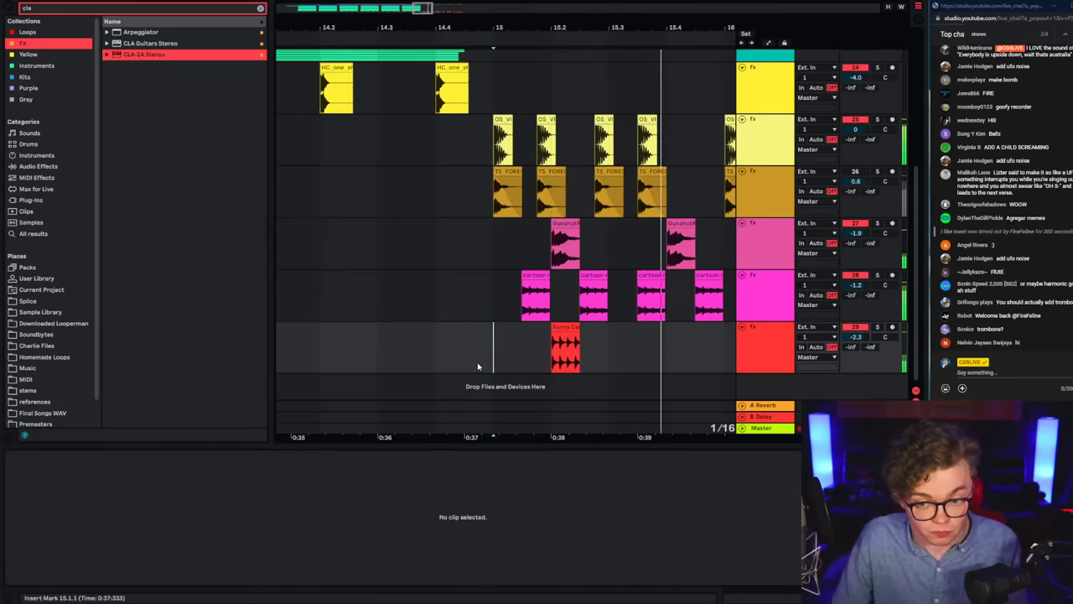
click(452, 356)
Step: Duplicate the footsteps slice to 15.4 and play the pattern from bar 15
drag(527, 341, 626, 344)
scroll(625, 343, down, 2)
key(ctrl+d)
click(405, 359)
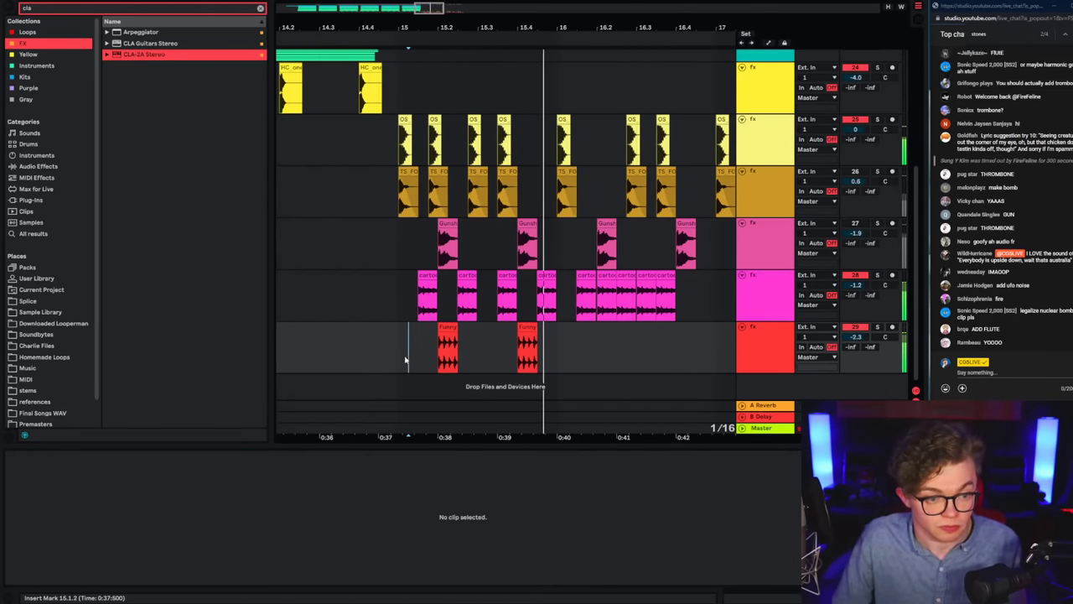
key(space)
key(space)
click(409, 346)
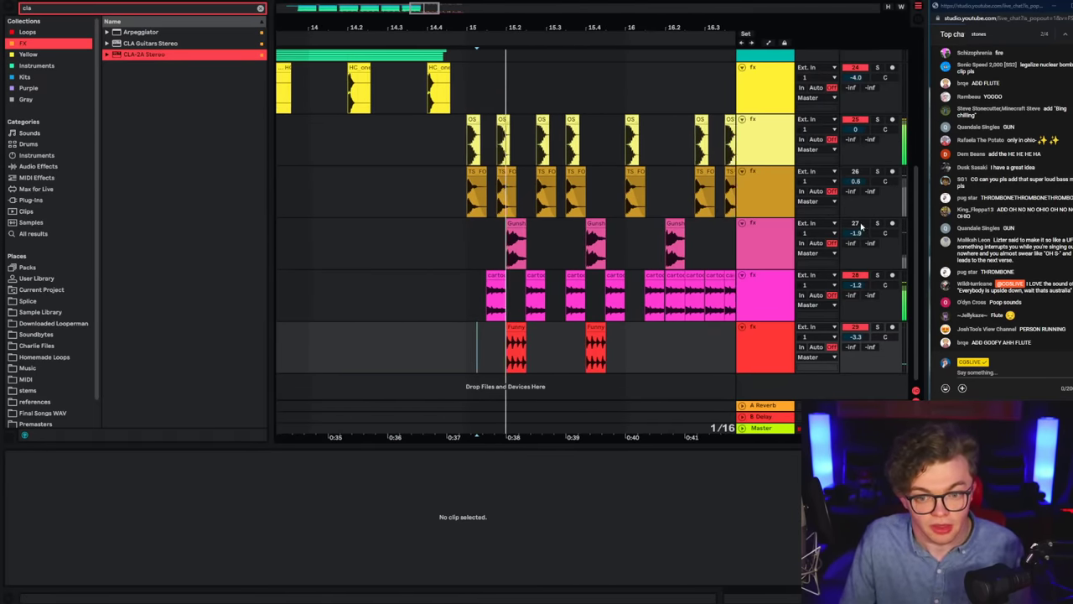
Step: Try placing gunshots on the first four kick hits of bar 15 and play the result
click(505, 243)
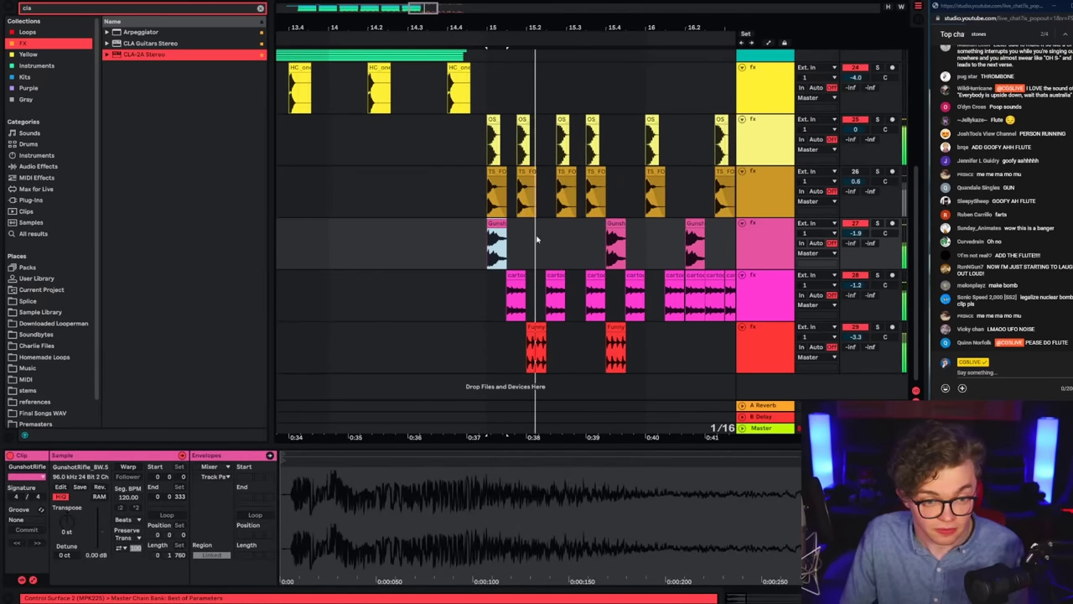
click(506, 267)
click(553, 254)
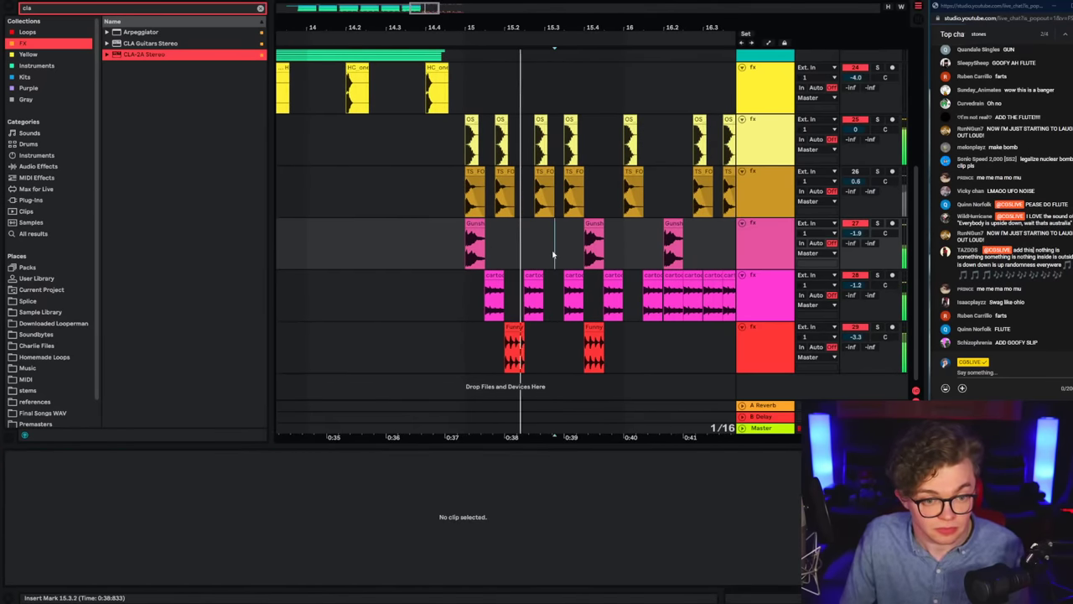
click(534, 251)
key(ctrl+v)
click(541, 247)
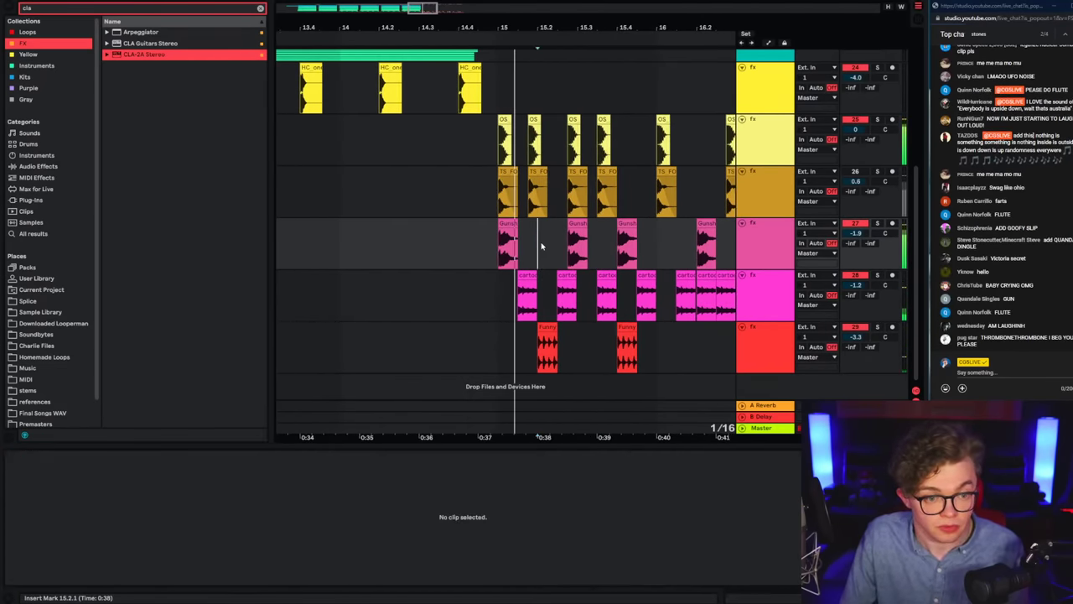
key(ctrl+v)
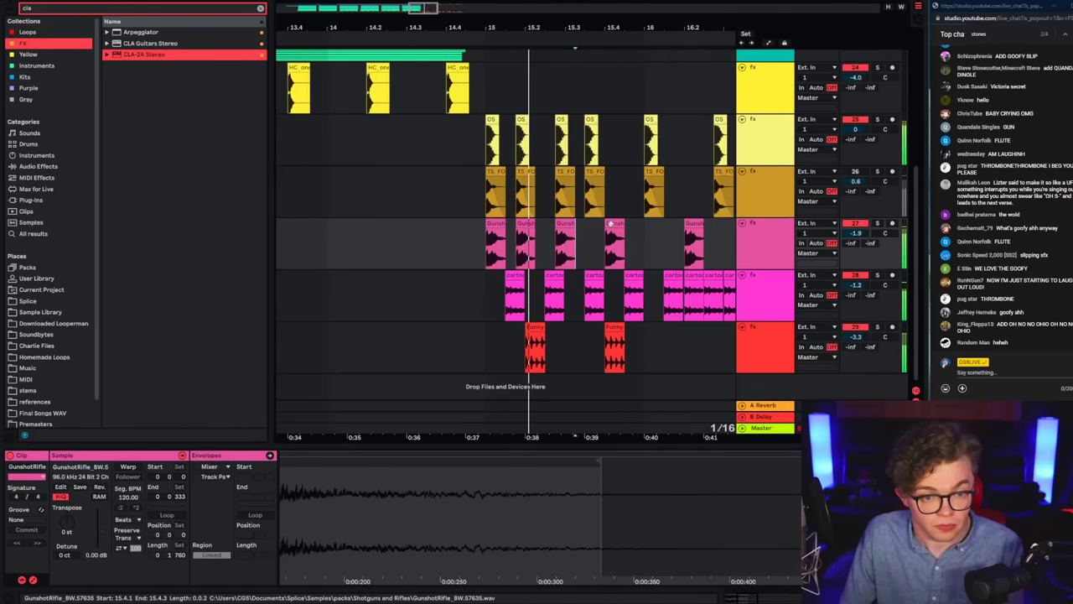
click(484, 256)
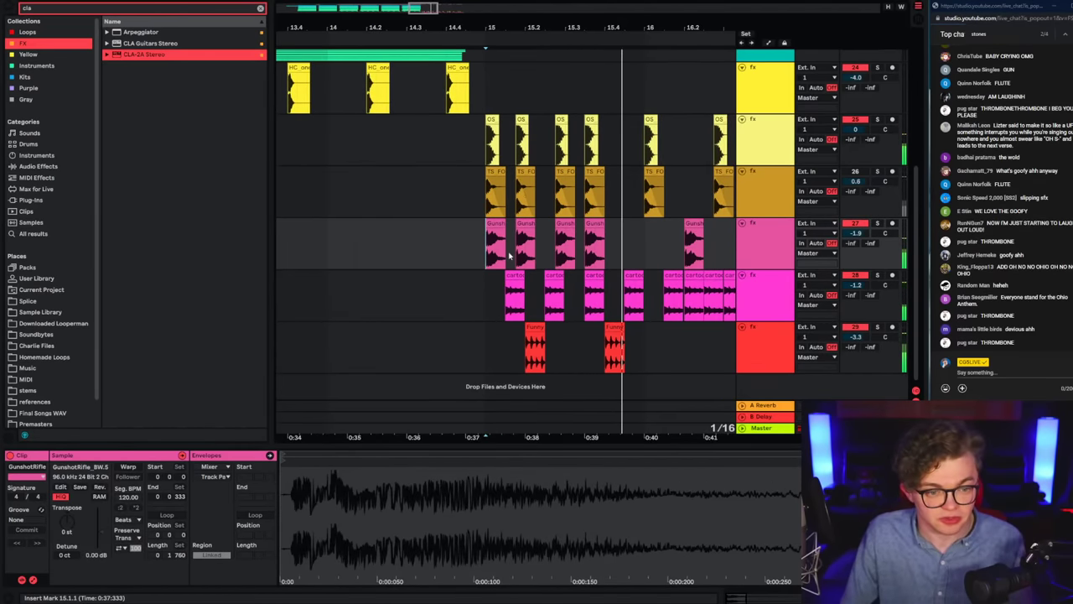
Step: Delete all but one of bar 15's gunshots, move the remaining one to 15.2 and play it
click(495, 224)
key(Delete)
drag(538, 248, 604, 245)
key(Delete)
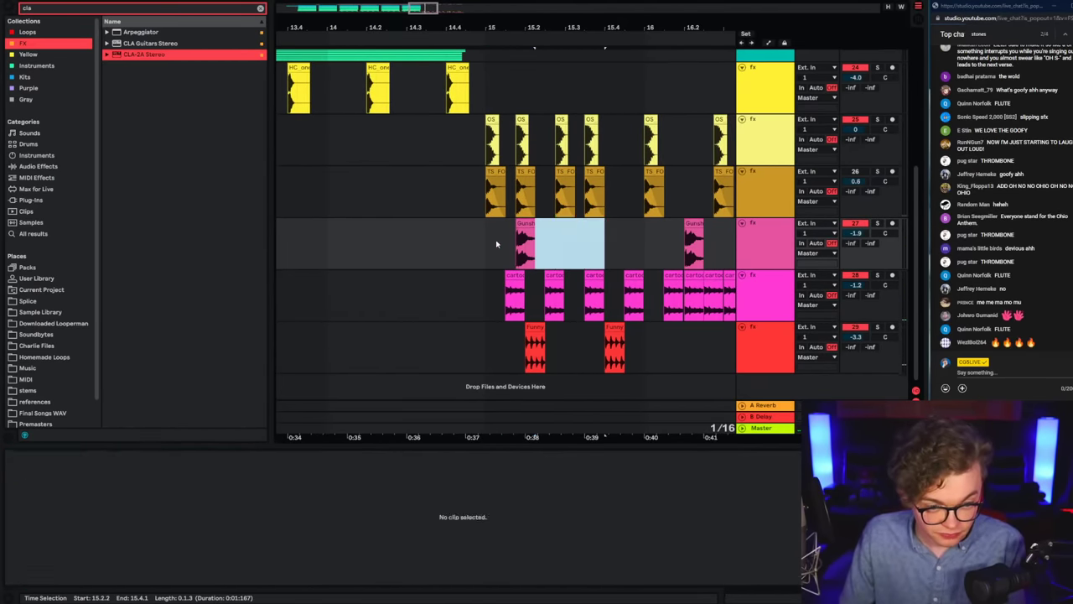
drag(523, 223, 535, 224)
click(491, 247)
key(space)
drag(487, 256, 549, 255)
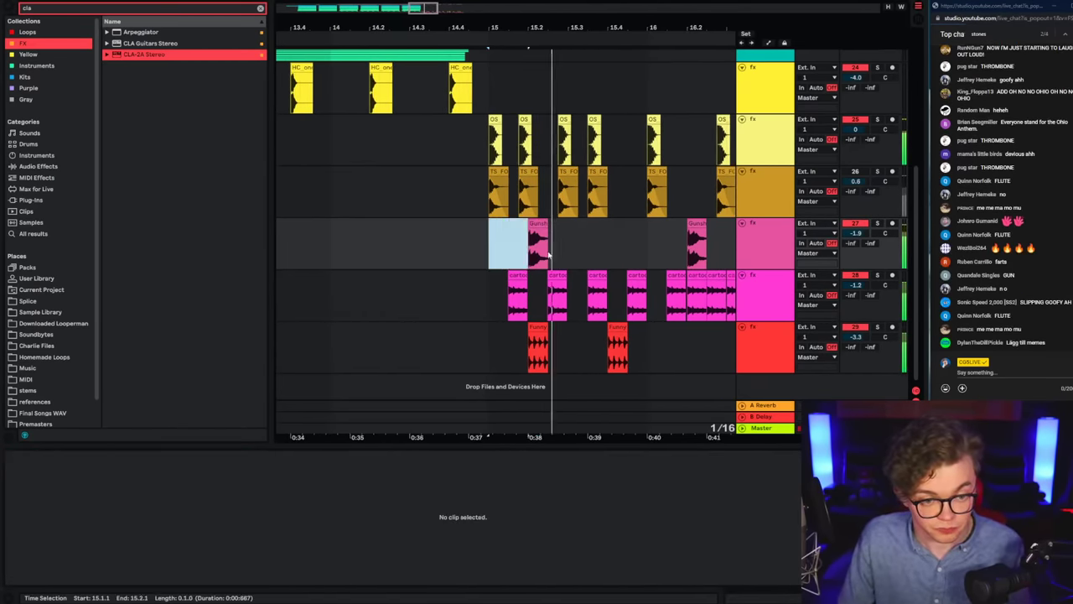
click(493, 251)
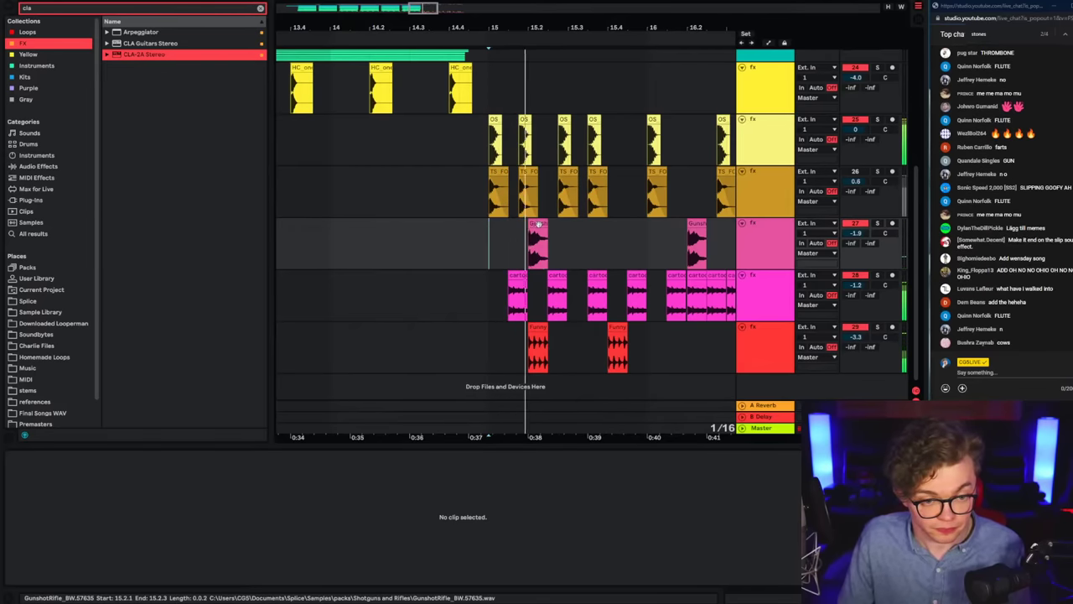
Step: Delete the gunshot at 15.2, paste one at 15.4, and delete the footsteps slice at 15.4
click(537, 244)
key(Delete)
click(613, 252)
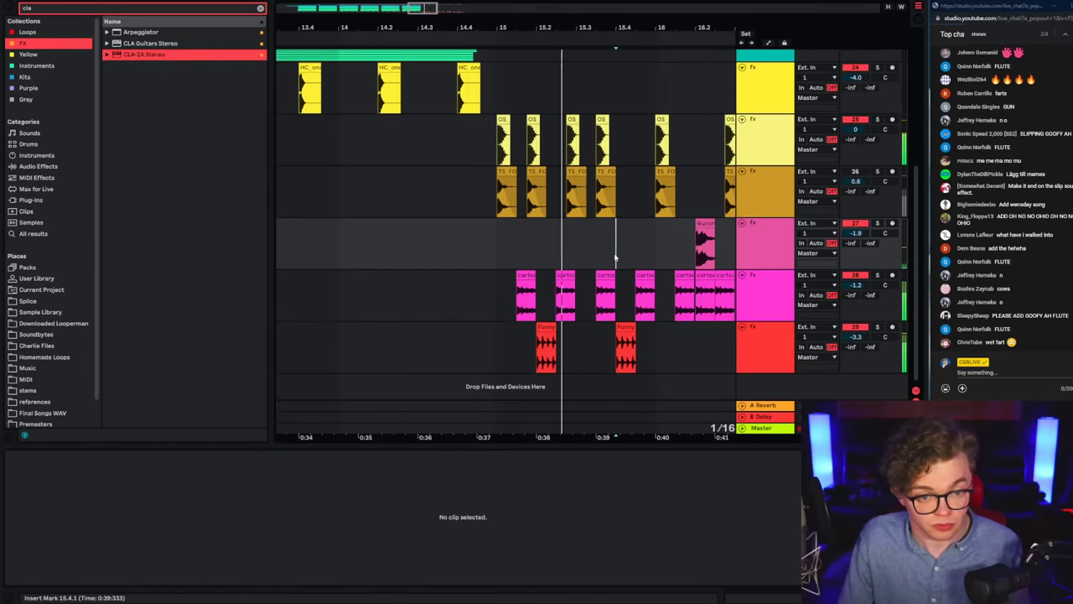
key(ctrl+v)
click(627, 351)
key(Delete)
Step: Play the pattern from bar 15 and delete the cartoon running slice right after the 15.4 gunshot
click(498, 259)
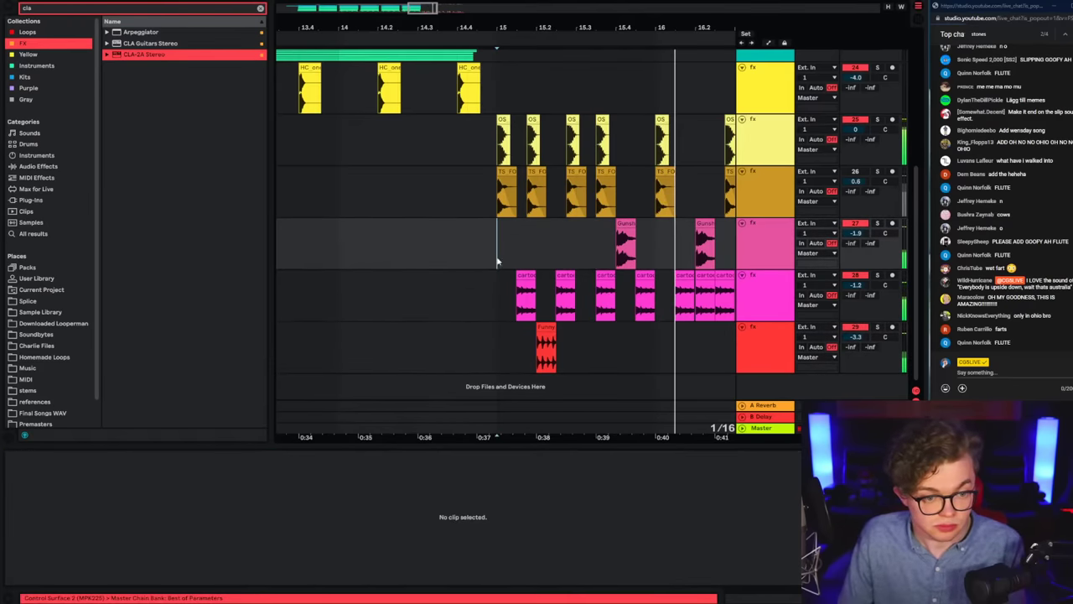
key(space)
key(space)
click(636, 292)
key(Delete)
Step: Delete all kick, stomp, gunshot and running clips from bar 16 onward
click(530, 332)
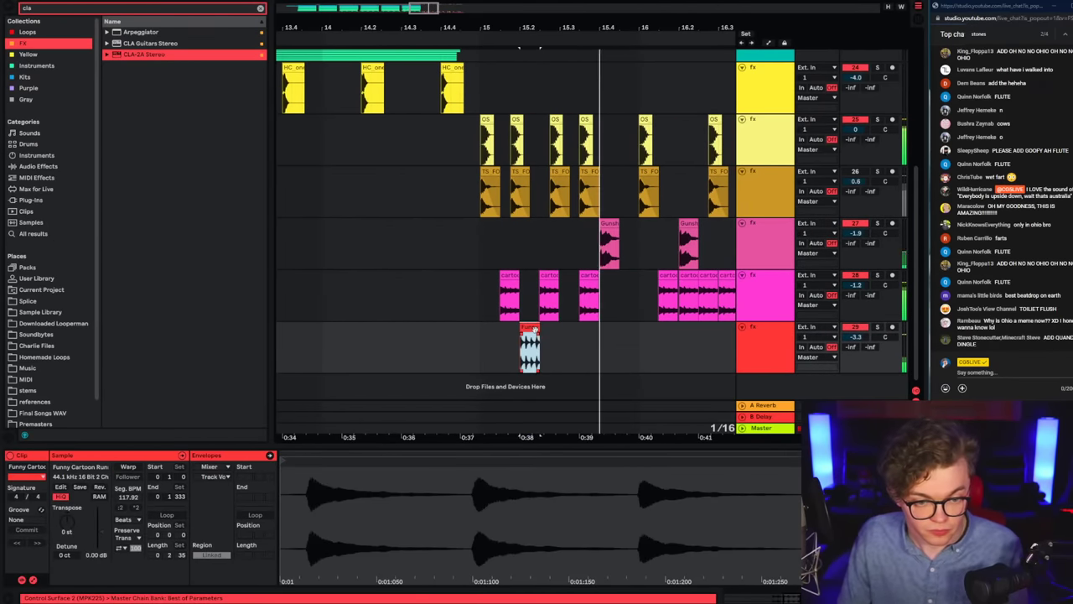
drag(482, 119, 639, 362)
drag(612, 25, 469, 23)
drag(485, 153, 734, 357)
key(Delete)
Step: Paste a copy of the bar 15 pattern at bar 16 and play it from bar 15
click(503, 156)
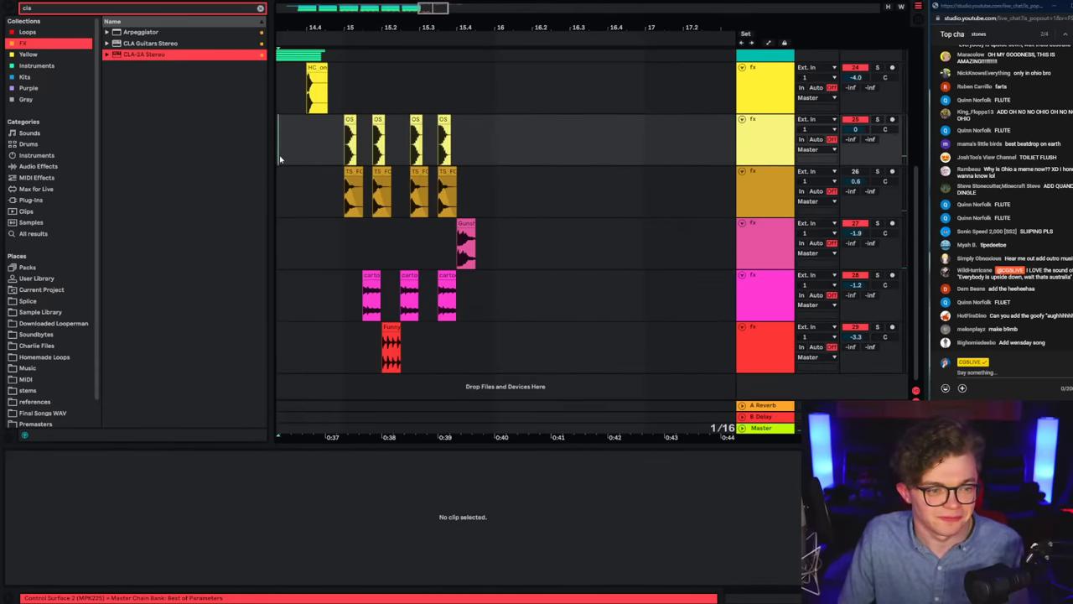
key(space)
click(693, 162)
key(ctrl+v)
click(552, 149)
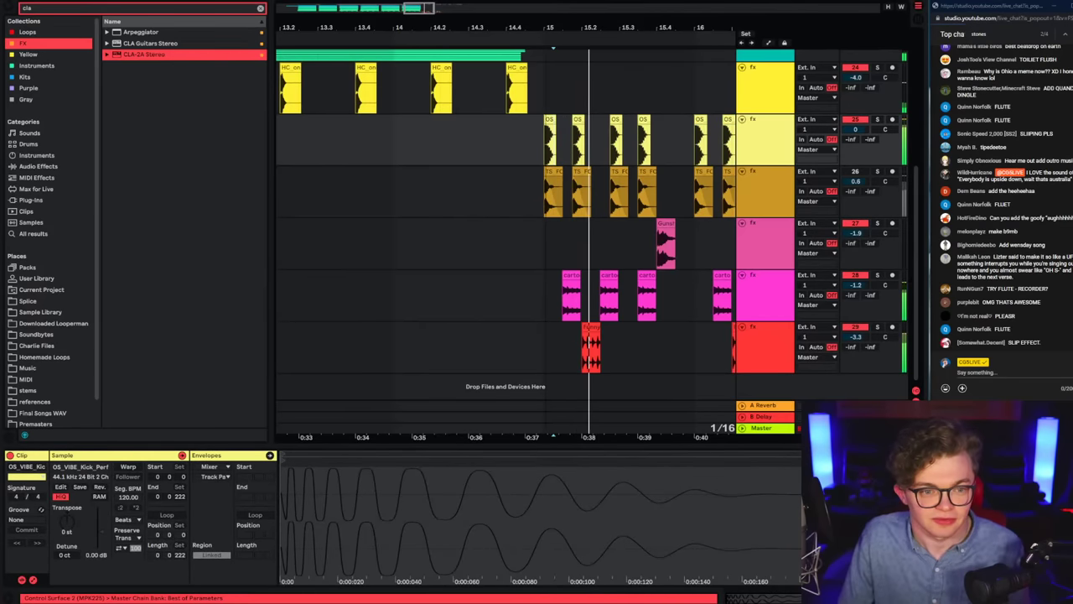
drag(543, 27, 520, 23)
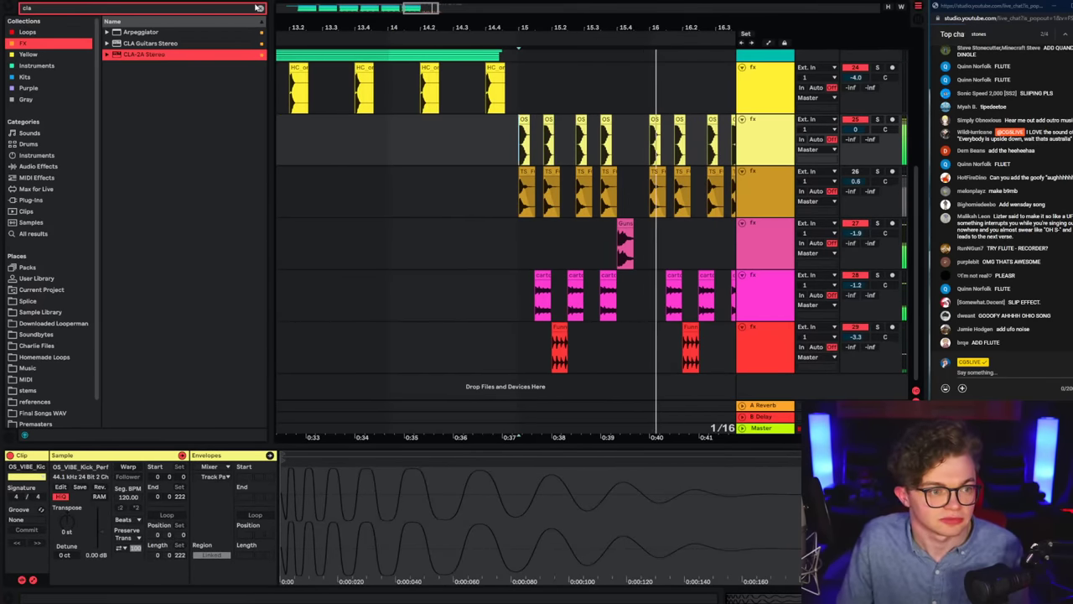
Step: Clear the browser search and play the two-bar pattern from bar 15
click(259, 7)
drag(486, 199, 495, 206)
click(514, 181)
click(510, 123)
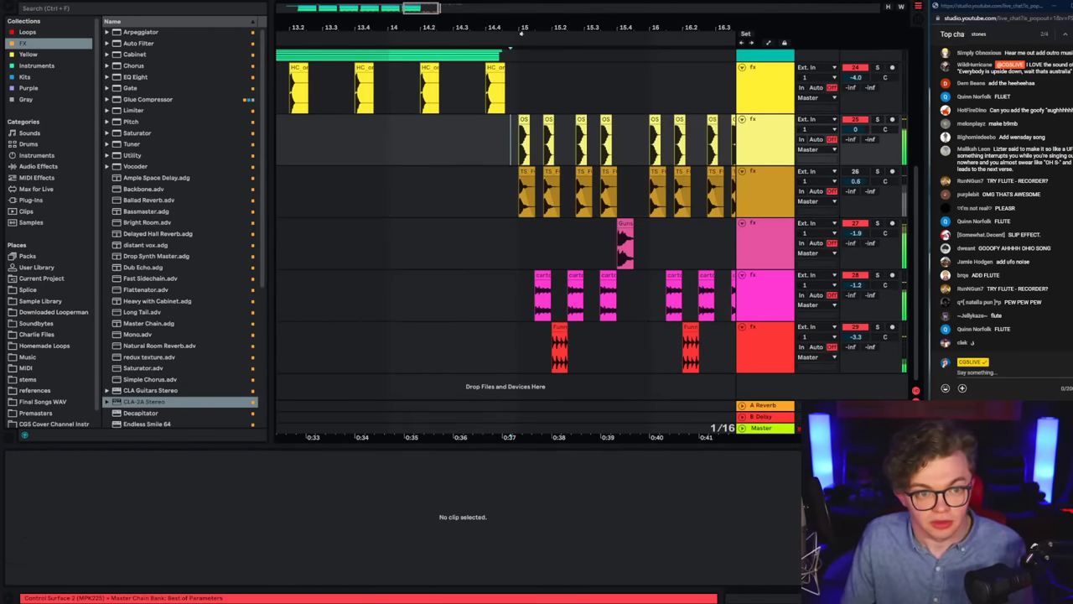
key(minus)
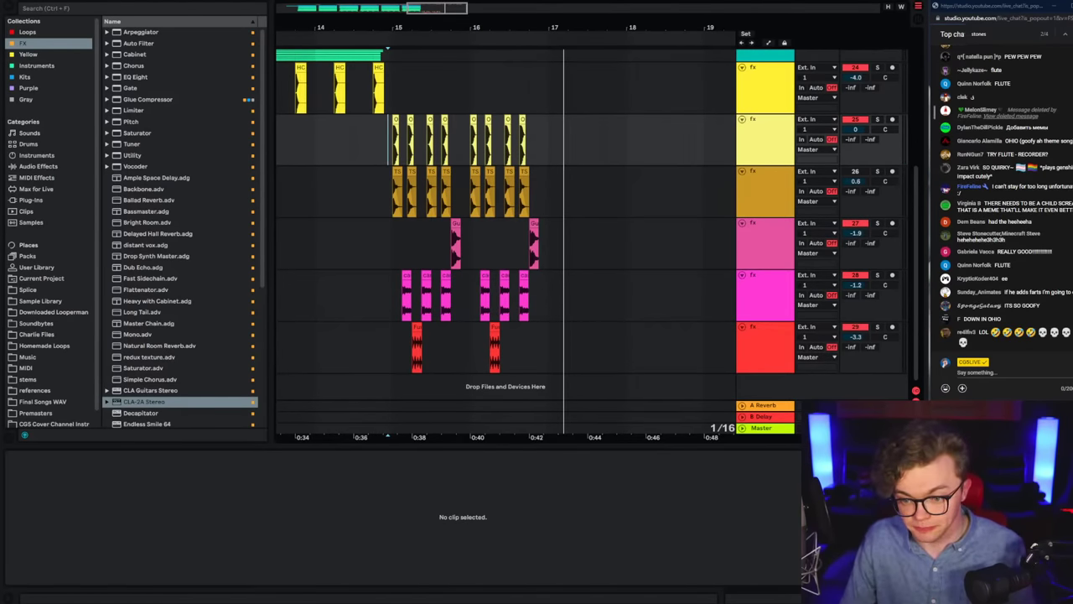
Step: Switch to the media downloader and show the Quack Sound Effect file in its folder
key(alt+Tab)
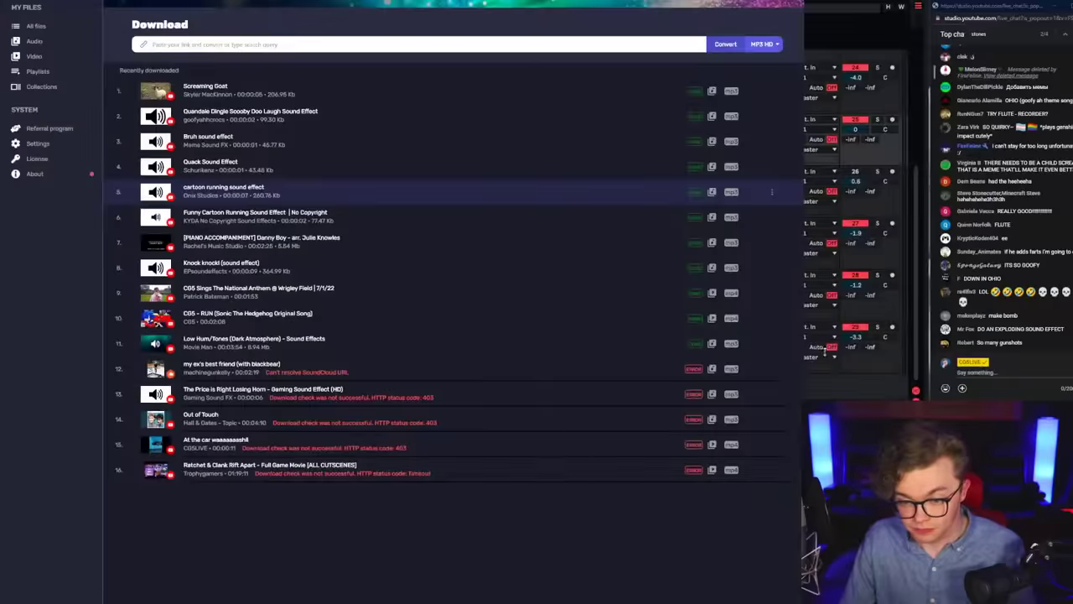
click(771, 167)
click(791, 198)
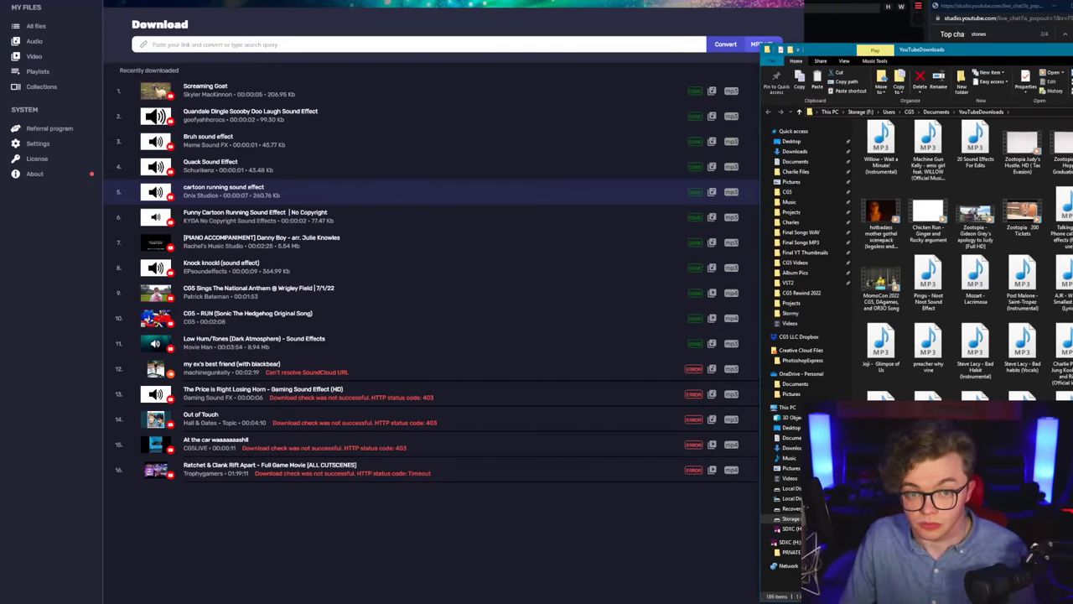
key(alt+Tab)
Step: Place the Quack Sound Effect on a new track right after the gunshot at 15.4 and play it
click(391, 350)
key(space)
mouse_move(397, 29)
mouse_down()
mouse_move(503, 58)
mouse_move(480, 109)
mouse_up()
click(647, 354)
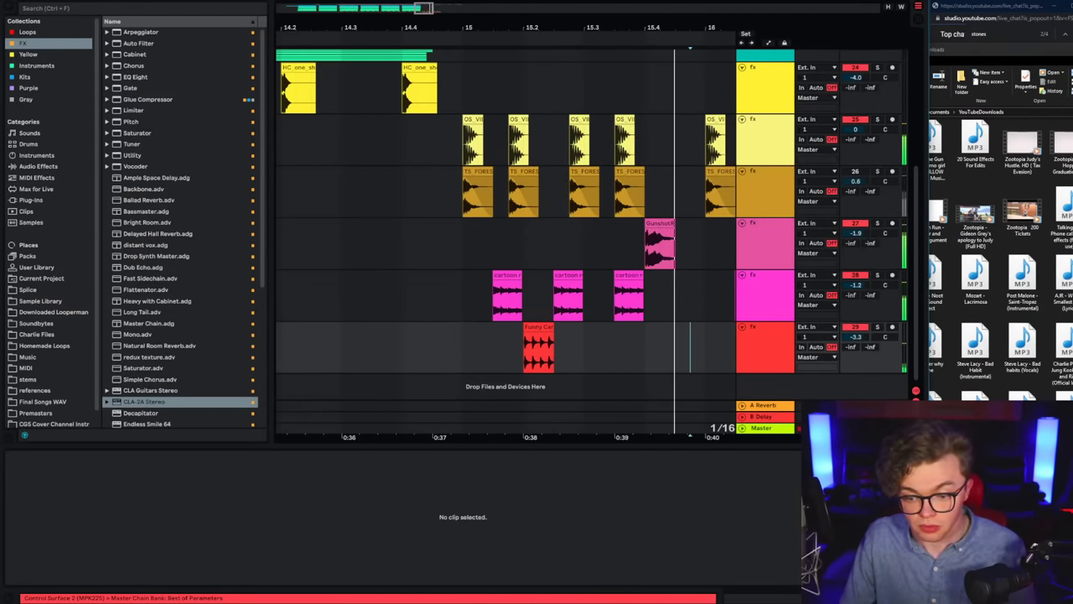
drag(932, 209, 678, 393)
click(658, 382)
key(space)
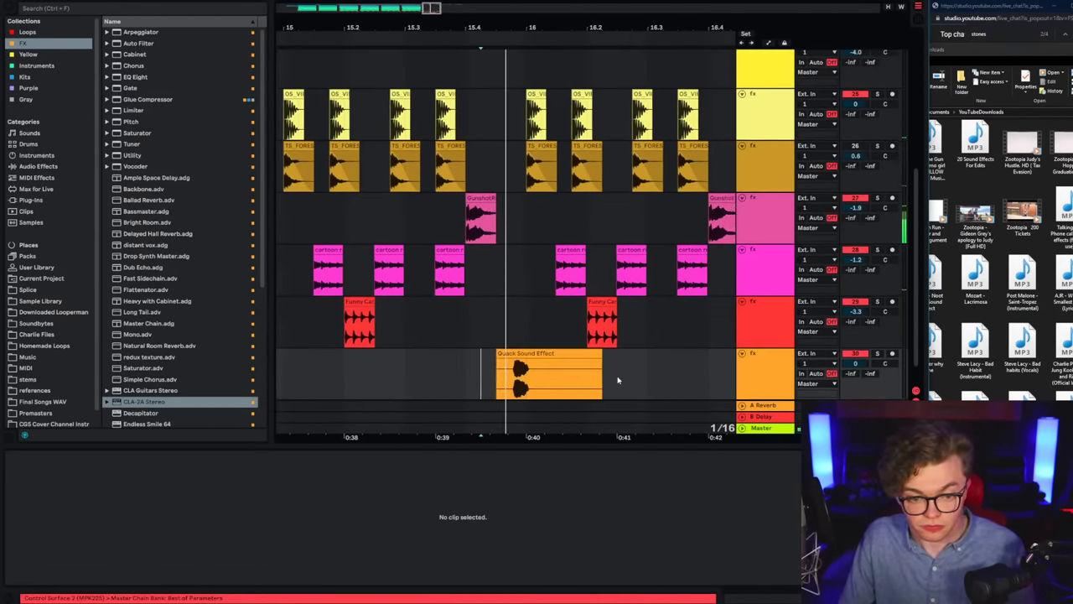
Step: Trim the silence before the quack with the grid off, then restore the 1/4 grid and align the clip with the gunshot's end
right_click(457, 361)
click(498, 583)
key(space)
click(363, 377)
click(392, 384)
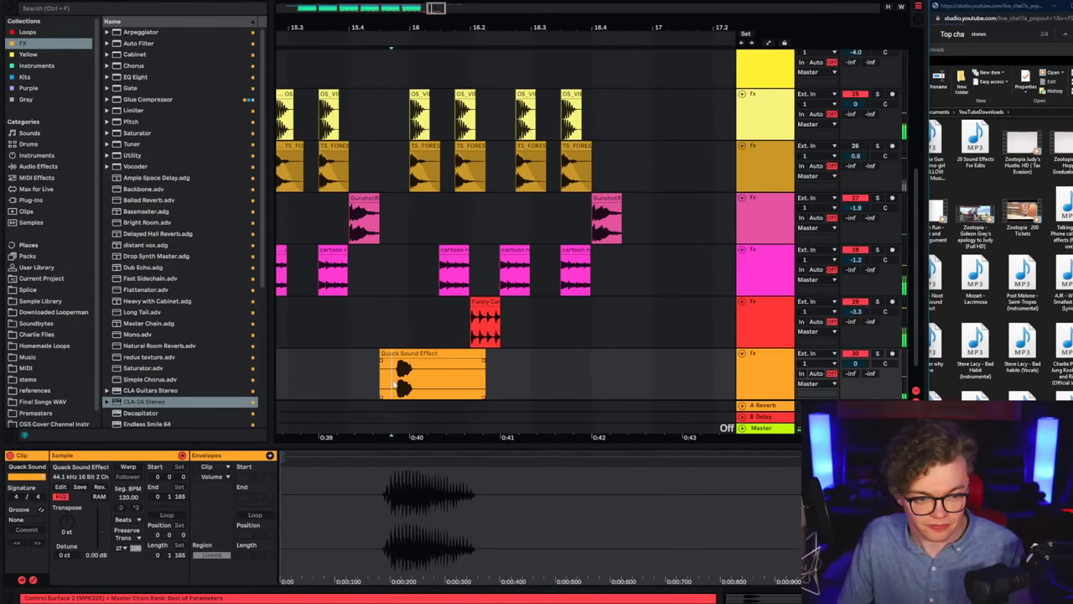
click(397, 392)
right_click(382, 389)
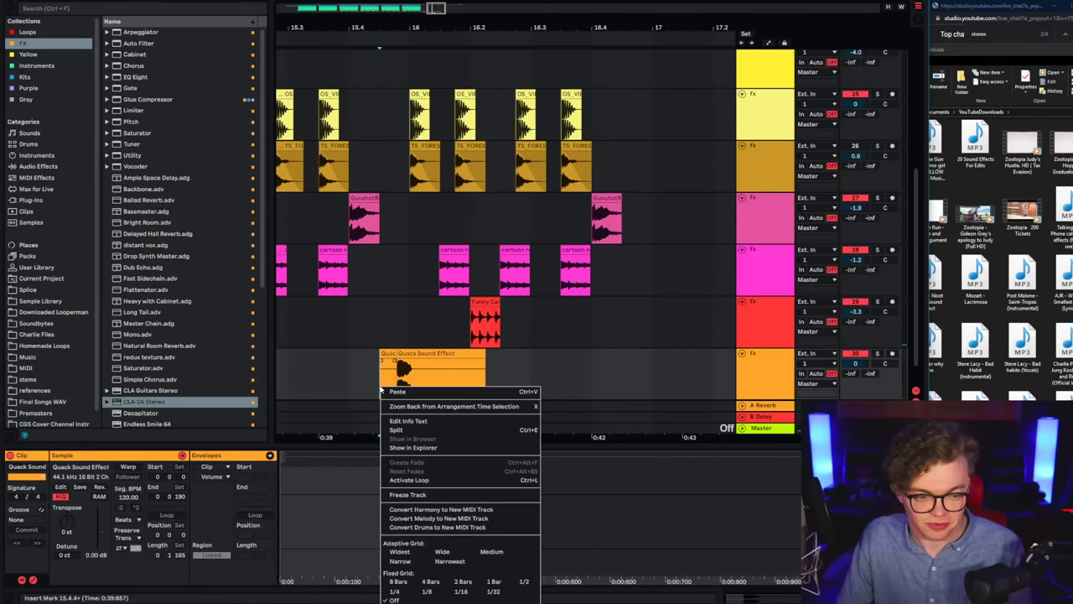
click(394, 591)
drag(420, 354, 402, 354)
Step: Play the bar 15 pattern with the trimmed quack
click(324, 373)
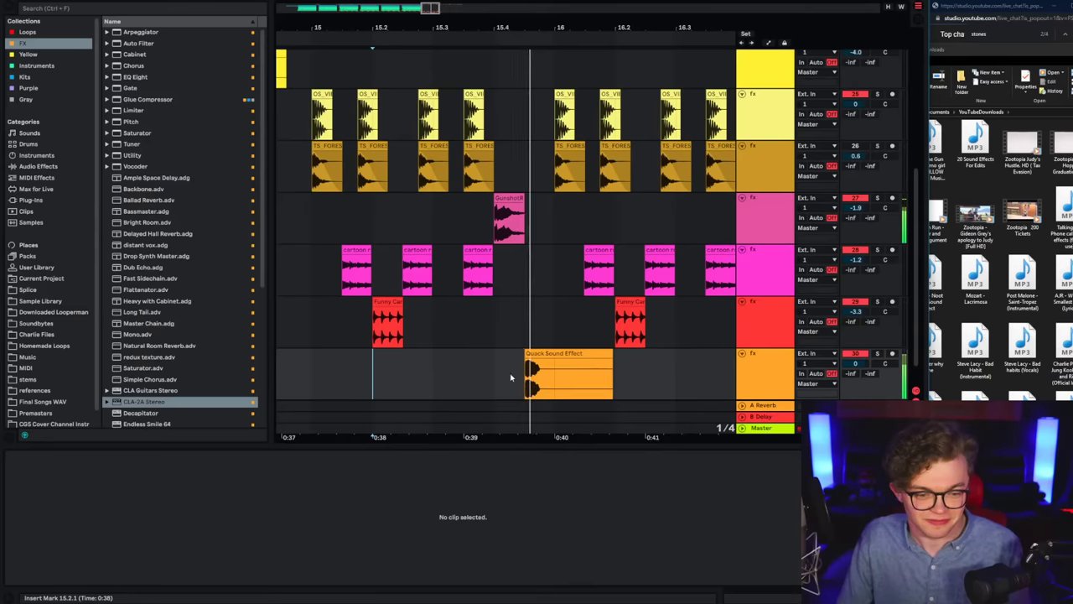
right_click(466, 375)
click(400, 371)
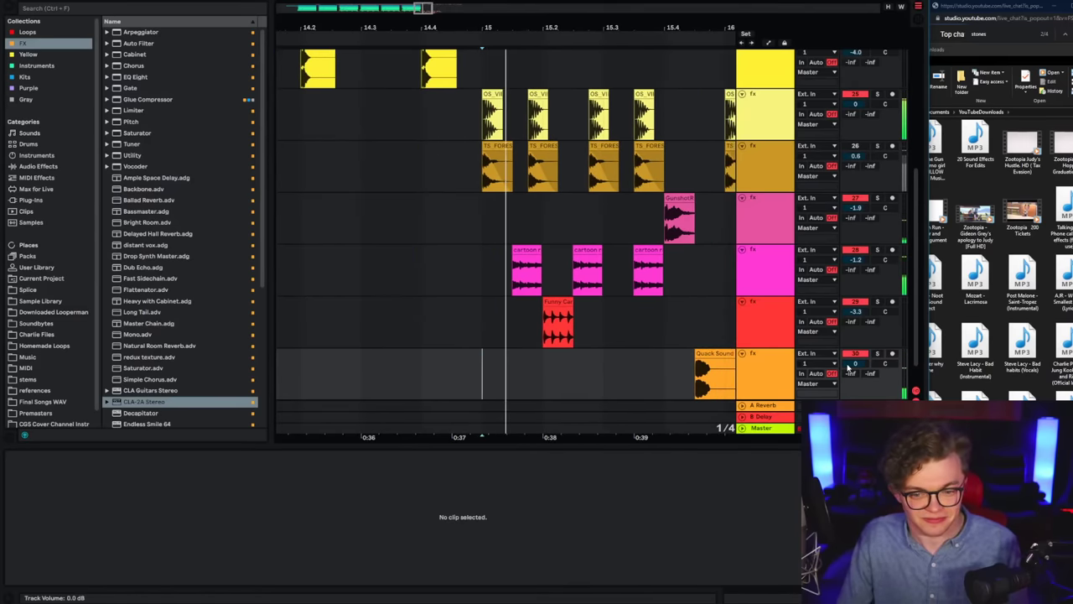
Step: Set the quack track's volume to -3.8 dB and play the repeated pattern from bar 15 through bar 16
scroll(494, 360, down, 1)
click(425, 345)
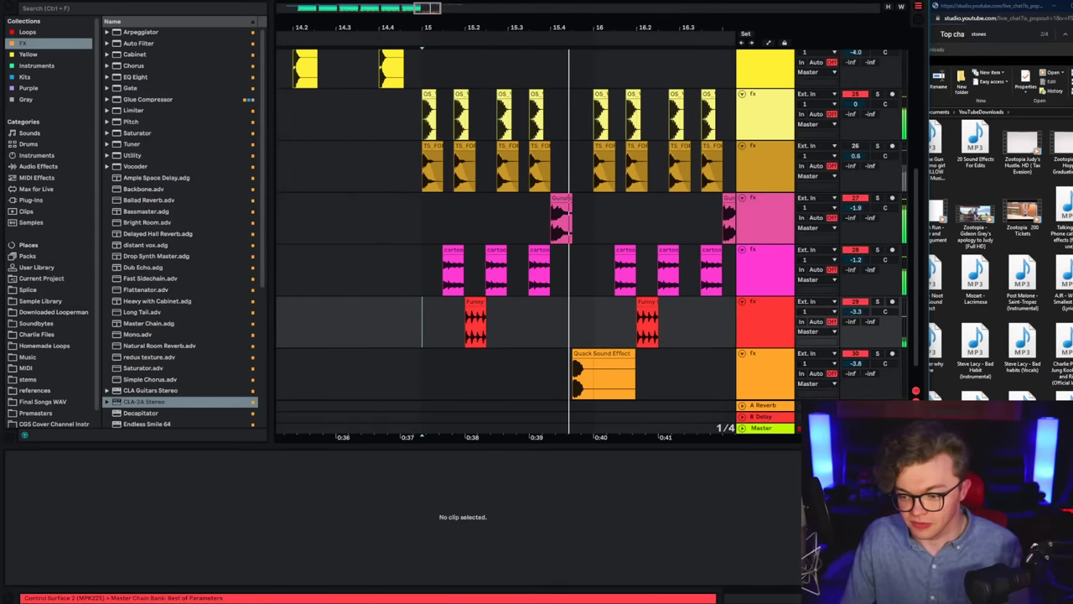
click(670, 389)
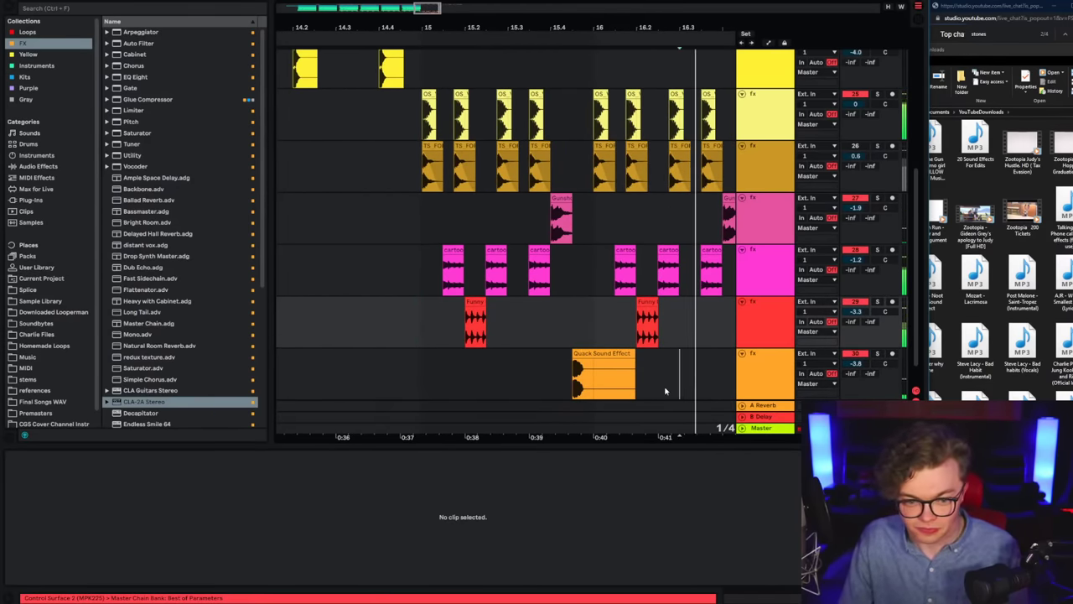
Step: Stop playback and set the arrangement grid to 1/8
drag(682, 29, 555, 14)
key(space)
click(574, 339)
key(ctrl+v)
key(Delete)
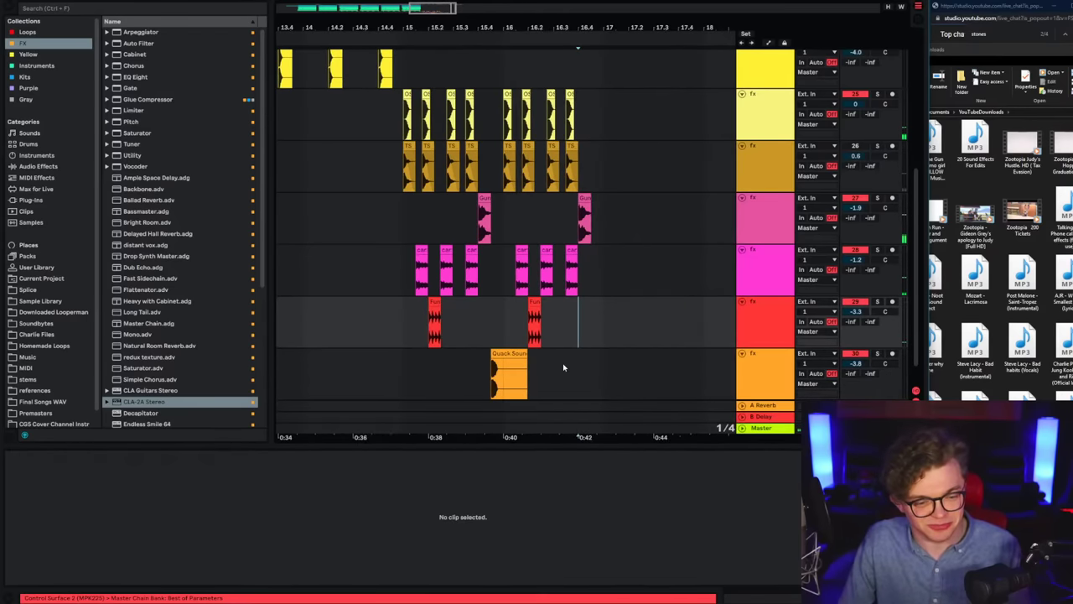
right_click(564, 363)
click(607, 498)
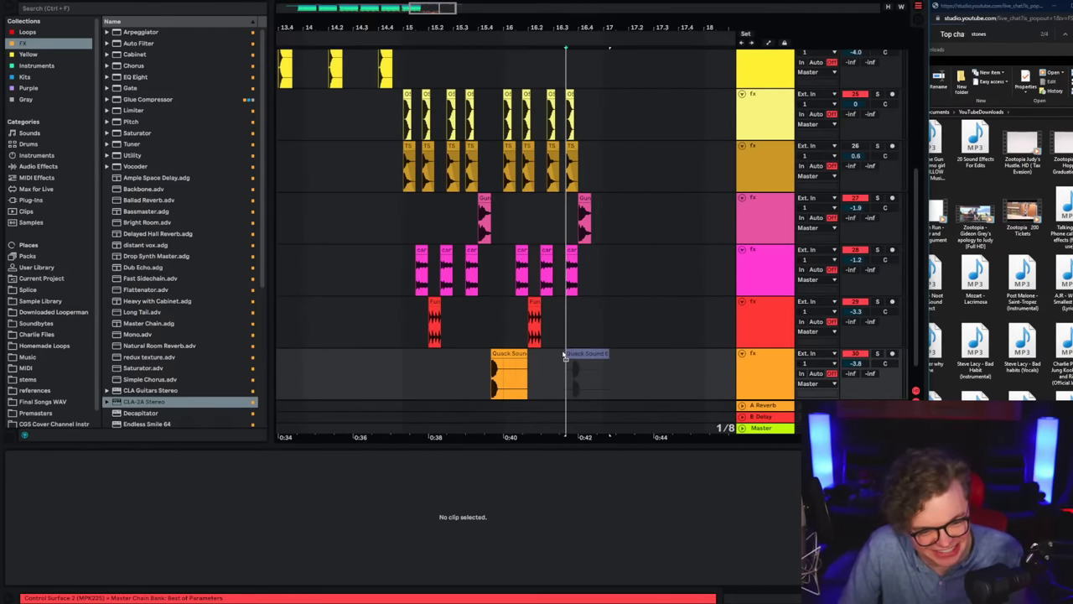
Step: Place the Bruh sound effect on the quack track at 16.4, under the second gunshot, and select its clip
drag(566, 356, 628, 361)
mouse_move(975, 419)
mouse_down()
mouse_move(671, 433)
mouse_move(580, 378)
mouse_up()
click(590, 370)
click(609, 383)
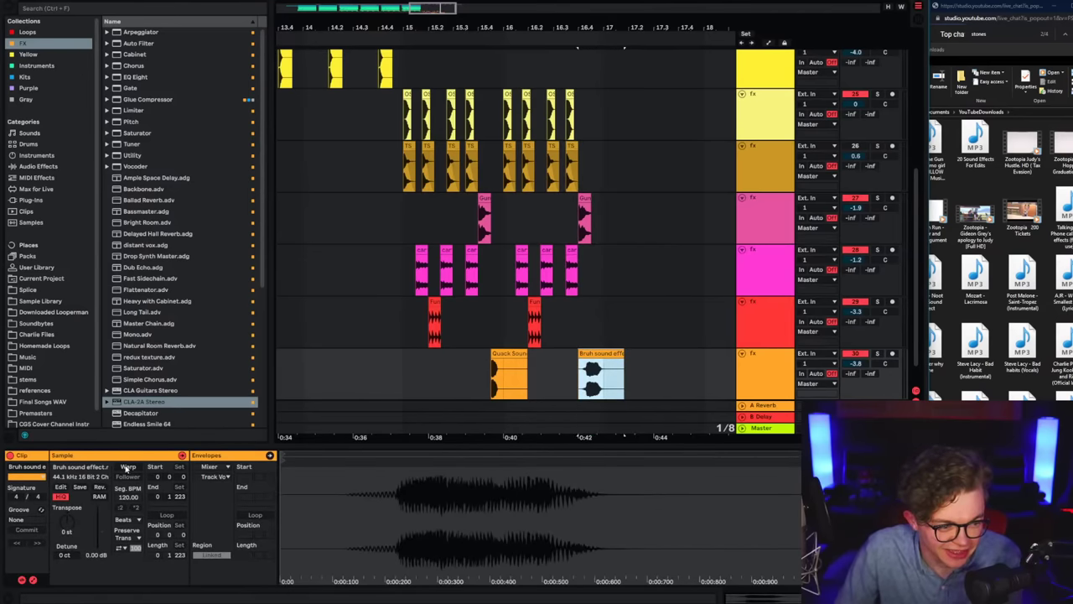
Step: Turn the grid off, trim the quiet start of the Bruh clip and play it with the second gunshot
scroll(388, 390, right, 2)
right_click(457, 379)
click(481, 519)
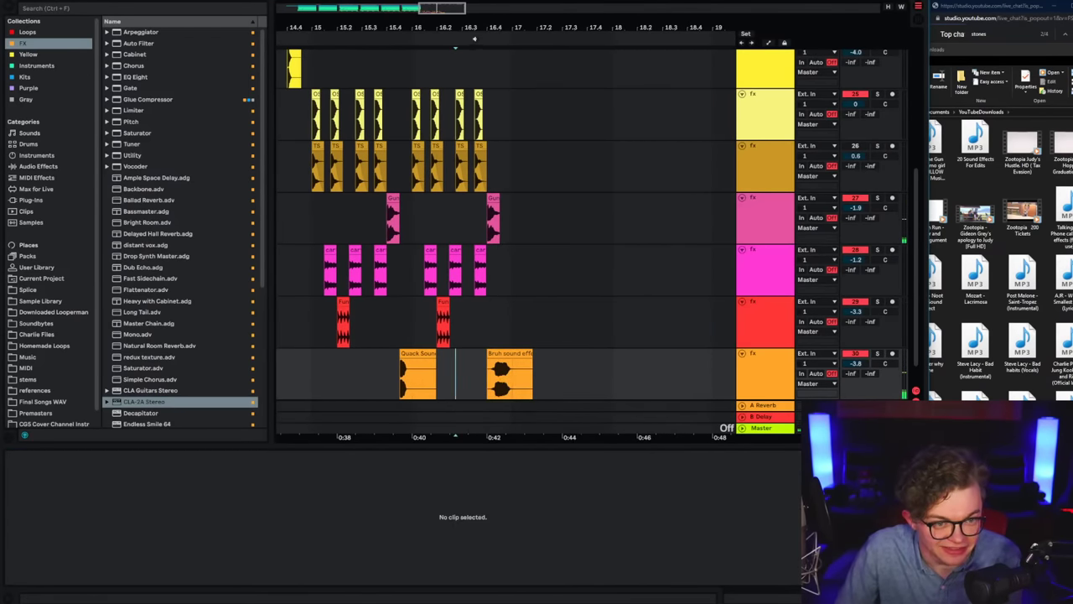
scroll(501, 308, up, 4)
key(space)
mouse_move(578, 353)
mouse_down()
mouse_move(605, 355)
mouse_move(584, 355)
mouse_up()
key(space)
scroll(537, 377, right, 1)
click(499, 381)
key(space)
click(537, 383)
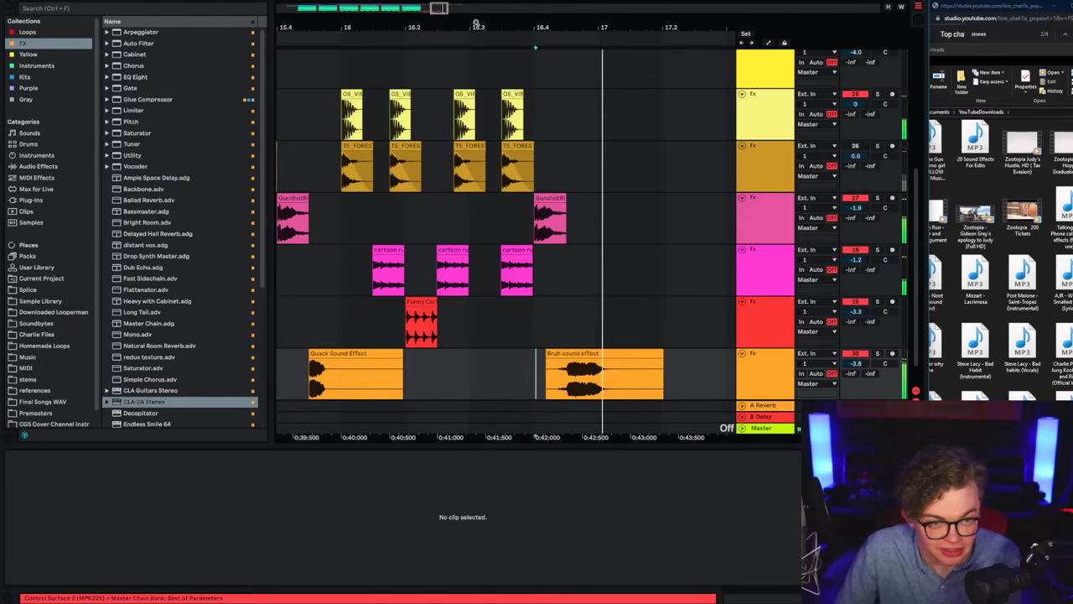
Step: Lower the quack and bruh track's volume to -7.0 dB and set the grid to 1/4
drag(477, 23, 478, 8)
key(space)
right_click(334, 333)
key(Escape)
key(space)
scroll(420, 362, left, 2)
right_click(371, 358)
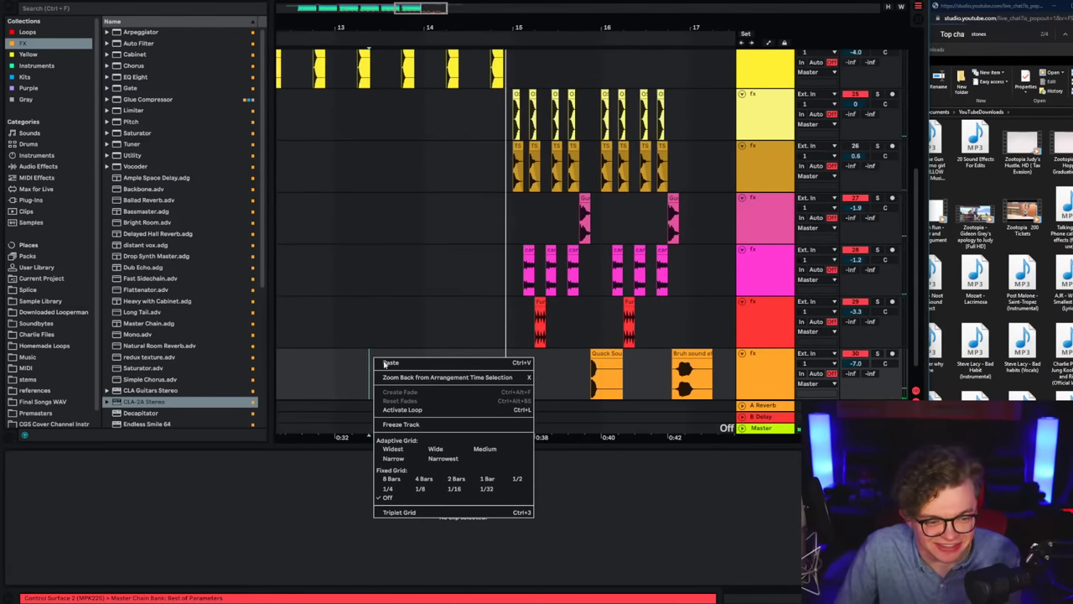
click(394, 488)
Step: Play from bar 15, hide the downloads folder window and insert a new audio track below the gunshot track
click(468, 252)
click(488, 226)
click(765, 226)
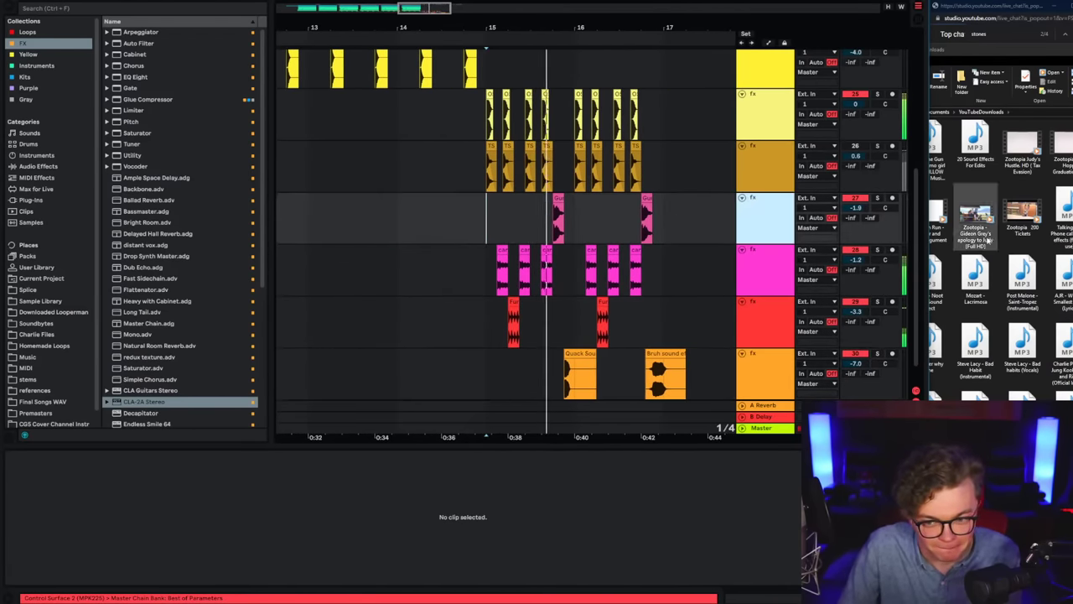
click(1067, 50)
right_click(790, 231)
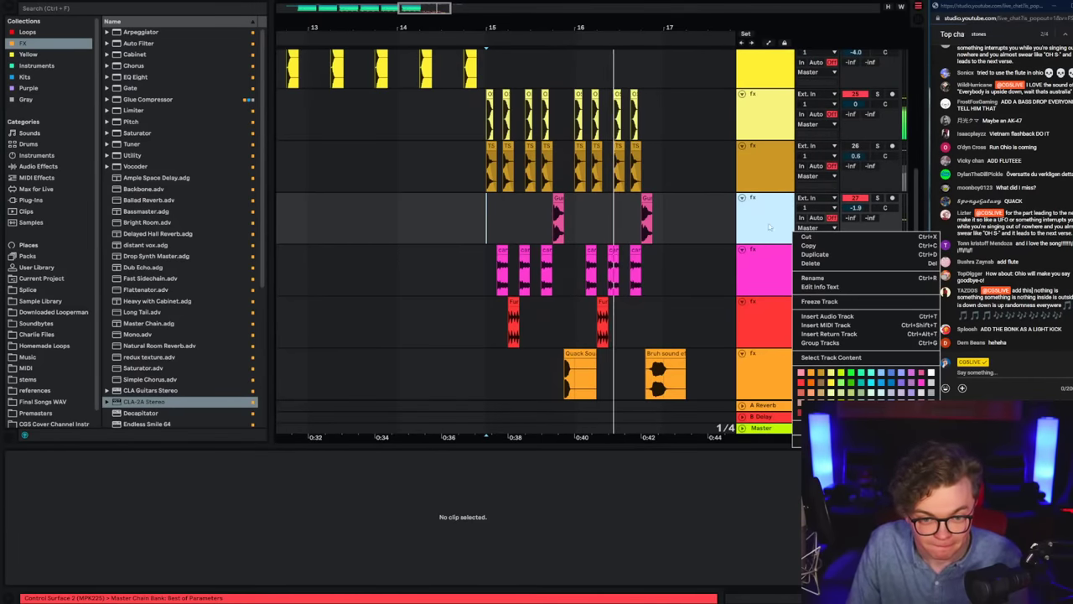
right_click(769, 224)
click(802, 310)
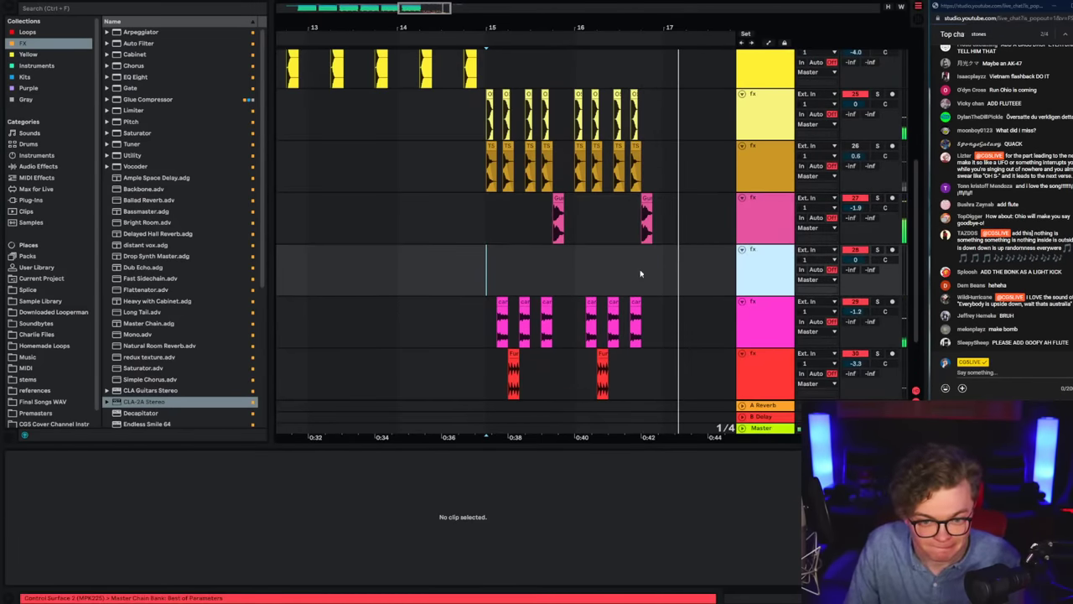
Step: Cut off the tail of the Bruh clip so that it ends at bar 17
scroll(732, 356, down, 2)
click(653, 364)
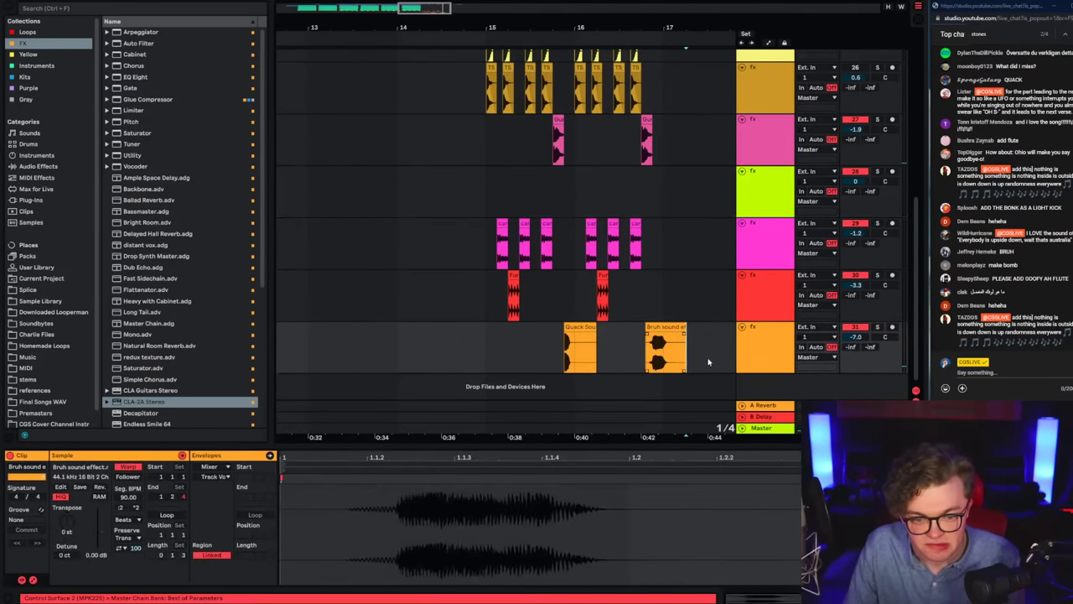
drag(731, 357, 664, 358)
key(Delete)
Step: Play the pattern from bar 15 with the shortened Bruh clip and select the stomp track
scroll(522, 347, left, 1)
click(506, 337)
key(space)
click(522, 254)
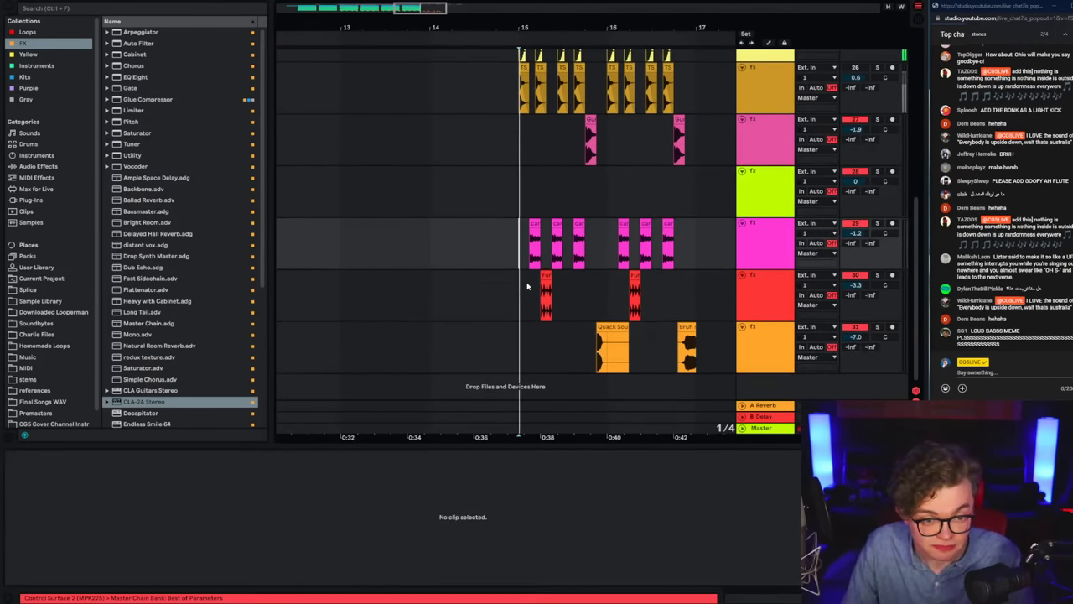
scroll(528, 286, up, 2)
click(522, 251)
click(521, 160)
scroll(721, 189, up, 1)
click(757, 191)
key(space)
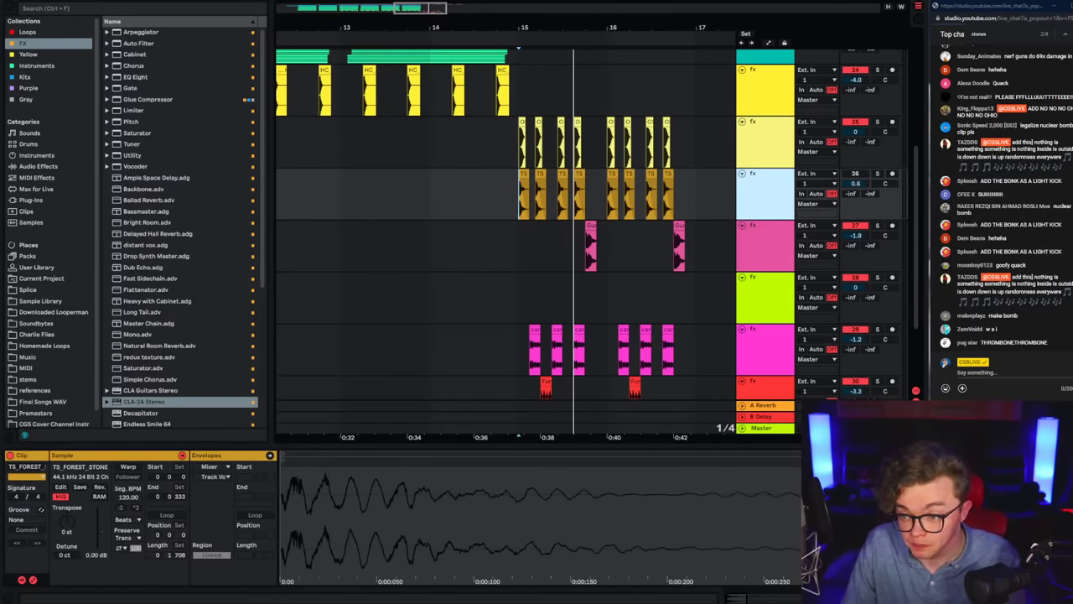
Step: Search the FX collection for "hat", play the pattern from bar 15 and clear the search
click(87, 14)
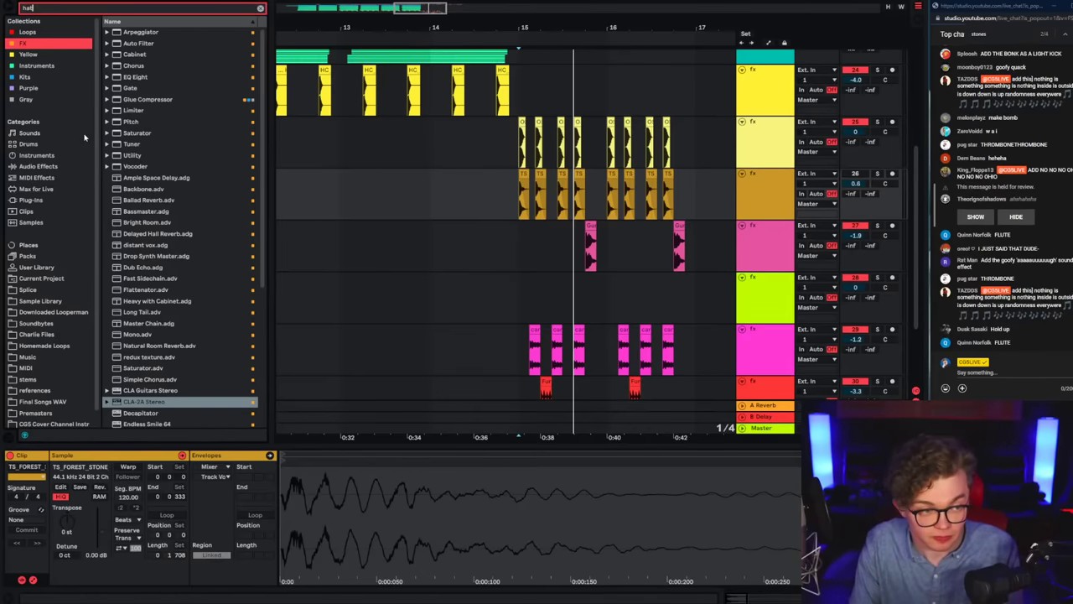
text(hat)
click(499, 214)
key(space)
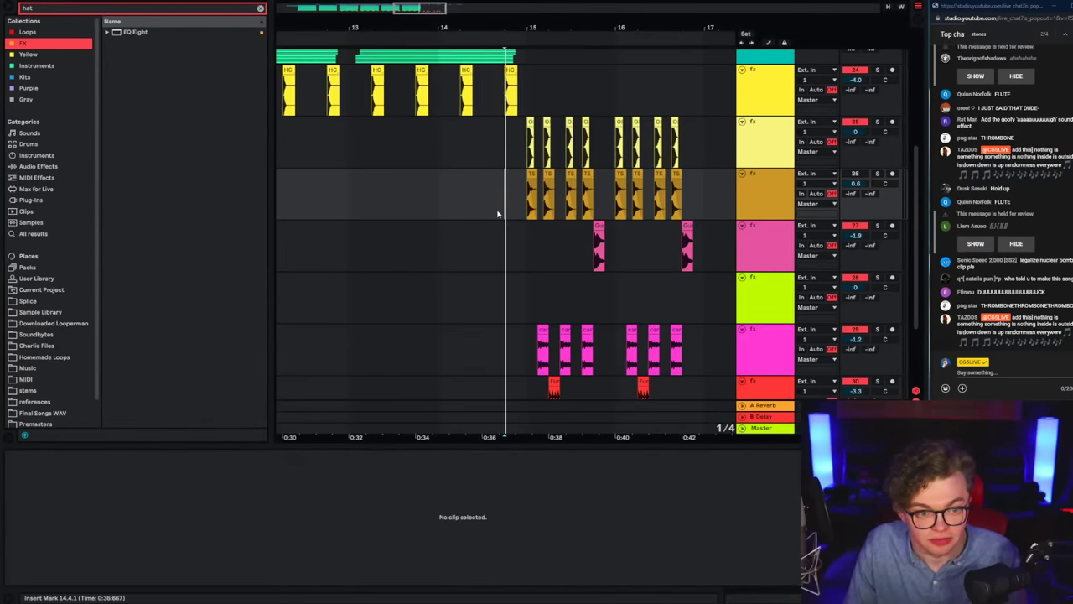
click(527, 229)
click(513, 211)
click(515, 249)
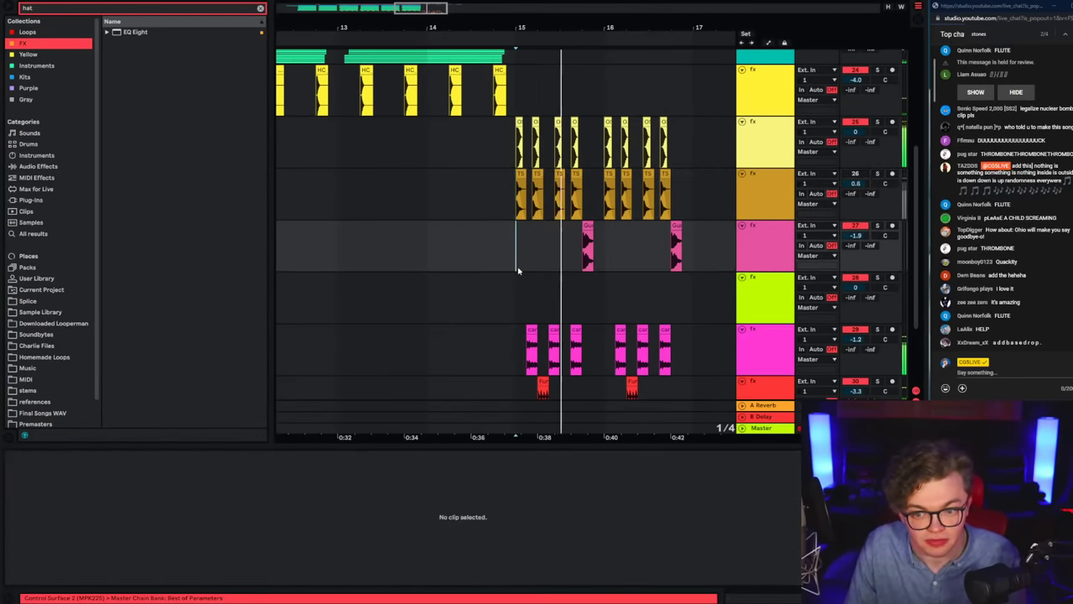
click(516, 286)
click(261, 9)
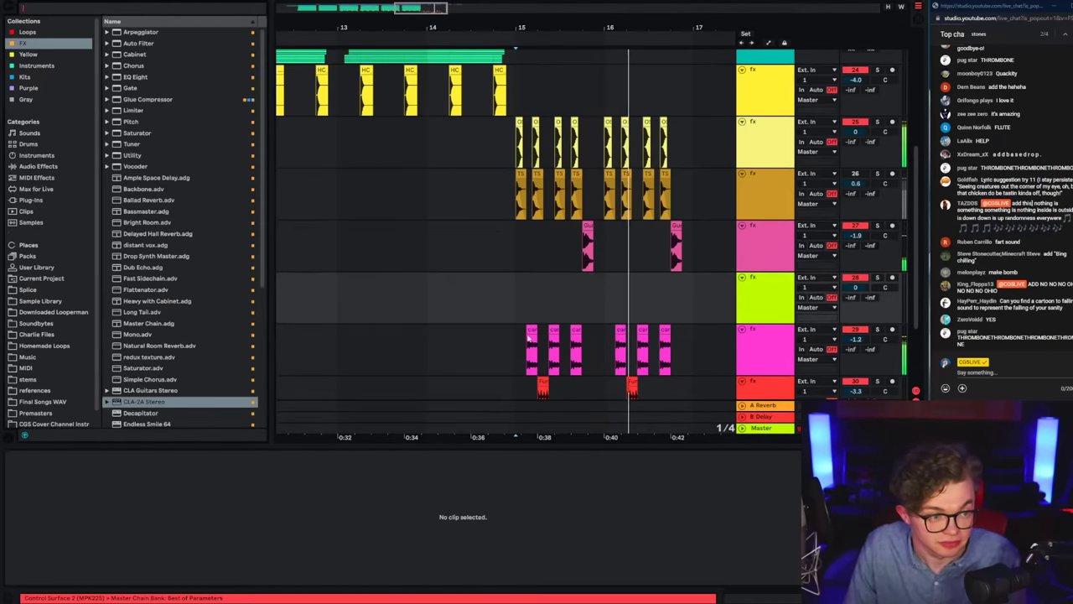
Step: Save the set and look through the FX collection while playing the pattern from bar 15
click(538, 319)
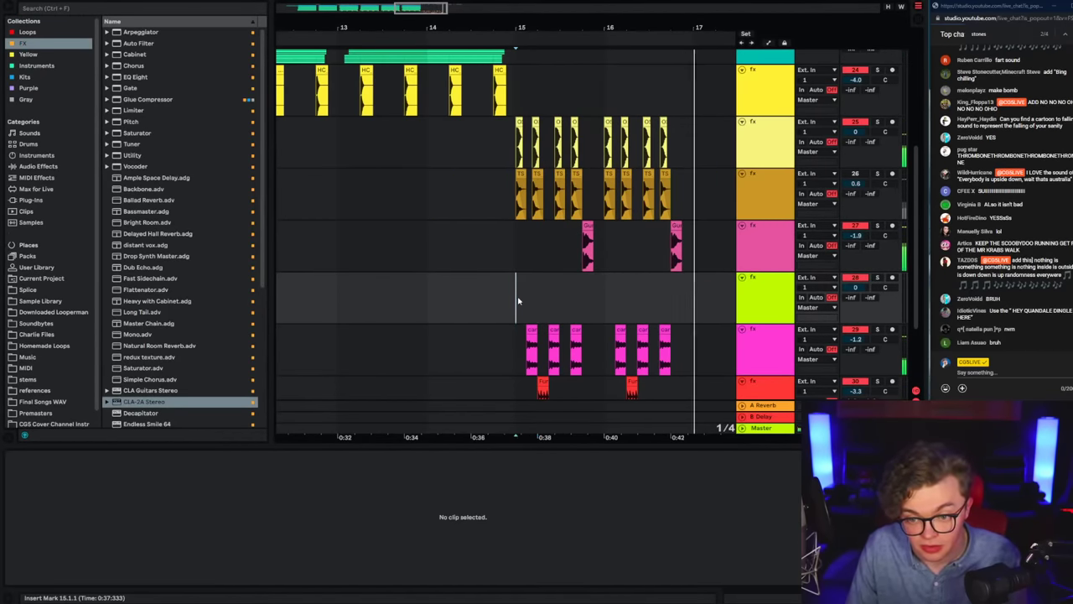
key(ctrl+s)
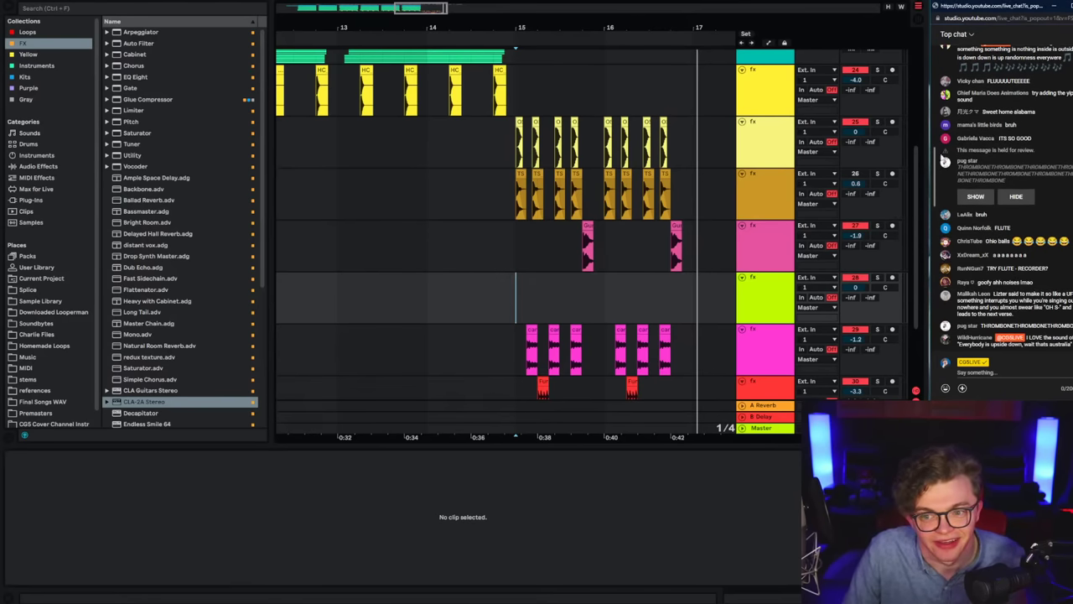
scroll(138, 382, down, 2)
click(433, 297)
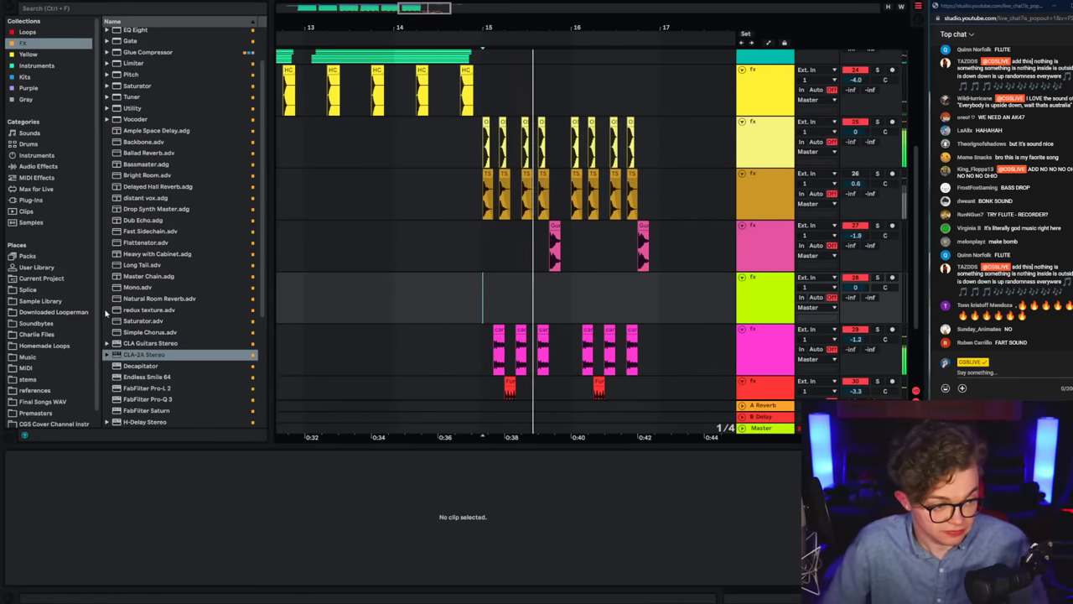
scroll(167, 335, down, 6)
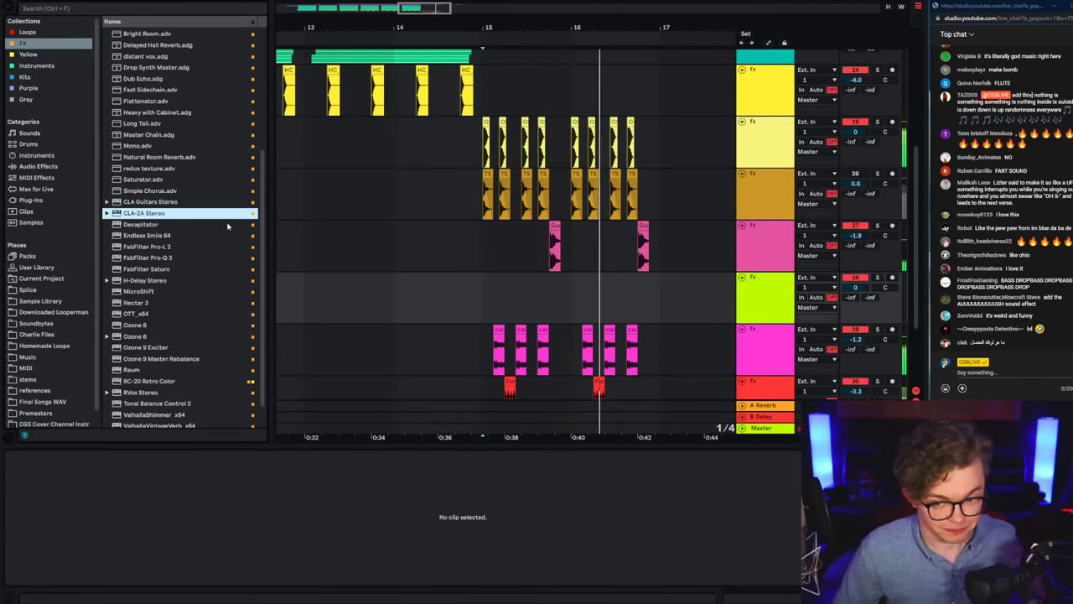
scroll(311, 226, down, 2)
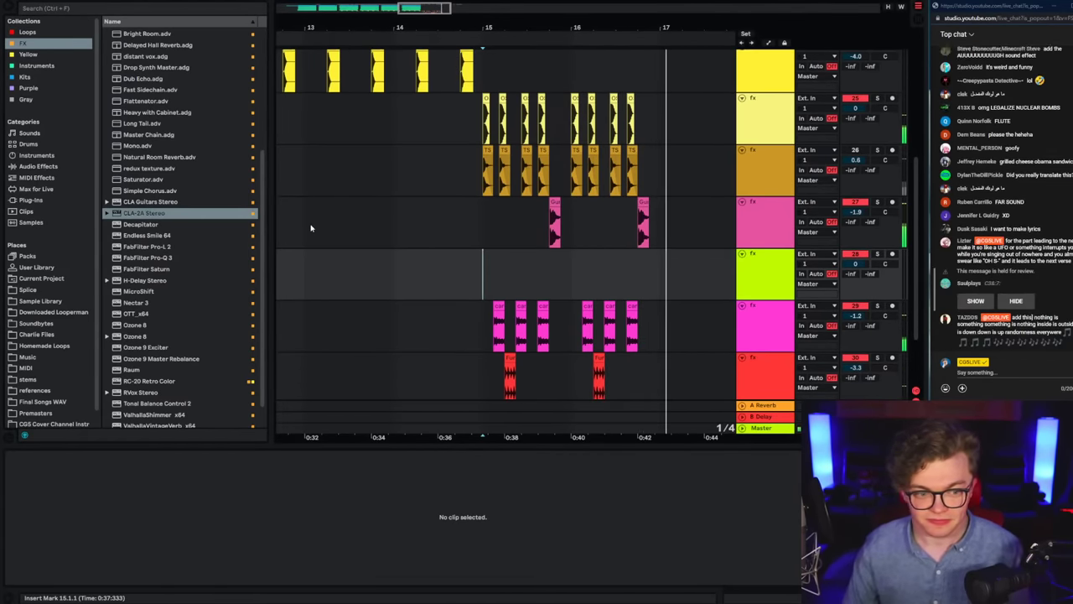
key(space)
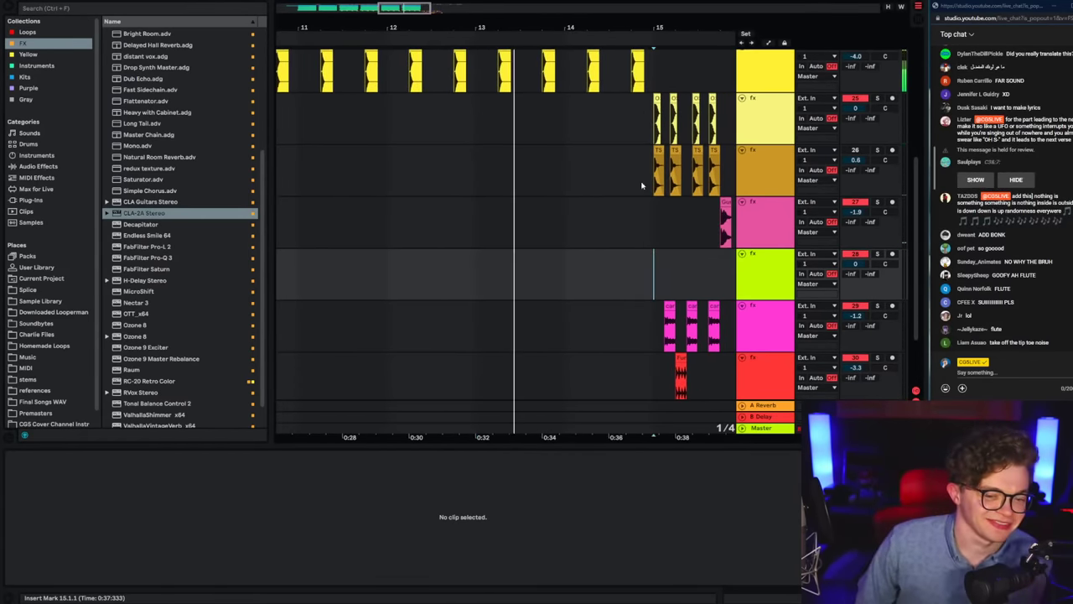
Step: Play the transition from 14.4 into bar 15 and put the insert point at bar 15 on the empty lime track
drag(654, 18, 512, 50)
click(466, 283)
scroll(470, 281, up, 2)
click(472, 265)
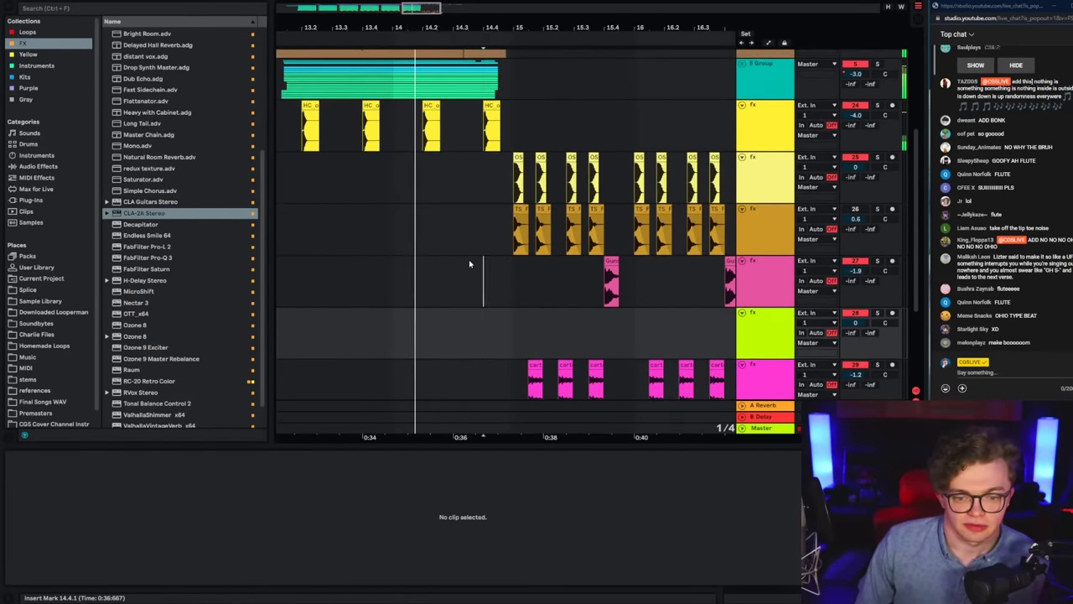
scroll(476, 301, up, 2)
scroll(480, 339, down, 2)
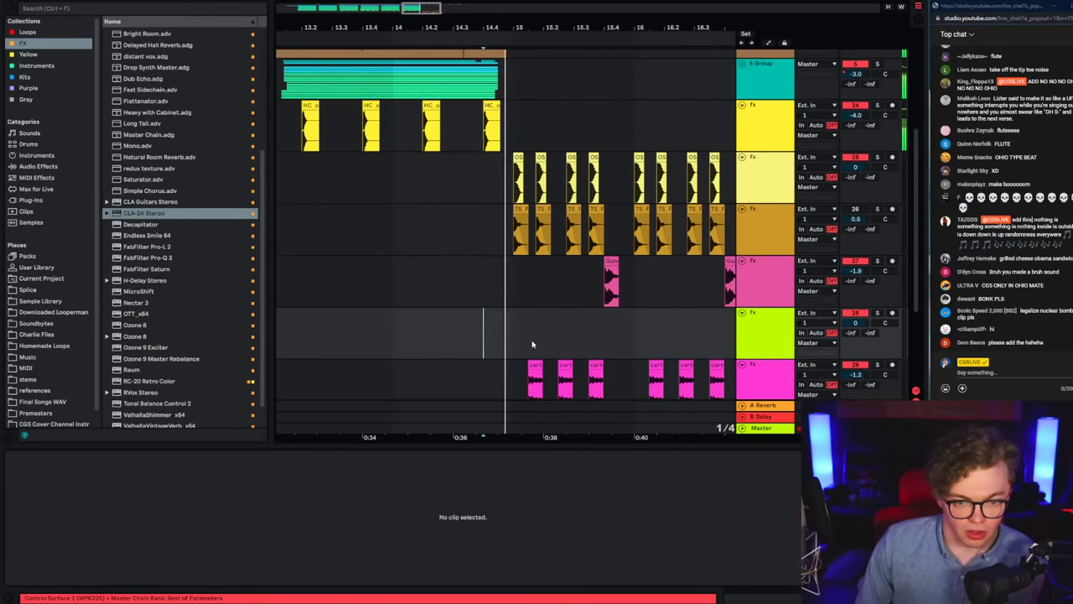
scroll(497, 344, down, 5)
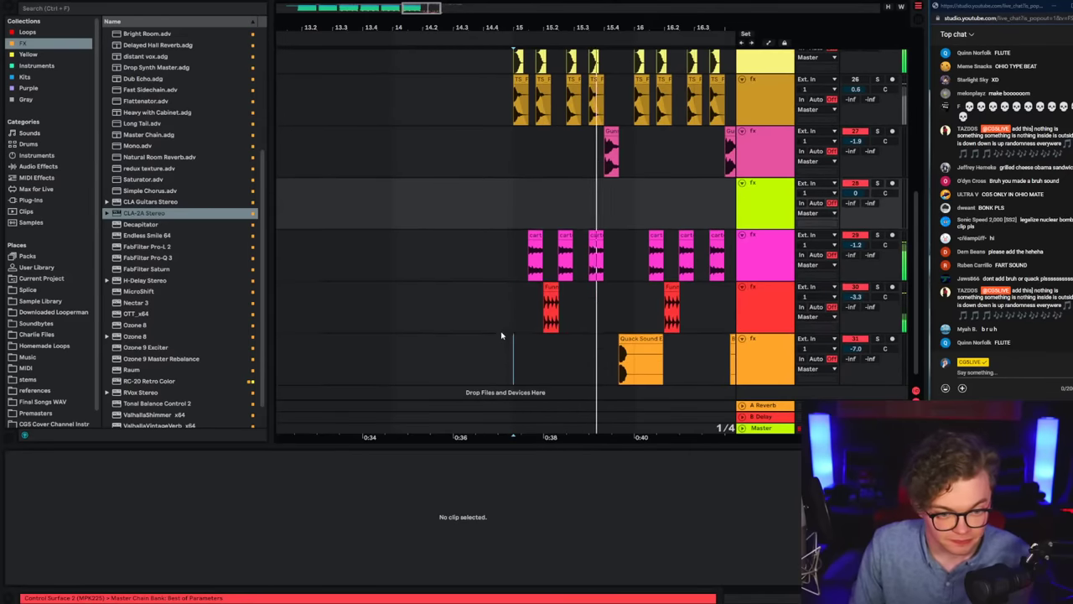
click(514, 210)
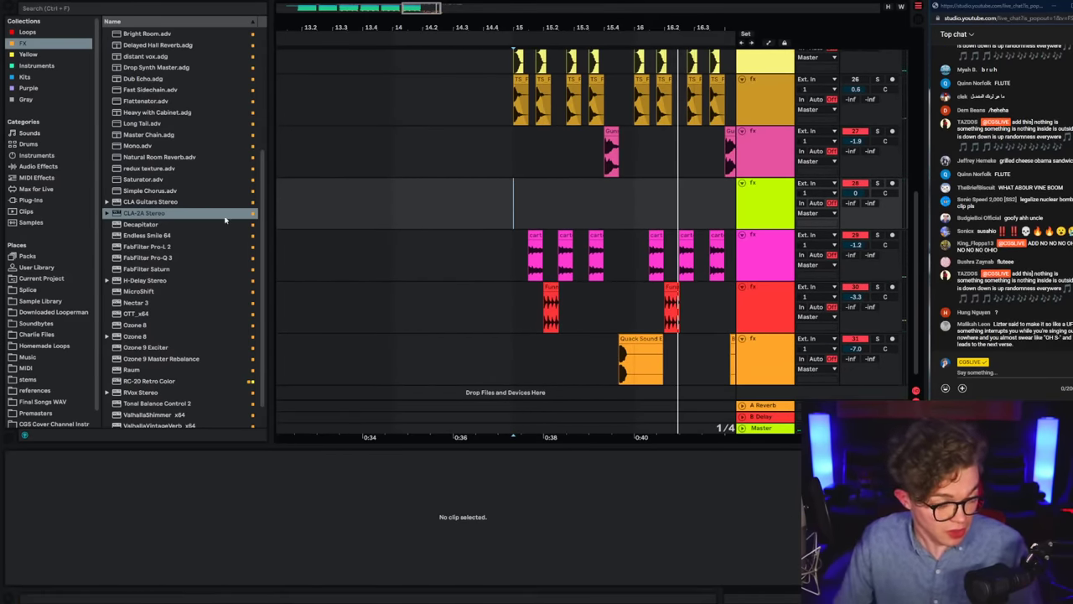
Step: Search the Sample Library for "snare" and preview Antidote Audio - Dubstep Snare 07.wav from the Dubstep Snares folder
text(snare)
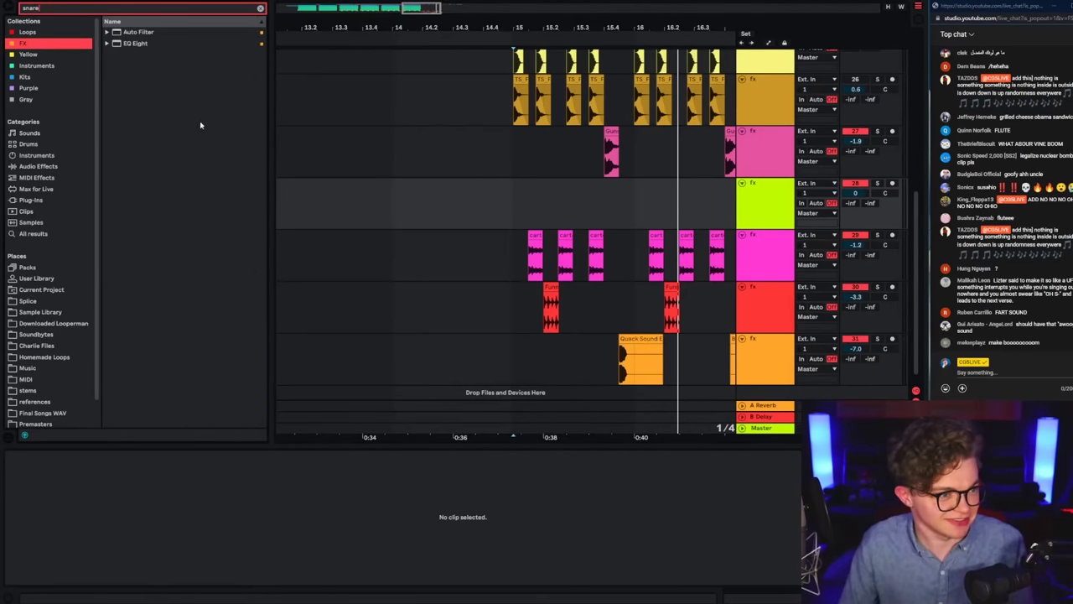
click(42, 300)
click(46, 323)
click(45, 312)
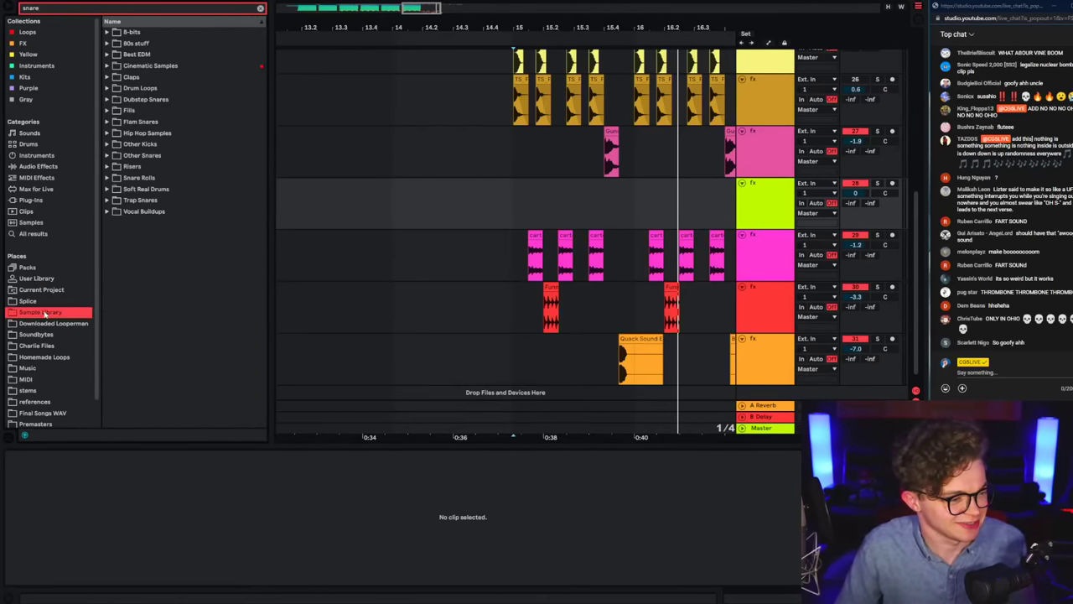
click(108, 100)
click(139, 122)
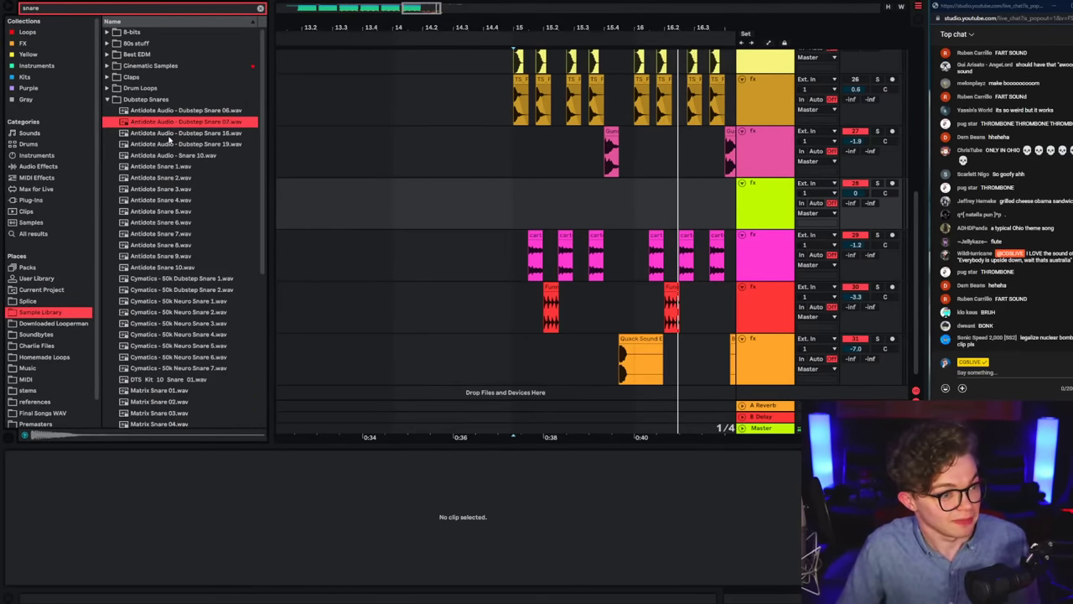
Step: Place the dubstep snare on the lime track at 15.2, duplicate it to 15.4 and play from bar 15
drag(508, 204, 508, 206)
click(508, 207)
key(shift+Right)
key(shift+Right)
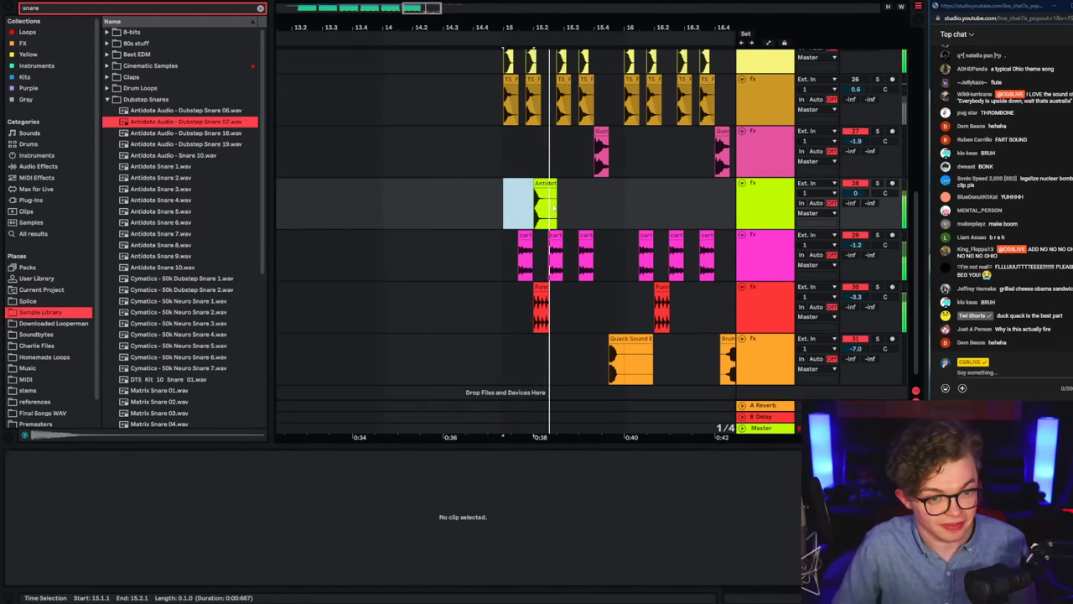
key(ctrl+d)
click(505, 210)
key(space)
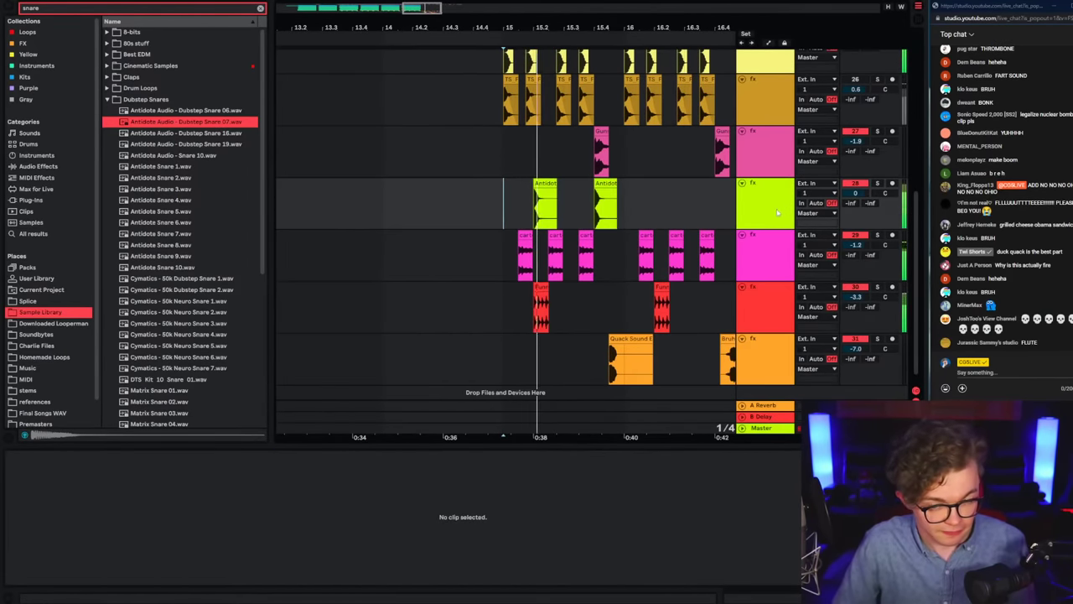
right_click(776, 203)
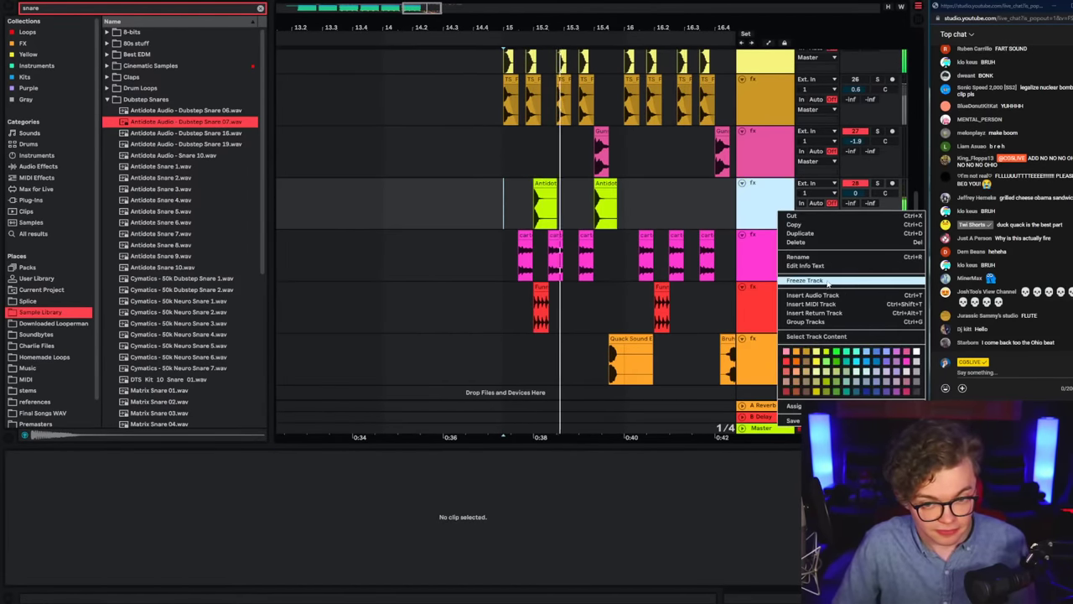
click(781, 303)
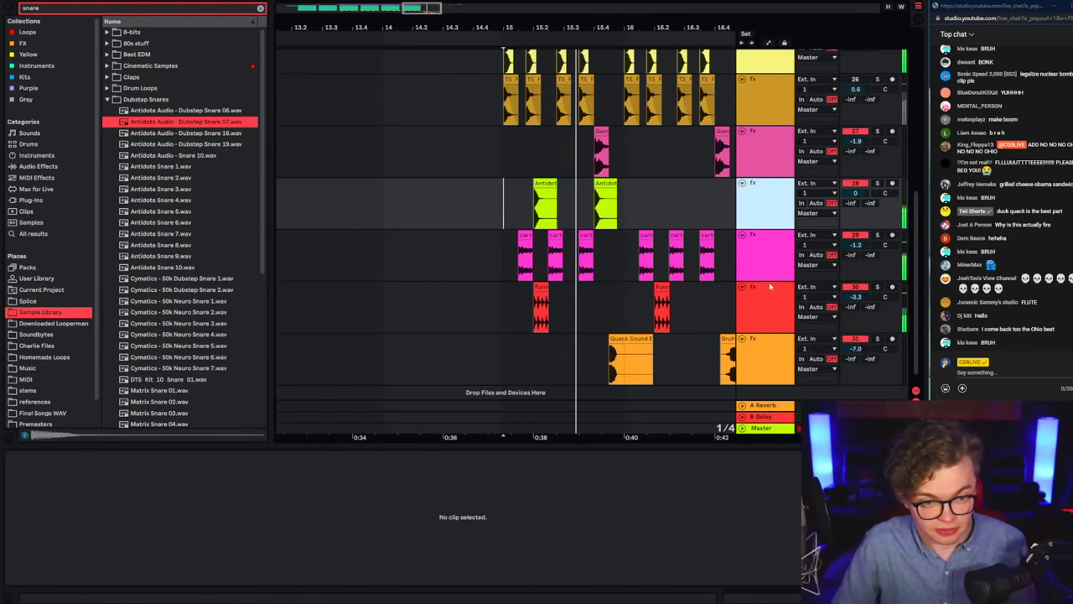
Step: Insert an audio track directly below the lime snare track and put the insert point at bar 15 on it
key(ctrl+z)
right_click(774, 215)
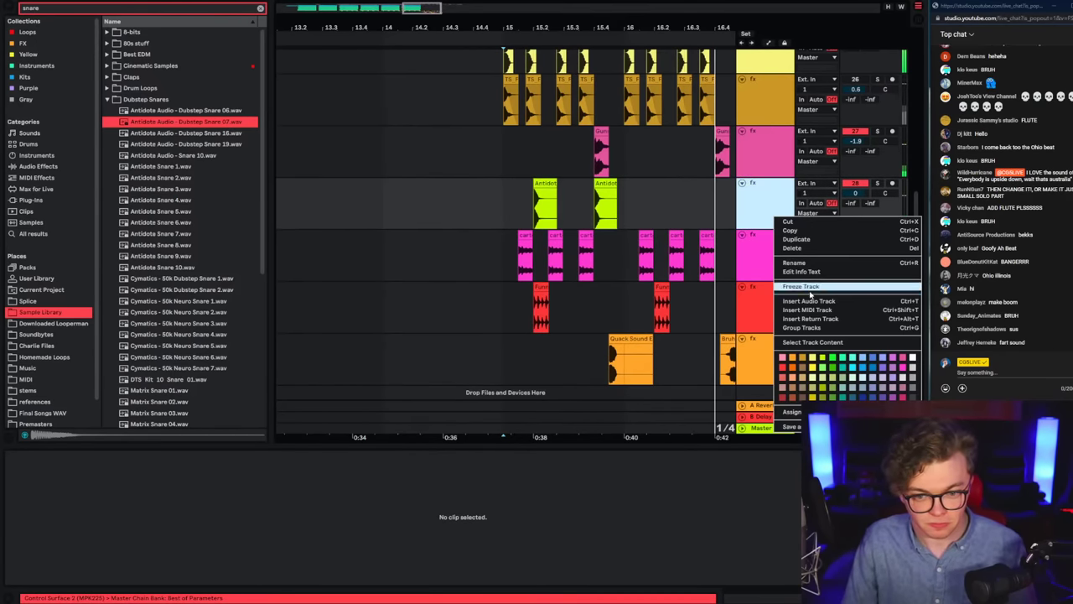
click(815, 303)
click(490, 245)
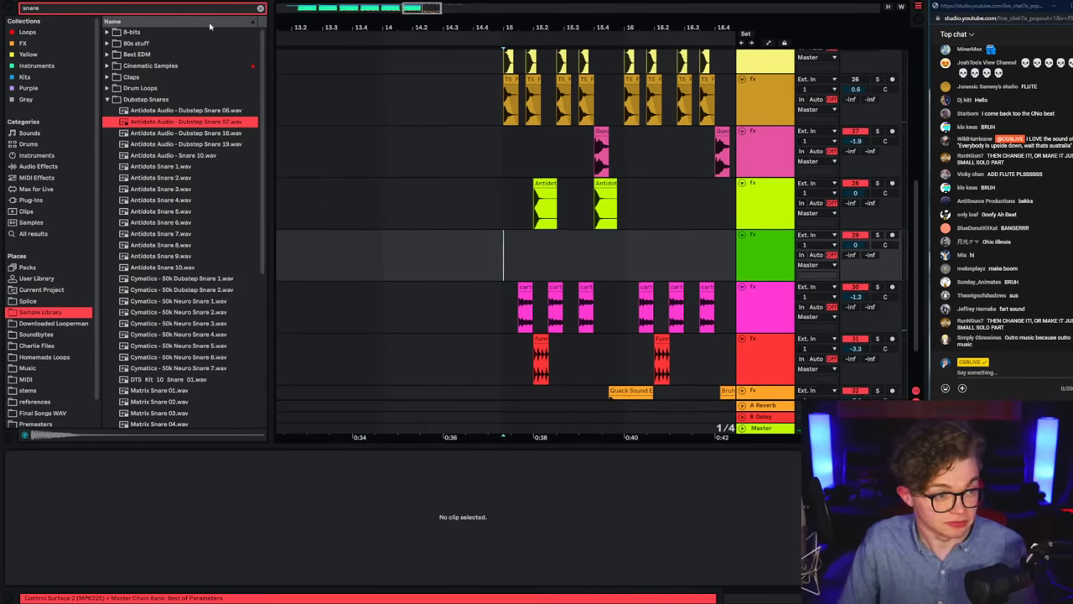
Step: Clear the snare search, open the Drum Loops folder and preview 140 Antidote Audio Ambient Loops 2.wav
click(106, 99)
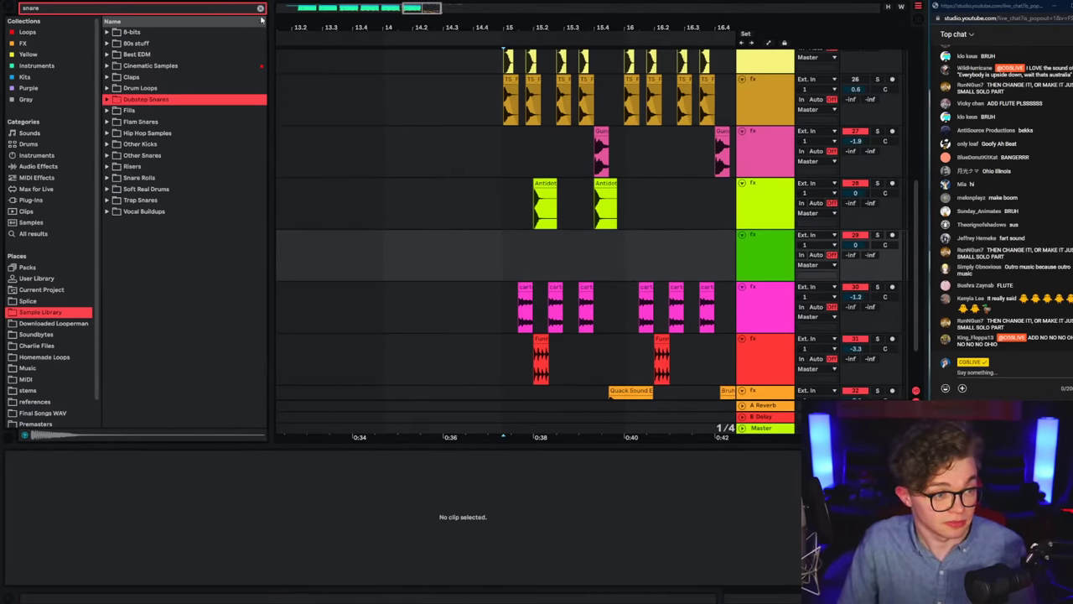
click(256, 15)
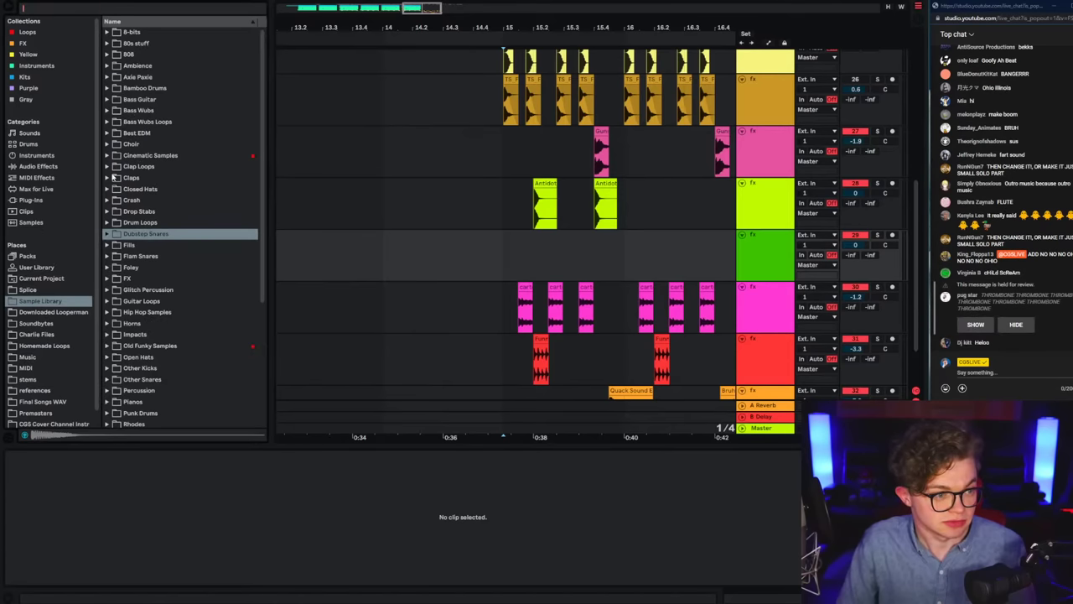
click(107, 222)
click(138, 246)
scroll(159, 270, down, 4)
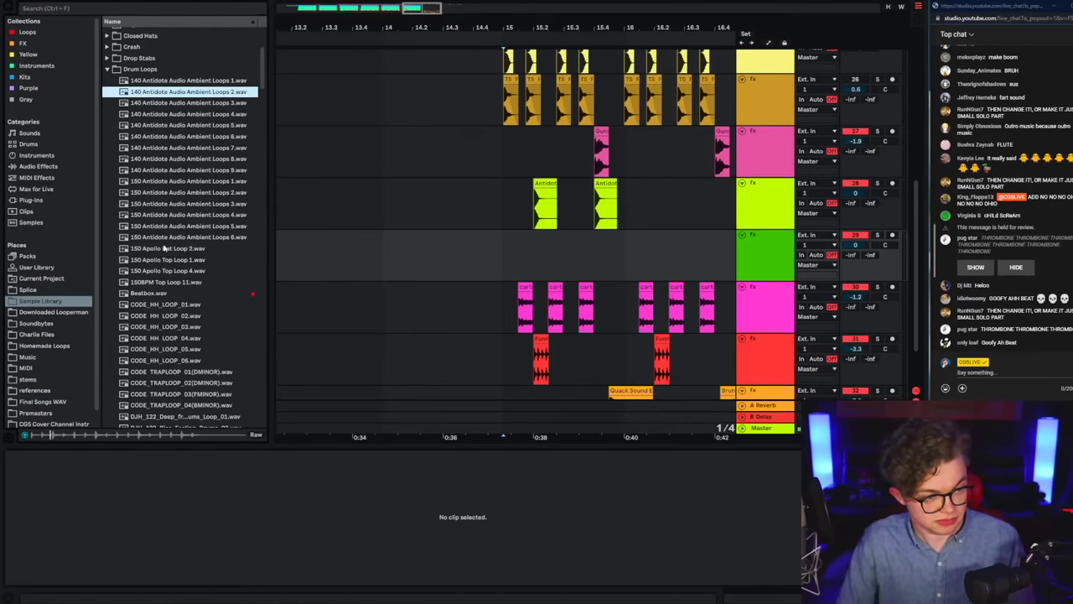
Step: Try 140 Antidote Audio Ambient Loops 2.wav at bar 15 on the new green track, then remove it
drag(145, 83, 512, 252)
key(space)
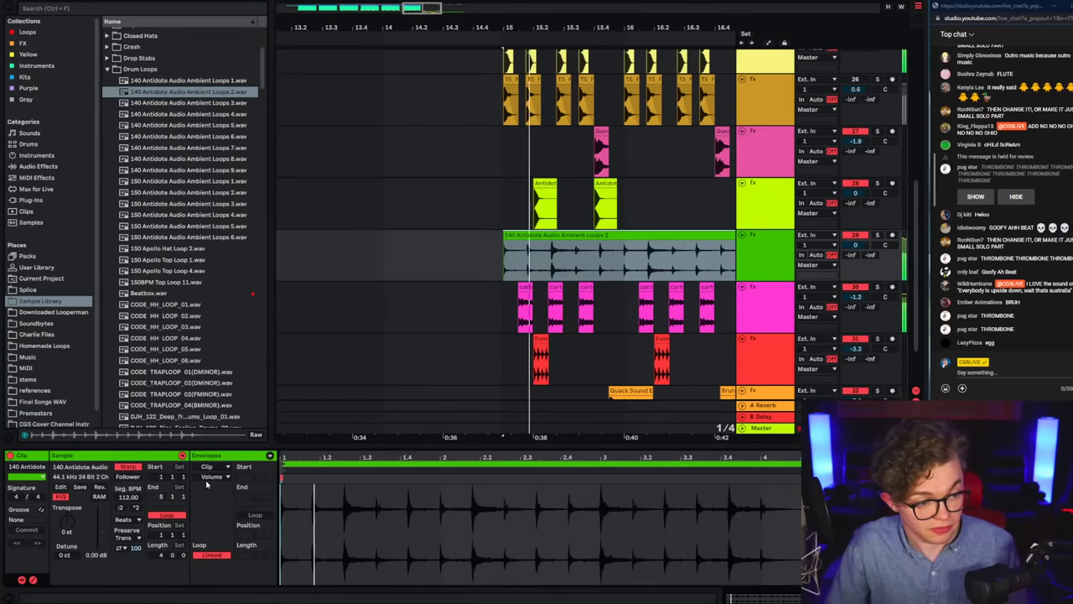
key(Delete)
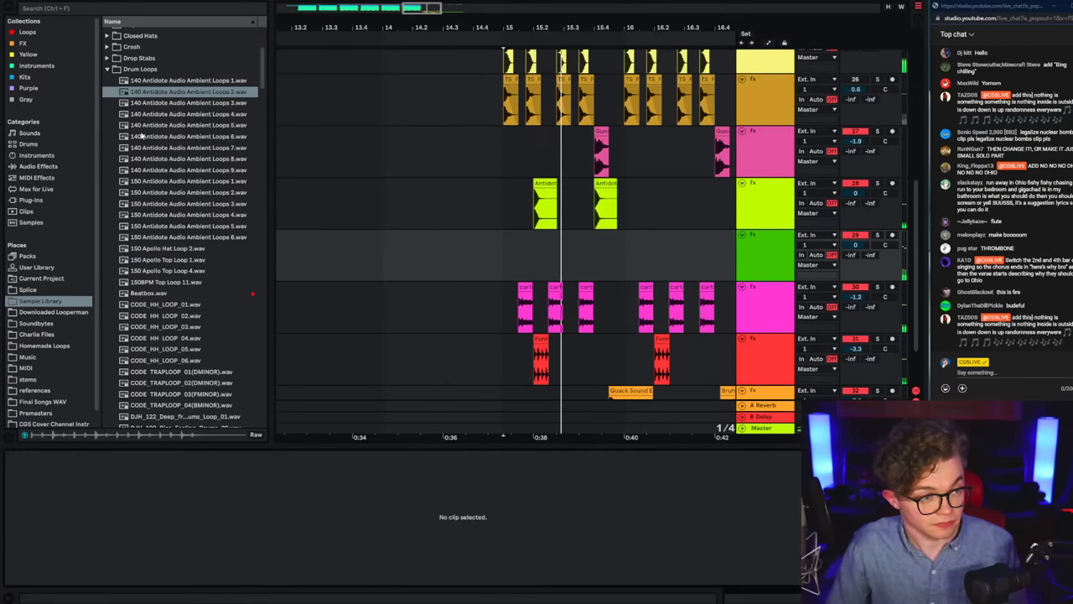
Step: Preview further drum loops, from the 140 Antidote Audio Ambient Loops down to 150 Apollo Top Loop 4.wav
click(151, 114)
click(153, 103)
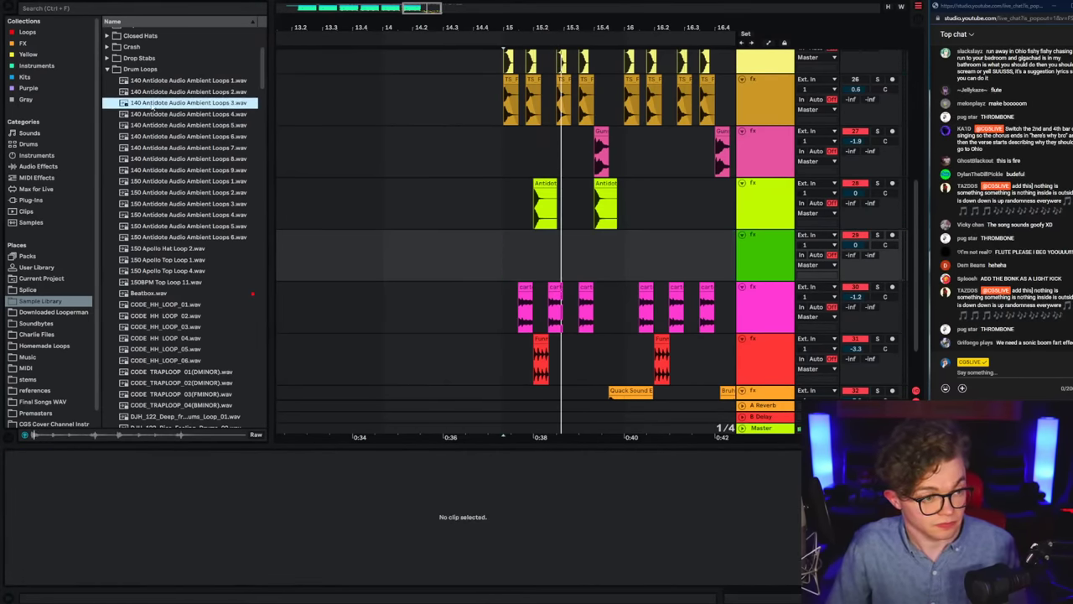
click(153, 114)
click(158, 126)
click(155, 82)
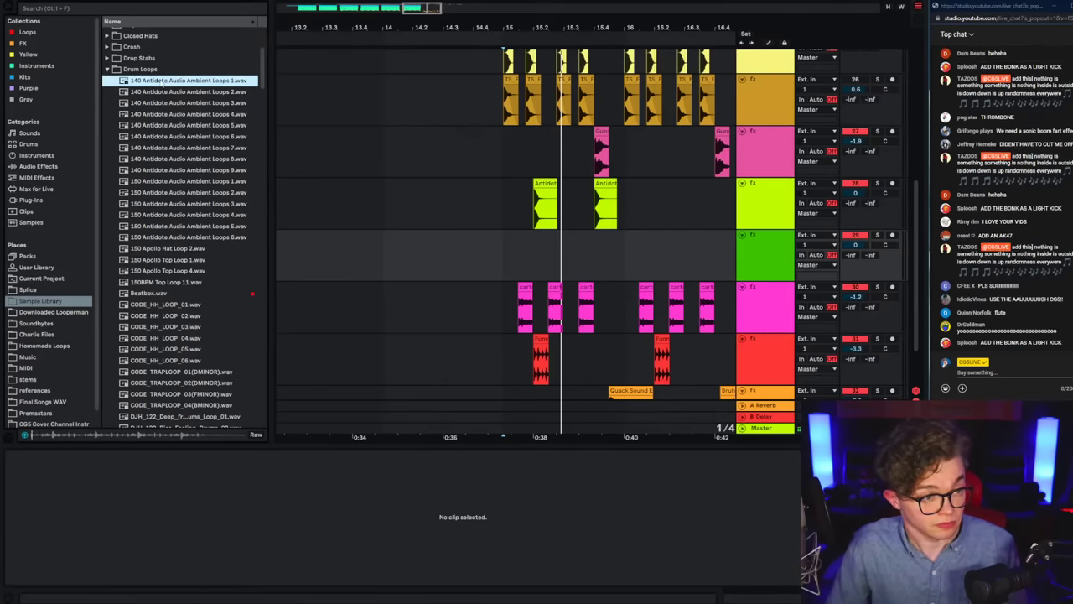
click(181, 181)
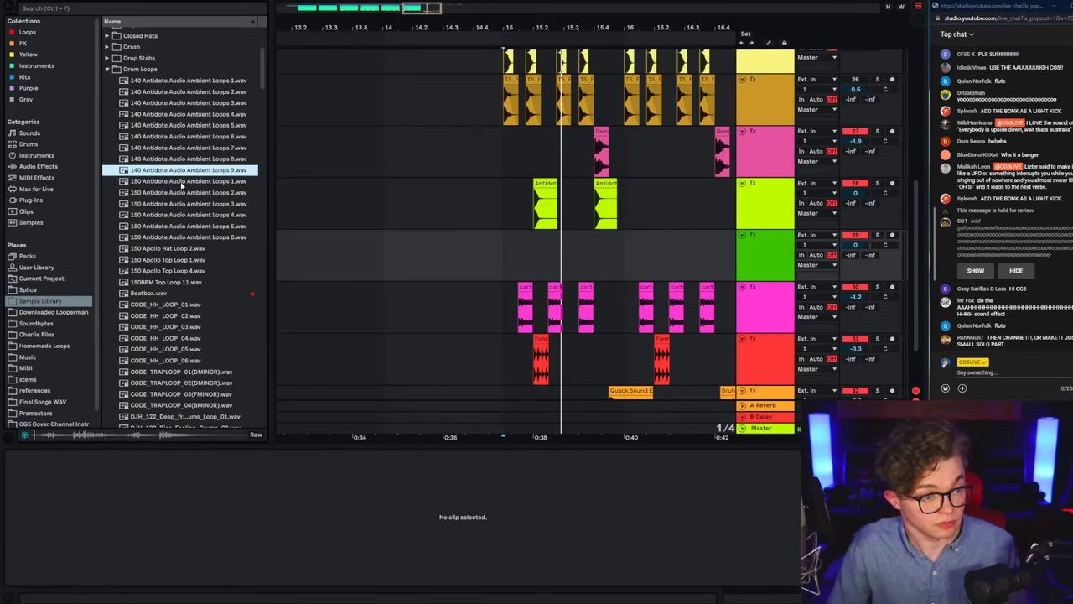
click(171, 249)
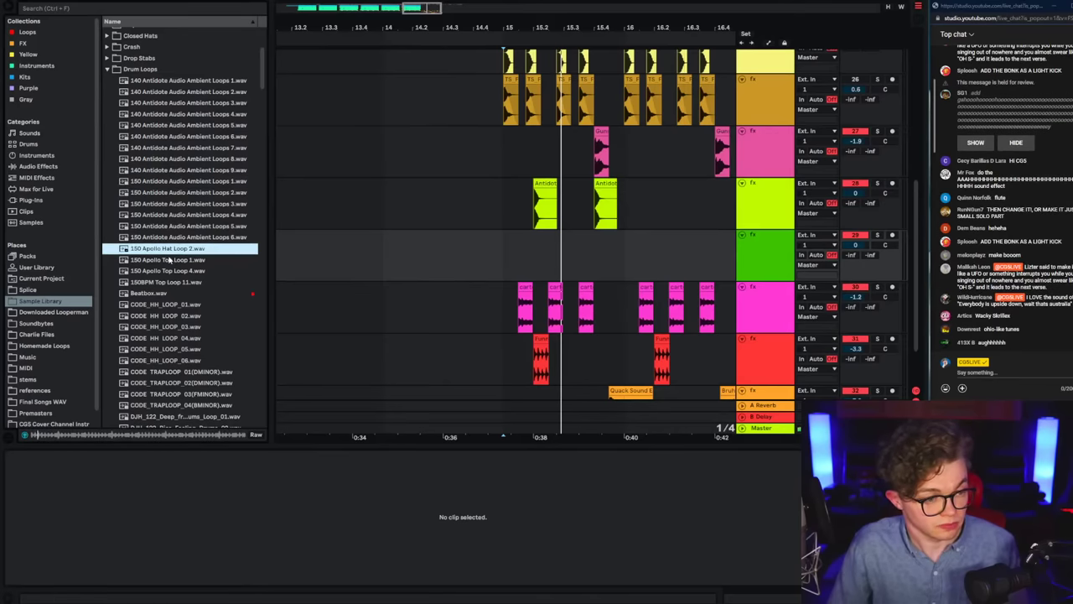
click(170, 259)
click(179, 271)
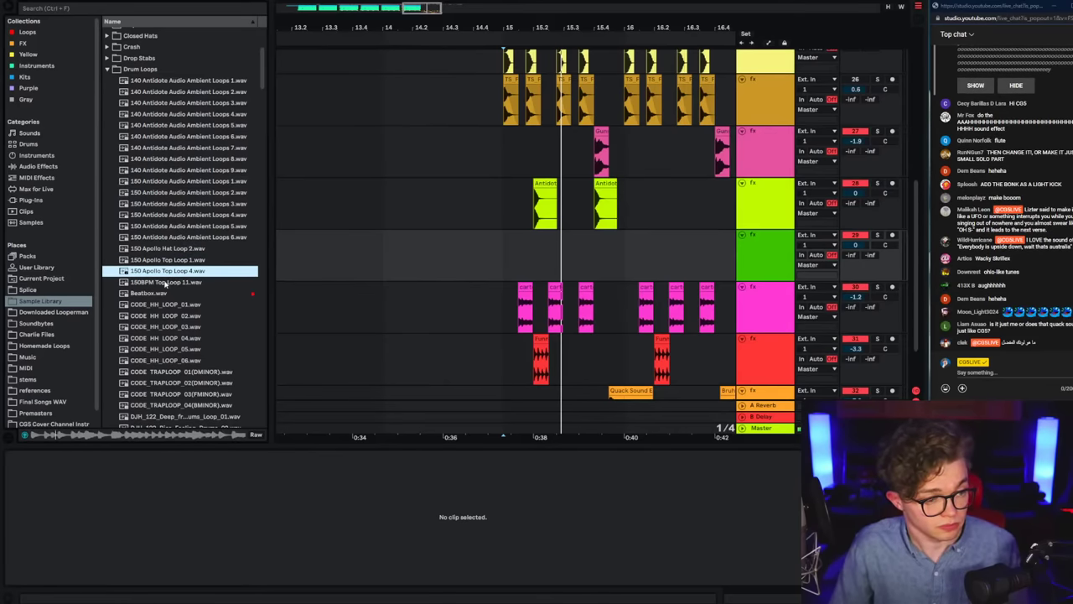
Step: Place 150 Apollo Top Loop 4.wav at bar 15 on the green track, set the track volume to -7.3 and play it
drag(180, 271, 503, 239)
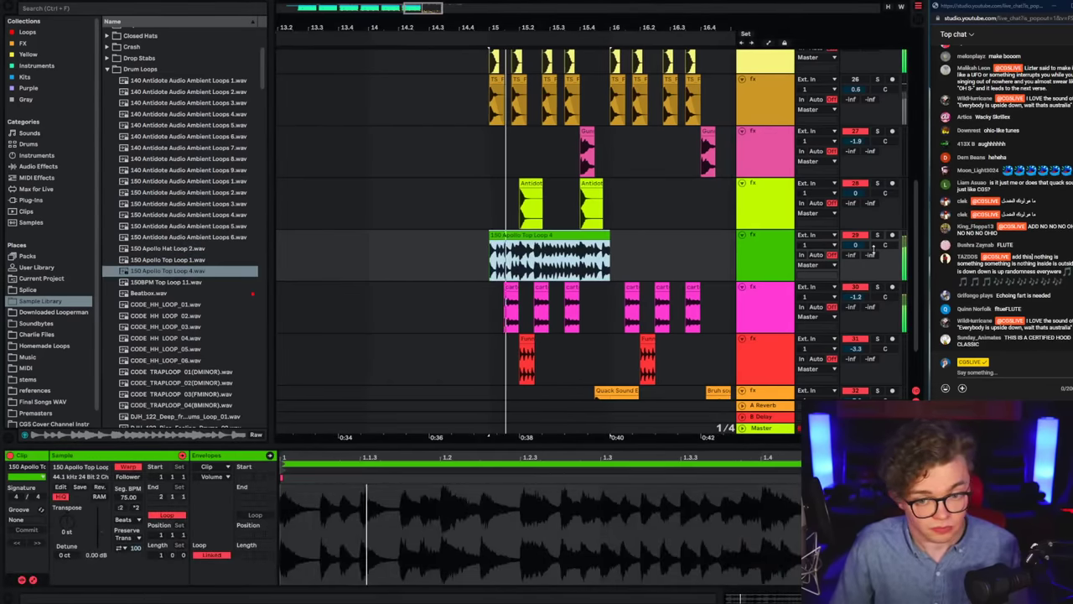
click(503, 237)
click(503, 236)
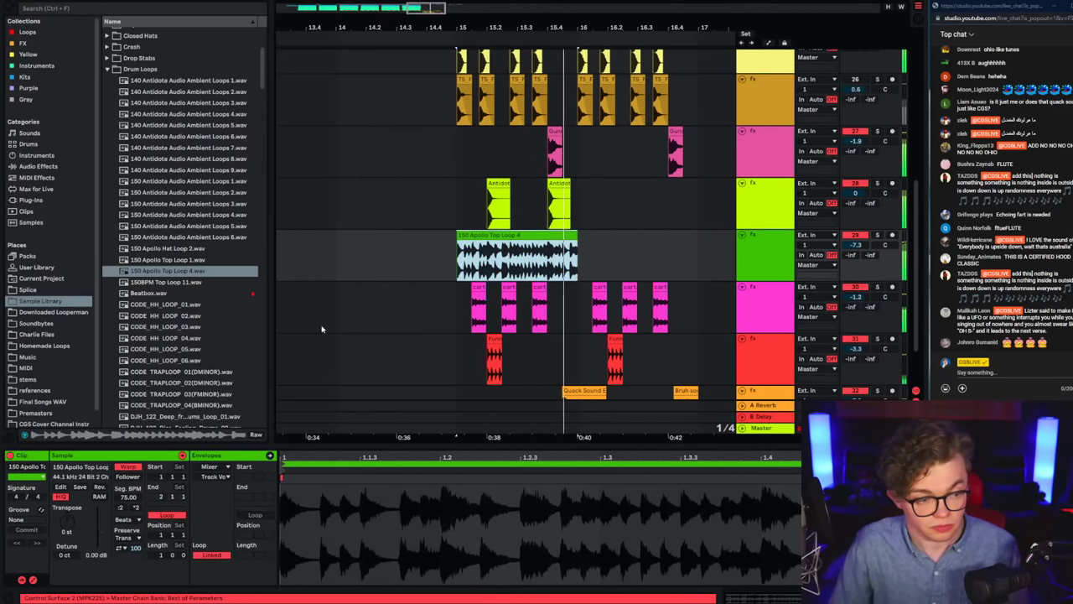
key(space)
key(space)
click(469, 269)
key(space)
Step: Set the grid to 1/16 and delete the part of the Apollo top loop from 15.2 onward
right_click(469, 268)
click(514, 398)
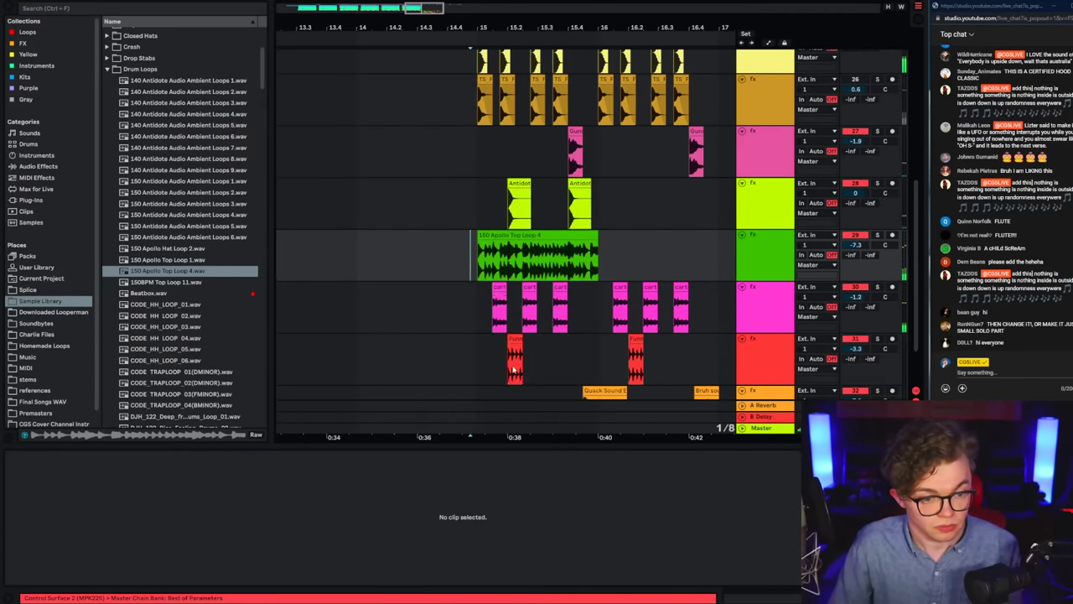
click(495, 224)
click(495, 235)
right_click(495, 260)
click(576, 483)
click(503, 261)
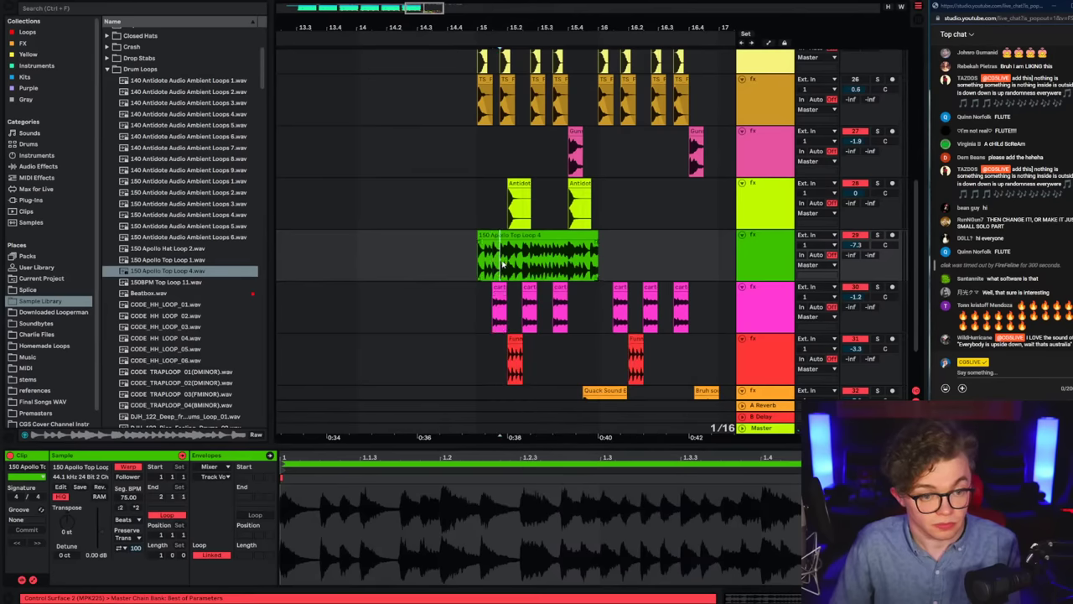
drag(507, 262, 659, 262)
key(Delete)
Step: Shorten the Apollo loop to end at 15.1.4, set the grid to 1/32 and delete the 1/32 slice before 15.1.3
click(481, 266)
scroll(499, 260, up, 5)
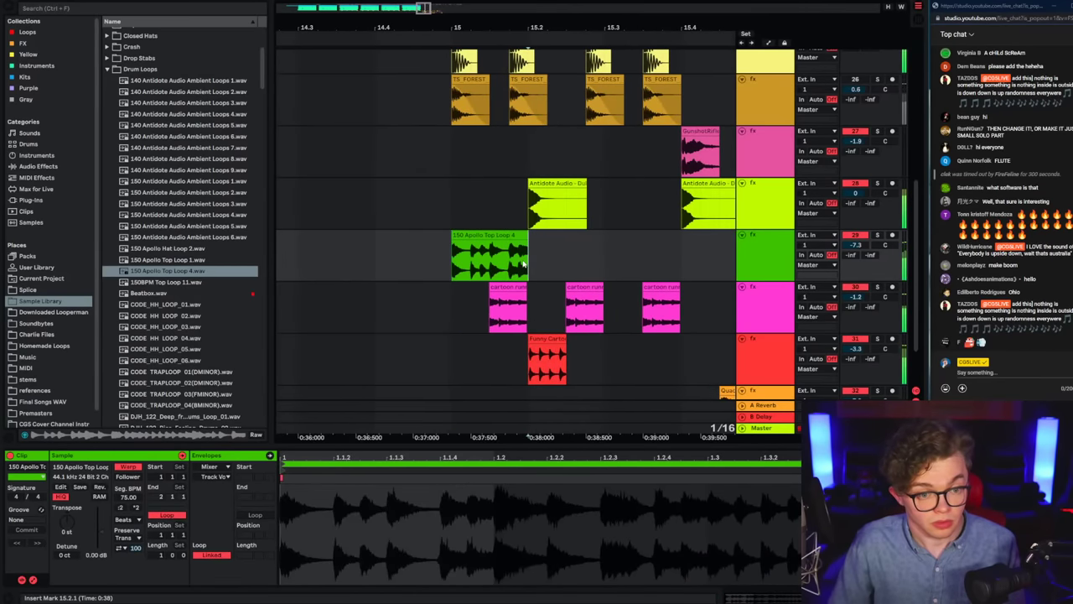
click(442, 267)
click(501, 260)
right_click(518, 266)
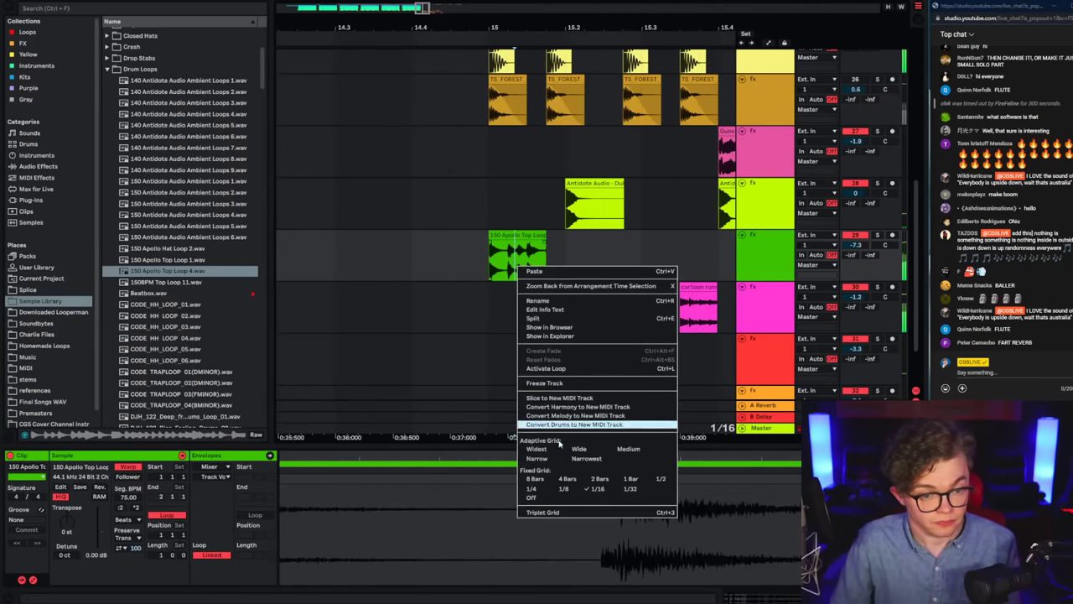
click(621, 491)
drag(516, 269, 526, 267)
key(Delete)
Step: Play the chopped Apollo loop repeatedly from just before bar 15 to check its rhythm
click(496, 268)
key(space)
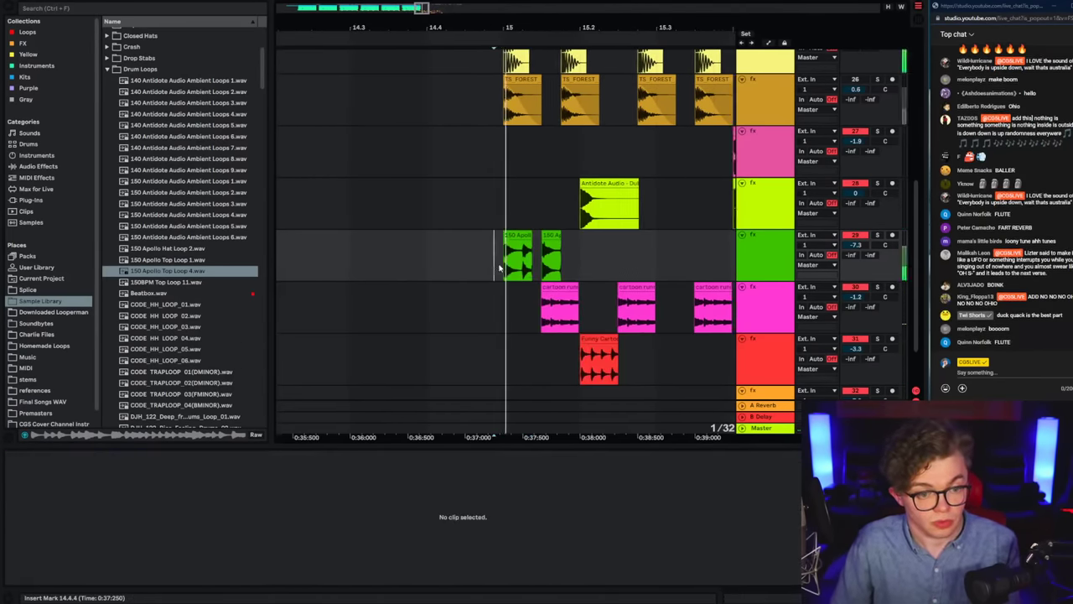
click(506, 263)
key(space)
key(space)
key(space)
click(479, 261)
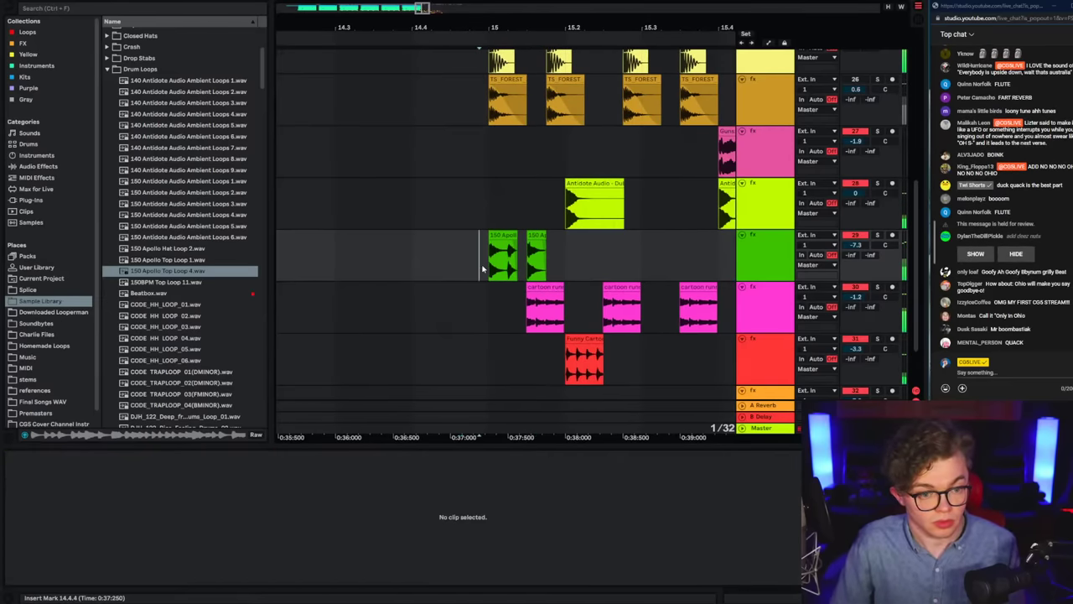
click(502, 267)
key(space)
drag(502, 268, 494, 261)
click(478, 269)
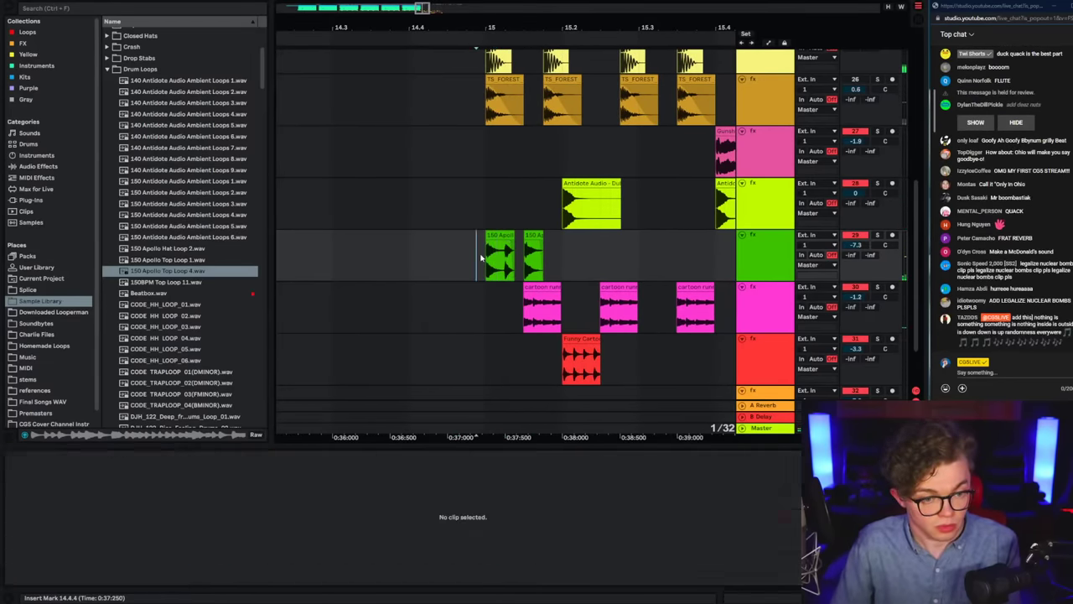
Step: Delete the 1/32 slice before 15.1.2 from the chopped Apollo loop and play the result
drag(495, 269, 505, 269)
key(Delete)
click(486, 269)
key(space)
drag(408, 30, 355, 48)
key(space)
Step: Try copying the short Apollo slice at 15.1.2 to just before 15.2, listen to it and remove the copy
click(451, 258)
drag(459, 30, 454, 44)
click(494, 234)
key(ctrl+c)
click(580, 260)
key(ctrl+v)
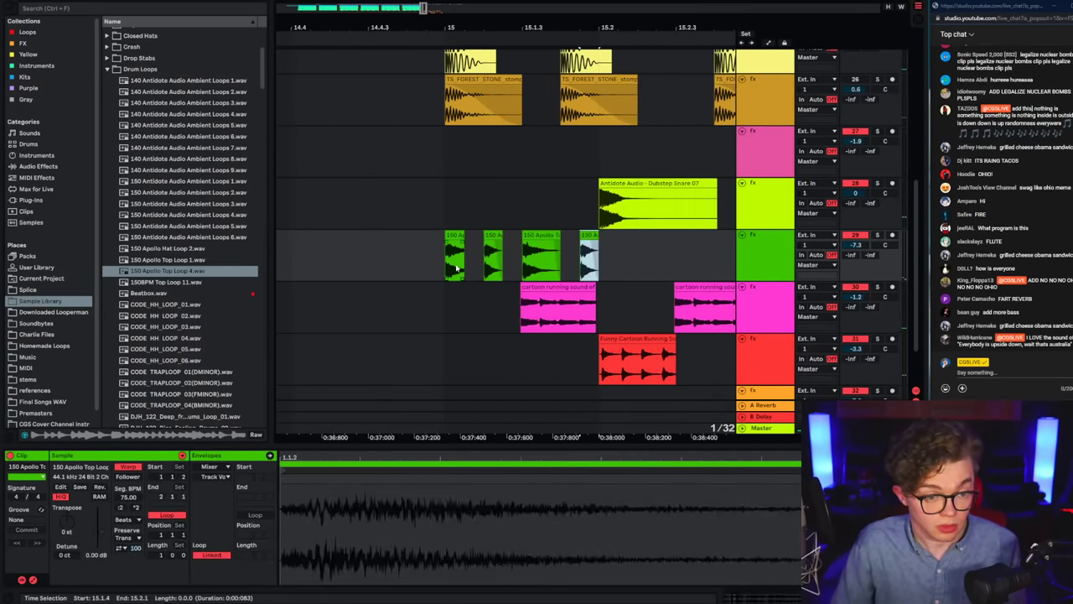
key(space)
drag(447, 267, 582, 270)
key(Delete)
click(562, 270)
key(ctrl+v)
key(space)
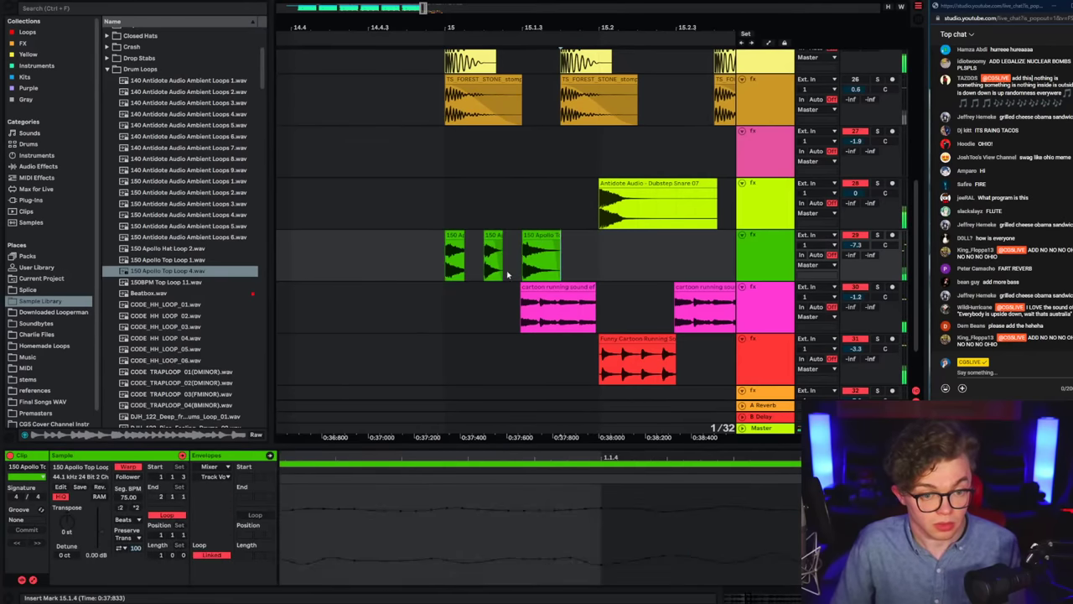
Step: Duplicate the one-beat group of Apollo slices from bar 15 repeatedly along the green track up to 16.4
drag(448, 269, 505, 269)
key(space)
key(ctrl+d)
key(ctrl+d)
drag(476, 23, 476, 8)
key(ctrl+d)
key(ctrl+d)
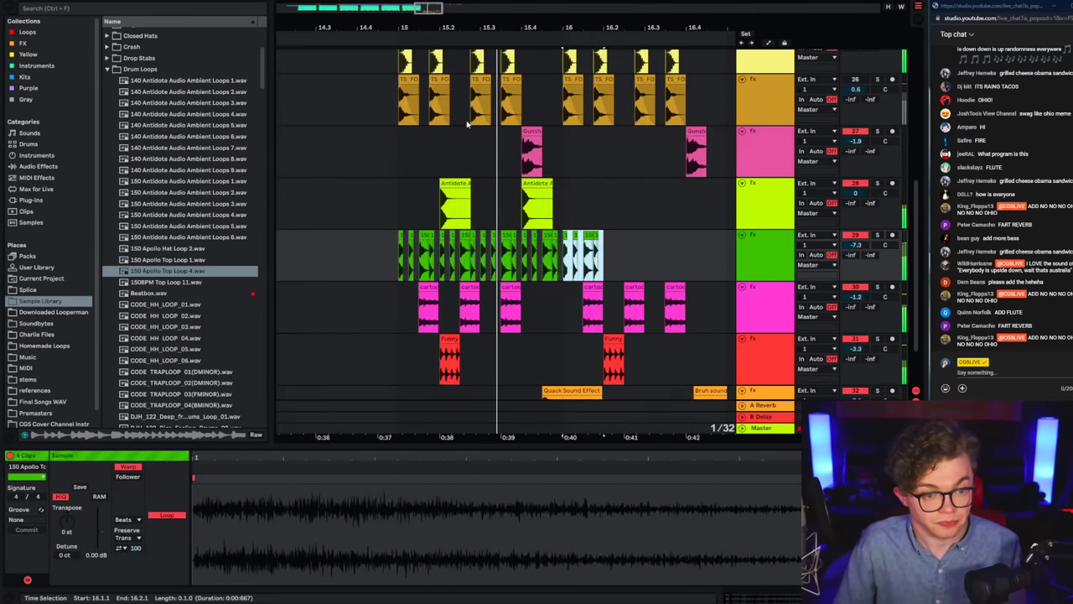
Step: Set the grid to 1 bar and duplicate bar 15's two dubstep snares into bar 16 on the lime track
click(404, 267)
right_click(426, 264)
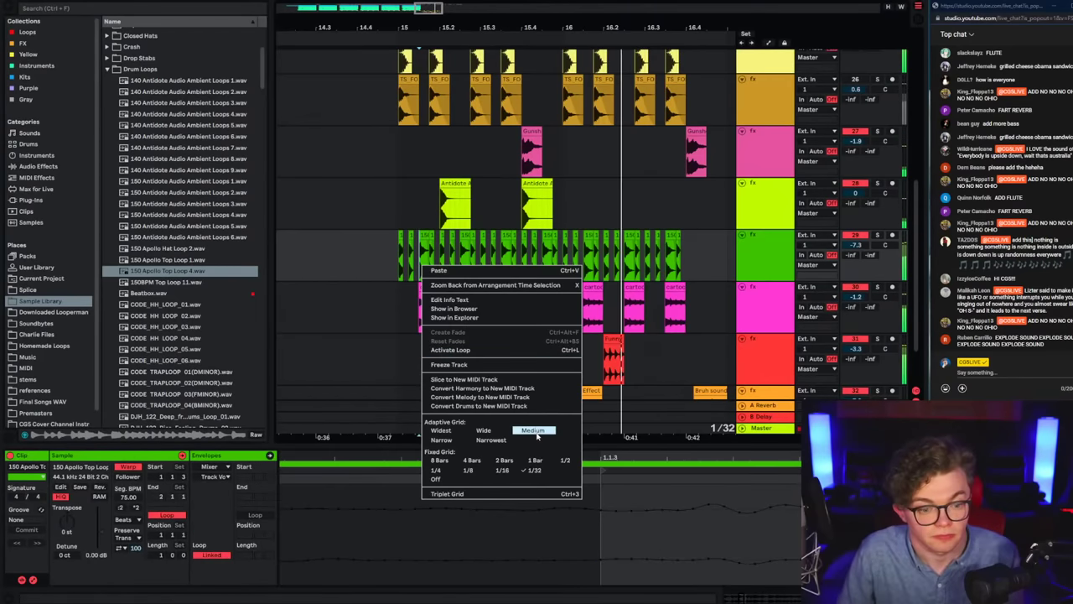
click(538, 457)
click(384, 266)
key(space)
key(space)
click(498, 206)
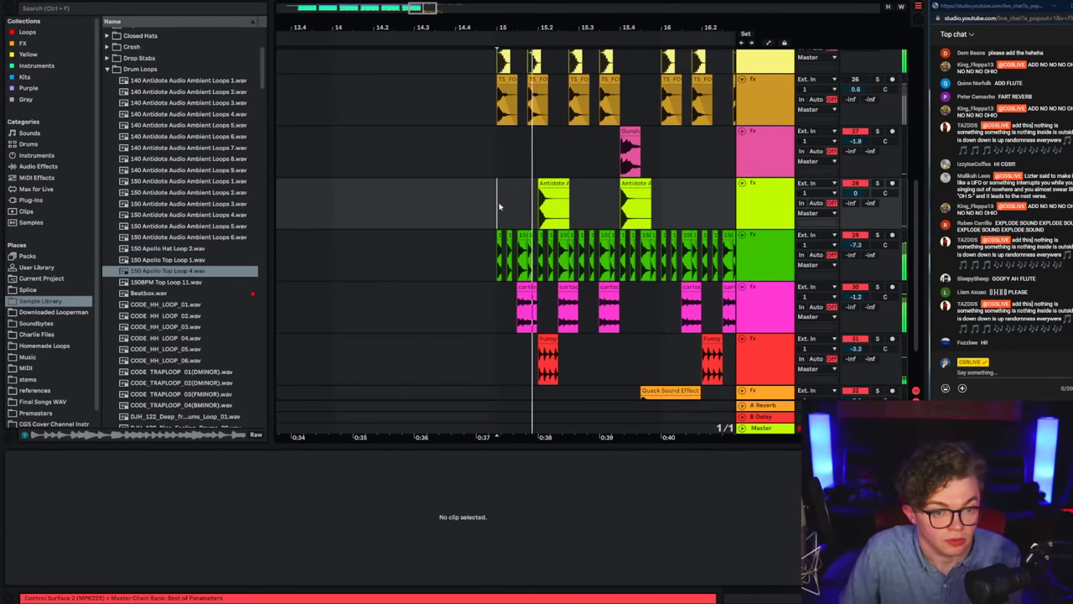
click(655, 203)
drag(474, 38, 415, 16)
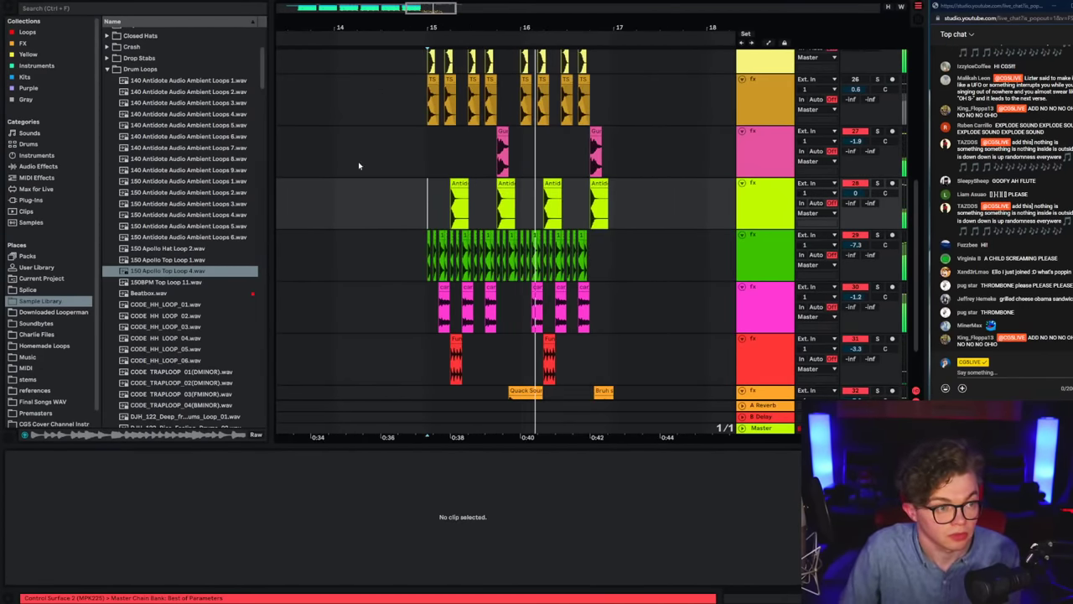
Step: Play the arrangement from bar 14 through the comic section and look over the upper tracks
click(433, 249)
click(425, 202)
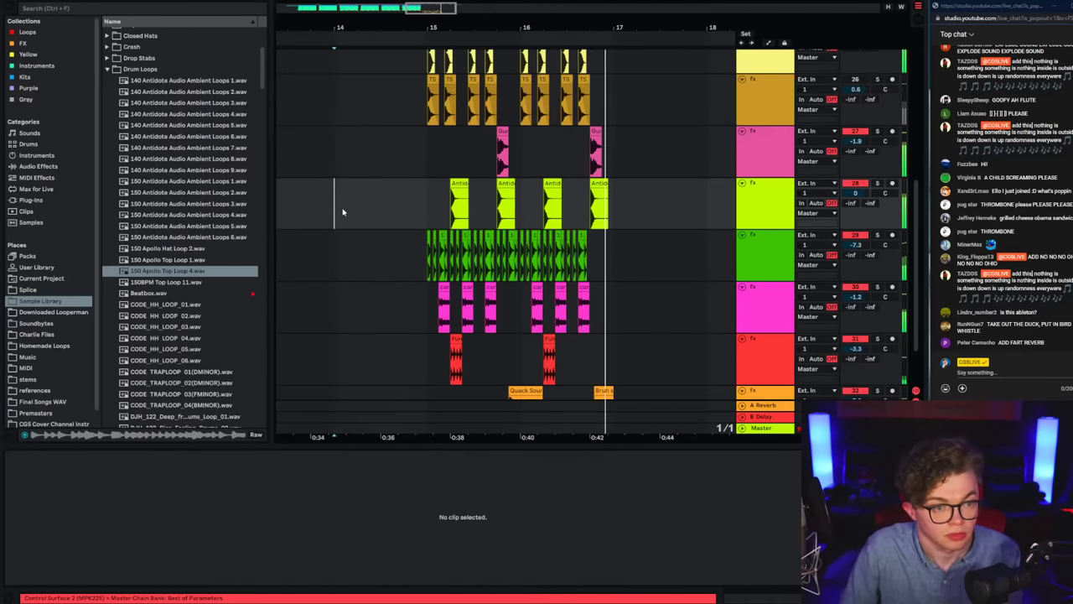
scroll(570, 252, up, 5)
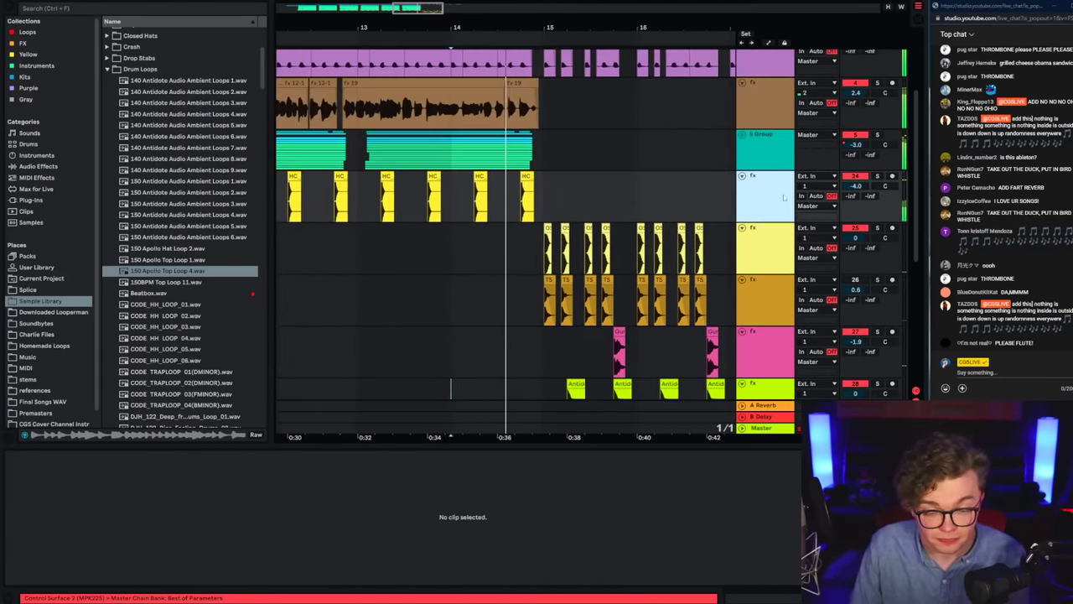
scroll(776, 222, up, 2)
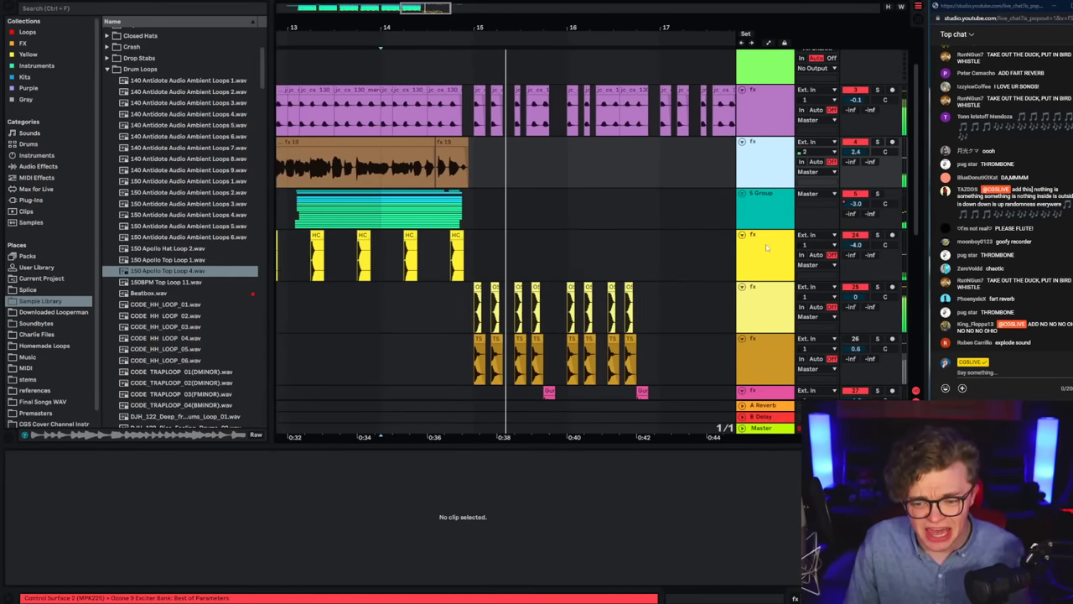
scroll(766, 247, up, 2)
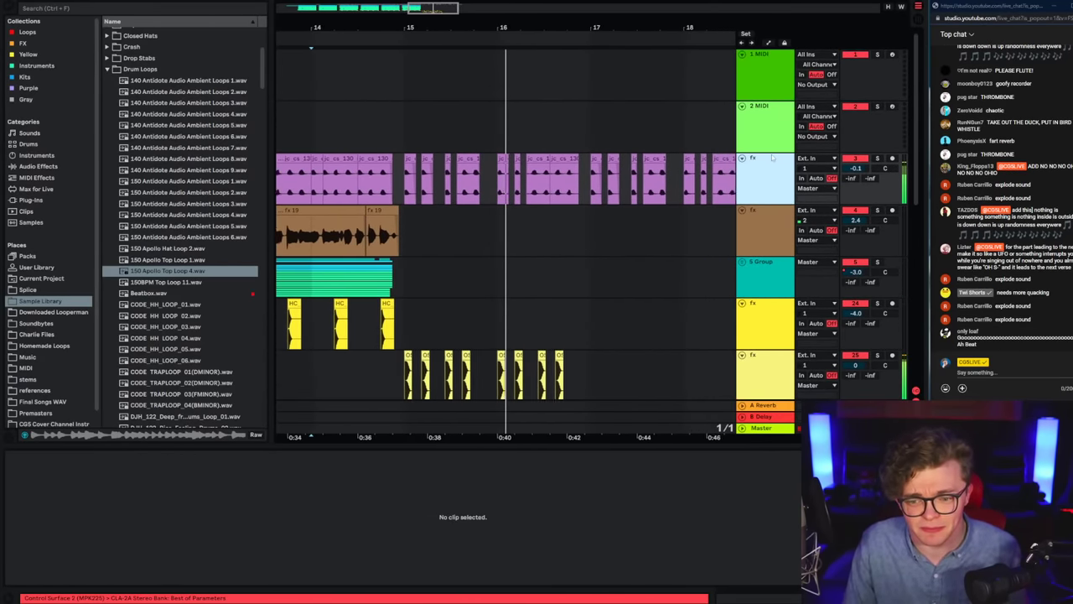
Step: Delete the empty 1 MIDI and 2 MIDI tracks above the purple track
click(770, 127)
click(772, 170)
click(769, 126)
shift+click(765, 82)
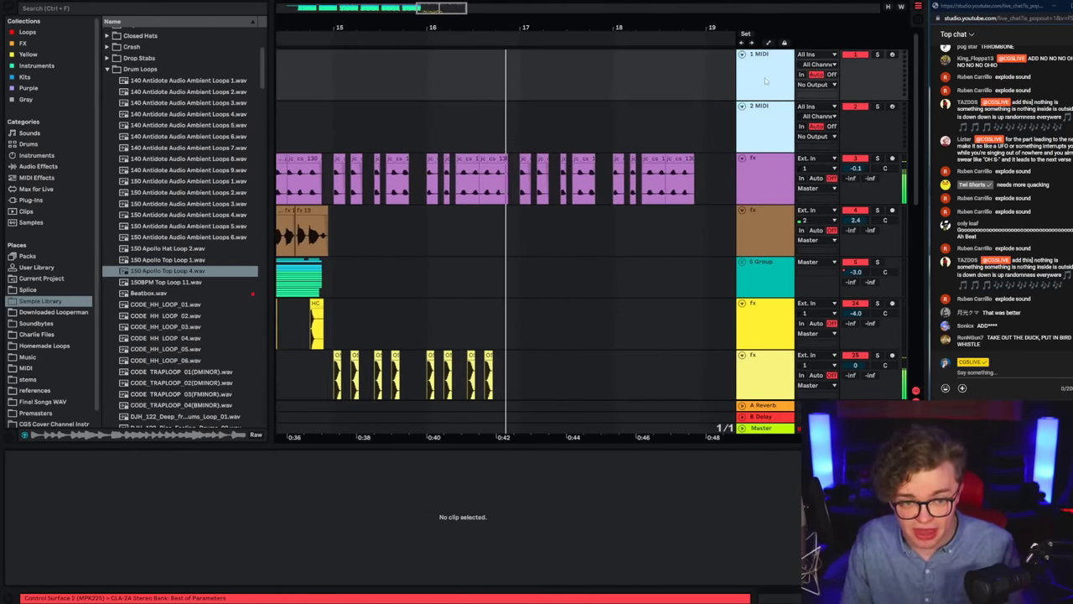
key(Delete)
Step: Delete the purple jc_cs_130 clips from bar 17 to the end of that track's pattern
click(295, 94)
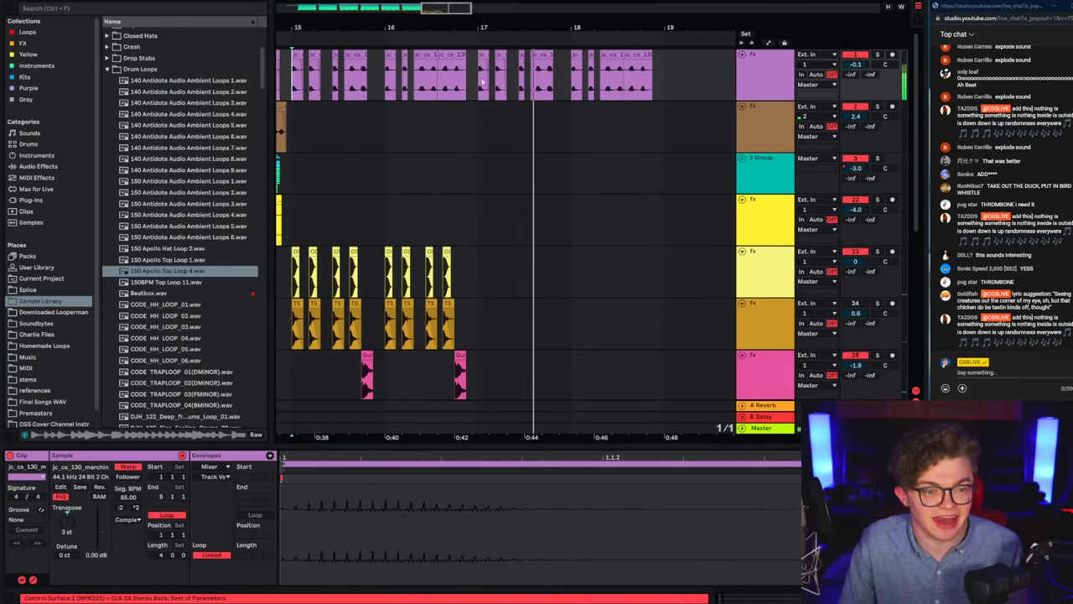
drag(481, 83, 654, 82)
key(Delete)
Step: Duplicate the bar 15–16 comic pattern on the purple track and all effects tracks into bars 17–18
drag(410, 38, 587, 34)
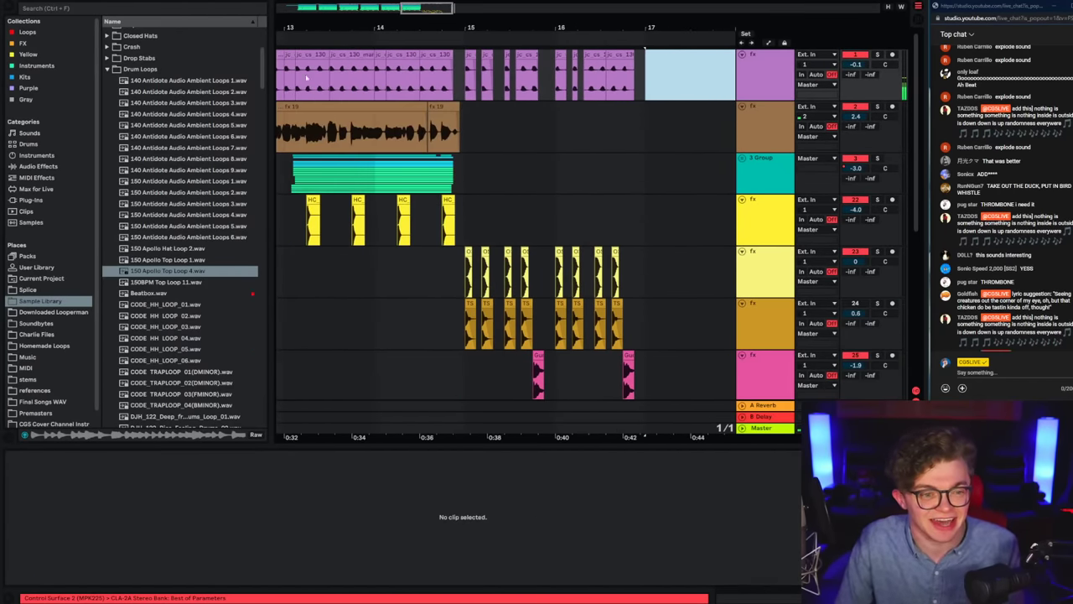
click(472, 80)
scroll(613, 352, down, 3)
scroll(620, 357, up, 3)
scroll(652, 378, down, 5)
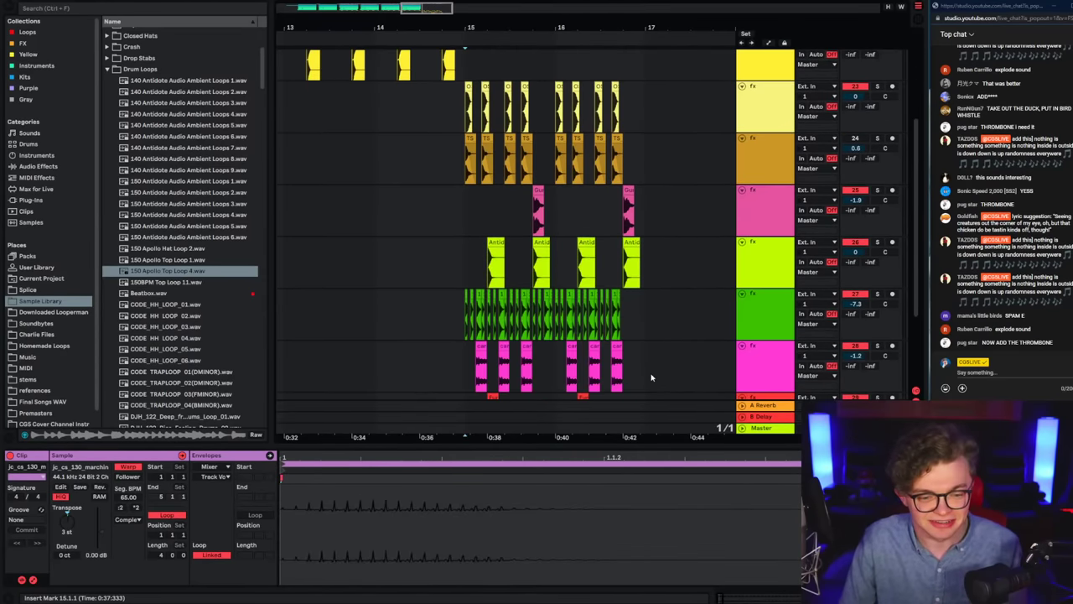
scroll(652, 377, down, 3)
key(ctrl+a)
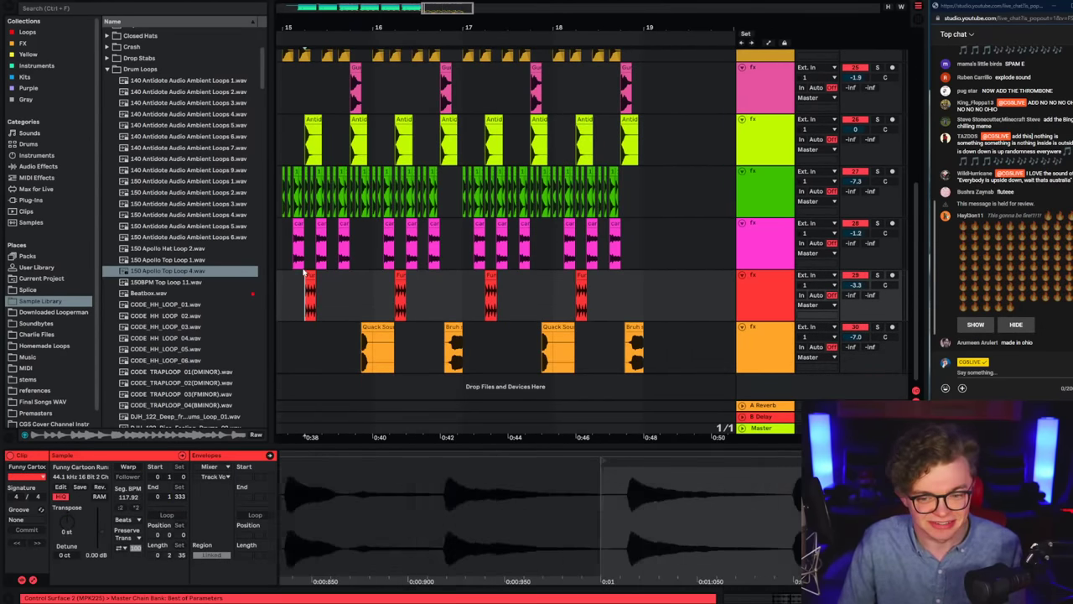
Step: Play the arrangement from around bar 14 and hide the browser to widen the arrangement view
scroll(575, 311, left, 5)
click(575, 311)
key(space)
scroll(692, 234, up, 5)
key(ctrl+z)
key(ctrl+z)
key(ctrl+z)
key(ctrl+z)
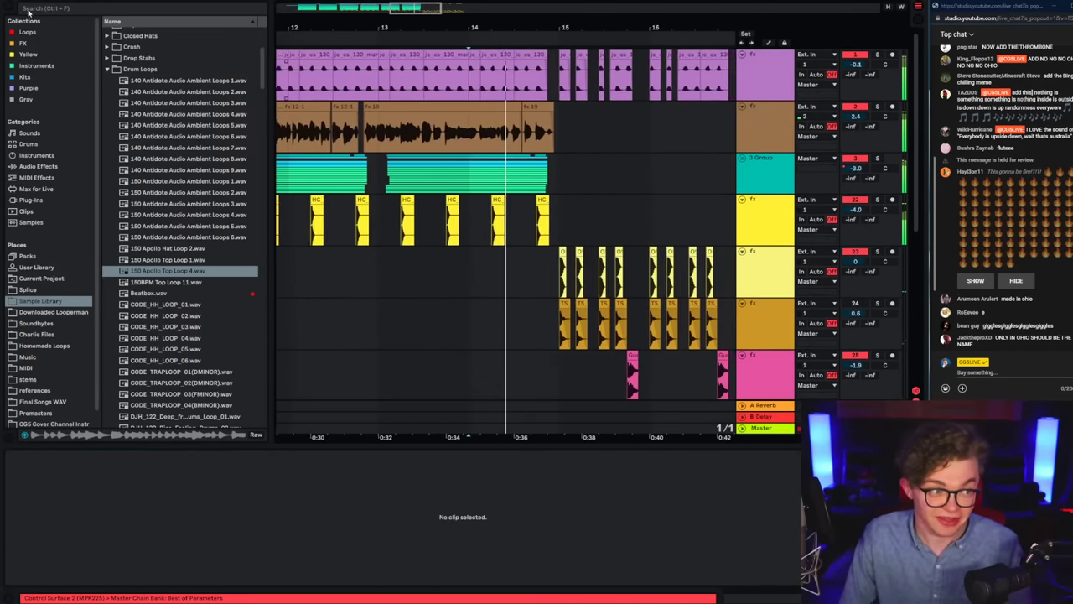
click(15, 10)
key(ctrl+z)
key(ctrl+z)
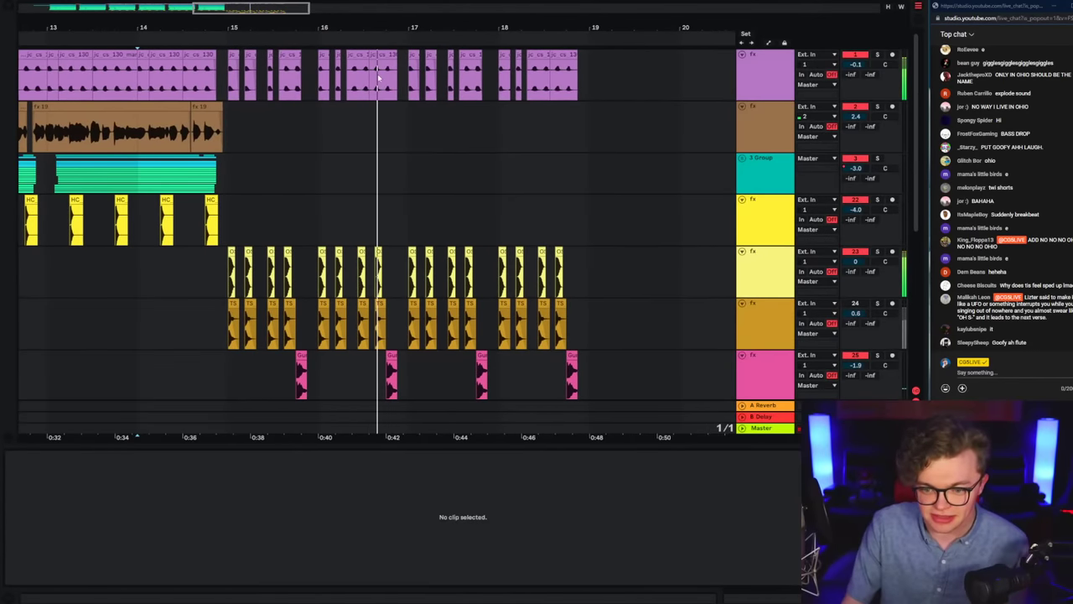
Step: Duplicate all clips in bars 15–18, from the purple track down to the orange track, into the following four bars
click(179, 229)
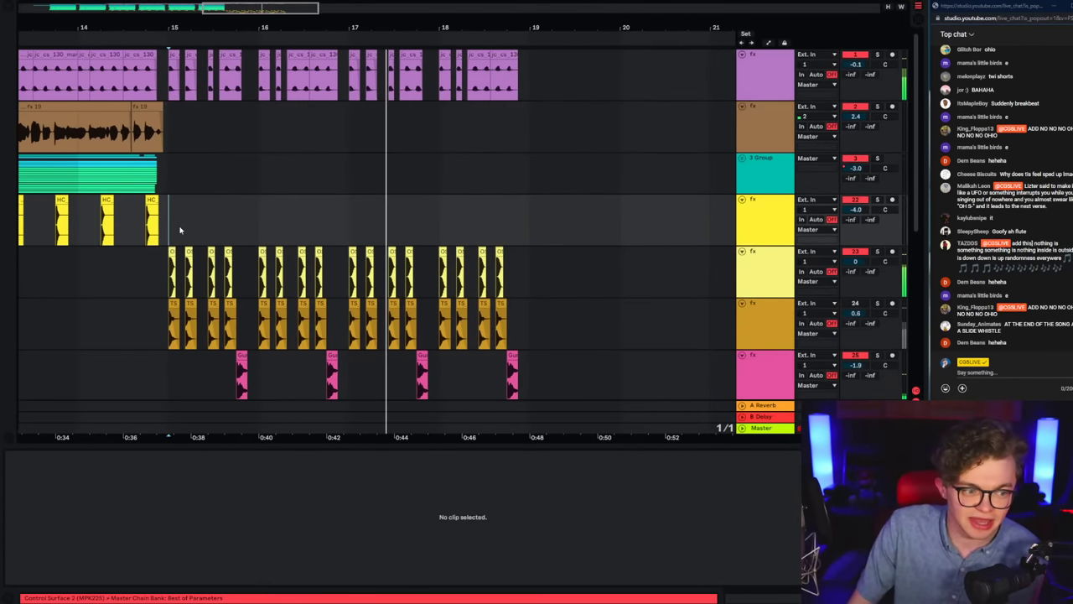
mouse_move(178, 28)
mouse_down()
mouse_move(461, 28)
mouse_move(325, 23)
mouse_up()
scroll(490, 102, down, 3)
scroll(490, 103, up, 3)
click(434, 84)
scroll(436, 93, down, 2)
scroll(387, 203, up, 2)
drag(341, 95, 597, 358)
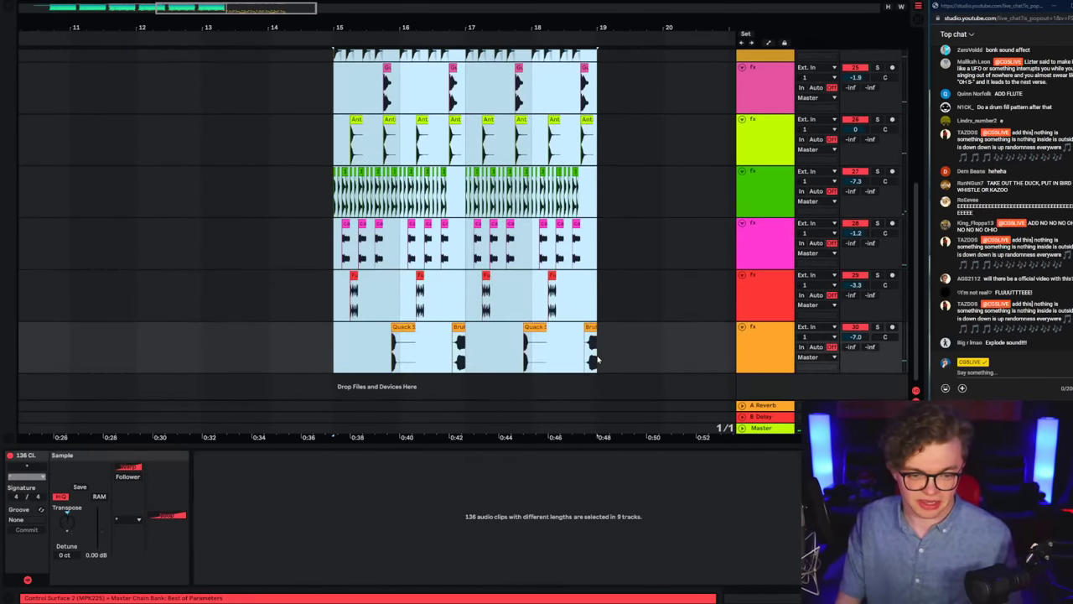
key(ctrl+d)
Step: Play the arrangement from bar 13 into the extended comic section
click(33, 316)
scroll(34, 316, left, 4)
click(254, 300)
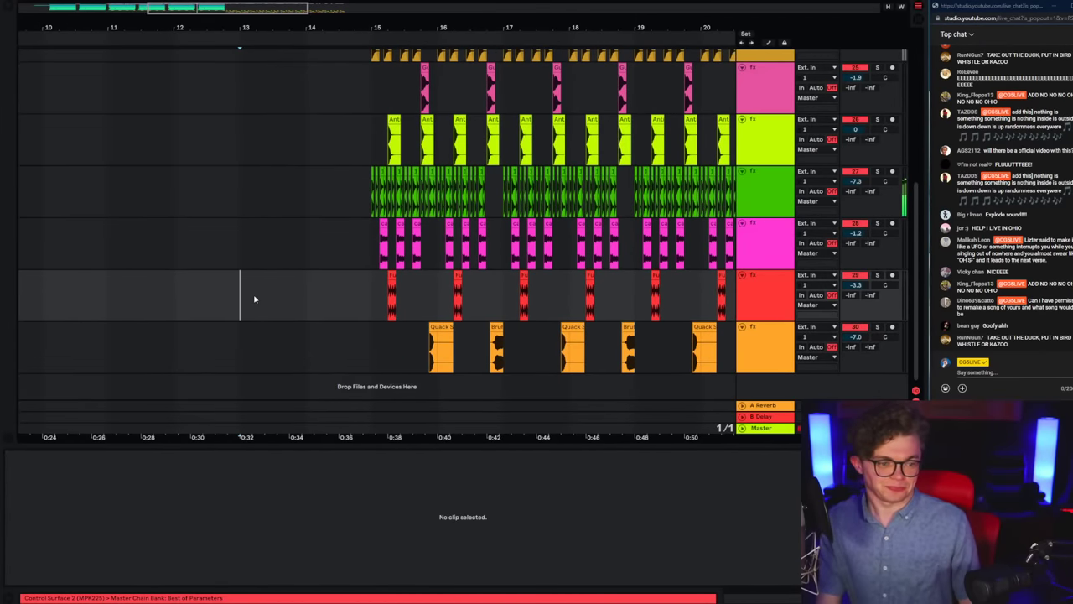
key(space)
scroll(647, 272, up, 7)
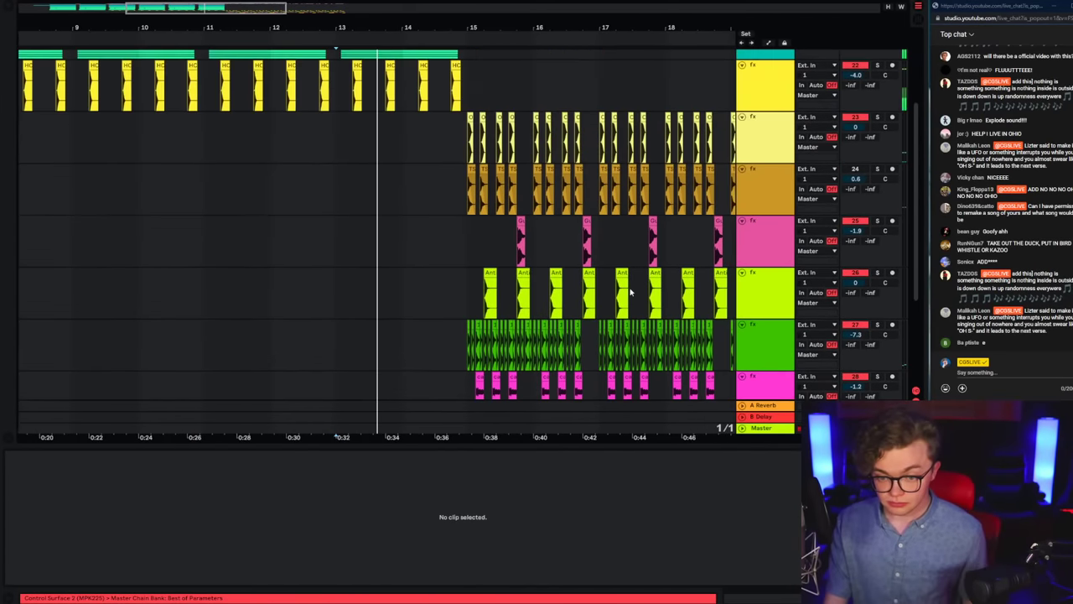
click(757, 145)
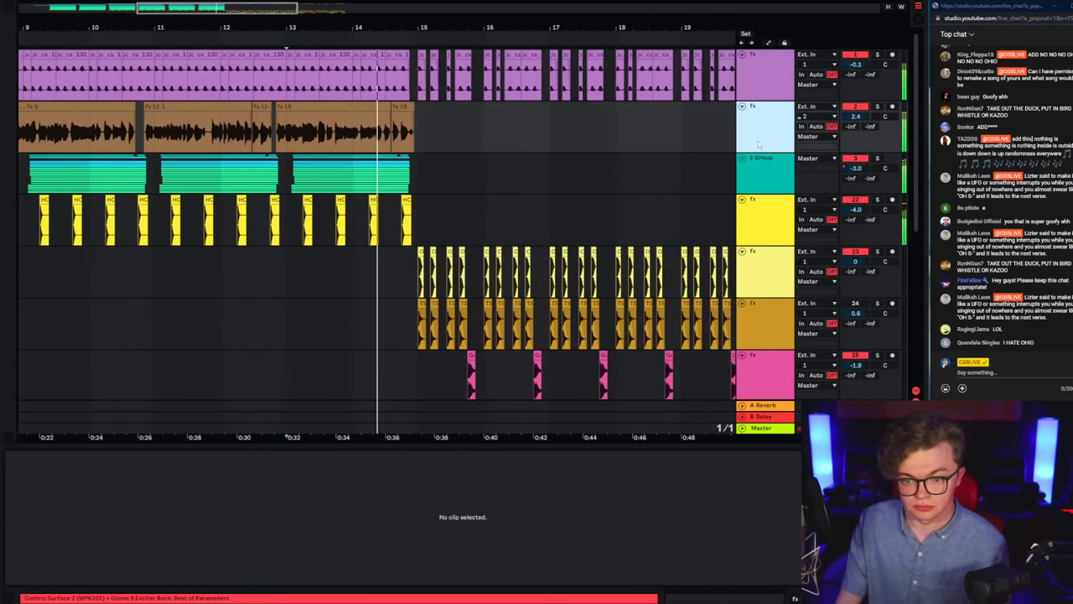
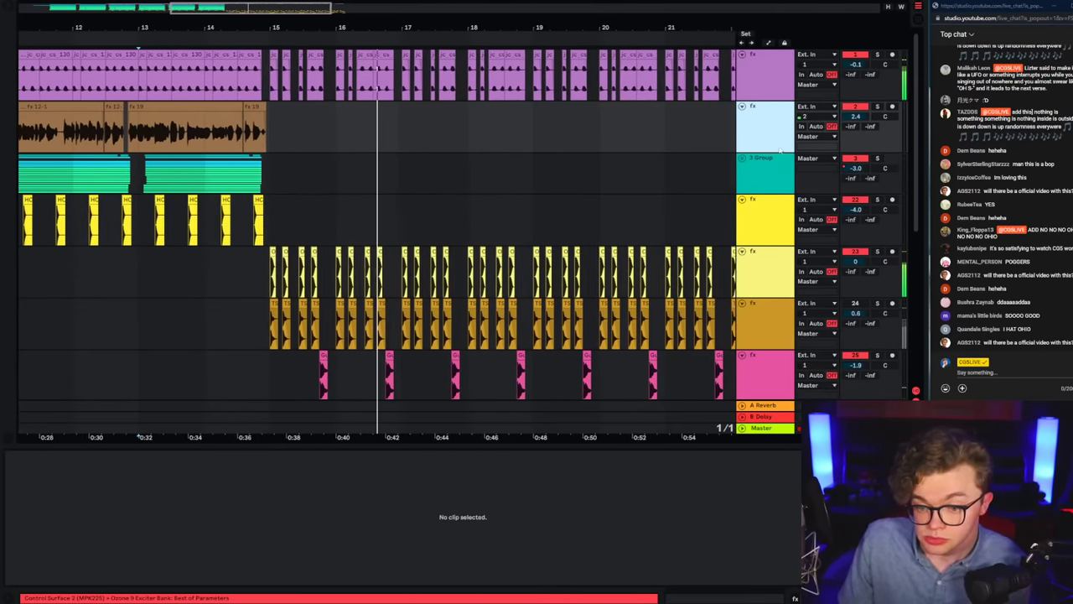
Step: Delete the Quack Sound clip just before bar 18 on the orange track
scroll(470, 312, down, 5)
click(442, 348)
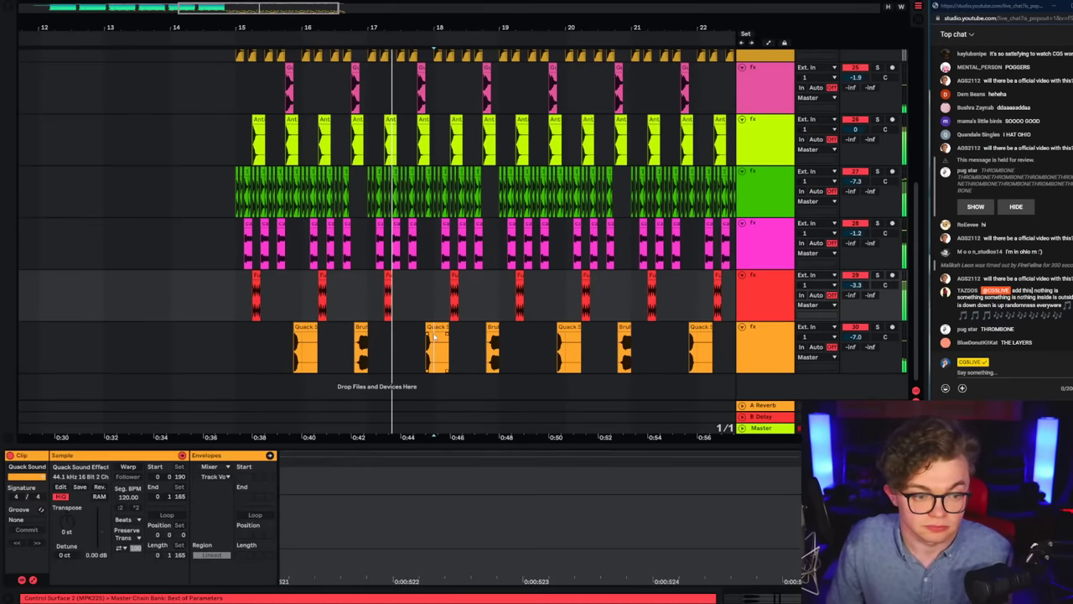
key(Delete)
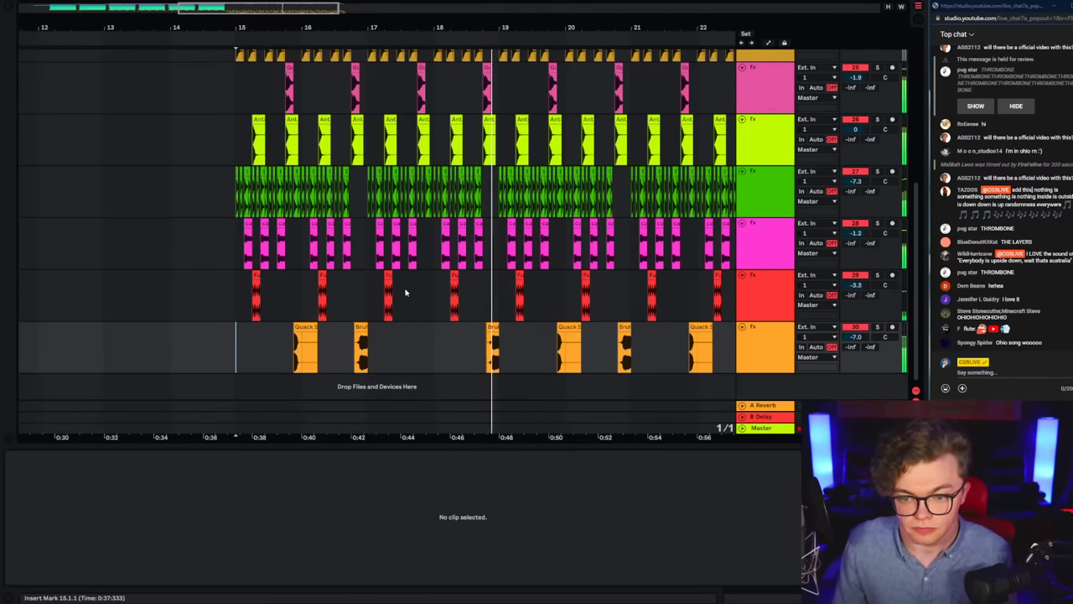
scroll(405, 293, up, 5)
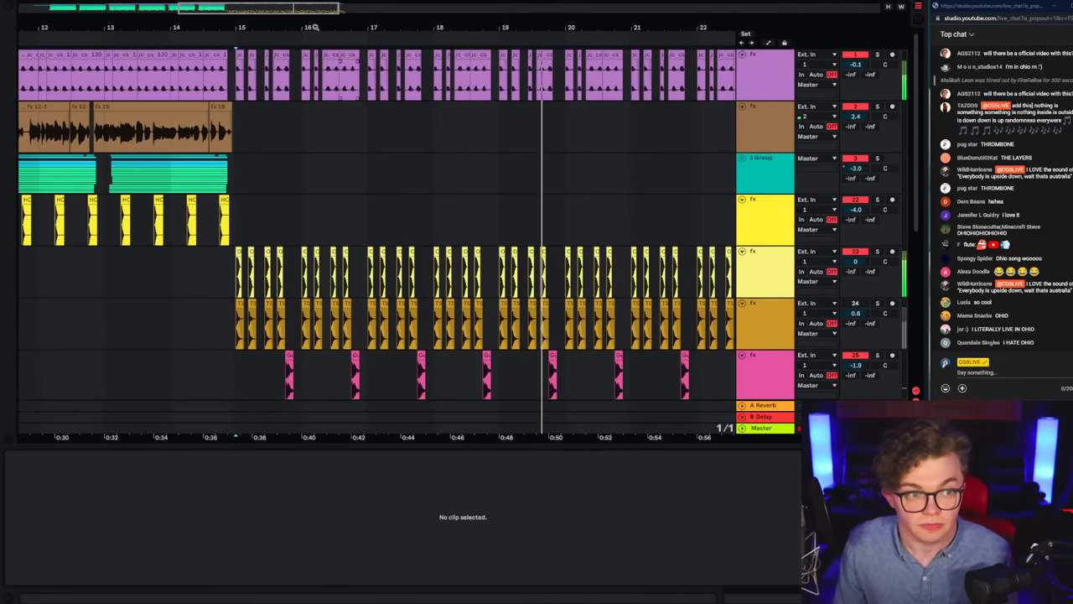
Step: Play the song from bar 4 to review the opening vocals against 3 Group
drag(316, 27, 621, 16)
click(181, 120)
click(120, 132)
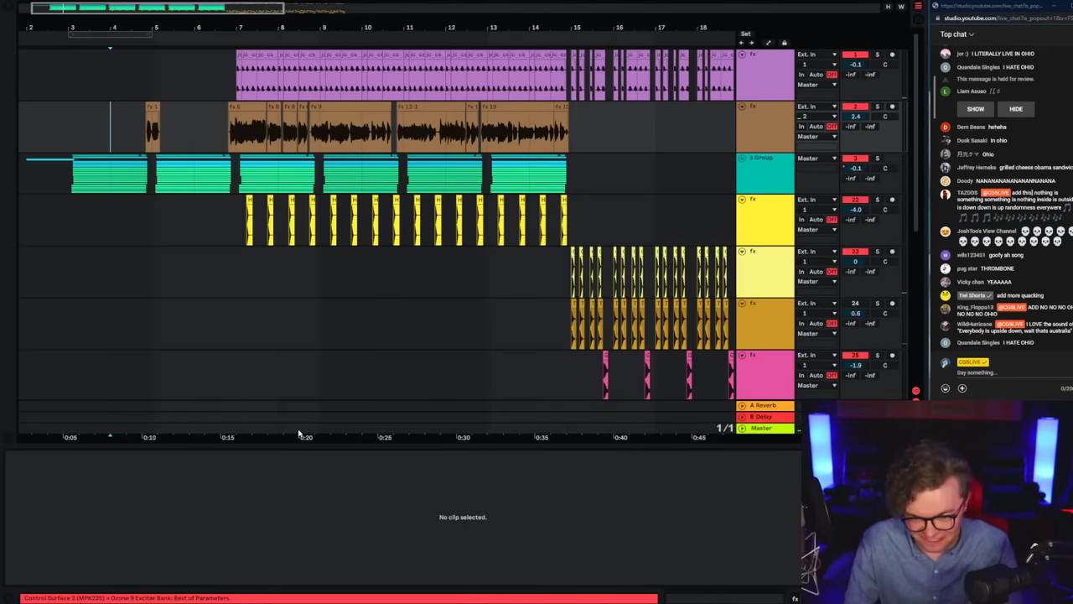
key(space)
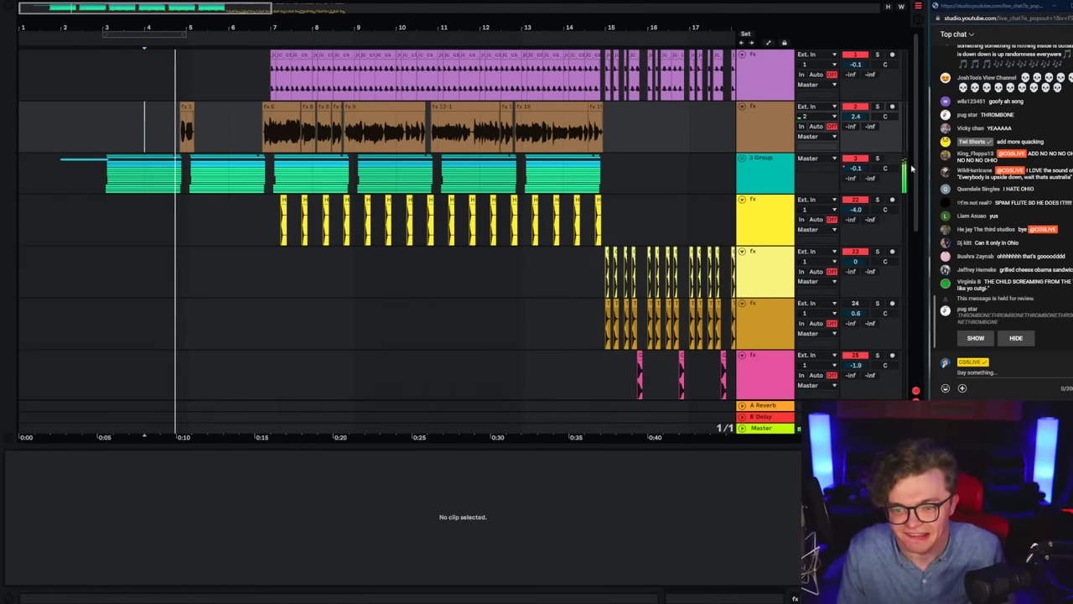
click(185, 124)
click(148, 135)
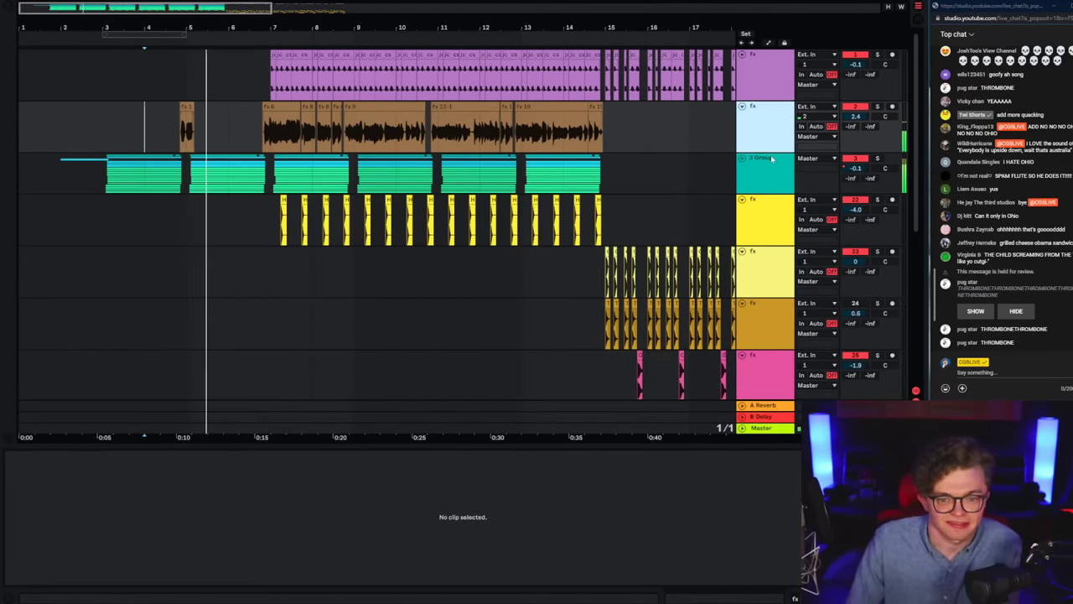
click(772, 159)
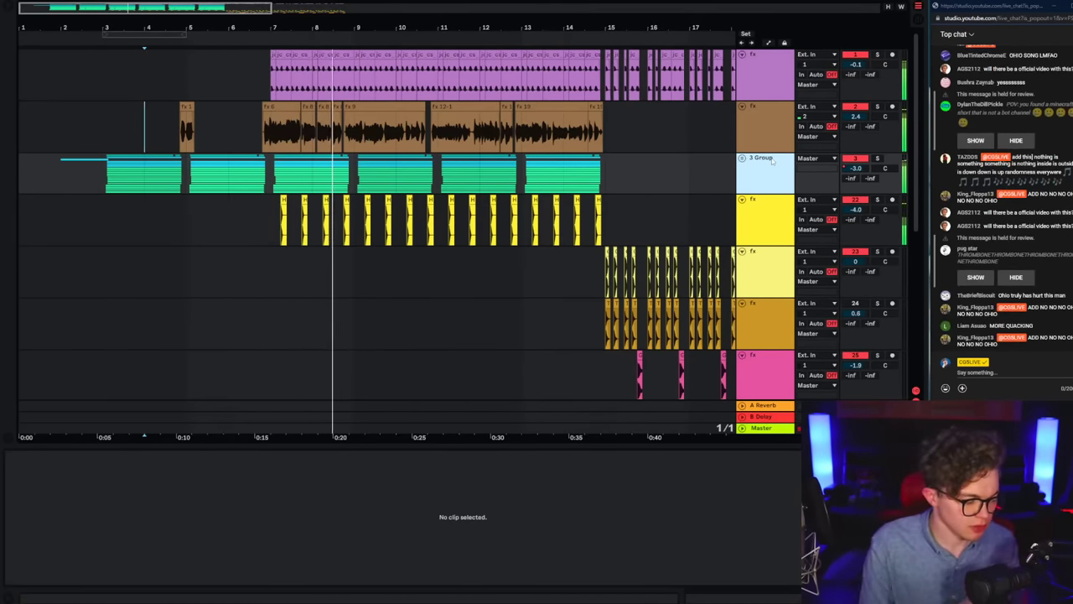
Step: Set the purple track's volume to -1.5 and the brown vocal track's volume to 2.8
click(777, 114)
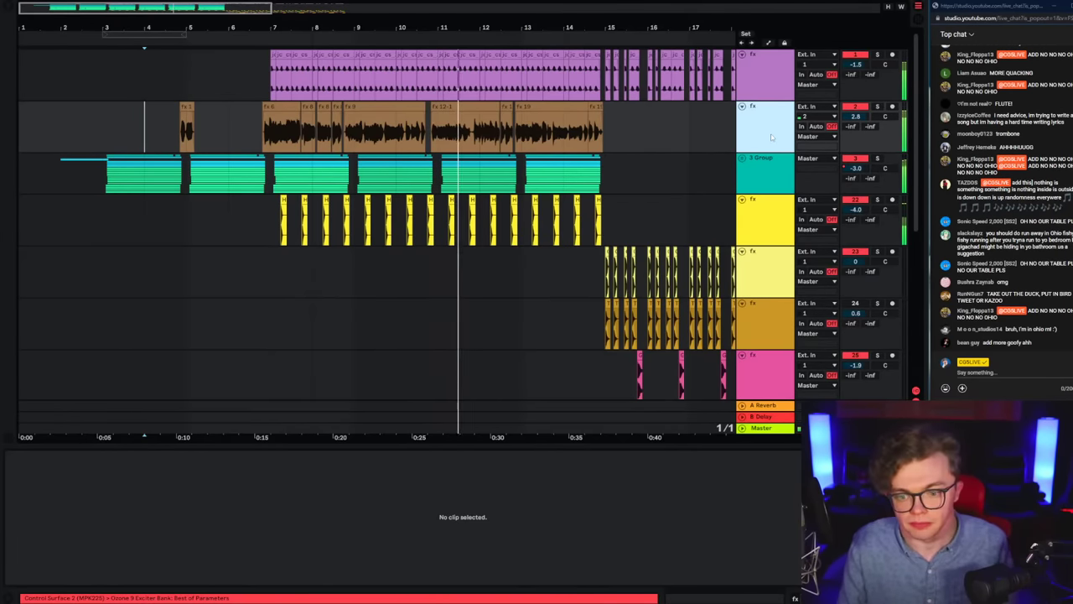
click(761, 166)
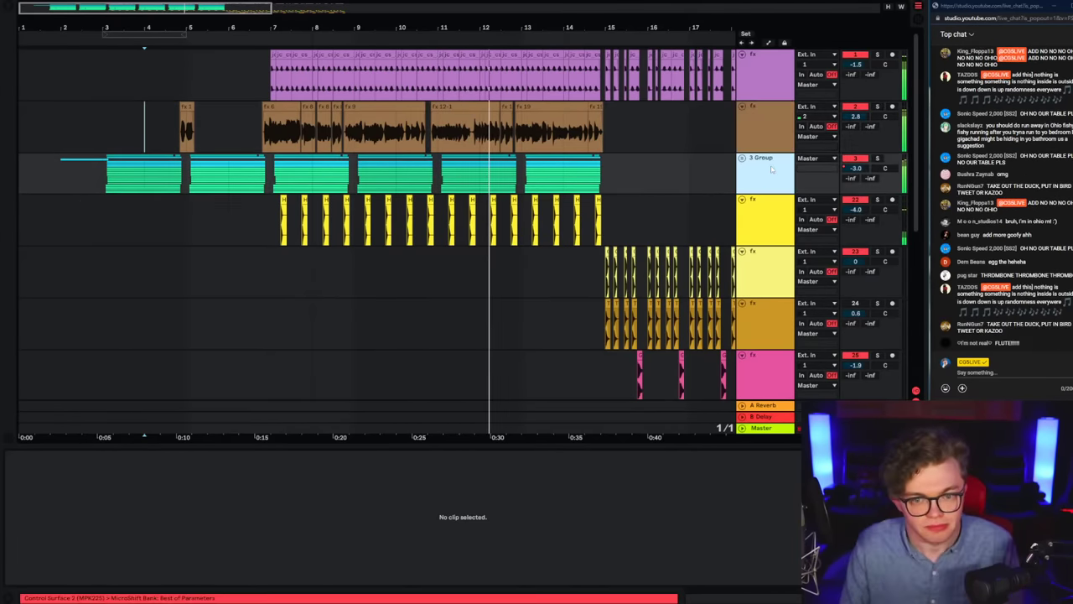
click(755, 141)
Step: Unfold 3 Group to view its audio tracks and fold it back up
click(738, 158)
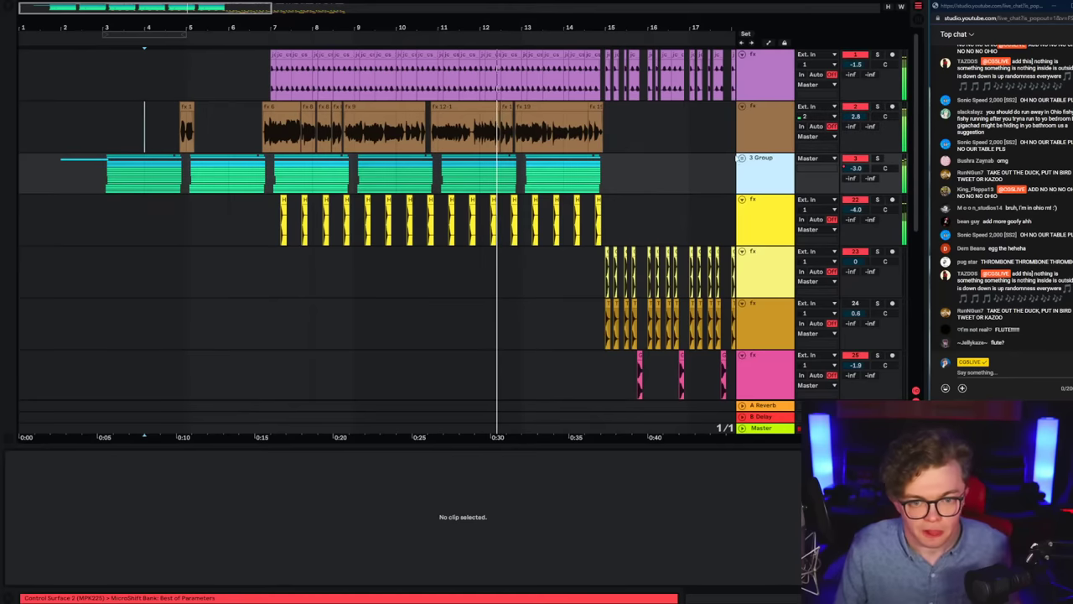
click(741, 158)
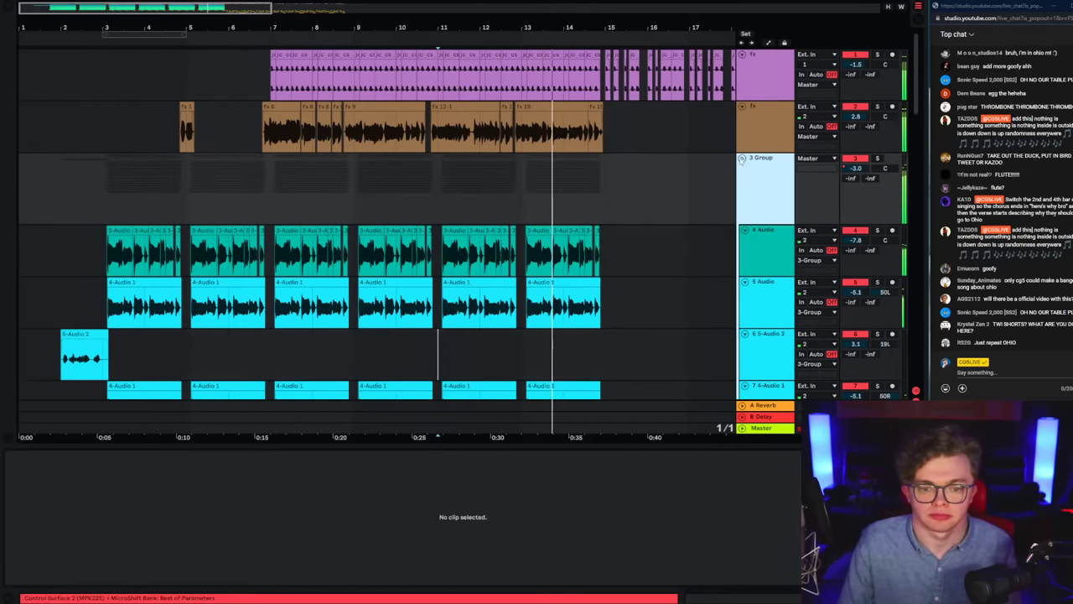
click(741, 158)
Step: Set the arrangement grid to 1/4 and inspect the first effect clips at bar 15
click(591, 142)
scroll(606, 203, up, 5)
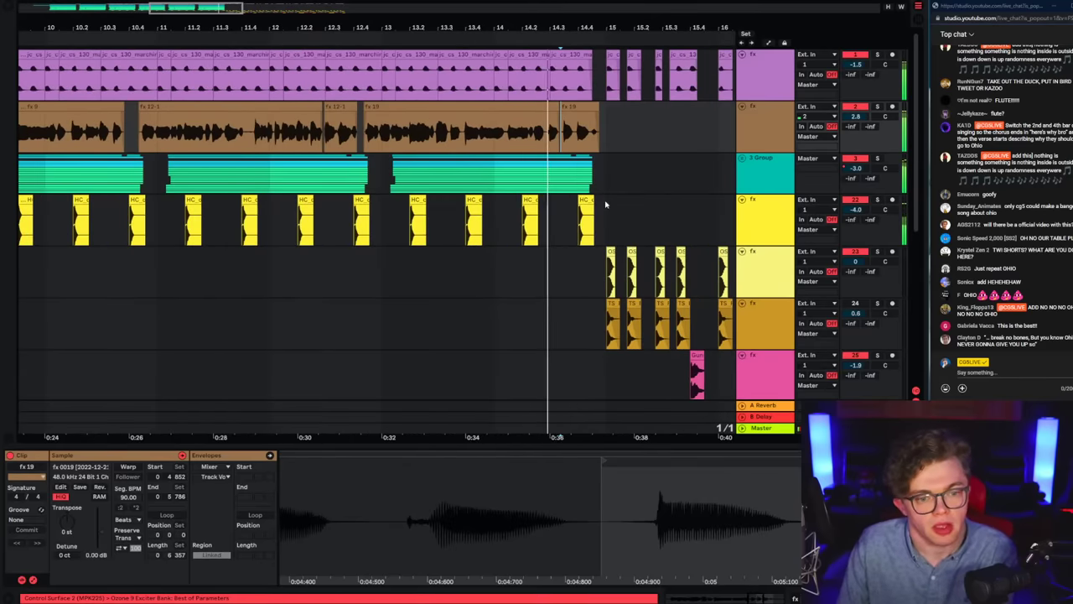
click(588, 214)
right_click(587, 315)
click(600, 445)
click(612, 305)
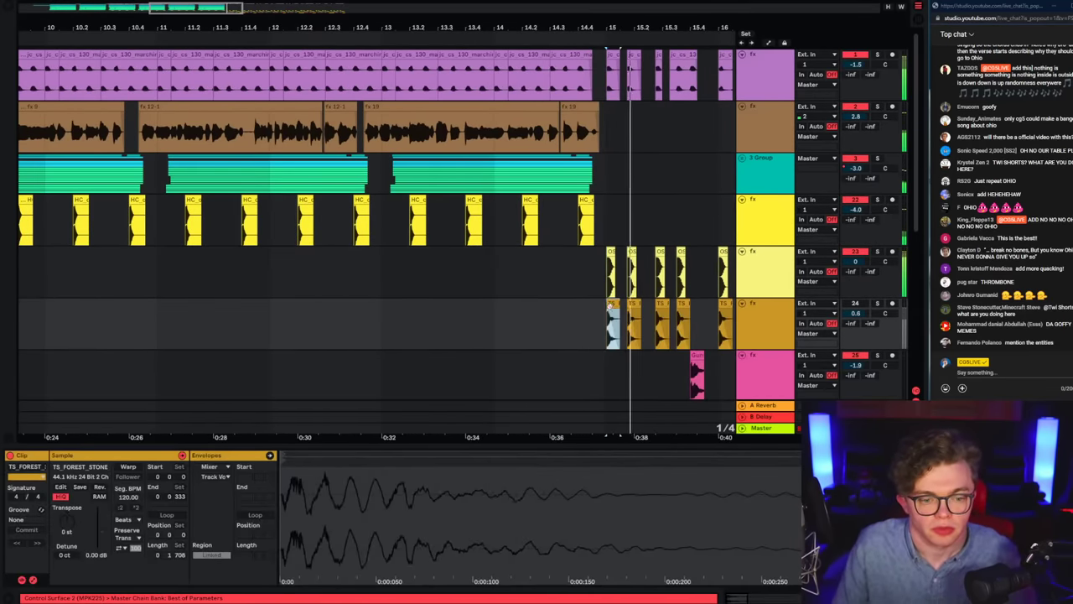
click(609, 272)
Step: Duplicate the brown vocal track and delete all clips from the copy
drag(591, 32, 424, 32)
click(335, 130)
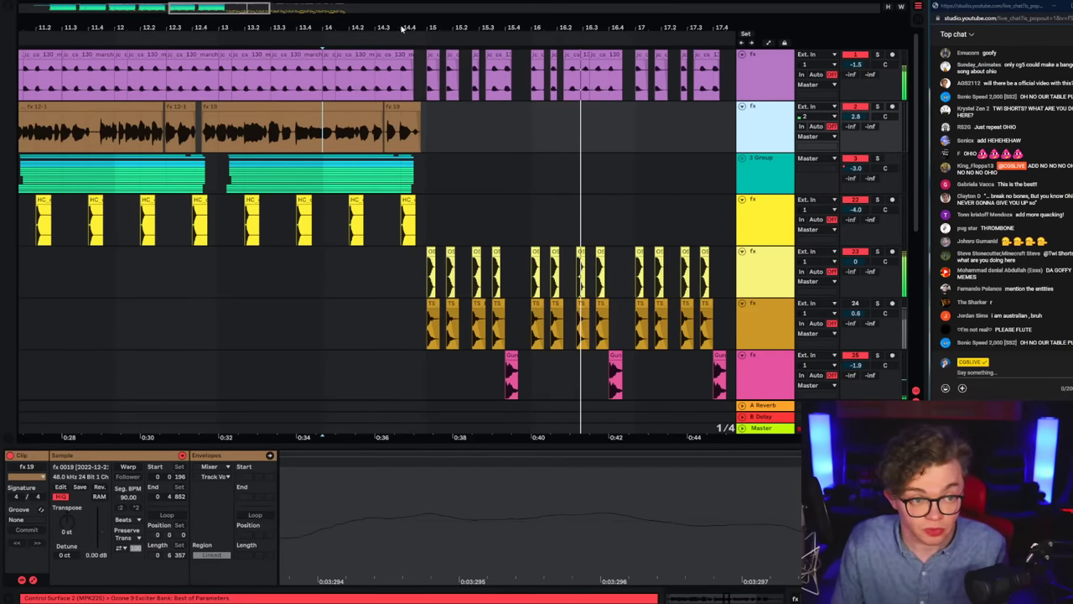
key(ctrl+d)
drag(400, 29, 482, 10)
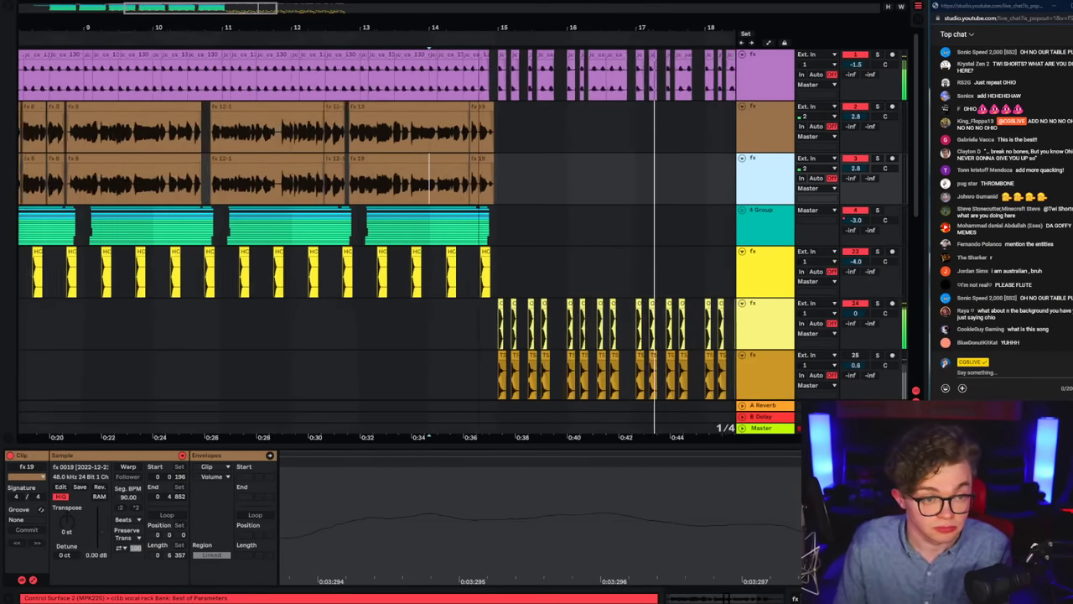
drag(510, 180, 20, 180)
key(Delete)
click(466, 191)
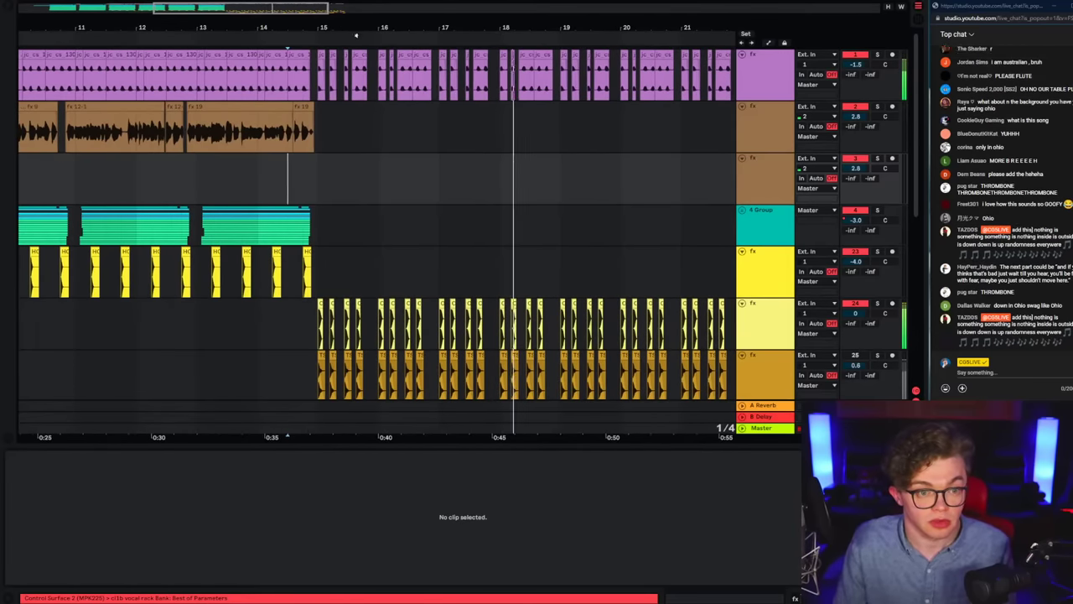
Step: Save the project and look over the lower effects tracks, stopping on the orange track just after bar 17
key(ctrl+s)
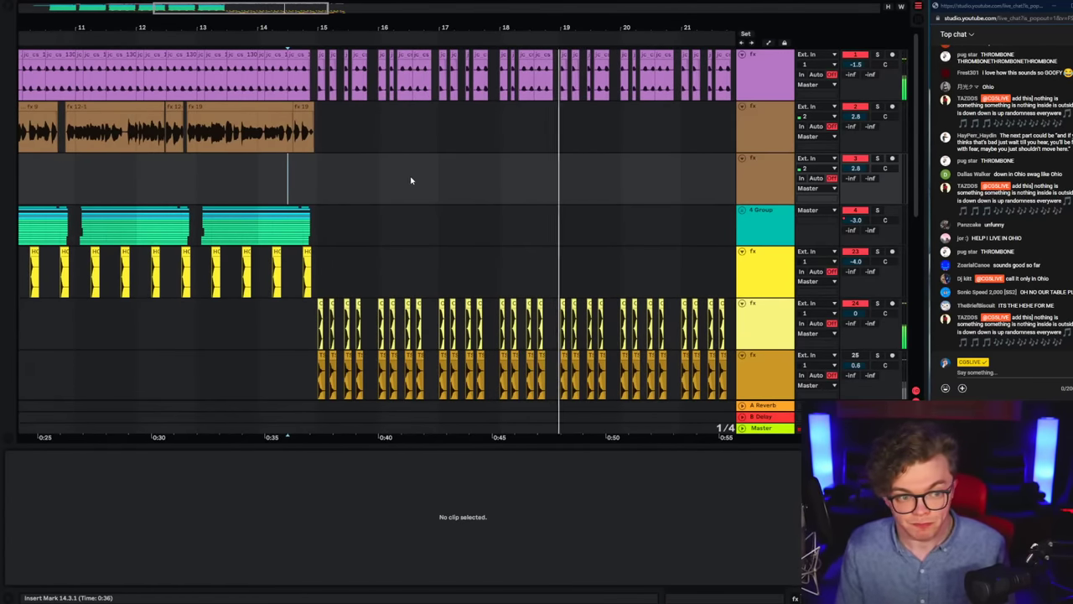
click(292, 85)
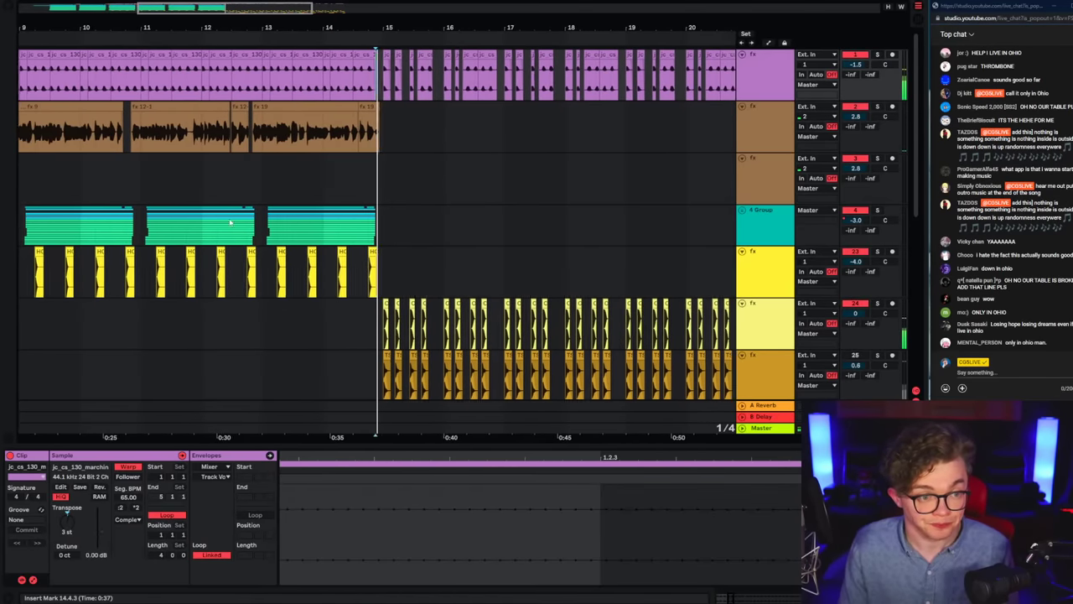
click(303, 179)
click(777, 186)
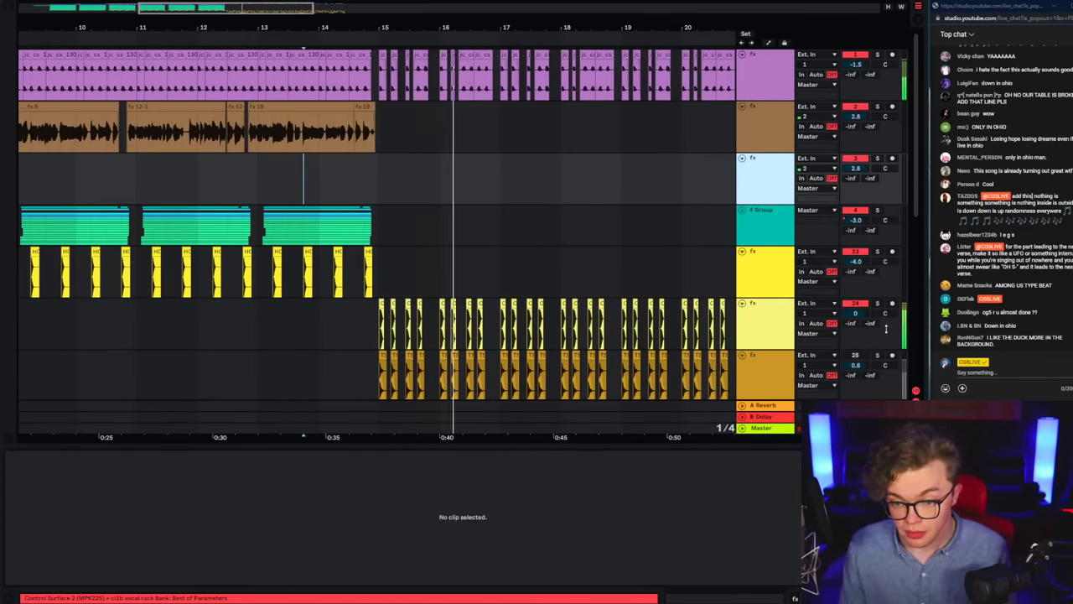
scroll(640, 263, down, 2)
scroll(639, 263, down, 10)
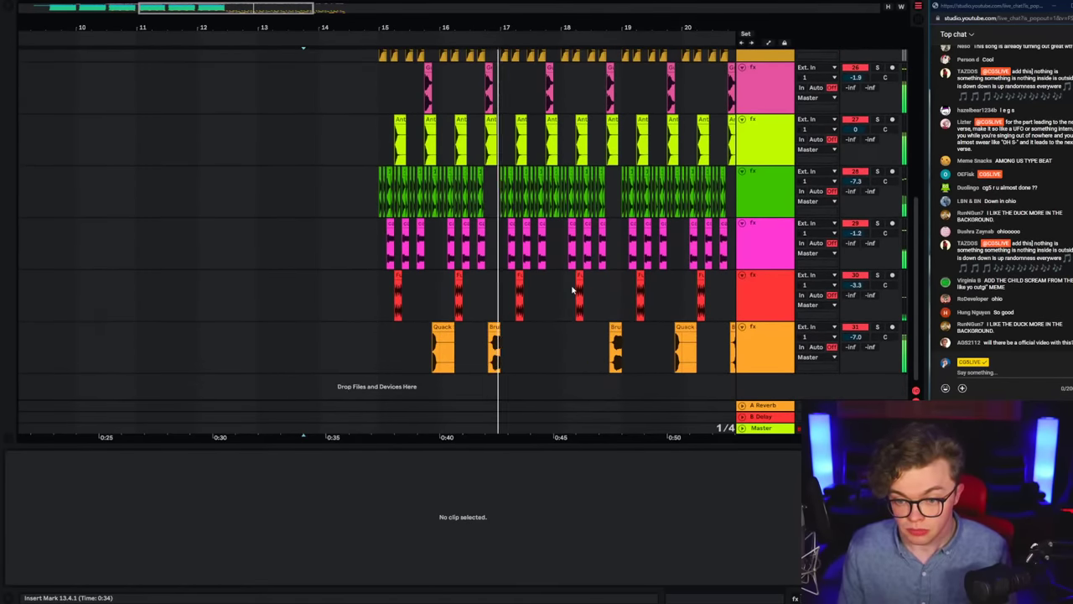
click(516, 348)
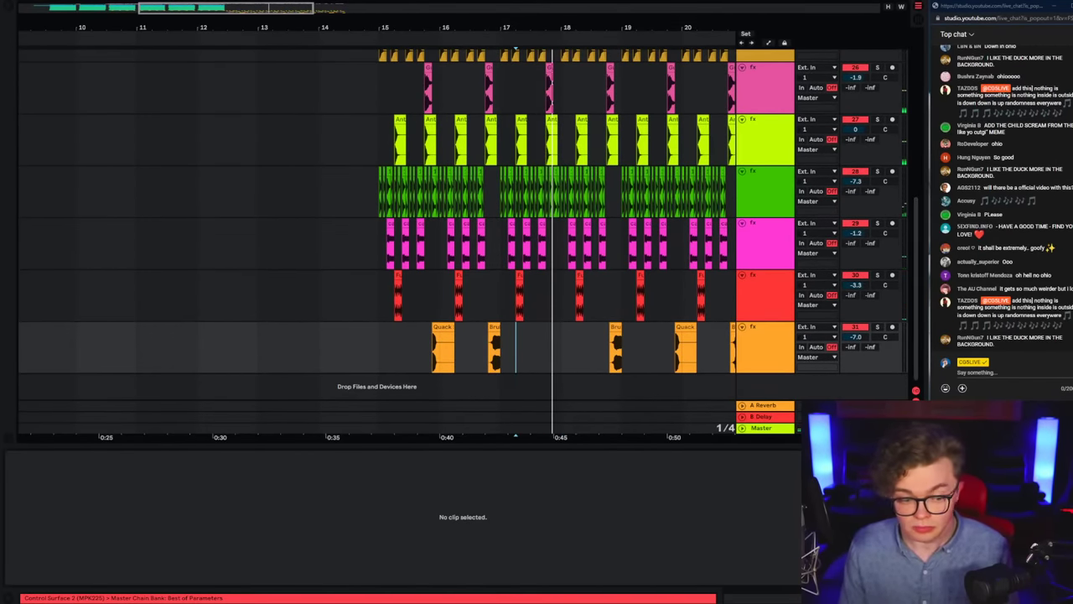
Step: Switch to YouTube in the browser and search for "i like your cut g"
mouse_move(172, 602)
click(125, 578)
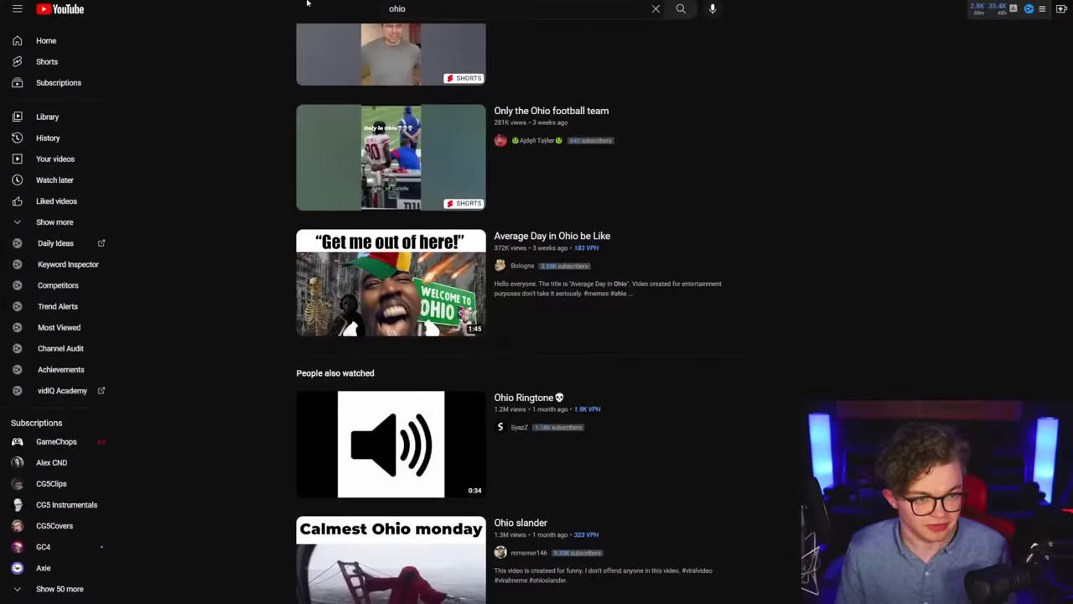
click(417, 9)
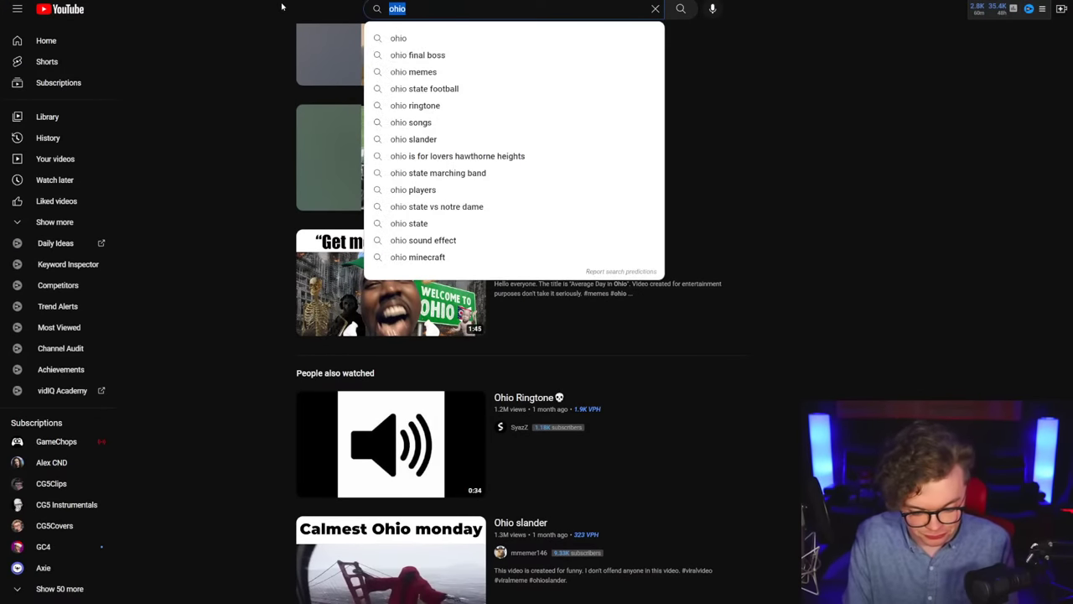
key(Return)
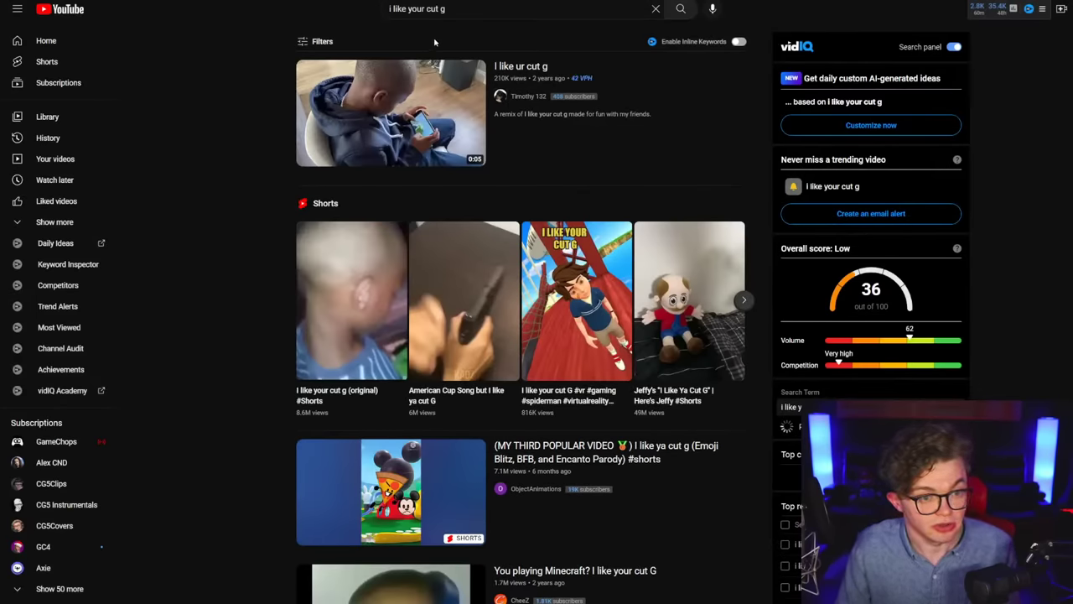
Step: Preview the "I like ur cut g" result, return to the results and open "You playing Minecraft? I like your cut G"
click(394, 101)
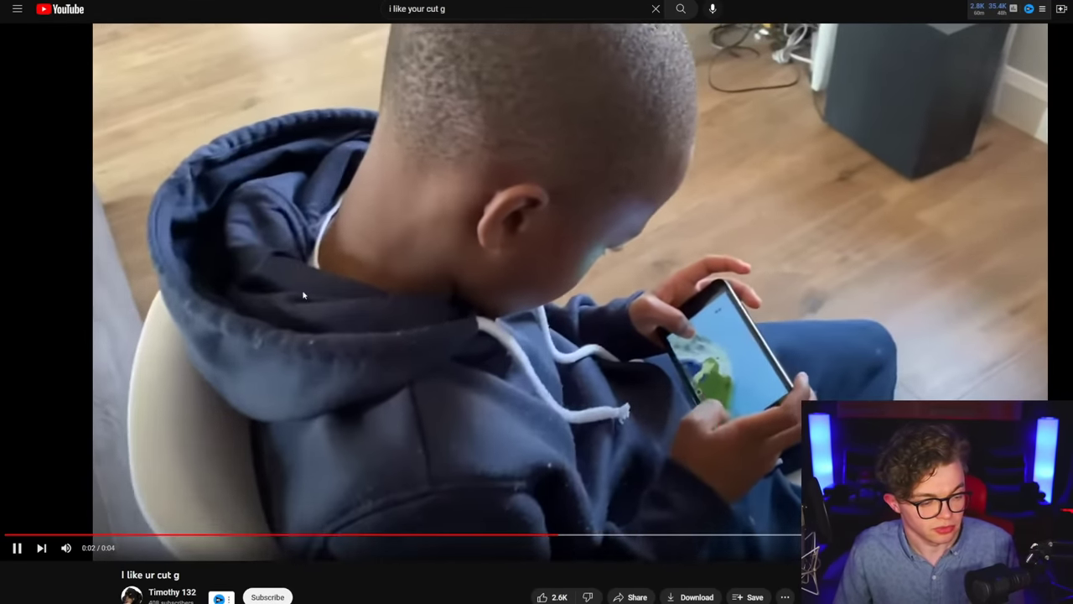
key(alt+Left)
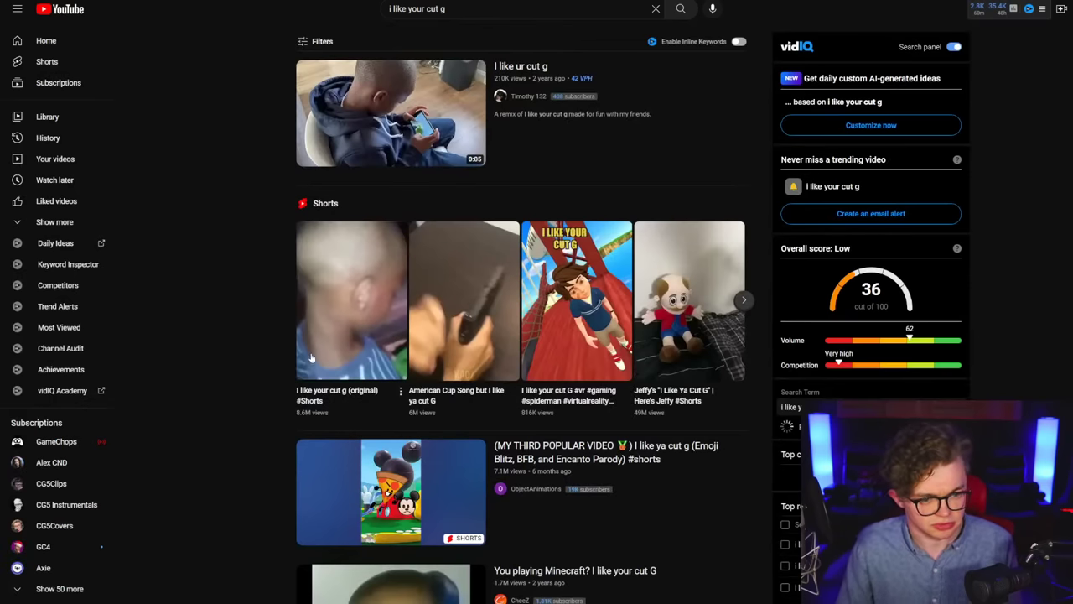
scroll(311, 358, down, 3)
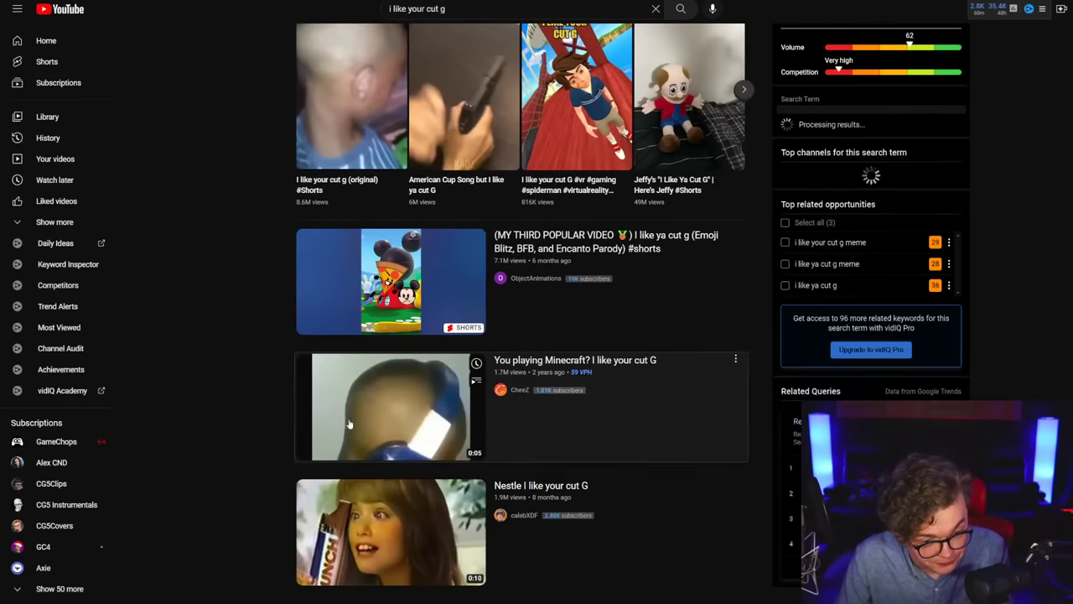
click(367, 415)
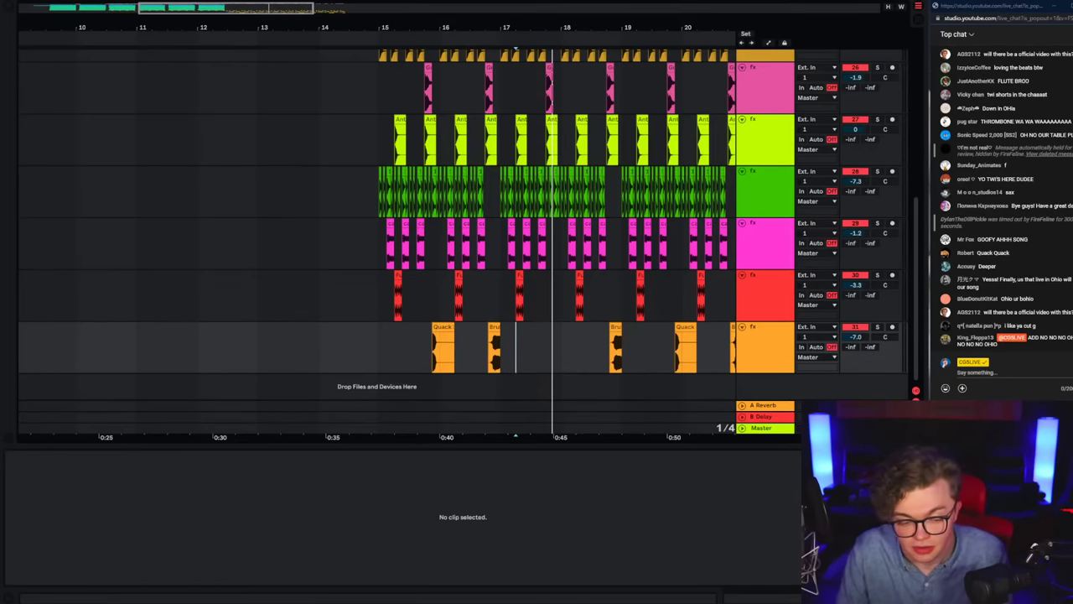
Step: From the YouTubeDownloads folder, place the "You playing Minecraft I like your cut G" MP3 on a new track below the orange one, just after bar 15
key(alt+Tab)
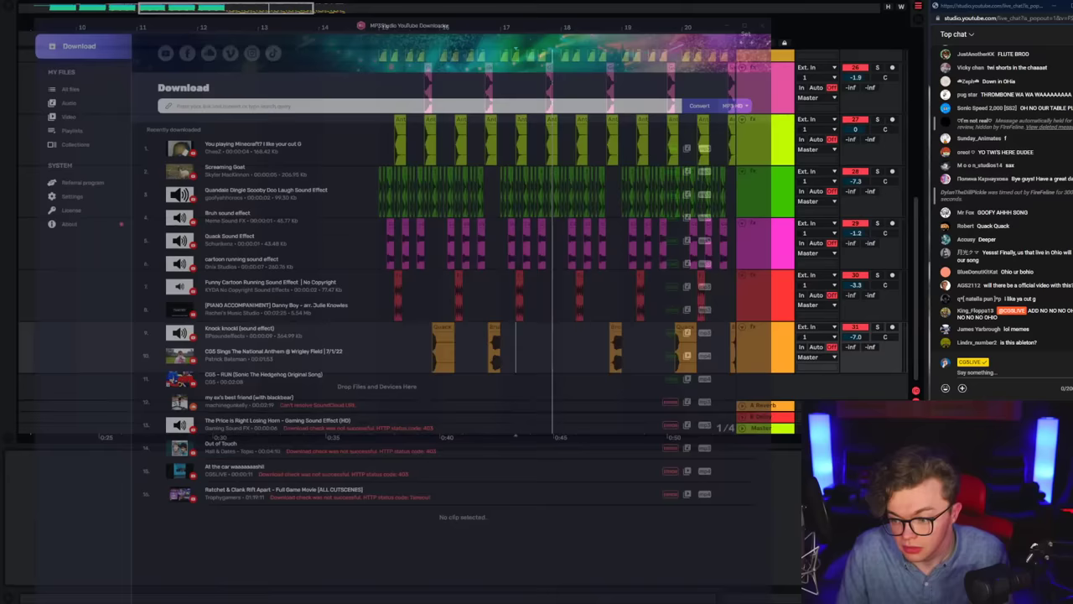
click(772, 90)
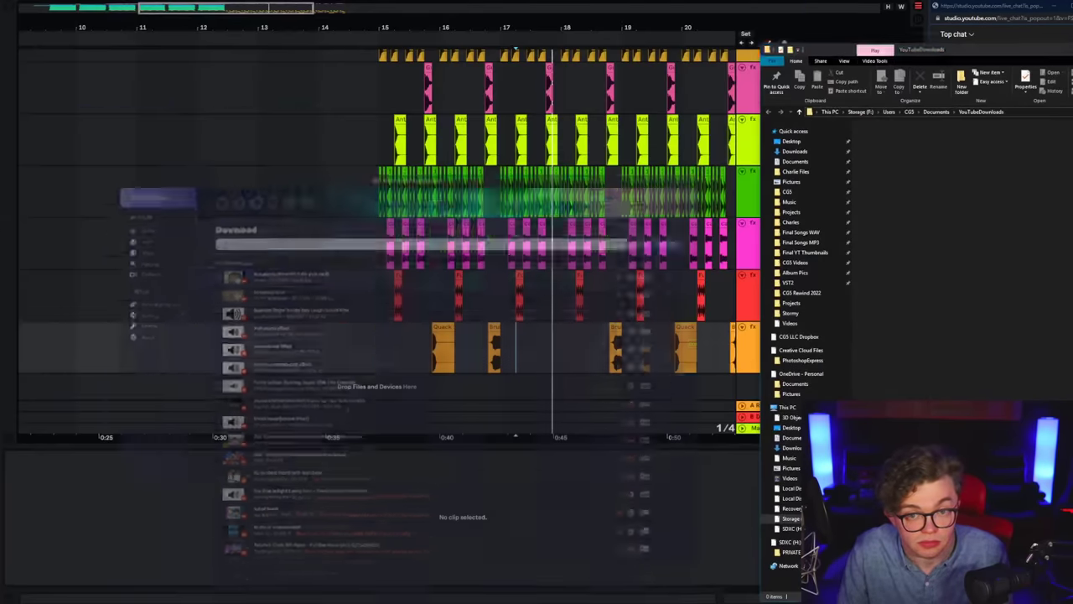
click(514, 348)
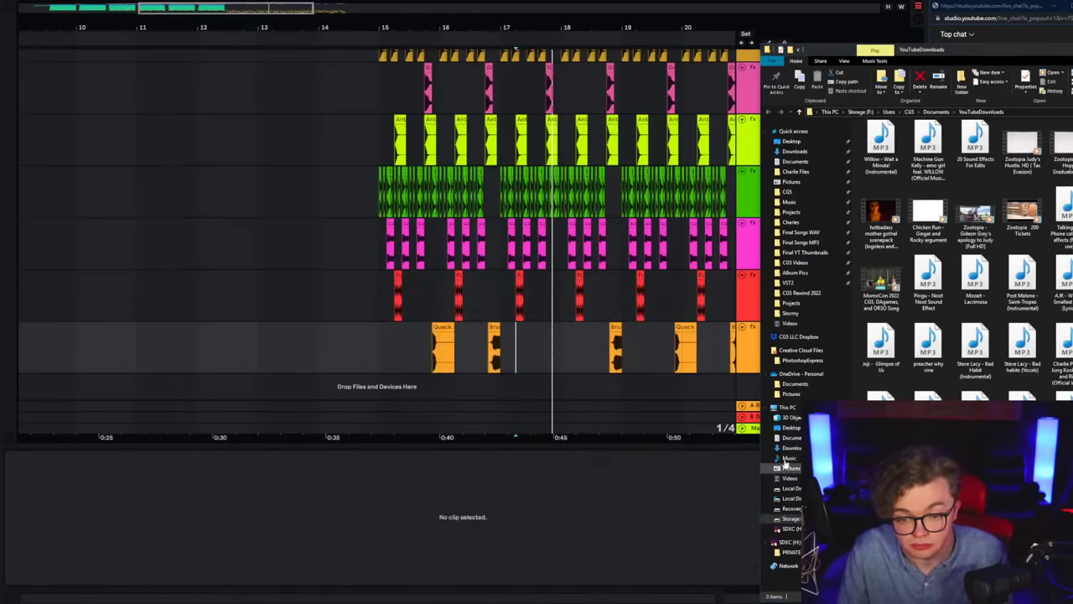
click(384, 359)
key(space)
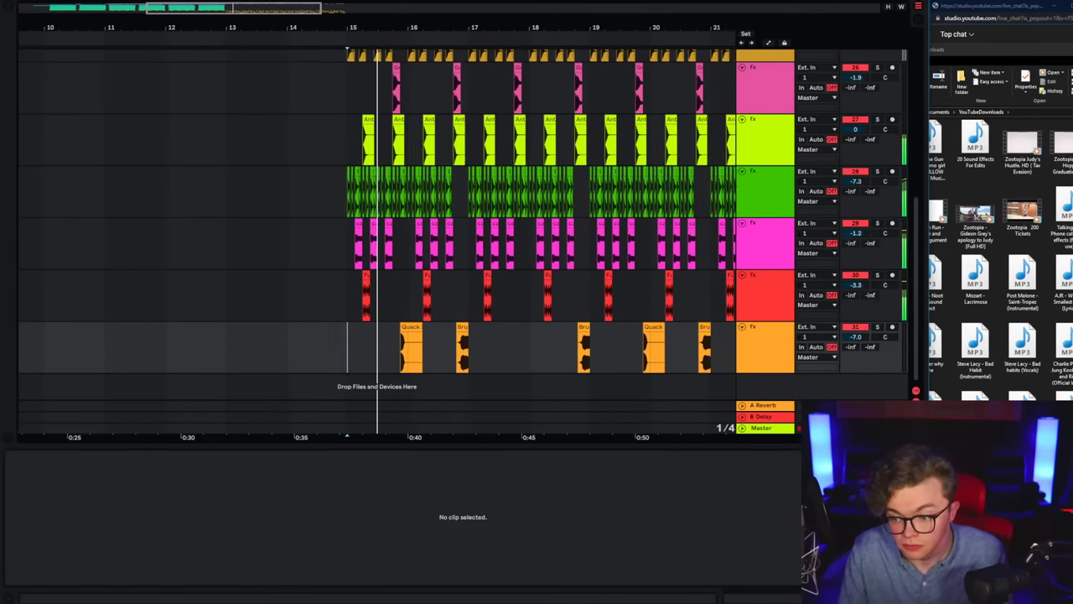
drag(365, 379, 371, 381)
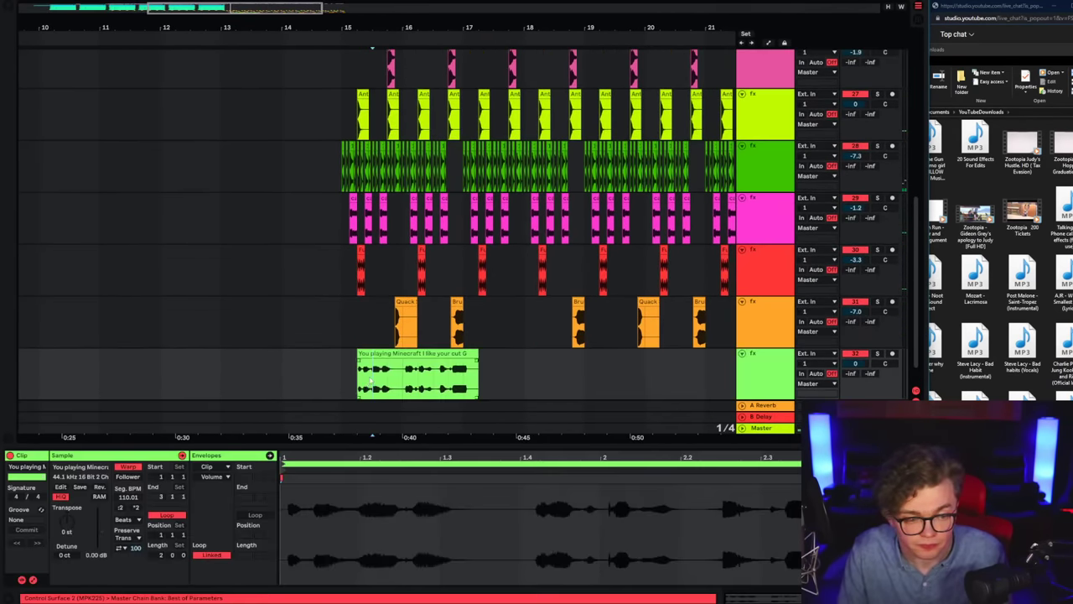
Step: Turn off warping for the new meme clip, solo its track and switch the arrangement grid off
click(128, 467)
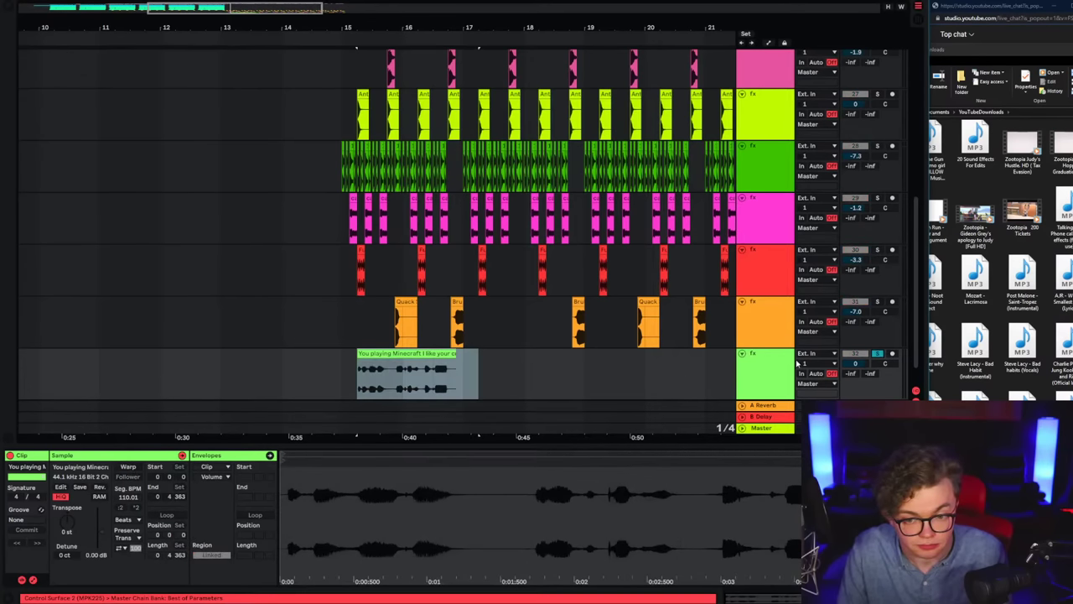
right_click(447, 377)
click(466, 585)
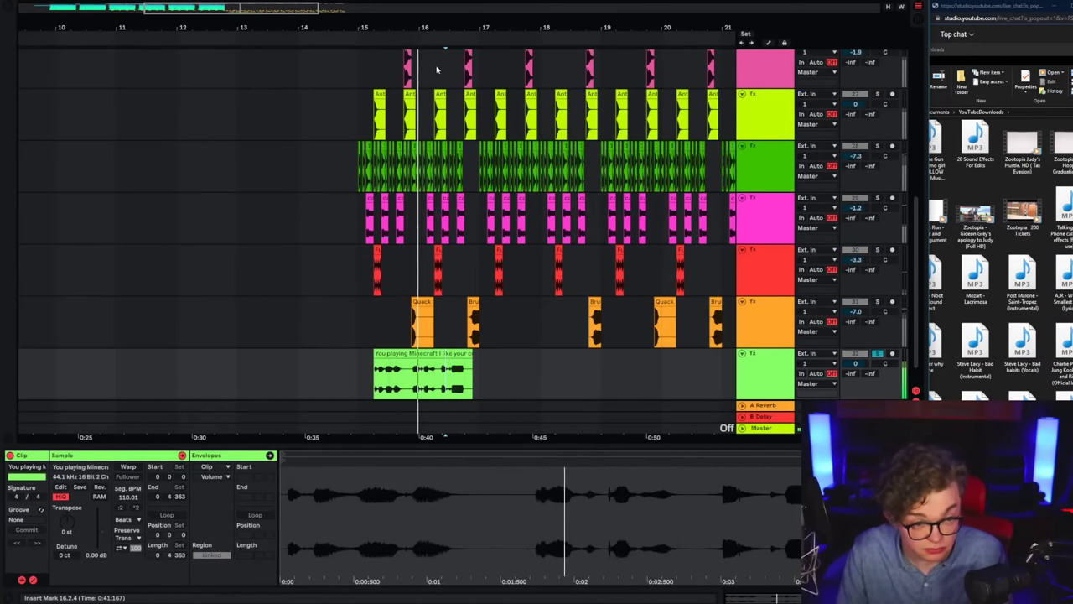
Step: Trim the green meme clip to its final phrase, keeping only about 16.2.2 to 16.3.3, and play it with the other tracks
scroll(468, 379, up, 4)
key(space)
drag(469, 381, 578, 378)
key(Delete)
drag(292, 386, 475, 381)
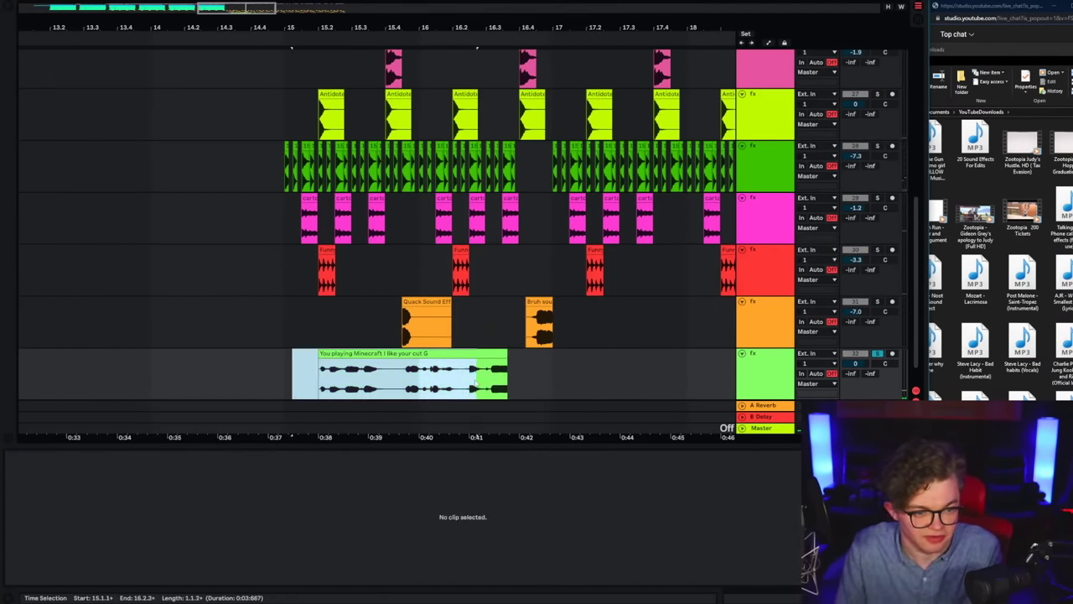
key(Delete)
key(space)
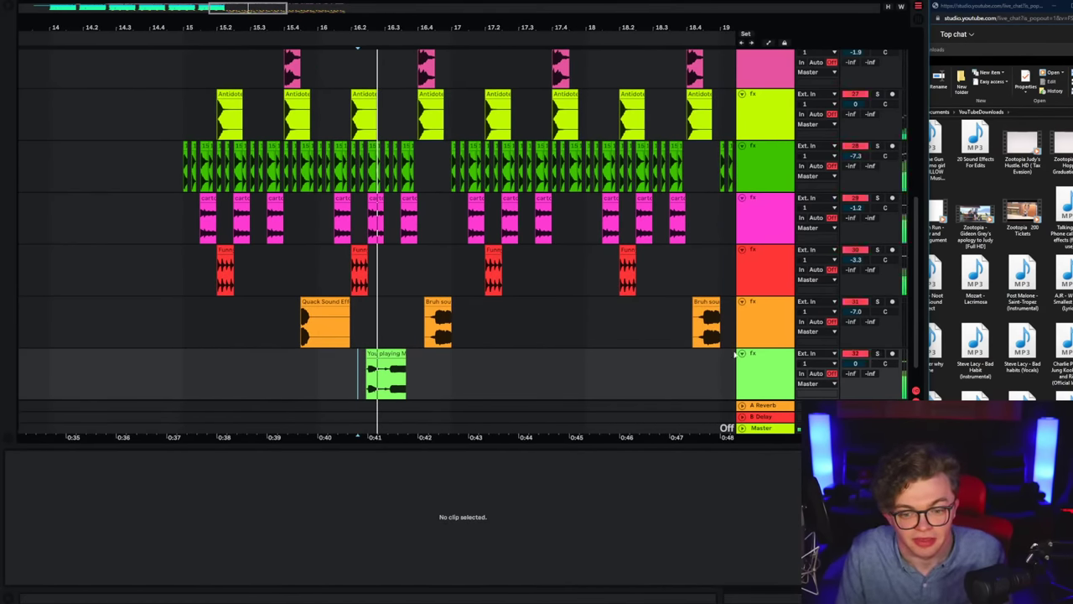
Step: Move the trimmed meme clip to about 17.4 on its track and check its timing against the beat
click(362, 387)
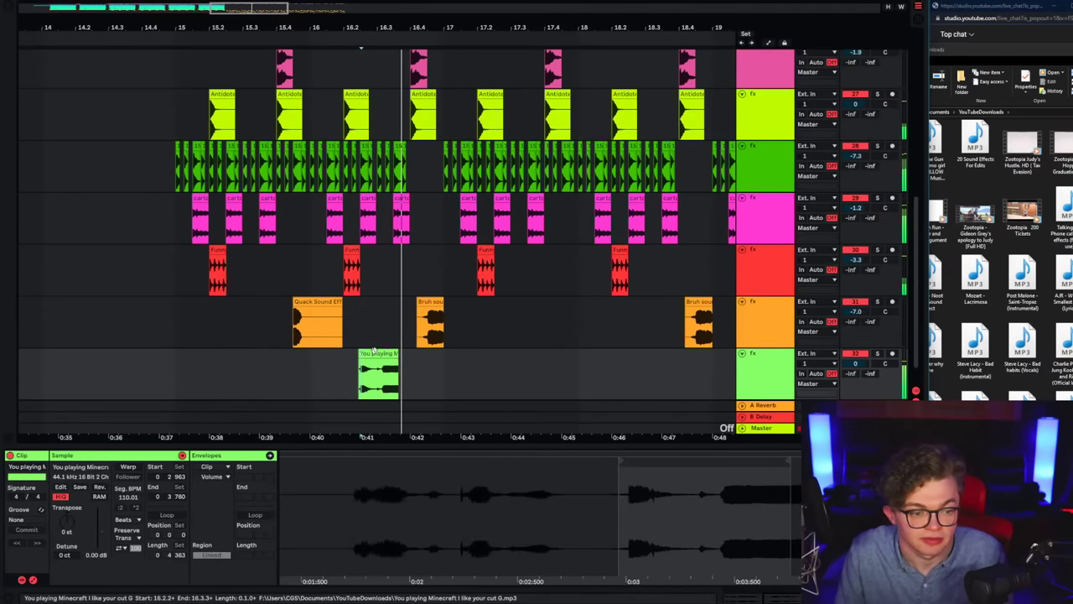
drag(374, 351, 428, 359)
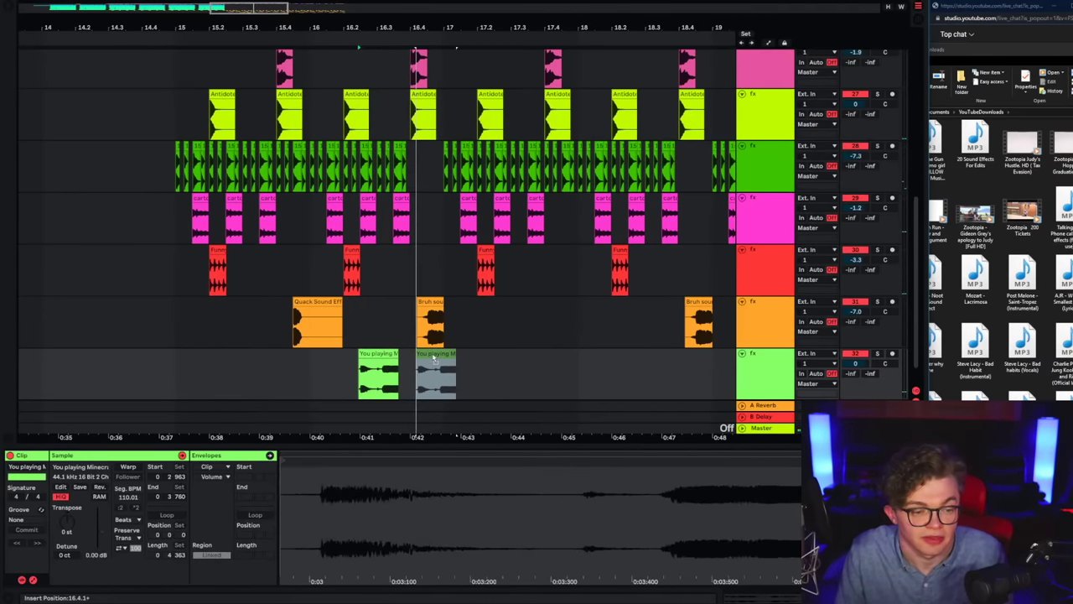
drag(565, 359, 553, 361)
click(398, 360)
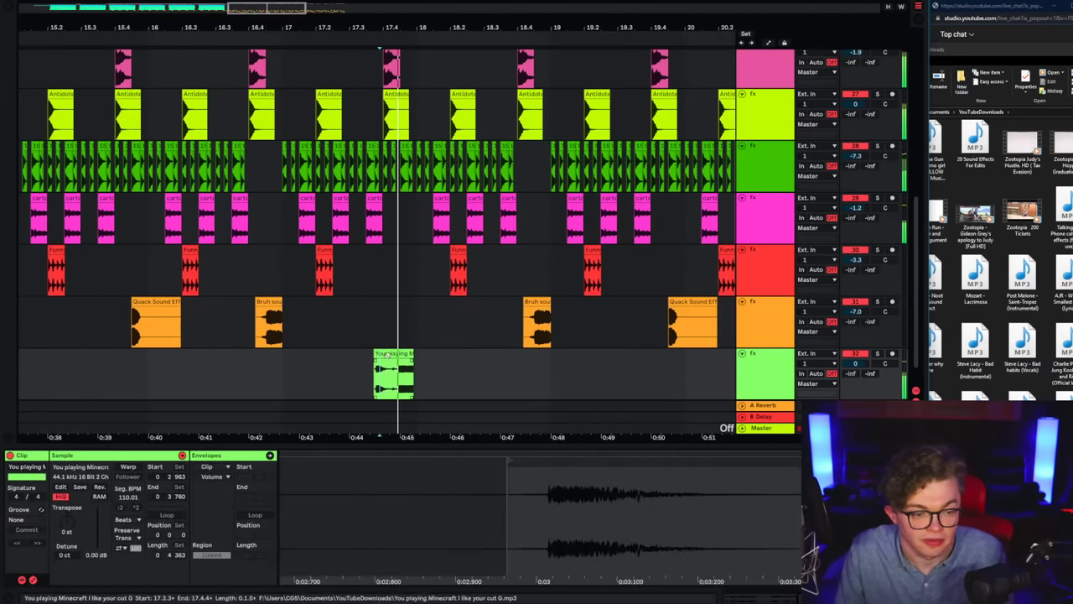
click(367, 373)
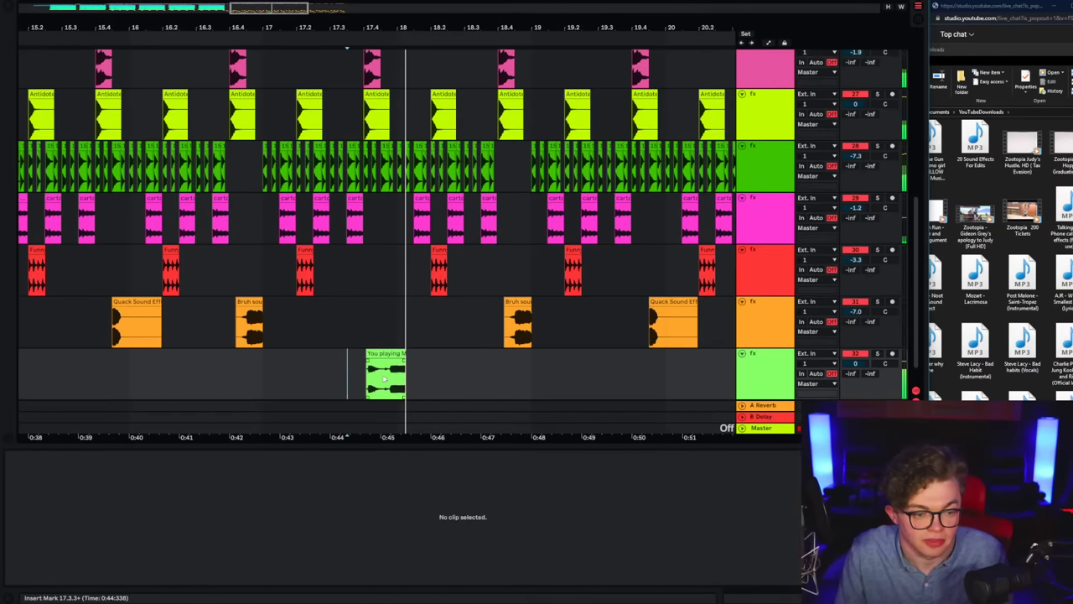
Step: Split the meme clip near 17.4, undo the overlapping move, and close the gap so the second piece directly follows the first
key(space)
click(383, 377)
key(ctrl+e)
drag(394, 354, 380, 354)
click(352, 374)
key(space)
click(363, 374)
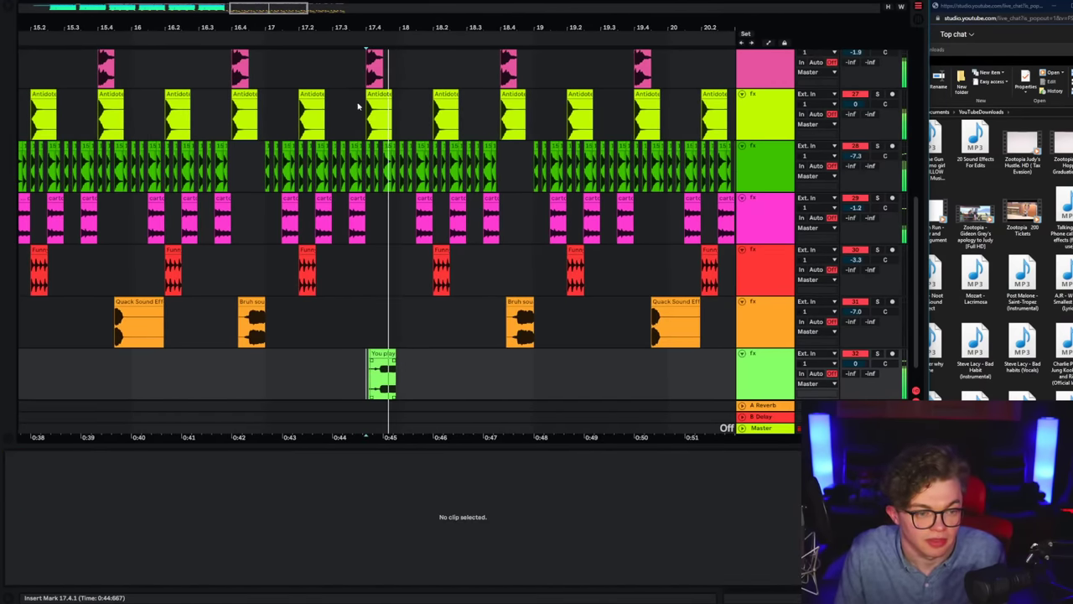
key(space)
key(ctrl+z)
drag(366, 31, 375, 71)
drag(403, 354, 420, 354)
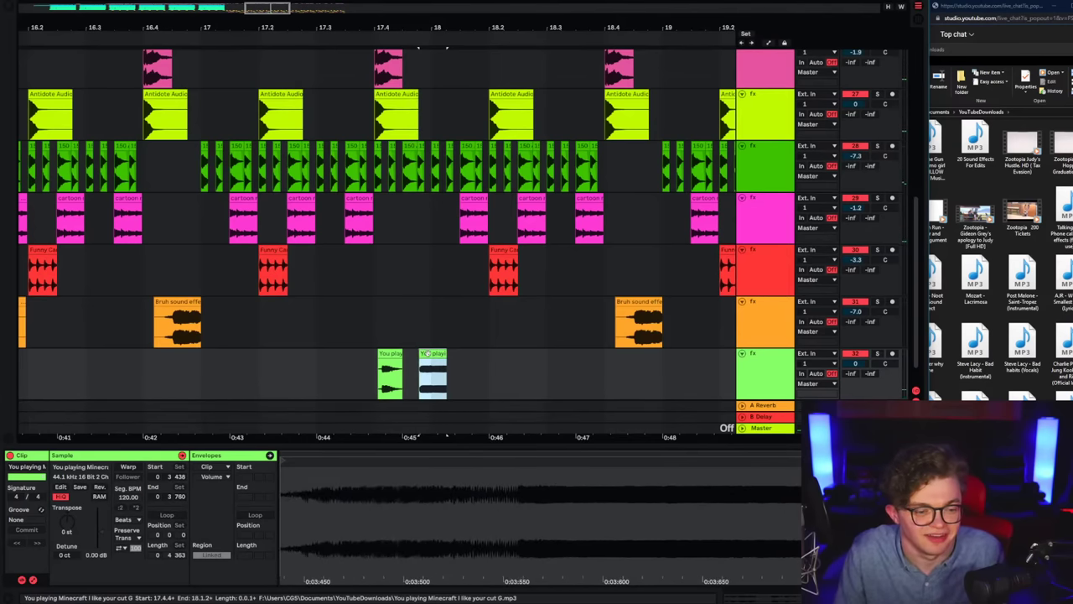
Step: Set the arrangement grid to 1/8, then solo the green track and audition the two joined pieces
click(374, 377)
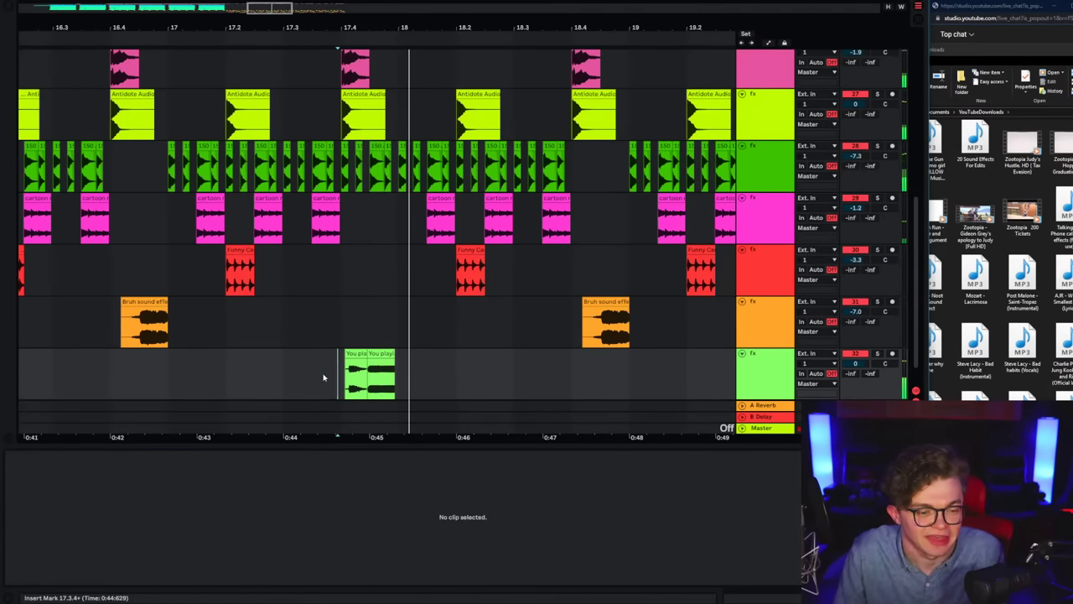
right_click(327, 374)
click(346, 408)
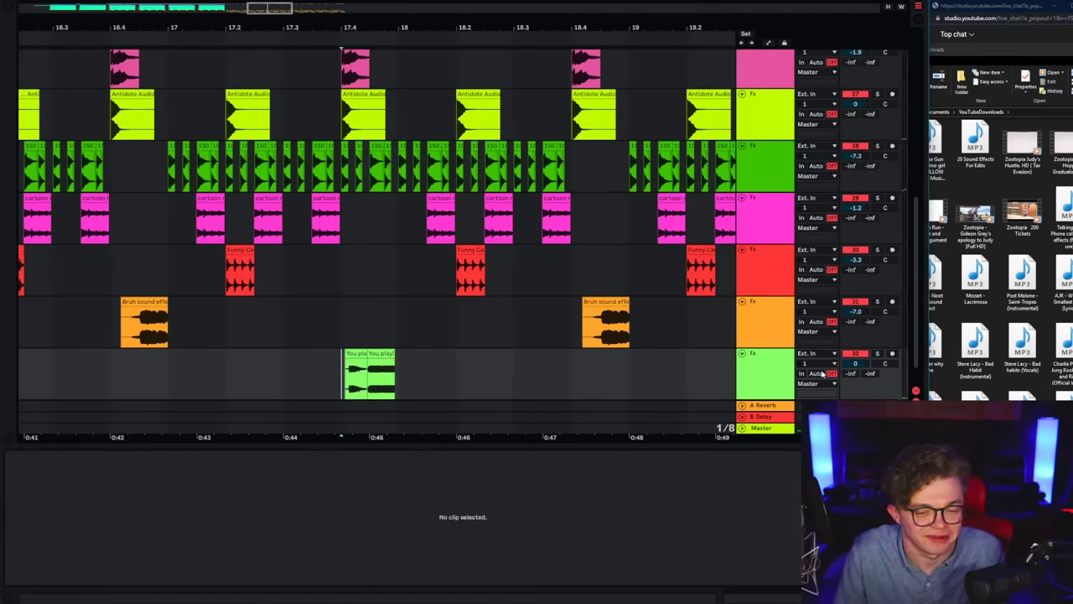
click(877, 355)
key(space)
click(385, 374)
key(space)
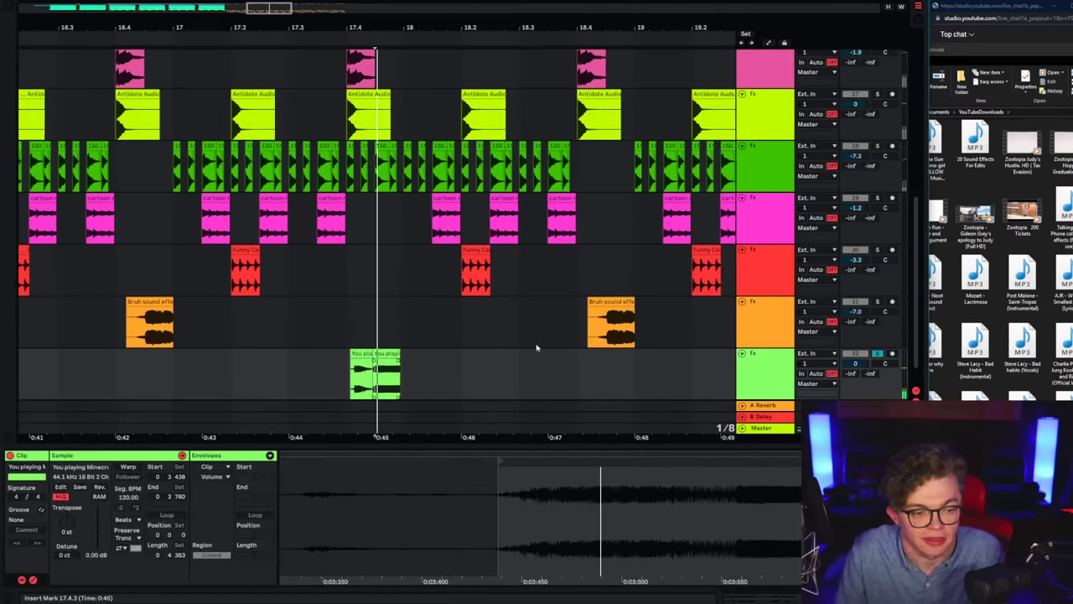
key(space)
key(space)
Step: In the green track's EQ Eight, enable audition mode and cut a narrow band by 10.3 dB at 3.18 kHz
click(772, 379)
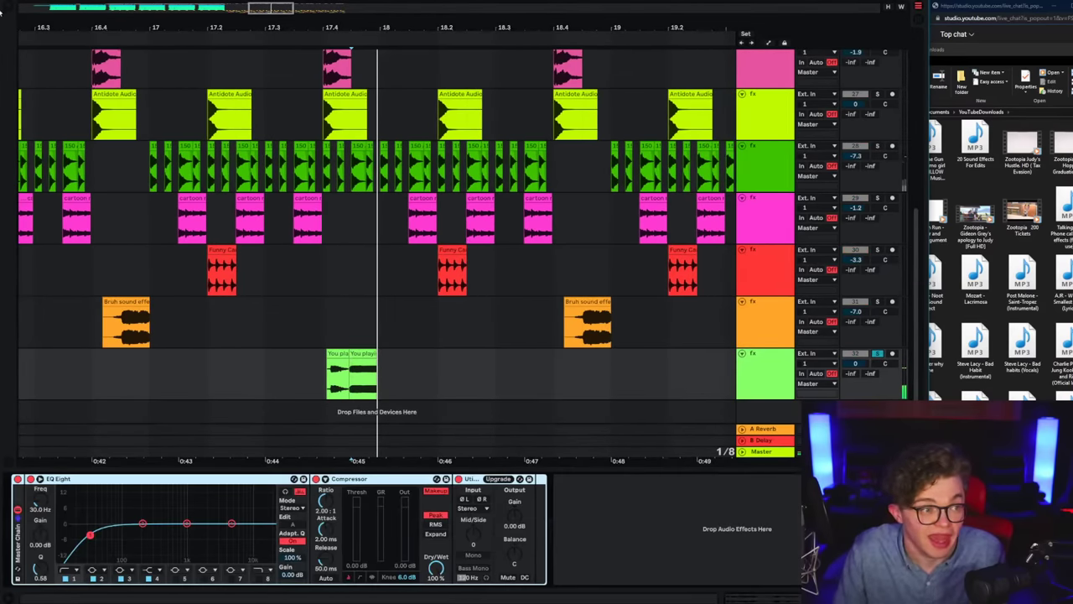
click(285, 491)
drag(186, 523, 218, 547)
key(space)
key(space)
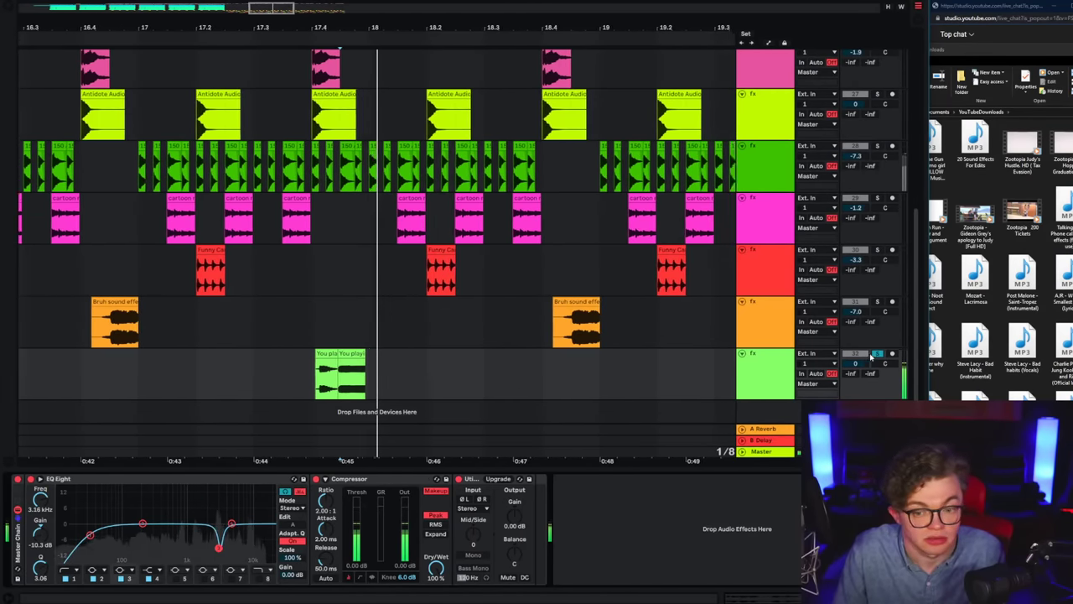
Step: Unsolo the green track and play the meme clip in the full mix from several points before 17.4
click(877, 352)
key(space)
key(space)
click(300, 367)
key(space)
key(space)
click(195, 381)
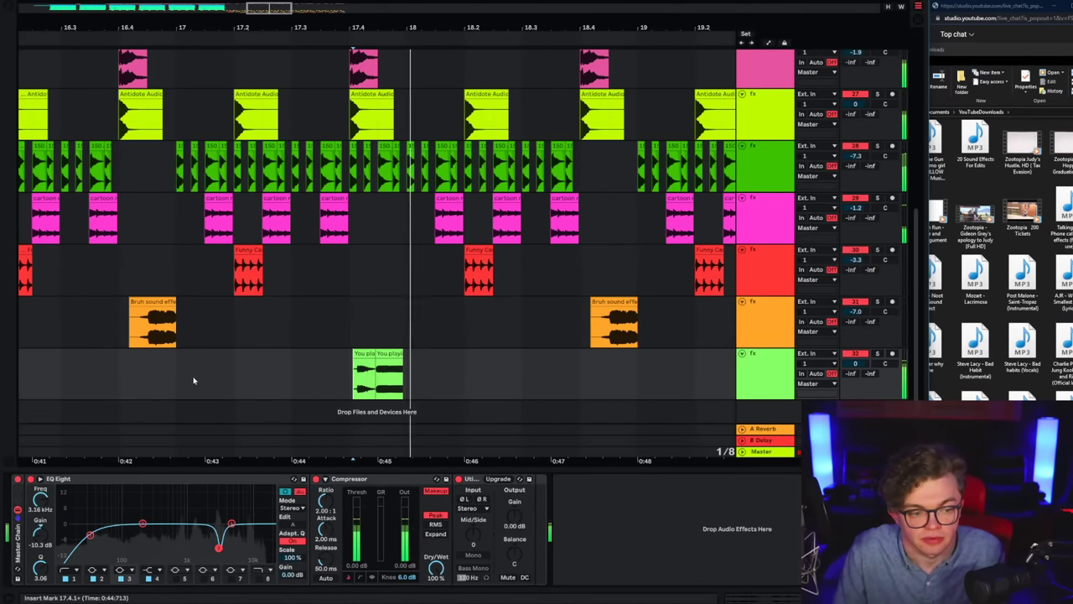
key(space)
key(space)
click(280, 373)
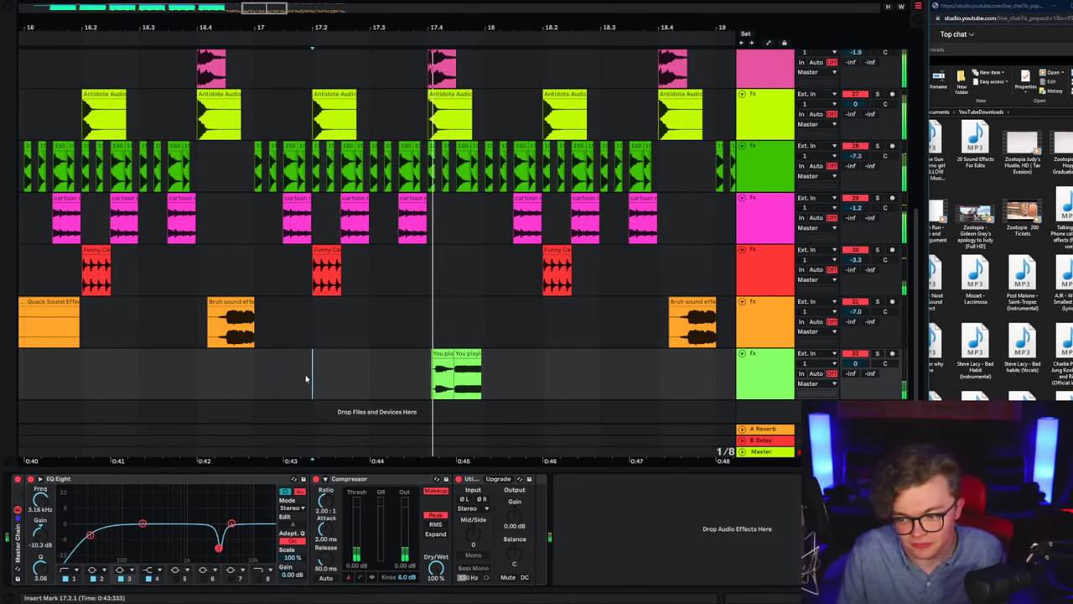
Step: Put the downloads folder out of view and play the effects section from bar 15 through bar 17 to judge the new clip
click(1071, 49)
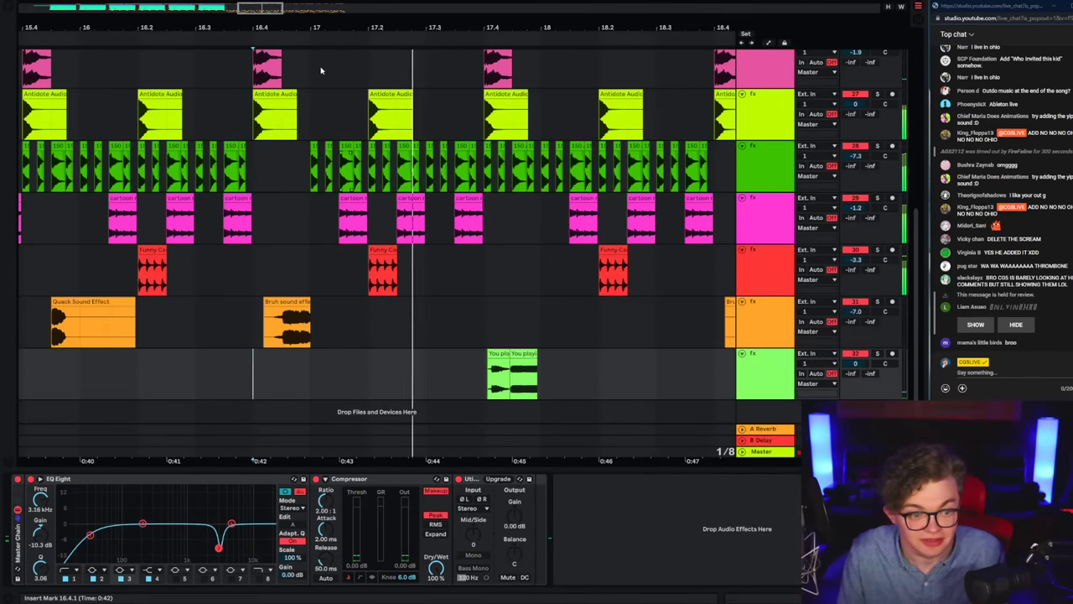
drag(319, 25, 373, 3)
click(155, 382)
key(space)
key(space)
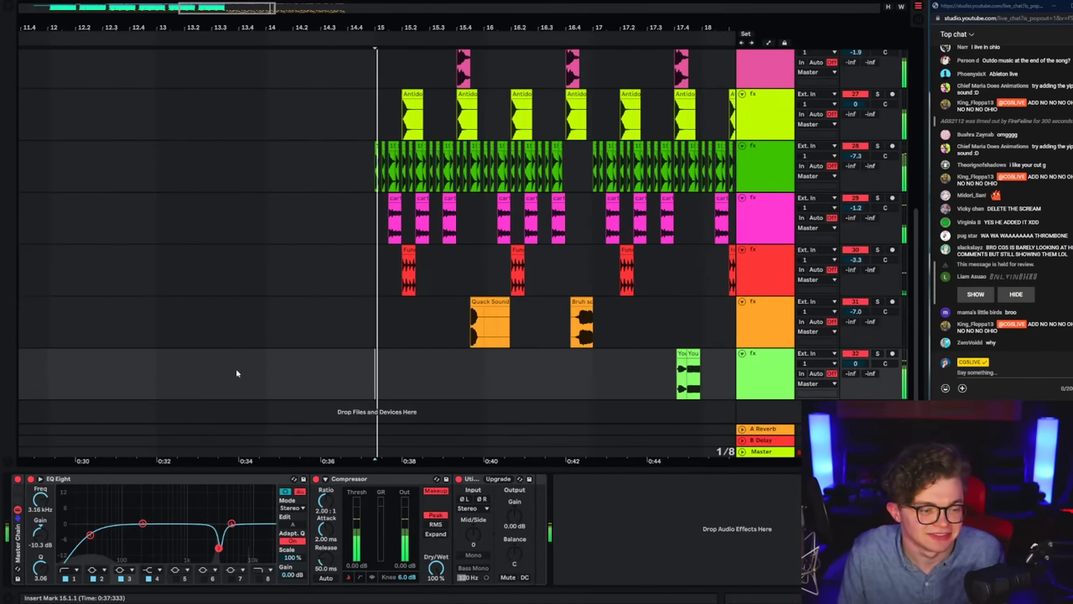
click(550, 378)
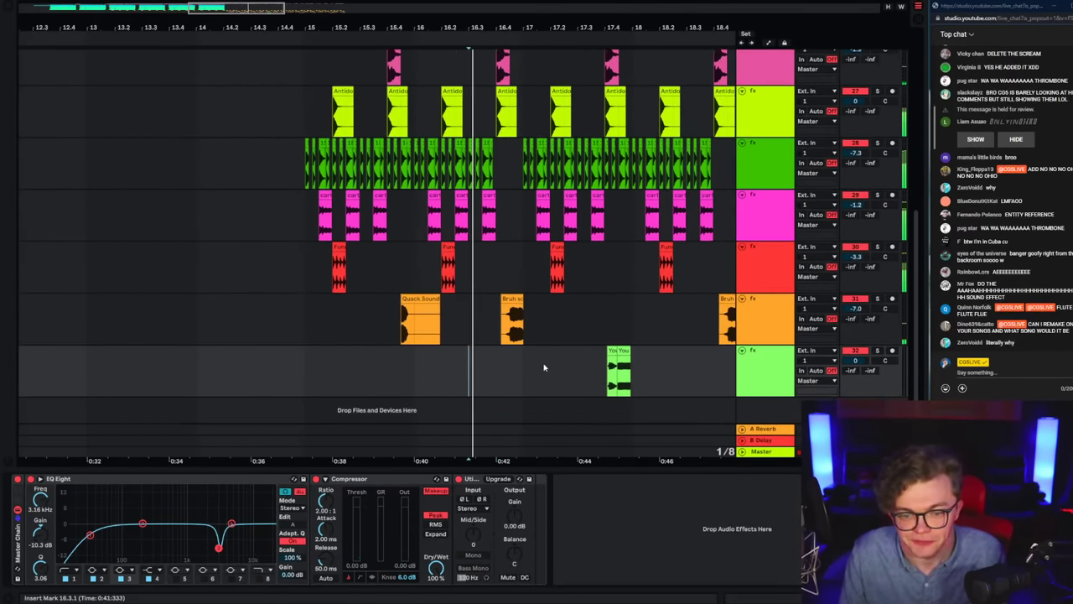
click(519, 331)
click(520, 328)
click(522, 272)
click(522, 223)
click(523, 251)
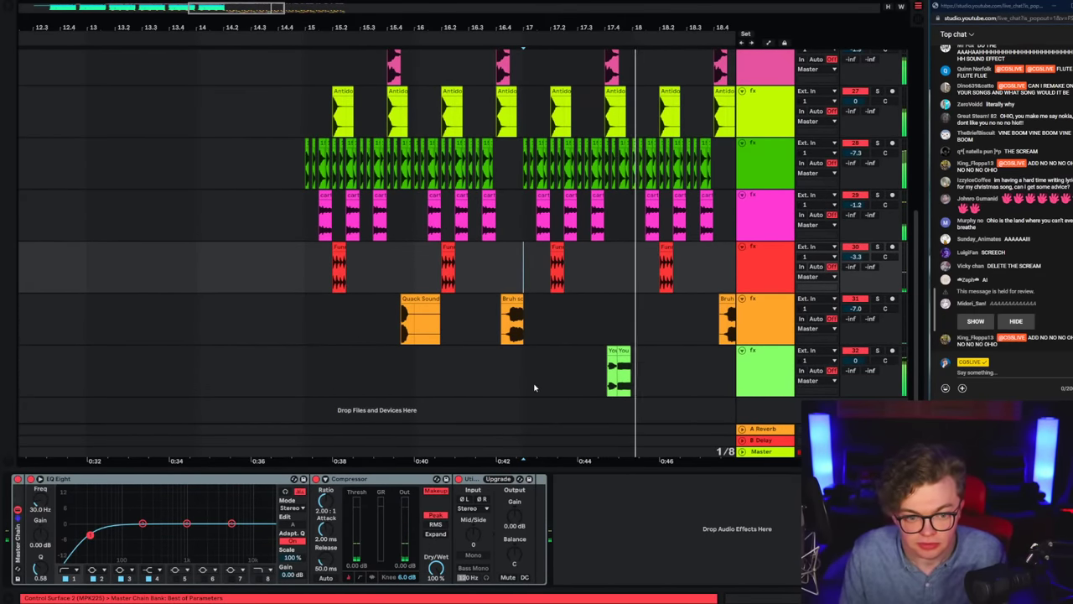
click(528, 379)
Step: Inspect the second piece of the meme clip, then delete the first piece at 17.4
double_click(624, 347)
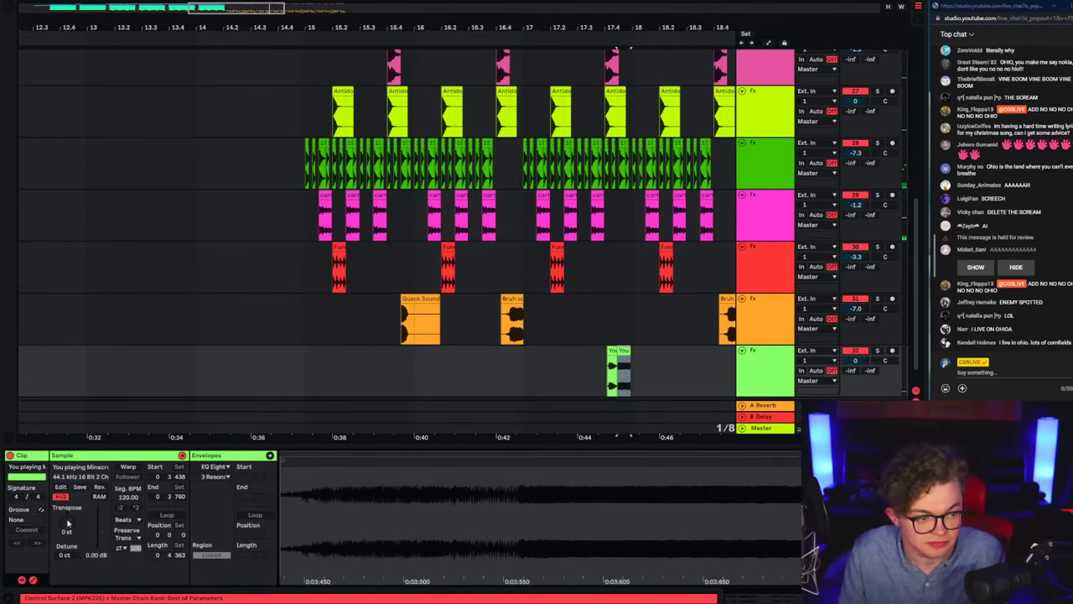
key(space)
click(448, 366)
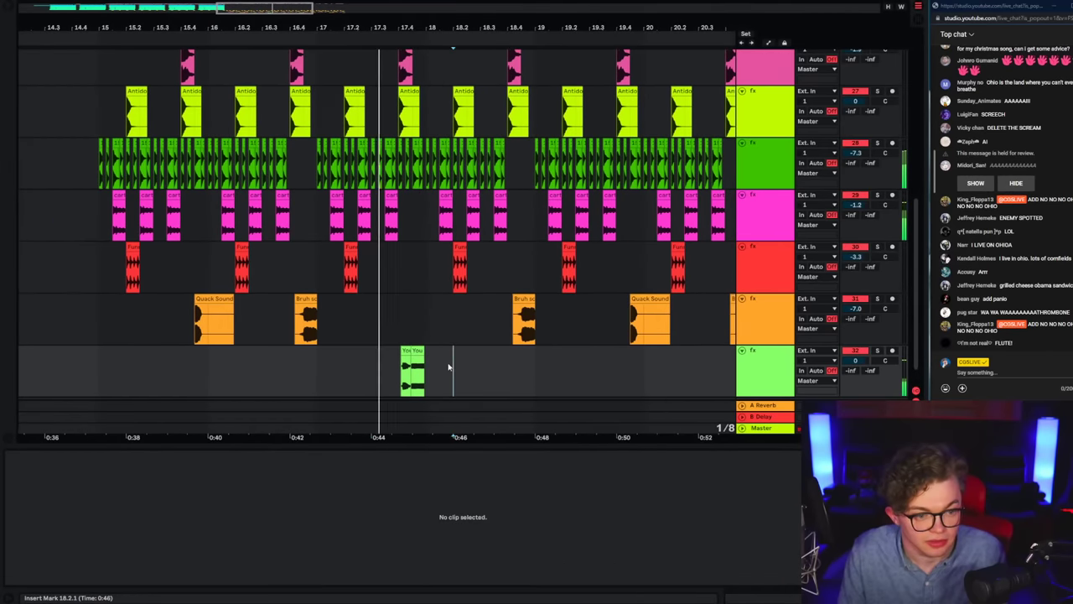
click(399, 319)
click(405, 351)
key(Delete)
Step: Play back the remaining meme piece near 17.4 and add a new track below the green one
click(399, 369)
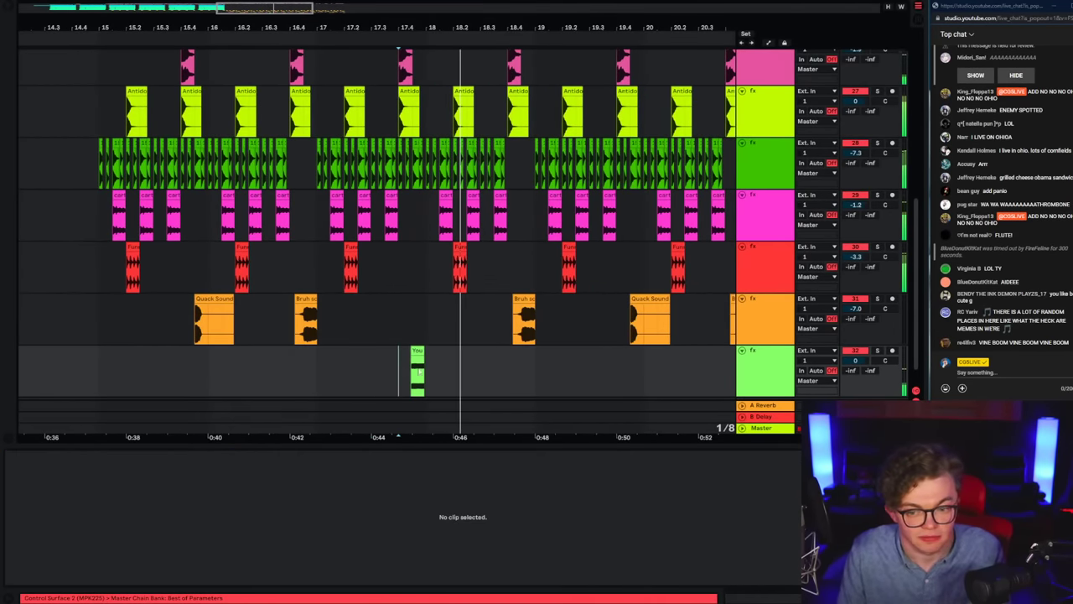
key(space)
key(space)
click(348, 355)
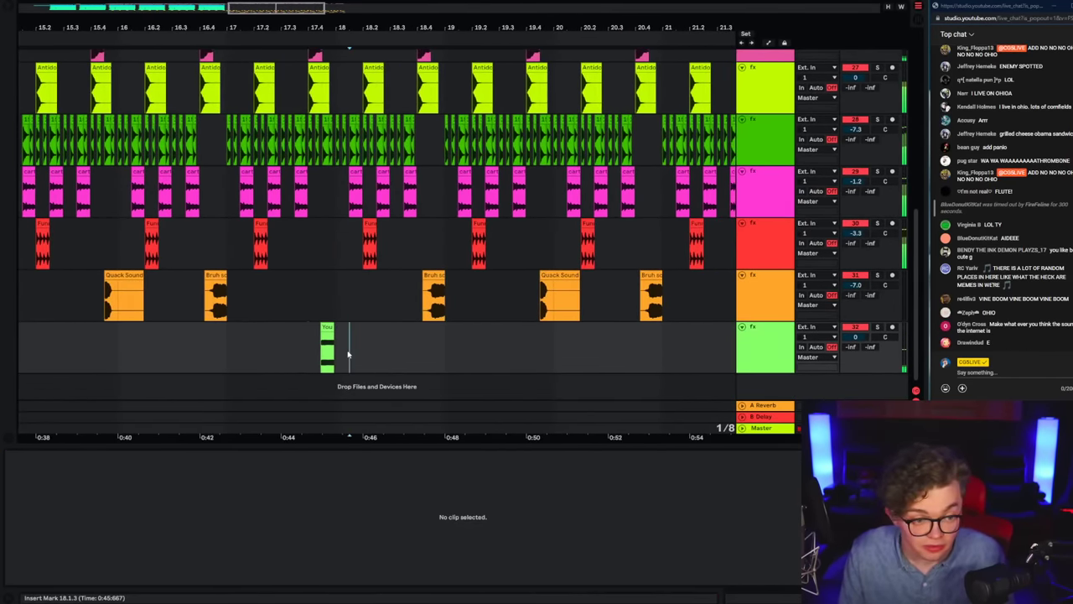
key(ctrl+t)
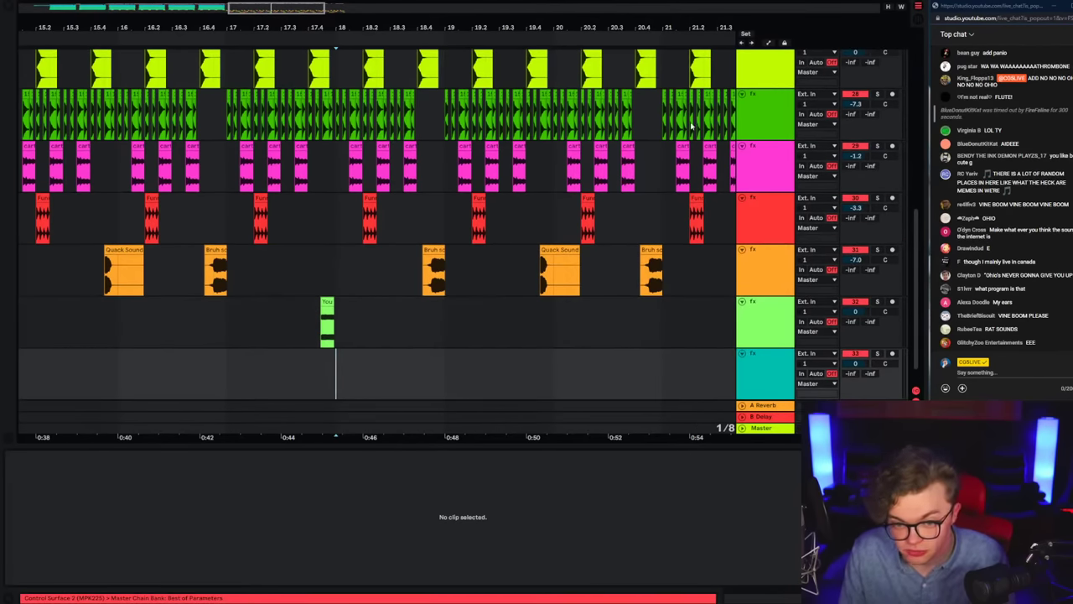
Step: Switch to the downloader, search for "vine boom" and download "Vine Boom Sound Effect" as an MP3
key(alt+Tab)
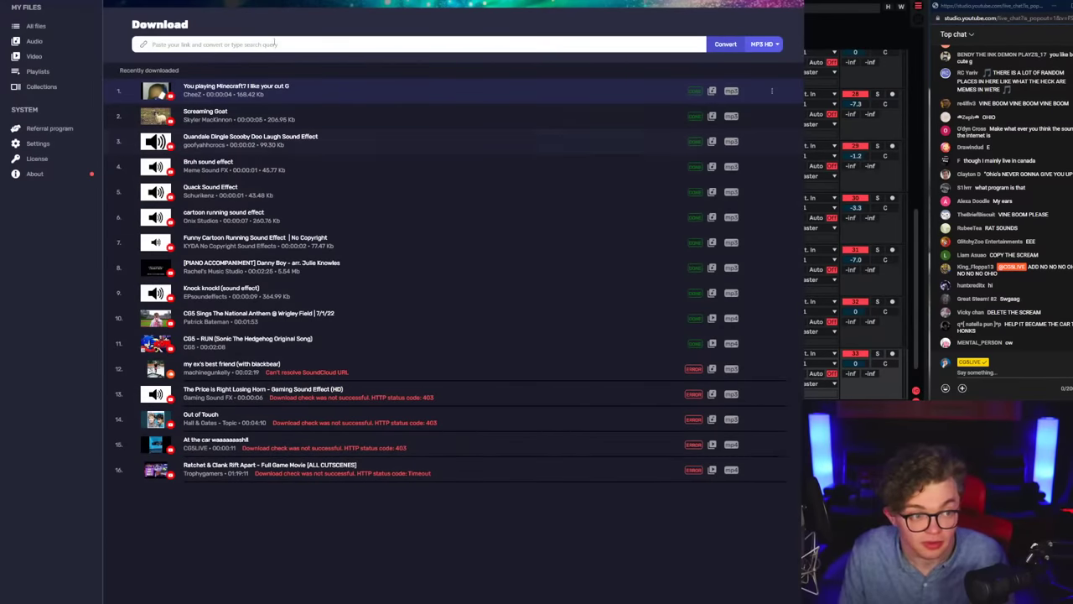
text(vine boom)
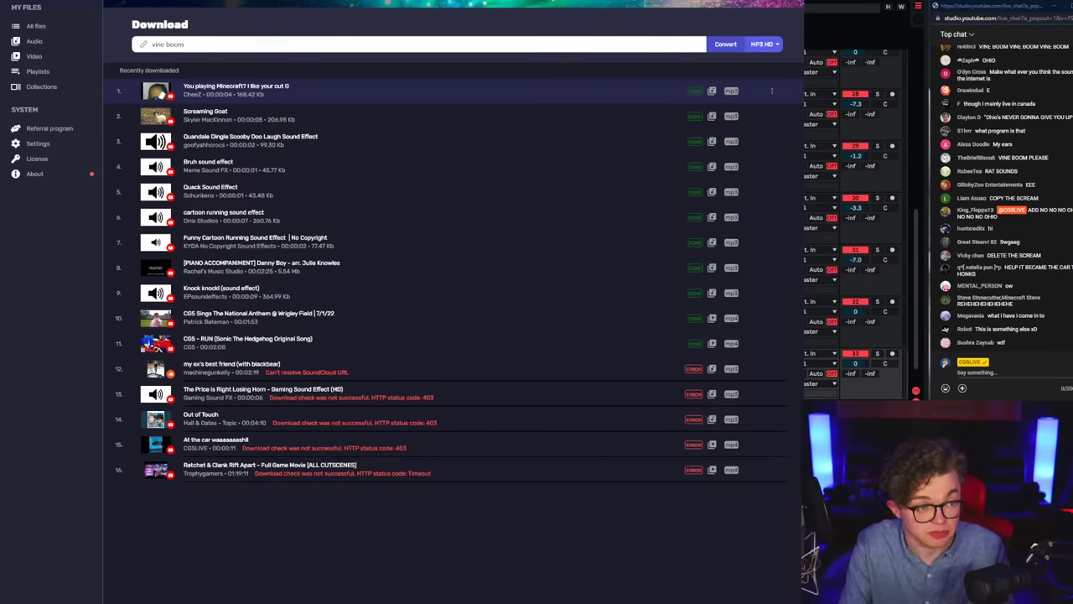
key(Return)
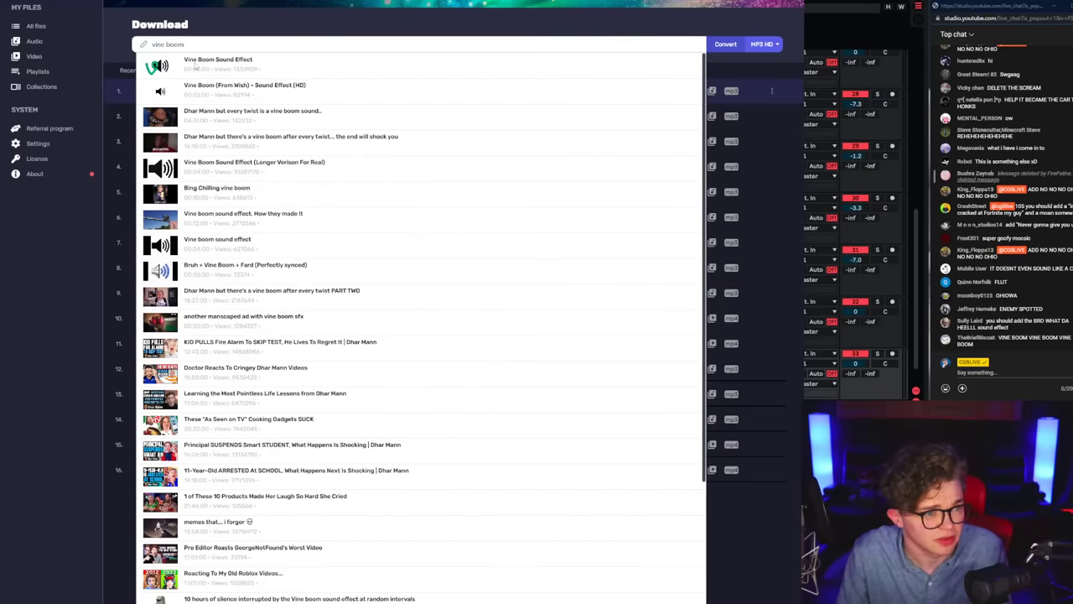
click(198, 63)
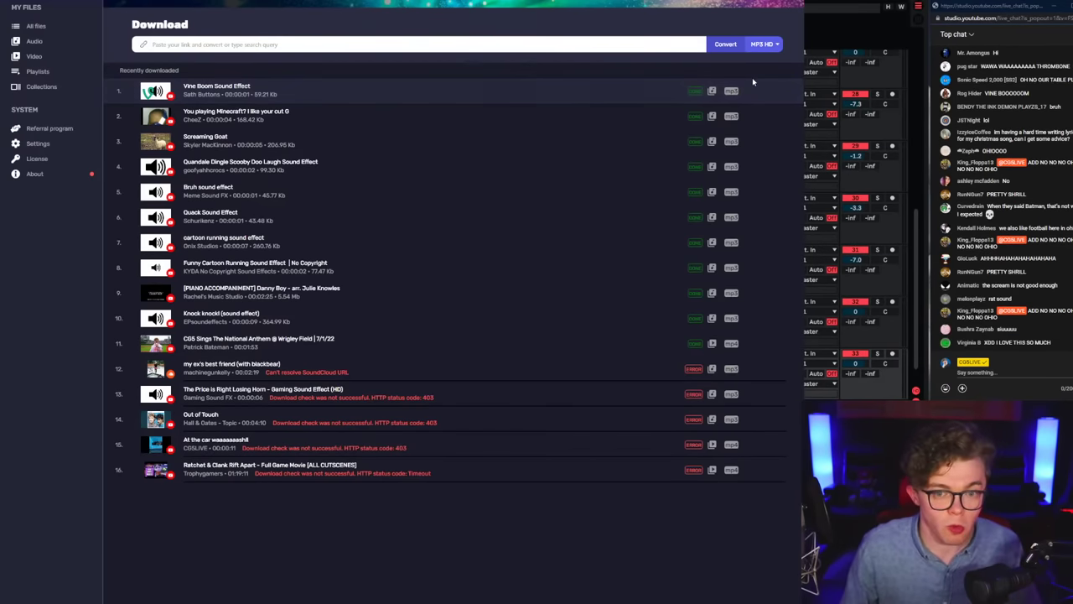
Step: Show the downloaded vine boom file in its folder and place it on the new teal fx track near 16.4
click(773, 92)
click(783, 119)
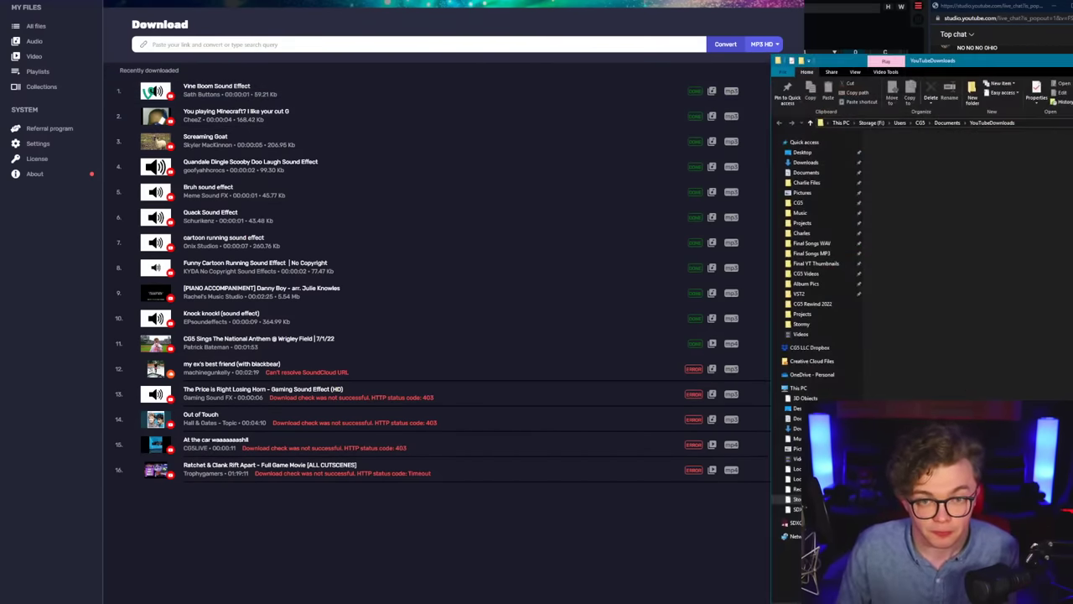
click(737, 2)
click(66, 386)
key(space)
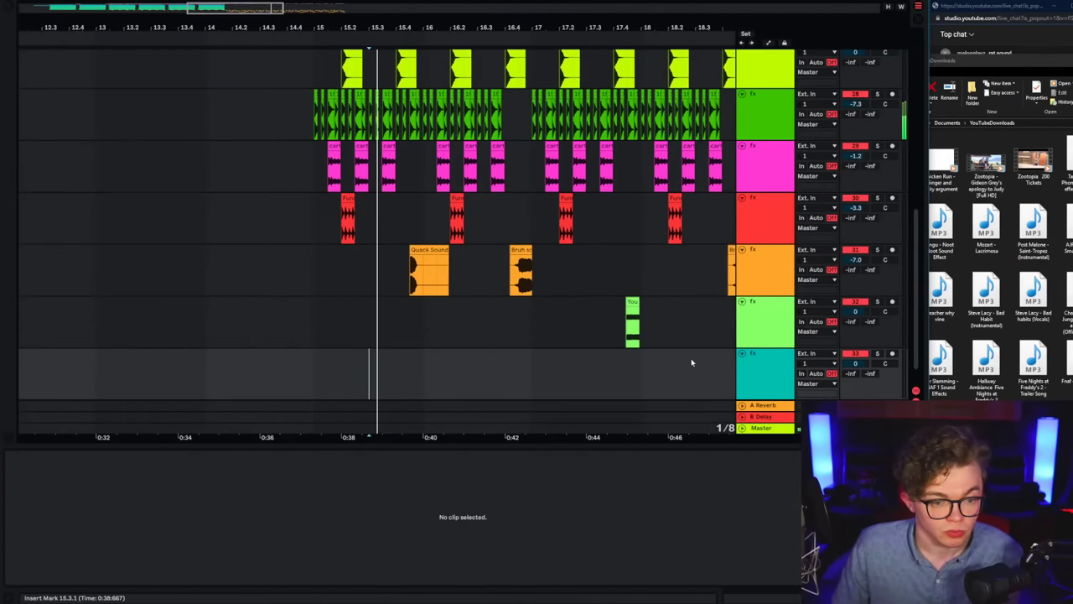
click(1060, 344)
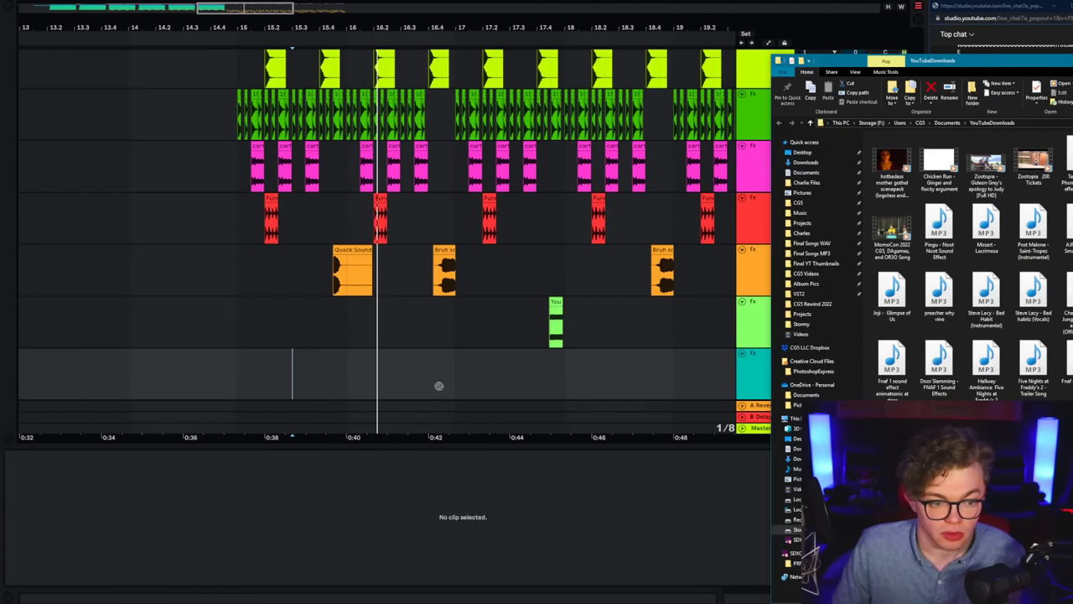
drag(436, 383, 439, 349)
Step: Turn Warp off for the vine boom clip and move it along the teal track towards bar 18
click(136, 466)
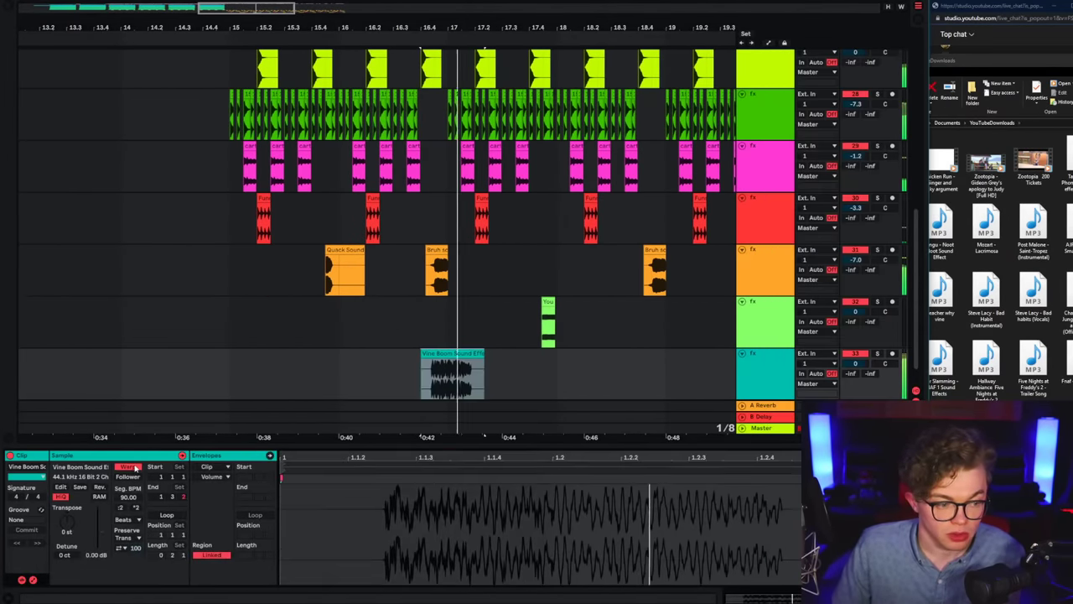
click(136, 466)
right_click(414, 367)
click(432, 492)
right_click(383, 391)
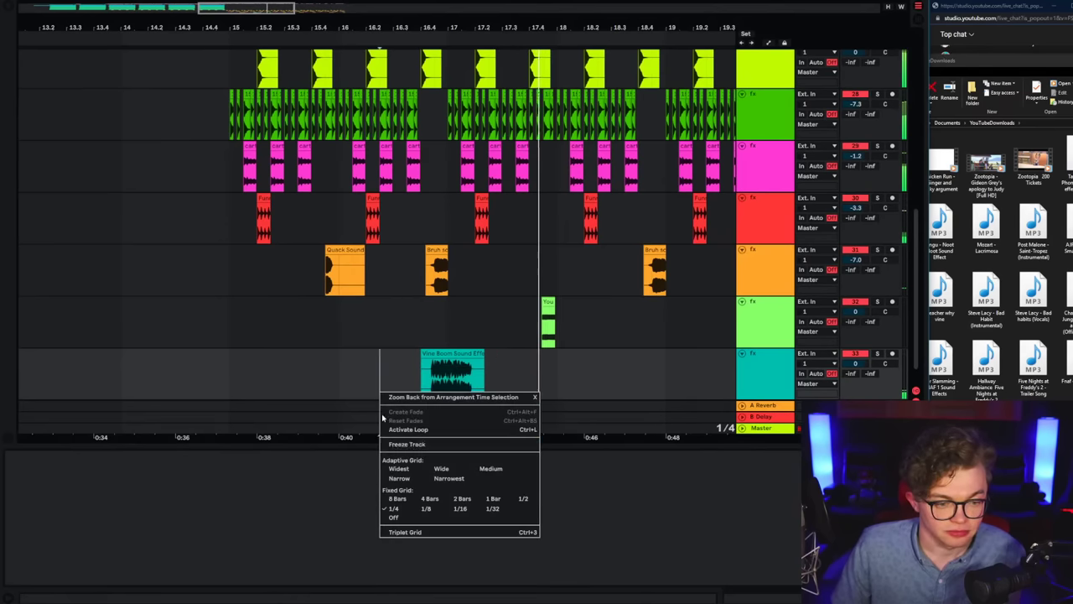
click(419, 404)
drag(454, 356, 578, 363)
Step: Play the vine boom clip against the beat and shift it so its boom lands on bar 18
click(540, 369)
key(space)
key(plus)
key(space)
drag(398, 357, 513, 382)
right_click(354, 371)
click(367, 491)
click(324, 386)
key(Delete)
key(space)
Step: Set the grid to 1/16, delete the vine boom clip's silent lead-in before 18.1.1 and play it back
right_click(299, 369)
click(376, 485)
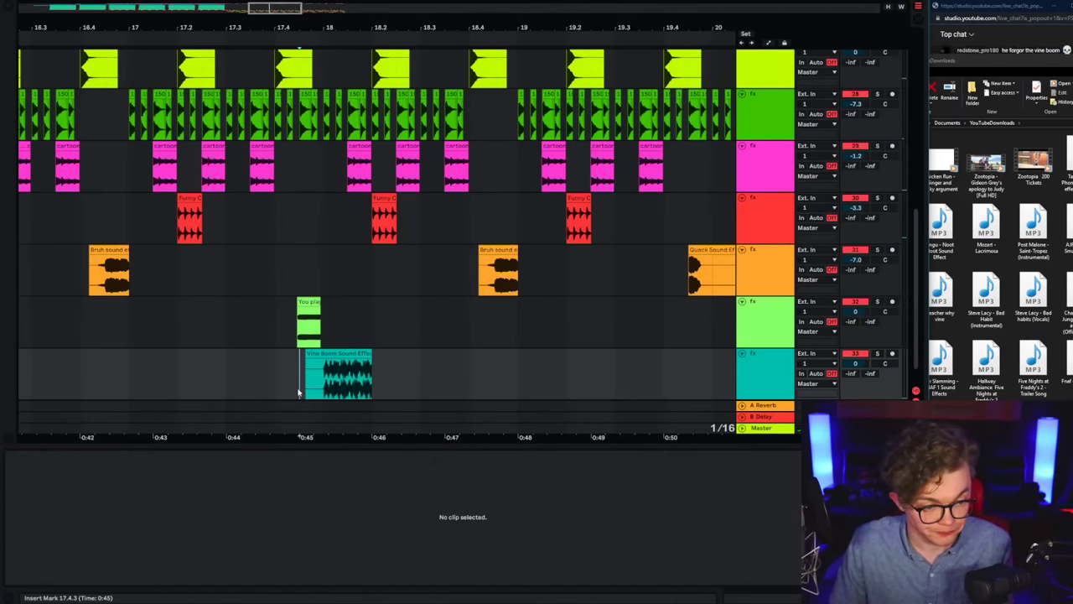
drag(298, 392, 323, 395)
key(Delete)
click(324, 370)
key(space)
click(373, 333)
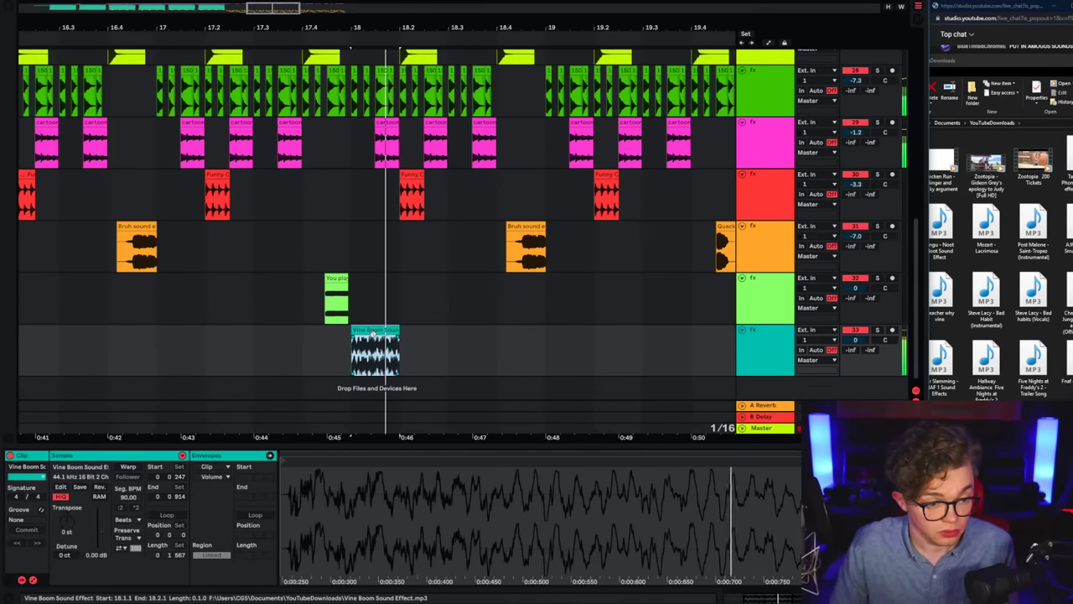
Step: Tighten the vine boom clip's start at 18.1.1 with the grid off, play it, then set the grid to 1/8
right_click(348, 362)
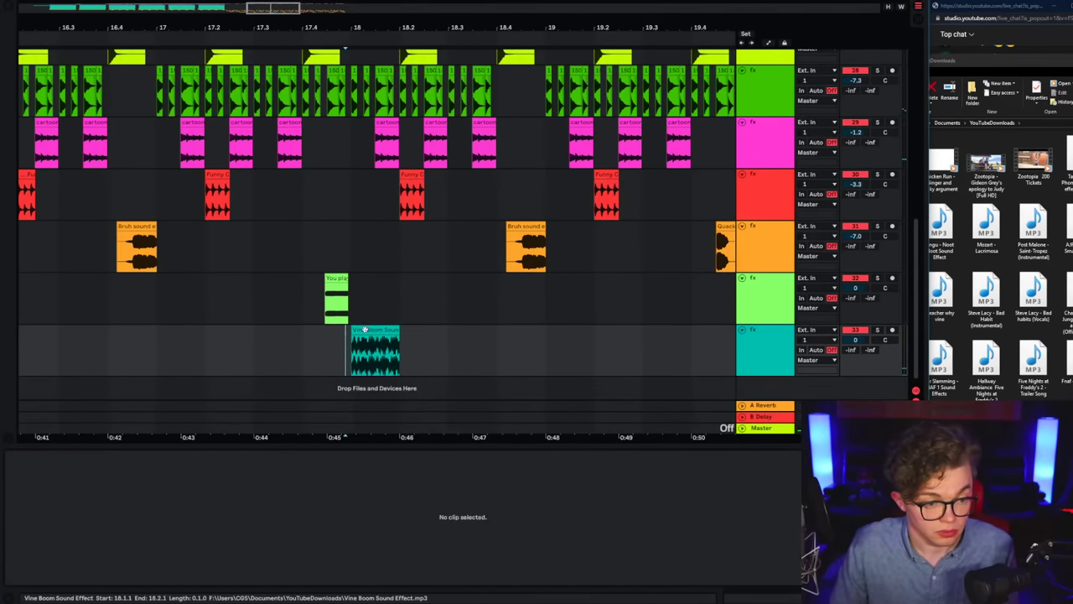
drag(364, 329, 362, 329)
click(333, 354)
key(space)
right_click(333, 354)
click(386, 488)
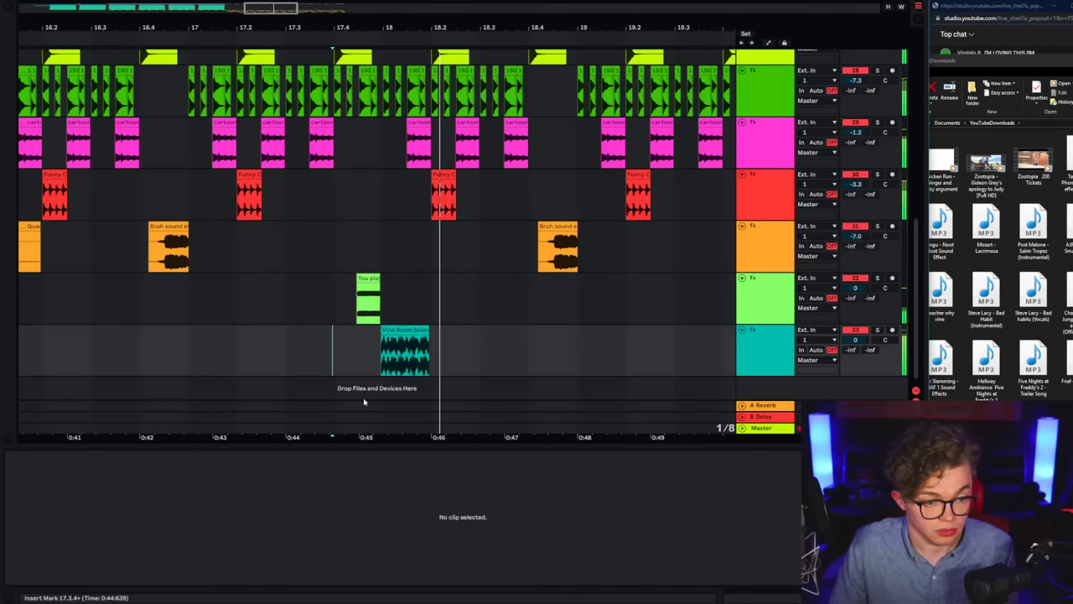
click(383, 346)
Step: Set the grid to 1/16 and repeat the vine boom clip back to back from 18.1.1 to make three hits
scroll(386, 348, right, 2)
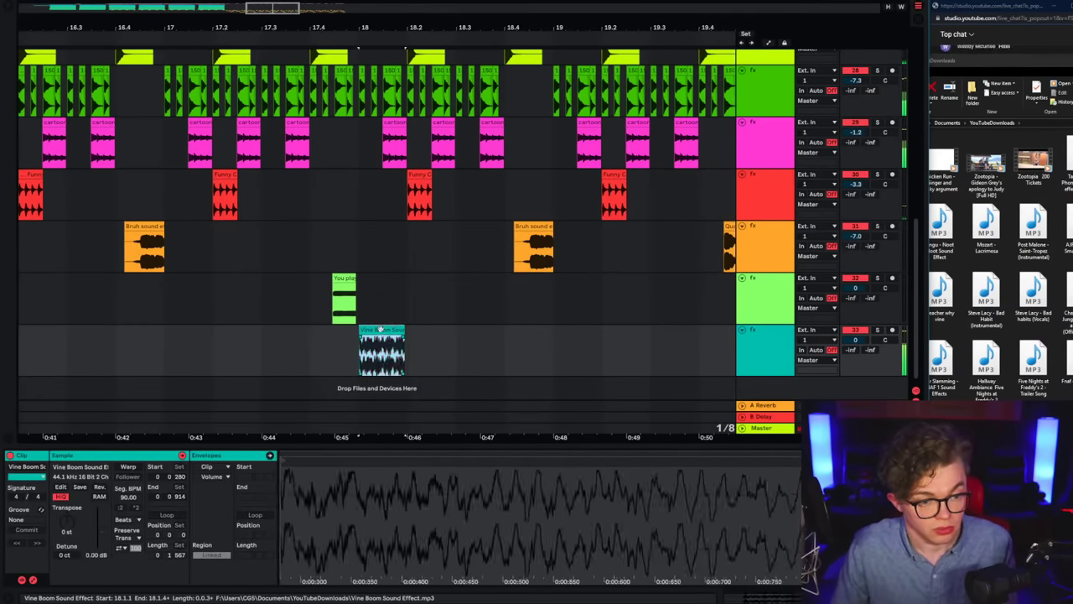
right_click(385, 344)
click(465, 318)
click(395, 345)
key(ctrl+v)
click(364, 363)
key(space)
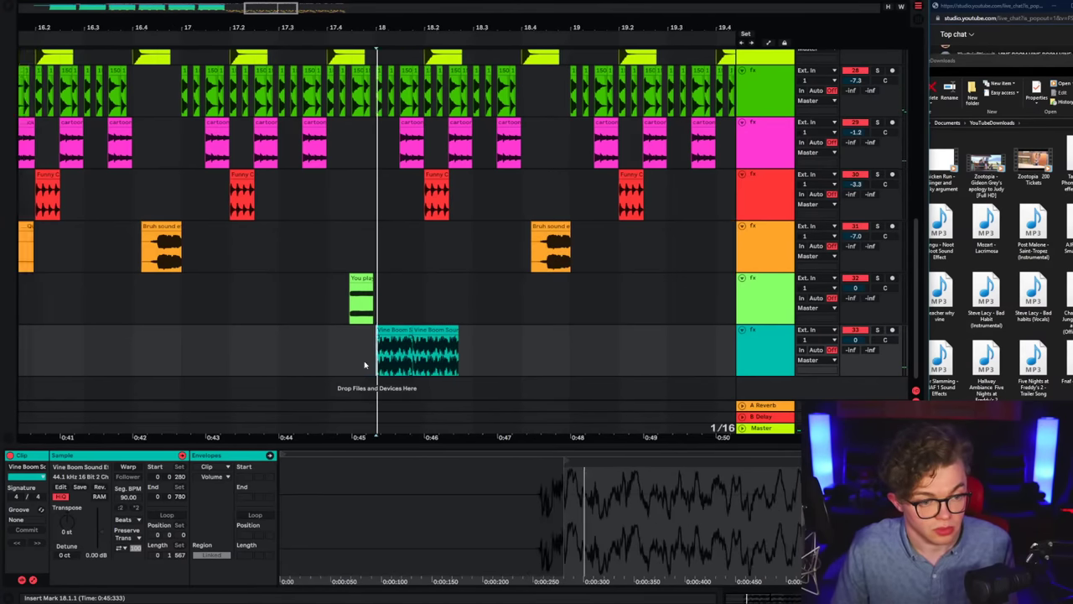
click(435, 339)
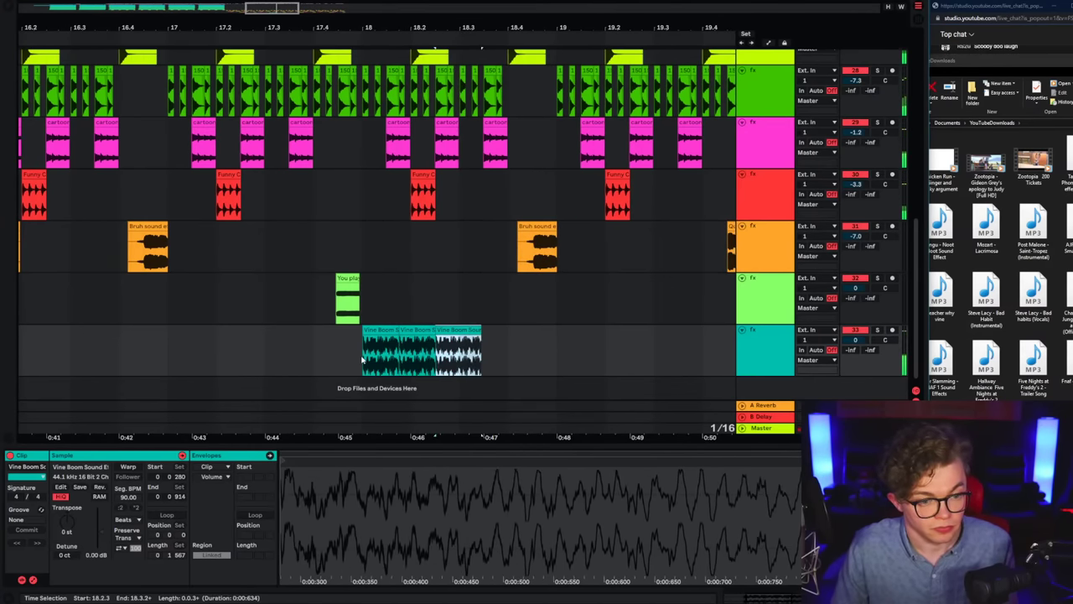
key(ctrl+d)
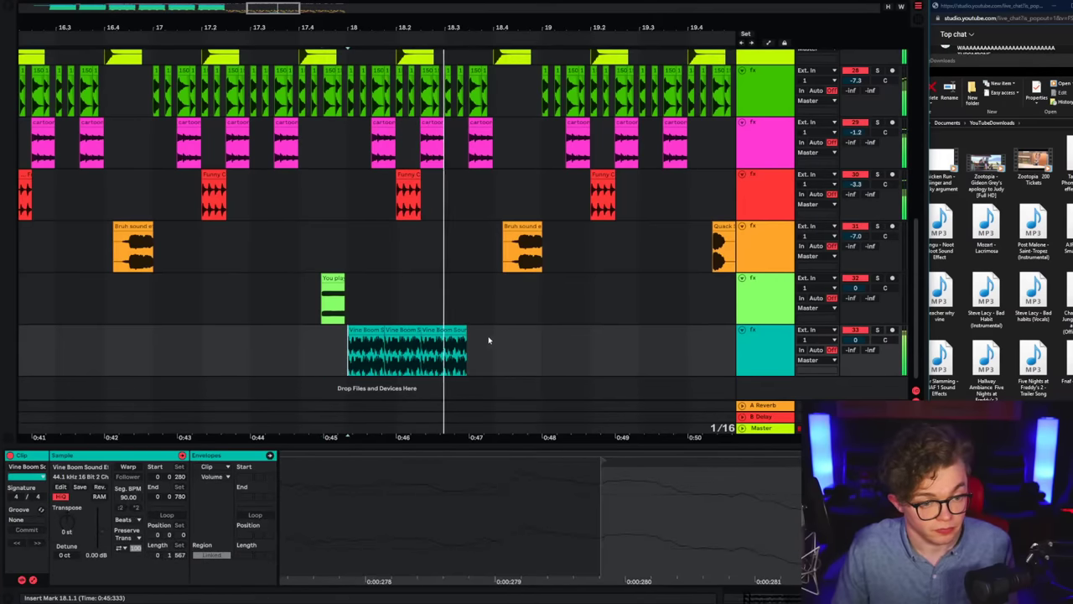
Step: Audition the teal vine boom track soloed, unsolo it and add shorter repeats up to 18.4
click(765, 356)
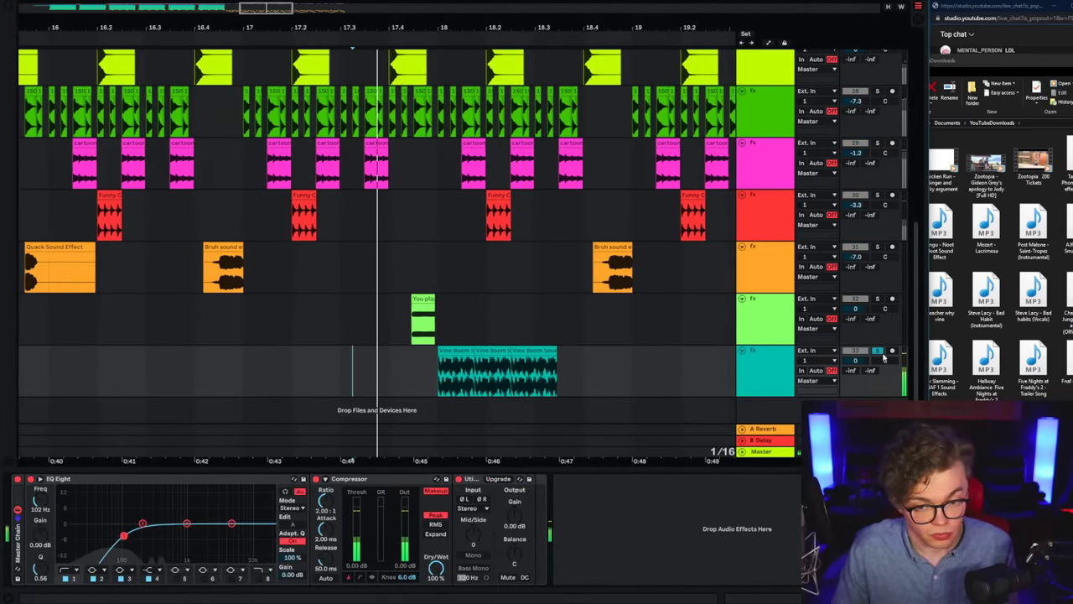
click(392, 363)
click(440, 382)
key(space)
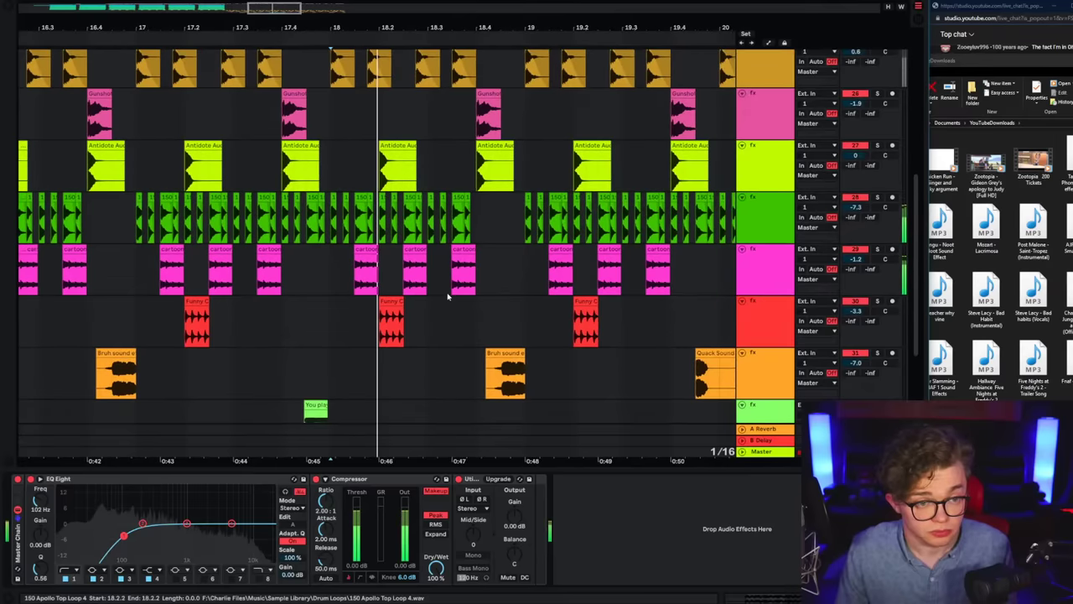
click(411, 383)
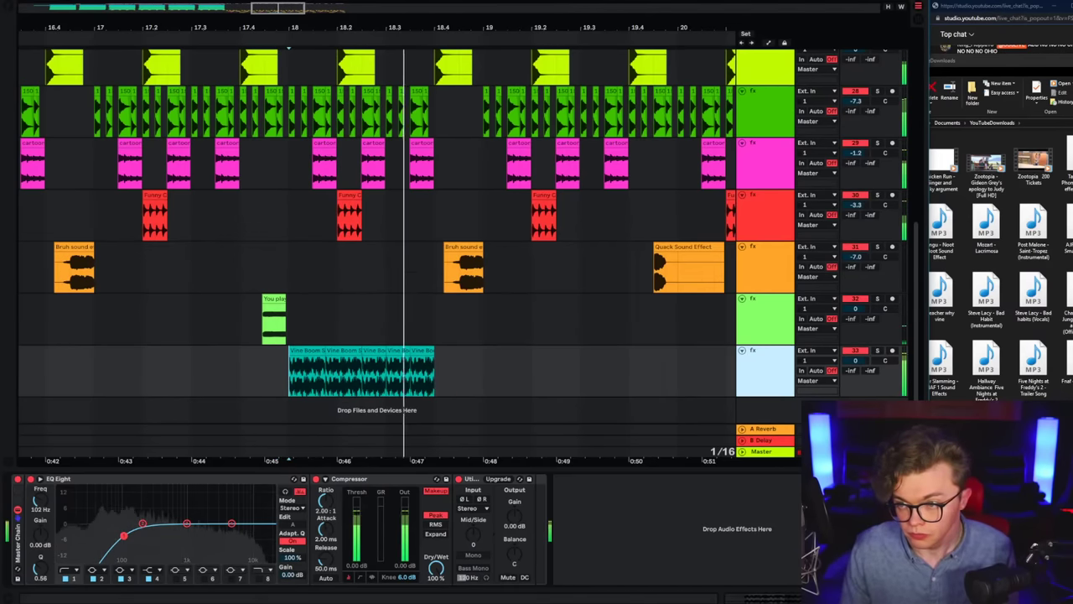
Step: Play the vine boom run in the full mix from 17.2.2 and again from 18.1.1
key(space)
click(157, 373)
key(space)
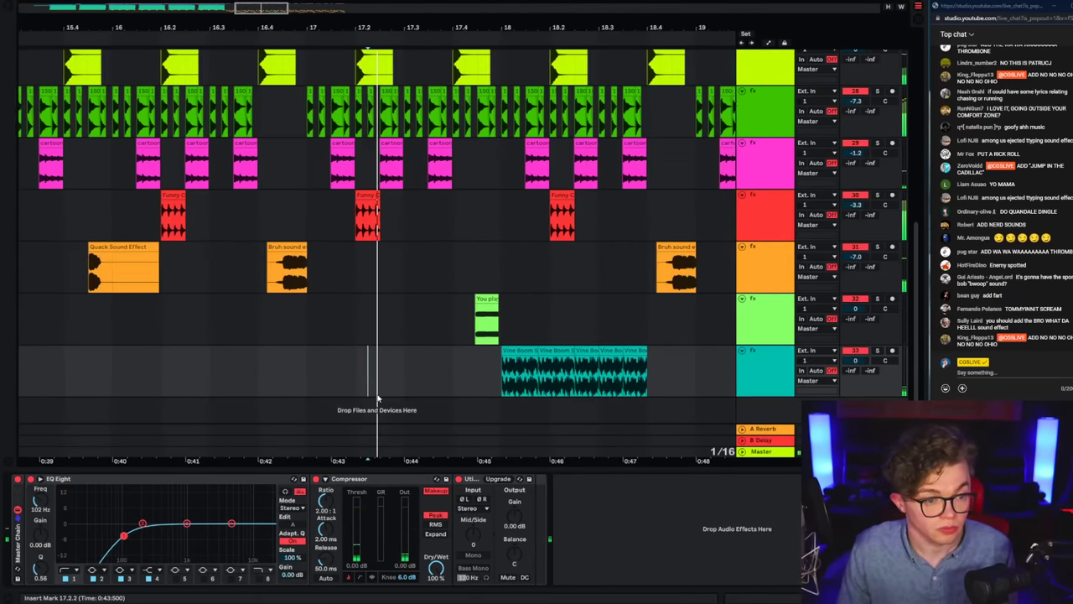
click(464, 386)
click(487, 377)
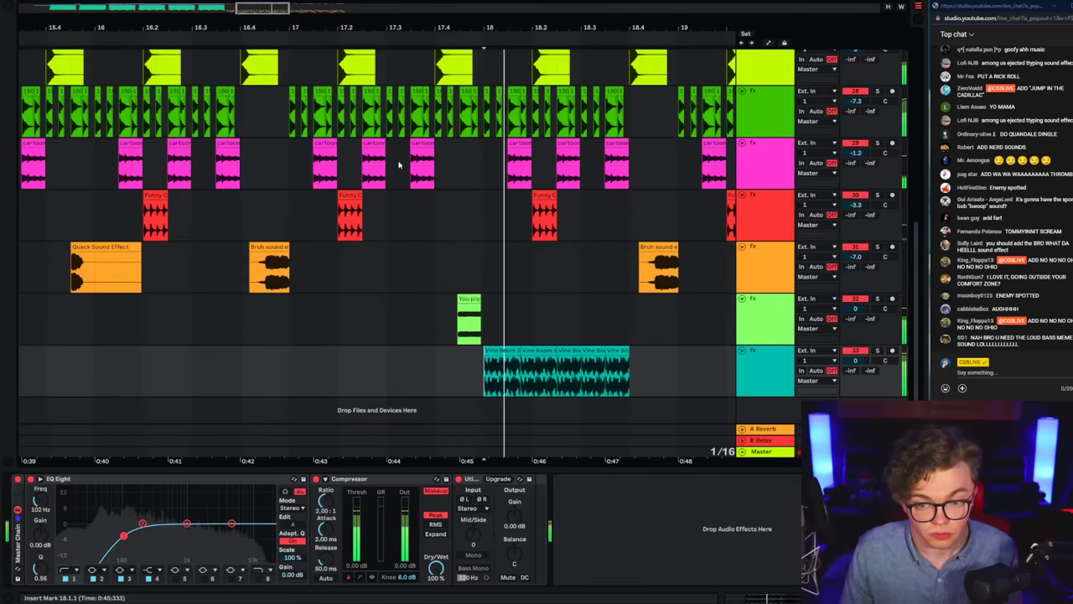
Step: Compare the vine booms with the teal track's EQ Eight low cut off, then set the low cut to 30 Hz
drag(183, 26, 184, 8)
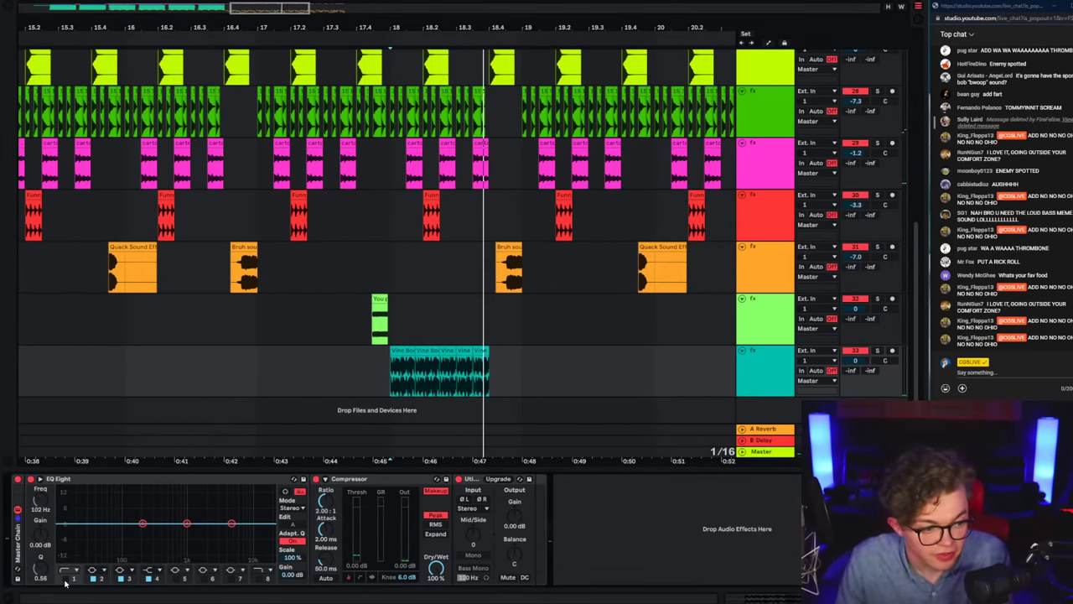
click(300, 371)
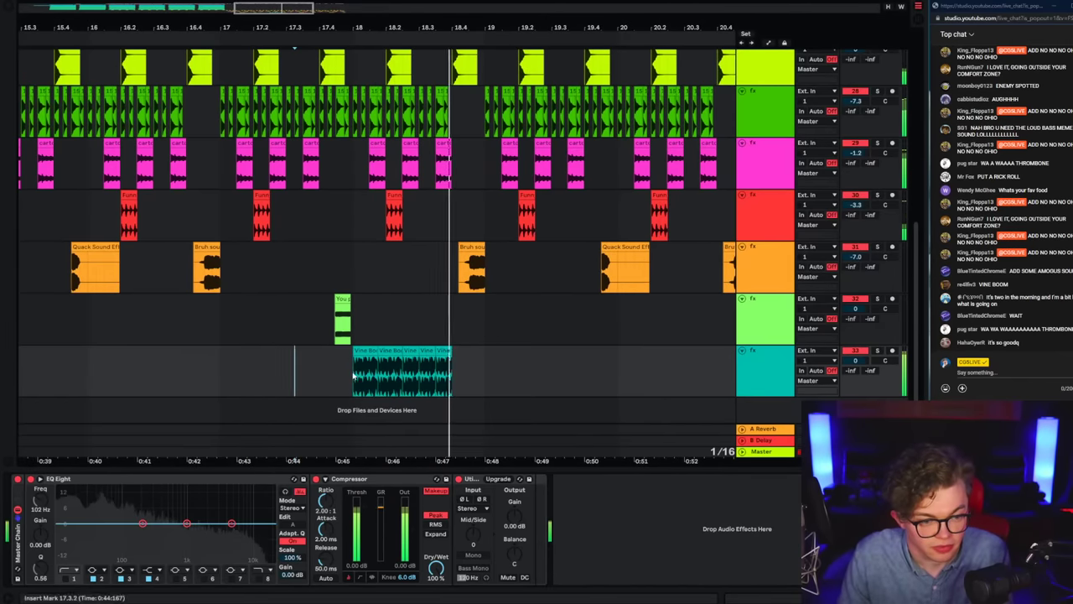
key(space)
click(353, 376)
scroll(353, 376, up, 4)
key(space)
key(space)
Step: Delete the green drum loop clips throughout bar 18 and play the gap under the vine booms
drag(429, 25, 652, 320)
key(ctrl+z)
key(ctrl+z)
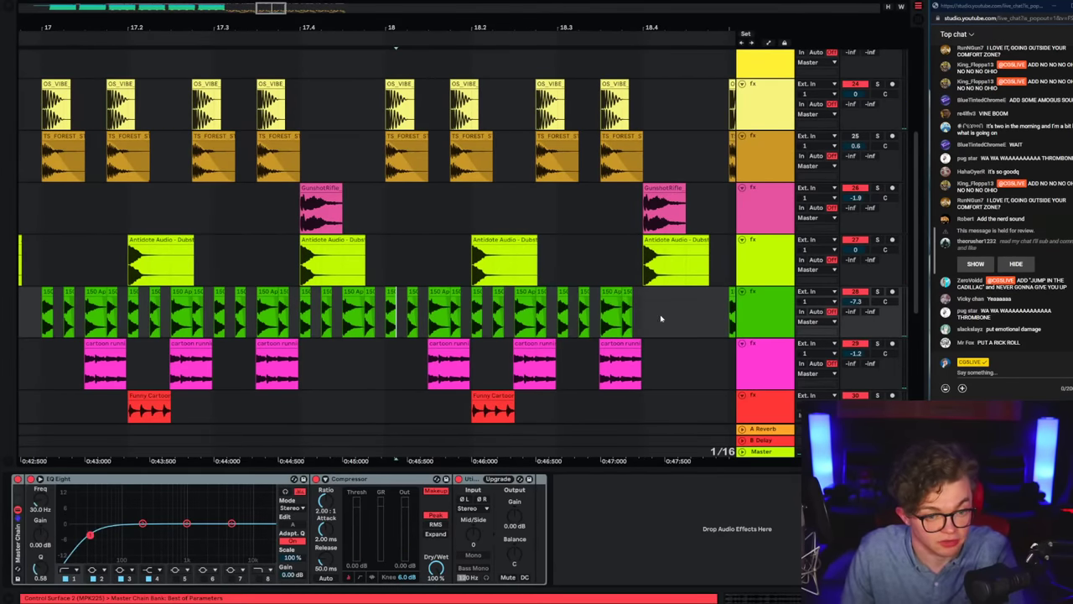
key(Delete)
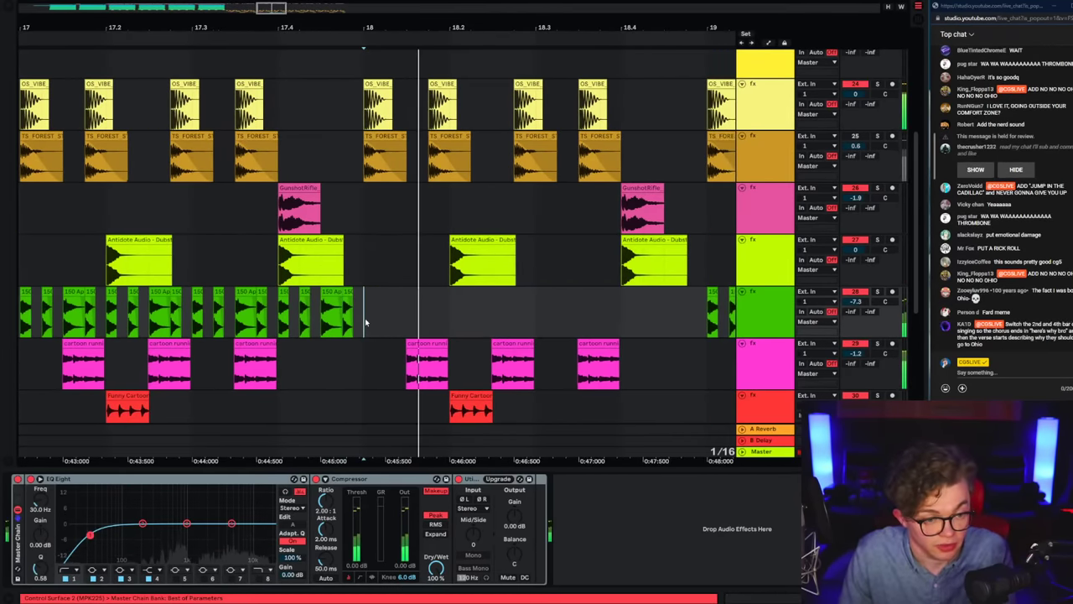
click(363, 269)
key(space)
Step: Delete the OS_VIBE and TS_FOREST hits around 18.3 and play back the thinned-out bar
click(476, 163)
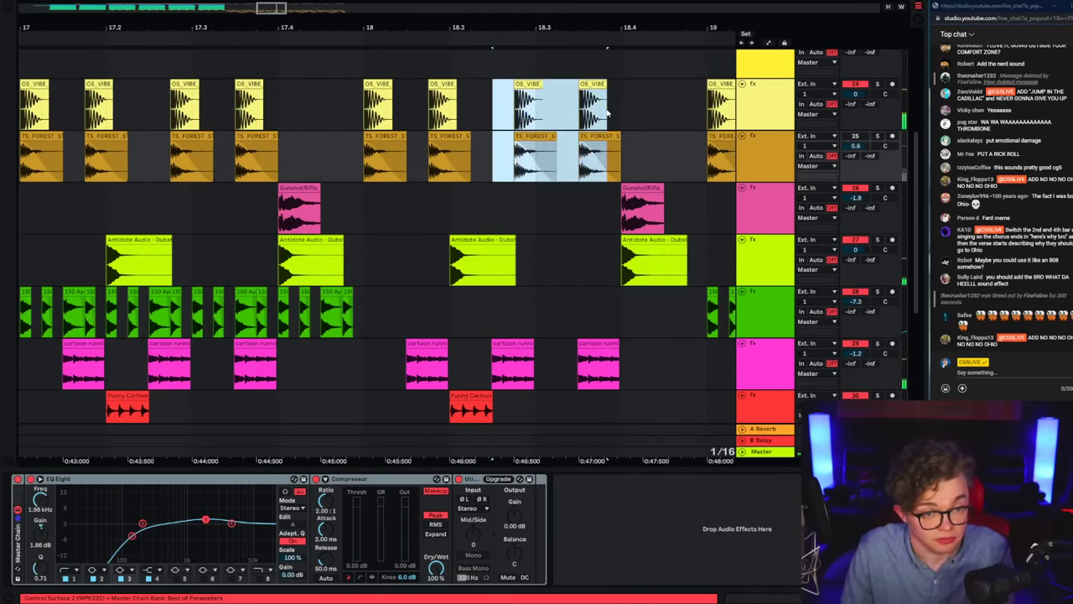
key(Delete)
key(space)
drag(367, 116, 417, 149)
key(space)
click(434, 119)
key(space)
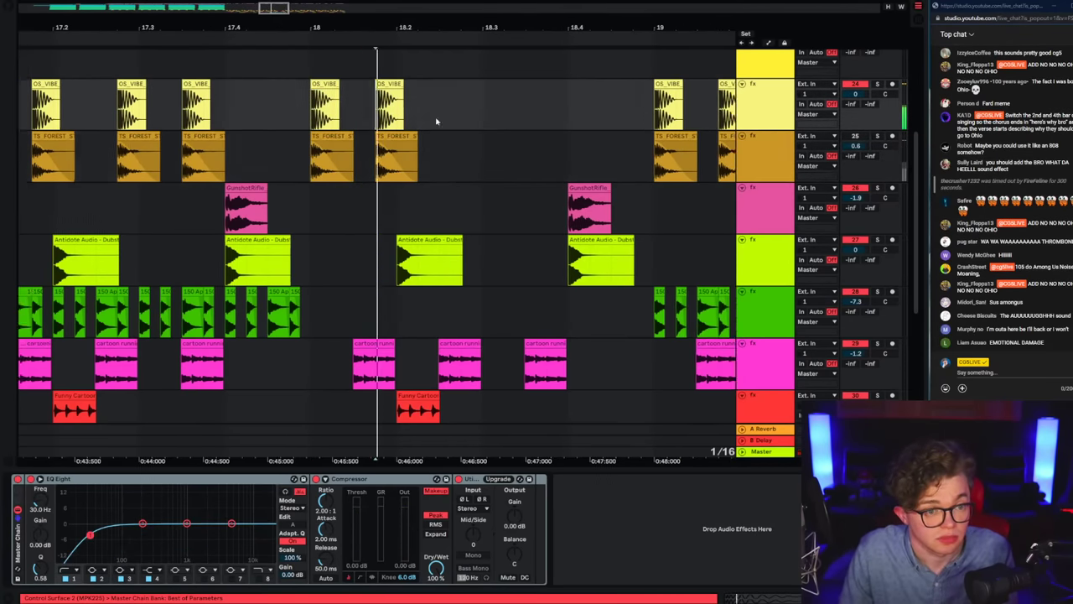
Step: Add an OS_VIBE and TS_FOREST hit at 18.2.3 and delete the Antidote Audio clip at 18.2
key(space)
click(395, 128)
drag(336, 252, 434, 260)
key(Delete)
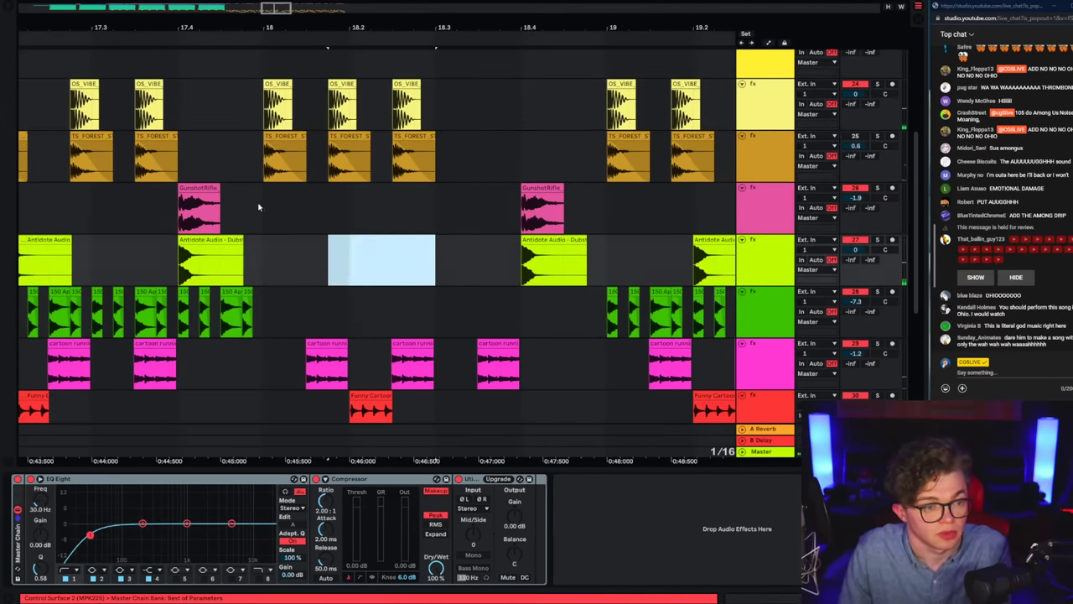
click(259, 206)
key(space)
Step: Add OS_VIBE and TS_FOREST hits at 18.3.1 and 18.3.3 to match the vine boom rhythm
click(399, 120)
key(space)
key(space)
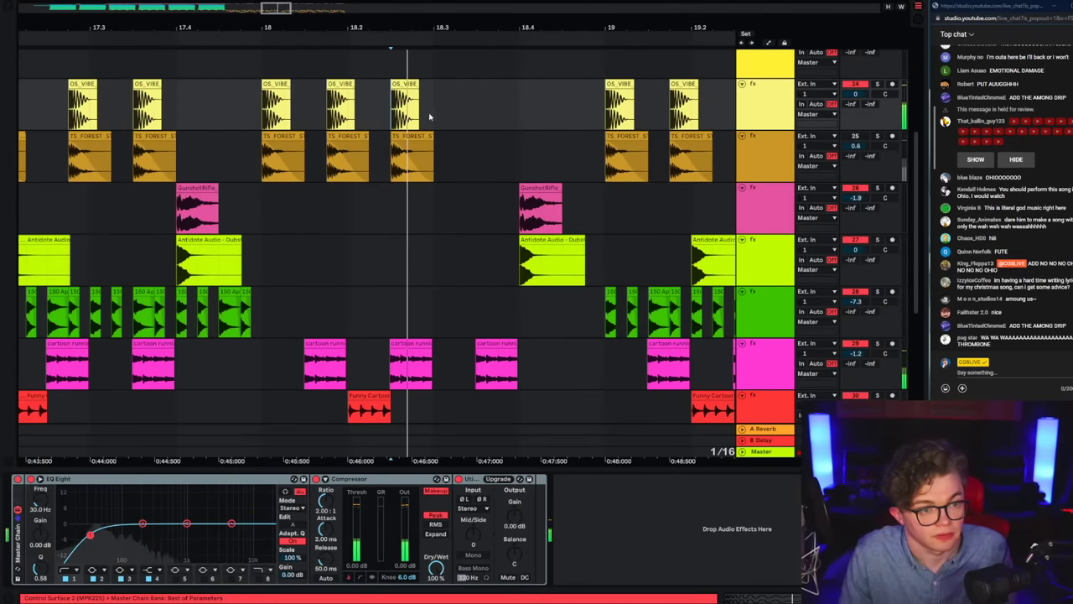
key(space)
click(515, 112)
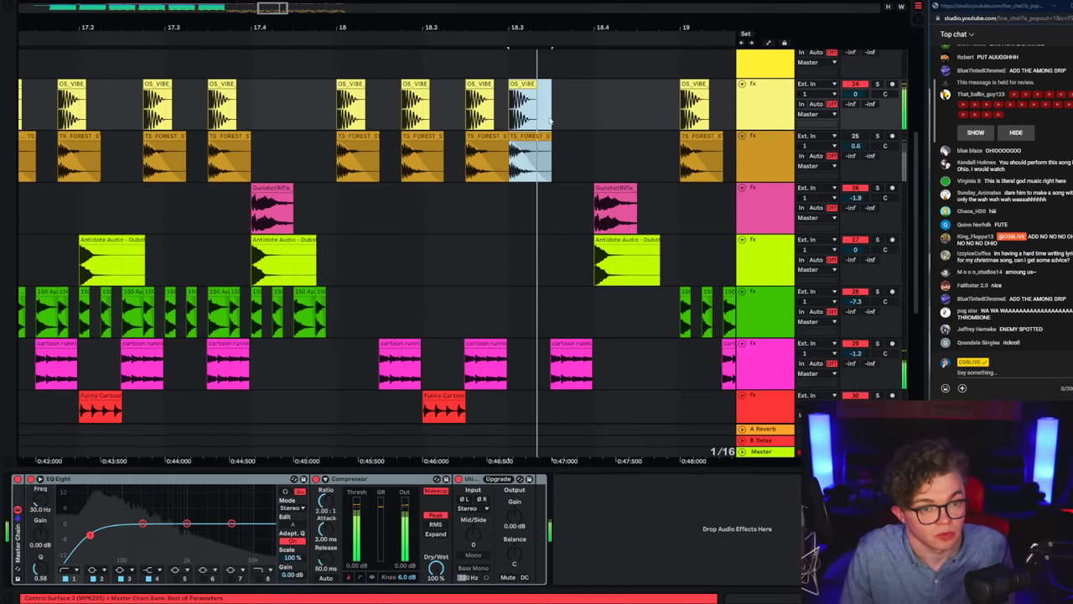
key(ctrl+d)
Step: Delete the cartoon running and Funny Cartoon clips within bar 18 and play the bar back
click(338, 351)
key(space)
key(space)
scroll(369, 296, down, 1)
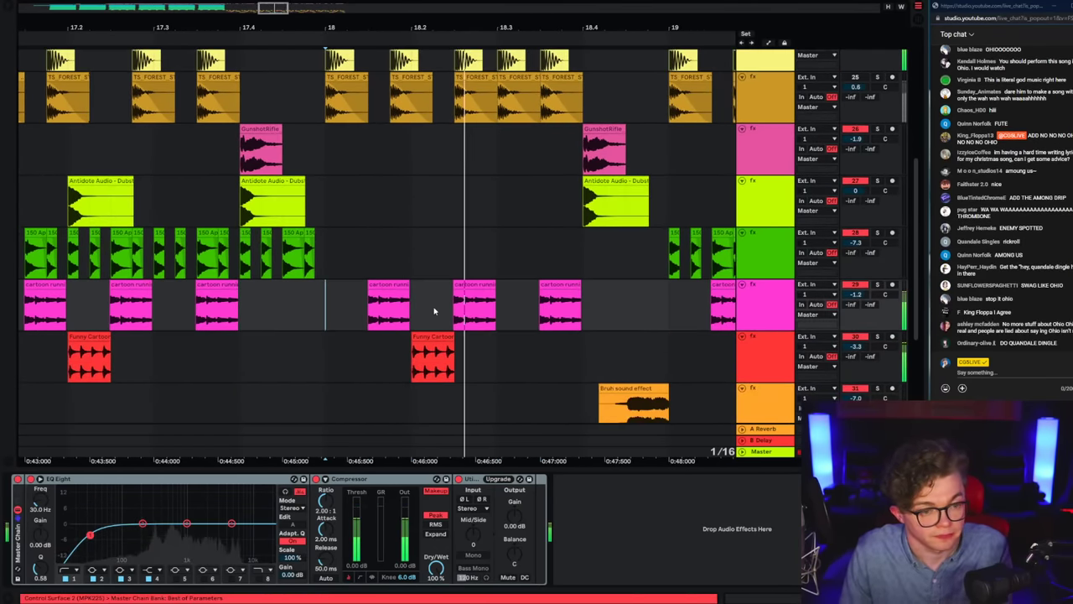
key(Delete)
click(328, 368)
key(space)
click(351, 319)
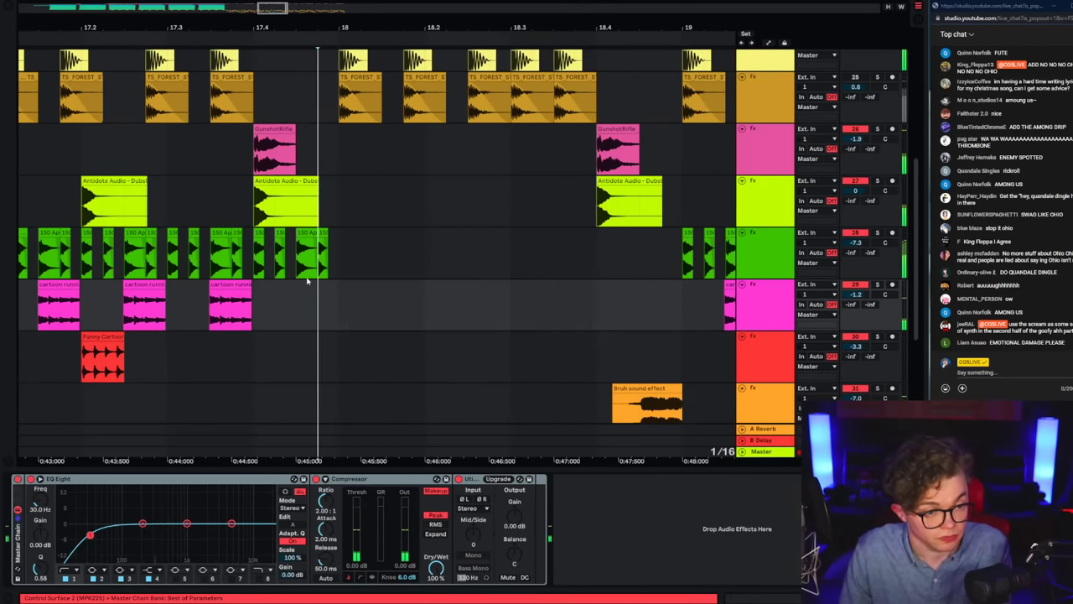
Step: Set the grid to 1 bar and play the song from 14.1.1 into the effects section
scroll(336, 248, down, 6)
scroll(196, 245, up, 4)
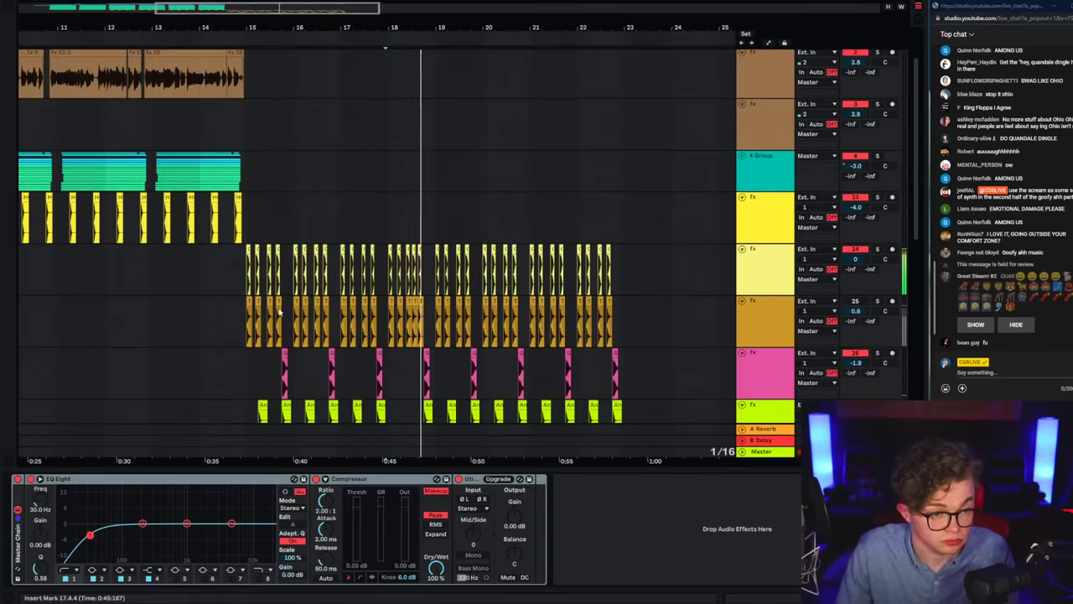
scroll(280, 313, up, 1)
right_click(210, 181)
click(323, 274)
click(220, 192)
key(space)
key(space)
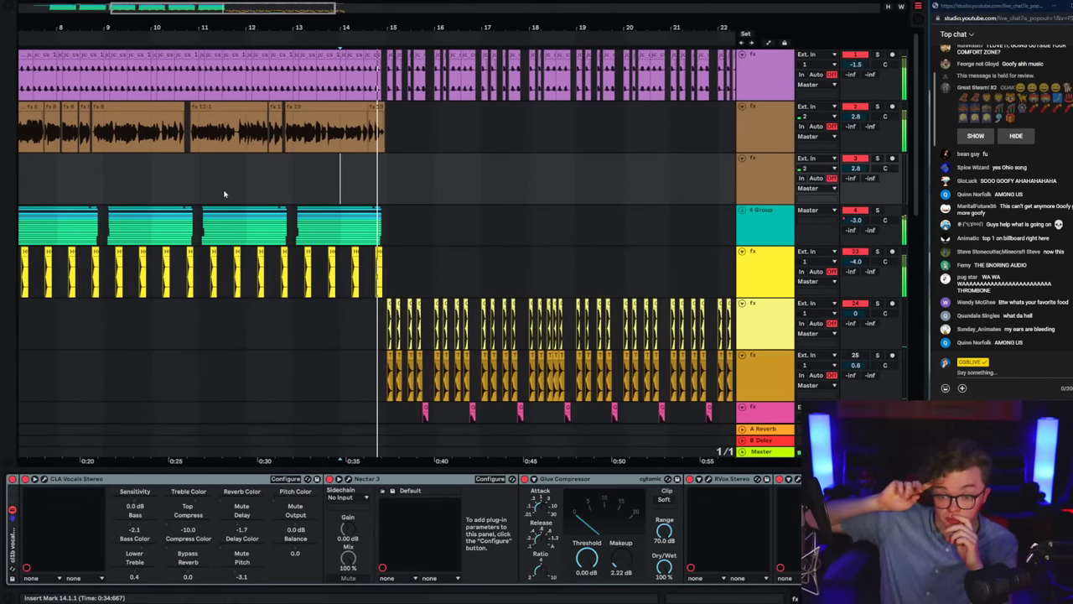
Step: Look through the device chains of the first three tracks while the effects section plays
click(784, 179)
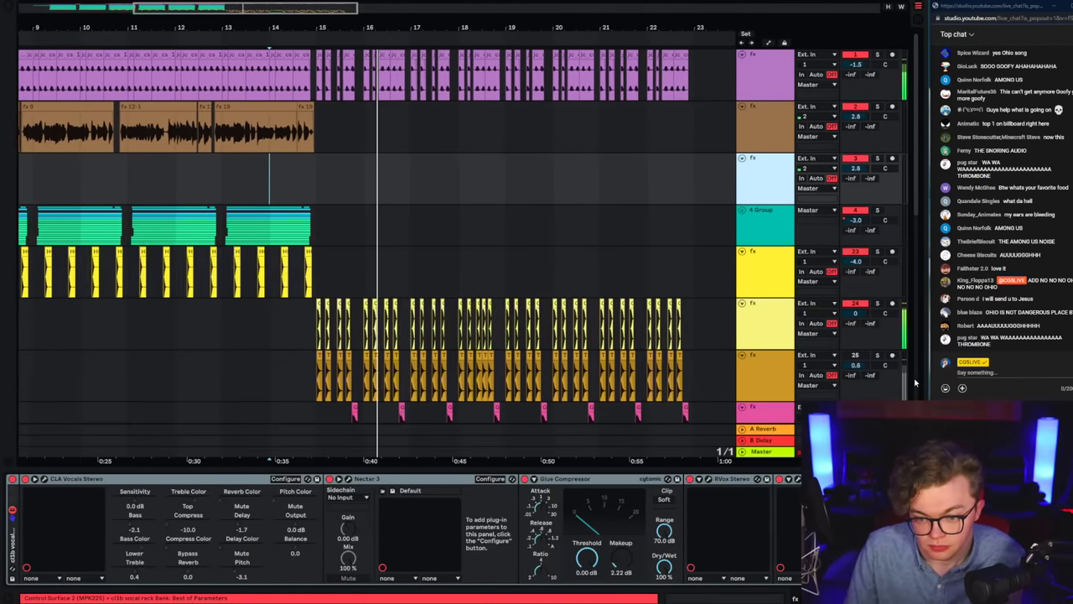
click(769, 134)
click(771, 94)
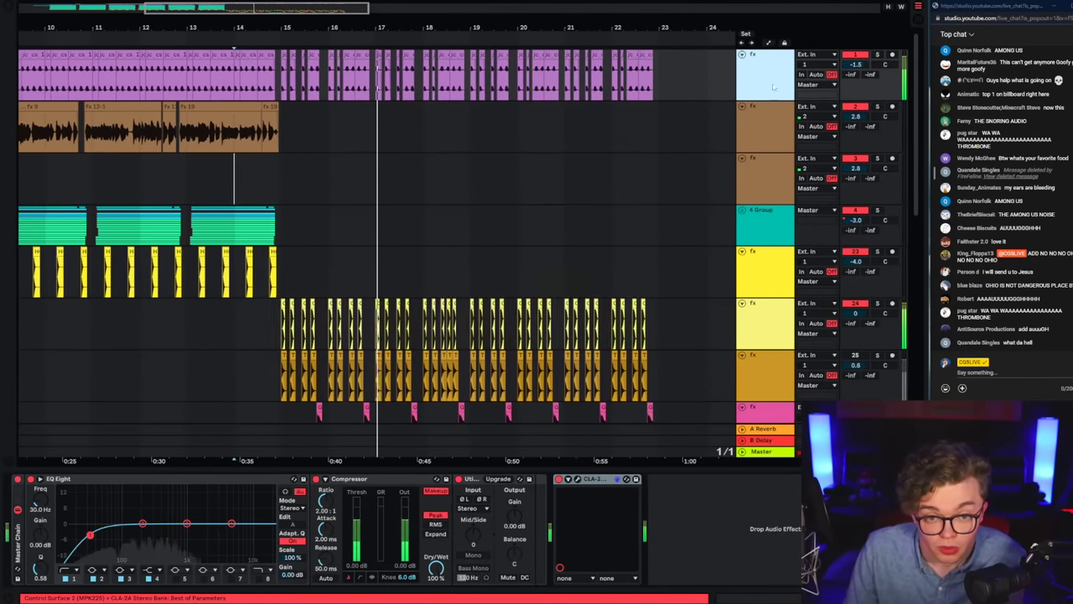
right_click(770, 94)
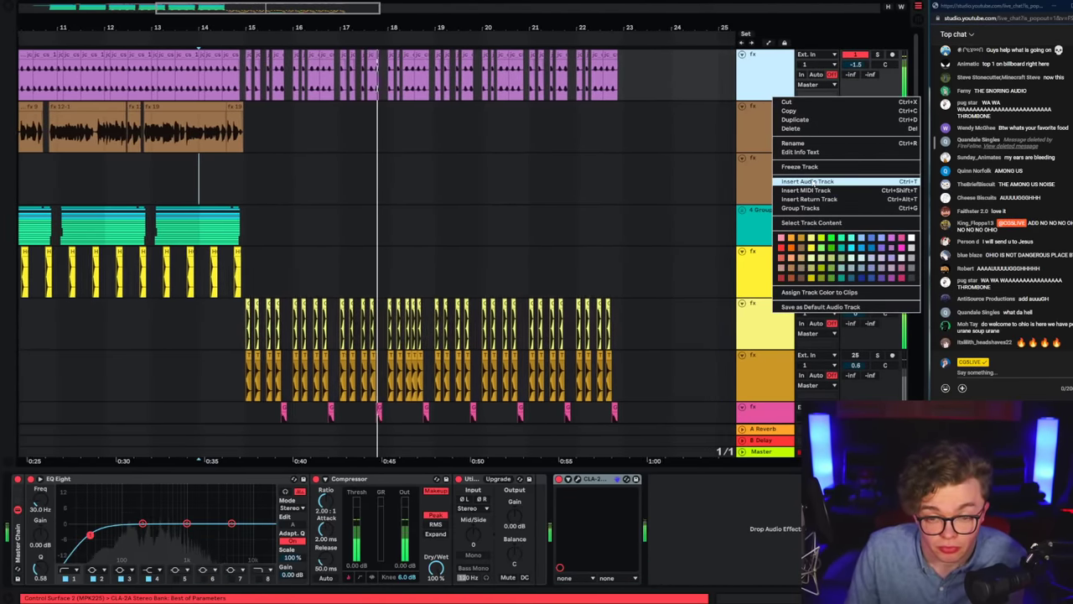
click(764, 141)
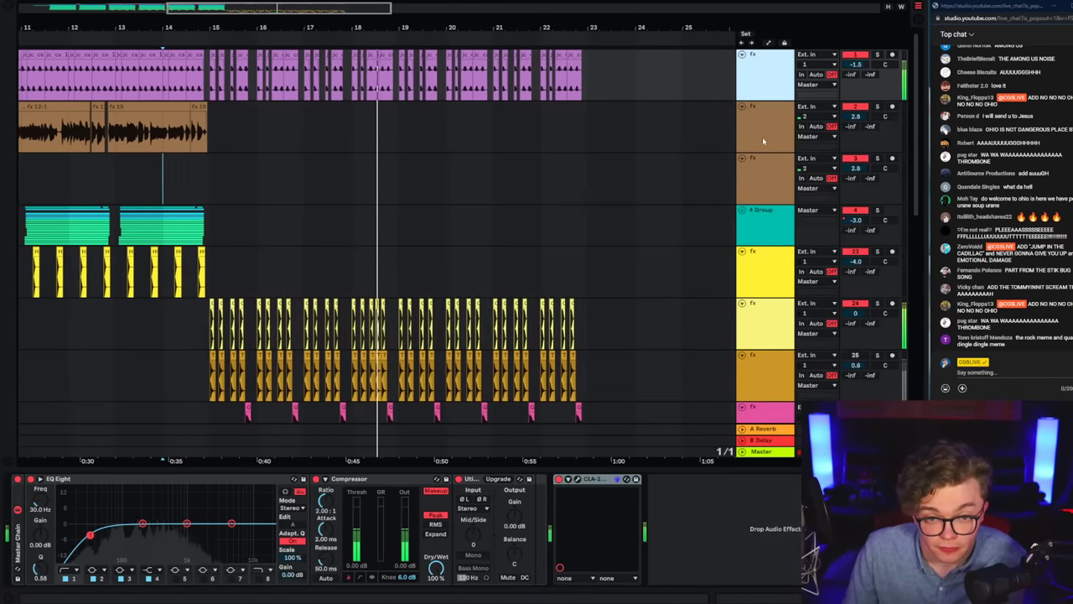
click(764, 138)
click(763, 88)
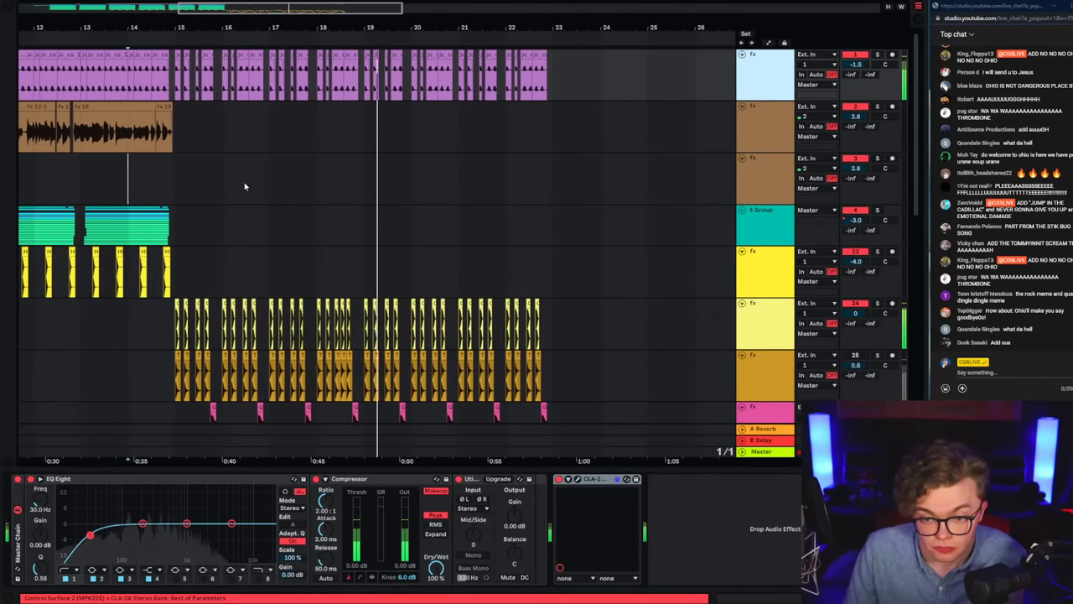
scroll(320, 332, down, 2)
scroll(319, 333, down, 6)
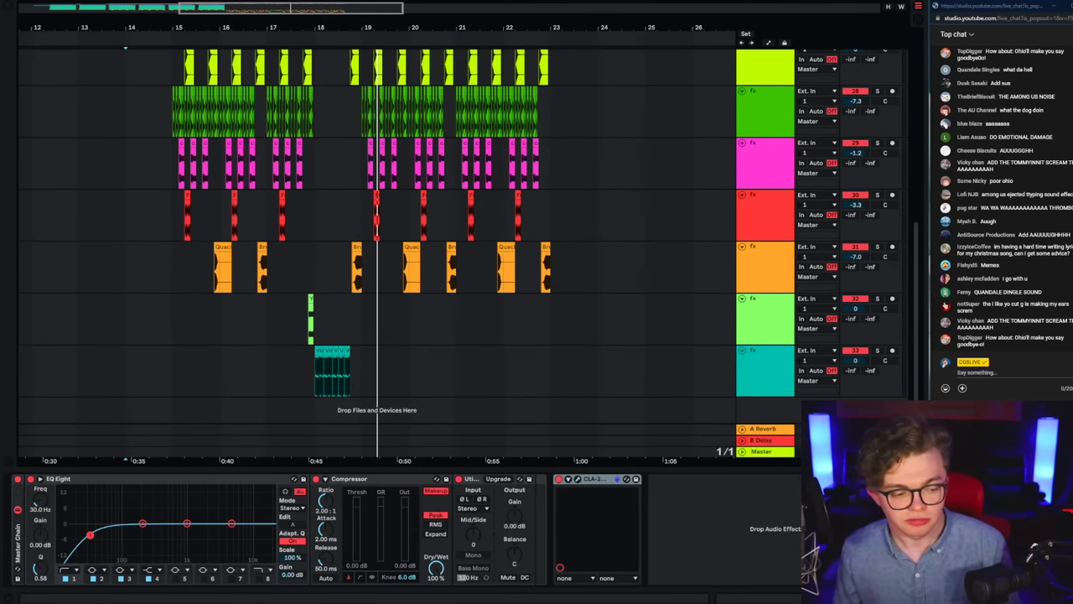
mouse_move(171, 603)
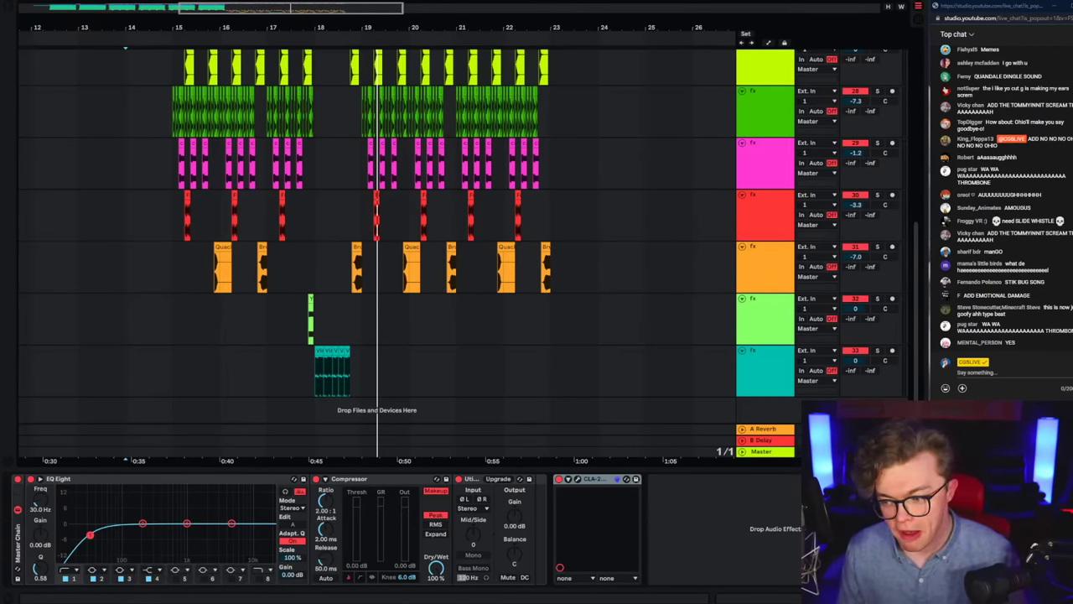
click(201, 602)
click(231, 46)
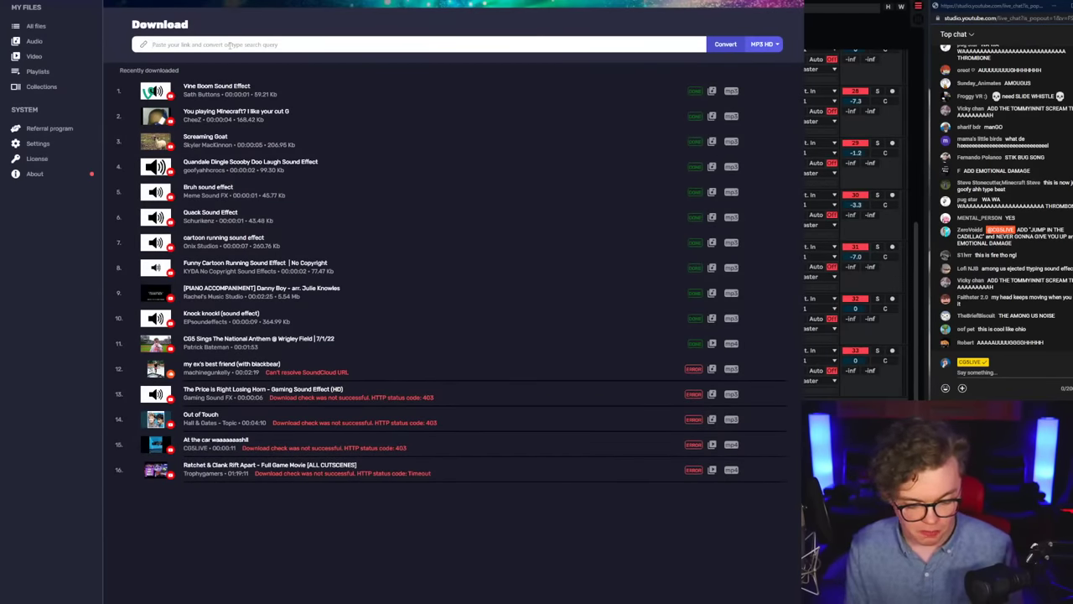
text(au)
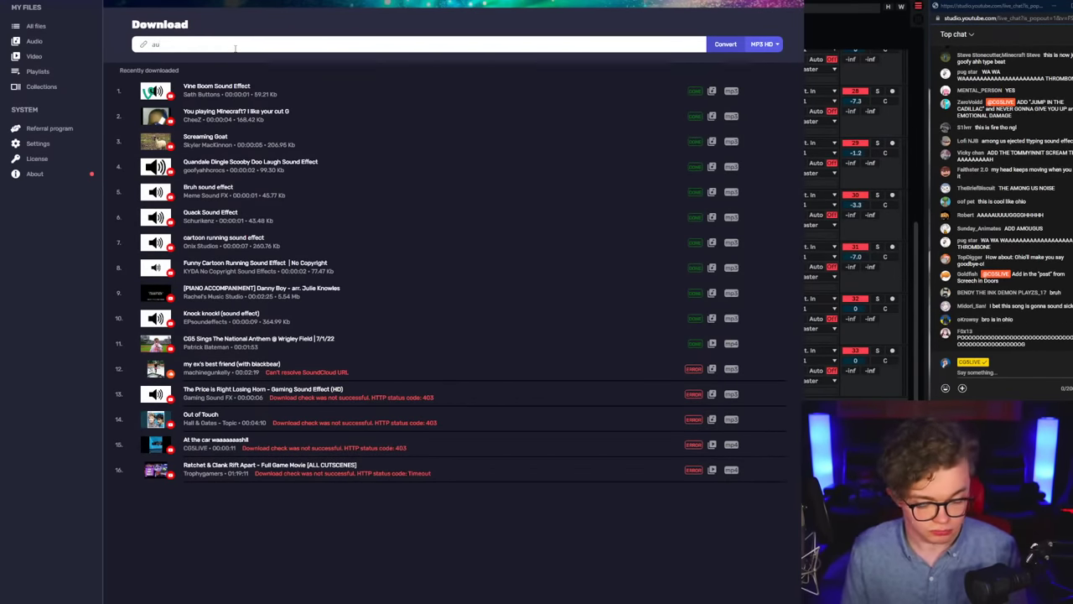
text(uaa)
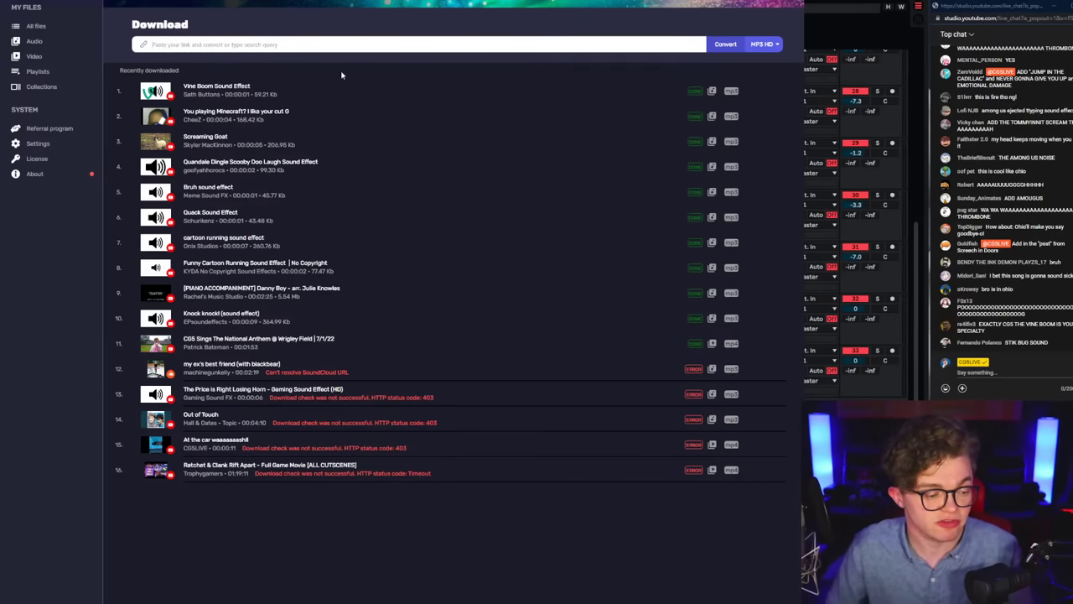
Step: Switch to YouTube, search for "augh sound effect" and open the "AUGH TikTok scream meme sound effect" video
click(128, 582)
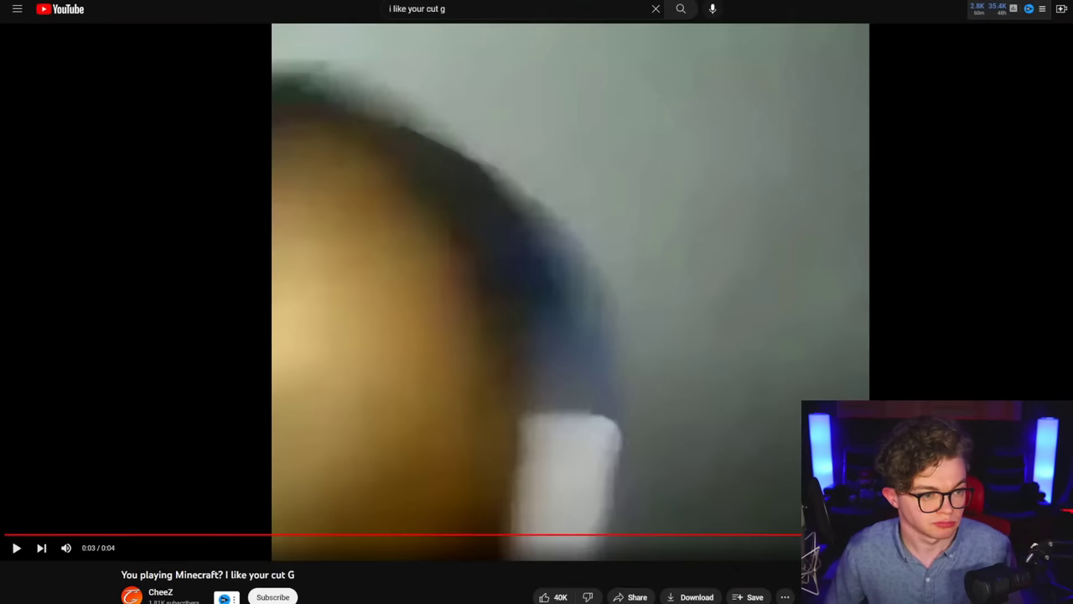
triple_click(417, 9)
text(augh sound)
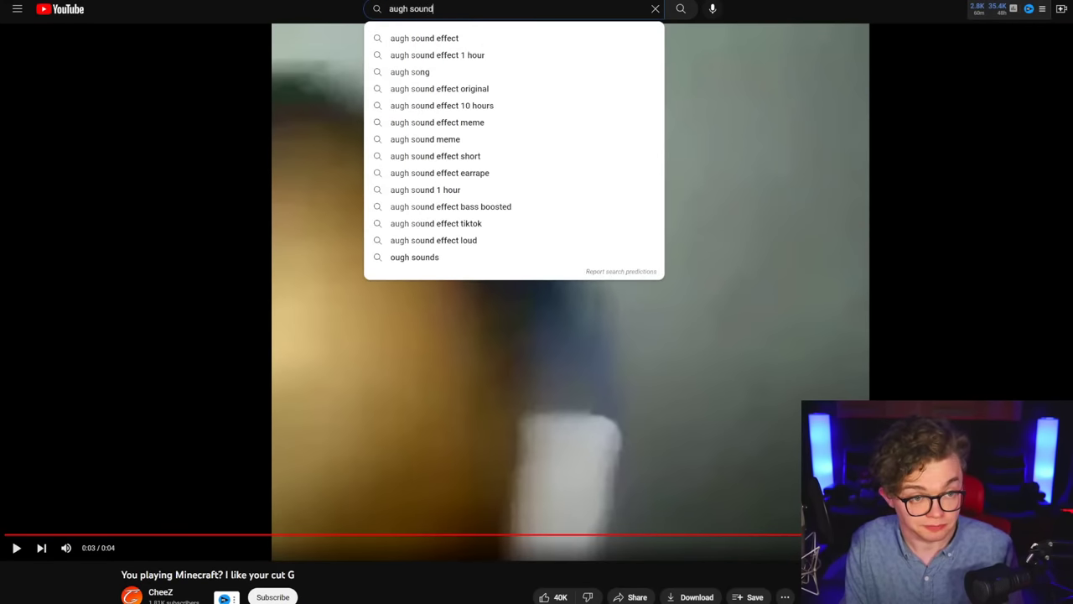
text( effect)
key(Return)
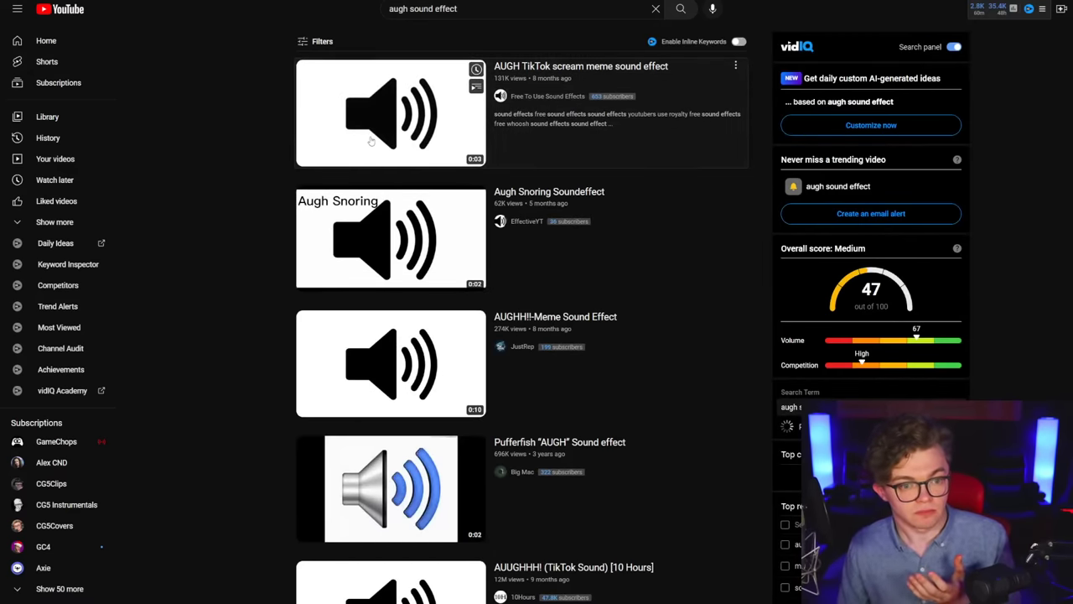
click(371, 141)
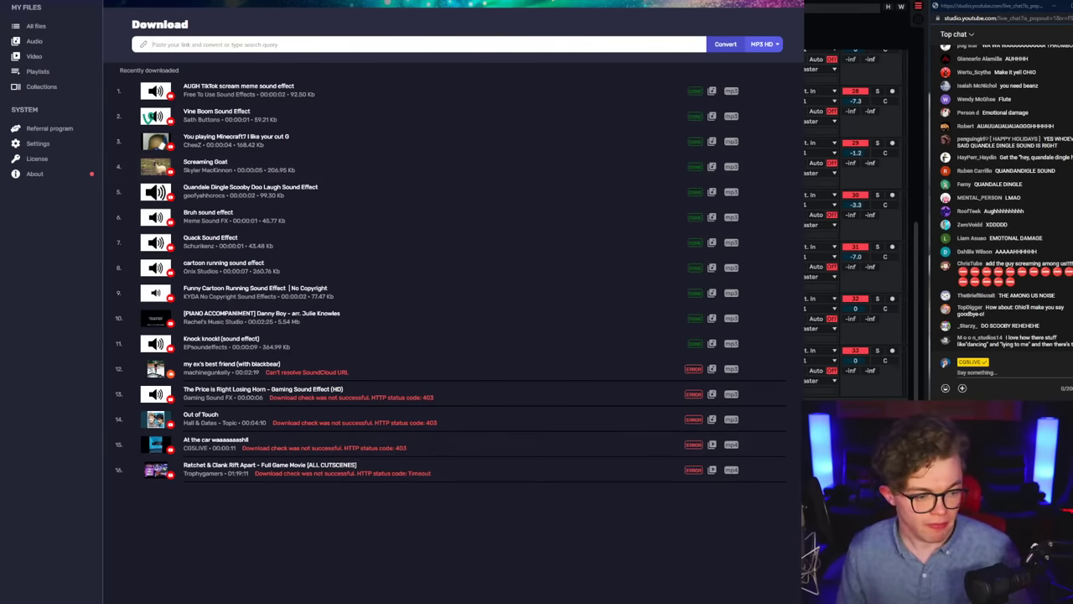
Step: Show the downloaded "AUGH TikTok scream meme sound effect" file in its folder
mouse_move(171, 600)
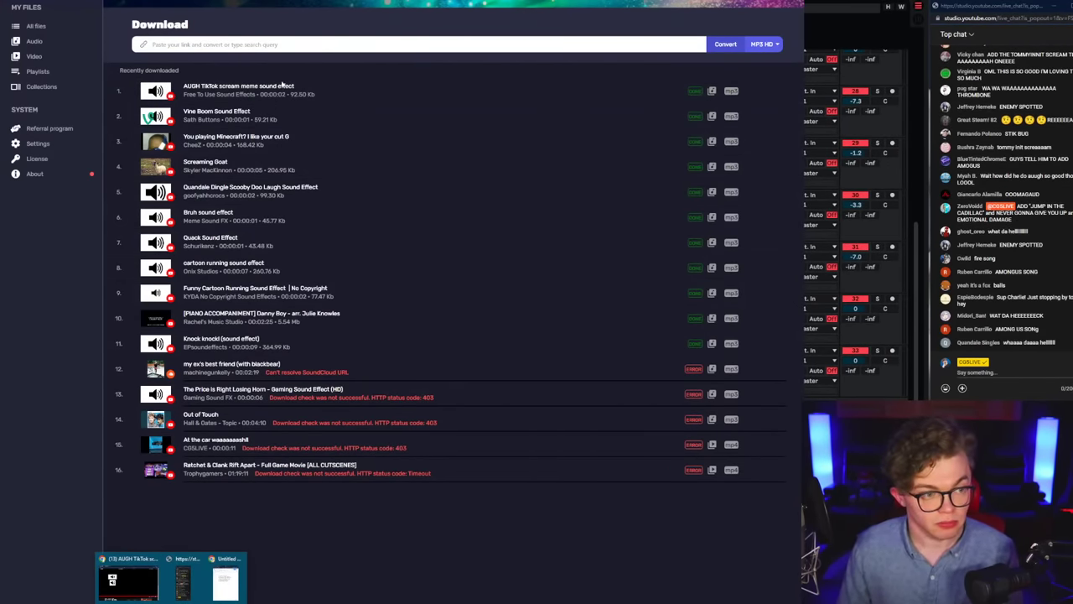
click(773, 92)
click(778, 107)
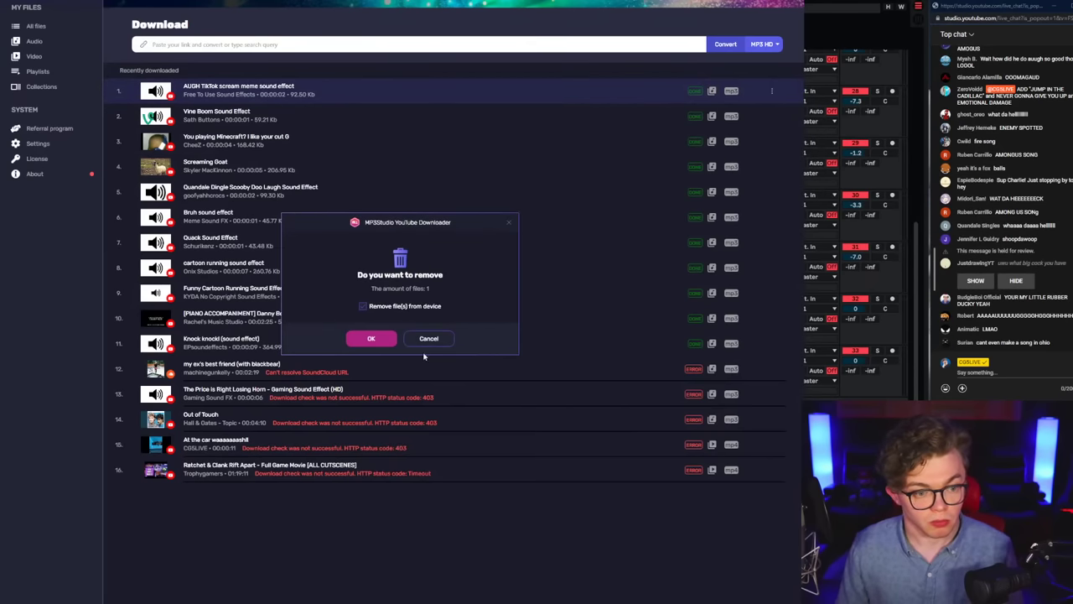
click(428, 339)
click(772, 91)
click(794, 121)
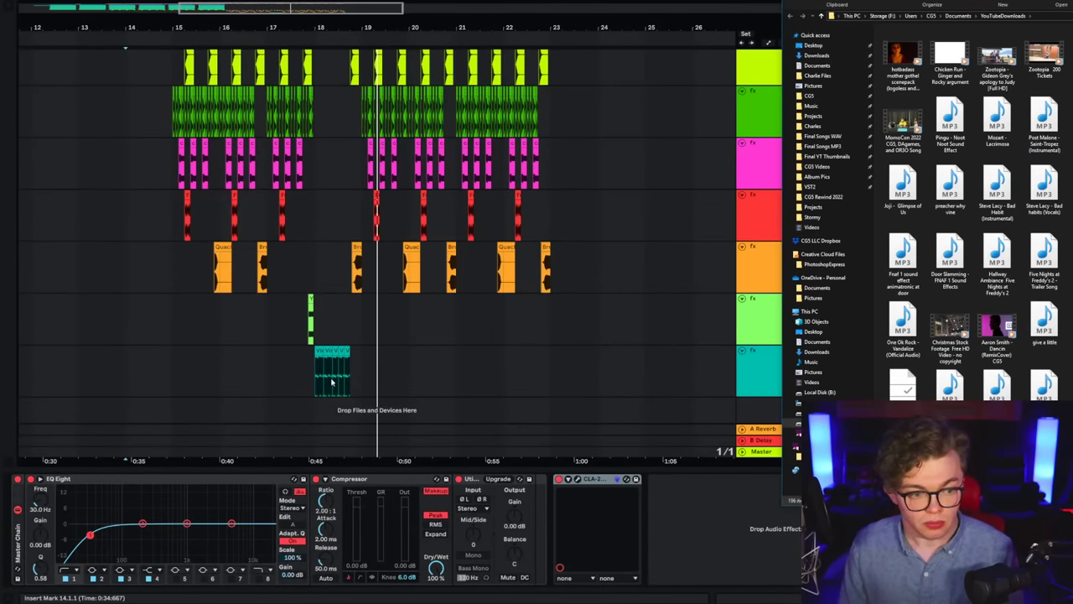
Step: Play back the arrangement around the Vine Boom clips after bar 18
click(331, 381)
key(space)
scroll(332, 381, up, 5)
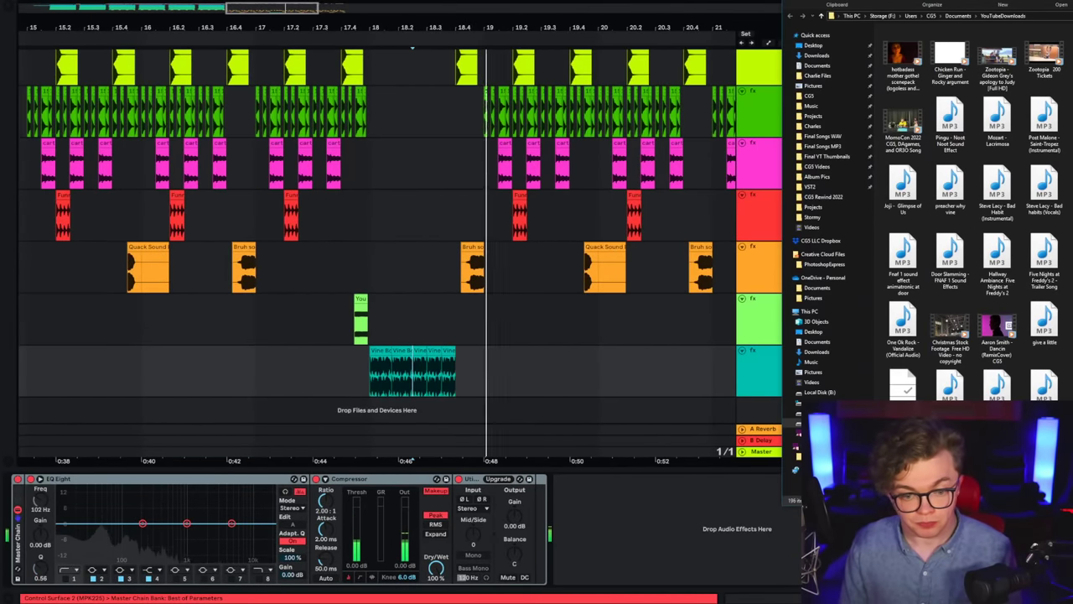
click(534, 330)
key(space)
Step: Delete the Bruh sound clip just before bar 19 and set the fixed grid to 1/4
click(465, 247)
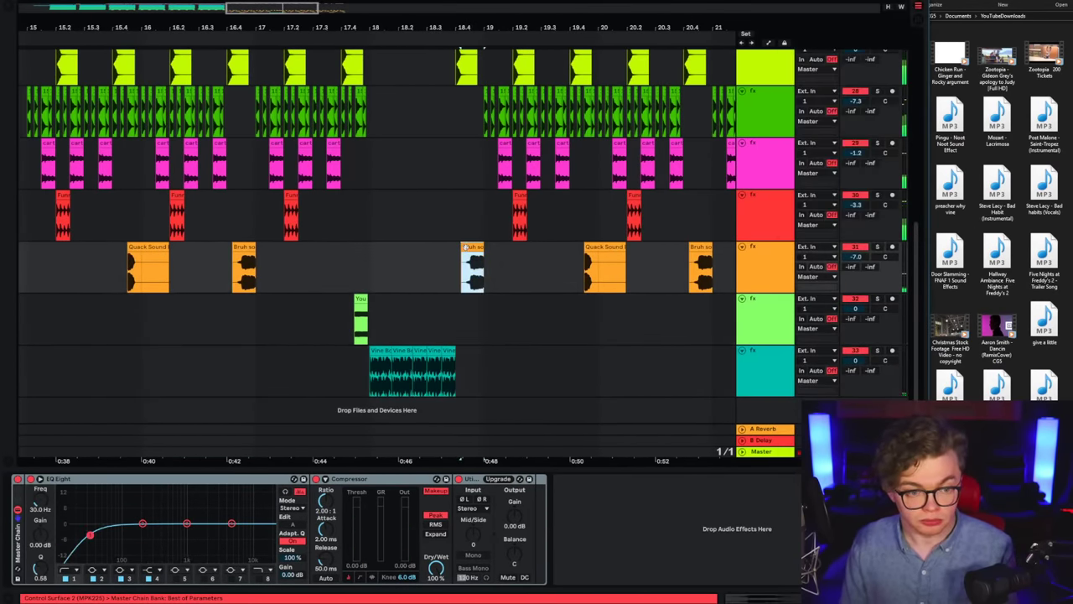
right_click(373, 285)
click(395, 408)
right_click(356, 351)
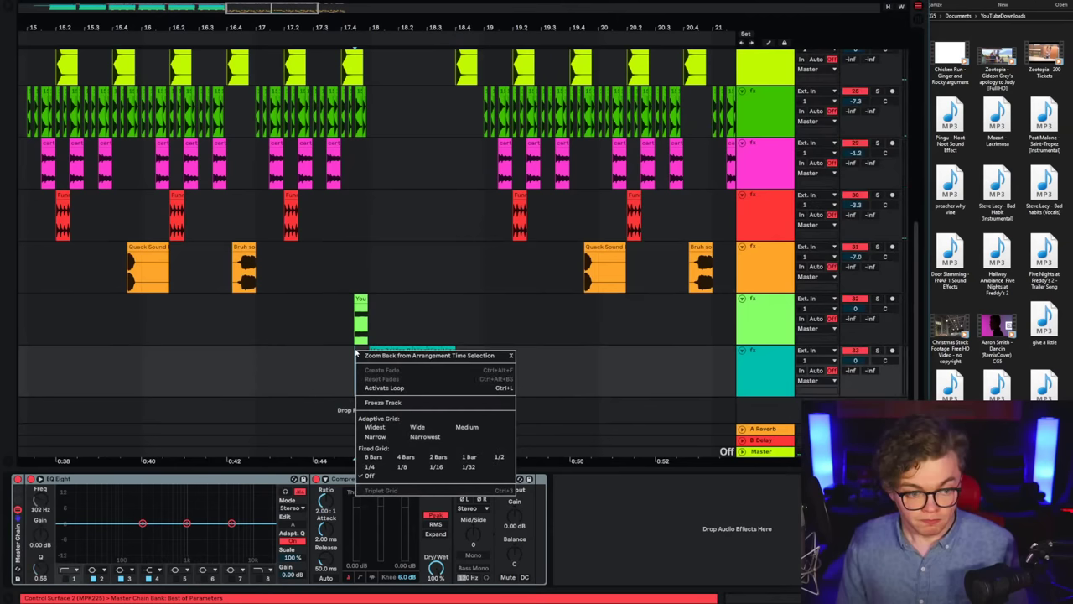
click(386, 468)
Step: Add the AUGH TikTok scream file on a new track at 18.4, directly after the Vine Boom clips, with warping off
click(457, 267)
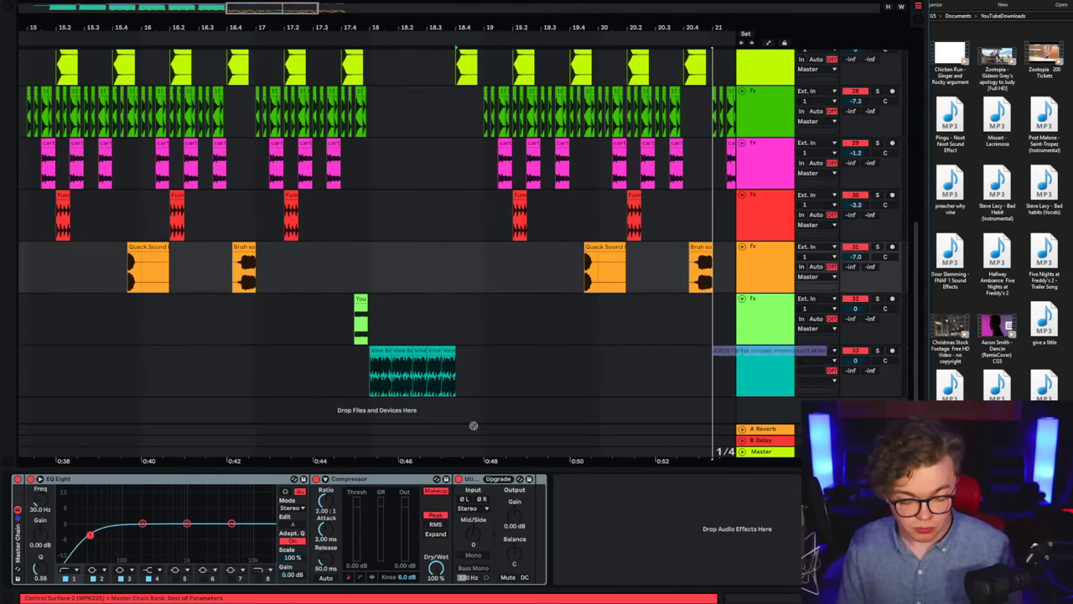
drag(473, 425, 423, 400)
click(456, 382)
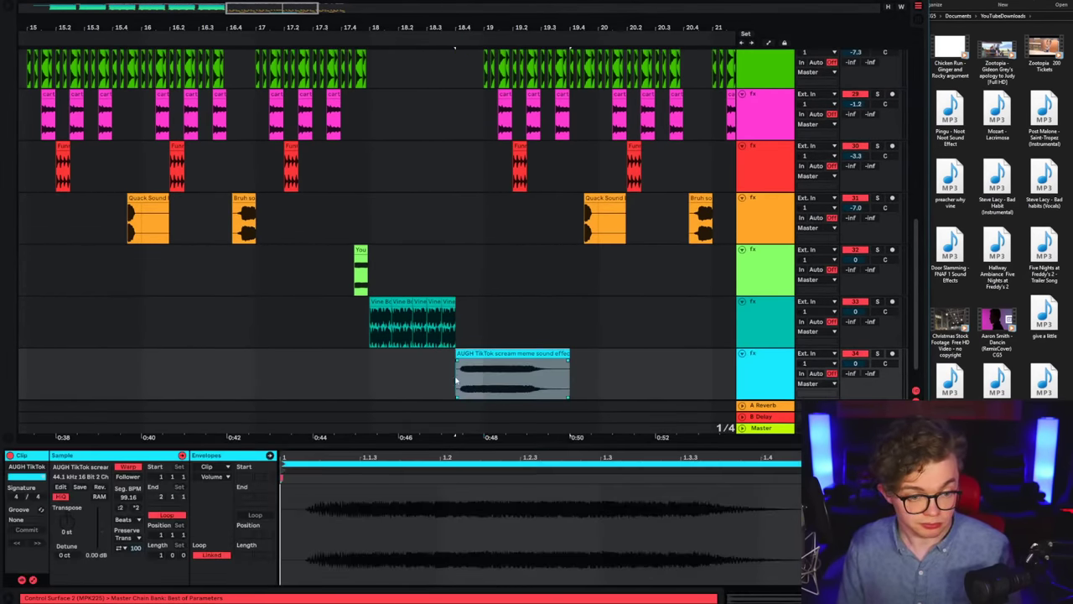
scroll(335, 378, right, 3)
Step: Try splitting the AUGH clip at 18.4.3 on a 1/8 grid and play it back
right_click(354, 381)
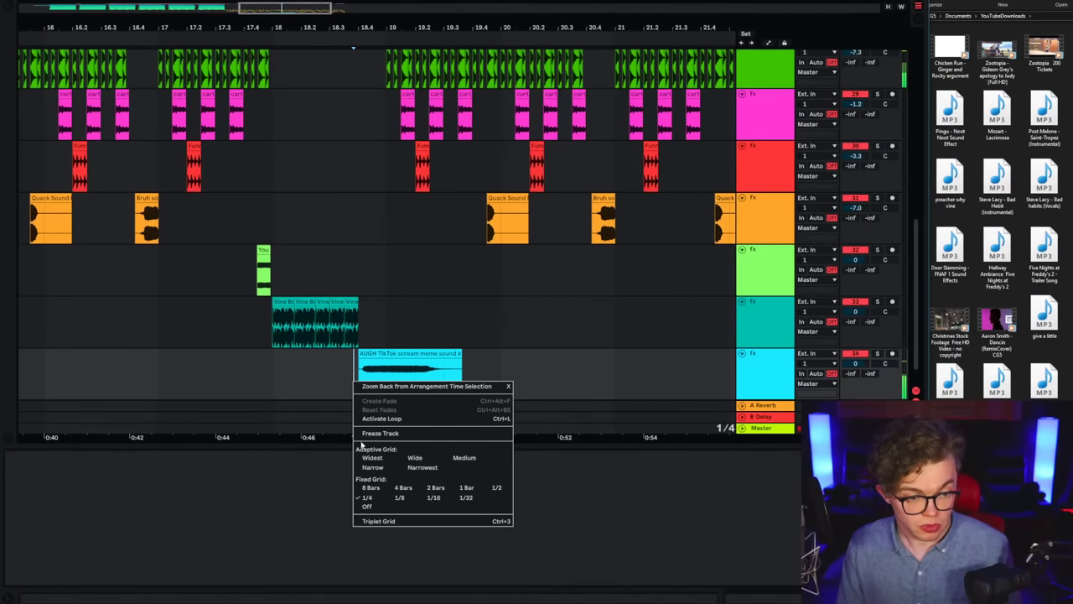
click(398, 499)
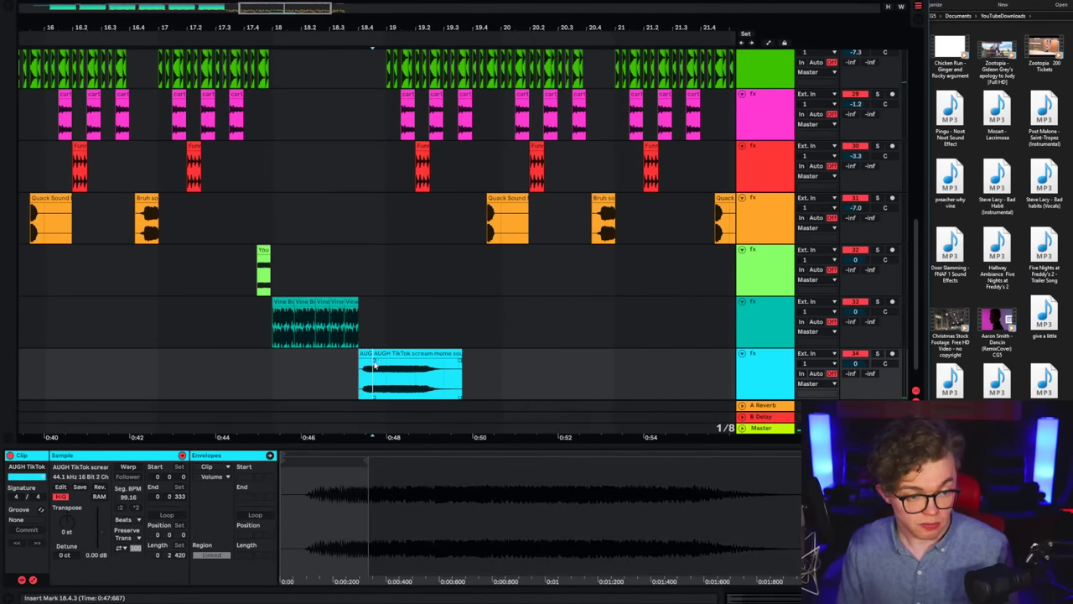
key(space)
key(space)
Step: Turn the grid off and reduce the AUGH clip to a slice of about 0.05 s from its onset
right_click(352, 386)
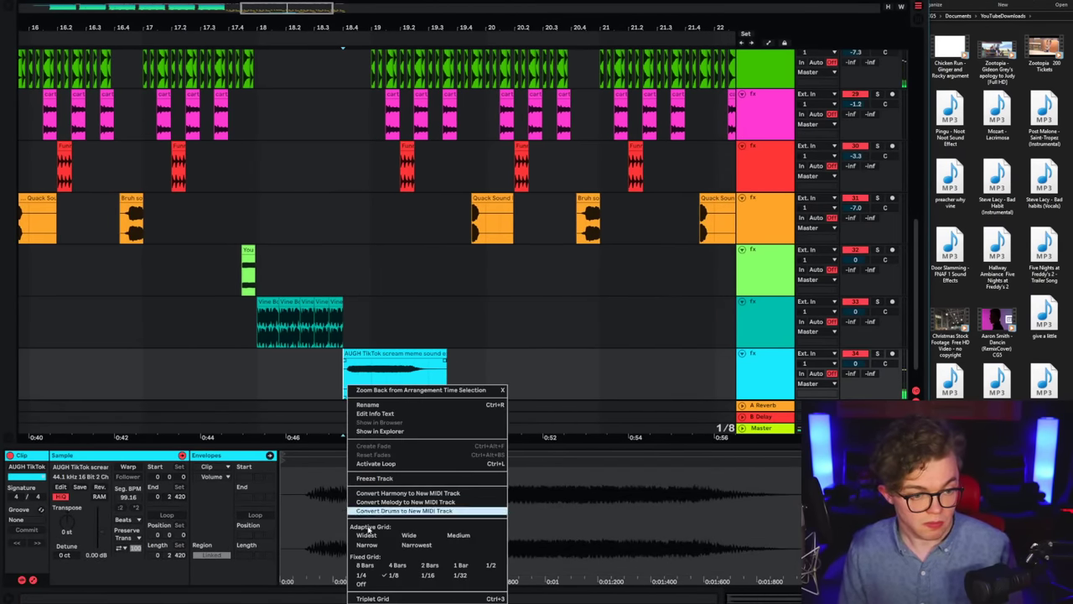
click(364, 585)
key(space)
drag(354, 28, 355, 101)
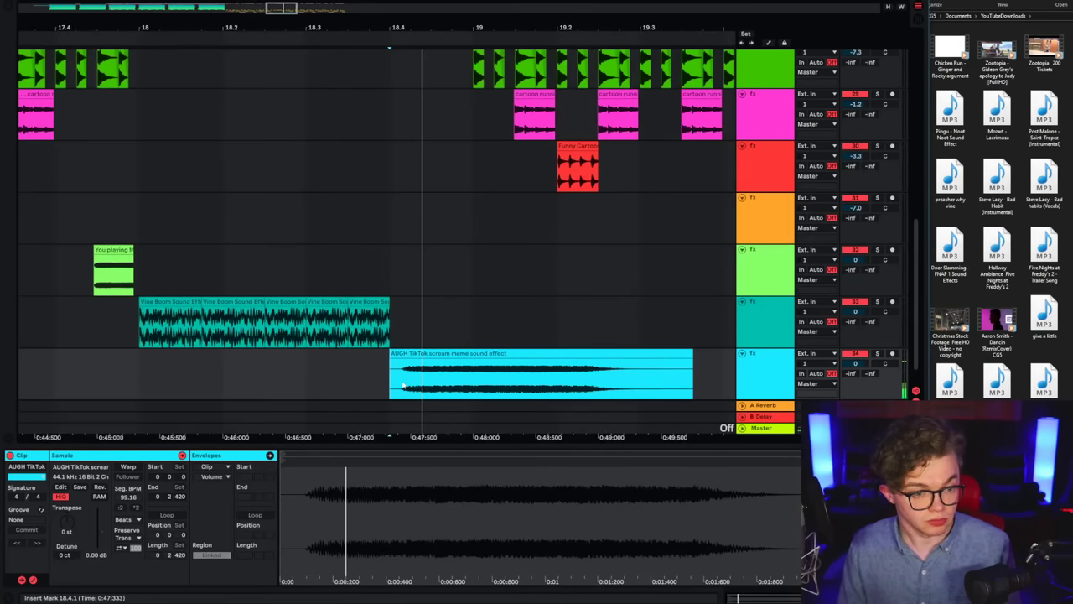
drag(402, 386, 408, 384)
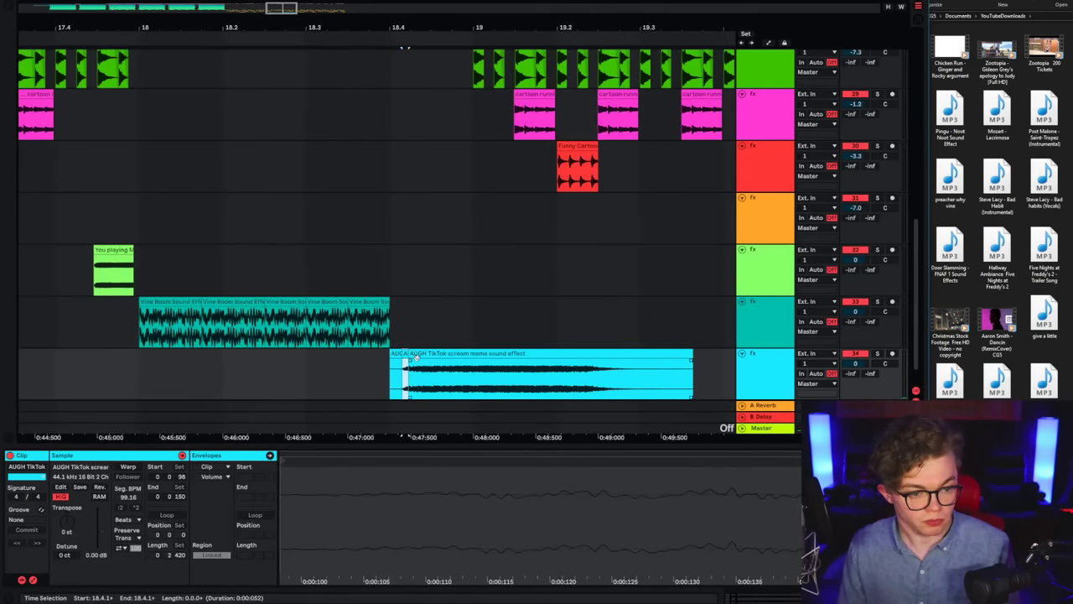
click(415, 358)
key(Delete)
click(404, 354)
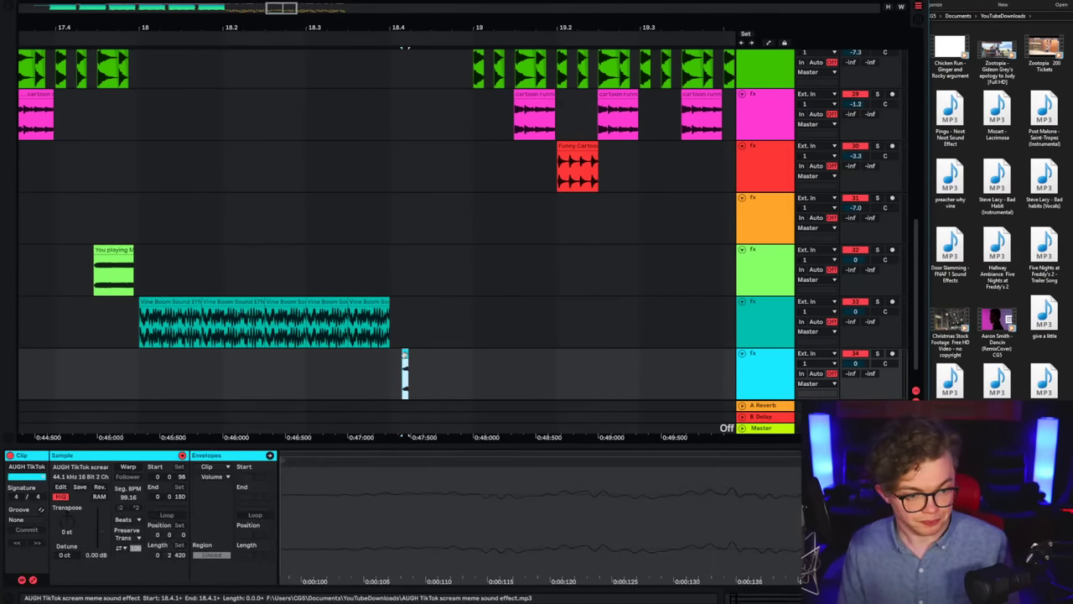
Step: Reverse the short AUGH slice and play it back in the arrangement
click(101, 488)
key(space)
click(285, 388)
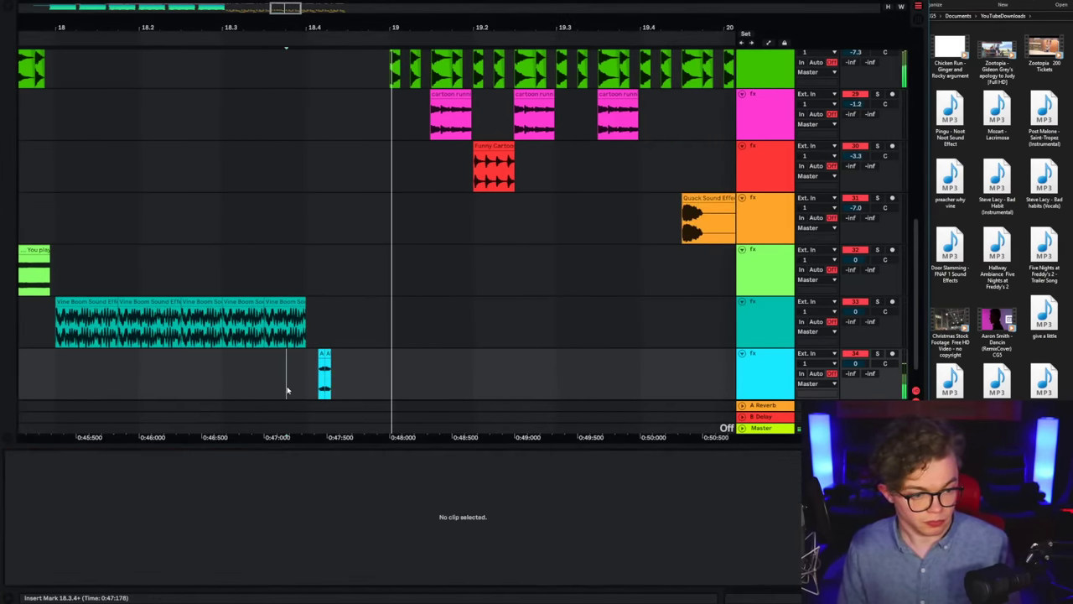
key(space)
key(space)
Step: Solo the AUGH track to hear it alone and undo the slicing of its clip
click(876, 353)
key(space)
key(space)
click(302, 381)
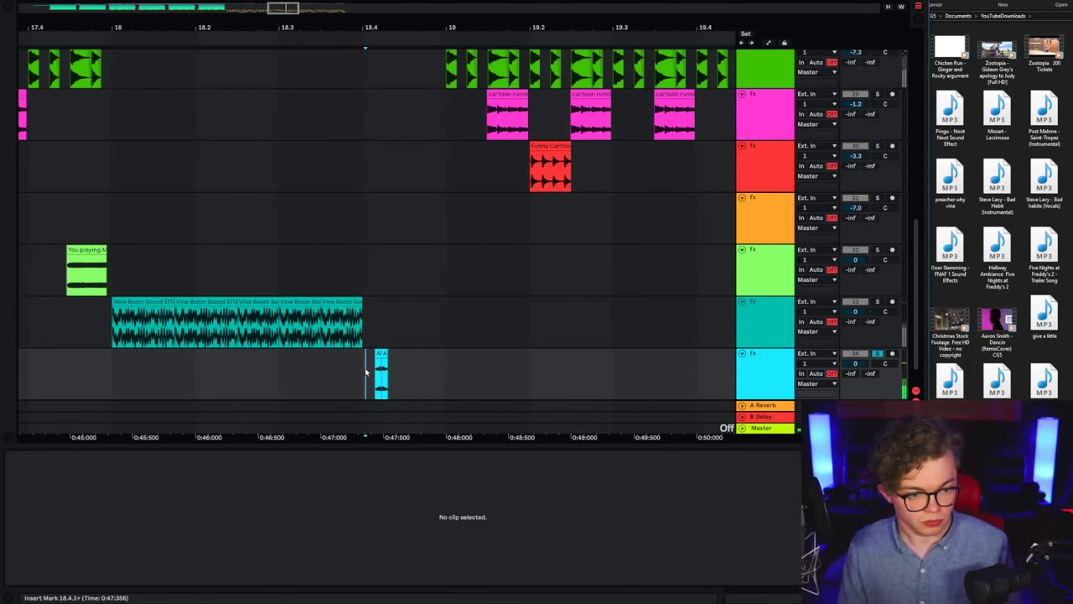
key(ctrl+v)
key(ctrl+z)
key(ctrl+z)
Step: Audition the start of the AUGH clip and copy a section of about 0.2 s from its onset
click(367, 378)
key(space)
click(366, 378)
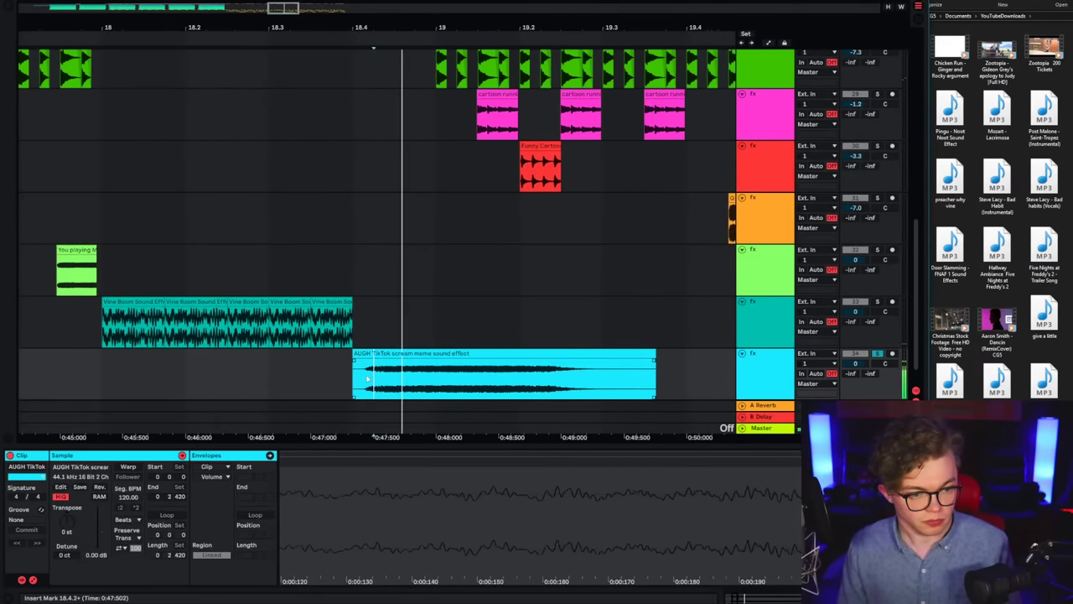
key(space)
drag(365, 379, 389, 379)
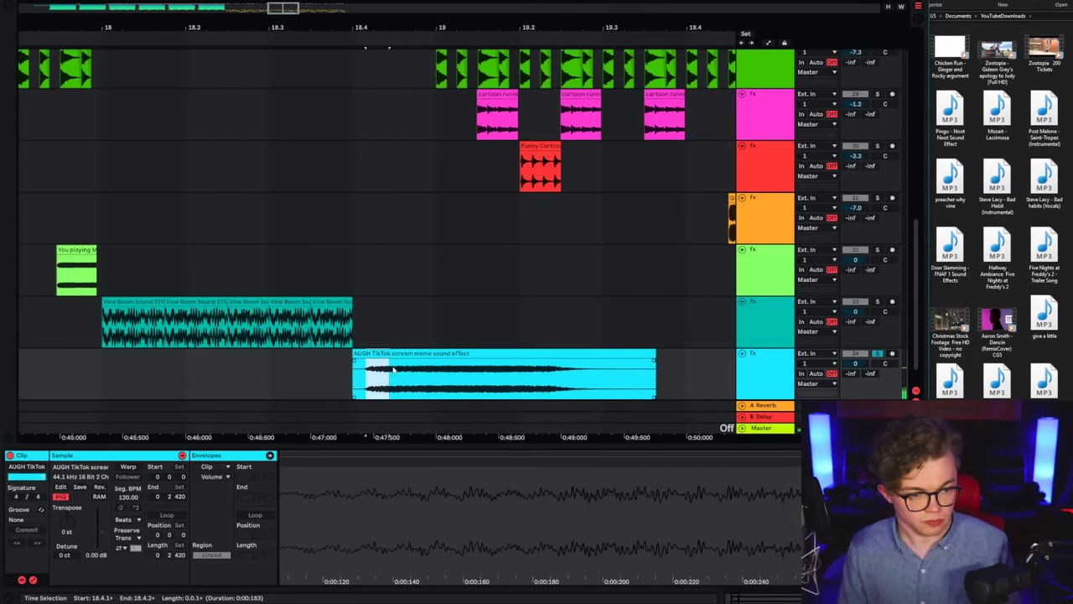
click(366, 387)
scroll(366, 387, down, 1)
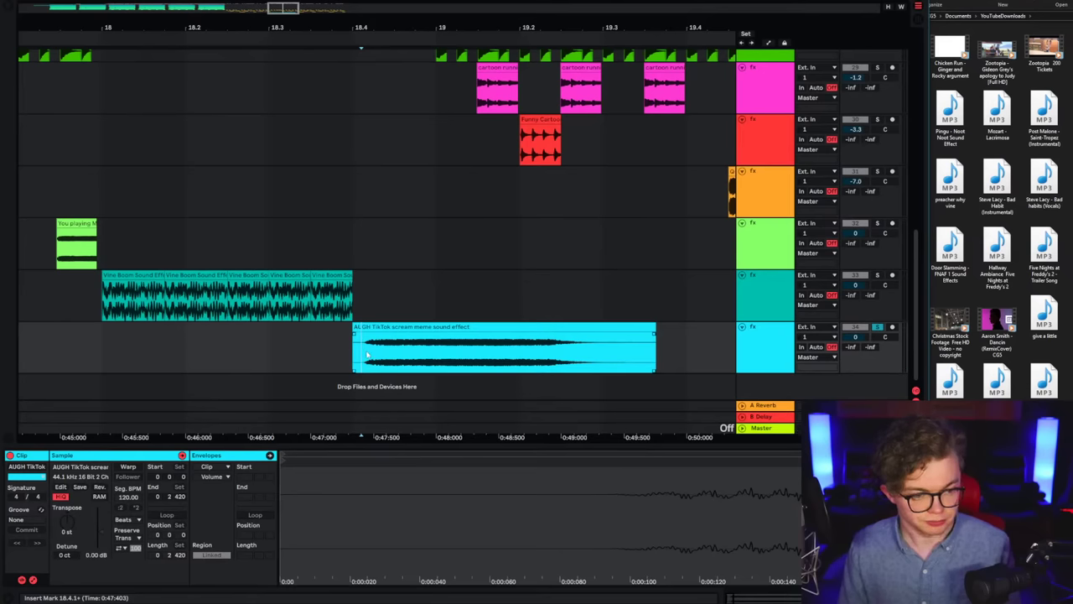
drag(367, 353, 391, 351)
Step: Set the grid to 1/4, raise the AUGH track's volume to 0.4 and release its solo while playing from 18.3
right_click(322, 178)
click(342, 316)
click(289, 188)
key(space)
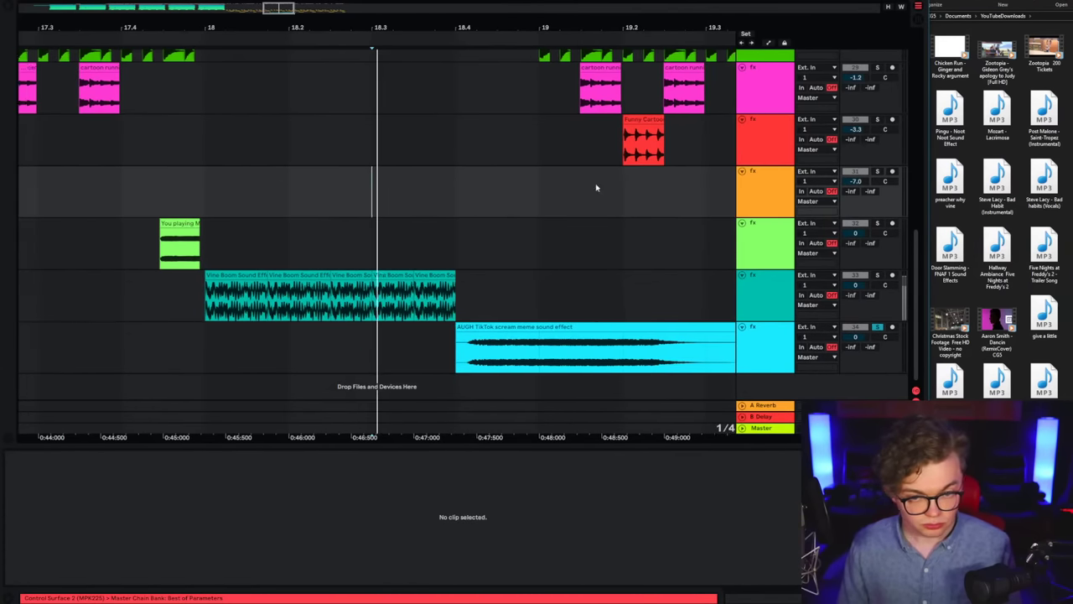
drag(853, 336, 854, 330)
key(space)
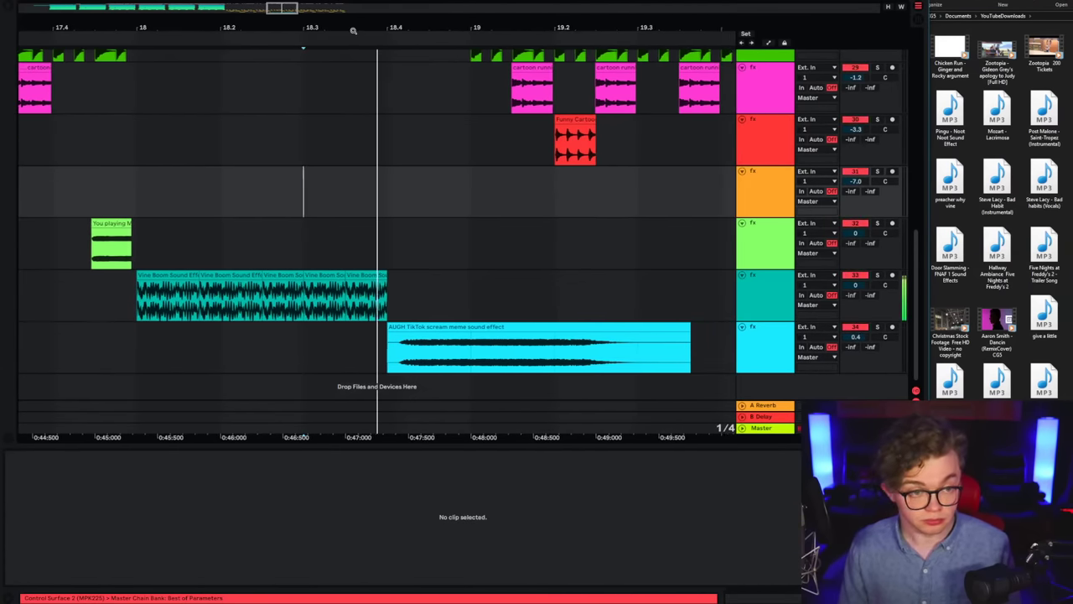
Step: Paste the copied AUGH section at 18.4.3 on the orange Quack and Bruh track, using a 1/8 grid
drag(352, 31, 440, 13)
scroll(378, 192, right, 2)
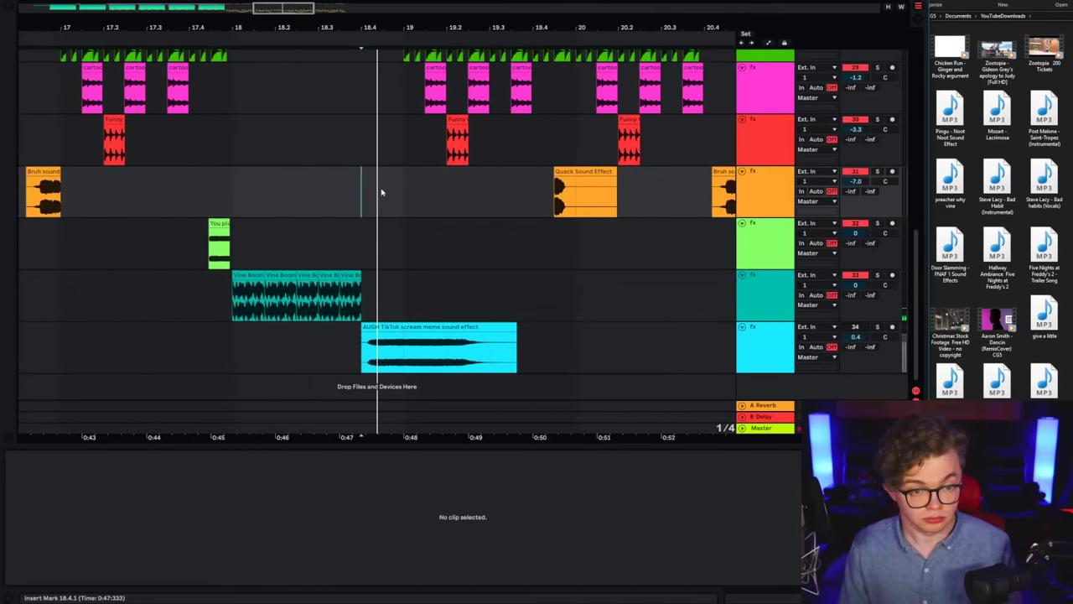
right_click(384, 207)
click(430, 338)
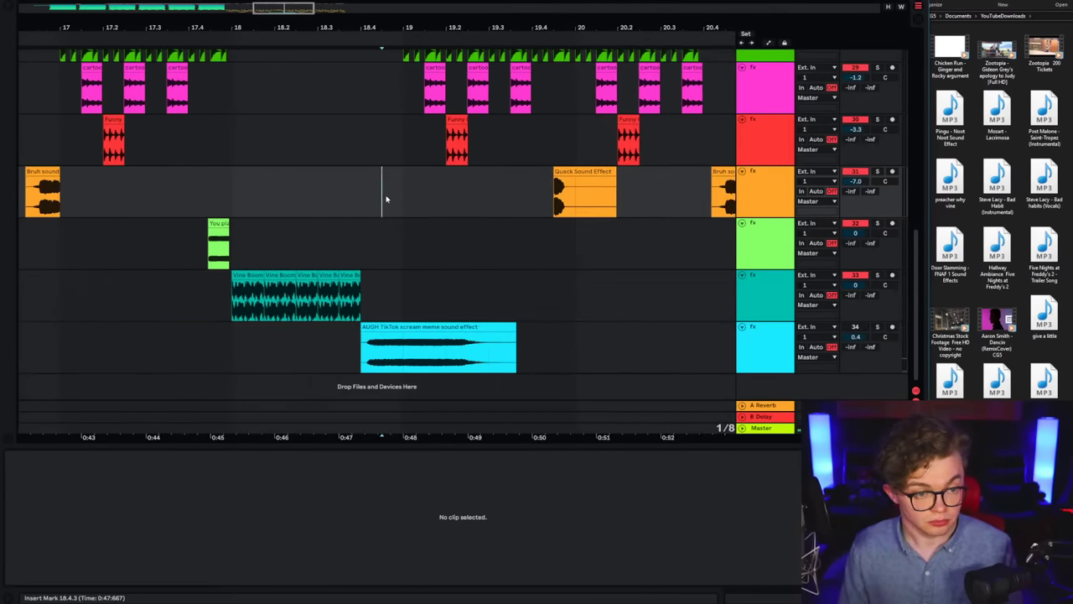
key(ctrl+v)
scroll(379, 184, right, 1)
Step: Trim the pasted AUGH slice to end at 18.4.4 on a 1/16 grid and duplicate it directly behind itself
drag(363, 27, 365, 80)
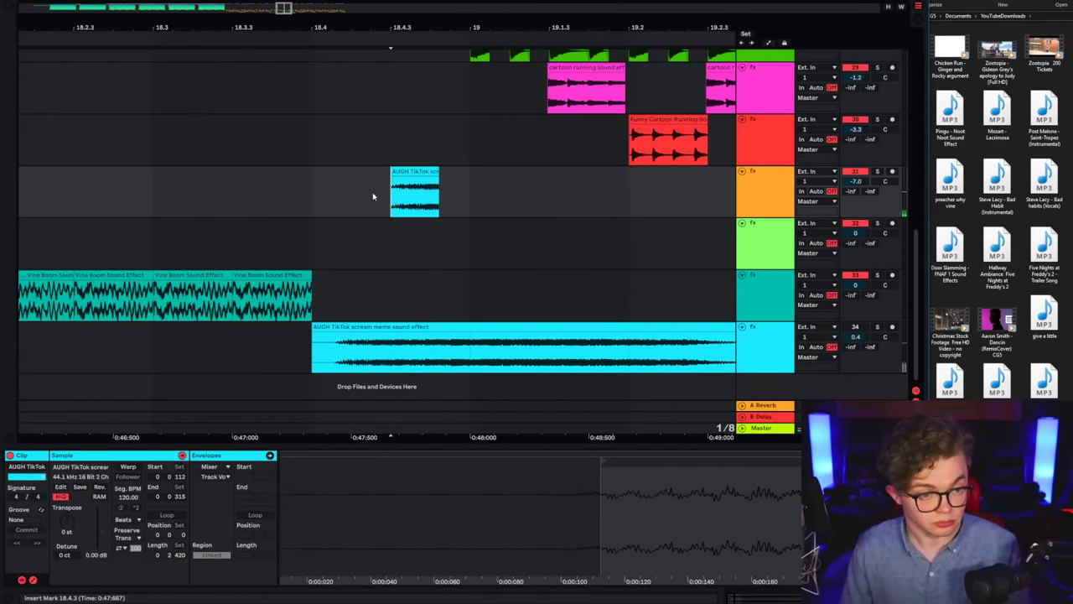
right_click(374, 195)
click(453, 399)
drag(431, 204, 451, 199)
key(Delete)
click(410, 172)
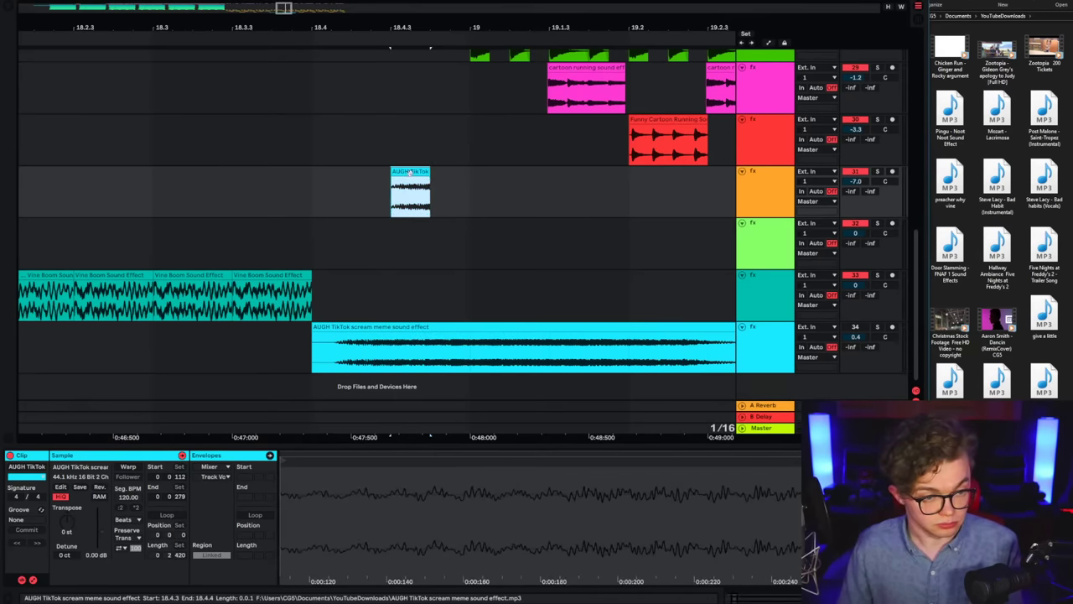
Step: Play back the two AUGH slices leading into bar 19
click(329, 189)
key(space)
click(368, 198)
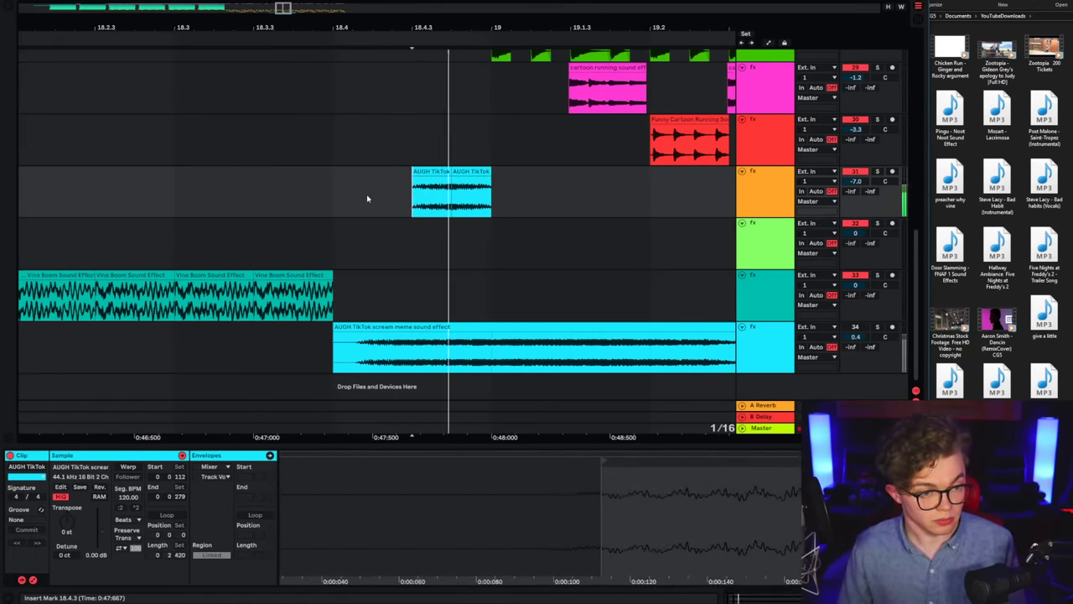
Step: Play back the Vine Boom fill from bar 18 through the two AUGH slices into bar 19
click(208, 193)
drag(290, 30, 737, 22)
click(497, 169)
key(space)
drag(604, 29, 341, 25)
click(476, 190)
click(526, 182)
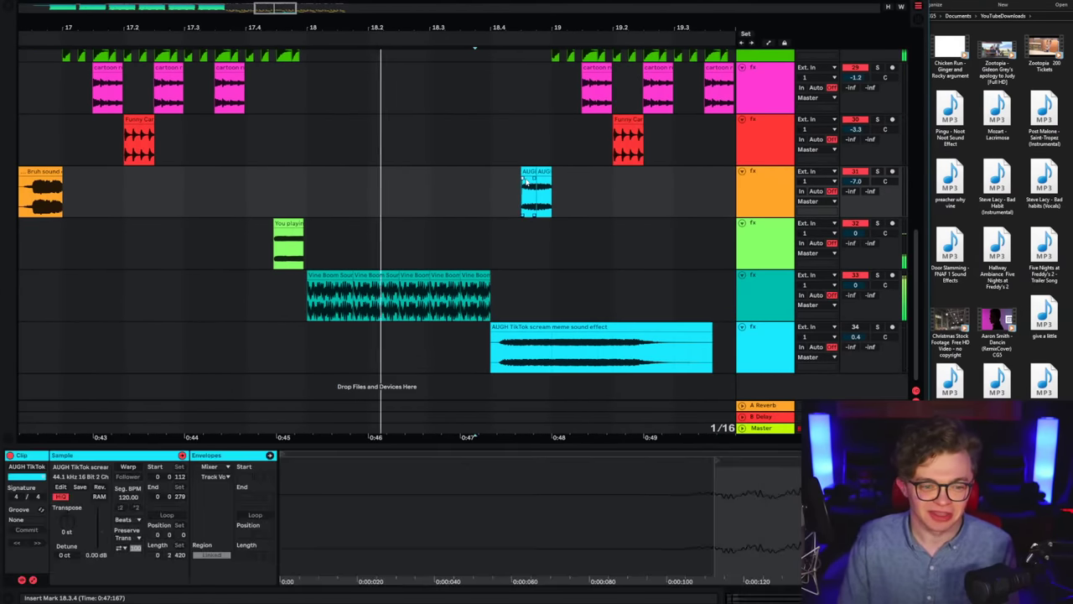
click(304, 204)
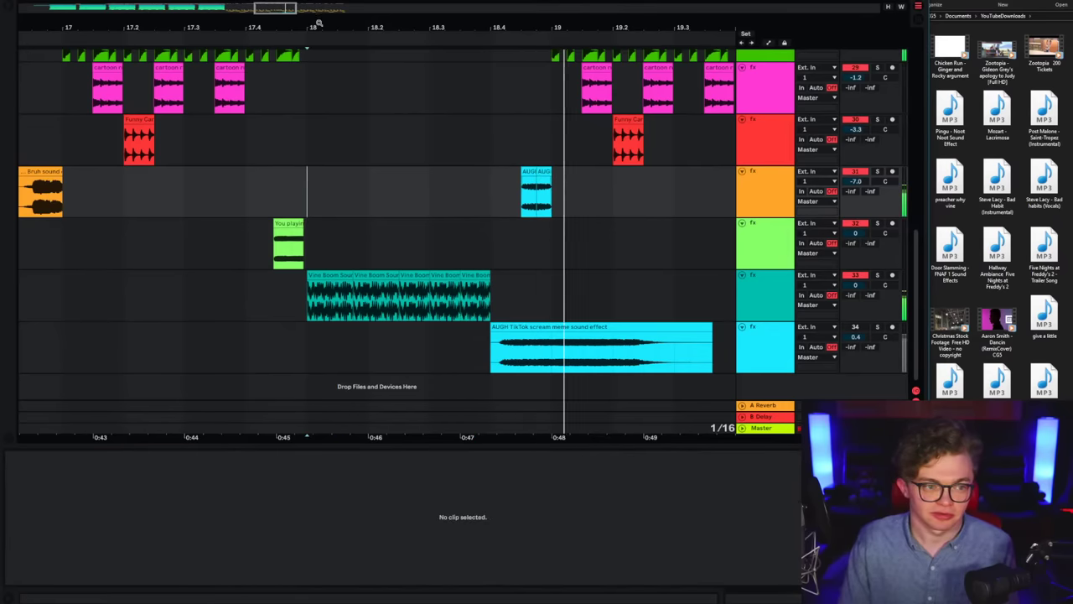
Step: Adjust the clip gain of the two AUGH slices before bar 19 and play from around 17.3
drag(319, 23, 403, 8)
scroll(341, 192, left, 3)
mouse_move(565, 189)
mouse_down()
mouse_move(597, 177)
mouse_move(613, 192)
mouse_up()
click(593, 173)
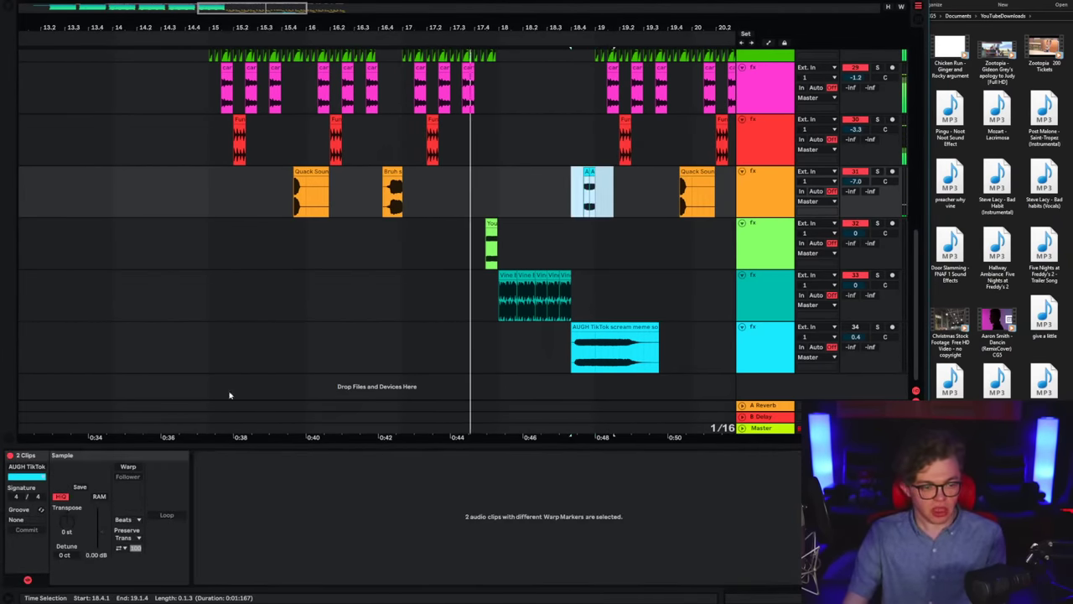
drag(110, 541, 101, 534)
click(464, 238)
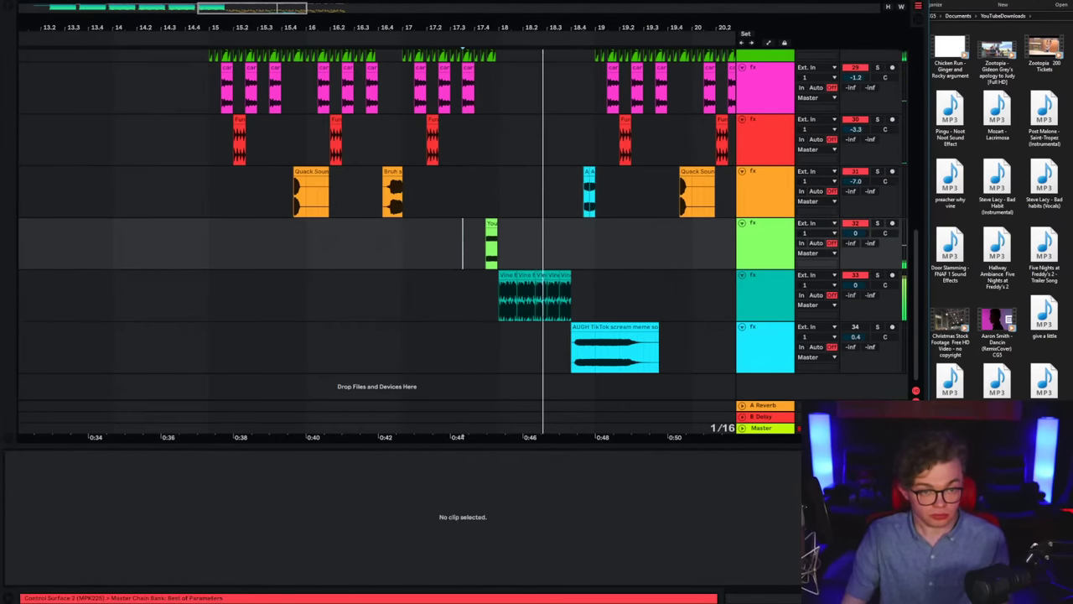
Step: Move the "You playing Minecraft" clip before bar 18 up to the orange Quack and Bruh track and play into it
scroll(475, 231, up, 4)
drag(524, 224, 534, 180)
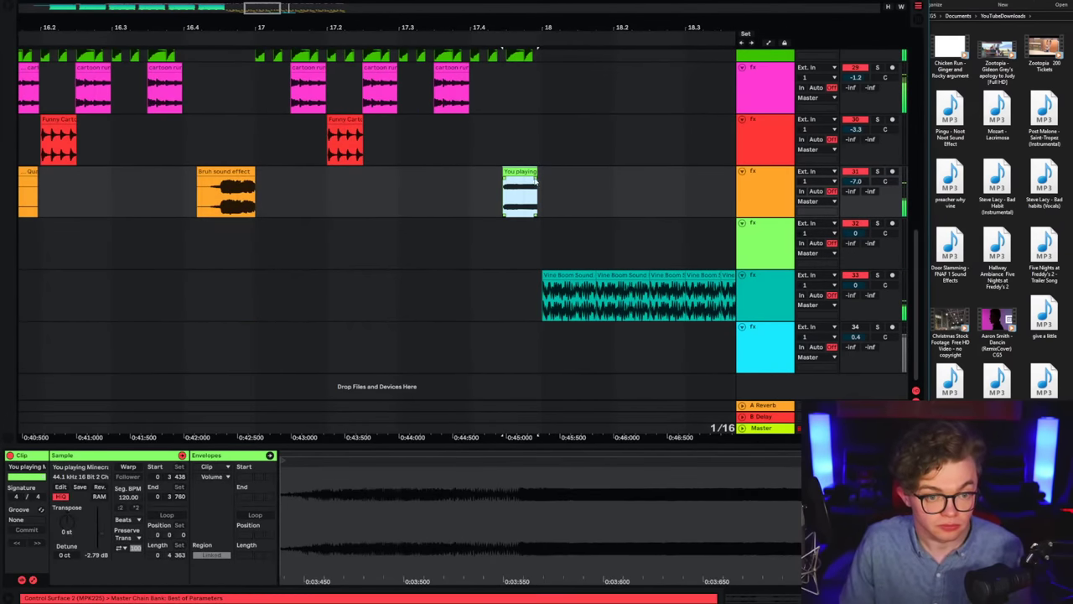
click(394, 182)
scroll(395, 182, down, 6)
Step: Set the grid to 1 bar and delete the bottom track holding the full AUGH TikTok scream clip
right_click(258, 330)
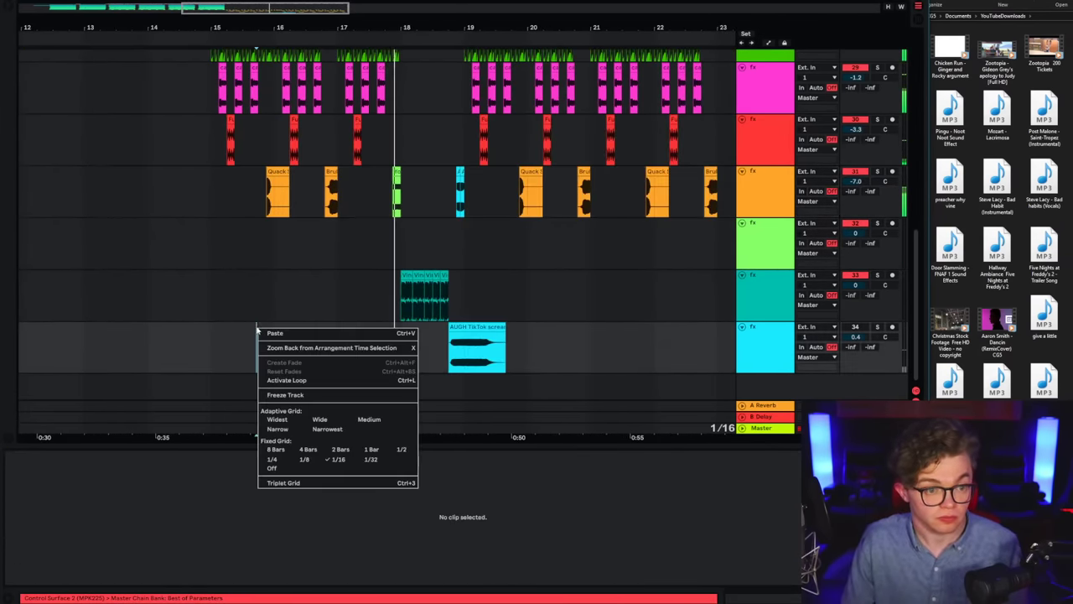
click(373, 450)
scroll(397, 259, left, 4)
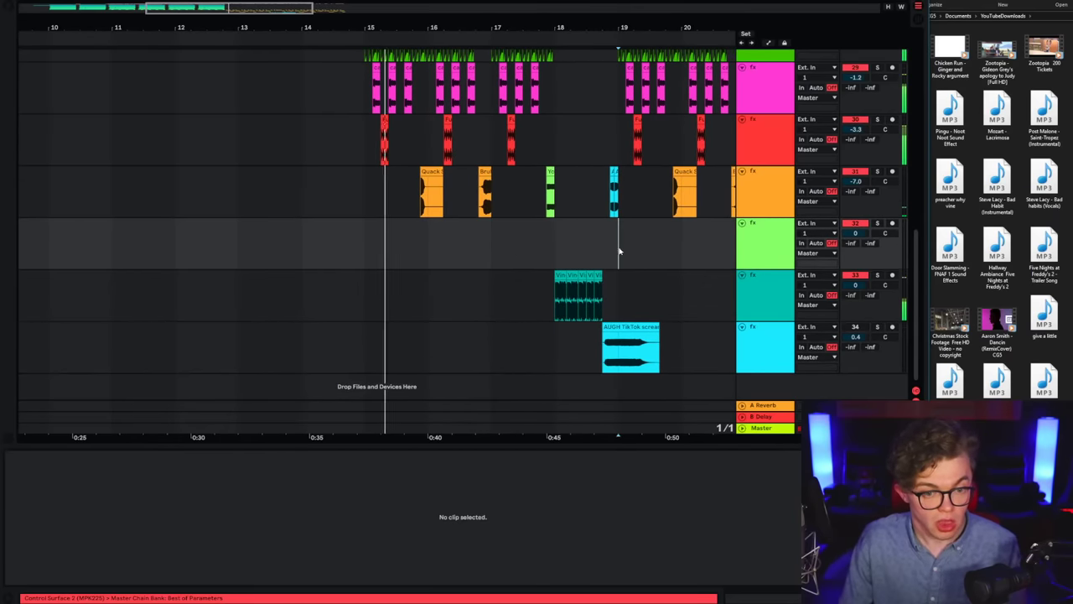
click(605, 353)
click(702, 340)
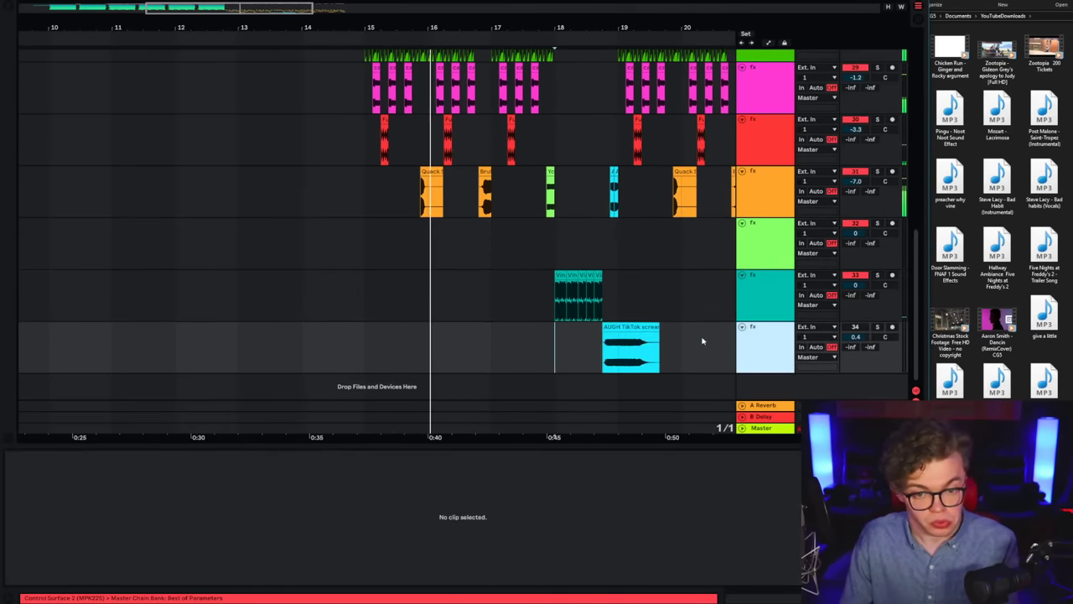
key(Delete)
Step: Play the whole arrangement from bar 15, save the project and stop playback
click(400, 317)
drag(418, 30, 417, 5)
drag(334, 125, 352, 136)
scroll(352, 137, up, 3)
click(356, 155)
scroll(377, 266, up, 7)
click(1030, 335)
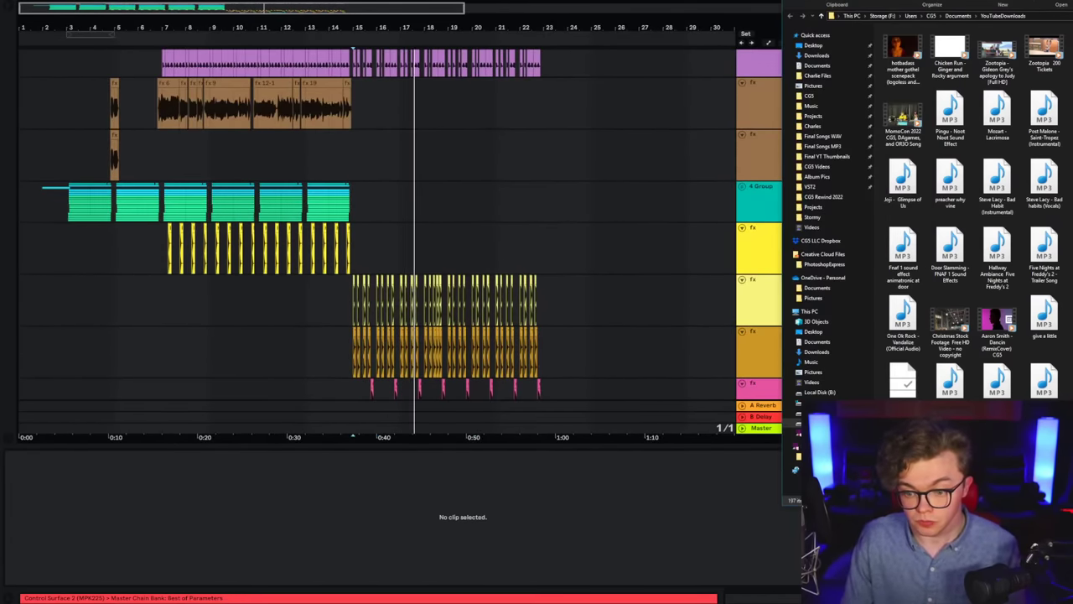
key(alt+Tab)
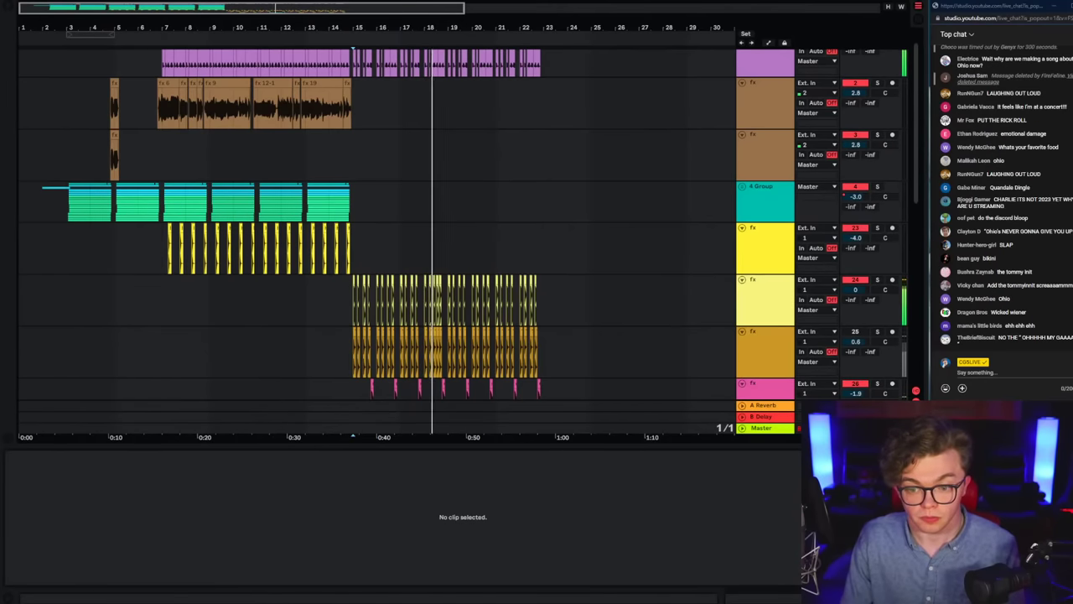
key(ctrl+s)
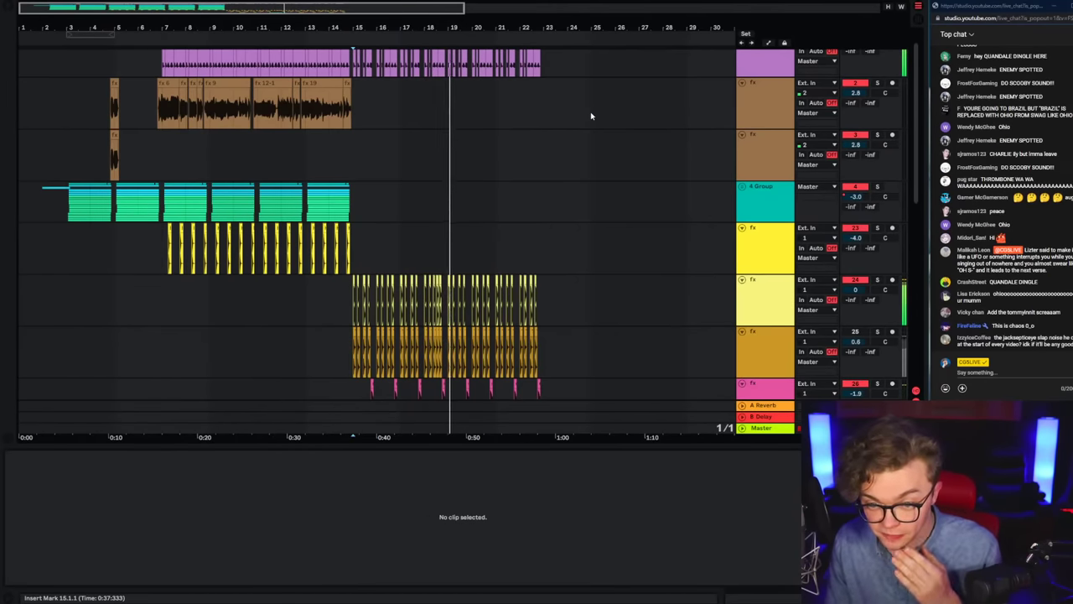
key(space)
scroll(362, 283, down, 1)
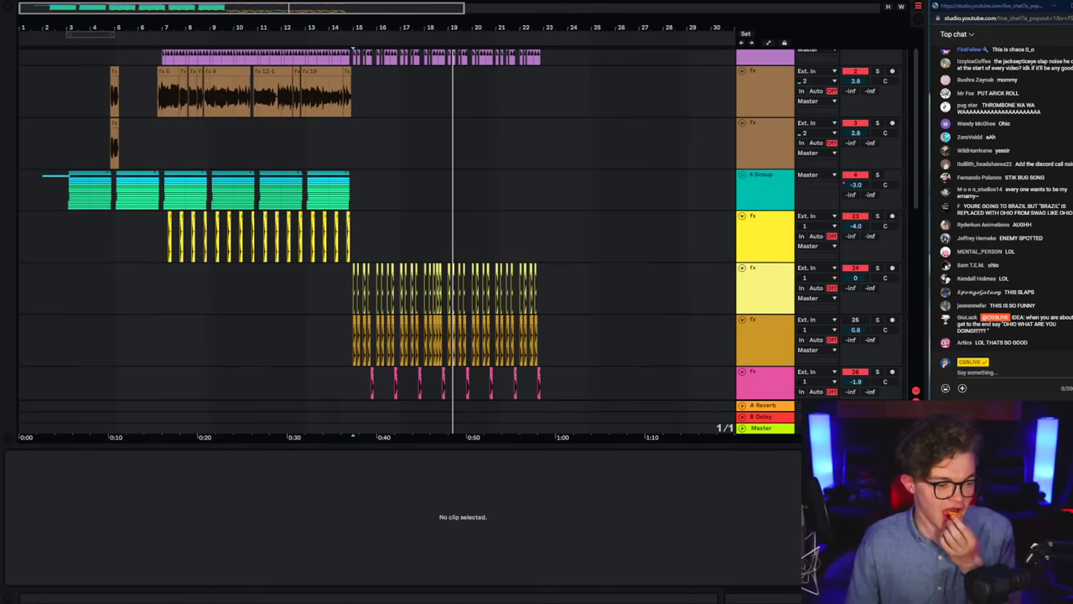
Step: Switch to the downloader and show the Quandale Dingle Scooby Doo Laugh Sound Effect file in its folder
mouse_move(171, 601)
mouse_move(145, 584)
key(alt+Tab)
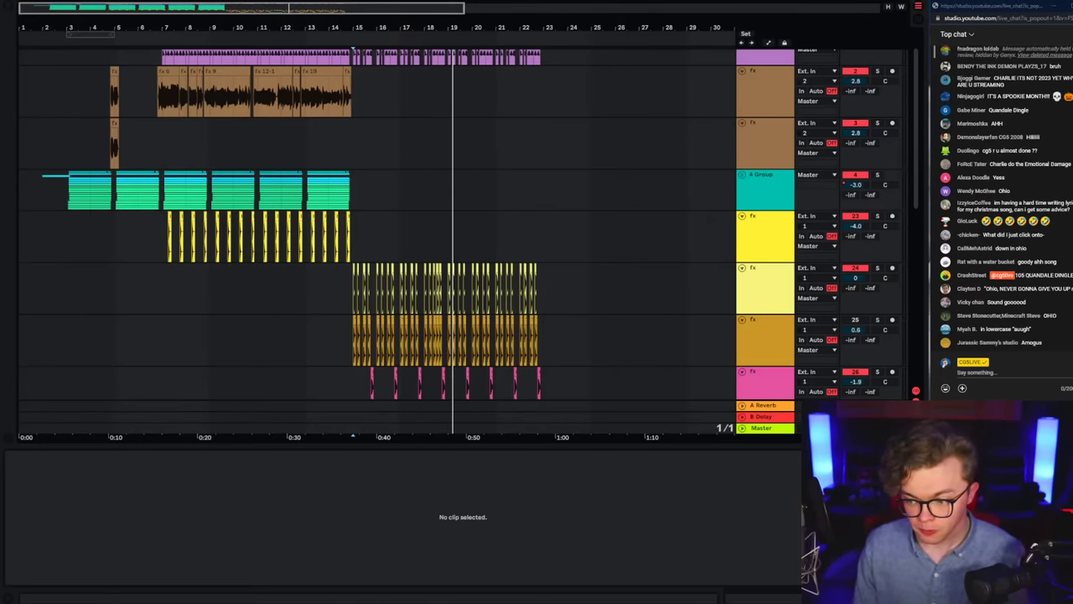
key(alt+Tab)
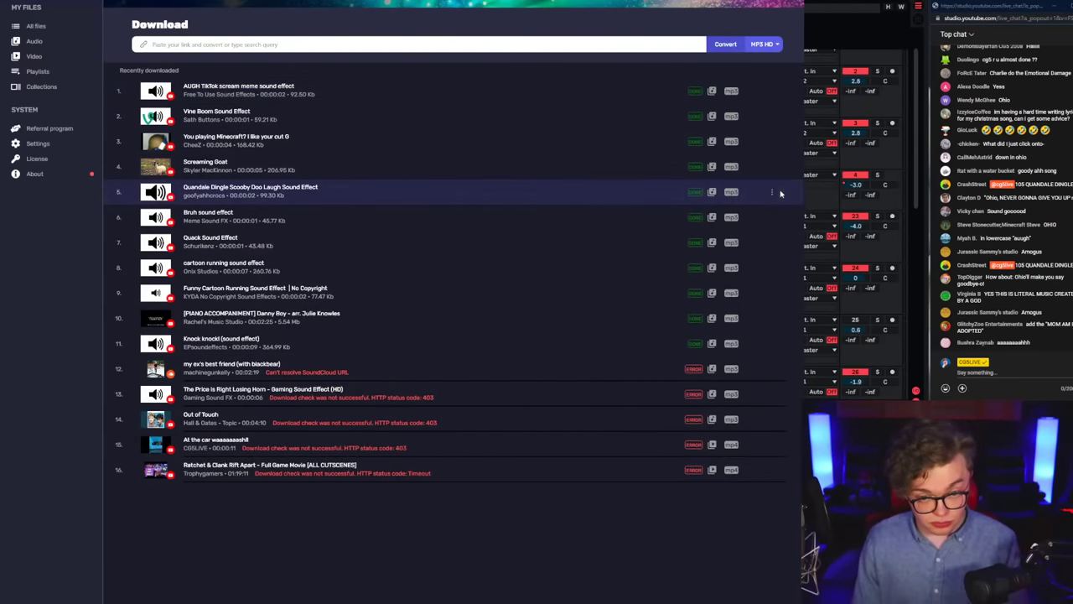
click(771, 192)
click(793, 223)
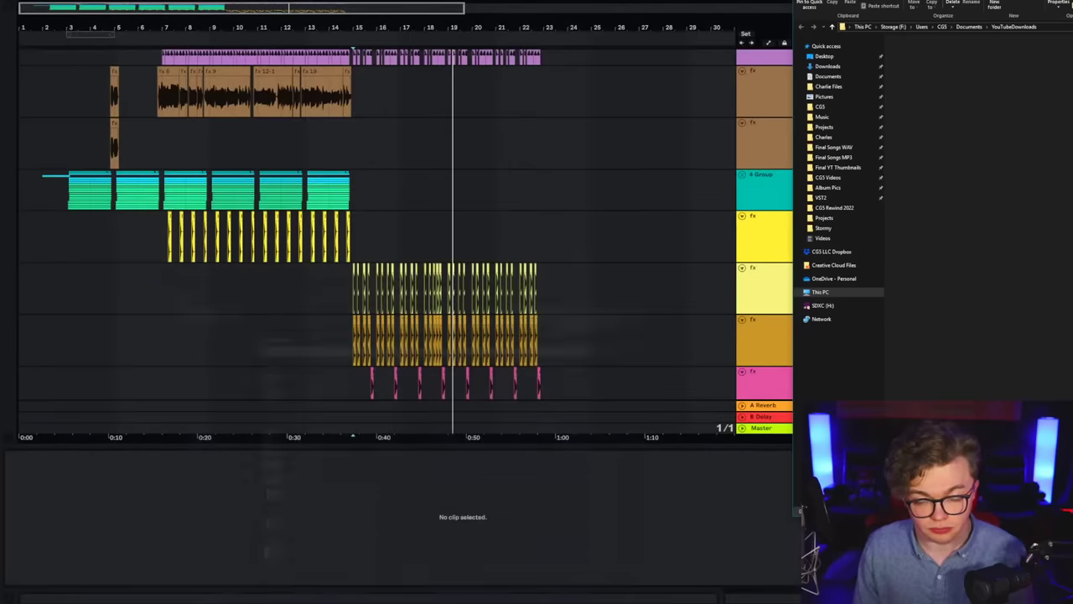
Step: Play the sound-effect section from bar 15 while reviewing the lower tracks
scroll(327, 193, down, 2)
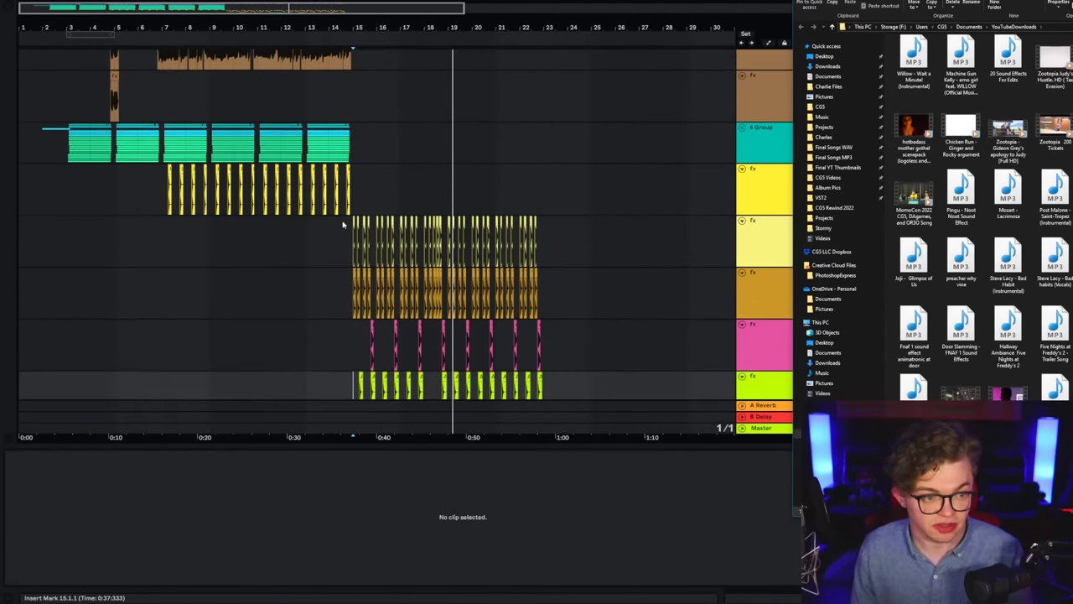
click(347, 225)
scroll(386, 252, down, 8)
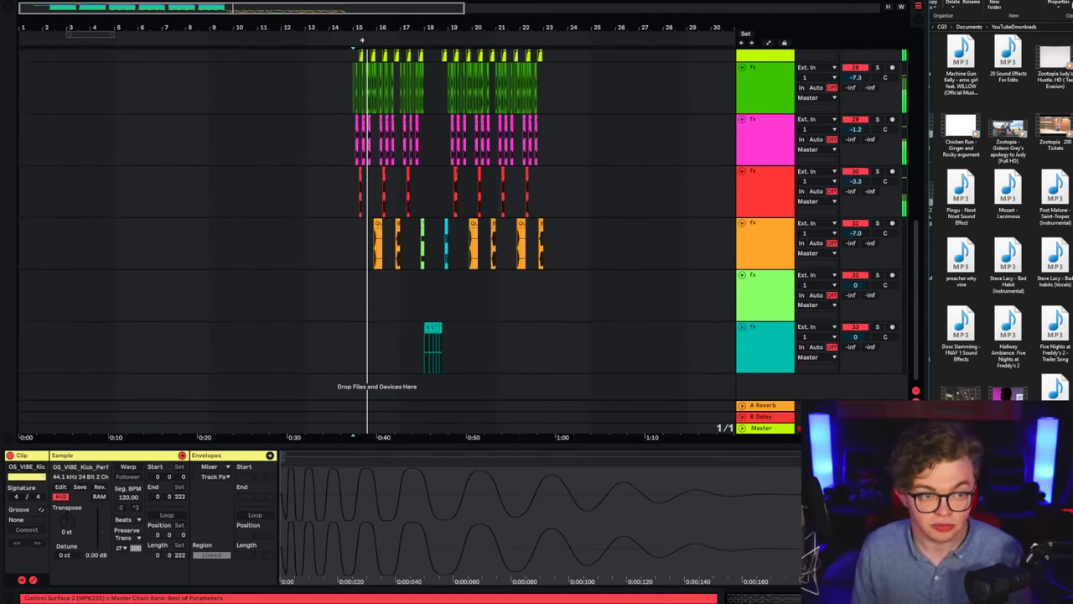
drag(362, 40, 288, 96)
Step: Delete all kick, snare and sound-effect clips from bar 19 to bar 23, from the pale yellow to the orange track
click(669, 221)
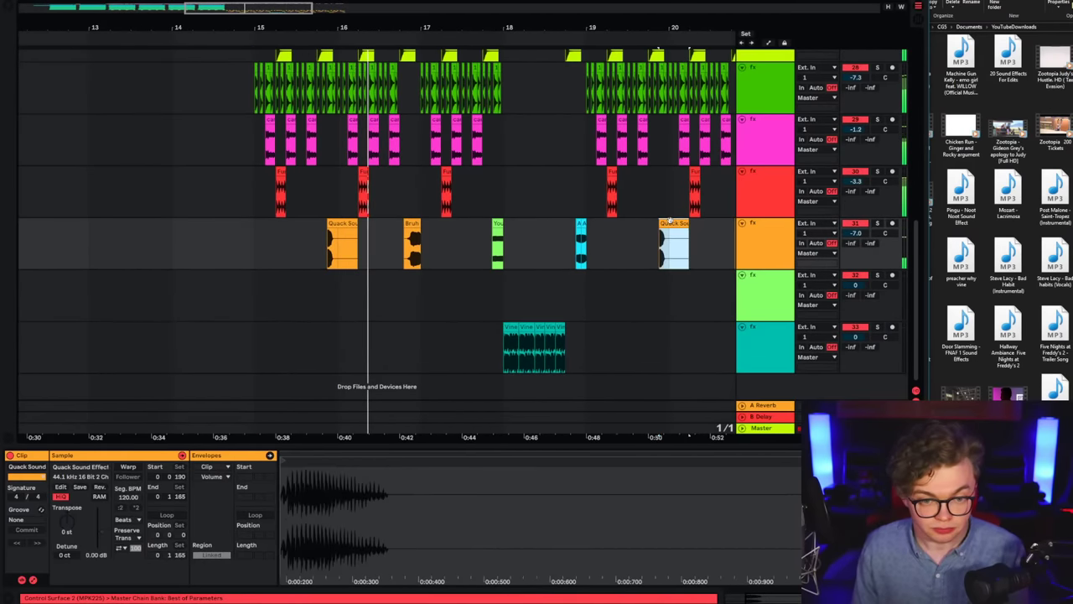
click(587, 276)
drag(460, 7, 177, 2)
click(260, 243)
scroll(423, 293, up, 6)
scroll(423, 292, up, 2)
shift+click(496, 236)
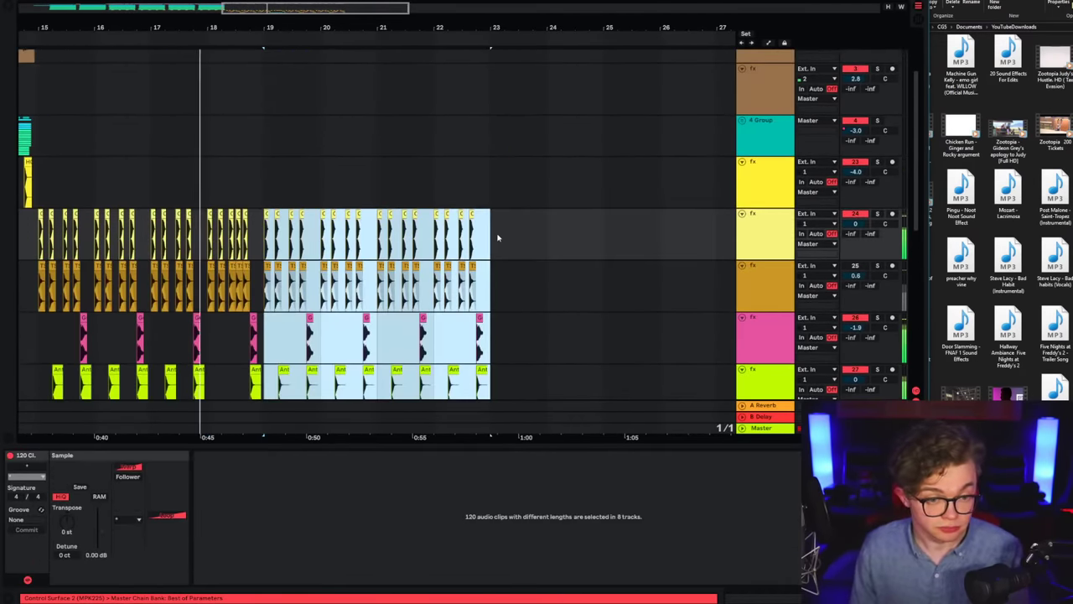
scroll(498, 236, down, 6)
key(Delete)
scroll(190, 285, up, 5)
scroll(185, 294, up, 3)
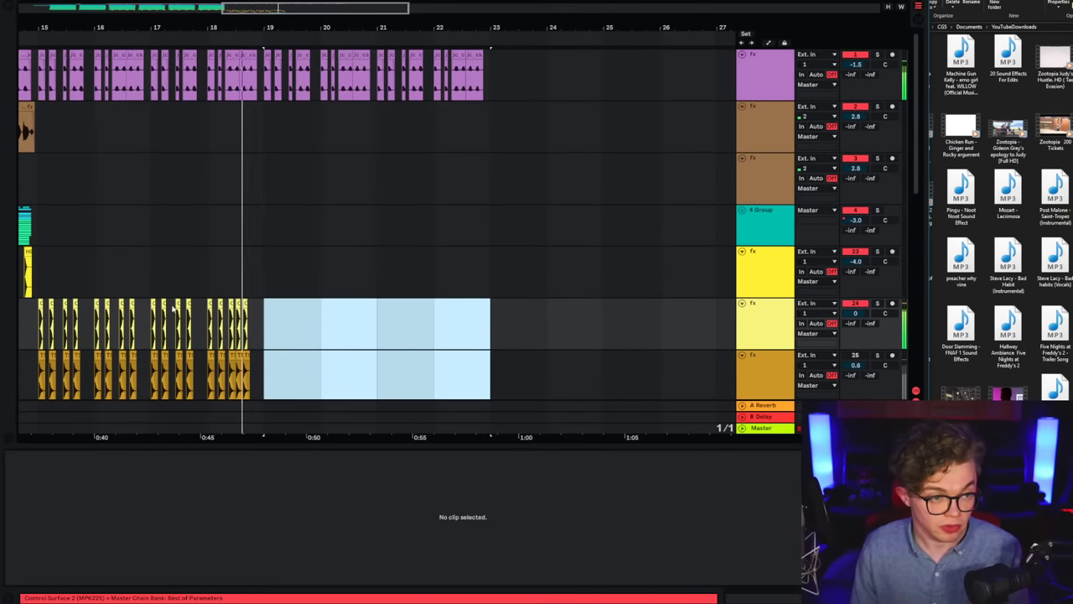
Step: Delete the purple drum clips in bar 18 and play the section from bar 15
drag(208, 94, 257, 91)
key(Delete)
click(41, 138)
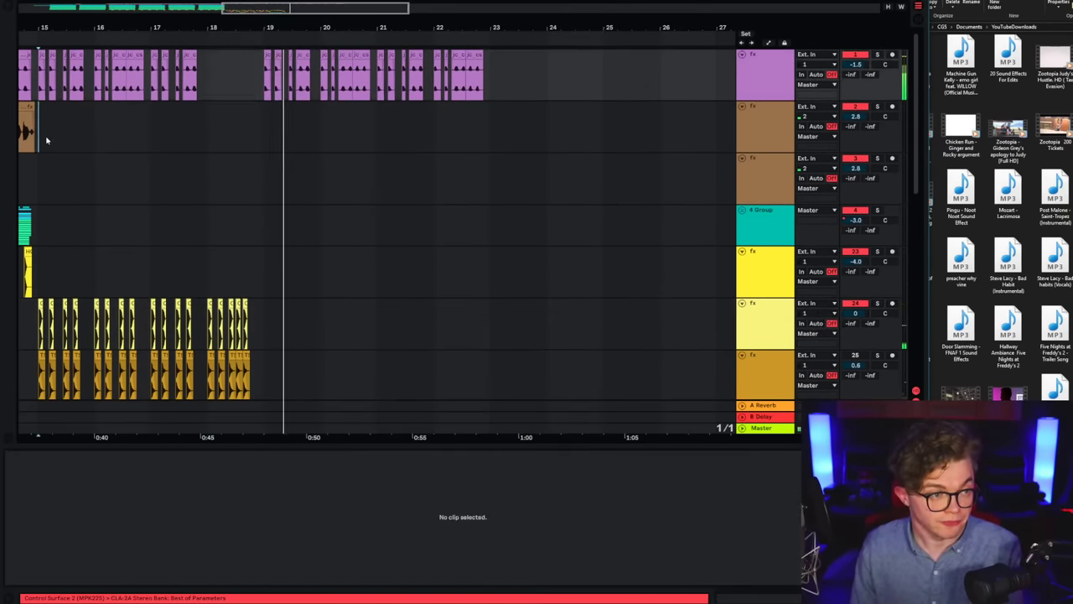
key(space)
key(space)
Step: Place the Quandale Dingle Scooby Doo Laugh file on a new bottom track at bar 19 and turn the grid off
scroll(312, 178, down, 1)
scroll(312, 178, down, 5)
scroll(675, 339, right, 3)
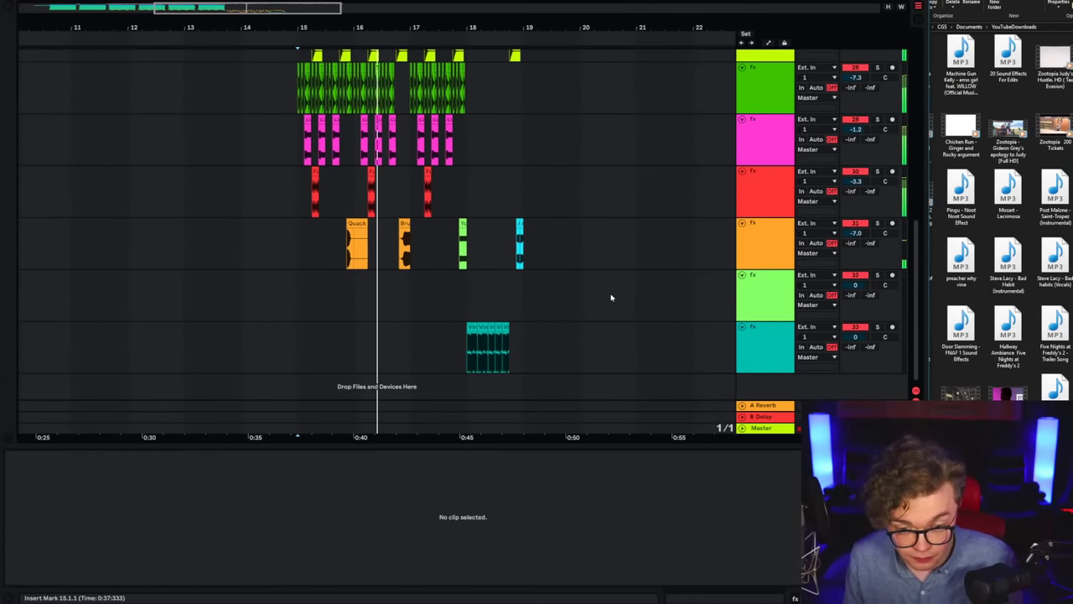
drag(1008, 461, 492, 369)
right_click(495, 357)
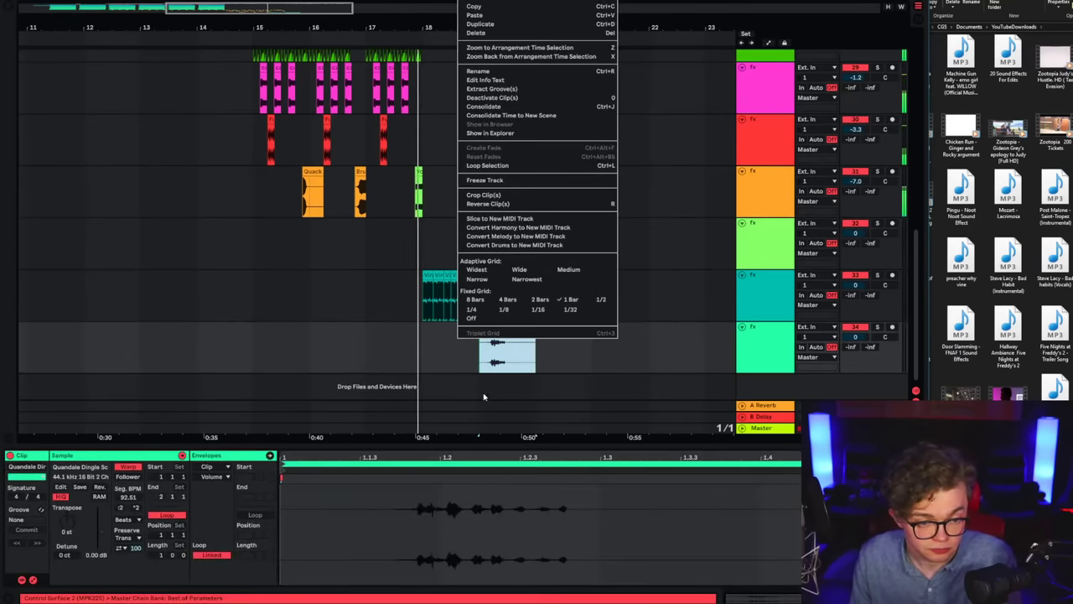
click(466, 352)
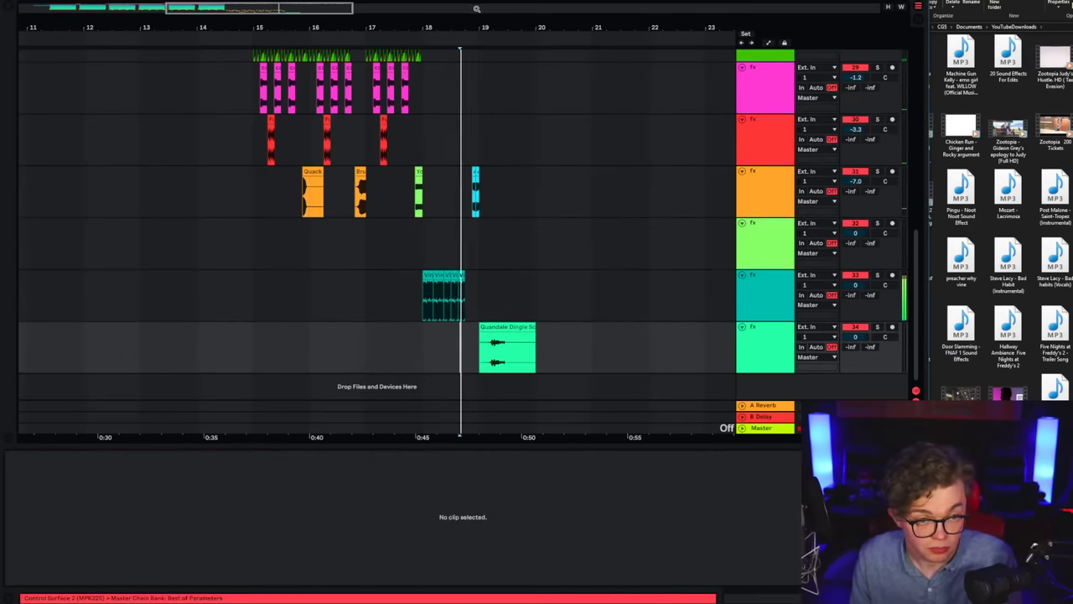
Step: Move the Quandale Dingle laugh clip ahead of bar 15, starting just before 14.4, and play it back
drag(477, 9, 449, 313)
drag(460, 29, 607, 3)
drag(626, 327, 470, 339)
click(439, 345)
key(space)
mouse_move(450, 29)
mouse_down()
mouse_move(387, 34)
mouse_move(387, 76)
mouse_move(463, 317)
mouse_up()
click(464, 318)
click(465, 317)
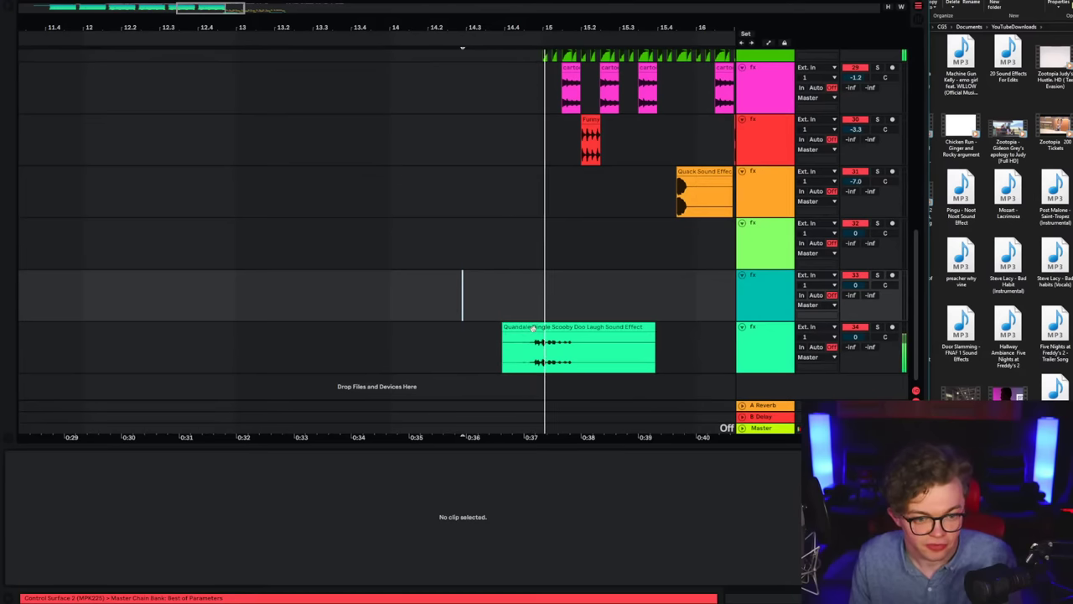
Step: Nudge the laugh clip earlier to start just after 14.3 and play it into bar 15
drag(533, 329, 513, 331)
click(470, 346)
key(space)
key(space)
click(397, 346)
click(369, 358)
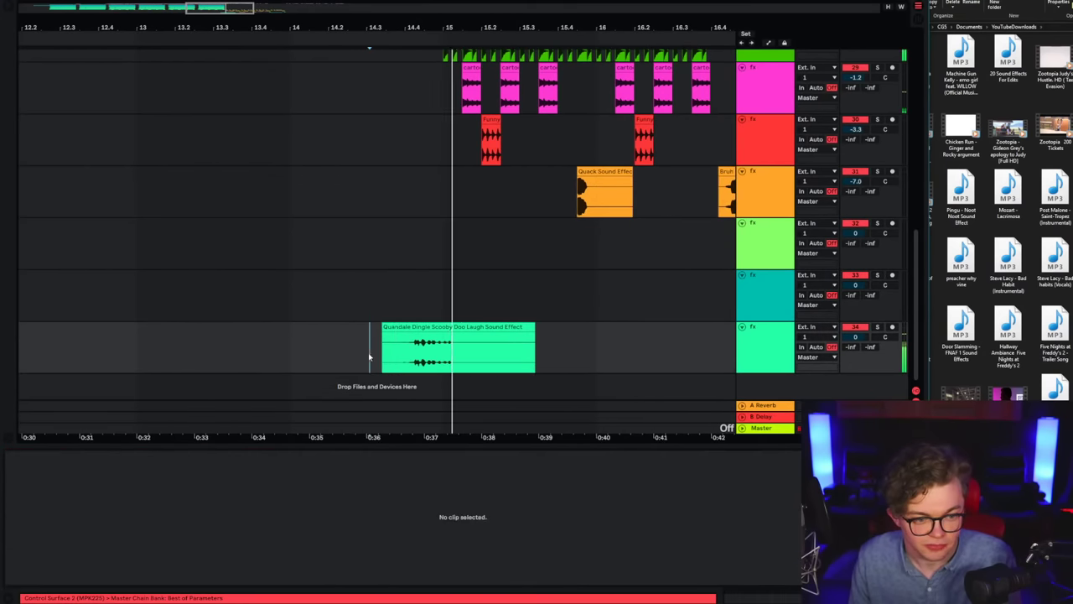
Step: Delete the laugh clip's tail just past bar 15 and play the lead-in from the preceding bars
drag(453, 355, 612, 355)
key(Delete)
click(315, 359)
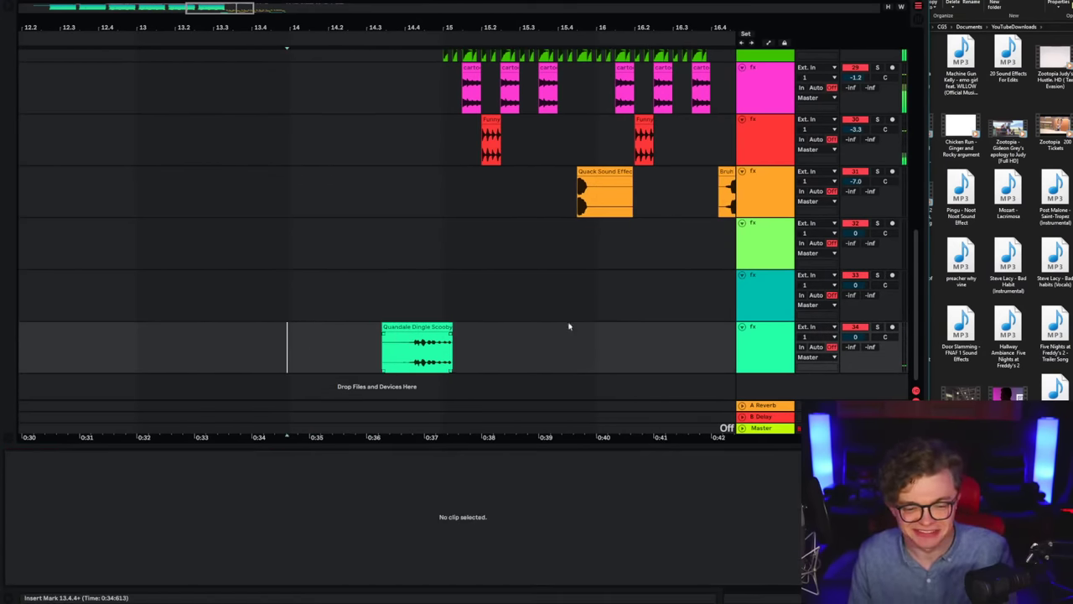
scroll(300, 177, up, 2)
key(space)
drag(325, 23, 345, 12)
click(347, 120)
key(space)
key(space)
scroll(512, 281, down, 2)
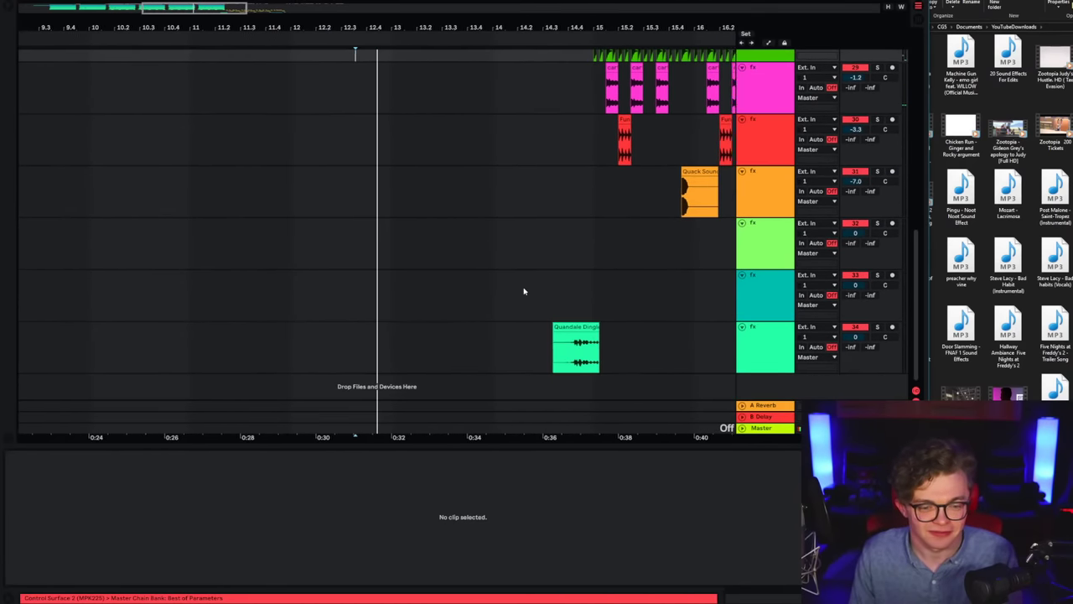
Step: Remove the silent beginning of the laugh clip and adjust its end at bar 15
click(469, 357)
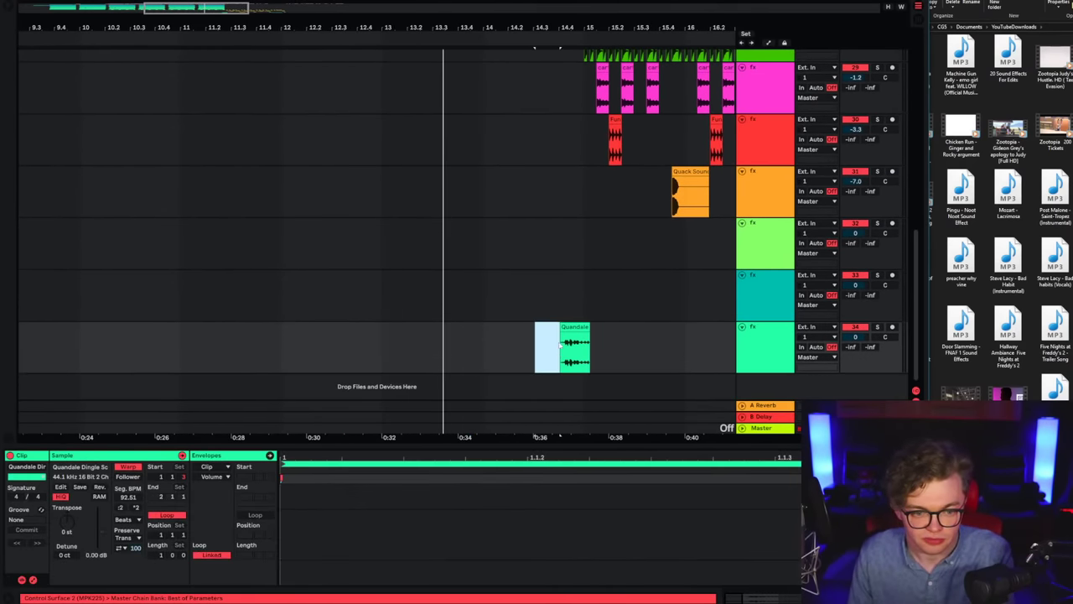
key(Delete)
click(550, 357)
drag(589, 335, 585, 338)
Step: Set the grid to 1 bar and delete the purple marching drum clips from 7.1.1 to 14.4.3
scroll(520, 328, up, 10)
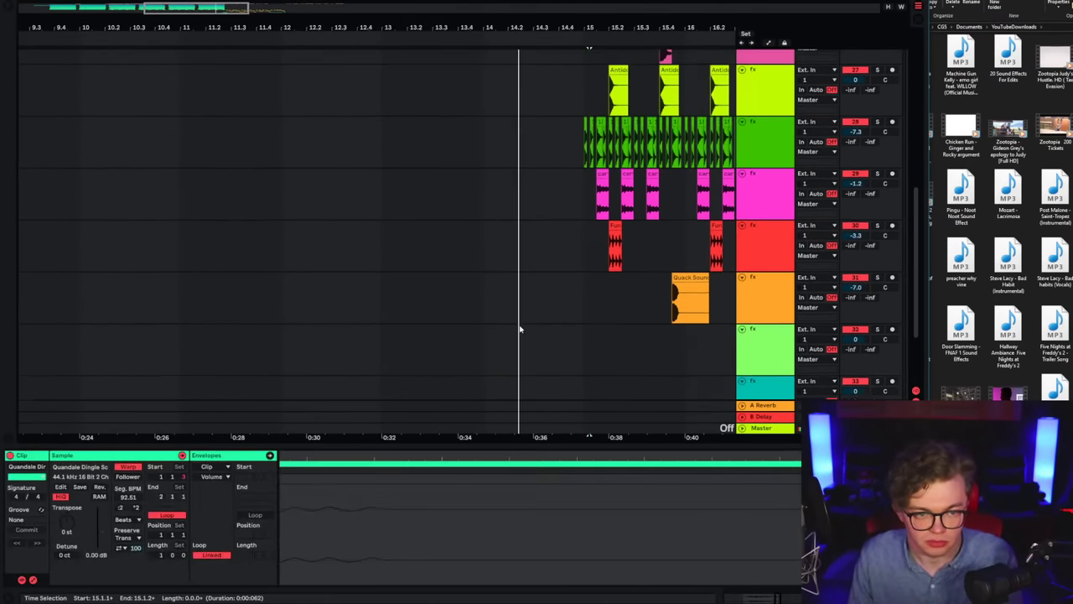
click(304, 73)
scroll(304, 72, down, 8)
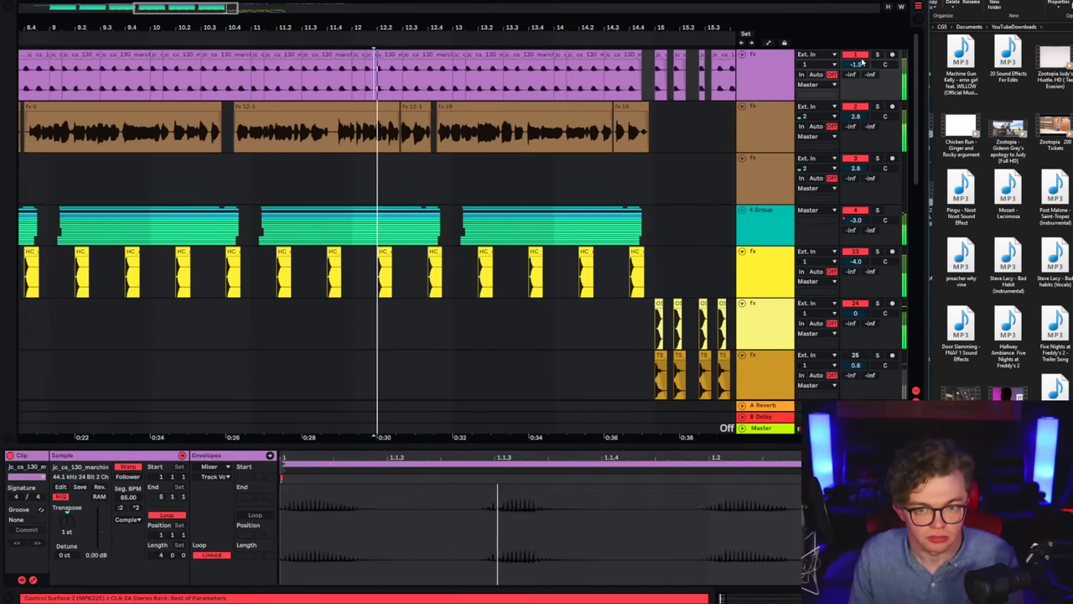
right_click(183, 73)
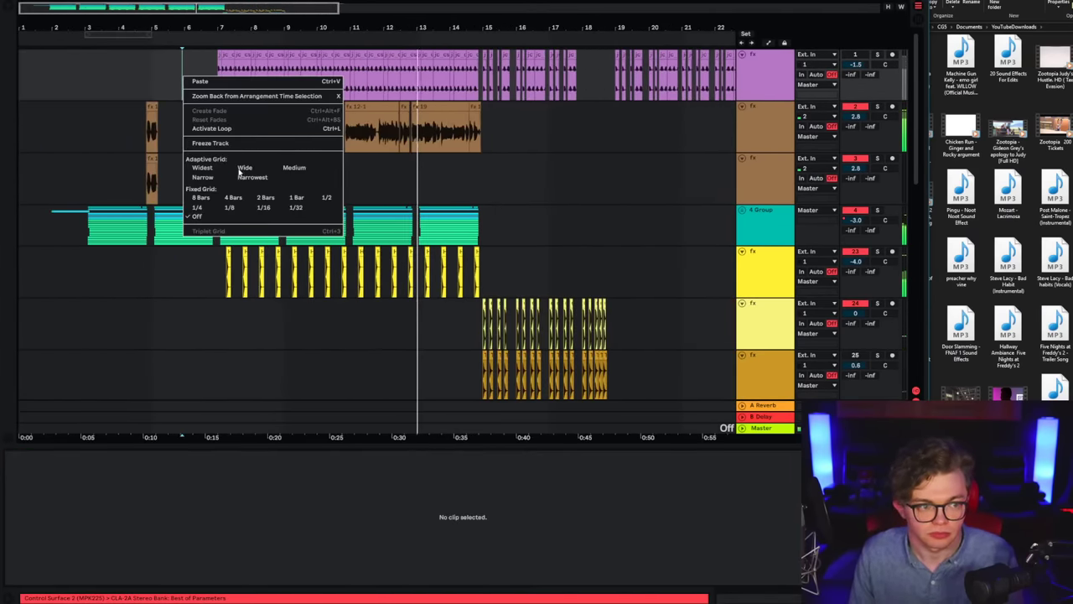
click(296, 199)
drag(230, 82, 461, 83)
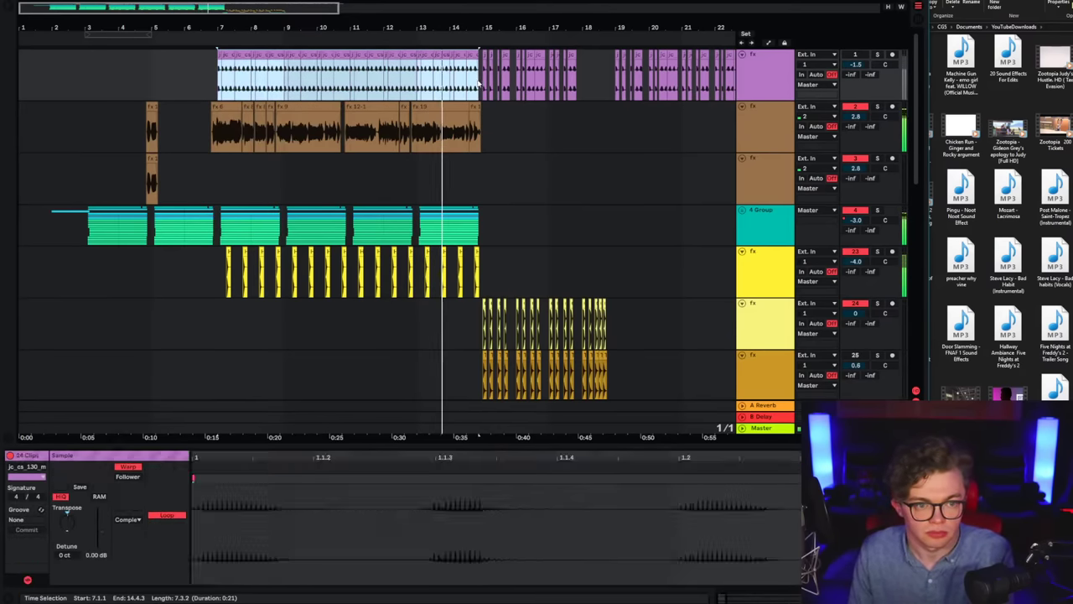
key(Delete)
Step: Play the transition into bar 15 several times from earlier points and review the lower sound-effect tracks
click(462, 57)
drag(468, 30, 470, 42)
click(466, 86)
click(392, 87)
click(490, 129)
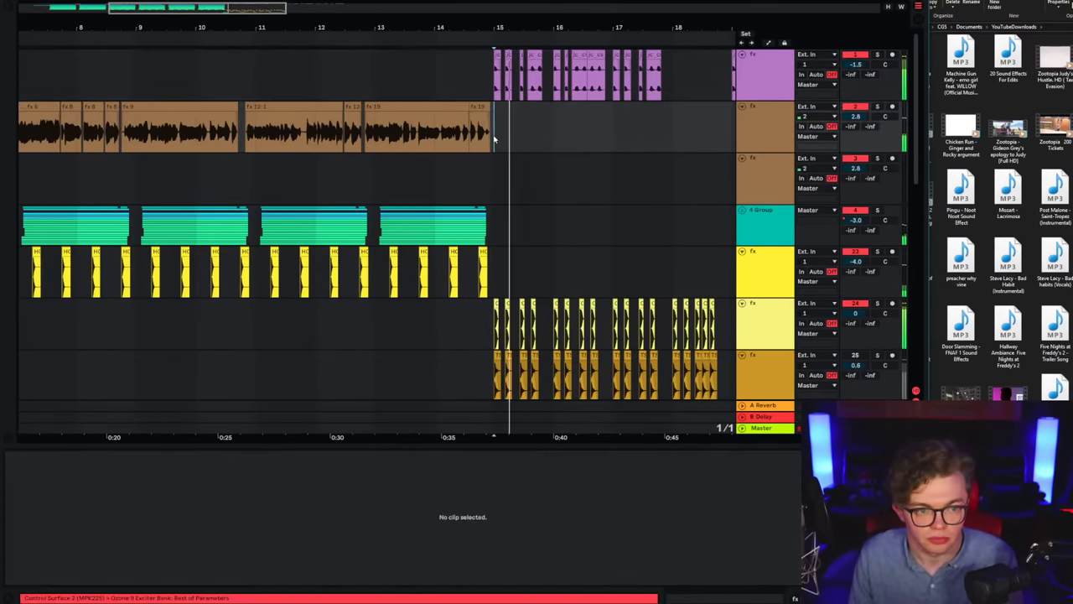
click(480, 94)
click(432, 141)
click(380, 157)
scroll(436, 307, down, 15)
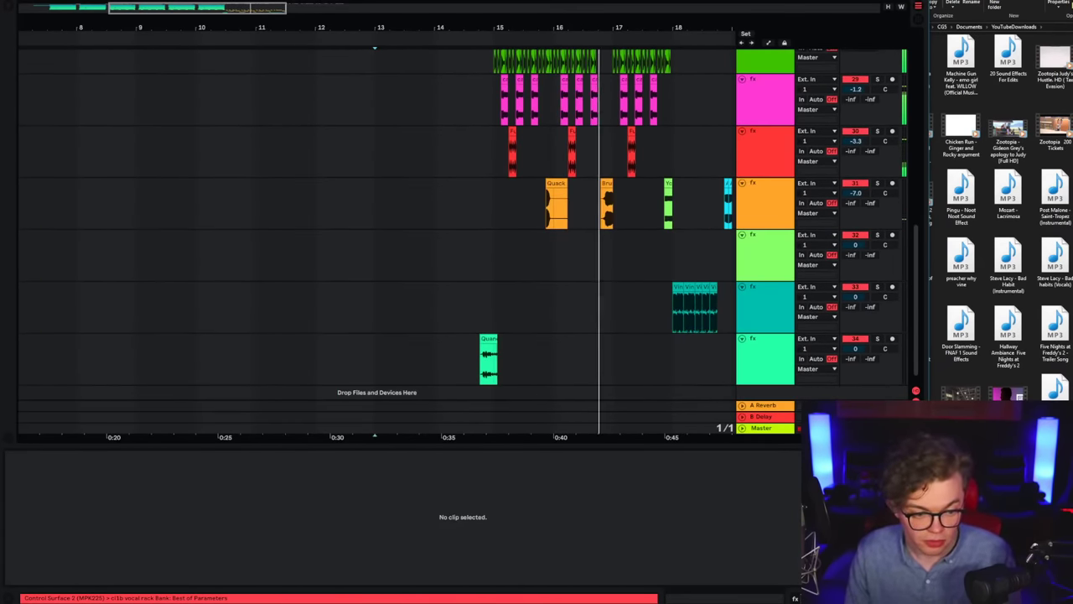
Step: Play through the bar 15 drop, replay the lead-in from bar 12 and review the upper tracks
mouse_move(224, 586)
click(183, 580)
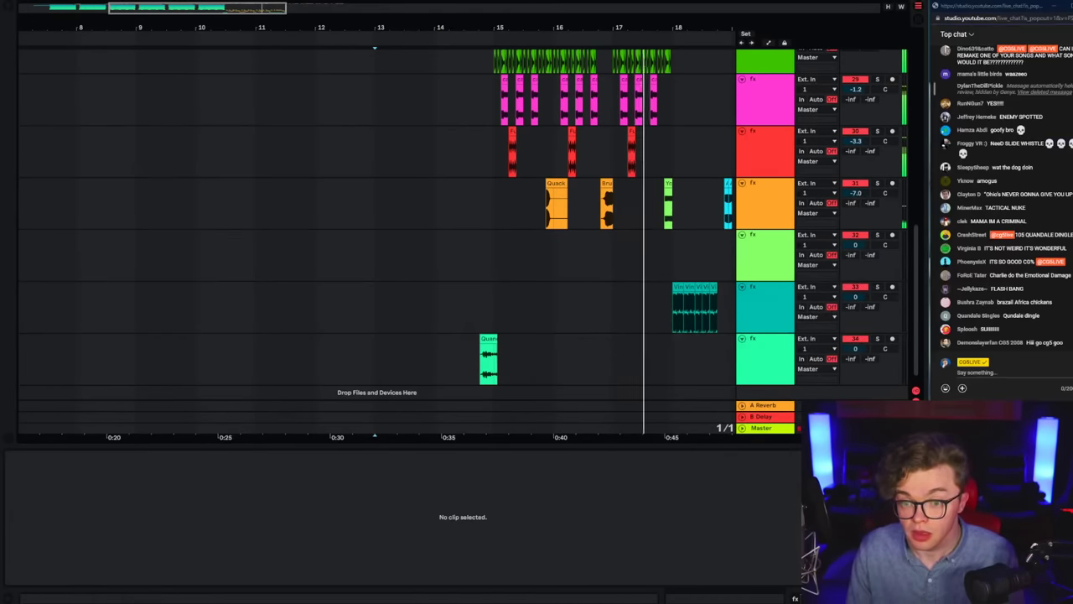
click(435, 264)
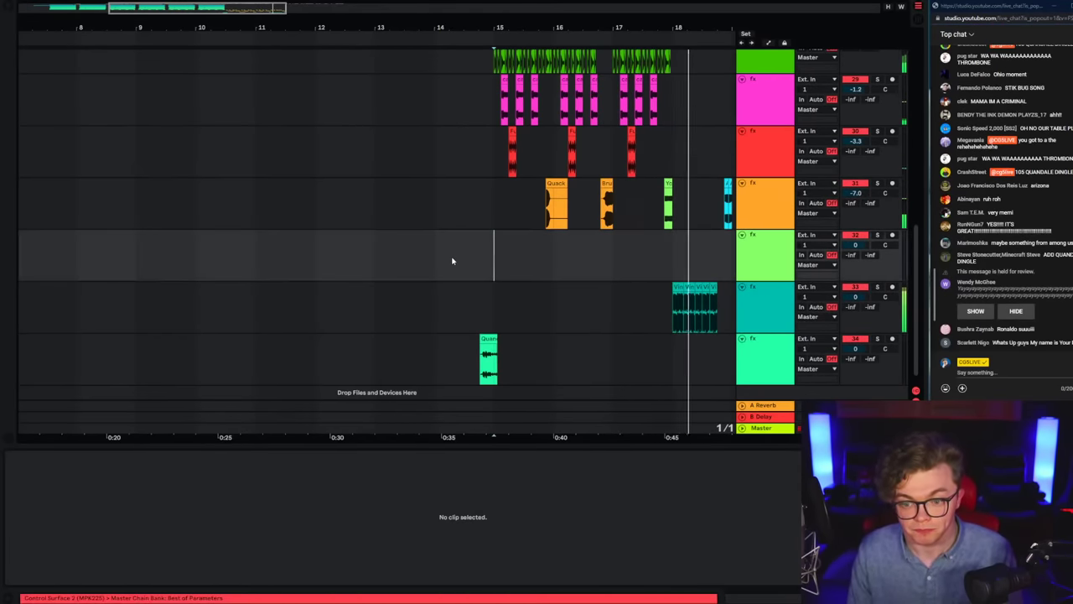
drag(426, 20, 427, 10)
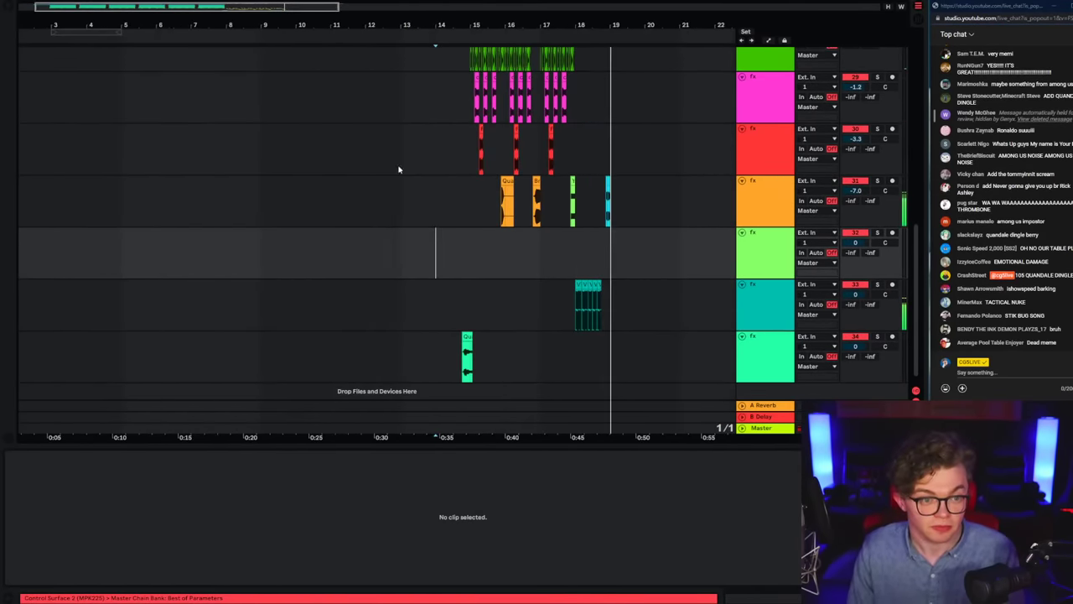
click(380, 240)
key(space)
key(space)
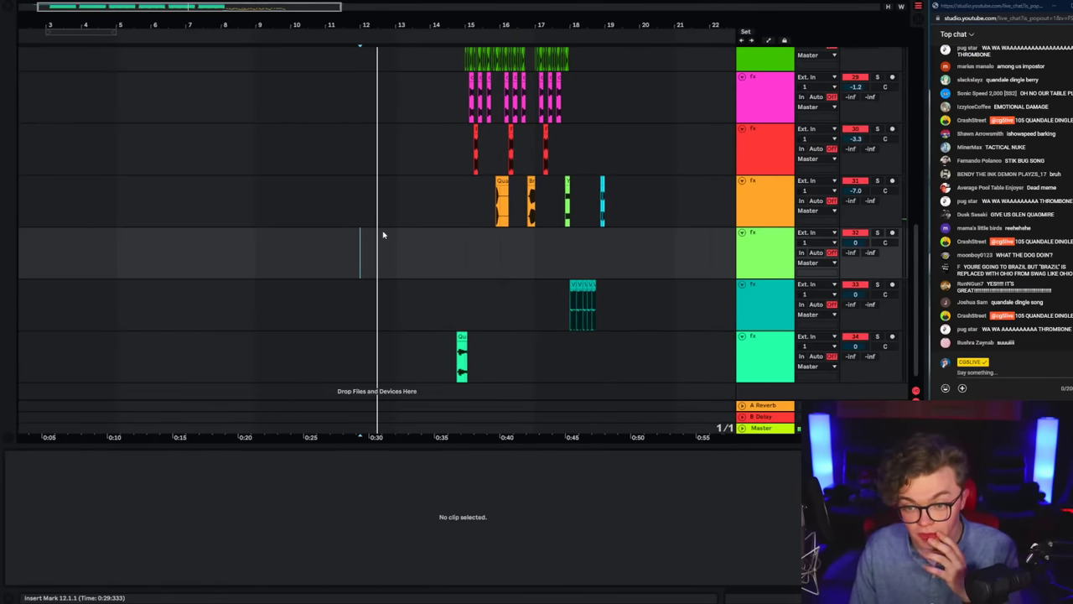
scroll(511, 248, up, 2)
scroll(670, 210, up, 10)
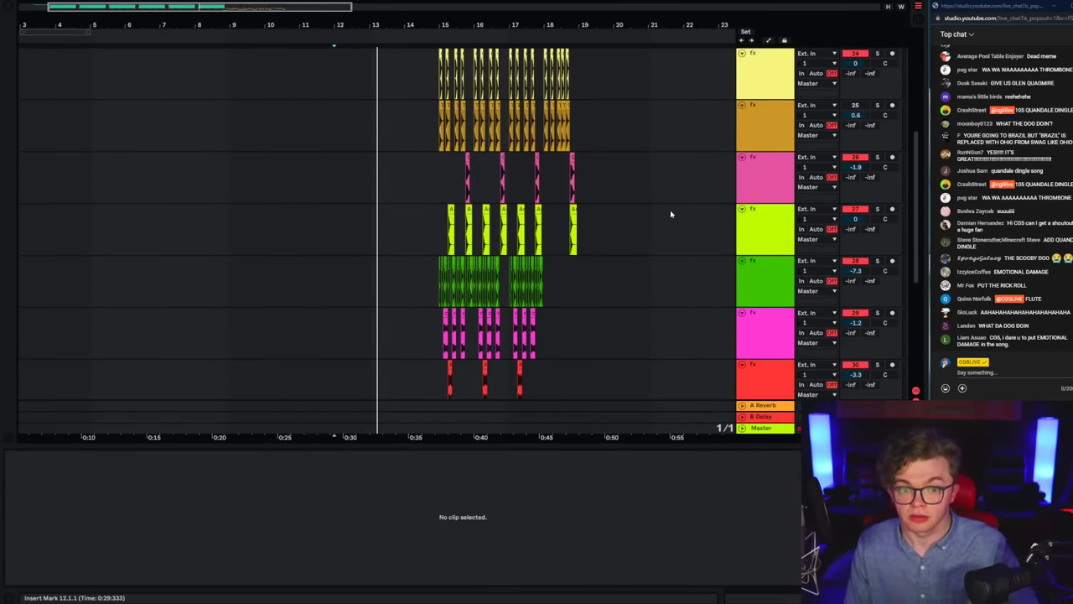
Step: Solo the vocal on track 2, add a -2.85 dB cut at 250 Hz in its last EQ Eight and set its volume to 3.5 dB
click(774, 134)
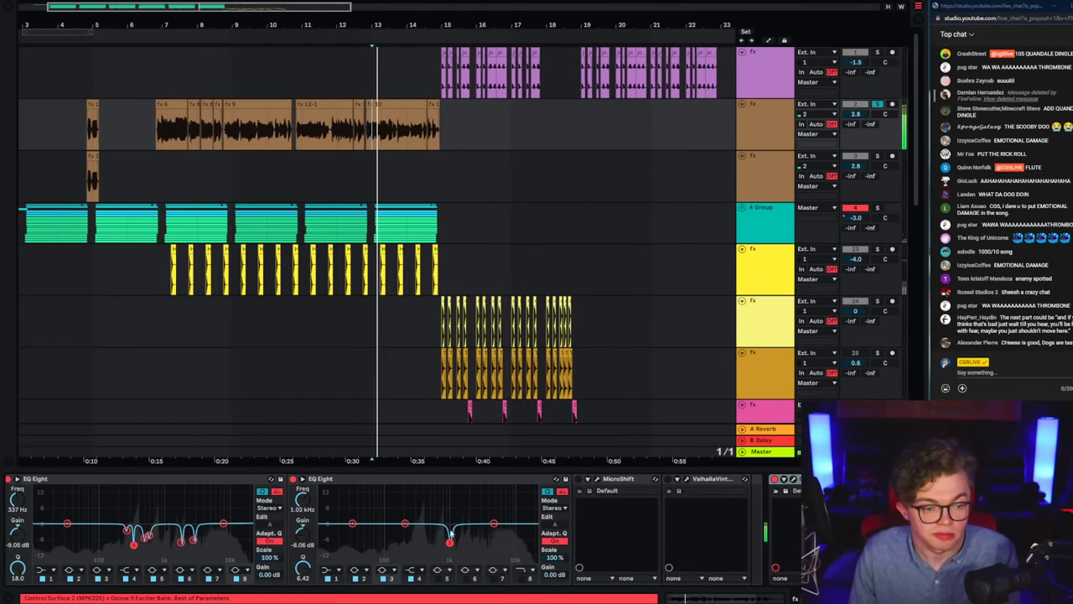
click(404, 523)
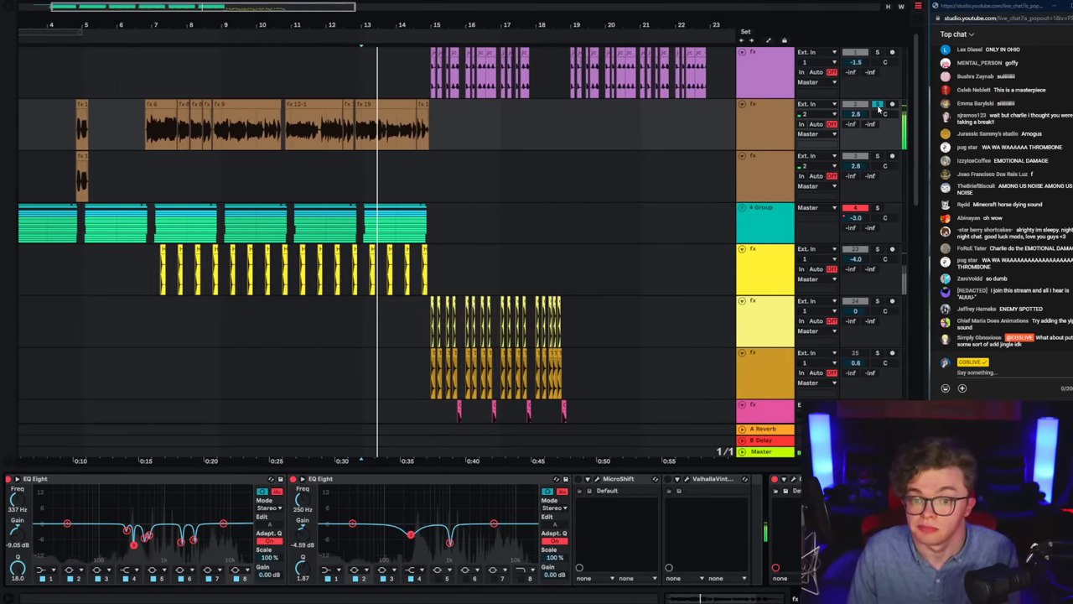
click(812, 599)
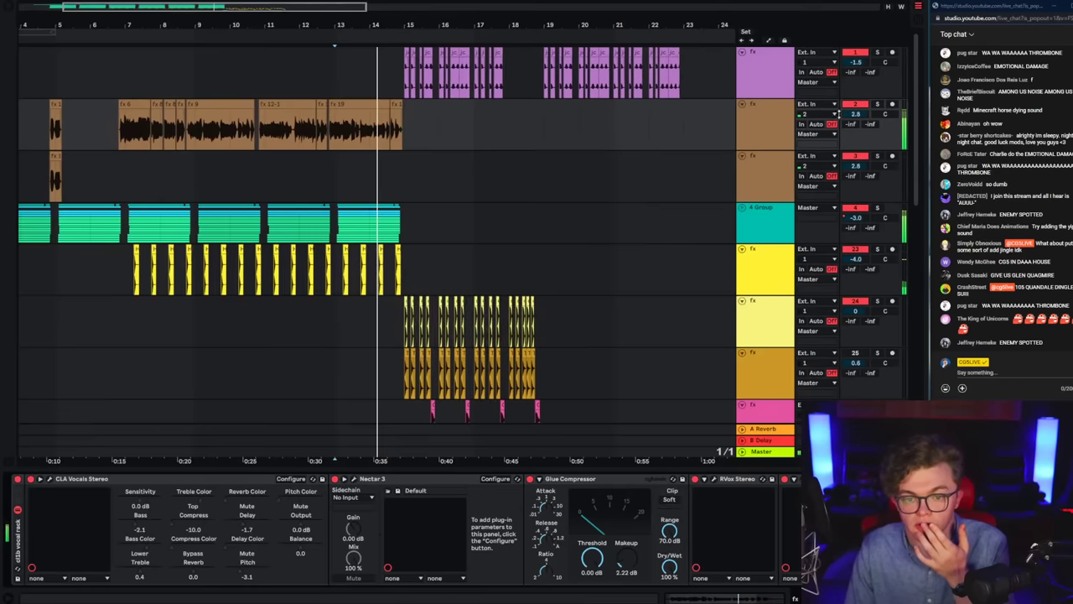
click(577, 404)
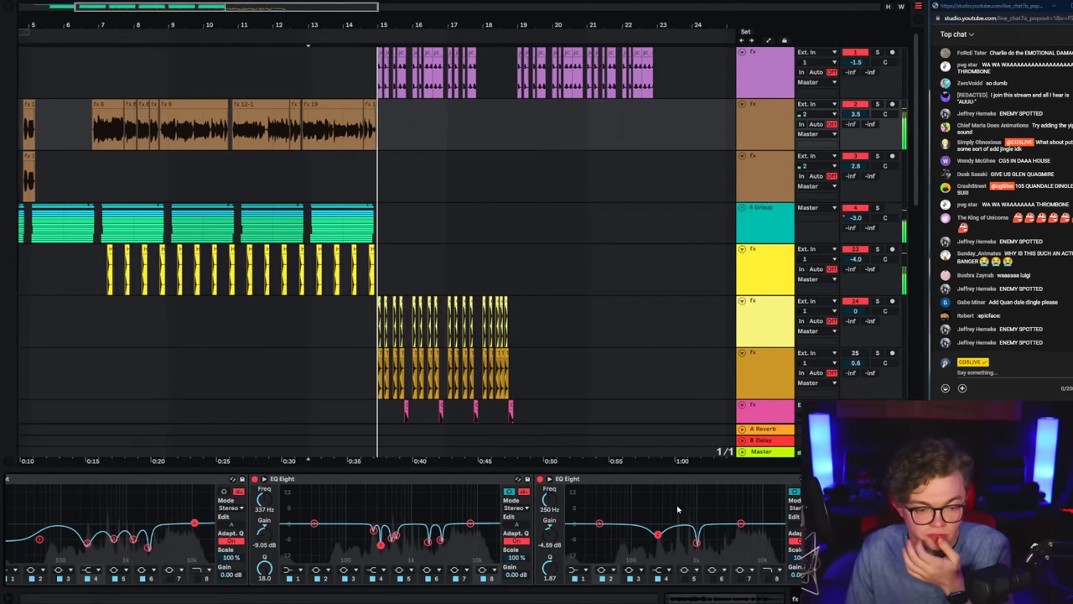
scroll(349, 299, down, 5)
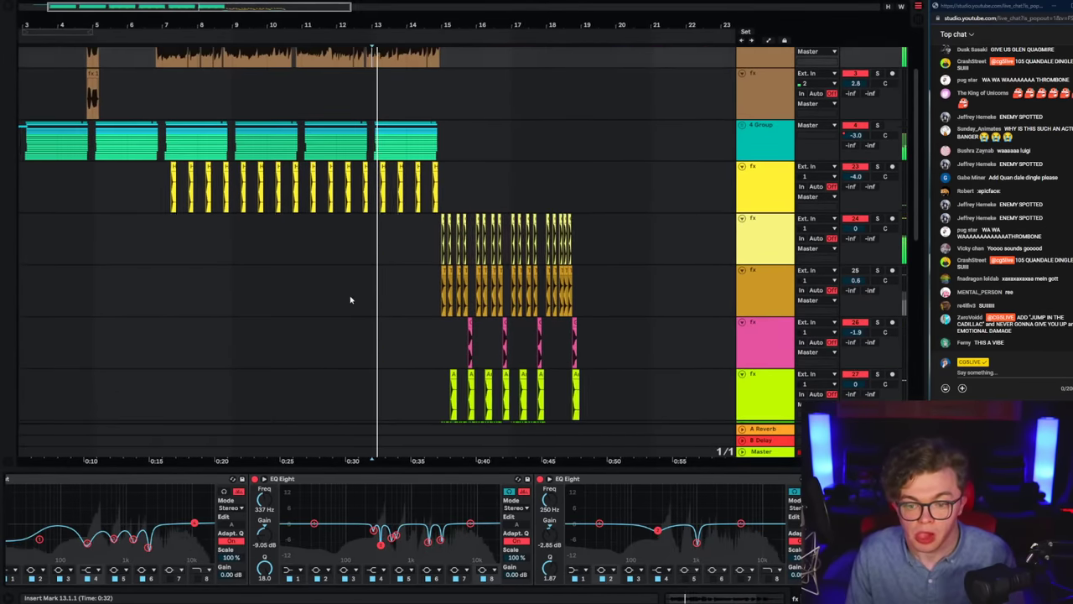
scroll(615, 299, up, 5)
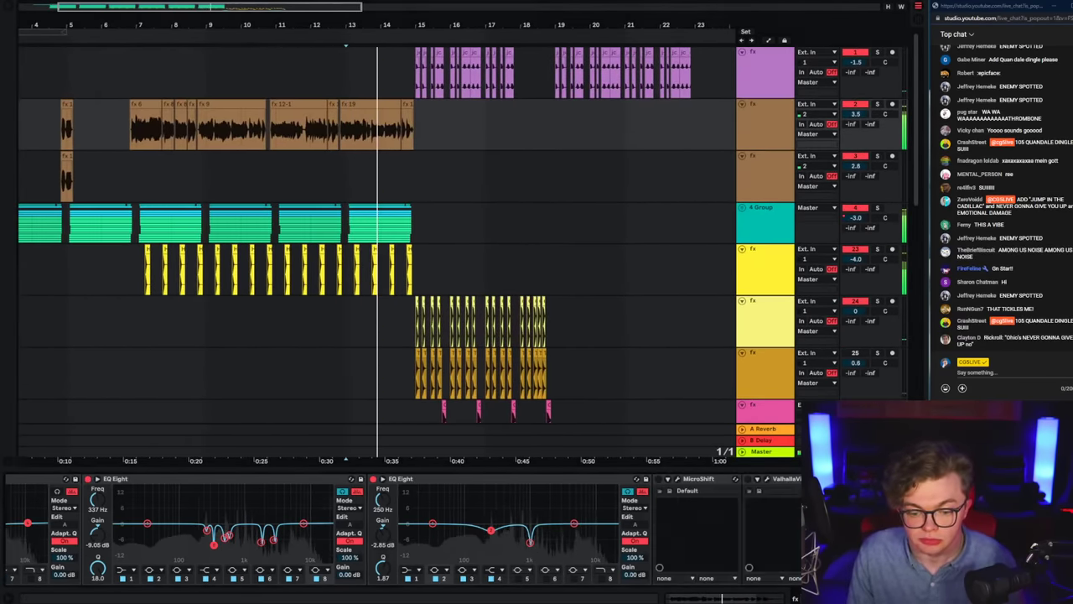
Step: Search the plug-ins for "soothe" and add soothe2 to the effects chain of vocal track 2
key(ctrl+alt+b)
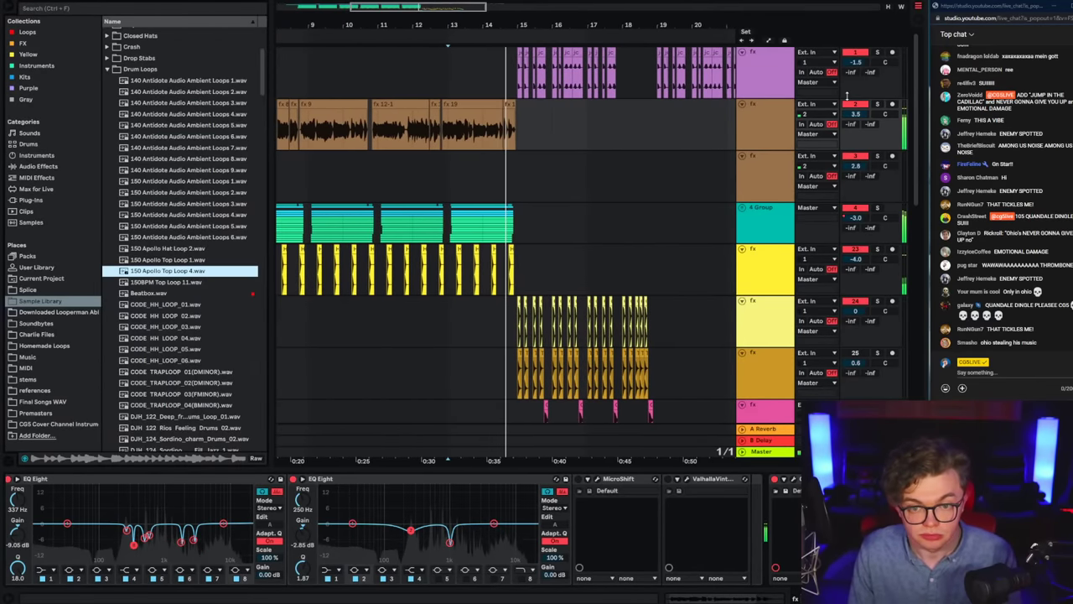
click(496, 147)
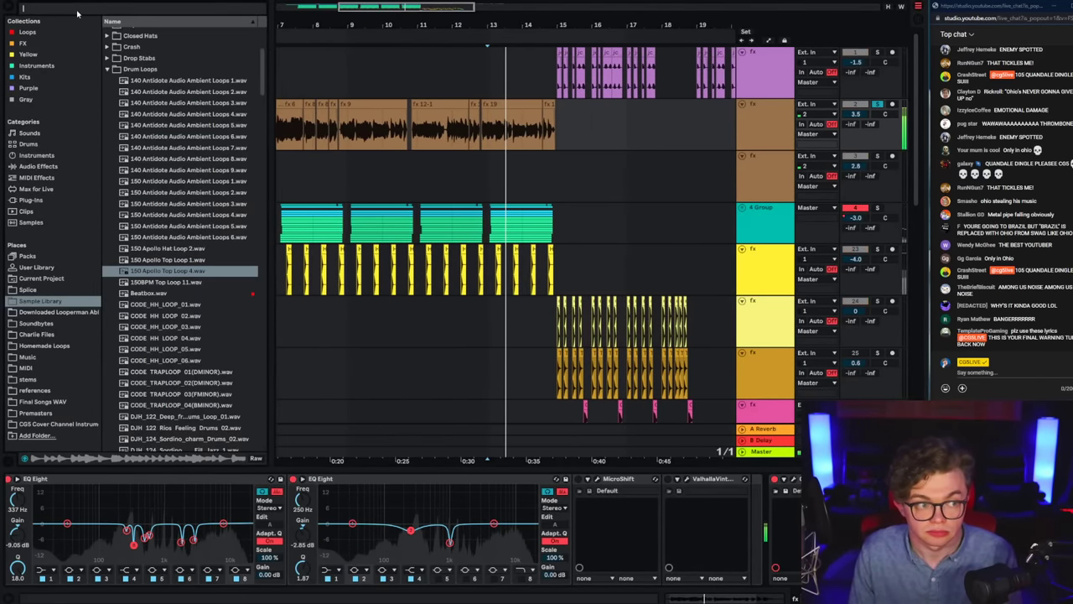
text(soothe)
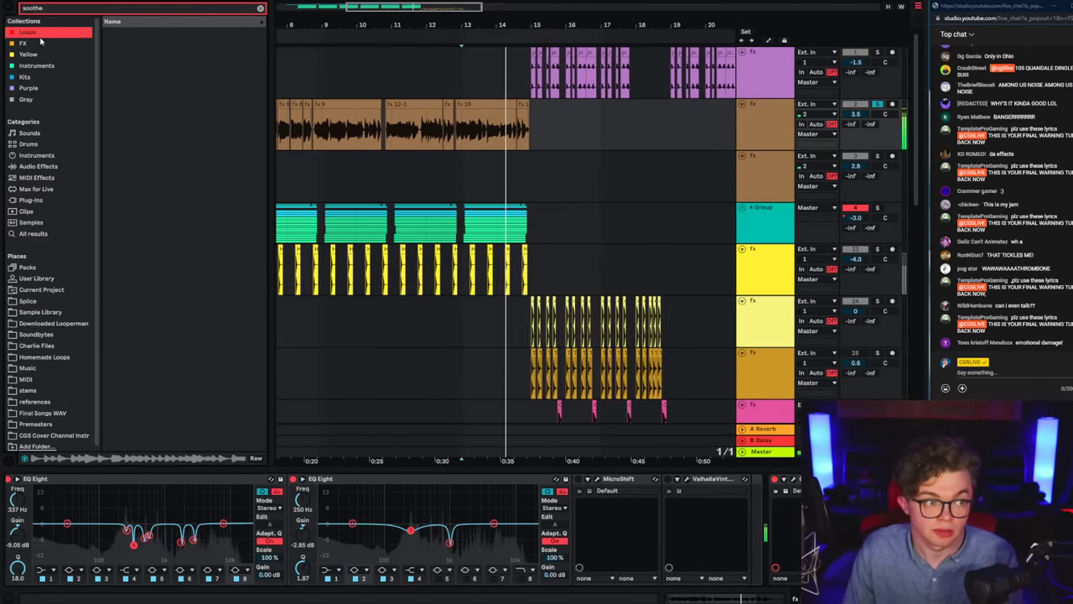
click(29, 199)
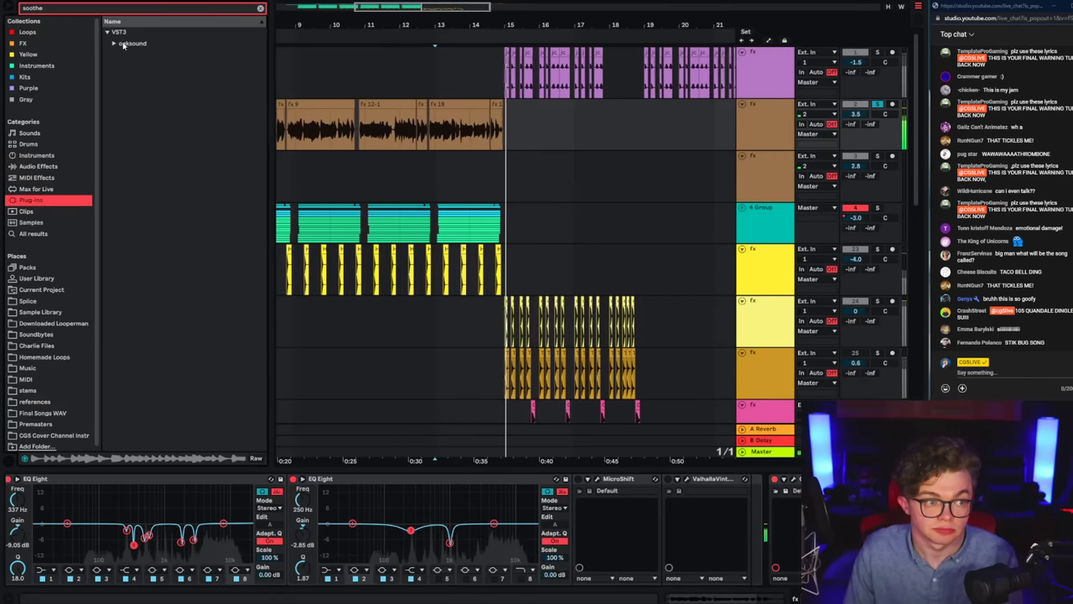
drag(139, 54, 756, 518)
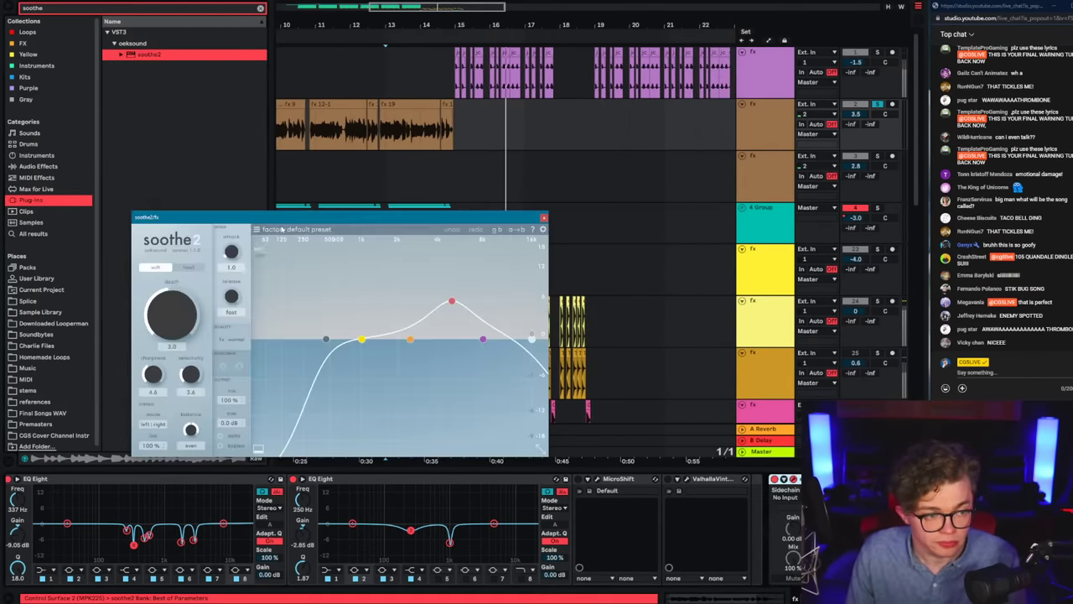
Step: Load soothe2's Vocal de-esser preset, close the plug-in window and unsolo the vocal track
click(296, 229)
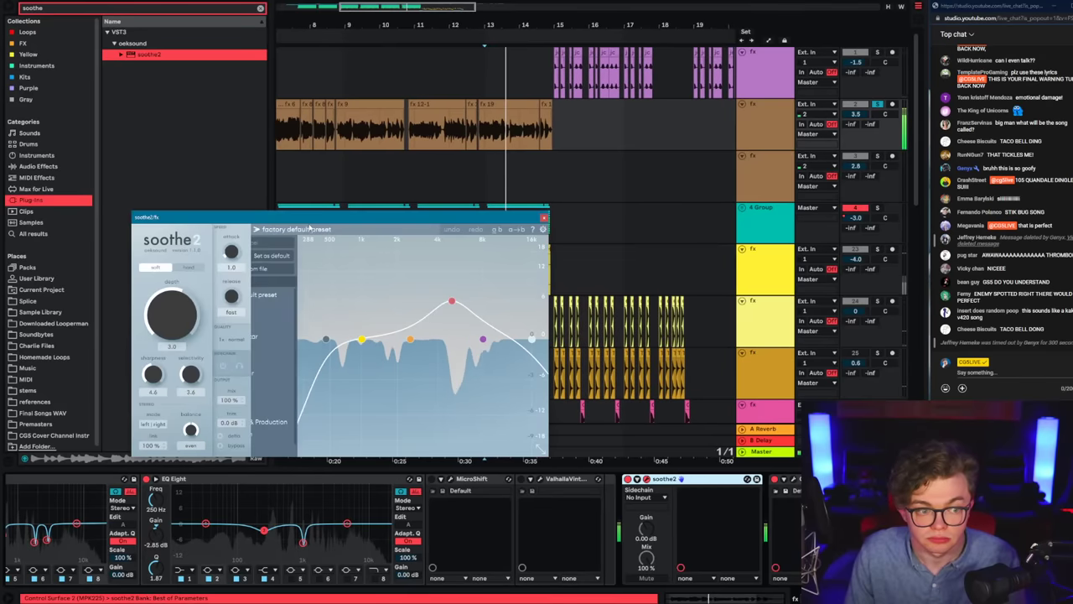
click(280, 447)
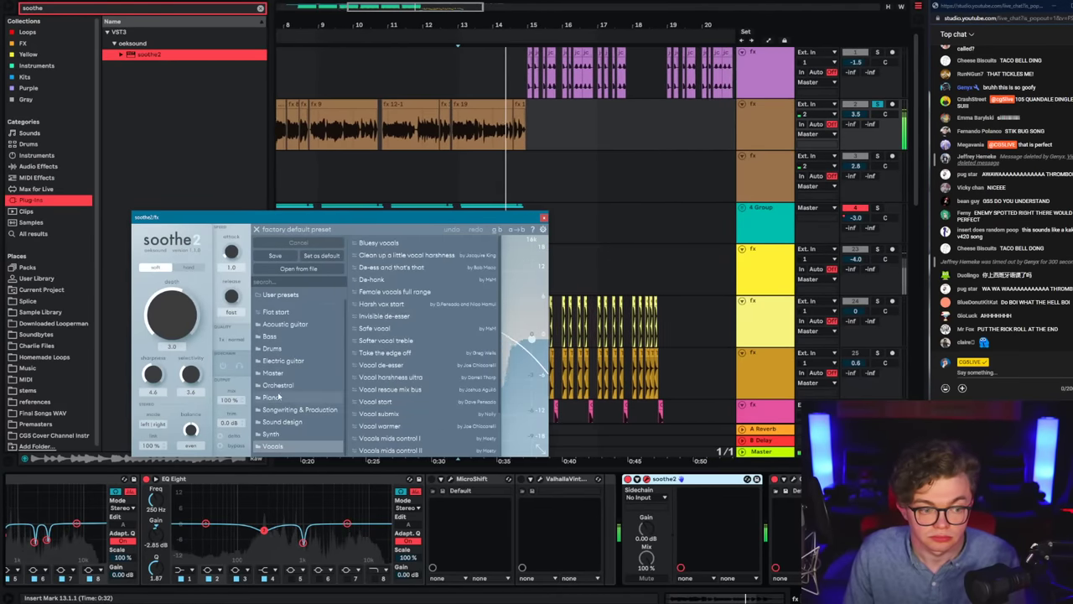
click(380, 364)
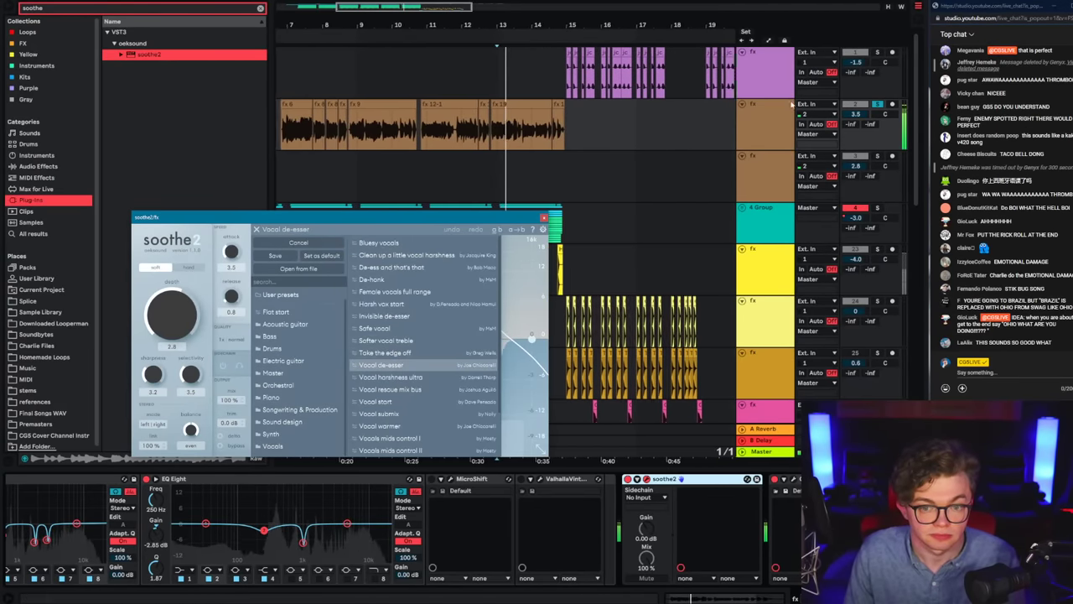
drag(857, 114, 856, 107)
drag(530, 217, 544, 223)
click(559, 223)
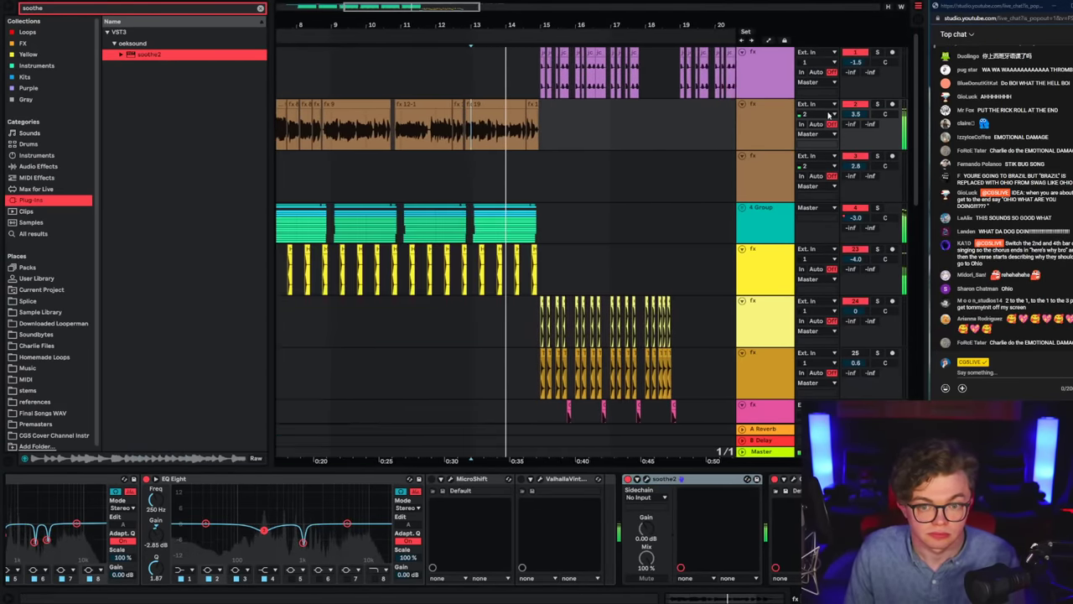
Step: Raise the volume of vocal track 2 to 4.7 dB and clear the browser search
click(771, 121)
key(minus)
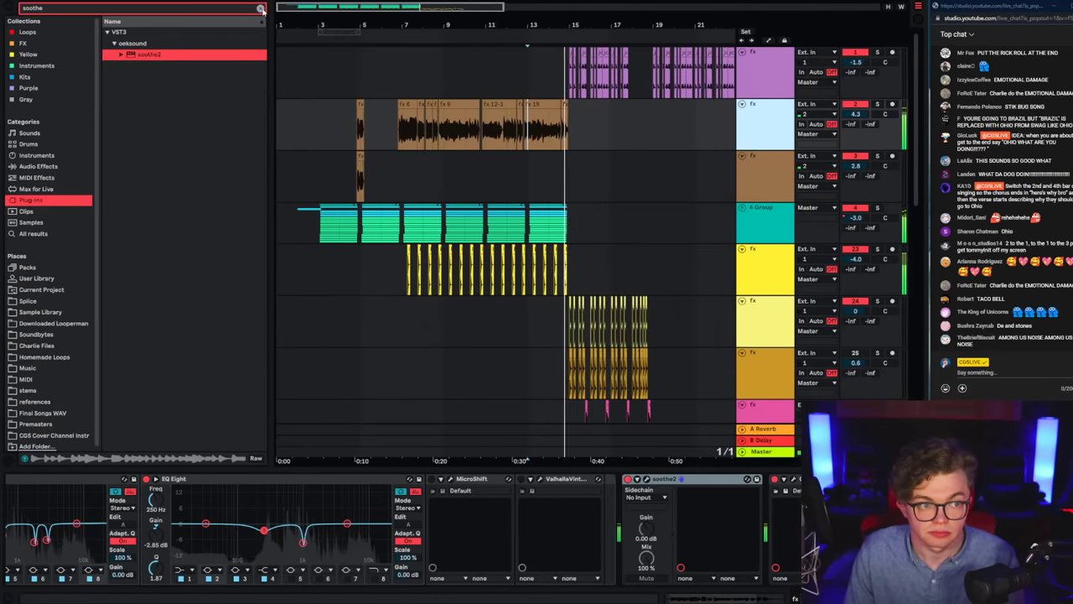
click(261, 9)
scroll(517, 275, down, 1)
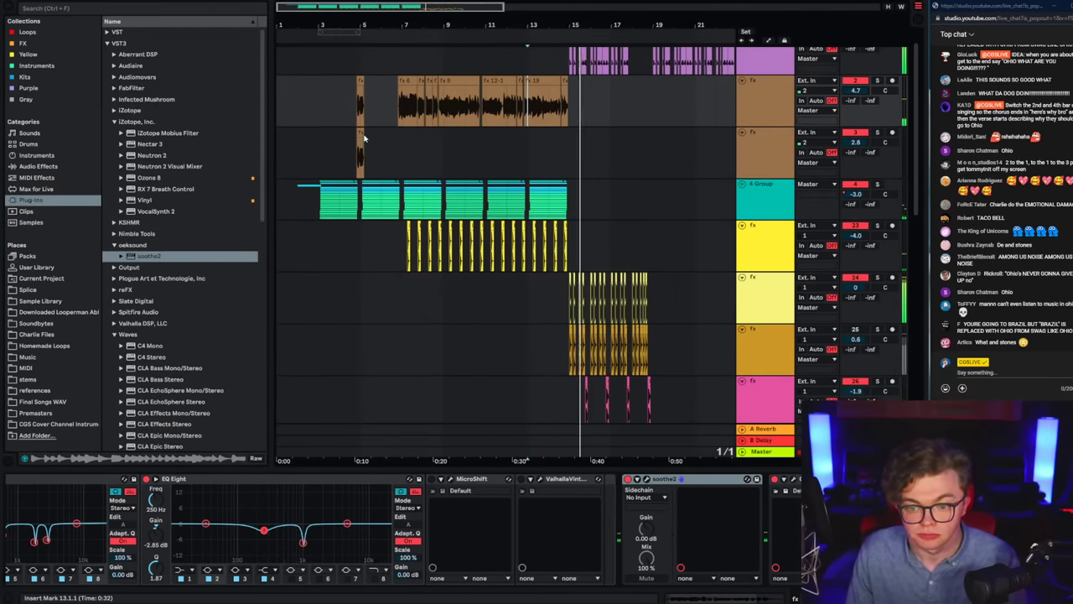
Step: Audition the soloed vocal from bar 7, set its volume to 3.9 dB and add a -6.57 dB cut at 505 Hz in its last EQ Eight
click(402, 152)
key(space)
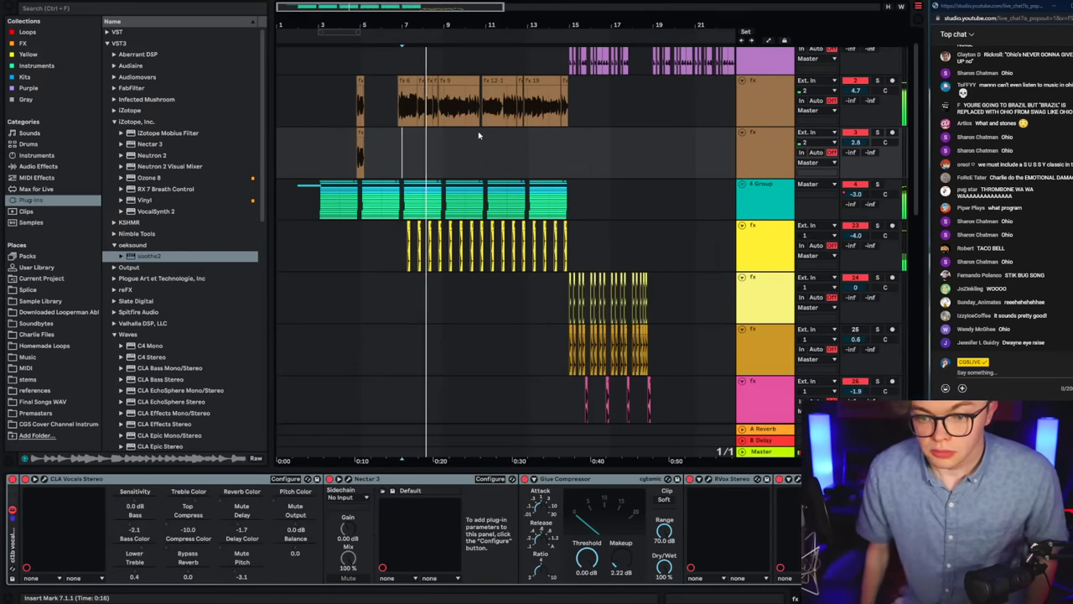
click(876, 80)
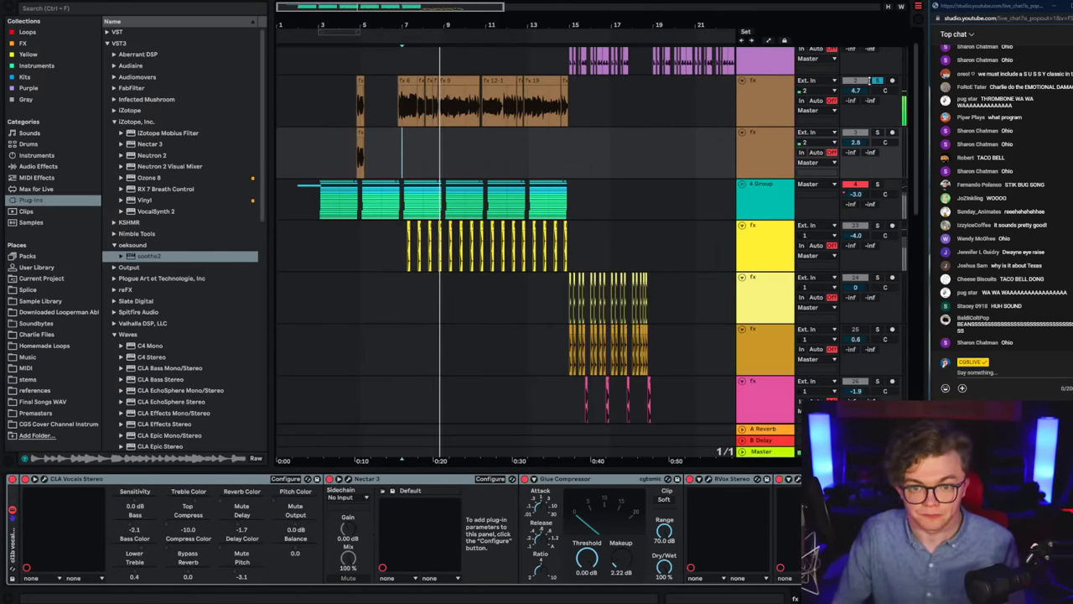
drag(855, 91, 855, 101)
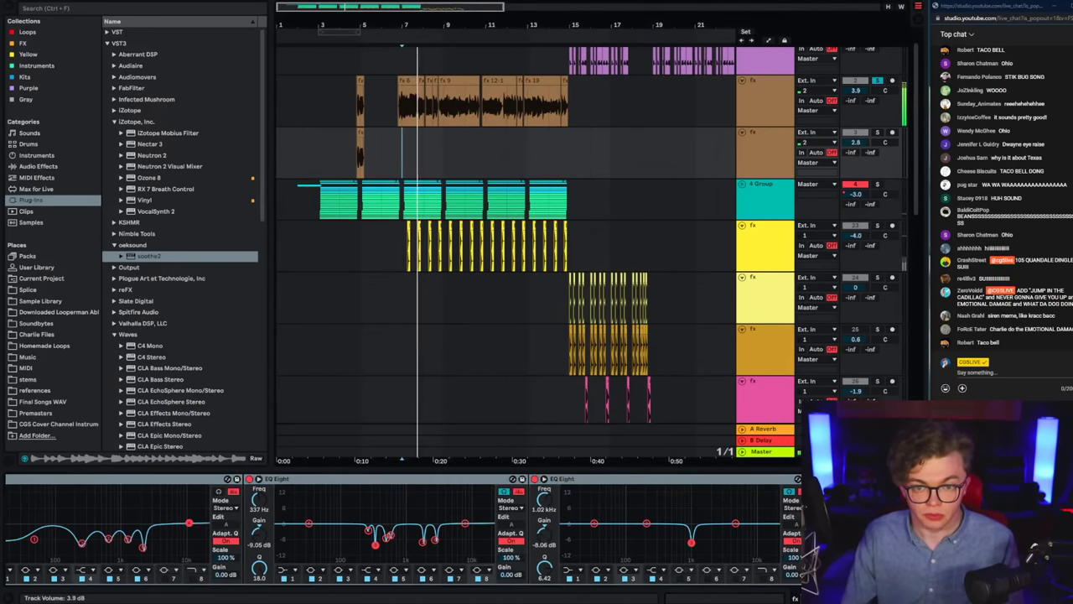
click(766, 99)
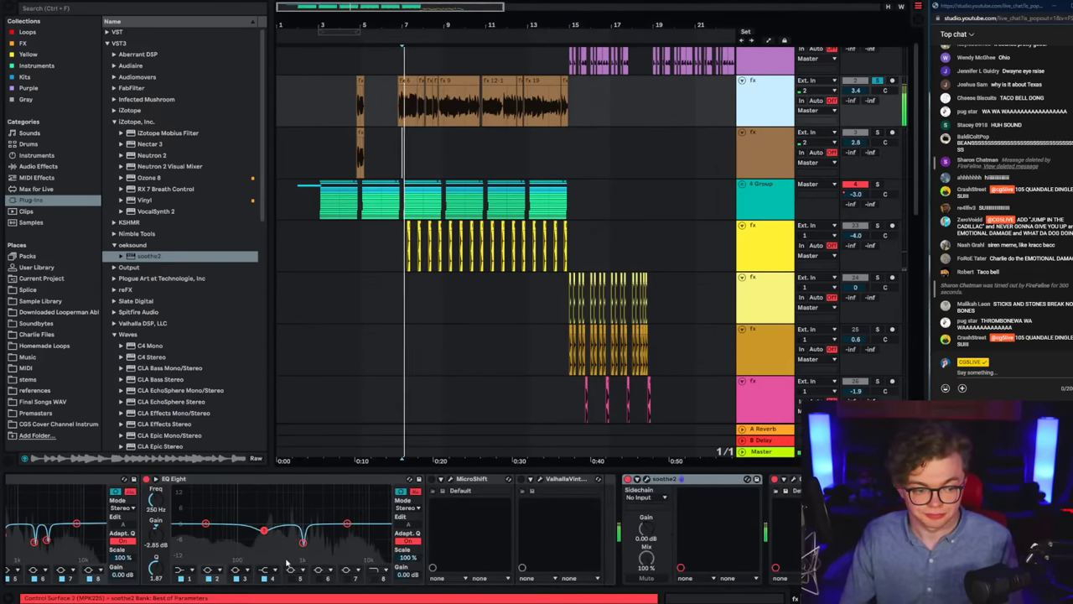
click(412, 106)
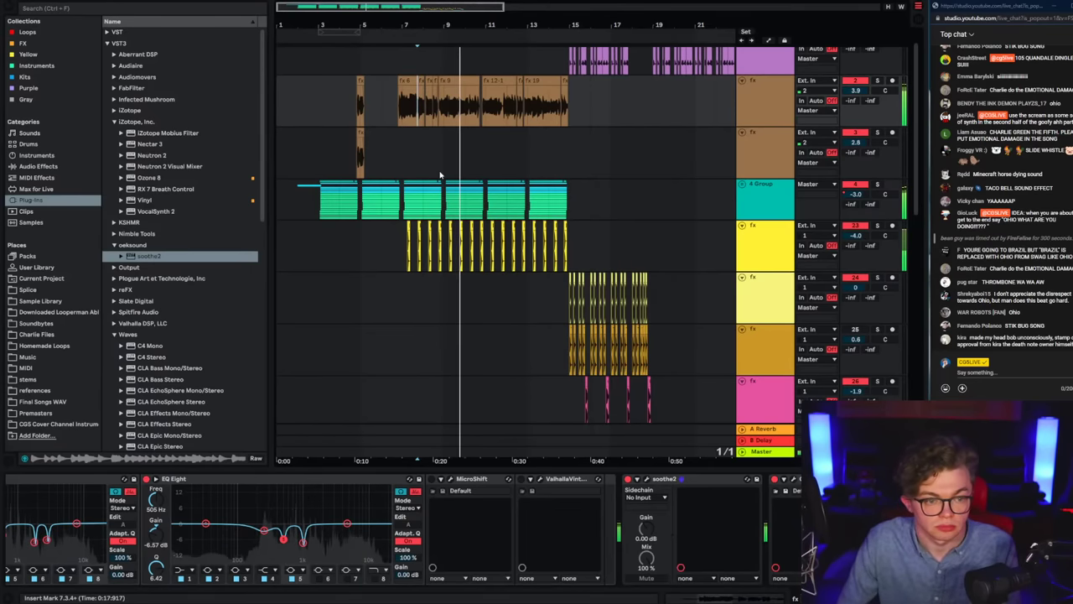
Step: Delete the vocal's last EQ Eight, set its volume to 4.2 dB and a low band of the preceding EQ Eight to 267 Hz, -6.57 dB
click(171, 482)
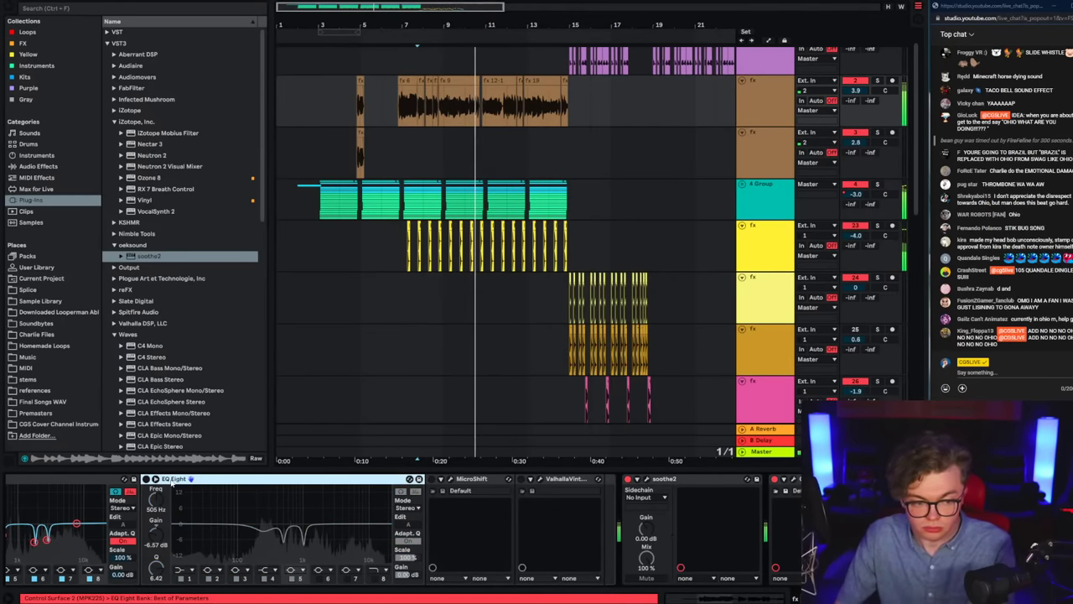
key(Delete)
key(ctrl+z)
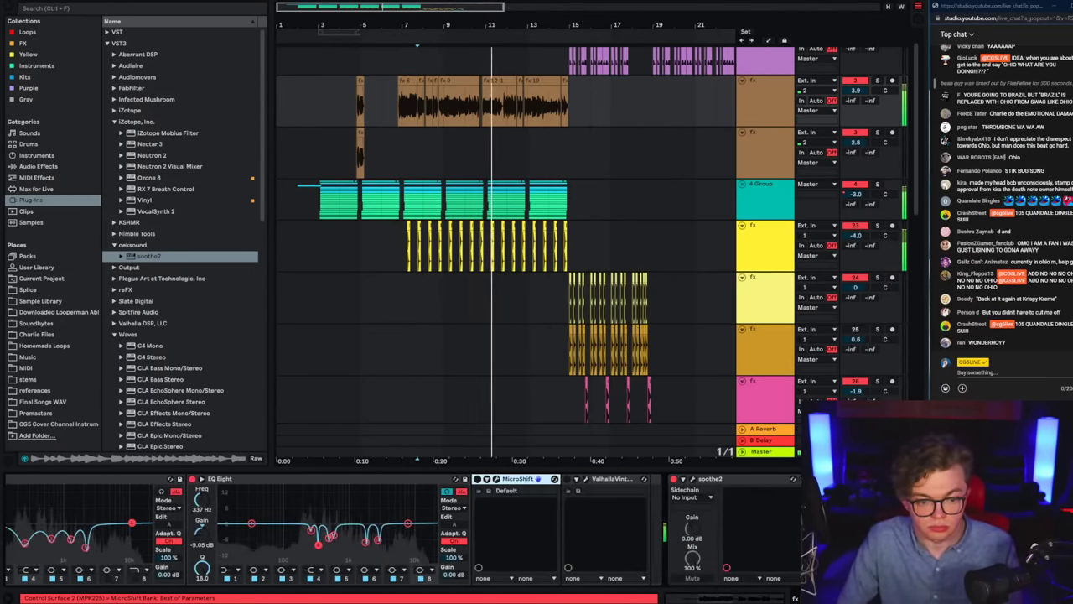
click(780, 110)
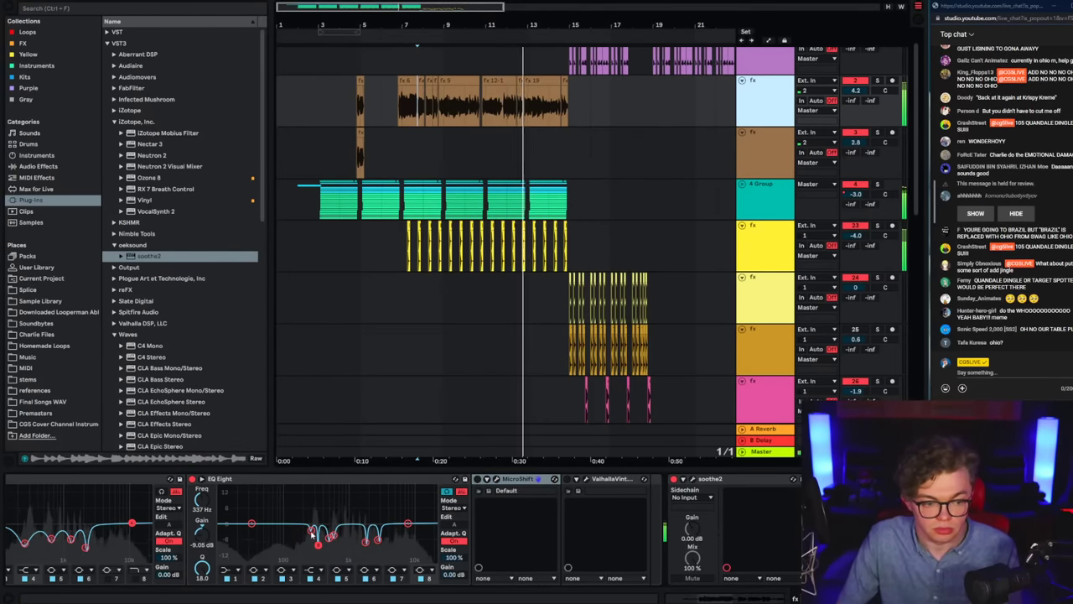
drag(311, 531, 312, 539)
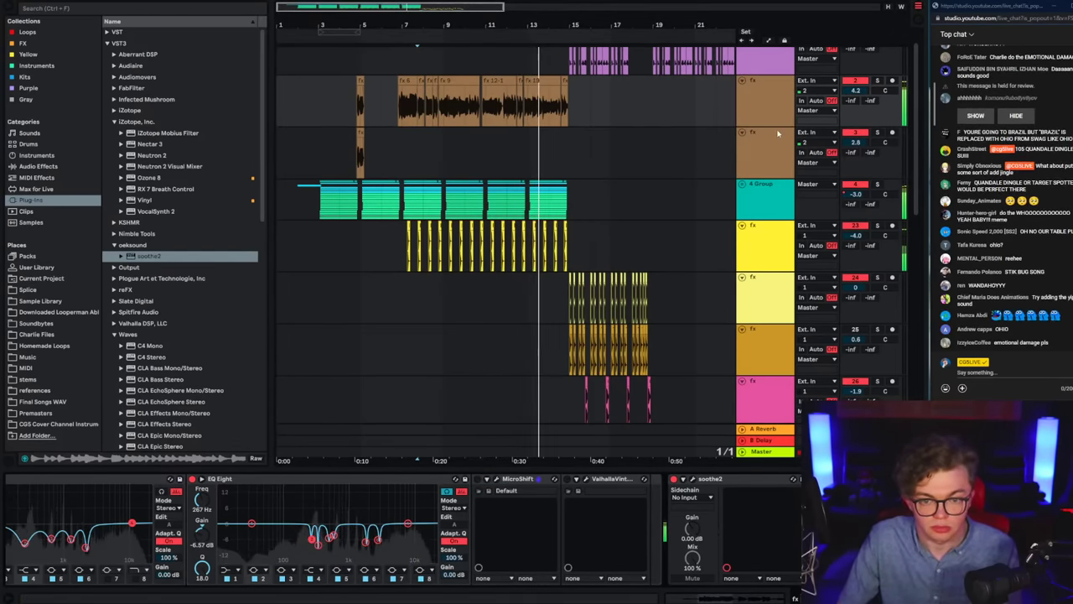
click(781, 120)
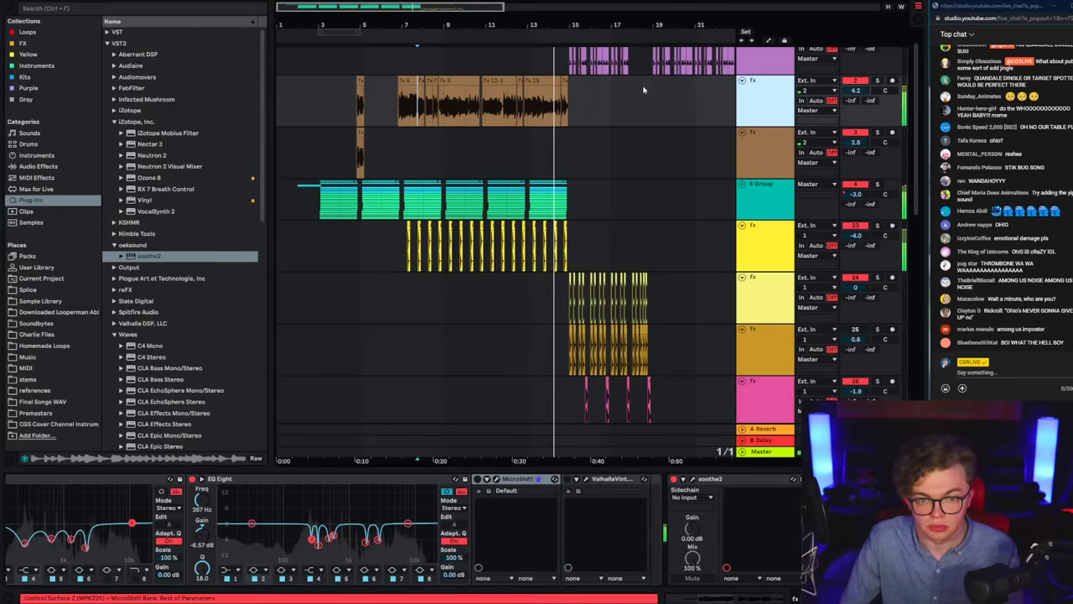
Step: Replay the vocal and sound-effect transition from bar 13 into the bar 15 drop and check the tracks
click(571, 104)
drag(559, 21, 505, 17)
click(445, 135)
click(757, 160)
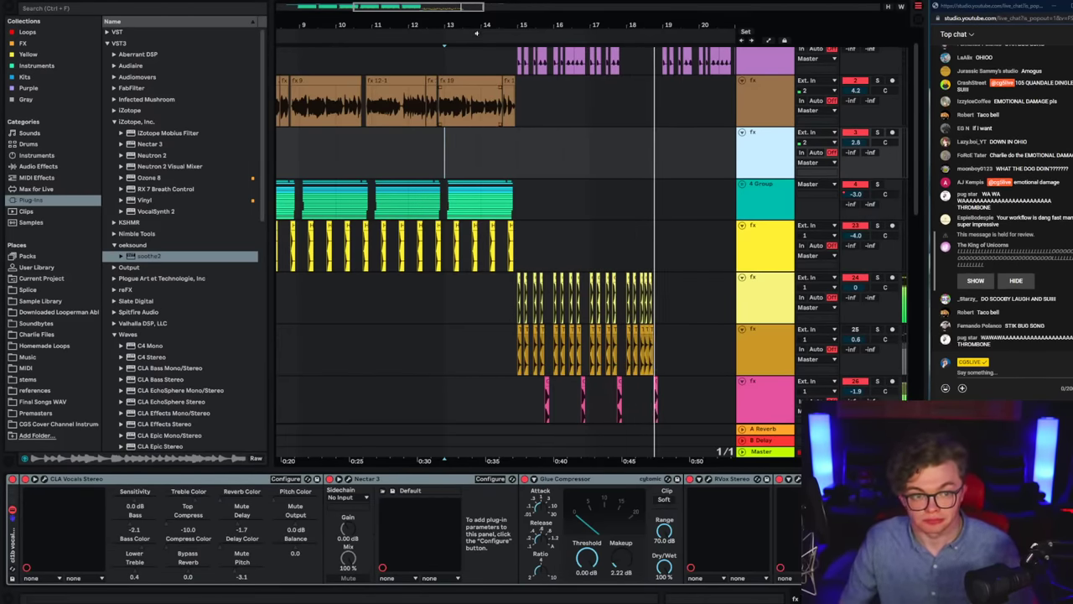
drag(477, 34, 366, 19)
click(378, 165)
scroll(337, 220, down, 2)
click(336, 222)
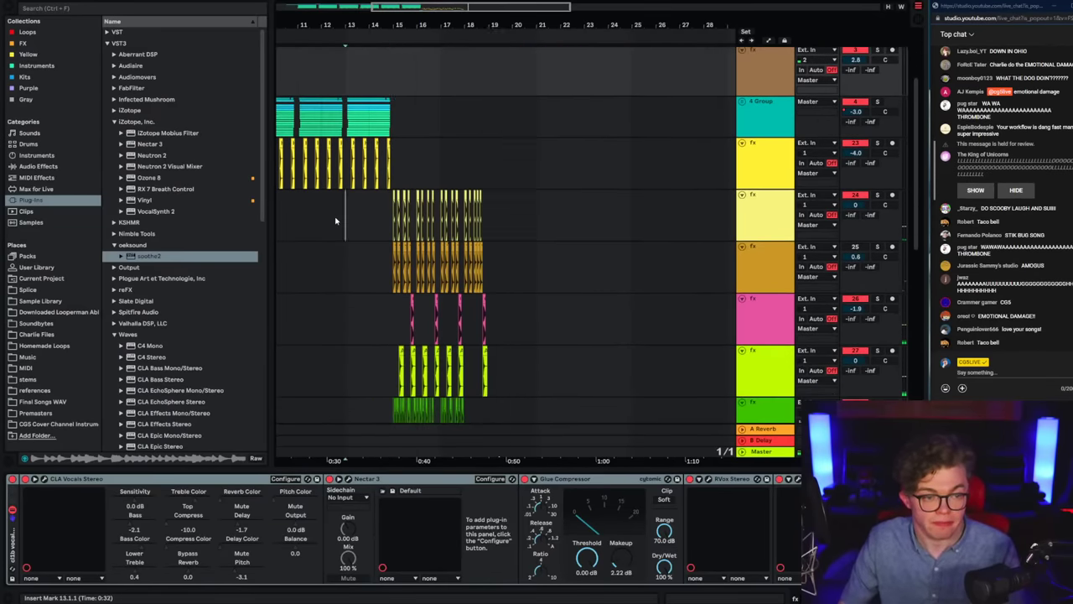
key(space)
scroll(453, 249, up, 2)
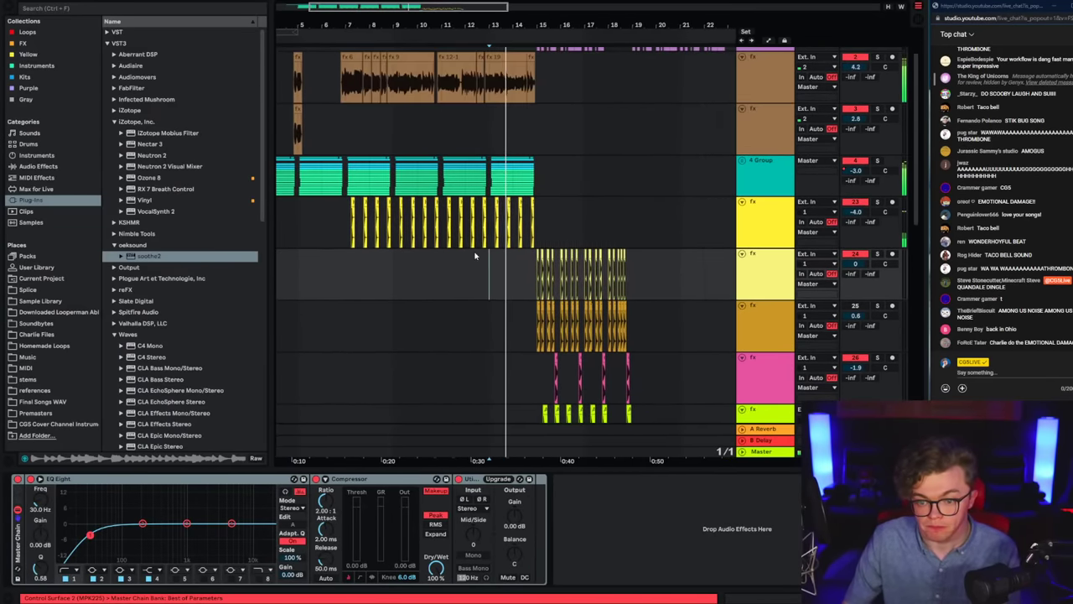
Step: Replay the vocal section from bar 7 and again from bar 8 through the bar 15 drop
scroll(475, 256, up, 1)
click(342, 63)
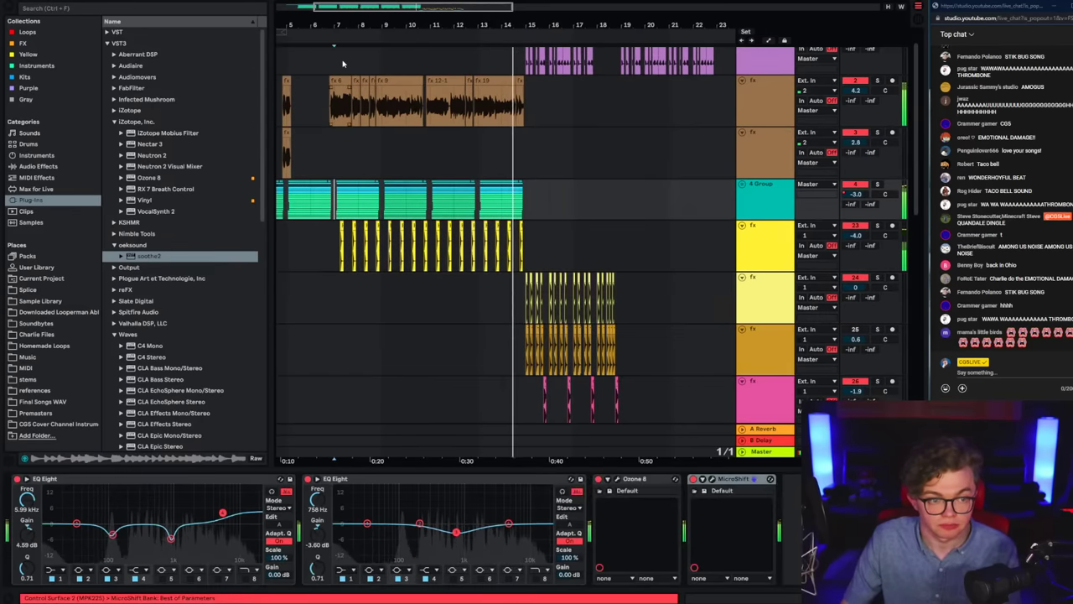
drag(342, 30, 342, 47)
click(358, 154)
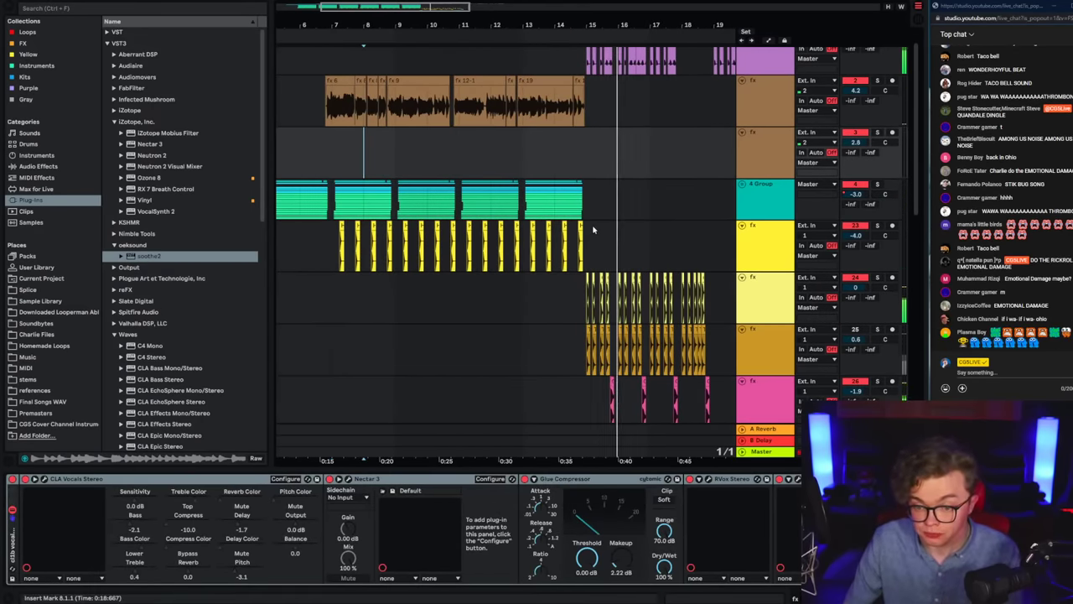
scroll(588, 226, up, 1)
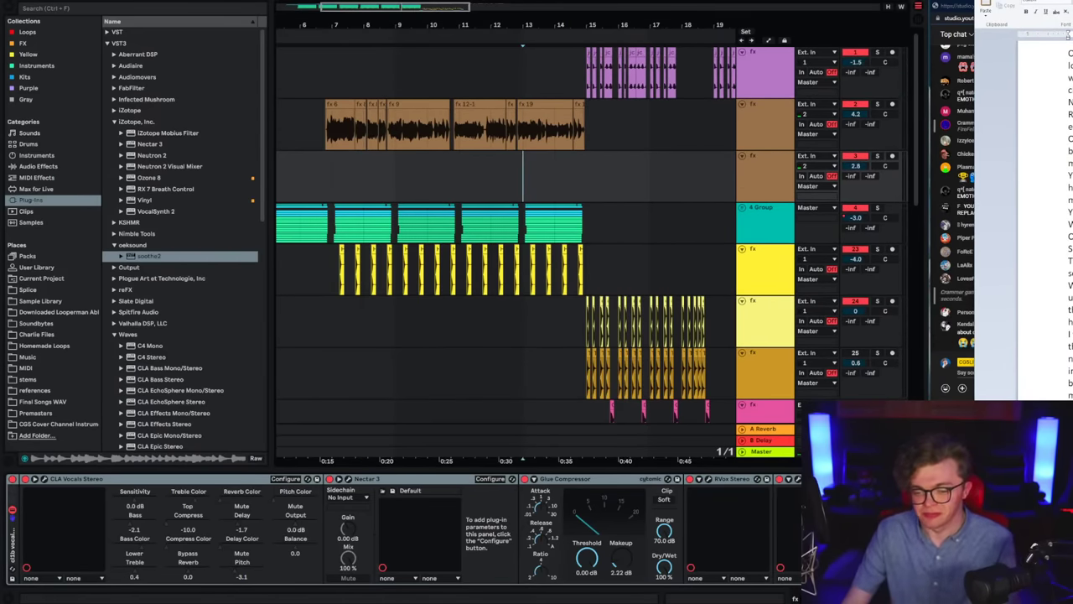
Step: Arm vocal track 3 for recording, play from bar 13 into the drop and hide the browser
click(759, 207)
click(756, 189)
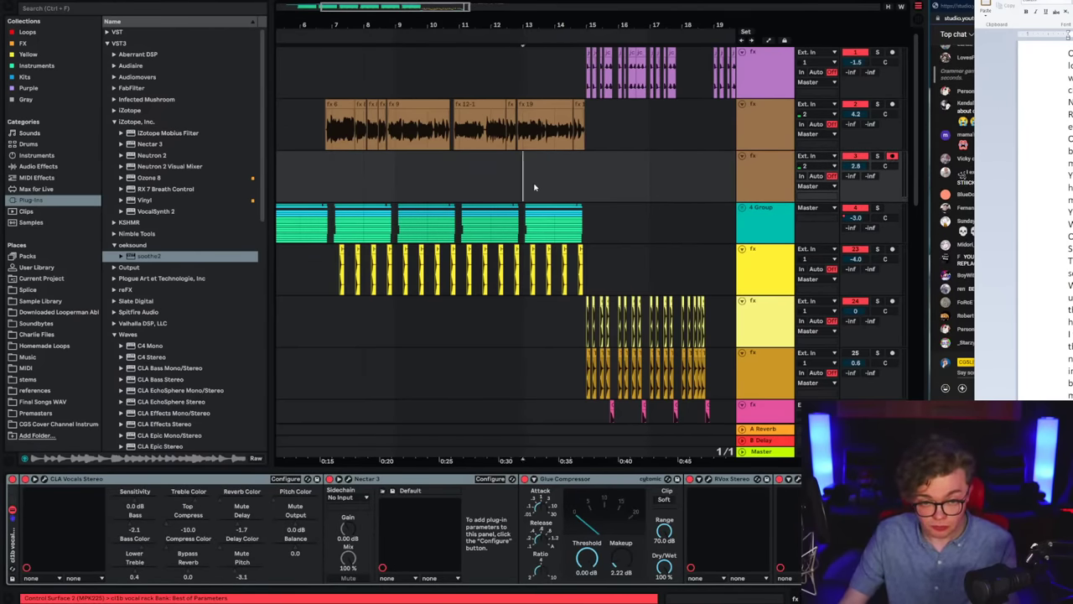
key(space)
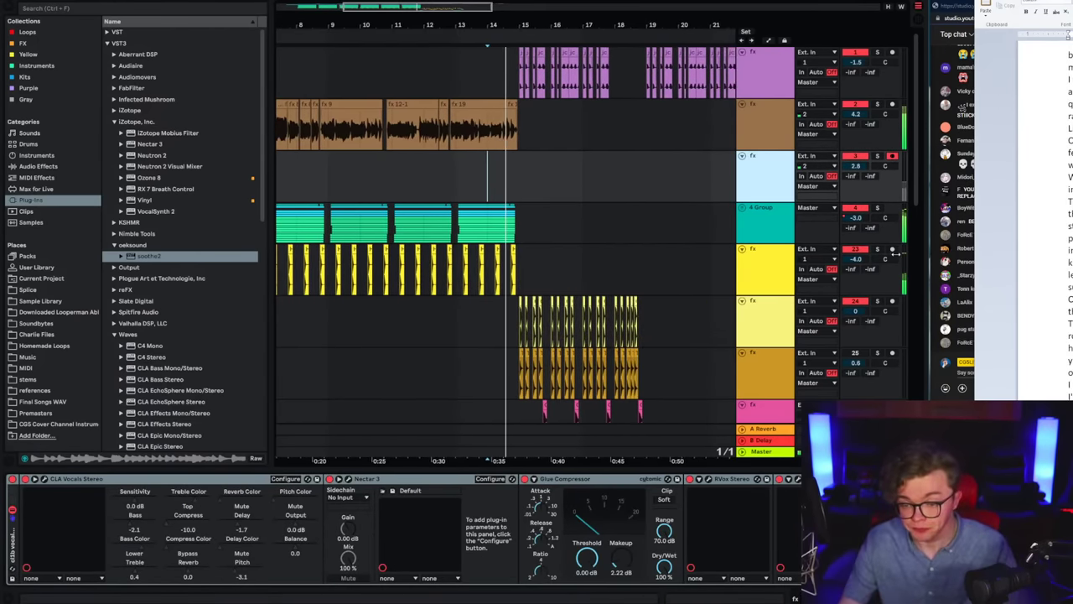
double_click(966, 342)
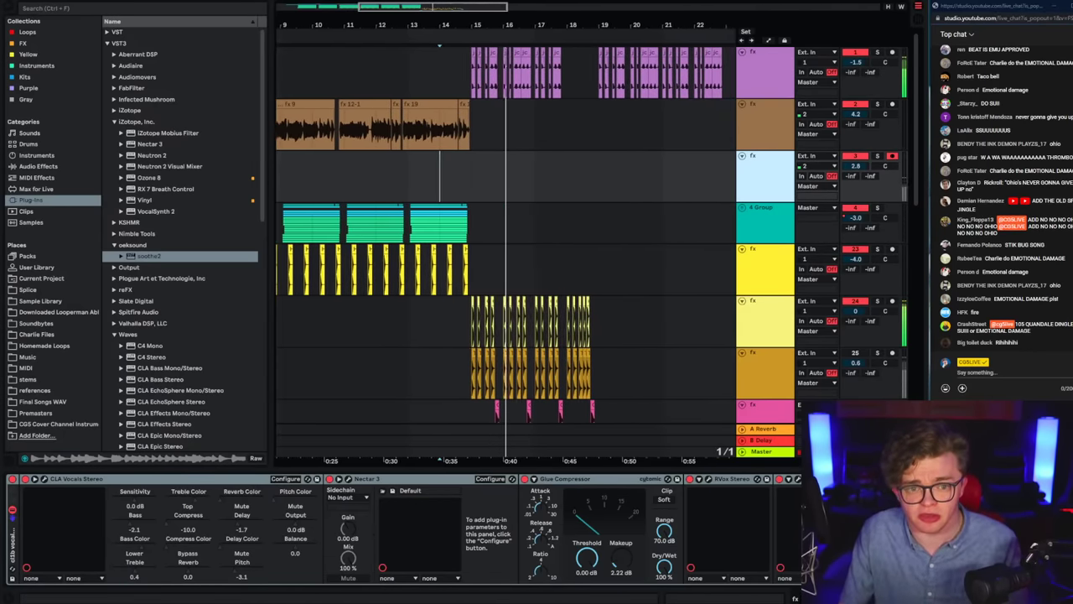
key(ctrl+alt+b)
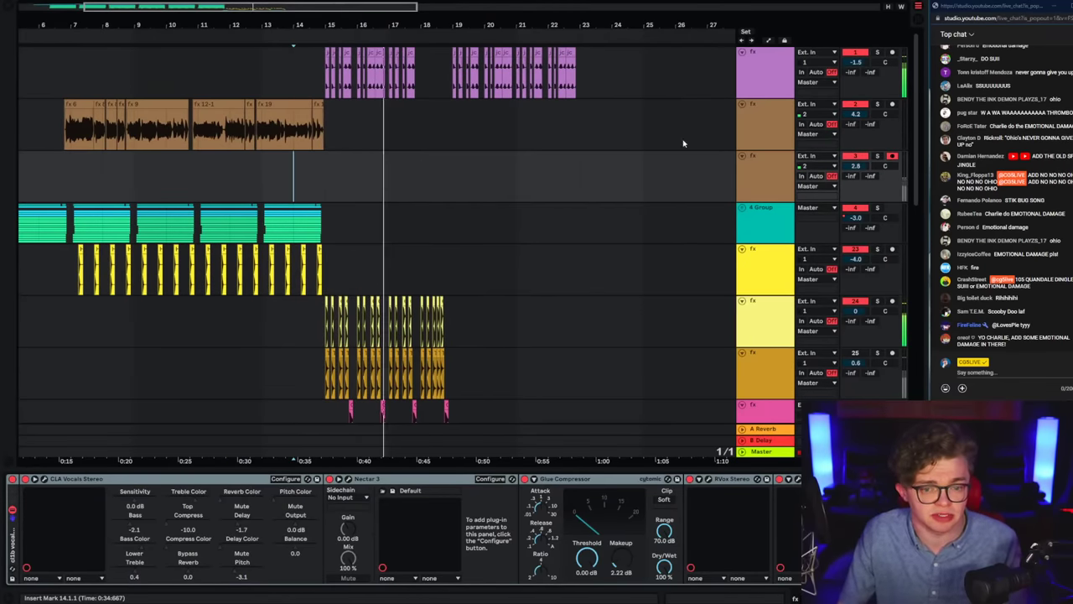
Step: Replay from bar 14, compare the effect chains of vocal tracks 2 and 3, and search the lyrics document for "can't even"
click(763, 183)
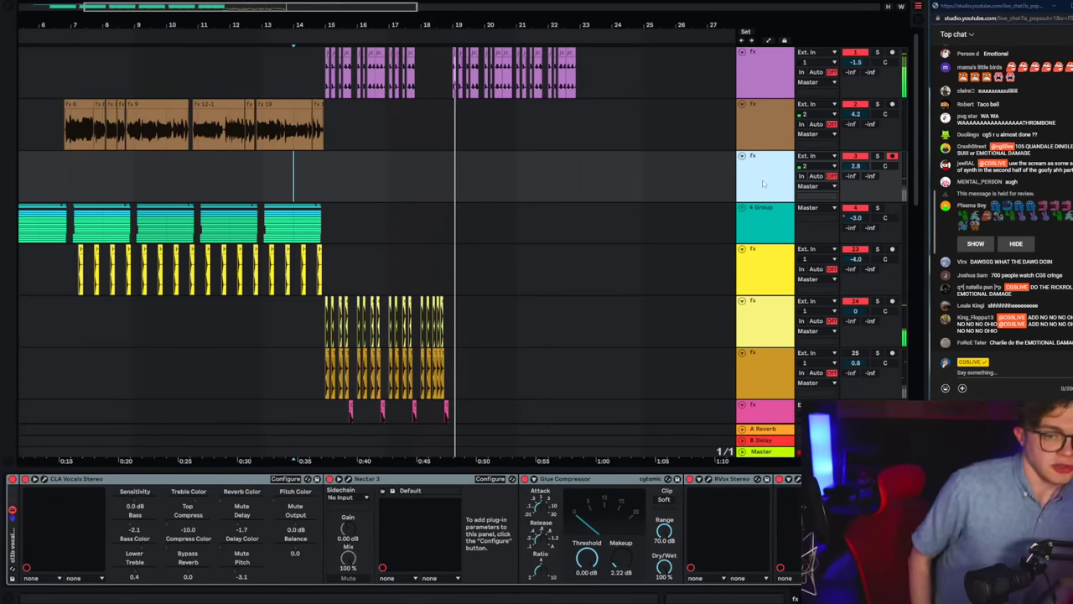
key(Up)
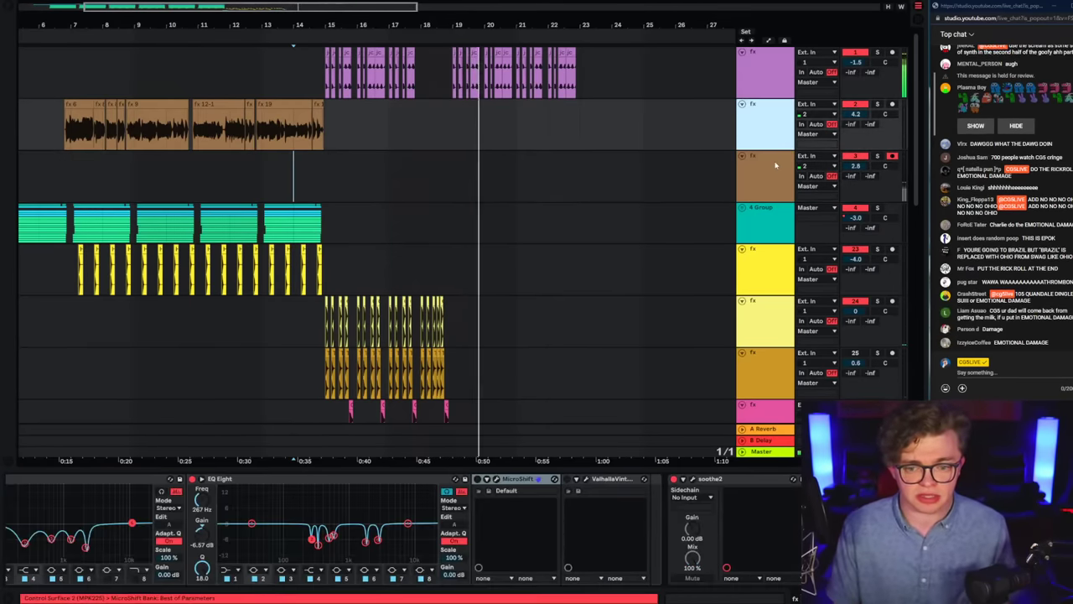
click(775, 166)
click(293, 180)
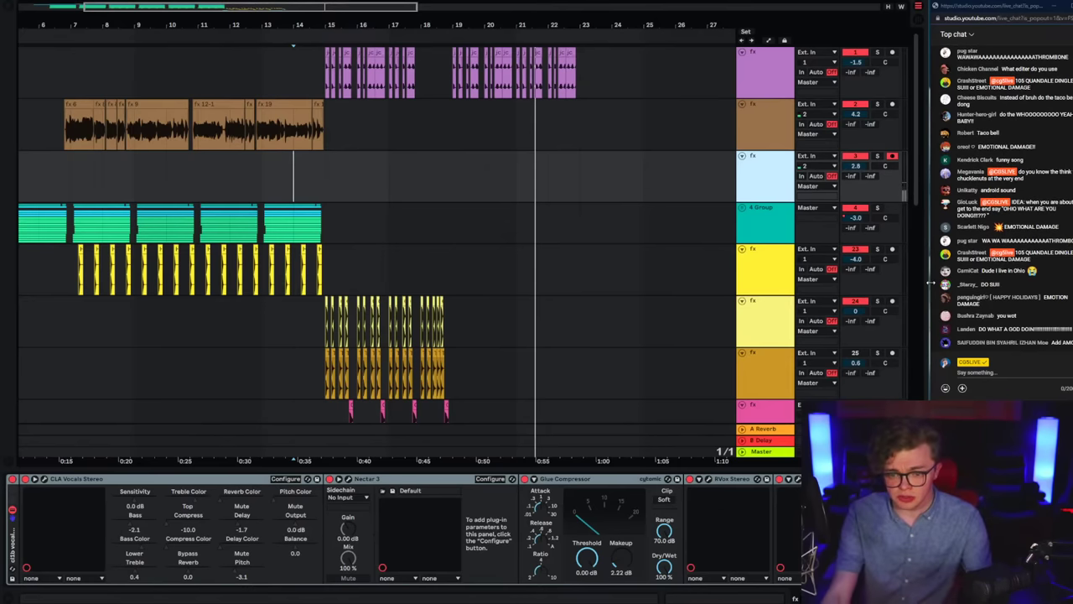
key(space)
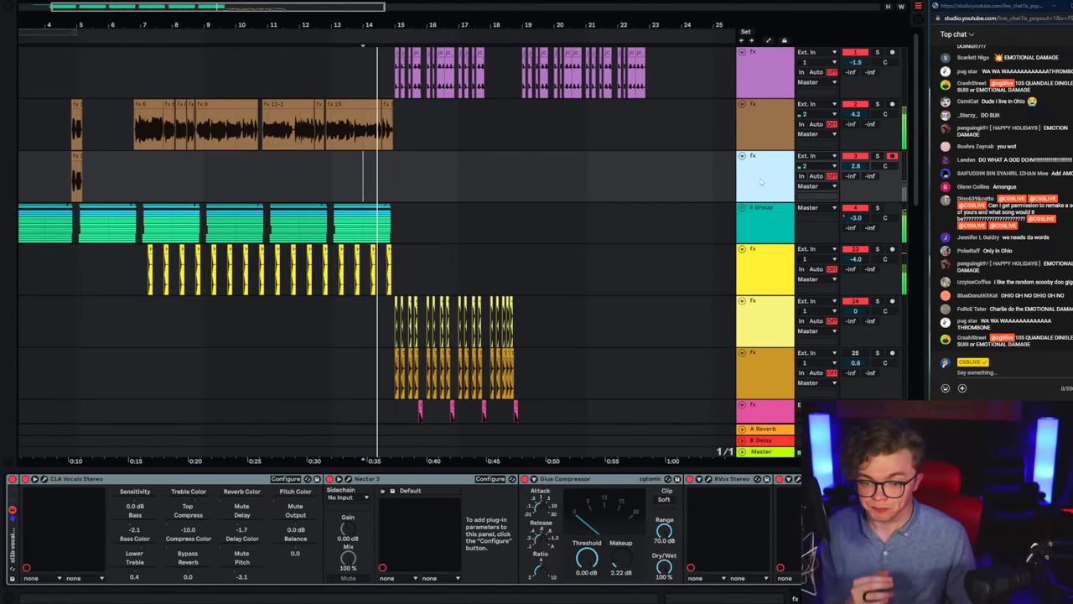
click(878, 104)
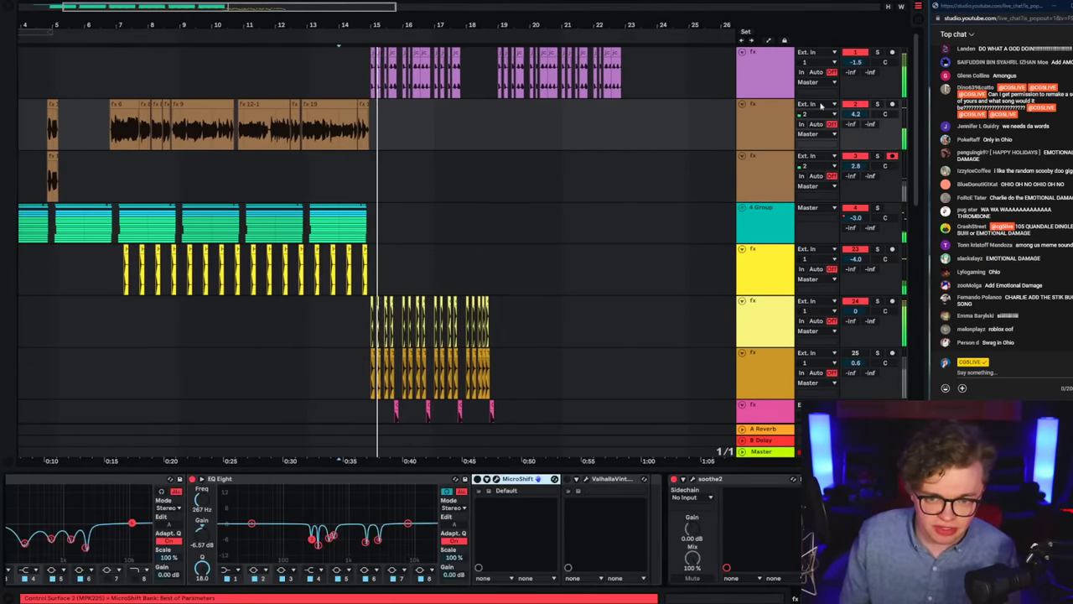
click(761, 159)
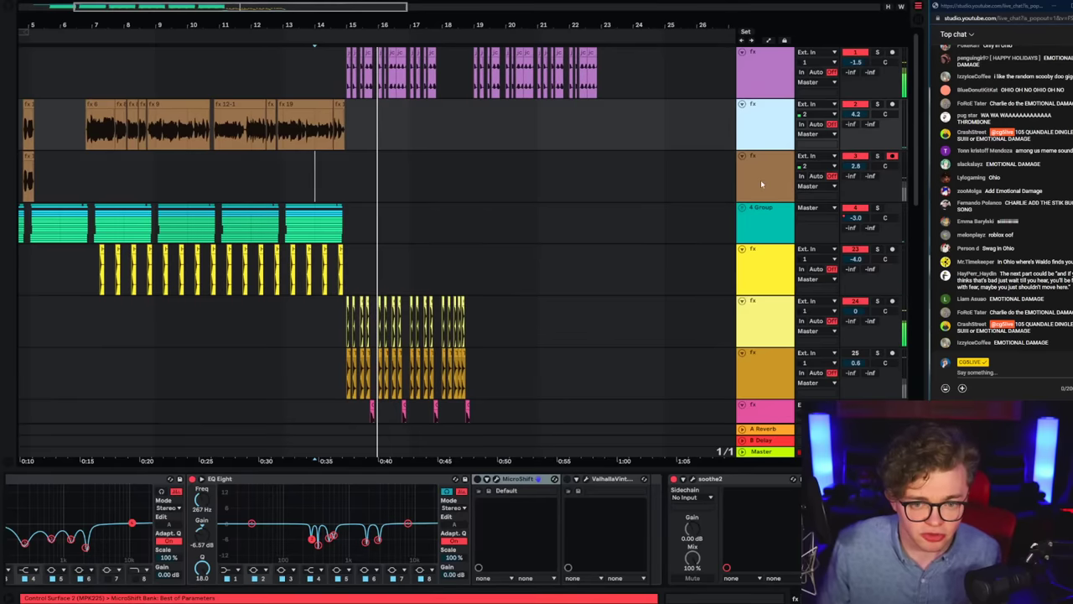
click(760, 146)
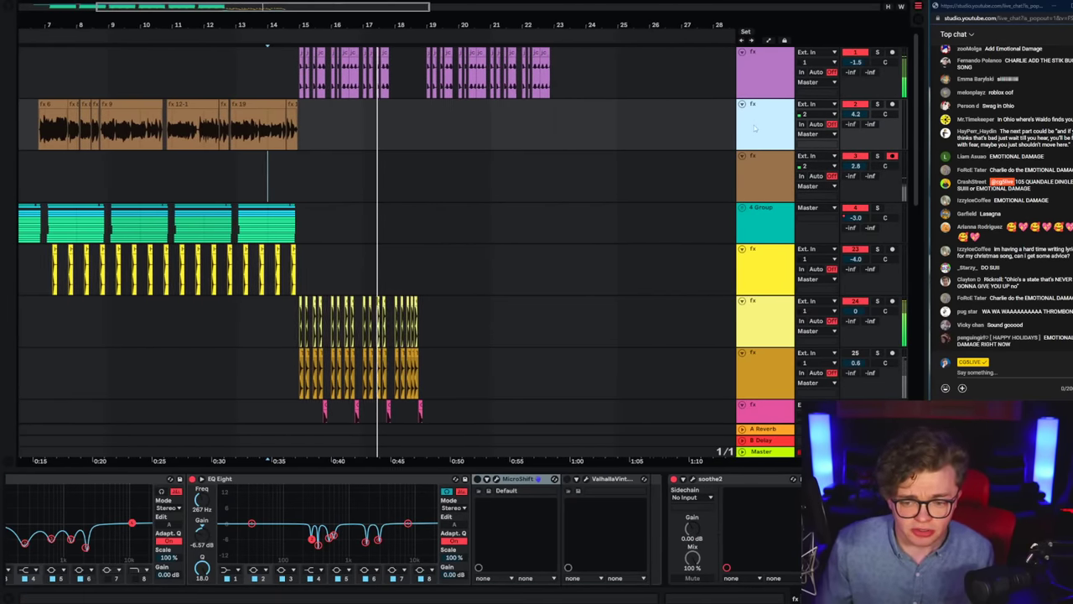
click(766, 168)
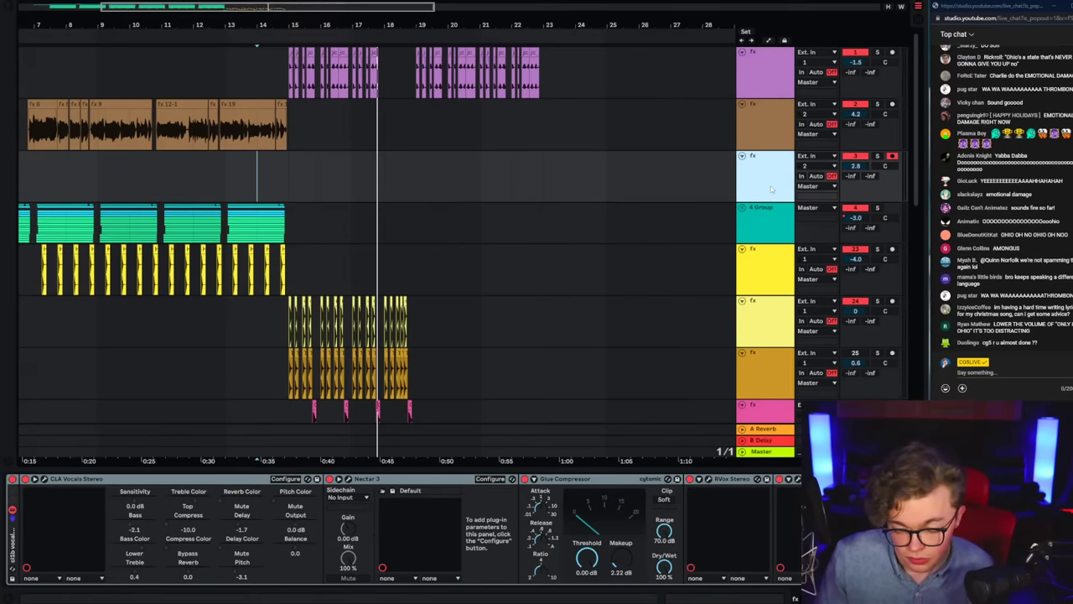
key(alt+Tab)
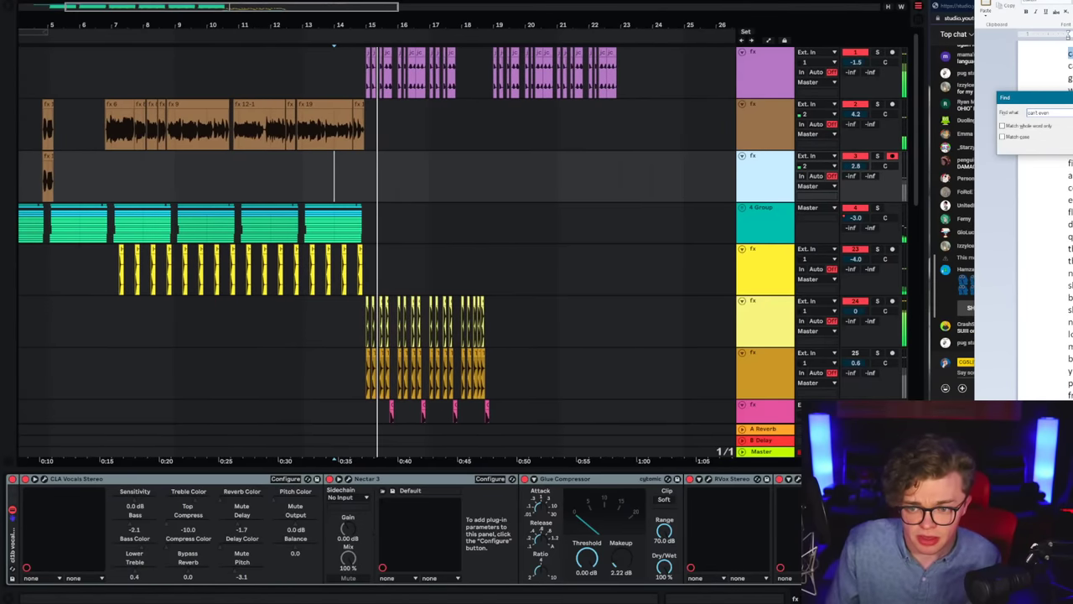
key(Escape)
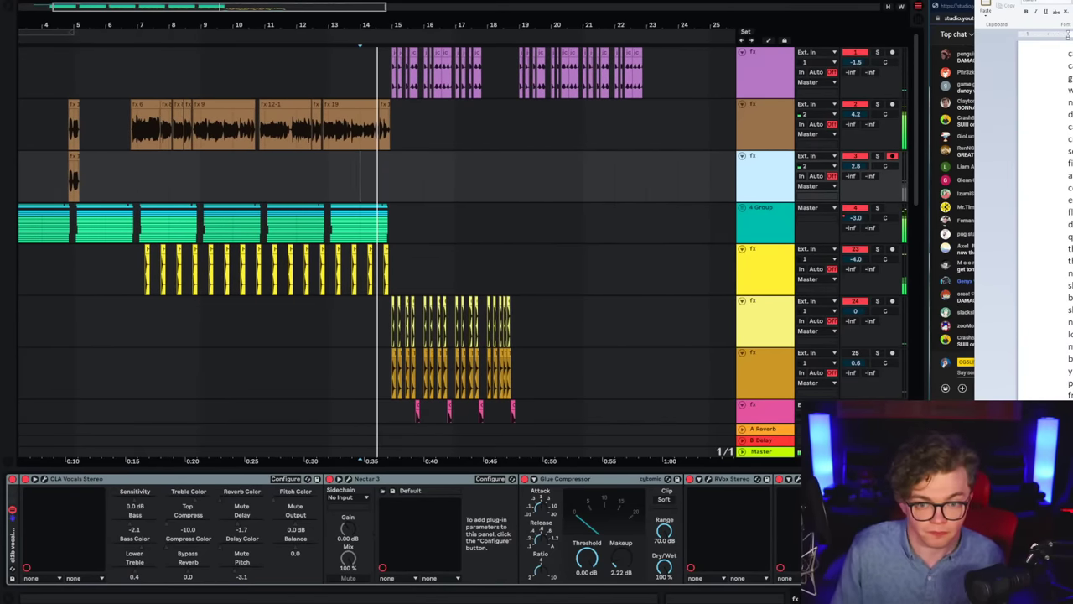
Step: Solo vocal track 2 and insert a new EQ Eight before its MicroShift device
click(878, 104)
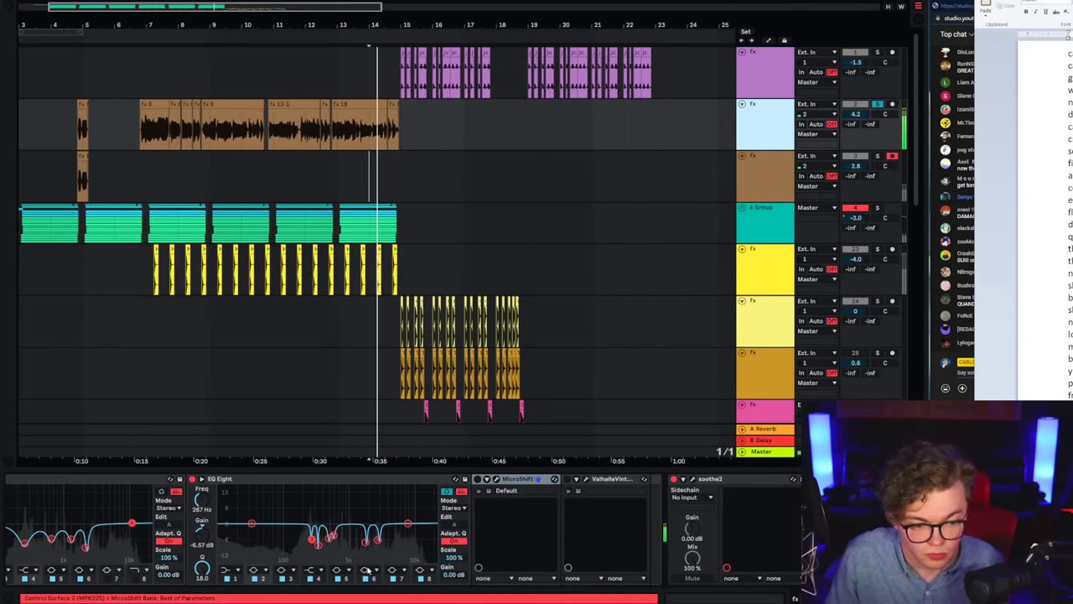
key(ctrl+alt+b)
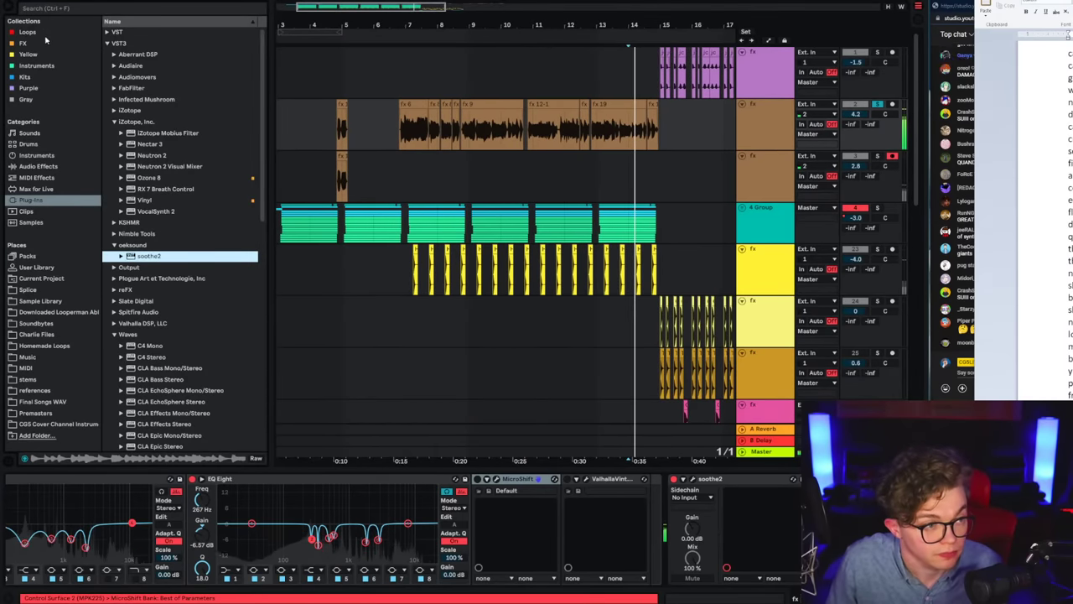
click(50, 168)
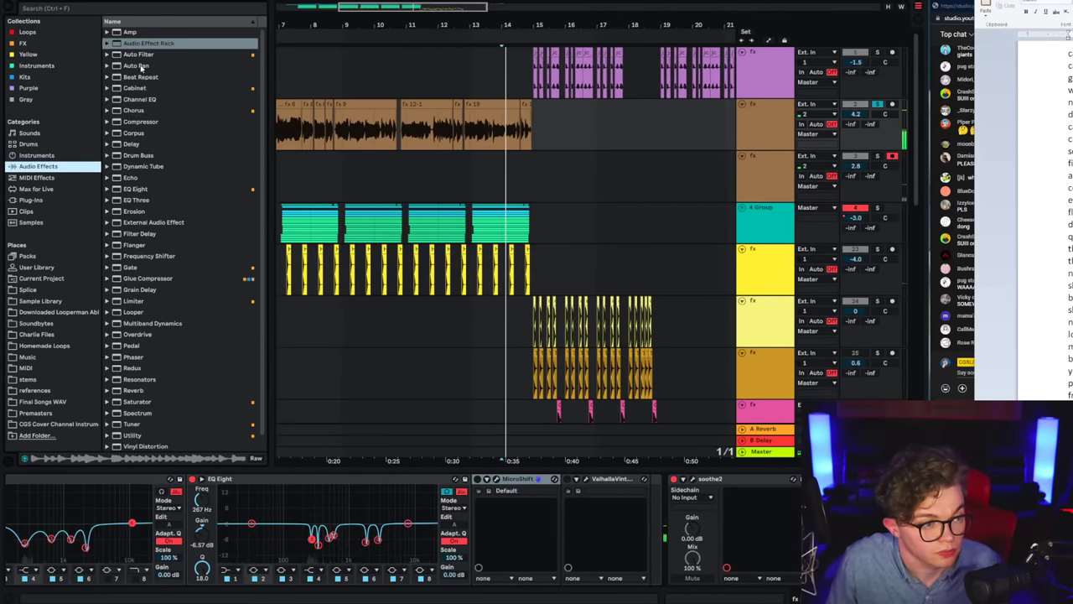
click(136, 189)
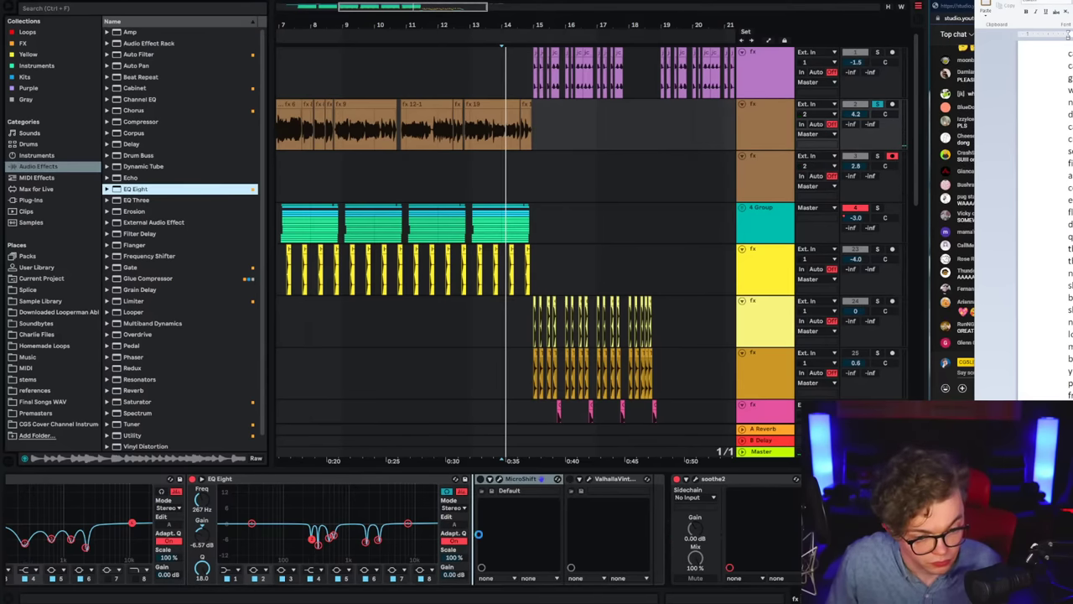
drag(478, 533, 480, 535)
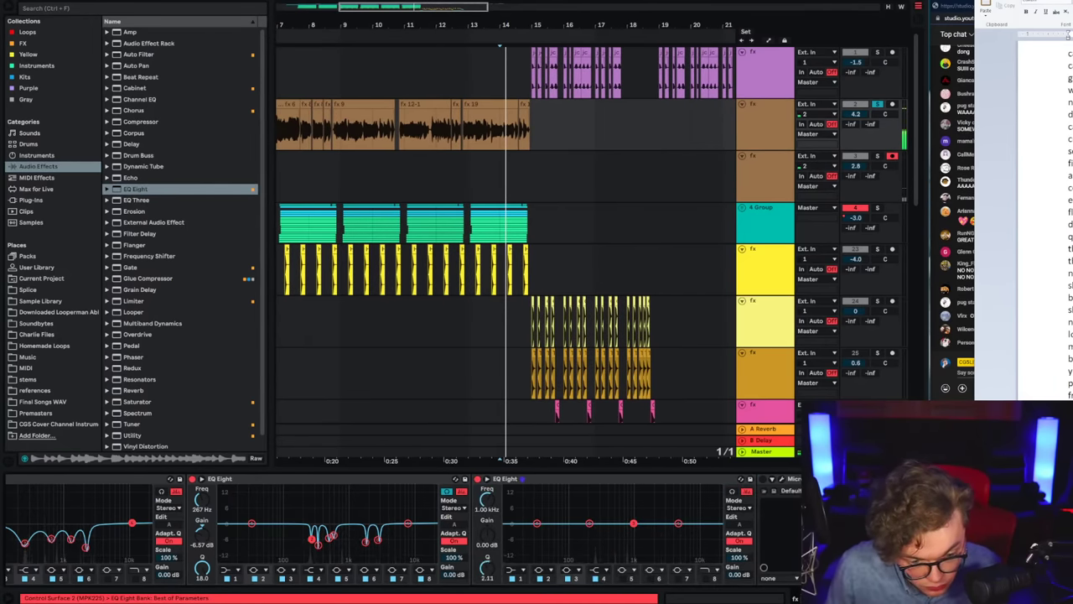
Step: Add a narrow -5.33 dB cut at 774 Hz with Q 10.1 in the new EQ Eight and unsolo the vocal
mouse_move(632, 523)
mouse_down()
mouse_move(627, 488)
mouse_move(627, 536)
mouse_up()
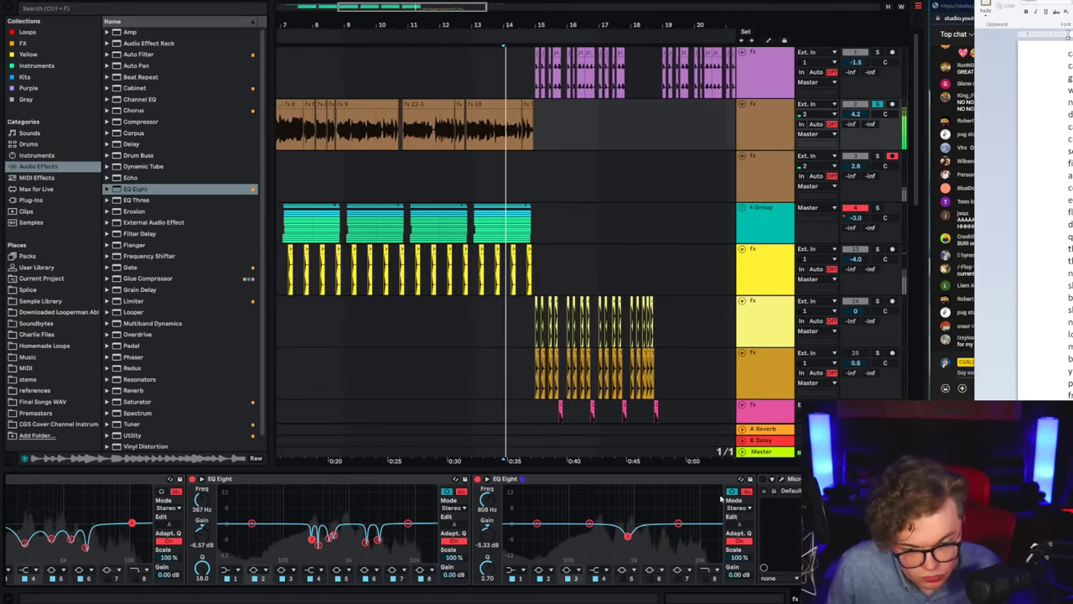
mouse_move(627, 535)
mouse_down()
mouse_move(626, 511)
mouse_move(626, 543)
mouse_up()
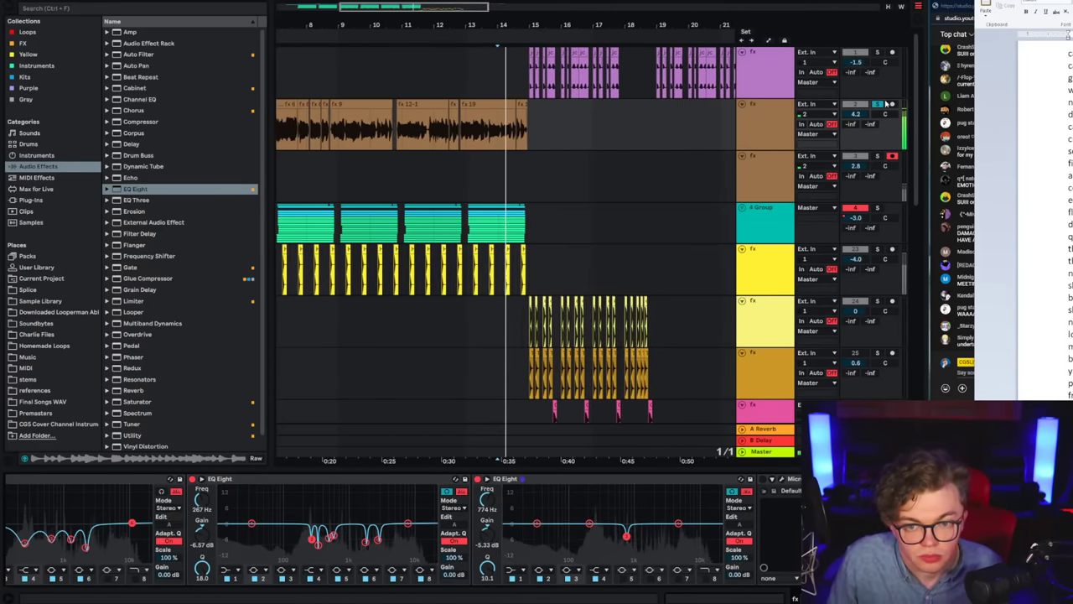
click(761, 121)
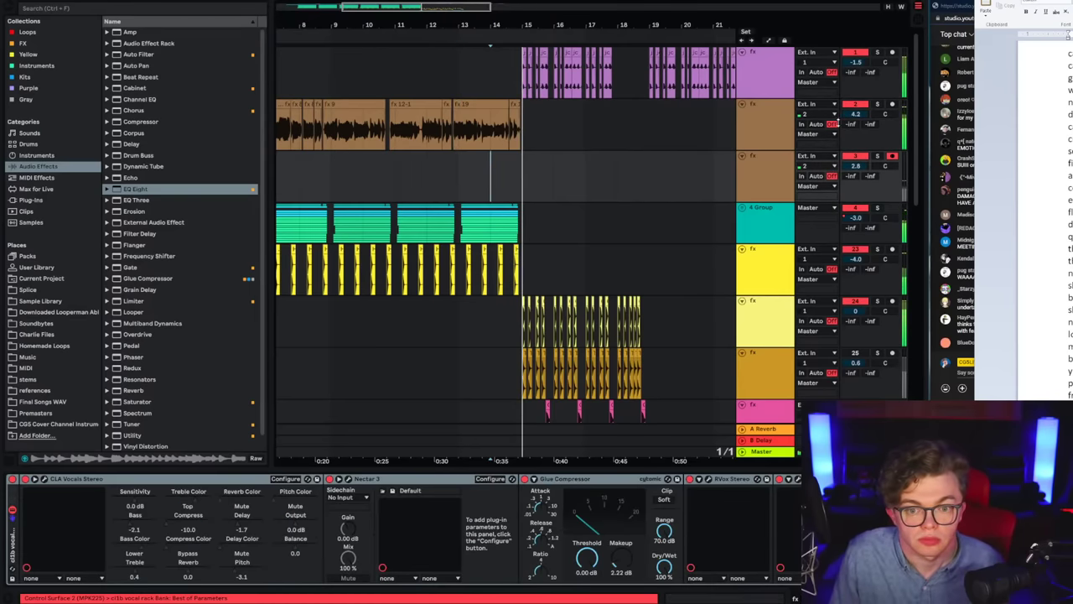
Step: Delete vocal track 3, duplicate vocal track 2 in its place and remove all clips from the copy
click(779, 165)
key(Delete)
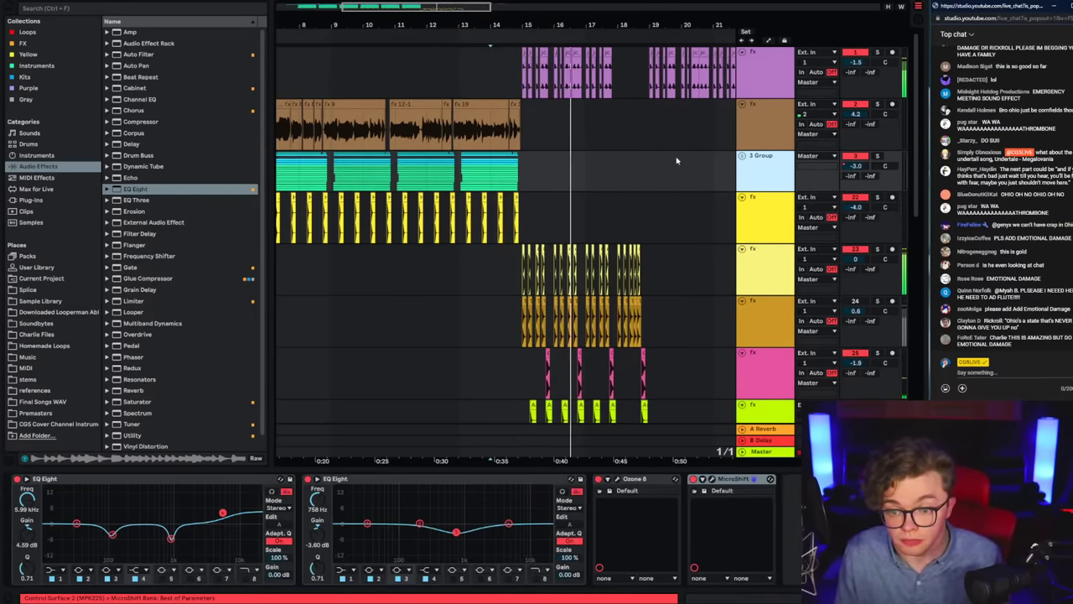
click(768, 134)
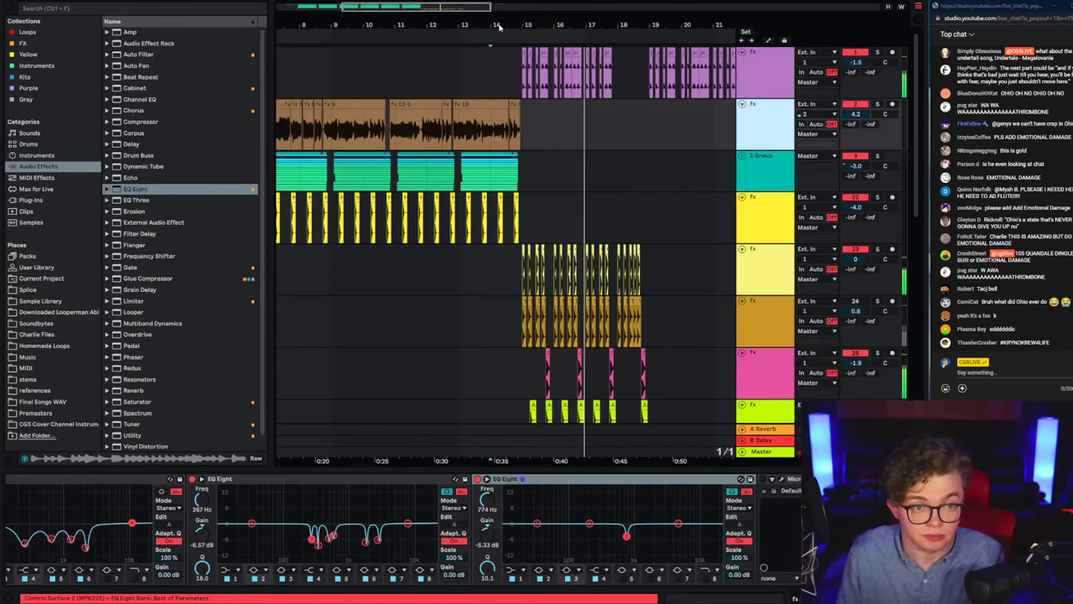
key(ctrl+d)
drag(505, 25, 506, 2)
drag(460, 178, 297, 180)
key(Delete)
click(409, 194)
key(plus)
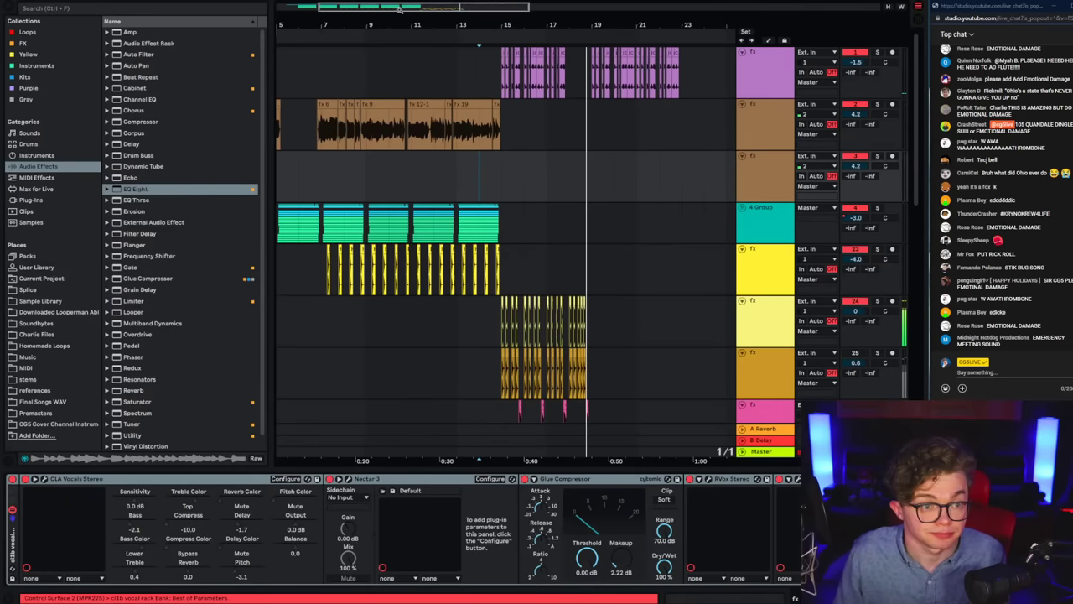
Step: Hide the browser, replay the vocal from bar 13 and bring up the lyrics document
click(14, 7)
click(241, 180)
click(199, 175)
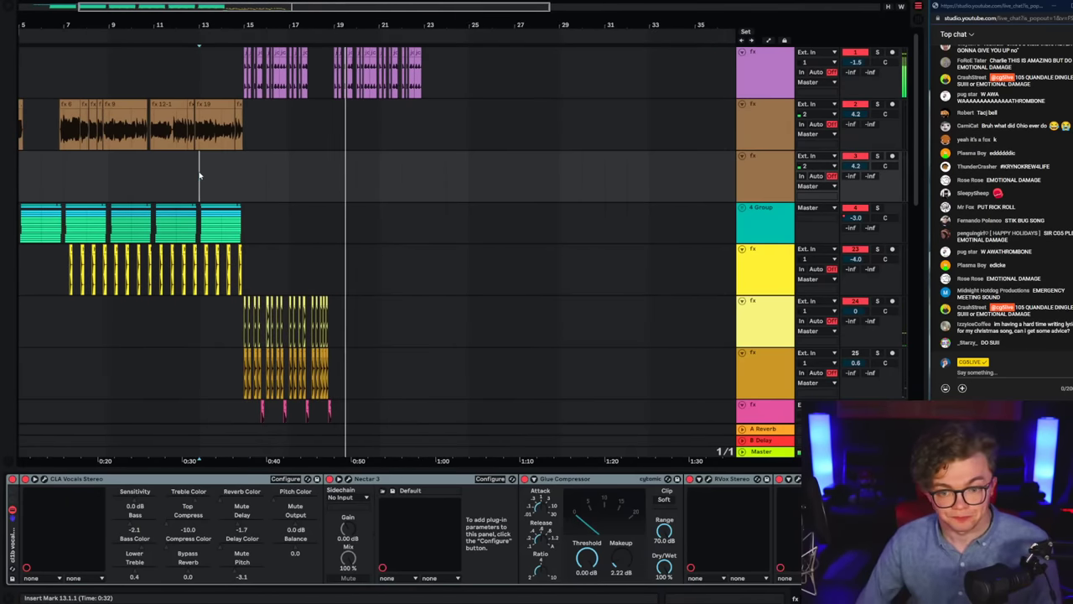
key(space)
key(space)
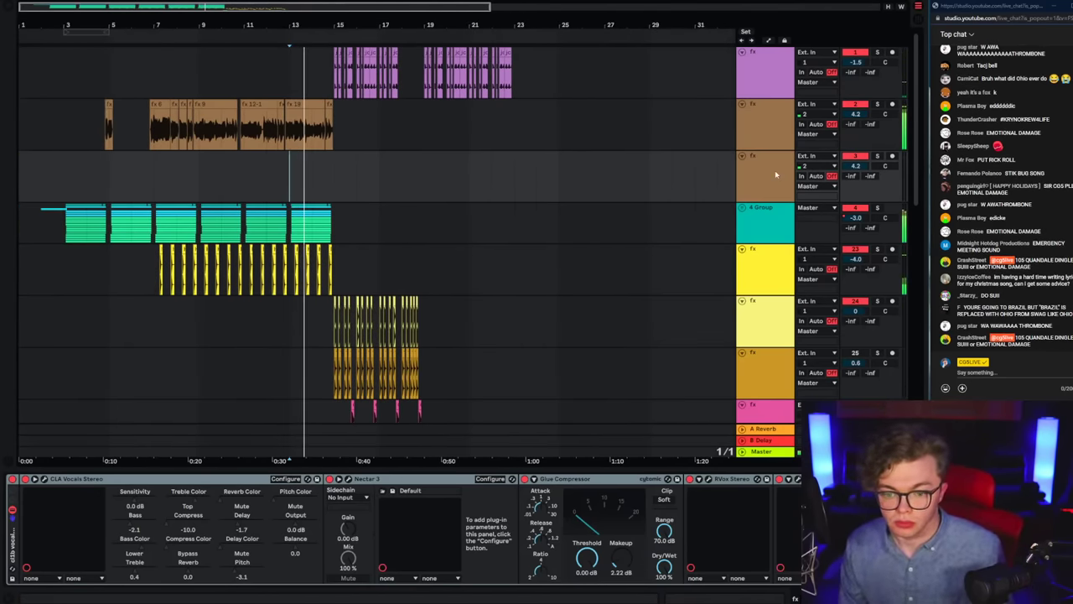
click(763, 134)
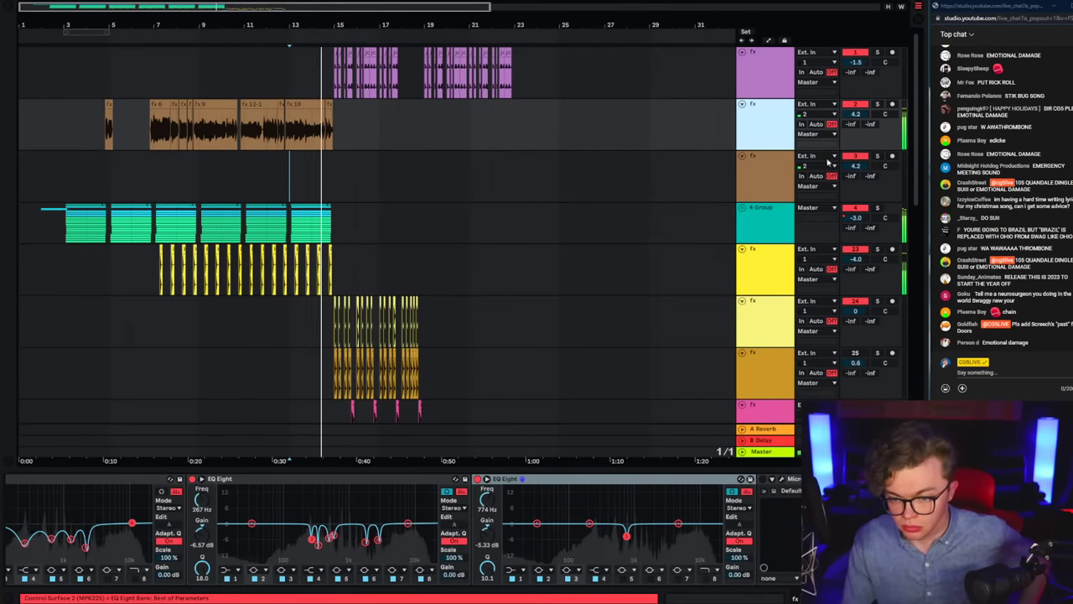
key(alt+Tab)
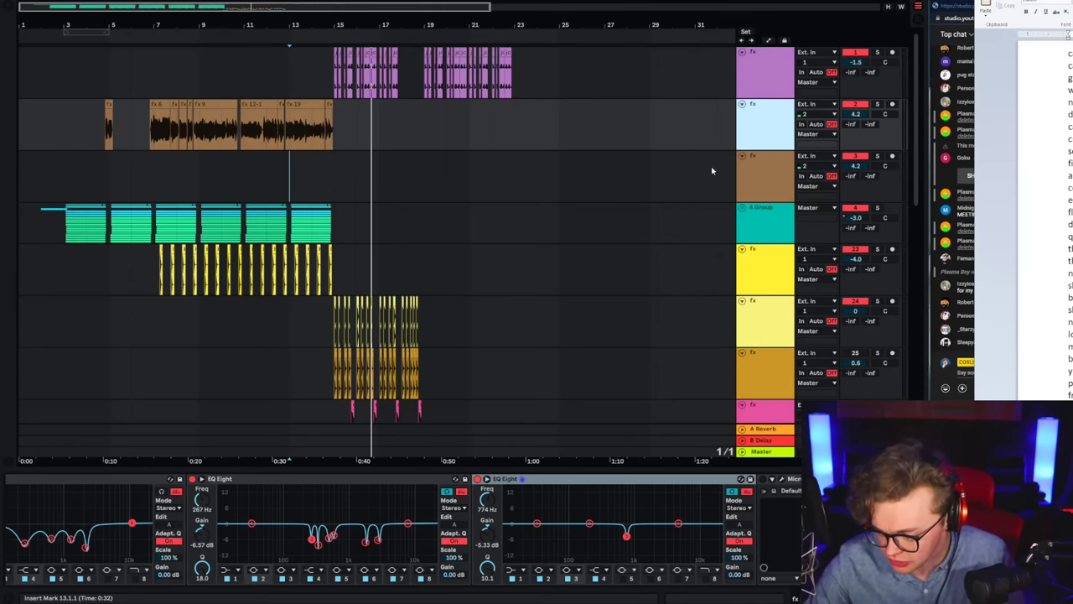
Step: Arm the empty vocal track 3, record a take from about bar 13 to bar 17 and play it back
click(777, 180)
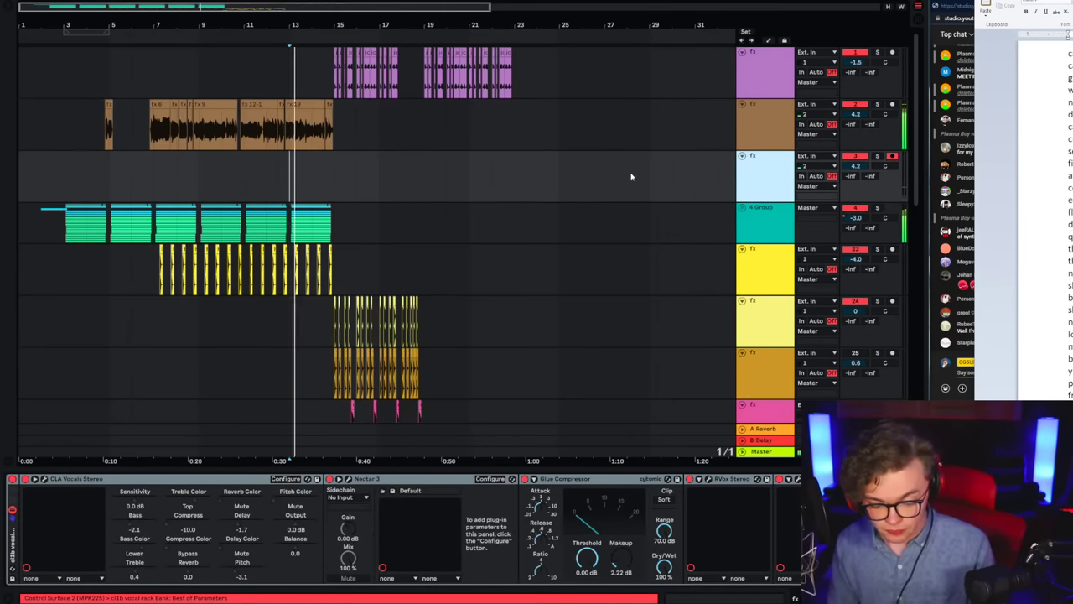
key(F9)
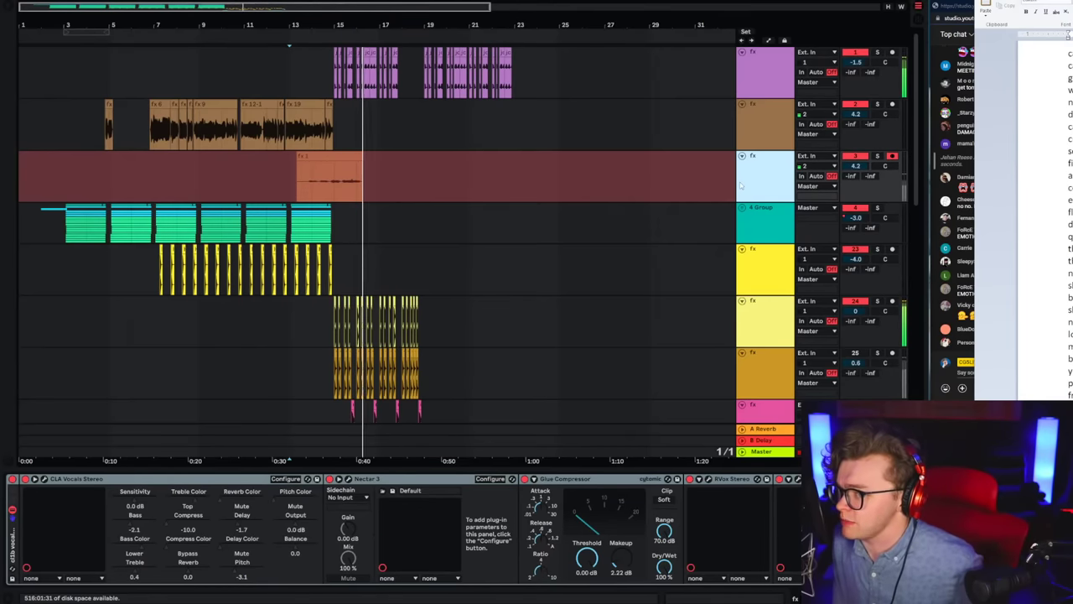
key(space)
key(space)
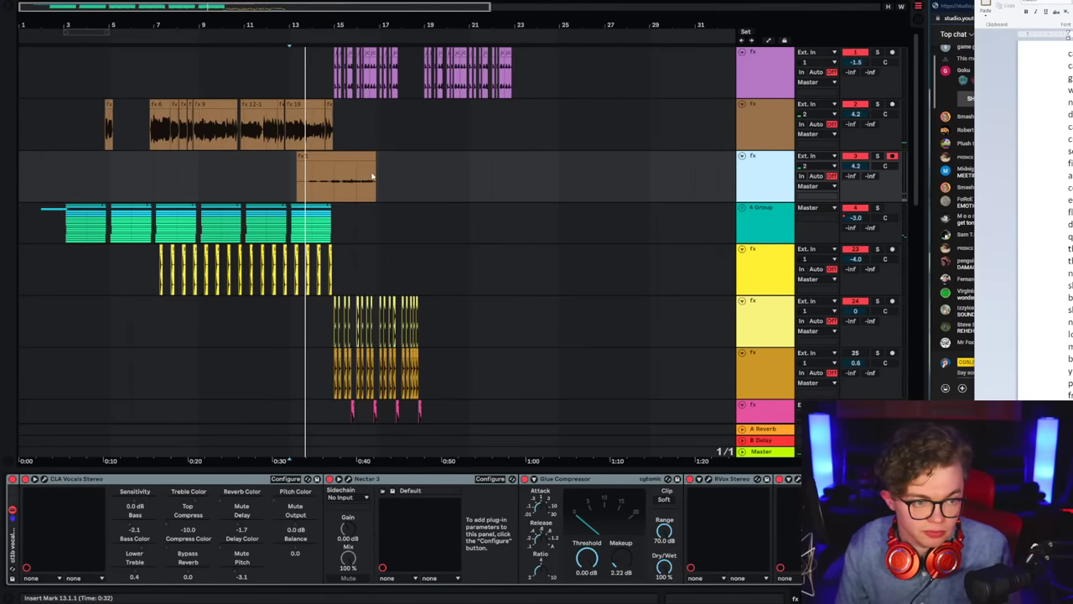
Step: Boost the new vocal take's clip gain on track 3 to 19.8 dB while playing it back
click(343, 155)
drag(95, 549, 98, 534)
key(space)
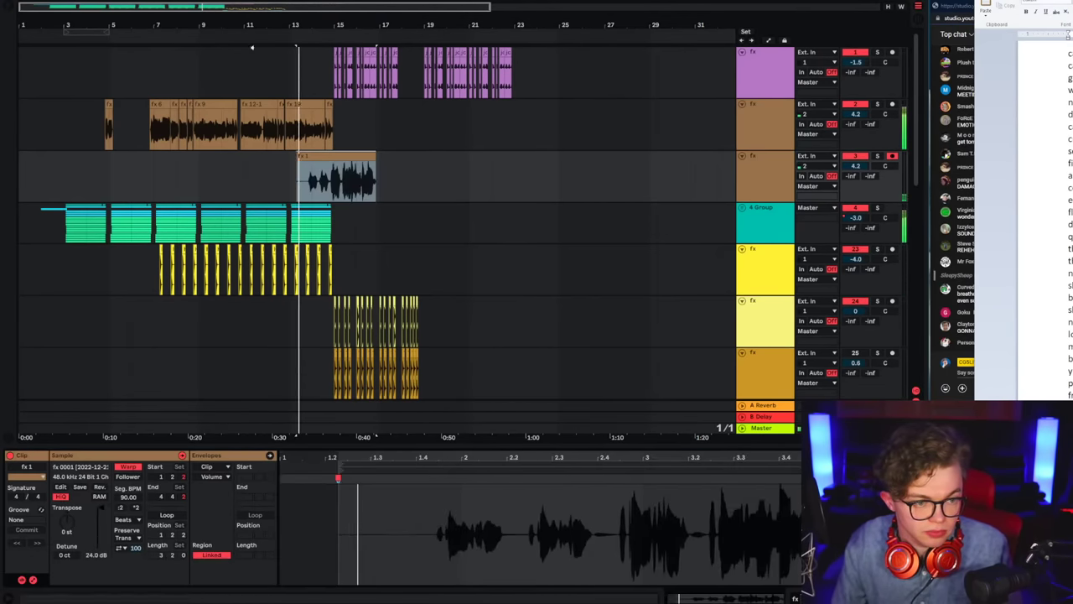
key(plus)
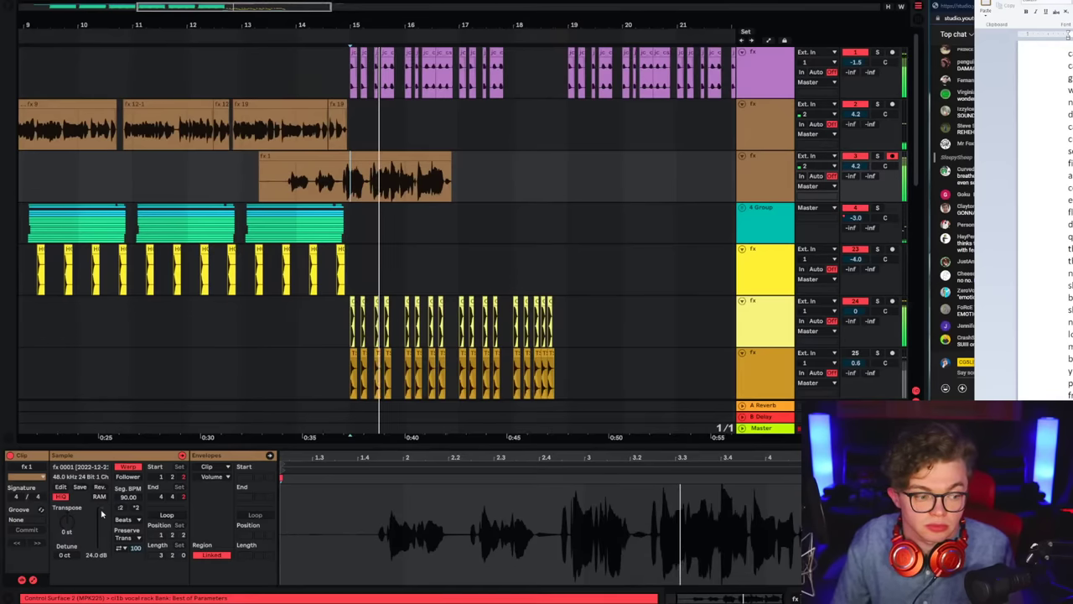
drag(102, 514, 99, 522)
Step: Turn off the arrangement's fixed grid for free-hand clip editing
click(332, 154)
click(243, 187)
right_click(242, 187)
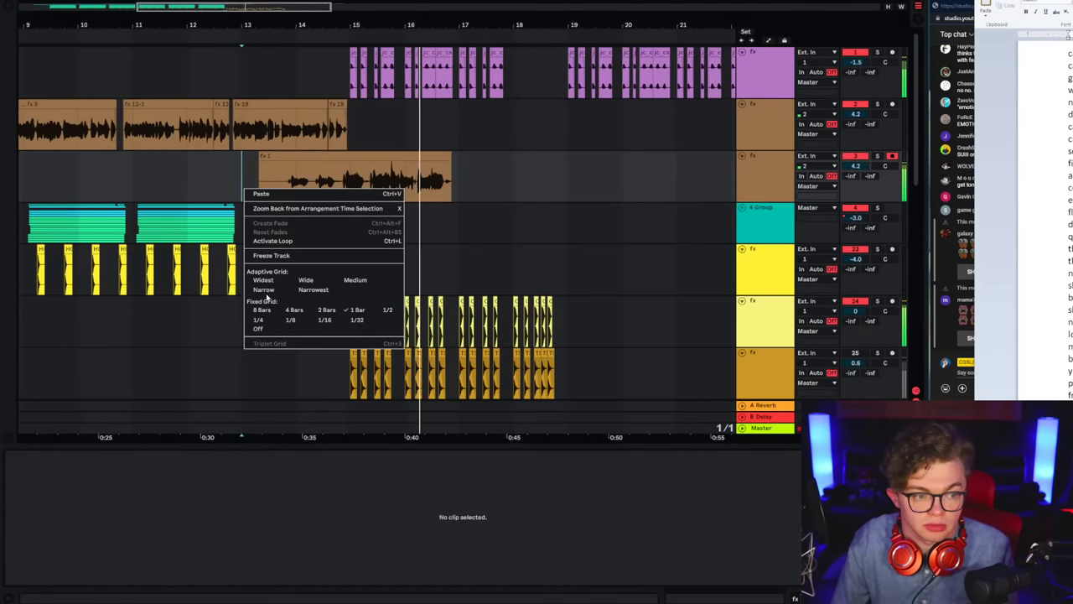
click(258, 328)
Step: Audition the track 3 take from about bar 14.2 and delete its opening phrases up to just before bar 15
click(310, 183)
key(space)
key(space)
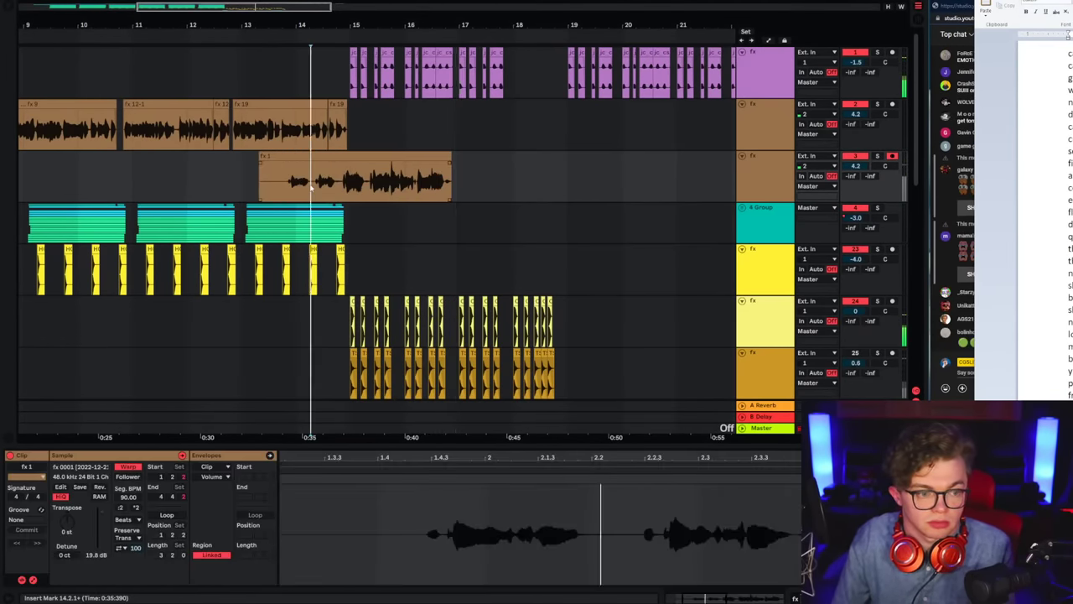
scroll(310, 183, left, 2)
drag(303, 184, 400, 178)
key(Delete)
click(398, 171)
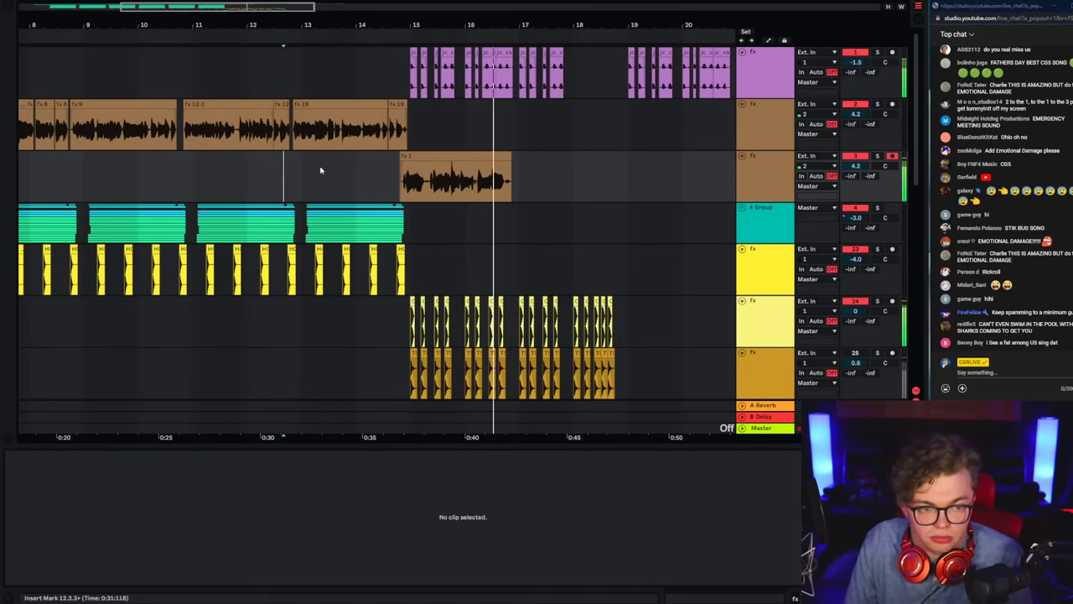
Step: Replay the song from bar 10 and delete the remaining vocal take from track 3
click(226, 178)
key(space)
key(space)
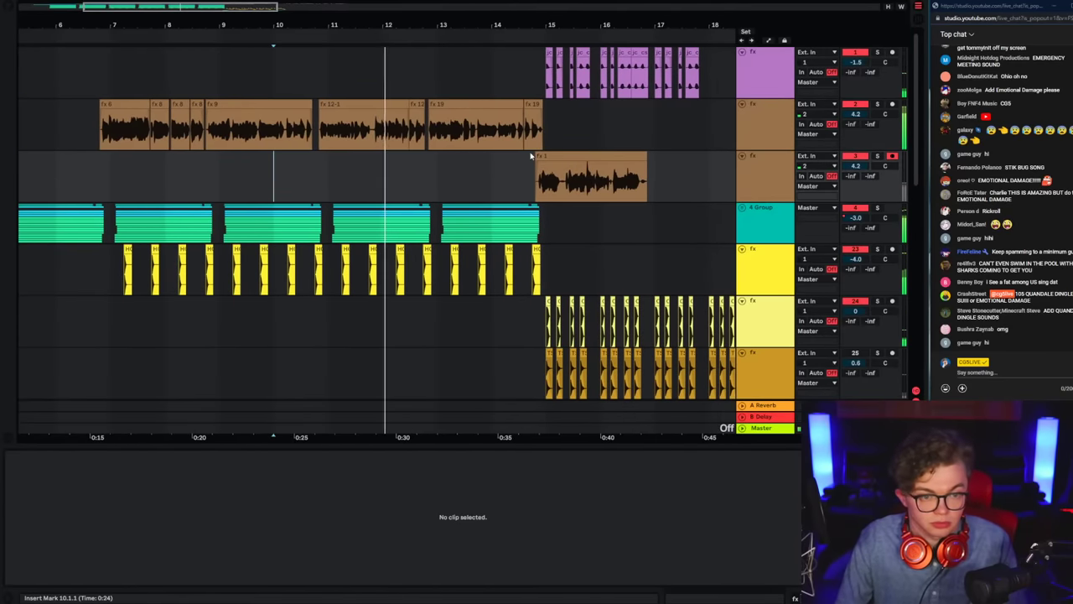
click(545, 164)
scroll(469, 210, down, 2)
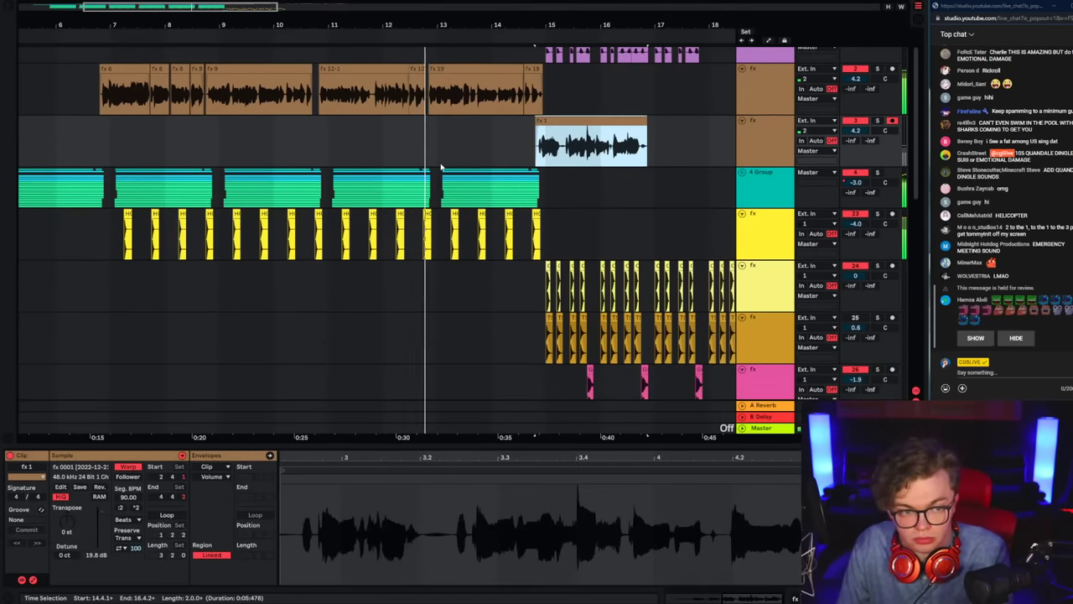
key(Delete)
Step: Trim the lead vocal at the join between the two fx 12-1 clips on track 2, around bar 12.3
click(400, 122)
scroll(398, 116, up, 5)
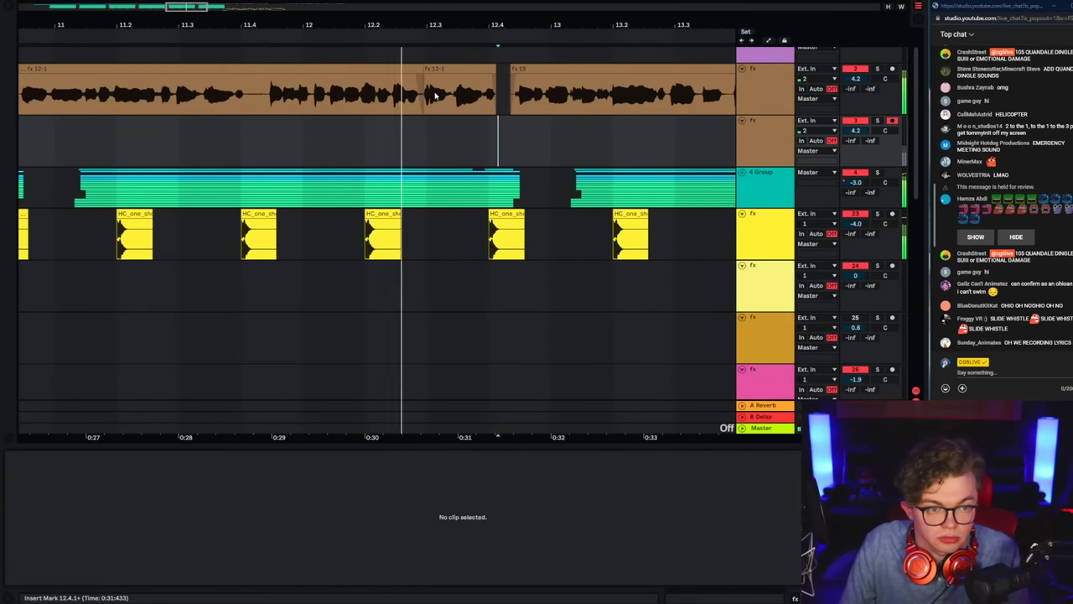
click(421, 77)
scroll(355, 90, right, 3)
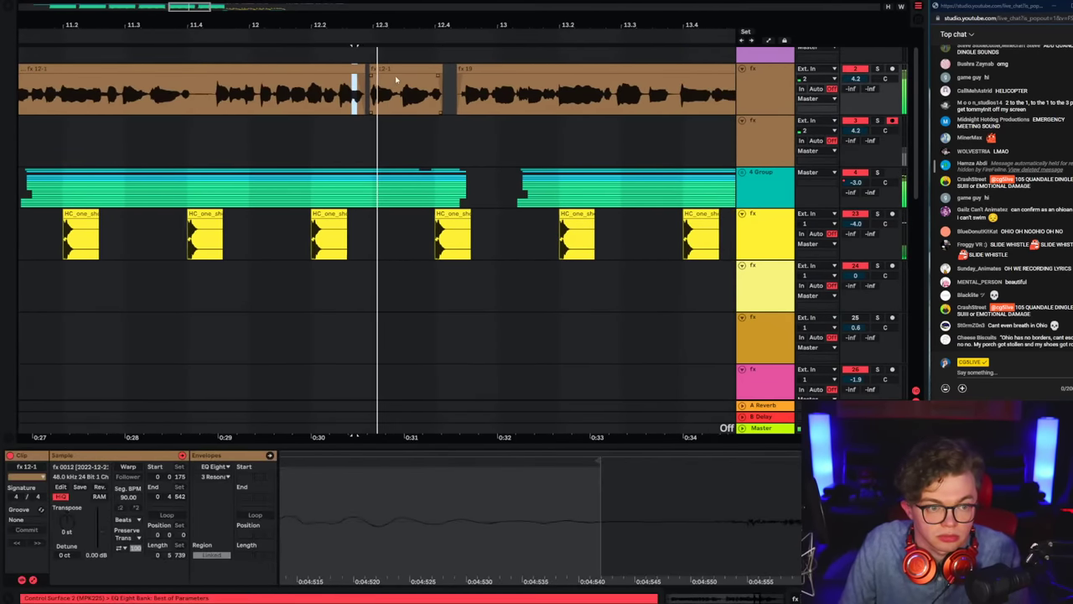
click(339, 71)
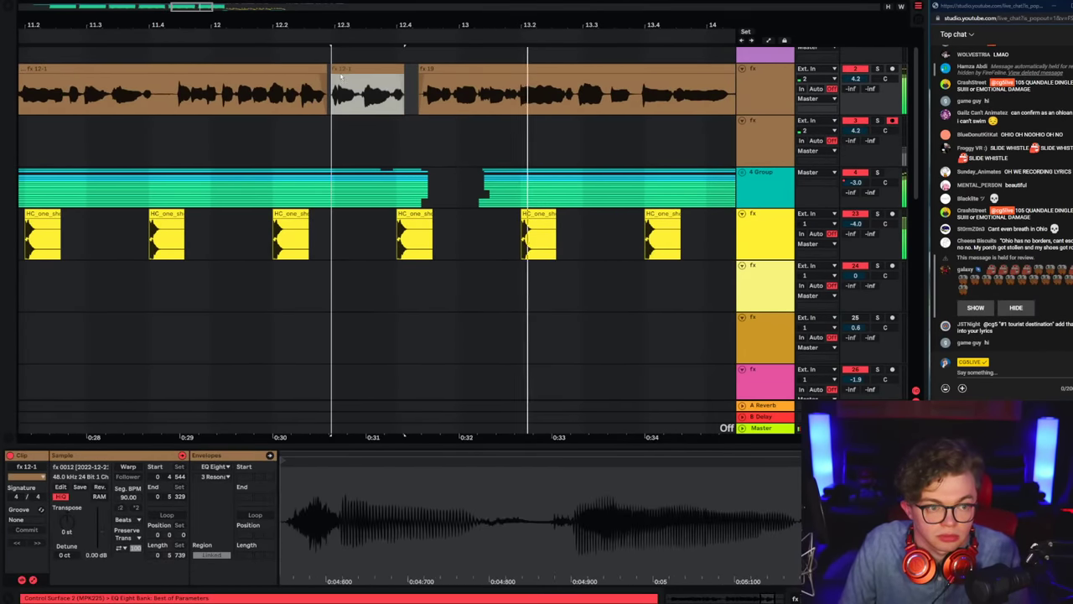
key(Delete)
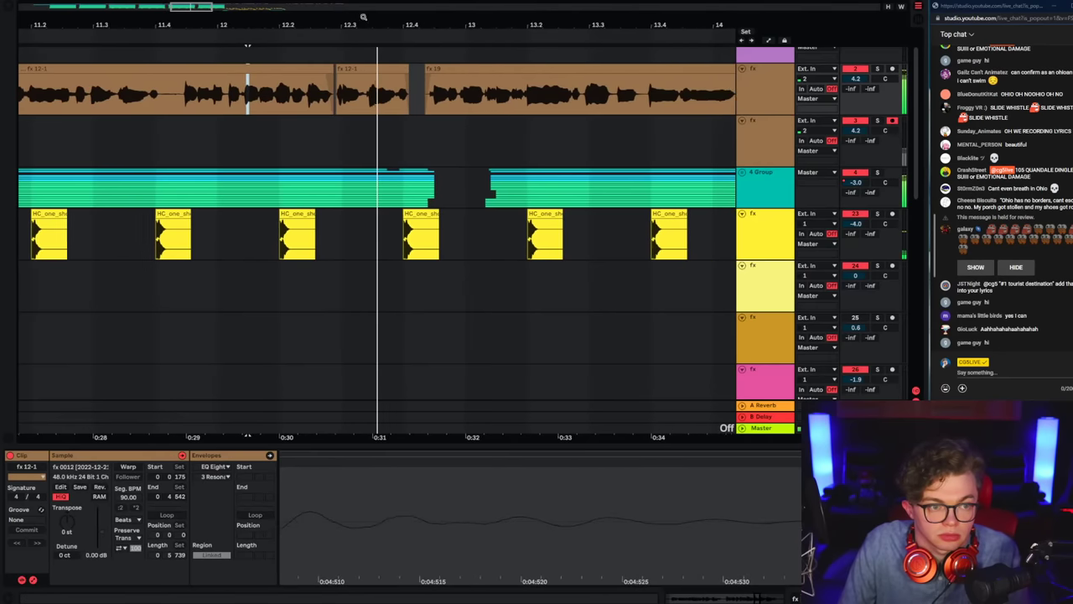
click(308, 137)
drag(361, 18, 353, 8)
click(370, 73)
click(303, 139)
Step: Examine the CLA Vocals plug-in settings on lead vocal track 2 and close its window
double_click(755, 108)
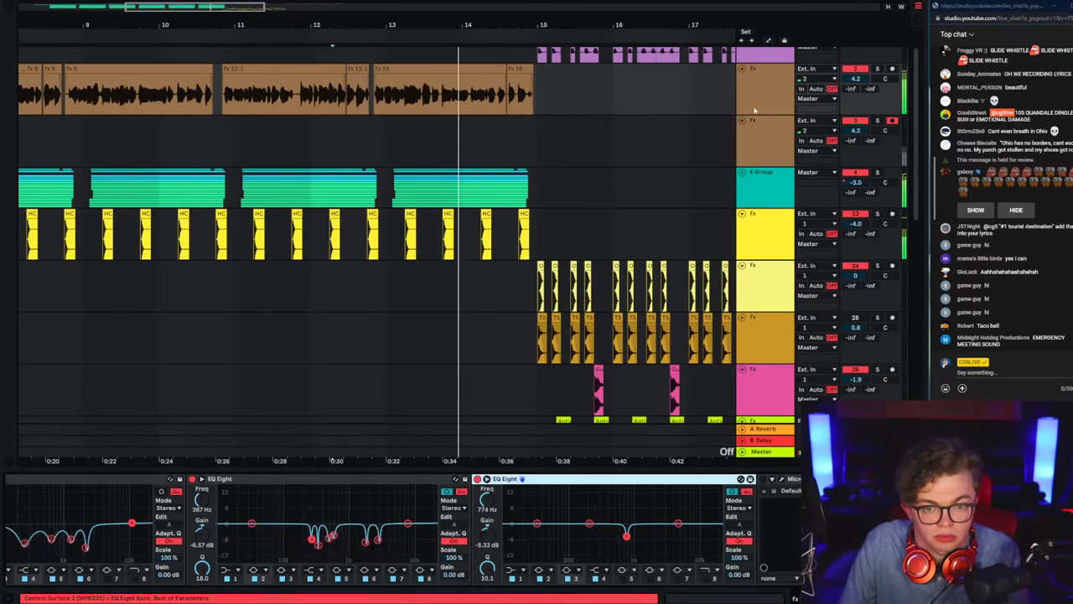
click(769, 597)
click(48, 479)
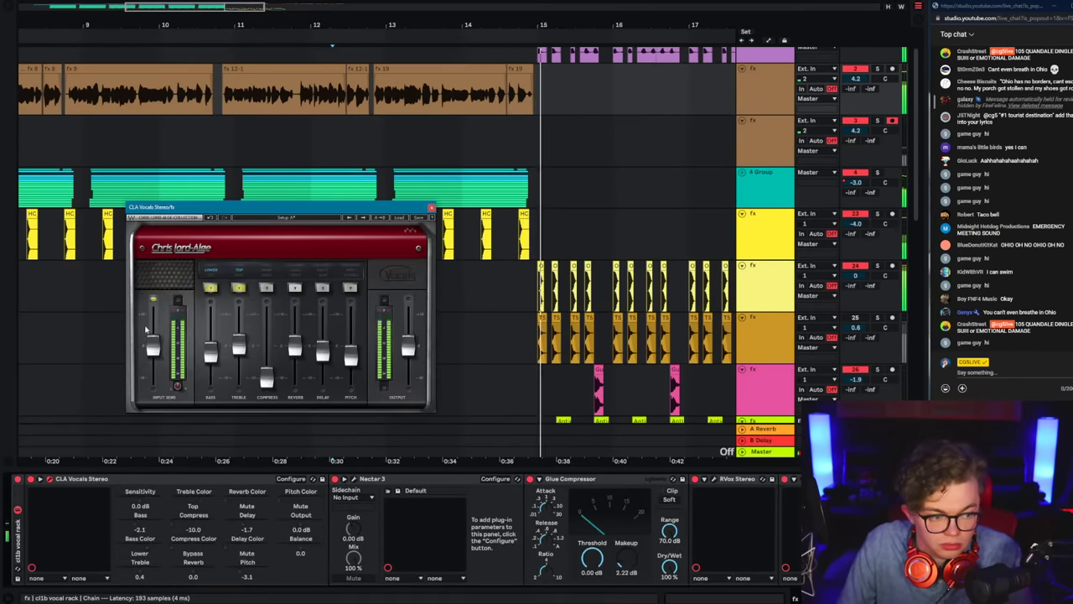
click(432, 208)
Step: Solo lead vocal track 2 and replay it from between bars 9 and 10 with its EQ Eight devices in view
click(140, 130)
key(space)
key(space)
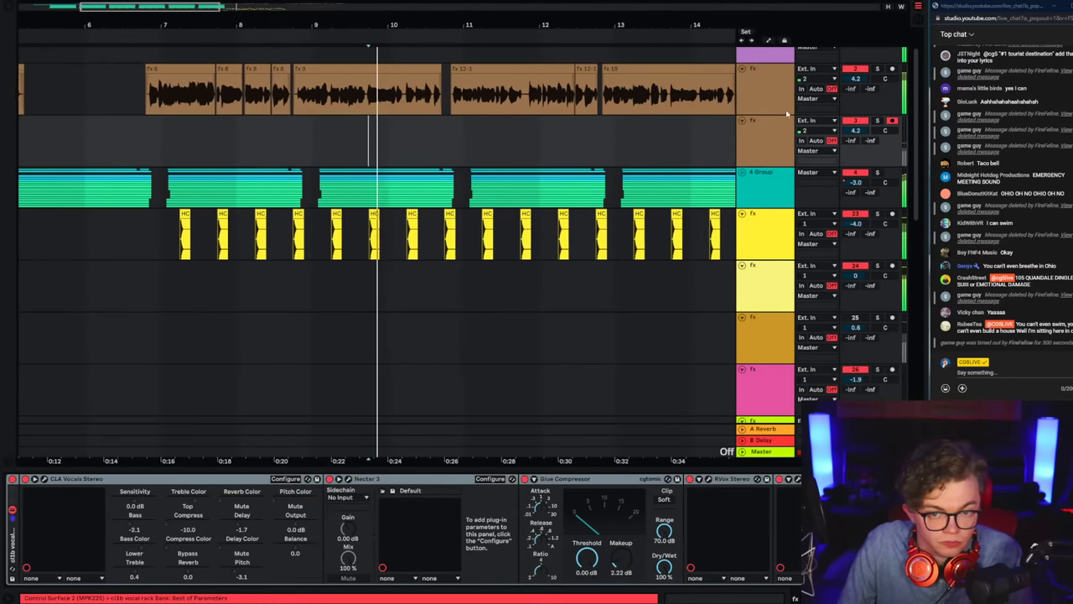
click(783, 104)
click(877, 69)
key(space)
key(space)
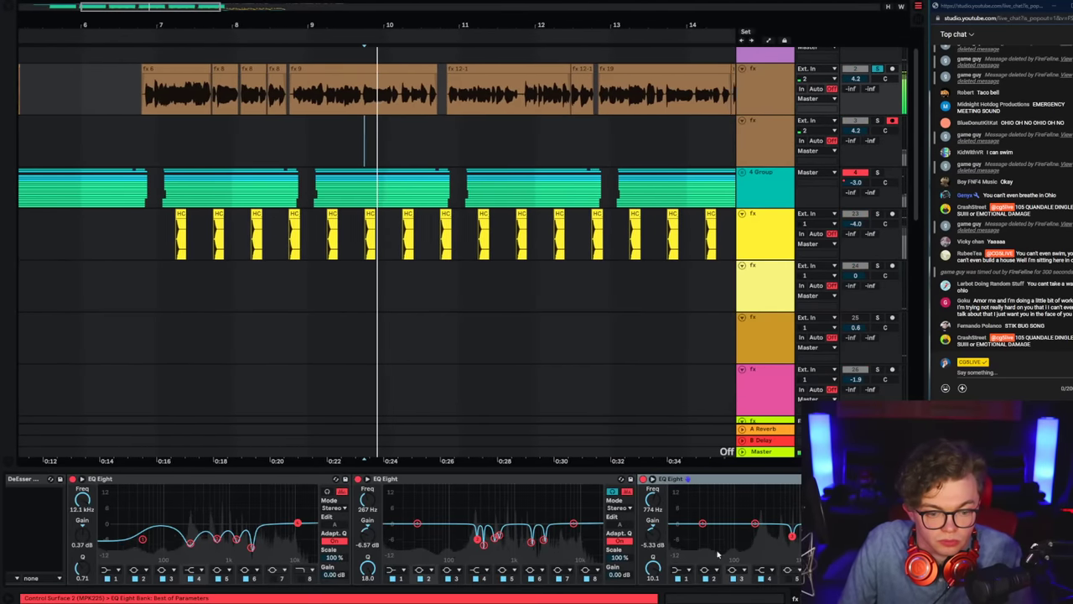
key(space)
key(space)
Step: Add a -4.83 dB cut at 505 Hz with Q 7.27 in the lead vocal's third EQ Eight and unsolo the track
click(863, 524)
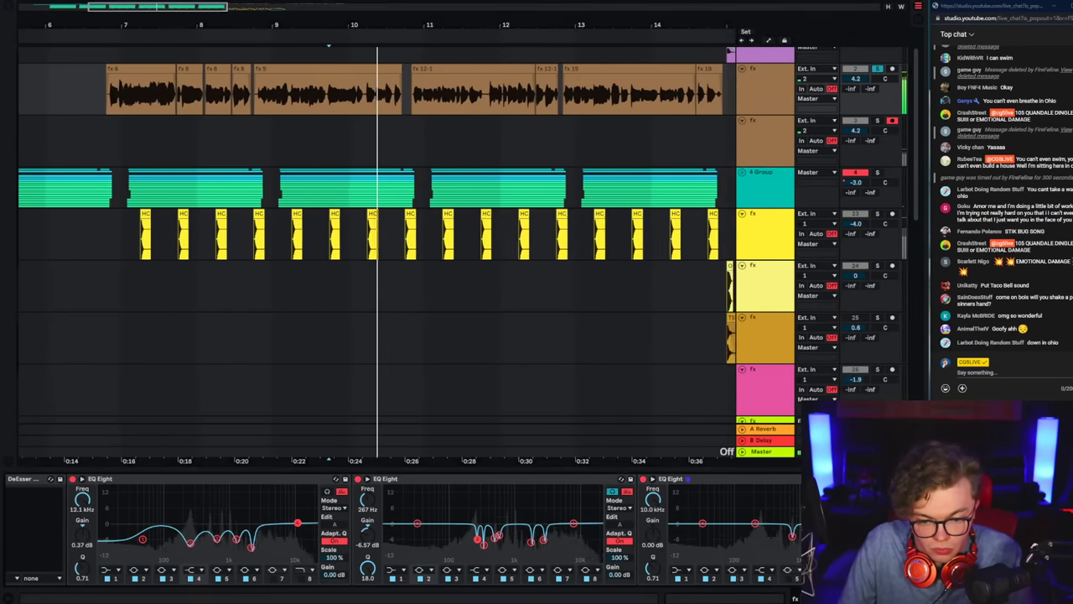
key(space)
key(space)
key(space)
key(space)
mouse_move(863, 524)
mouse_down()
mouse_move(813, 488)
mouse_move(781, 487)
mouse_move(780, 534)
mouse_up()
key(space)
key(space)
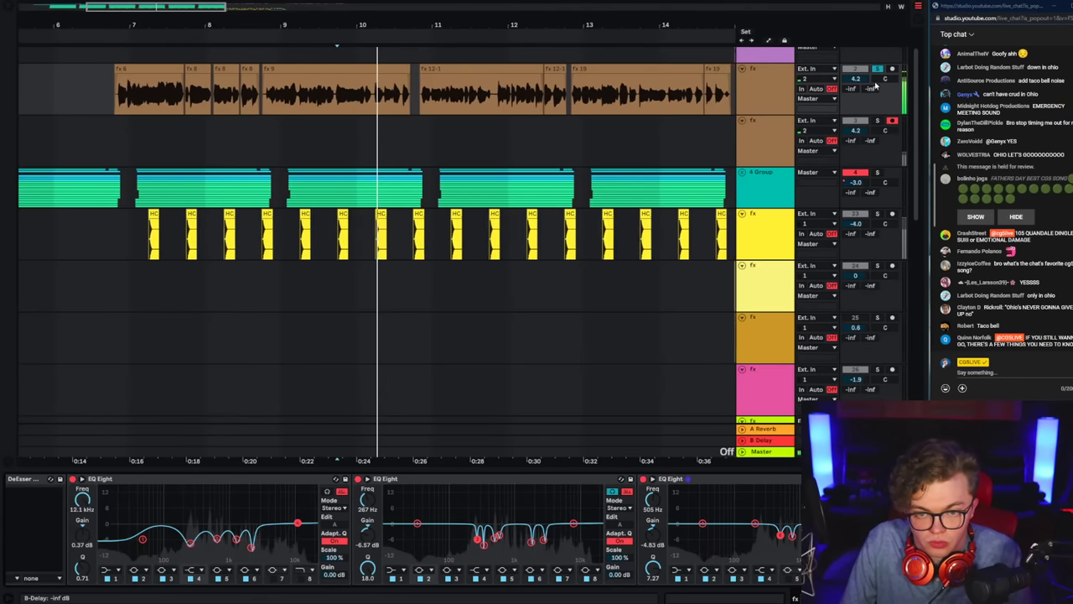
click(878, 69)
Step: Replace vocal track 3 with a fresh duplicate of vocal track 2 and clear every clip from the duplicate
click(773, 98)
click(733, 144)
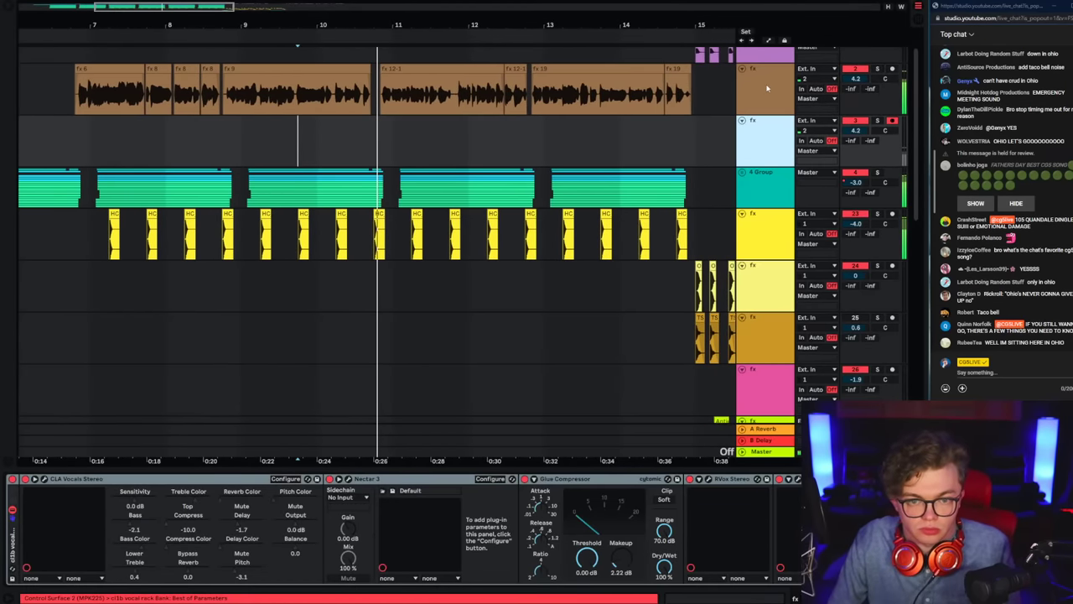
key(Delete)
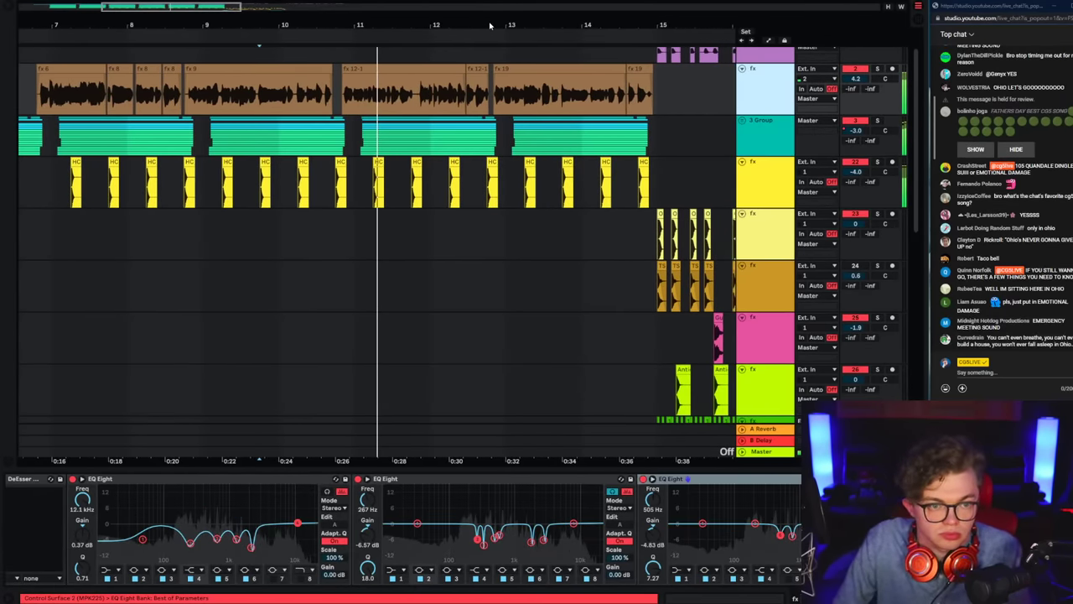
key(ctrl+d)
drag(493, 26, 493, 6)
drag(620, 143, 91, 145)
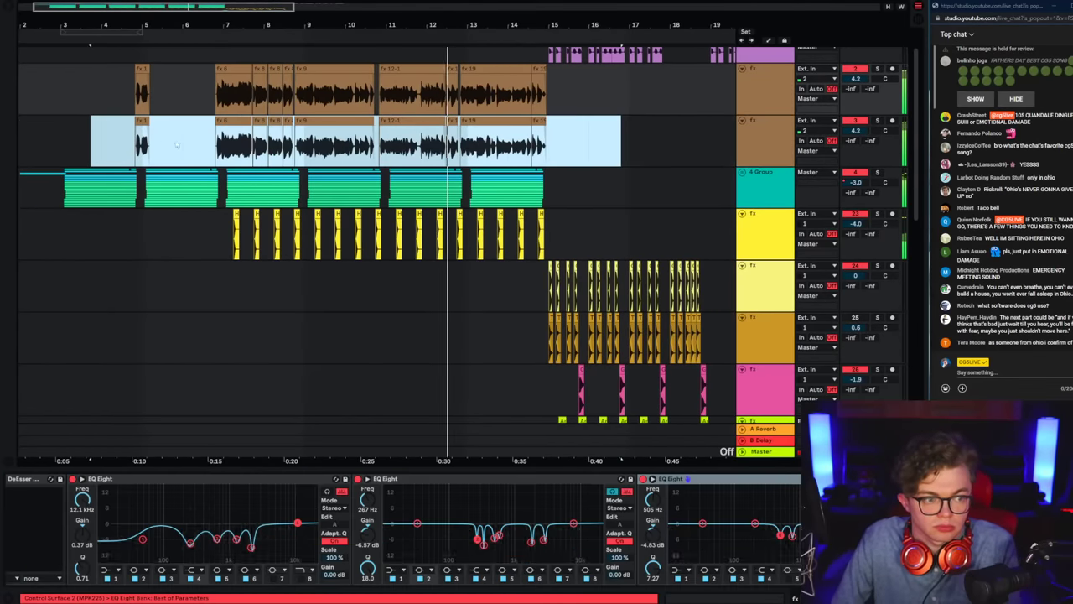
key(Delete)
click(196, 148)
click(213, 149)
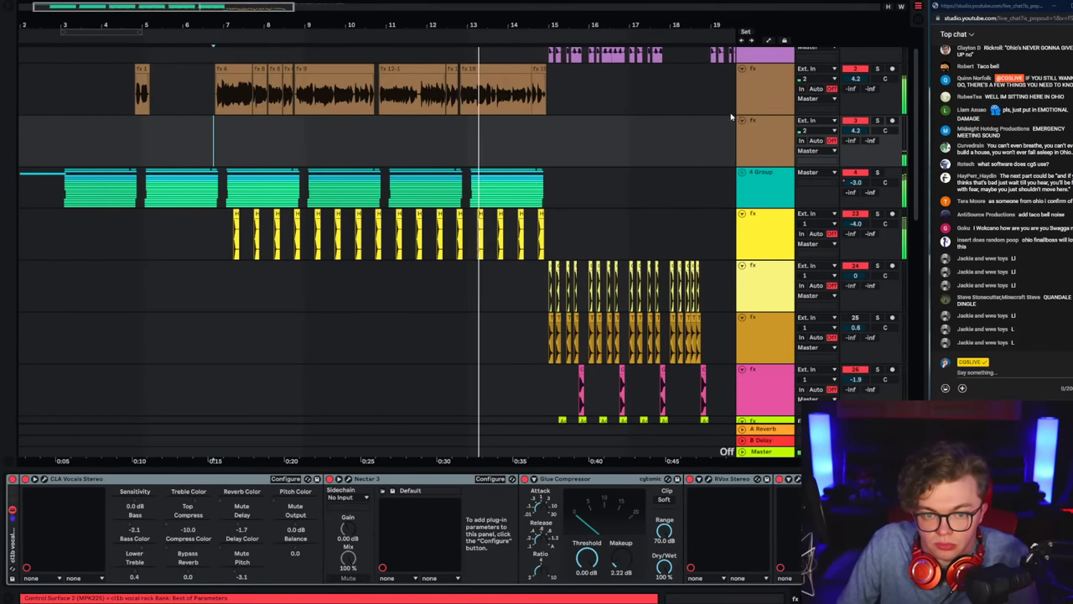
Step: Set lead vocal track 2's volume to 4.7 dB and place the insert marker on empty track 3 shortly after bar 12
click(767, 99)
drag(858, 80, 857, 75)
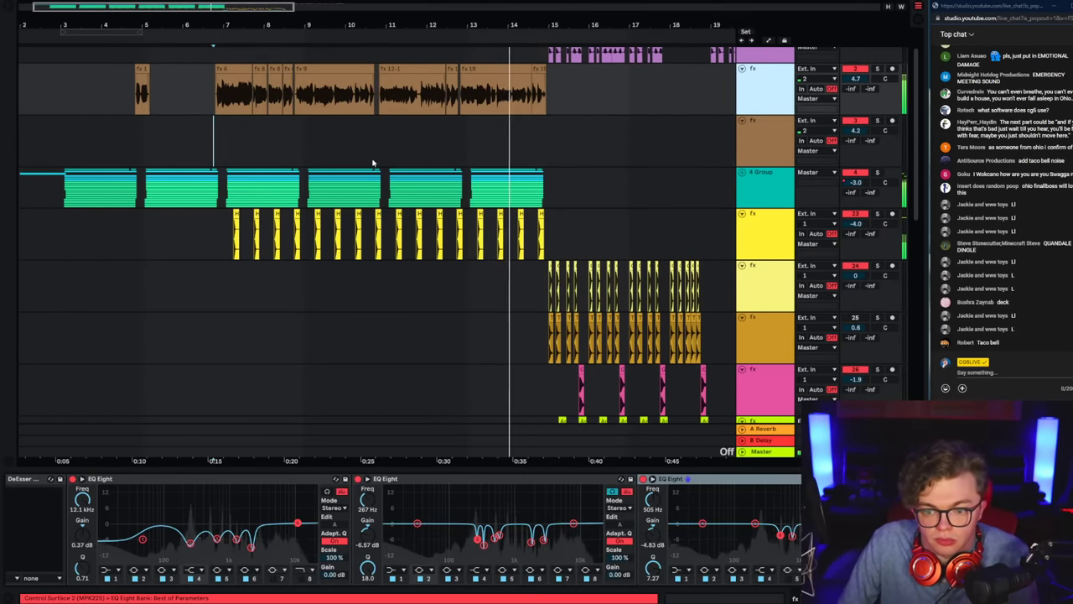
click(206, 128)
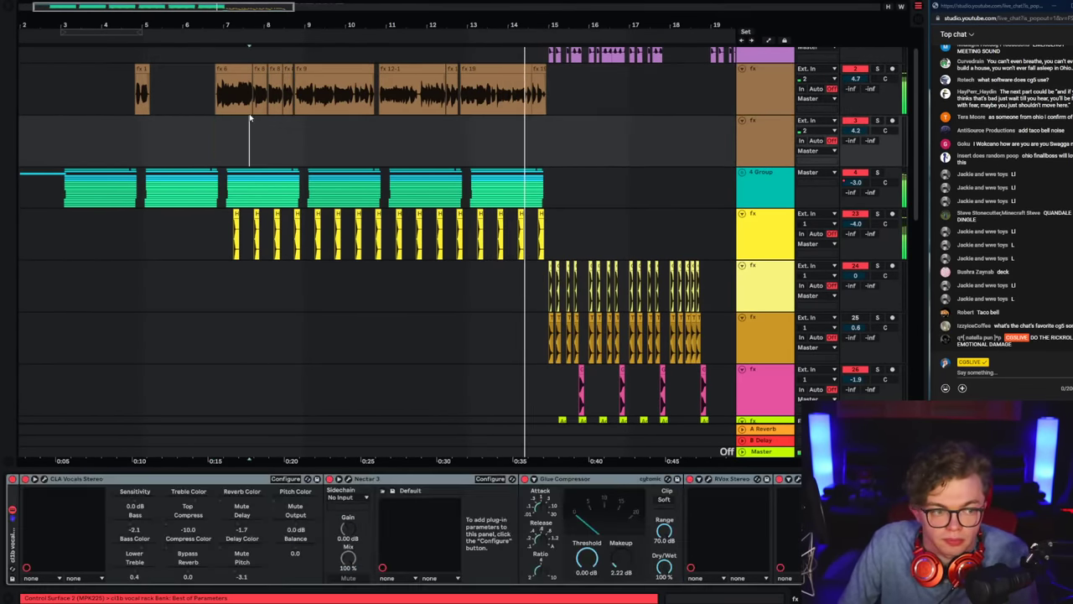
click(755, 128)
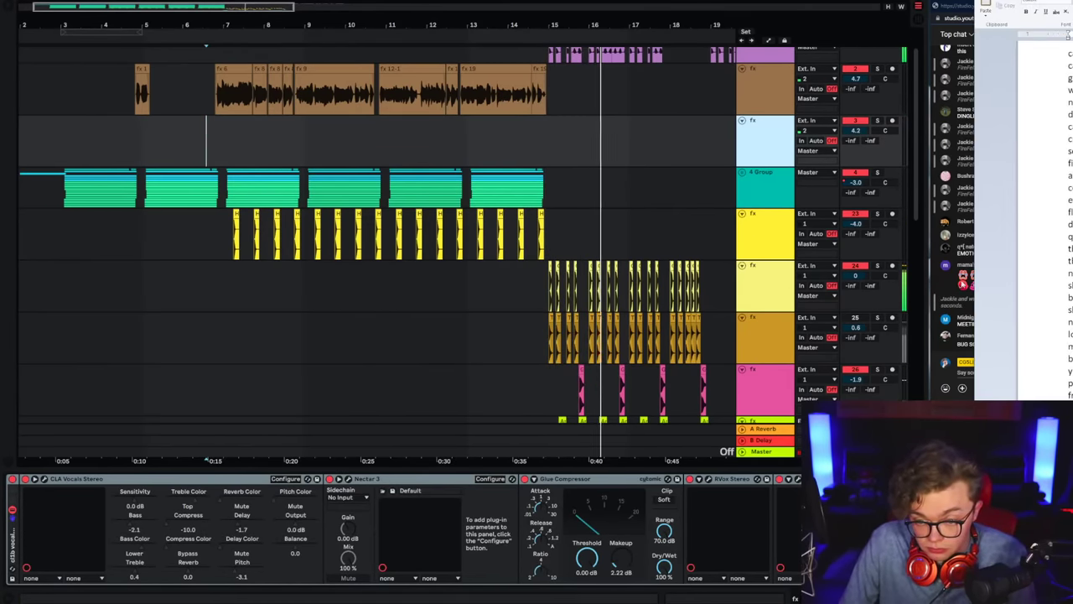
click(437, 134)
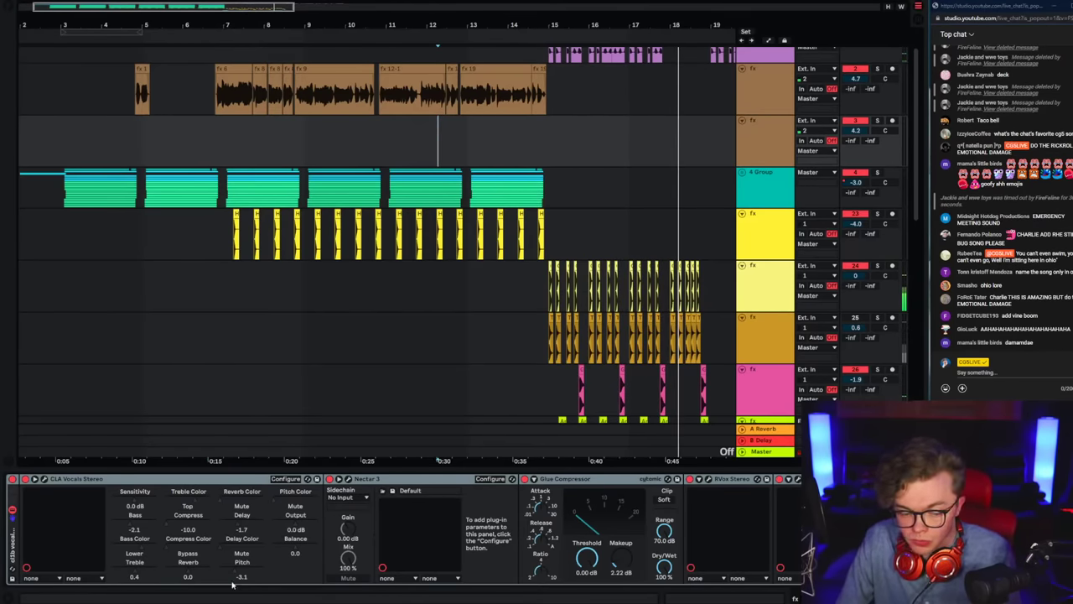
Step: Switch to YouTube, search for "emergency meeting sound among us" and open "Among Us (Emergency Meeting) - Sound Effect (HD)"
click(161, 592)
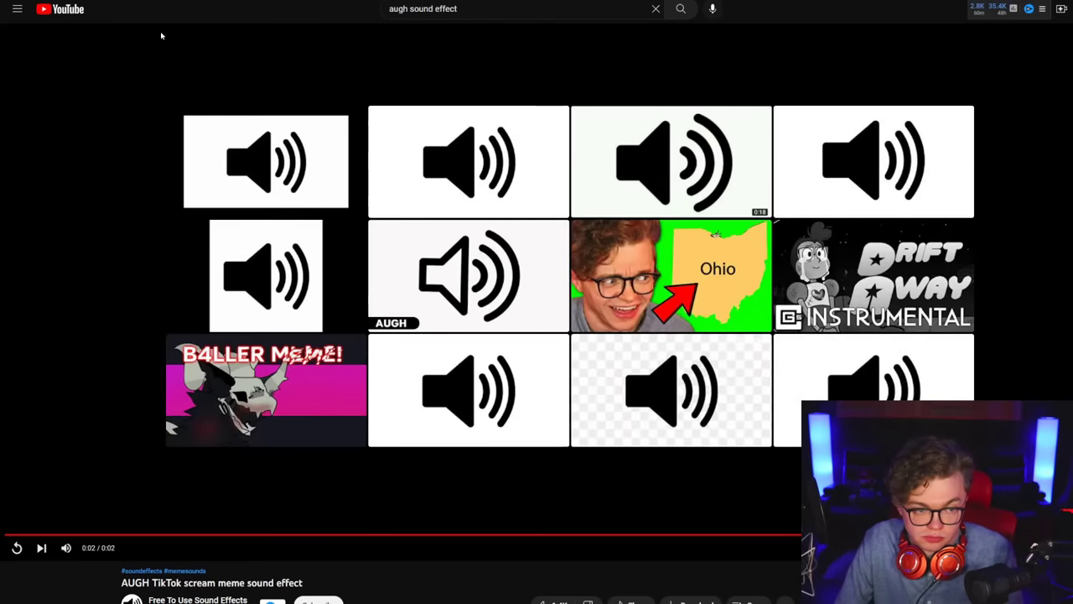
key(slash)
text(eme)
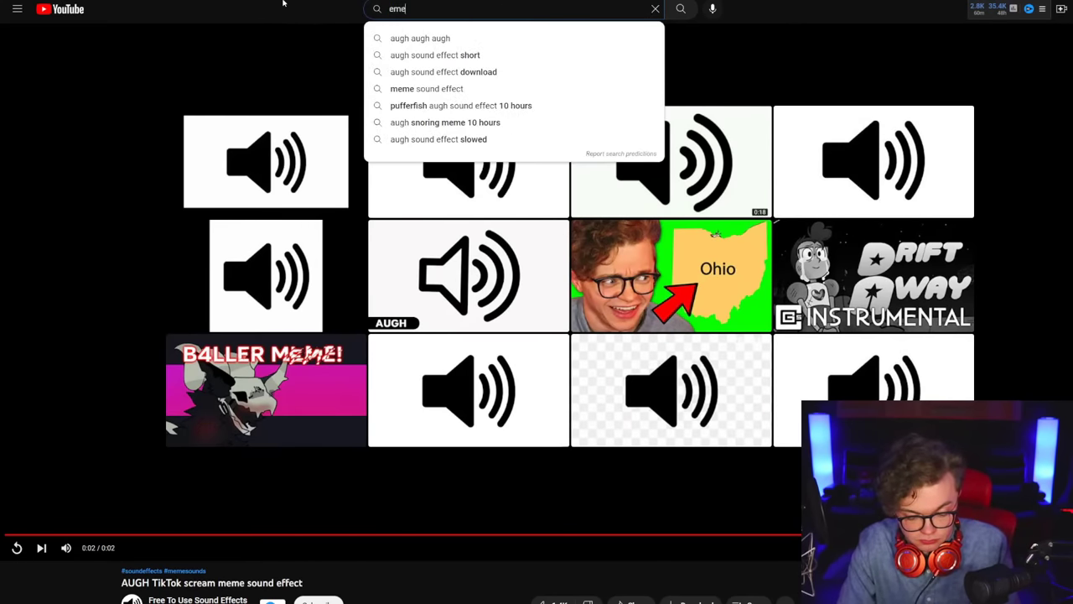
text(rgency meeting soun)
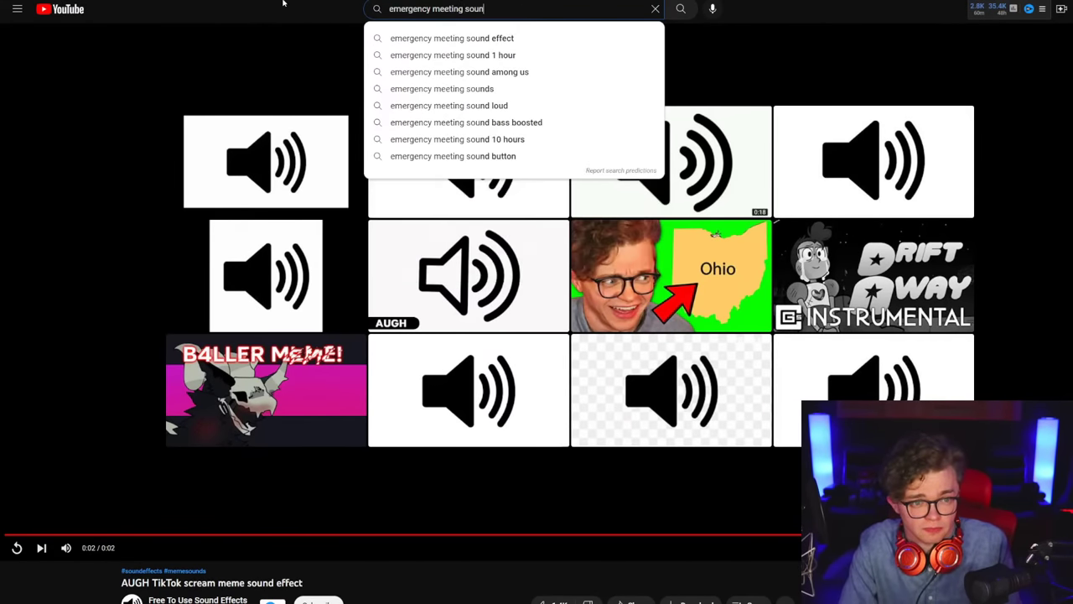
text(d effect)
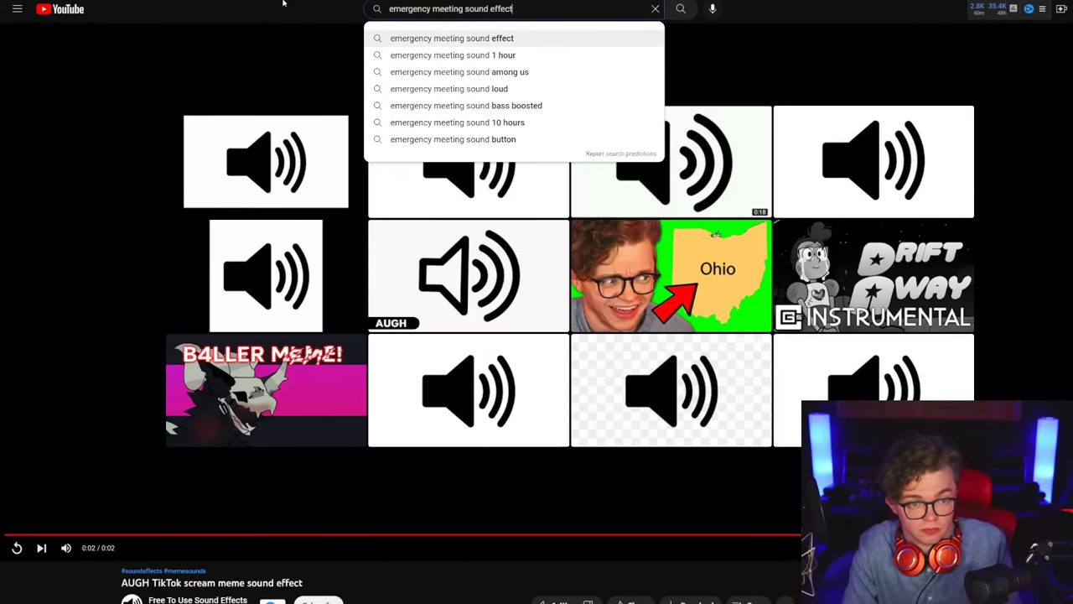
key(Down)
key(Down)
key(Return)
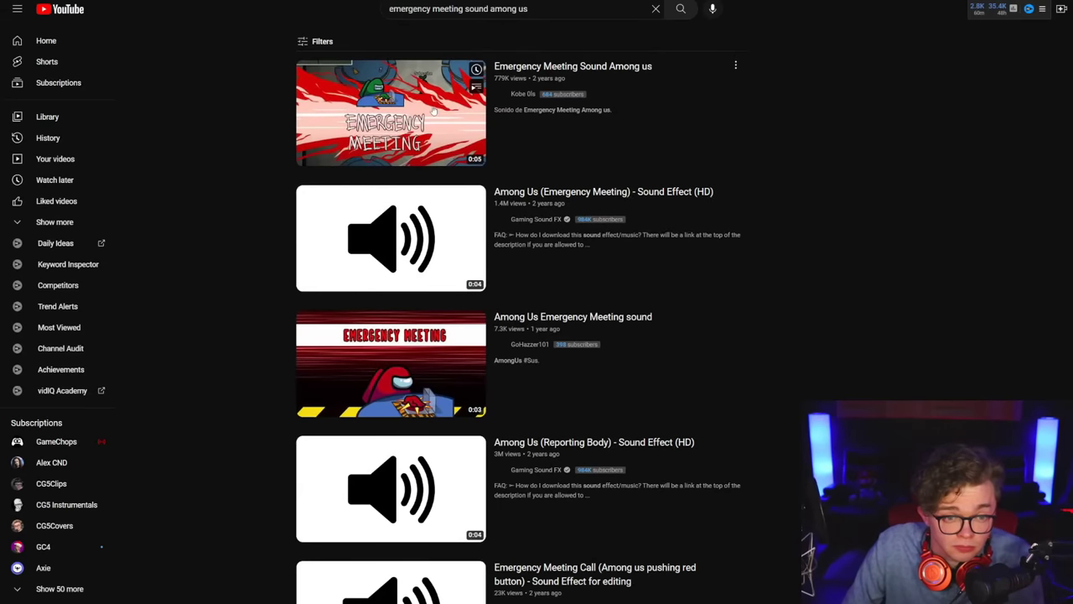
click(410, 321)
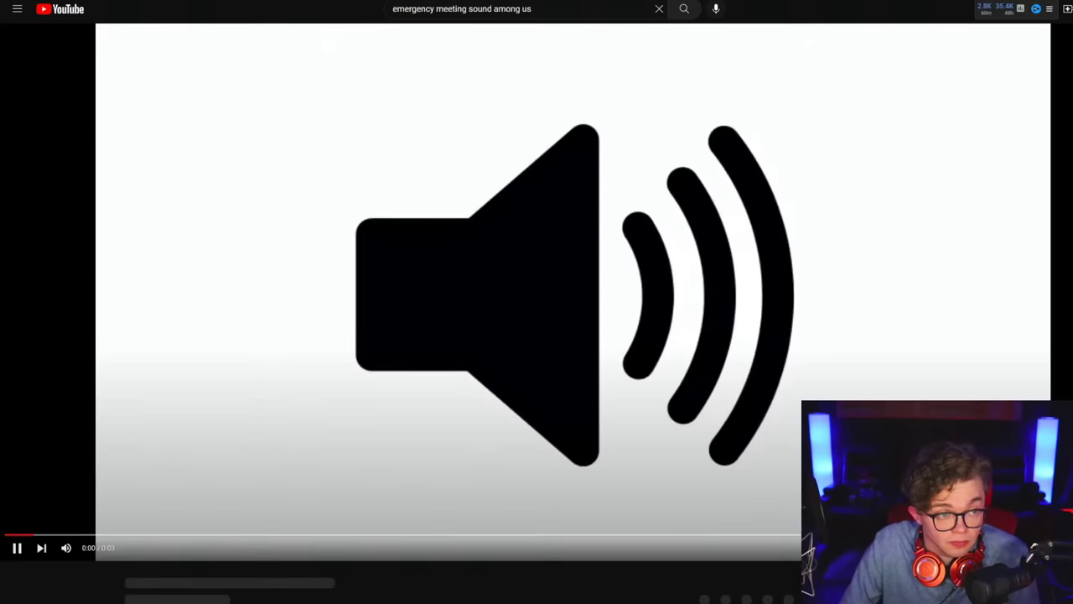
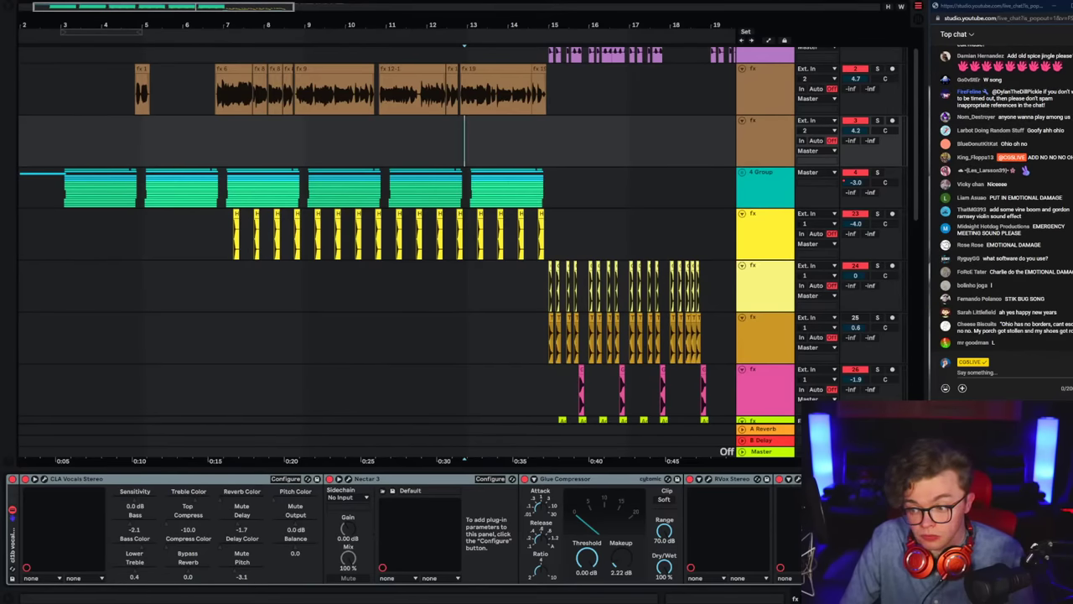
Step: Switch to the downloader, show the downloaded Among Us (Emergency Meeting) sound in its folder and play the song from about bar 13
key(alt+Tab)
click(772, 94)
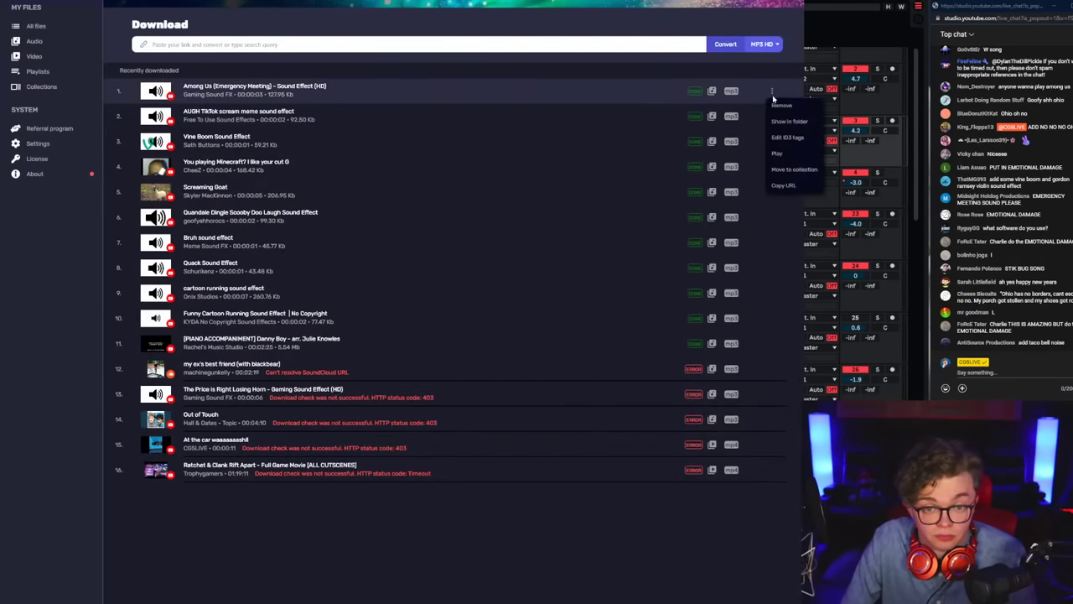
click(788, 121)
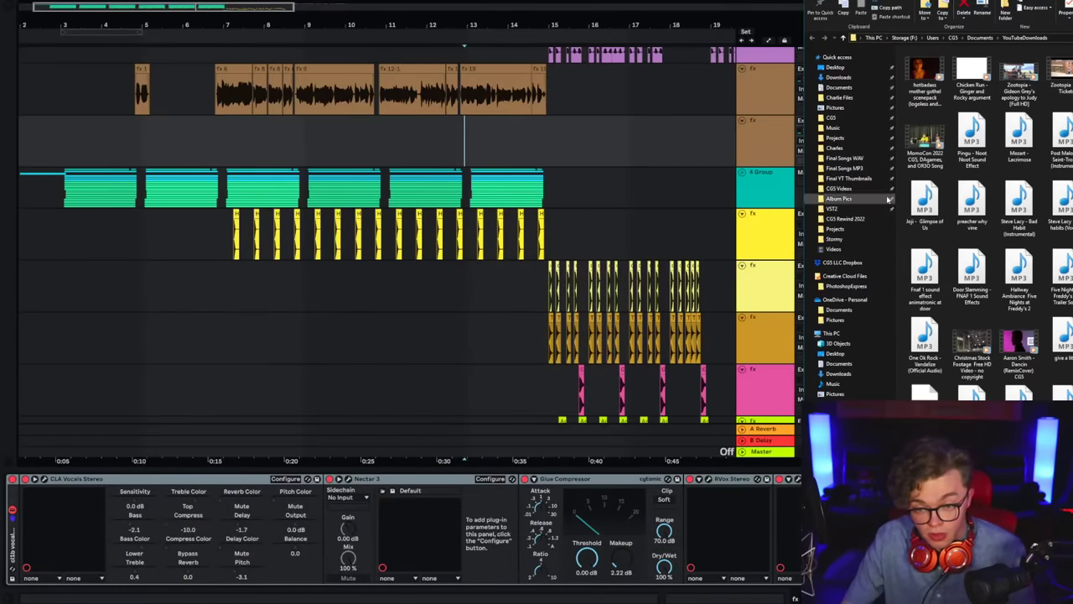
key(space)
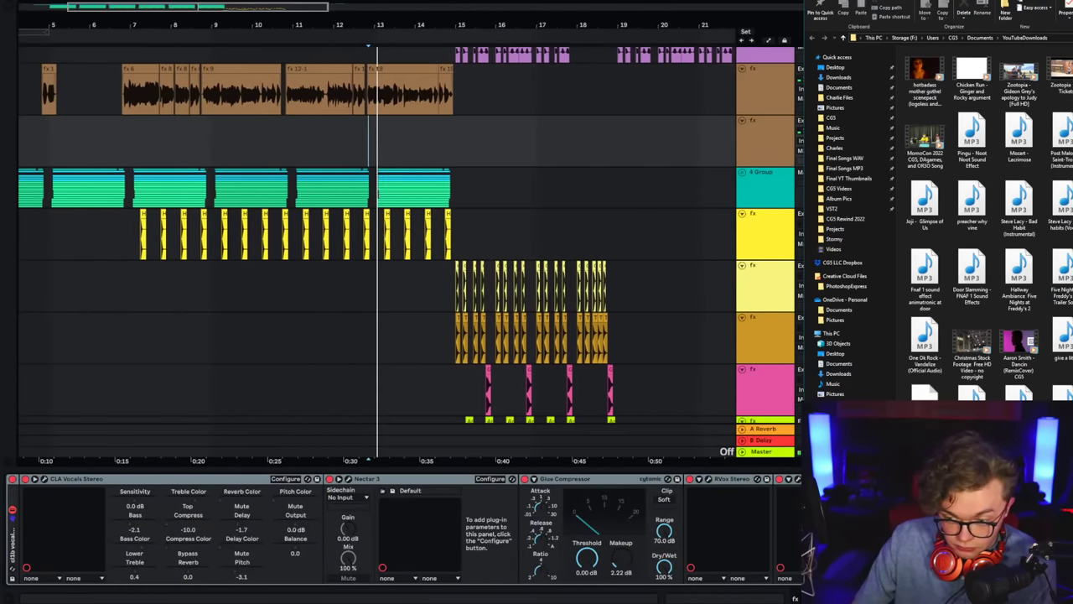
Step: Add the downloaded Among Us (Emergency Meeting) sound to a new track below all the others, near bar 15
drag(971, 470, 435, 148)
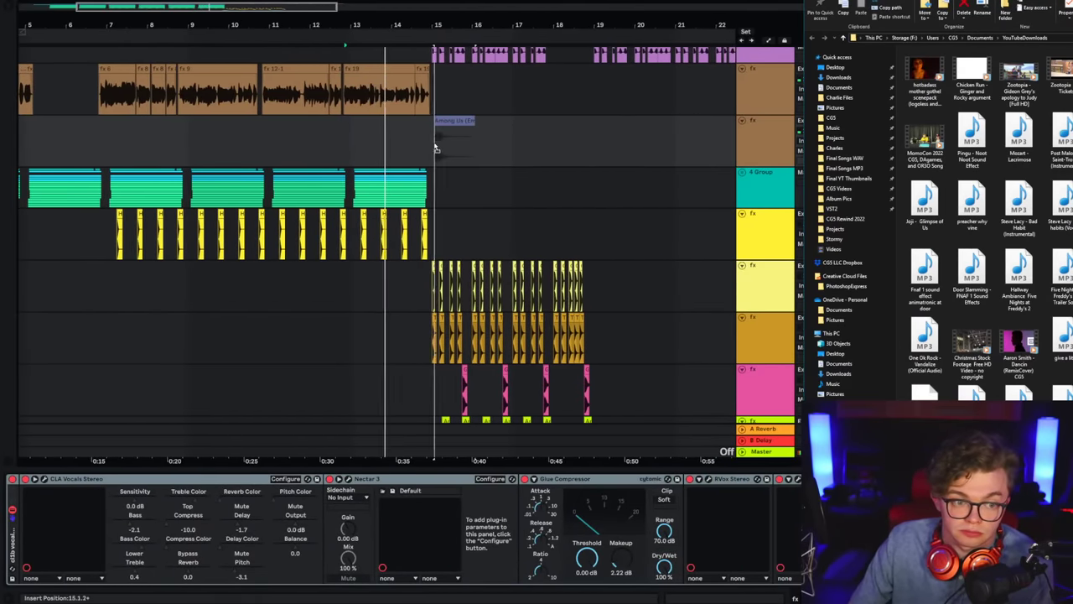
scroll(388, 329, down, 6)
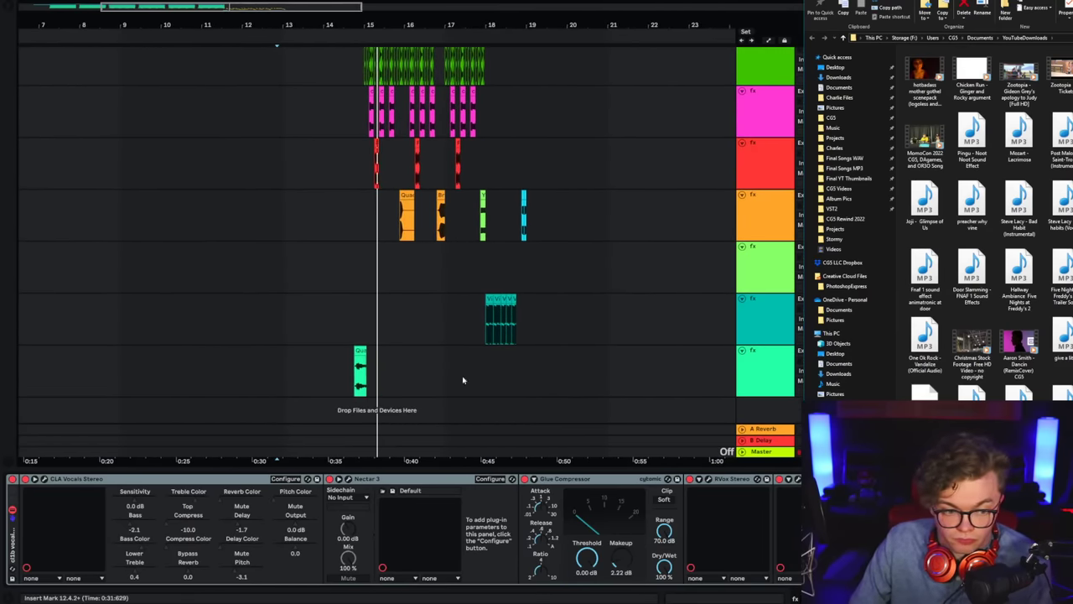
drag(972, 469, 470, 340)
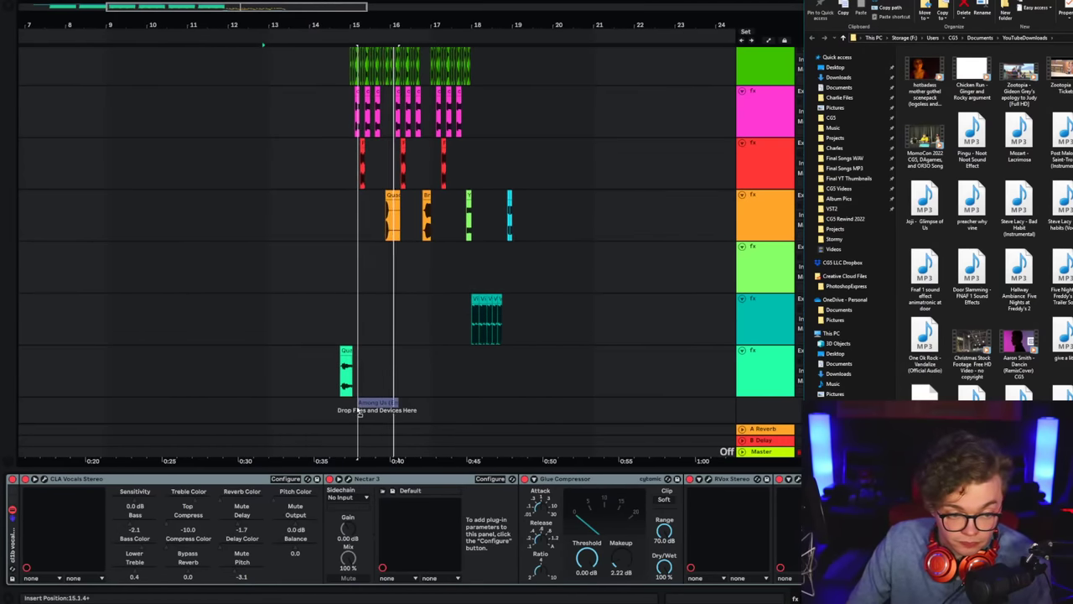
drag(356, 401, 357, 403)
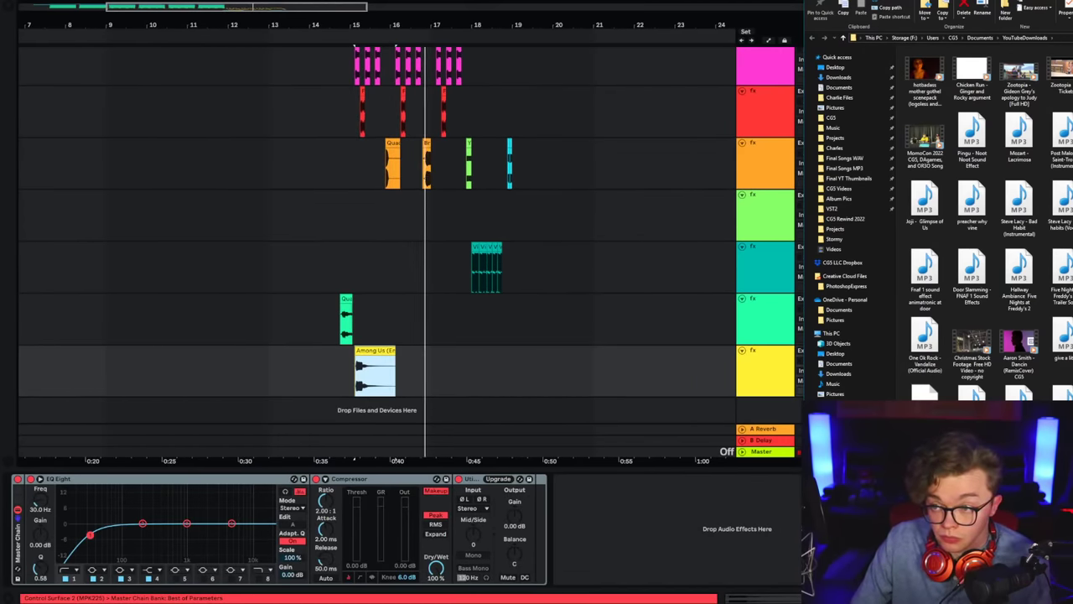
Step: Move the Among Us clip to start exactly at bar 15 and set the arrangement grid to 1/4
key(plus)
key(plus)
click(270, 375)
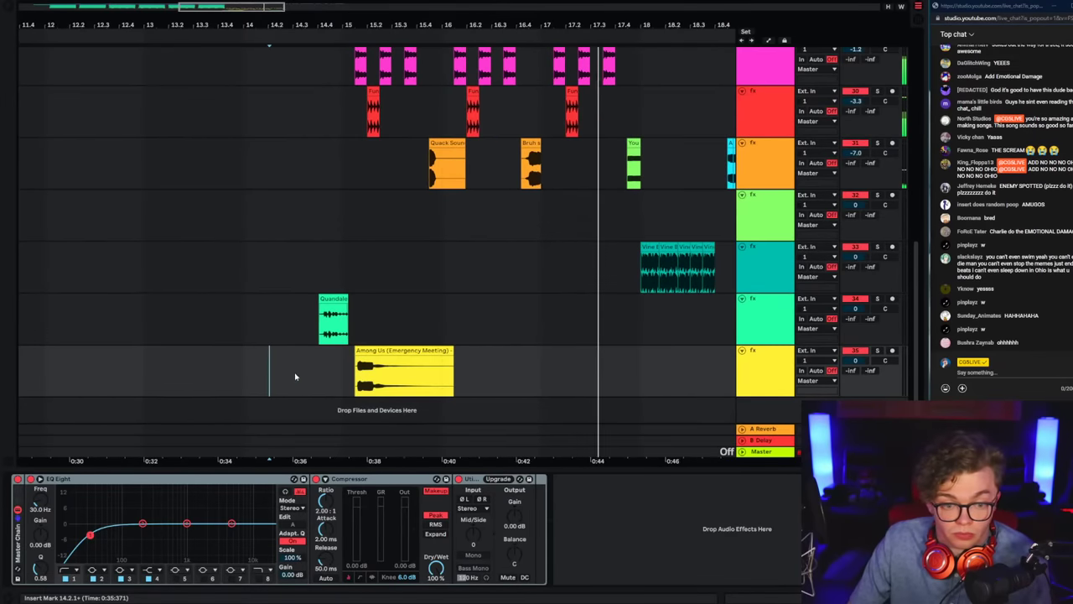
key(space)
key(space)
drag(422, 381, 387, 362)
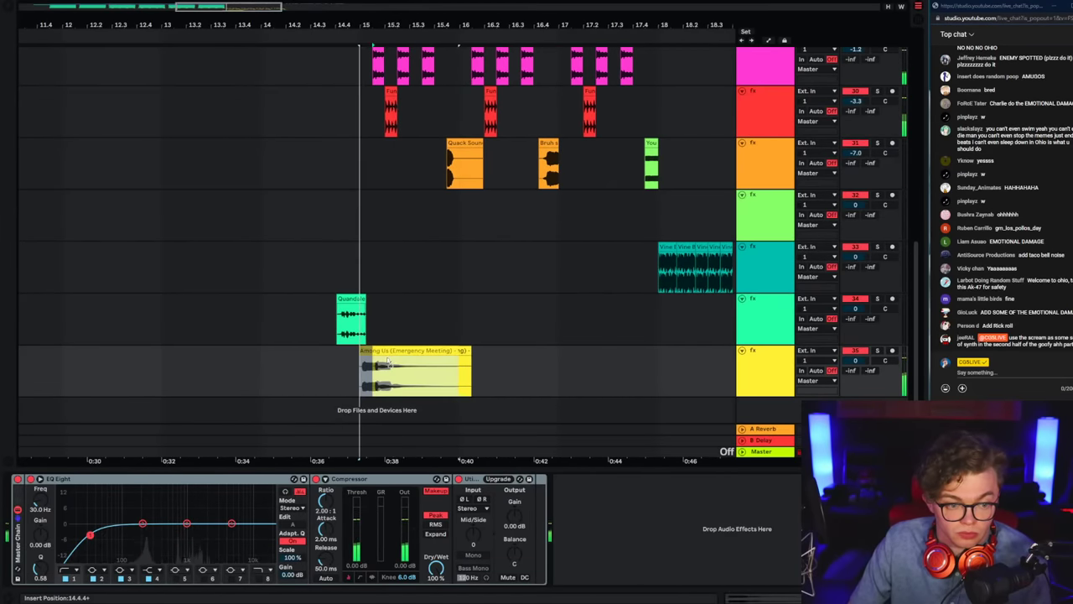
click(344, 380)
right_click(342, 380)
click(359, 496)
click(317, 381)
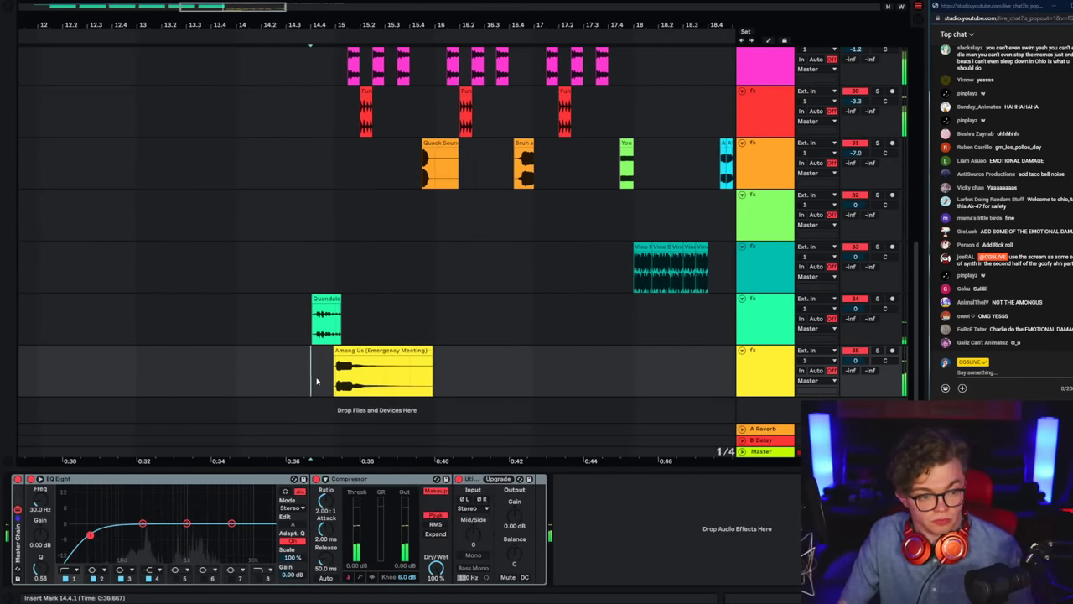
Step: Open the Among Us clip's sample settings, solo track 35 and transpose the clip up 1 semitone
drag(263, 381, 334, 377)
click(352, 351)
key(space)
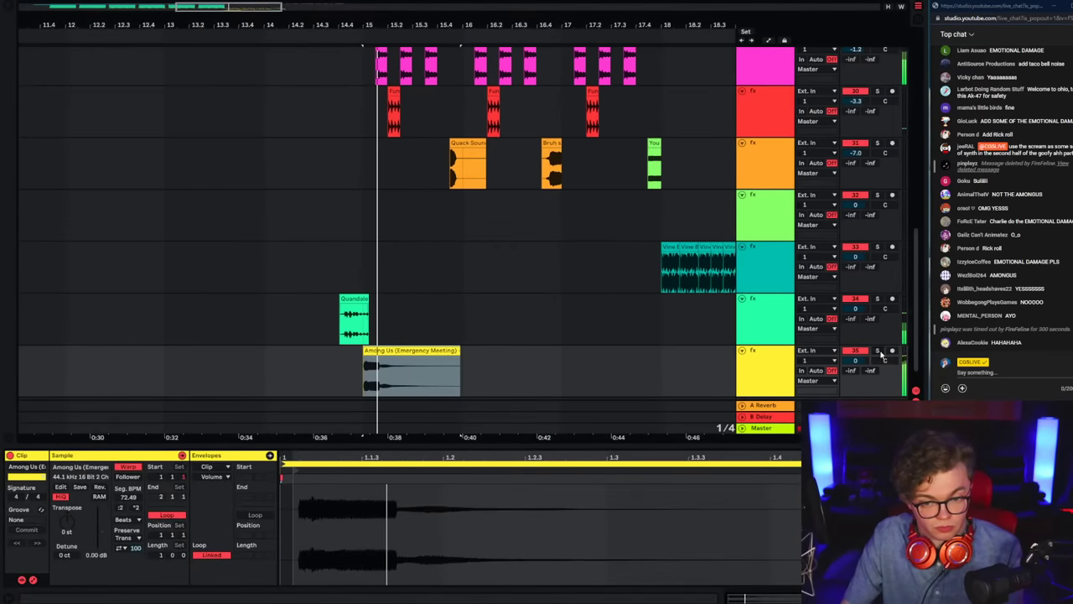
click(878, 352)
key(space)
key(space)
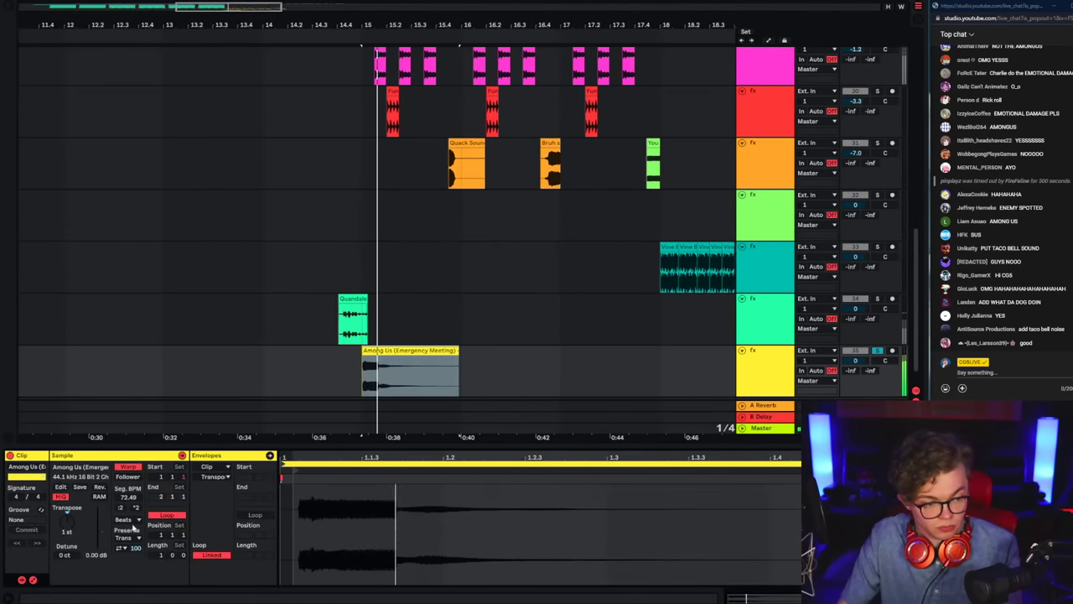
Step: Set the Among Us clip's warp mode to Complex Pro and audition it repeatedly at a transposition of 1 st
click(130, 520)
click(134, 574)
key(space)
key(space)
key(space)
key(space)
key(space)
key(space)
drag(72, 530, 67, 535)
key(space)
key(space)
key(space)
key(space)
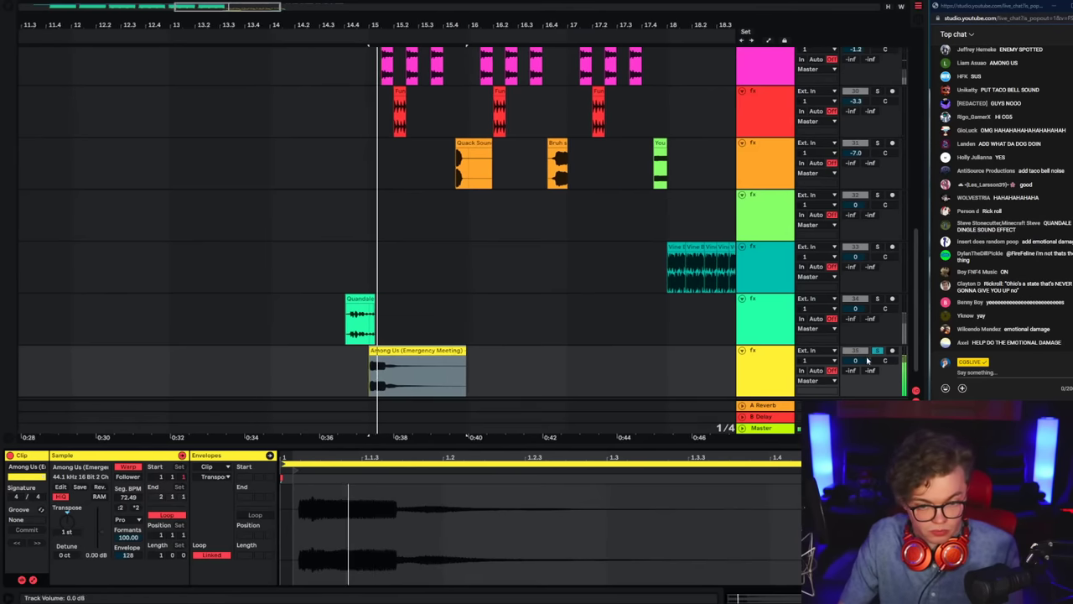
Step: Unsolo track 35 and cut and duplicate the sound's opening hit into a rhythm across bar 15, using a 1/8 grid
click(878, 351)
key(space)
key(space)
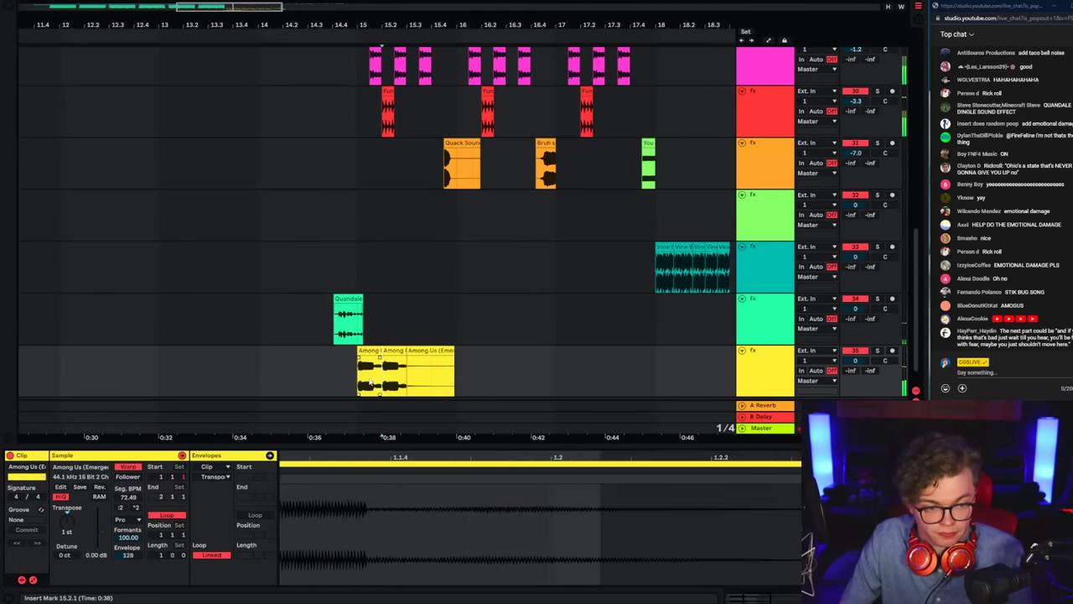
key(space)
key(space)
scroll(365, 382, left, 1)
drag(369, 381, 435, 376)
key(ctrl+d)
key(ctrl+d)
click(373, 381)
right_click(442, 375)
click(488, 583)
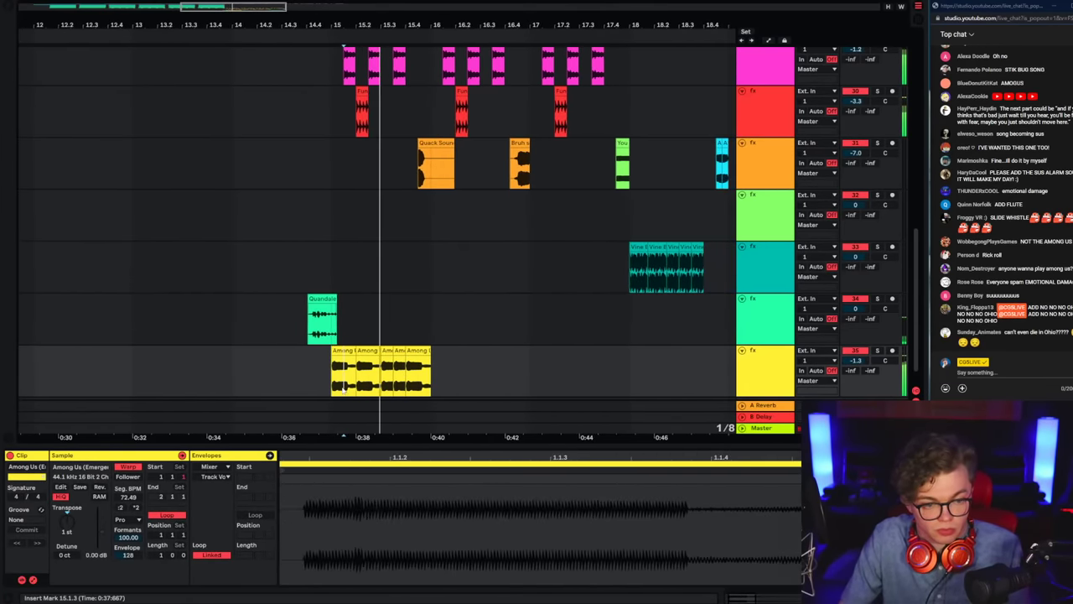
Step: Consolidate the Among Us hits in bar 15 into one clip and show its transposition envelope
click(322, 383)
click(343, 382)
key(ctrl+j)
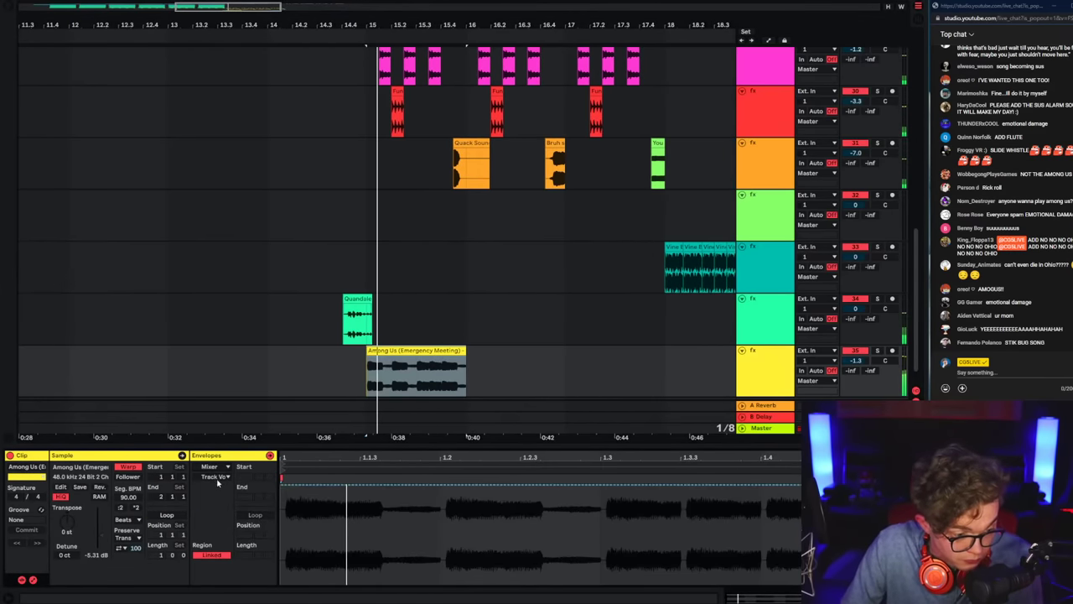
click(209, 477)
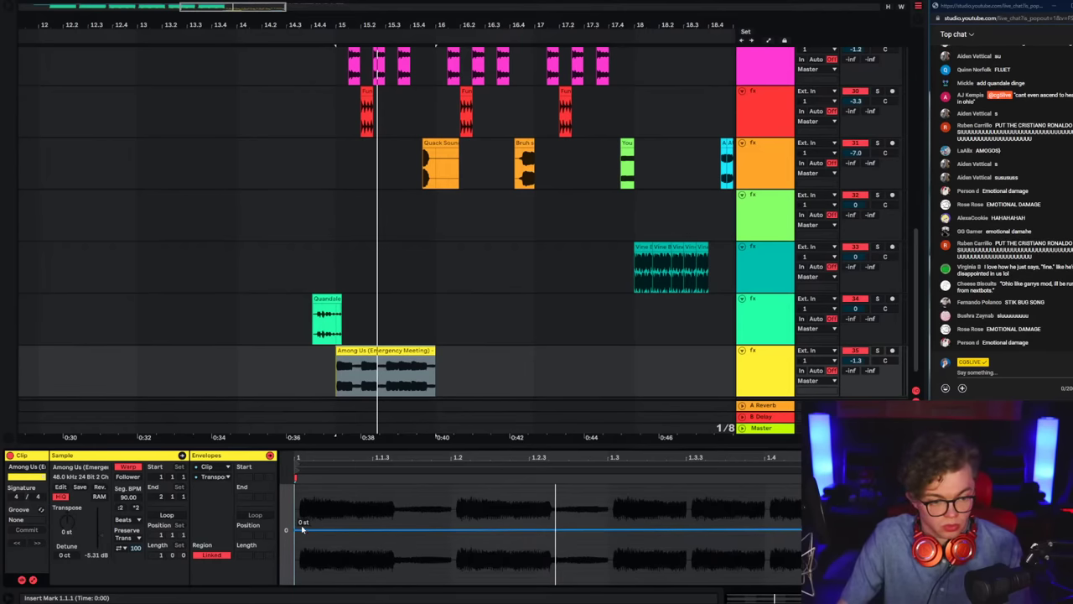
click(378, 350)
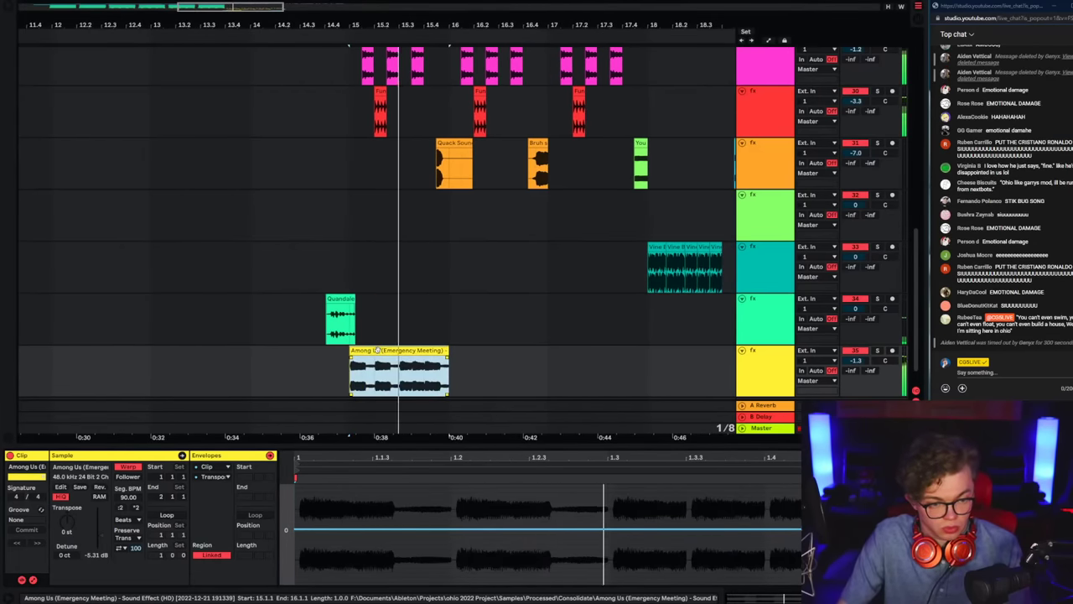
Step: Set track 35's volume to -3.1 dB, duplicate the consolidated Among Us clip into bar 16 and compare with the track muted
drag(856, 361, 857, 371)
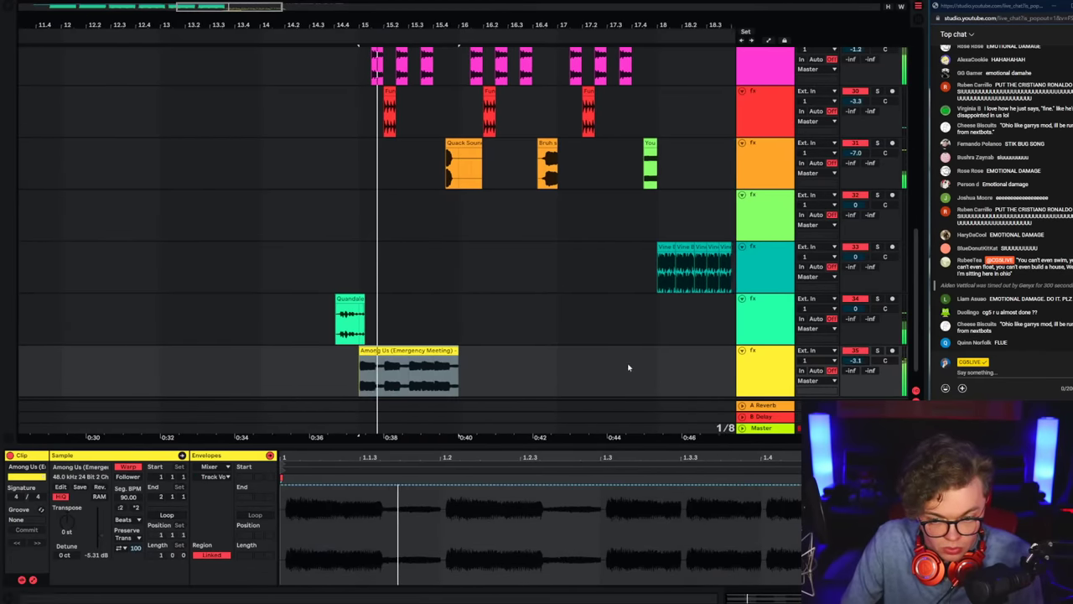
click(401, 351)
key(ctrl+d)
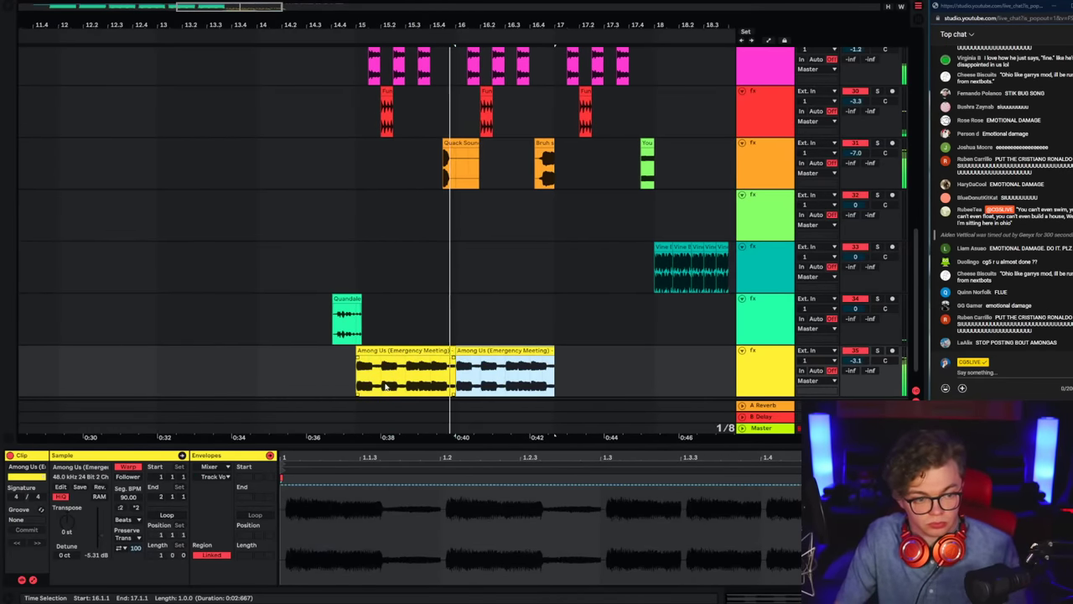
click(855, 350)
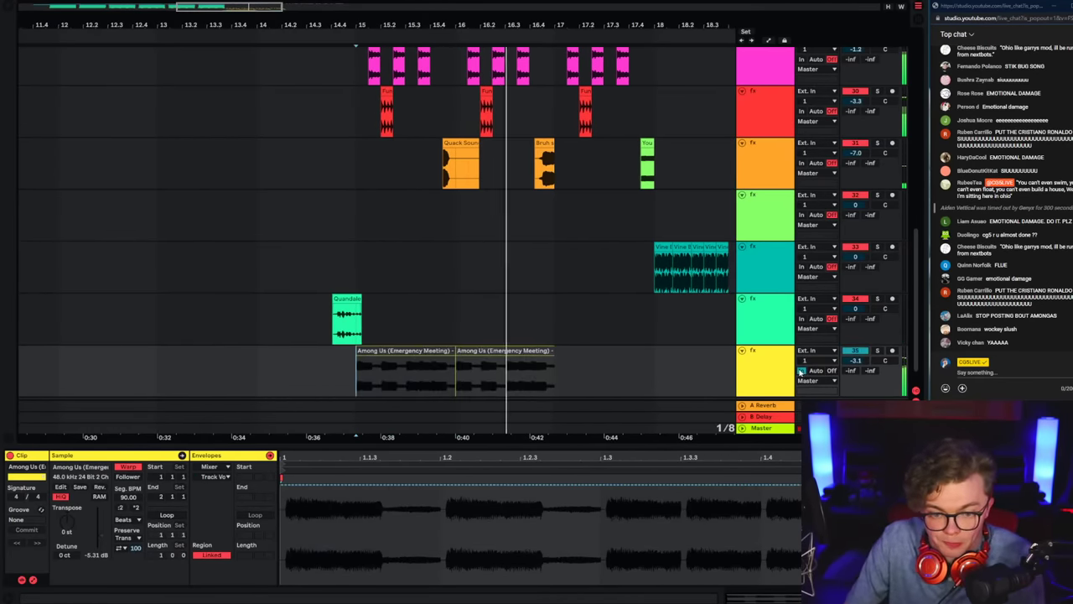
click(855, 349)
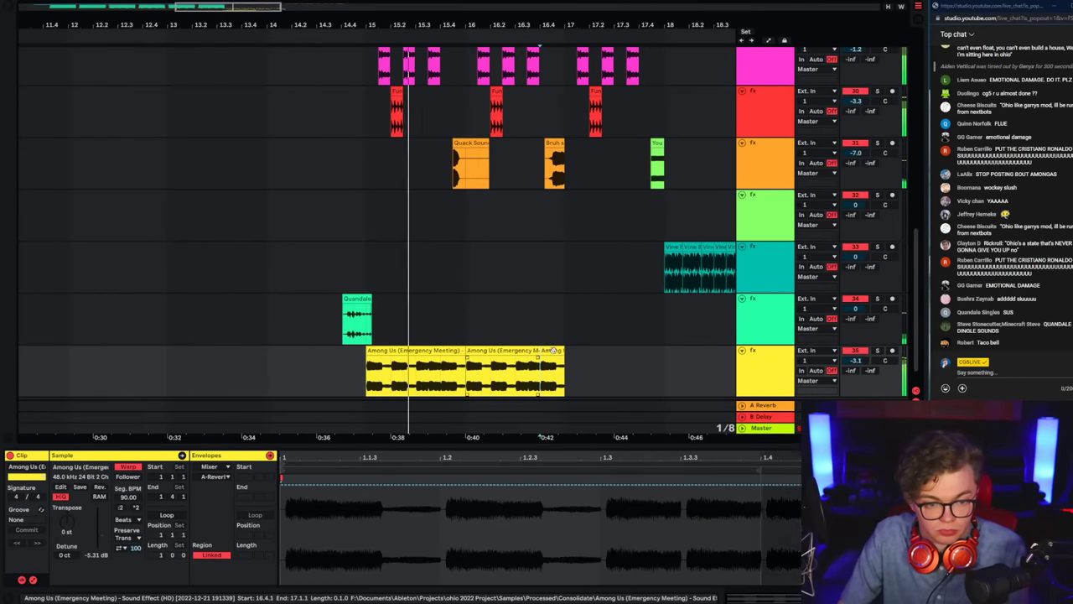
Step: Switch the short final Among Us piece to the Complex Pro warp mode and lower track 35's volume to -8.6 dB
click(126, 520)
click(133, 571)
click(151, 367)
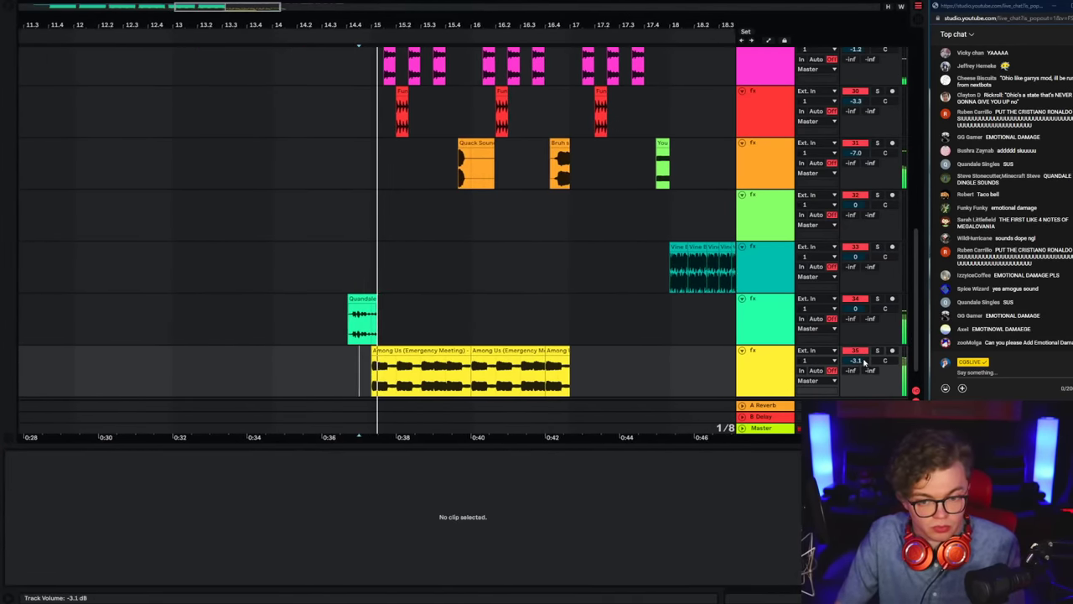
drag(859, 361, 859, 374)
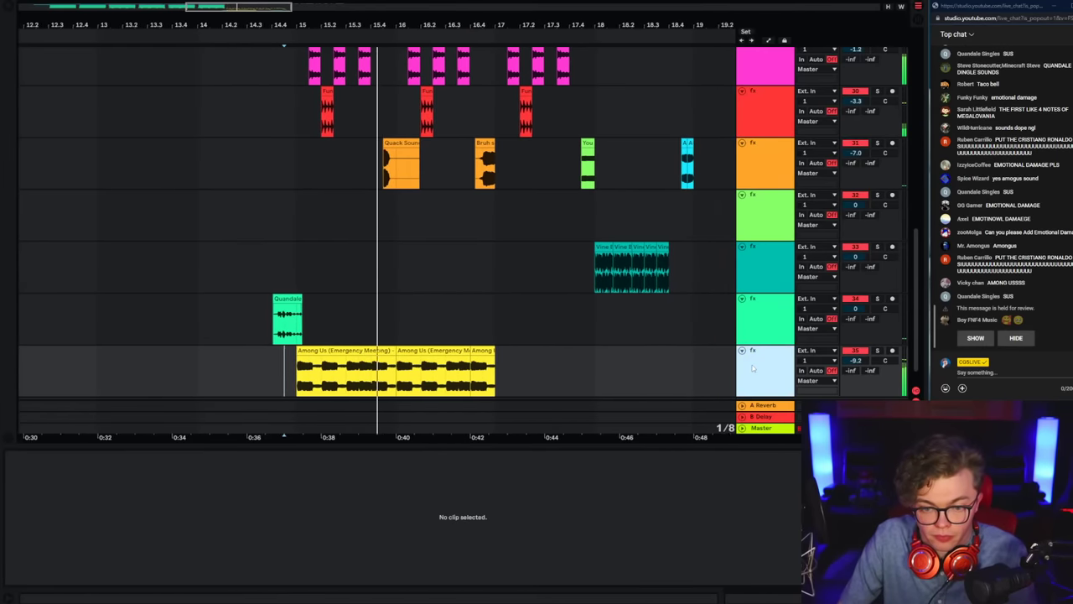
click(260, 382)
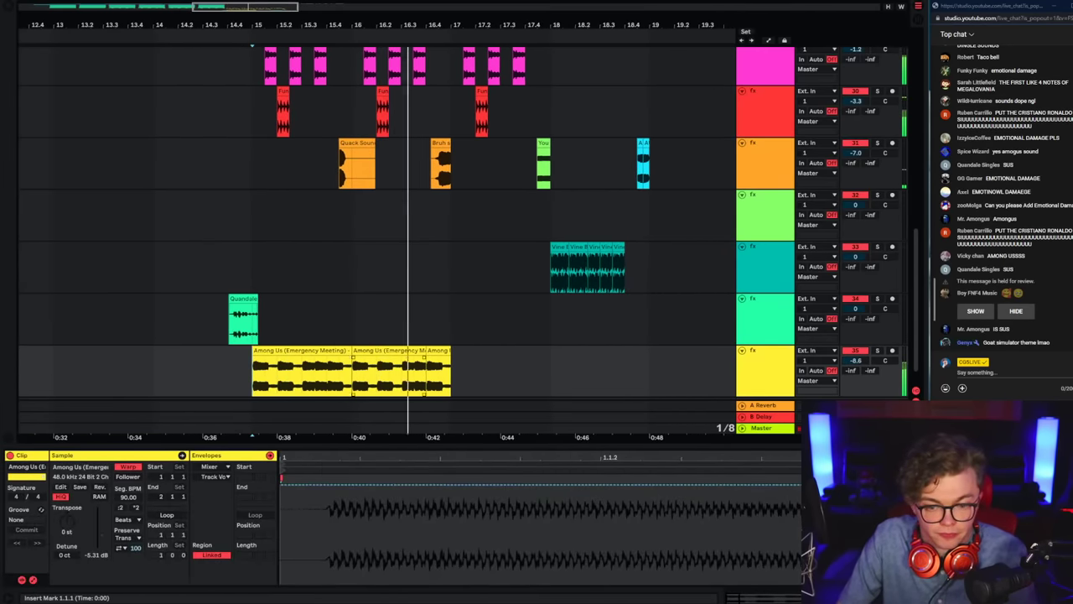
Step: Hide the clip details, split the second Among Us phrase midway through beat 3 of bar 16 and delete its tail
key(ctrl+alt+l)
key(space)
key(space)
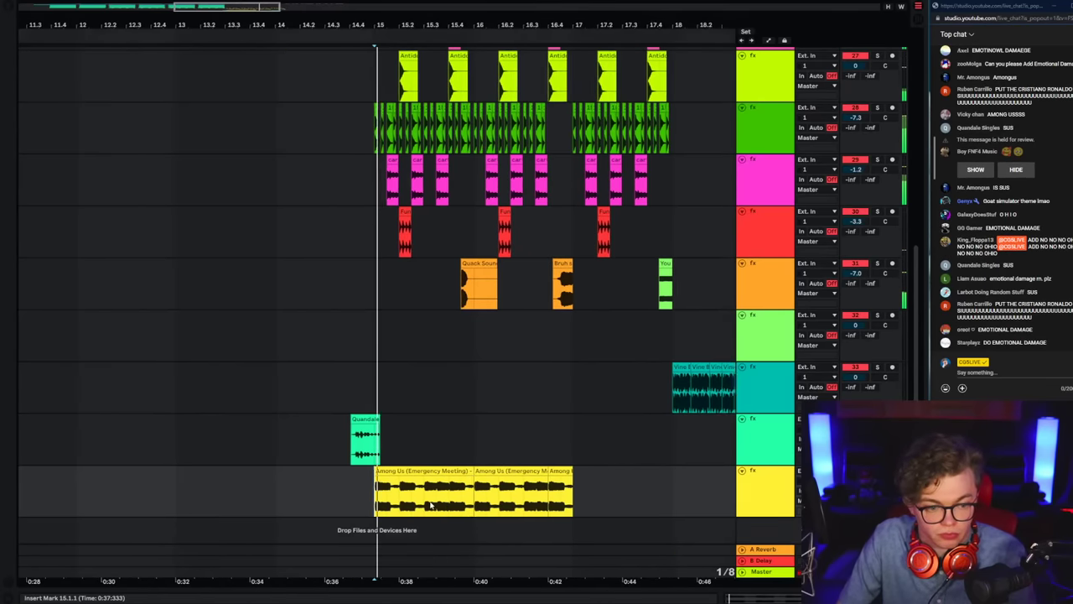
click(516, 493)
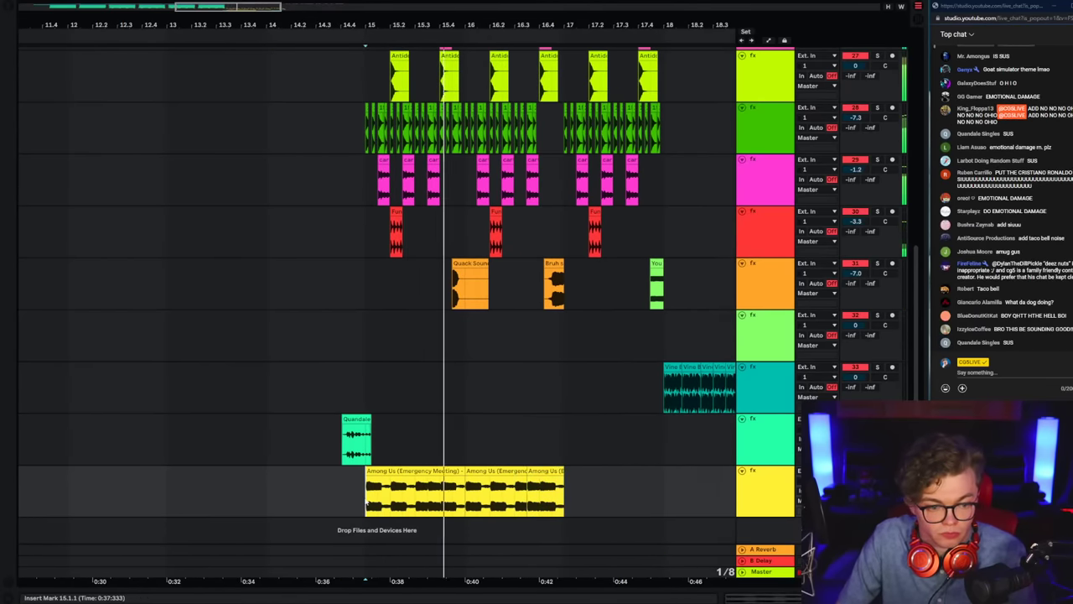
scroll(905, 361, up, 6)
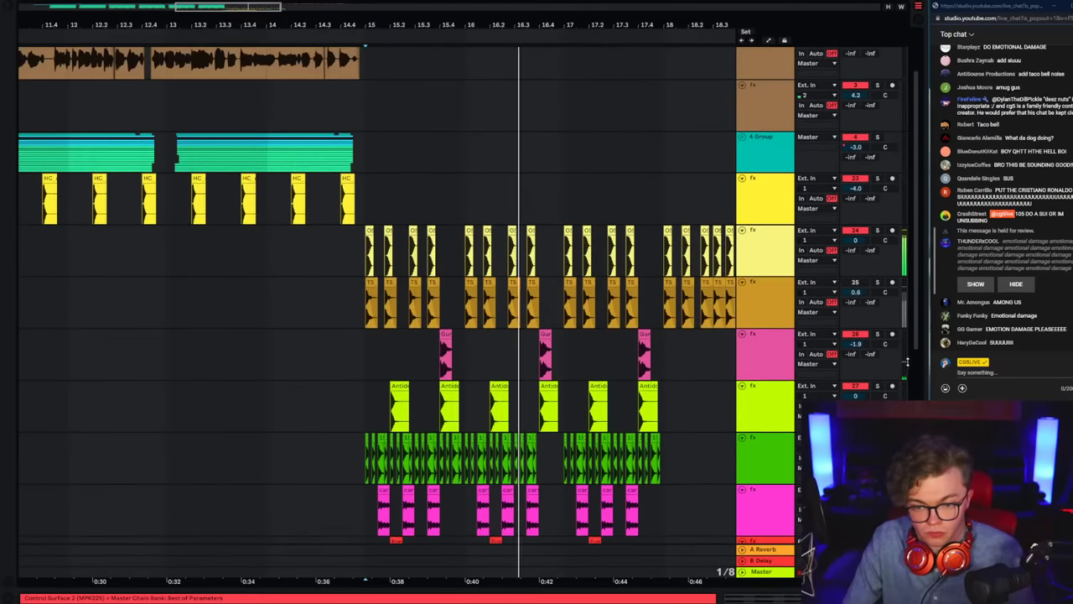
scroll(916, 349, up, 2)
scroll(327, 462, down, 8)
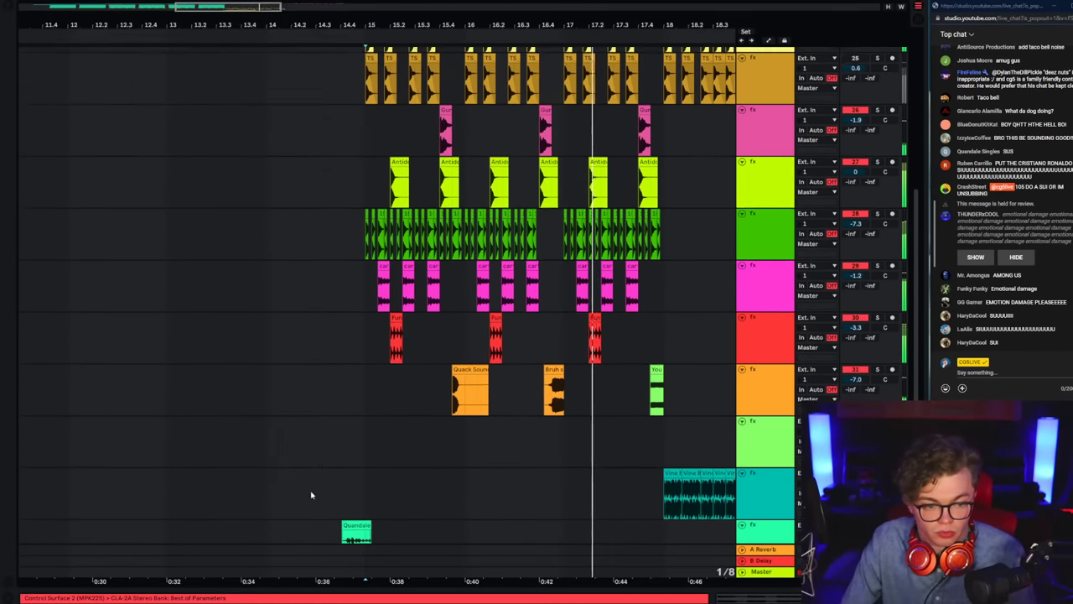
key(Delete)
click(328, 507)
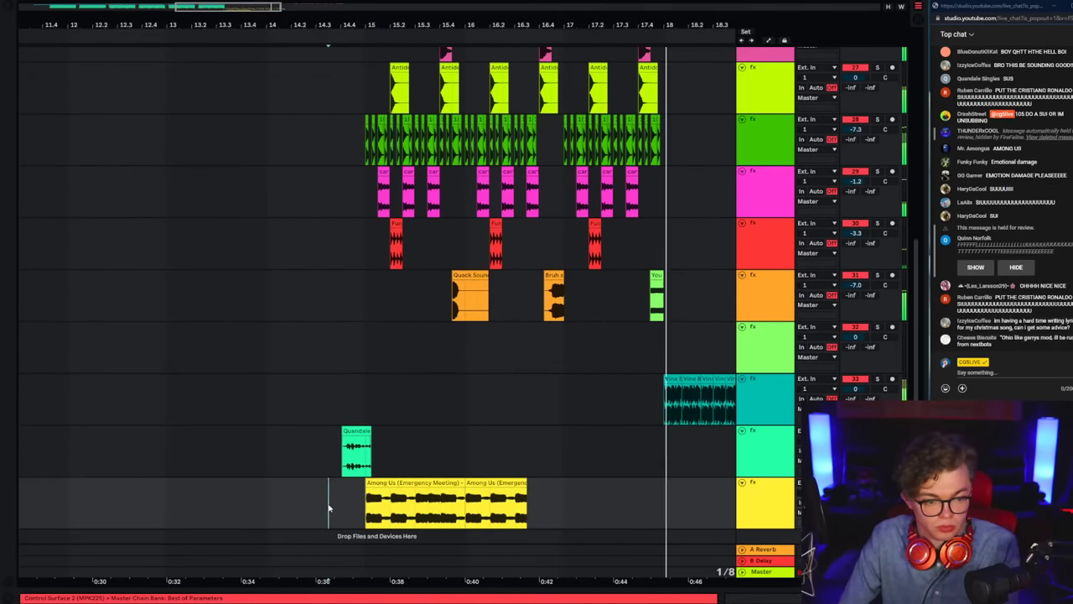
Step: Extend the end of the second Among Us clip to position 16.4
key(space)
key(space)
click(595, 505)
drag(571, 488, 582, 488)
Step: Play the drop from bar 15 and again from about bar 14, checking the tracks from the vocals down to the Among Us clips
click(411, 329)
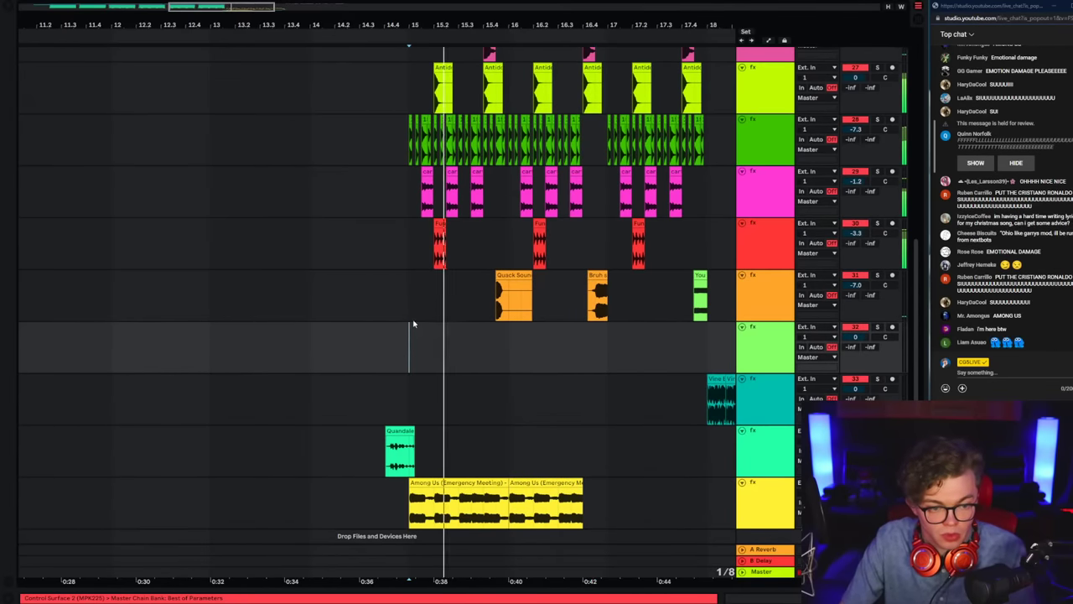
scroll(398, 290, up, 7)
scroll(403, 317, up, 1)
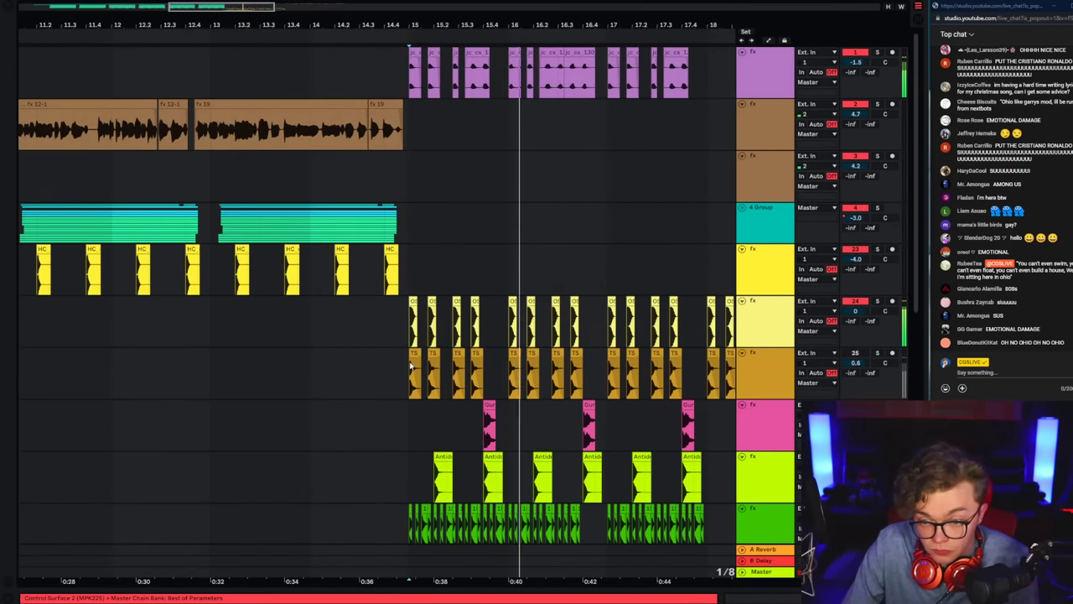
click(347, 306)
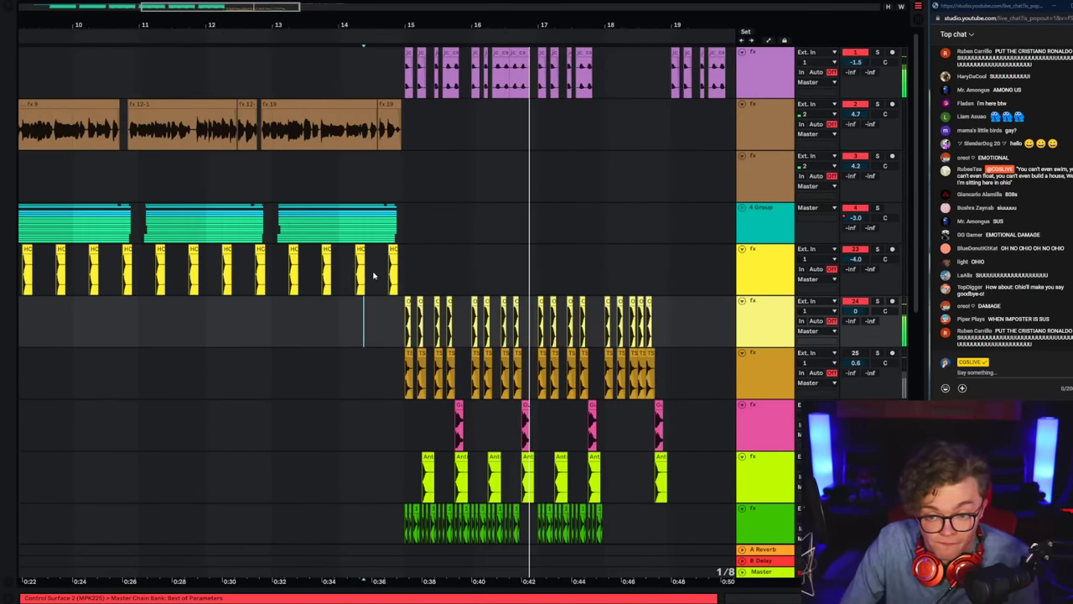
scroll(374, 276, down, 10)
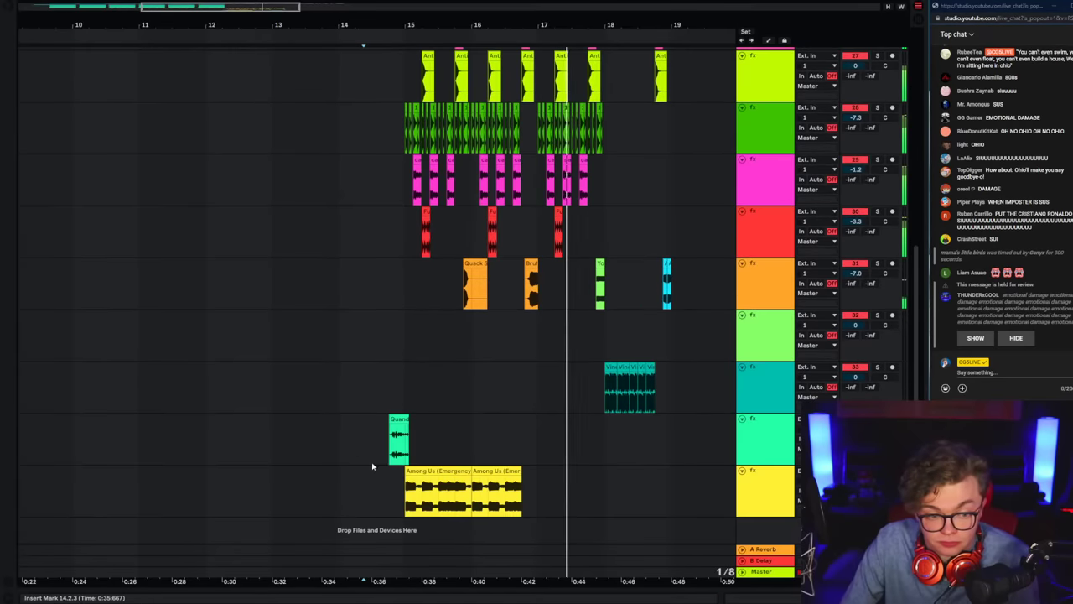
click(406, 484)
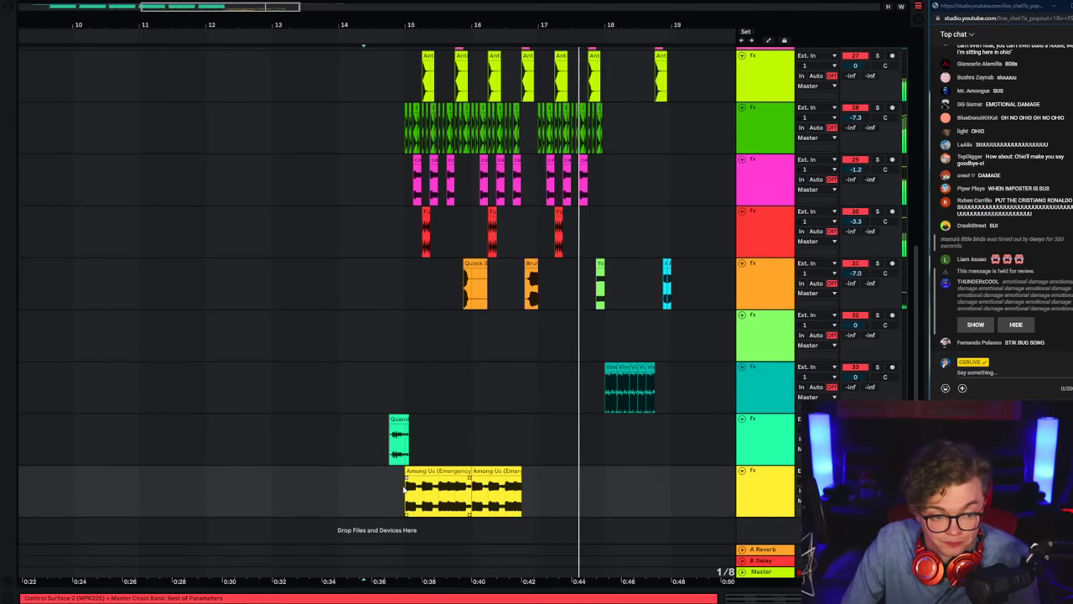
key(ctrl+d)
Step: Arm empty vocal track 3 for recording and show its effects chain
scroll(369, 448, up, 10)
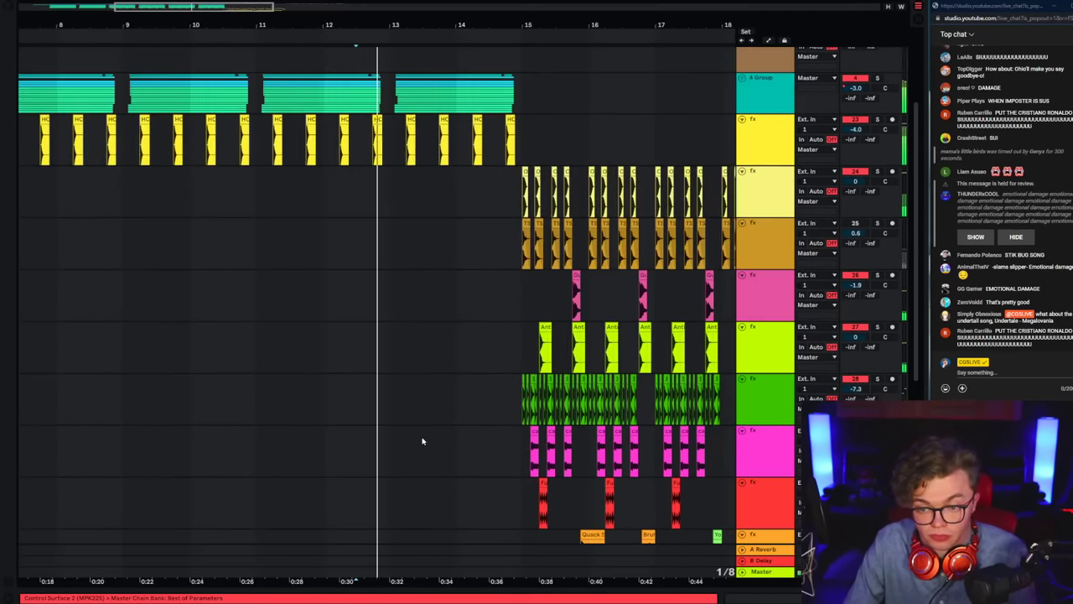
click(773, 223)
click(769, 177)
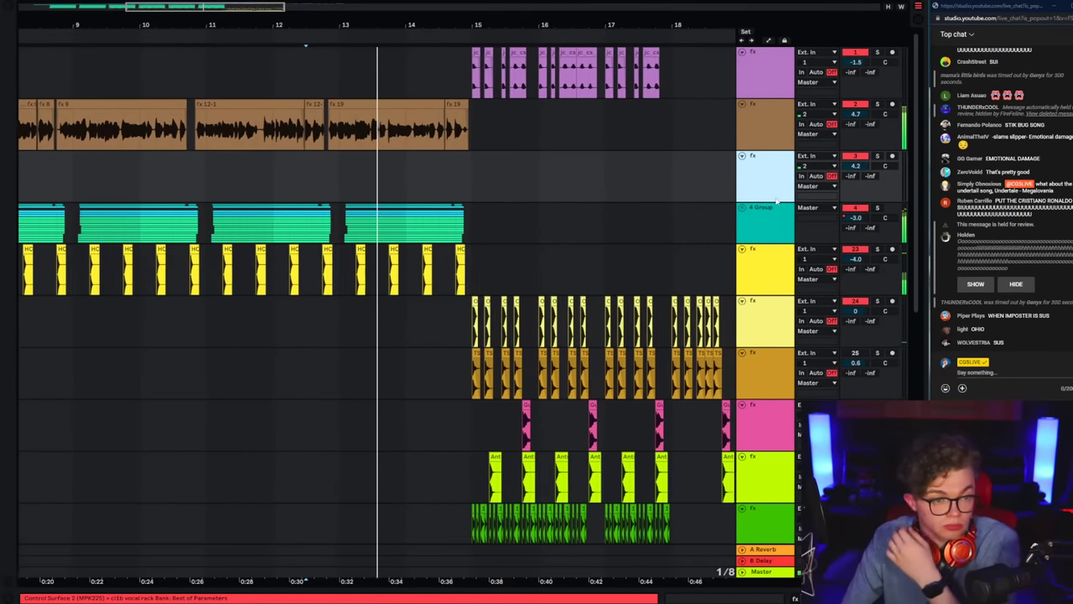
click(892, 156)
double_click(780, 174)
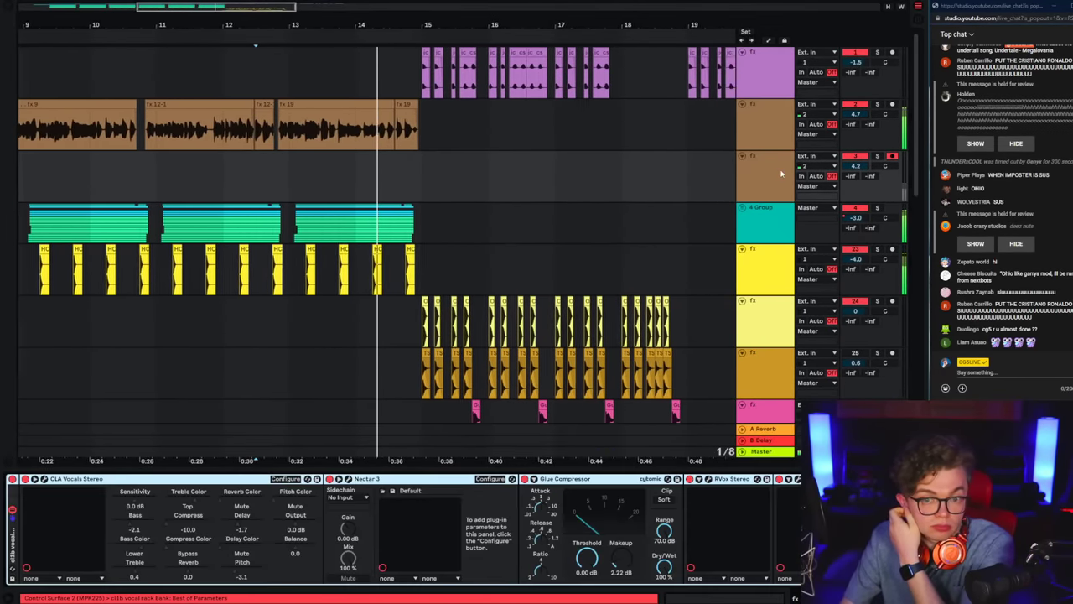
Step: Play the bar 15 drop and review its tracks down to the Among Us clips
click(777, 326)
scroll(335, 252, down, 2)
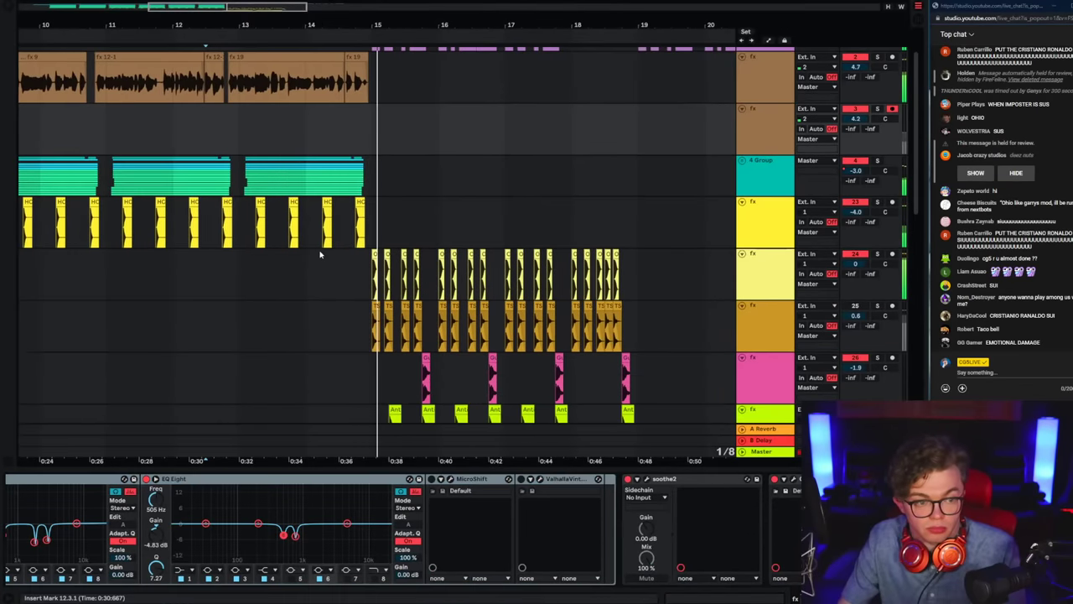
drag(344, 238, 381, 243)
click(372, 239)
scroll(372, 239, down, 6)
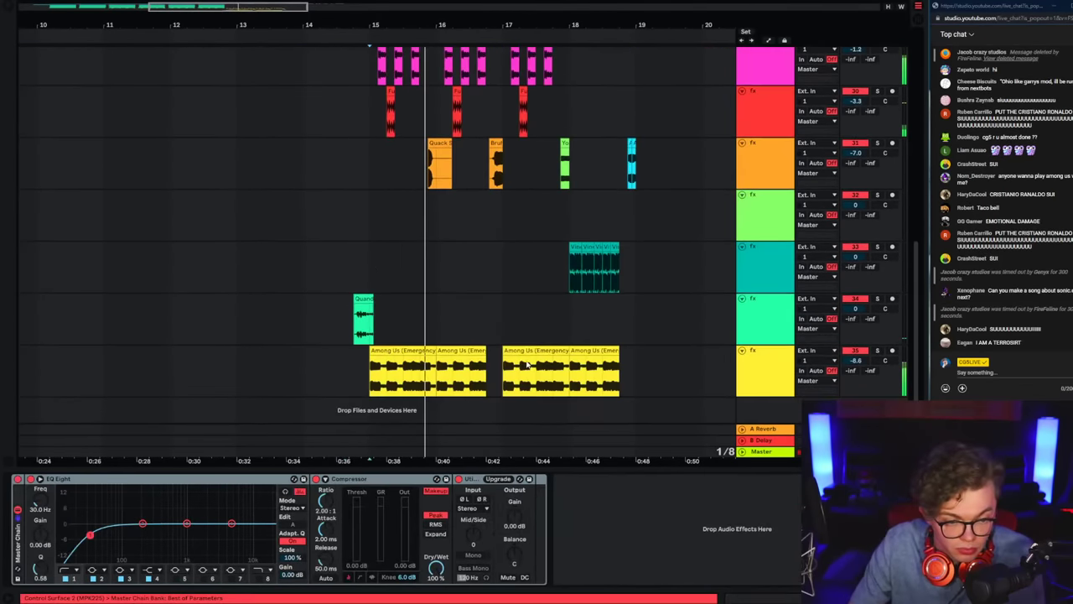
click(767, 374)
scroll(506, 267, up, 8)
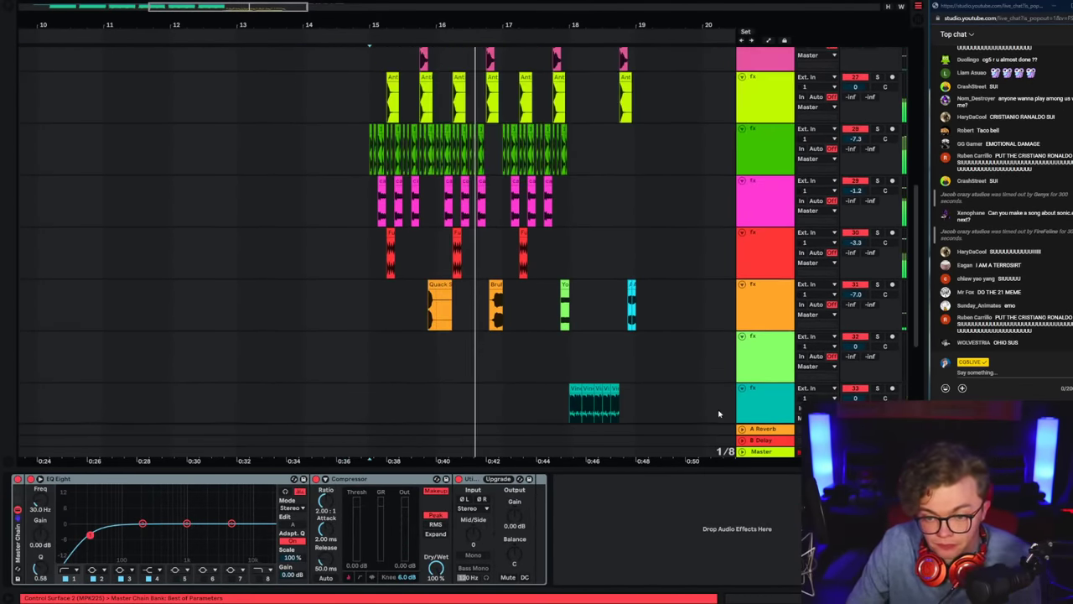
Step: Replay the lead-in to the drop from position 12.4.3 with vocal track 3 selected, and bring the text document into view
click(328, 188)
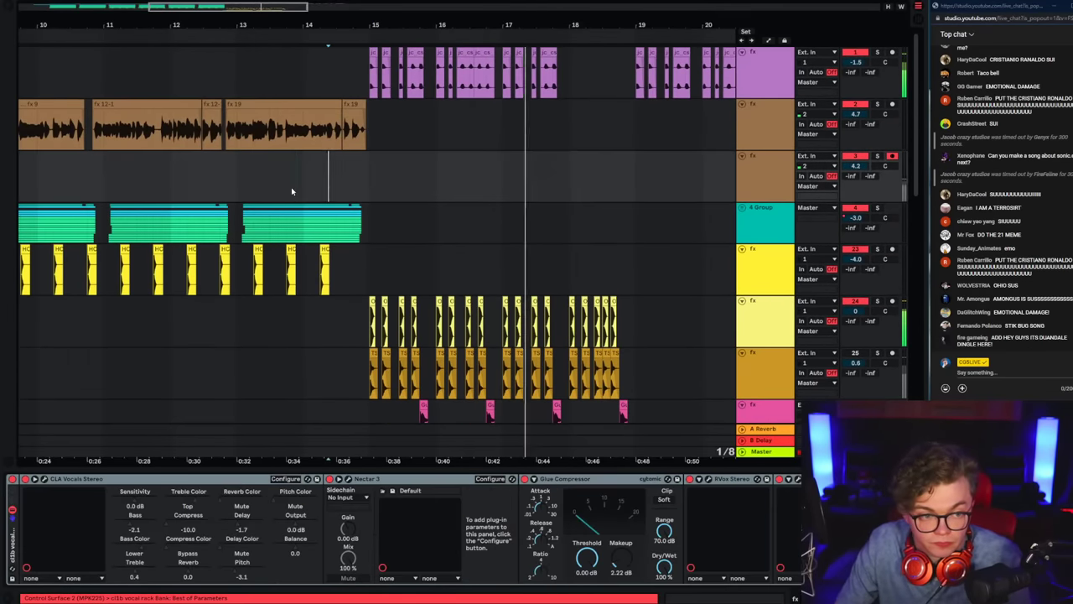
click(766, 174)
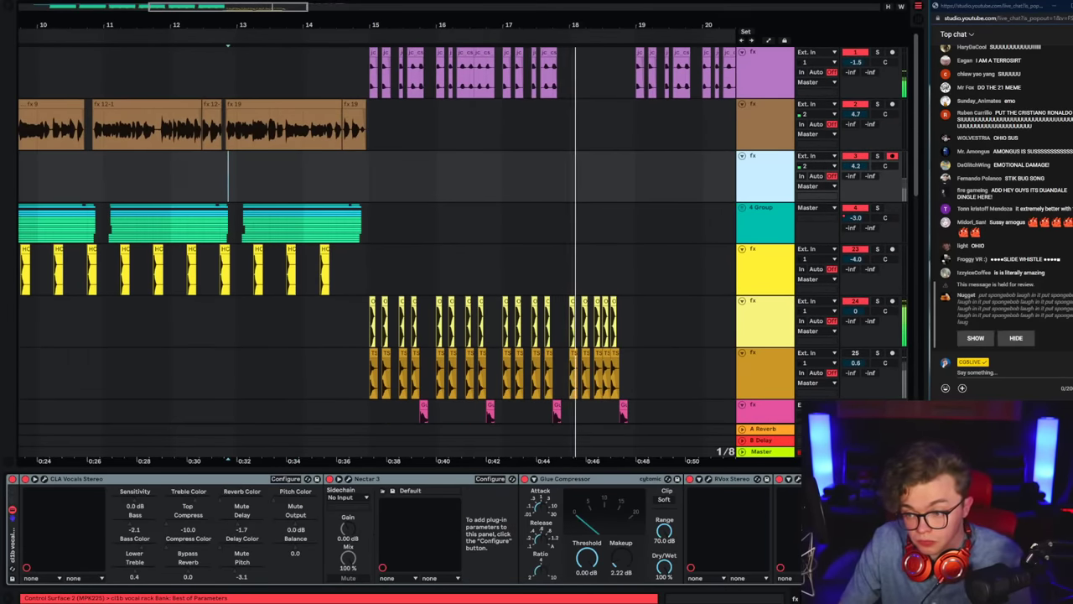
scroll(565, 307, down, 7)
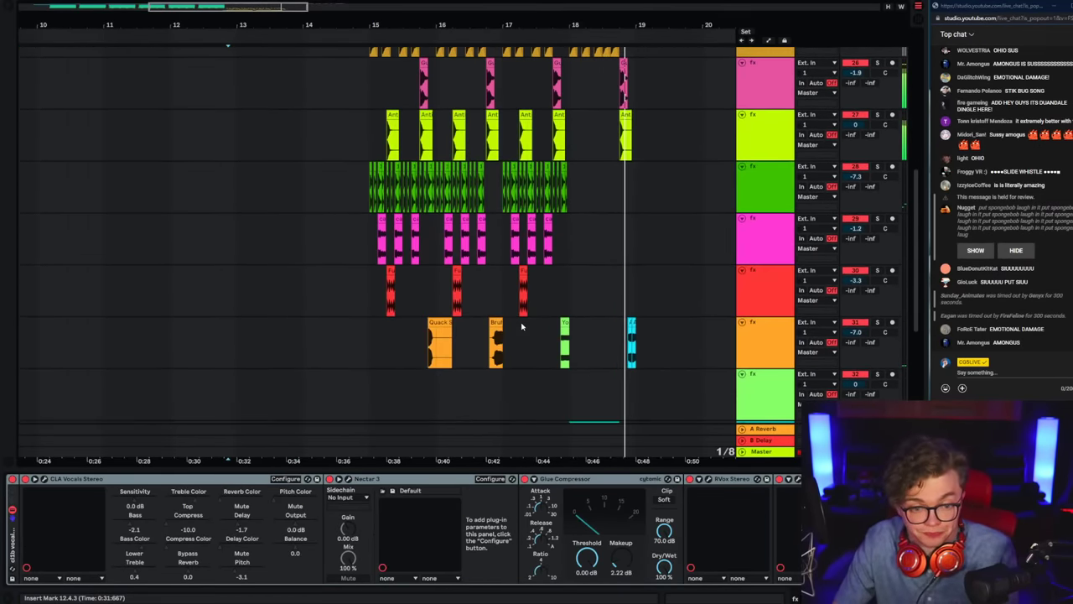
scroll(486, 323, up, 6)
key(space)
key(space)
scroll(476, 322, up, 2)
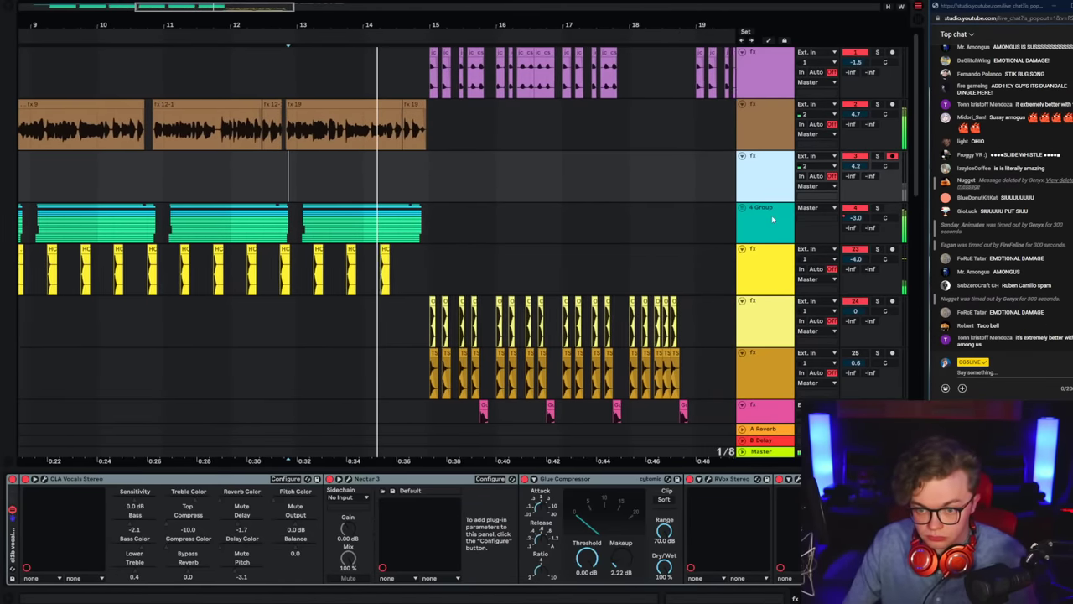
key(alt+Tab)
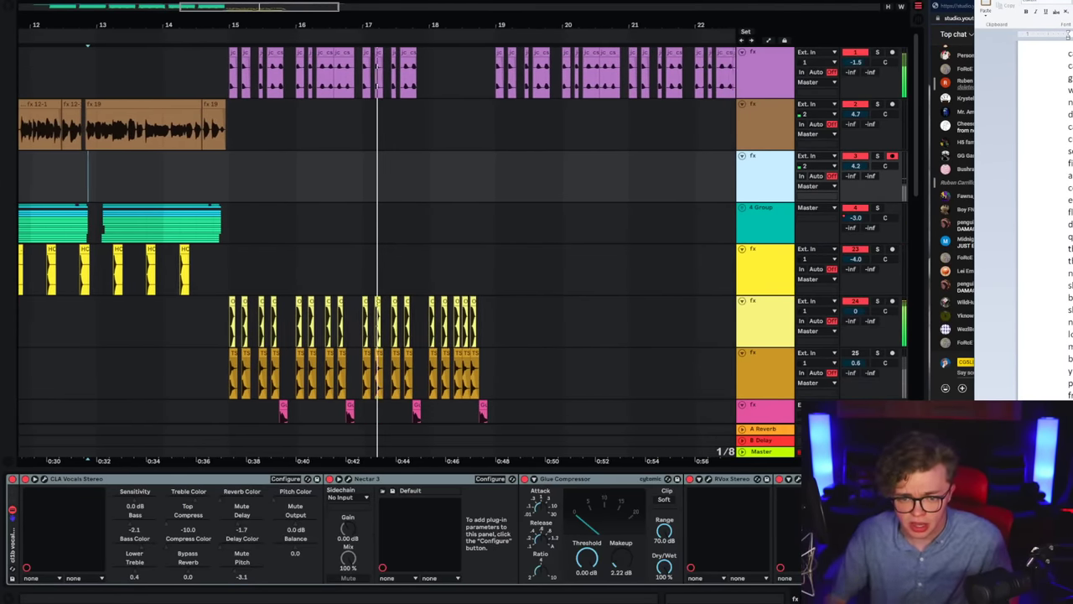
Step: Delete most of the Among Us audio in bars 15 to 17, keeping the first beat of each bar and the bar 18 phrase
click(150, 187)
scroll(469, 218, down, 15)
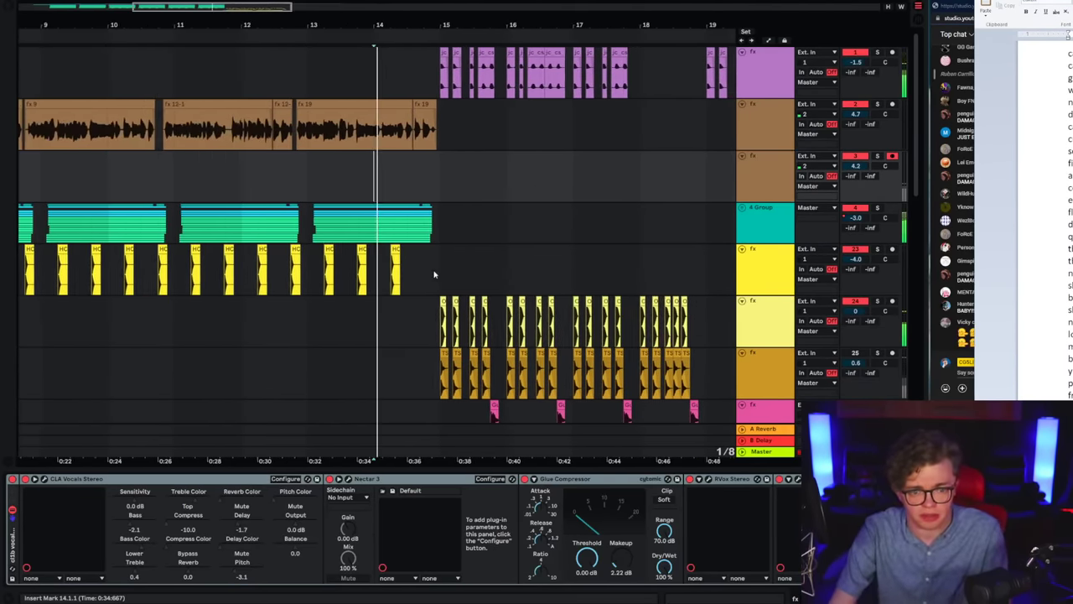
click(396, 388)
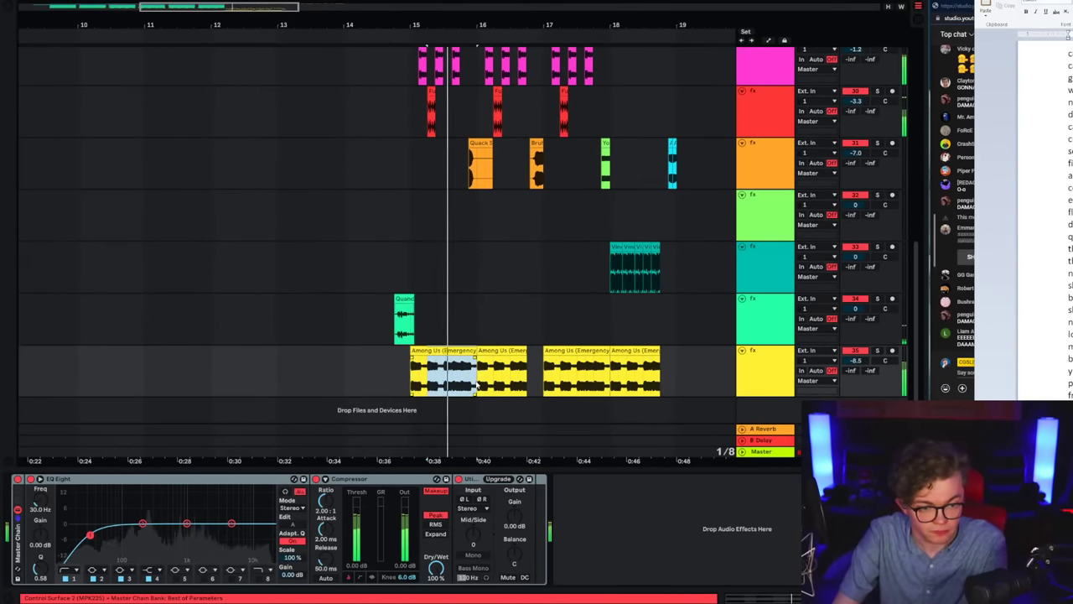
key(Delete)
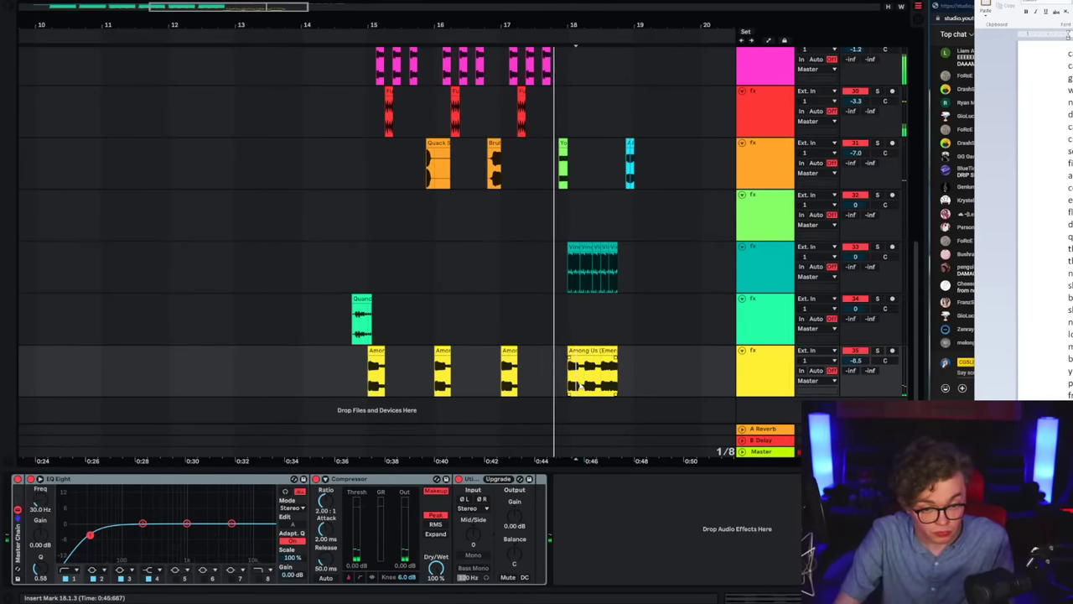
Step: Play the thinned drop from 15.1.1 and again from 14.1.1, select vocal track 3 and return to the text document
click(954, 303)
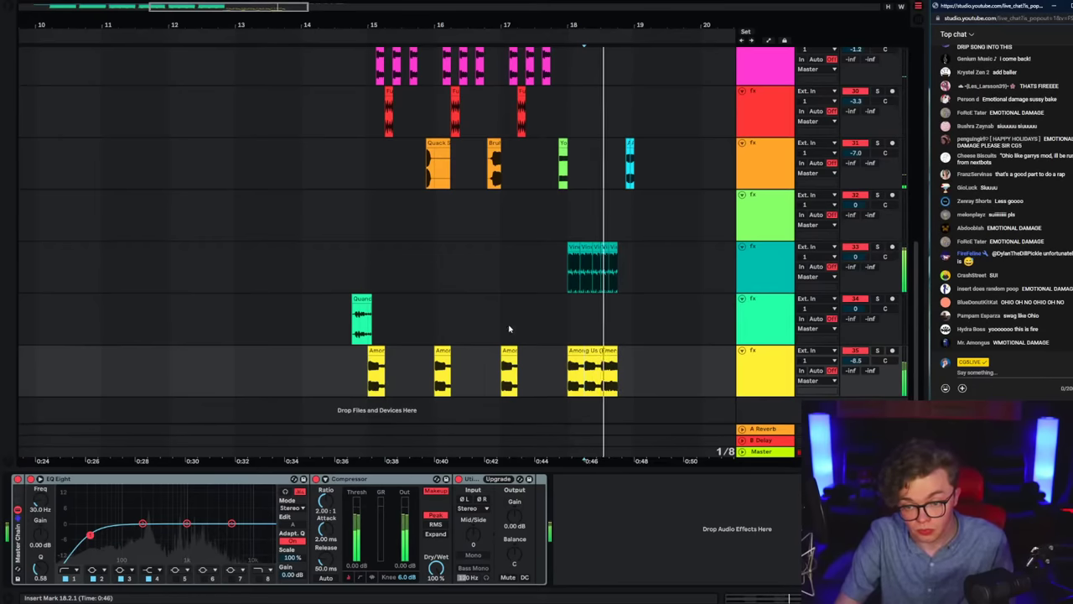
click(368, 363)
scroll(407, 307, up, 10)
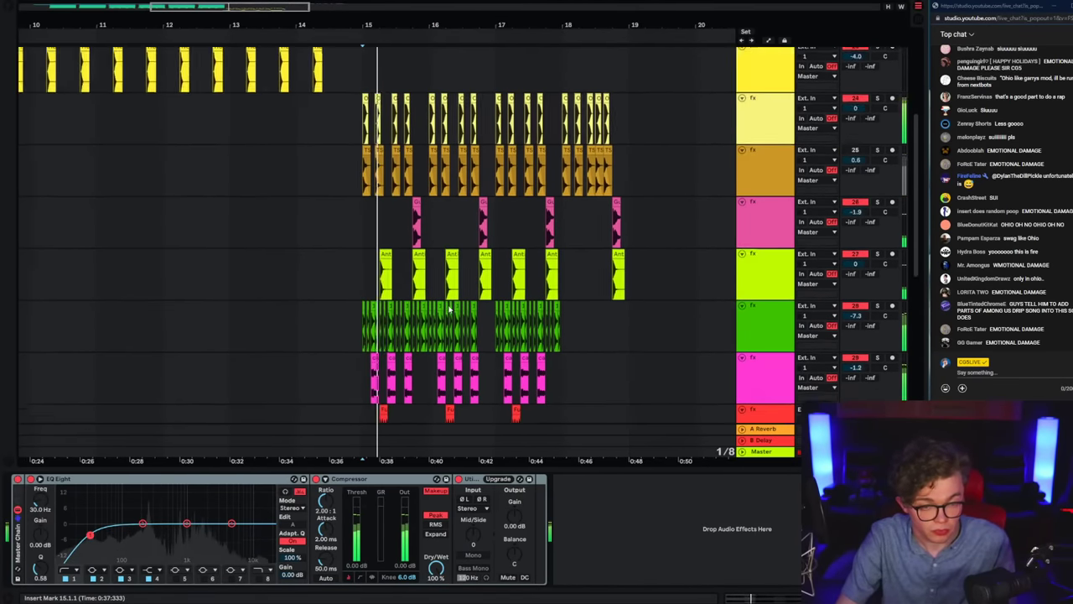
click(292, 177)
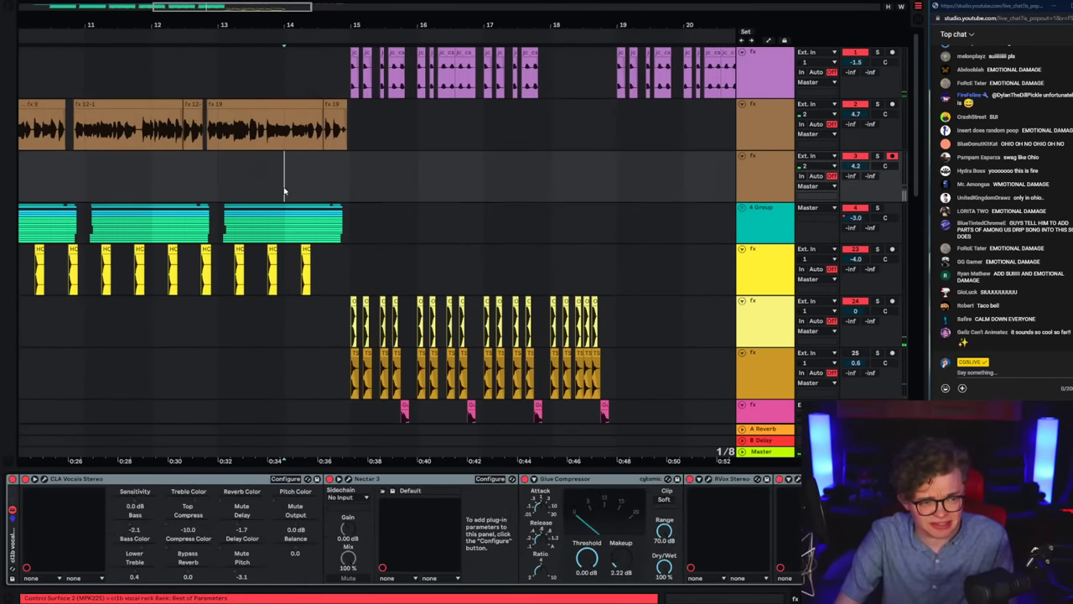
key(space)
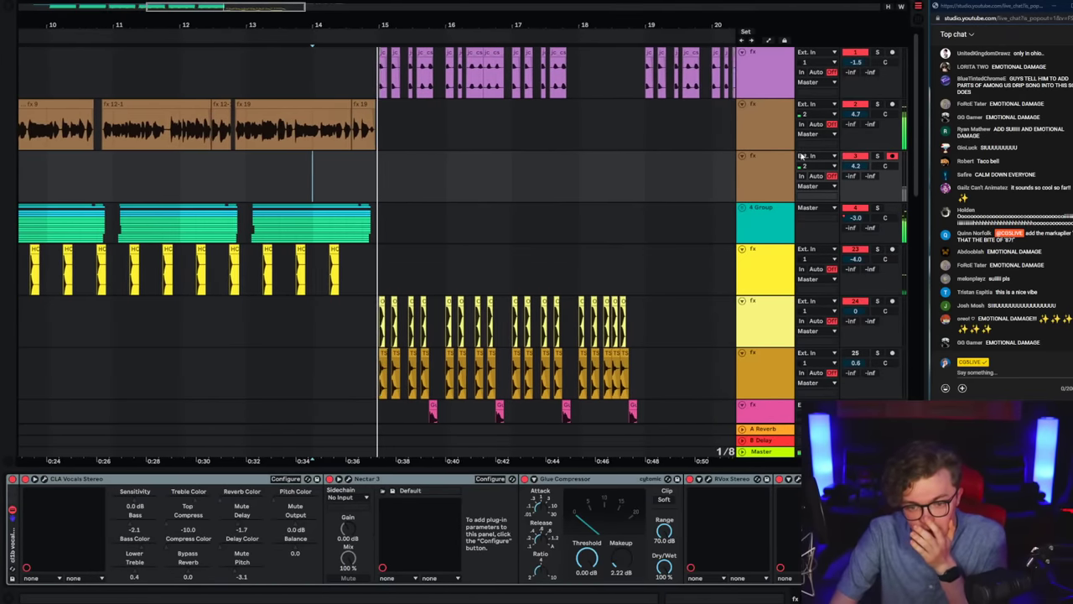
click(774, 171)
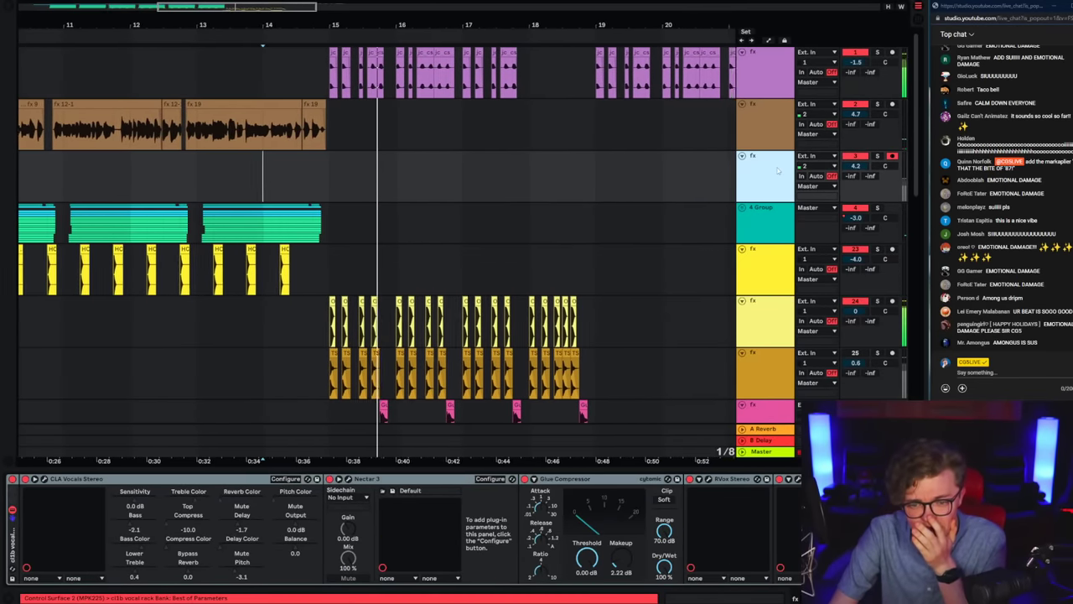
key(alt+Tab)
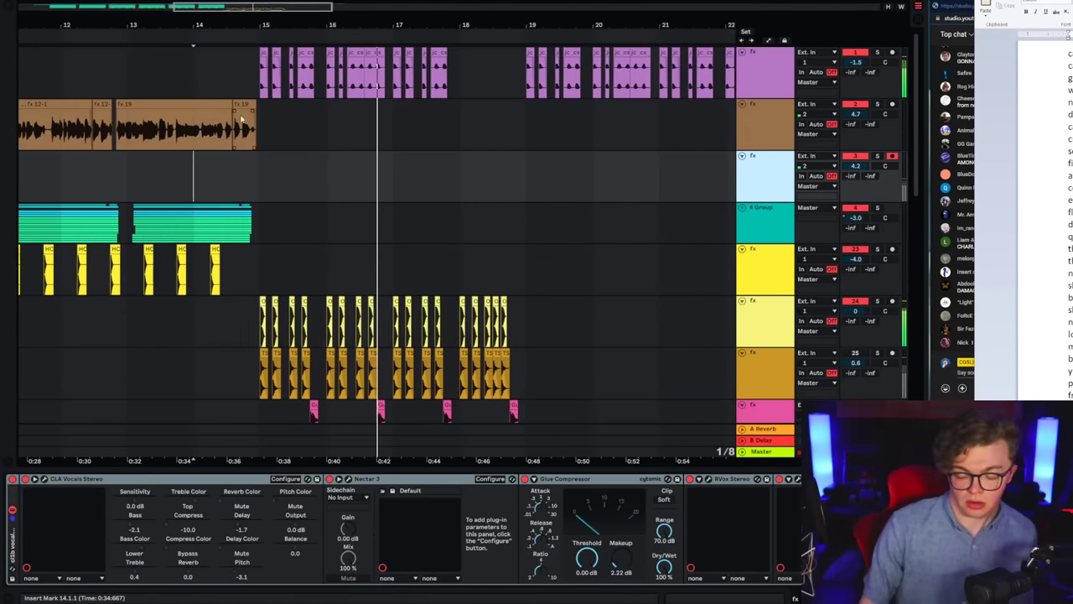
Step: Expand the group on track 4 and play the song with its individual vocal tracks in view
scroll(335, 197, down, 1)
click(151, 194)
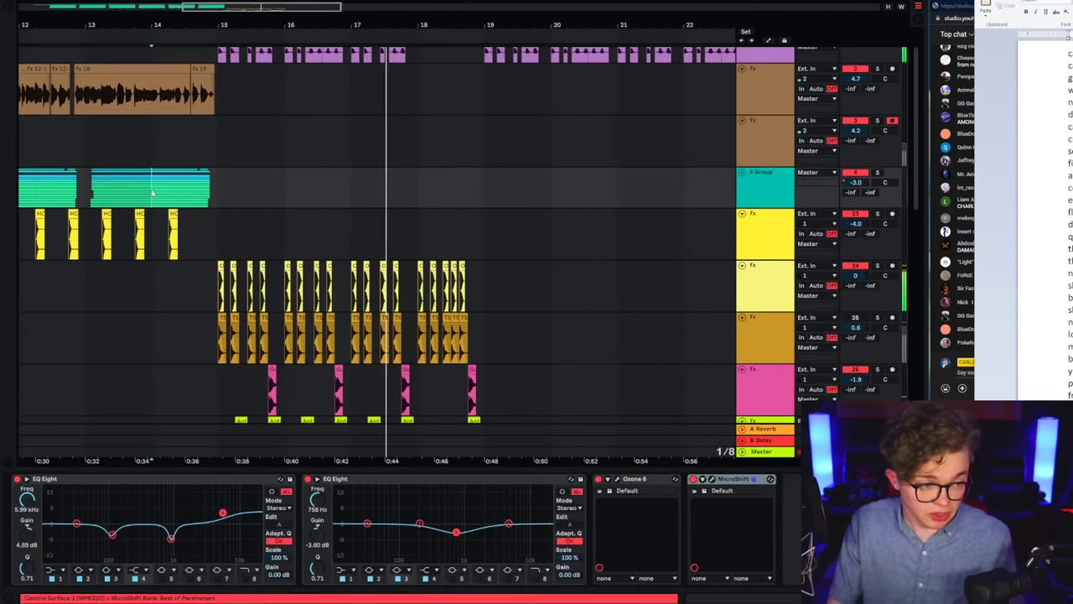
click(742, 174)
scroll(742, 174, down, 3)
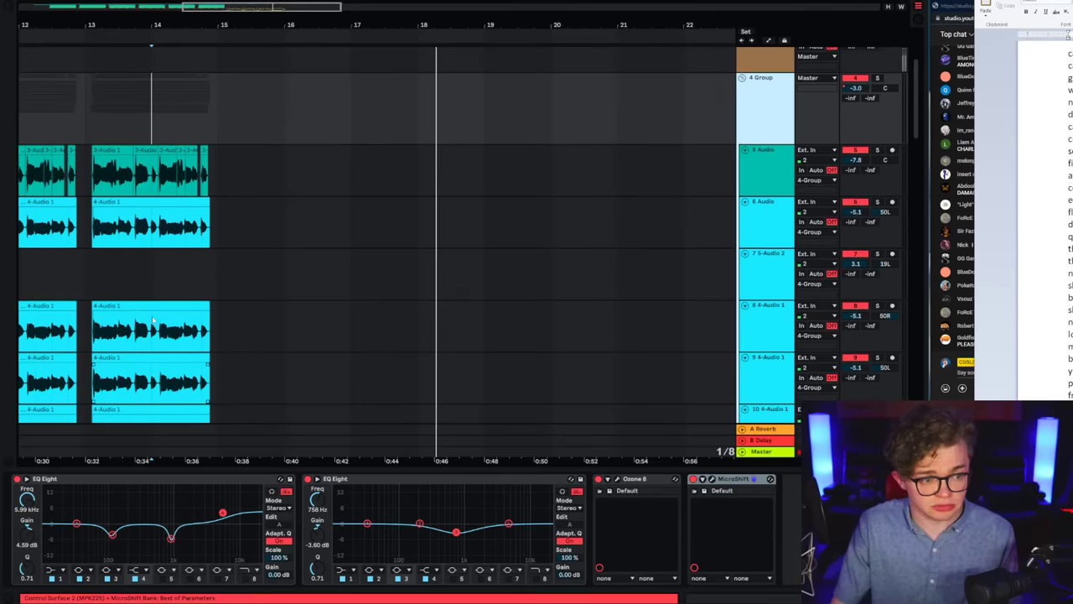
key(space)
key(space)
Step: Arm the 6 Audio track in the group for recording and play from position 14.1.1
click(868, 207)
scroll(653, 177, down, 1)
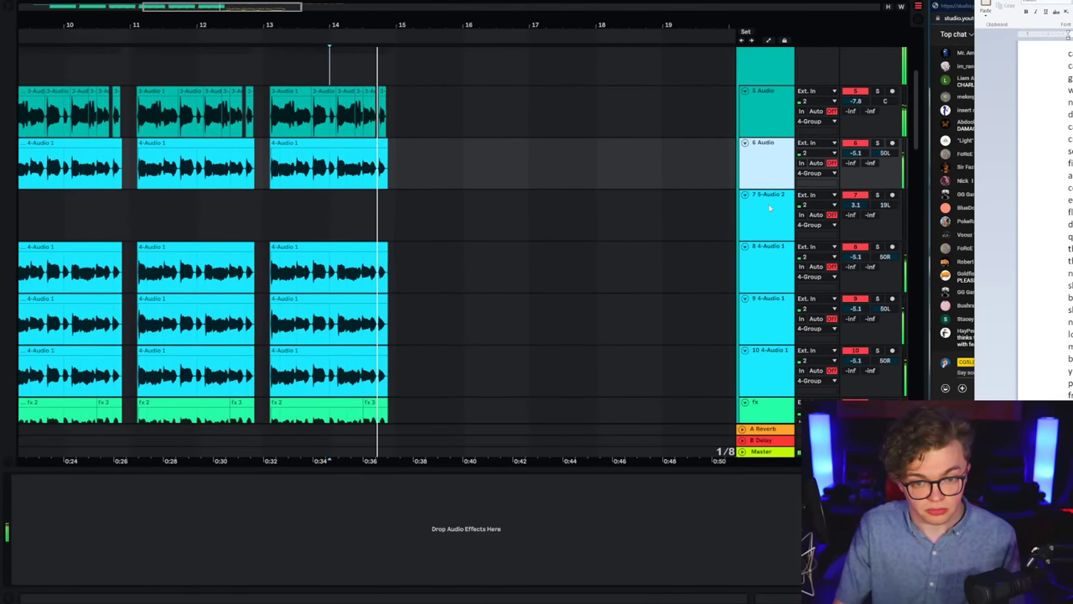
click(327, 202)
drag(328, 40, 307, 194)
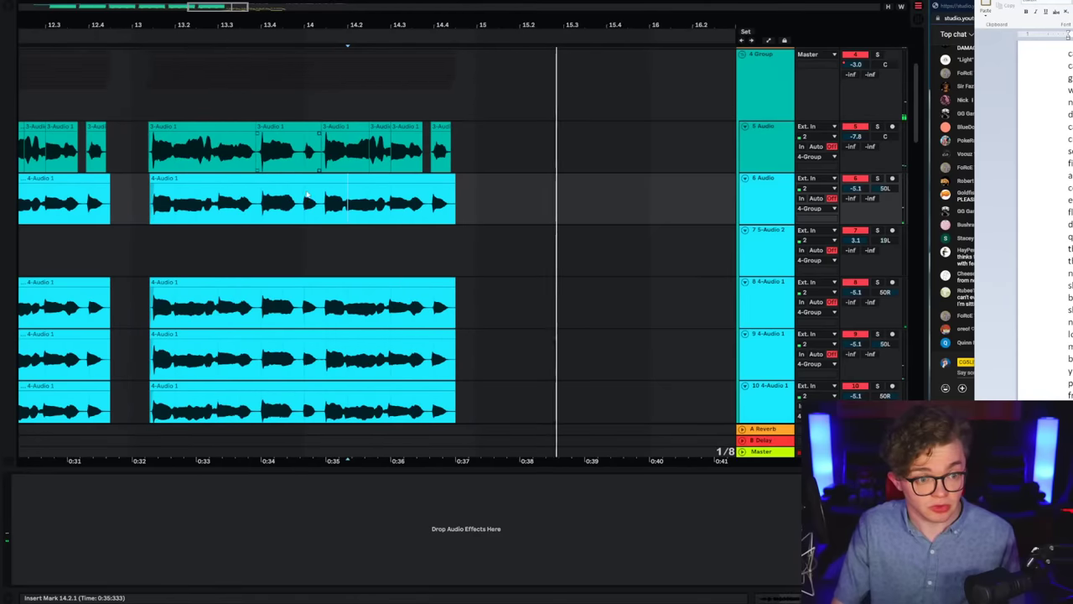
click(892, 180)
drag(448, 34, 305, 11)
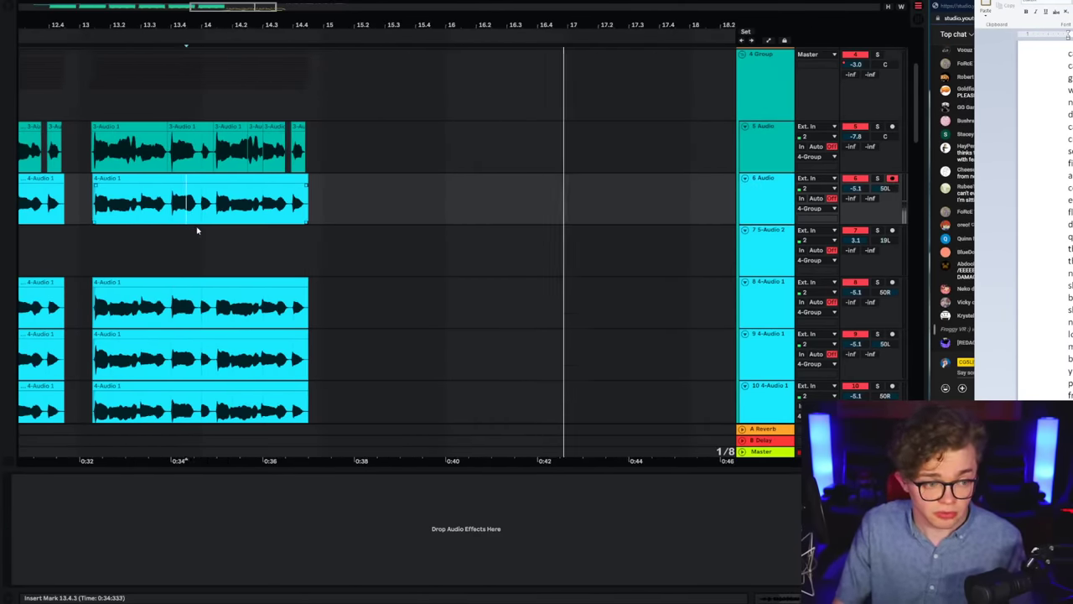
click(215, 216)
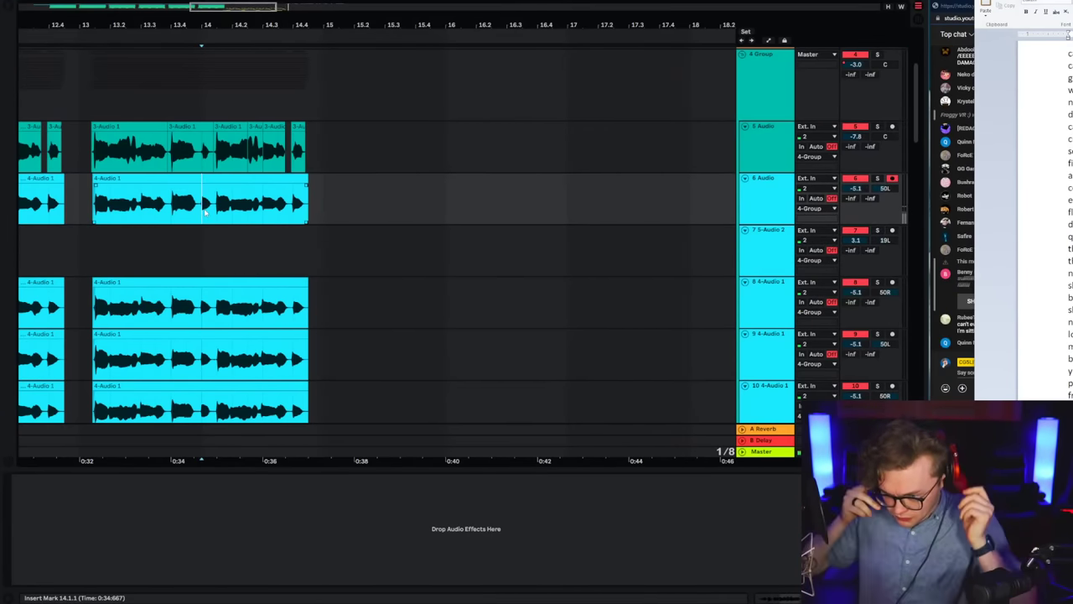
key(space)
key(minus)
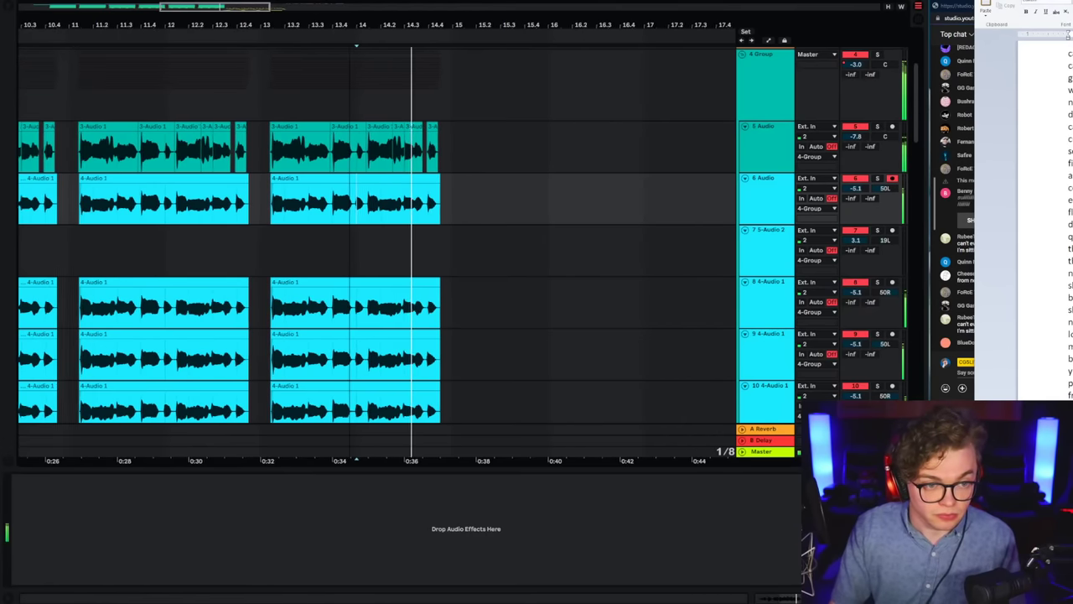
Step: Move the 5-Audio 2 track above the armed 6 Audio track inside the group
mouse_move(350, 33)
mouse_down()
mouse_move(350, 8)
mouse_move(377, 255)
mouse_up()
click(370, 248)
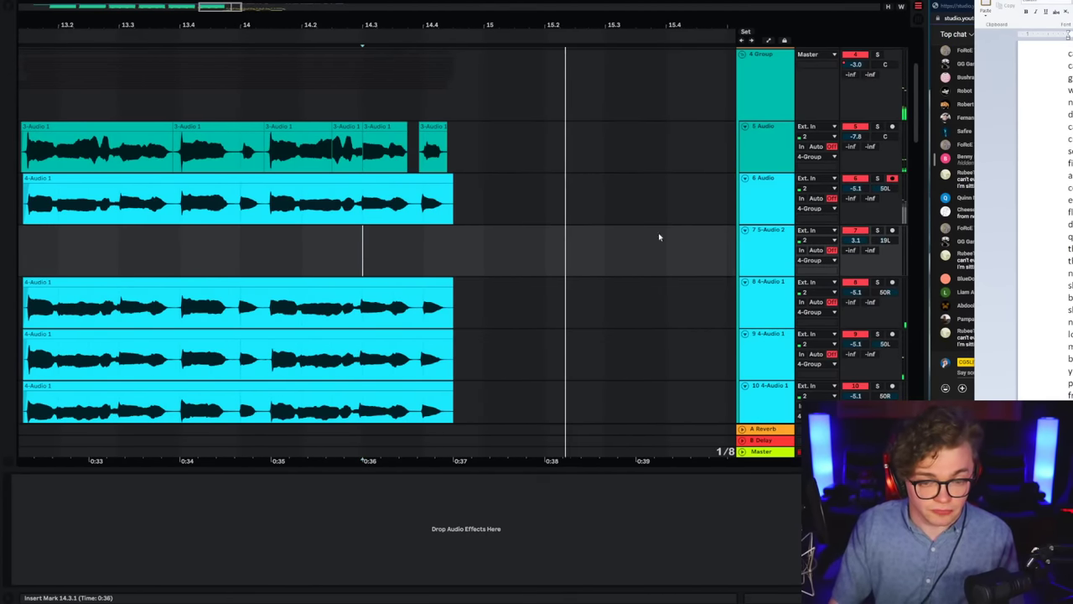
click(760, 237)
double_click(400, 23)
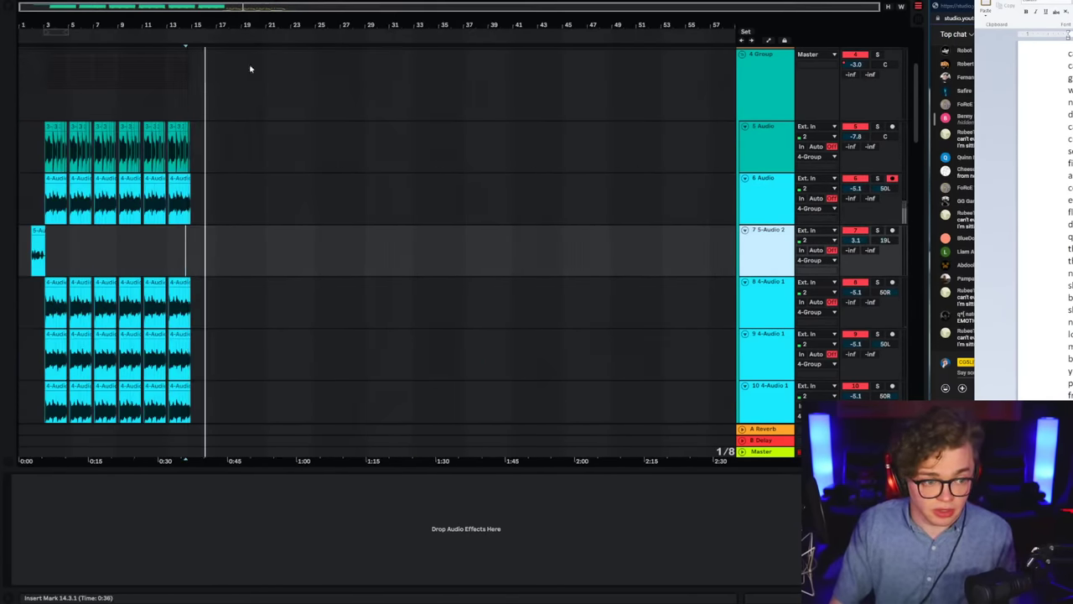
key(plus)
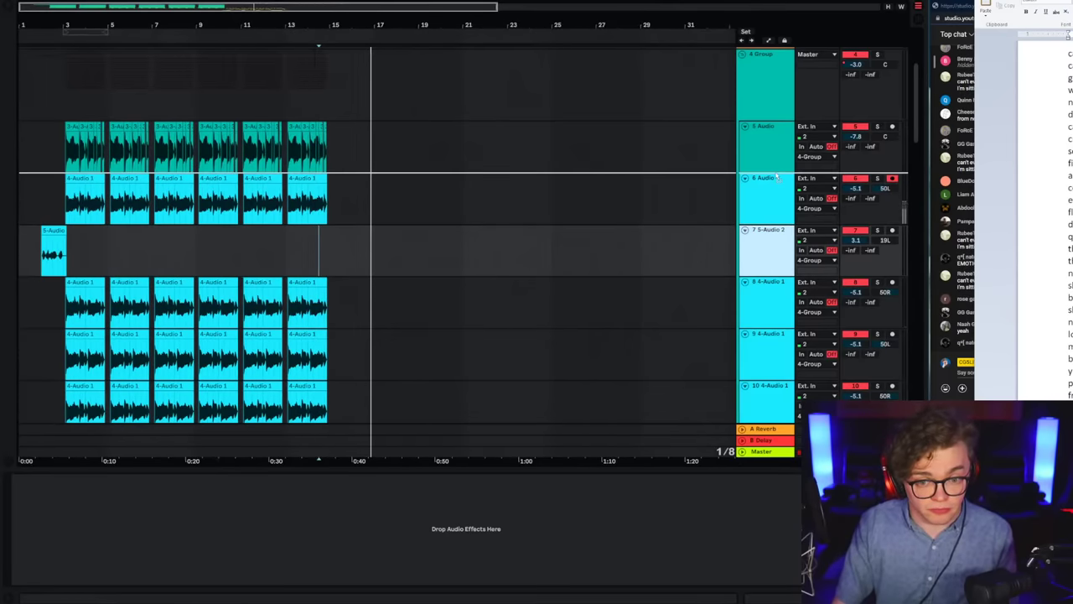
drag(702, 216, 701, 209)
Step: Check the live chat and replay the transition into the drop from 15.1.3 and 14.2.3
click(952, 337)
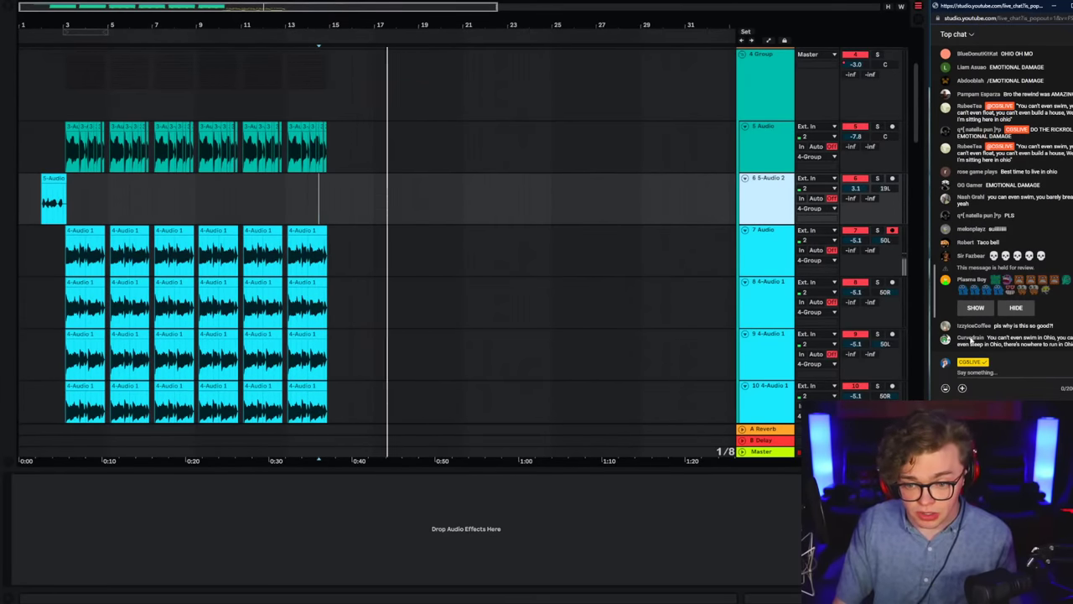
click(331, 200)
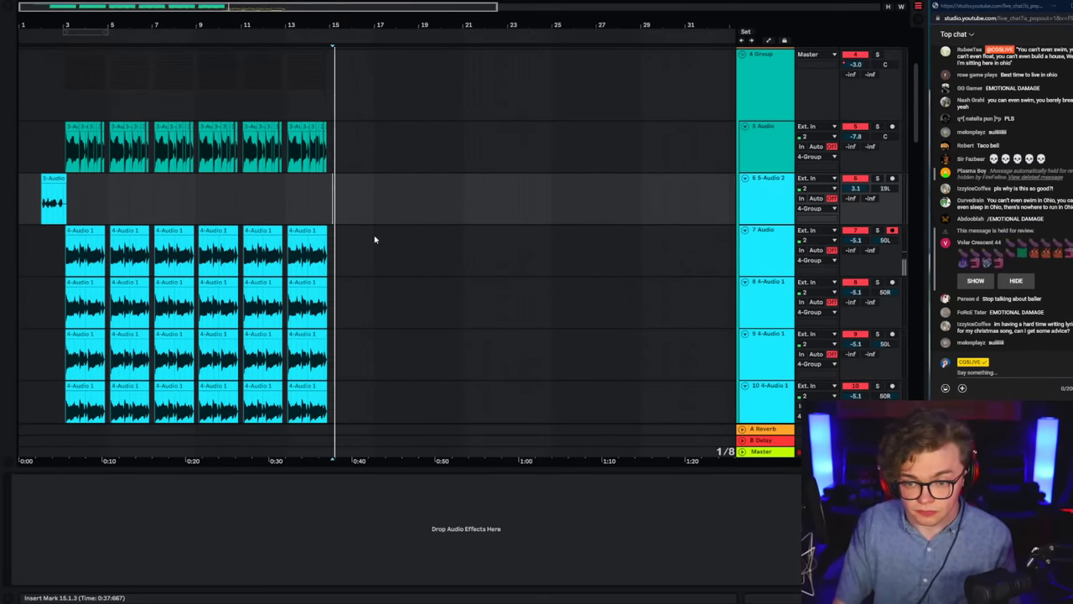
mouse_move(322, 24)
mouse_down()
mouse_move(322, 67)
mouse_move(307, 69)
mouse_up()
click(299, 217)
mouse_move(297, 24)
mouse_down()
mouse_move(312, 4)
mouse_move(297, 17)
mouse_up()
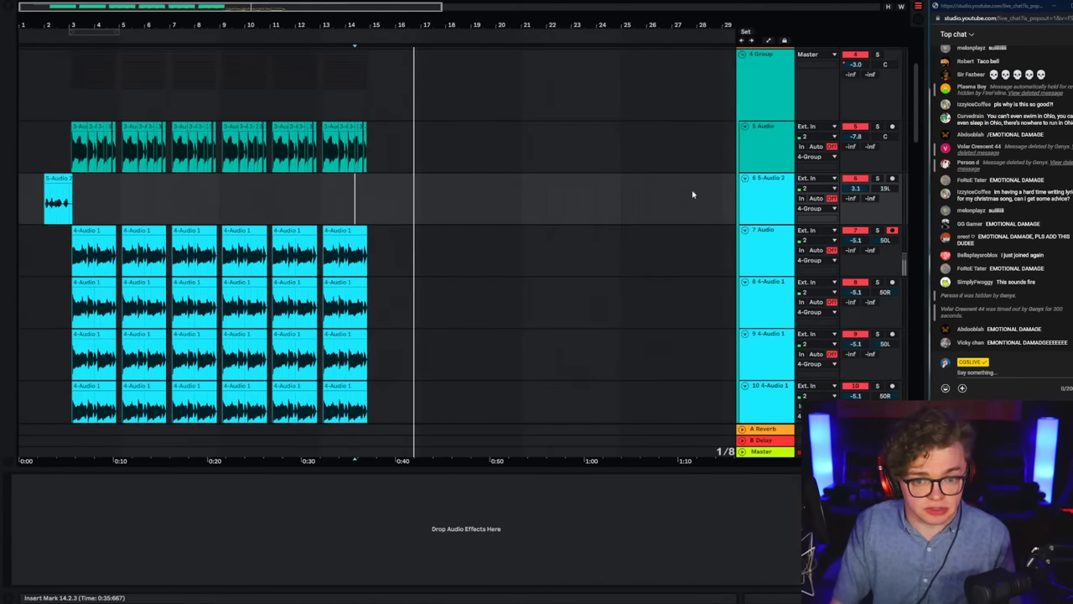
Step: Arm the 5 Audio track for recording and play the lead-in from position 13.4.3
click(758, 144)
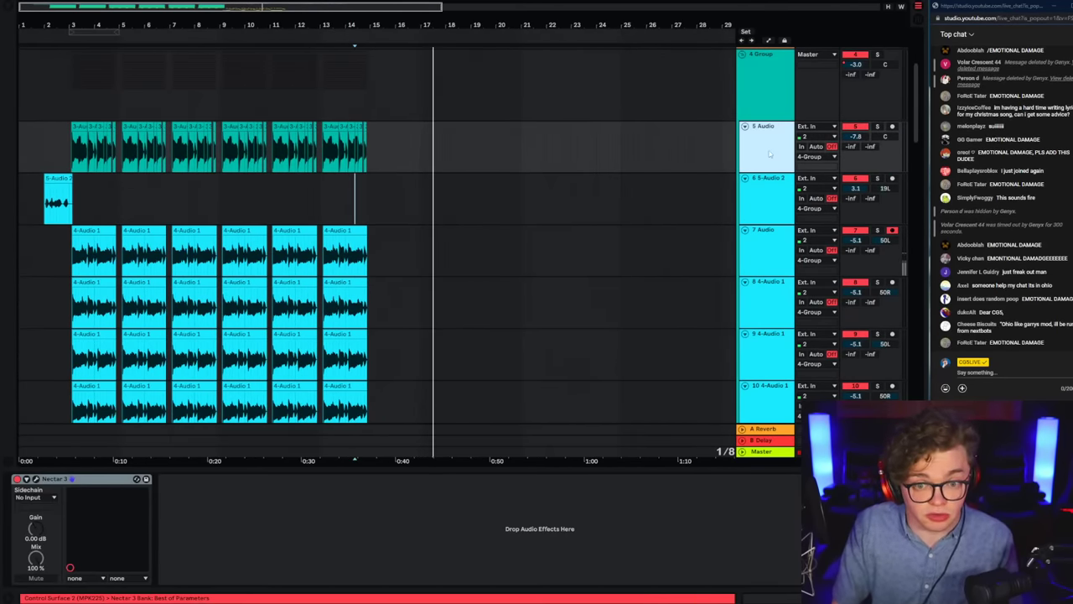
click(365, 198)
click(335, 151)
drag(343, 26, 398, 94)
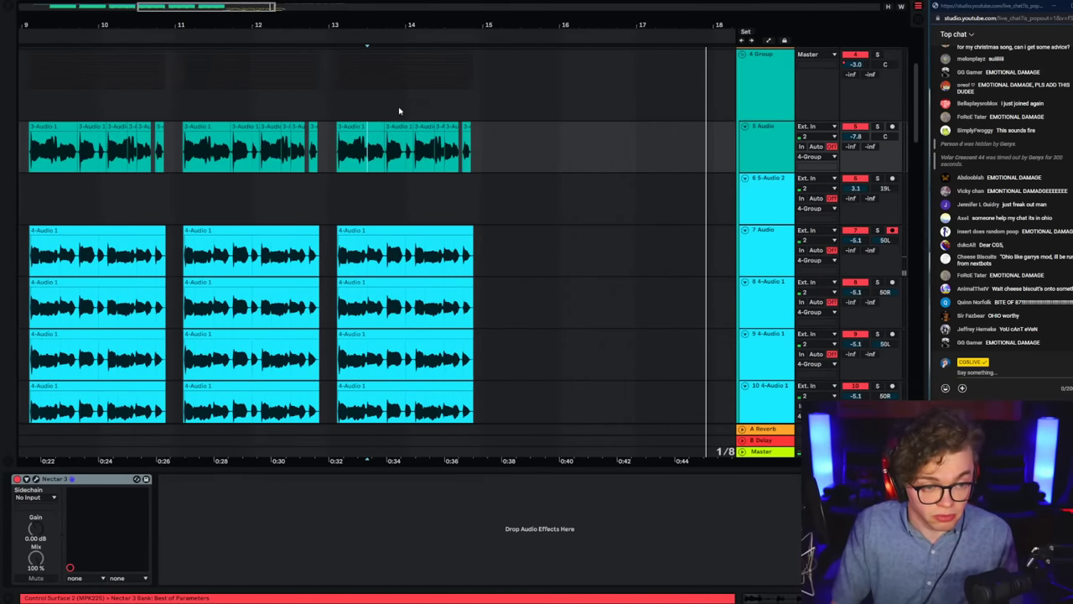
key(space)
click(892, 126)
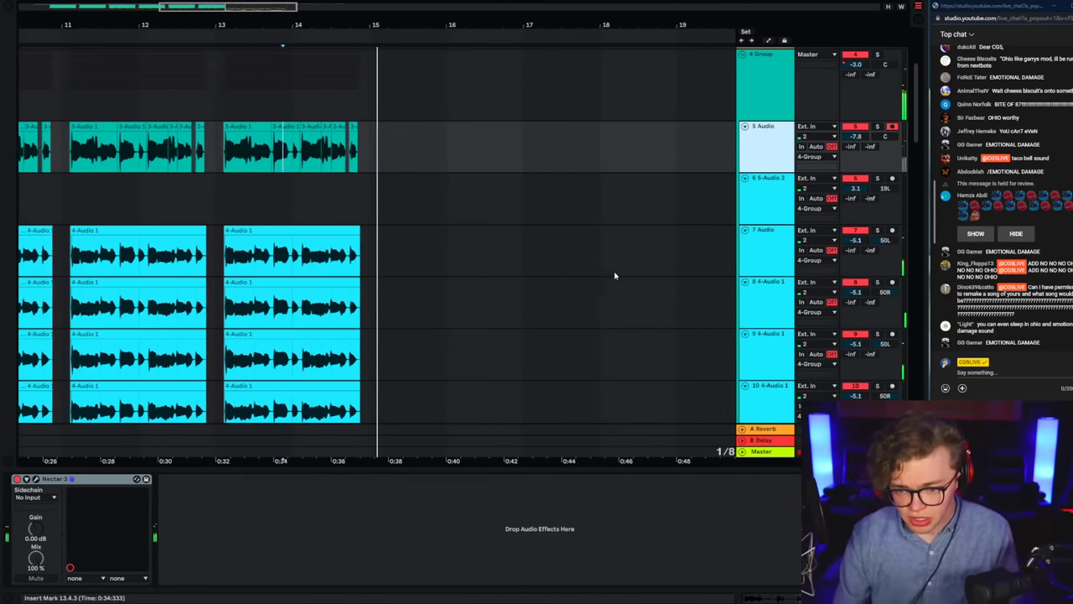
Step: Replay the end of the verse from 13.3.3 and set the start position to 14.4.1
scroll(766, 173, up, 1)
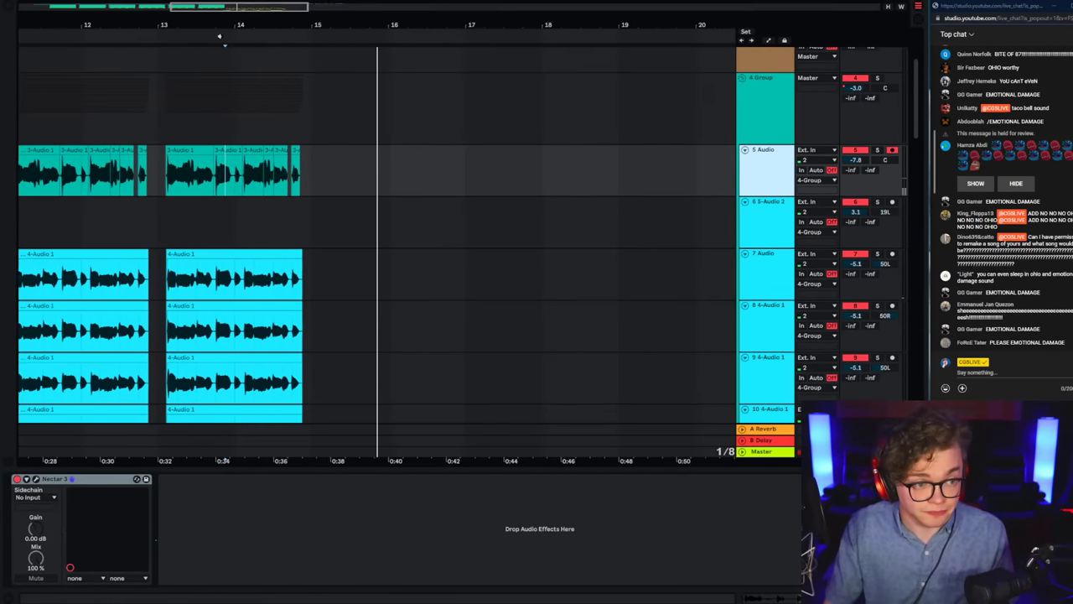
drag(265, 7, 221, 7)
click(424, 256)
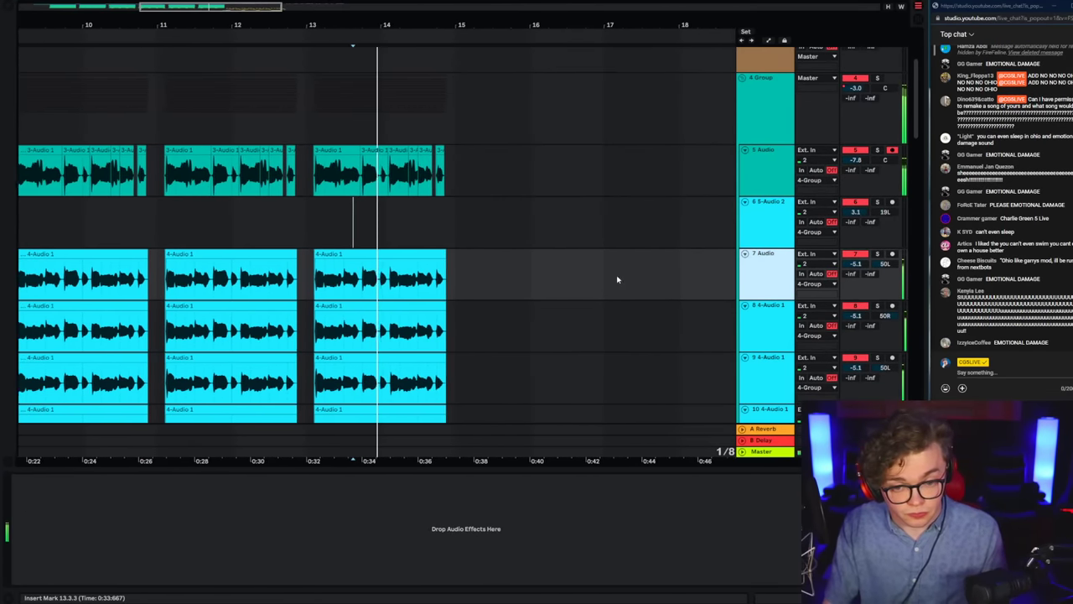
click(410, 283)
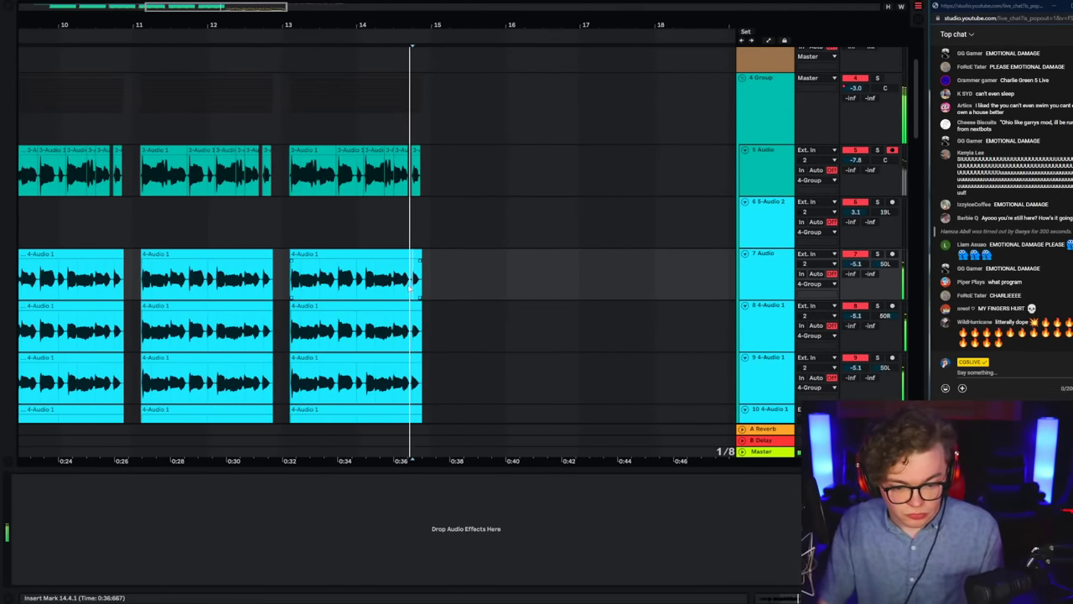
Step: Record a trial vocal take on the 5 Audio track from 14.4.1, listen back to it and delete it
key(F9)
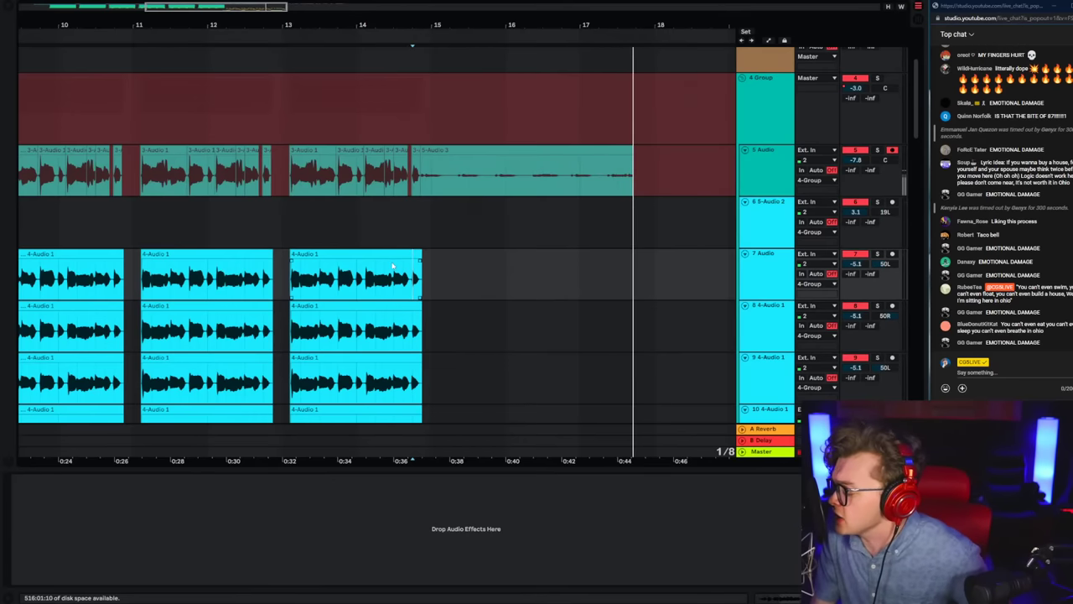
key(space)
scroll(450, 248, right, 1)
key(space)
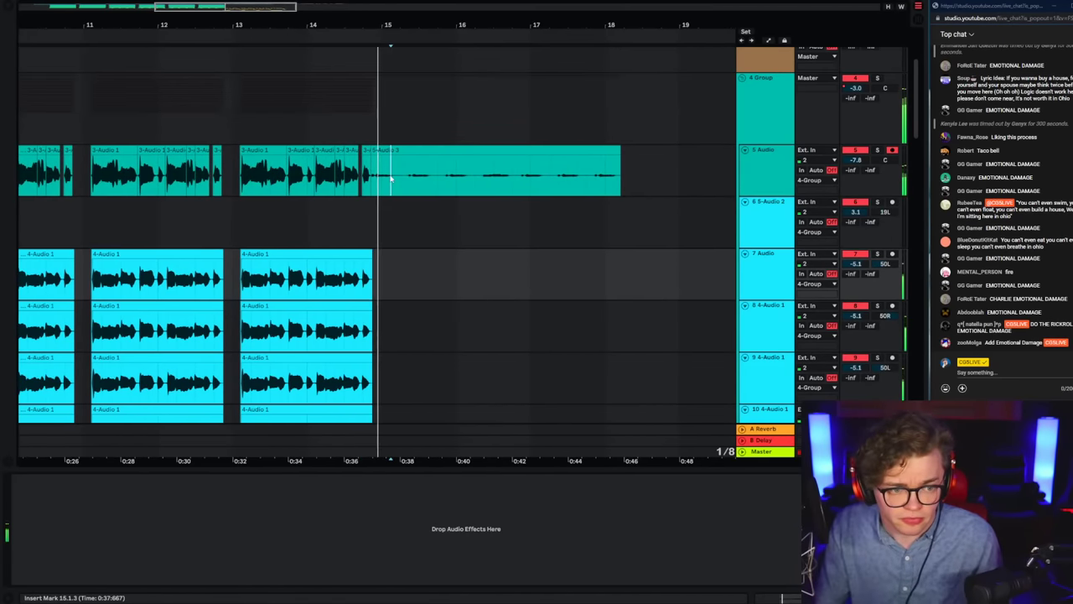
double_click(400, 150)
drag(100, 532, 100, 508)
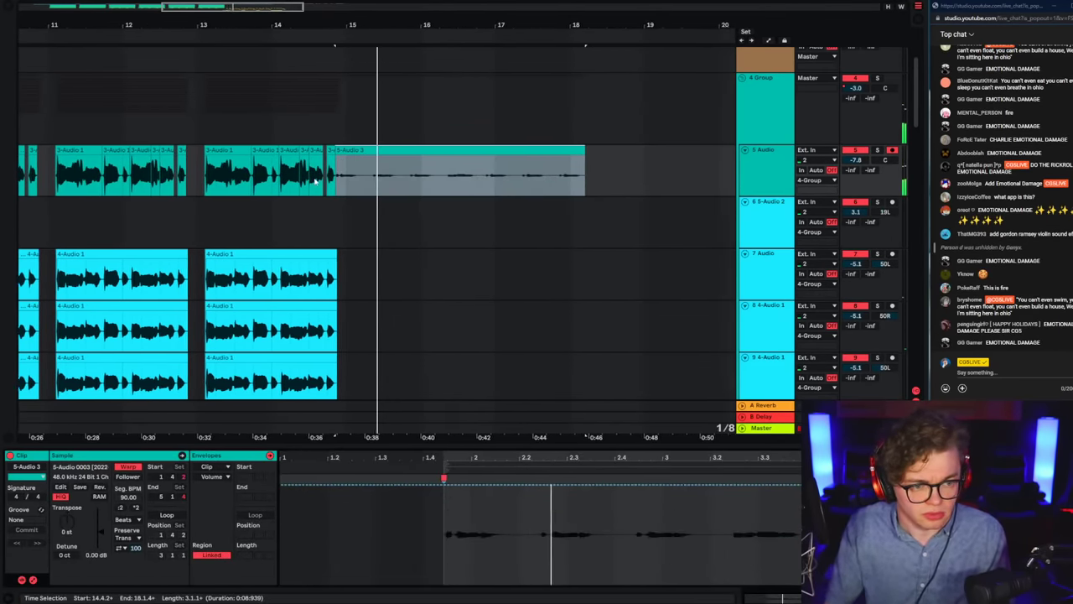
key(Delete)
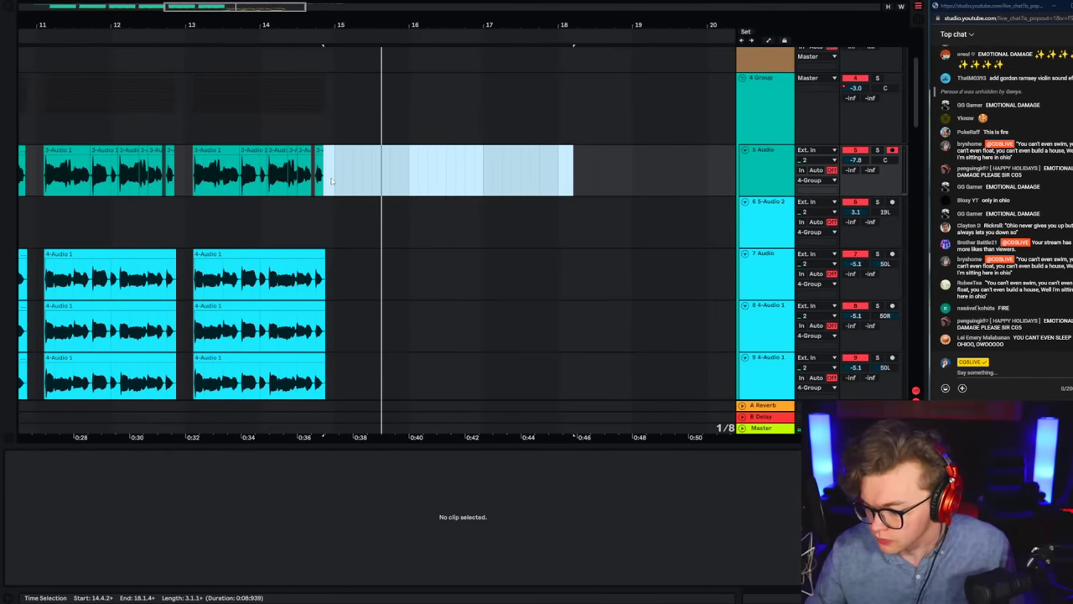
Step: Replay the lead-in, arm the 7 Audio track for recording and set the start position to 14.3.1
key(space)
click(295, 252)
click(290, 241)
key(space)
key(space)
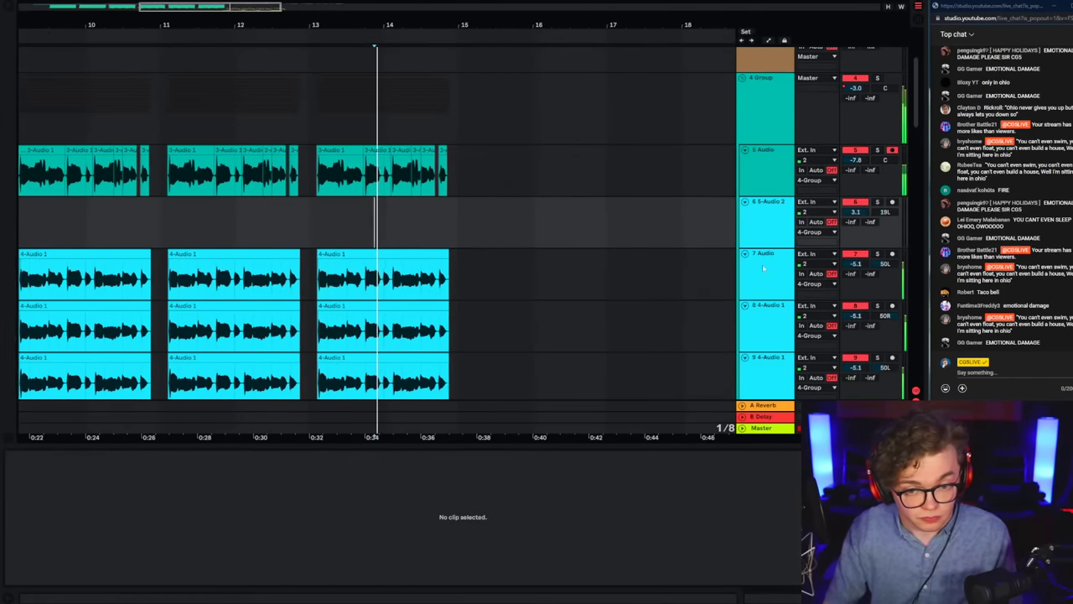
click(381, 289)
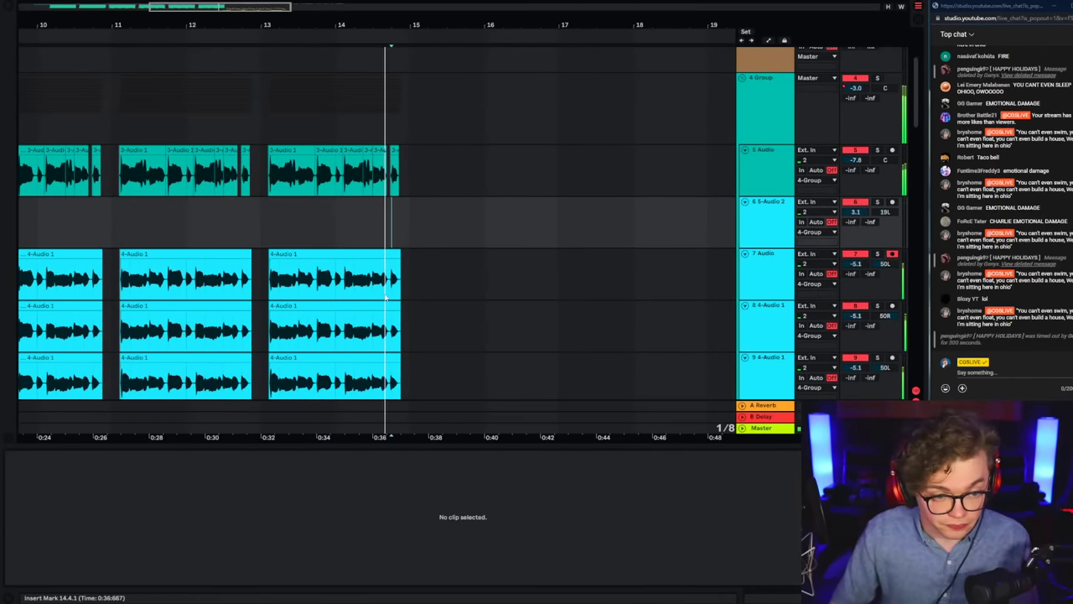
click(378, 290)
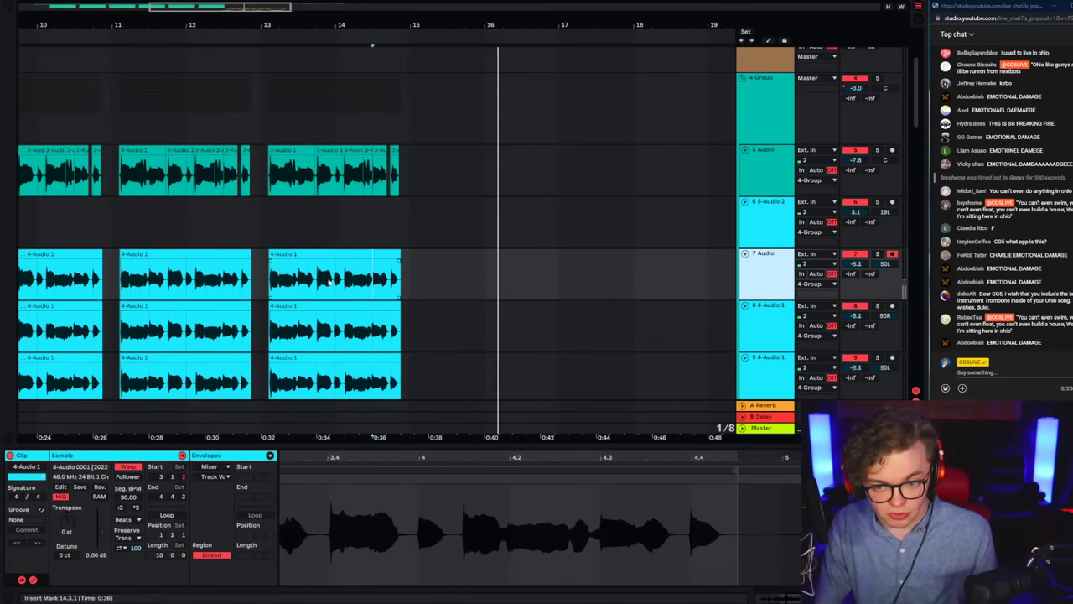
click(750, 276)
key(space)
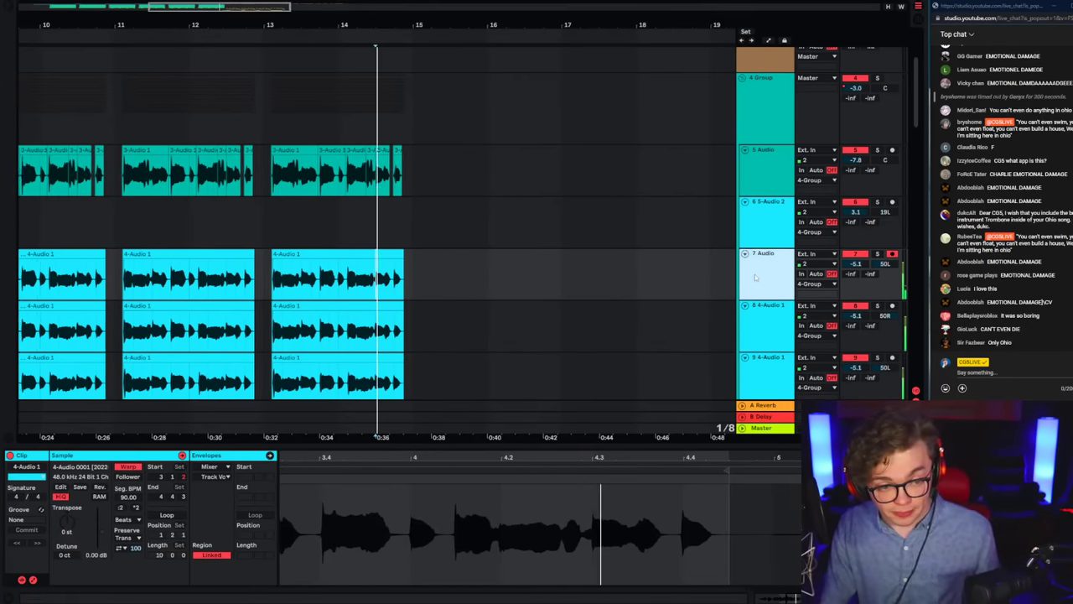
Step: Try a vocal take on the 7 Audio track from 14.3.1 and undo it
key(F9)
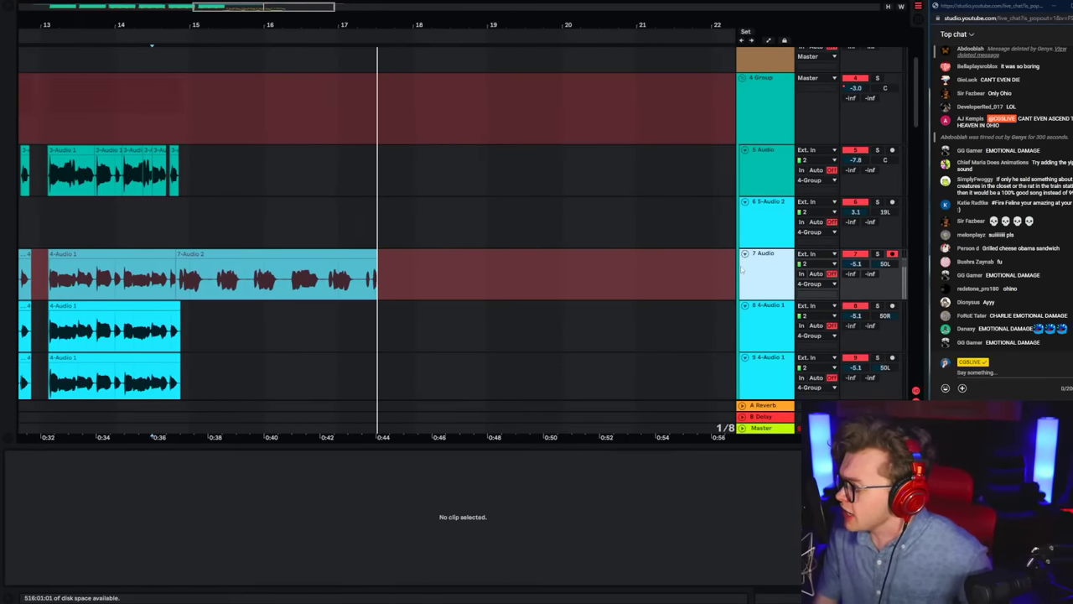
key(space)
key(space)
key(ctrl+z)
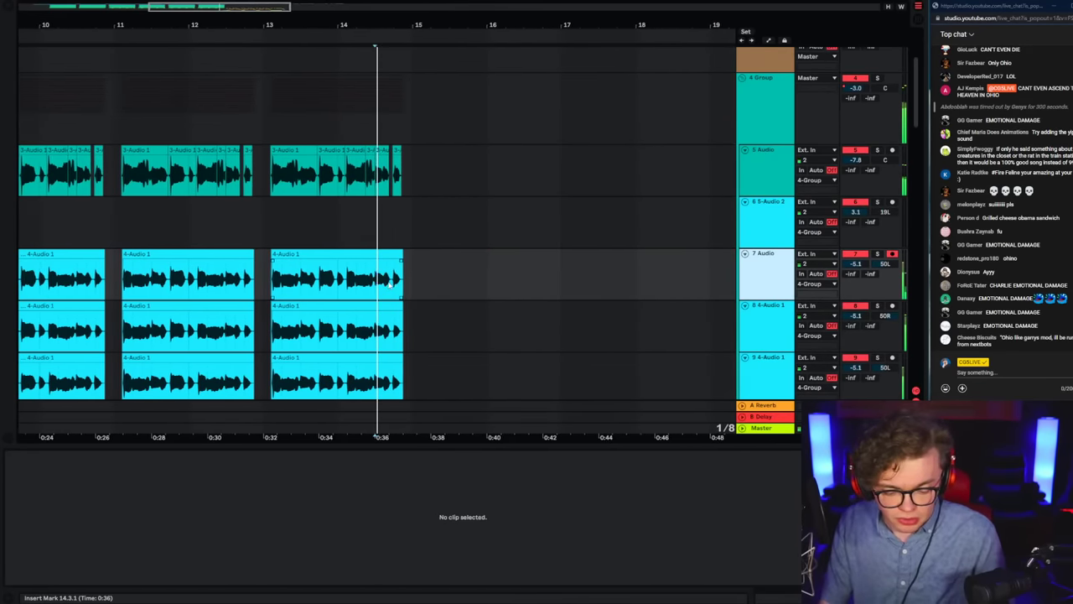
Step: Record the repeated vocal phrases on the 7 Audio track after the last verse clip, playing in from 14.3.1
key(space)
key(F9)
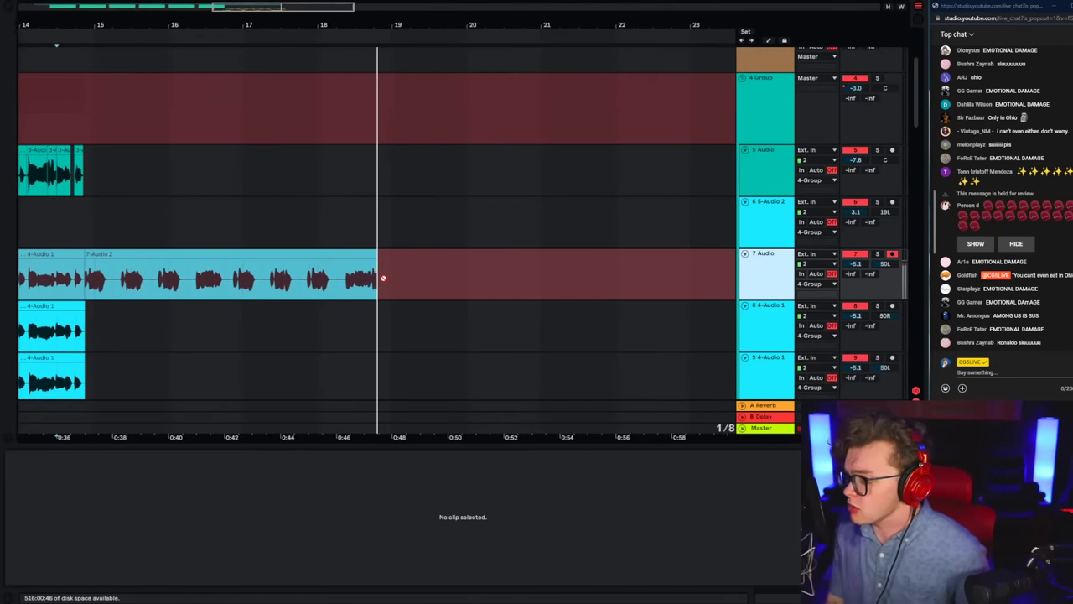
key(space)
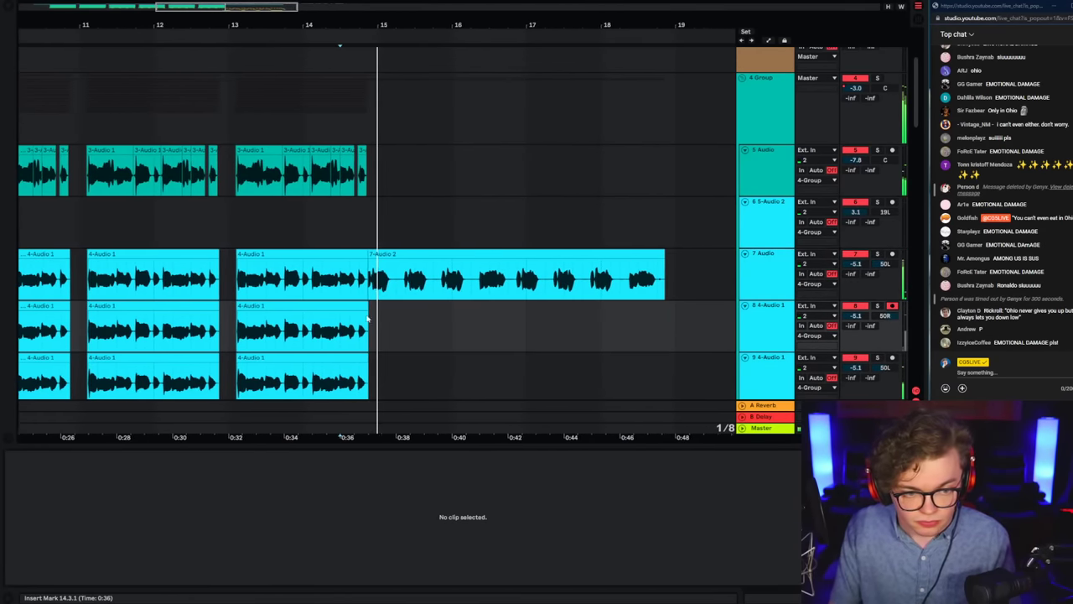
Step: Record a matching vocal layer on the armed 8 4-Audio 1 track from 14.4.3
click(356, 343)
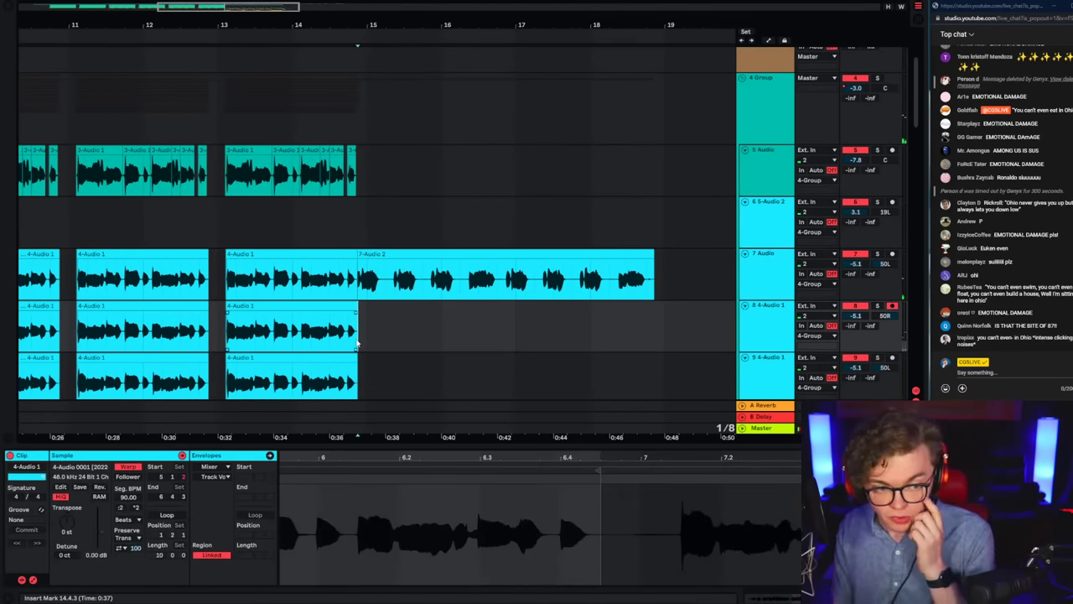
key(F9)
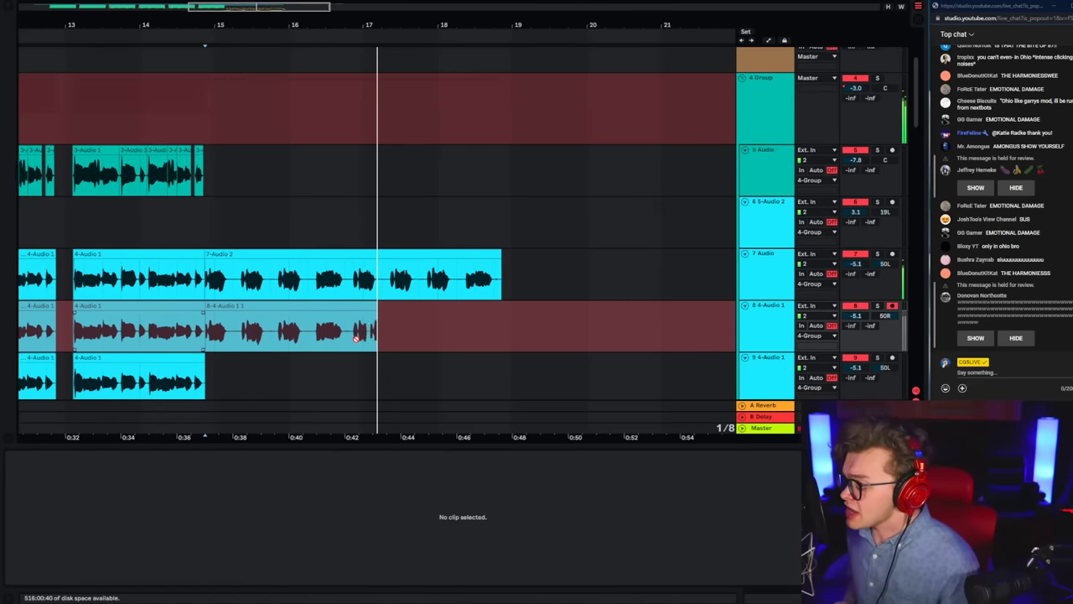
key(space)
key(space)
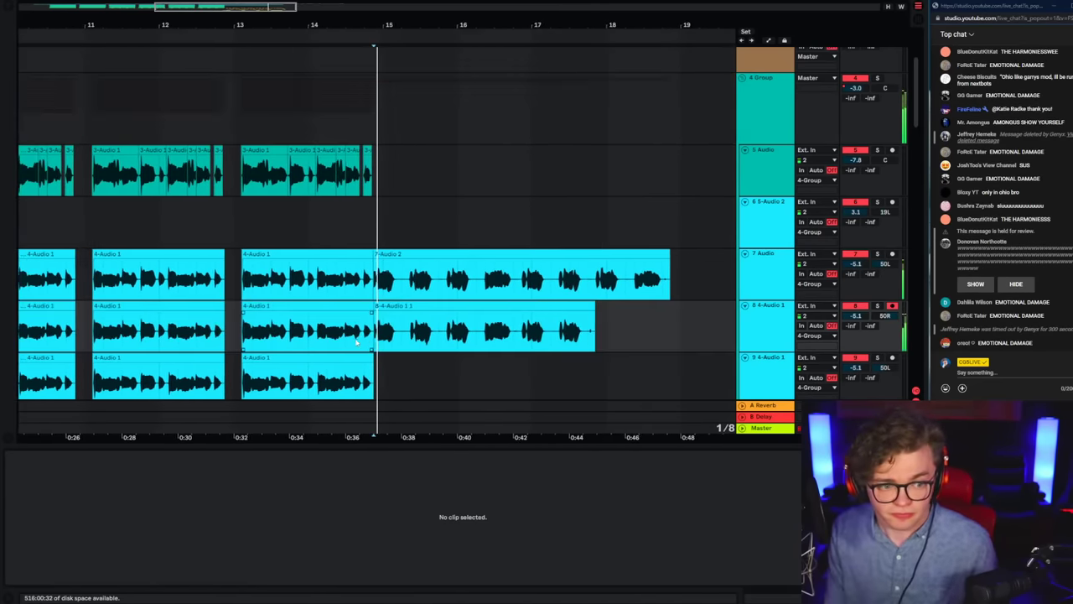
Step: Listen back to the new 8 4-Audio 1 take and delete its end from 16.4.1 onward
click(356, 339)
click(494, 343)
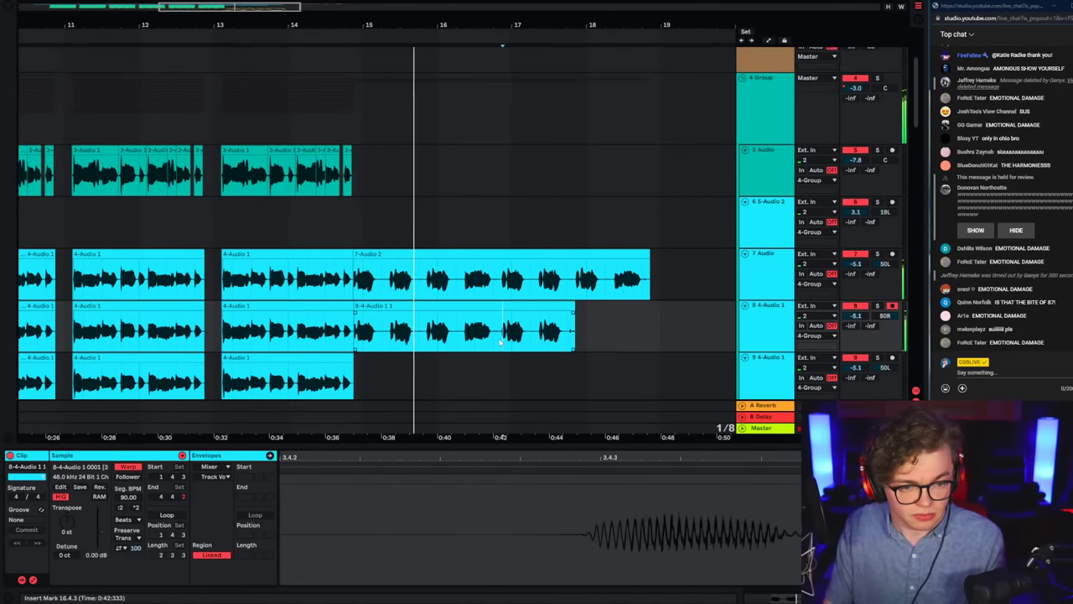
drag(495, 343, 660, 342)
key(Delete)
click(492, 342)
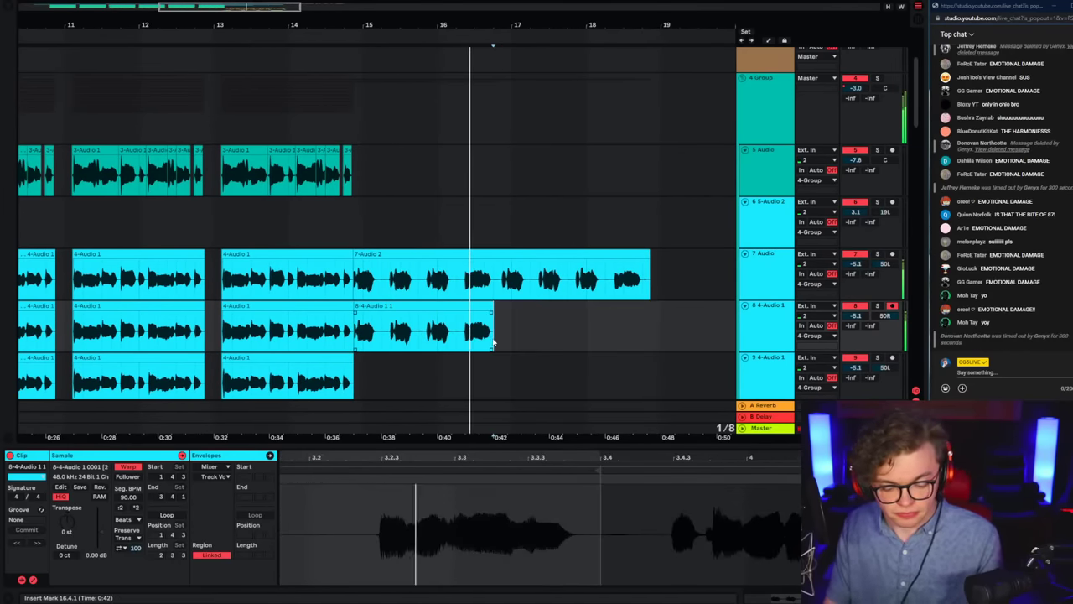
key(F9)
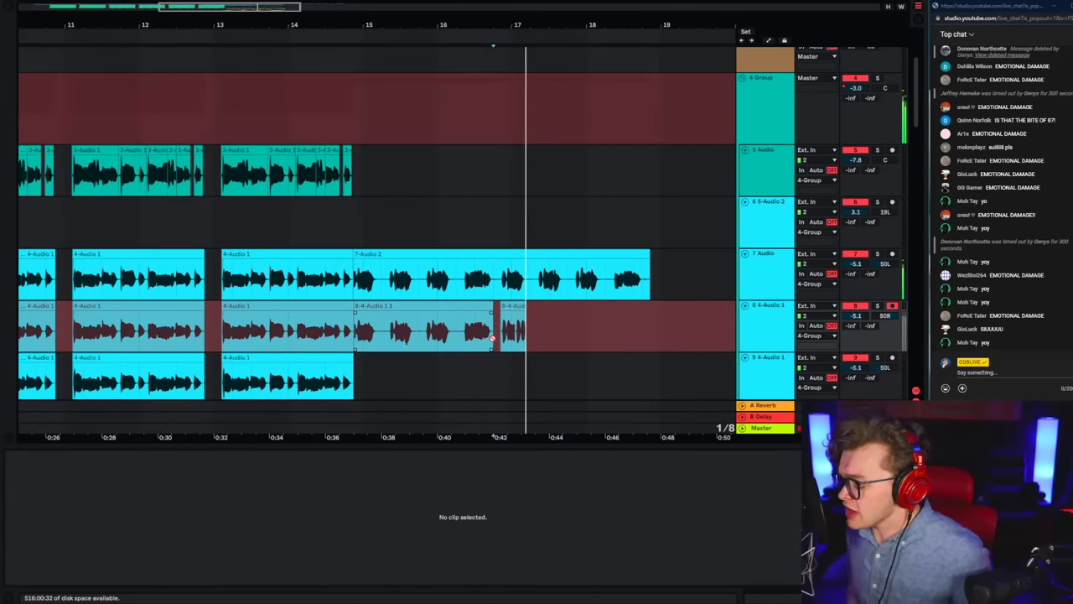
key(space)
key(space)
key(ctrl+z)
Step: Record the remaining vocal phrases on the 8 4-Audio 1 track, playing in from 16.2.3
click(326, 343)
key(space)
key(space)
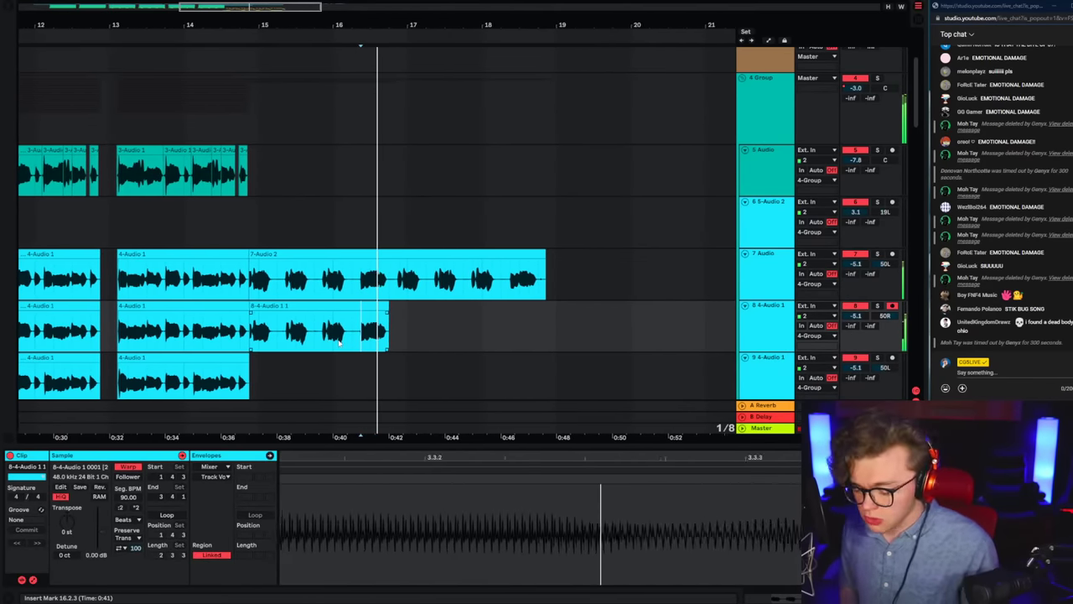
key(F9)
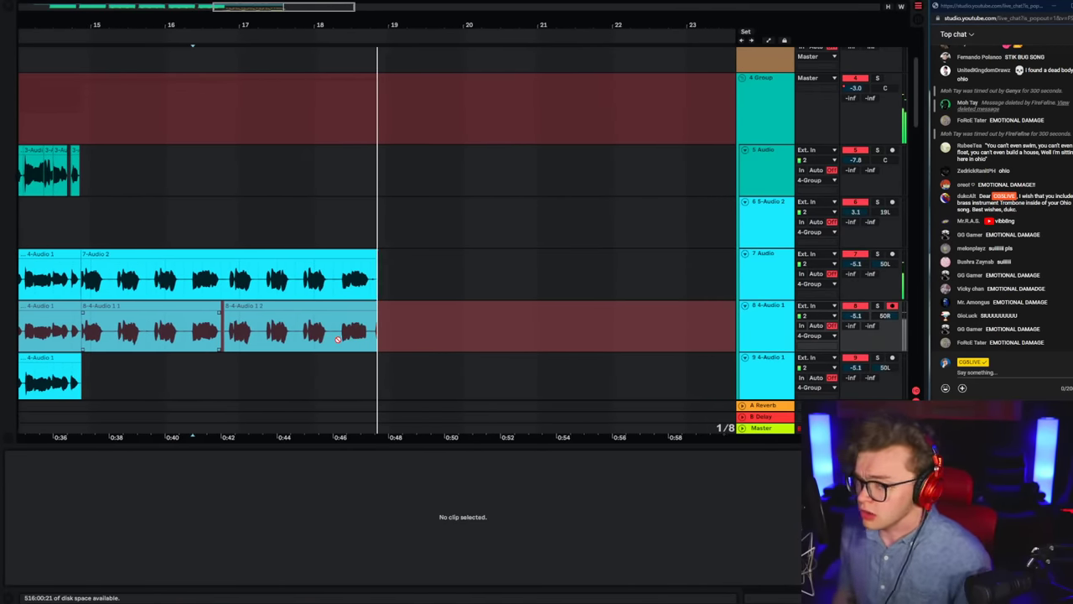
key(space)
Step: Record the vocal layer on the armed 9 4-Audio 1 track from 14.4.3, discarding the first short take
key(ctrl+d)
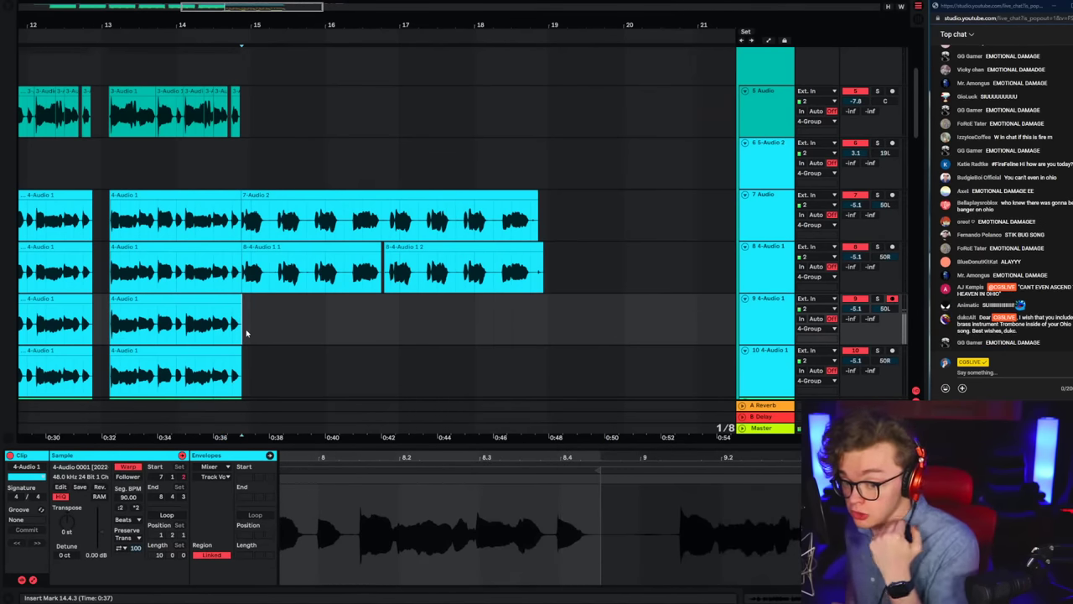
key(F9)
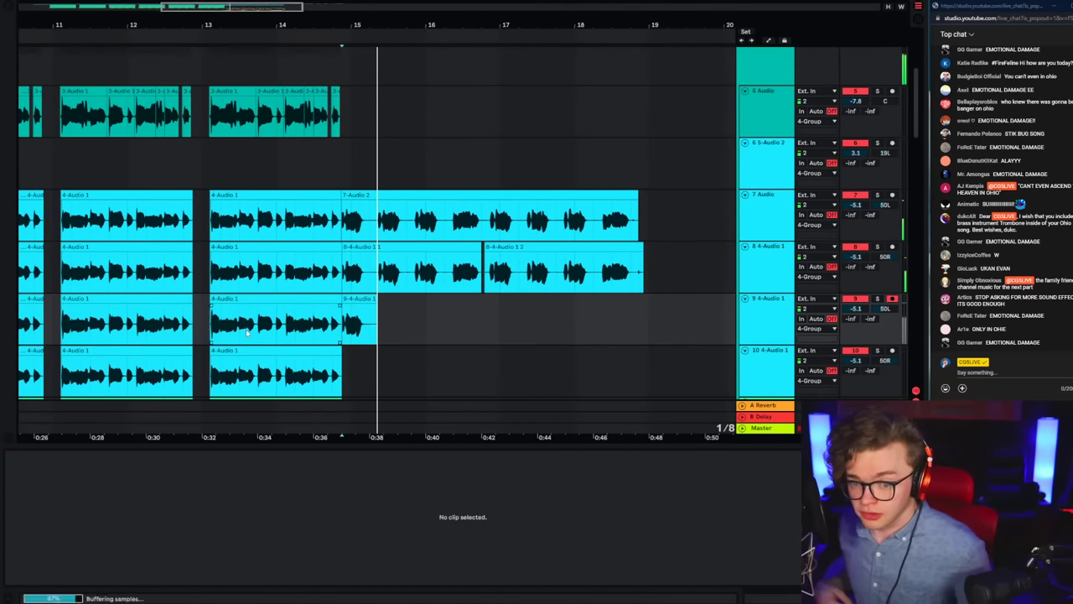
key(ctrl+z)
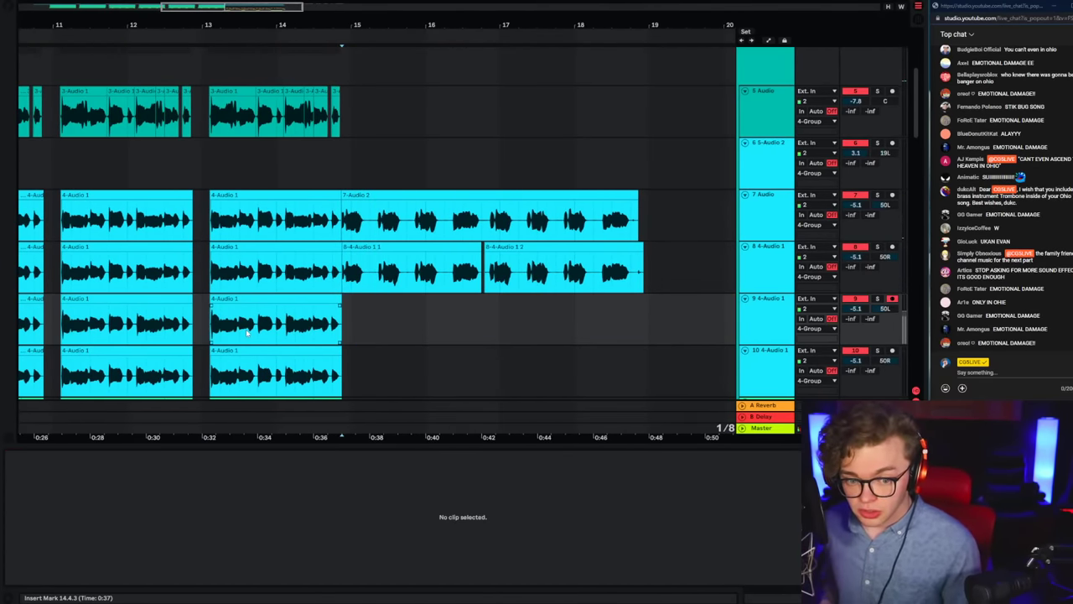
key(F9)
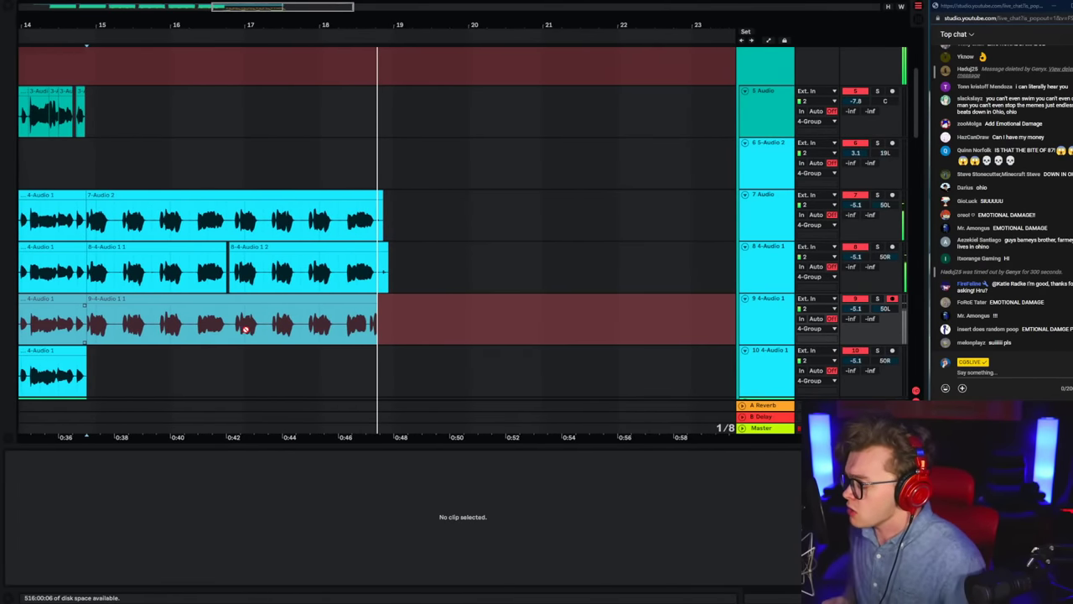
key(space)
Step: Arm the 10 4-Audio 1 track and record its vocal layer from 14.4.3
click(891, 351)
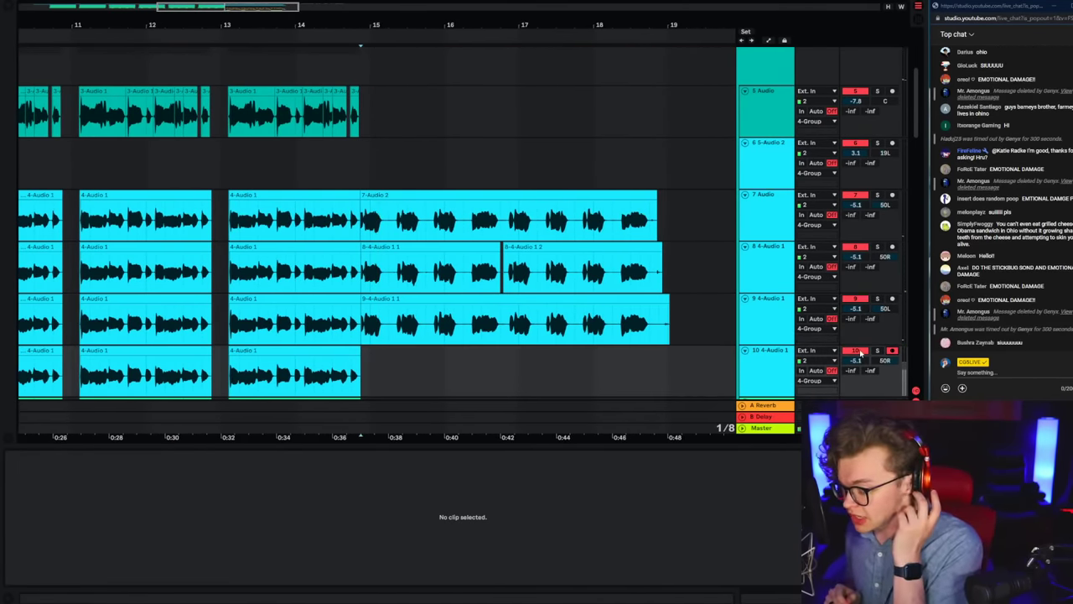
key(F9)
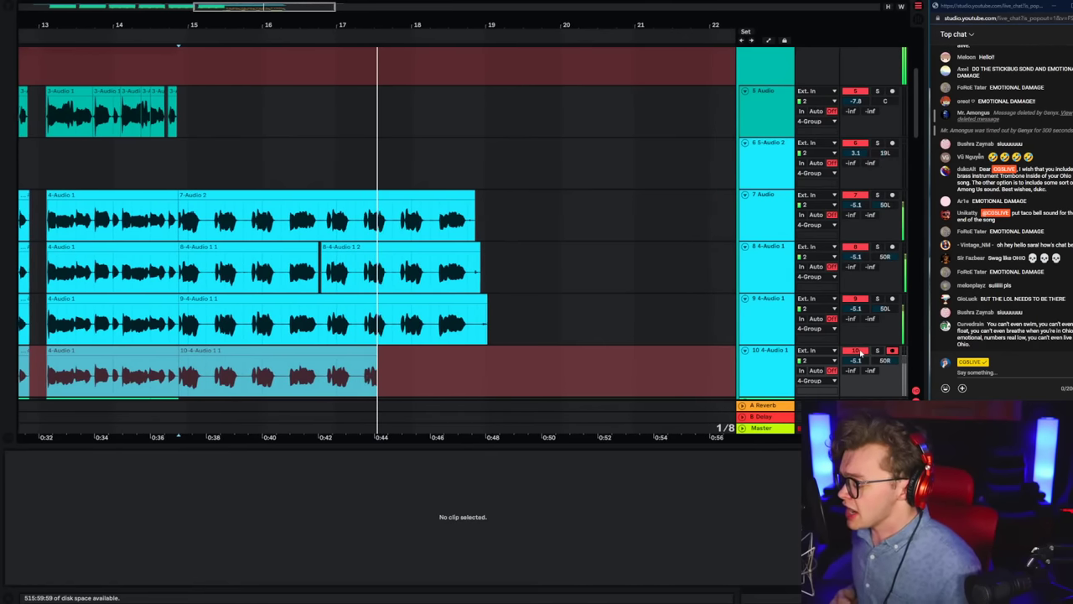
key(space)
Step: Re-record the final vocal phrases on the 10 4-Audio 1 track from 17.1.1
click(315, 381)
key(space)
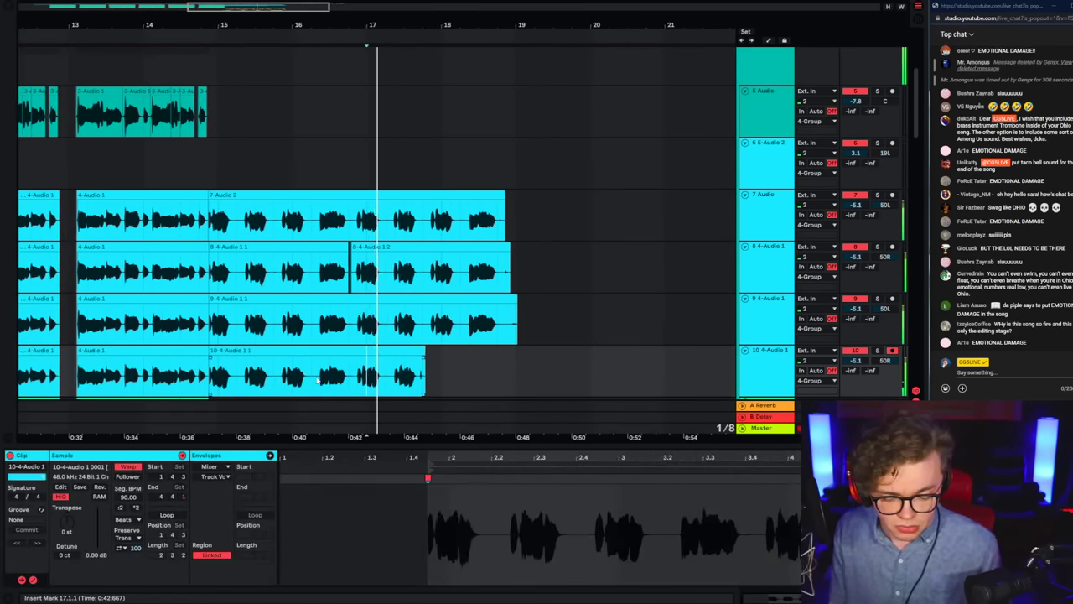
key(F9)
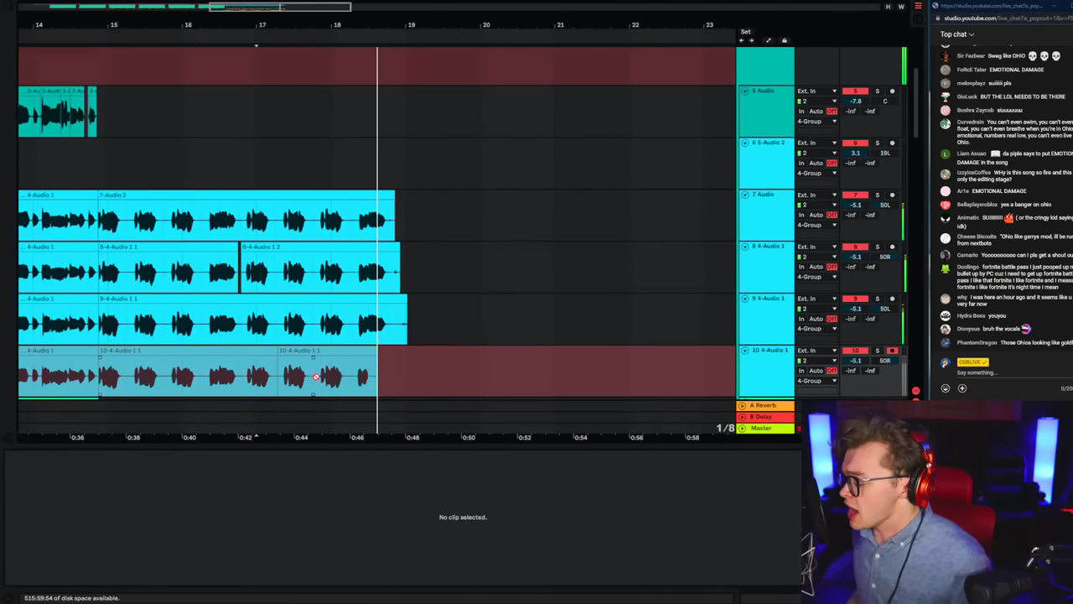
key(space)
Step: Arm the first fx track (11) for recording and set the start position to 14.4.3 at its last clip's end
scroll(520, 261, down, 2)
scroll(520, 262, down, 1)
click(194, 294)
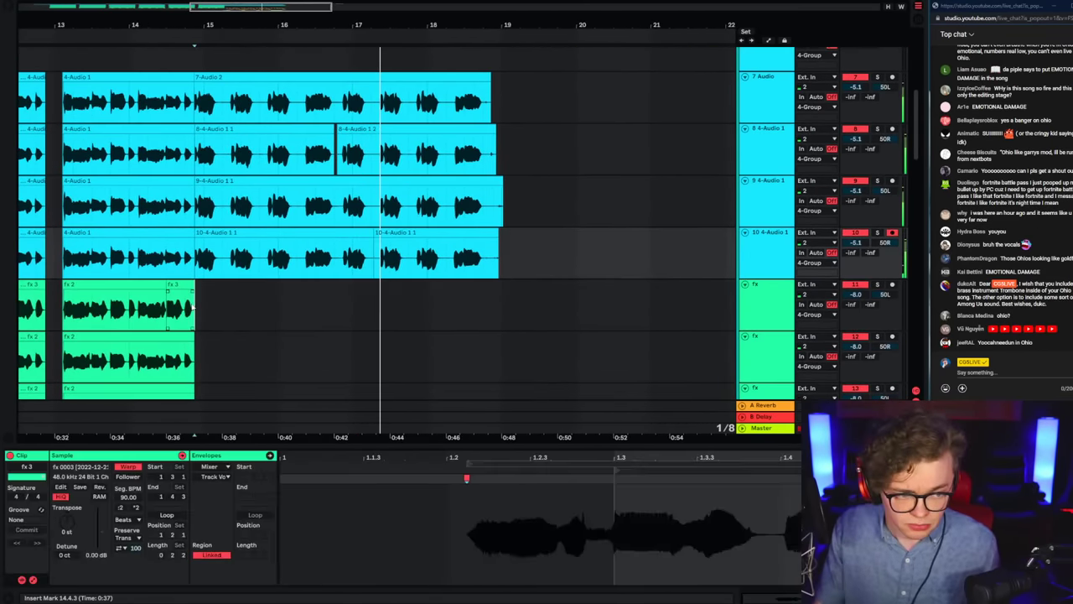
click(892, 286)
click(760, 310)
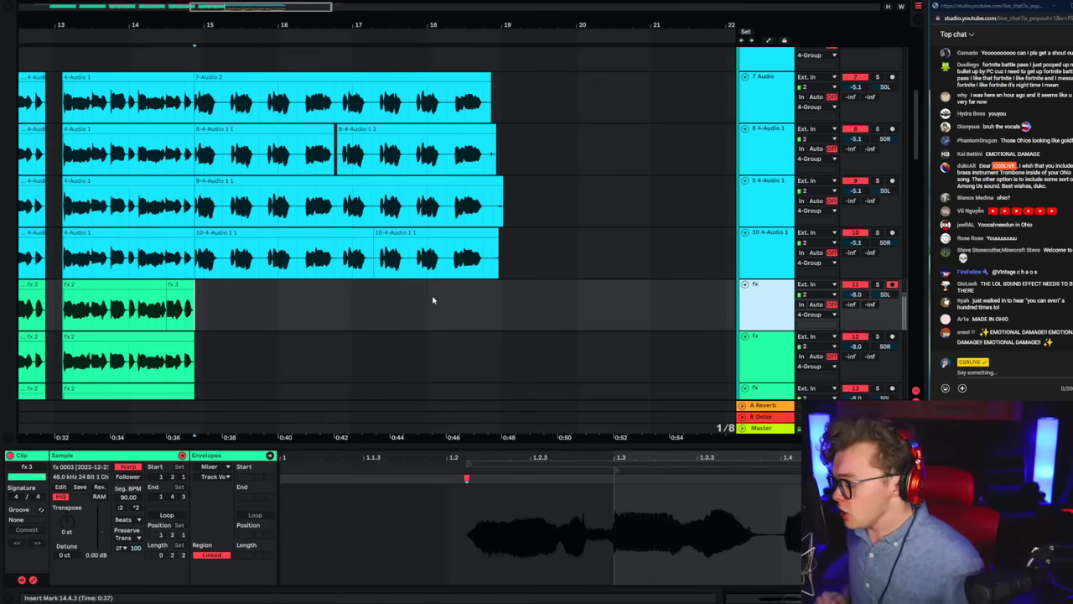
Step: Try a vocal take on the first fx track from 14.4.3 and discard it
key(F9)
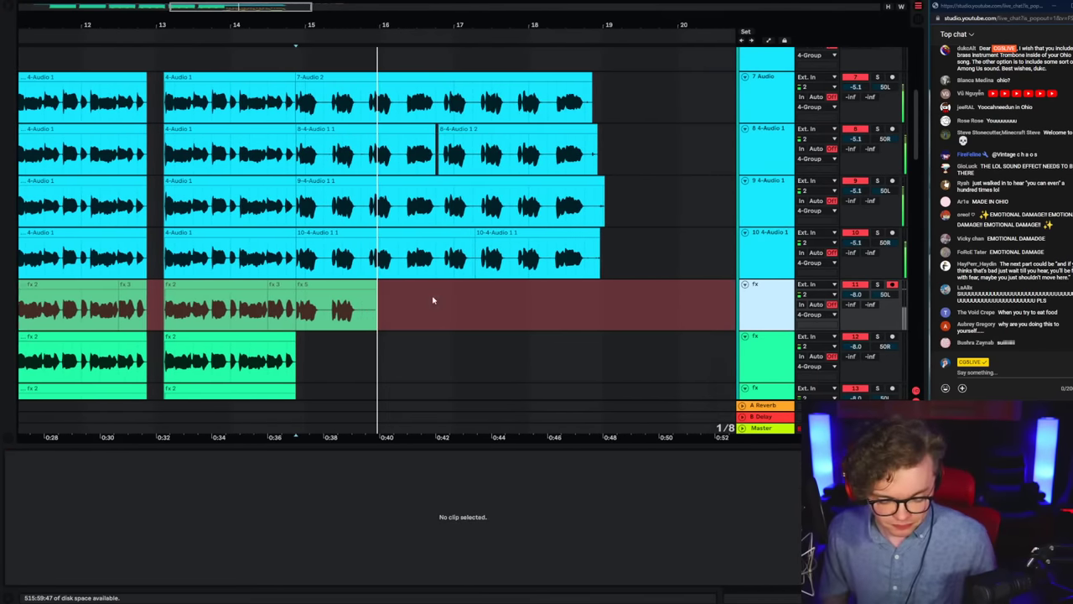
key(space)
click(295, 327)
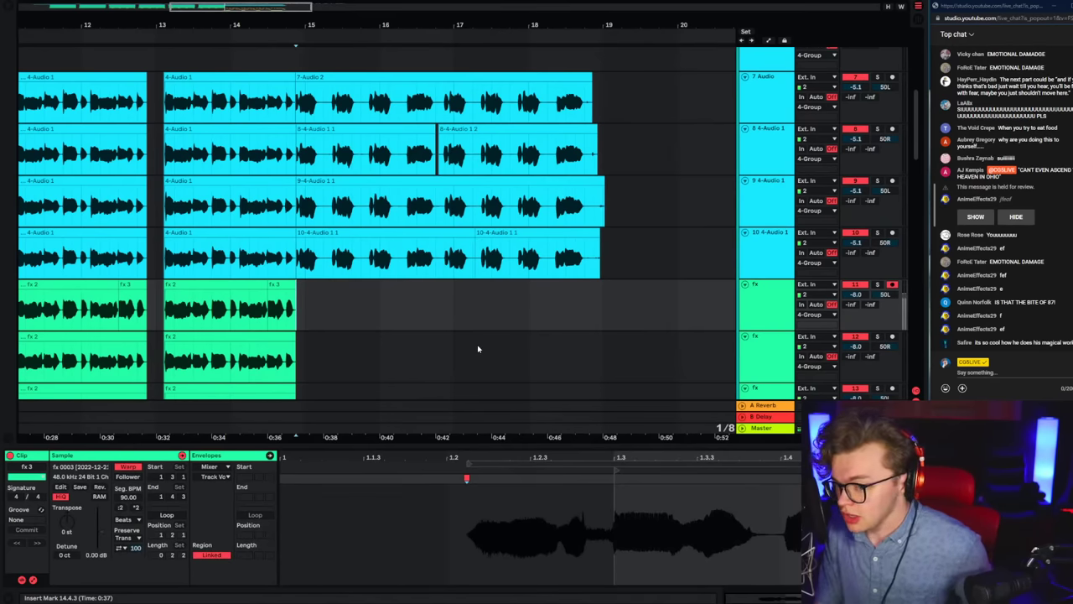
Step: Record a vocal take on the first fx track (11) from 14.4.3 and play it back
key(F9)
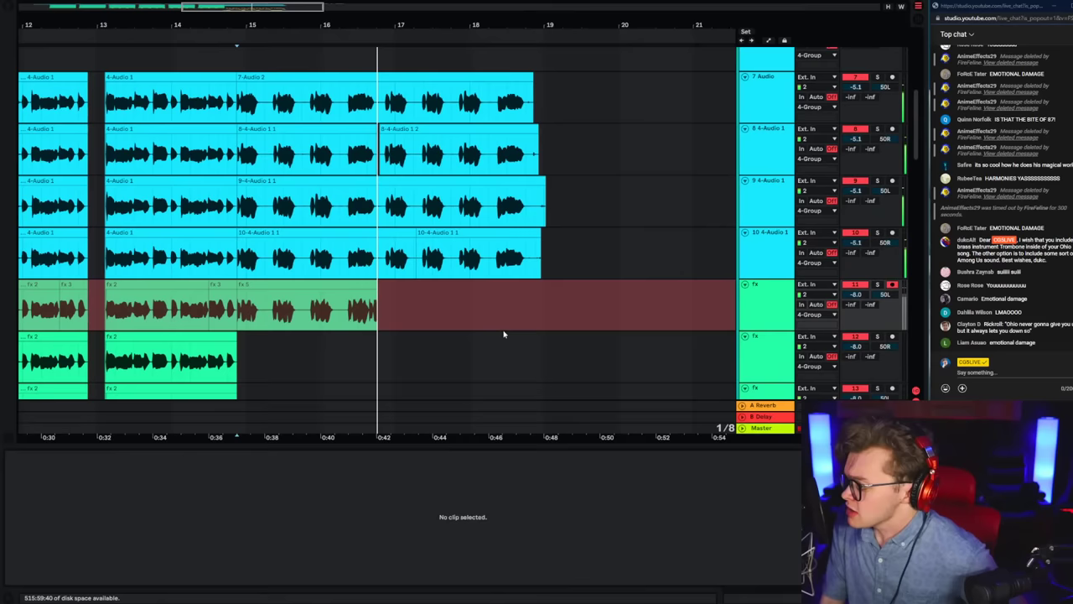
key(F9)
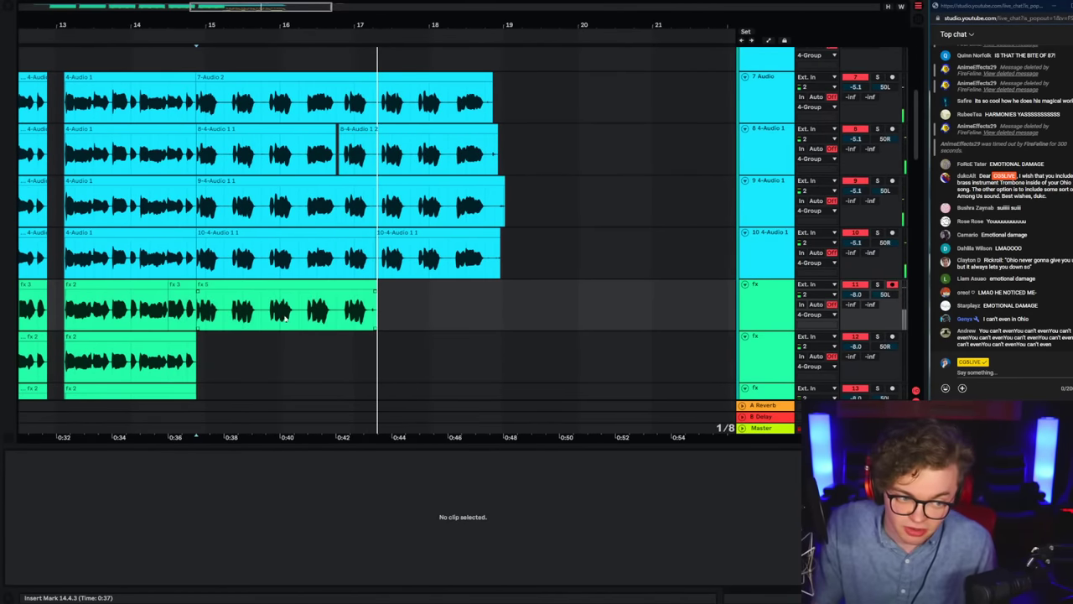
key(space)
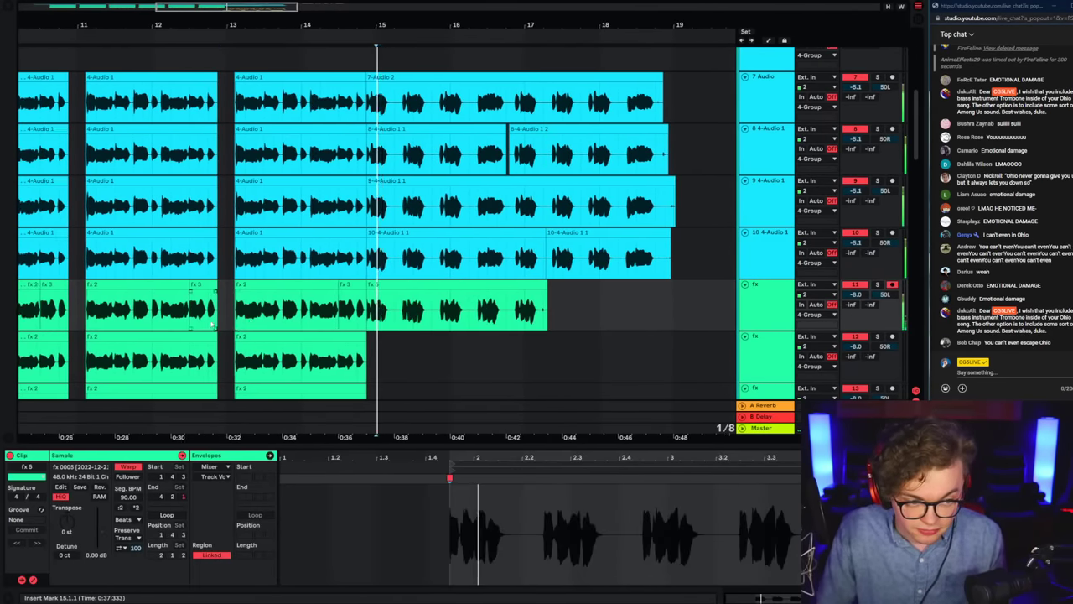
Step: Listen through the new take on the first fx track and split it at 15.2.1
click(386, 305)
click(365, 312)
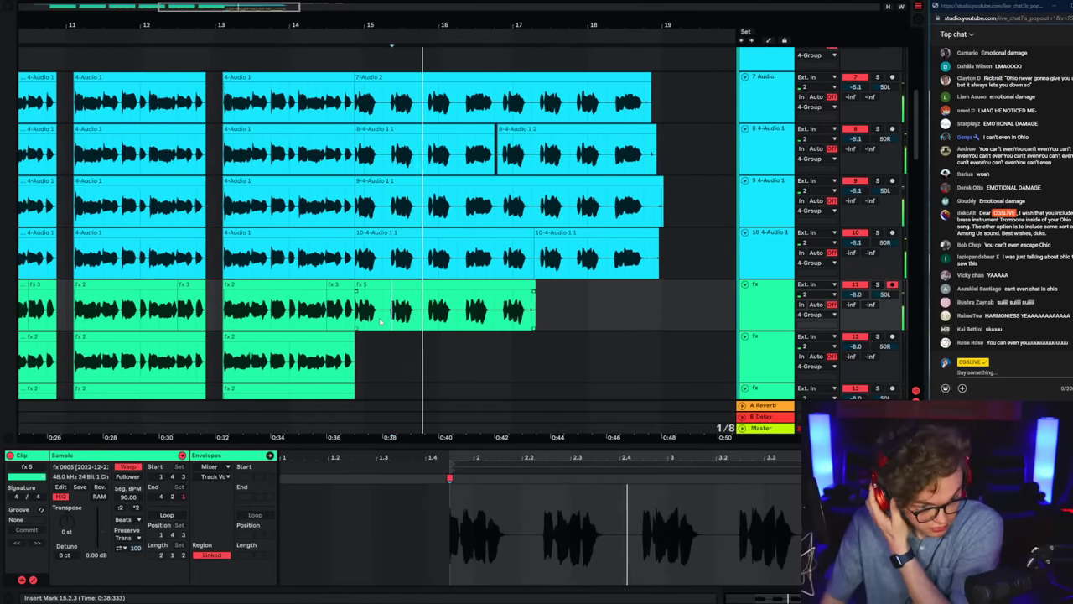
click(382, 321)
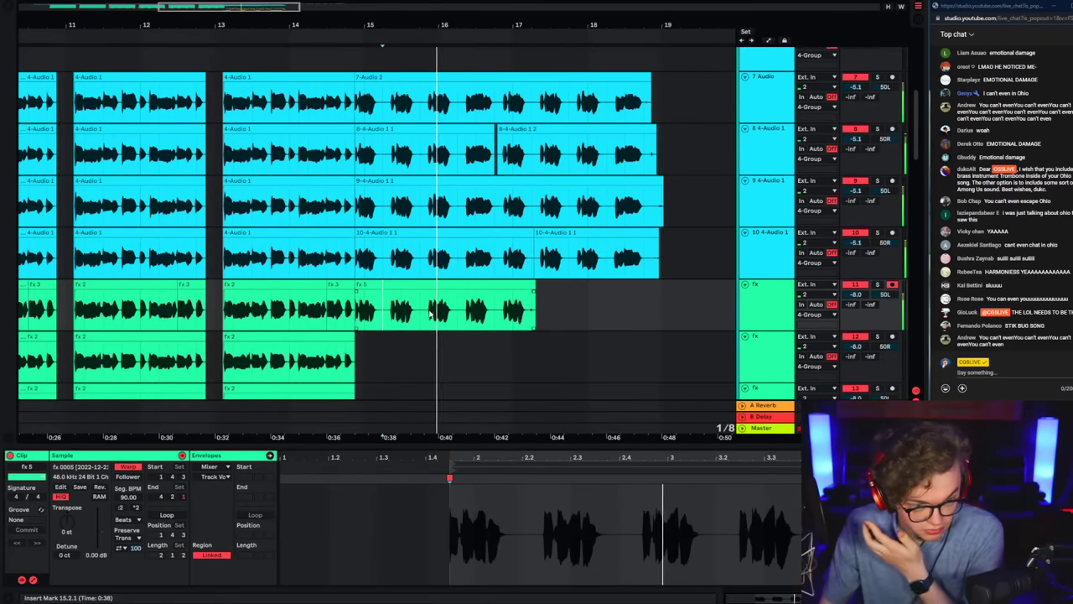
click(354, 321)
click(390, 321)
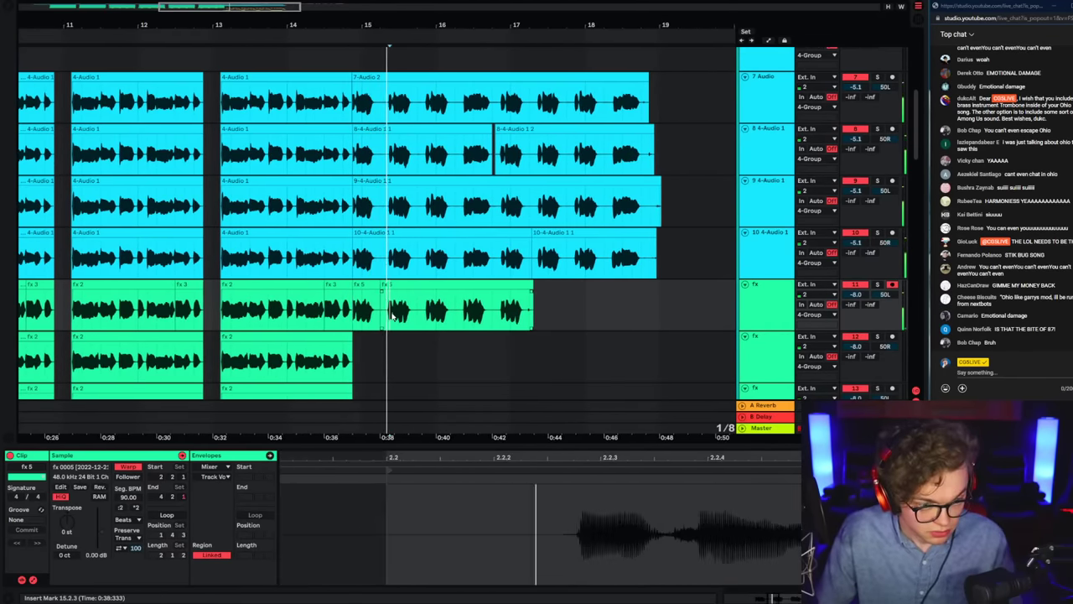
Step: Move the take's end section from 16.2.3 to 16.4.3 on the first fx track and delete the unwanted leftover audio
click(472, 321)
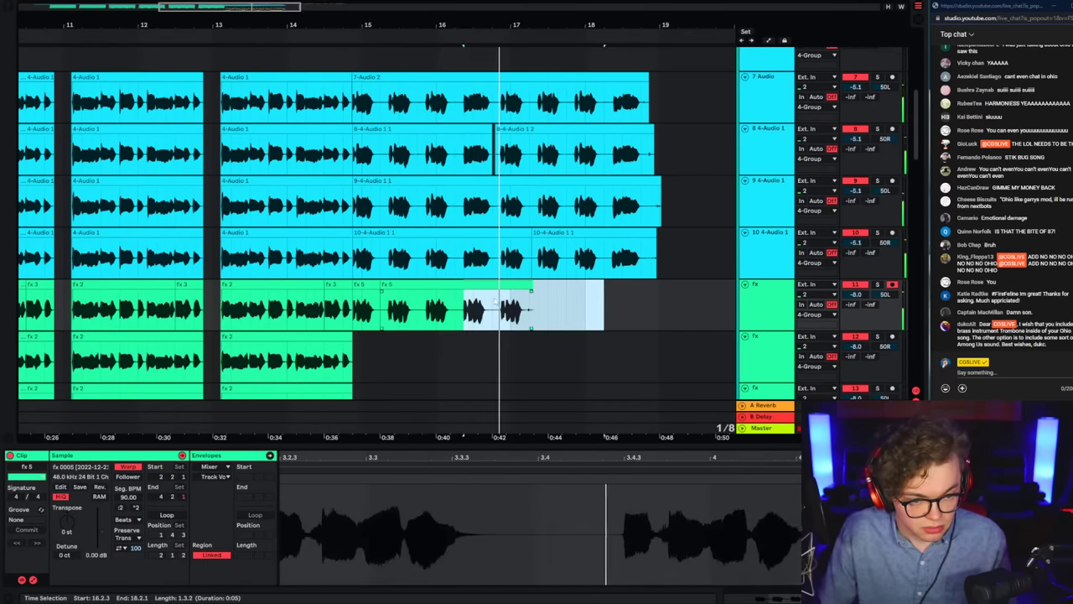
click(521, 292)
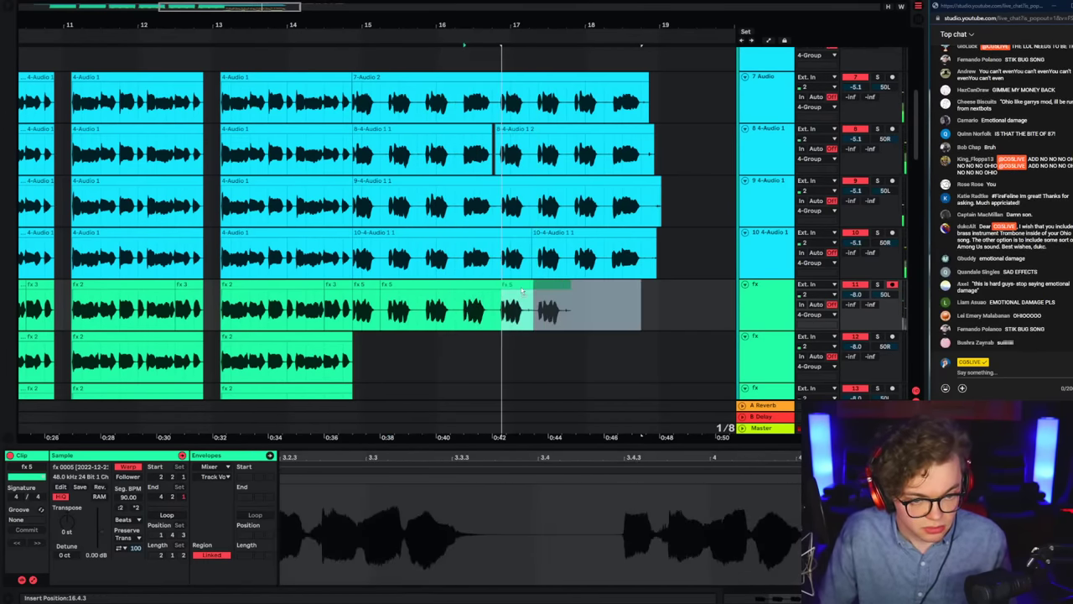
drag(521, 291, 522, 292)
click(522, 315)
click(412, 323)
key(Delete)
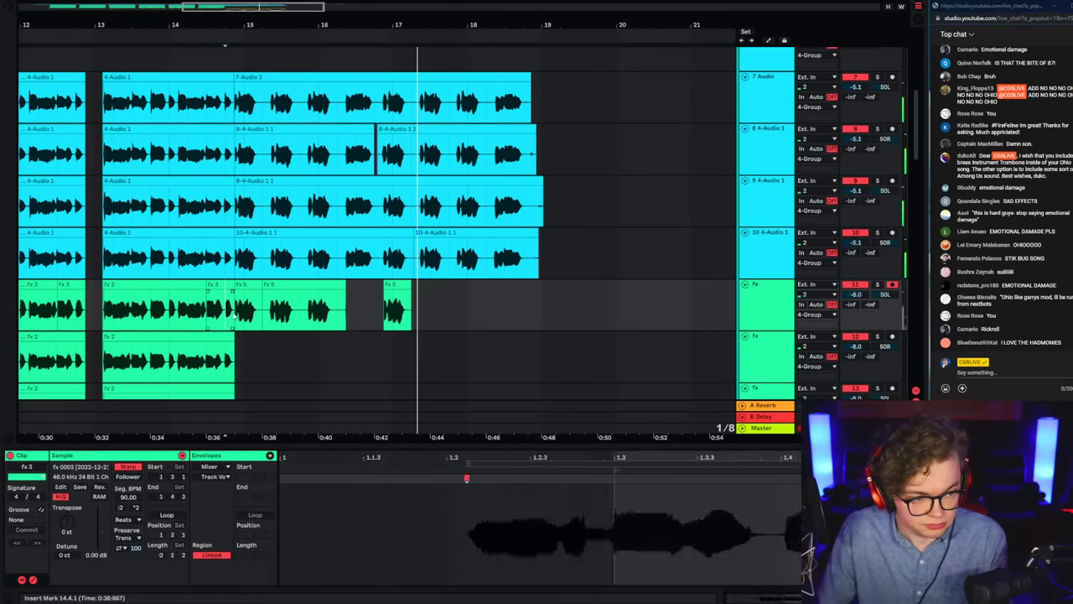
Step: Delete the range from 16.2.1 to 16.3.3 on the first fx track and play back from 15.1.1
click(472, 321)
drag(471, 319, 493, 318)
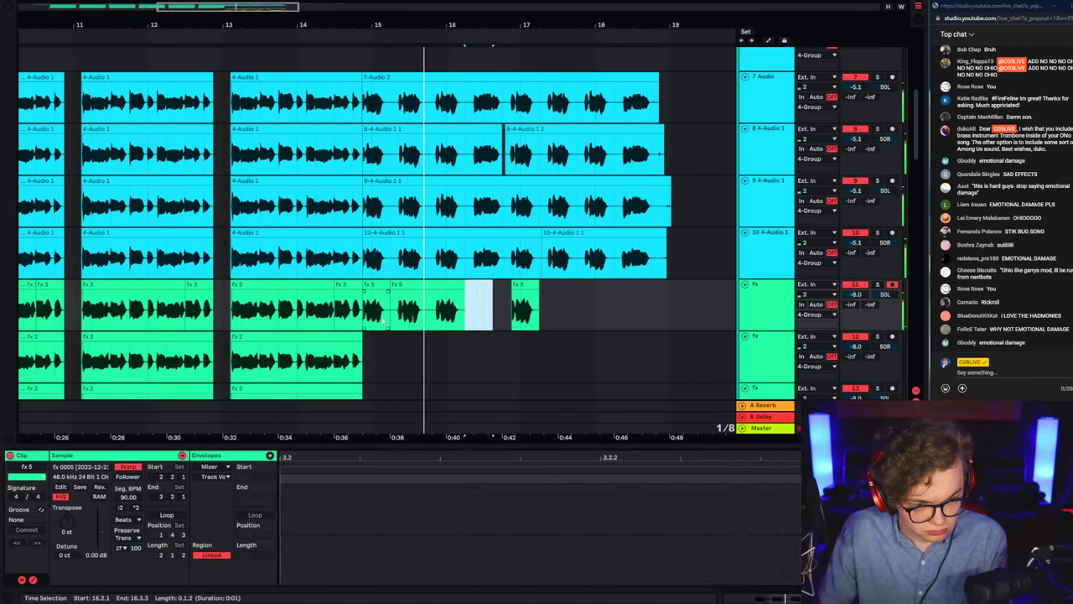
key(Delete)
click(373, 314)
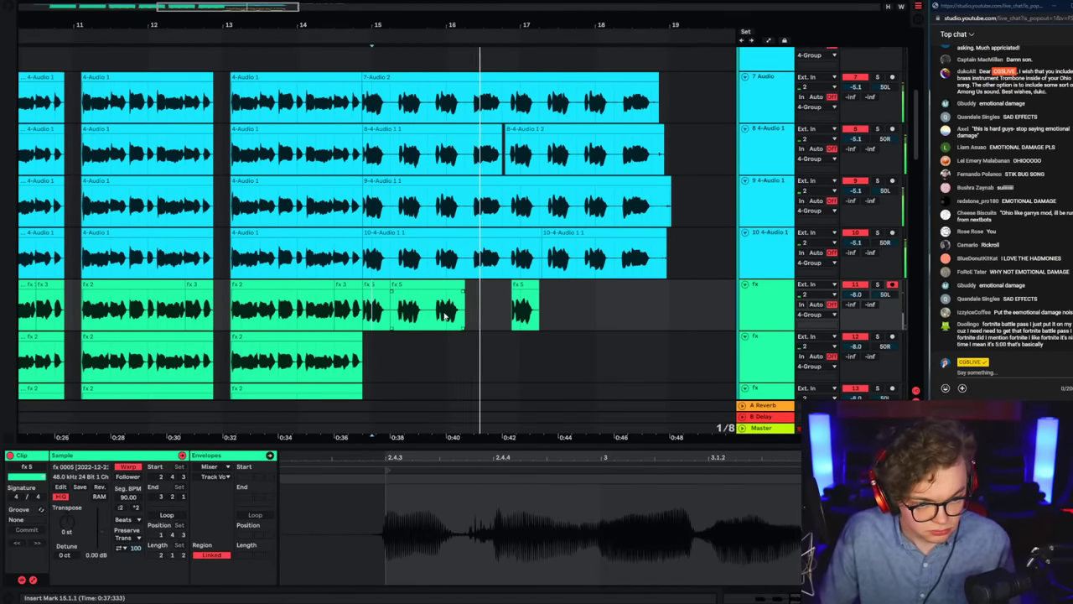
Step: Re-record the remaining vocal phrases on the first fx track (11), starting in bar 16, and play the result
click(774, 313)
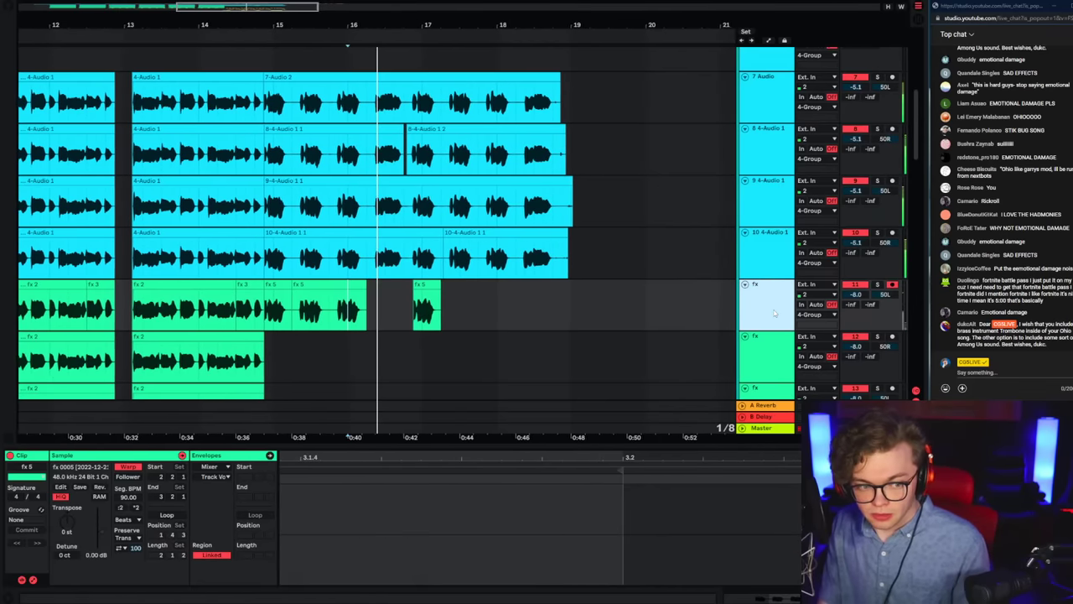
key(space)
key(F9)
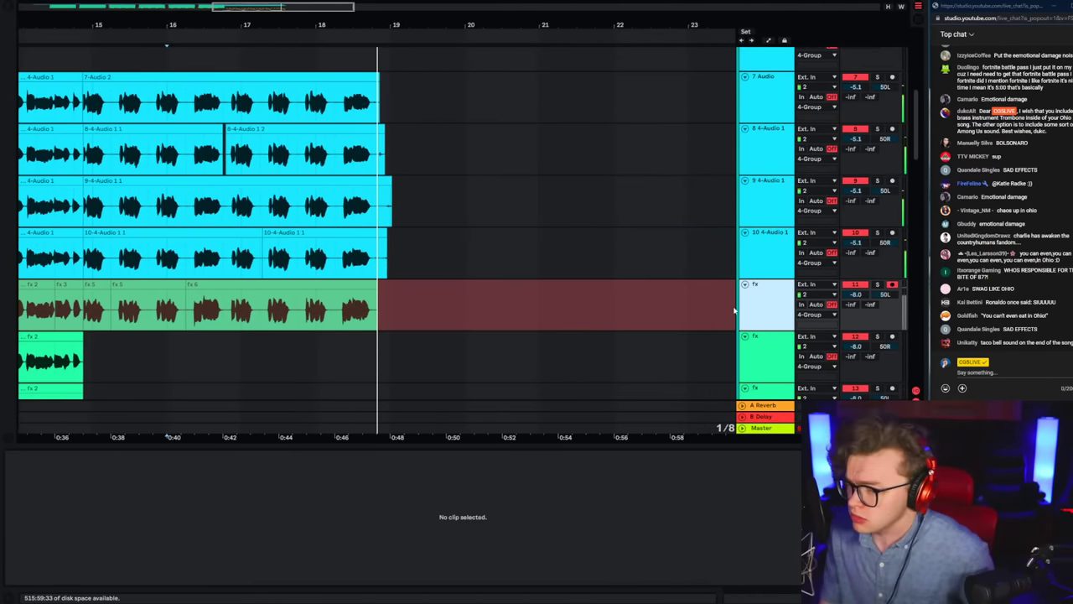
key(space)
key(space)
Step: Set the start position to 14.4.3, arm the second fx track (12) and record its vocal layer
click(377, 335)
click(278, 356)
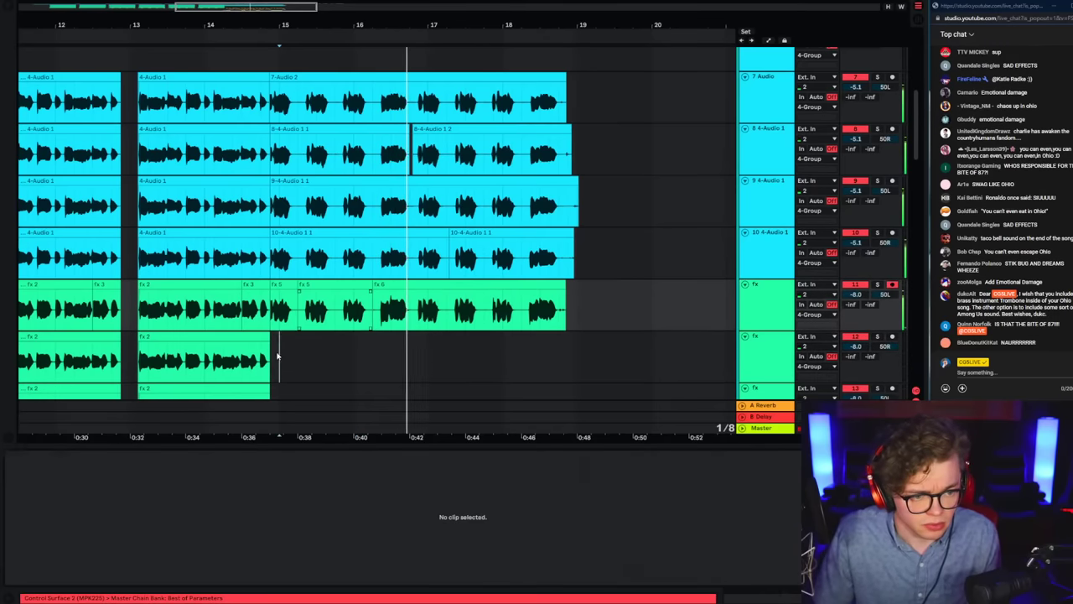
click(267, 356)
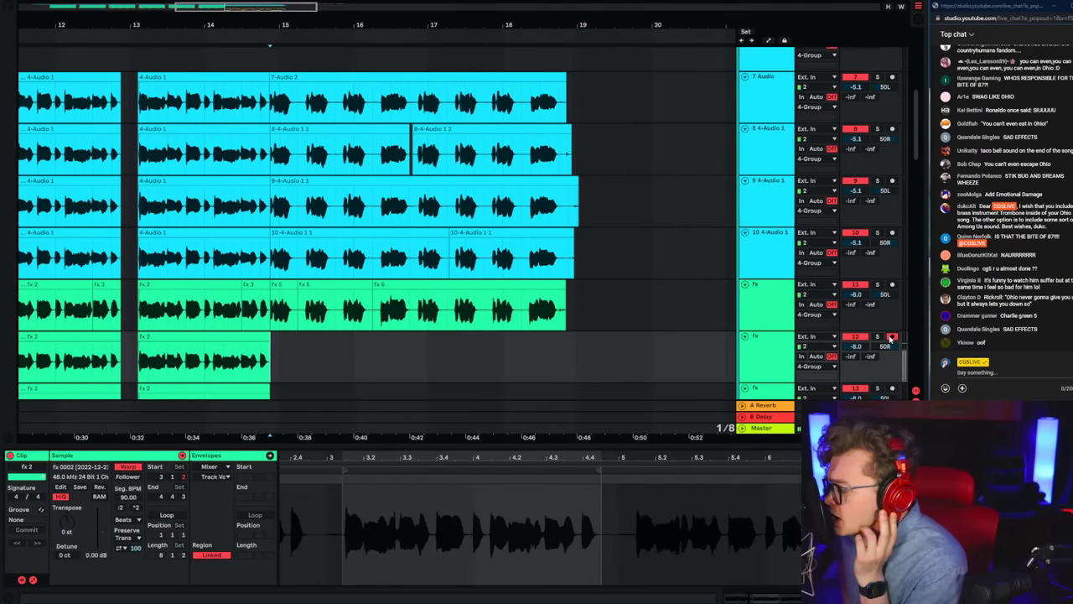
key(F9)
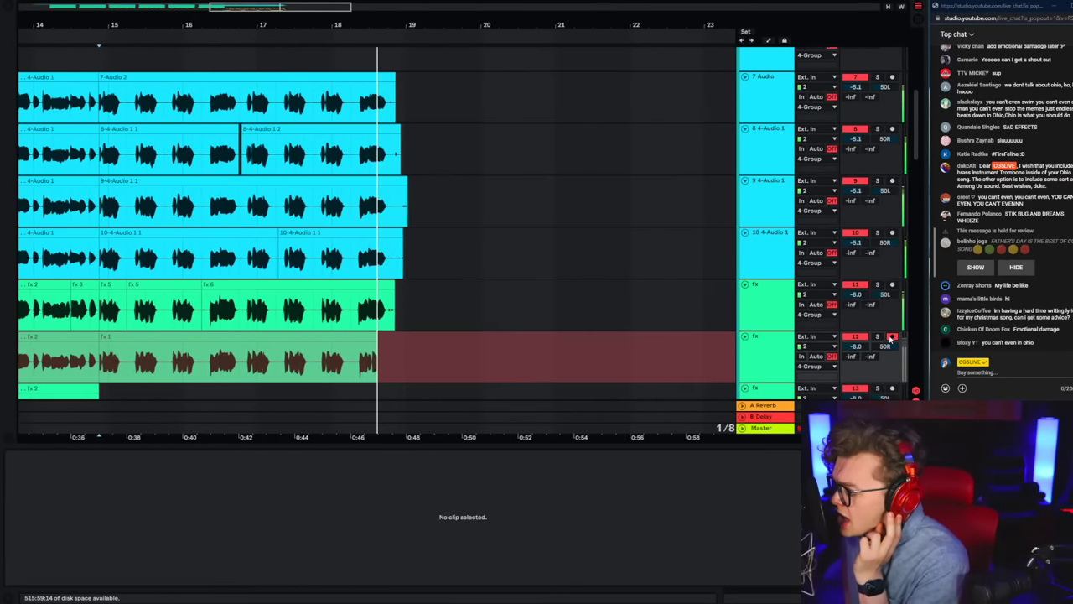
key(space)
Step: Arm the third fx track (13) and record its vocal layer from 14.4.3
scroll(830, 317, down, 1)
scroll(830, 317, down, 2)
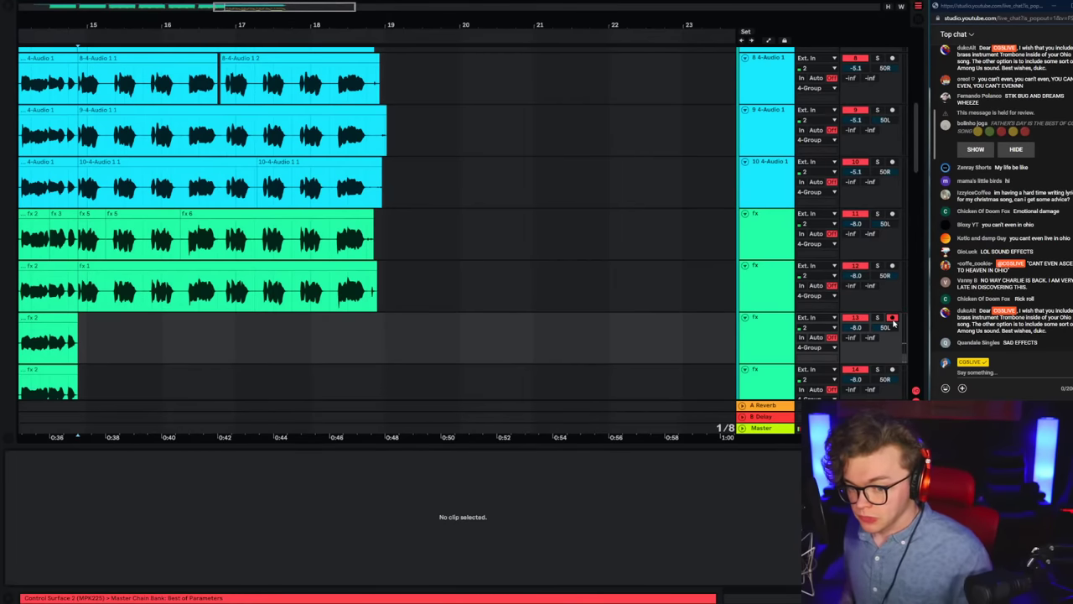
key(F9)
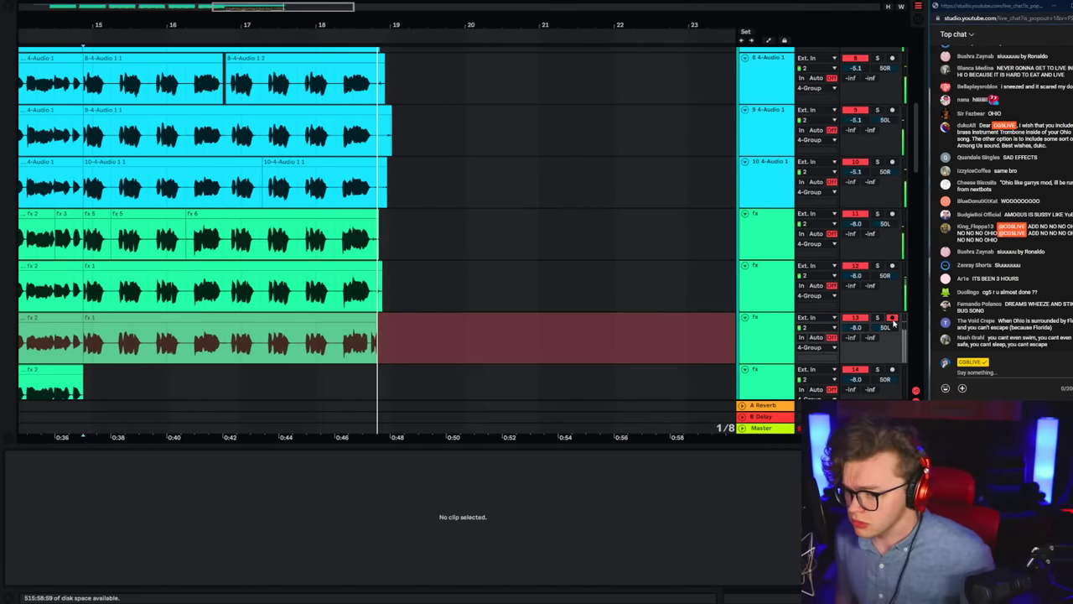
key(space)
Step: Arm the fourth fx track (14) and record its vocal layer from 14.4.3
scroll(892, 323, down, 1)
key(space)
click(893, 323)
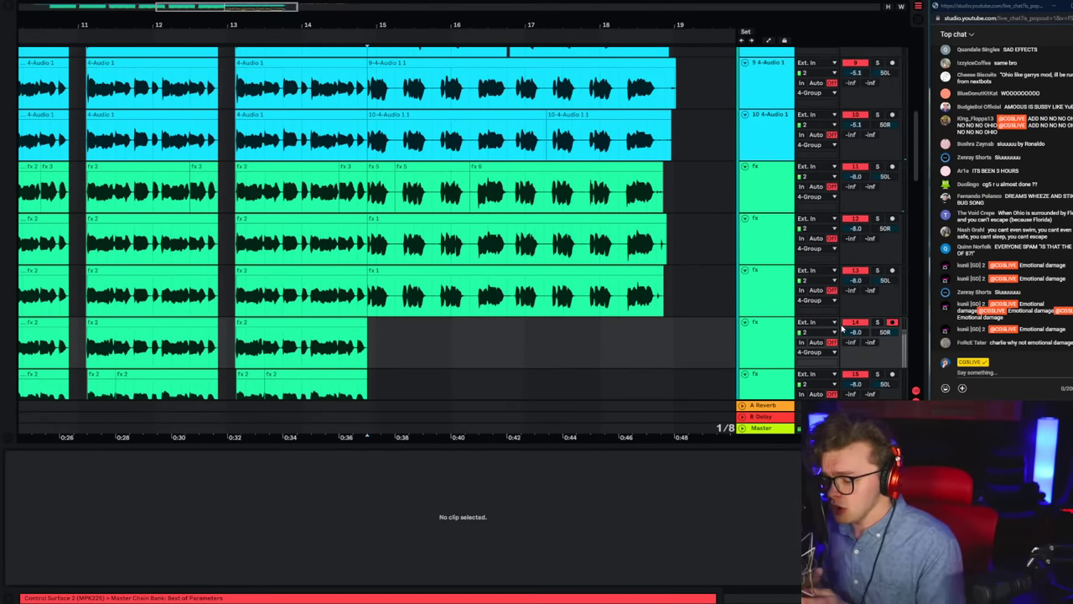
key(F9)
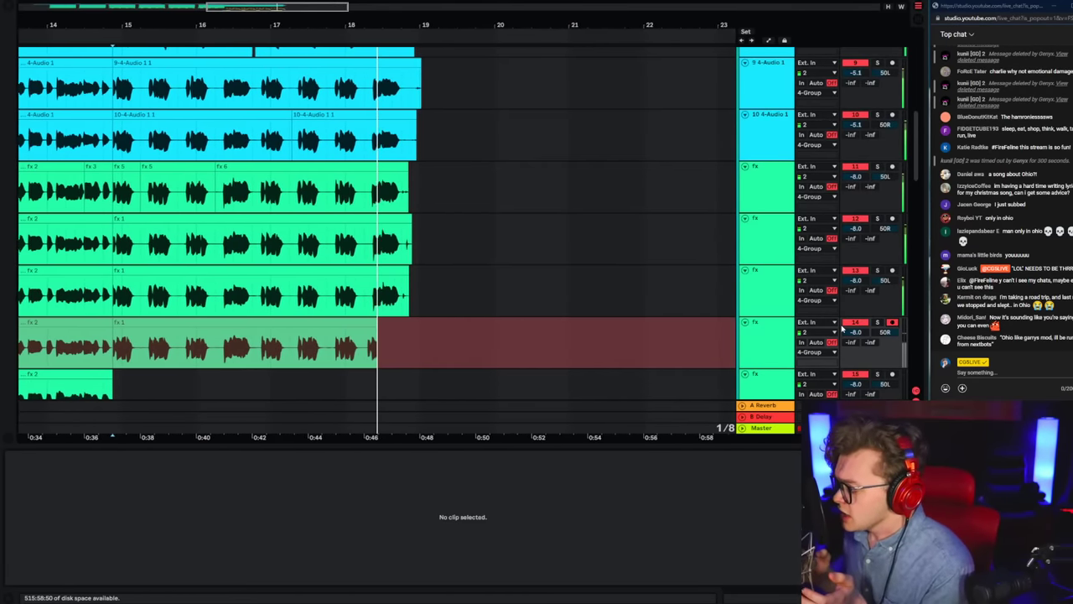
key(space)
Step: Play back the new layer, then arm the fifth fx track (15) with the start position at 14.4.3
key(space)
scroll(888, 319, down, 2)
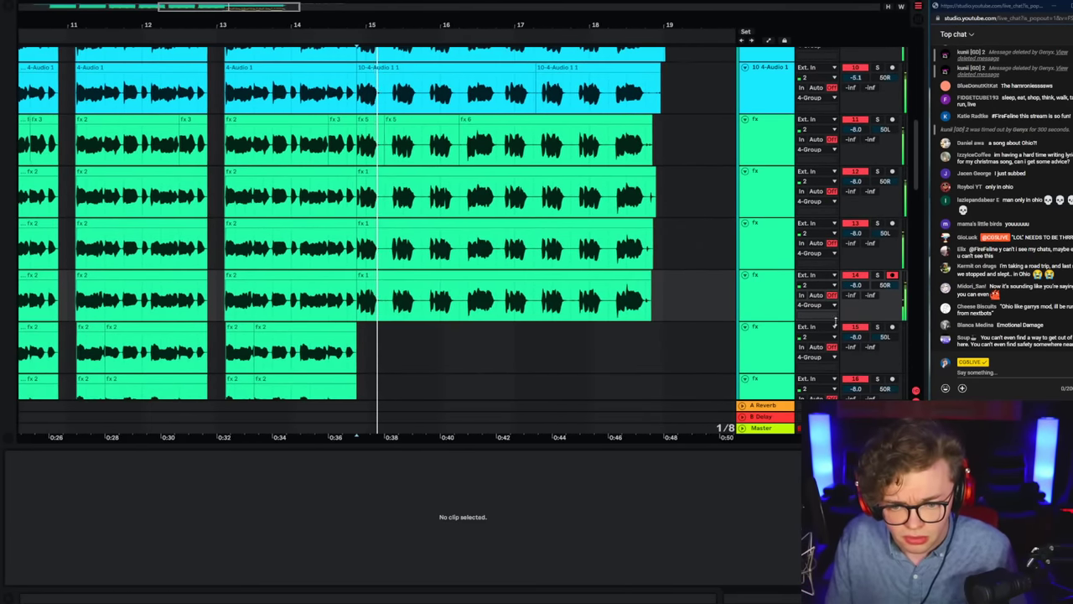
click(328, 341)
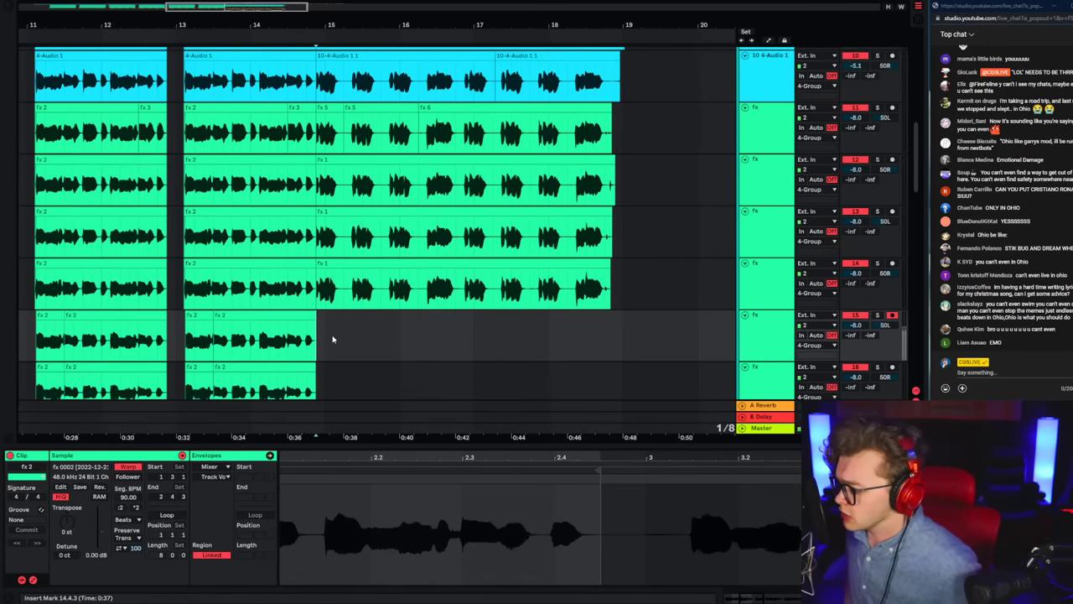
Step: Try a vocal take on the fifth fx track (15) from 14.4.3 and undo it
key(F9)
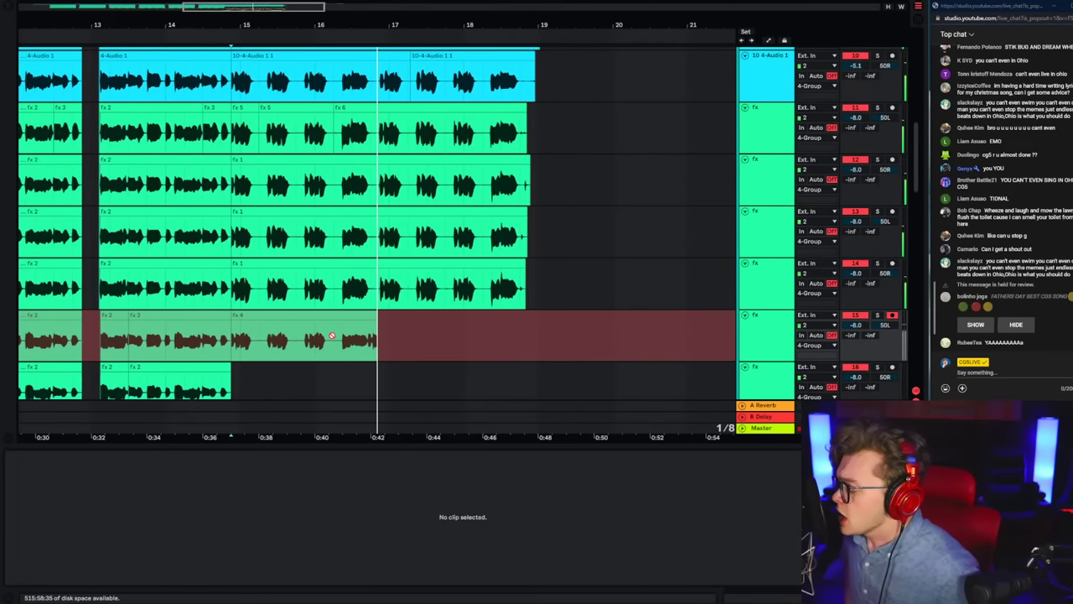
key(space)
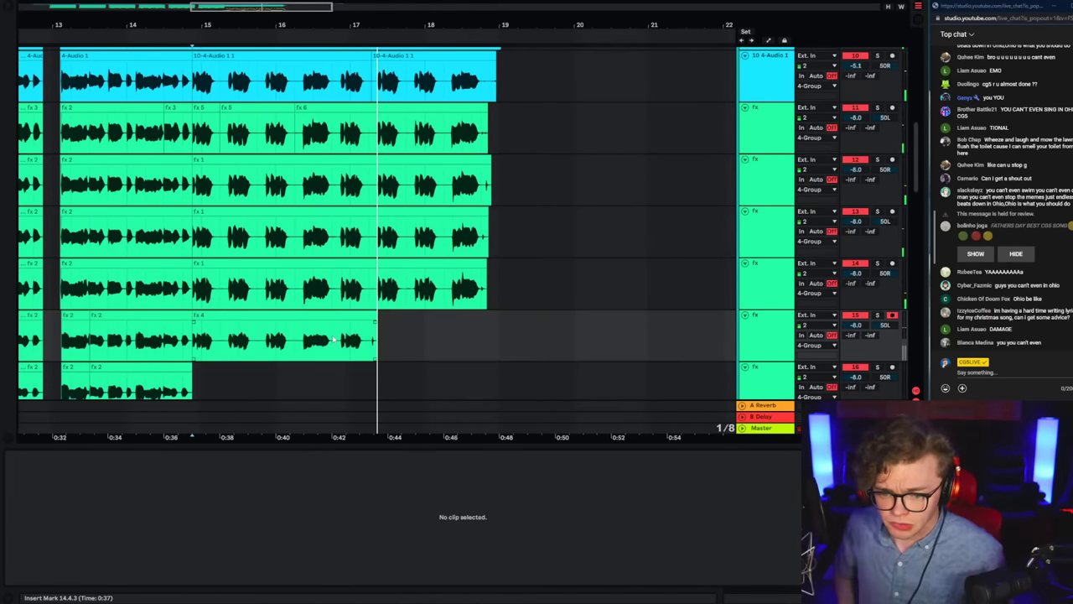
key(ctrl+z)
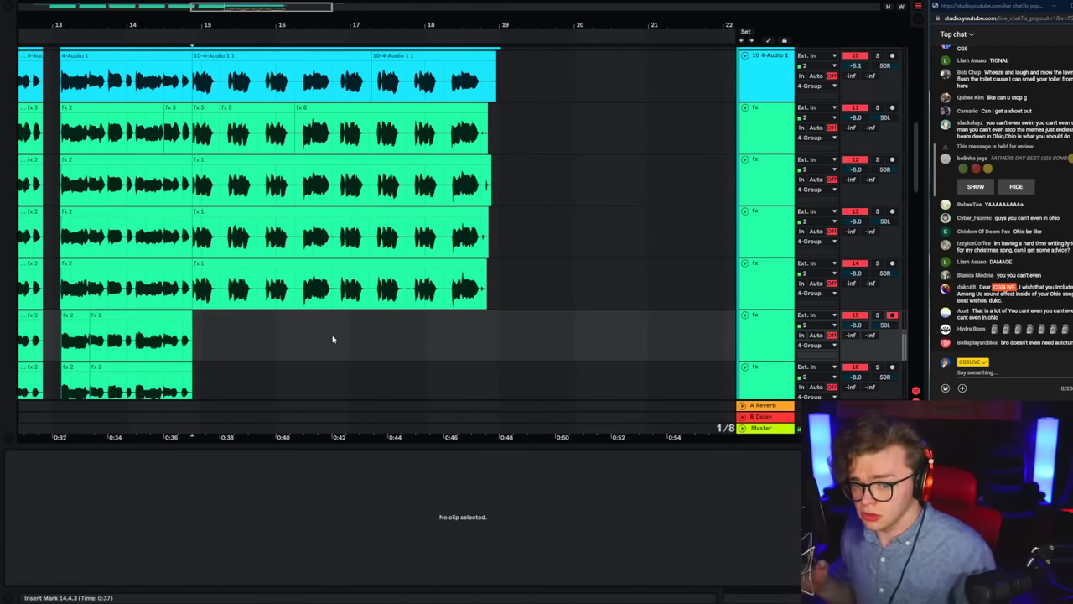
Step: Record the vocal layer on fx track 15 from 14.4.3, then arm fx track 16 and record its layer
key(F9)
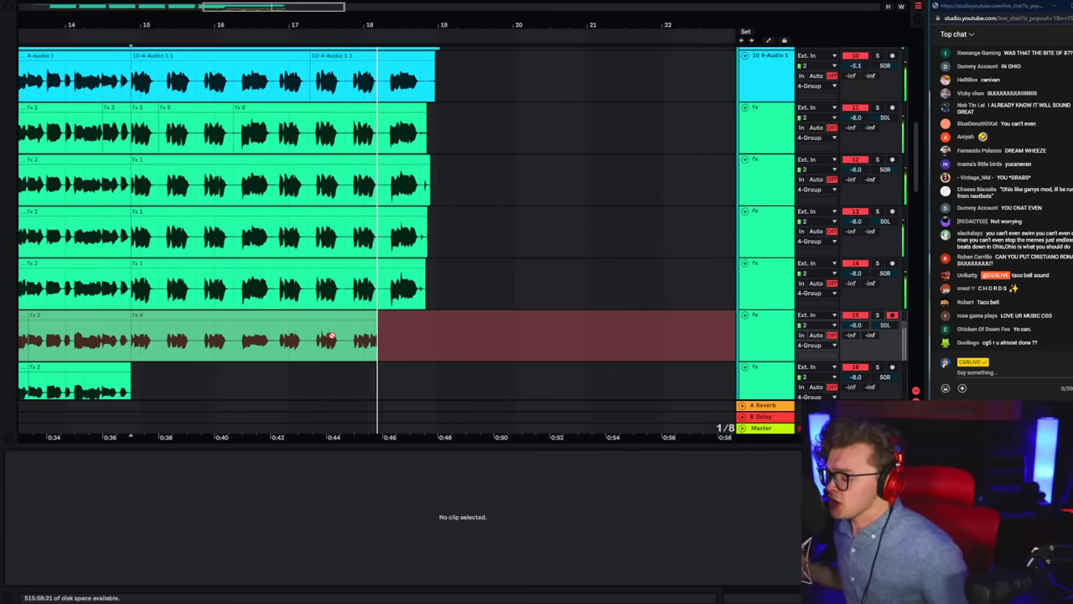
key(space)
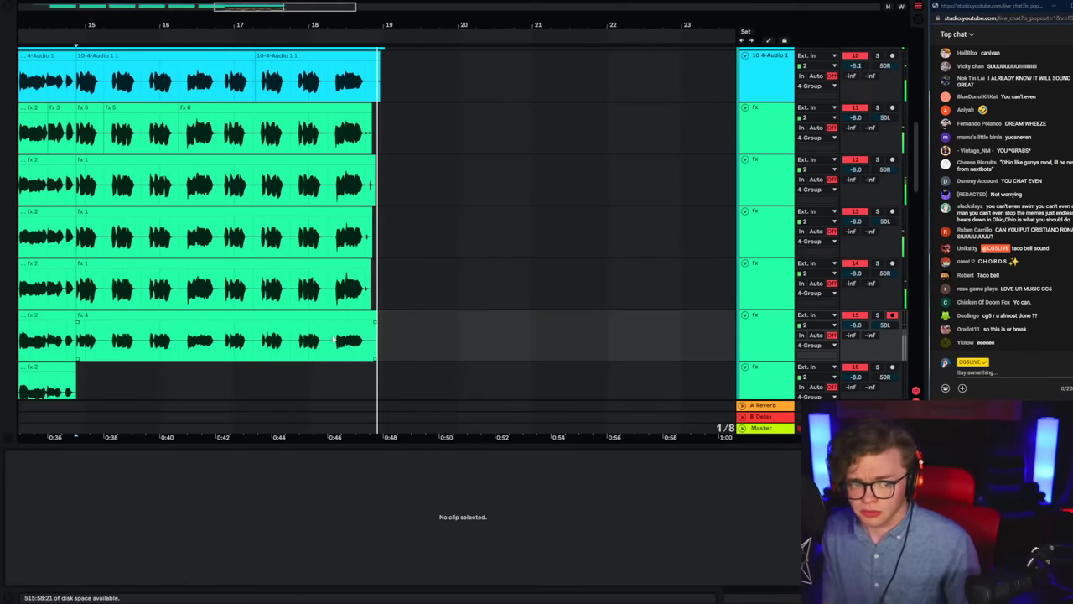
click(892, 367)
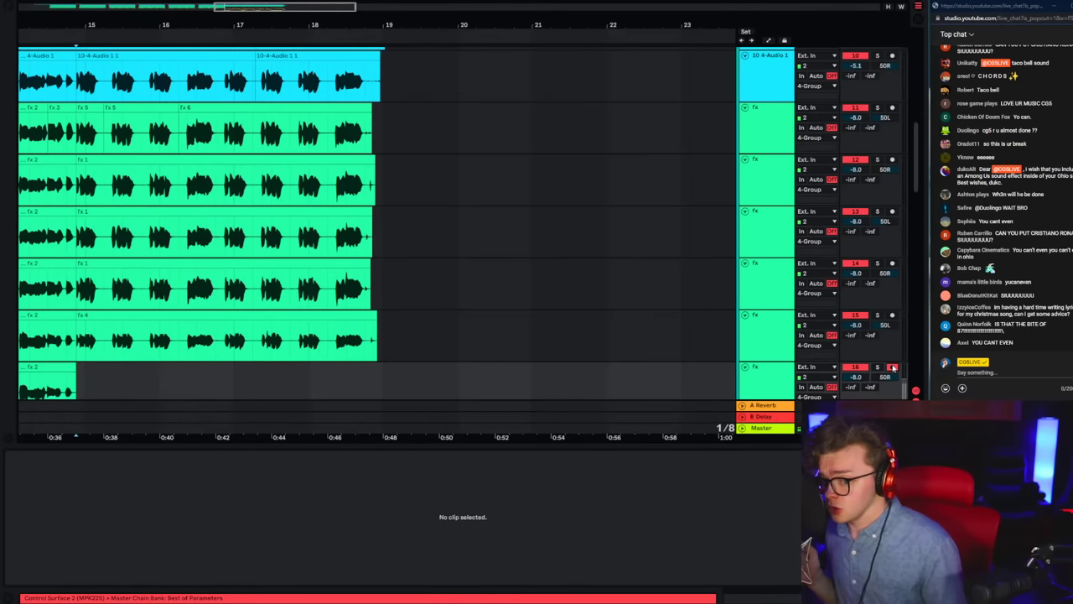
key(F9)
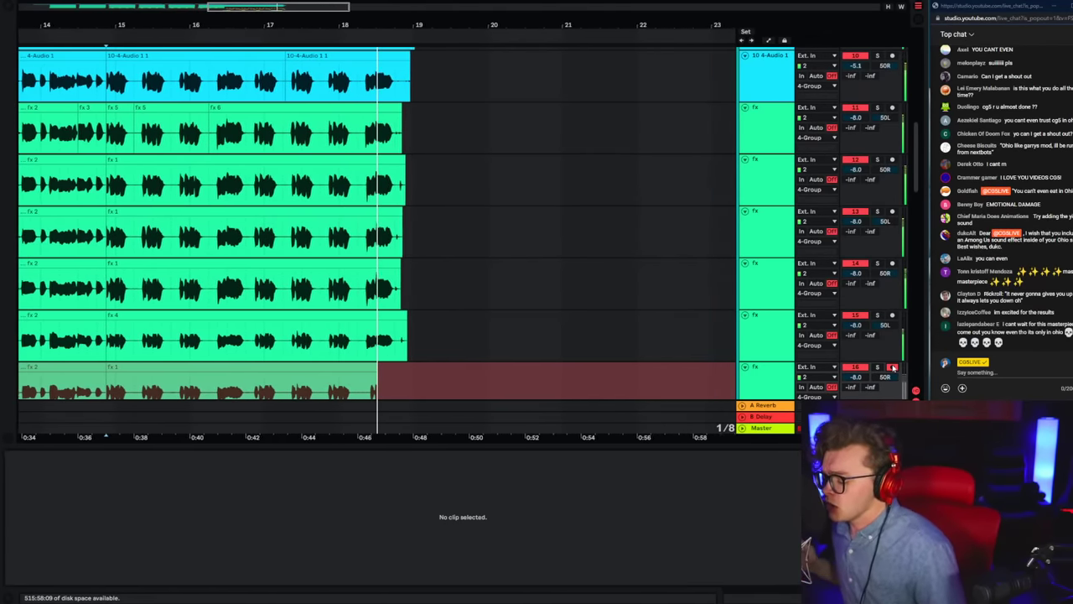
key(space)
Step: Check the layer on fx track 16 in playback, then arm fx track 17 and record its vocal layer from 14.4.3
key(space)
scroll(893, 368, down, 2)
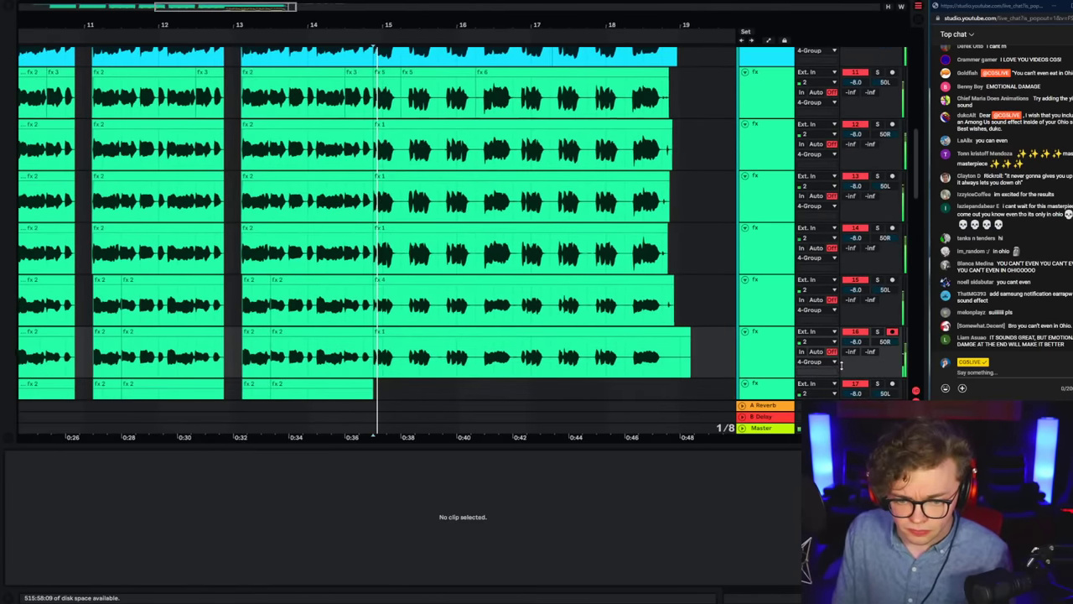
key(space)
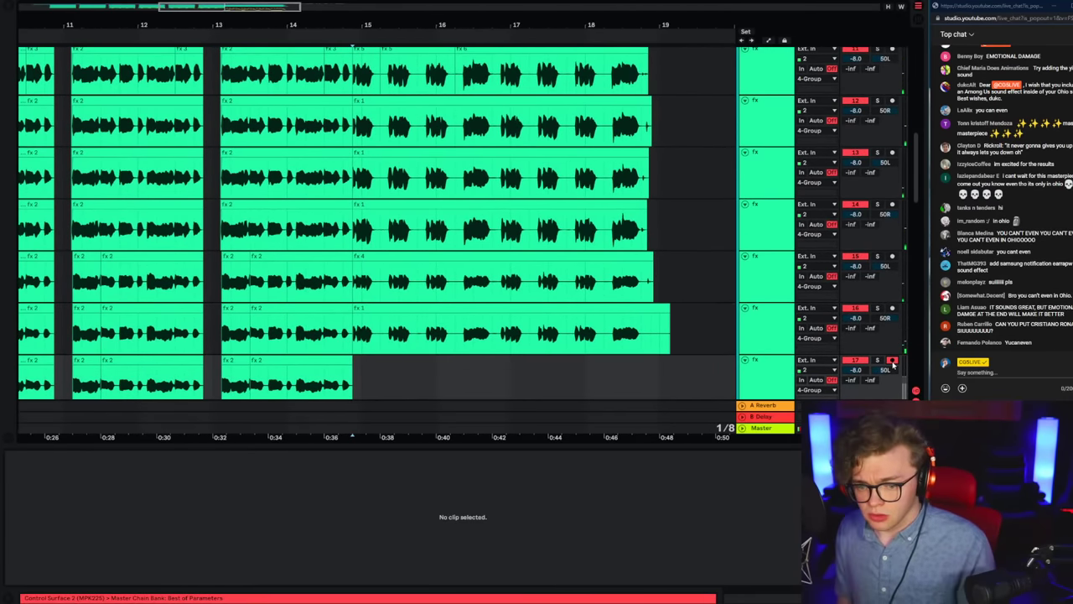
key(F9)
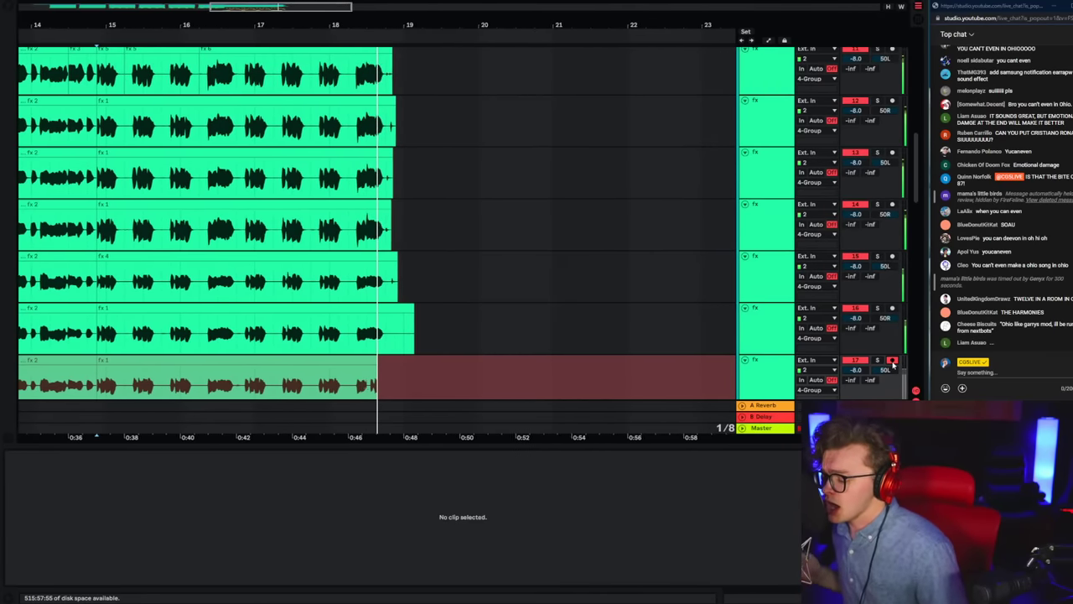
key(space)
Step: Stop the take on fx track 17, then arm fx track 18 and record its vocal layer from 14.4.3
scroll(728, 304, down, 2)
key(space)
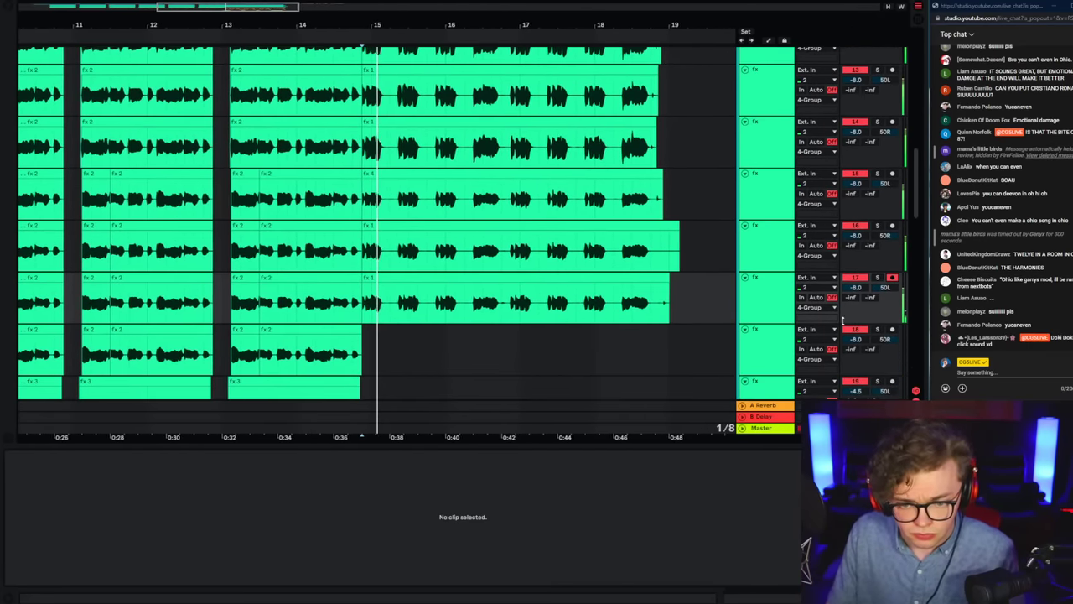
click(893, 329)
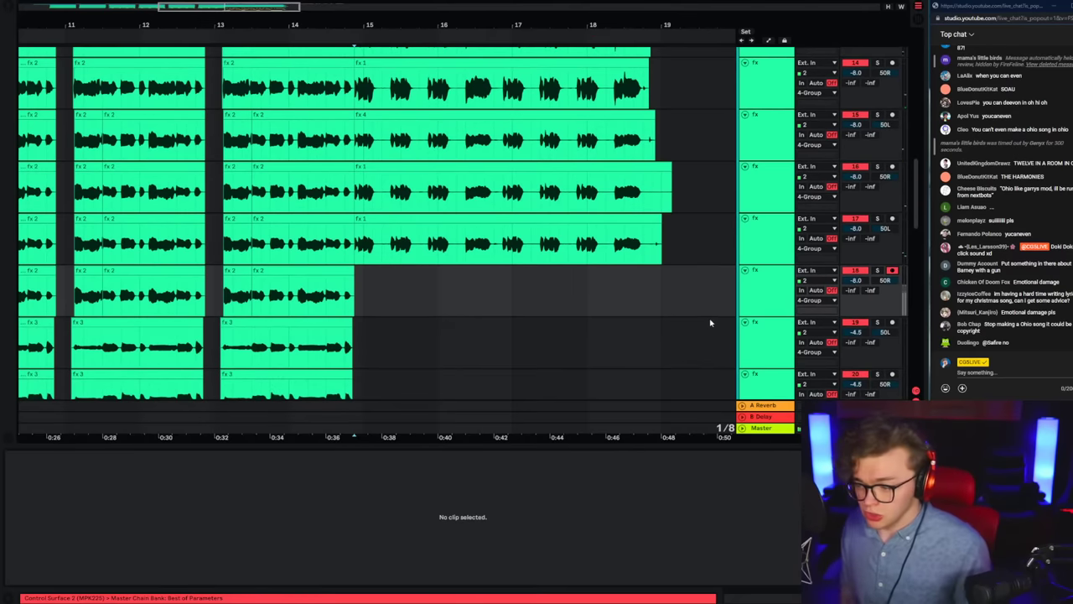
key(F9)
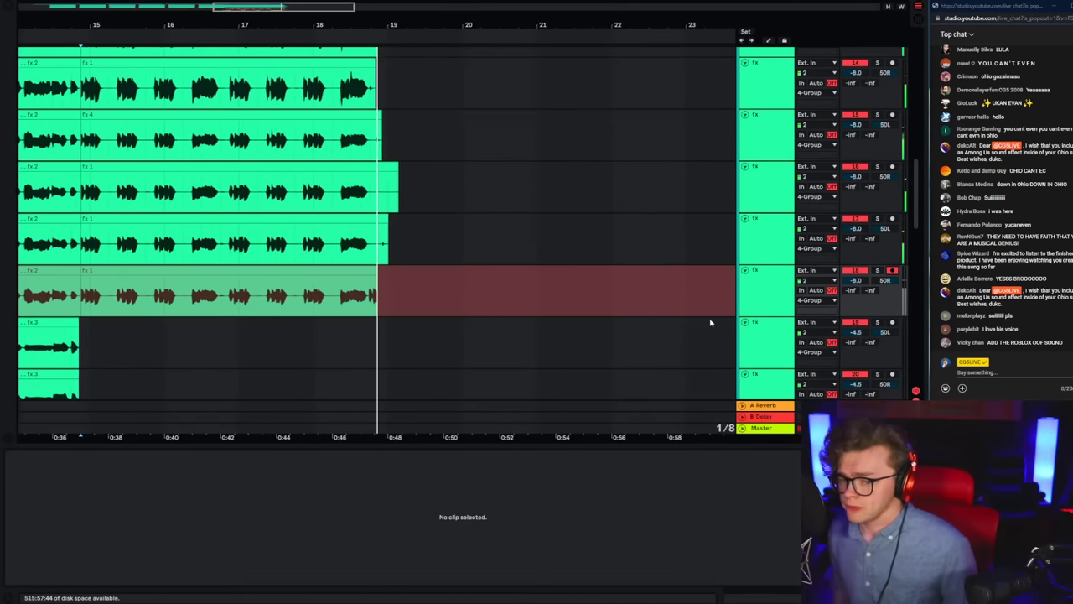
key(space)
Step: Check the layer on fx track 18 in playback, then arm fx track 19 with the start position at 14.4.3
key(space)
scroll(711, 307, down, 1)
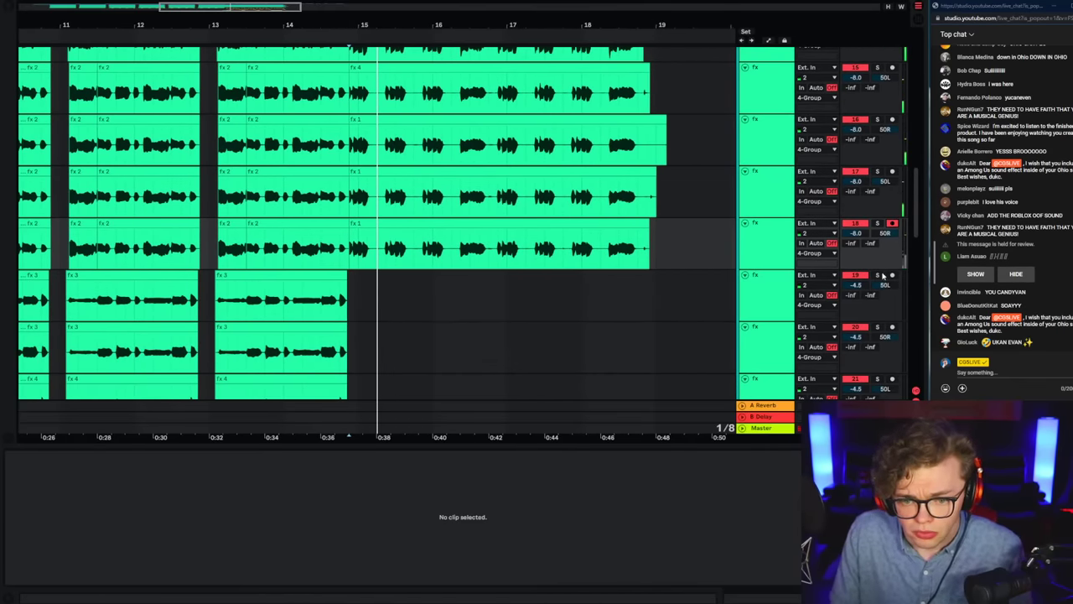
click(891, 276)
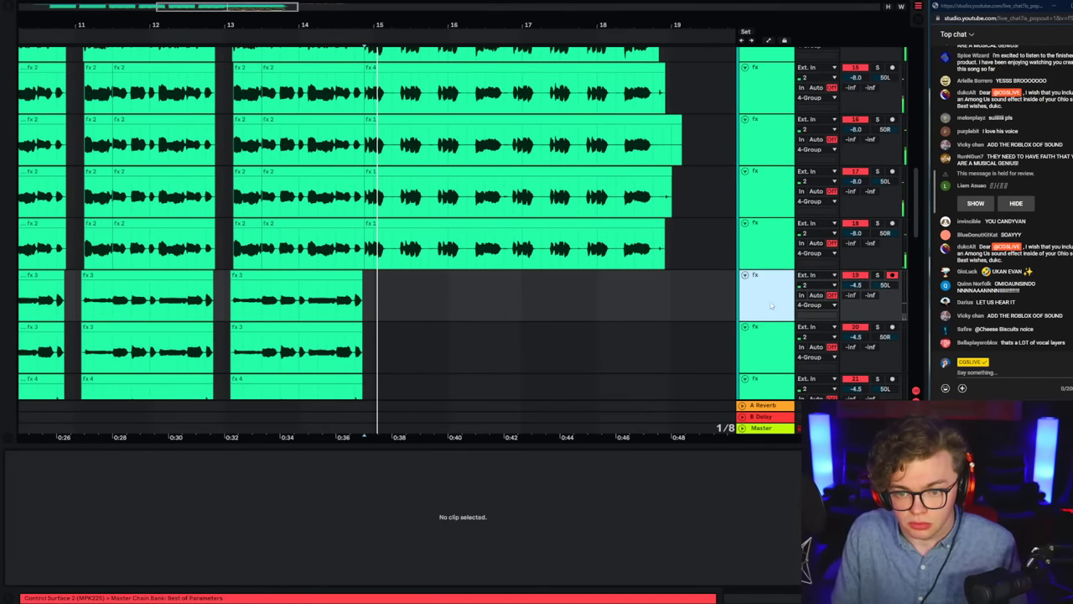
click(351, 297)
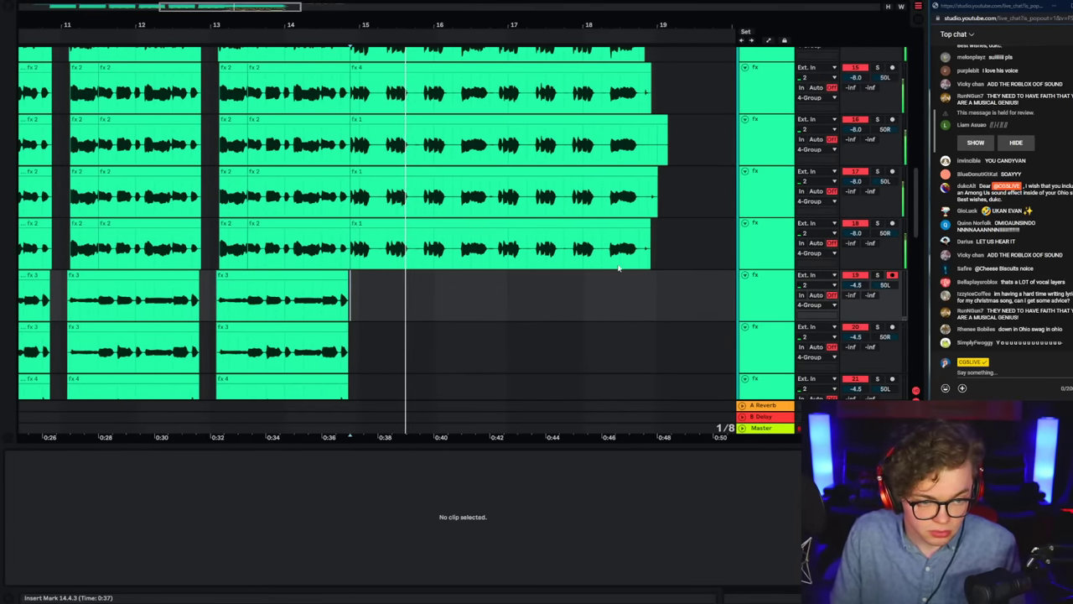
scroll(524, 310, down, 1)
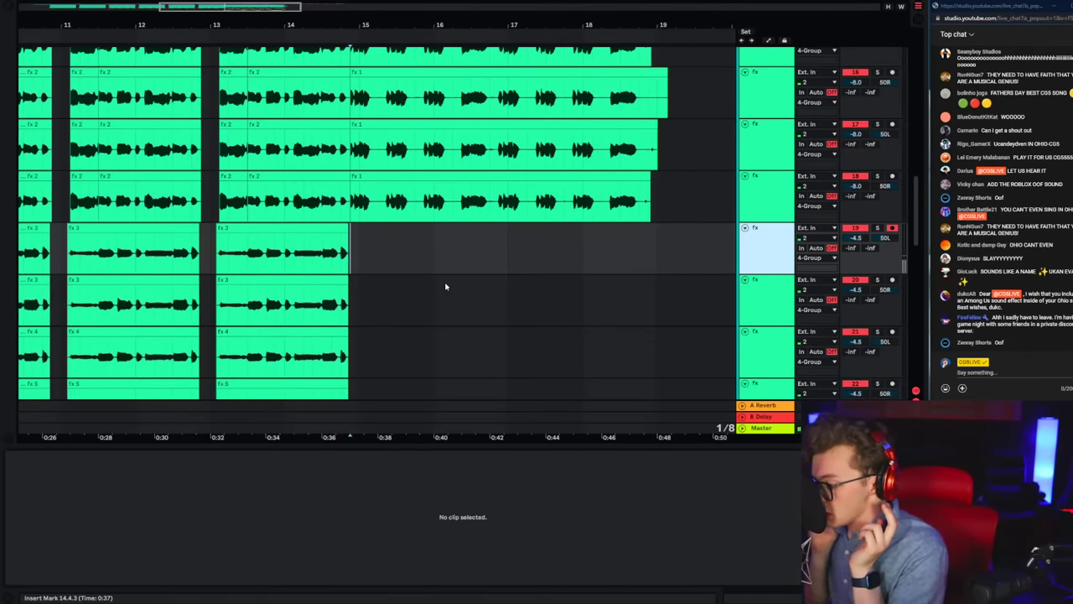
Step: Try two vocal takes on fx track 19 from 14.4.3 and undo them
key(F9)
key(space)
key(ctrl+z)
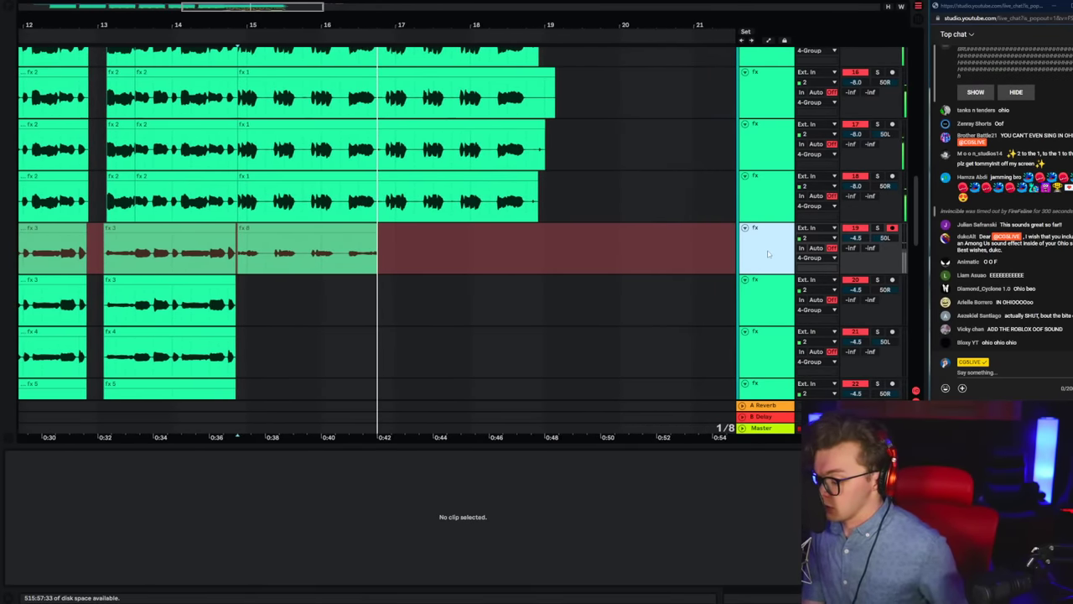
key(space)
key(space)
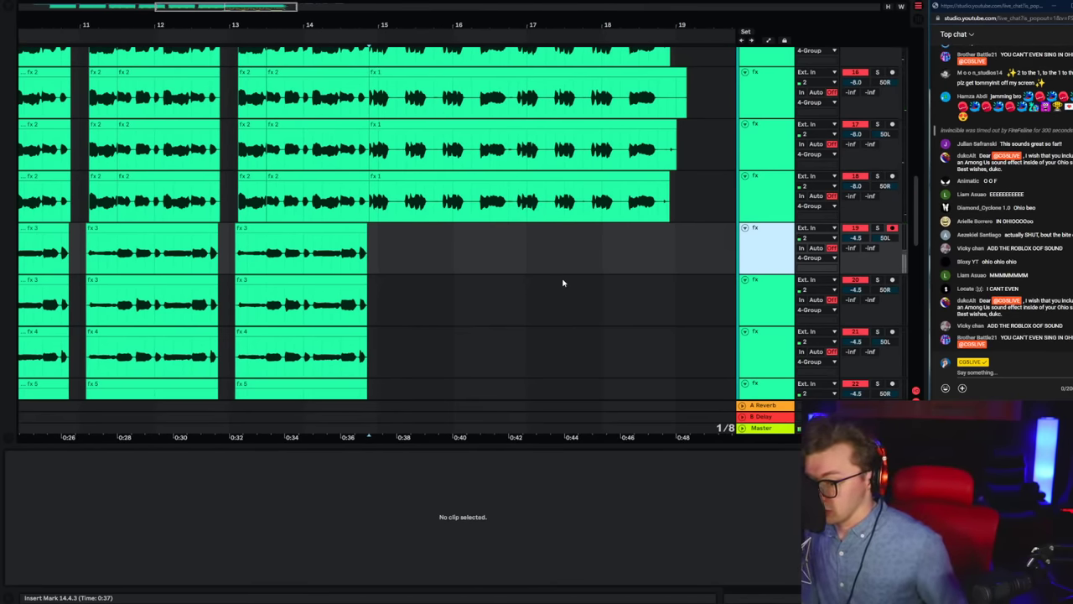
key(F9)
key(ctrl+z)
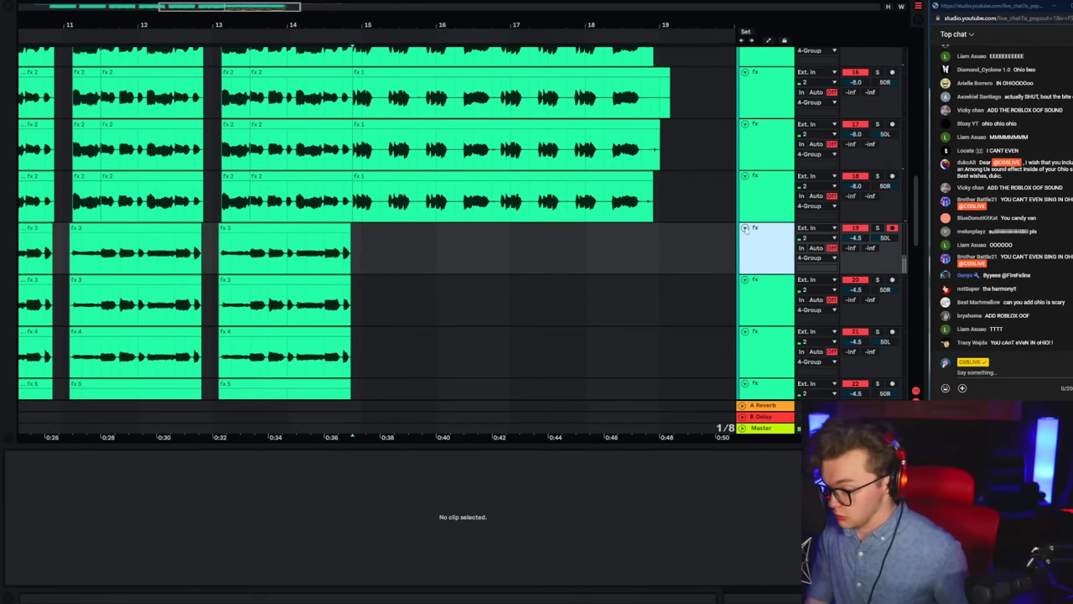
Step: Record a short vocal layer of about two bars on fx track 19 from 14.4.3, then arm fx track 20
key(F9)
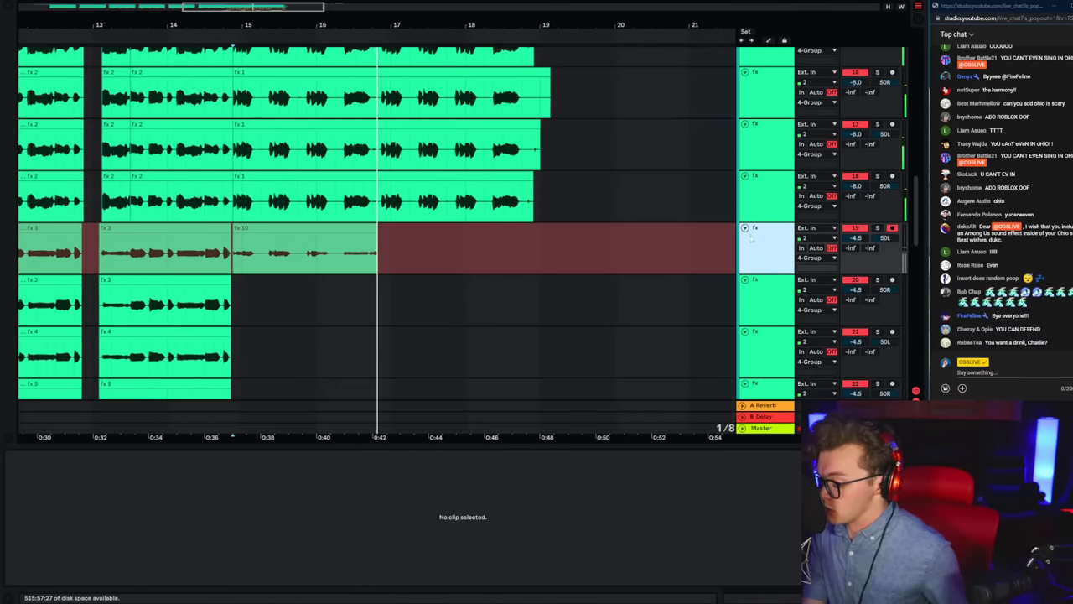
key(F9)
click(893, 279)
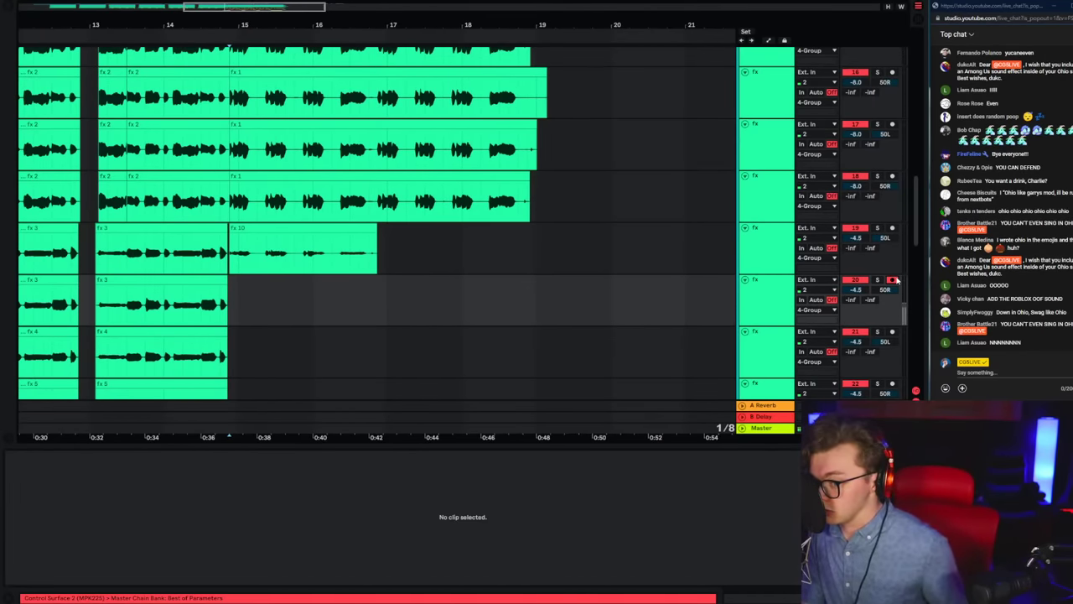
Step: Record the matching short vocal layer on fx track 20 from 14.4.3, discarding the first take
key(F9)
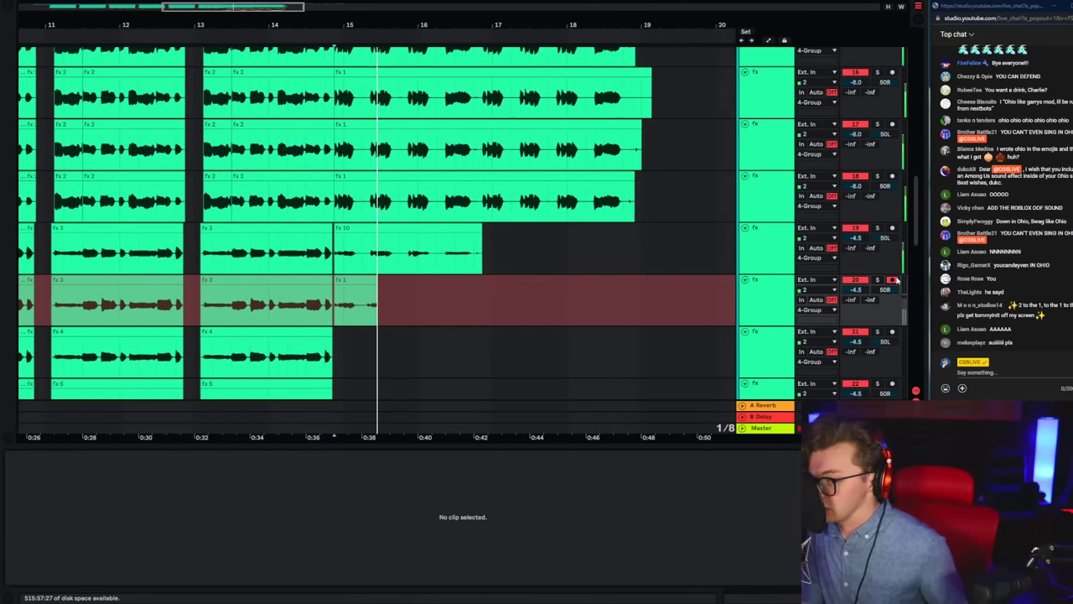
key(ctrl+z)
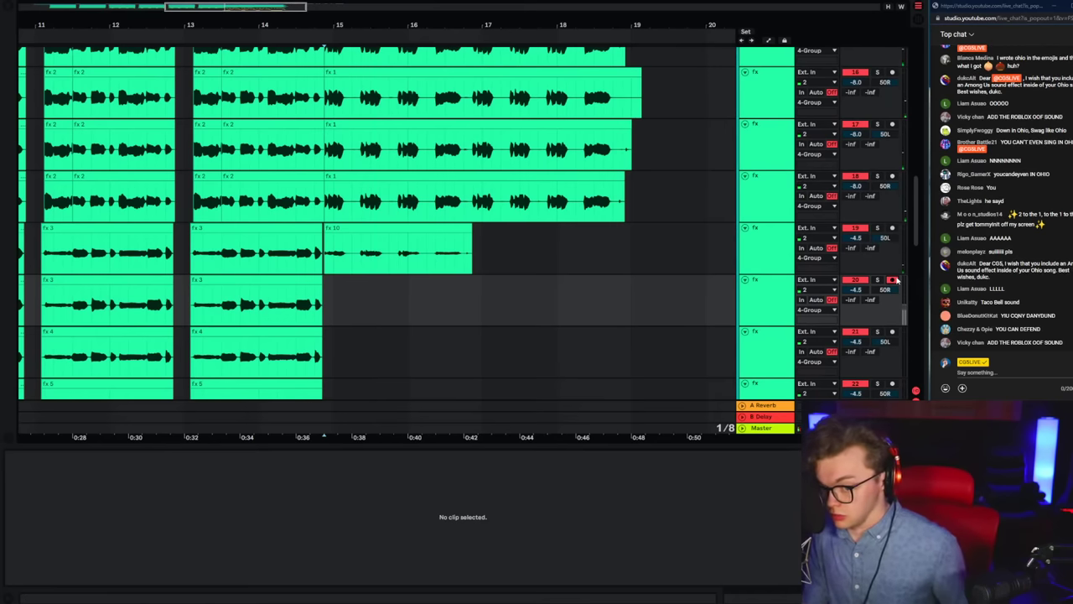
key(F9)
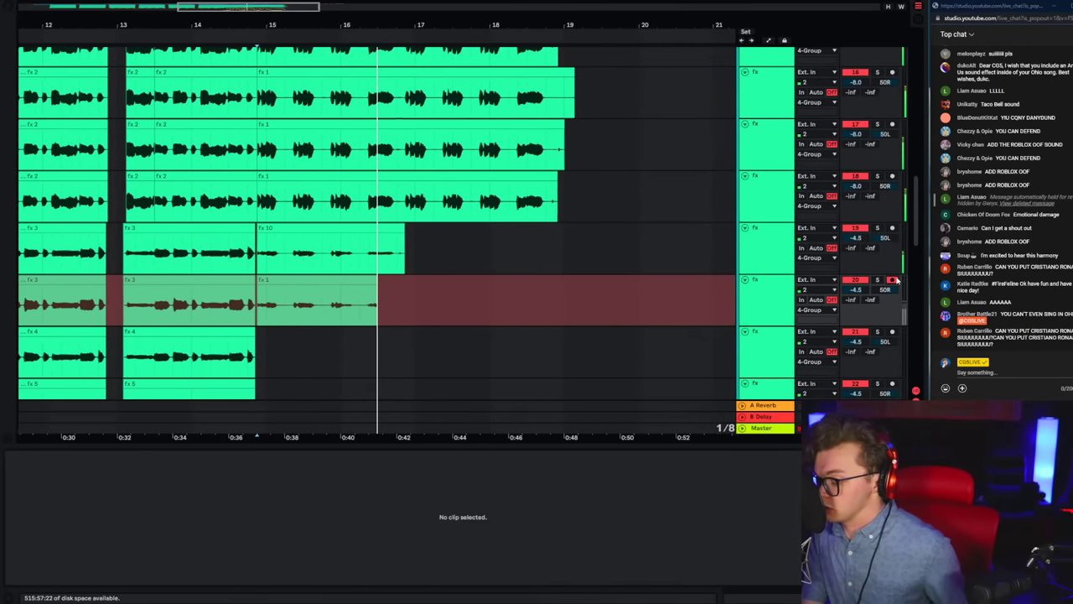
key(space)
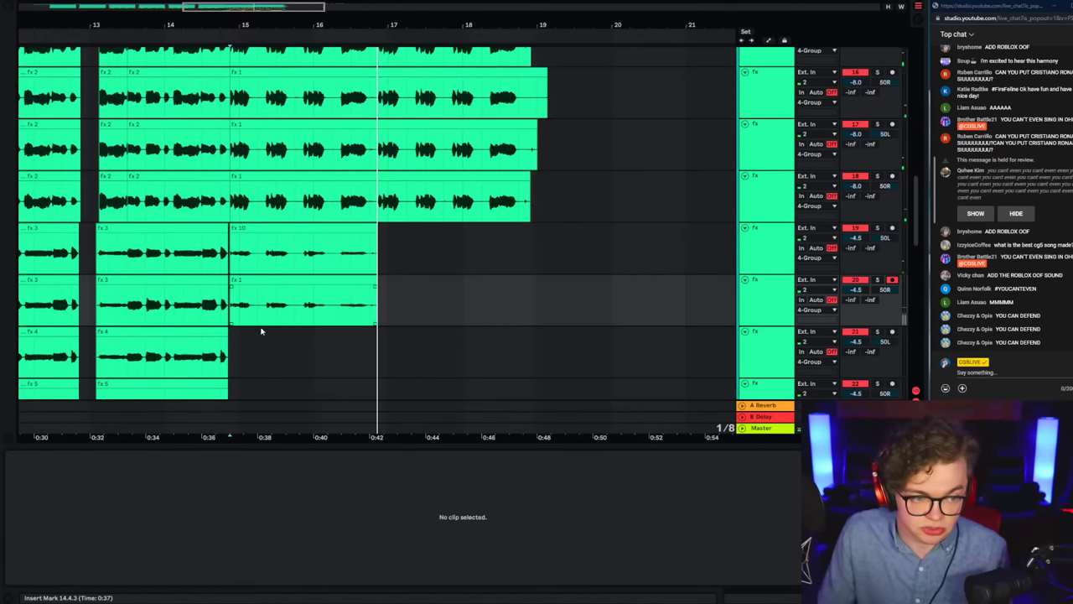
Step: Arm fx track 21 with the start position at 14.4.3 and record its vocal layer
click(233, 317)
click(893, 332)
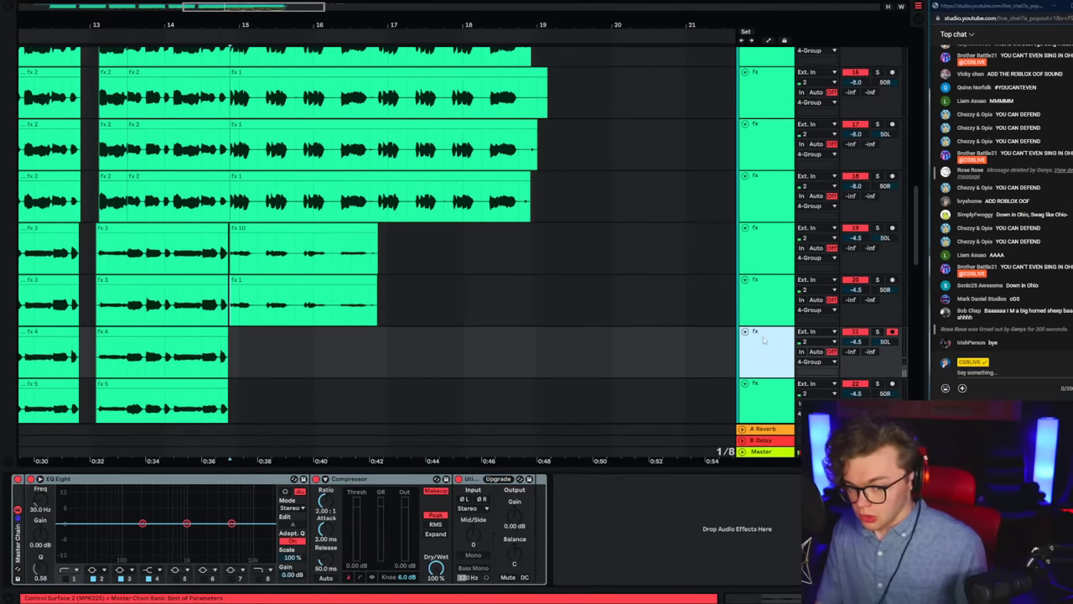
key(F9)
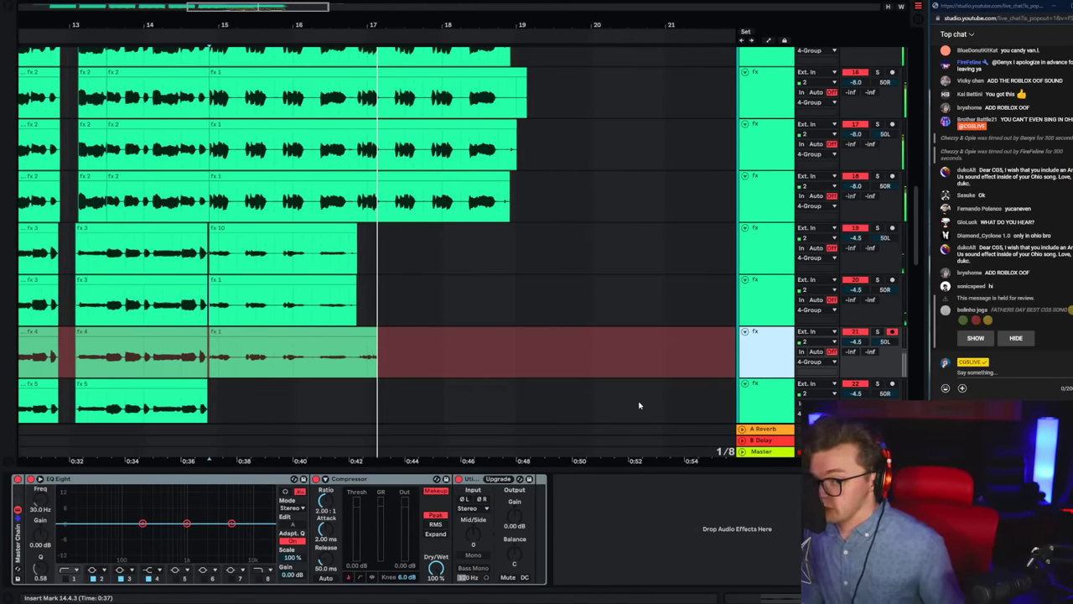
key(space)
Step: Trim the new clips on fx tracks 19 to 21 by deleting everything from 16.4.1 to 17.4.3
drag(496, 371, 578, 248)
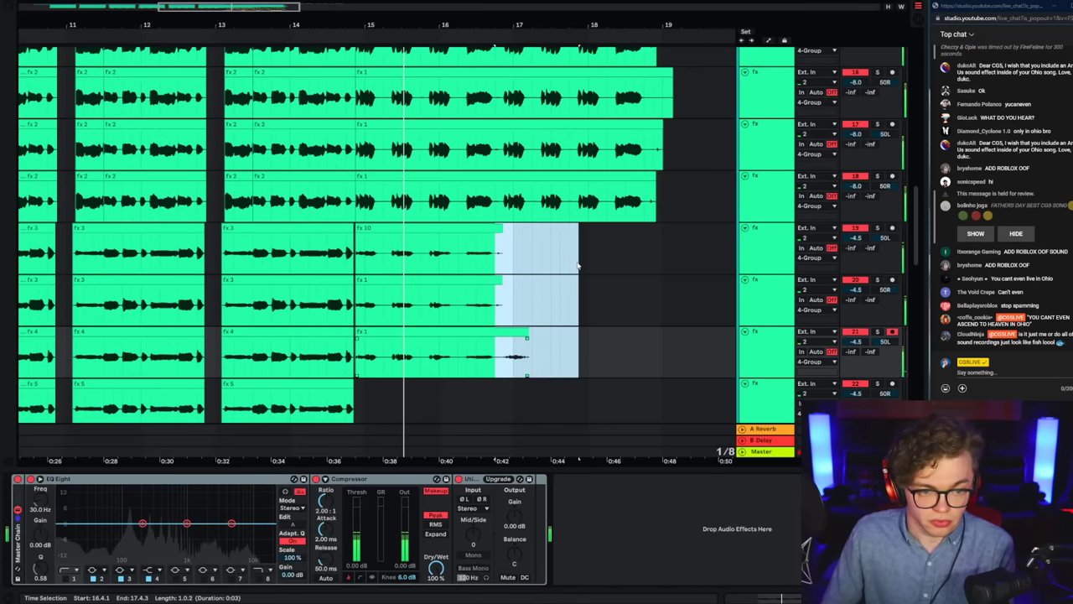
scroll(376, 364, down, 1)
key(Delete)
Step: Record the vocal layer on fx track 22 from 14.4.3 and trim its end to match the clips on tracks 19 to 21
click(357, 386)
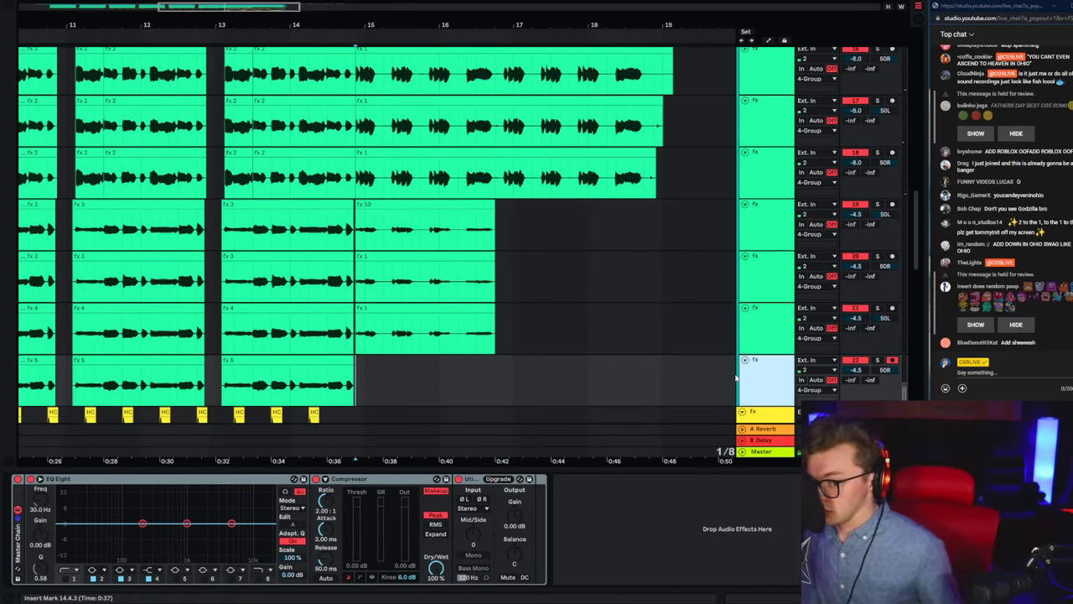
key(F9)
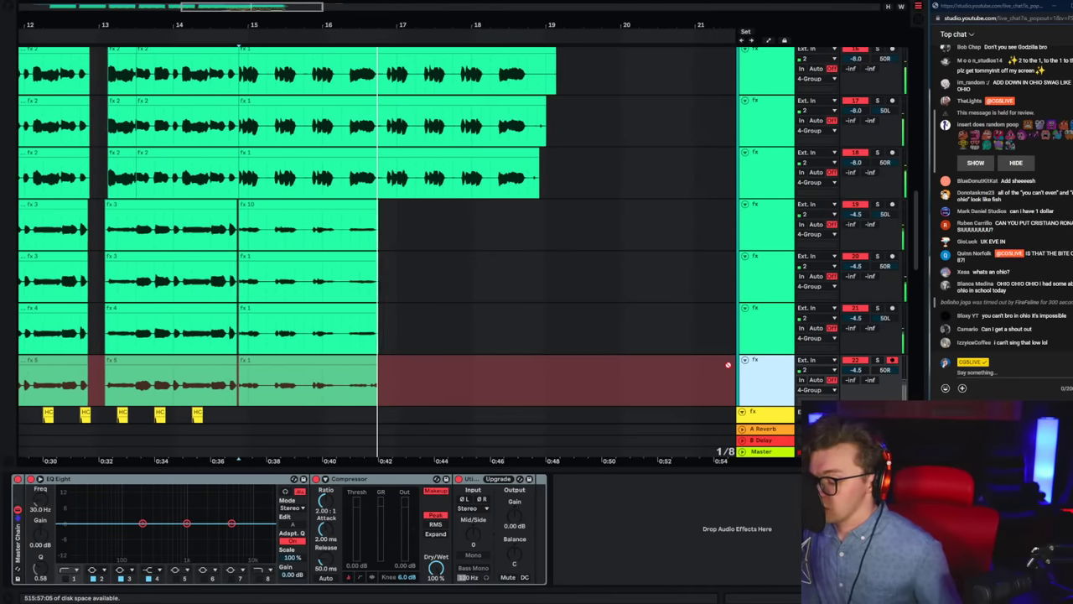
key(space)
key(space)
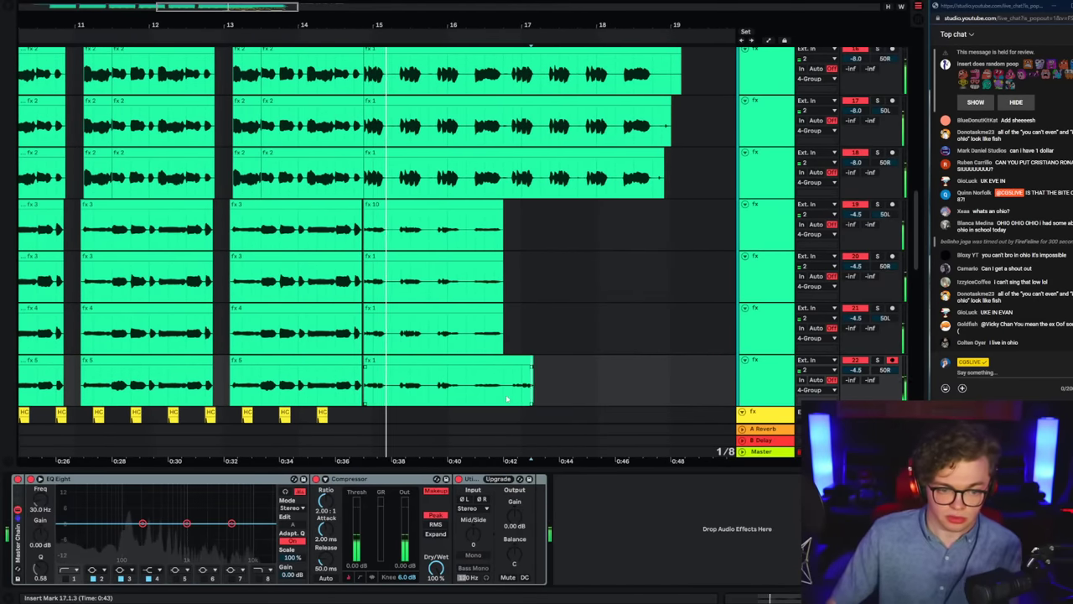
drag(567, 382, 503, 381)
key(Delete)
Step: Duplicate the four short vocal clips on fx tracks 19 to 22 so they repeat over the second half of the drop
click(502, 222)
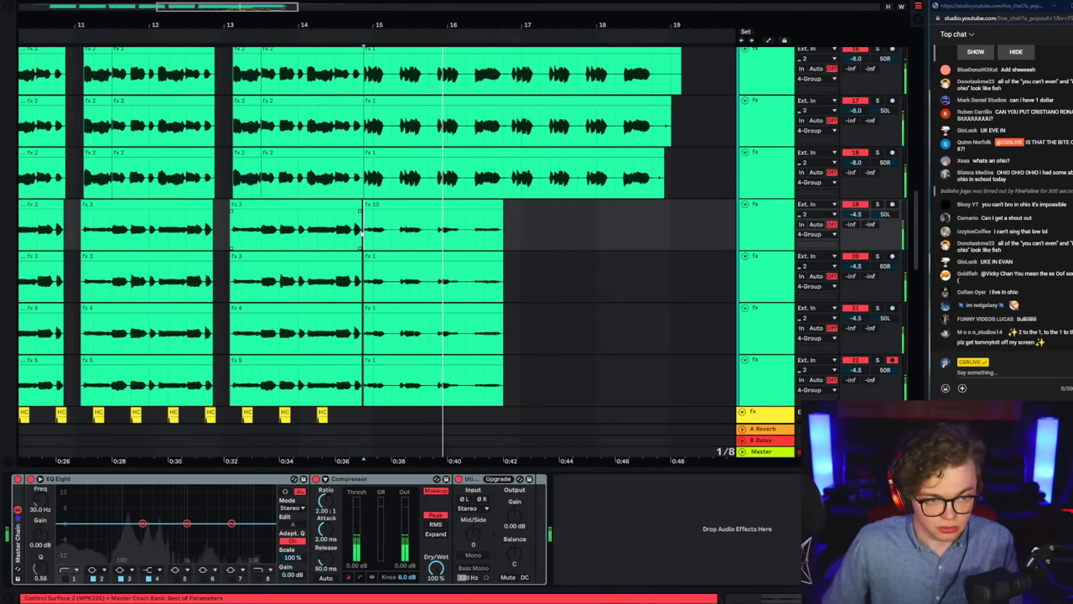
drag(364, 228, 530, 379)
click(504, 242)
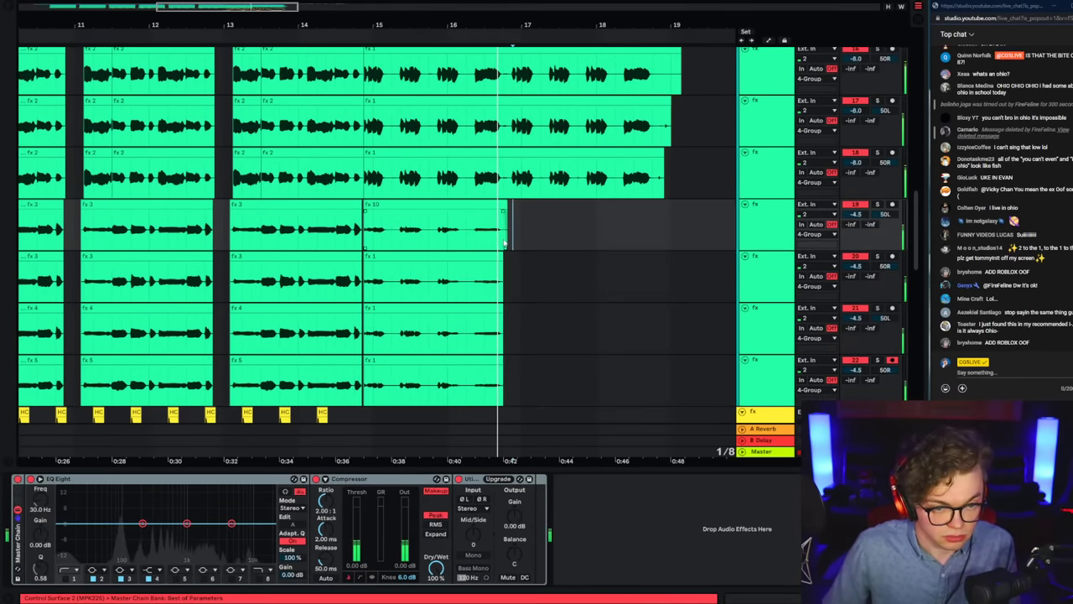
key(ctrl+d)
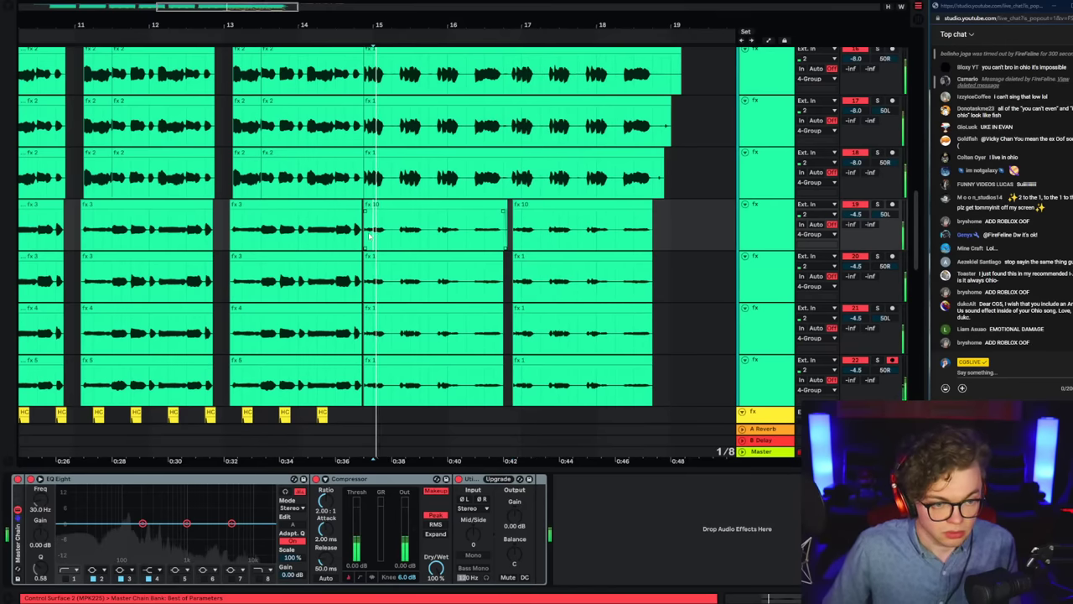
Step: Play back the duplicated layers from 14.4.3, then compare them with the preceding section from 12.4.3
click(366, 227)
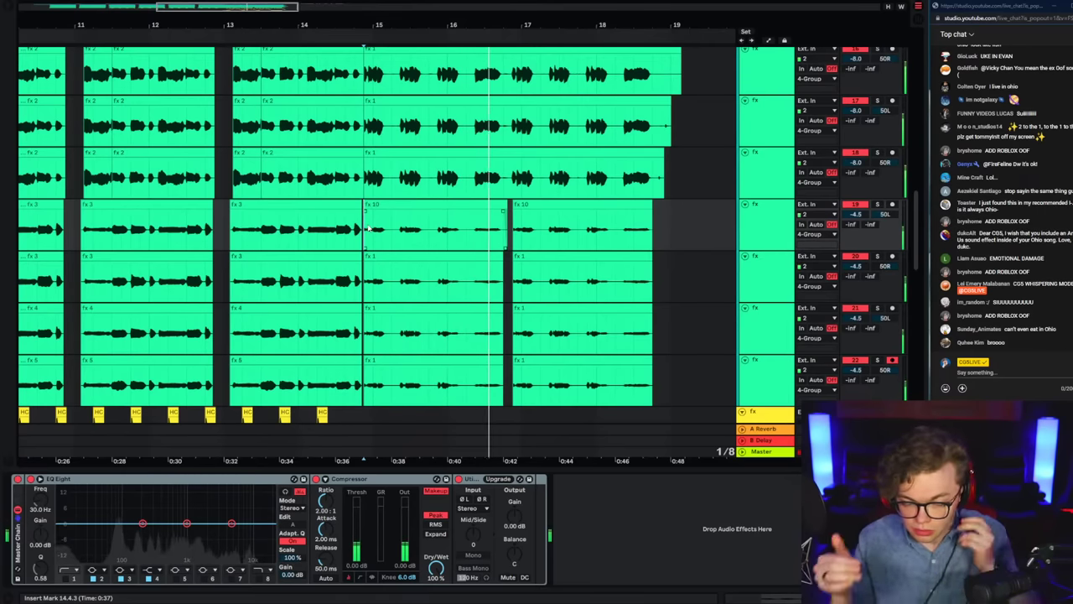
click(210, 226)
key(space)
key(space)
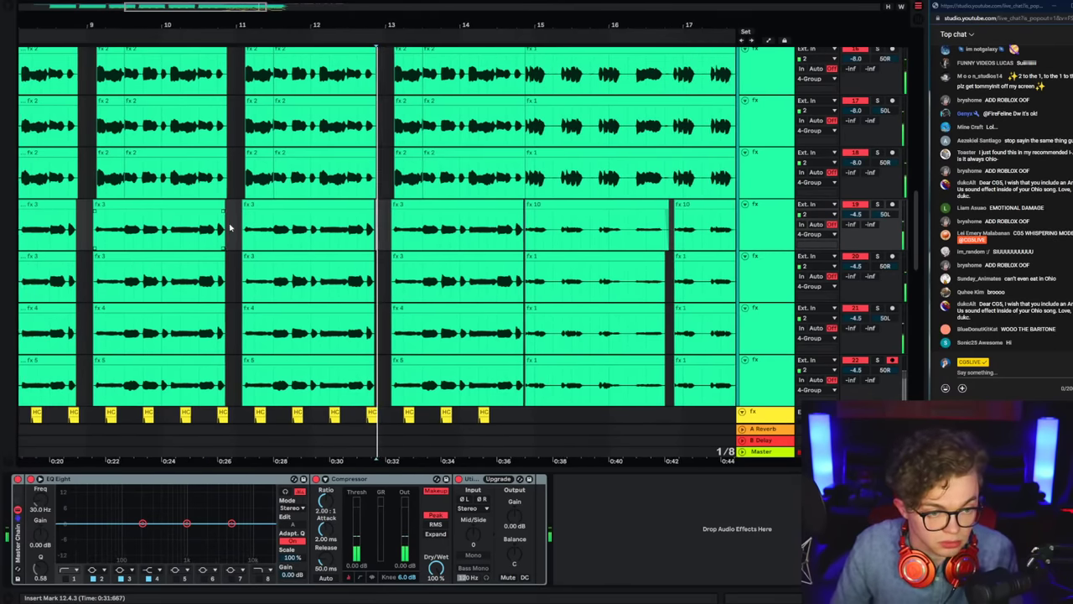
key(space)
Step: Raise the clip gain of the eight drop clips on fx tracks 19 to 22 and play back from 12.3.1
click(537, 205)
drag(514, 40, 500, 39)
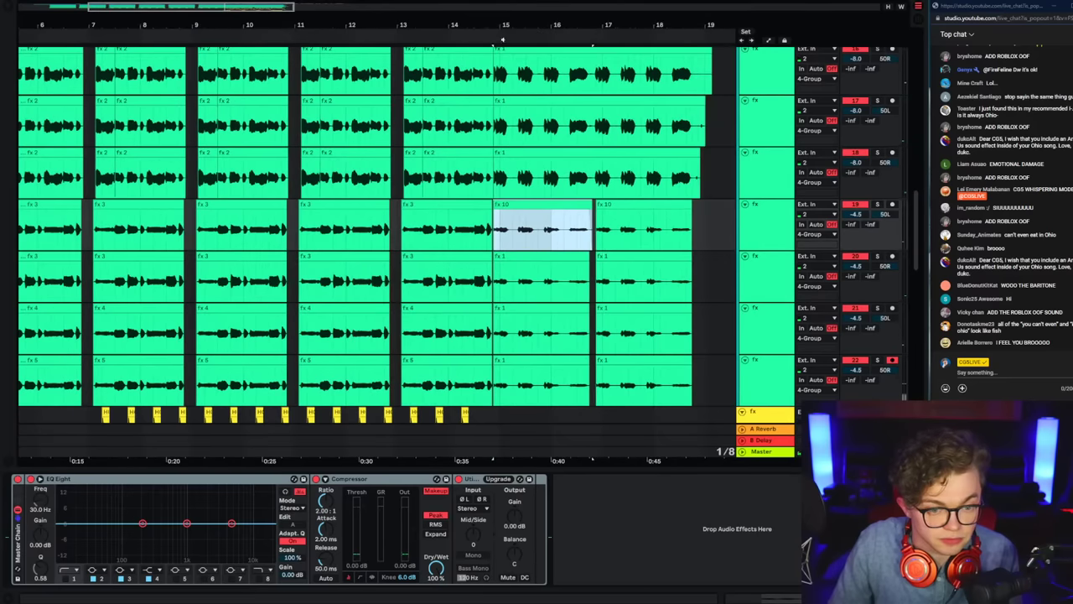
shift+click(707, 372)
double_click(557, 360)
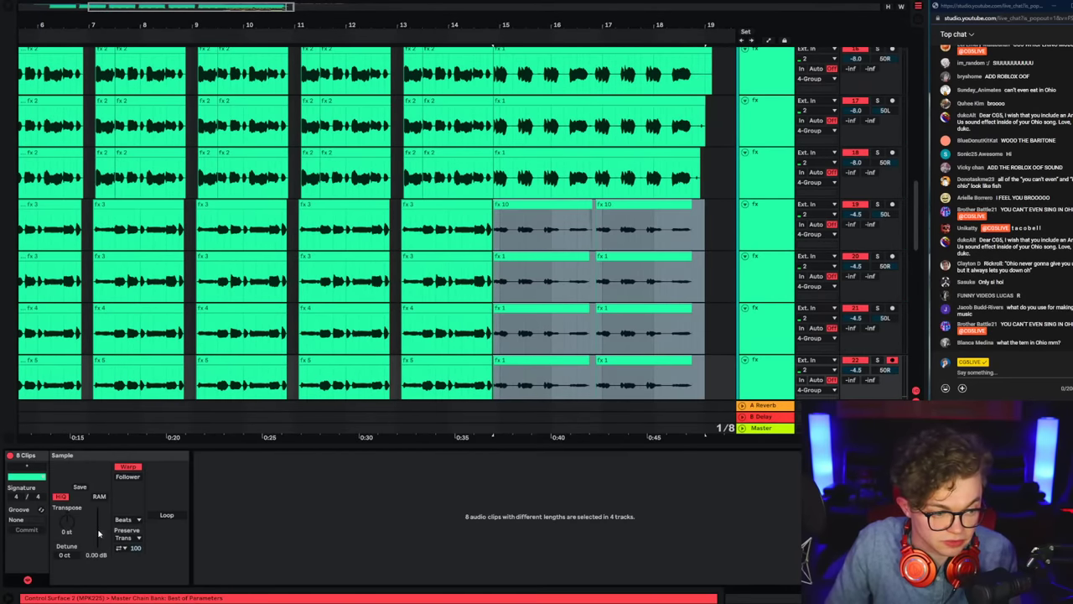
drag(100, 531, 101, 525)
click(371, 339)
key(space)
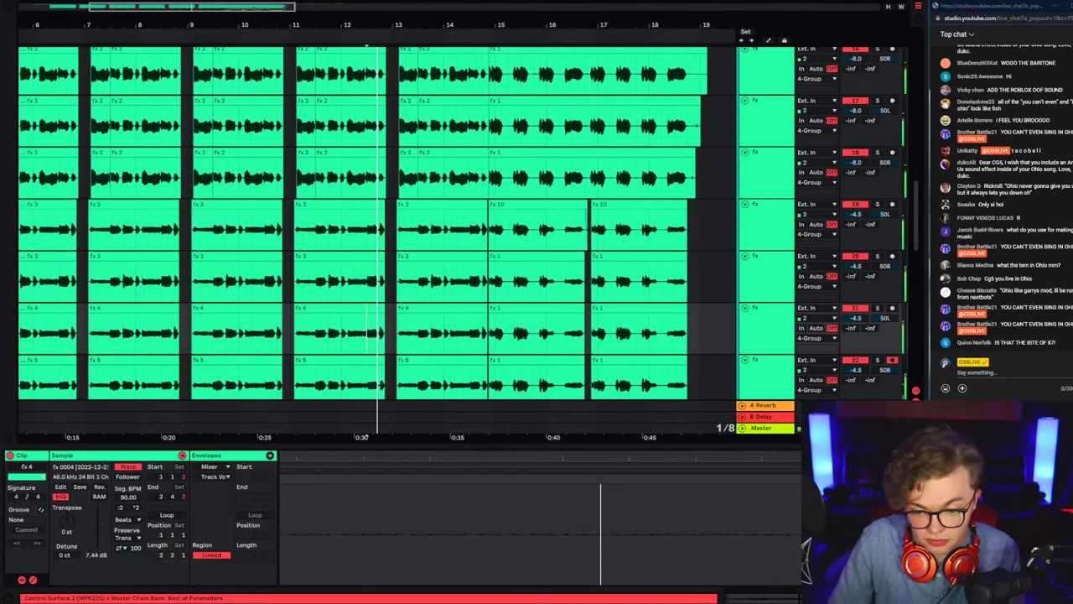
Step: Hide the clip detail view and collapse the 4-Group vocal tracks
key(ctrl+alt+l)
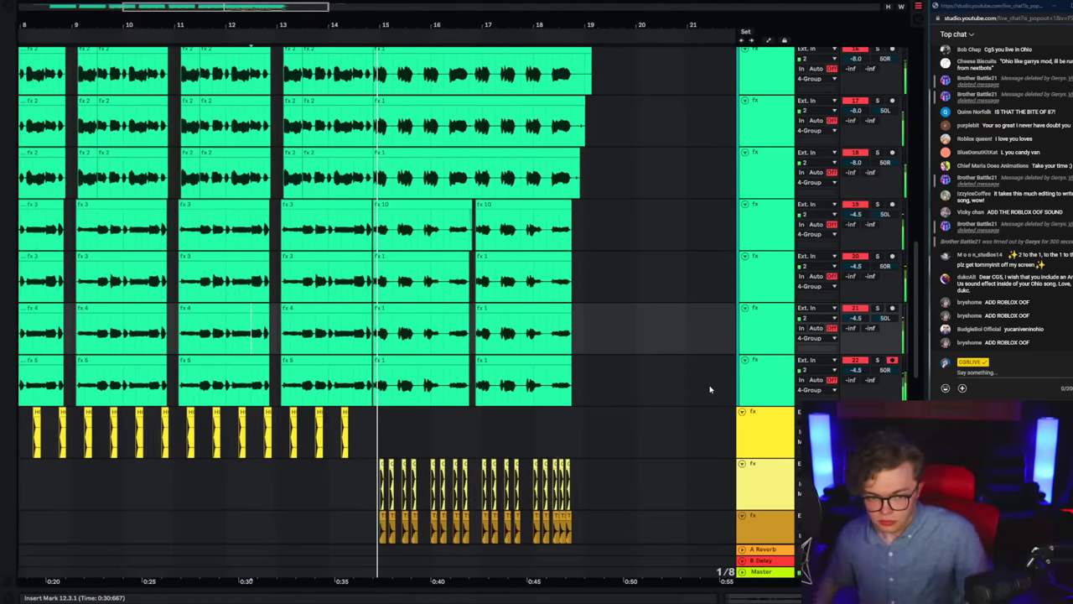
scroll(711, 251, up, 1)
scroll(710, 252, up, 8)
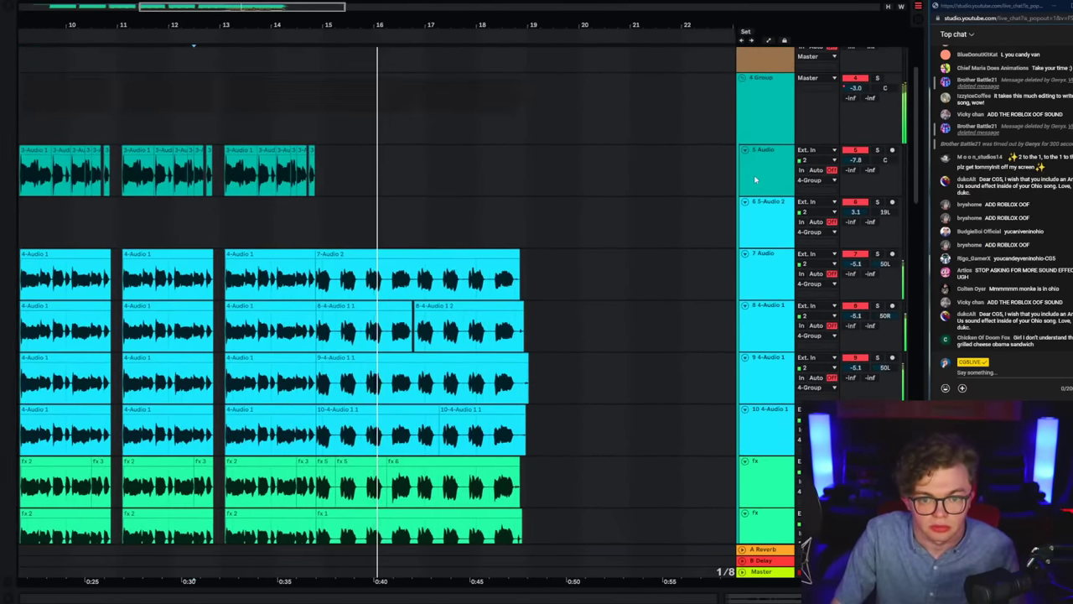
scroll(756, 179, up, 3)
click(743, 149)
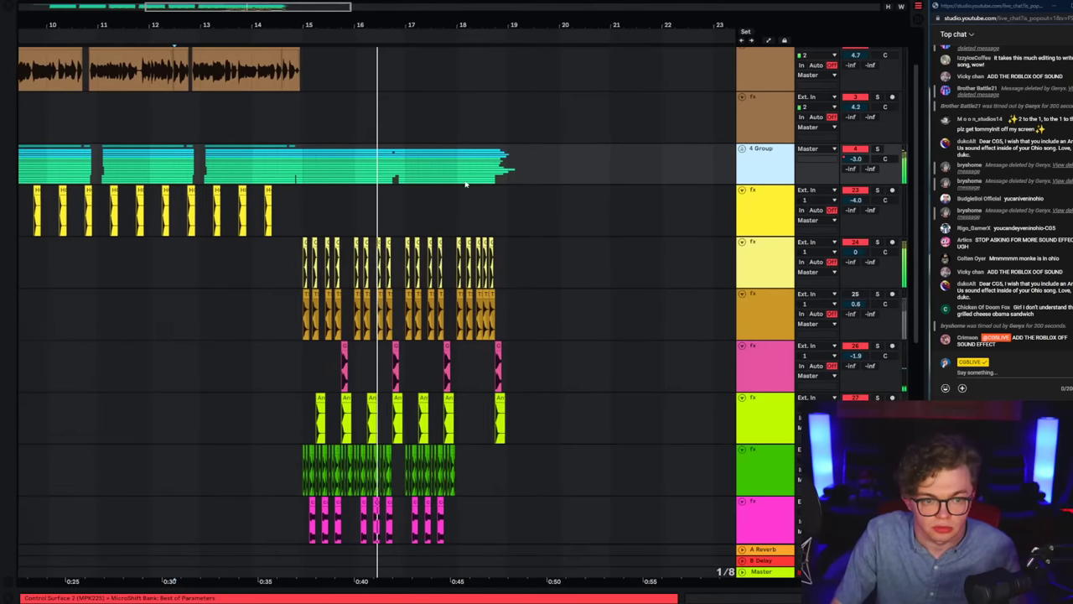
Step: Play back the drop with all layers, then arm the empty fx track 3 with the start position just before bar 13
click(313, 177)
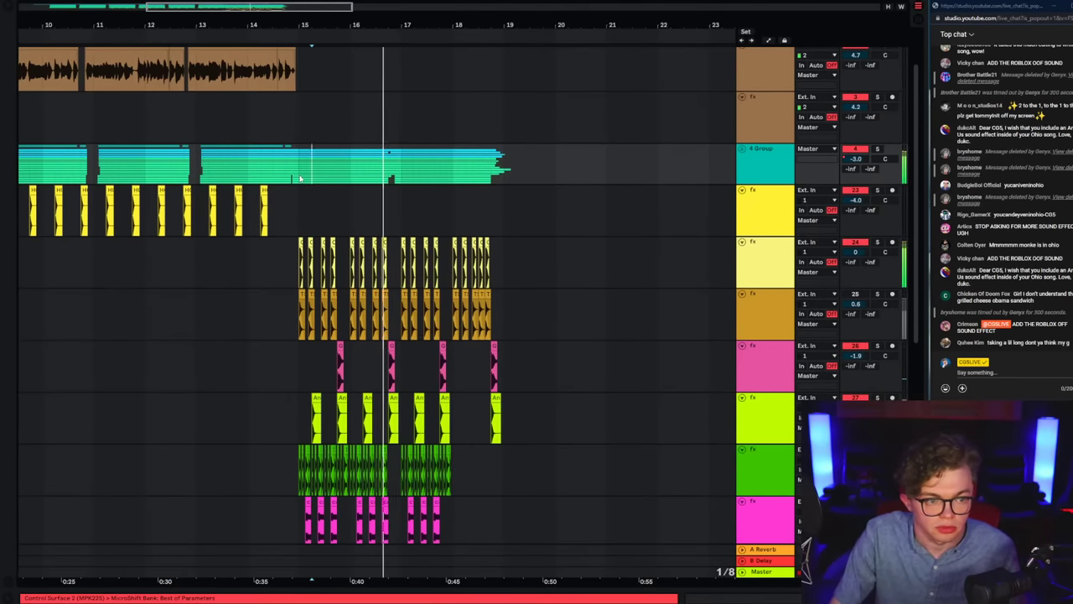
scroll(216, 187, up, 3)
click(195, 188)
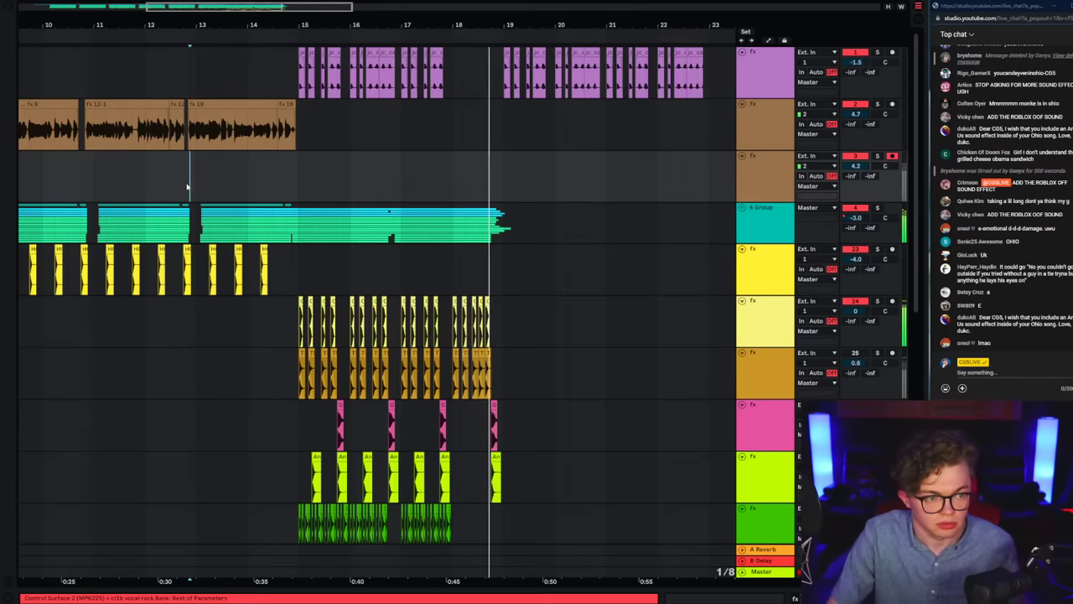
Step: Play back the lead-in to the drop from 13.1.1 and select the armed fx track 3
click(198, 190)
key(space)
key(space)
click(776, 189)
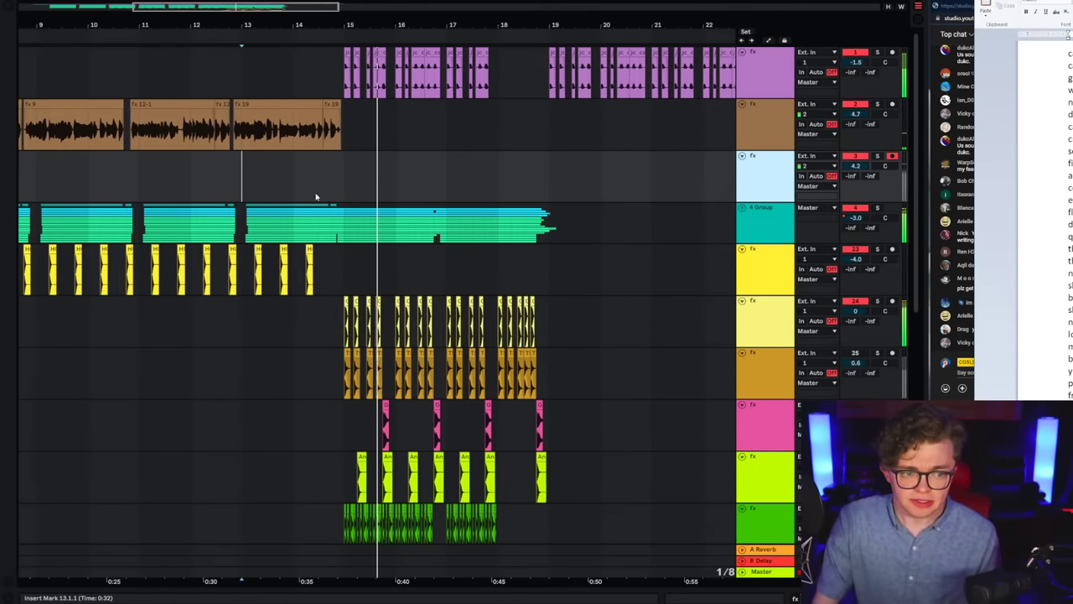
Step: Record a new vocal take on fx track 3 over the start of the drop, beginning playback at bar 14
click(286, 189)
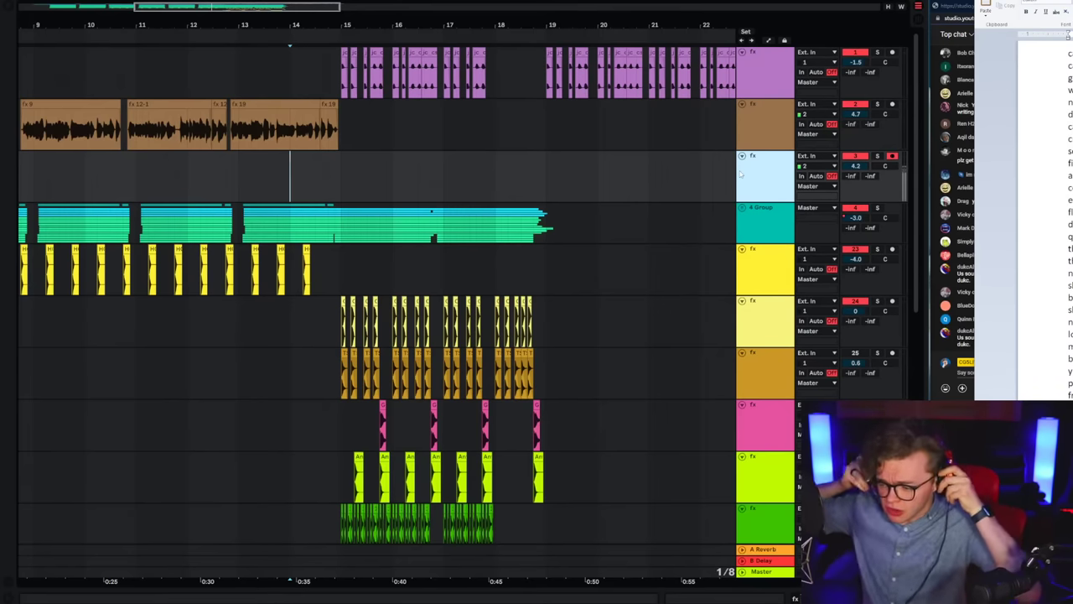
key(space)
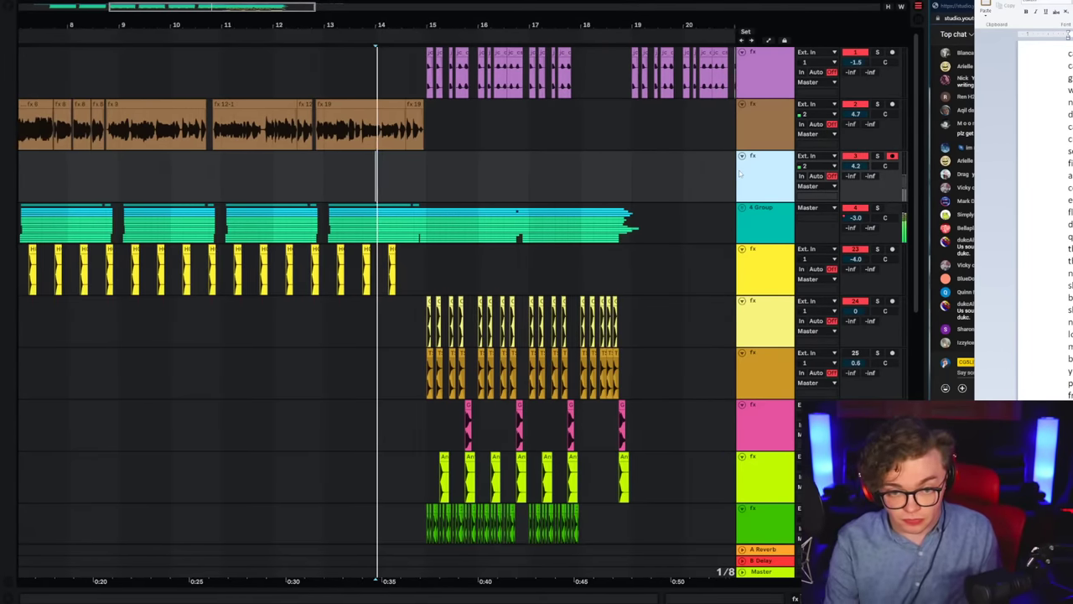
key(F9)
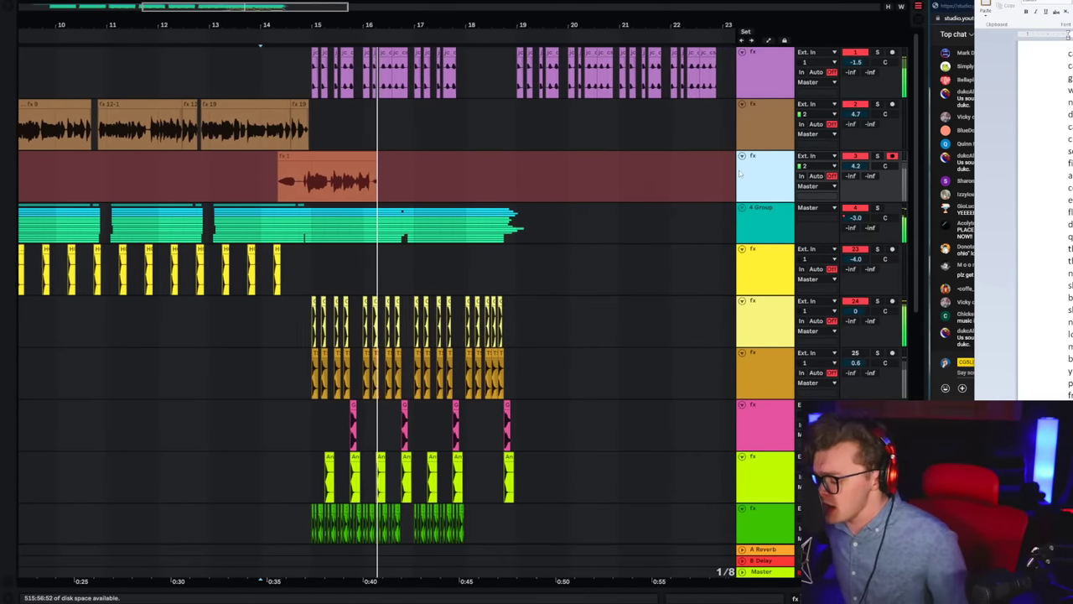
key(space)
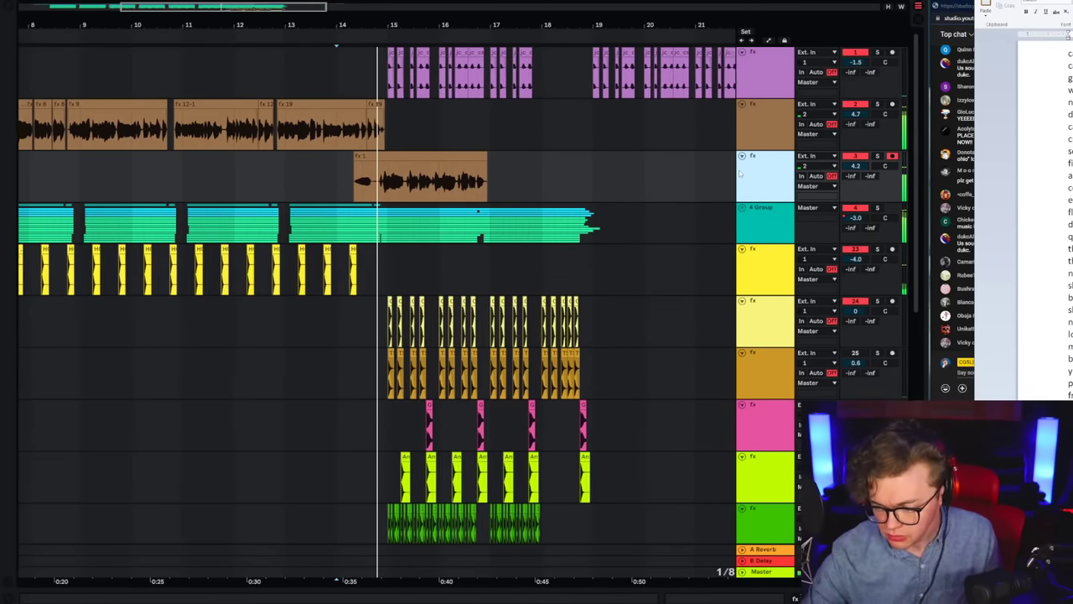
Step: Set fx track 3's volume to 5.7 dB and play back the new take from 13.4.3
right_click(48, 215)
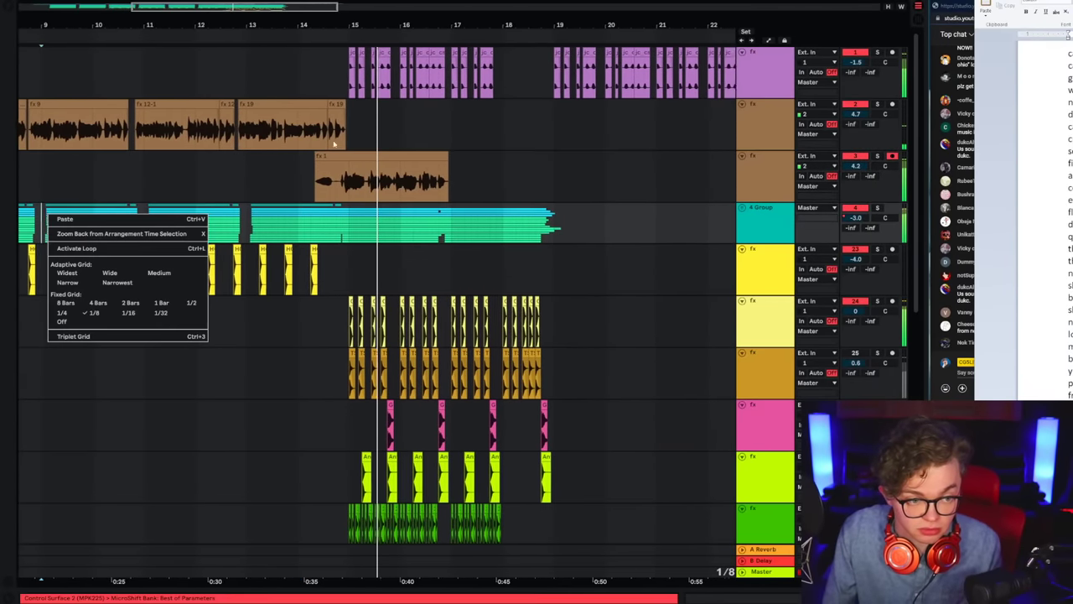
click(292, 171)
click(296, 172)
drag(349, 26, 525, 67)
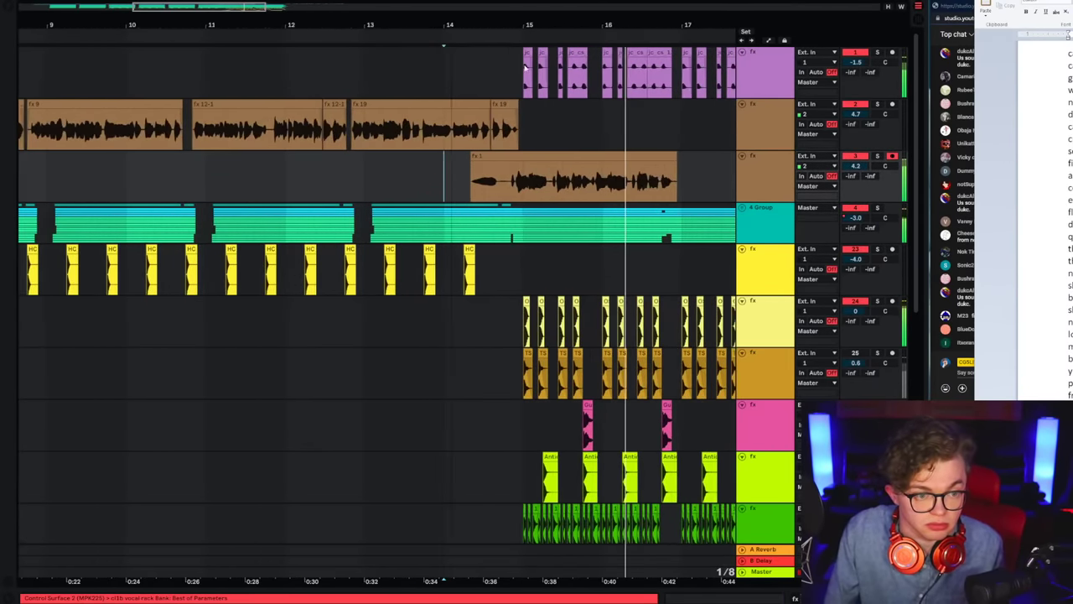
click(865, 174)
key(space)
key(space)
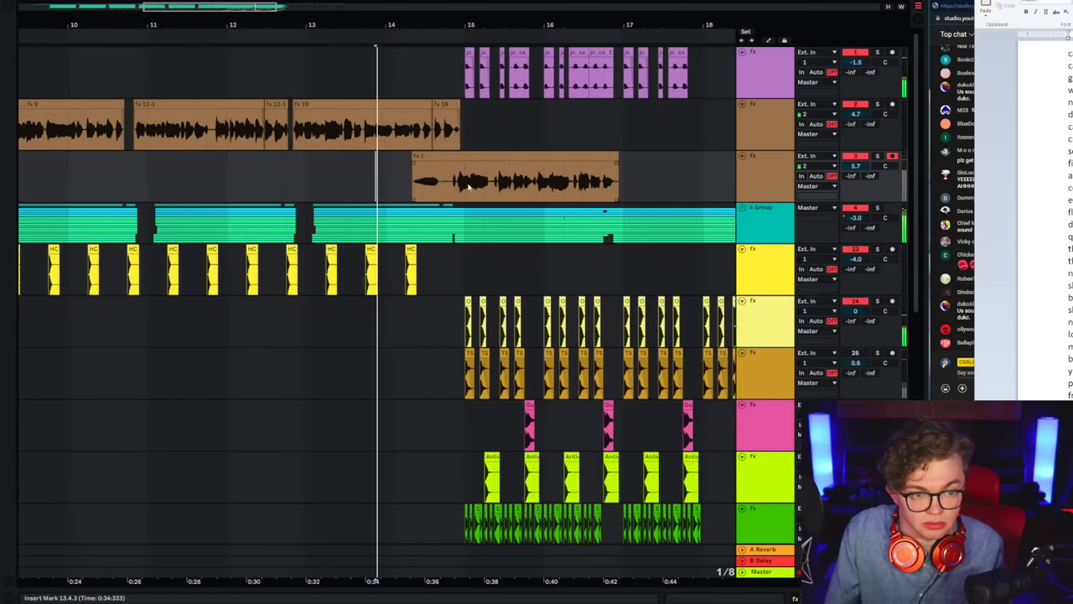
Step: Delete the 4-Group harmony layers from about 16.2.3 to 16.4.3 beneath the end of the new vocal take
click(510, 187)
mouse_move(565, 191)
mouse_down()
mouse_move(704, 188)
mouse_move(572, 189)
mouse_up()
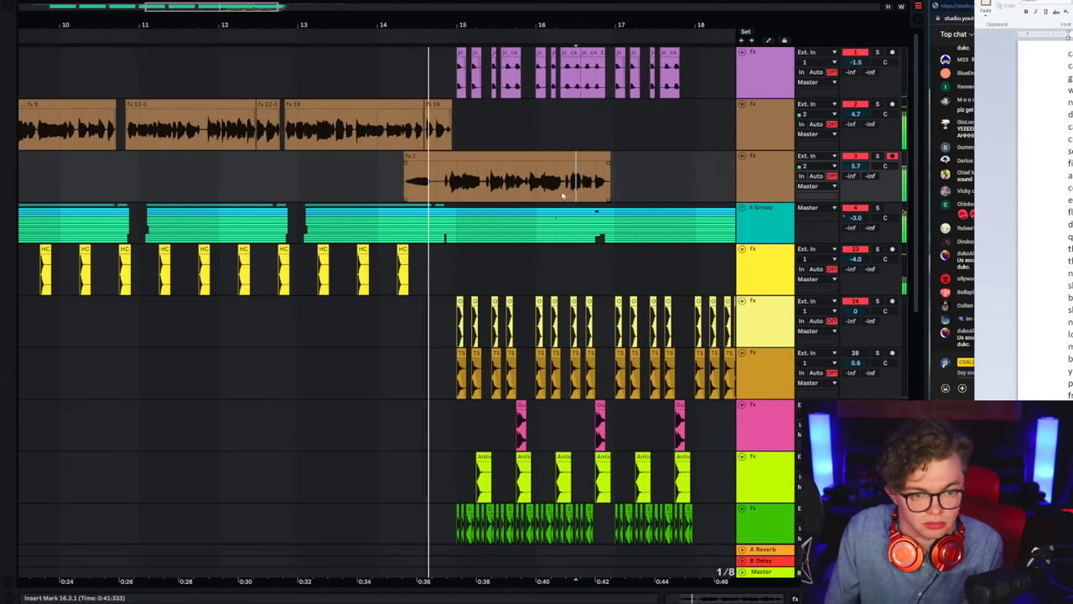
drag(570, 230, 620, 227)
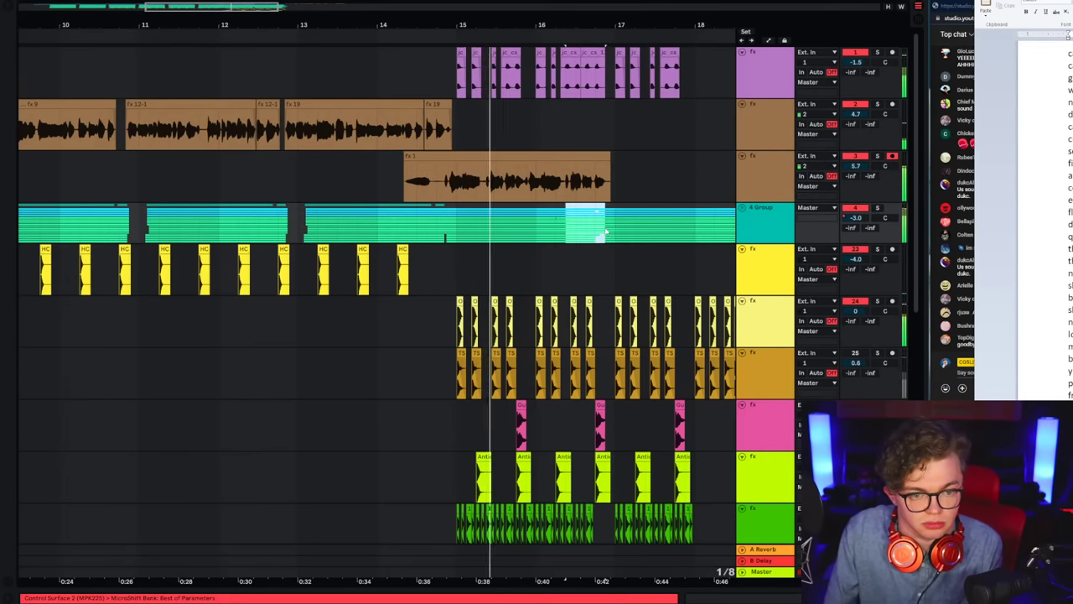
key(Delete)
Step: Play back from around bar 11 and set the volume of fx tracks 2 and 3 to 6.0 dB
click(406, 191)
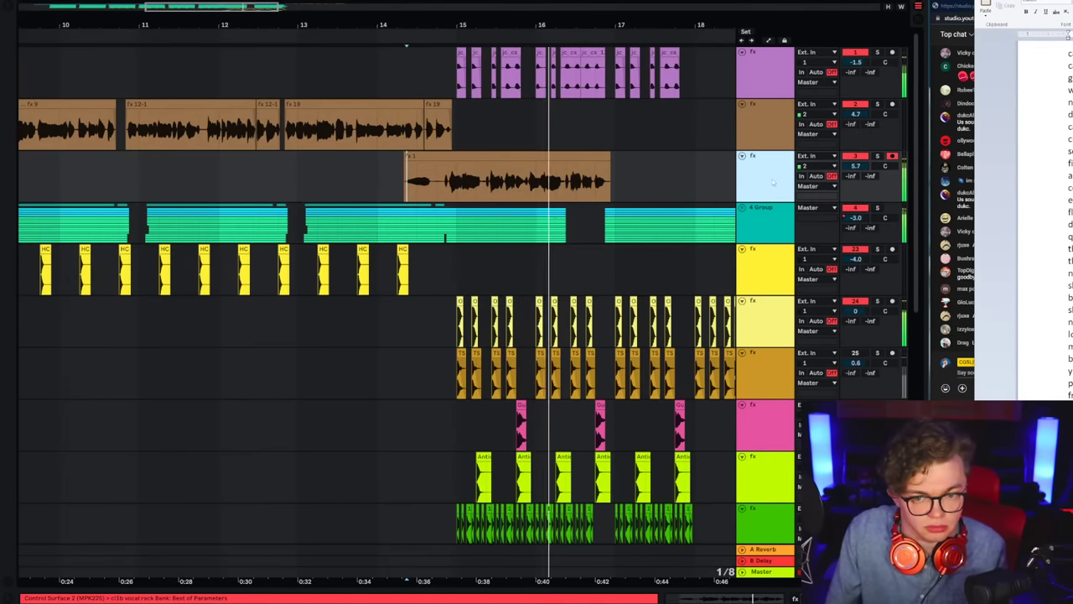
key(minus)
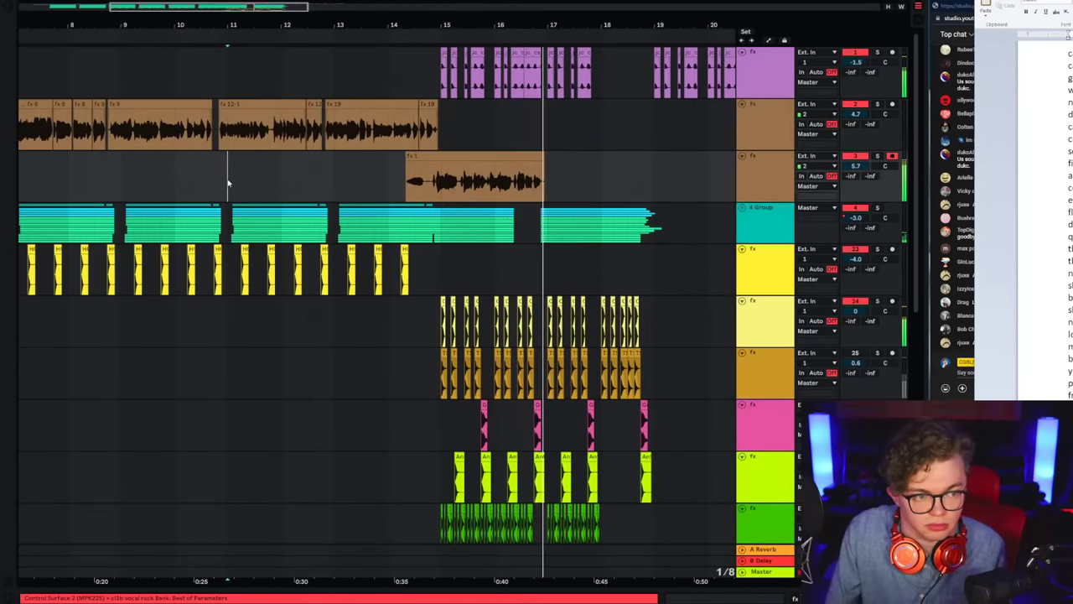
key(space)
key(space)
click(764, 131)
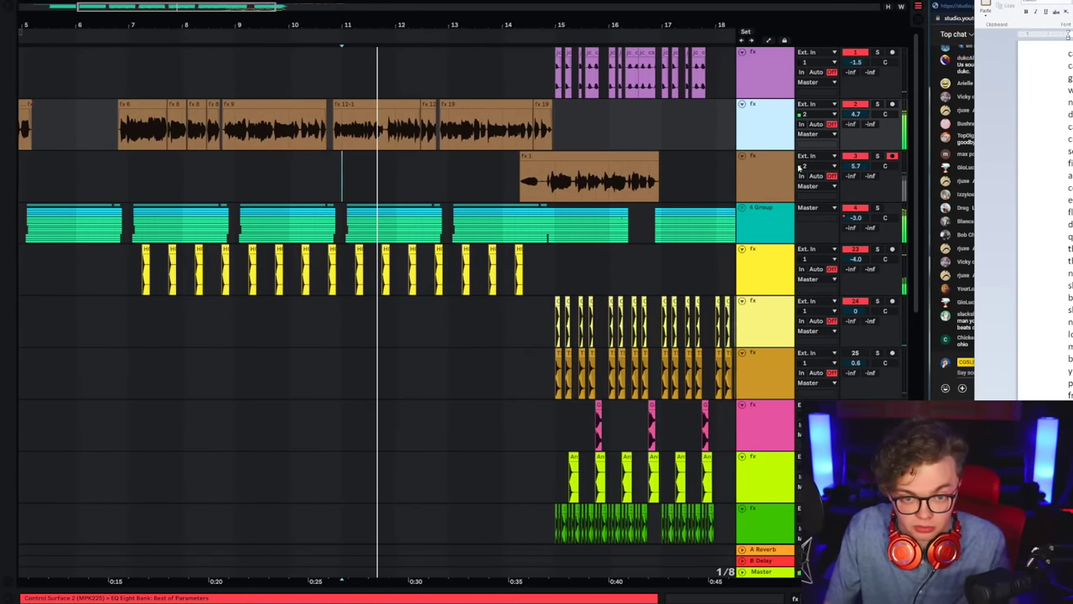
double_click(752, 171)
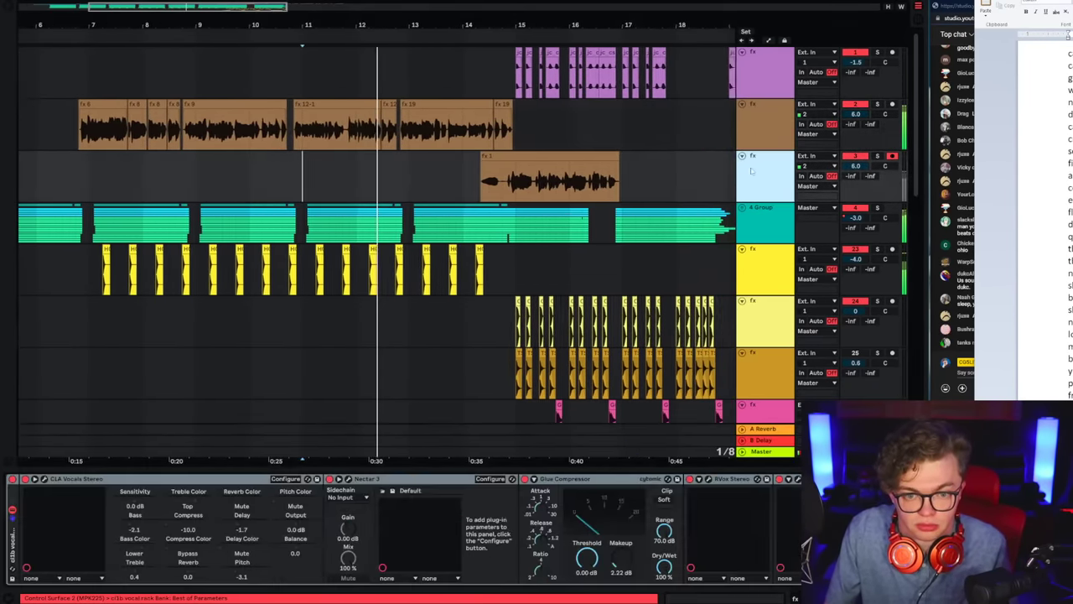
Step: Hide the device view and play the song from 6.1.3, checking the live chat and the text document
click(27, 202)
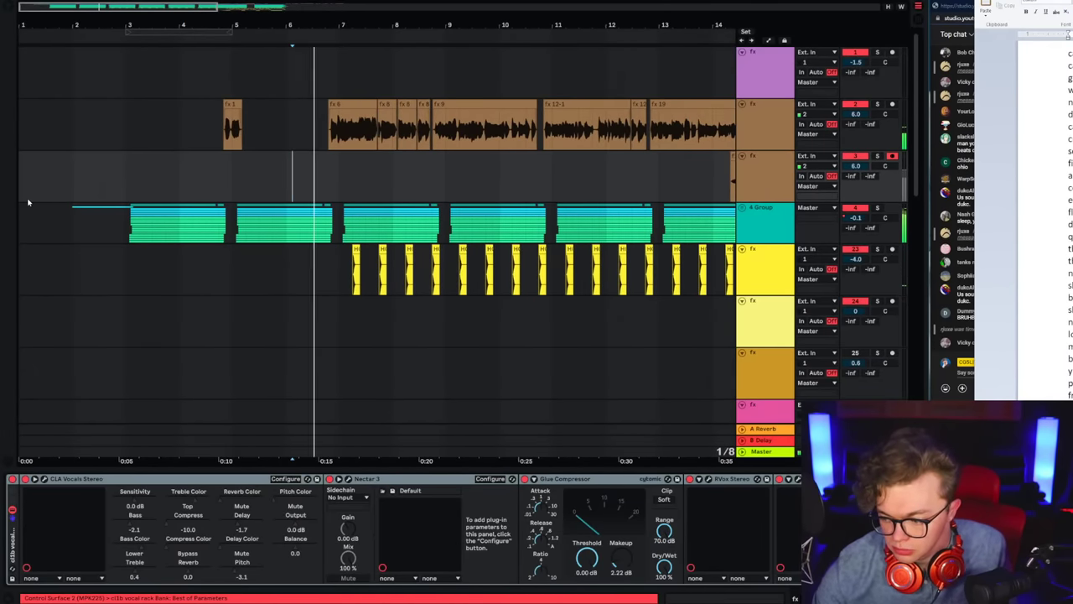
key(ctrl+alt+l)
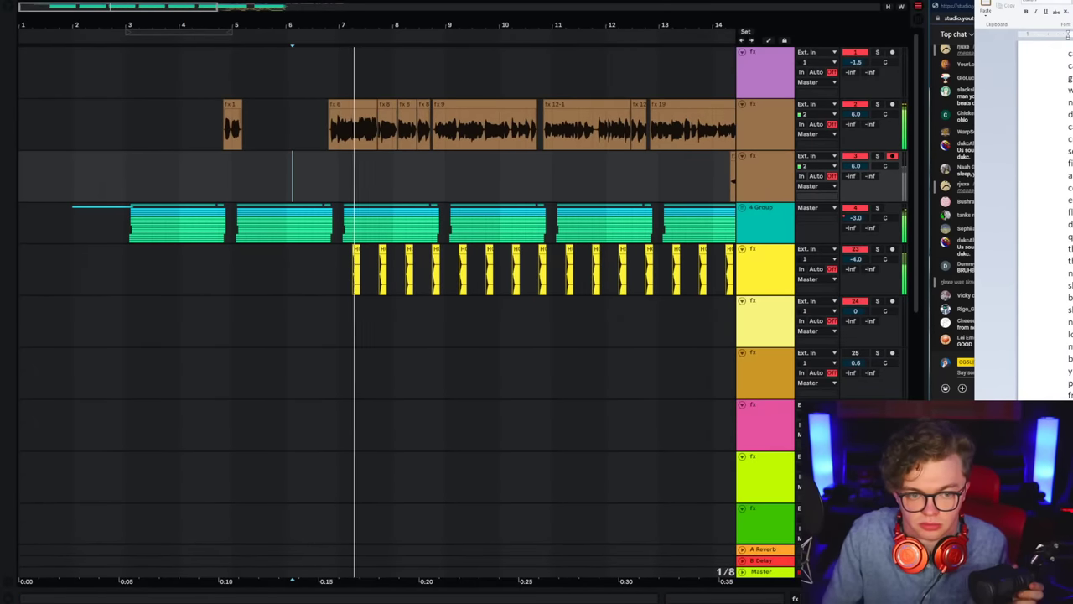
drag(355, 11, 355, 2)
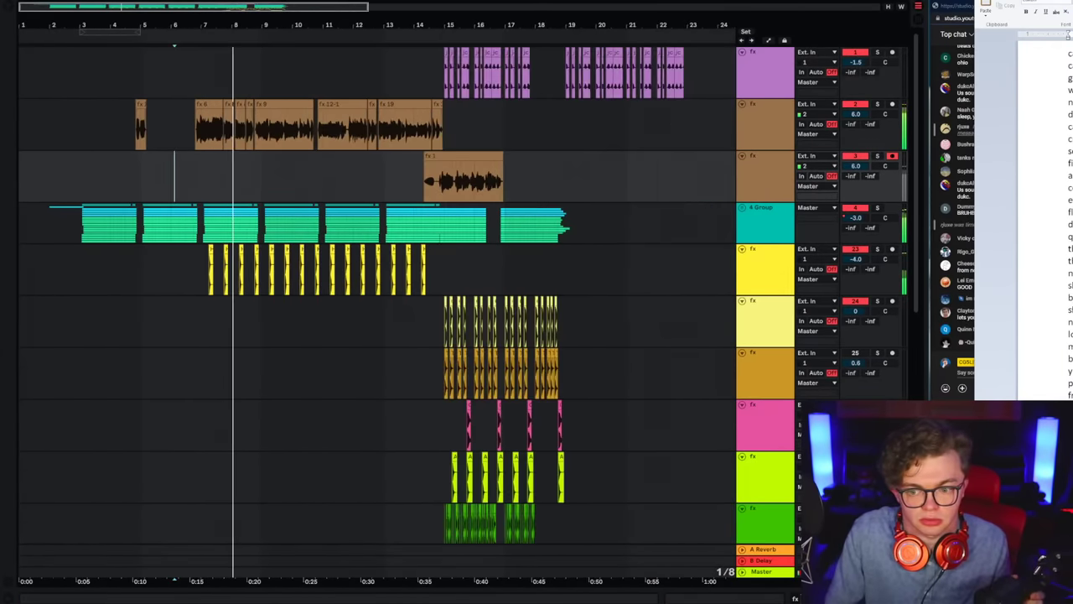
click(967, 339)
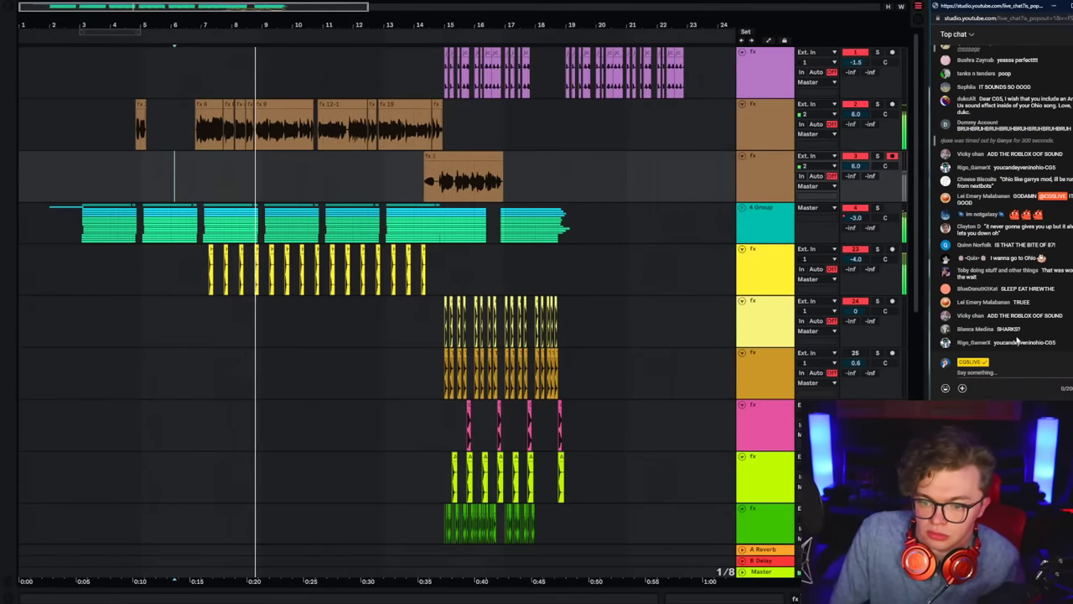
click(1015, 338)
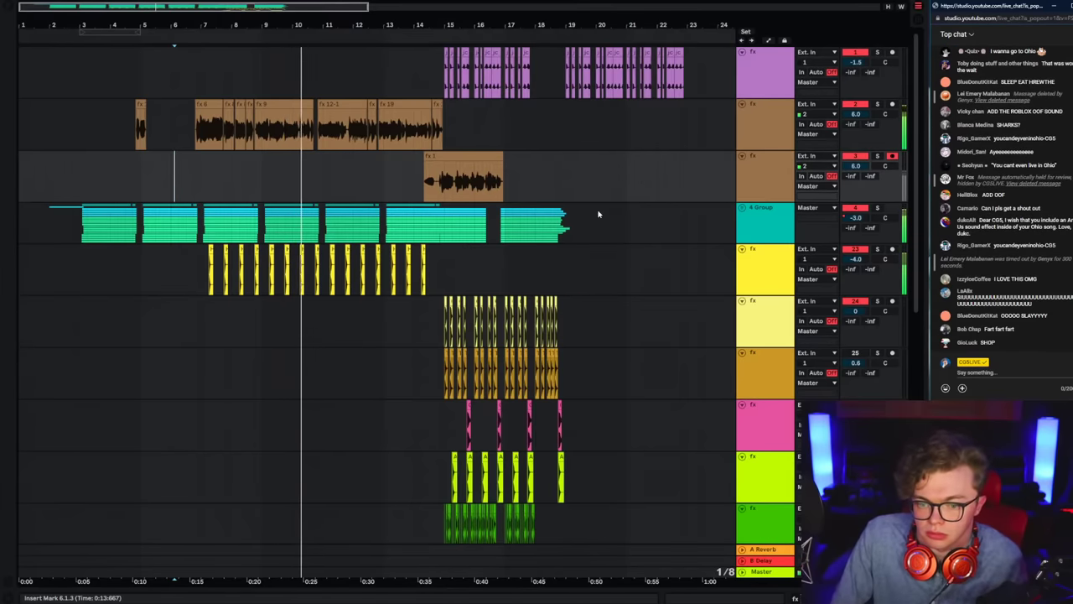
click(766, 178)
click(1071, 201)
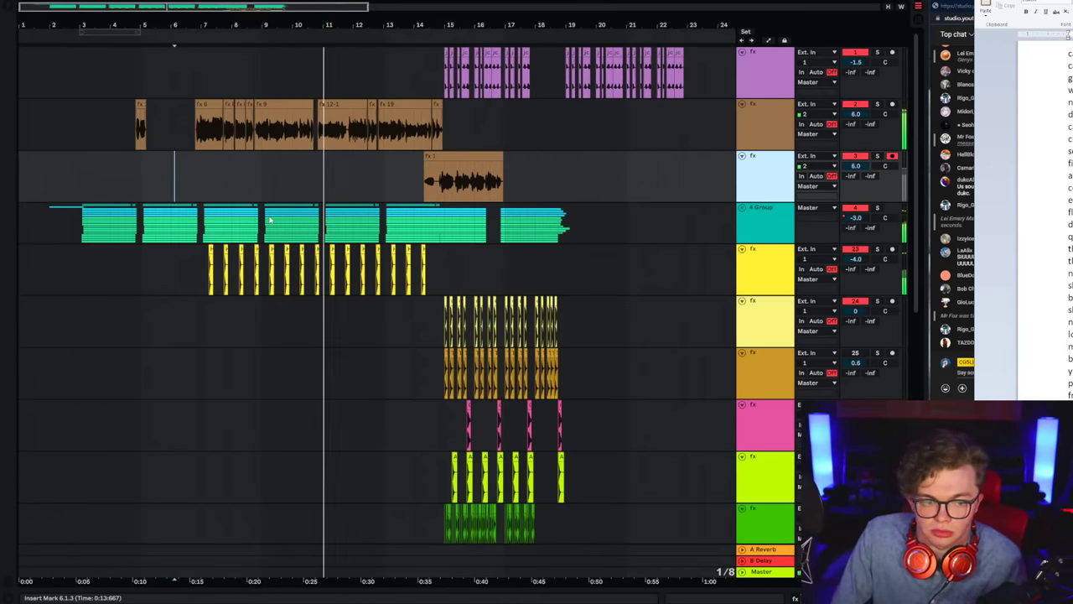
Step: Switch the third band of fx track 2's Ozone 9 Exciter to Tube mode while playing from around bar 11
click(329, 190)
double_click(755, 144)
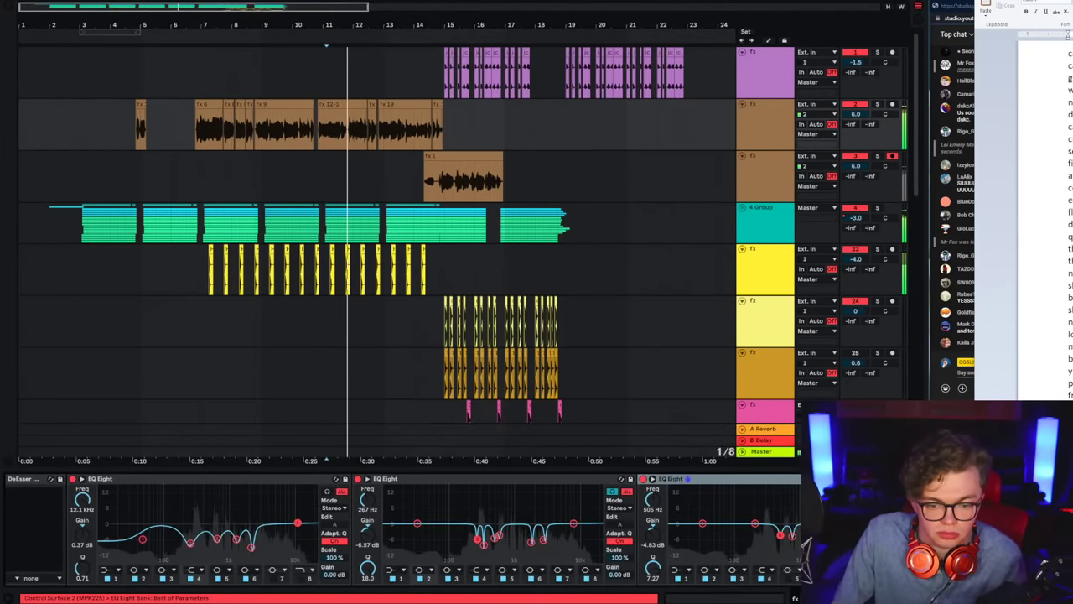
scroll(804, 549, down, 5)
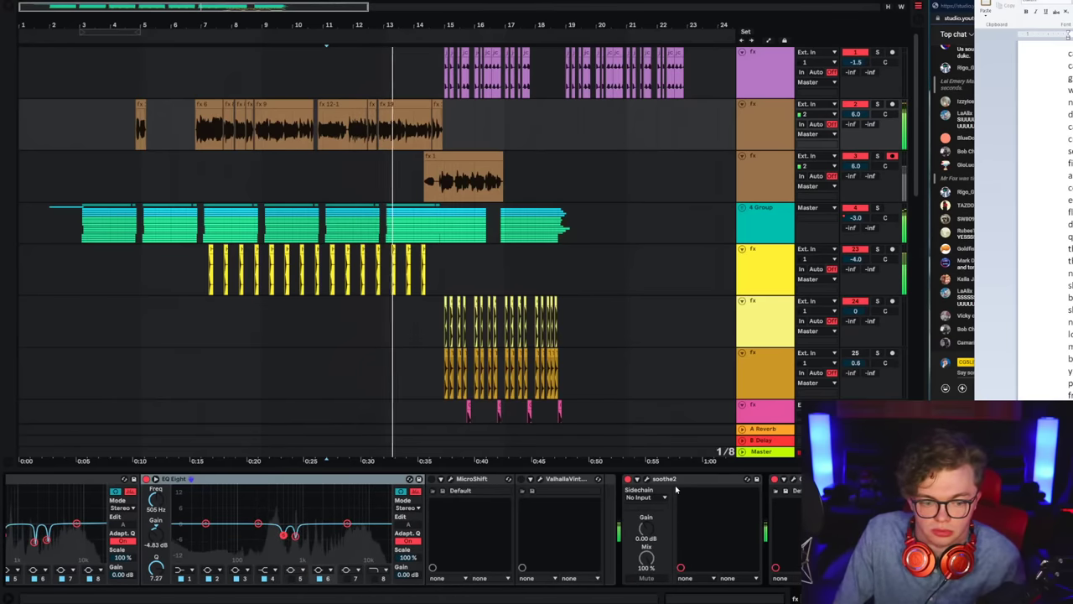
click(794, 478)
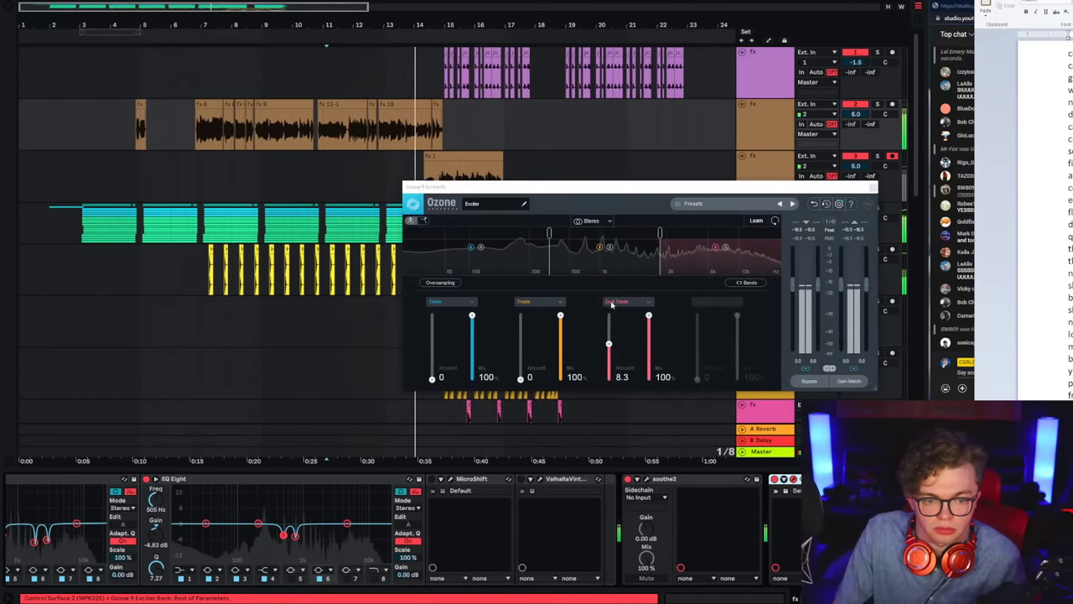
click(612, 302)
click(606, 342)
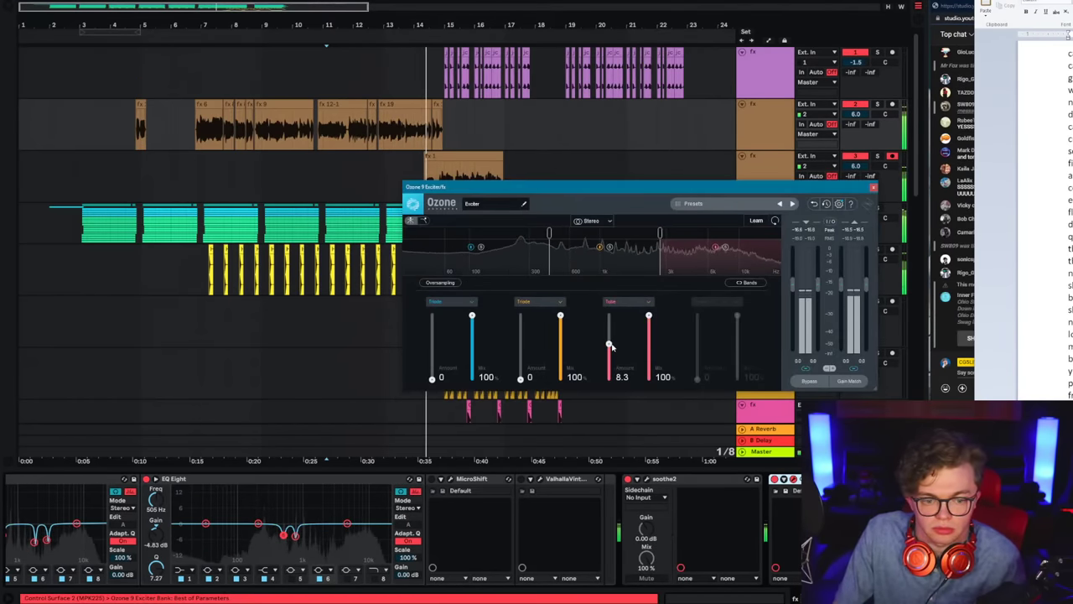
click(874, 188)
Step: Trim the start of the new take on fx track 3 to 14.4.1 and play it back from 14.3.1
click(424, 114)
scroll(415, 181, up, 5)
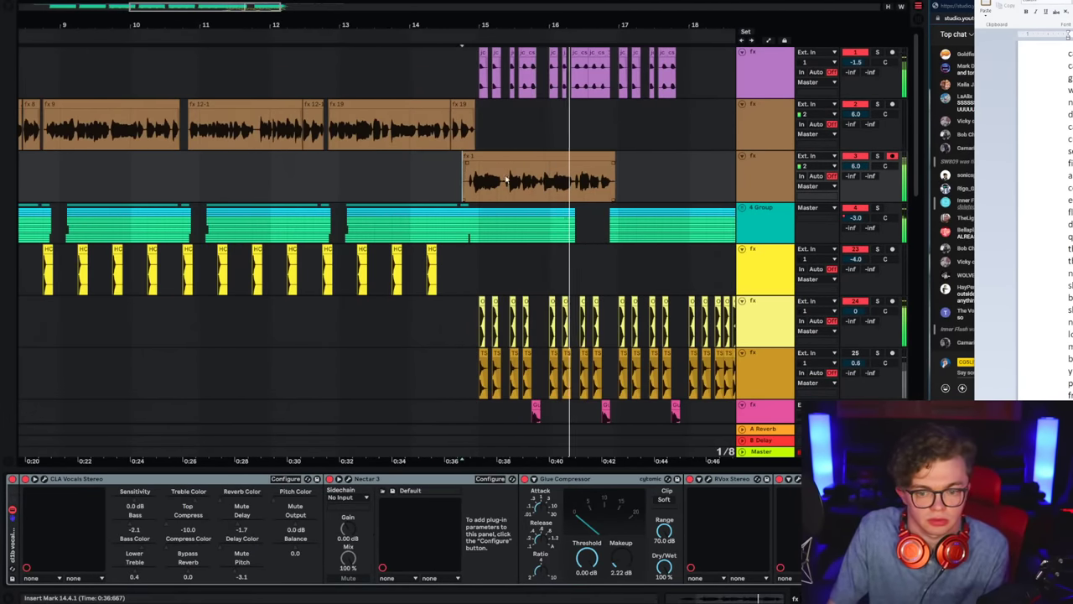
click(958, 311)
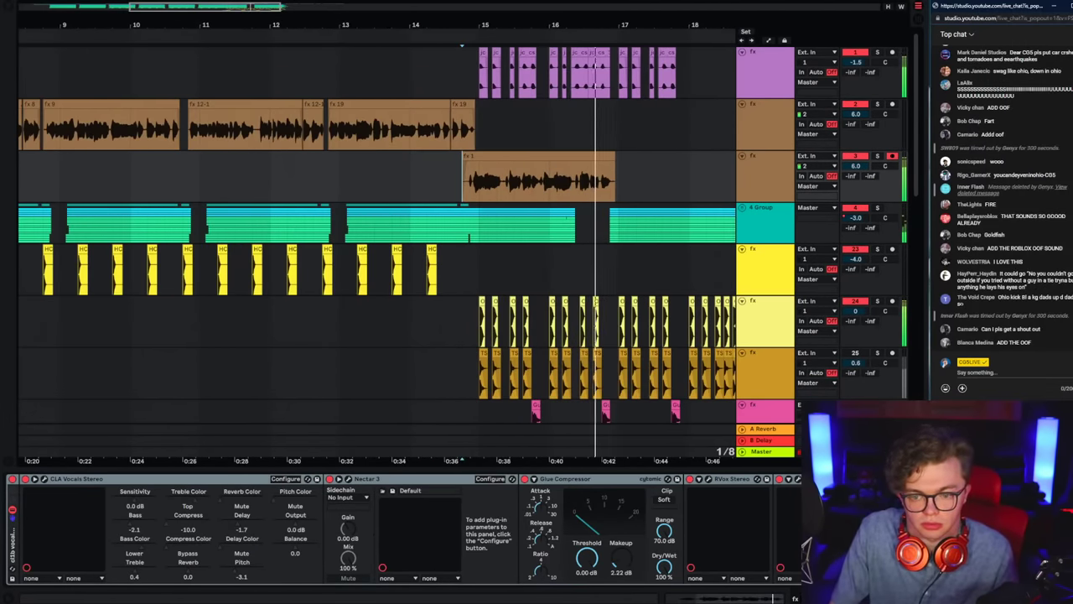
click(446, 184)
key(space)
key(space)
Step: Set the volume of fx track 31, holding the quack clip, to -7.4 dB while the drop plays
click(777, 172)
click(746, 217)
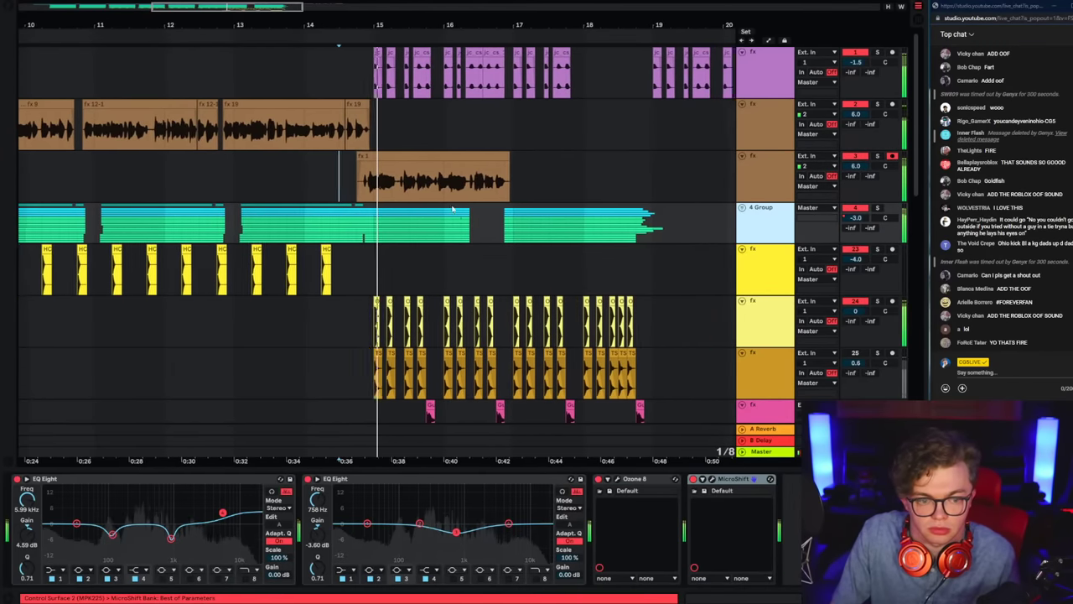
scroll(452, 210, down, 10)
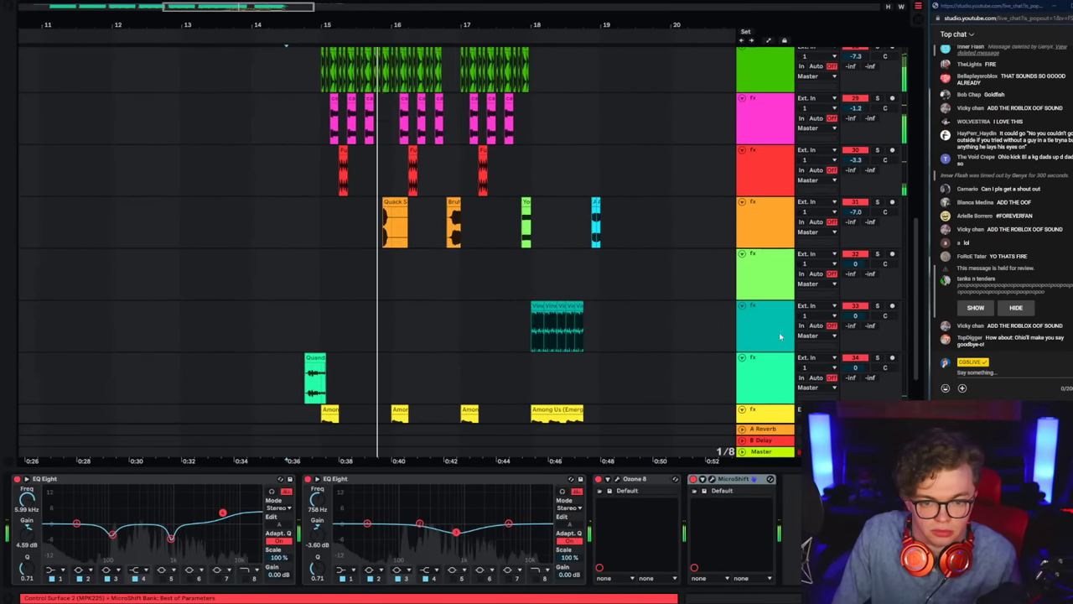
scroll(779, 336, up, 2)
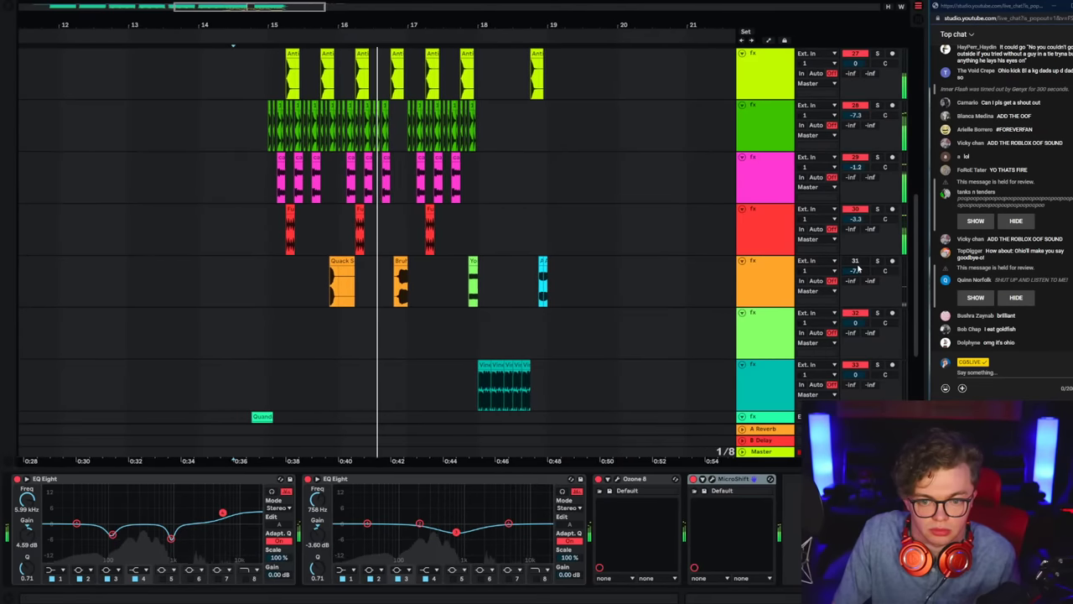
scroll(362, 312, up, 3)
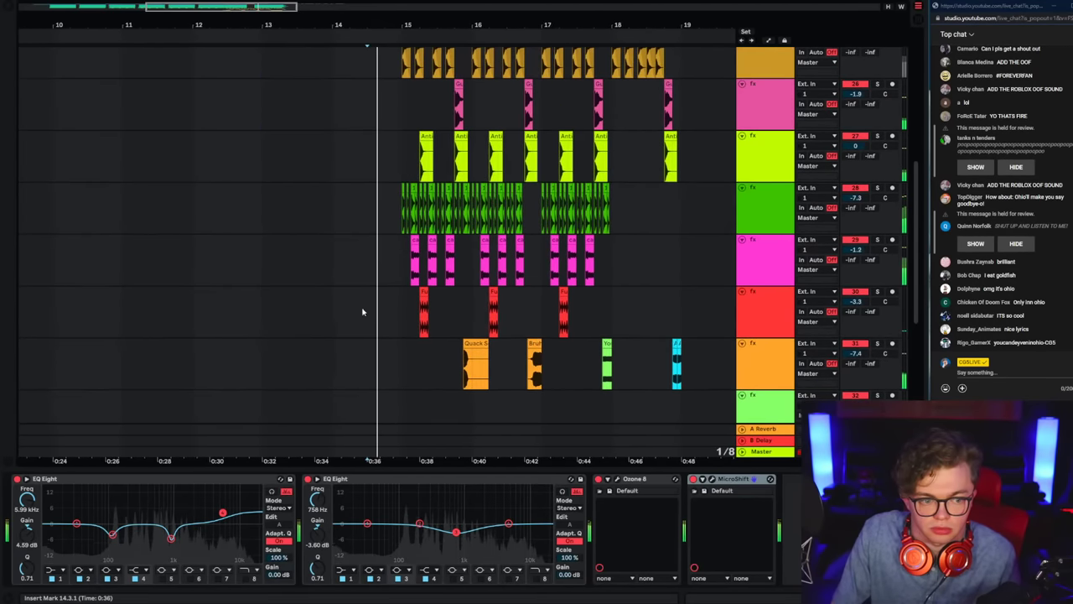
scroll(362, 312, up, 8)
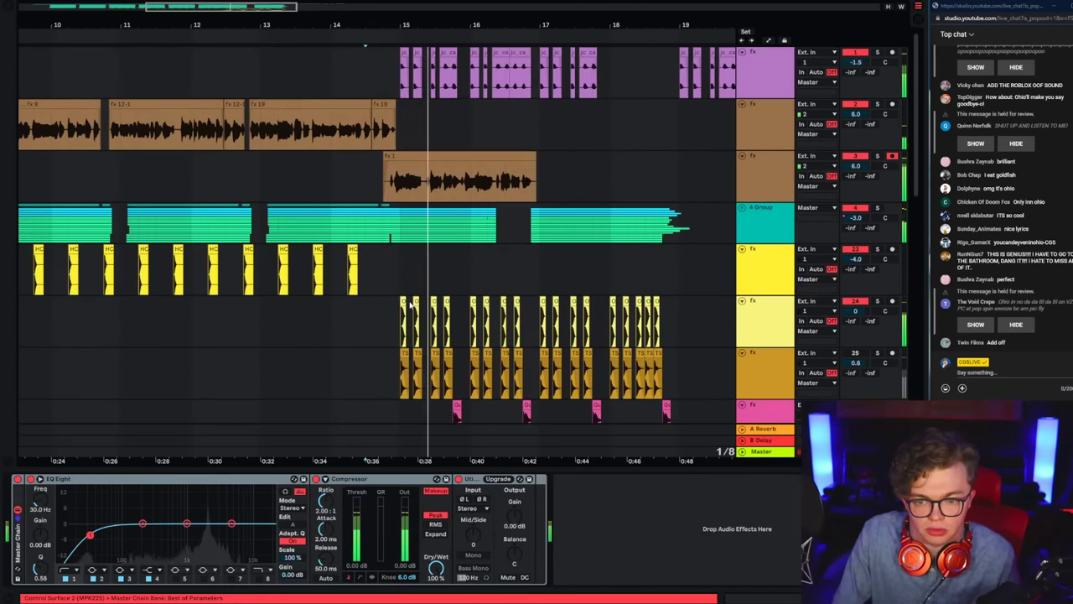
Step: Solo fx track 3 and play the vocal take from 14.4.1
drag(375, 180, 556, 191)
click(384, 180)
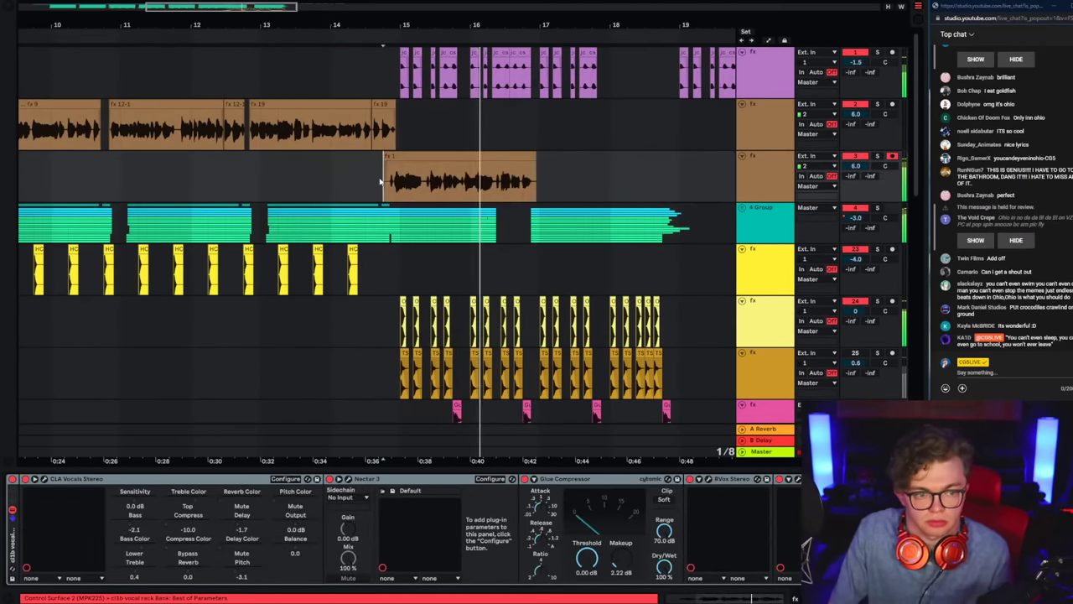
click(876, 156)
key(space)
key(space)
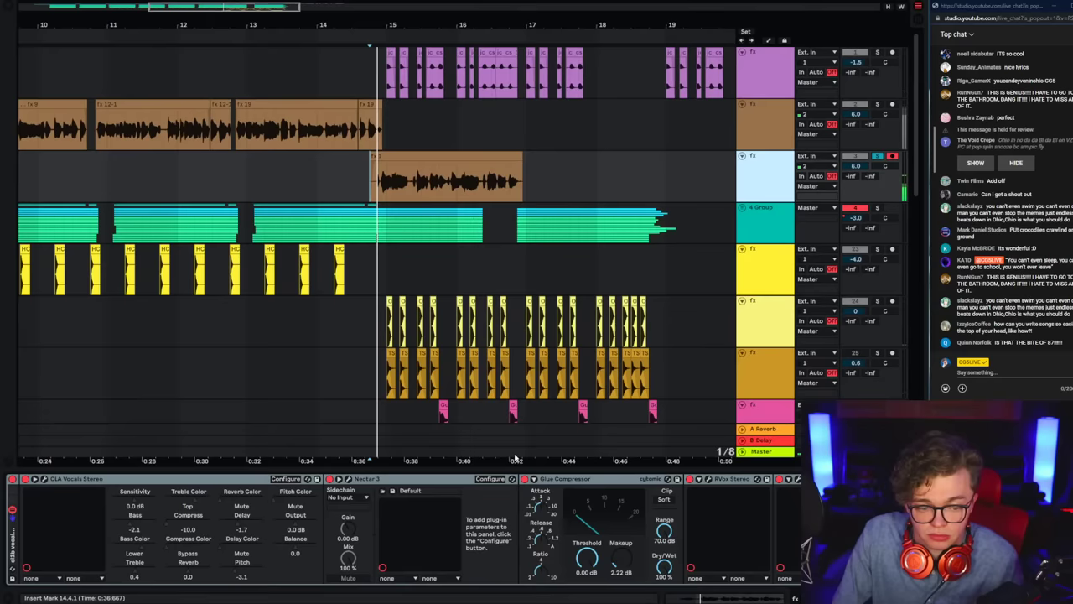
Step: Cut a band at 2.45 kHz by 5.83 dB with a Q of 18.0 in the second EQ Eight on fx track 3
scroll(398, 522, right, 10)
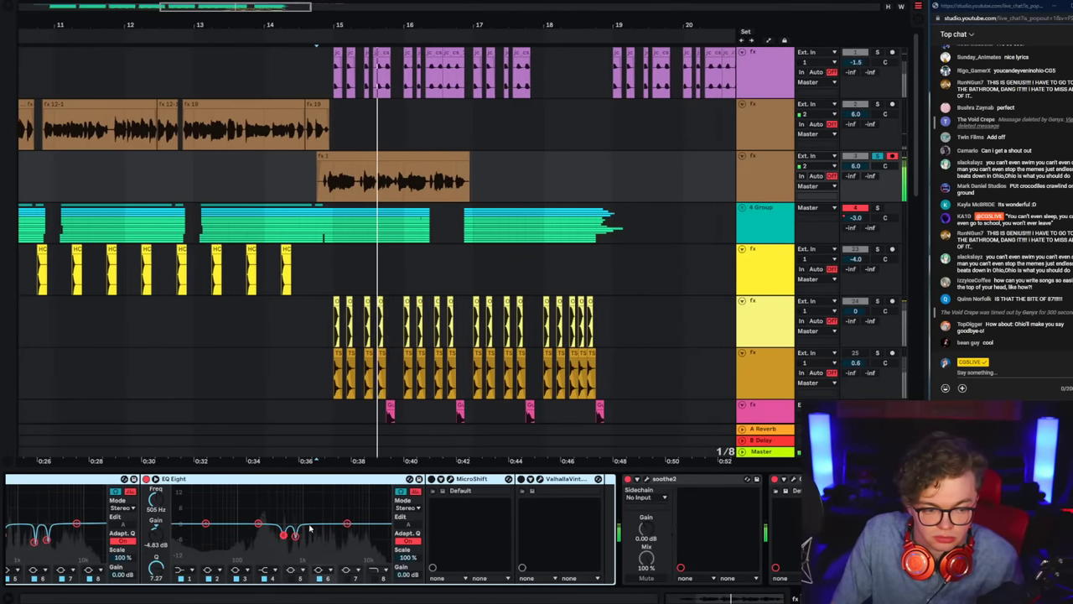
click(365, 194)
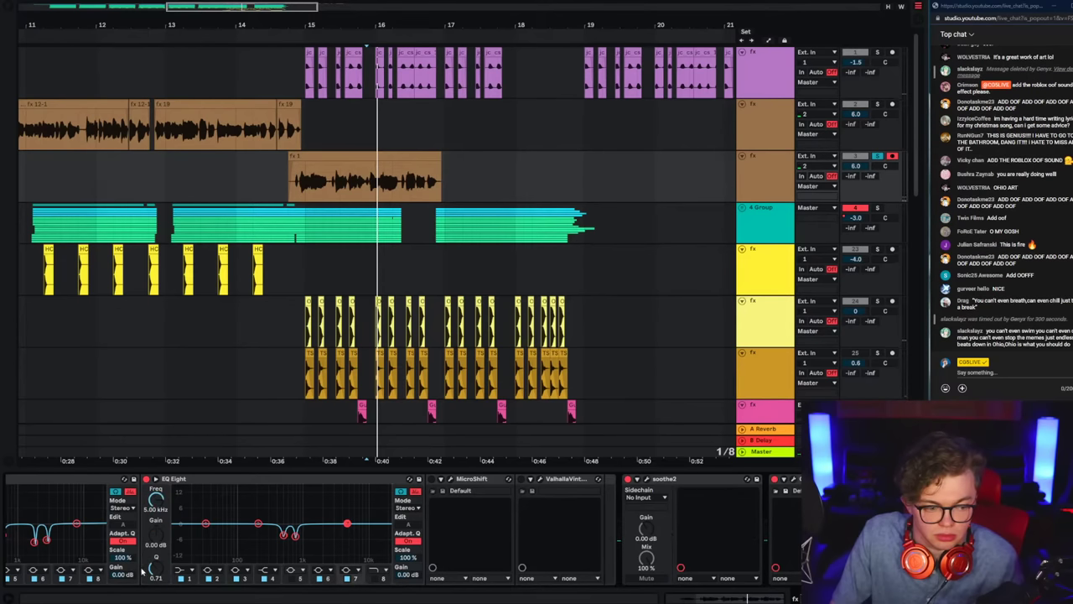
drag(354, 524, 328, 533)
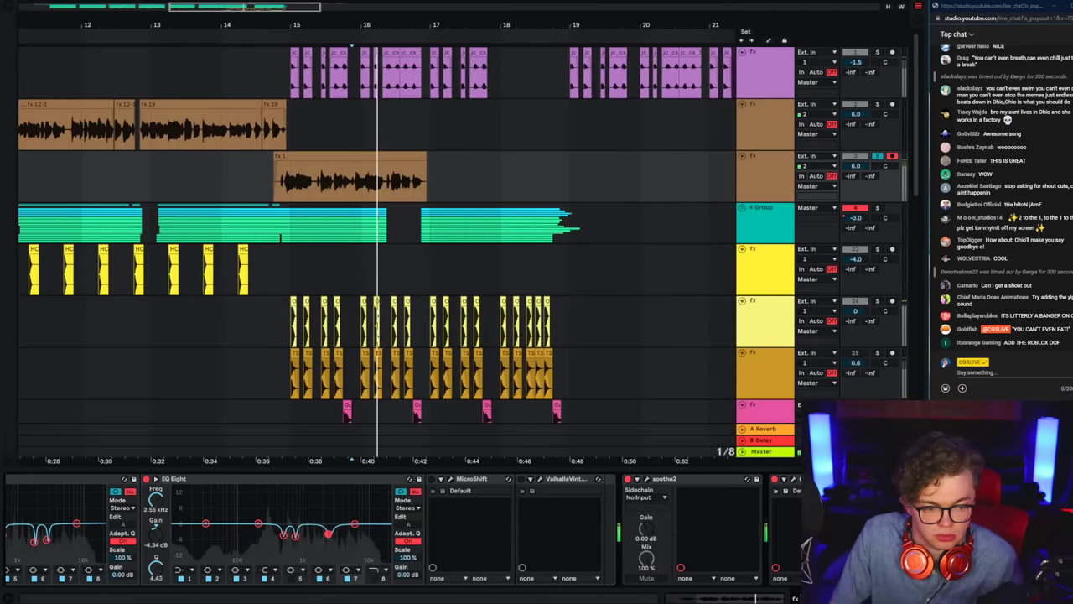
drag(326, 489, 325, 539)
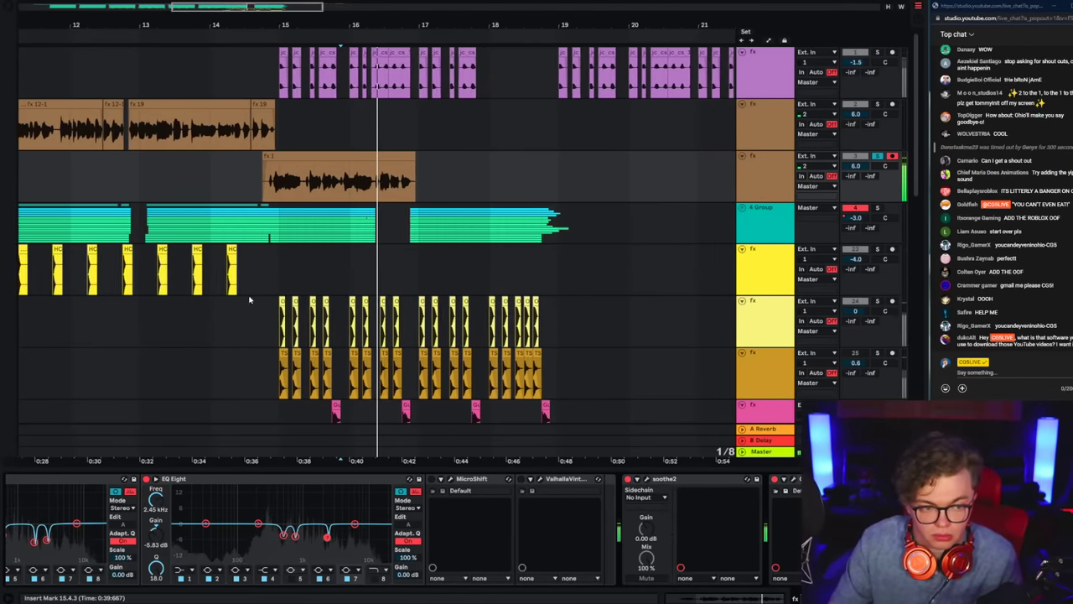
Step: Unsolo fx track 3 and play the take with the full mix from 14.3.1, reviewing its device chain
click(236, 180)
key(space)
key(space)
click(877, 156)
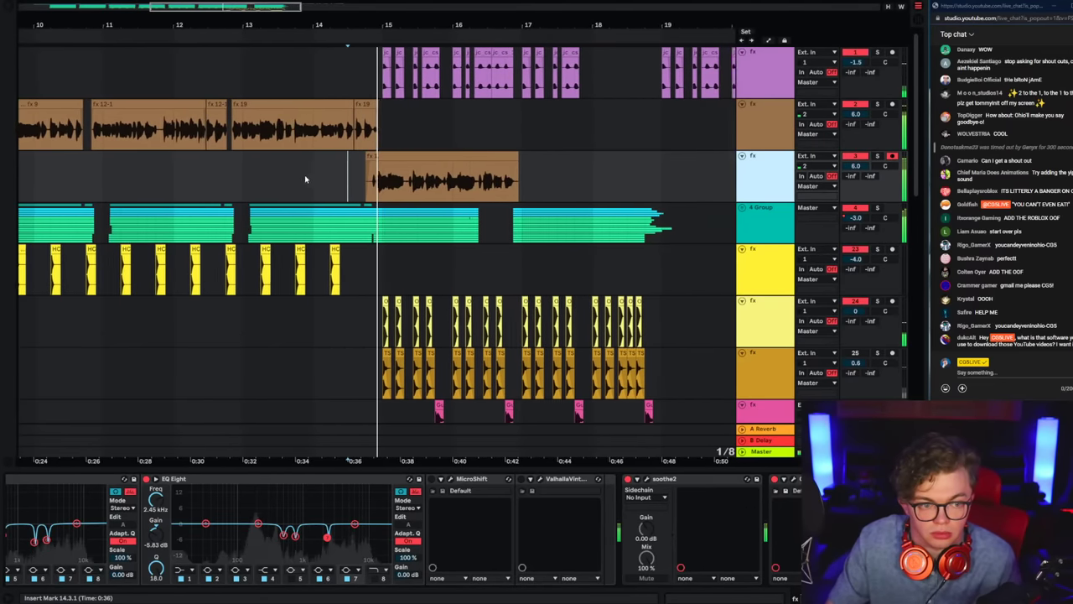
click(764, 178)
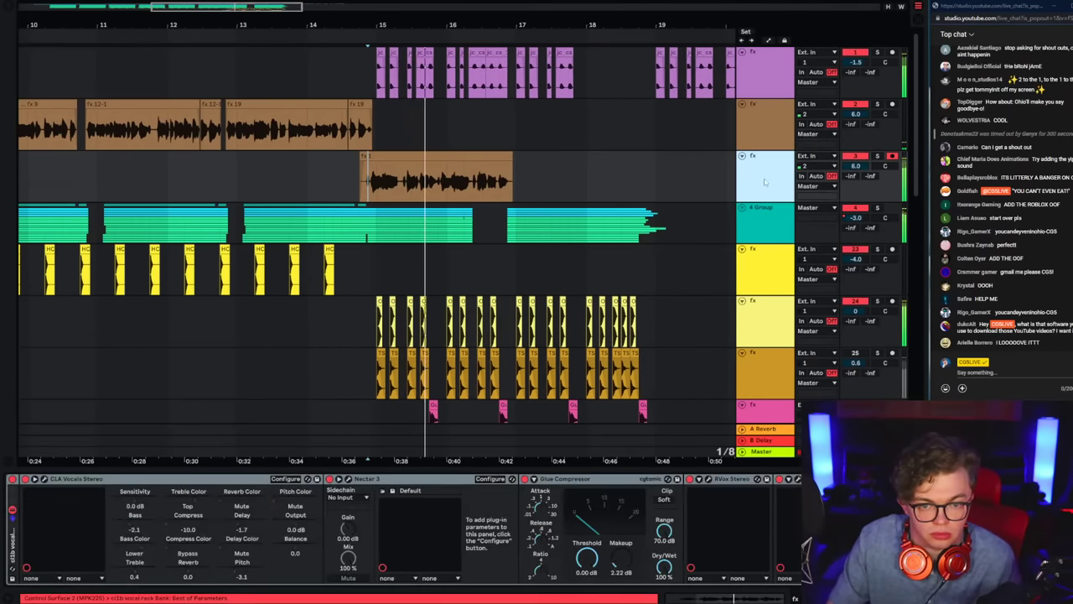
drag(822, 598, 868, 598)
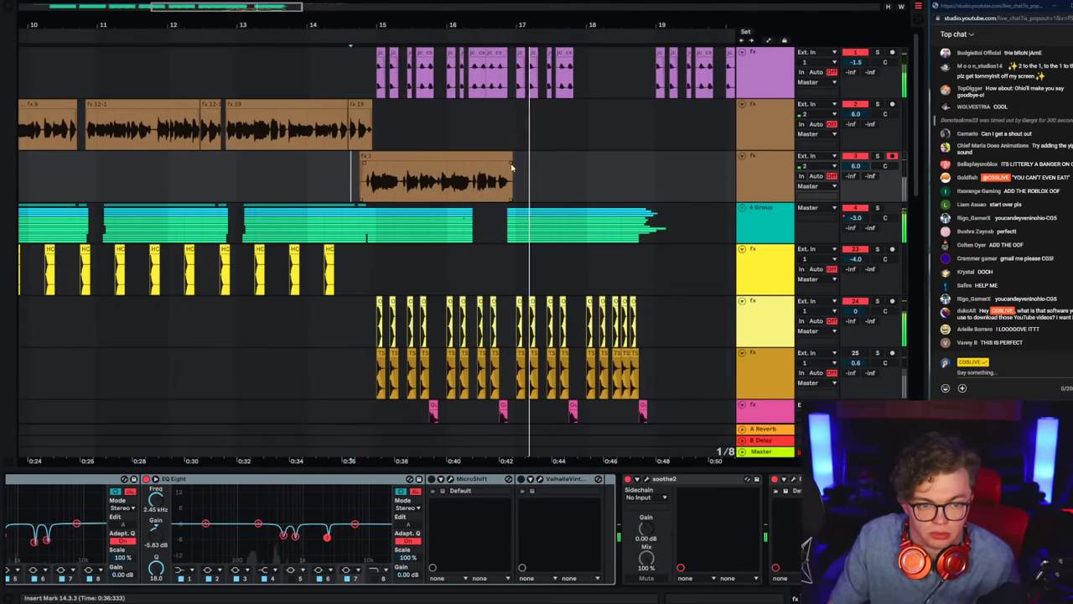
Step: Trim the end of the vocal take on fx track 3 slightly and place the insert mark at 12.2.3
drag(509, 180, 525, 180)
click(194, 179)
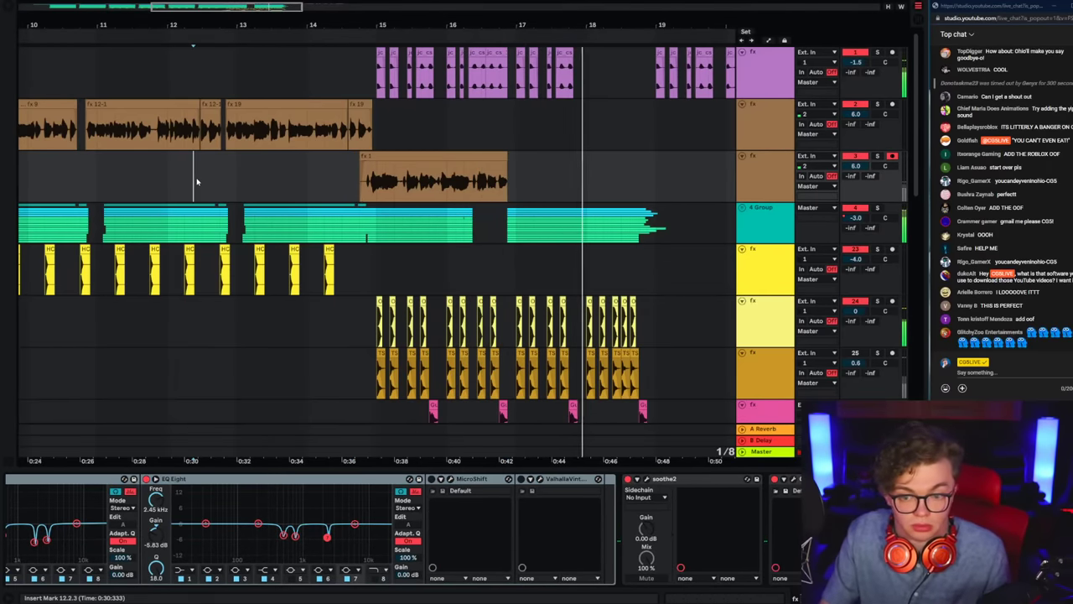
Step: Listen to the drum and percussion tracks around bar 15, auditioning the lime-green percussion track in solo
key(space)
key(space)
scroll(657, 260, down, 5)
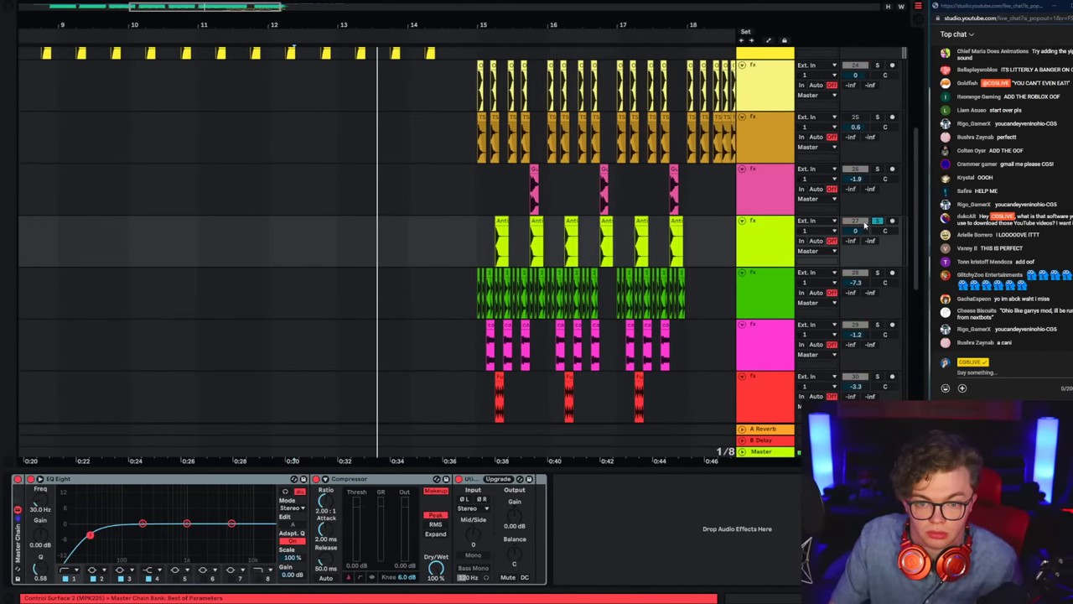
scroll(722, 293, up, 2)
scroll(723, 292, down, 2)
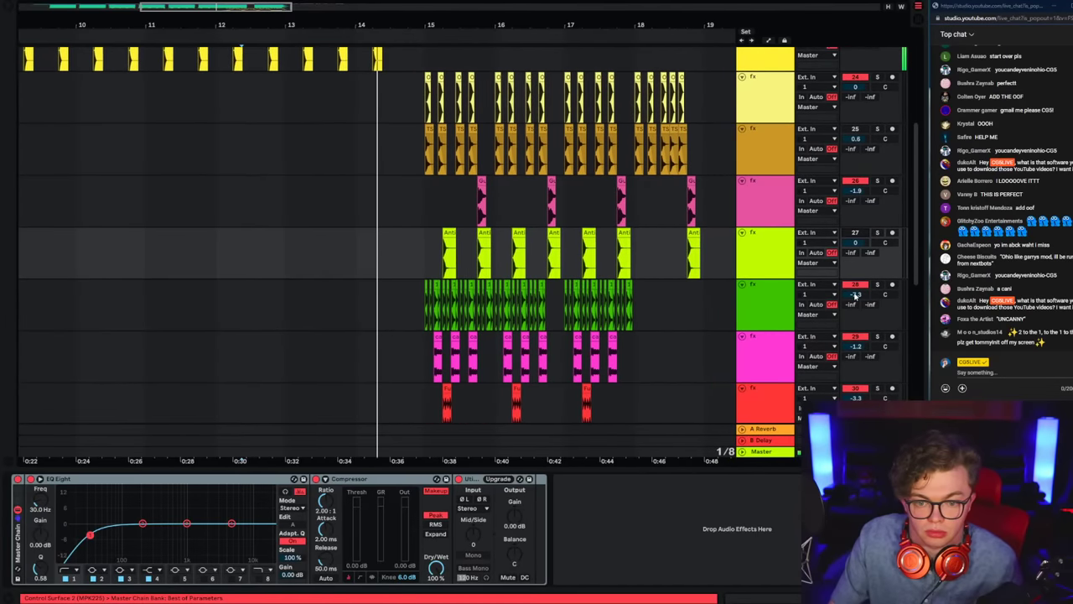
click(762, 258)
scroll(445, 275, up, 2)
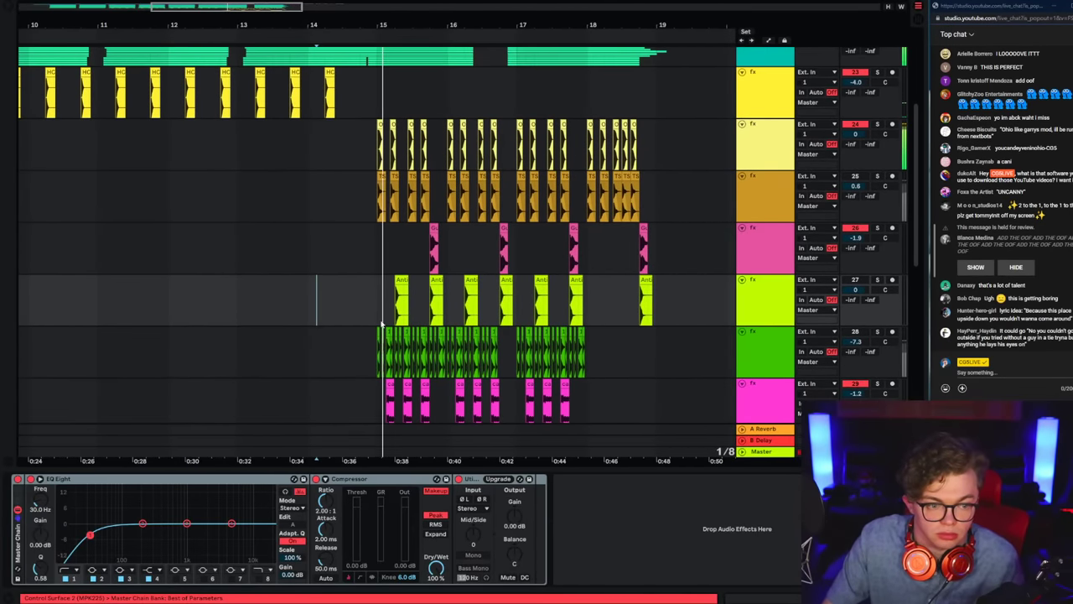
click(378, 269)
scroll(377, 271, up, 3)
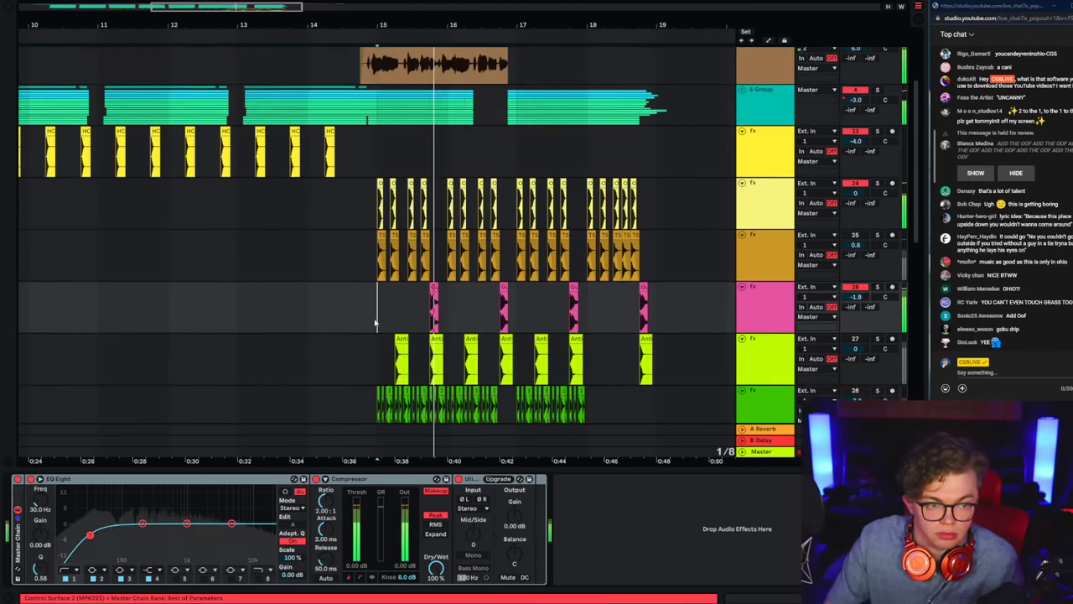
Step: Copy one bar of claps on the yellow clap track and paste it at bar 15 of the same track
click(359, 233)
drag(362, 234, 352, 234)
key(ctrl+c)
click(377, 235)
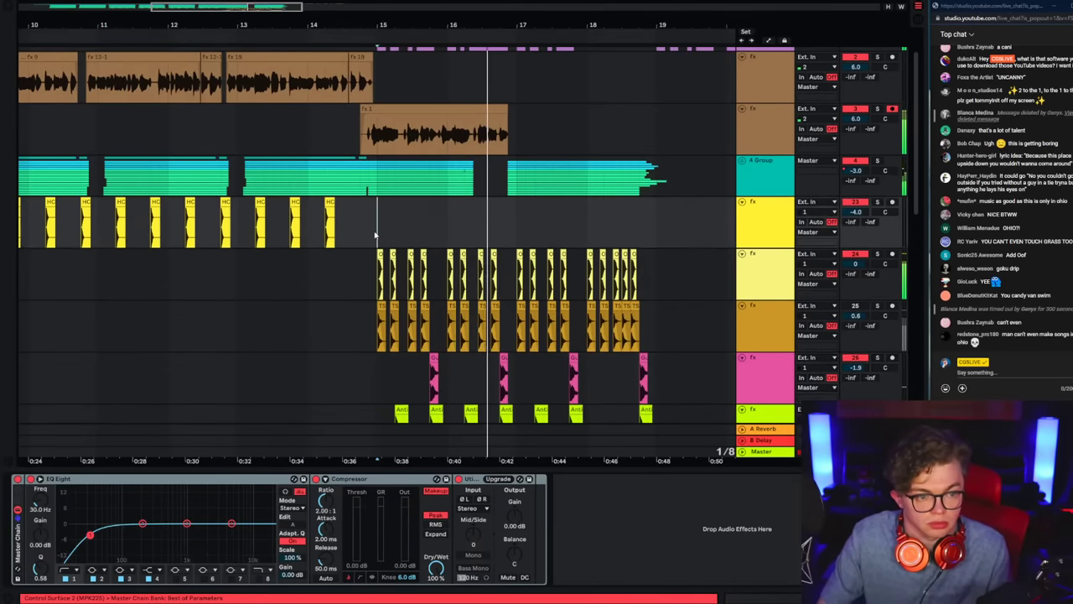
key(ctrl+v)
key(space)
key(space)
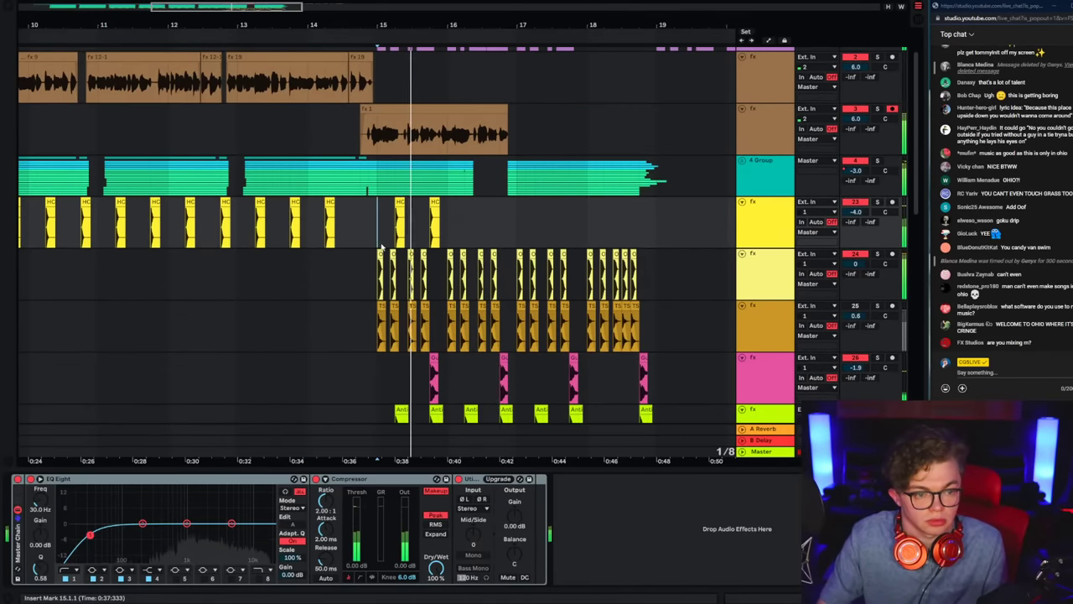
Step: Duplicate the pasted claps to cover bars 15 and 16, and repeat that two-bar section through bar 18
key(ctrl+d)
click(374, 247)
drag(378, 243, 516, 236)
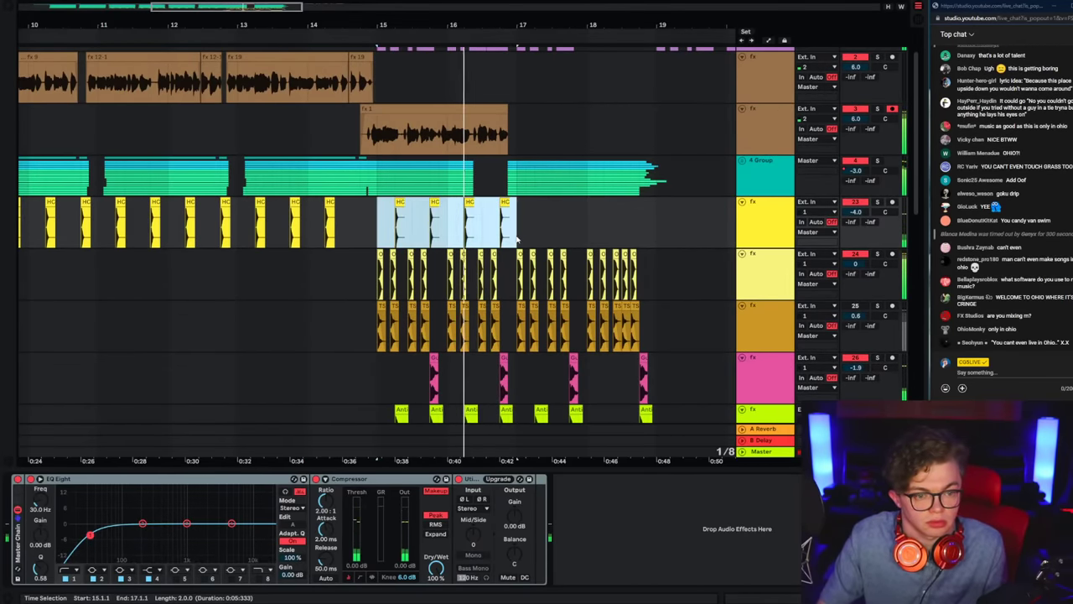
key(ctrl+d)
click(376, 240)
Step: Play back the vocals leading into bar 15, and delete the existing take on the lower vocal track
click(228, 131)
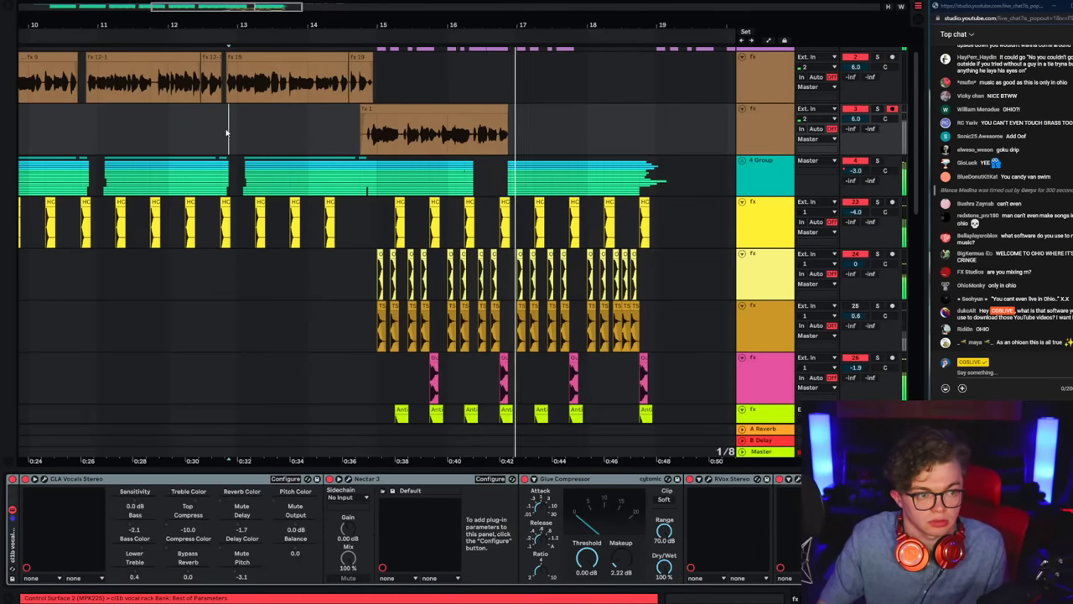
scroll(285, 201, up, 1)
key(space)
key(space)
scroll(390, 267, left, 3)
scroll(390, 267, right, 1)
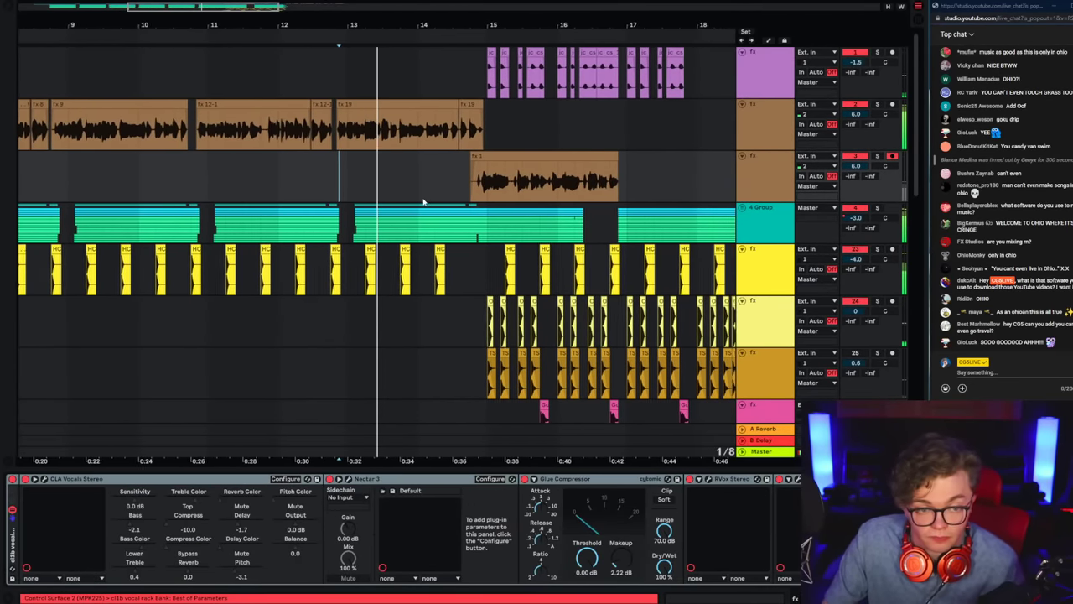
drag(428, 185, 618, 184)
key(Delete)
click(421, 184)
click(769, 178)
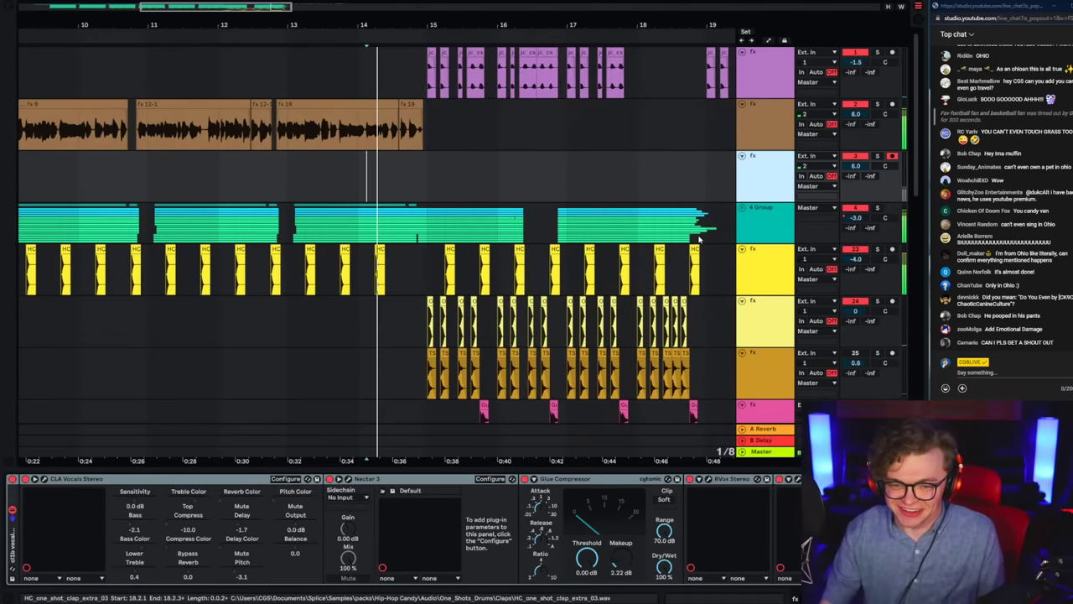
Step: Try recording two vocal takes on the lower vocal track from bar 14, discarding each one
key(F9)
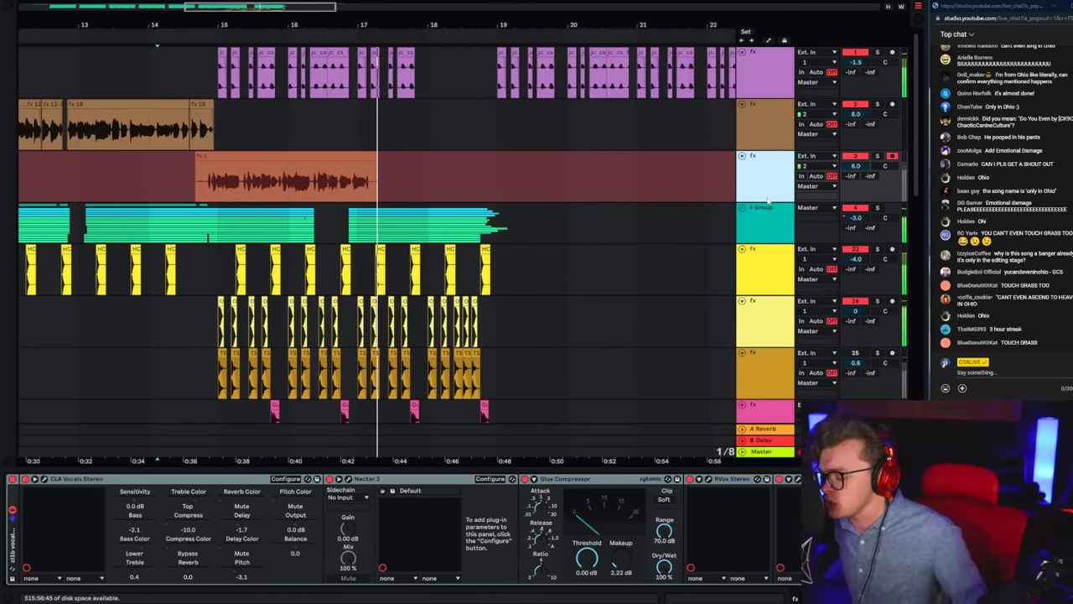
key(F9)
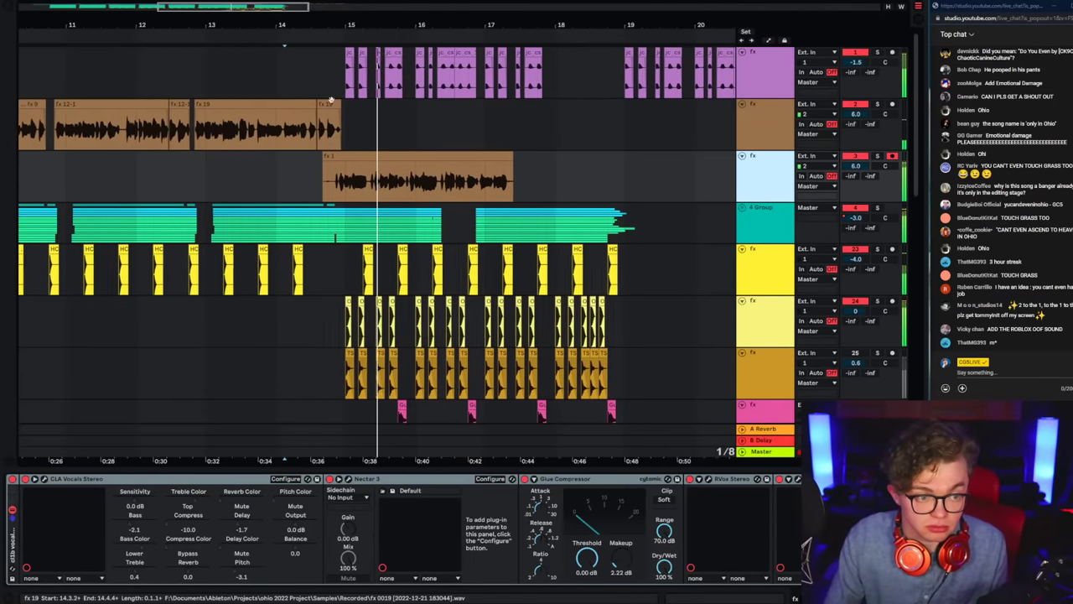
click(308, 192)
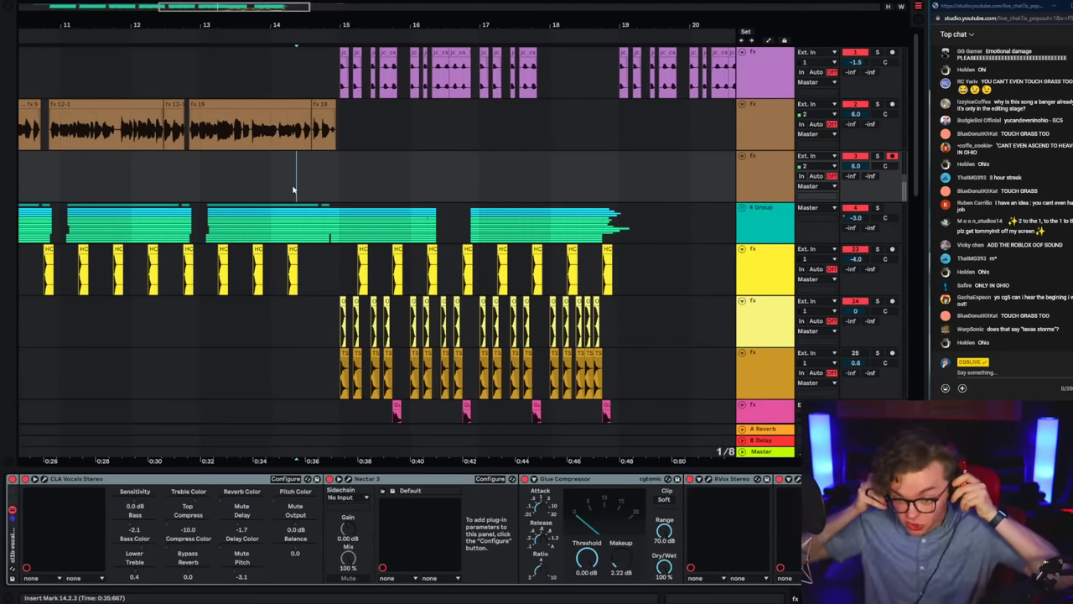
key(F9)
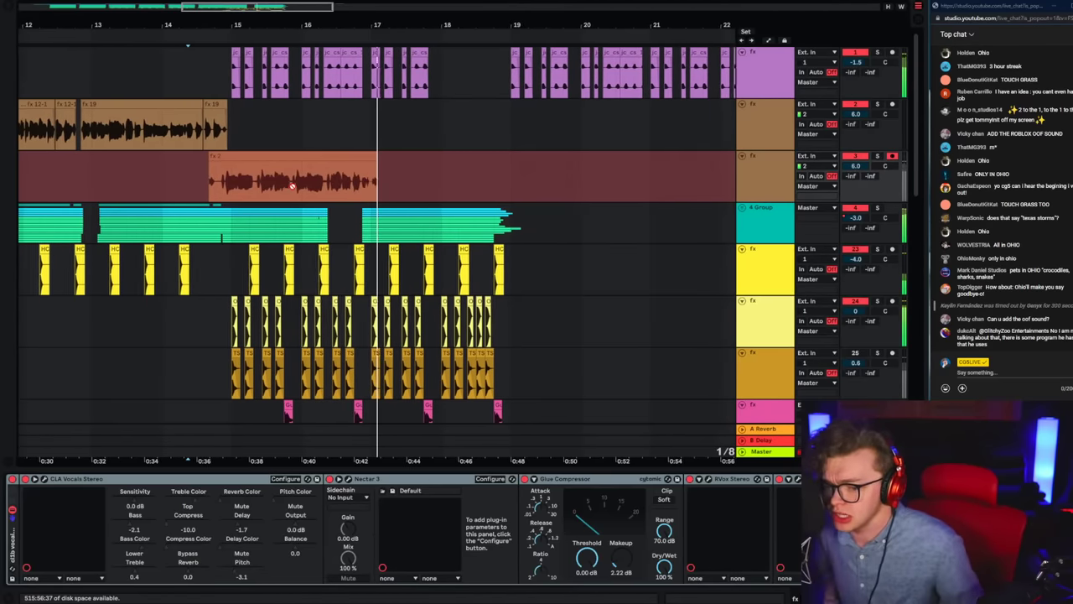
key(space)
key(ctrl+z)
Step: Record a new vocal take on the lower vocal track from 14.2.3 and trim its quiet lead-in with the grid off
key(F9)
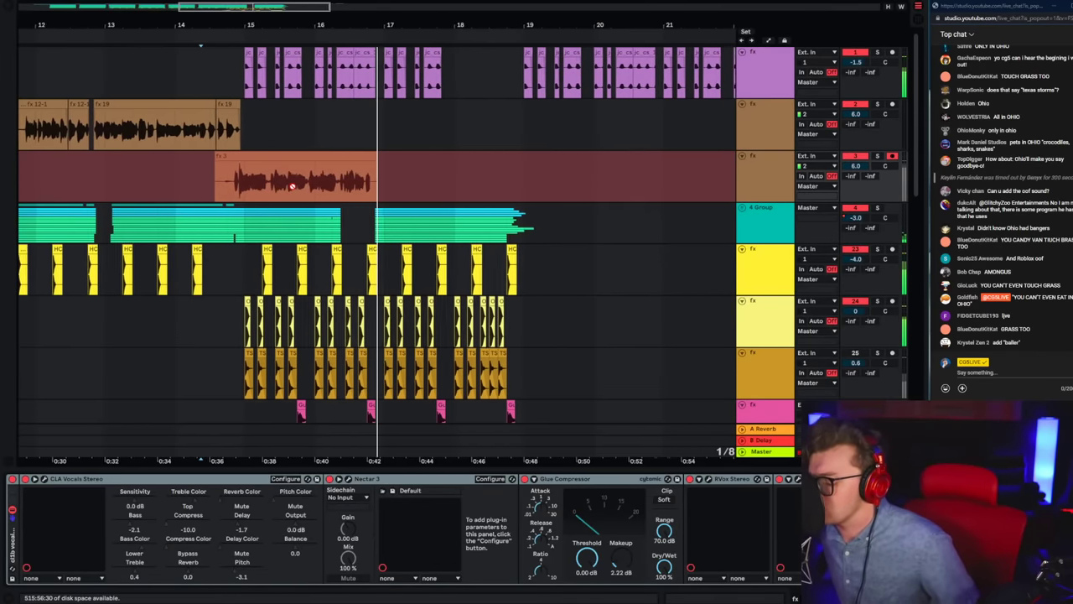
key(space)
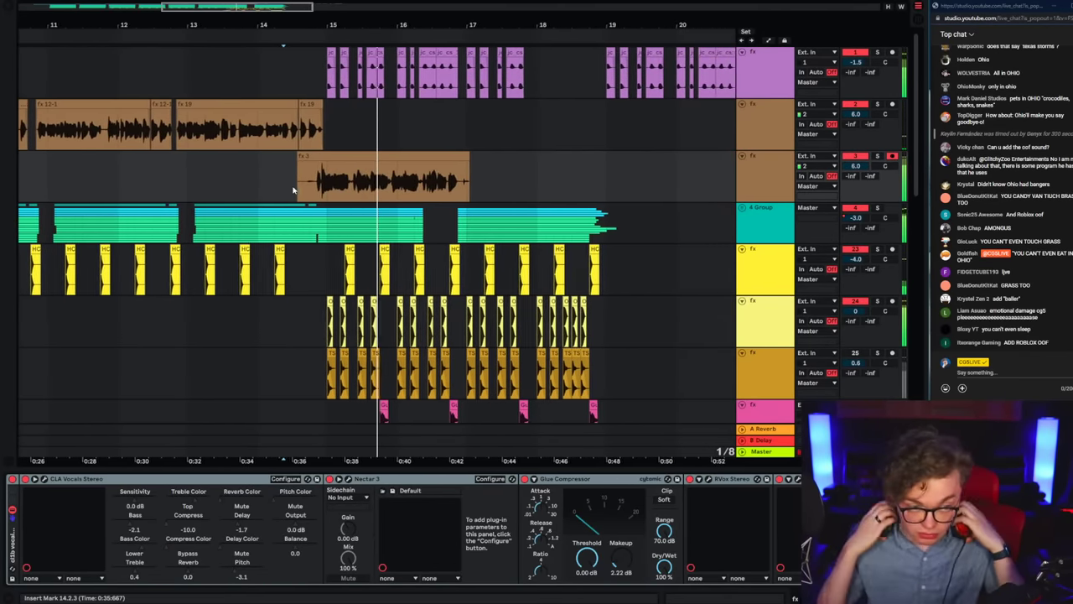
drag(256, 172, 290, 181)
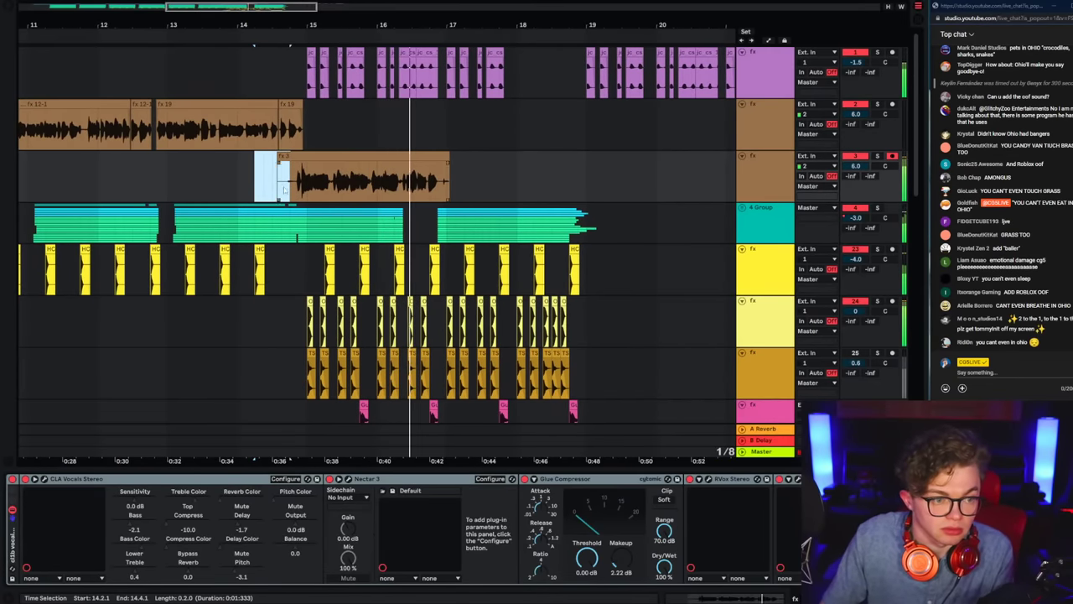
right_click(266, 193)
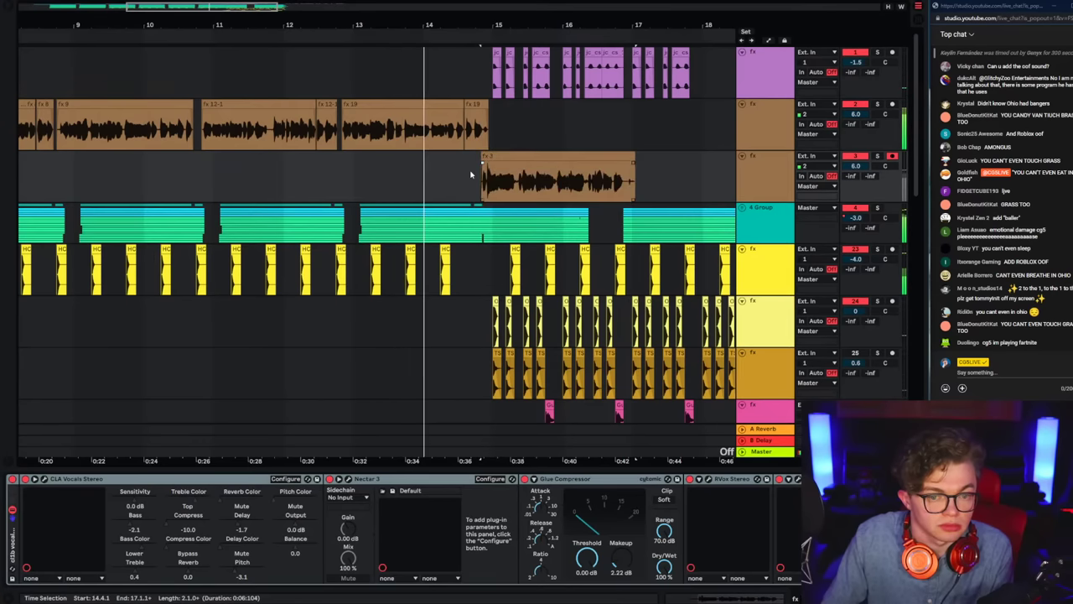
Step: Hide the device view and cut the quiet tail off the new vocal take at about 16.4.3
click(772, 129)
click(770, 168)
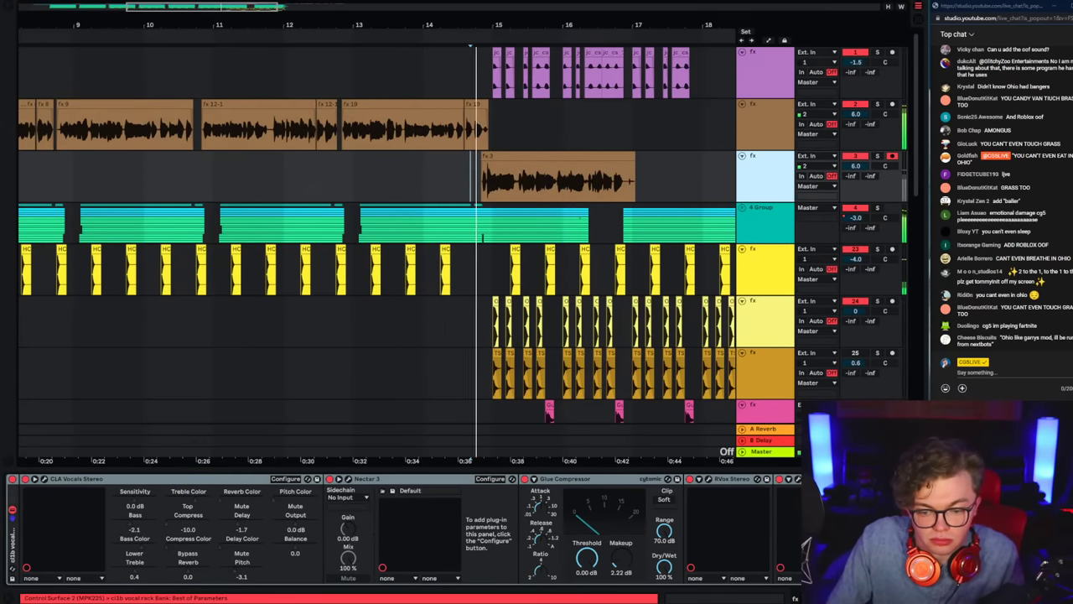
key(ctrl+alt+l)
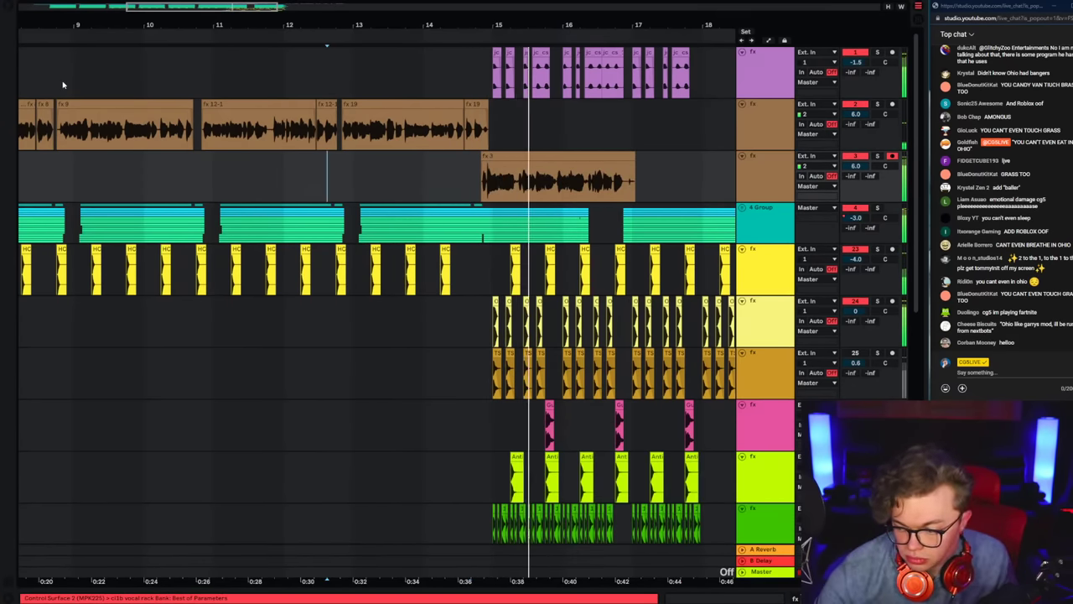
drag(369, 19, 375, 6)
click(536, 191)
drag(545, 189, 551, 181)
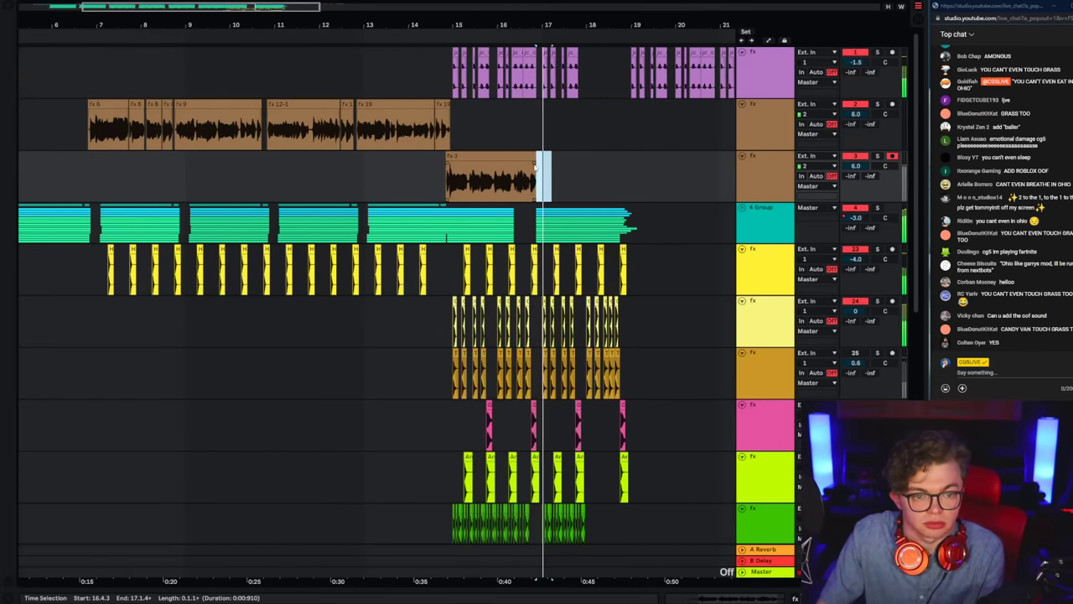
Step: Replay the new vocal take and extend its end edge slightly to just past 16.4.3
click(429, 190)
key(space)
key(space)
drag(579, 25, 503, 88)
drag(408, 197, 410, 197)
click(429, 193)
drag(467, 156, 471, 157)
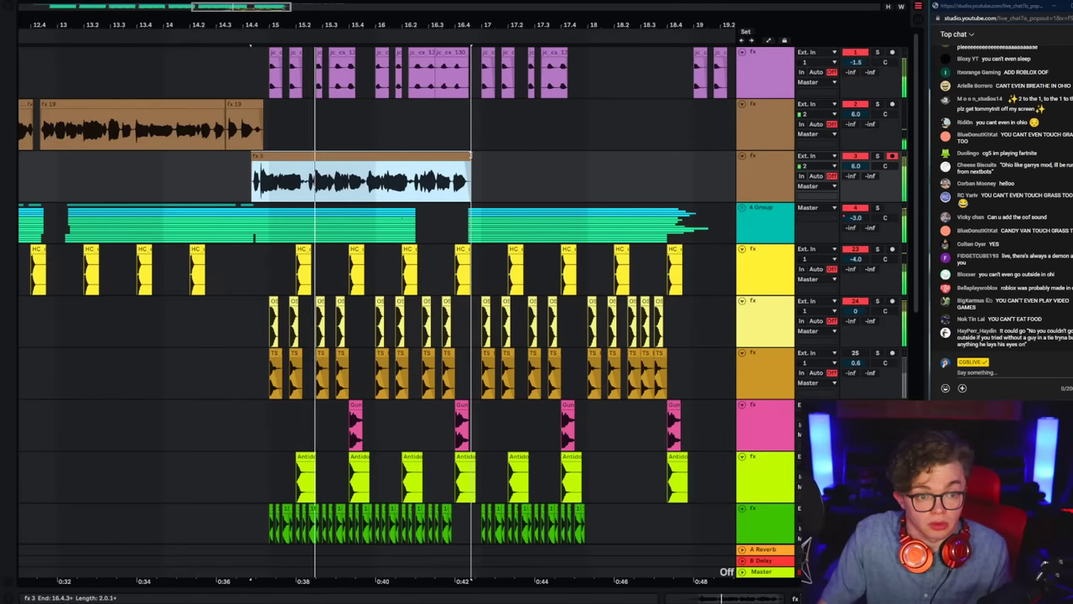
click(447, 190)
click(464, 191)
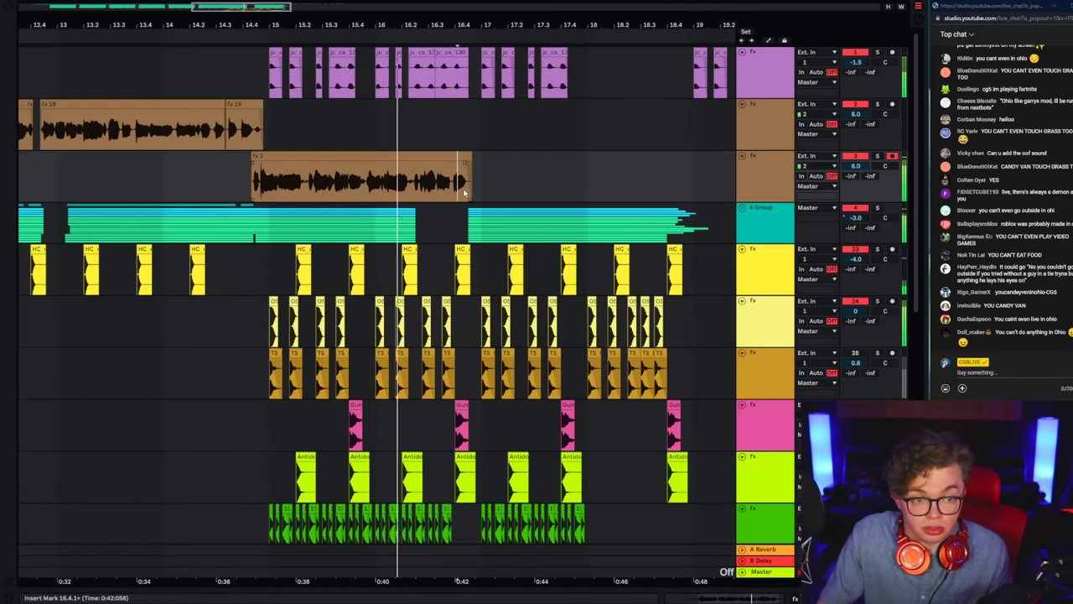
Step: Set the arrangement's fixed grid to 1/8
scroll(507, 191, down, 3)
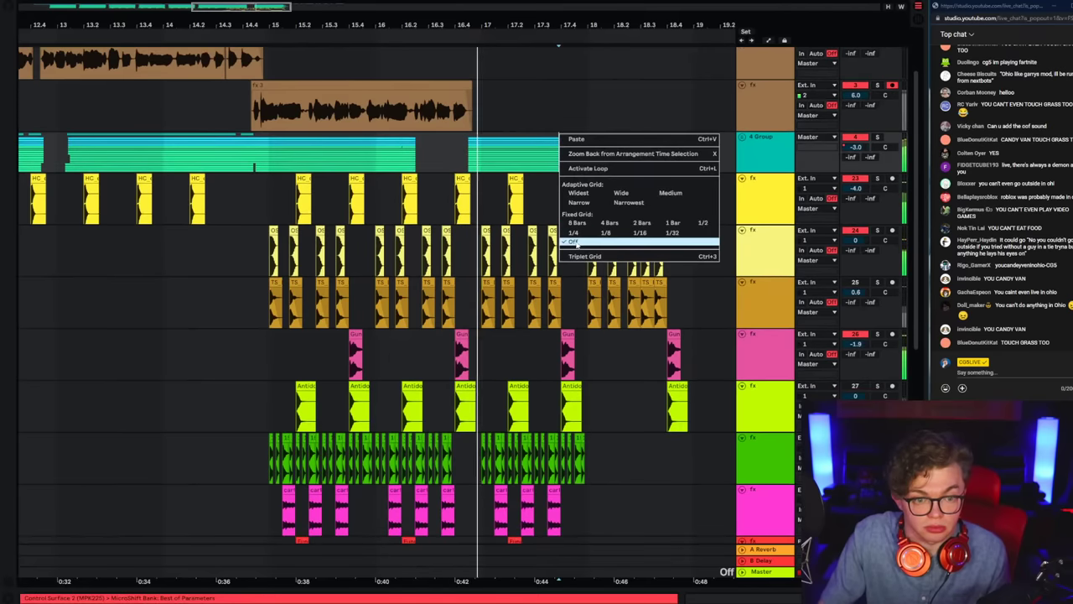
right_click(563, 165)
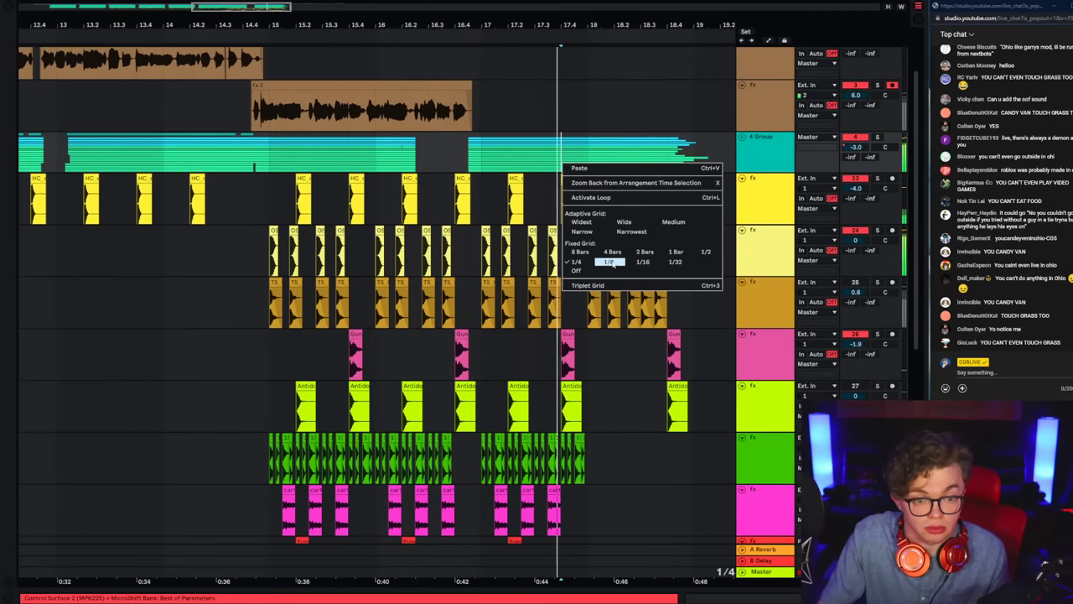
click(611, 261)
click(596, 197)
click(589, 153)
drag(570, 26, 512, 40)
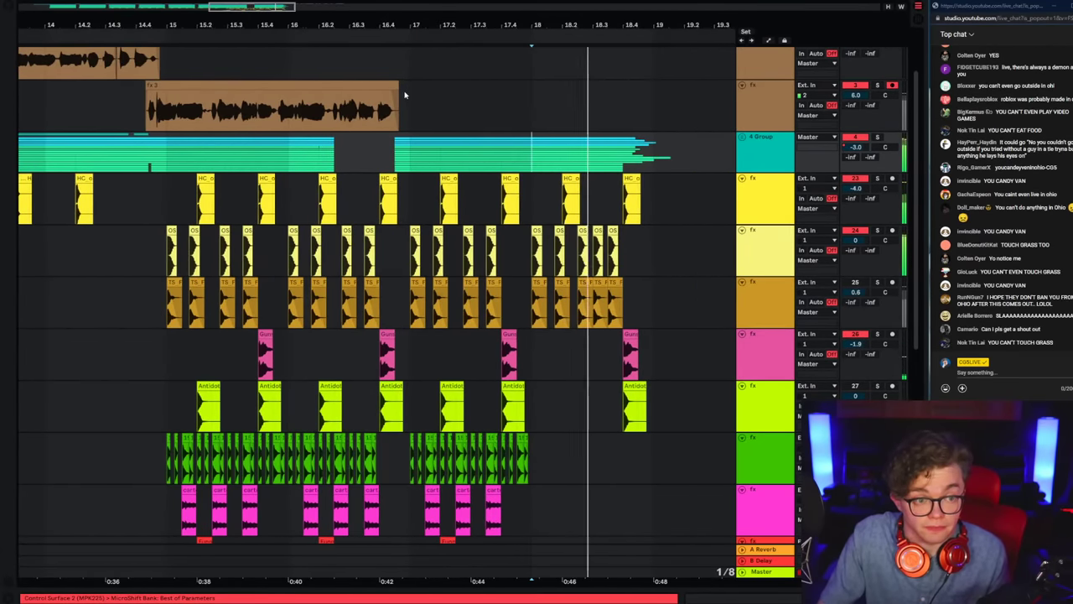
Step: Play back the arrangement from several earlier points to check how the new vocal take fits after the verse vocals
click(319, 107)
scroll(149, 118, up, 3)
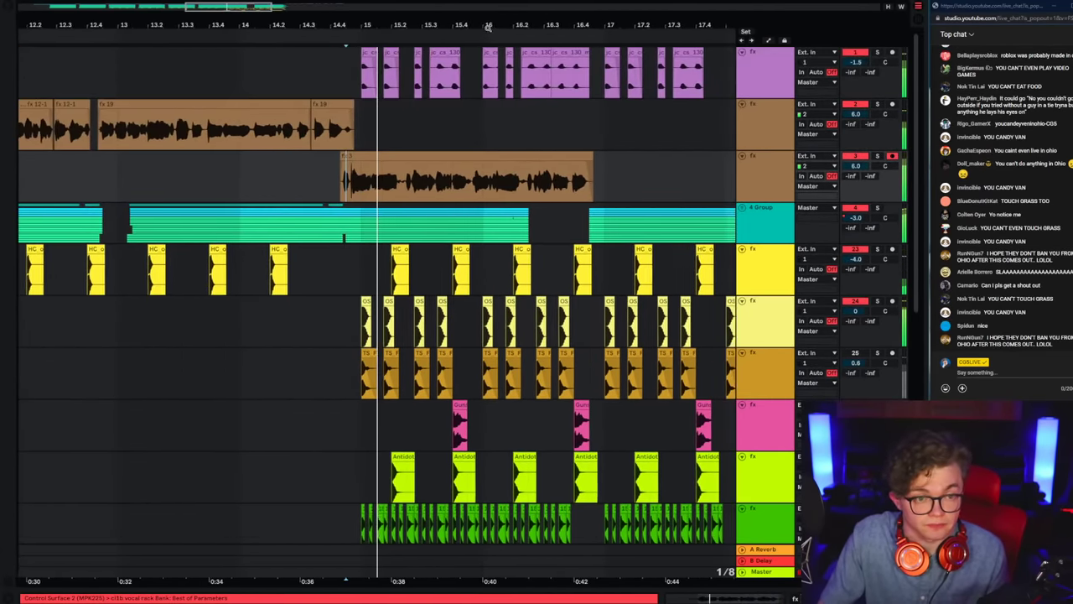
click(107, 177)
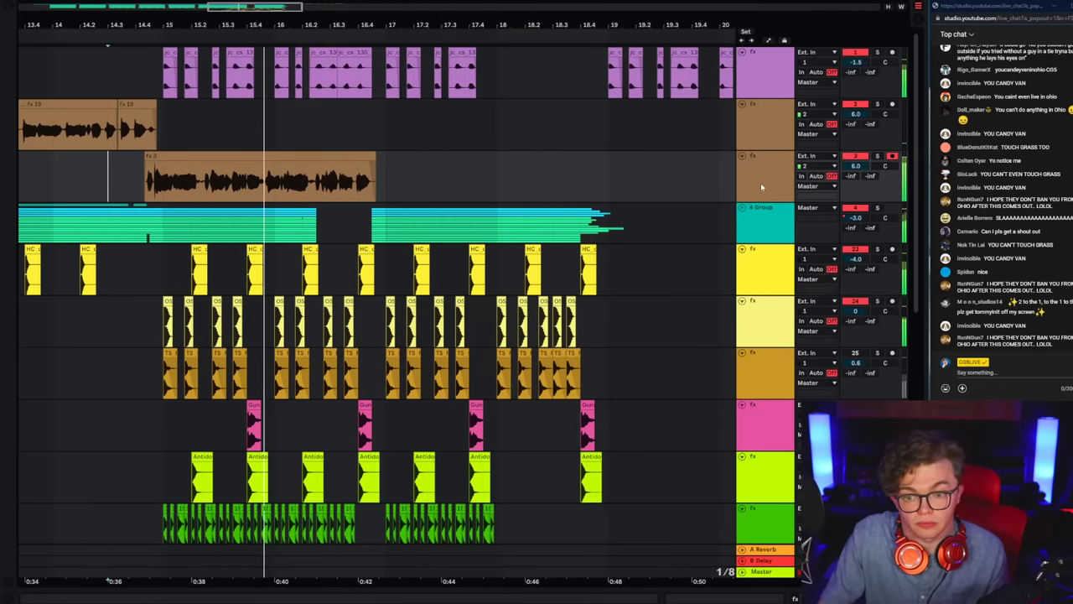
drag(250, 30, 508, 20)
click(276, 177)
click(245, 179)
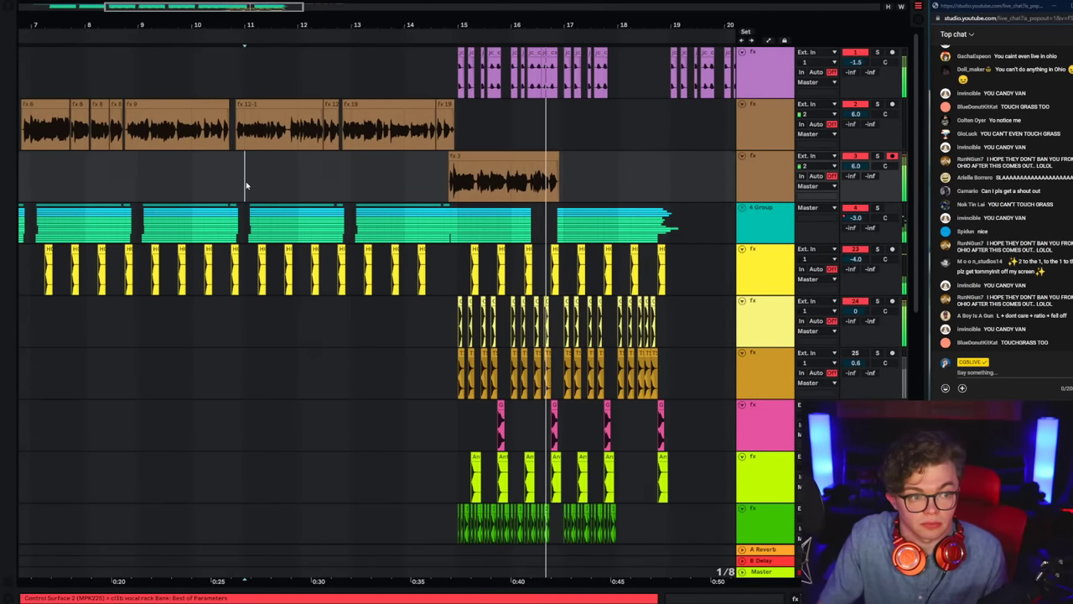
click(157, 176)
key(space)
key(space)
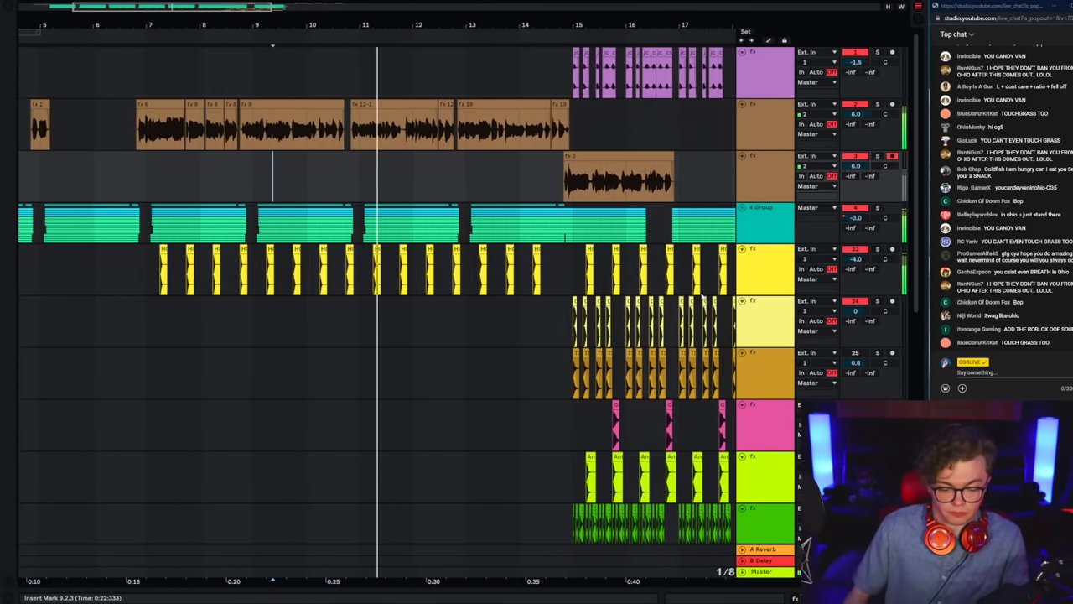
Step: Examine the effect chain on the upper vocal track, compare it with the lower vocal track, and hide the device view
double_click(767, 113)
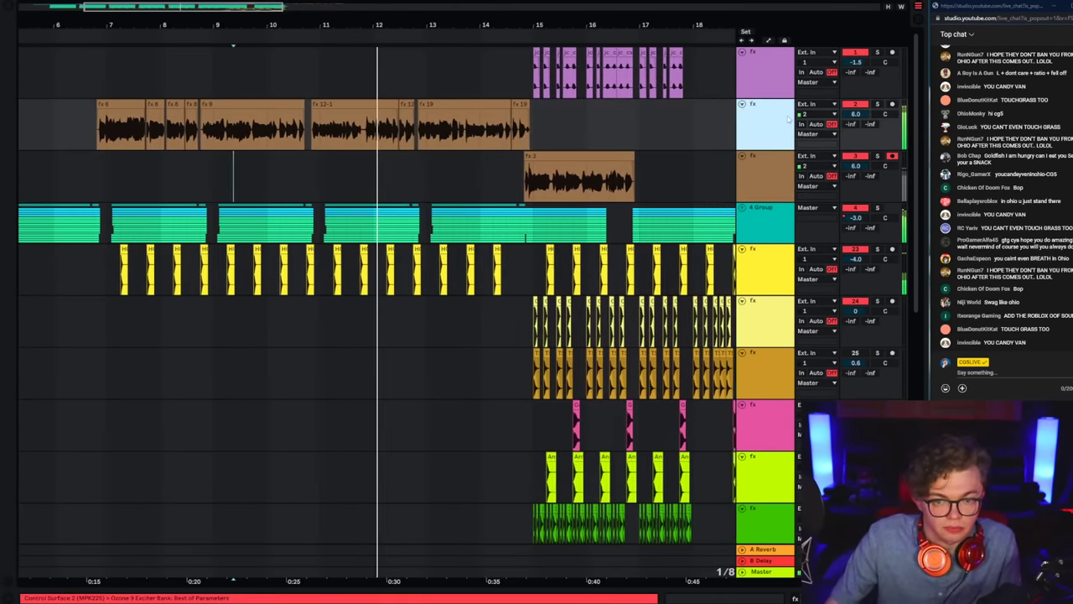
scroll(543, 536, left, 10)
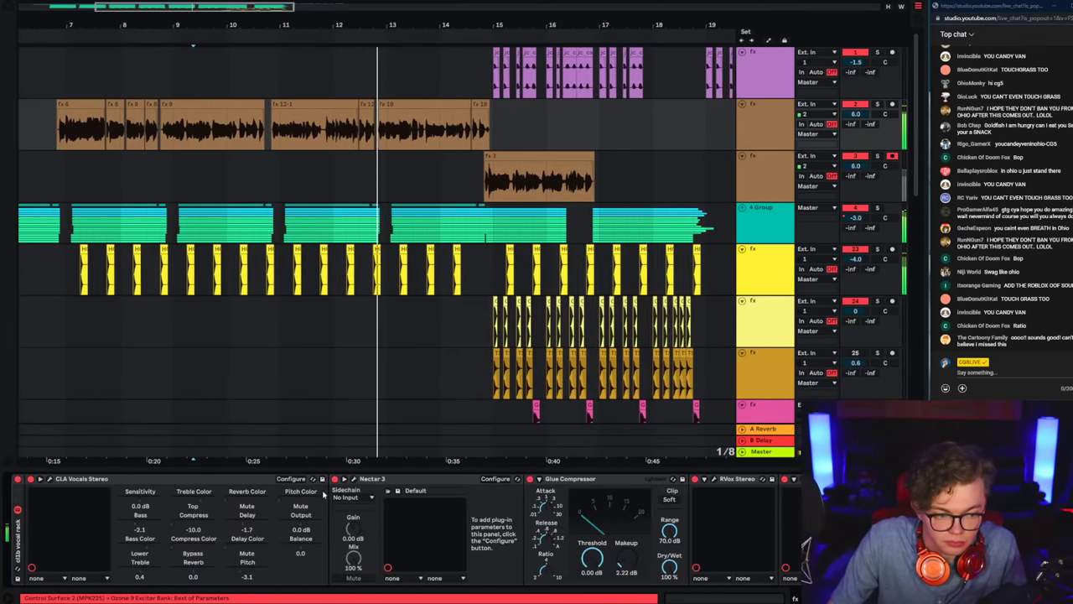
scroll(308, 511, right, 15)
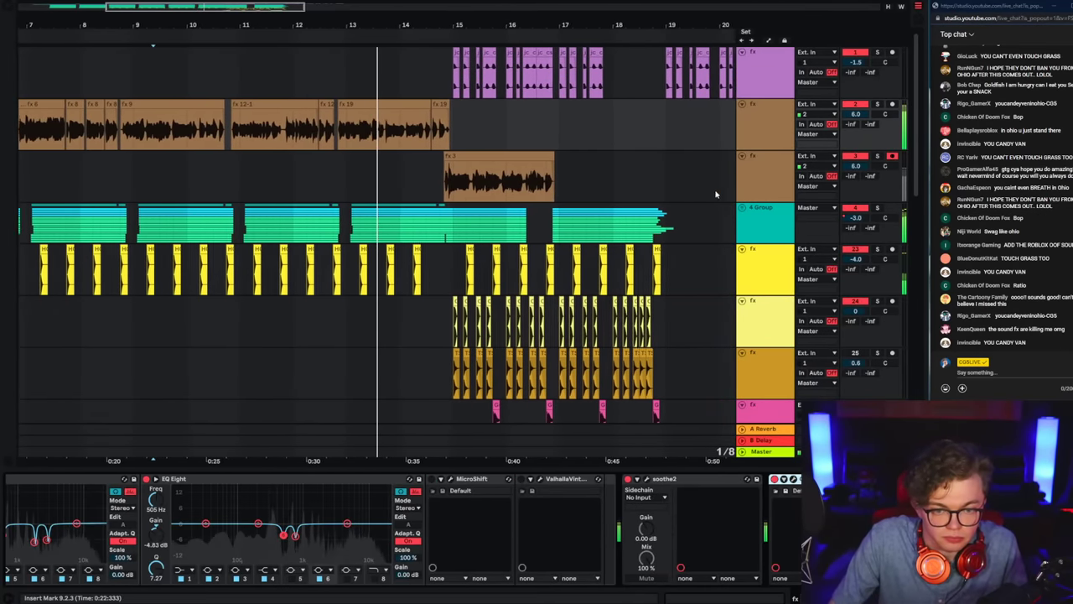
click(765, 176)
click(764, 126)
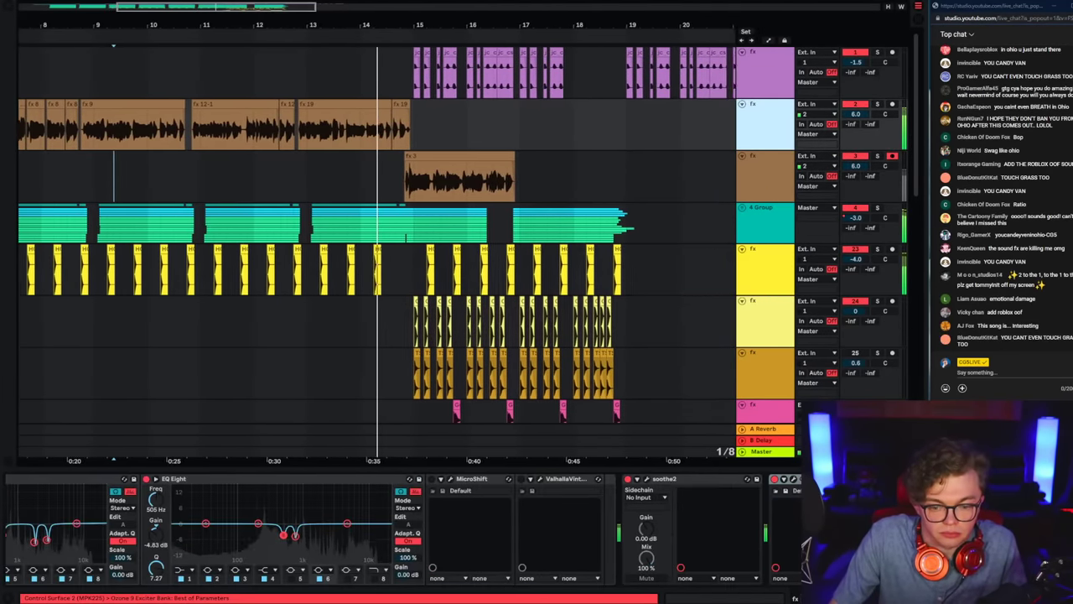
key(ctrl+alt+l)
click(764, 175)
click(765, 127)
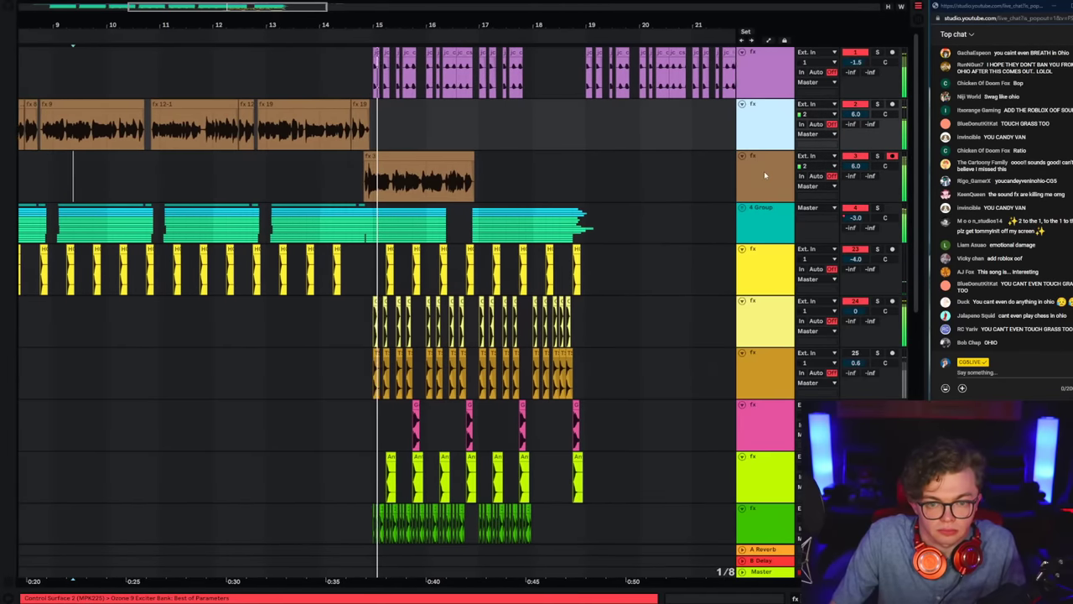
Step: Play back the new vocal take from bar 14 and earlier with the lower vocal track's effect chain shown
double_click(766, 175)
double_click(773, 172)
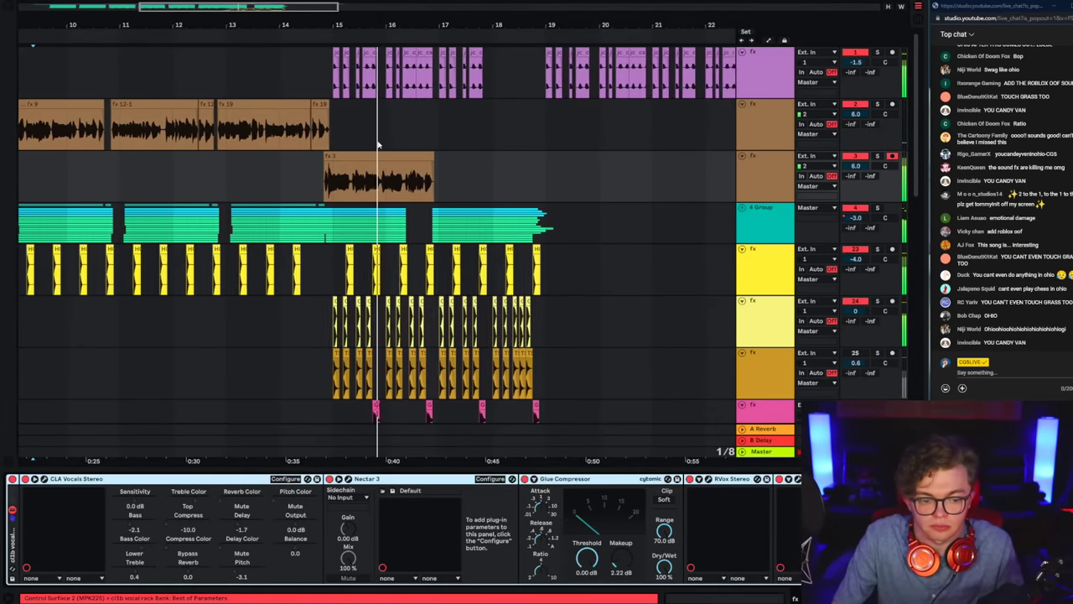
click(314, 182)
drag(328, 25, 326, 67)
drag(415, 155, 410, 137)
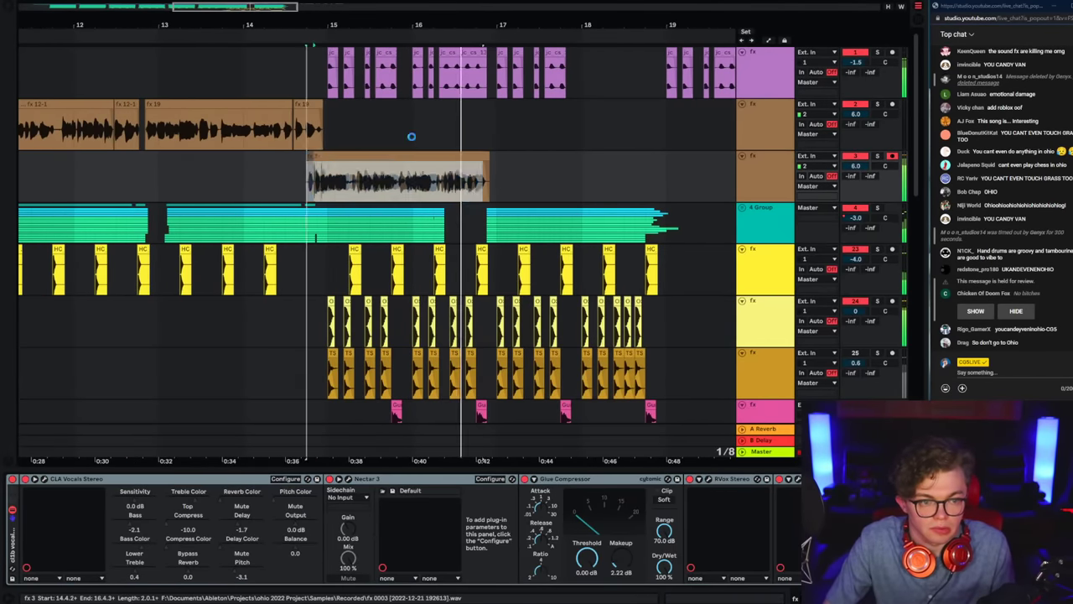
click(411, 136)
key(space)
key(space)
Step: Raise the bright yellow hand-clap track's volume to -3.1 during playback and rename the track claps
drag(856, 260, 856, 252)
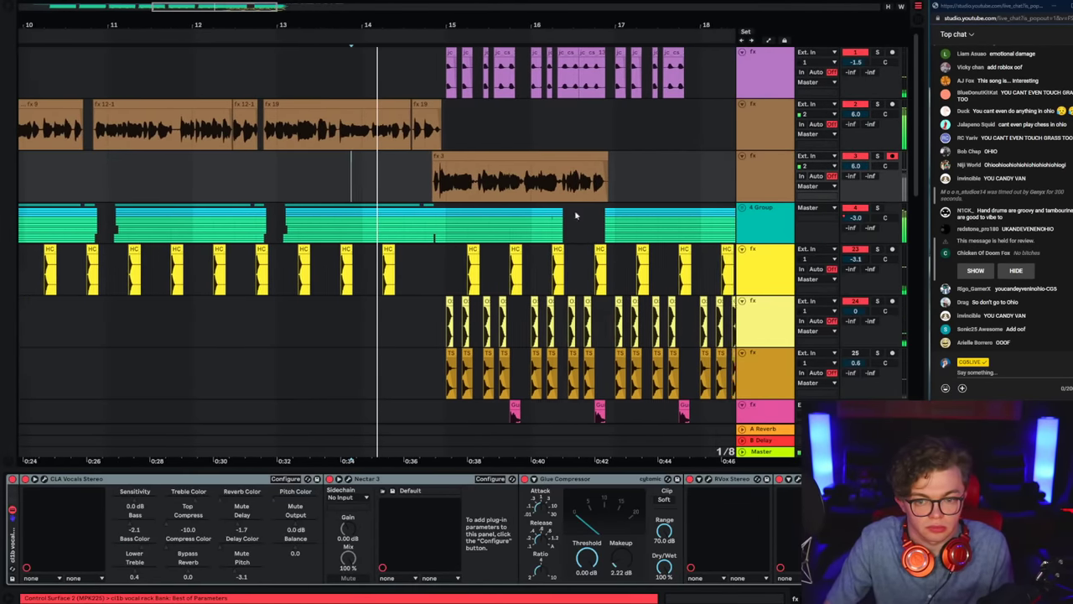
click(268, 174)
key(space)
key(space)
click(798, 275)
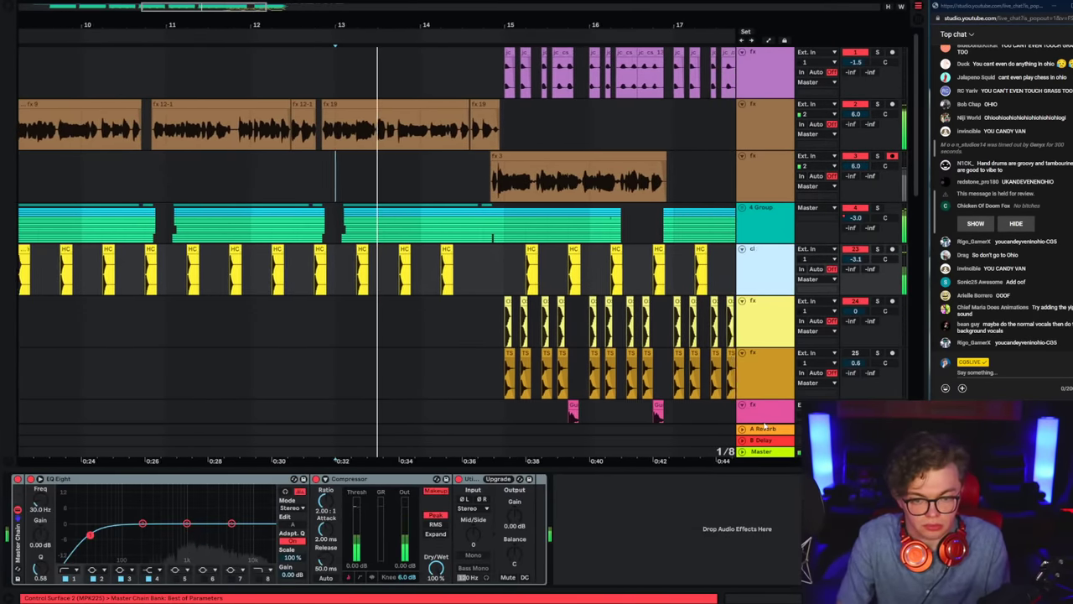
Step: Remove the cl1b vocal rack from the upper vocal track
click(777, 413)
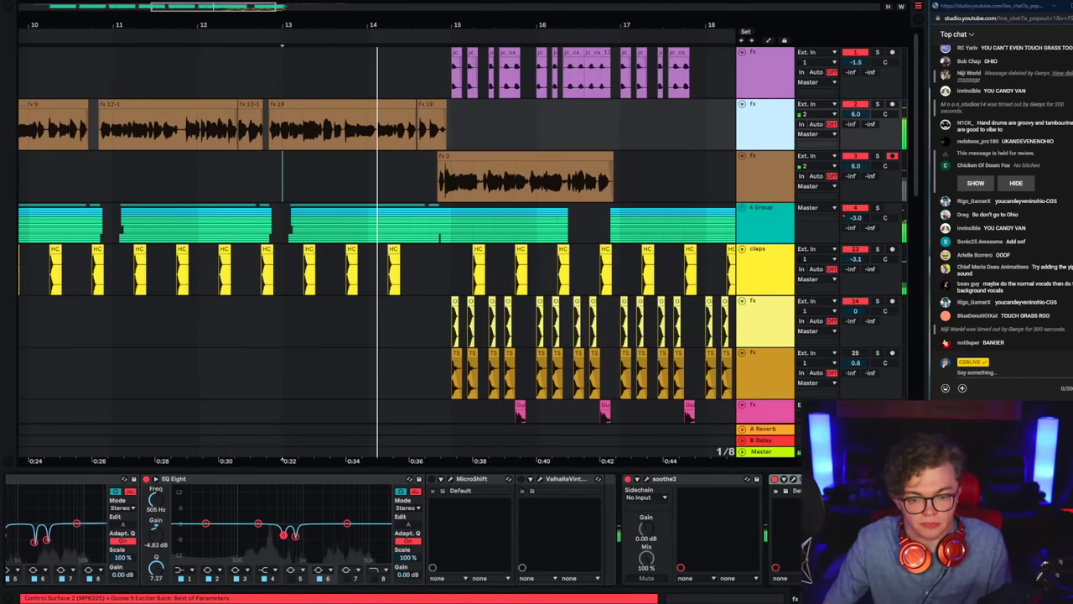
scroll(402, 530, left, 10)
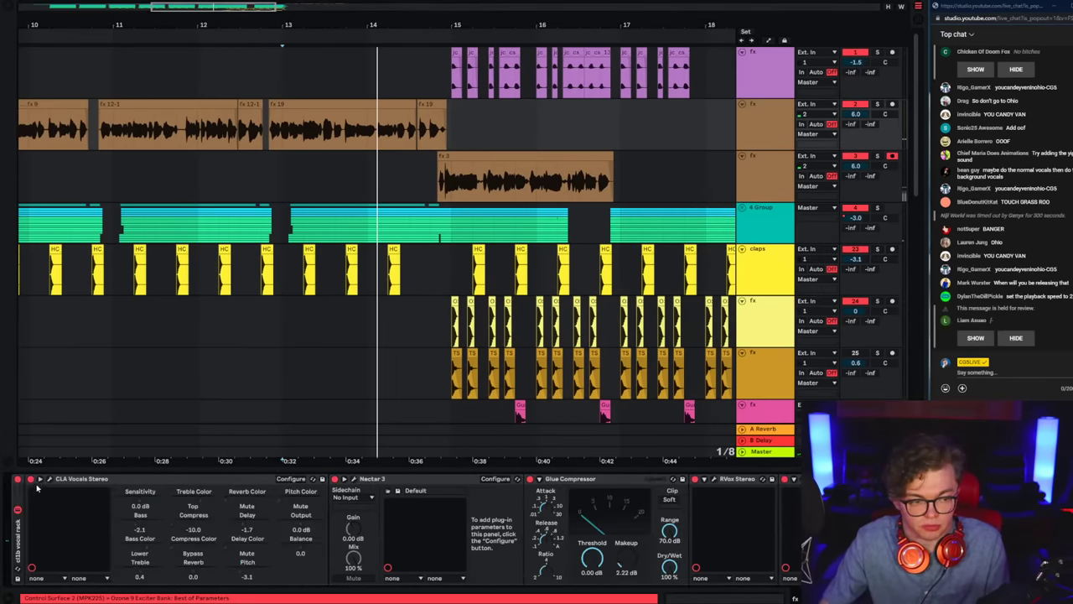
click(13, 534)
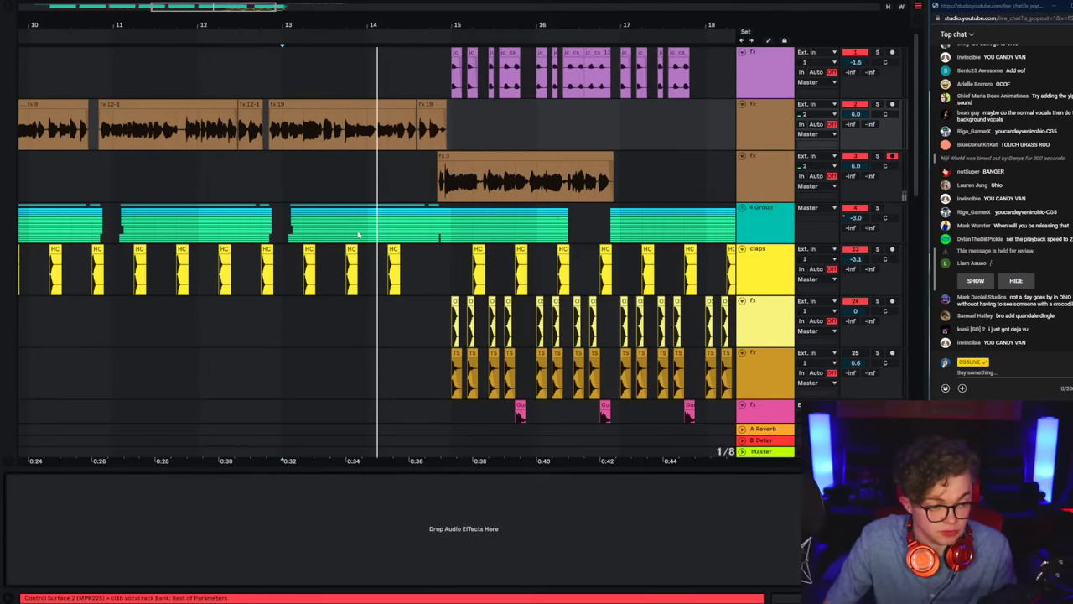
Step: Examine the lower vocal track's effect chain and play back the upper track's verse vocals from 4.4.1 without effects
click(773, 188)
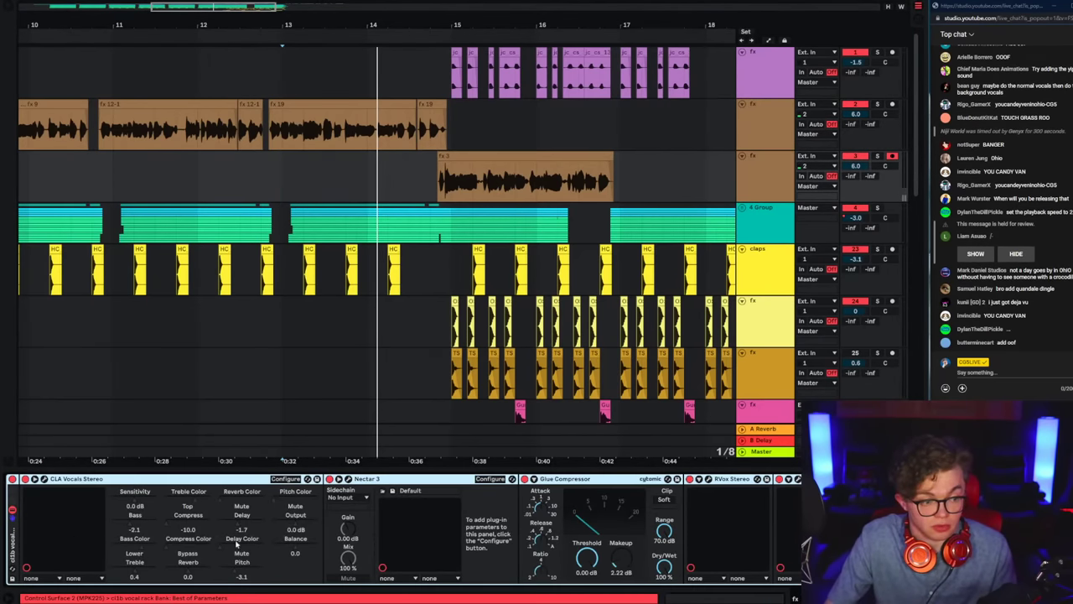
scroll(236, 544, right, 10)
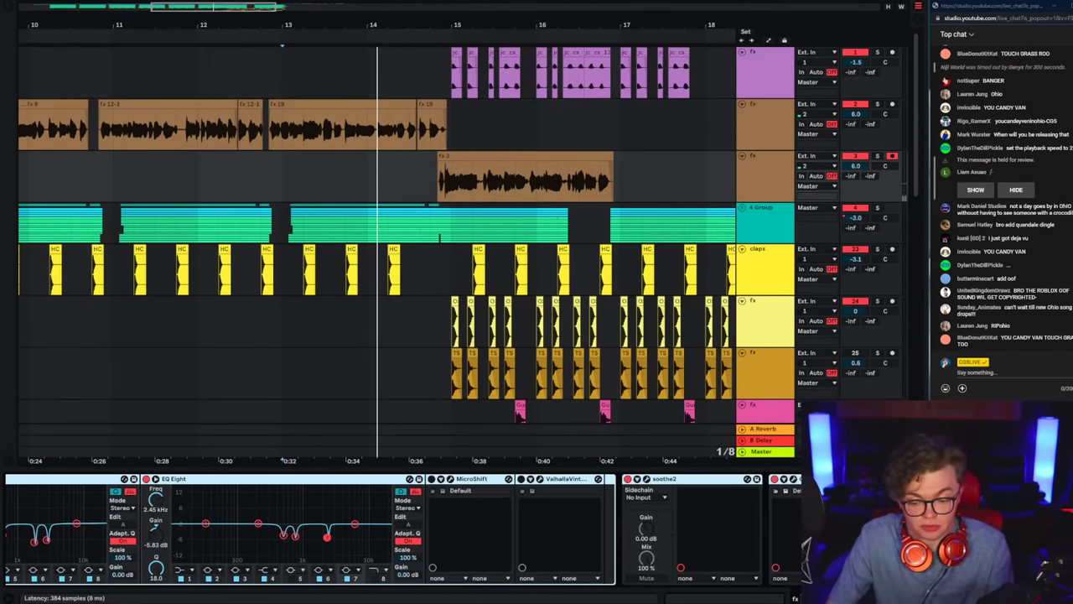
click(278, 99)
key(space)
scroll(223, 71, left, 5)
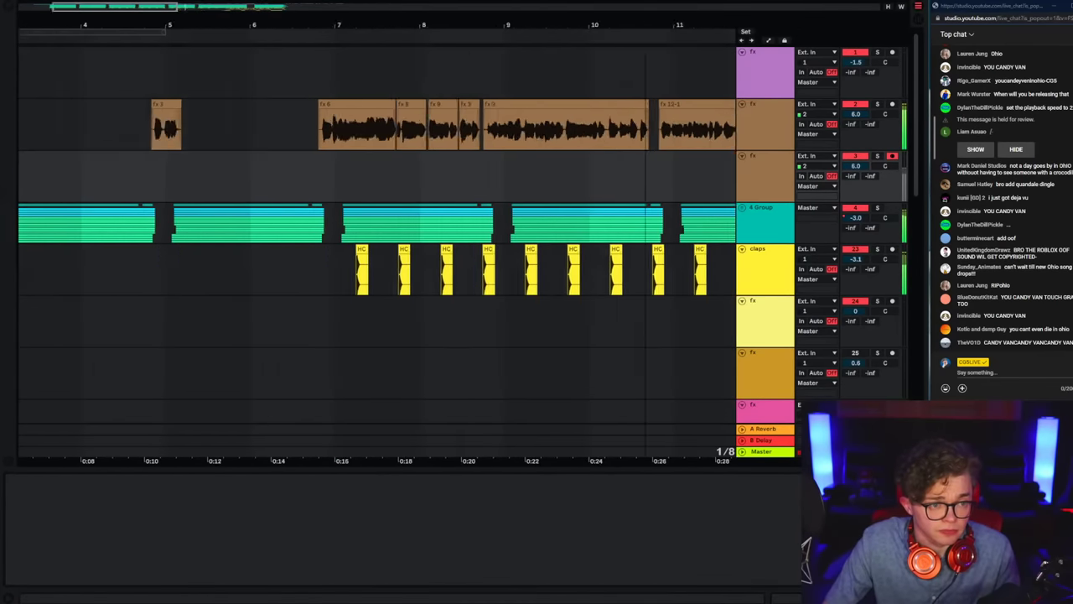
scroll(208, 70, down, 4)
click(175, 137)
click(765, 126)
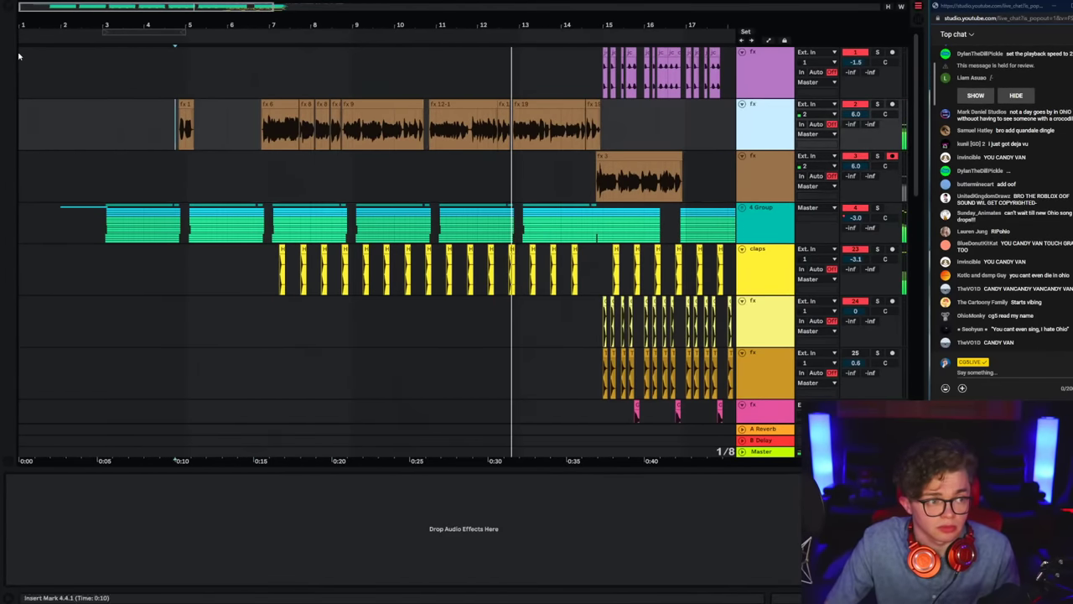
key(space)
key(space)
Step: Add an EQ Eight to the upper vocal track and make a low-mid cut while the verse vocals play
click(9, 7)
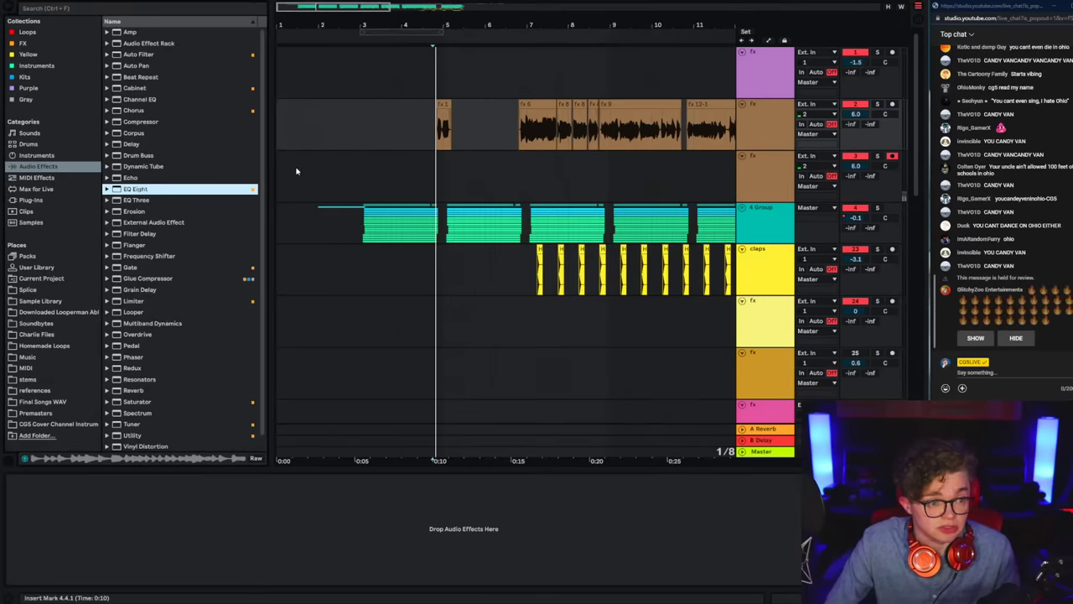
click(519, 139)
key(space)
click(142, 529)
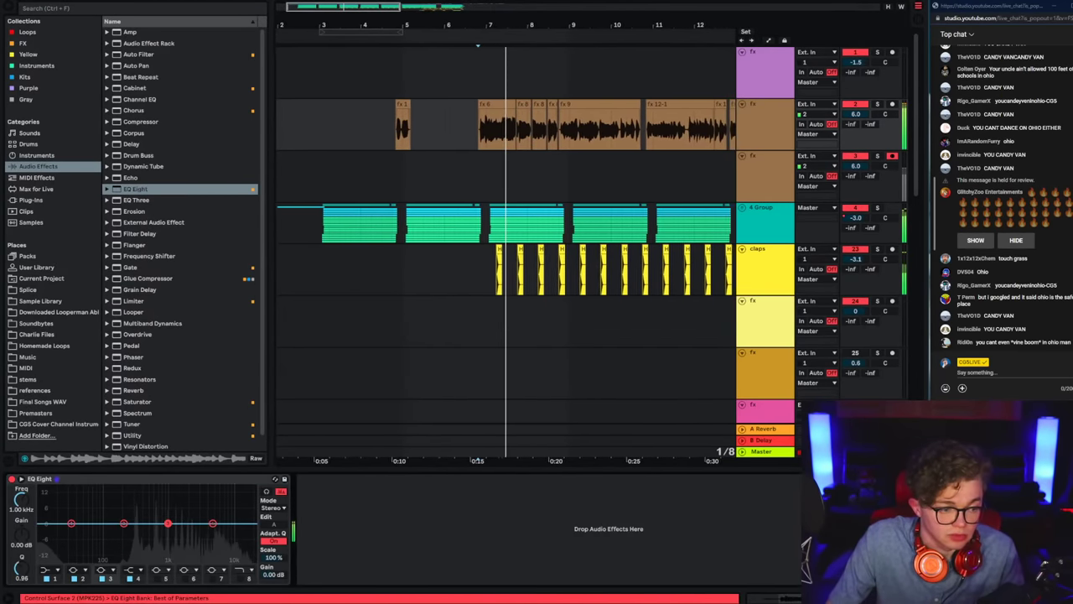
mouse_move(168, 523)
mouse_down()
mouse_move(163, 486)
mouse_move(136, 543)
mouse_up()
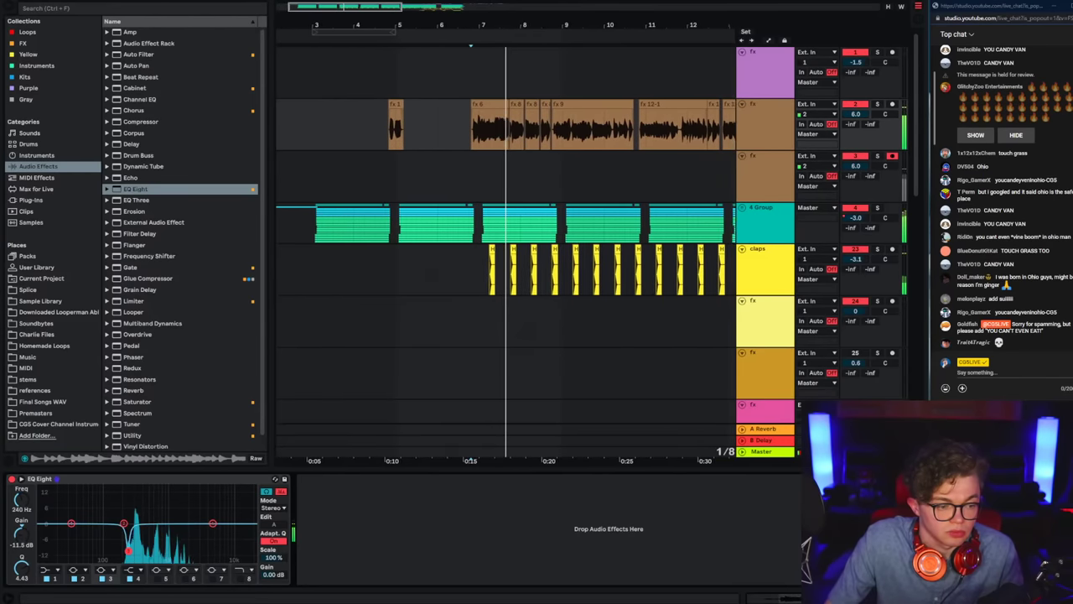
key(space)
key(space)
Step: Add EQ Eight cuts of -5.53 dB at 2.50 kHz with Q 11.9 and -8.31 dB at 1.02 kHz using band 5
click(124, 523)
drag(18, 575, 18, 522)
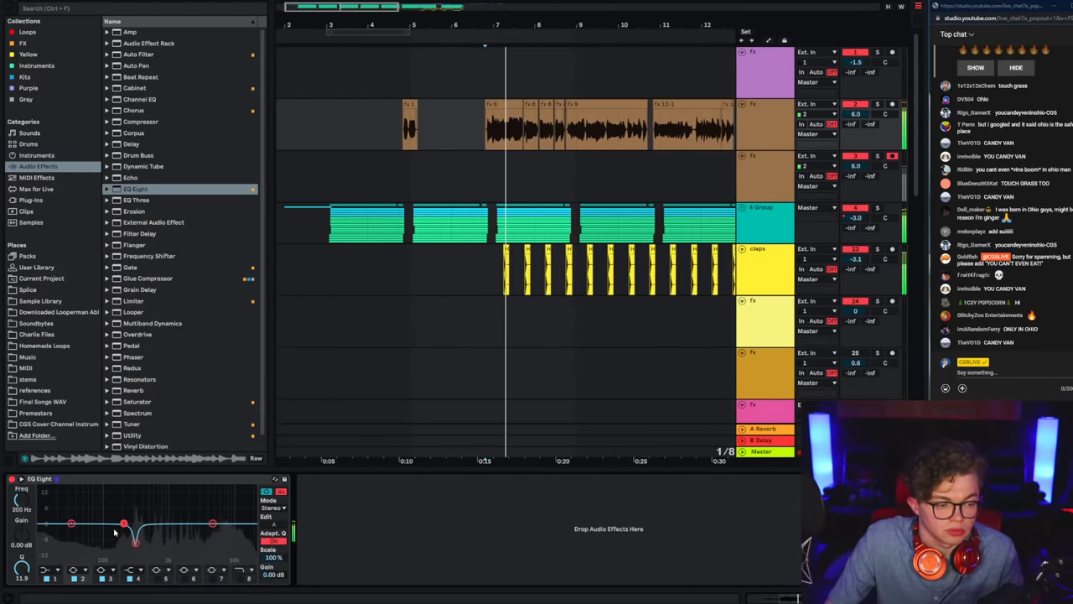
key(space)
key(space)
mouse_move(124, 523)
mouse_down()
mouse_move(166, 481)
mouse_move(194, 487)
mouse_move(194, 538)
mouse_up()
key(ctrl+z)
key(space)
key(space)
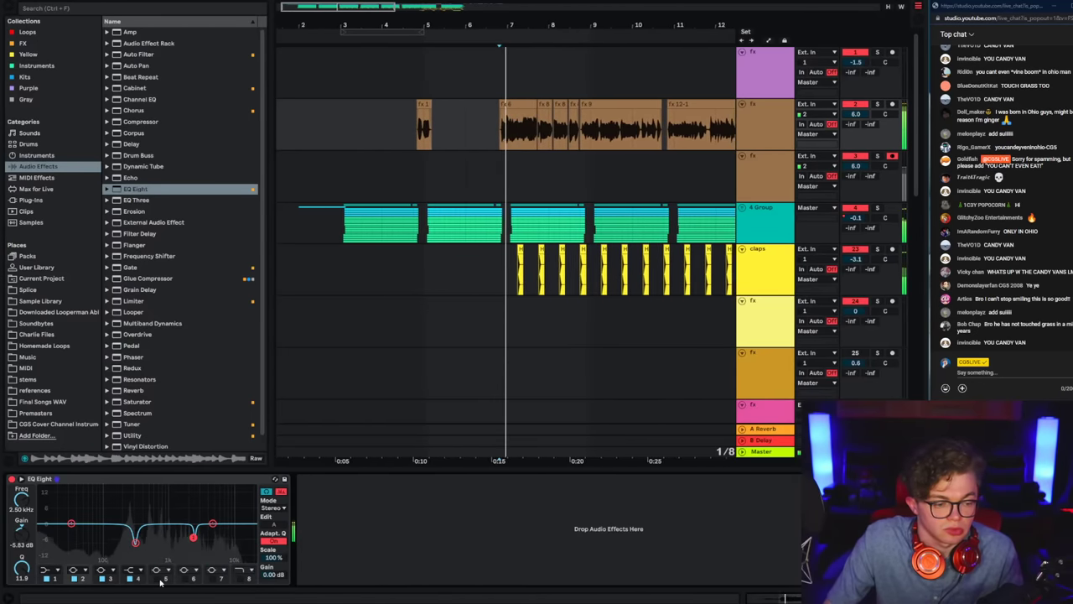
click(158, 579)
drag(104, 524, 168, 545)
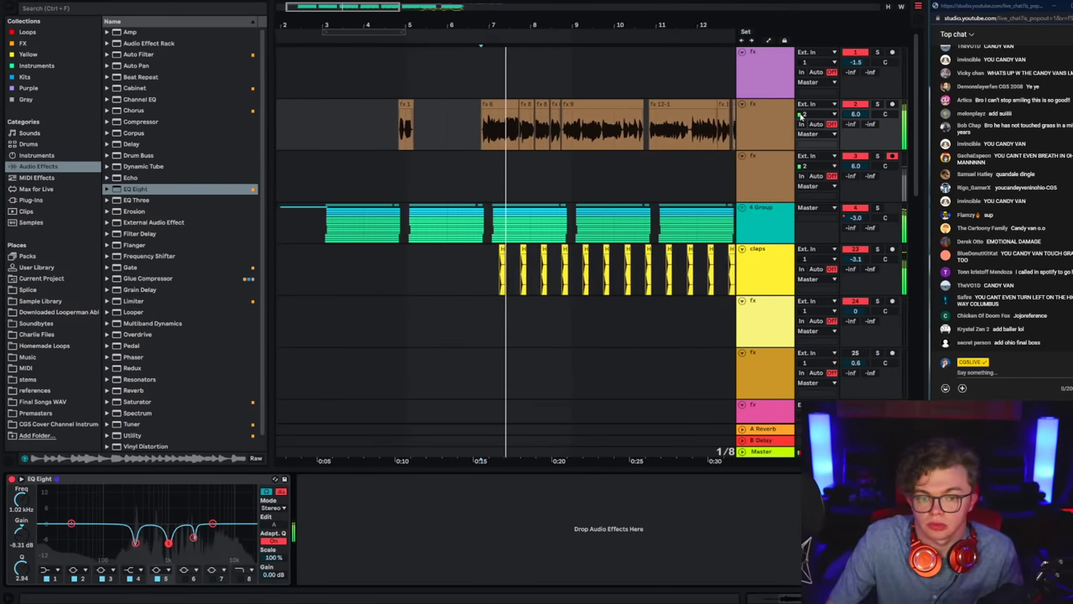
Step: Search the plug-ins for cla and replace the upper vocal track's EQ Eight with CLA Vocals Stereo
click(781, 121)
text(c)
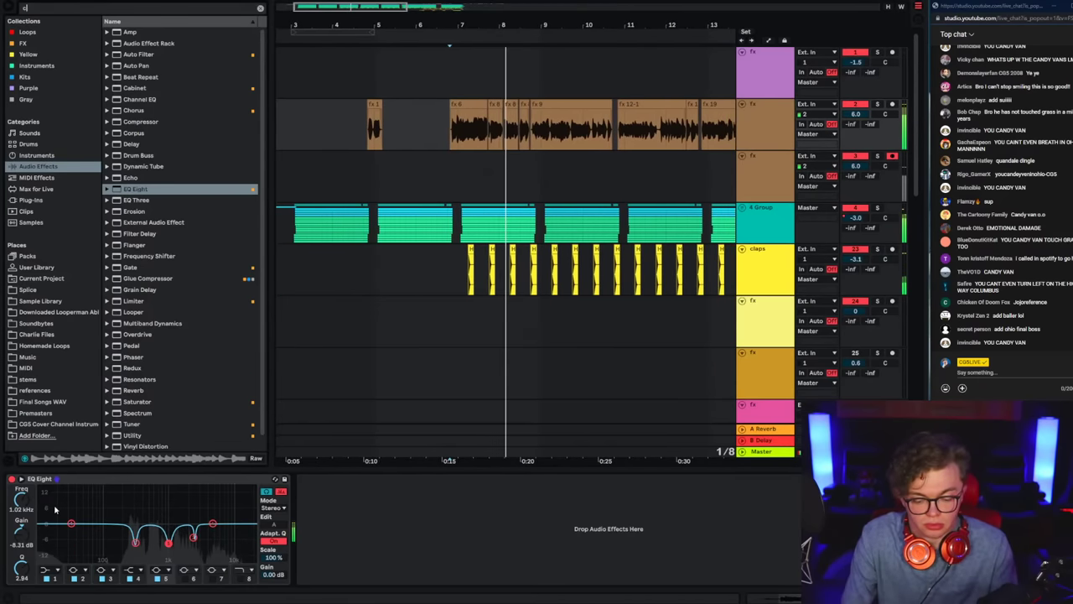
text(la)
click(46, 497)
key(Delete)
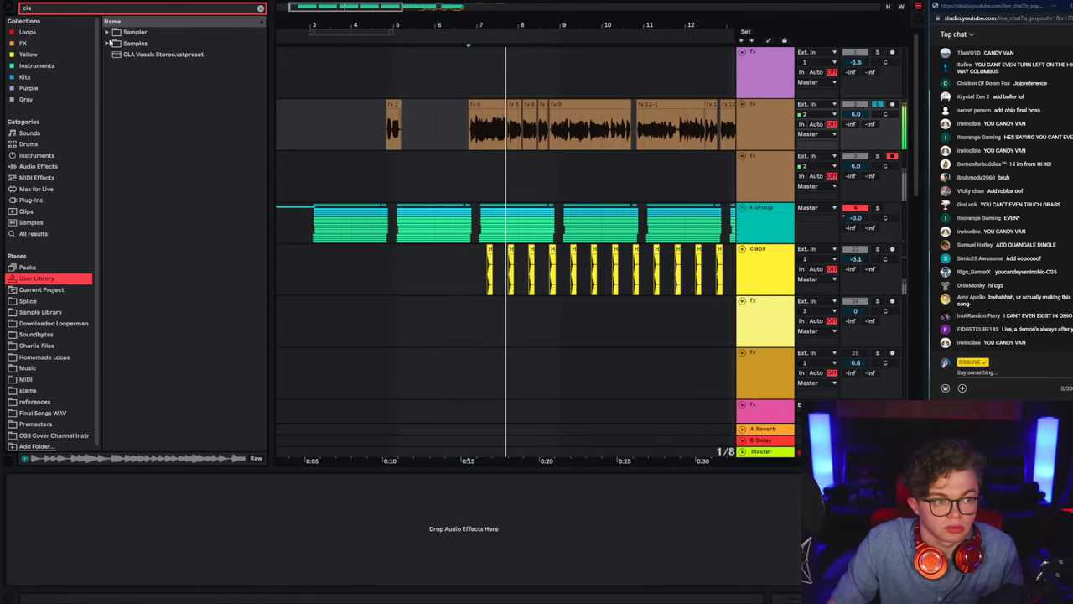
click(29, 200)
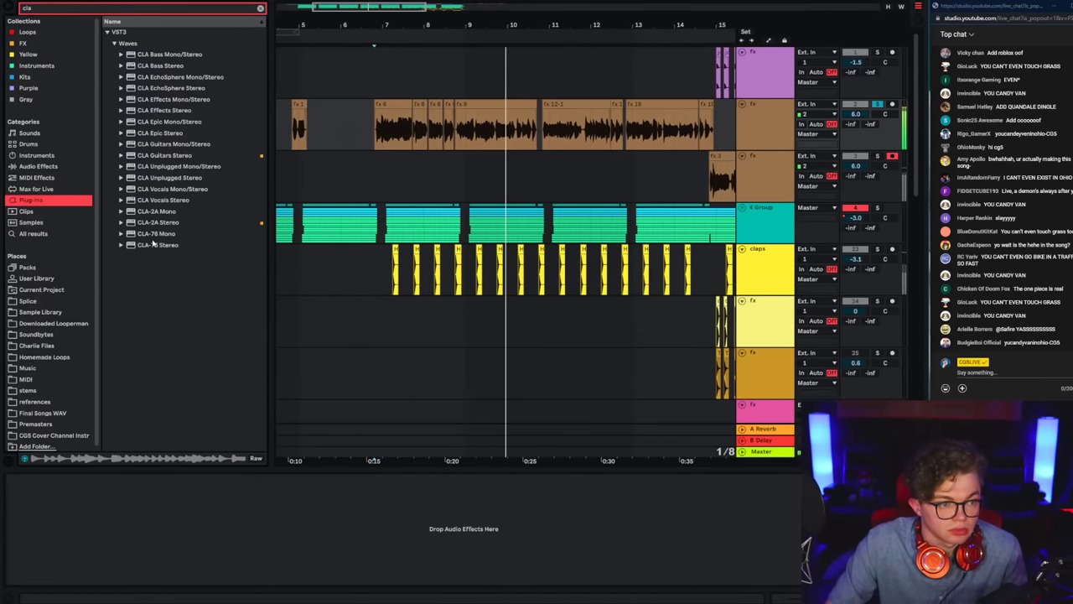
click(171, 202)
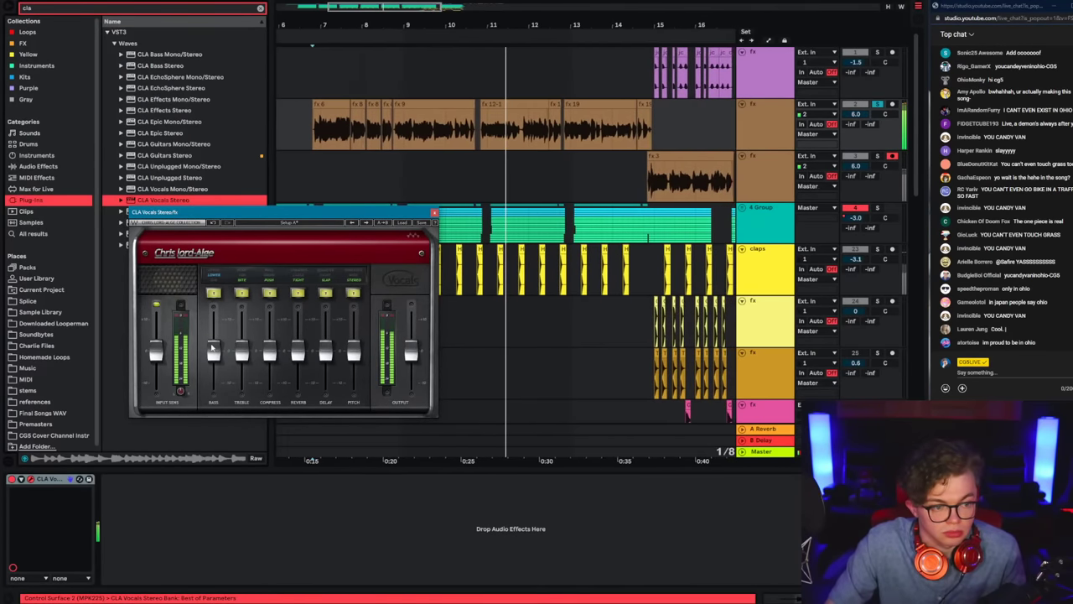
Step: Raise the treble slightly in CLA Vocals, switch off its reverb and delay, and close the plug-in window
drag(211, 347, 242, 337)
click(242, 293)
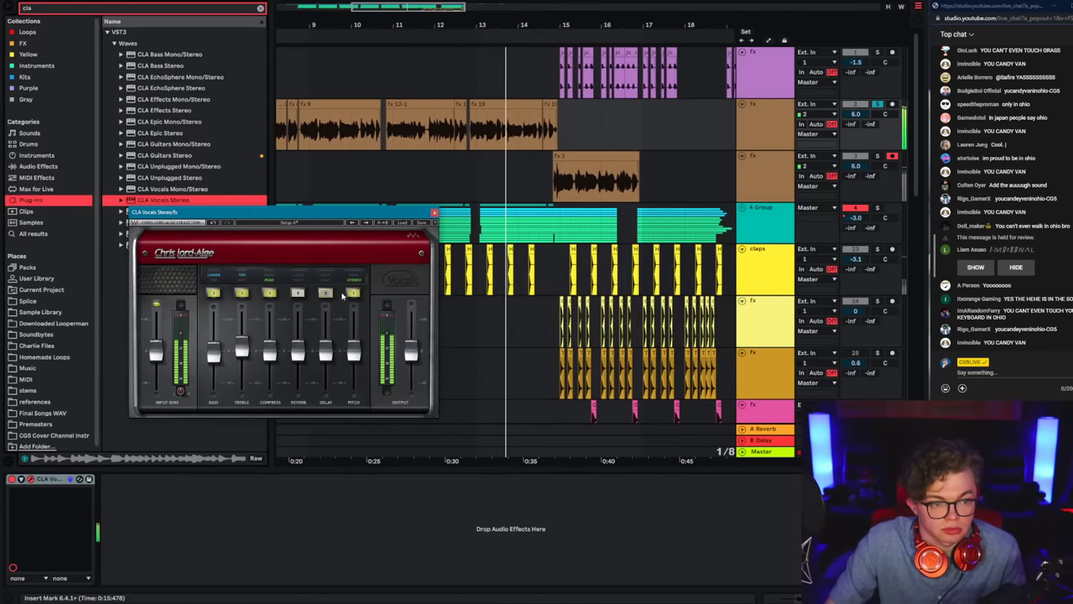
click(434, 212)
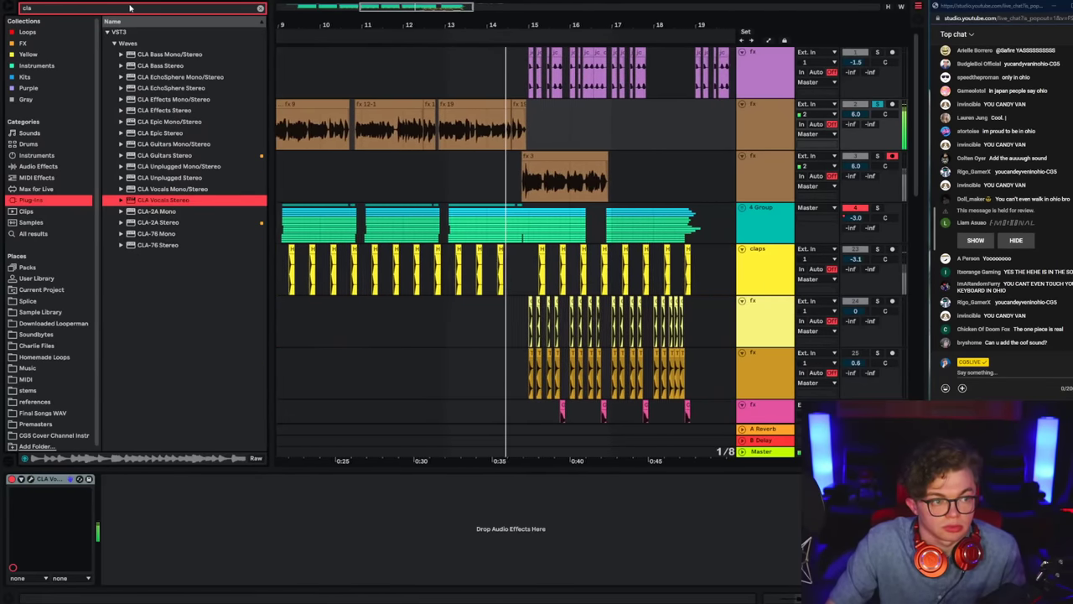
Step: Clear the browser search, remove CLA Vocals Stereo from the upper vocal track, and restart playback from 6.4.1
click(79, 9)
key(BackSpace)
key(BackSpace)
key(BackSpace)
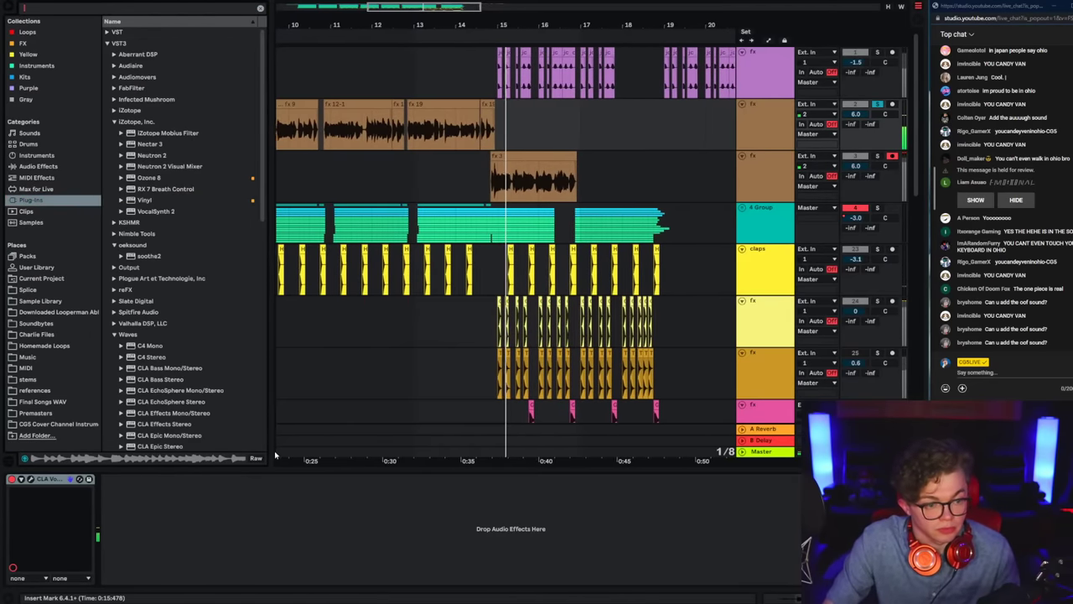
click(49, 479)
key(Delete)
key(space)
key(space)
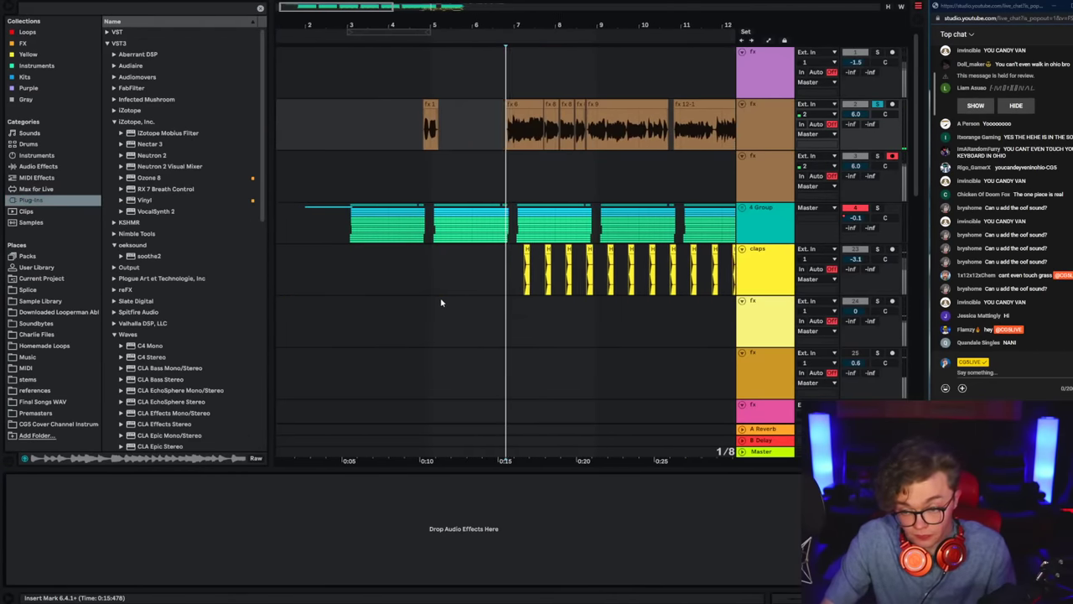
Step: Load the cl1b vocal rack.adg preset onto the upper vocal track and switch off its ValhallaVintageVerb reverb
click(38, 267)
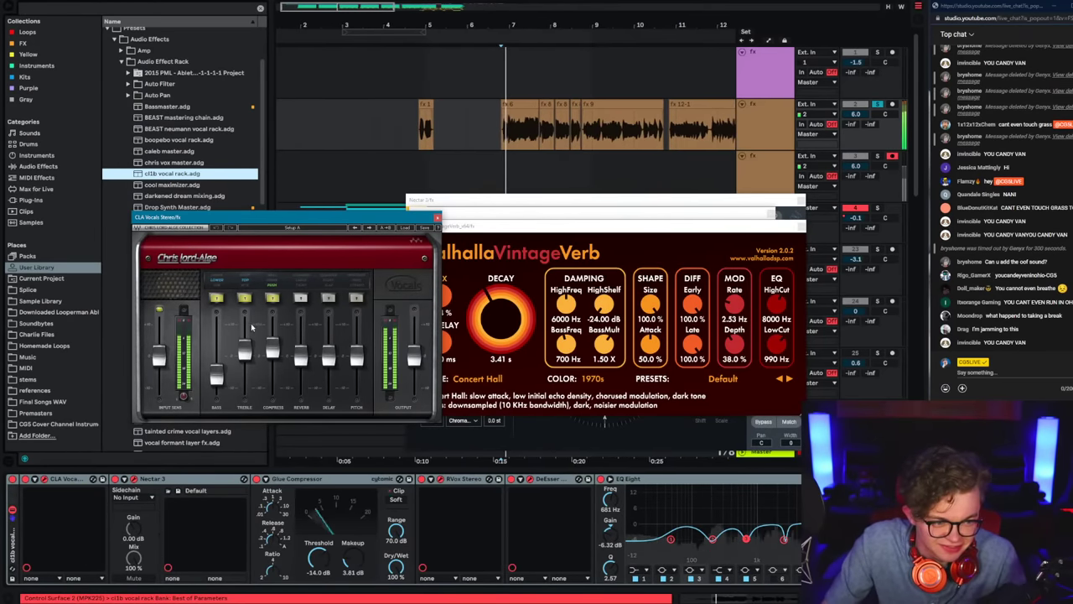
click(800, 227)
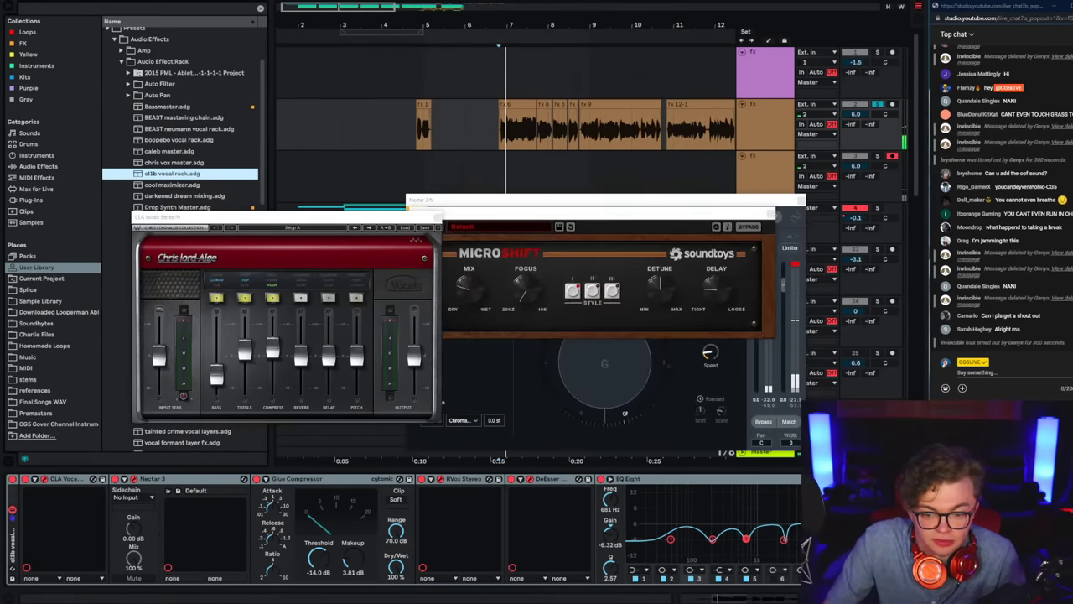
scroll(780, 503, right, 3)
click(762, 479)
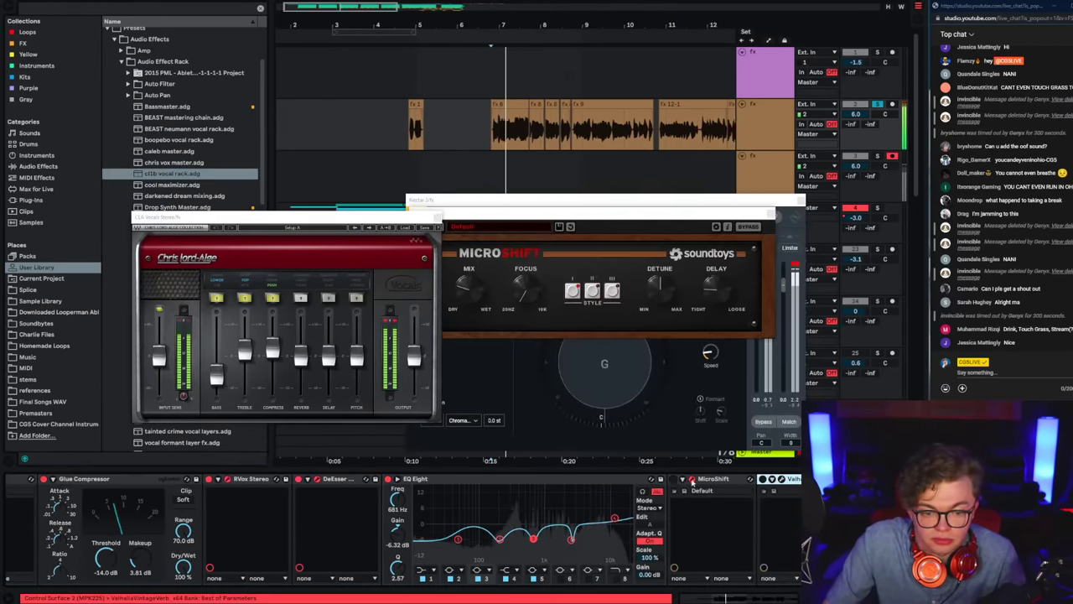
Step: Lower the upper vocal track's volume to 2.9 and close the MicroShift, Nectar 3, CLA Vocals and RVox windows
drag(855, 115, 855, 125)
click(771, 214)
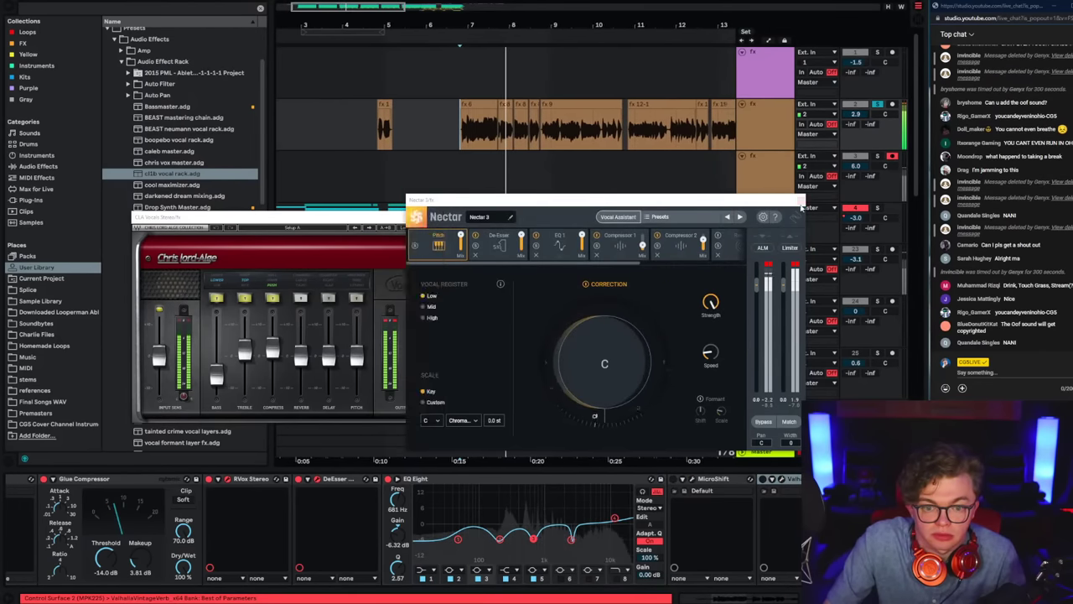
click(801, 200)
click(434, 226)
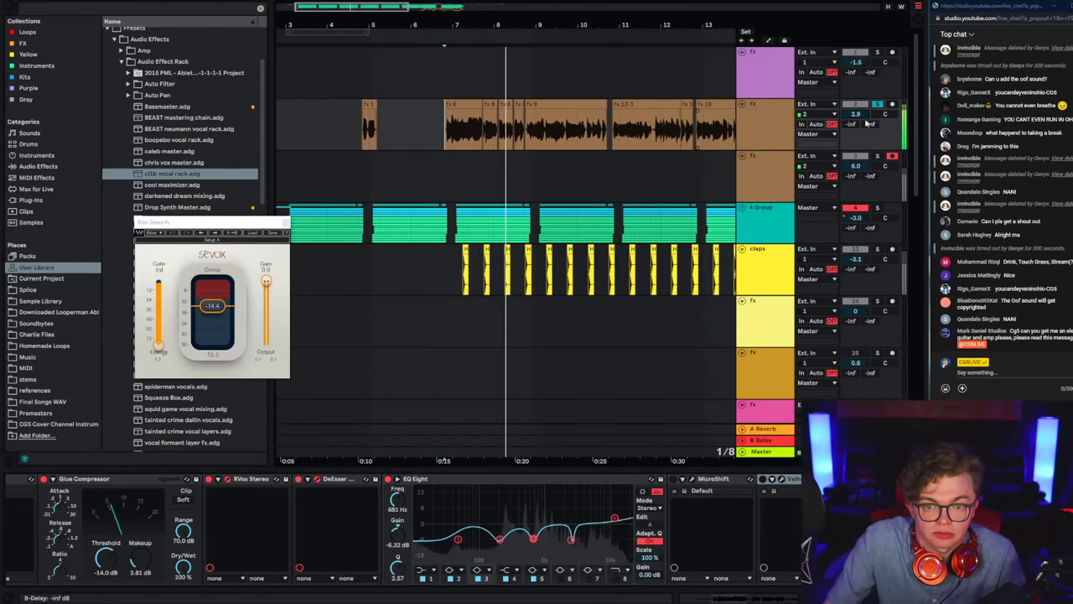
click(286, 223)
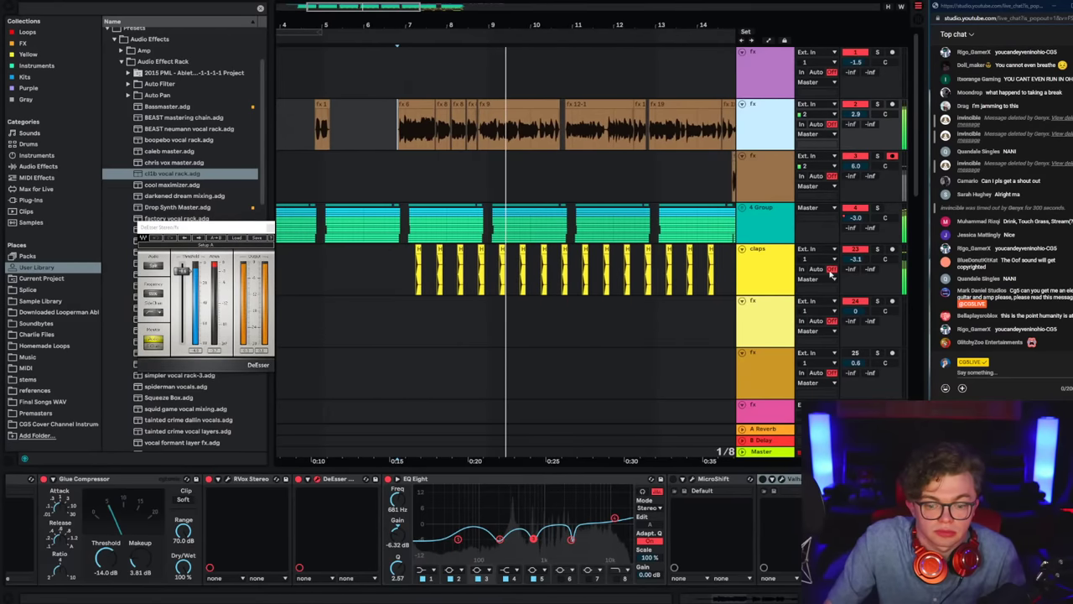
Step: Set the upper vocal track's volume to 1.4 and its monitoring to Auto, and close the DeEsser window
click(865, 125)
click(816, 124)
click(269, 227)
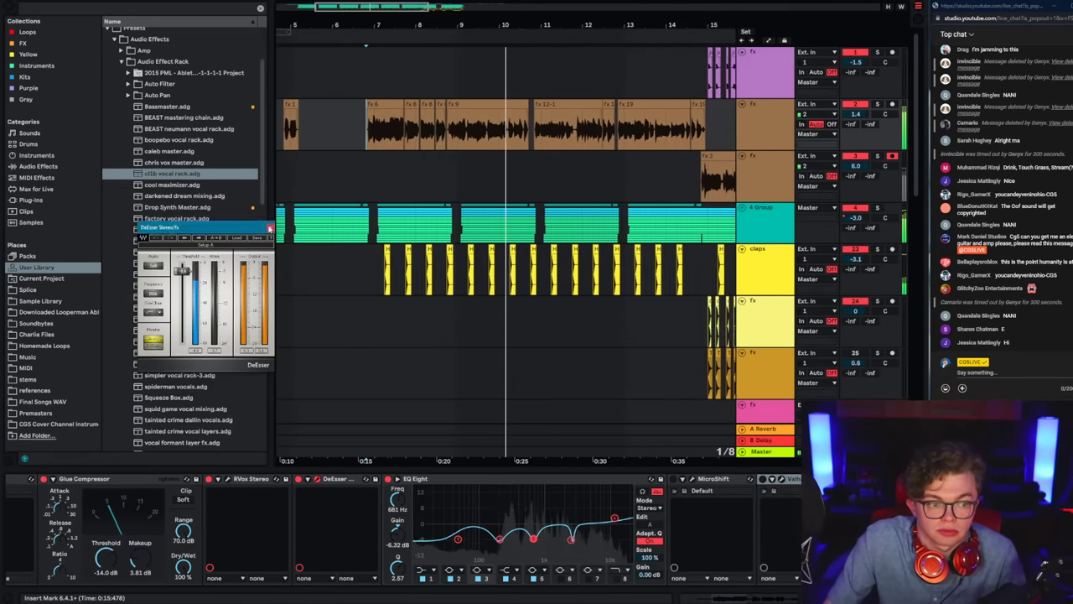
Step: Set the high band of the vocal rack's EQ Eight to -0.12 dB at 11.9 kHz
scroll(503, 533, left, 3)
scroll(503, 532, right, 3)
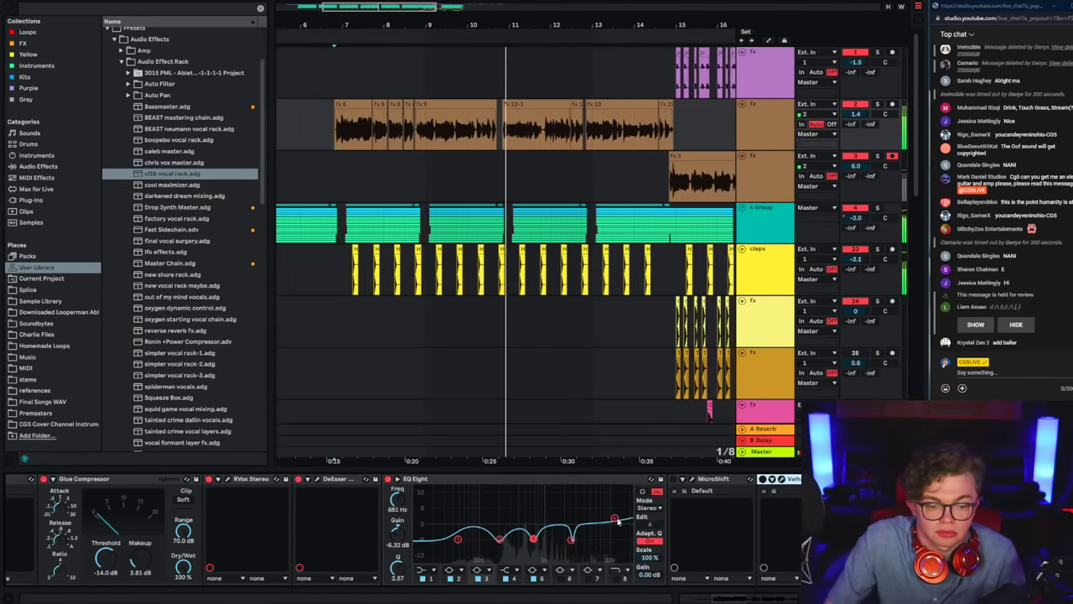
drag(615, 518, 612, 524)
Step: Raise the bass fader slightly in the upper vocal rack's CLA Vocals plugin and close its window
scroll(612, 526, left, 3)
click(461, 479)
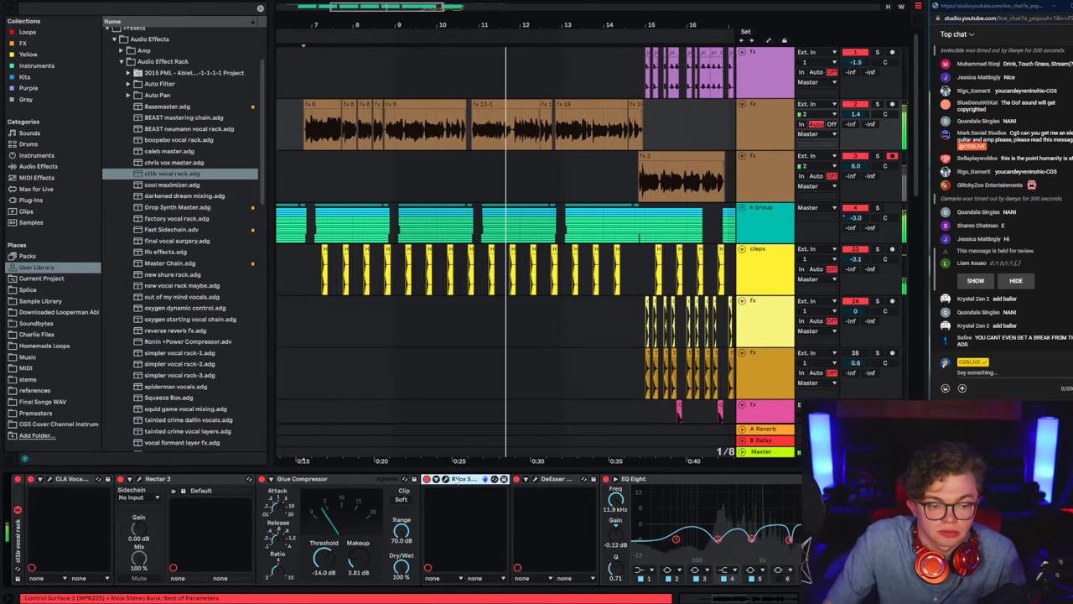
click(51, 479)
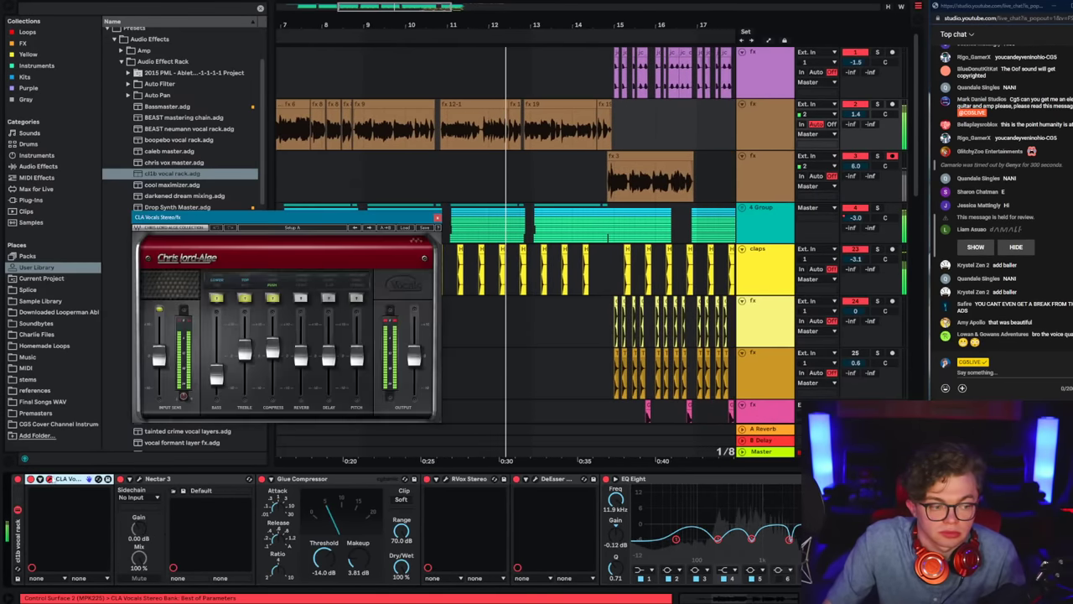
mouse_move(218, 378)
mouse_down()
mouse_move(221, 355)
mouse_move(222, 376)
mouse_up()
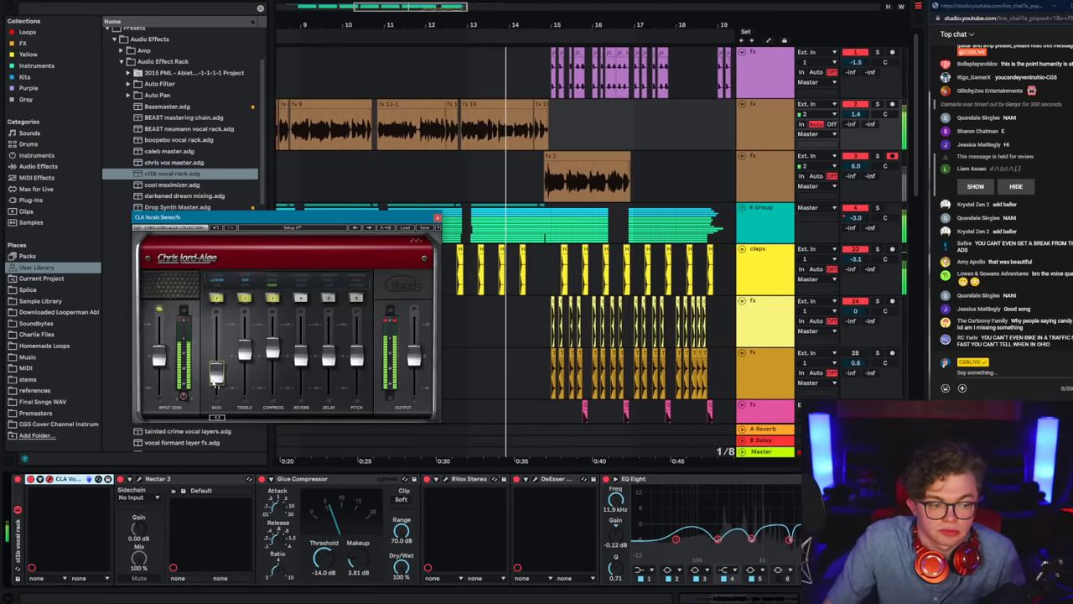
click(437, 217)
Step: Replace the lower vocal track's effects with a copy of the upper vocal track's rack and set its volume to 1.4
click(476, 154)
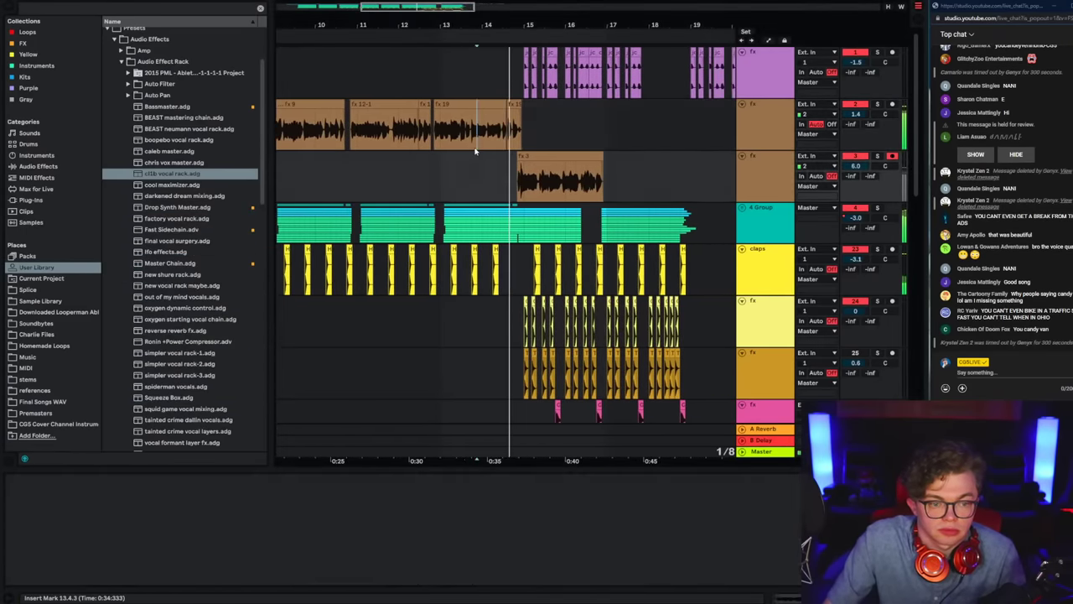
click(476, 138)
click(17, 534)
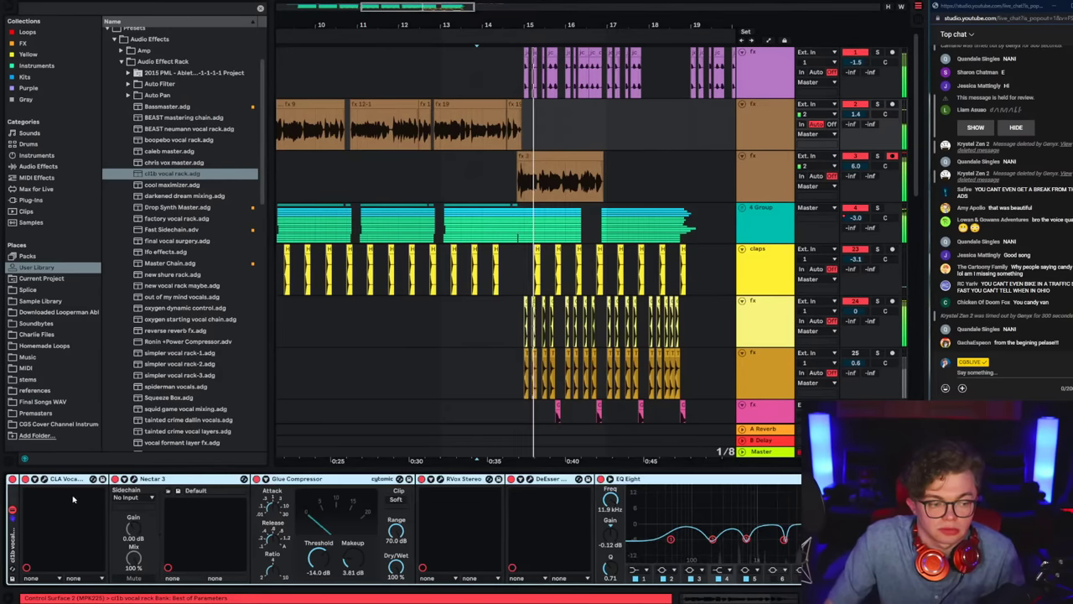
click(766, 175)
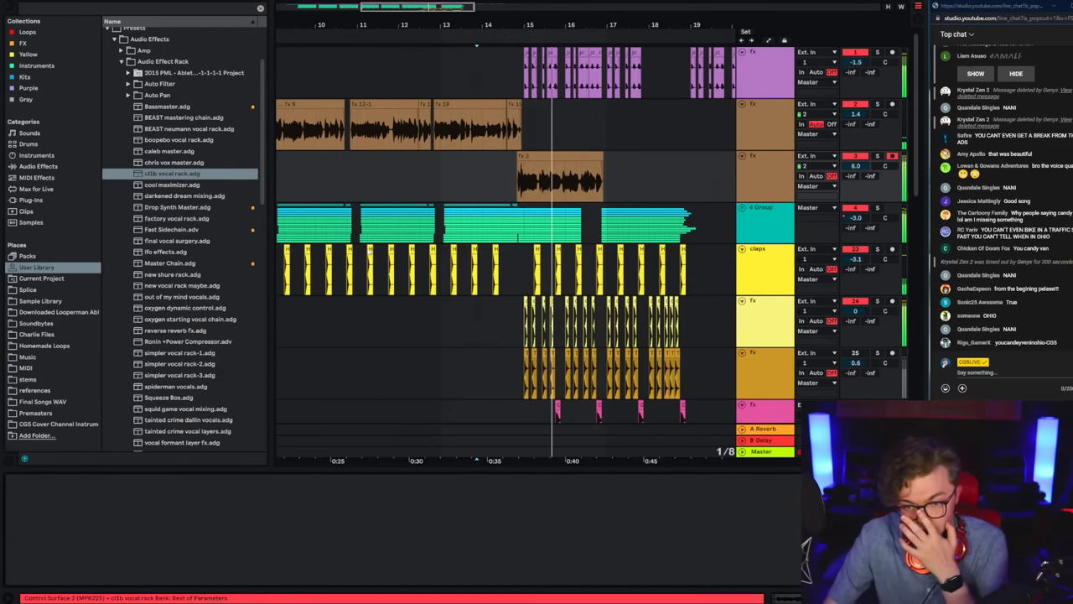
key(ctrl+z)
key(space)
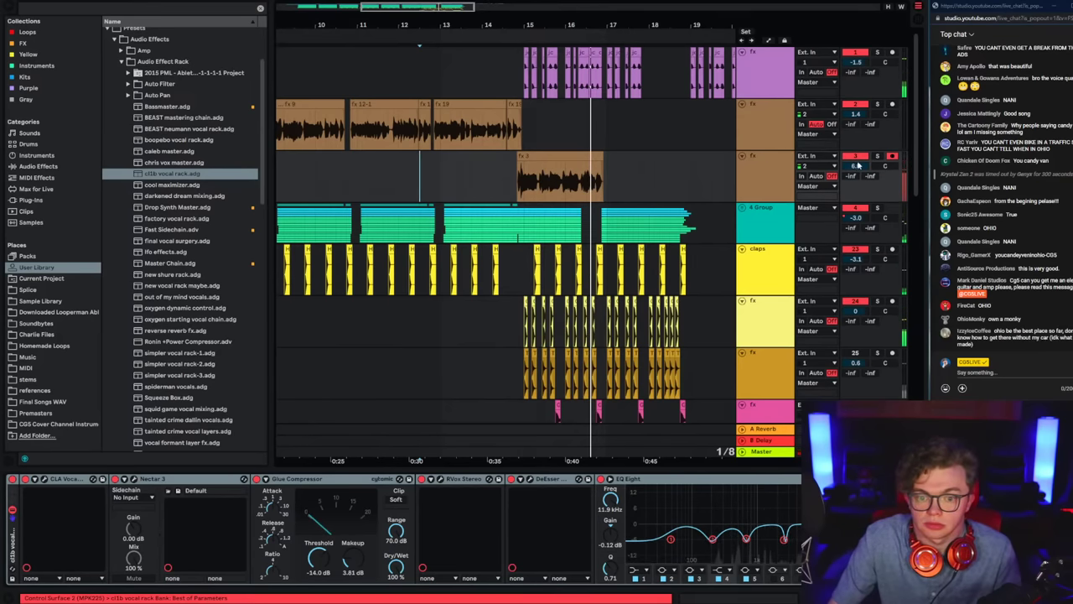
drag(855, 165, 855, 165)
key(space)
Step: Set the arrangement's fixed grid to 1 Bar and play the song from bar 2
drag(369, 31, 602, 31)
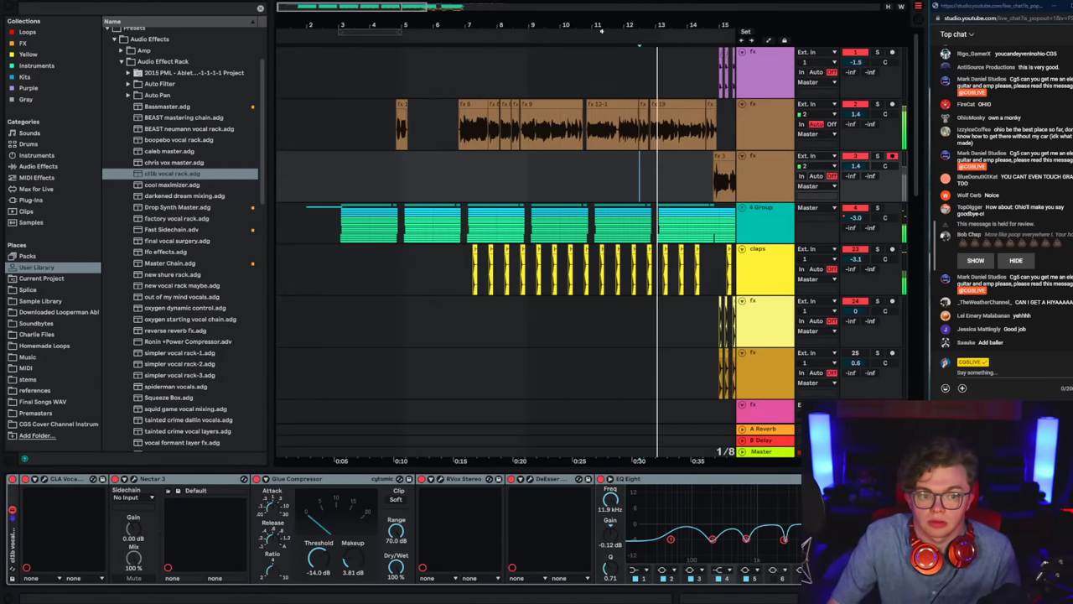
click(365, 186)
right_click(340, 194)
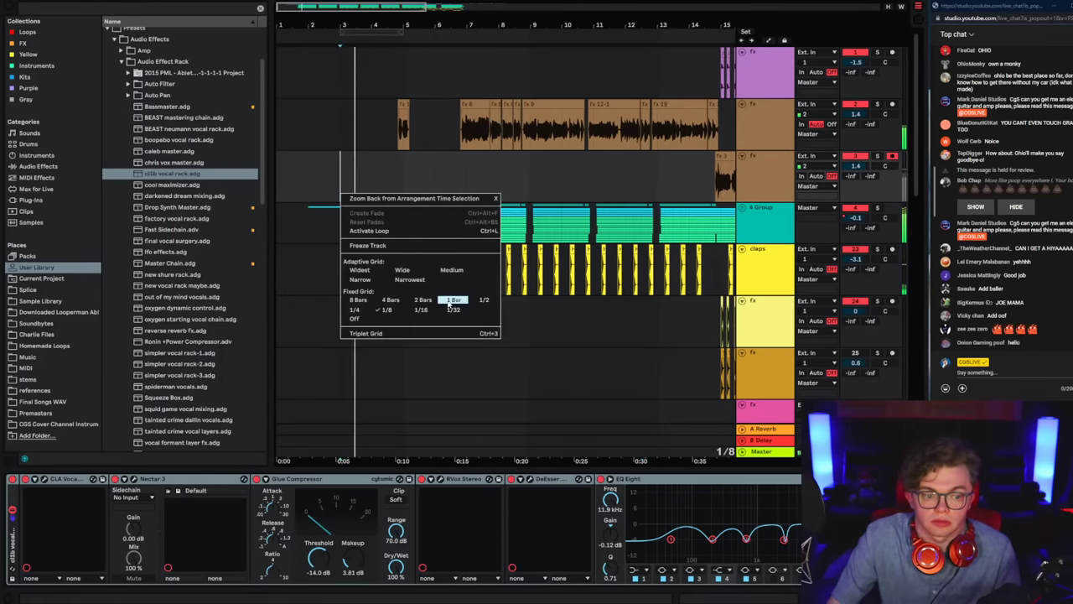
click(308, 180)
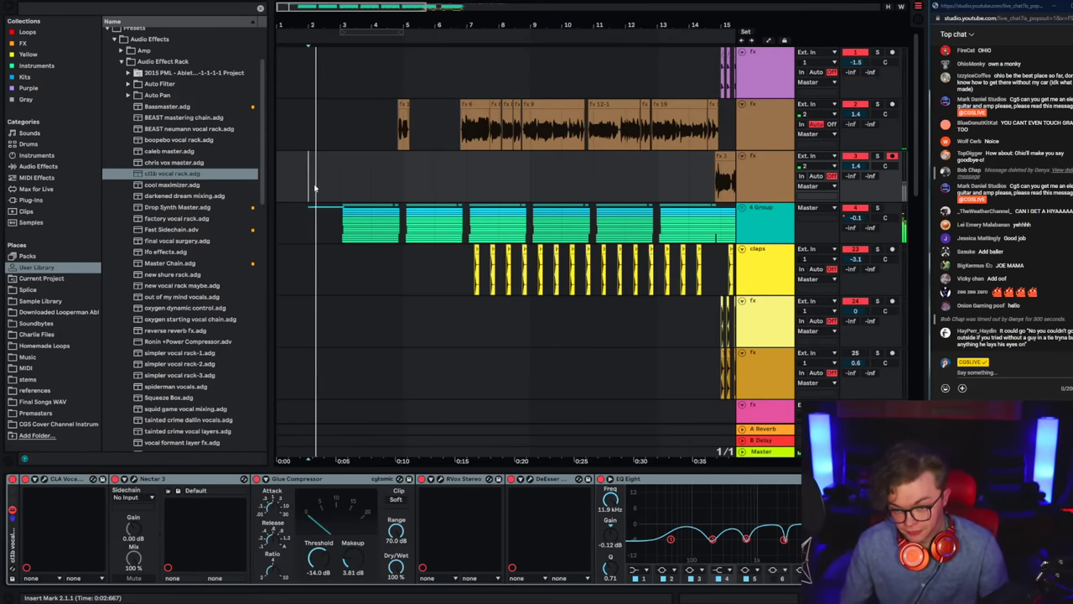
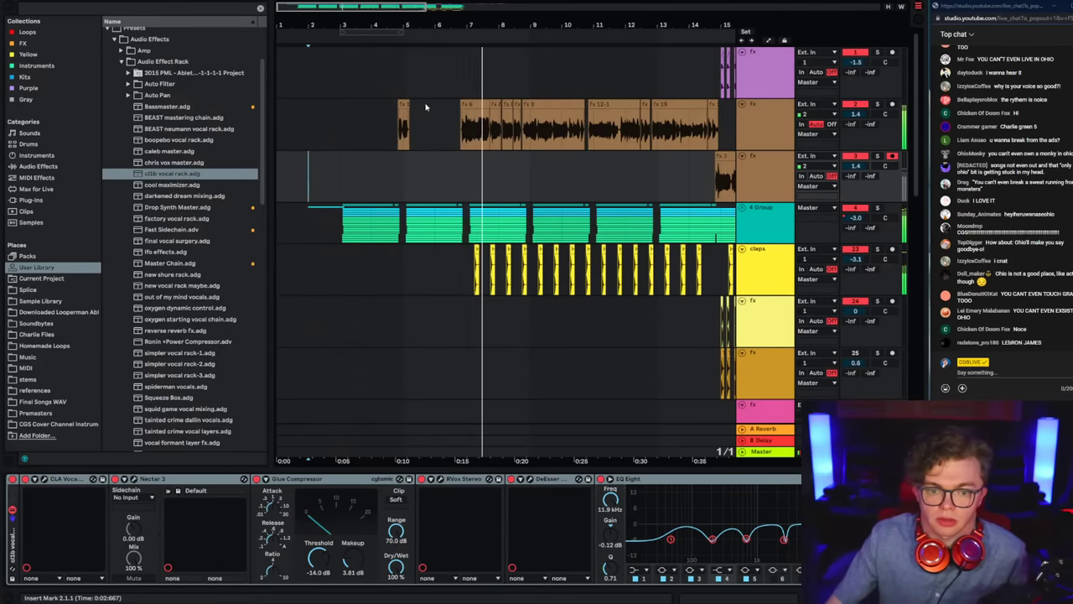
Step: Set the threshold of the upper vocal rack's DeEsser to -11.8 dB and close its window
click(45, 479)
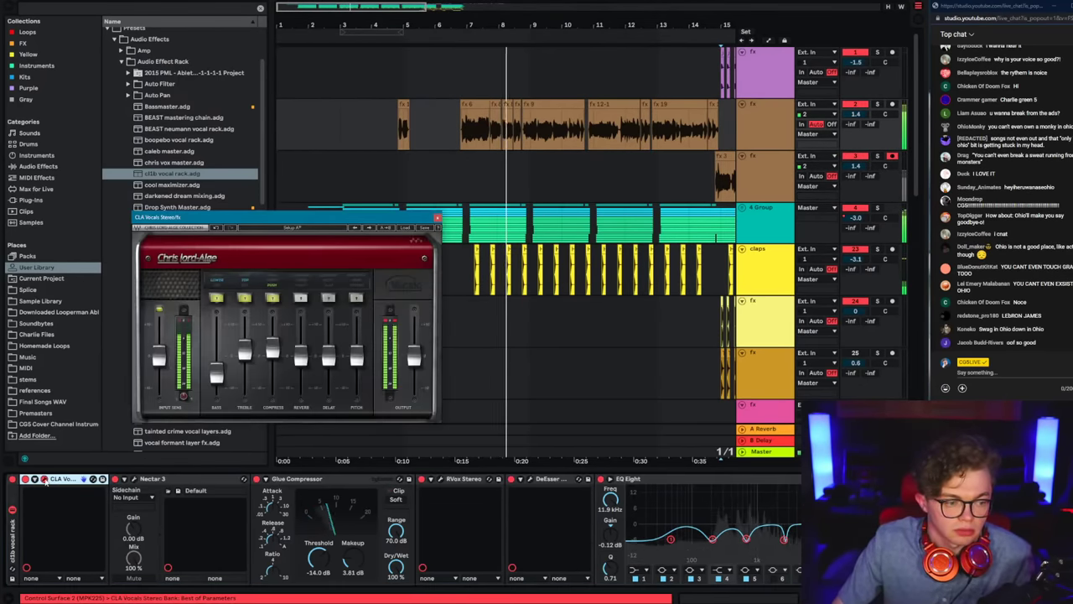
click(437, 218)
click(162, 479)
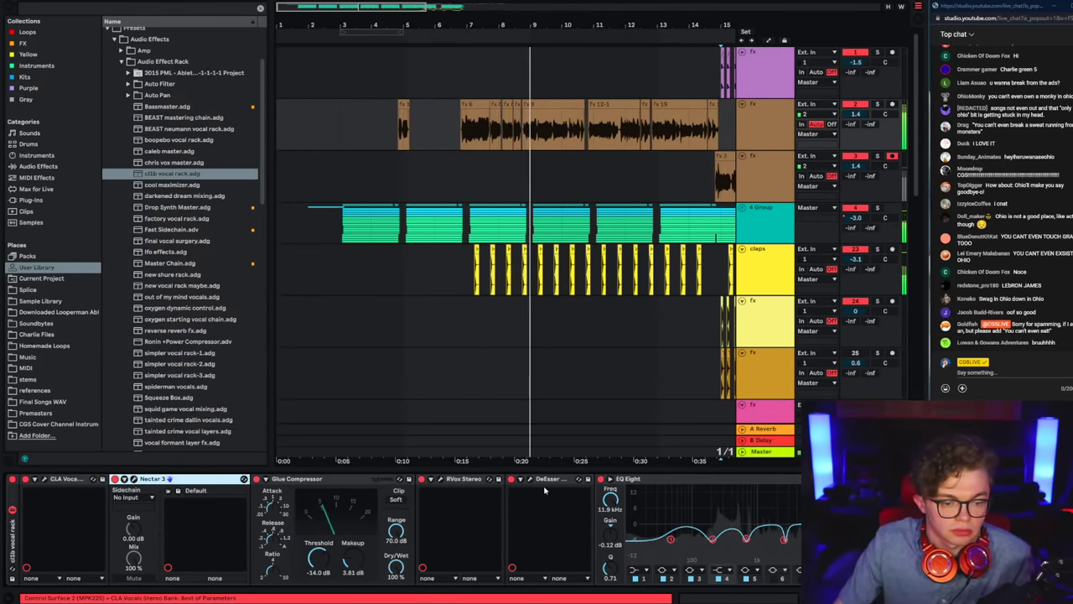
click(520, 479)
click(530, 479)
drag(186, 273, 186, 277)
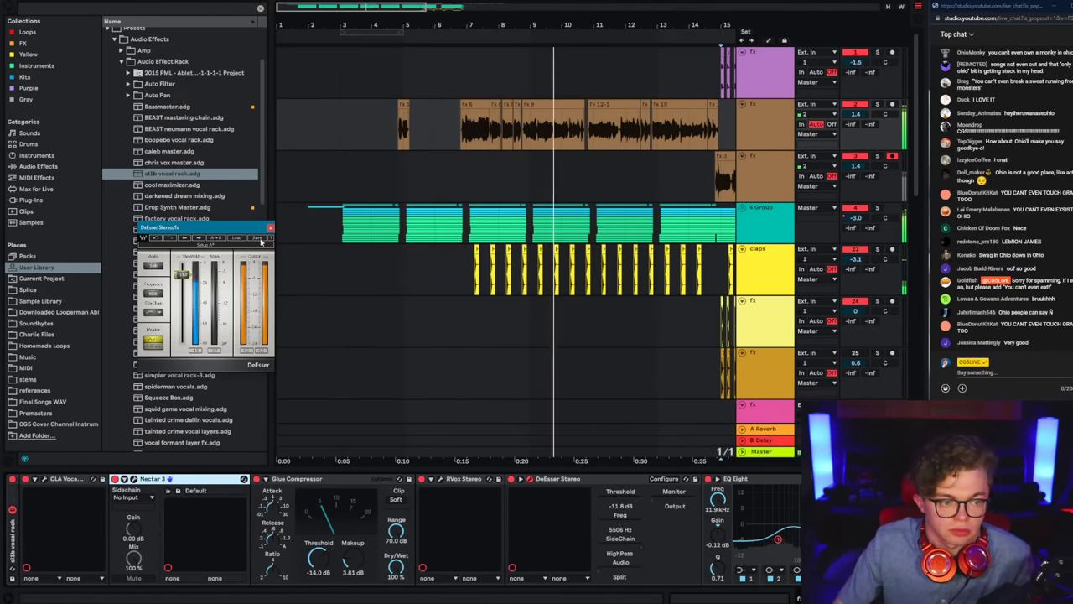
click(270, 227)
Step: Set Nectar 3's pitch correction scale to C Major with a speed of 34.40 ms and close its window
click(134, 480)
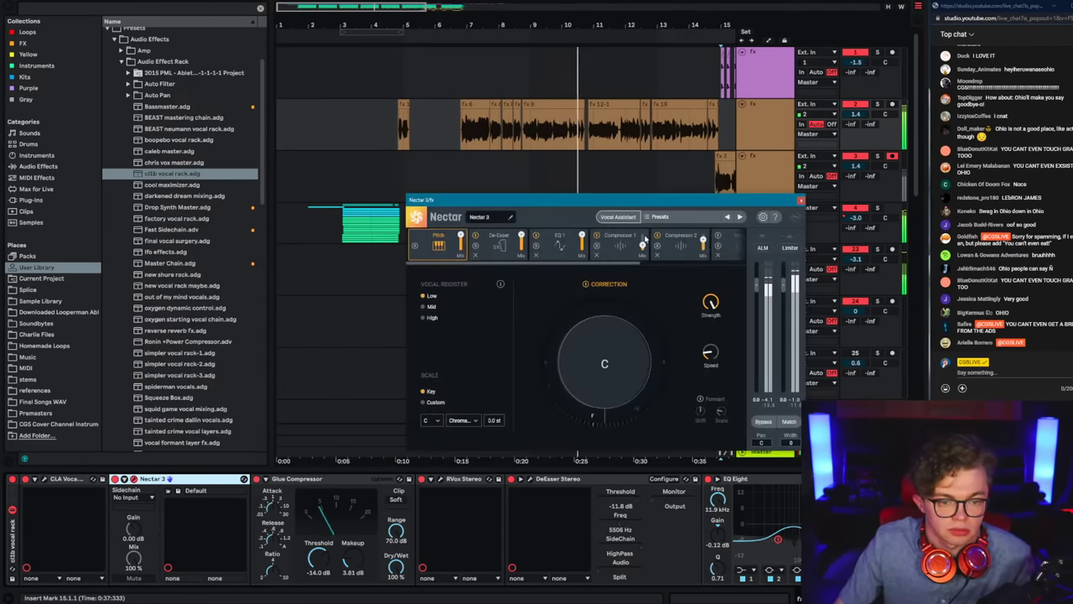
click(462, 420)
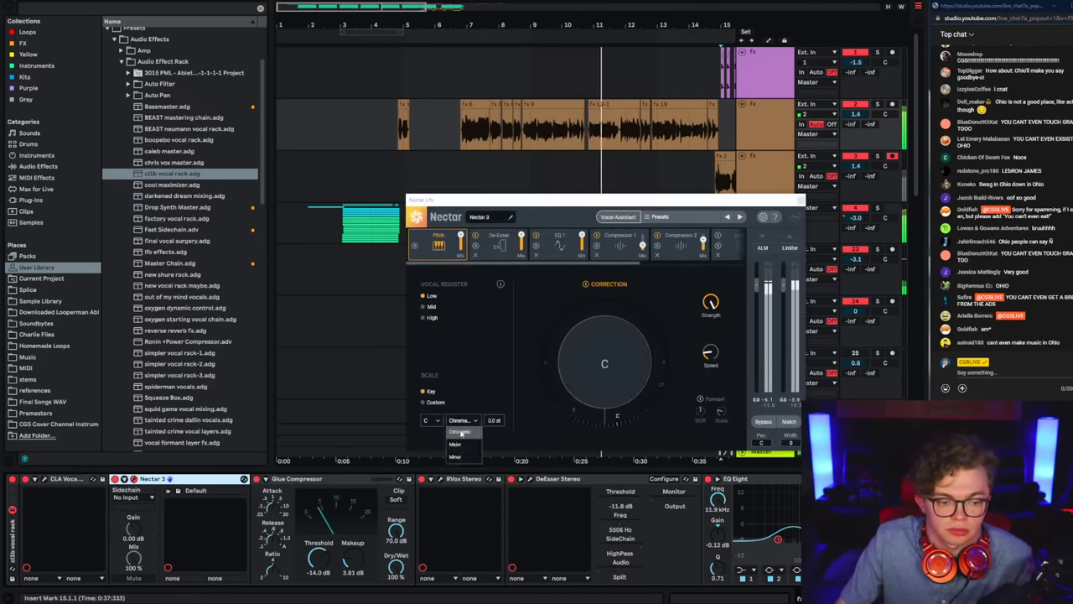
click(462, 432)
drag(712, 359, 712, 360)
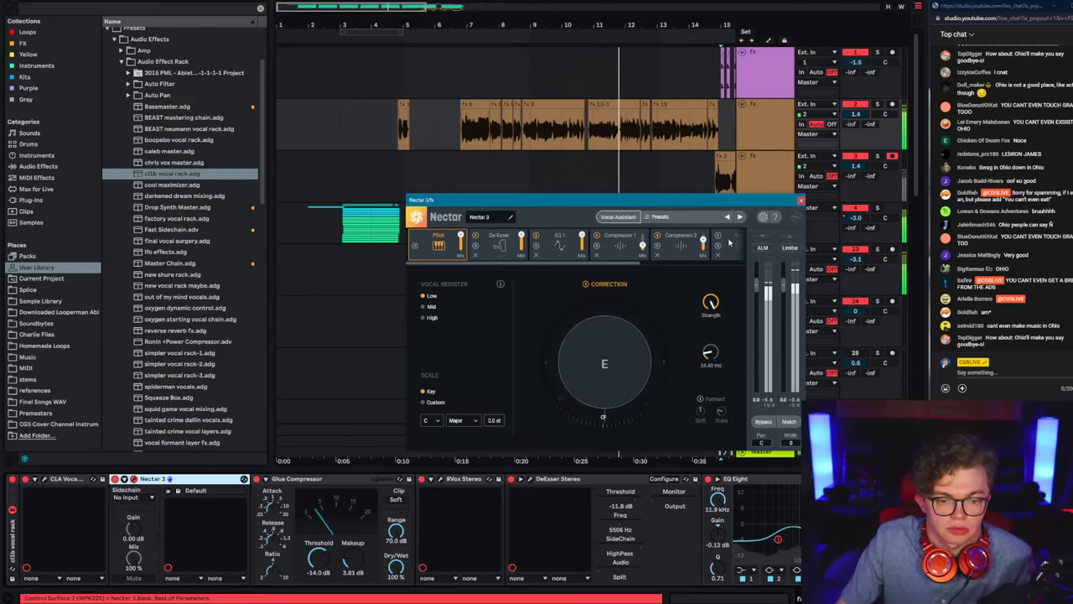
click(800, 200)
Step: Replace the lower vocal track's rack with a copy of the updated upper vocal rack
click(12, 557)
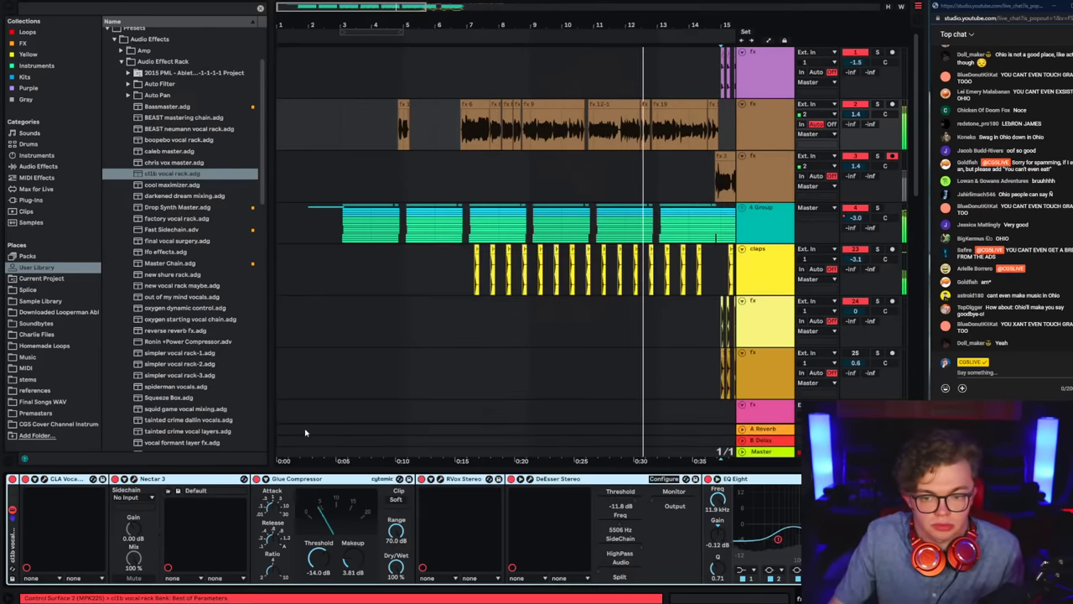
click(745, 156)
key(Delete)
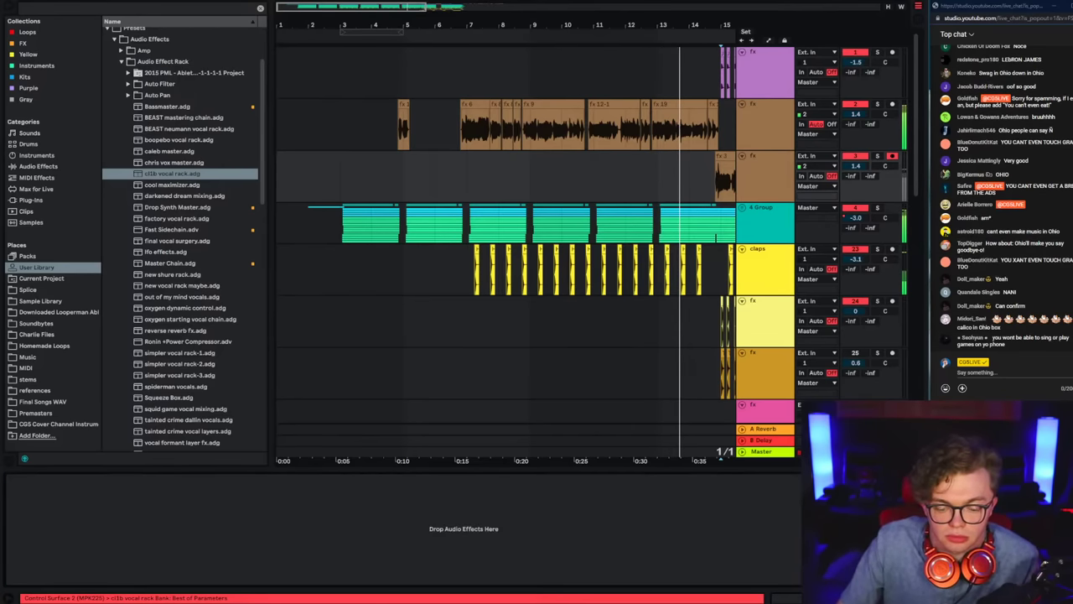
key(ctrl+z)
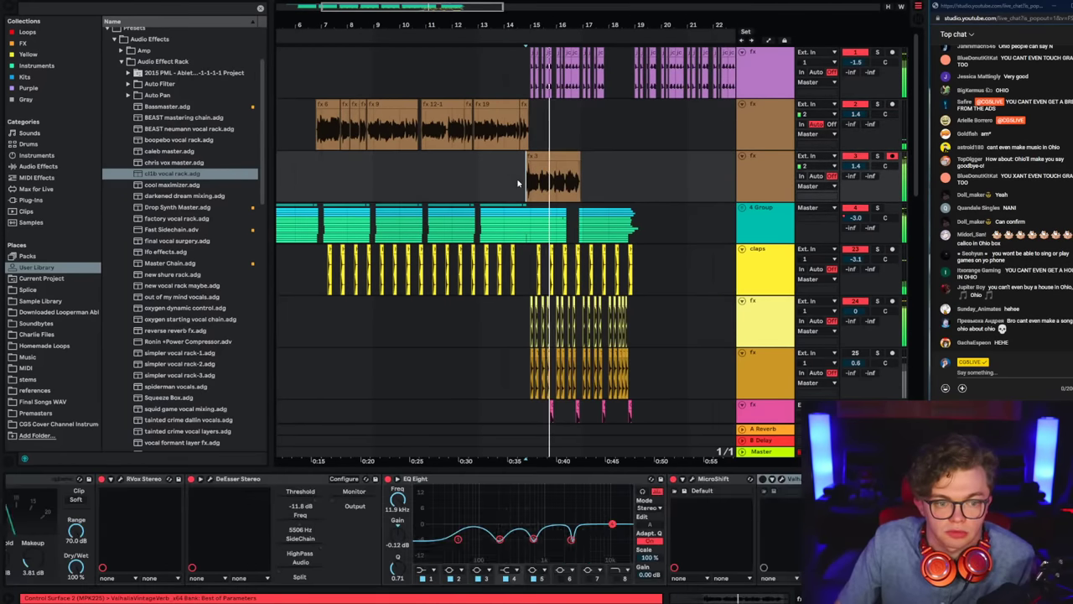
Step: Clear the browser search, hide the browser and play the arrangement from bar 6
key(ctrl+alt+b)
click(11, 23)
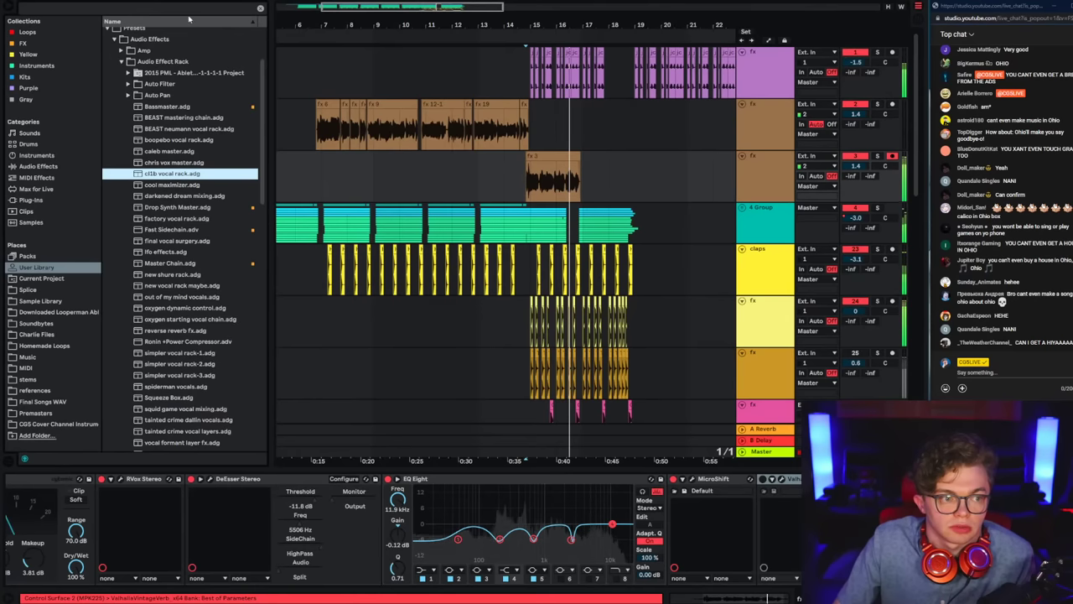
click(426, 168)
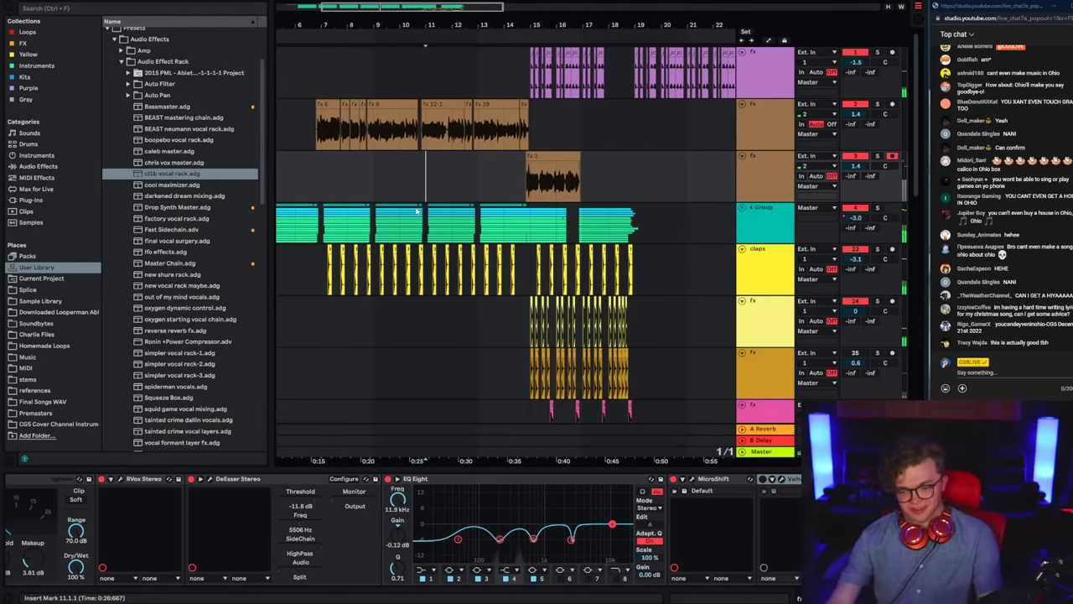
scroll(450, 205, down, 1)
scroll(450, 204, down, 1)
key(space)
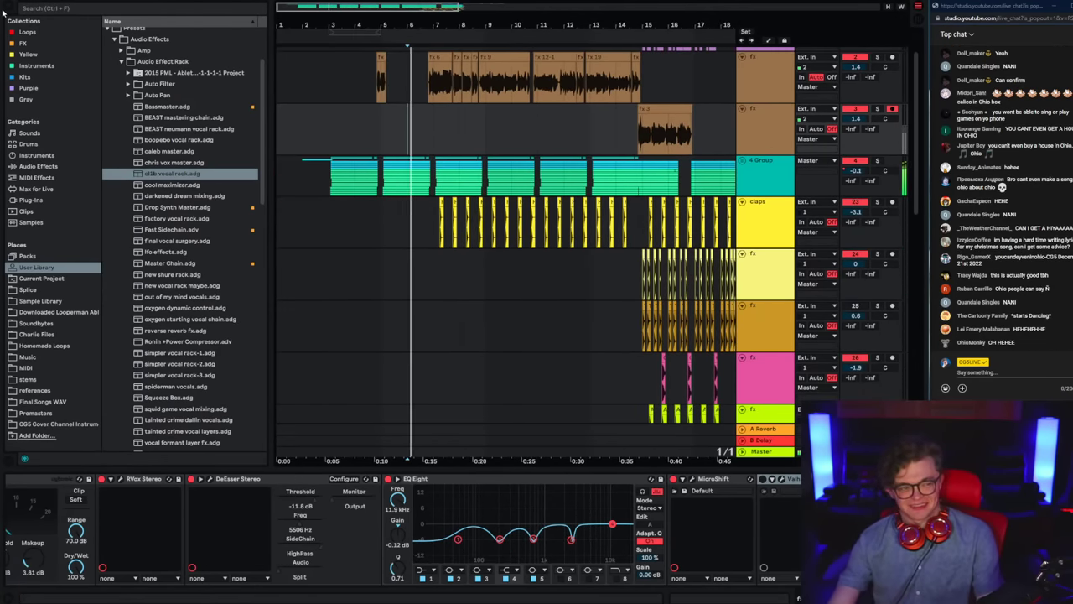
click(12, 9)
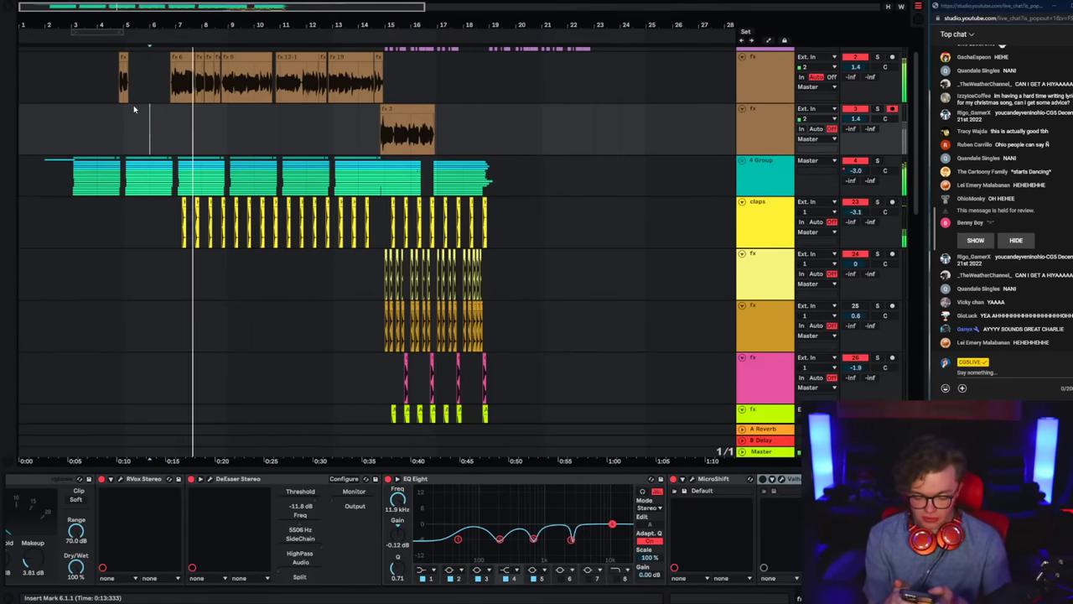
Step: Solo the upper vocal track and play it from the start of the vocal near bar 7
scroll(233, 145, up, 1)
click(184, 133)
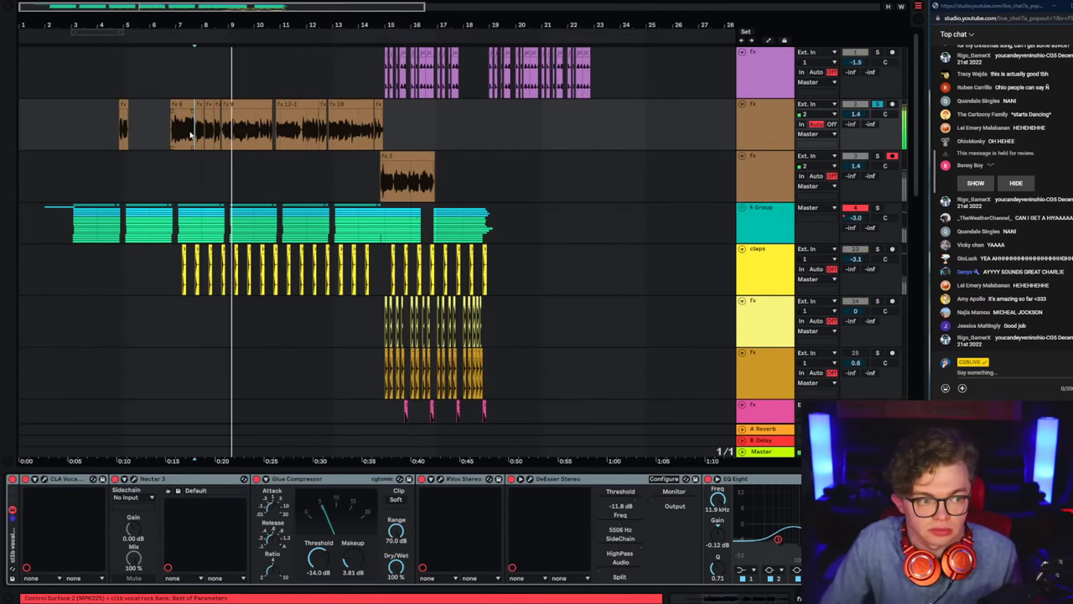
click(176, 135)
key(space)
key(space)
Step: Enable band 6 in the upper vocal's EQ Eight and sweep it with a 15 dB boost around 3.37 kHz
click(598, 582)
scroll(599, 582, right, 3)
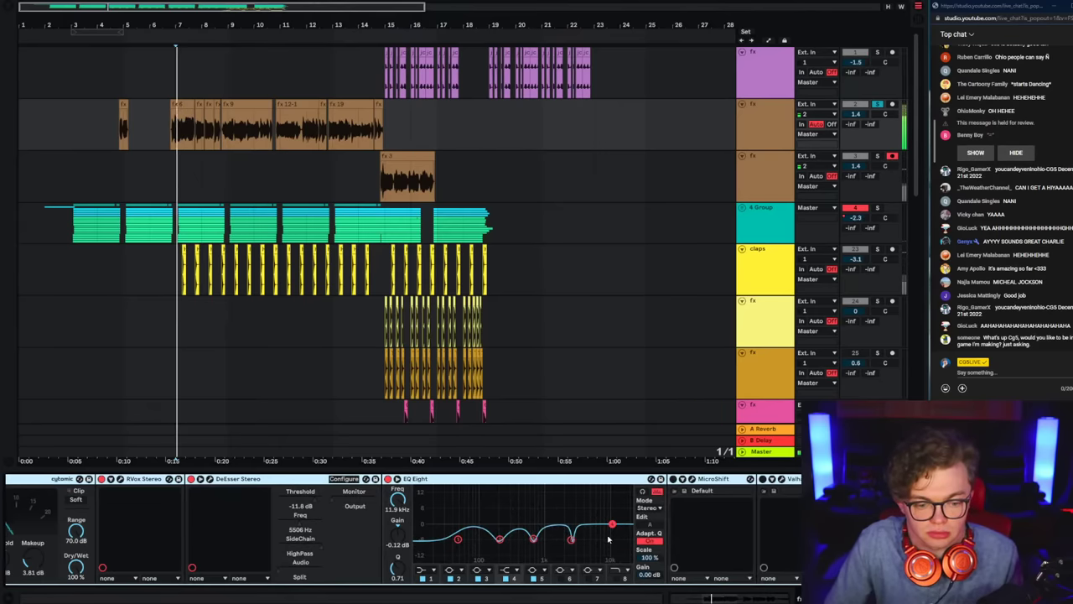
click(563, 580)
click(563, 580)
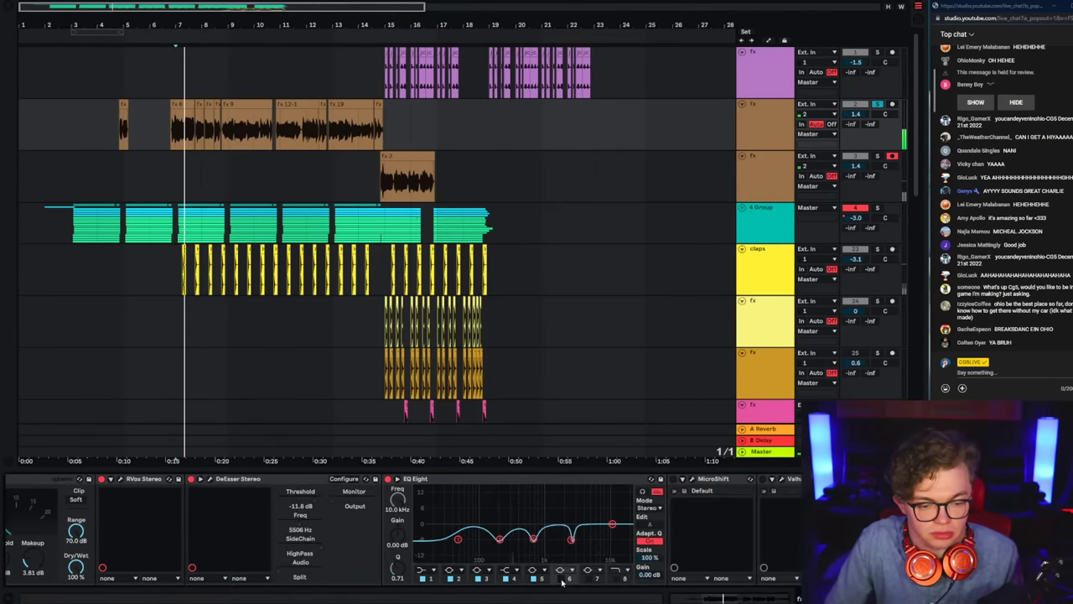
drag(398, 567, 397, 555)
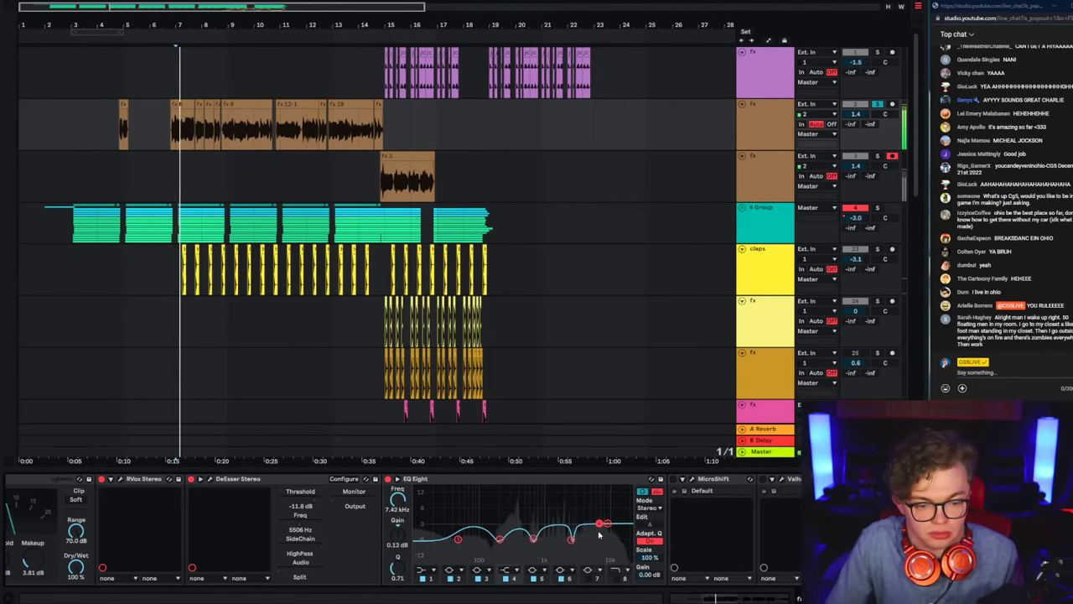
drag(601, 522, 582, 488)
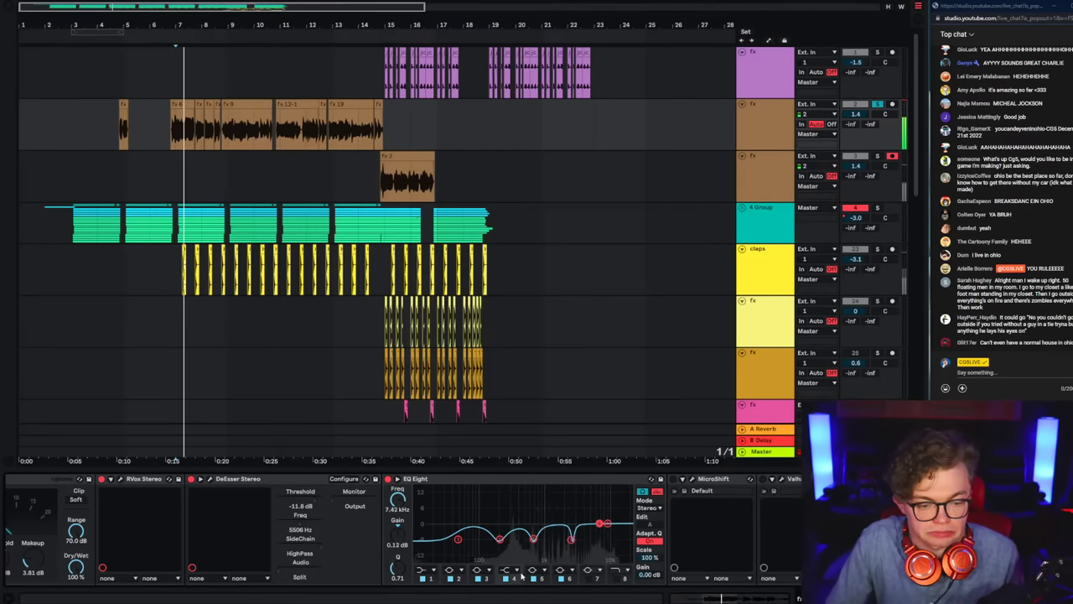
click(508, 553)
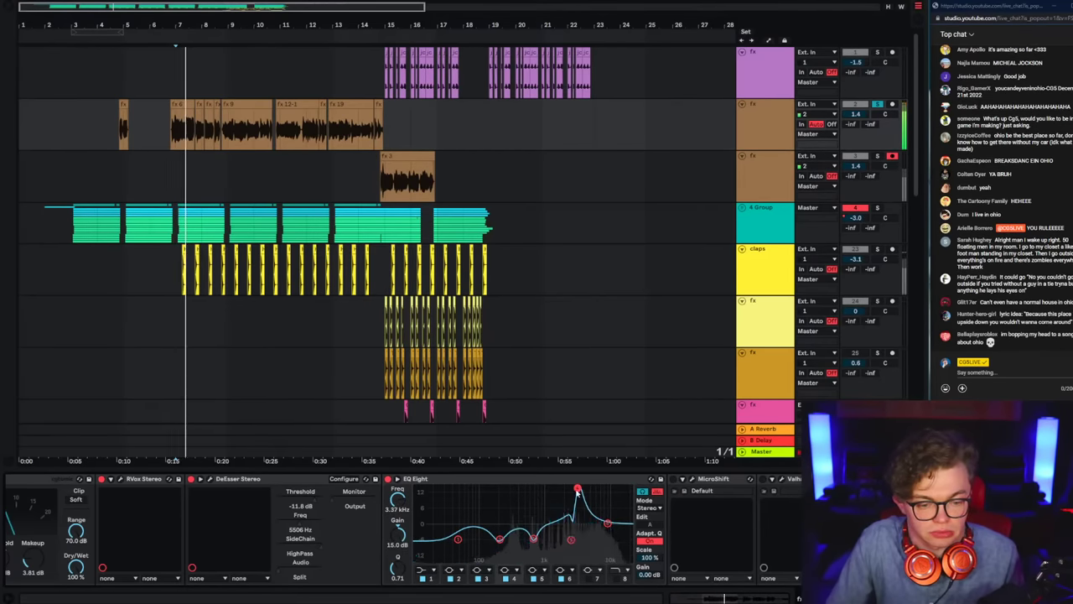
double_click(401, 567)
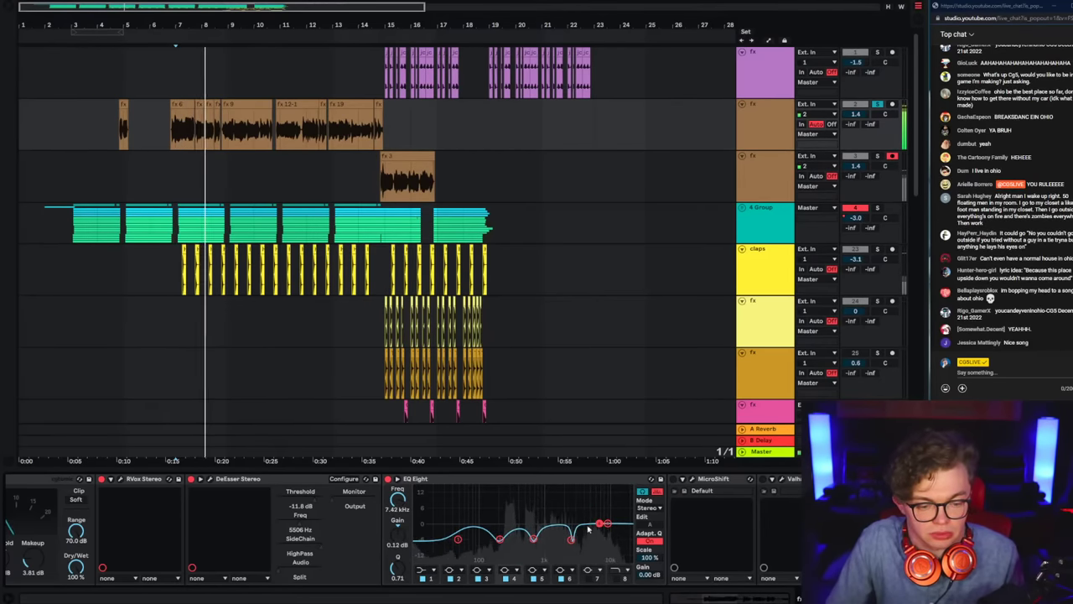
Step: Set EQ Eight's band 6 to -7.07 dB at 2.20 kHz while replaying the soloed vocal
key(space)
key(space)
mouse_move(599, 523)
mouse_down()
mouse_move(587, 485)
mouse_move(565, 487)
mouse_move(564, 532)
mouse_up()
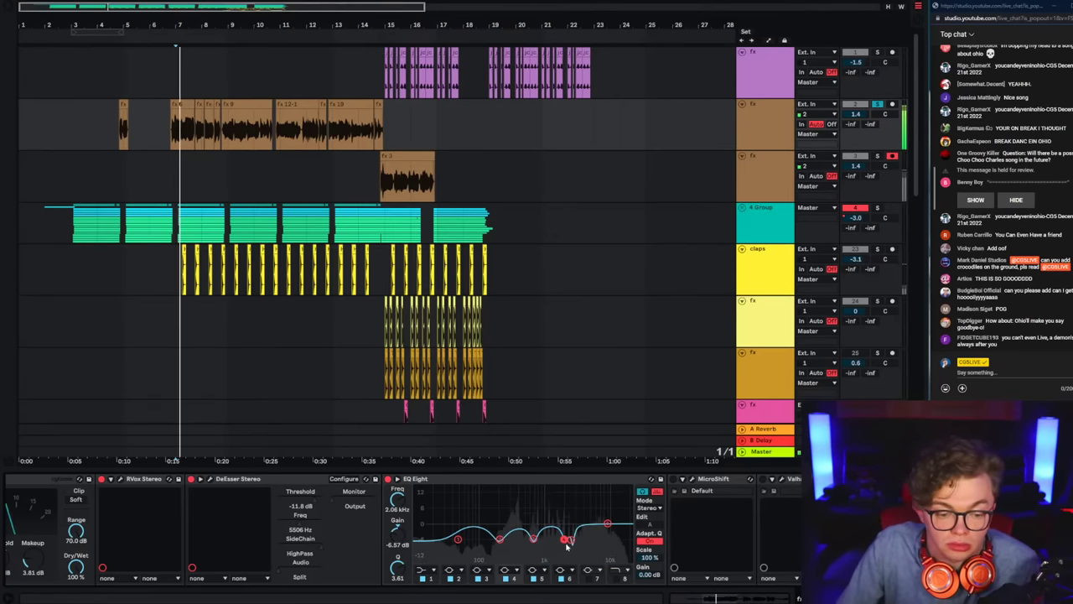
key(space)
key(space)
drag(564, 540, 567, 540)
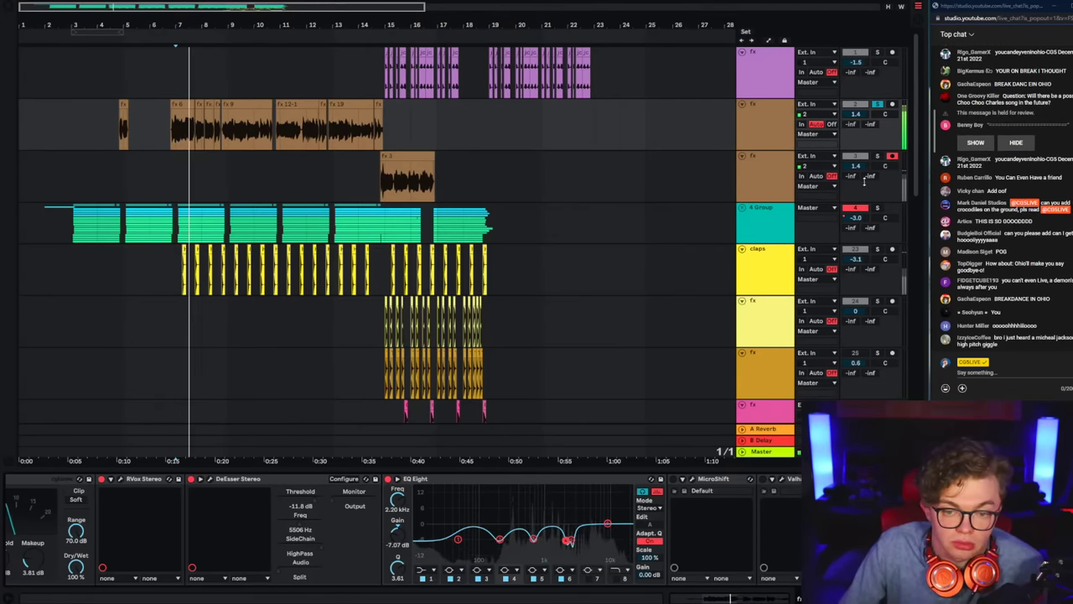
Step: Unsolo the upper vocal track and set EQ Eight's neighbouring high-mid notch to -4.34 dB at 2.61 kHz
click(773, 113)
key(space)
key(space)
click(173, 134)
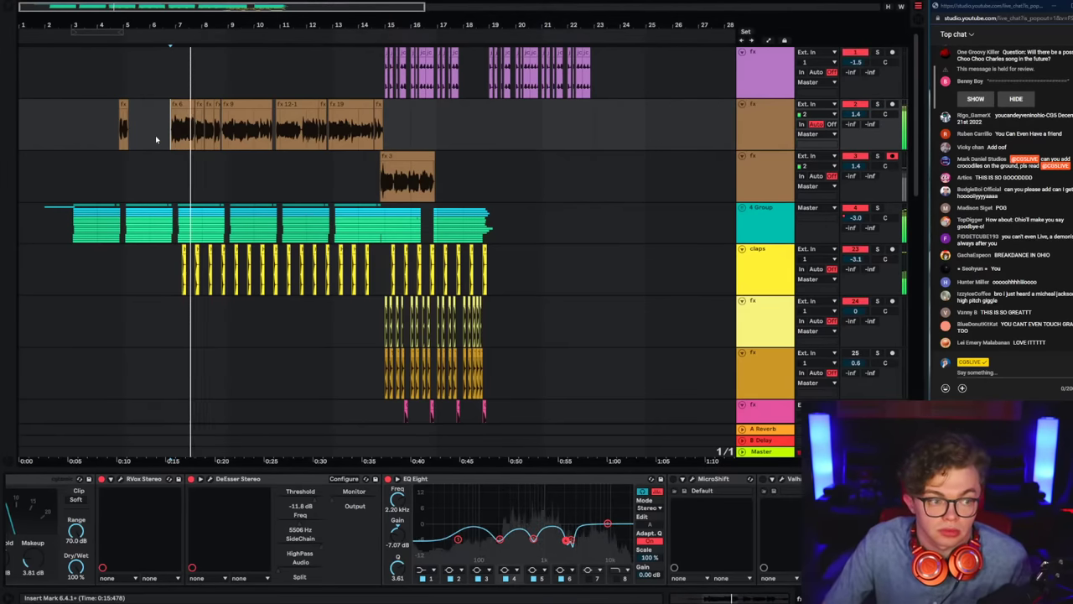
drag(571, 539, 571, 534)
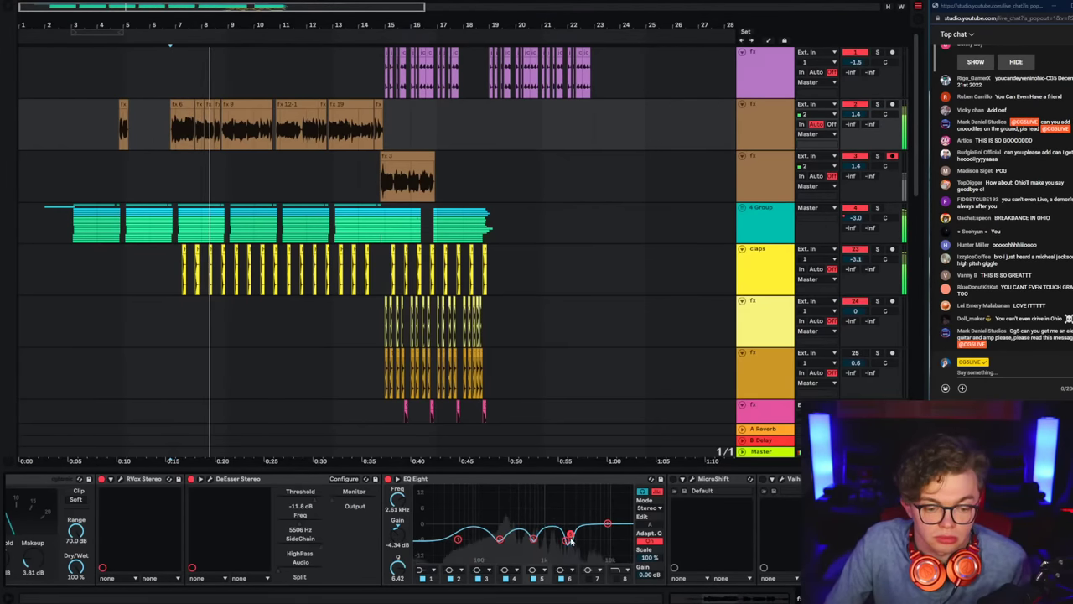
Step: Set the upper vocal EQ Eight's 2.20 kHz cut to -5.33 dB while the song plays
click(566, 539)
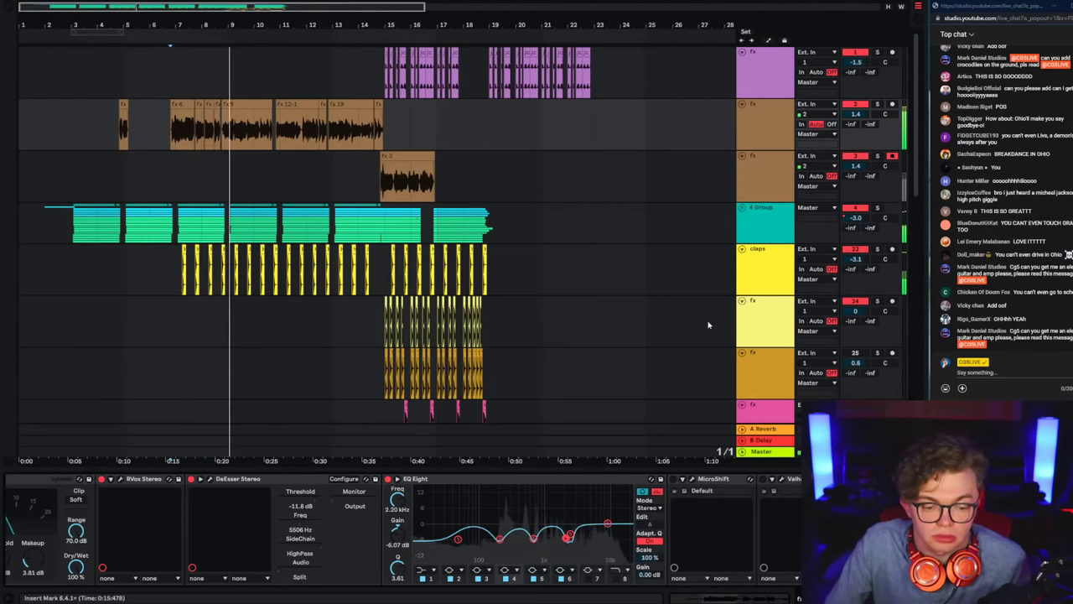
drag(567, 538, 566, 535)
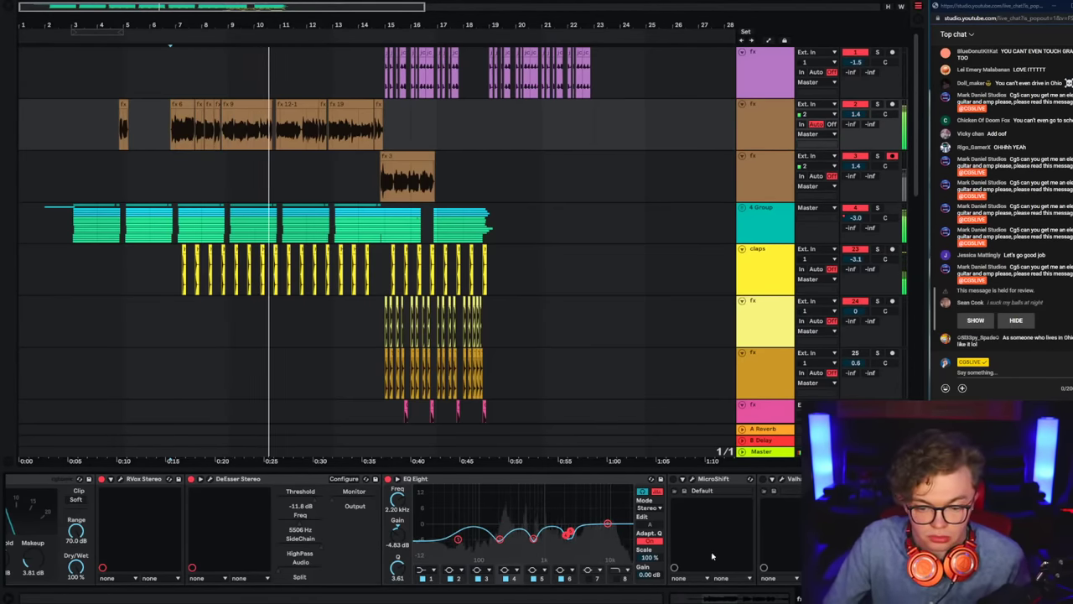
drag(567, 533, 567, 535)
Step: Replace the lower vocal track's effect rack with a copy of the upper vocal track's rack
scroll(567, 534, up, 5)
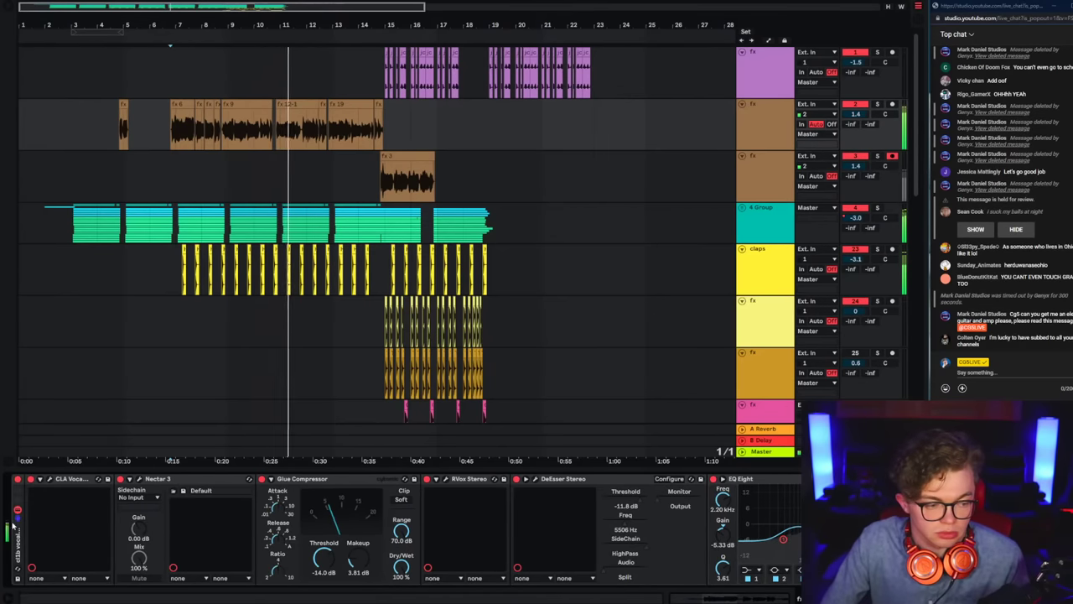
click(765, 164)
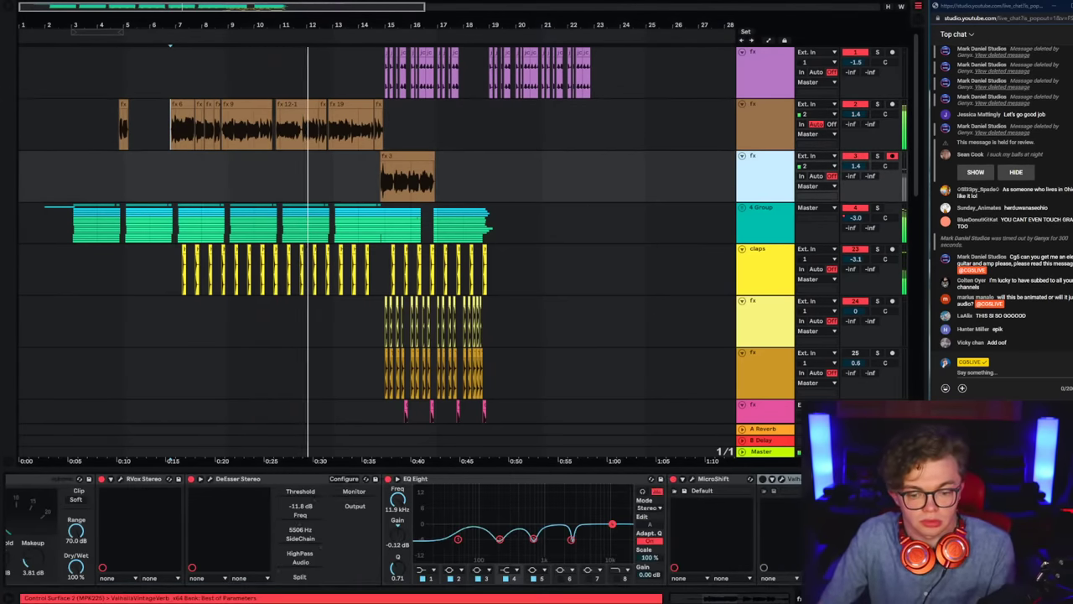
scroll(118, 524, left, 5)
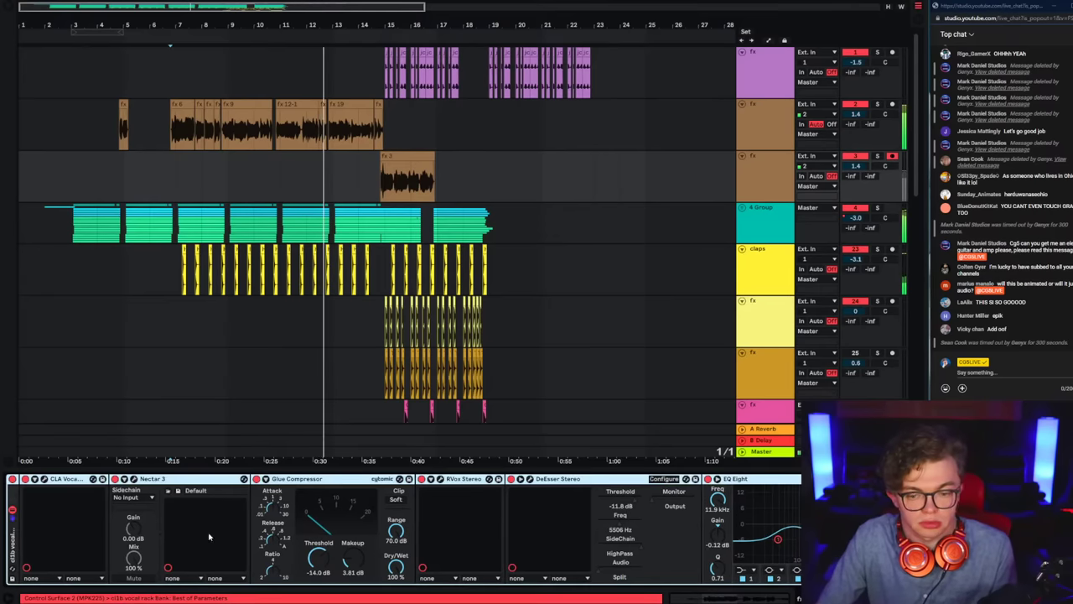
key(Delete)
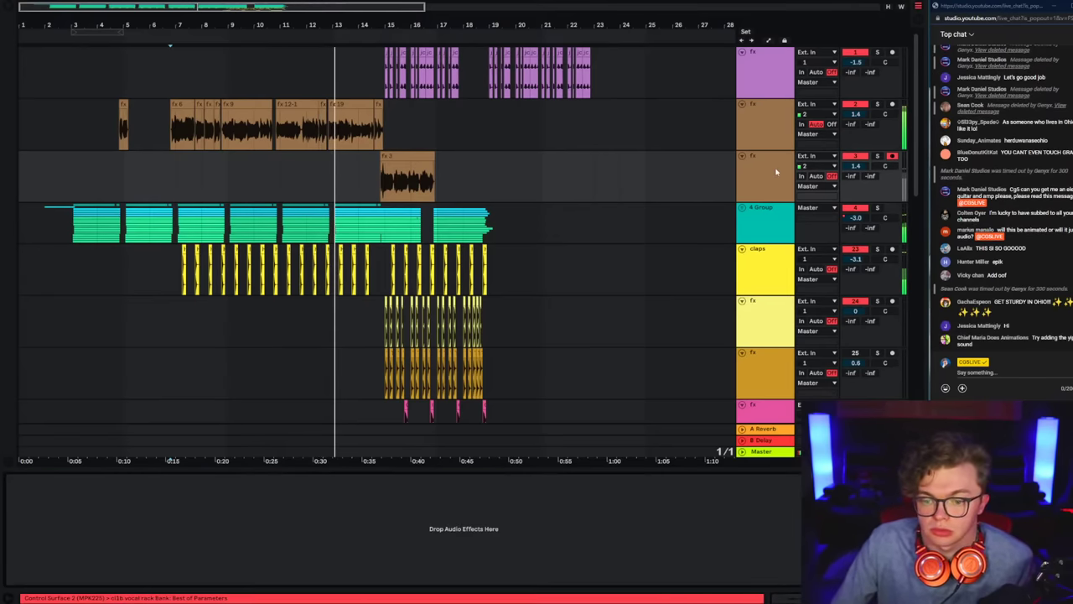
click(776, 172)
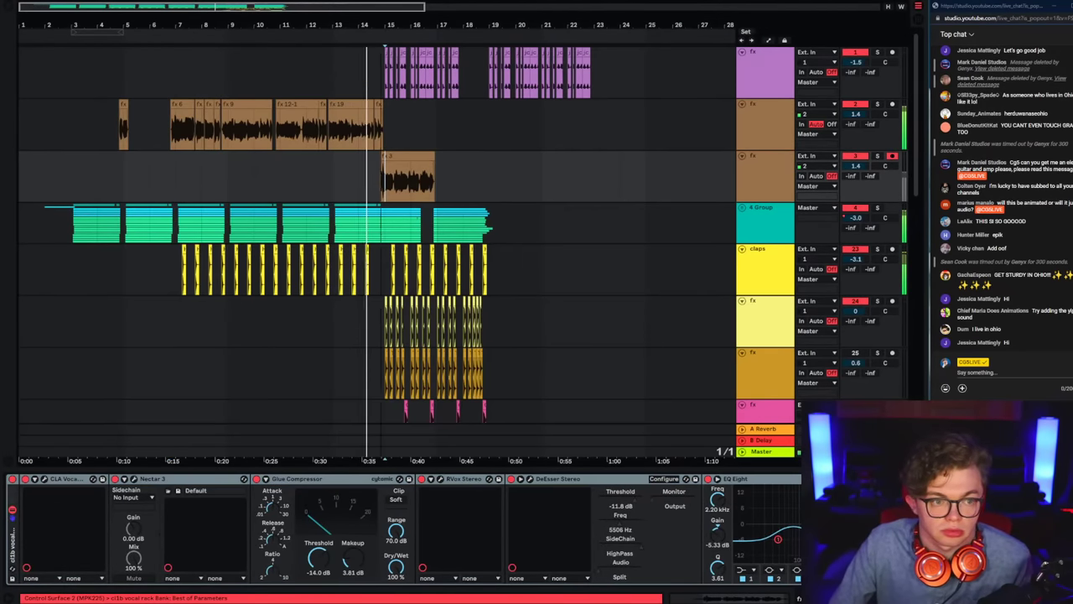
Step: Play the transition into the lower vocal clip, starting from around bar 14
scroll(378, 189, up, 5)
click(382, 190)
scroll(378, 189, down, 2)
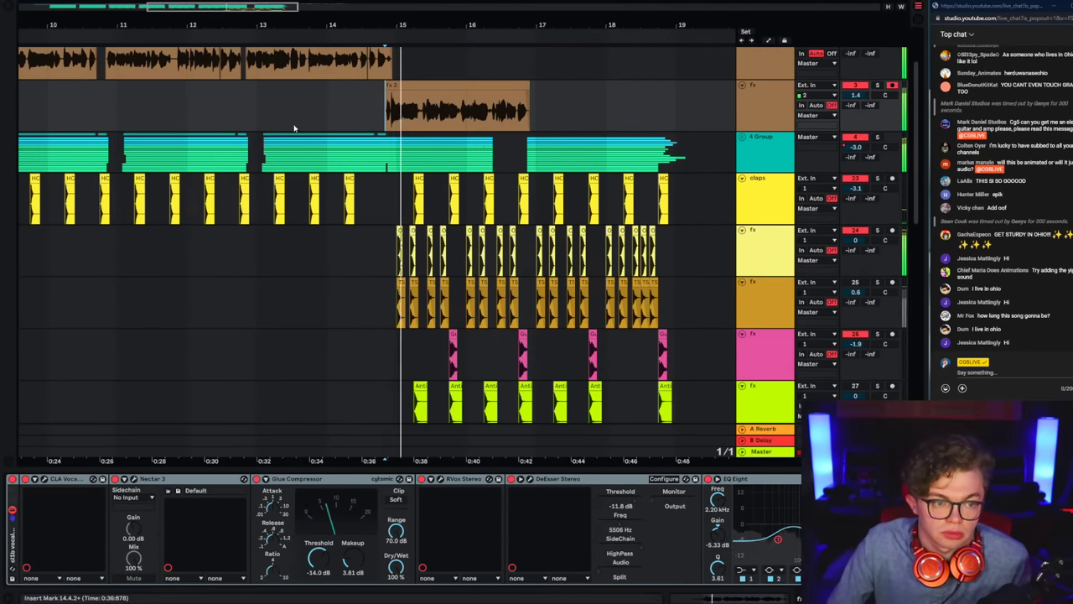
click(325, 120)
scroll(712, 168, up, 2)
click(782, 173)
Step: Move the lime and green percussion clips from bars 15–19 so that they start at bar 19
scroll(682, 215, down, 4)
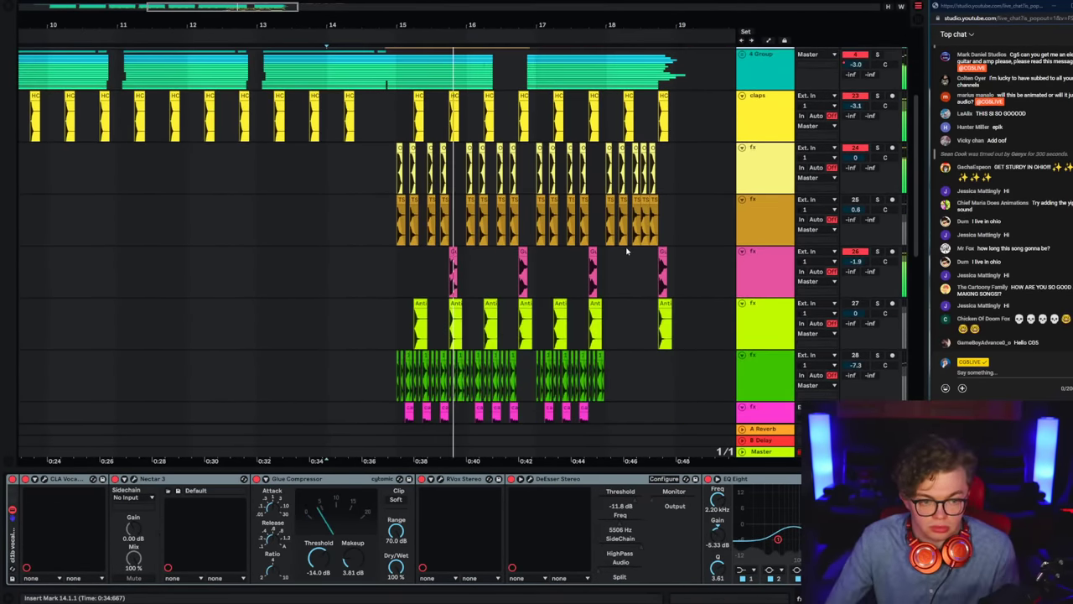
scroll(627, 250, down, 2)
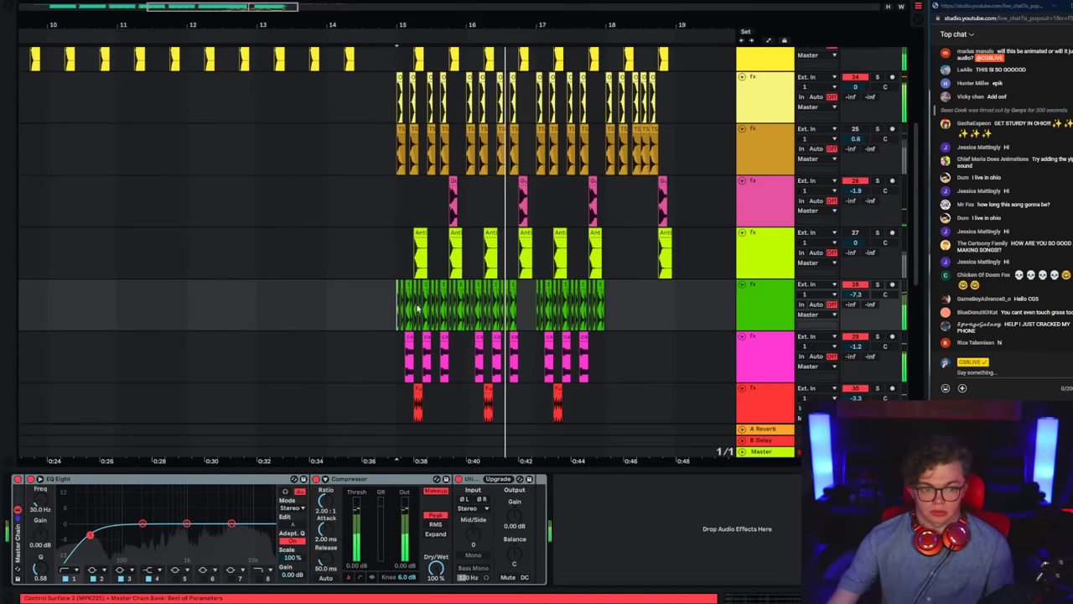
click(855, 233)
drag(356, 264, 655, 298)
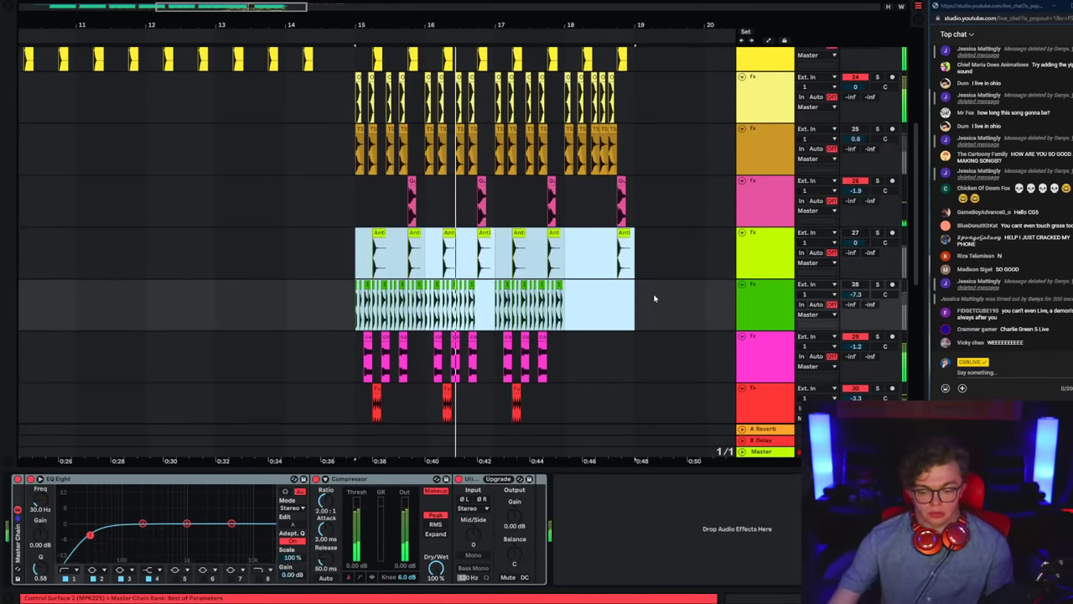
drag(355, 262, 650, 295)
key(Delete)
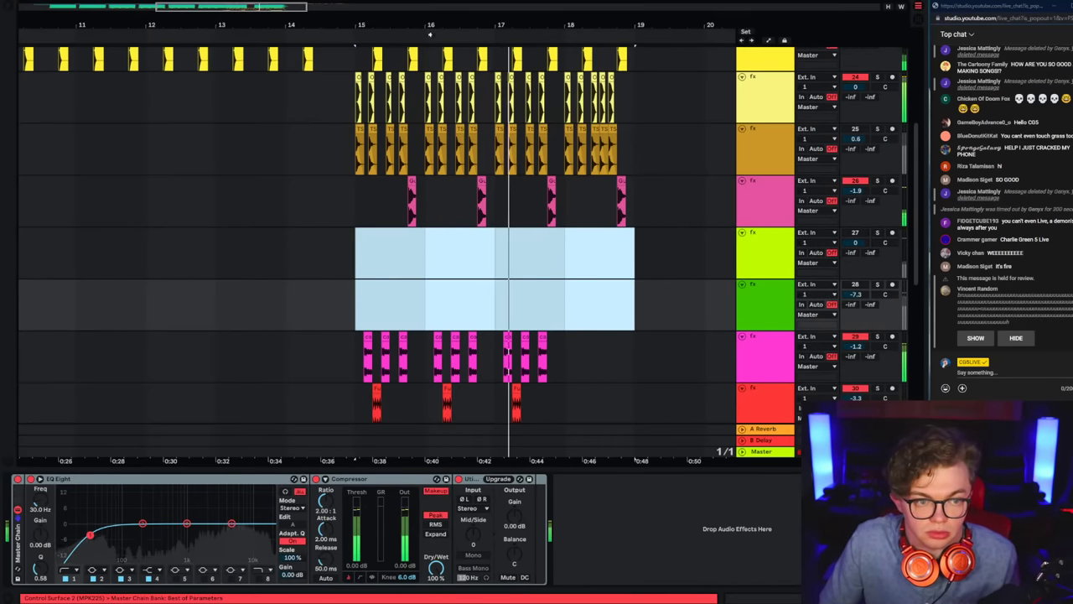
drag(430, 27, 134, 8)
click(207, 272)
key(ctrl+v)
Step: Play the section from bar 15, set the start point to bar 16, and arm the upper vocal track for recording
click(107, 267)
scroll(168, 104, up, 2)
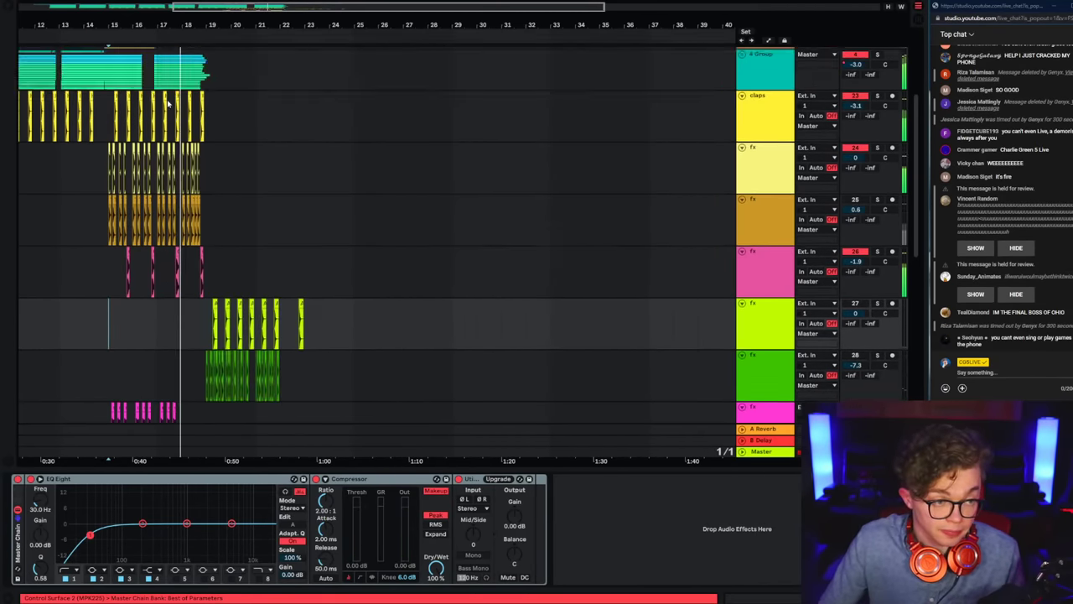
scroll(167, 104, up, 2)
key(space)
key(space)
drag(387, 24, 391, 77)
click(391, 133)
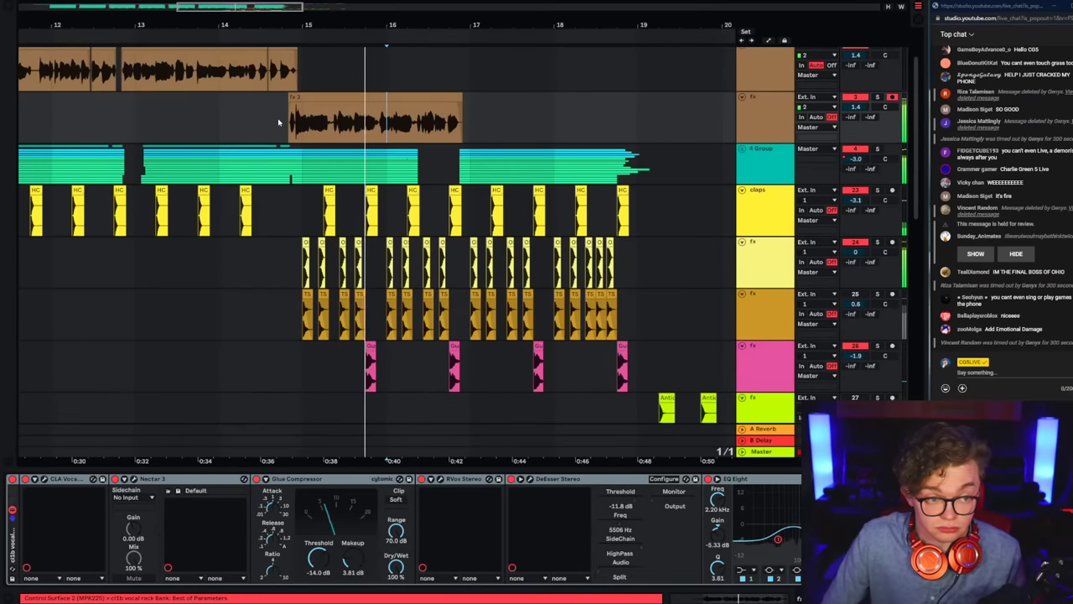
scroll(278, 121, up, 1)
click(892, 104)
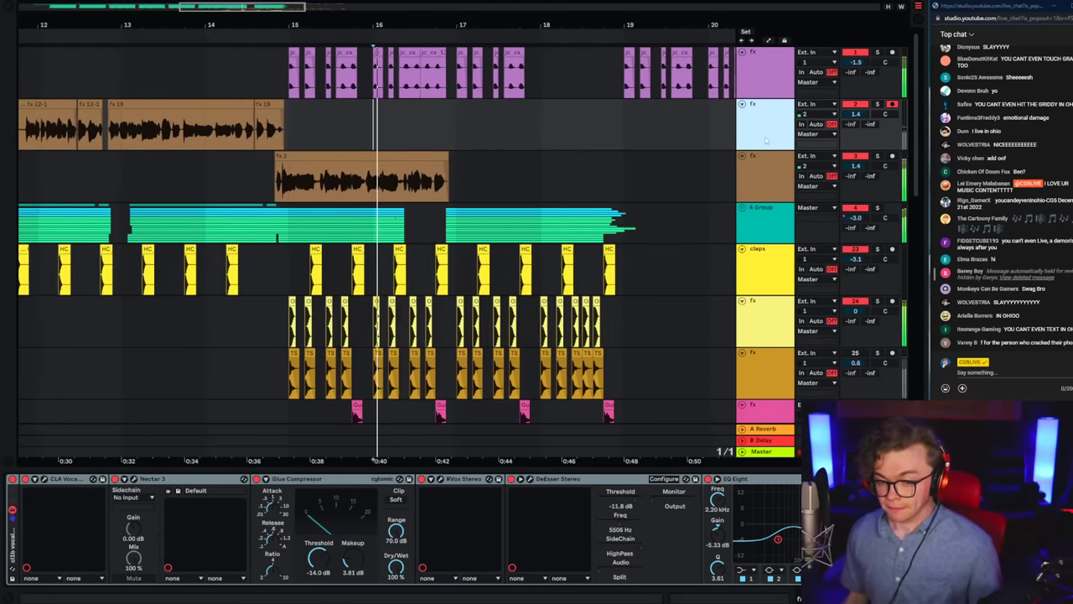
Step: Try recording two vocal takes on the upper vocal track after bar 16, undoing each one
key(F9)
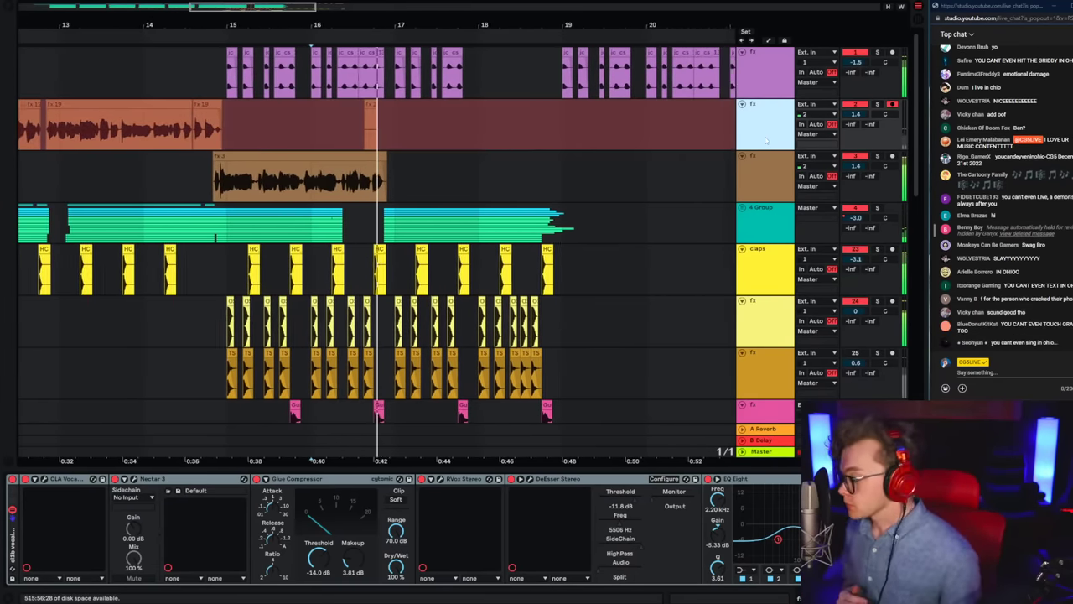
key(space)
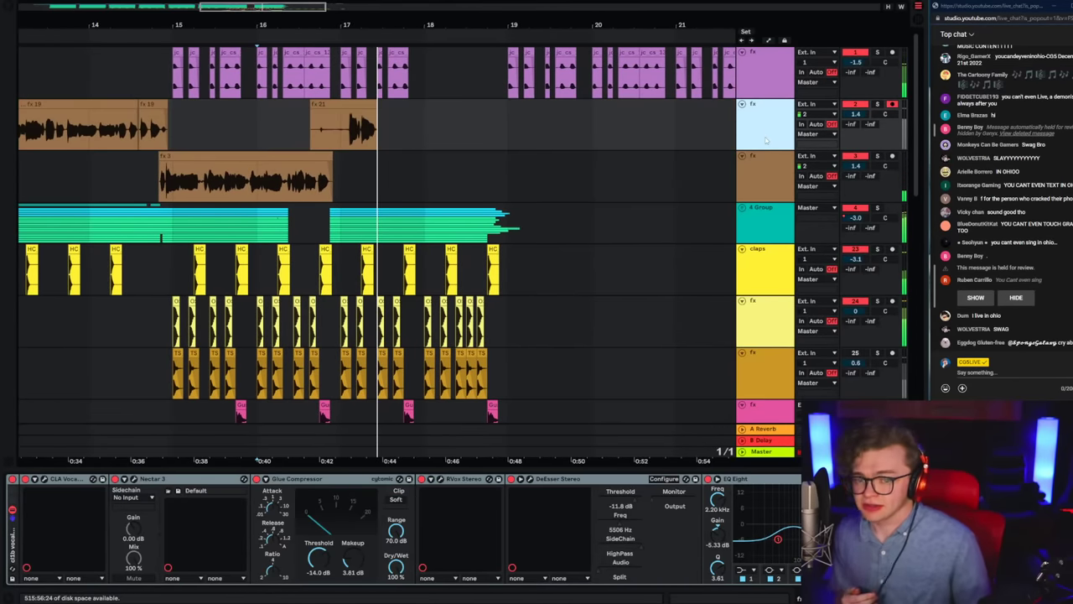
key(ctrl+z)
key(space)
key(F9)
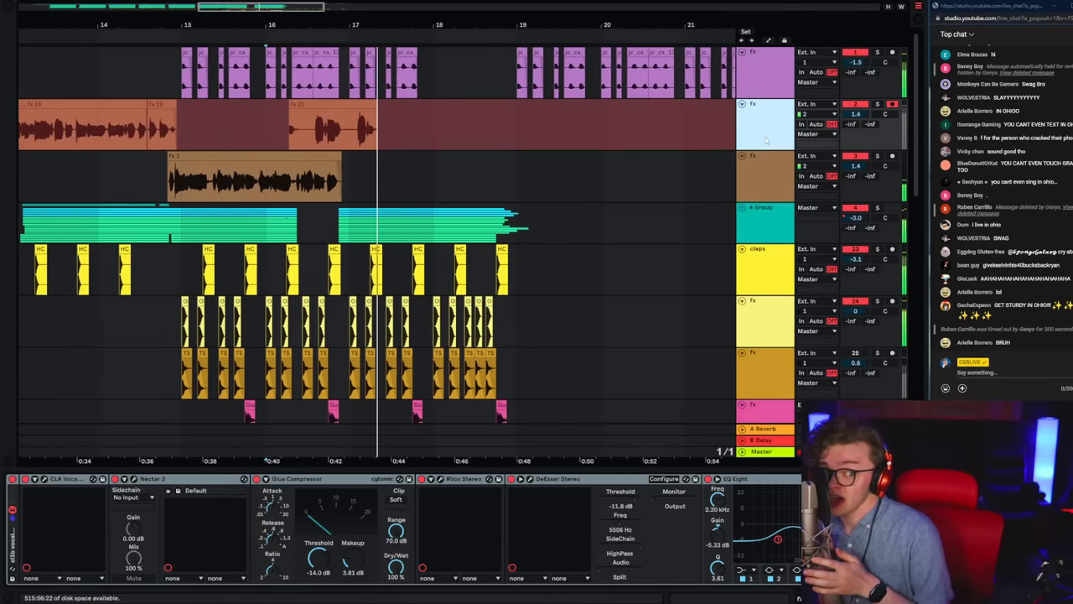
key(space)
key(ctrl+z)
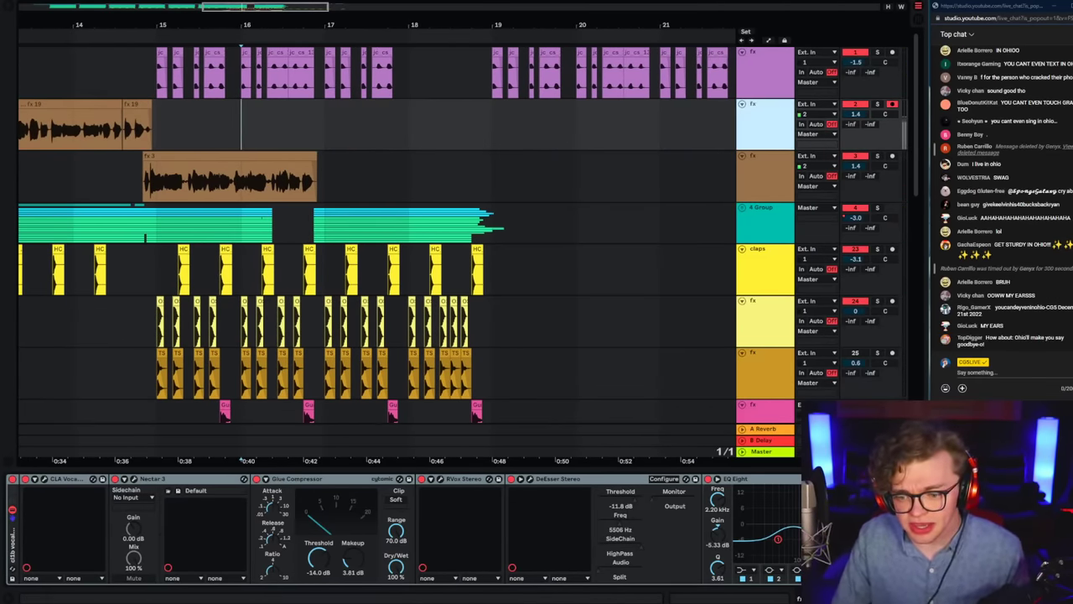
Step: Open the text document and scroll through it, then return to the arrangement with the start point at bar 16
key(alt+Tab)
click(747, 129)
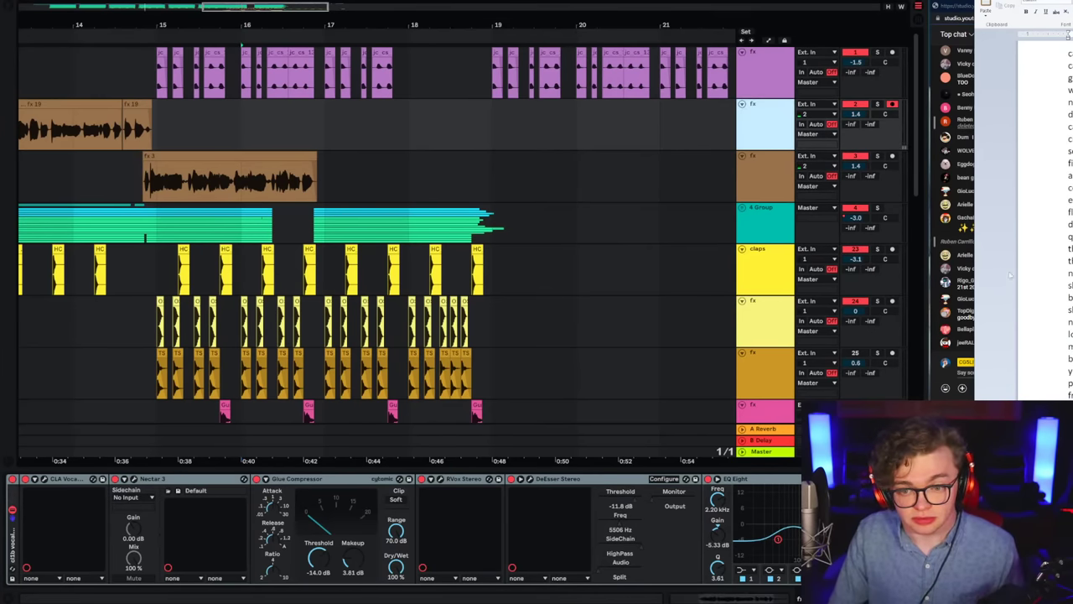
click(261, 138)
scroll(1047, 271, down, 2)
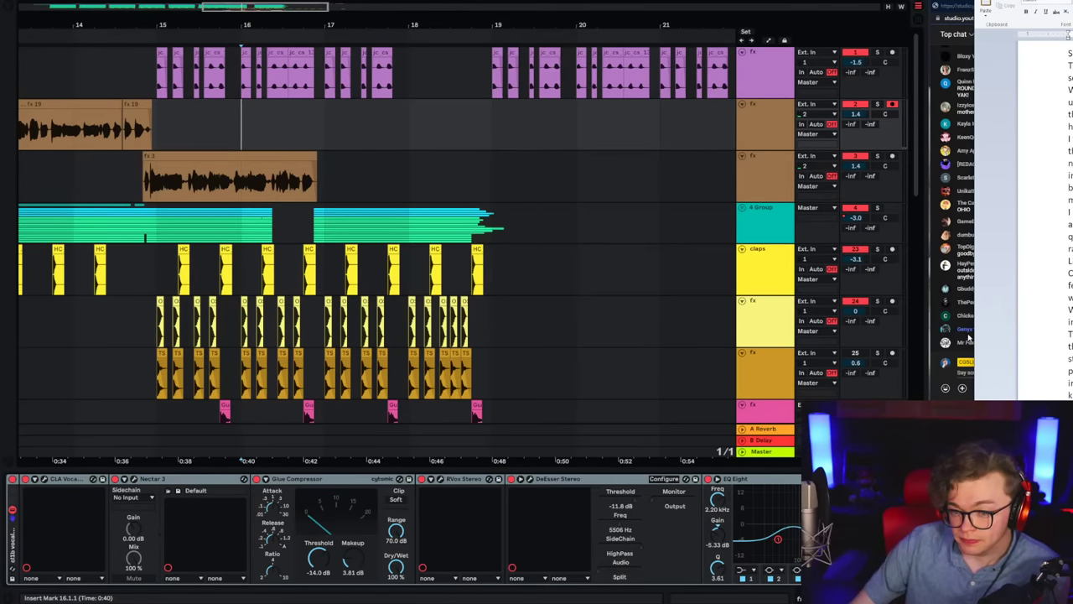
click(939, 378)
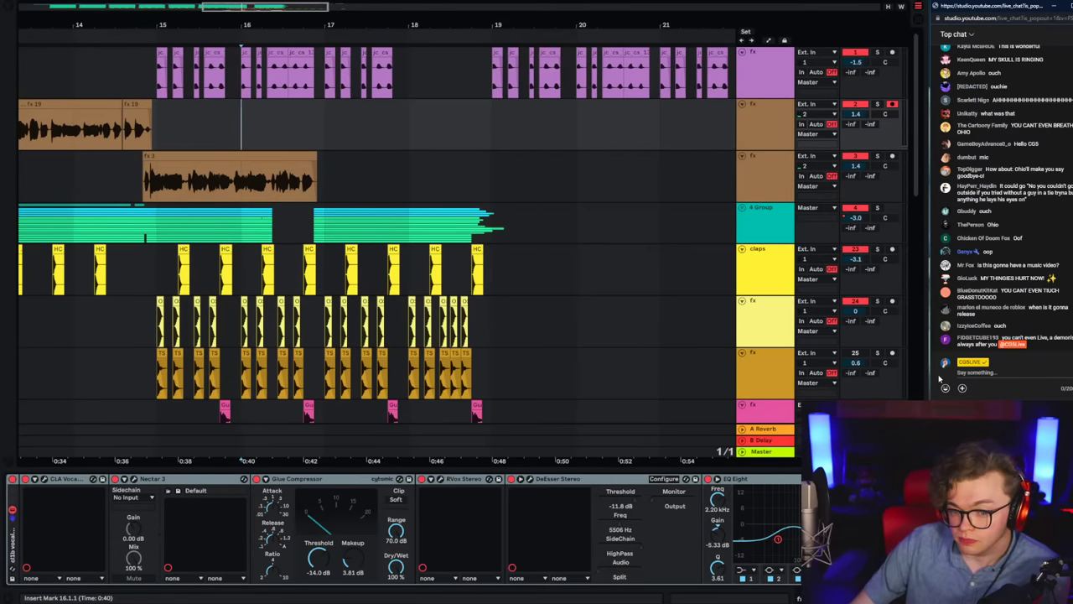
Step: Try a longer upper vocal take running past bar 18, play it back from bar 16, and undo it
key(space)
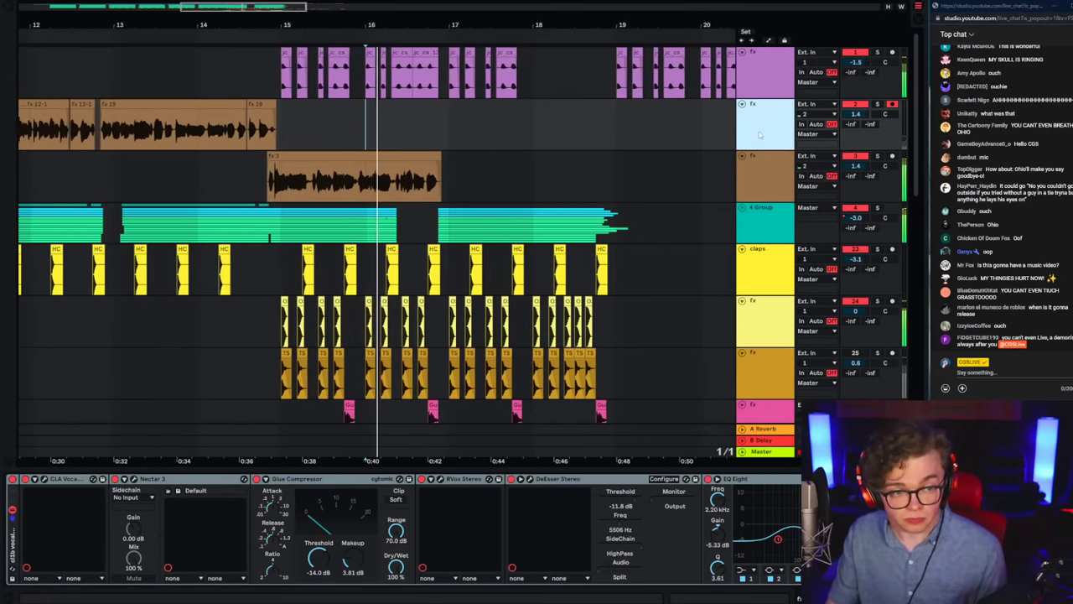
key(F9)
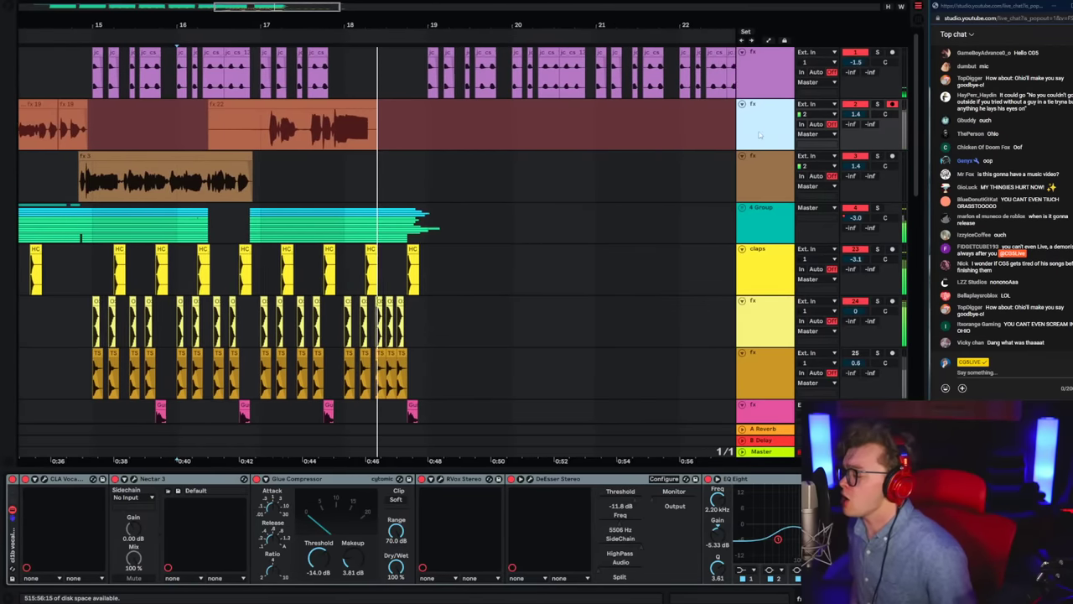
key(space)
key(space)
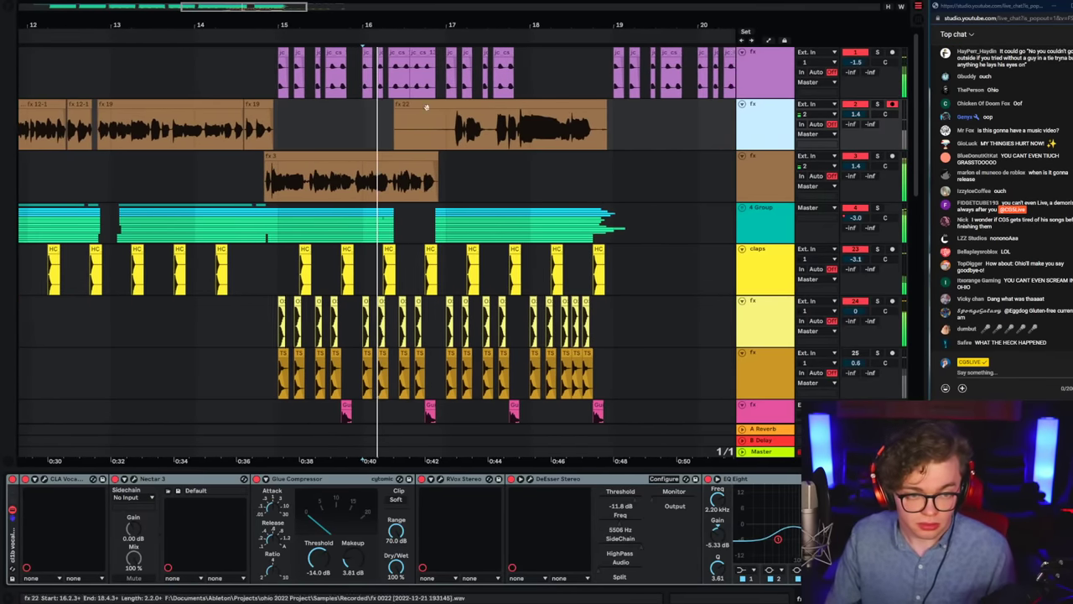
key(ctrl+z)
Step: Try two more upper vocal takes from the bar 16 start point and undo both
click(347, 143)
key(space)
key(space)
key(F9)
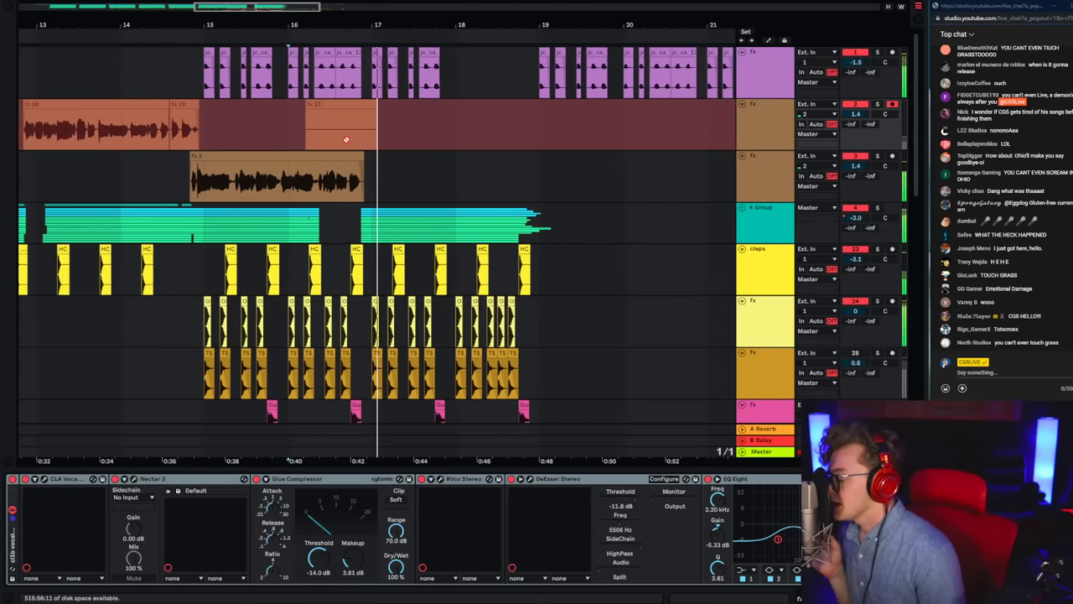
key(ctrl+z)
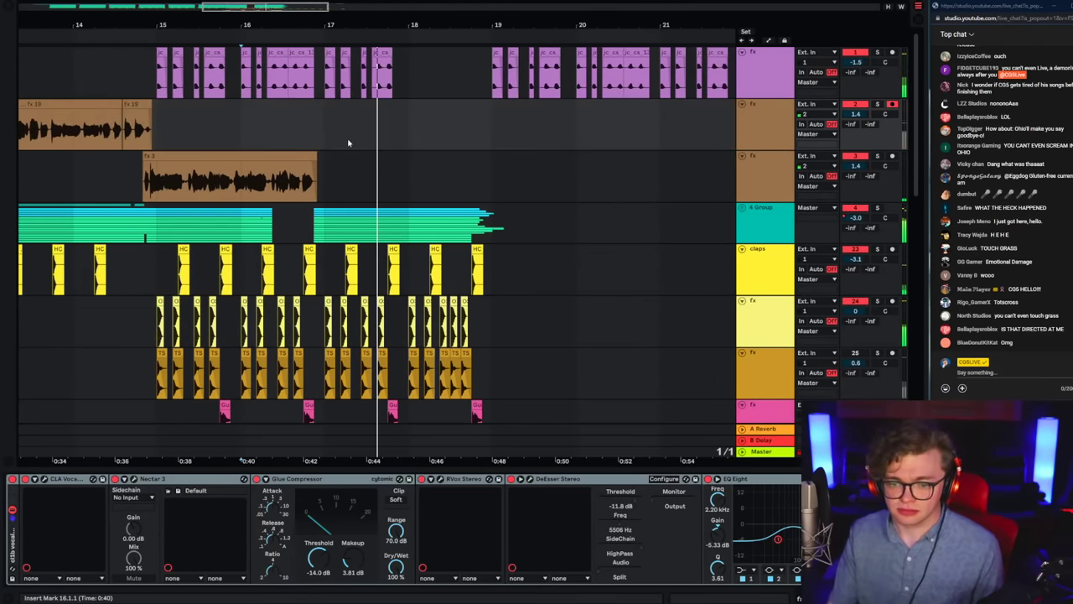
key(F9)
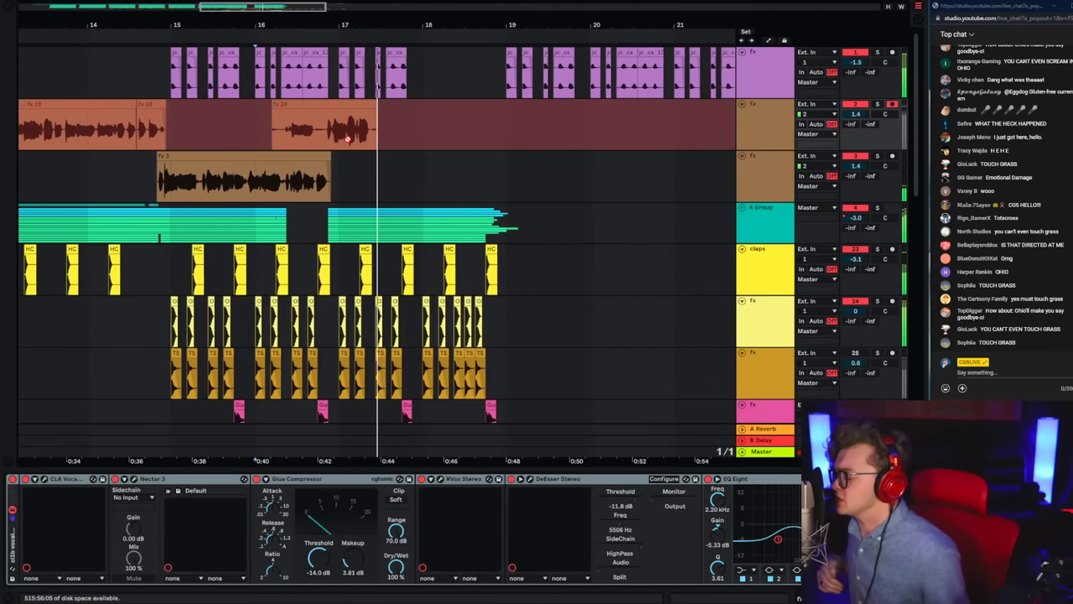
key(space)
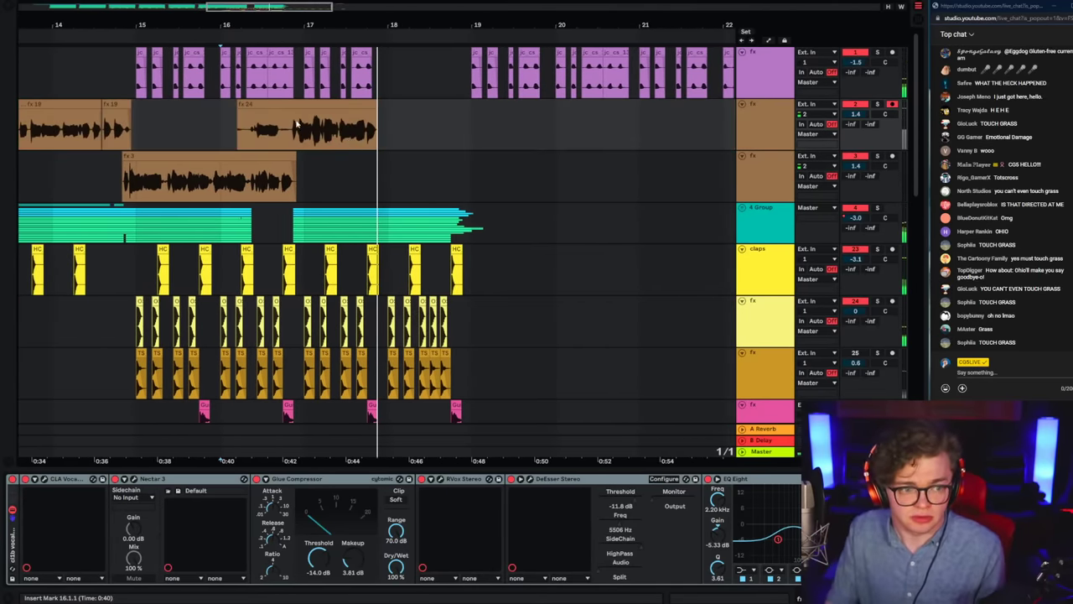
key(ctrl+z)
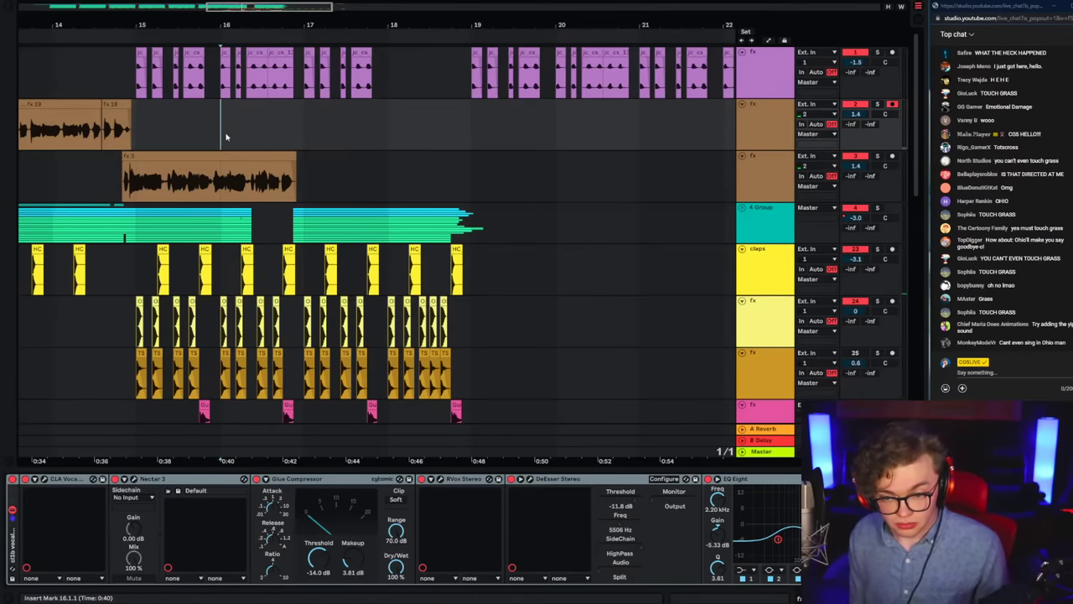
Step: Record a new vocal take on the upper vocal track from just after bar 16 to beyond bar 18
key(F9)
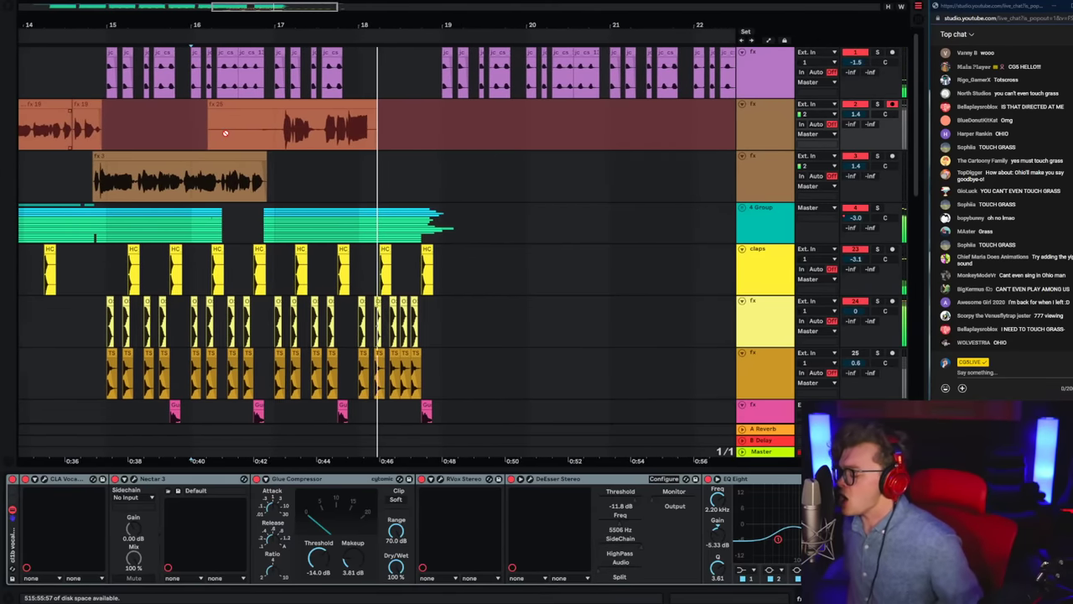
key(space)
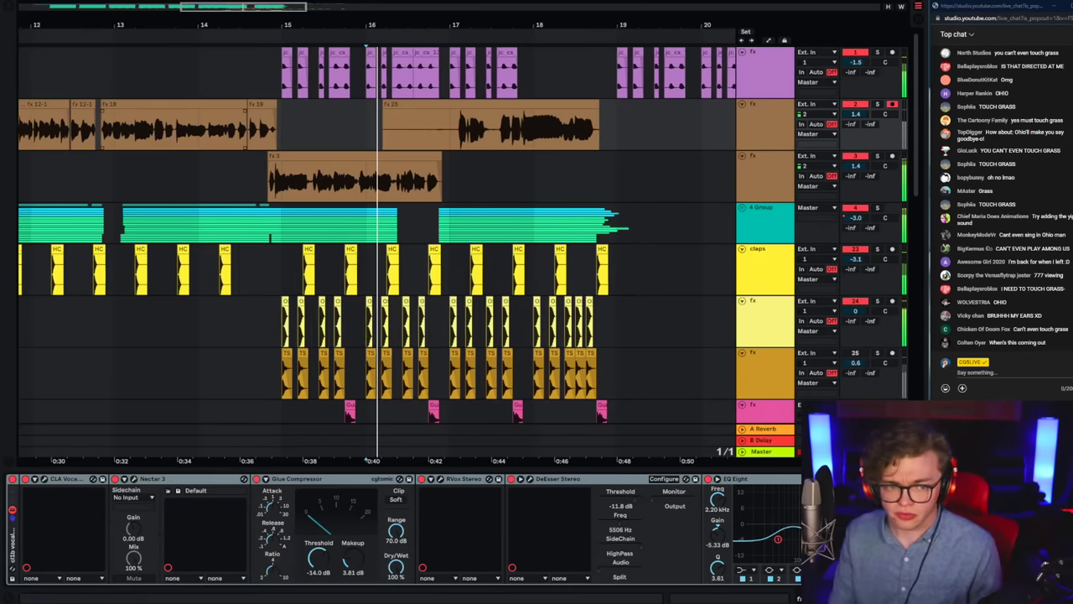
Step: Turn off grid snapping and delete the new take's silent opening up to about bar 17
scroll(299, 144, down, 1)
right_click(323, 122)
click(332, 261)
drag(317, 67, 437, 132)
key(Delete)
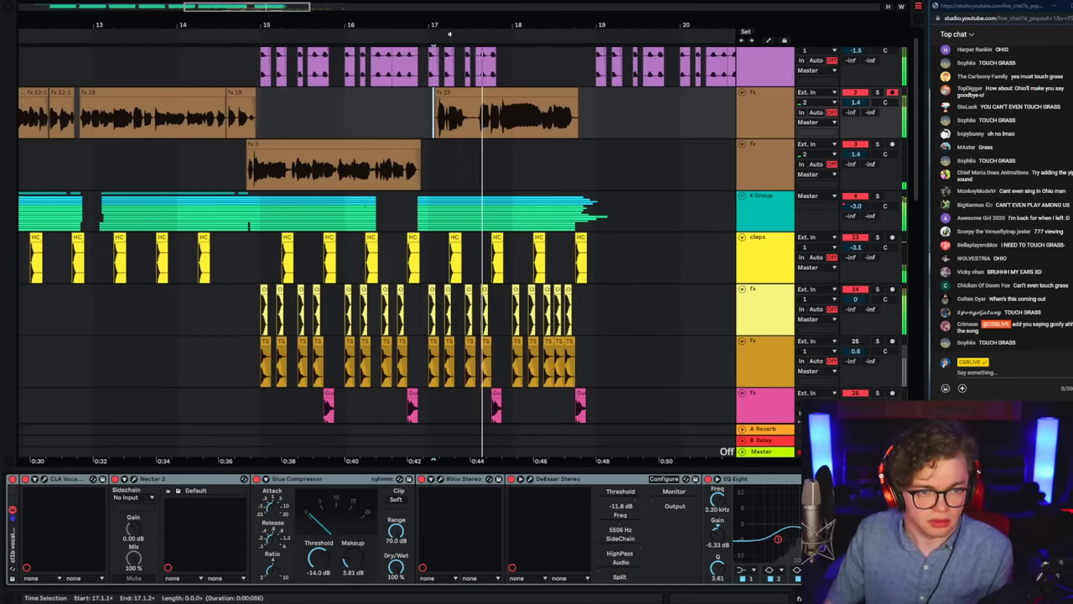
Step: Delete the gap between the take's phrases from 17.2.4 to 17.3.2 and play back the edit from just before bar 17
drag(450, 33, 475, 125)
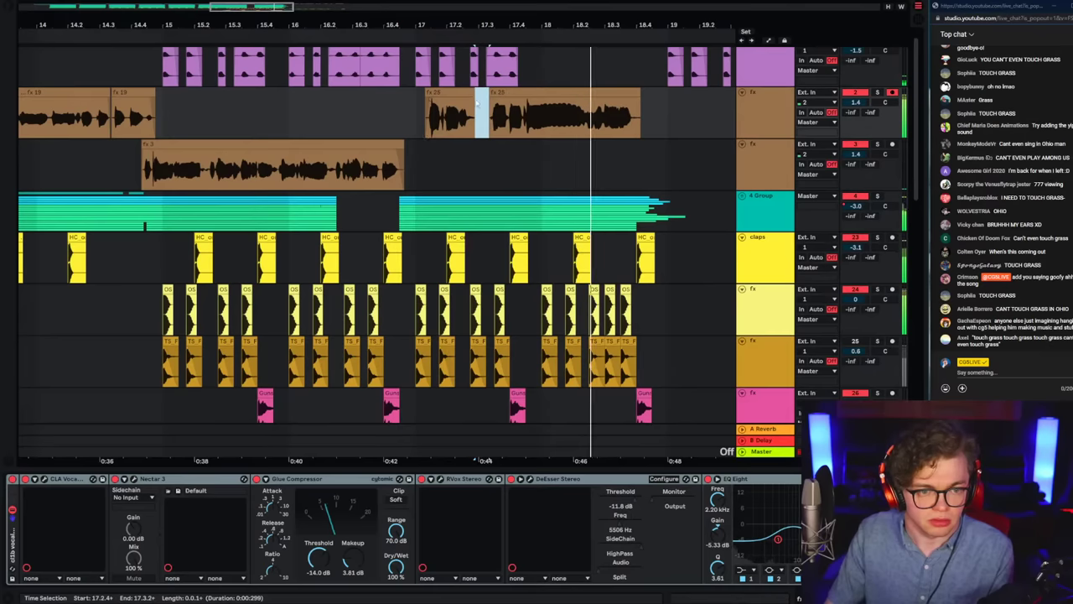
key(Delete)
click(417, 116)
key(space)
scroll(432, 118, right, 1)
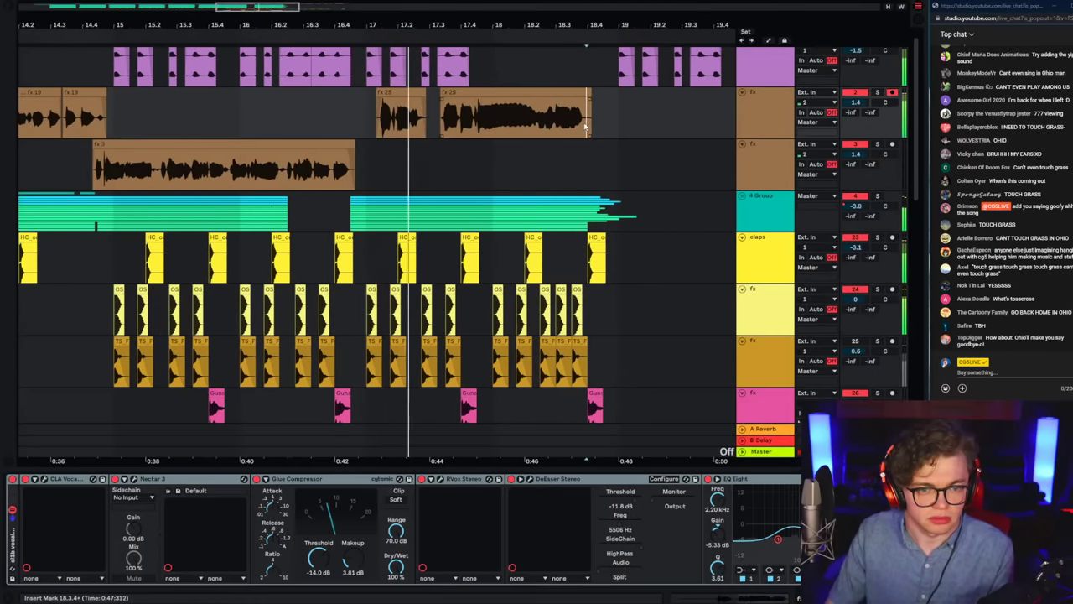
Step: Delete the new vocal take's tail beyond about 18.3.4 and play back the passage, including the lead-in from 13.4.3
drag(624, 110, 584, 104)
key(Delete)
click(370, 115)
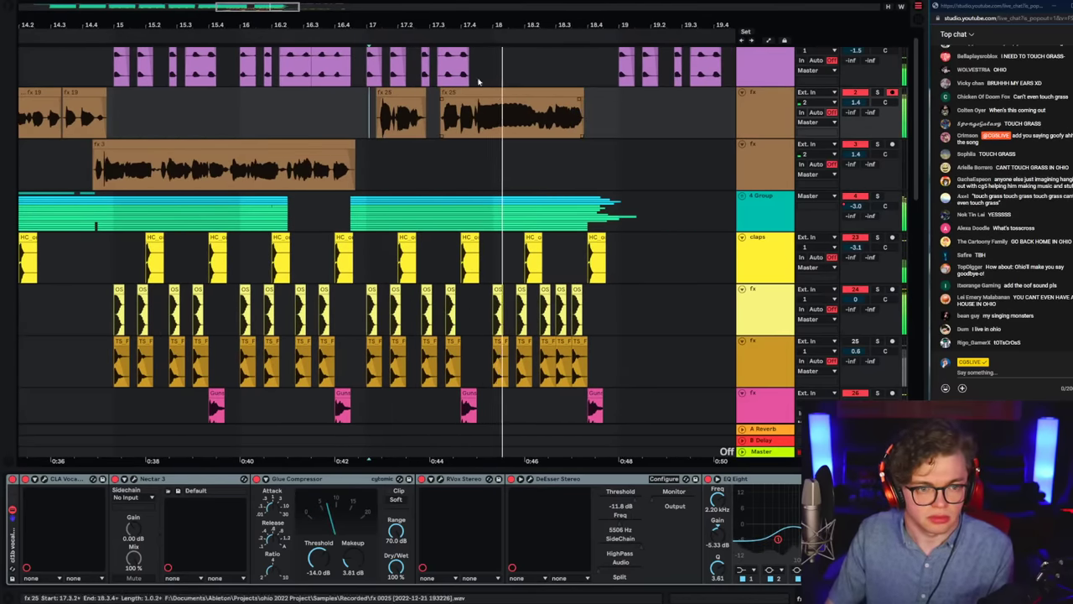
drag(425, 25, 568, 12)
click(287, 122)
key(space)
key(space)
scroll(296, 123, left, 1)
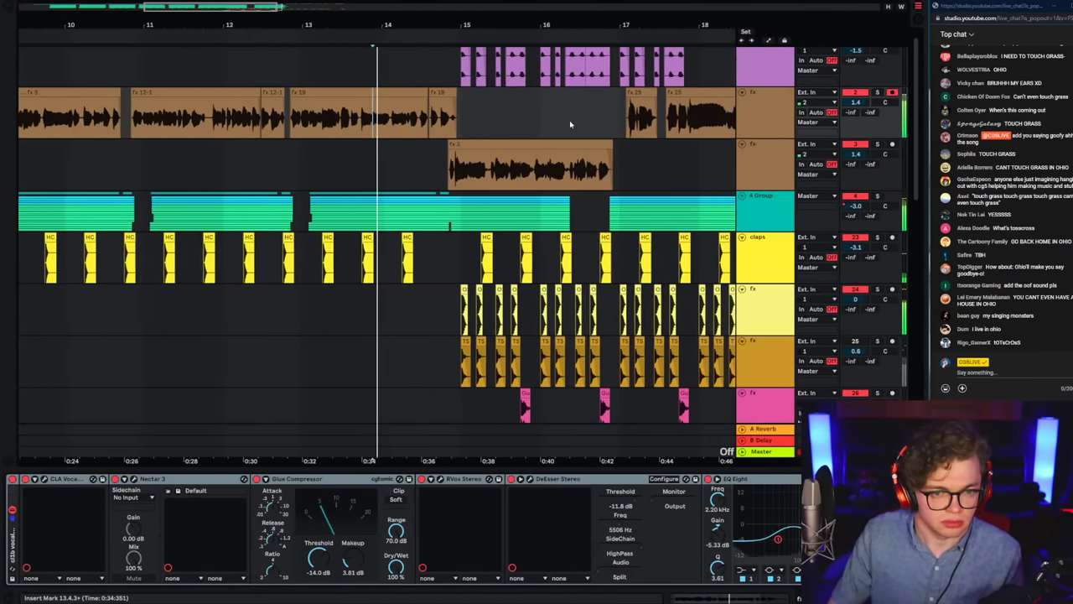
Step: Remove the two vocal clips after bar 17, try a replacement take from the 16.1.4 start point, and undo the replacement
click(604, 131)
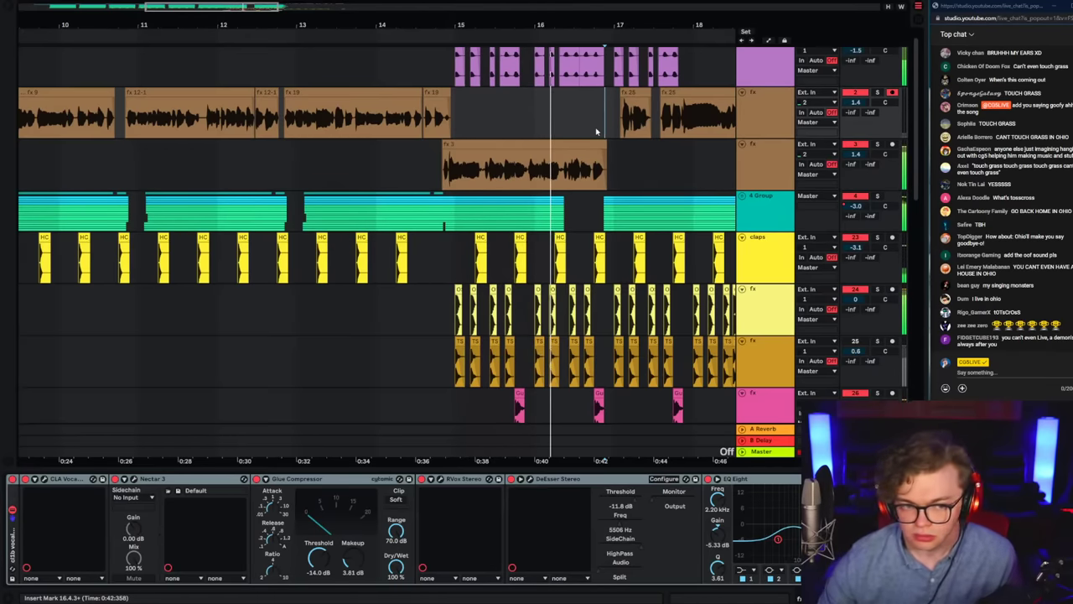
click(597, 167)
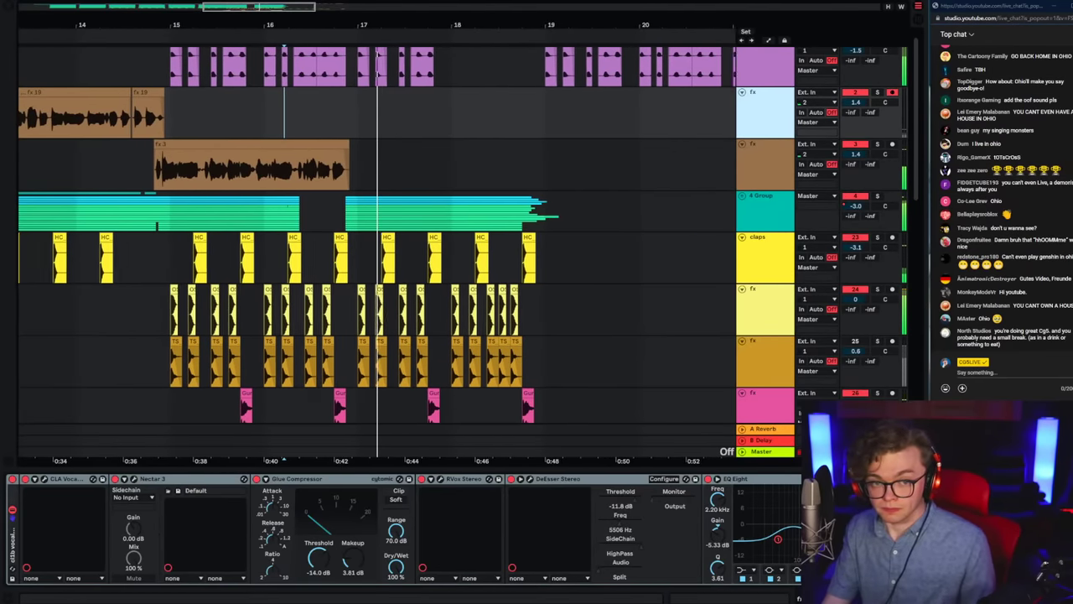
key(space)
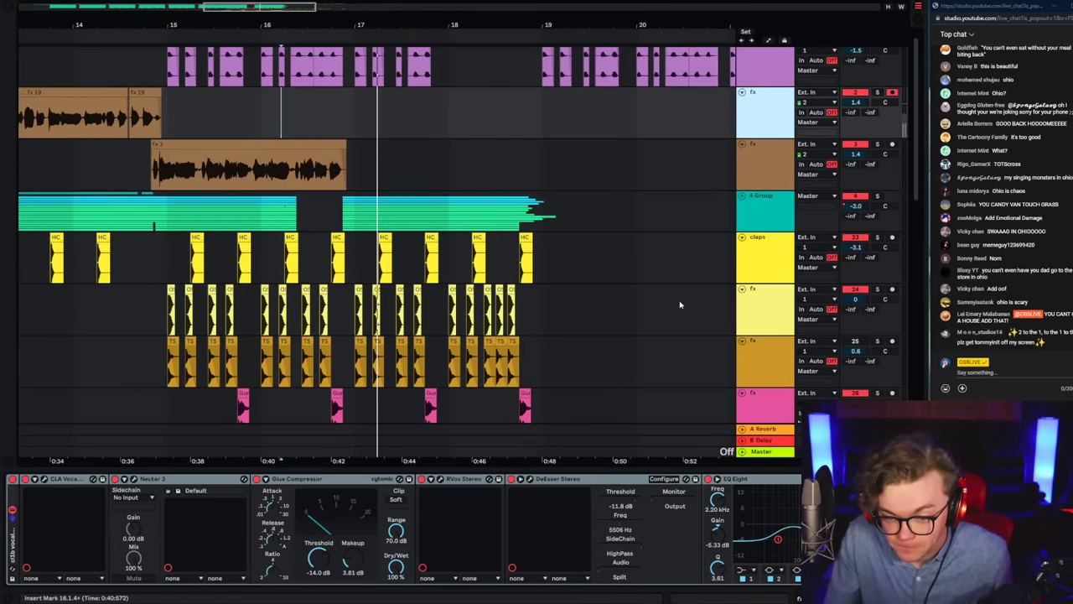
scroll(299, 124, left, 3)
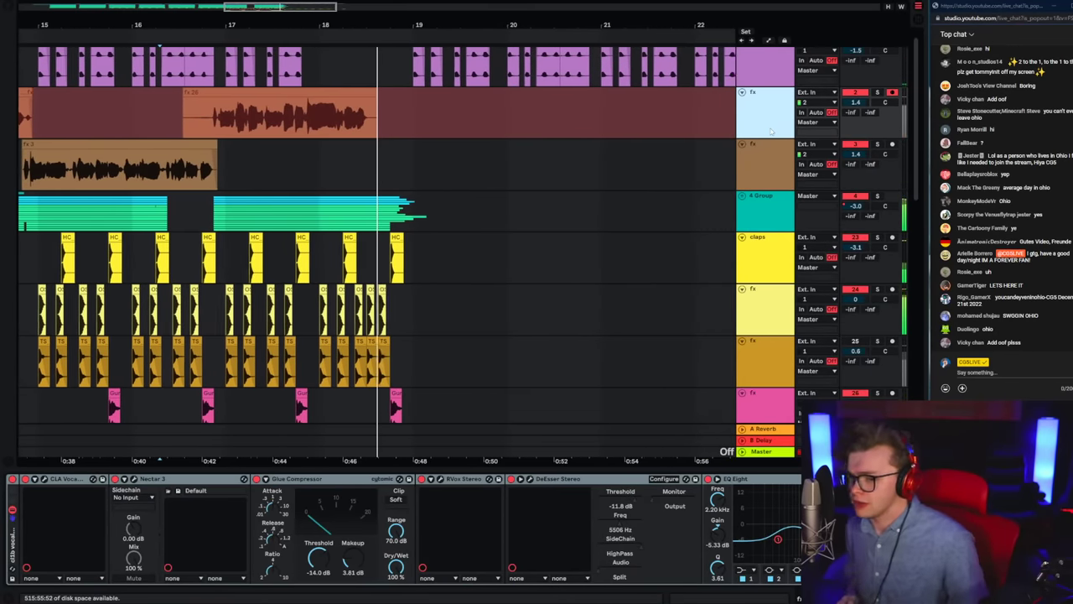
key(ctrl+z)
Step: Record another upper-track vocal take from about 16.4 to beyond 18.3 and play it back from 16.4.1
key(space)
key(space)
key(F9)
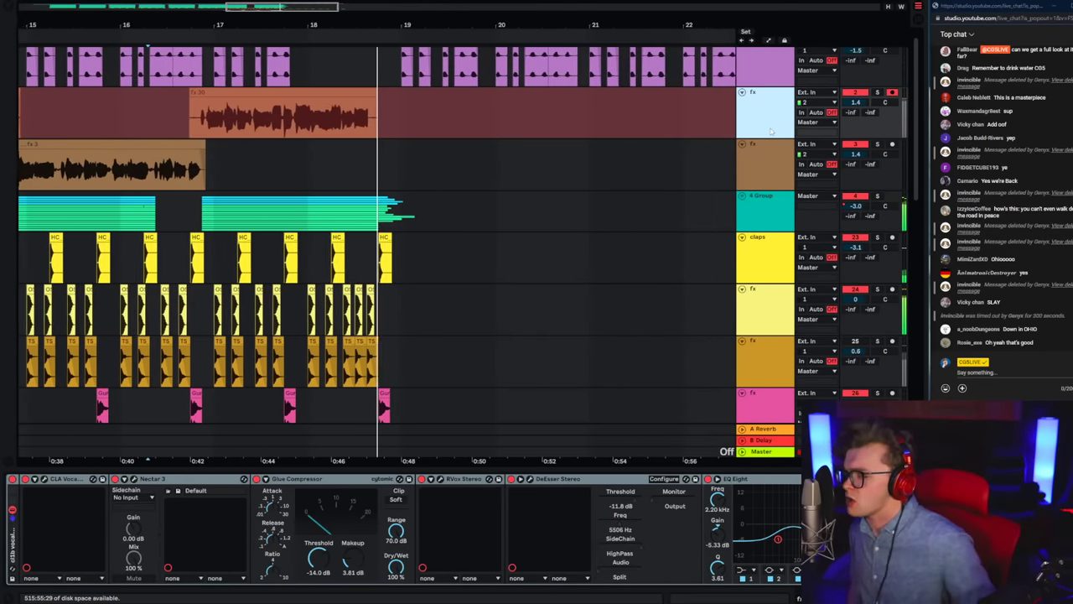
key(space)
key(space)
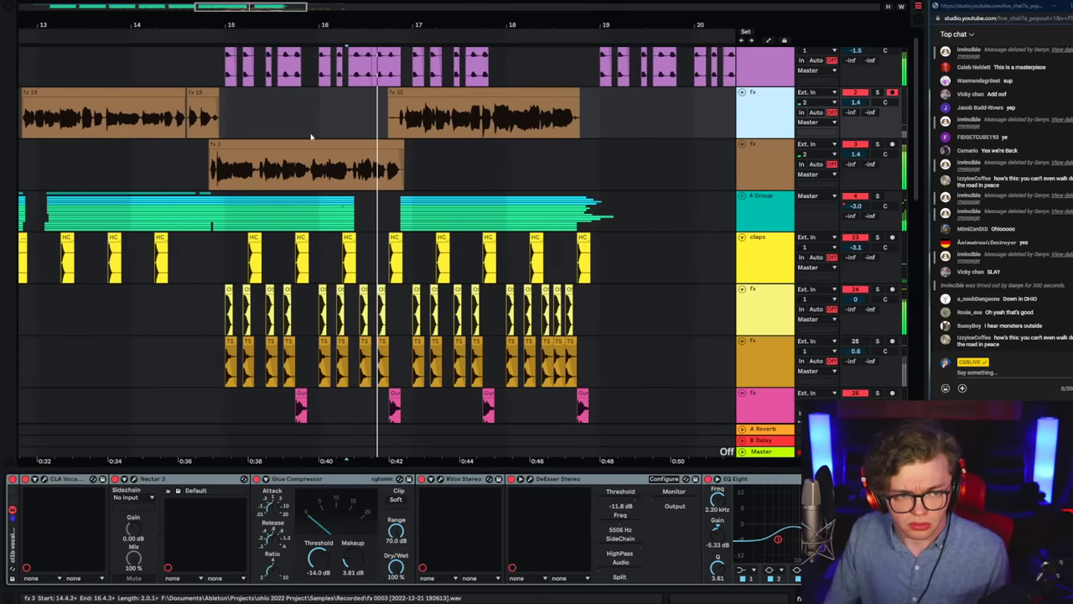
mouse_move(319, 132)
mouse_down()
mouse_move(391, 127)
mouse_move(395, 97)
mouse_up()
drag(403, 17, 385, 97)
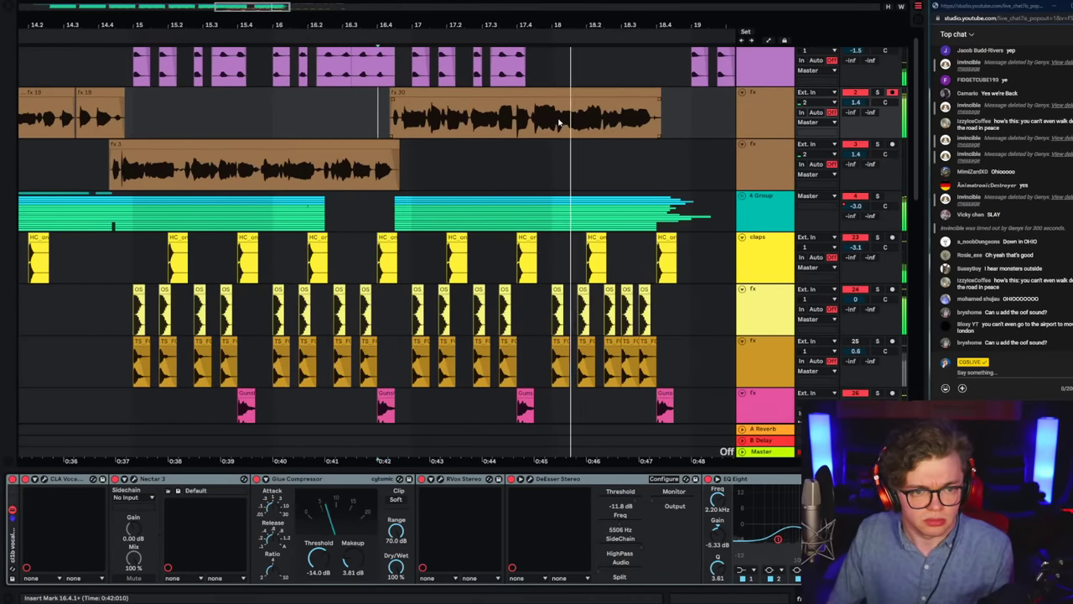
Step: Delete the second half of the upper vocal take from about 17.4 to its end
click(524, 127)
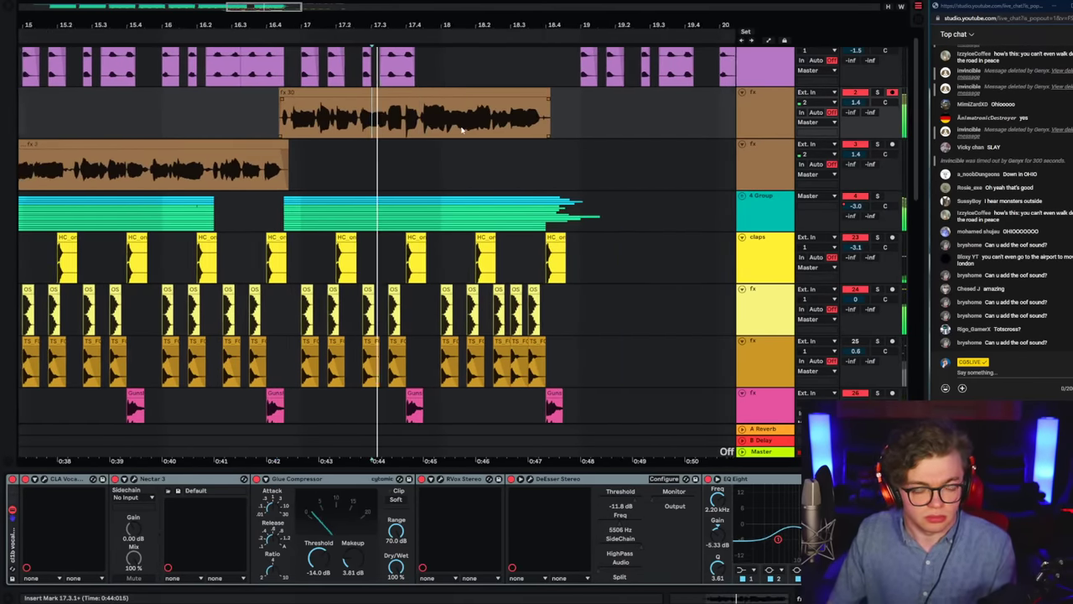
key(space)
drag(413, 129, 559, 126)
key(Delete)
Step: Record a replacement second phrase from about 17.3.4 to beyond 18.3, with playback starting at 17.2.2
click(348, 122)
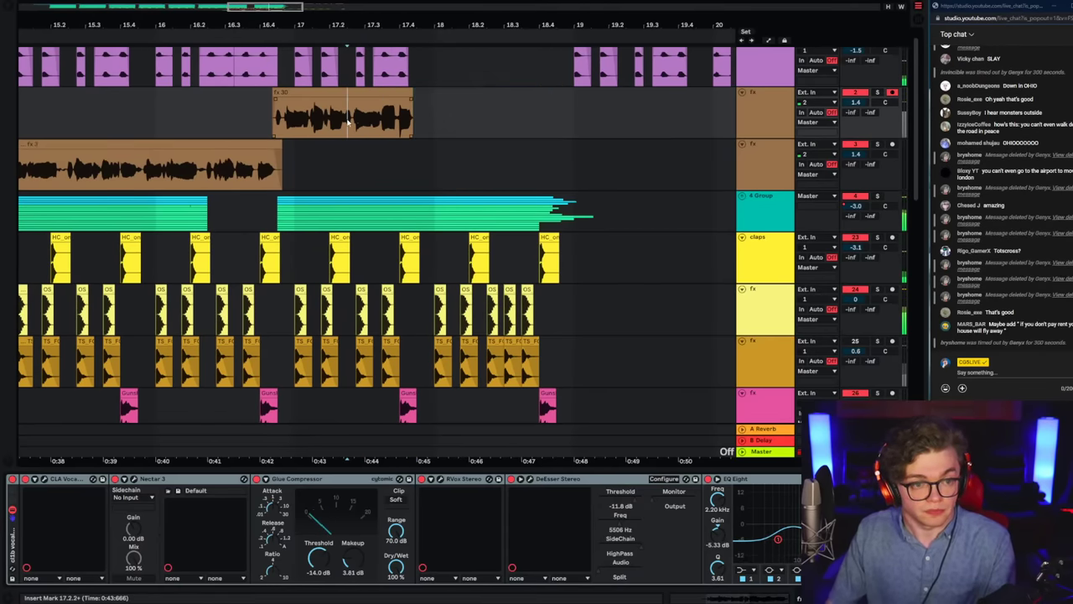
key(space)
key(F9)
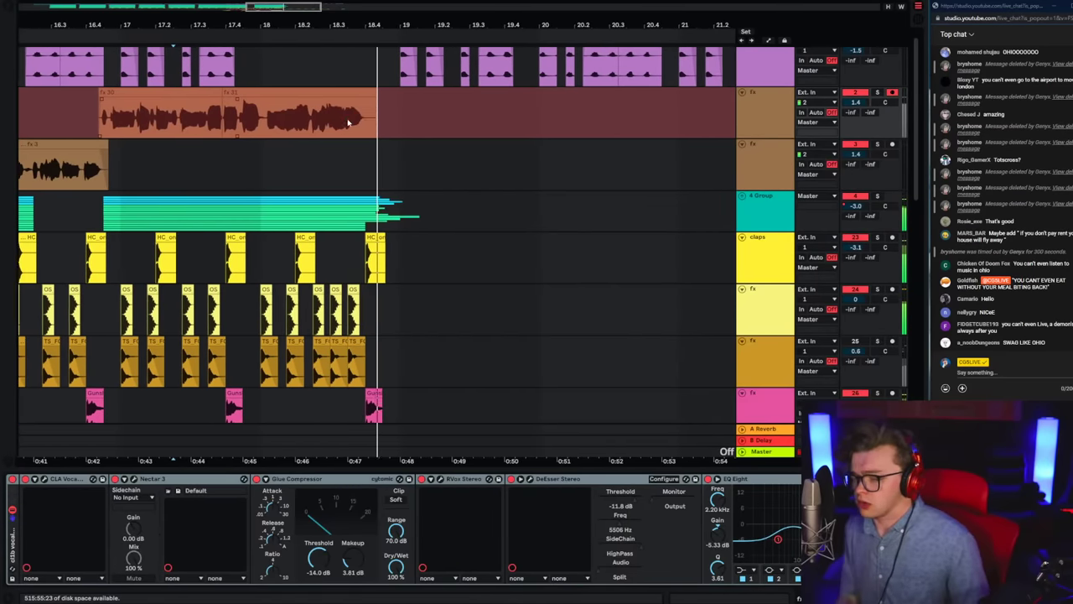
key(space)
Step: Delete the second phrase's tail from 18.3.4 to 19.1.1 and play back the join from 17.3.3
key(space)
click(416, 125)
drag(532, 131, 573, 126)
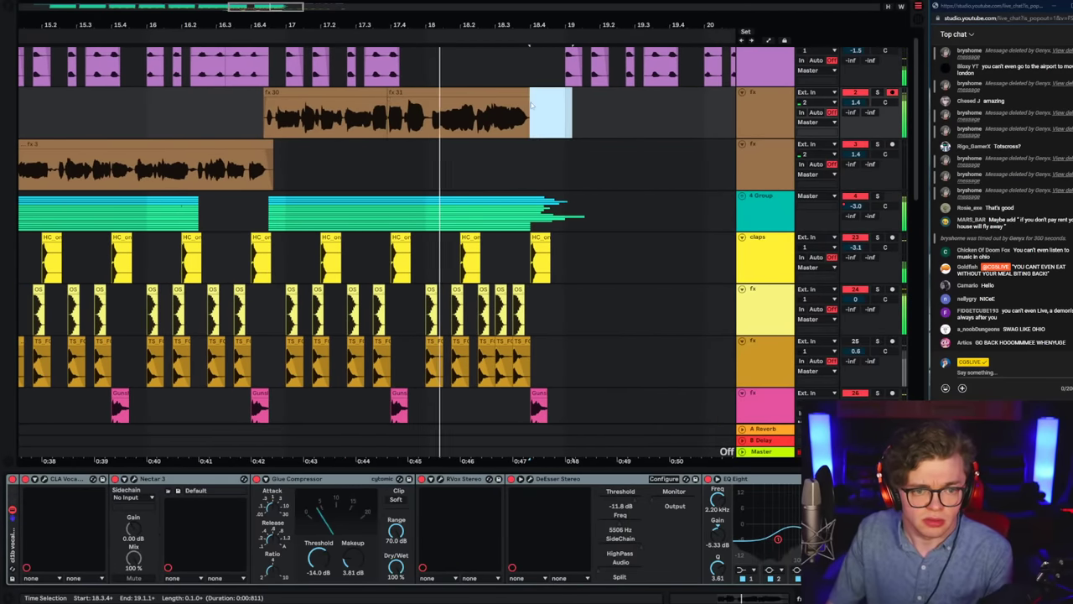
key(space)
key(space)
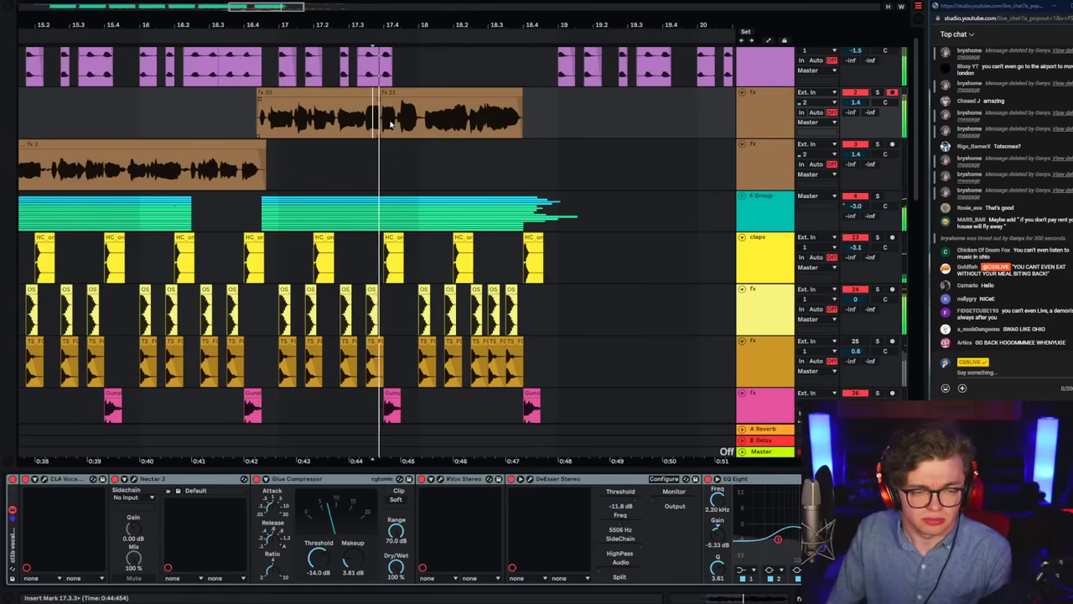
Step: Delete the replacement second phrase and extend the first clip's end to about 18.2.2 while playing it back
key(space)
click(424, 92)
key(Delete)
click(268, 116)
key(space)
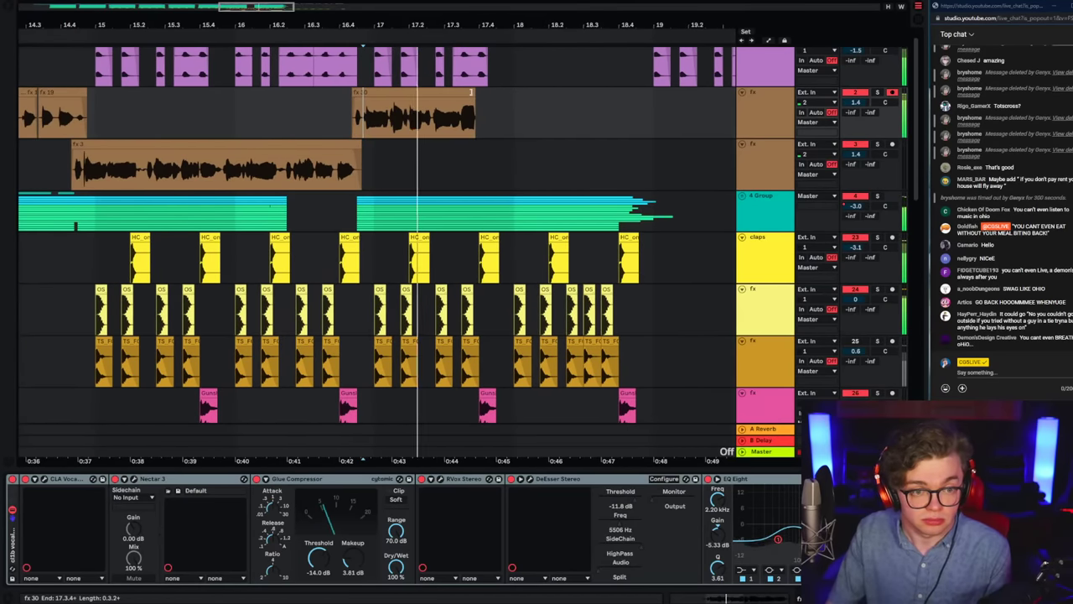
drag(472, 93, 492, 106)
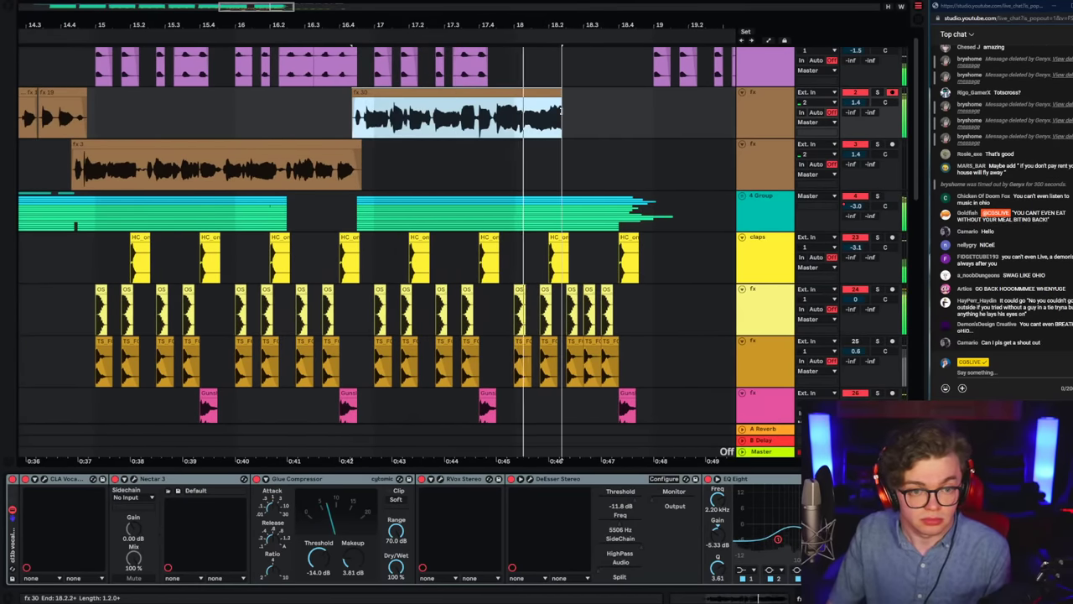
Step: Delete the extended vocal clip and play the section through from 16.2.2
key(Delete)
click(281, 123)
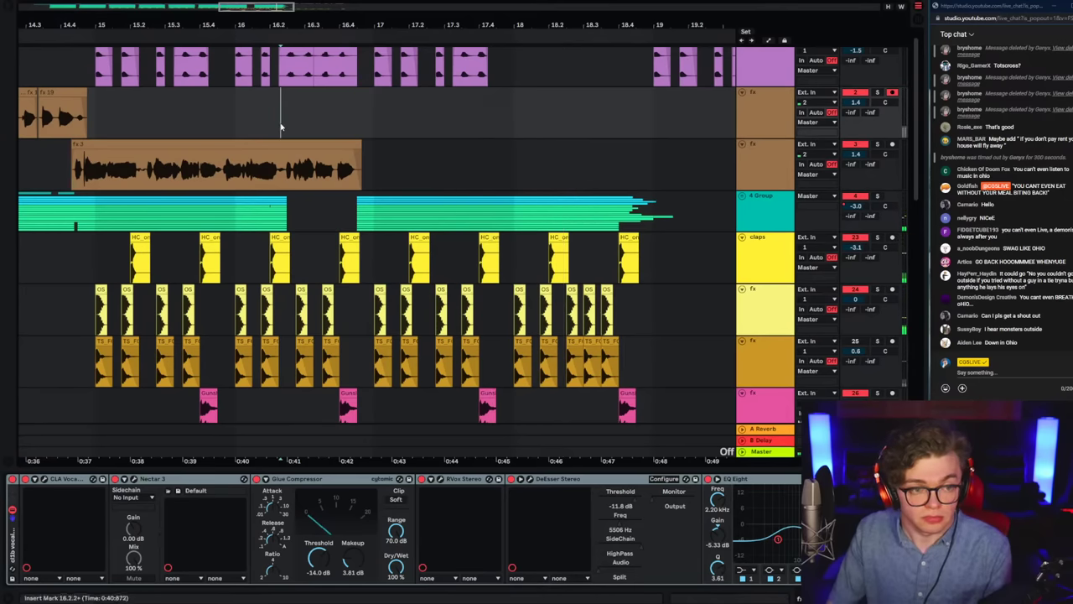
key(space)
key(space)
key(F9)
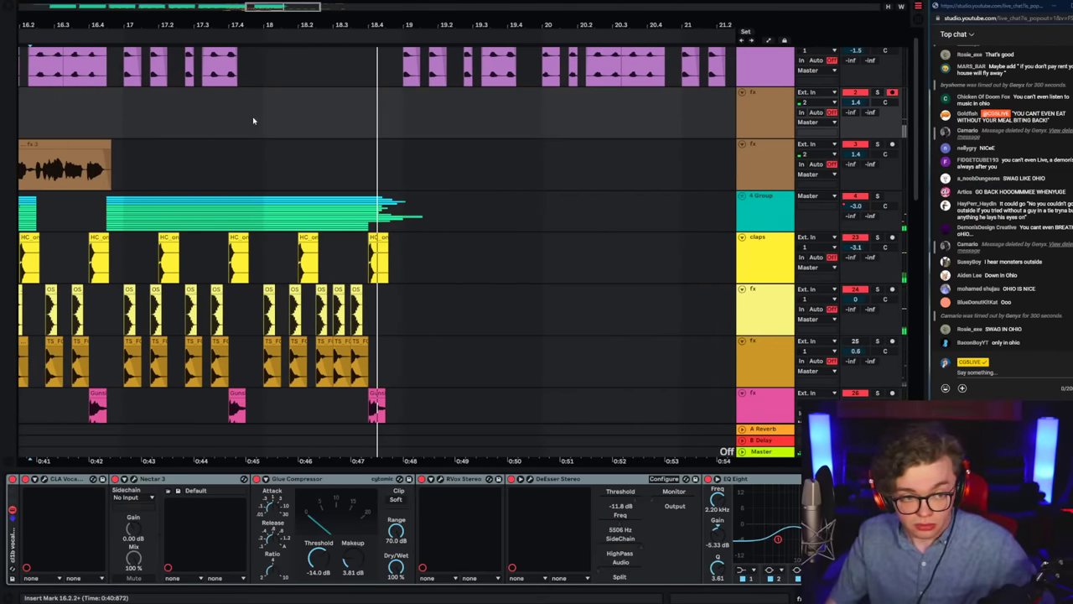
Step: Record a vocal take from about 16.3 to beyond 18.3, play it back and delete it
key(F9)
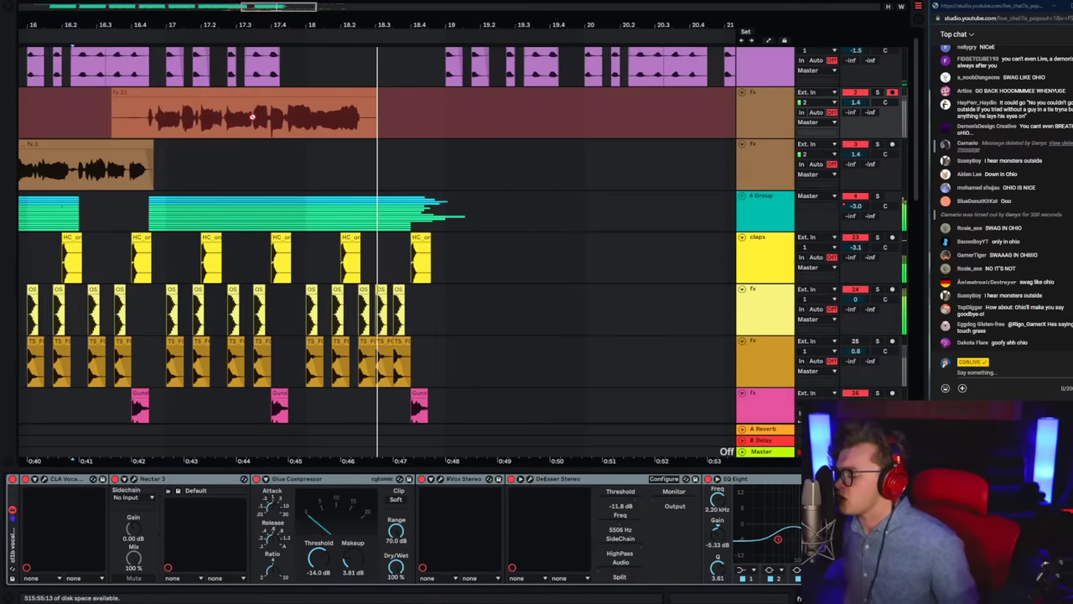
key(space)
key(space)
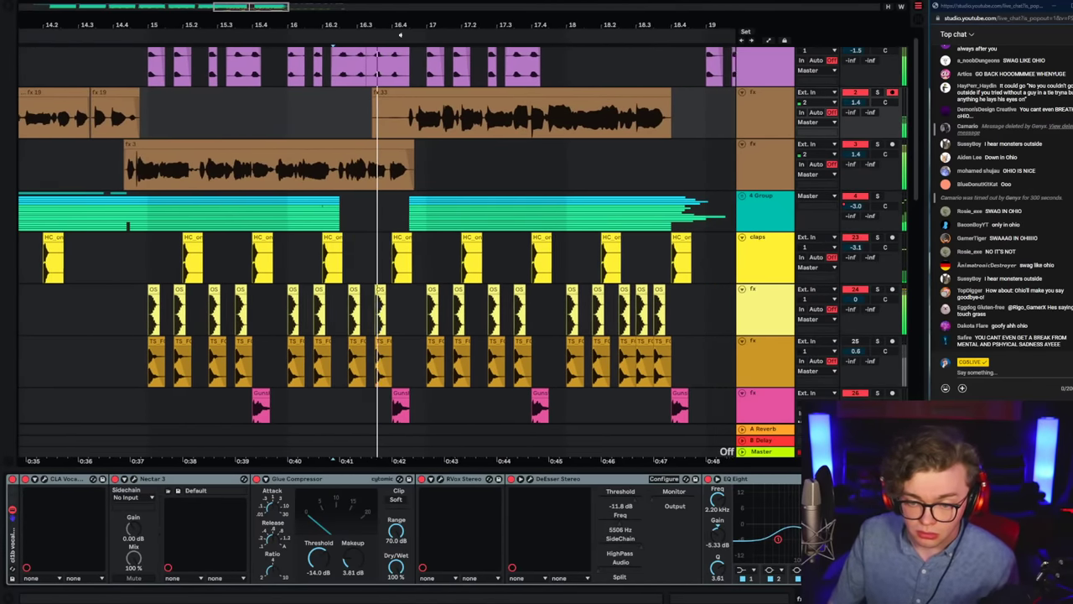
key(super+x)
Step: Try another upper vocal take from the 16.2.1 start point, play it back and remove it
click(271, 124)
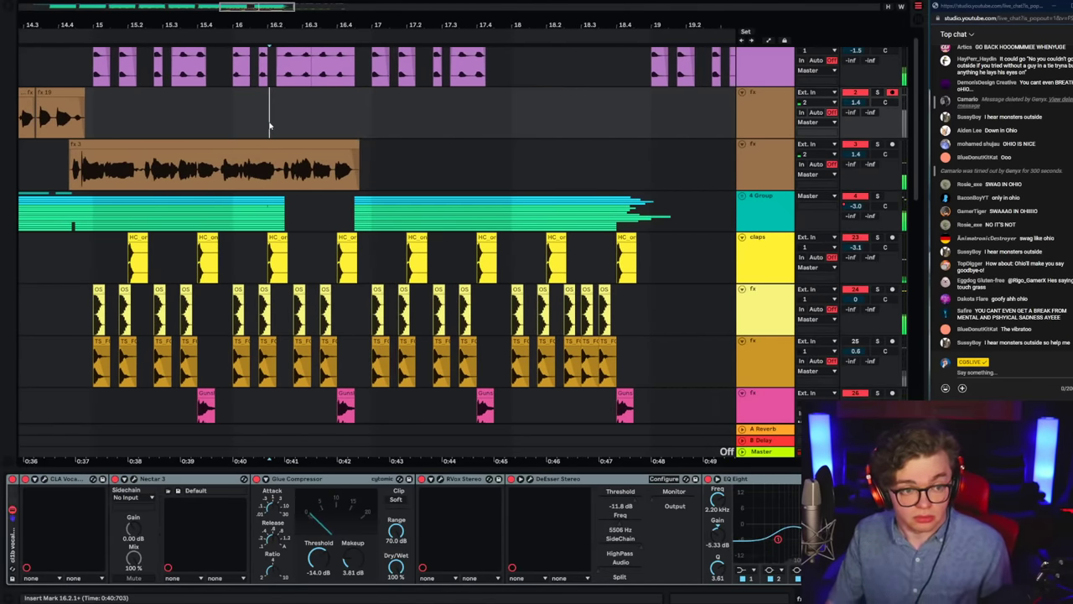
key(space)
key(F9)
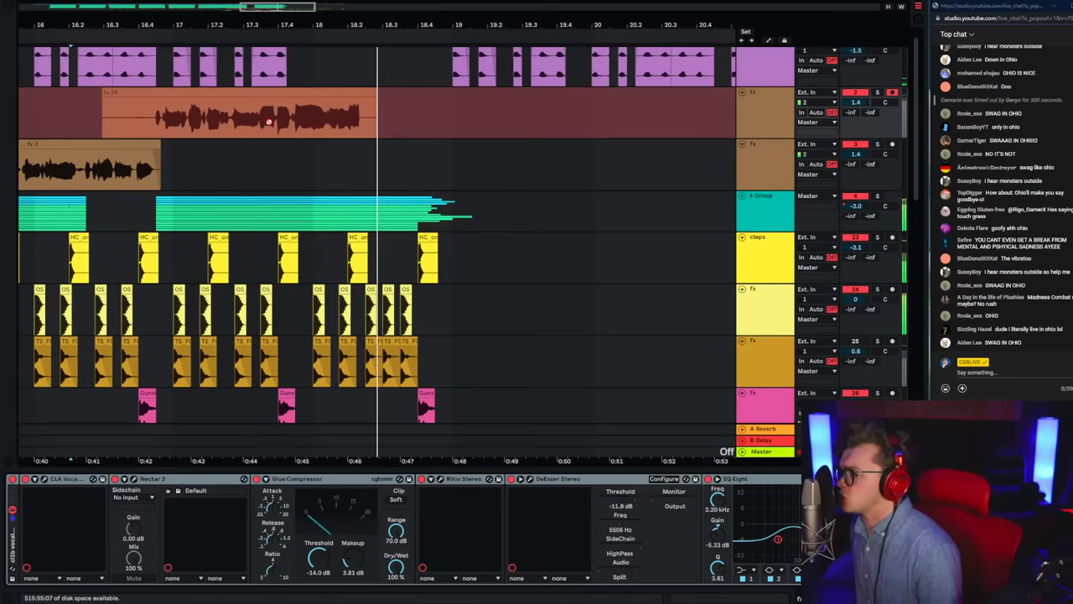
key(space)
key(space)
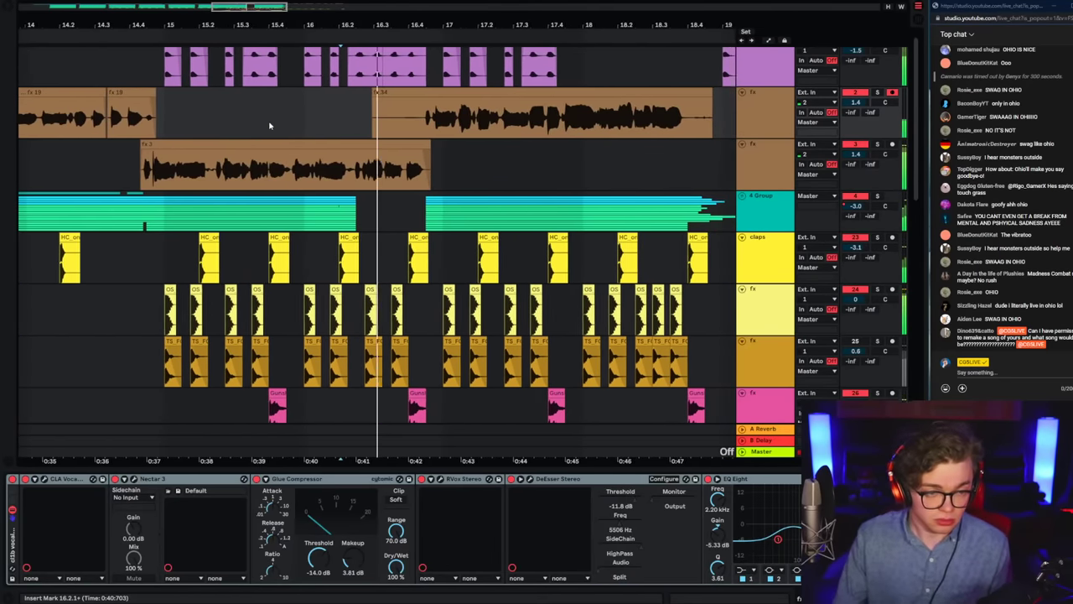
scroll(271, 125, up, 1)
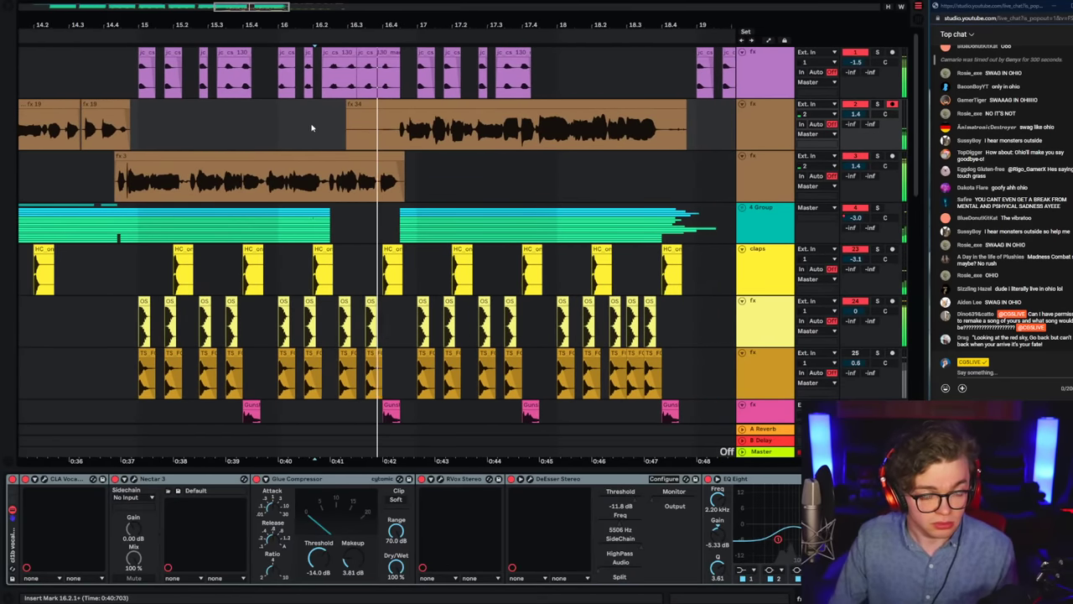
Step: Set the start point to 15.4.3 and record an upper vocal take from just after bar 16 to about bar 19
click(354, 104)
key(space)
key(space)
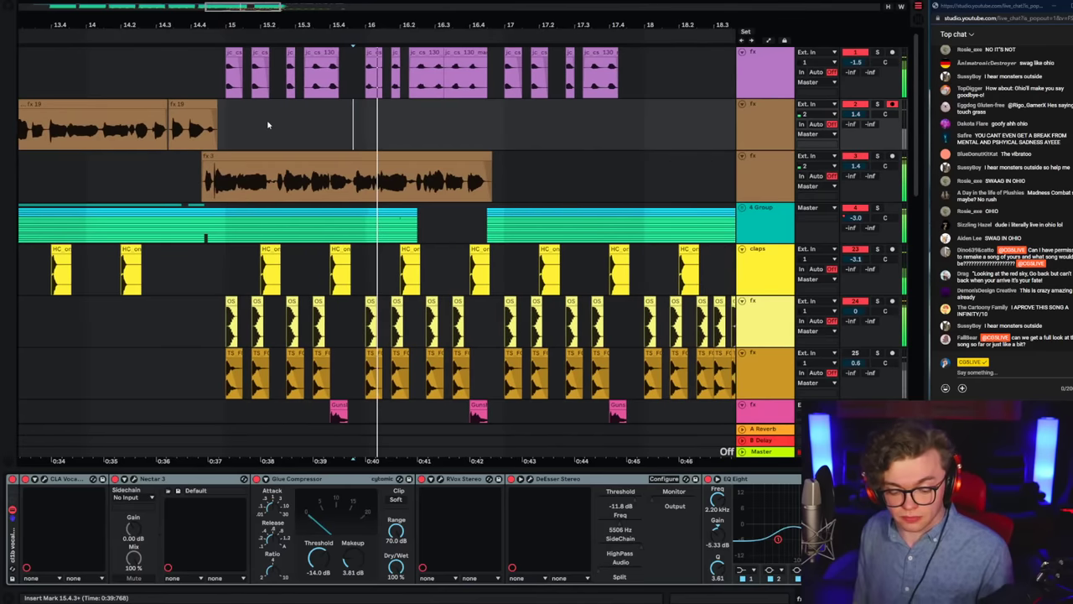
key(F9)
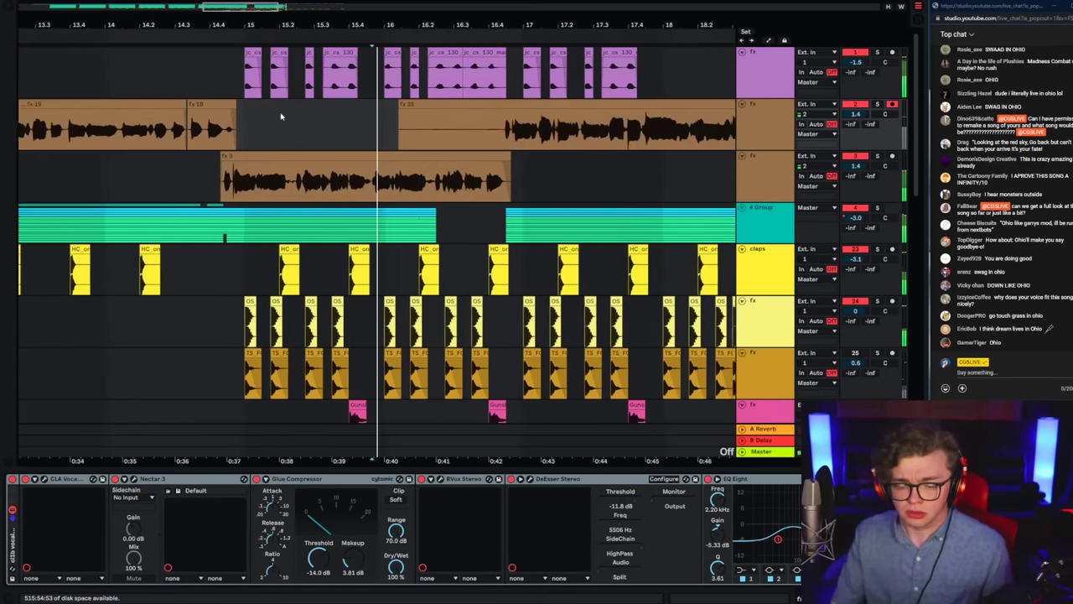
Step: Delete the take's silent opening up to 16.4.2 and play back the edited vocal with its lead-in
drag(307, 125, 506, 135)
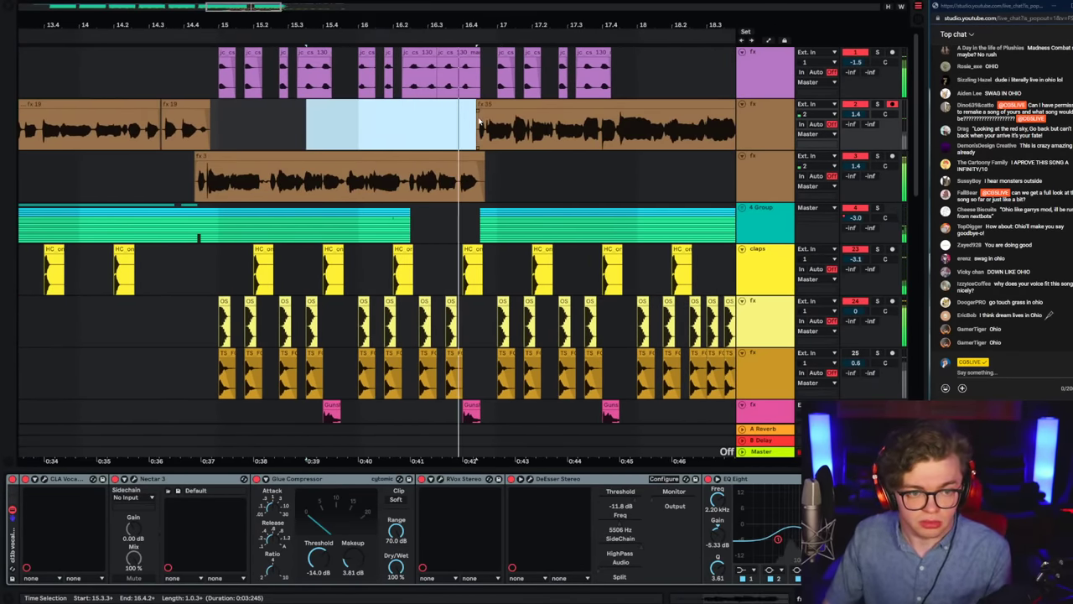
key(space)
click(139, 131)
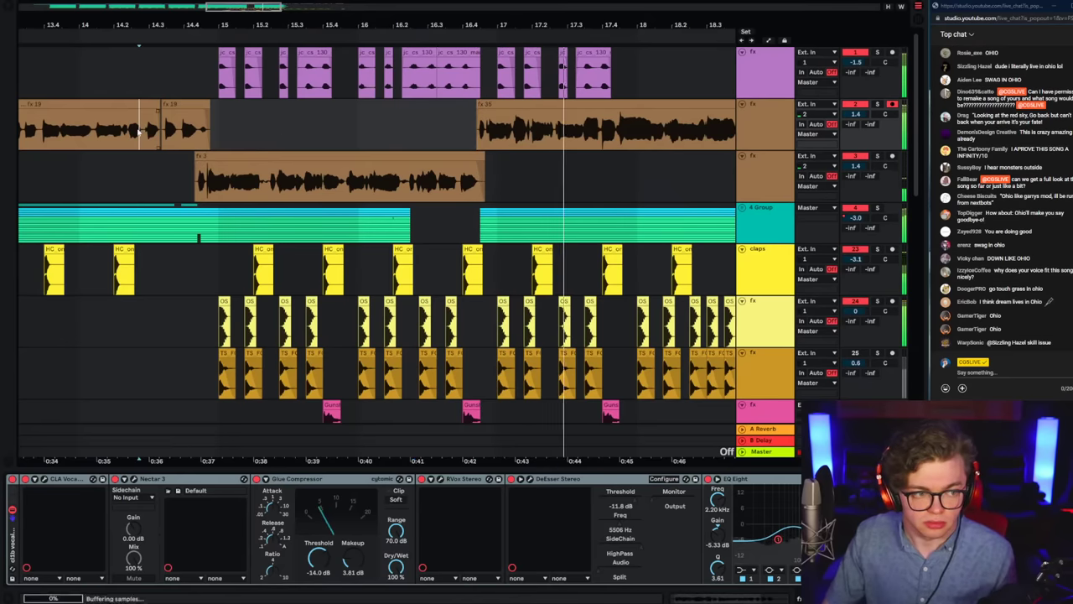
drag(217, 20, 130, 8)
click(103, 154)
click(82, 141)
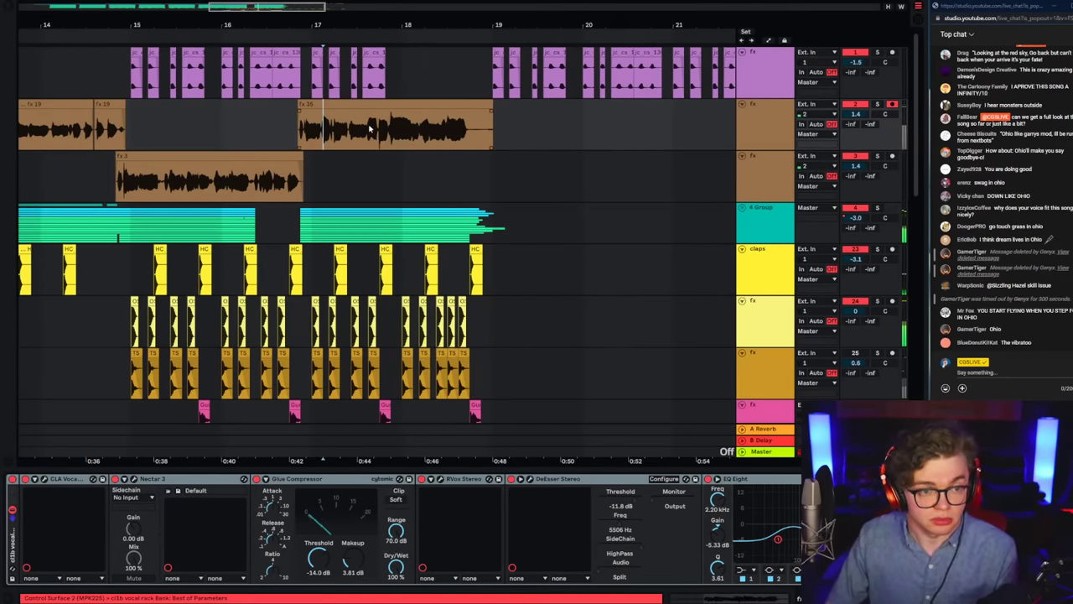
Step: Undo the trimmed take, then record another on the upper vocal track from about 16.3.4 to bar 19 and undo it
key(ctrl+z)
key(space)
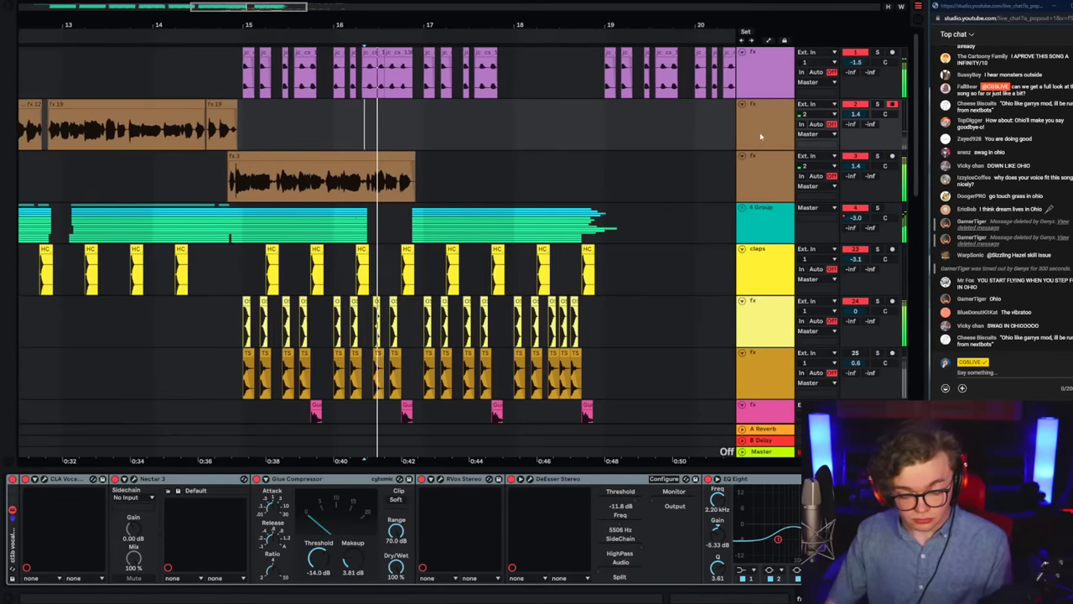
click(749, 137)
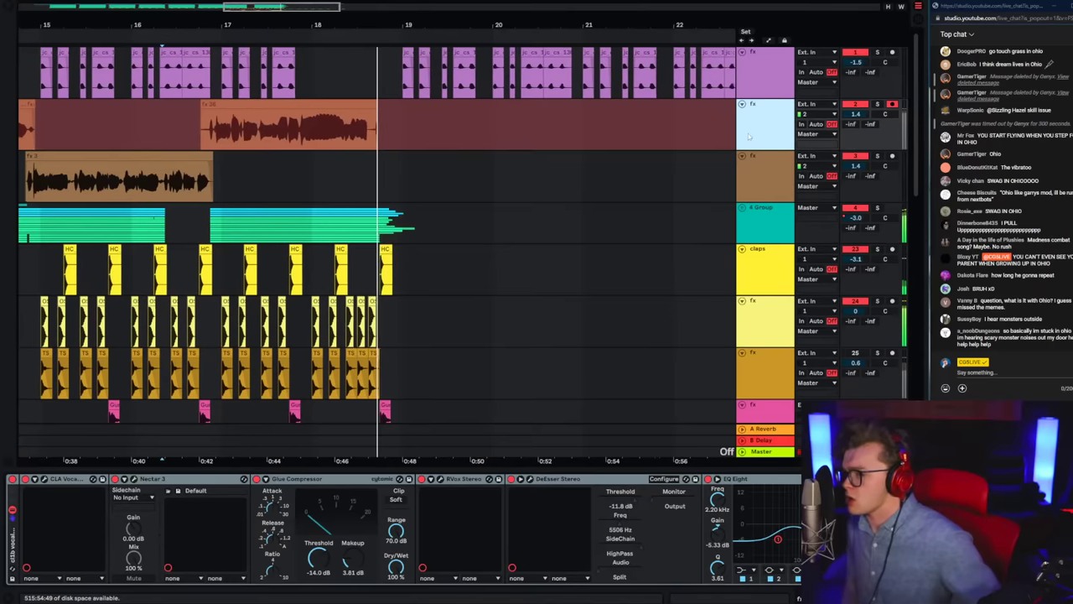
click(160, 145)
key(space)
click(129, 154)
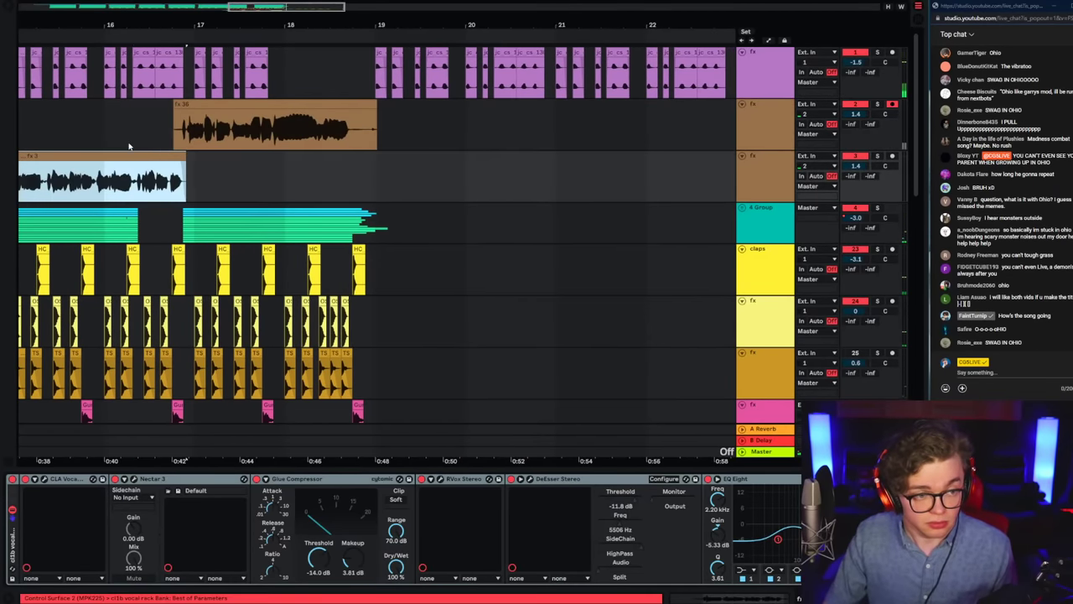
key(ctrl+z)
Step: Try one more upper vocal take from the 16.1.2 start point and undo it
click(112, 139)
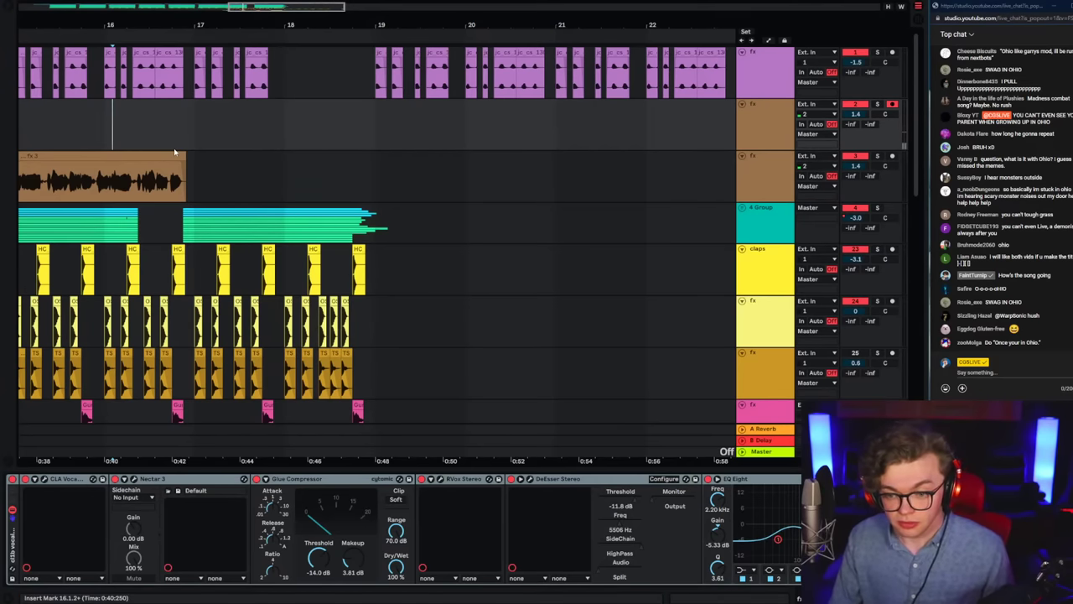
key(F9)
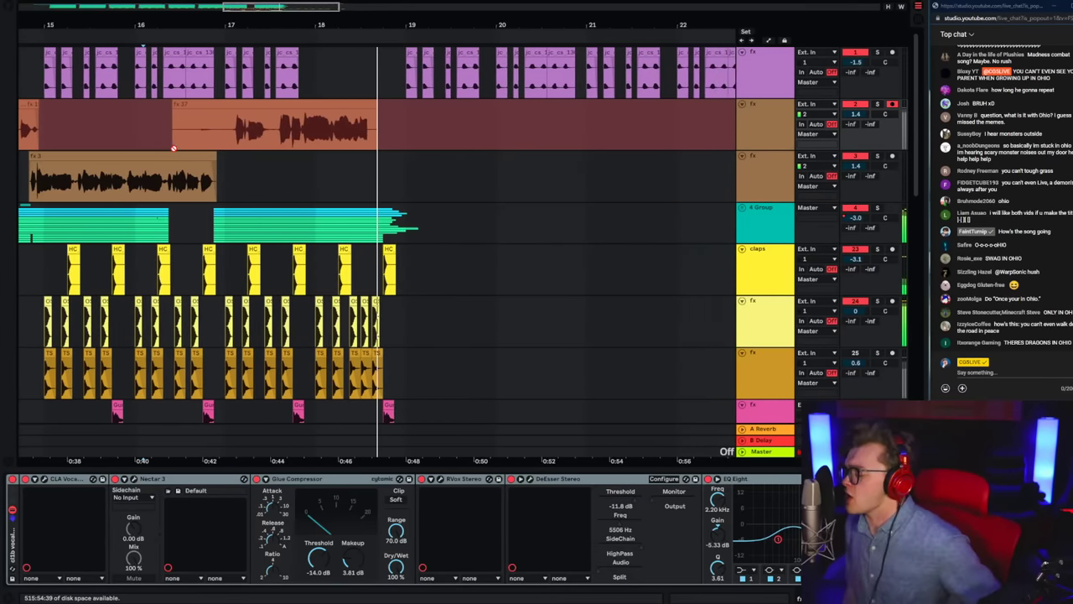
key(space)
key(ctrl+z)
key(space)
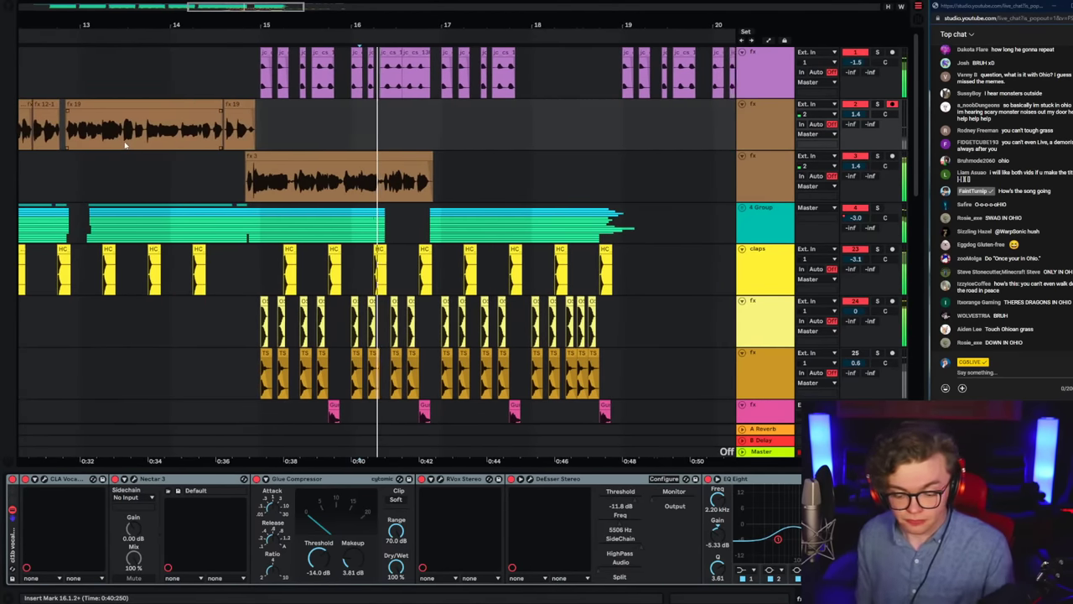
Step: Record another upper vocal take from about 16.2 to 18.4 and play it back with its lead-in
key(F9)
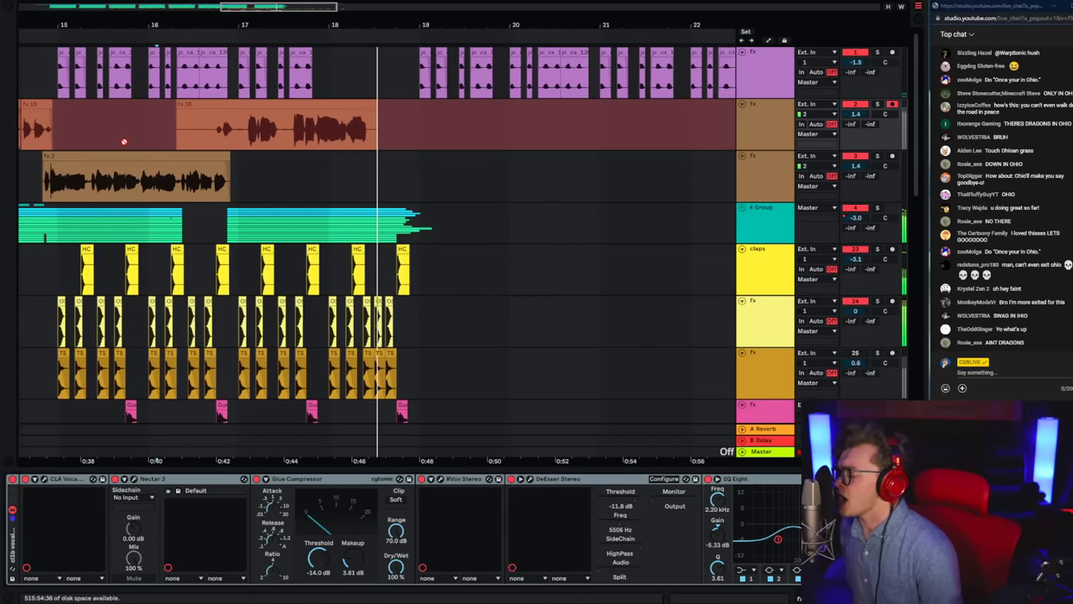
key(space)
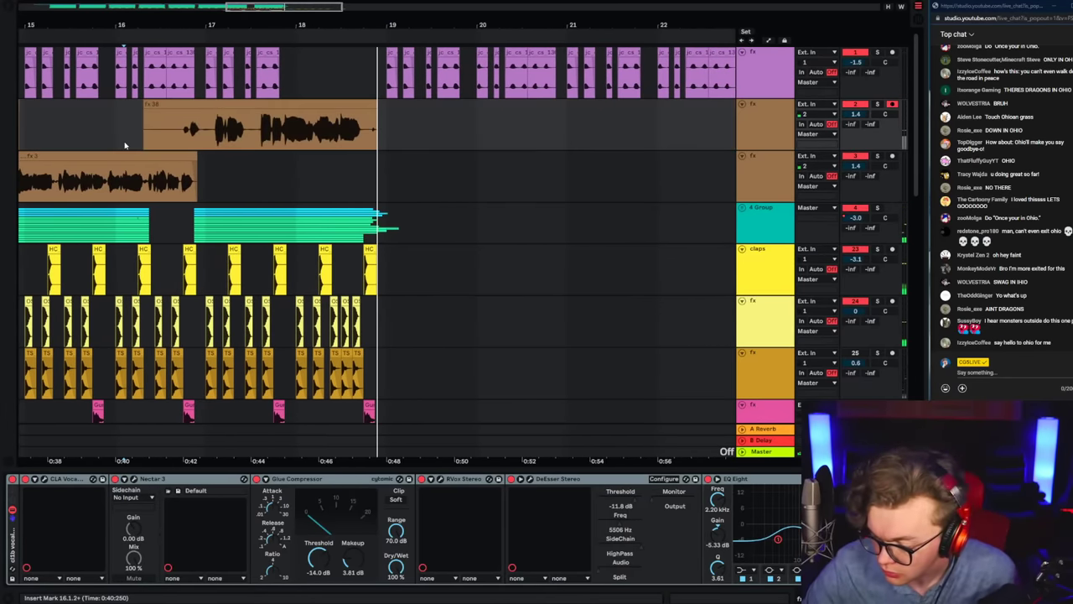
key(space)
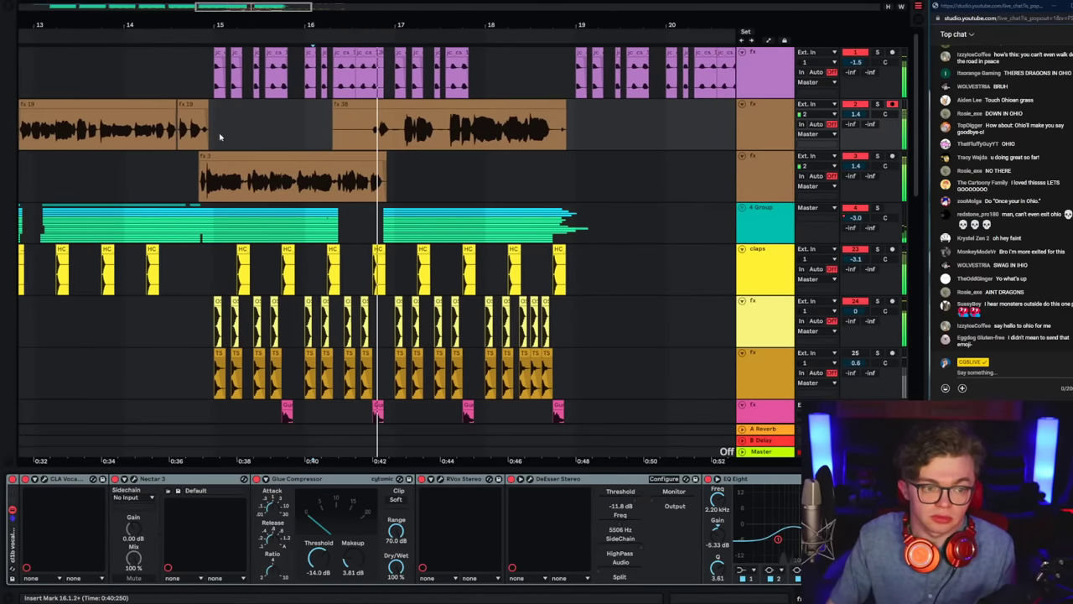
Step: Delete the take's silent opening up to bar 17 and move the rest to the lower vocal track with a 1/4 grid
drag(298, 129, 385, 143)
right_click(389, 141)
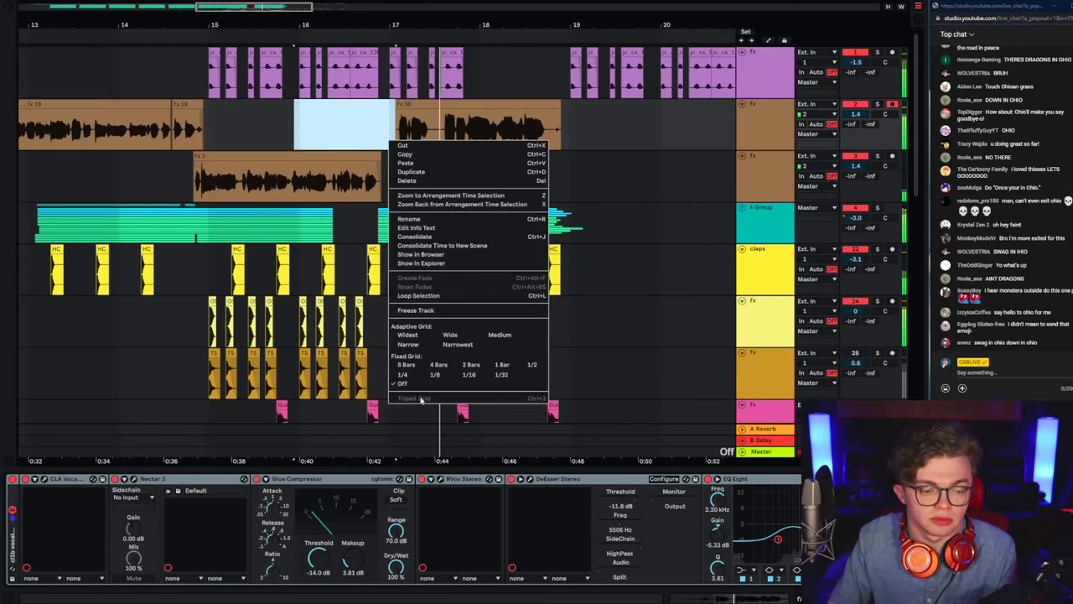
click(407, 358)
drag(444, 104, 444, 158)
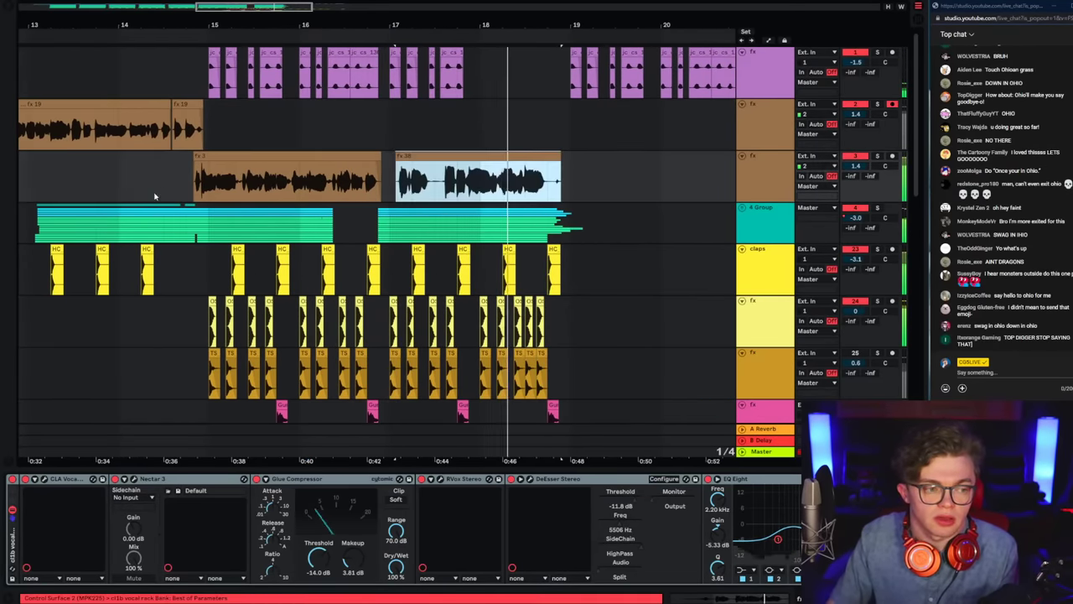
Step: Turn the grid off and cut out the short silence just before 17.3 in the moved take
right_click(438, 161)
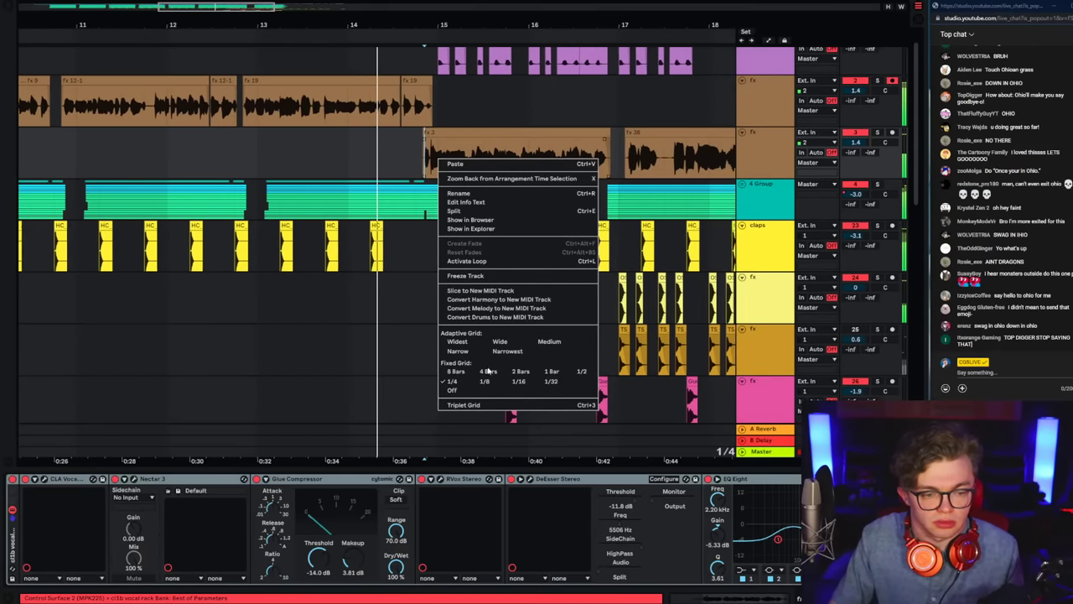
click(471, 390)
click(630, 158)
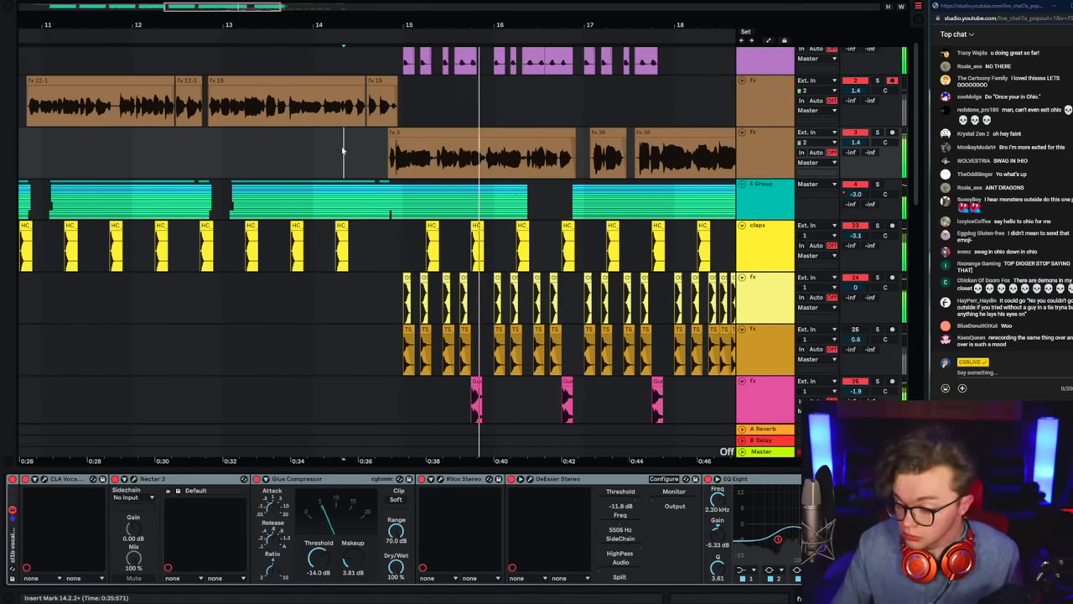
Step: Raise the purple fx track's volume to -0.6 dB
scroll(351, 150, up, 1)
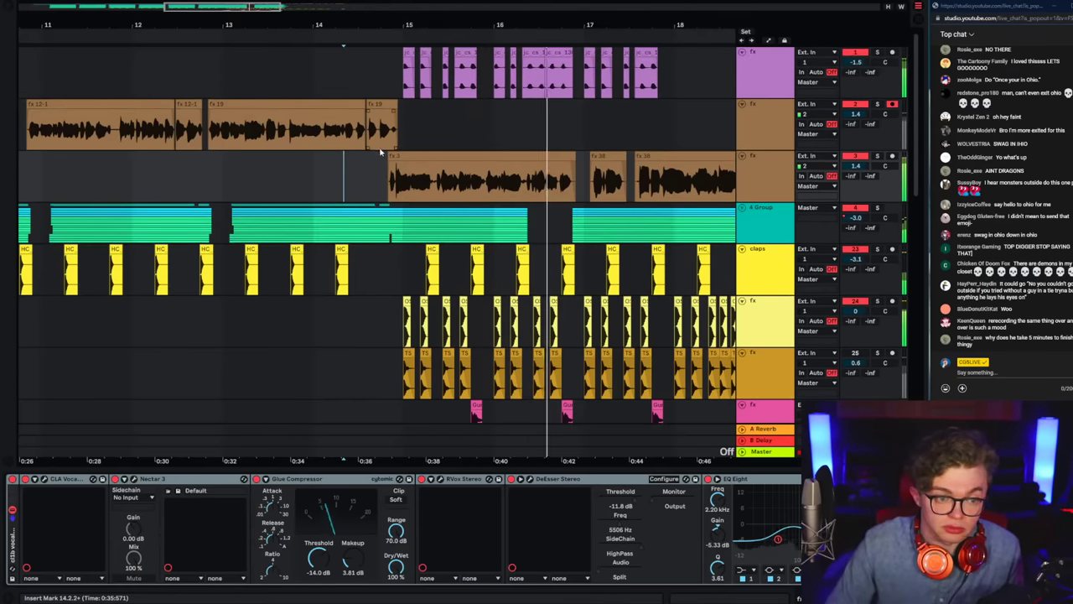
scroll(374, 201, down, 2)
scroll(361, 197, up, 2)
right_click(365, 73)
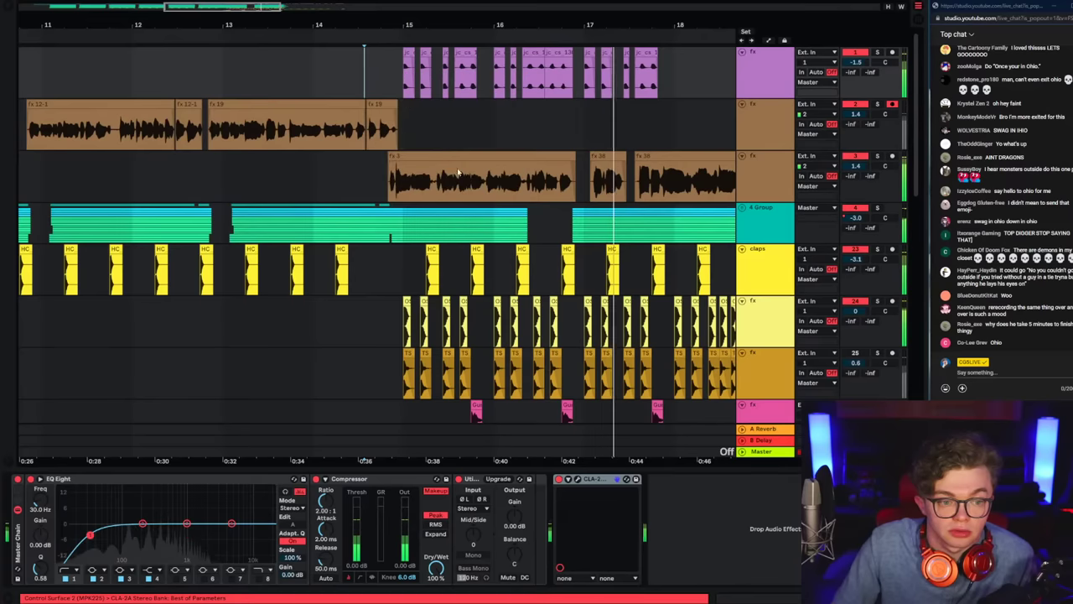
drag(856, 62, 856, 56)
Step: Set the grid to 1 bar and play the arrangement from bar 13
click(283, 167)
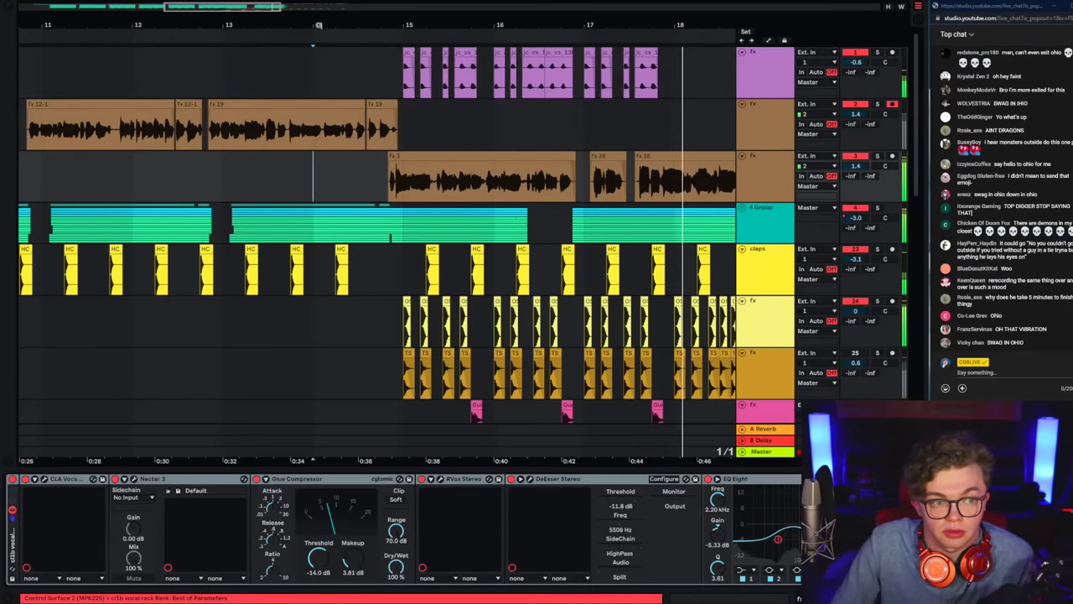
scroll(488, 180, down, 2)
key(space)
key(space)
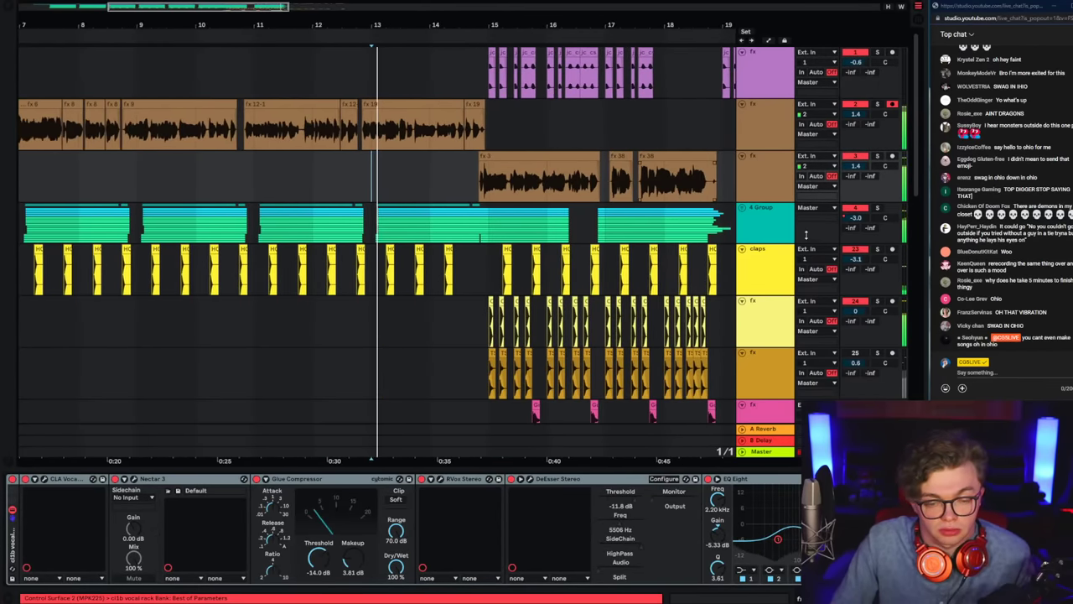
Step: Delete the claps in bar 18 on the claps track
click(742, 207)
scroll(553, 290, down, 2)
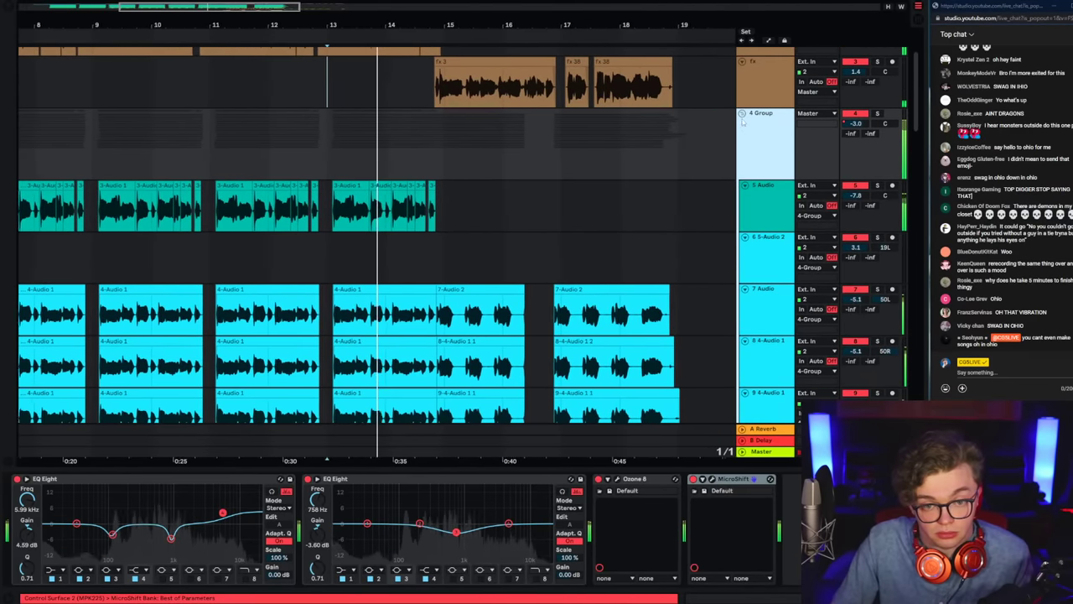
key(Left)
drag(589, 175, 597, 175)
key(Delete)
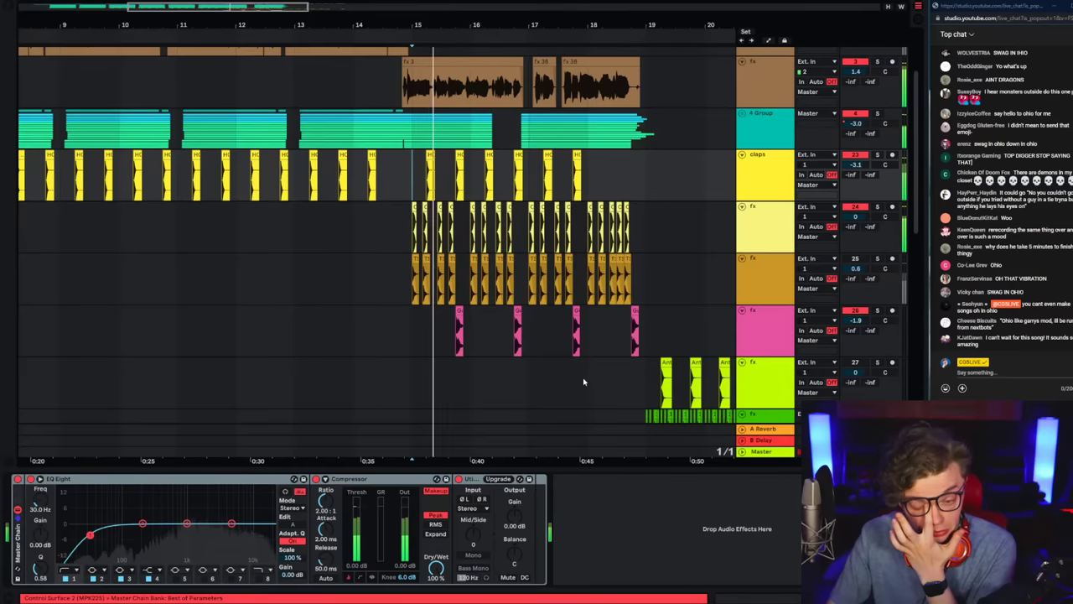
Step: Play back the new vocal section from 14.4.2 and listen to the lower vocal against the backing
scroll(584, 382, up, 3)
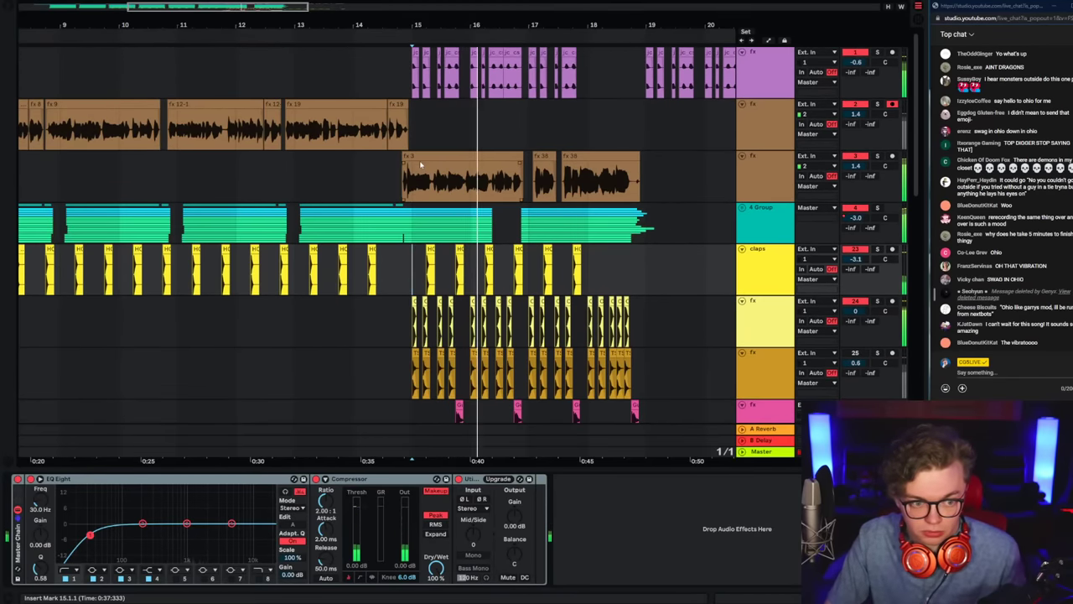
click(393, 184)
drag(393, 41, 321, 63)
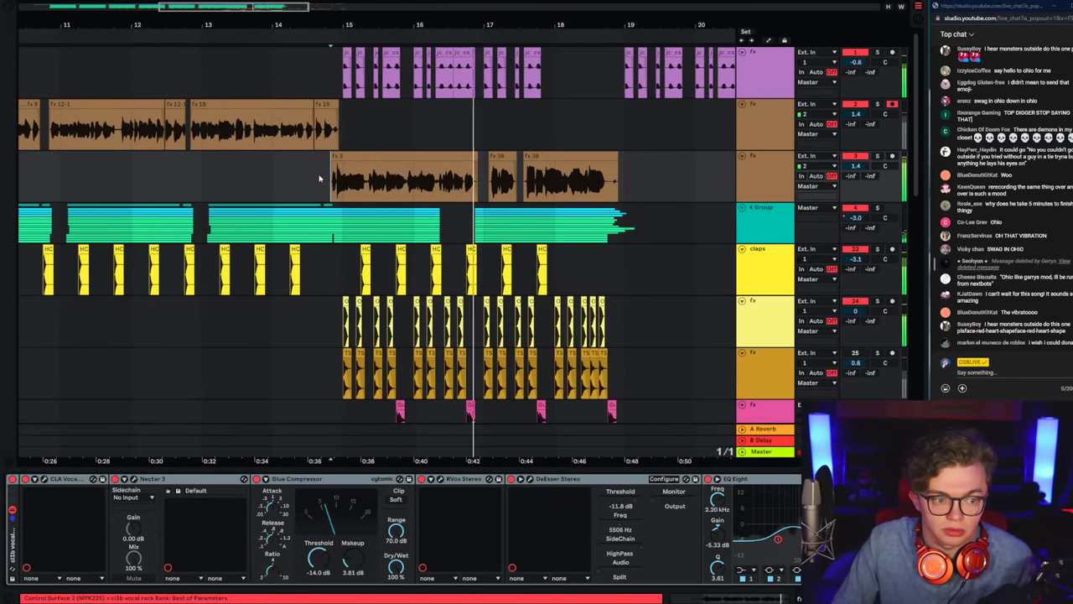
scroll(330, 171, down, 1)
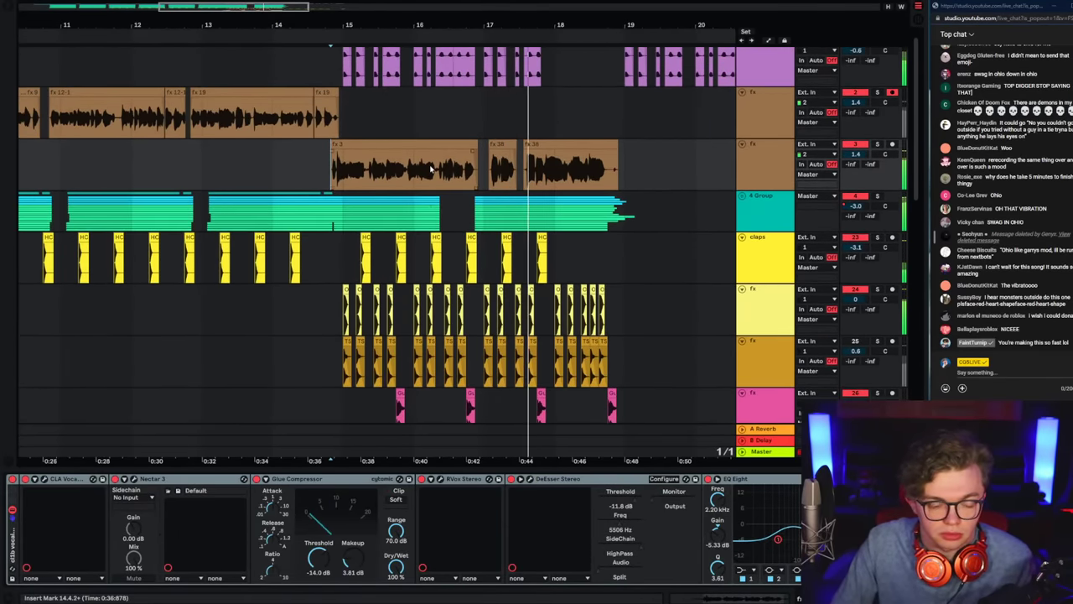
click(413, 122)
click(745, 176)
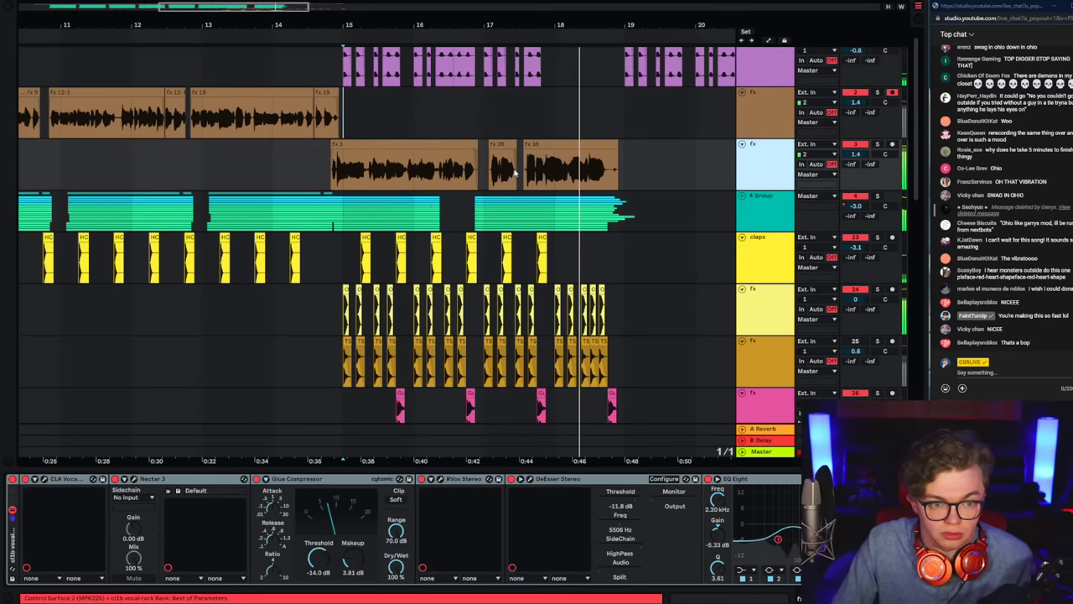
click(517, 166)
Step: Expand the backing vocal group around bars 17 and 18 and turn the grid off
click(742, 196)
scroll(596, 265, down, 3)
key(space)
key(space)
mouse_move(605, 28)
mouse_down()
mouse_move(454, 28)
mouse_move(490, 84)
mouse_up()
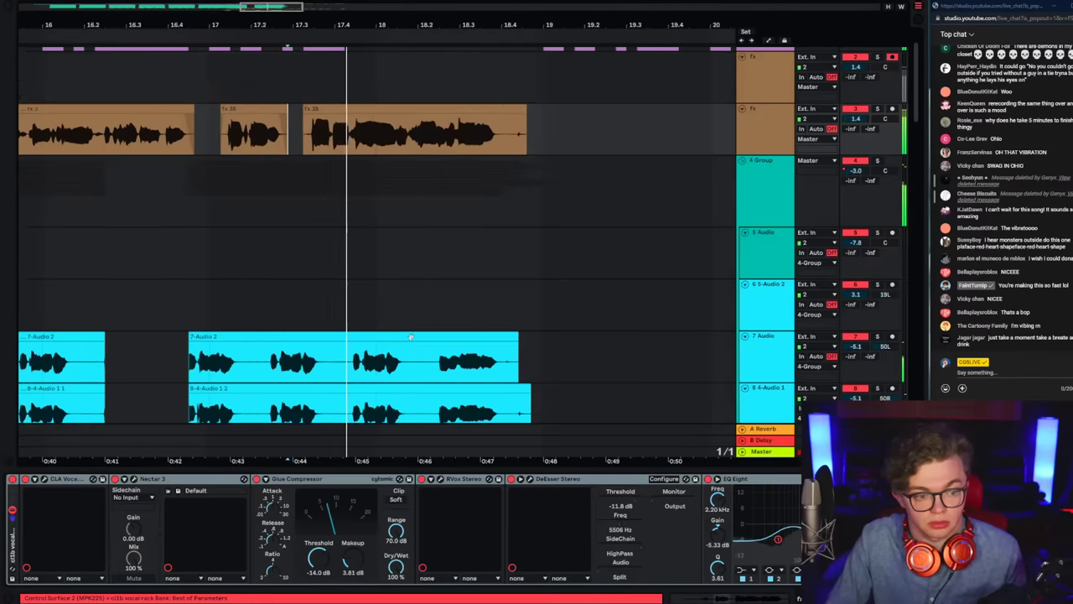
scroll(323, 149, down, 3)
key(space)
right_click(326, 146)
click(336, 286)
Step: Delete the backing vocals from about 17.3.3 to 18.1.4 on every layer of the group
click(339, 227)
key(space)
scroll(335, 268, down, 8)
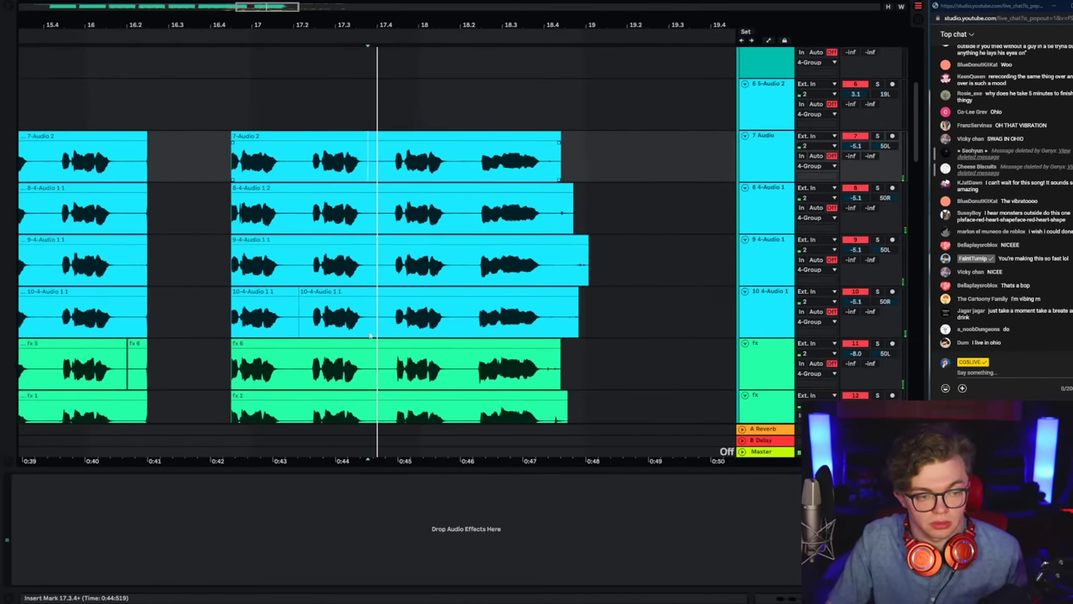
key(space)
scroll(354, 360, down, 5)
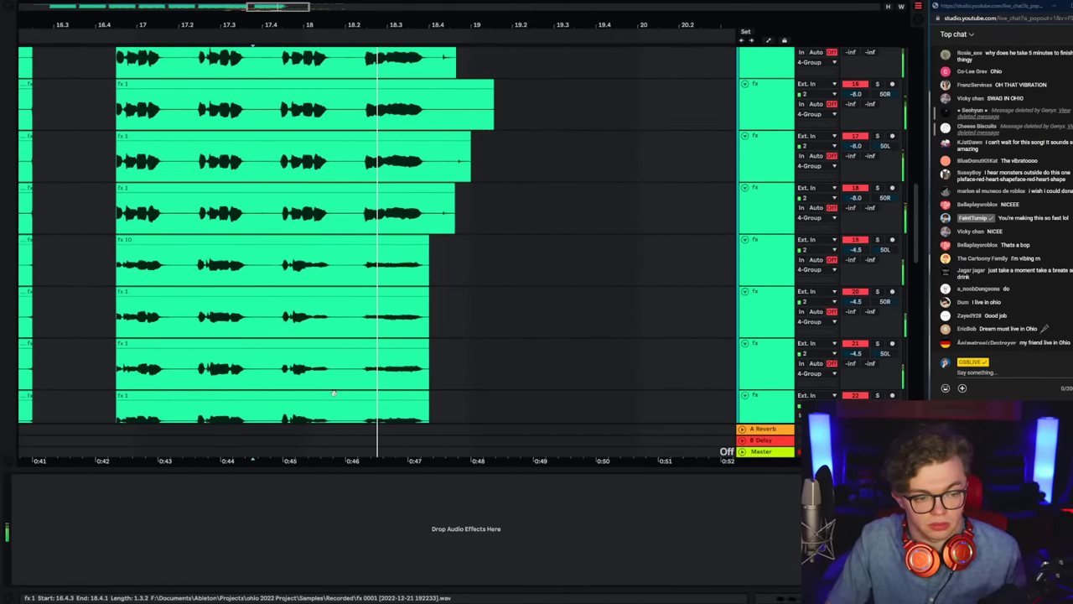
shift+click(339, 266)
scroll(335, 269, up, 8)
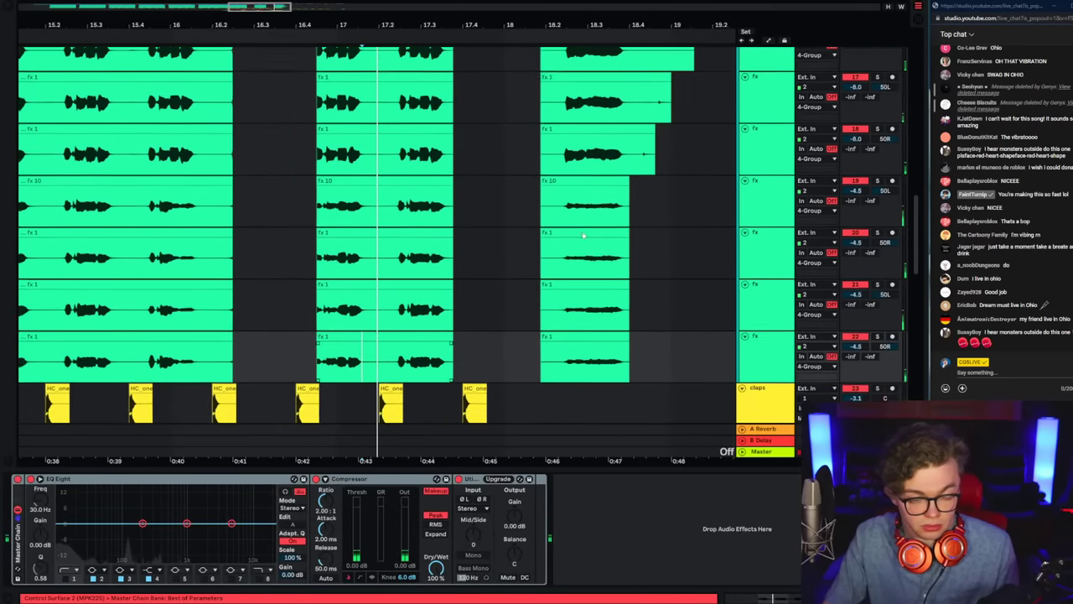
Step: Delete the ends of all backing vocal clips after 18.3.4
scroll(579, 266, up, 1)
click(500, 251)
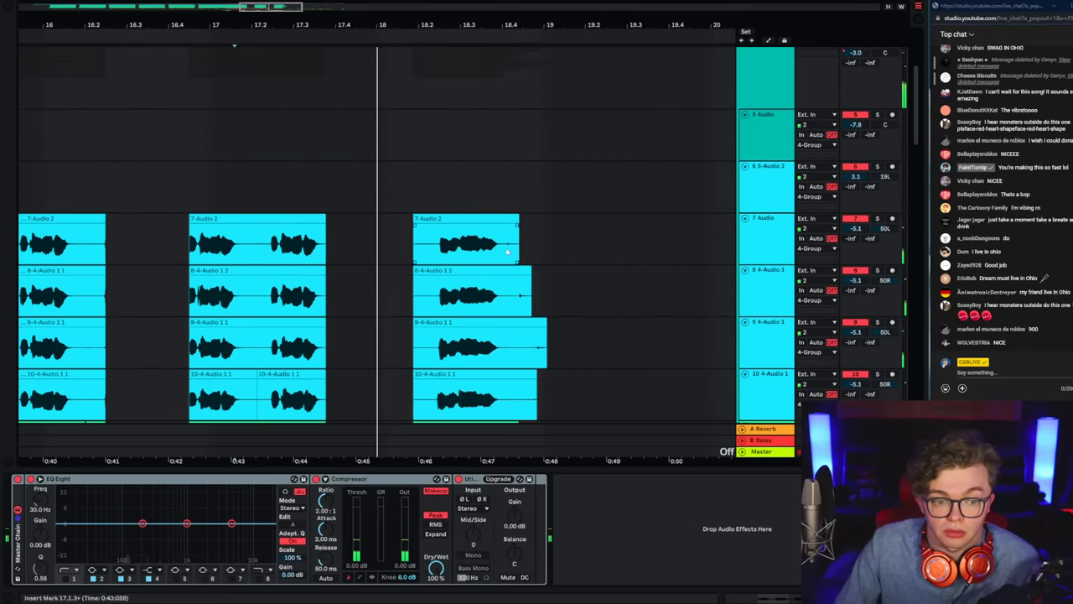
scroll(554, 352, down, 8)
scroll(570, 369, down, 5)
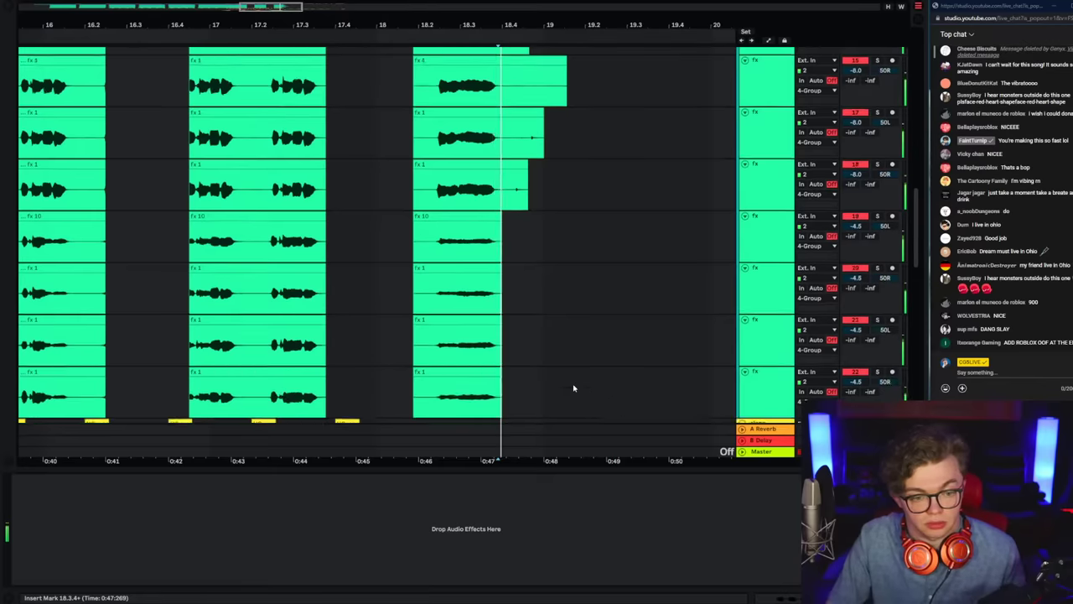
shift+click(603, 229)
key(Delete)
Step: Play back the edited backing vocals around bars 16 to 18 to check the new gaps against the lead vocal
scroll(470, 167, up, 3)
scroll(352, 167, up, 3)
click(336, 203)
key(space)
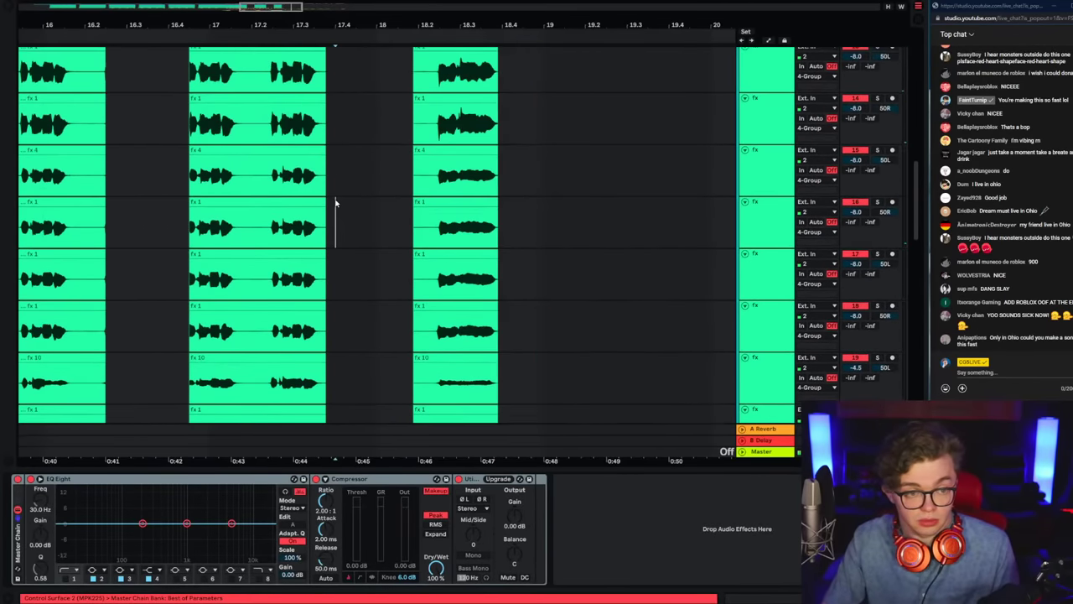
key(space)
scroll(344, 204, up, 3)
click(109, 204)
key(space)
key(space)
scroll(469, 226, up, 5)
scroll(609, 233, up, 2)
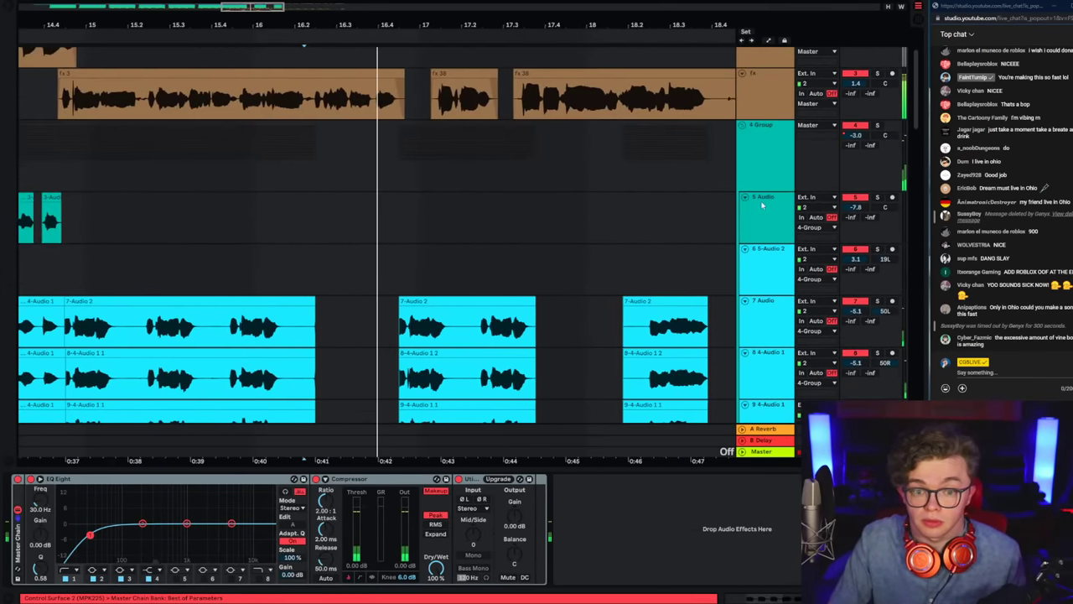
Step: Collapse the backing vocal group and trim the lower vocal take's end at about 18.3.4 to match it
click(608, 233)
scroll(609, 233, down, 5)
scroll(449, 104, down, 5)
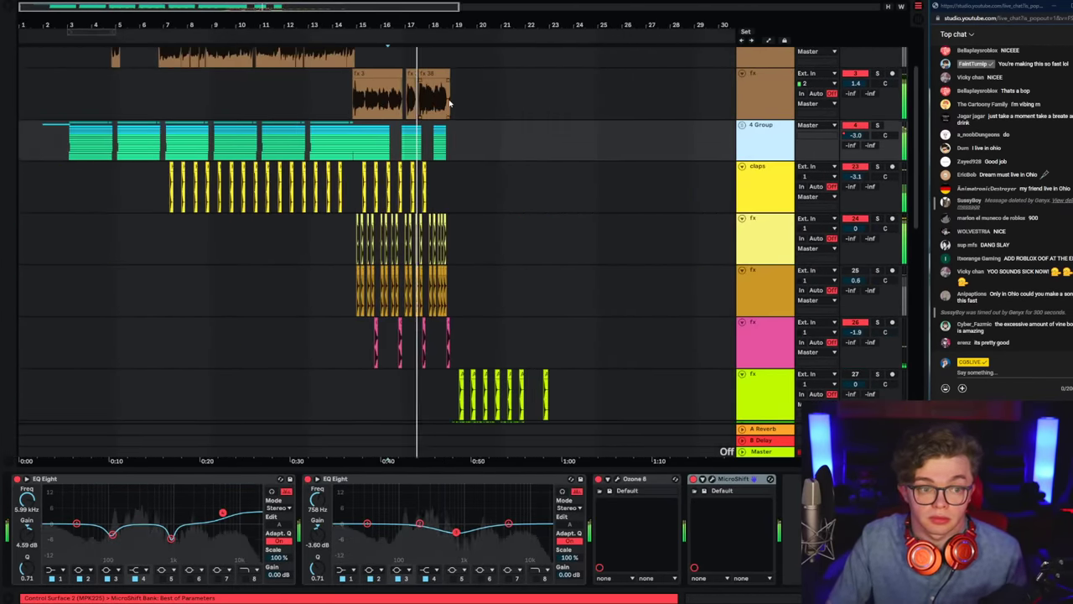
click(447, 107)
scroll(482, 103, up, 5)
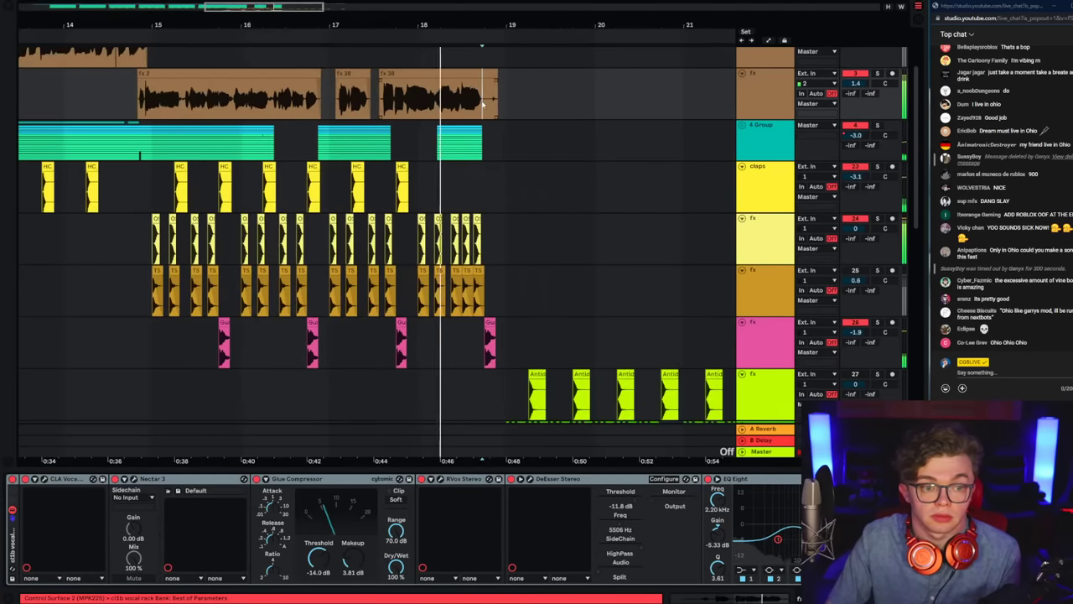
Step: Play the edited section from just before bar 14
click(52, 106)
key(space)
scroll(298, 83, left, 10)
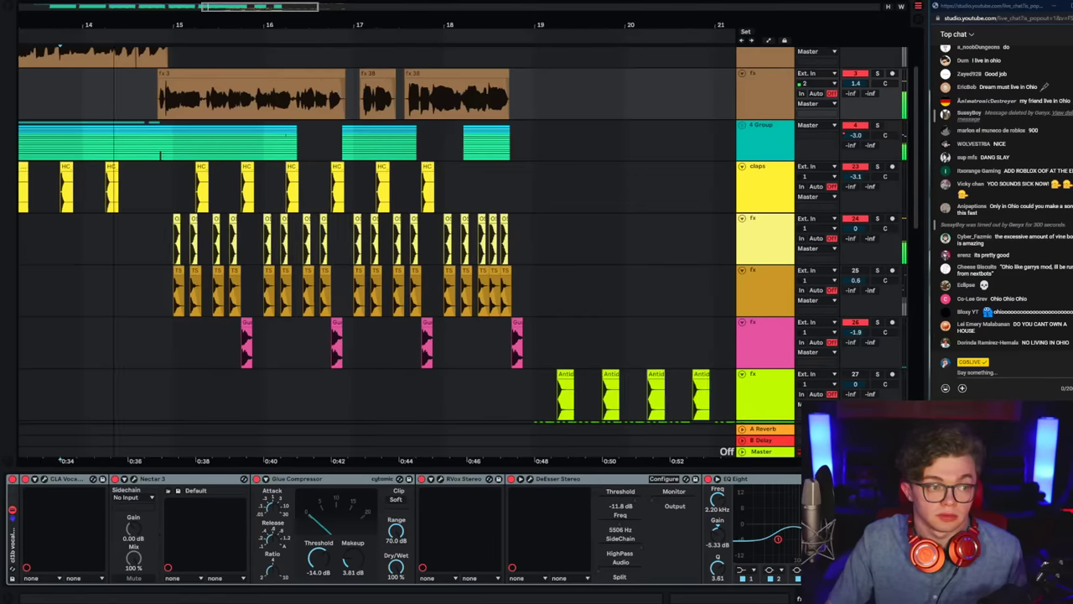
Step: Play the song from 4.3.2 and save the project
scroll(297, 83, down, 2)
click(231, 88)
key(ctrl+s)
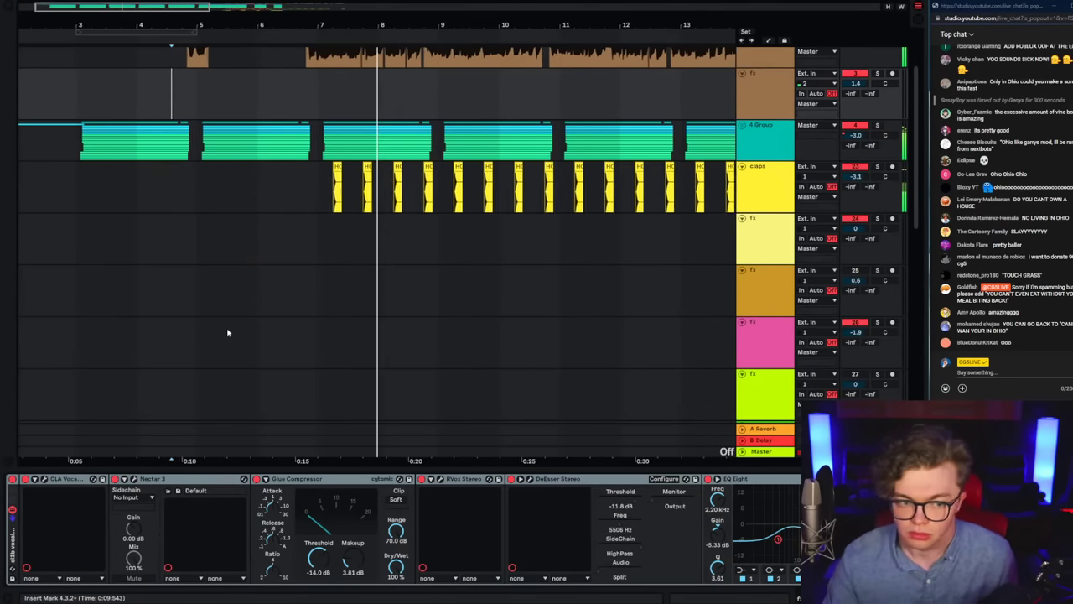
Step: Play from around 6.3.1 and look through the effect chain on the upper vocal track
scroll(225, 149, up, 2)
click(266, 140)
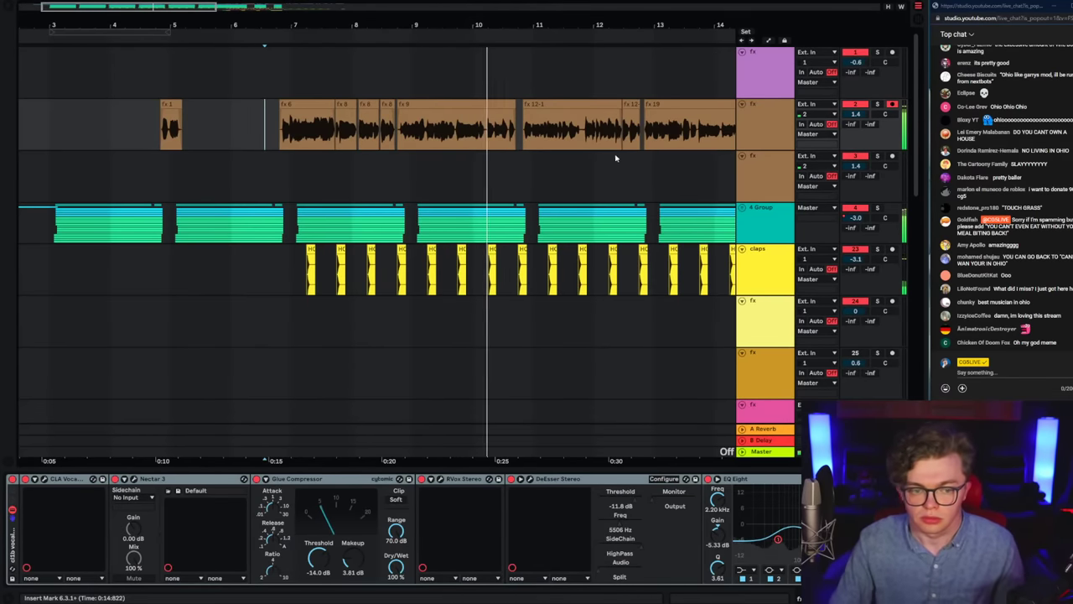
click(245, 134)
click(876, 598)
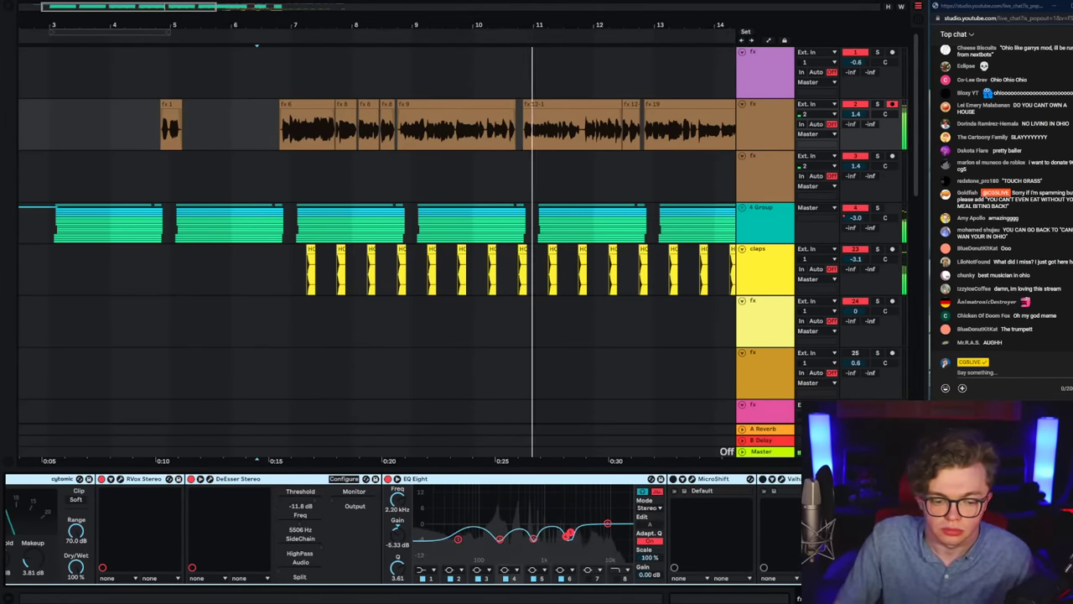
click(719, 480)
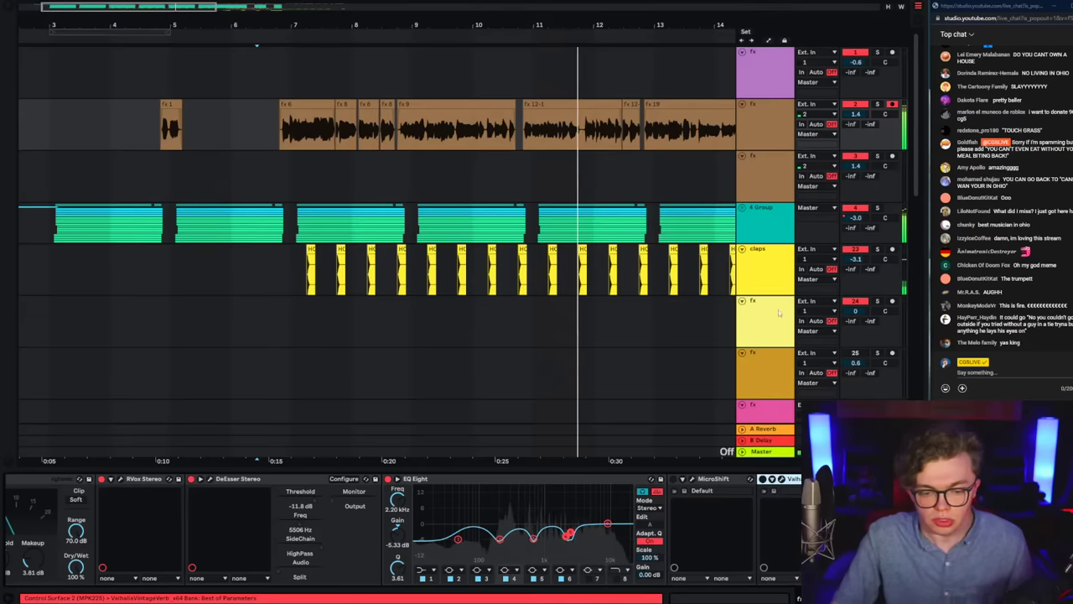
Step: Hide the device view, expand the backing vocal group and arm the "6 5-Audio 2" track for recording
click(917, 598)
click(766, 177)
click(766, 218)
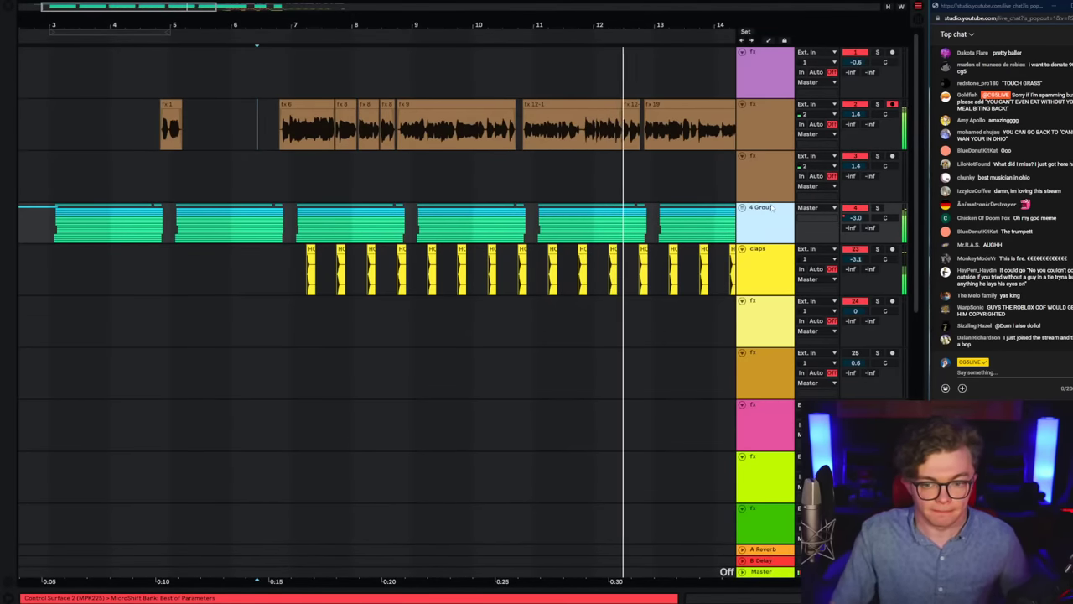
click(742, 207)
scroll(582, 303, down, 2)
scroll(583, 303, down, 3)
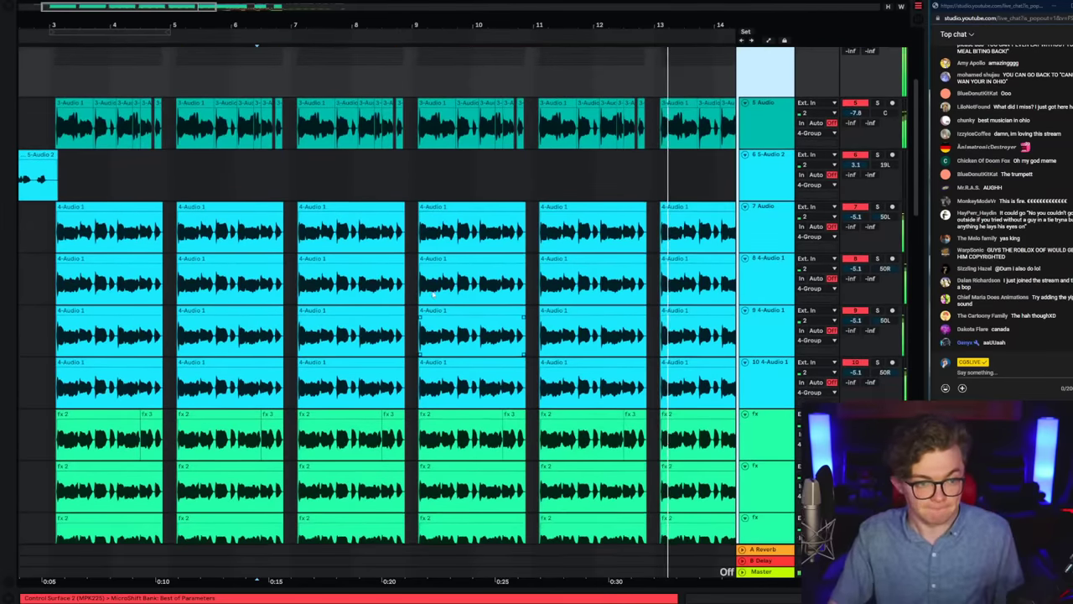
click(555, 189)
click(768, 182)
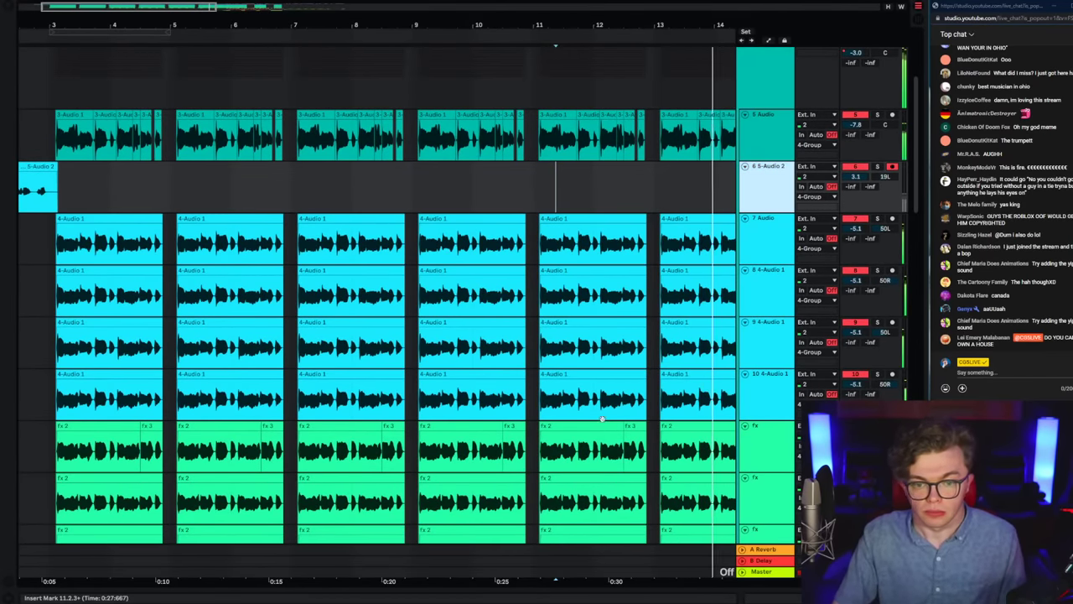
Step: Try recording a take on the "6 5-Audio 2" track starting around bar 12
key(space)
key(space)
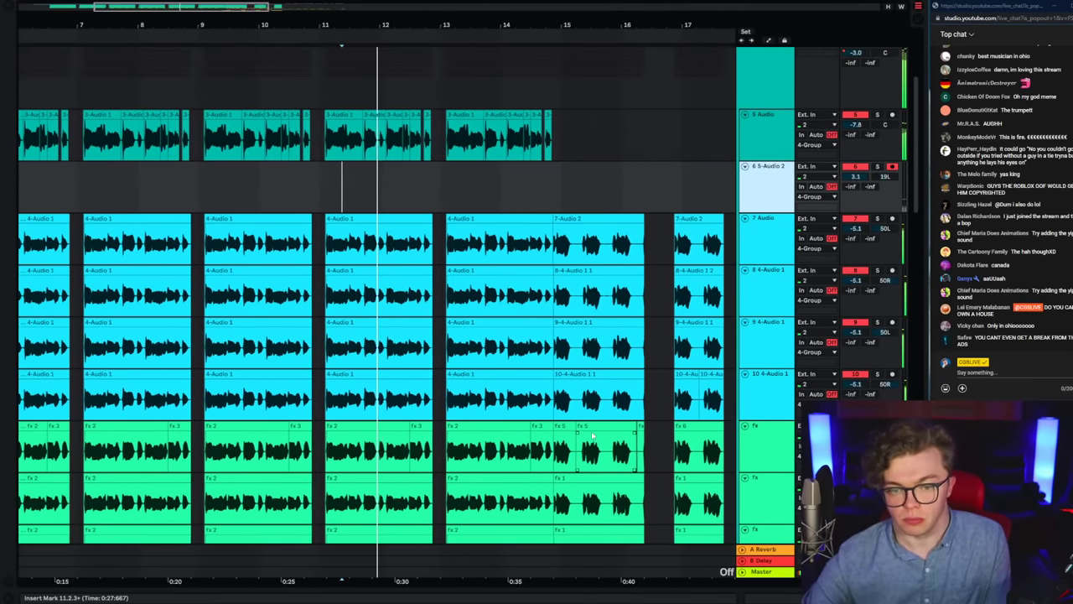
key(F9)
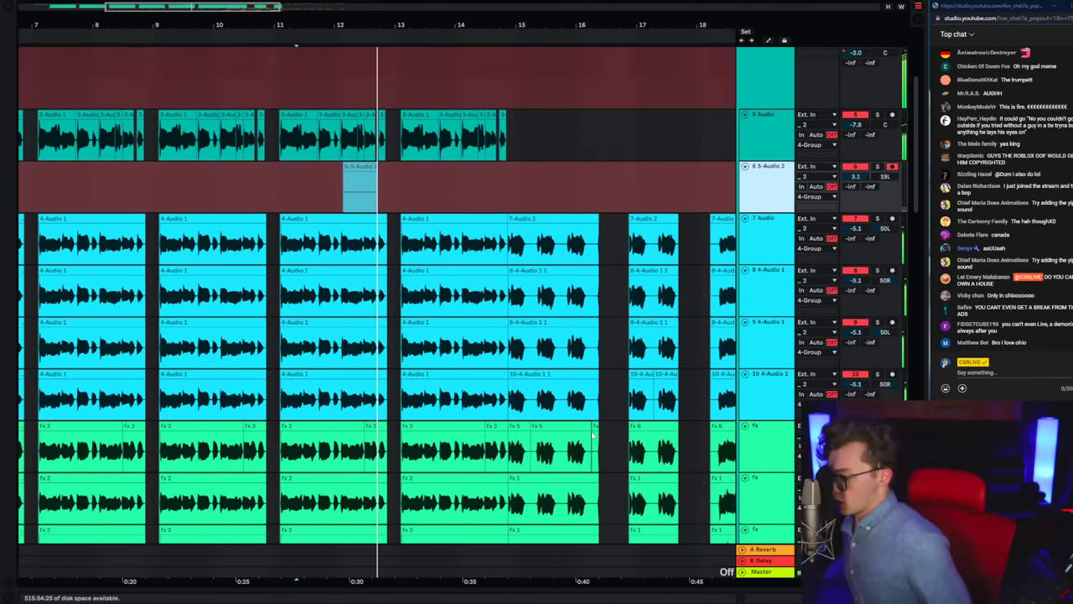
key(space)
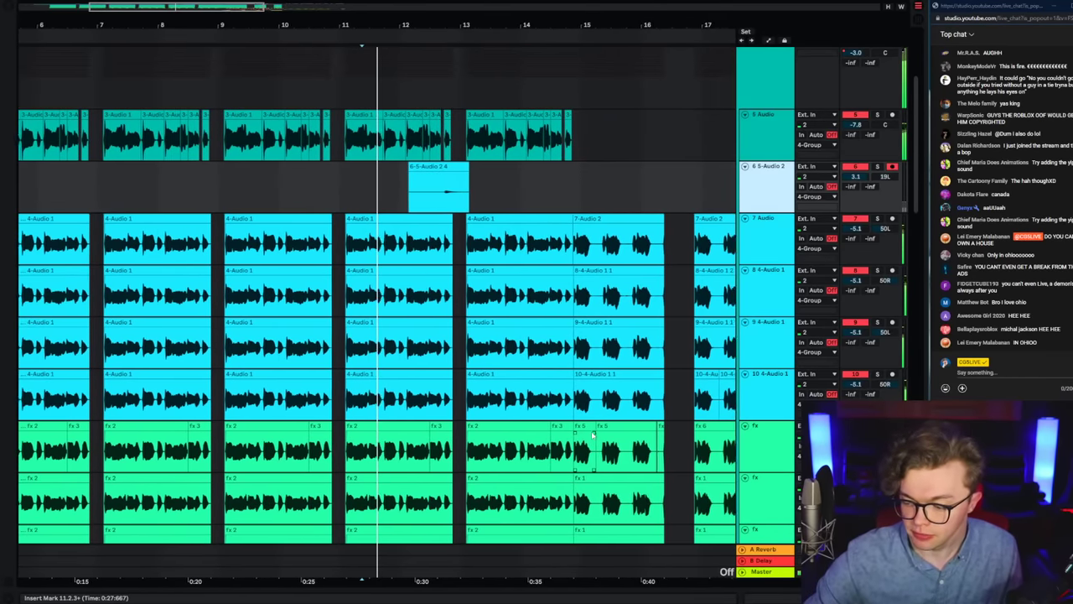
Step: Raise the recorded clip's gain to about 24 dB for inspection, and delete the take from the "6 5-Audio 2" track
double_click(423, 180)
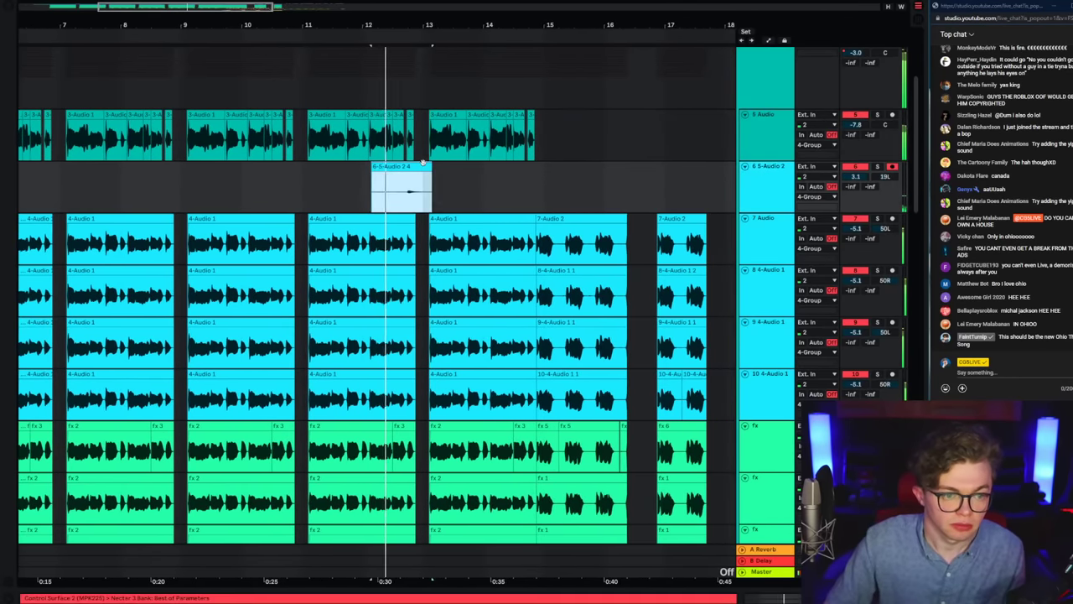
drag(101, 534, 100, 503)
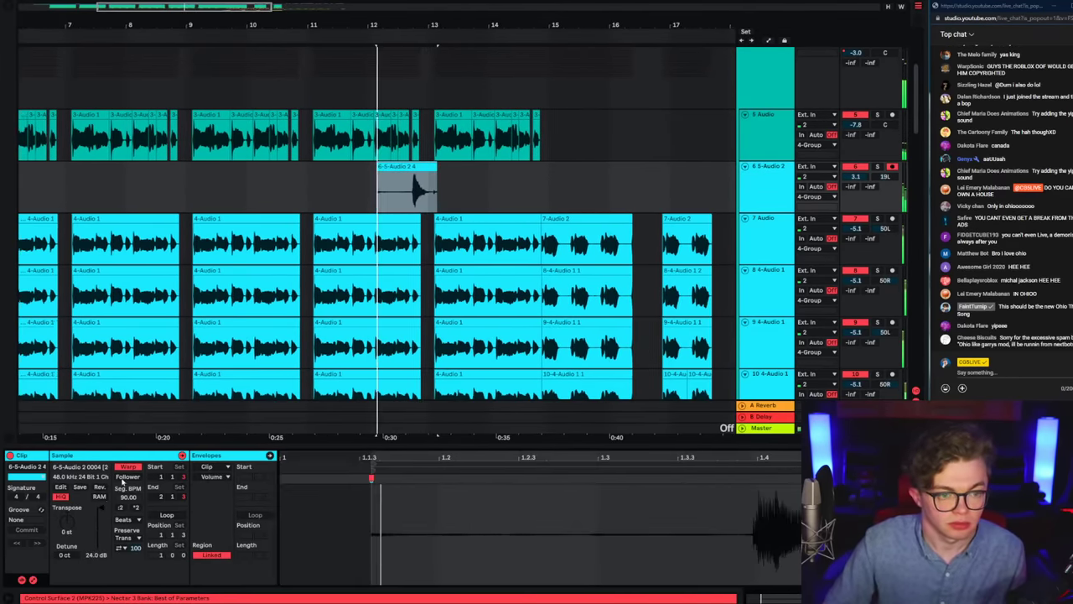
drag(385, 39, 403, 126)
drag(285, 199, 471, 210)
key(Delete)
click(500, 165)
key(Delete)
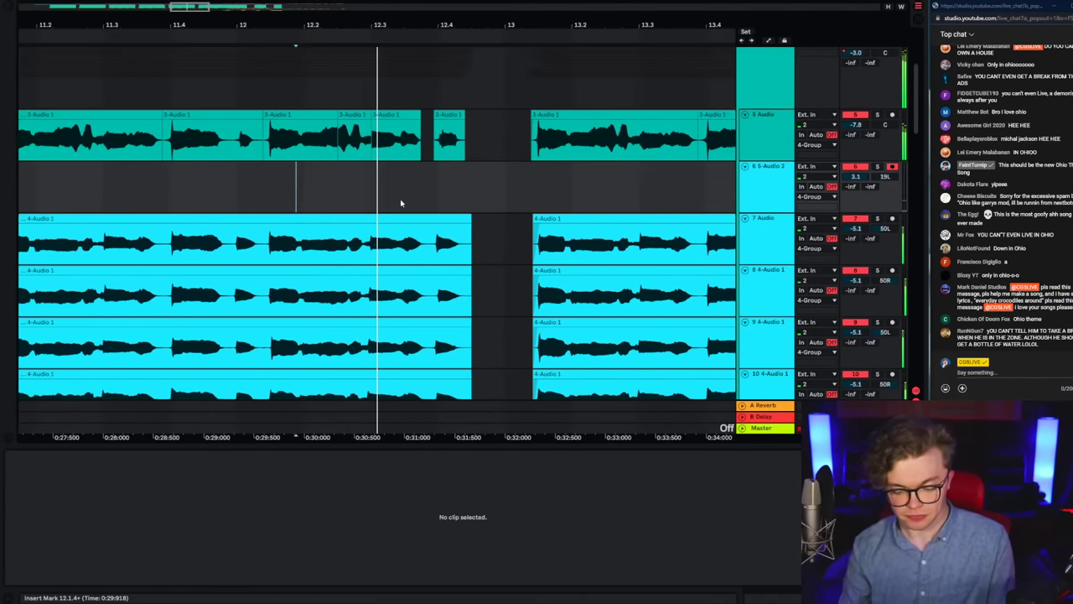
Step: Record another take around 12.3 on the "6 5-Audio 2" track, set its clip gain to 18.1 dB and play it back
key(F9)
key(F9)
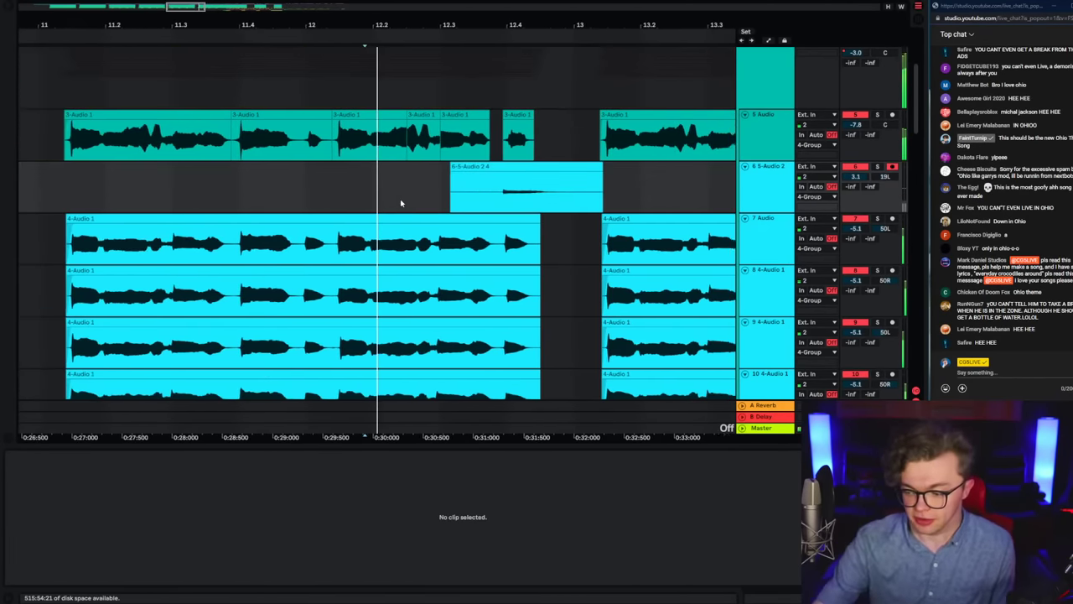
click(401, 190)
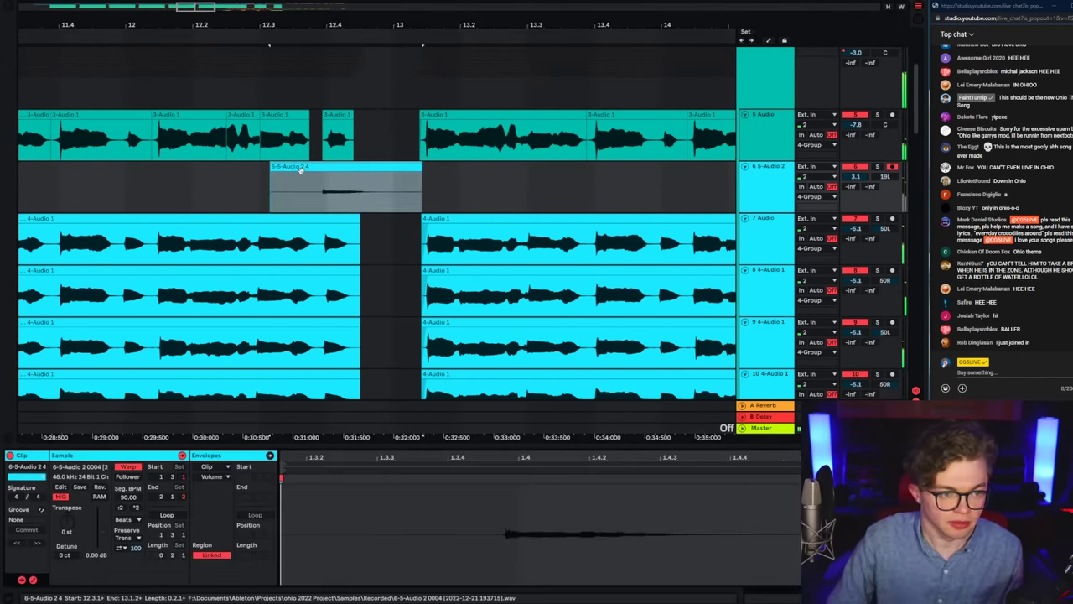
key(space)
drag(100, 528, 100, 513)
key(space)
key(space)
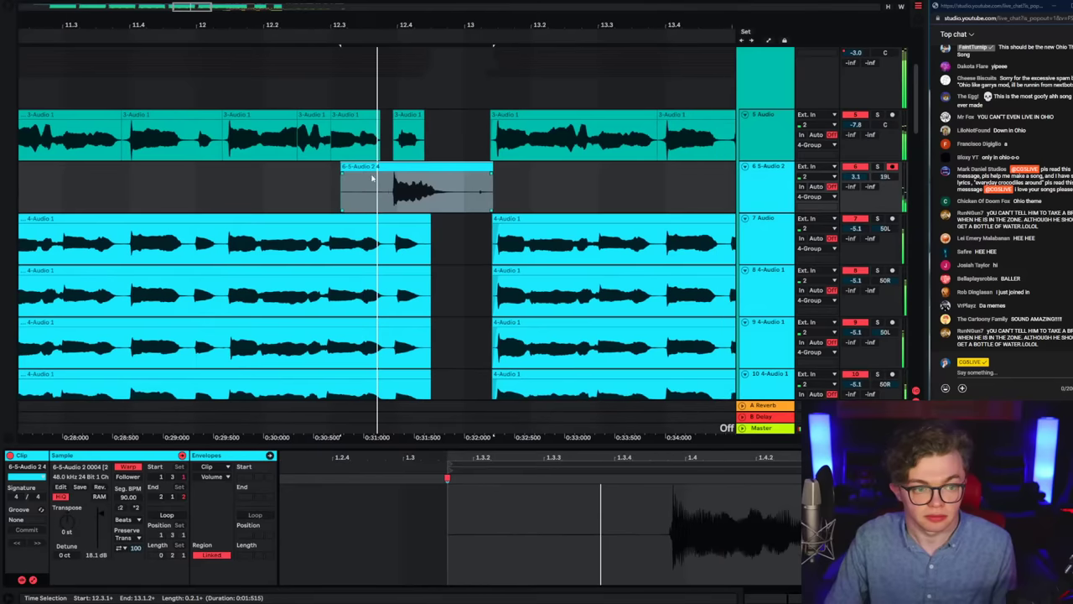
Step: Delete the second take and play the backing from just before 12.2
click(381, 165)
key(Delete)
click(232, 197)
key(space)
key(space)
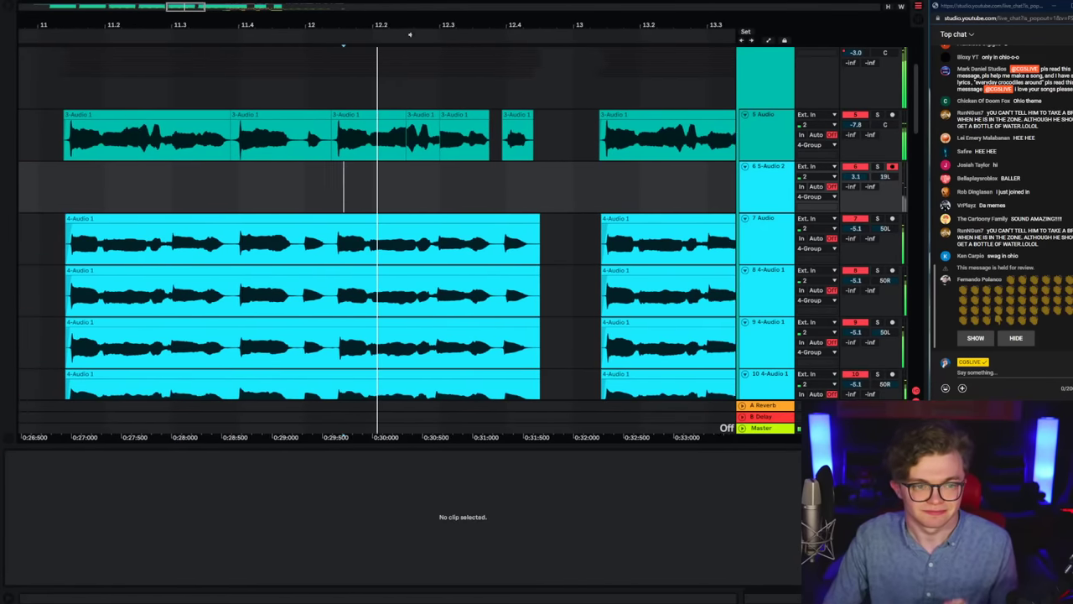
Step: Trim the tail of the 5-Audio 2 clip so it ends just before the backing vocals enter at bar 3
mouse_move(410, 33)
mouse_down()
mouse_move(483, 30)
mouse_move(448, 5)
mouse_up()
drag(92, 201, 114, 200)
key(Delete)
Step: Play from the start of the 5-Audio 2 clip and set the "6 5-Audio 2" track's volume to 3.9 dB
click(55, 198)
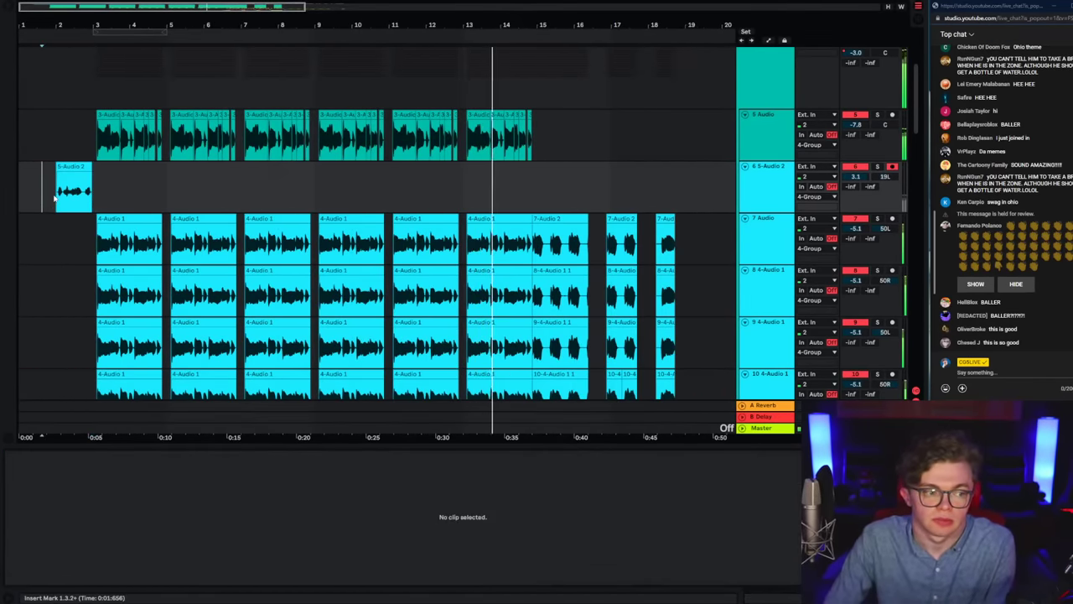
key(space)
key(space)
scroll(715, 241, up, 1)
drag(856, 238, 856, 233)
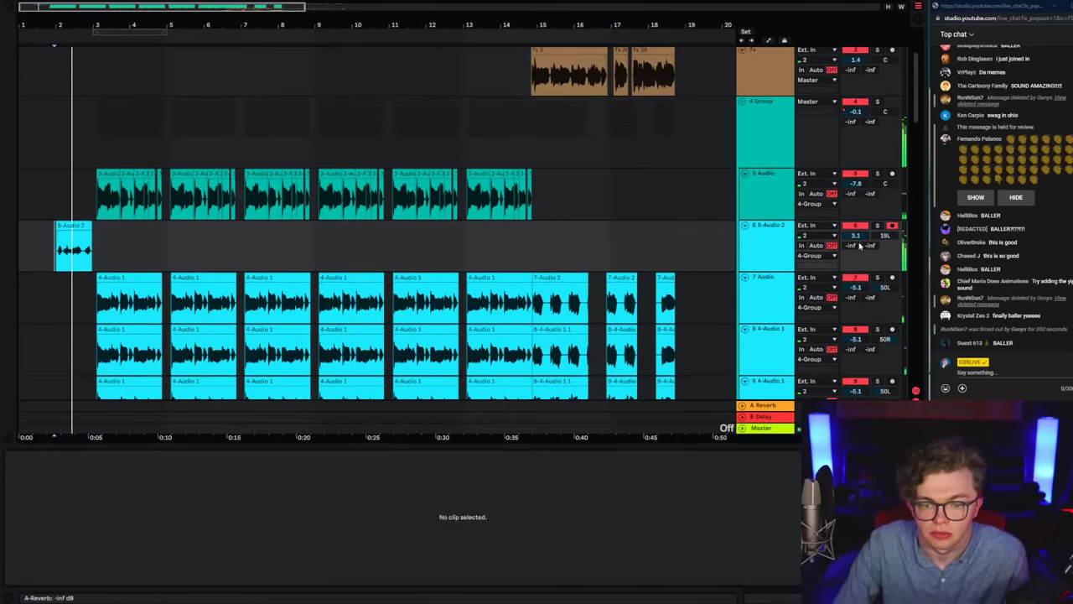
click(772, 243)
Step: Collapse the 4 Group track and select the brown fx track directly above it
click(773, 151)
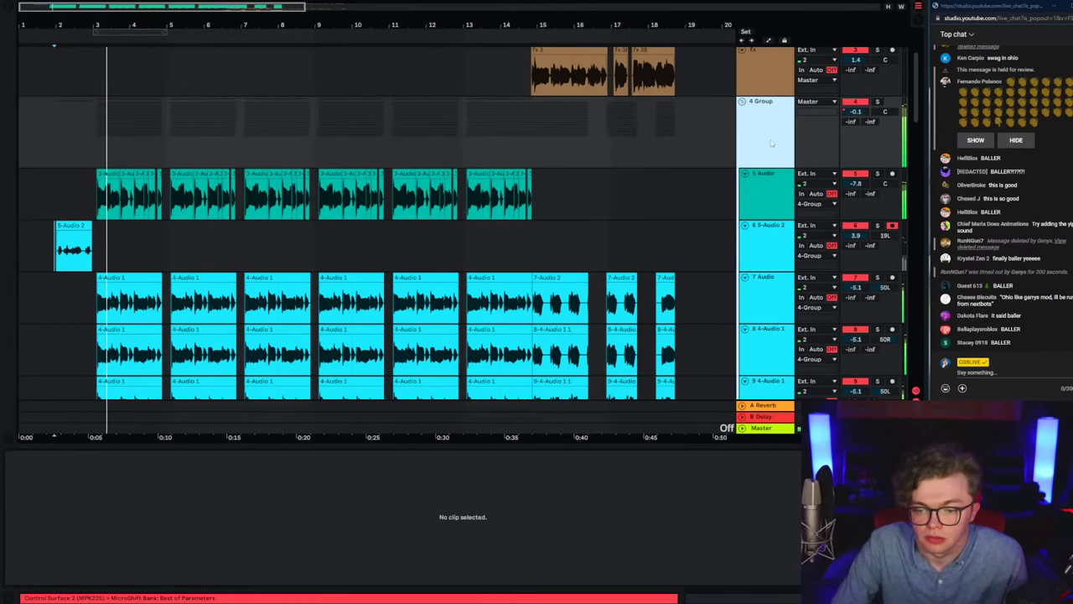
scroll(743, 144, up, 1)
click(742, 138)
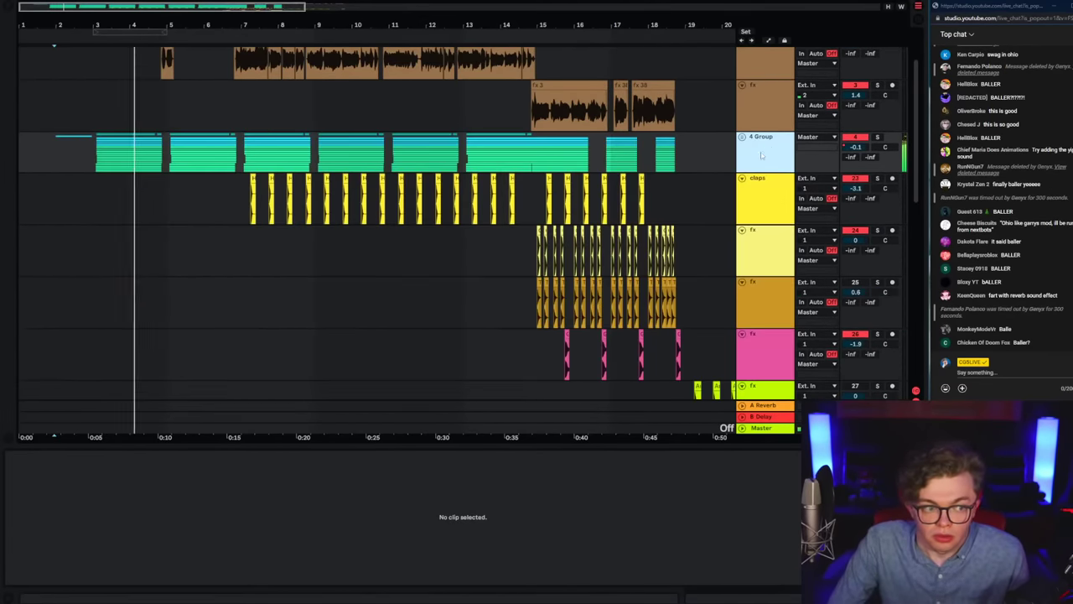
scroll(743, 144, up, 1)
click(727, 172)
click(747, 179)
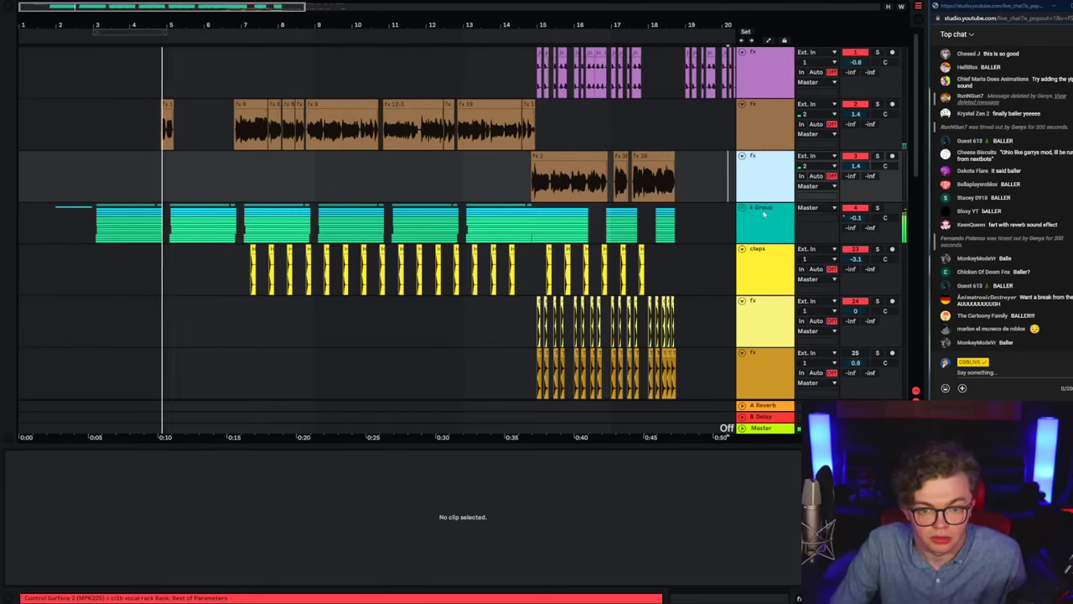
Step: Show the automation lanes, expand 4 Group and adjust its track volume automation just before bar 7
click(768, 42)
click(768, 41)
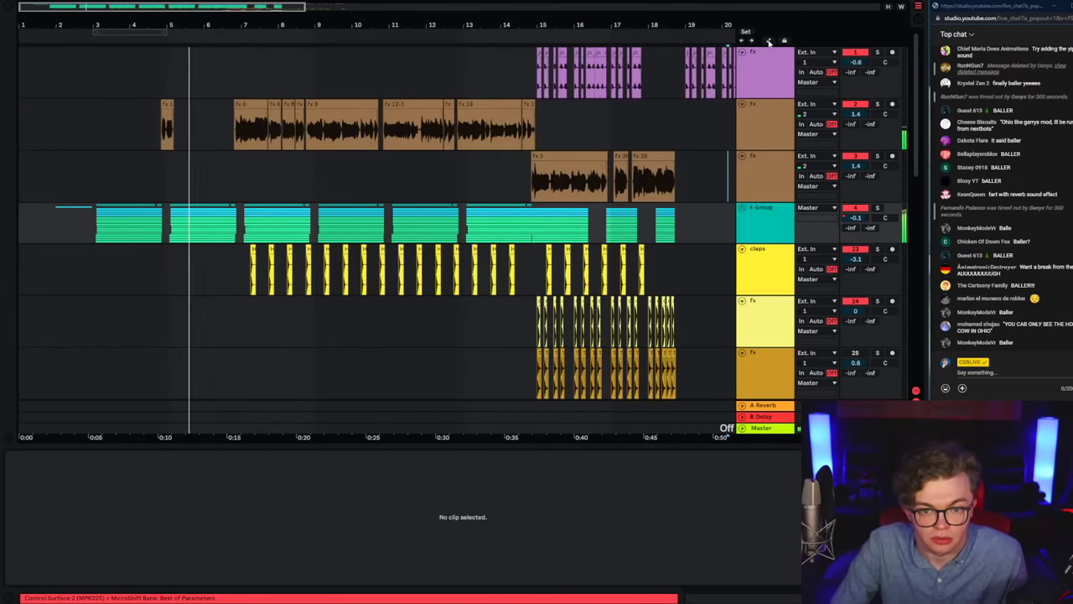
click(768, 41)
click(741, 207)
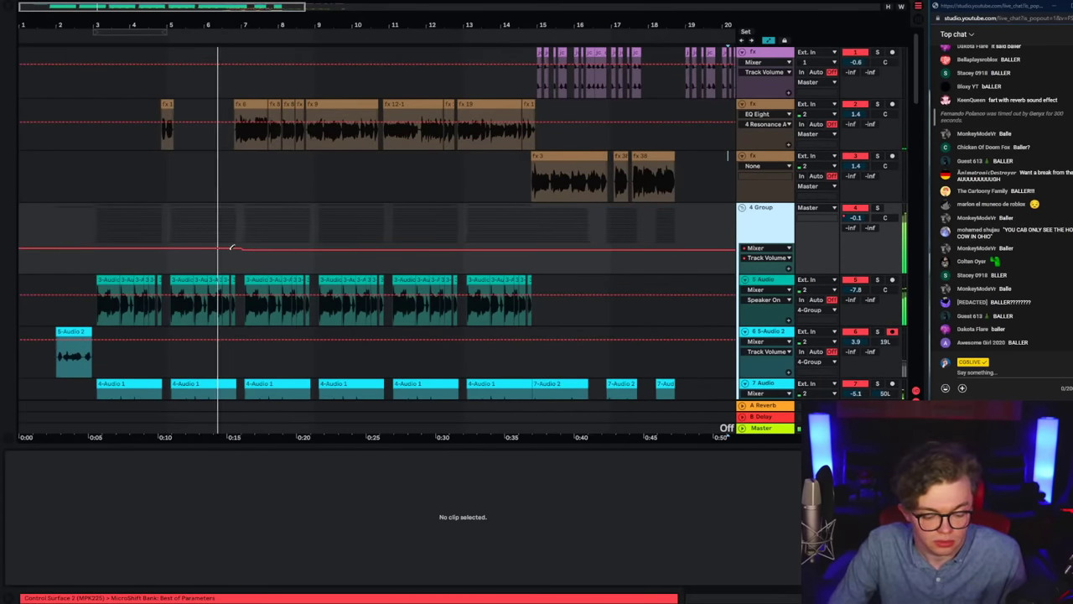
click(240, 248)
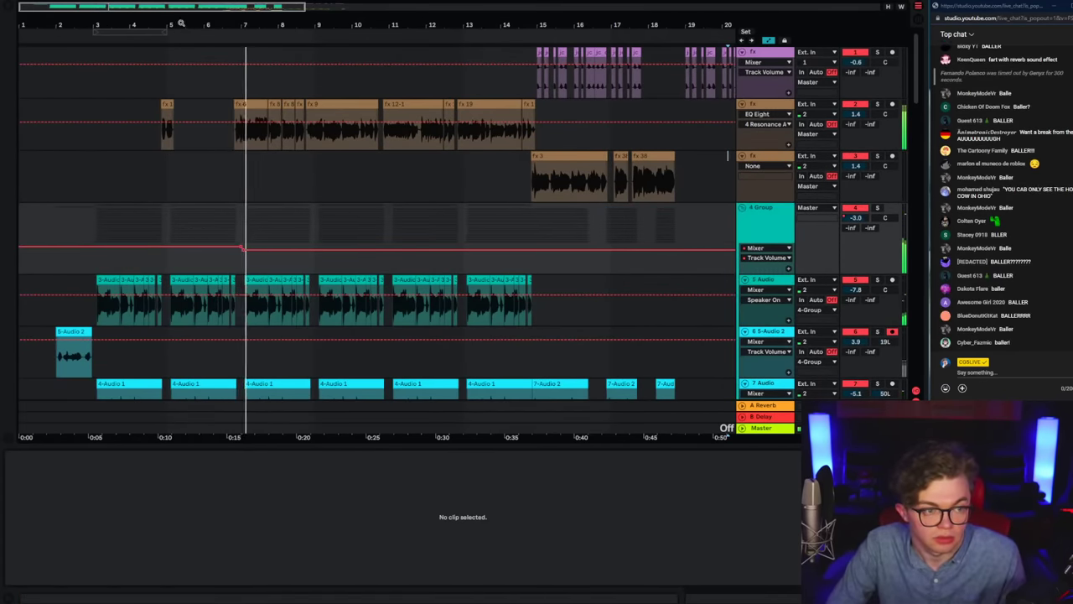
drag(182, 23, 292, 204)
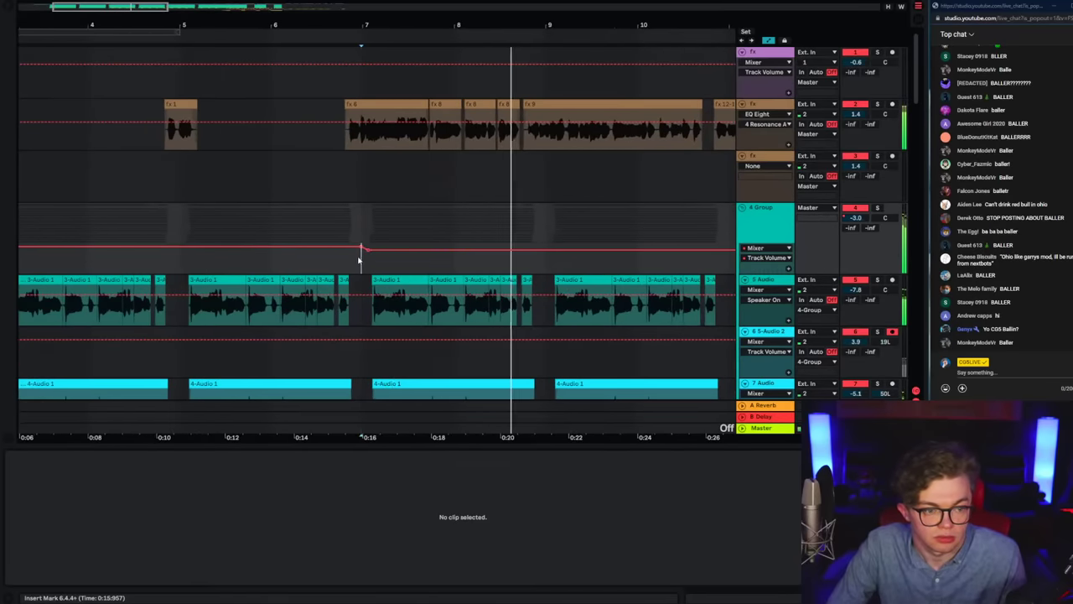
Step: Look at the effect chain of the upper brown fx track, and hide the device view and the automation lanes
click(778, 104)
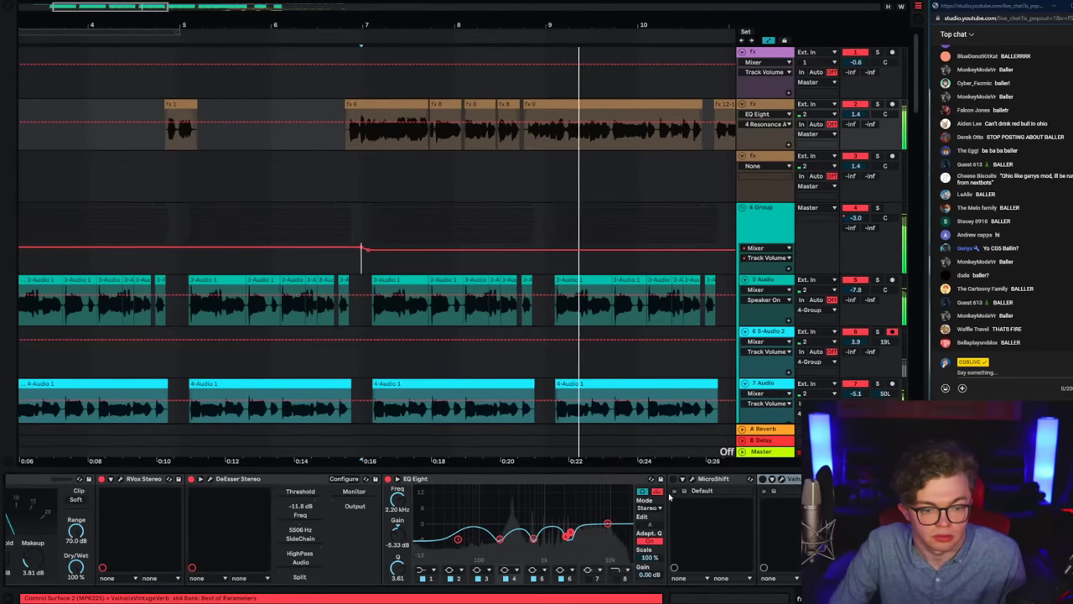
key(ctrl+alt+l)
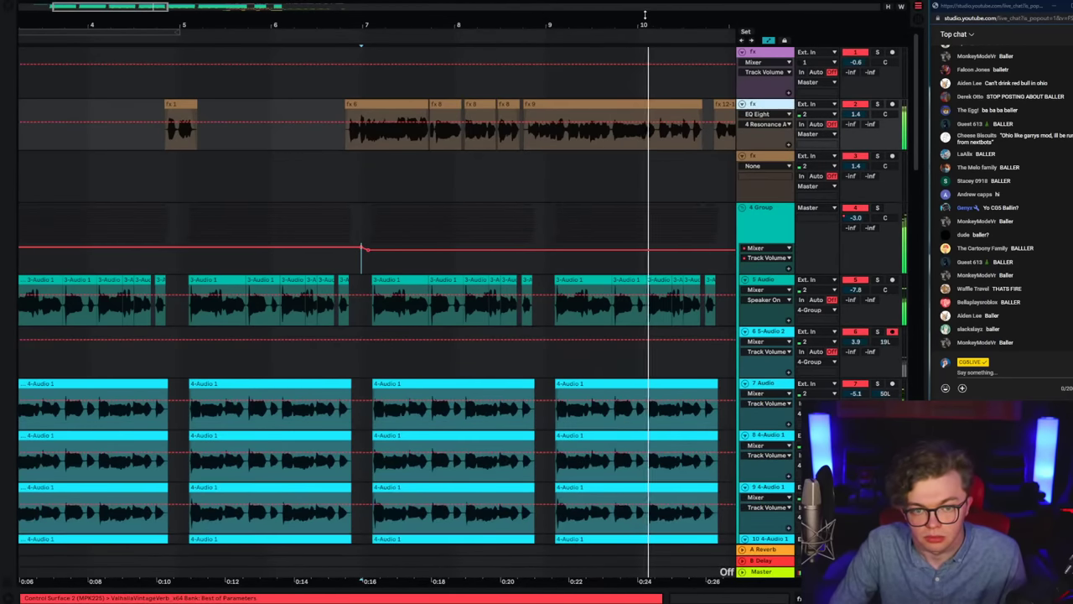
drag(645, 23, 539, 5)
click(768, 41)
Step: Set the arrangement's fixed grid to 1 bar and place the insert marker at bar 11
right_click(612, 170)
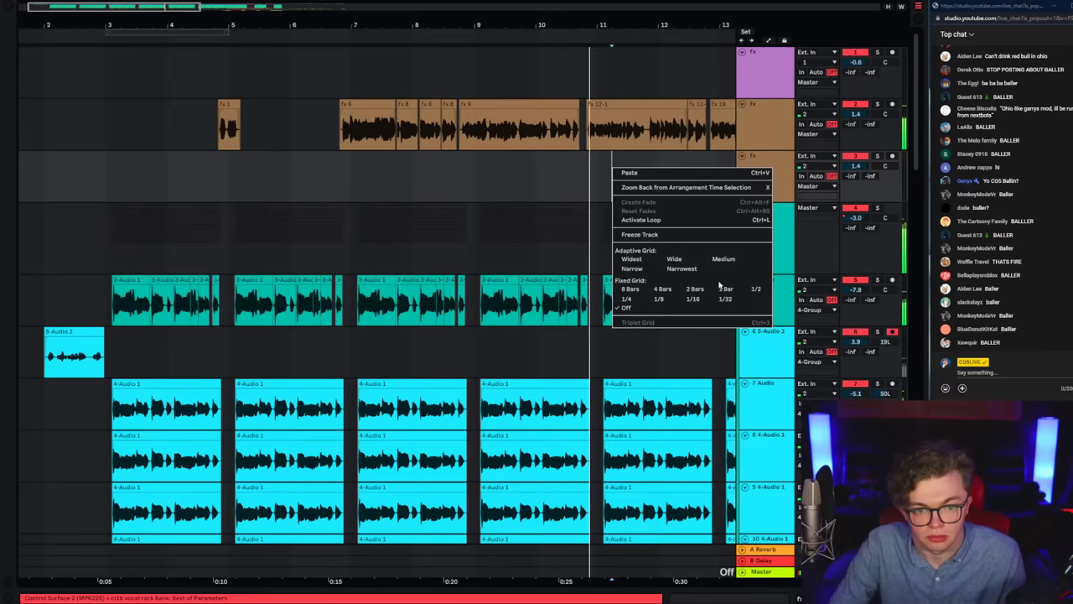
click(724, 288)
click(607, 219)
click(601, 197)
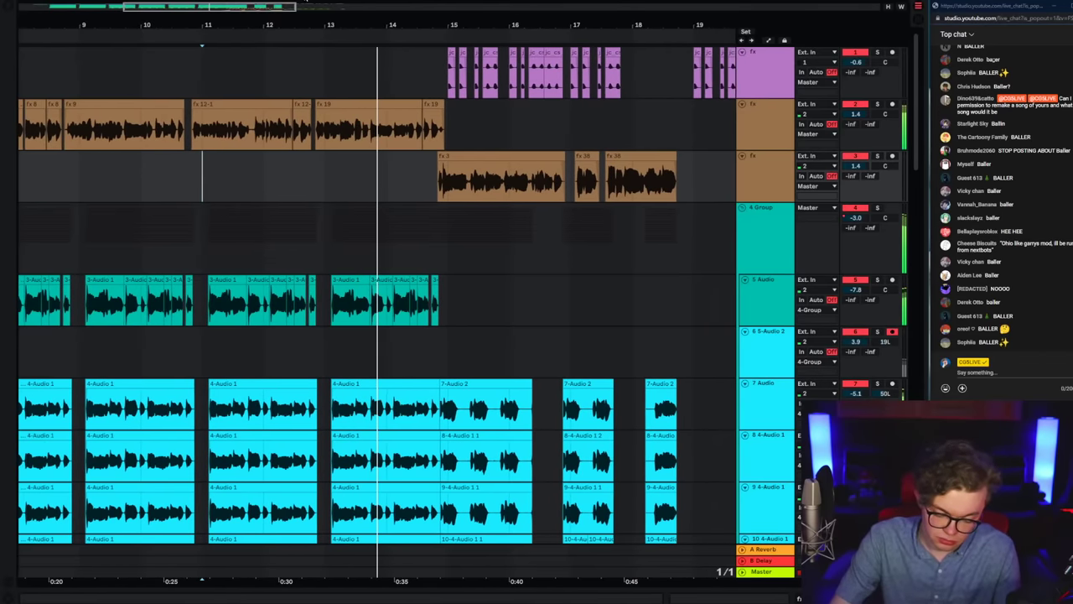
Step: Move the insert marker to bar 14 and collapse the 4 Group track
click(369, 192)
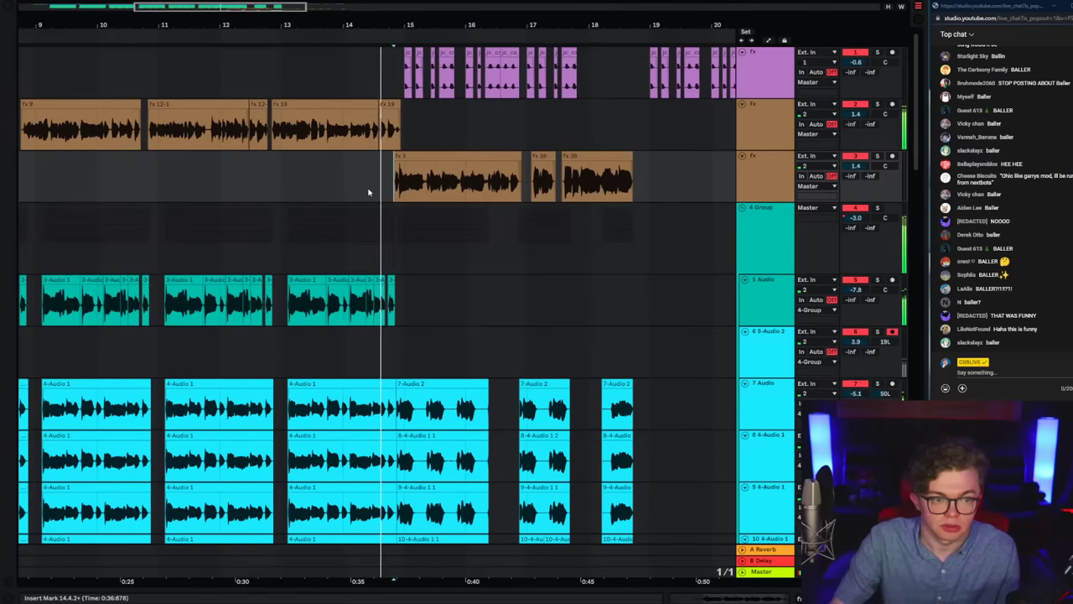
drag(368, 192, 392, 191)
click(365, 192)
click(742, 221)
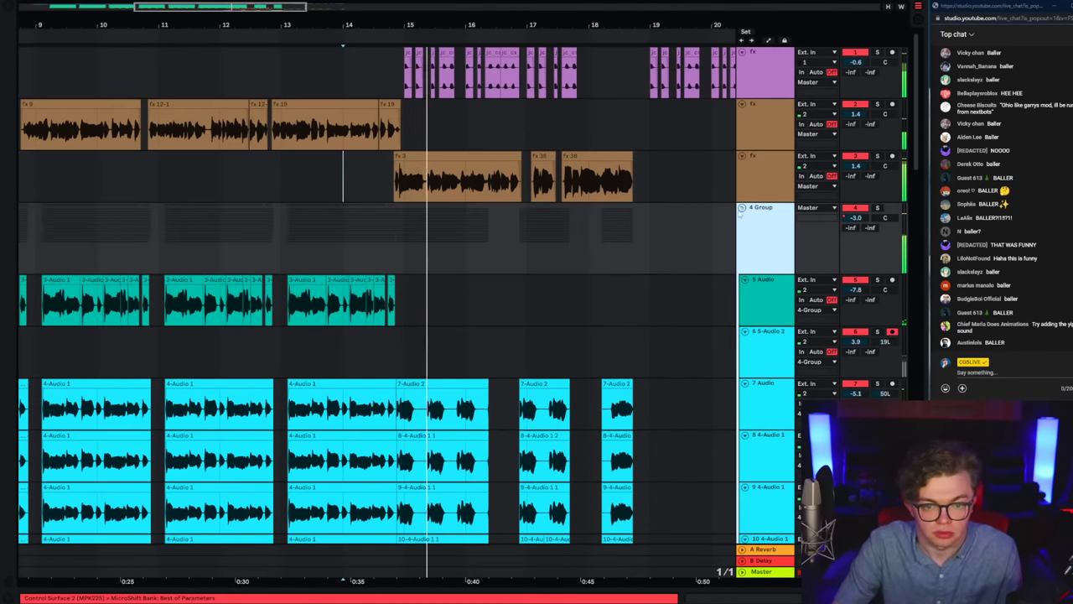
click(742, 207)
Step: Set the volume of the magenta fx track (track 29) to 0.4 dB
scroll(246, 316, down, 1)
click(401, 277)
scroll(390, 365, down, 2)
scroll(390, 365, down, 2)
click(408, 387)
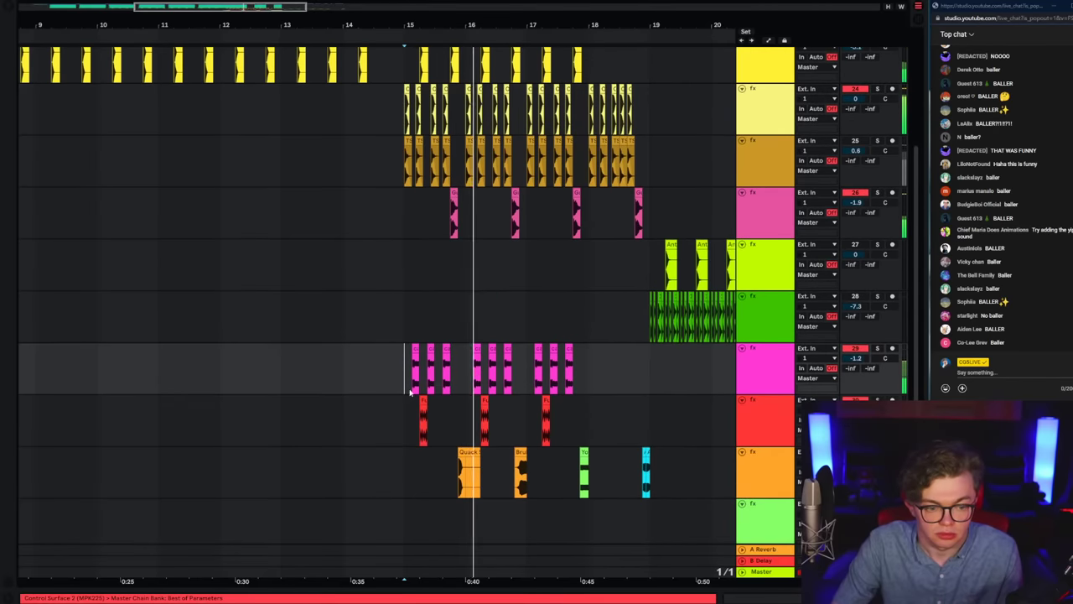
click(775, 409)
drag(855, 358, 855, 350)
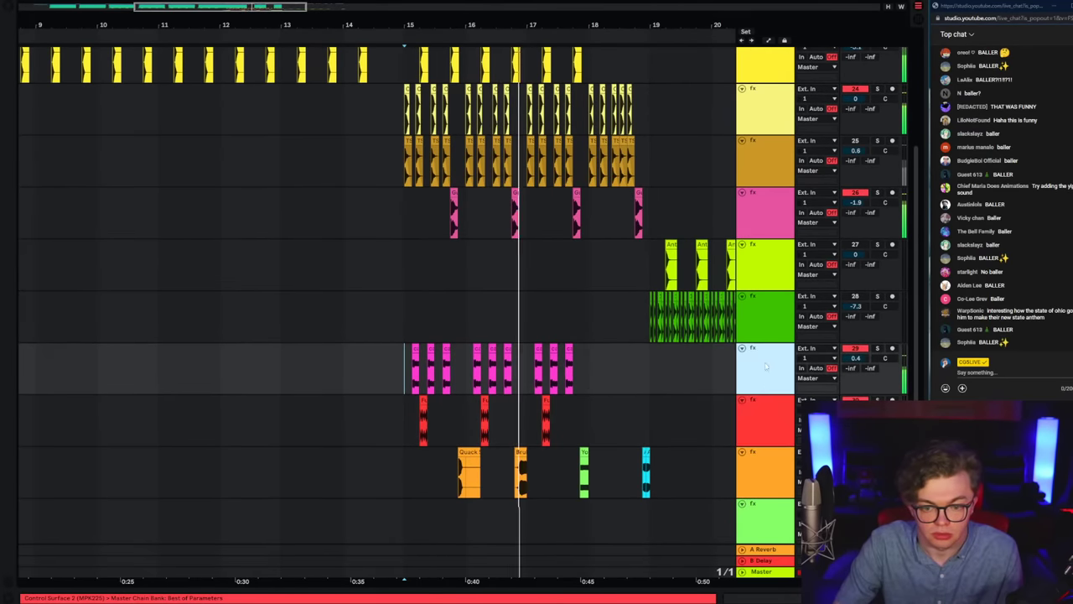
click(773, 408)
click(774, 383)
click(381, 430)
click(402, 383)
click(400, 414)
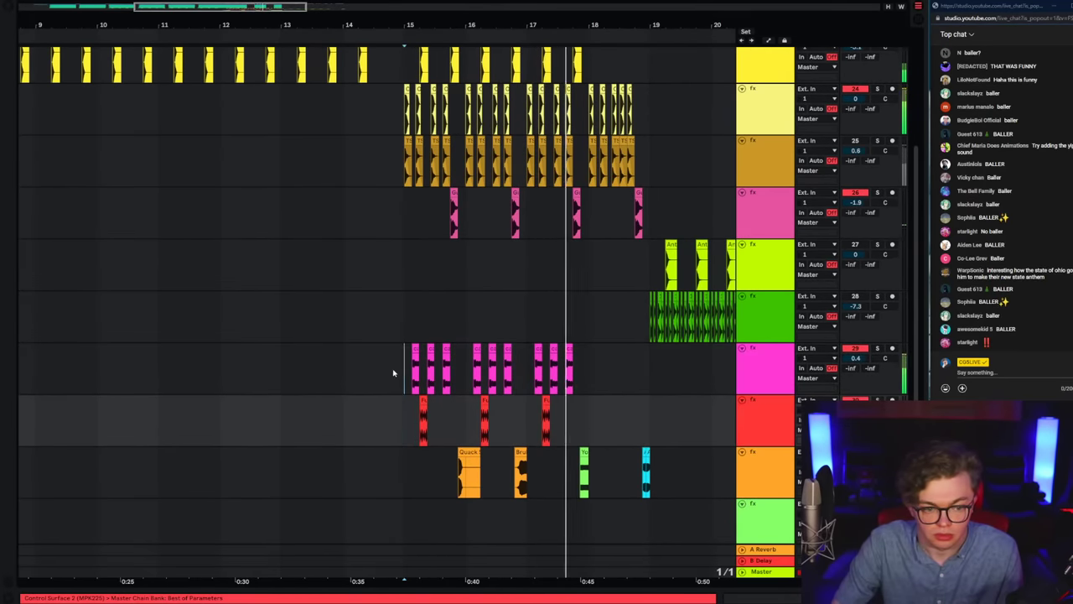
click(395, 374)
click(411, 415)
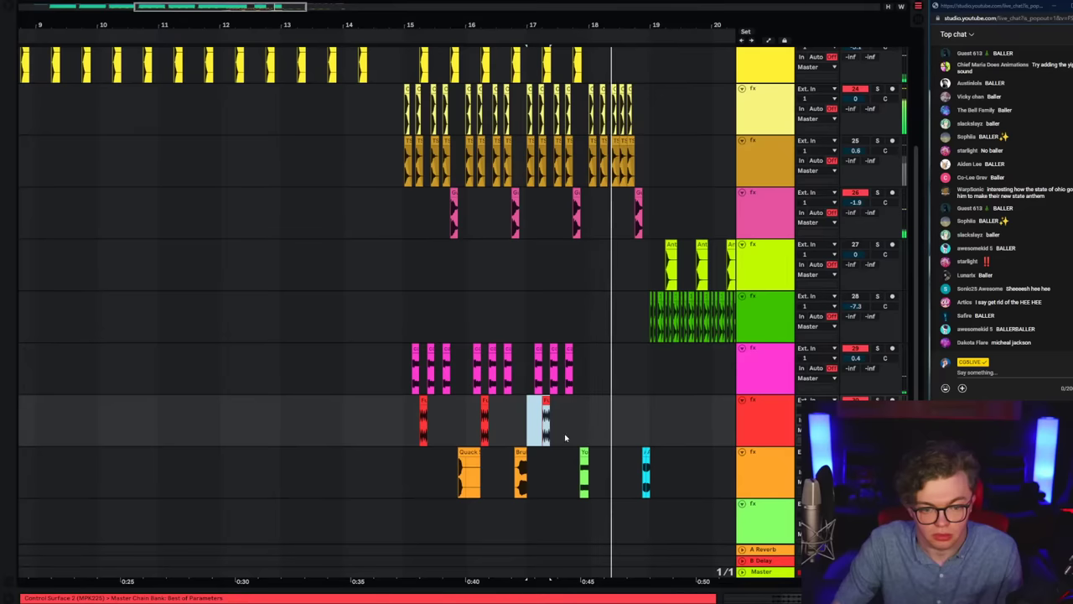
click(401, 386)
click(351, 382)
scroll(285, 377, up, 2)
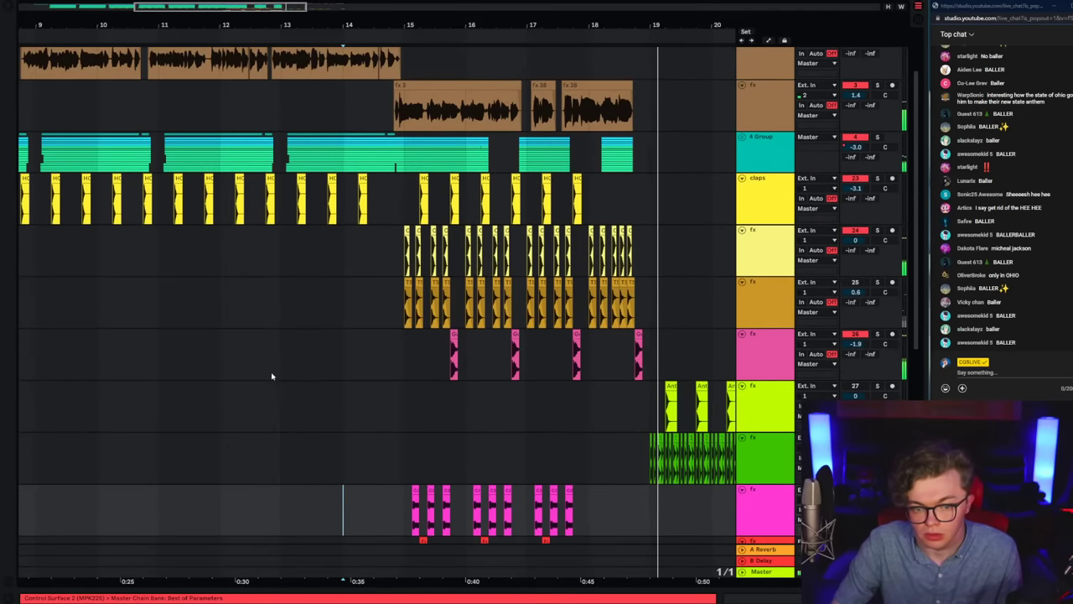
Step: Play the arrangement from bar 11
click(251, 360)
click(160, 258)
key(space)
key(space)
scroll(512, 394, up, 1)
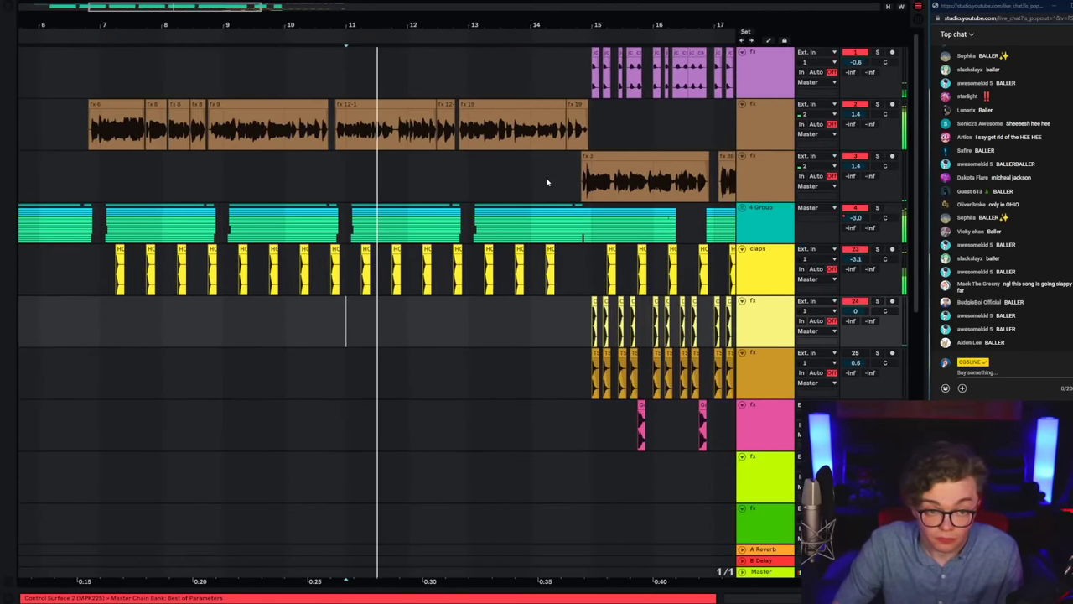
click(577, 181)
Step: Copy the 4 Group clips from bar 7 to bar 11 and paste them at bar 19
click(99, 230)
scroll(112, 231, down, 2)
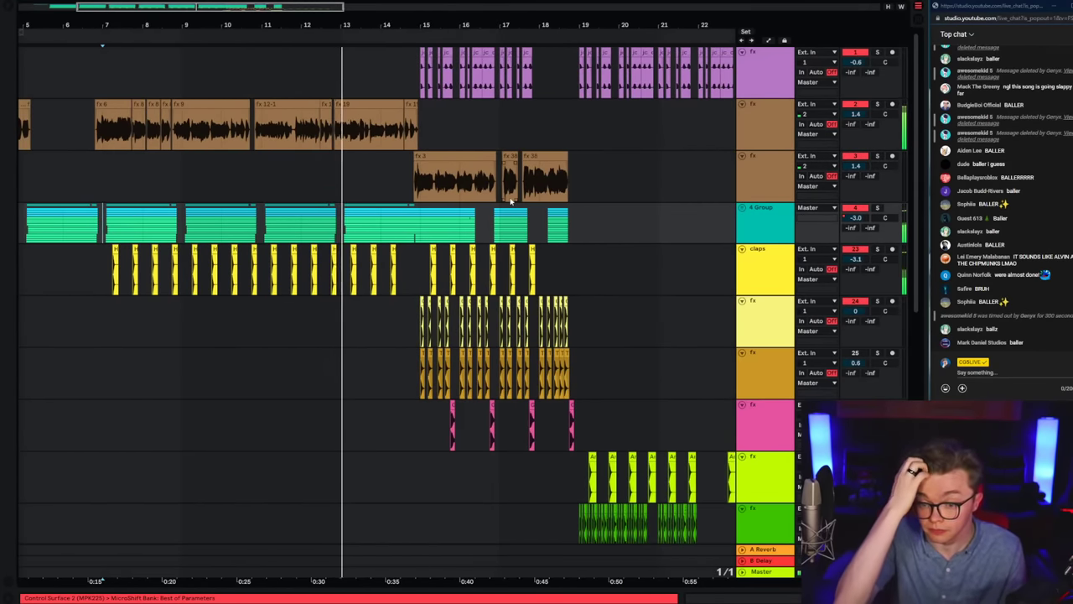
shift+click(256, 238)
key(ctrl+c)
click(580, 239)
key(ctrl+v)
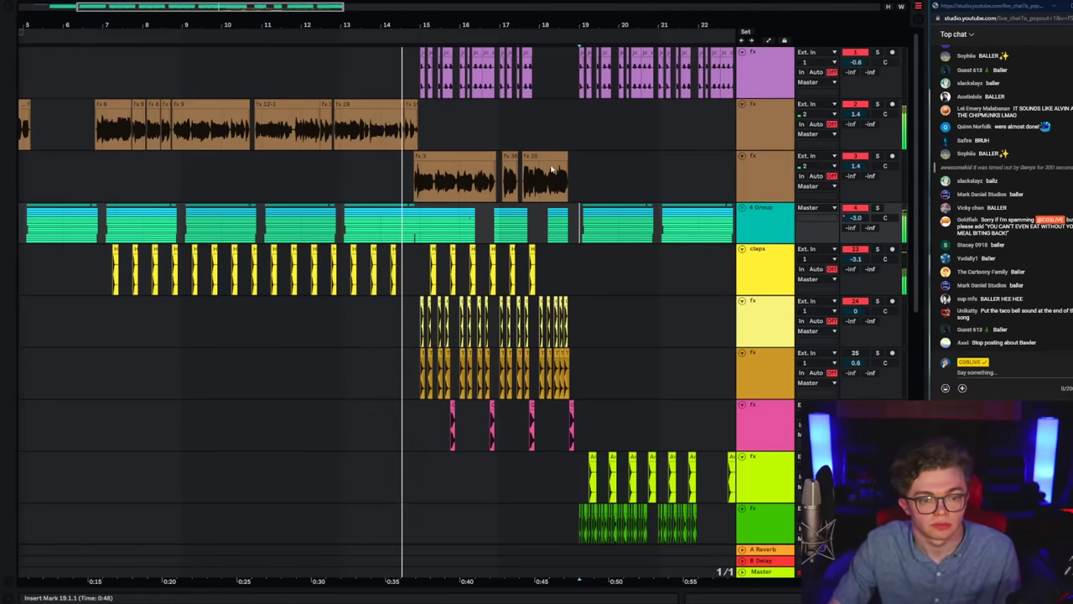
Step: Copy the first two hits at bar 15 on fx tracks 24 and 25 and paste them at bar 19
drag(569, 25, 366, 30)
scroll(366, 458, down, 2)
click(243, 369)
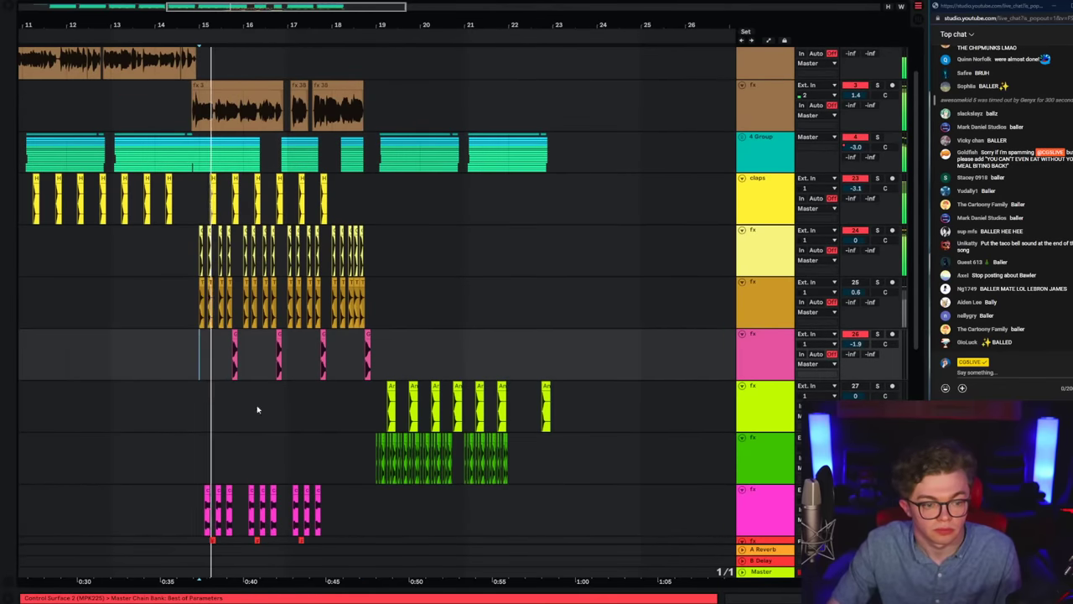
click(381, 419)
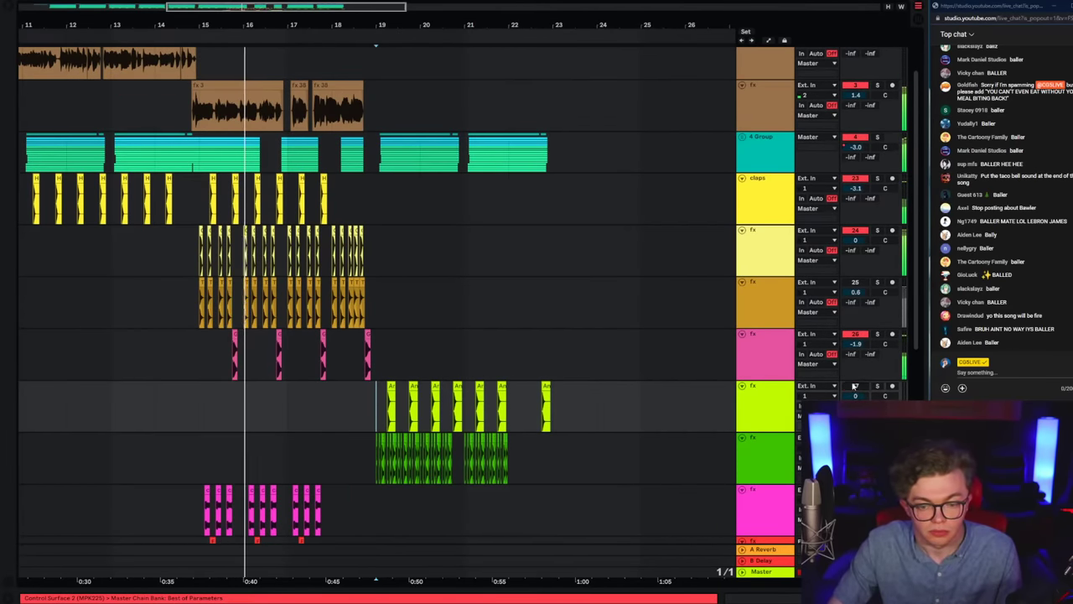
click(332, 356)
click(199, 312)
drag(198, 247, 192, 285)
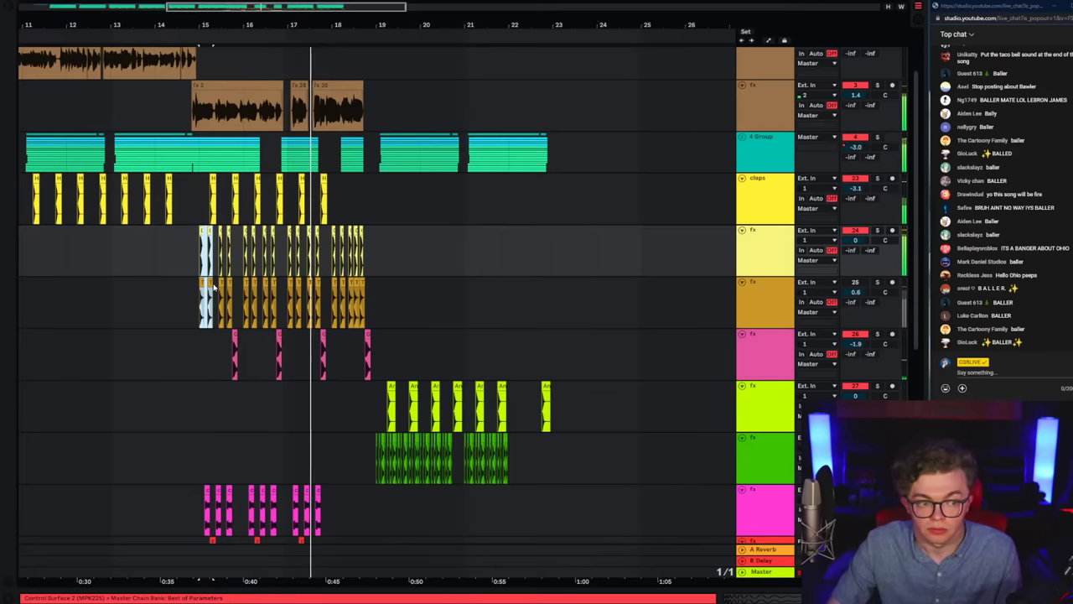
key(ctrl+c)
click(379, 264)
drag(378, 26, 397, 75)
key(ctrl+v)
Step: Set the arrangement's fixed grid to 1/8 and play from the pasted hits at bar 19
right_click(406, 257)
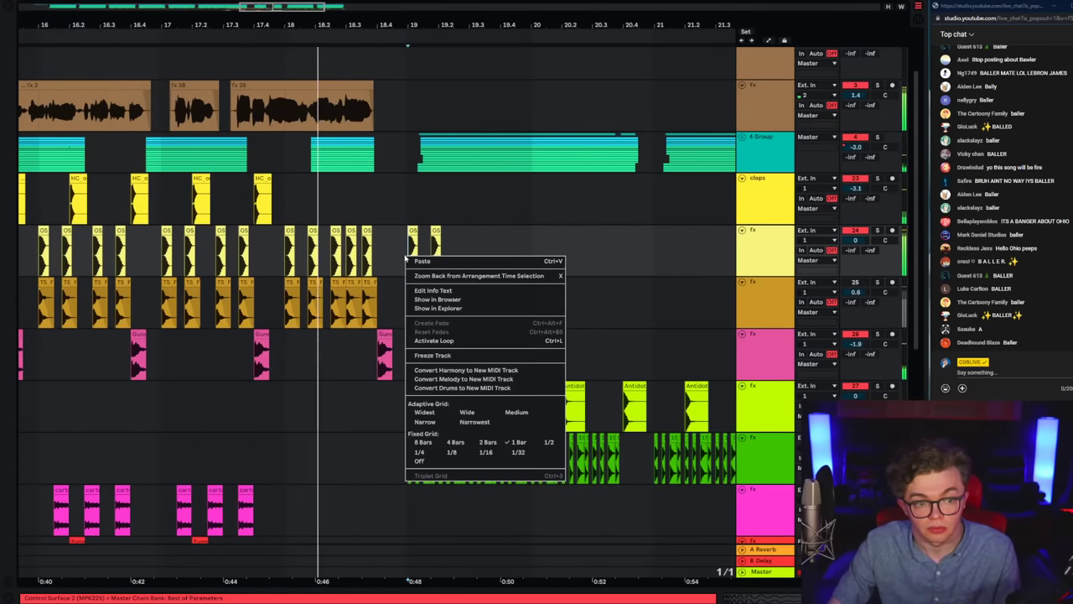
click(453, 454)
click(432, 306)
drag(431, 249, 467, 293)
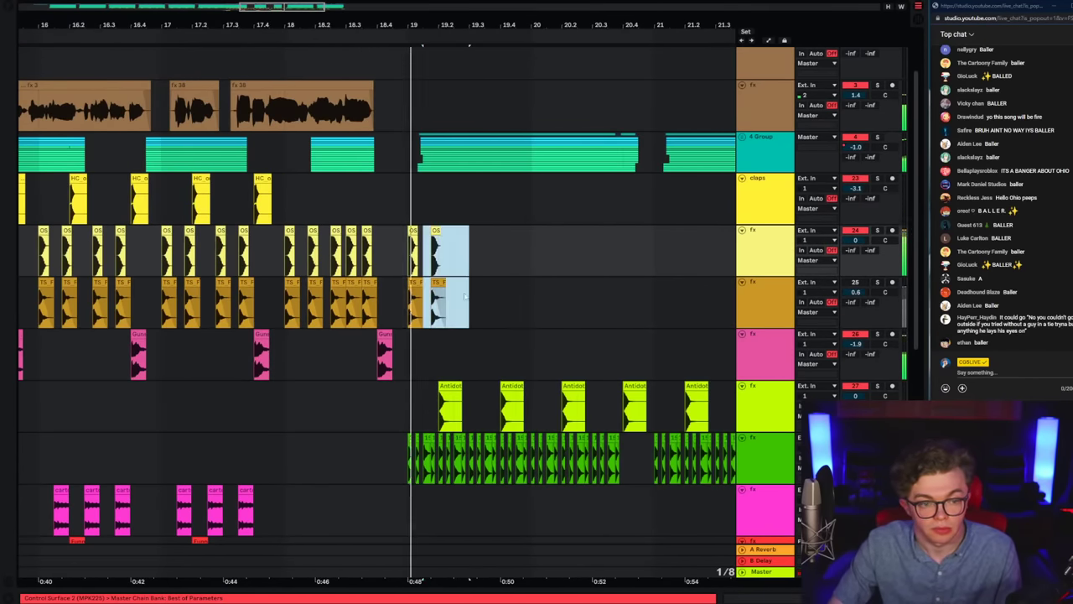
click(435, 293)
click(419, 251)
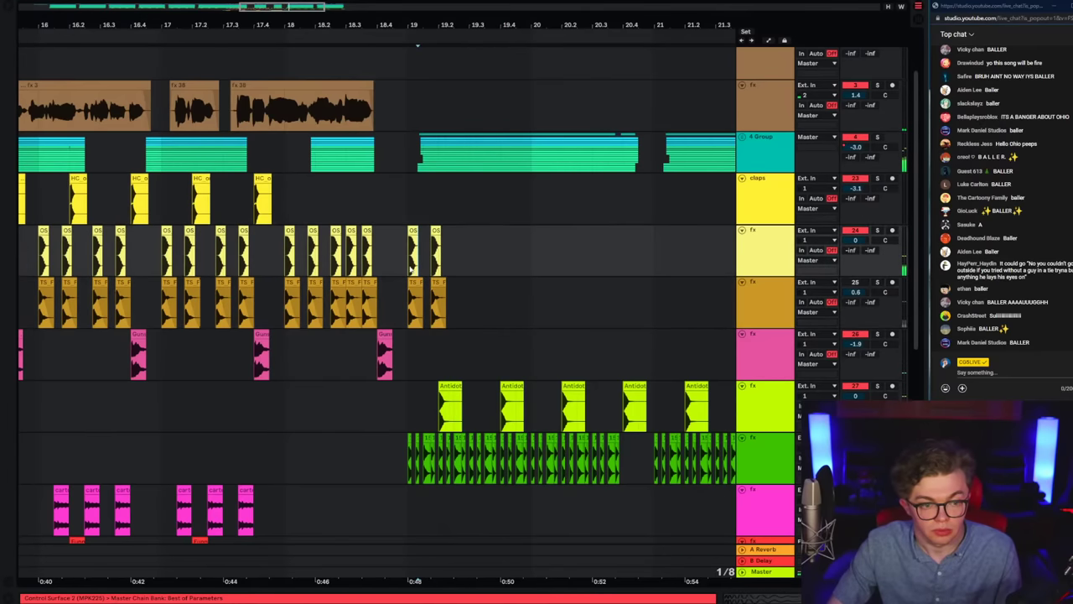
key(space)
Step: Delete the purple fx clips on track 1 from bar 19 to bar 23 and play the transition
scroll(358, 122, up, 3)
click(324, 74)
scroll(327, 73, down, 3)
shift+click(556, 89)
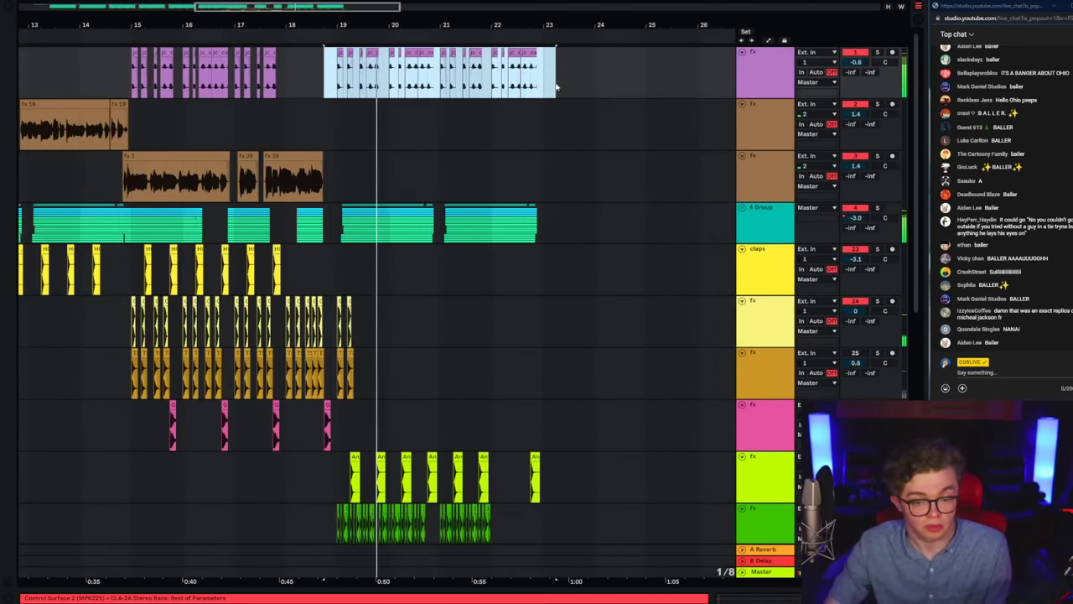
key(Delete)
click(306, 80)
key(space)
key(space)
Step: Move the second hit in bar 19 on fx tracks 24 and 25 to 19.2.3
drag(333, 27, 408, 46)
key(plus)
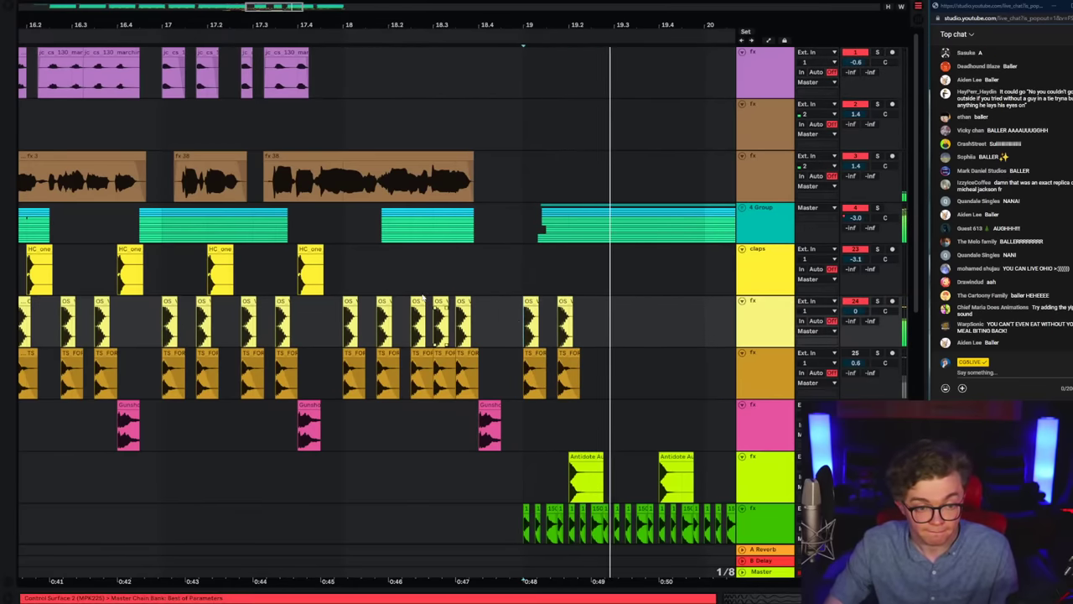
drag(515, 332, 595, 369)
key(ctrl+x)
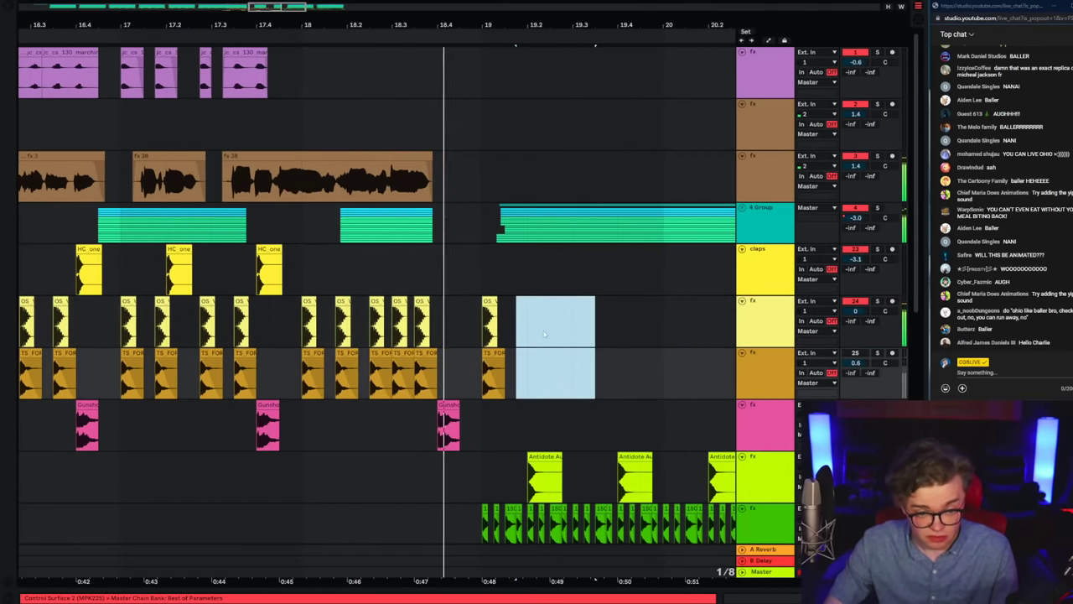
click(551, 338)
key(ctrl+v)
Step: Play the transition into bar 19 and duplicate the 19.2.3 hit on fx tracks 24 and 25 to 19.3.3
key(space)
key(space)
click(277, 335)
key(space)
key(space)
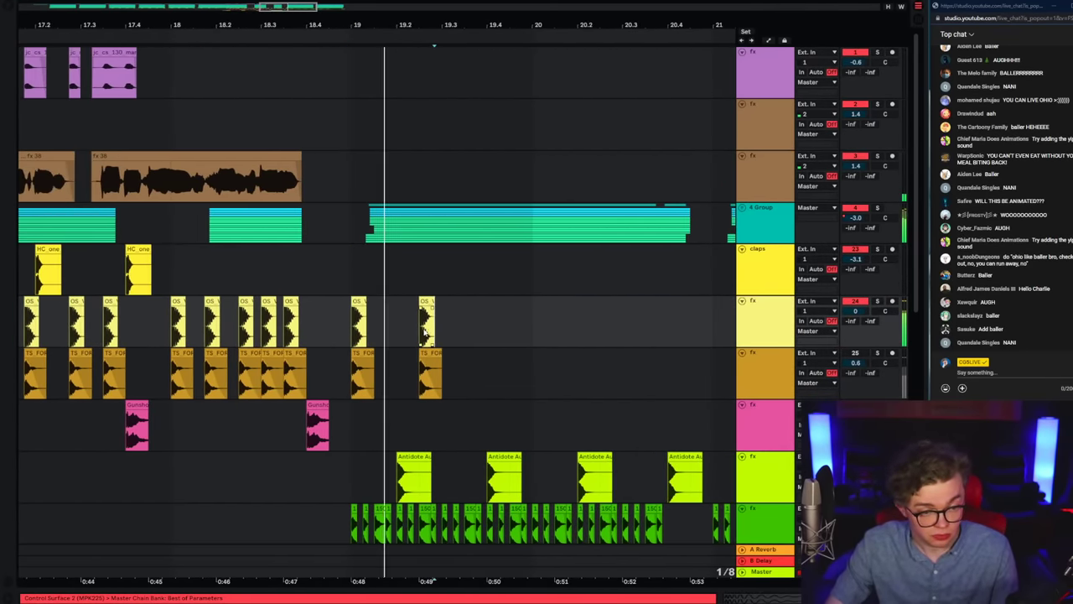
drag(432, 330, 467, 359)
click(466, 338)
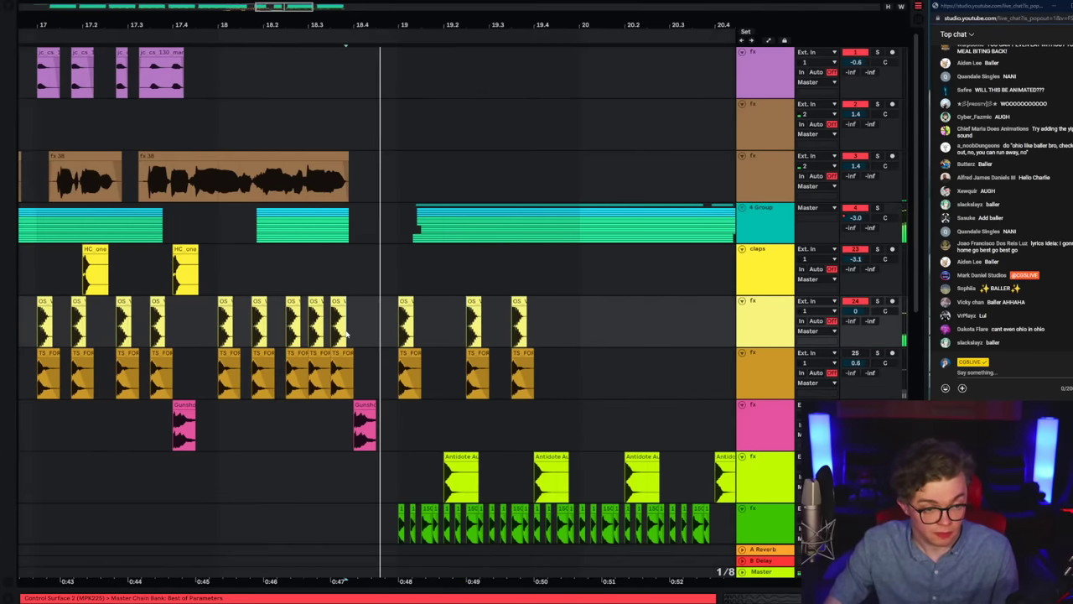
Step: Duplicate the bar 19 hit pattern on fx tracks 24 and 25 through bar 22 and play it back
drag(400, 311, 566, 371)
key(ctrl+d)
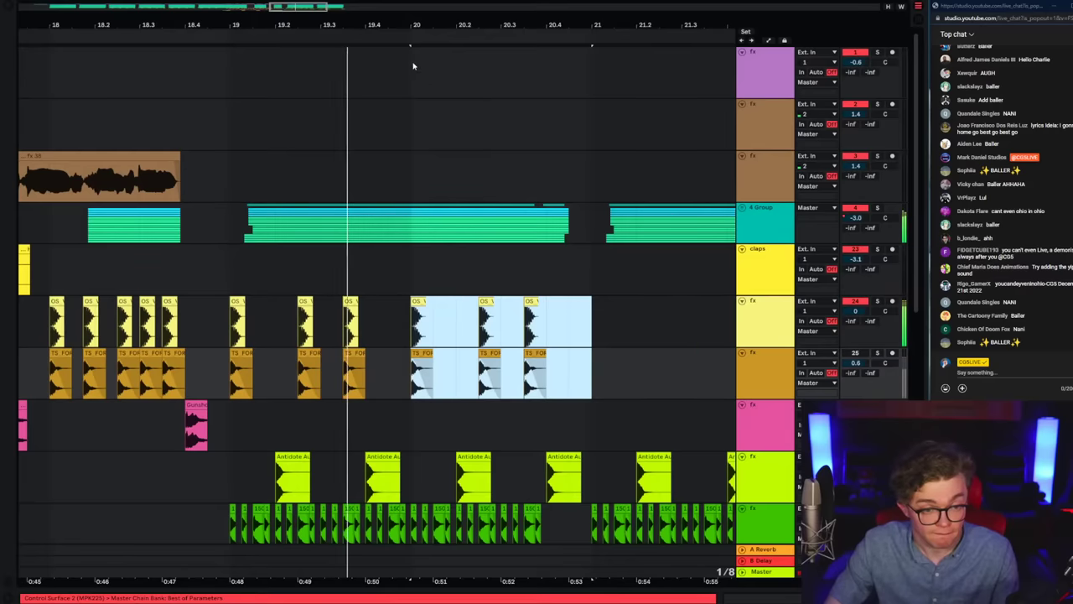
scroll(340, 252, down, 4)
click(290, 239)
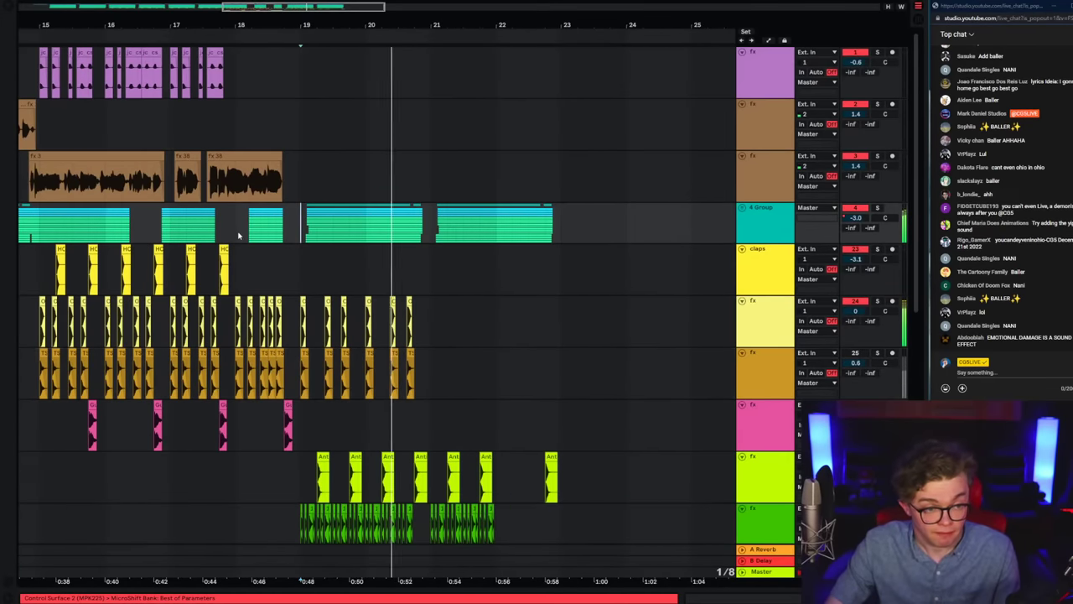
drag(302, 306, 427, 382)
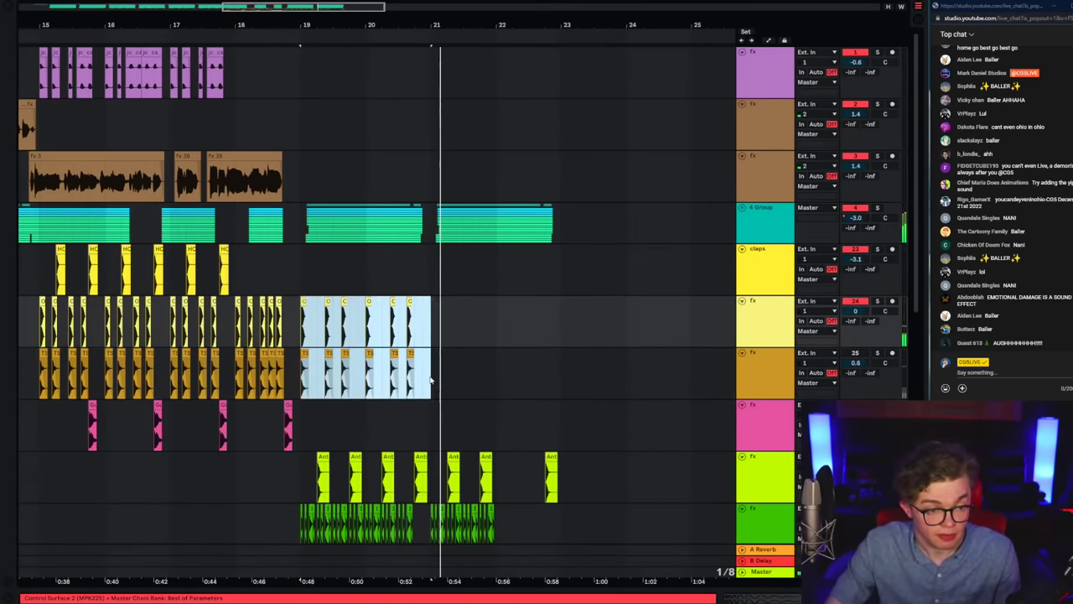
key(ctrl+d)
click(247, 375)
key(space)
key(space)
Step: Set the green fx track (28) to -5.7 dB and duplicate its bar 19 clips through bar 22
scroll(441, 445, down, 3)
click(417, 383)
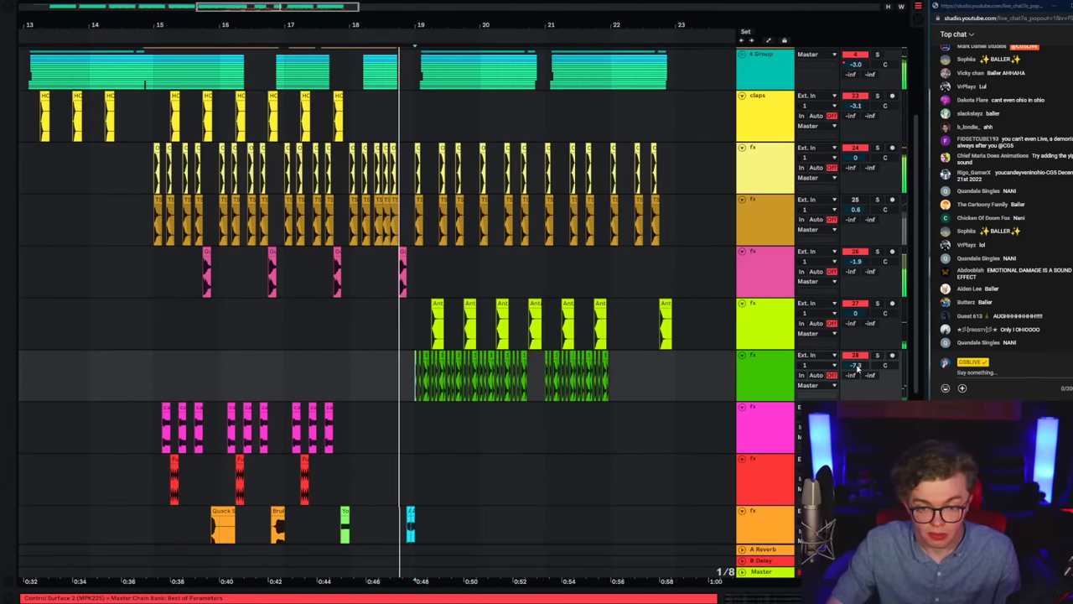
drag(416, 379, 482, 396)
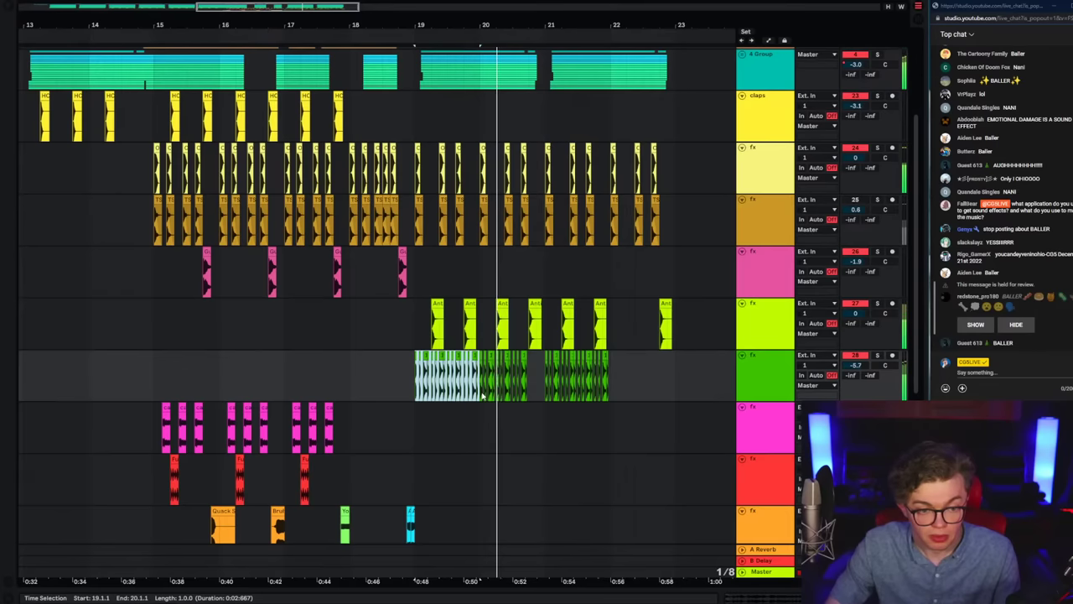
key(ctrl+d)
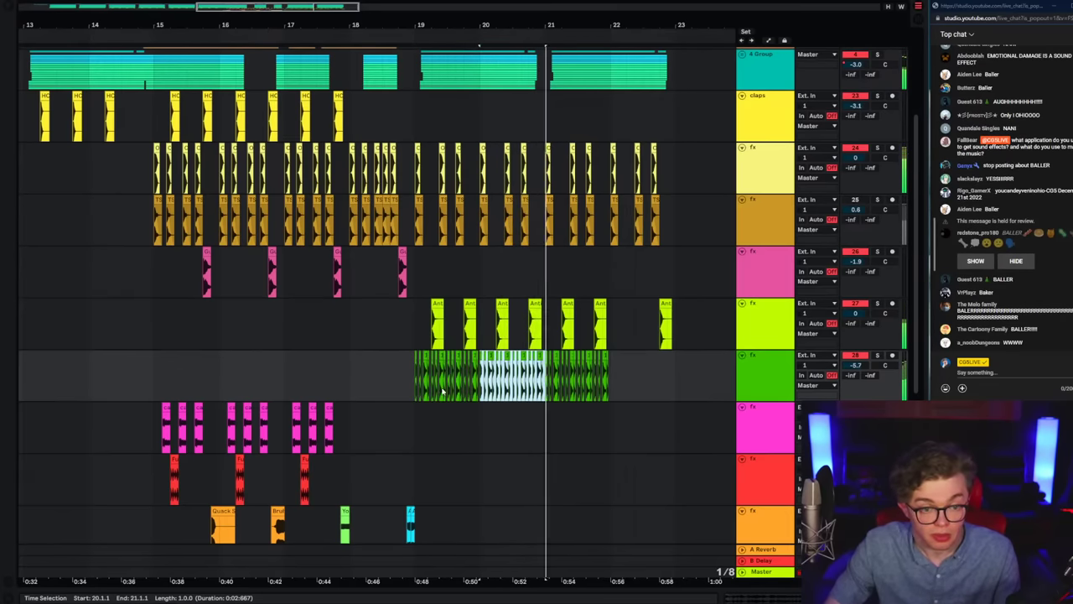
drag(417, 394, 554, 390)
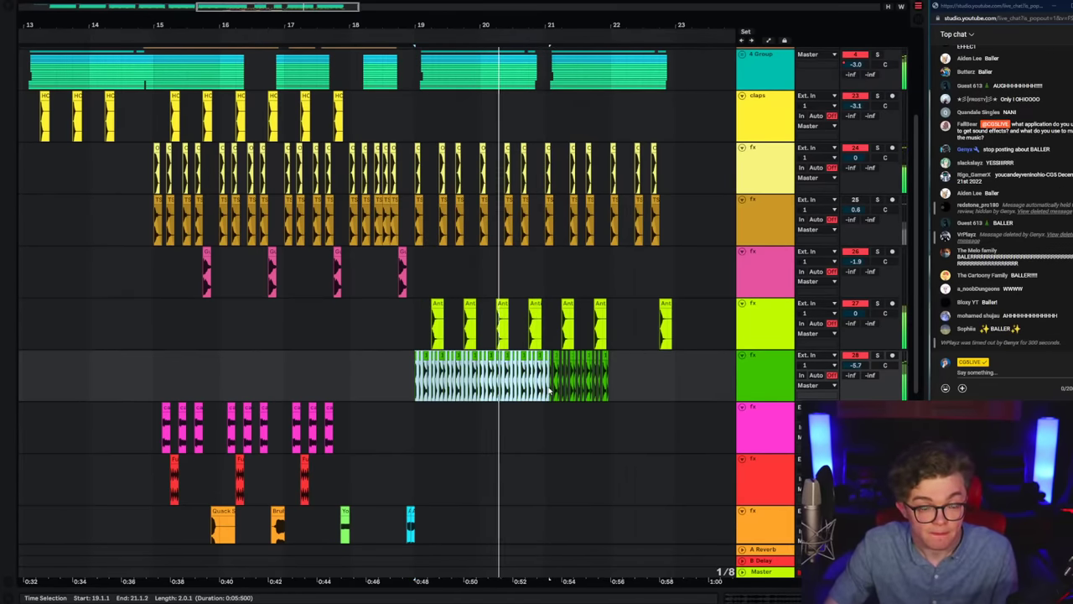
key(ctrl+d)
Step: Delete all Antidote clips on the lime fx track (27) between bars 19 and 23 and play the section
drag(416, 335, 684, 339)
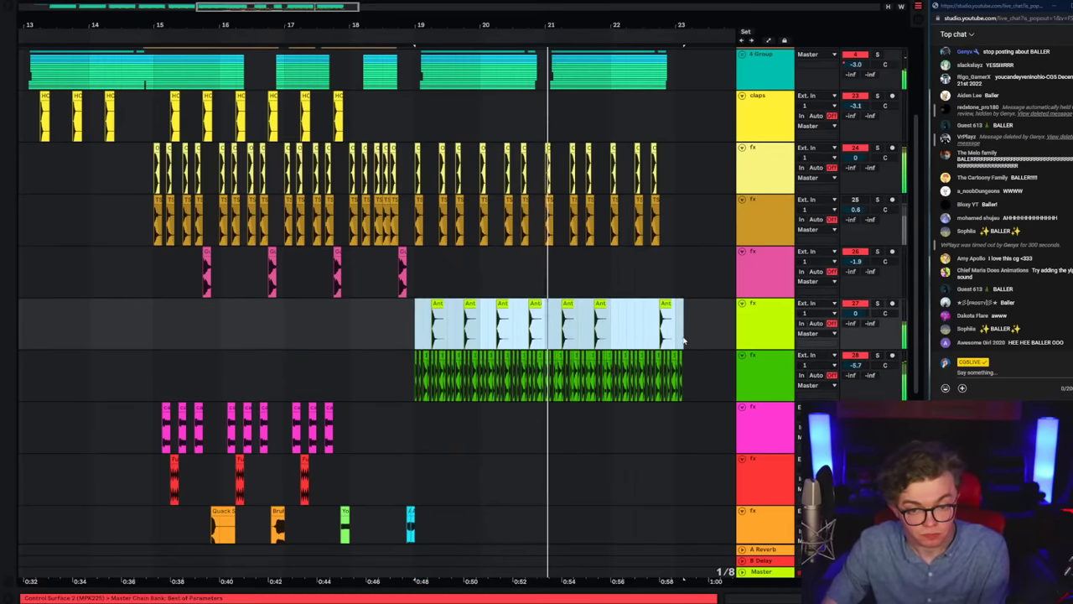
key(Delete)
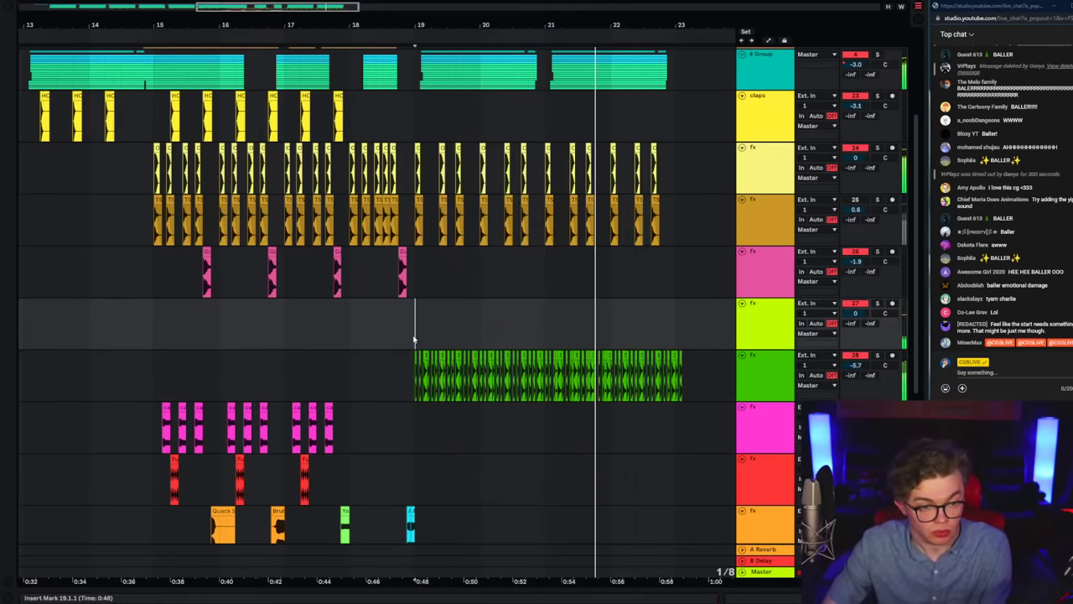
key(space)
key(space)
Step: Delete the green fx clips from bar 21 to bar 23 and replay the section leading into bar 19
drag(495, 384, 698, 385)
key(Delete)
click(361, 327)
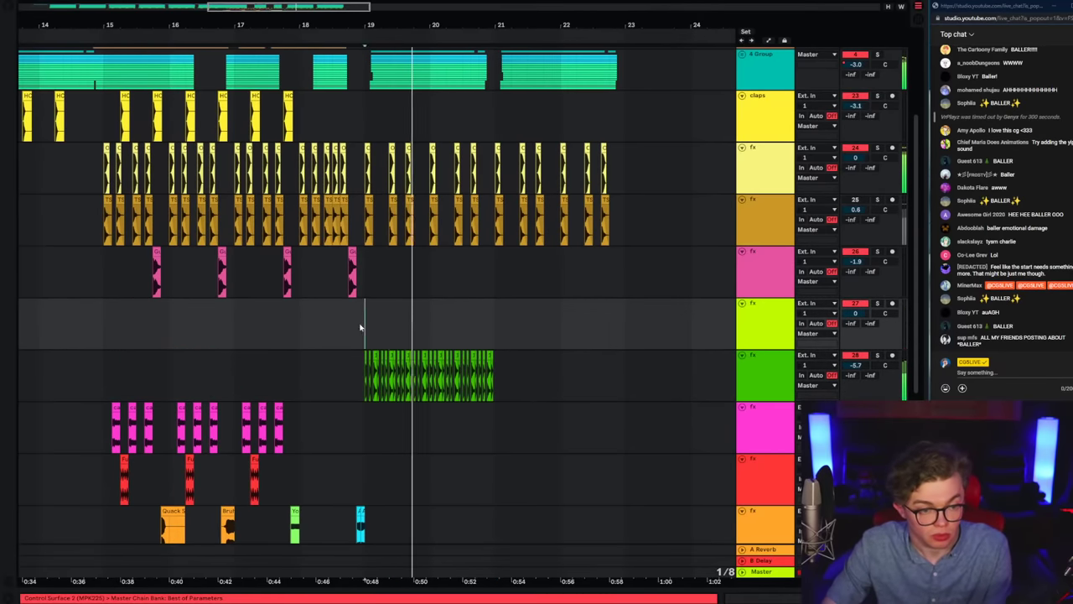
click(358, 327)
key(space)
key(space)
click(135, 333)
key(space)
key(space)
Step: Try a new one-shot sample at 19.2 on the lime fx track (27), play it, and remove it
scroll(429, 360, up, 2)
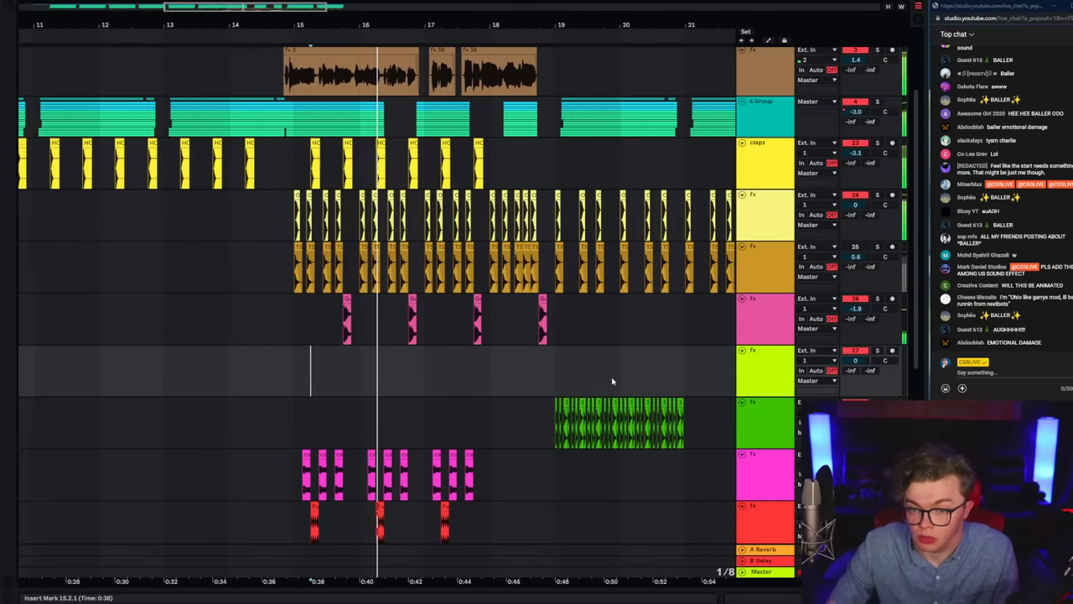
scroll(470, 407, up, 1)
click(530, 452)
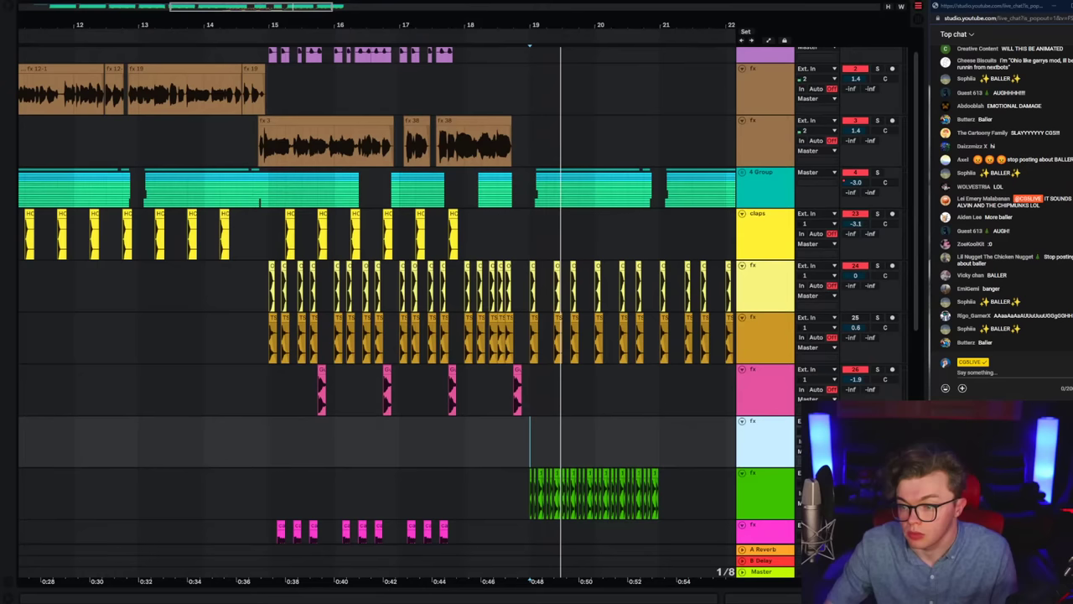
click(522, 438)
key(space)
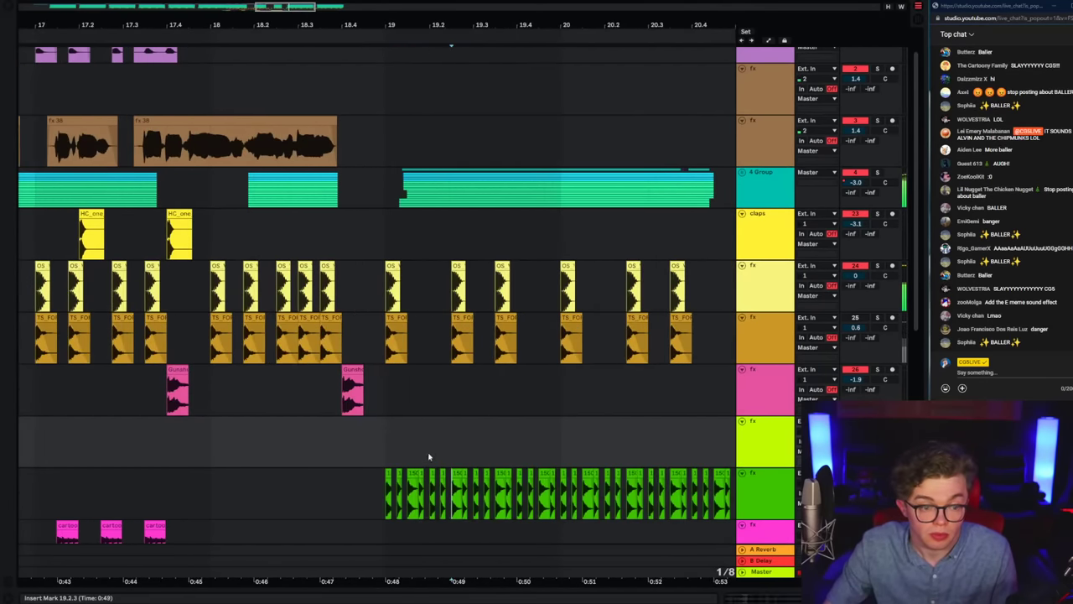
click(429, 456)
key(ctrl+v)
click(384, 447)
scroll(383, 449, right, 1)
click(382, 451)
key(space)
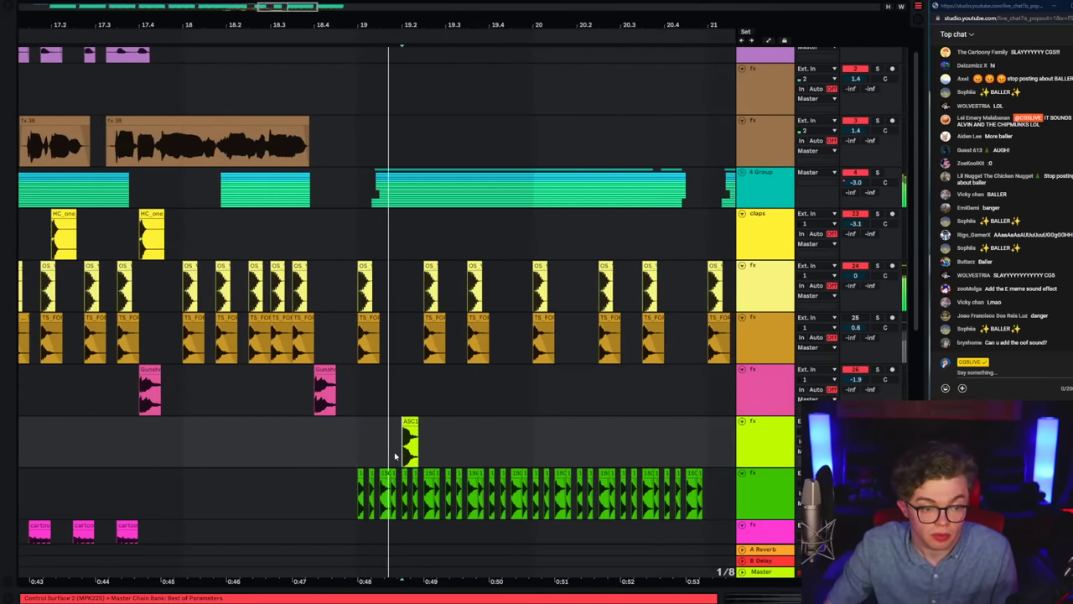
drag(357, 462, 444, 449)
key(Delete)
click(358, 455)
key(space)
Step: Delete the whole green fx track (28) and play the arrangement without it
scroll(357, 453, down, 2)
scroll(295, 358, down, 1)
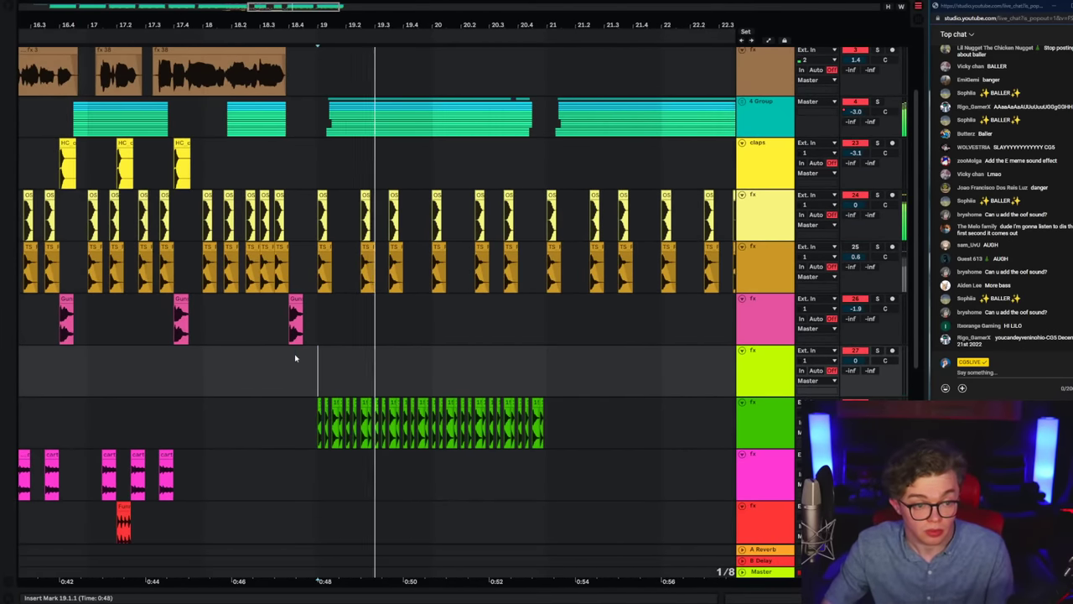
click(289, 420)
click(754, 419)
key(Delete)
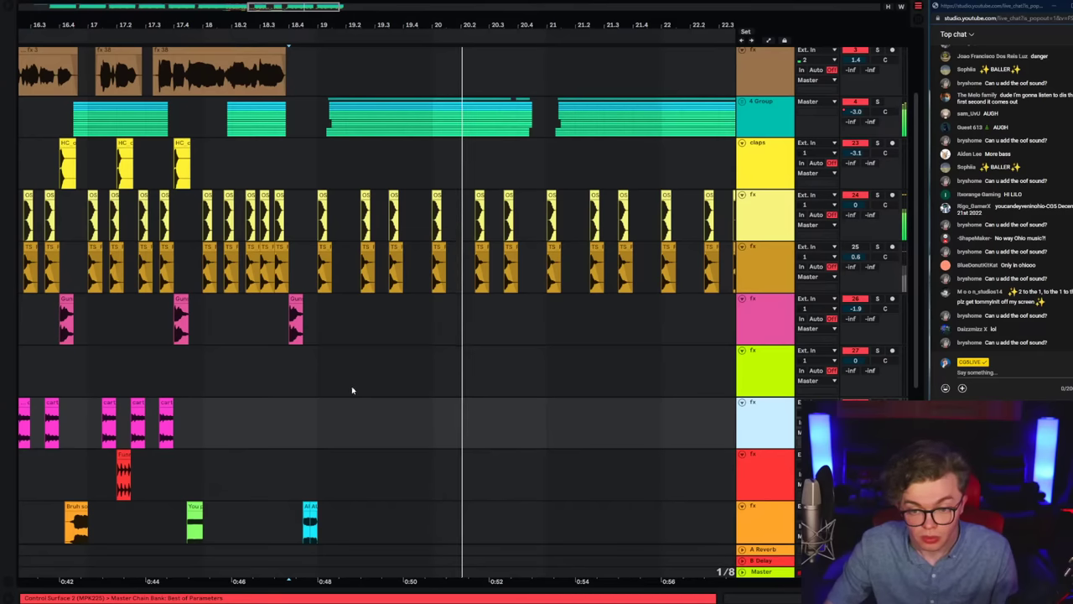
click(217, 372)
key(space)
key(space)
Step: Place the GAO_snare one-shot sample on the lime fx track (27) at 19.2
scroll(377, 369, down, 4)
scroll(378, 369, right, 4)
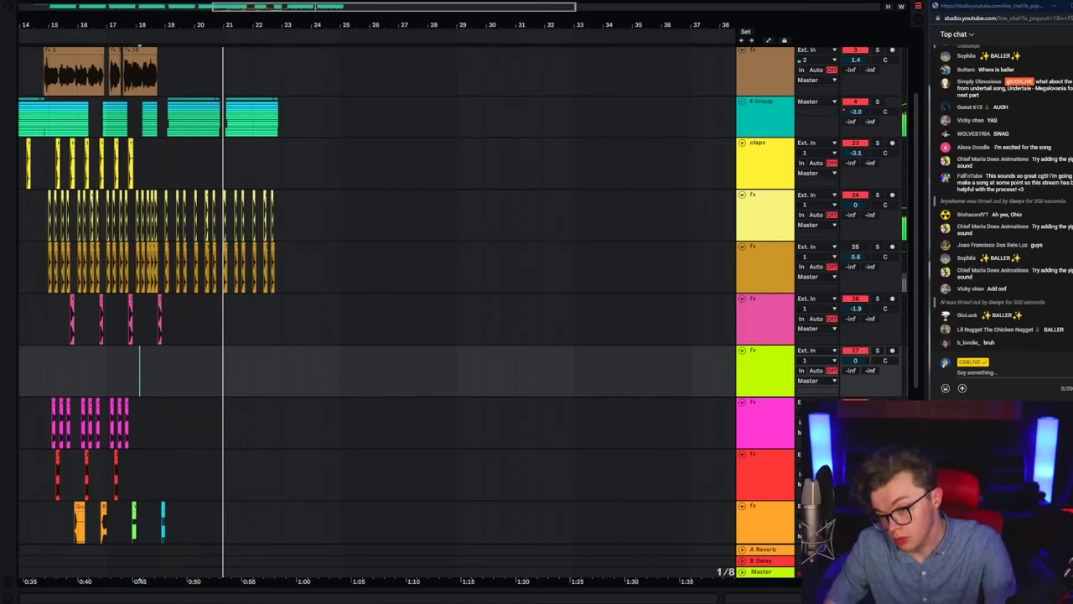
click(106, 35)
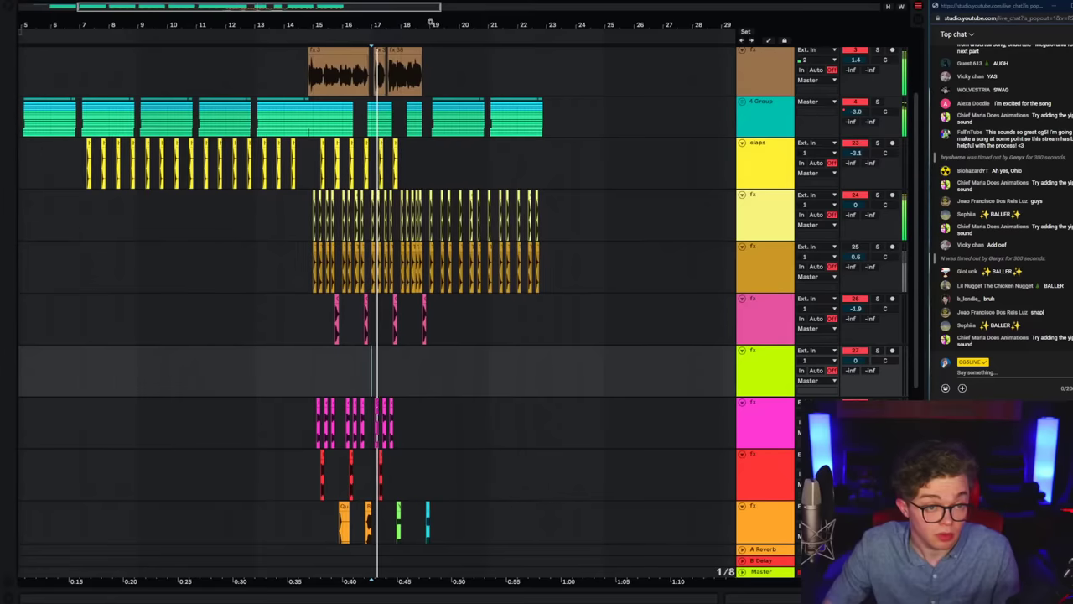
drag(431, 24, 428, 334)
click(486, 379)
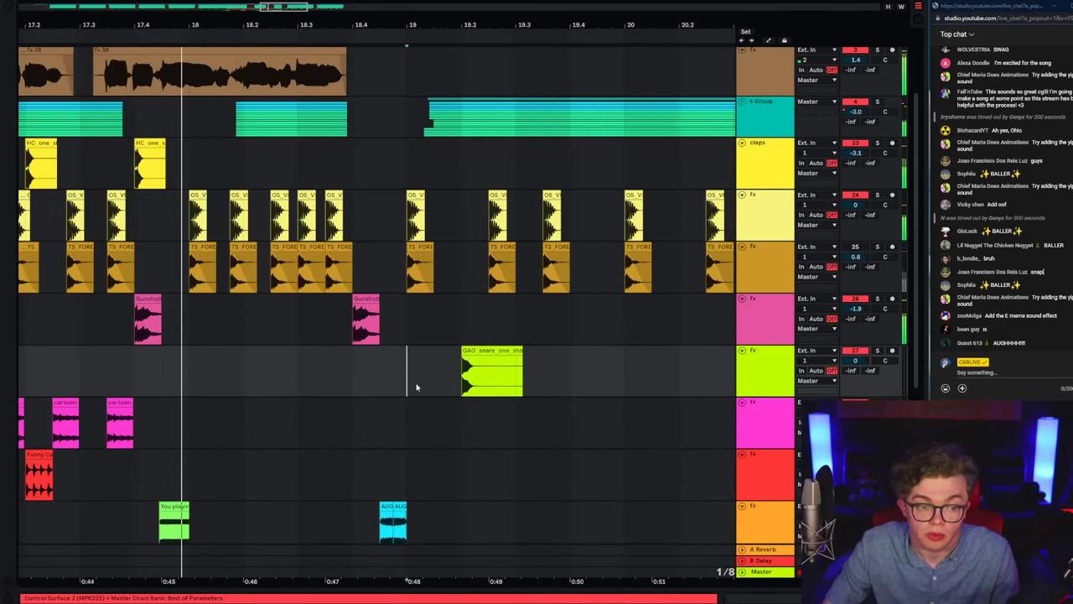
Step: Duplicate the GAO_snare clip every two beats on the lime fx track through the end of bar 22
drag(411, 377, 517, 382)
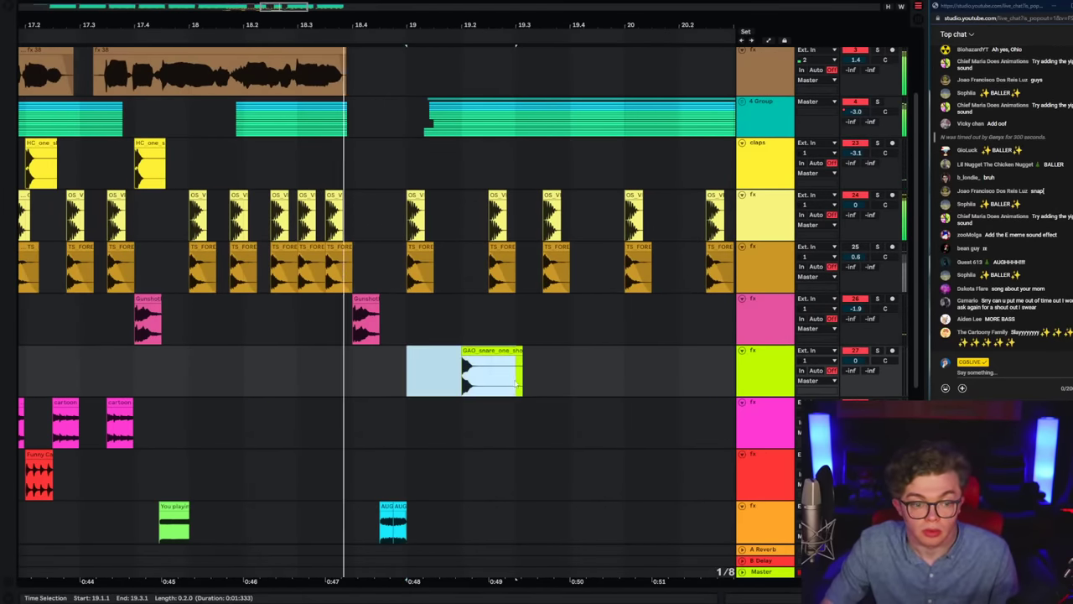
key(ctrl+d)
key(ctrl+d)
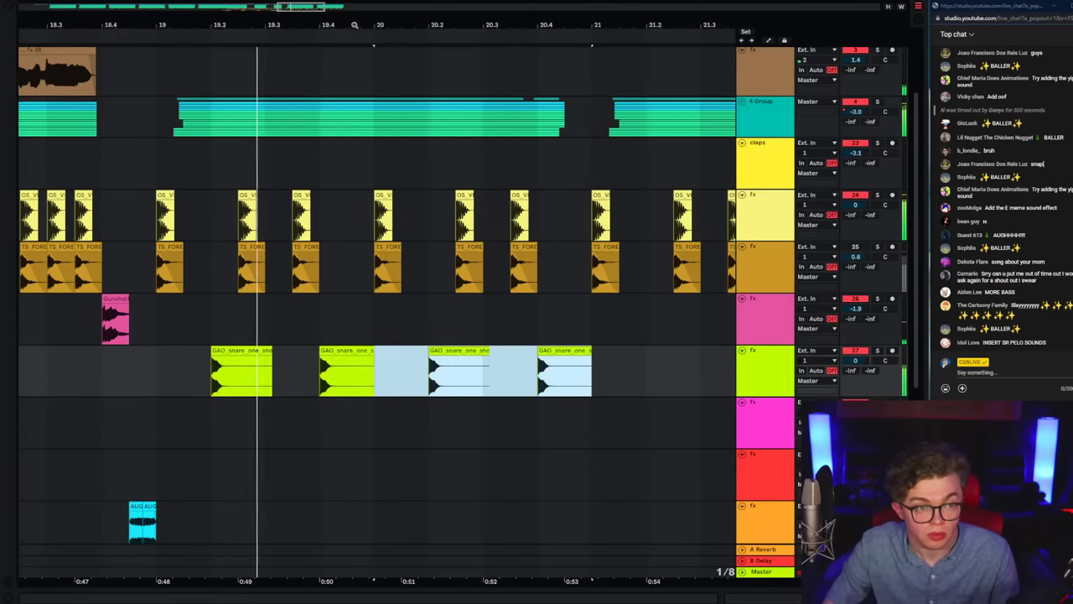
drag(355, 24, 326, 8)
click(248, 350)
drag(213, 382, 471, 388)
key(ctrl+d)
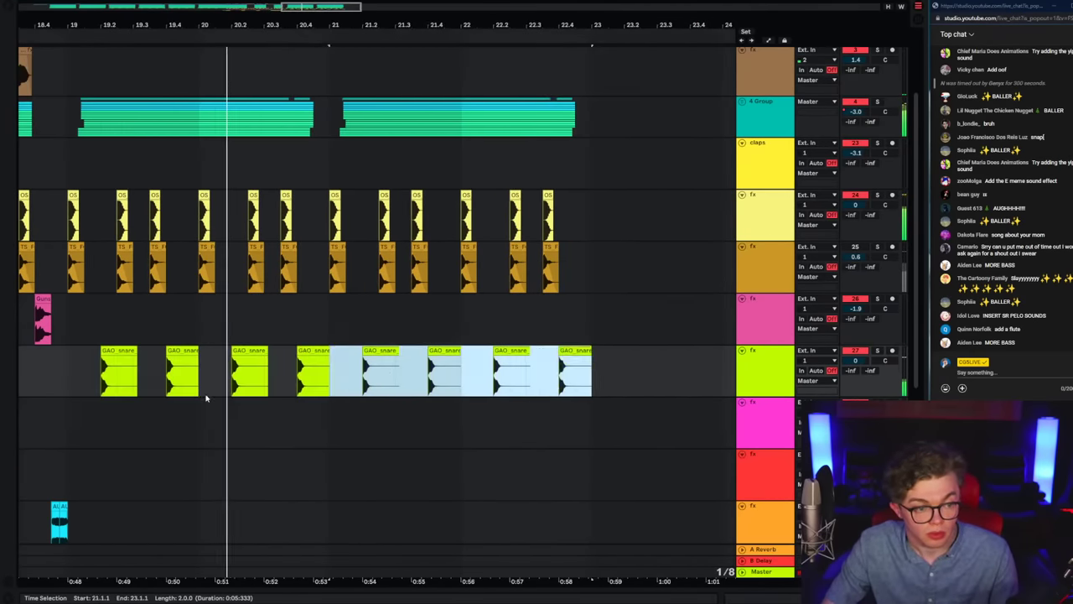
Step: Check the 4 Group clips in bars 19 to 22 against the new drum pattern during playback
click(72, 380)
drag(45, 17, 371, 13)
click(391, 126)
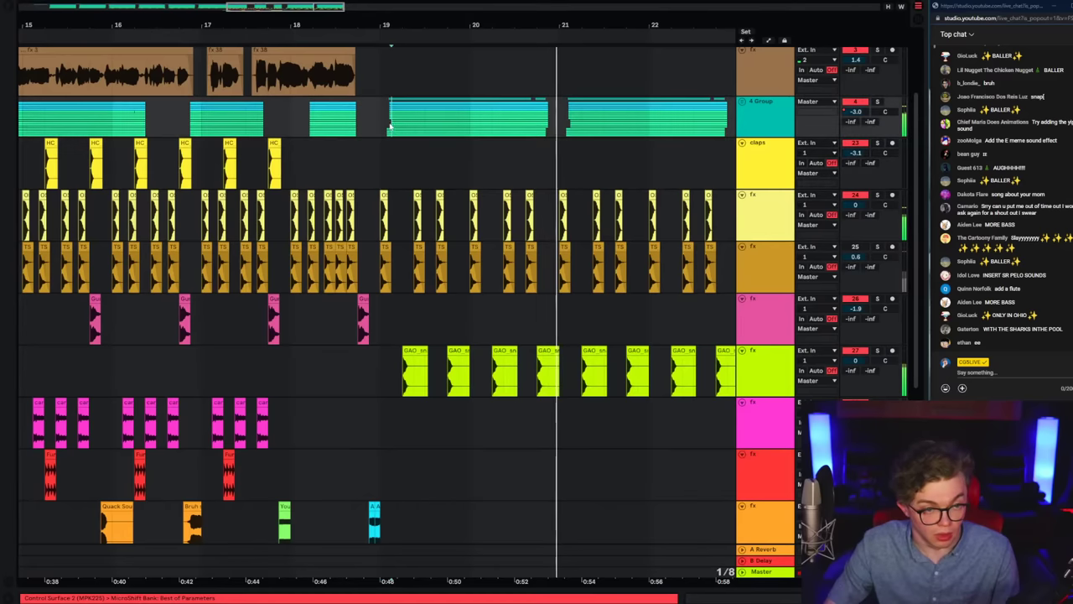
drag(381, 128, 719, 127)
click(321, 153)
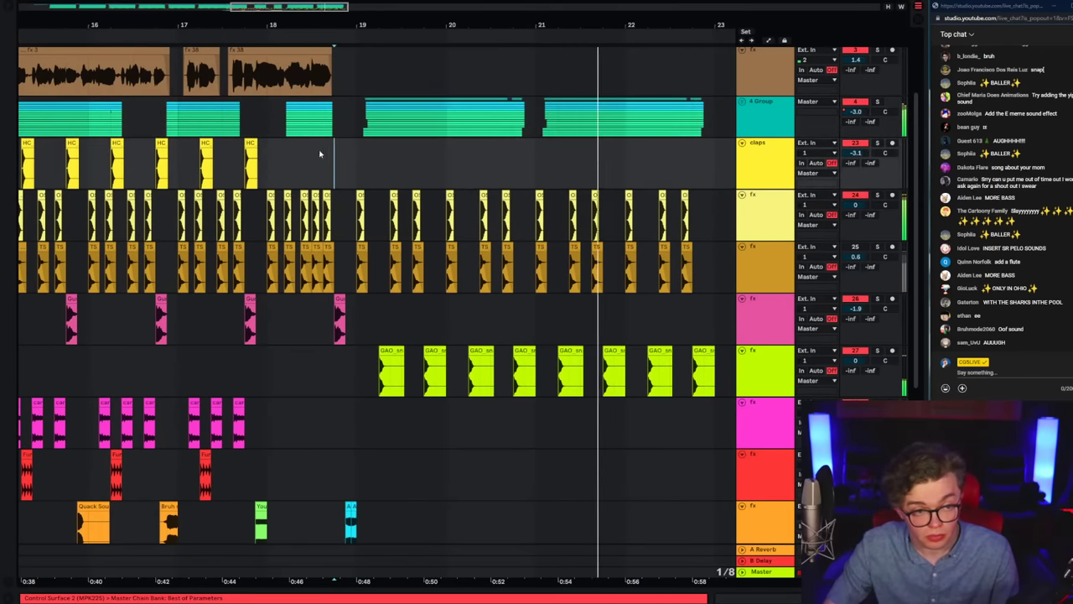
Step: Play back the transition around bars 17 to 19 to check how the drums lead into the new section
click(350, 127)
scroll(356, 151, up, 1)
key(space)
key(space)
scroll(377, 198, left, 1)
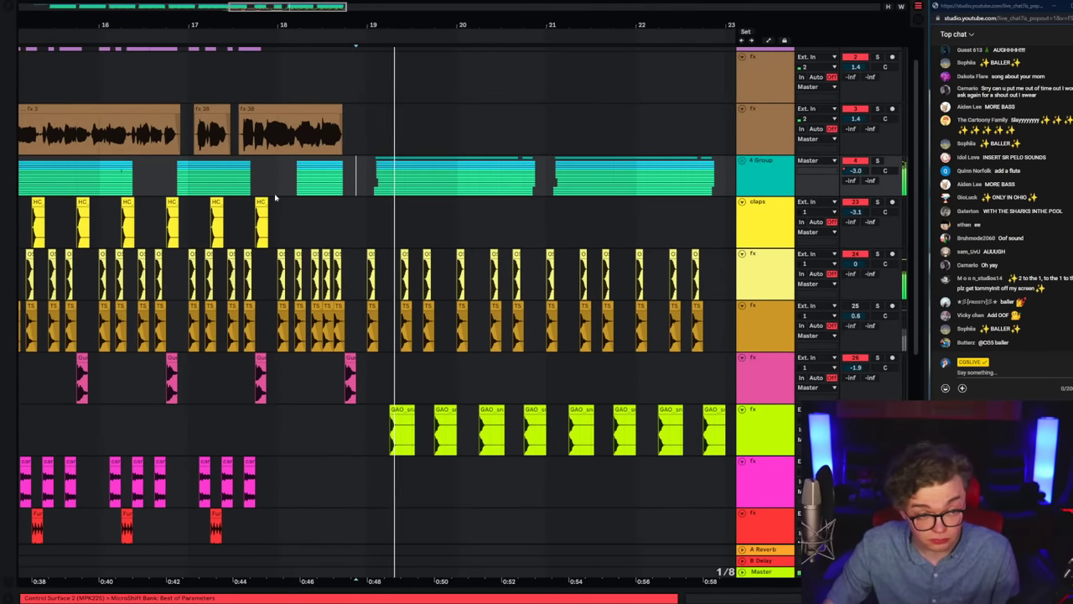
click(197, 187)
click(43, 183)
key(space)
key(space)
Step: Play the arrangement from around 10.4.3 to compare the earlier vocal section
drag(98, 25, 477, 12)
click(164, 131)
key(space)
key(space)
scroll(195, 131, left, 3)
scroll(196, 131, up, 1)
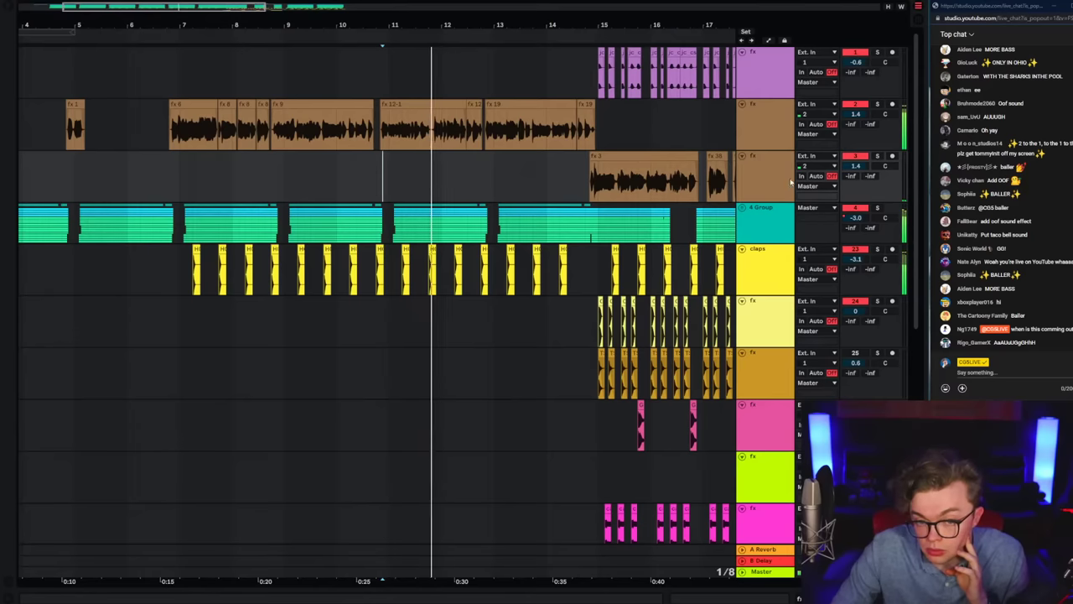
Step: Edit the 4 Group track volume automation breakpoint just before bar 7, hide the automation again and fold the group
click(768, 216)
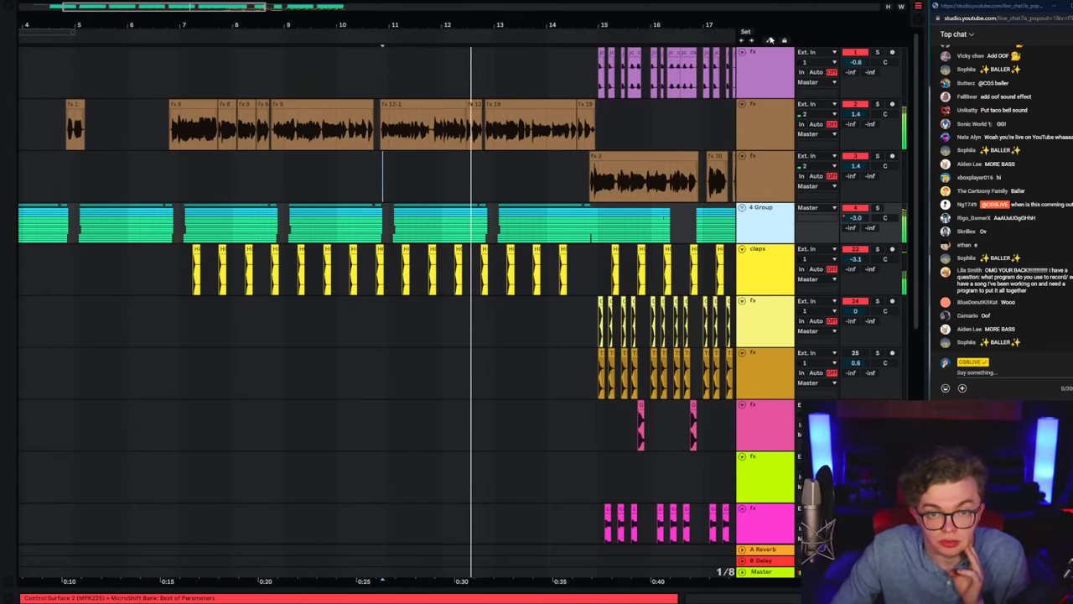
key(a)
click(741, 207)
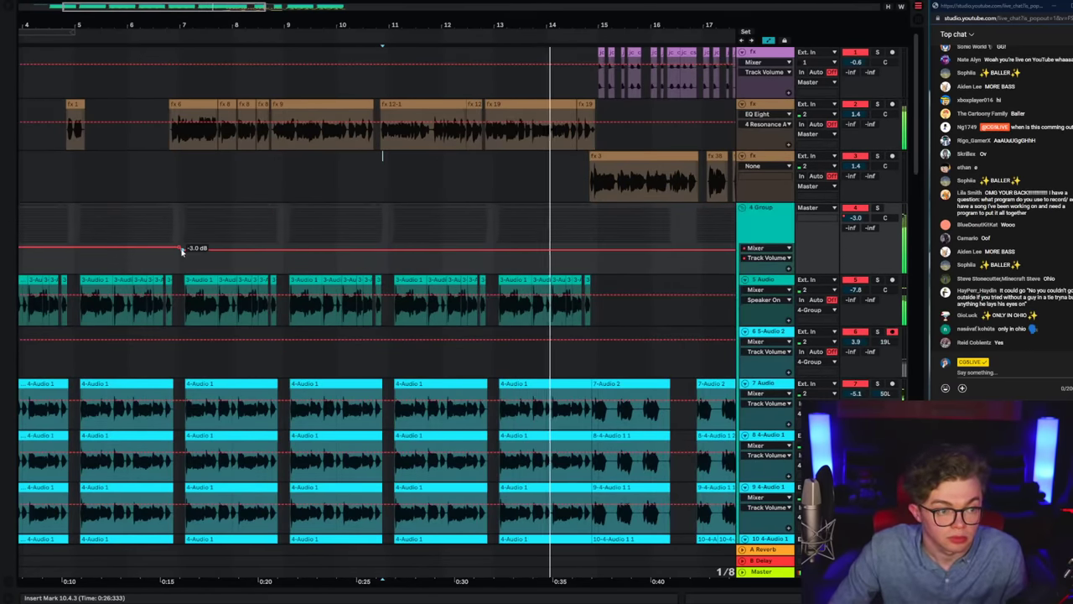
click(181, 248)
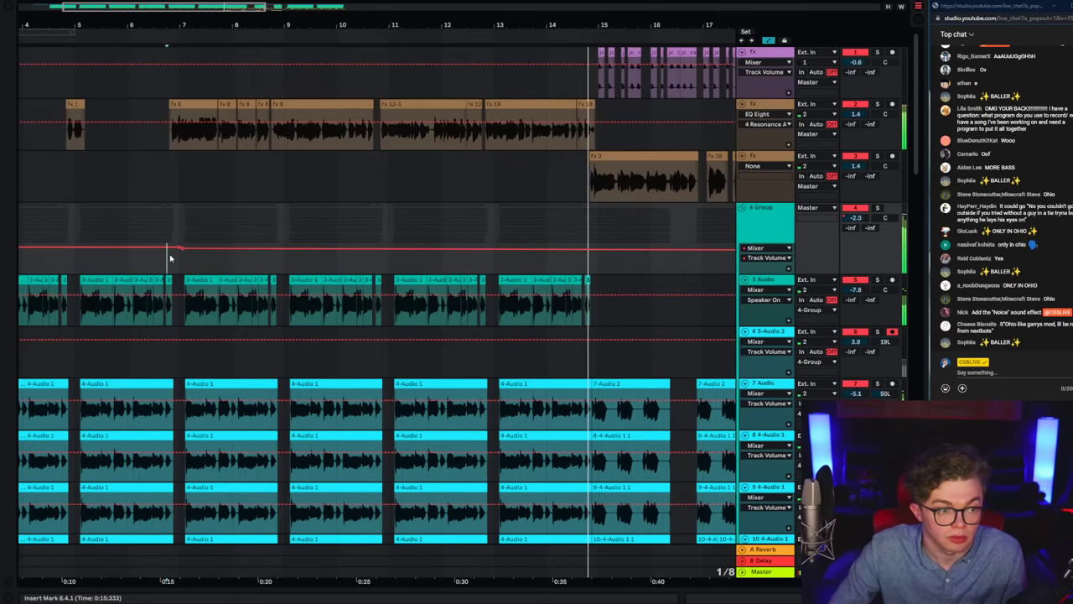
click(742, 208)
click(741, 208)
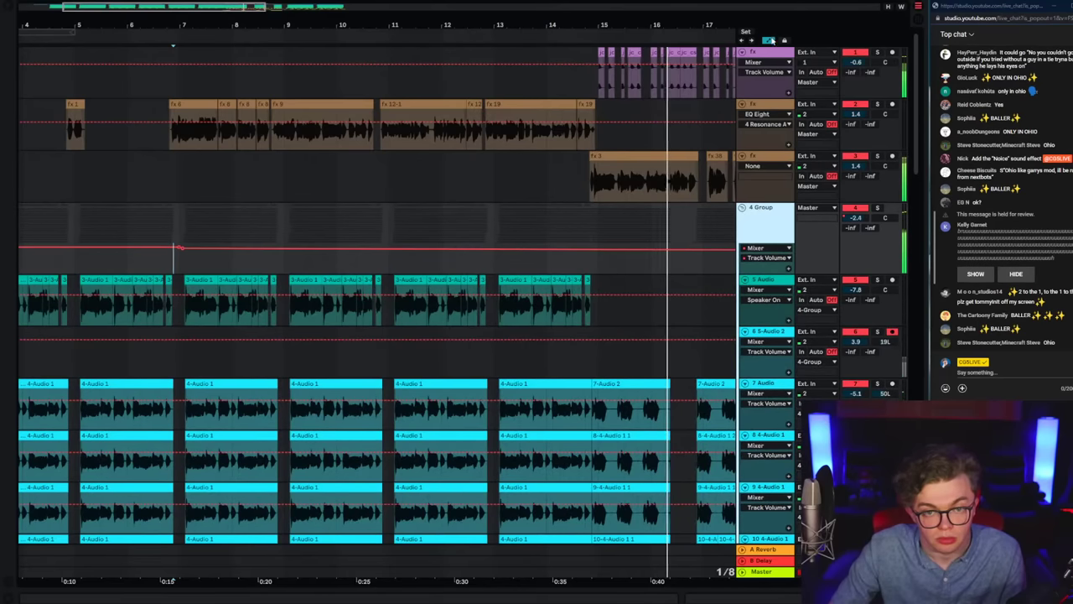
click(767, 40)
scroll(577, 192, right, 5)
click(742, 208)
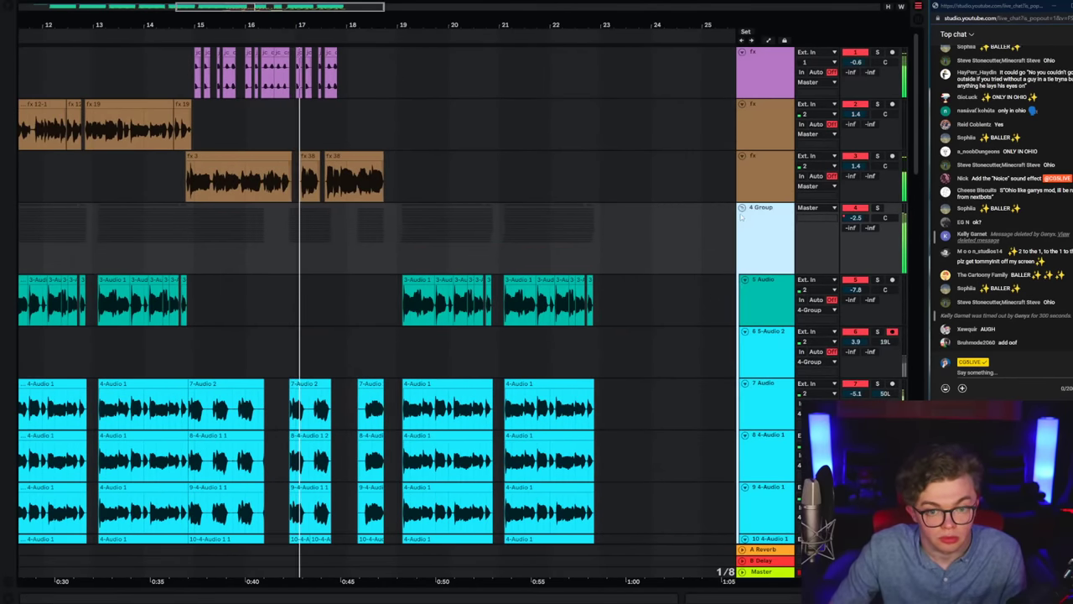
Step: Set the arrangement grid to 1/16 and save the project
scroll(323, 509, up, 3)
scroll(327, 509, up, 3)
scroll(327, 509, down, 2)
click(416, 264)
click(407, 308)
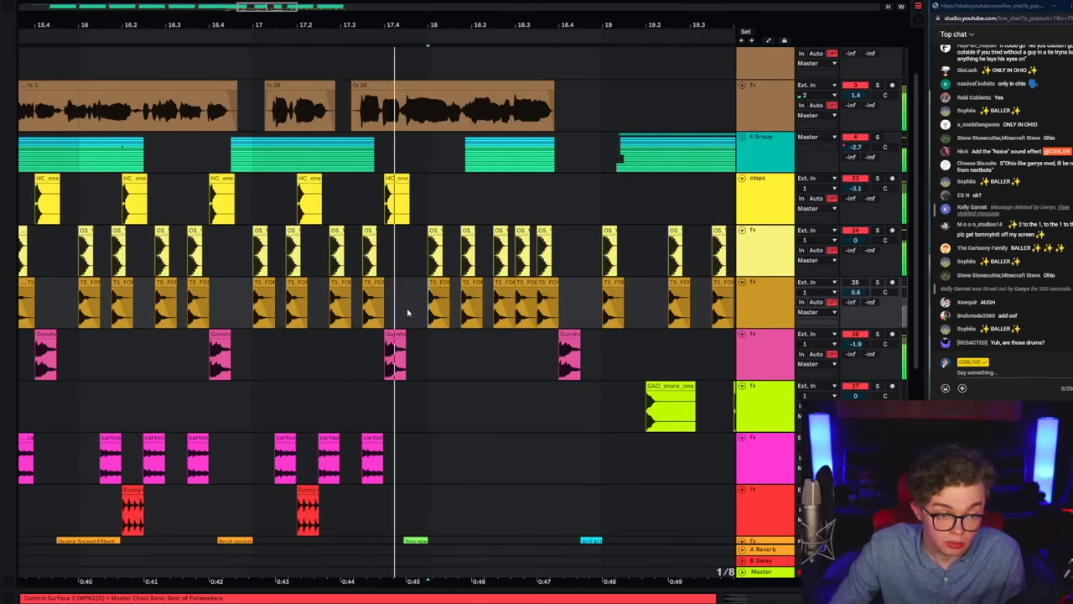
right_click(400, 311)
click(445, 453)
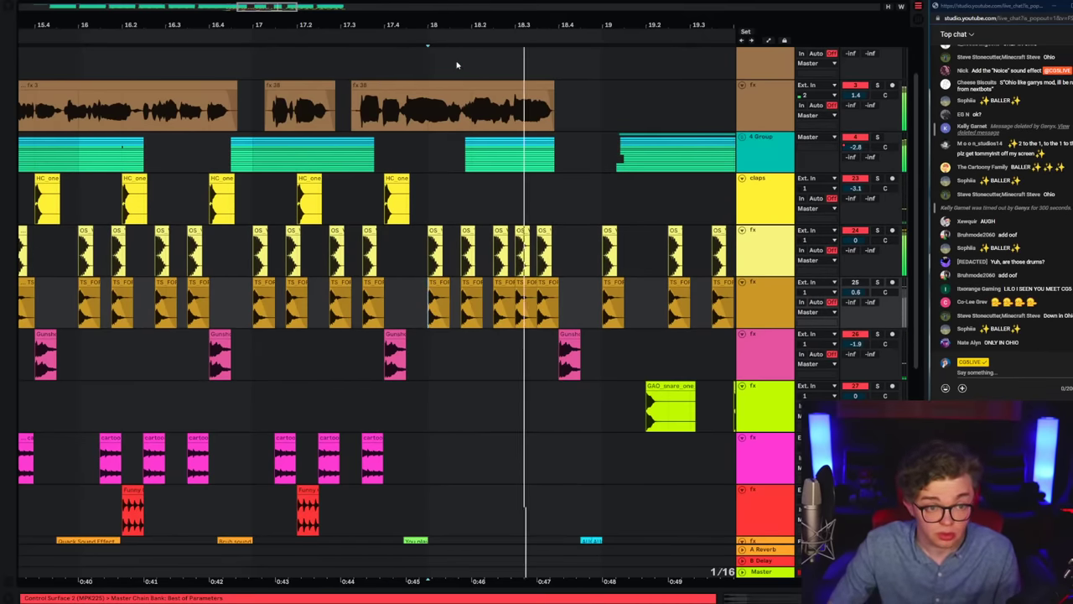
key(minus)
key(minus)
key(ctrl+s)
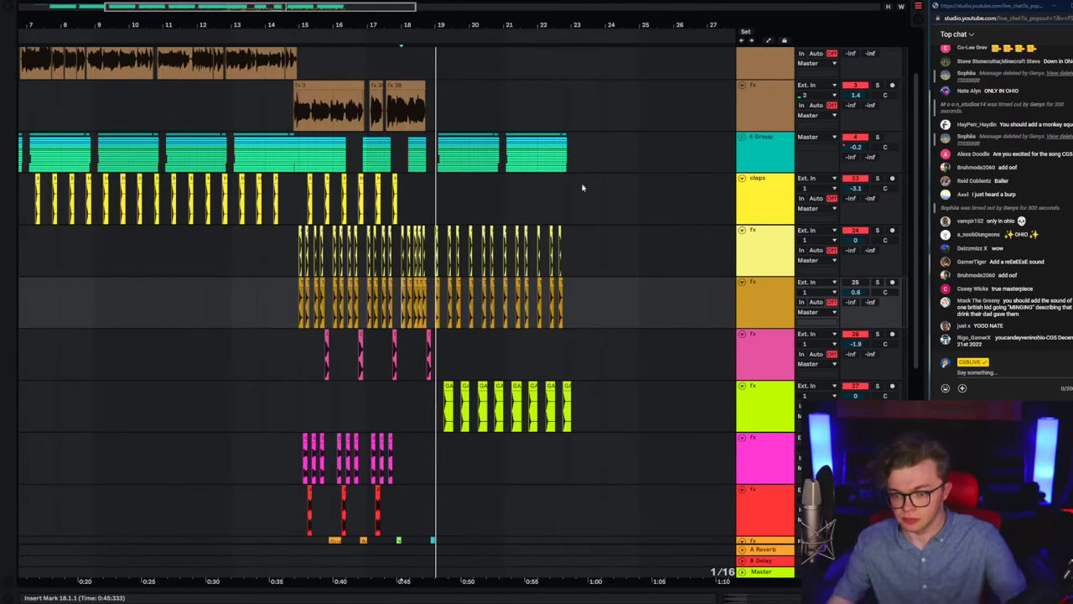
Step: Bring up the text document beside the arrangement and play the song from bar 17 through the new drum section
key(alt+Tab)
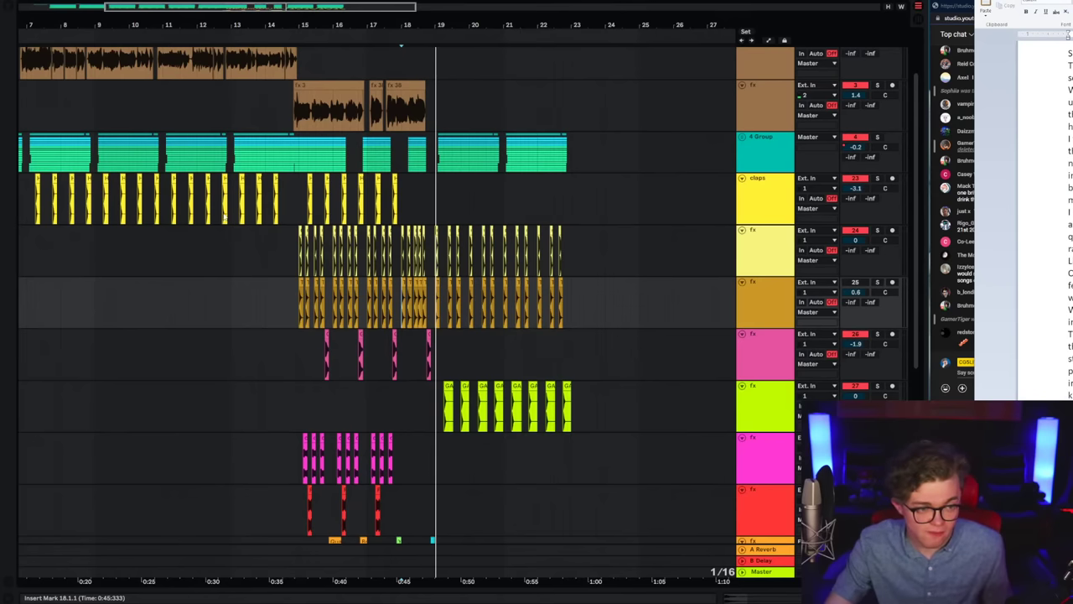
click(378, 151)
key(space)
scroll(402, 147, up, 5)
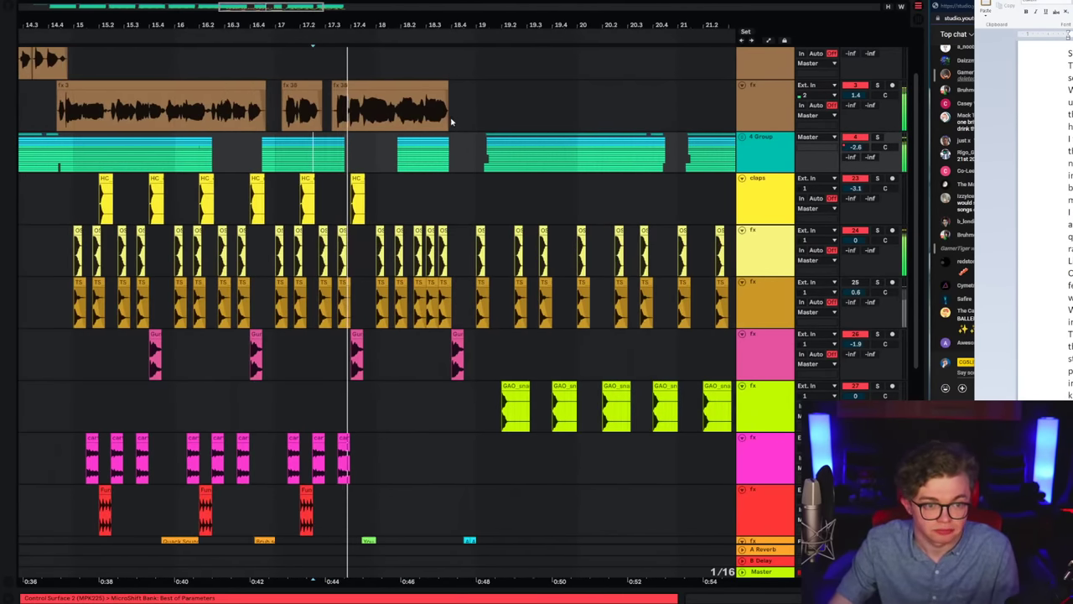
click(449, 160)
scroll(348, 161, down, 3)
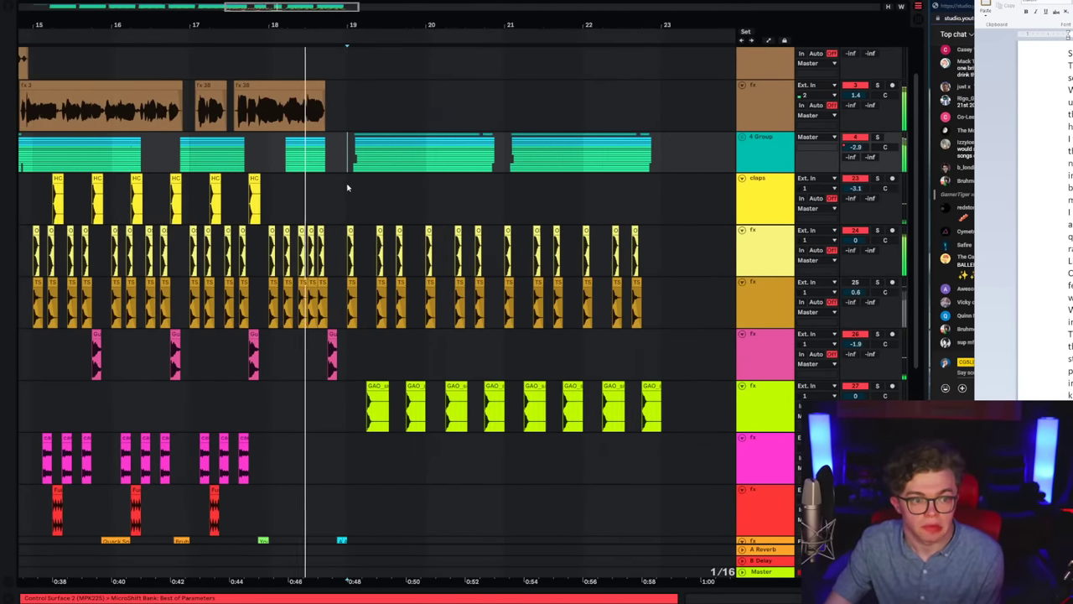
scroll(345, 161, up, 3)
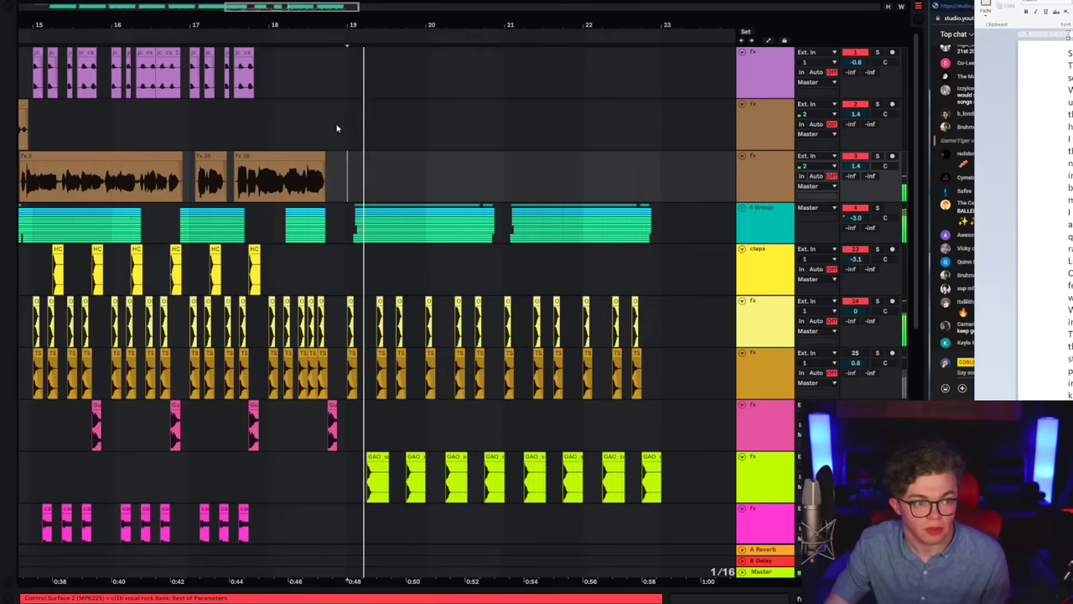
drag(337, 22, 378, 163)
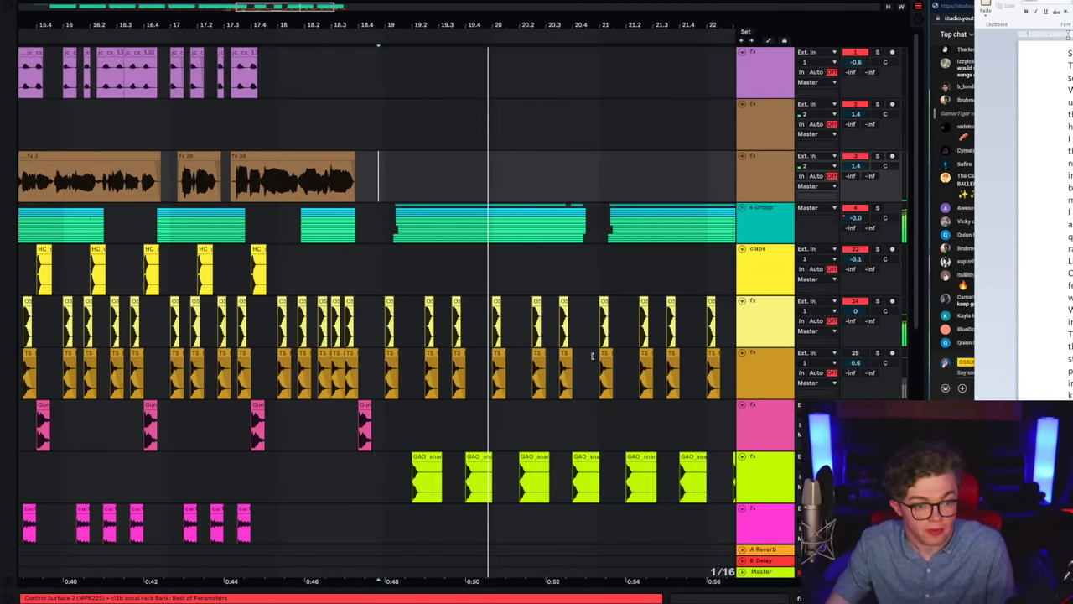
scroll(765, 398, down, 2)
drag(358, 17, 386, 28)
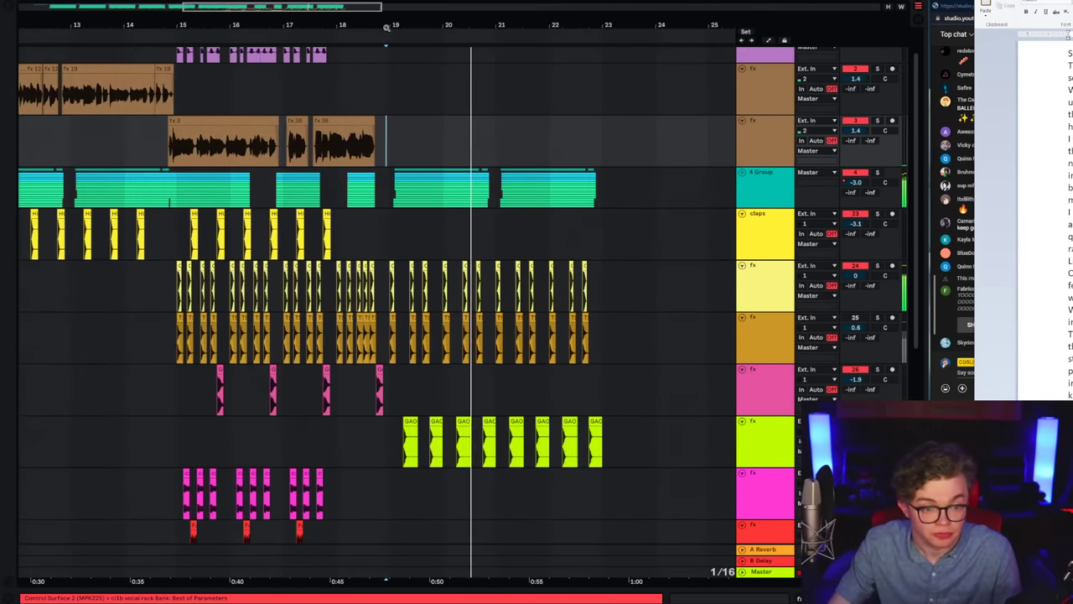
Step: Insert a new audio track directly below the lime fx track (27)
click(753, 446)
scroll(757, 436, down, 3)
right_click(762, 382)
click(790, 469)
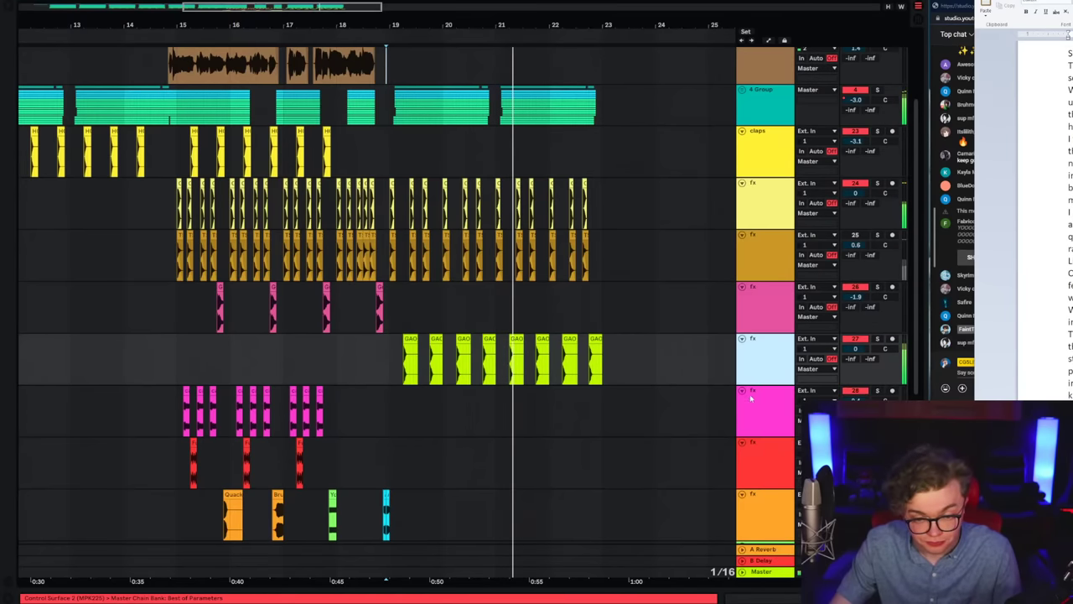
key(ctrl+t)
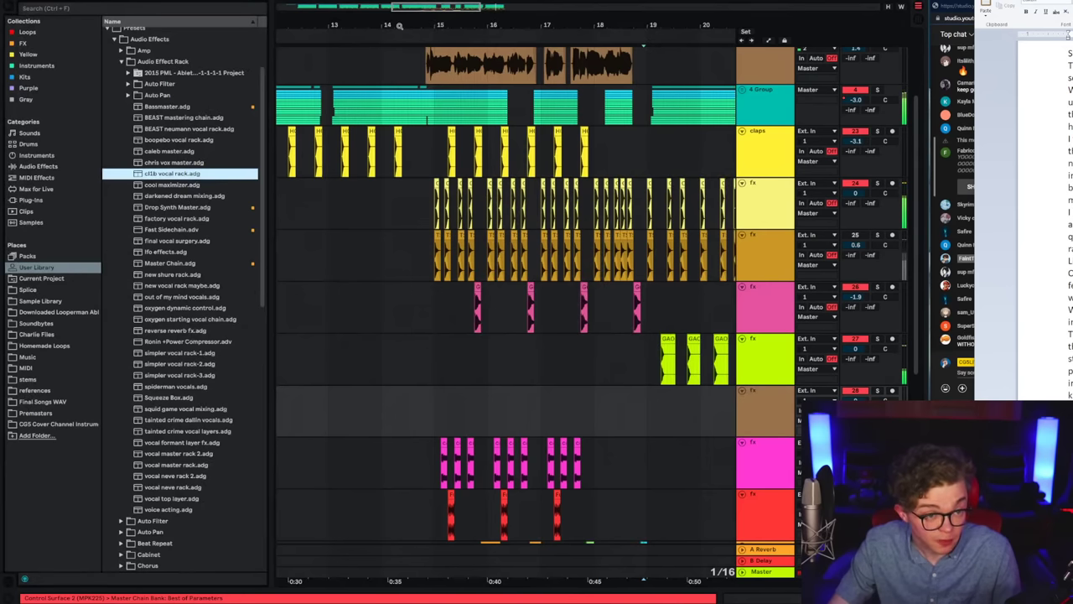
Step: Paste an extra GAO_snare hit at 19.2.4 on the lime fx track (27) and play it back
drag(400, 26, 108, 38)
click(448, 337)
key(space)
mouse_move(424, 26)
mouse_down()
mouse_move(498, 28)
mouse_move(449, 109)
mouse_up()
key(space)
click(535, 409)
key(Up)
key(ctrl+v)
click(447, 374)
click(436, 374)
key(space)
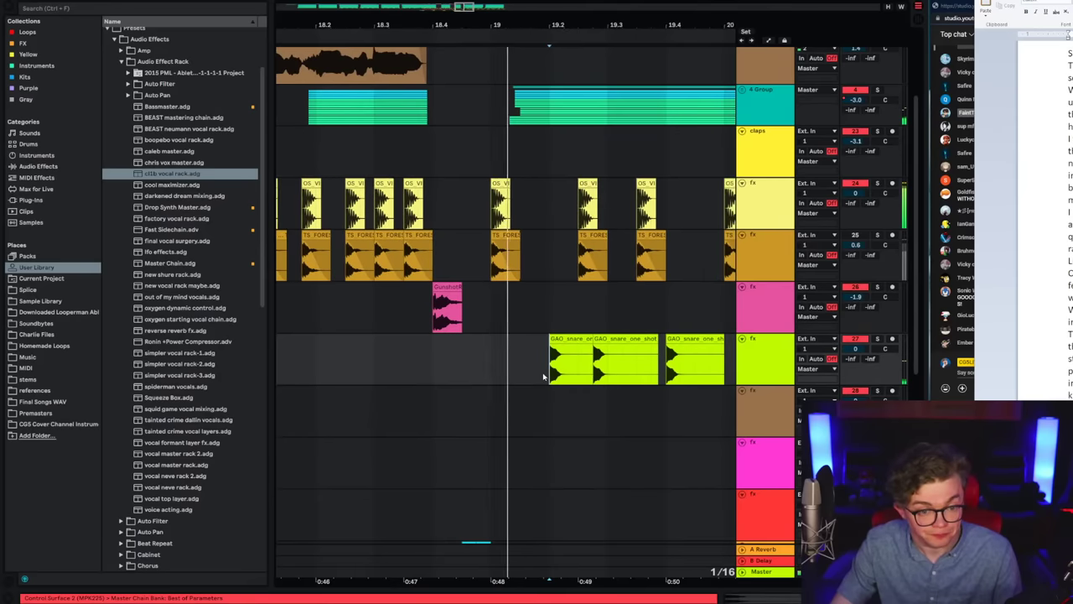
Step: Copy the GAO_snare hit at 19.2.4 and paste it within beat 19.3 on the lime fx track
drag(595, 370, 607, 368)
key(ctrl+c)
click(623, 366)
key(ctrl+v)
Step: Try repeating the denser GAO_snare pattern back to back across the following bars on the lime fx track
drag(486, 362, 671, 362)
key(ctrl+d)
drag(485, 26, 369, 17)
key(ctrl+d)
key(ctrl+d)
key(ctrl+d)
key(ctrl+d)
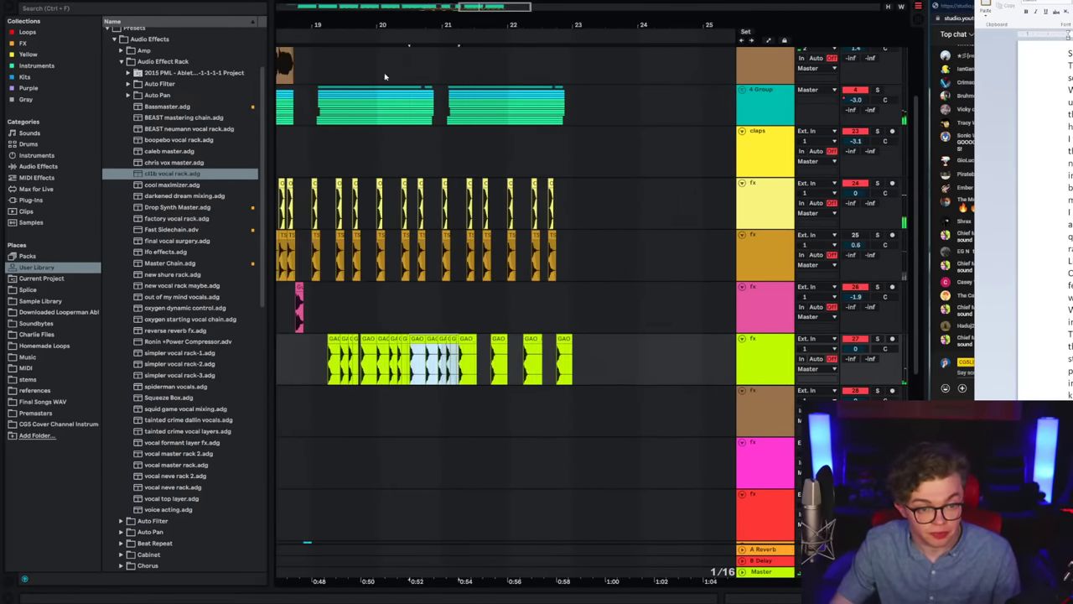
click(314, 368)
key(space)
key(ctrl+z)
key(ctrl+z)
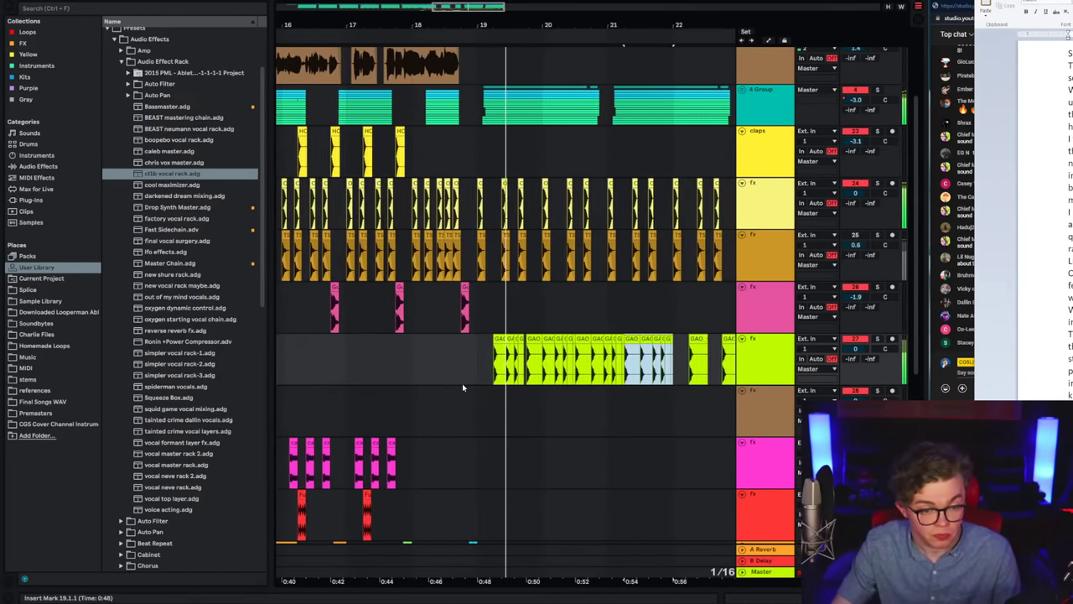
Step: Delete the GAO_snare clips from bar 20 onward on the lime fx track (27)
click(591, 374)
drag(586, 375, 732, 374)
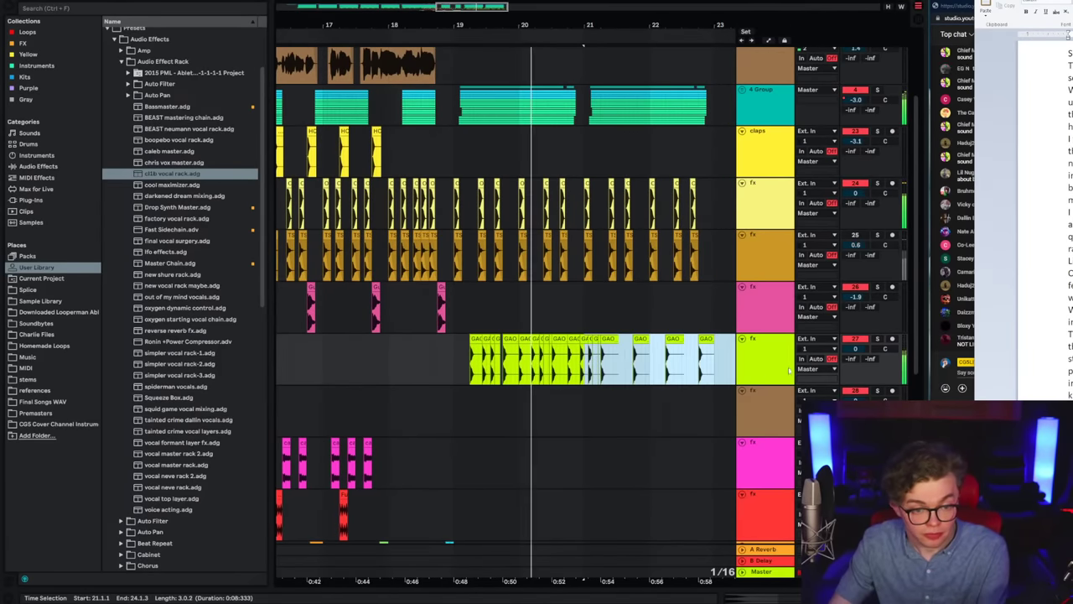
click(526, 375)
drag(519, 375, 730, 375)
key(Delete)
click(449, 373)
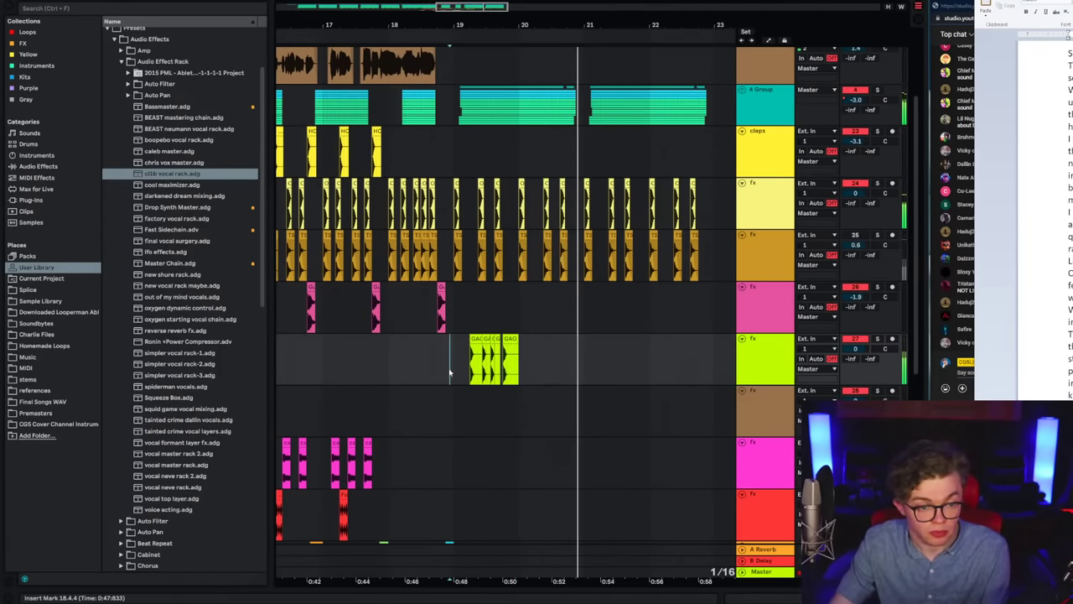
Step: Duplicate the bar 19 GAO_snare pattern across bars 20 to 22 on the lime fx track
drag(469, 25, 485, 126)
drag(418, 370, 689, 370)
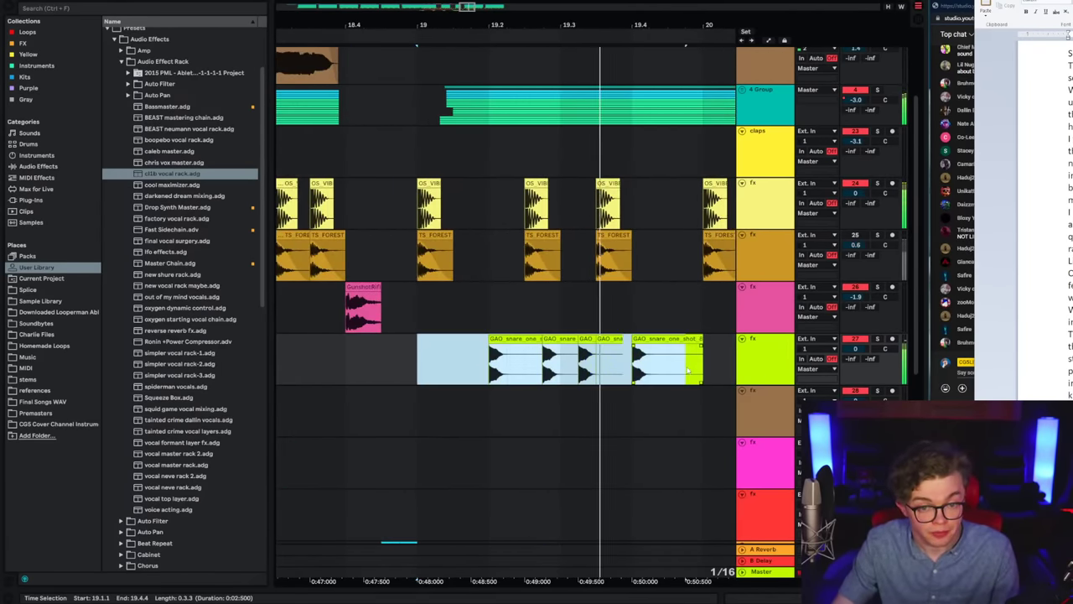
key(ctrl+d)
drag(393, 26, 653, 6)
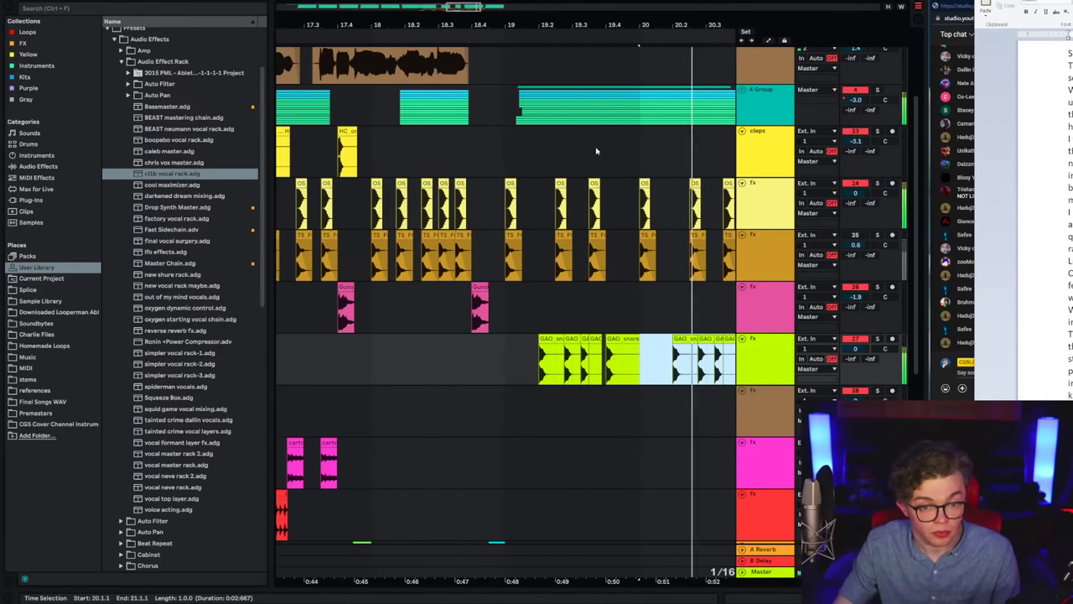
key(ctrl+d)
drag(534, 29, 501, 5)
key(ctrl+d)
click(409, 388)
click(411, 374)
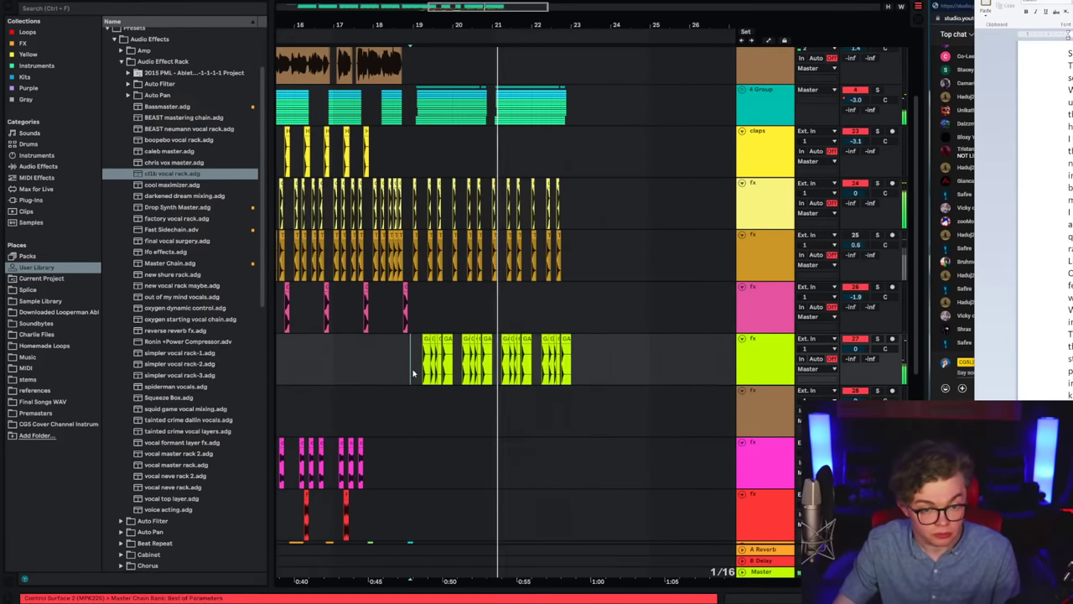
Step: Search the browser's MIDI folder for "hat"
click(763, 403)
click(63, 12)
text(h)
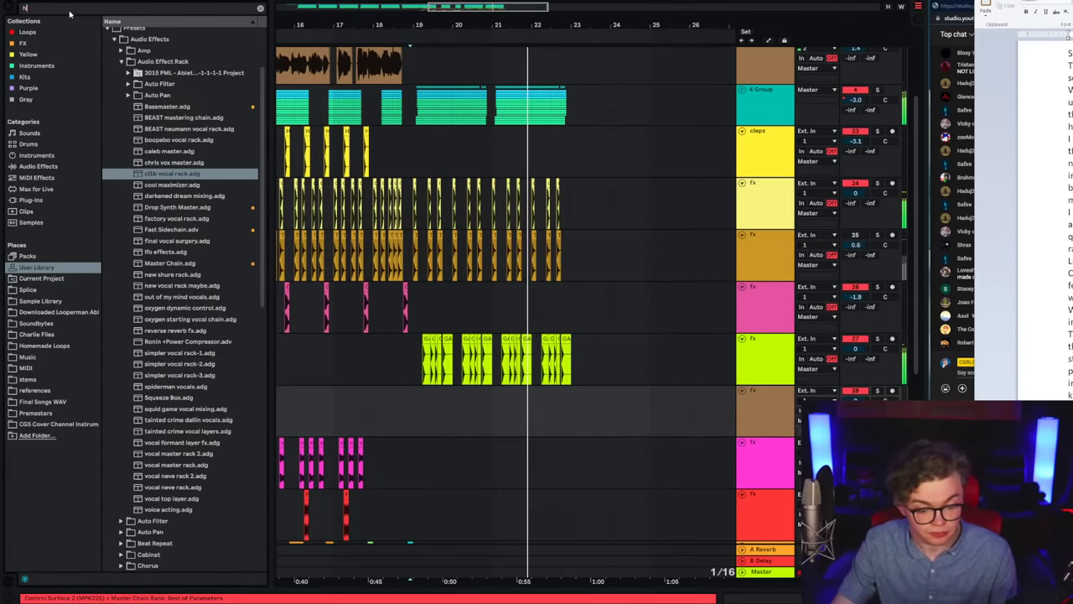
text(at)
click(33, 379)
Step: Delete the GAO_snare hits at 19.2 and 19.4 and every snare clip from bar 20 onward on the lime fx track
click(380, 360)
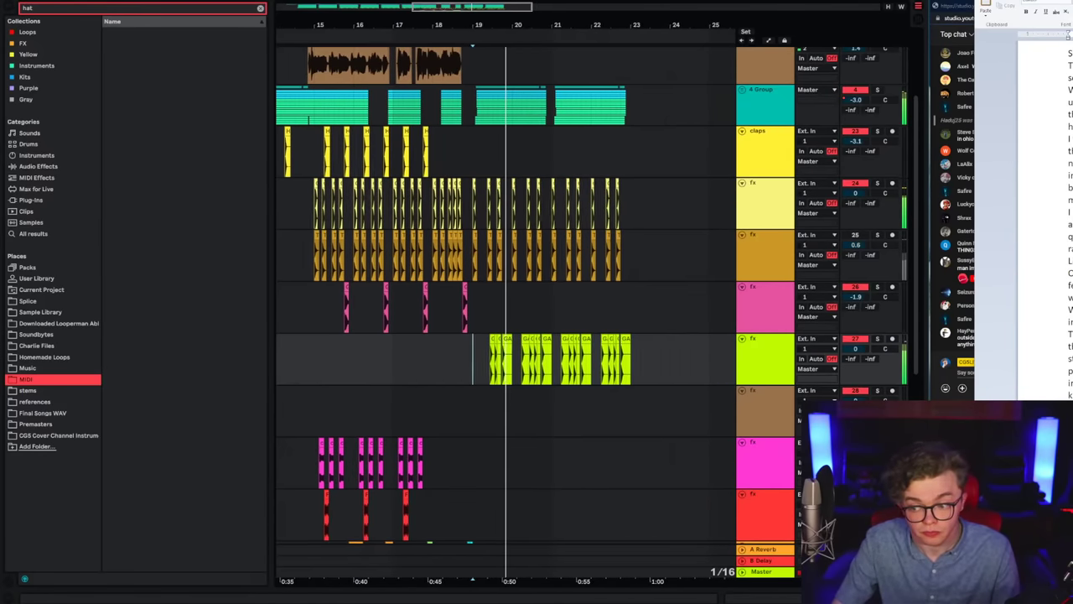
key(Delete)
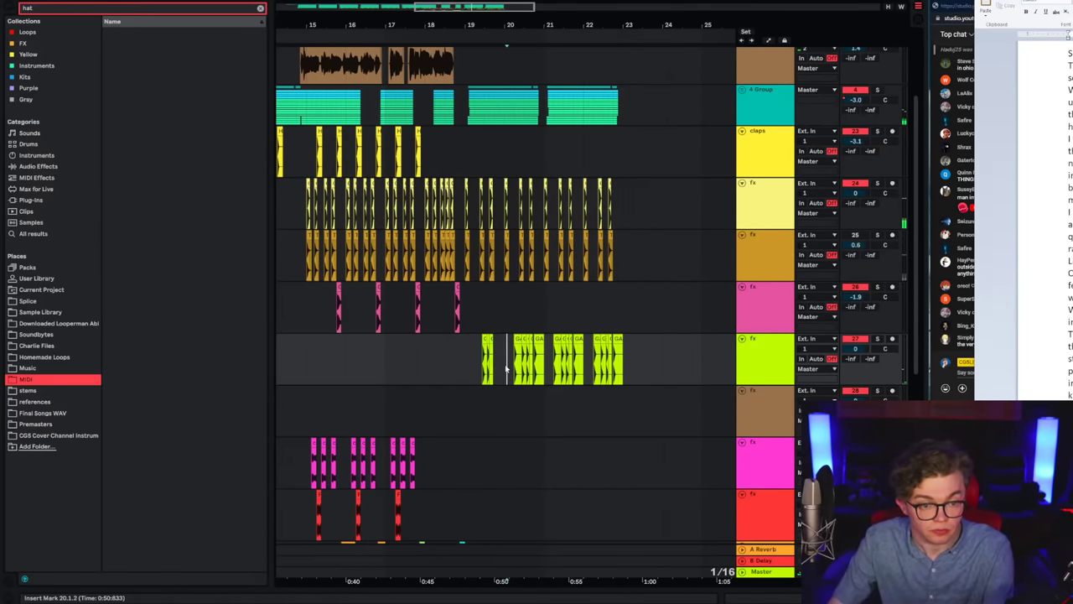
drag(508, 371, 696, 369)
key(Delete)
Step: Set the grid to one bar, duplicate the shortened bar 19 snare pattern through bar 22 and save the project
right_click(471, 366)
click(584, 484)
drag(470, 361, 507, 360)
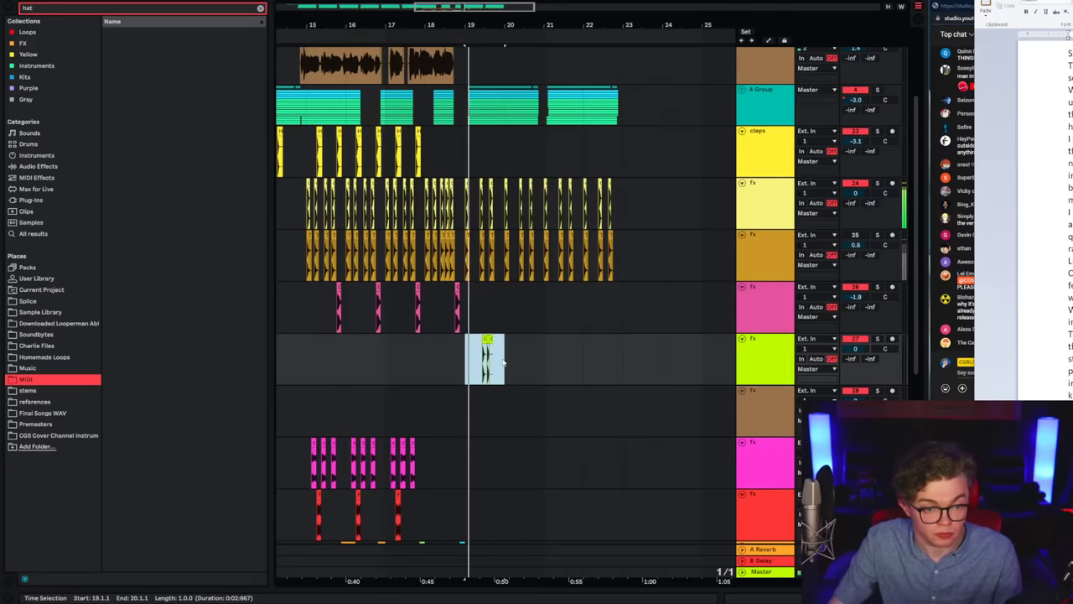
key(ctrl+d)
key(ctrl+d)
key(ctrl+d)
key(ctrl+s)
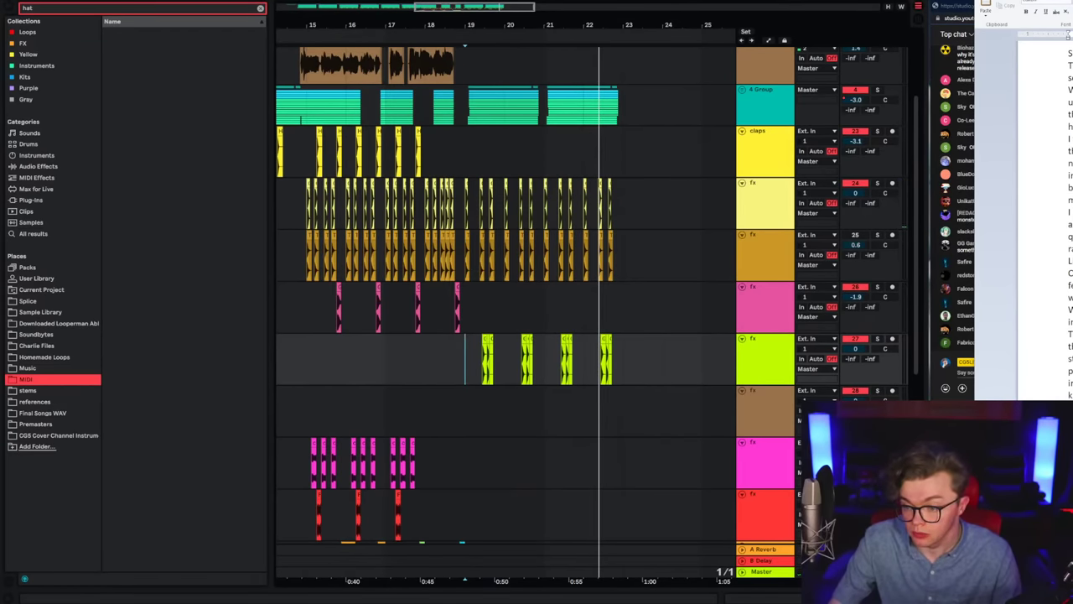
Step: Play the arrangement from bar 19 to check the shortened snare pattern against the kicks
key(space)
scroll(506, 348, down, 2)
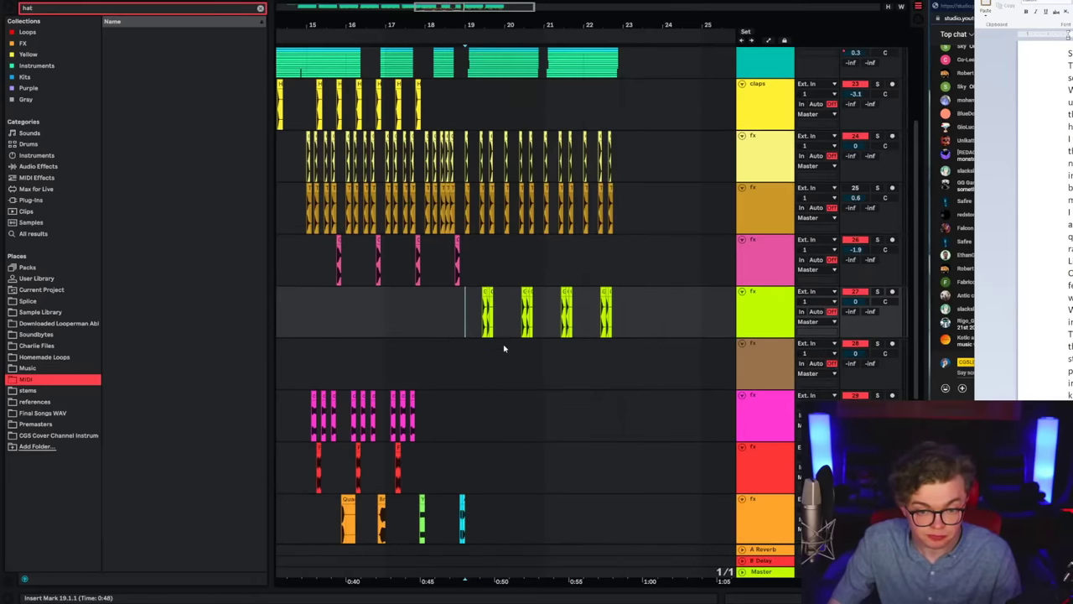
key(space)
scroll(506, 347, down, 5)
scroll(433, 313, up, 5)
scroll(463, 342, right, 4)
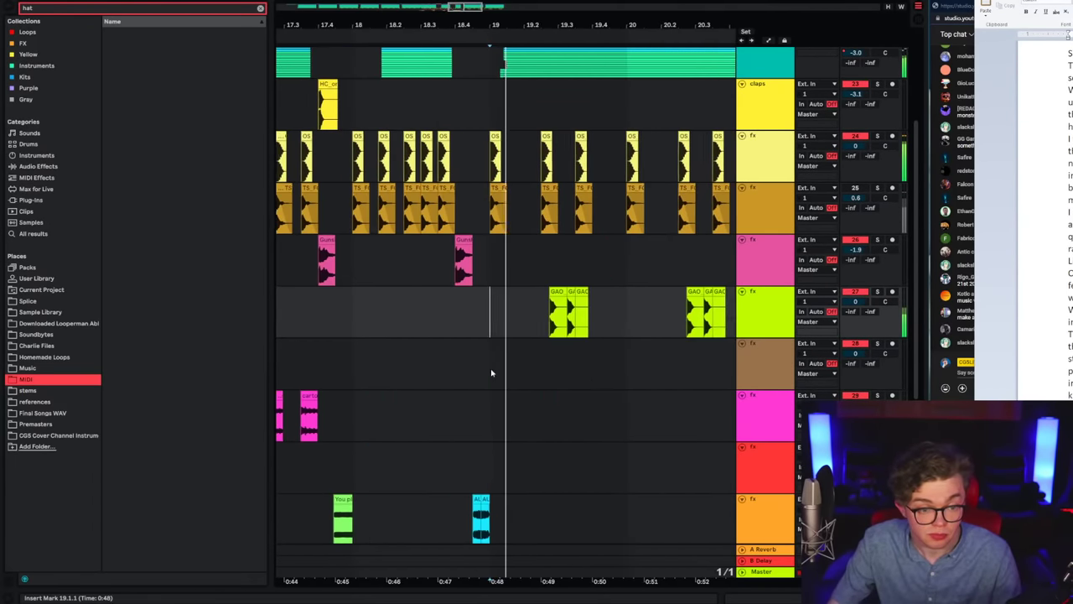
Step: Set the grid to 1/4, paste the copied one-shot on the brown fx track (28), move it to 19.2 and play from bar 19
right_click(491, 371)
click(508, 501)
click(514, 430)
click(494, 380)
key(ctrl+v)
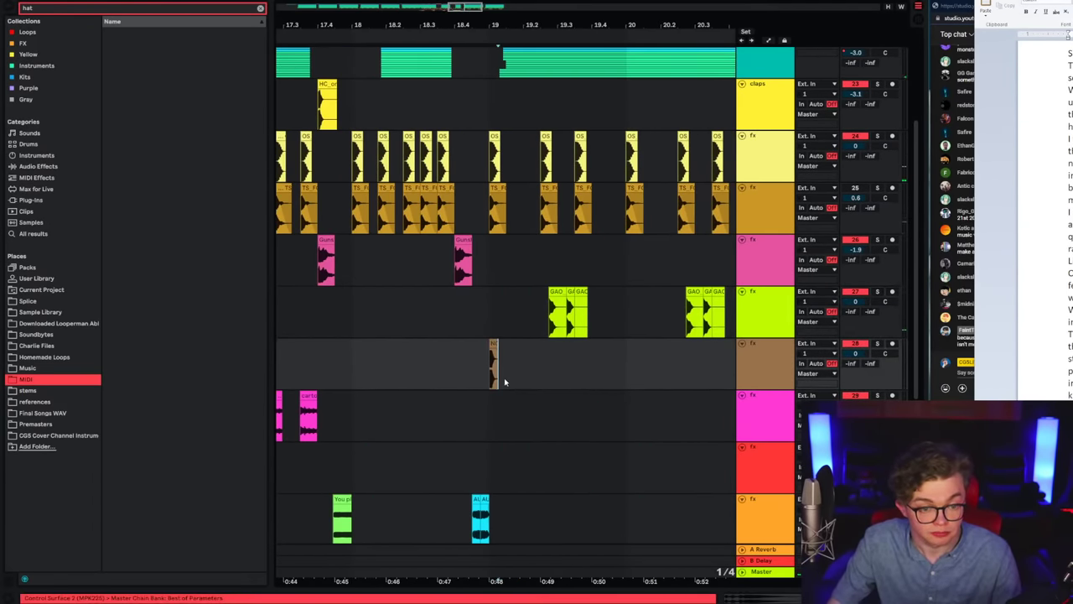
key(Right)
click(495, 373)
key(space)
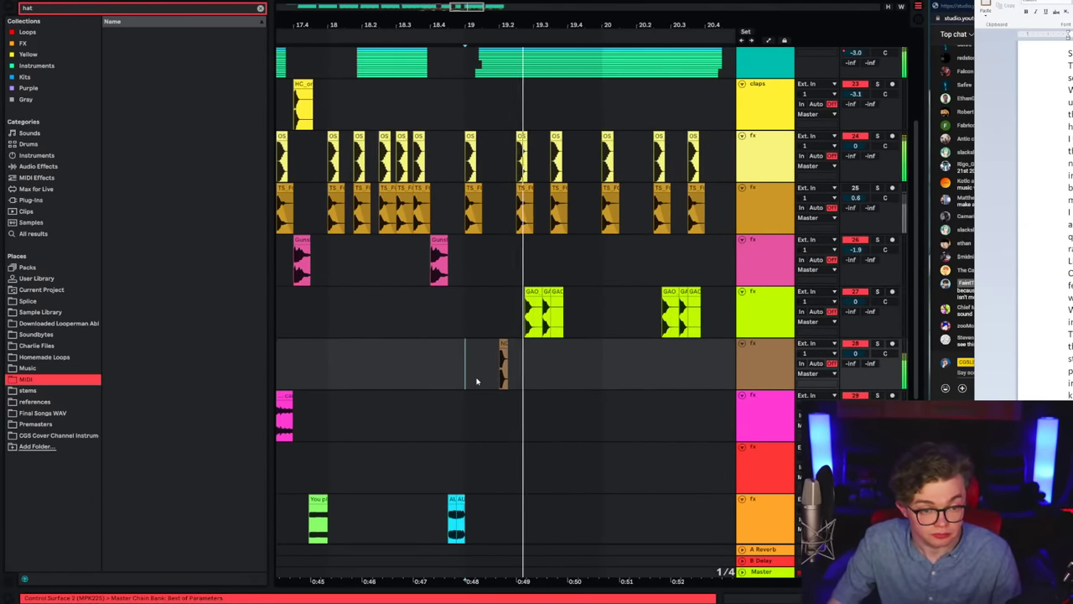
Step: Try duplicating the one-shot on the brown fx track half a bar along, play it from bar 19, and delete the clips
drag(477, 381, 528, 377)
key(ctrl+d)
click(469, 378)
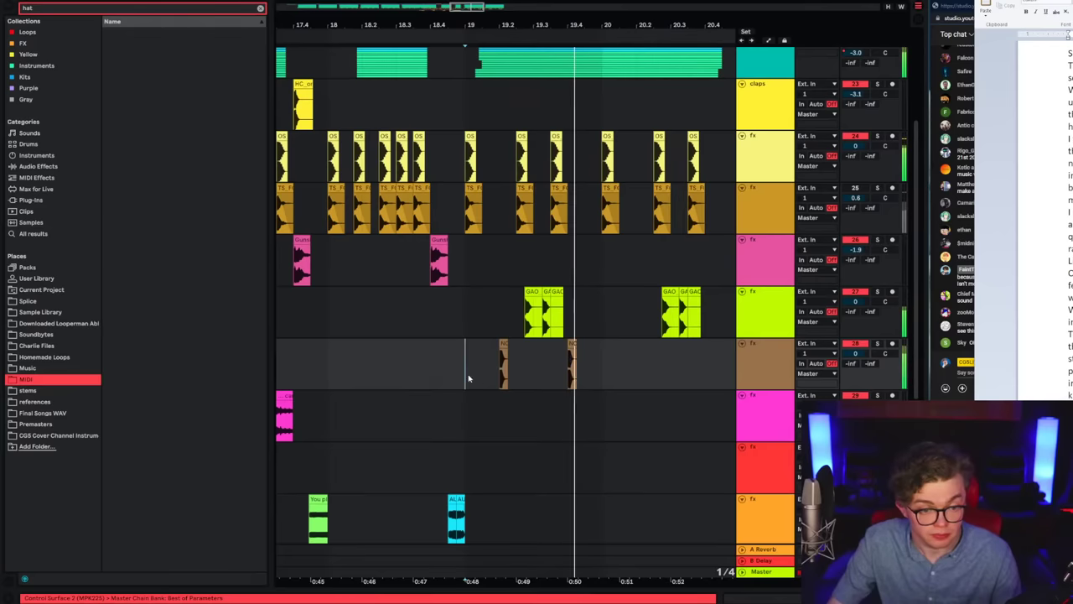
key(space)
key(space)
scroll(493, 380, up, 1)
drag(641, 383, 535, 383)
key(Delete)
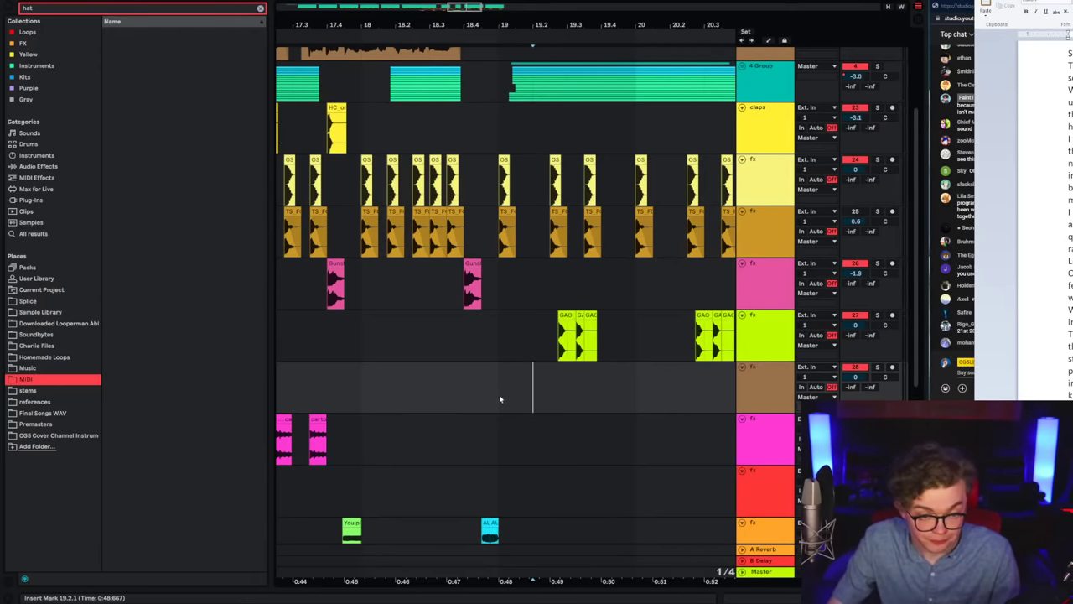
Step: Paste the one-shot on the brown fx track at 19.2, duplicate it to 19.4 and play from bar 19
key(ctrl+v)
key(space)
drag(461, 407, 536, 403)
key(ctrl+d)
click(466, 405)
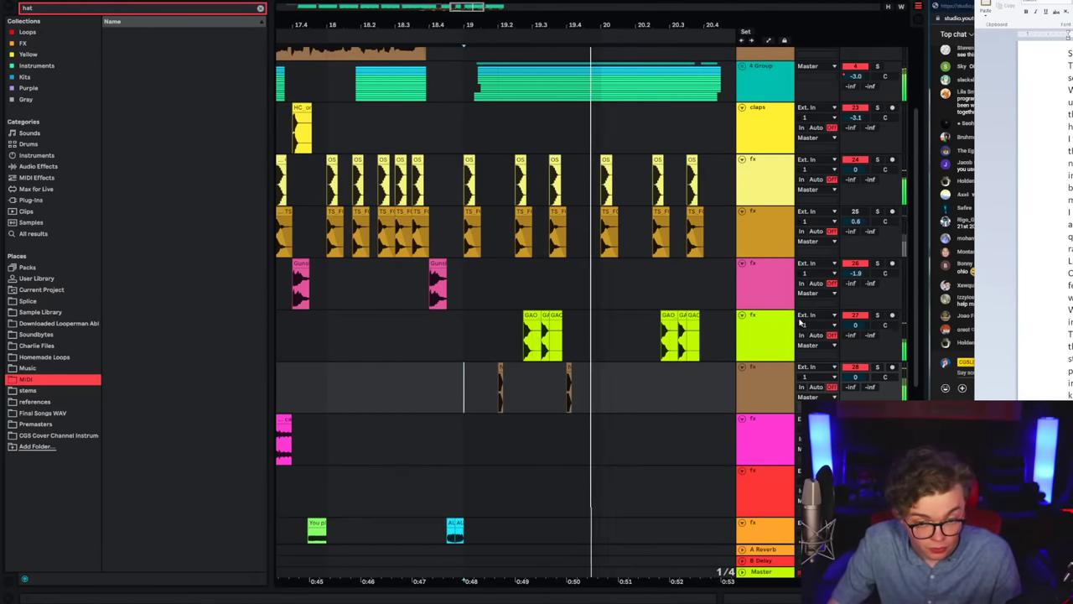
key(space)
key(space)
Step: Turn on Warp for the first GAO_snare clip in bar 19, setting its segment BPM to 45 and its warp mode to Complex
click(548, 319)
click(485, 368)
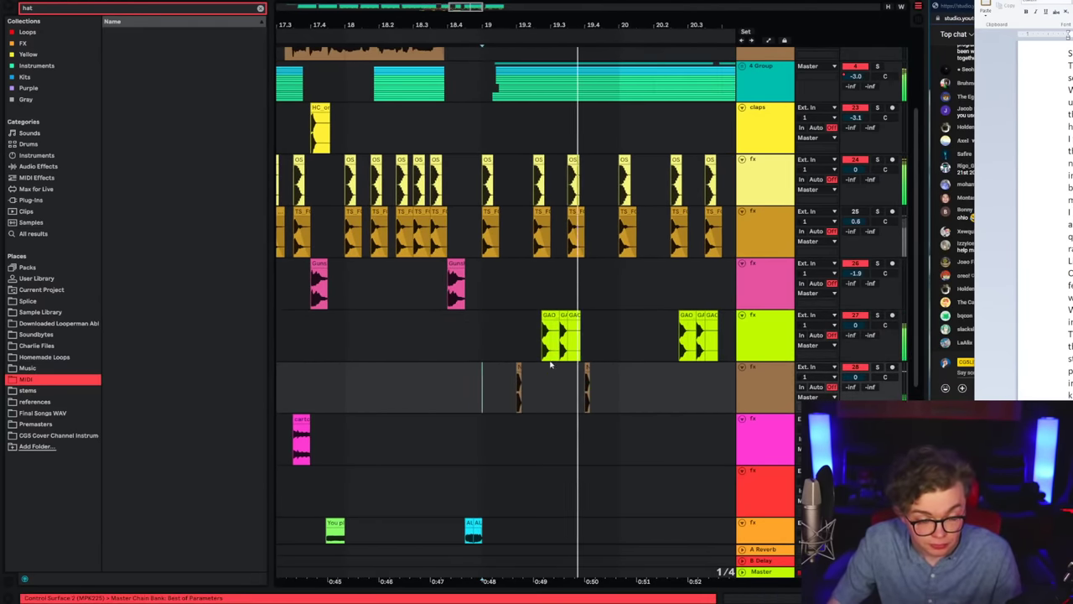
click(521, 342)
key(space)
double_click(549, 316)
key(space)
click(126, 467)
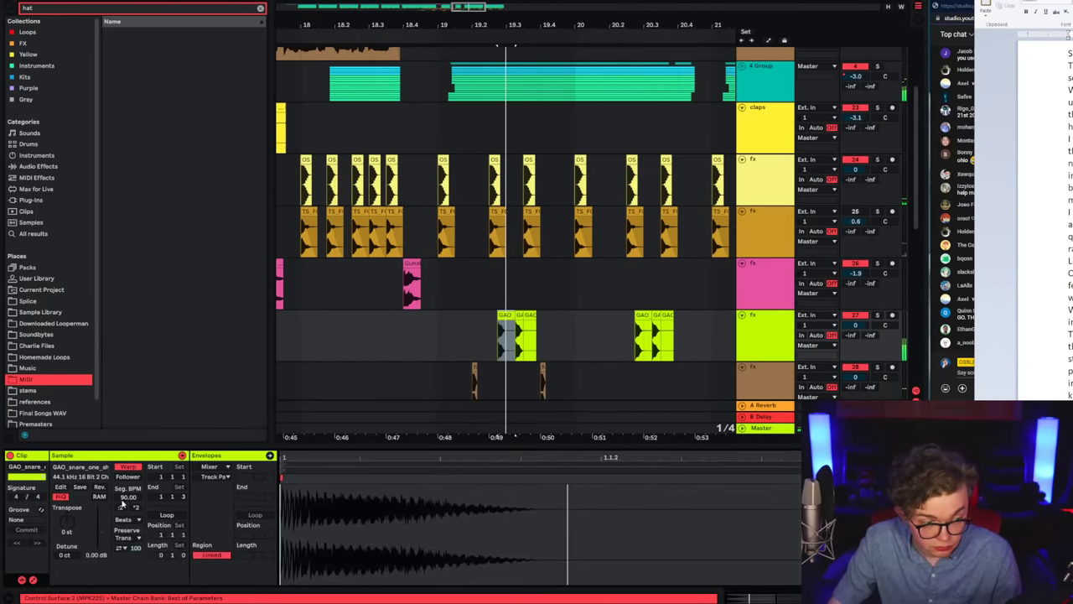
click(127, 519)
click(131, 559)
click(517, 332)
click(504, 316)
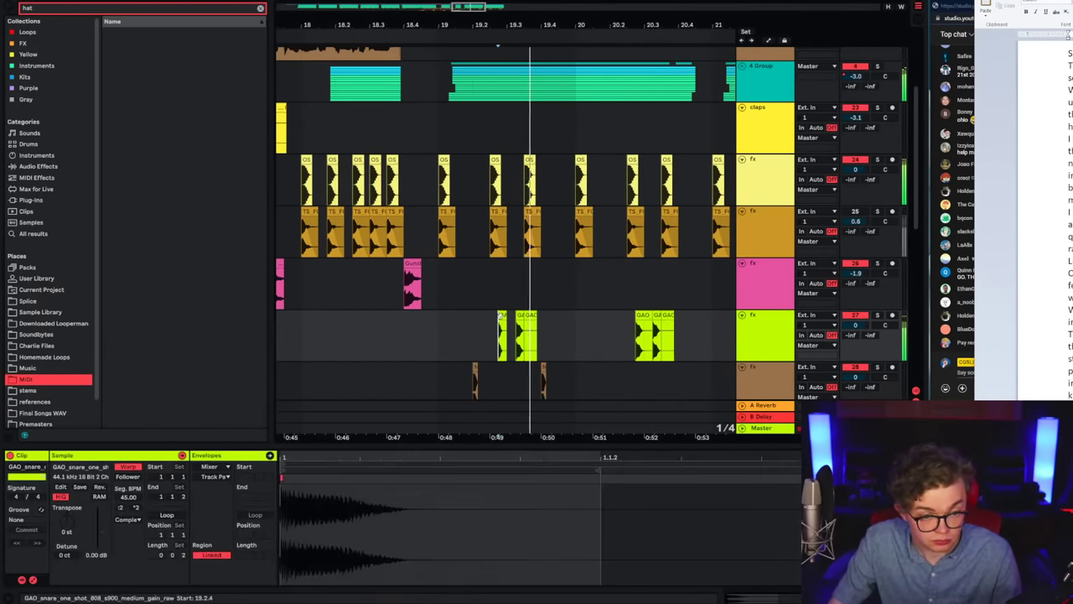
Step: Replace the remaining bar 19 snare hits with one copy of the shortened snare between 19.3 and 19.4, using a 1/8 grid
drag(611, 345, 520, 349)
key(Delete)
click(518, 350)
right_click(519, 347)
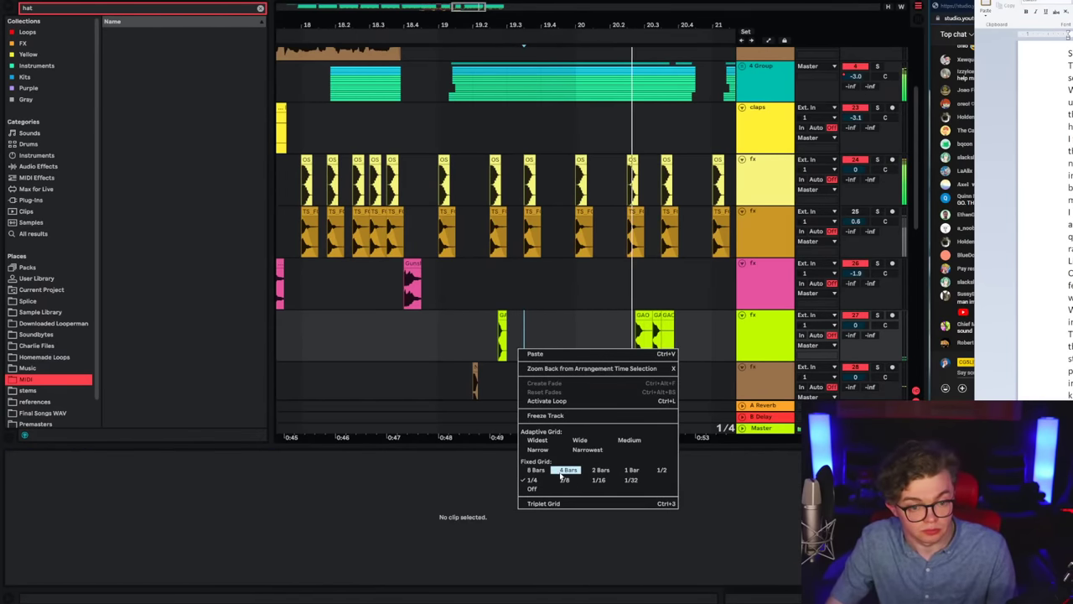
click(568, 480)
right_click(497, 313)
click(549, 444)
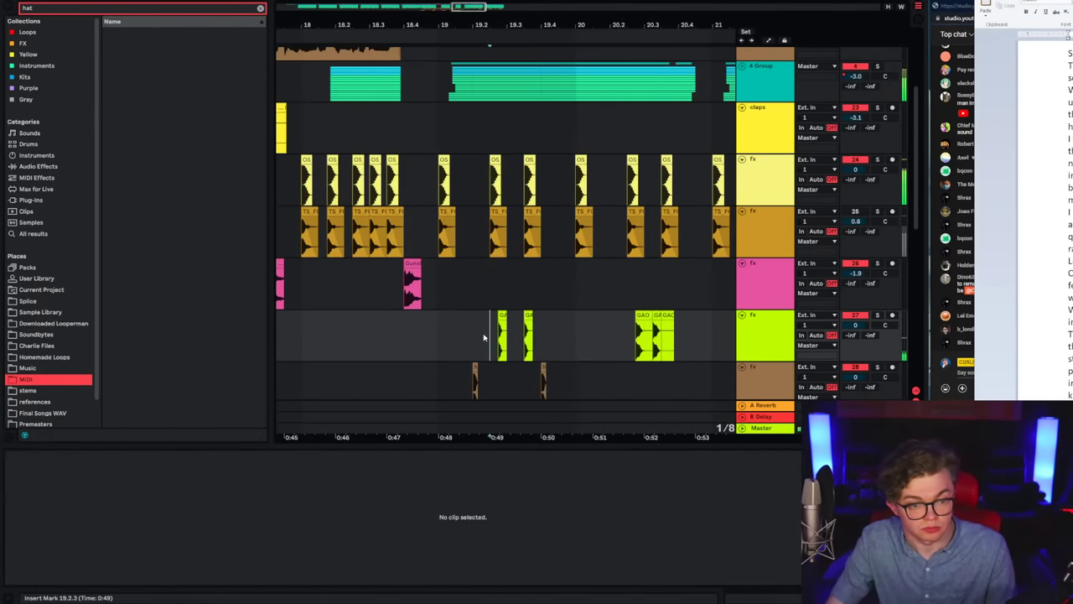
click(506, 354)
click(451, 348)
key(space)
key(space)
scroll(450, 347, down, 1)
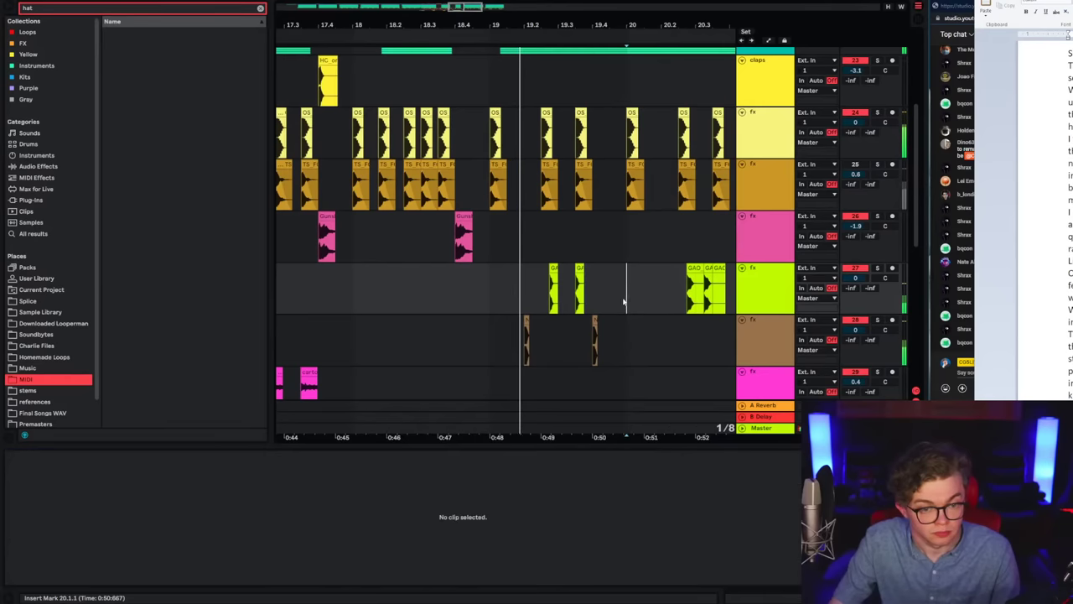
Step: Delete the old snare clips from bar 20 onward on the lime fx track and duplicate the new bar 19 pattern into bar 20
drag(626, 302, 489, 304)
key(ctrl+d)
drag(455, 29, 453, 10)
drag(484, 289, 879, 290)
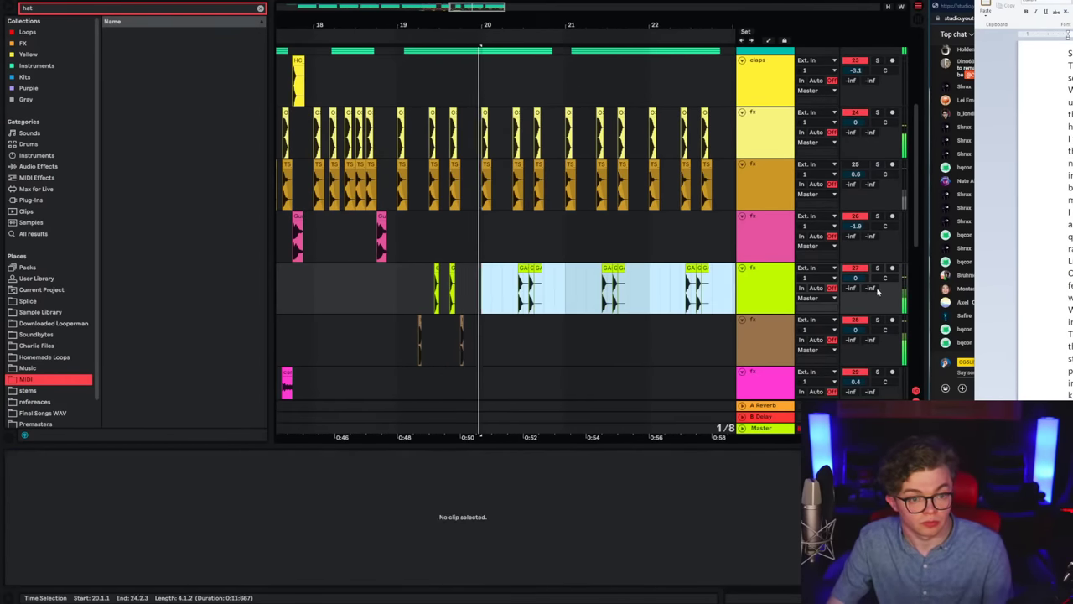
key(Delete)
drag(399, 296, 482, 305)
key(ctrl+d)
click(387, 296)
key(space)
key(space)
Step: Set the grid to 1/16 and move the second snare hit of bar 19 to a sixteenth after 19.3
scroll(775, 311, down, 1)
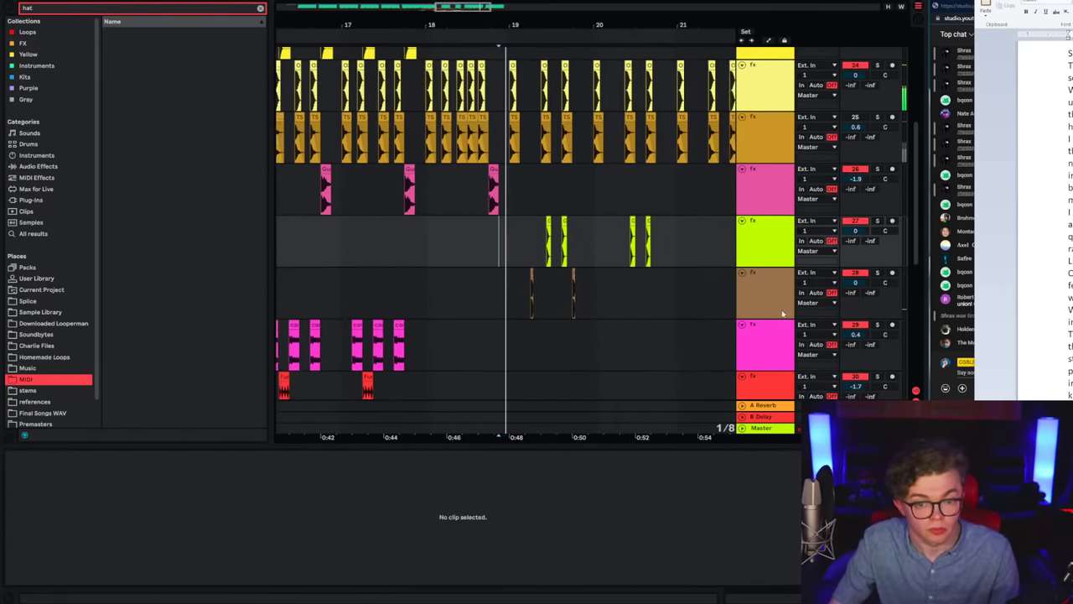
click(777, 327)
click(774, 308)
scroll(537, 257, down, 1)
scroll(534, 256, down, 1)
scroll(535, 257, up, 1)
drag(469, 27, 526, 25)
right_click(808, 209)
click(544, 200)
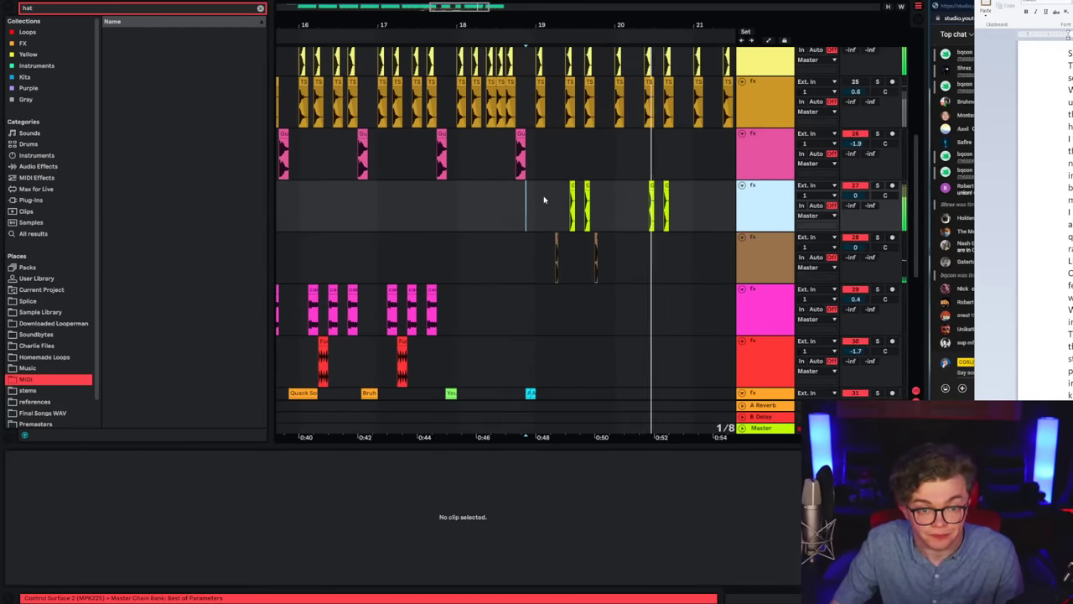
right_click(559, 207)
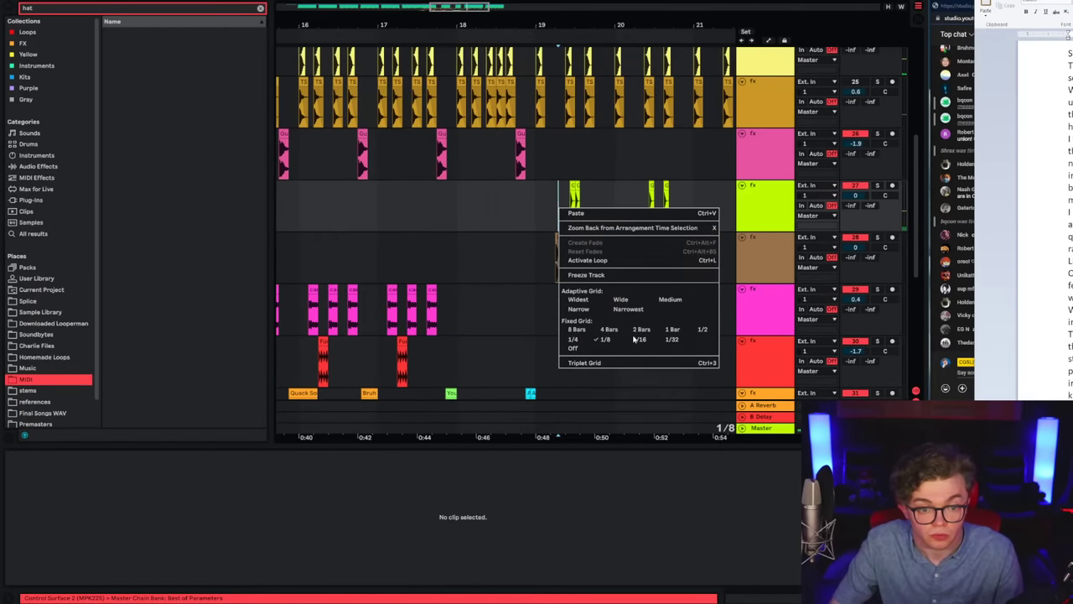
click(634, 339)
key(space)
drag(578, 190, 593, 188)
click(567, 196)
Step: Set the grid to one bar, duplicate the bar 19 one-shots on the brown fx track into bar 20 and play from bar 18
right_click(470, 270)
click(534, 346)
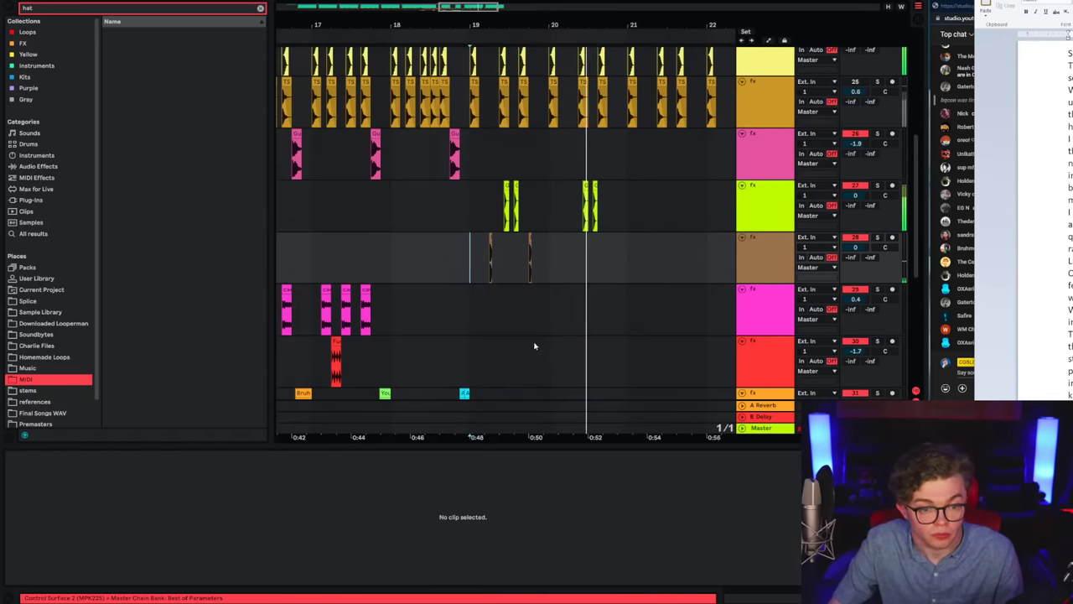
drag(546, 272, 461, 272)
key(ctrl+d)
click(411, 271)
key(space)
key(space)
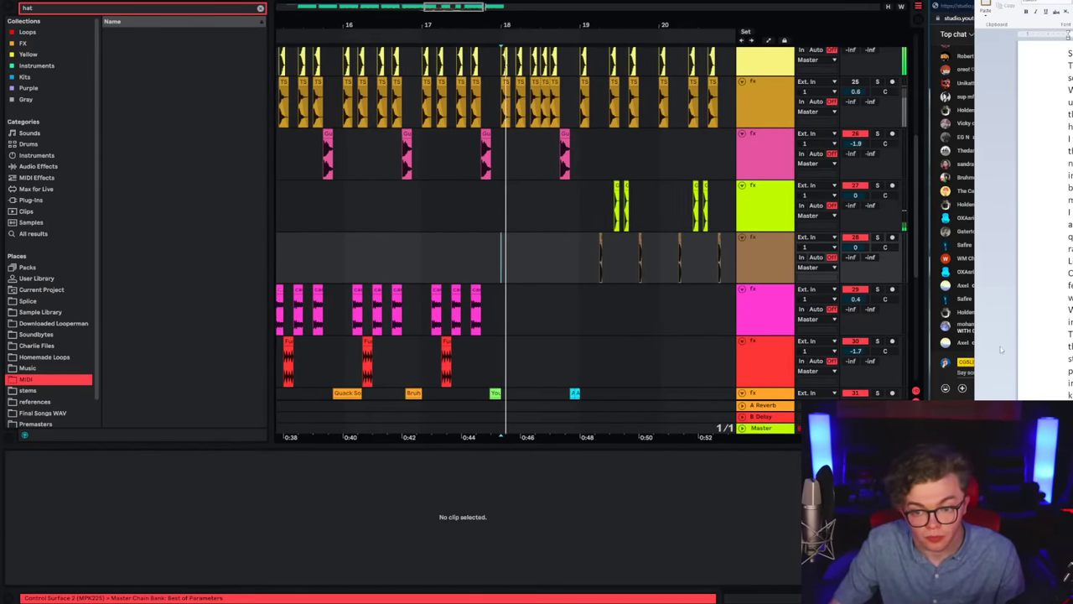
Step: Duplicate bars 19 and 20 of the lime and brown fx tracks through bar 22 and play from bar 19
click(969, 342)
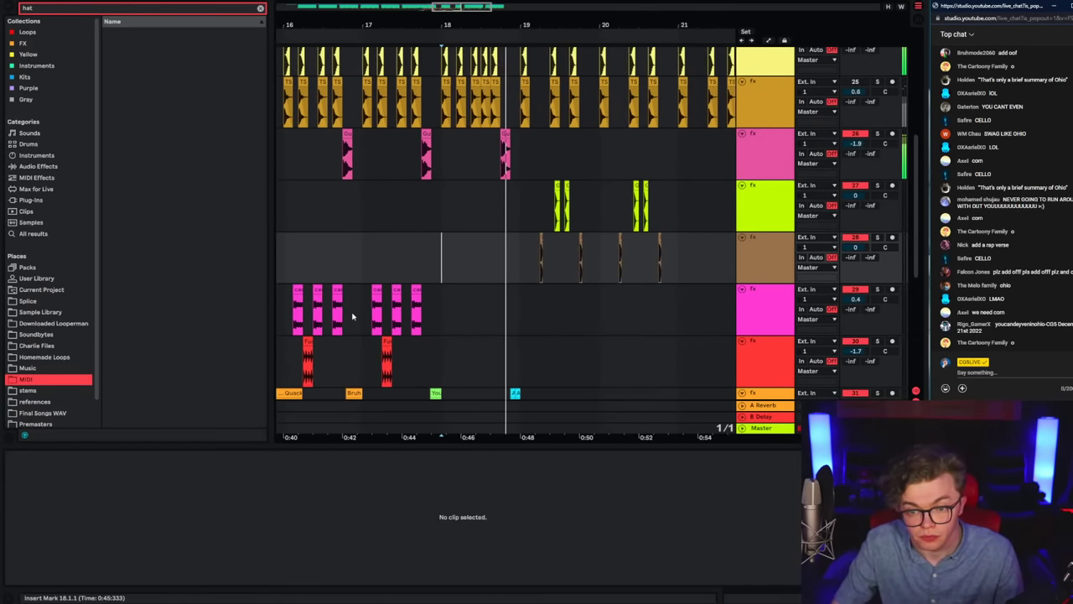
click(462, 266)
click(518, 256)
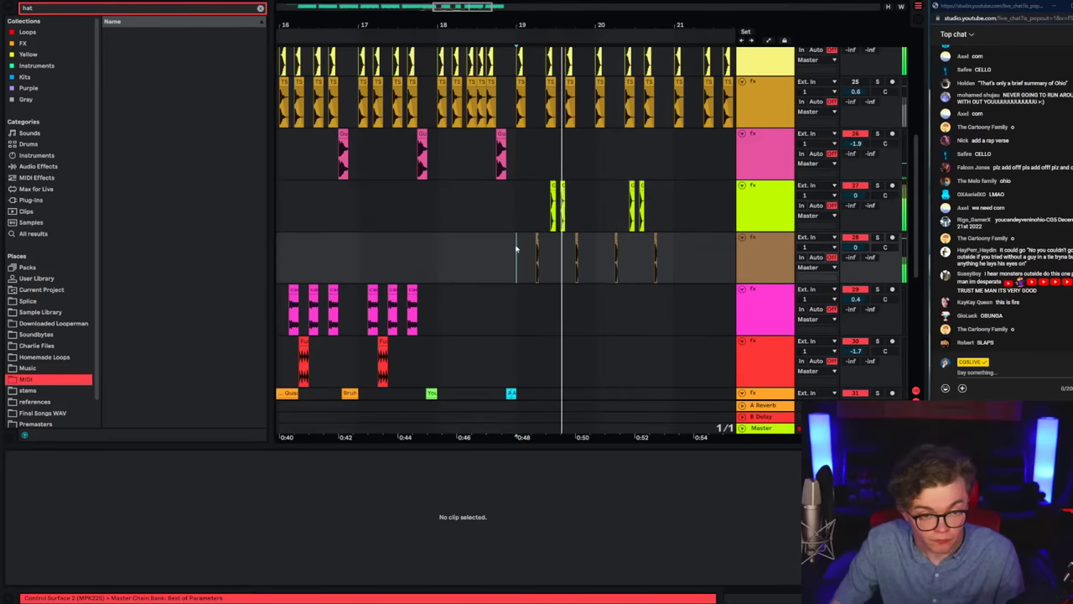
drag(518, 253, 673, 215)
key(ctrl+d)
click(323, 215)
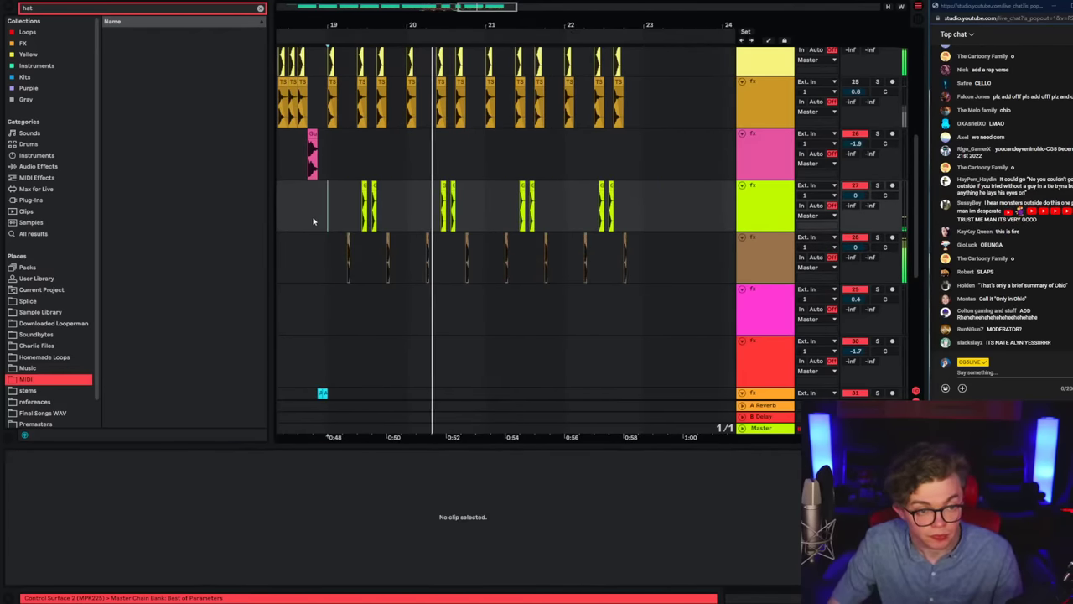
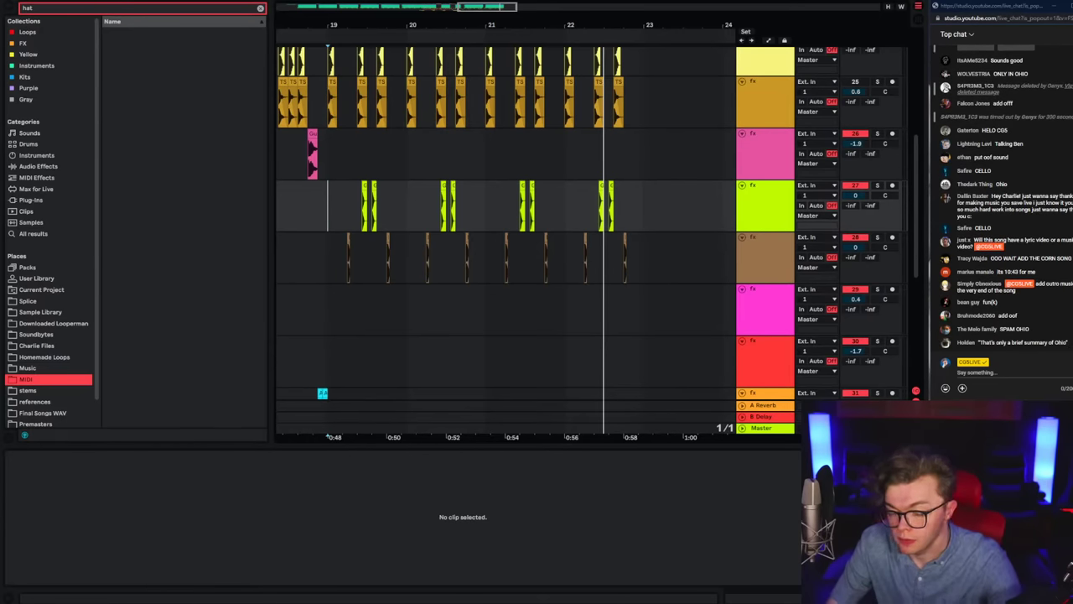
Step: Paste the DECAP_112 hi-hat loop on the magenta fx track at bar 19 and set its warp mode to Complex Pro
click(338, 301)
drag(325, 25, 408, 63)
key(ctrl+v)
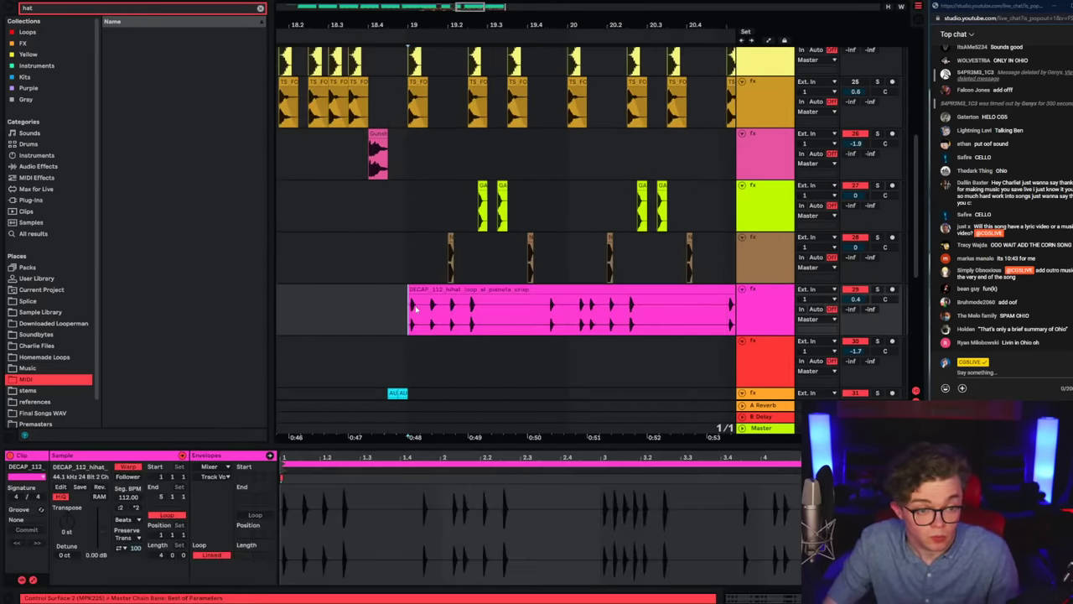
key(alt+Tab)
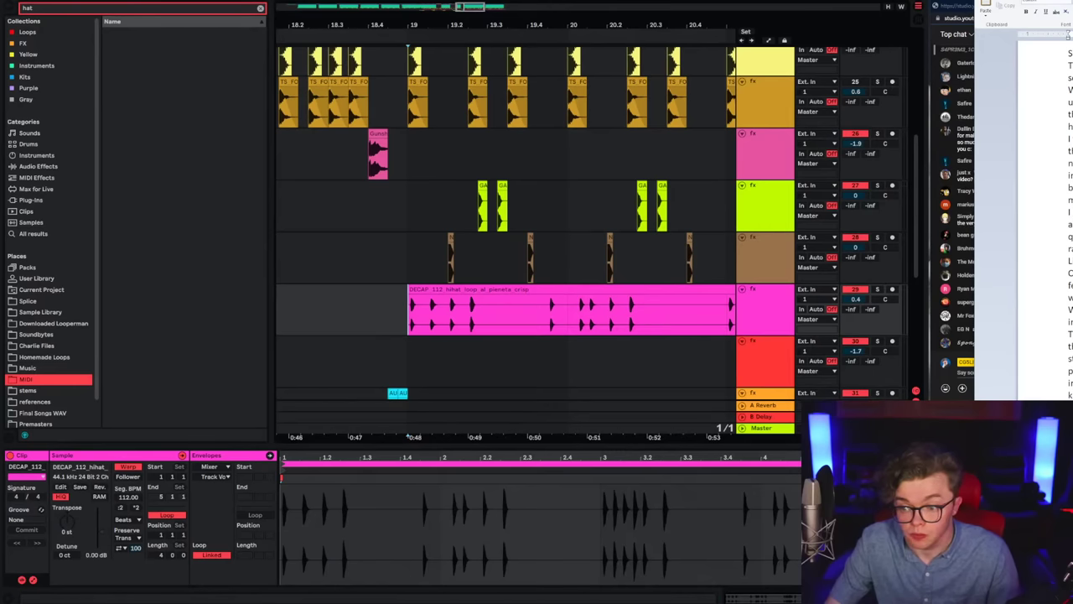
key(space)
click(126, 519)
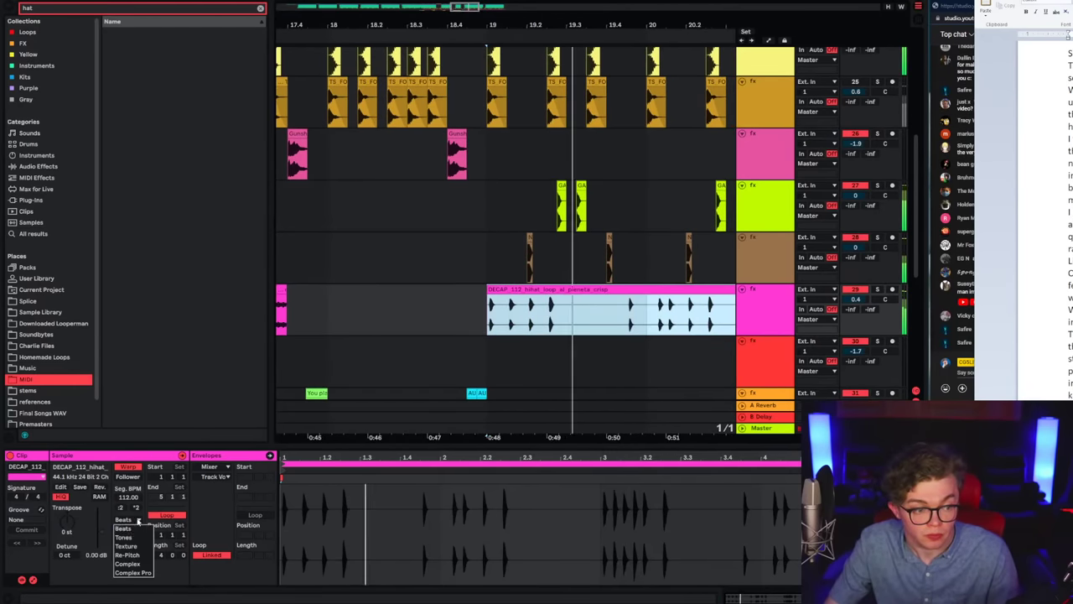
click(145, 573)
Step: Set the grid to 1/16 and cut away the hi-hat loop after its opening hits in bar 19
right_click(482, 328)
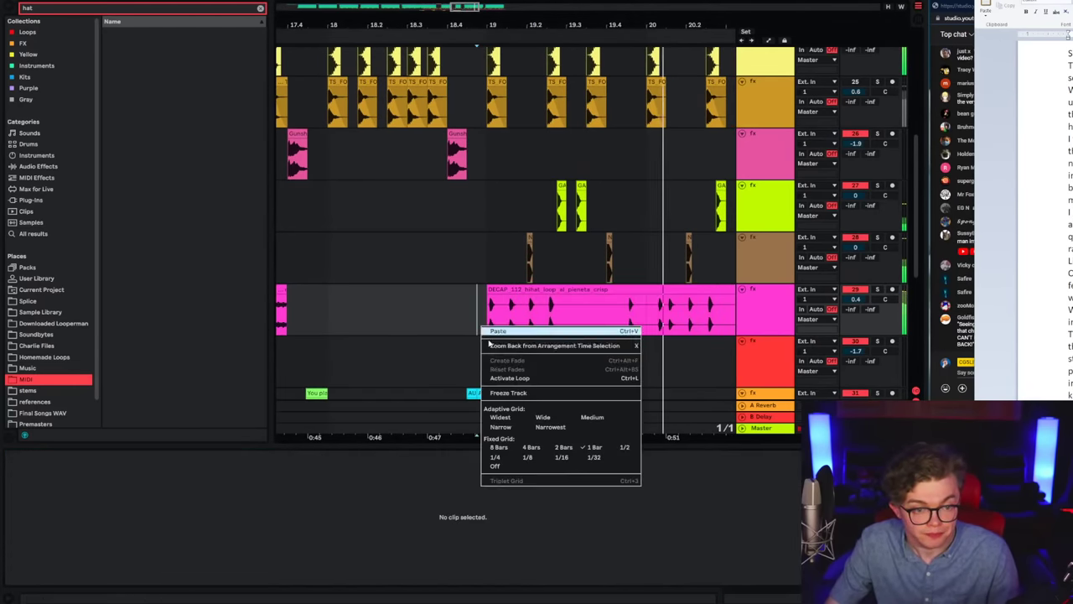
click(527, 466)
right_click(474, 327)
click(553, 458)
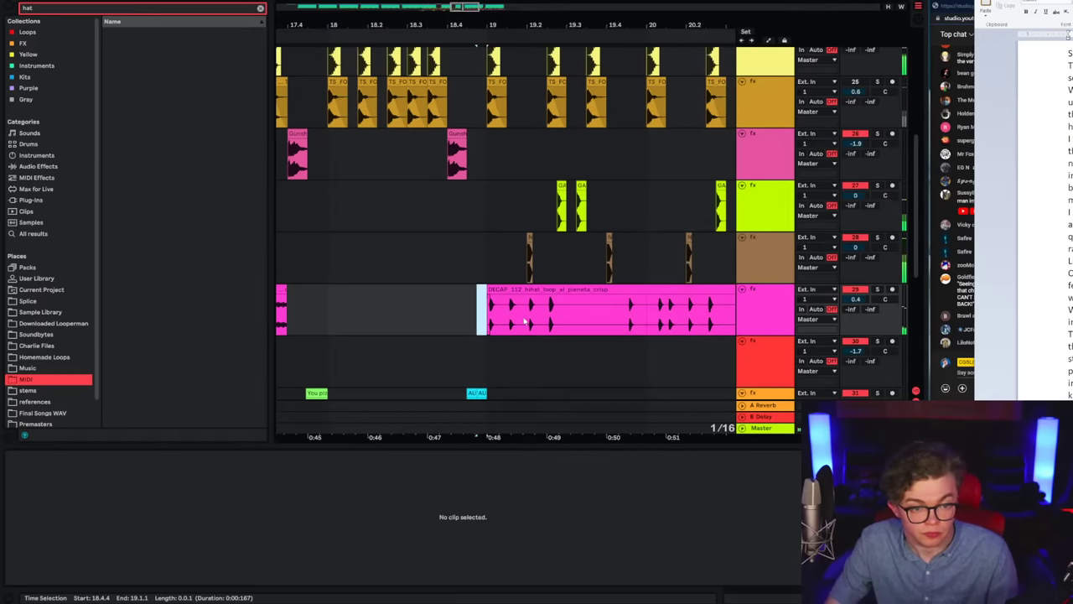
drag(526, 321, 647, 287)
key(ctrl+e)
key(Delete)
click(666, 288)
key(Delete)
Step: Repeat the shortened hi-hat clip so two copies run from 19 to 19.3, and play them
drag(489, 314, 566, 325)
key(ctrl+d)
click(489, 320)
key(space)
Step: With the grid off, nudge the hi-hat clips earlier so the first hit lands on bar 19, and set the grid to 1/8
right_click(489, 320)
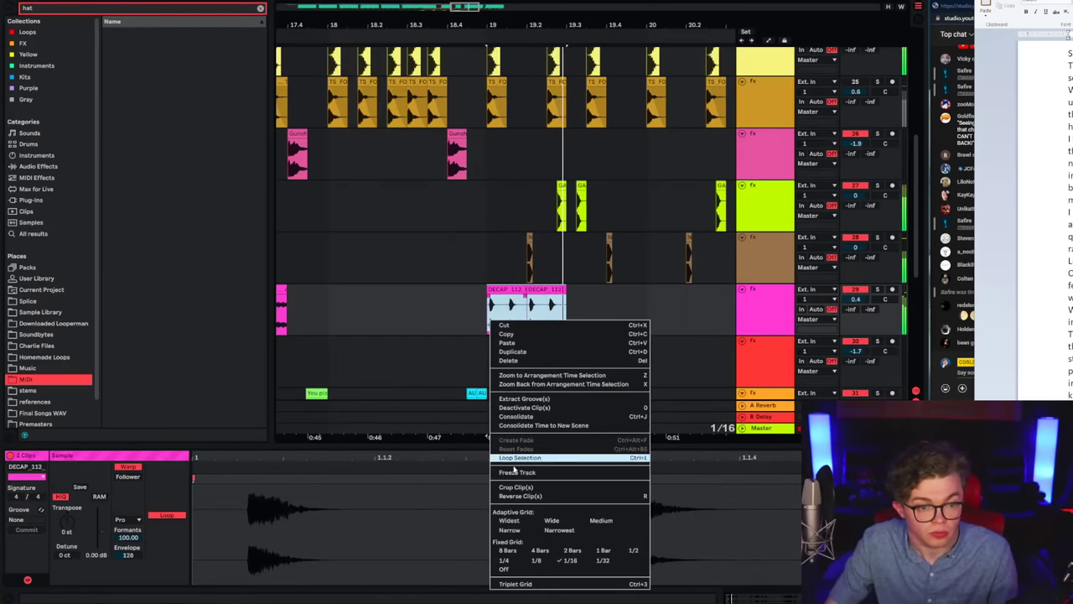
click(505, 569)
drag(474, 27, 476, 125)
drag(566, 292, 557, 295)
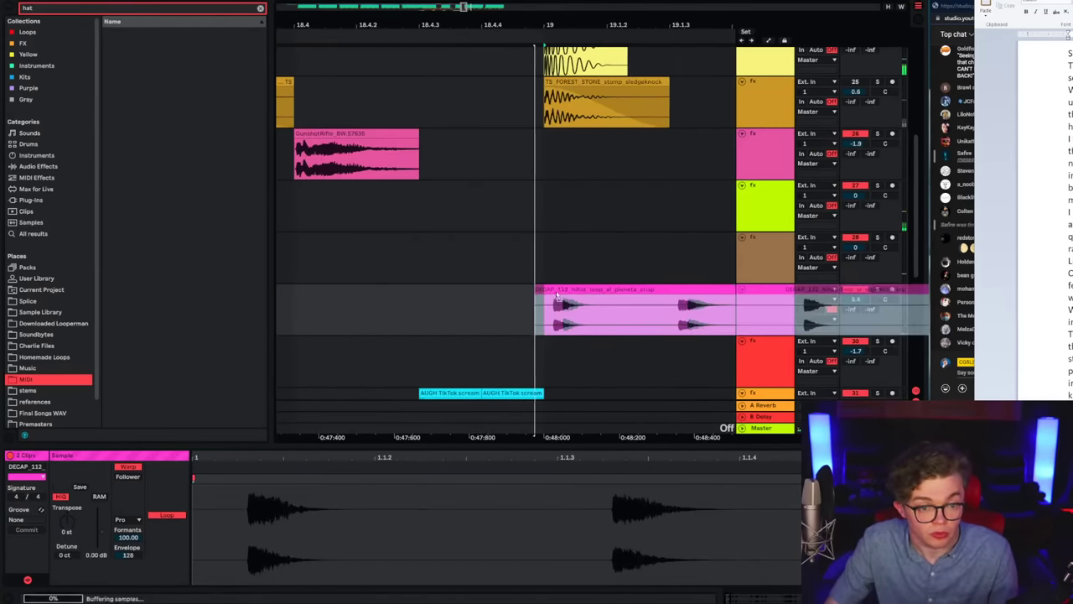
right_click(521, 327)
click(581, 456)
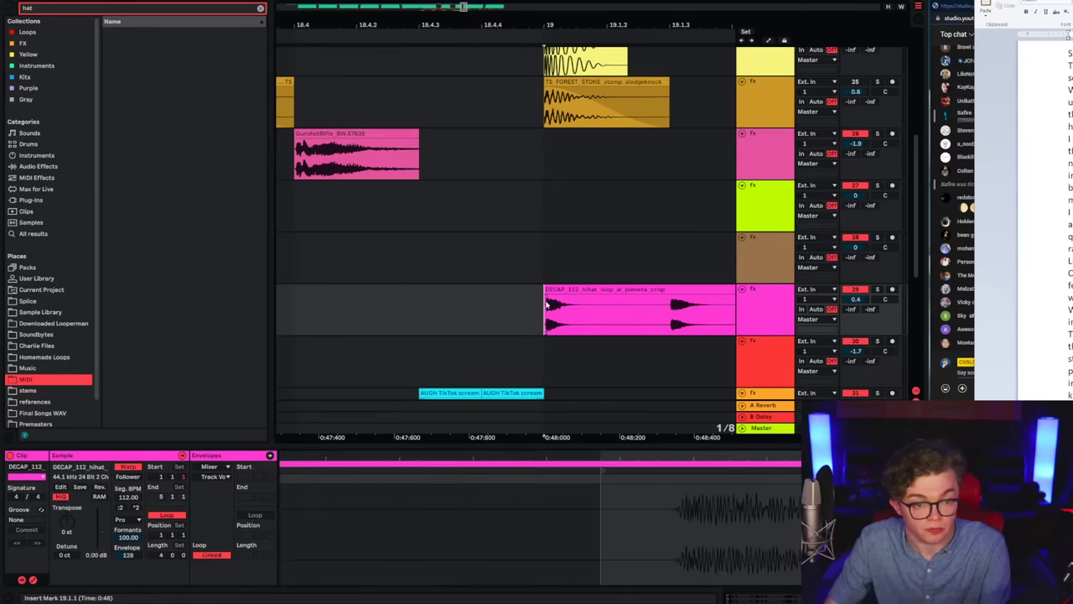
Step: Duplicate the hi-hat clips between 19 and 19.3 to fill bar 19, play them, and clear the browser search
key(minus)
key(minus)
key(space)
drag(401, 325, 587, 316)
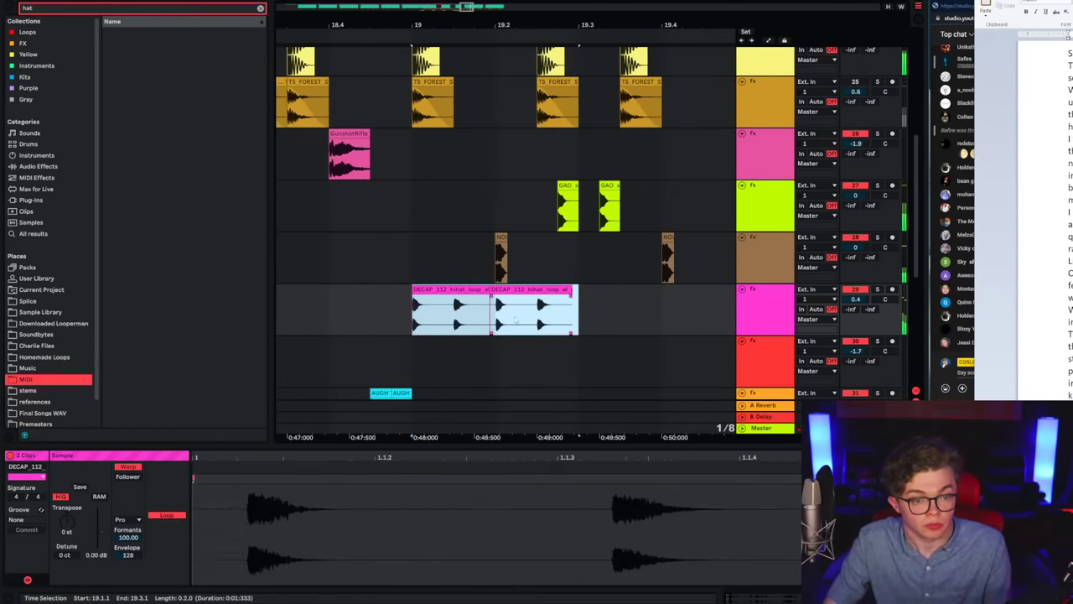
key(ctrl+d)
click(329, 308)
key(space)
drag(327, 26, 404, 7)
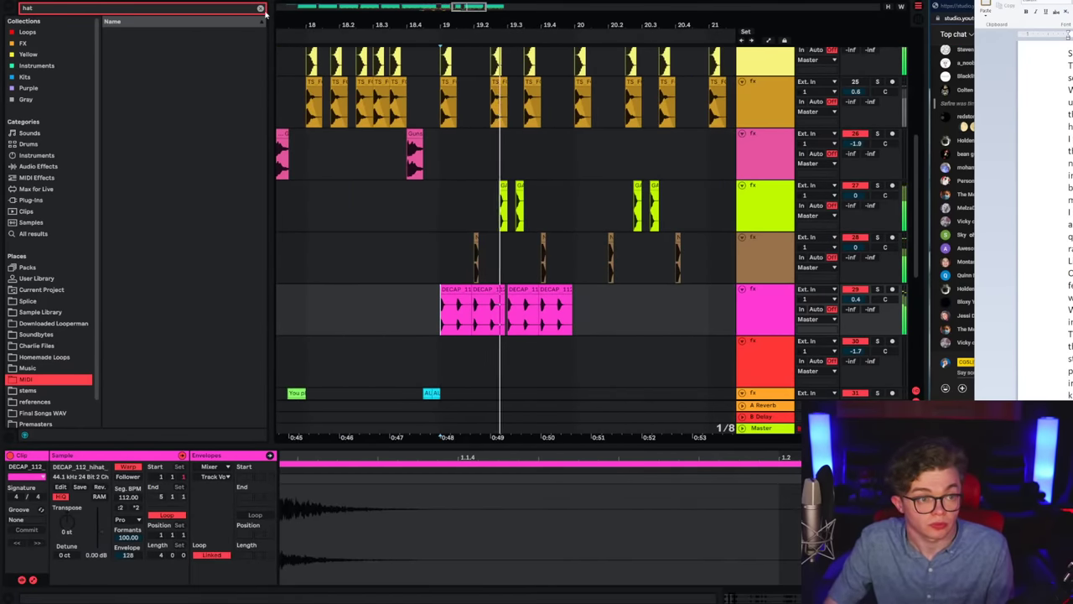
click(260, 9)
Step: Duplicate the bar 19 hi-hats into bar 20 and set the magenta fx track's volume to -2.1 during playback
drag(394, 274, 575, 307)
key(ctrl+d)
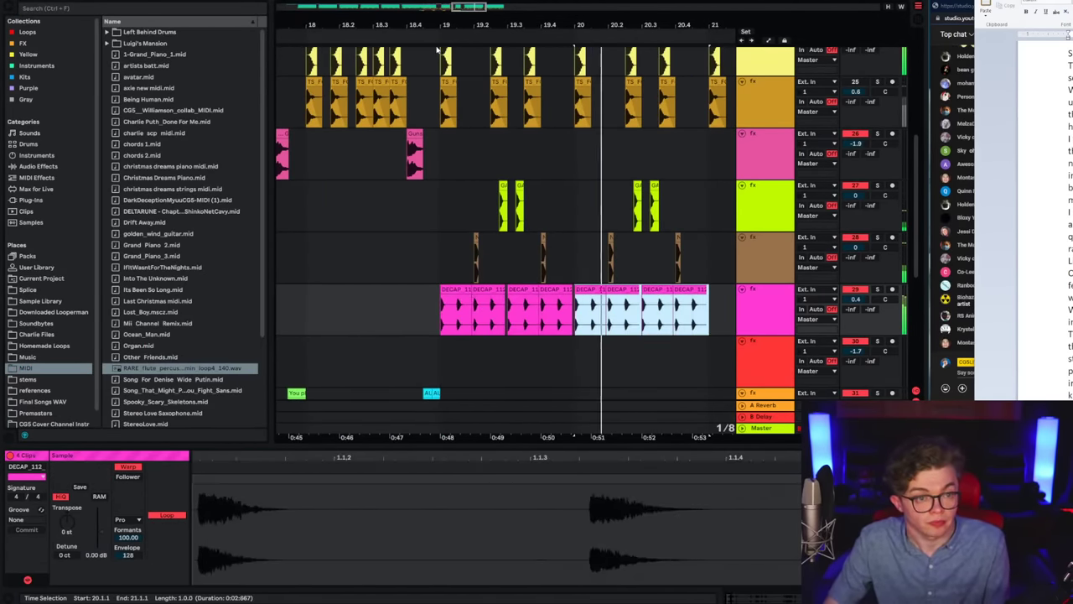
drag(440, 26, 441, 9)
click(821, 306)
click(574, 333)
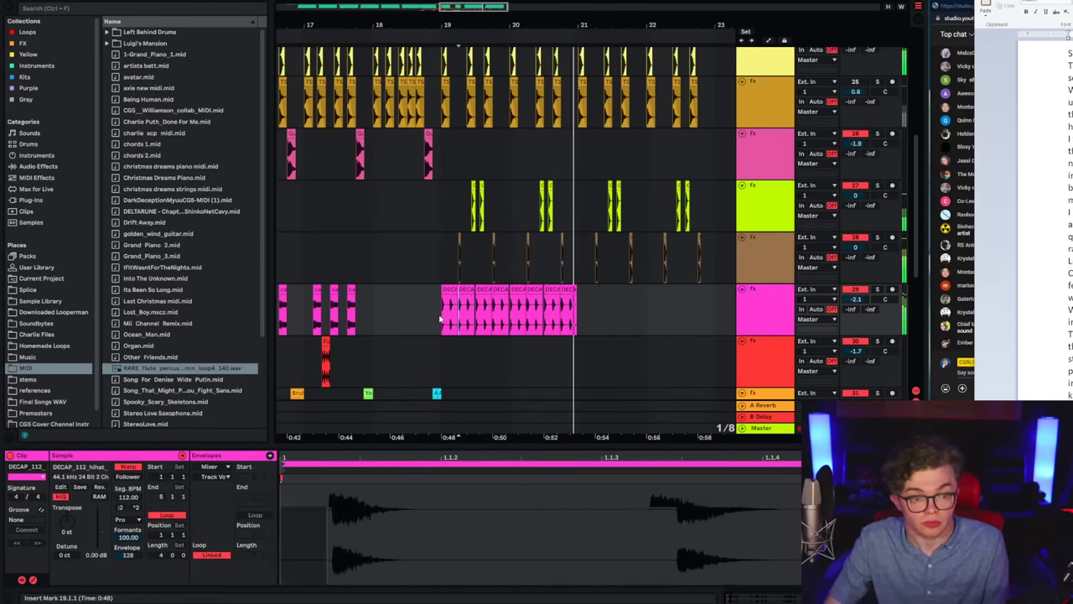
key(space)
Step: Undo the magenta fx track's volume change and remove its hi-hat clips from bar 19 onward
drag(441, 321, 638, 315)
key(ctrl+z)
key(ctrl+z)
key(Delete)
click(444, 315)
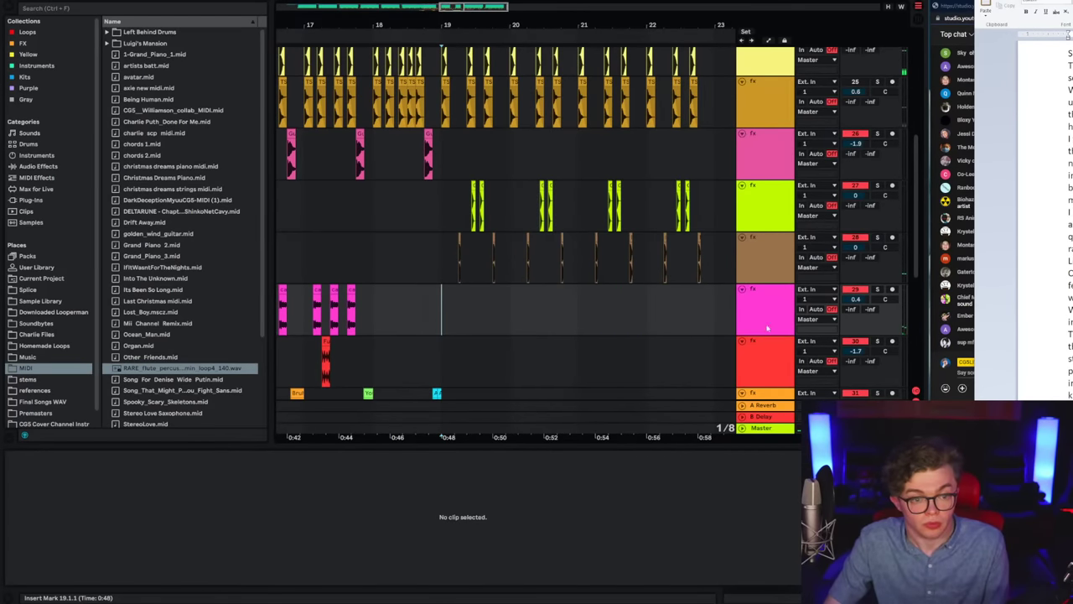
Step: Insert a new audio track directly below the magenta fx track
click(766, 328)
scroll(477, 293, down, 3)
scroll(491, 176, left, 1)
key(space)
click(750, 188)
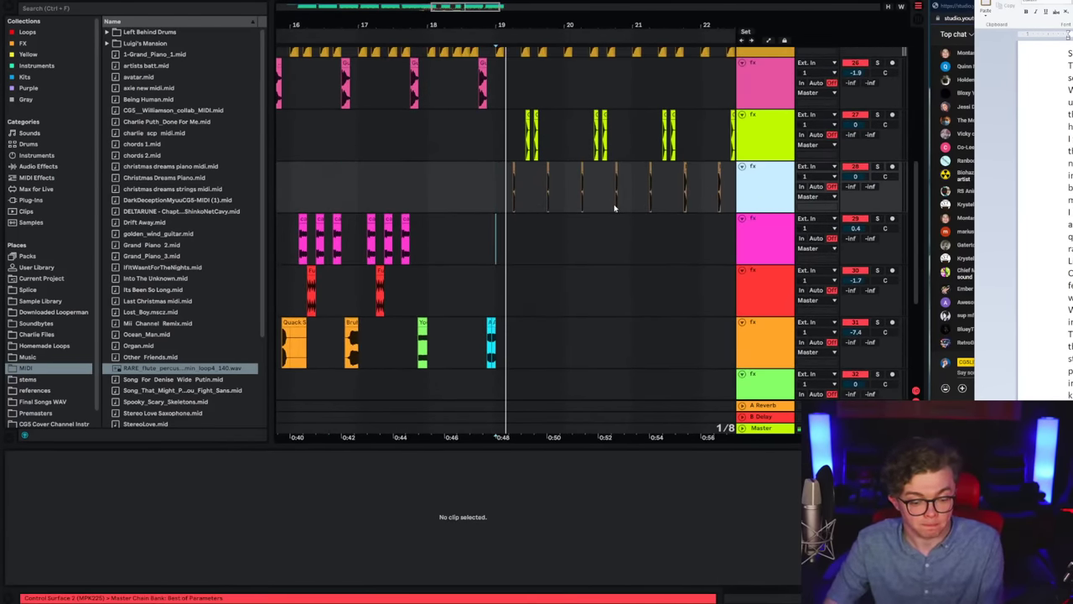
click(605, 218)
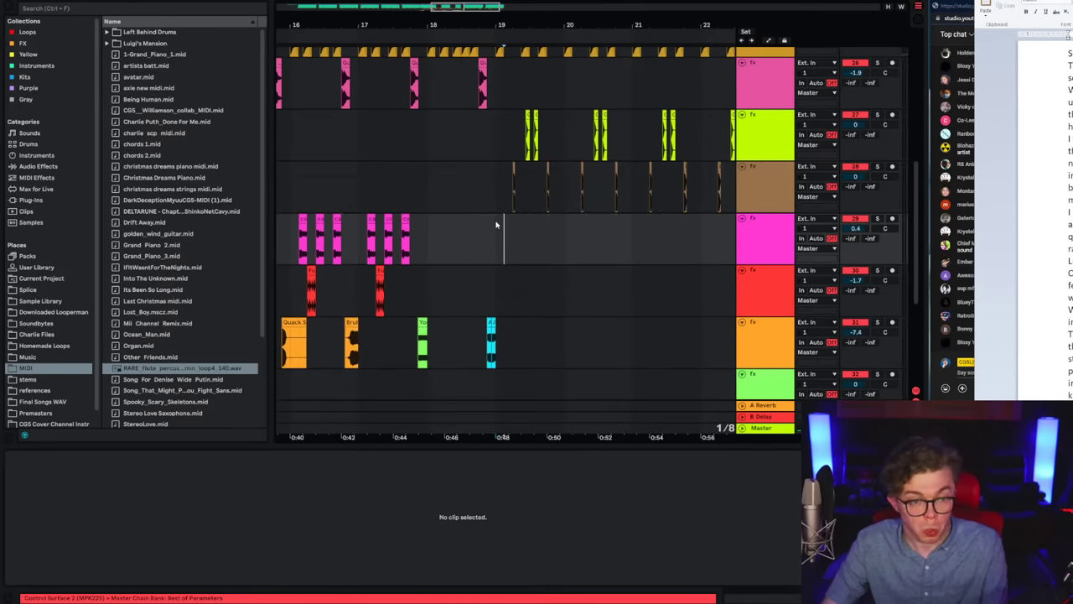
key(ctrl+t)
Step: Try pasting the hi-hat clips back on the magenta fx track at bar 19, and undo the paste
click(495, 224)
key(ctrl+v)
key(space)
key(ctrl+z)
Step: Paste the bar 19 hi-hat clips on the new track at bar 19 and play them
click(491, 288)
key(ctrl+v)
key(space)
key(space)
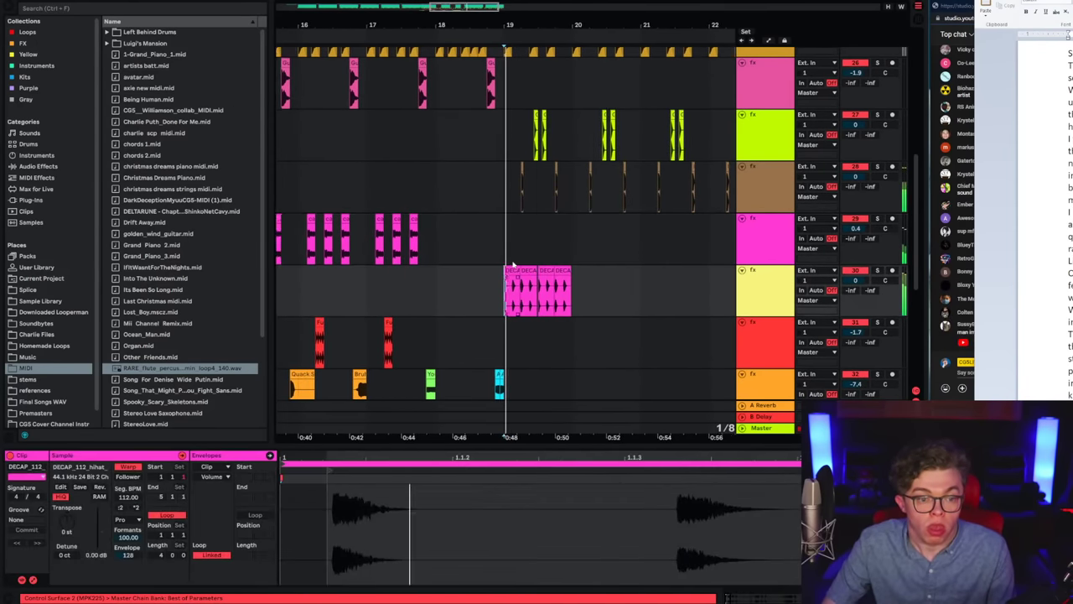
Step: Move the new hi-hat track above the magenta fx track and lower its volume to -3.6 dB while playing it
click(513, 283)
drag(758, 281, 751, 215)
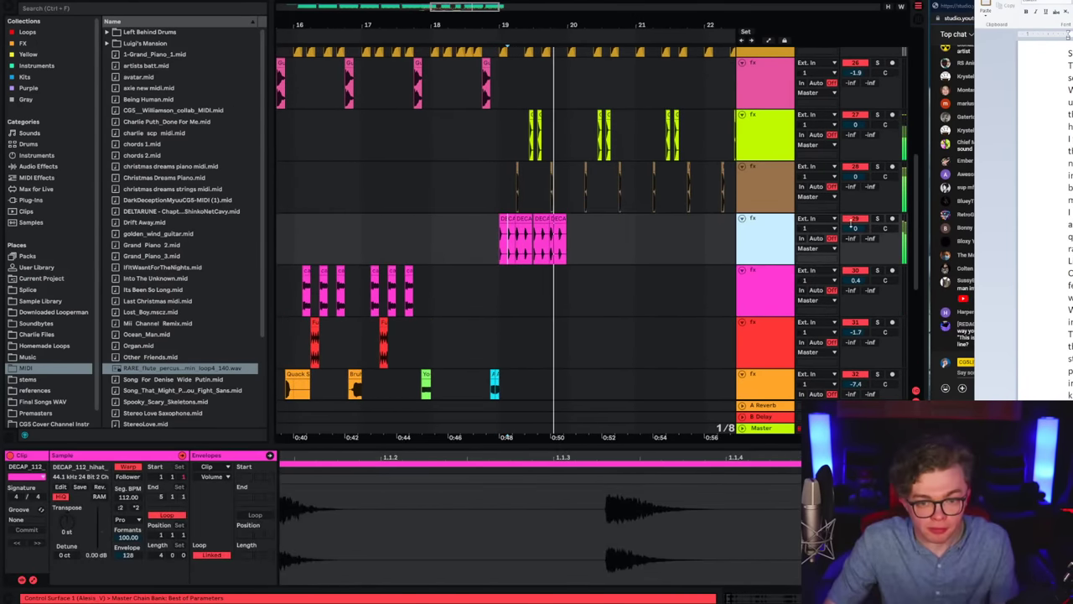
drag(853, 227, 854, 244)
key(space)
key(space)
click(328, 254)
key(space)
key(space)
Step: Raise the magenta fx track's volume to 1.4 dB
click(778, 274)
drag(853, 284, 854, 278)
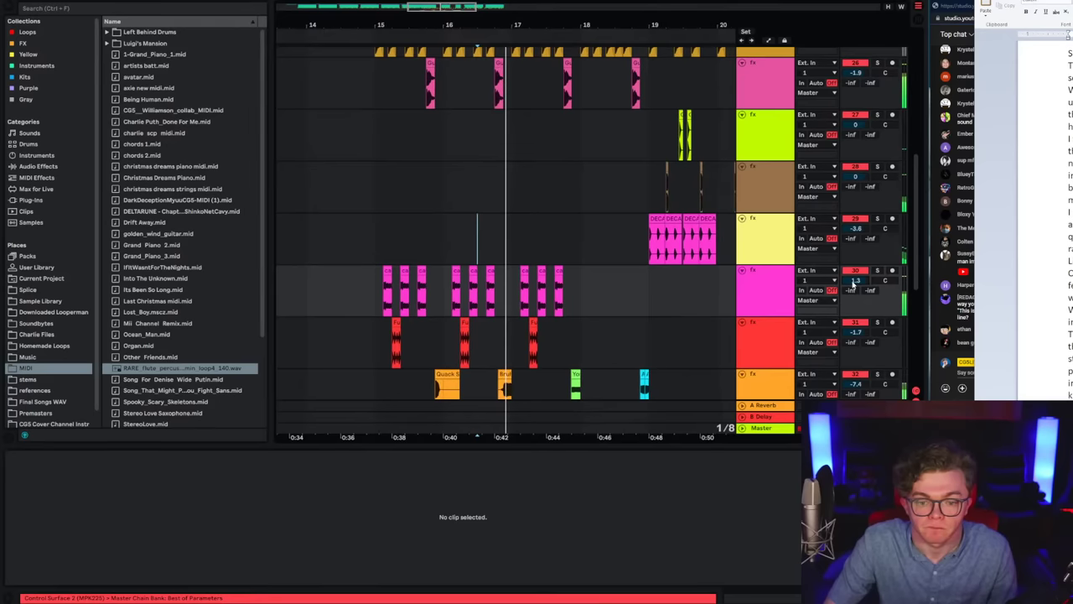
click(615, 245)
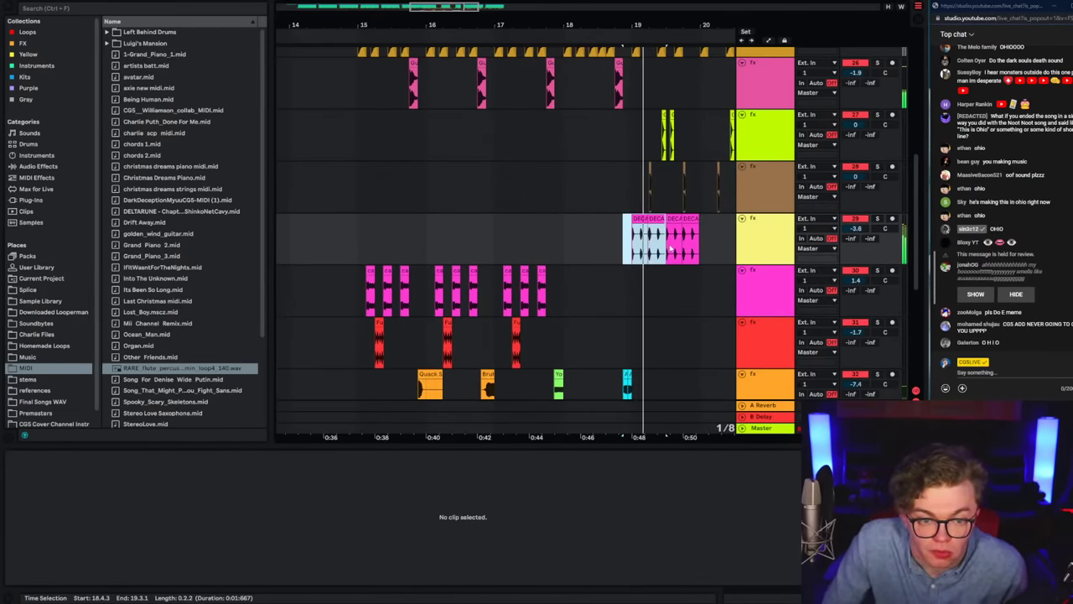
Step: Duplicate the hi-hat clips from bar 19 twice so the pattern fills four bars up to bar 23
click(633, 249)
key(plus)
key(plus)
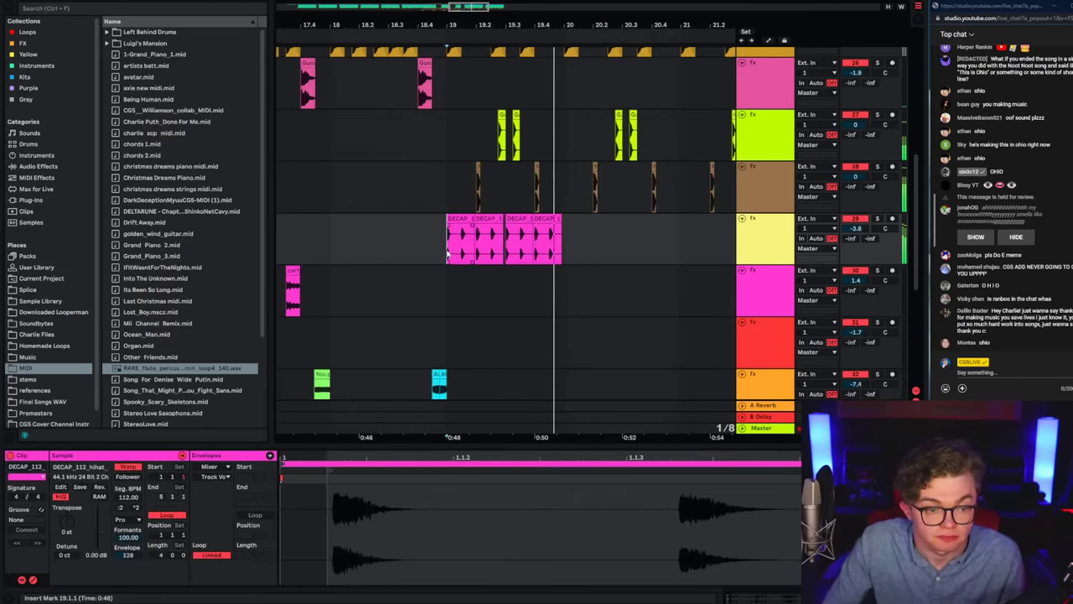
drag(448, 251, 560, 251)
key(ctrl+d)
drag(444, 252, 680, 251)
key(ctrl+d)
click(350, 290)
key(minus)
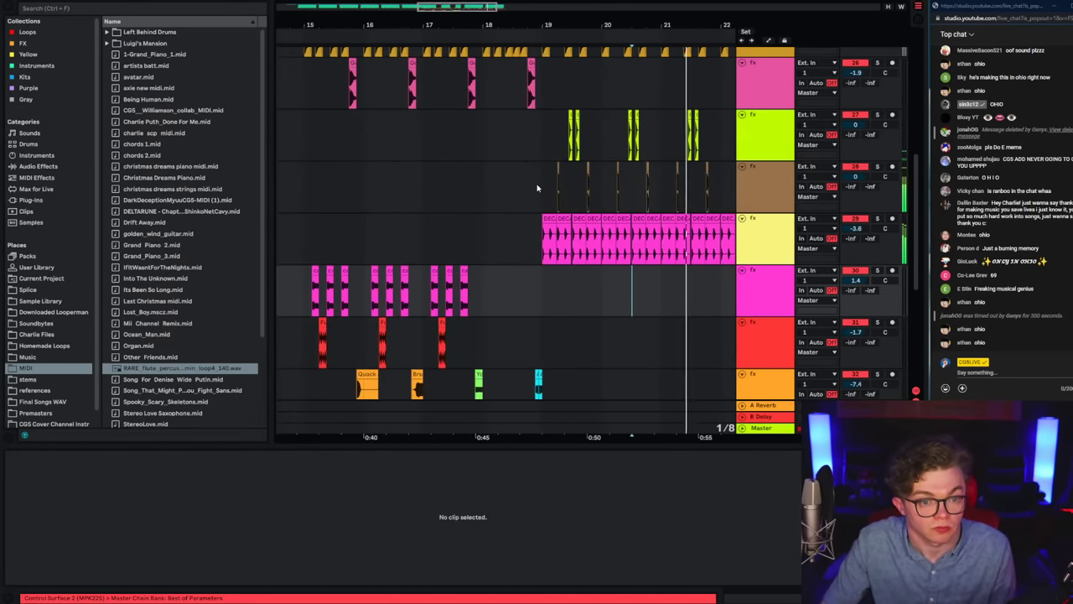
Step: Set the arrangement's fixed grid to 1 Bar
click(536, 187)
scroll(541, 226, up, 4)
scroll(549, 302, down, 3)
click(523, 279)
right_click(475, 257)
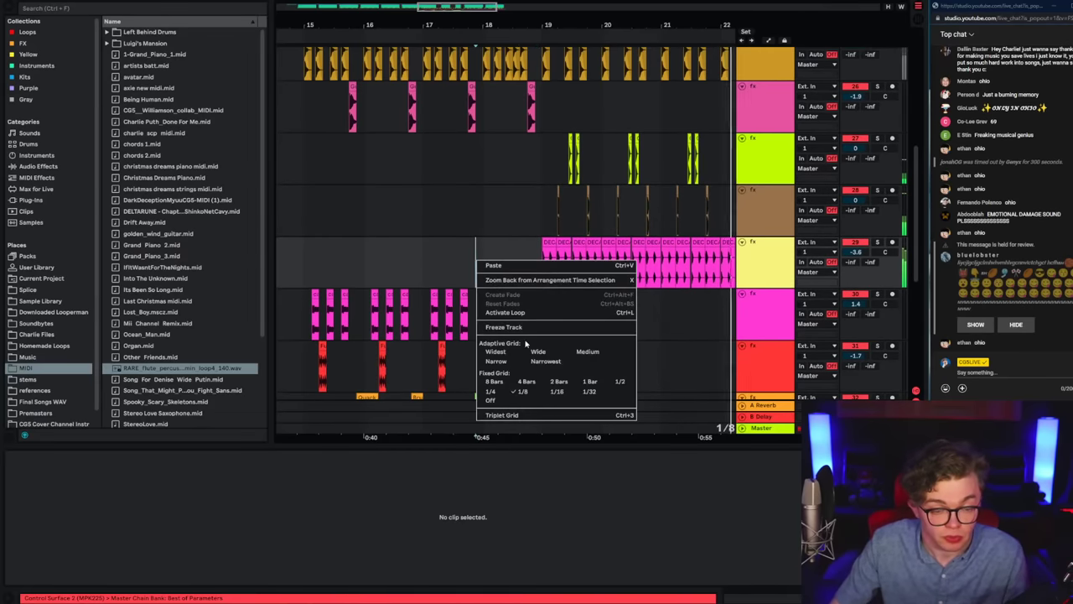
click(592, 383)
click(519, 275)
click(498, 268)
Step: Play the arrangement from bar 8 to listen to the song up to the new section
scroll(404, 224, up, 2)
key(space)
drag(448, 25, 461, 7)
scroll(436, 97, up, 4)
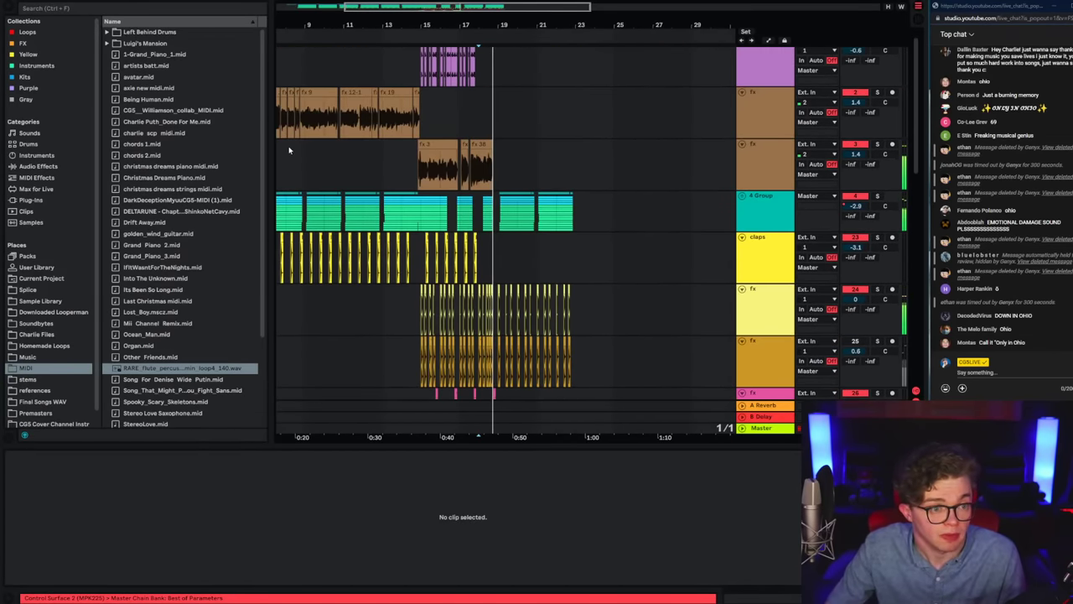
click(303, 165)
click(293, 176)
key(space)
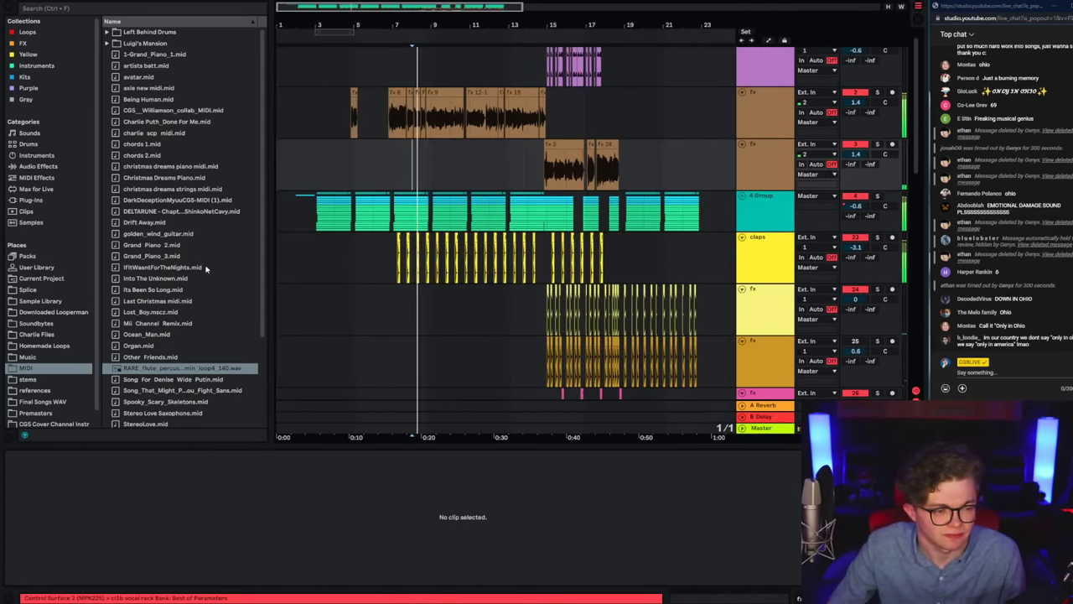
Step: Remove the teal group's clips from bar 19 to bar 23
scroll(362, 223, up, 1)
scroll(587, 252, right, 4)
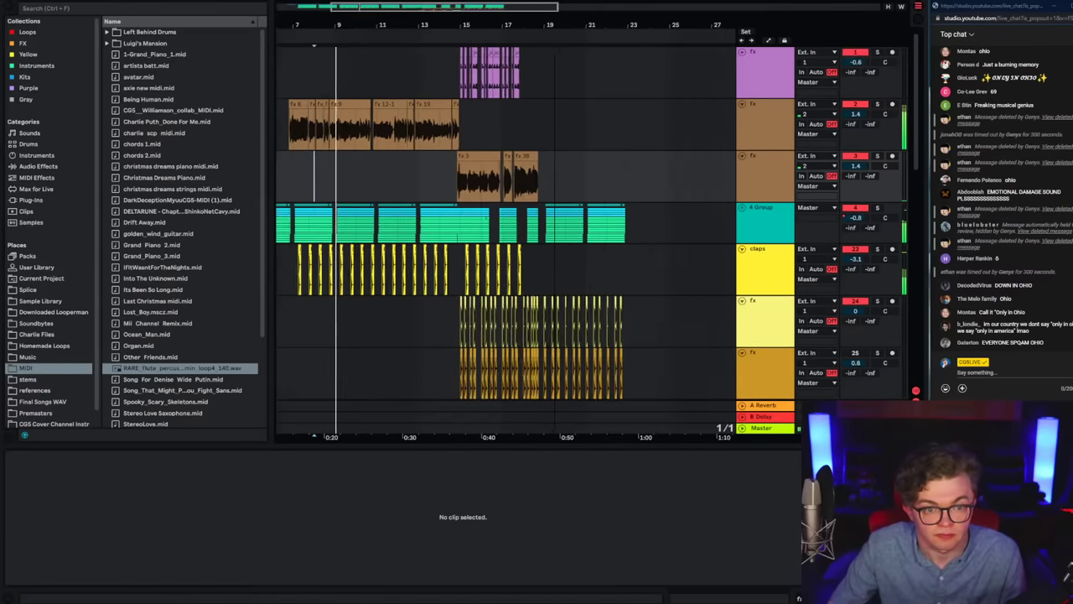
scroll(768, 291, down, 2)
right_click(771, 274)
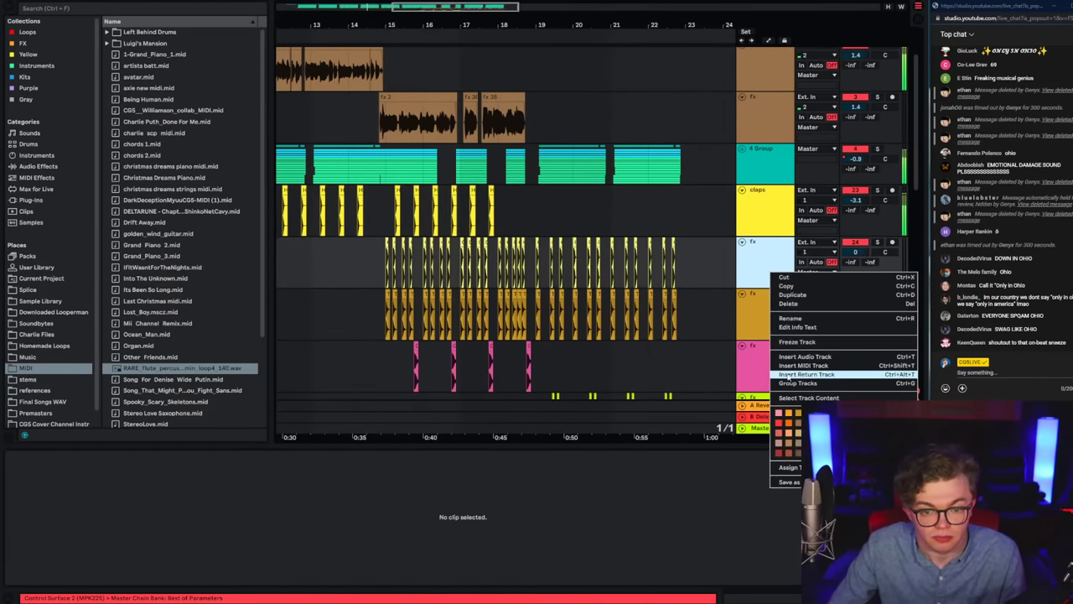
click(597, 220)
click(542, 176)
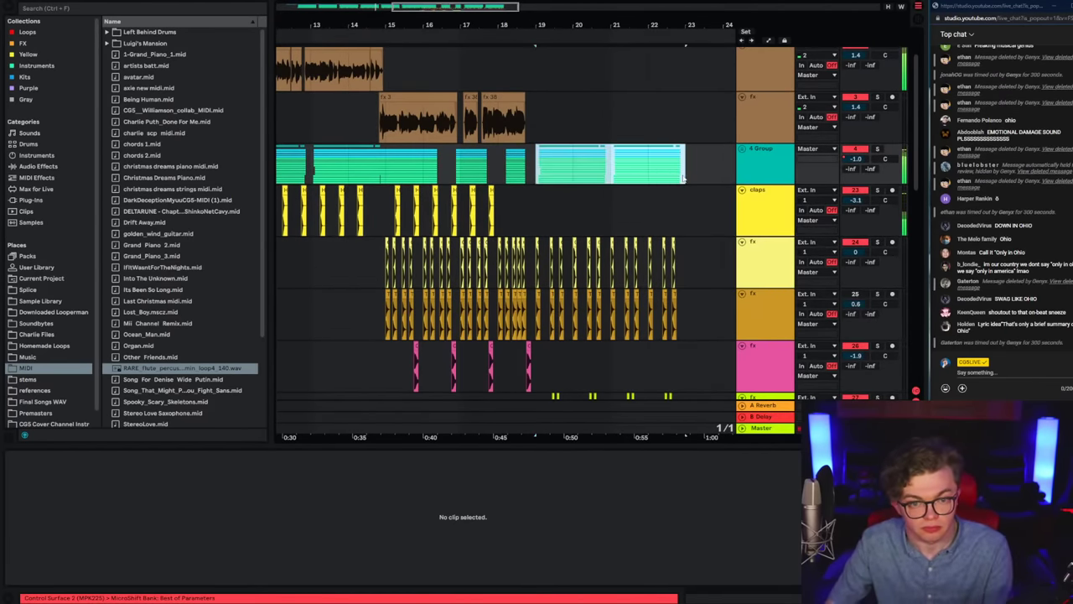
Step: Insert a new MIDI track directly below the teal group
right_click(768, 174)
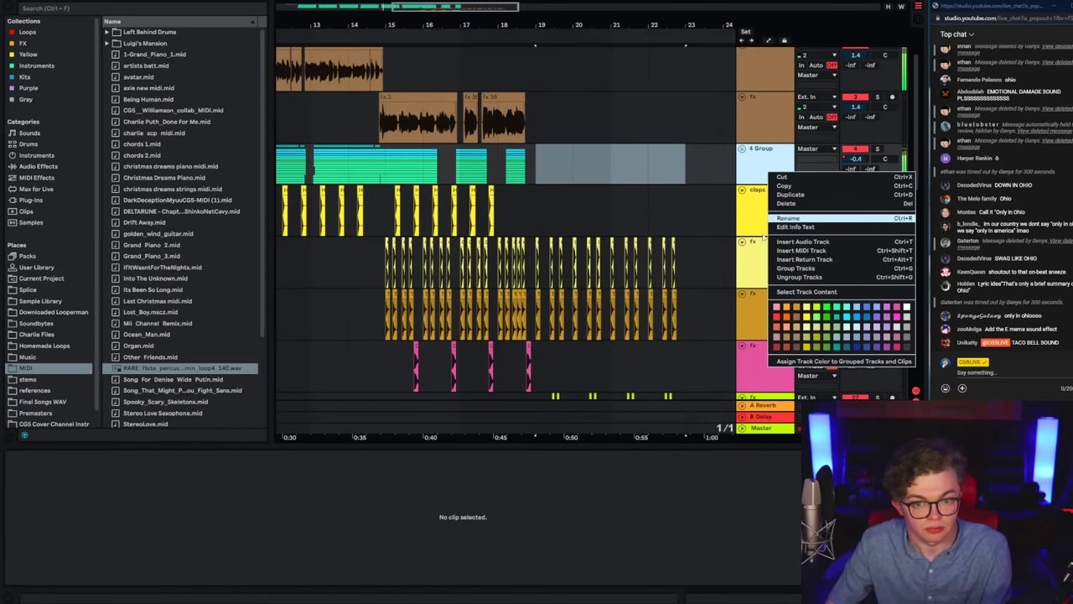
click(546, 172)
click(546, 172)
right_click(755, 169)
click(799, 250)
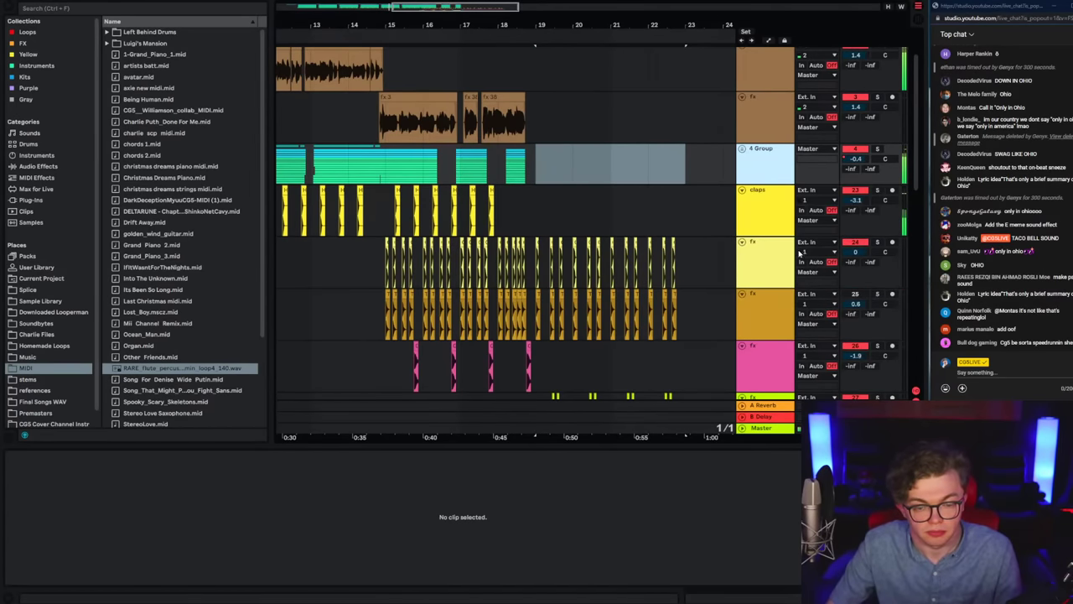
key(ctrl+shift+t)
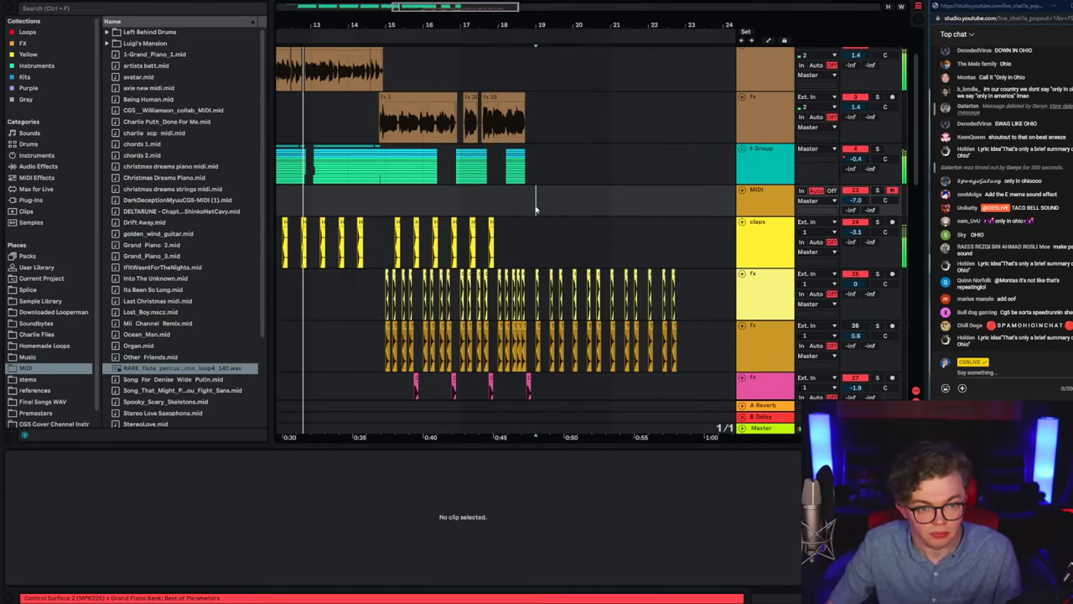
Step: Insert ten more MIDI tracks below the new one for the Mii Channel Remix MIDI file
drag(151, 325, 189, 324)
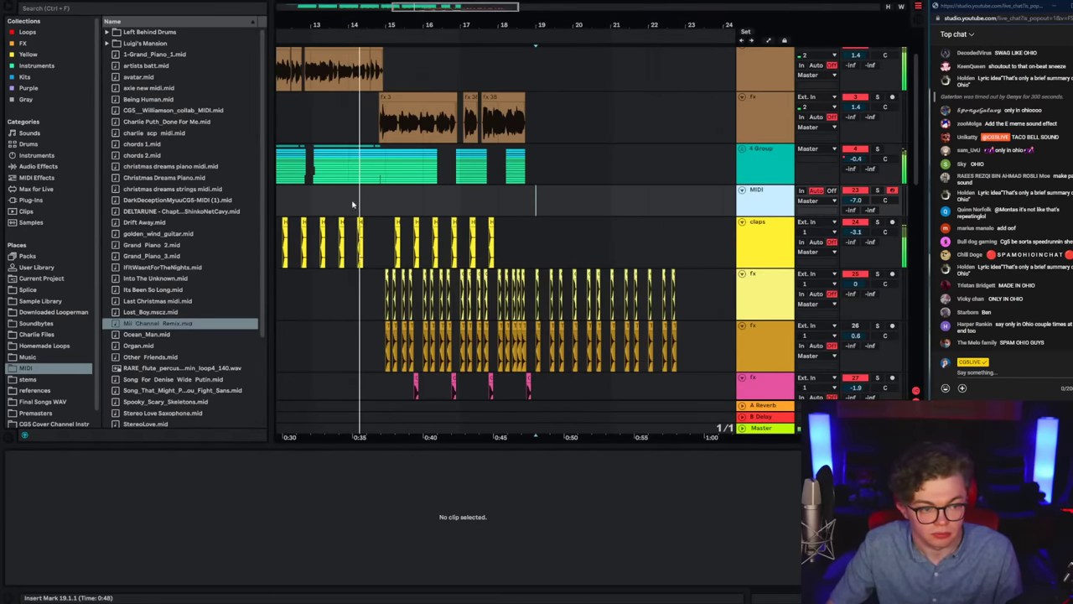
key(ctrl+shift+t)
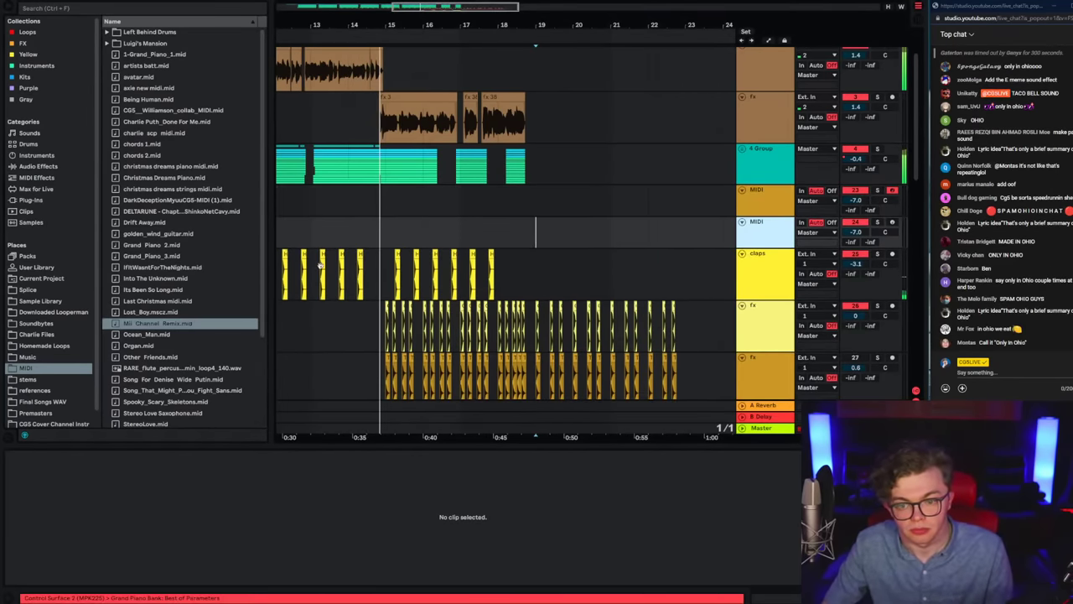
key(ctrl+shift+t)
key(ctrl+shift+t)
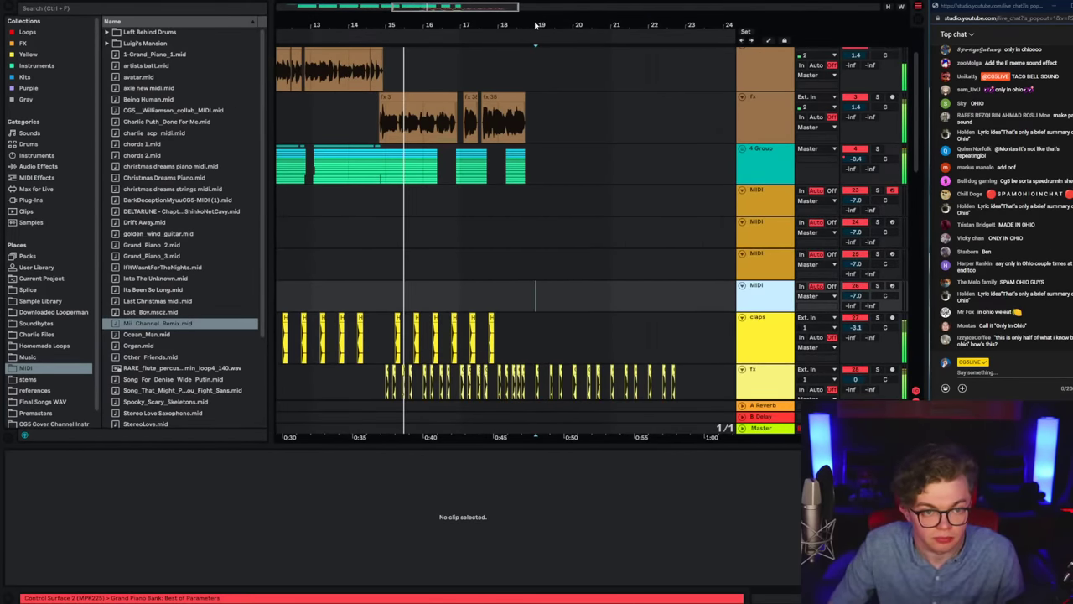
key(ctrl+shift+t)
key(ctrl+shift+t)
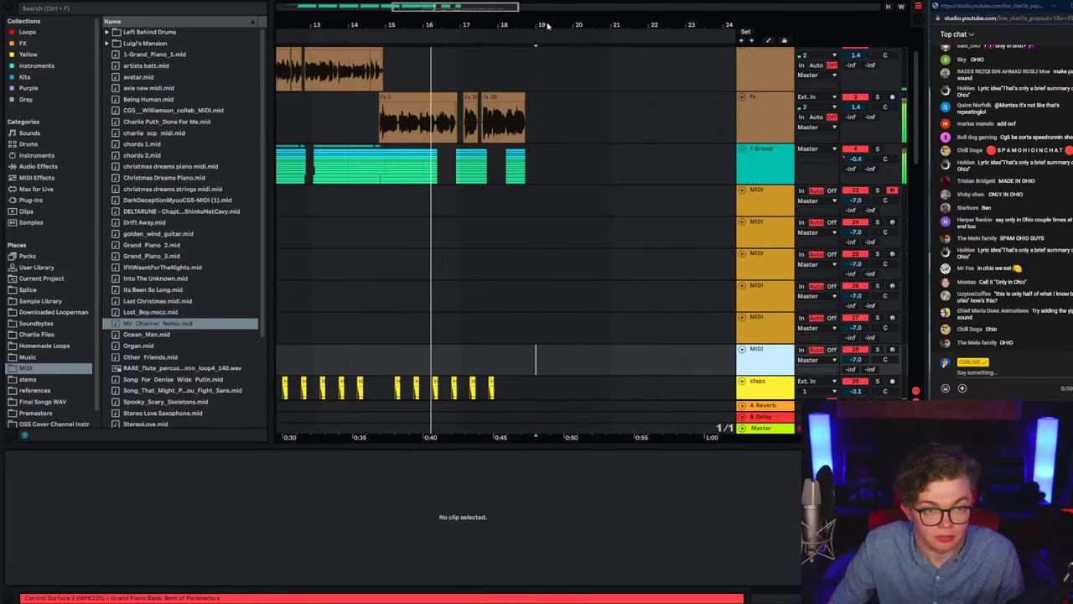
key(ctrl+shift+t)
key(ctrl+shift+t)
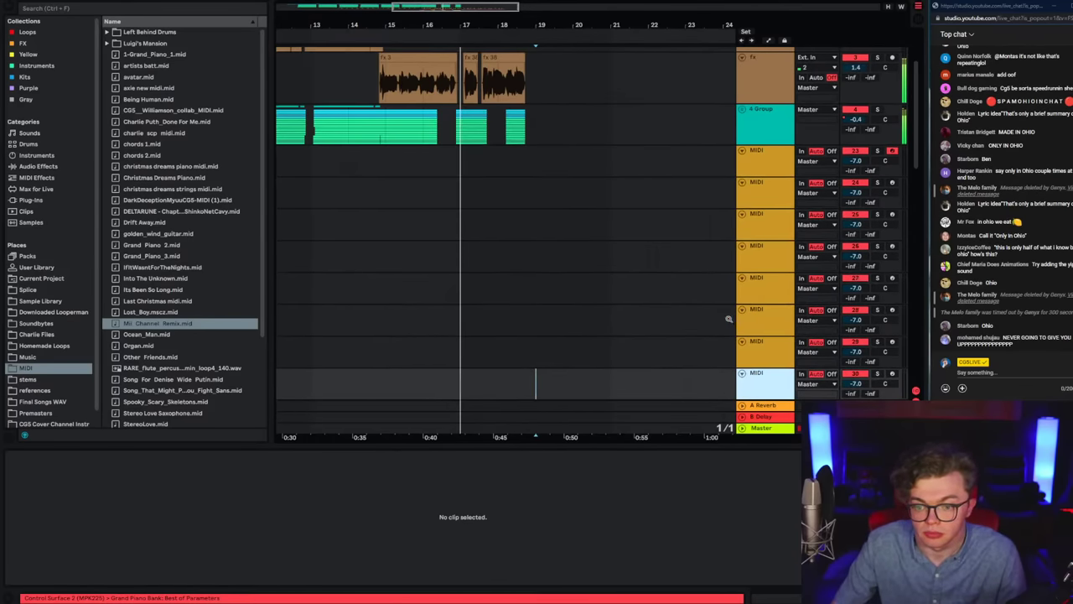
key(ctrl+shift+t)
key(ctrl+shift+t)
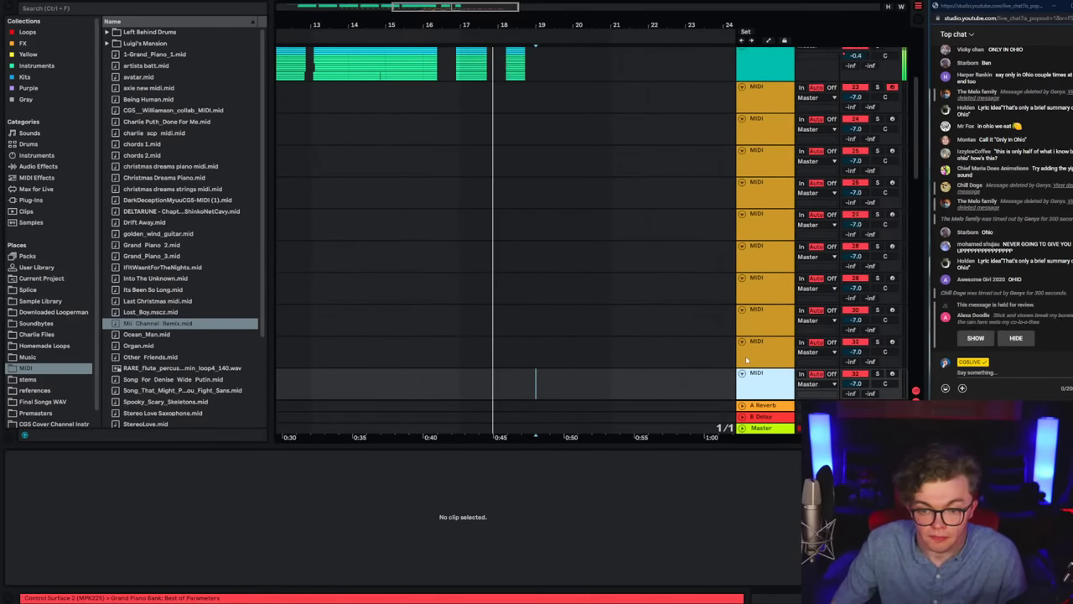
key(ctrl+shift+t)
Step: Try importing the Mii Channel Remix MIDI file at bar 19 with its tempo and time signature data, and undo it
scroll(757, 362, down, 3)
drag(548, 30, 547, 24)
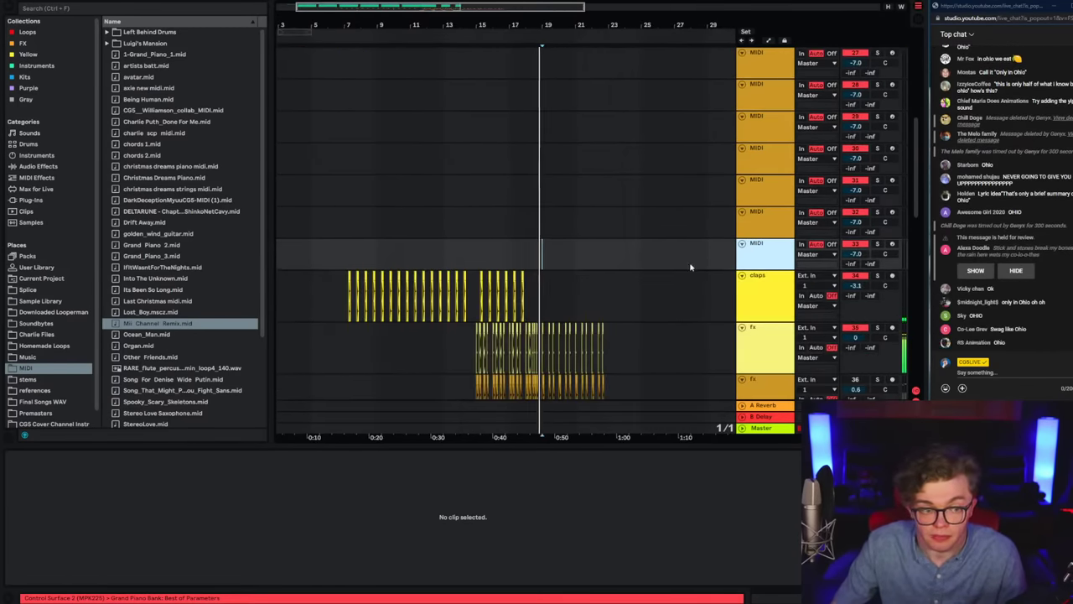
scroll(691, 267, up, 2)
scroll(534, 207, up, 2)
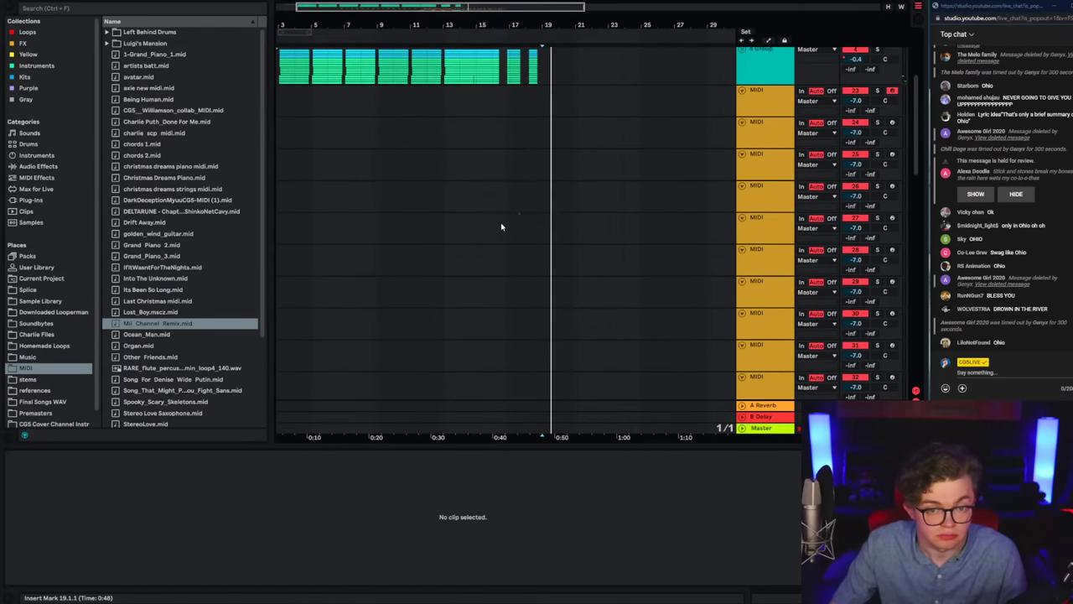
drag(188, 323, 540, 79)
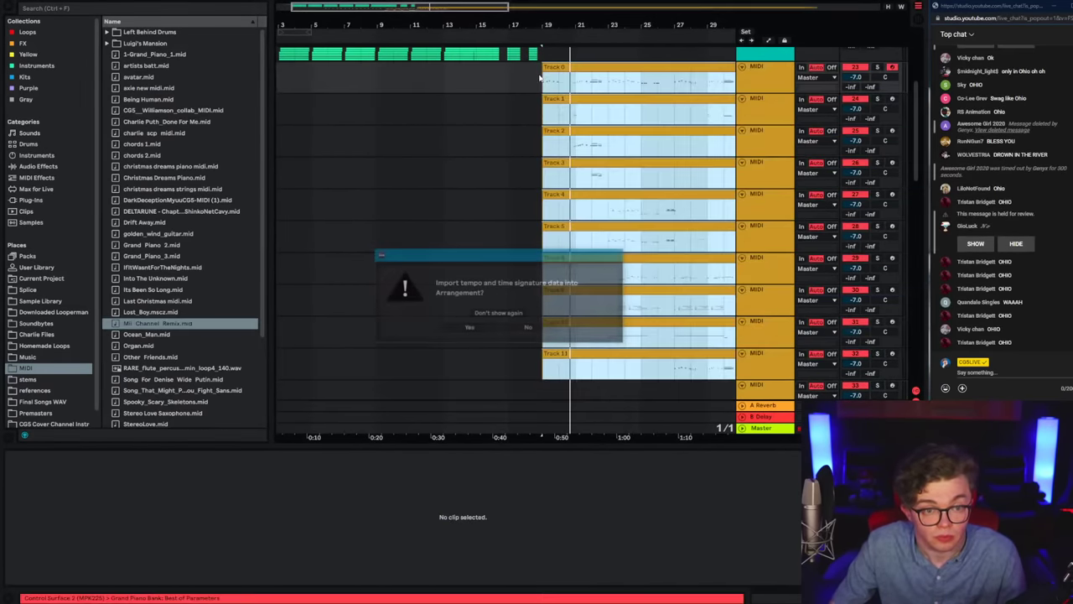
click(469, 328)
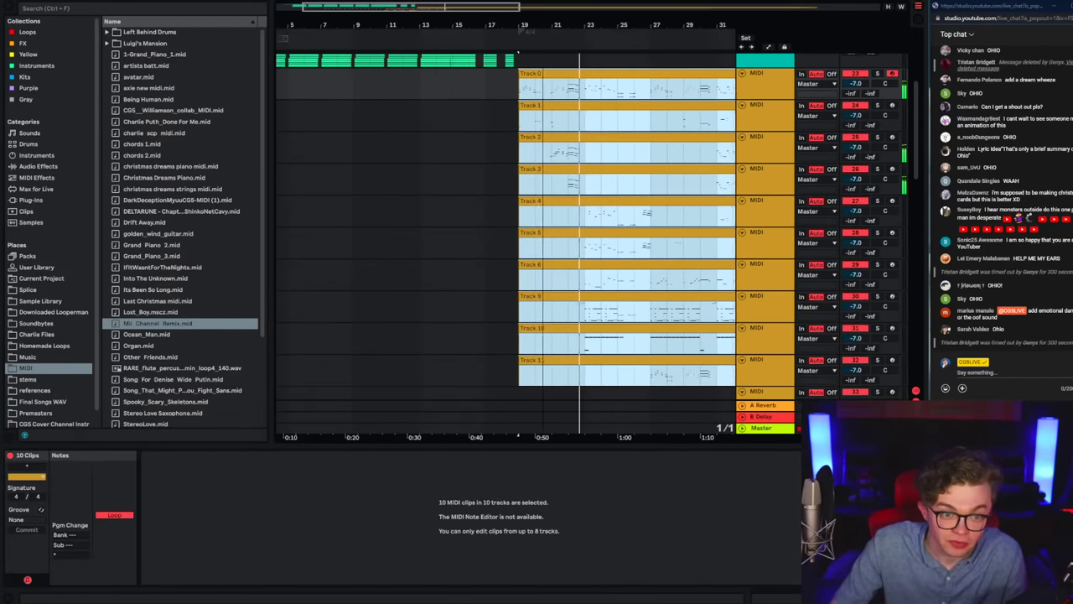
key(ctrl+z)
Step: Import the Mii Channel Remix MIDI file across the new MIDI tracks at bar 19 and open the first track's clip
drag(137, 329, 472, 75)
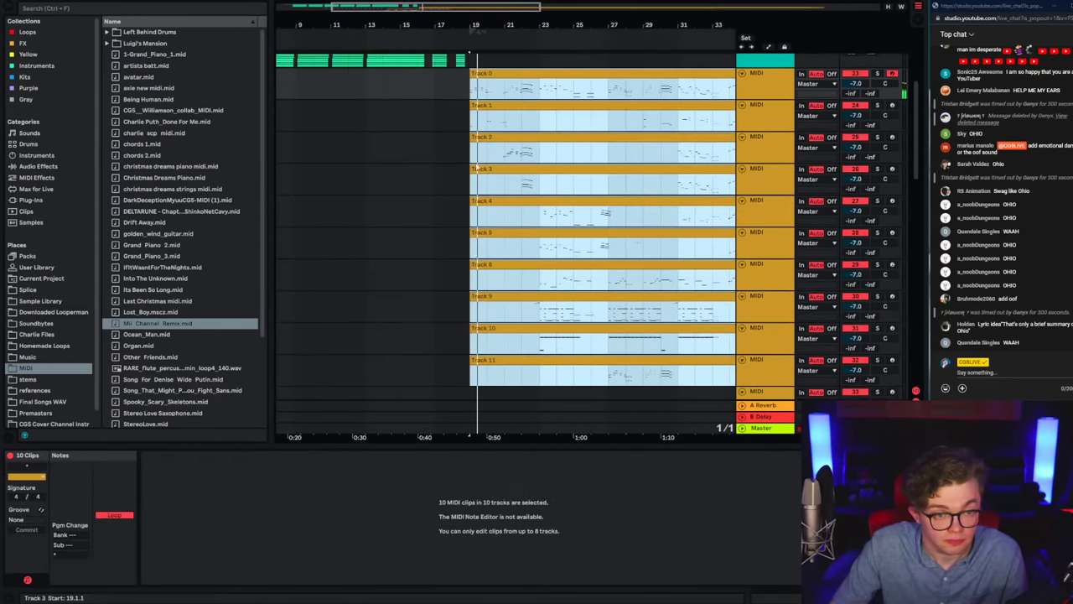
click(467, 93)
scroll(502, 93, up, 3)
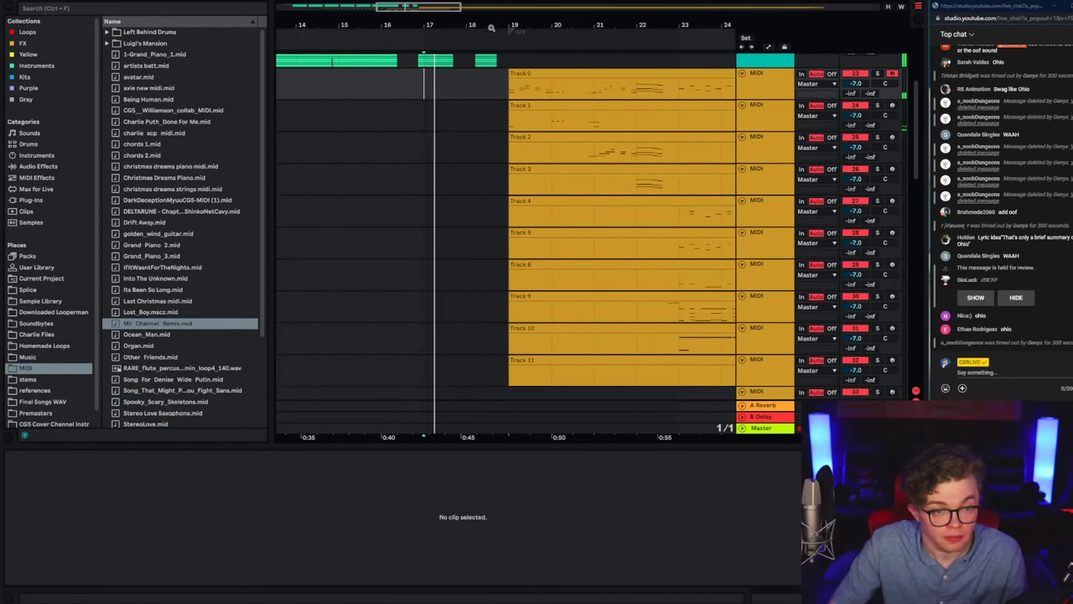
click(506, 93)
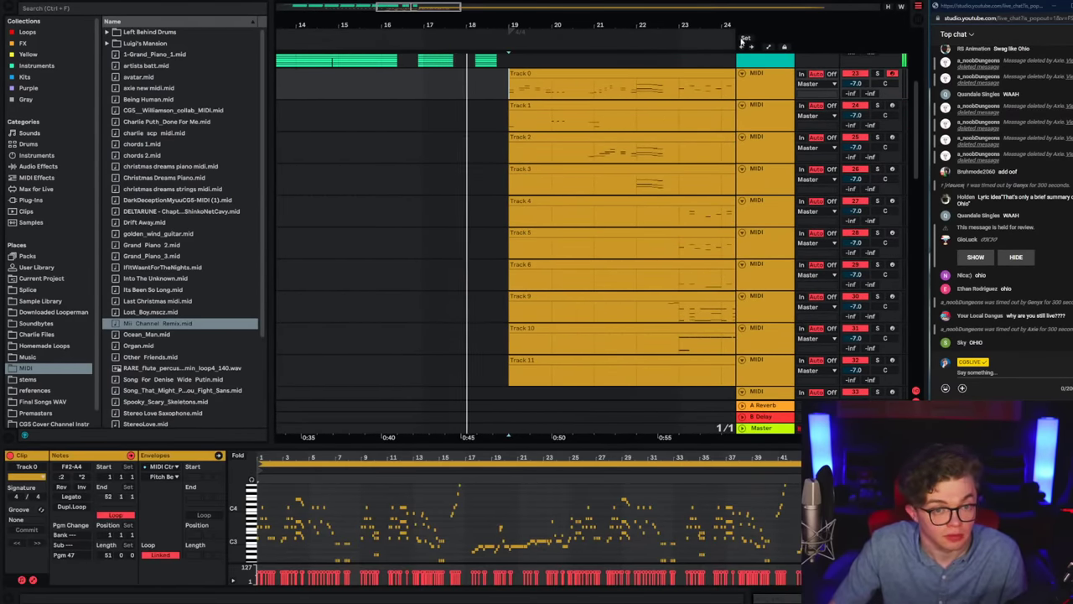
Step: Show the automation lanes and display the Song Tempo automation on the Master track
click(764, 47)
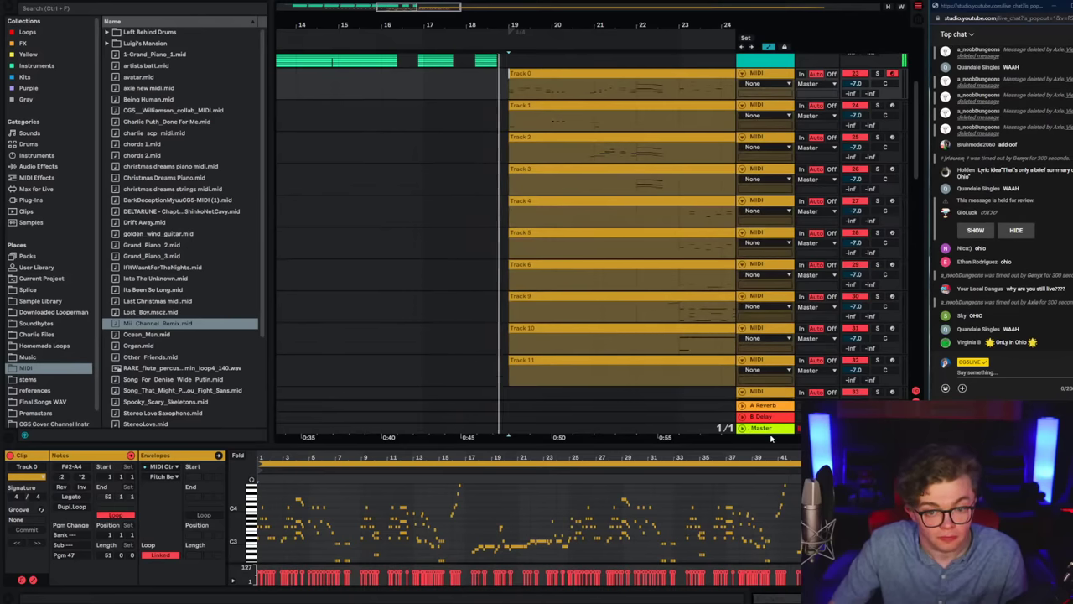
click(769, 429)
drag(768, 422, 766, 372)
click(764, 388)
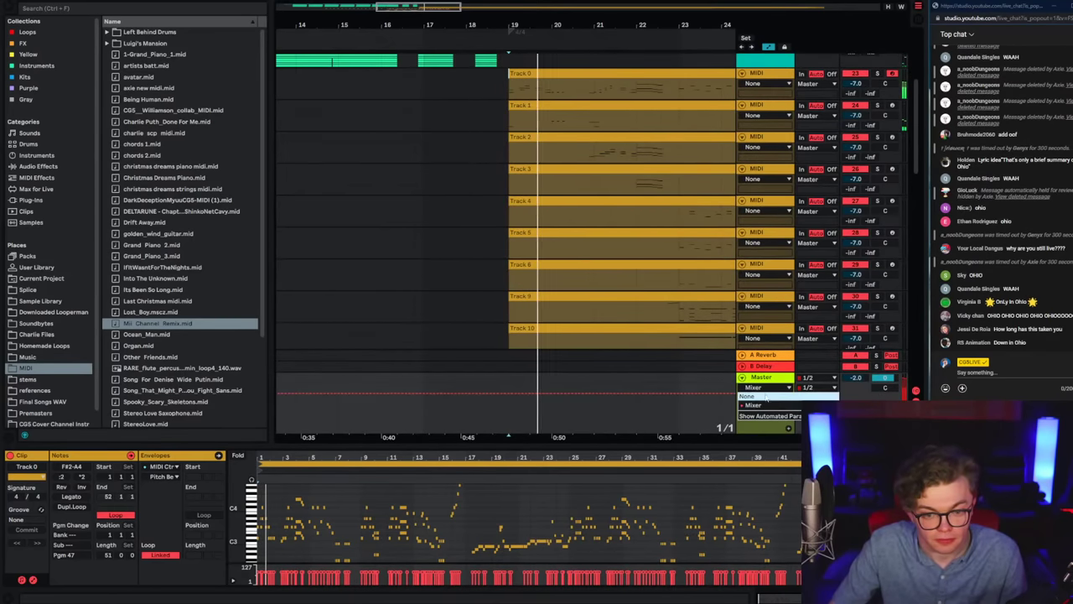
click(765, 398)
click(767, 439)
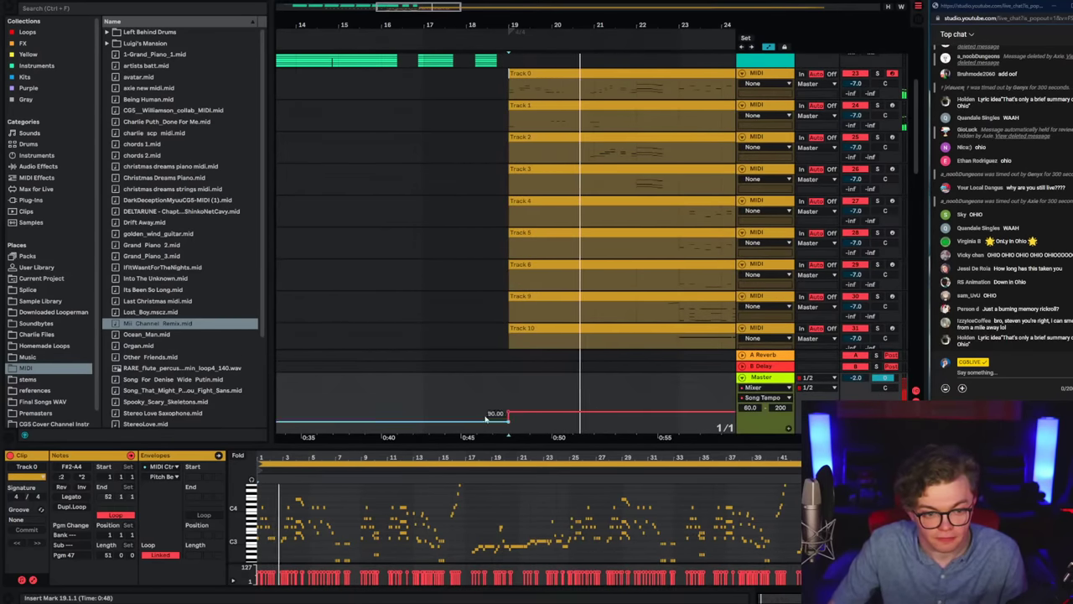
Step: Delete the imported tempo automation points at bar 19 and at the end of the MIDI clips
click(507, 414)
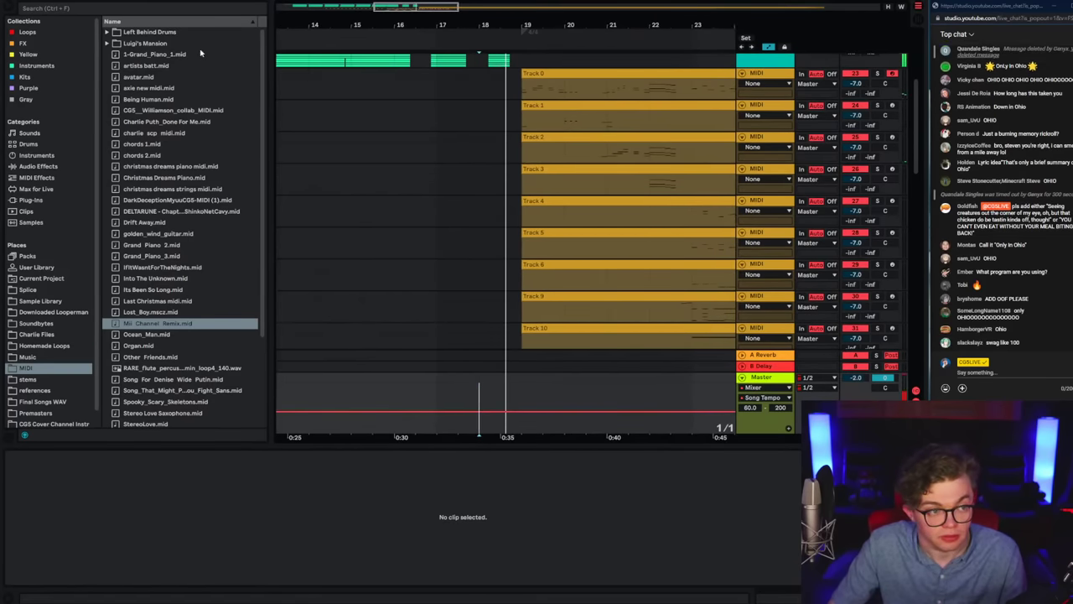
drag(436, 24, 436, 2)
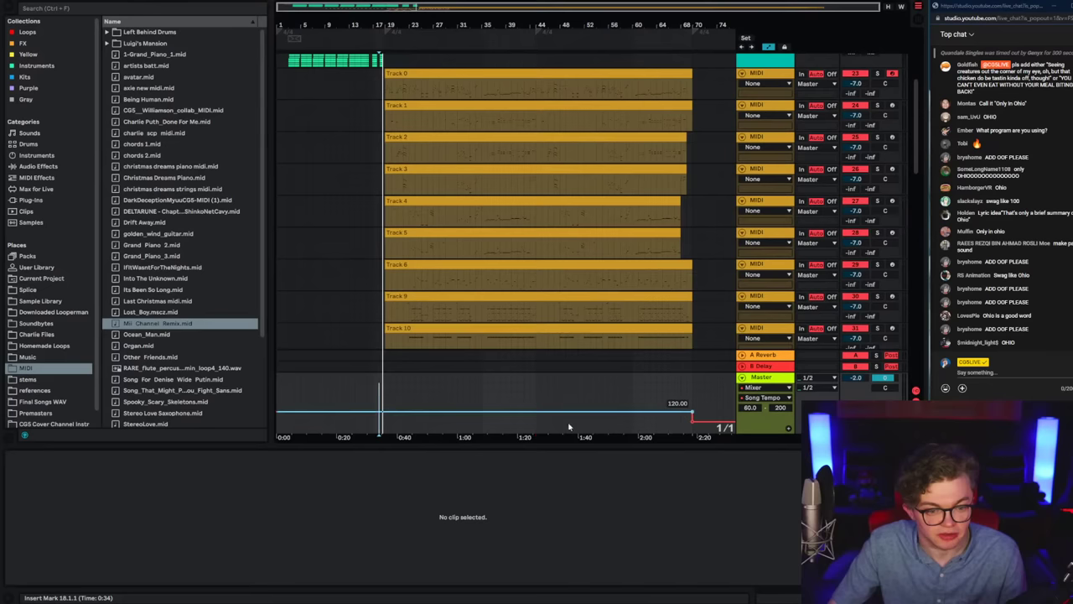
click(692, 421)
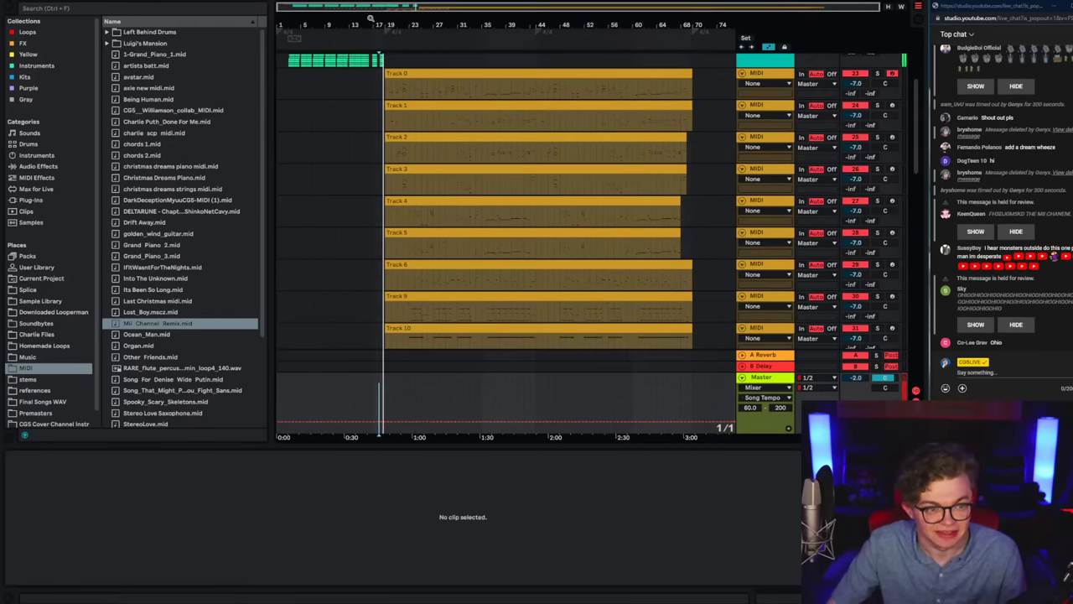
Step: Check the first imported clip at bar 19 and hide the automation lanes
scroll(379, 101, up, 5)
click(427, 99)
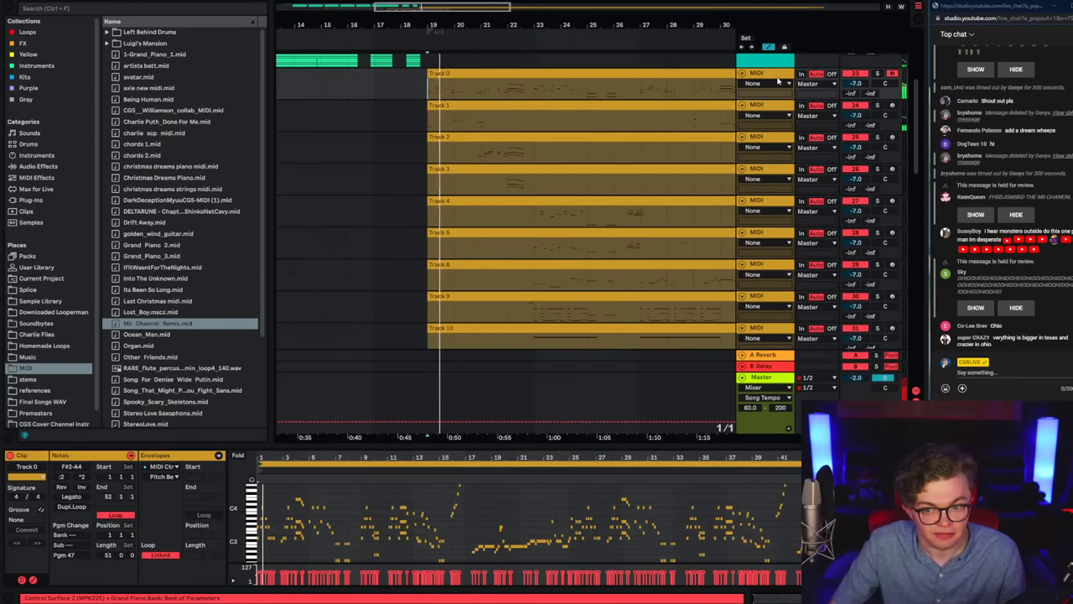
scroll(587, 100, up, 2)
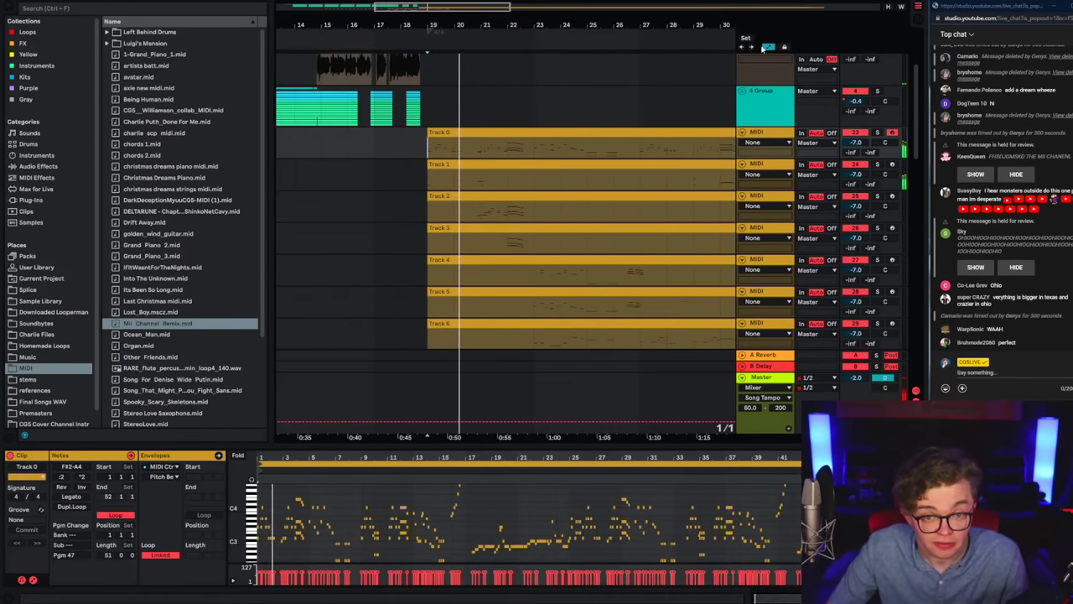
click(769, 47)
Step: Set the volume of all ten MIDI tracks holding imported clips to 0 dB together
click(763, 132)
scroll(548, 215, down, 3)
scroll(486, 167, up, 1)
click(427, 123)
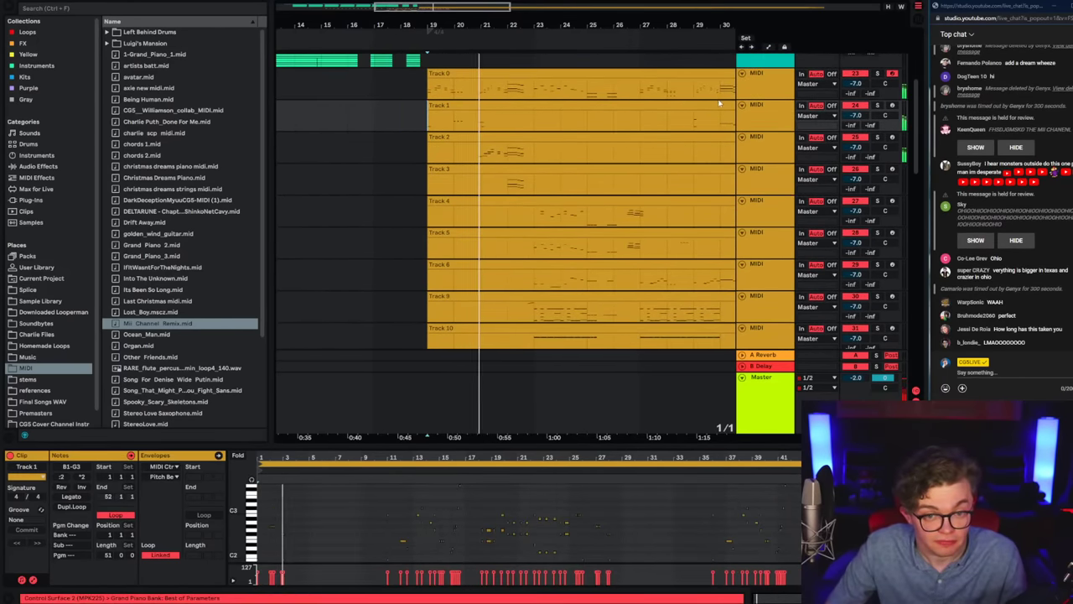
scroll(769, 113, up, 1)
scroll(769, 112, down, 5)
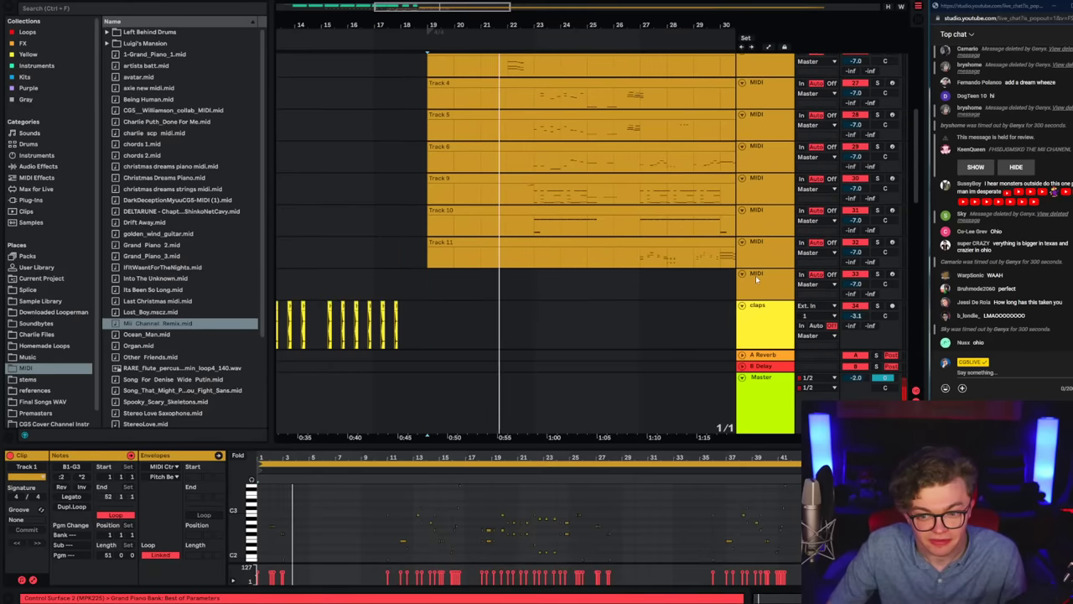
shift+click(772, 265)
drag(477, 26, 477, 6)
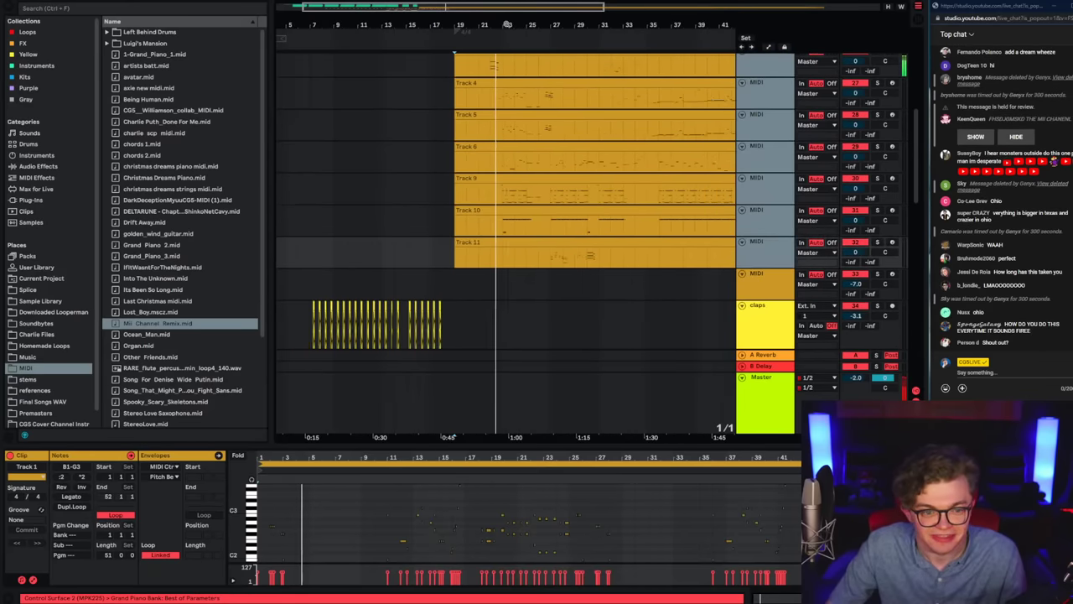
Step: Play the arrangement from bar 18 into the imported MIDI clips
scroll(503, 202, up, 5)
click(426, 130)
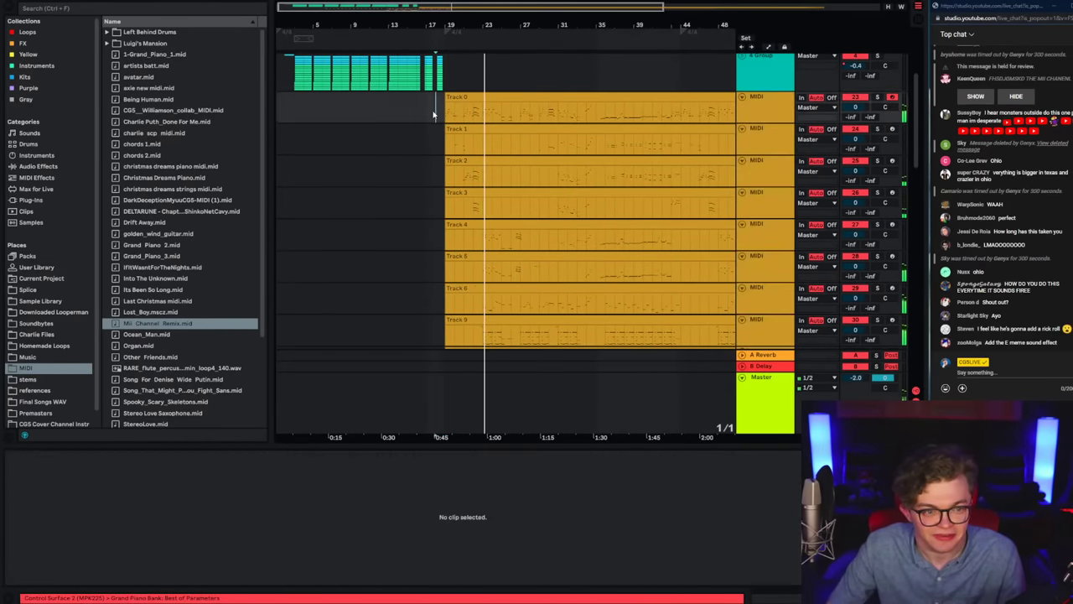
scroll(460, 135, down, 3)
scroll(480, 155, up, 1)
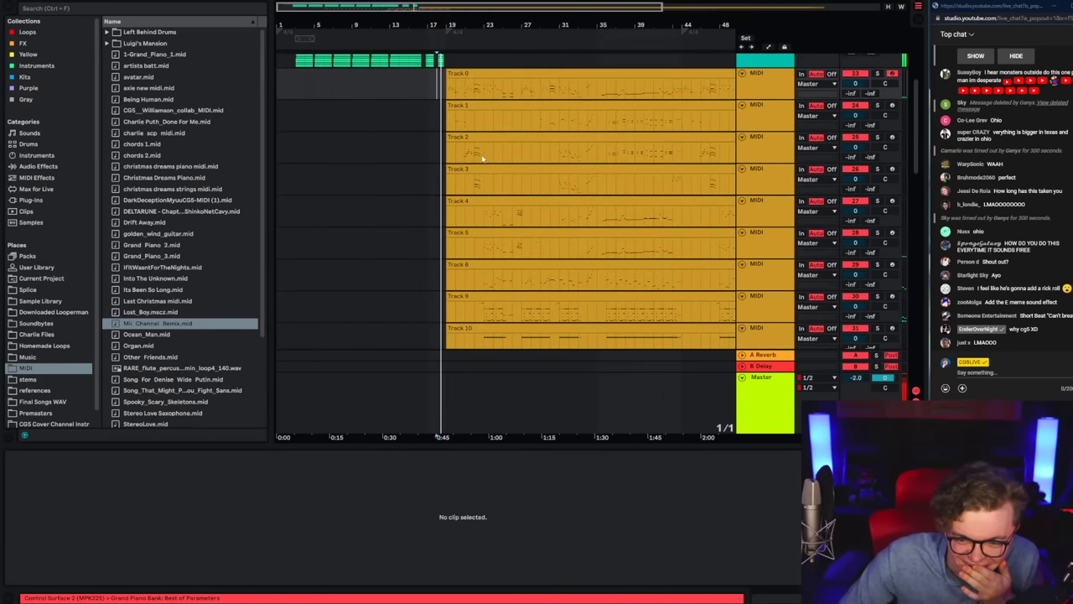
Step: Delete everything after bar 23 from the yellow MIDI clips Track 0 through Track 10
click(474, 88)
scroll(475, 89, down, 4)
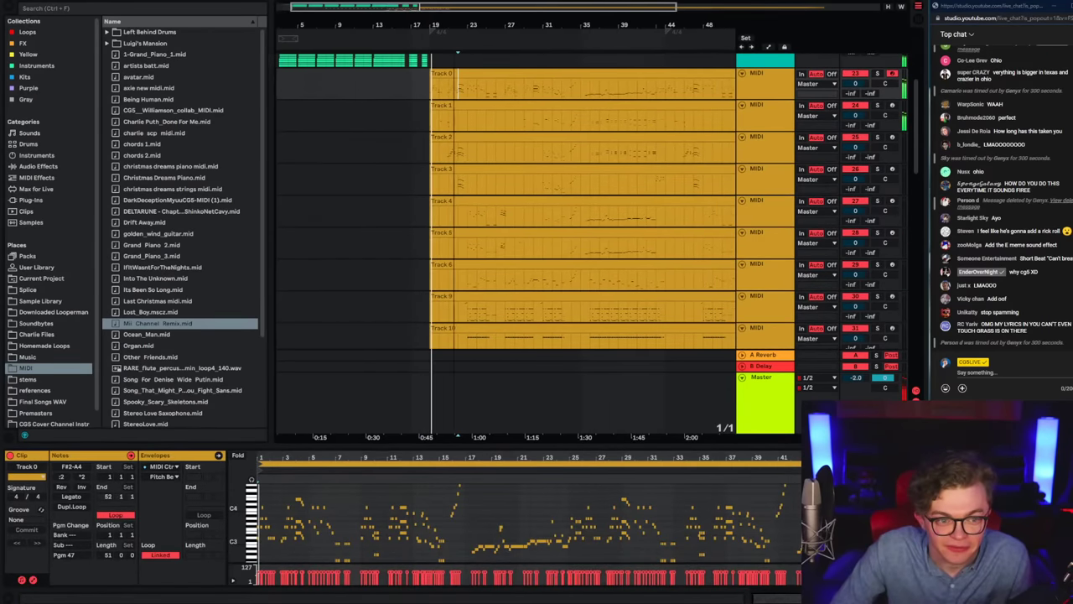
shift+click(712, 353)
click(717, 339)
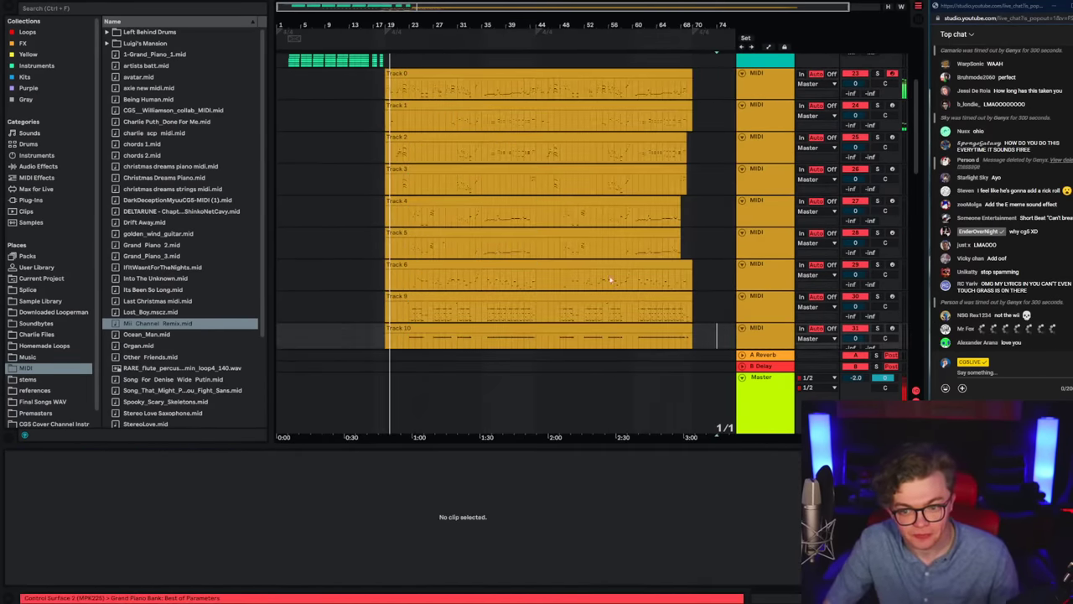
shift+click(404, 89)
key(plus)
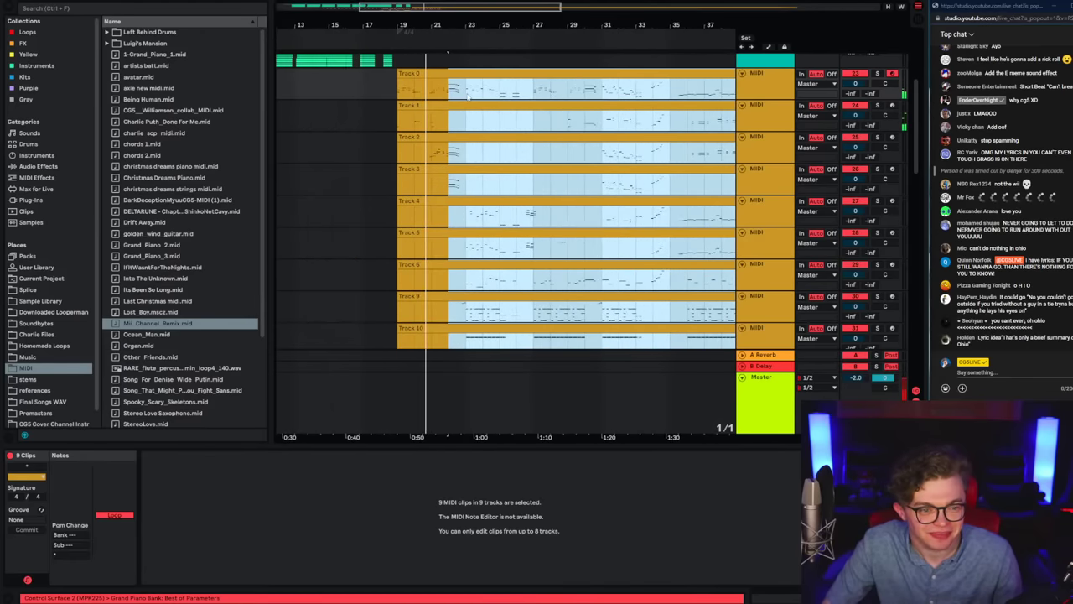
scroll(503, 159, down, 4)
key(Delete)
Step: Delete the whole Track 11 clip, including its part before bar 23
click(469, 192)
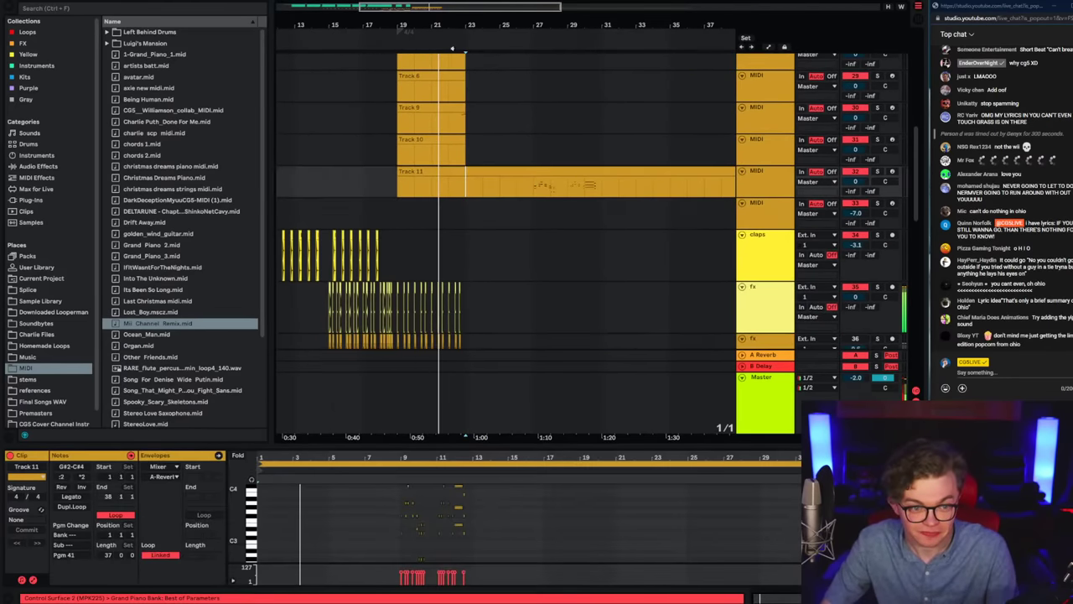
scroll(471, 190, down, 3)
scroll(701, 189, up, 1)
key(Delete)
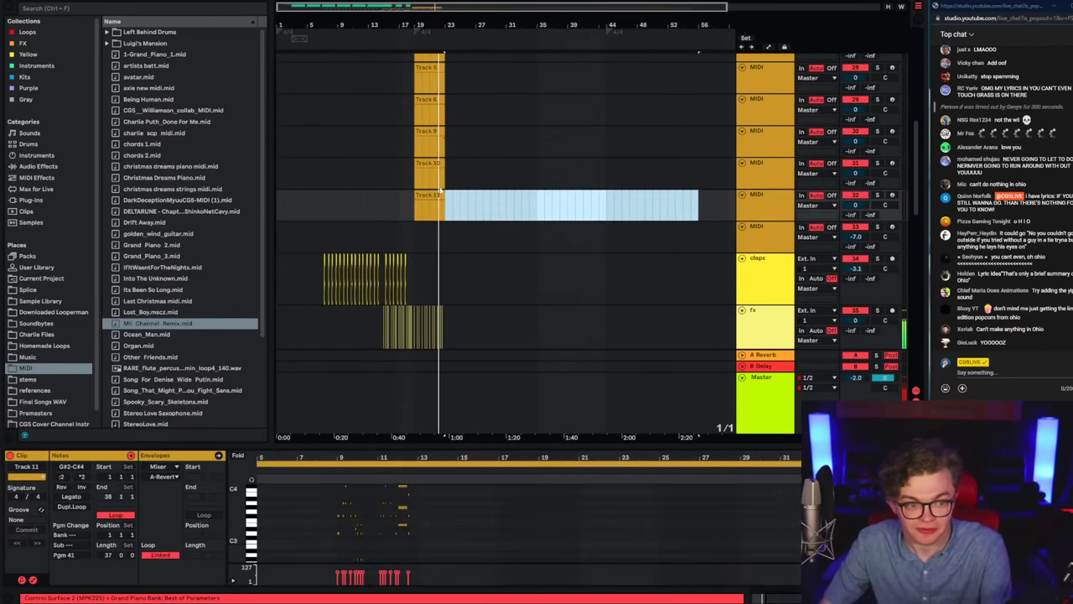
click(426, 194)
key(Delete)
Step: Select all trimmed MIDI clips from Track 0 to Track 10 between bars 19 and 23
click(413, 182)
scroll(445, 177, up, 3)
scroll(446, 176, up, 3)
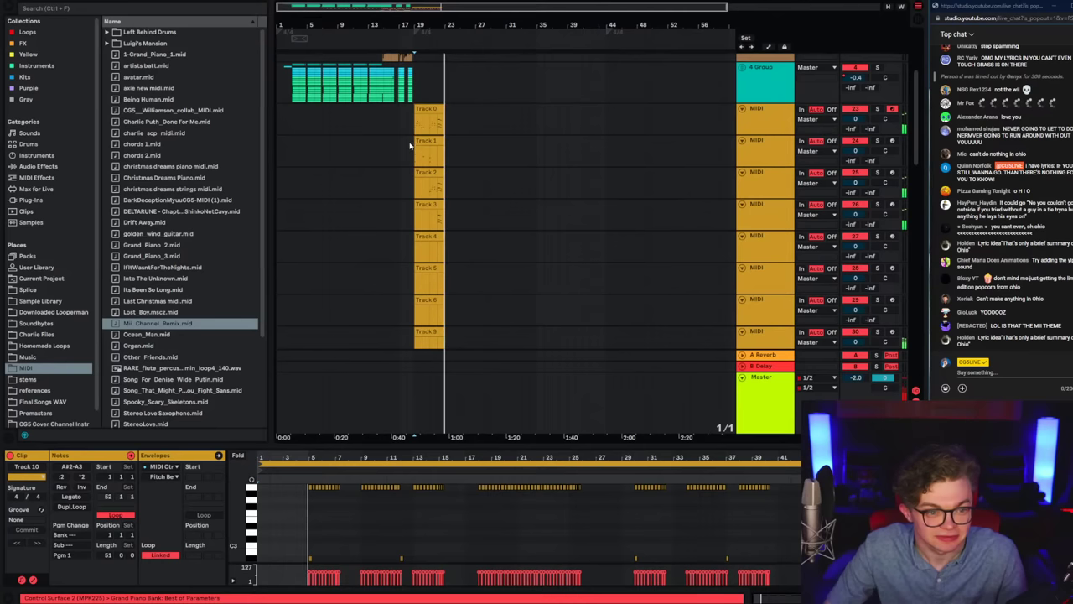
drag(425, 21, 501, 31)
click(470, 125)
scroll(536, 227, down, 3)
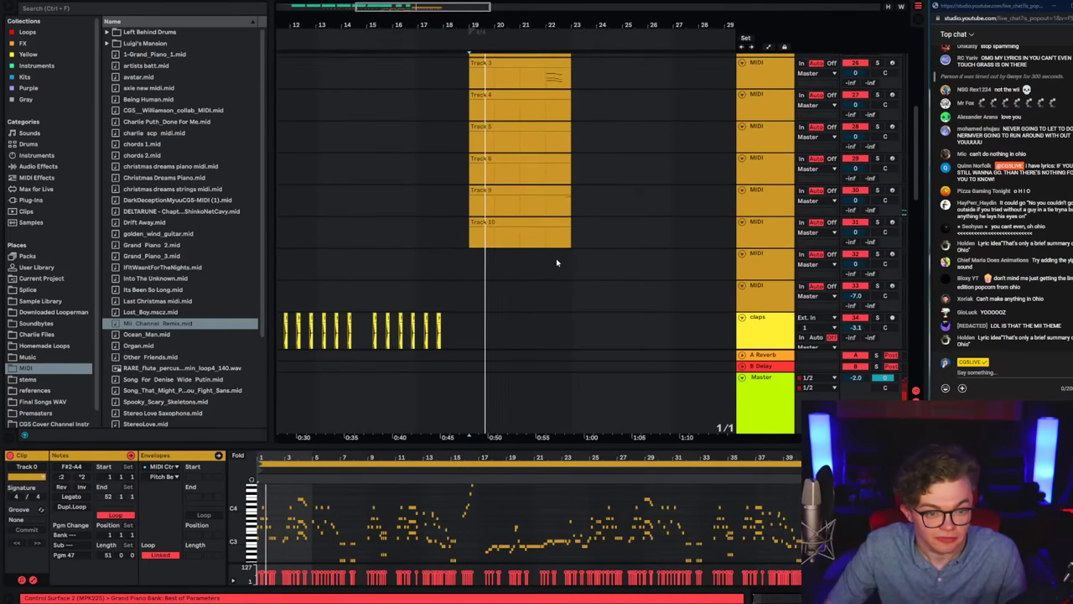
shift+click(572, 242)
scroll(571, 243, up, 4)
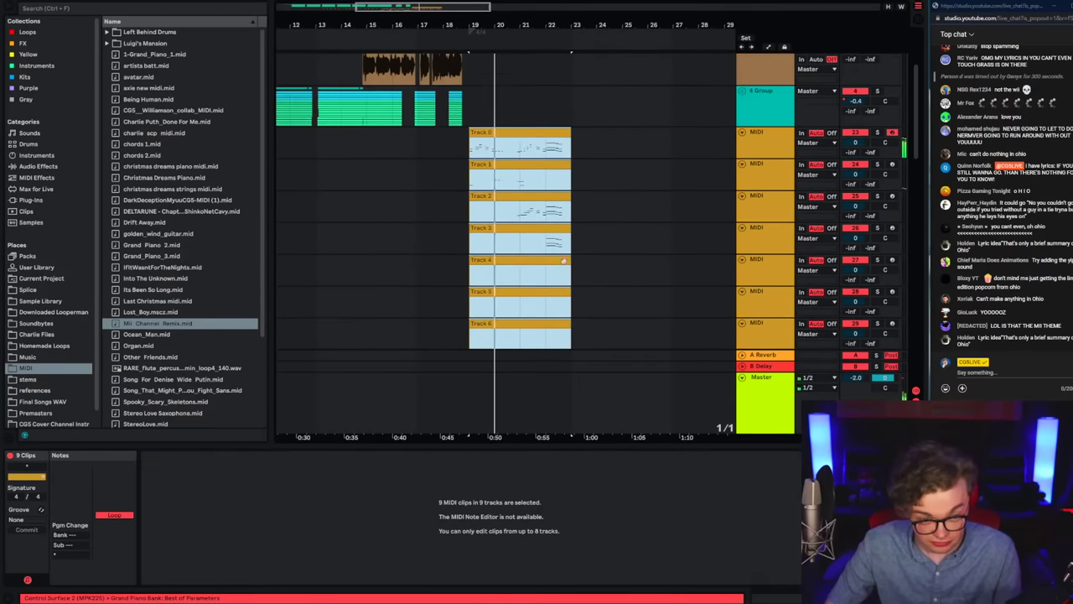
Step: Play the arrangement from bar 16 to hear the lead-in to the trimmed MIDI clips
click(491, 142)
scroll(491, 142, down, 1)
click(403, 126)
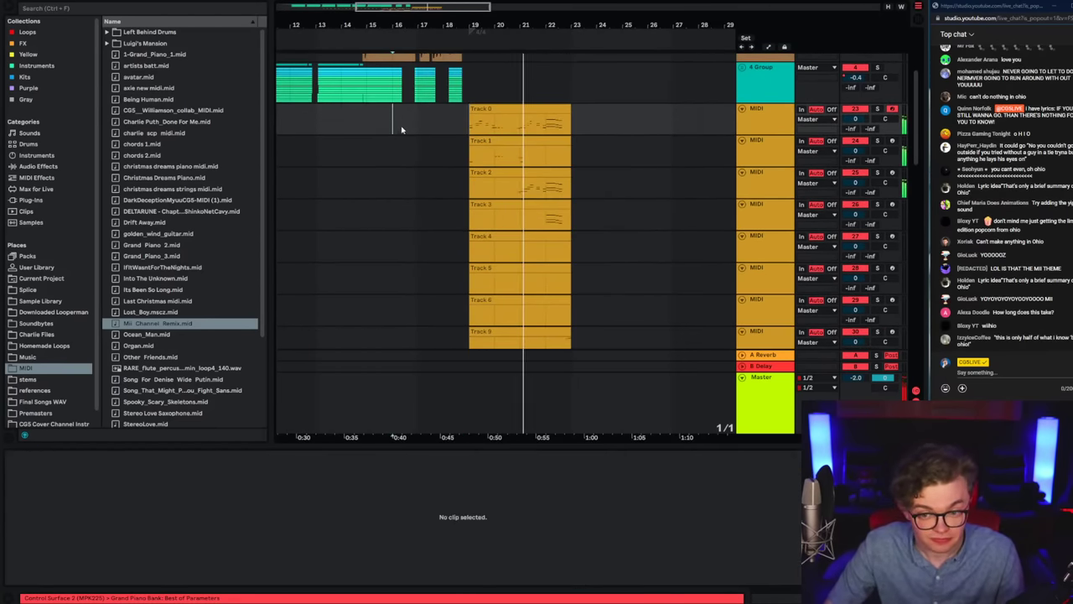
scroll(413, 130, left, 4)
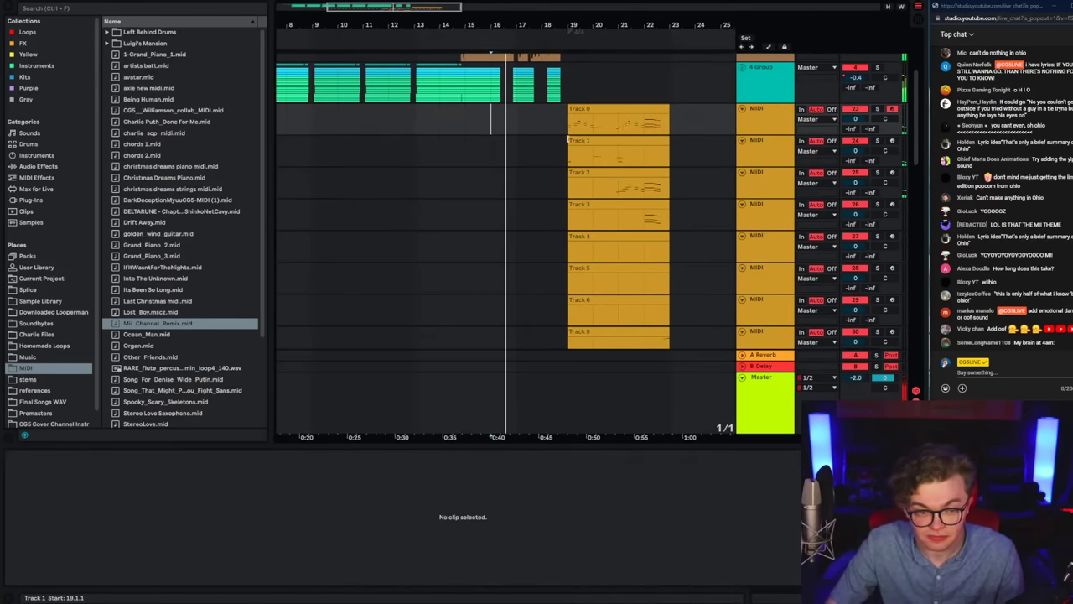
Step: Solo the track holding the Track 0 clip and play it from bar 19
click(567, 131)
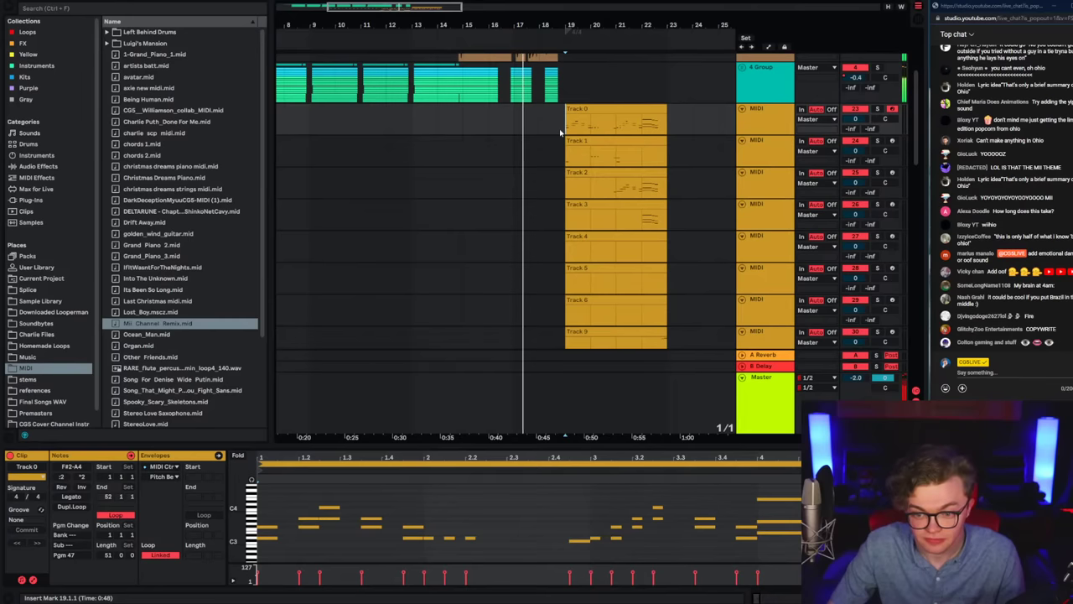
scroll(619, 255, down, 5)
scroll(622, 262, up, 6)
click(607, 122)
click(879, 128)
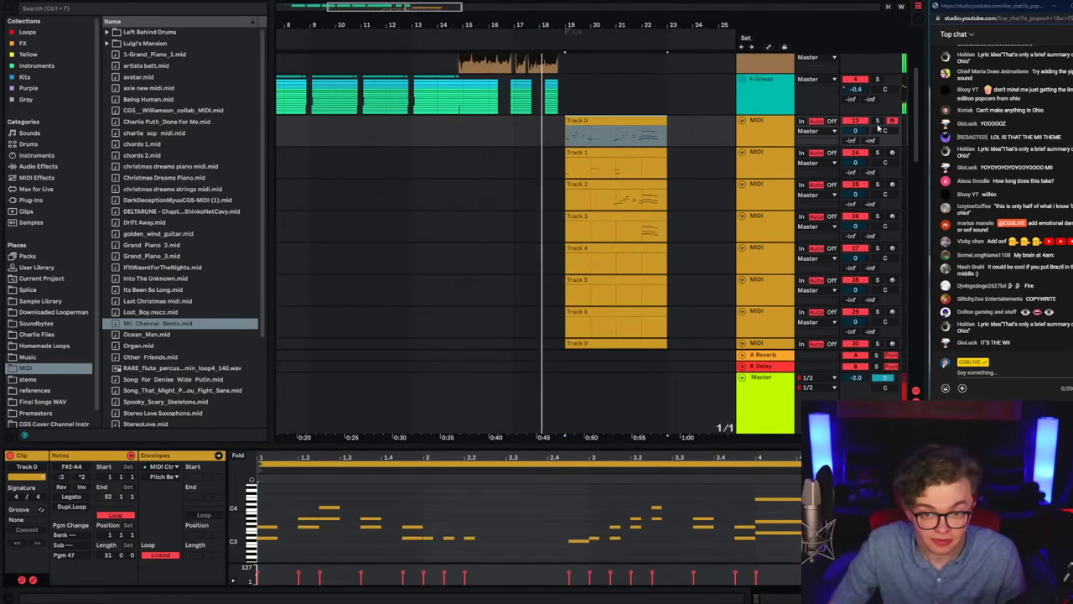
click(547, 130)
click(567, 130)
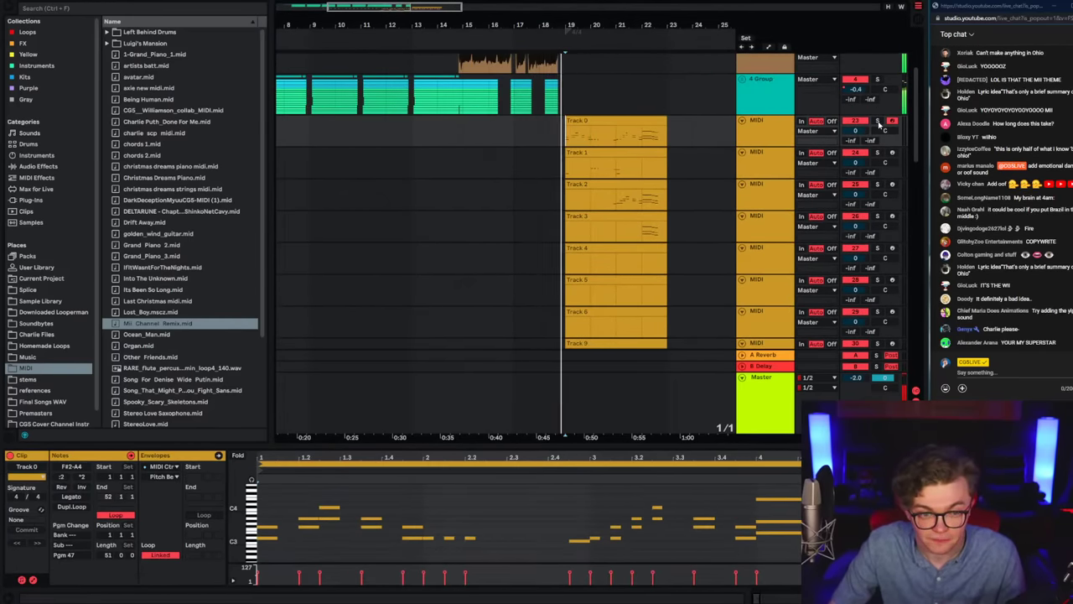
key(space)
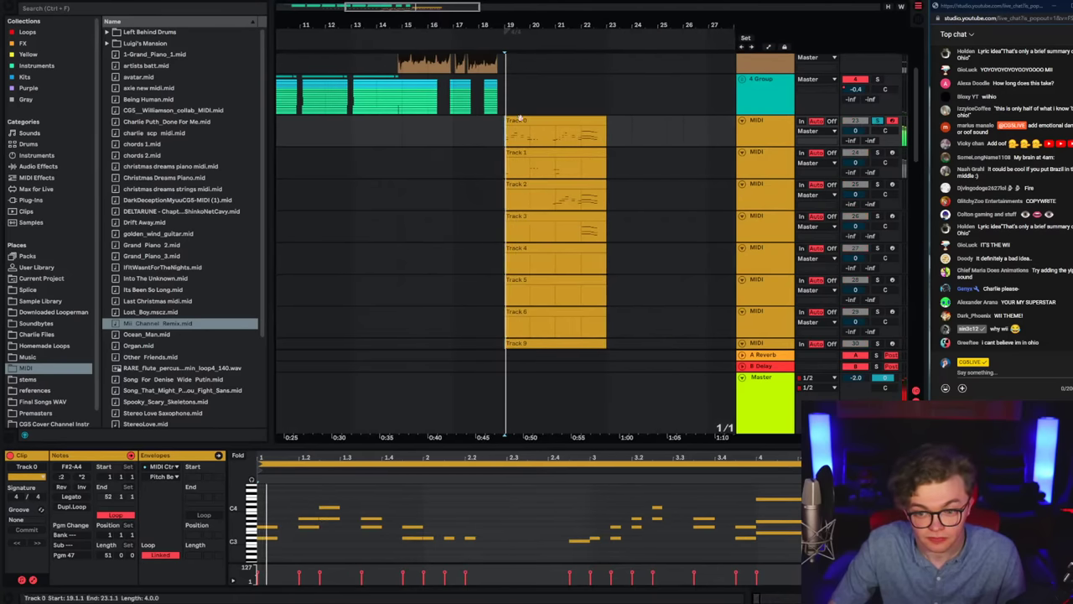
Step: Transpose all notes in the Track 0 and Track 1 clips up three semitones
key(ctrl+a)
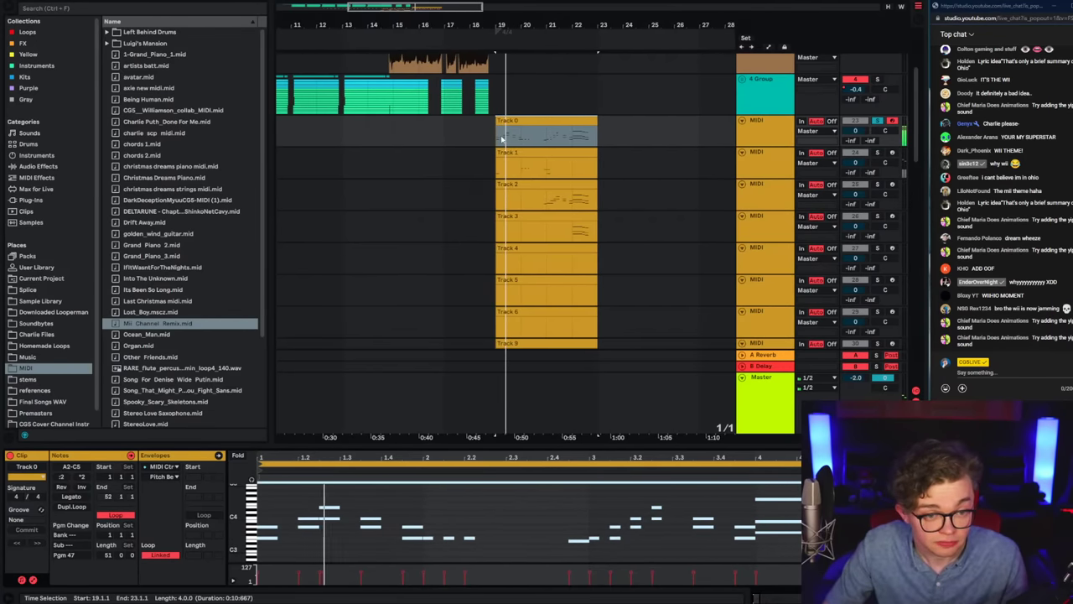
click(502, 152)
key(space)
click(360, 513)
key(ctrl+a)
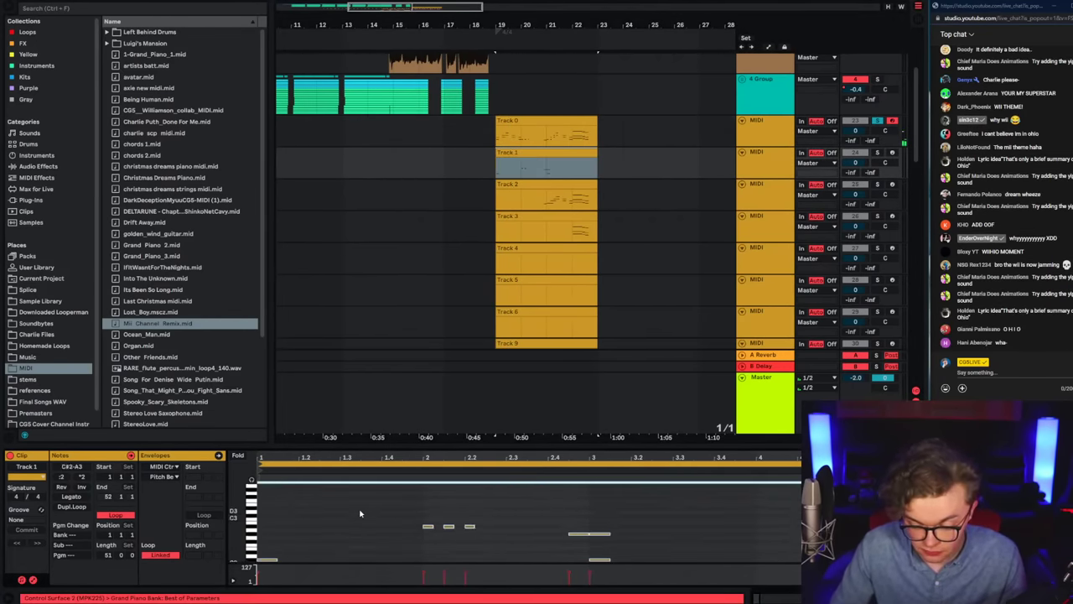
key(space)
Step: Transpose all notes in the Track 2 and Track 3 clips up three semitones
click(546, 184)
key(space)
click(458, 504)
key(ctrl+a)
key(Up)
key(Up)
key(Up)
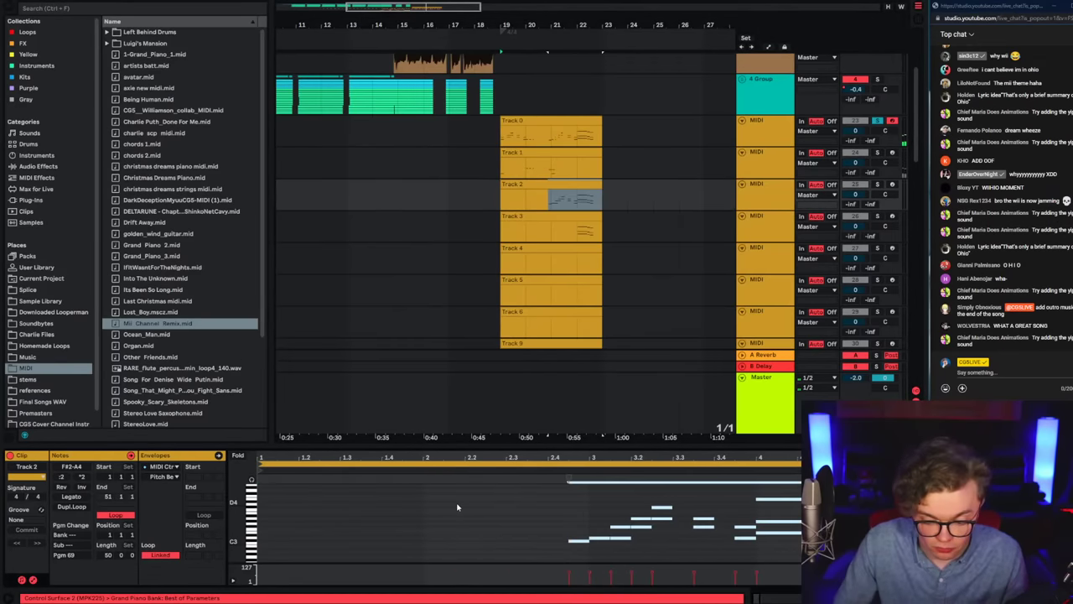
click(527, 206)
click(526, 216)
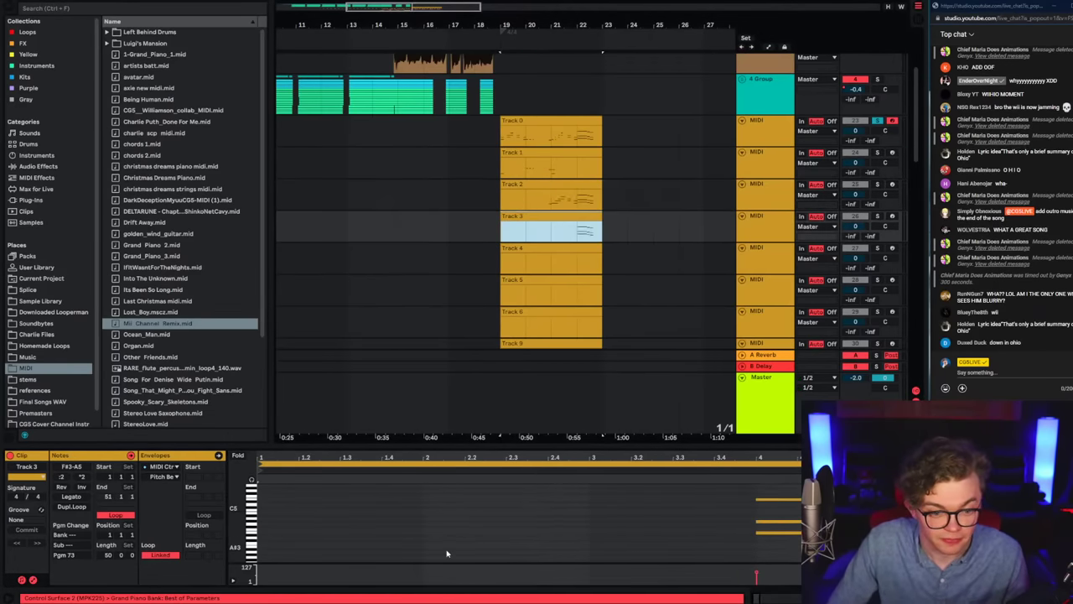
Step: Delete the Track 4, Track 5 and Track 6 clips and move the Track 9 clip directly below Track 3
scroll(606, 280, down, 5)
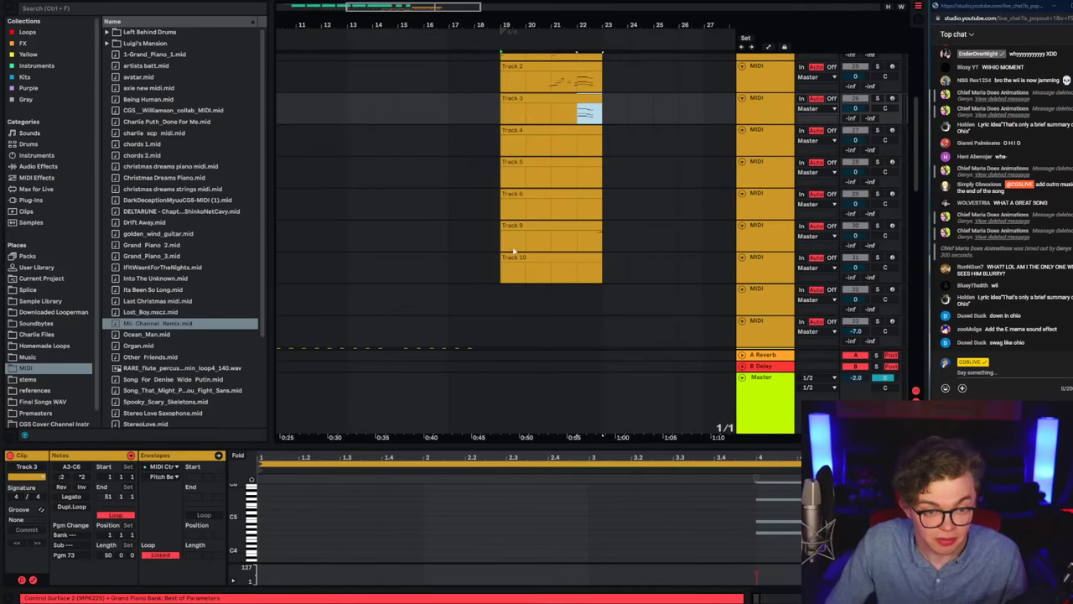
drag(505, 213, 601, 136)
key(Delete)
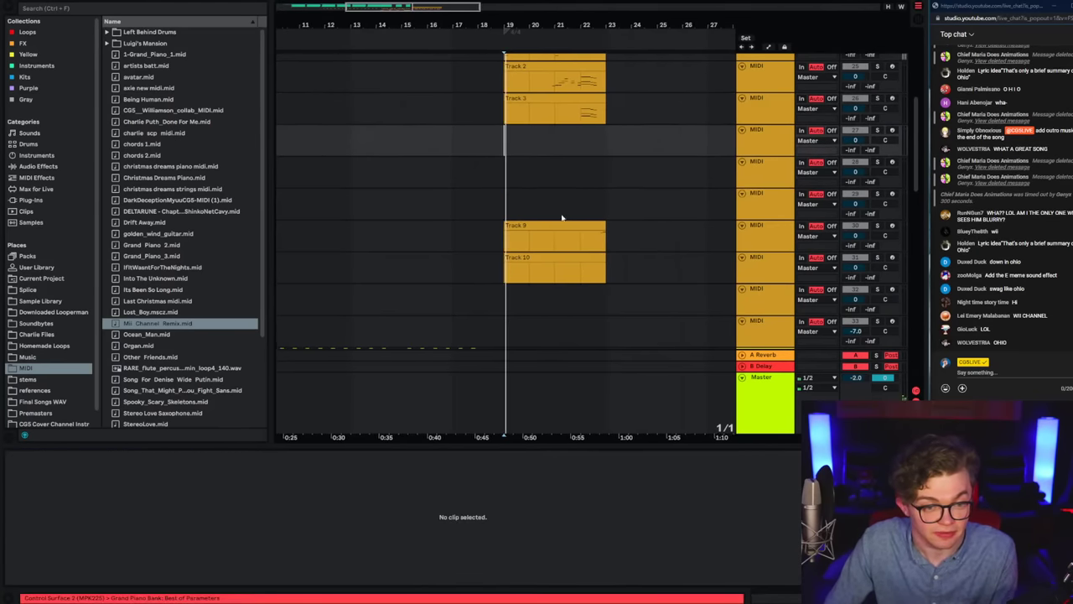
drag(515, 251, 537, 168)
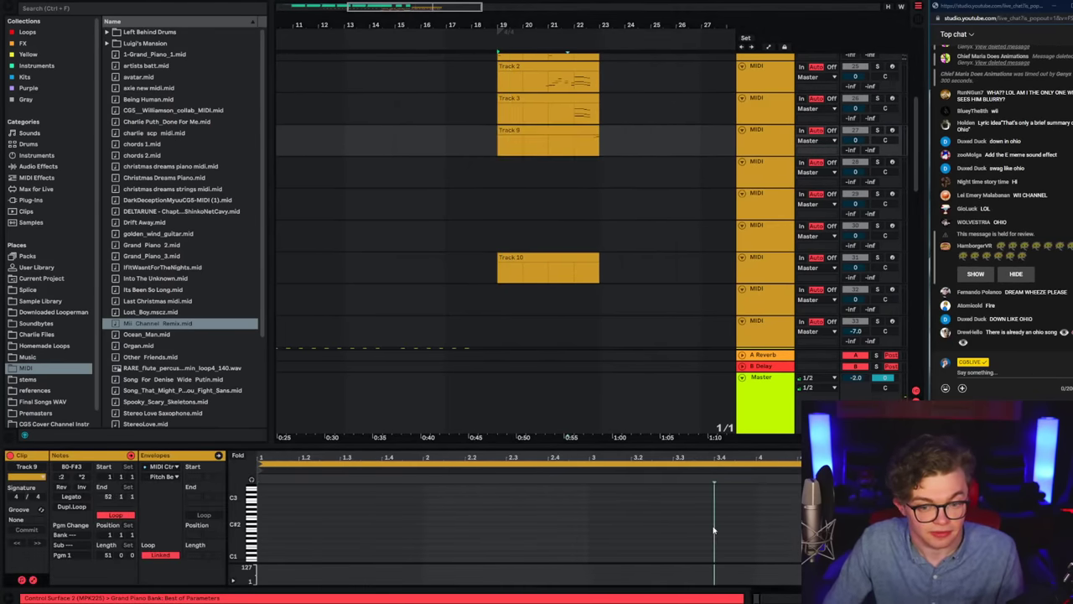
Step: Delete the Track 10 clip
click(495, 240)
click(502, 260)
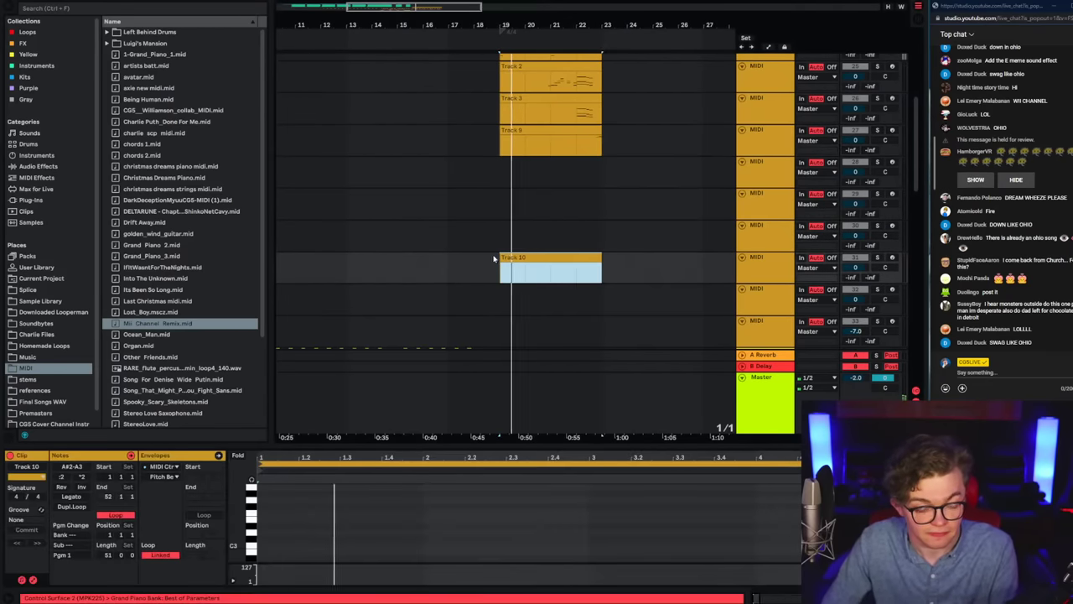
key(Delete)
Step: Turn off the solo and play the remaining MIDI clips together from bar 19
scroll(499, 245, up, 3)
key(space)
key(space)
click(501, 127)
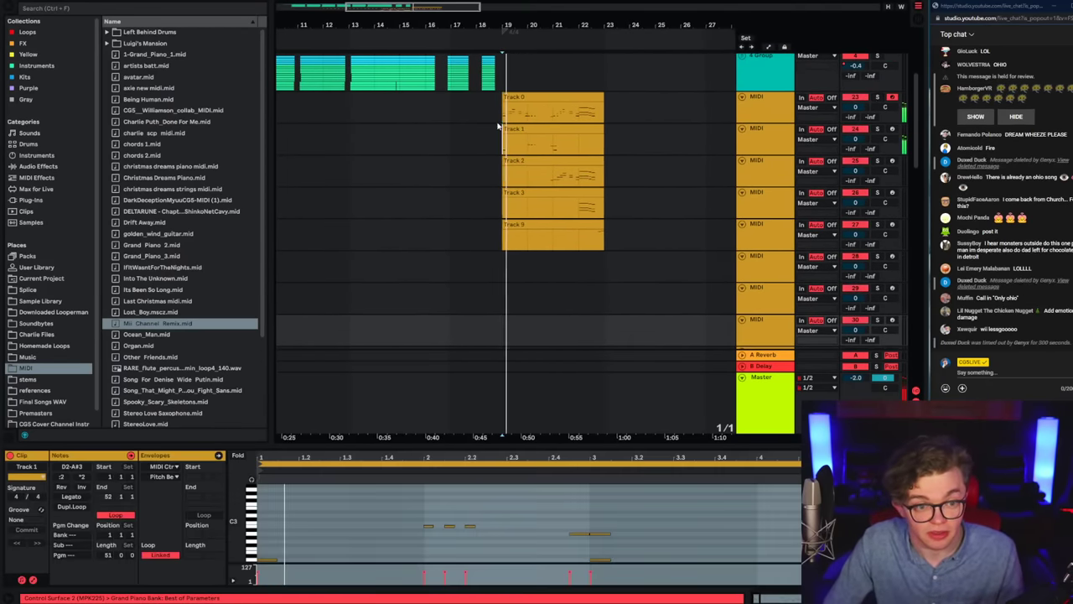
double_click(489, 110)
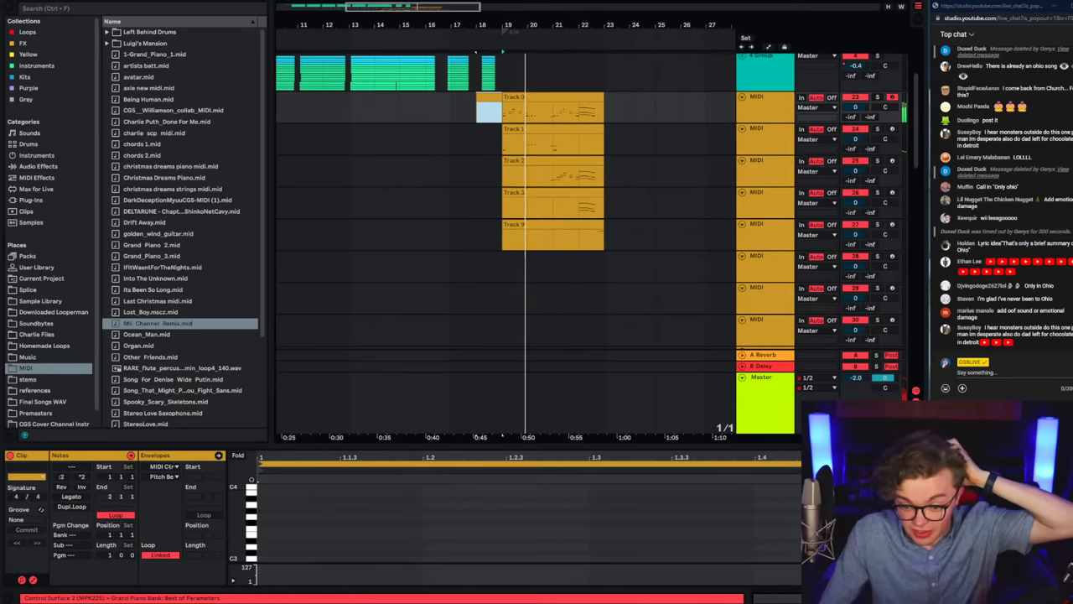
scroll(758, 235, up, 1)
click(760, 240)
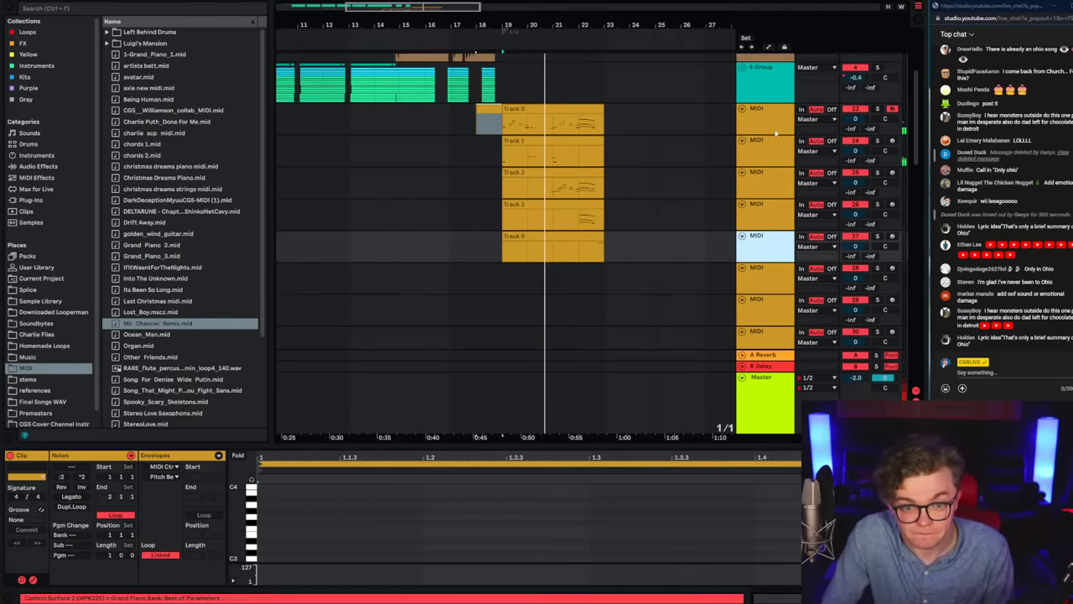
shift+click(756, 116)
click(517, 131)
drag(500, 132, 405, 130)
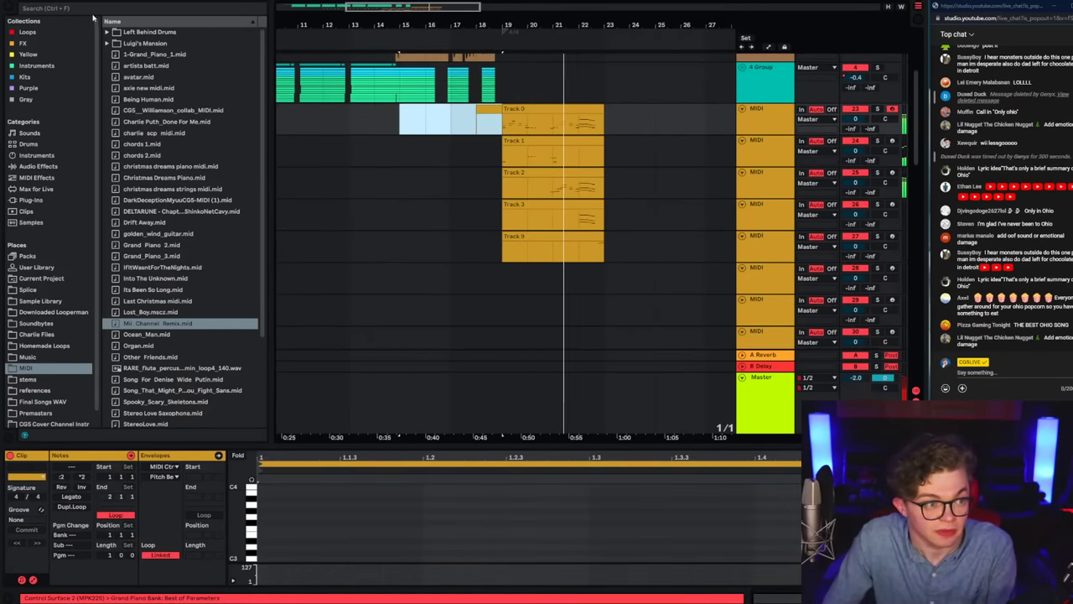
key(Delete)
Step: Duplicate the Track 0, 1, 2, 3 and 9 clips so a second copy follows from bar 23
click(37, 10)
click(508, 130)
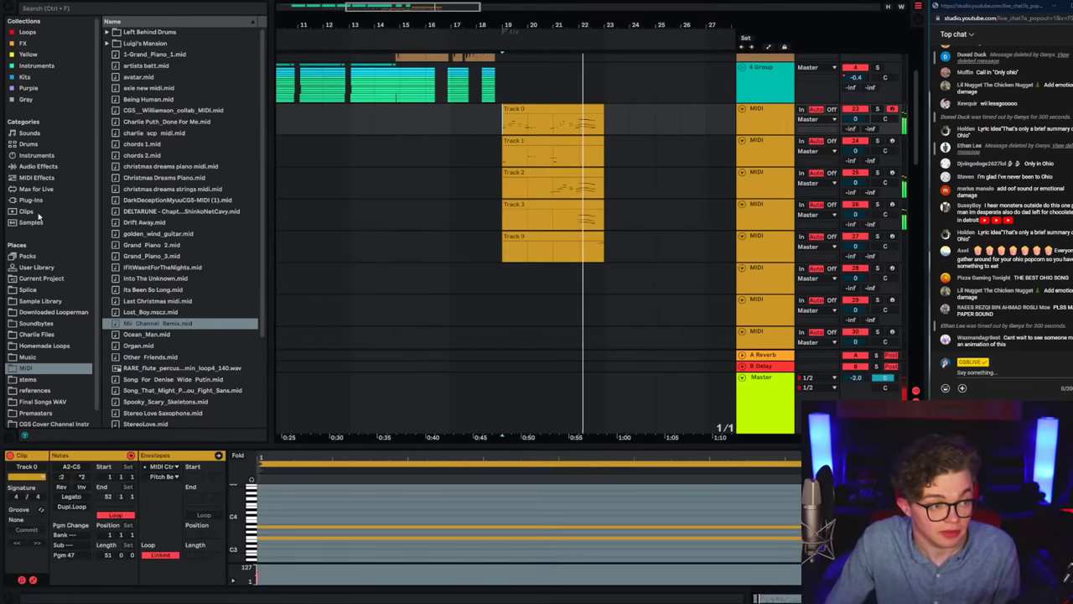
drag(499, 132, 601, 251)
key(ctrl+d)
Step: Play the arrangement from bar 17 and hide the clip detail view
click(494, 256)
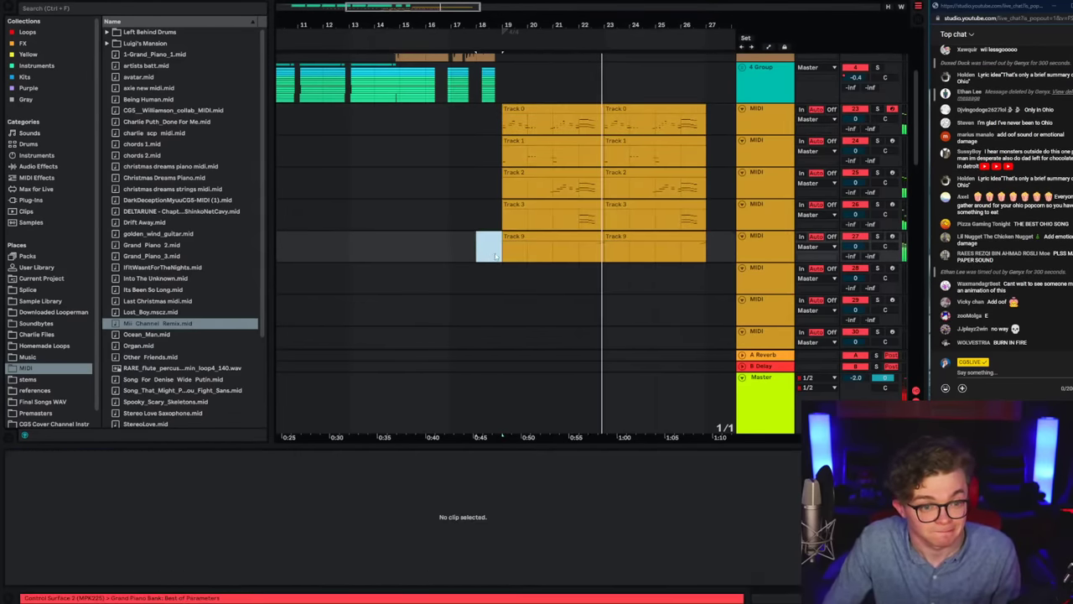
click(495, 256)
click(450, 252)
key(space)
key(space)
key(ctrl+alt+l)
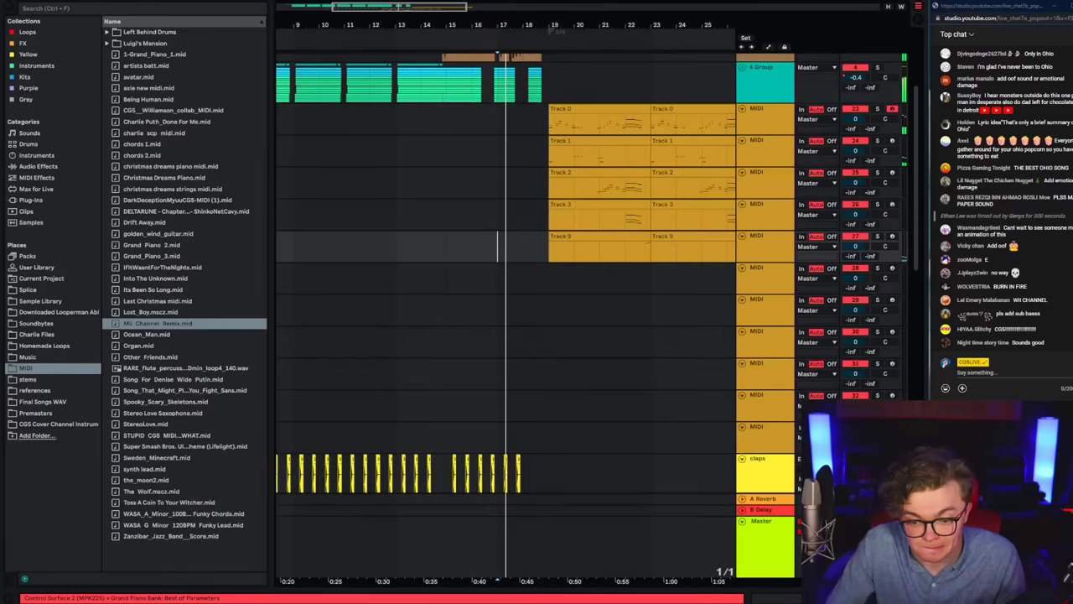
Step: Play the arrangement from bar 15 to check the transition into the duplicated MIDI clips
click(761, 119)
scroll(455, 220, up, 2)
click(468, 144)
key(space)
click(443, 179)
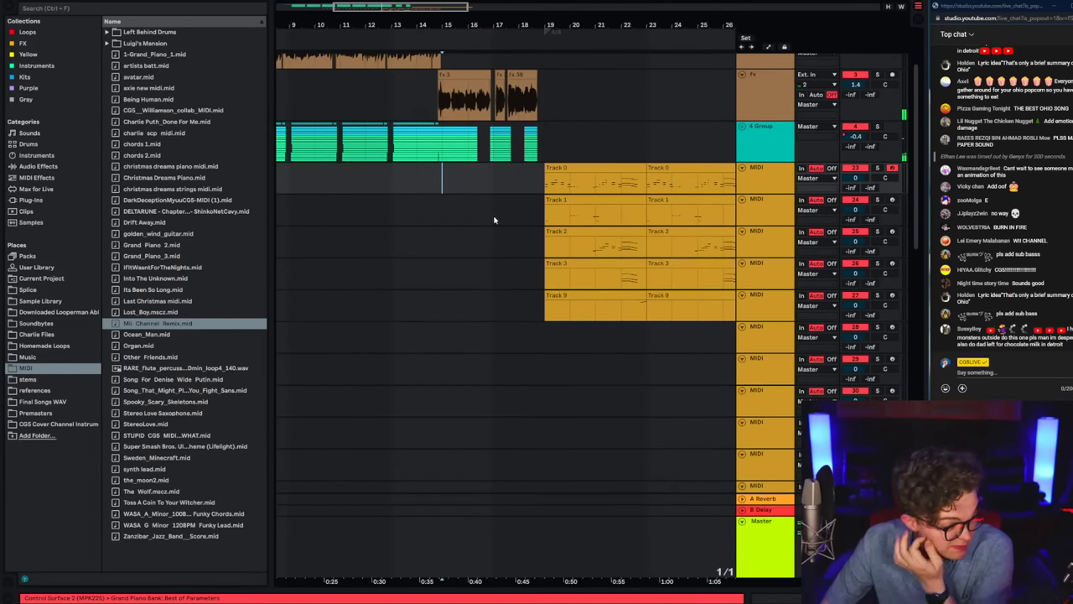
key(space)
Step: Examine the claps and fx tracks below the MIDI tracks around bars 15 to 23
scroll(700, 276, down, 10)
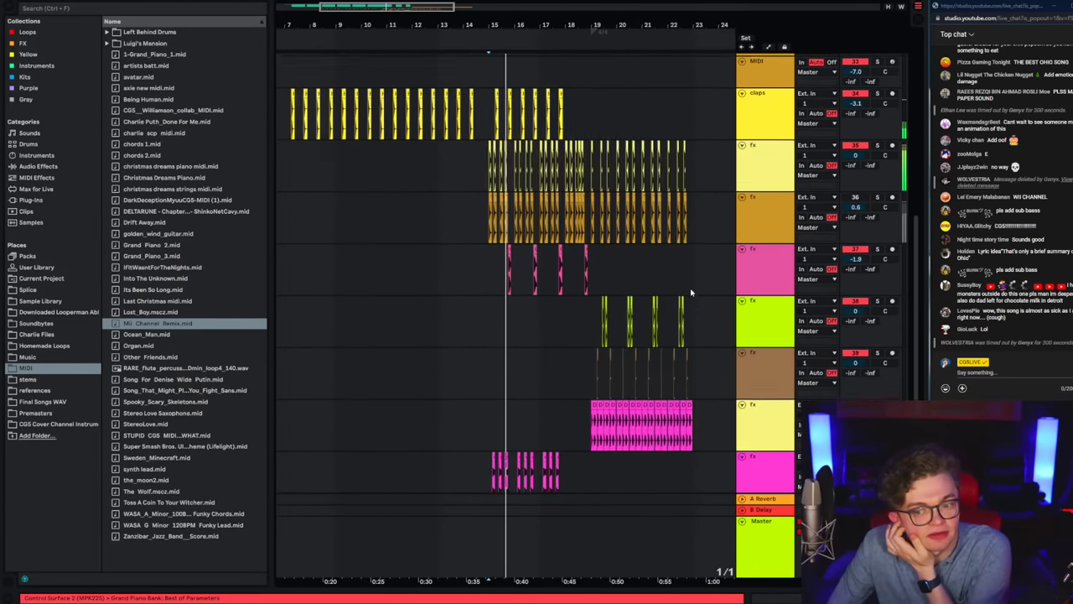
scroll(690, 291, down, 6)
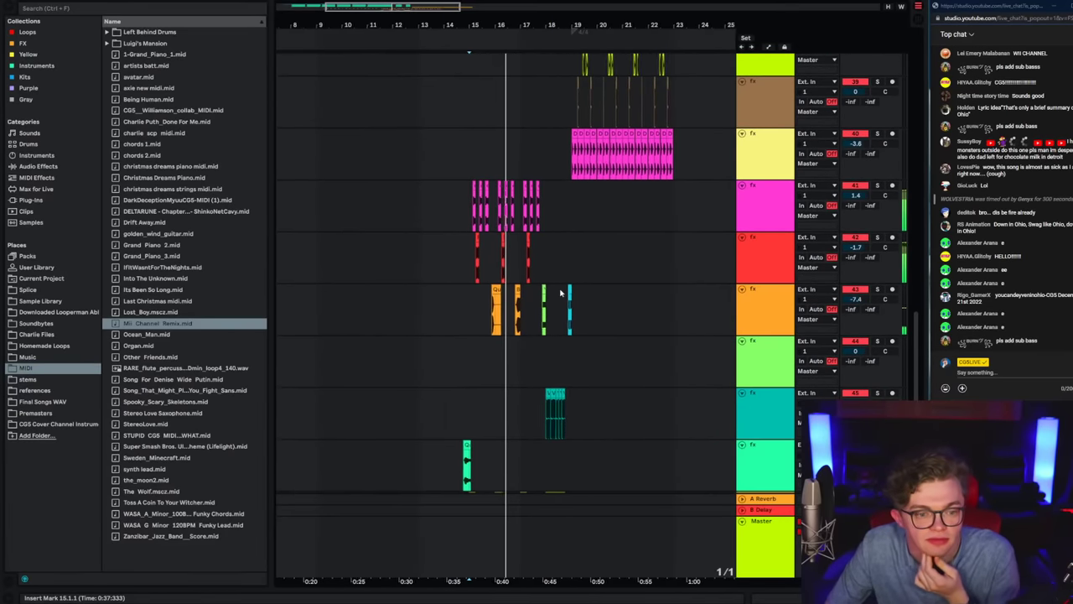
scroll(560, 292, down, 2)
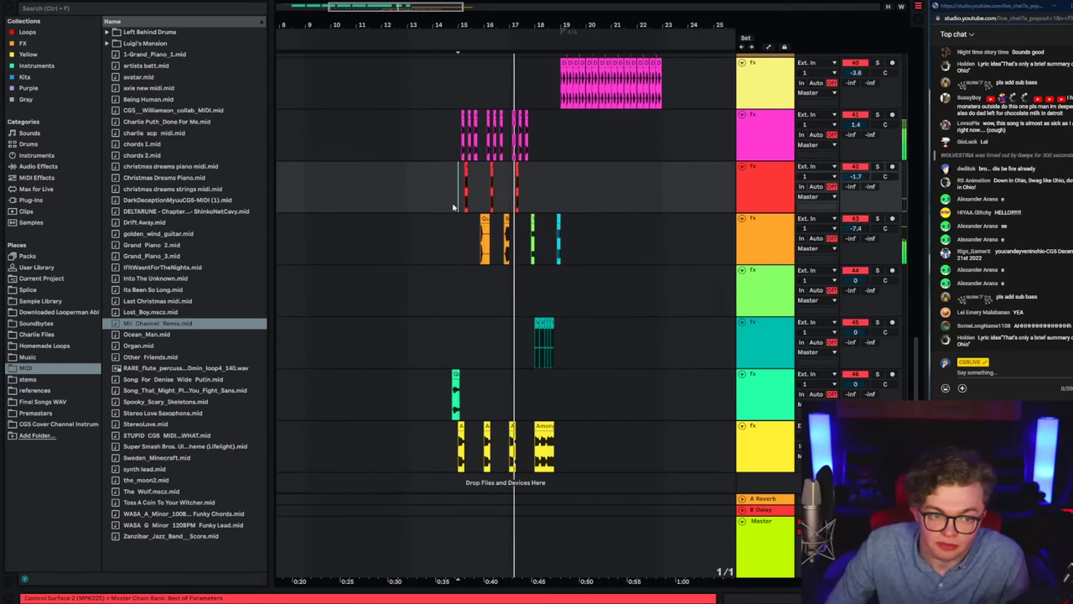
drag(485, 27, 488, 101)
scroll(681, 265, up, 2)
click(701, 211)
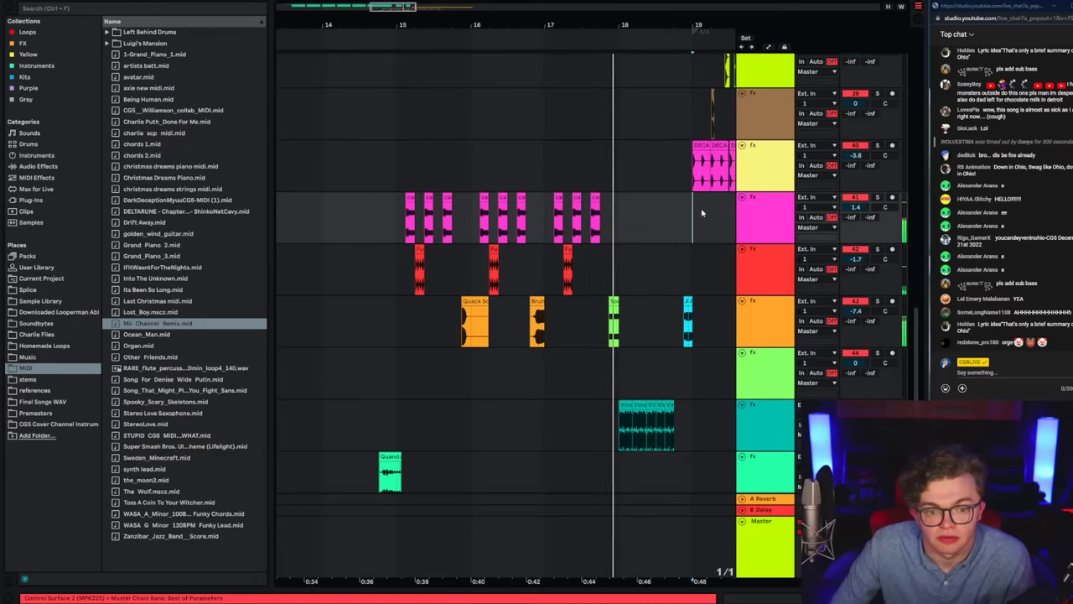
click(694, 168)
scroll(430, 311, up, 10)
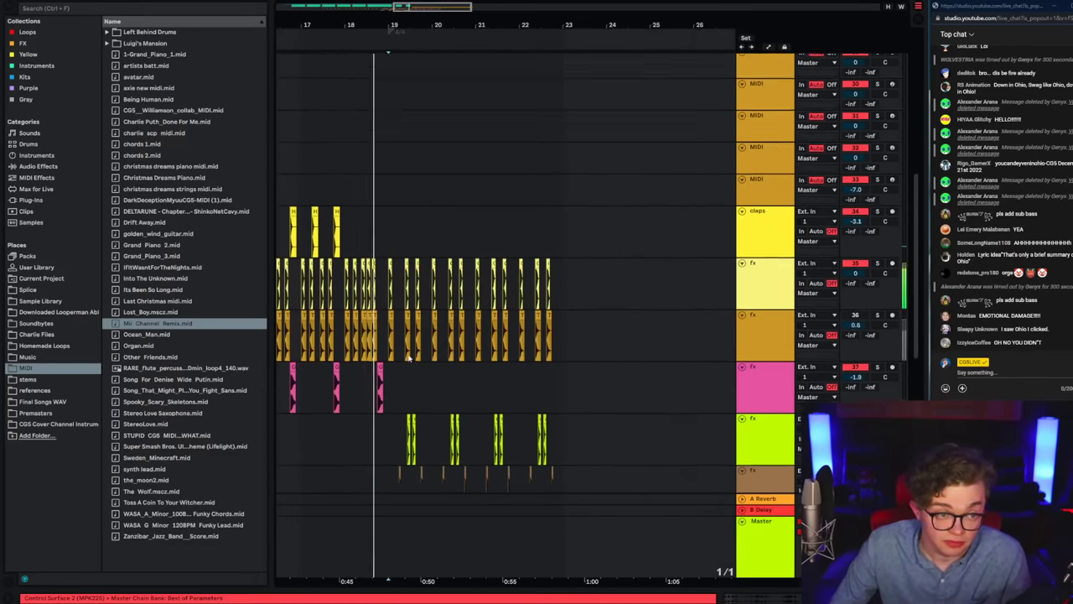
Step: Play through the first copies of the five MIDI clips from bar 19 to hear how they fit the song
scroll(365, 348, up, 2)
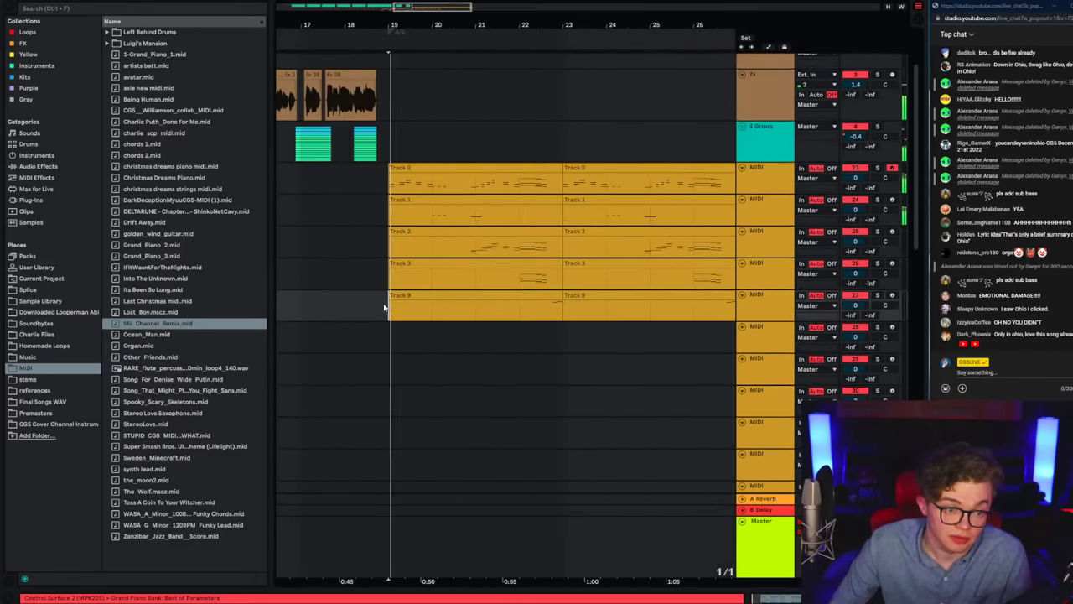
click(445, 169)
shift+click(498, 297)
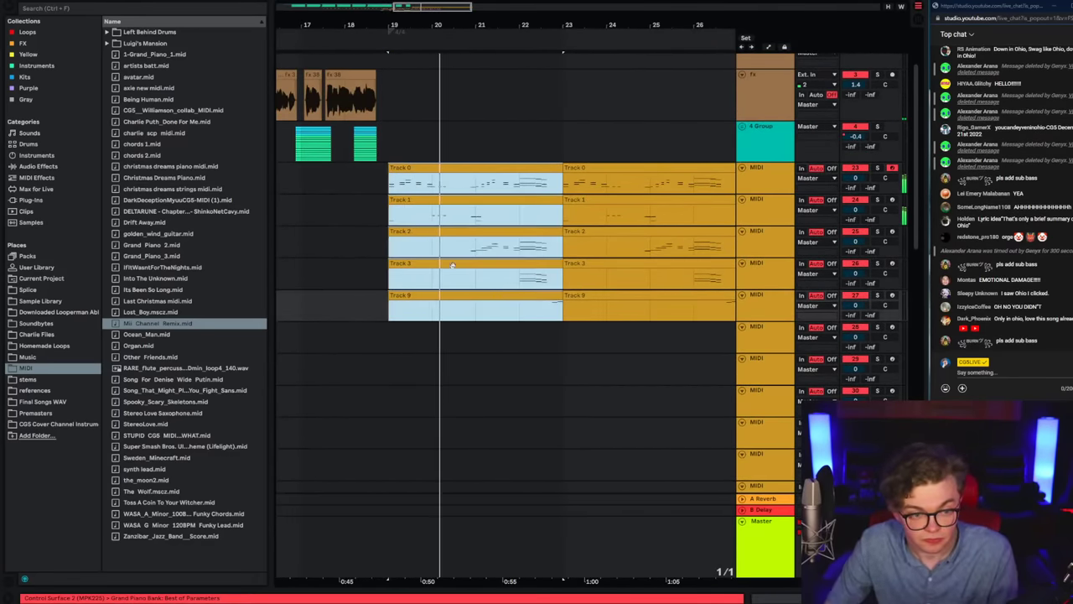
click(558, 192)
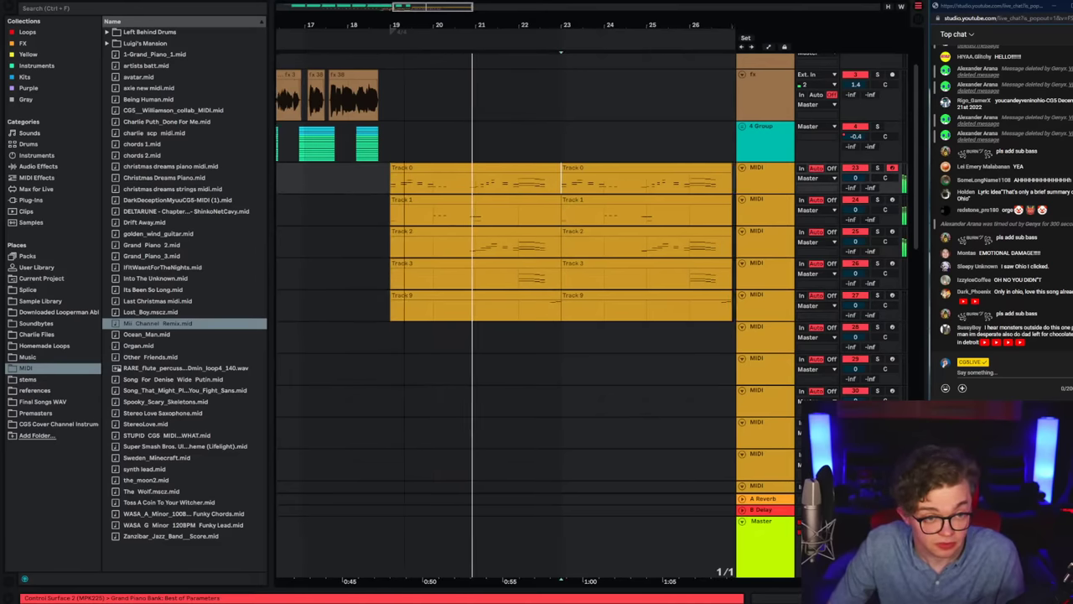
mouse_move(404, 25)
mouse_down()
mouse_move(426, 7)
mouse_move(423, 25)
mouse_up()
scroll(376, 67, down, 5)
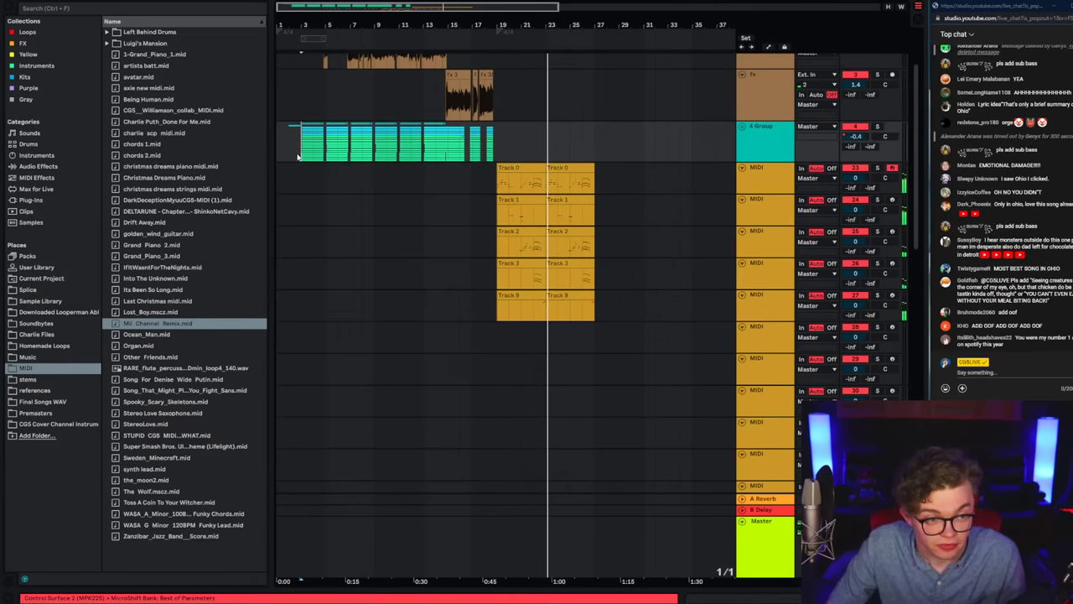
double_click(511, 180)
double_click(492, 179)
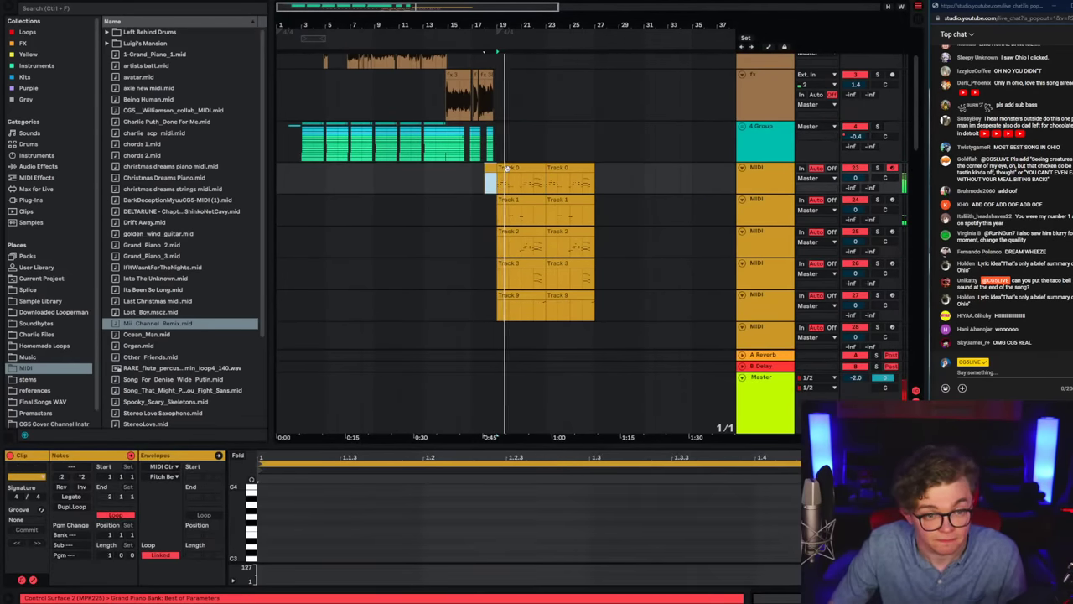
key(Delete)
Step: Try transposing all notes of the first Track 0 clip down three semitones
click(506, 170)
click(436, 514)
key(ctrl+a)
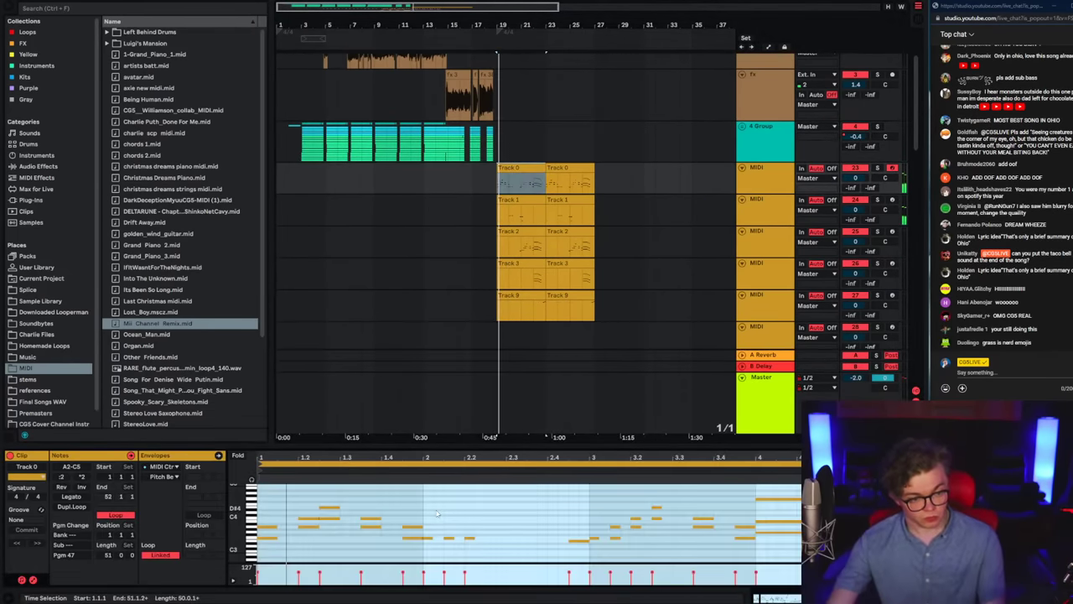
click(417, 513)
key(ctrl+a)
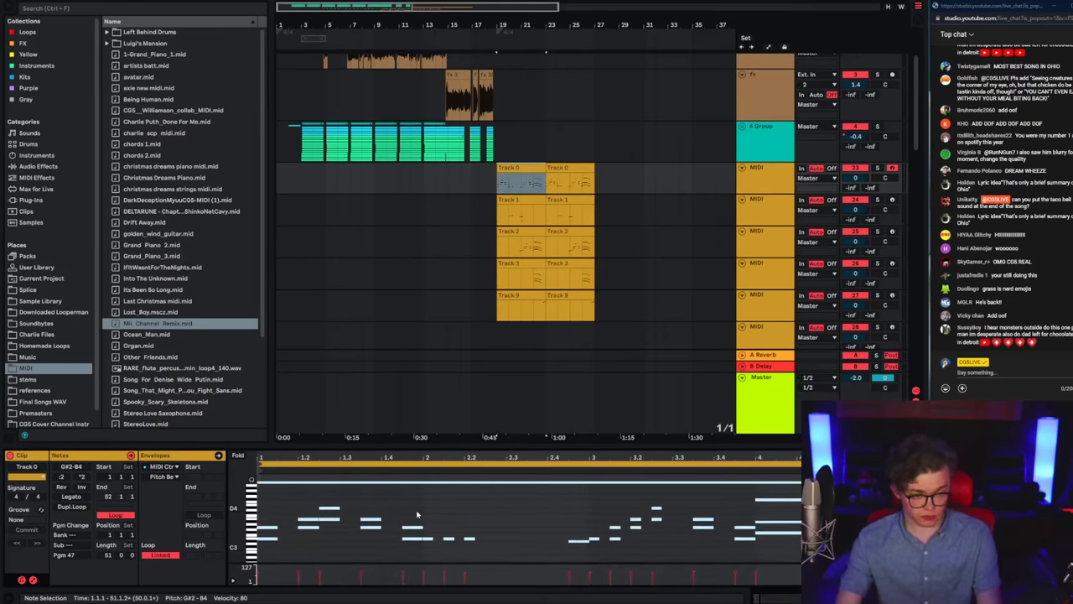
key(Down)
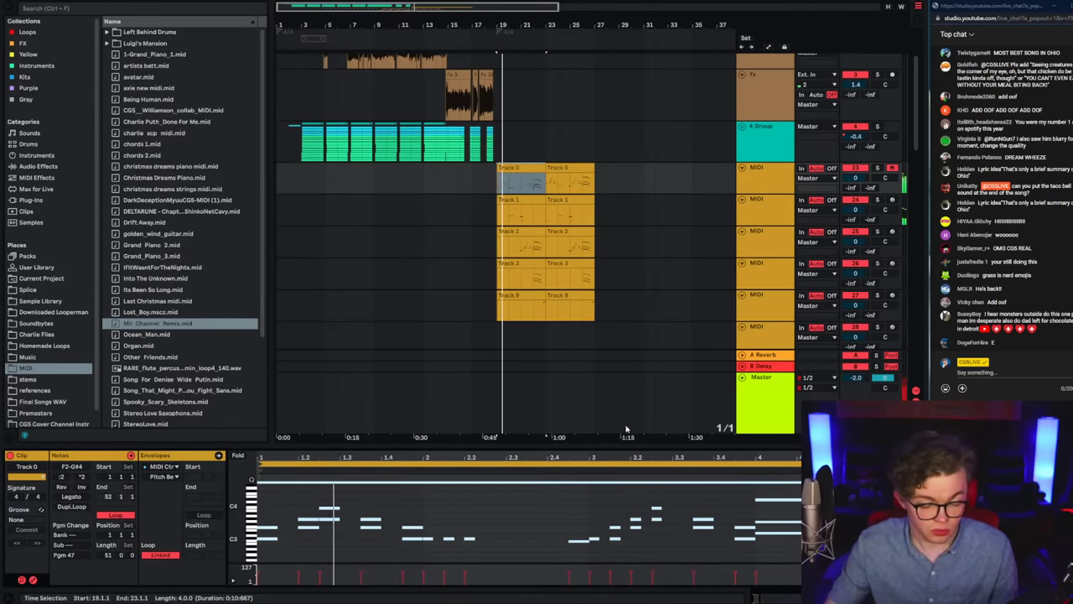
key(Up)
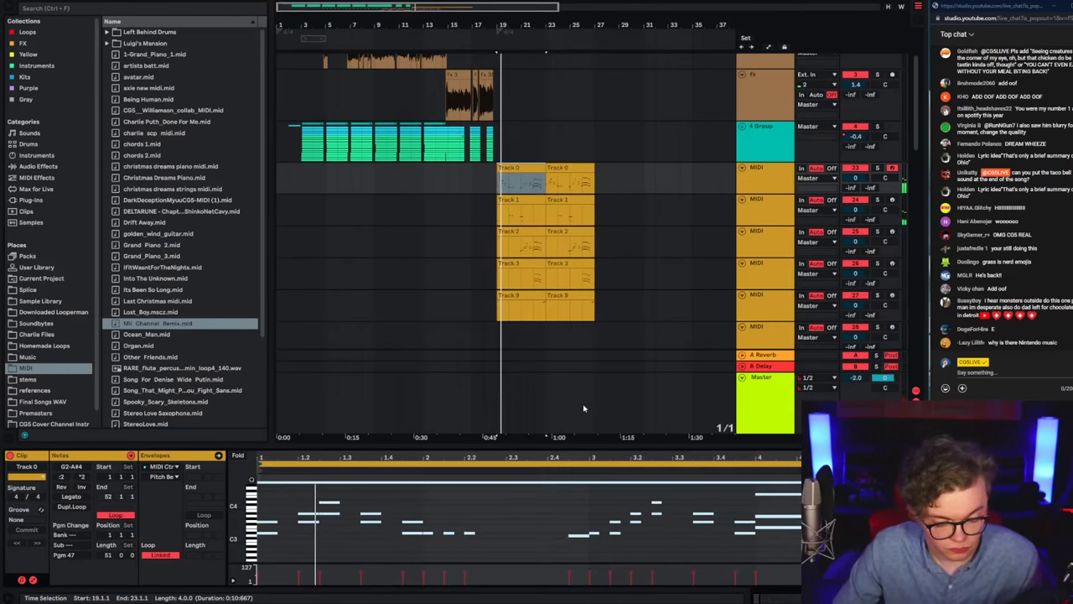
key(Down)
Step: Play the transposed Track 0 clip from bar 19 and inspect the notes of the first Track 1 clip
click(503, 185)
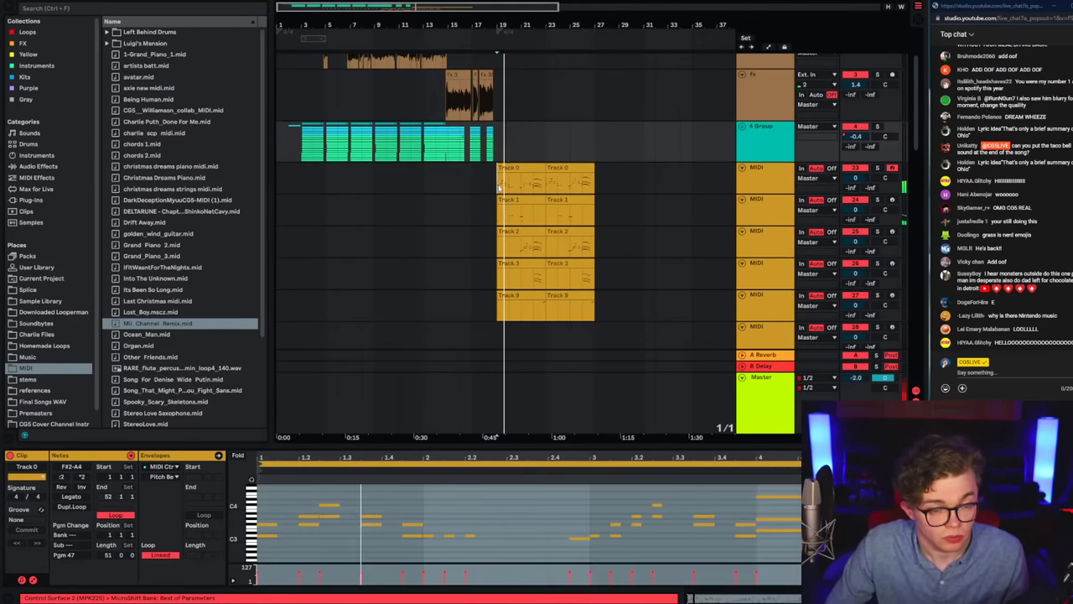
click(503, 169)
click(488, 193)
click(495, 213)
scroll(502, 240, down, 2)
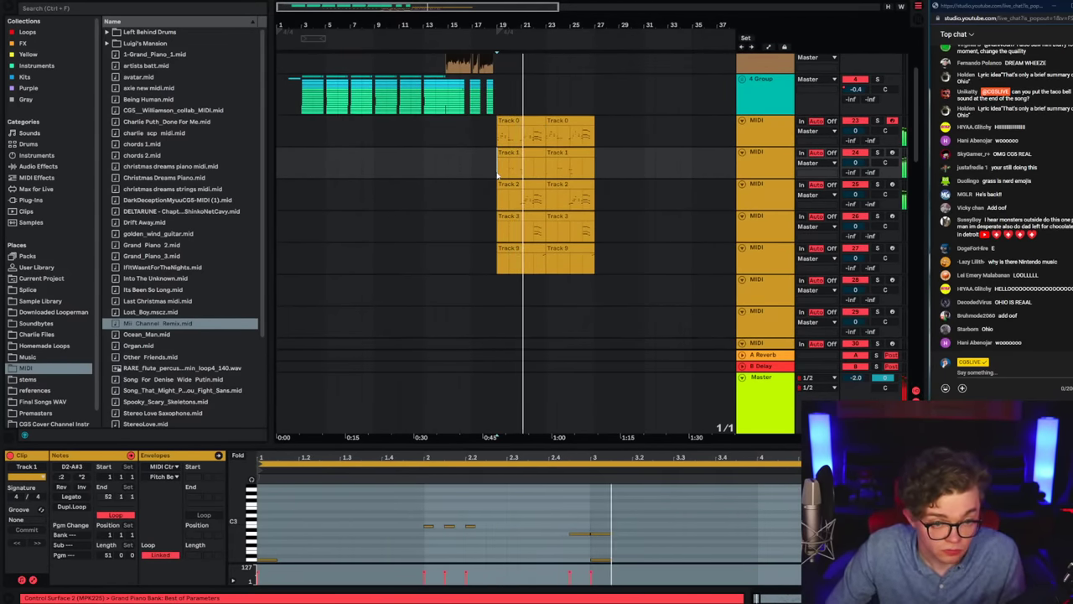
Step: Undo the pitch changes to the first Track 0 clip and replay the arrangement from bar 19
click(509, 120)
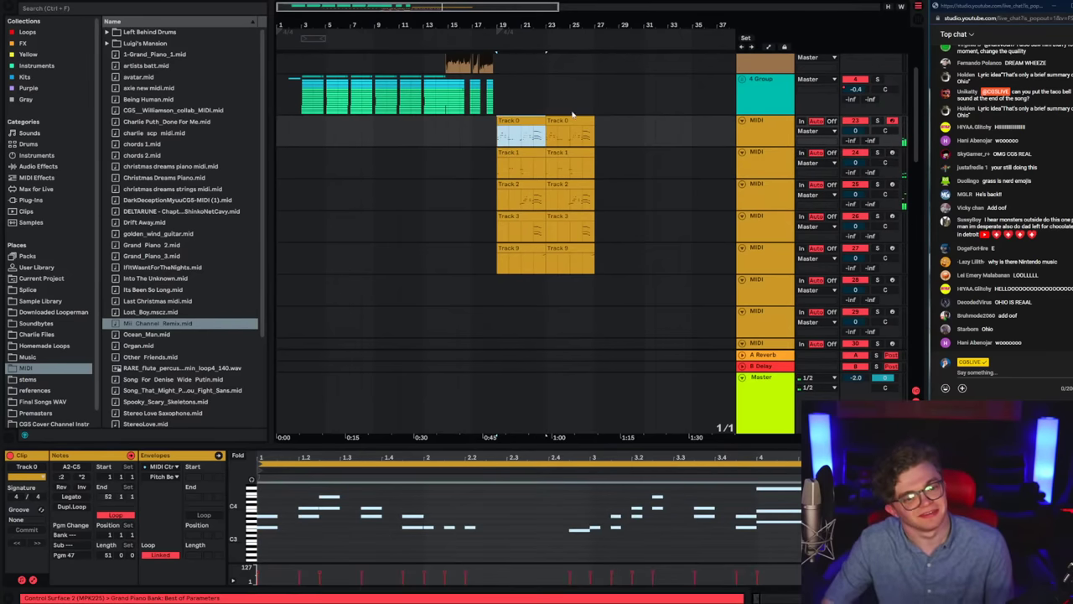
click(568, 119)
shift+click(515, 121)
click(503, 144)
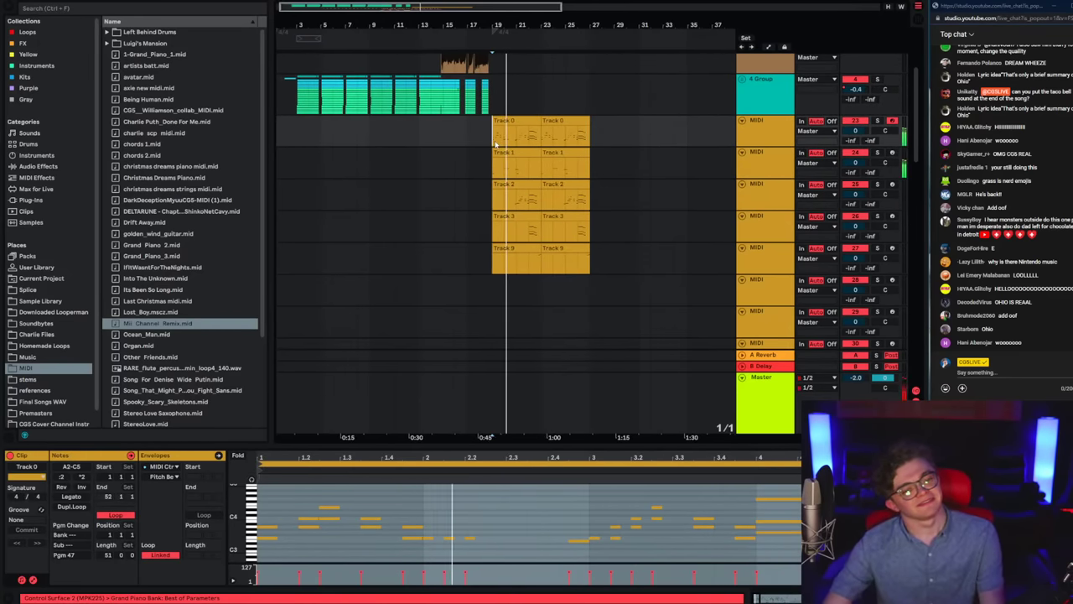
click(508, 126)
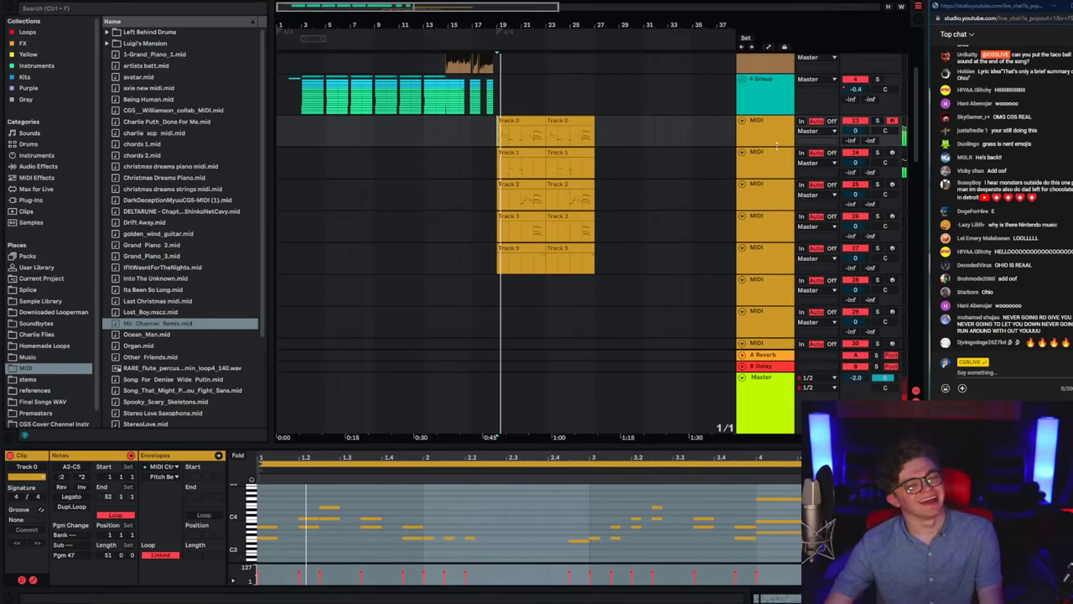
key(space)
key(space)
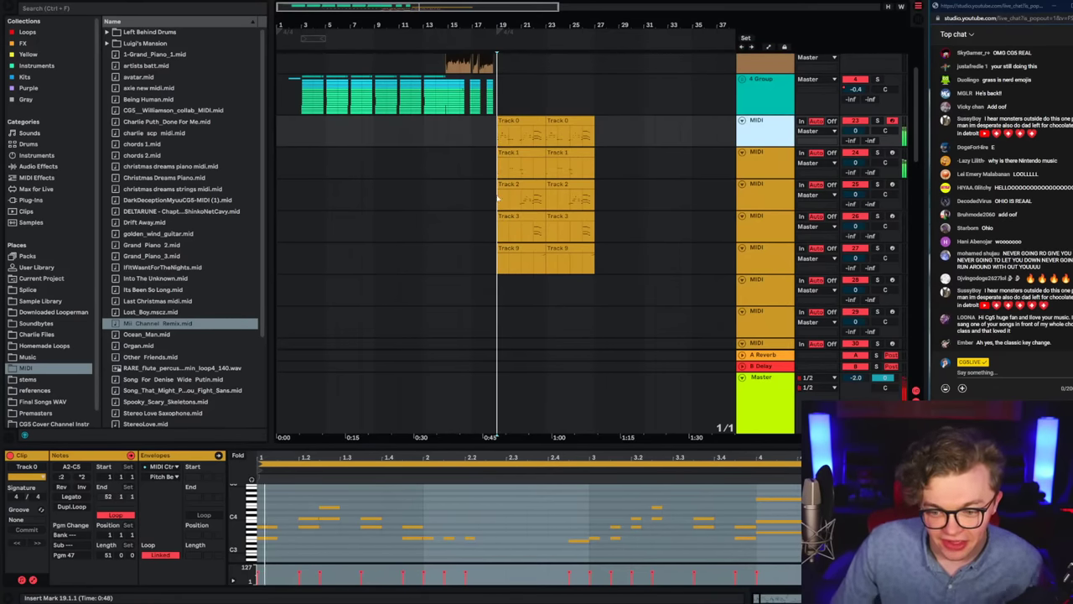
click(462, 135)
double_click(481, 136)
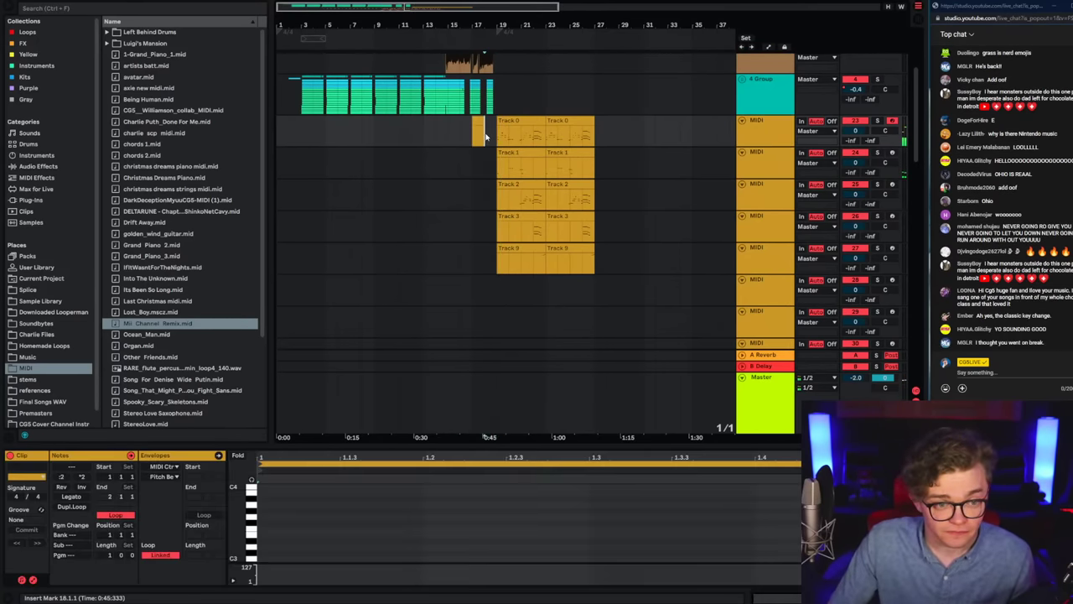
key(ctrl+z)
Step: Play the transition into bar 19 and continue through the MIDI clips to judge their rhythm
key(space)
click(497, 135)
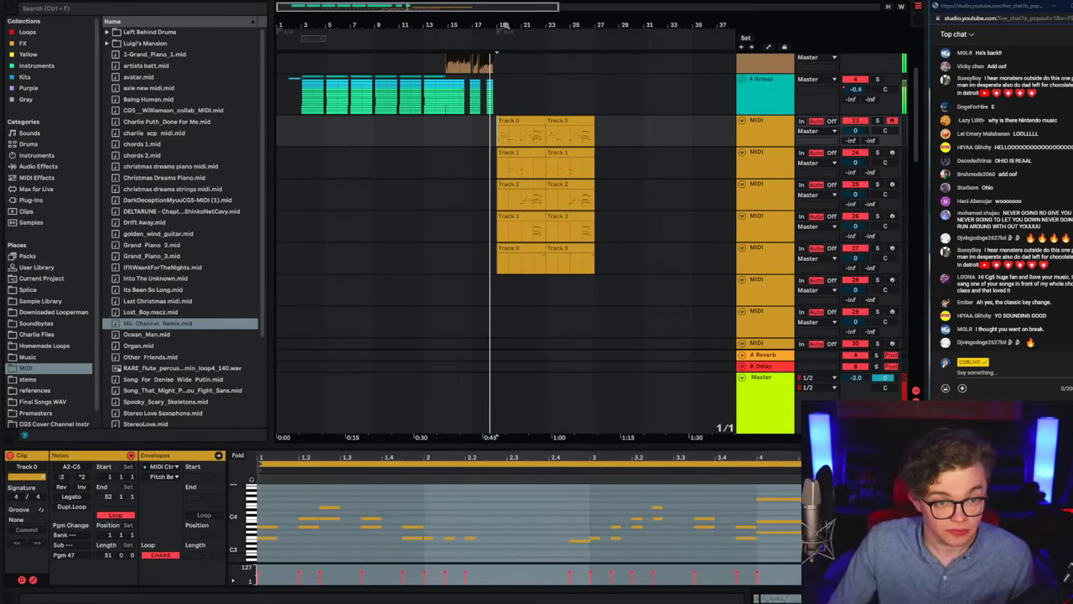
scroll(495, 163, up, 5)
key(space)
click(504, 154)
click(504, 139)
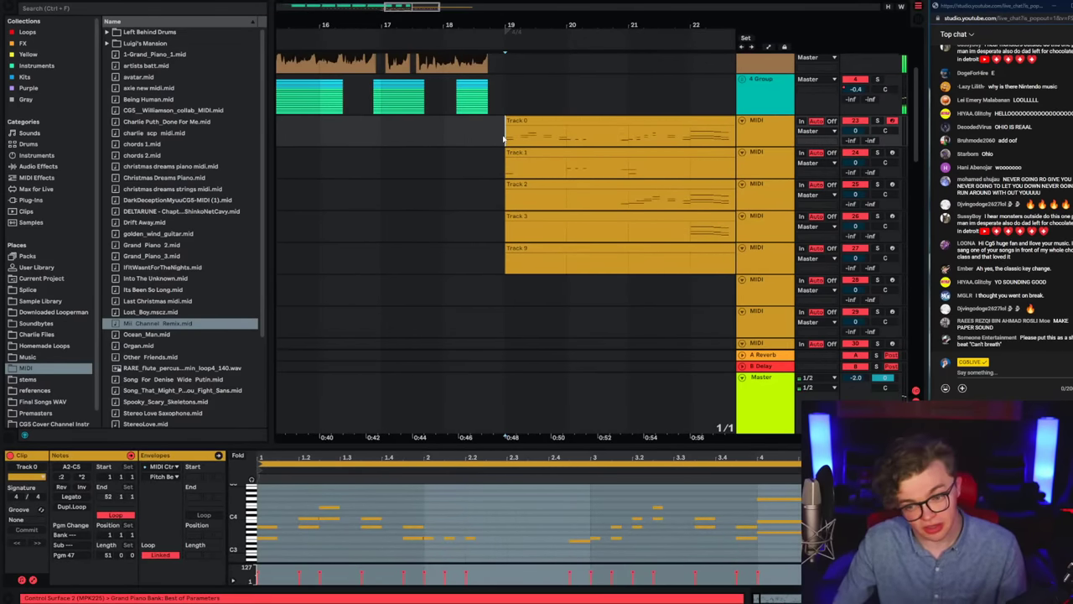
key(space)
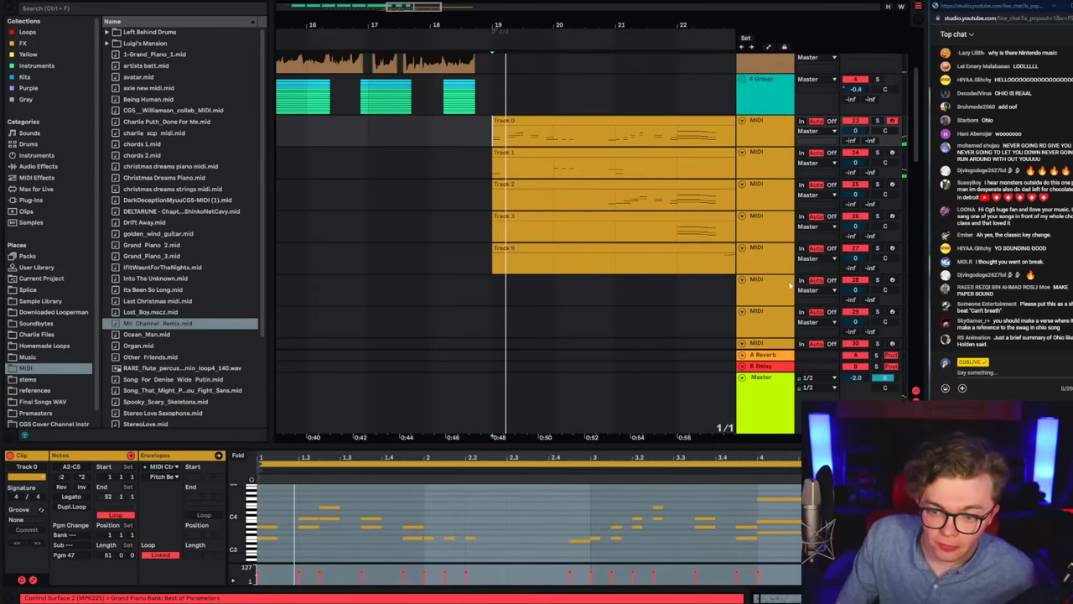
scroll(744, 243, up, 2)
drag(425, 29, 289, 37)
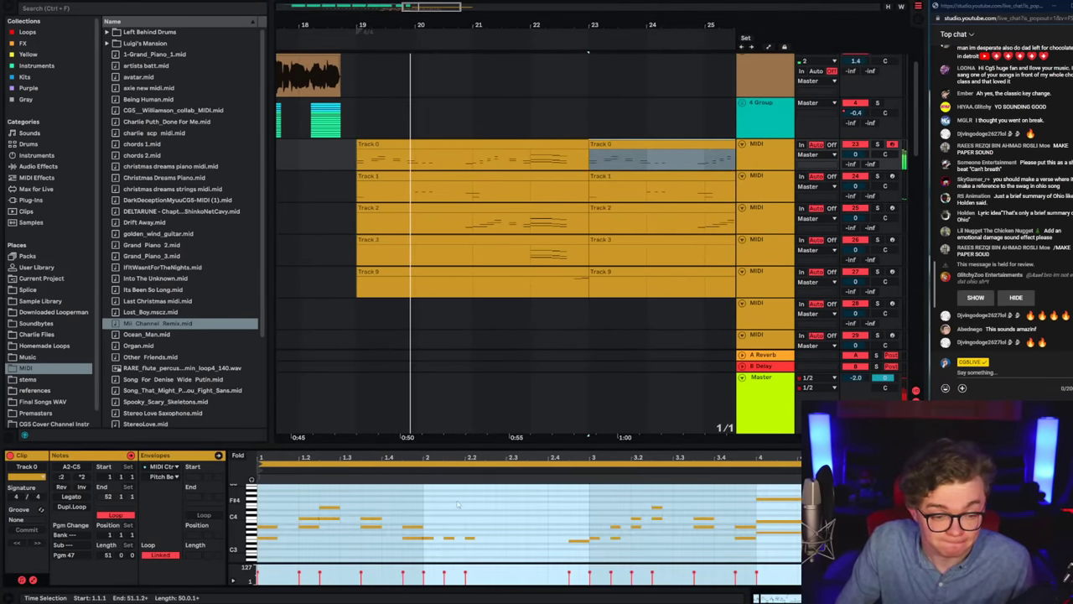
Step: Crop the first Track 0, 1, 2, 3 and 9 clips from bar 19 to four bars with looping off
click(658, 159)
click(477, 166)
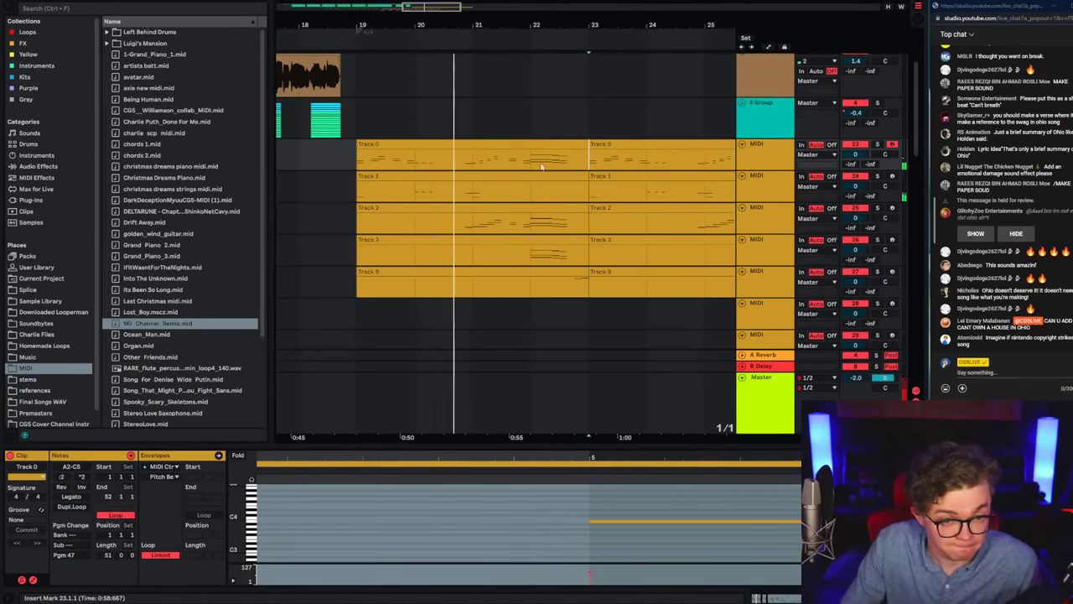
click(474, 144)
scroll(474, 151, left, 3)
click(351, 474)
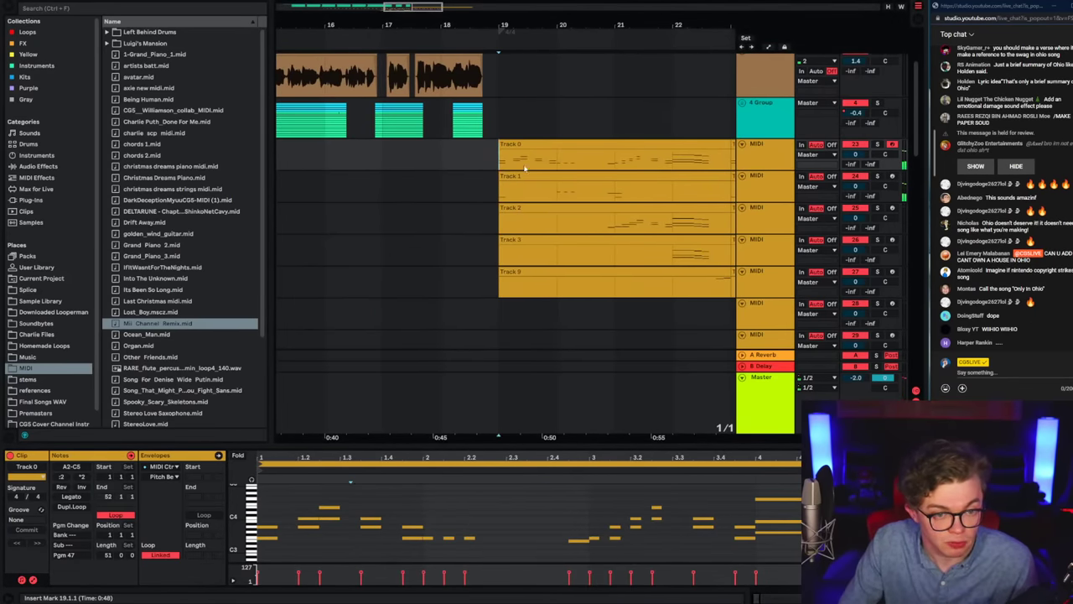
shift+click(727, 286)
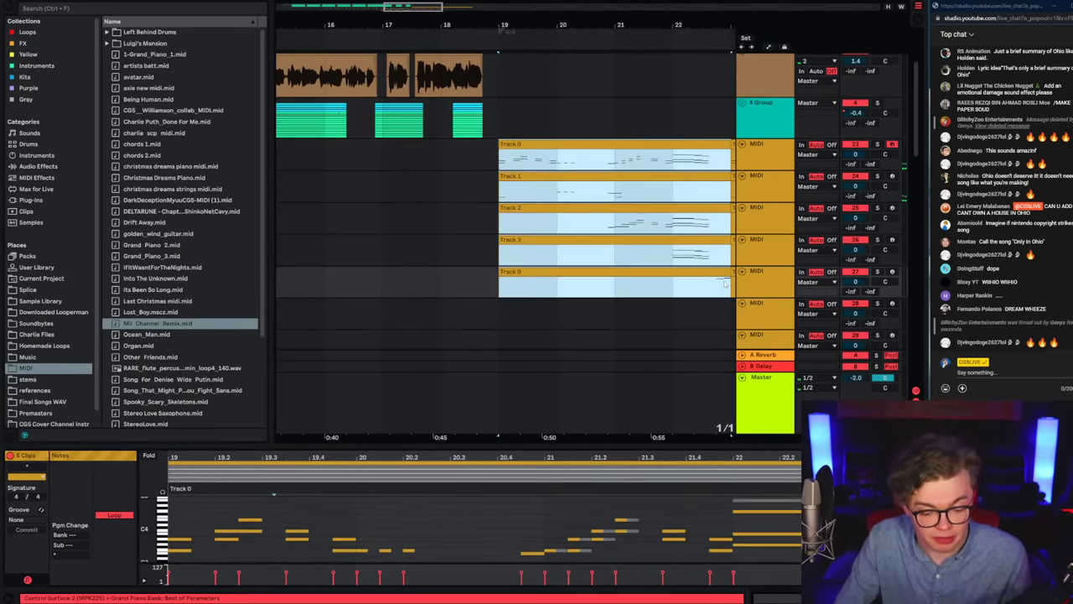
double_click(532, 143)
click(503, 168)
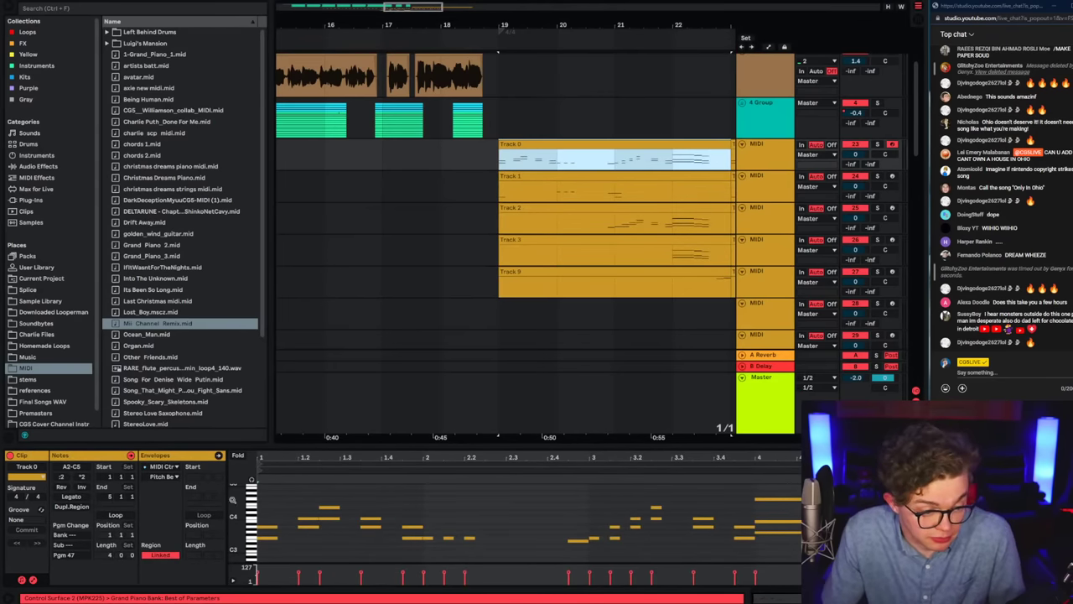
Step: Halve the timing of all notes in the first Track 0 clip and play it from bar 19
click(31, 492)
key(ctrl+a)
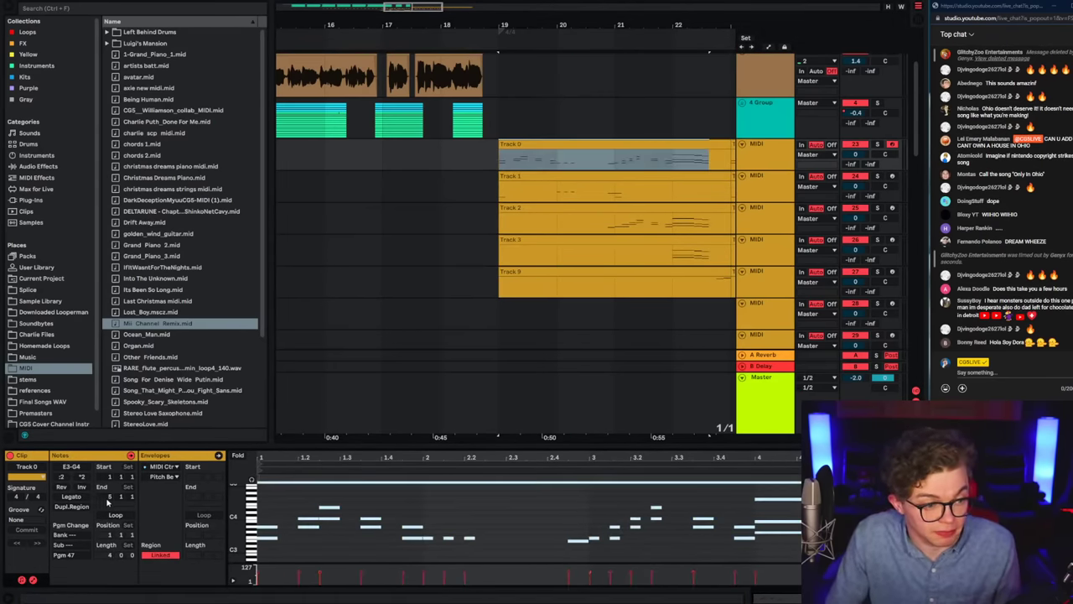
click(62, 476)
key(space)
click(501, 157)
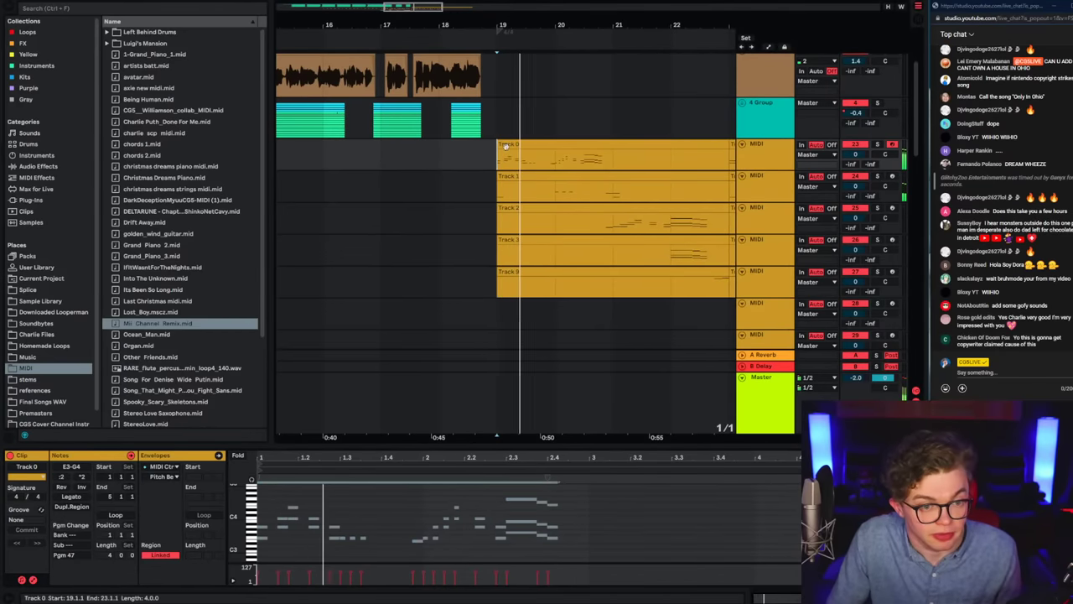
Step: Halve the timing of all notes in the first Track 1 clip
click(511, 190)
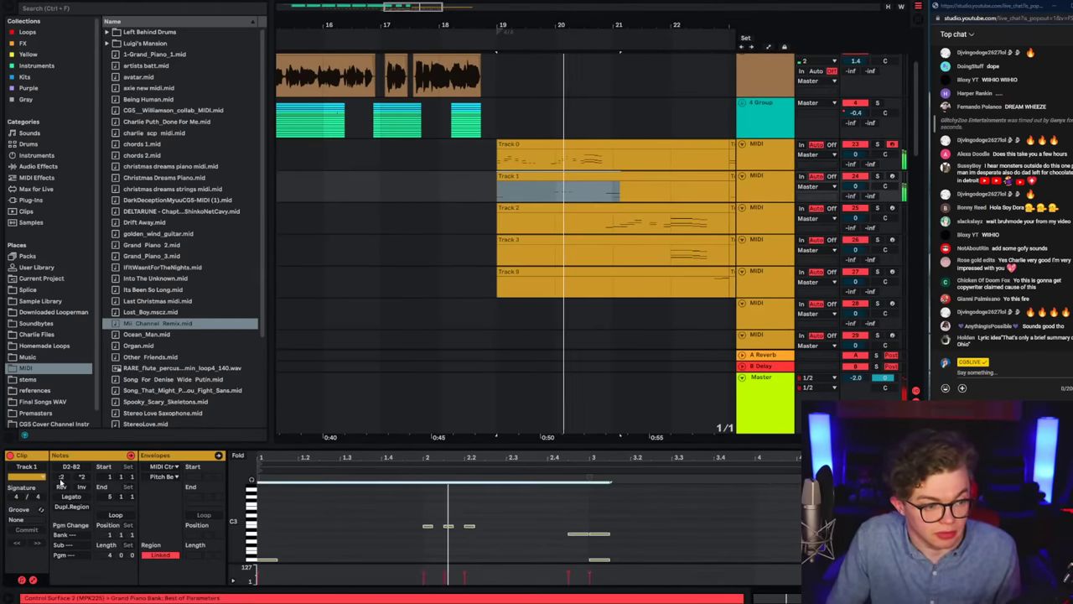
click(61, 479)
key(space)
key(space)
Step: Select all notes in the first Track 2 clip and halve their timing
click(508, 210)
click(332, 553)
key(space)
key(ctrl+a)
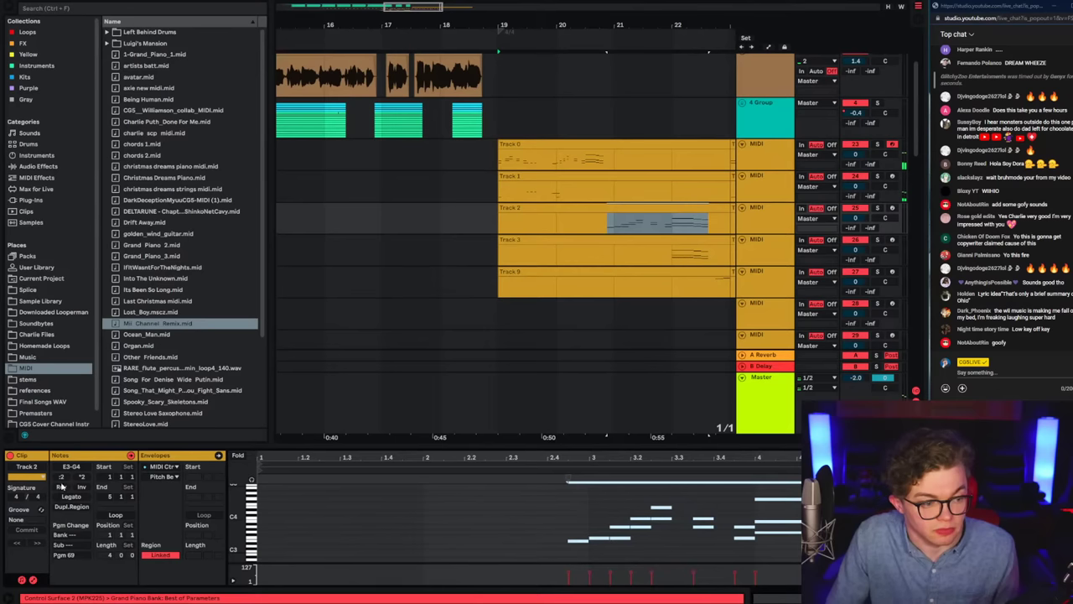
Step: Halve the note timing in the first Track 3 and Track 9 clips
click(511, 240)
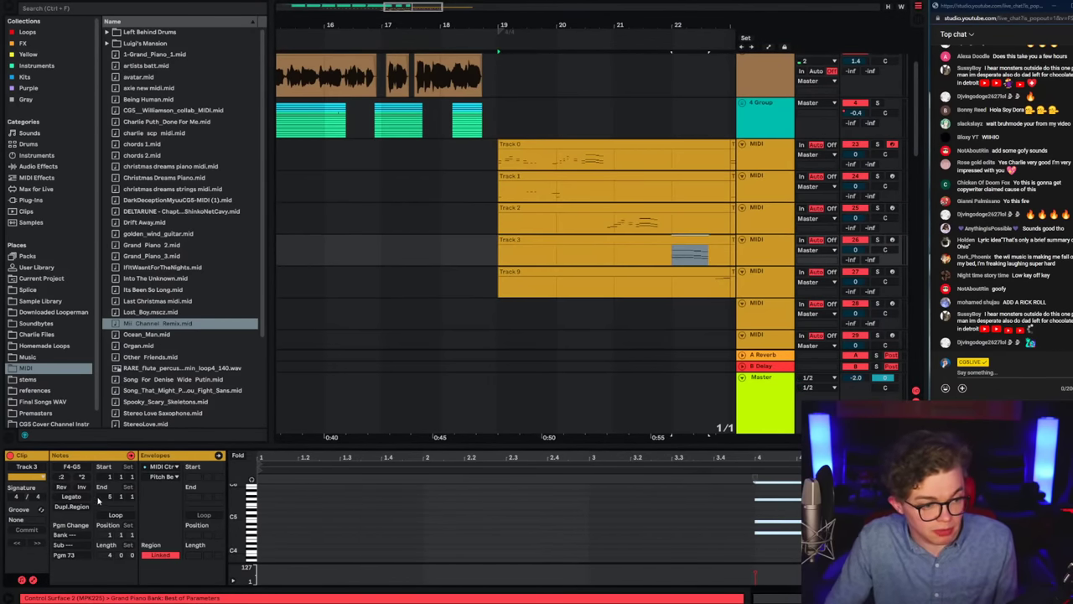
click(568, 285)
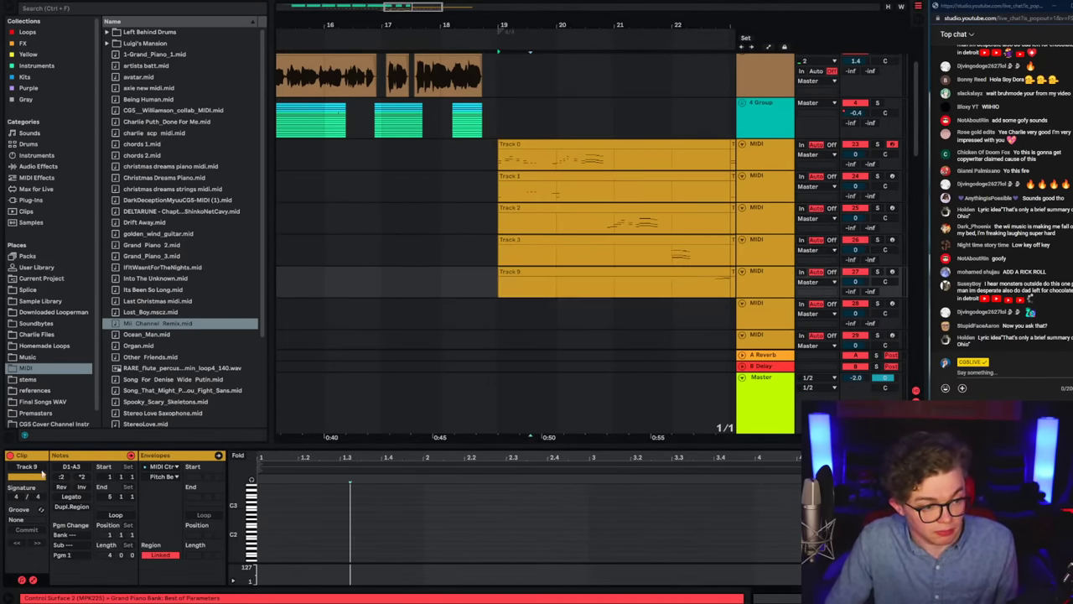
drag(723, 285, 715, 286)
Step: Play the sped-up clips from bar 19 and delete their content between bars 21 and 23 on all five MIDI tracks
click(505, 308)
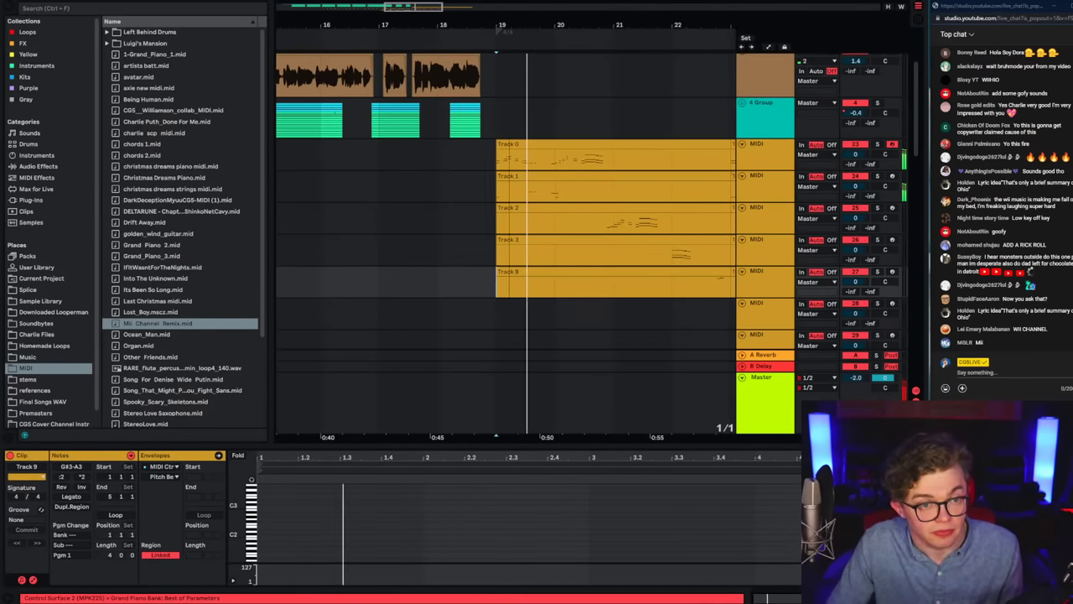
drag(563, 29, 424, 26)
click(364, 174)
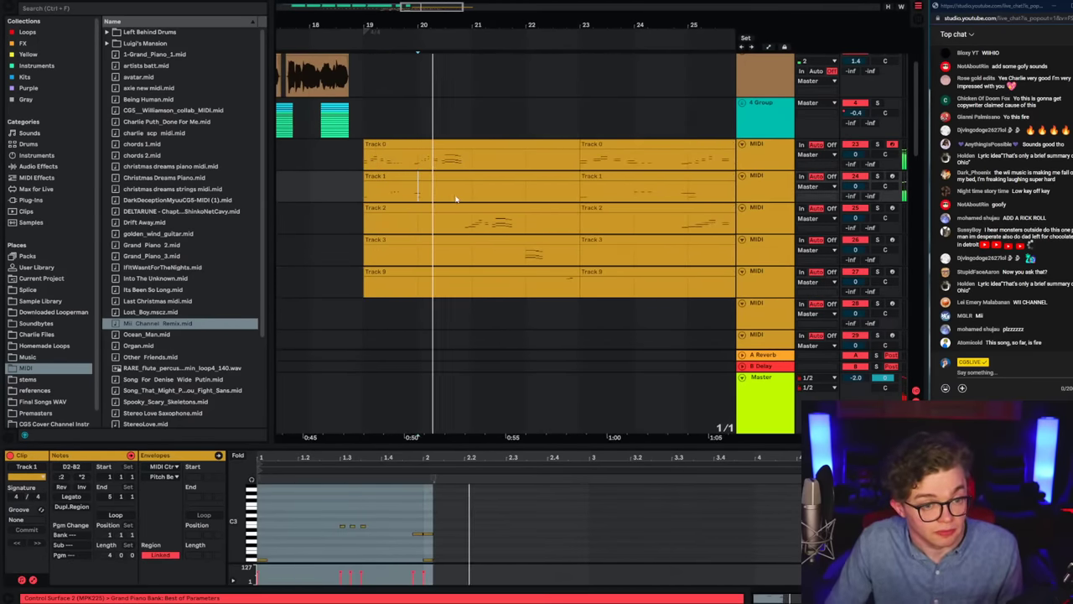
click(414, 232)
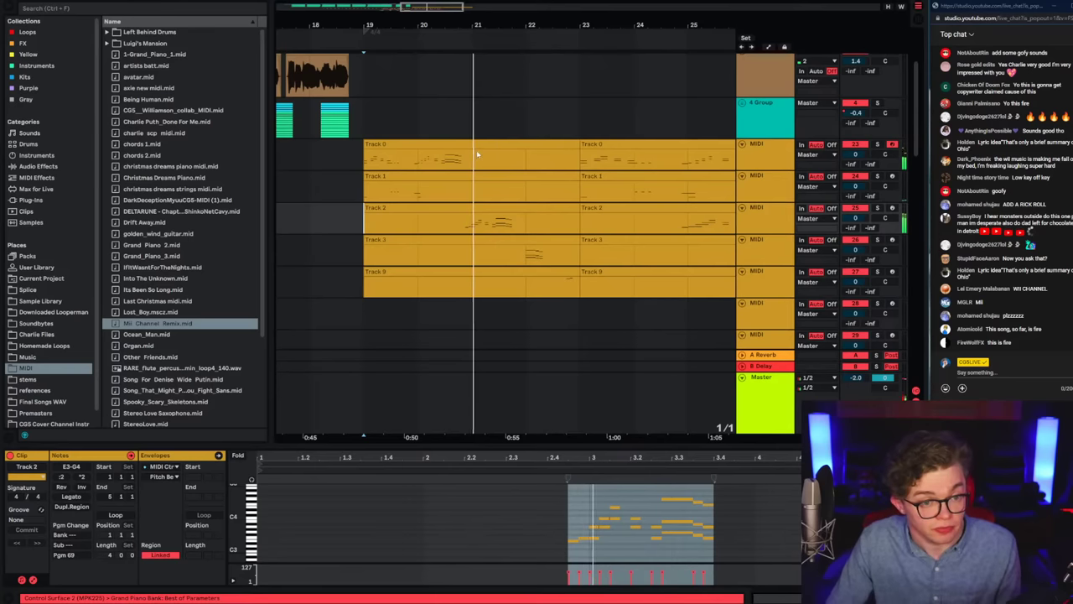
drag(477, 154, 585, 289)
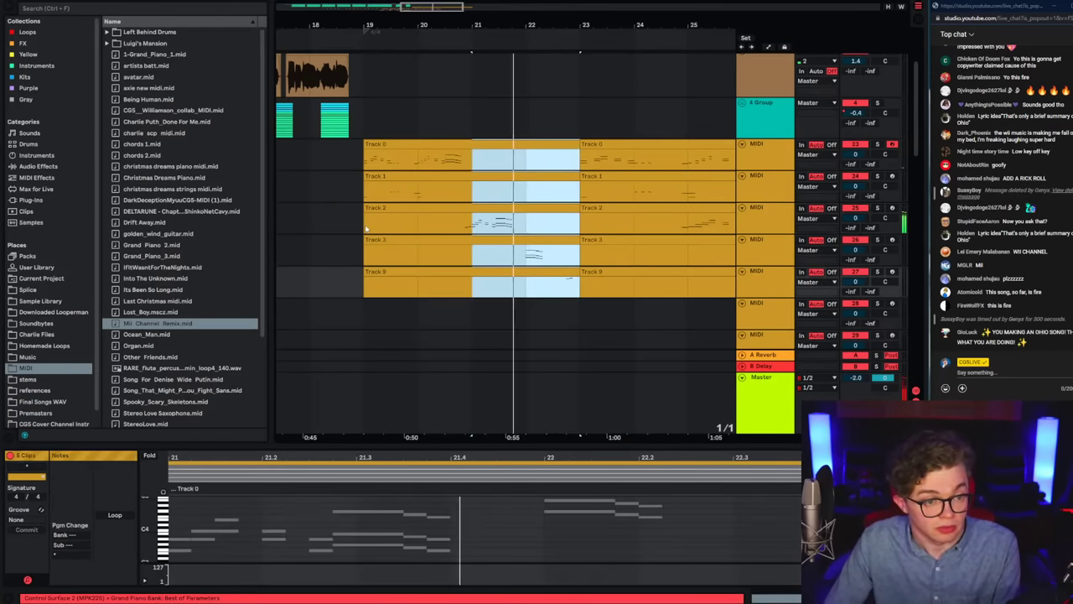
key(Delete)
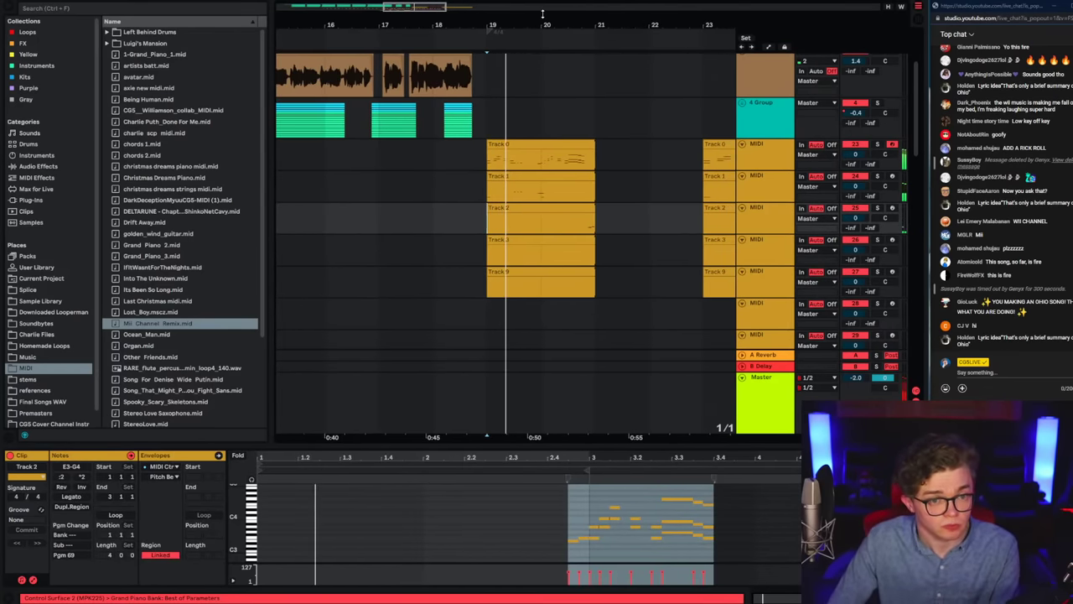
Step: Delete the leftover clips from bar 23 onward on all five MIDI tracks
drag(456, 7, 458, 8)
drag(698, 285, 476, 159)
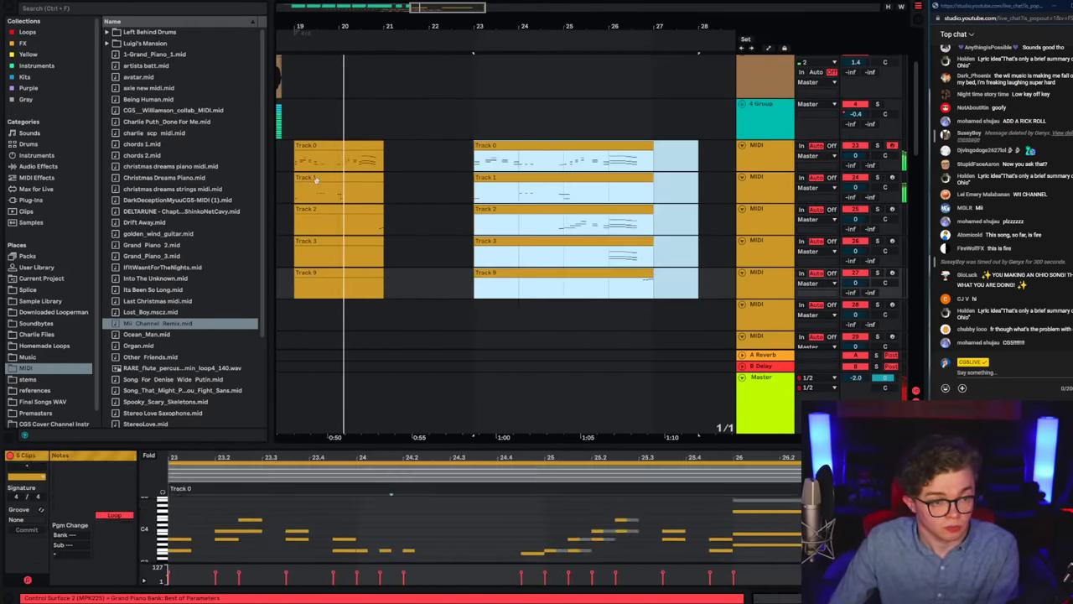
key(Delete)
Step: Change the arrangement's fixed grid to 1/8 and refine it to 1/16
click(297, 158)
right_click(437, 166)
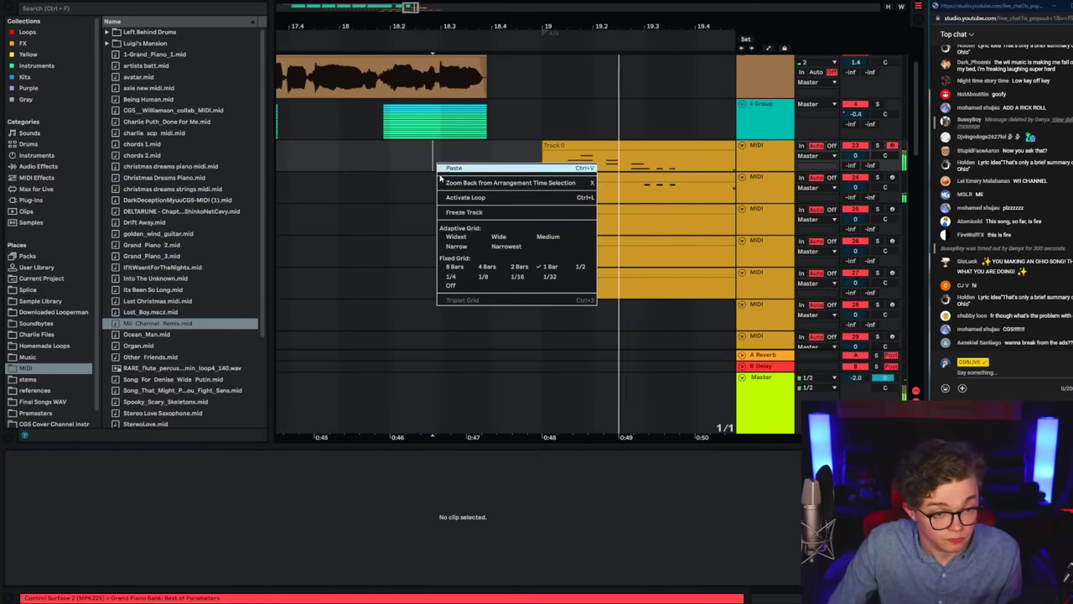
click(483, 277)
click(486, 168)
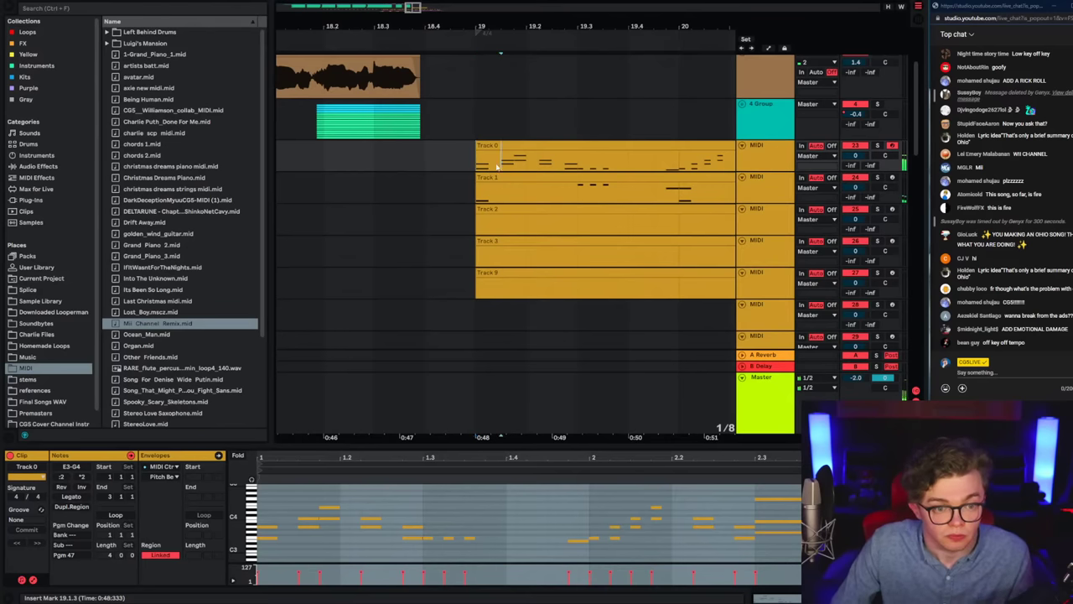
right_click(501, 286)
click(579, 437)
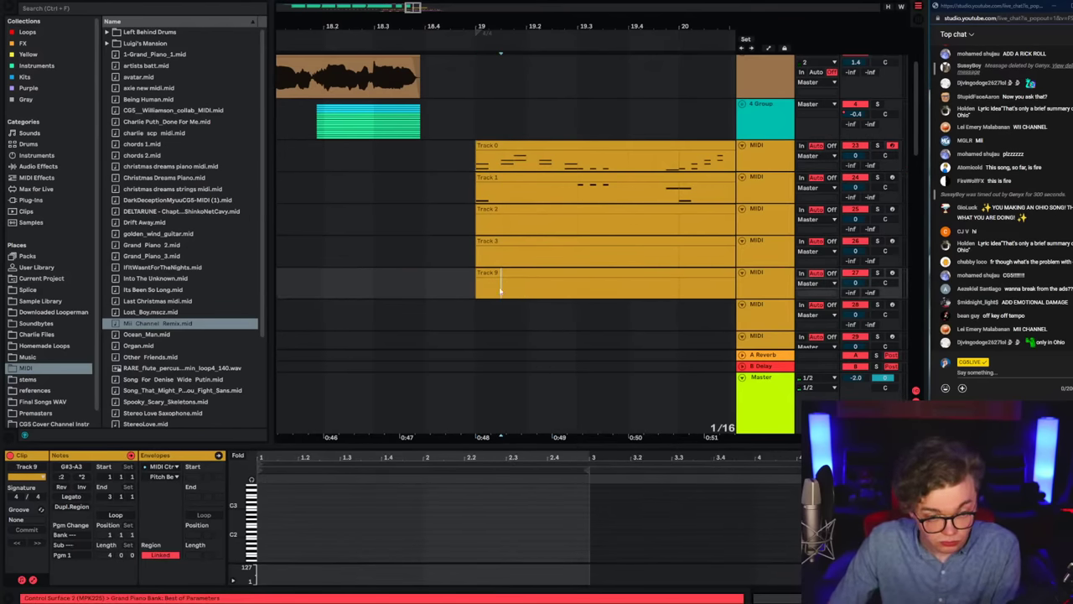
Step: Cut a sixteenth-note gap out of all five clips in the first beat of bar 19 and play them
drag(501, 290, 512, 161)
key(Delete)
click(477, 167)
key(space)
click(478, 167)
click(491, 166)
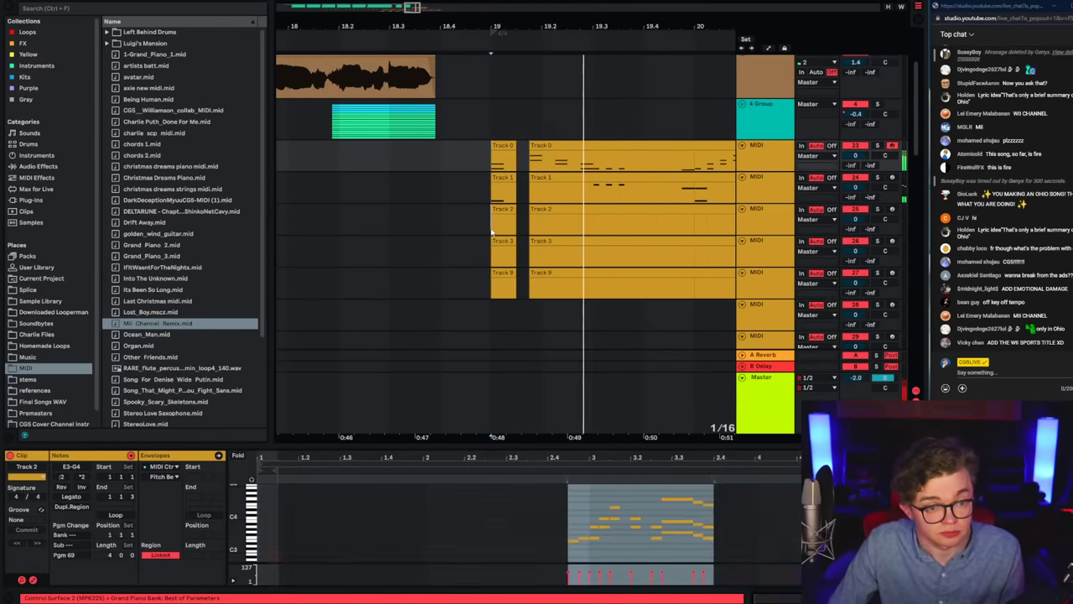
Step: Cut two sixteenth-note gaps into the Track 0 clip within beat 2 of bar 19 and play from bar 19
drag(492, 219, 621, 283)
click(478, 187)
key(space)
key(space)
click(478, 216)
drag(484, 250, 630, 264)
drag(475, 222, 674, 315)
key(Delete)
key(space)
mouse_move(562, 161)
mouse_down()
mouse_move(636, 172)
mouse_move(562, 171)
mouse_up()
key(ctrl+z)
key(Right)
key(Right)
click(508, 172)
key(space)
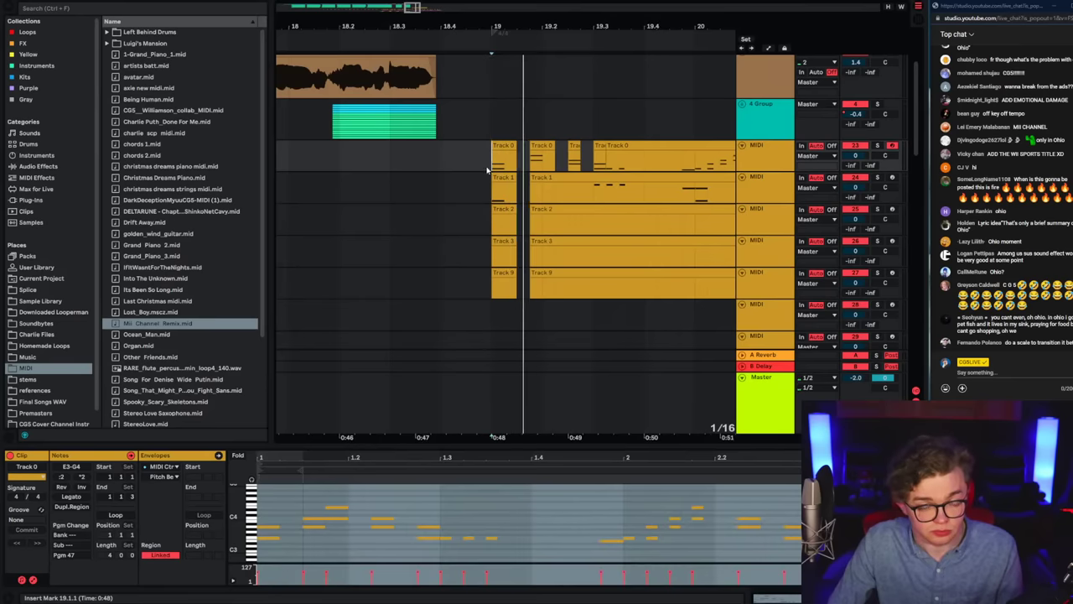
Step: Play the chopped clips and remove the Track 0 sixteenth-note slice at 19.3.2
click(495, 200)
key(space)
key(space)
click(594, 182)
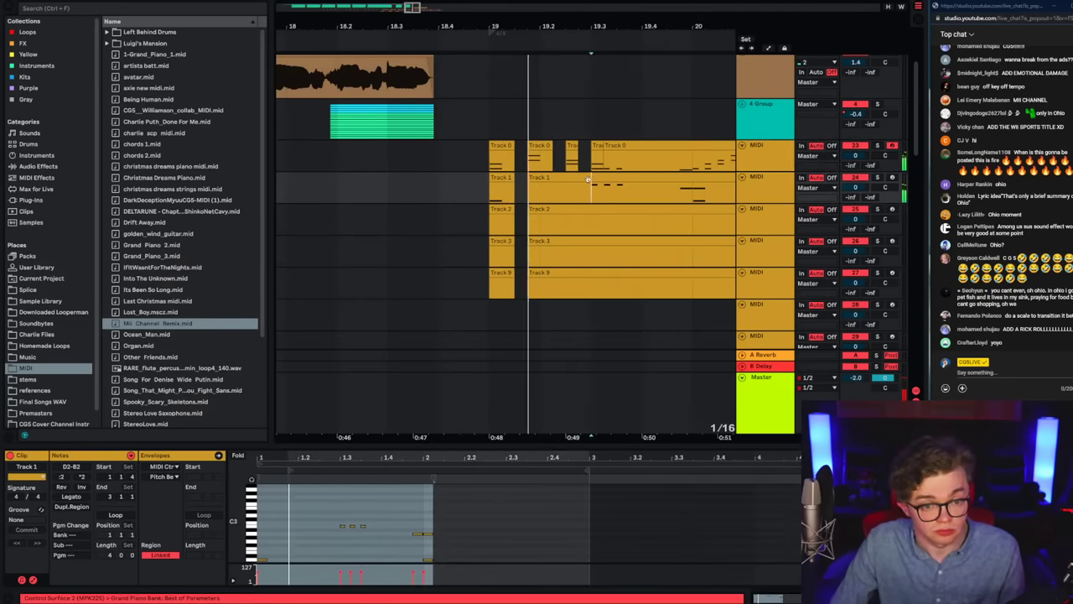
drag(593, 170, 604, 168)
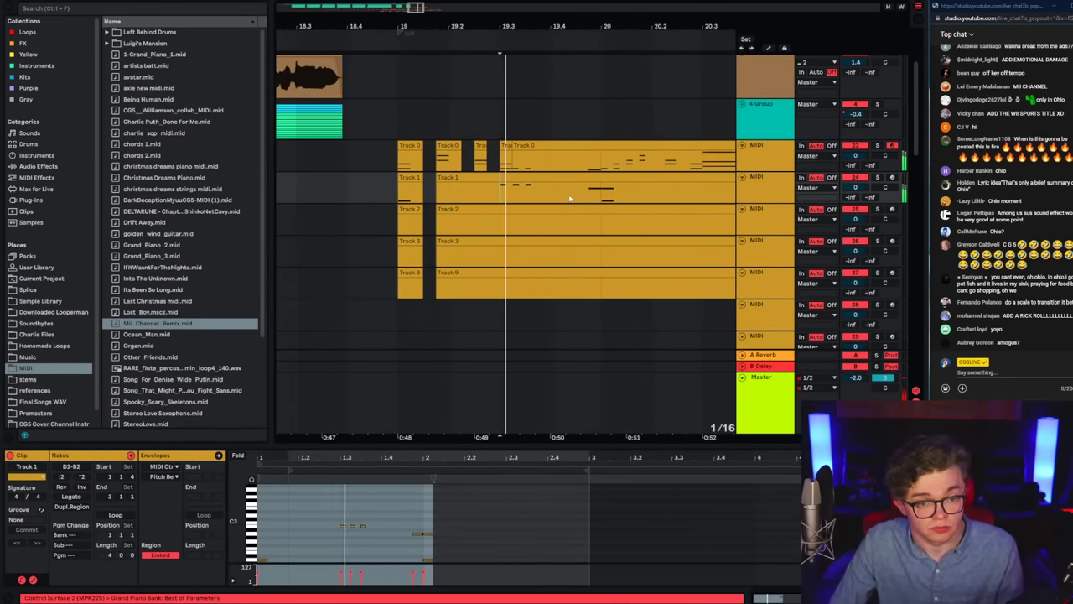
click(501, 164)
key(space)
key(space)
key(Delete)
drag(482, 164, 492, 164)
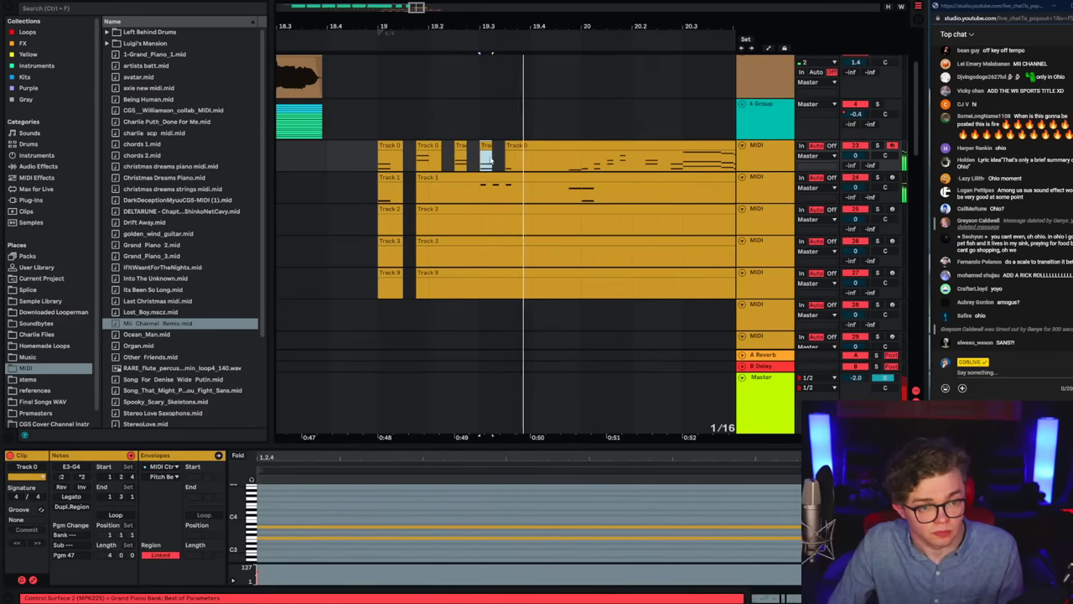
Step: Delete the Track 1 slice at 19.3.2 and paste a copied slice into Track 0 in beat 3 of bar 19
key(space)
click(487, 186)
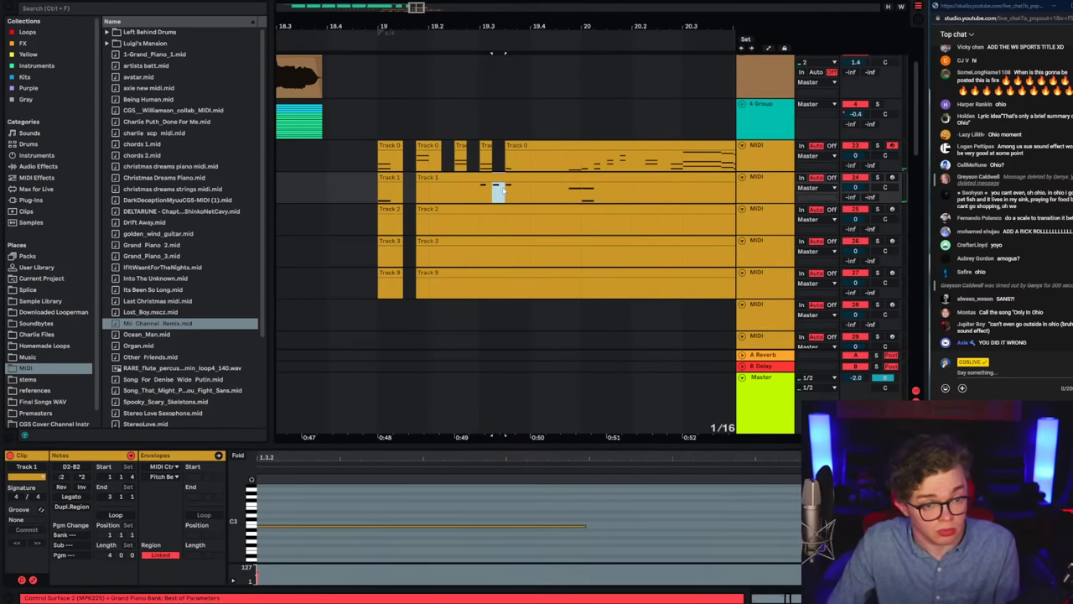
click(503, 167)
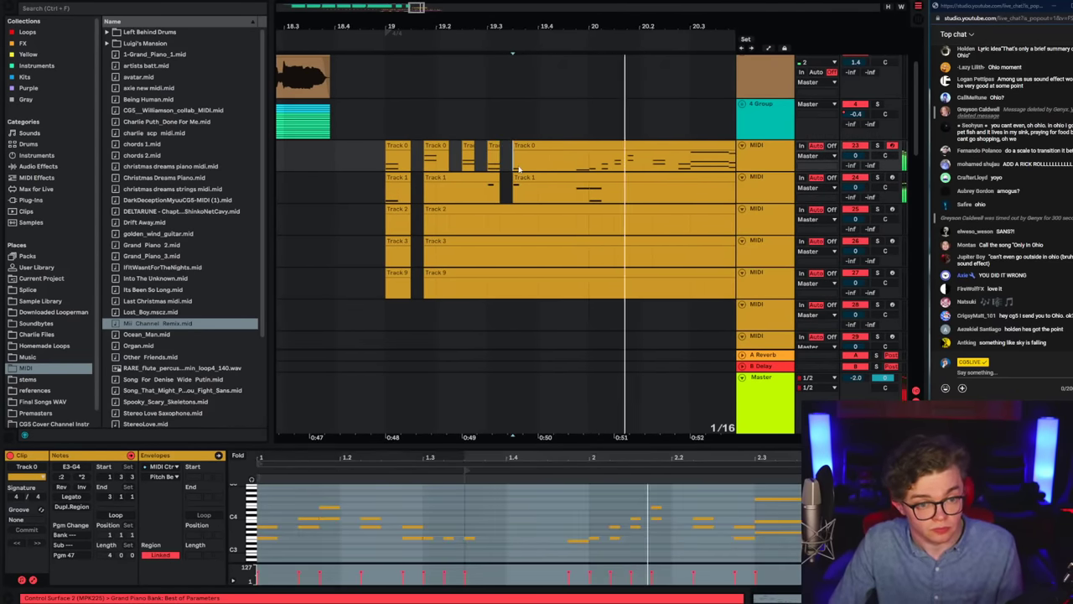
click(525, 168)
key(ctrl+v)
click(489, 168)
key(space)
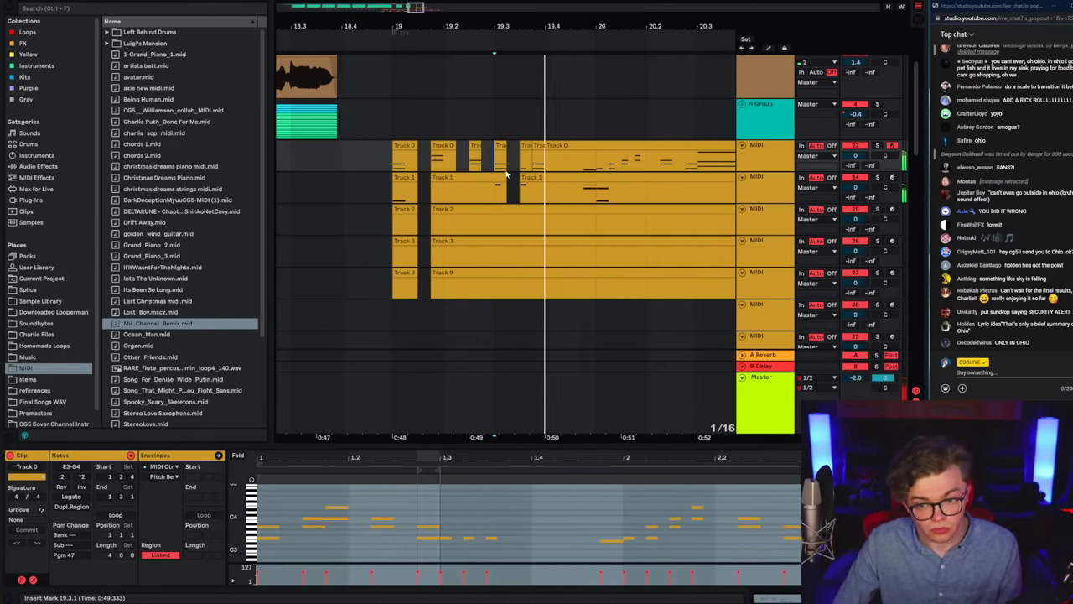
Step: Remove the last sixteenth-note slice of beat 3 in bar 19 from Track 0 and play the chopped rhythm
click(525, 188)
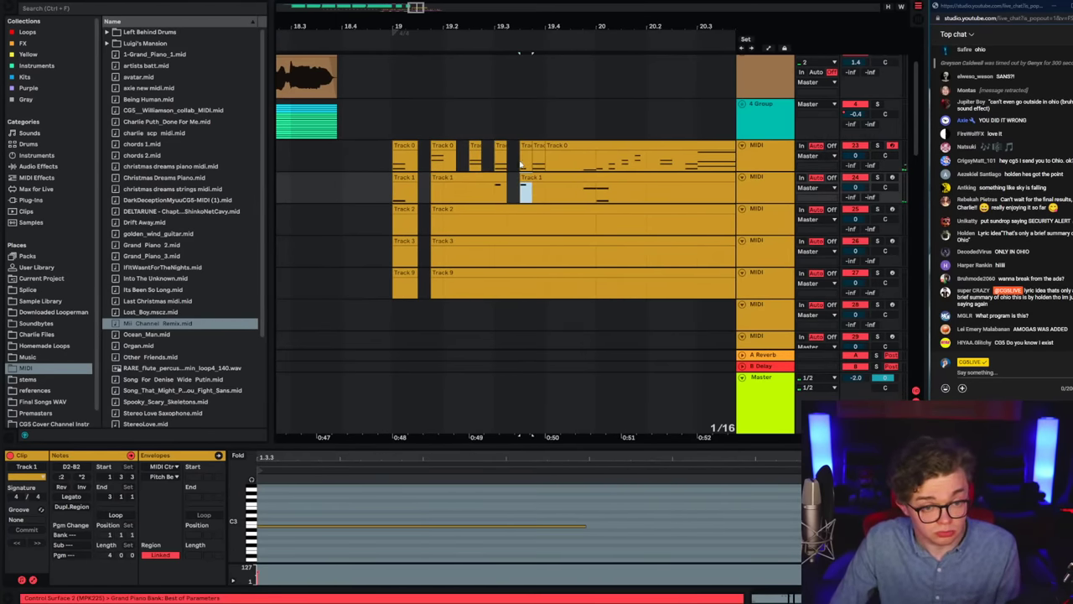
click(536, 158)
click(495, 163)
key(space)
click(412, 153)
click(380, 157)
key(space)
key(space)
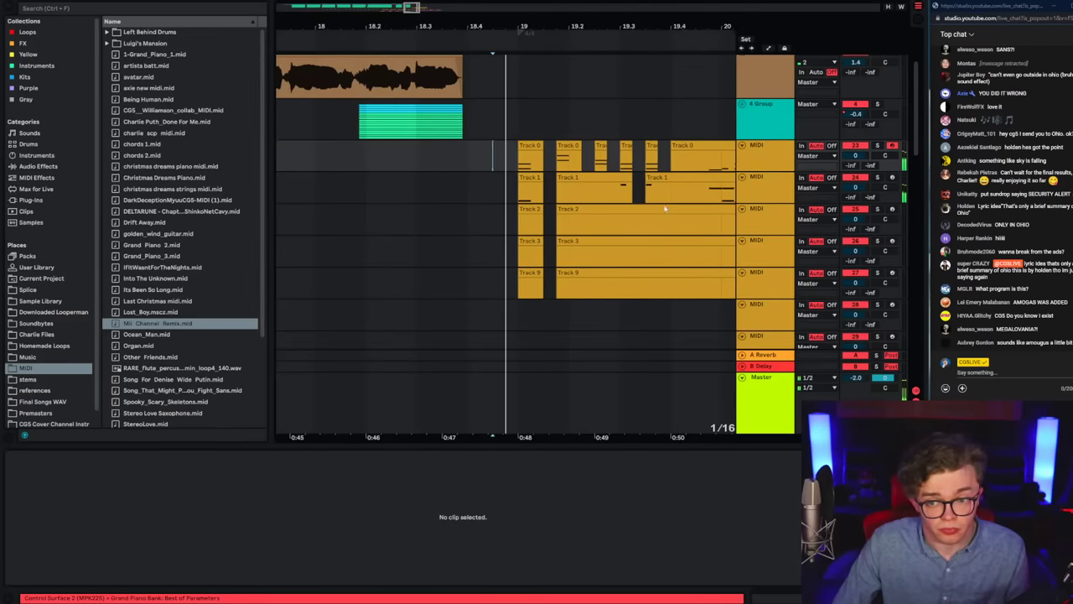
click(425, 161)
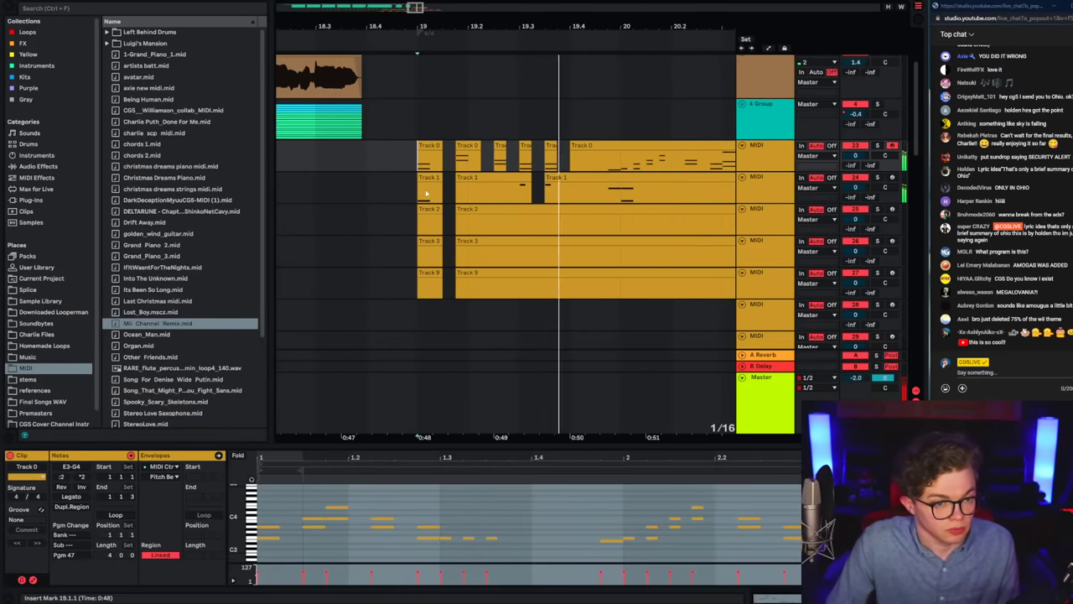
Step: Clear Tracks 2, 3 and 9 before bar 20 and delete everything between 19.4 and 20.3 on all five tracks
click(461, 191)
drag(423, 222, 628, 312)
key(Delete)
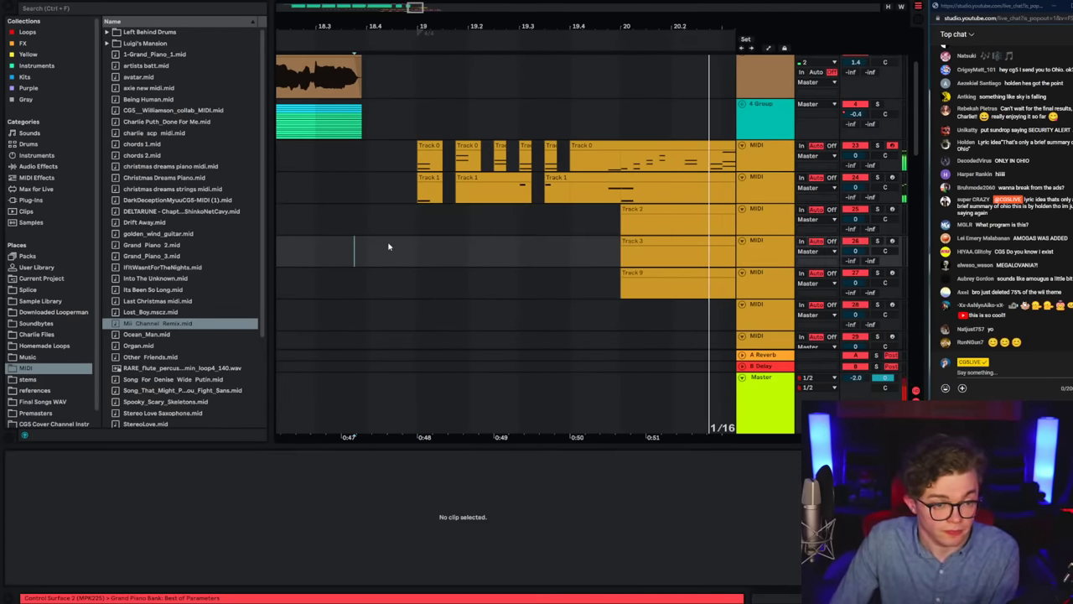
click(425, 161)
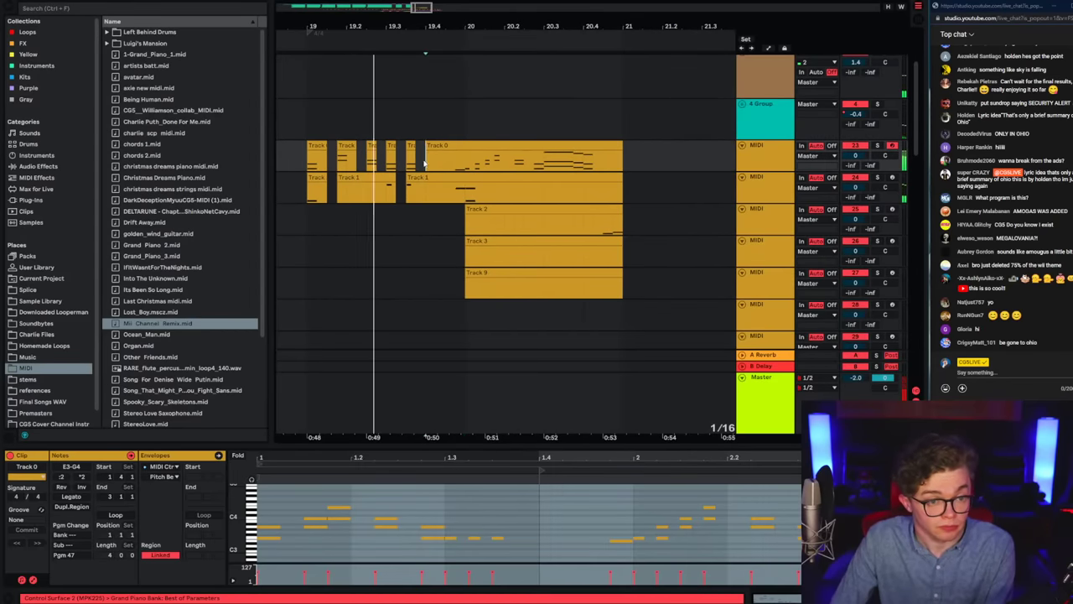
drag(426, 161, 544, 287)
key(Delete)
Step: Copy the chopped Track 0 and Track 1 pattern from bar 19 and paste it at bar 20
drag(299, 163, 425, 195)
key(ctrl+c)
click(467, 163)
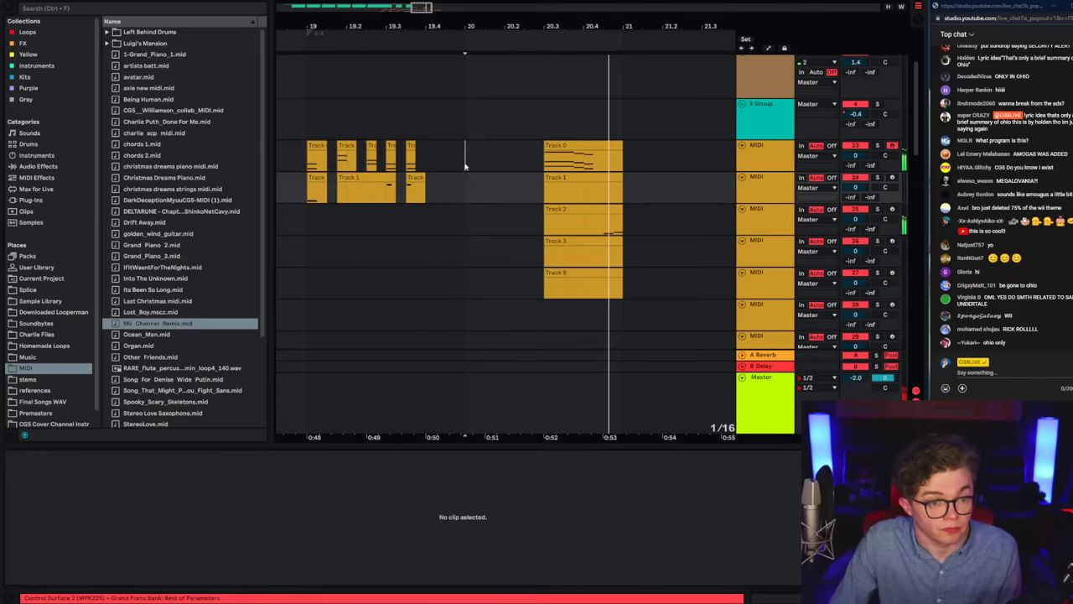
key(ctrl+v)
Step: Play the chopped pattern and its repeat across bars 19 and 20
click(338, 156)
key(space)
key(space)
click(410, 168)
key(space)
key(space)
scroll(412, 174, up, 3)
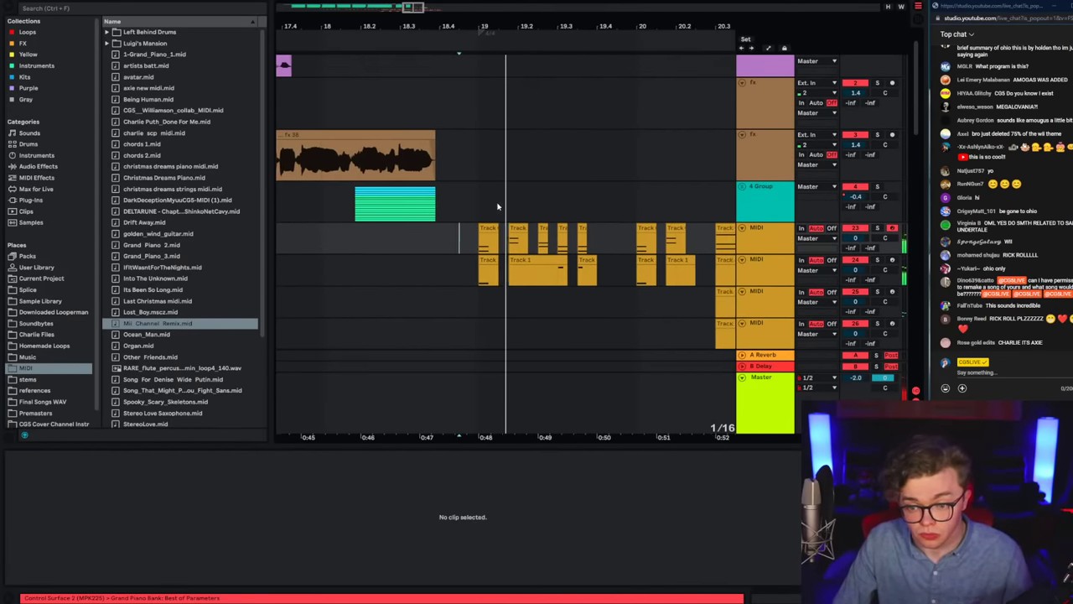
click(460, 241)
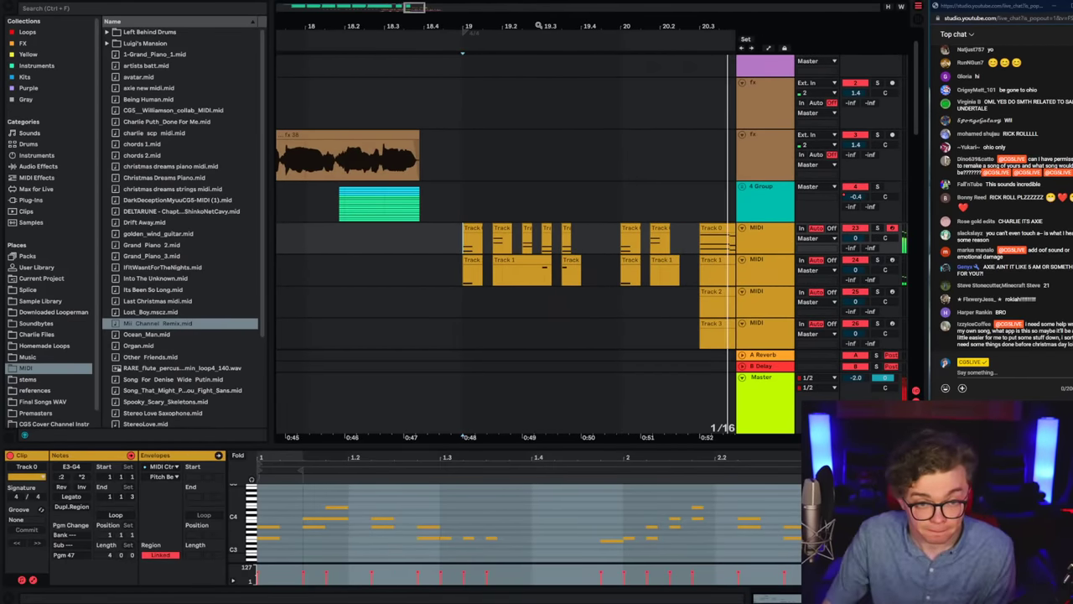
mouse_move(539, 25)
mouse_down()
mouse_move(496, 19)
mouse_move(551, 19)
mouse_up()
key(space)
key(space)
scroll(520, 243, down, 1)
Step: Delete the remaining Track 3 and Track 9 clips in bar 20 and play the transition from bar 17
click(554, 276)
click(619, 278)
scroll(650, 280, down, 2)
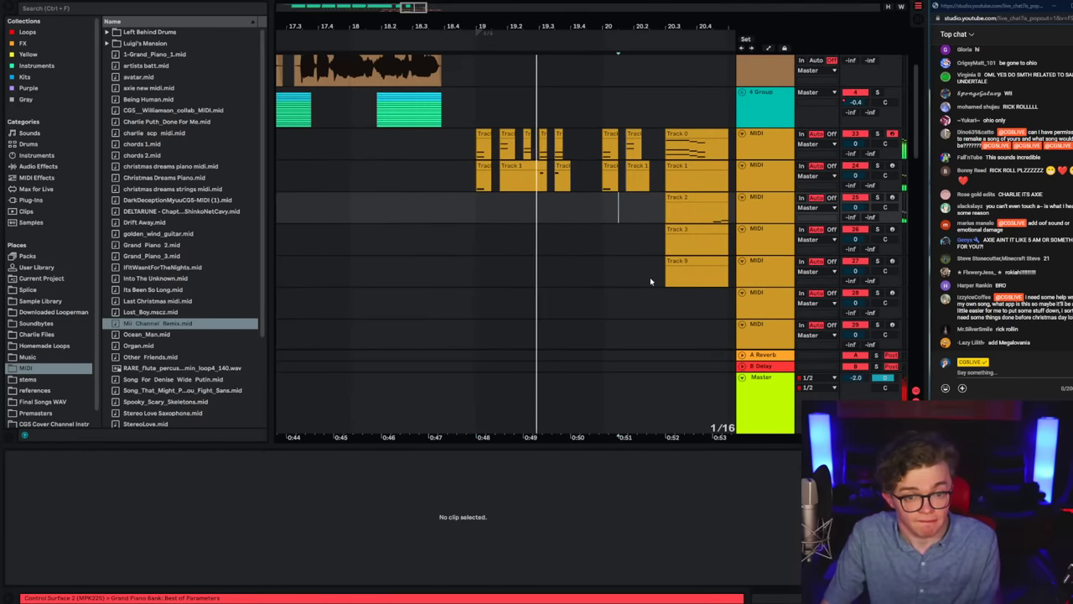
mouse_move(651, 228)
mouse_down()
mouse_move(655, 245)
mouse_move(726, 280)
mouse_up()
key(Delete)
click(310, 211)
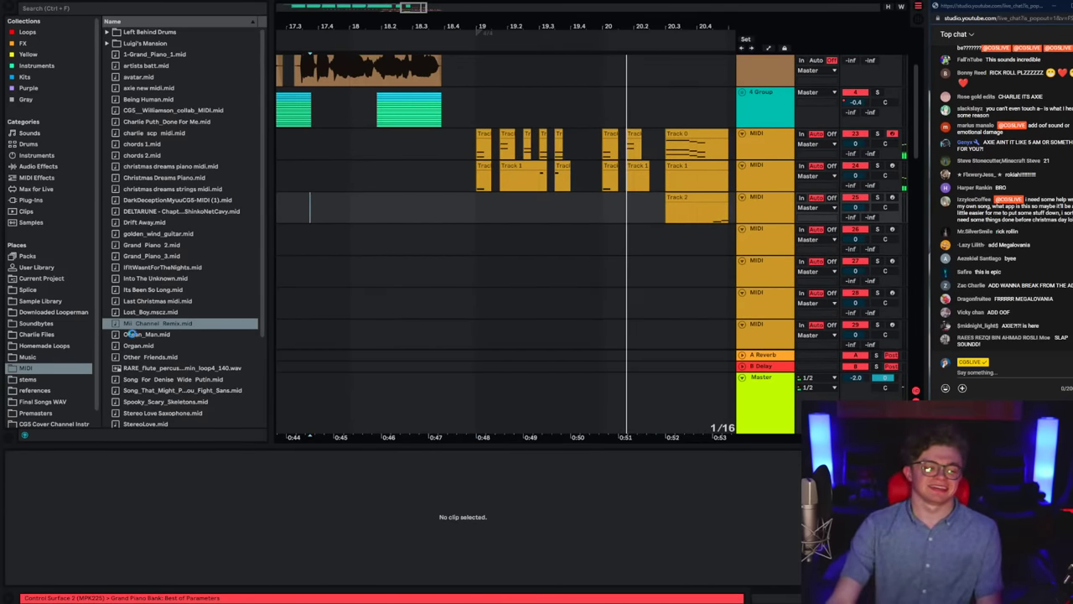
key(space)
key(space)
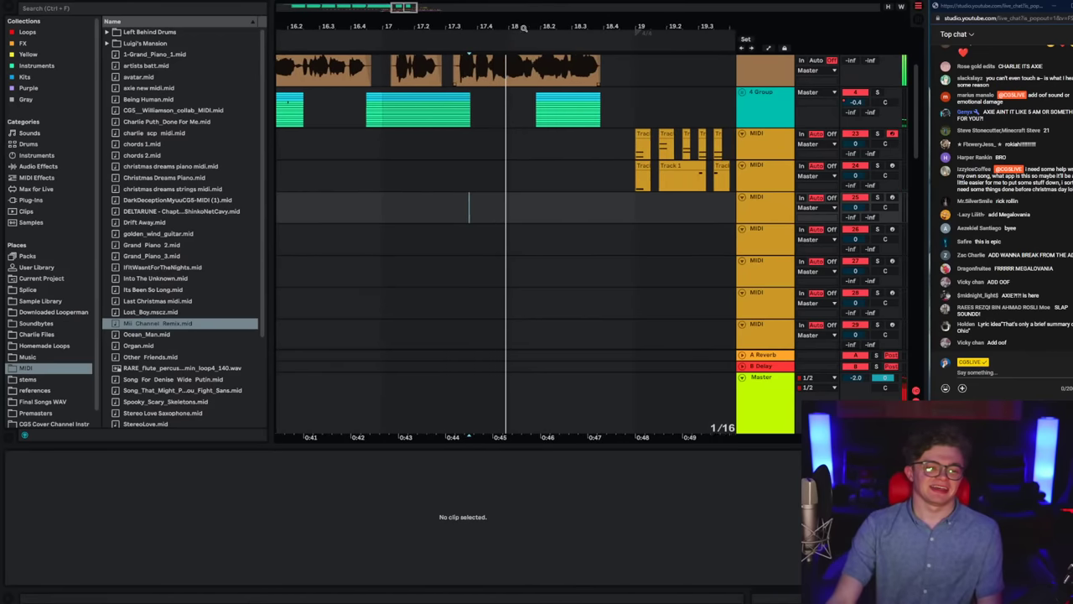
drag(524, 27, 397, 28)
click(470, 153)
click(500, 156)
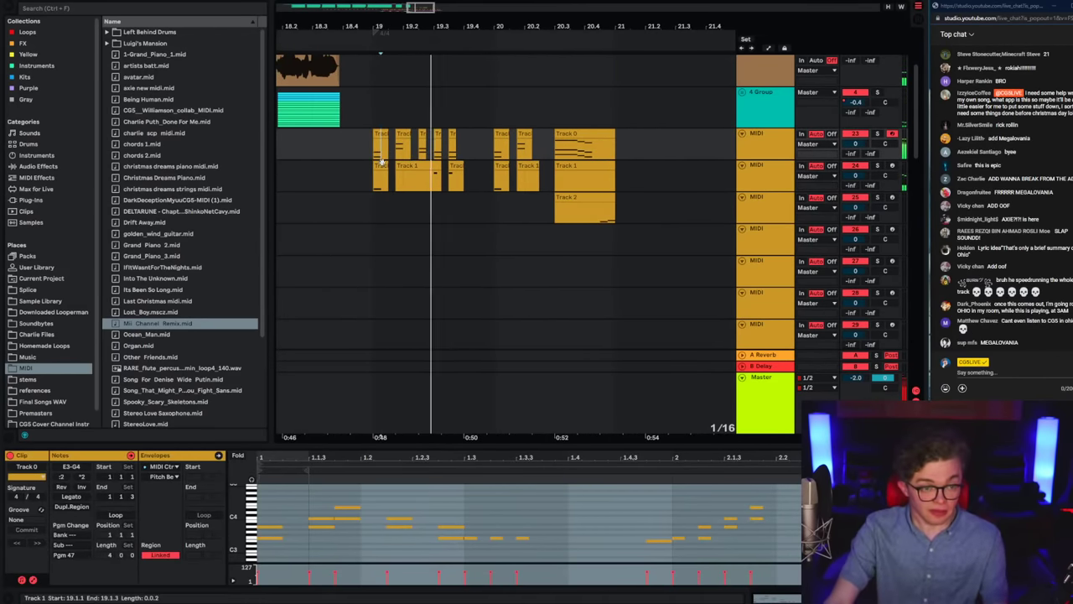
scroll(380, 161, up, 1)
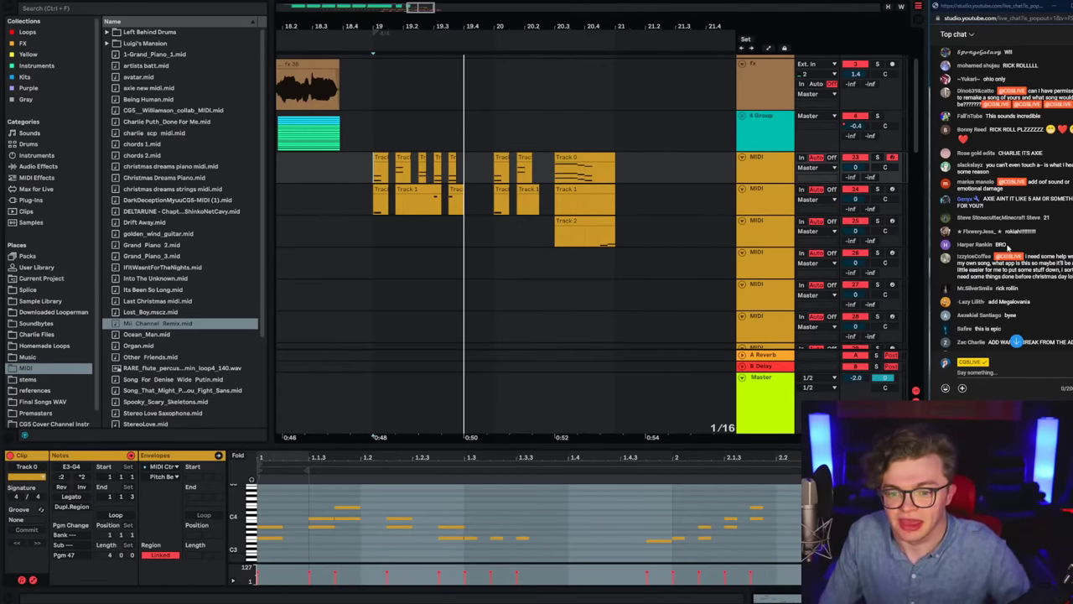
scroll(1006, 242, up, 5)
scroll(1006, 242, up, 10)
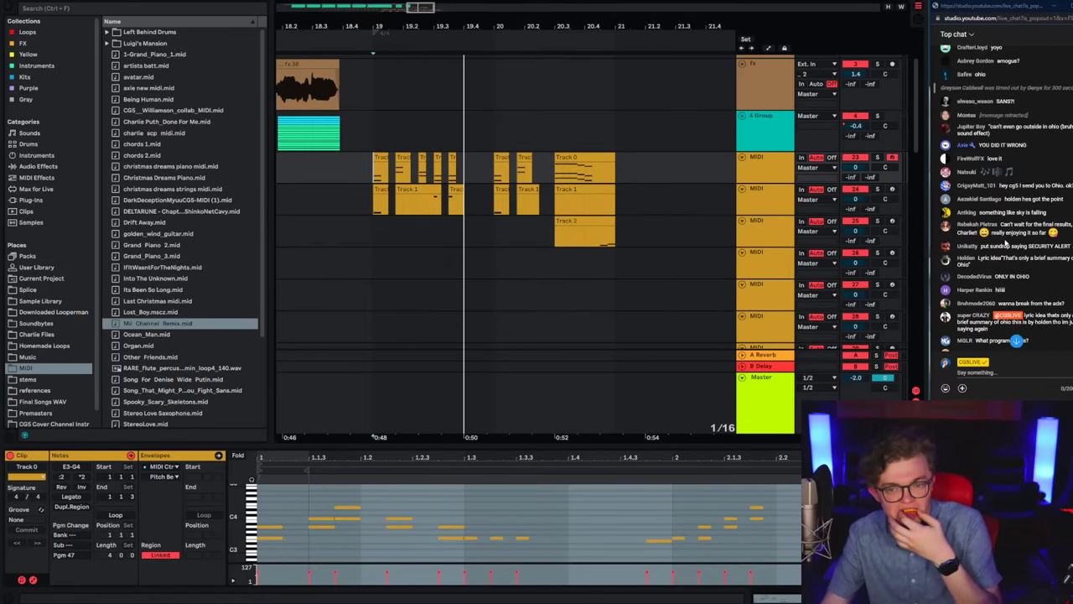
click(1016, 342)
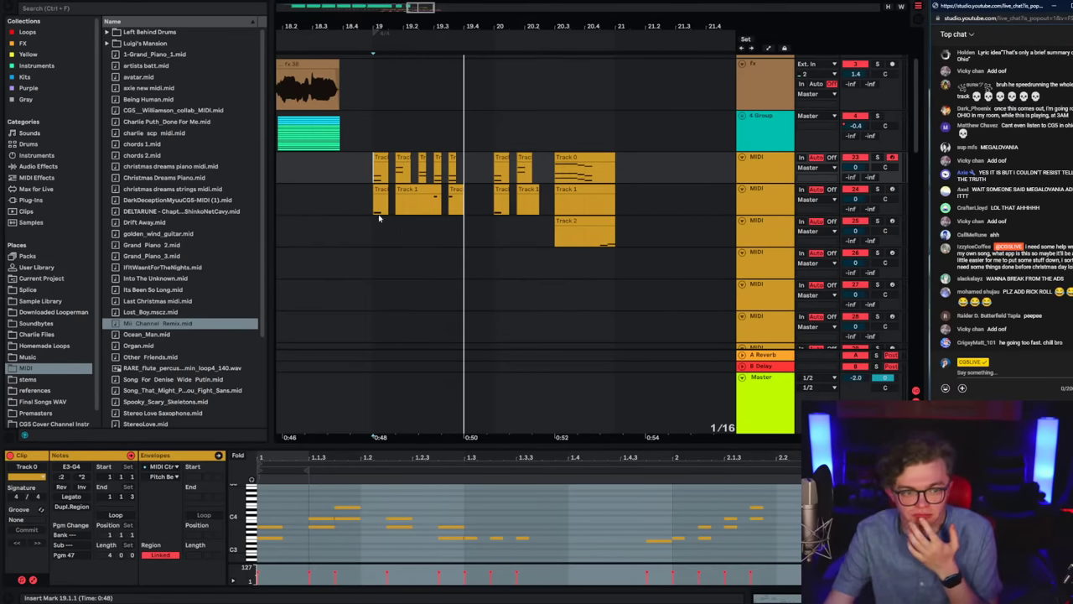
Step: Delete the last two Track 1 clips in bar 20
shift+click(617, 242)
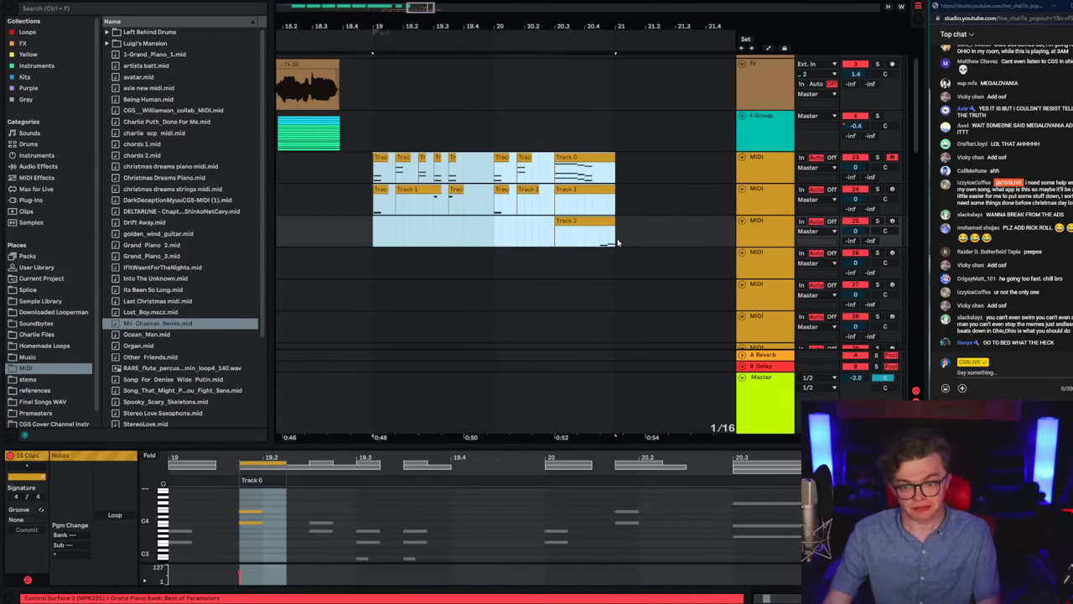
click(579, 189)
key(Delete)
click(528, 190)
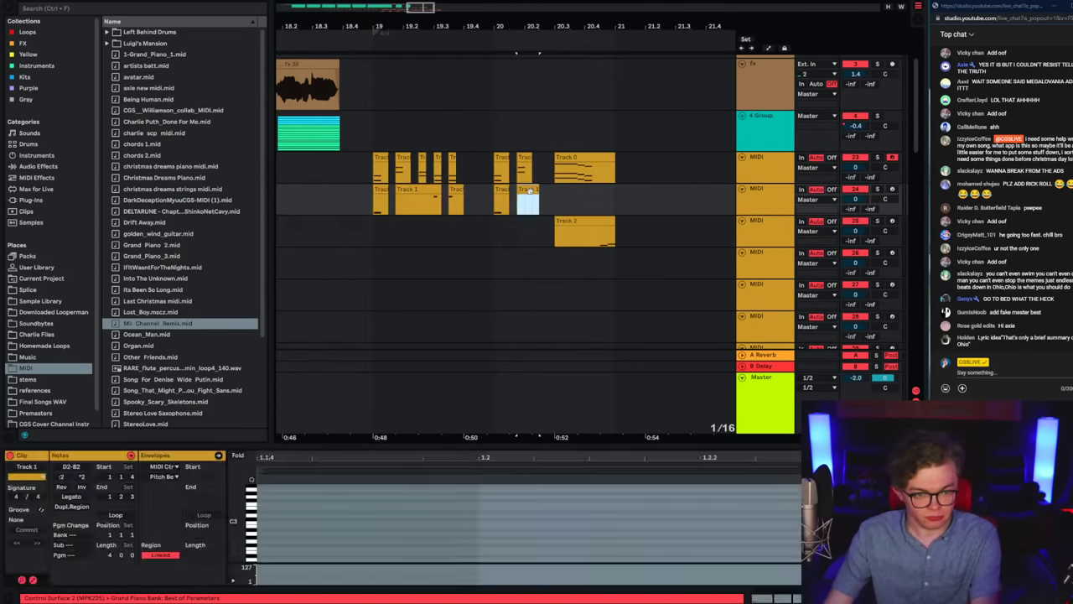
key(Delete)
Step: Delete the note-free part of the Track 1 clip in beat 2 of bar 19 and play the result
click(407, 189)
click(400, 208)
drag(400, 208, 434, 208)
key(Delete)
drag(364, 208, 489, 207)
click(488, 204)
key(space)
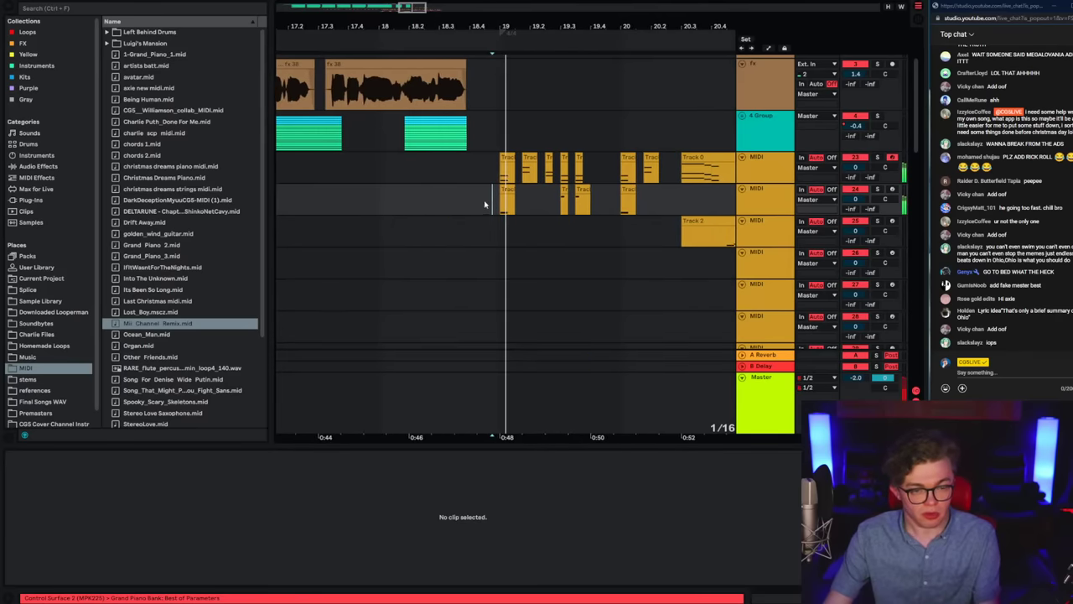
click(500, 209)
key(space)
Step: Undo the chopping, pasting and clip deletions back to the uncut two-bar clips at bar 19
key(ctrl+z)
key(ctrl+z)
key(ctrl+z)
key(ctrl+z)
key(ctrl+z)
key(ctrl+z)
key(ctrl+z)
key(ctrl+z)
key(ctrl+z)
key(ctrl+z)
key(ctrl+z)
key(ctrl+z)
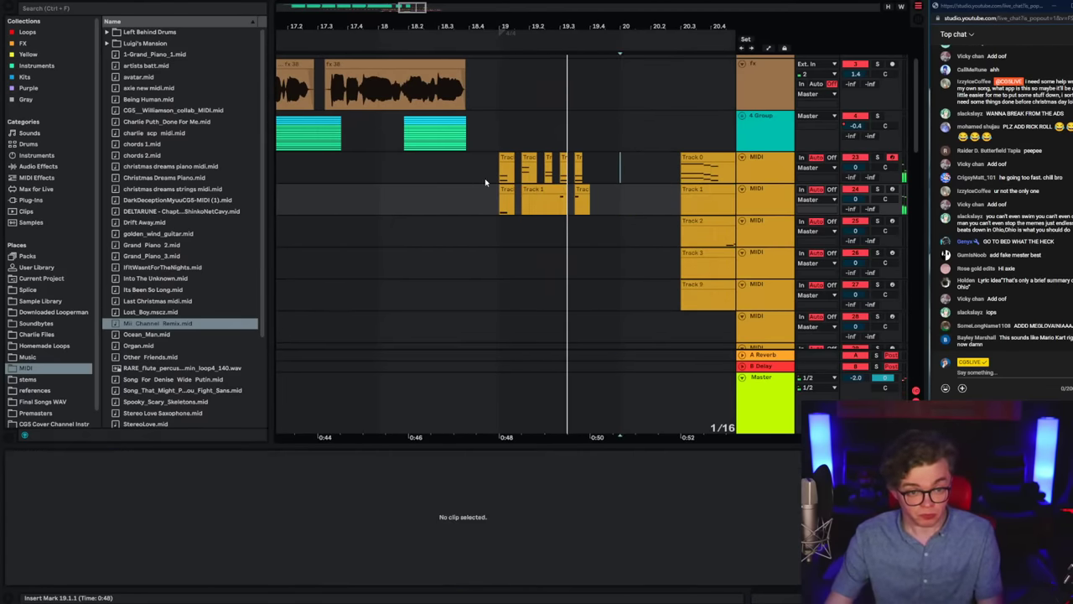
key(ctrl+z)
key(ctrl+z)
key(ctrl+z)
key(ctrl+z)
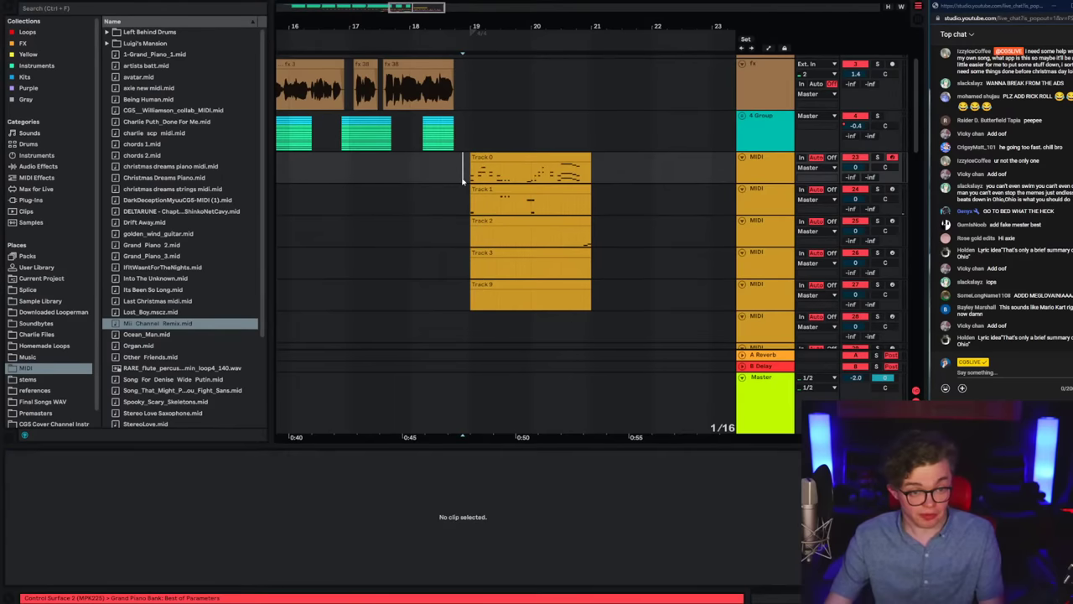
Step: Undo the earlier timing, cropping and deletion edits until the full four-bar clips on Tracks 0 to 10 are restored
scroll(462, 181, down, 1)
key(ctrl+z)
key(ctrl+z)
key(ctrl+z)
key(ctrl+z)
key(ctrl+z)
key(ctrl+z)
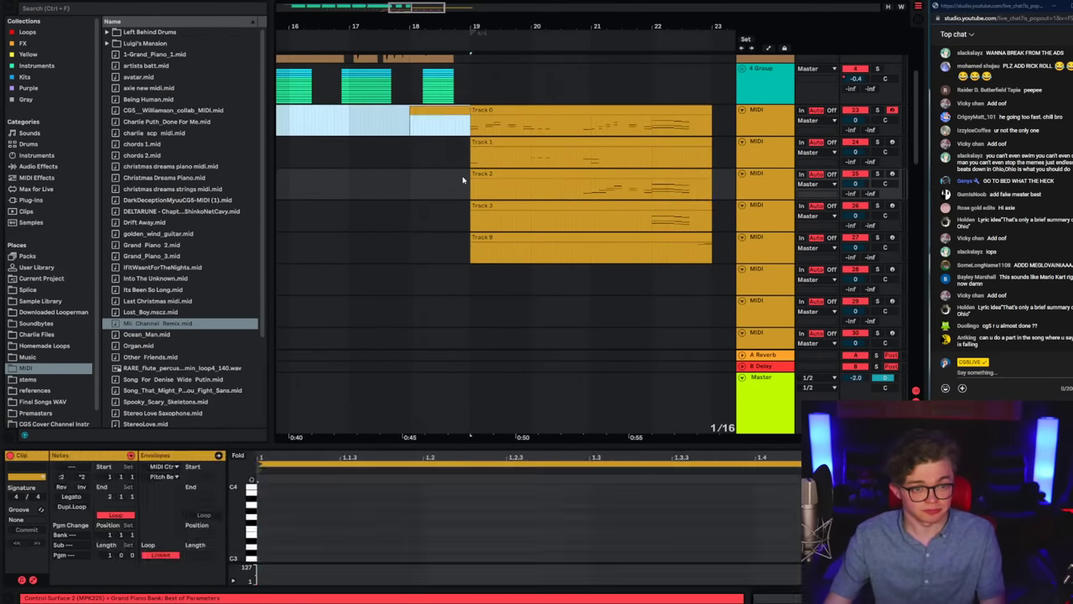
drag(466, 186, 469, 186)
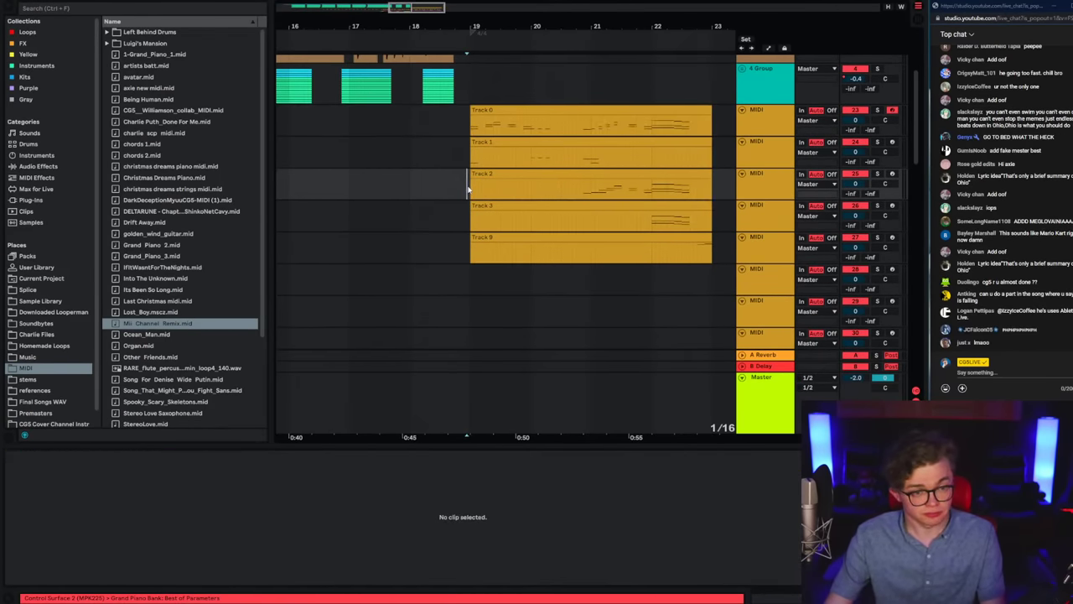
key(ctrl+z)
key(ctrl+z)
key(ctrl+z)
scroll(457, 193, down, 2)
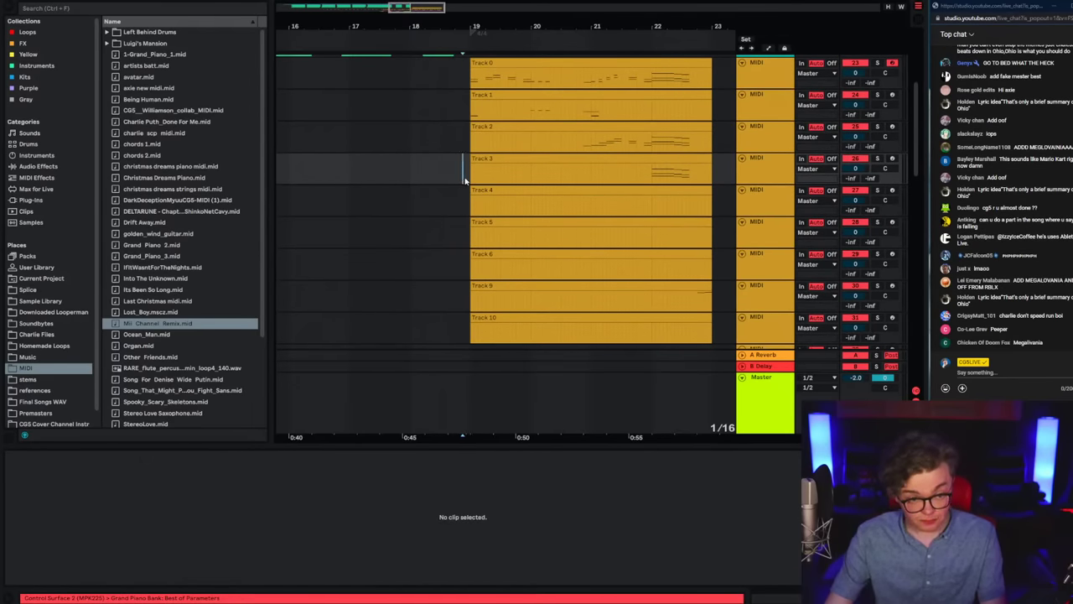
Step: Undo earlier edits until the full-length imported clips on Tracks 0 to 11 are restored from bar 19 onward
key(ctrl+z)
scroll(470, 197, down, 3)
key(ctrl+z)
key(ctrl+z)
key(ctrl+z)
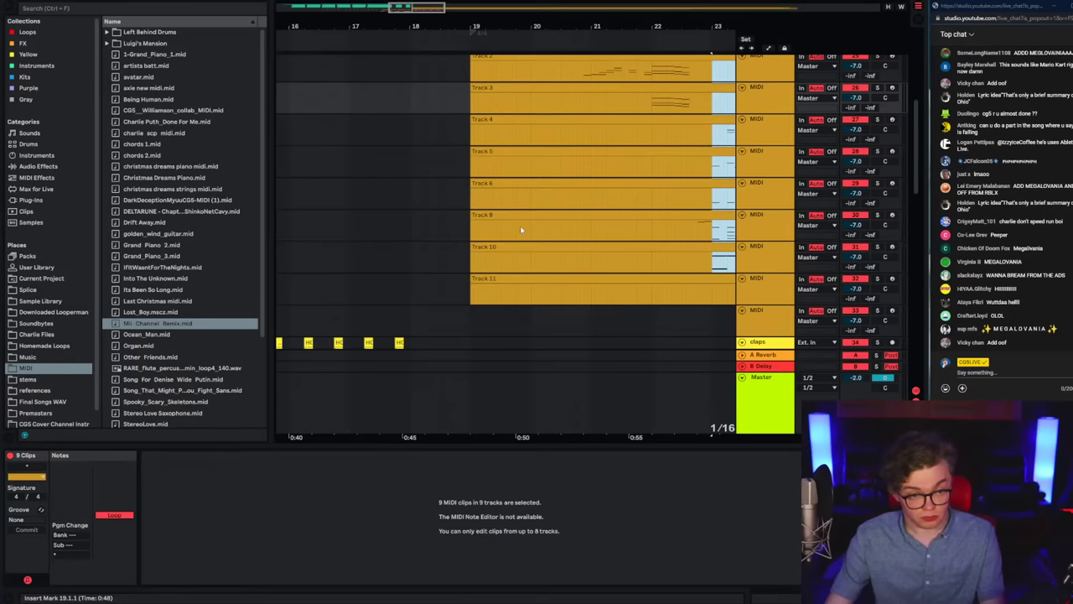
scroll(432, 218, up, 1)
scroll(433, 215, down, 2)
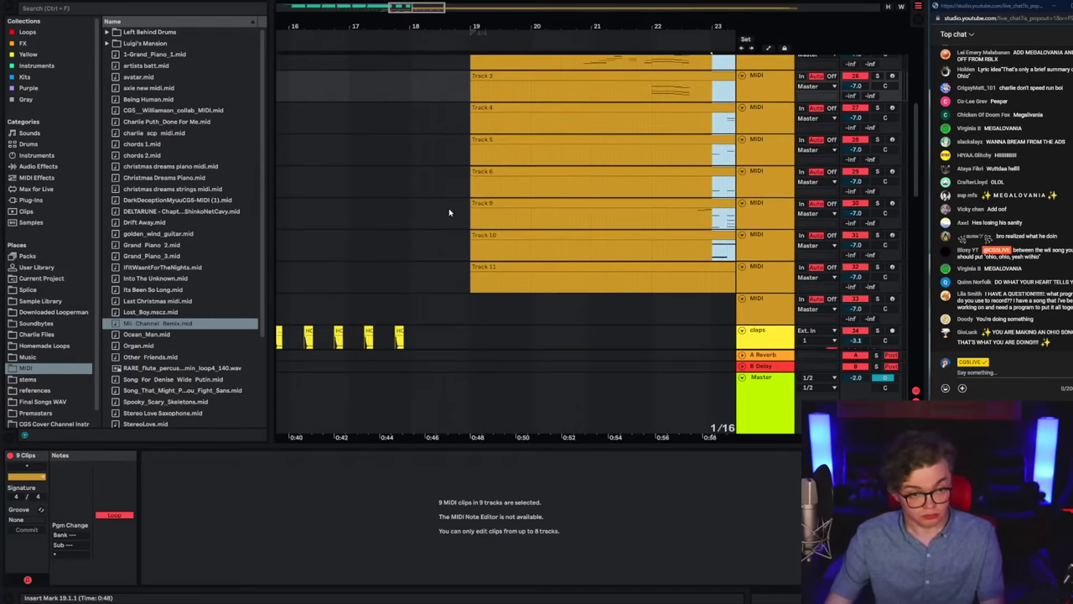
click(449, 212)
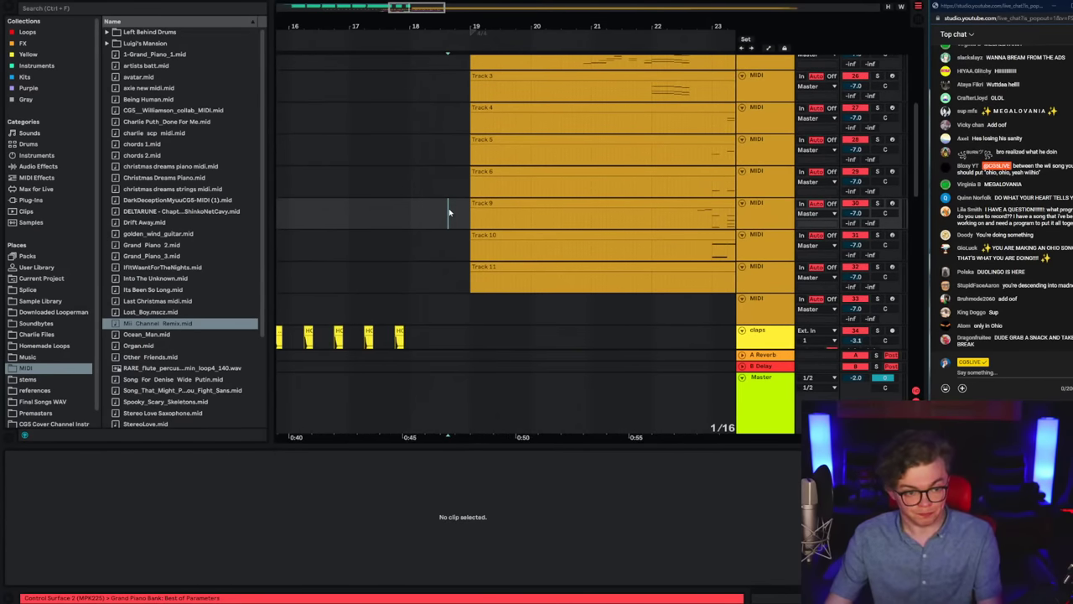
Step: Play the song from bar 18, and again from just before bar 16, to hear the lead-in to the imported clips
key(space)
click(510, 220)
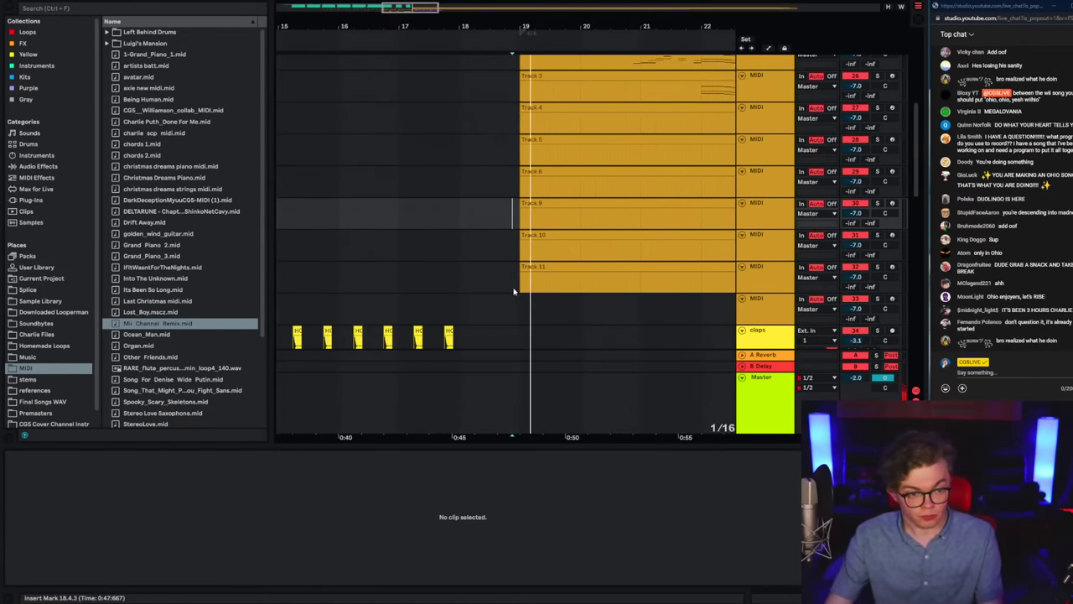
click(514, 291)
scroll(439, 227, up, 5)
click(335, 203)
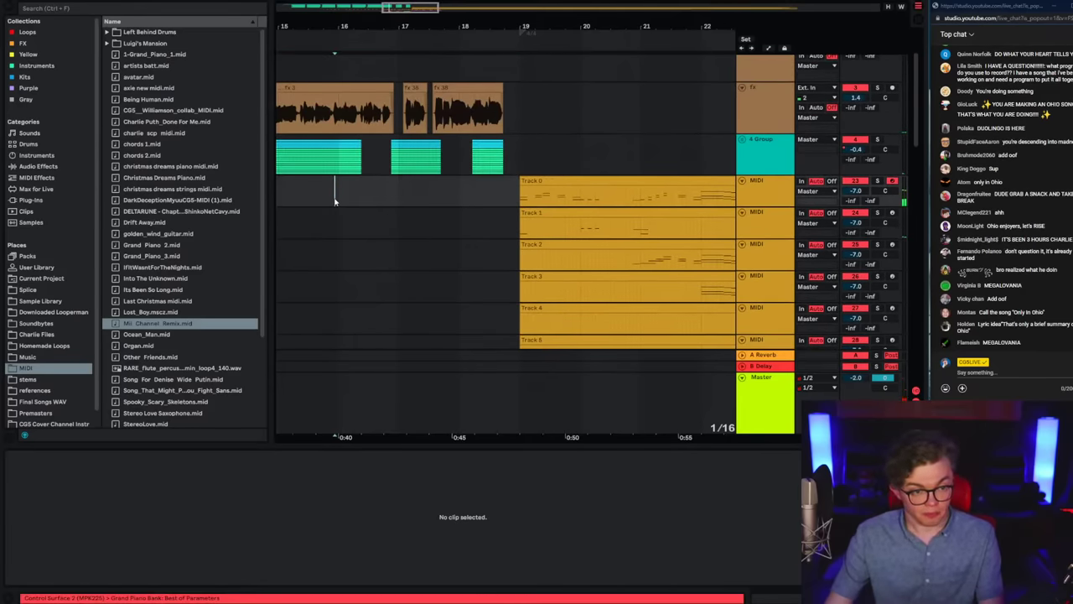
key(space)
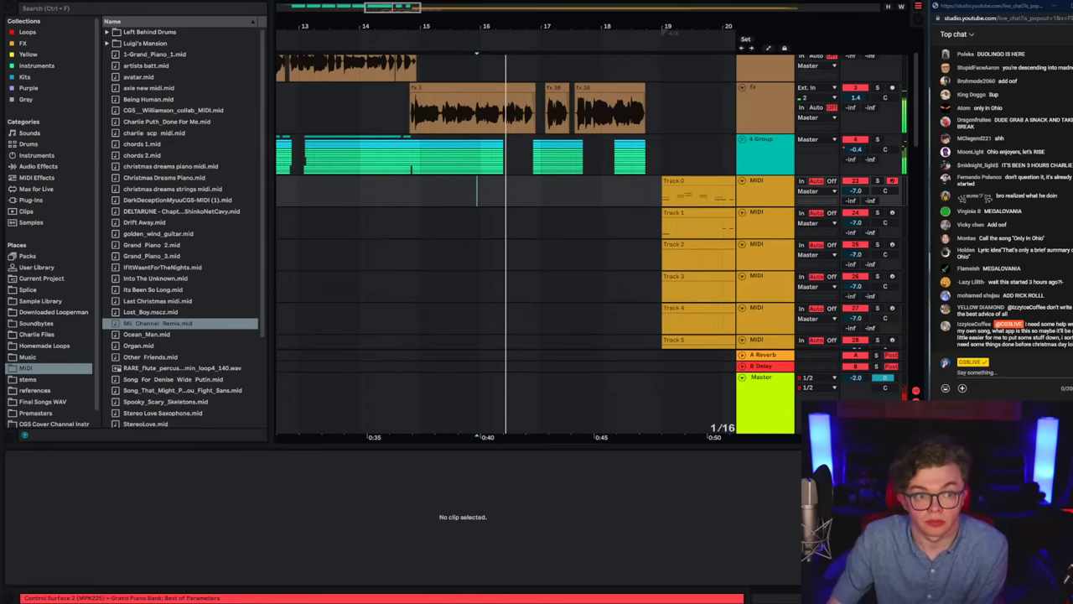
Step: Play the song from the beginning and look over the arrangement from bar 1 to past bar 19
key(Home)
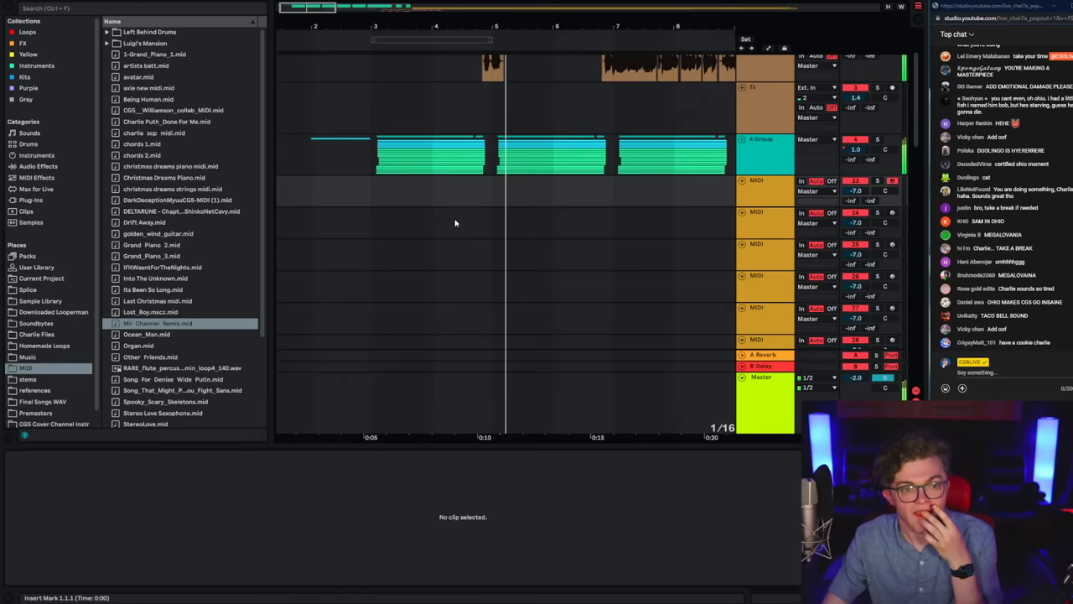
scroll(456, 223, up, 3)
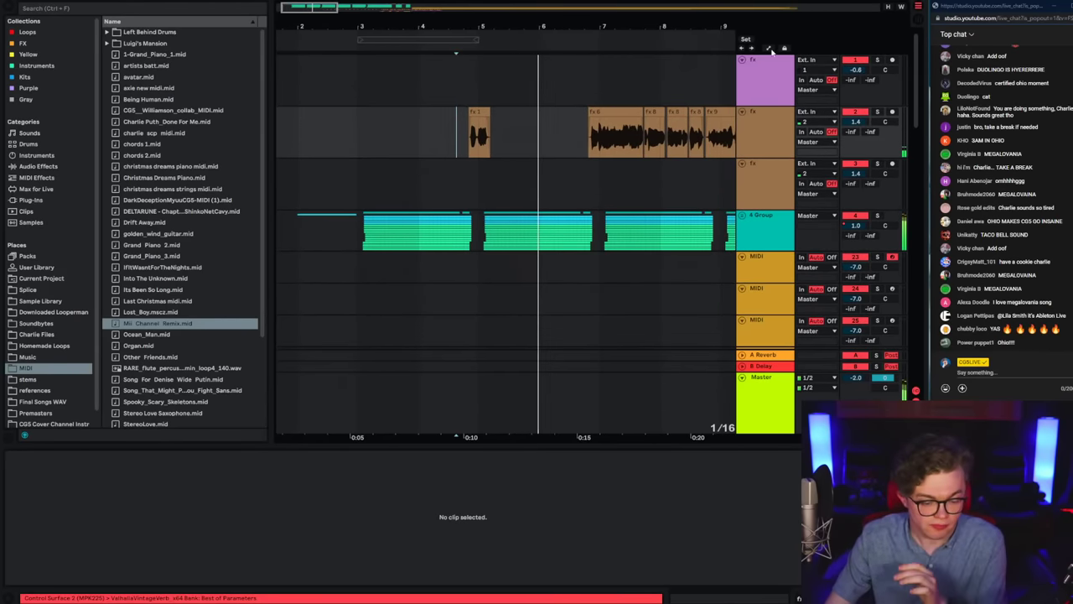
click(778, 133)
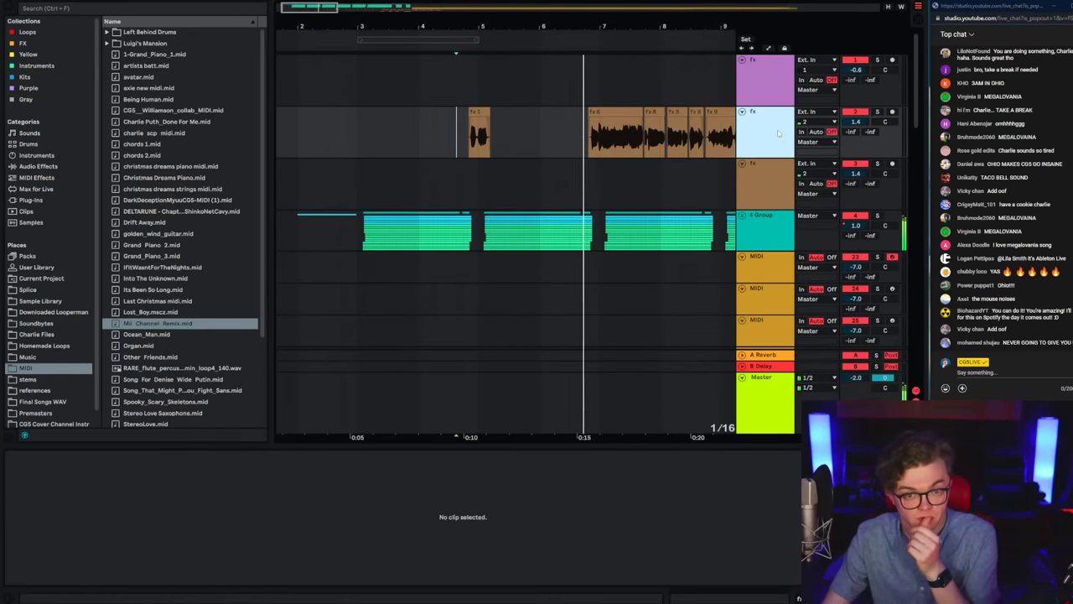
scroll(667, 105, down, 3)
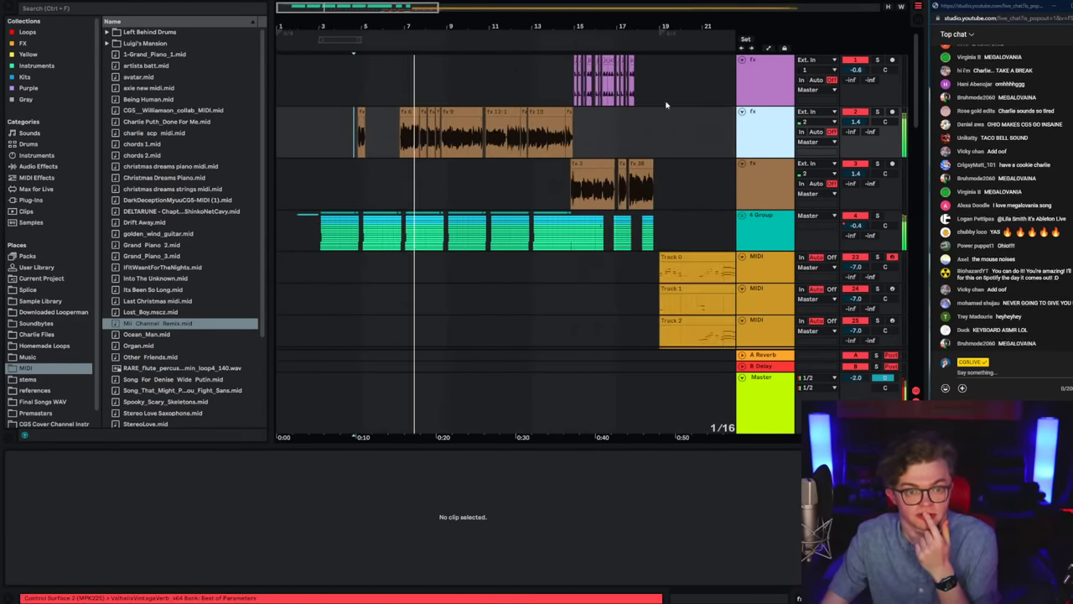
Step: Check the automation of the fx and group tracks and return to the normal clip view
click(752, 220)
key(a)
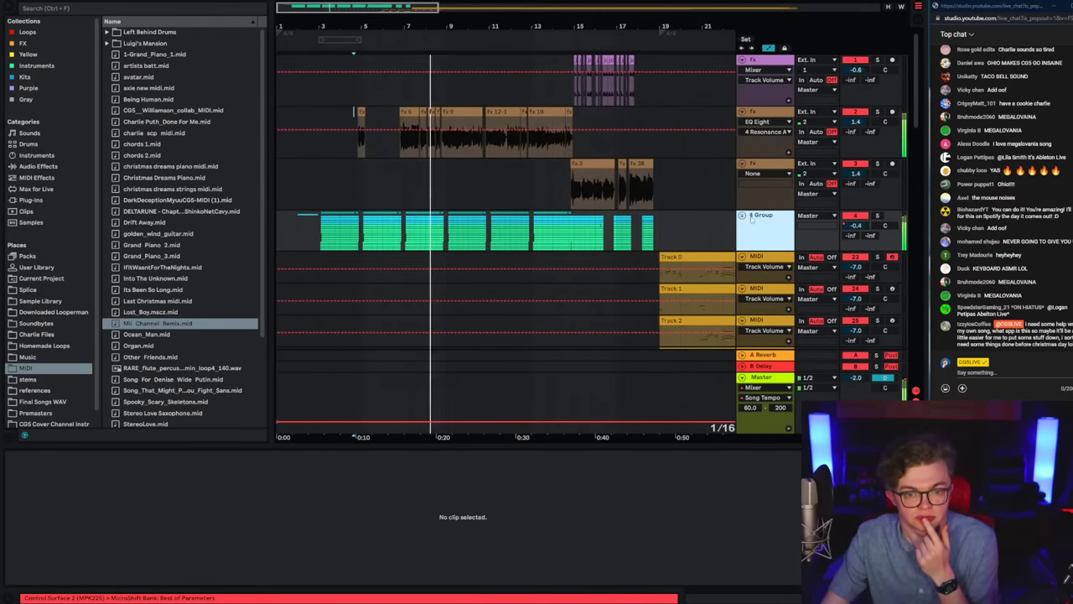
click(743, 216)
click(742, 217)
key(a)
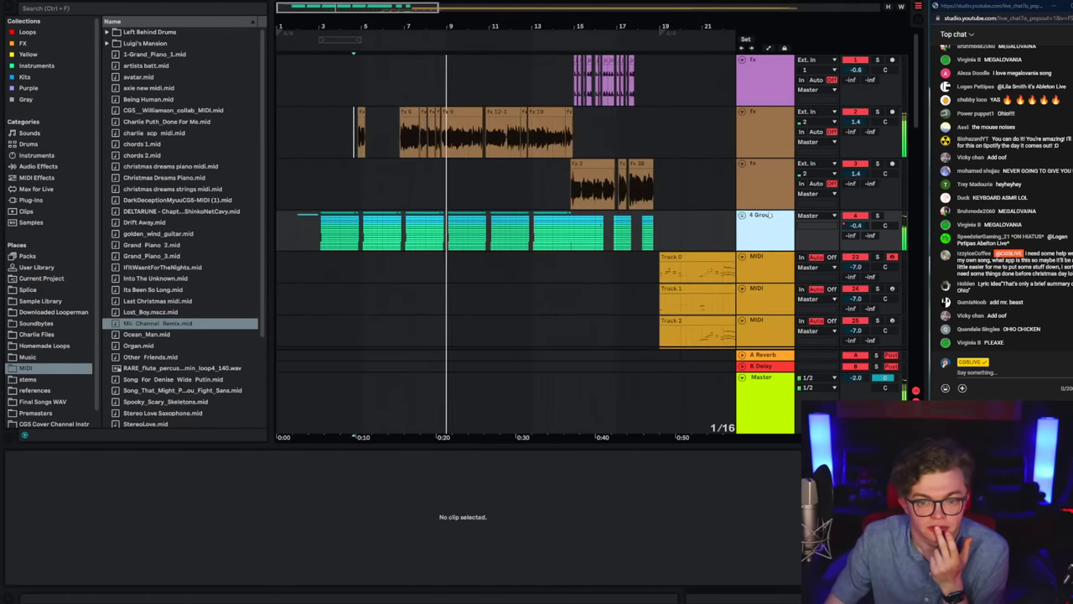
click(784, 203)
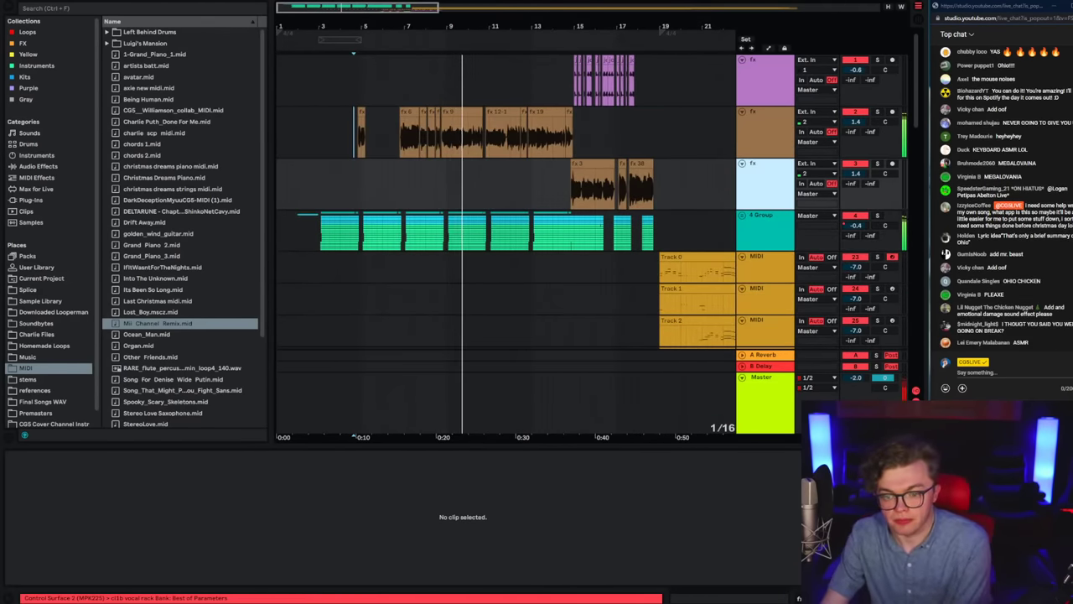
Step: Bring up the text document beside the arrangement
key(alt+Tab)
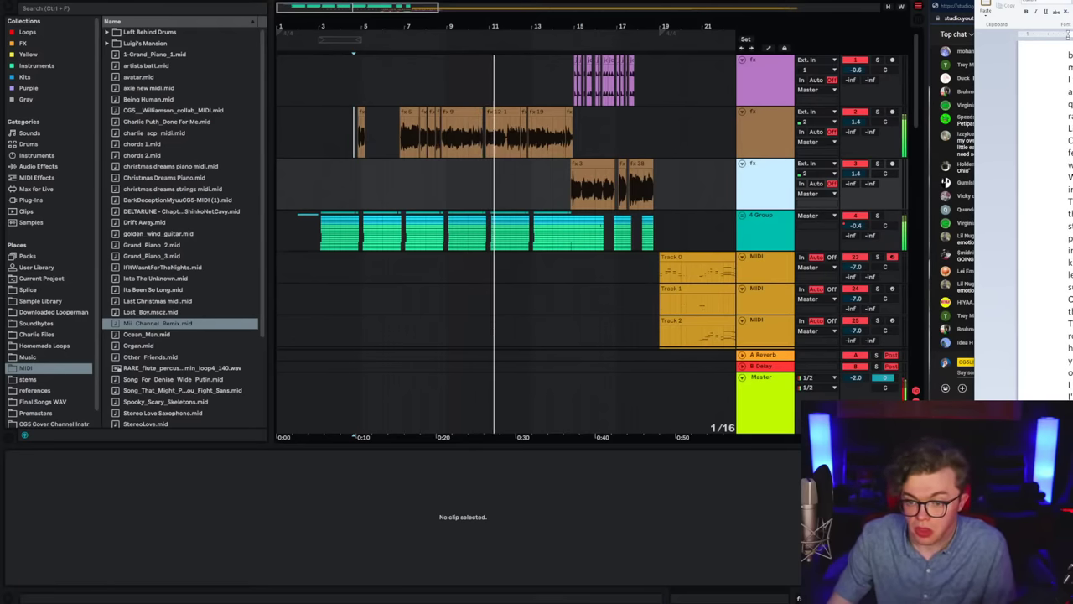
right_click(485, 183)
click(600, 302)
Step: Place the insert marker at the start of bar 19 and move the text document off the chat
click(544, 237)
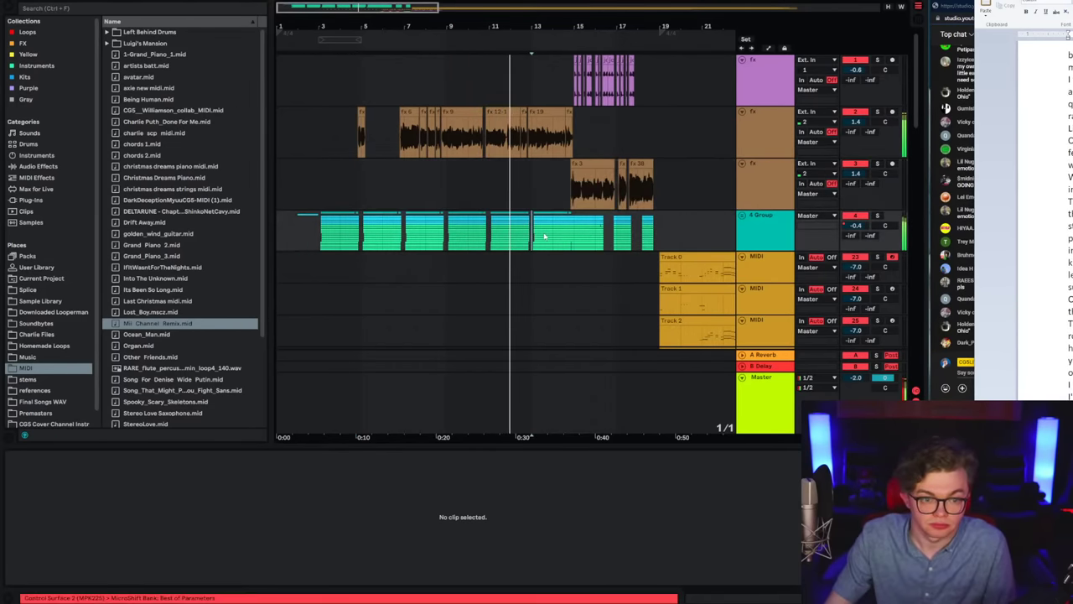
click(576, 96)
drag(662, 26, 507, 124)
click(505, 97)
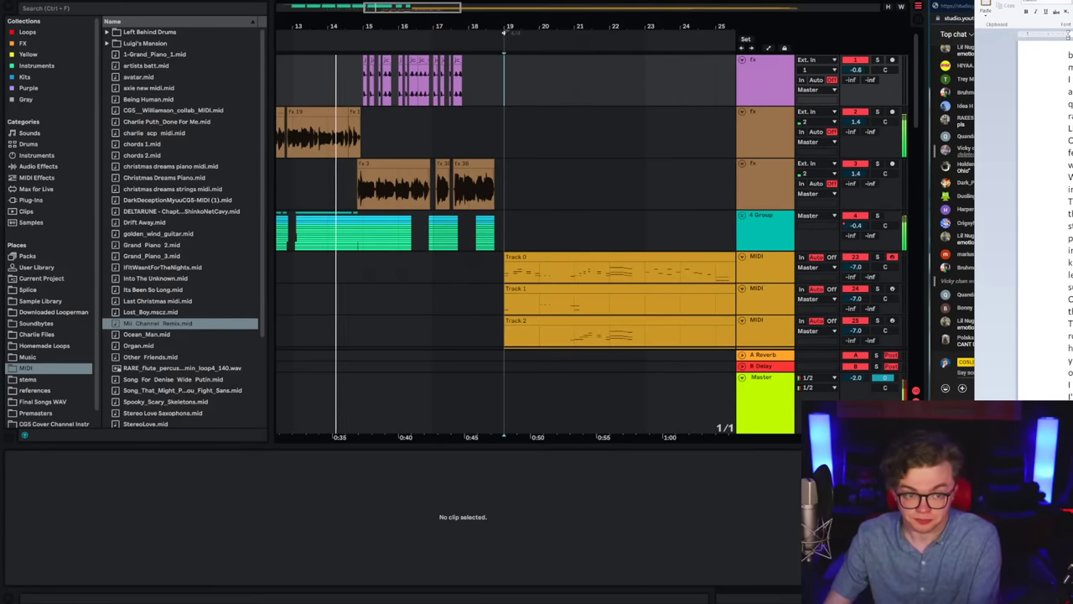
scroll(520, 219, down, 2)
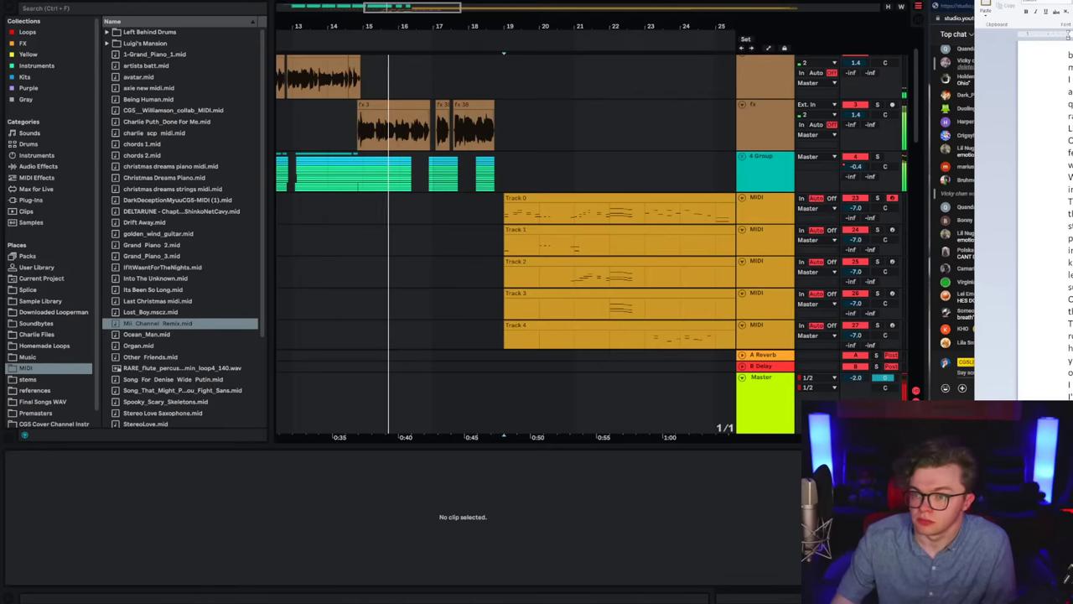
drag(1069, 1, 1072, 252)
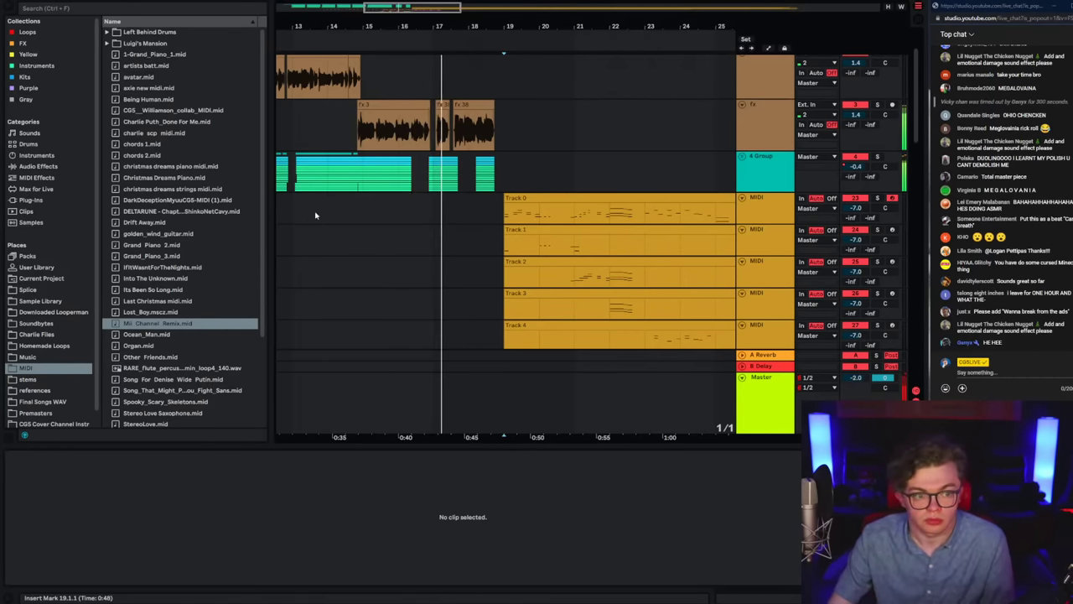
Step: Listen to the transition at bar 19 and open the imported Track 1 and Track 0 clips to view their notes
click(364, 171)
click(359, 143)
click(364, 158)
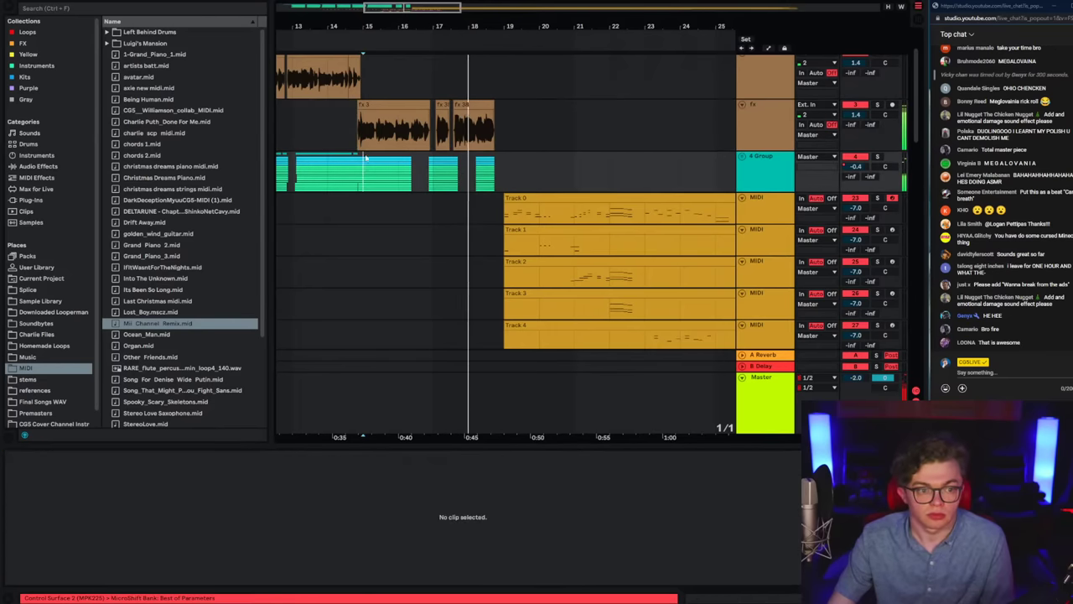
click(468, 134)
click(469, 171)
click(503, 241)
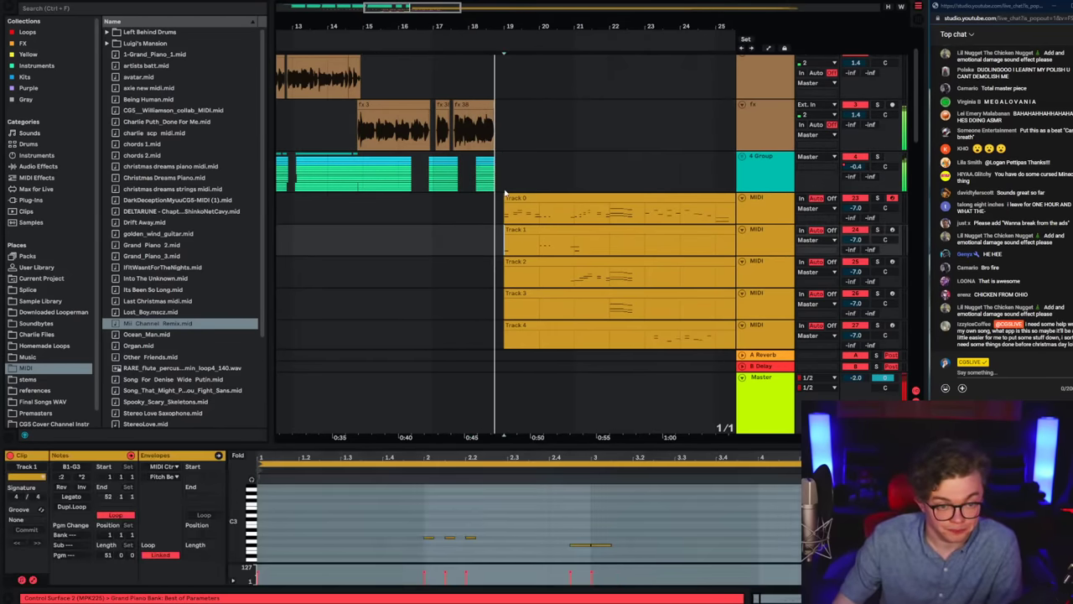
click(505, 205)
Step: Delete all the imported Mii Channel clips on the MIDI tracks, from bar 19 to their ends
scroll(511, 173, down, 3)
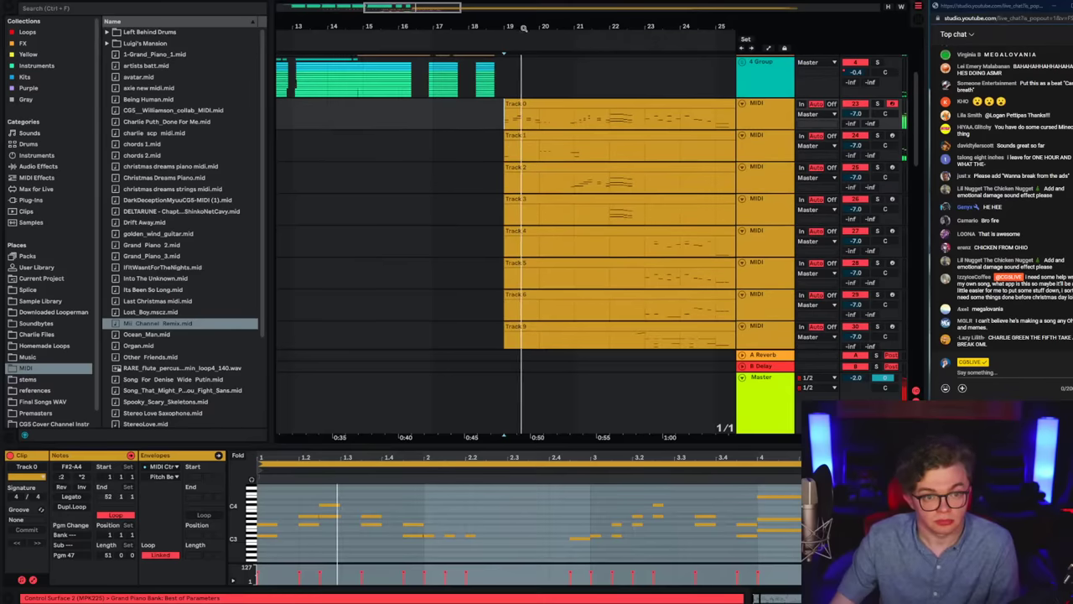
drag(532, 28, 376, 26)
scroll(365, 32, down, 3)
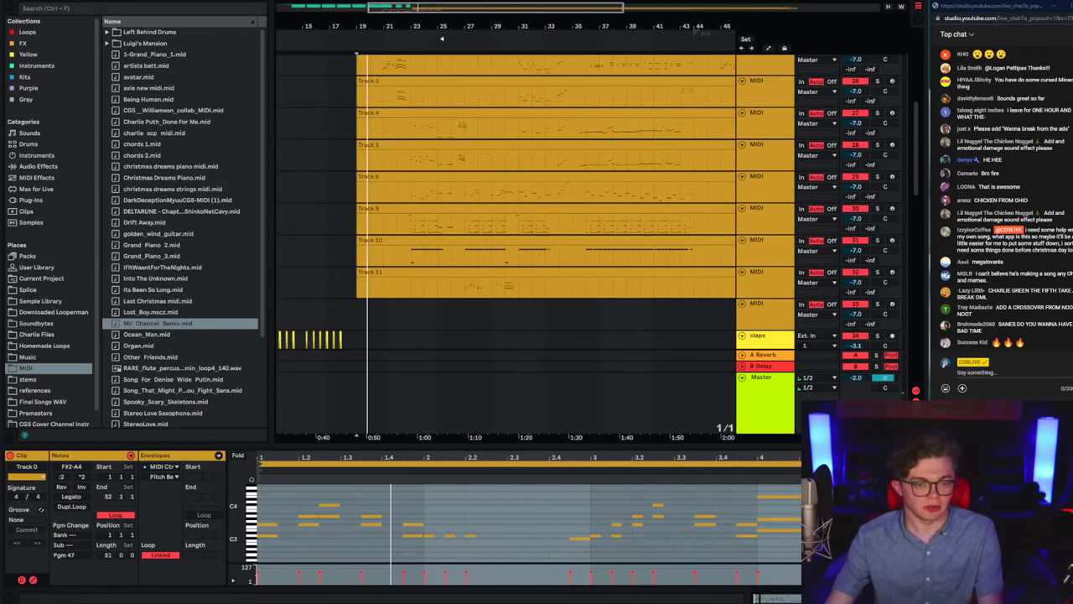
drag(441, 39, 442, 25)
click(679, 289)
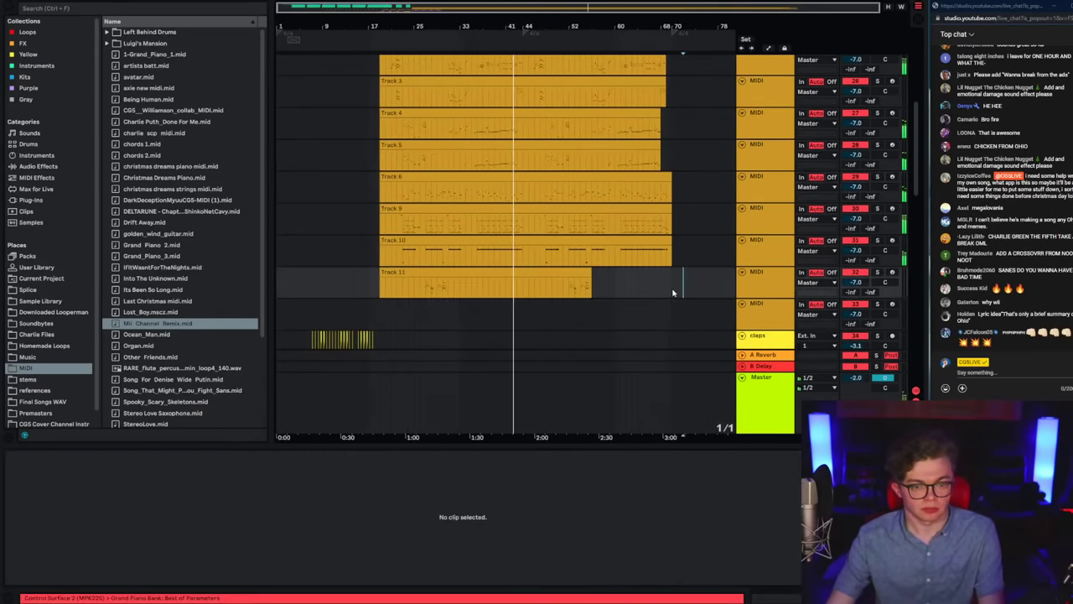
click(678, 292)
scroll(377, 105, up, 5)
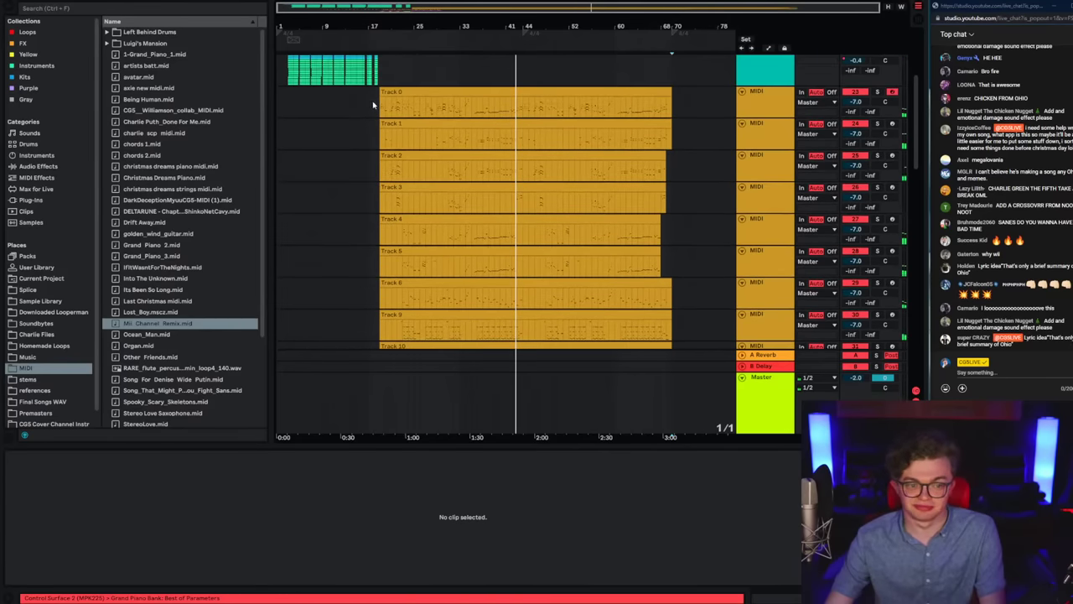
shift+click(378, 105)
key(Delete)
Step: Play the song from around bar 17 and delete the empty MIDI tracks between the 4 Group and claps tracks
click(373, 108)
key(space)
drag(374, 29, 521, 38)
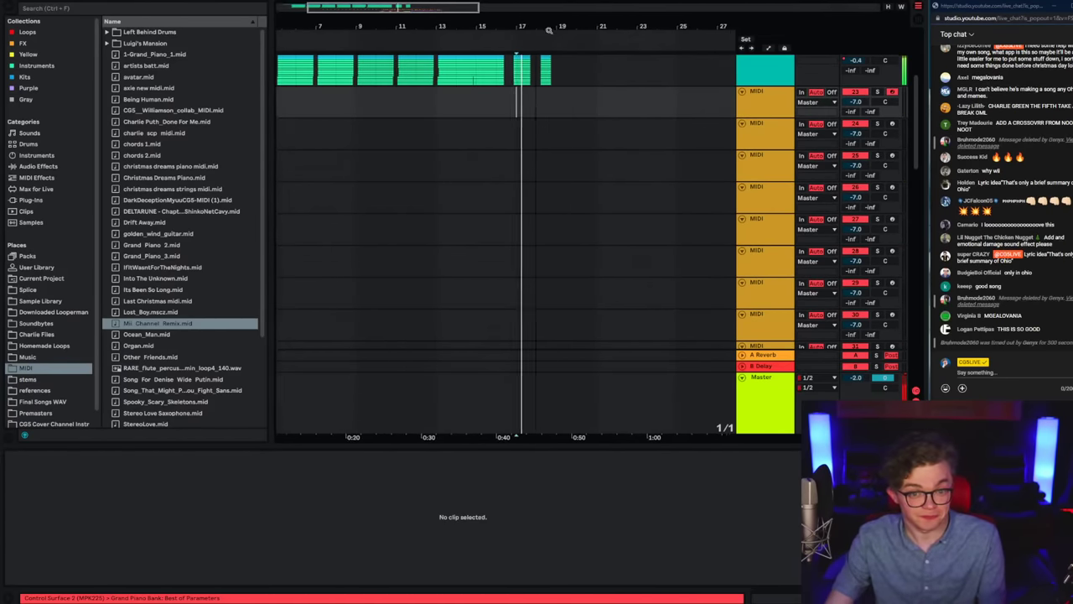
click(760, 93)
scroll(761, 311, down, 3)
shift+click(761, 259)
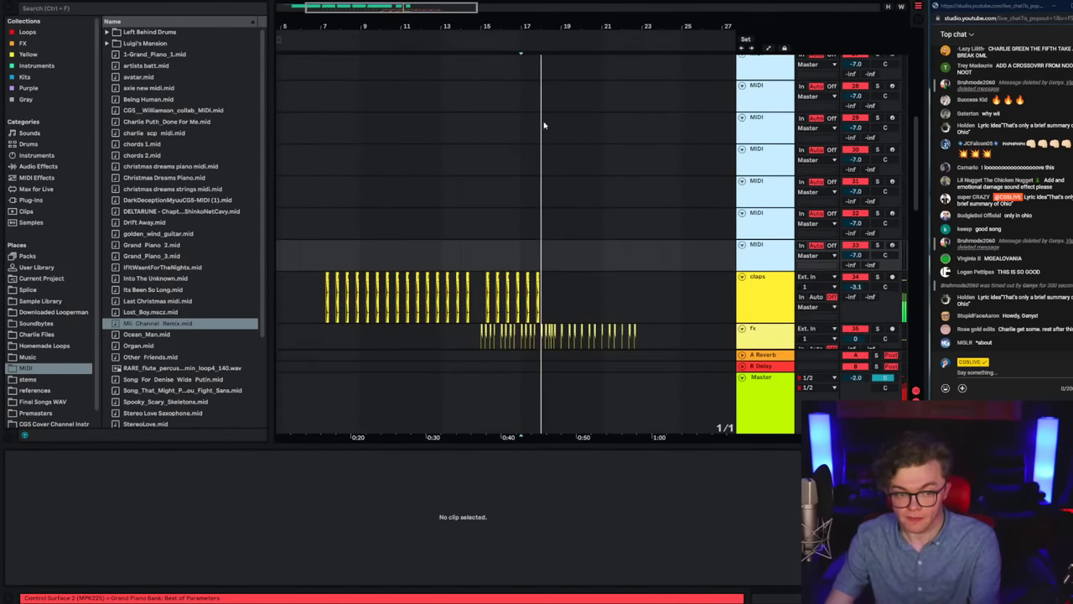
key(Delete)
Step: Play the arrangement from bar 17 and arm the upper brown fx track for recording
click(546, 198)
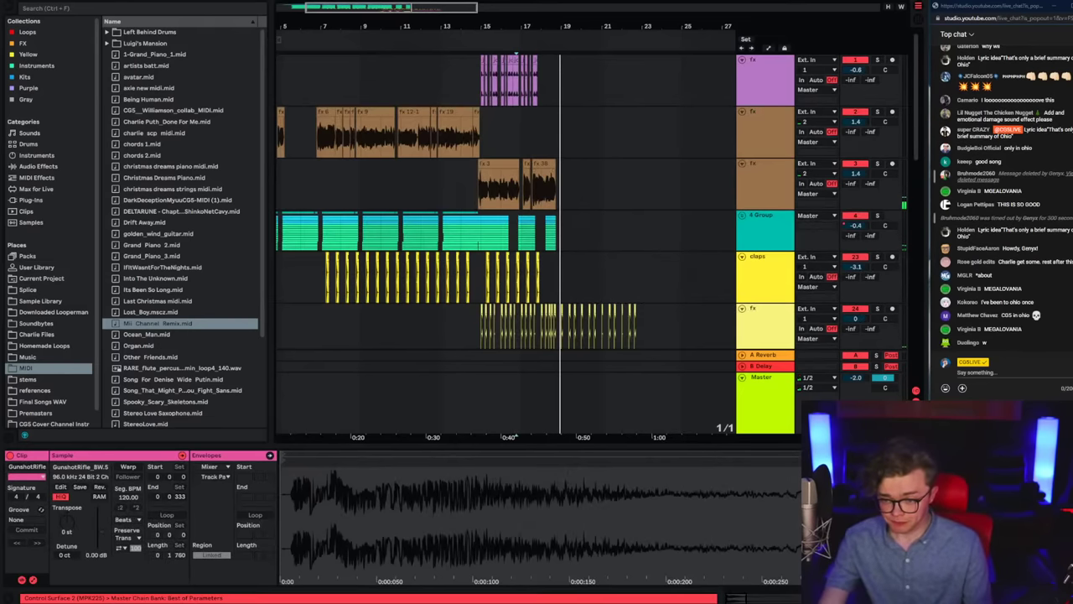
click(523, 148)
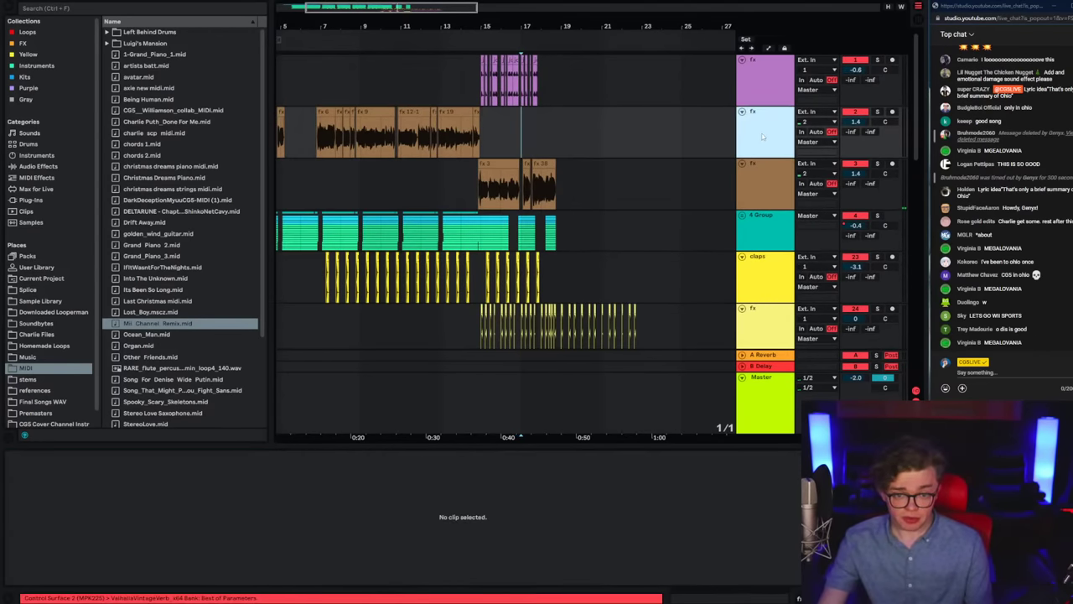
key(space)
click(513, 229)
click(519, 139)
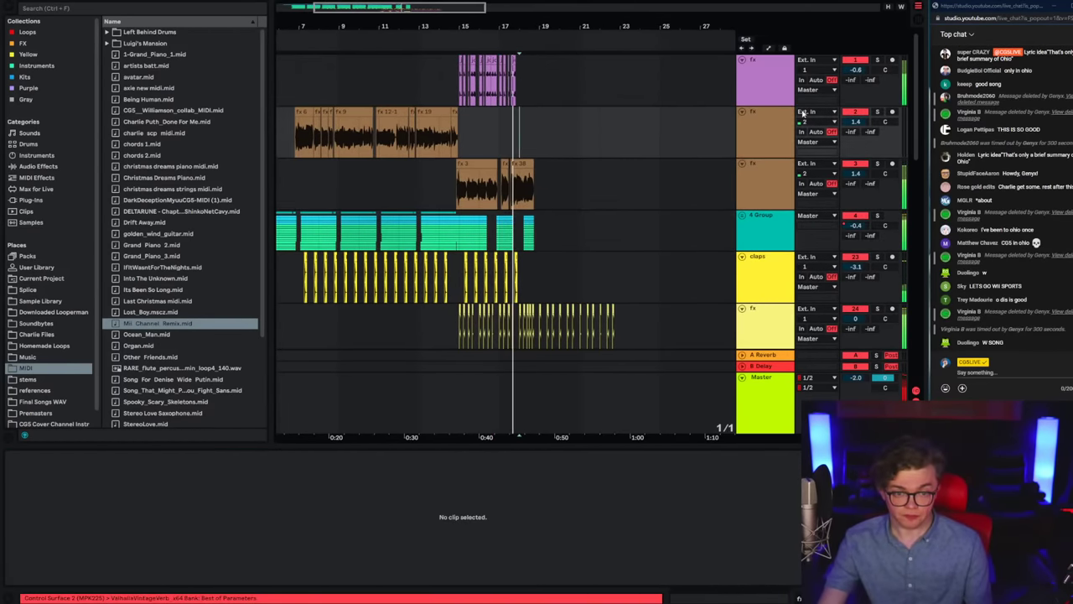
click(892, 111)
Step: Play the arrangement from bar 13 to review the section leading up to bar 19
scroll(498, 130, up, 4)
click(445, 139)
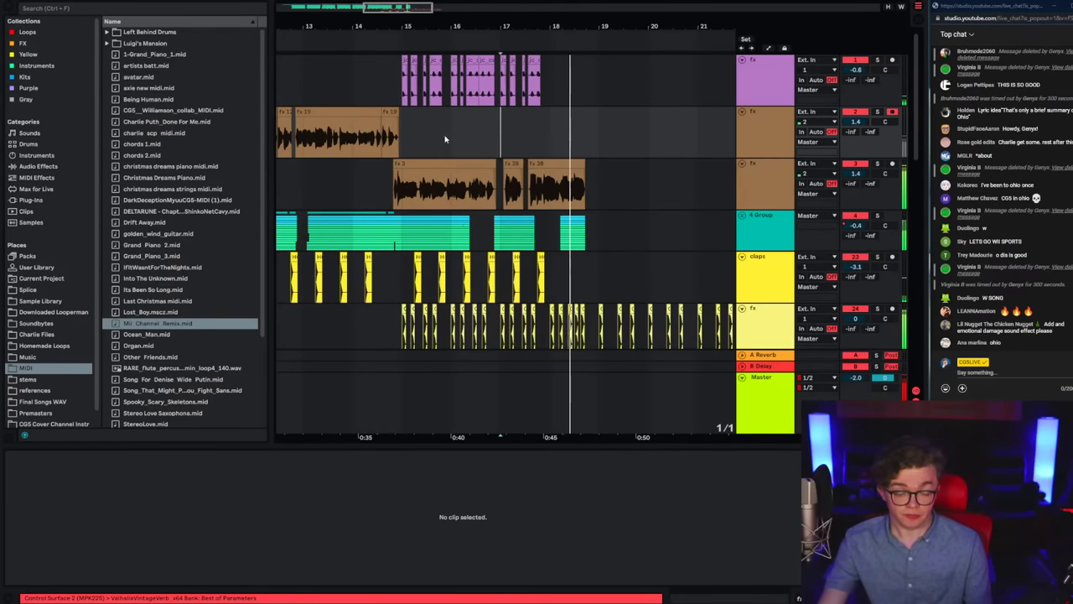
click(307, 237)
key(space)
key(space)
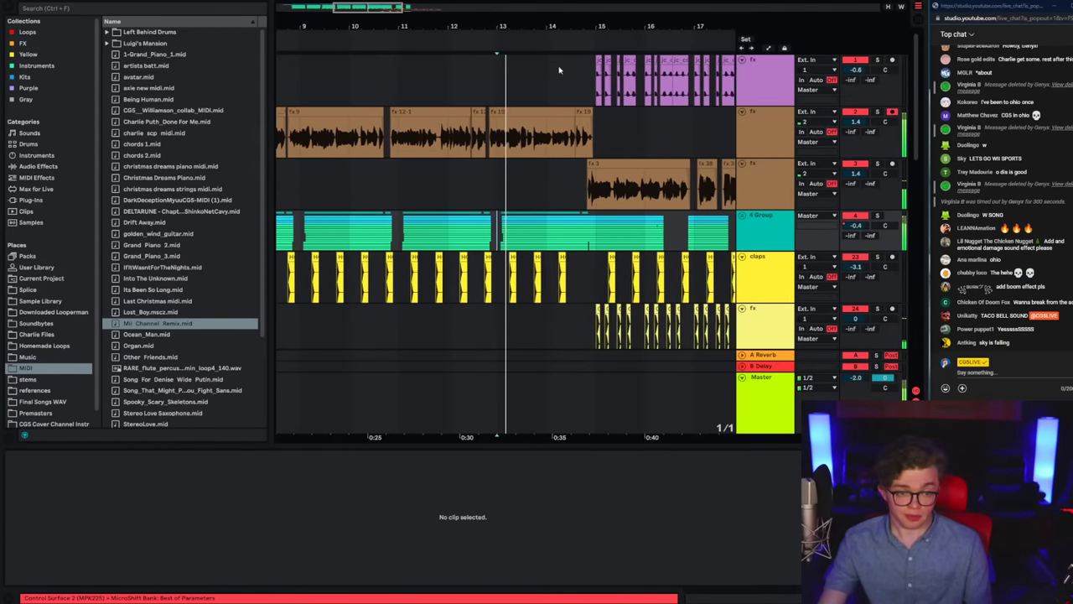
scroll(401, 215, down, 4)
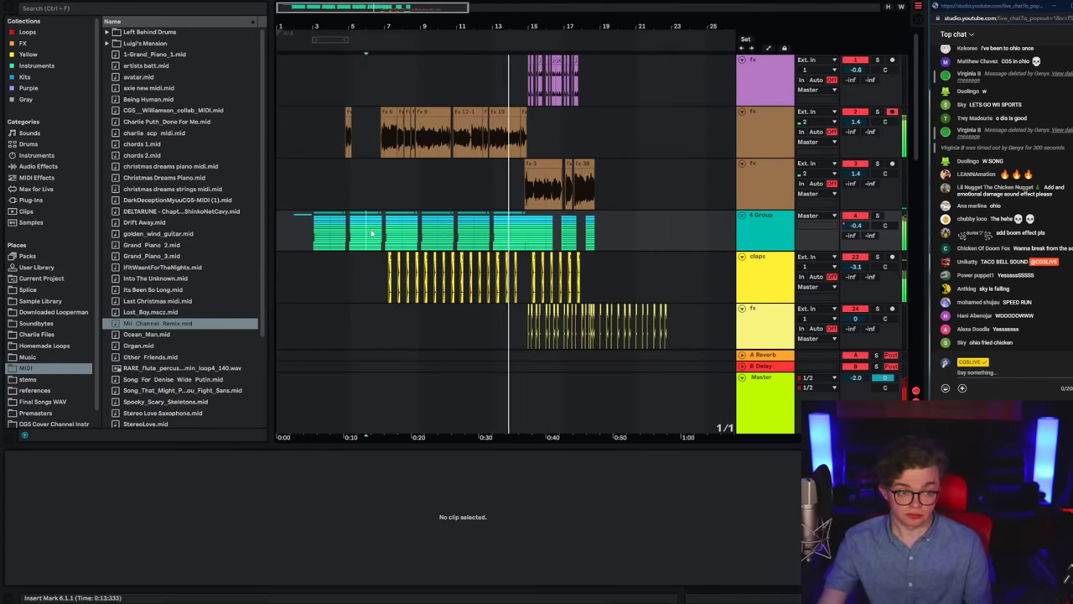
Step: Insert a new audio track directly below the lower brown fx track
click(547, 232)
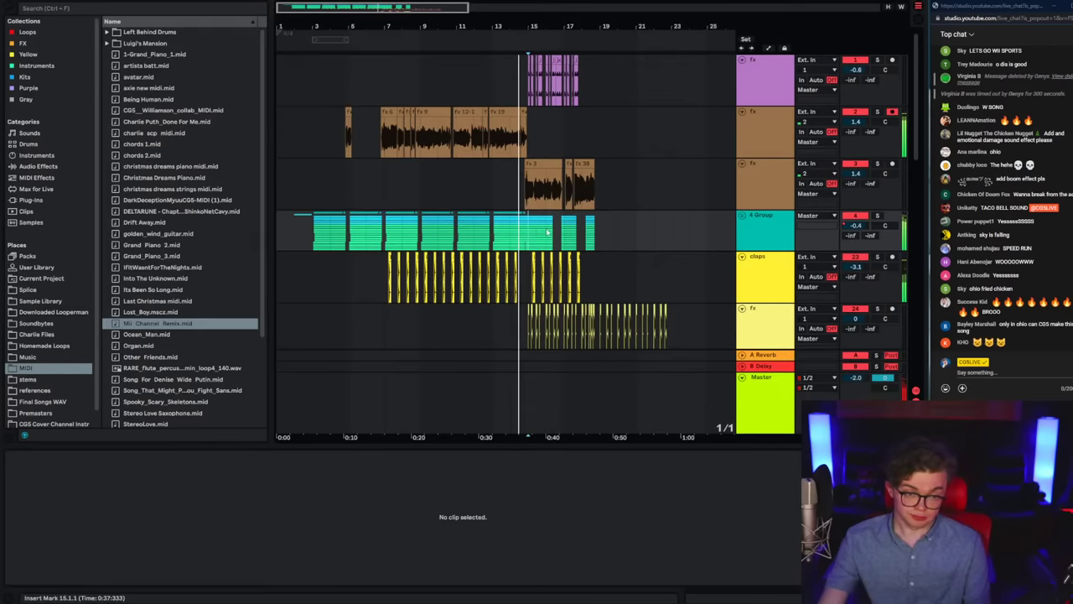
click(599, 232)
right_click(773, 203)
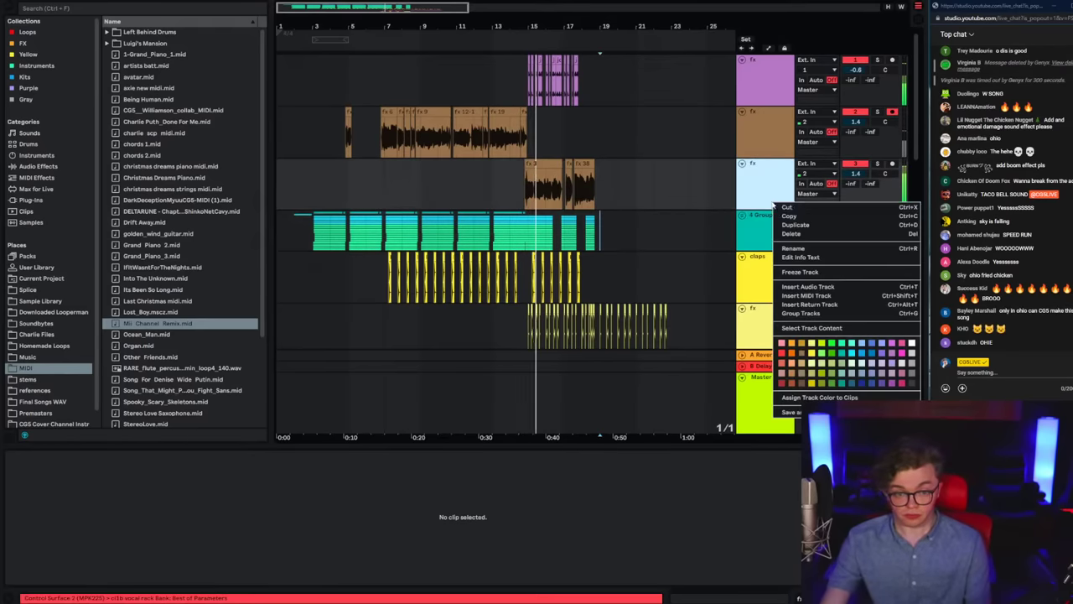
click(809, 287)
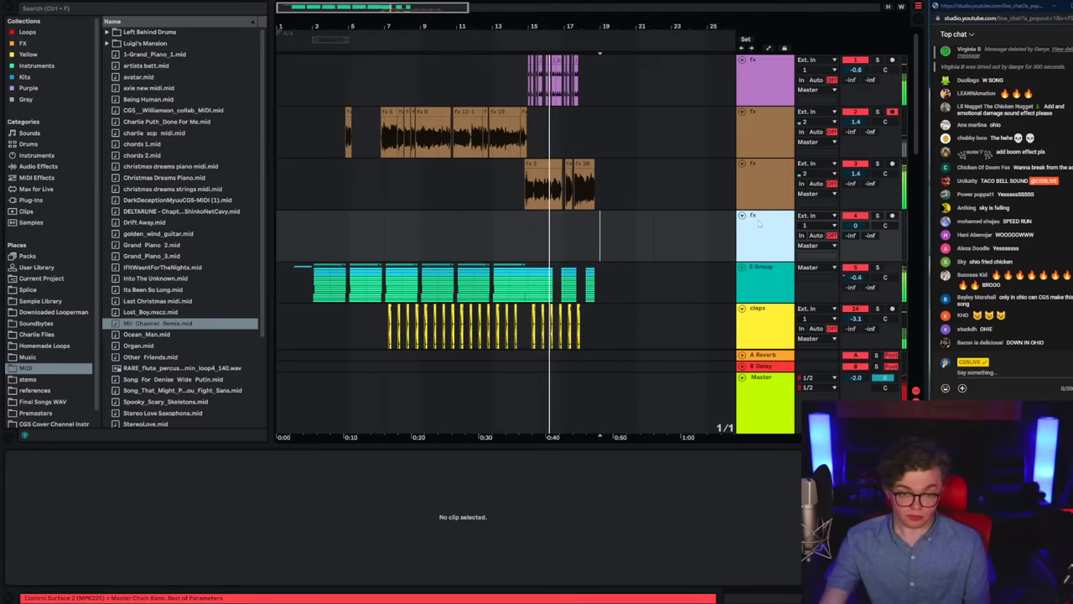
Step: Delete the empty fx audio track below the lower brown fx track and insert a MIDI track in its place
right_click(769, 200)
click(797, 292)
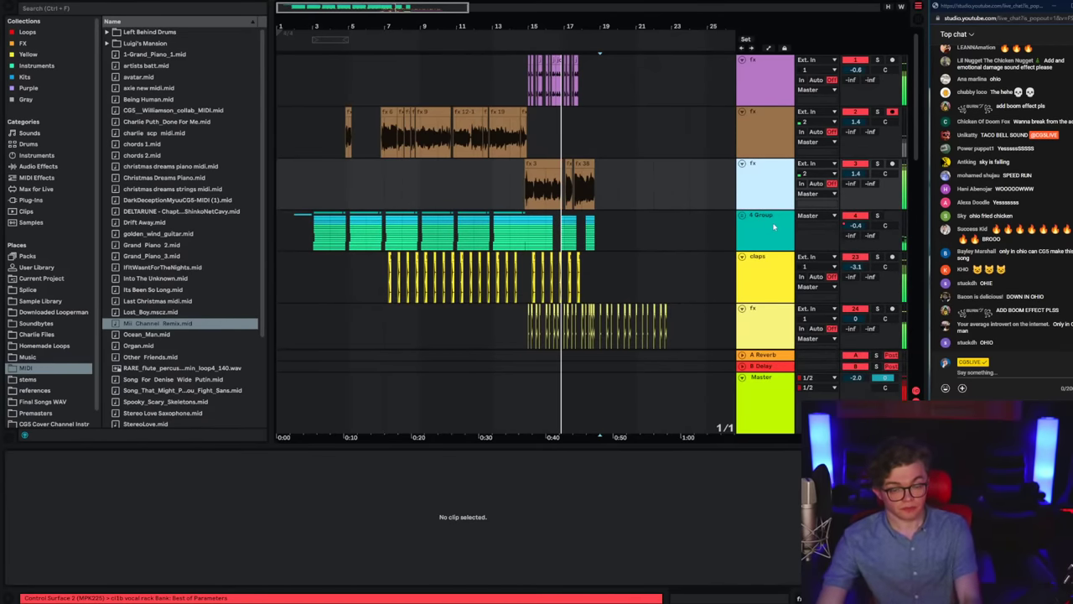
key(ctrl+shift+t)
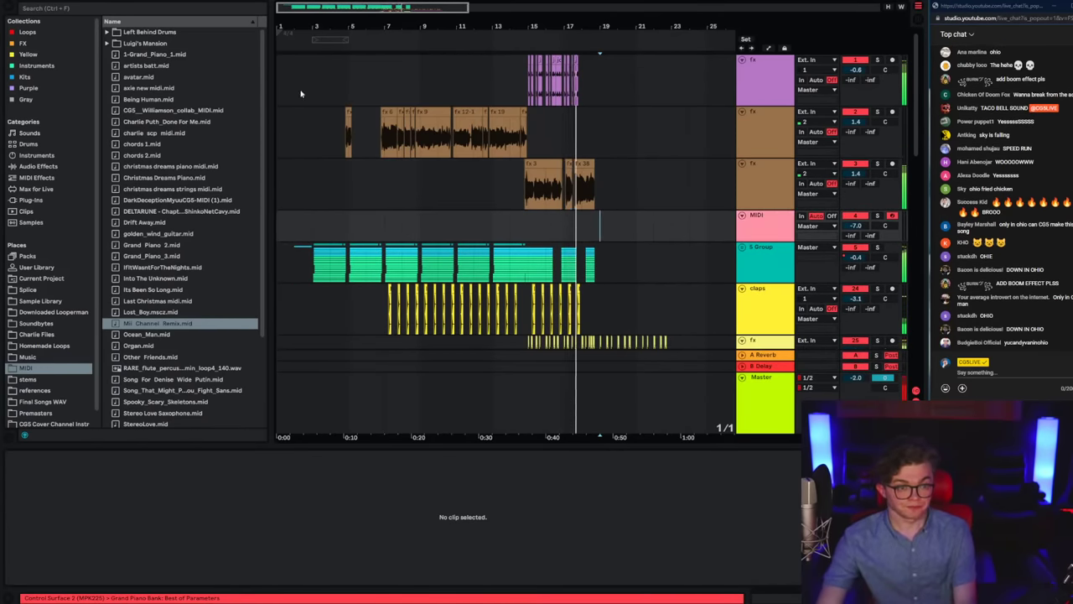
Step: Play the arrangement around bar 19 and zoom in on that section with the MIDI track unfolded
drag(625, 27, 503, 69)
click(748, 227)
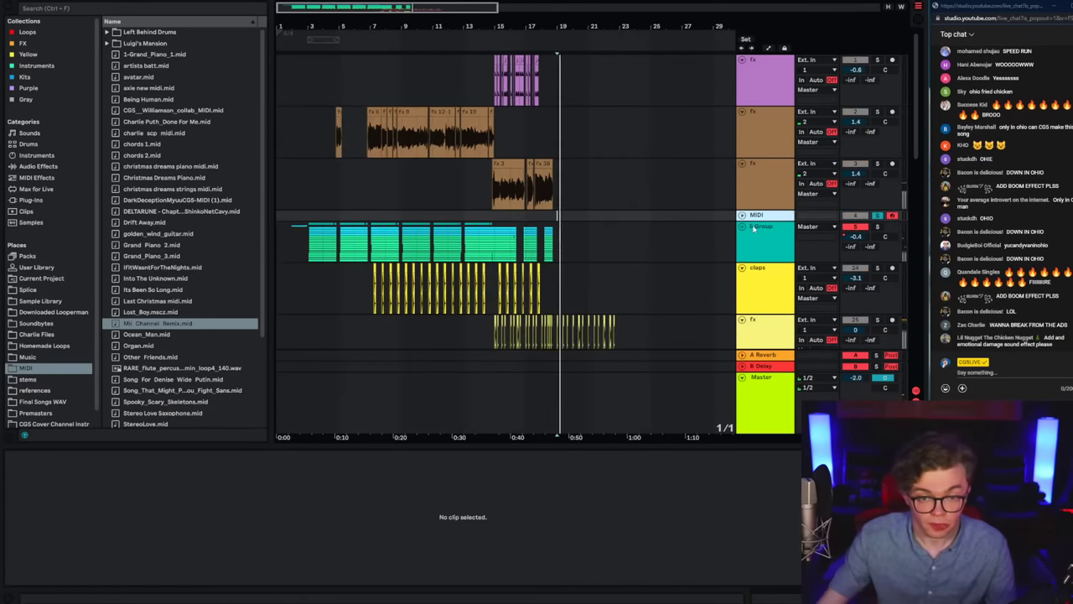
key(space)
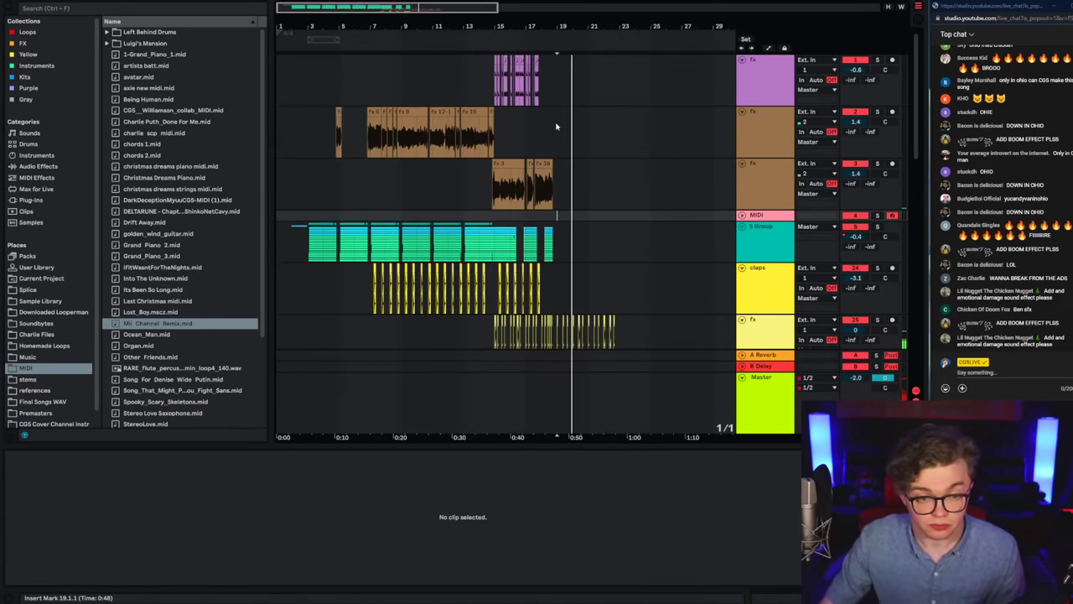
drag(570, 27, 570, 92)
click(743, 216)
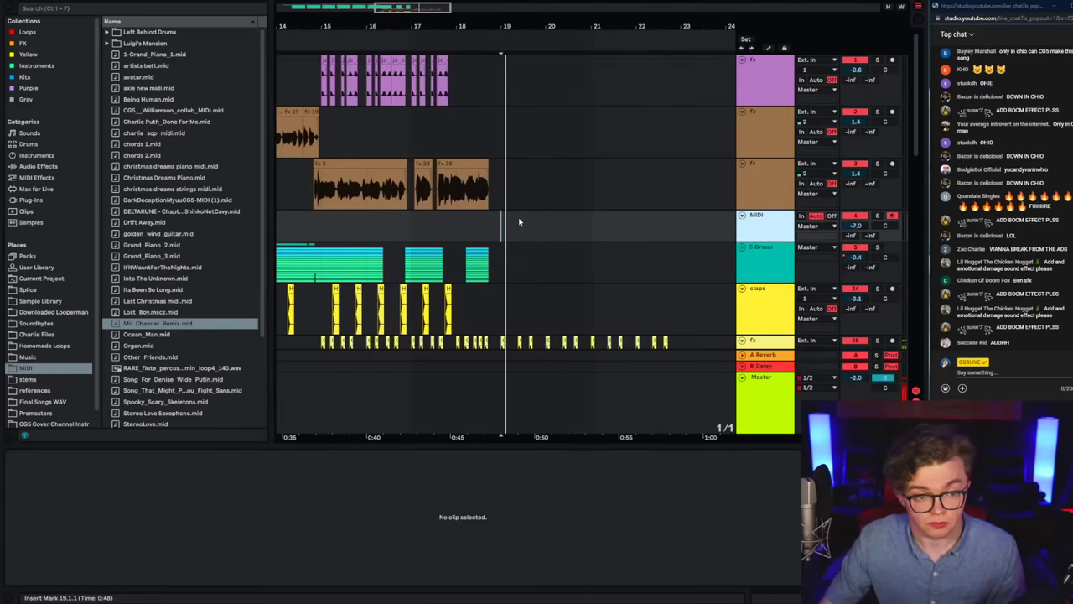
Step: Set the grid to 1/16 and duplicate the first hi-hat hit at bar 19 into consecutive sixteenths up to beat 19.2
scroll(520, 220, down, 5)
right_click(467, 216)
click(510, 348)
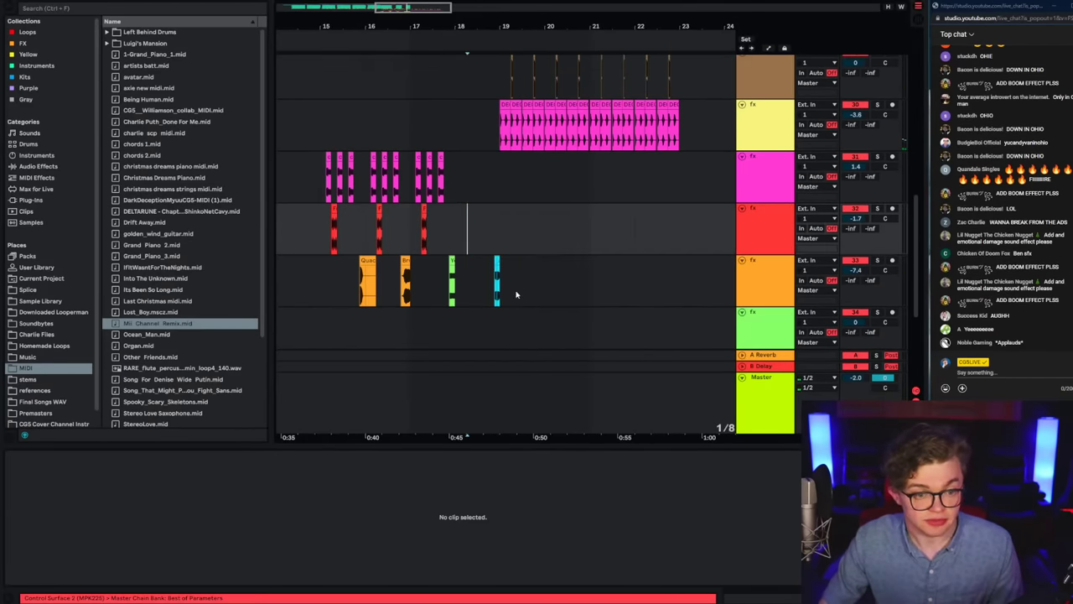
drag(503, 27, 502, 92)
right_click(484, 137)
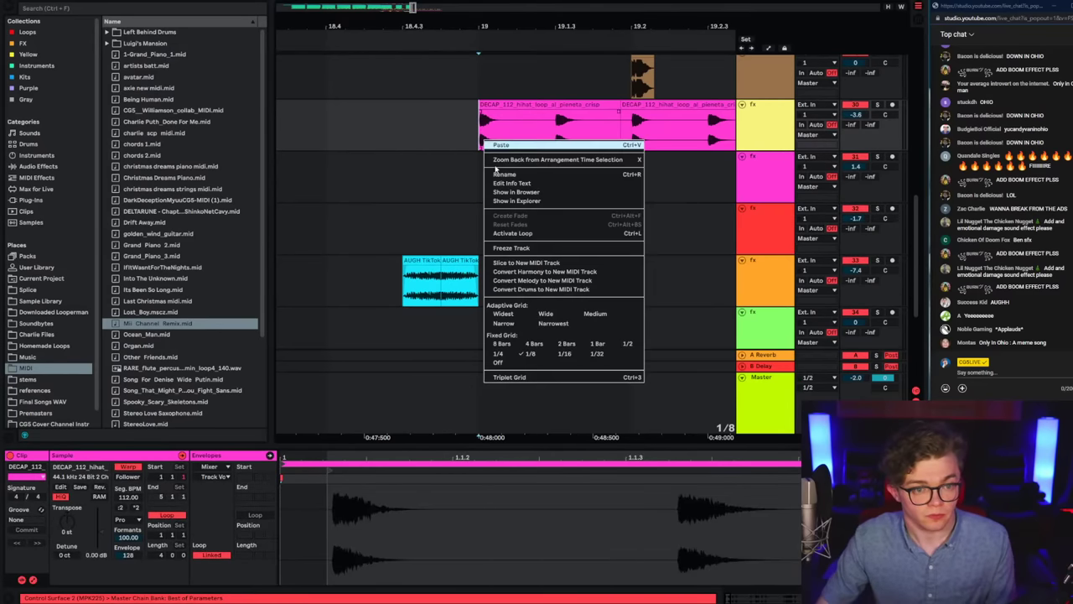
click(563, 353)
drag(483, 132, 515, 130)
key(ctrl+d)
key(ctrl+d)
key(ctrl+d)
key(ctrl+d)
key(ctrl+d)
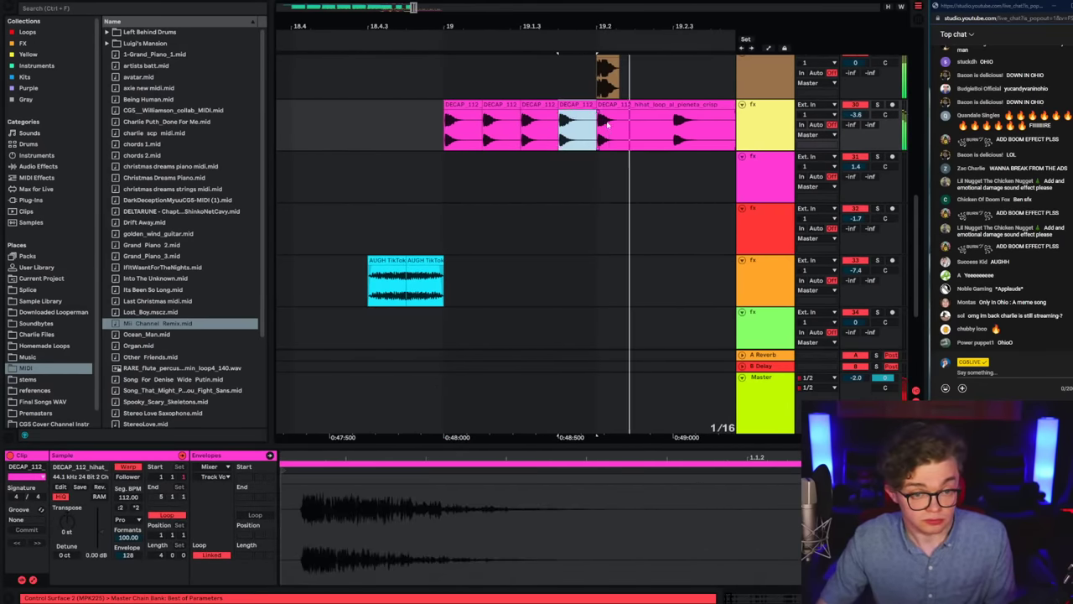
Step: Play the hi-hats from bar 19, undo the extra duplicates and duplicate the sixteenth hit leading into beat 19.3
click(432, 132)
key(space)
key(ctrl+z)
key(ctrl+z)
key(ctrl+z)
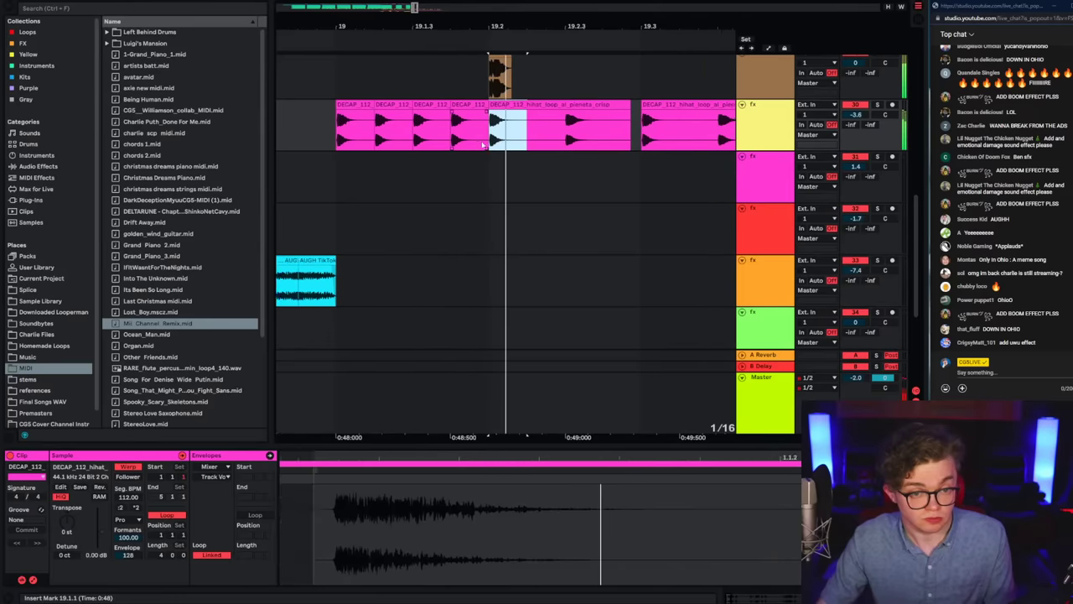
key(space)
key(ctrl+d)
click(315, 136)
key(space)
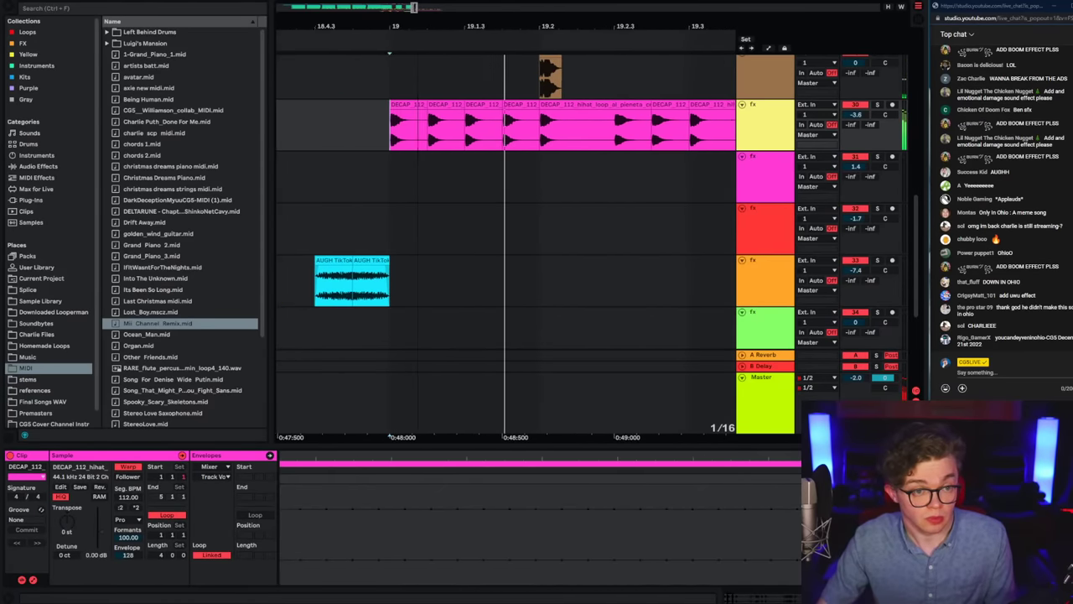
Step: Delete the sixteenth hi-hat slice at beat 19.3 and play the pattern from bar 19
scroll(316, 136, down, 2)
click(511, 140)
drag(510, 140, 531, 140)
key(Delete)
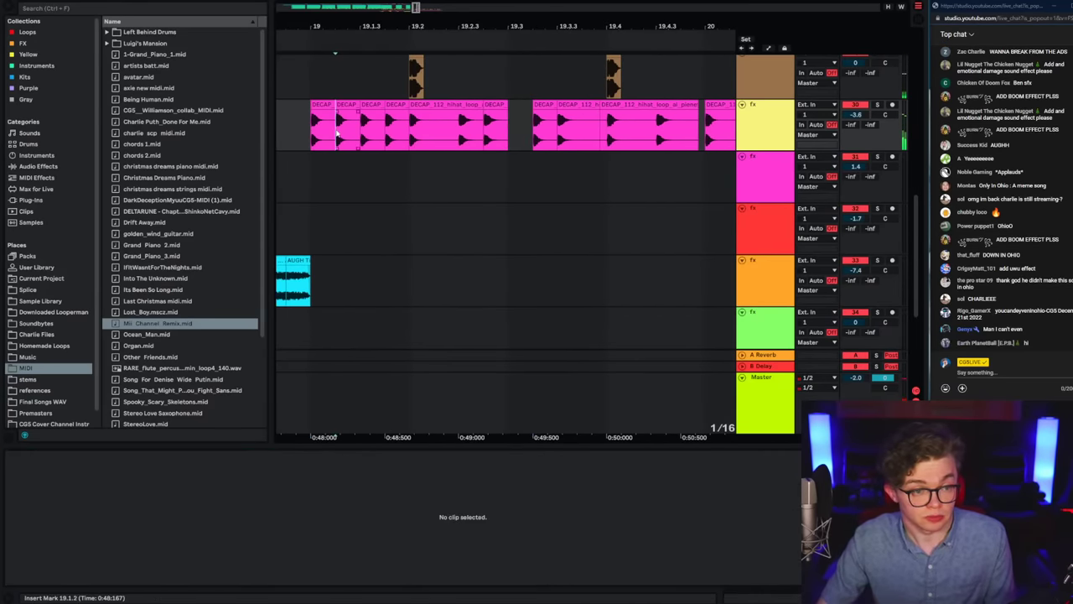
click(315, 139)
key(space)
key(space)
Step: Set the grid to 1/32 and duplicate the short hi-hat hit twice just before bar 20 as a fast roll
click(643, 141)
drag(565, 29, 350, 25)
click(429, 141)
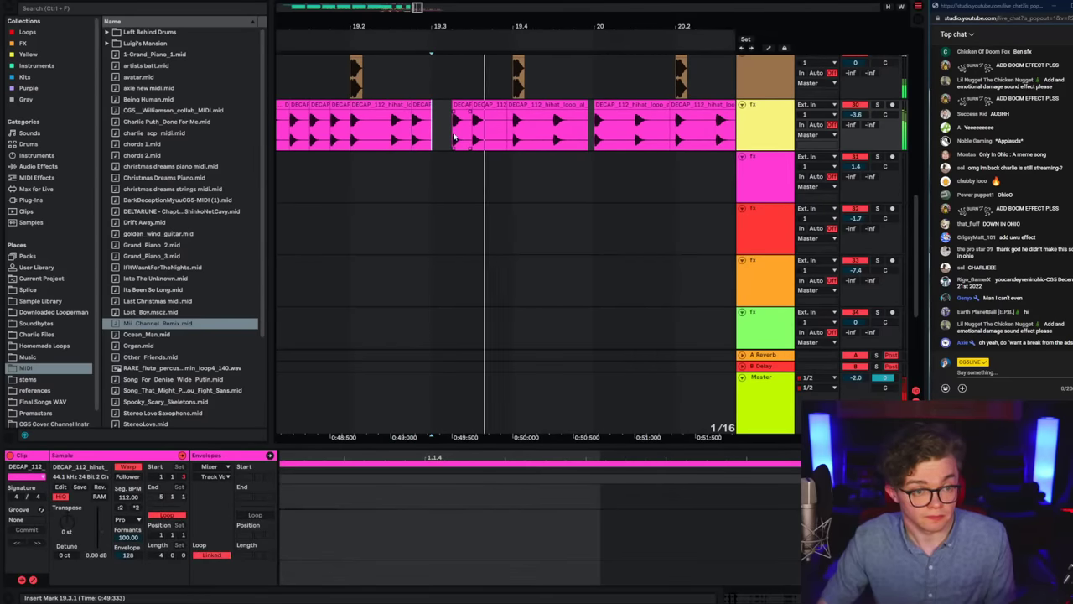
mouse_move(575, 134)
mouse_down()
mouse_move(532, 135)
mouse_move(564, 137)
mouse_up()
right_click(552, 134)
click(659, 462)
key(ctrl+d)
key(ctrl+d)
click(552, 137)
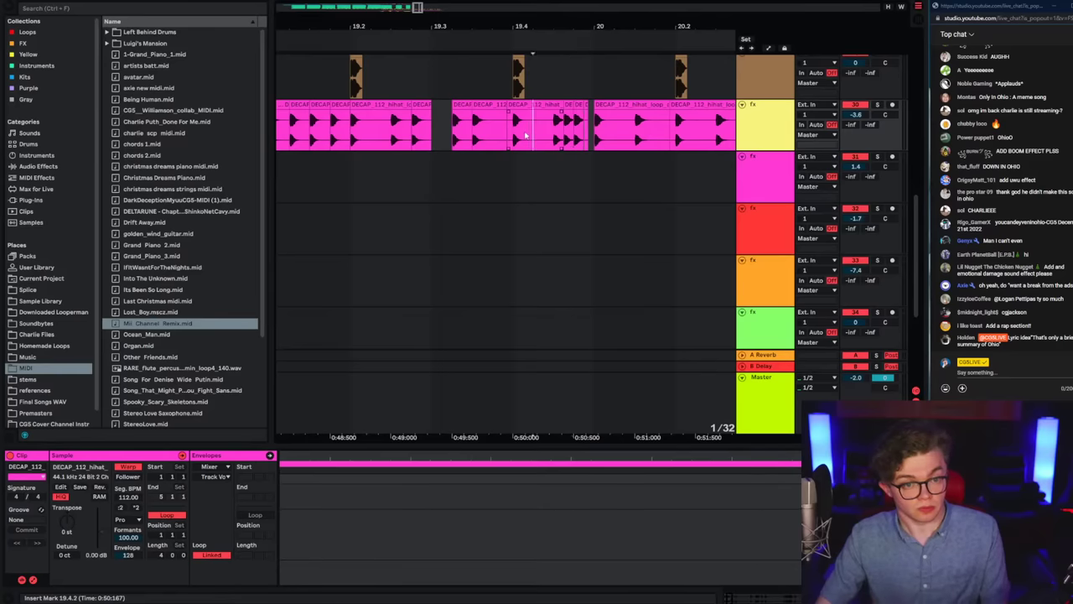
key(space)
click(447, 140)
drag(457, 28, 496, 9)
key(space)
Step: Delete the remaining hi-hat loop clips from bar 20 onward
drag(521, 137, 751, 130)
key(Delete)
key(minus)
Step: Set the grid to 1 bar and duplicate the bar 19 hi-hat pattern through to bar 23
right_click(369, 137)
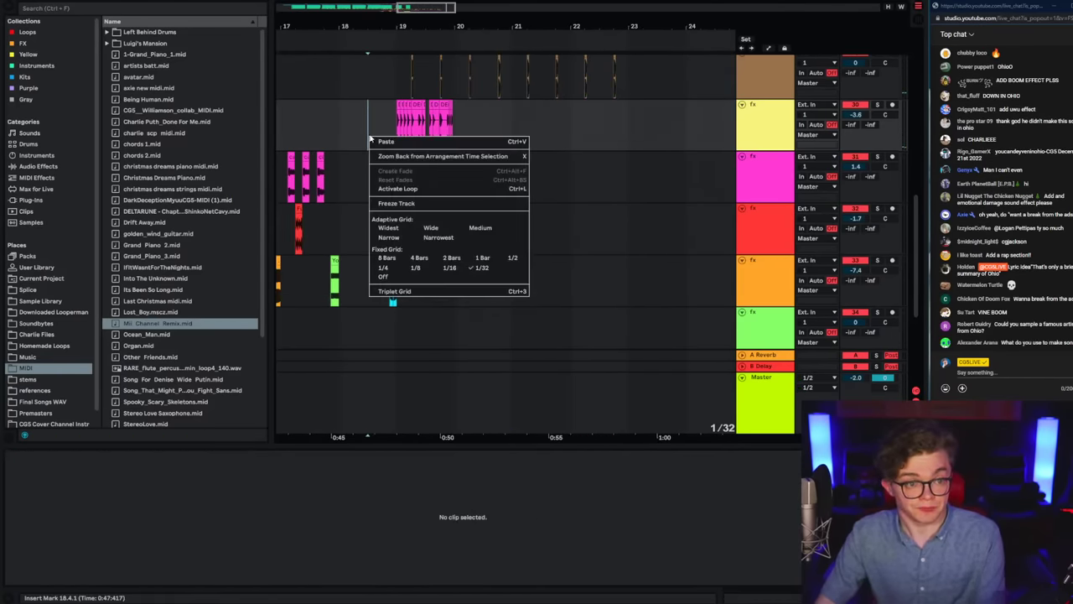
click(485, 259)
click(397, 122)
key(space)
drag(398, 125, 653, 154)
key(plus)
key(plus)
key(ctrl+d)
key(ctrl+d)
Step: Play the section around bars 18 and 19 with the new hi-hats and arm the upper brown fx track
drag(450, 27, 591, 8)
click(494, 138)
scroll(503, 143, up, 8)
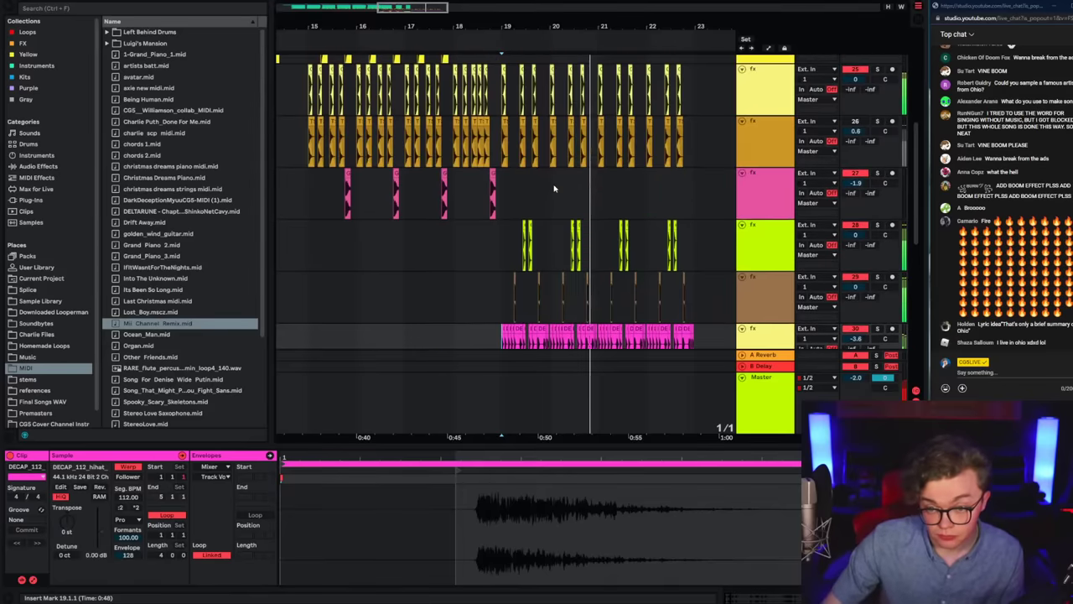
scroll(560, 211, up, 3)
click(431, 173)
key(space)
key(space)
drag(449, 26, 532, 50)
click(531, 119)
scroll(635, 131, up, 2)
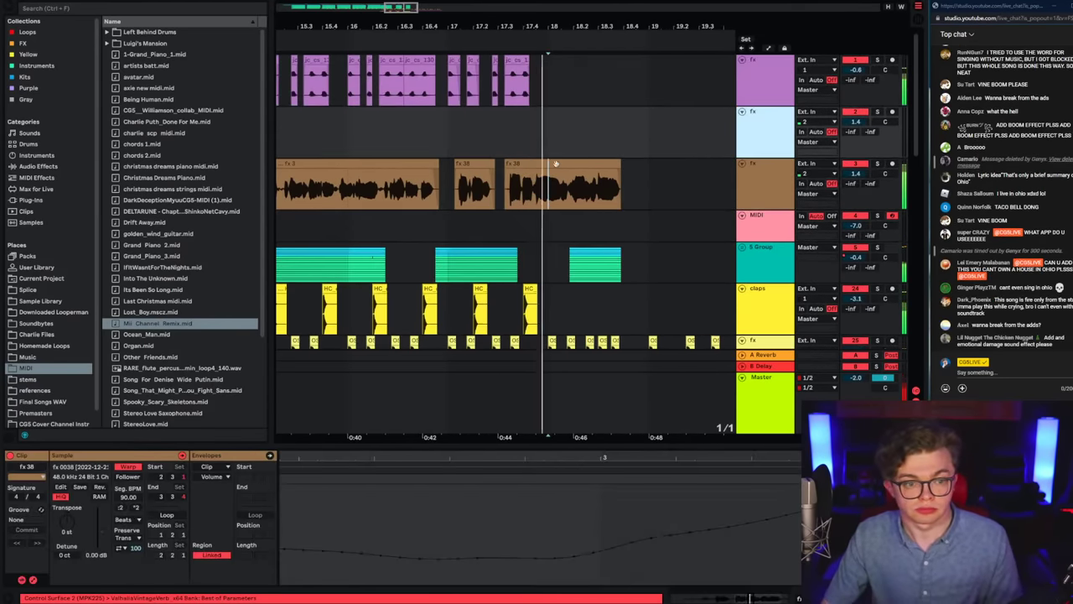
click(780, 130)
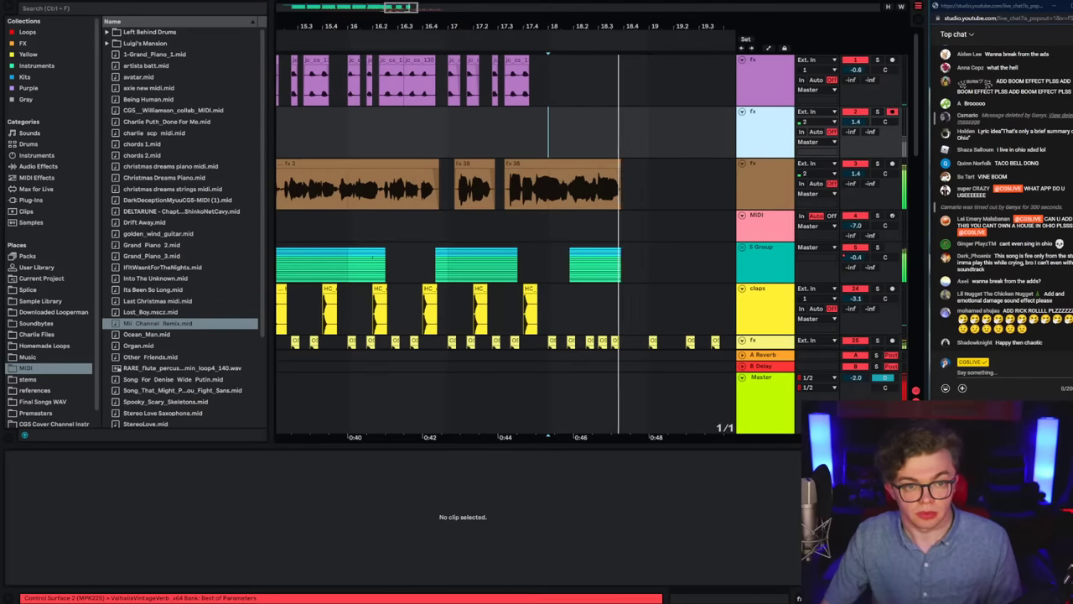
Step: Hide the browser and play the arrangement from bar 16 through the passage after bar 19
key(minus)
key(minus)
key(ctrl+alt+b)
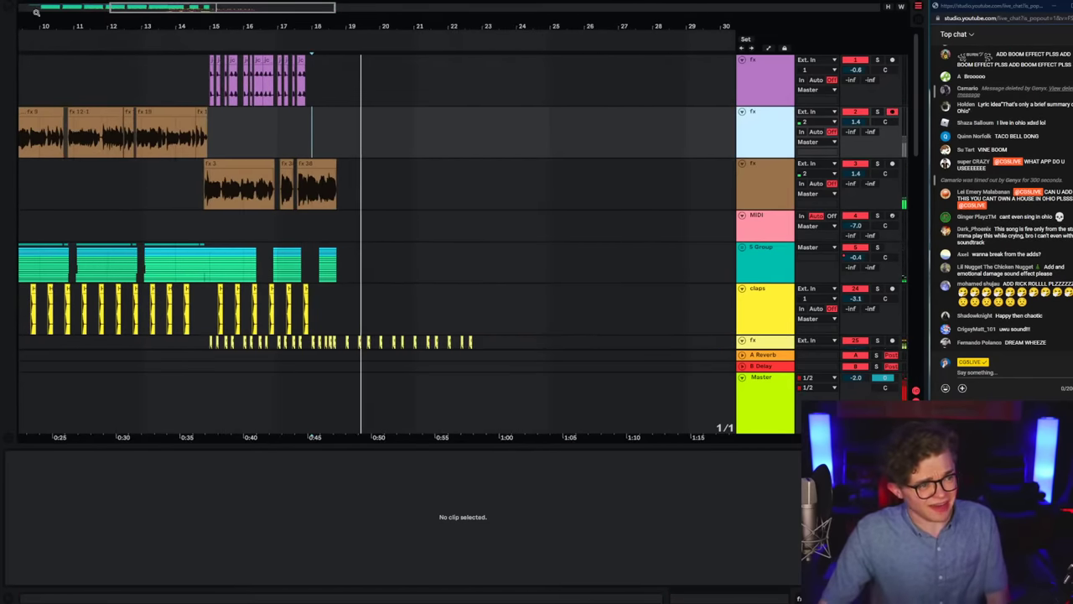
click(244, 224)
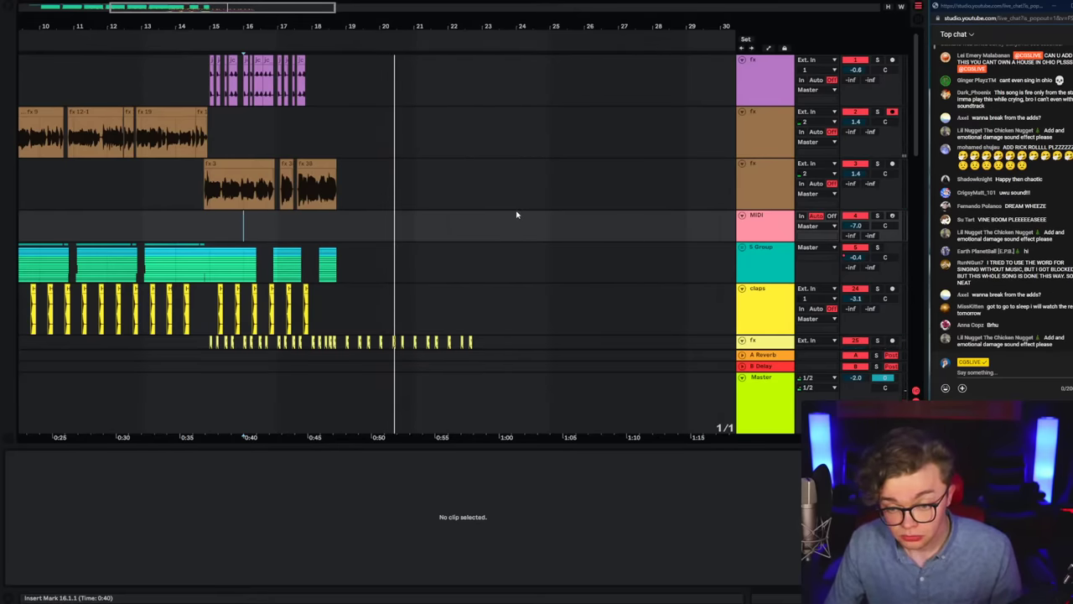
key(space)
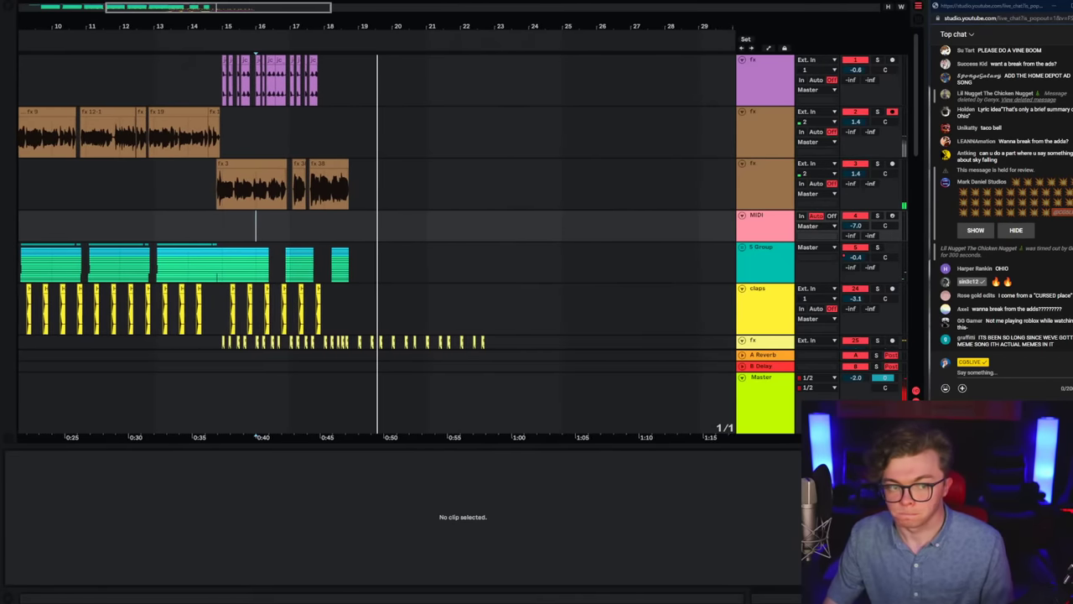
Step: Increase the MIDI track's height and select the brown fx tracks above it
scroll(644, 176, down, 3)
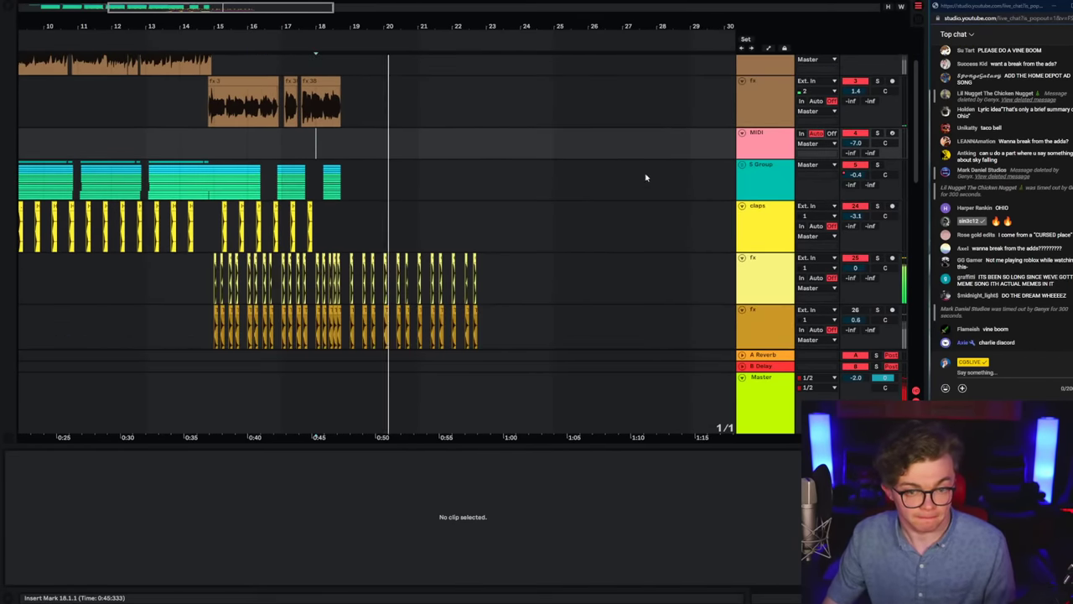
drag(772, 159, 778, 177)
scroll(778, 171, up, 2)
click(773, 144)
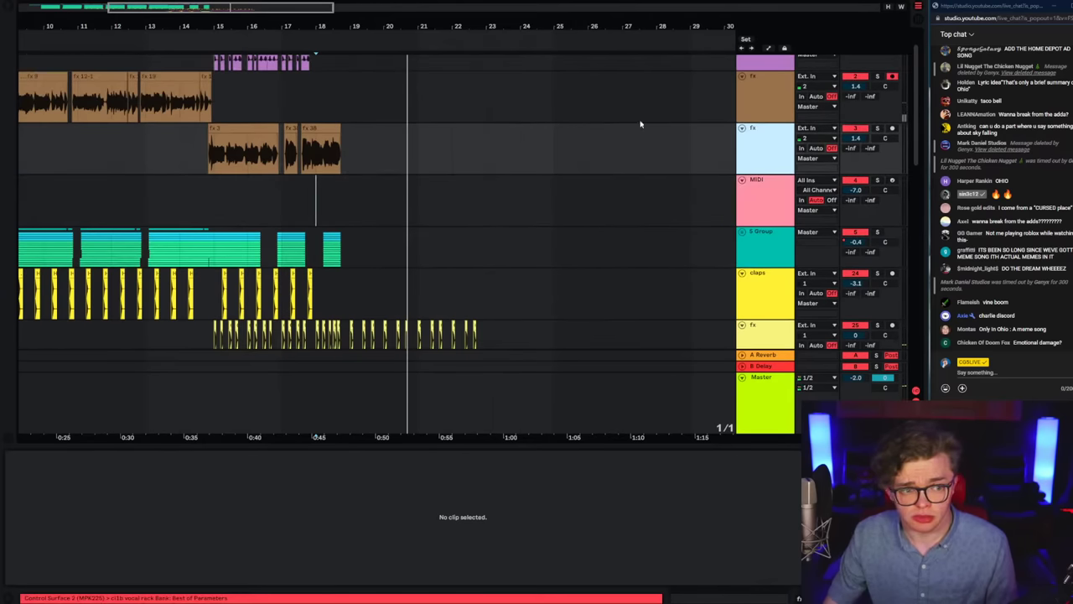
click(771, 116)
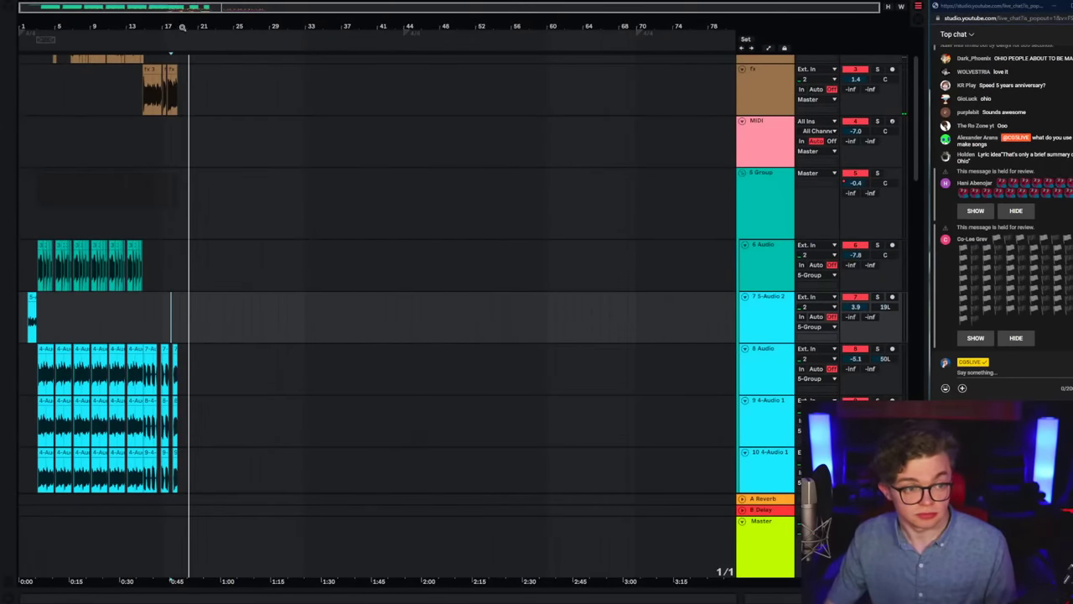
Step: Arm the 7 5-Audio 2 track inside the 5 Group for recording
drag(183, 28, 498, 109)
click(892, 246)
click(892, 297)
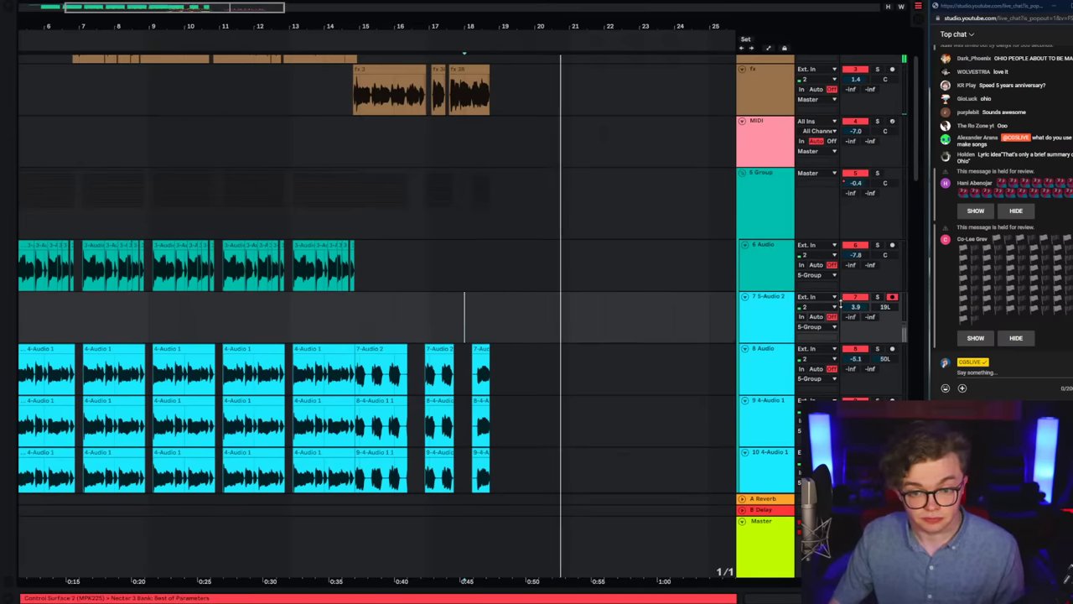
click(779, 319)
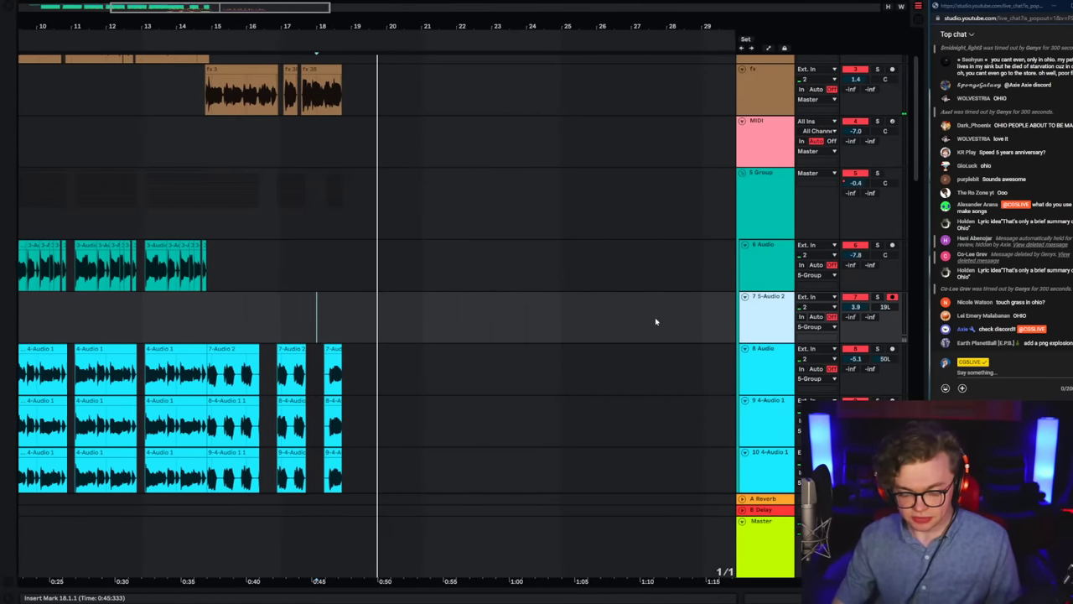
Step: Record a take on 7 5-Audio 2 from just after bar 18 to bar 20 and play it back
key(space)
key(space)
key(F9)
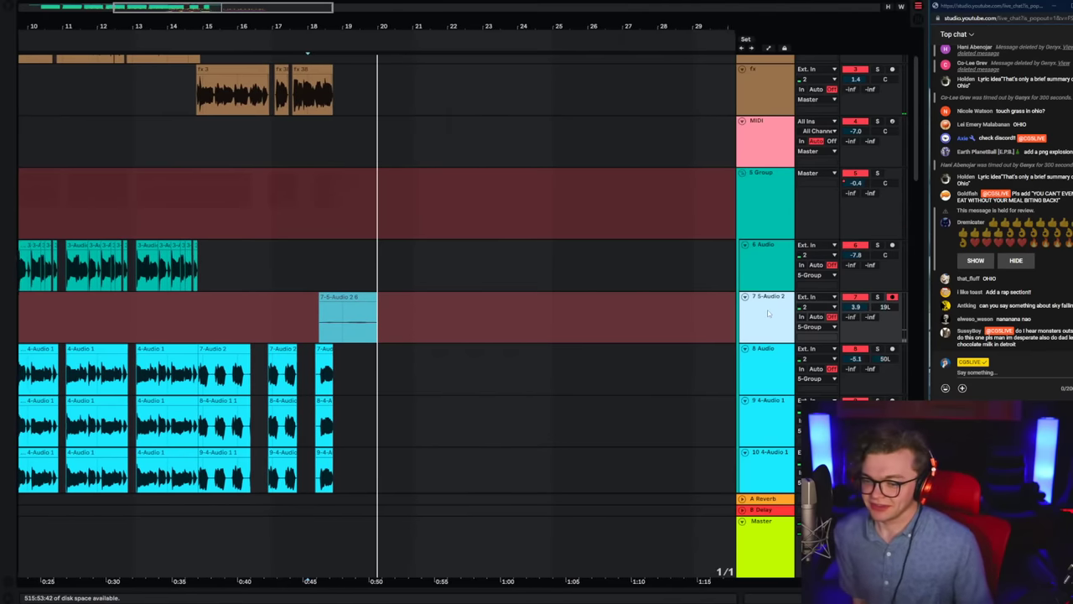
key(space)
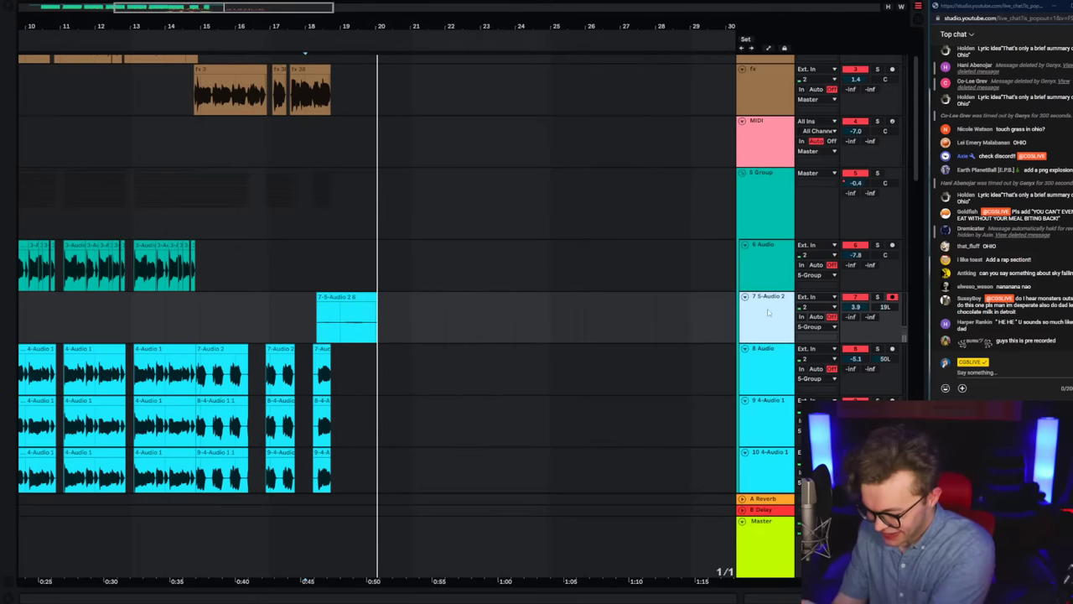
key(space)
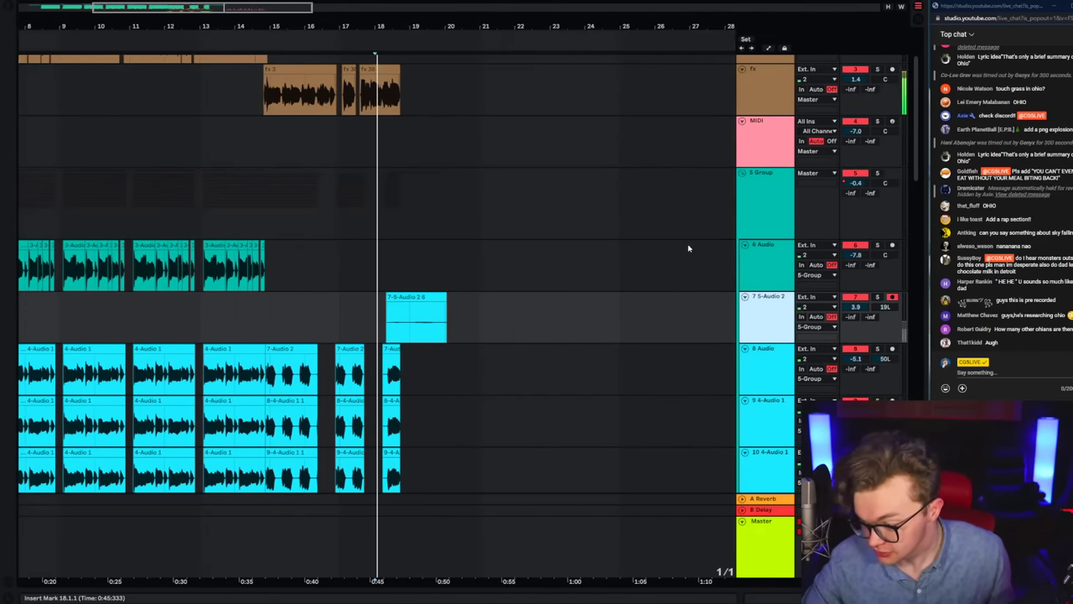
Step: Raise the gain of the newly recorded 7 5-Audio 2 clip to 16.0 dB
double_click(397, 297)
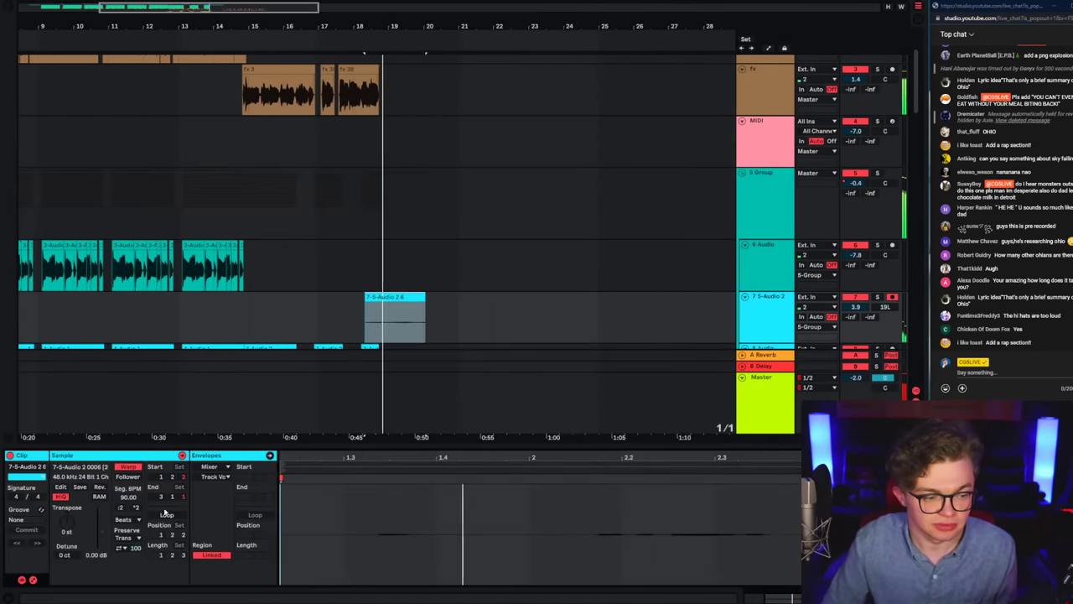
drag(101, 531, 101, 517)
click(352, 308)
Step: Turn the grid off and trim the silence from the start and end of the recorded clip
right_click(340, 317)
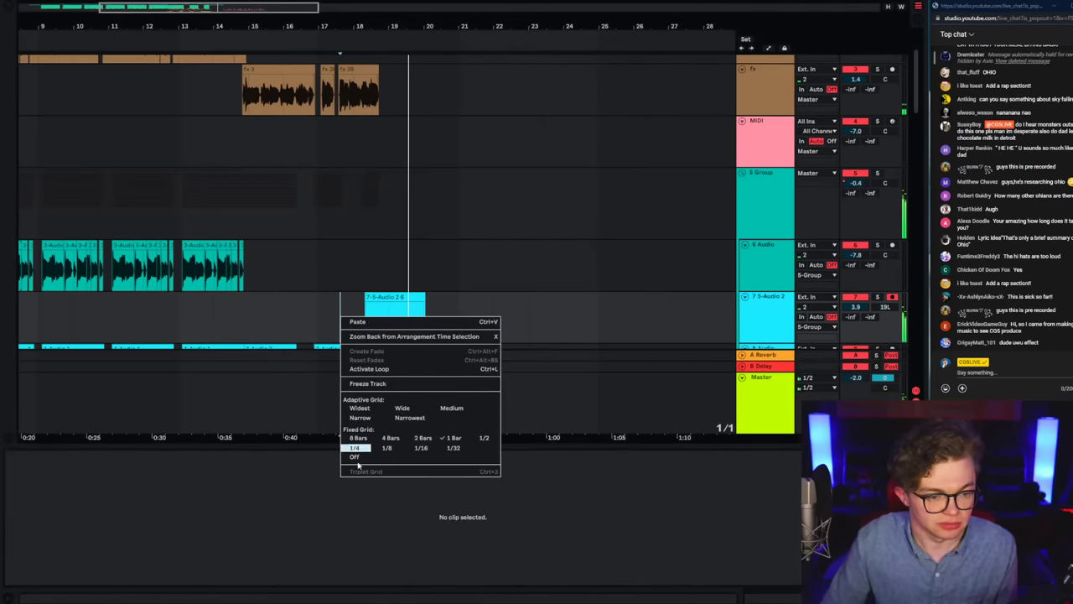
click(359, 457)
mouse_move(392, 323)
mouse_down()
mouse_move(331, 285)
mouse_move(362, 322)
mouse_up()
key(Delete)
click(402, 325)
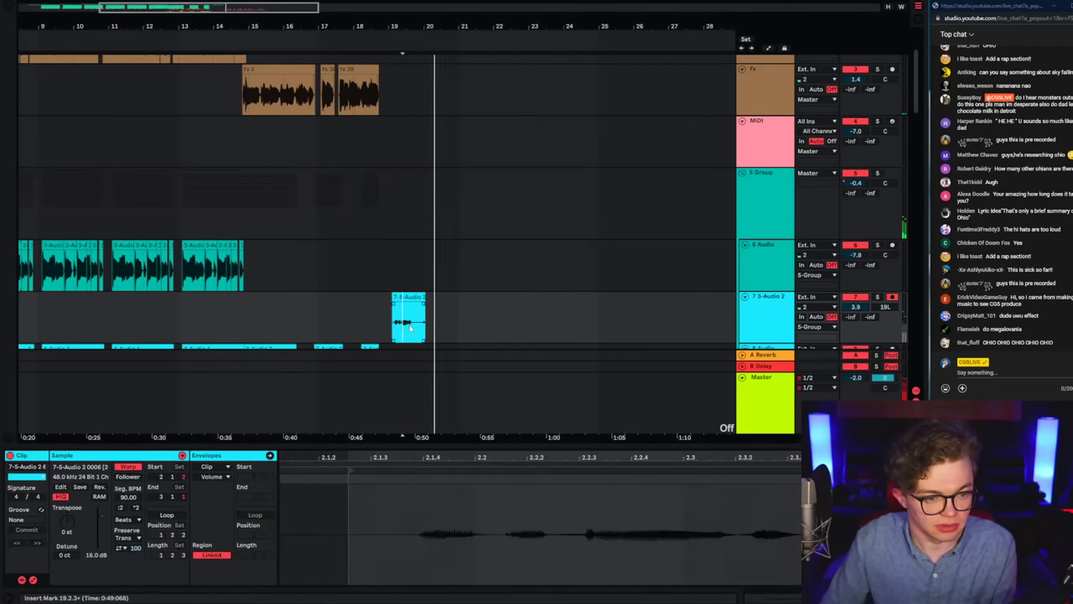
click(413, 327)
key(ctrl+e)
key(Delete)
Step: Boost the trimmed clip's gain to 20.1 dB, play it back and set the grid to 1/4
click(402, 297)
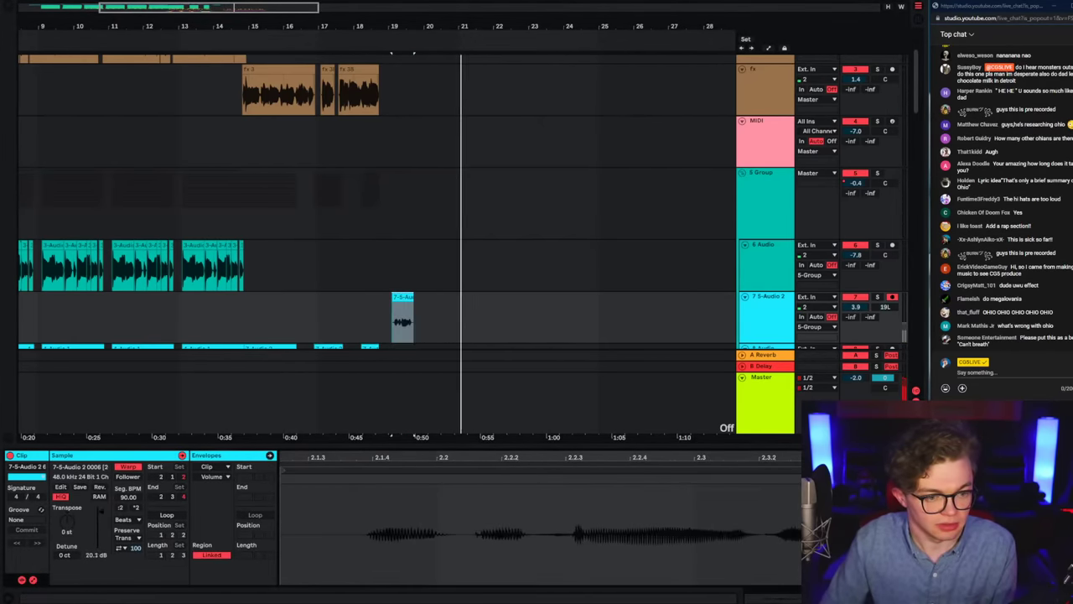
key(space)
key(space)
right_click(335, 332)
click(353, 465)
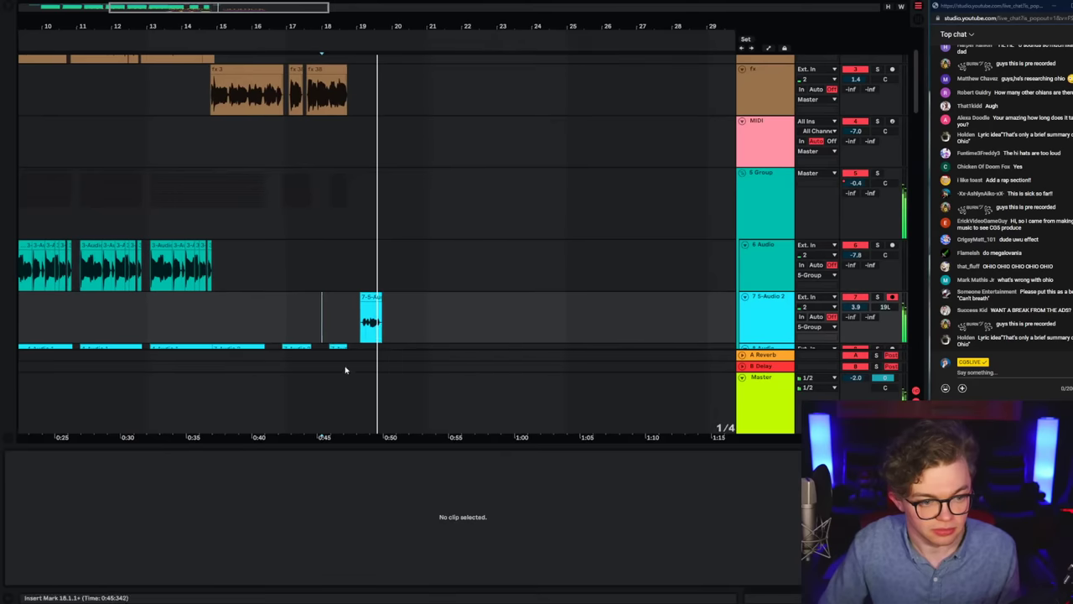
Step: Save the project and switch to the live stream's analytics in YouTube Studio
key(ctrl+s)
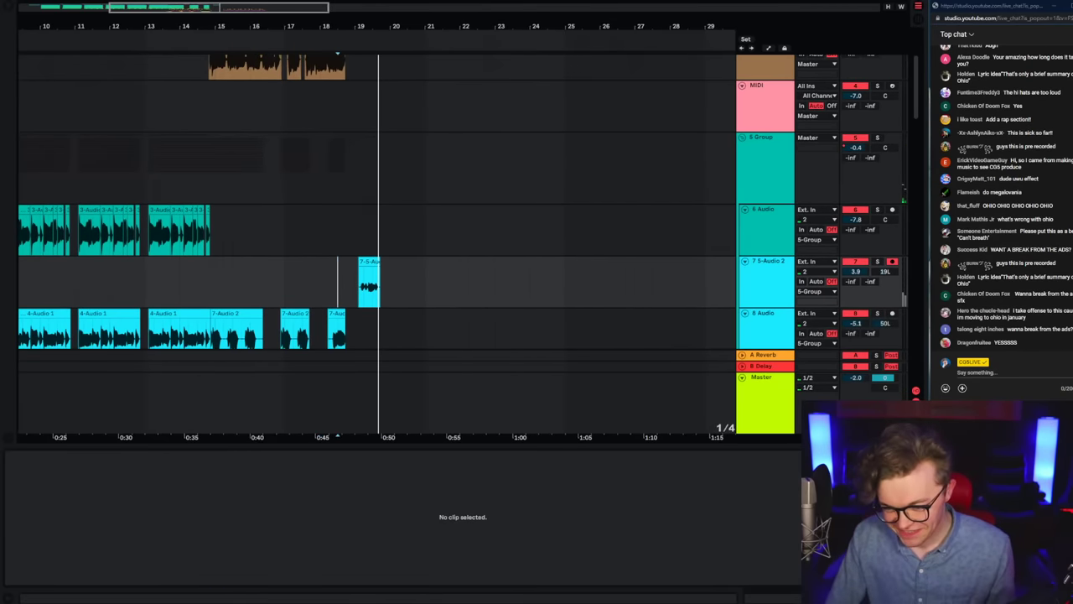
click(142, 589)
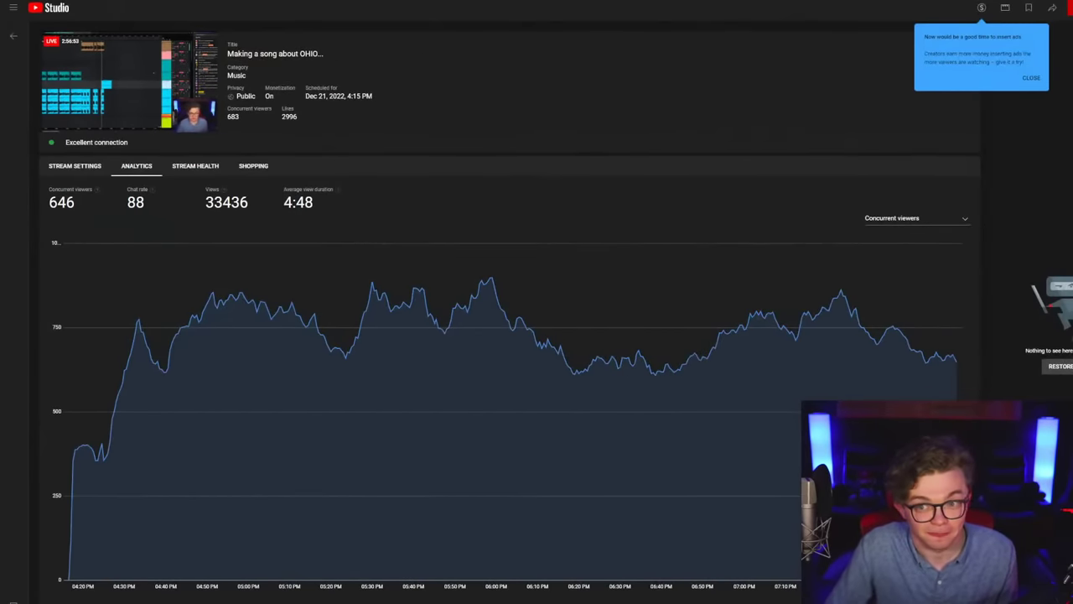
Step: Switch back to Ableton Live and play the arrangement from about bar 14 ahead of the clip at bar 19
click(141, 597)
key(space)
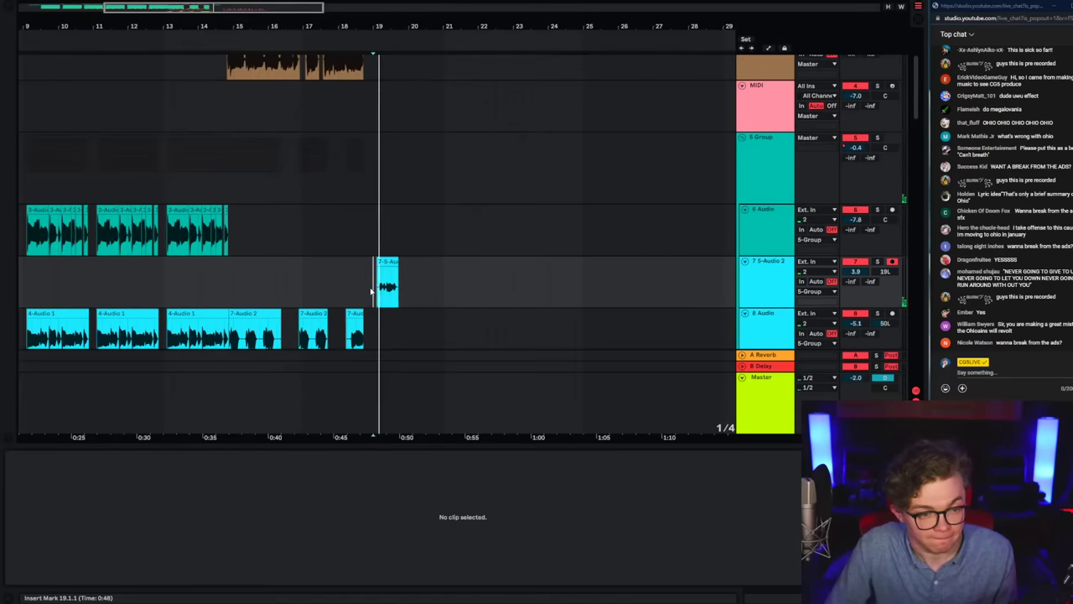
click(379, 290)
click(205, 281)
key(space)
key(space)
scroll(562, 251, up, 2)
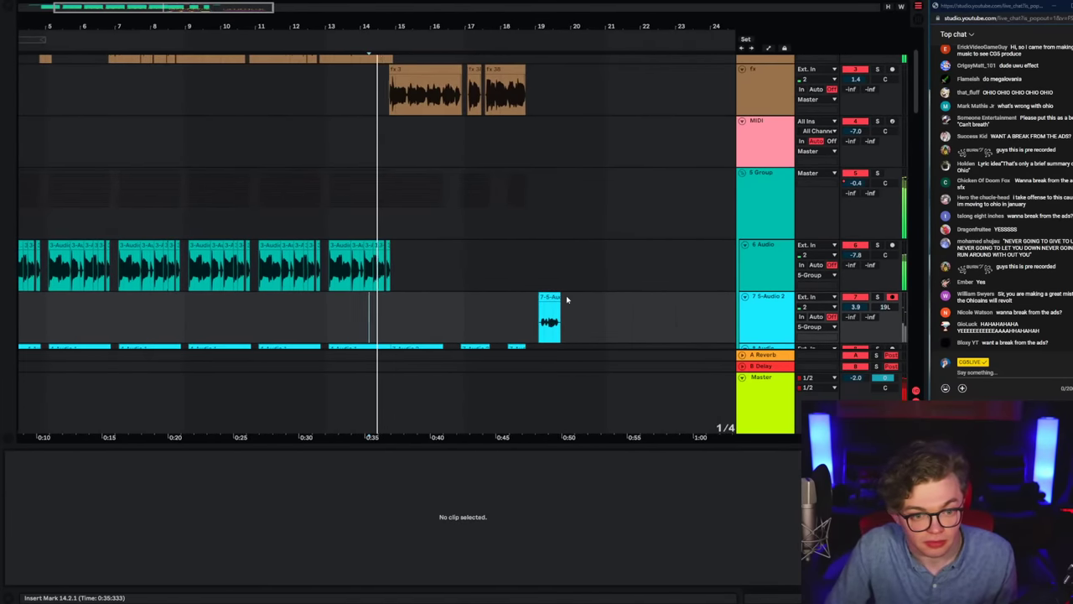
Step: Move the recorded clip from the 7 5-Audio 2 track to the brown fx track just after bar 19, behind the fx 38 clip
click(530, 309)
key(Delete)
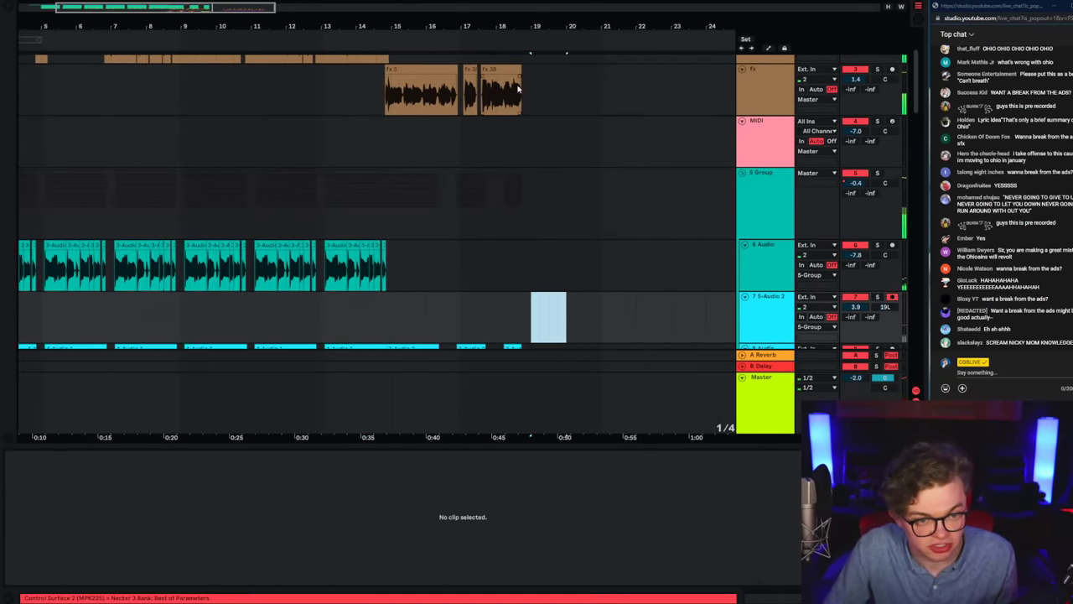
click(520, 90)
scroll(528, 97, up, 4)
key(space)
key(space)
click(391, 93)
key(ctrl+v)
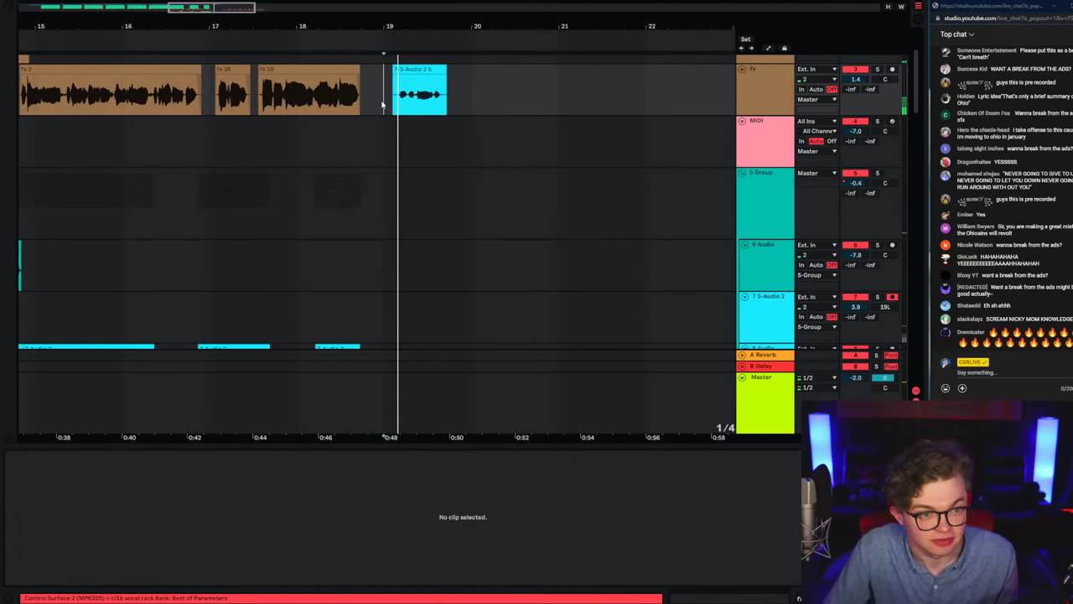
Step: Turn the grid off, trim both ends of the moved clip and play the section leading into it
scroll(422, 165, up, 4)
right_click(381, 167)
click(400, 309)
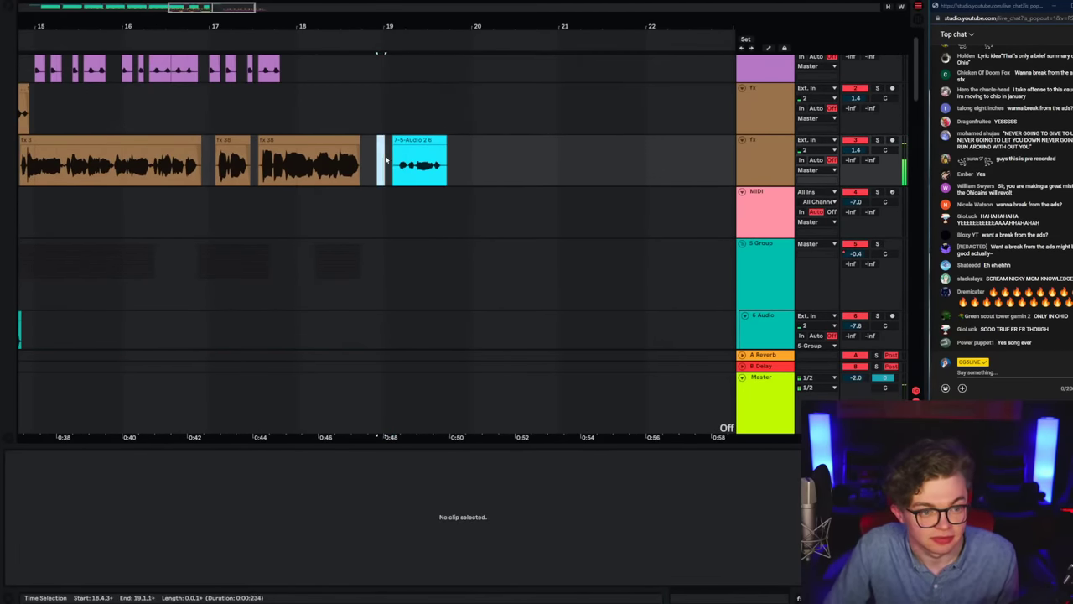
drag(399, 184, 458, 170)
key(Delete)
key(Delete)
click(280, 168)
key(space)
scroll(654, 169, up, 1)
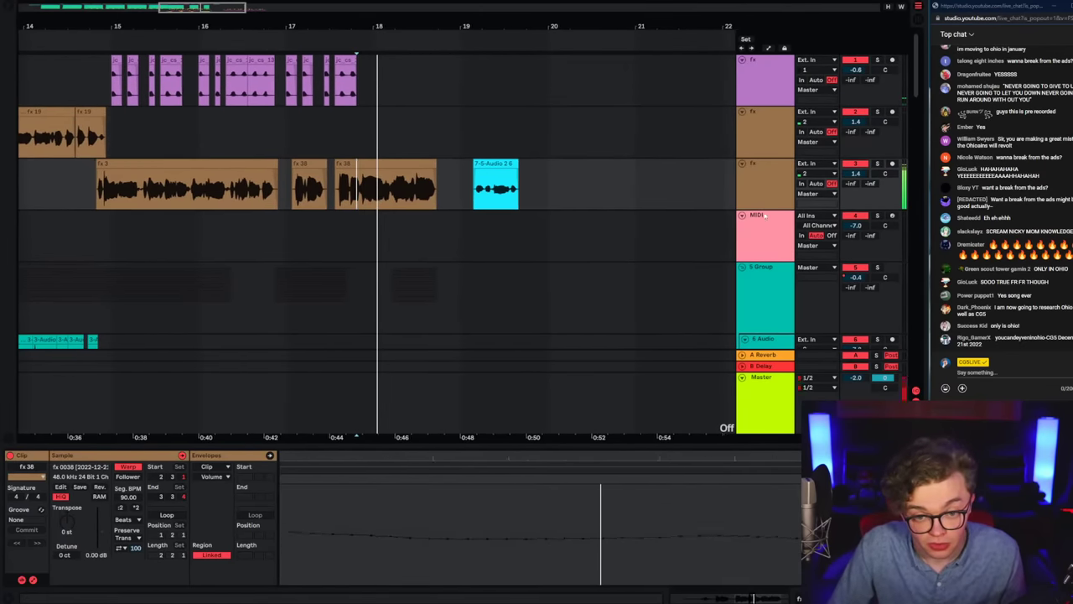
Step: Insert a new audio track below the lower brown fx track and set the fixed grid to 1/4
right_click(765, 200)
click(430, 39)
drag(430, 39, 491, 3)
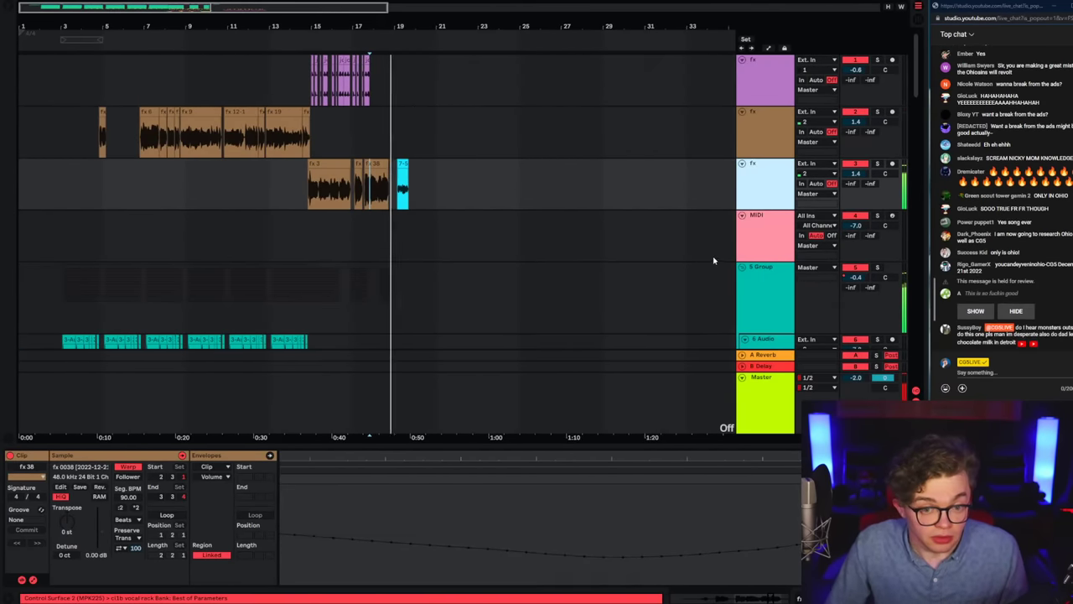
click(761, 233)
click(774, 191)
right_click(772, 198)
click(816, 284)
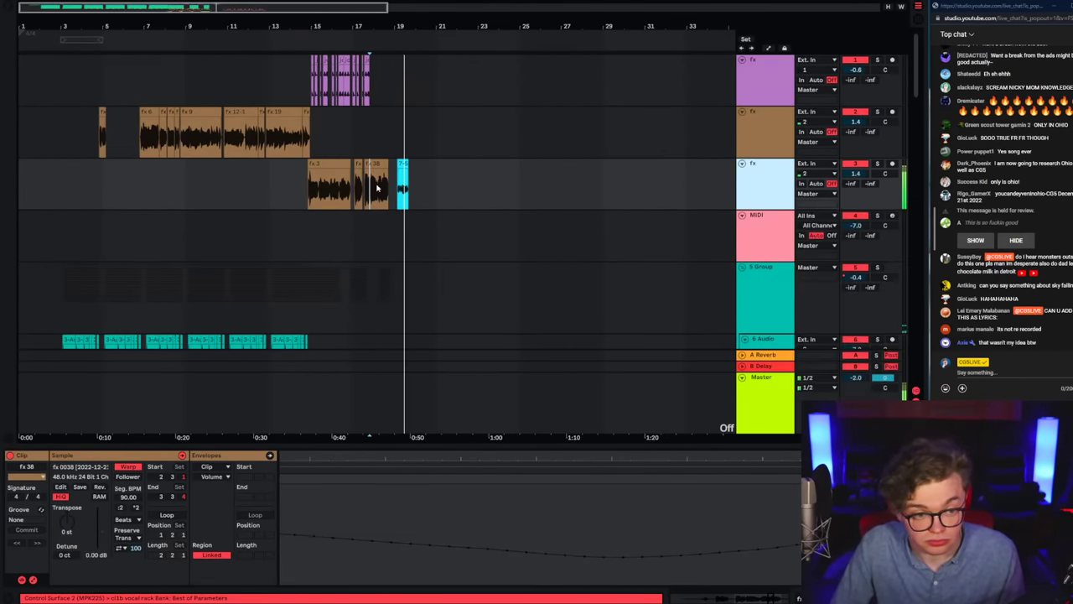
click(302, 200)
right_click(392, 236)
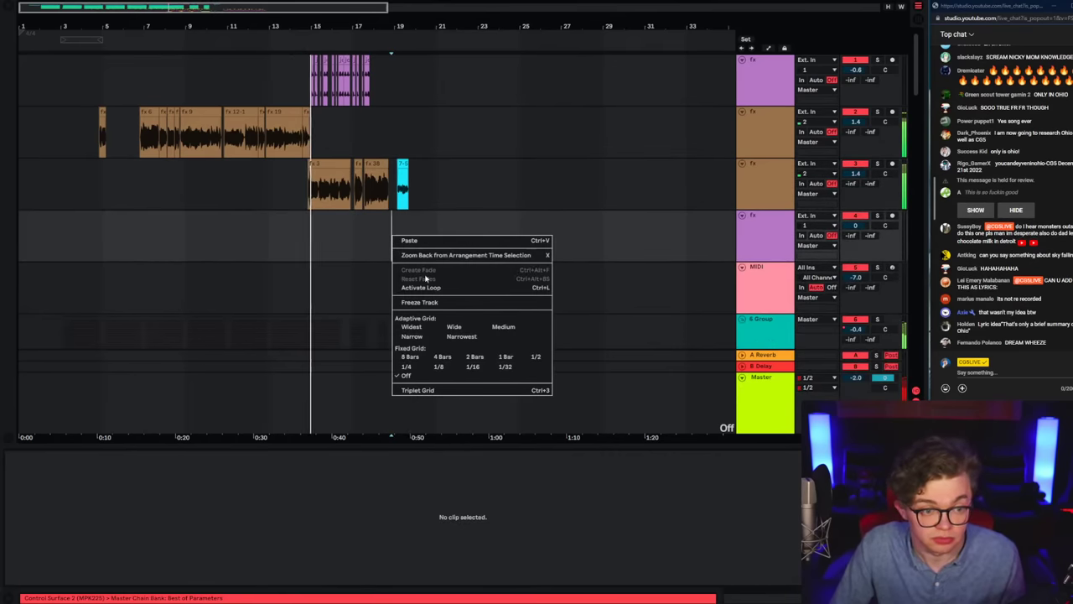
click(406, 366)
Step: Adjust the volume of the claps track during playback
click(757, 187)
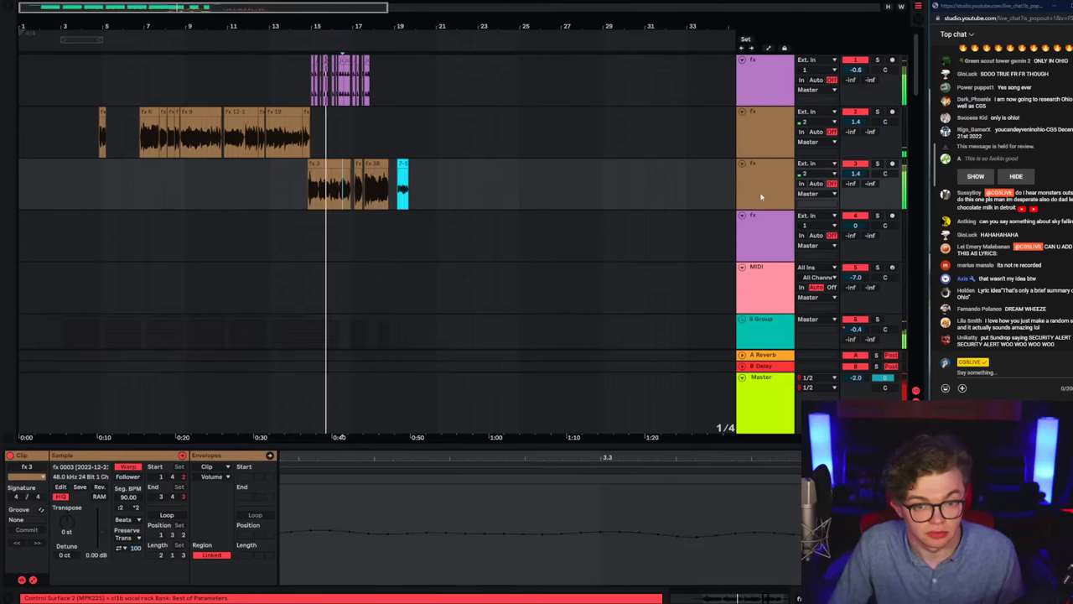
scroll(670, 385, down, 18)
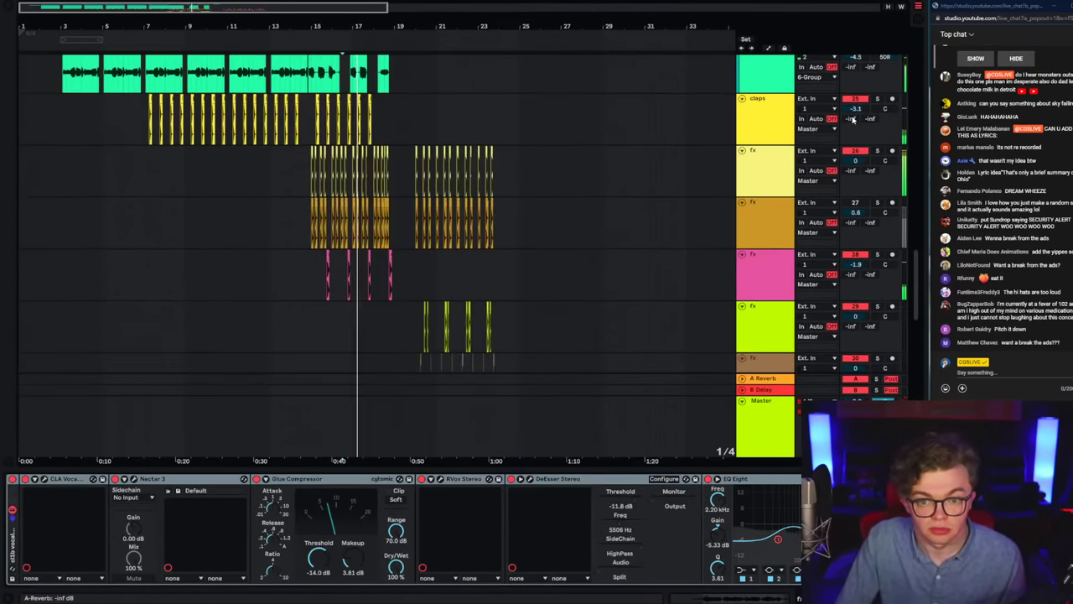
drag(855, 109, 855, 92)
scroll(491, 226, up, 2)
scroll(493, 243, up, 10)
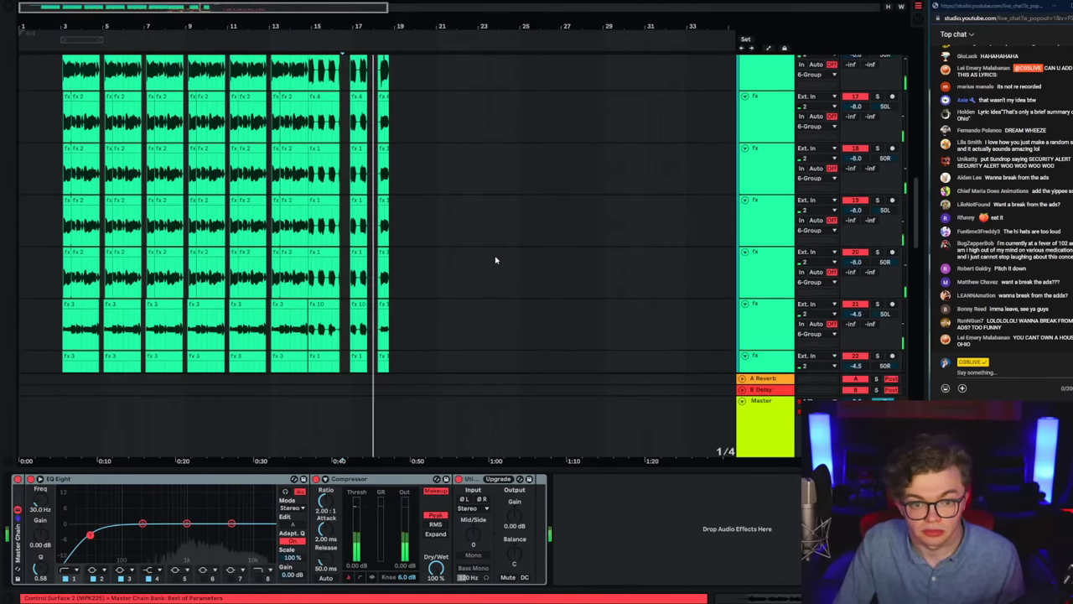
scroll(771, 256, up, 2)
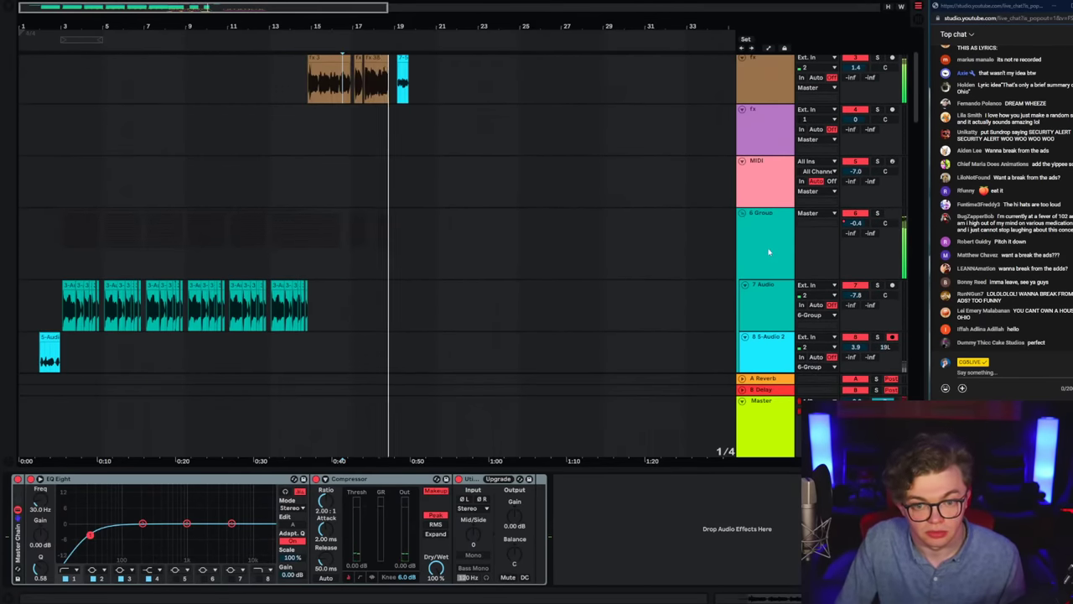
Step: Play back the fx 38 clip and the clip after bar 19 on the lower brown fx track
click(769, 252)
scroll(475, 179, up, 2)
scroll(389, 172, up, 4)
click(384, 174)
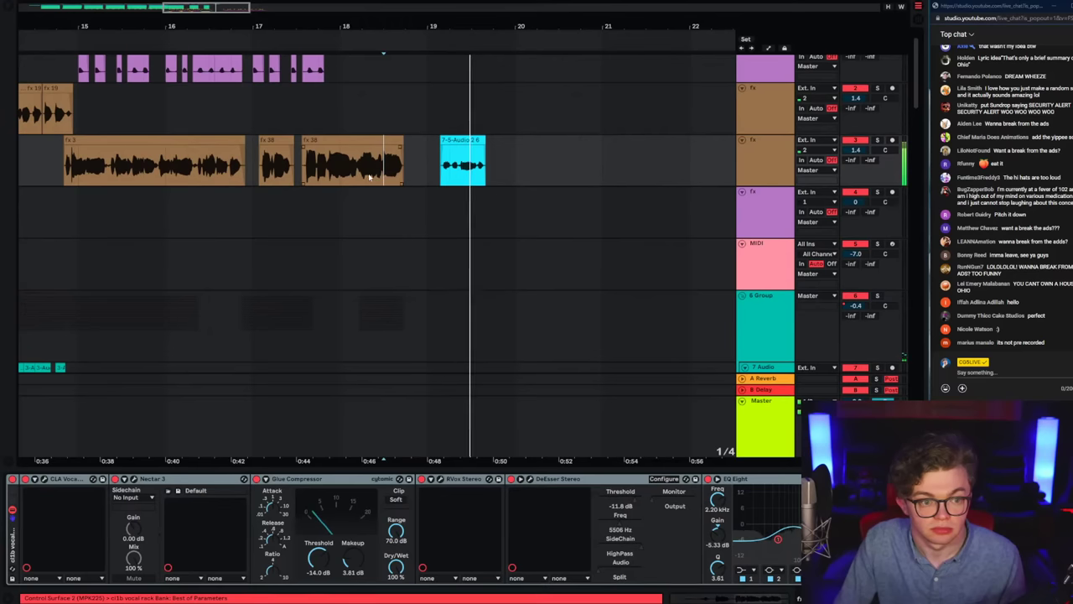
click(332, 174)
key(space)
key(space)
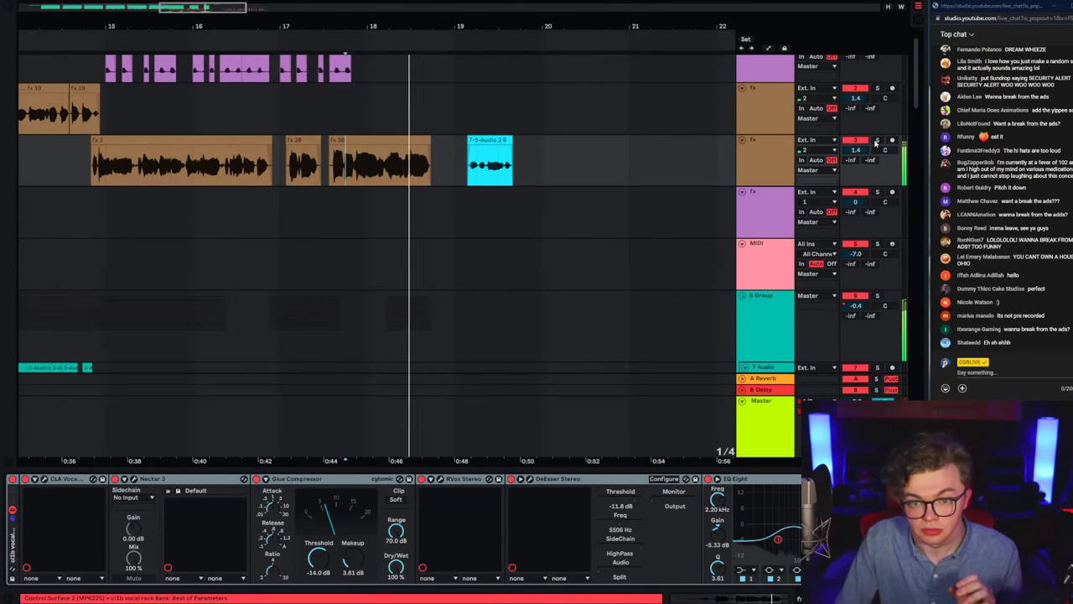
Step: Solo the lower brown fx track and play it while bringing up its EQ Eight
double_click(749, 171)
key(space)
key(space)
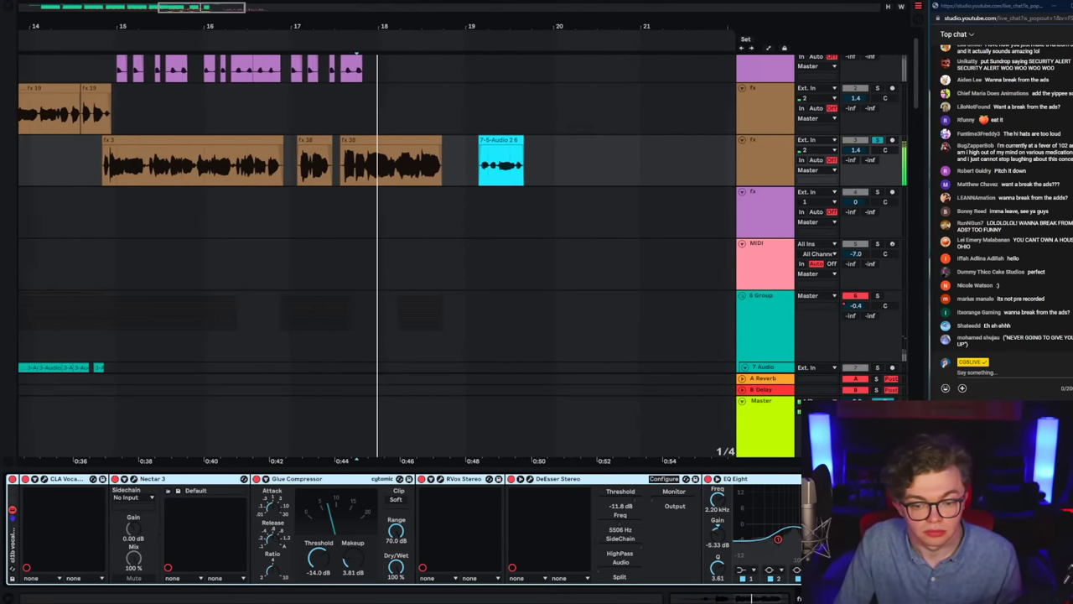
scroll(469, 529, right, 4)
key(space)
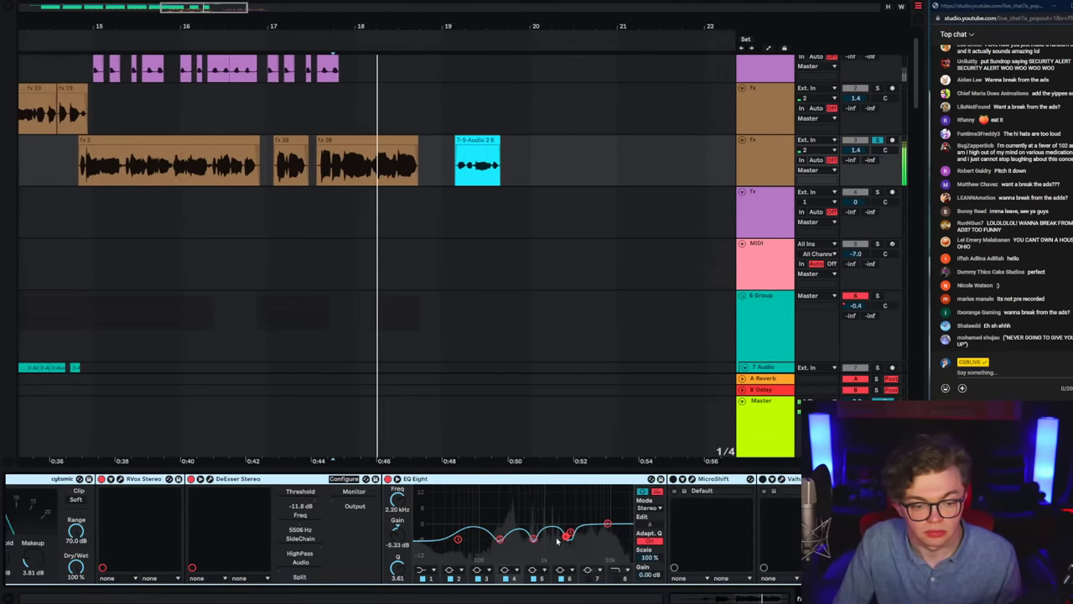
Step: Set the track's EQ Eight band to 2.61 kHz, -3.60 dB and Q 6.42, and unsolo the track
drag(567, 536, 566, 533)
key(space)
key(space)
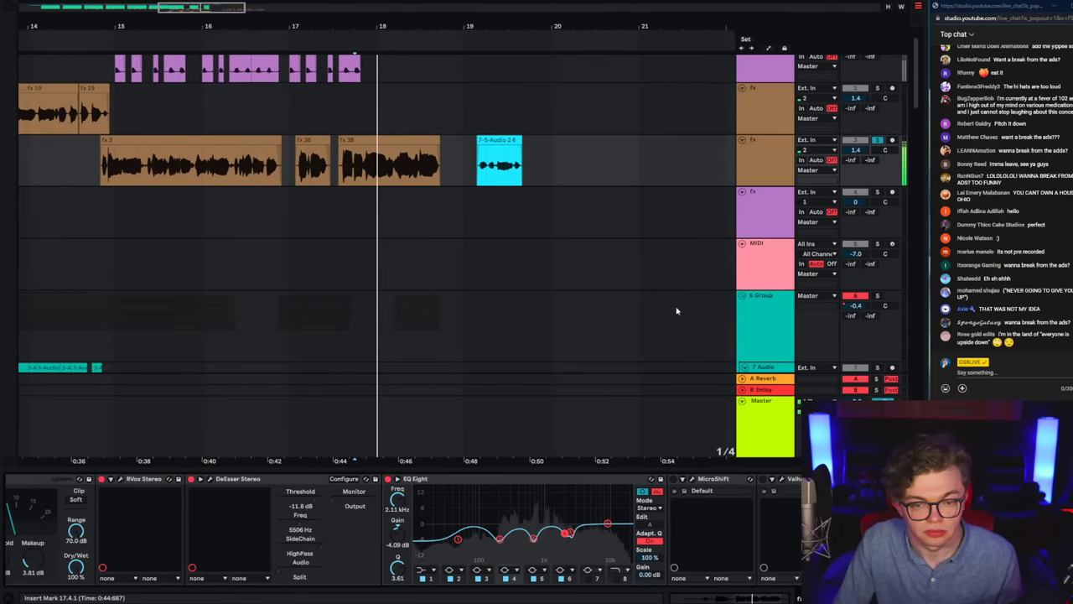
click(569, 534)
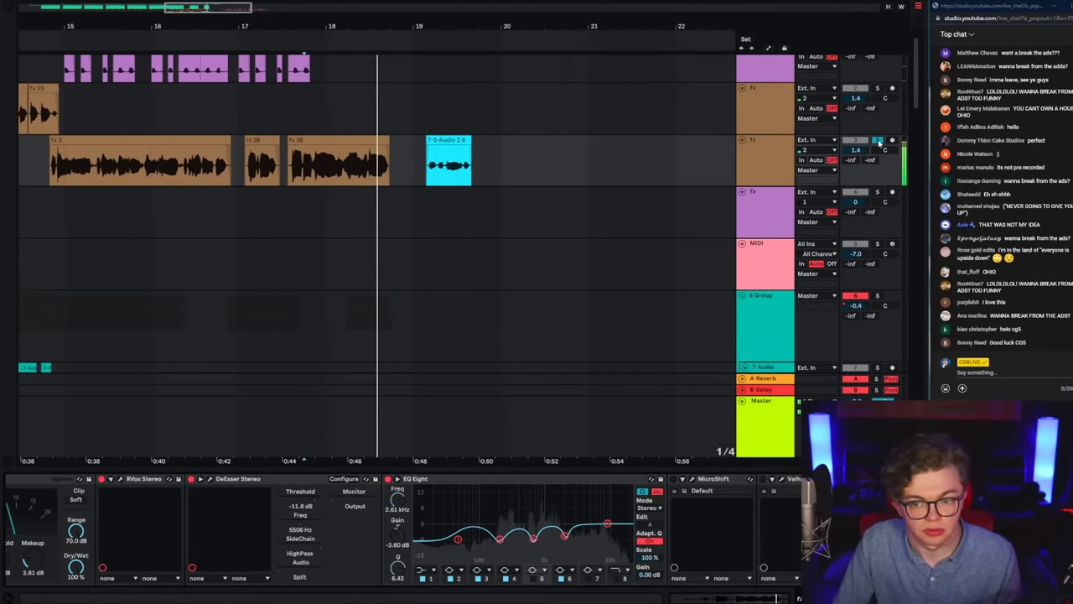
scroll(503, 597, left, 5)
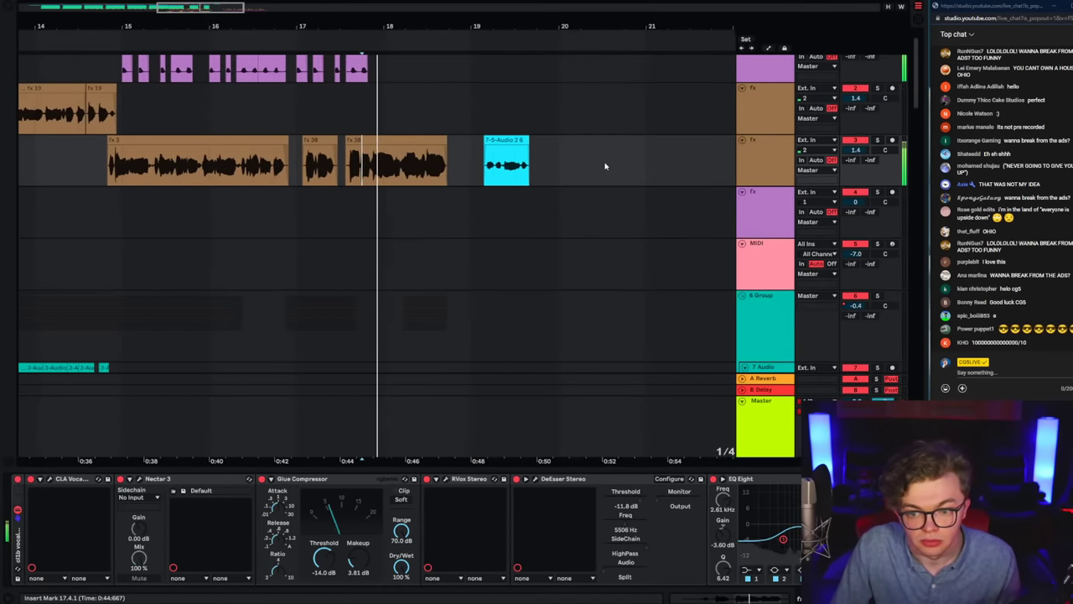
Step: Select the new purple fx track, open the browser and search for "stab"
click(742, 231)
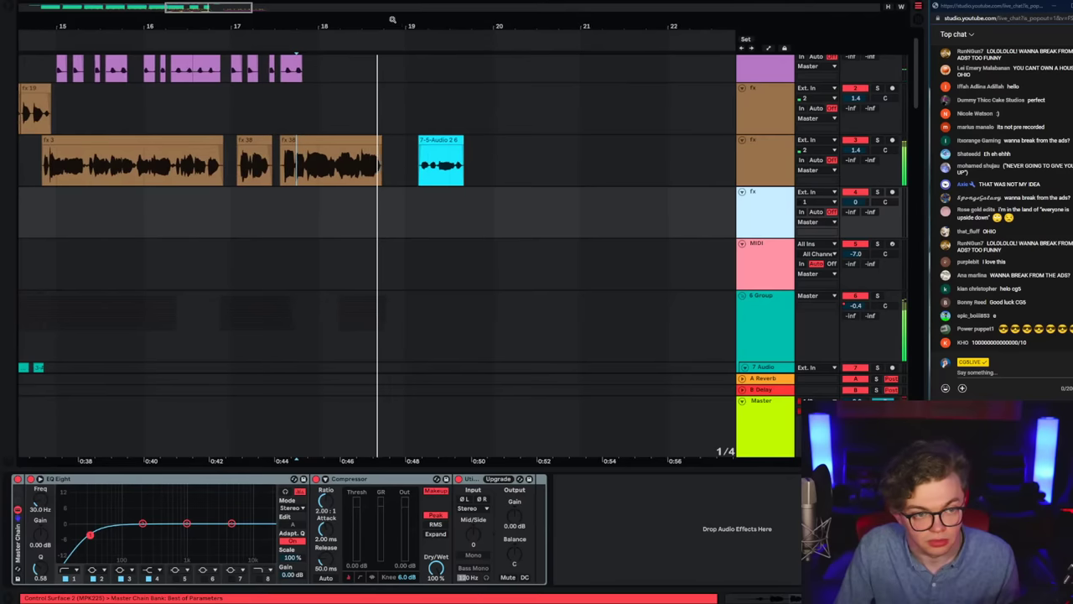
click(9, 9)
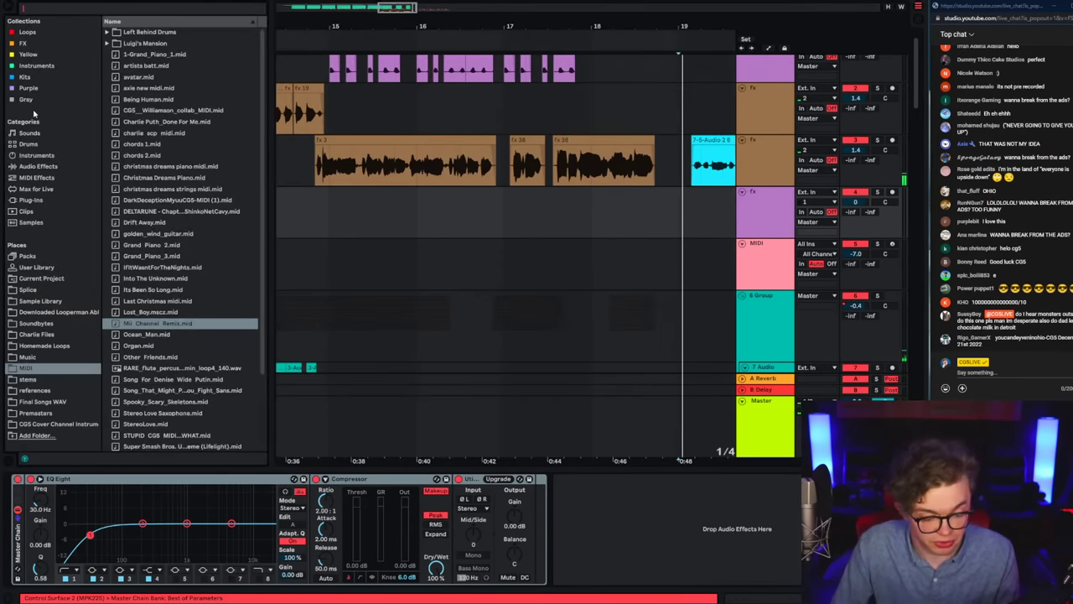
key(ctrl+f)
text(stab)
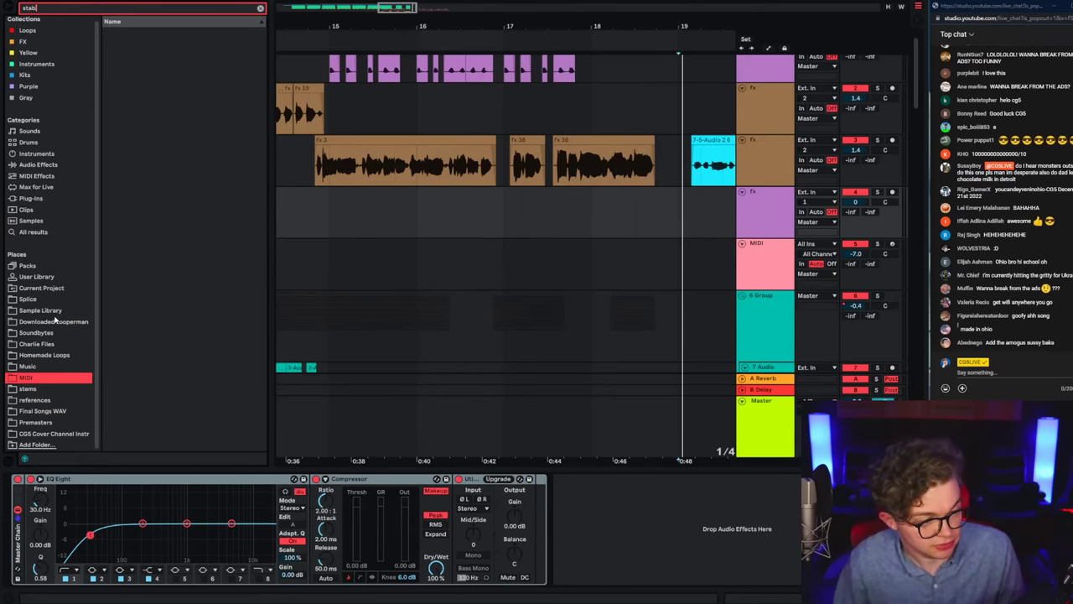
Step: Play back the transition from bar 16 through the clip at bar 19, leaving the insert marker at 19.1.1
click(485, 227)
key(space)
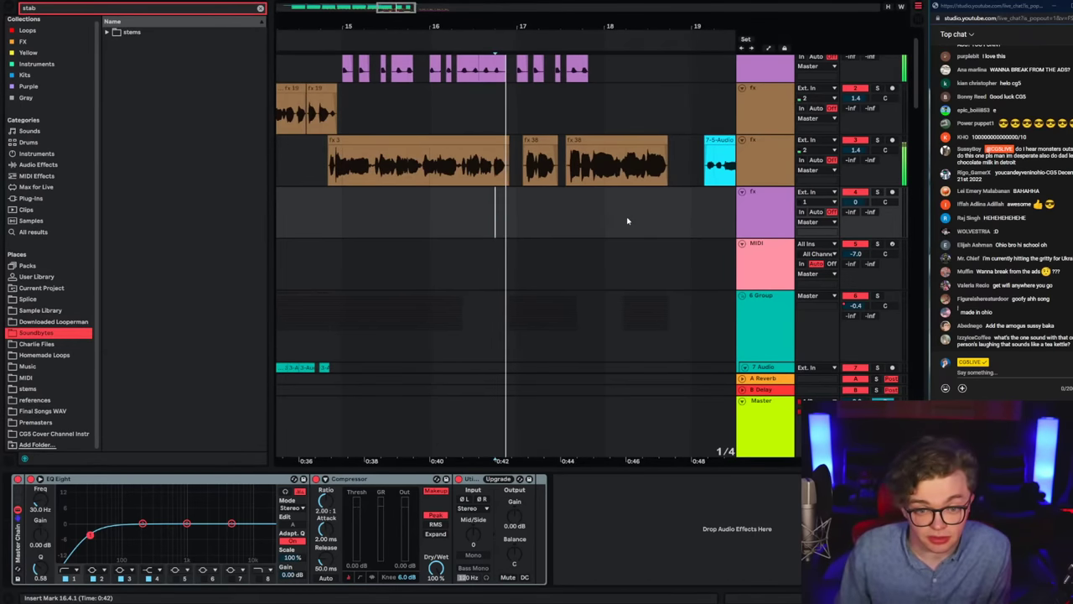
click(686, 219)
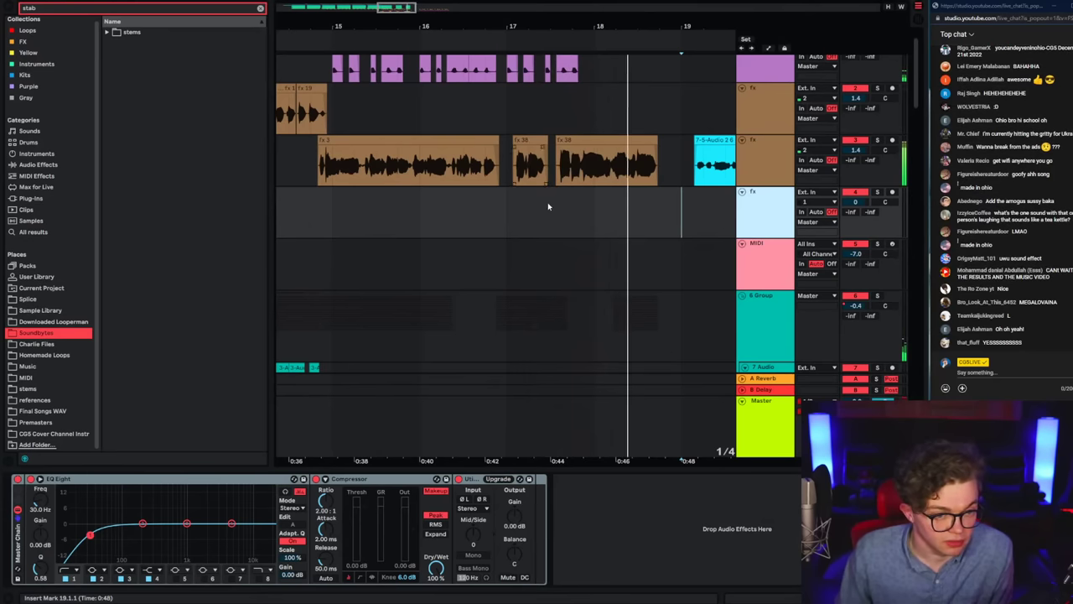
click(681, 222)
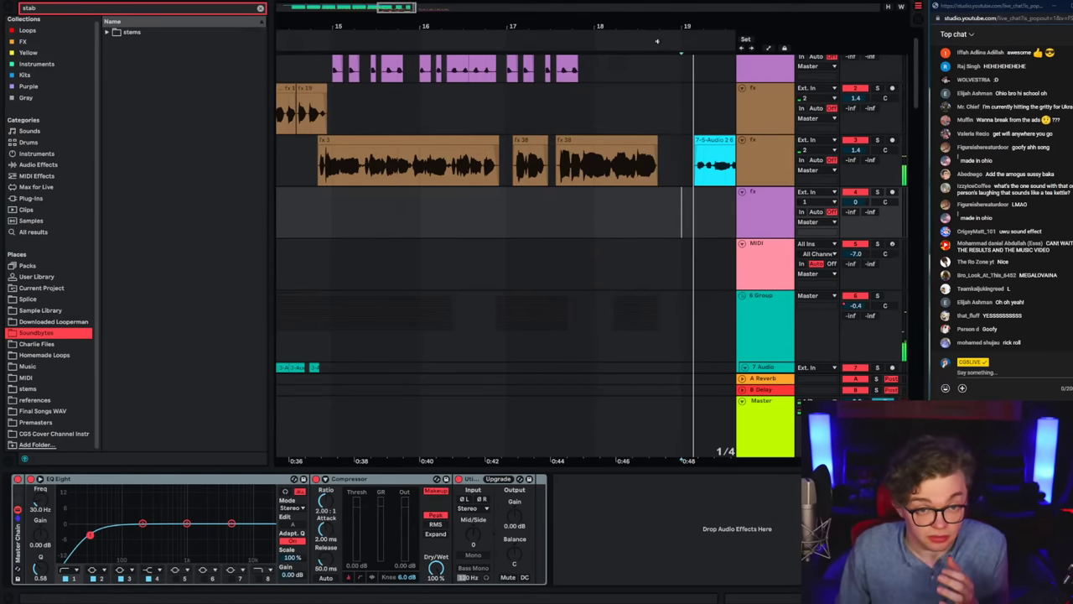
drag(660, 30, 558, 23)
key(space)
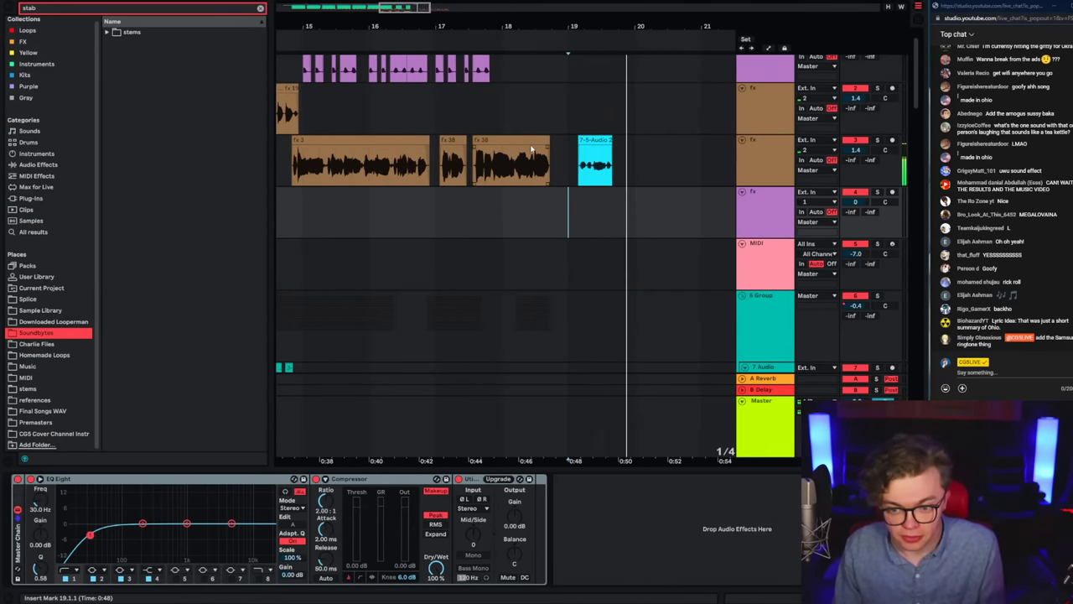
key(space)
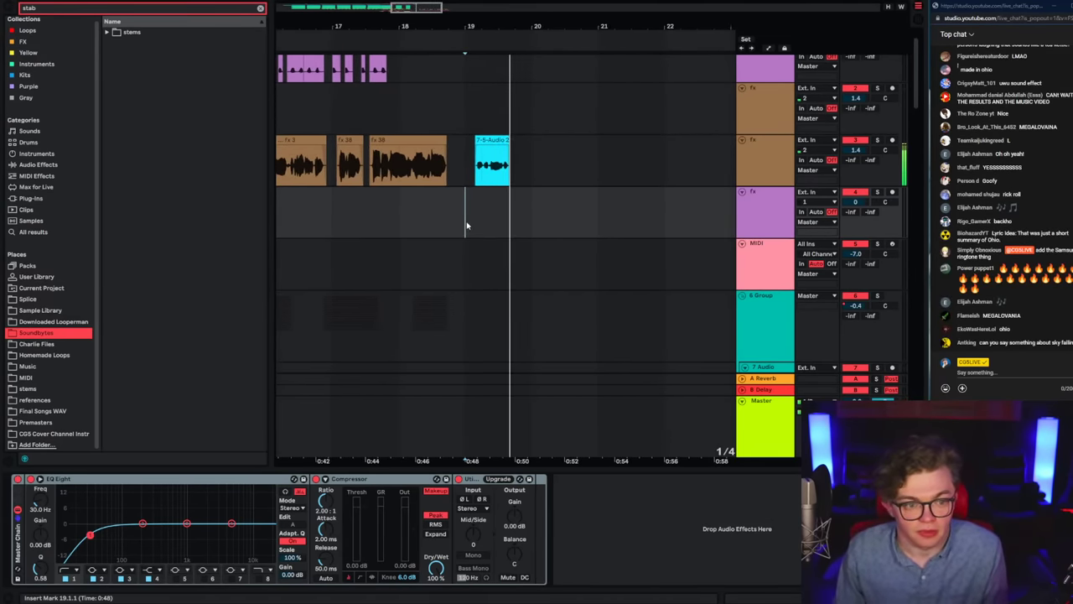
Step: Save the project and clear the browser search
key(super+s)
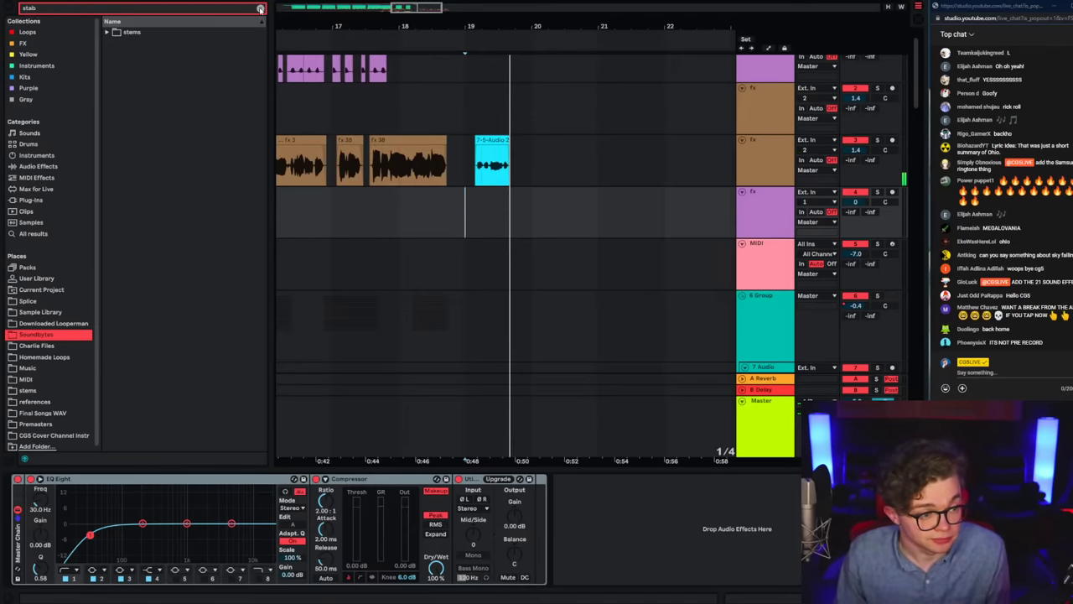
click(260, 9)
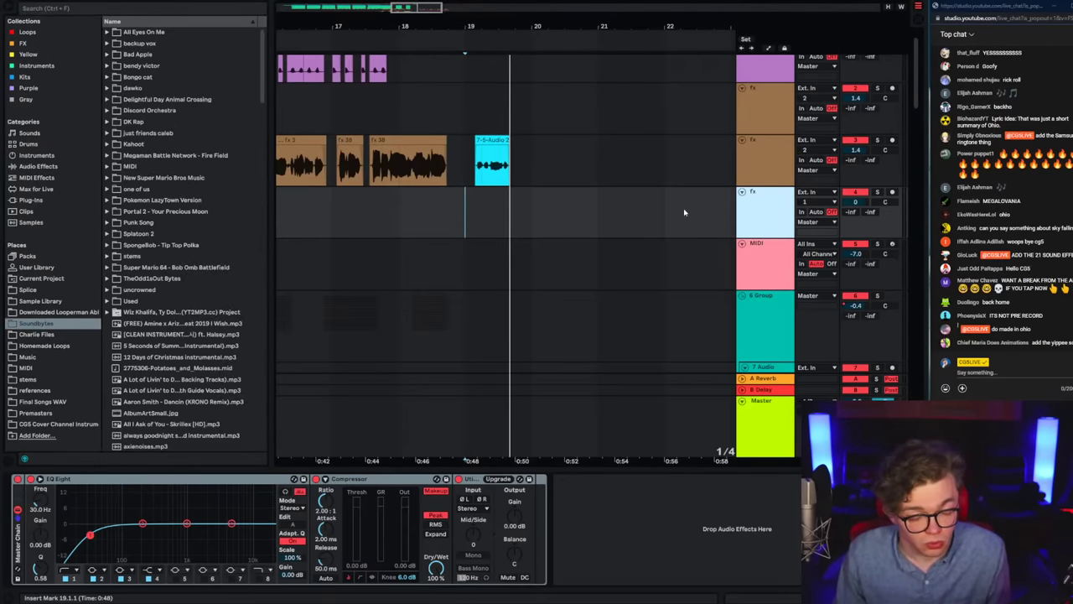
Step: Arm the purple fx track for recording with input channel 2 and place the insert marker at 19.1.1
click(891, 191)
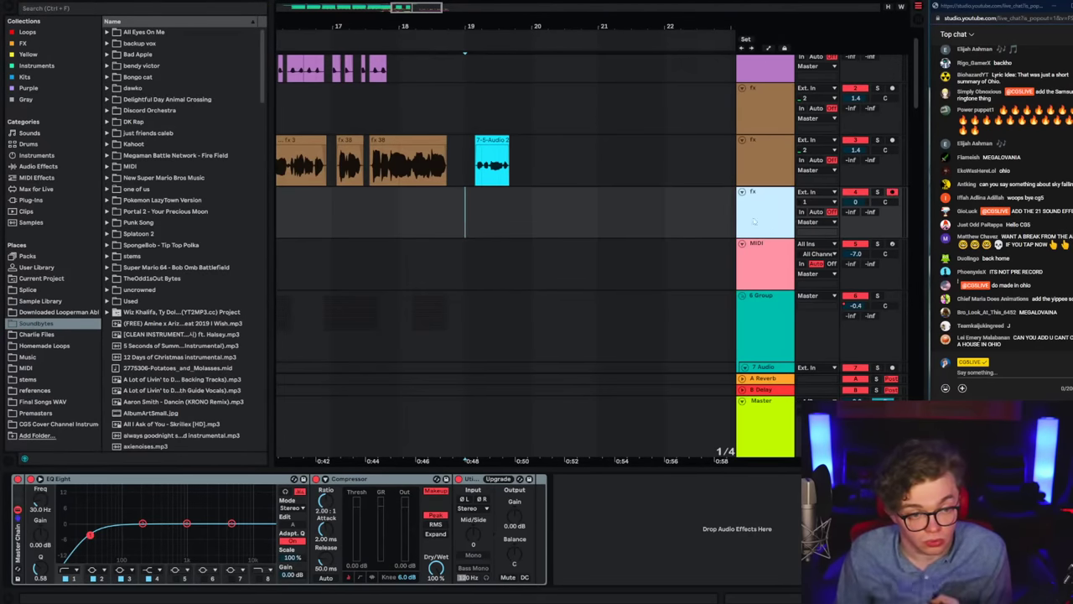
click(445, 228)
click(527, 215)
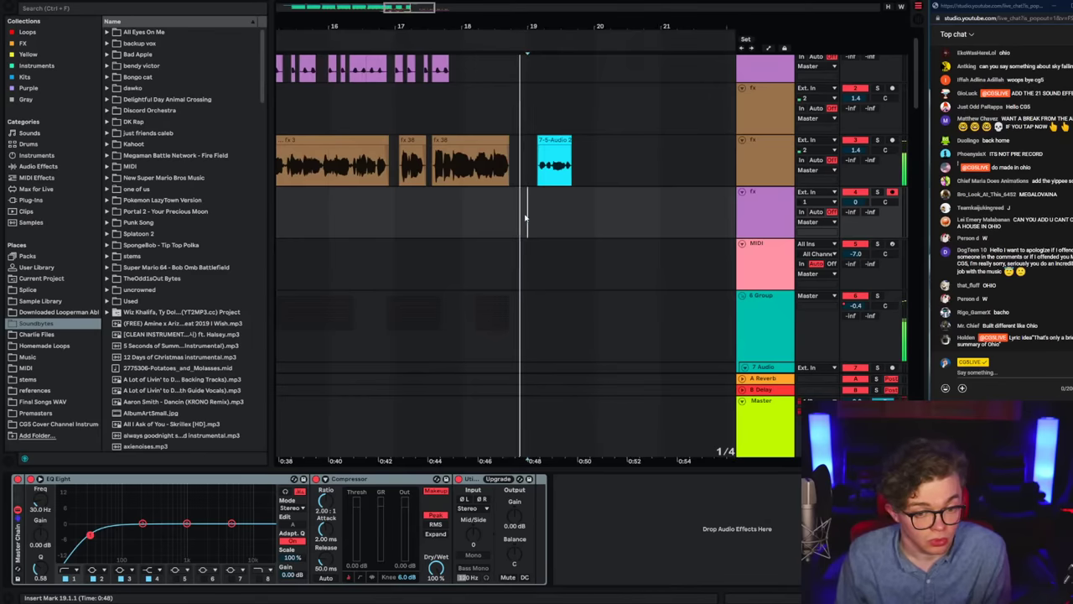
click(754, 206)
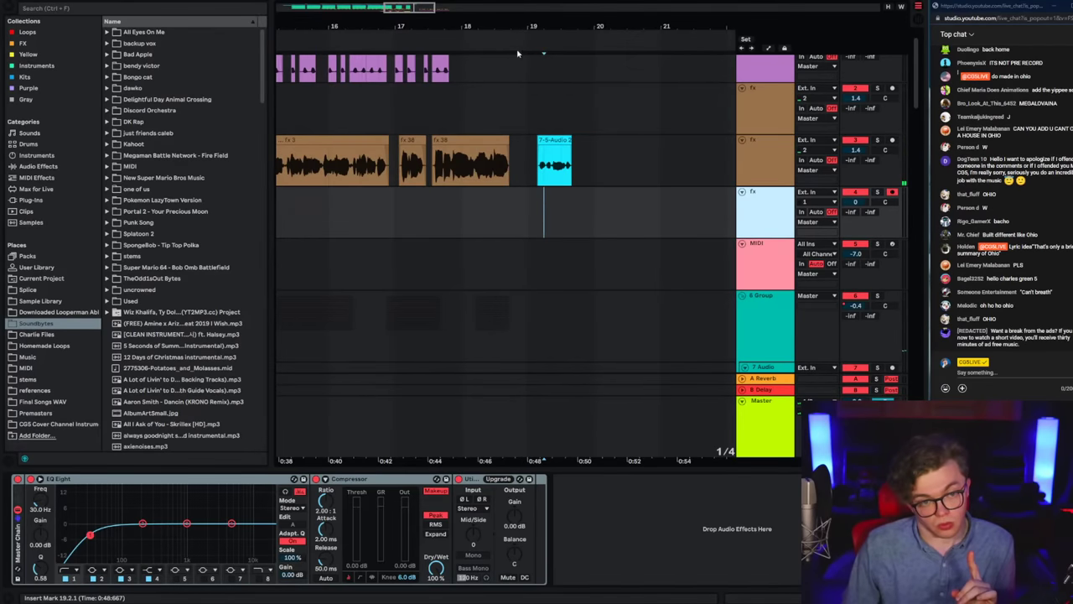
drag(528, 28, 712, 10)
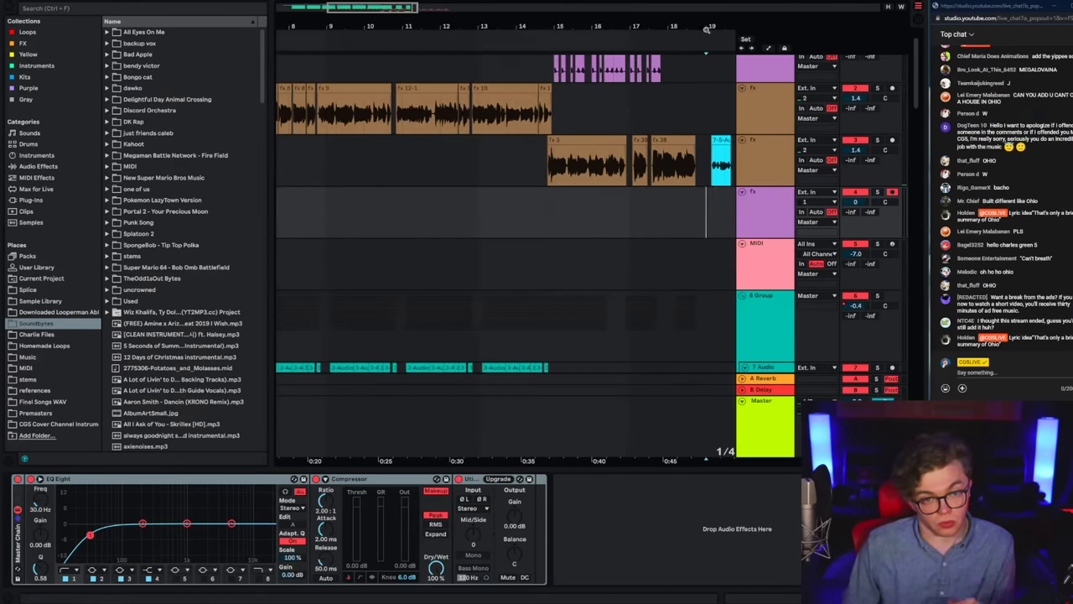
scroll(706, 204, up, 5)
click(762, 220)
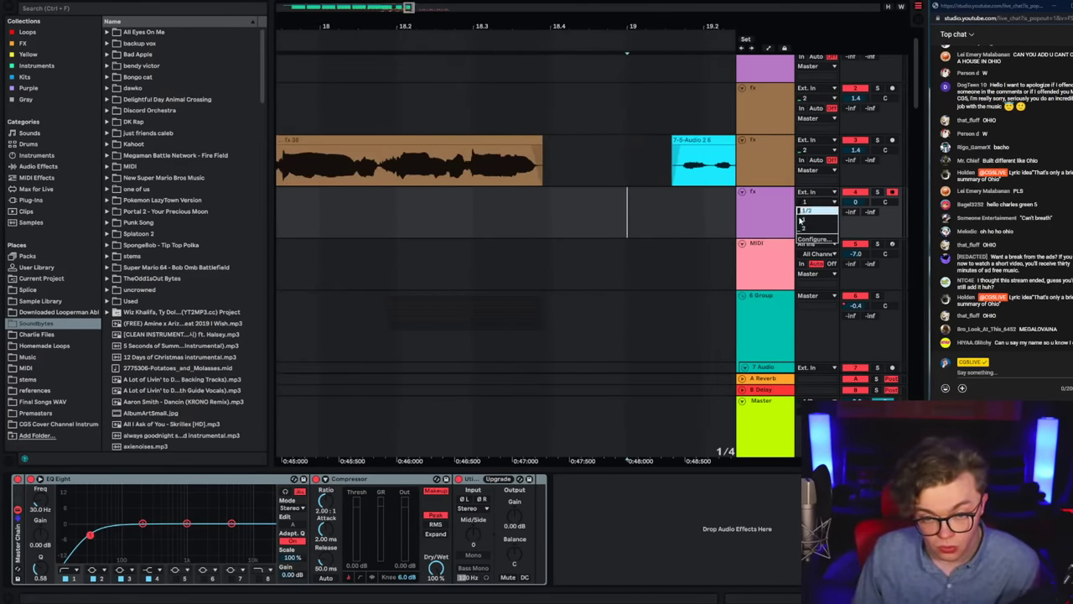
click(800, 220)
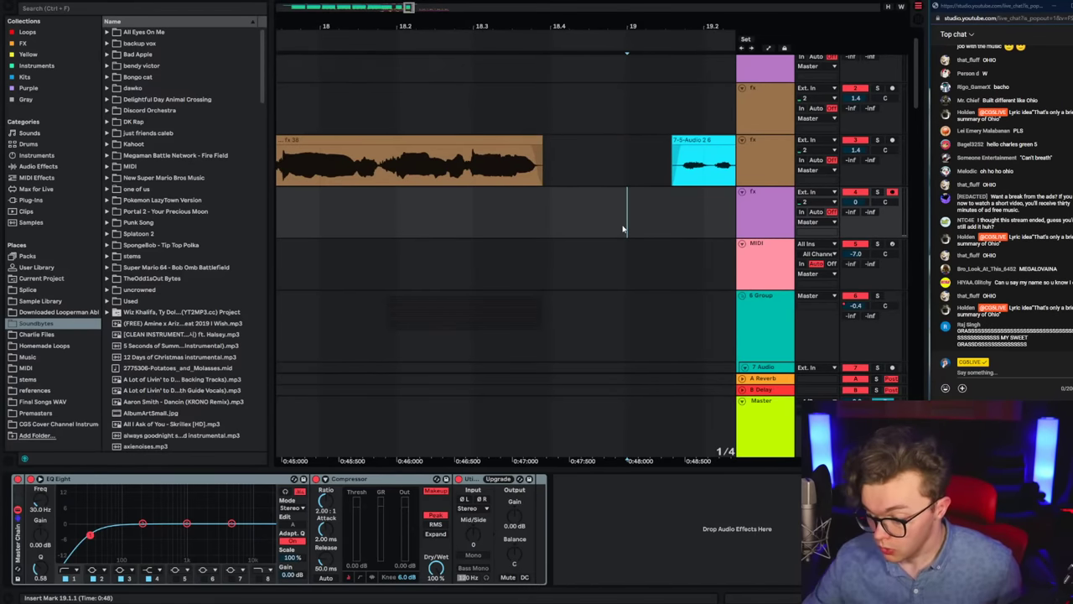
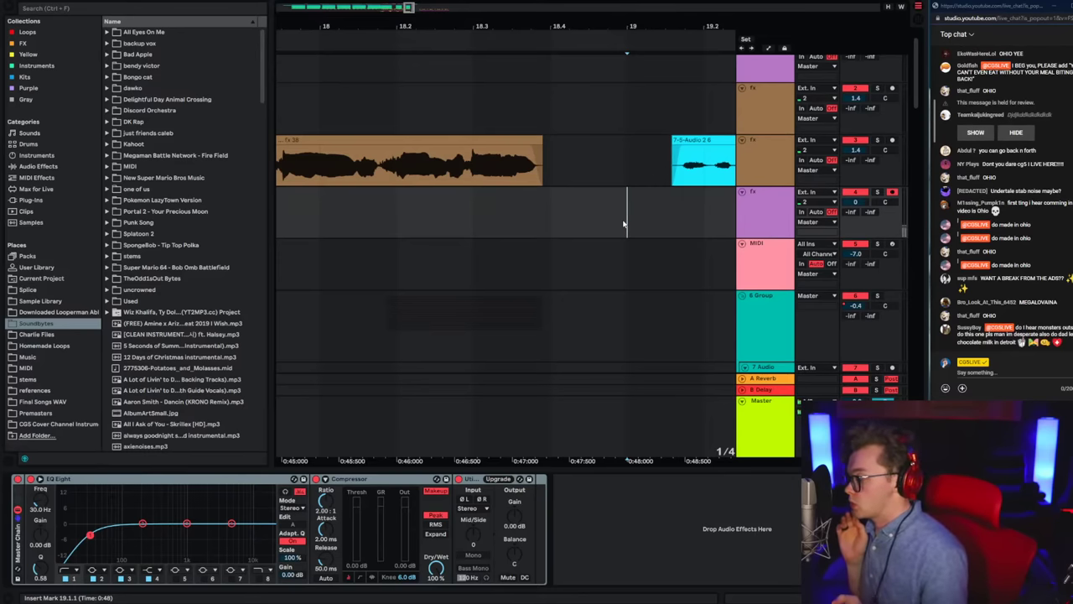
Step: Record a take on the purple fx track from 19.1.1 and raise the new clip's gain to 18.4 dB
key(F9)
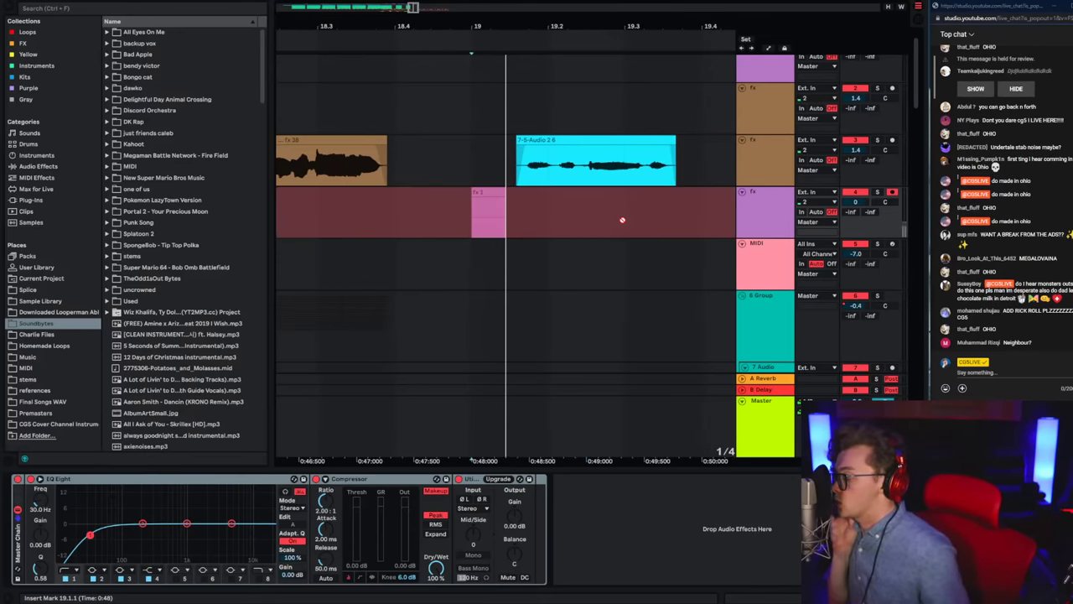
key(space)
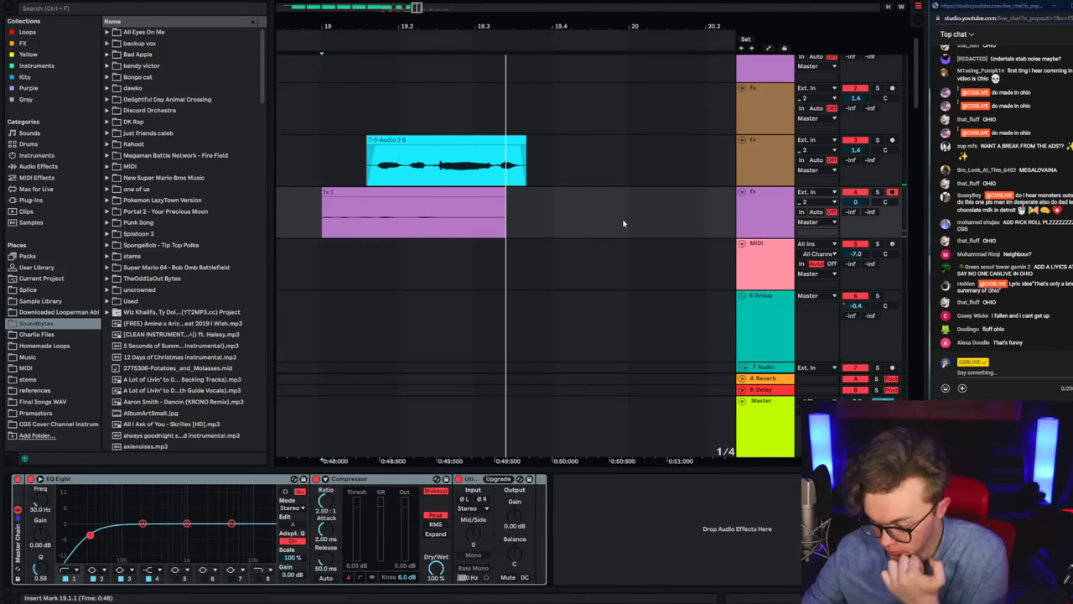
key(space)
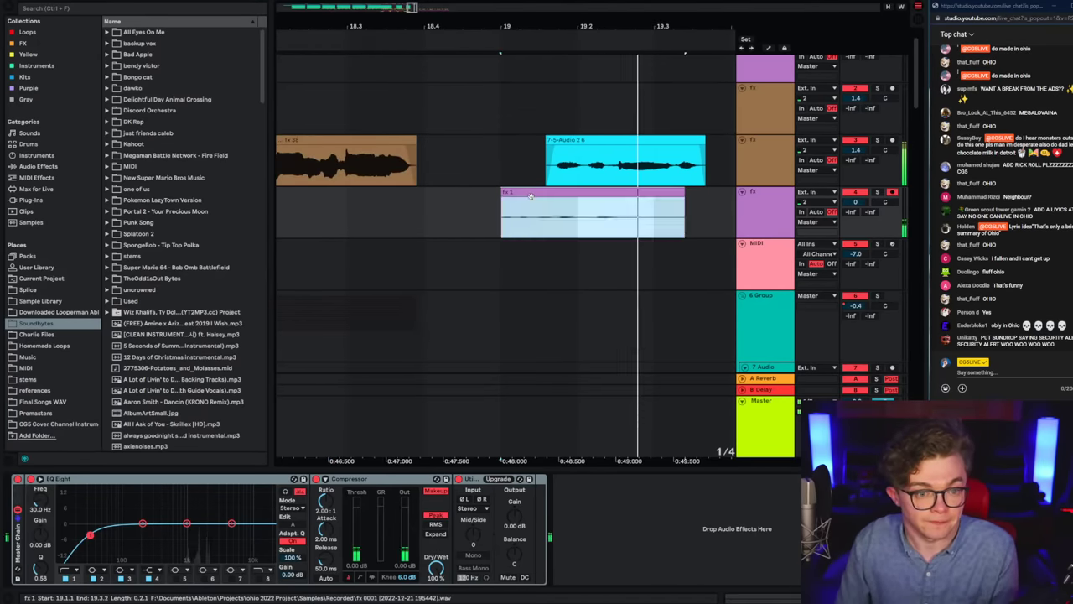
click(530, 194)
click(415, 219)
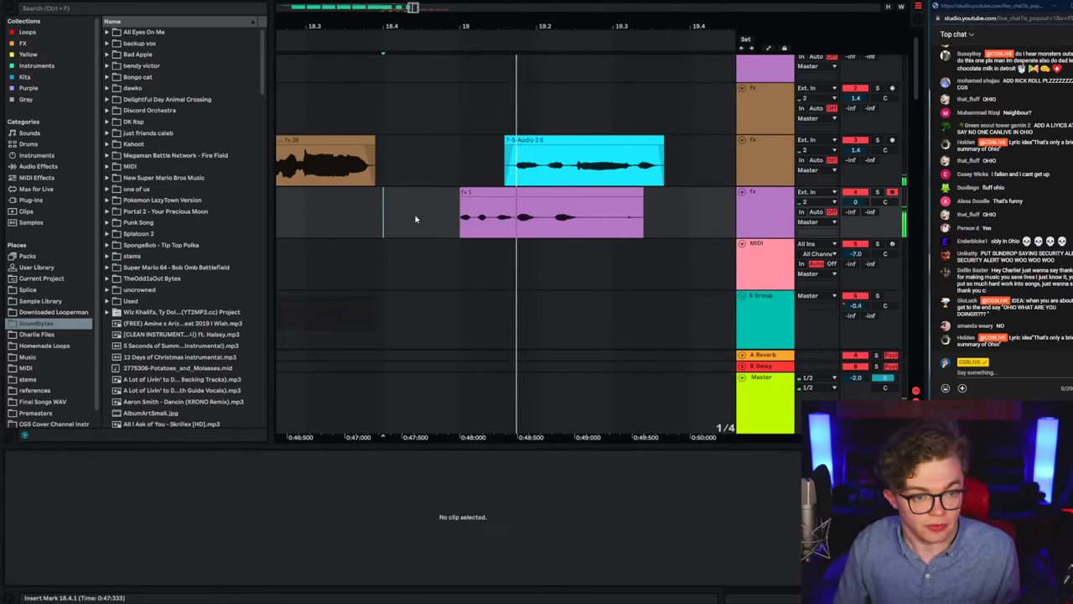
Step: Delete the cyan clip after bar 19 on the lower brown fx track and arm that track for recording
click(466, 211)
drag(471, 165, 684, 166)
key(Delete)
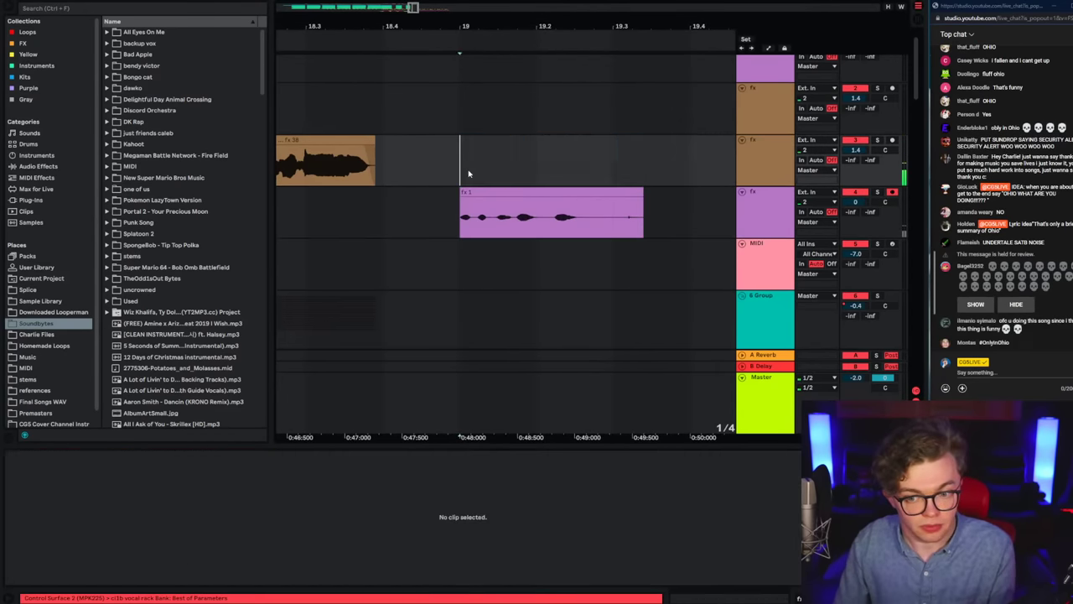
click(892, 141)
click(776, 172)
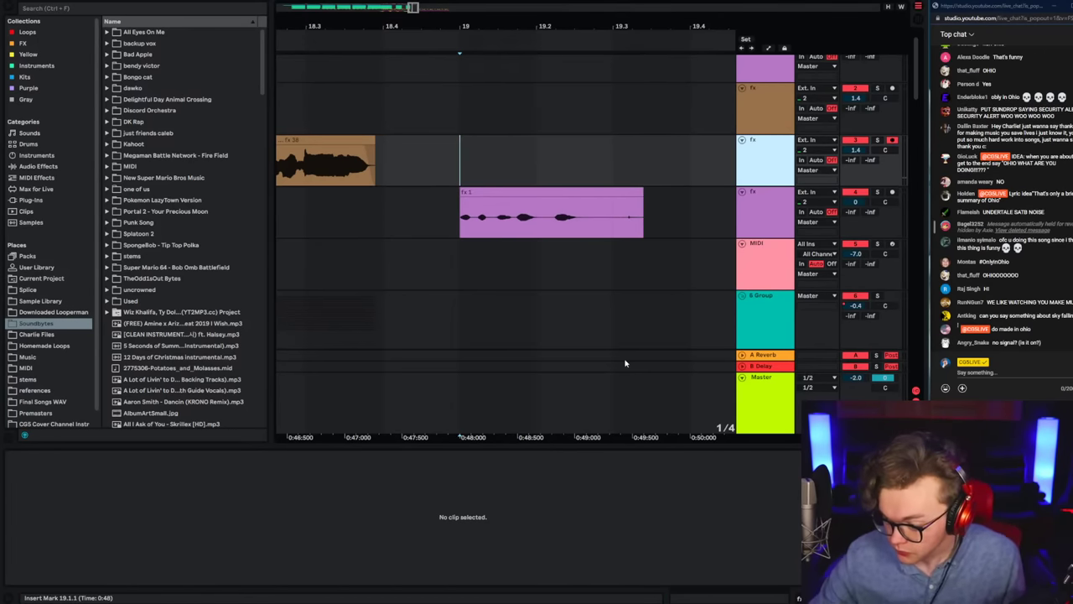
Step: Try recording a take on the lower brown fx track after bar 19, and undo it
key(space)
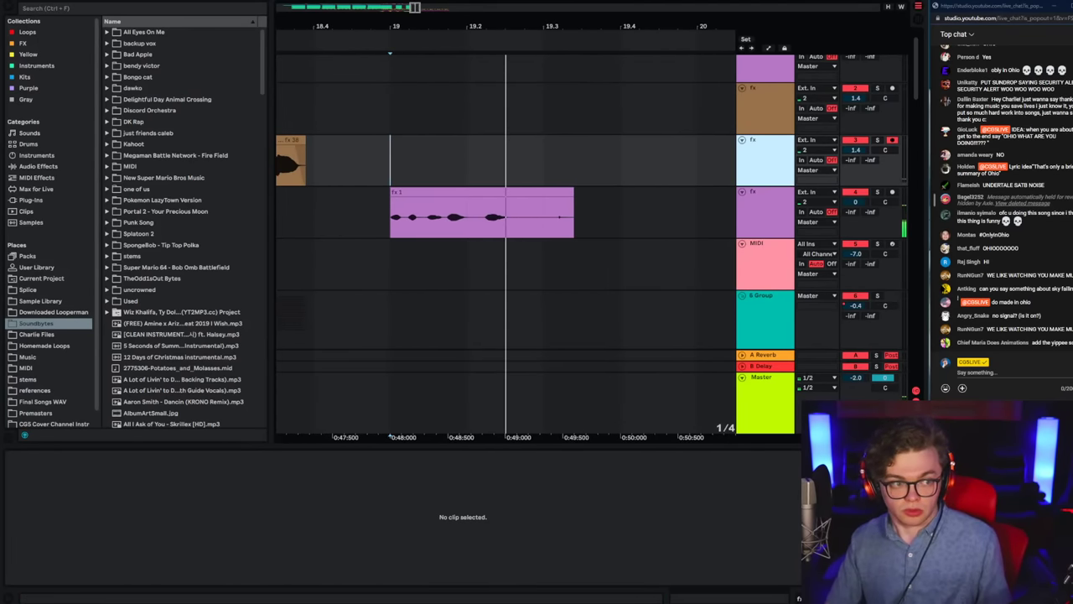
key(space)
key(F9)
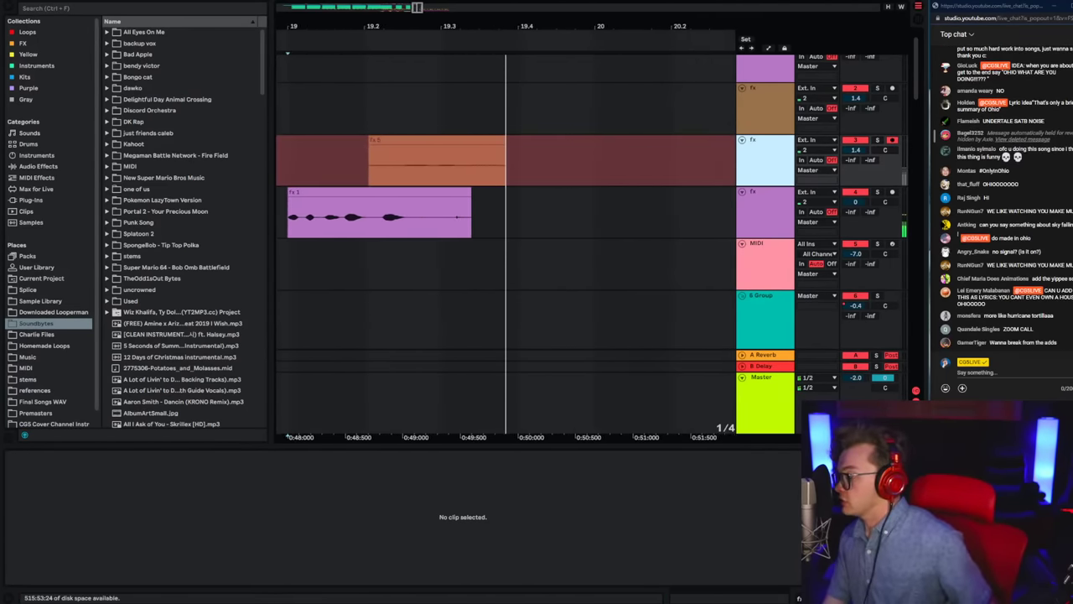
click(583, 141)
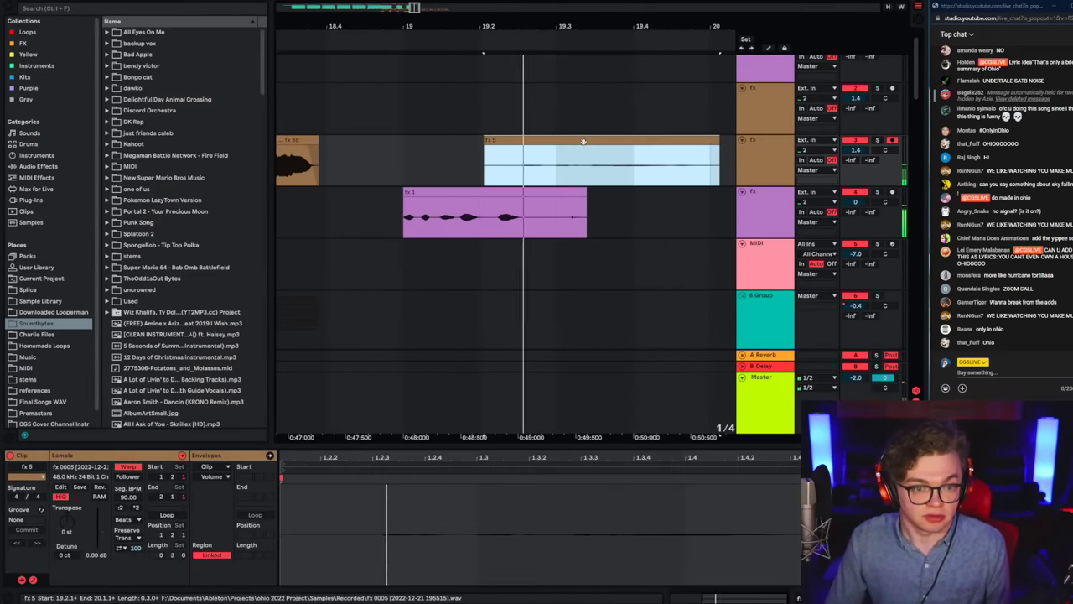
key(ctrl+z)
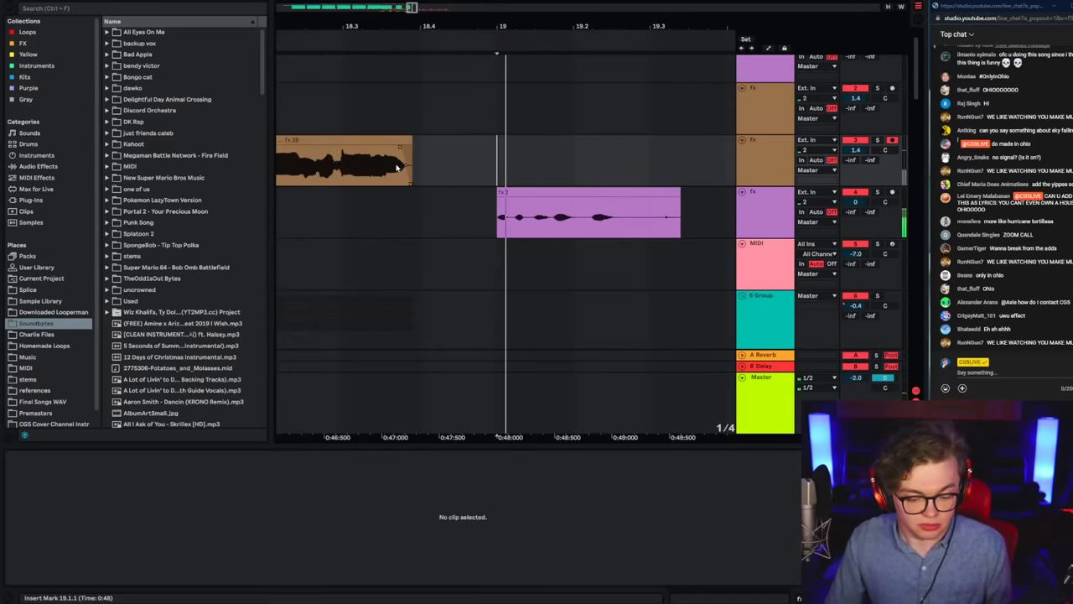
Step: Record a new take on the lower brown fx track after bar 19 and raise the clip's gain to 11.1 dB
key(F9)
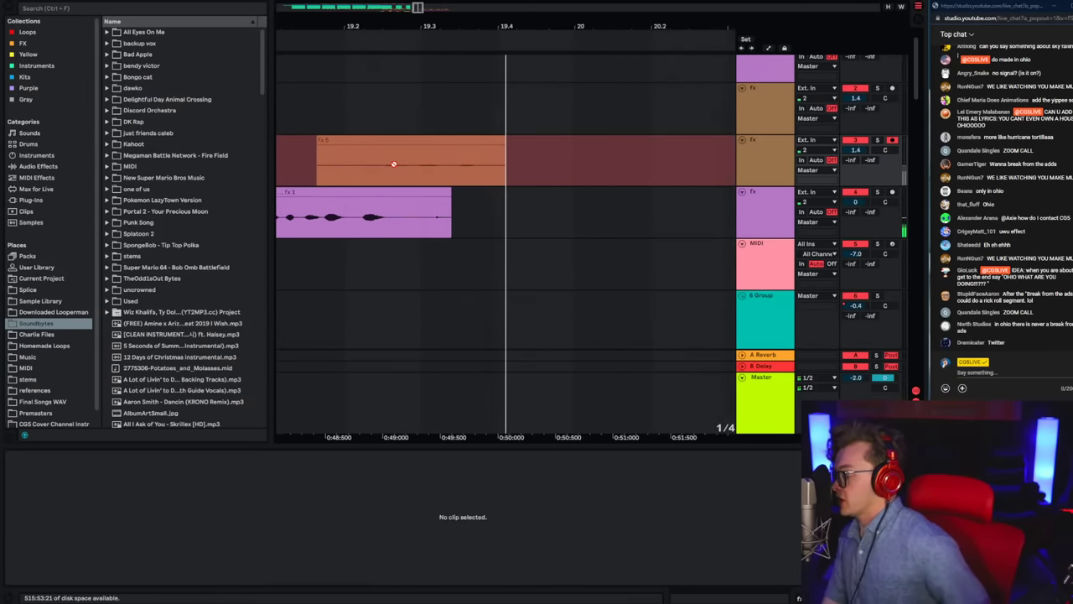
key(space)
key(space)
click(522, 141)
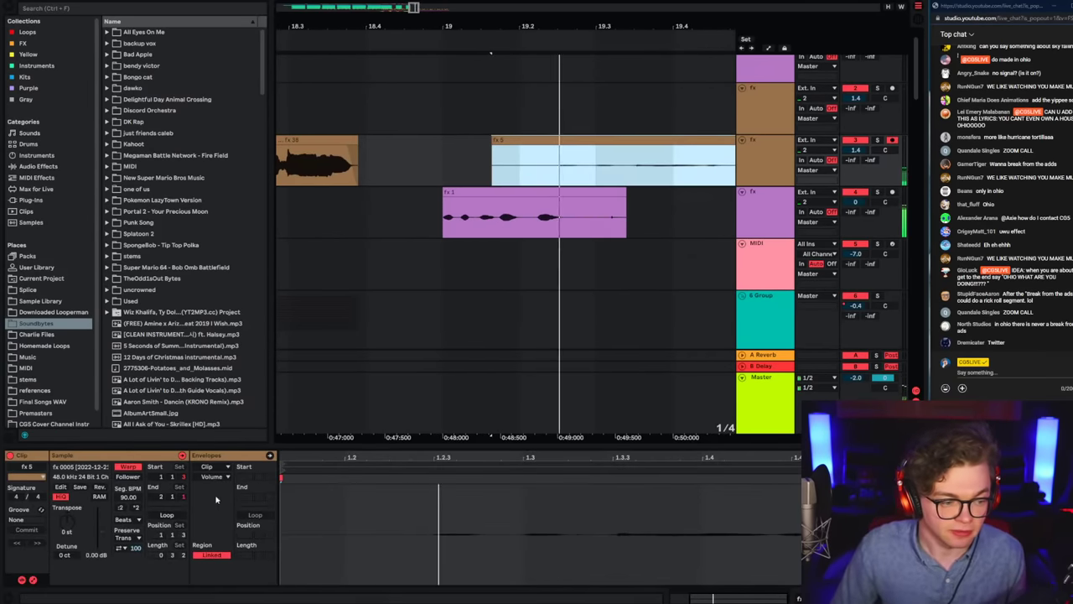
click(441, 160)
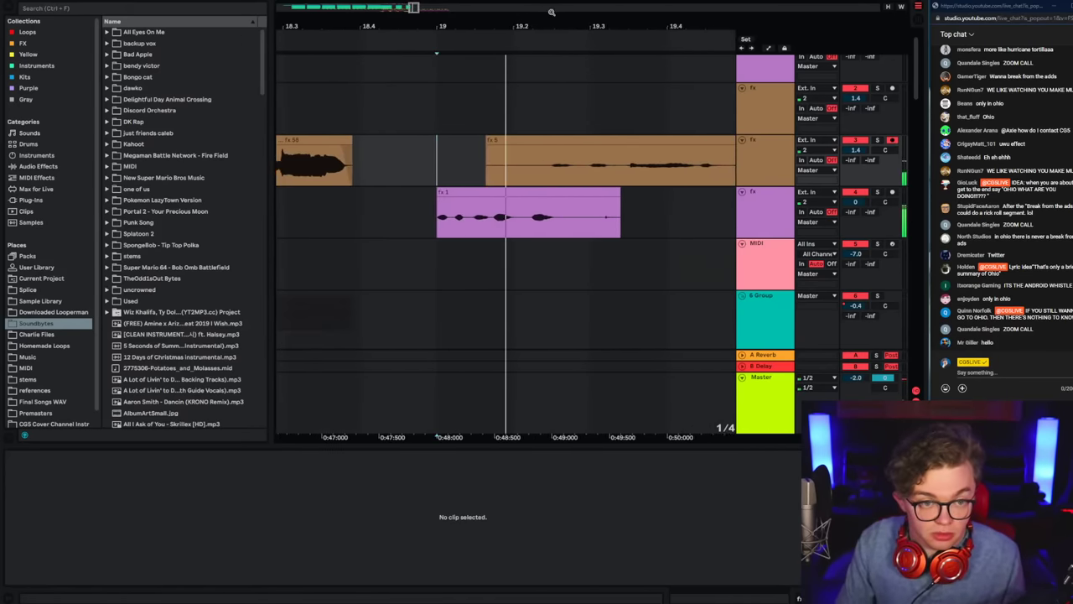
Step: Turn off the grid, delete the brown take's silent start up to 19.2.2 and play back the transition into bar 19
right_click(410, 187)
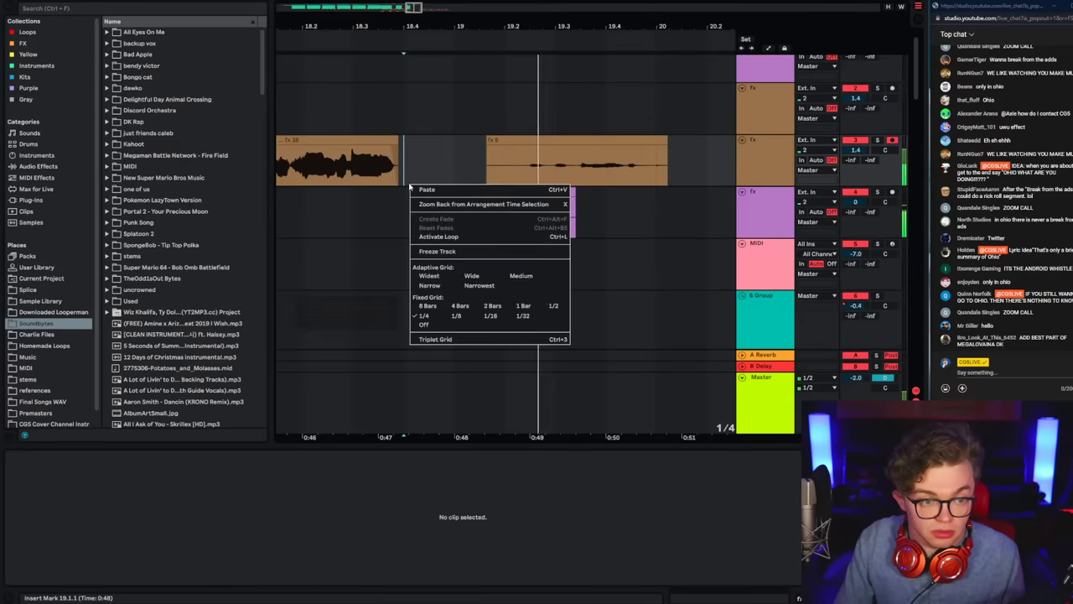
click(461, 298)
drag(455, 155, 535, 149)
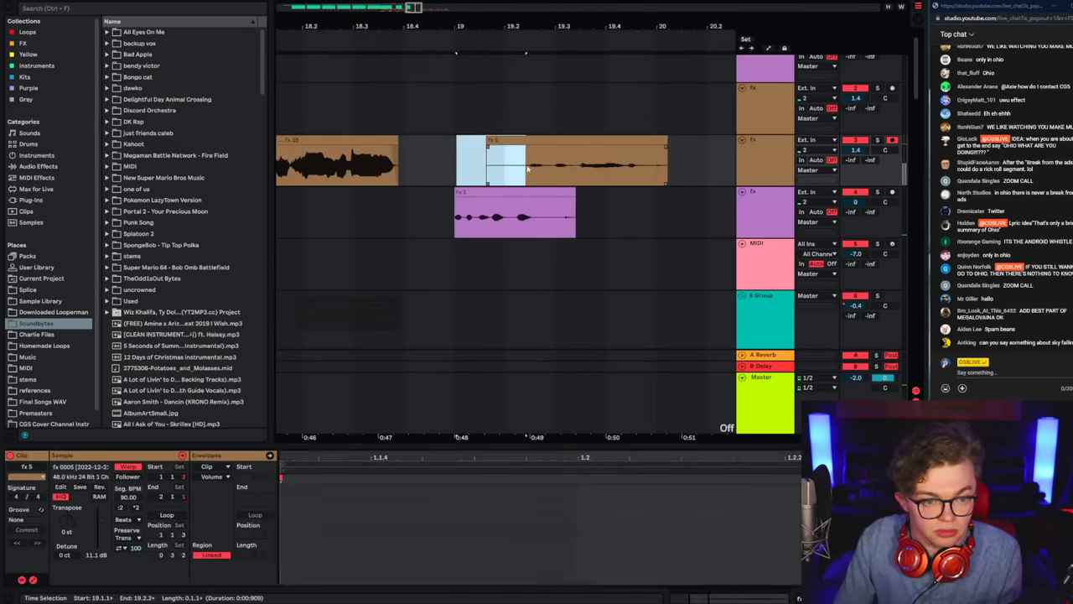
key(Delete)
click(356, 156)
key(space)
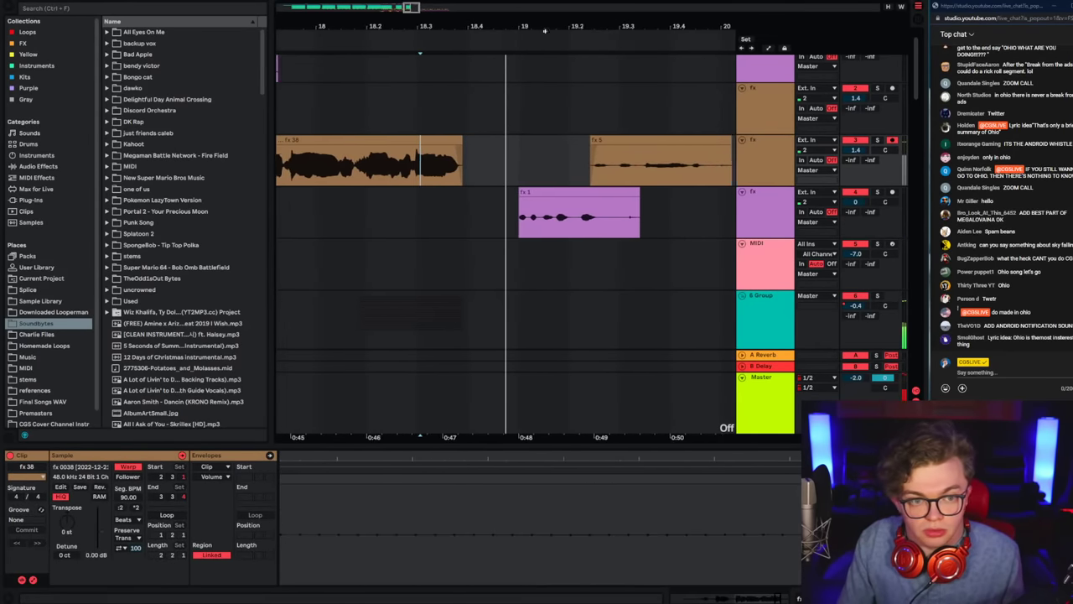
Step: Trim the silent tails off the brown take after 19.4.3 and the purple take, and play back the result
scroll(422, 136, down, 2)
drag(547, 159, 597, 160)
key(Delete)
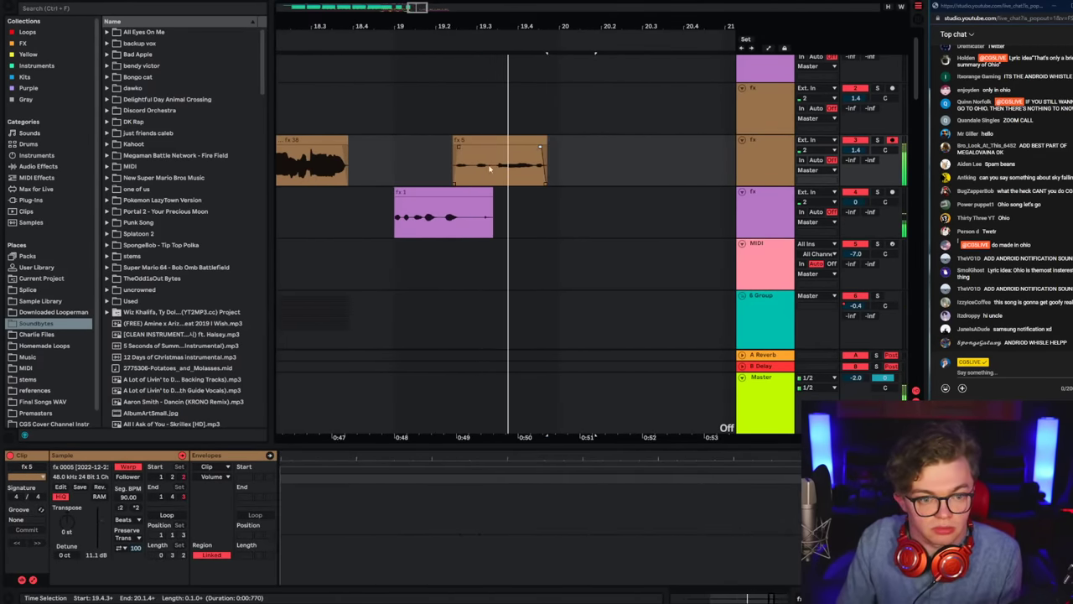
drag(463, 227, 553, 219)
key(Delete)
click(350, 220)
key(space)
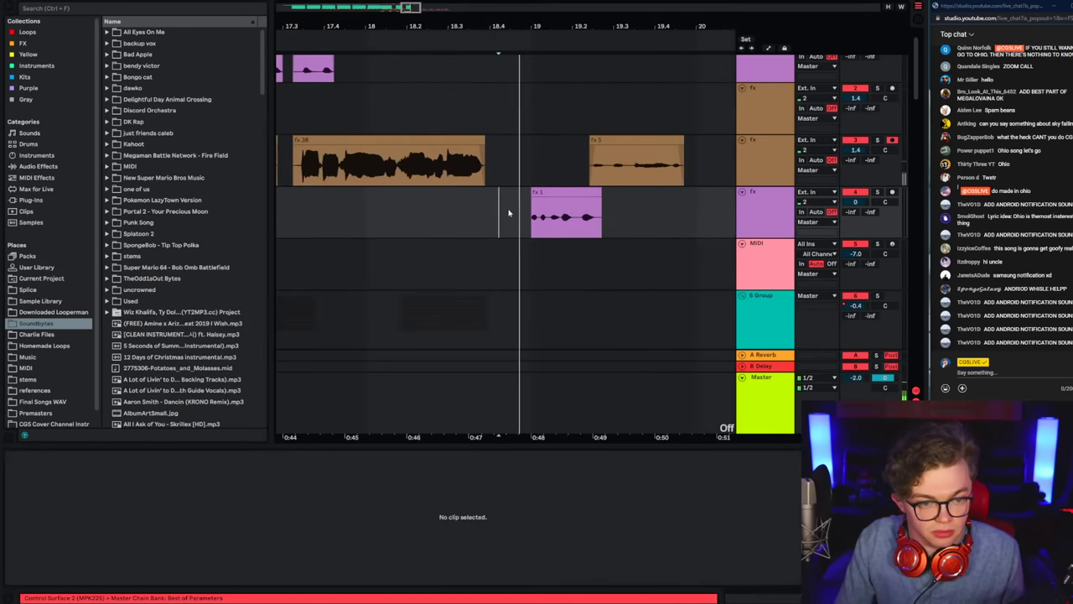
Step: Set the grid to 1/4 and play back both takes from before bar 19
click(502, 213)
right_click(462, 213)
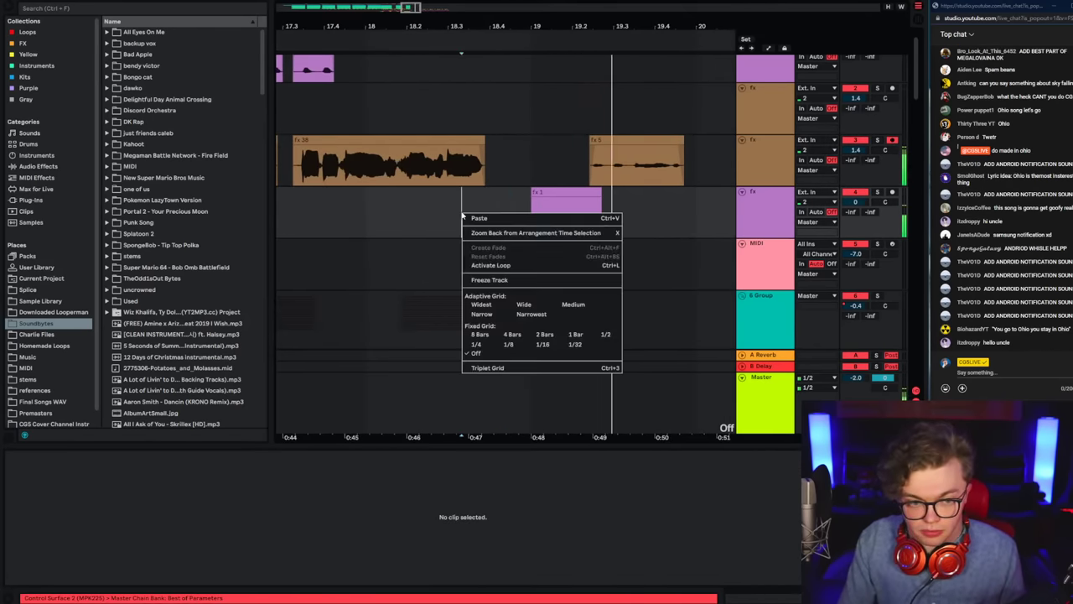
click(473, 343)
click(438, 193)
click(489, 206)
Step: Turn off the grid and move the short slice around 19.3.2 in the brown take slightly earlier
right_click(599, 165)
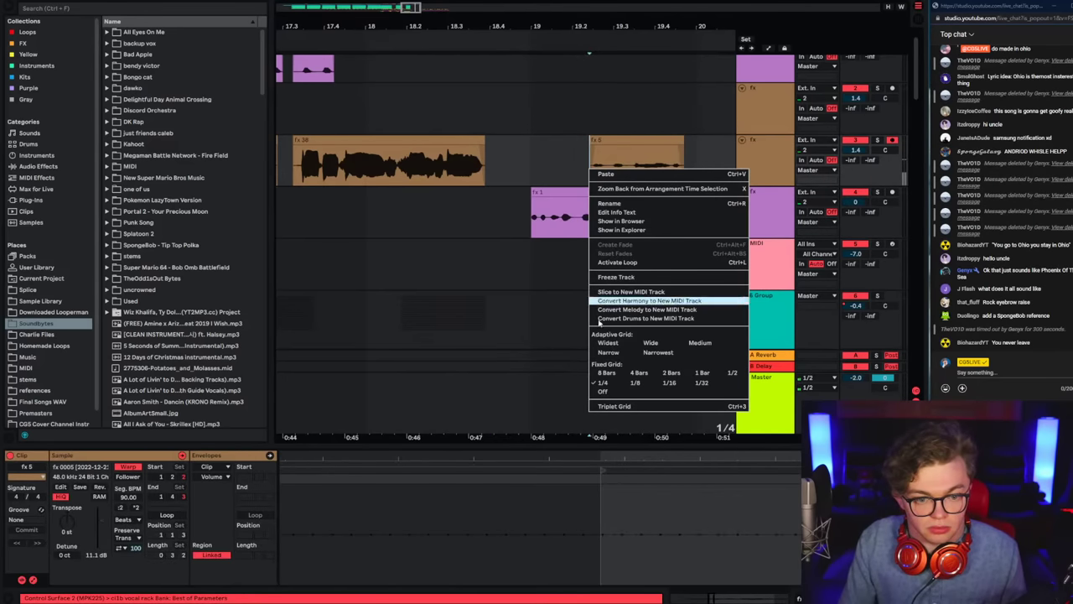
click(618, 395)
key(plus)
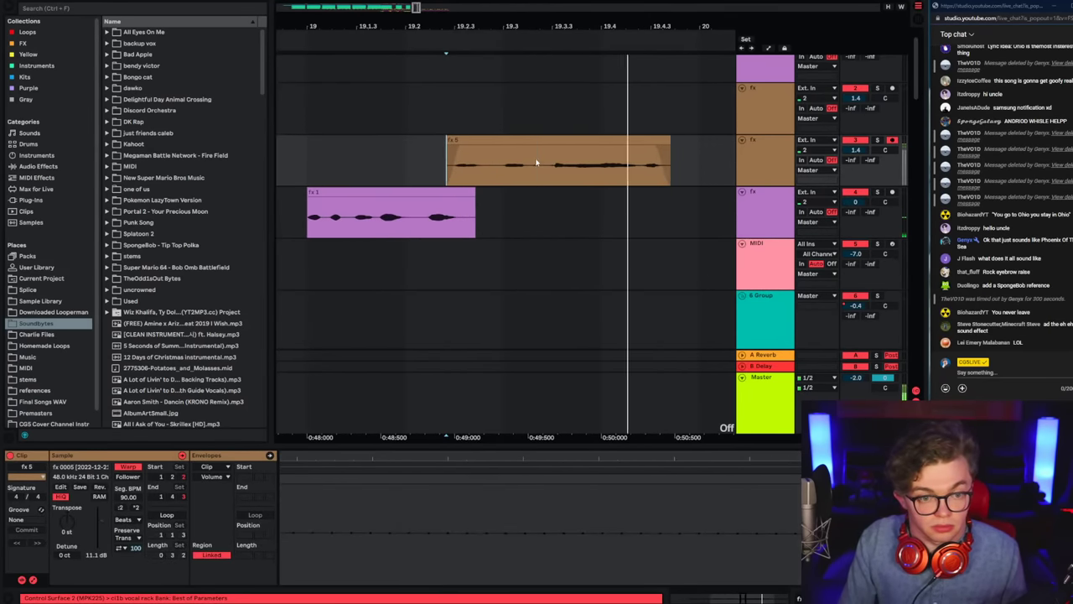
click(539, 173)
scroll(519, 155, up, 4)
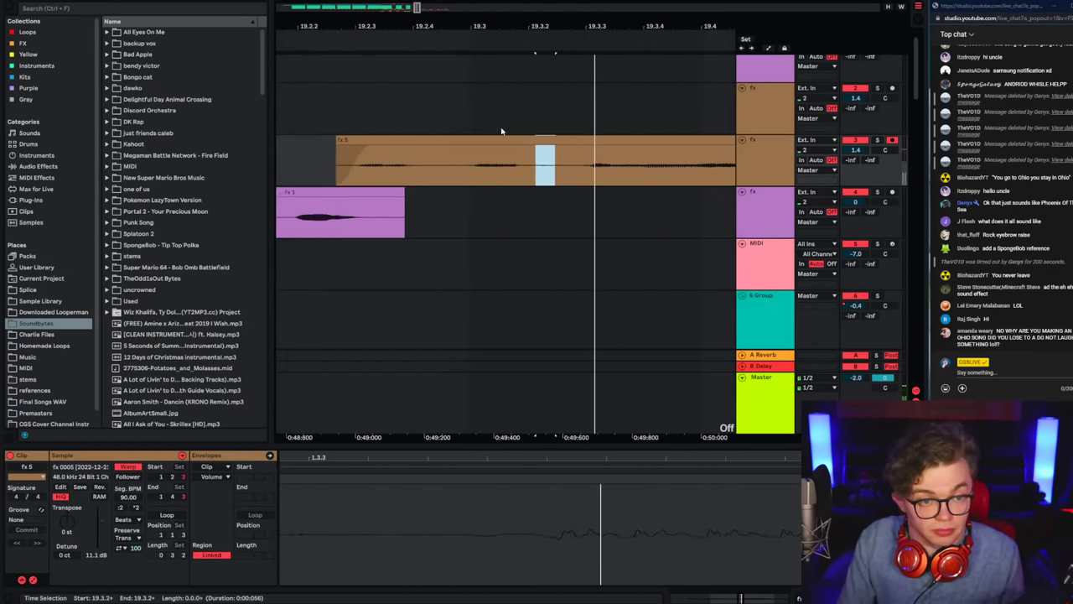
drag(537, 145, 536, 145)
Step: Play back the edited brown take and the lead-in from bar 19, and set the grid to 1/4
click(435, 171)
key(space)
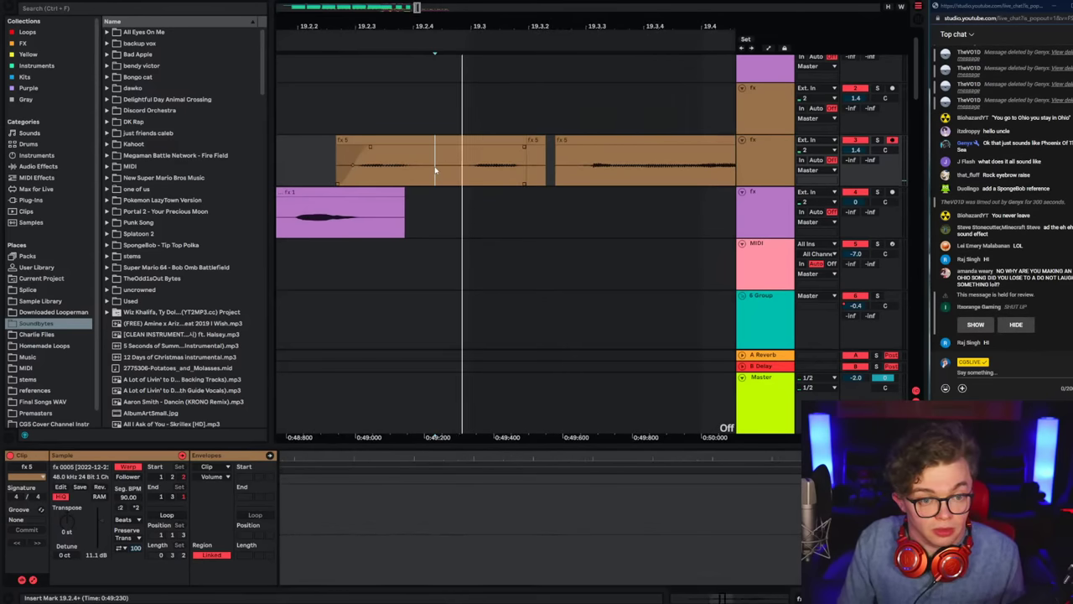
click(376, 163)
key(space)
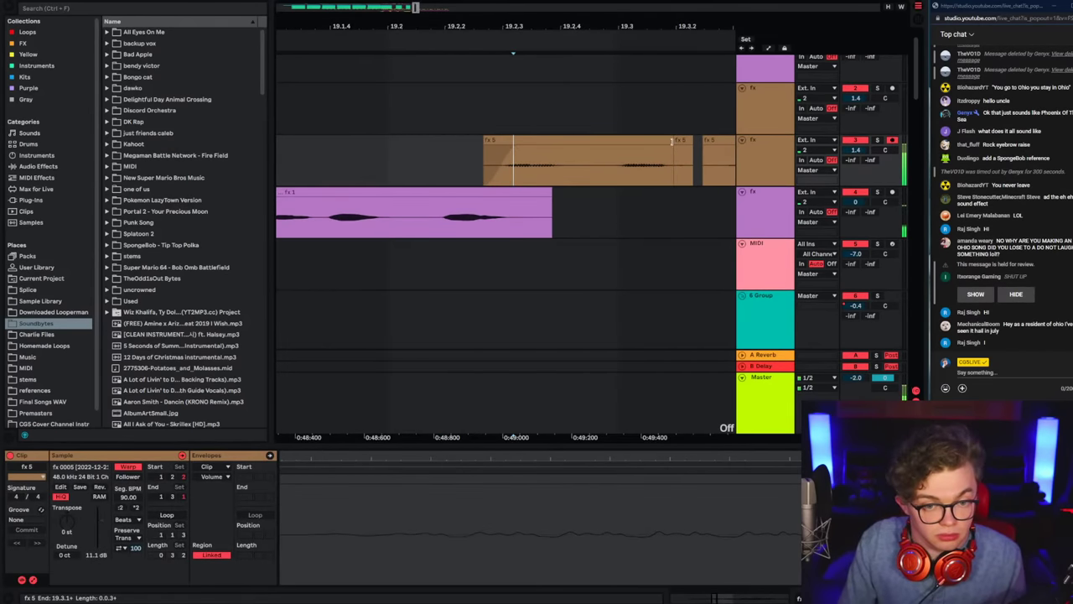
scroll(463, 159, down, 4)
click(358, 169)
key(space)
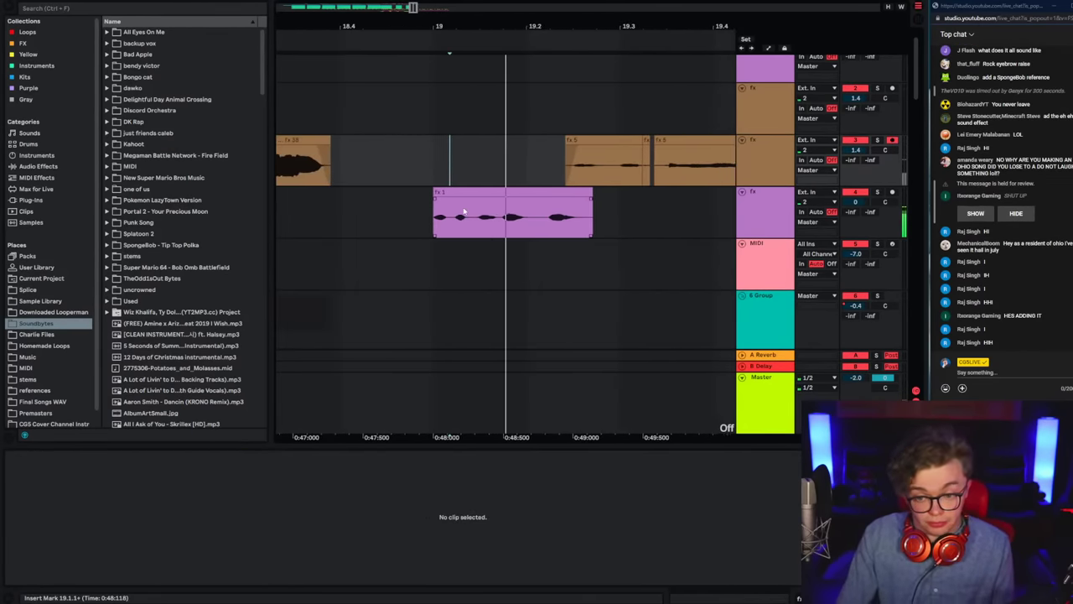
right_click(430, 201)
click(442, 433)
Step: Try a copy of the bar-20 kick at 19.4 on the kick track and play it back
scroll(447, 244, down, 2)
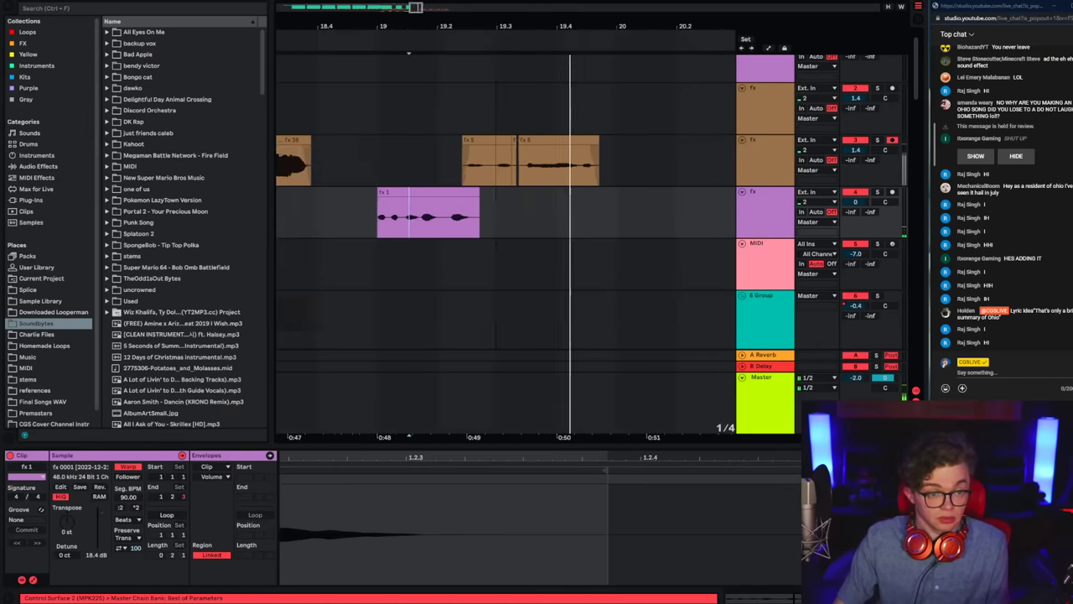
scroll(564, 256, down, 10)
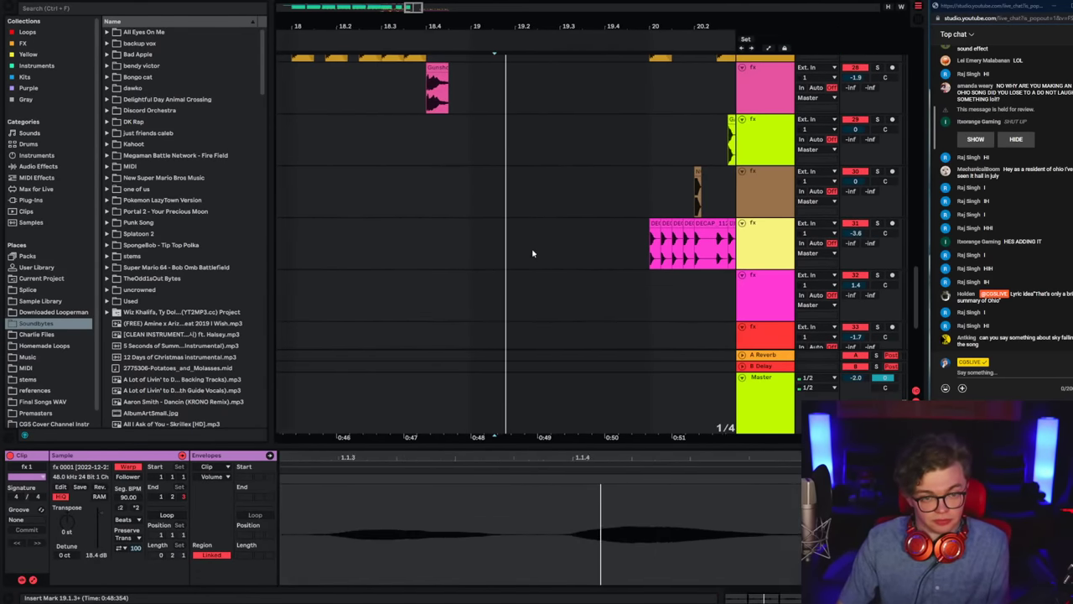
scroll(545, 244, up, 1)
click(644, 82)
scroll(644, 83, up, 1)
click(641, 79)
scroll(600, 122, up, 1)
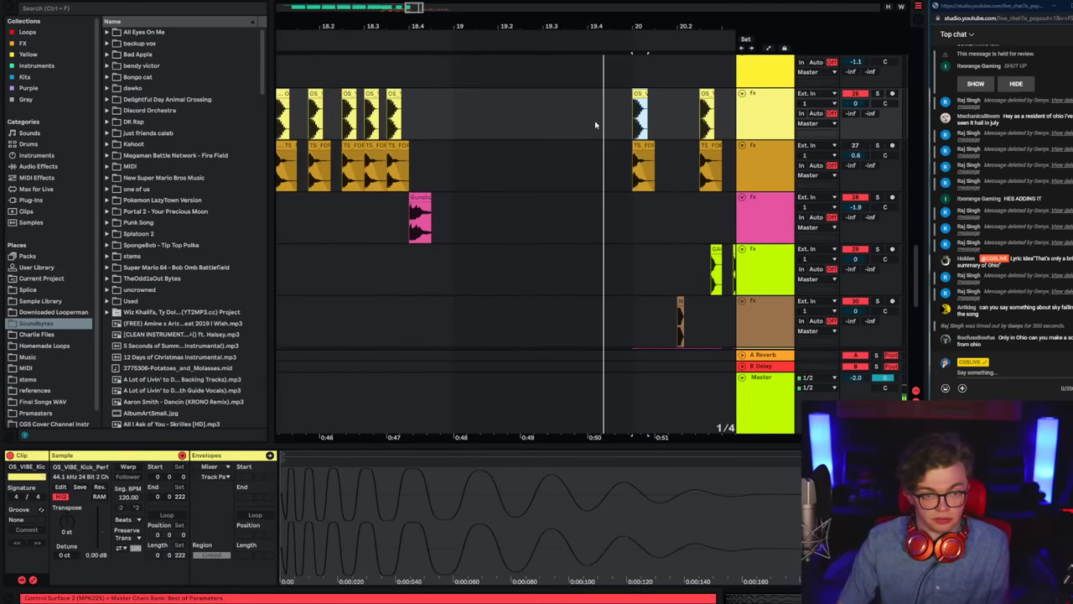
click(591, 124)
click(507, 120)
key(ctrl+v)
click(579, 119)
key(ctrl+z)
key(ctrl+v)
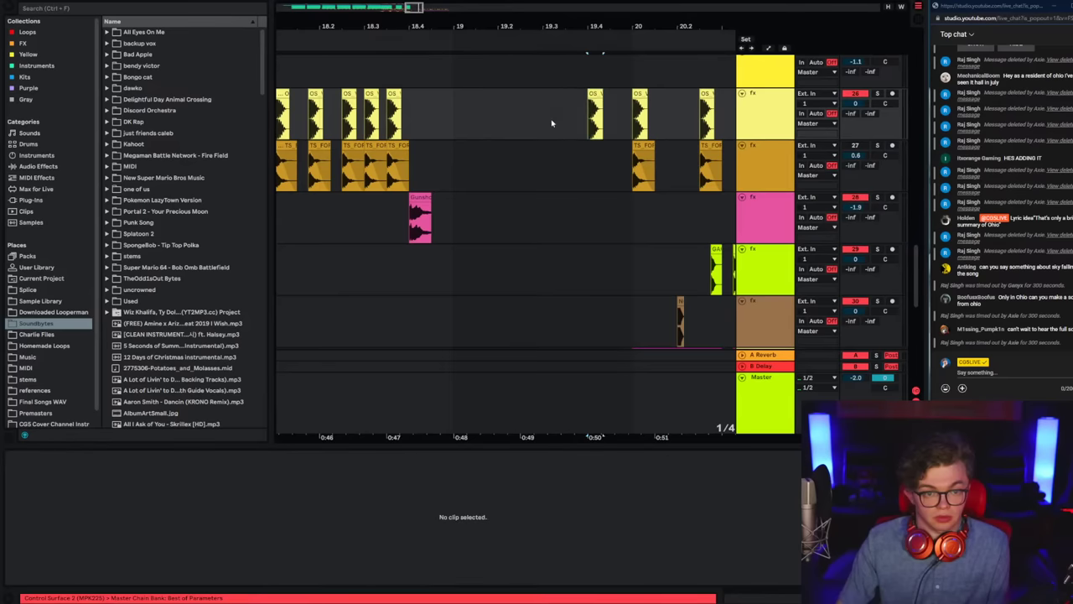
click(503, 124)
key(space)
scroll(522, 173, up, 2)
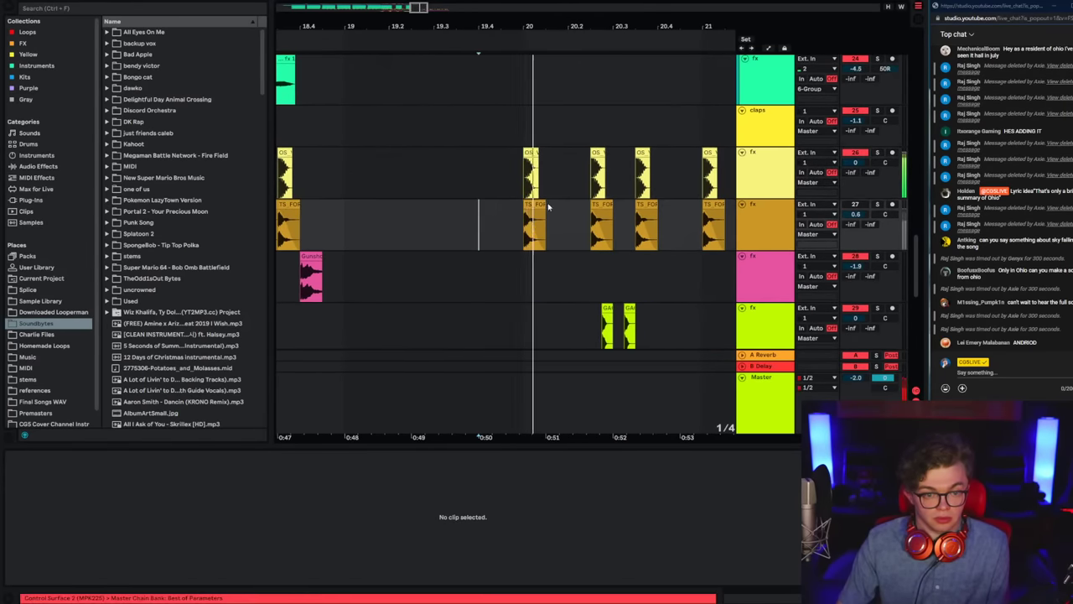
Step: Copy the clap from 20.2 to 19.4 on the brown clap track and play it back from bar 19
scroll(482, 272, down, 4)
click(573, 250)
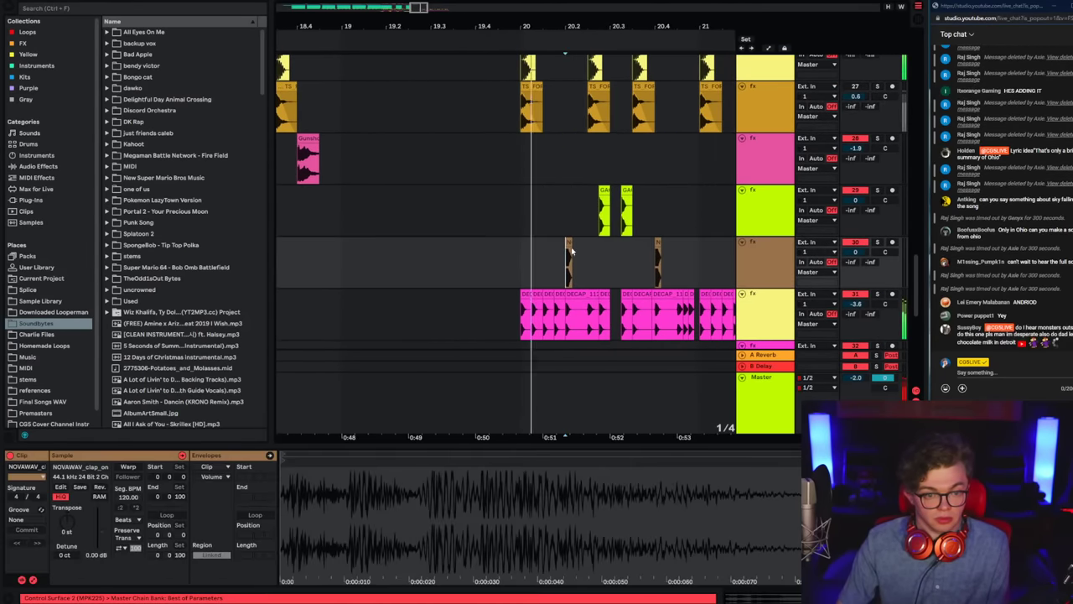
click(484, 269)
key(ctrl+v)
click(436, 273)
key(space)
key(space)
click(480, 276)
click(409, 276)
key(space)
key(space)
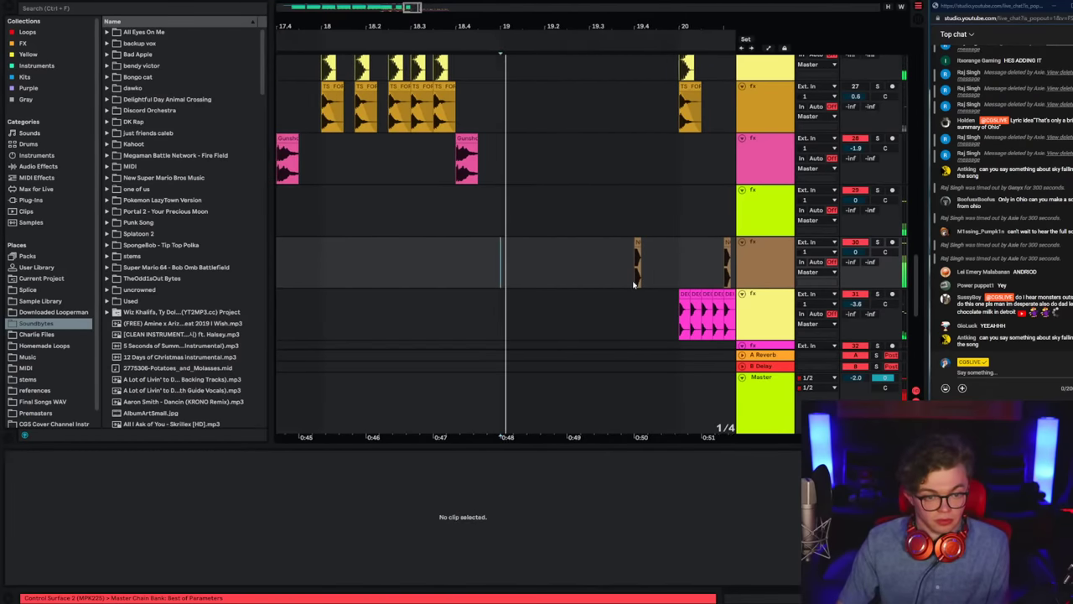
key(space)
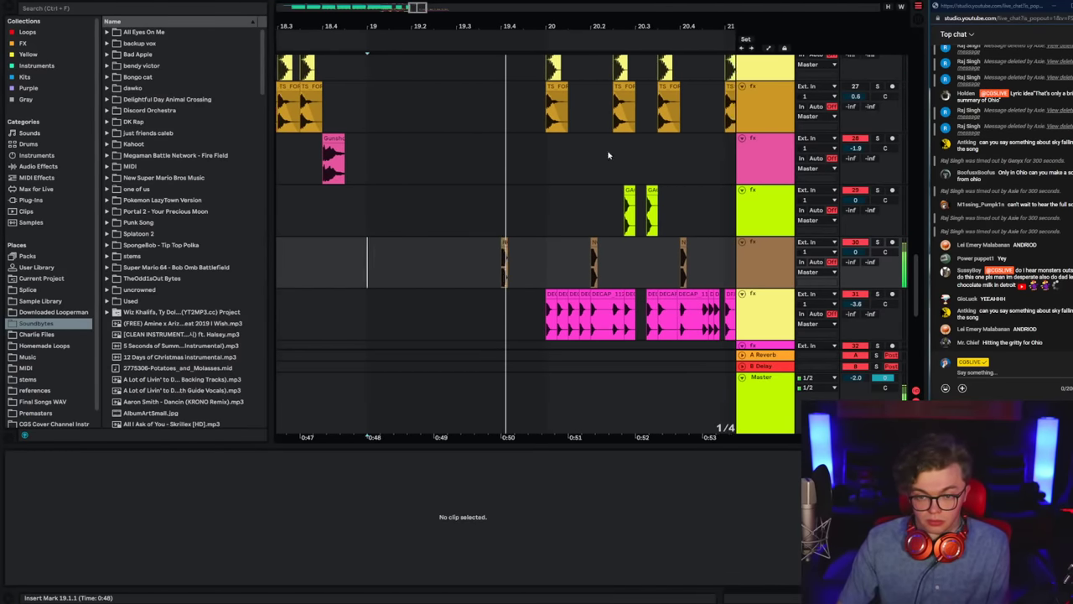
Step: Raise the brown clap track's volume to 0.3 dB while playing back the lead-in, and hide the browser
click(448, 262)
key(space)
key(space)
scroll(537, 239, up, 3)
scroll(746, 268, down, 2)
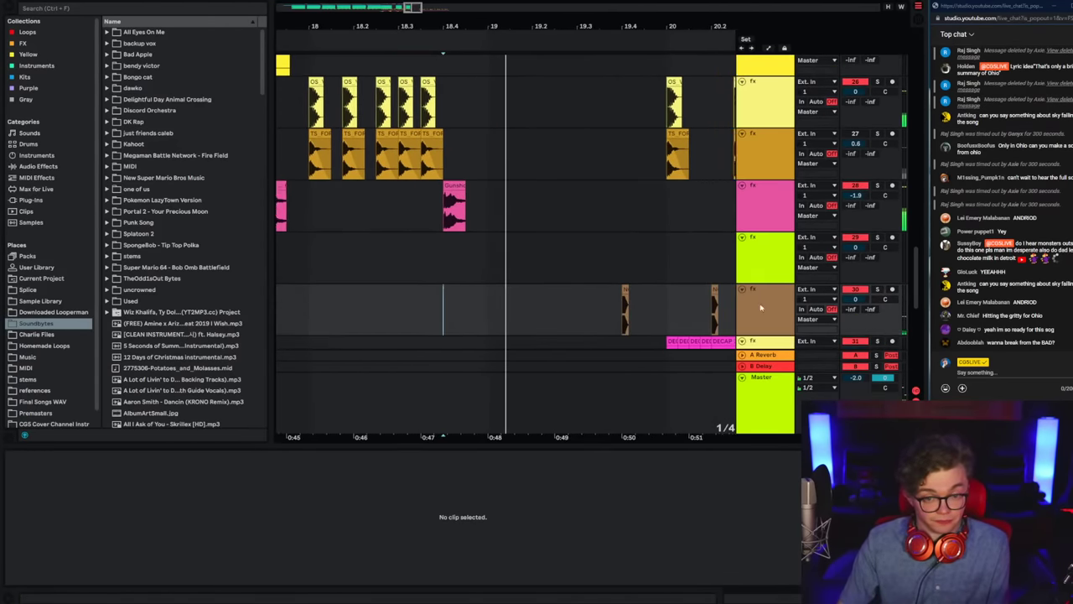
drag(851, 305, 851, 302)
click(9, 9)
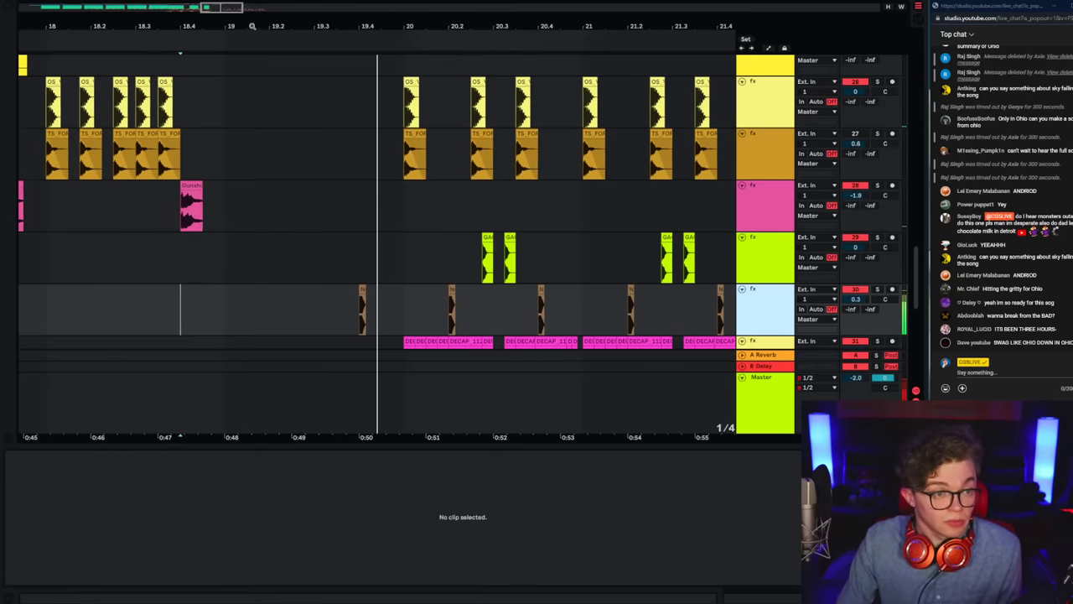
Step: Play back from 18.2 with the clip details hidden, and examine the stacked vocal tracks up to 6 Group
drag(252, 26, 271, 17)
scroll(434, 270, up, 4)
click(136, 243)
key(space)
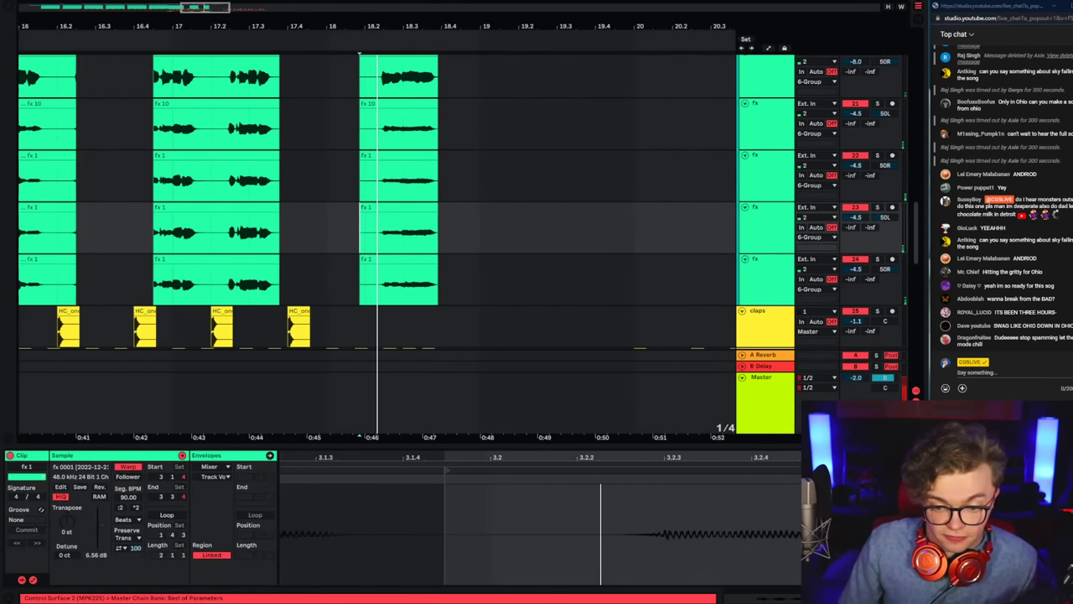
key(ctrl+alt+l)
scroll(667, 324, up, 3)
scroll(620, 316, up, 9)
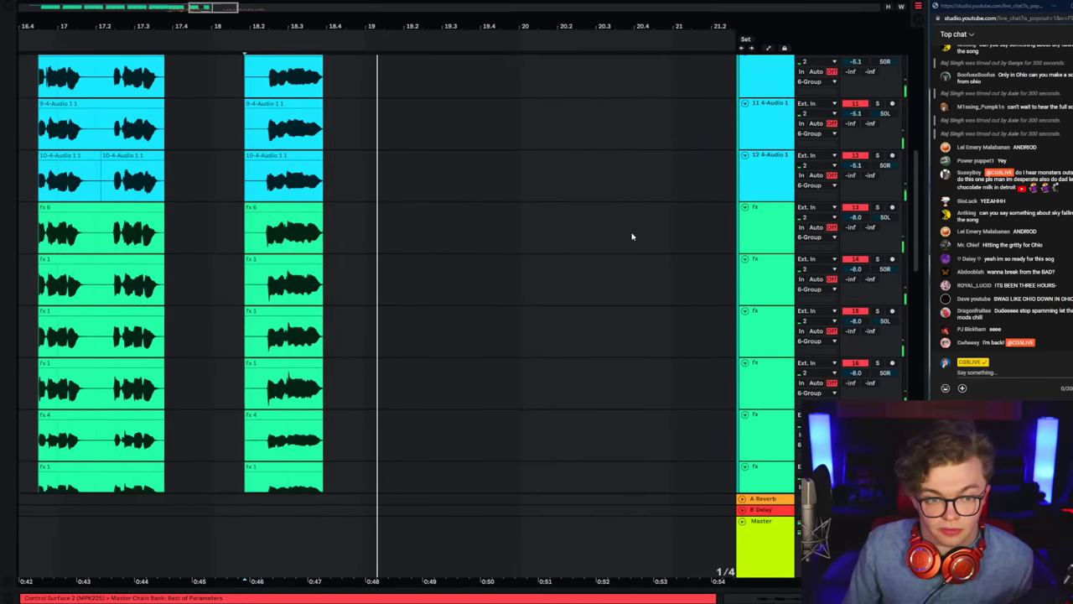
scroll(711, 338, up, 2)
click(774, 344)
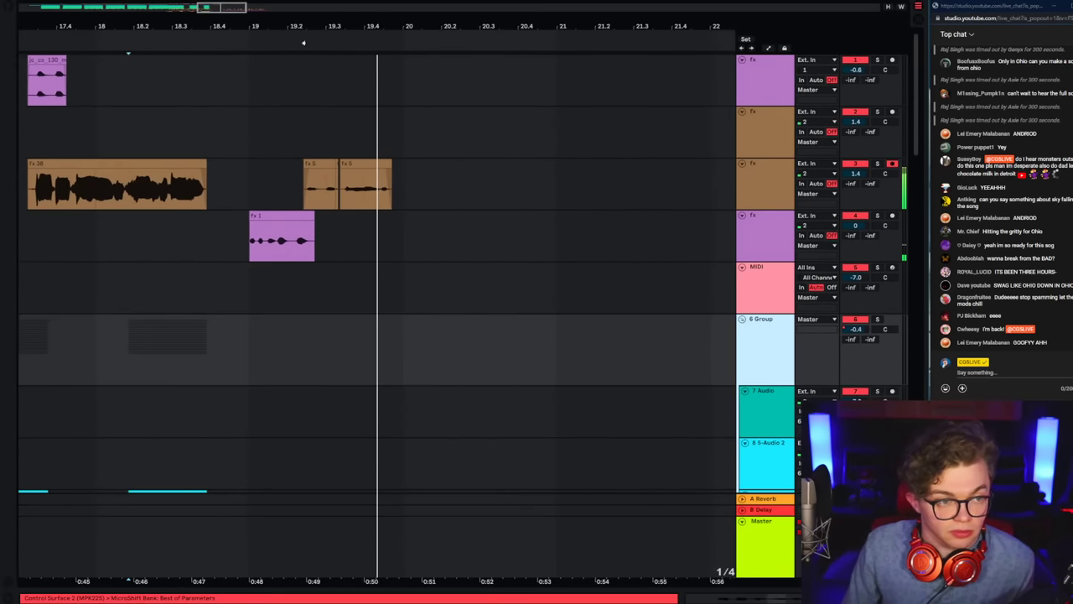
Step: Play back the vocals from 16.4 onward to hear the run-up to the new takes
drag(305, 40, 472, 26)
key(space)
click(339, 235)
key(space)
click(233, 235)
key(space)
key(space)
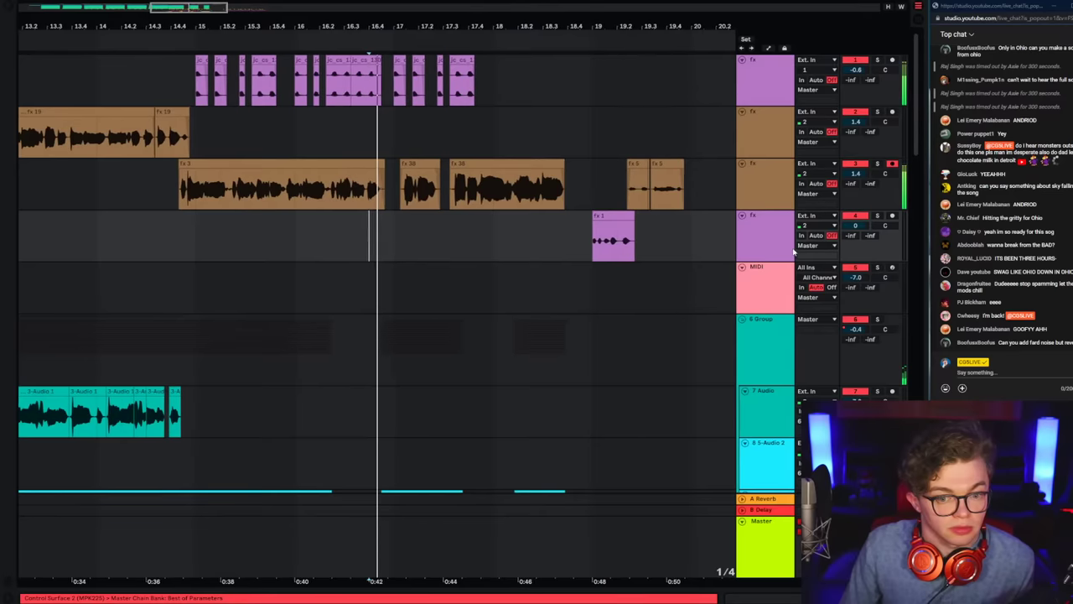
Step: Examine the effects on 6 Group and play back the lead-in to the purple take from 18.4
double_click(758, 325)
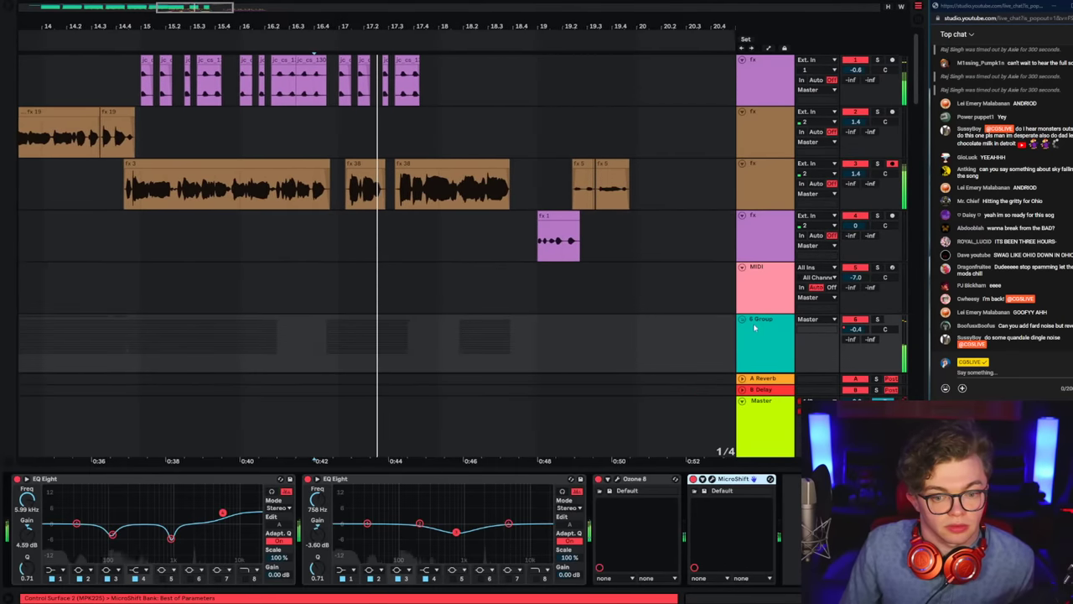
double_click(539, 215)
click(485, 240)
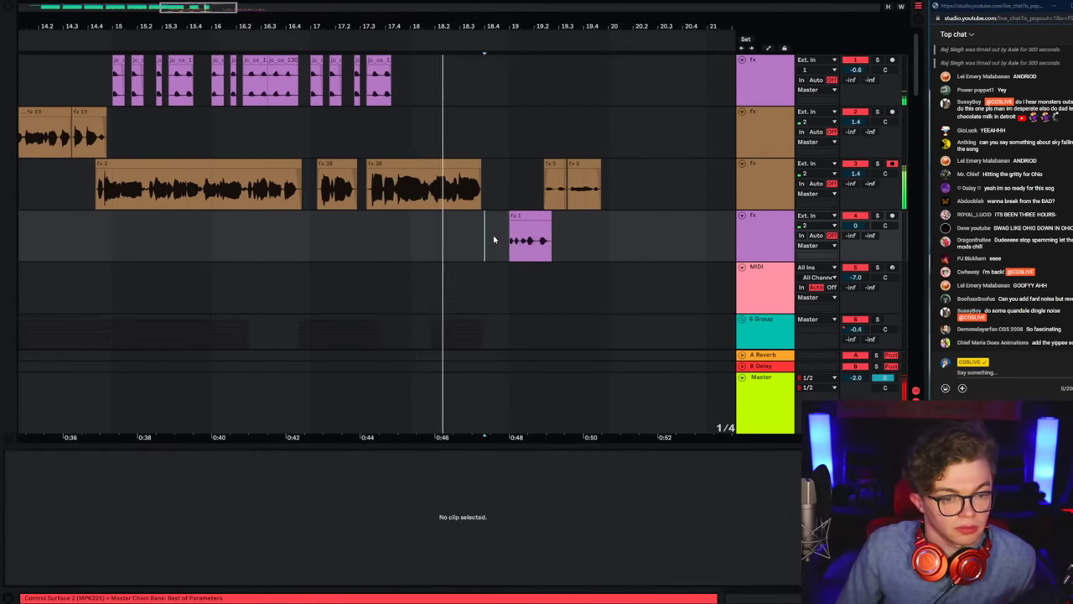
click(766, 286)
scroll(762, 290, down, 2)
click(761, 291)
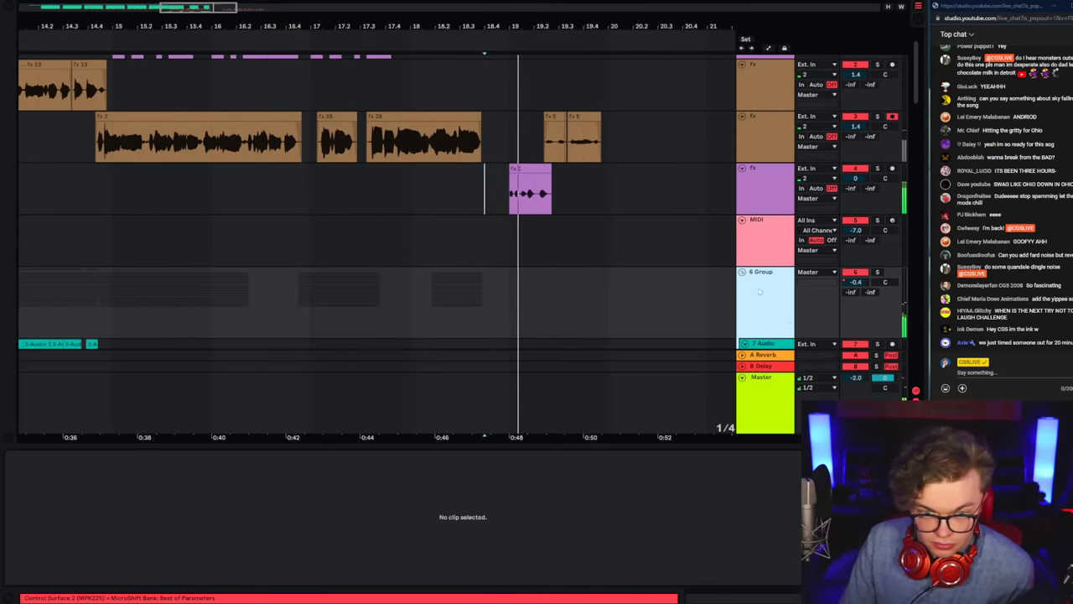
click(510, 196)
click(485, 193)
scroll(473, 223, up, 1)
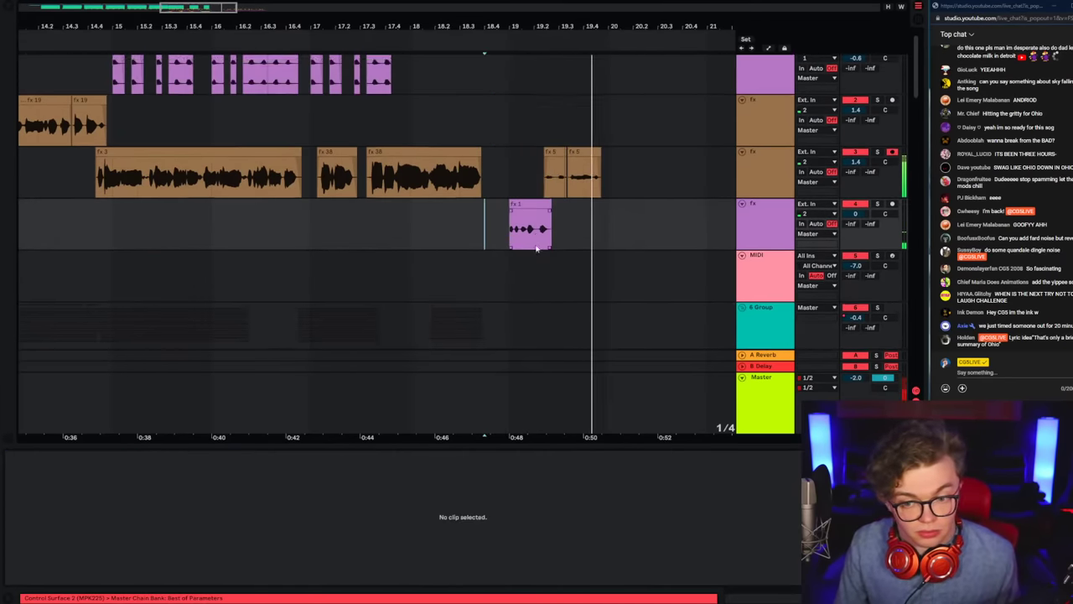
Step: Play back the short brown and purple takes from bar 19 and review the surrounding vocal arrangement
scroll(539, 265, down, 1)
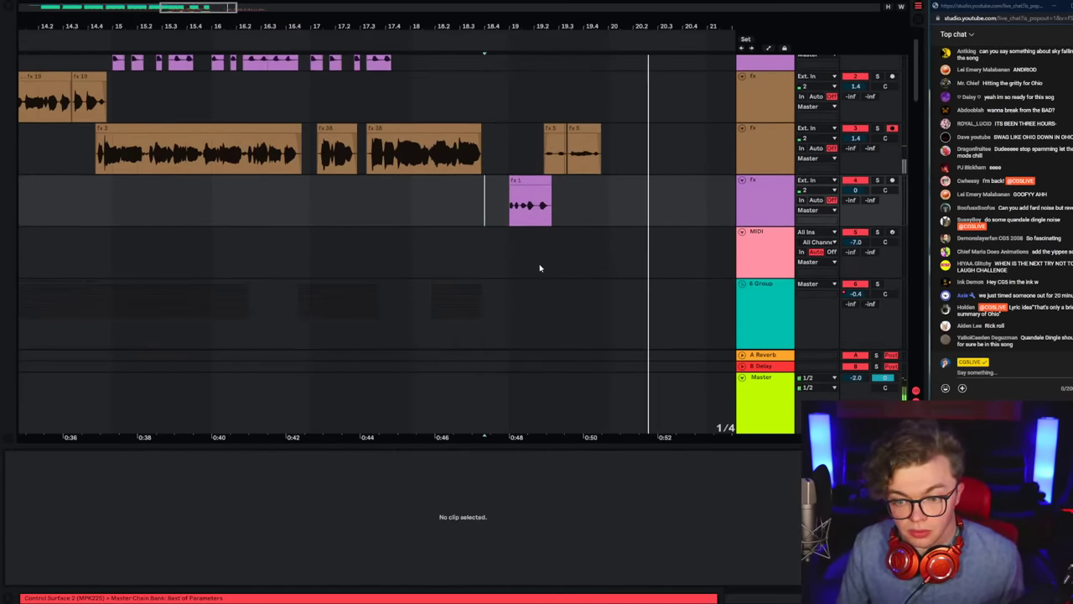
click(562, 195)
click(546, 198)
click(535, 161)
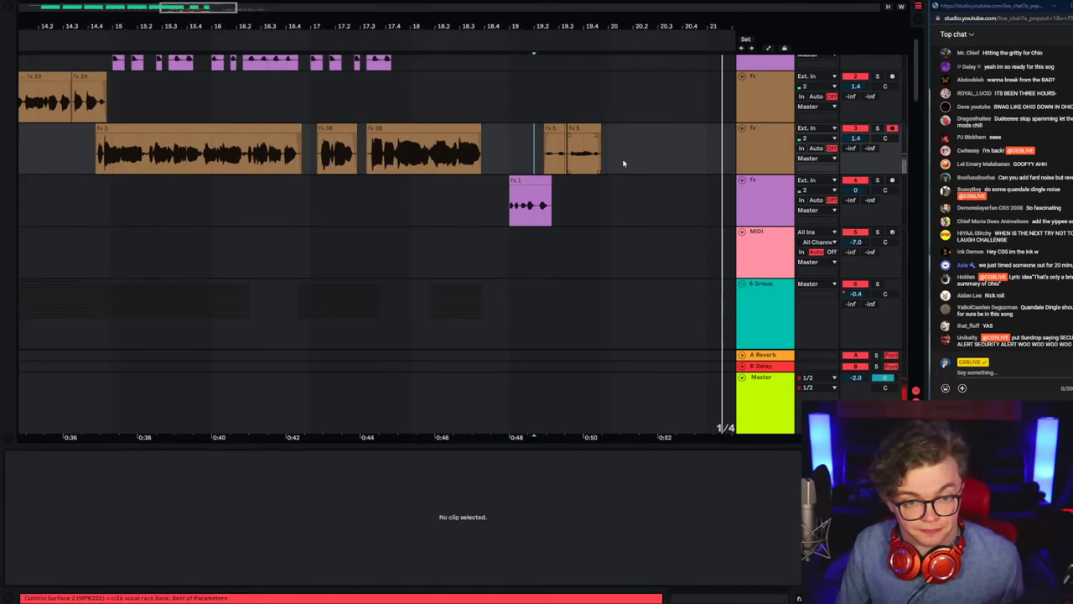
click(515, 170)
drag(516, 23, 505, 6)
scroll(489, 139, down, 7)
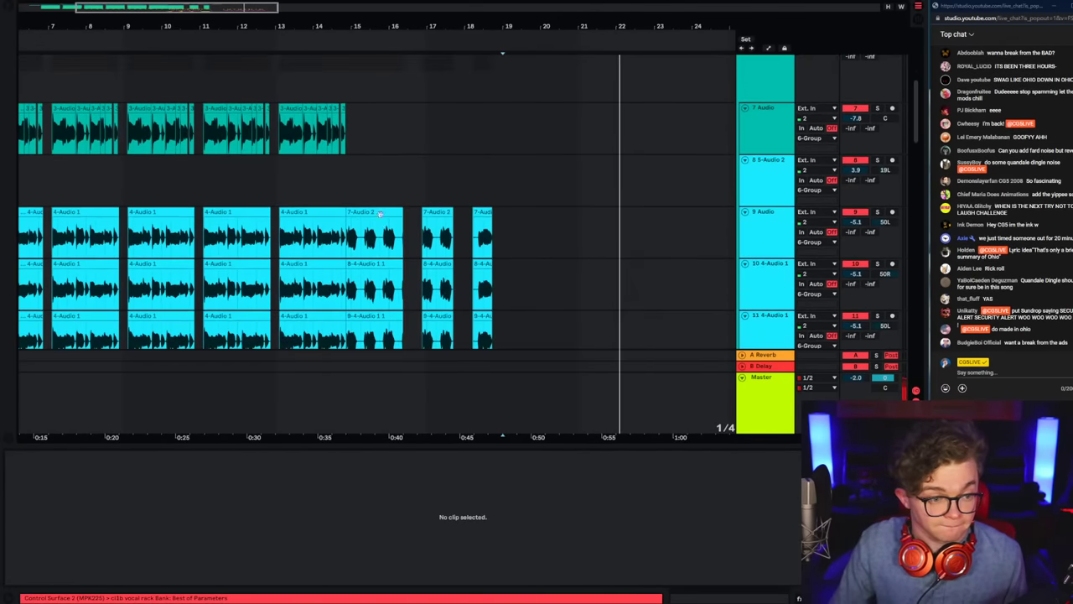
scroll(464, 250, up, 8)
key(space)
Step: Collapse 6 Group, stop playback and place the insert marker at 18.4.1 on the upper brown vocal track
scroll(771, 346, down, 2)
click(762, 289)
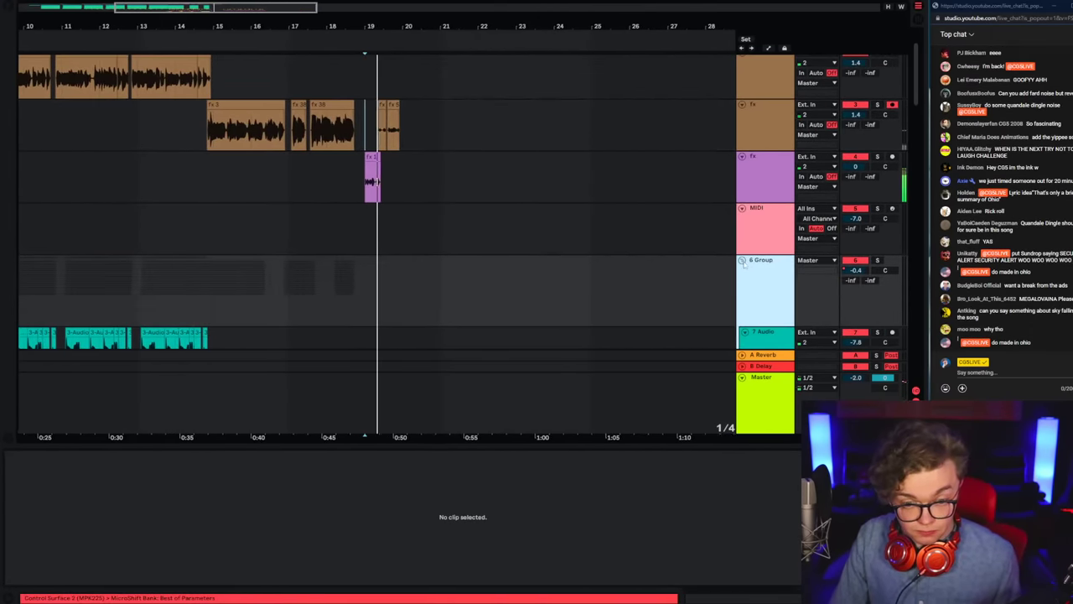
click(743, 260)
scroll(738, 260, up, 2)
click(345, 143)
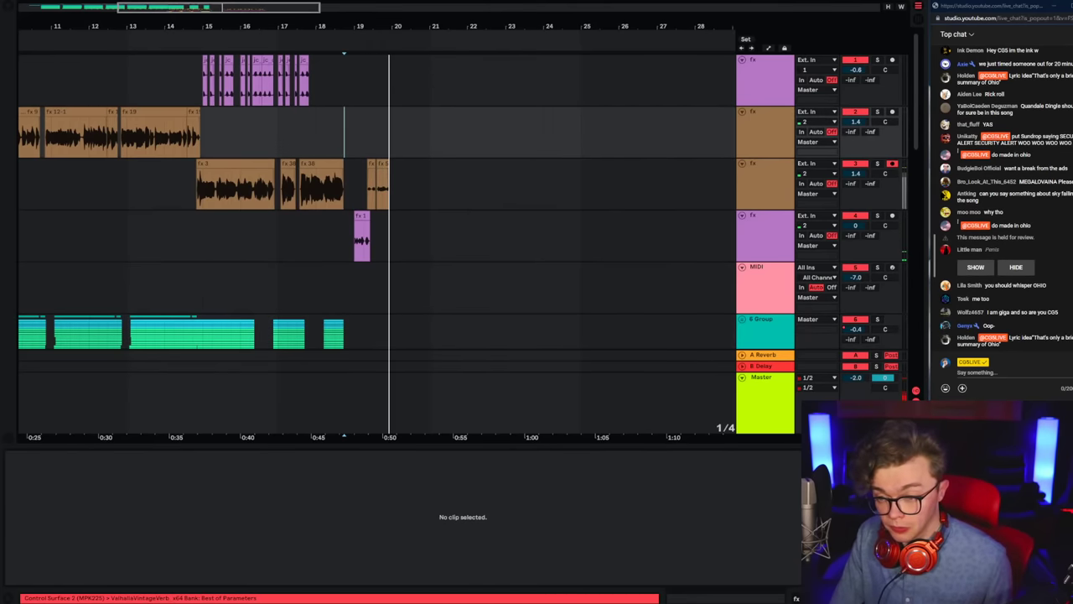
key(space)
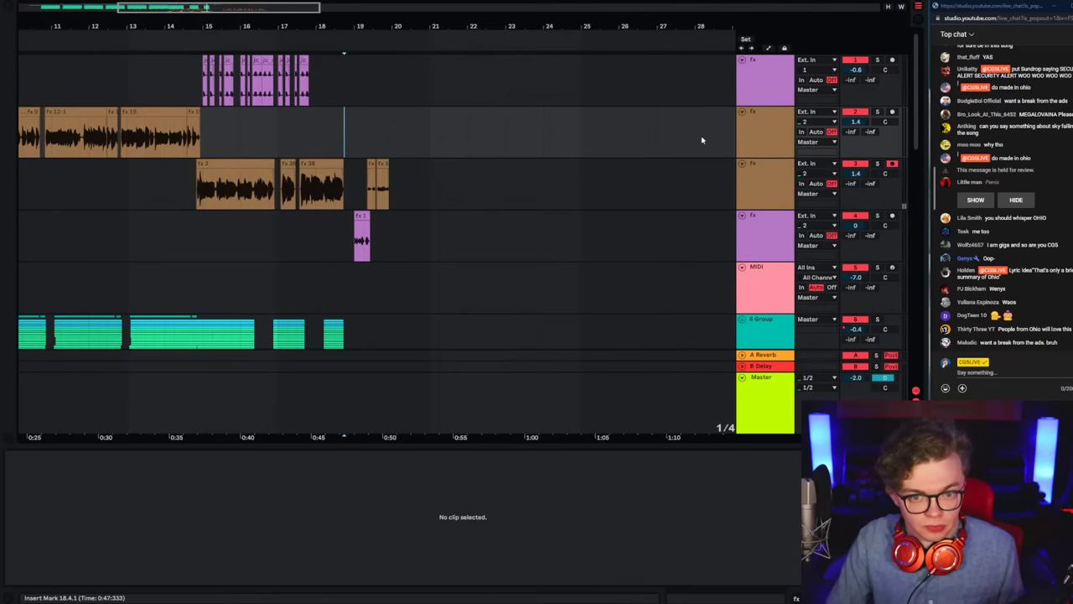
Step: Arm the upper brown vocal track for recording
click(766, 137)
click(892, 113)
click(767, 141)
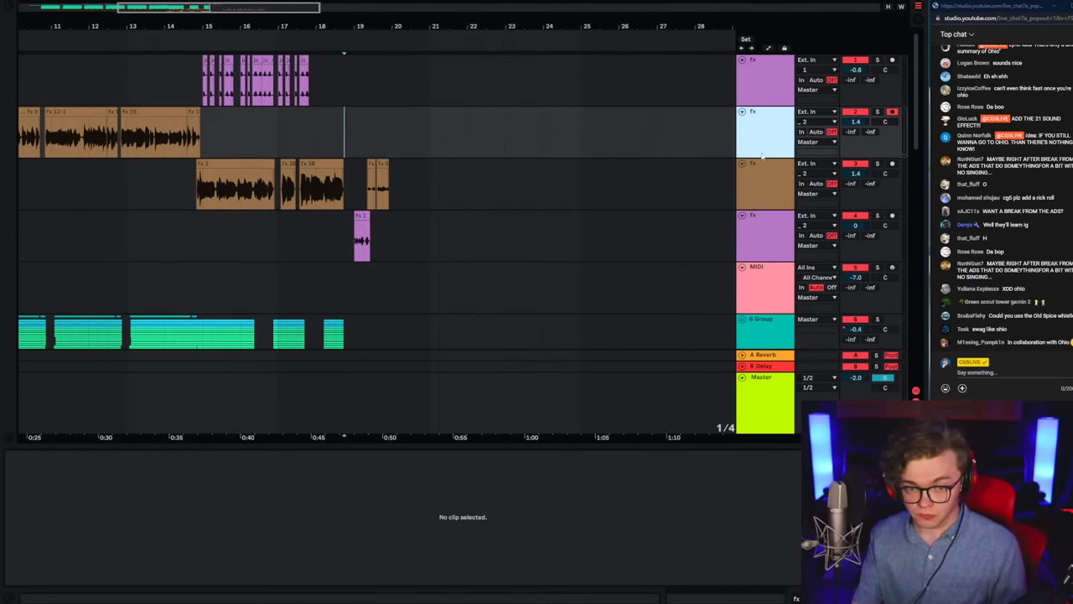
Step: Try recording vocal takes on the upper brown track around bar 19, playing in from 18.4.1, and discard each one
key(space)
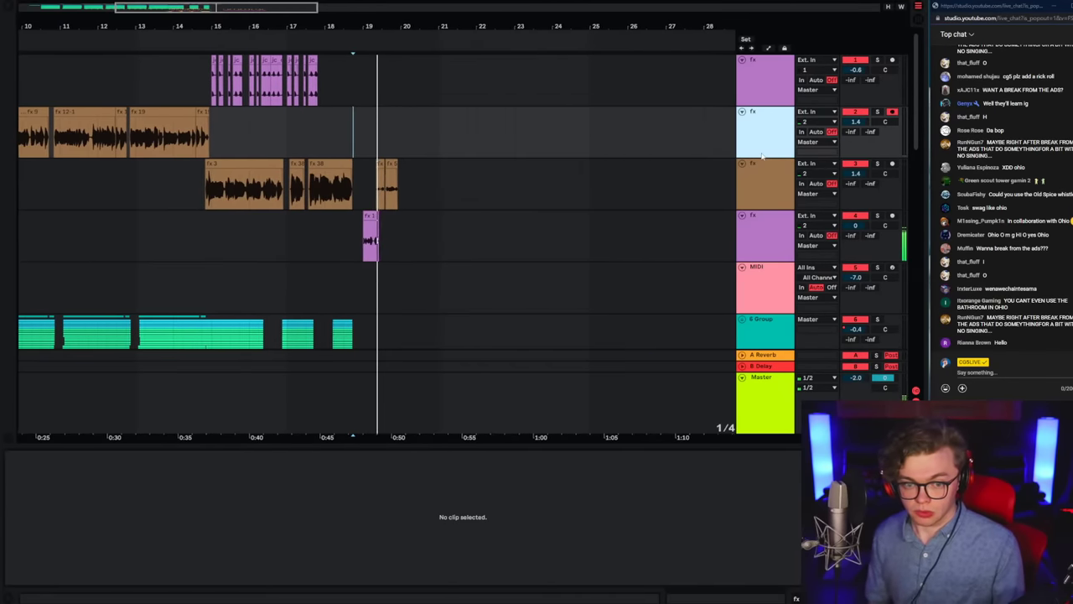
key(F9)
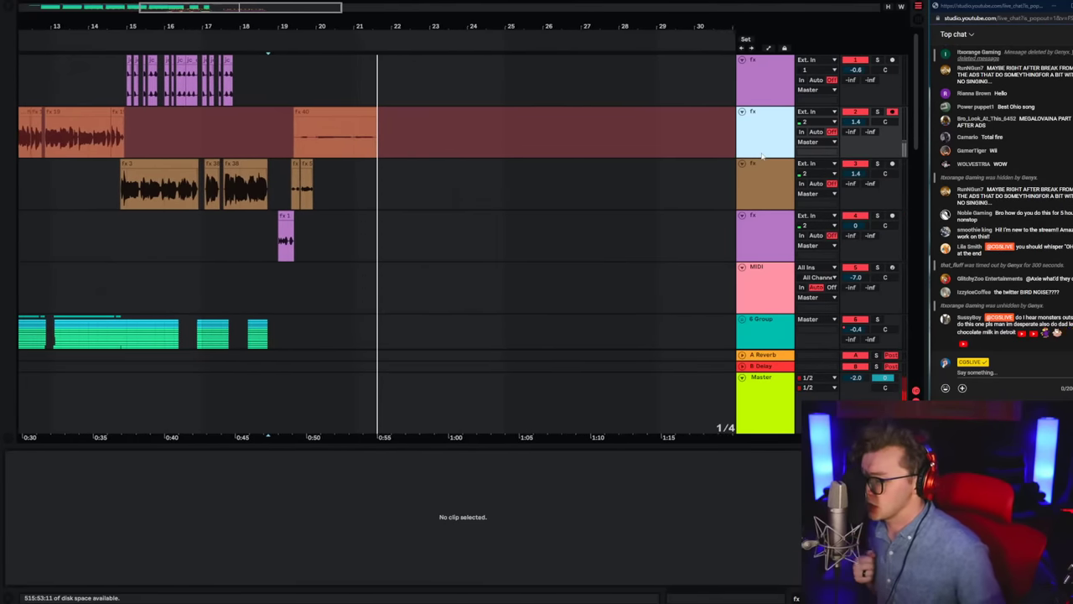
key(space)
key(ctrl+z)
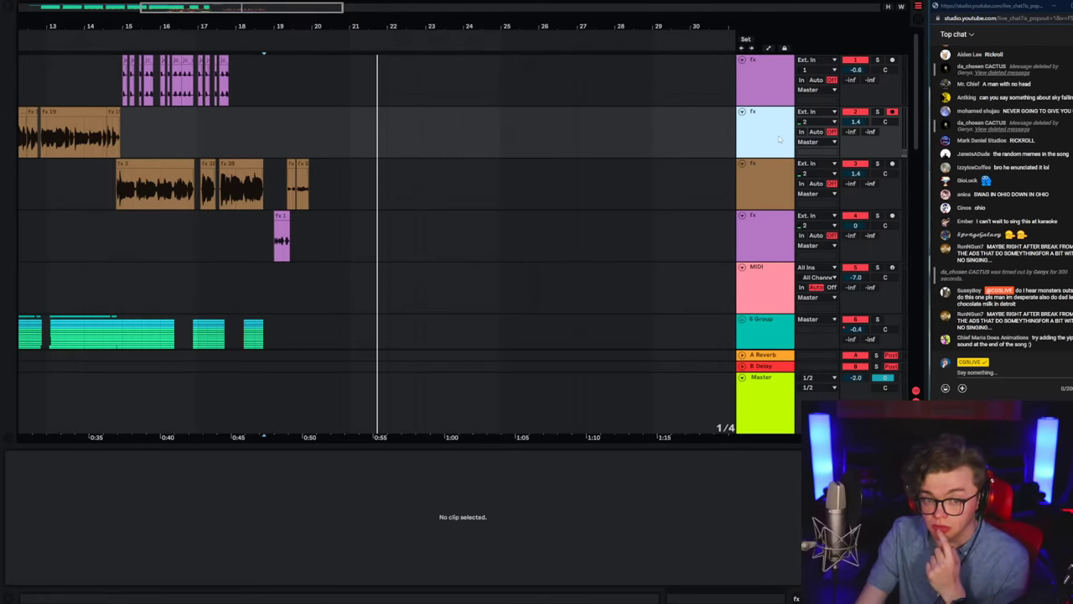
key(space)
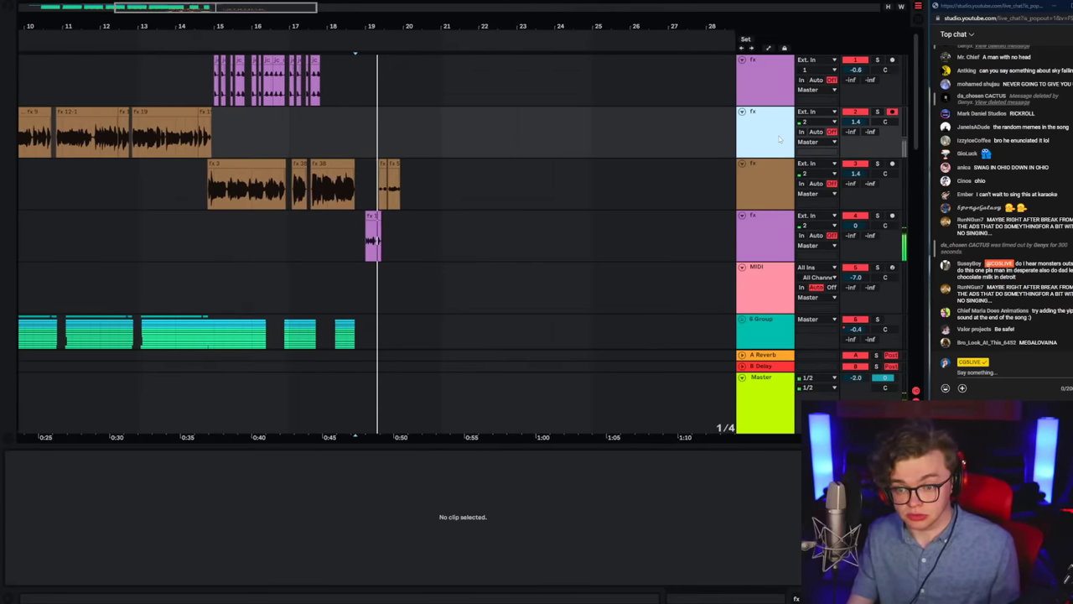
key(F9)
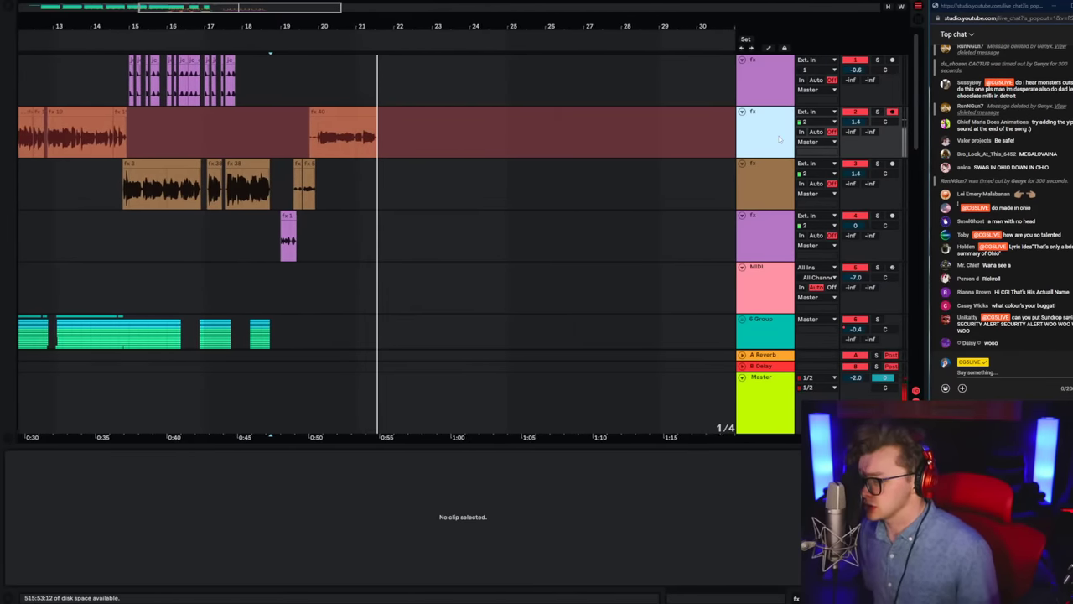
key(space)
key(ctrl+z)
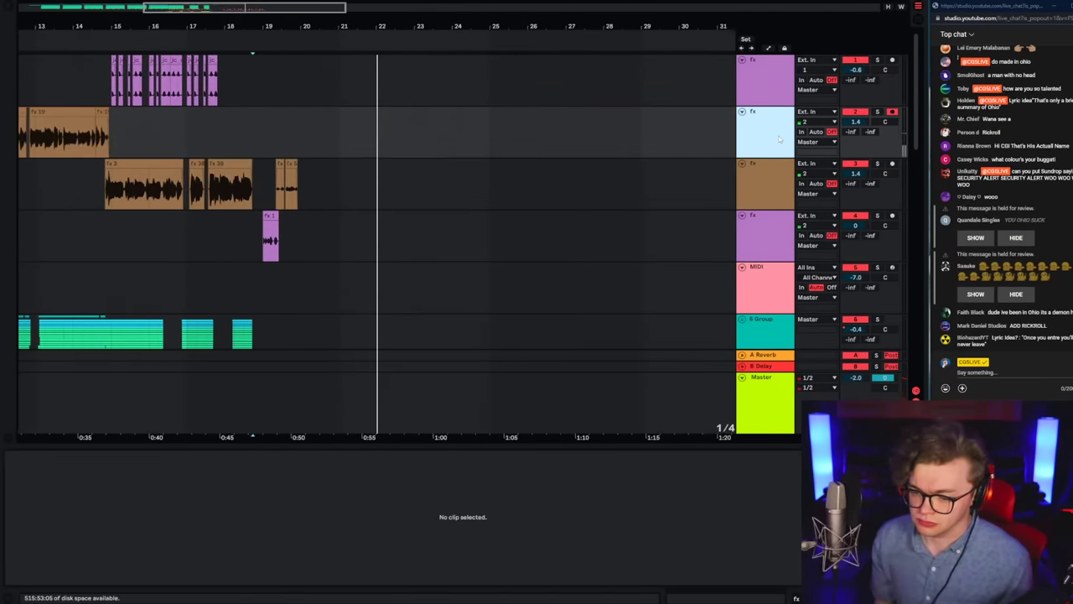
key(F9)
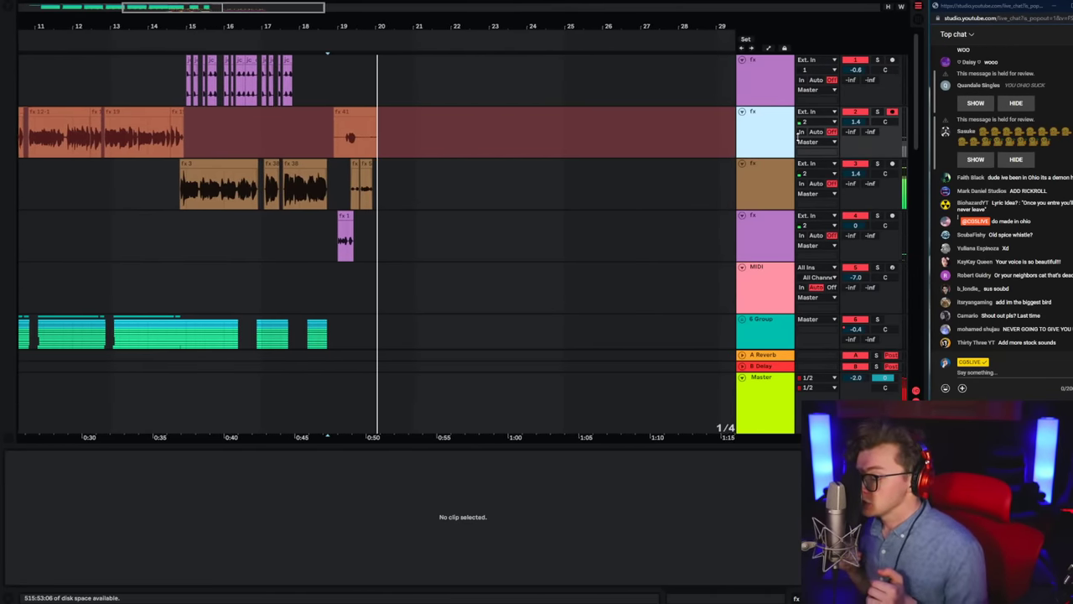
key(space)
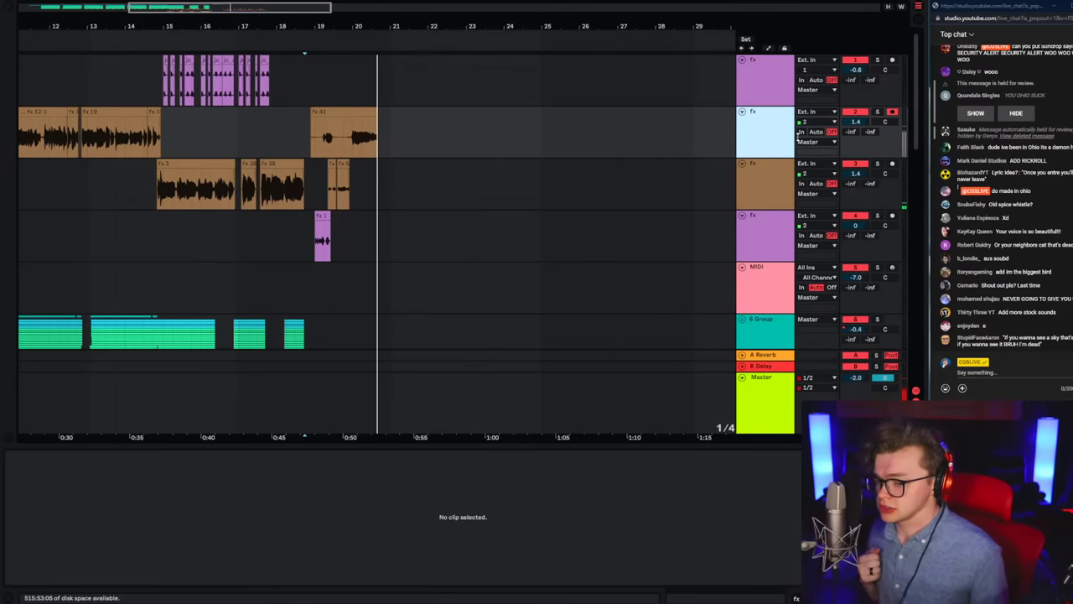
key(ctrl+z)
Step: Record a vocal take on the upper brown track from bar 19 to past bar 20 and play it back
key(F9)
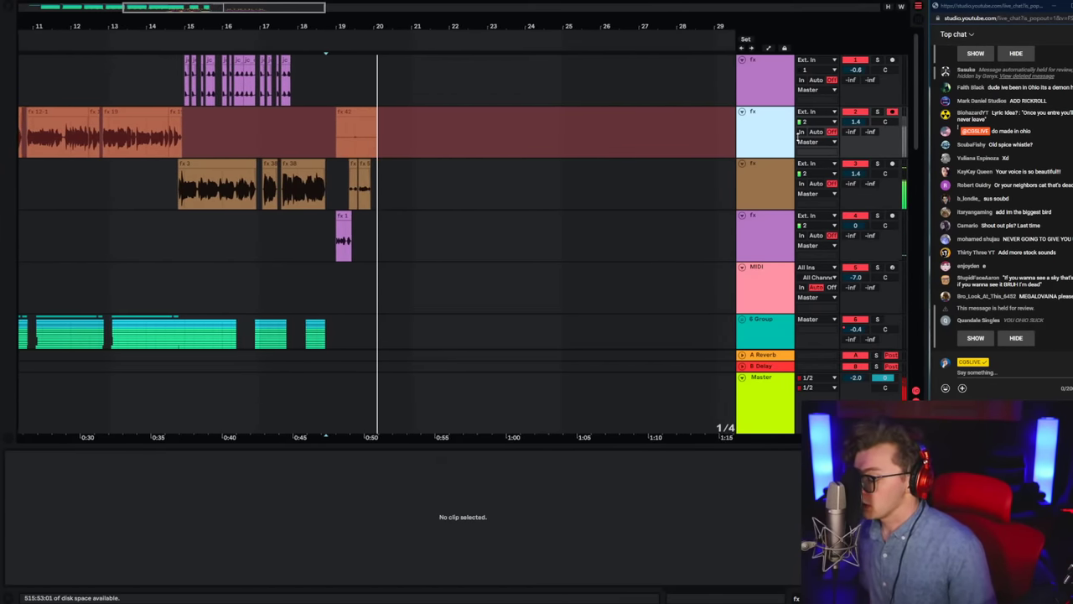
key(space)
key(space)
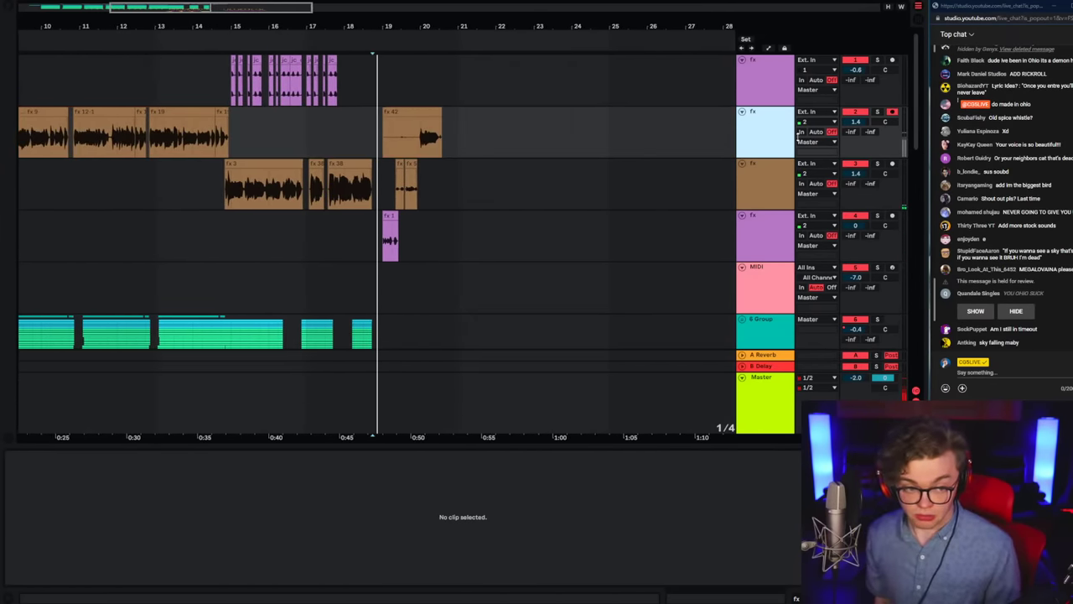
Step: Discard the last take and try several more vocal takes on the upper brown track around bar 19, undoing each one
key(ctrl+z)
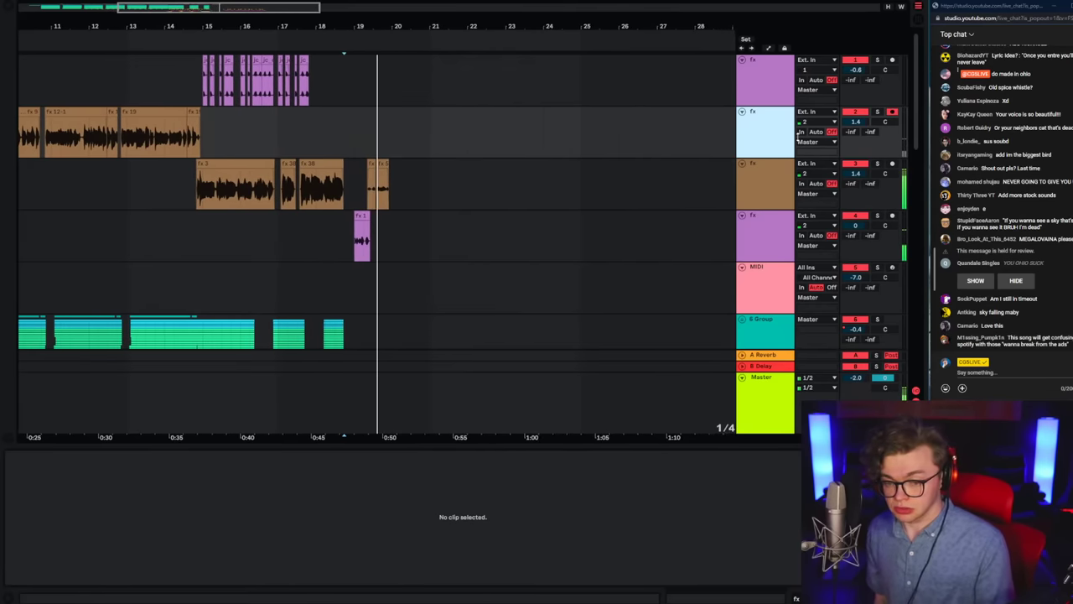
key(F9)
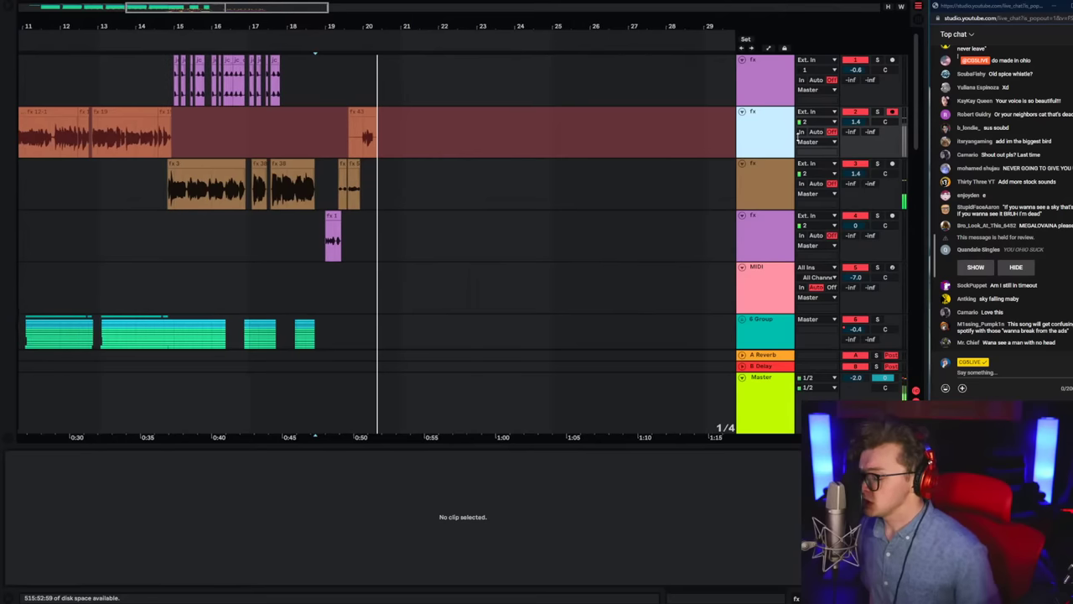
key(F9)
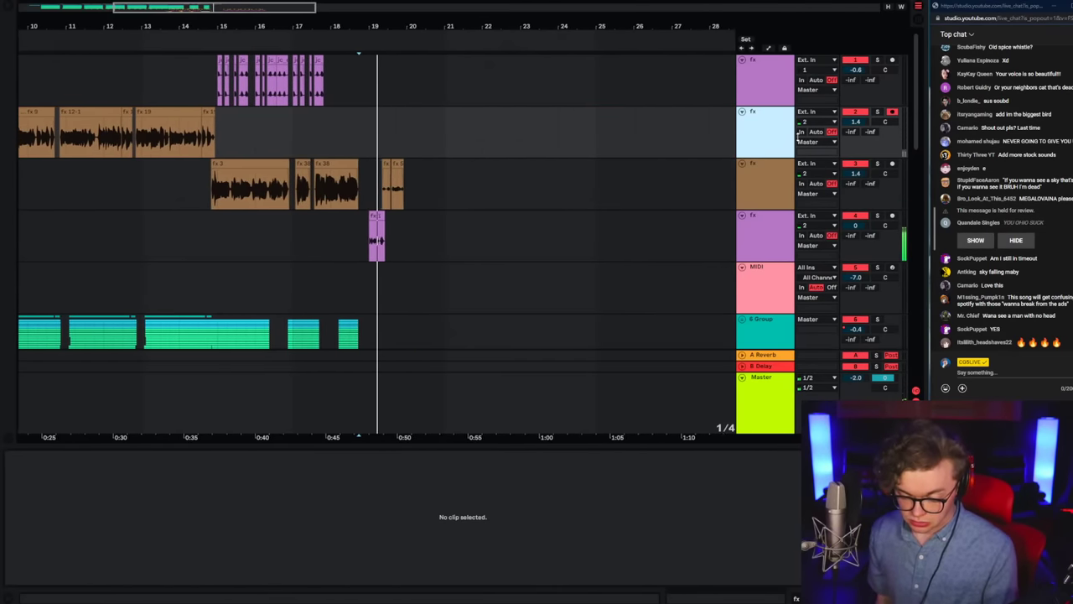
key(F9)
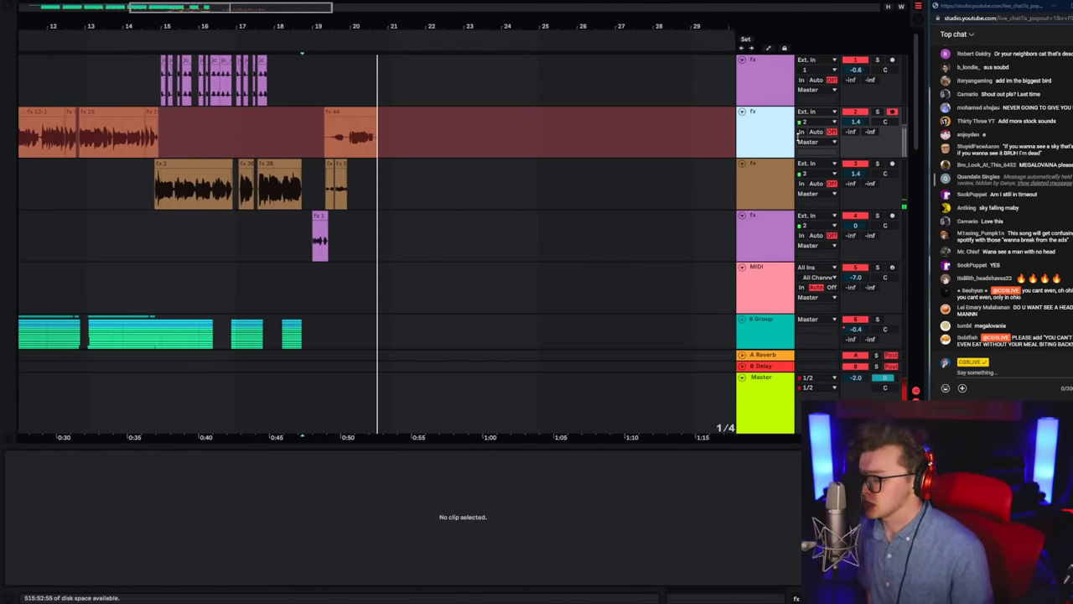
key(space)
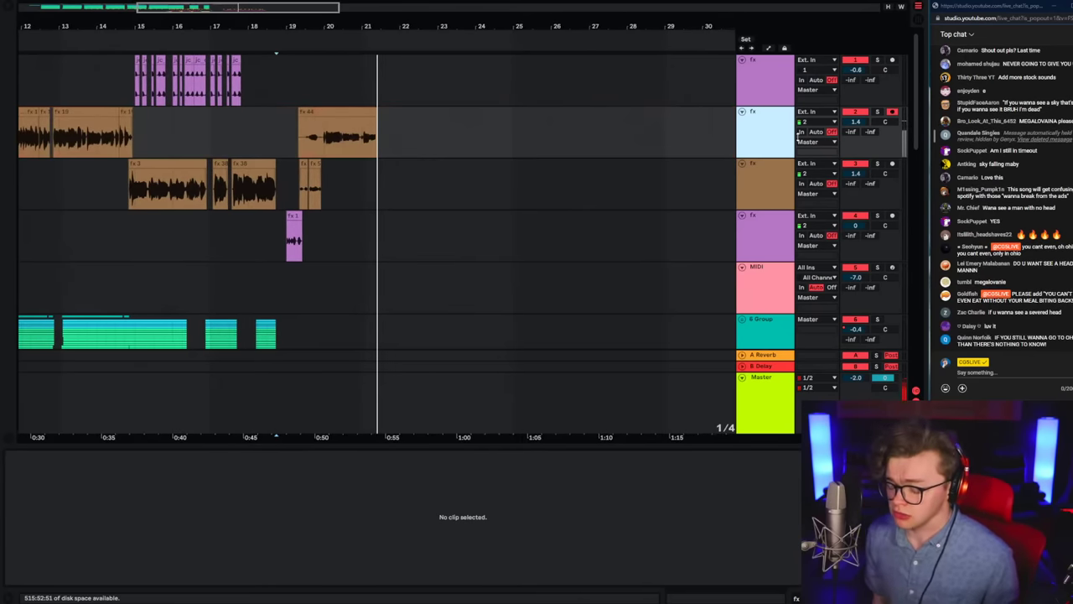
key(ctrl+z)
key(space)
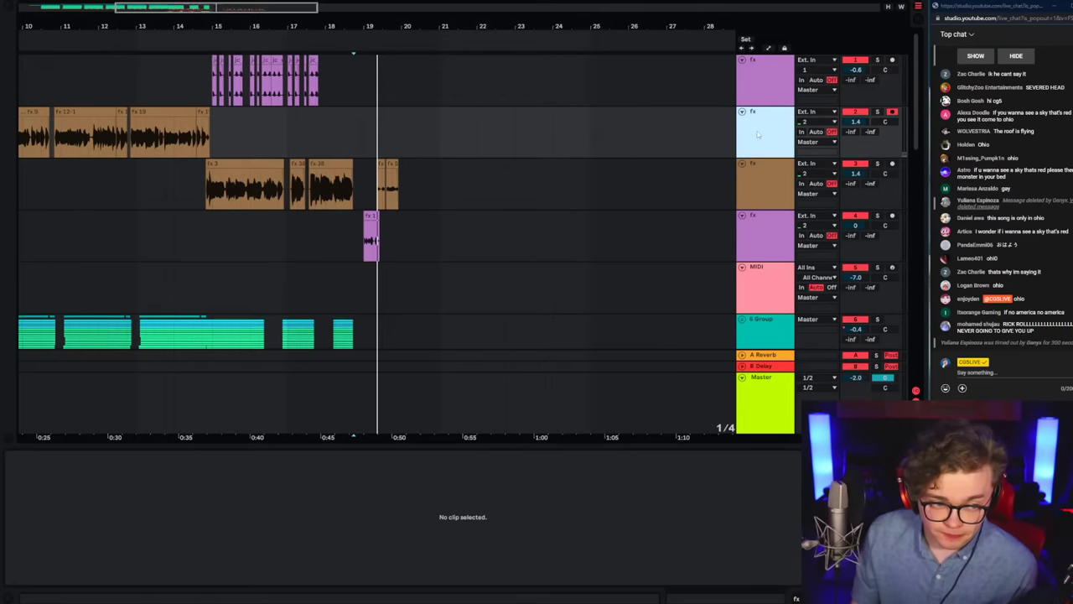
key(space)
key(F9)
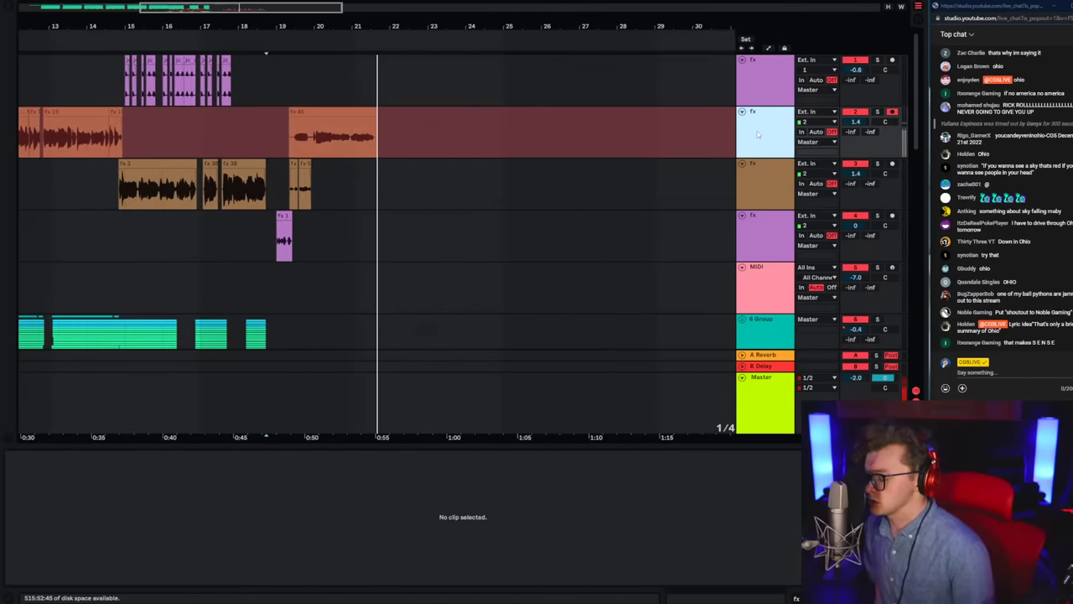
key(space)
key(space)
key(ctrl+z)
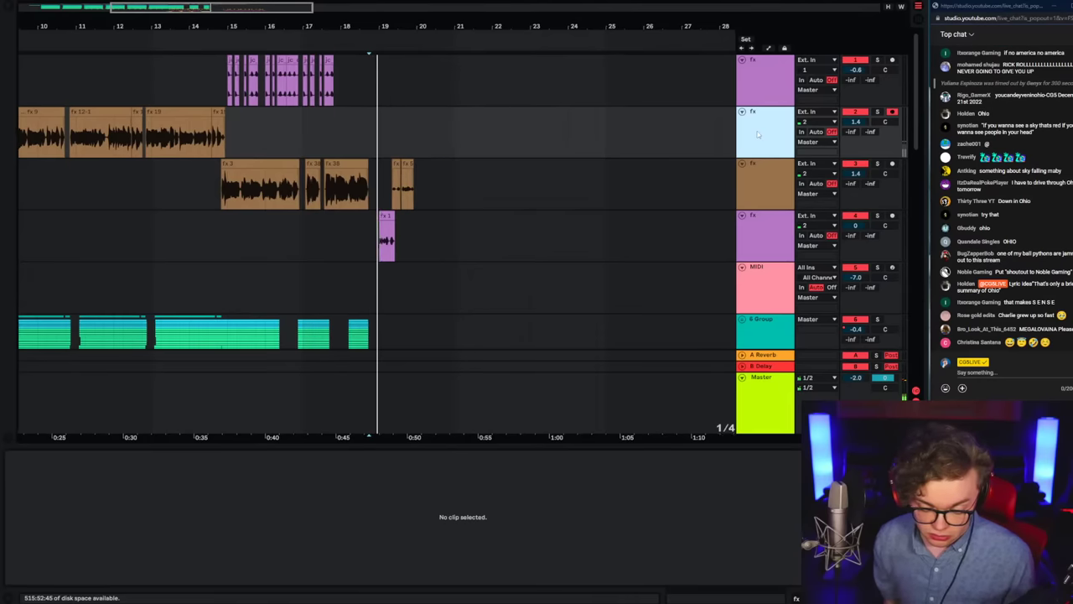
key(F9)
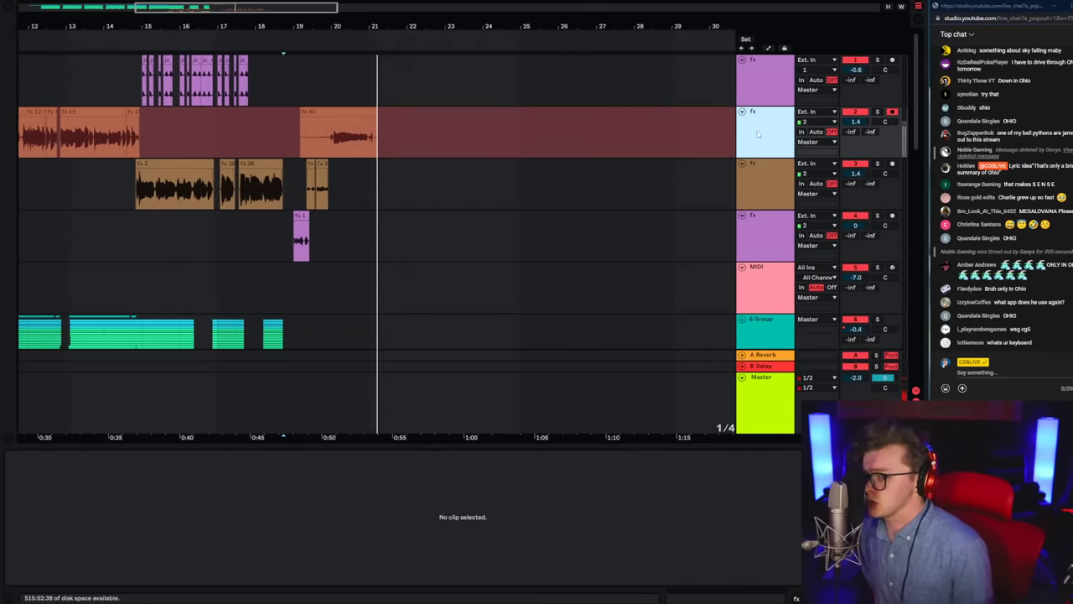
key(F9)
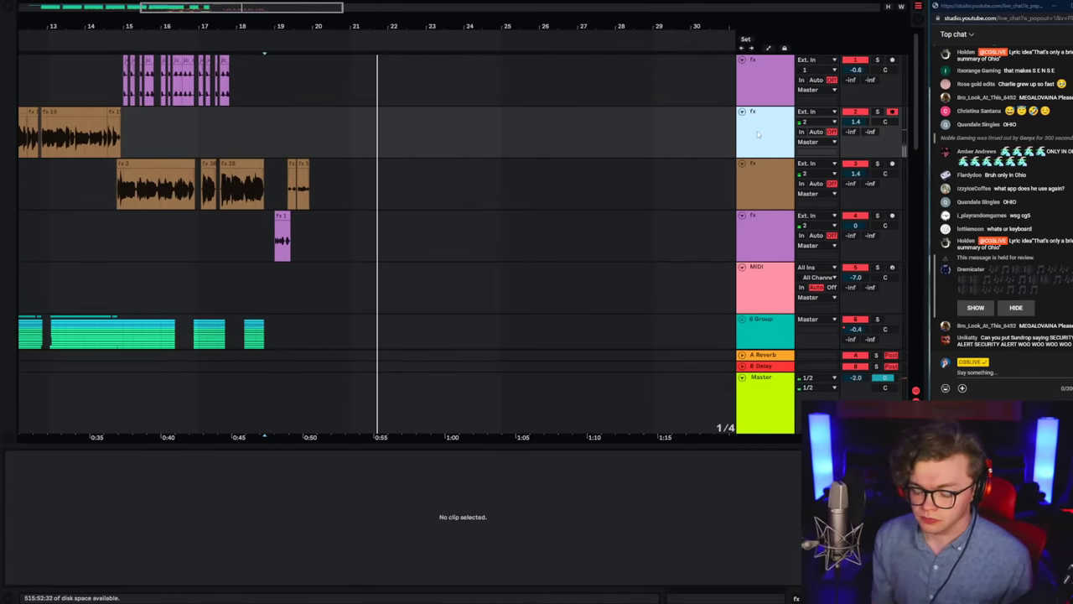
Step: Record a vocal take on the upper brown track from about bar 19 to past bar 20 and play it back
key(F9)
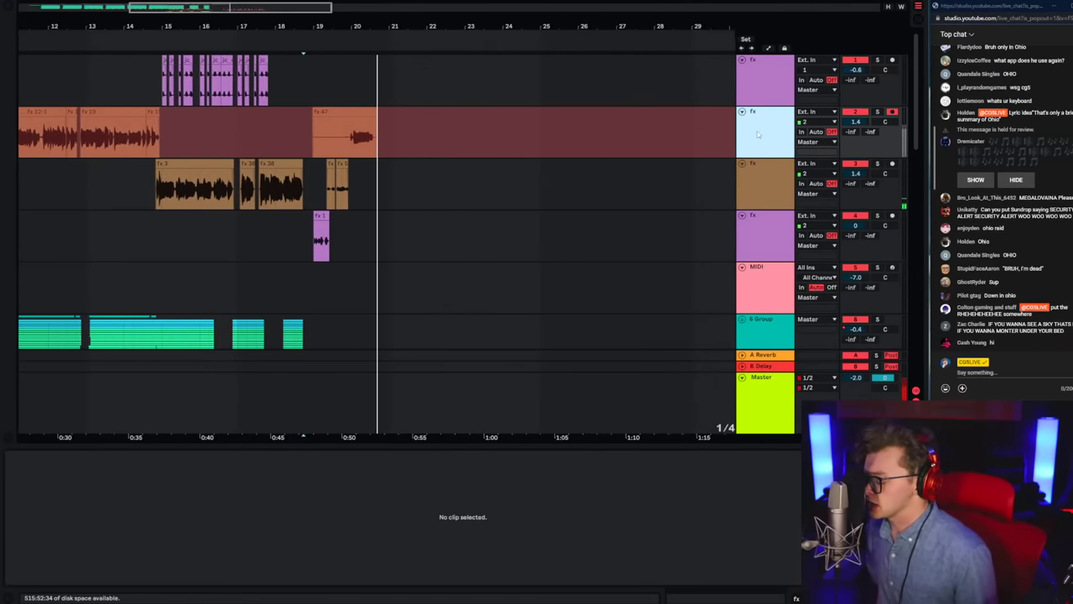
key(space)
key(space)
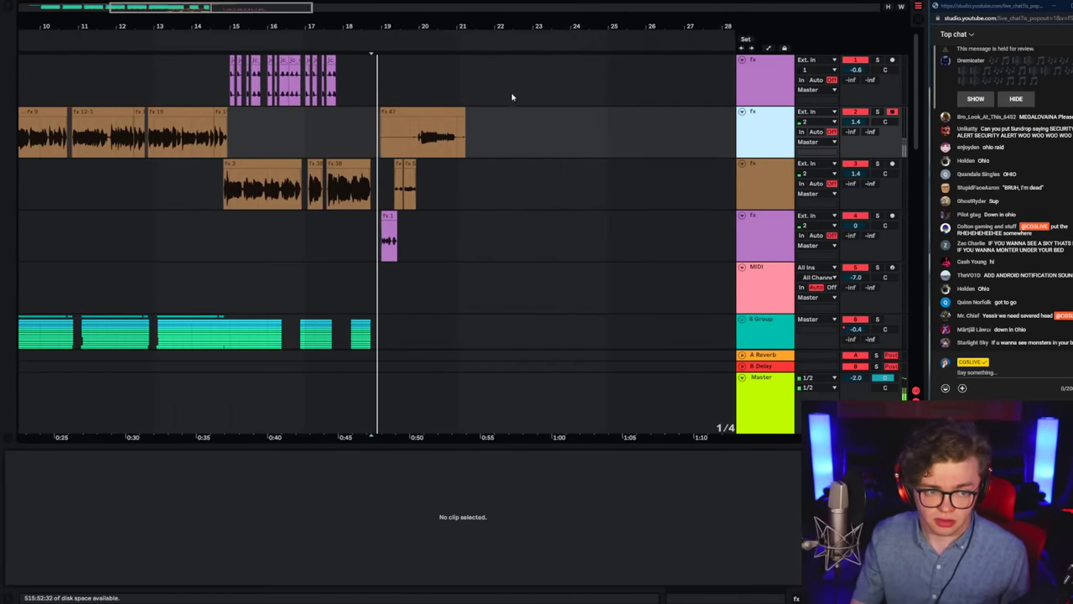
click(421, 141)
key(space)
key(space)
Step: Remove that take, arm the lower brown vocal track, and start playback from 19.1.1 on the upper brown track
click(371, 185)
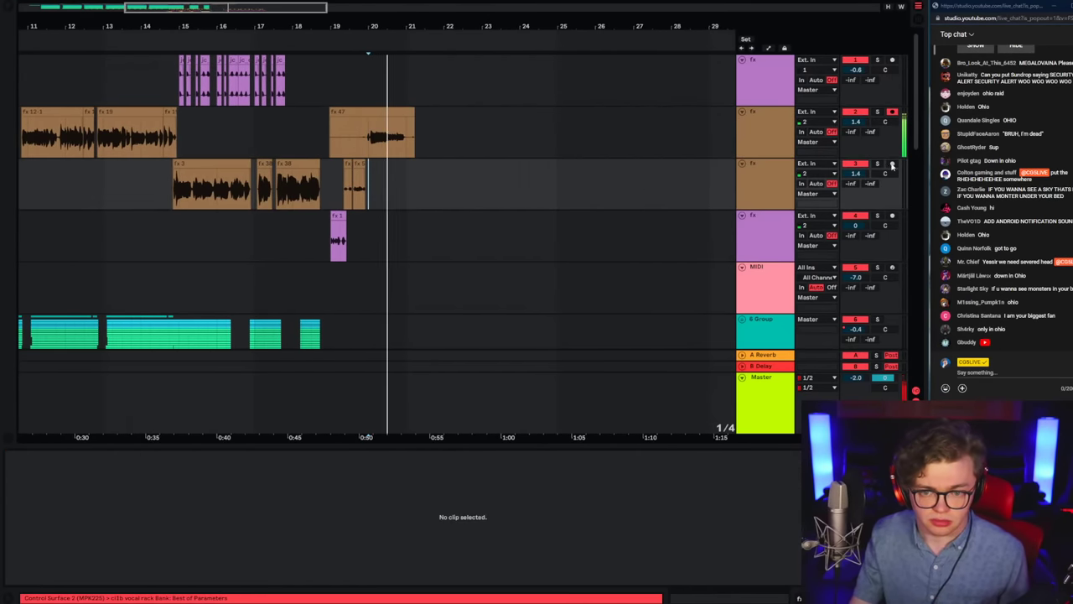
click(748, 196)
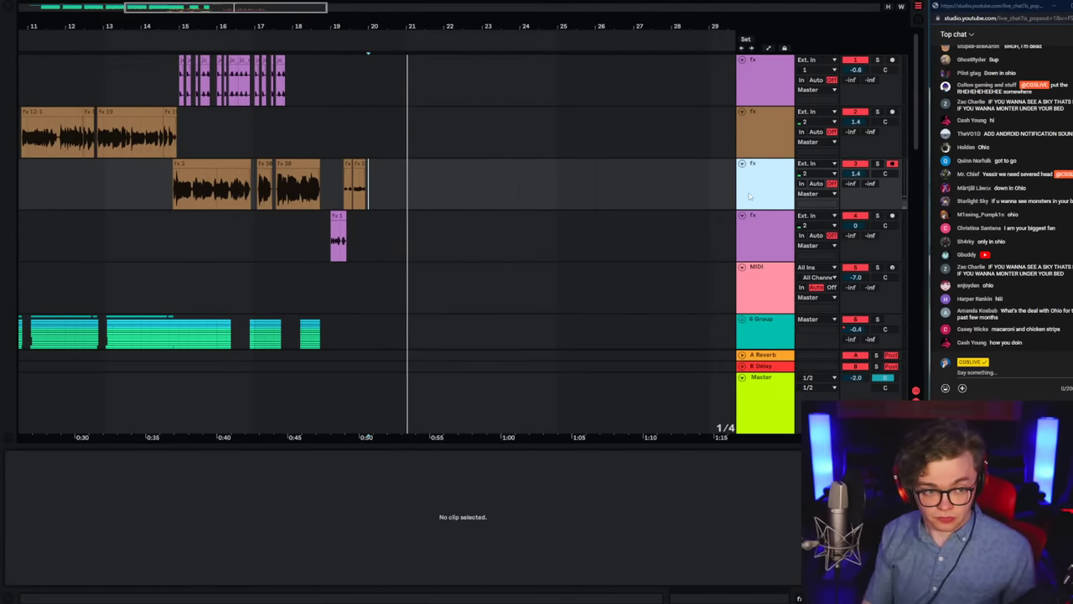
click(321, 148)
scroll(319, 148, up, 4)
drag(329, 148, 350, 147)
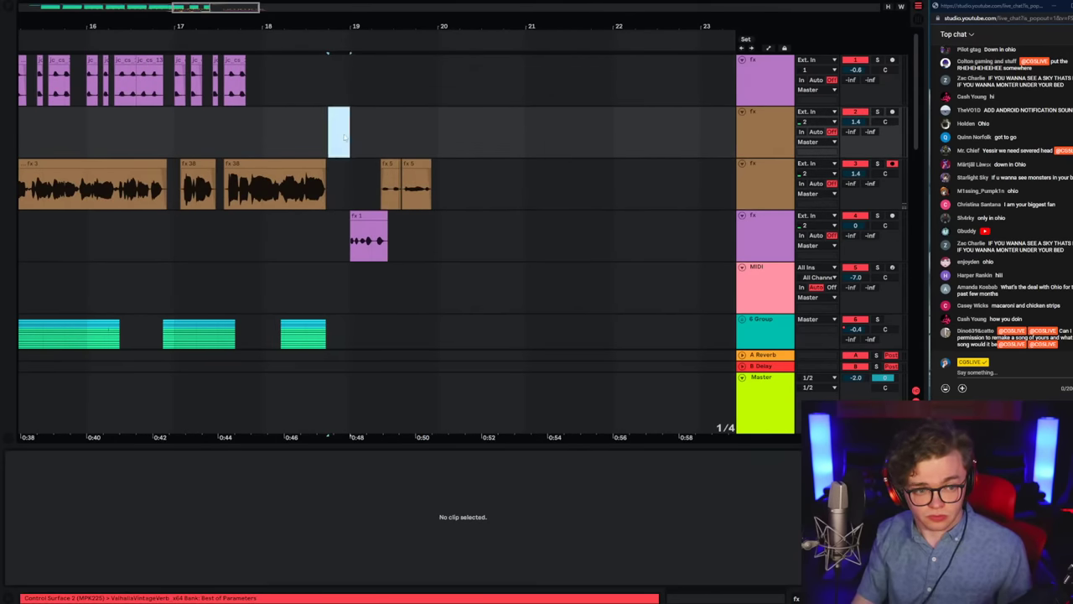
click(358, 147)
click(779, 135)
key(space)
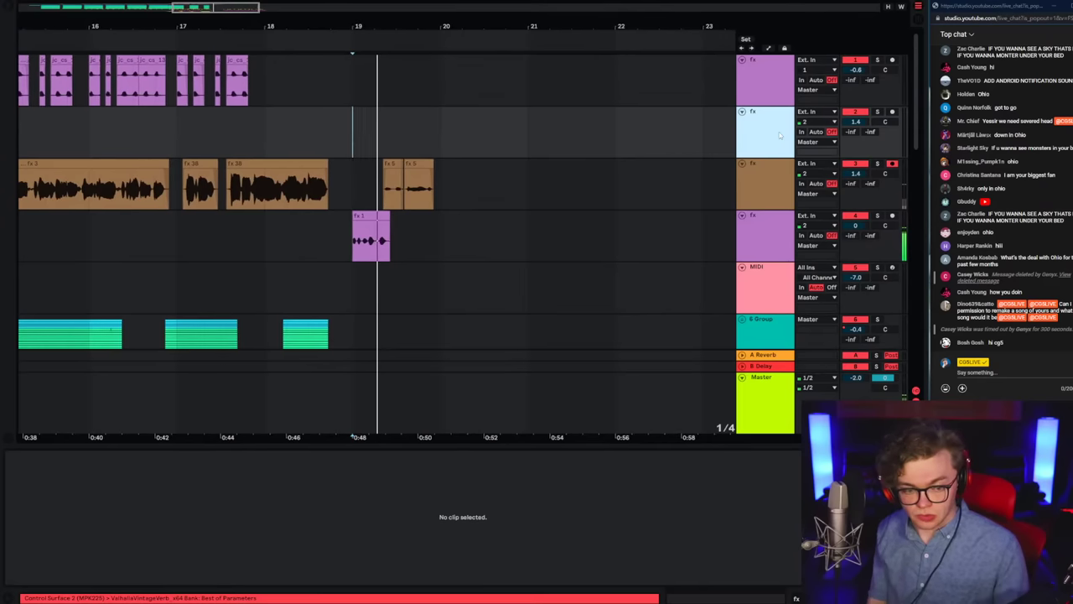
Step: Try recording a vocal take on the lower brown track from just before bar 20 and undo it
key(F9)
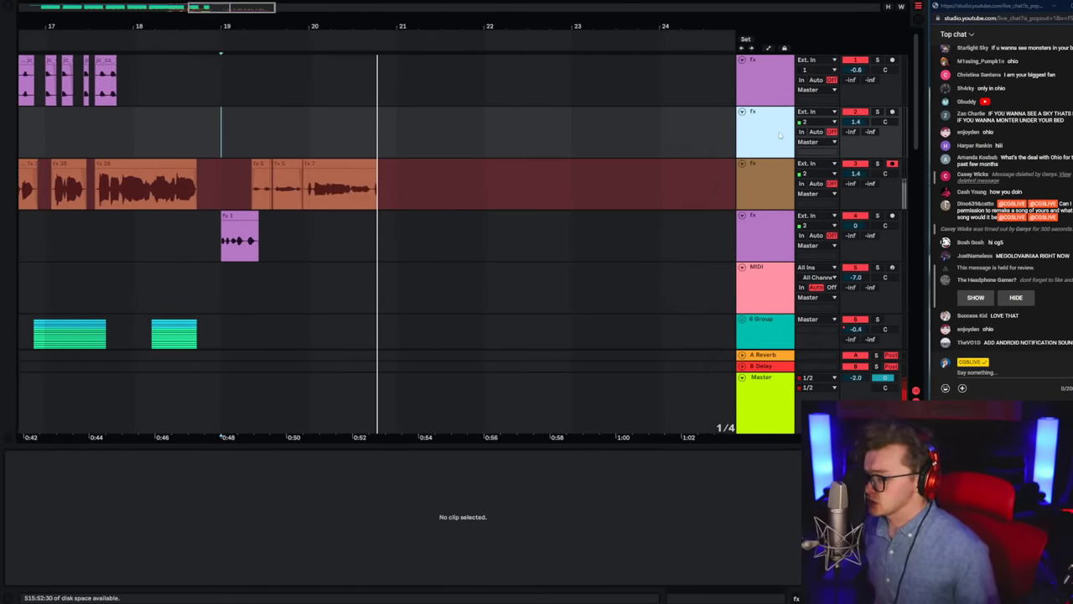
key(space)
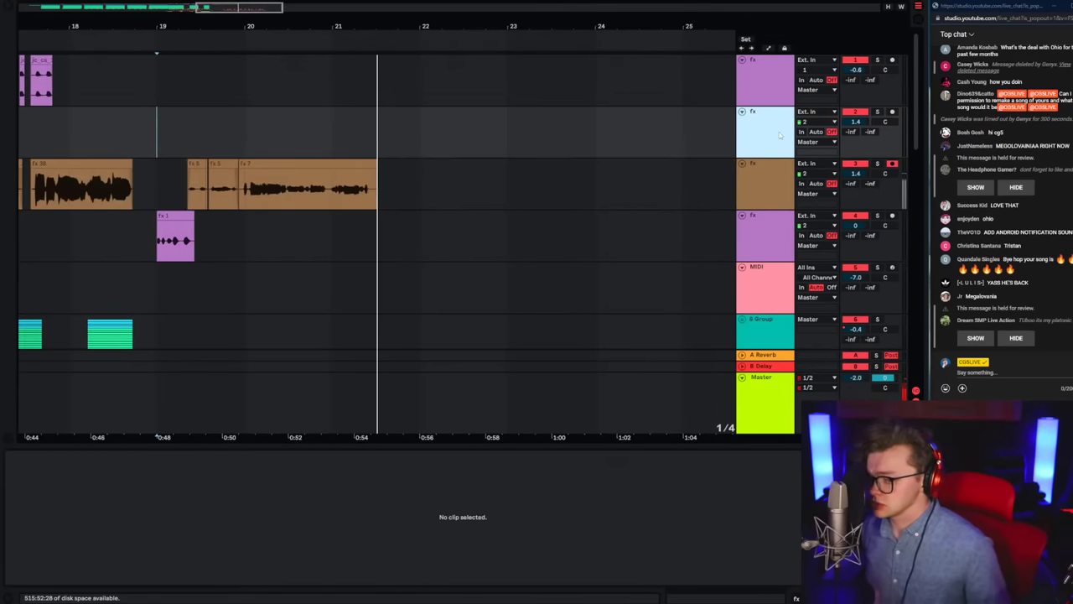
key(ctrl+z)
key(space)
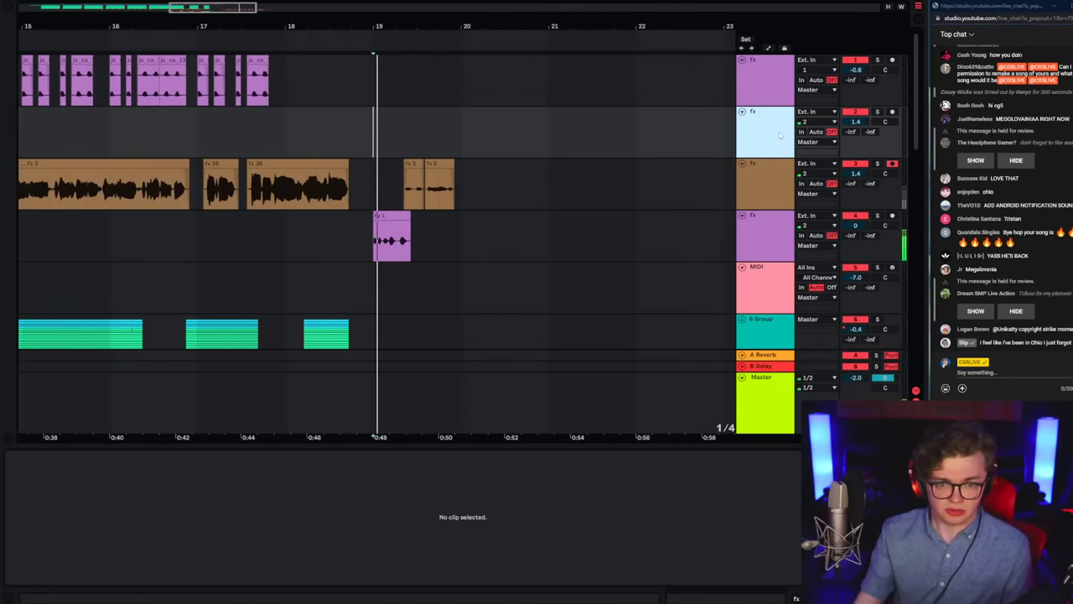
Step: Arm the upper brown vocal track instead, try a vocal take from about bar 20 and discard it
click(892, 111)
click(784, 135)
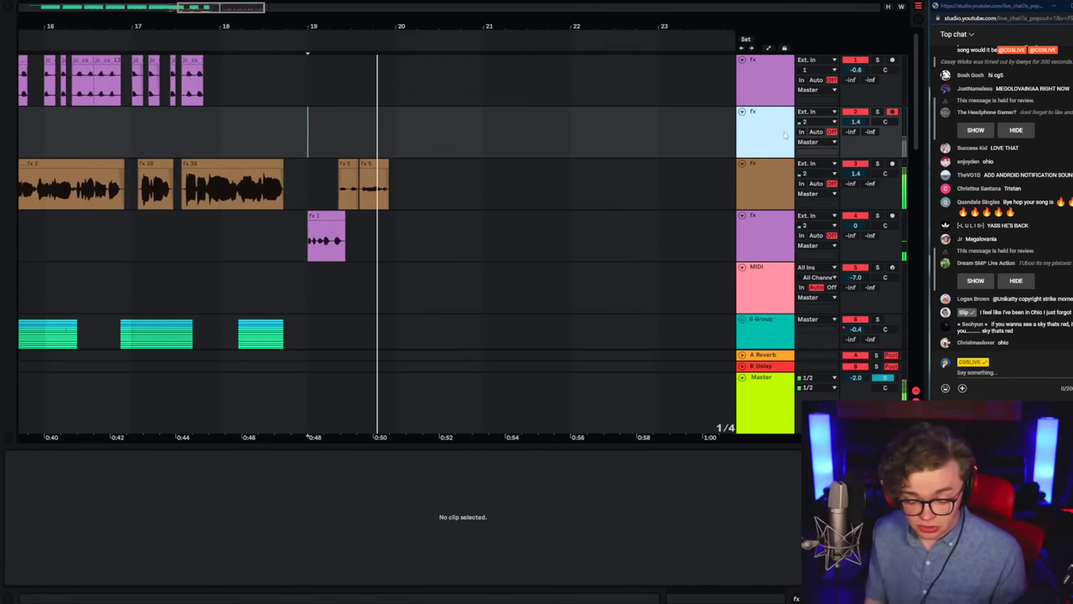
key(F9)
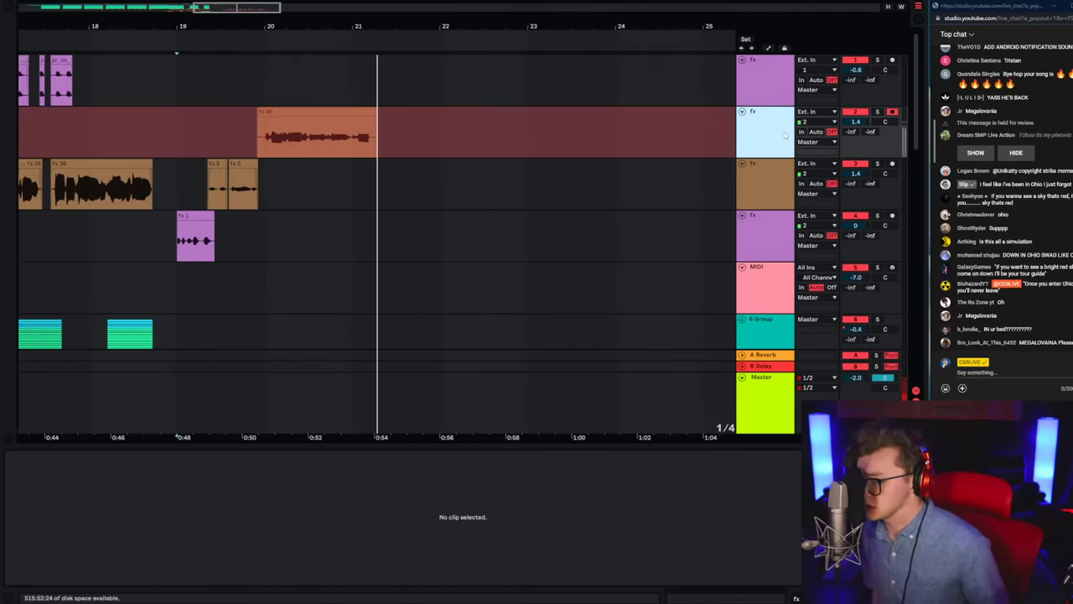
key(space)
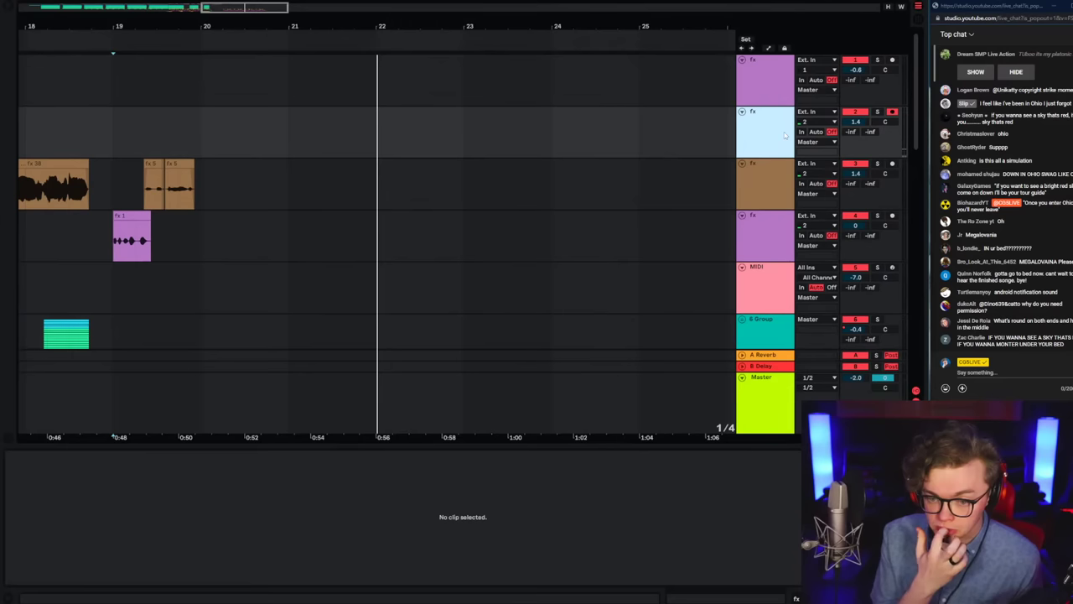
Step: Record a vocal take on the upper brown track from just after bar 19 to past bar 21
key(space)
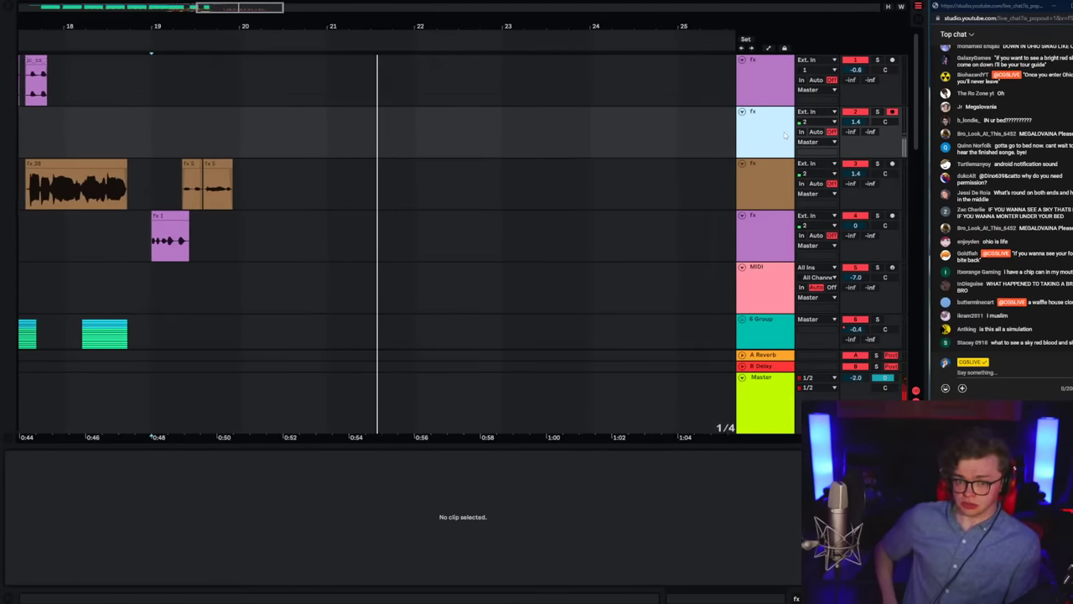
key(space)
key(space)
key(F9)
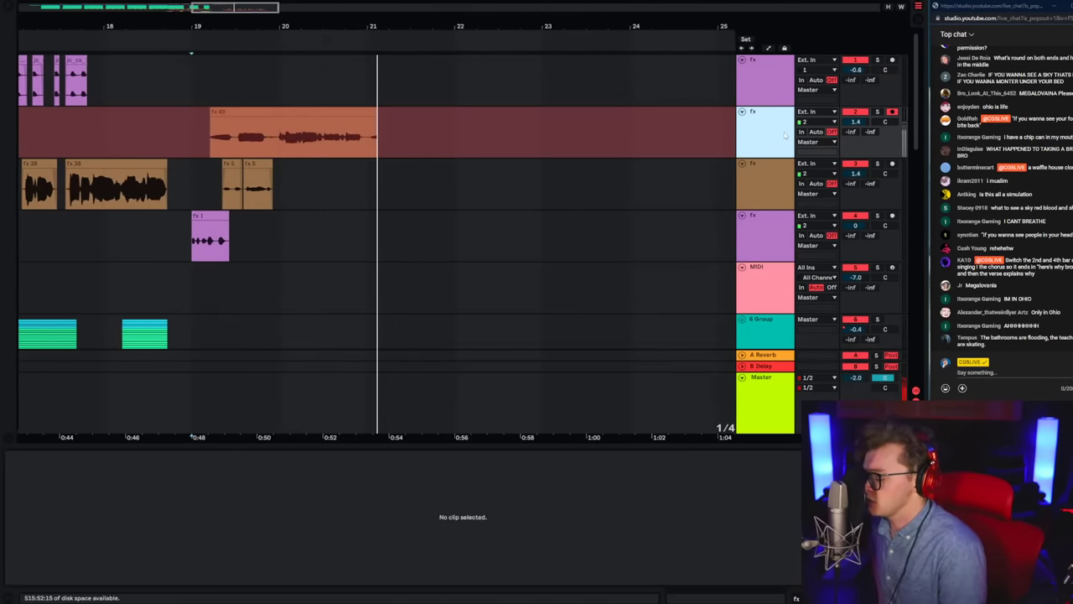
key(space)
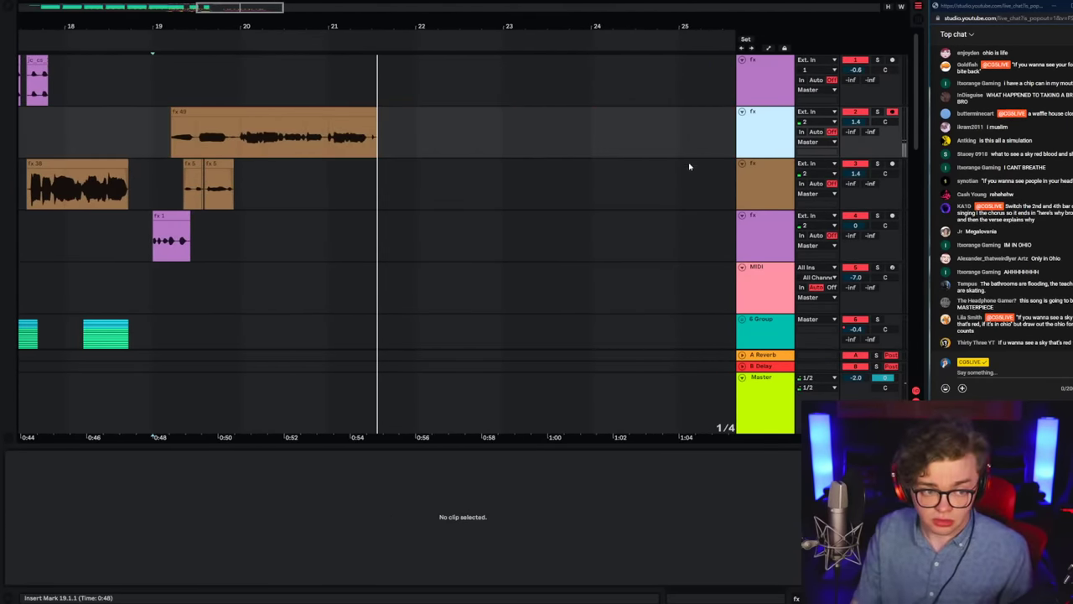
Step: Delete the take's part after bar 21 and re-record it on the same track, playing in from 20.4.1
drag(330, 141, 391, 143)
key(Delete)
click(309, 143)
key(space)
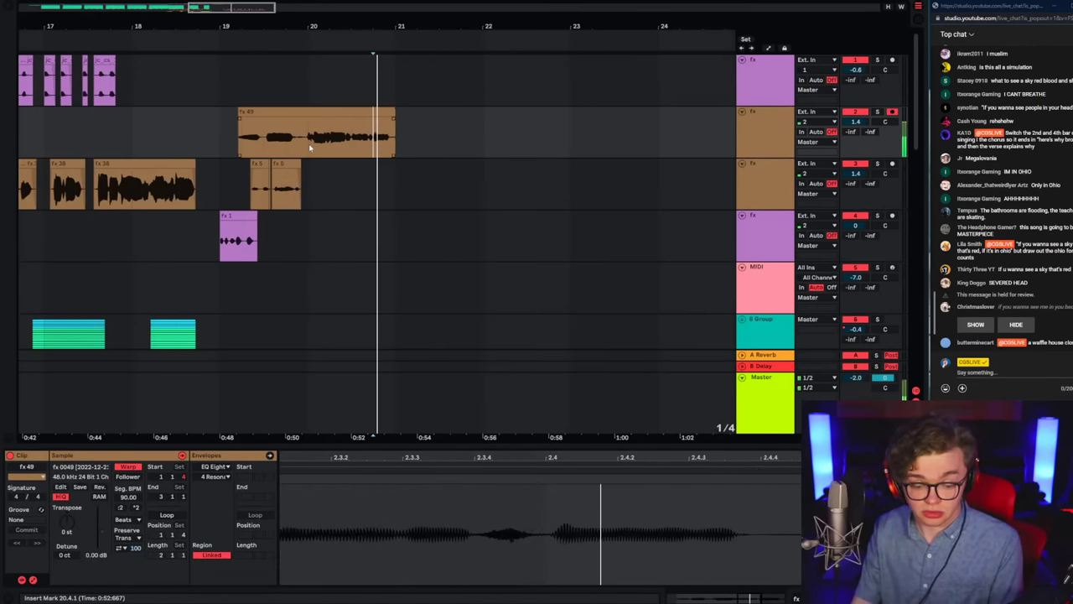
key(space)
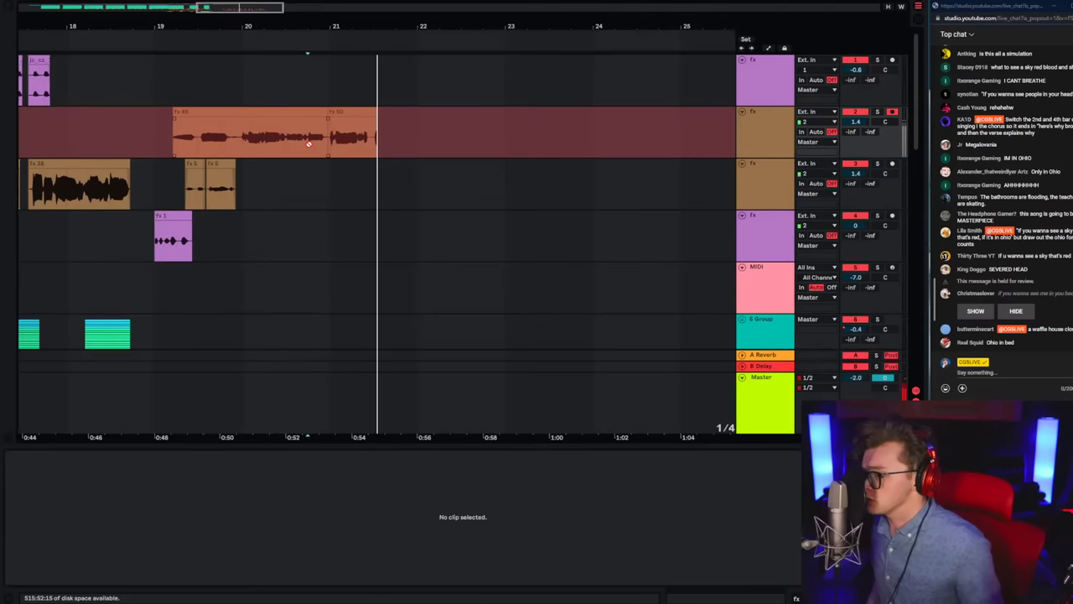
key(space)
key(space)
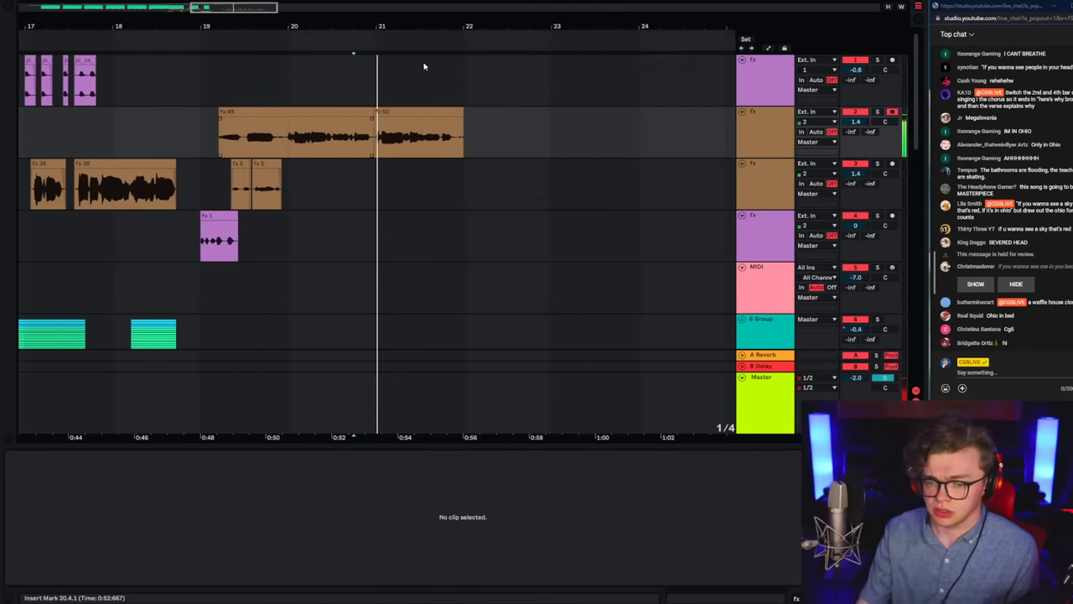
Step: Delete the upper brown take's part between 19.1.1 and 20.1.1 and play back from 19.1.1
click(207, 139)
click(184, 141)
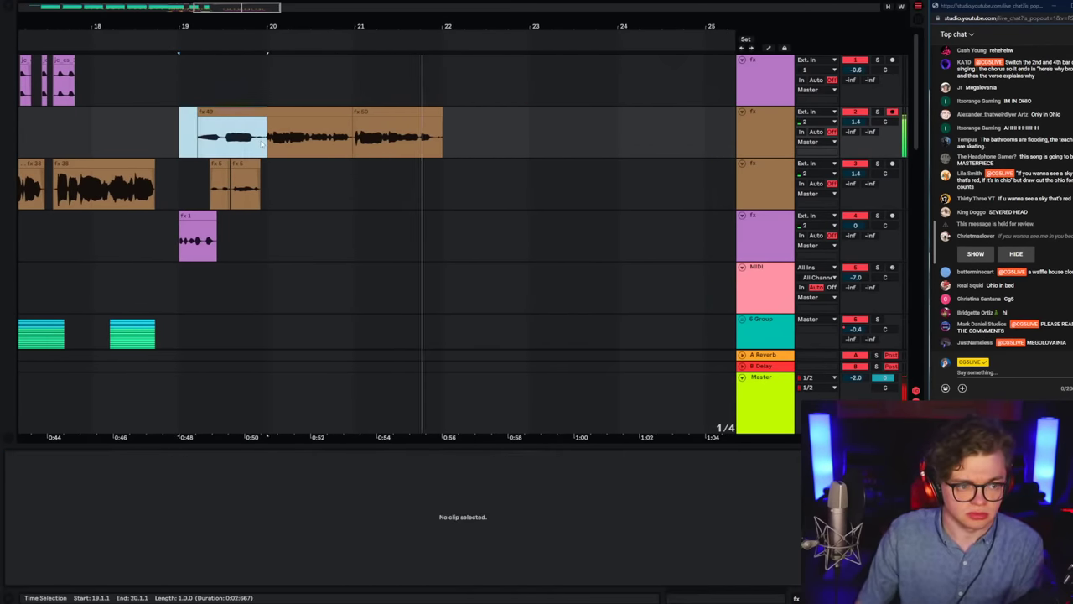
key(ctrl+e)
key(Delete)
key(space)
key(space)
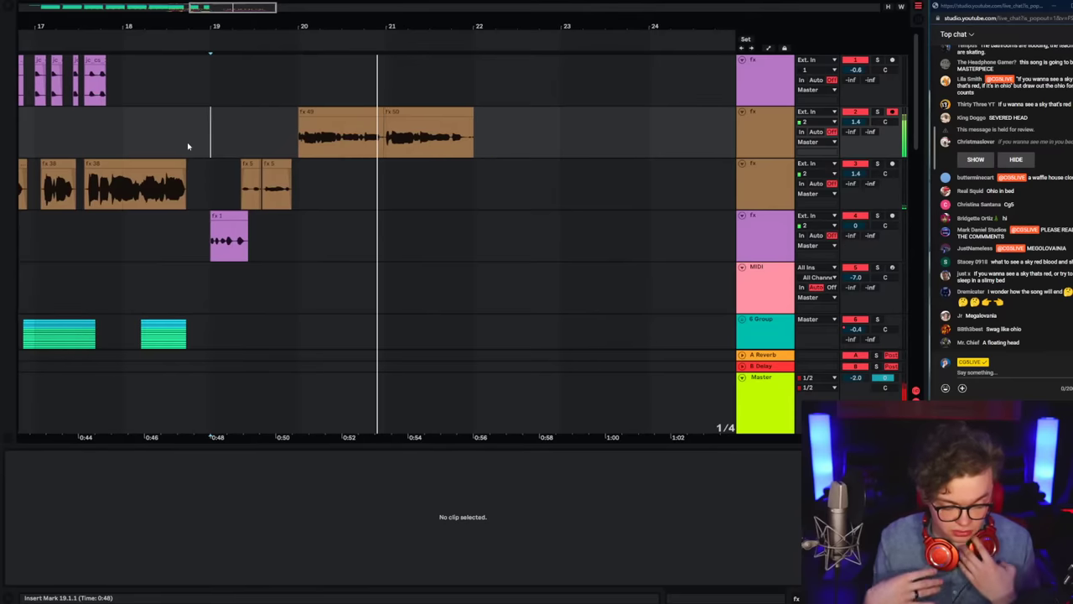
Step: Play the arrangement from bar 15 to hear the new vocals in context
click(209, 126)
click(188, 111)
mouse_move(193, 27)
mouse_down()
mouse_move(554, 25)
mouse_move(553, 11)
mouse_up()
click(363, 144)
key(space)
key(space)
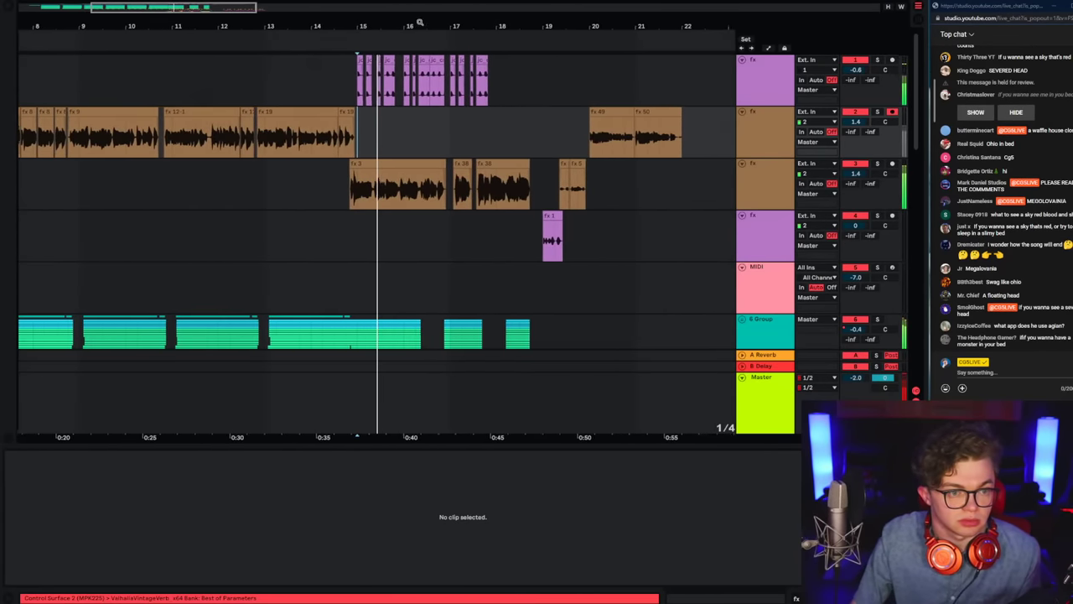
Step: Turn the arrangement's fixed grid off
drag(420, 23, 250, 36)
click(462, 139)
scroll(478, 164, down, 3)
drag(455, 115, 457, 74)
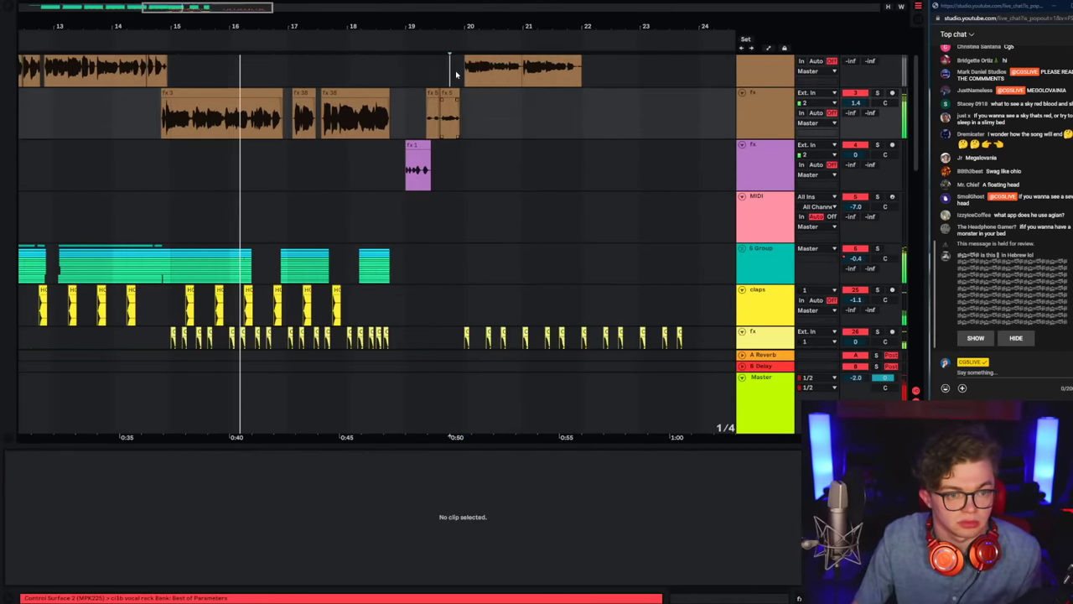
scroll(462, 96, up, 1)
click(467, 121)
drag(485, 24, 404, 36)
click(477, 112)
right_click(527, 121)
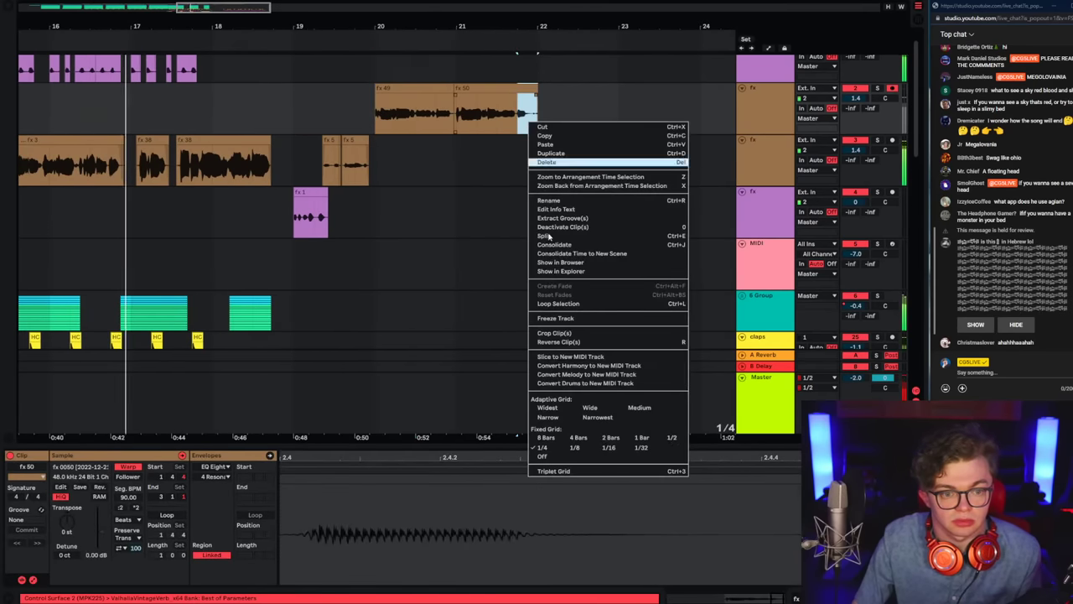
click(541, 448)
right_click(504, 149)
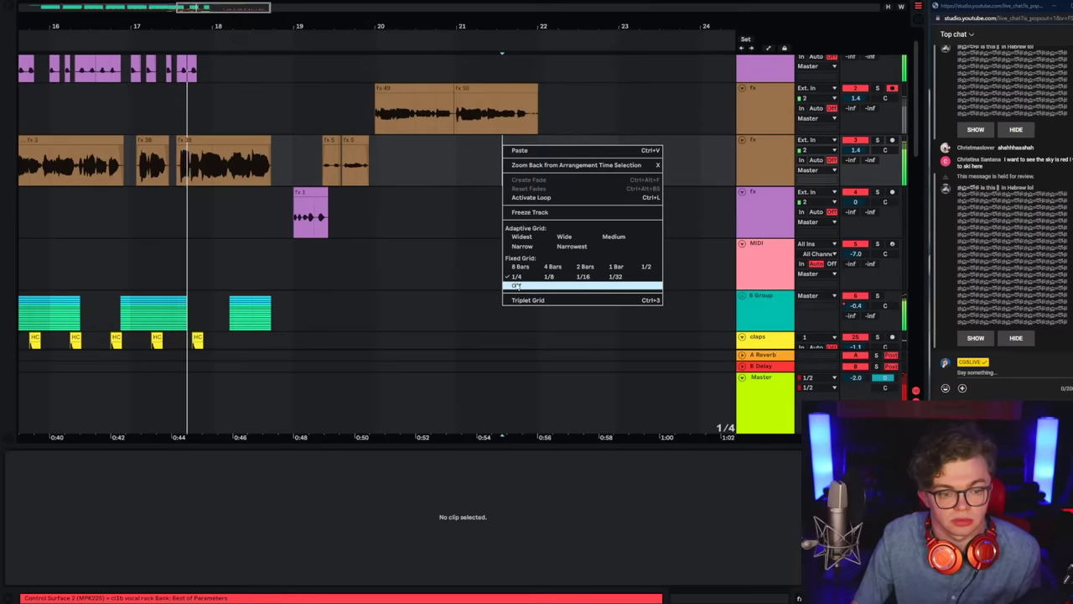
click(515, 286)
Step: Delete the tail end of the last vocal clip on the upper brown track, just before bar 22
click(497, 113)
drag(529, 124, 565, 117)
key(Delete)
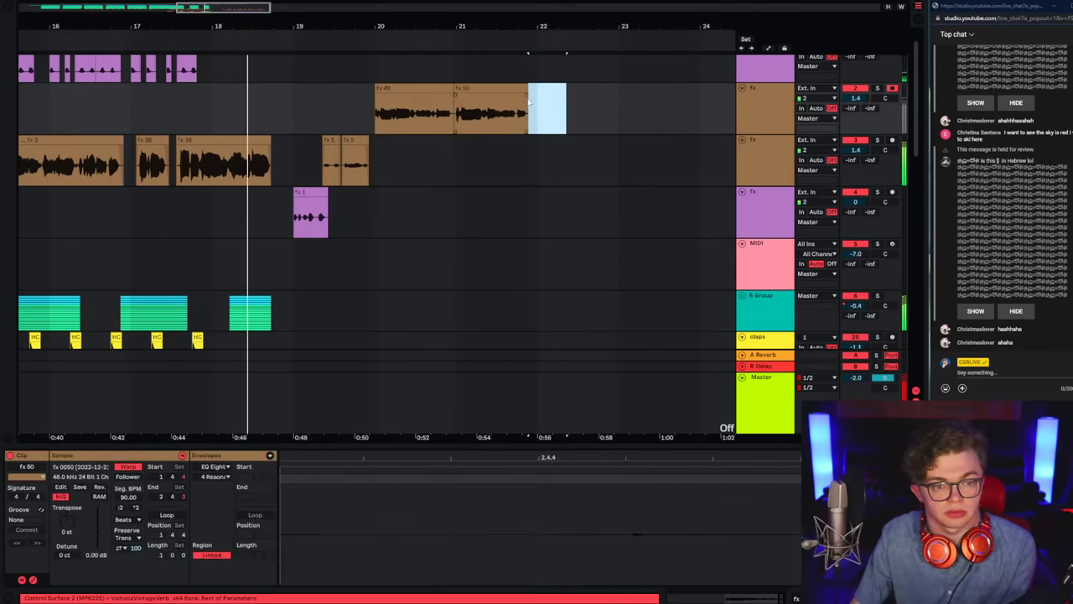
Step: Play the new vocal takes on the upper brown track from just before bar 20
click(408, 126)
drag(367, 18, 380, 103)
click(359, 111)
click(375, 112)
drag(374, 39, 378, 10)
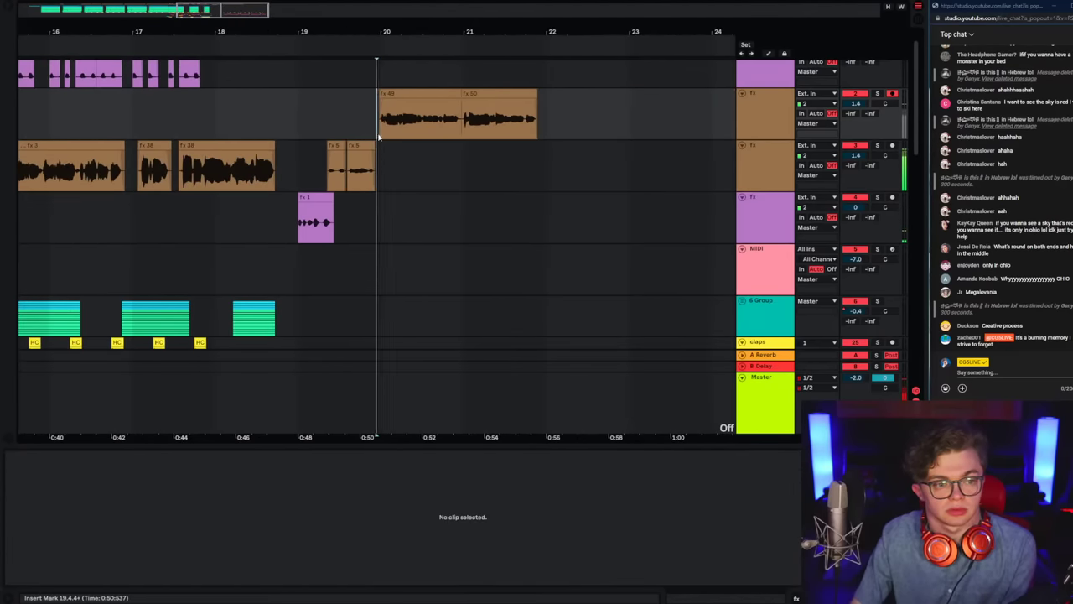
Step: Set the arrangement's fixed grid to 1 bar, place the insert marker at 21.1.1 and save the project
right_click(371, 117)
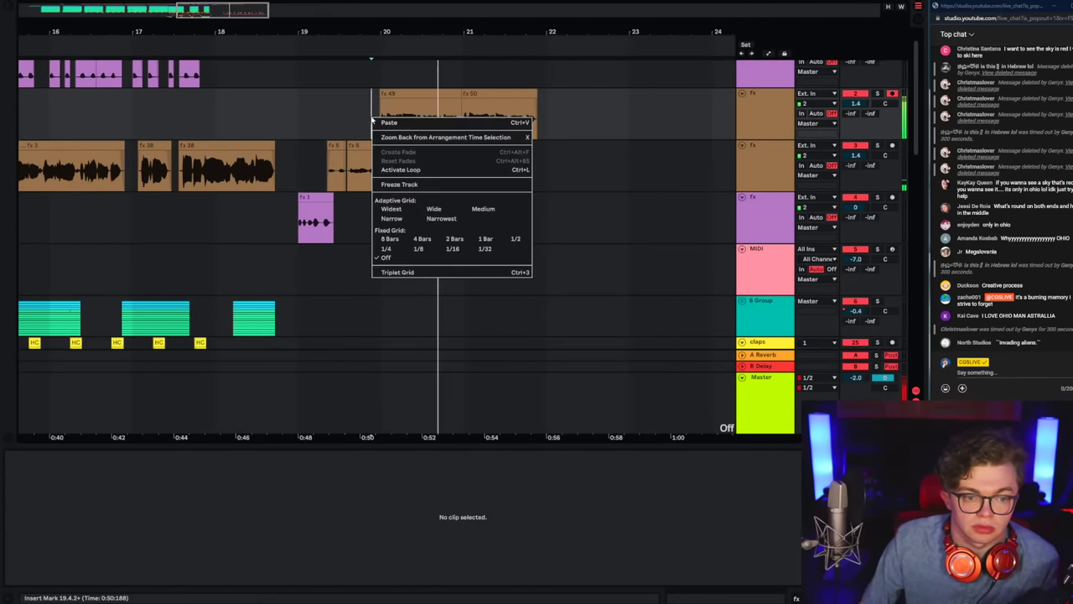
click(473, 235)
click(381, 133)
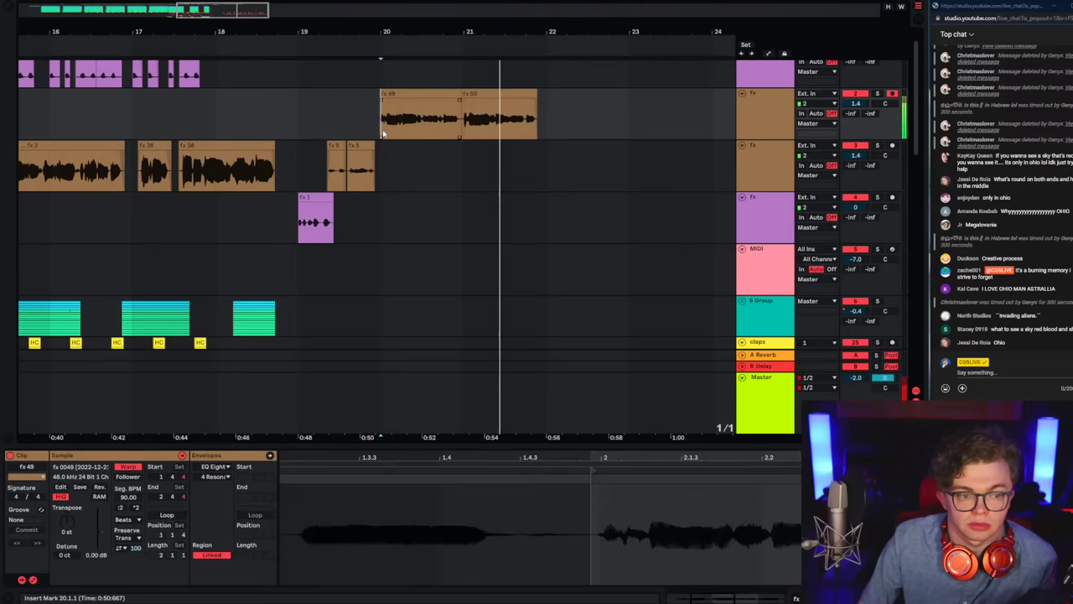
click(465, 126)
key(ctrl+s)
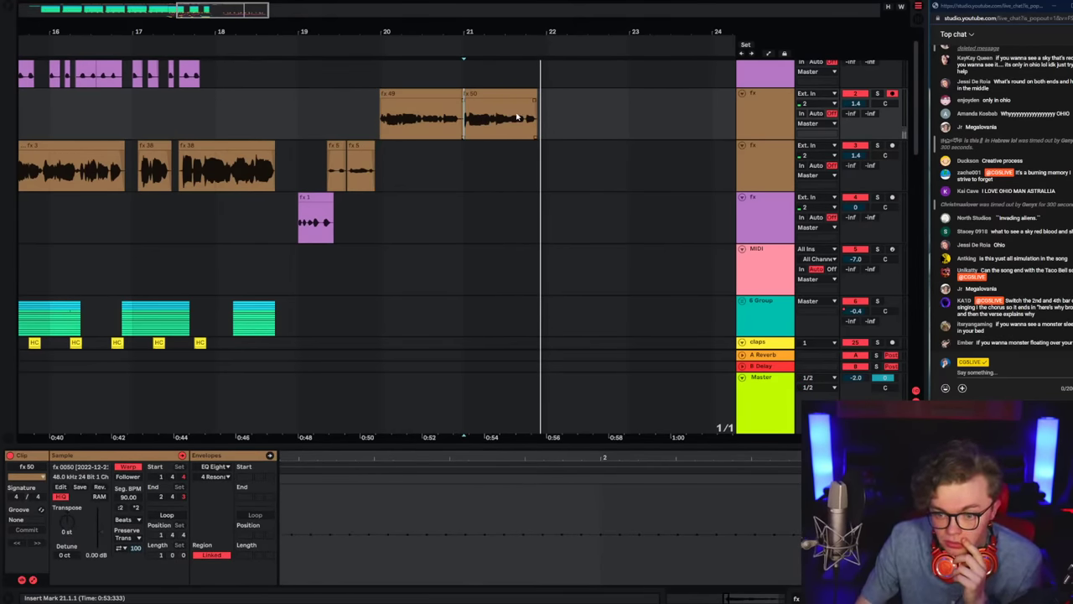
Step: Play the two upper brown vocal clips from 20.1.1 and examine the drum tracks beneath them
drag(358, 126, 567, 127)
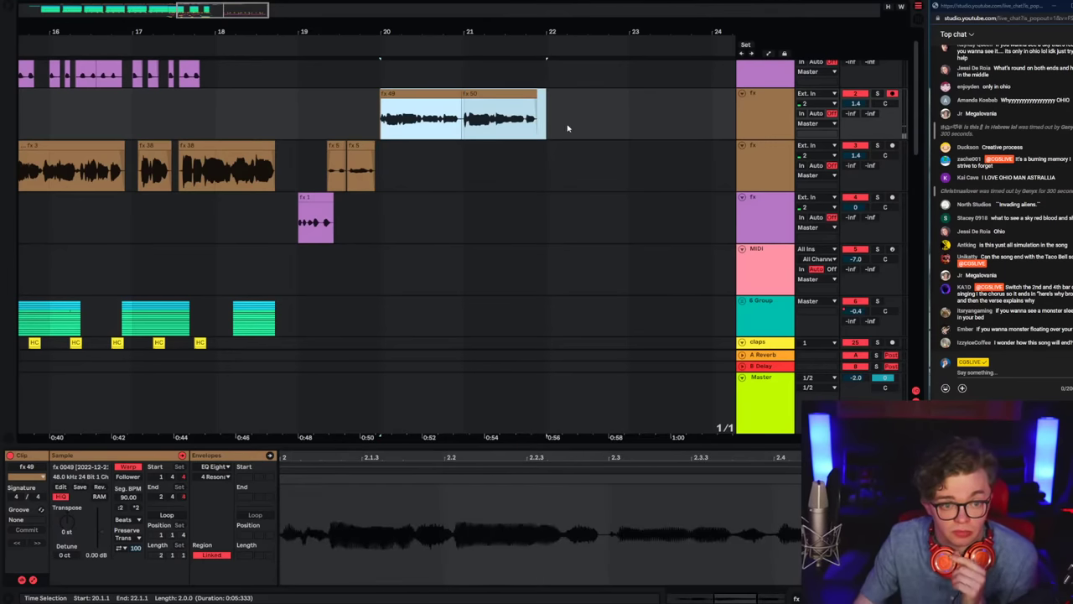
click(345, 124)
click(328, 123)
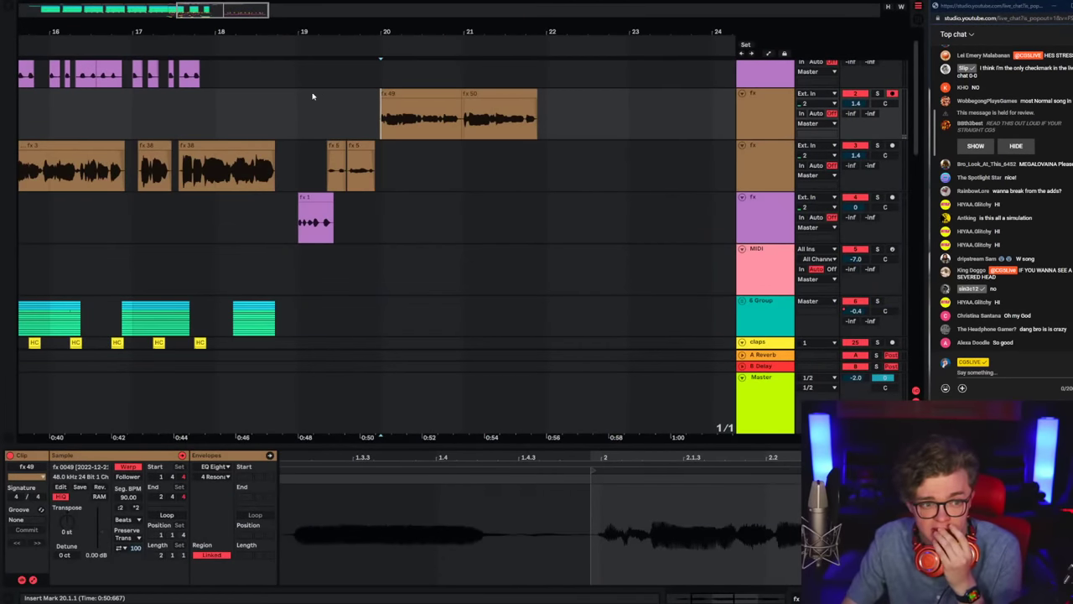
click(378, 114)
scroll(378, 168, down, 10)
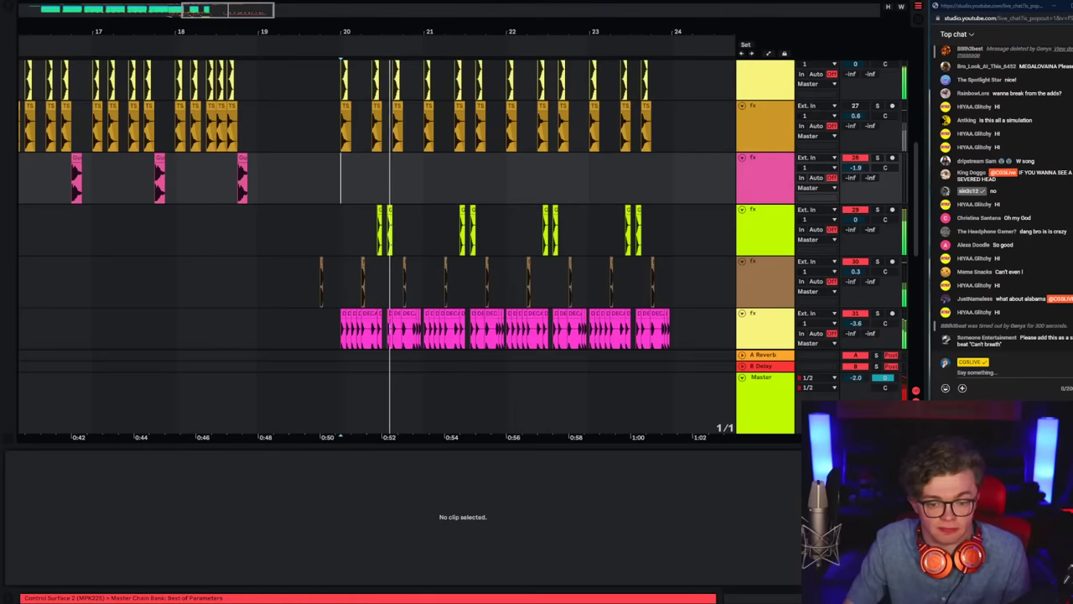
scroll(310, 240, up, 10)
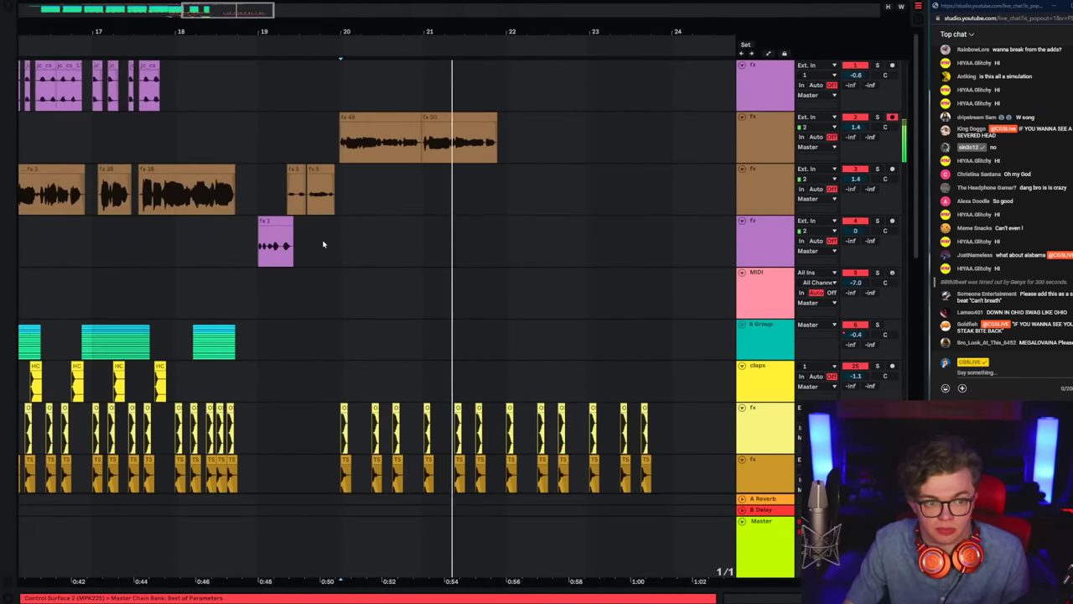
Step: Turn the arrangement's fixed grid off
right_click(341, 159)
click(371, 197)
right_click(374, 209)
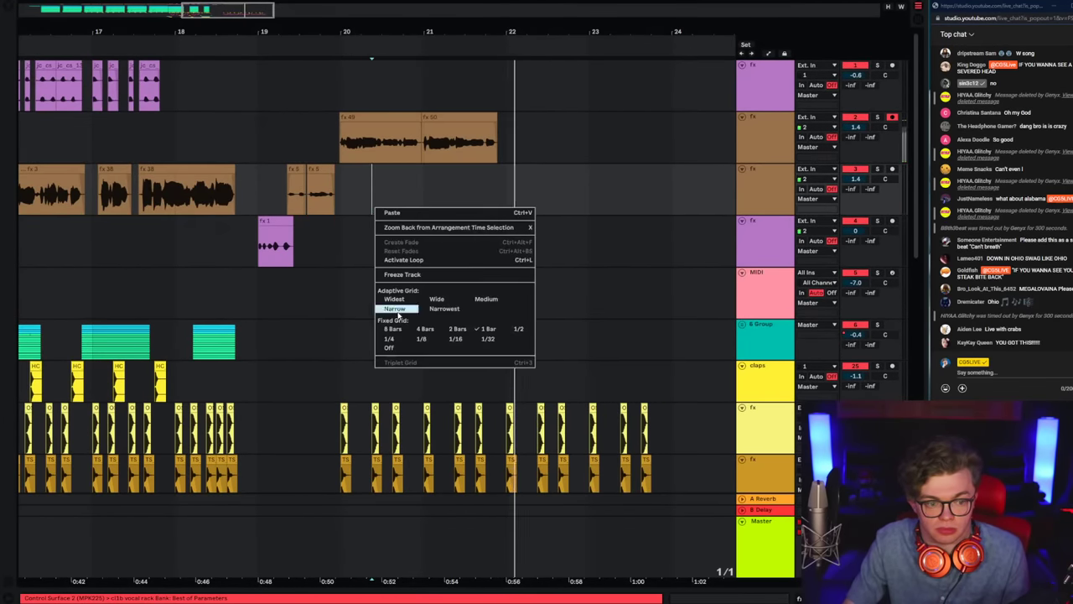
click(401, 355)
Step: Trim the two upper brown vocal clips apart just before bar 21 and play back the transition
click(418, 126)
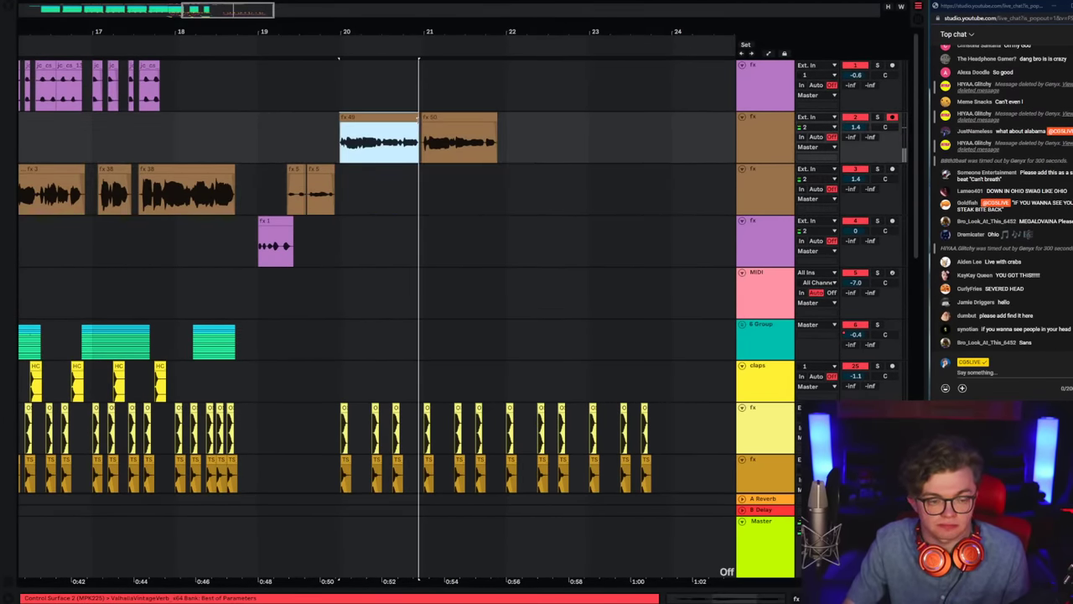
click(420, 121)
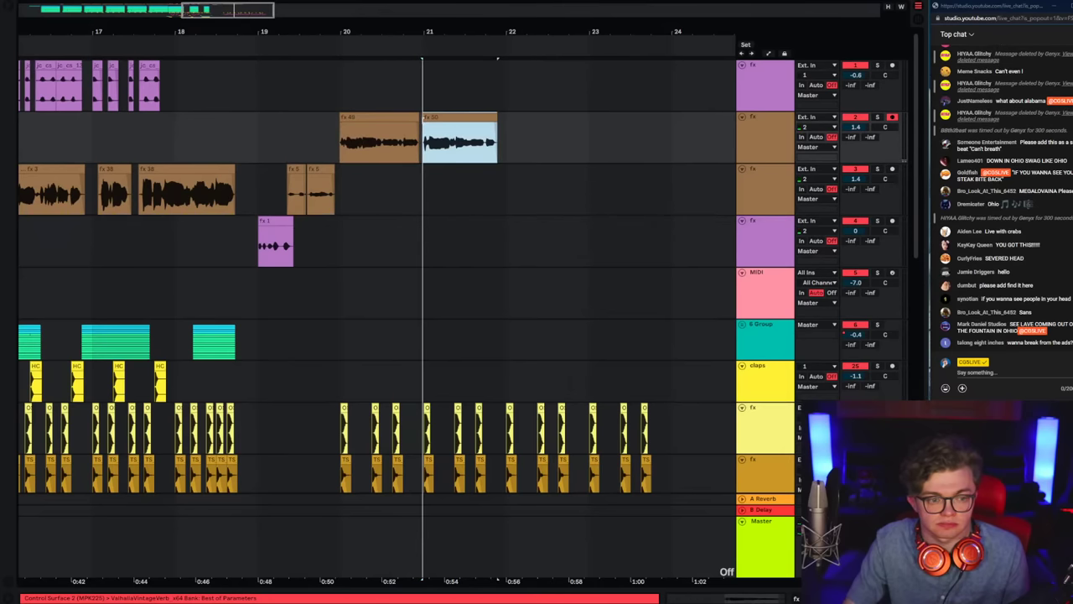
click(333, 138)
scroll(433, 130, left, 1)
key(space)
click(463, 120)
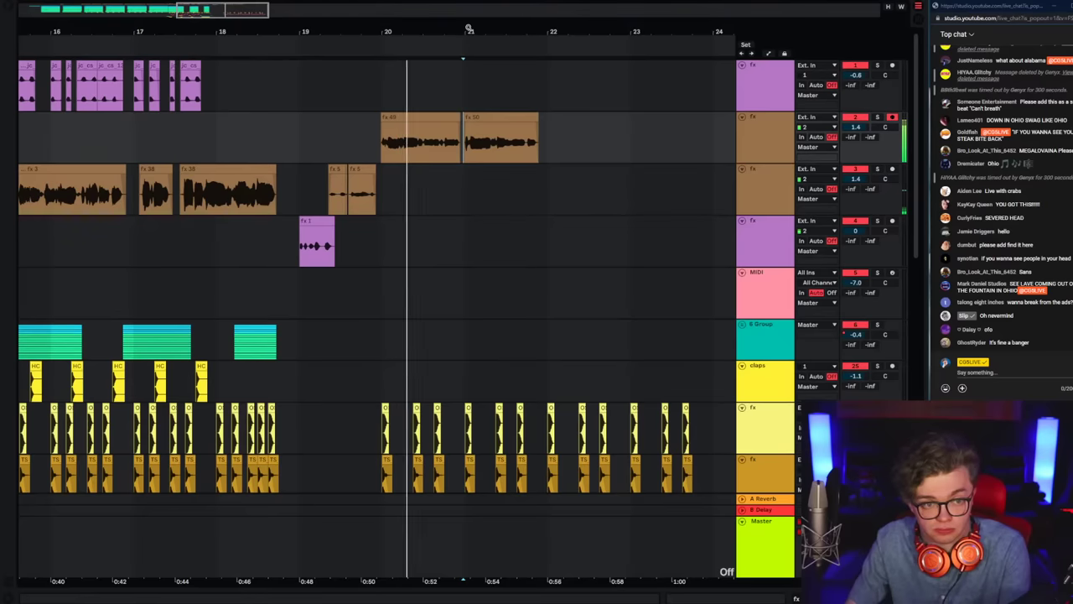
Step: Delete both vocal clips between bars 20 and 22 on the upper brown track
drag(469, 29, 489, 120)
click(490, 125)
key(Delete)
click(298, 115)
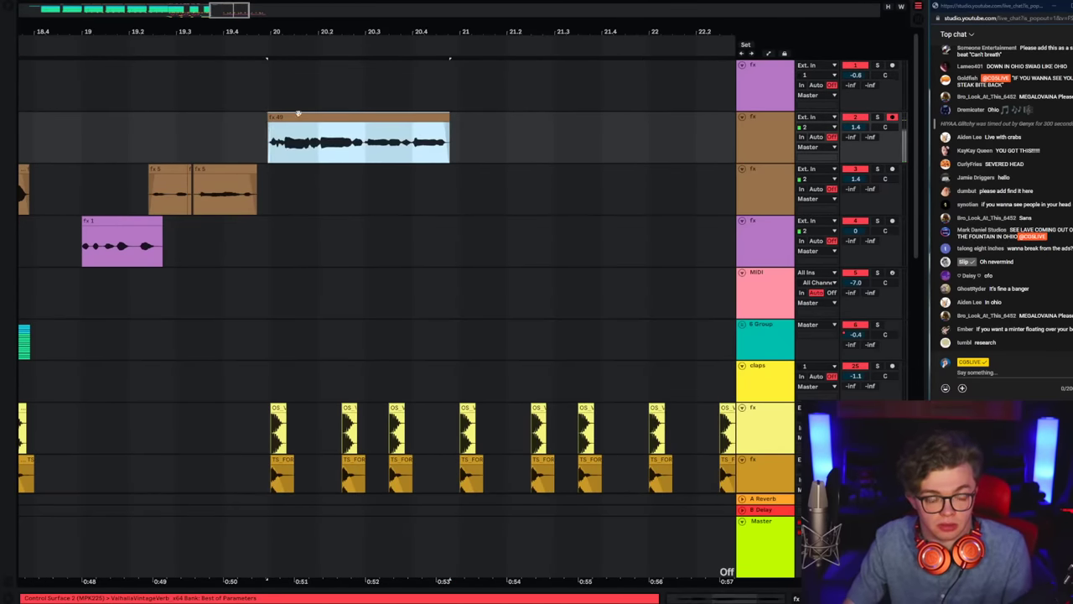
key(Delete)
Step: Try recording a vocal take on the upper brown track with the insert marker at 19.2.3, and undo it
click(163, 138)
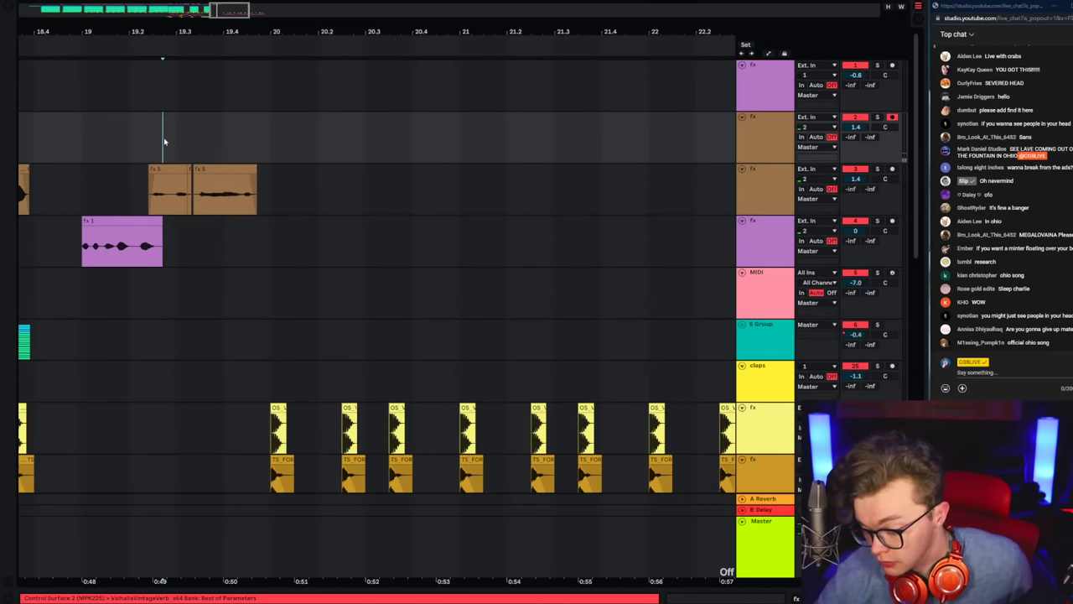
key(F9)
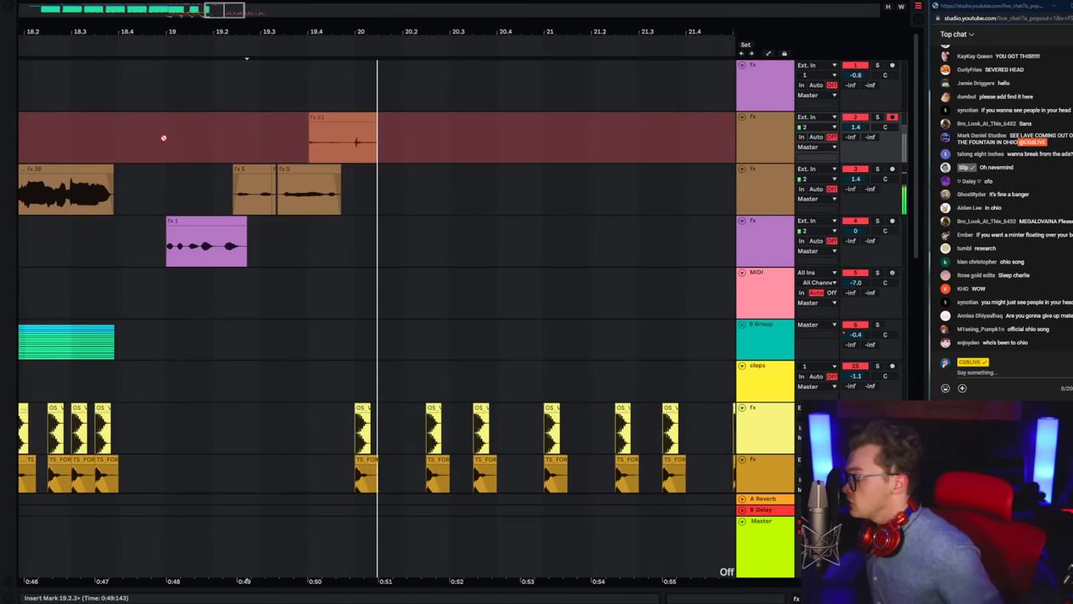
key(space)
key(ctrl+z)
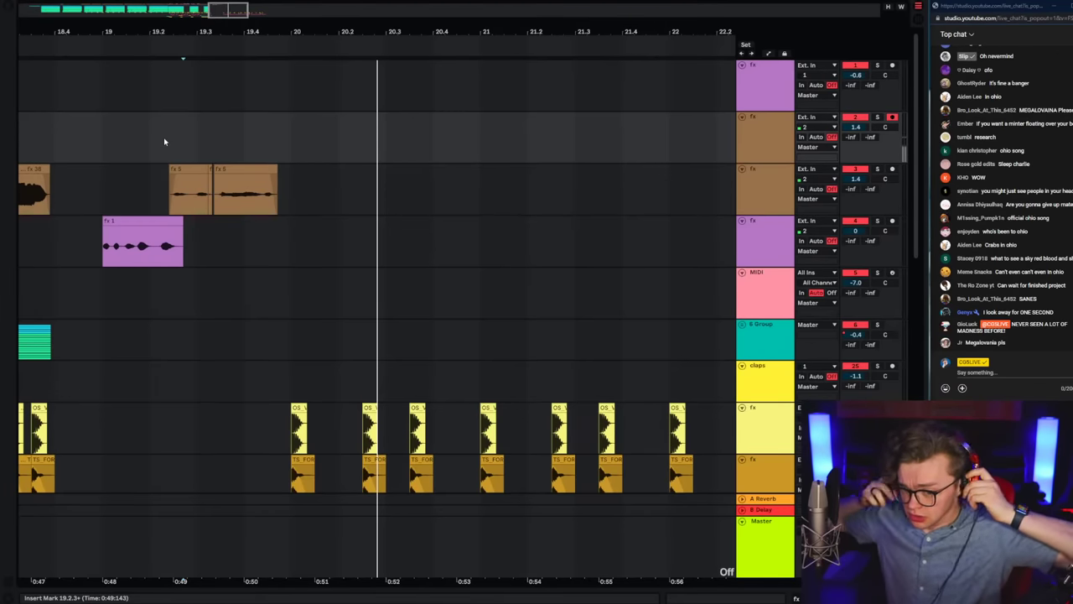
Step: Record a new vocal take on the upper brown track around bar 20 and delete its part after 20.4.3
key(F9)
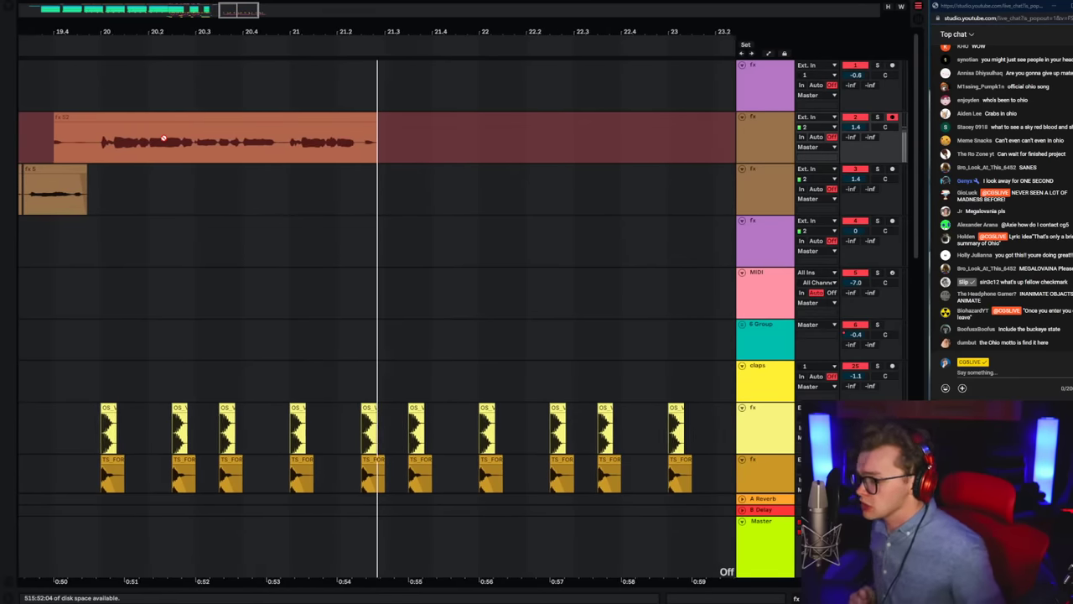
key(F9)
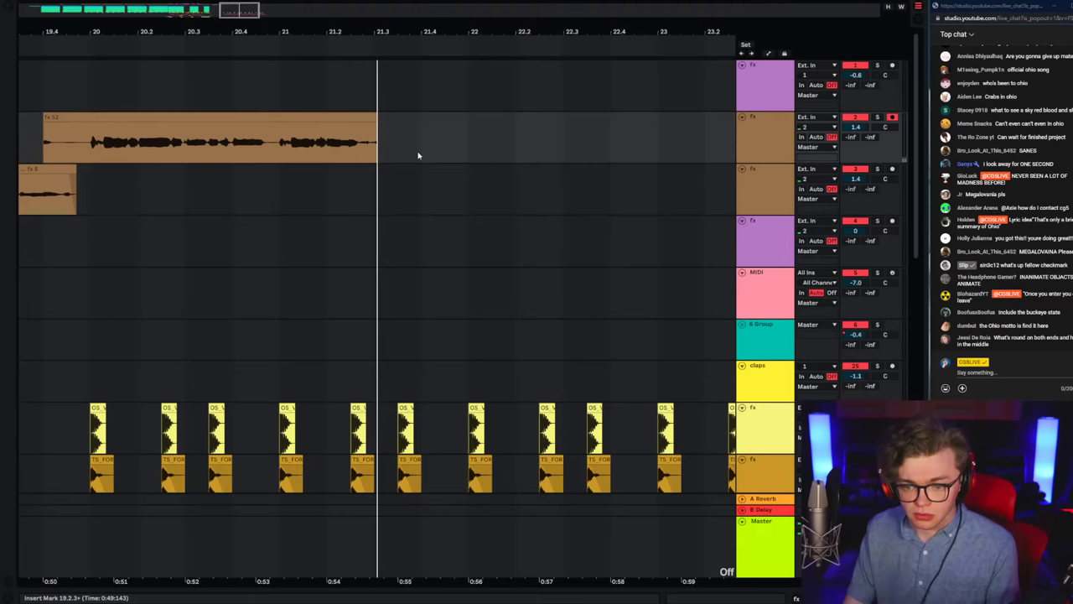
click(262, 147)
drag(266, 149, 423, 149)
key(Delete)
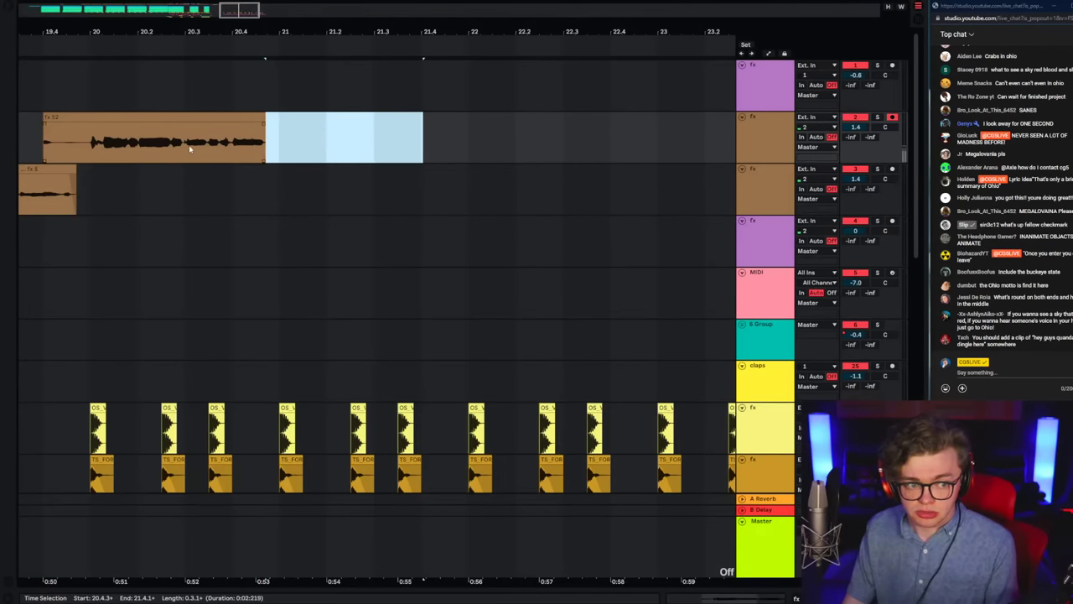
Step: Try a follow-up vocal take near bar 21 from the 20.2.2 marker, listen to it and undo it
key(space)
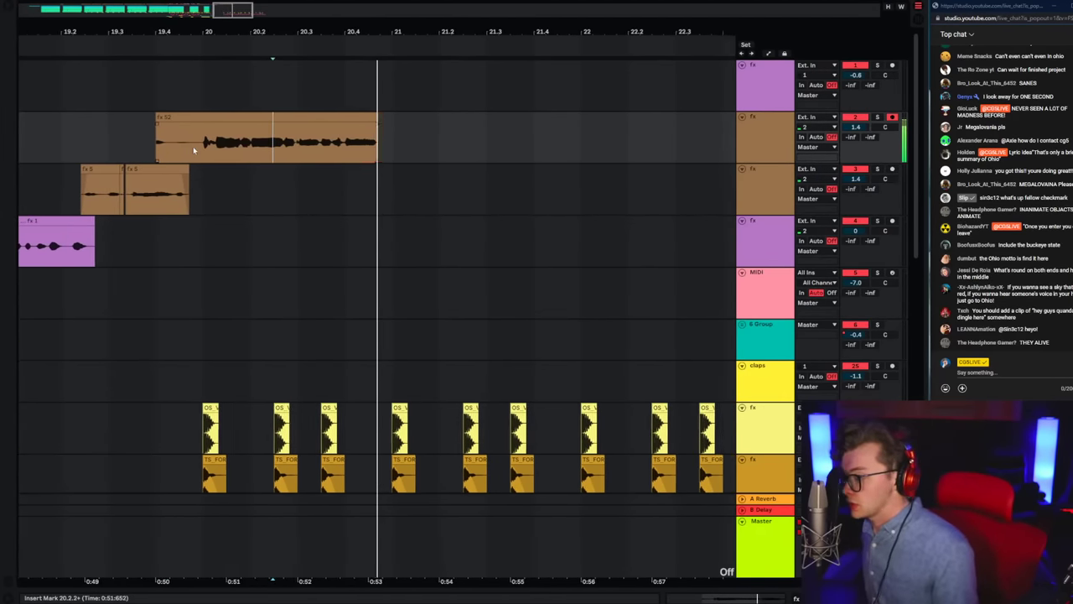
key(F9)
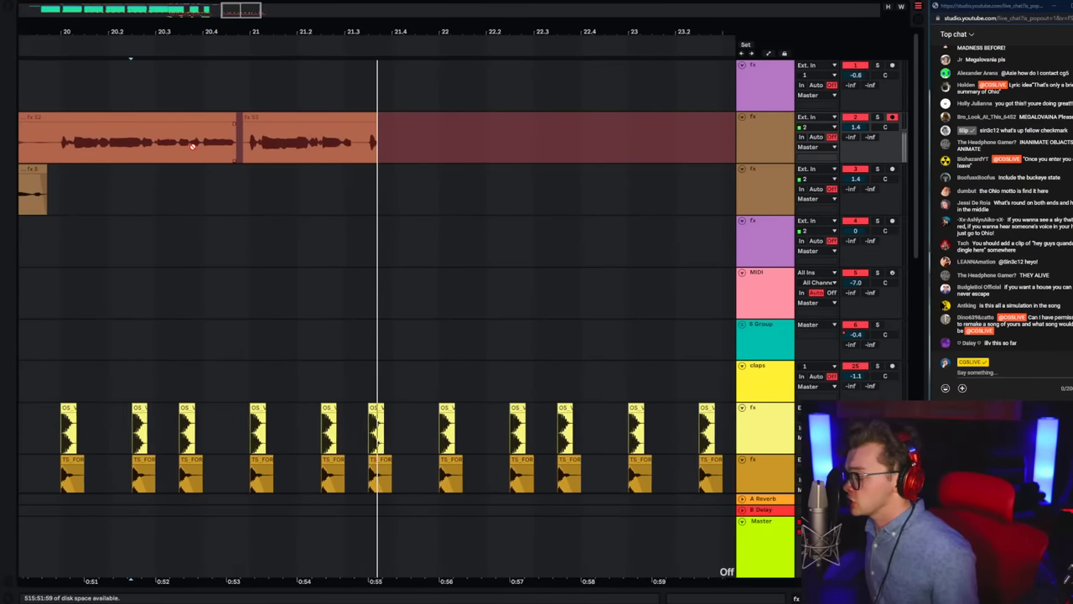
key(space)
key(space)
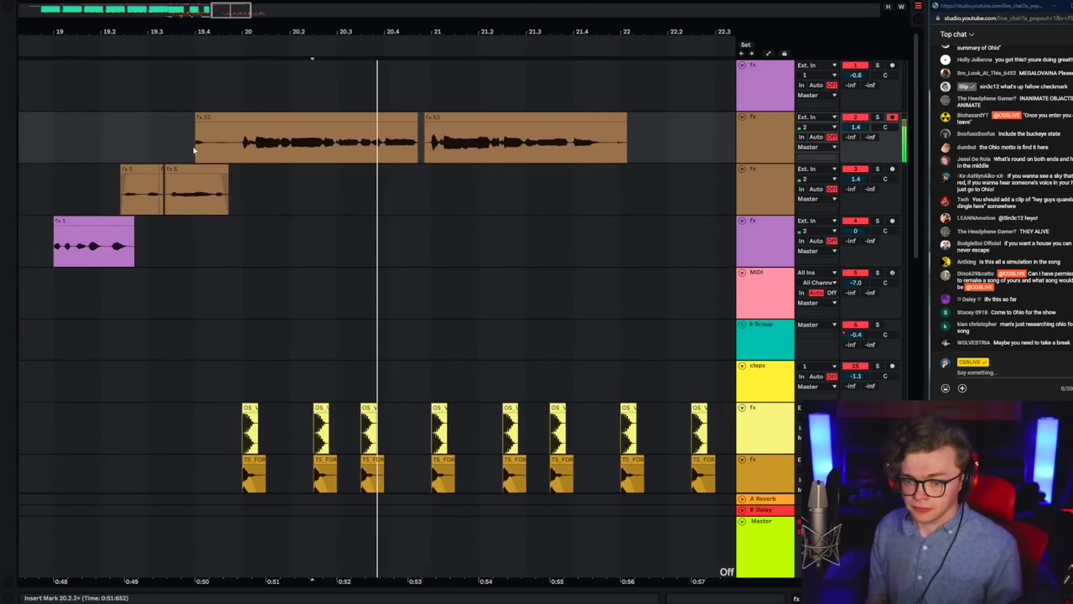
key(ctrl+z)
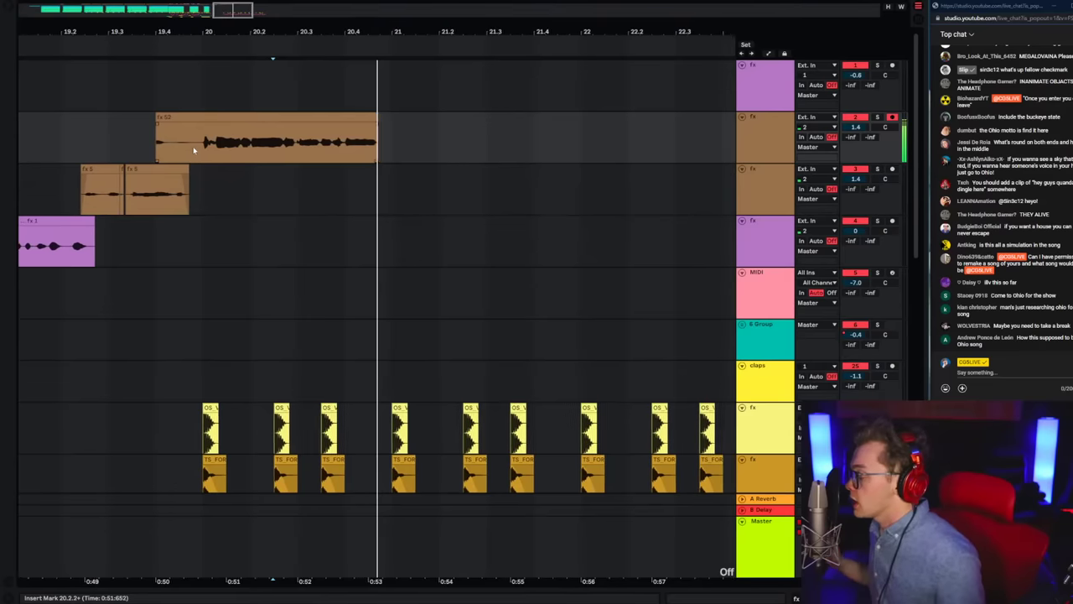
Step: Record a second attempt at the bar 21 vocal line, play it back and undo it
key(F9)
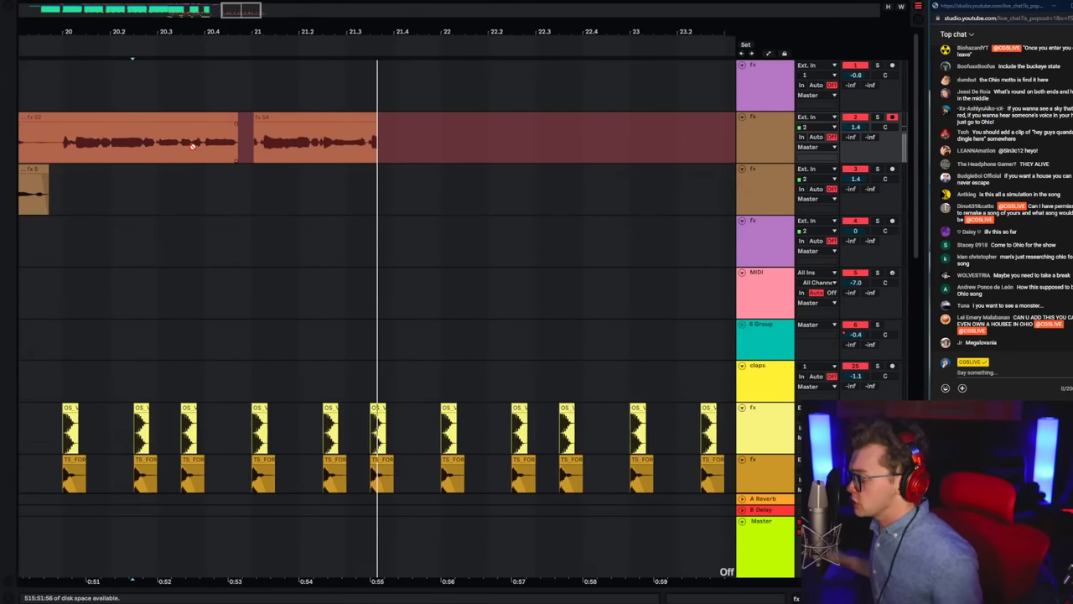
key(space)
key(space)
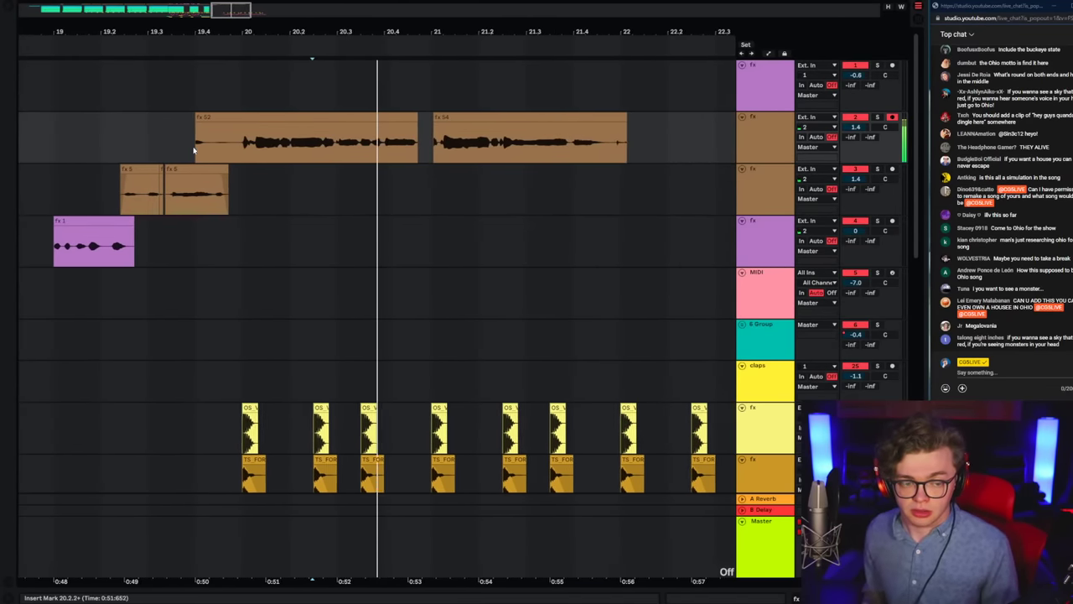
key(ctrl+z)
Step: Record the bar 21 vocal line again on the upper brown track and play it back from 20.2.2
key(space)
key(space)
key(F9)
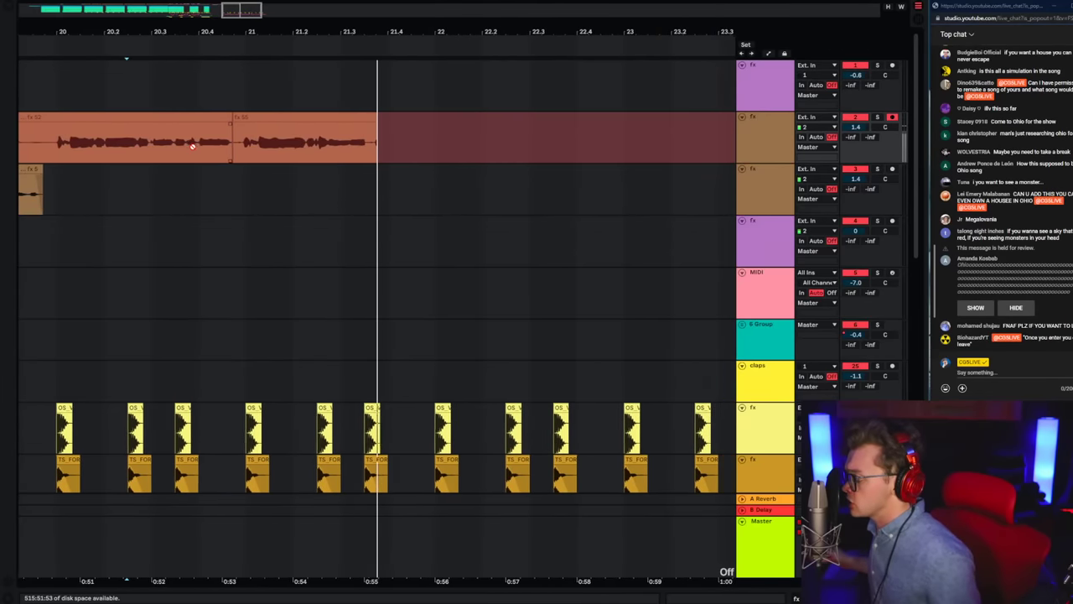
key(space)
key(space)
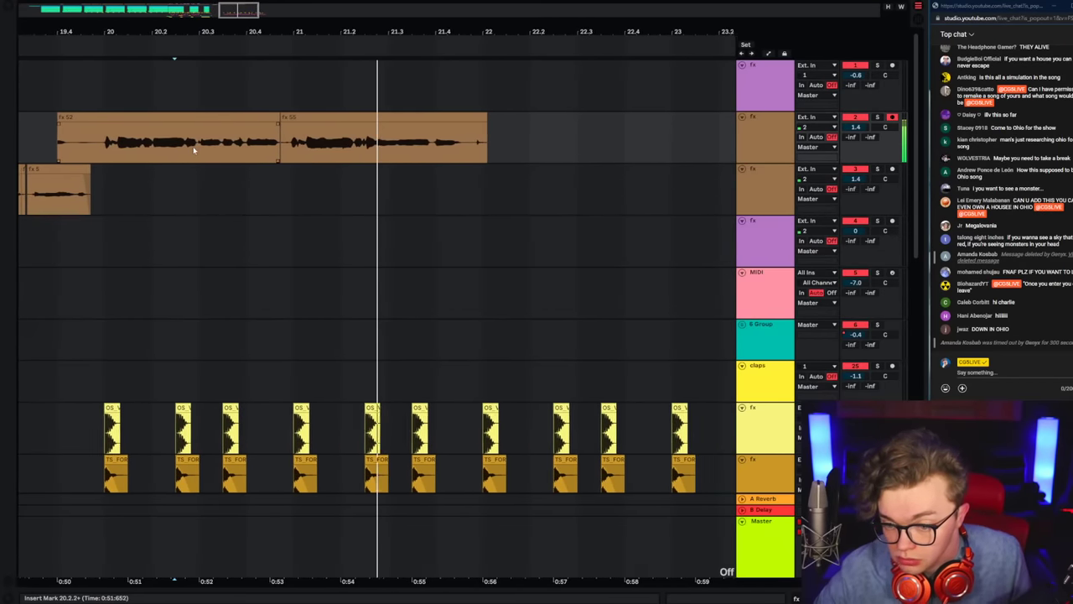
Step: Trim the first take's start to just before bar 20 and the second take's start to 20.4.4
drag(176, 142, 274, 155)
click(276, 127)
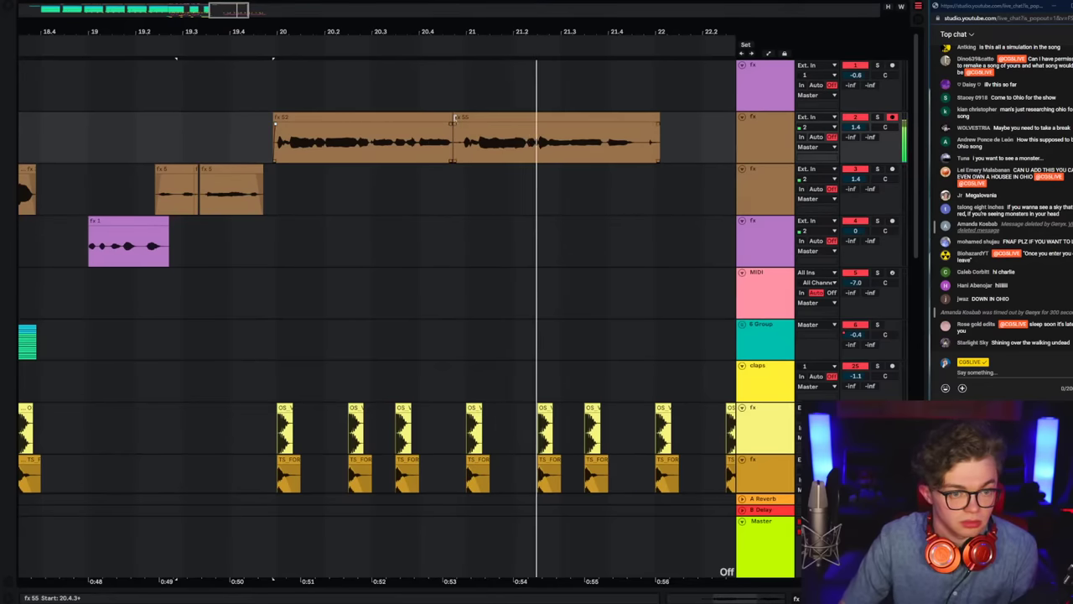
drag(456, 117, 462, 117)
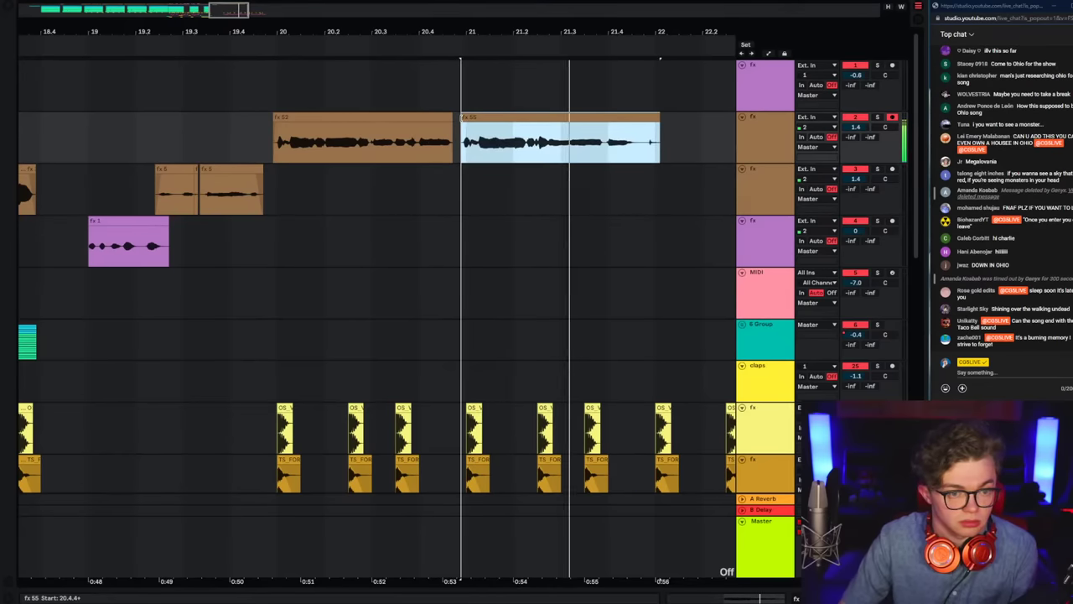
Step: Play back the two trimmed takes and cut the second take's tail just before bar 22
click(197, 145)
key(space)
key(space)
drag(611, 27, 413, 24)
click(535, 138)
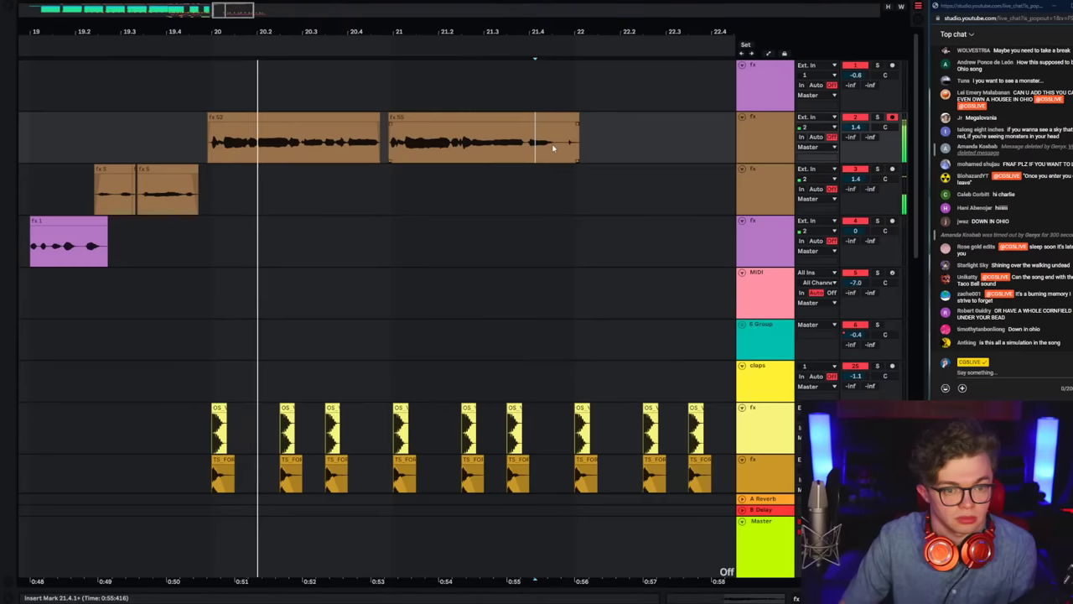
Step: Split the second take shortly after bar 21 and play back the transition between the two takes
drag(186, 32, 337, 27)
right_click(307, 135)
click(505, 156)
scroll(520, 138, up, 3)
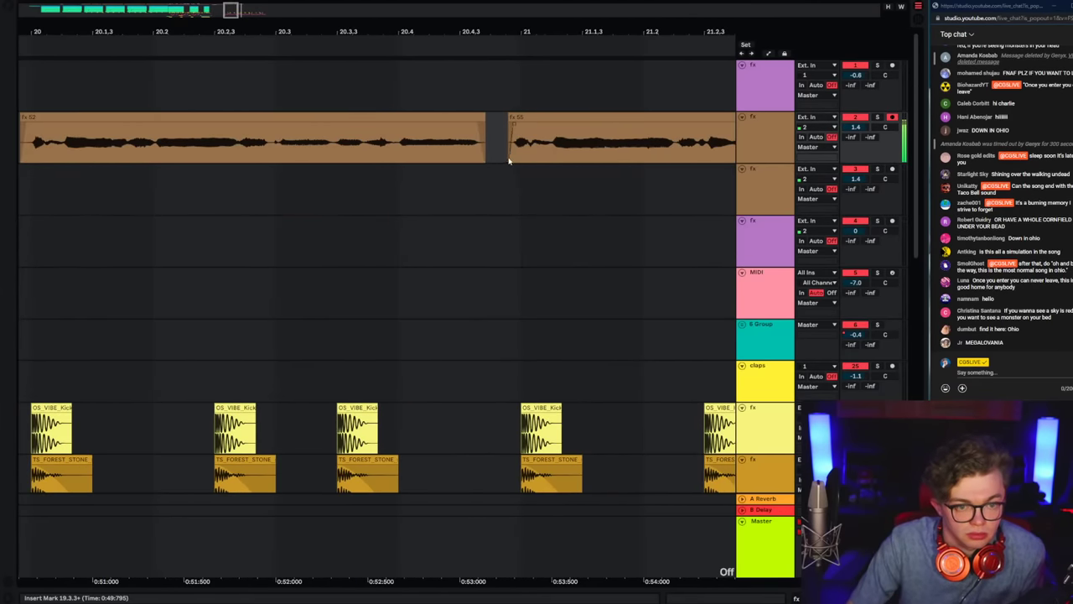
drag(501, 139, 546, 123)
click(483, 142)
key(space)
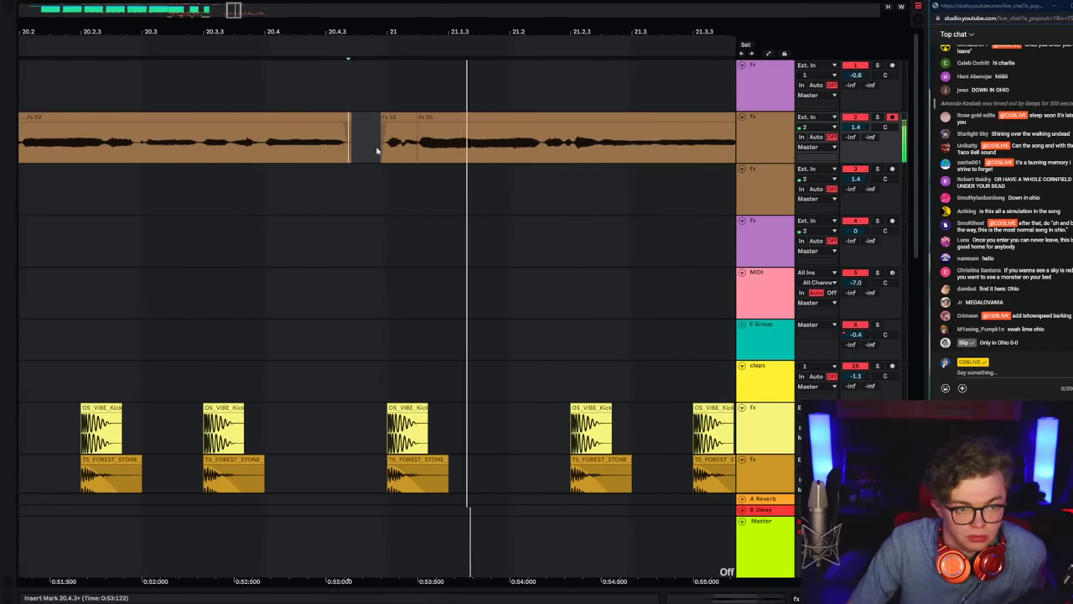
Step: Set the arrangement's fixed grid to 1 bar and play the song from bar 16
drag(322, 28, 324, 7)
click(241, 142)
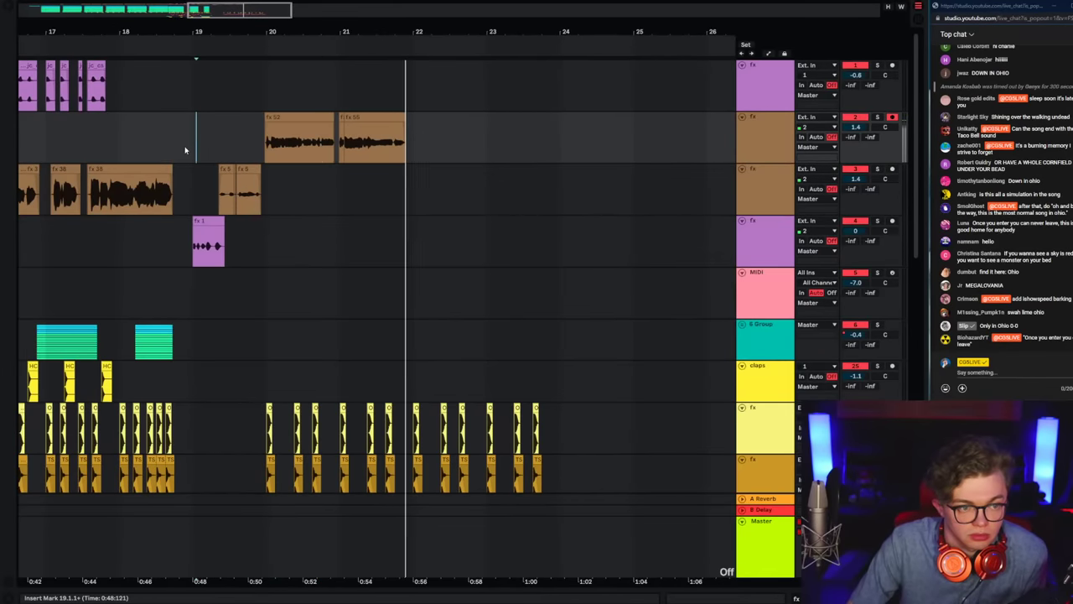
key(space)
right_click(244, 129)
click(357, 256)
click(231, 238)
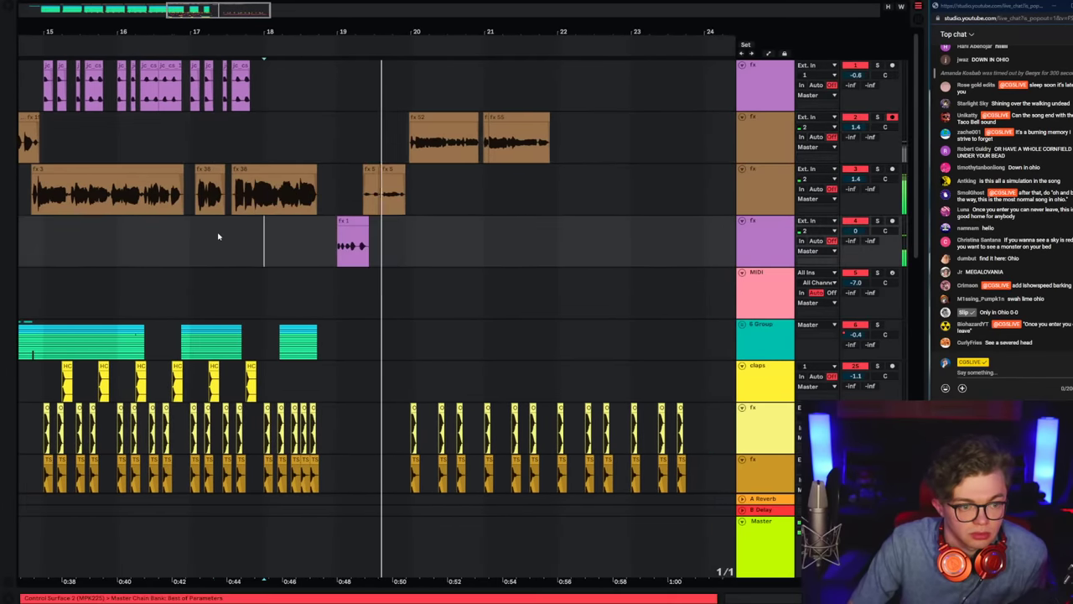
click(339, 256)
click(192, 257)
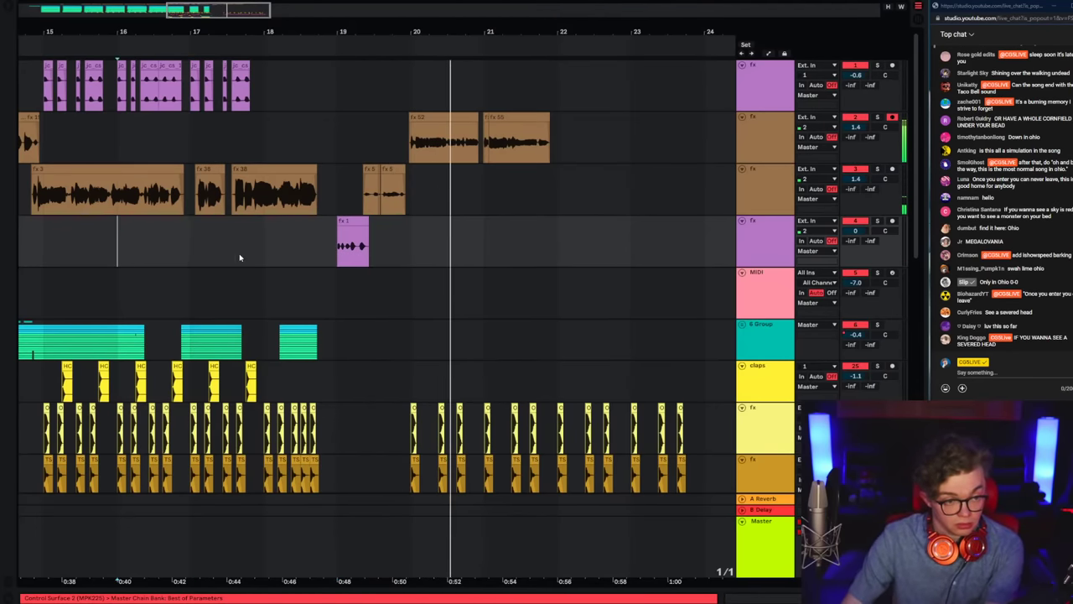
Step: Play back the song from around bar 15 to hear how it leads into the bar 20 takes
click(340, 196)
click(117, 283)
click(57, 242)
mouse_move(103, 34)
mouse_down()
mouse_move(462, 18)
mouse_move(409, 68)
mouse_move(226, 109)
mouse_move(227, 63)
mouse_up()
key(minus)
click(414, 97)
key(space)
click(224, 65)
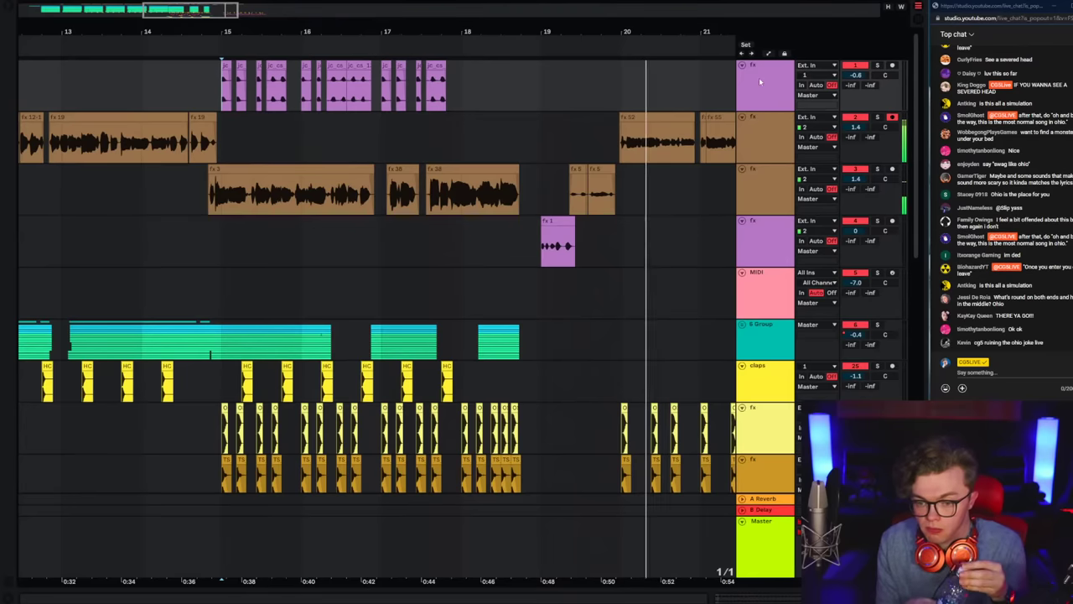
Step: Duplicate the upper brown vocal track and delete all the clips on the copy
drag(719, 33, 673, 8)
click(759, 137)
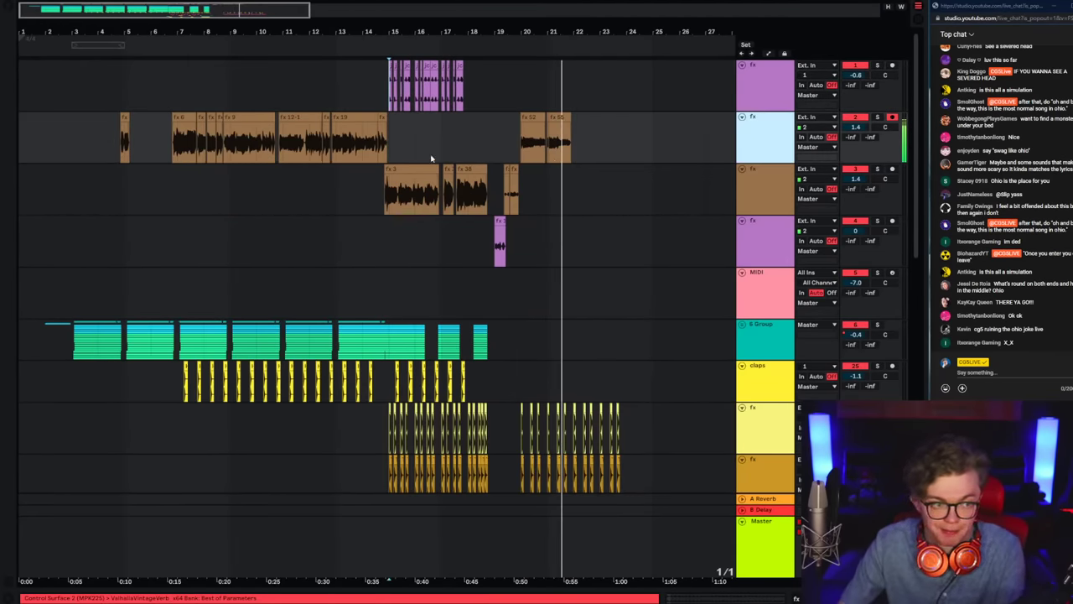
key(ctrl+d)
key(space)
mouse_move(605, 192)
mouse_down()
mouse_move(106, 218)
mouse_move(46, 198)
mouse_up()
key(Delete)
Step: Move the bar 20 vocal takes from the original brown track onto the emptied duplicate track, keeping them at bar 20
click(497, 150)
key(ctrl+x)
click(495, 202)
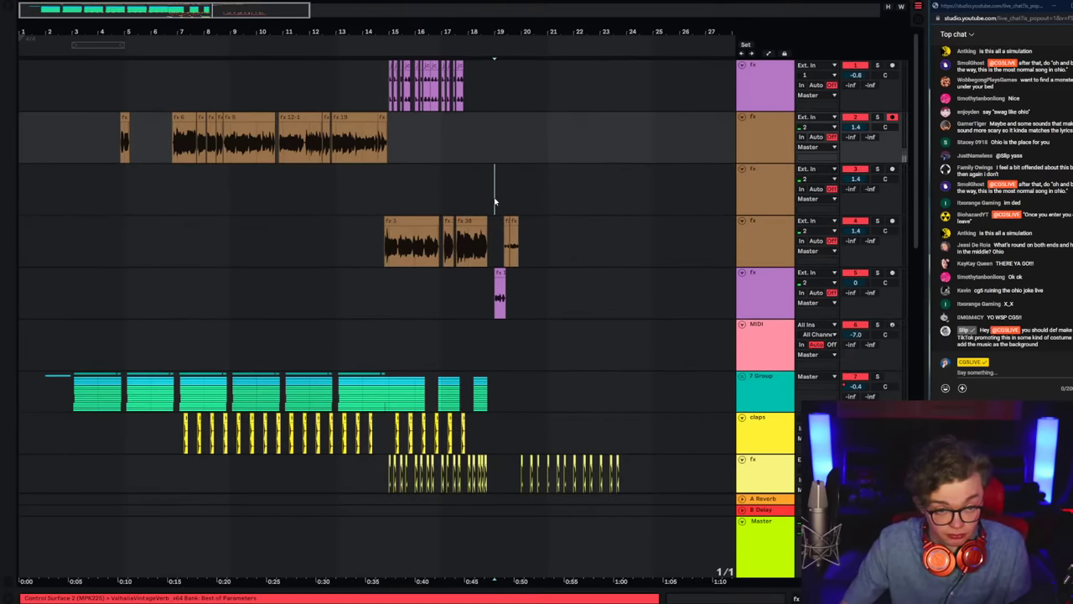
key(ctrl+v)
click(496, 206)
Step: Show the duplicate track's effects, arm and solo the track, and play its takes from bar 20
double_click(766, 191)
click(891, 169)
key(space)
click(878, 169)
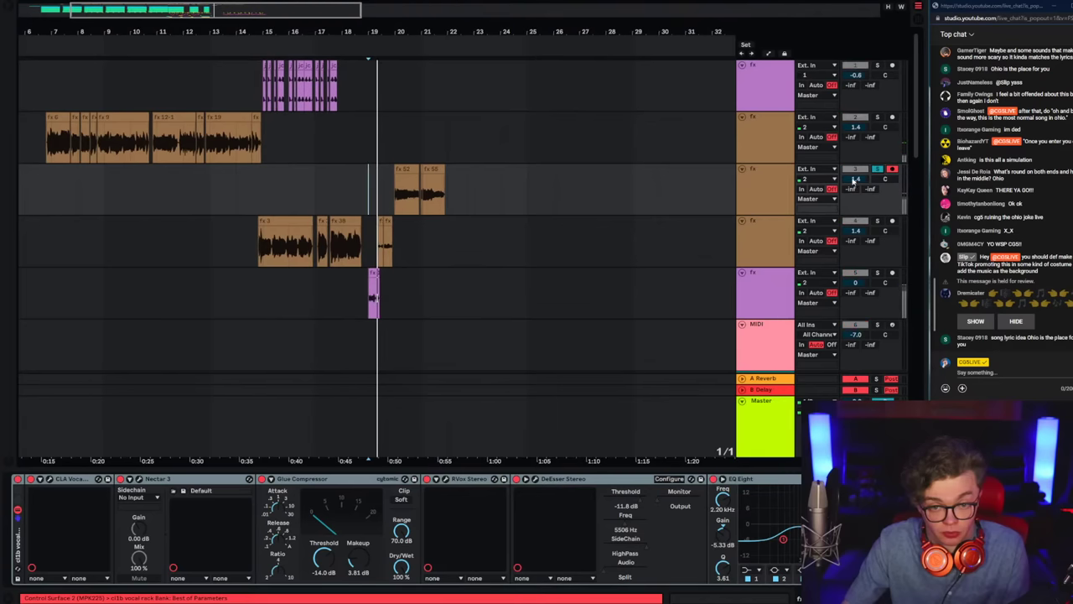
drag(798, 598, 823, 598)
click(404, 204)
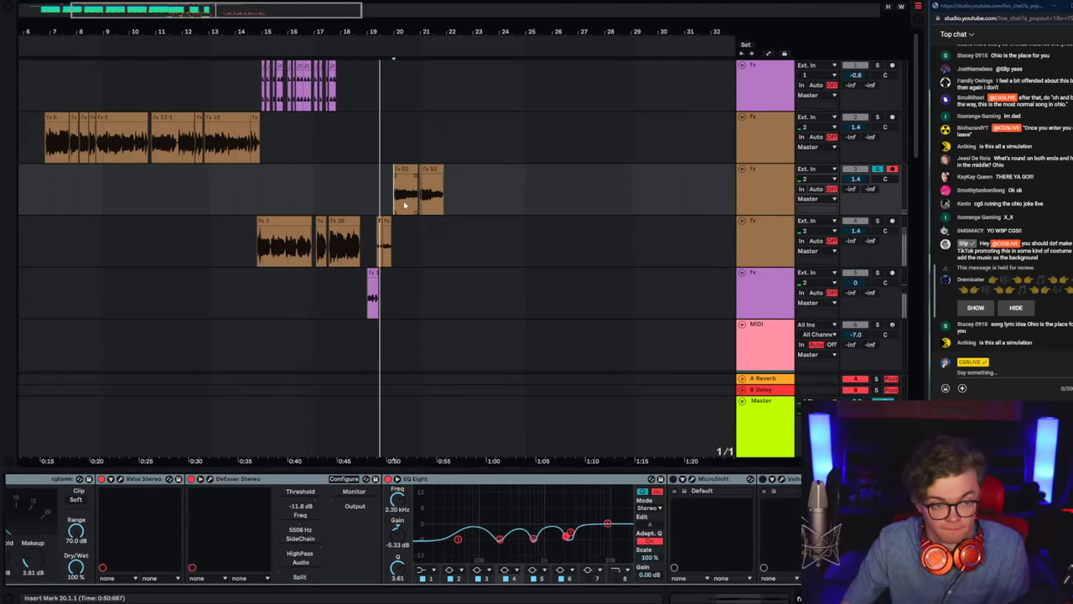
key(space)
key(space)
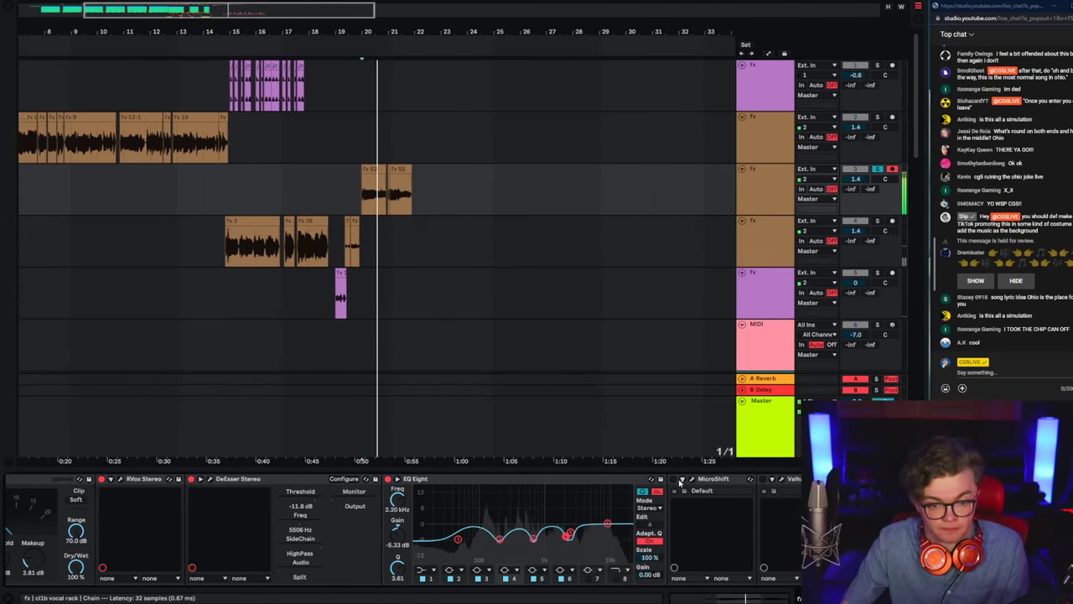
Step: Enable MicroShift on the soloed vocal track and adjust its Mix and Detune during playback
click(682, 480)
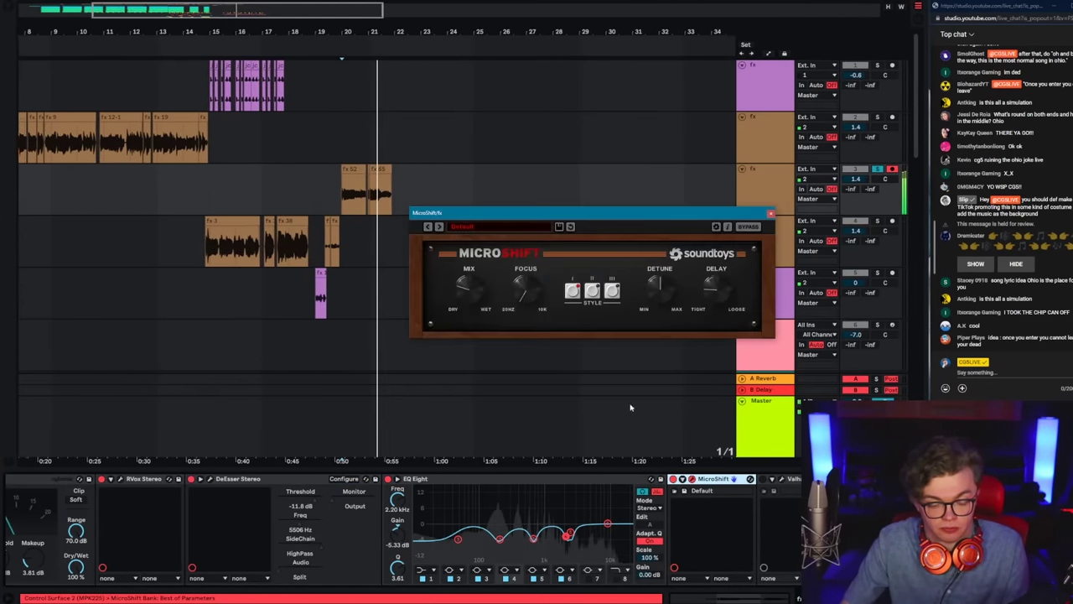
drag(468, 291, 489, 295)
key(space)
key(space)
drag(660, 287, 701, 286)
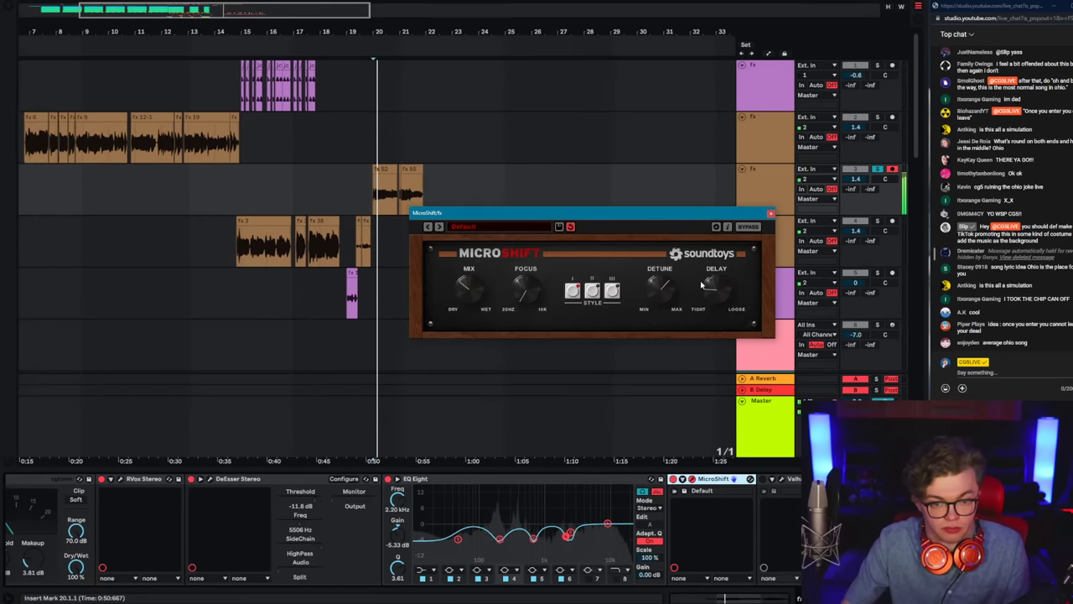
click(771, 213)
Step: Split the second take just after bar 21 and toggle Warp on its longer piece
click(370, 198)
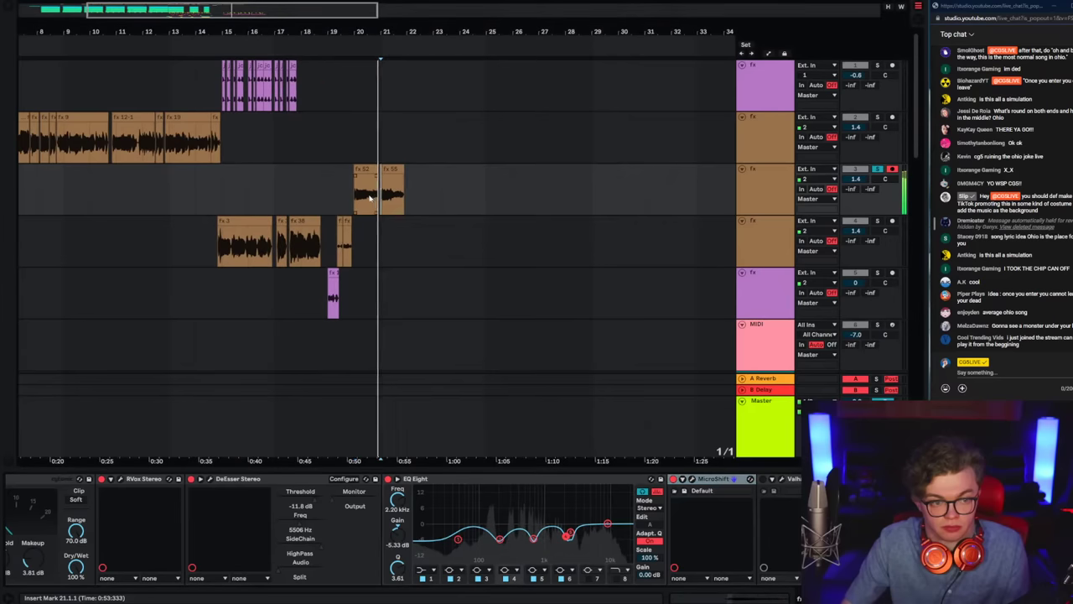
click(362, 195)
drag(362, 22, 362, 96)
click(537, 194)
key(ctrl+e)
double_click(552, 168)
key(space)
key(space)
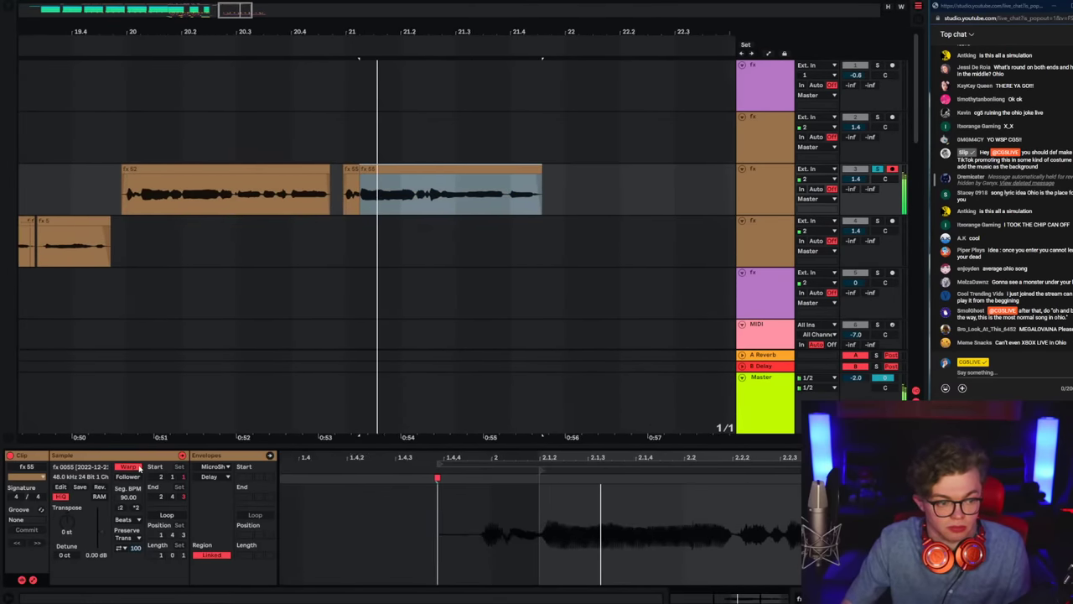
click(138, 467)
Step: Close the clip details, unsolo the vocal track and play the full mix from bar 19
click(916, 598)
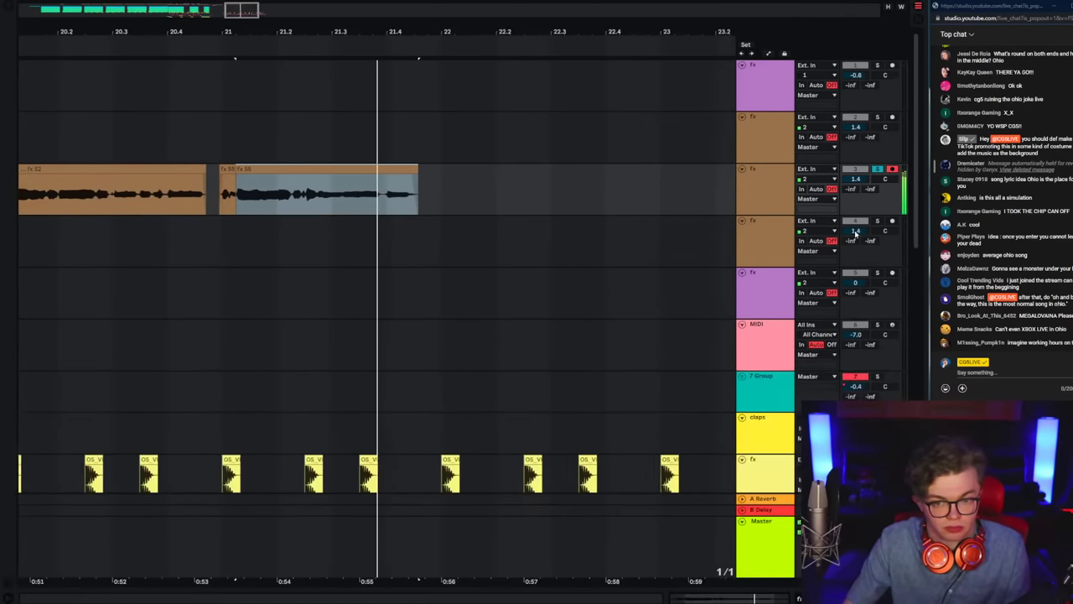
click(877, 169)
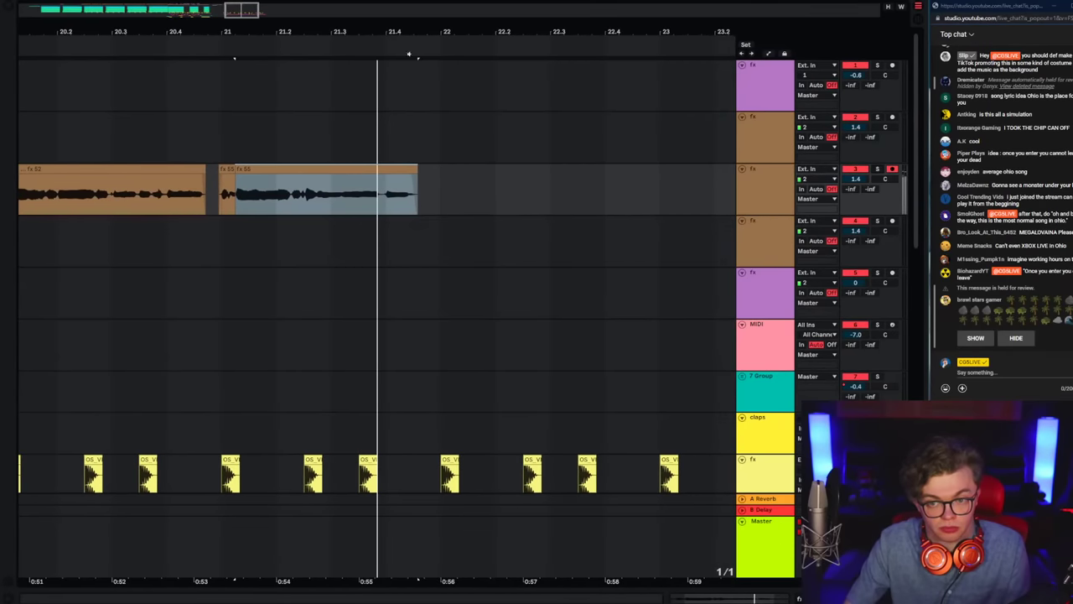
scroll(1036, 199, up, 1)
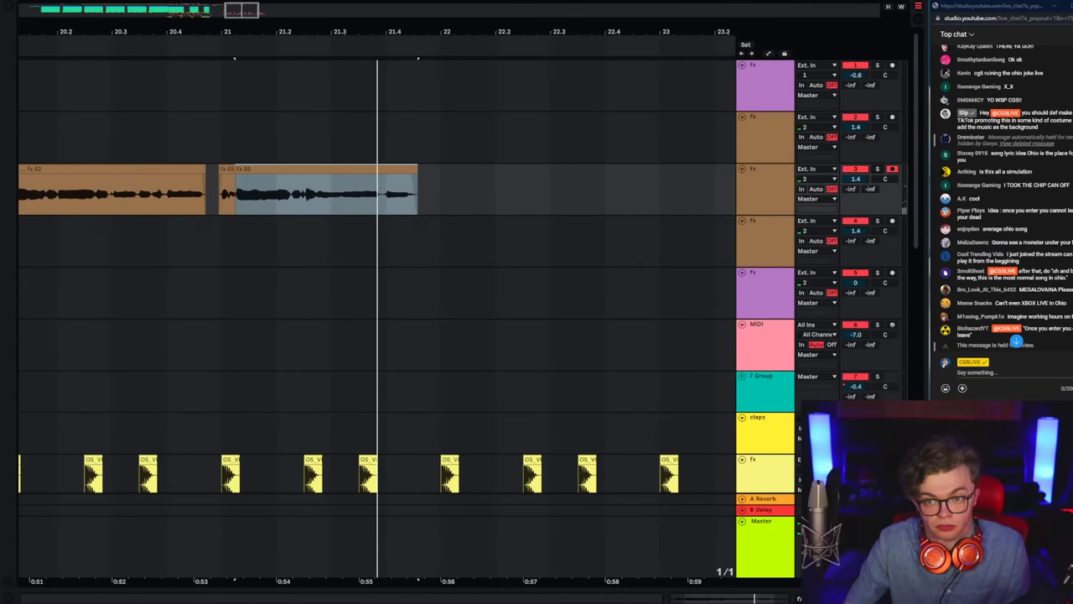
click(1020, 342)
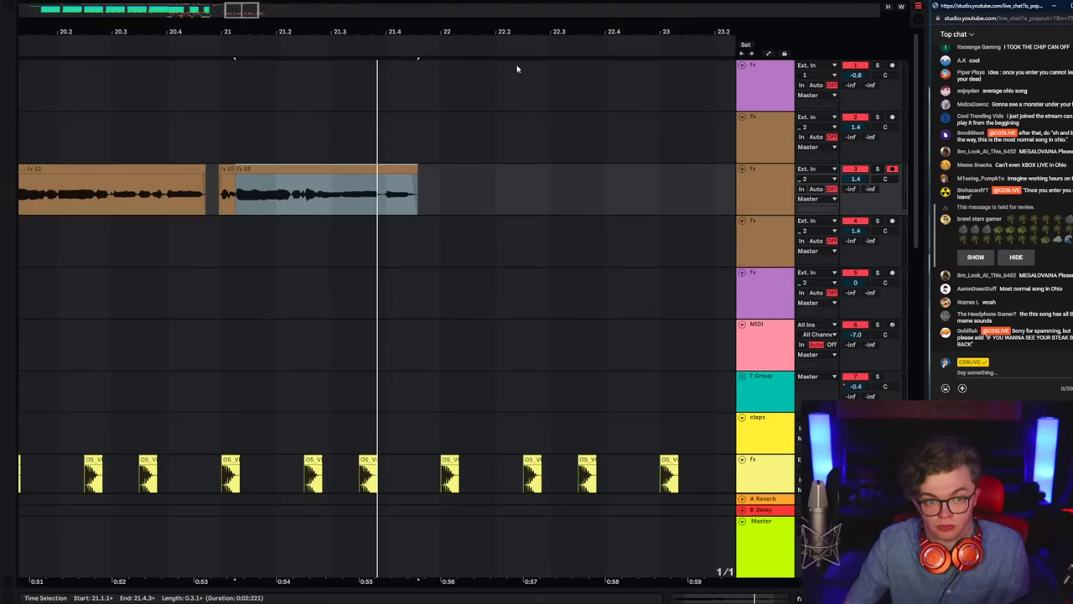
drag(528, 32, 536, 6)
click(327, 227)
key(space)
click(366, 204)
key(space)
click(370, 204)
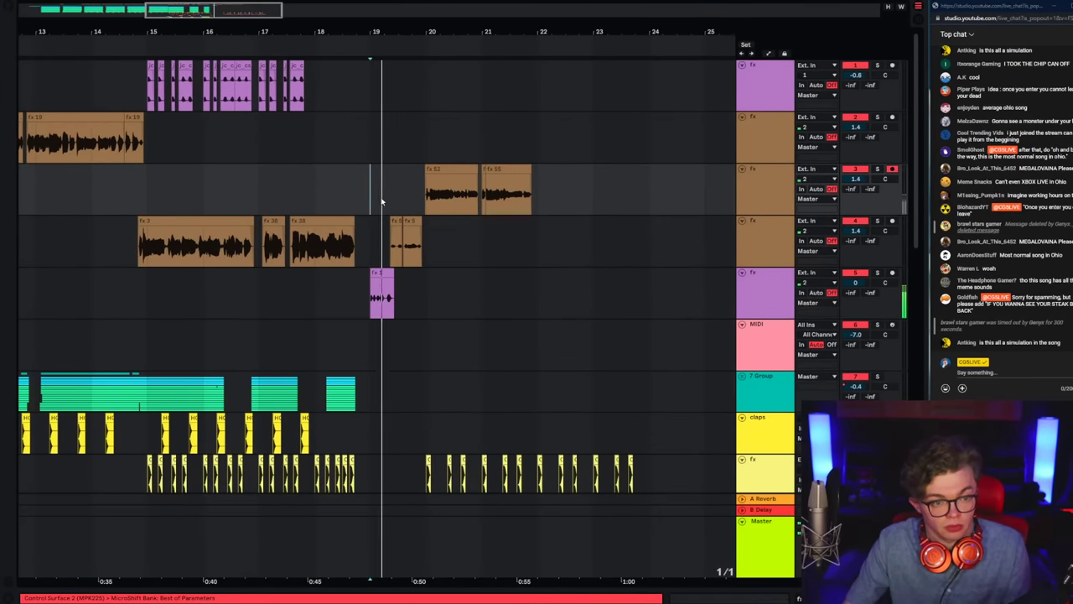
Step: Reopen MicroShift on the new vocal track and replay from bar 19 to judge the effect
double_click(765, 197)
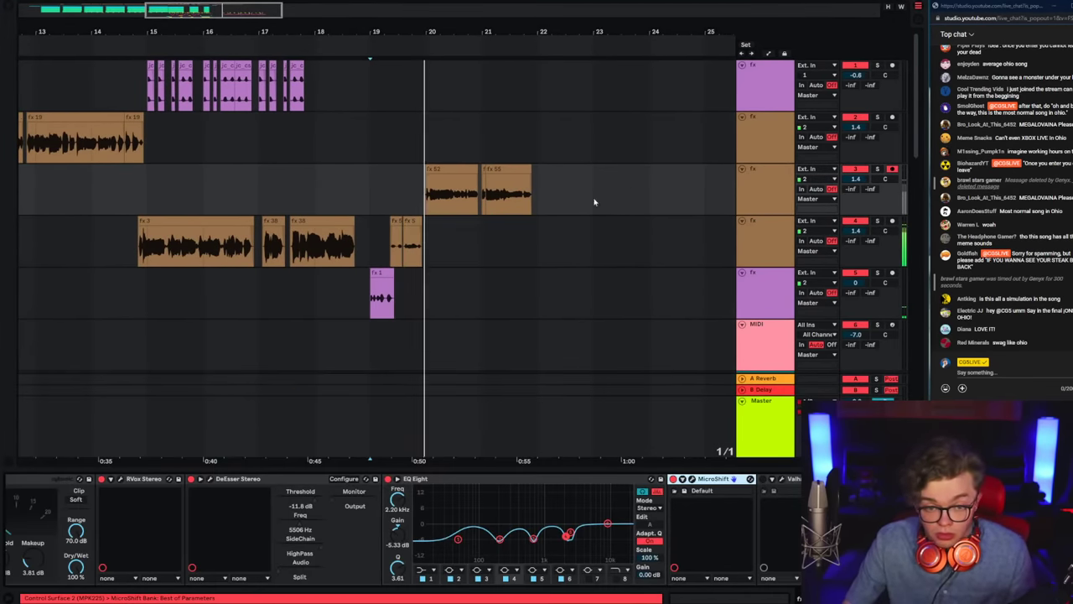
click(746, 198)
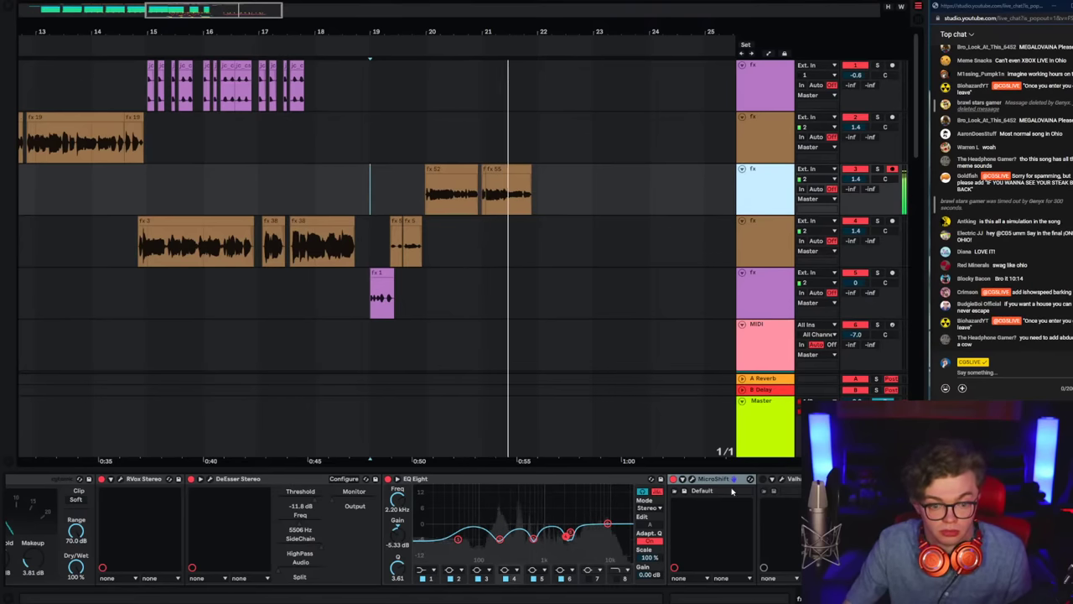
click(698, 490)
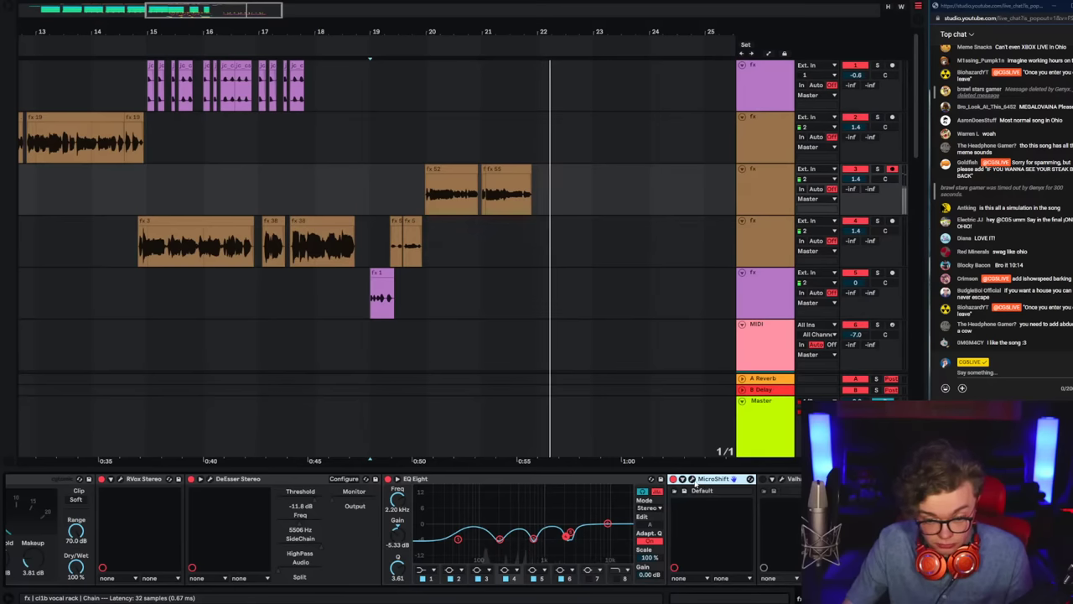
click(691, 480)
key(space)
key(space)
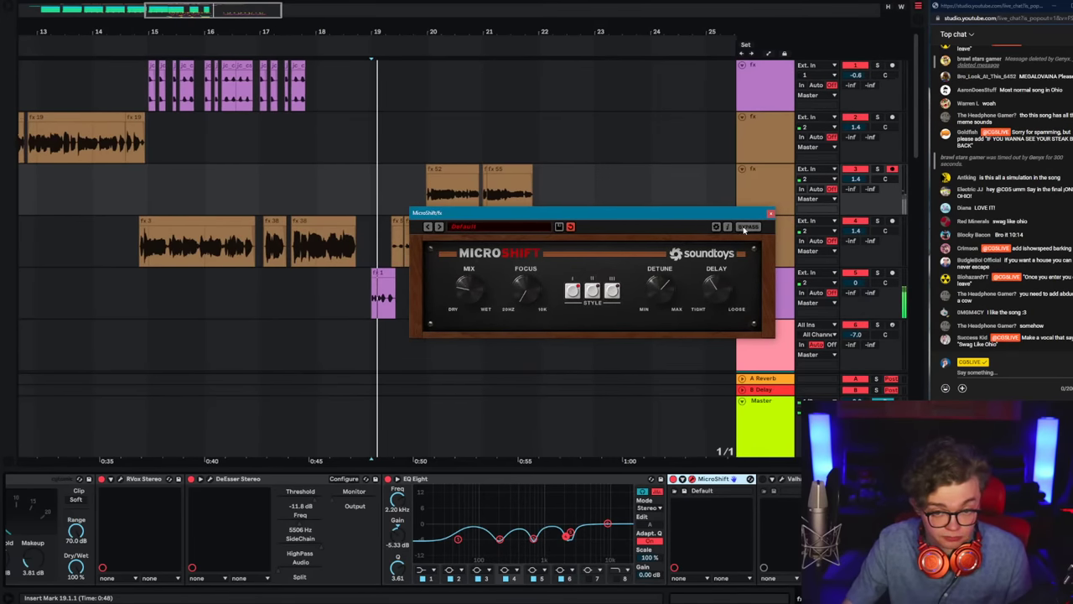
click(771, 213)
Step: Play back the two processed vocal takes from bar 20
click(767, 195)
click(393, 202)
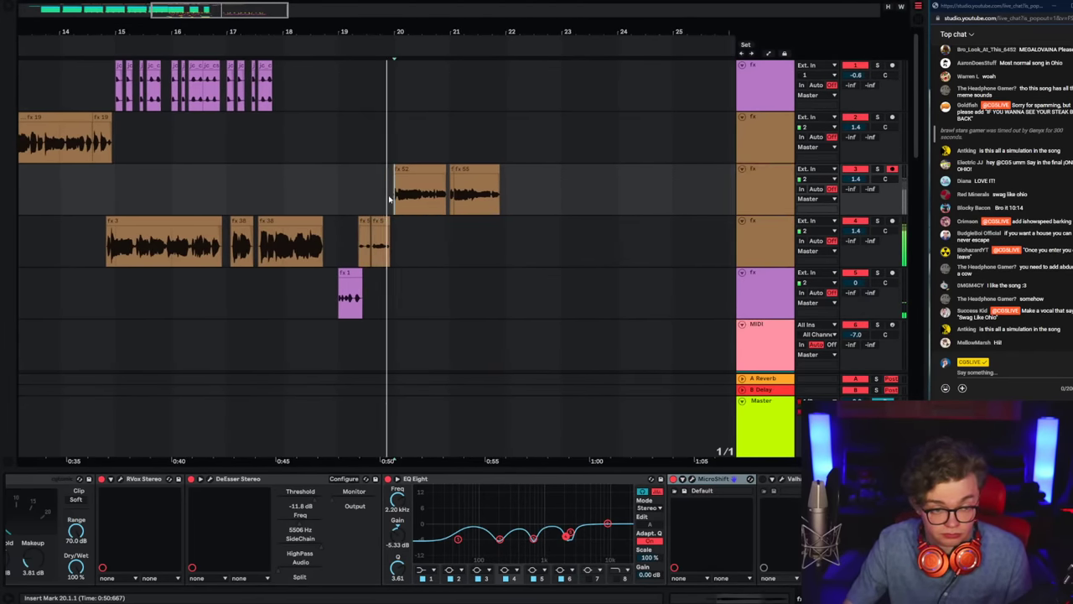
click(504, 206)
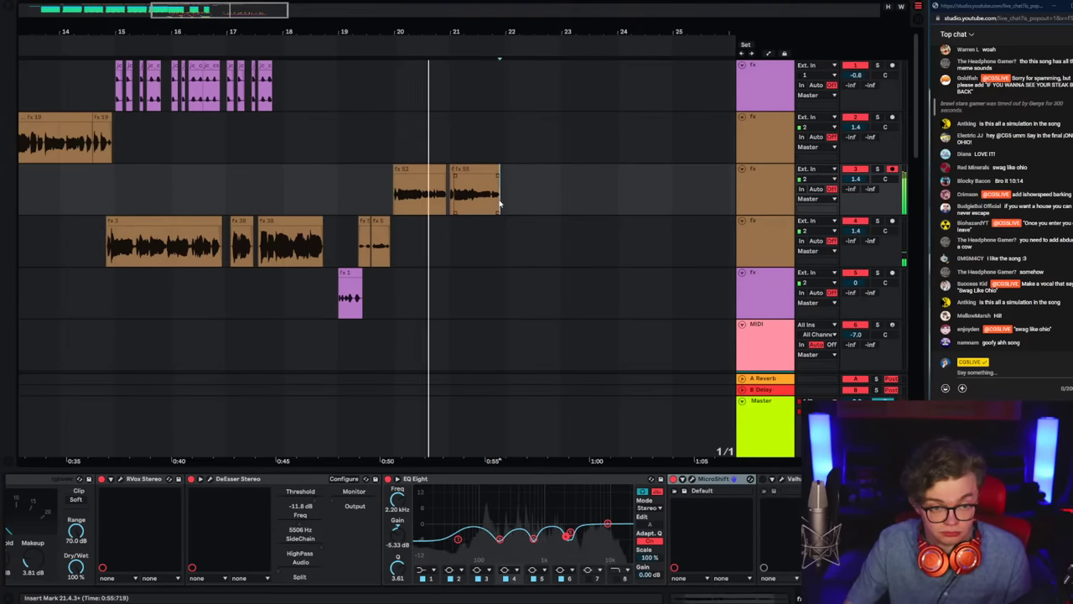
Step: Copy the pale yellow drum track and play the drum section from bar 15
scroll(498, 218, down, 5)
click(766, 198)
right_click(766, 197)
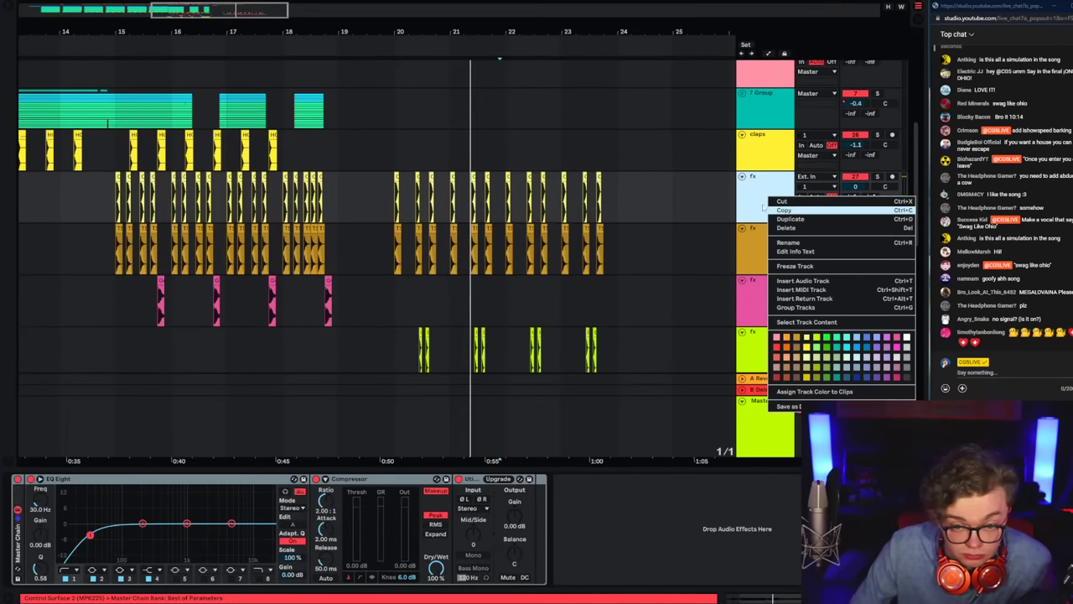
click(773, 209)
click(110, 249)
key(space)
key(space)
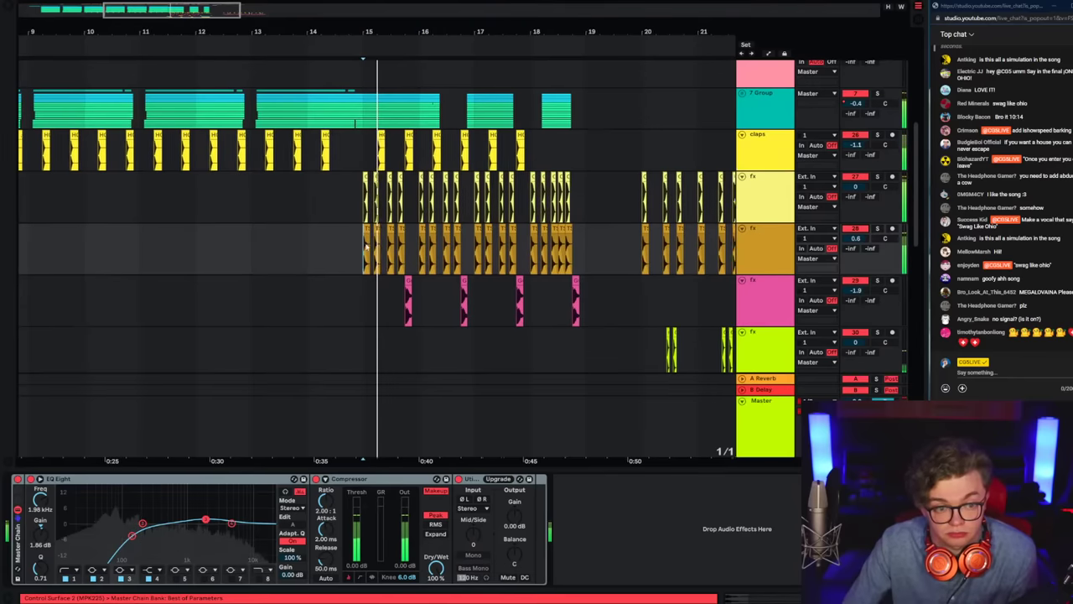
Step: Play the drum section from bar 20
drag(360, 254, 642, 264)
click(640, 265)
key(space)
key(space)
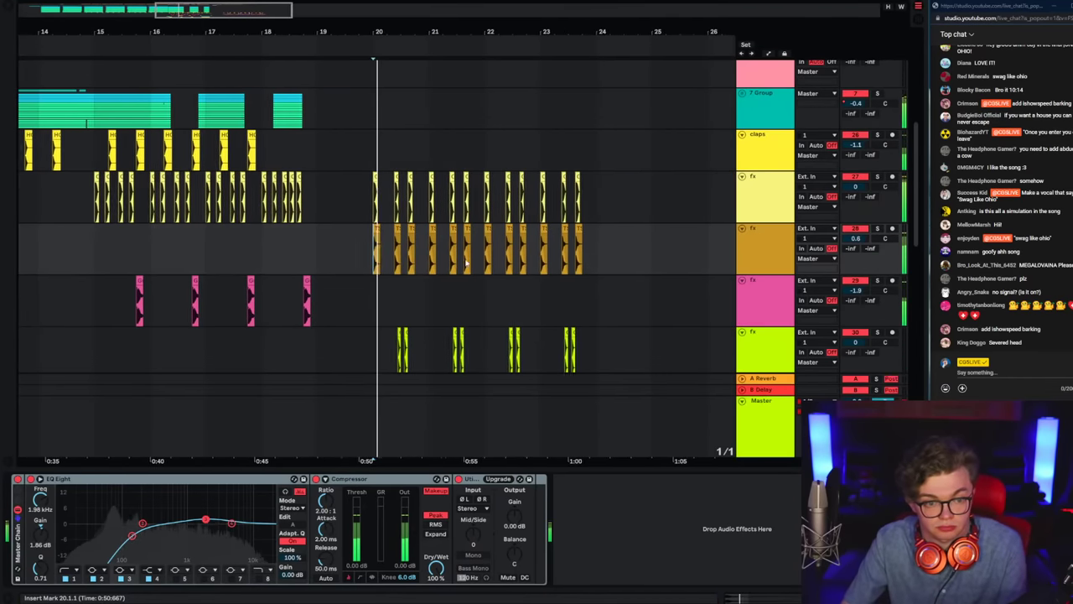
Step: Delete the gold drum track directly below the pale yellow drum track
drag(369, 262, 605, 269)
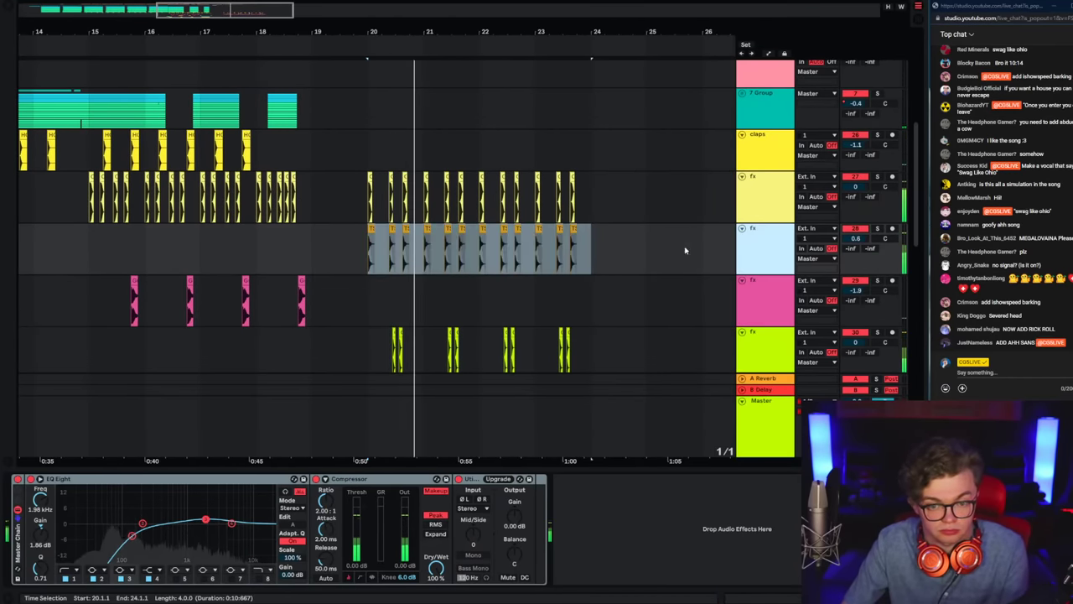
click(363, 255)
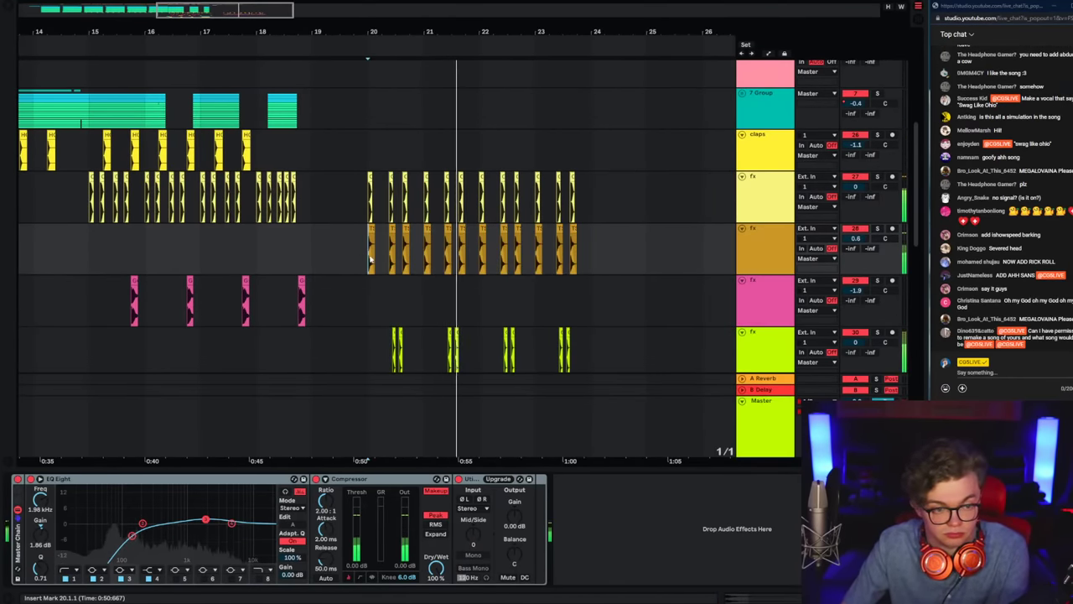
drag(368, 257, 423, 256)
click(752, 253)
key(Delete)
click(130, 246)
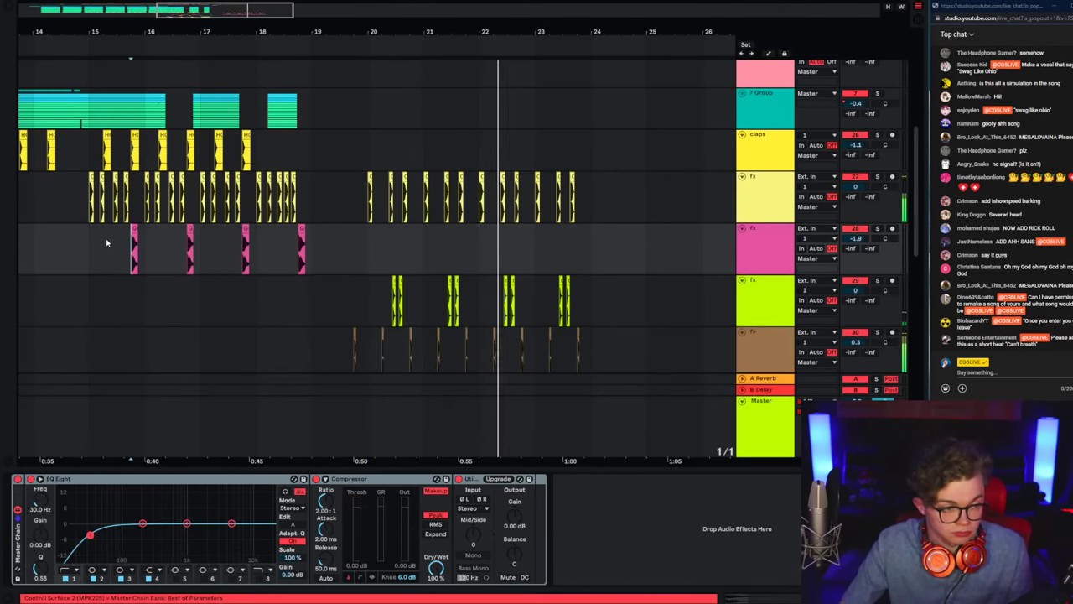
Step: Hide the effects view and play the whole song from bar 2
scroll(613, 298, up, 5)
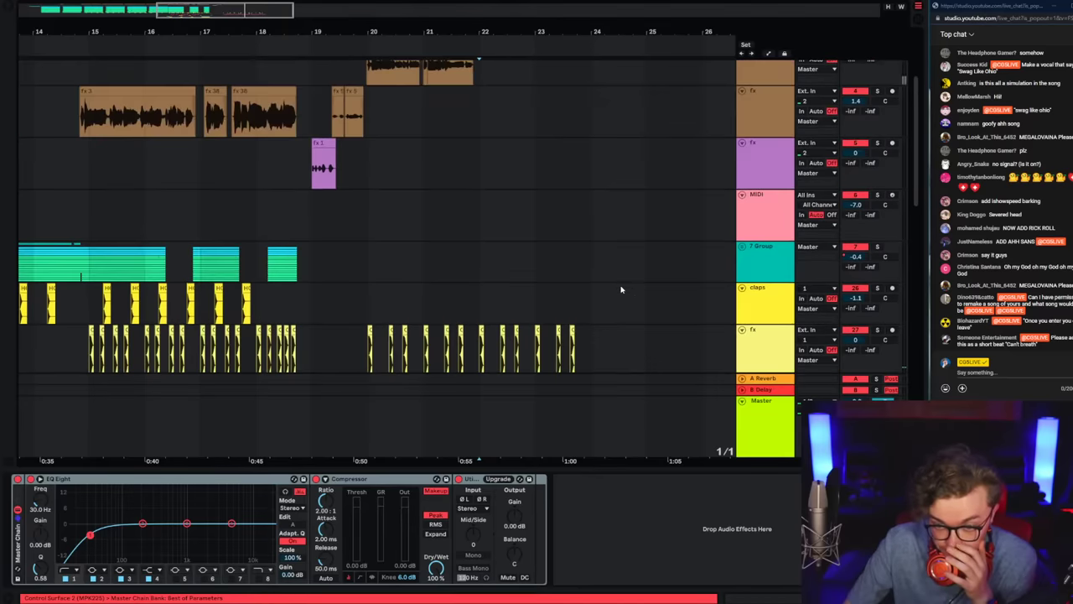
scroll(438, 179, up, 3)
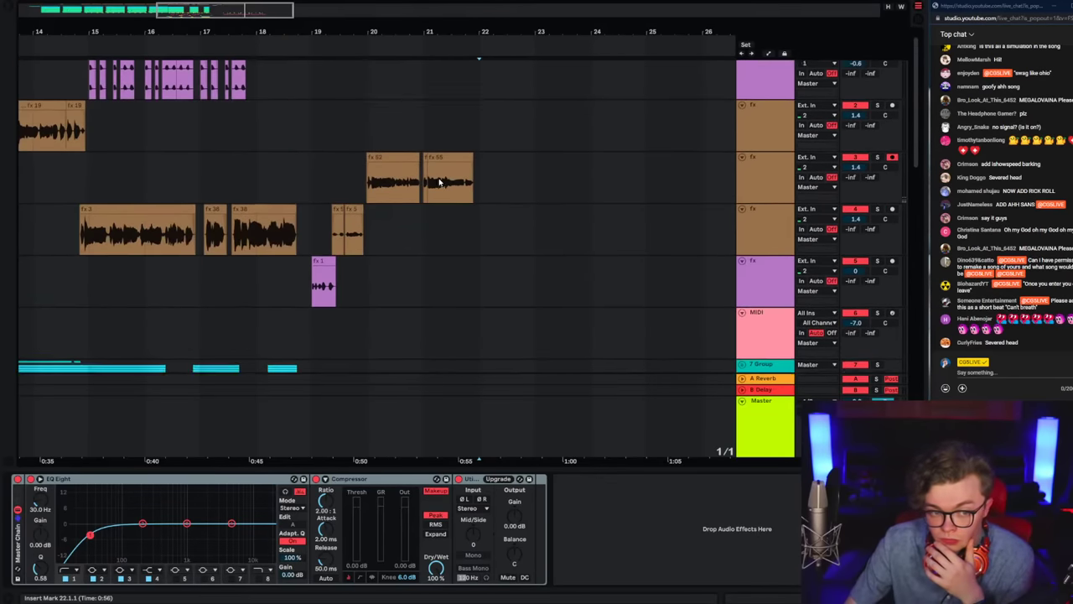
click(474, 207)
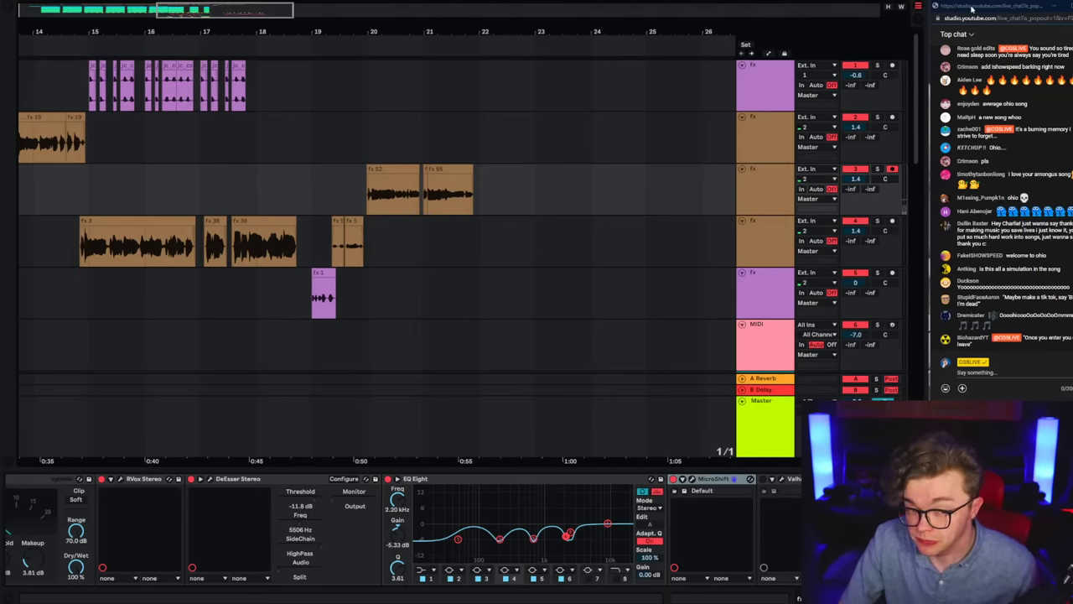
drag(380, 24, 328, 17)
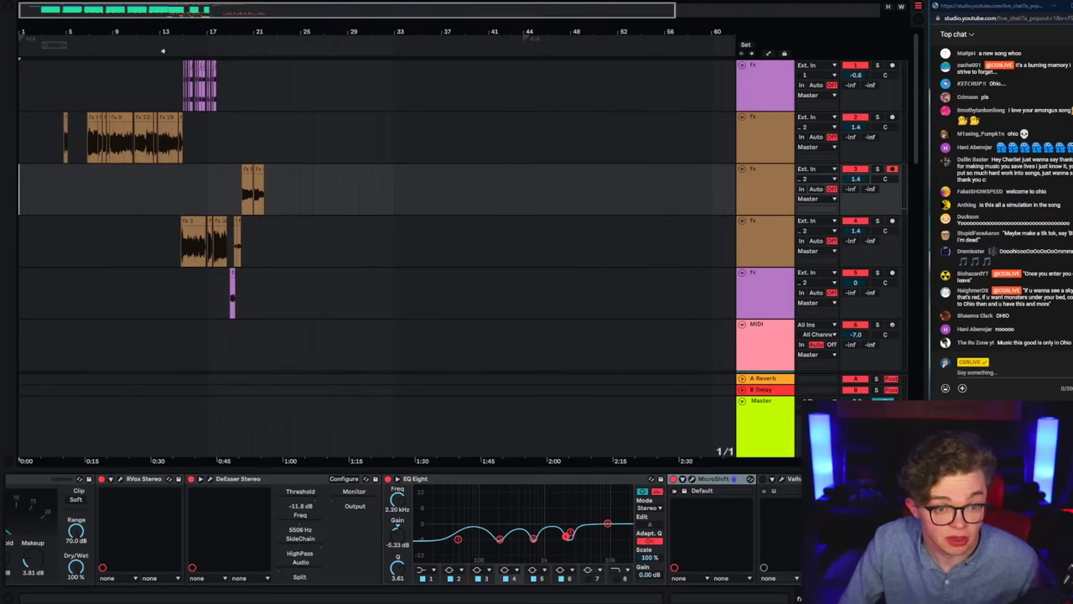
drag(35, 28, 37, 80)
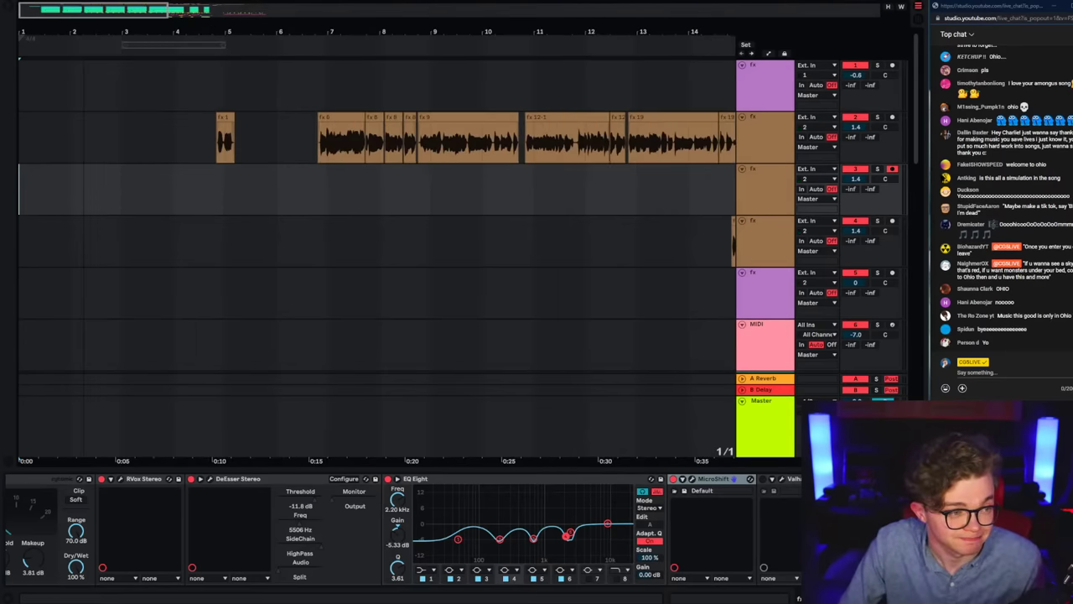
click(123, 181)
key(space)
key(space)
click(73, 201)
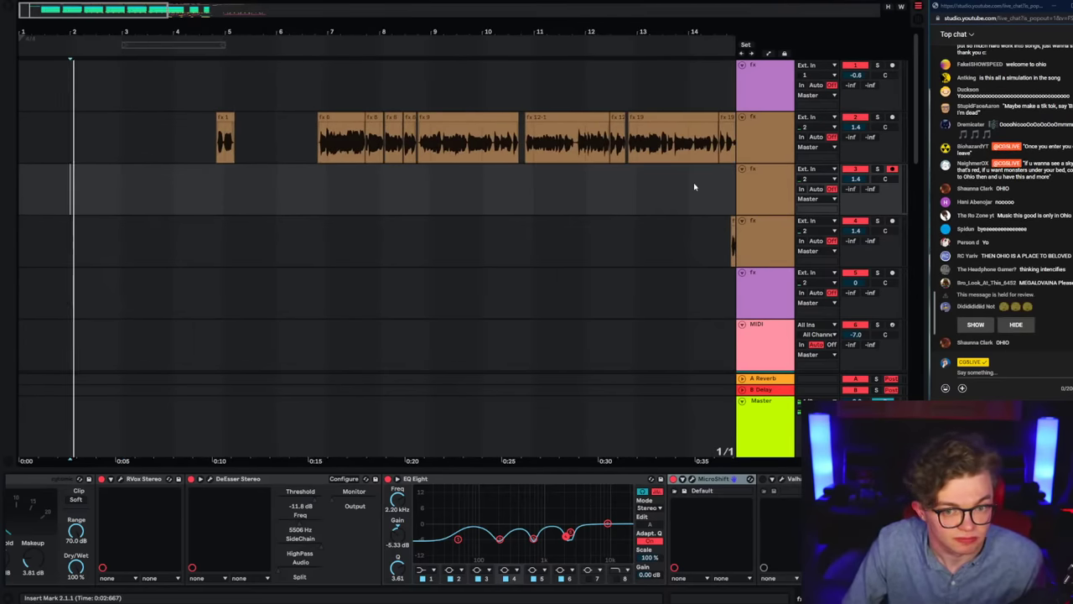
key(ctrl+alt+l)
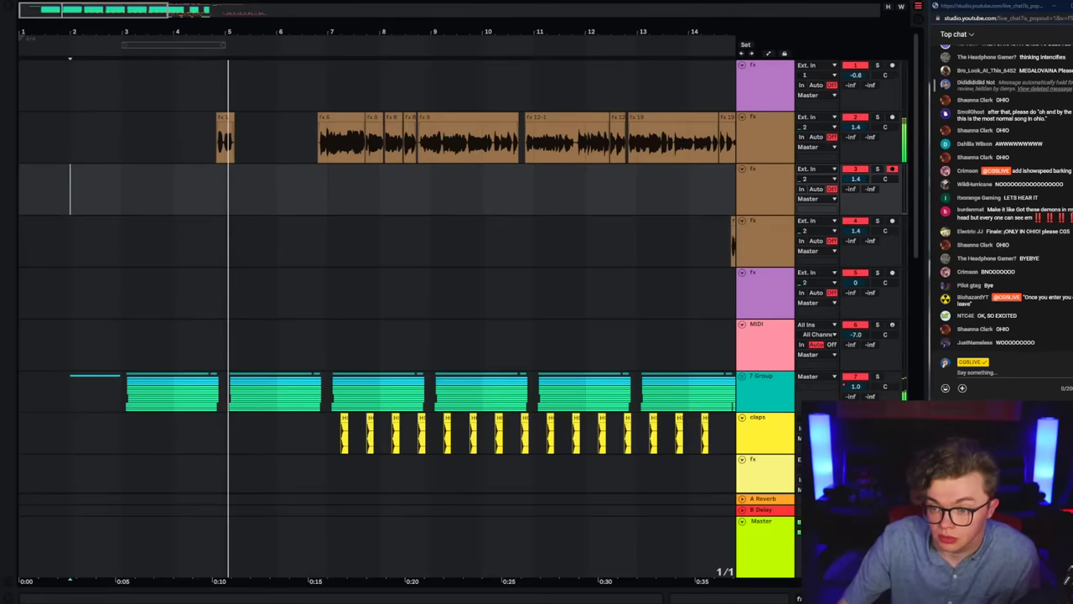
click(772, 151)
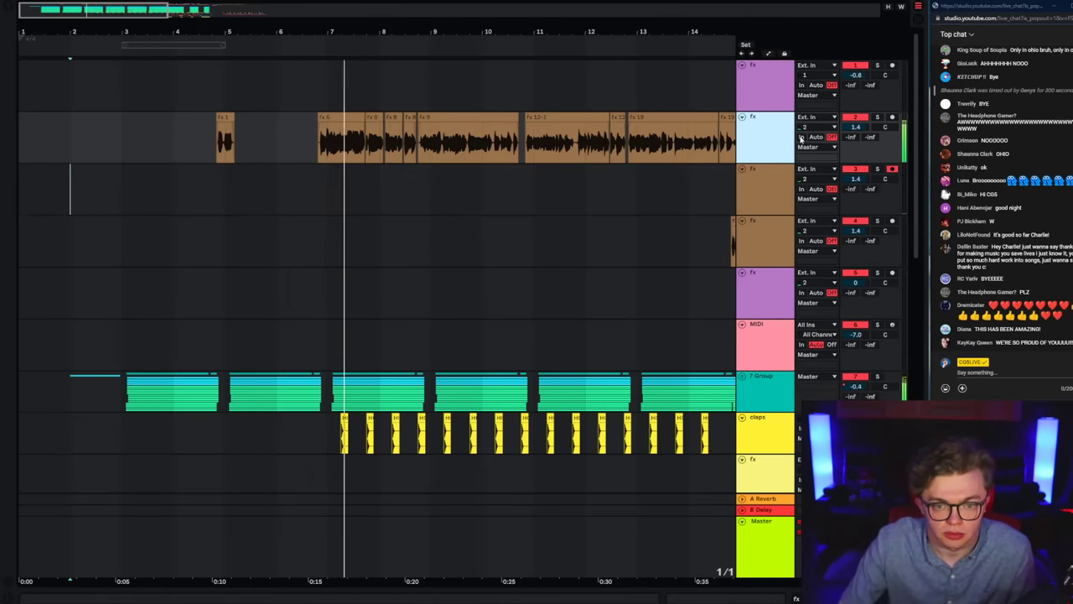
Step: Set the playback start at the beginning of the second track's long vocal passage, between bars 6 and 7
scroll(290, 142, left, 1)
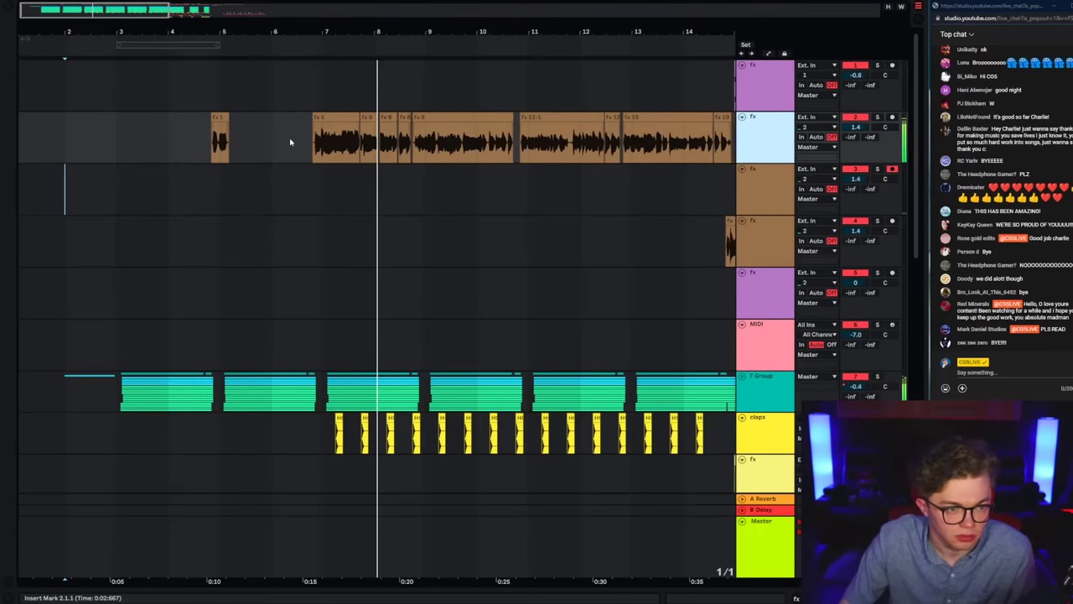
click(311, 143)
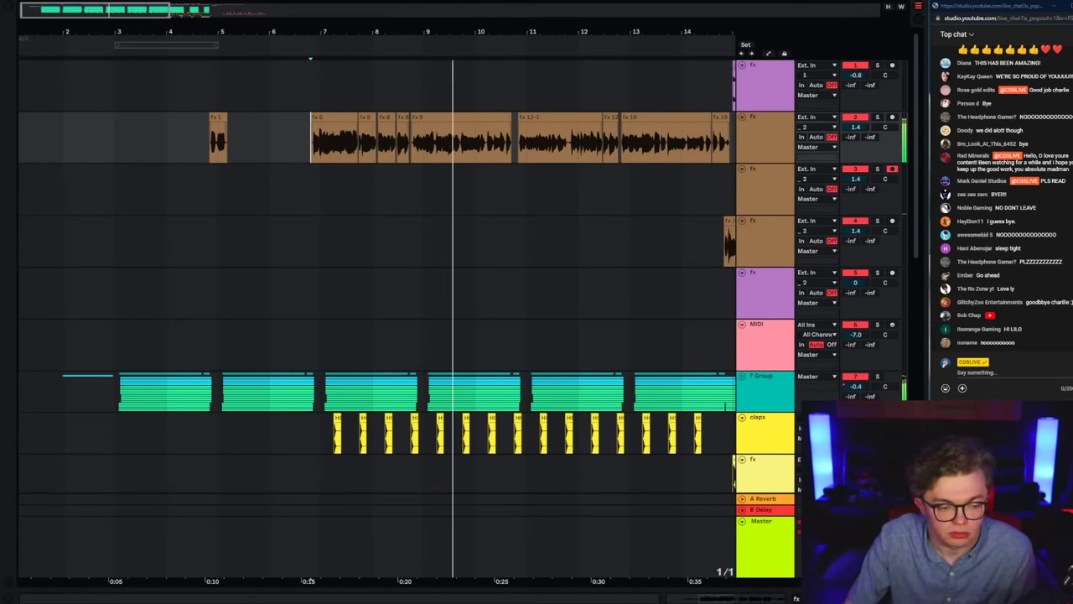
Step: Switch to the Google Docs lyrics document and add "You can't even sleep," and "You can't even" as a new verse below the existing one
mouse_move(171, 602)
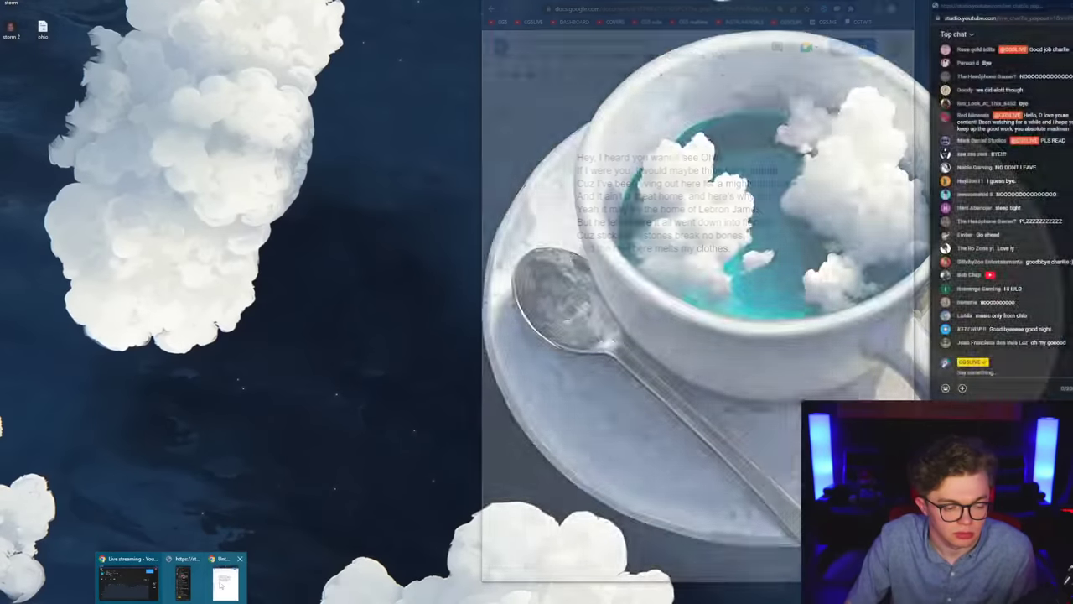
click(225, 582)
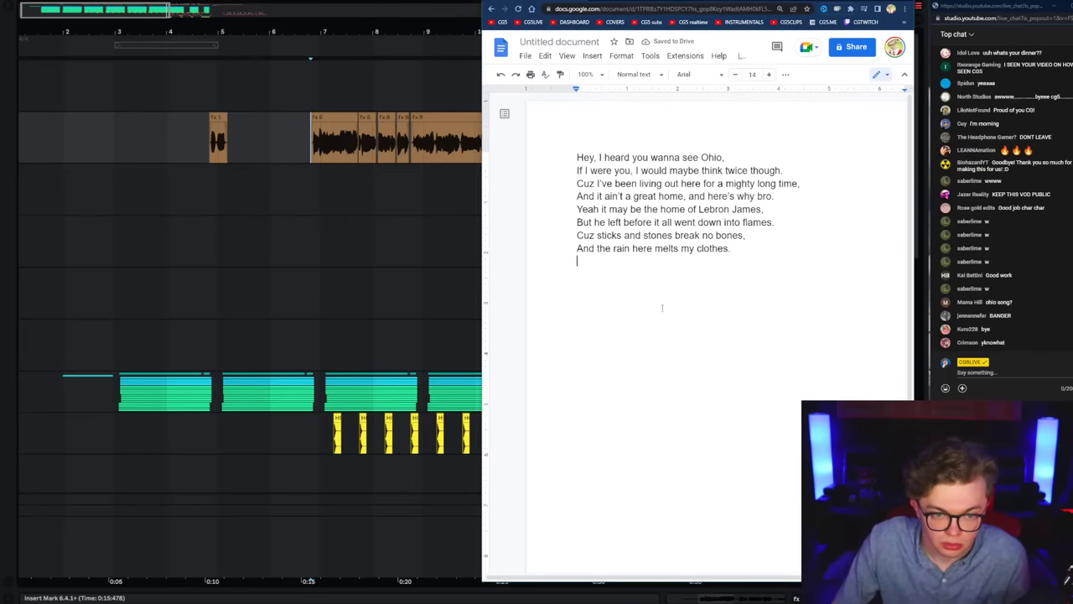
key(Return)
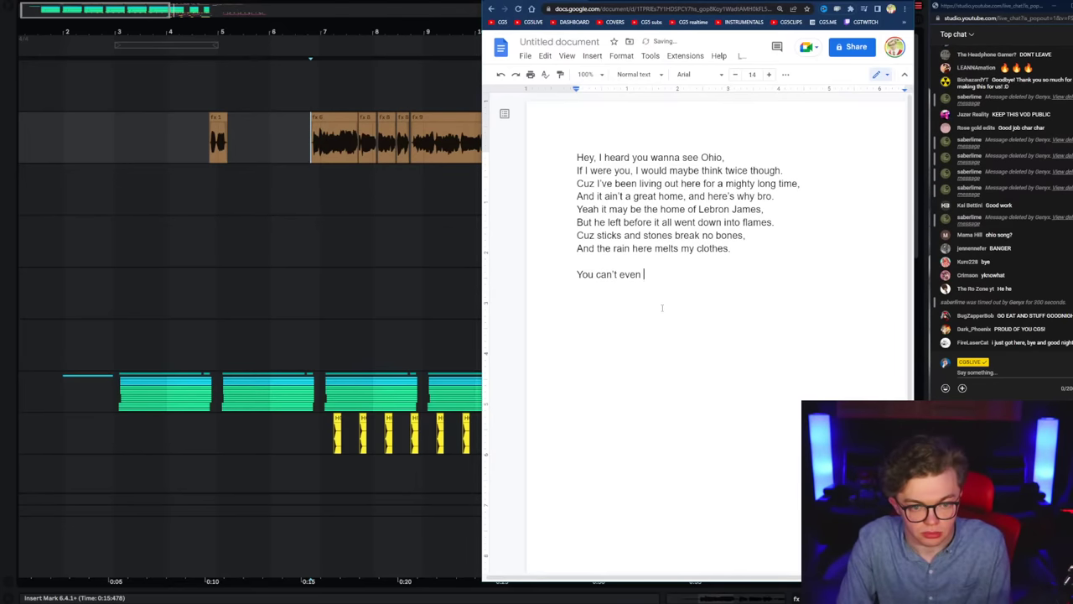
text(can't )
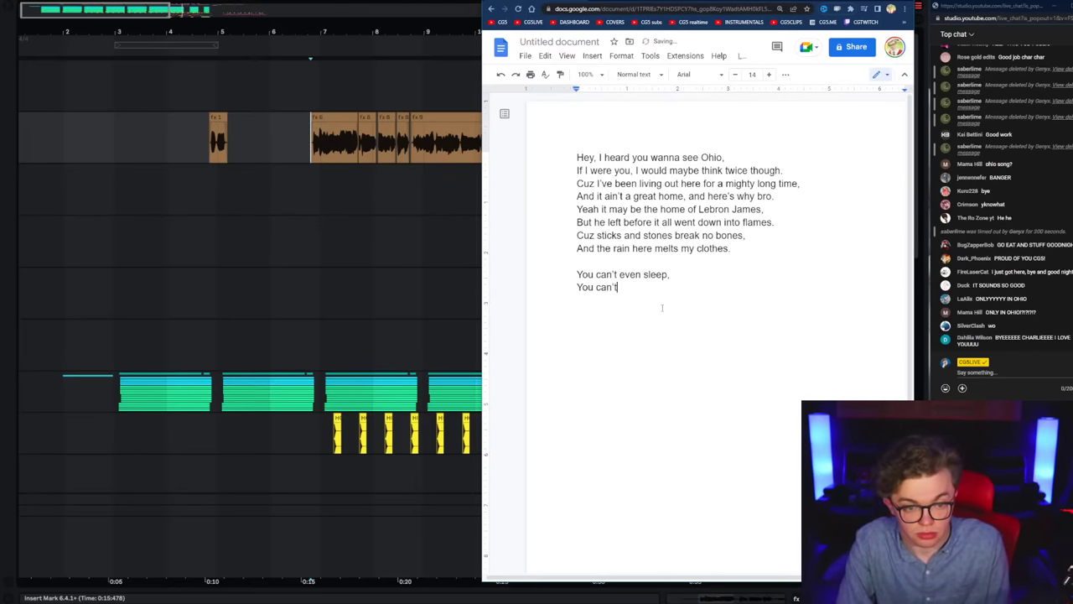
text(even)
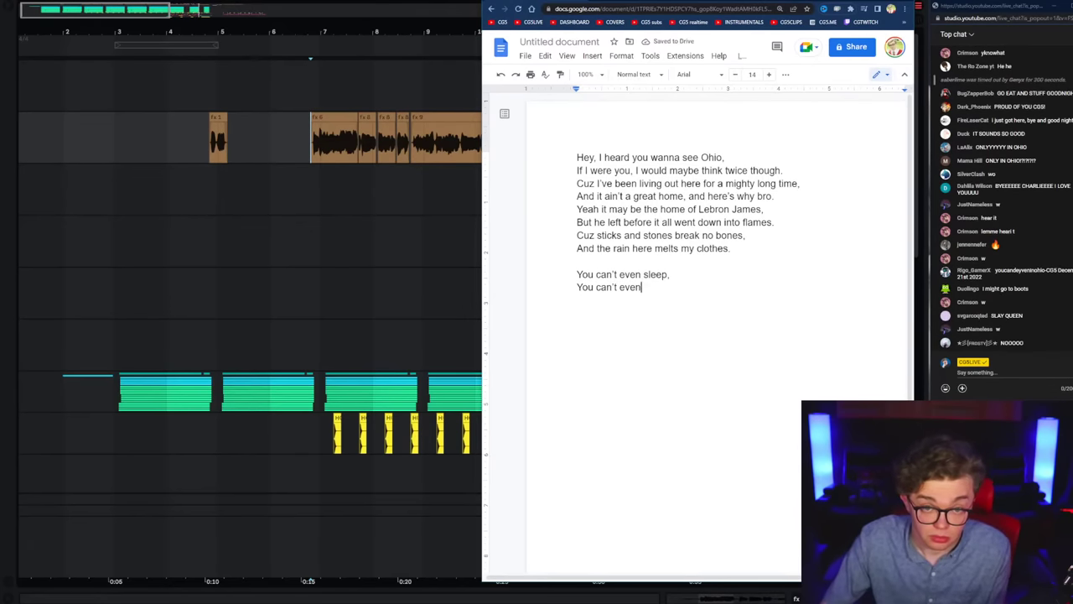
Step: Move the lyrics document aside to uncover the arrangement and bring the whole song into view during playback
drag(603, 3, 1055, 1)
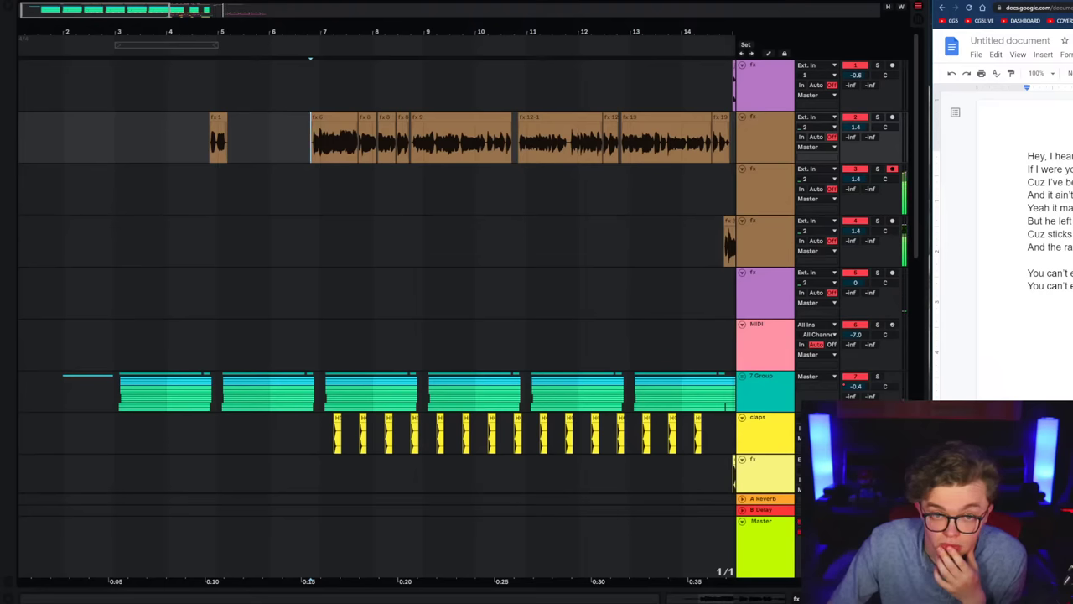
drag(701, 28, 220, 32)
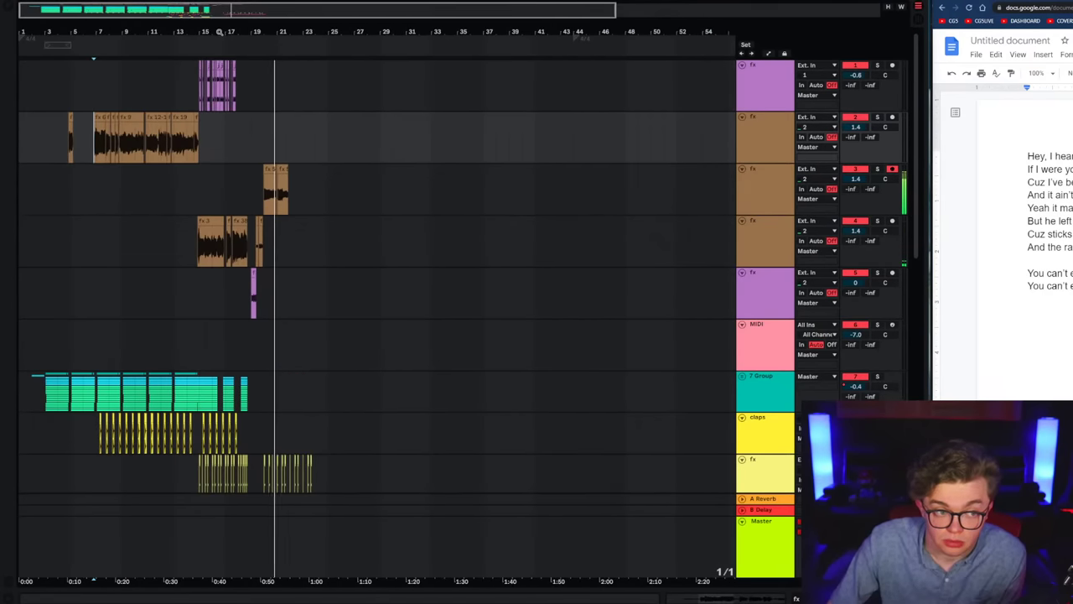